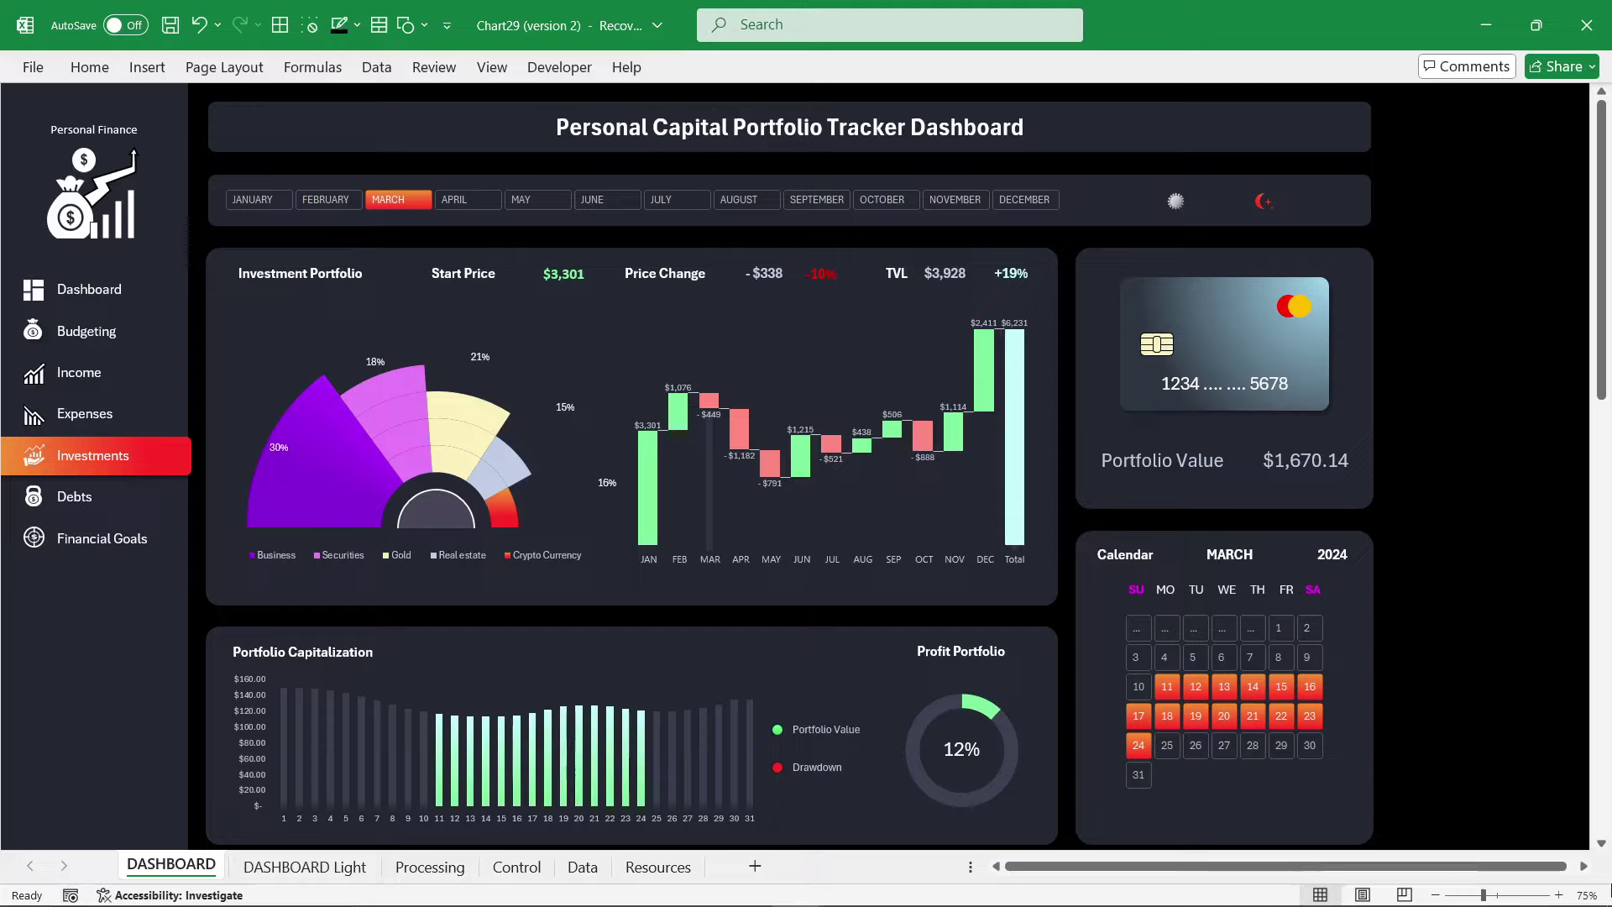
Step: Step through each month from January to December on the dashboard's month slicer
{"action": "left_click", "coordinate": [257, 199]}
{"action": "left_click", "coordinate": [340, 199]}
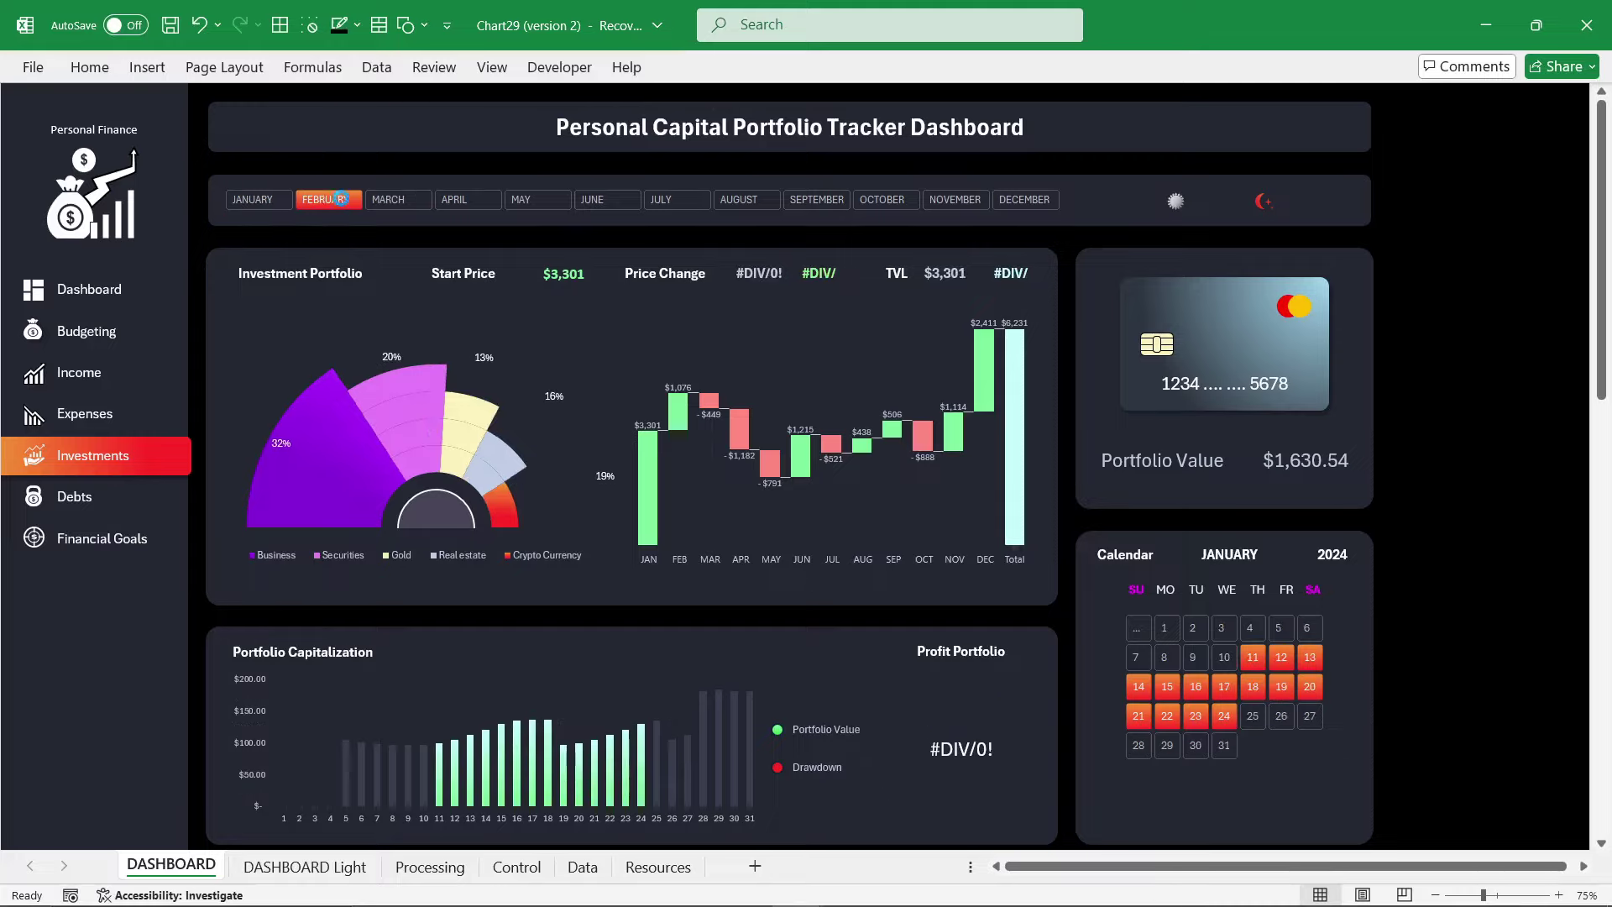
{"action": "left_click", "coordinate": [398, 199]}
{"action": "left_click", "coordinate": [468, 199]}
{"action": "left_click", "coordinate": [538, 199]}
{"action": "left_click", "coordinate": [606, 201]}
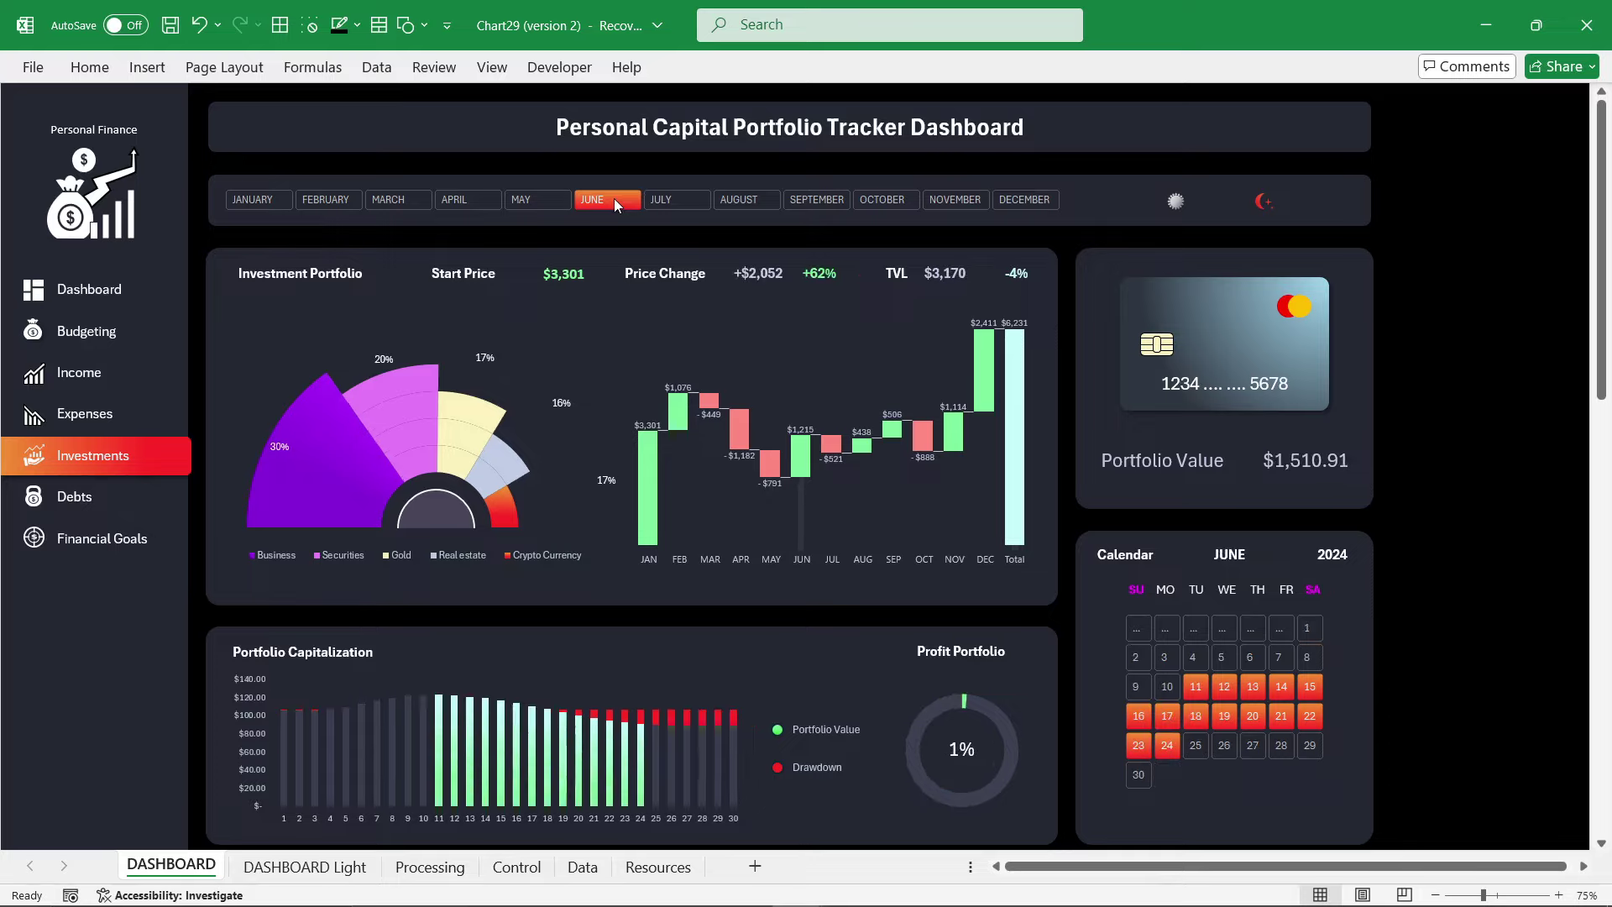
{"action": "left_click", "coordinate": [676, 201]}
{"action": "left_click", "coordinate": [748, 201]}
{"action": "left_click", "coordinate": [816, 201]}
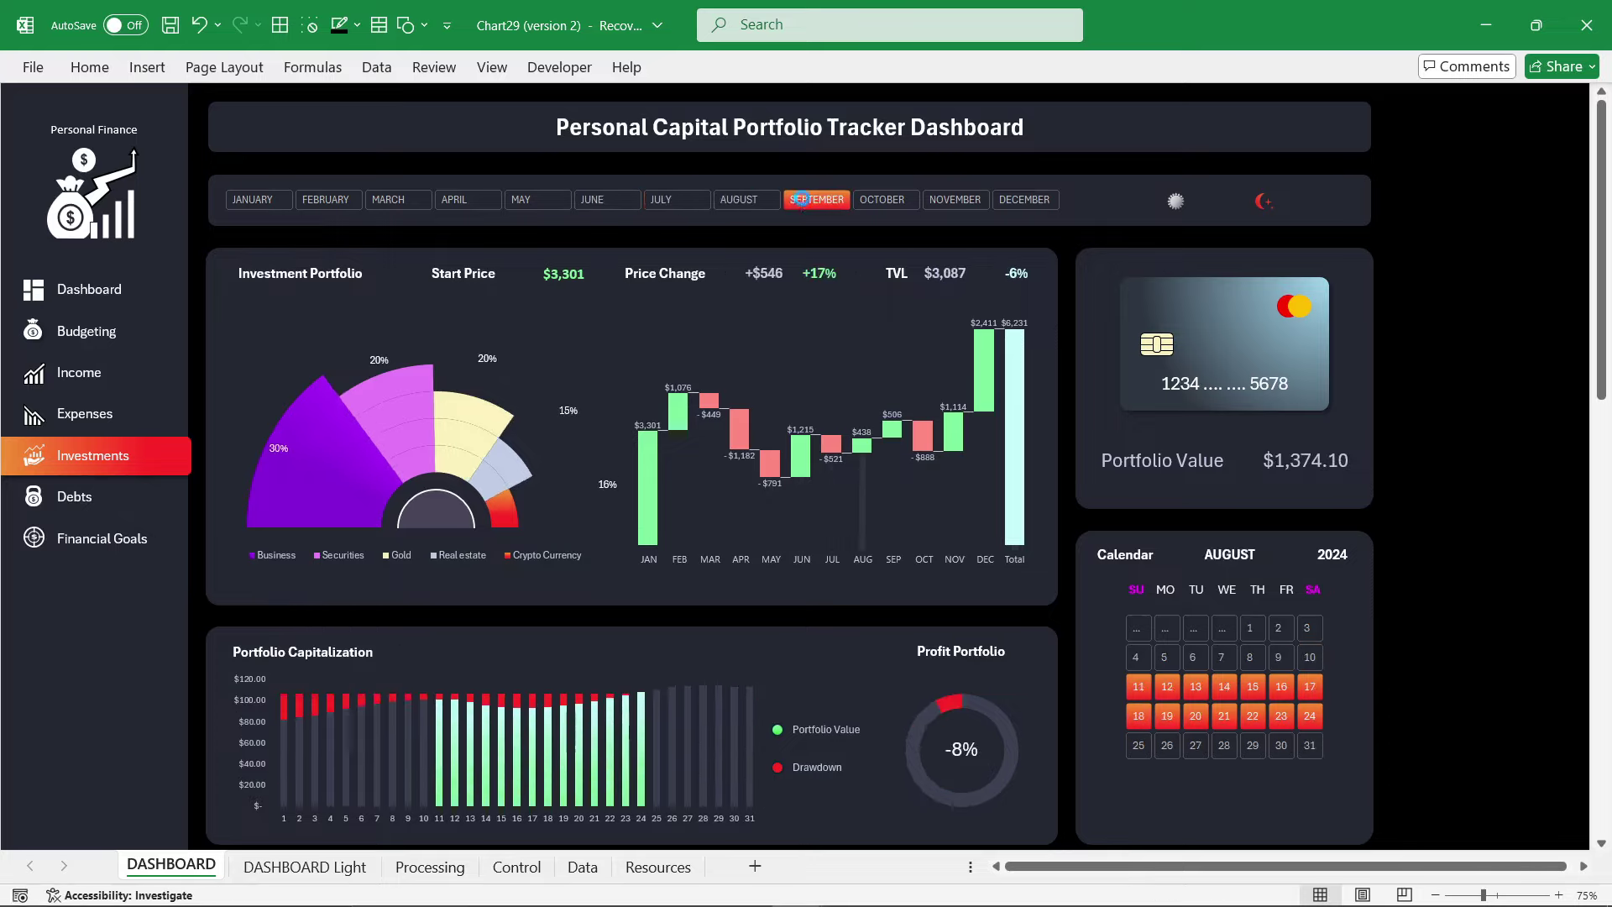
{"action": "left_click", "coordinate": [884, 202]}
{"action": "left_click", "coordinate": [943, 204]}
{"action": "left_click", "coordinate": [1025, 200]}
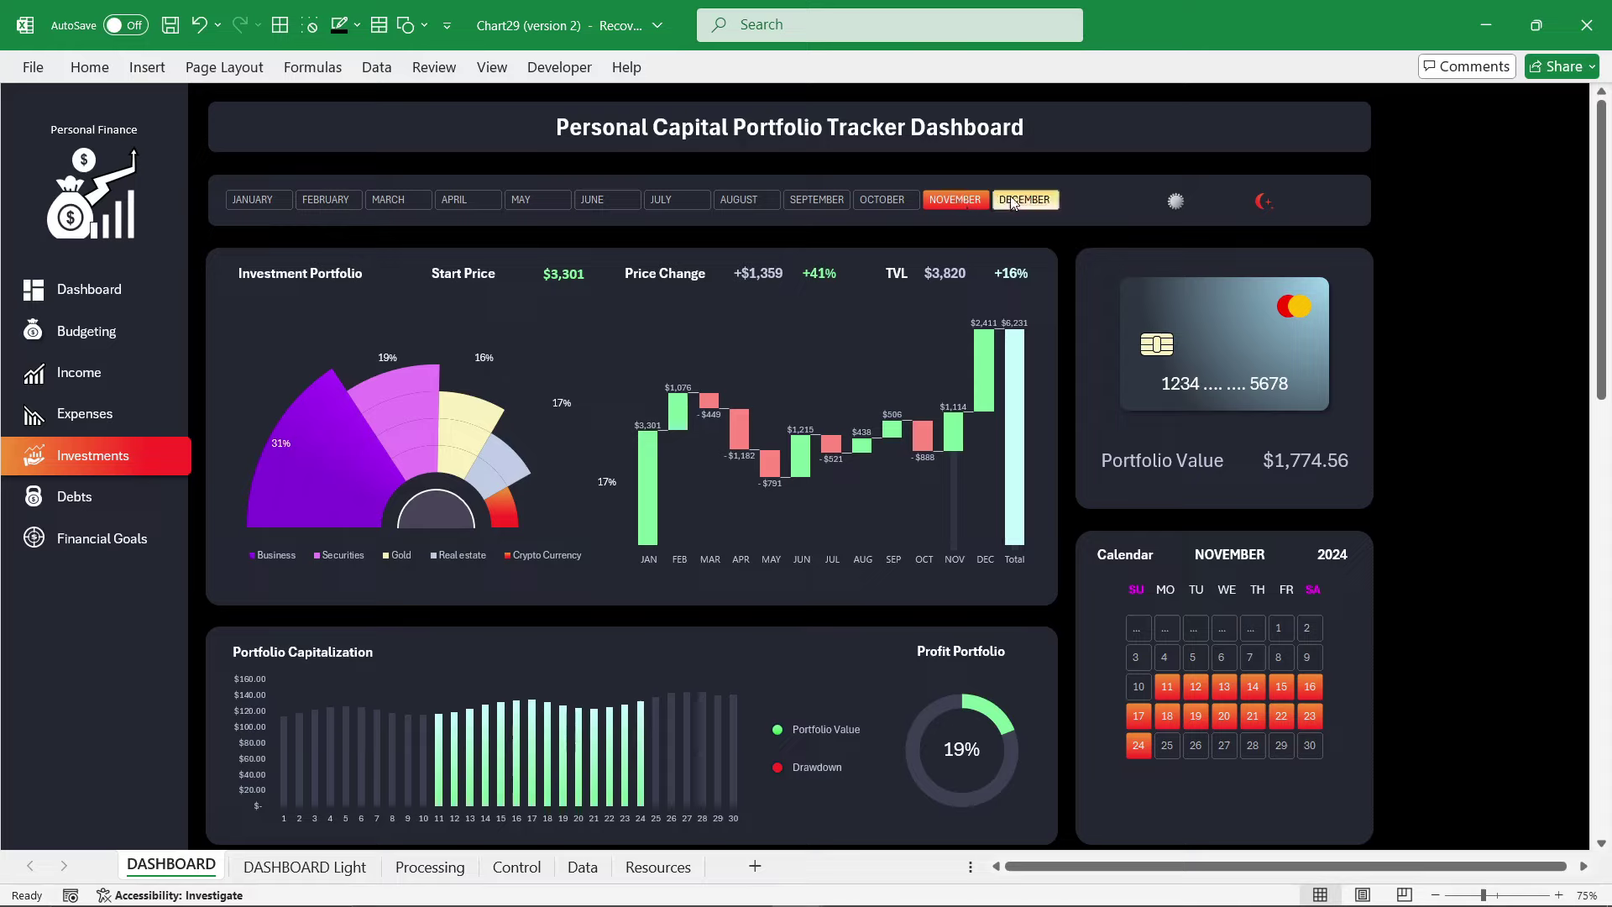
Step: Multi-select April–June, then all months, filter back to March only, and switch to the light dashboard
{"action": "left_click_drag", "start_coordinate": [483, 199], "coordinate": [644, 206]}
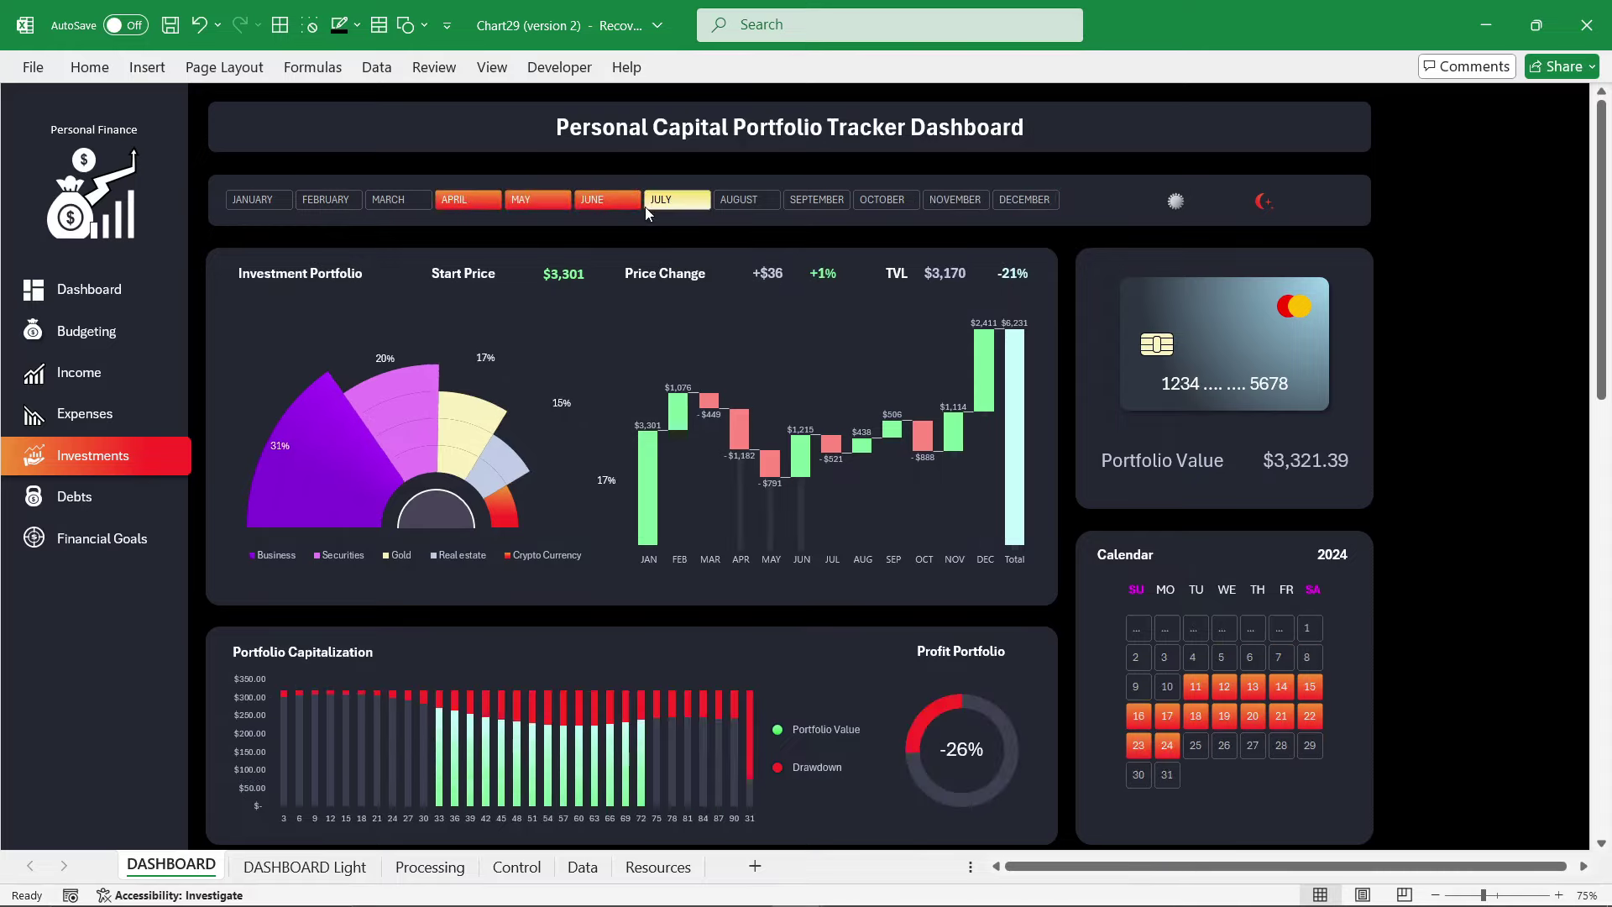
{"action": "left_click_drag", "start_coordinate": [252, 200], "coordinate": [1005, 205]}
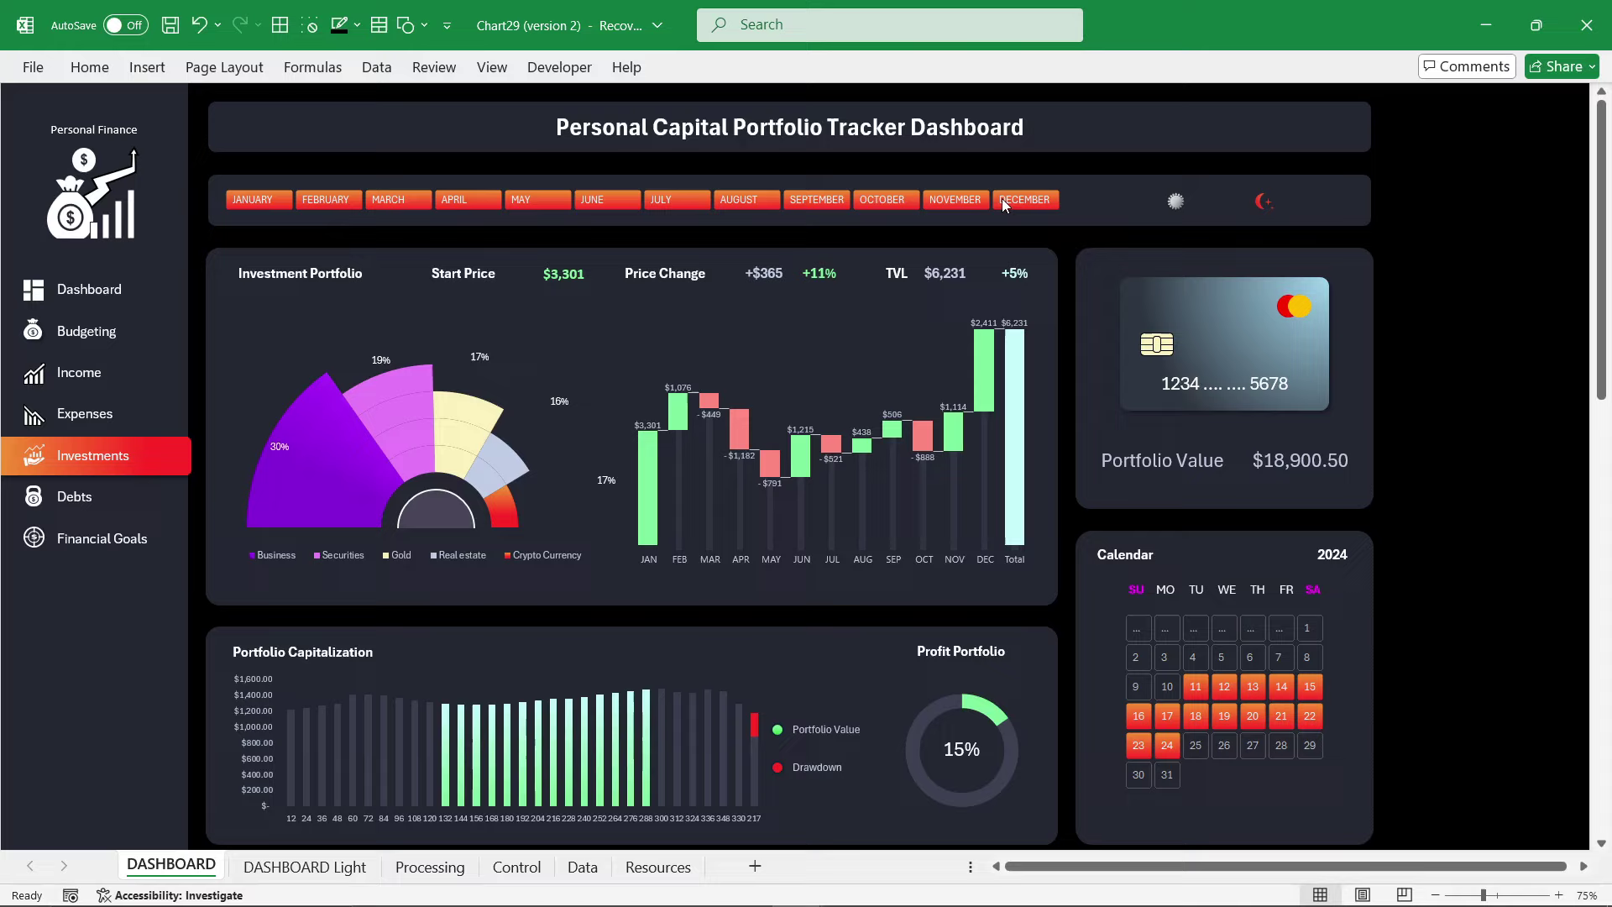
{"action": "left_click", "coordinate": [407, 202]}
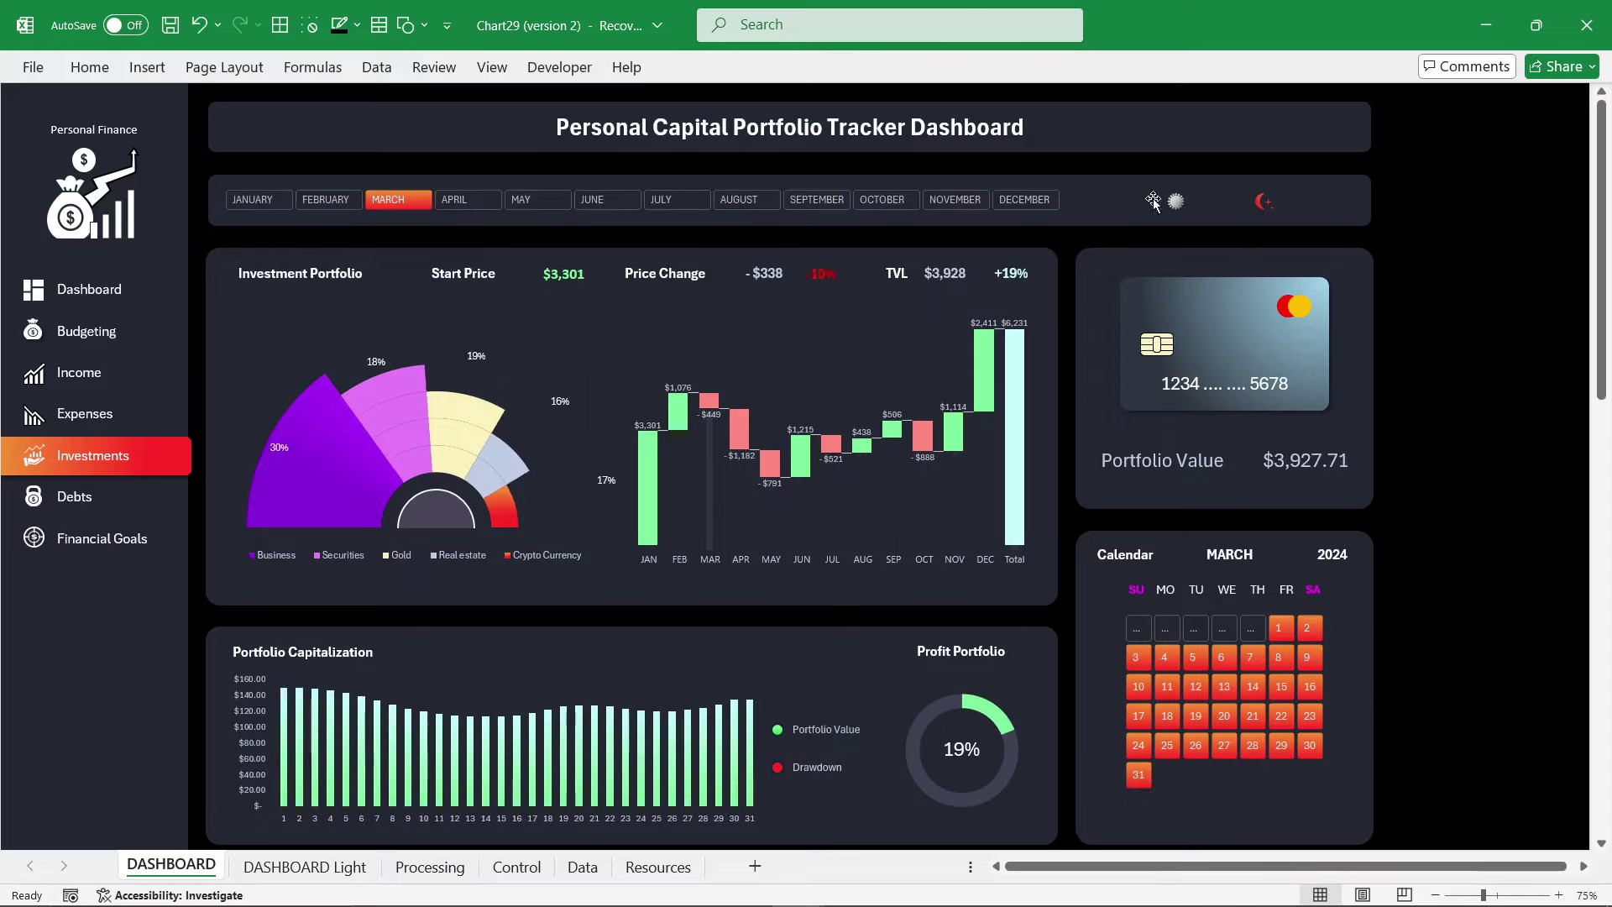
{"action": "left_click", "coordinate": [1180, 202]}
Step: Browse May, an August day range, November and October, settle on August, then switch to dark theme
{"action": "left_click", "coordinate": [554, 201]}
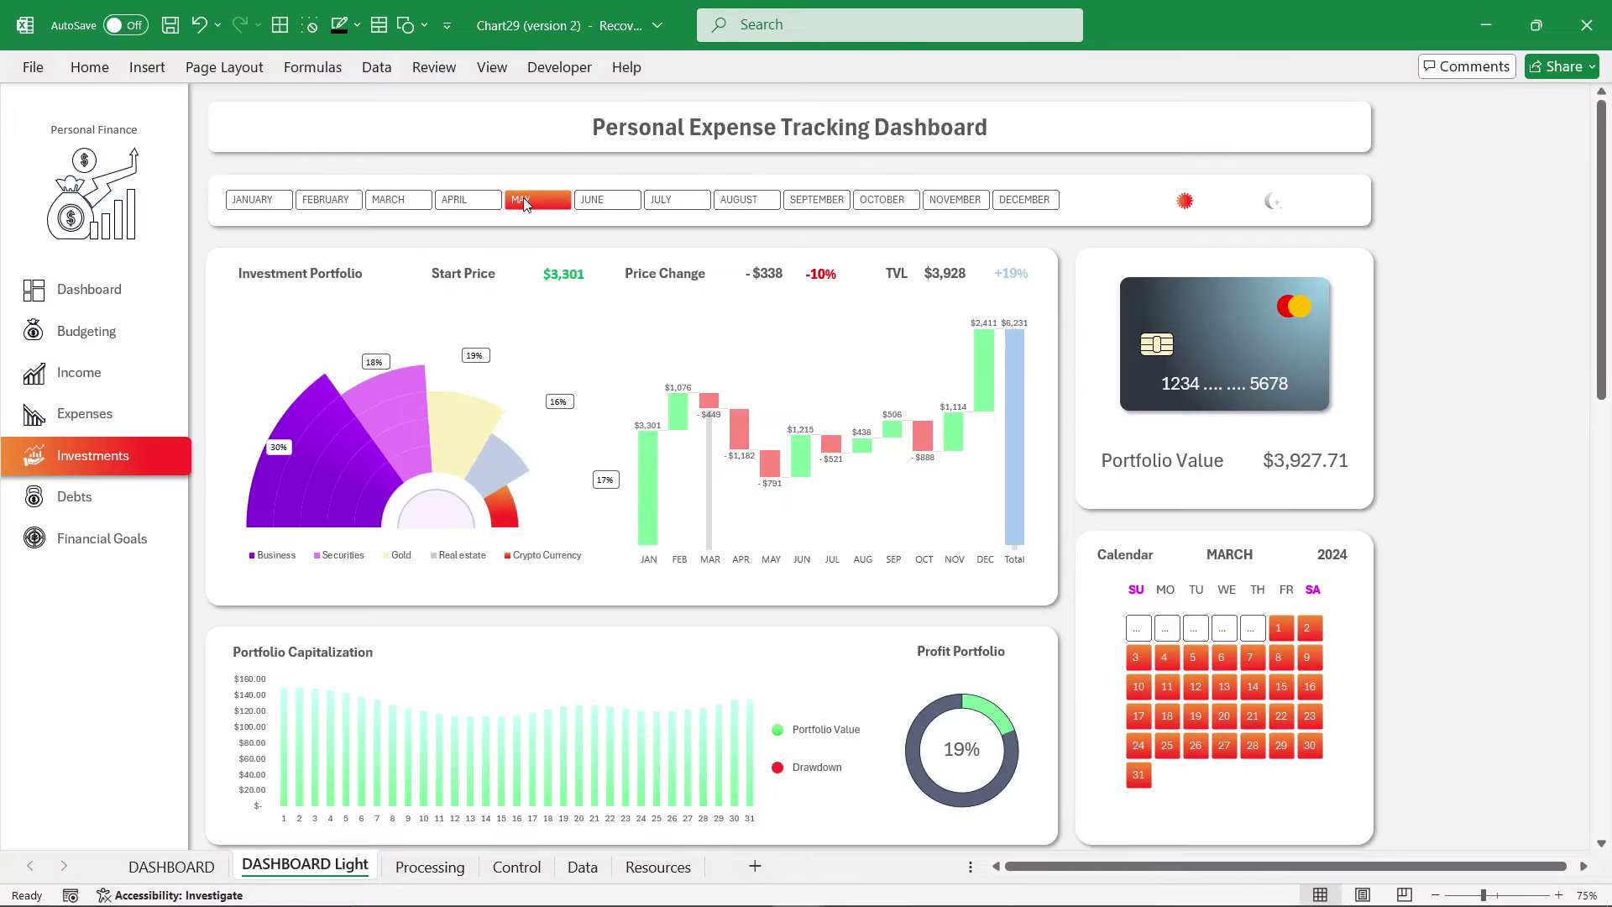
{"action": "left_click", "coordinate": [739, 200]}
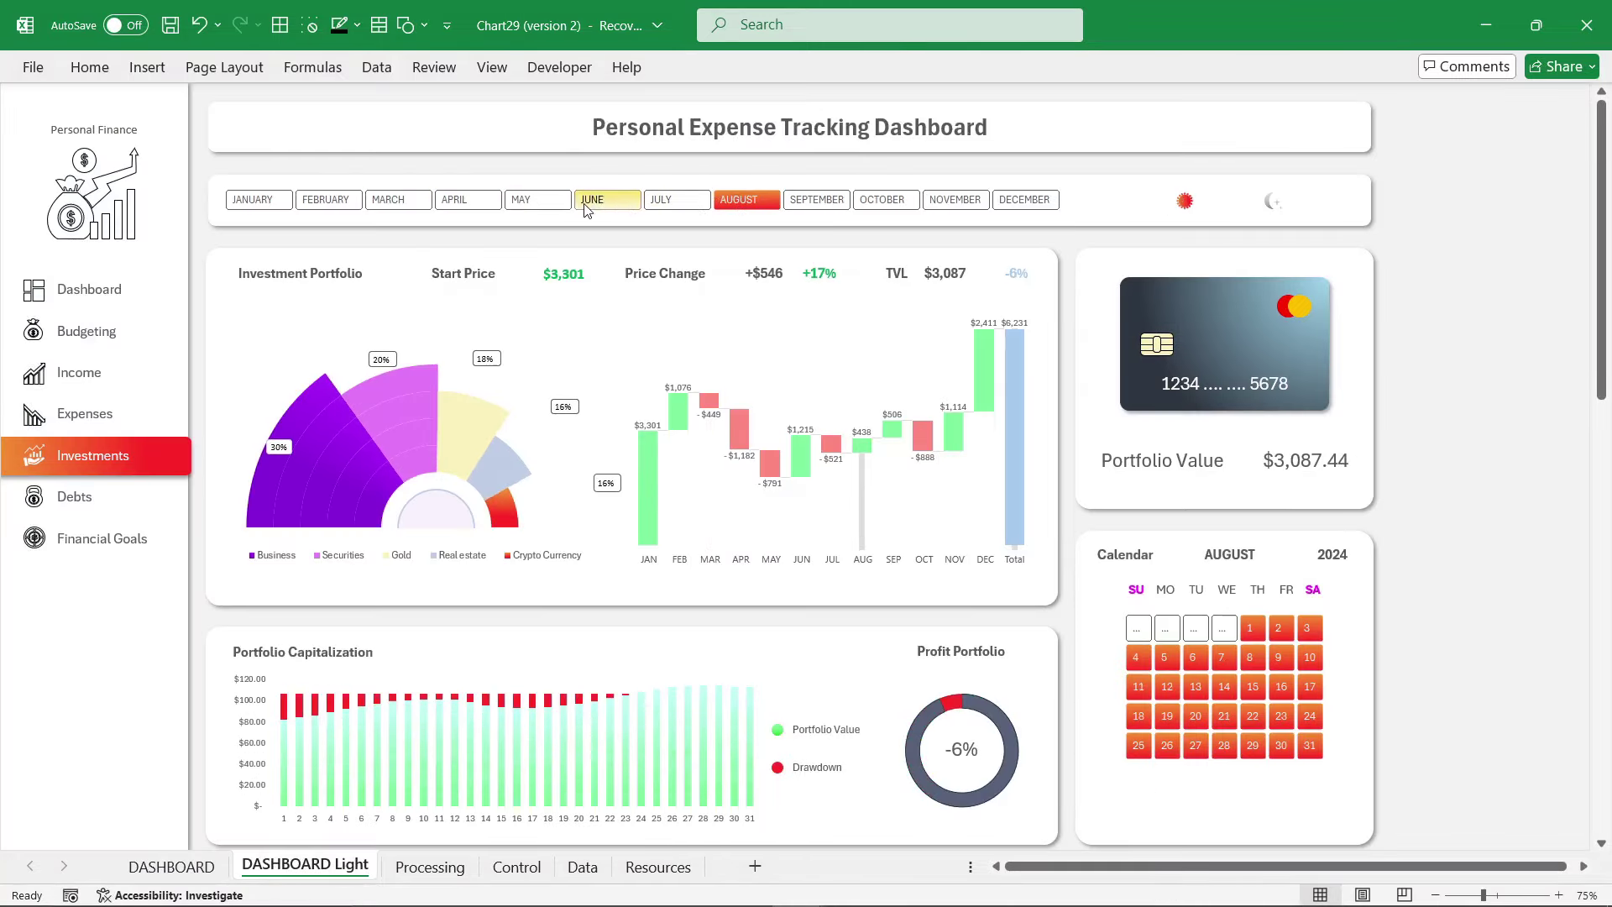
{"action": "mouse_move", "coordinate": [1138, 658]}
{"action": "left_mouse_down"}
{"action": "mouse_move", "coordinate": [1193, 658]}
{"action": "mouse_move", "coordinate": [1312, 722]}
{"action": "left_mouse_up"}
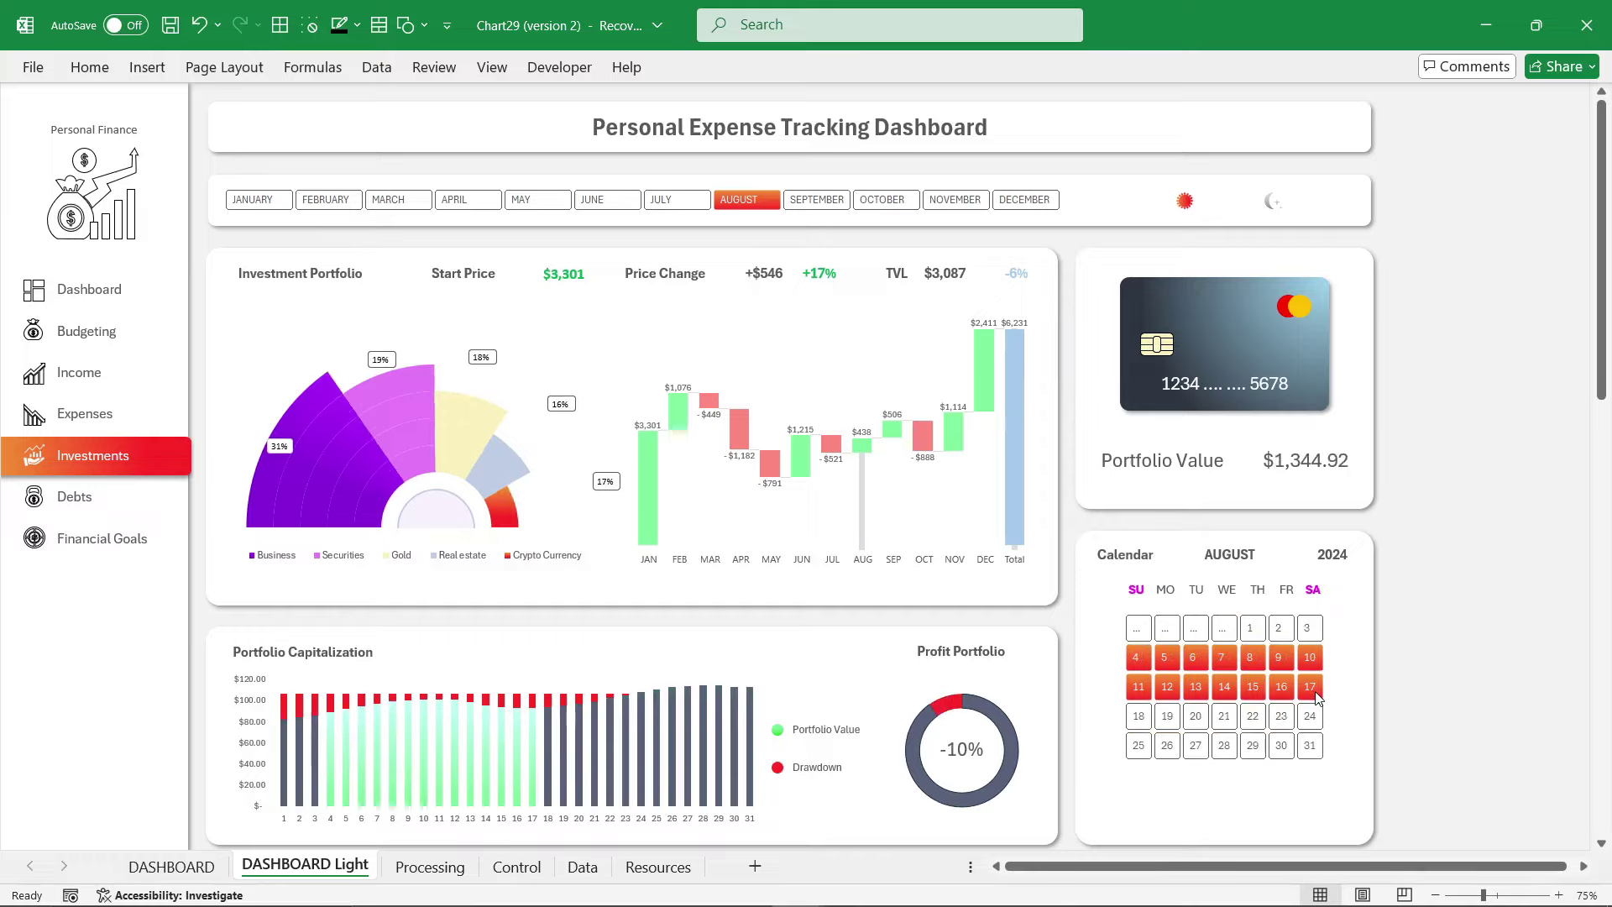
{"action": "left_click", "coordinate": [955, 200]}
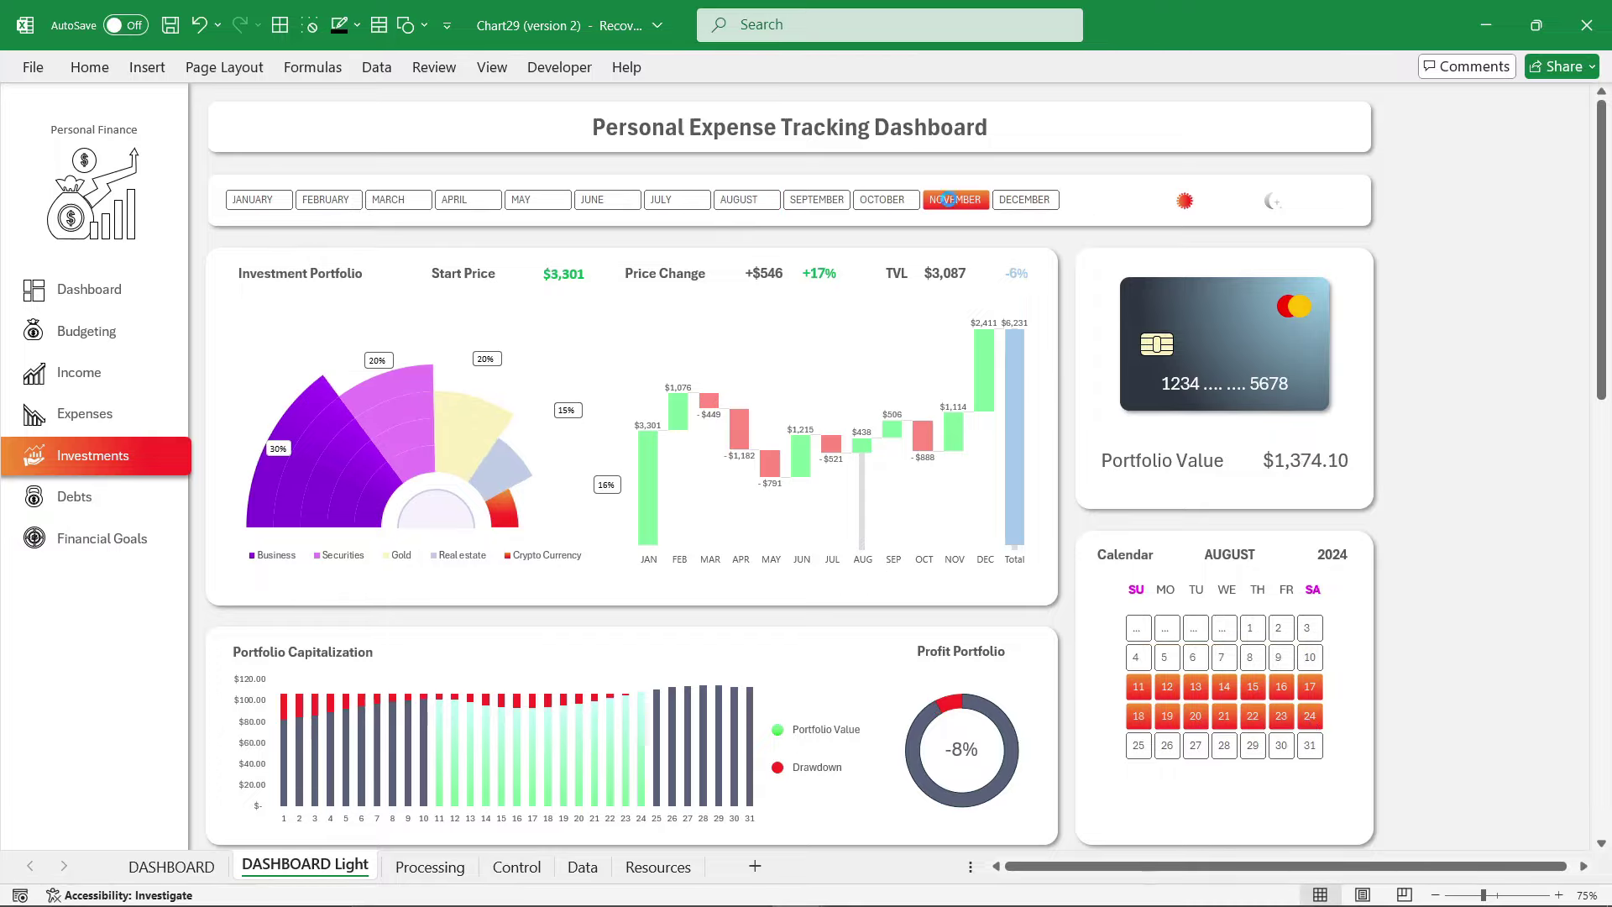
{"action": "left_click", "coordinate": [892, 202]}
{"action": "left_click", "coordinate": [739, 200]}
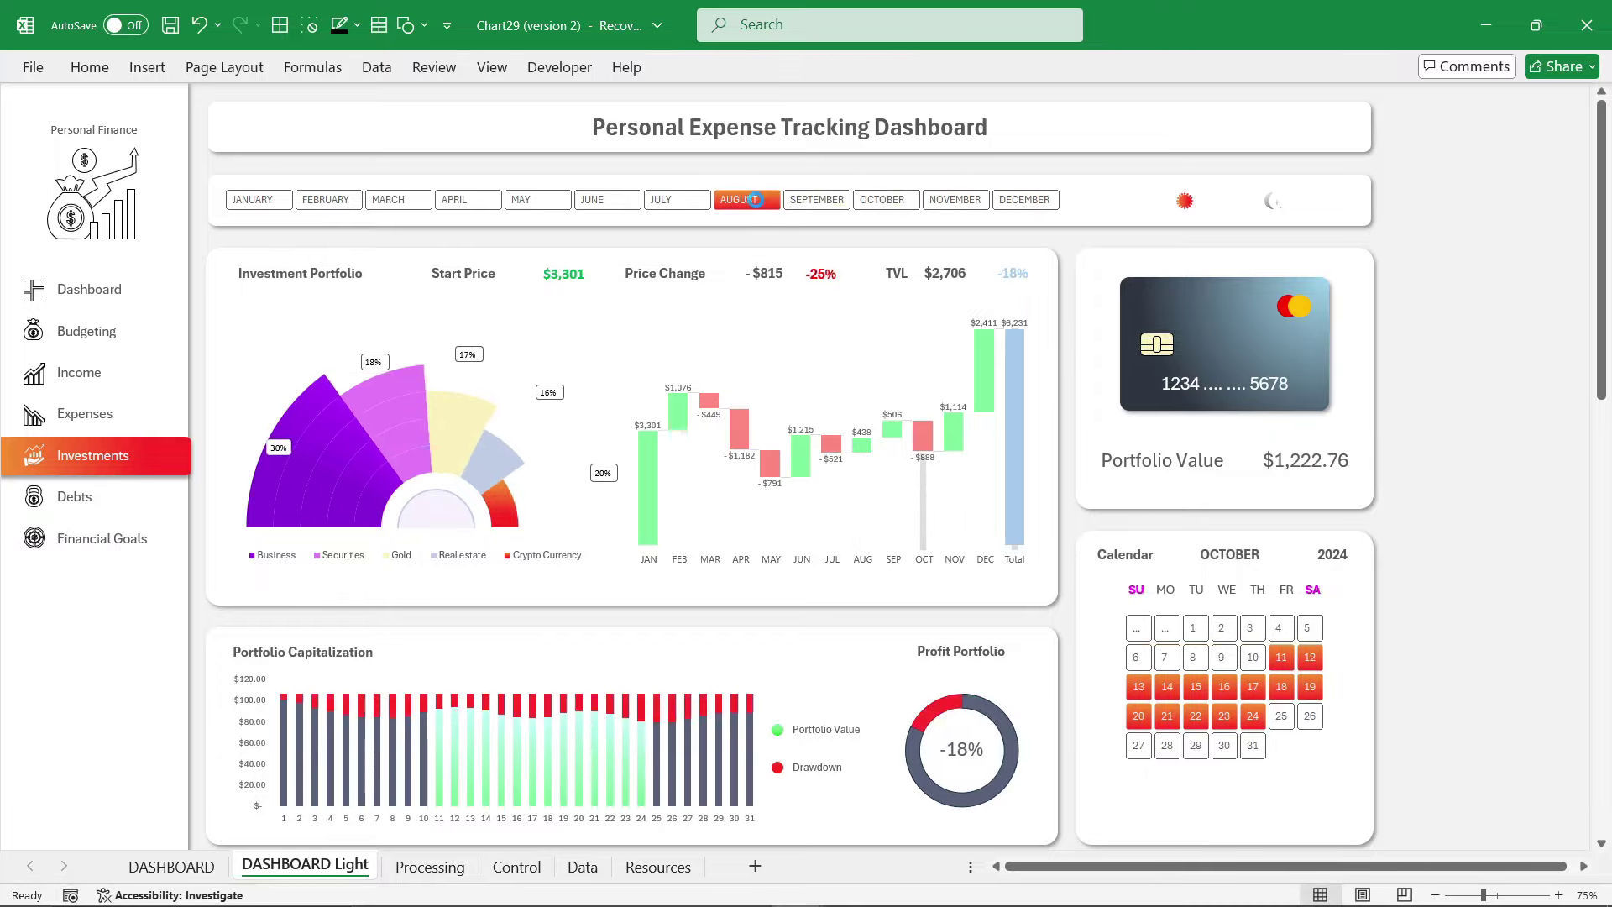
{"action": "left_click", "coordinate": [1275, 203]}
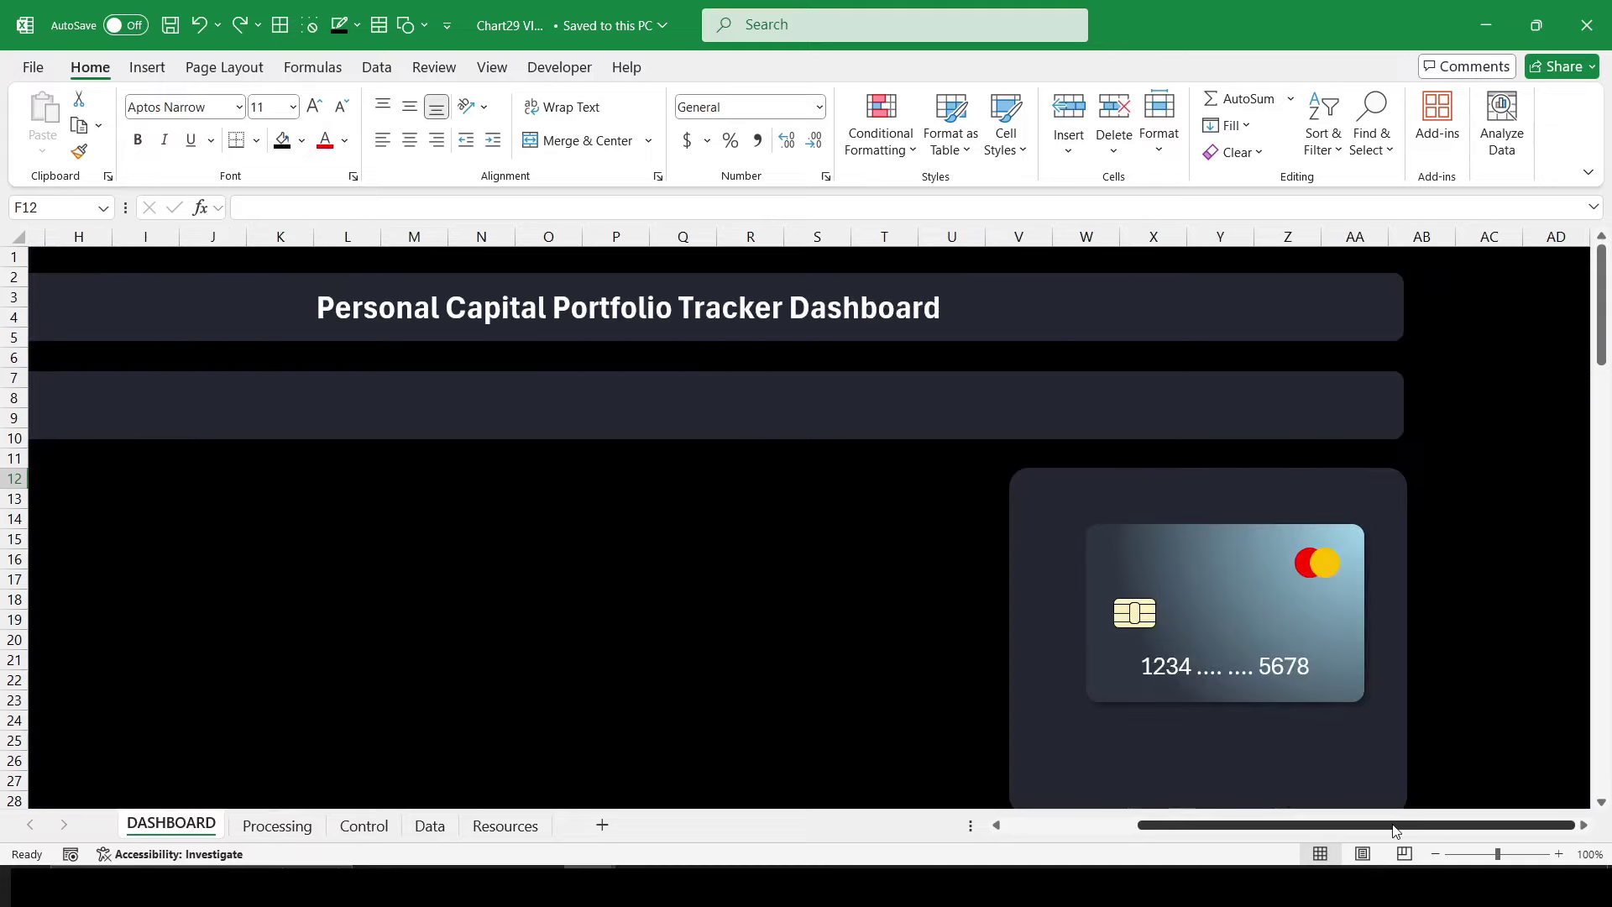
Step: Draw a large rounded rectangle below the header strip
{"action": "scroll", "coordinate": [886, 571], "scroll_direction": "down", "scroll_amount": 1, "text": "ctrl"}
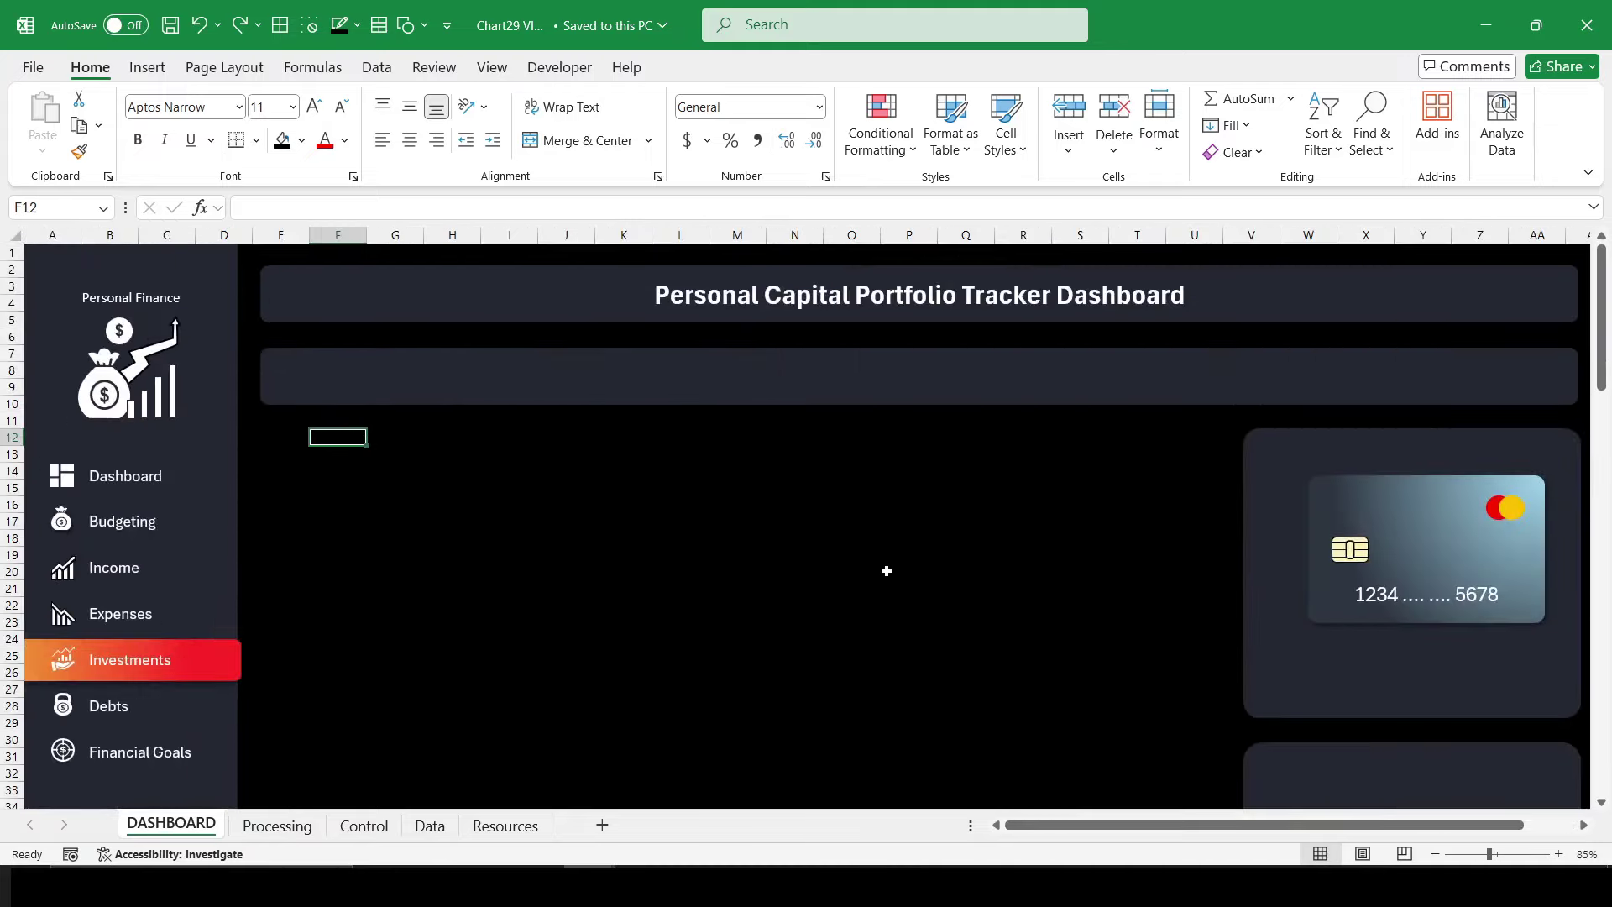
{"action": "left_click", "coordinate": [147, 67]}
{"action": "left_click", "coordinate": [277, 125]}
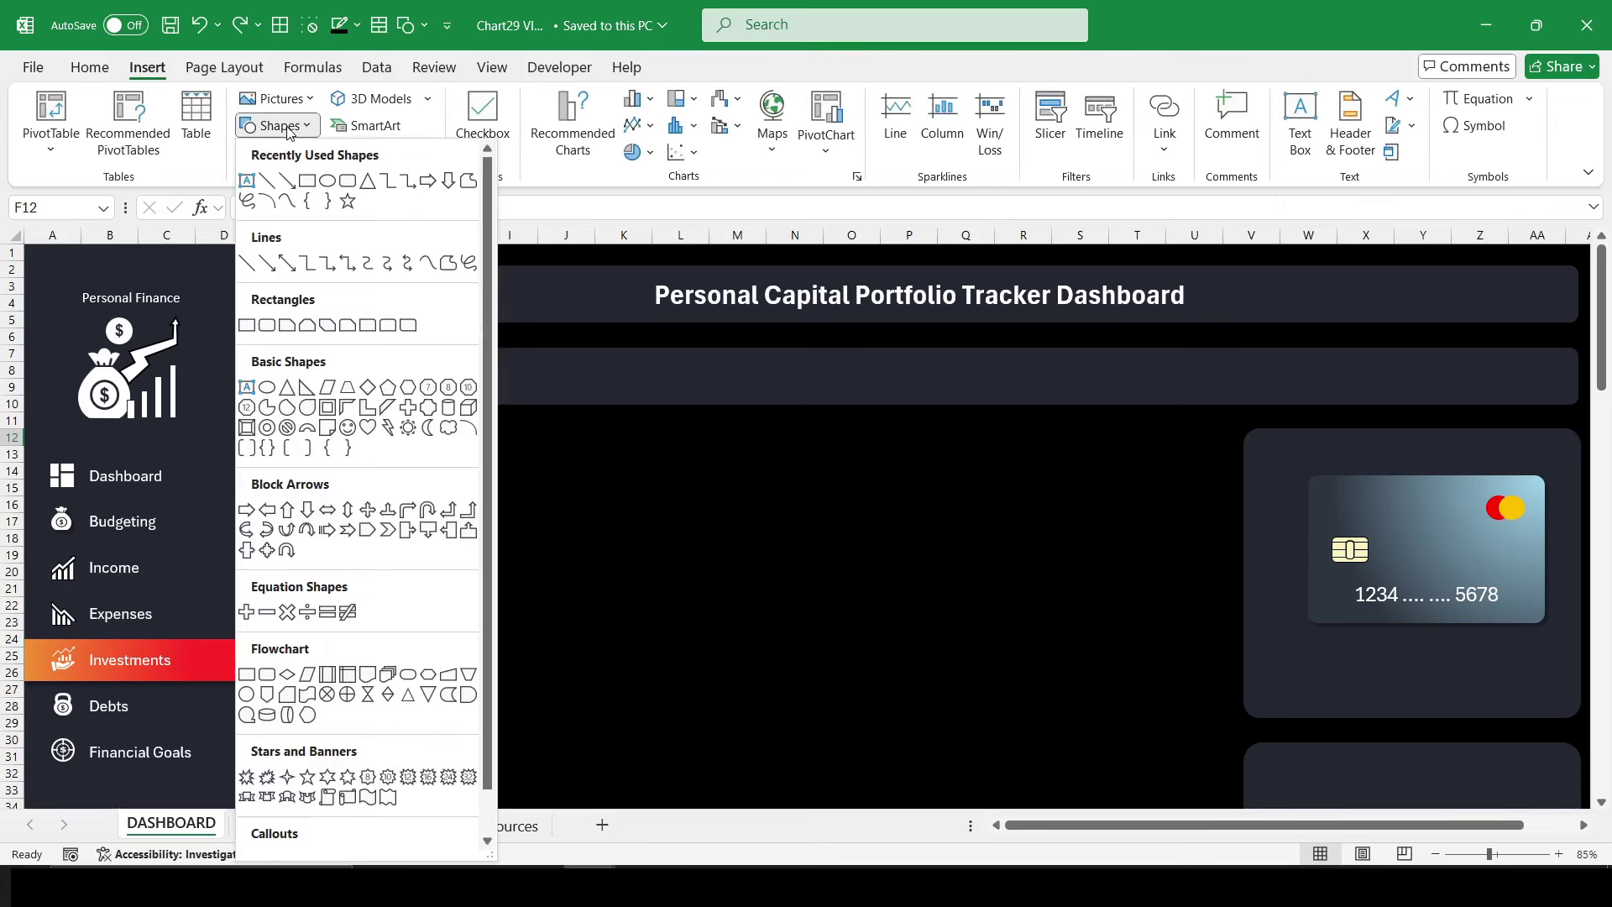
{"action": "left_click", "coordinate": [347, 180]}
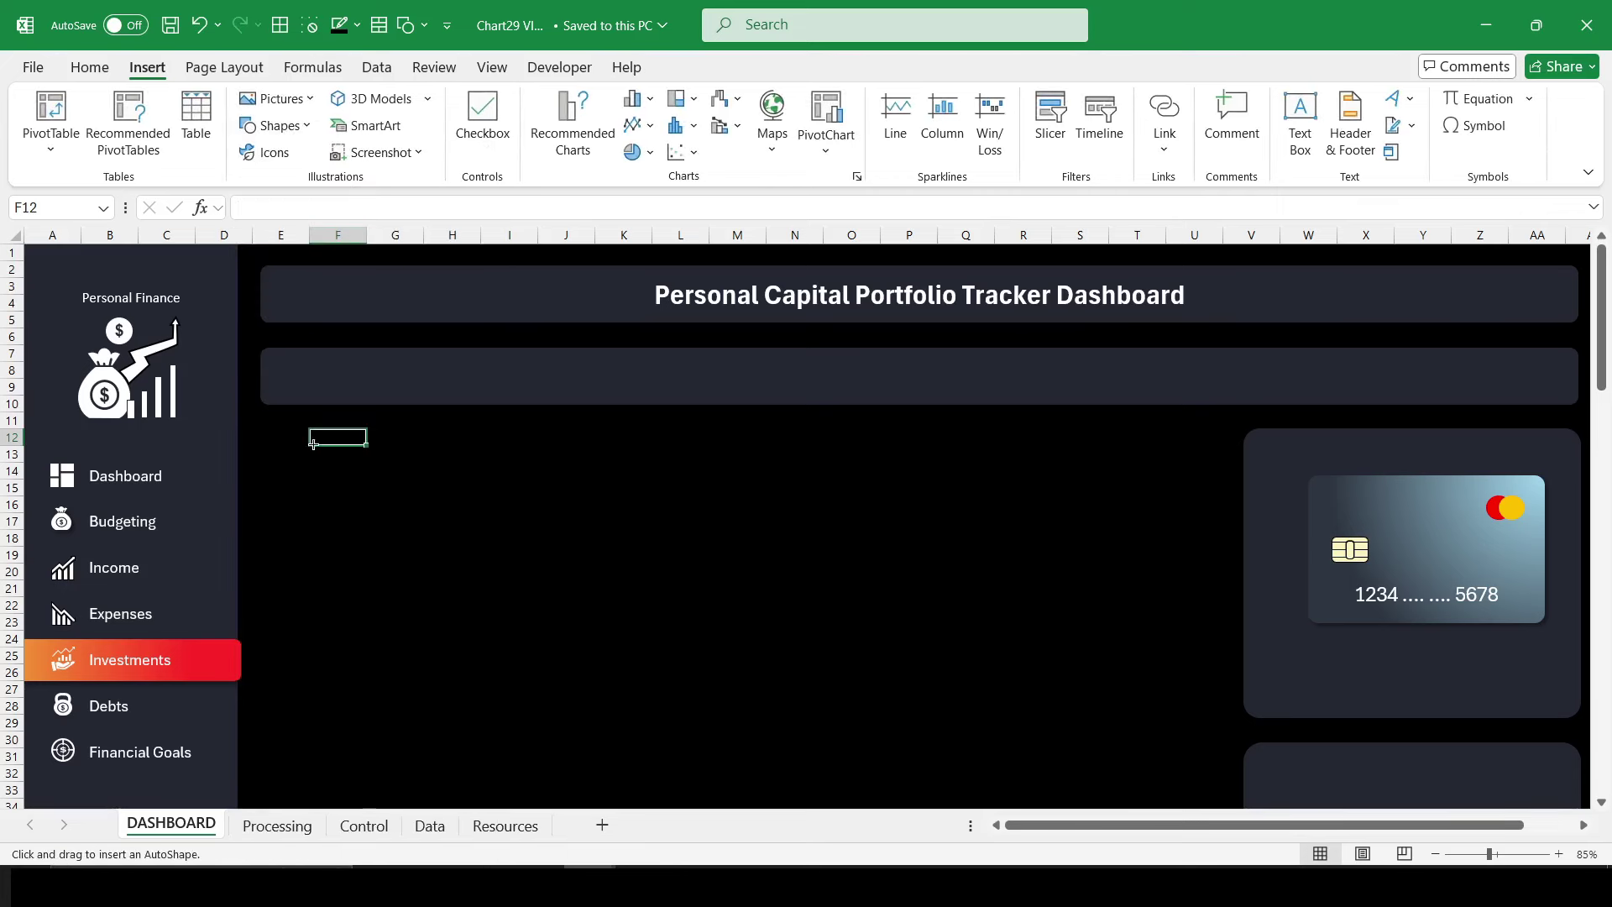
{"action": "left_click_drag", "start_coordinate": [297, 431], "coordinate": [1144, 728]}
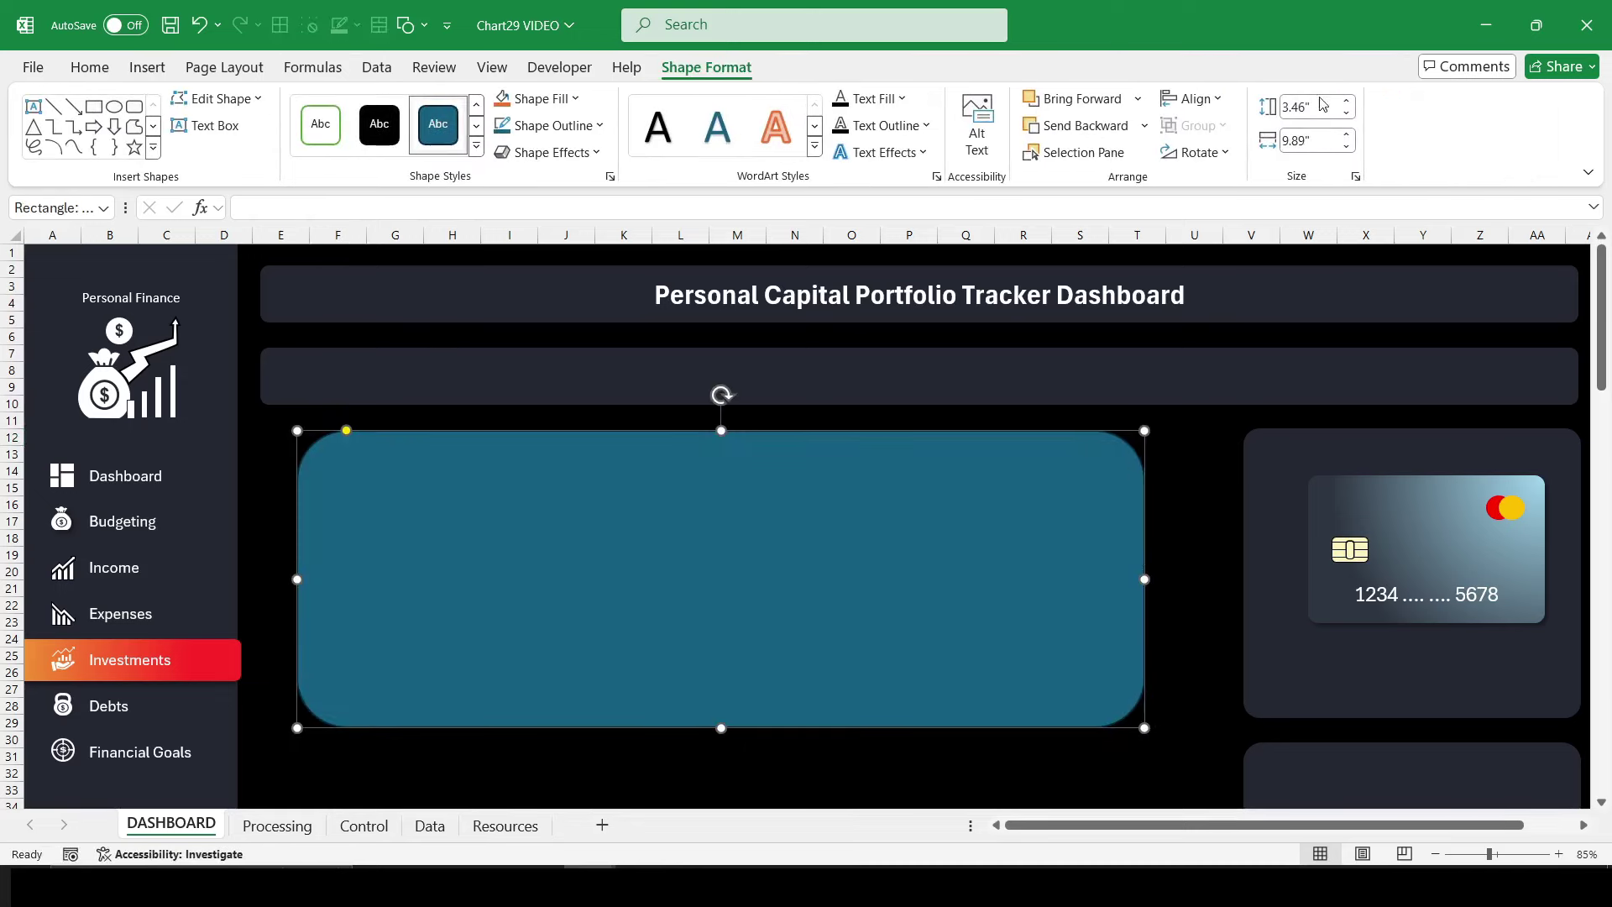
Step: Size the rectangle to 4.8" high by 11.3" wide and make its corners much less rounded
{"action": "left_click", "coordinate": [1321, 103]}
{"action": "type", "text": "4.8"}
{"action": "key", "text": "Tab"}
{"action": "type", "text": "11.3"}
{"action": "key", "text": "Return"}
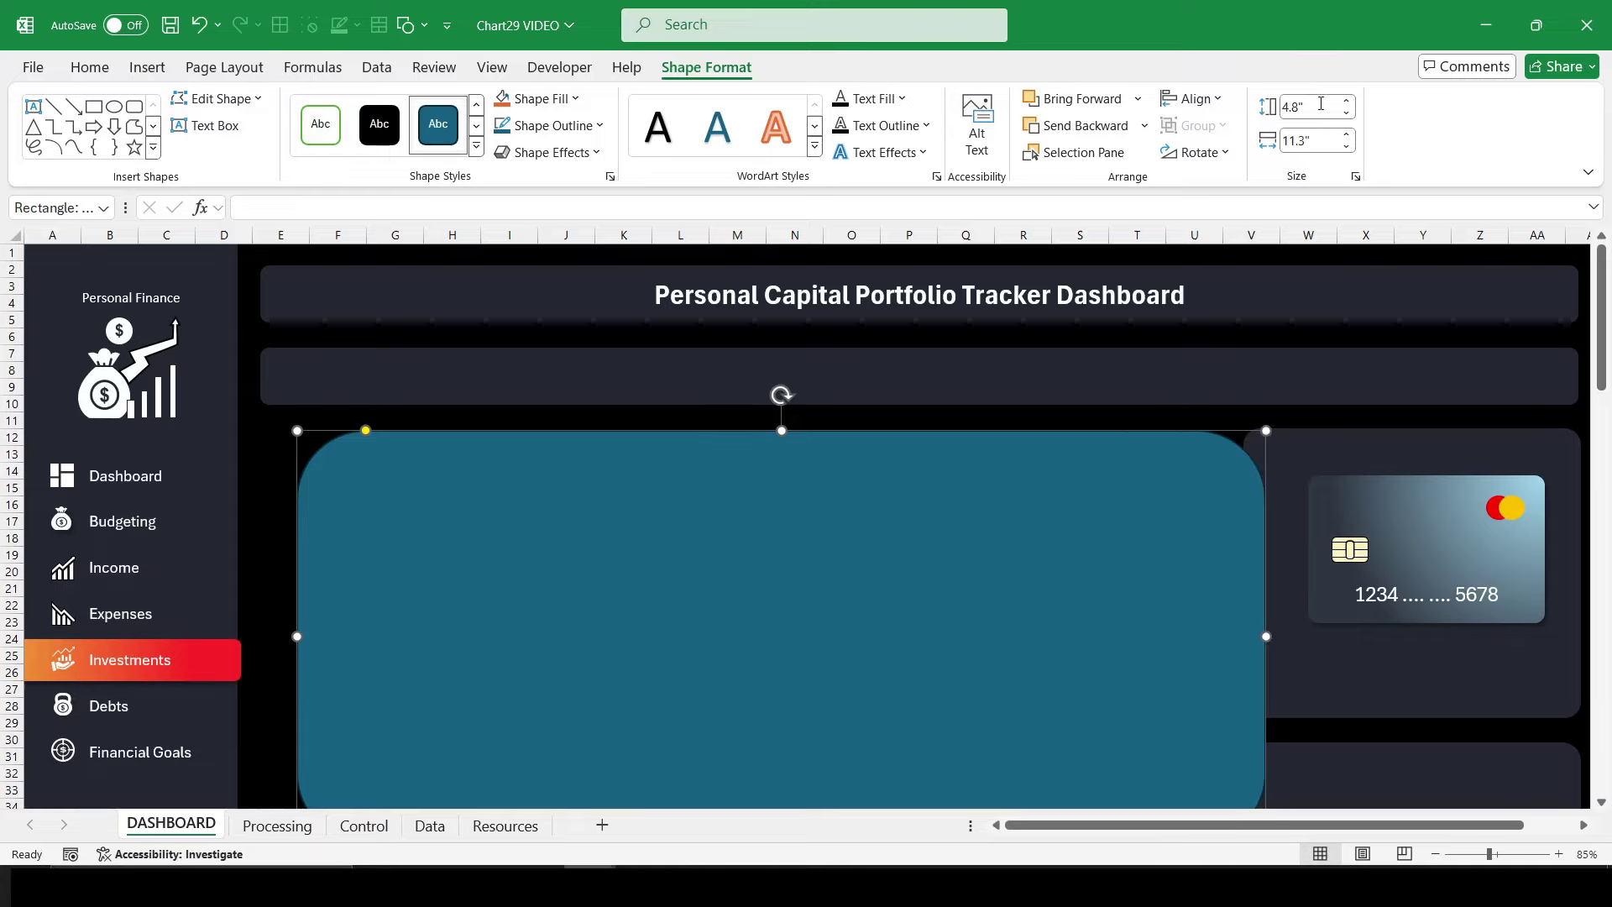
{"action": "scroll", "coordinate": [714, 610], "scroll_direction": "down", "scroll_amount": 2}
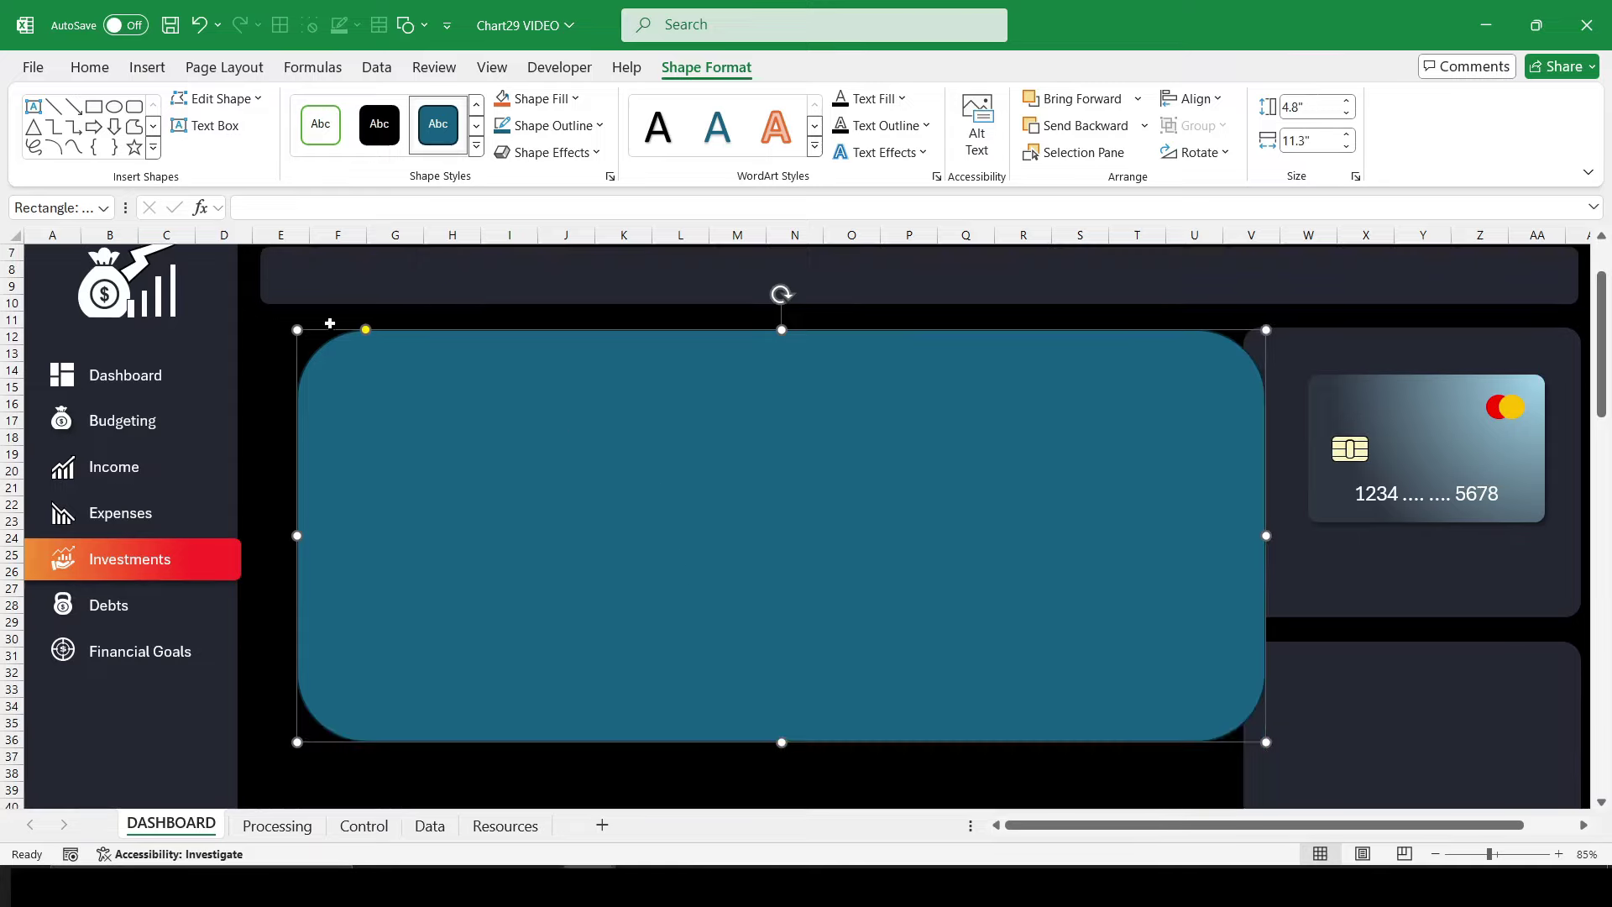
{"action": "left_click_drag", "start_coordinate": [367, 330], "coordinate": [314, 329]}
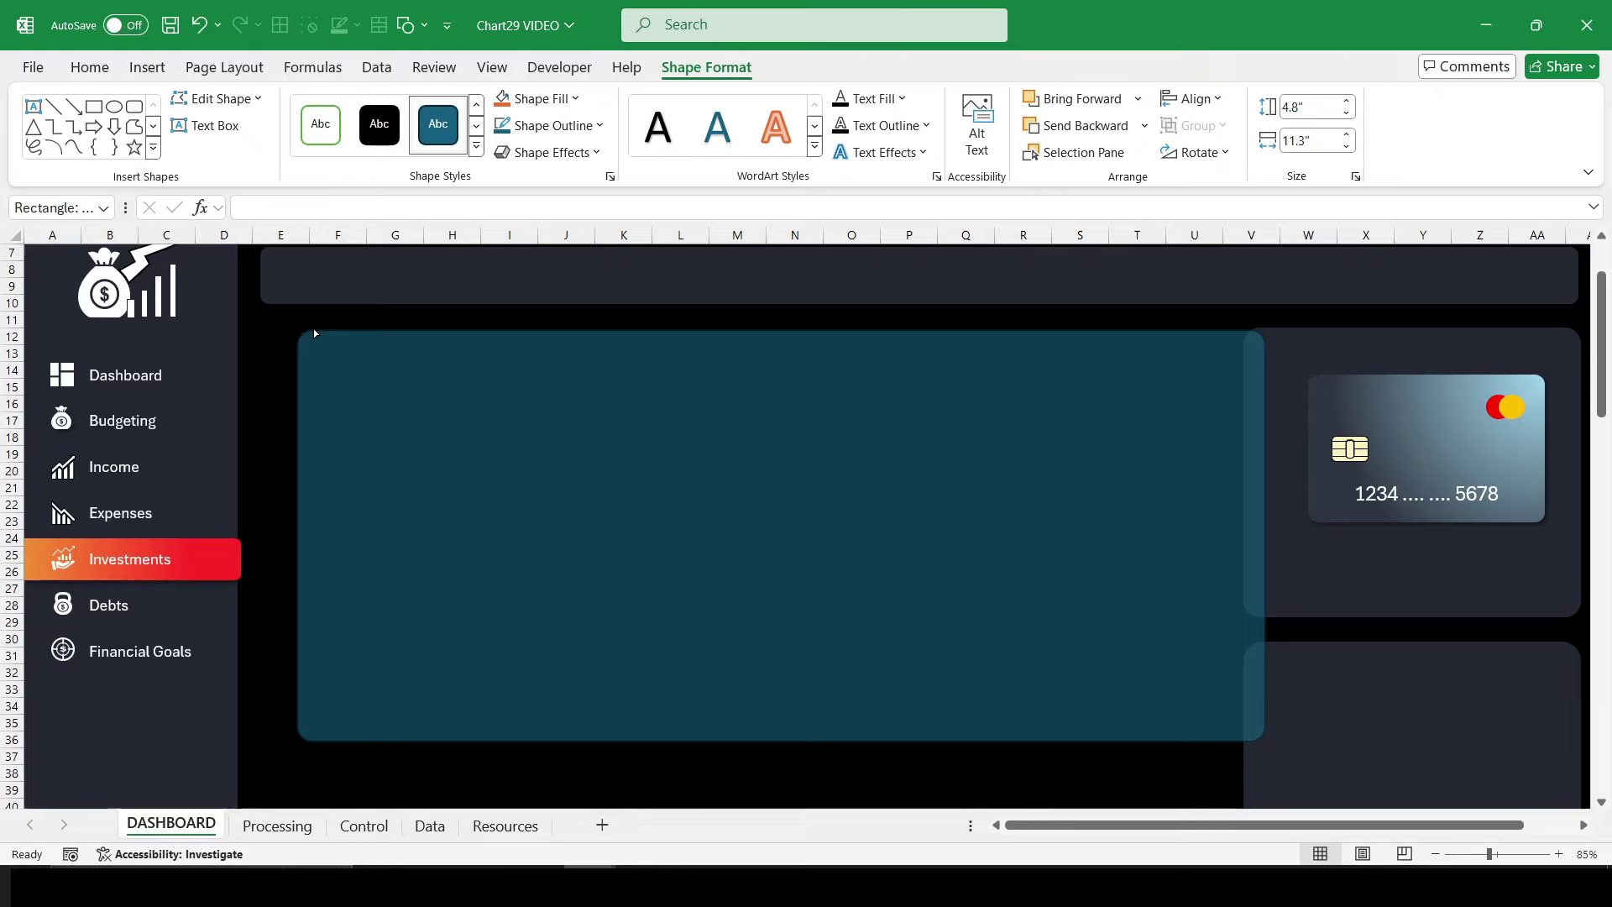
Step: Remove the rectangle's outline and give it a dark #242732 fill
{"action": "right_click", "coordinate": [504, 463]}
{"action": "left_click", "coordinate": [555, 840]}
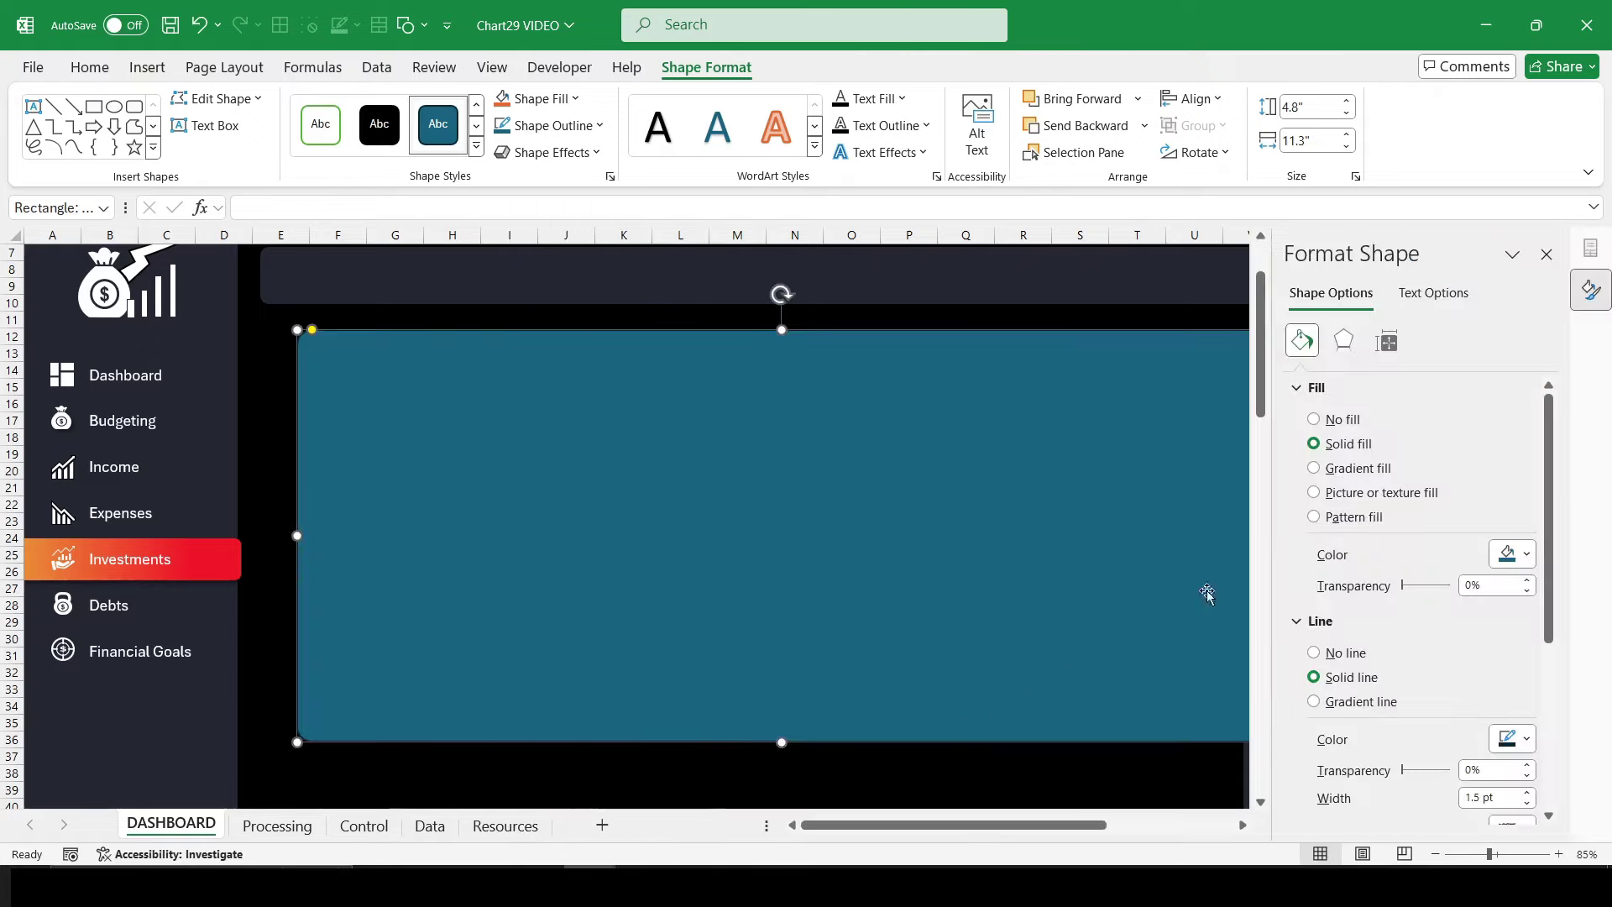
{"action": "left_click", "coordinate": [1343, 653]}
{"action": "left_click", "coordinate": [1526, 553]}
{"action": "left_click", "coordinate": [1537, 544]}
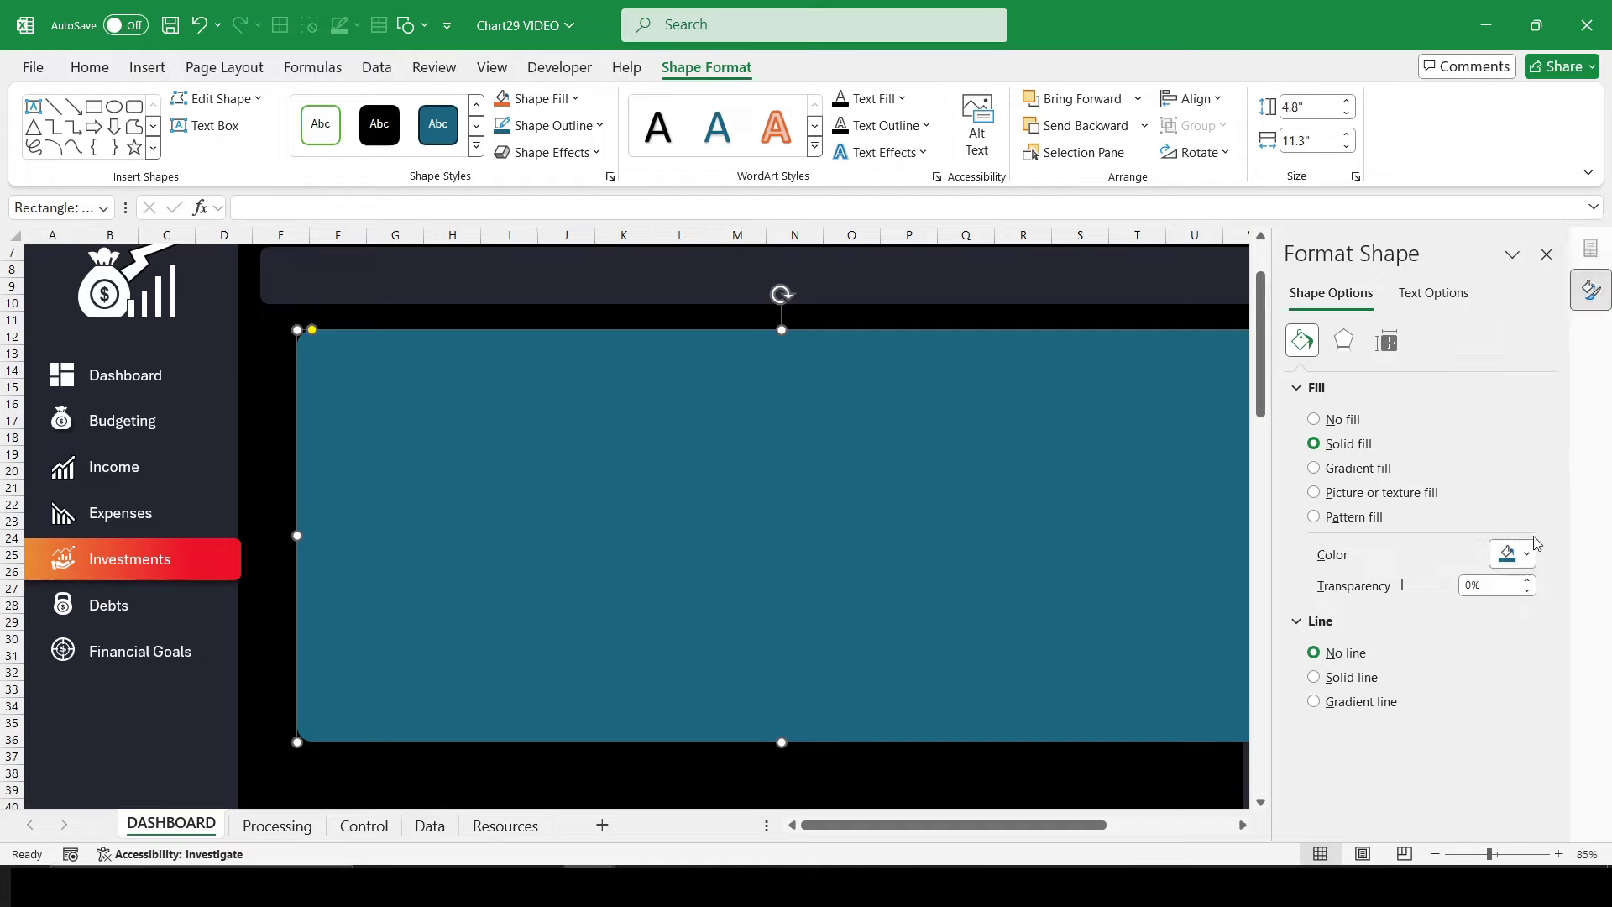
{"action": "type", "text": "#242732"}
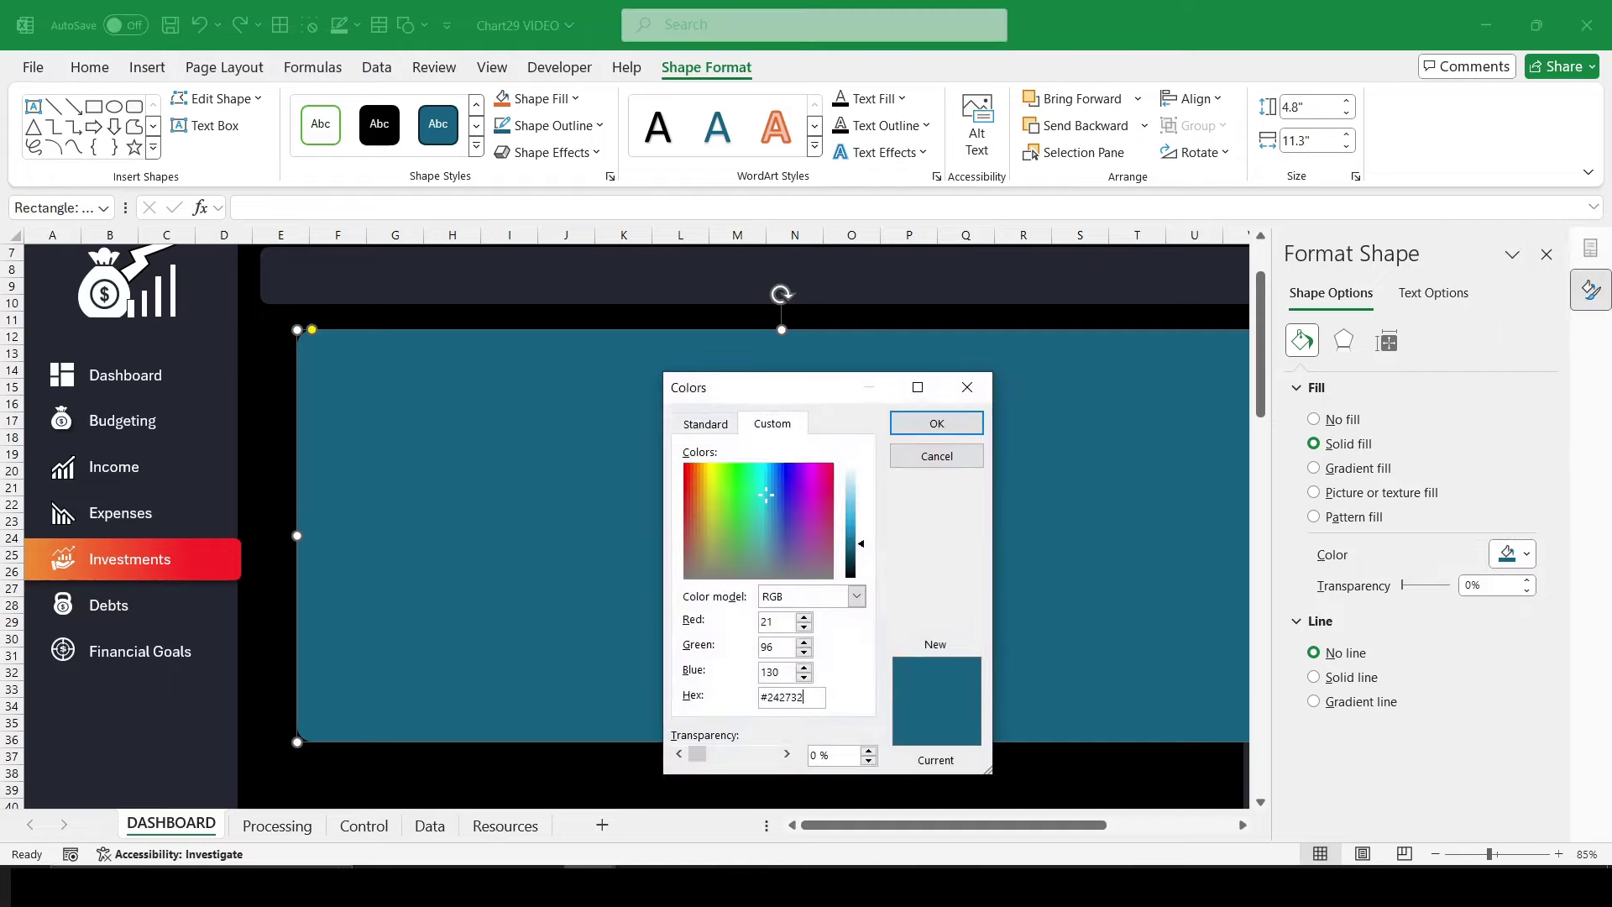
{"action": "key", "text": "Return"}
{"action": "scroll", "coordinate": [790, 685], "scroll_direction": "up", "scroll_amount": 2}
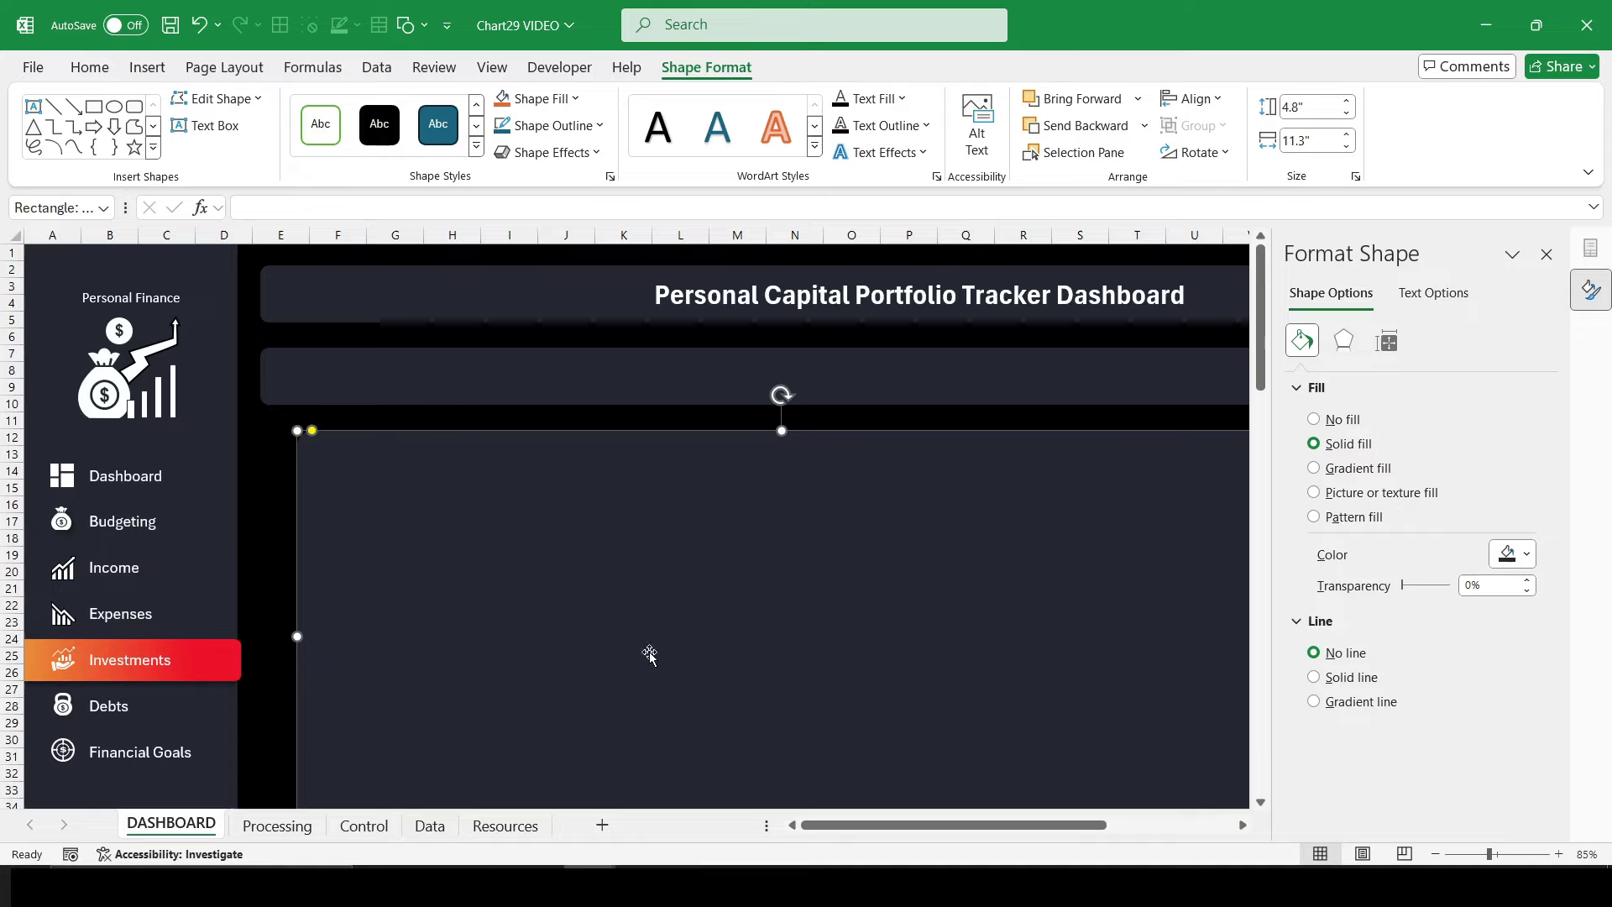
Step: Align the rectangle's left edge with the header strip and its top with the card panel
{"action": "left_click", "coordinate": [353, 375], "text": "shift"}
{"action": "left_click", "coordinate": [1212, 101]}
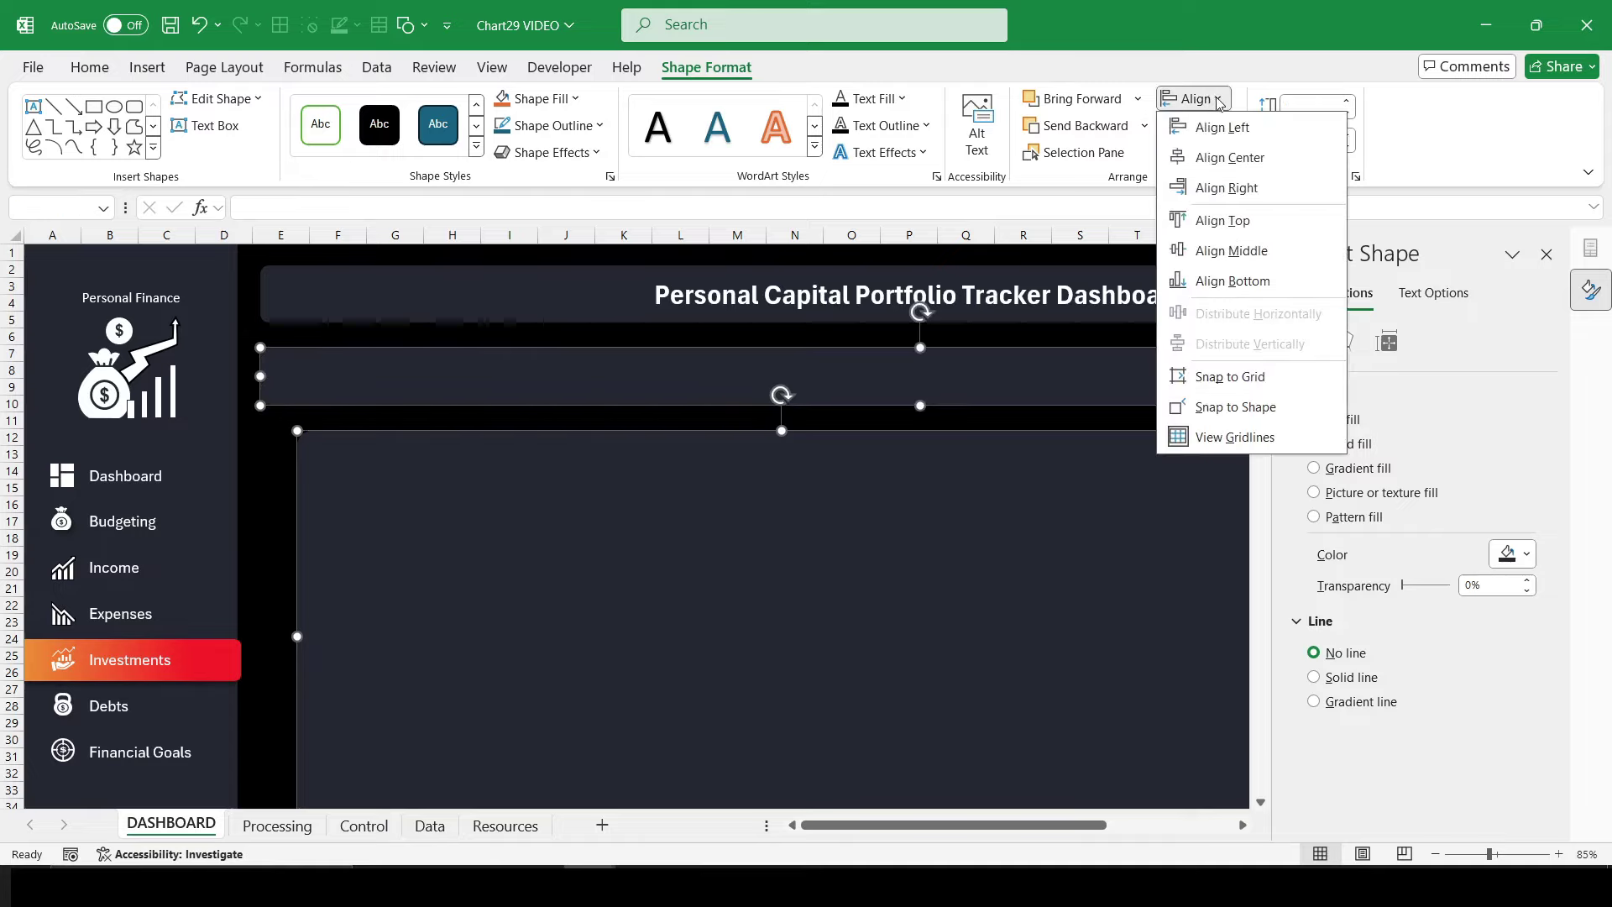
{"action": "left_click", "coordinate": [1218, 126]}
{"action": "left_click", "coordinate": [1550, 255]}
{"action": "scroll", "coordinate": [1428, 378], "scroll_direction": "down", "scroll_amount": 1}
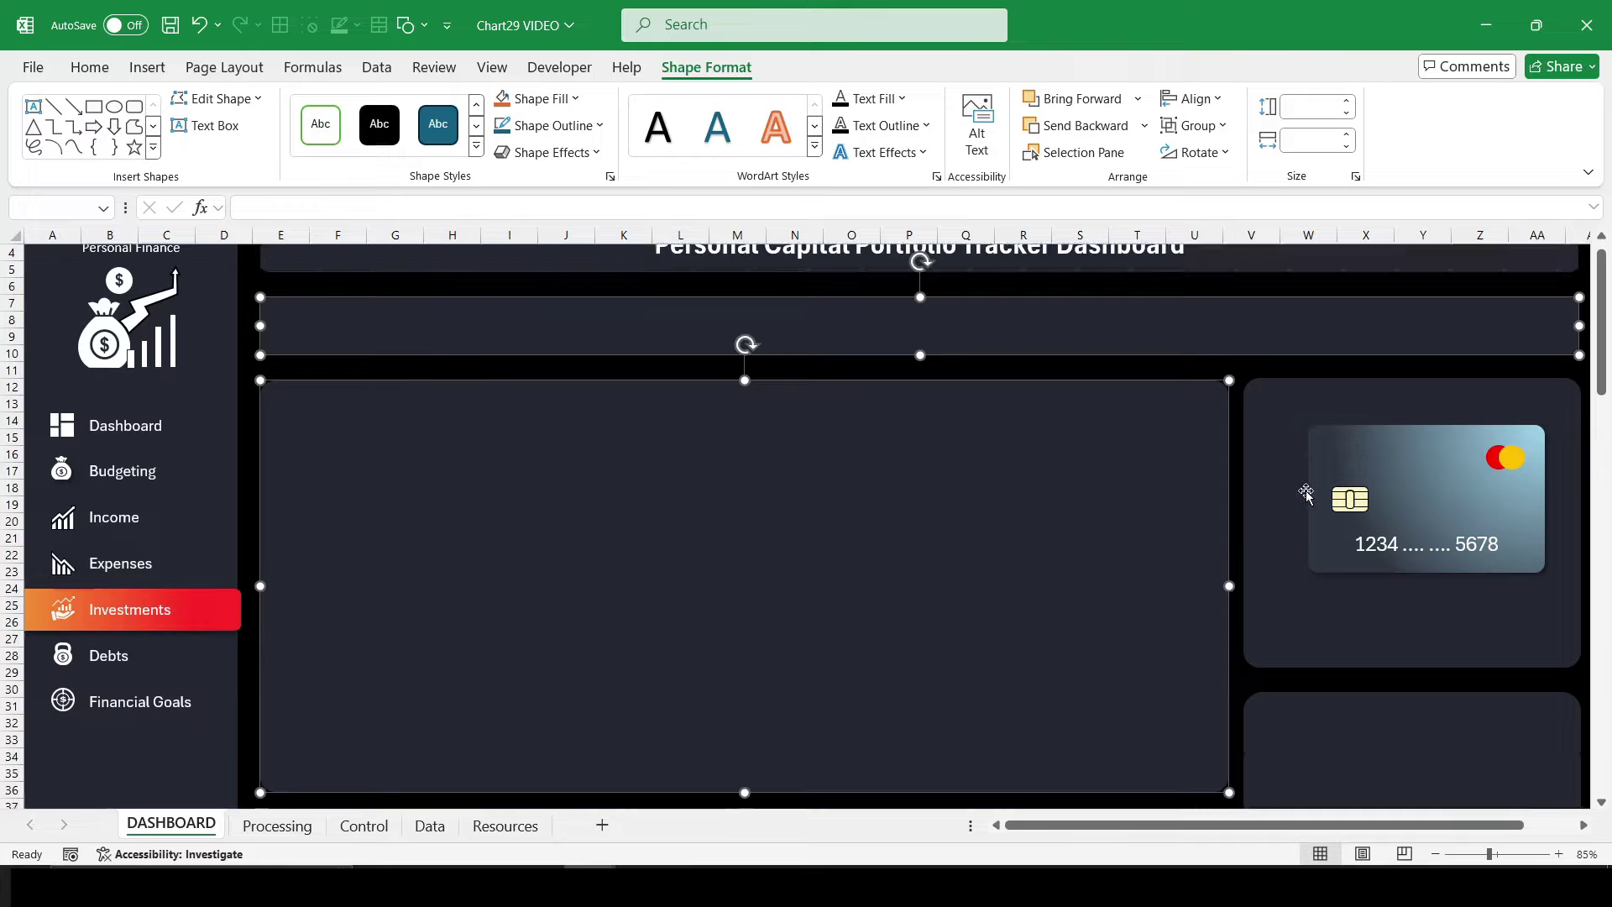
{"action": "scroll", "coordinate": [1344, 437], "scroll_direction": "down", "scroll_amount": 2}
{"action": "left_click", "coordinate": [1278, 475], "text": "shift"}
{"action": "left_click", "coordinate": [1196, 101]}
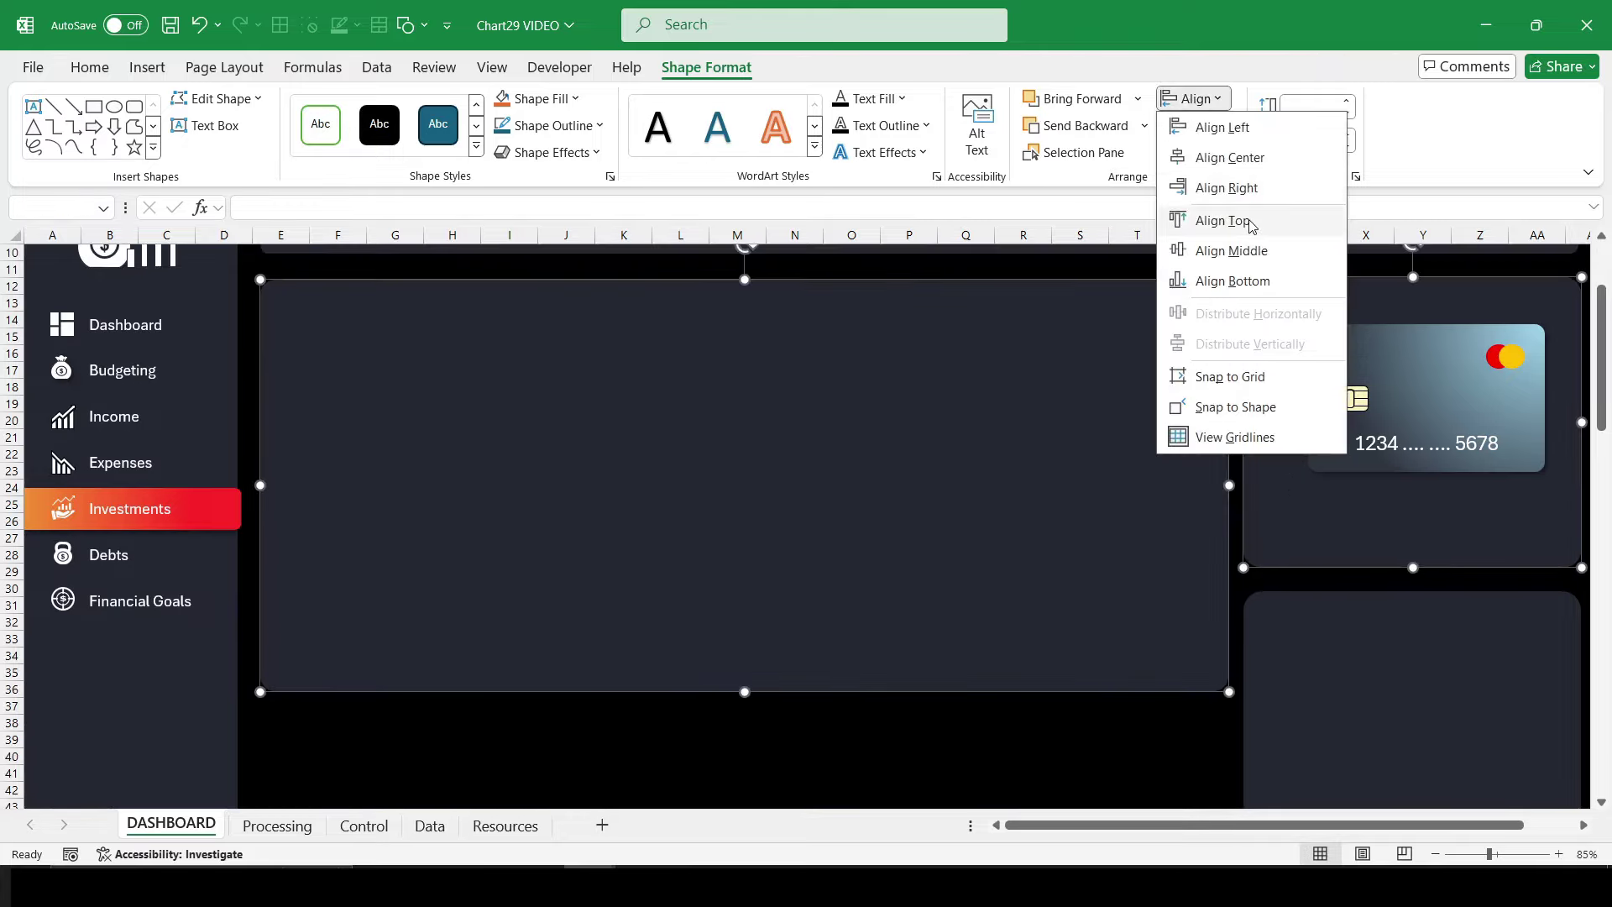
{"action": "left_click", "coordinate": [1222, 211]}
{"action": "left_click", "coordinate": [675, 746]}
Step: Set the lower wide panel's height to 2.9" and pull its bottom edge up slightly
{"action": "scroll", "coordinate": [697, 688], "scroll_direction": "down", "scroll_amount": 6}
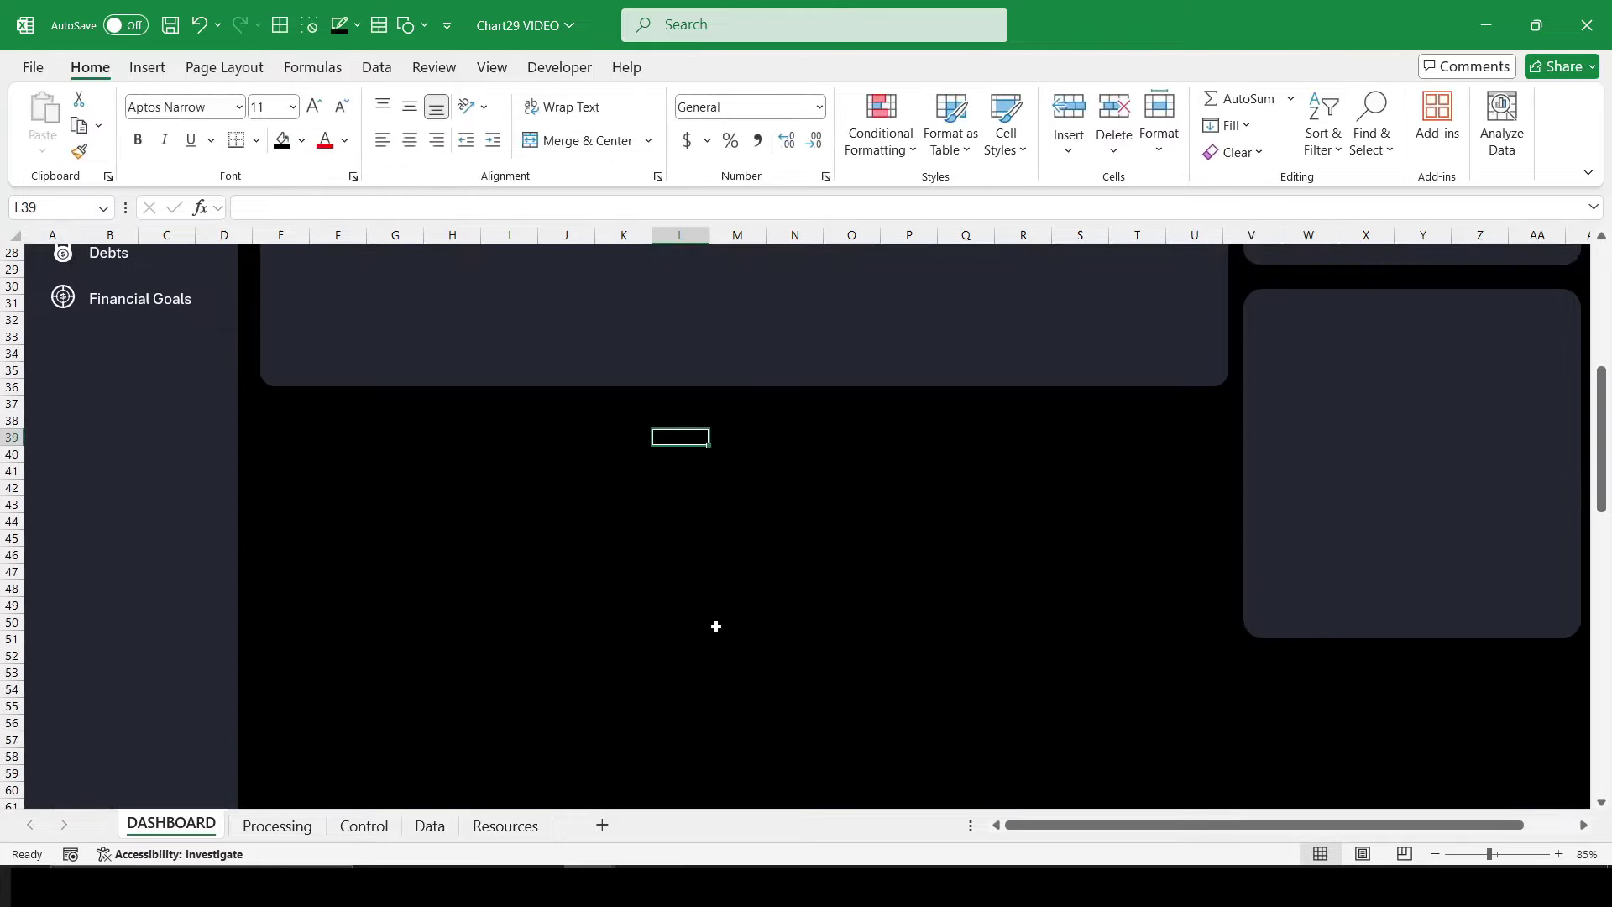
{"action": "left_click", "coordinate": [707, 762]}
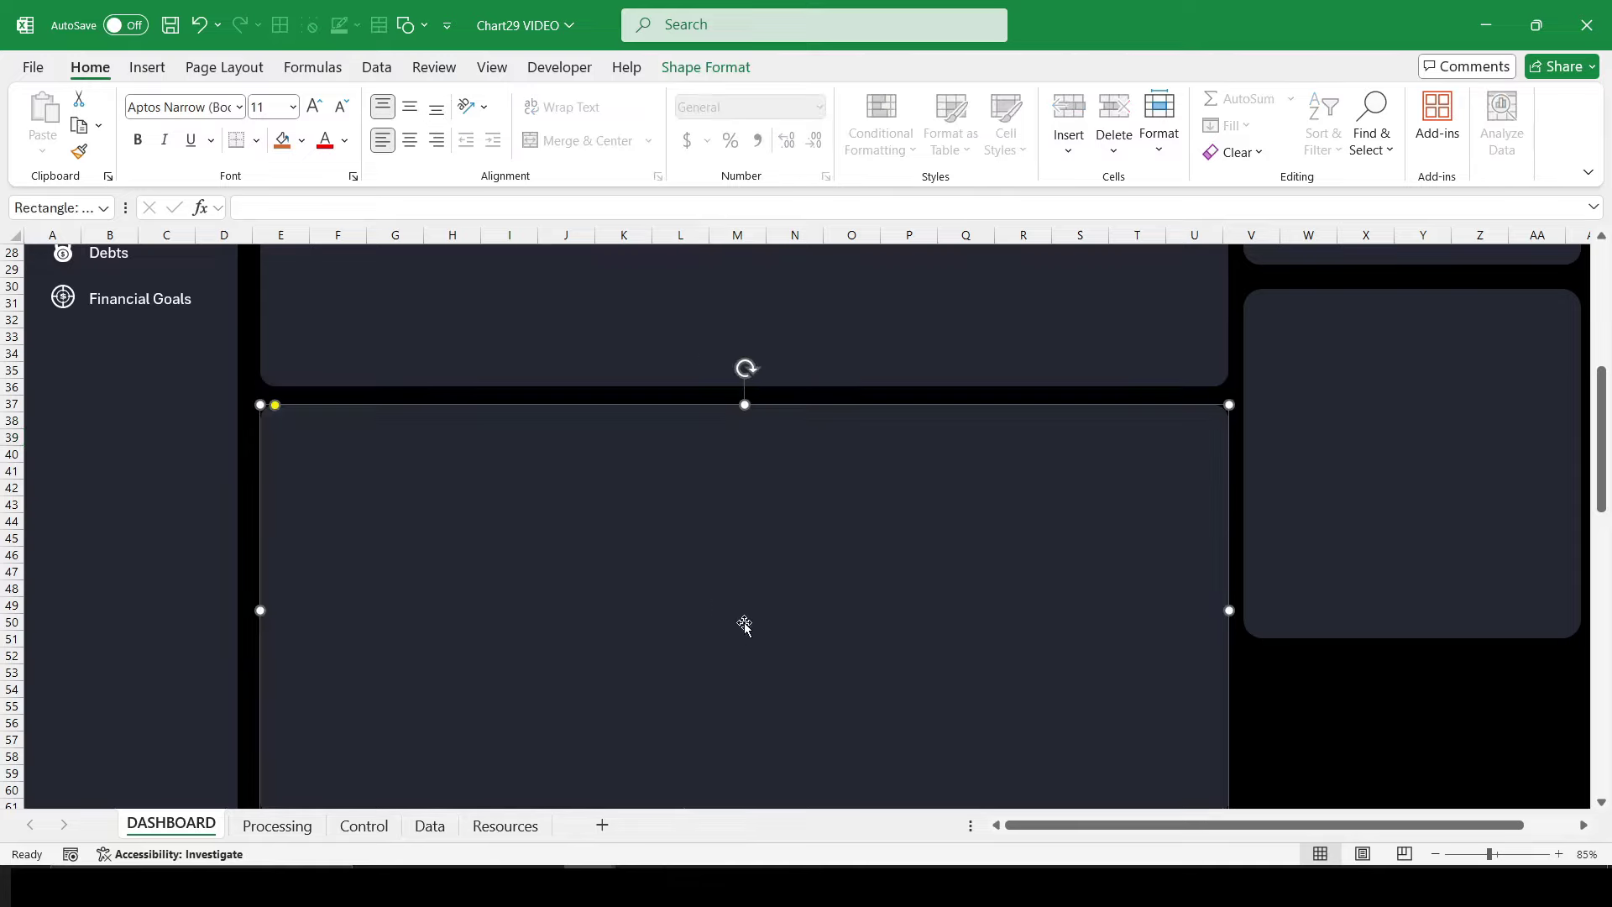
{"action": "left_click", "coordinate": [713, 69]}
{"action": "left_click", "coordinate": [1327, 105]}
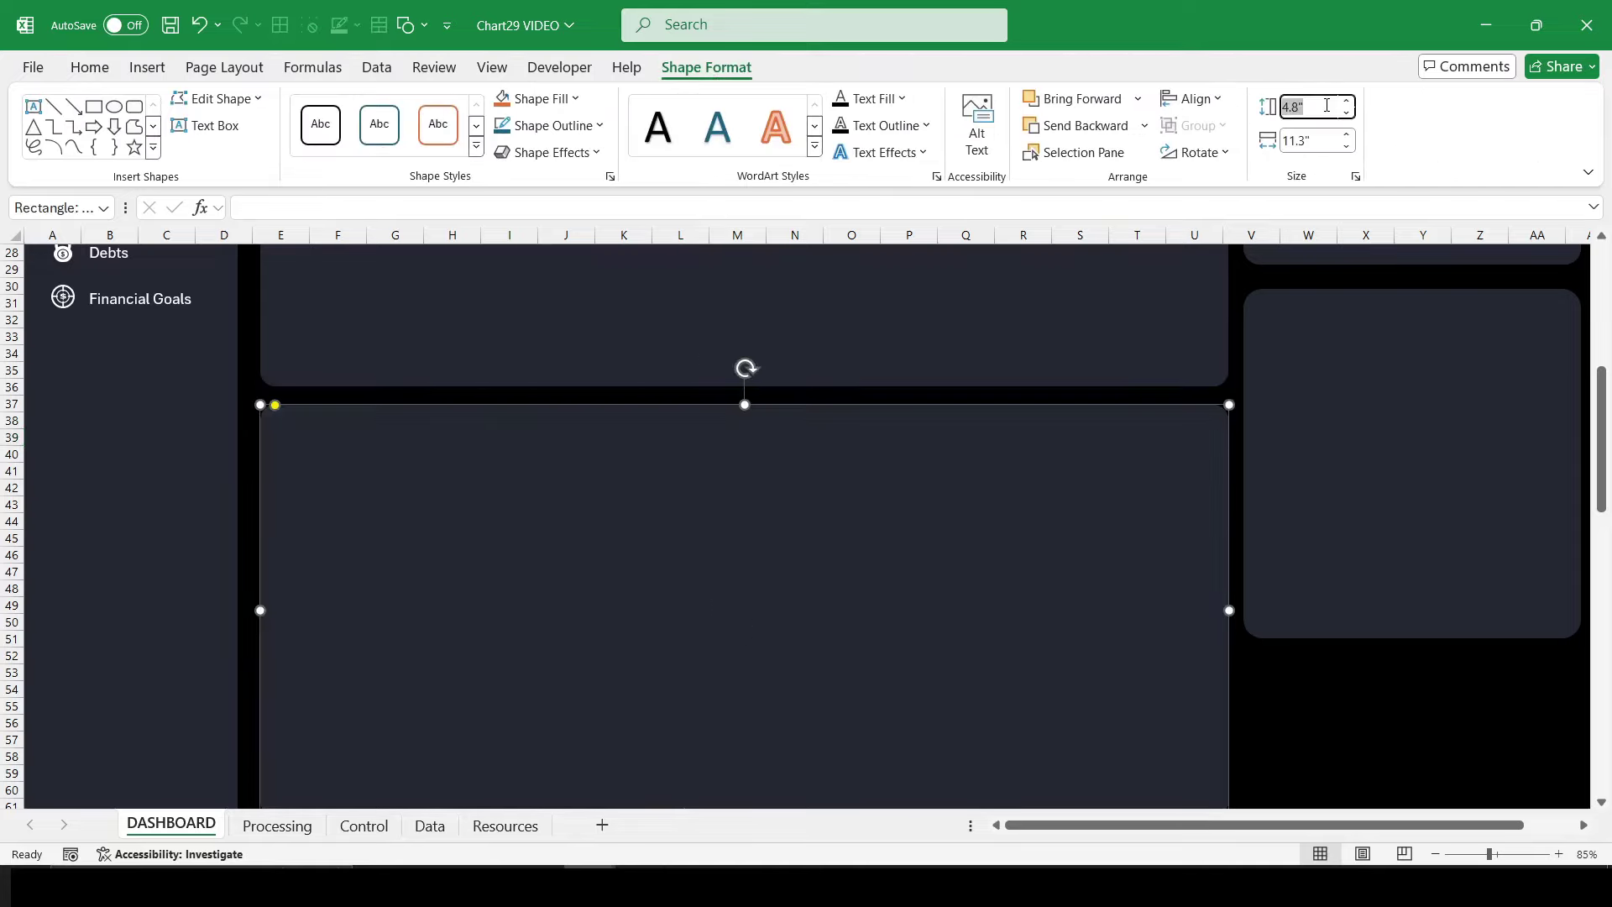
{"action": "key", "text": "Return"}
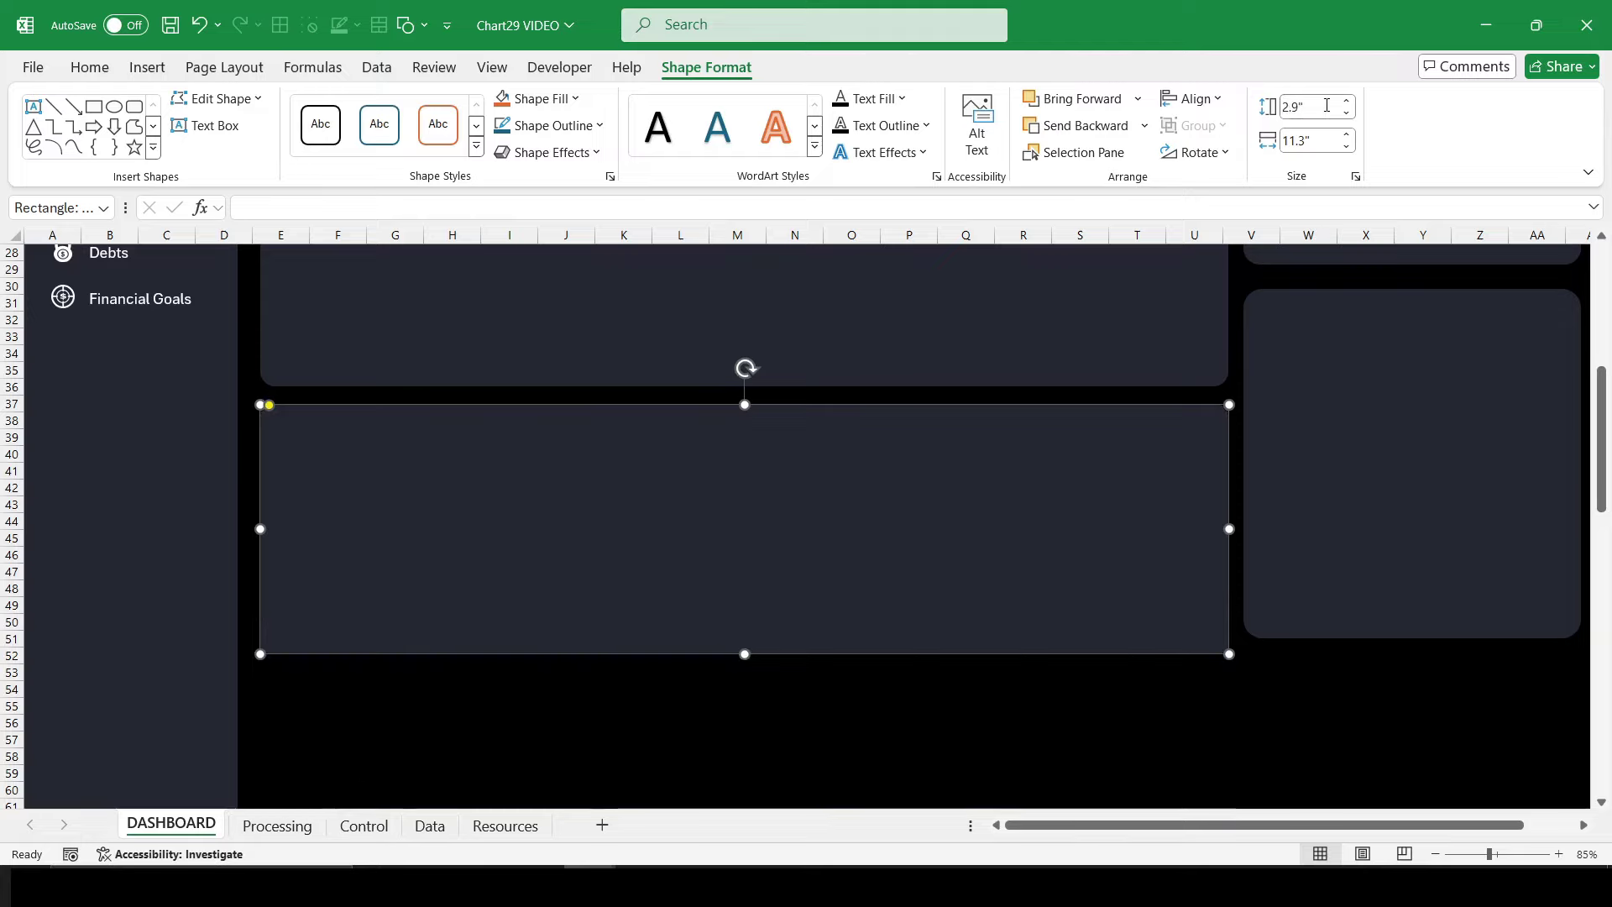
{"action": "scroll", "coordinate": [1360, 544], "scroll_direction": "up", "scroll_amount": 4}
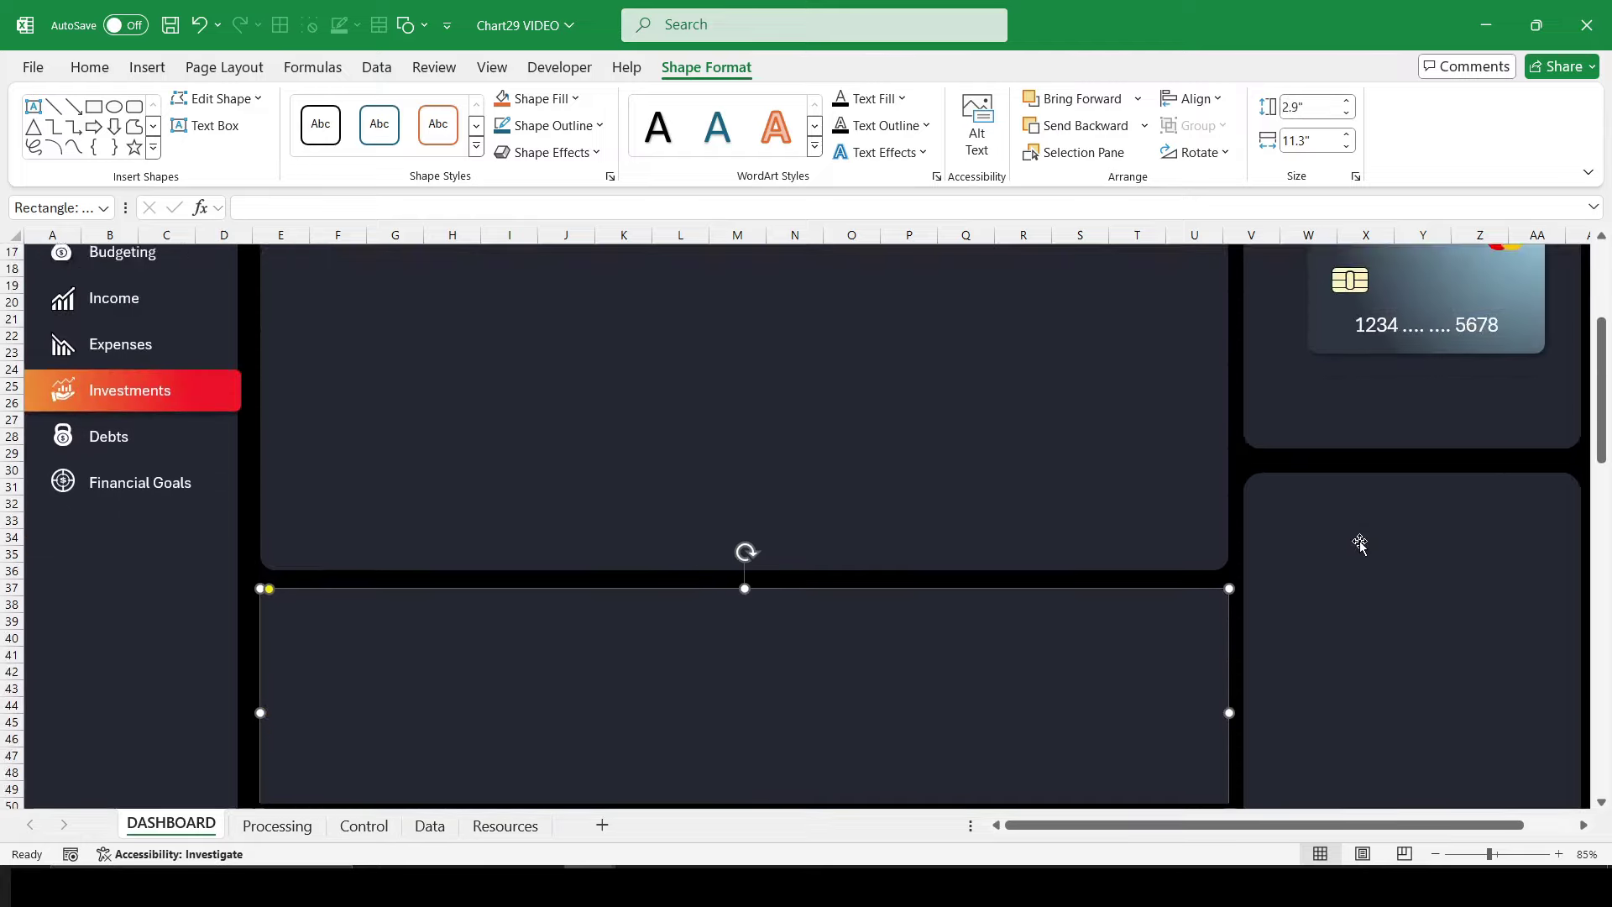
{"action": "scroll", "coordinate": [1360, 545], "scroll_direction": "down", "scroll_amount": 4}
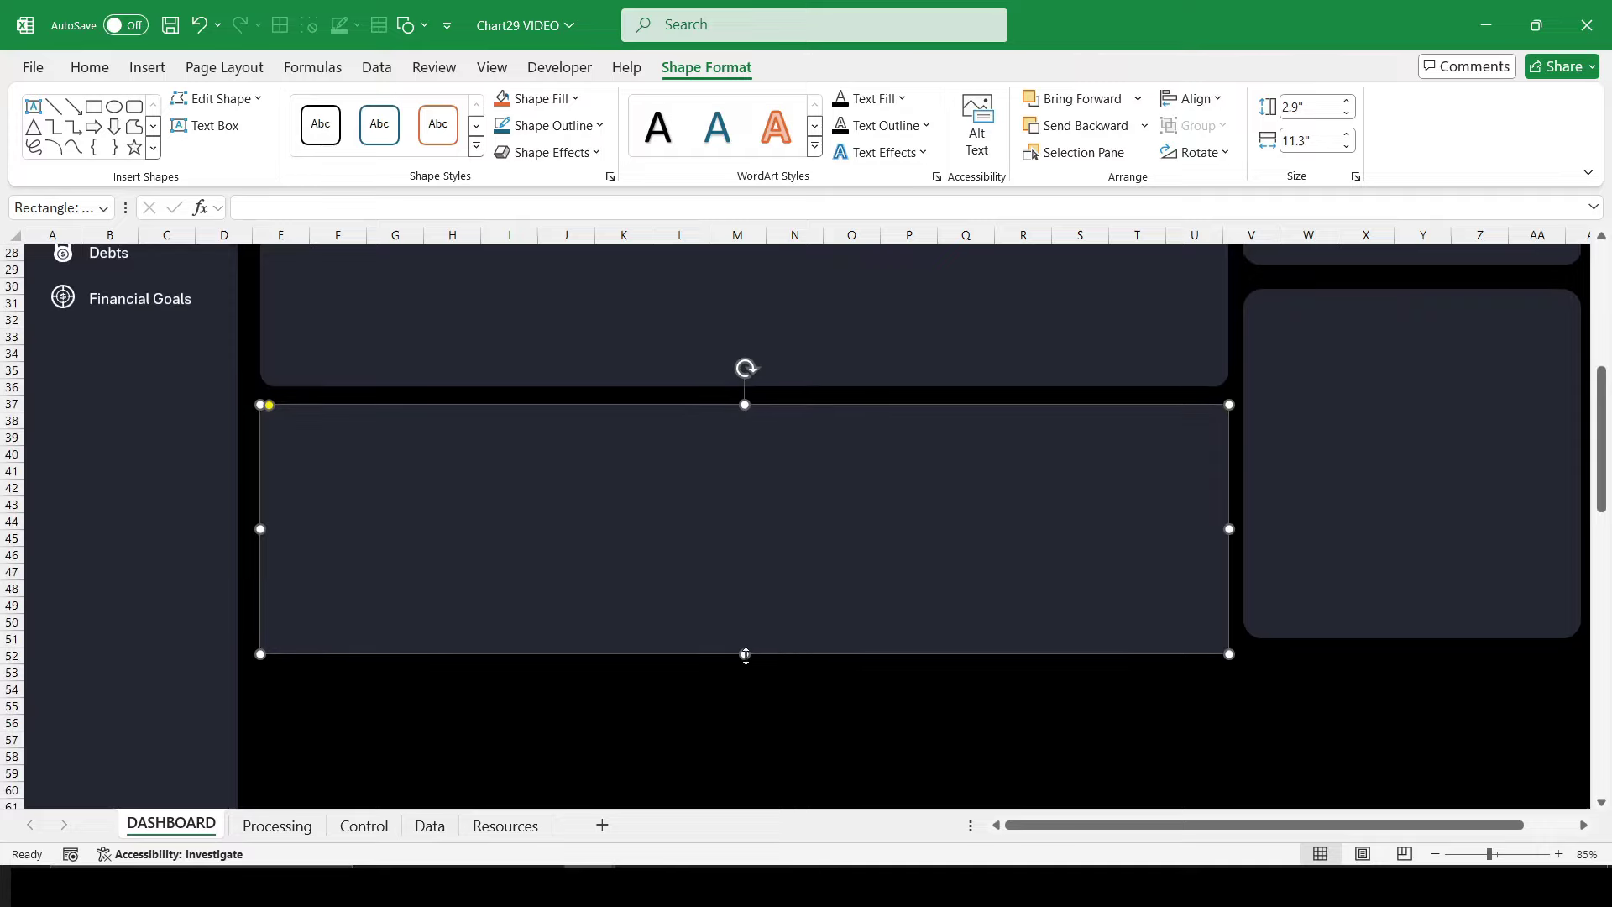
{"action": "left_click_drag", "start_coordinate": [746, 655], "coordinate": [747, 629]}
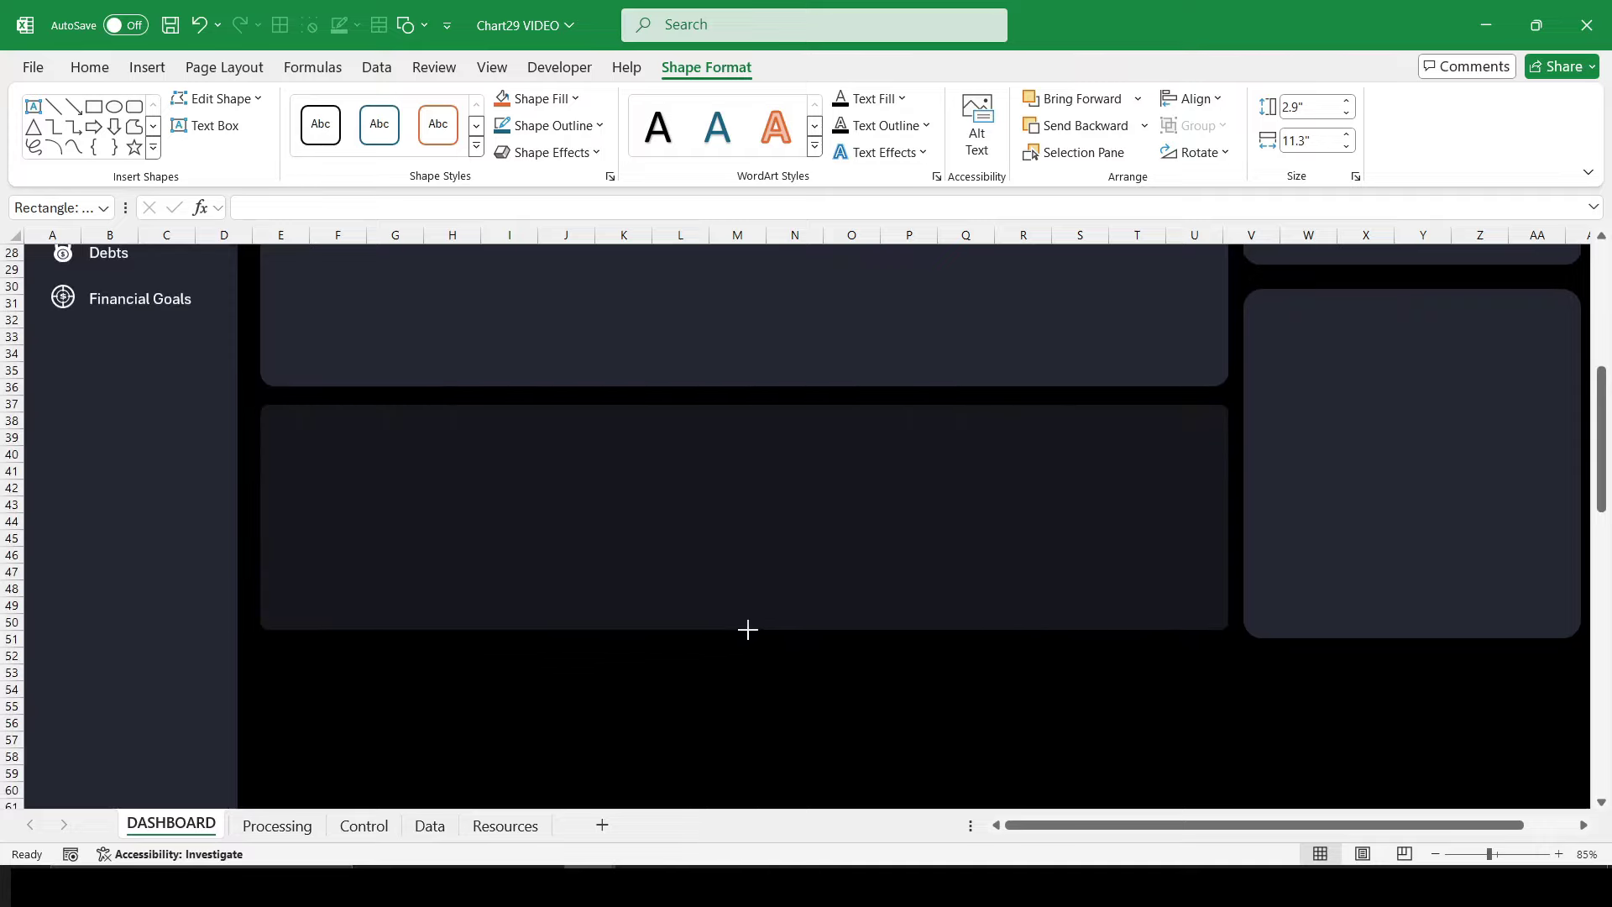
Step: Align the bottom edges of the lower wide panel and the right-hand panel
{"action": "left_click", "coordinate": [897, 627]}
{"action": "left_click", "coordinate": [1334, 575], "text": "shift"}
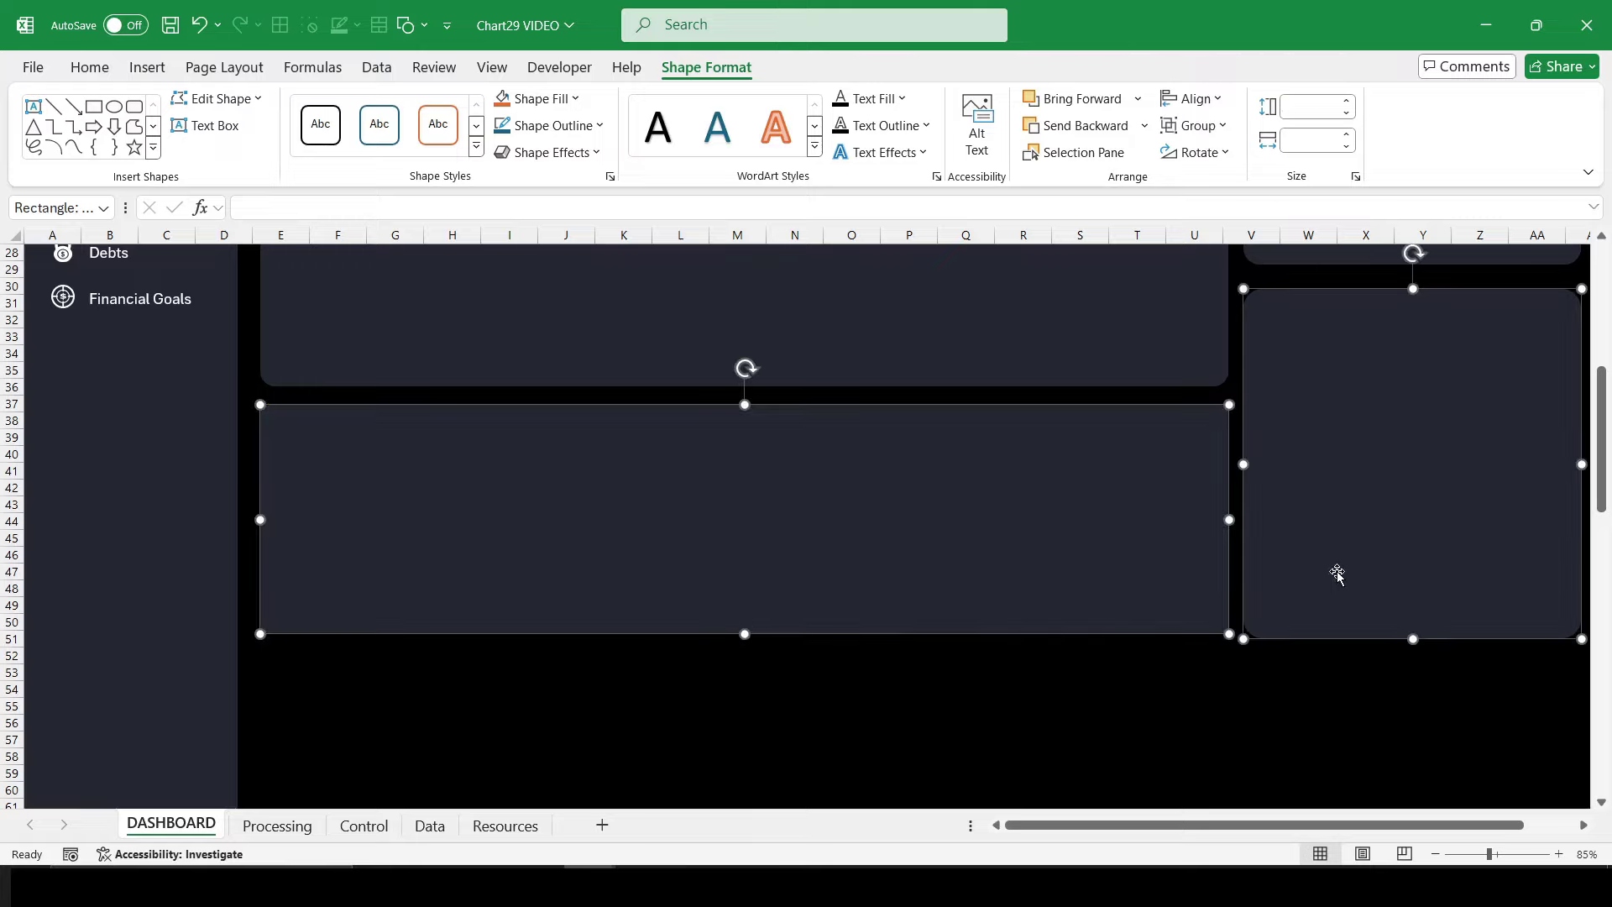
{"action": "left_click", "coordinate": [1191, 98]}
{"action": "left_click", "coordinate": [1218, 281]}
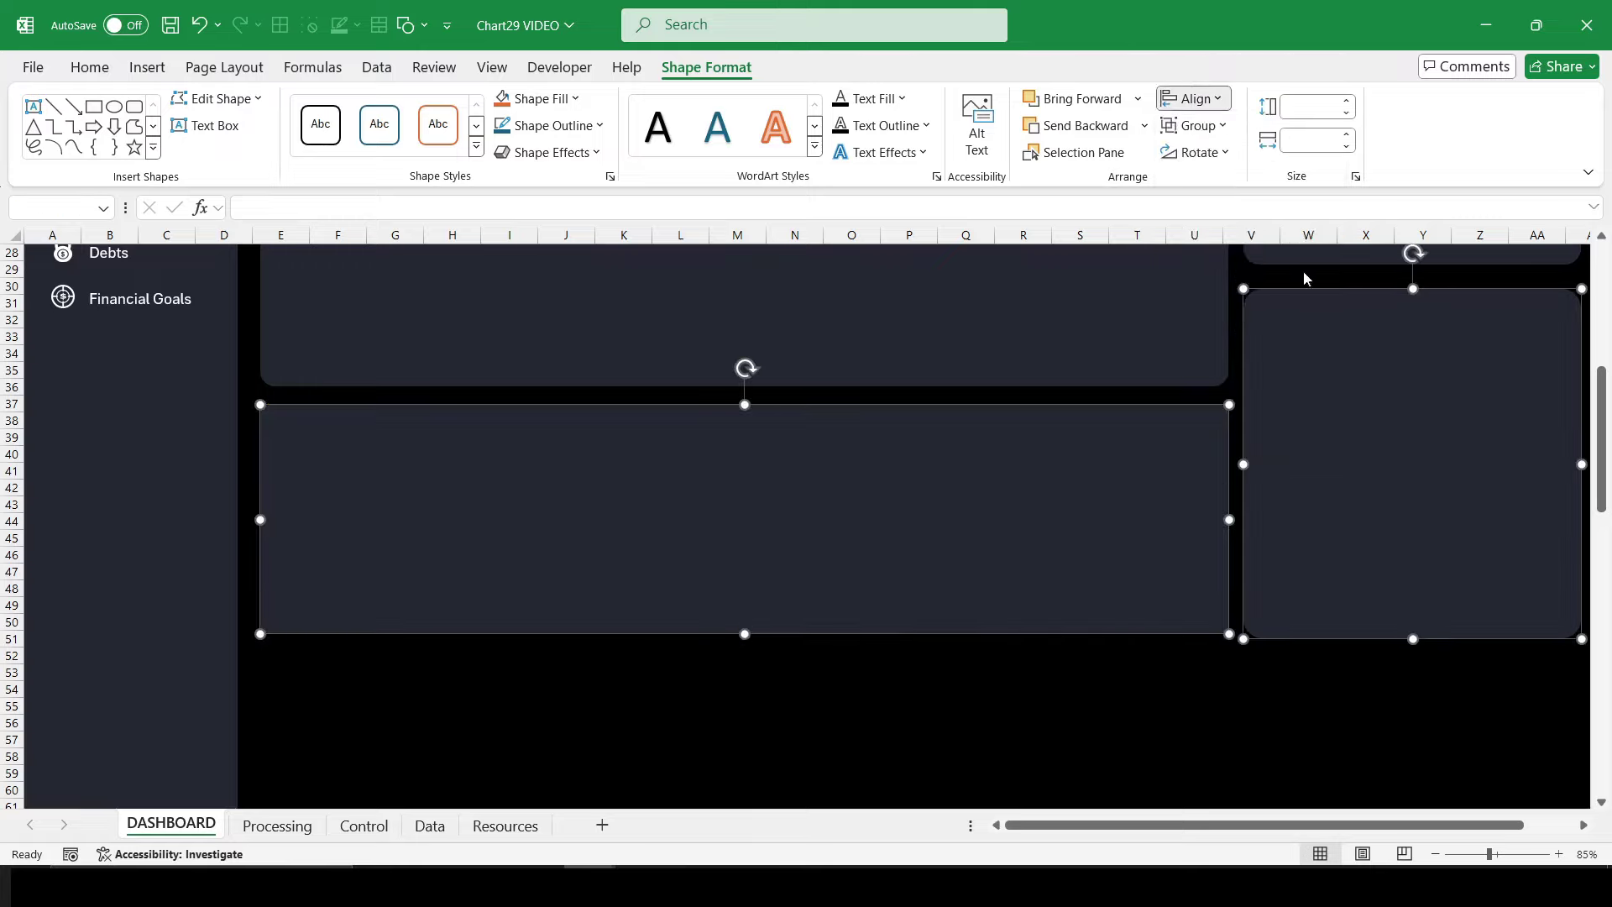
{"action": "left_click", "coordinate": [1033, 739]}
Step: Clear the old selection on the Processing sheet, then move to the Data sheet
{"action": "scroll", "coordinate": [1033, 740], "scroll_direction": "up", "scroll_amount": 3}
{"action": "scroll", "coordinate": [1008, 714], "scroll_direction": "up", "scroll_amount": 3}
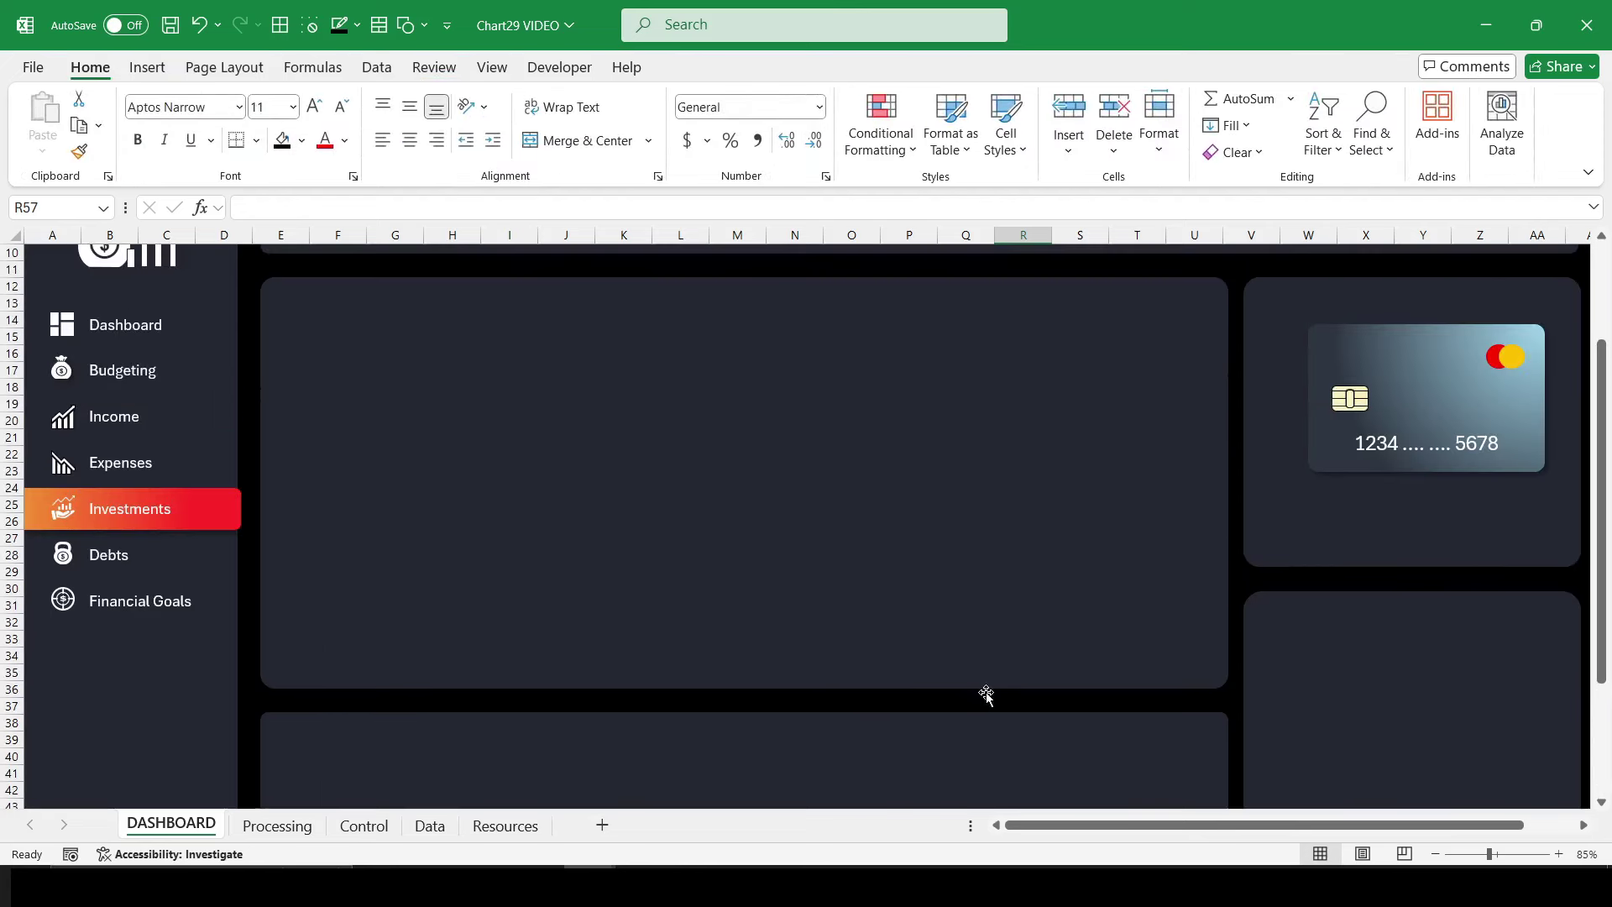
{"action": "scroll", "coordinate": [924, 663], "scroll_direction": "down", "scroll_amount": 3}
{"action": "scroll", "coordinate": [838, 626], "scroll_direction": "down", "scroll_amount": 1}
{"action": "scroll", "coordinate": [827, 622], "scroll_direction": "up", "scroll_amount": 7}
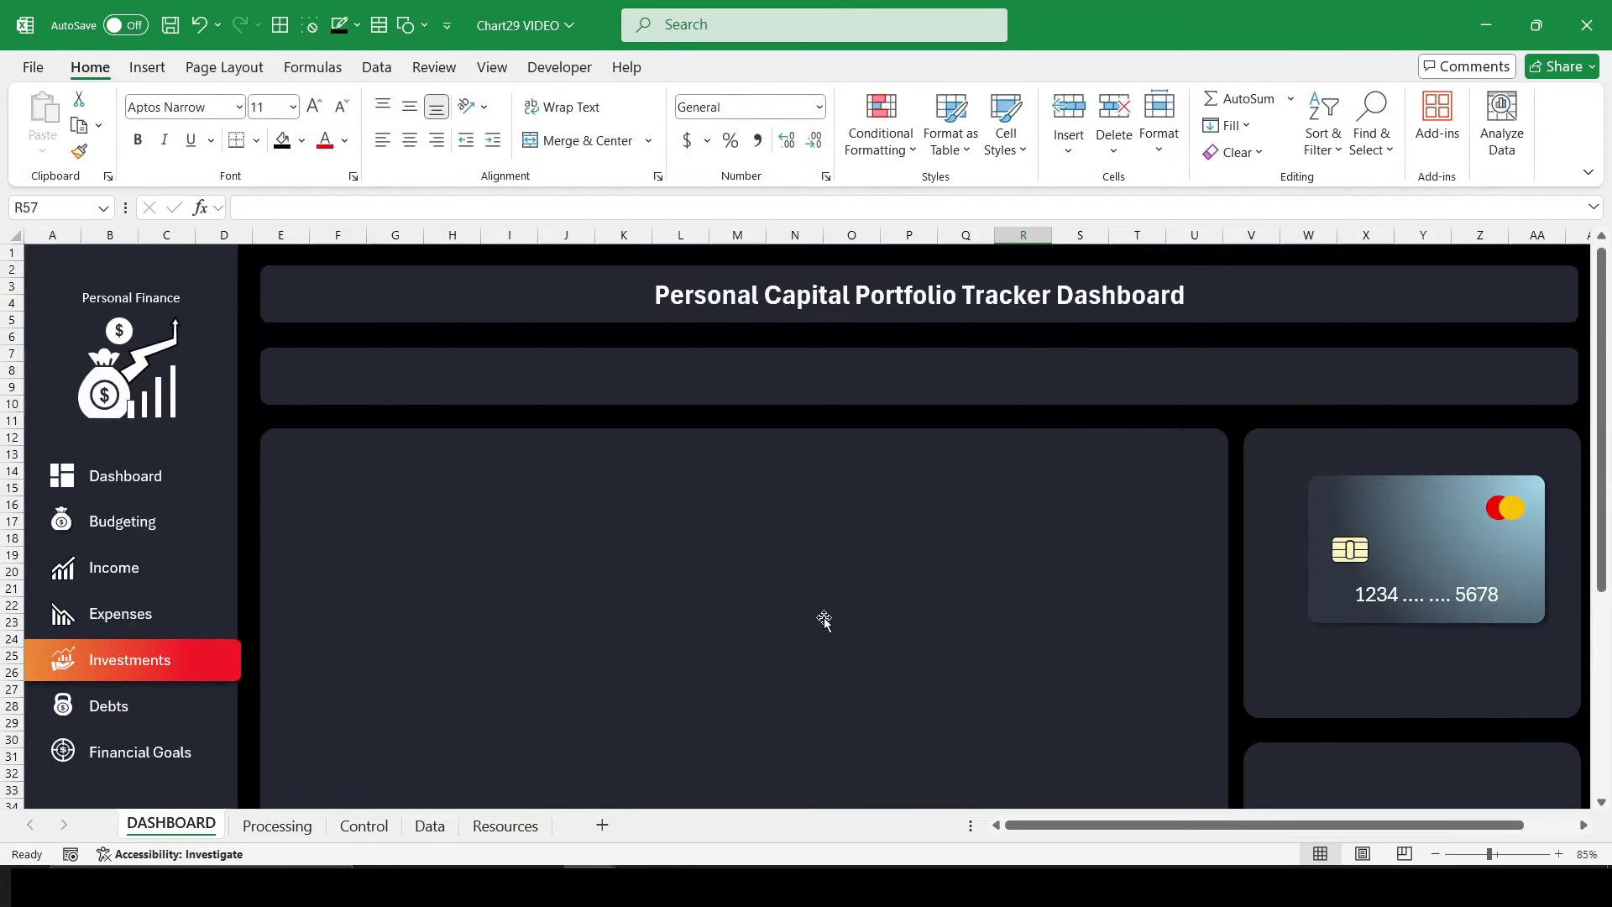
{"action": "left_click", "coordinate": [277, 824]}
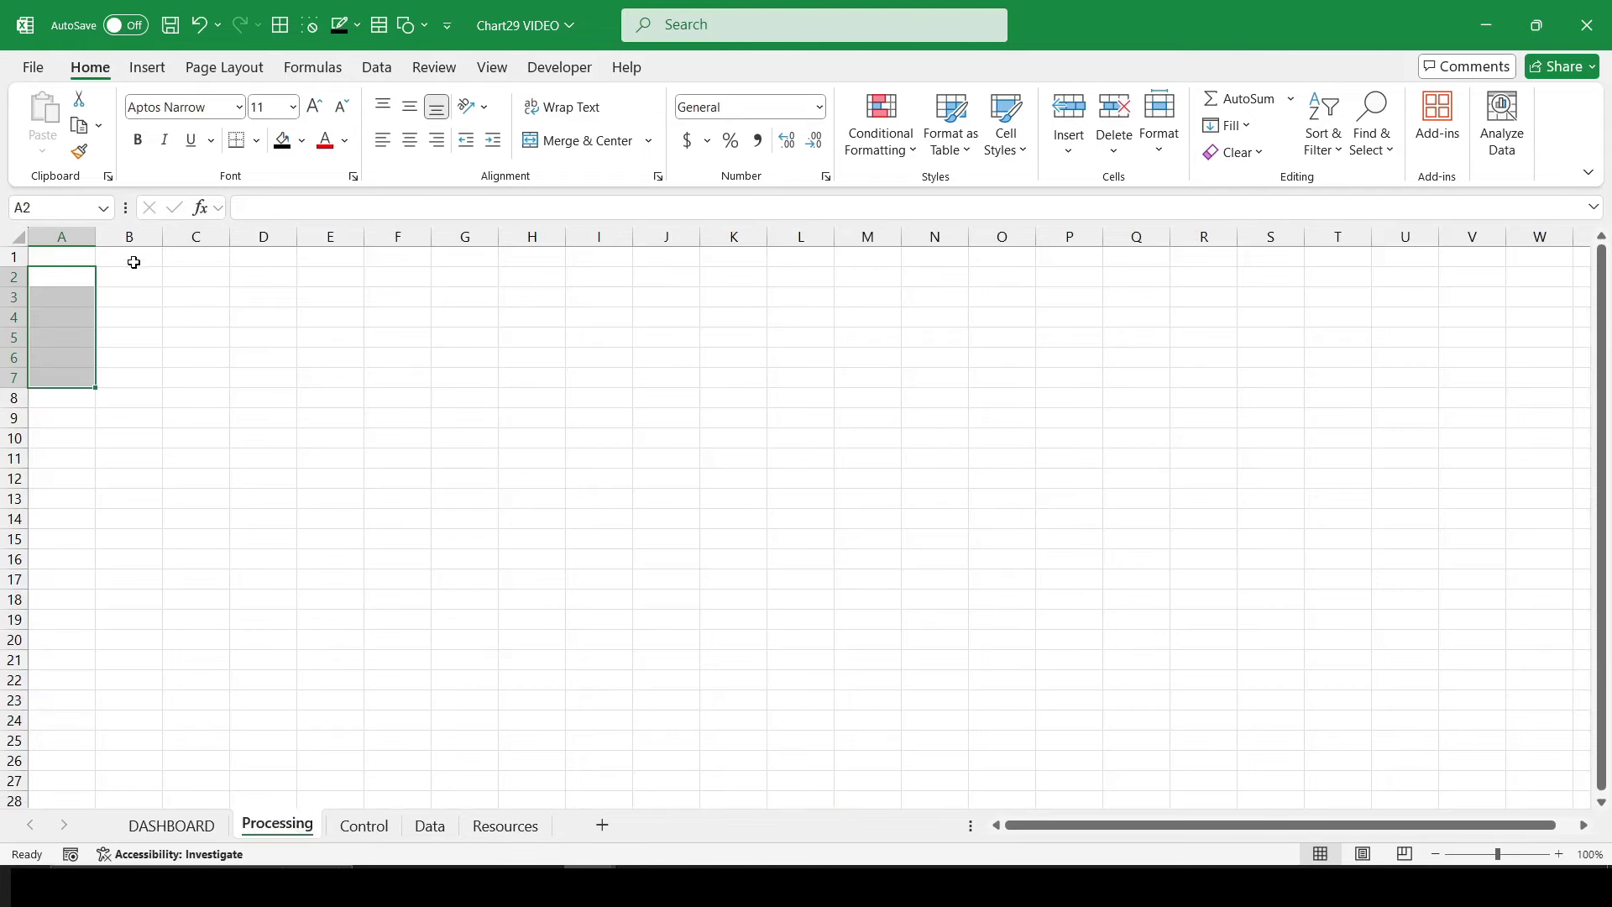
{"action": "key", "text": "Right"}
{"action": "left_click", "coordinate": [430, 826]}
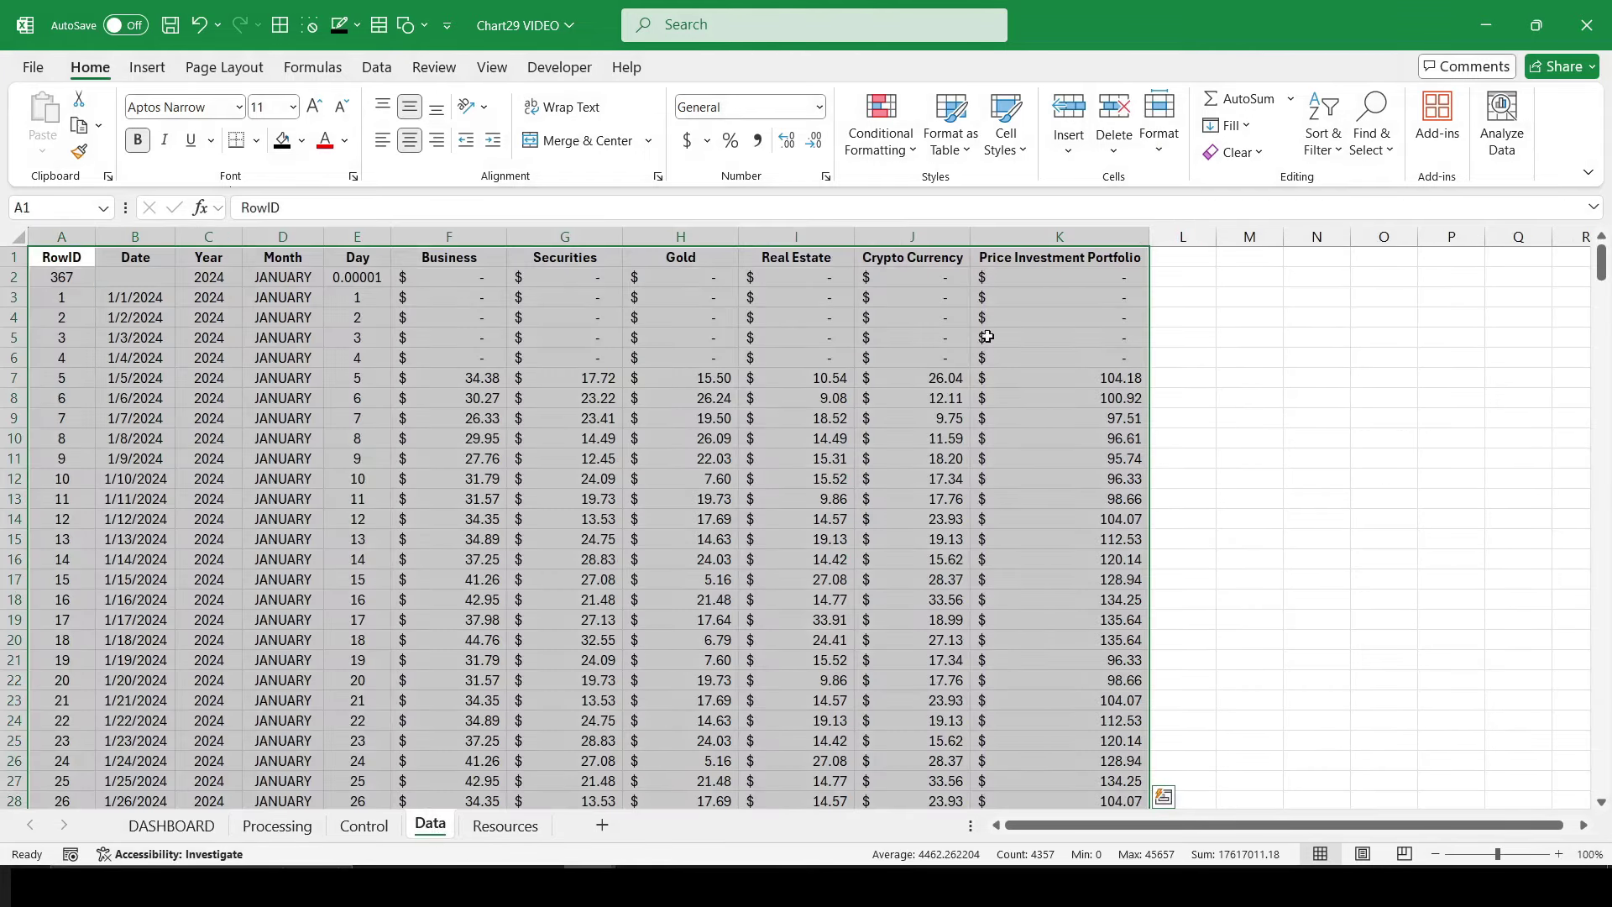
{"action": "left_click", "coordinate": [252, 301]}
{"action": "mouse_move", "coordinate": [1604, 263]}
{"action": "left_mouse_down"}
{"action": "mouse_move", "coordinate": [1604, 722]}
{"action": "mouse_move", "coordinate": [1604, 263]}
{"action": "left_mouse_up"}
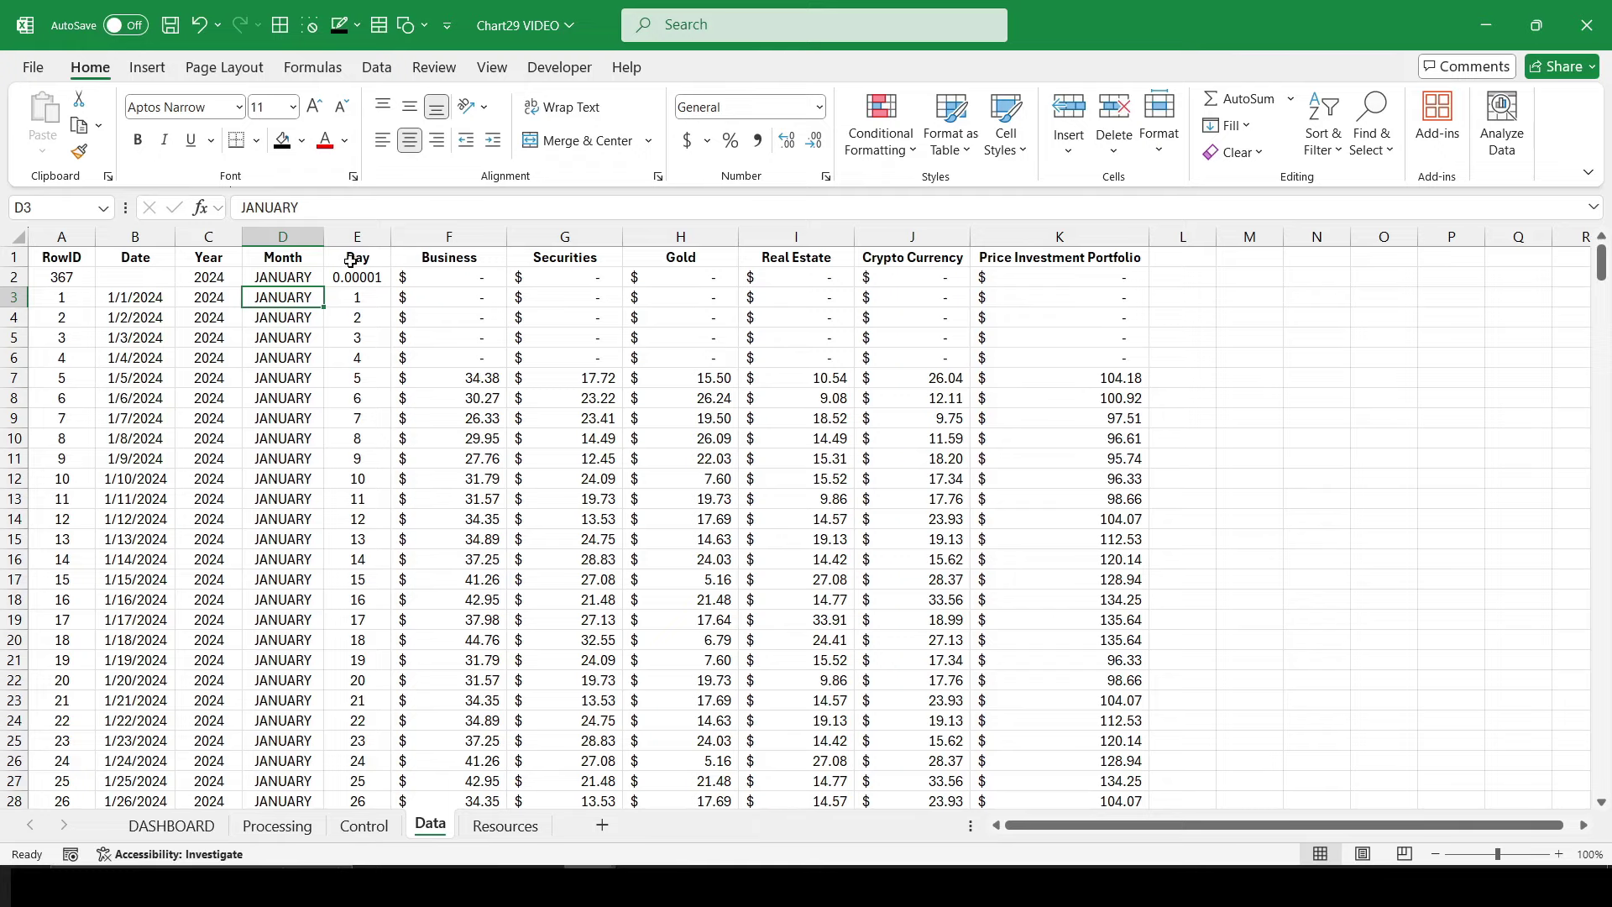
Step: Copy the Data headers Business through Price Investment Portfolio into Processing A2 as transposed values
{"action": "left_click_drag", "start_coordinate": [437, 257], "coordinate": [1029, 257]}
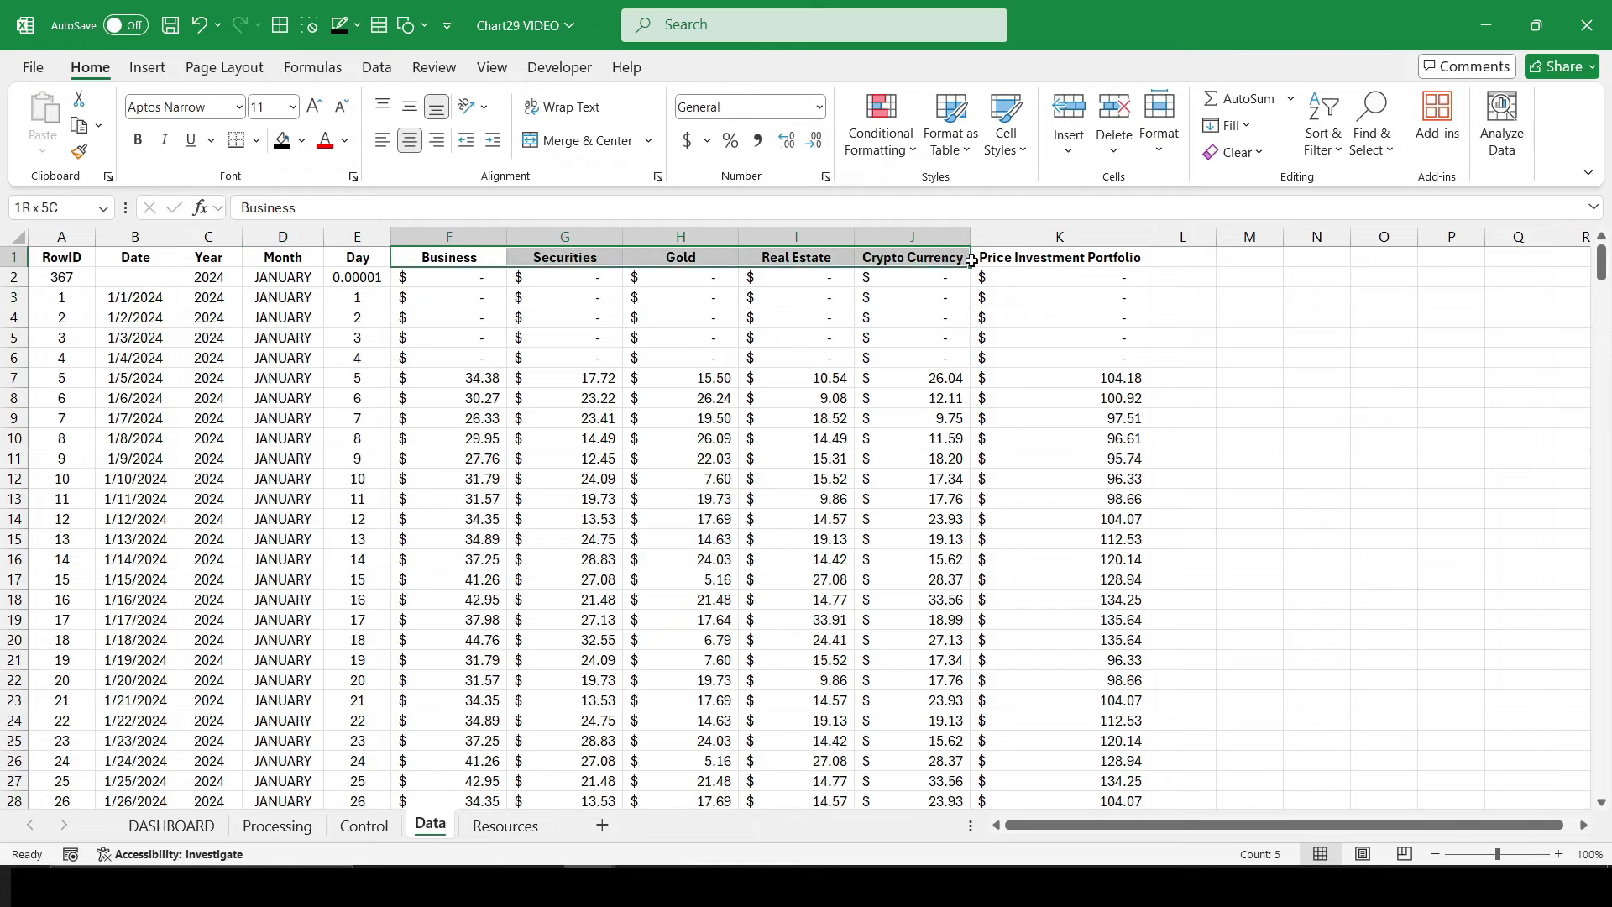
{"action": "right_click", "coordinate": [1029, 257]}
{"action": "left_click", "coordinate": [1081, 210]}
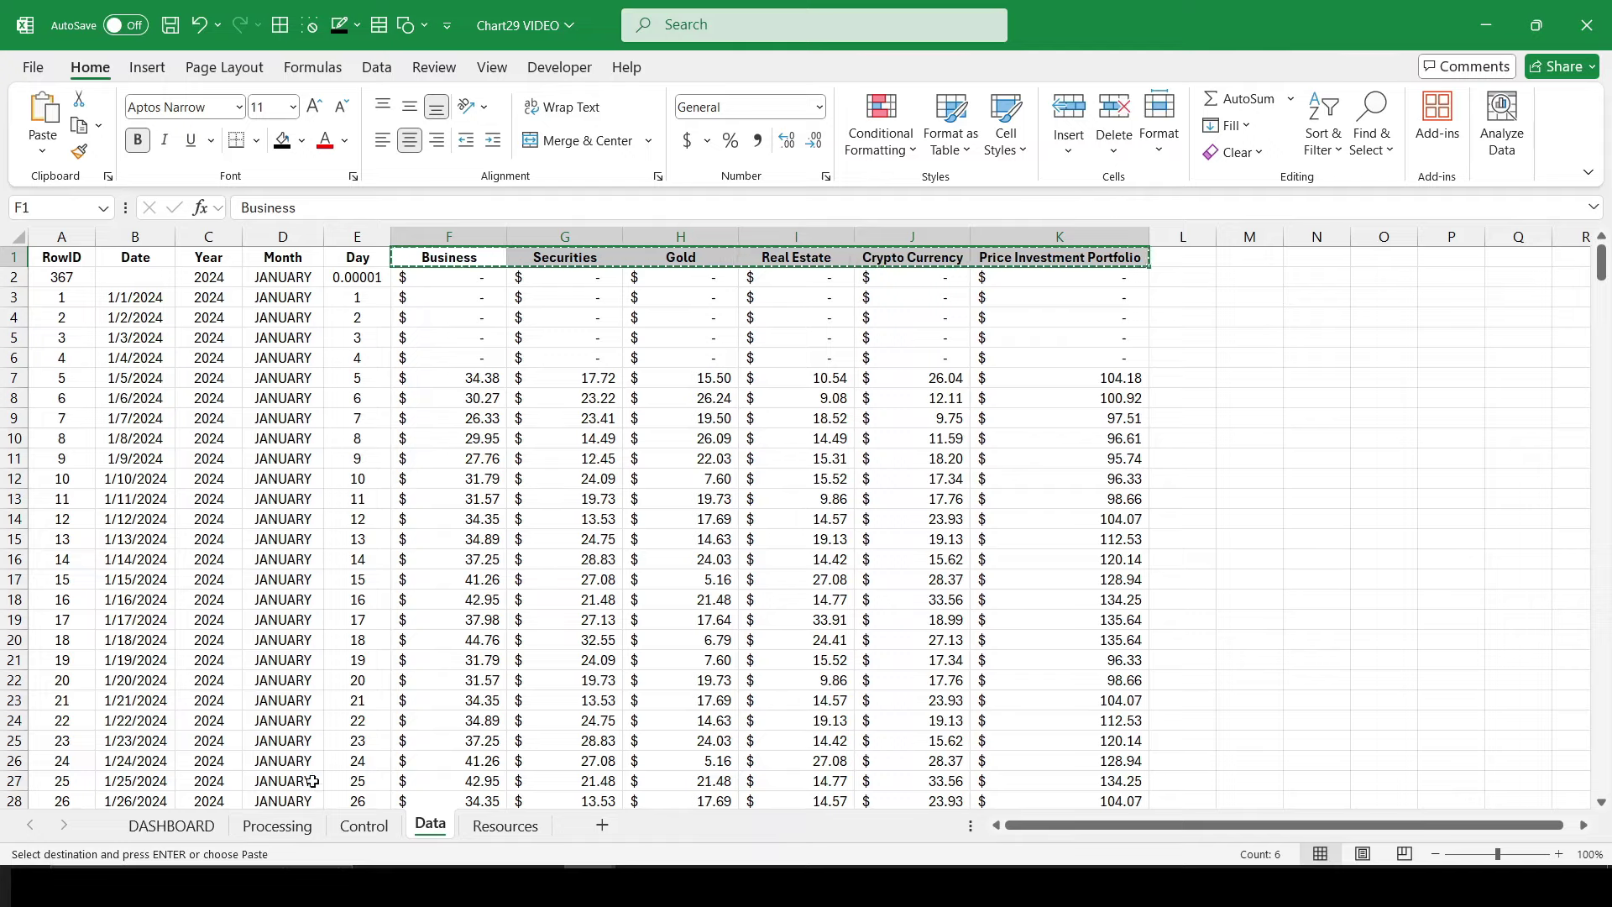
{"action": "left_click", "coordinate": [277, 825]}
{"action": "left_click", "coordinate": [68, 276]}
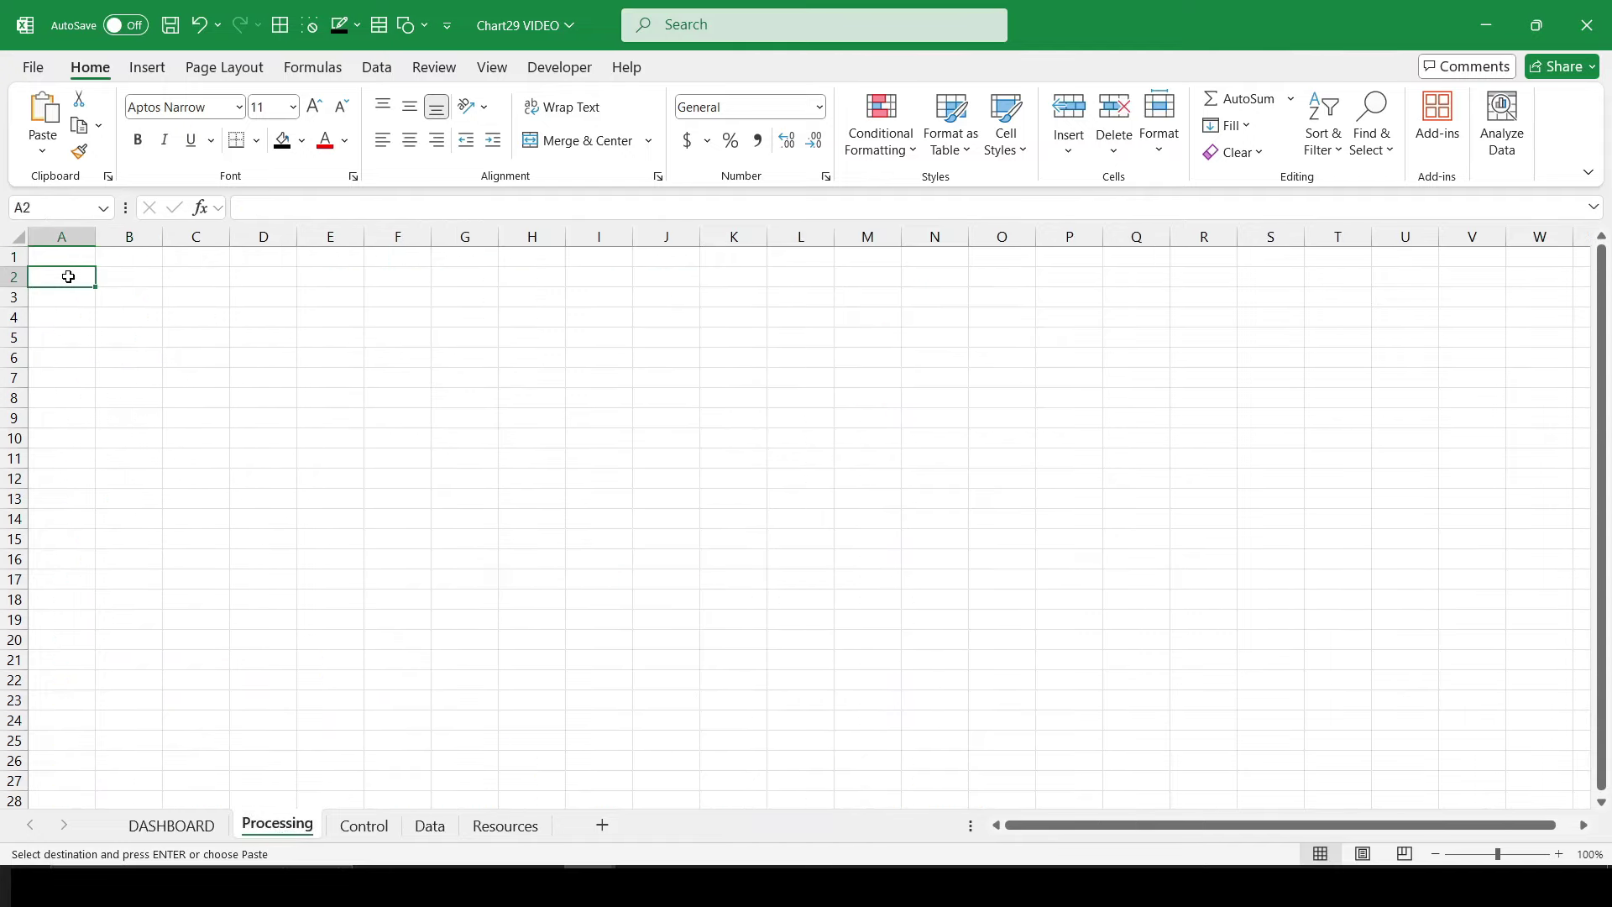
{"action": "right_click", "coordinate": [68, 276]}
{"action": "left_click", "coordinate": [142, 344]}
{"action": "left_click", "coordinate": [307, 493]}
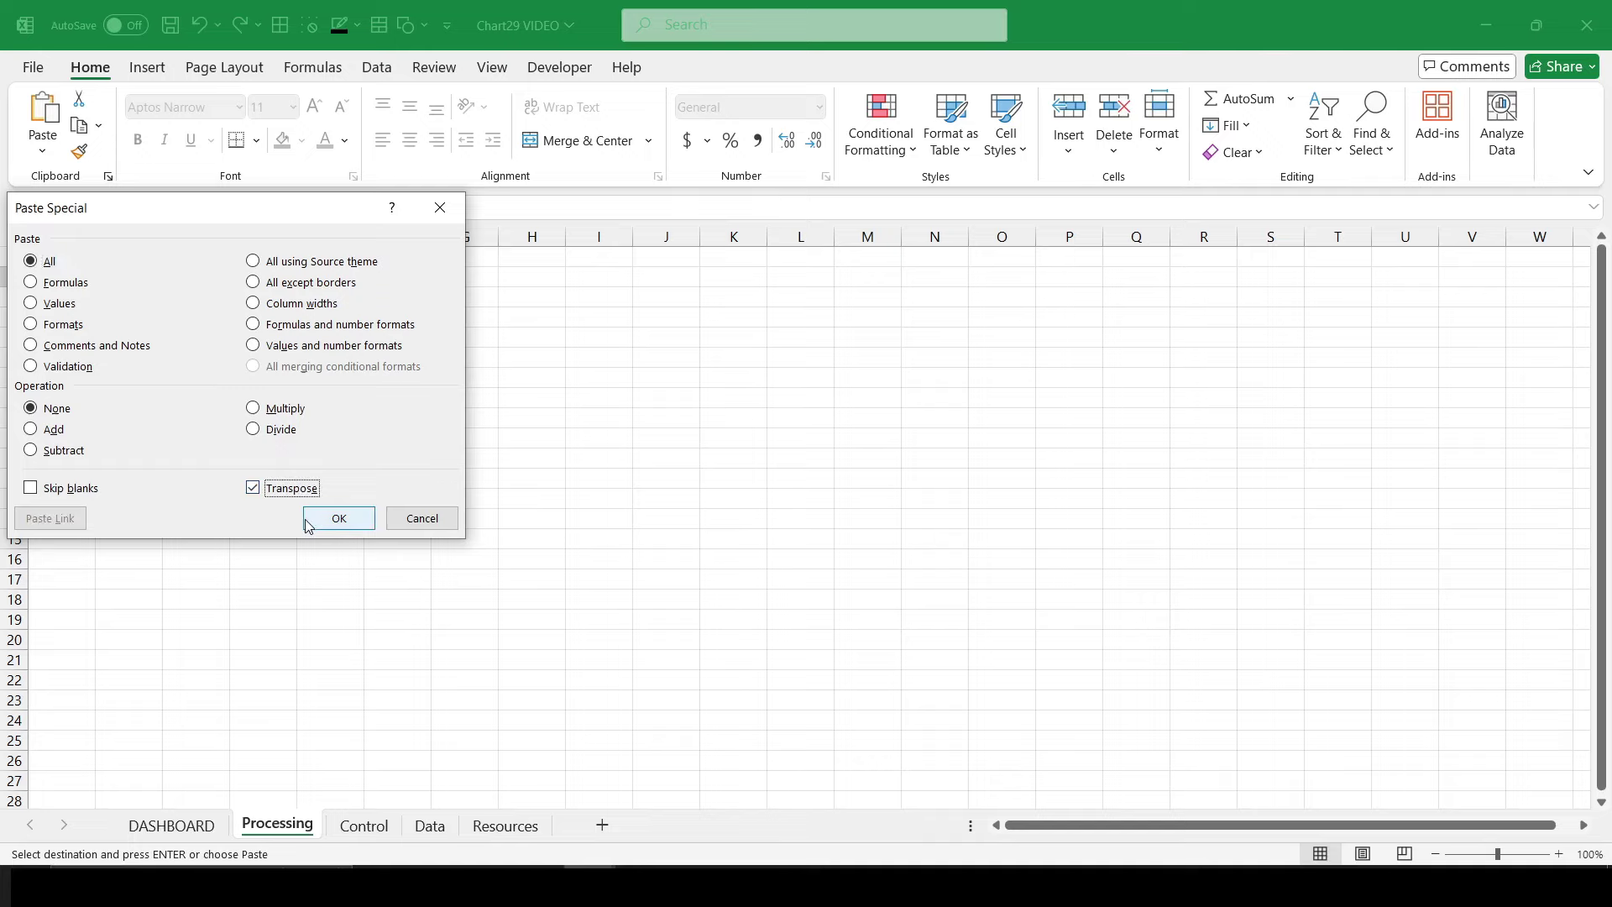
{"action": "left_click", "coordinate": [55, 304]}
{"action": "left_click", "coordinate": [339, 517]}
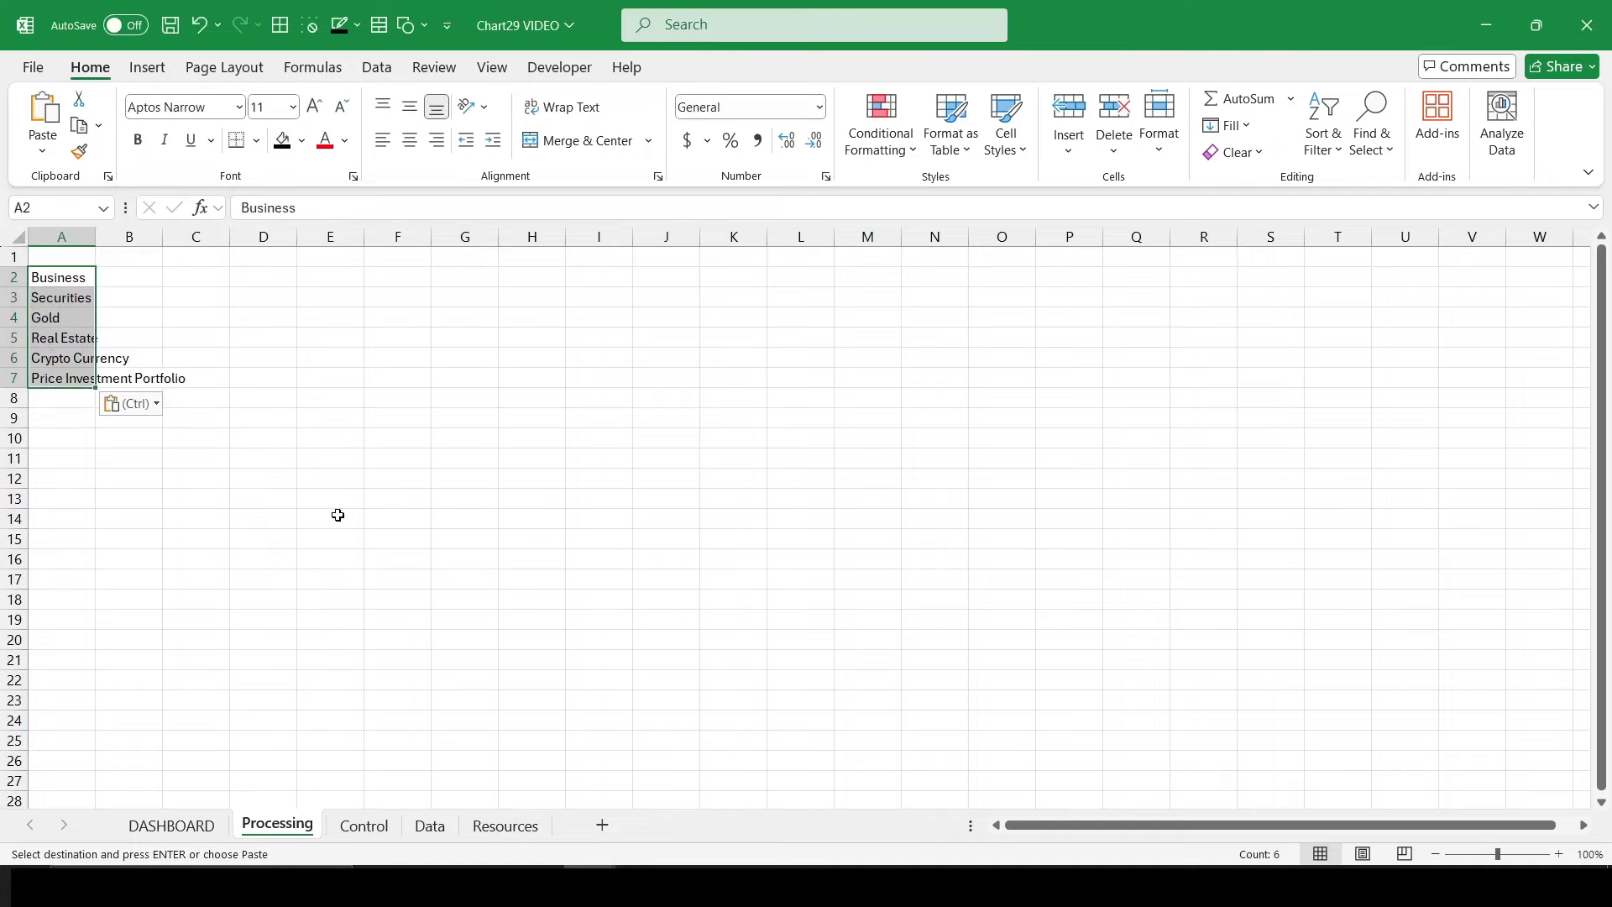
{"action": "left_click", "coordinate": [169, 484]}
Step: Move Price Investment Portfolio up to A1 and autofit column A
{"action": "left_click", "coordinate": [70, 377]}
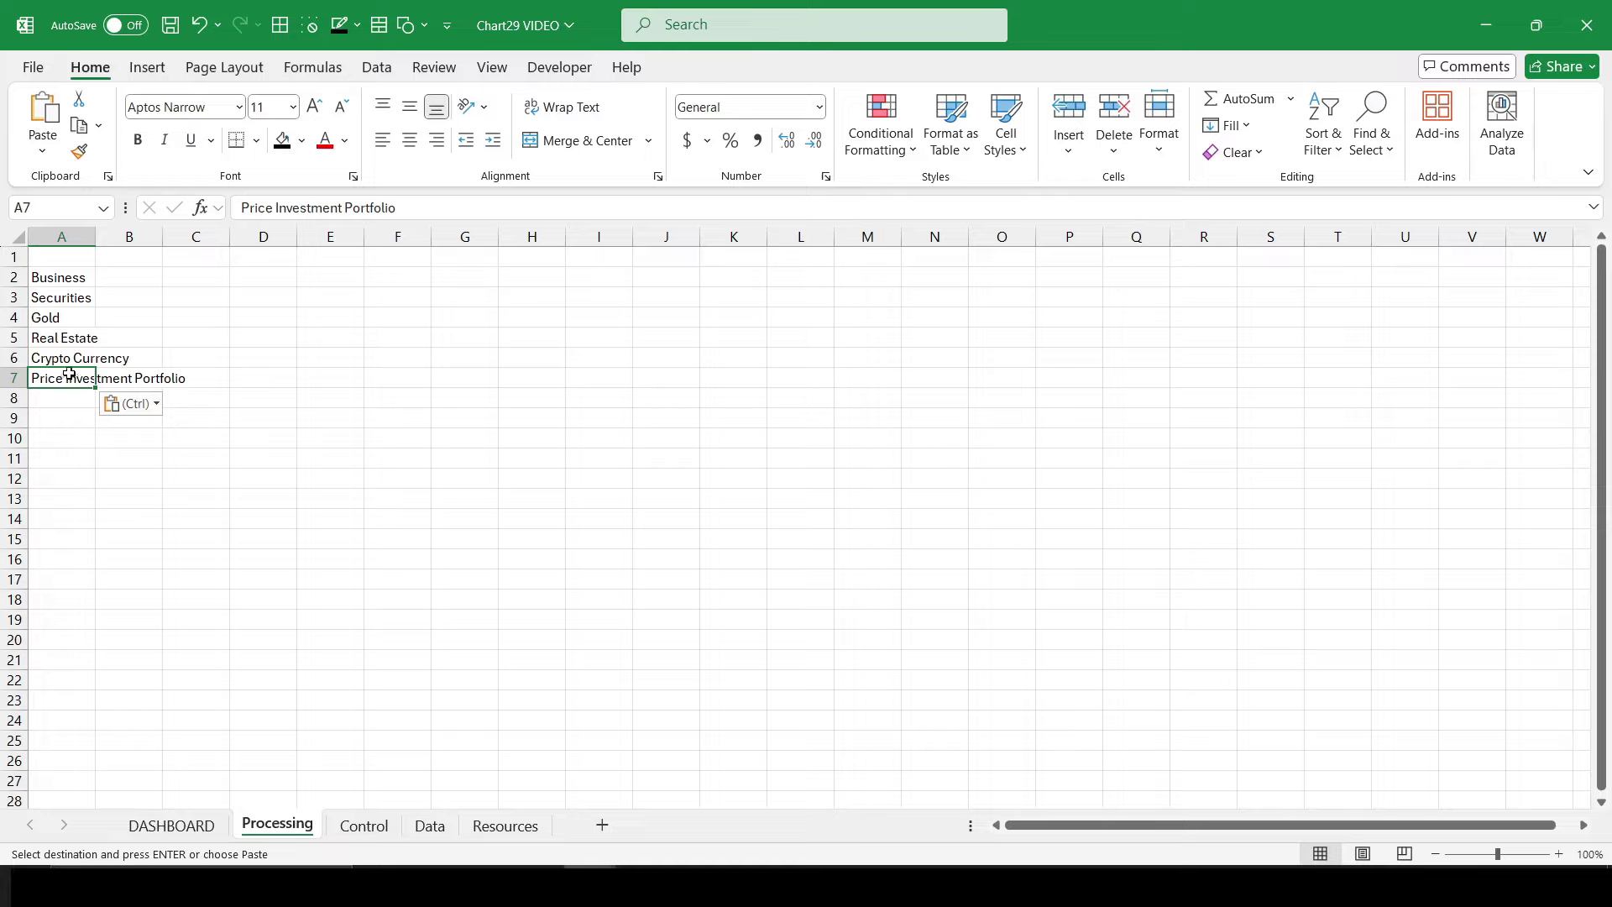
{"action": "mouse_move", "coordinate": [65, 372]}
{"action": "left_mouse_down"}
{"action": "mouse_move", "coordinate": [65, 252]}
{"action": "mouse_move", "coordinate": [143, 233]}
{"action": "left_mouse_up"}
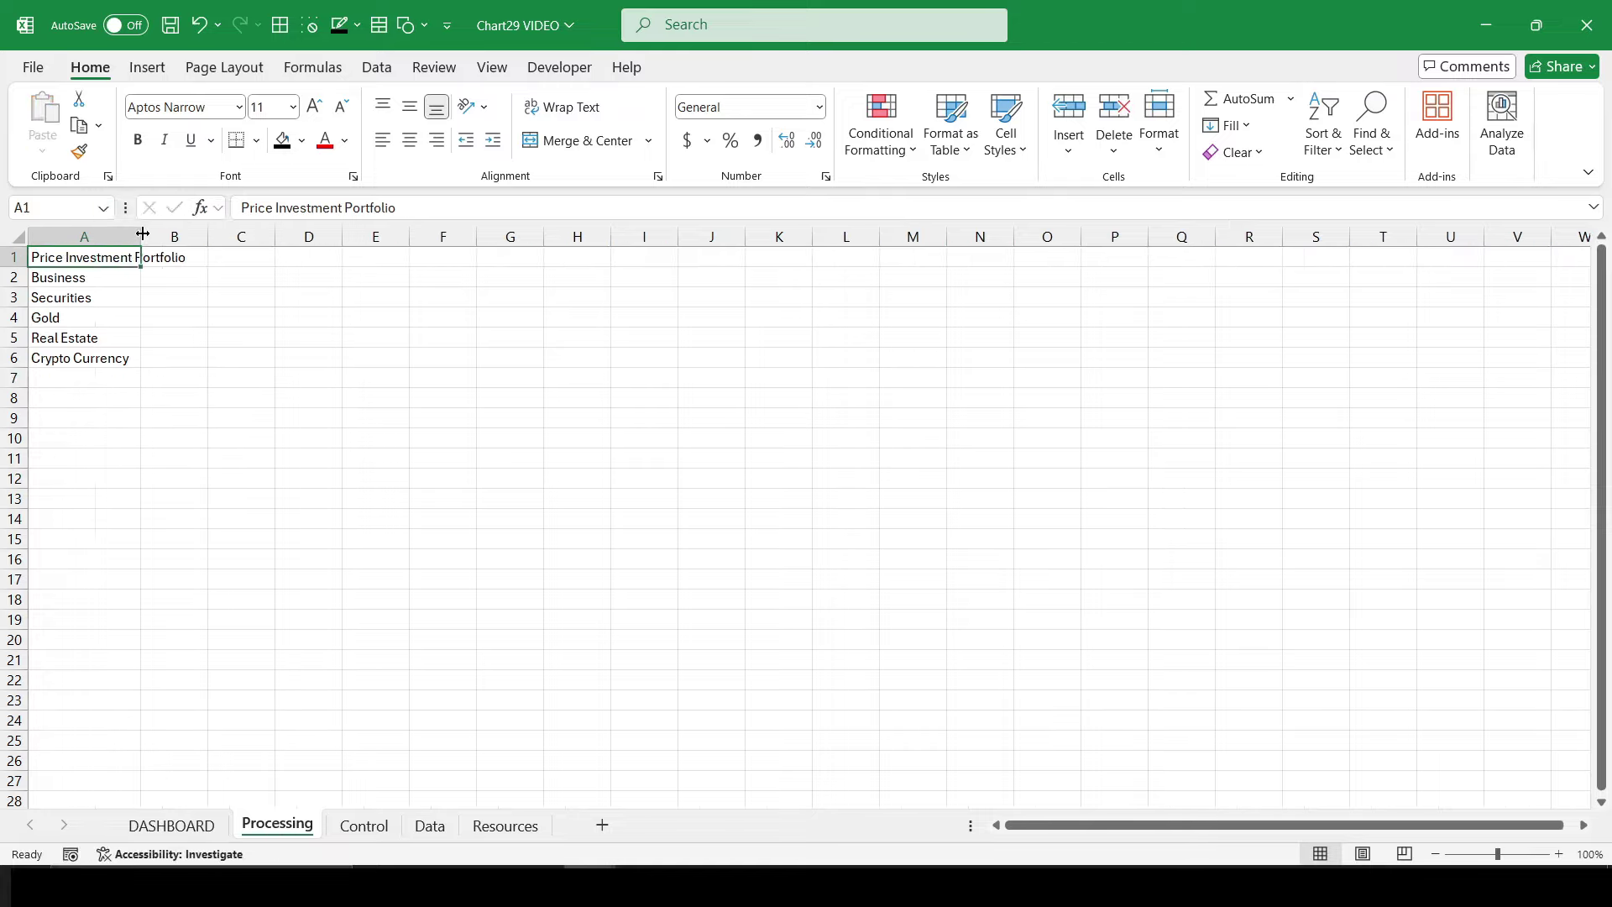
{"action": "left_click", "coordinate": [171, 275]}
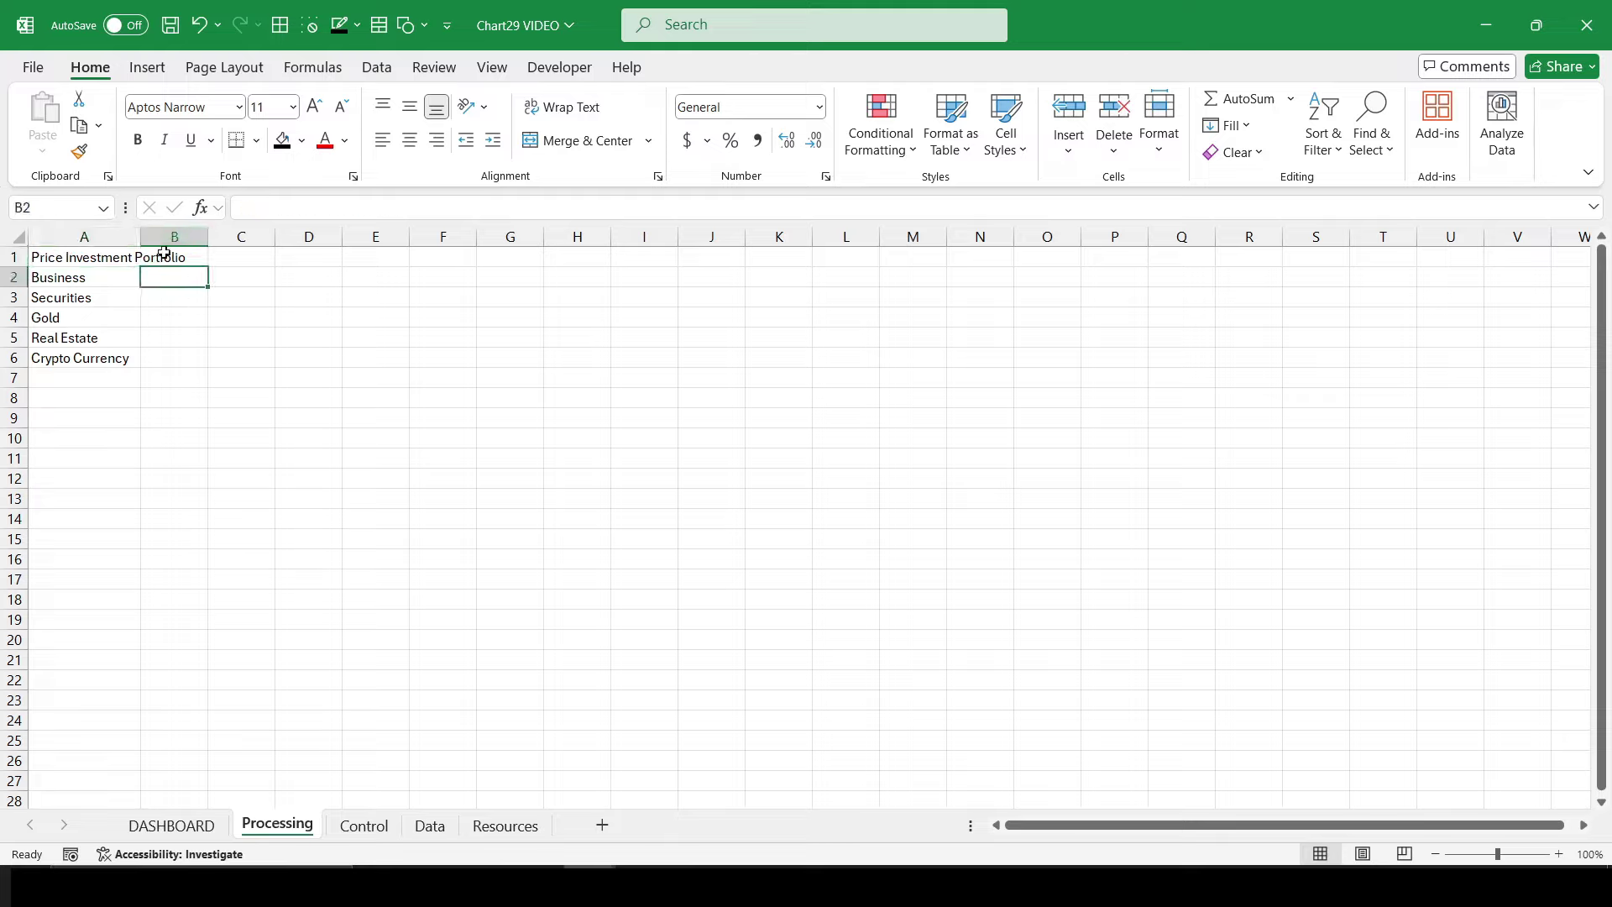
{"action": "left_click", "coordinate": [165, 254]}
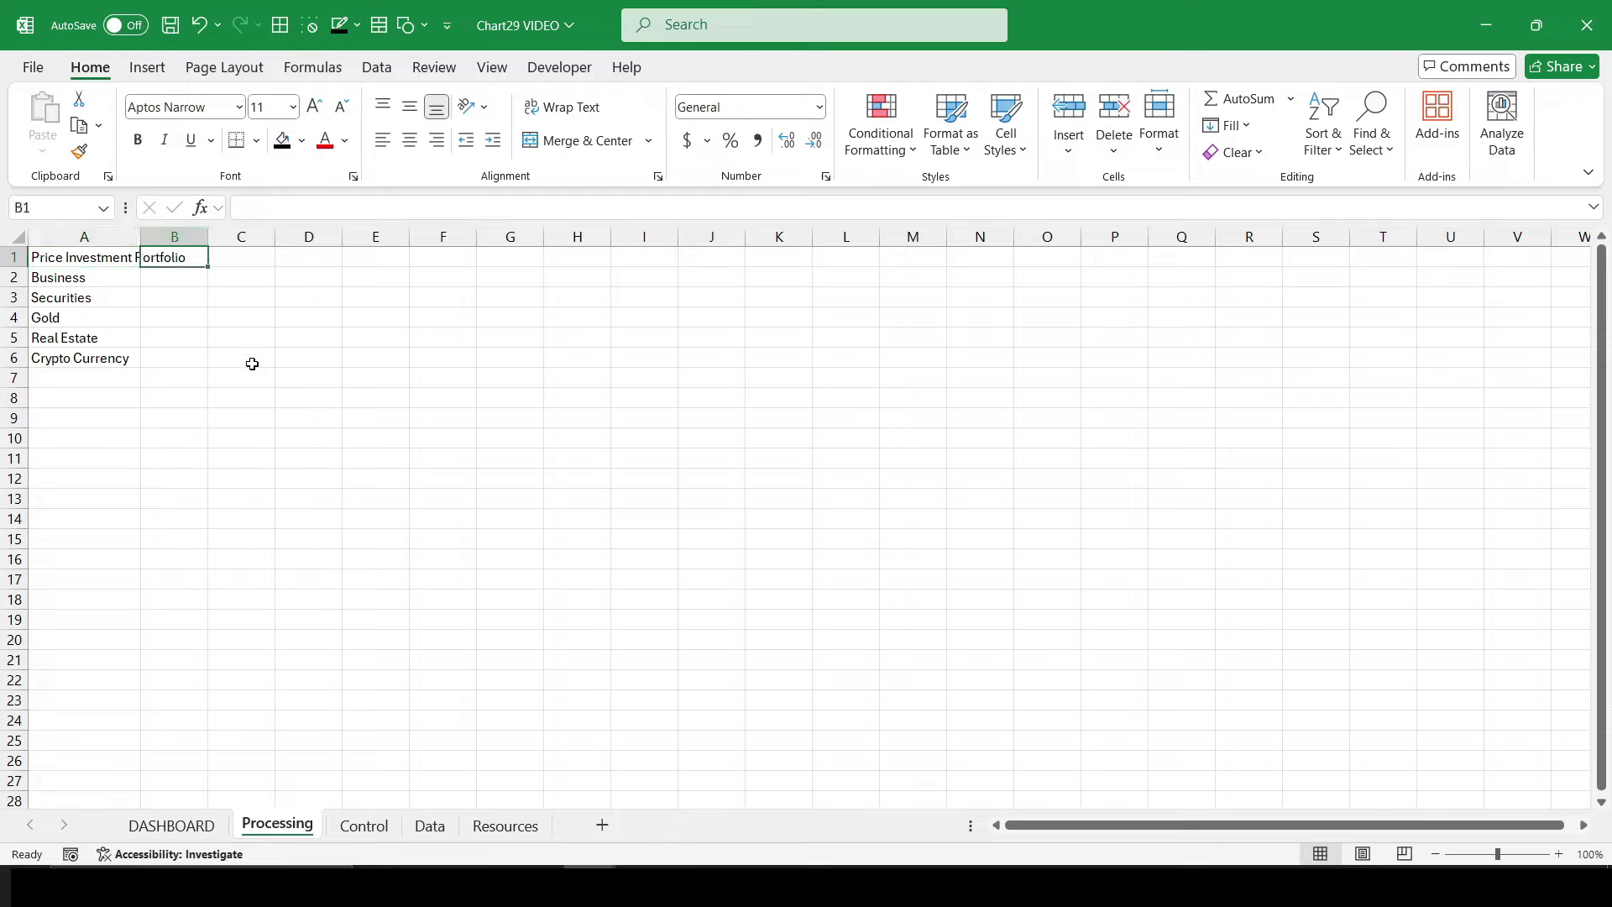
{"action": "double_click", "coordinate": [139, 242]}
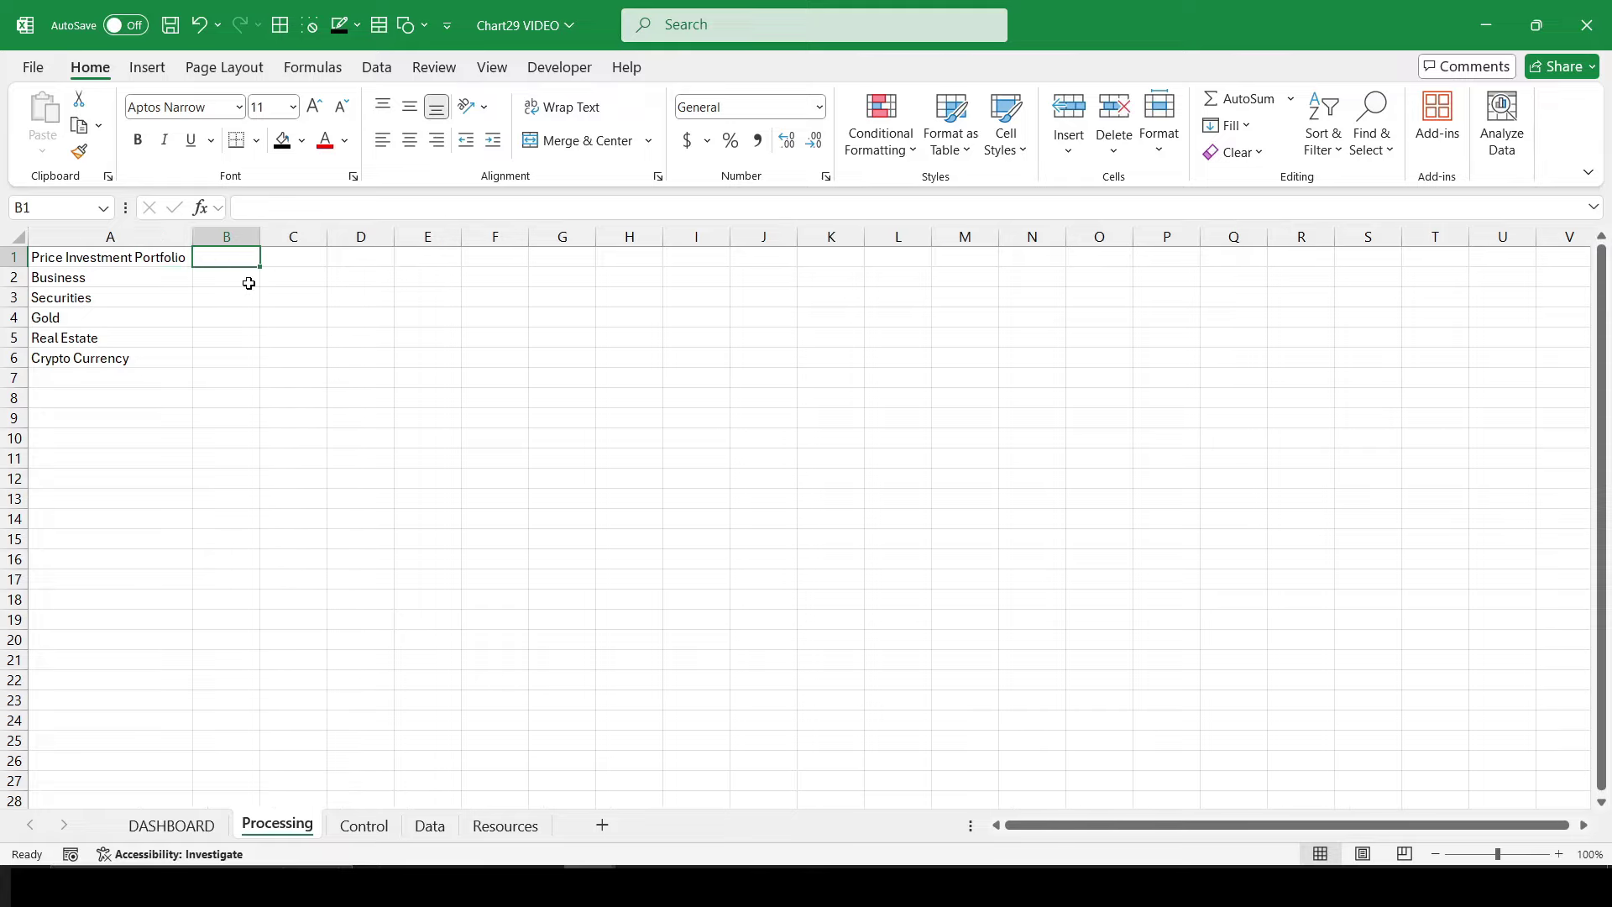
Step: Enter a centred 'Value' header in B1
{"action": "type", "text": "V"}
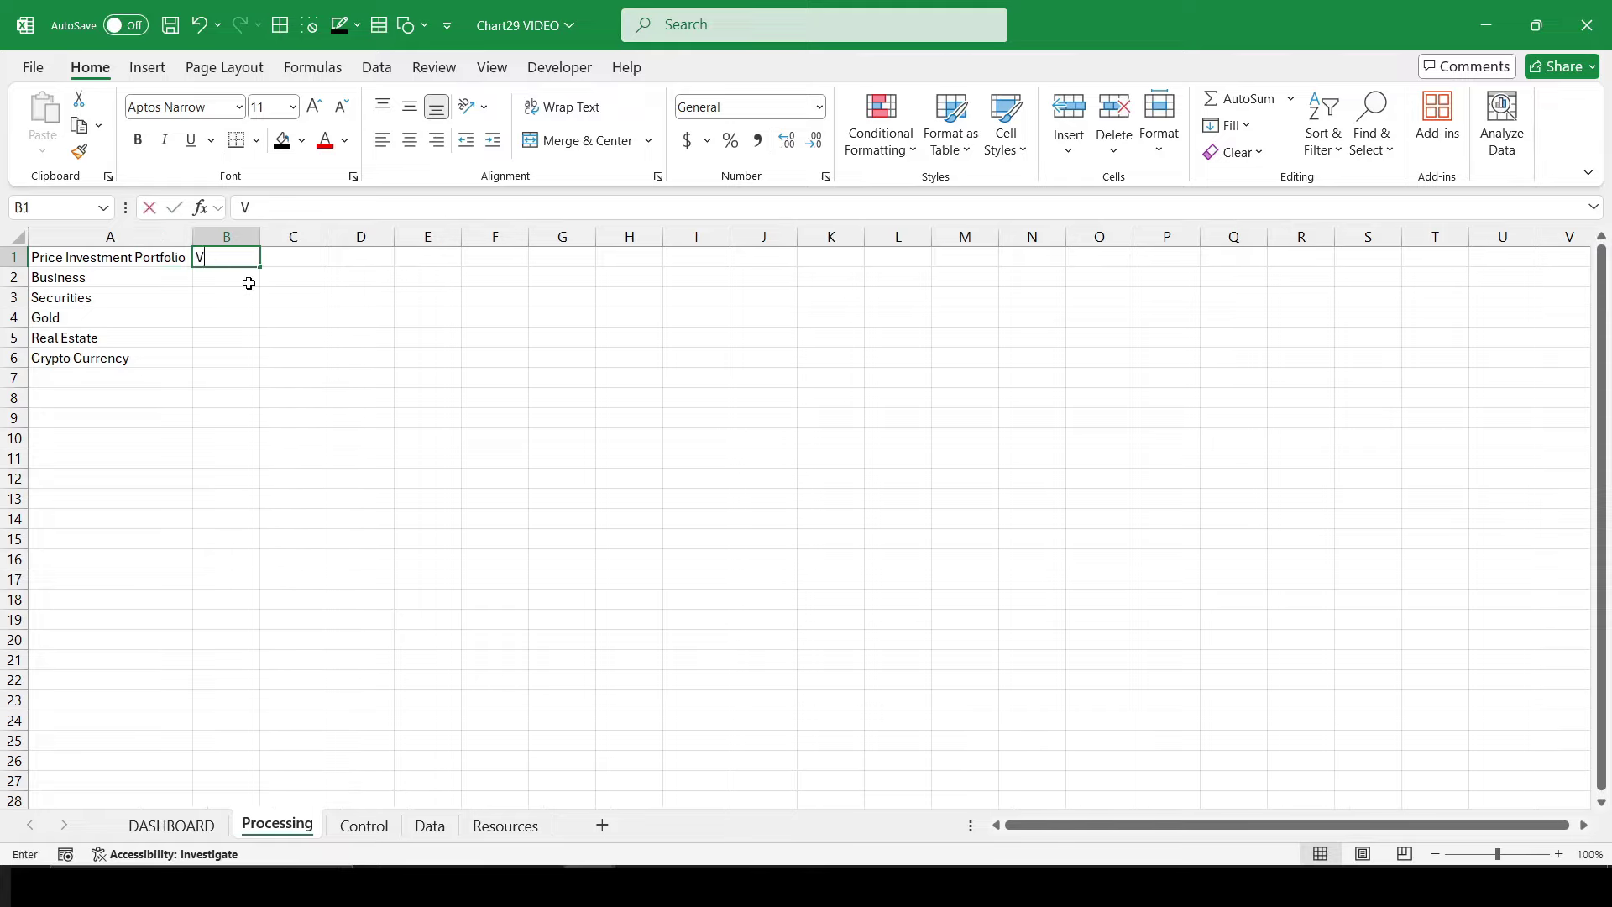
{"action": "type", "text": "alue"}
{"action": "key", "text": "Tab"}
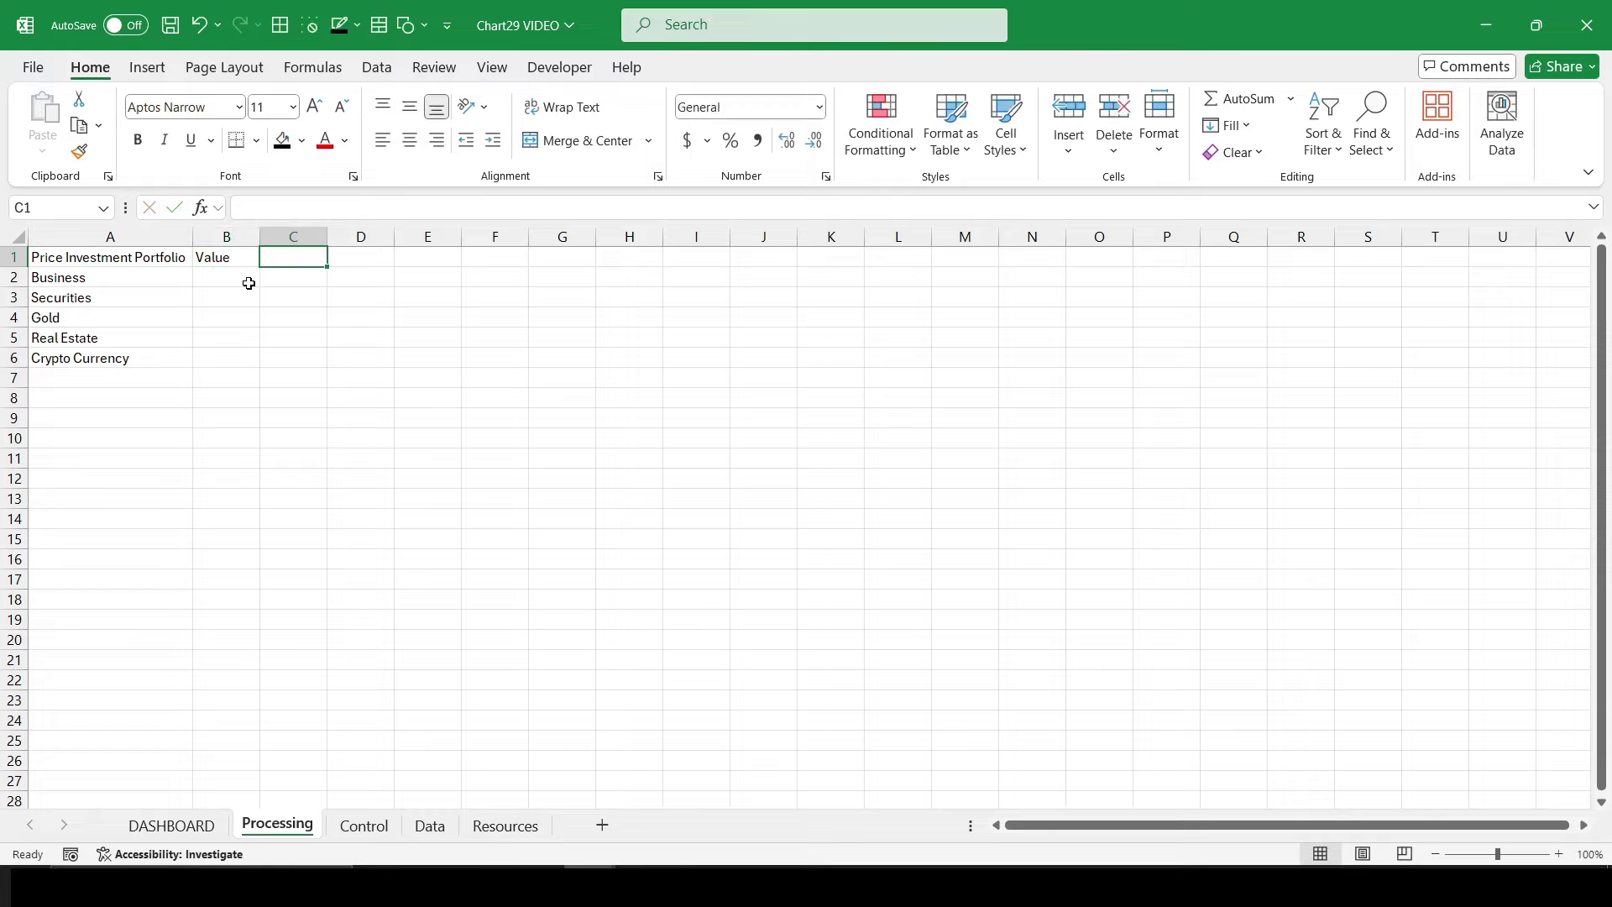
{"action": "key", "text": "Left"}
{"action": "left_click", "coordinate": [409, 140]}
{"action": "left_click", "coordinate": [235, 280]}
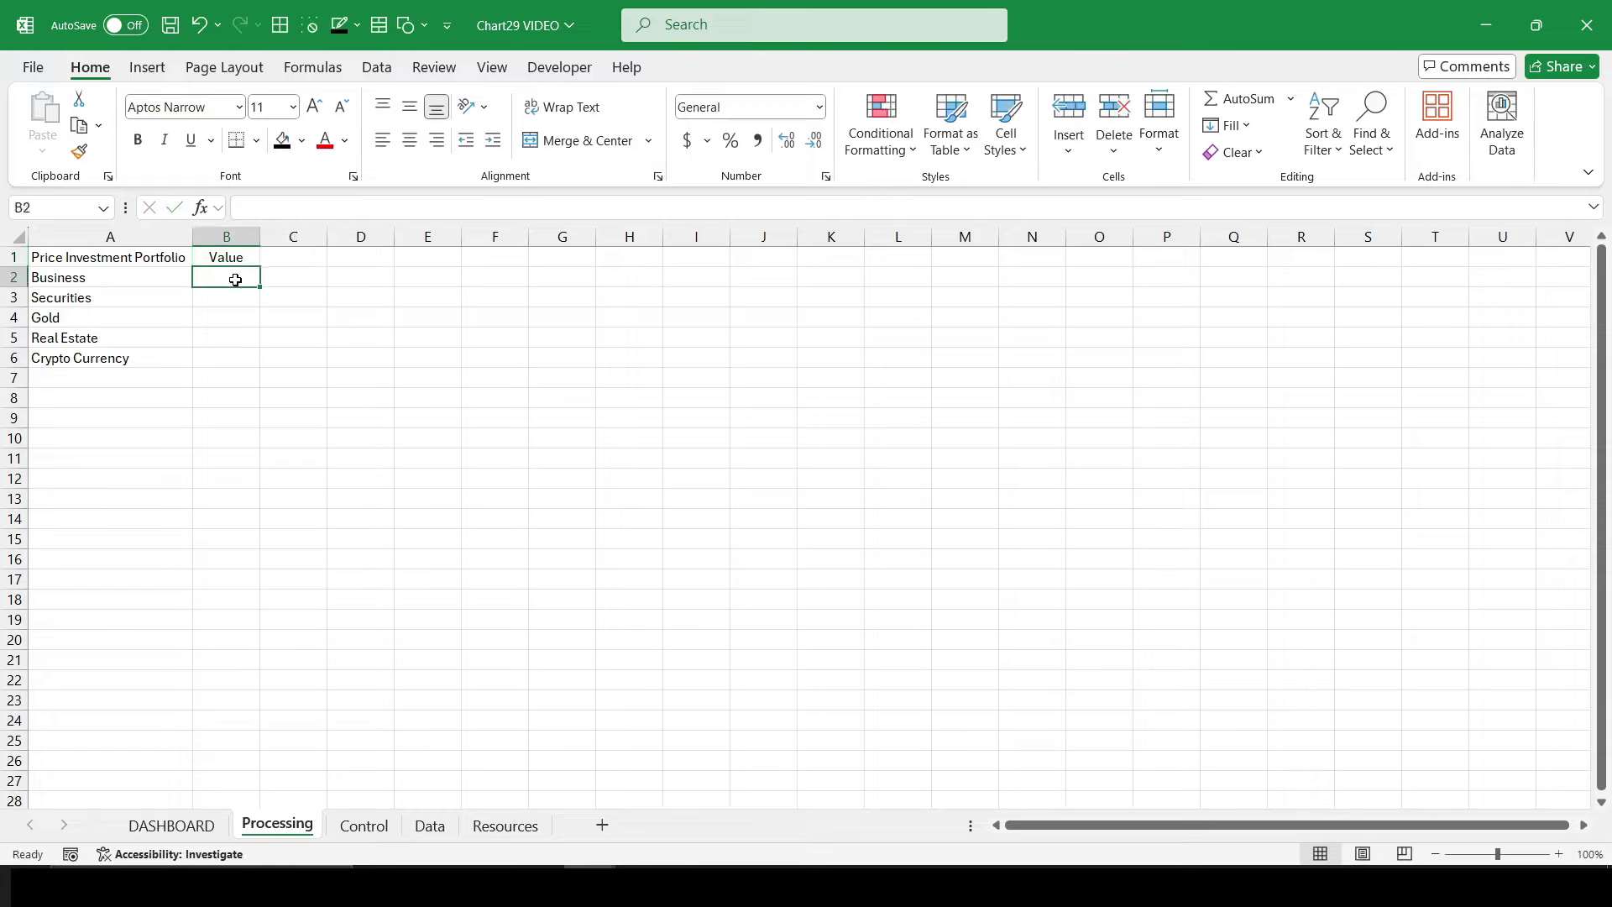
Step: Name the Data table A1:K399 'mydata' and verify its range in the Name Manager
{"action": "left_click", "coordinate": [429, 825]}
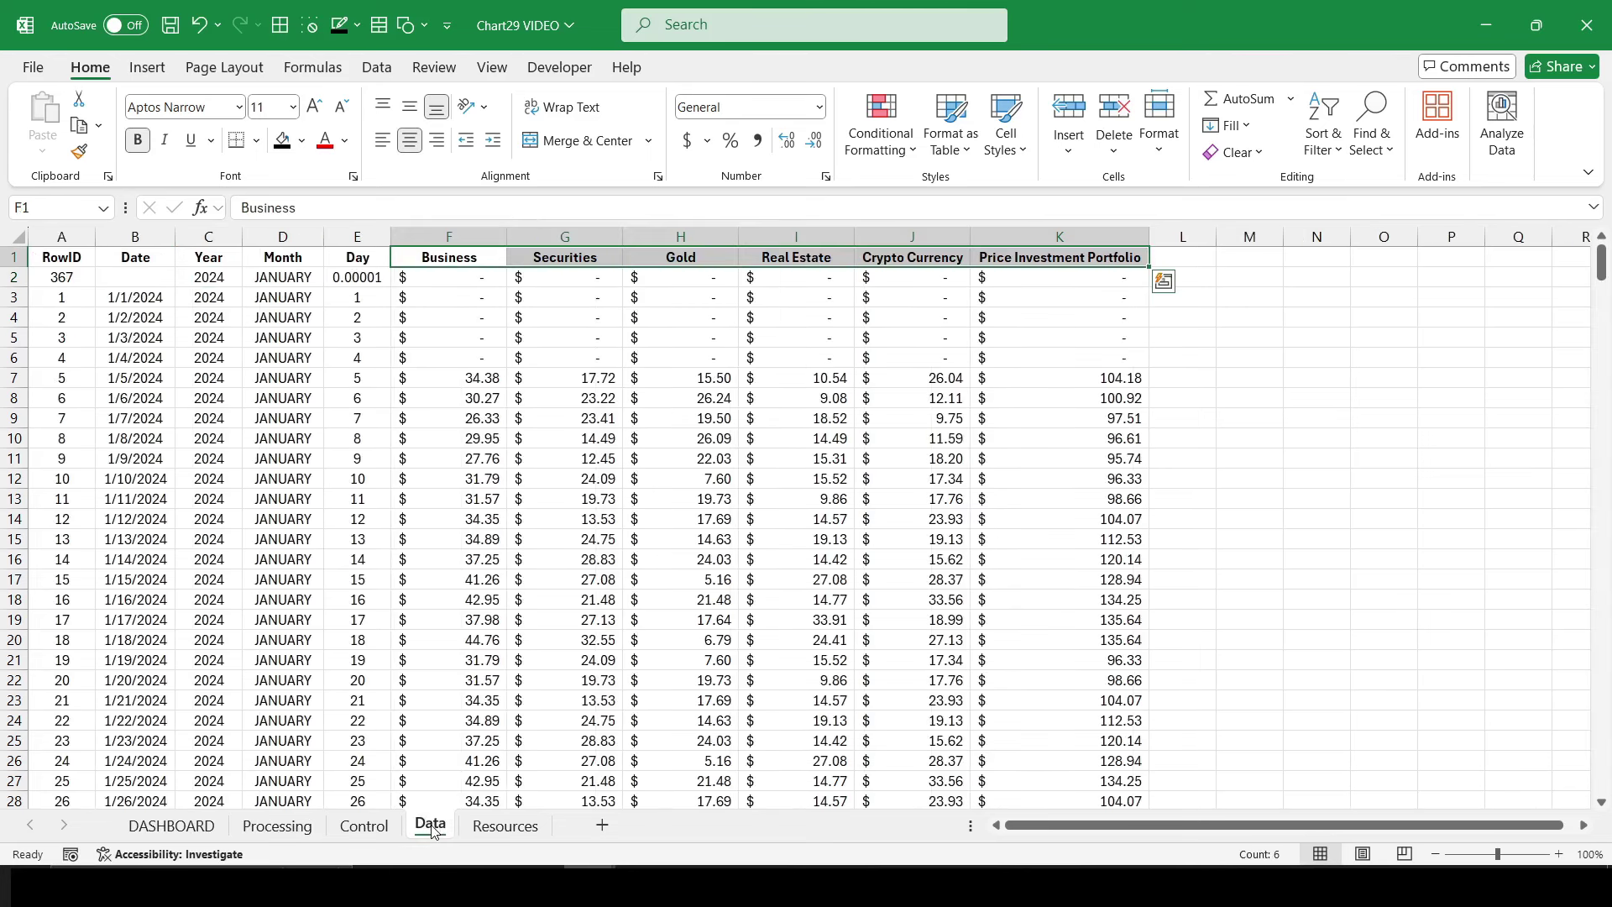
{"action": "left_click", "coordinate": [313, 400]}
{"action": "left_click", "coordinate": [60, 255]}
{"action": "key", "text": "ctrl+shift+Right"}
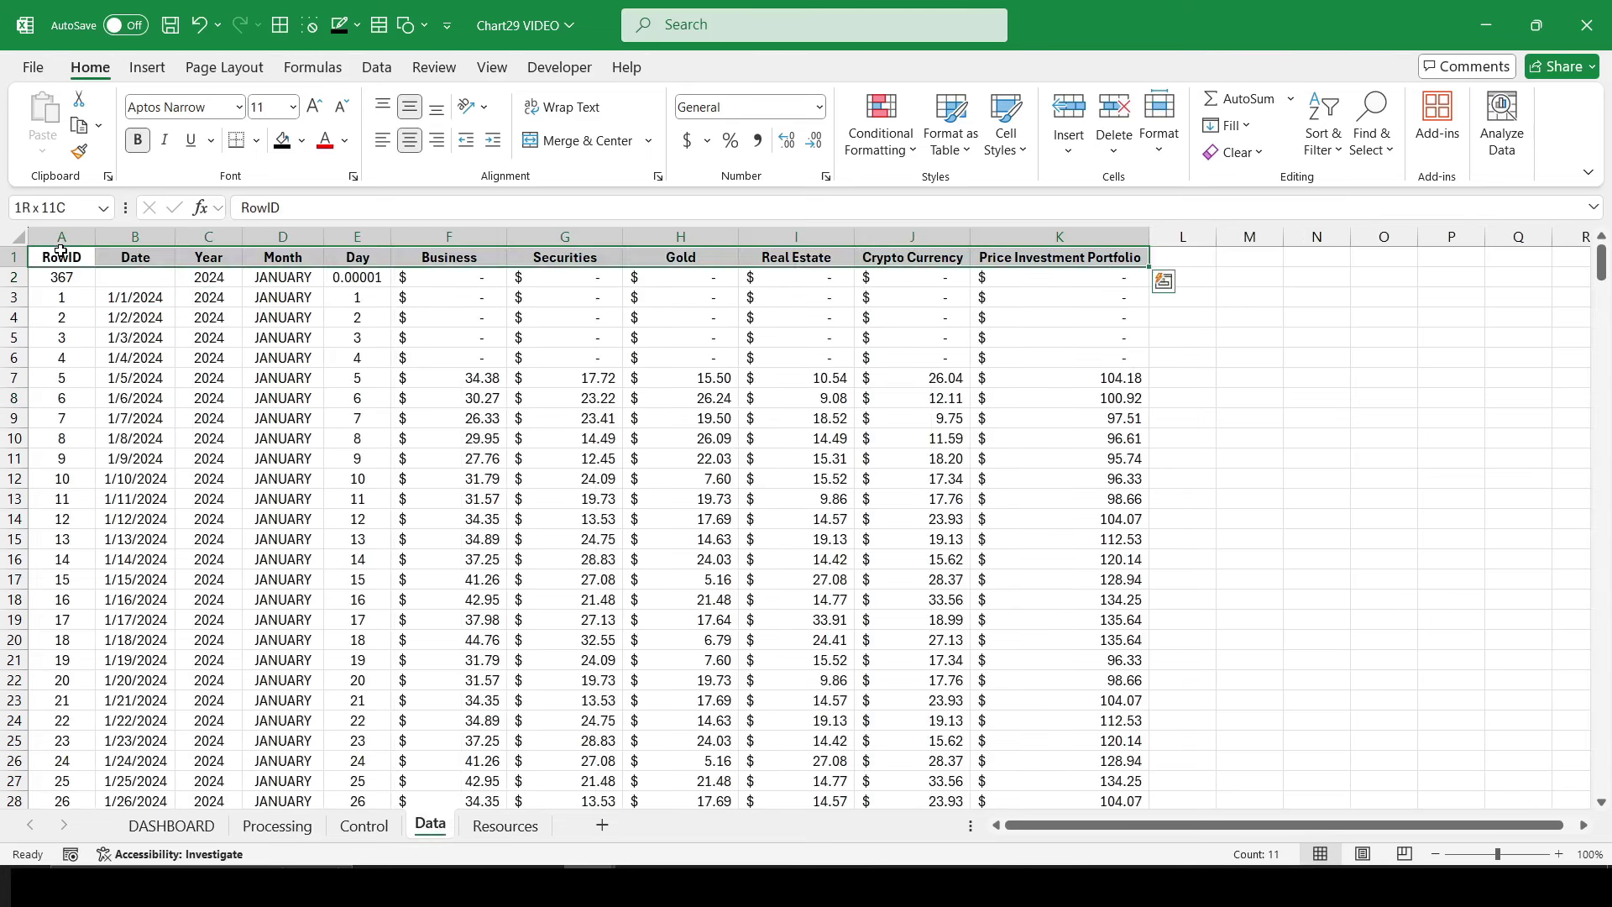
{"action": "key", "text": "ctrl+shift+Down"}
{"action": "left_click", "coordinate": [63, 209]}
{"action": "type", "text": "mydata"}
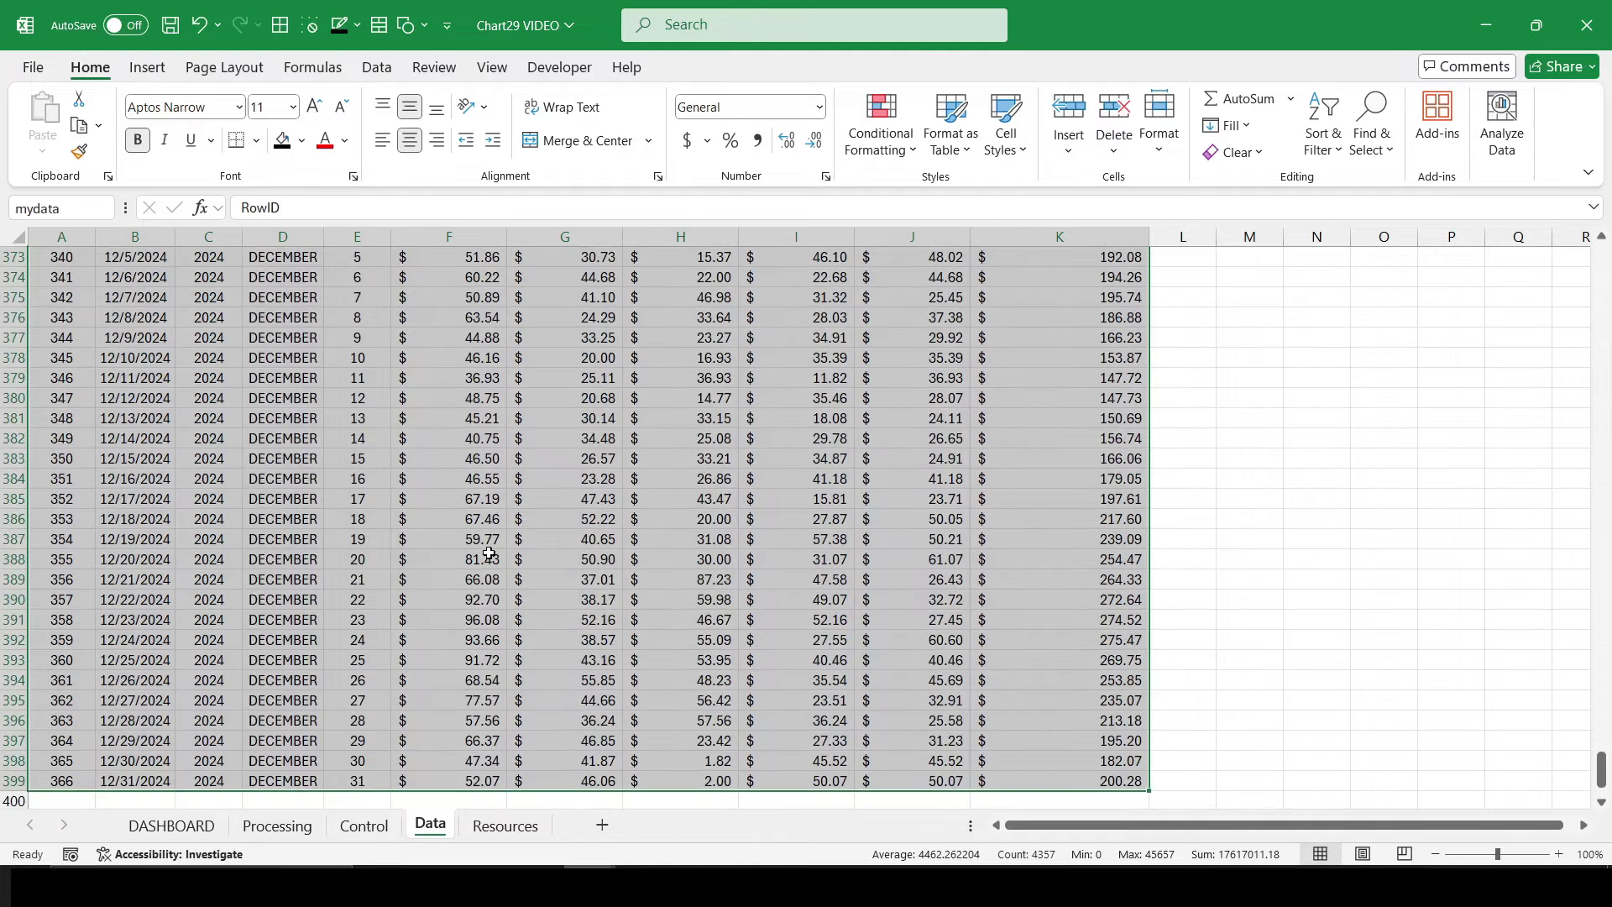
{"action": "key", "text": "Return"}
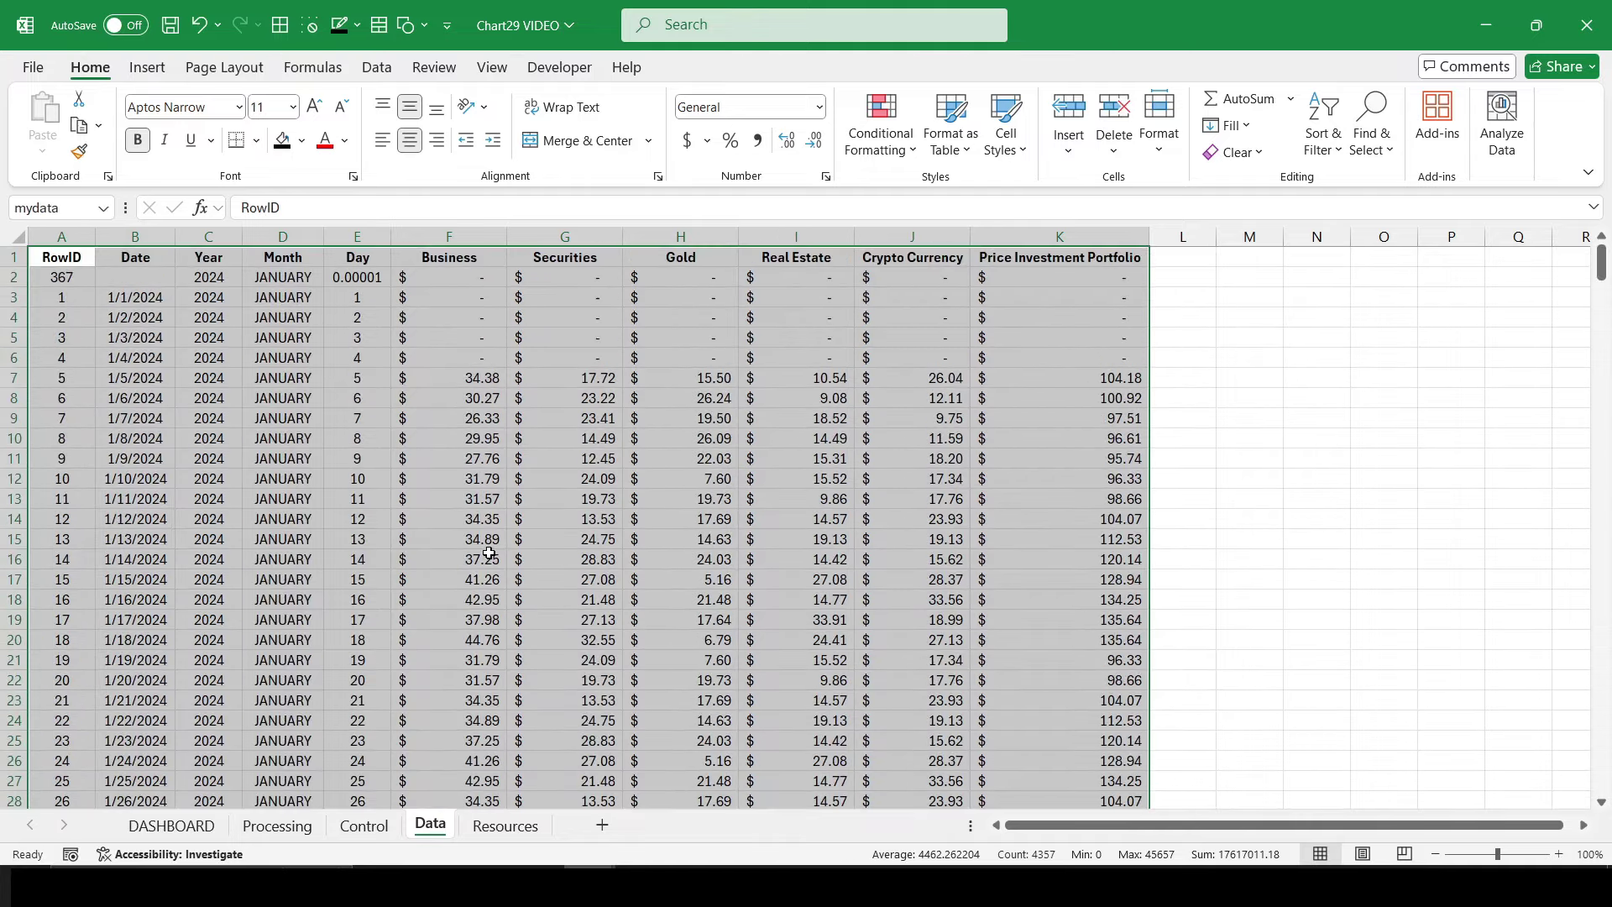
{"action": "left_click", "coordinate": [313, 67]}
{"action": "left_click", "coordinate": [786, 126]}
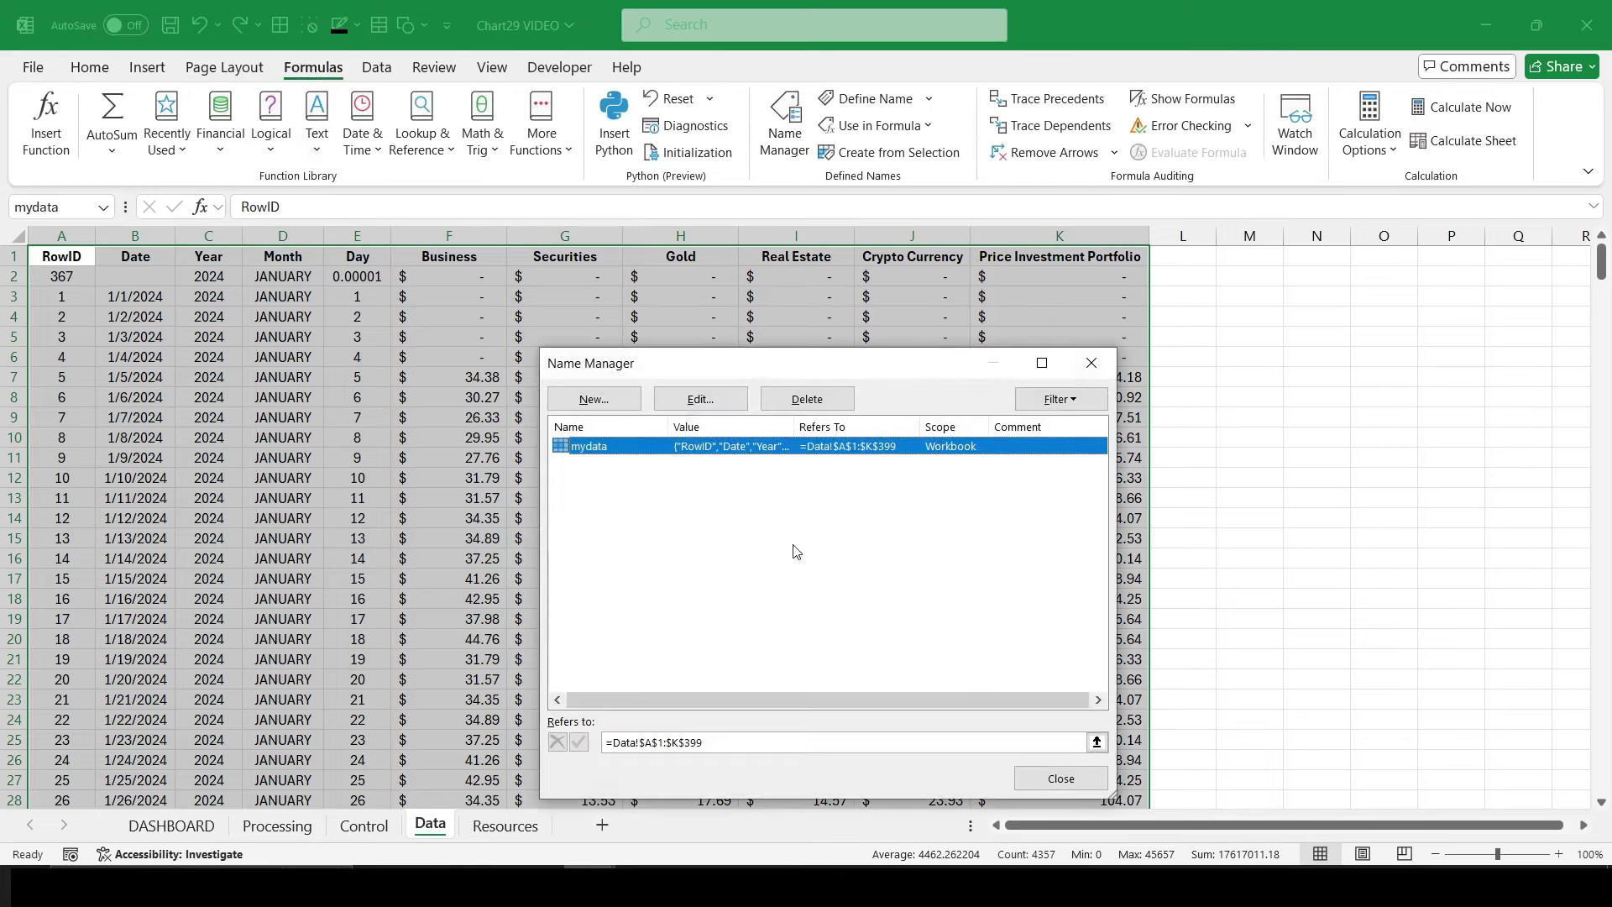
{"action": "left_click", "coordinate": [764, 740]}
{"action": "left_click", "coordinate": [1060, 778]}
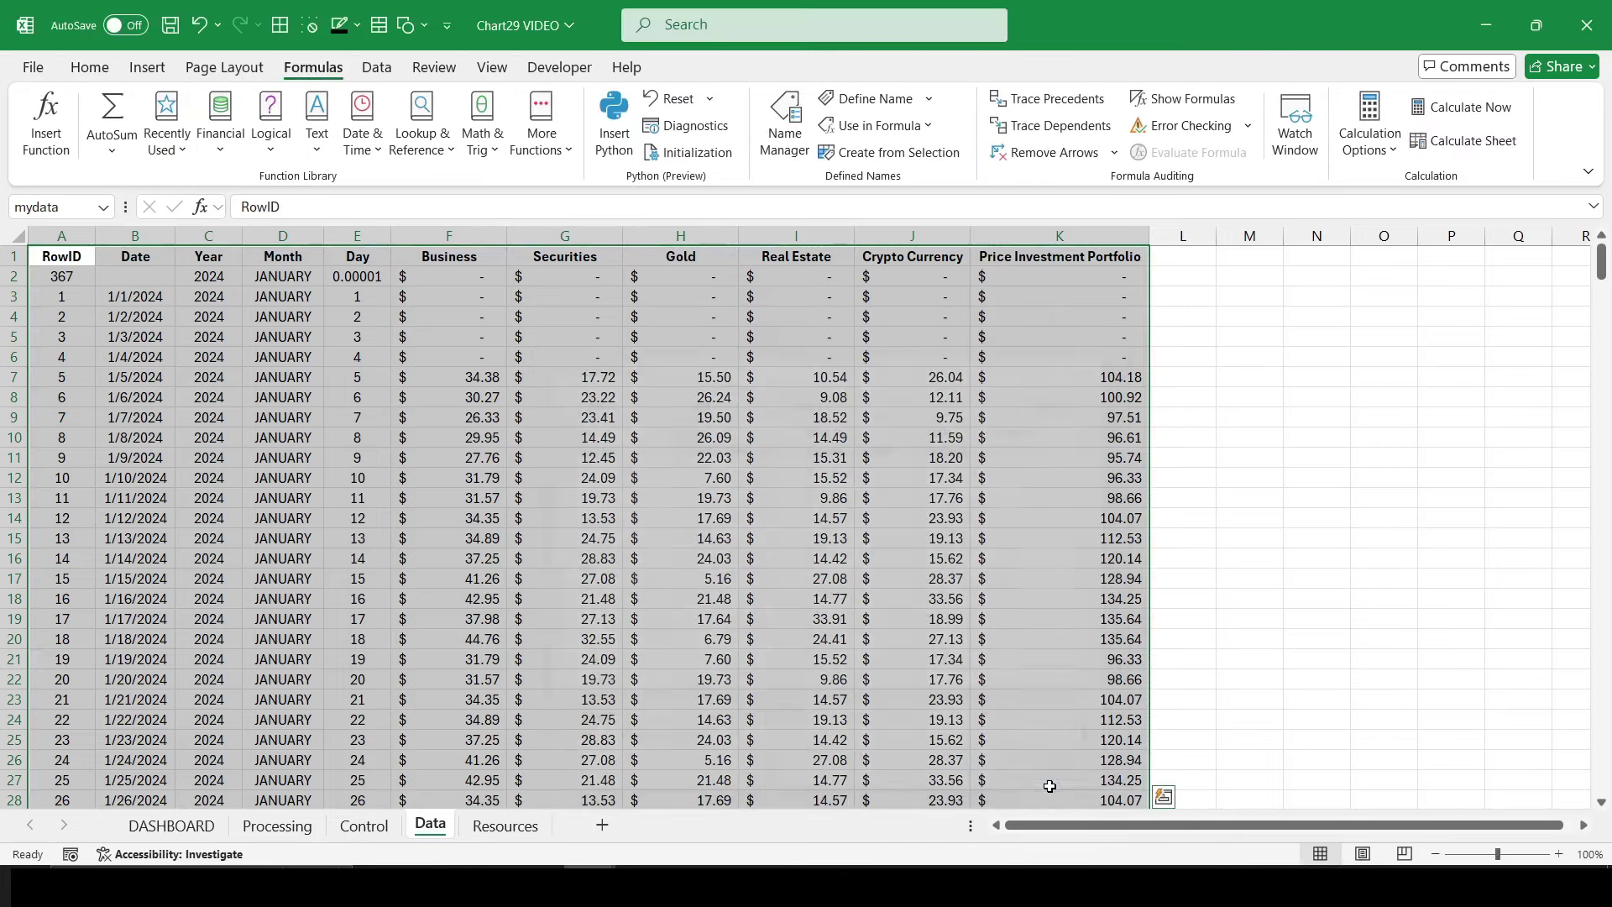
Step: Create a PivotTable from mydata at cell A3 of the Control sheet
{"action": "left_click", "coordinate": [152, 78]}
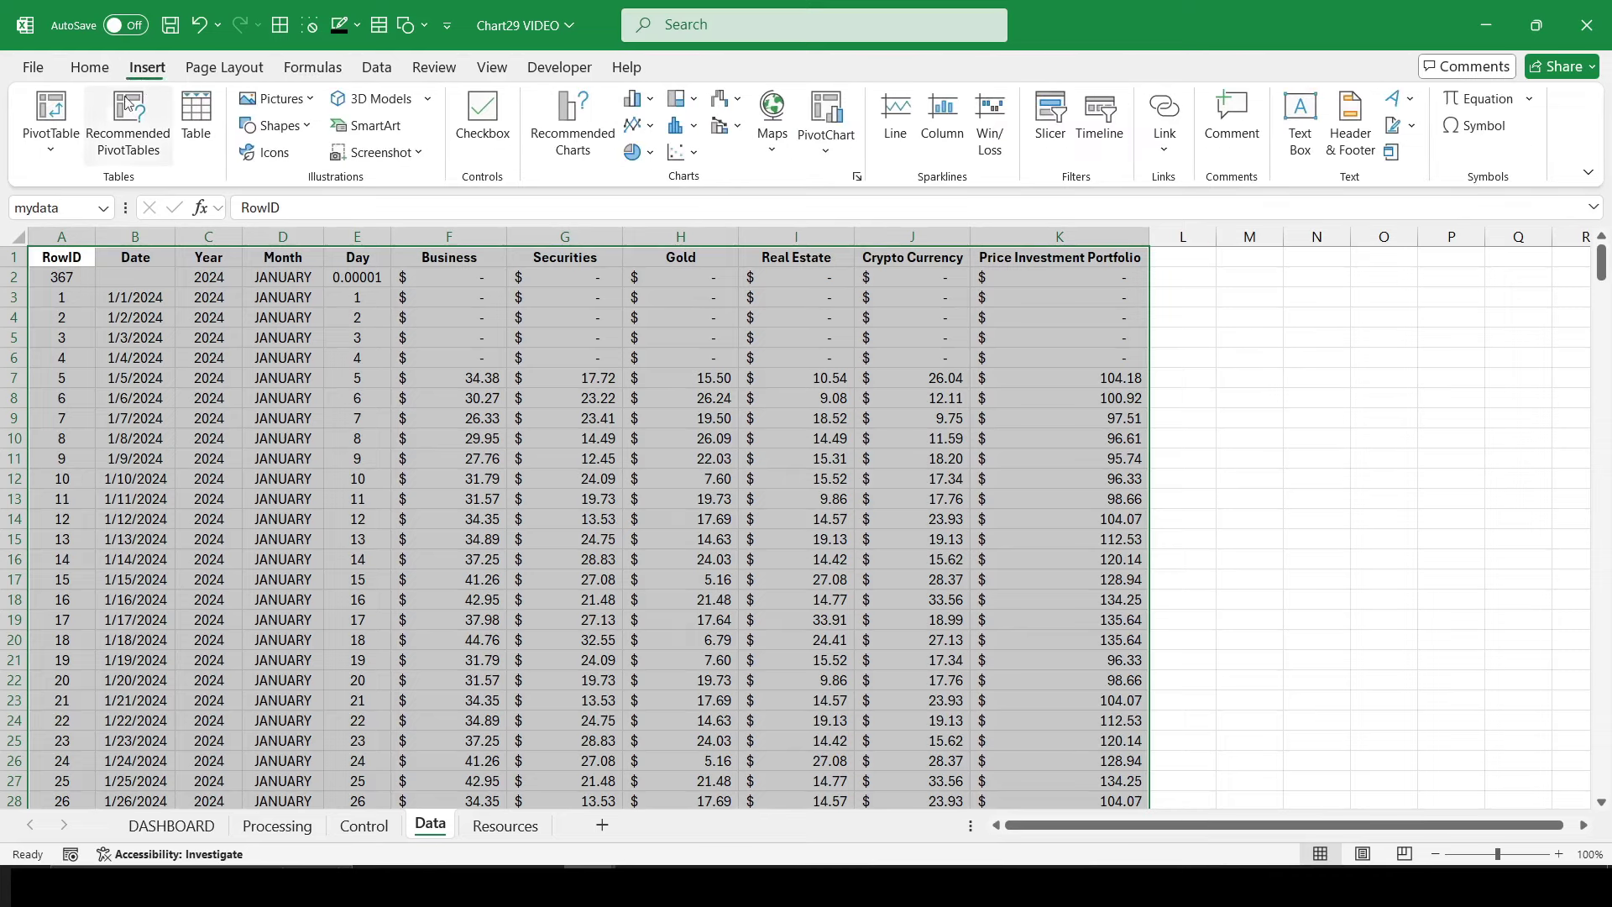
{"action": "left_click", "coordinate": [81, 143]}
{"action": "left_click", "coordinate": [111, 183]}
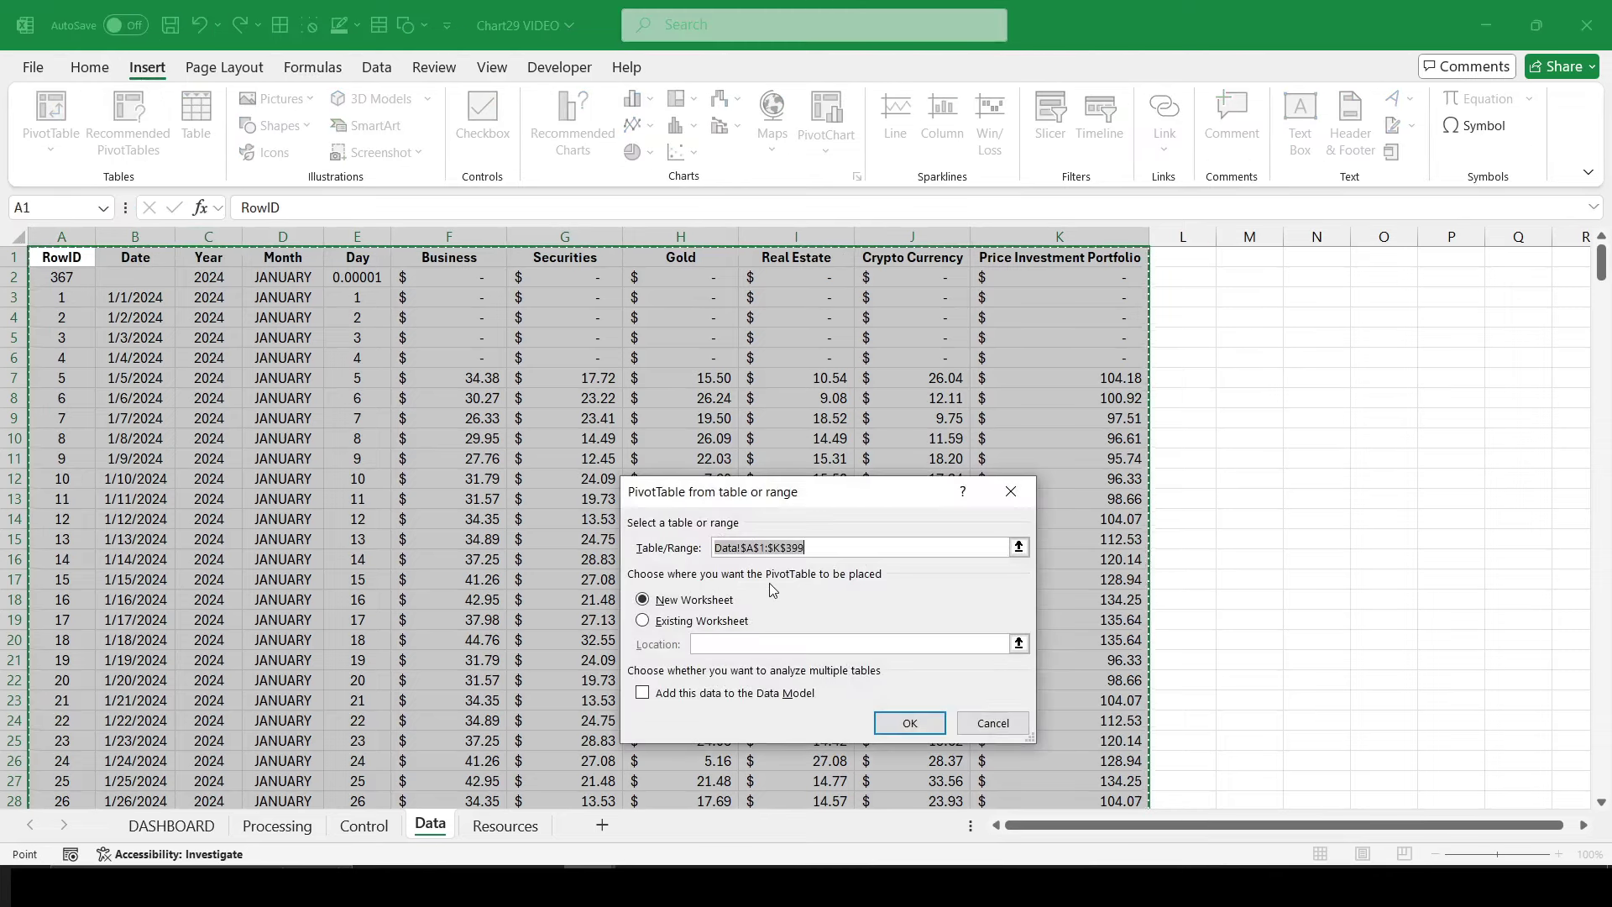
{"action": "type", "text": "mydata"}
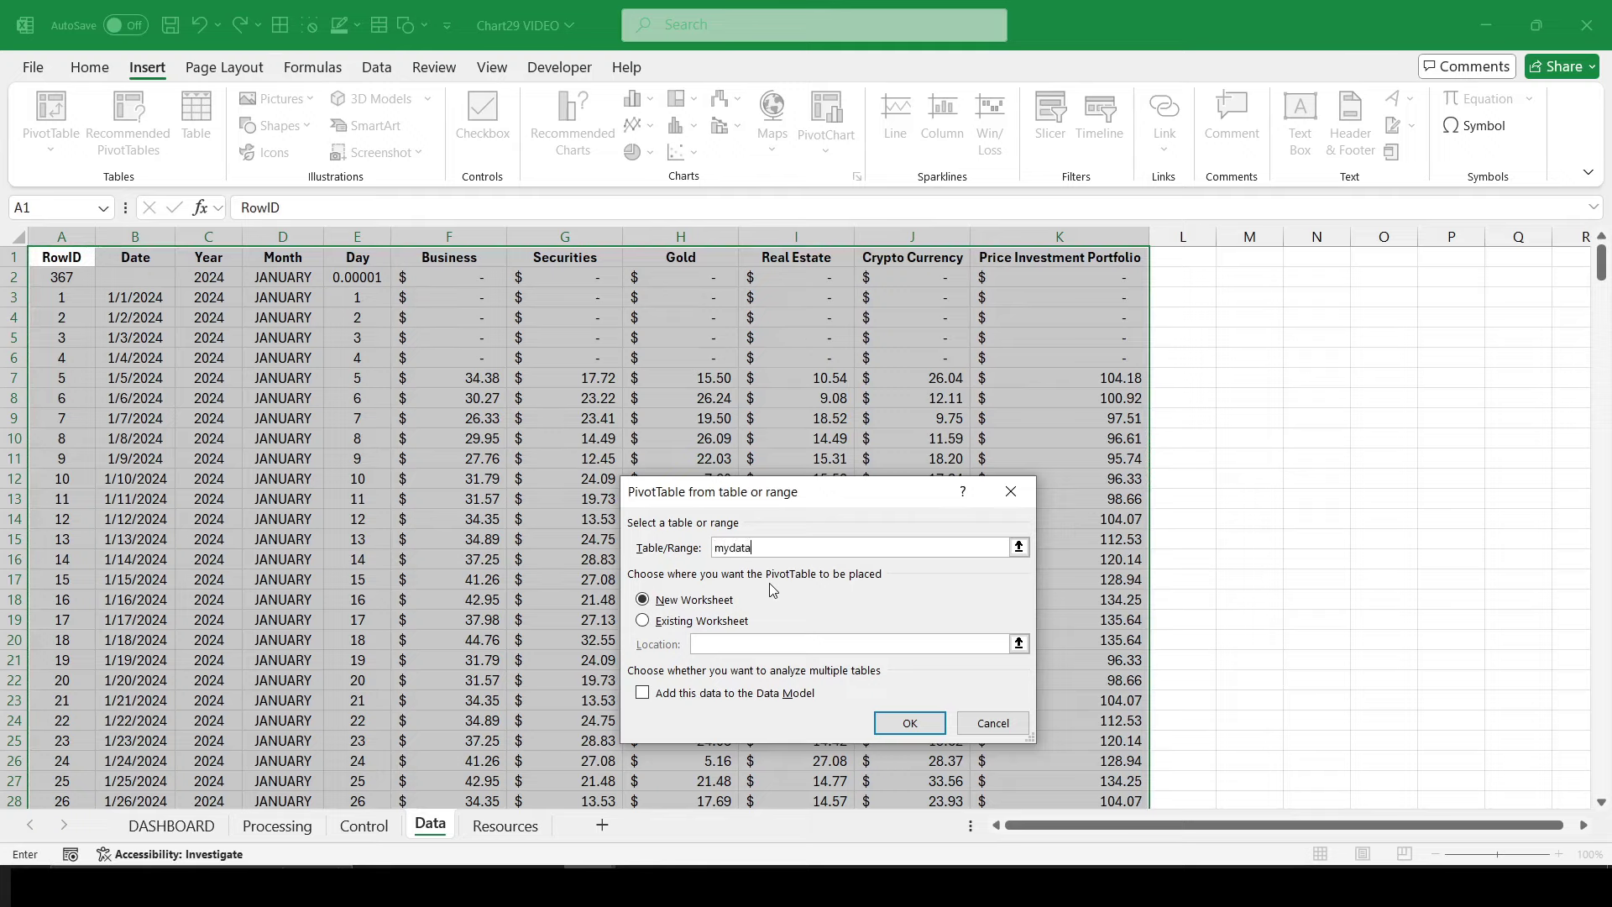
{"action": "left_click", "coordinate": [702, 621]}
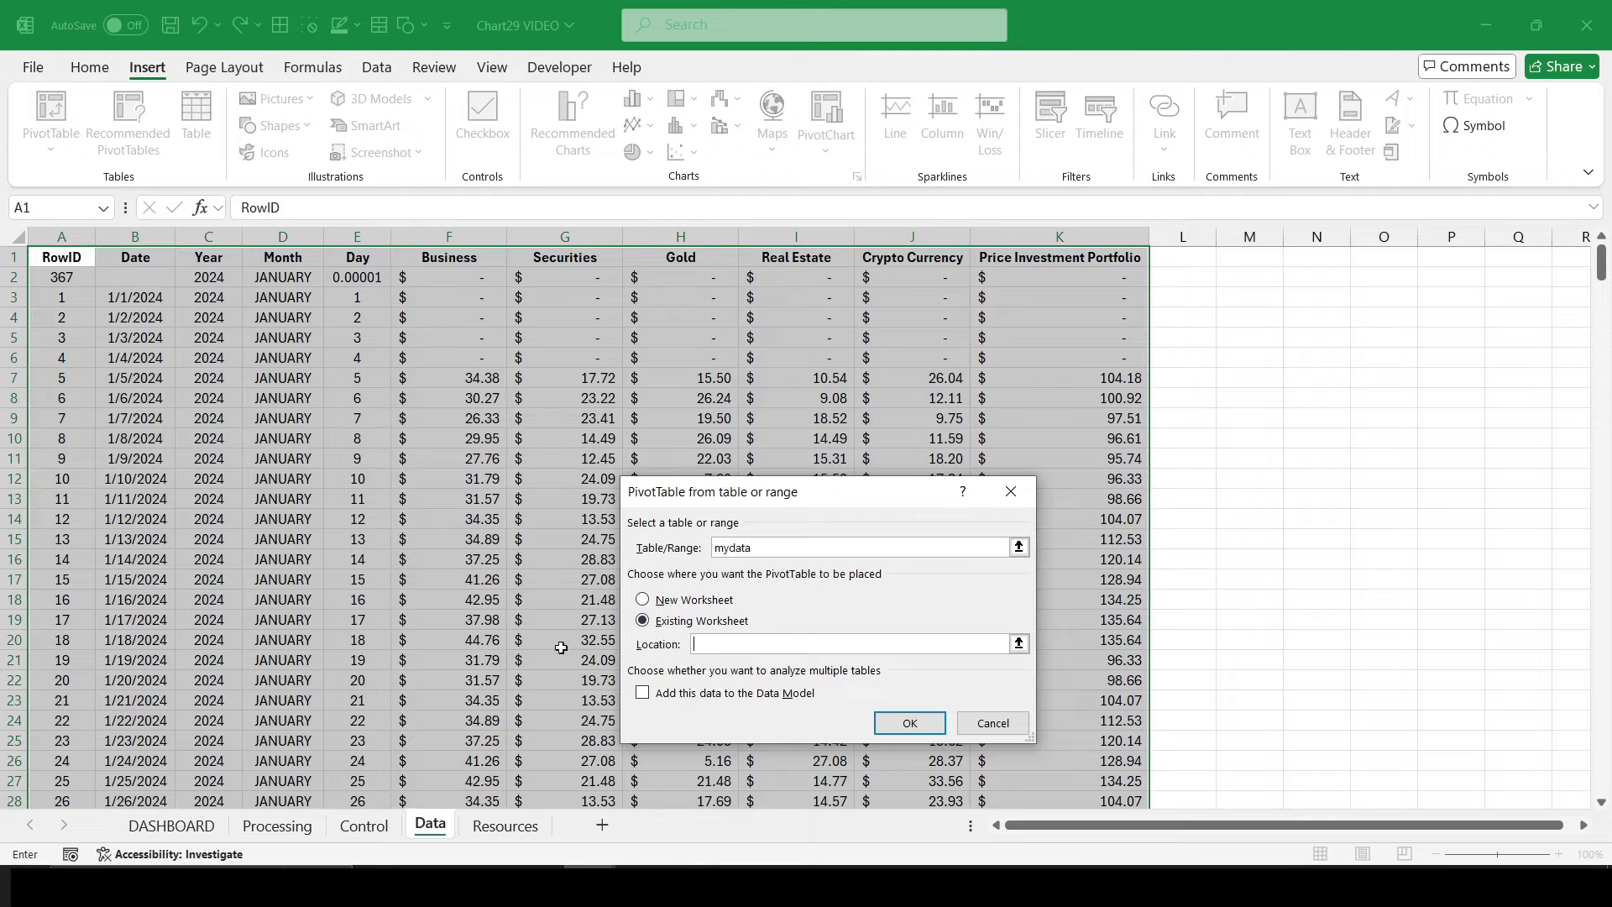
{"action": "left_click", "coordinate": [364, 826]}
{"action": "left_click", "coordinate": [51, 297]}
{"action": "left_click", "coordinate": [909, 723]}
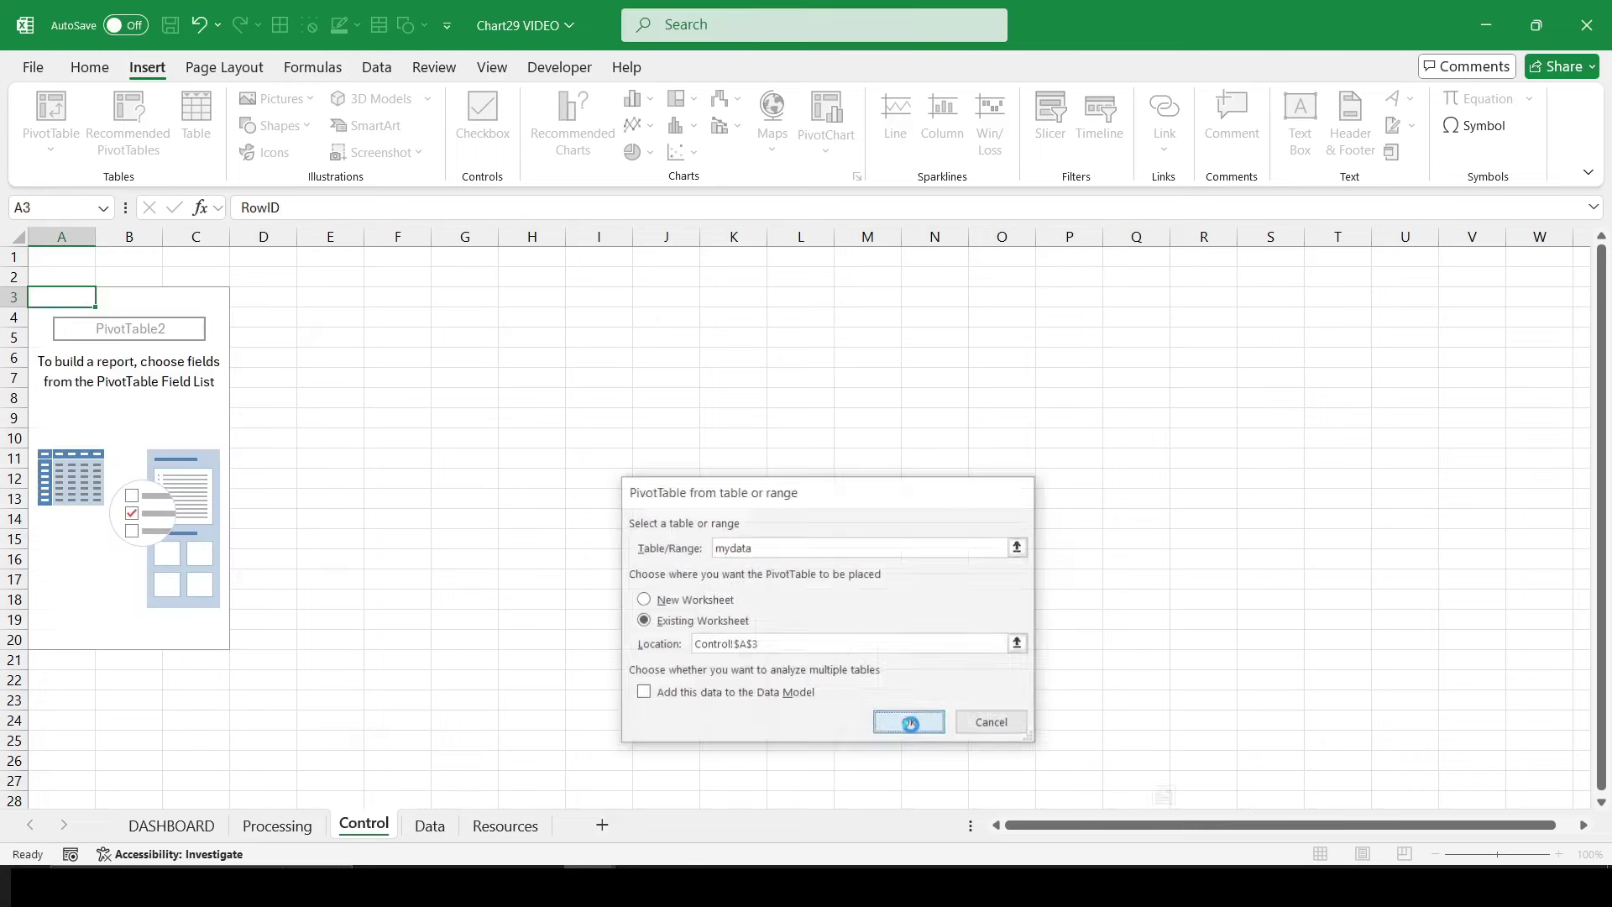
Step: Add Business, Securities, Gold, Real Estate, Crypto Currency and Price Investment Portfolio sums to the pivot
{"action": "left_click_drag", "start_coordinate": [1315, 449], "coordinate": [1327, 729]}
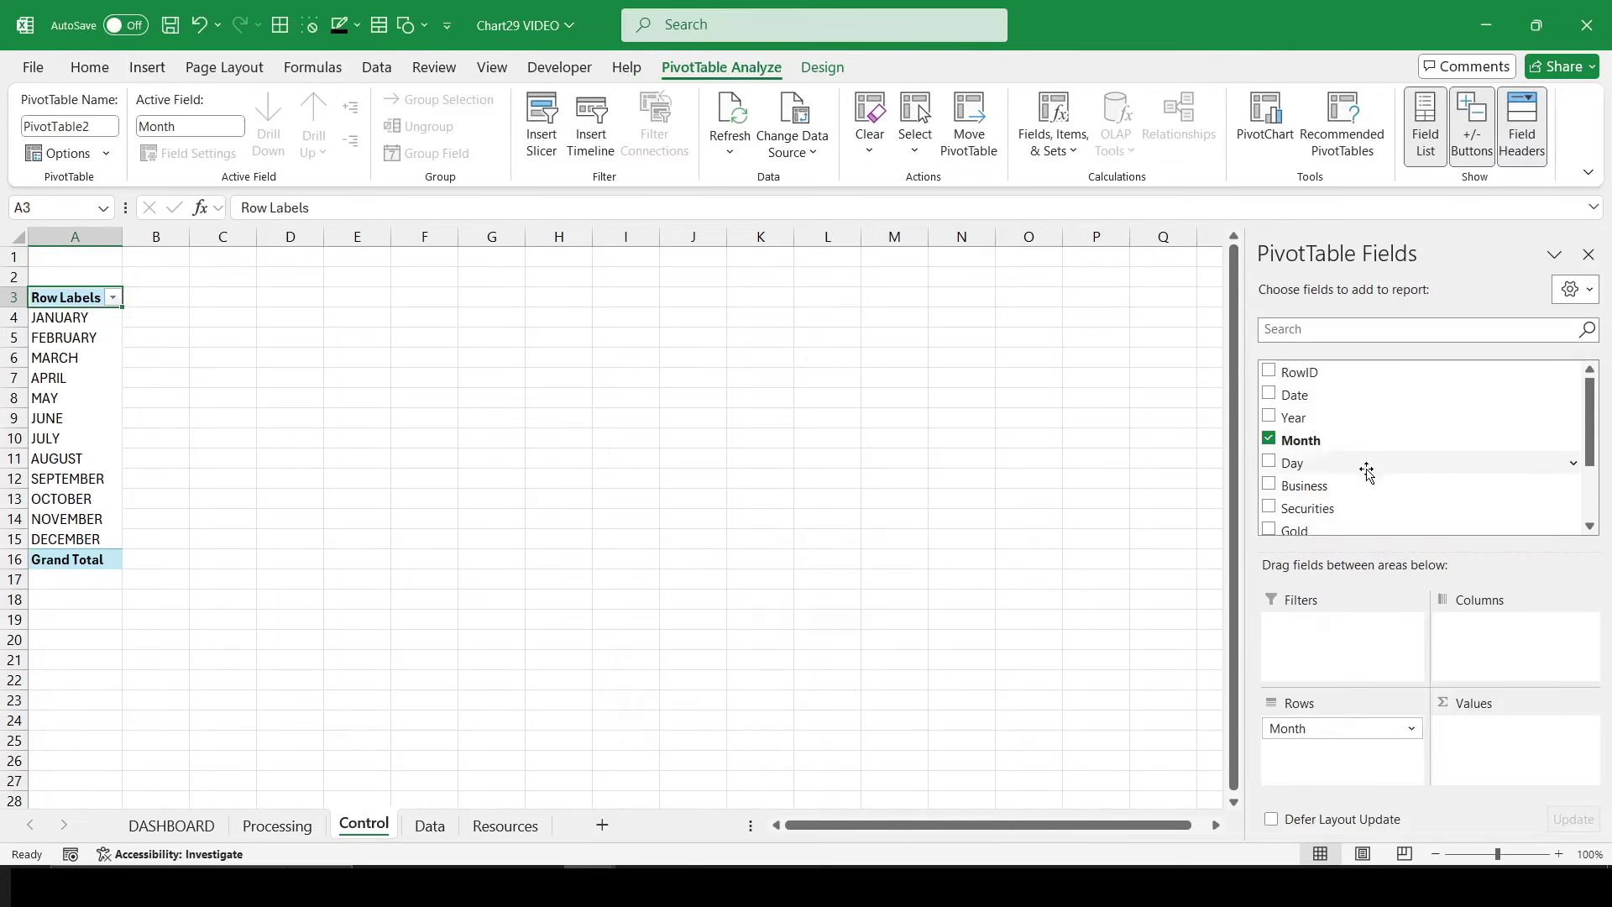
{"action": "scroll", "coordinate": [1367, 468], "scroll_direction": "down", "scroll_amount": 2}
{"action": "left_click", "coordinate": [1269, 386]}
{"action": "left_click", "coordinate": [1269, 408]}
{"action": "left_click", "coordinate": [1269, 431]}
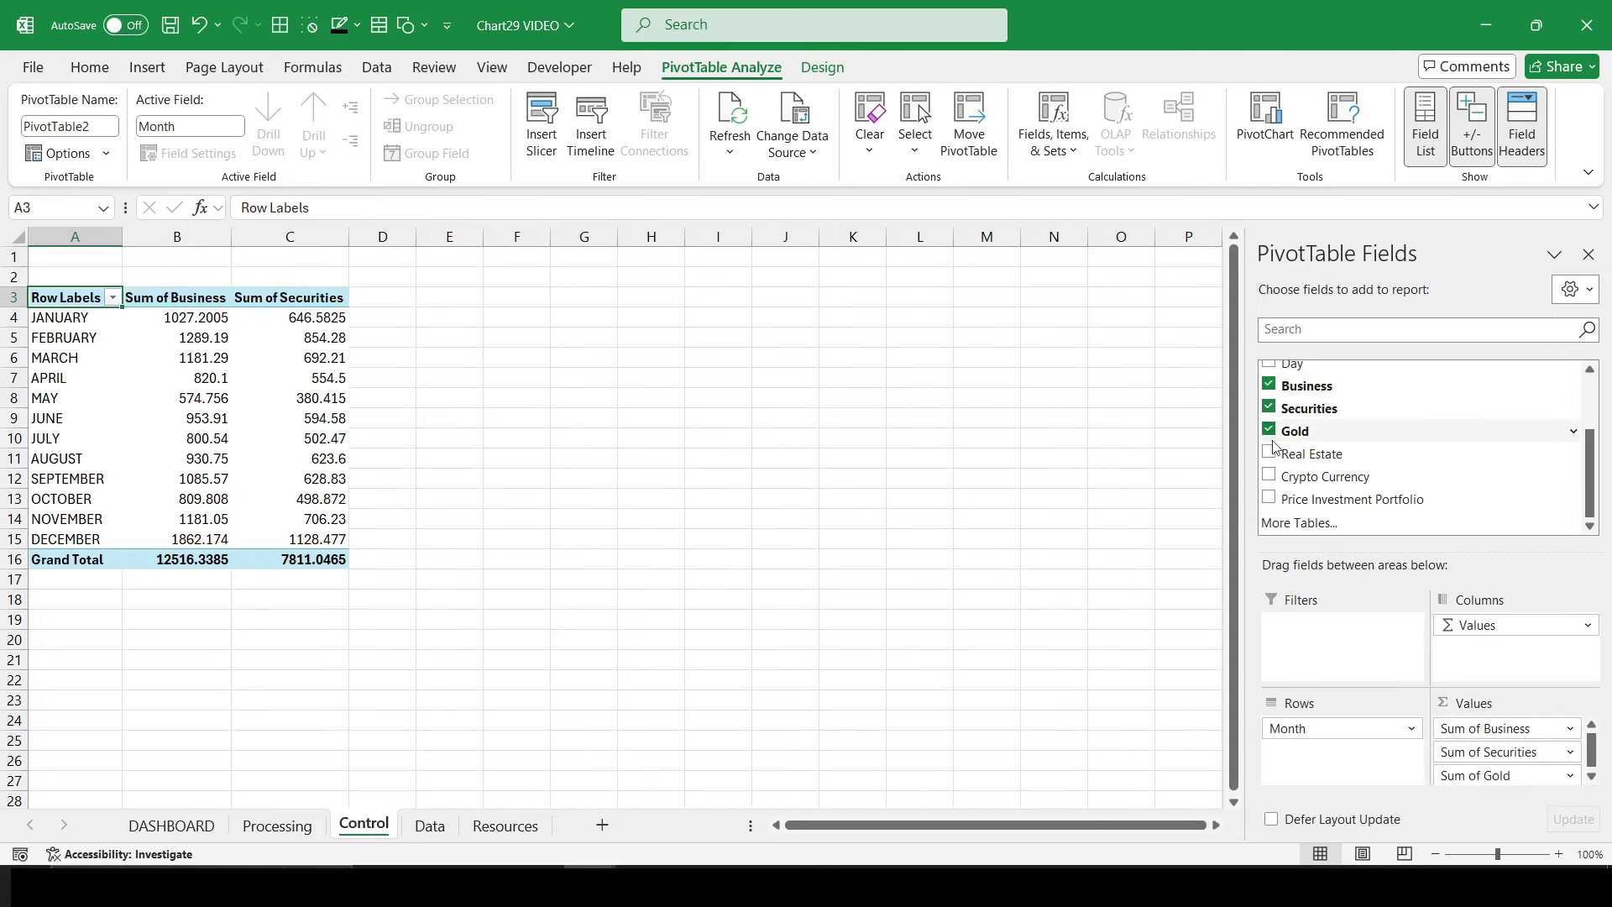
{"action": "left_click", "coordinate": [1269, 454]}
{"action": "left_click", "coordinate": [1269, 476]}
{"action": "left_click", "coordinate": [1269, 499]}
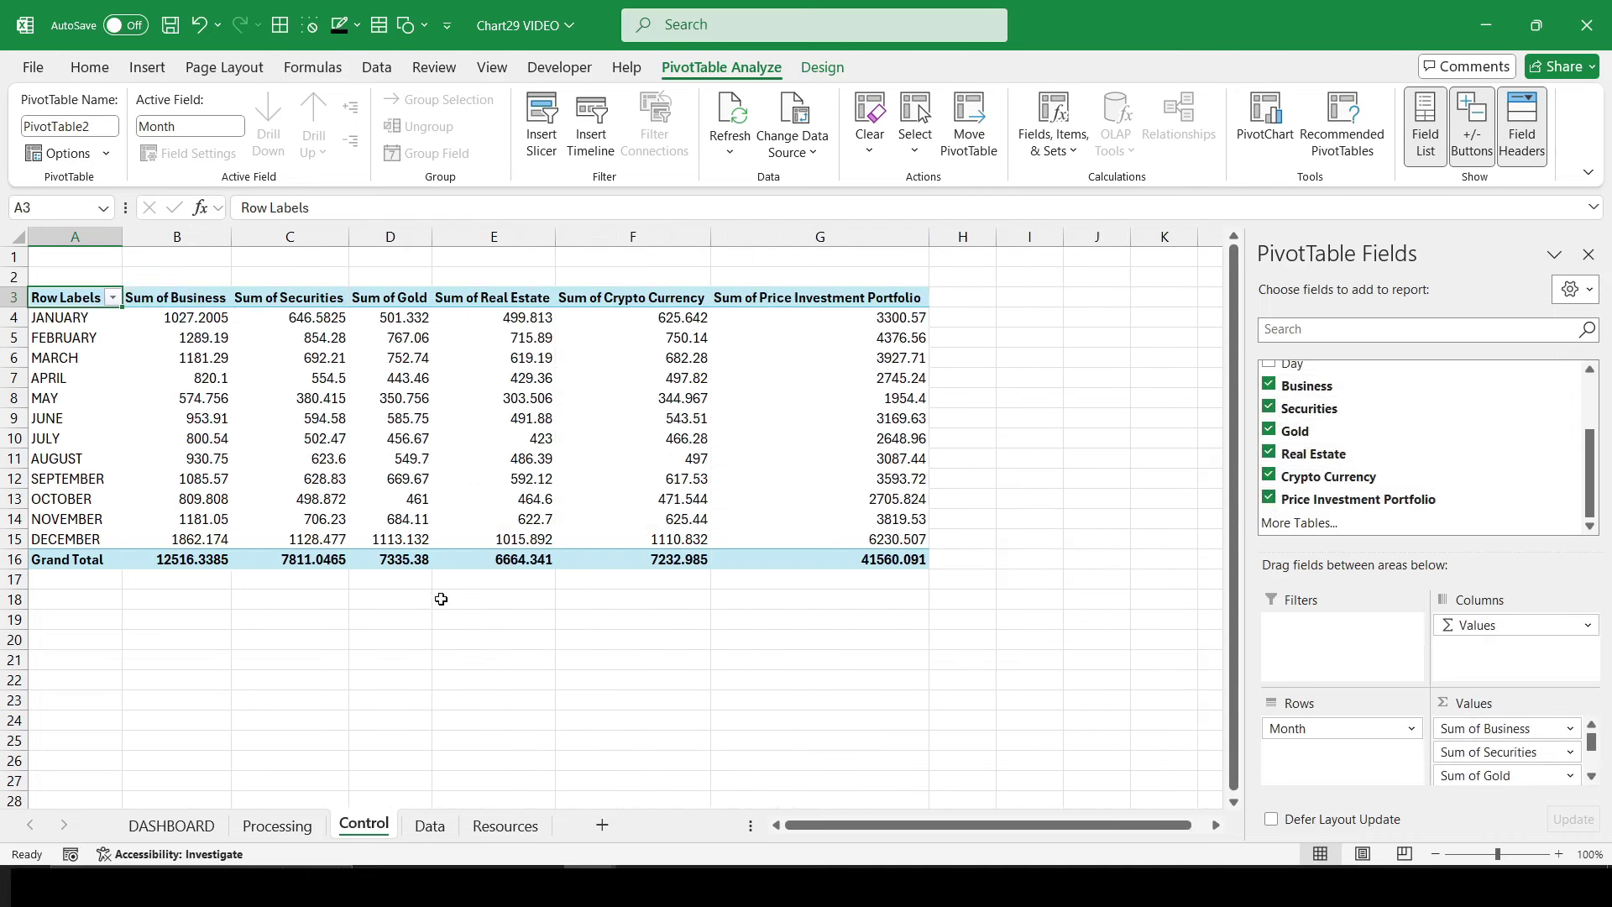
{"action": "left_click", "coordinate": [278, 827]}
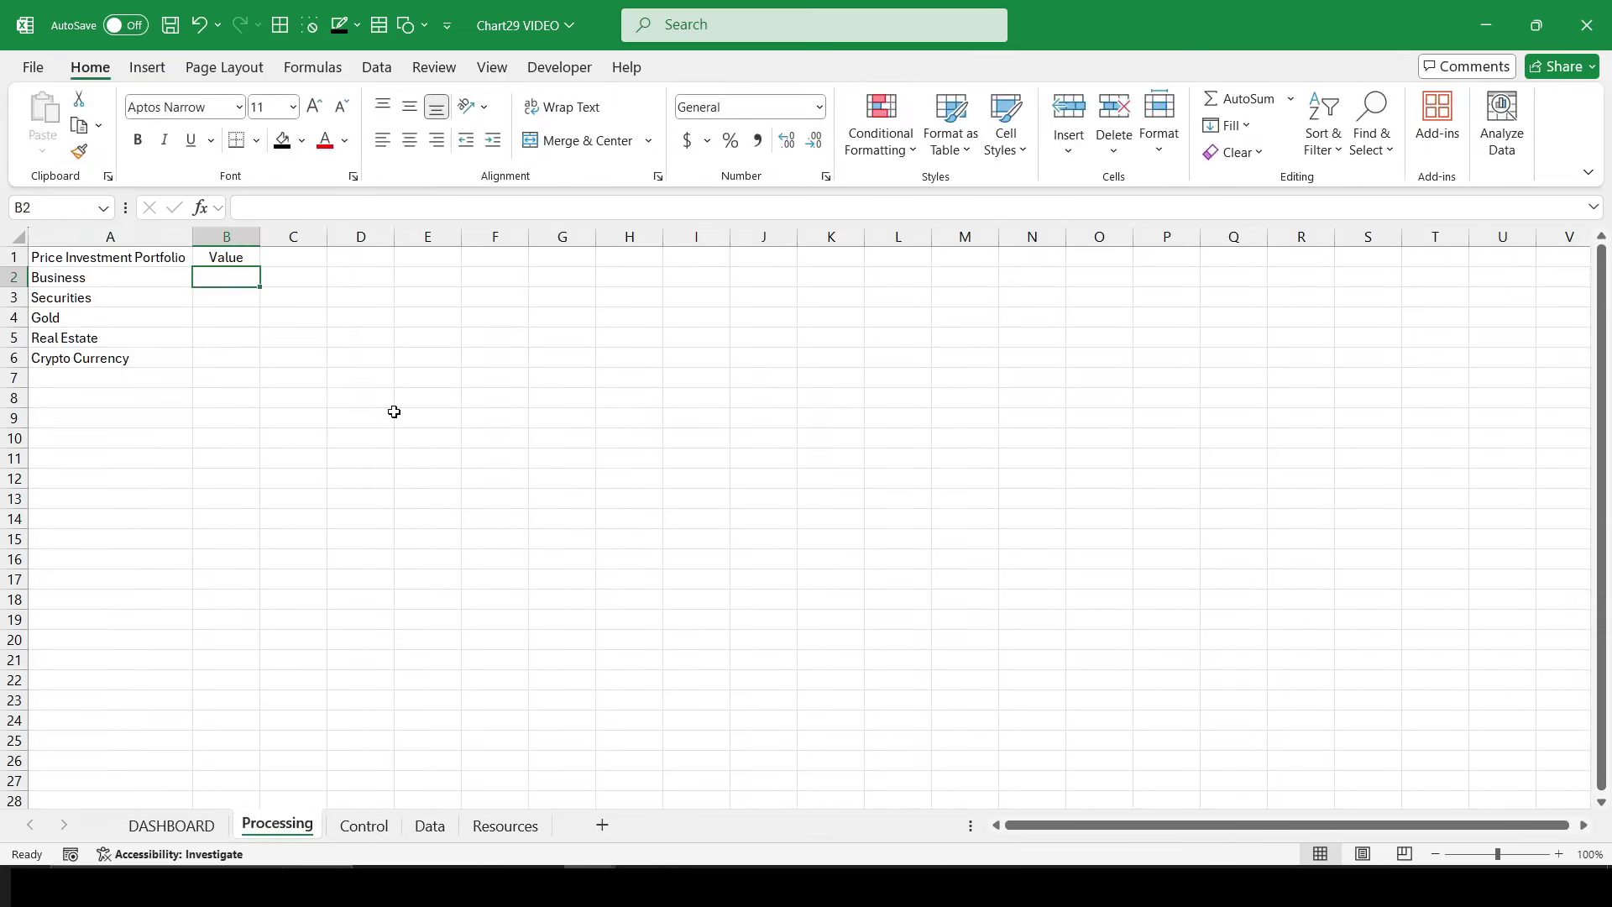
Step: Enter a GETPIVOTDATA lookup of the Business pivot total in B2 with Accounting format
{"action": "type", "text": "="}
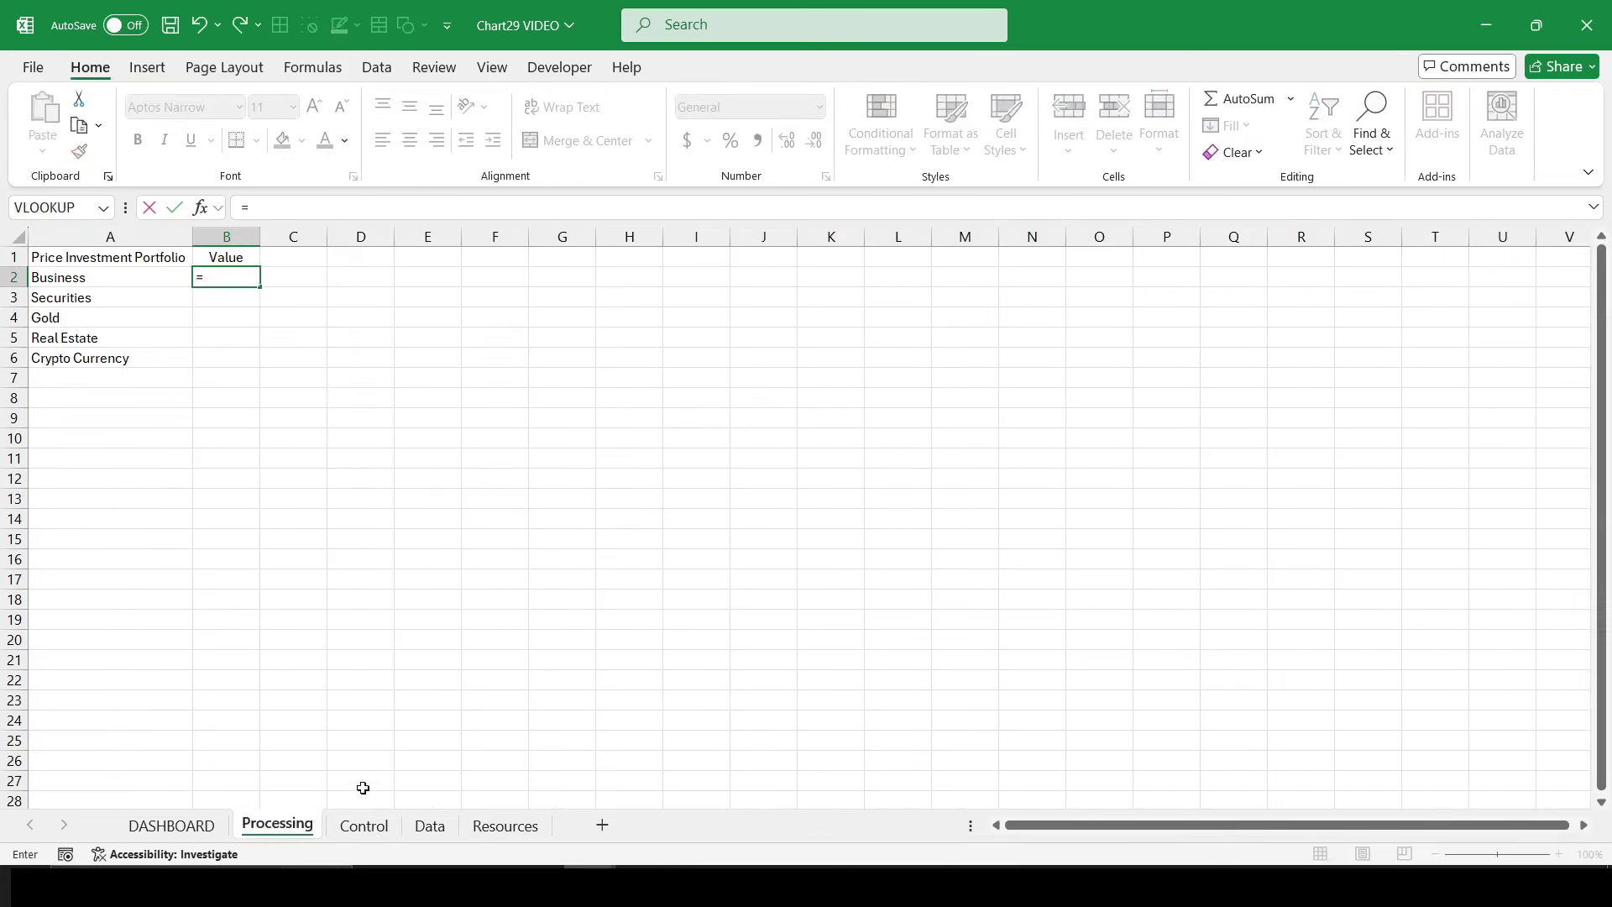
{"action": "left_click", "coordinate": [364, 824]}
{"action": "left_click", "coordinate": [192, 555]}
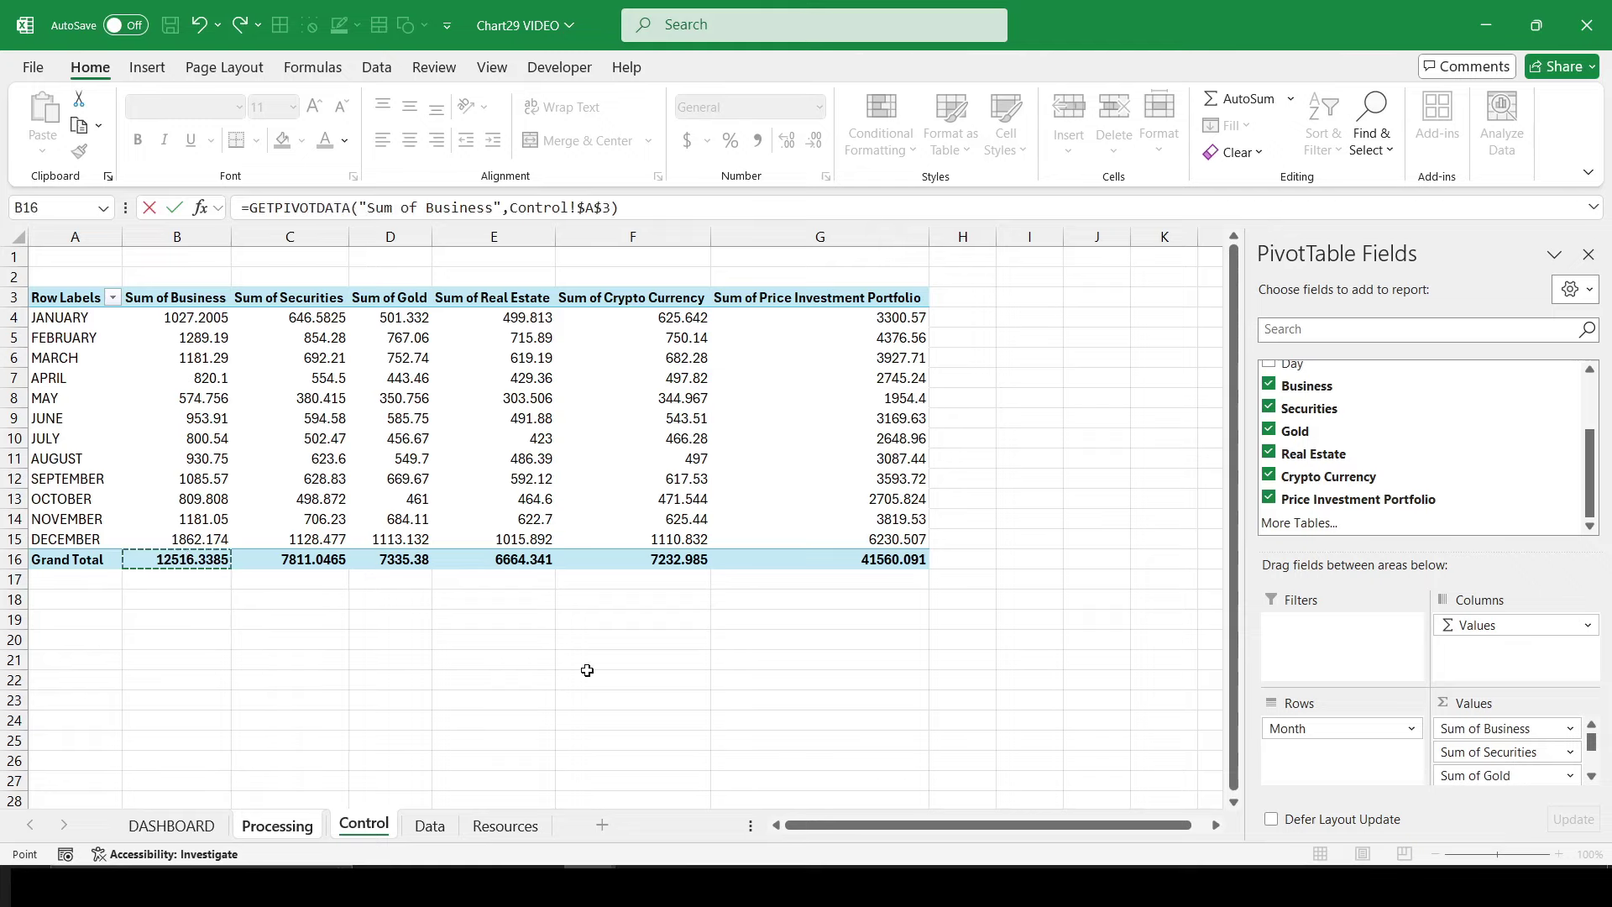
{"action": "key", "text": "Return"}
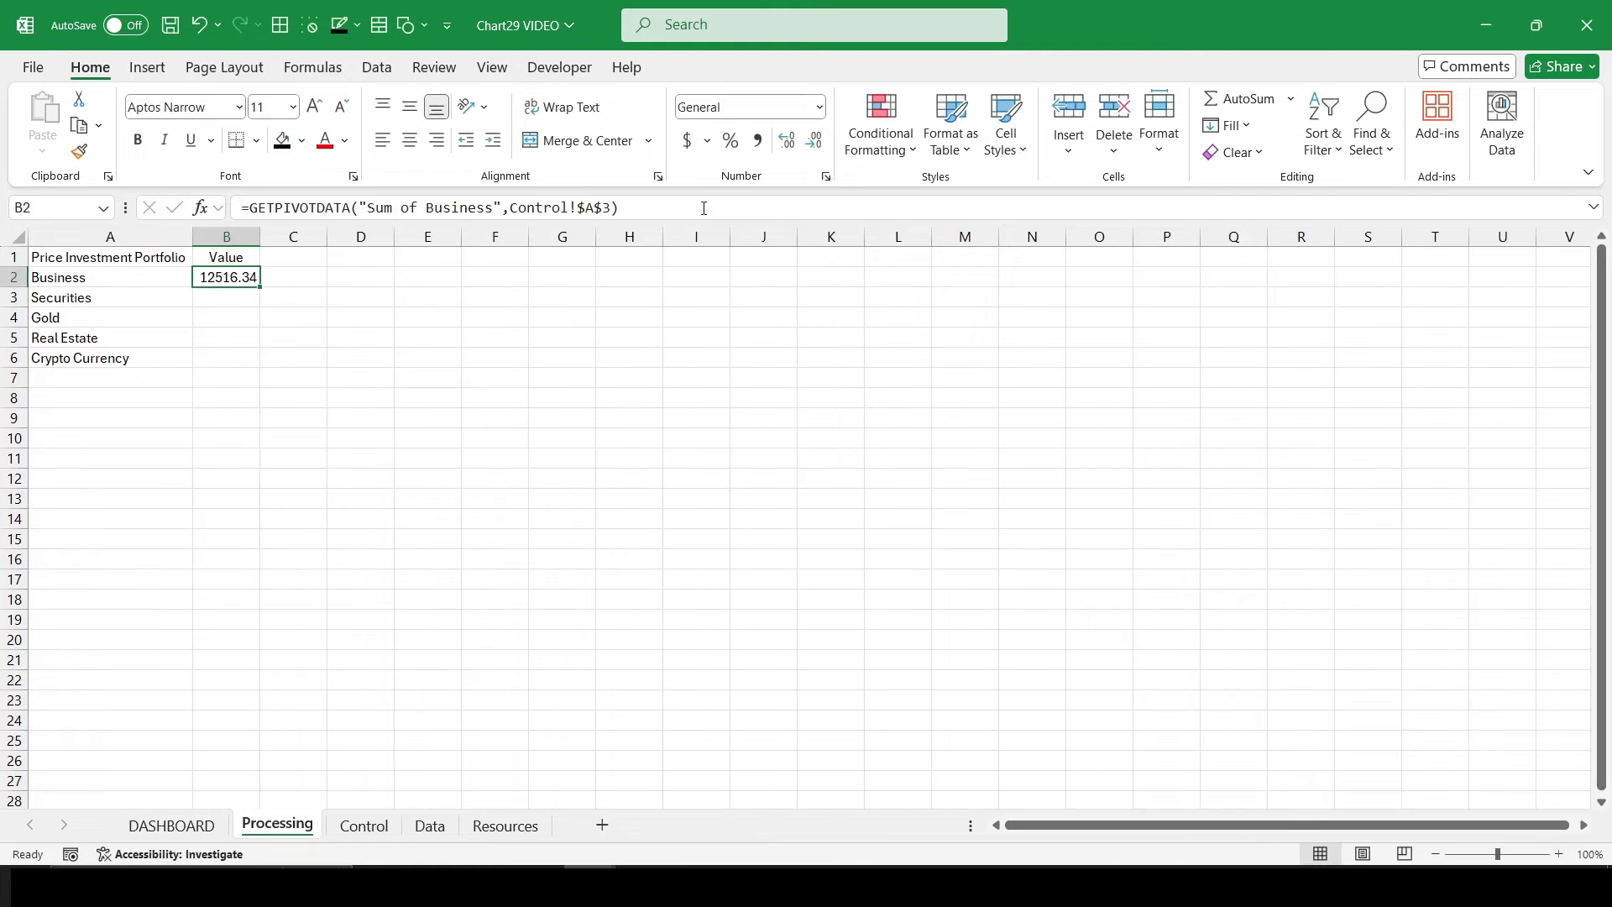
{"action": "left_click", "coordinate": [687, 140]}
Step: Make the lookup take its field name from A2 (""&A2) and fill it down to B6
{"action": "left_click_drag", "start_coordinate": [368, 208], "coordinate": [480, 208]}
{"action": "type", "text": "\"&A2"}
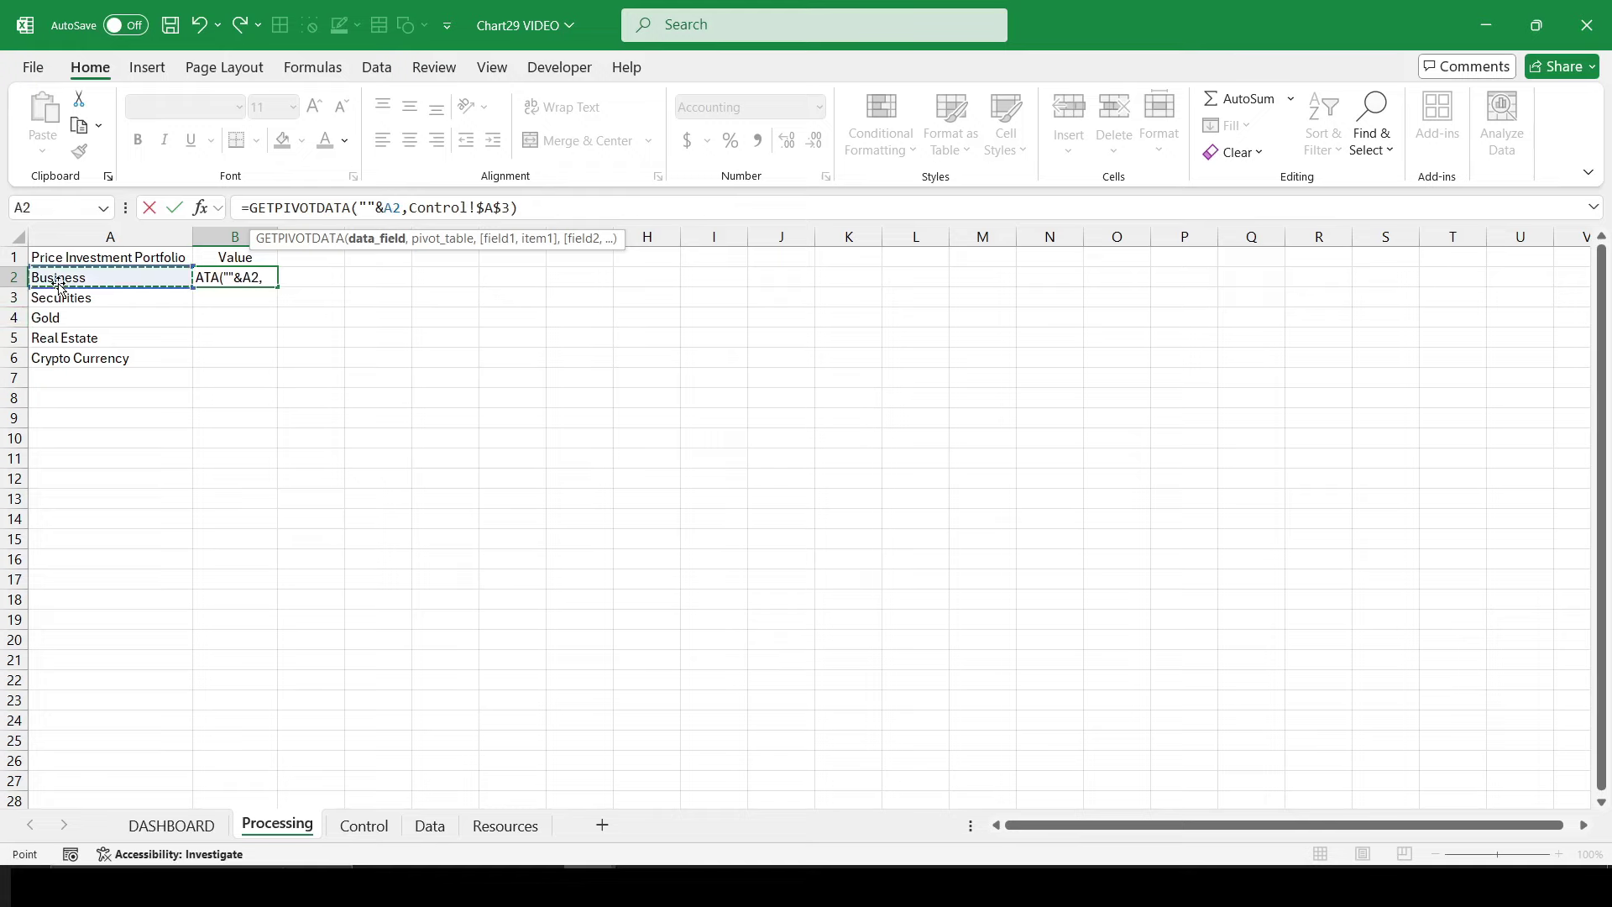
{"action": "key", "text": "Return"}
{"action": "key", "text": "Up"}
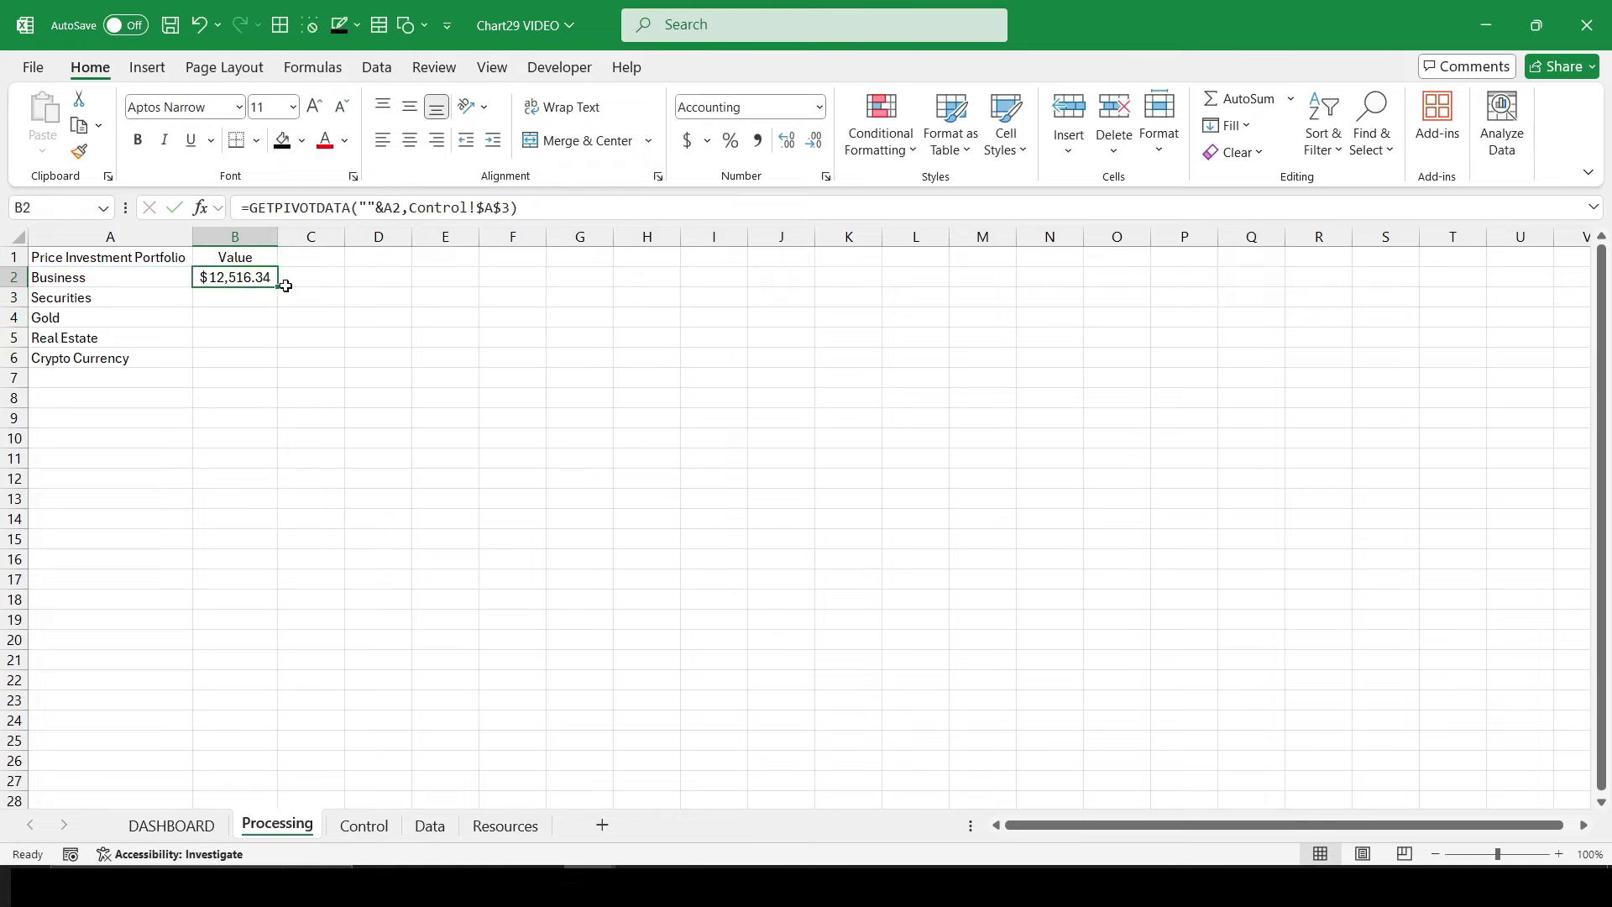
{"action": "double_click", "coordinate": [280, 286]}
{"action": "left_click", "coordinate": [315, 258]}
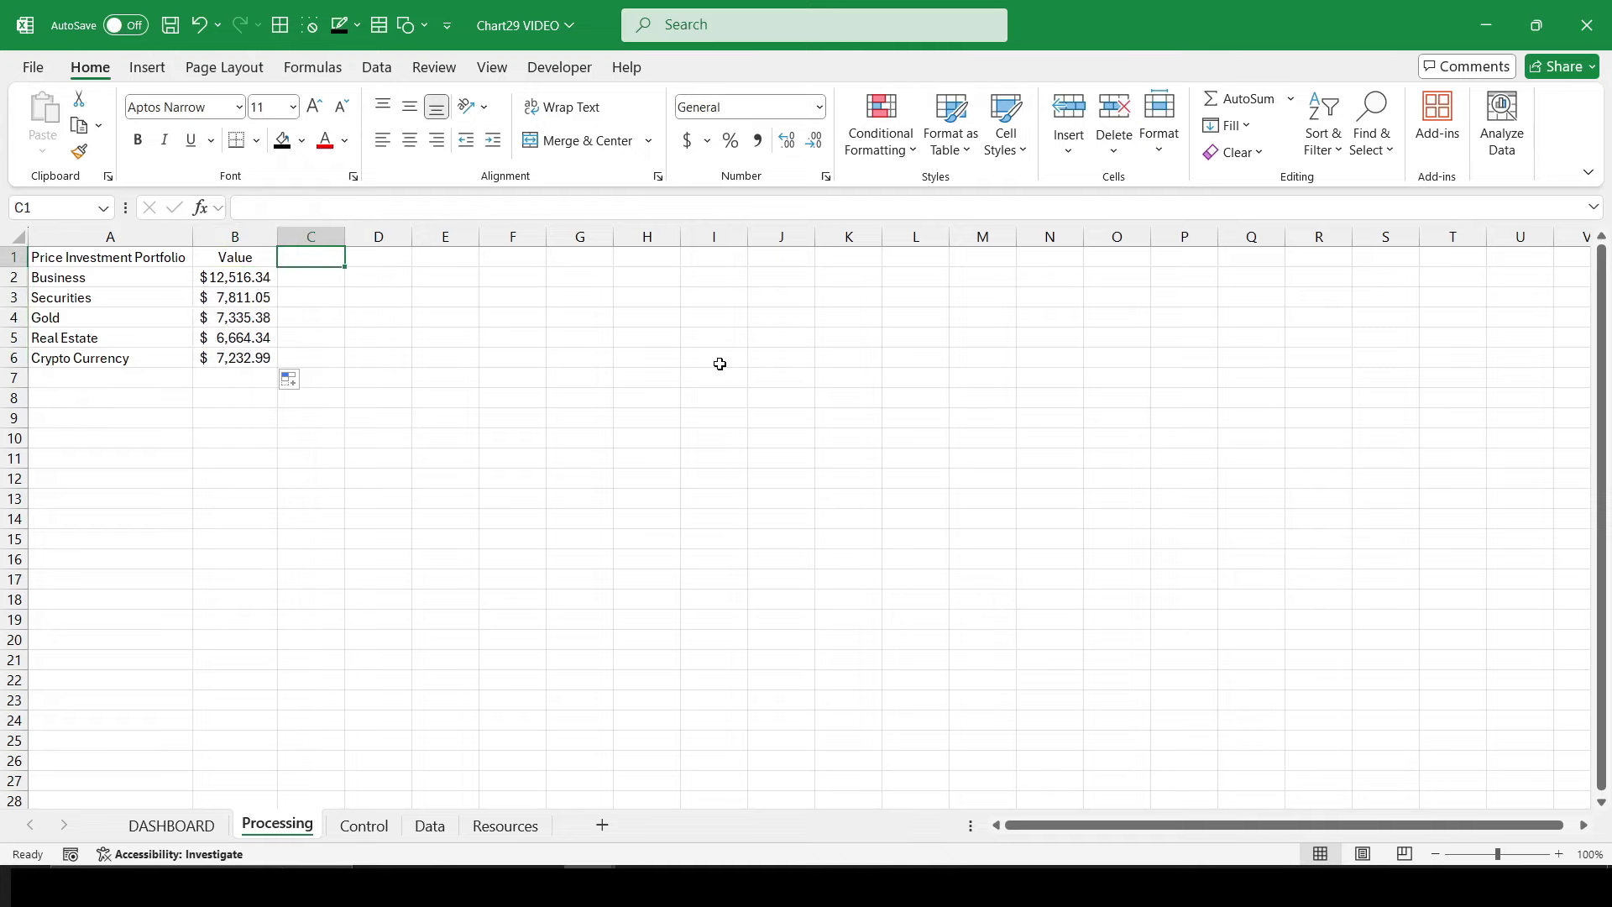
Step: Total the investment values in C1 with =SUM(B2:B6), giving $41,560.09
{"action": "key", "text": "alt+equal"}
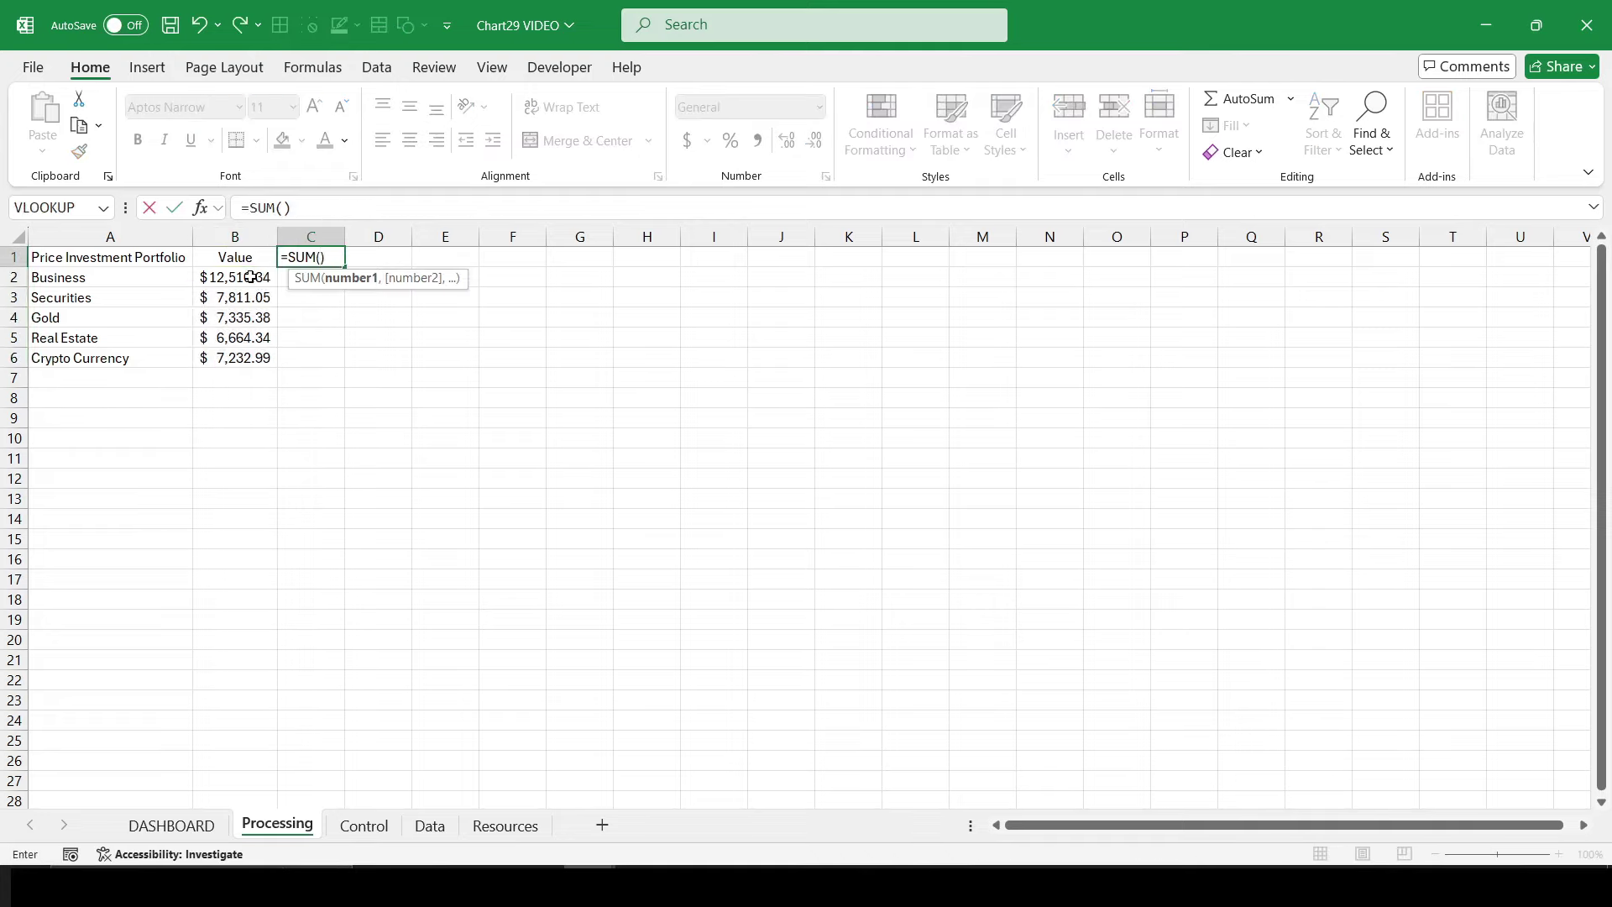
{"action": "left_click_drag", "start_coordinate": [251, 277], "coordinate": [252, 358]}
{"action": "key", "text": "Return"}
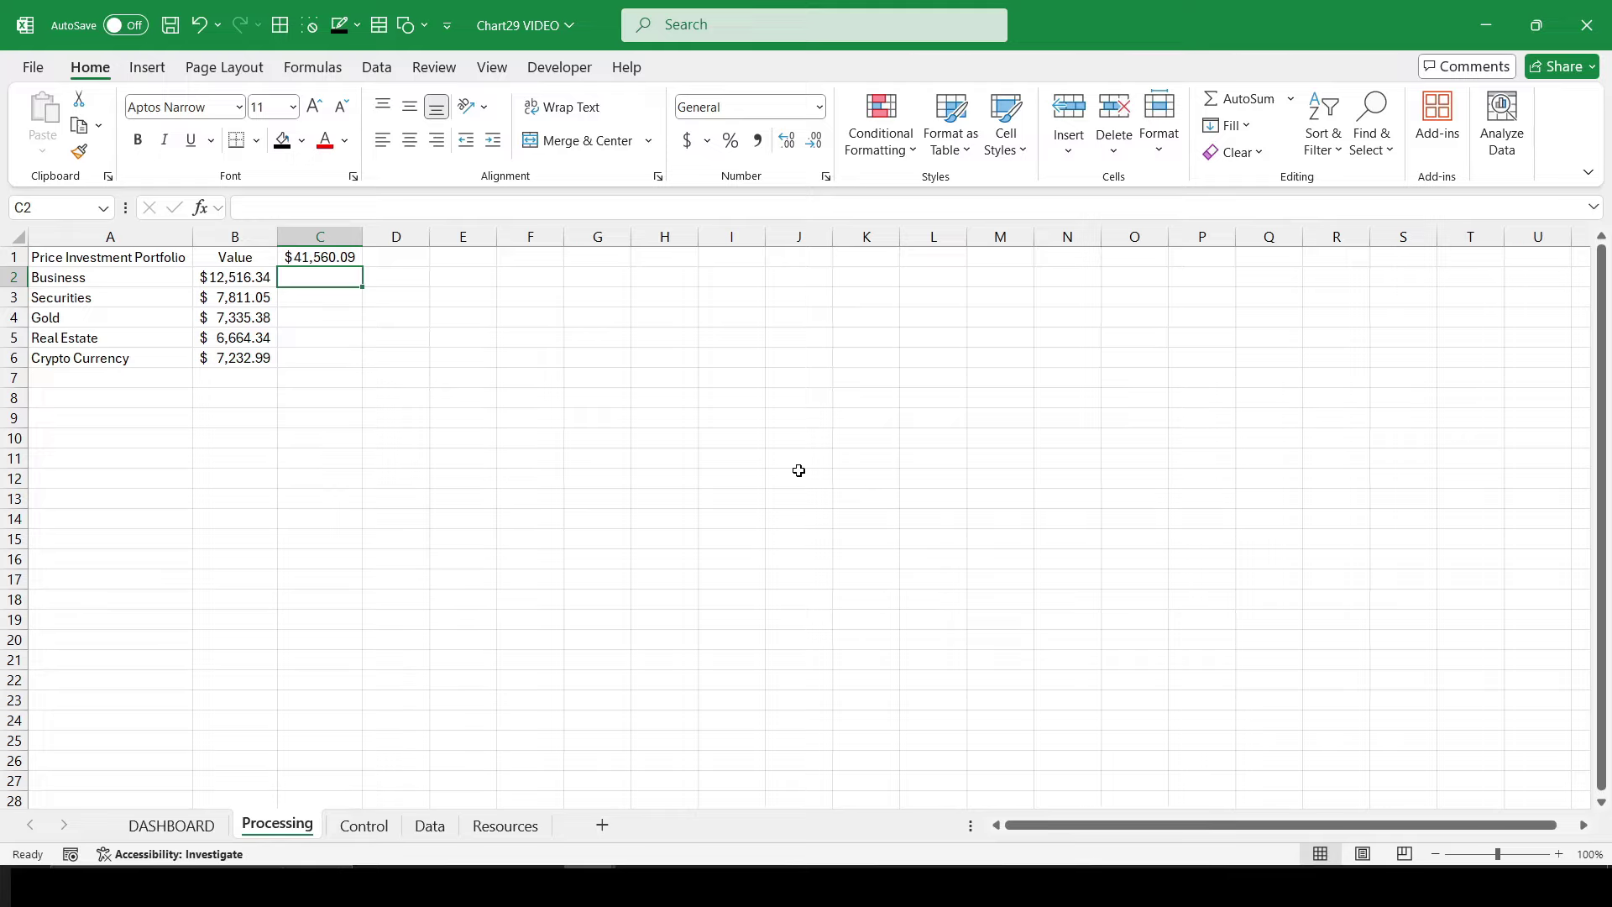
Step: Enter =B2/$C$1 in C2 as a centred percentage and fill it down to C6
{"action": "type", "text": "="}
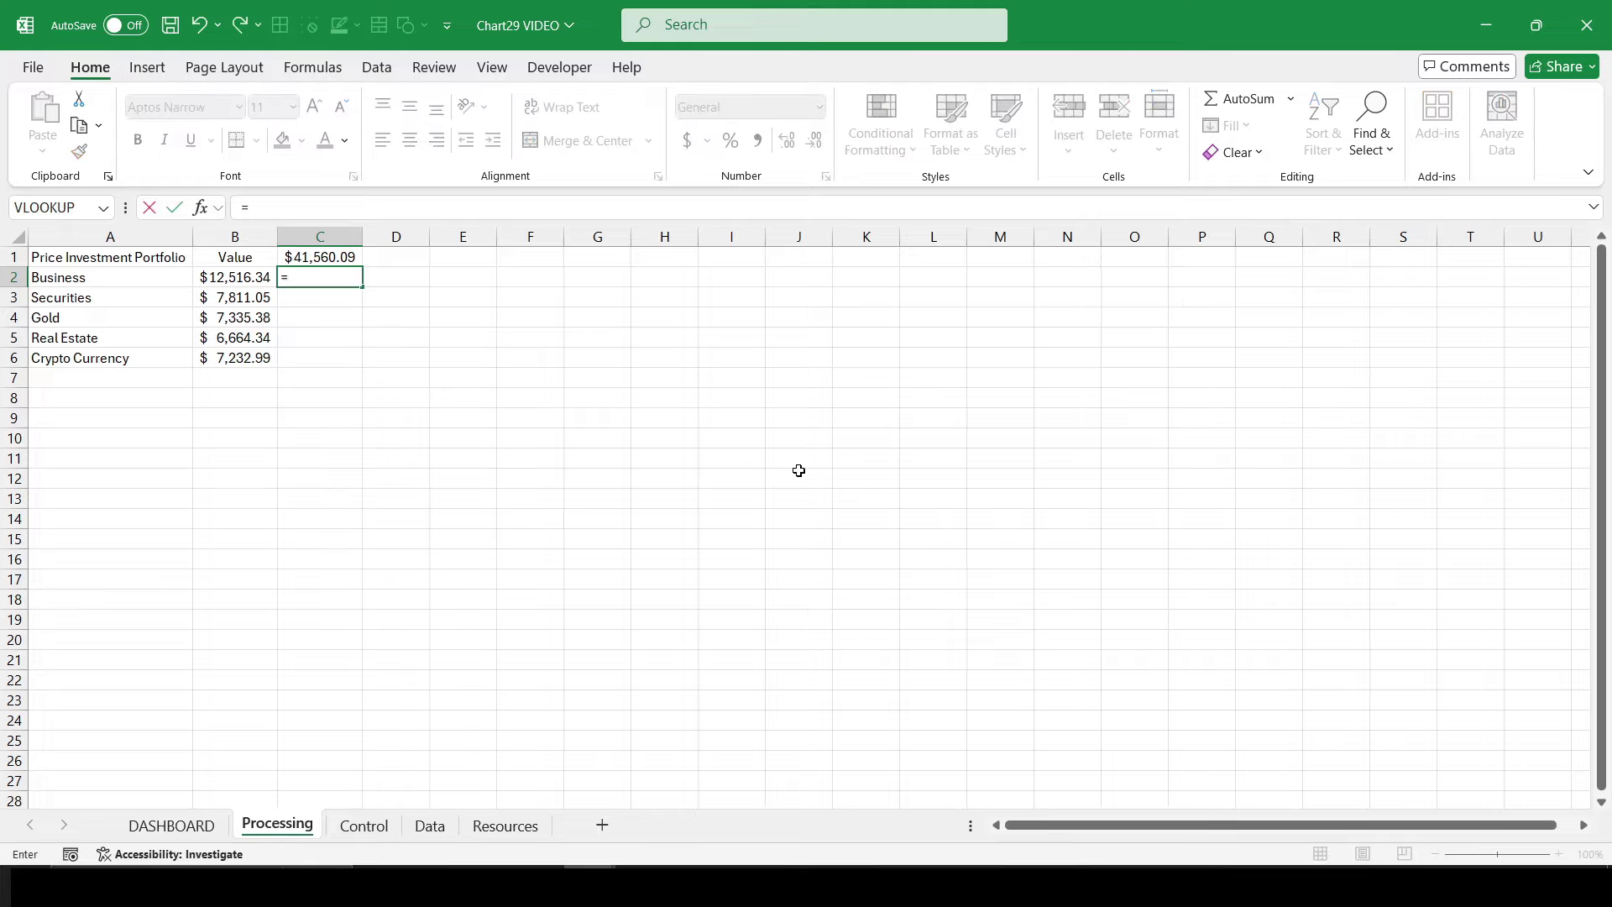
{"action": "key", "text": "Left"}
{"action": "type", "text": "/"}
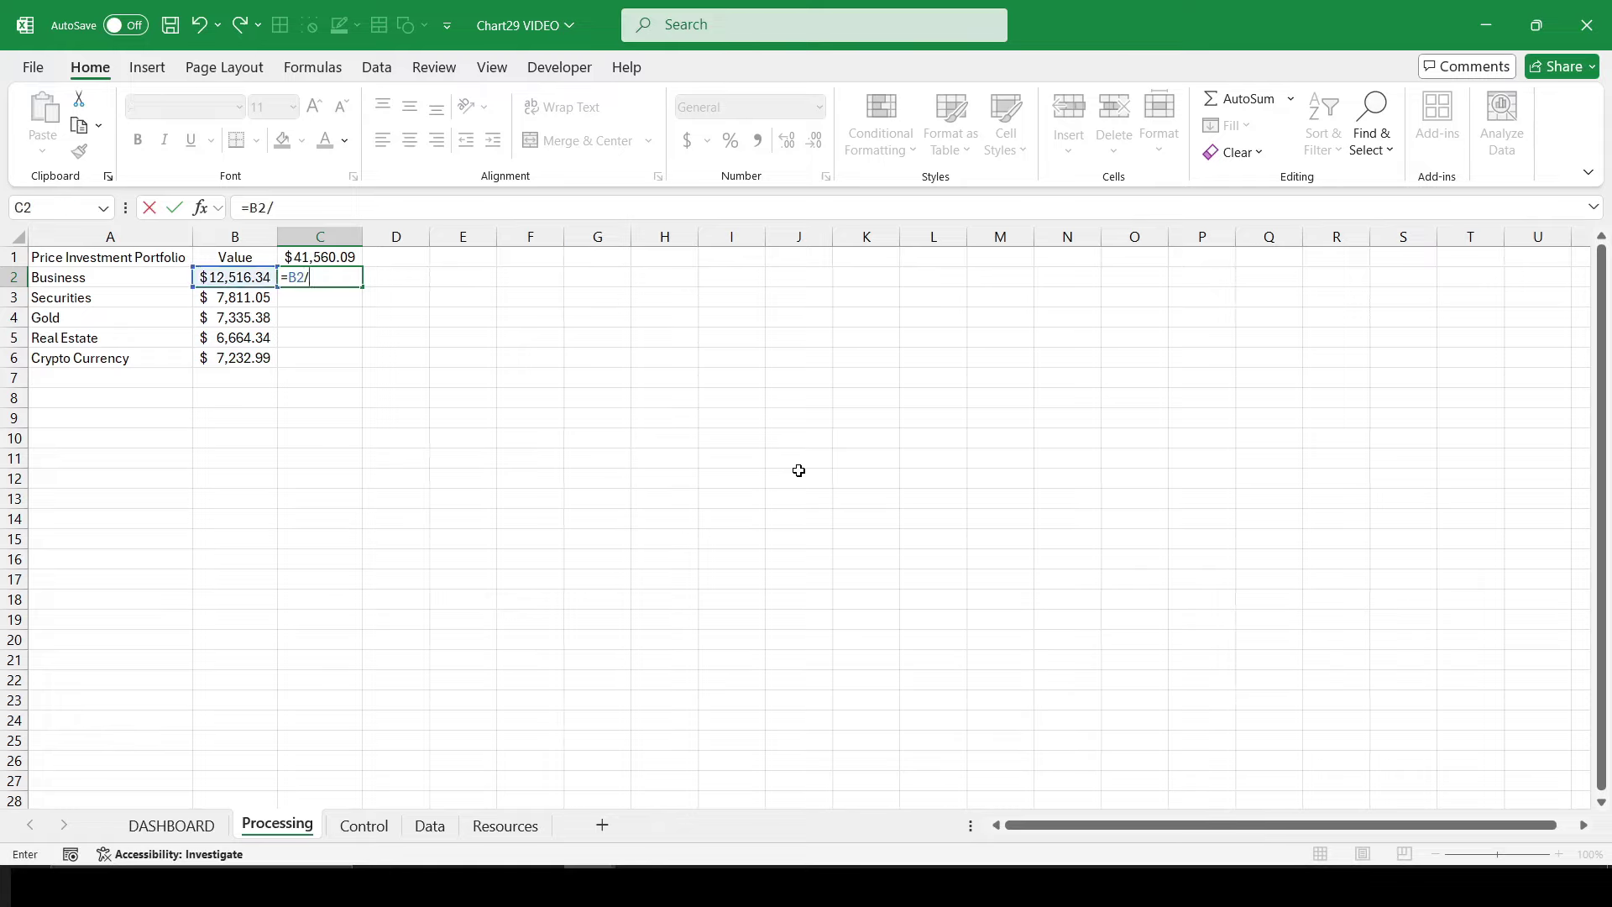
{"action": "key", "text": "Up"}
{"action": "key", "text": "F4"}
{"action": "key", "text": "ctrl+Return"}
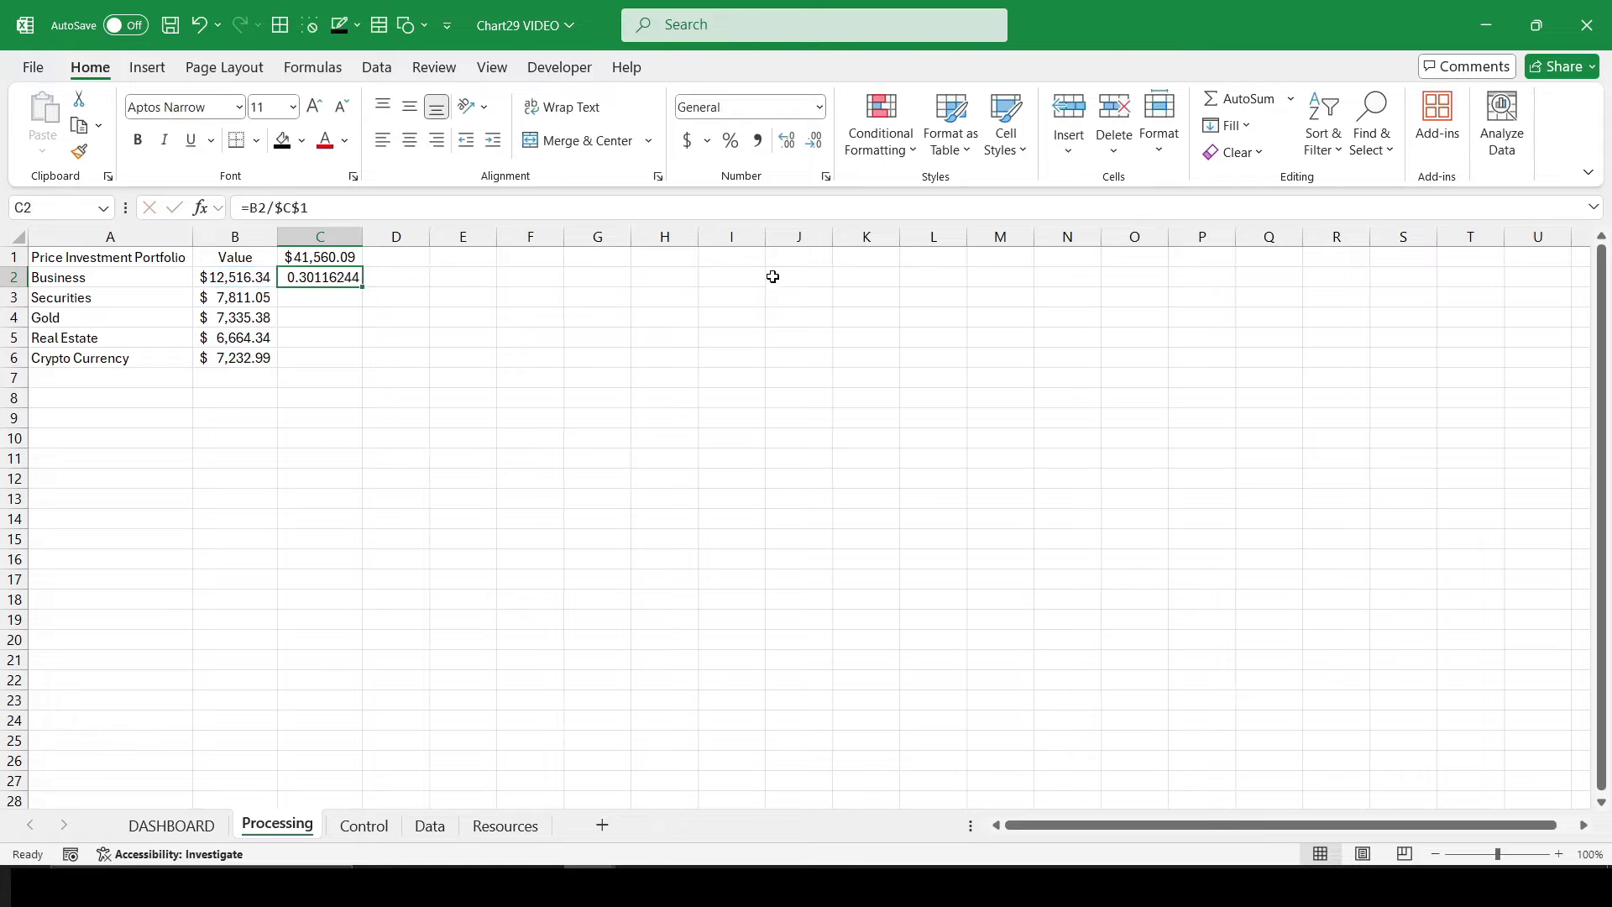
{"action": "left_click", "coordinate": [731, 140]}
{"action": "left_click", "coordinate": [410, 140]}
{"action": "double_click", "coordinate": [364, 286]}
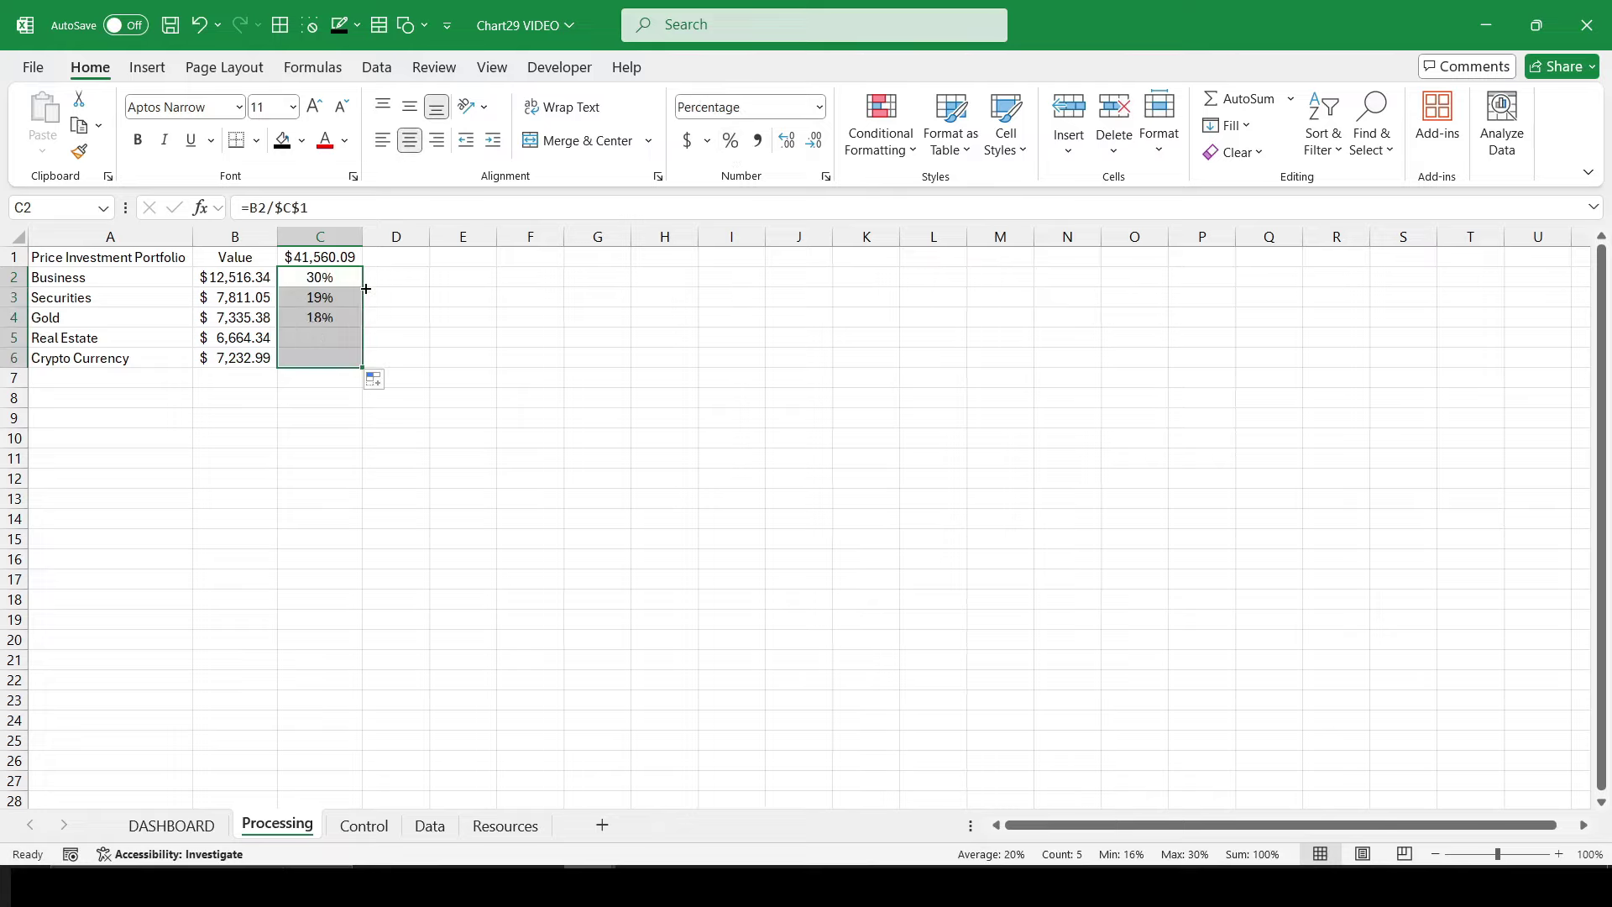
{"action": "left_click", "coordinate": [395, 297]}
Step: Start a formula in D2 that references the Business share in C2
{"action": "left_click", "coordinate": [397, 280]}
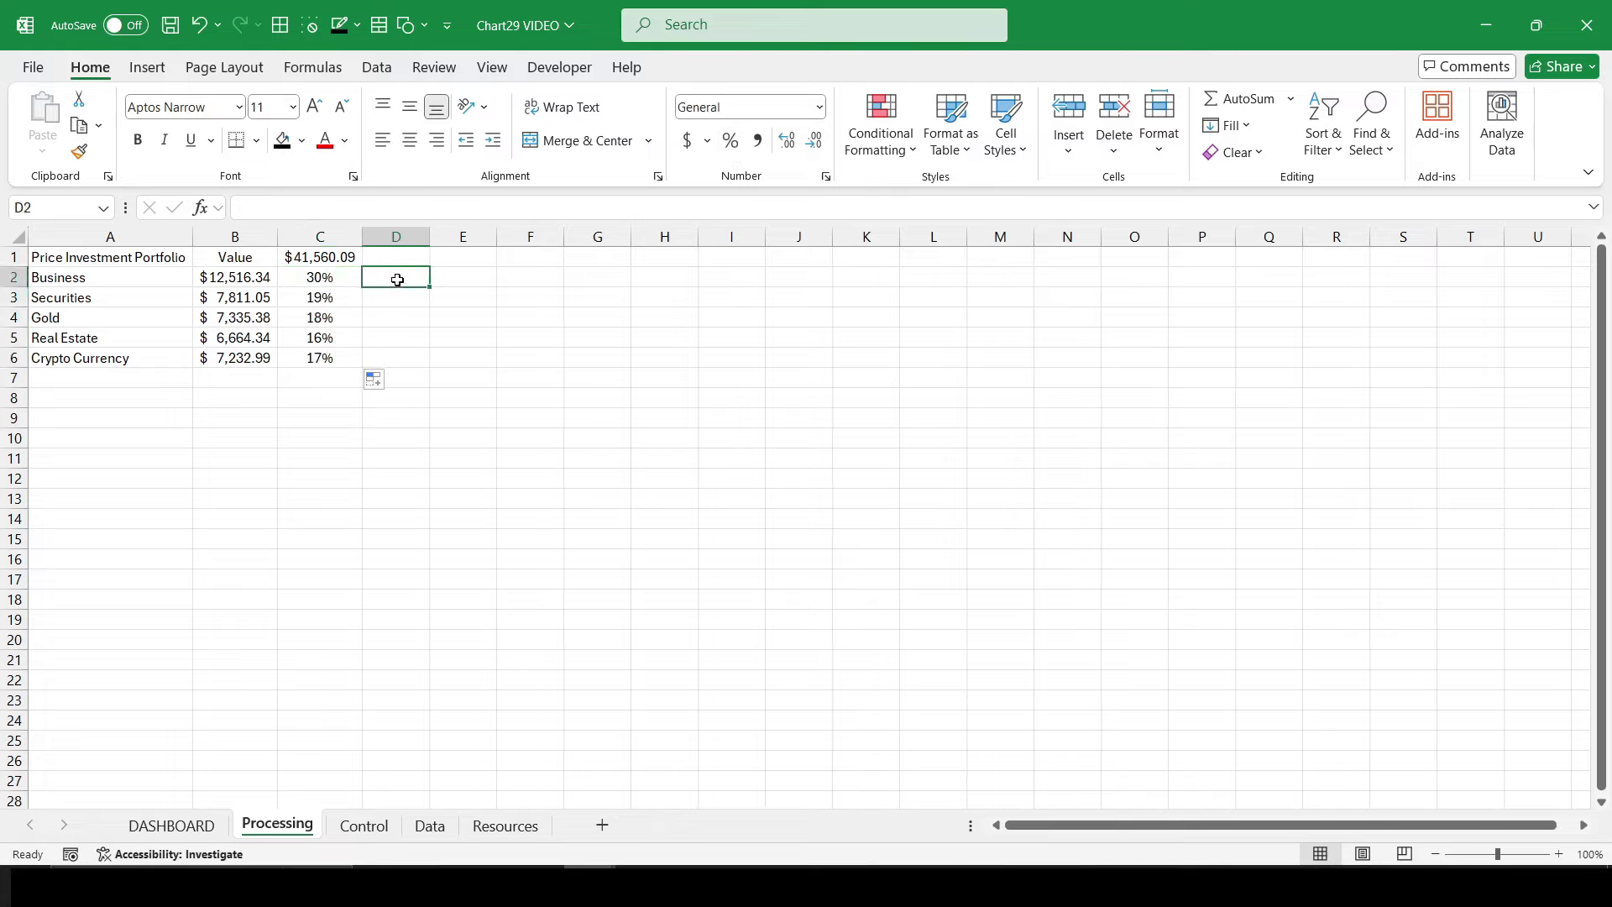
{"action": "type", "text": "="}
{"action": "key", "text": "Left"}
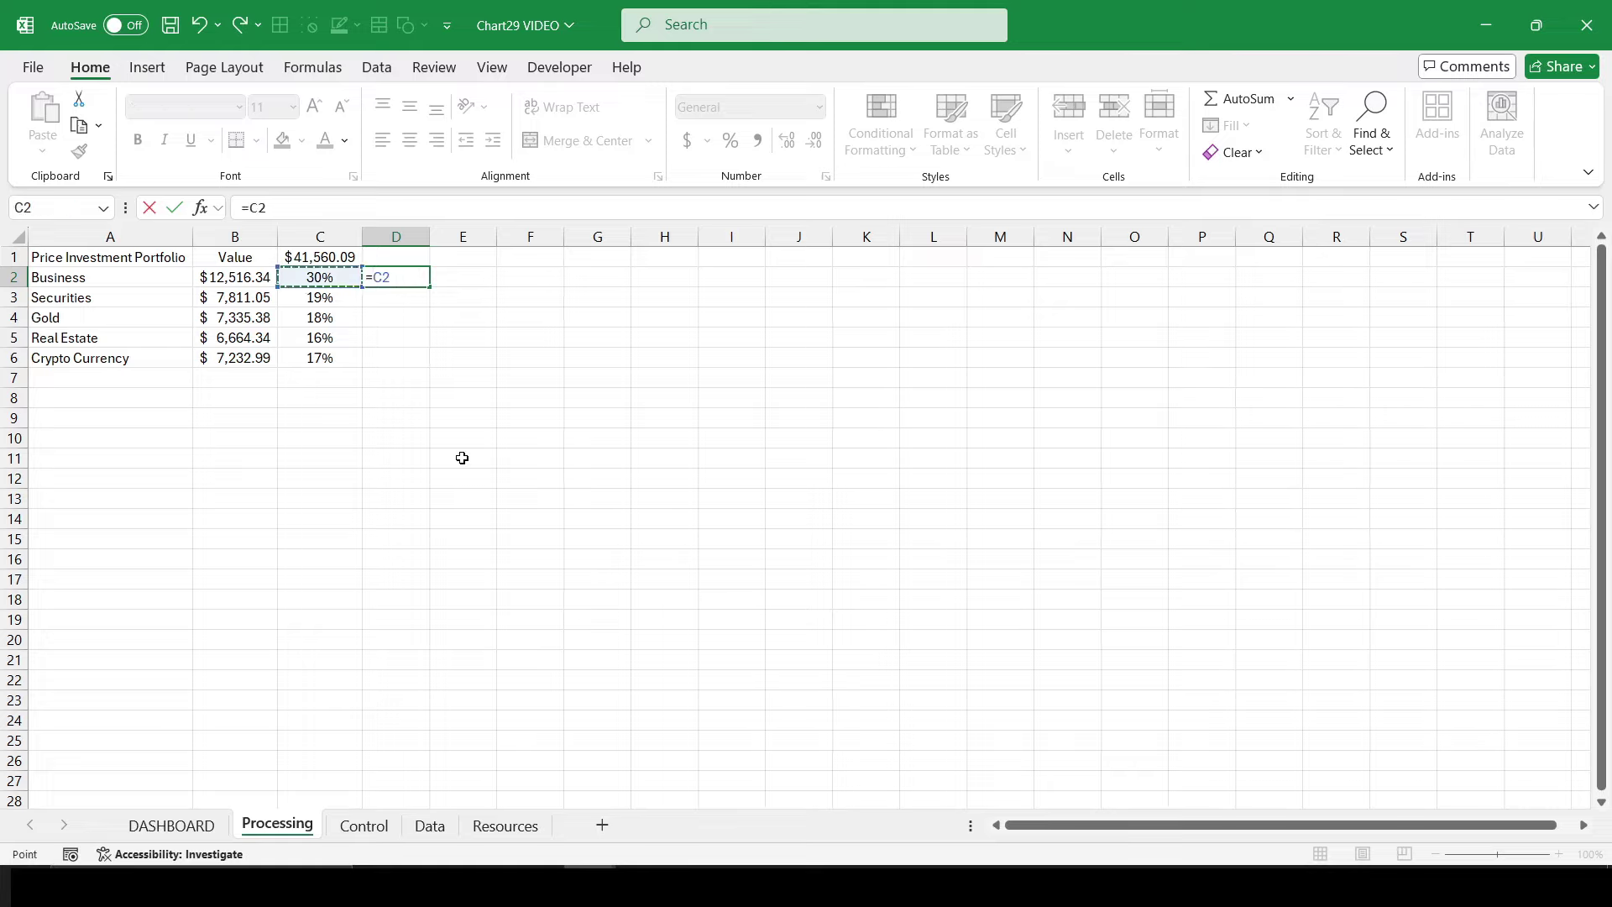
Step: Complete =$C2 in D2, centre it, and fill it across to G and down to row 6
{"action": "key", "text": "F4"}
{"action": "key", "text": "F4"}
{"action": "key", "text": "Return"}
{"action": "key", "text": "Up"}
{"action": "left_click", "coordinate": [410, 141]}
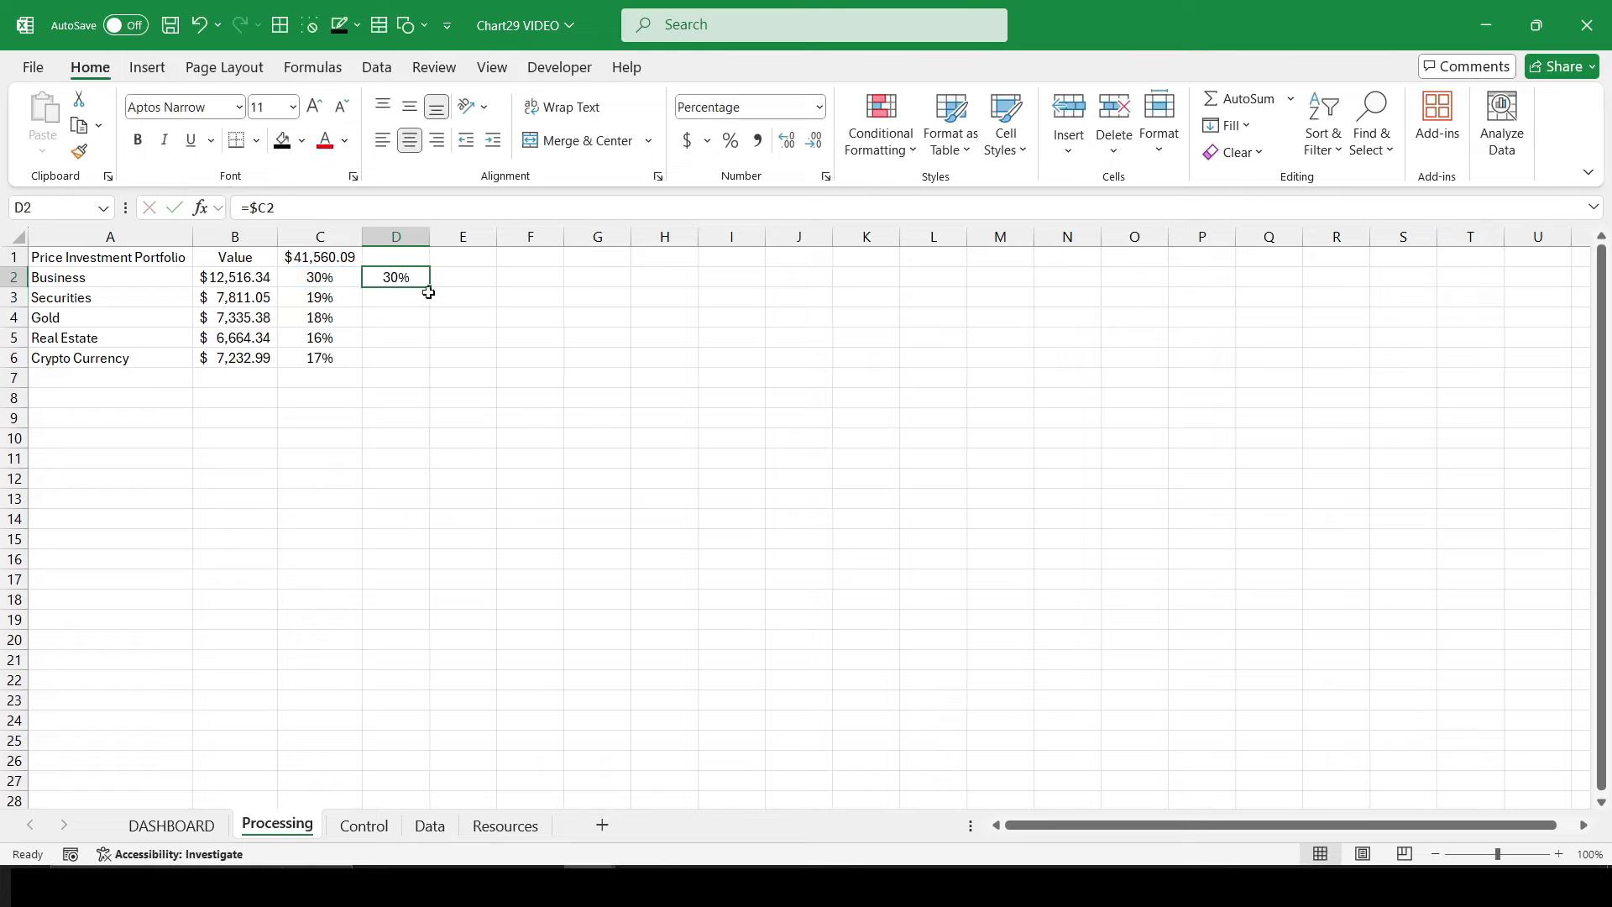
{"action": "mouse_move", "coordinate": [430, 287]}
{"action": "left_mouse_down"}
{"action": "mouse_move", "coordinate": [632, 291]}
{"action": "mouse_move", "coordinate": [630, 361]}
{"action": "left_mouse_up"}
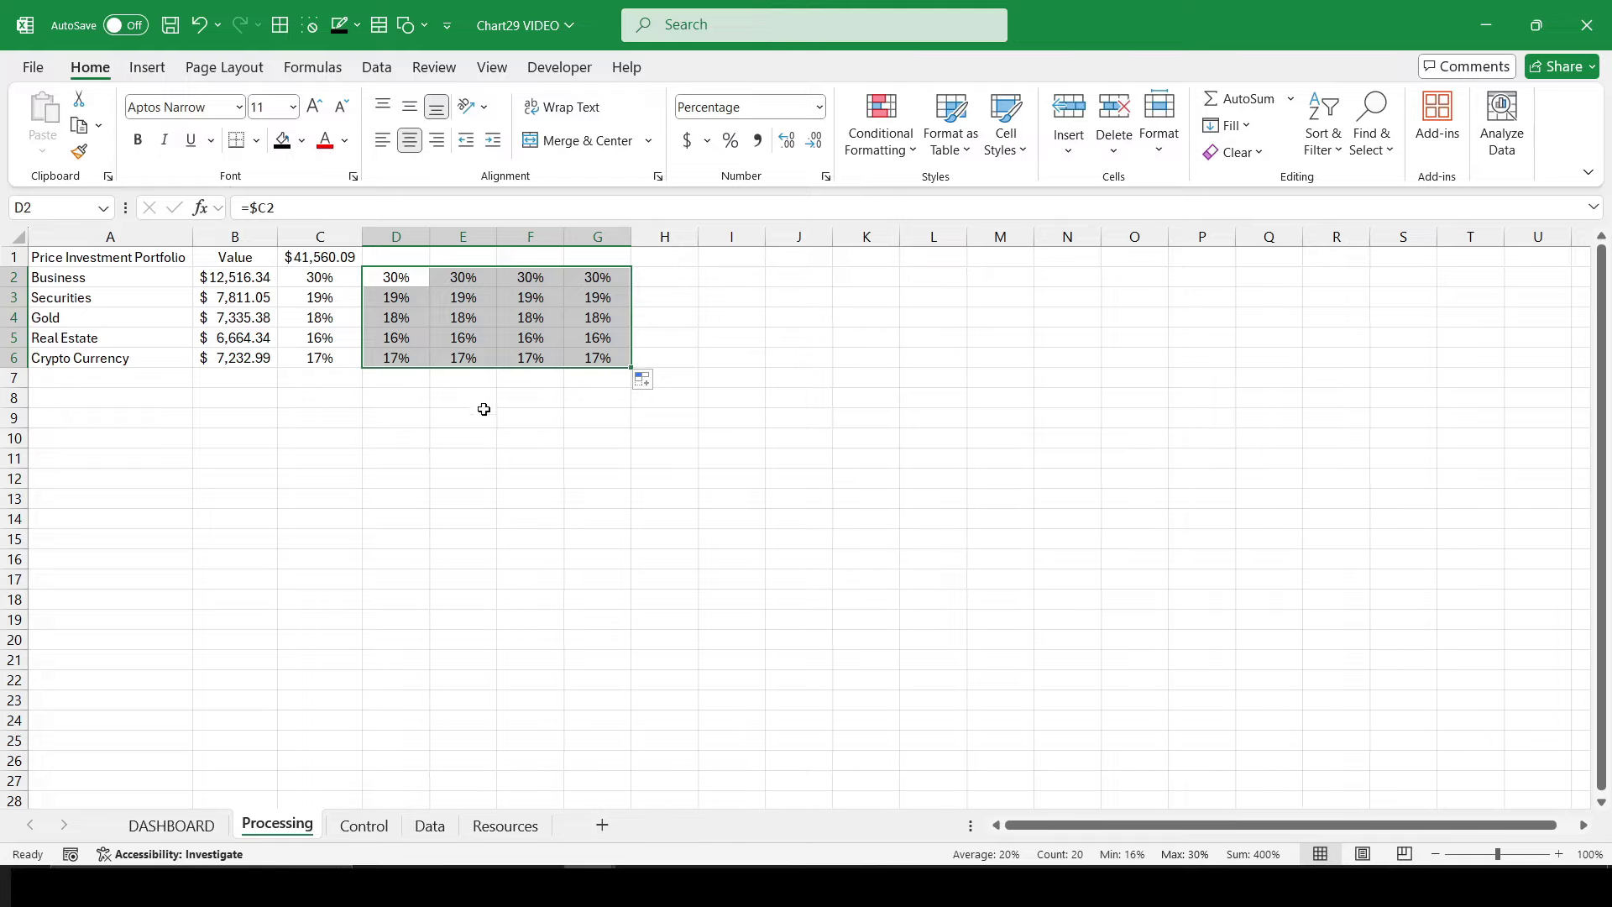
{"action": "left_click_drag", "start_coordinate": [596, 278], "coordinate": [596, 358]}
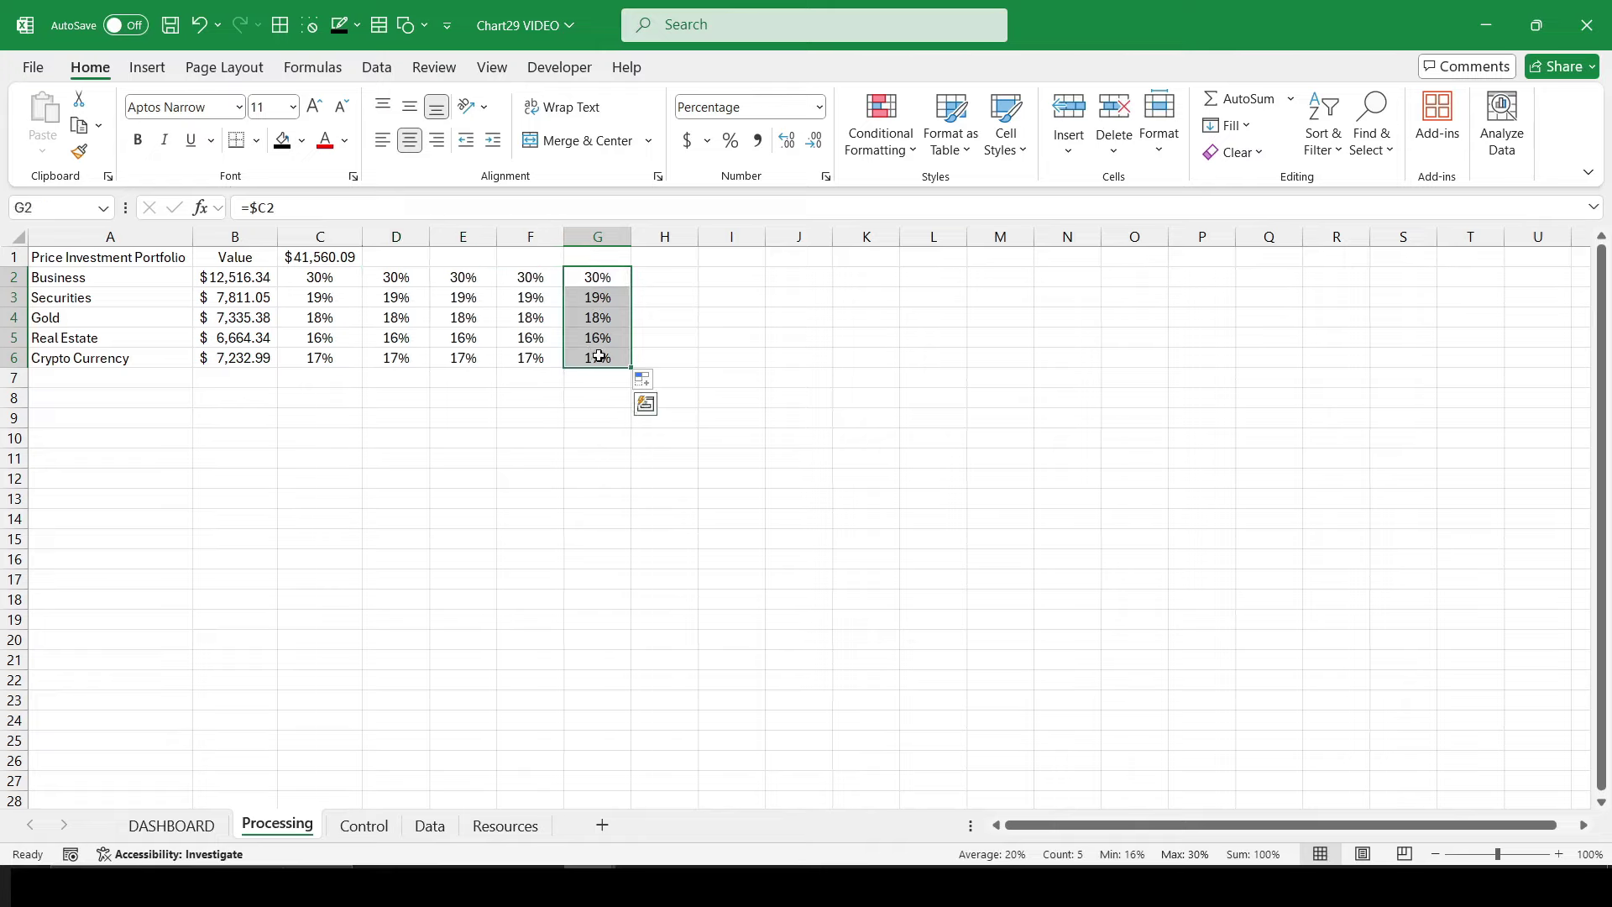
Step: Add a centred AutoSum 100% total in D7 and fill the totals across C7:G7
{"action": "left_click", "coordinate": [311, 377]}
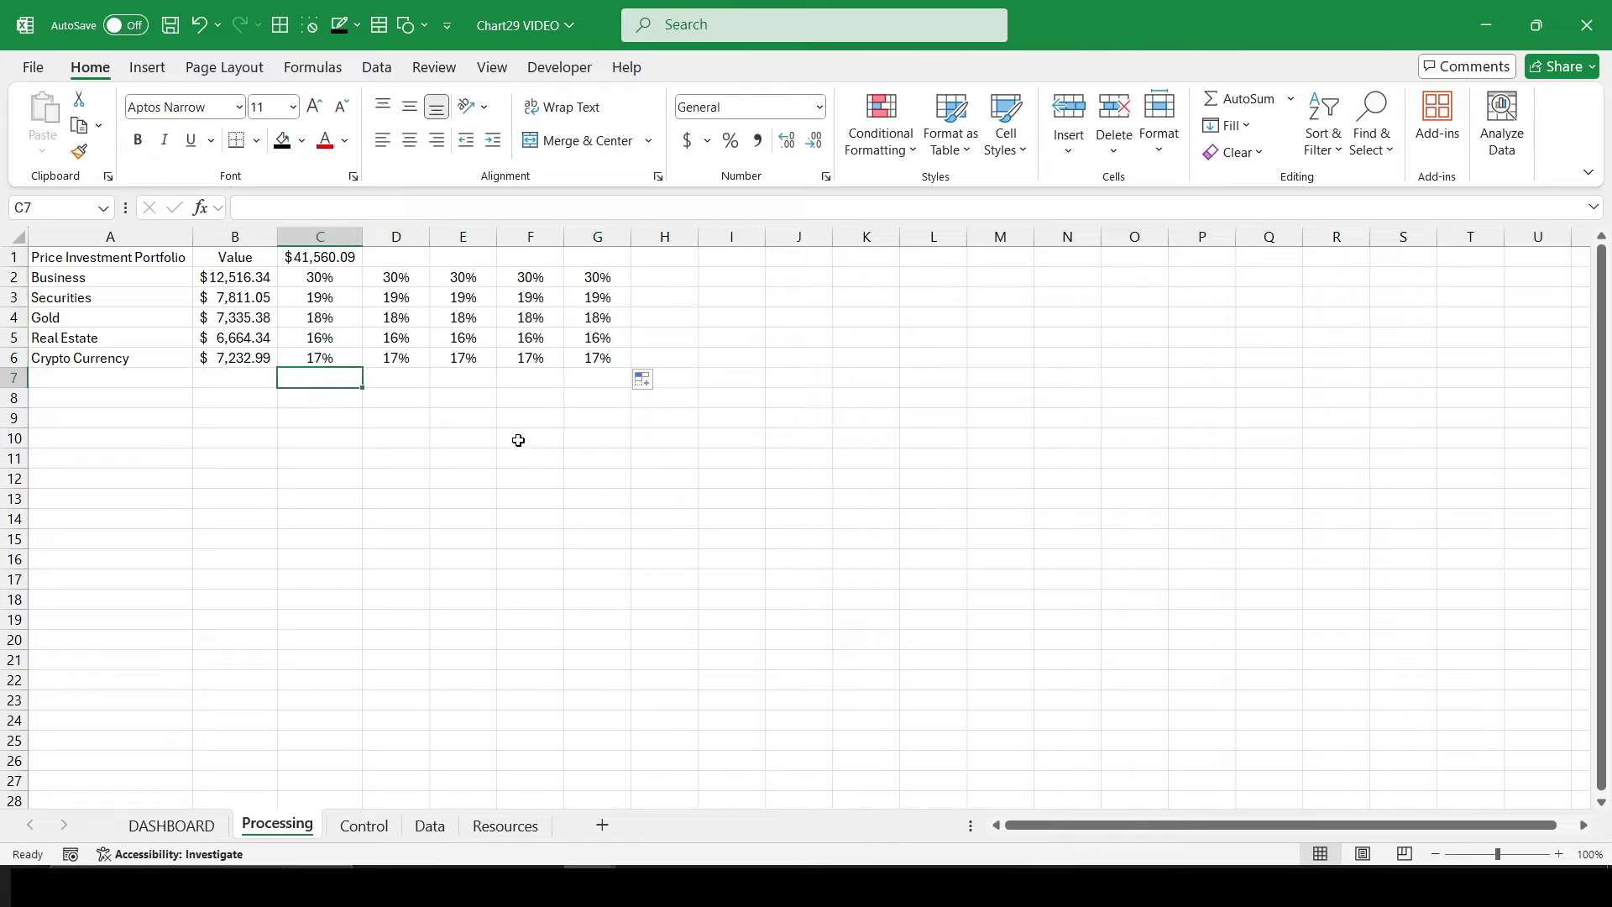
{"action": "left_click", "coordinate": [394, 378]}
{"action": "key", "text": "alt+equal"}
{"action": "key", "text": "ctrl+Return"}
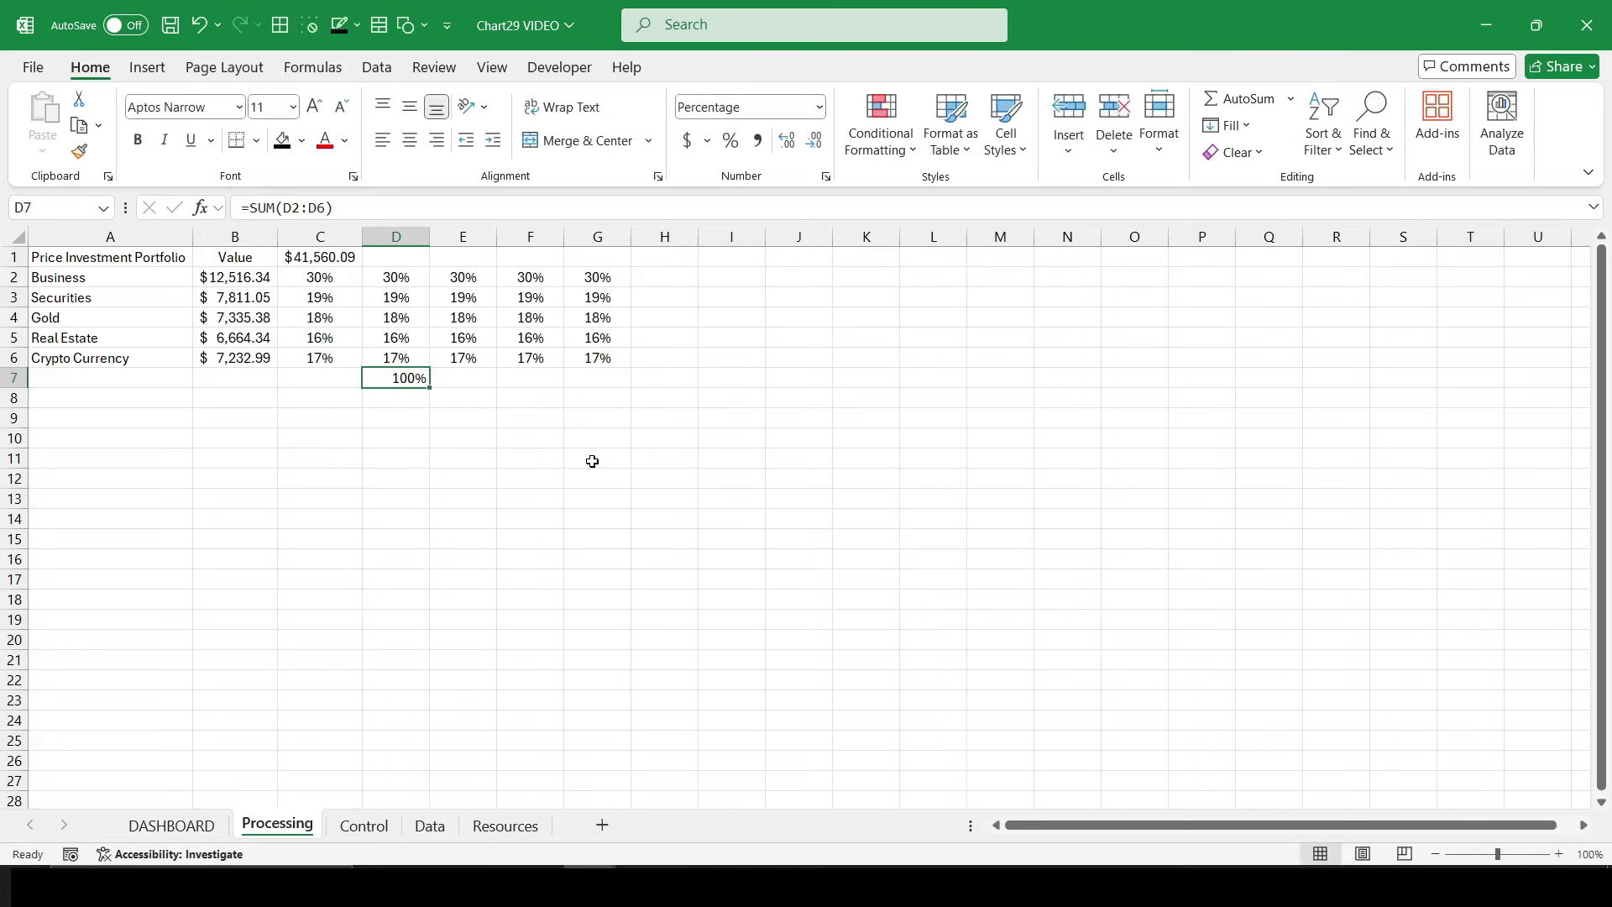
{"action": "left_click", "coordinate": [410, 142]}
{"action": "mouse_move", "coordinate": [429, 388]}
{"action": "left_mouse_down"}
{"action": "mouse_move", "coordinate": [353, 389]}
{"action": "mouse_move", "coordinate": [630, 389]}
{"action": "left_mouse_up"}
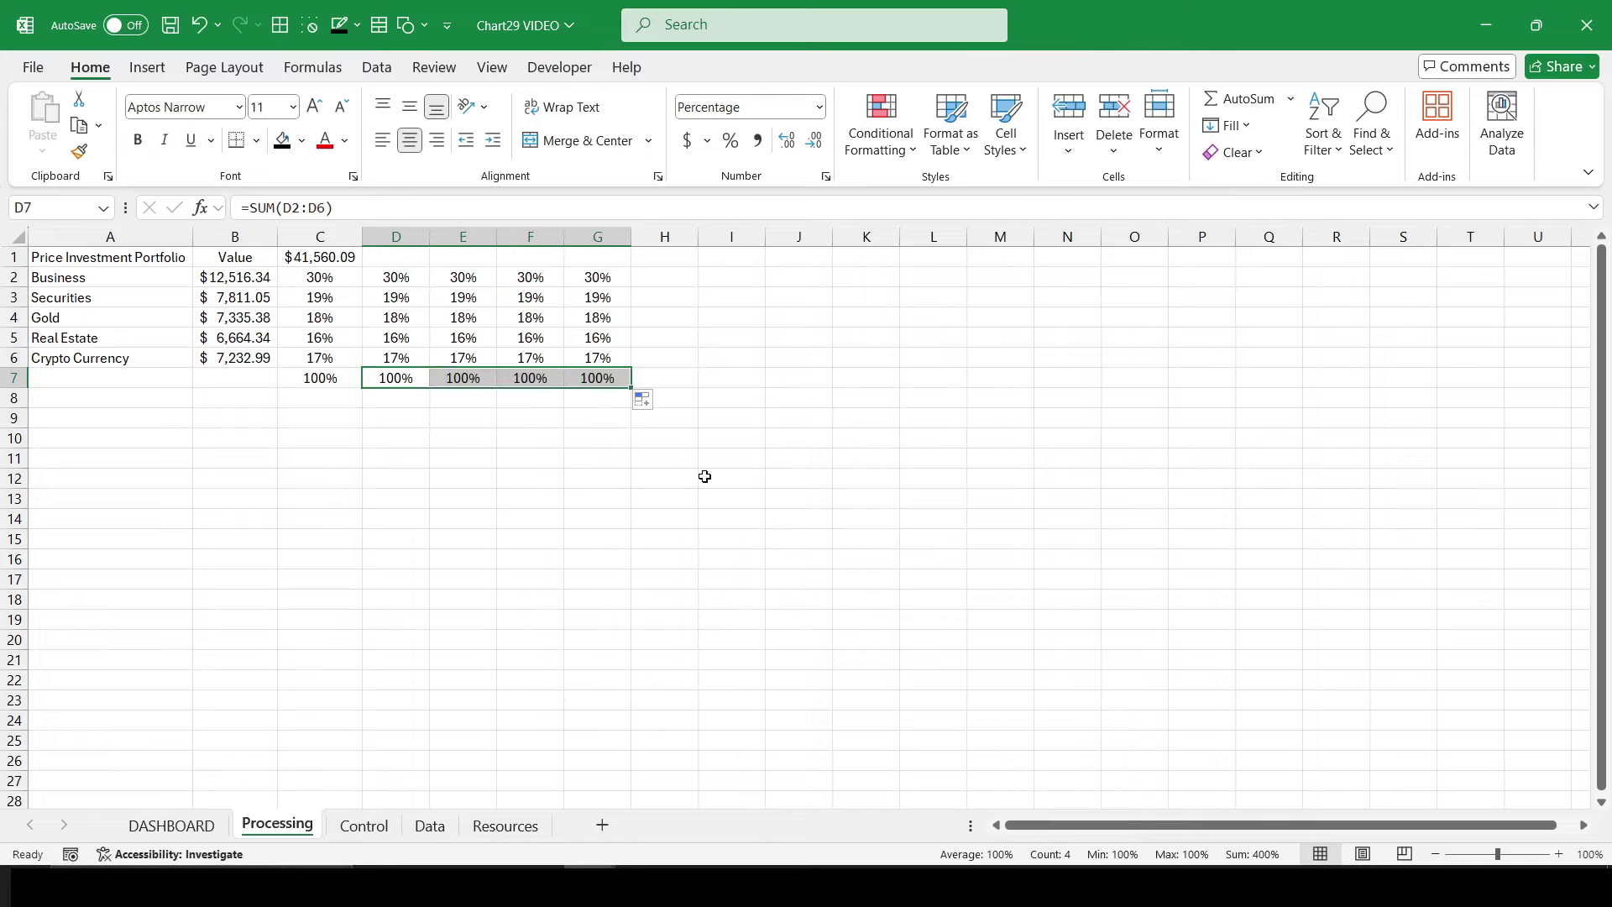
{"action": "left_click", "coordinate": [704, 477]}
{"action": "left_click_drag", "start_coordinate": [309, 283], "coordinate": [598, 380]}
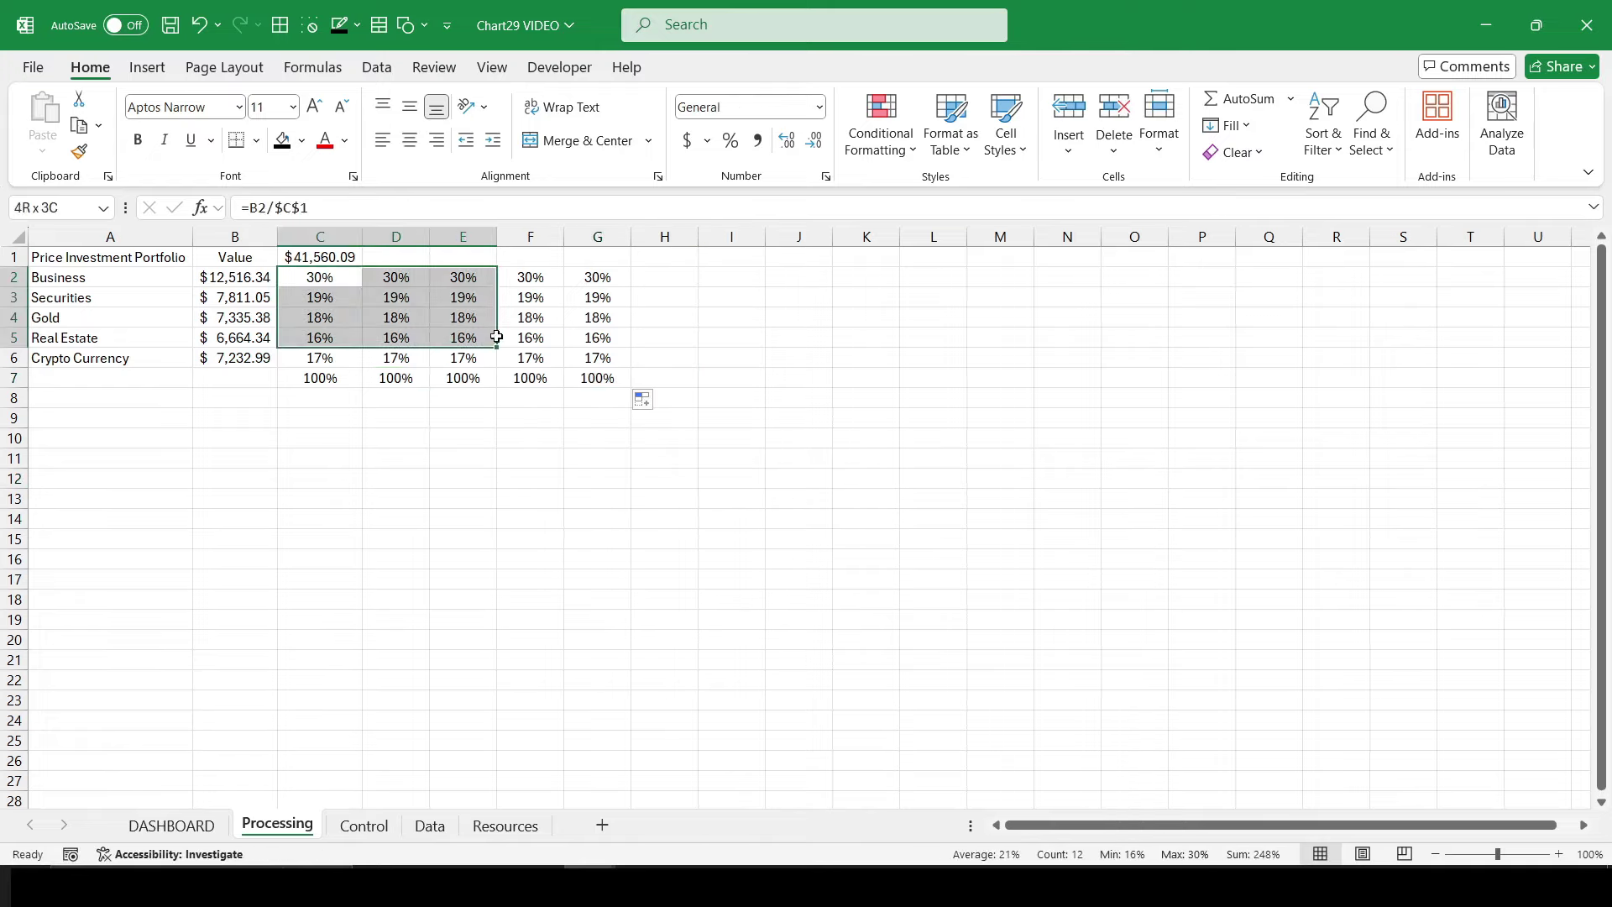
Step: Insert a doughnut chart from the percentage table C2:G7
{"action": "left_click", "coordinate": [147, 67]}
{"action": "left_click", "coordinate": [447, 99]}
{"action": "left_click", "coordinate": [479, 227]}
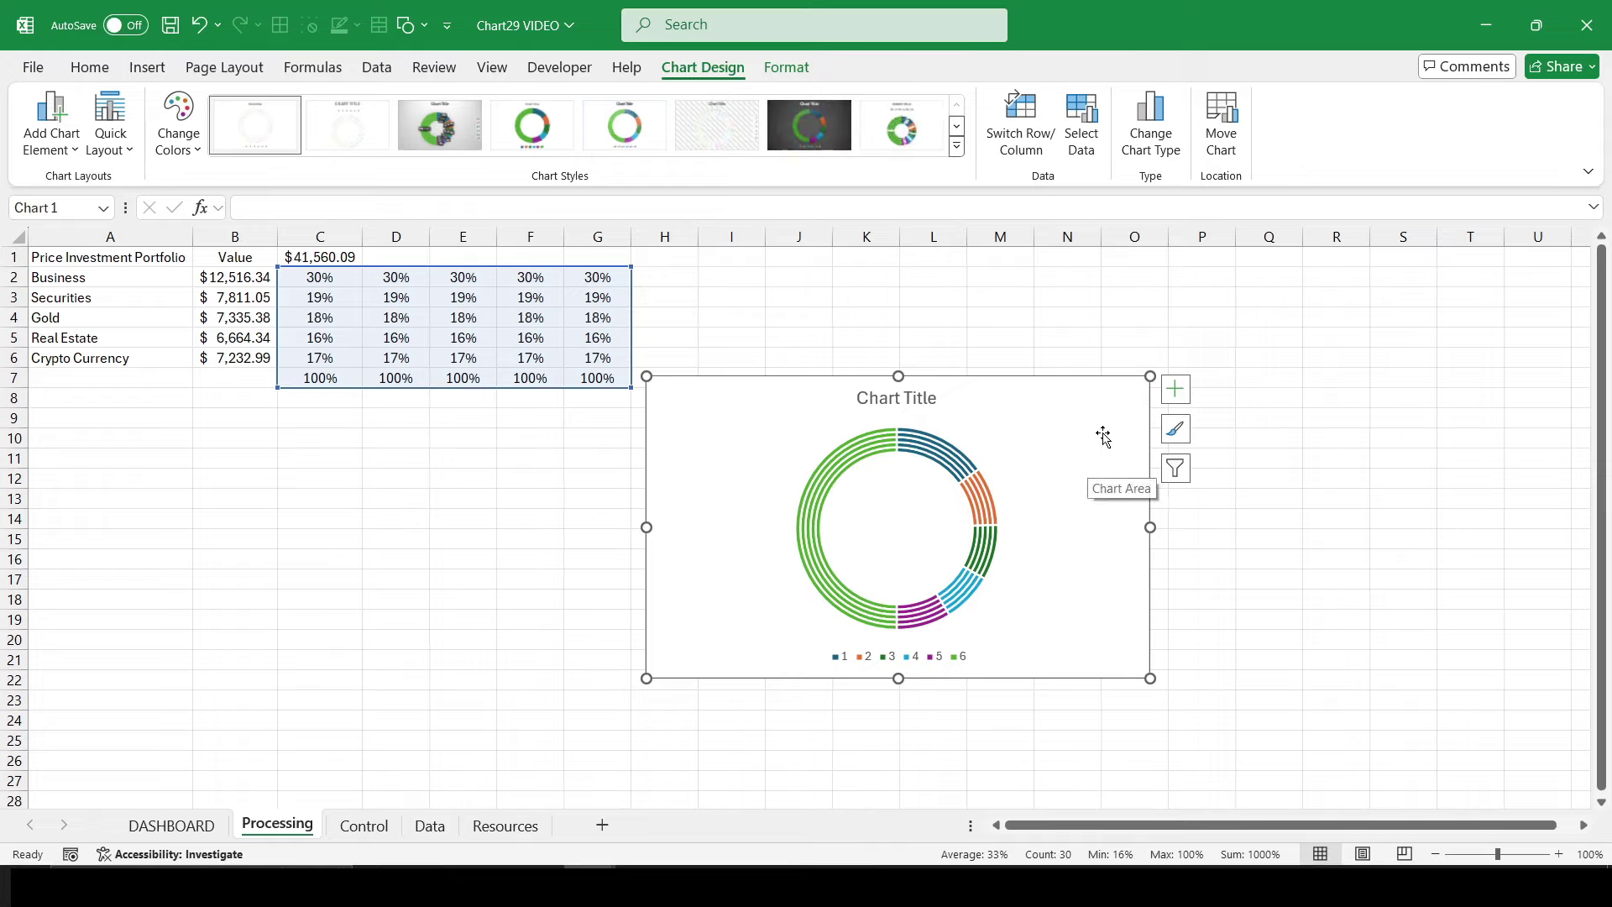
{"action": "left_click", "coordinate": [896, 445]}
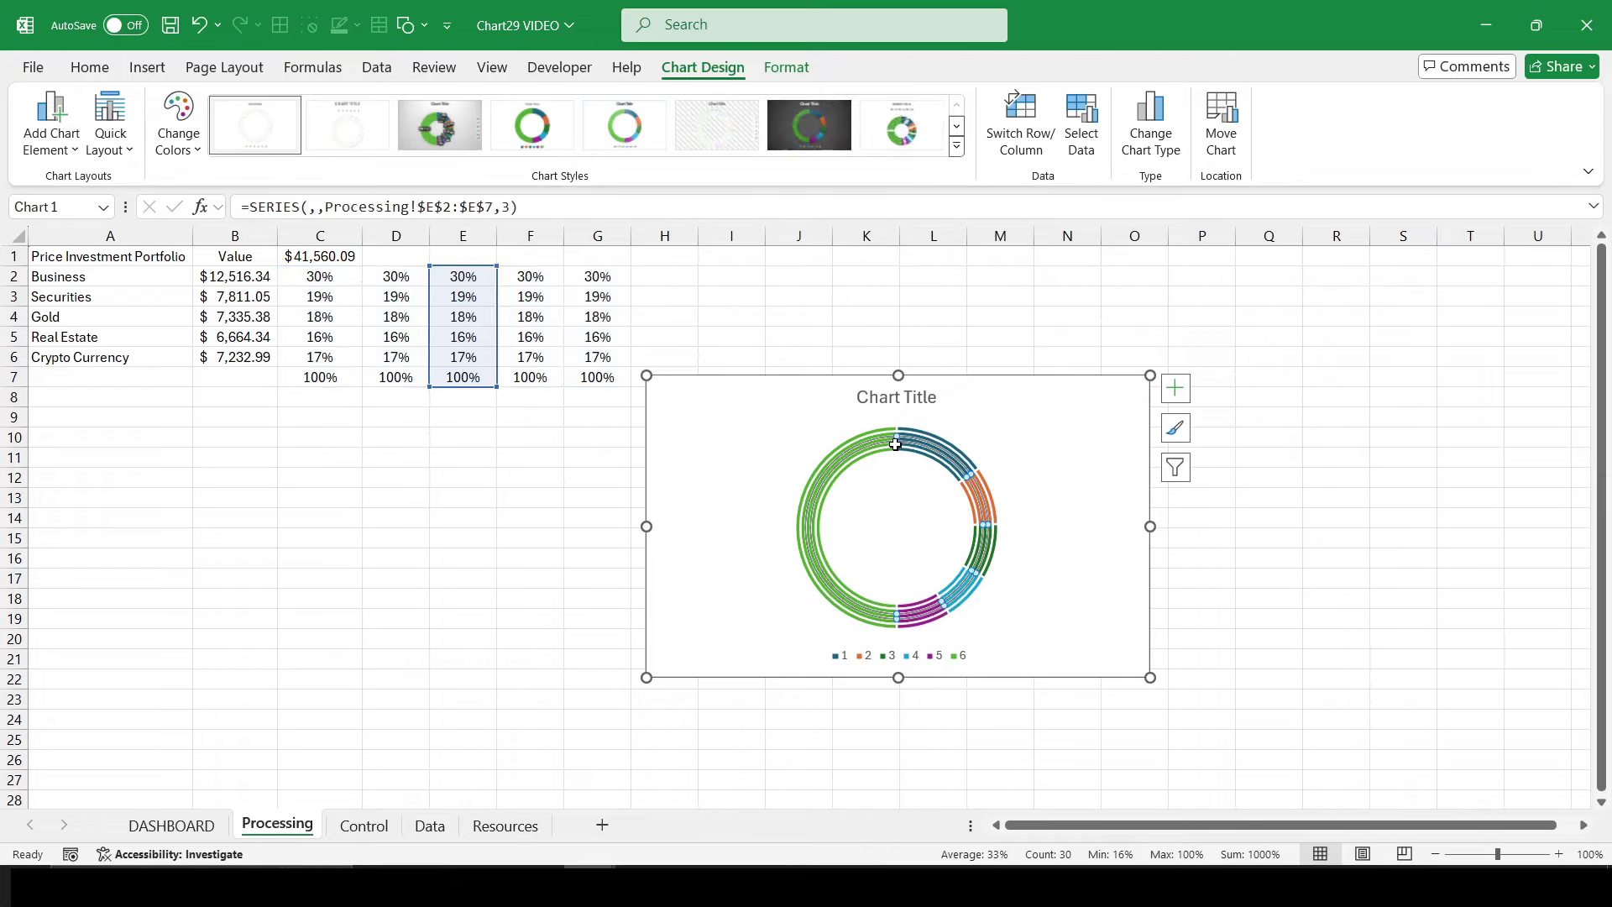
Step: Switch the chart's rows and columns, move it left beside the table, and remove its title
{"action": "mouse_move", "coordinate": [896, 441]}
{"action": "left_click", "coordinate": [1021, 122]}
{"action": "left_click_drag", "start_coordinate": [1092, 638], "coordinate": [978, 673]}
{"action": "left_click", "coordinate": [1061, 424]}
{"action": "right_click", "coordinate": [882, 440]}
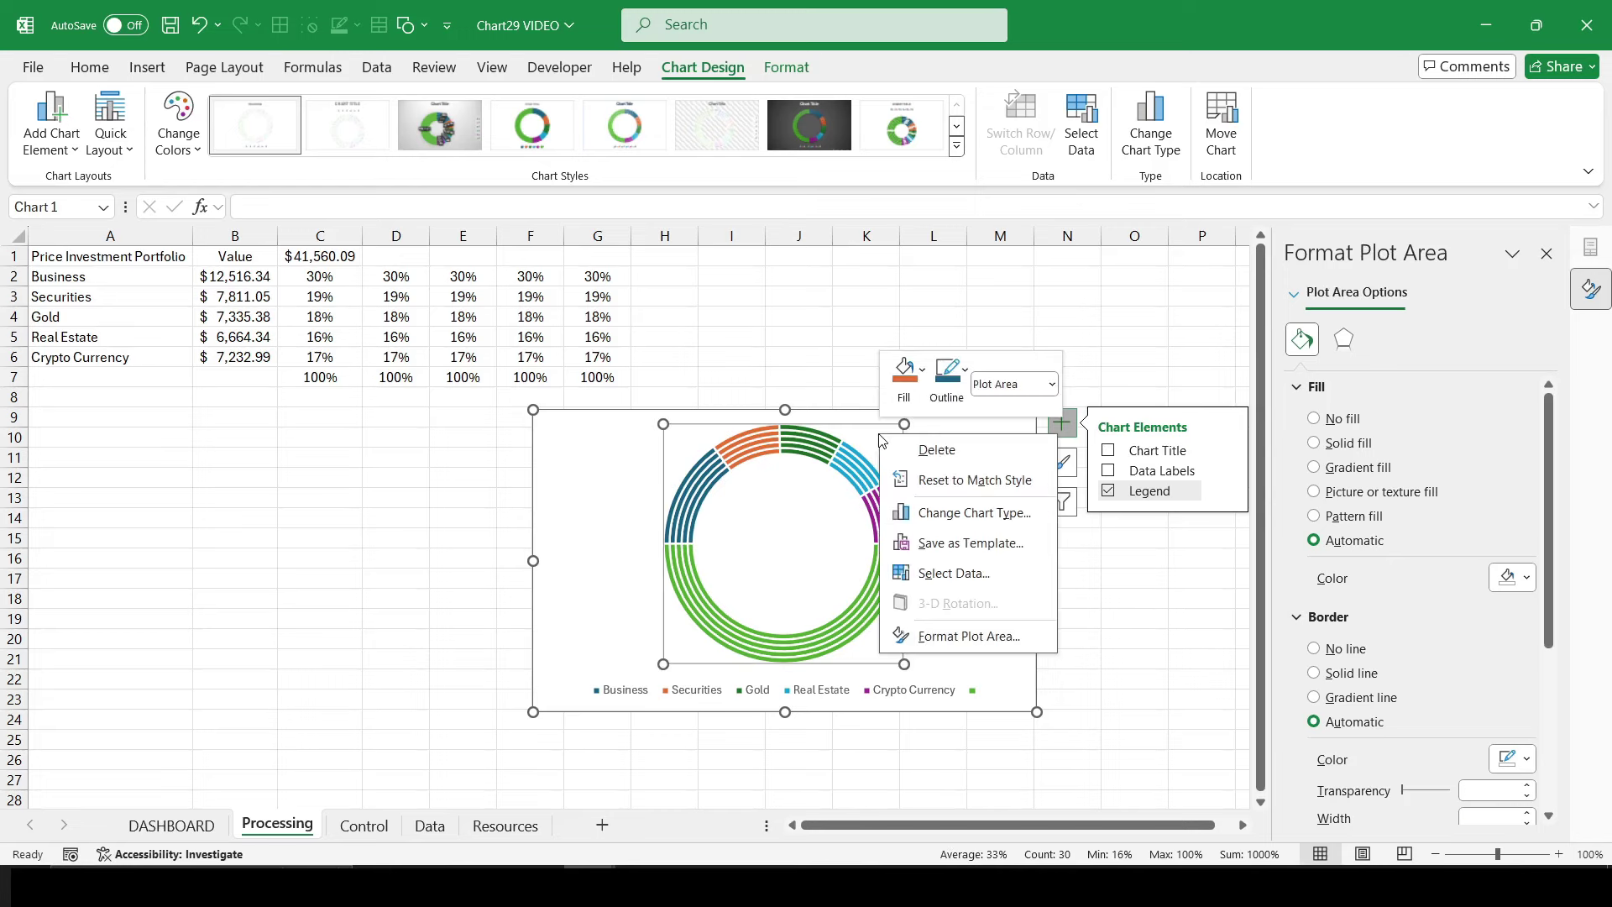
{"action": "right_click", "coordinate": [628, 441]}
Step: Cut the doughnut chart and paste it into the DASHBOARD investment panel
{"action": "left_click", "coordinate": [579, 220]}
{"action": "left_click", "coordinate": [171, 825]}
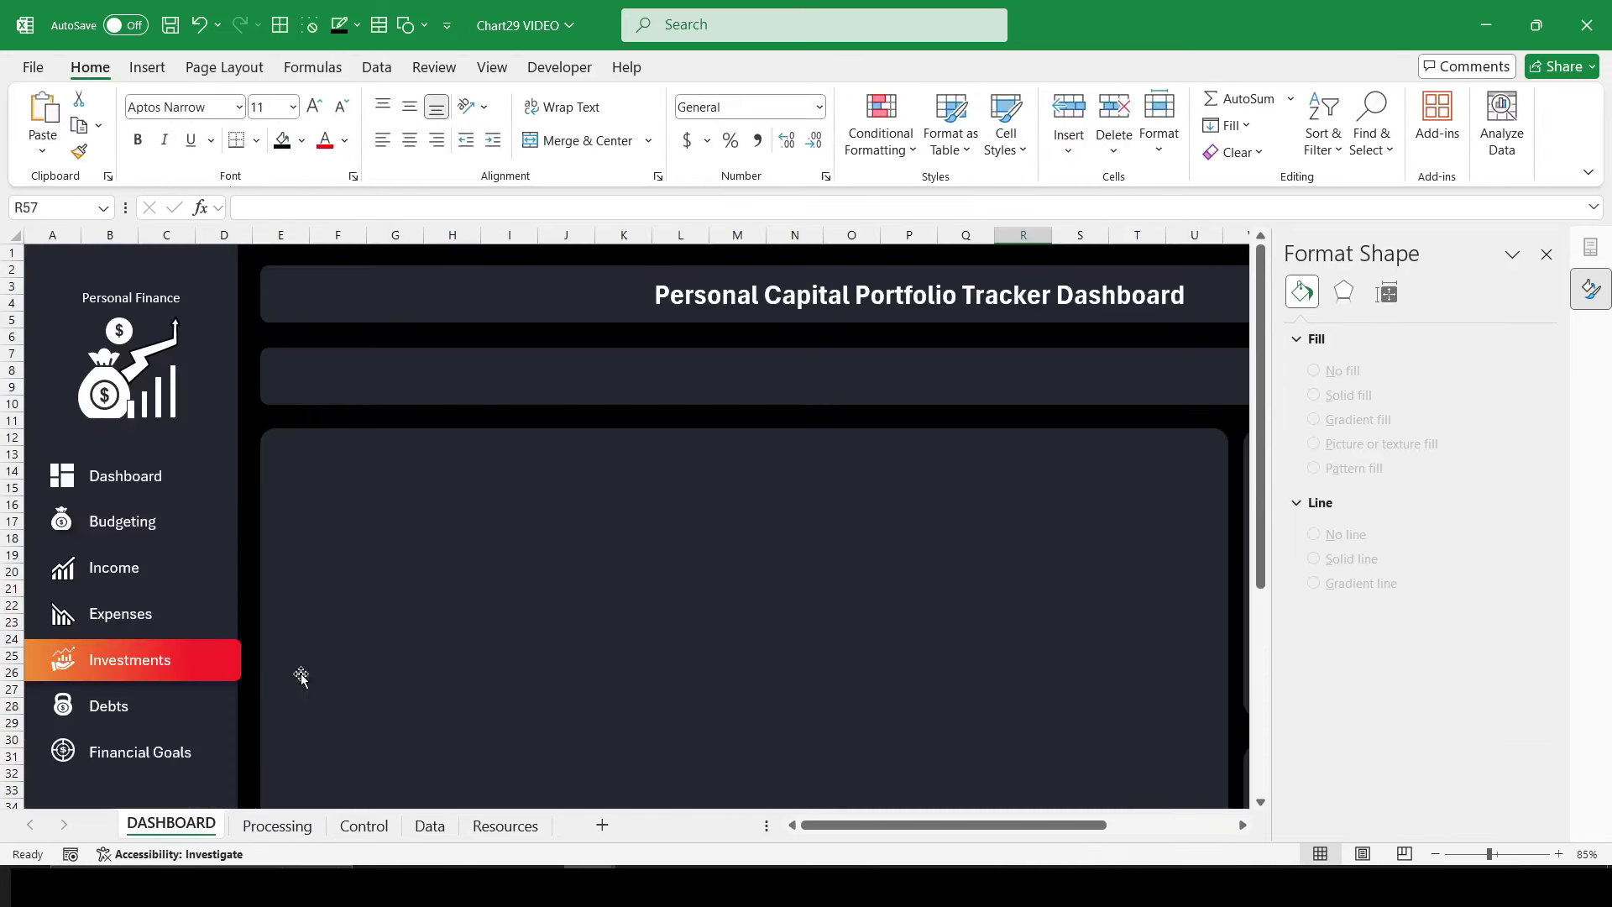
{"action": "key", "text": "ctrl+v"}
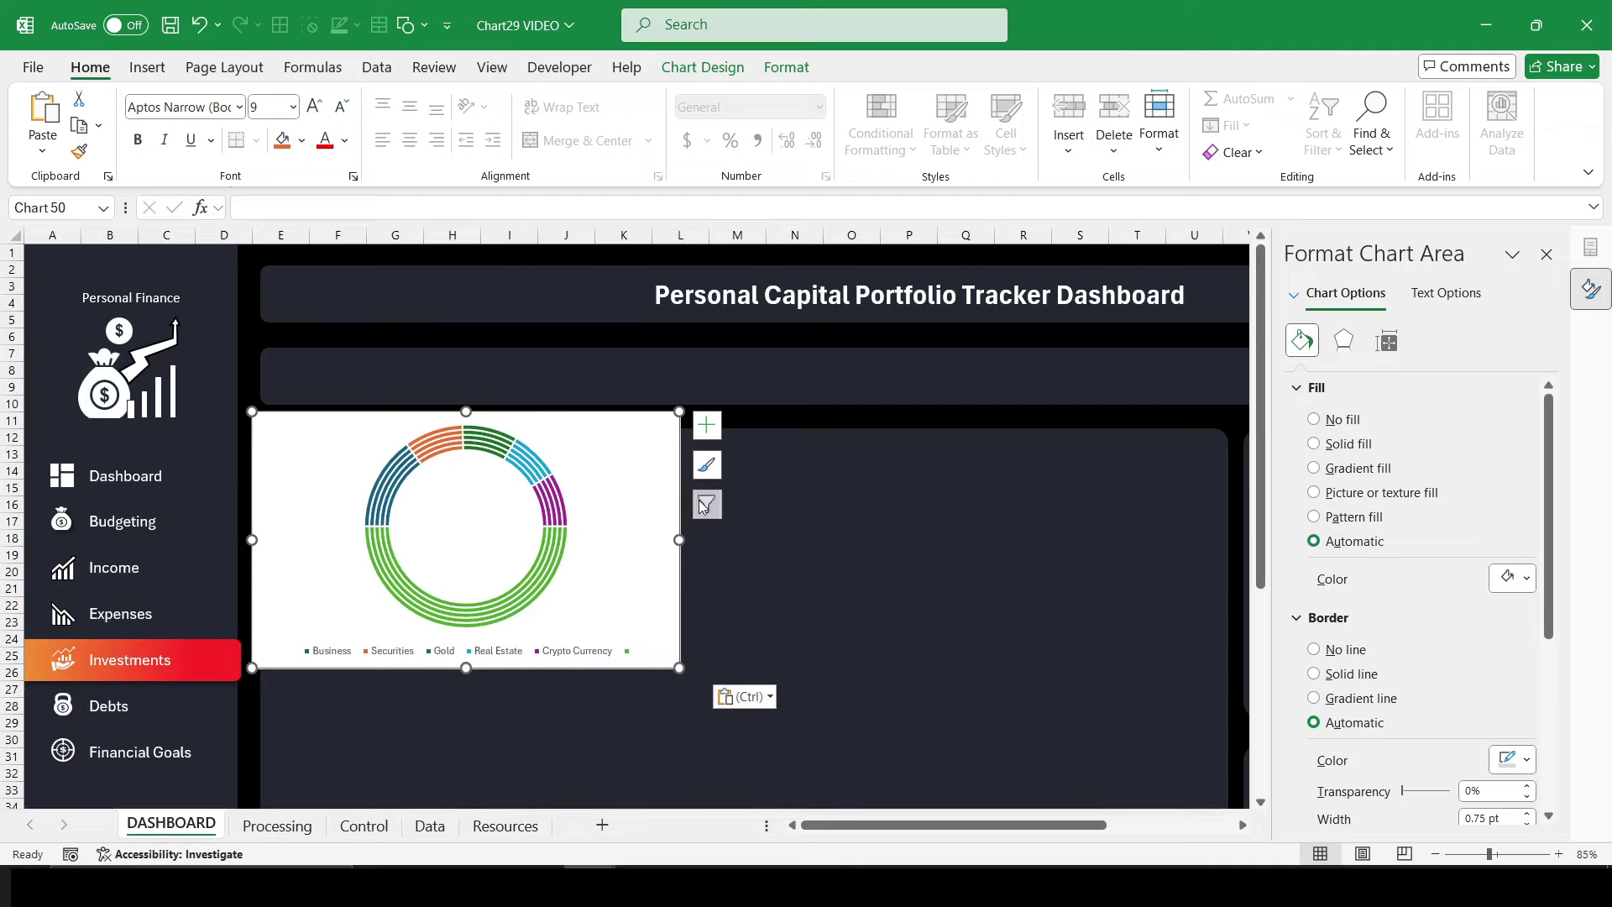
{"action": "scroll", "coordinate": [752, 558], "scroll_direction": "down", "scroll_amount": 2, "text": "ctrl"}
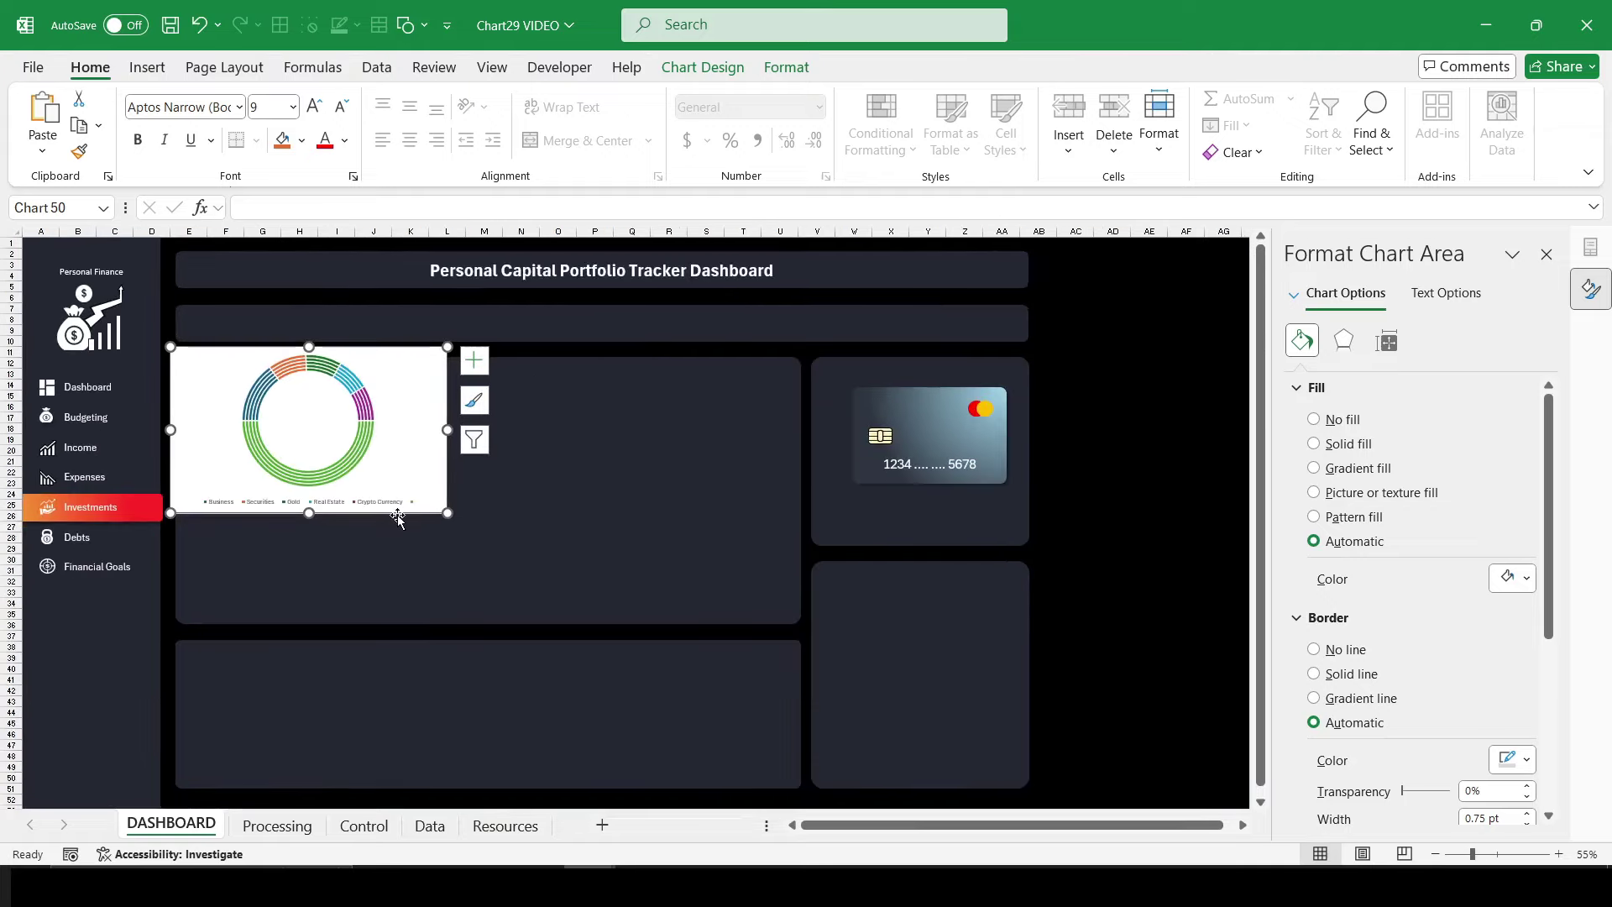
{"action": "left_click_drag", "start_coordinate": [398, 515], "coordinate": [430, 573]}
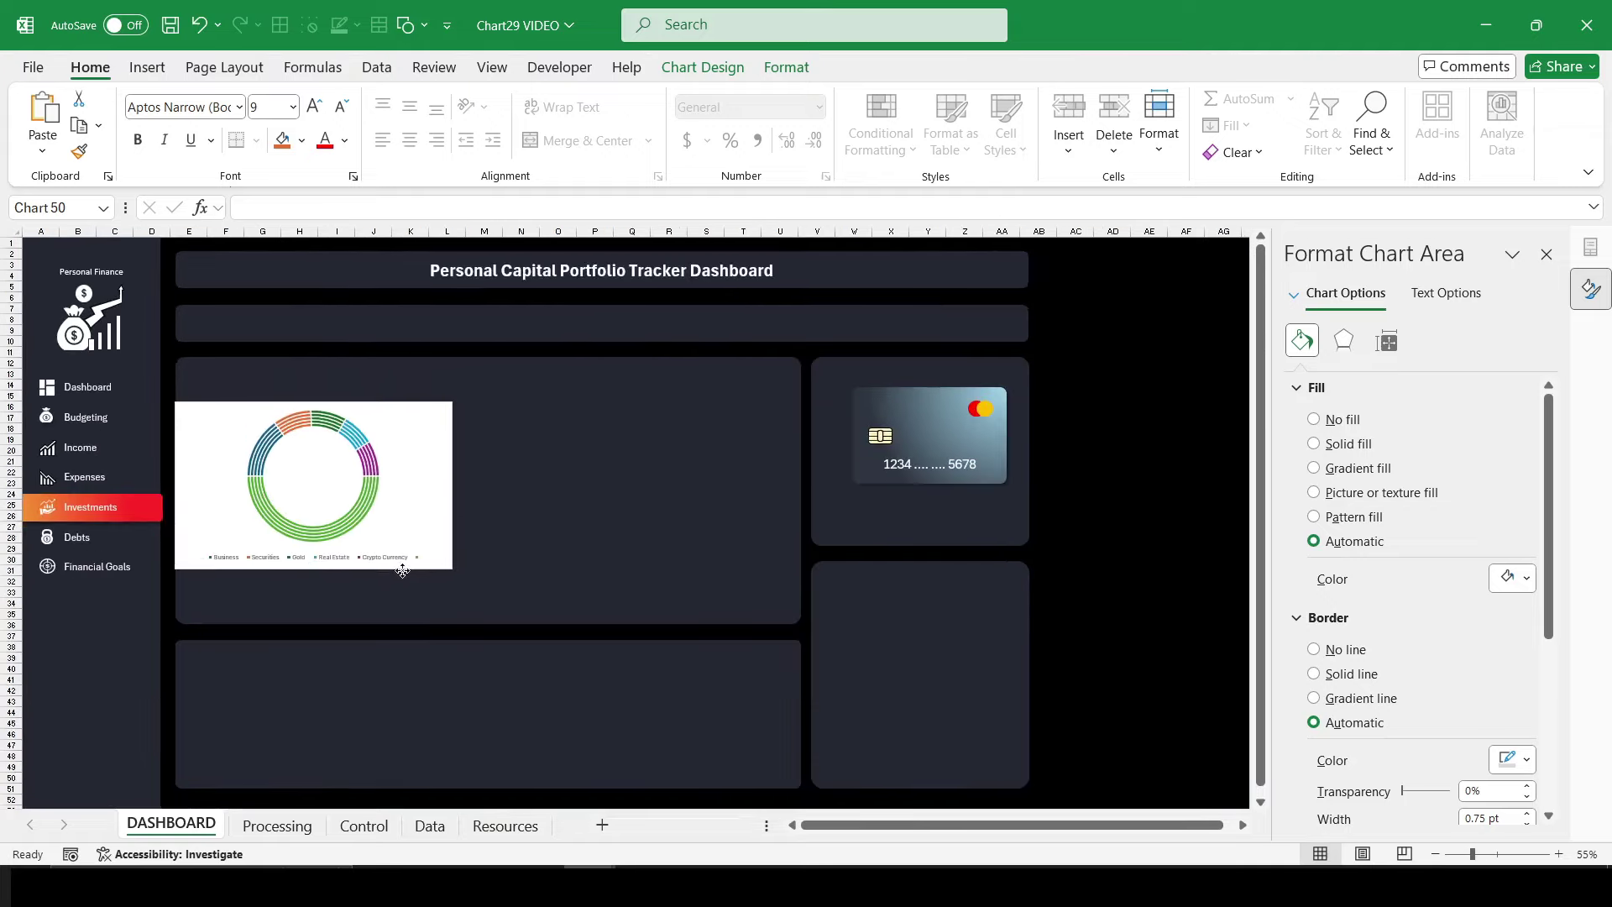
Step: Give the chart No Outline and No Fill, then nudge it into place
{"action": "left_click", "coordinate": [777, 67]}
{"action": "left_click", "coordinate": [601, 126]}
{"action": "left_click", "coordinate": [596, 490]}
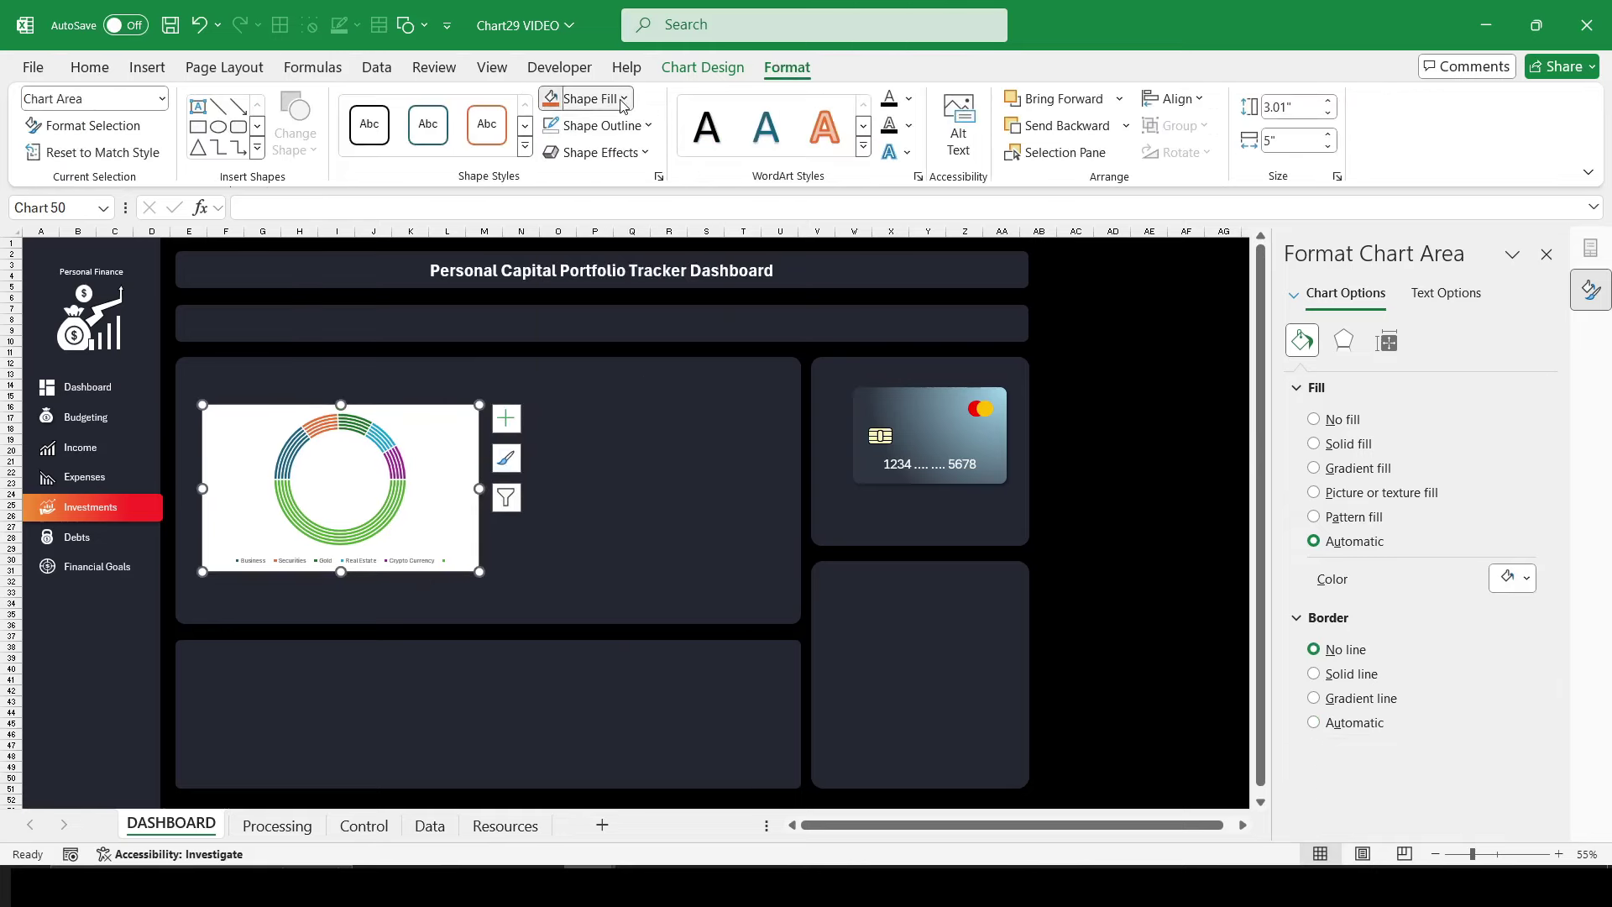
{"action": "left_click", "coordinate": [588, 98]}
{"action": "left_click", "coordinate": [644, 464]}
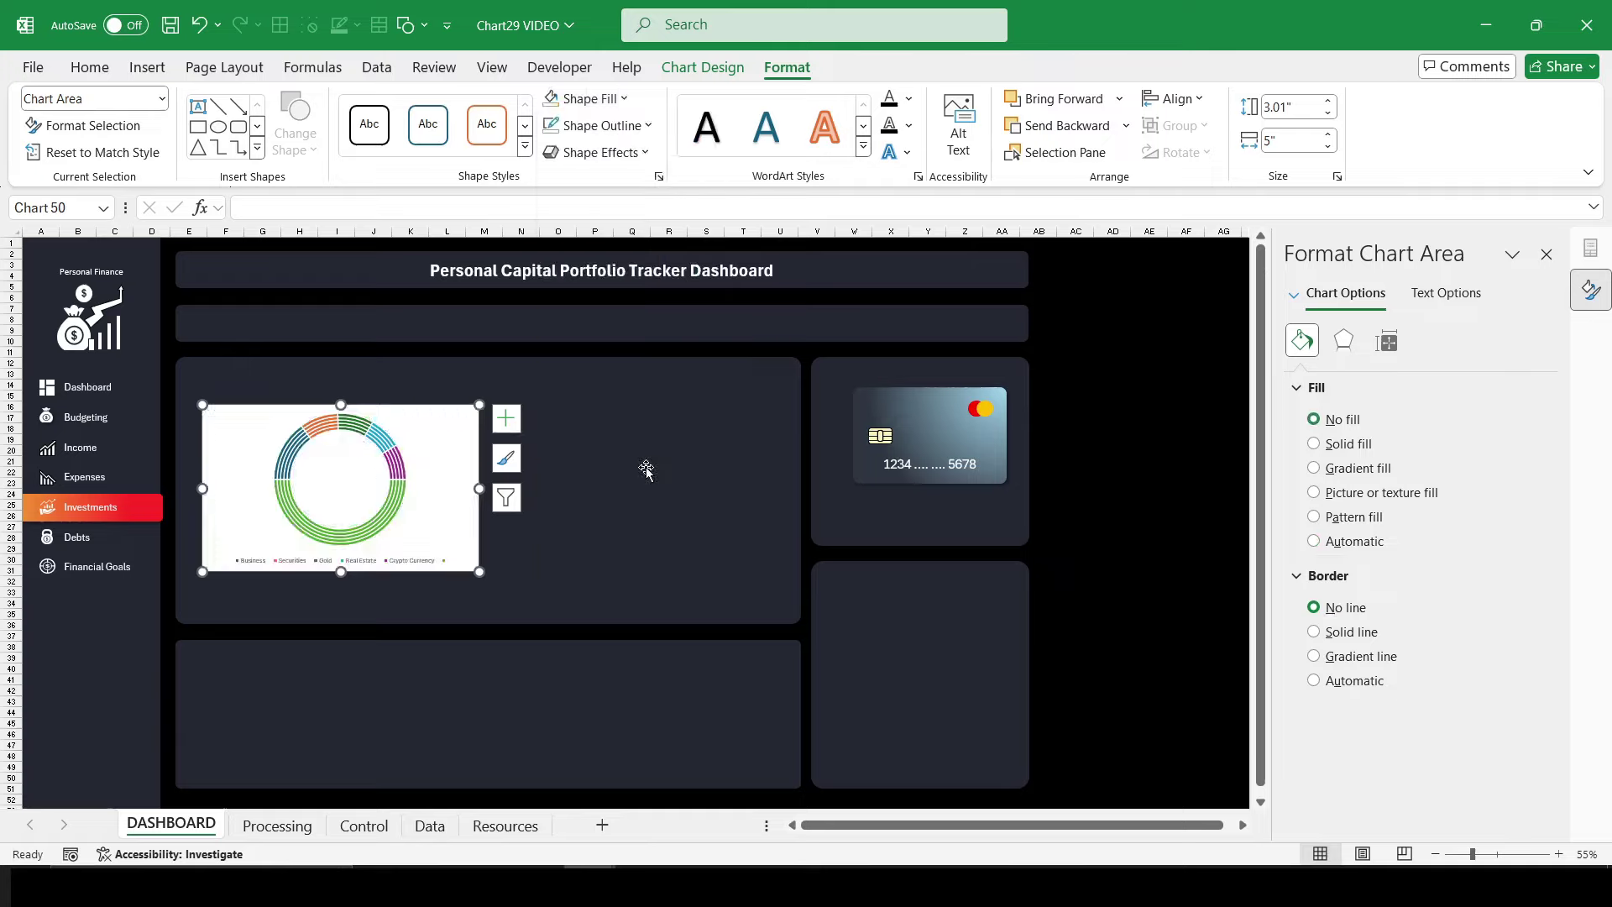
{"action": "left_click_drag", "start_coordinate": [432, 406], "coordinate": [465, 395]}
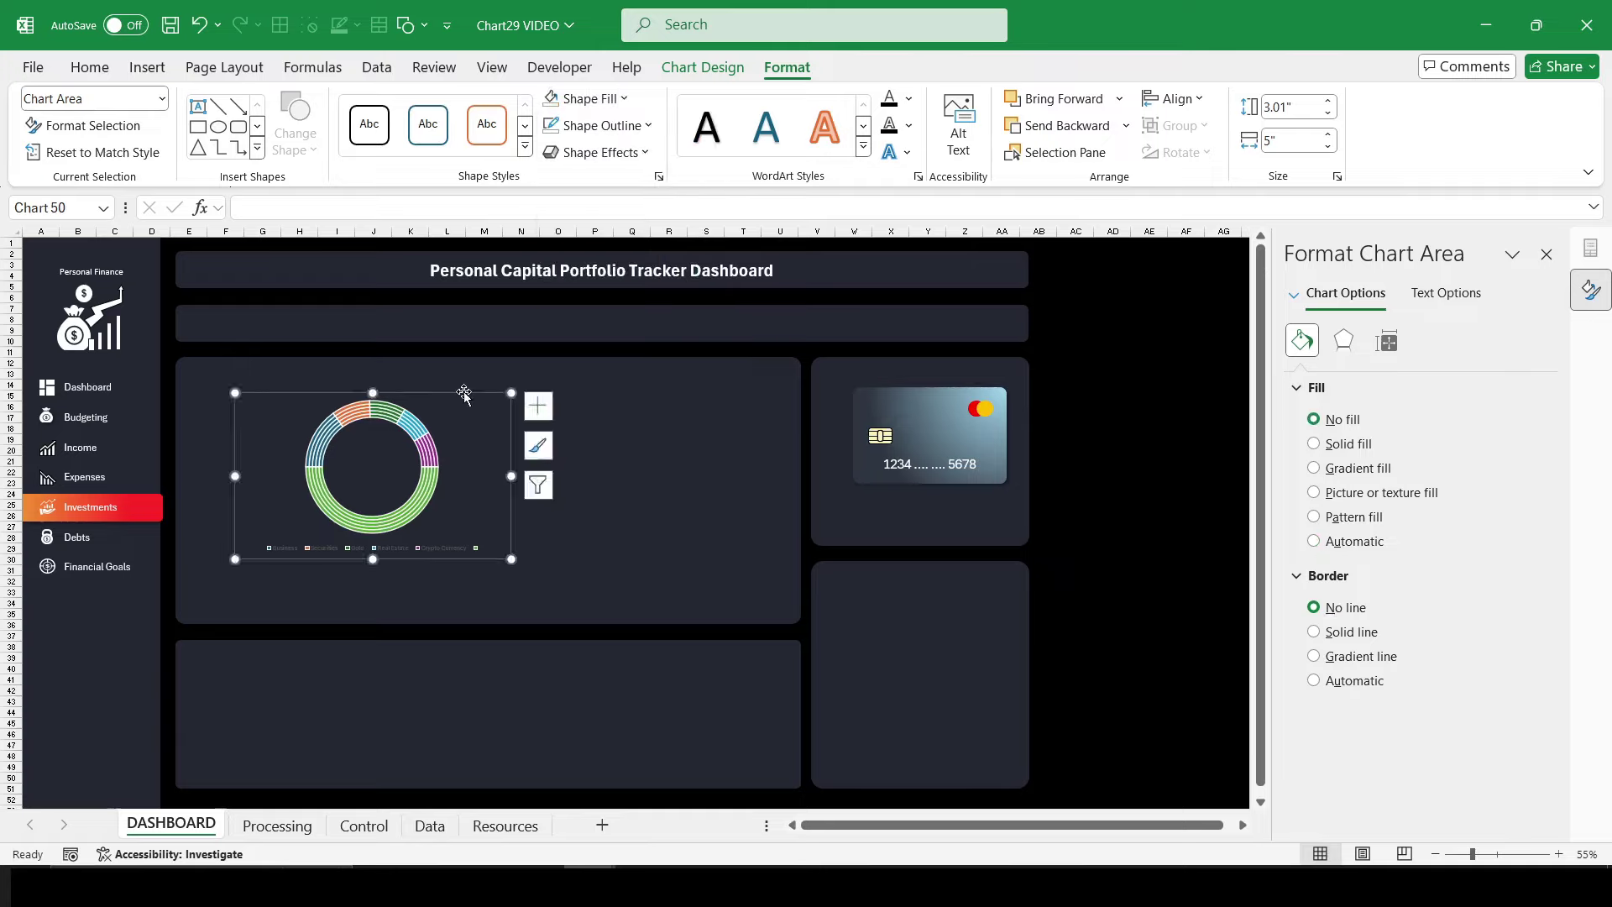
{"action": "mouse_move", "coordinate": [417, 502]}
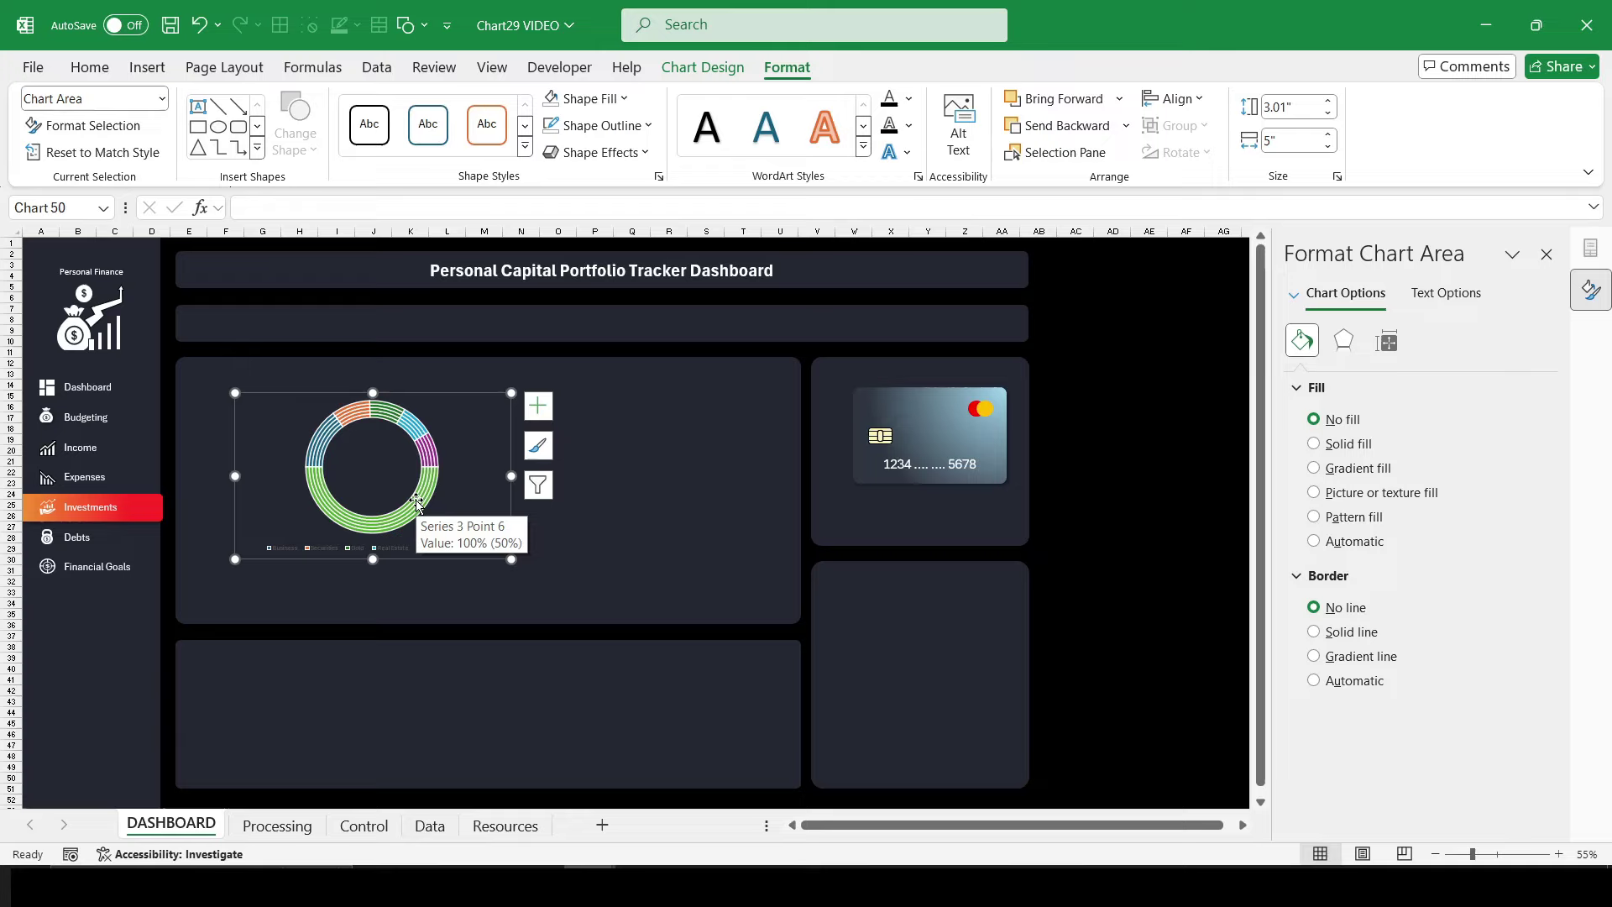
Step: Set the doughnut hole size to 45%
{"action": "left_click", "coordinate": [418, 502]}
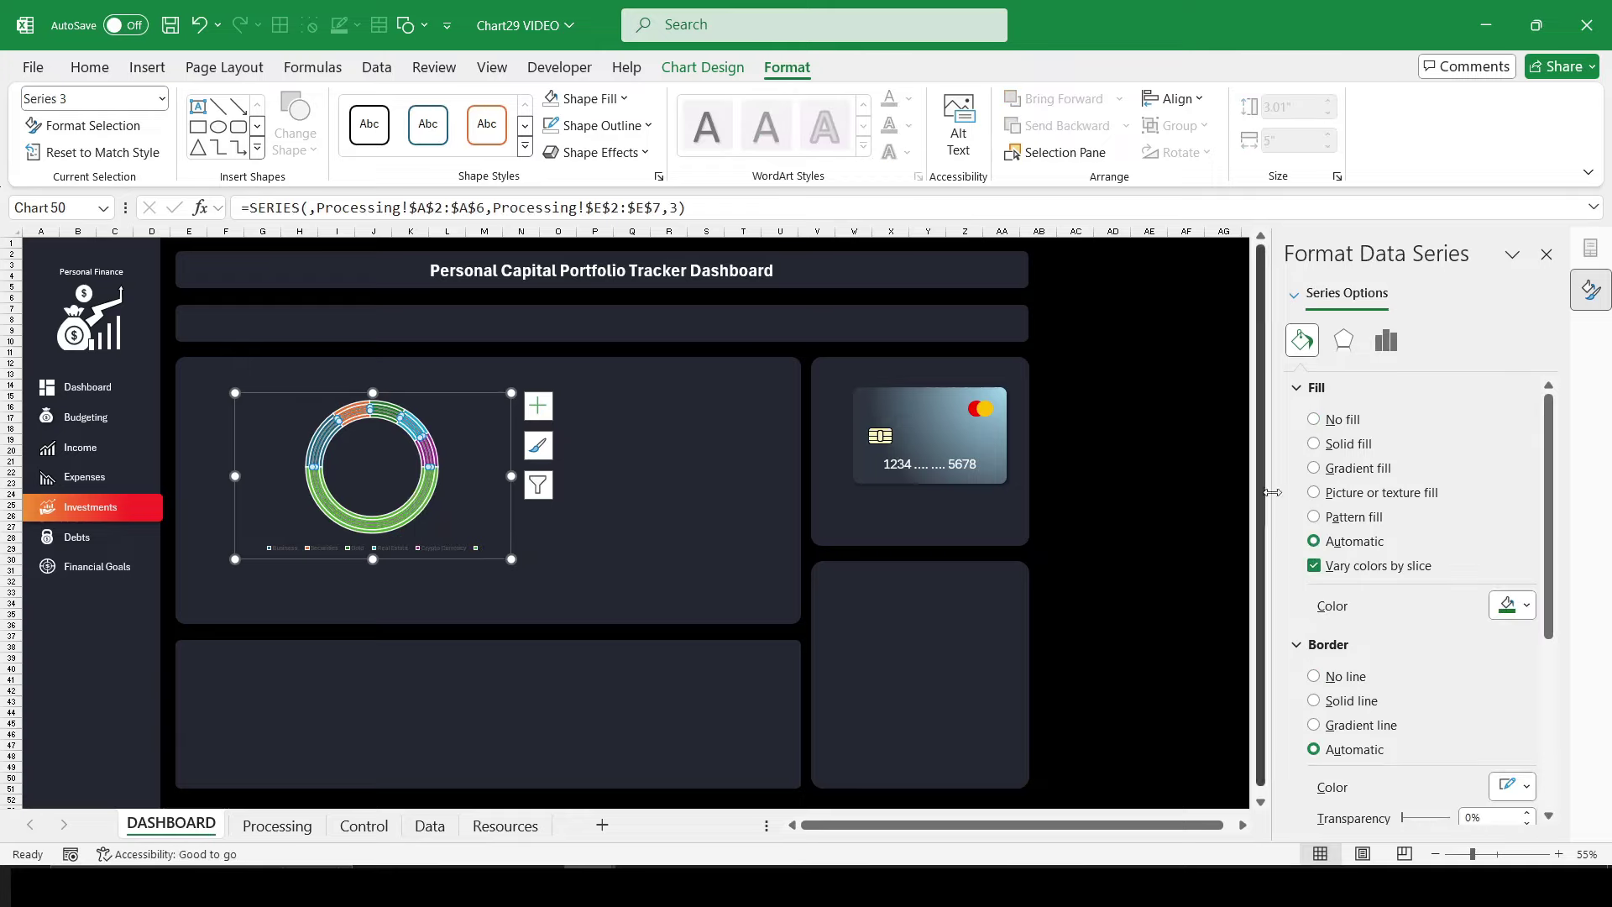
{"action": "left_click", "coordinate": [1387, 340]}
{"action": "left_click", "coordinate": [1500, 521]}
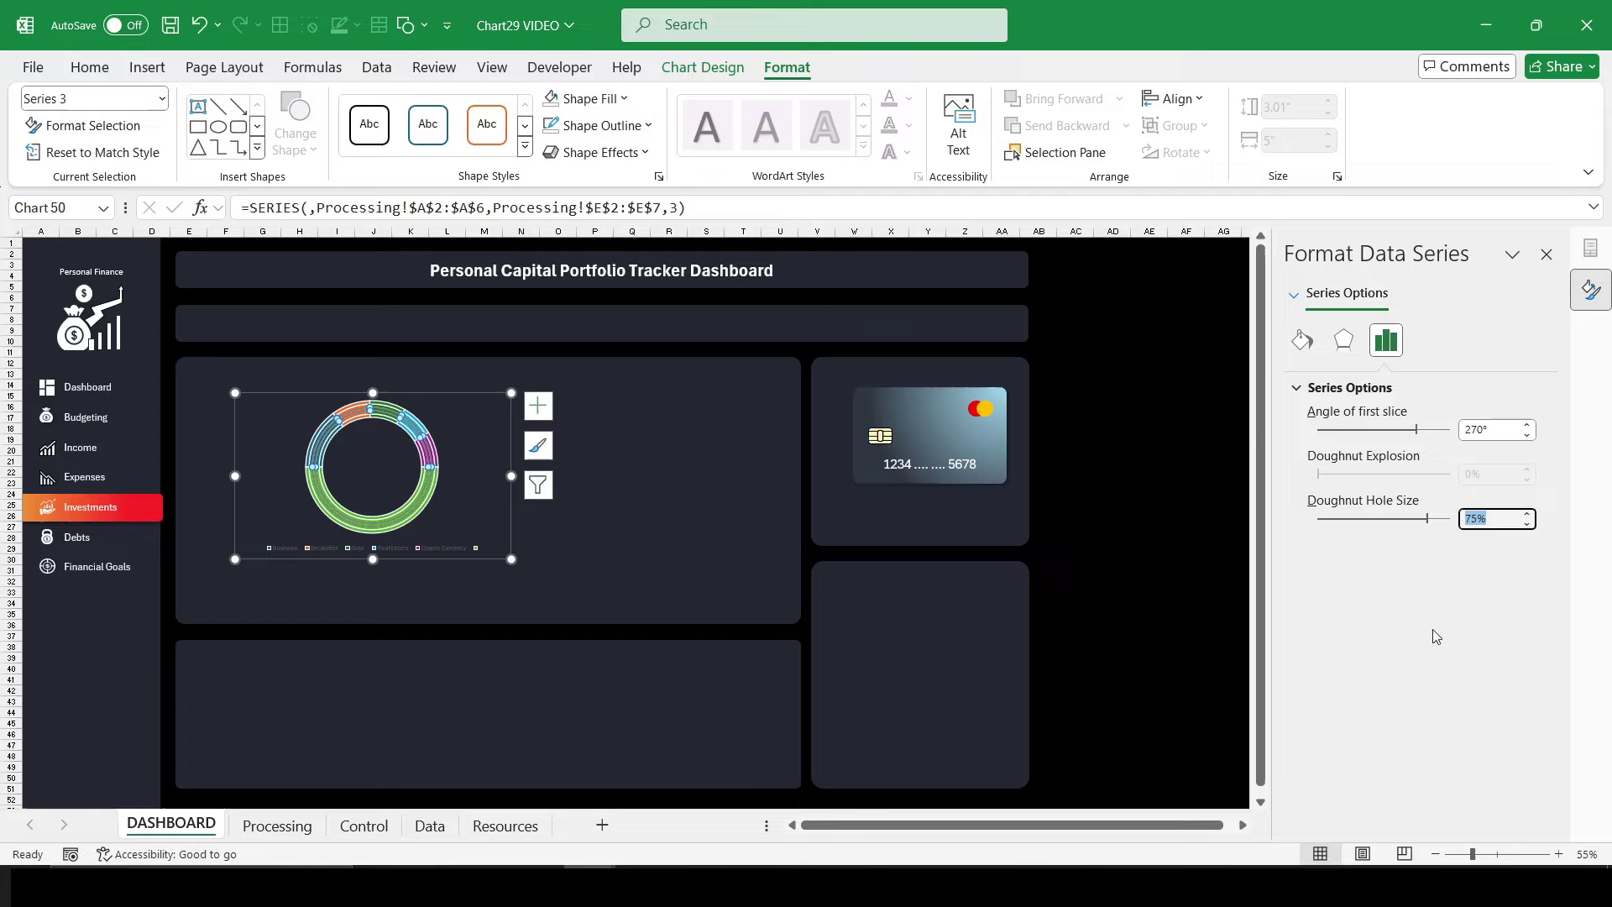
{"action": "type", "text": "50"}
{"action": "key", "text": "Return"}
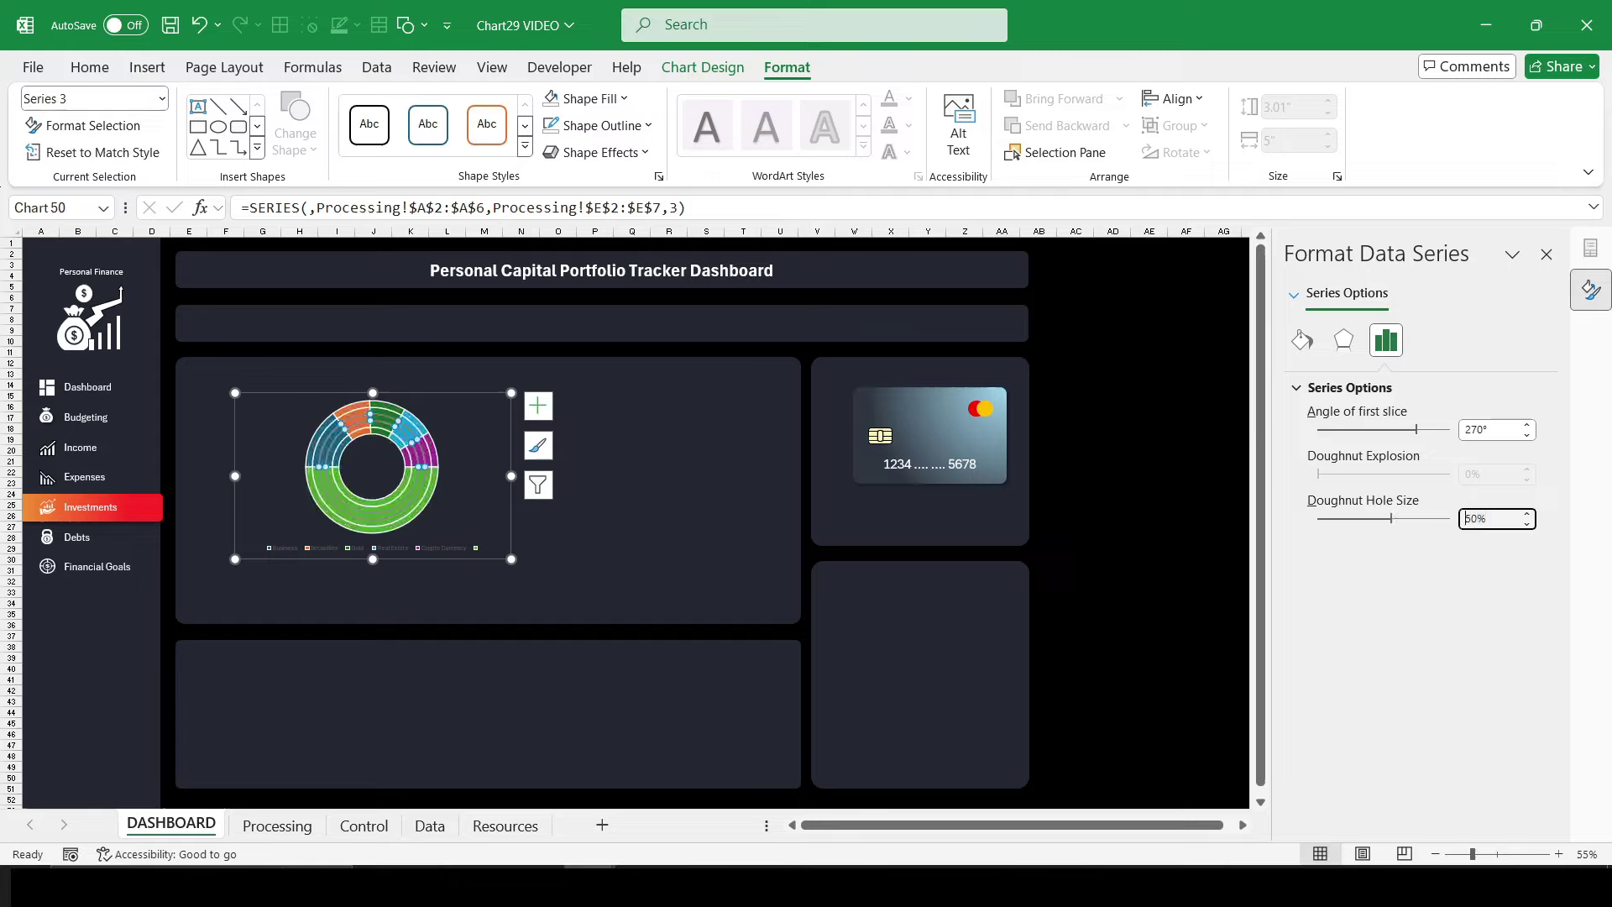
{"action": "left_click", "coordinate": [1490, 519]}
{"action": "type", "text": "45"}
{"action": "key", "text": "Return"}
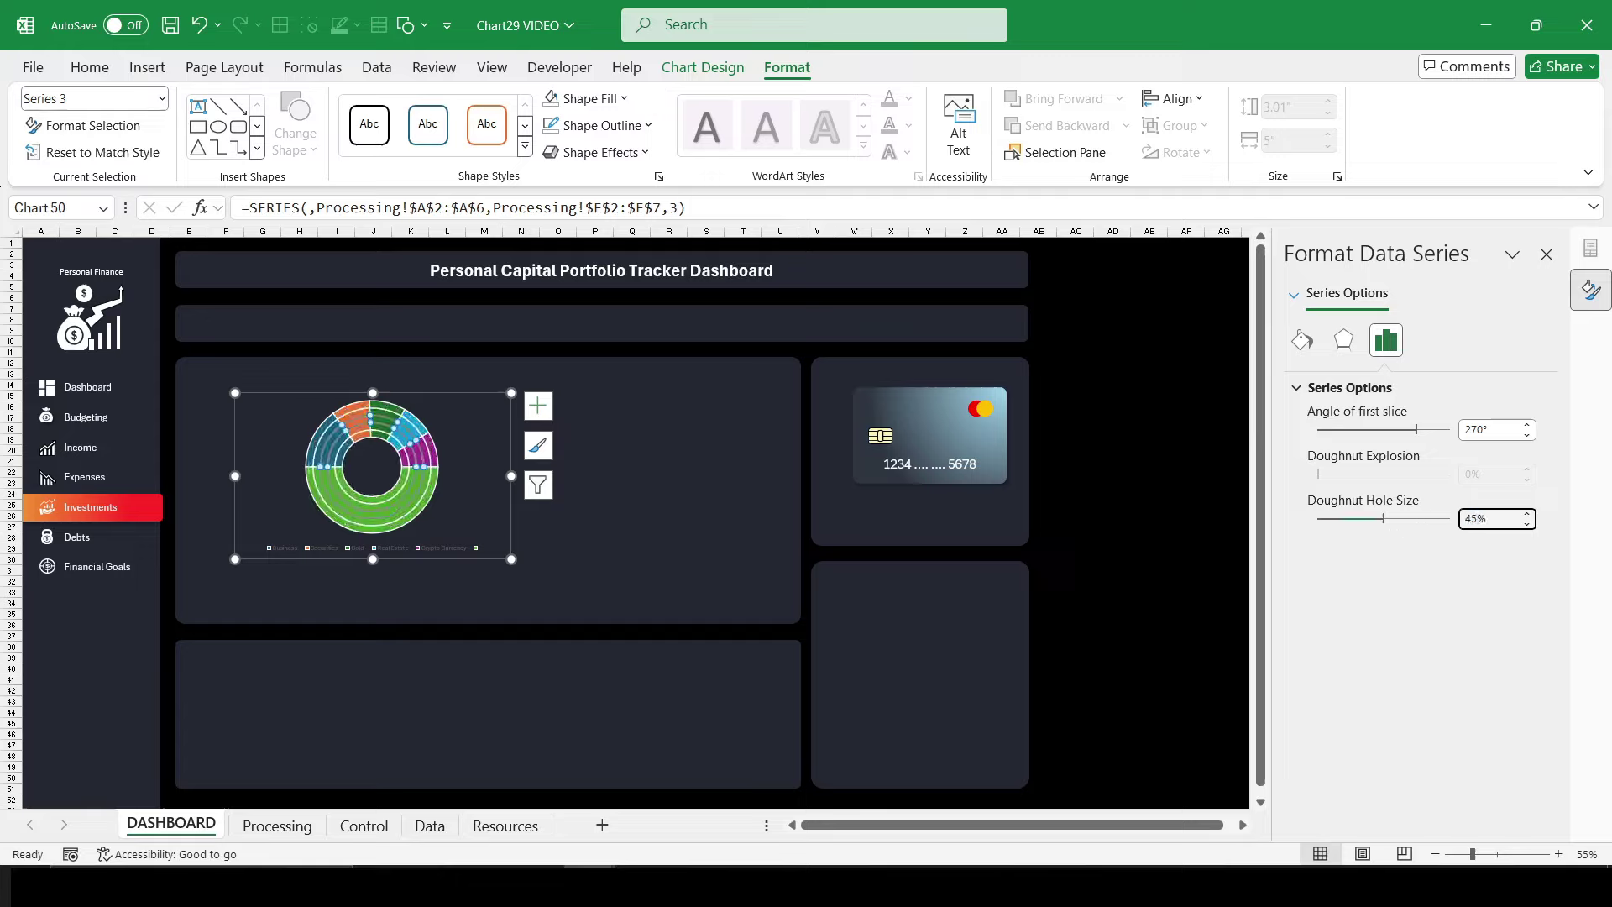
{"action": "left_click", "coordinate": [1136, 569]}
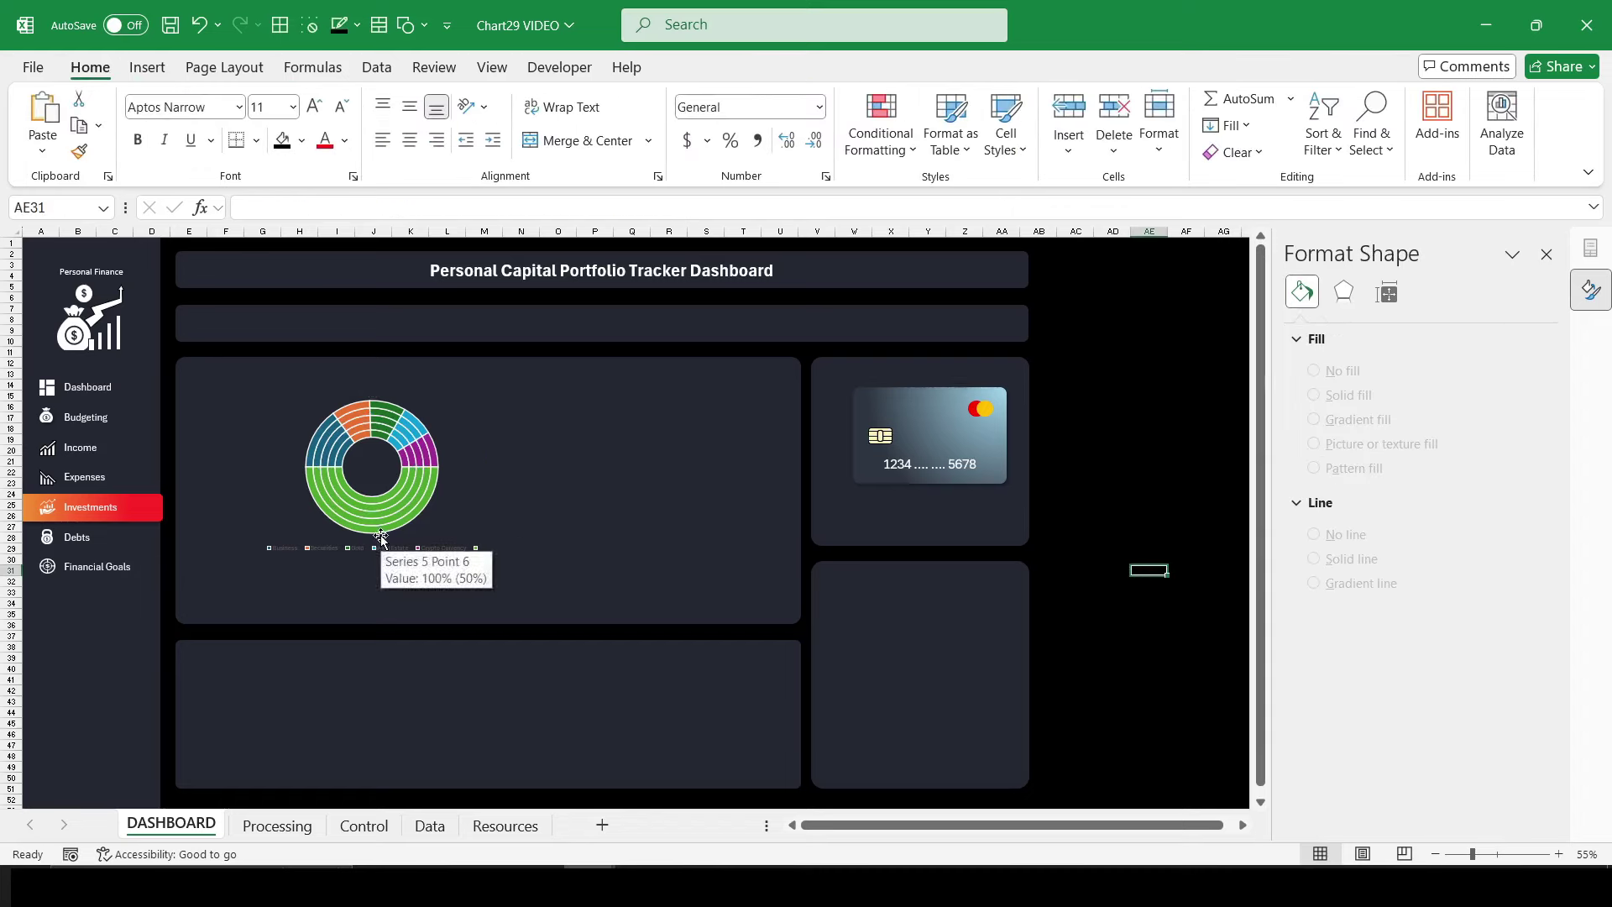
Step: Resize the dashboard chart to 5" high and 8" wide
{"action": "left_click", "coordinate": [417, 541]}
{"action": "left_click_drag", "start_coordinate": [449, 553], "coordinate": [388, 556]}
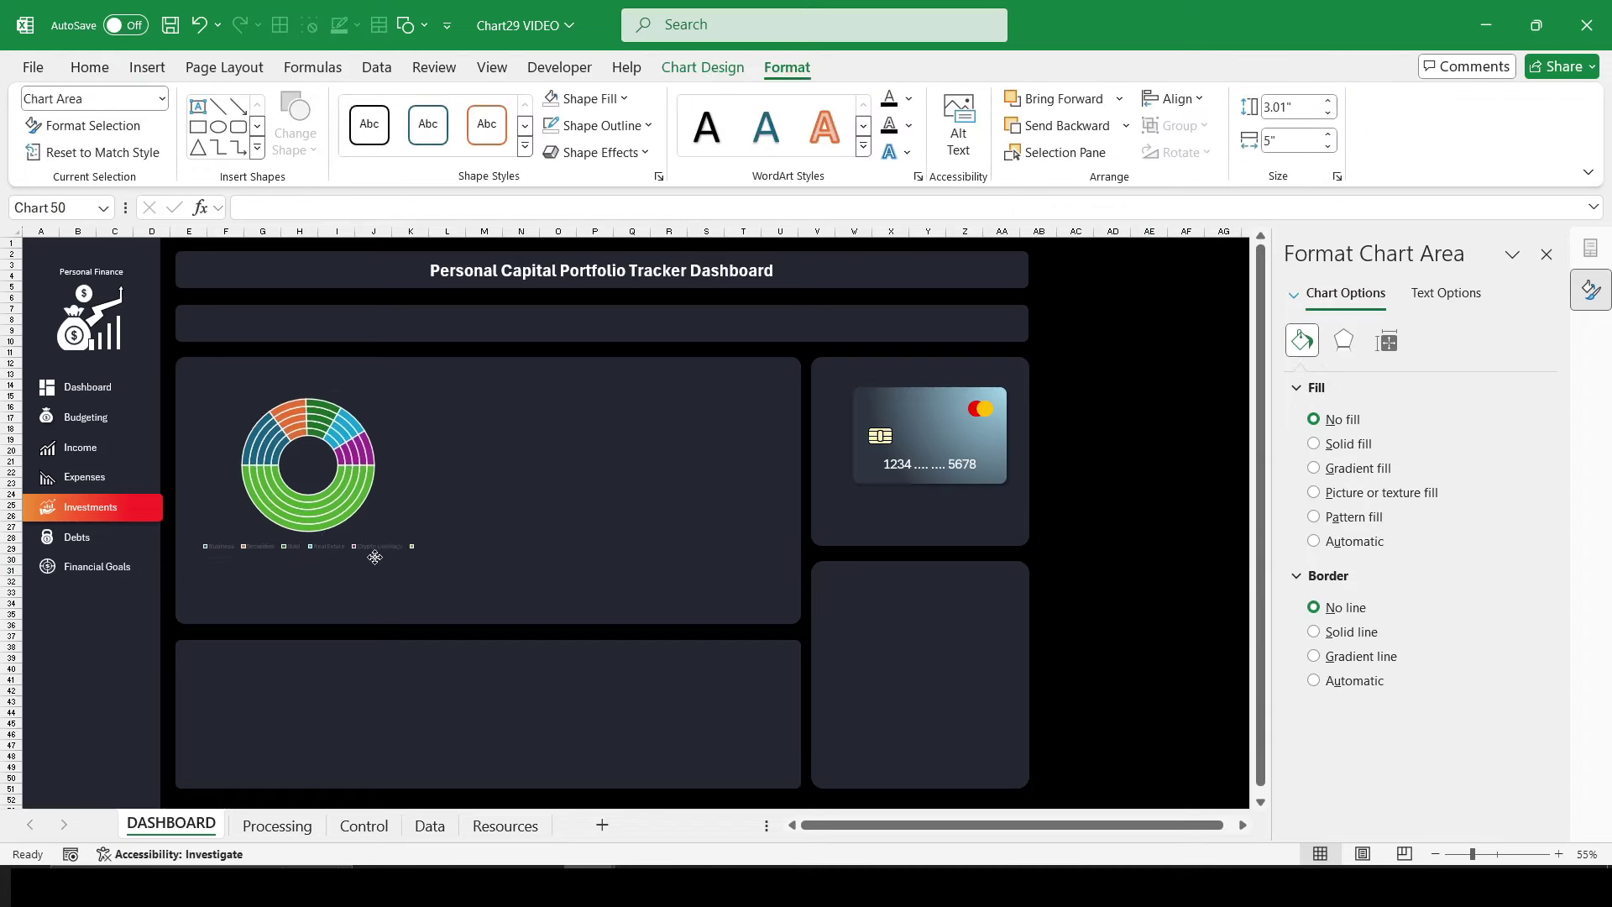
{"action": "left_click", "coordinate": [1300, 111]}
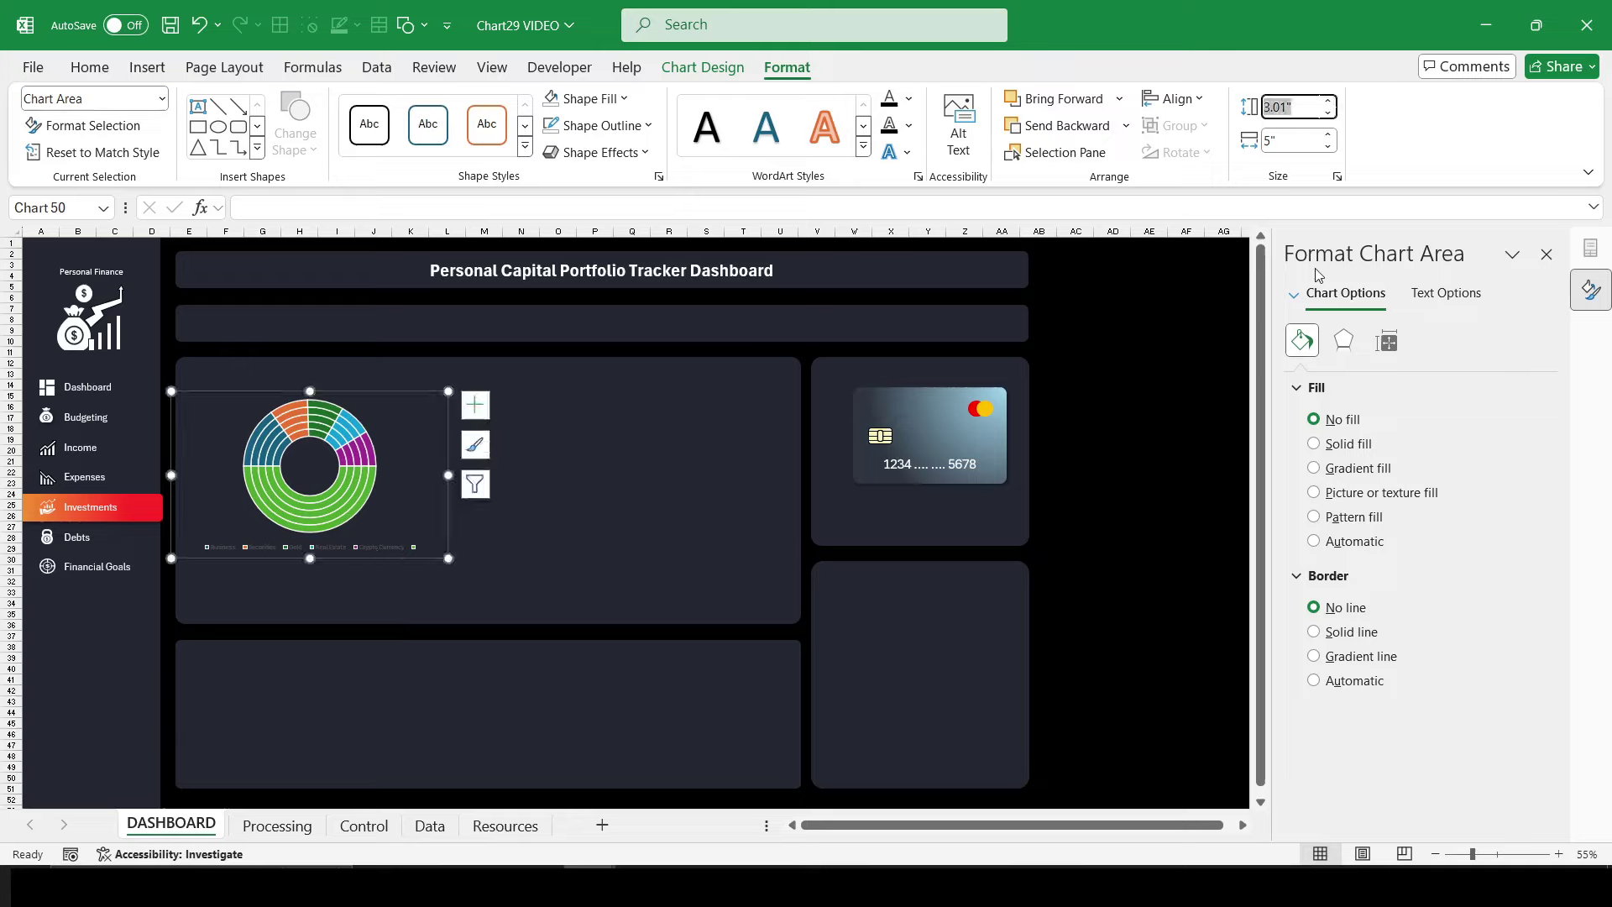
{"action": "type", "text": "5"}
{"action": "key", "text": "Tab"}
{"action": "type", "text": "8"}
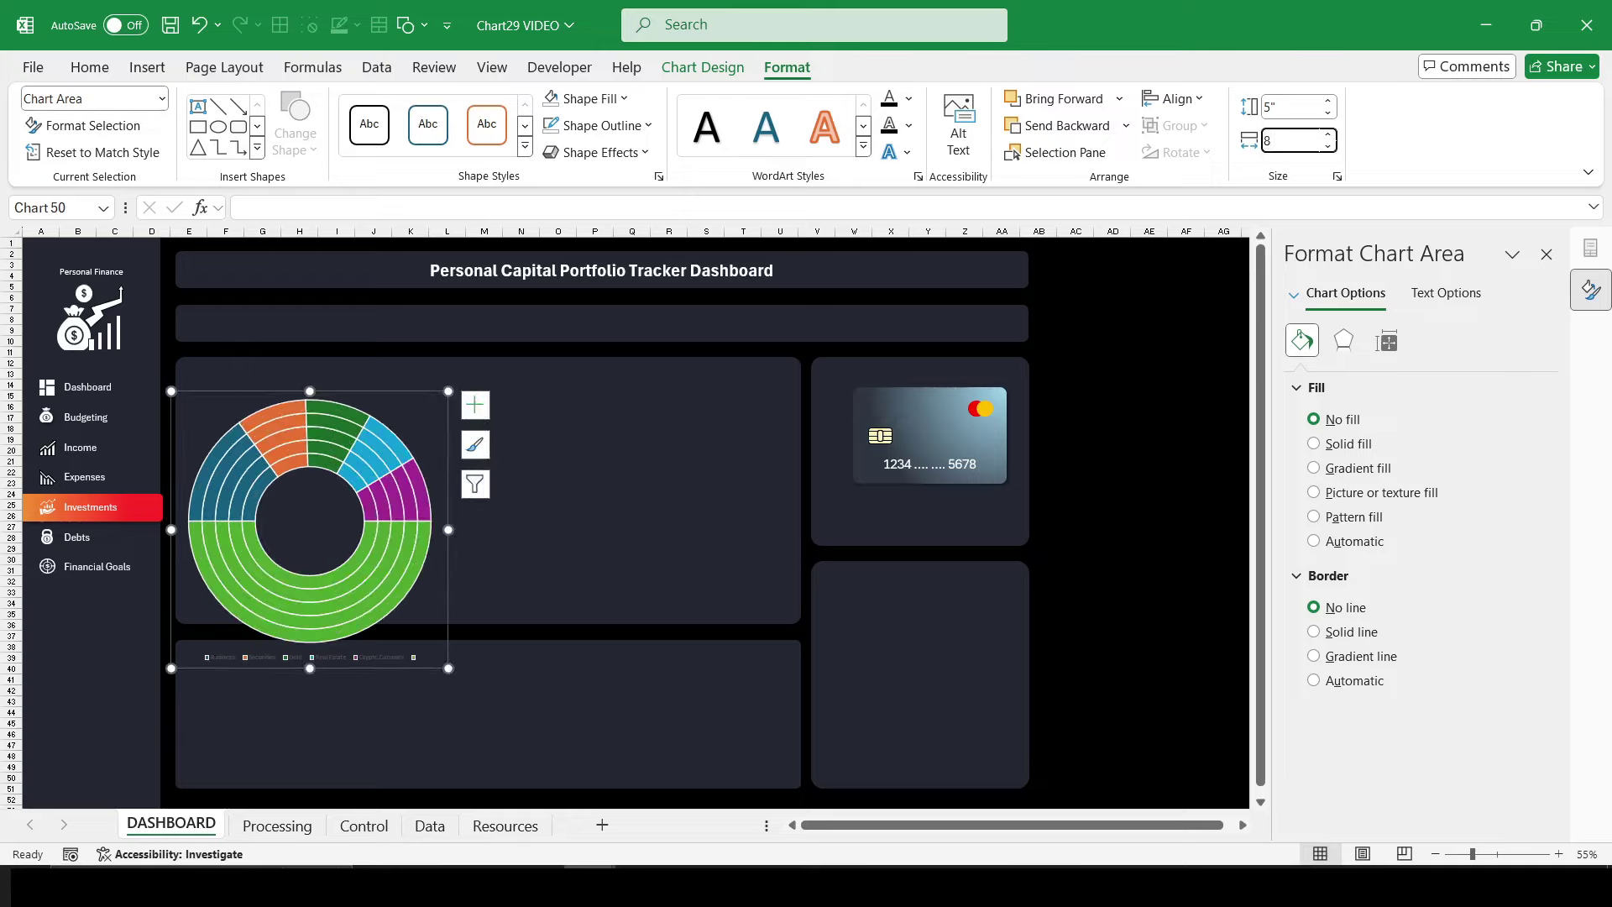
{"action": "key", "text": "Return"}
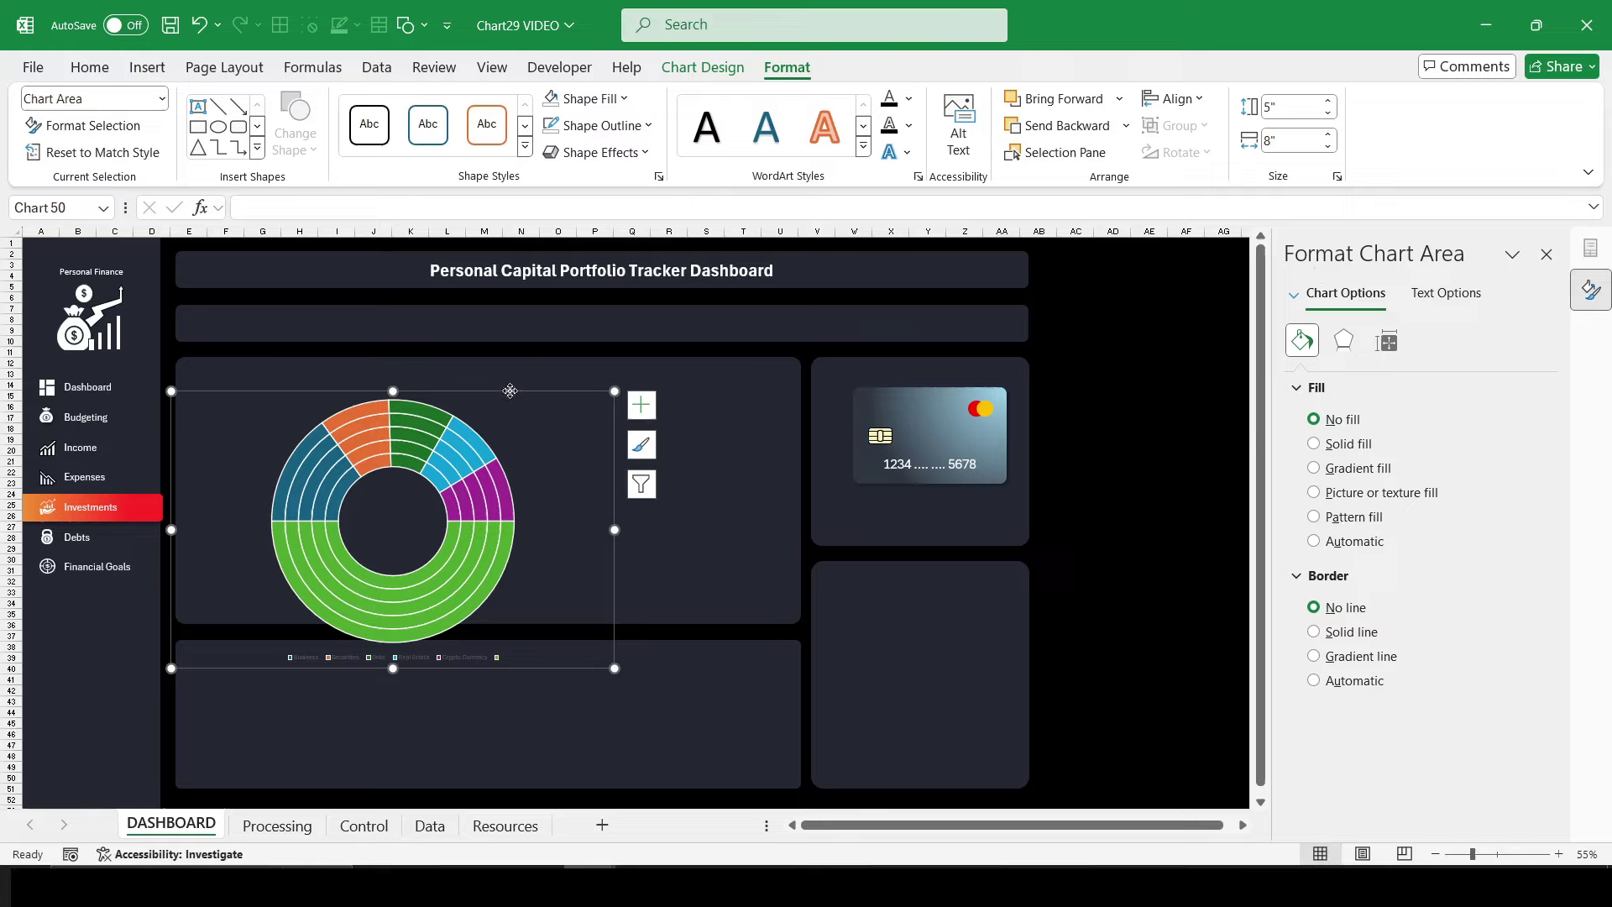
Step: Reposition and slightly enlarge the chart to fill the left investment panel
{"action": "mouse_move", "coordinate": [510, 391]}
{"action": "left_mouse_down"}
{"action": "mouse_move", "coordinate": [452, 376]}
{"action": "mouse_move", "coordinate": [443, 404]}
{"action": "left_mouse_up"}
{"action": "left_click_drag", "start_coordinate": [543, 400], "coordinate": [554, 393]}
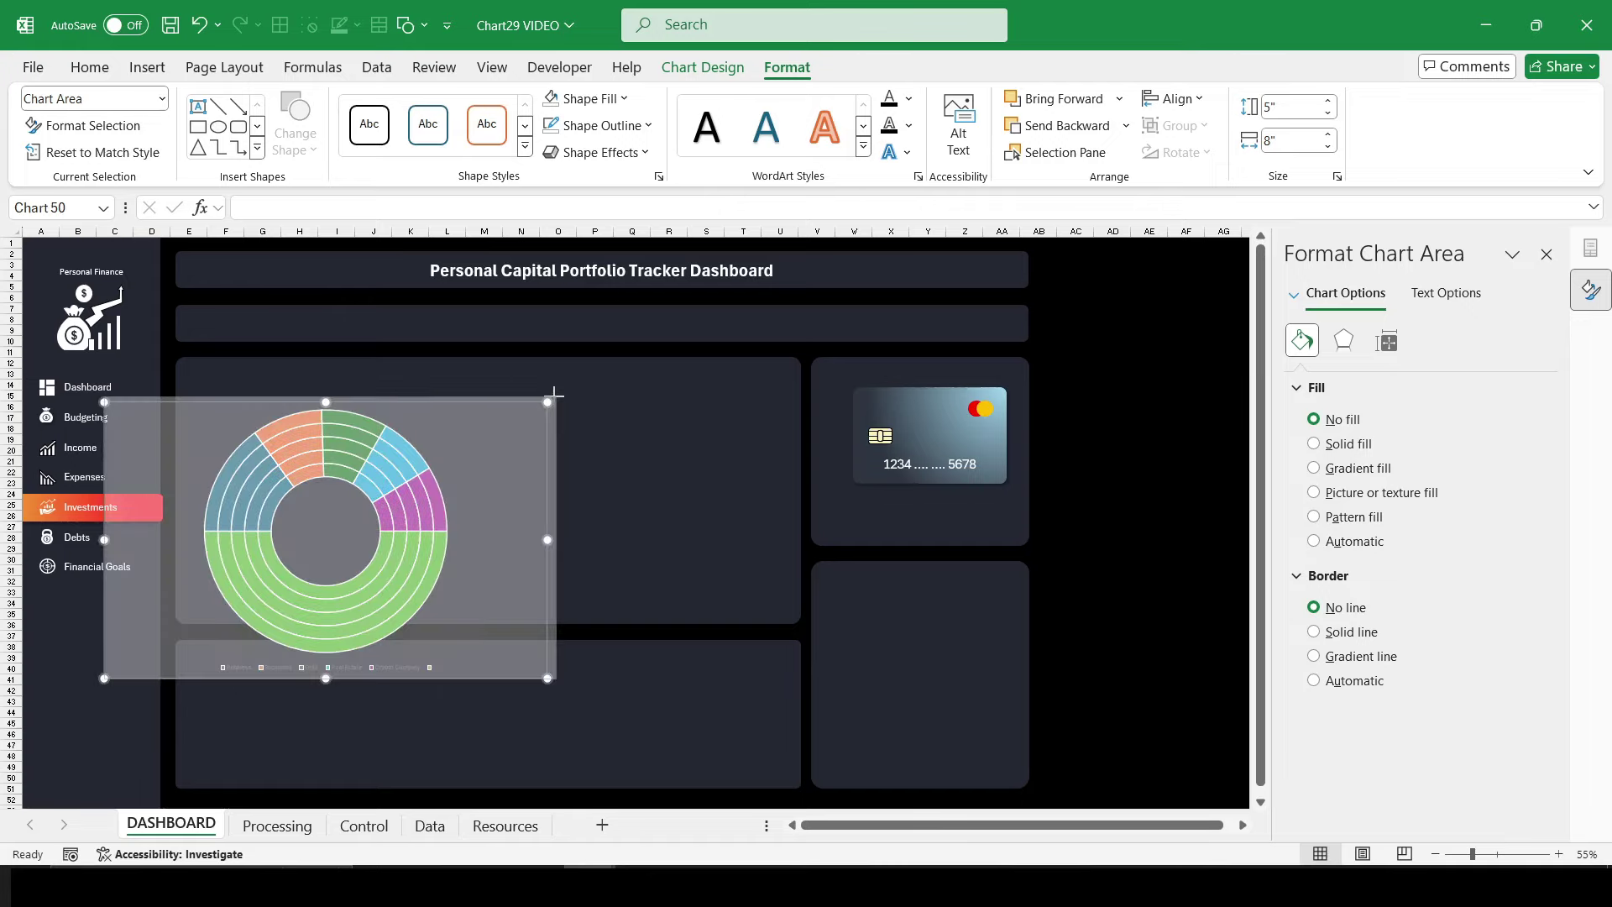
{"action": "left_click_drag", "start_coordinate": [440, 391], "coordinate": [445, 389]}
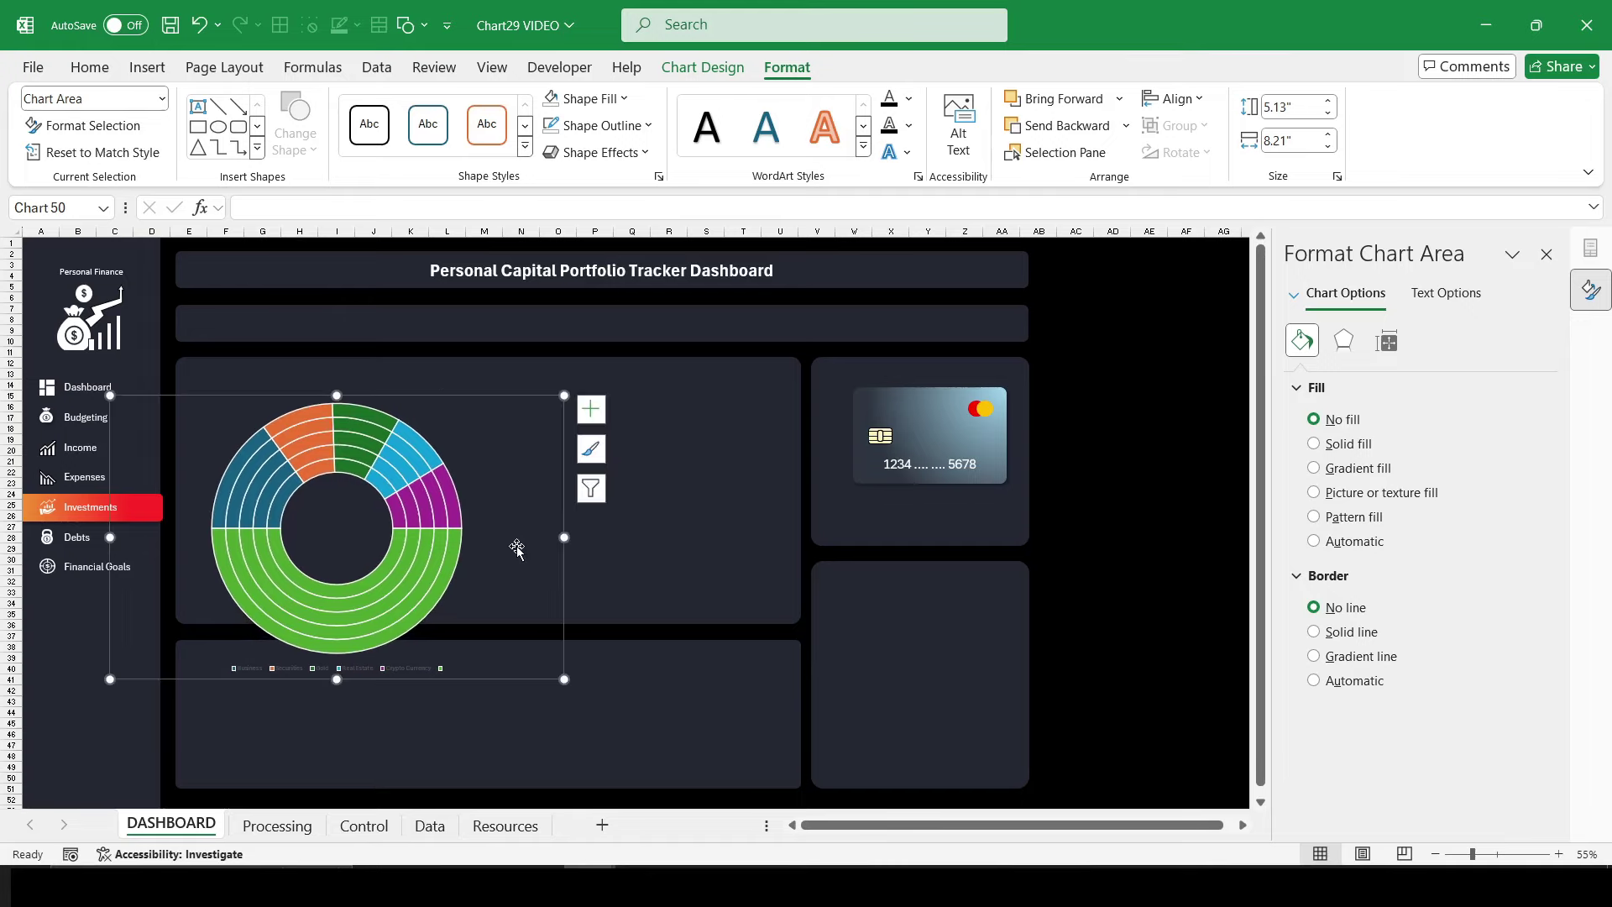
{"action": "left_click", "coordinate": [221, 554]}
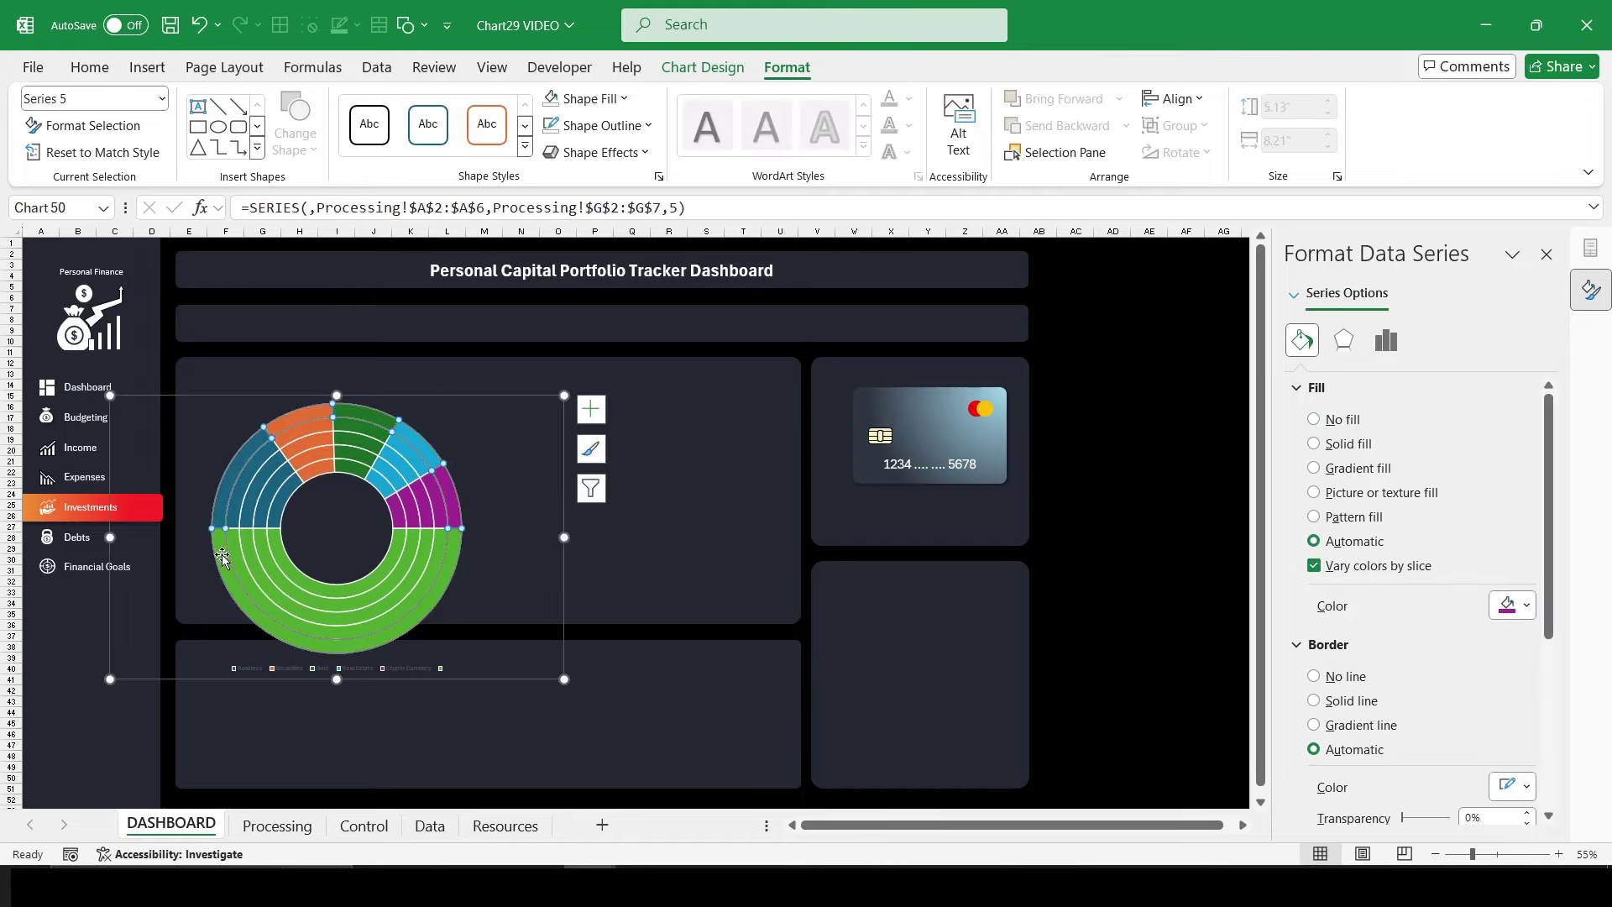
Step: Set No fill on the green bottom half of the outer and fourth rings
{"action": "left_click", "coordinate": [260, 454]}
{"action": "left_click", "coordinate": [269, 467]}
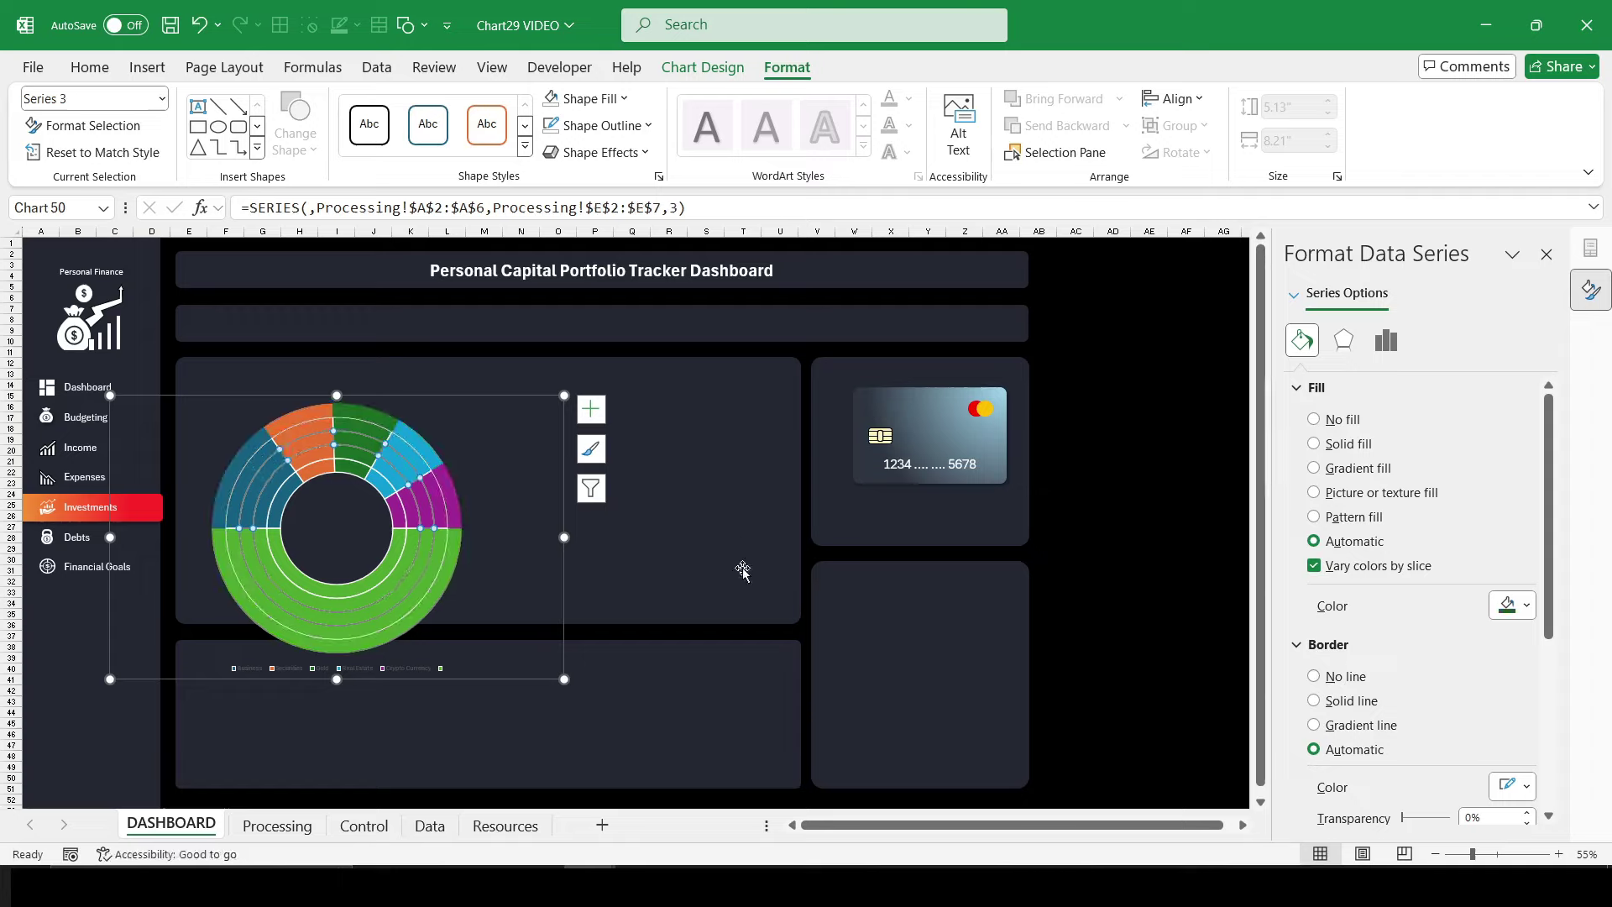
{"action": "left_click", "coordinate": [299, 469]}
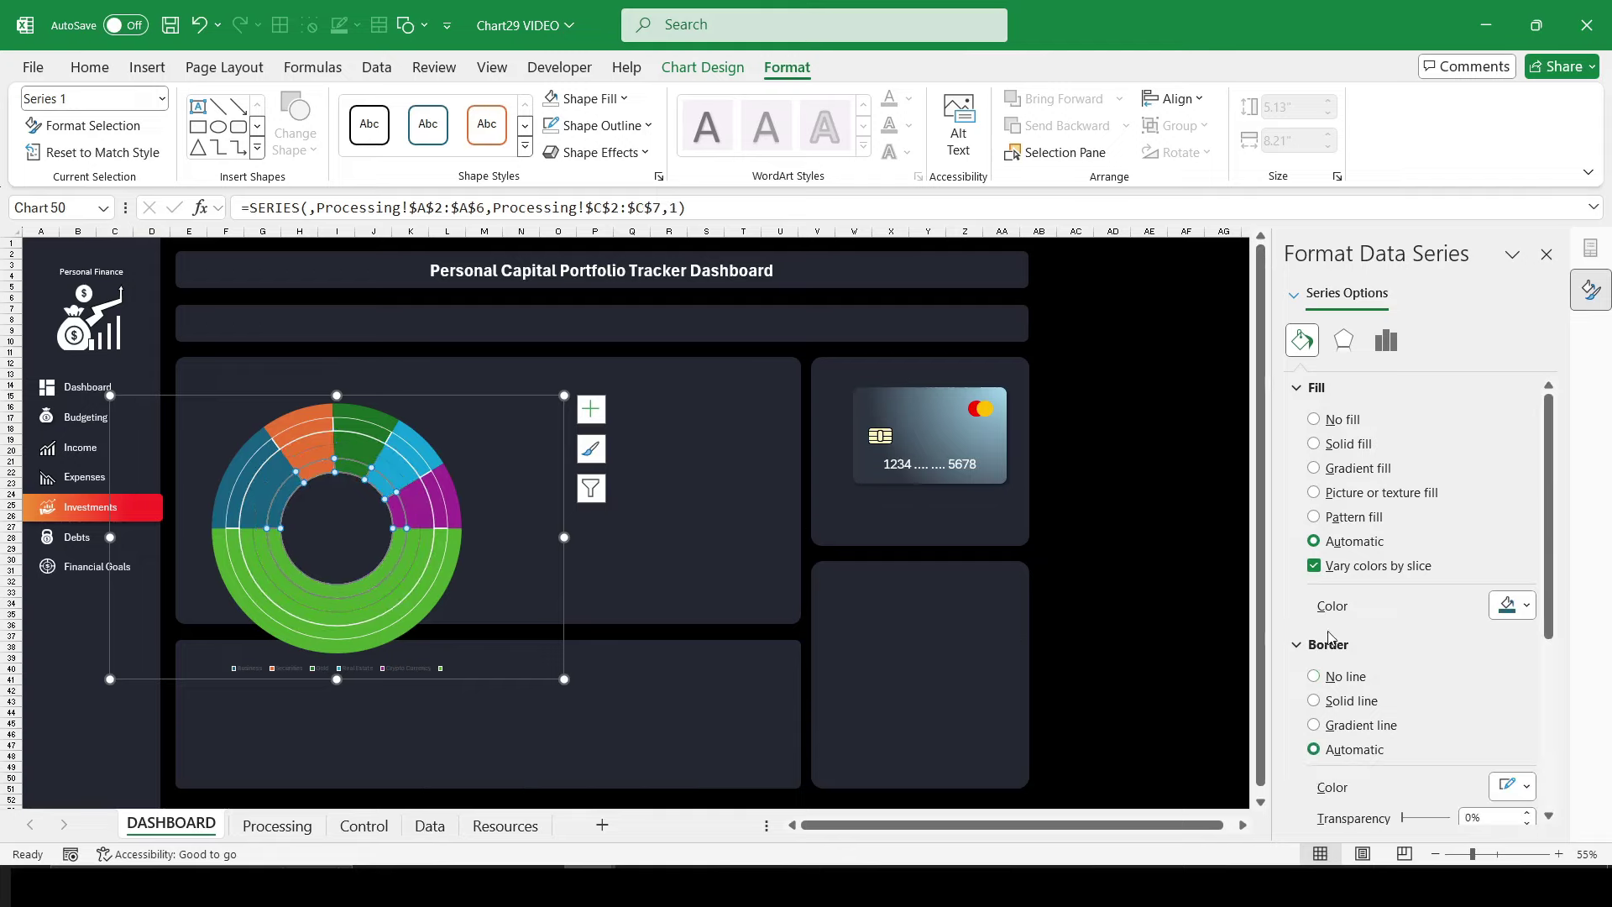
{"action": "left_click", "coordinate": [275, 442]}
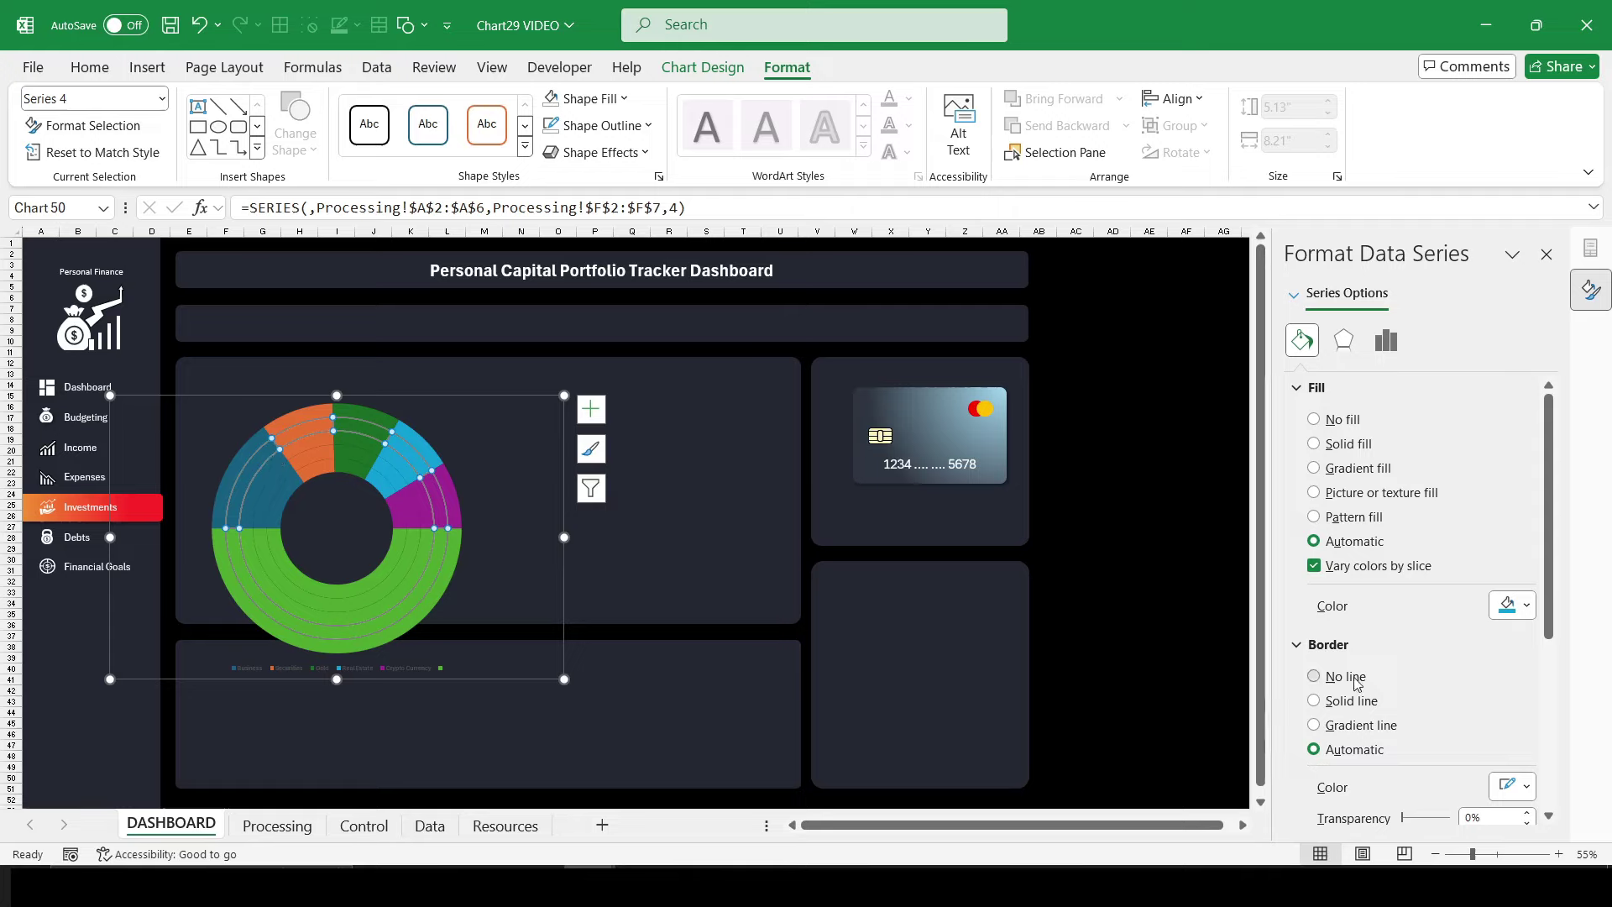
{"action": "left_click", "coordinate": [228, 573]}
{"action": "left_click", "coordinate": [228, 572]}
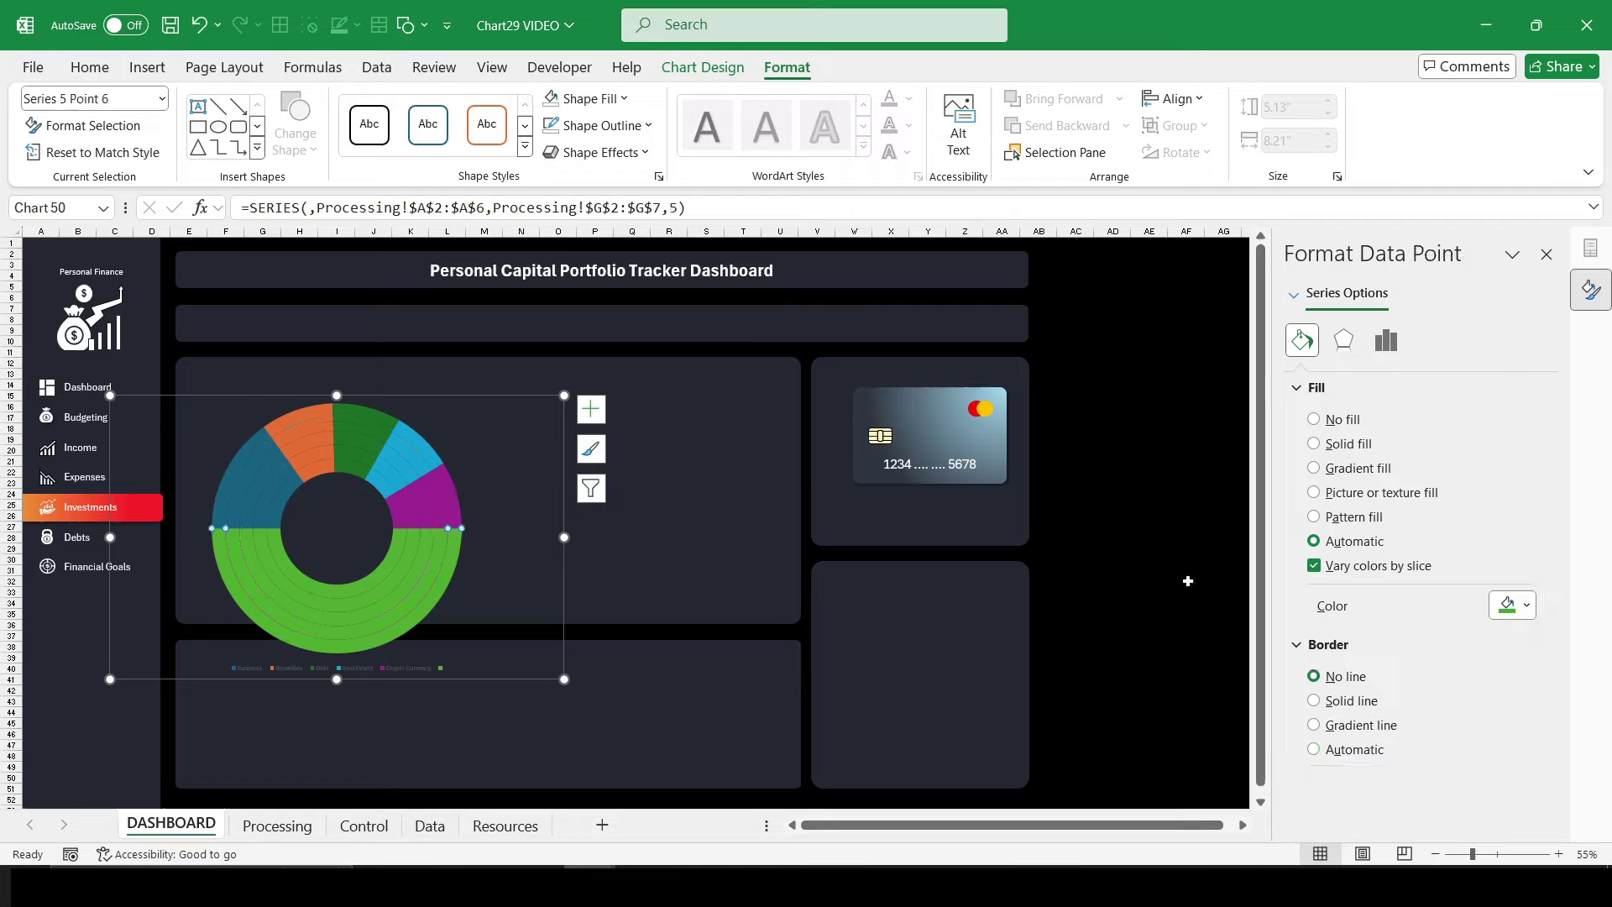
{"action": "left_click", "coordinate": [1344, 420]}
{"action": "left_click", "coordinate": [245, 582]}
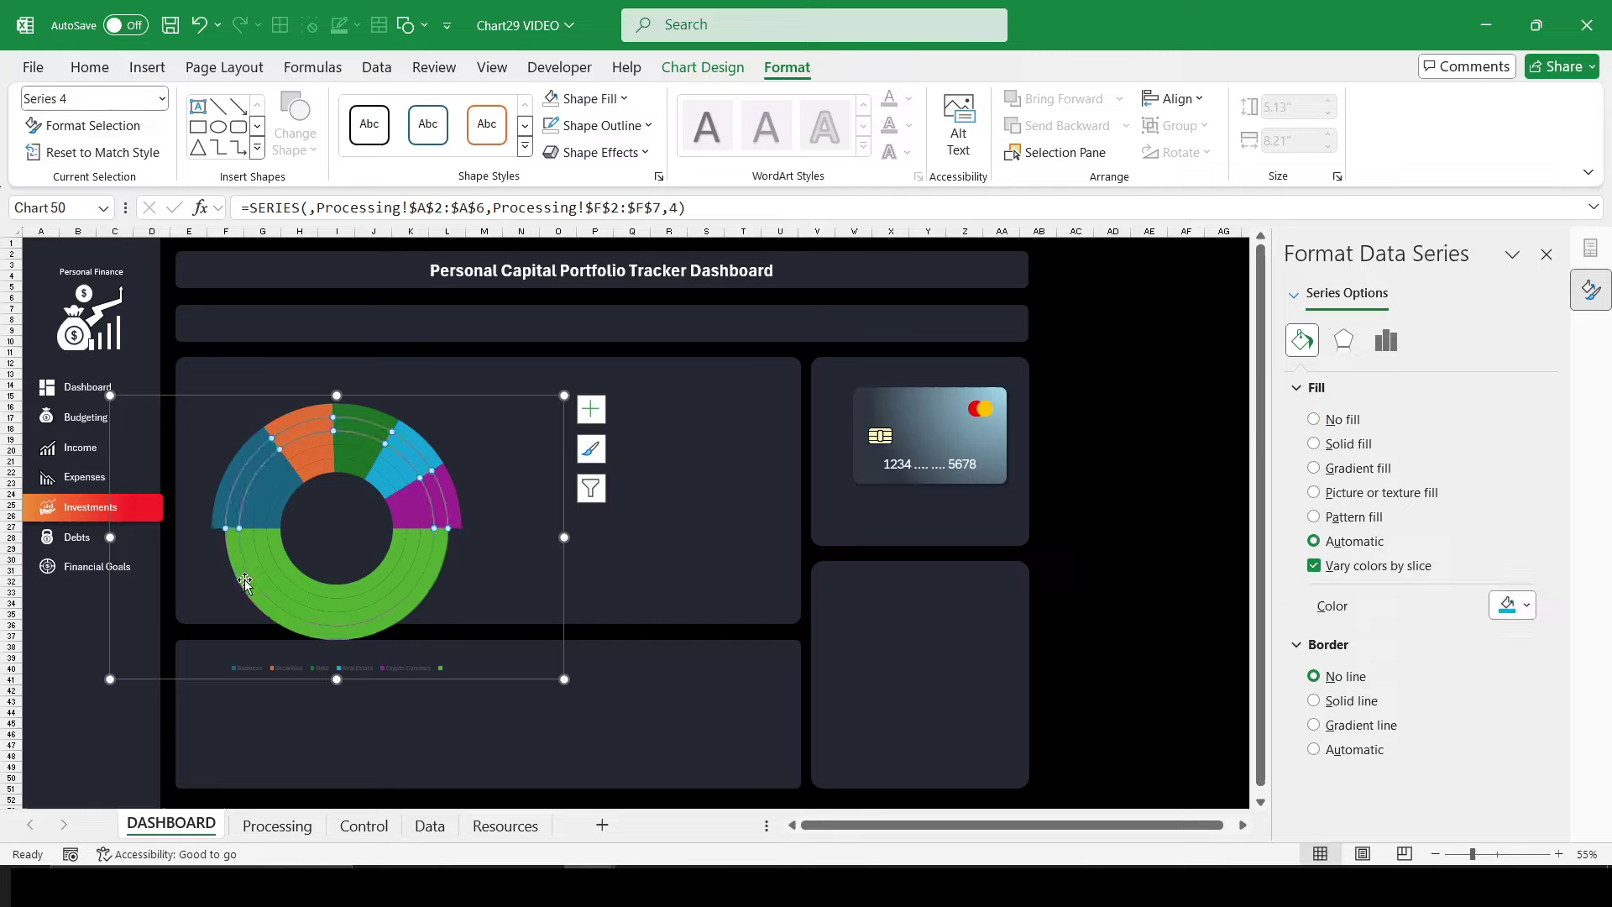
{"action": "left_click", "coordinate": [244, 582]}
{"action": "left_click", "coordinate": [1314, 419]}
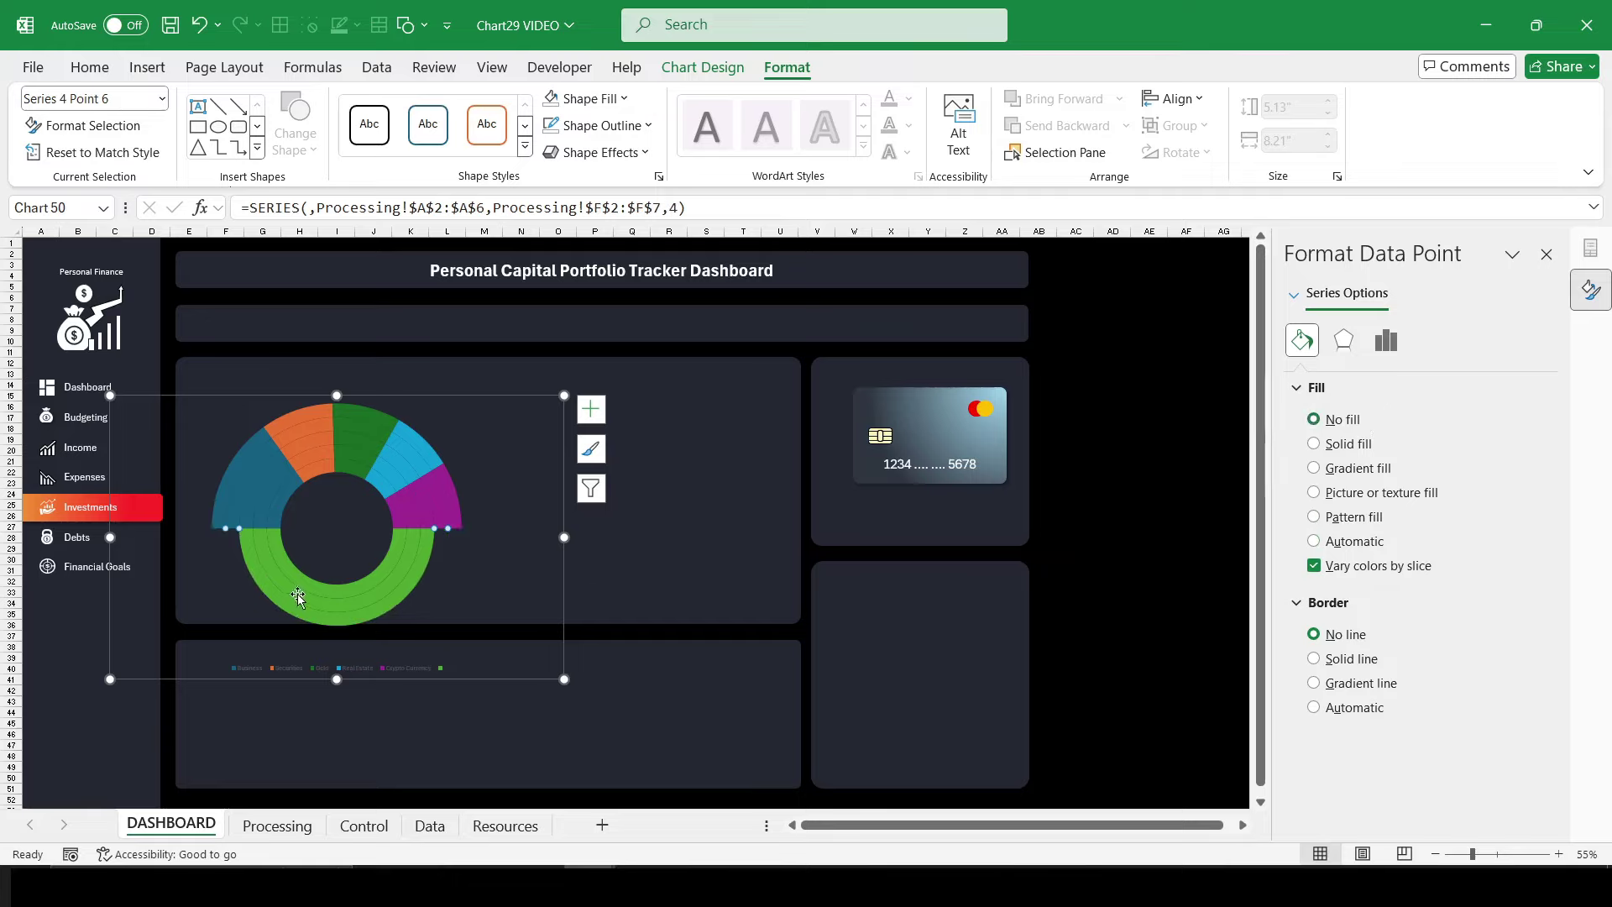
Step: Set No fill on the green bottom half of the third, second and innermost rings
{"action": "left_click", "coordinate": [267, 588]}
{"action": "left_click", "coordinate": [267, 588]}
{"action": "left_click", "coordinate": [1315, 419]}
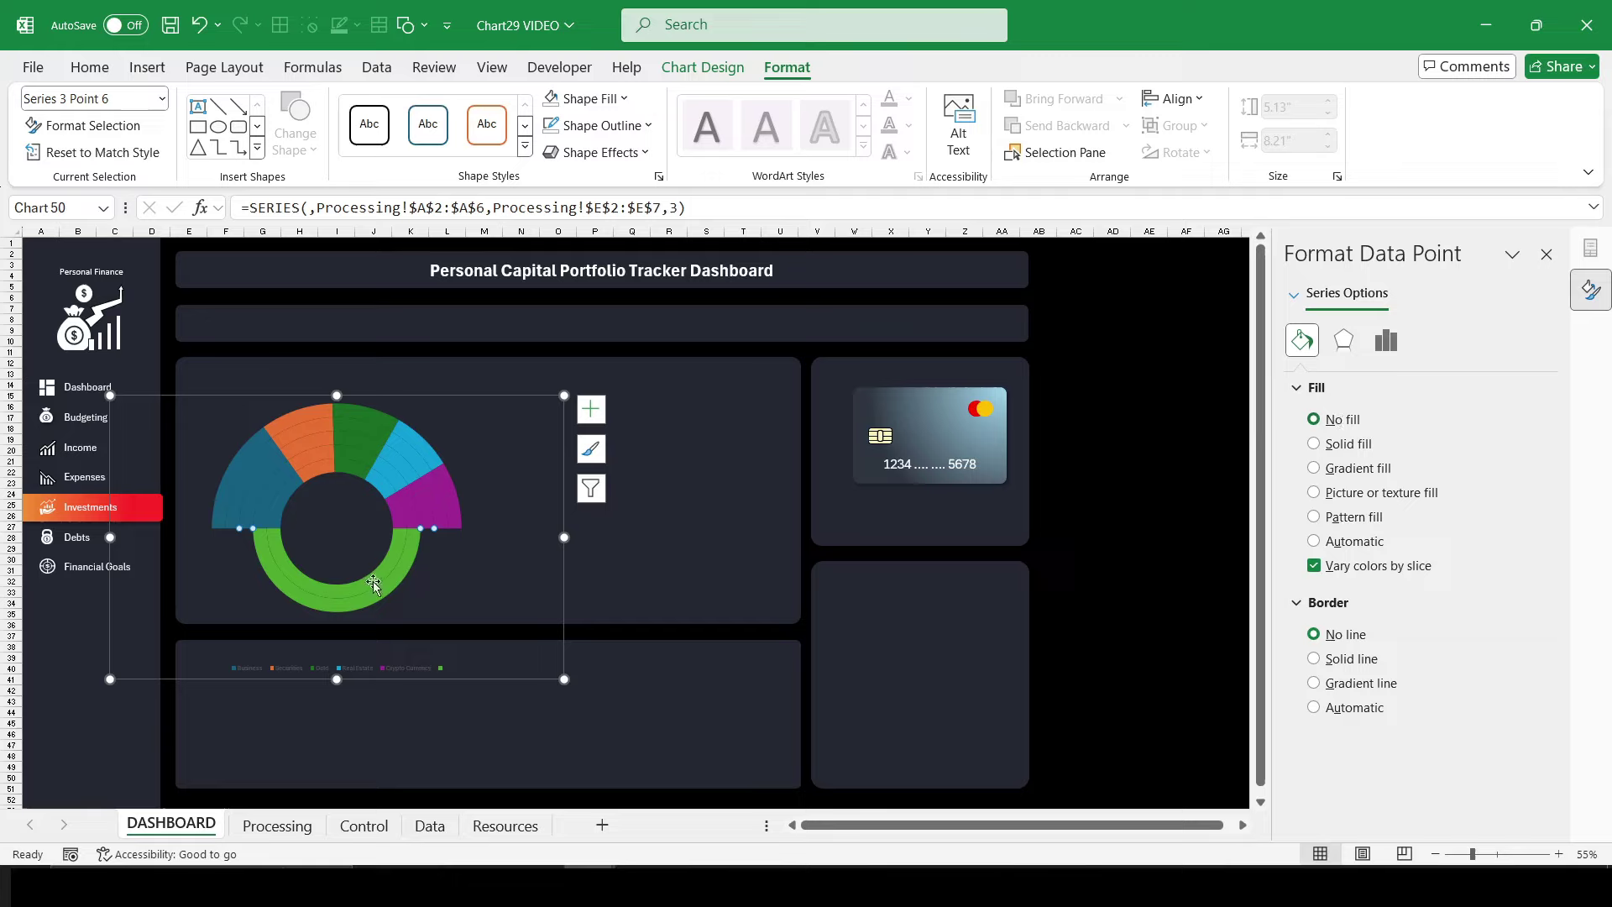
{"action": "left_click", "coordinate": [288, 586]}
{"action": "left_click", "coordinate": [287, 589]}
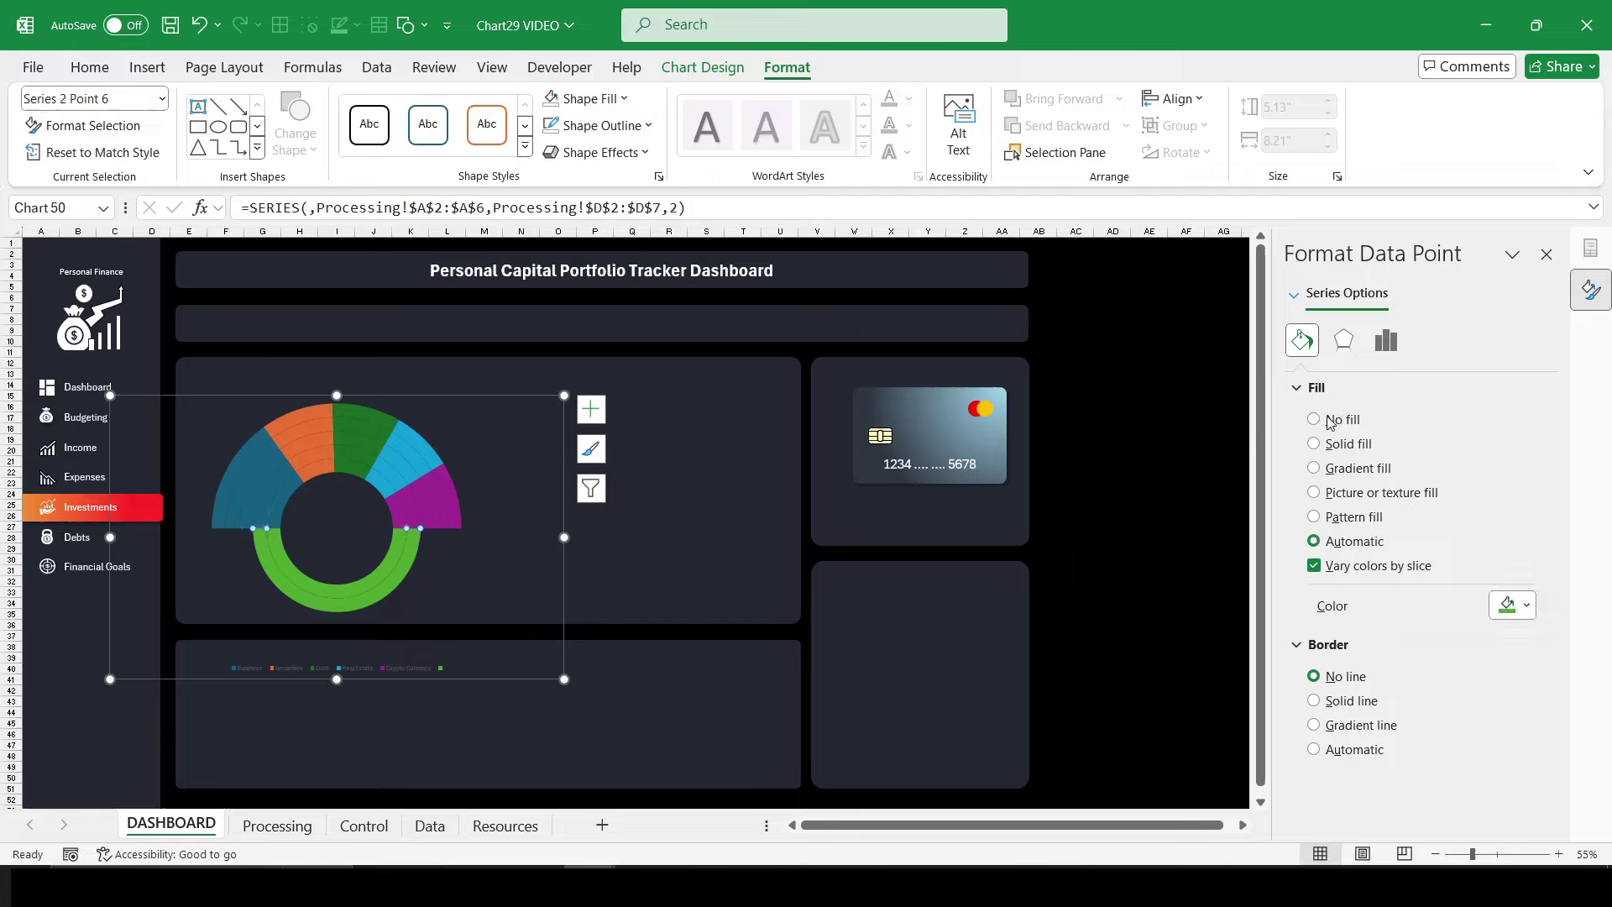
{"action": "left_click", "coordinate": [1314, 419]}
{"action": "left_click", "coordinate": [282, 574]}
{"action": "left_click", "coordinate": [282, 574]}
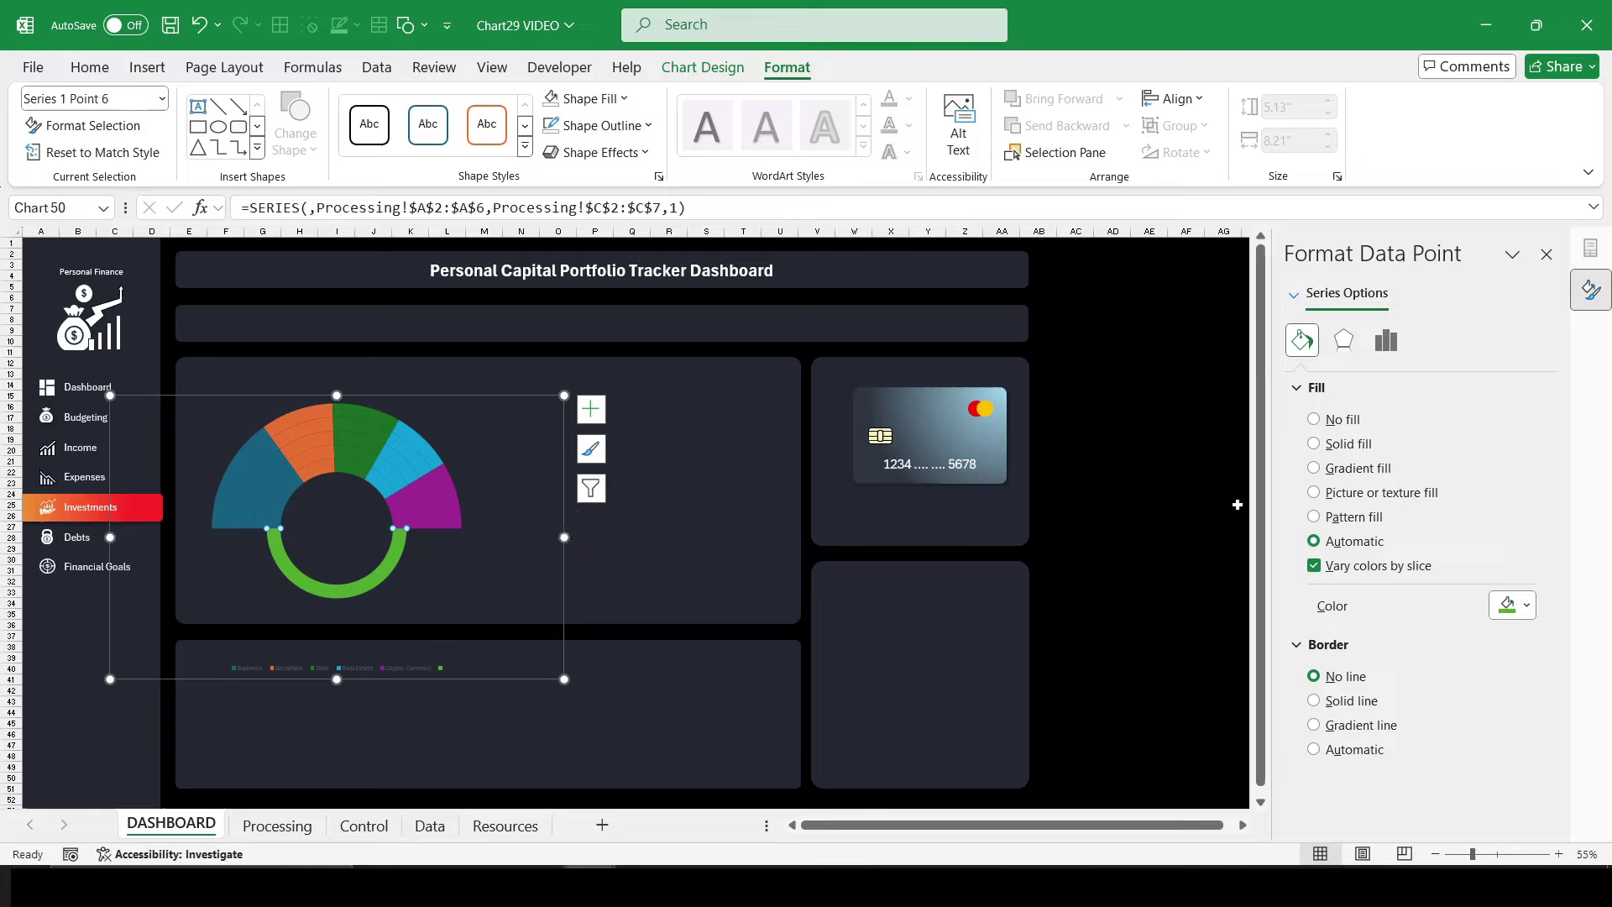
{"action": "left_click", "coordinate": [1314, 419]}
Step: Remove the fill from the outer ring's Securities and Gold slices
{"action": "left_click", "coordinate": [314, 418]}
{"action": "left_click", "coordinate": [309, 415]}
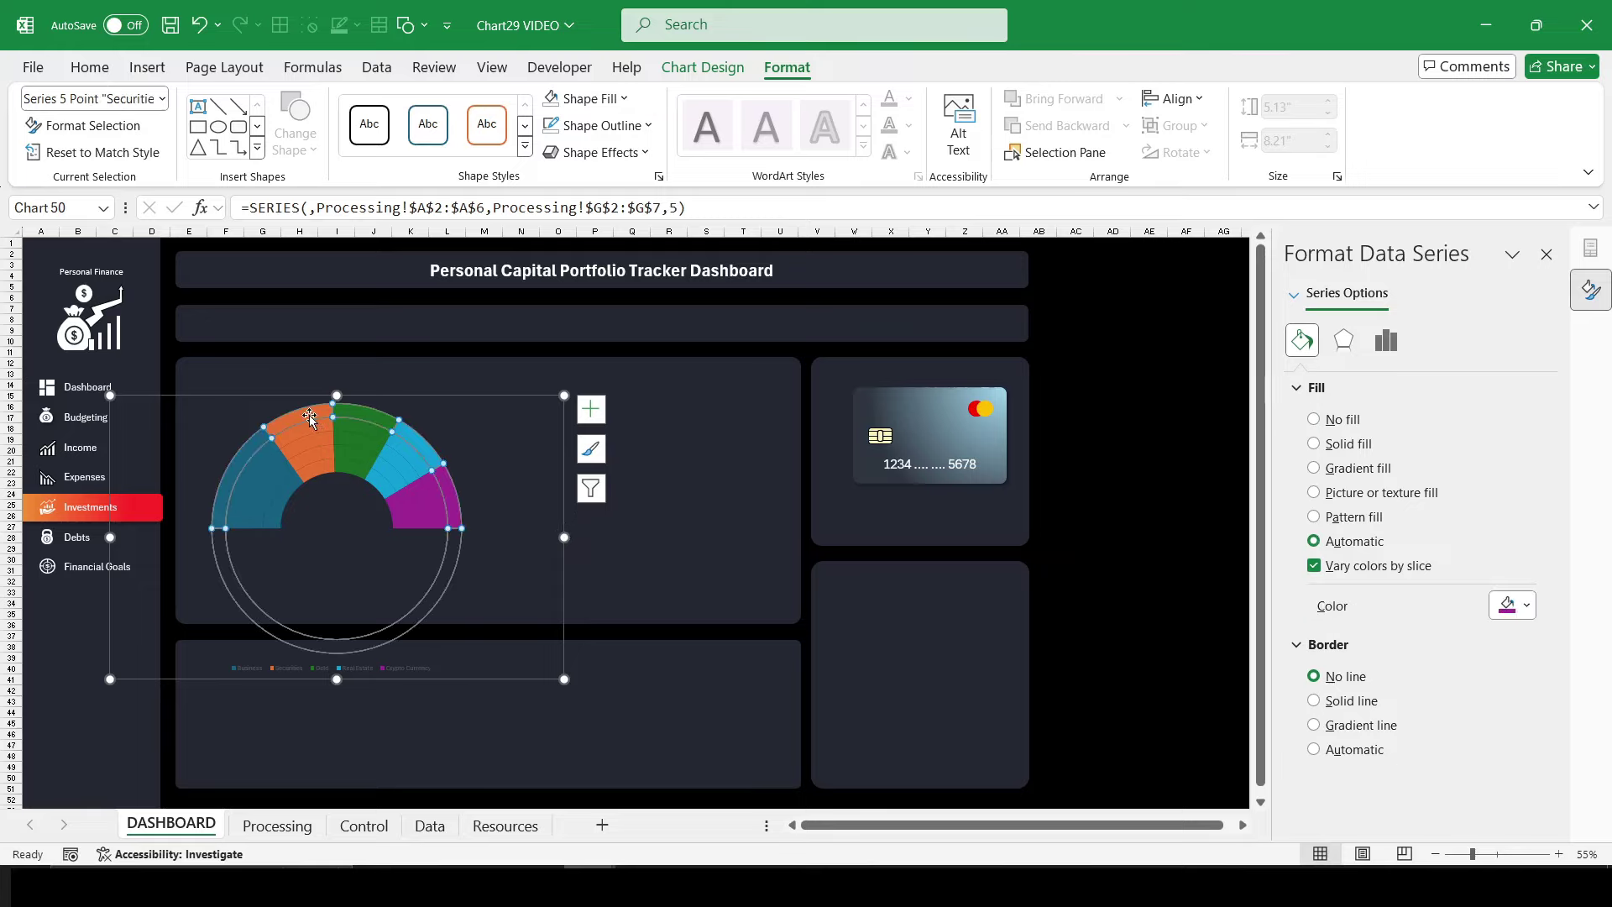
{"action": "left_click", "coordinate": [1314, 419]}
{"action": "left_click", "coordinate": [375, 417]}
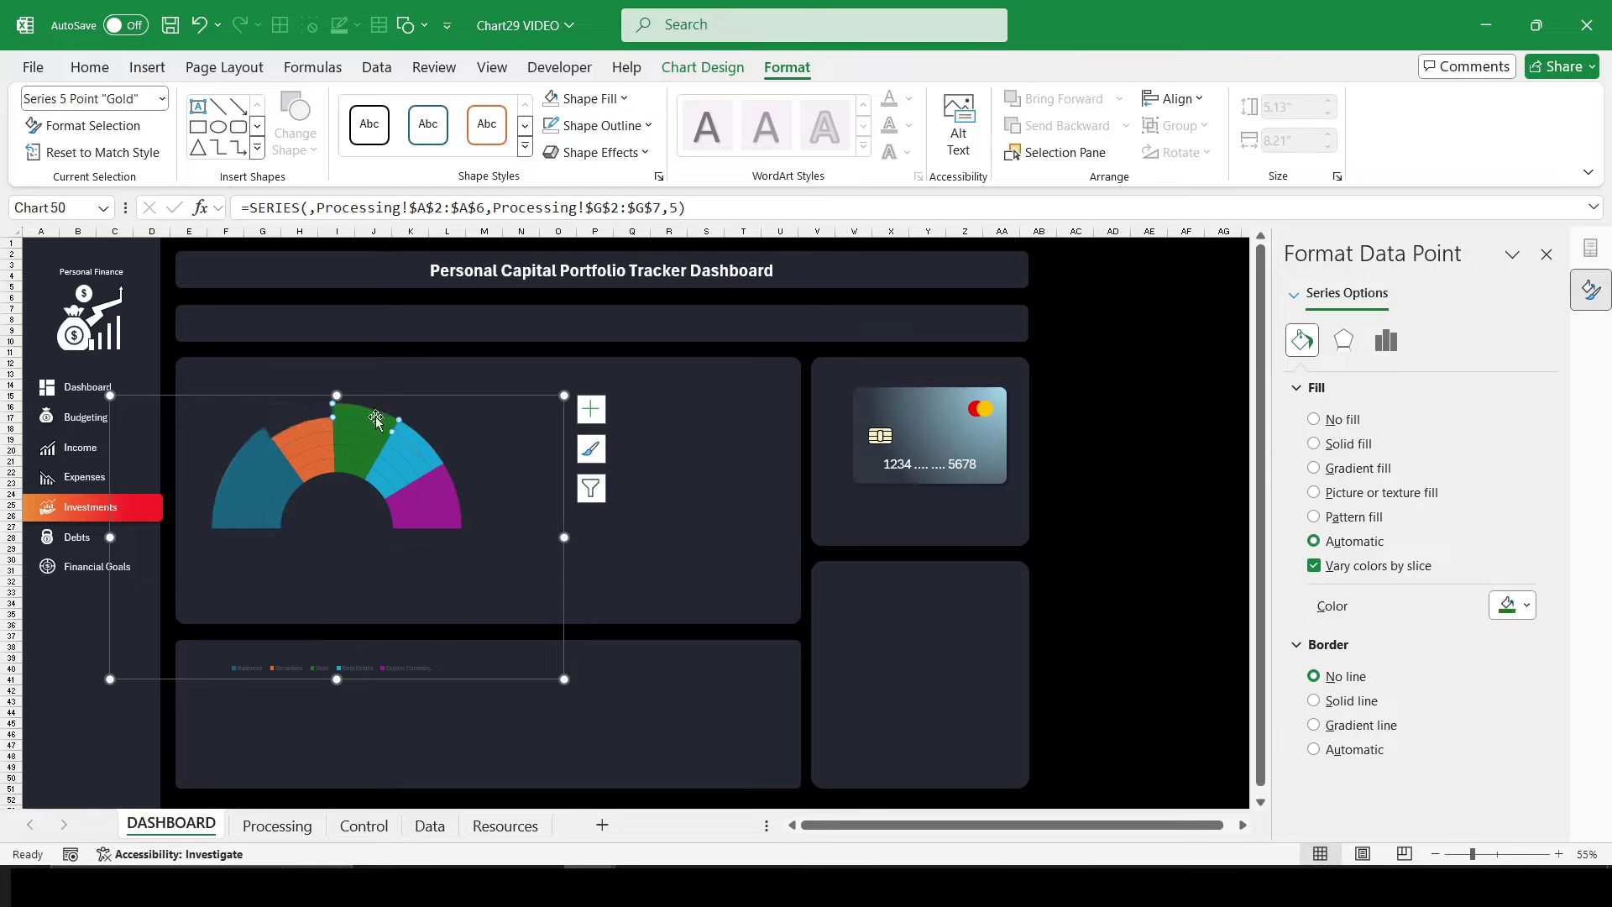
{"action": "left_click", "coordinate": [1314, 419]}
Step: Set No fill on the fourth ring's Gold slice and the Real Estate slices of the outer rings
{"action": "left_click", "coordinate": [375, 437]}
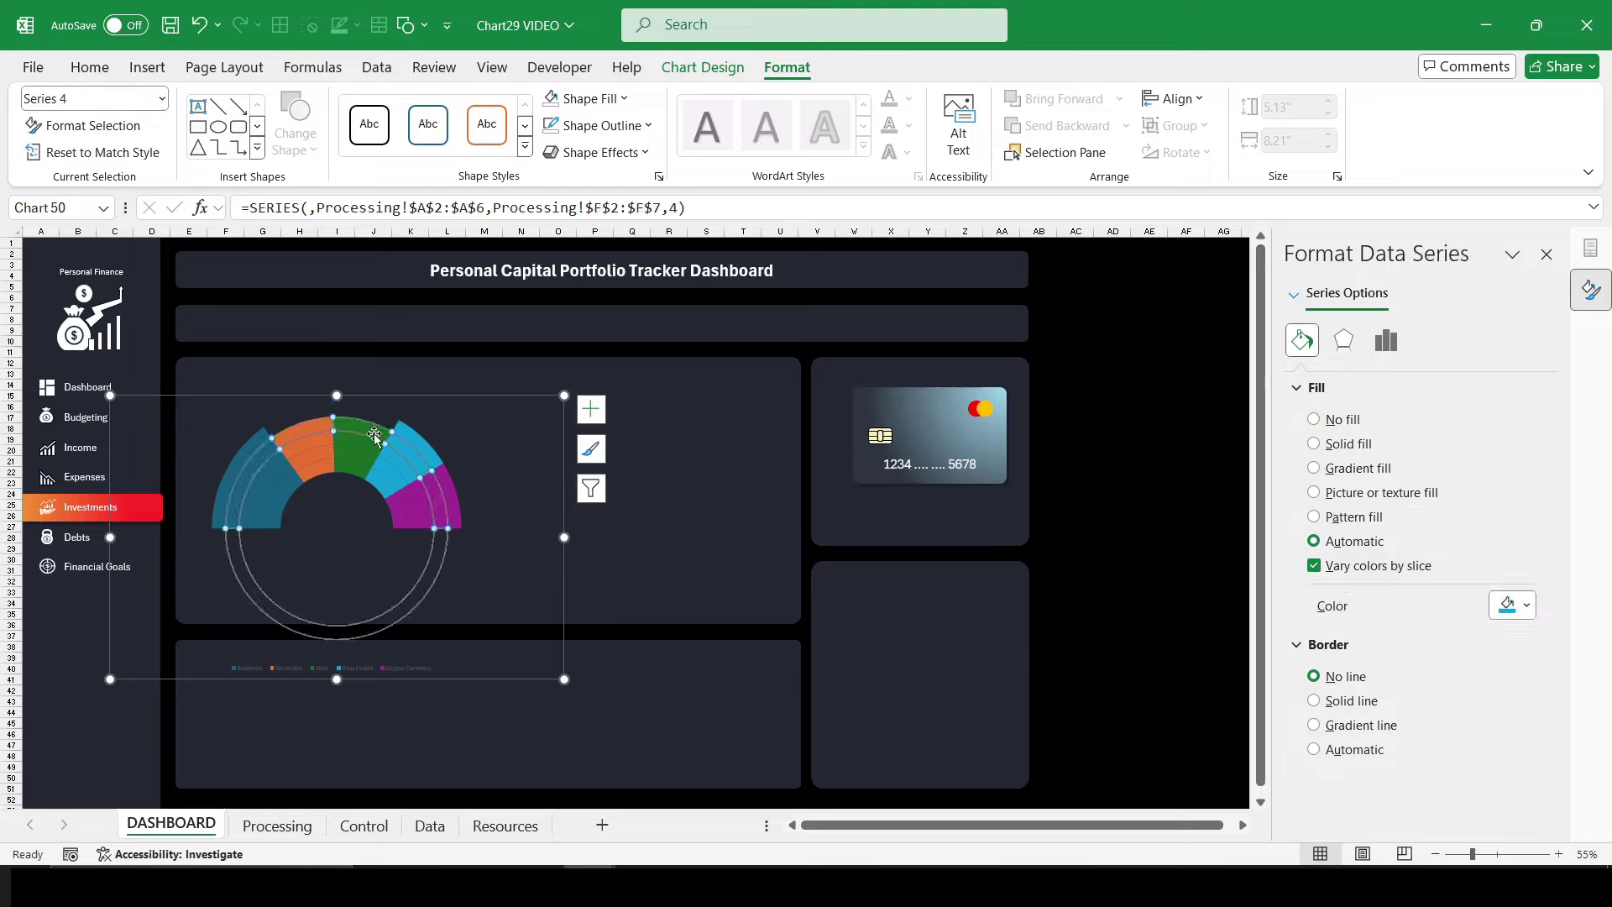
{"action": "left_click", "coordinate": [375, 437]}
{"action": "left_click", "coordinate": [1314, 419]}
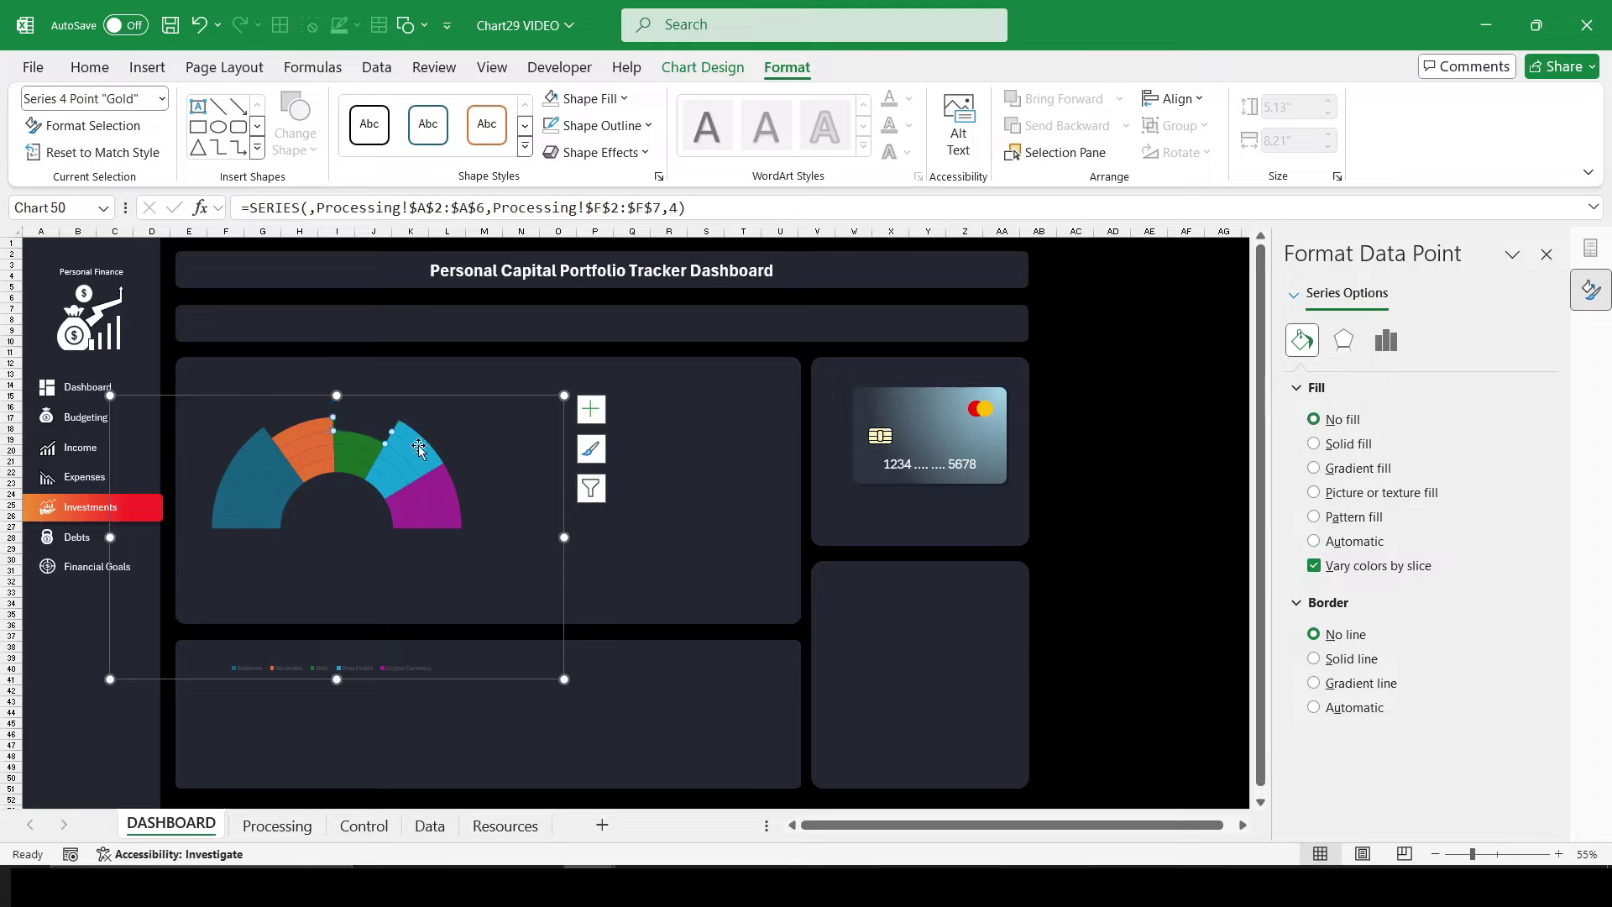
{"action": "left_click", "coordinate": [419, 447]}
{"action": "left_click", "coordinate": [419, 447]}
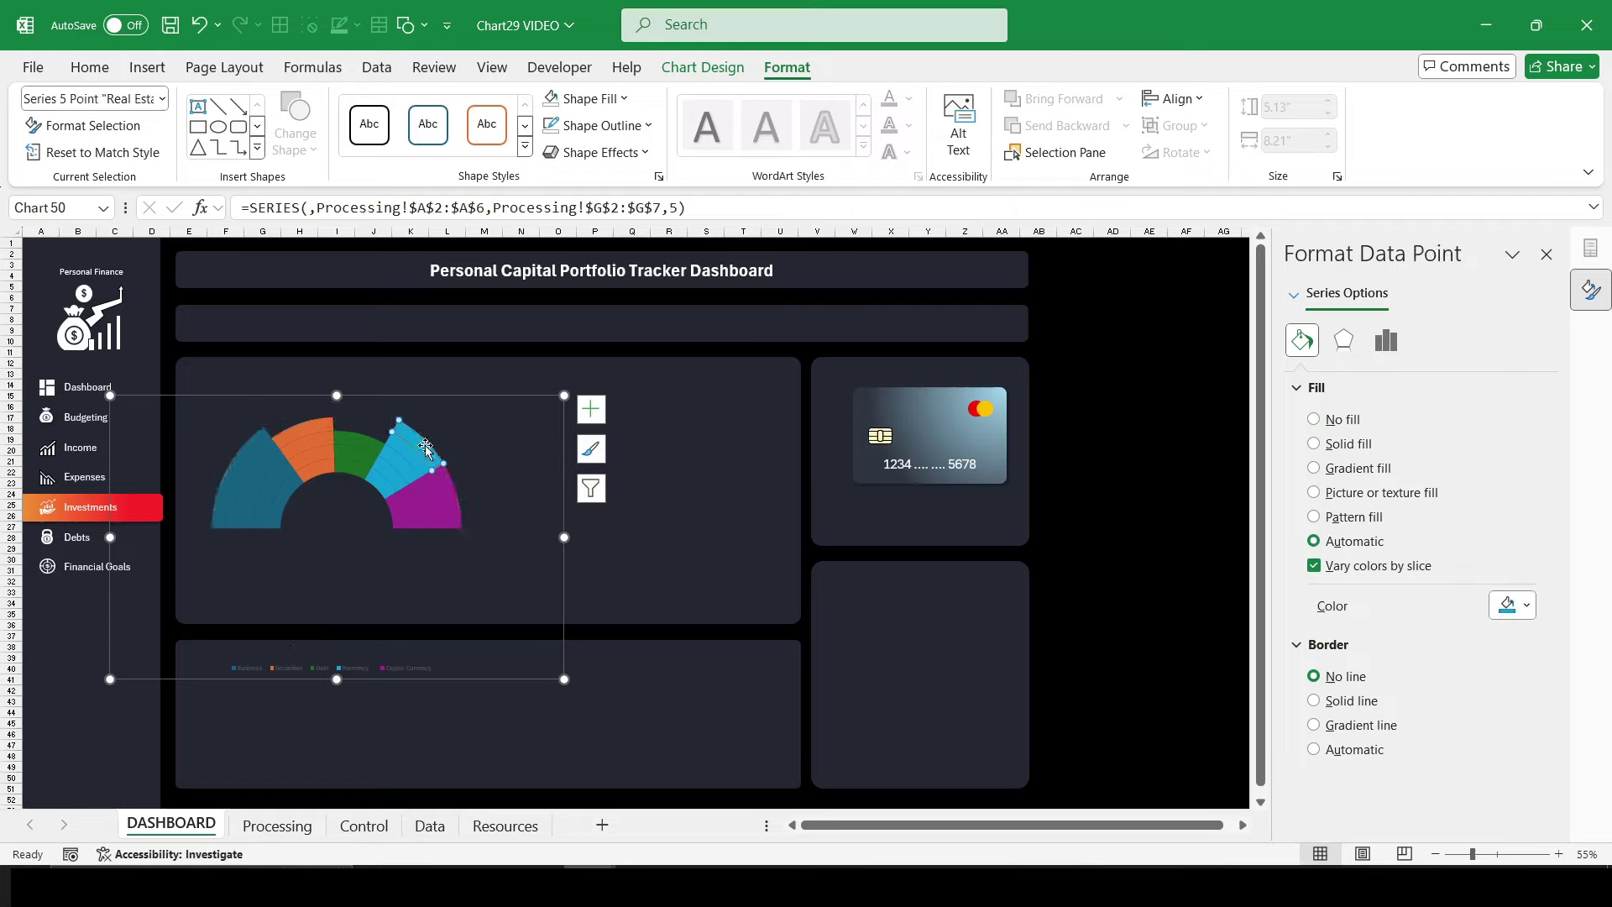
{"action": "left_click", "coordinate": [1342, 419]}
{"action": "left_click", "coordinate": [404, 460]}
{"action": "left_click", "coordinate": [405, 460]}
{"action": "left_click", "coordinate": [394, 463]}
{"action": "left_click", "coordinate": [395, 463]}
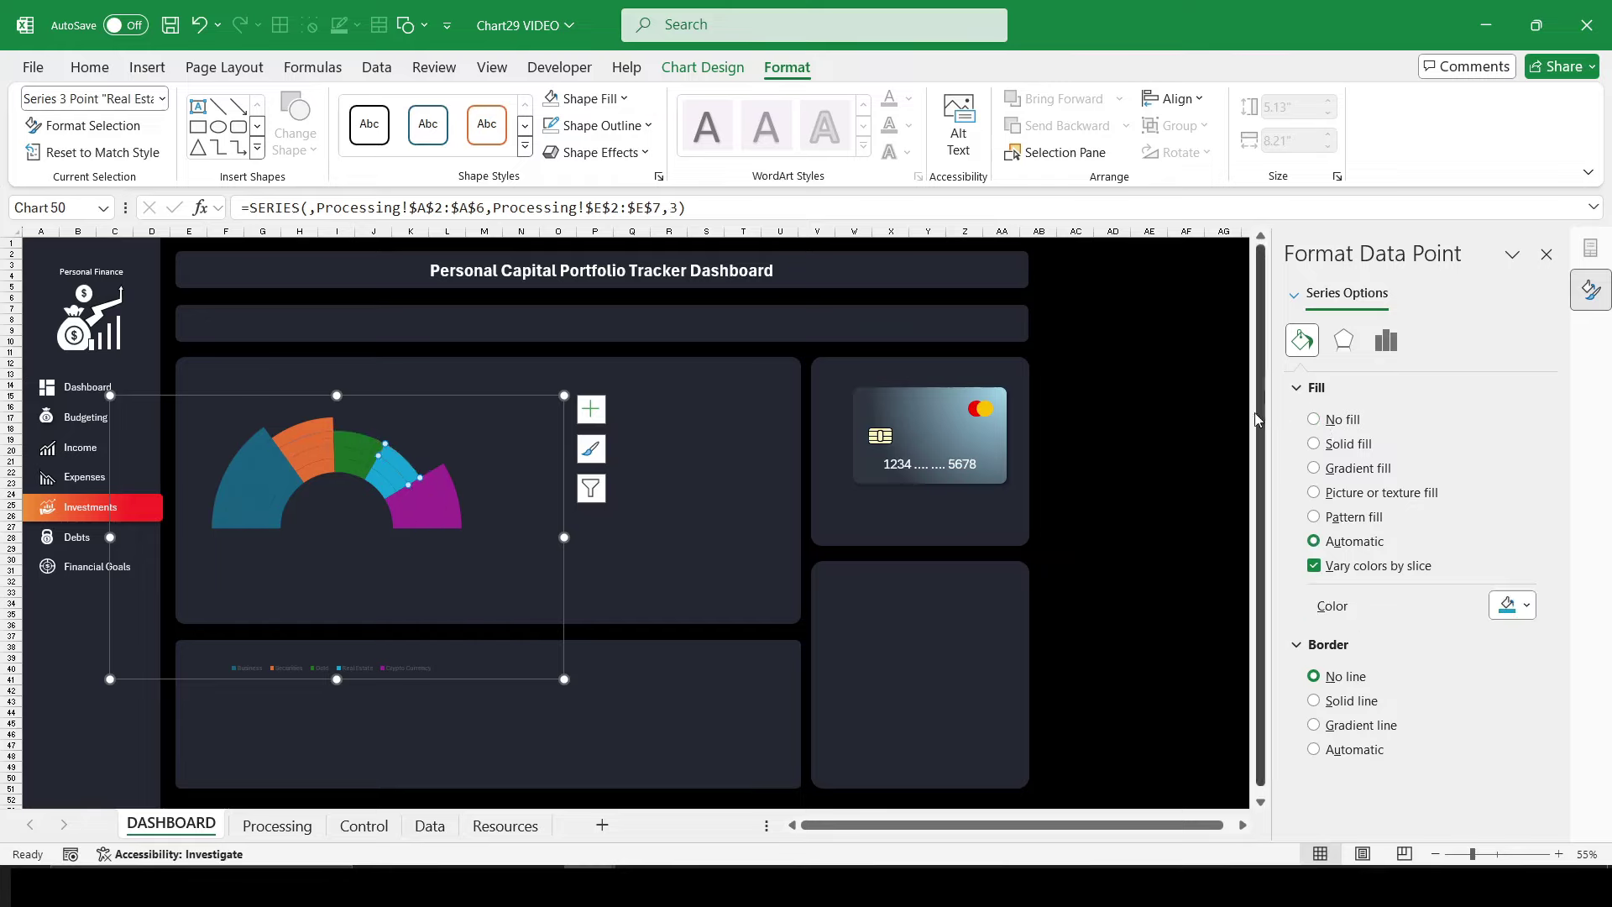
{"action": "left_click", "coordinate": [1329, 423]}
{"action": "left_click", "coordinate": [449, 495]}
Step: Set No fill on the Crypto Currency slices of the four outer rings
{"action": "left_click", "coordinate": [450, 495]}
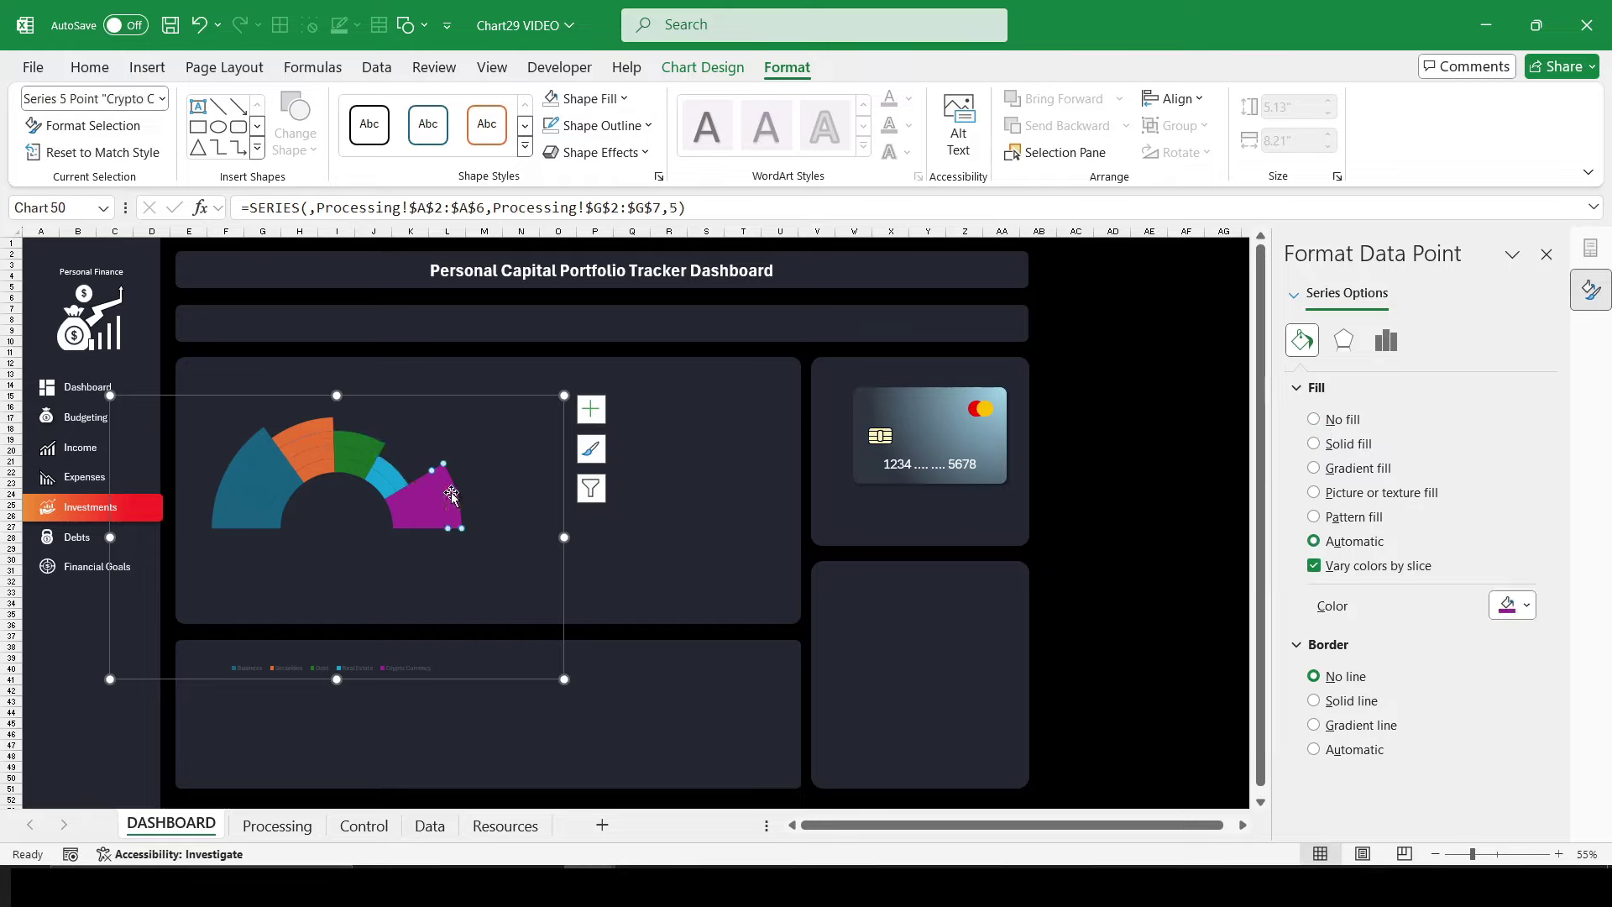
{"action": "left_click", "coordinate": [1342, 419]}
{"action": "left_click", "coordinate": [430, 511]}
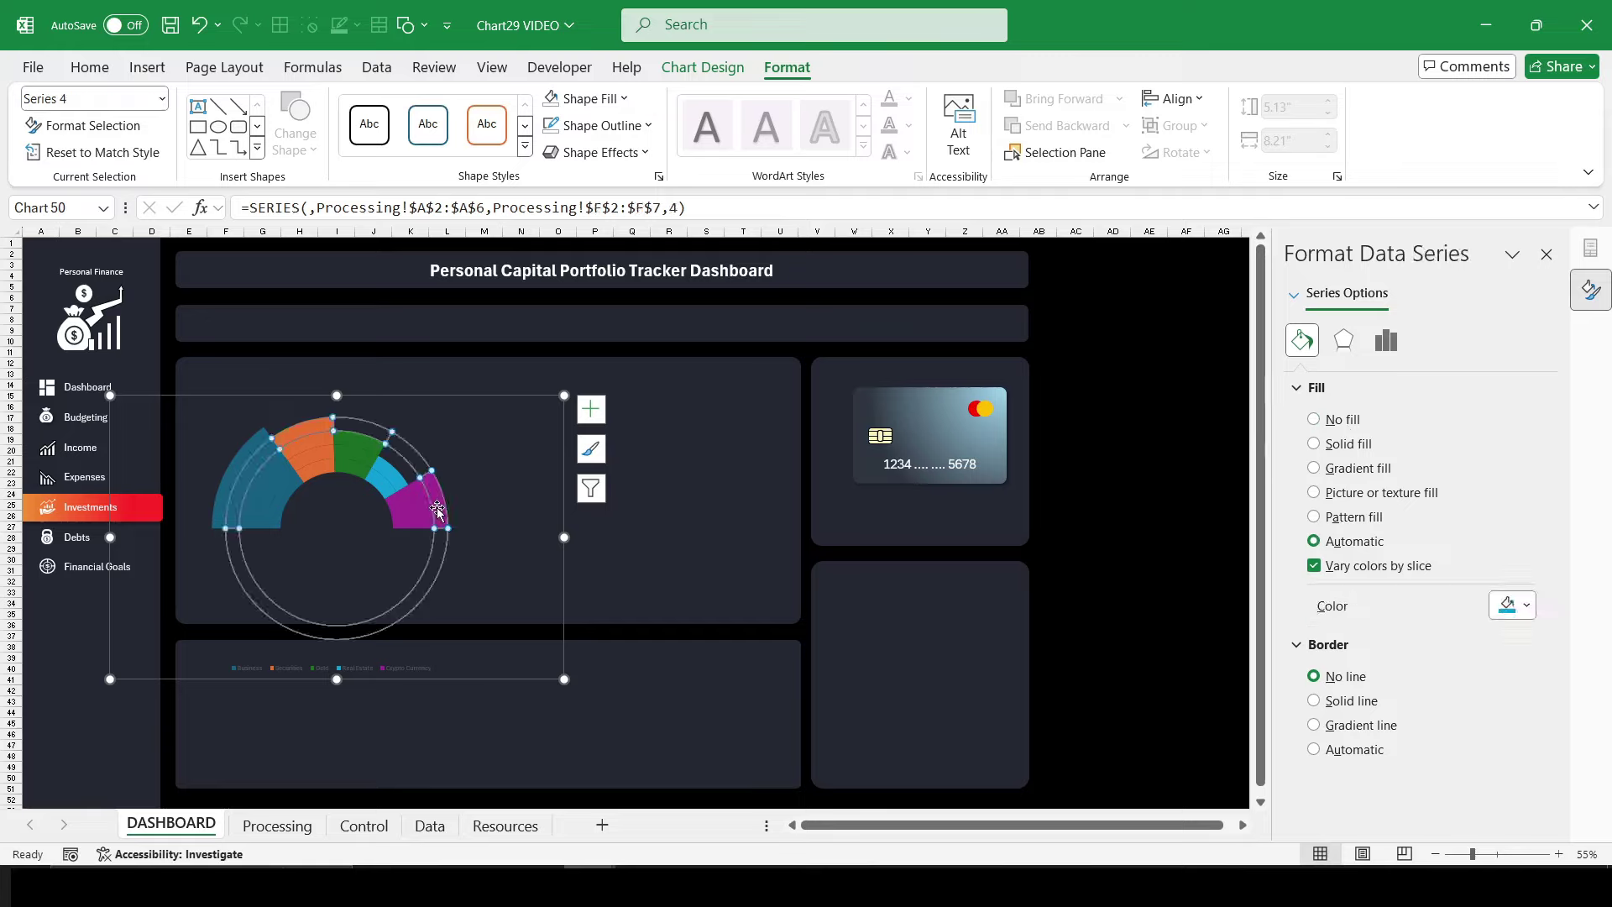
{"action": "left_click", "coordinate": [430, 511]}
{"action": "left_click", "coordinate": [1337, 420]}
{"action": "left_click", "coordinate": [422, 510]}
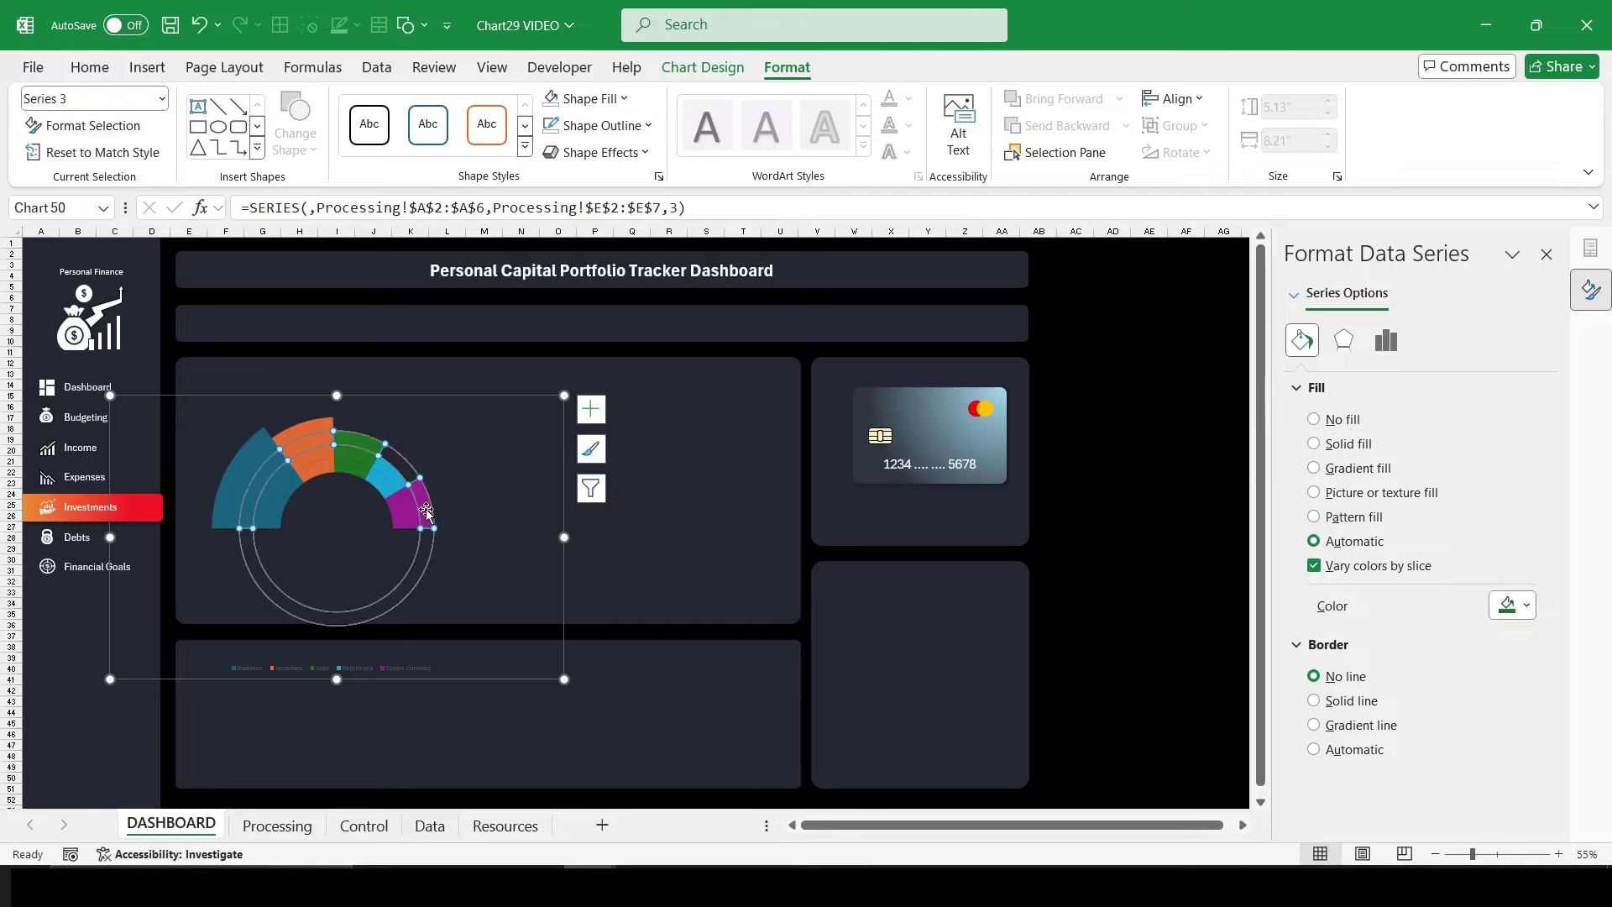
{"action": "left_click", "coordinate": [423, 511]}
{"action": "left_click", "coordinate": [1313, 420]}
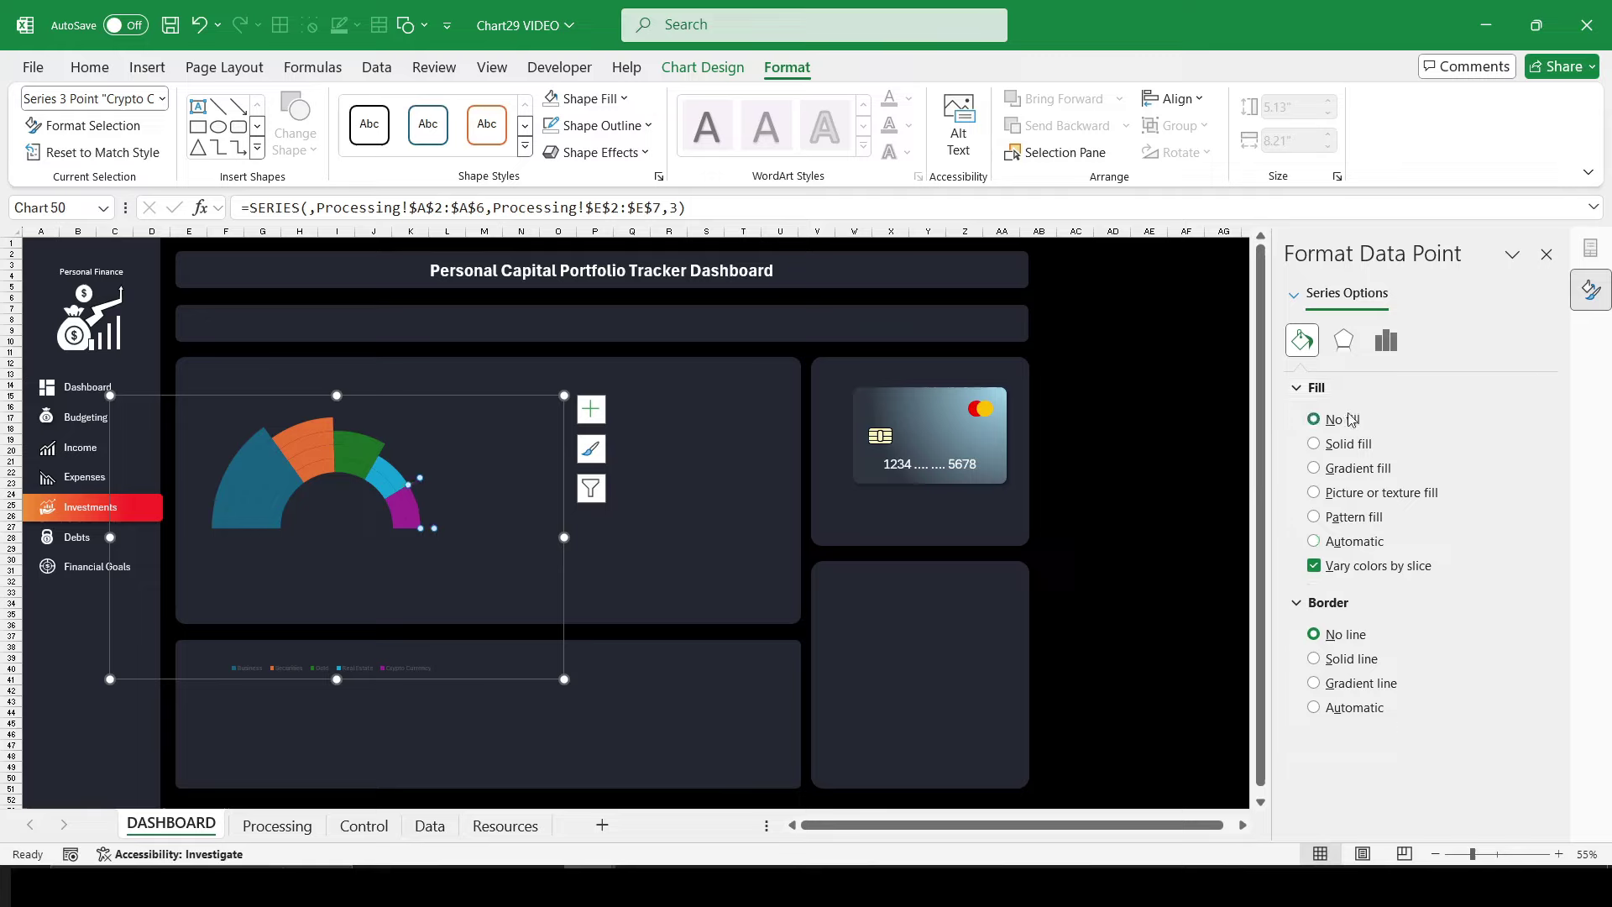
{"action": "left_click", "coordinate": [416, 511]}
{"action": "left_click", "coordinate": [417, 511]}
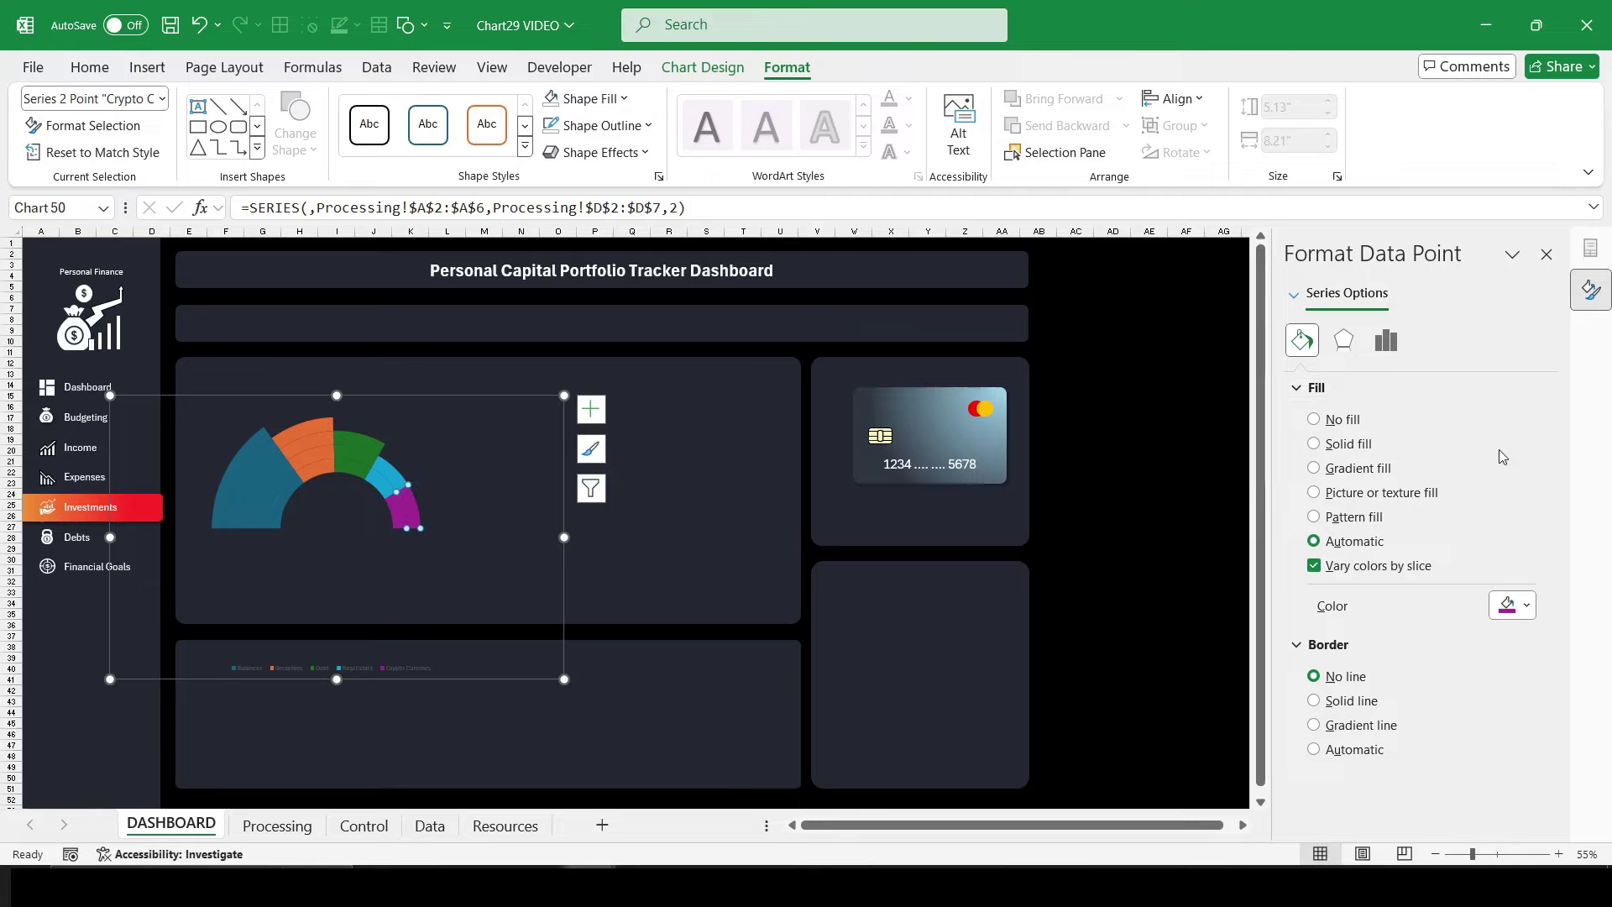
{"action": "left_click", "coordinate": [1343, 422]}
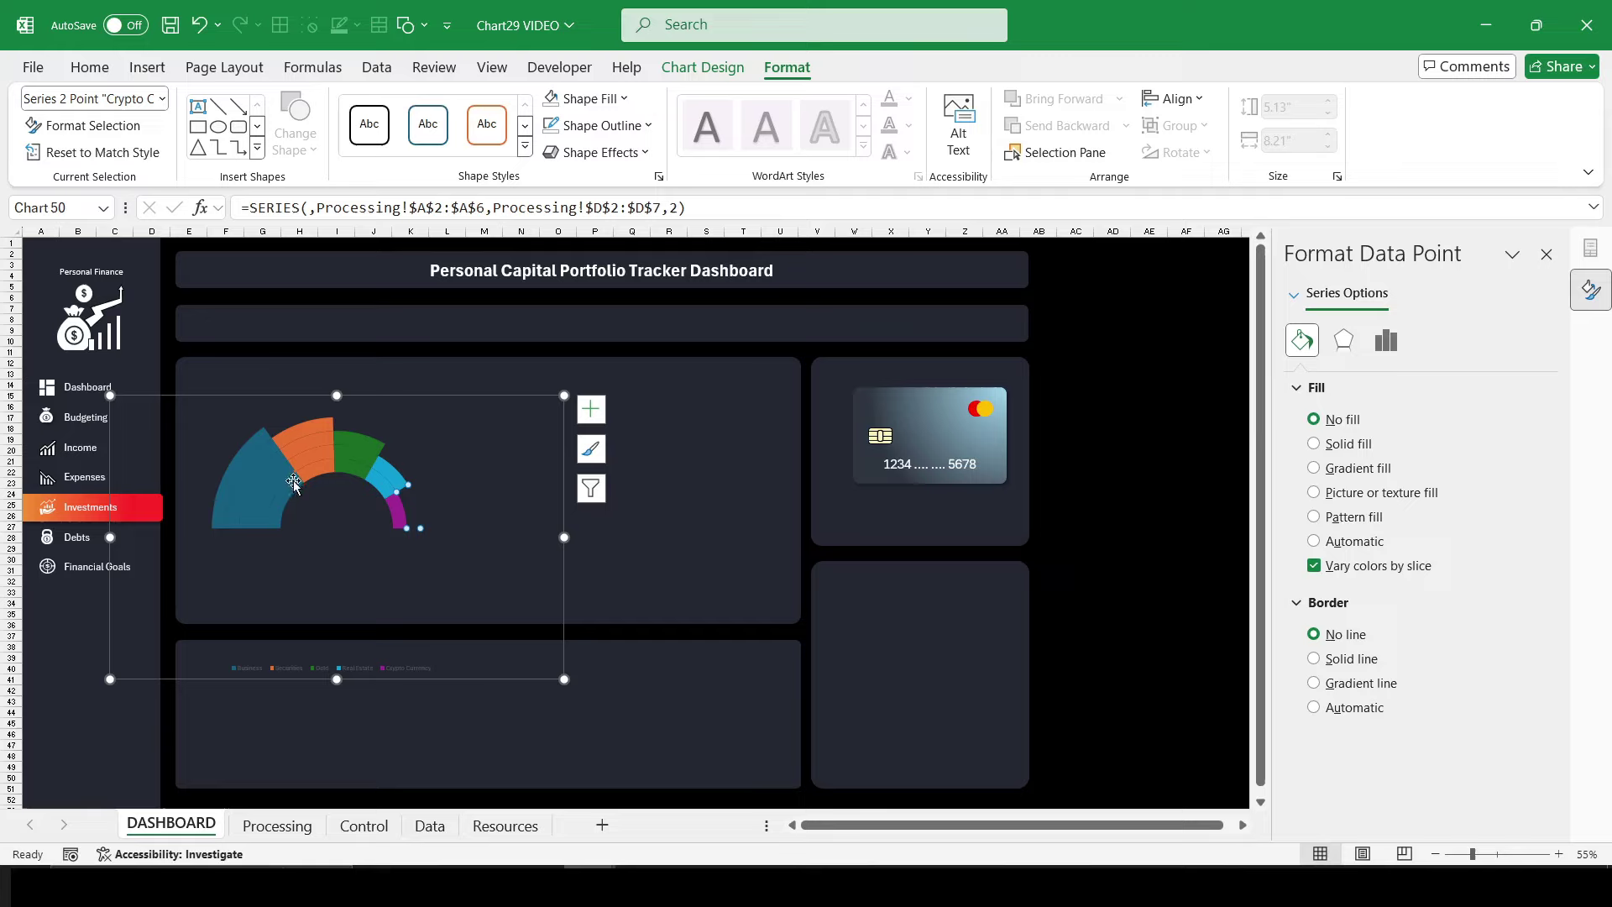
Step: Reduce the doughnut hole size to 35%
{"action": "left_click", "coordinate": [1385, 340]}
{"action": "double_click", "coordinate": [1488, 518]}
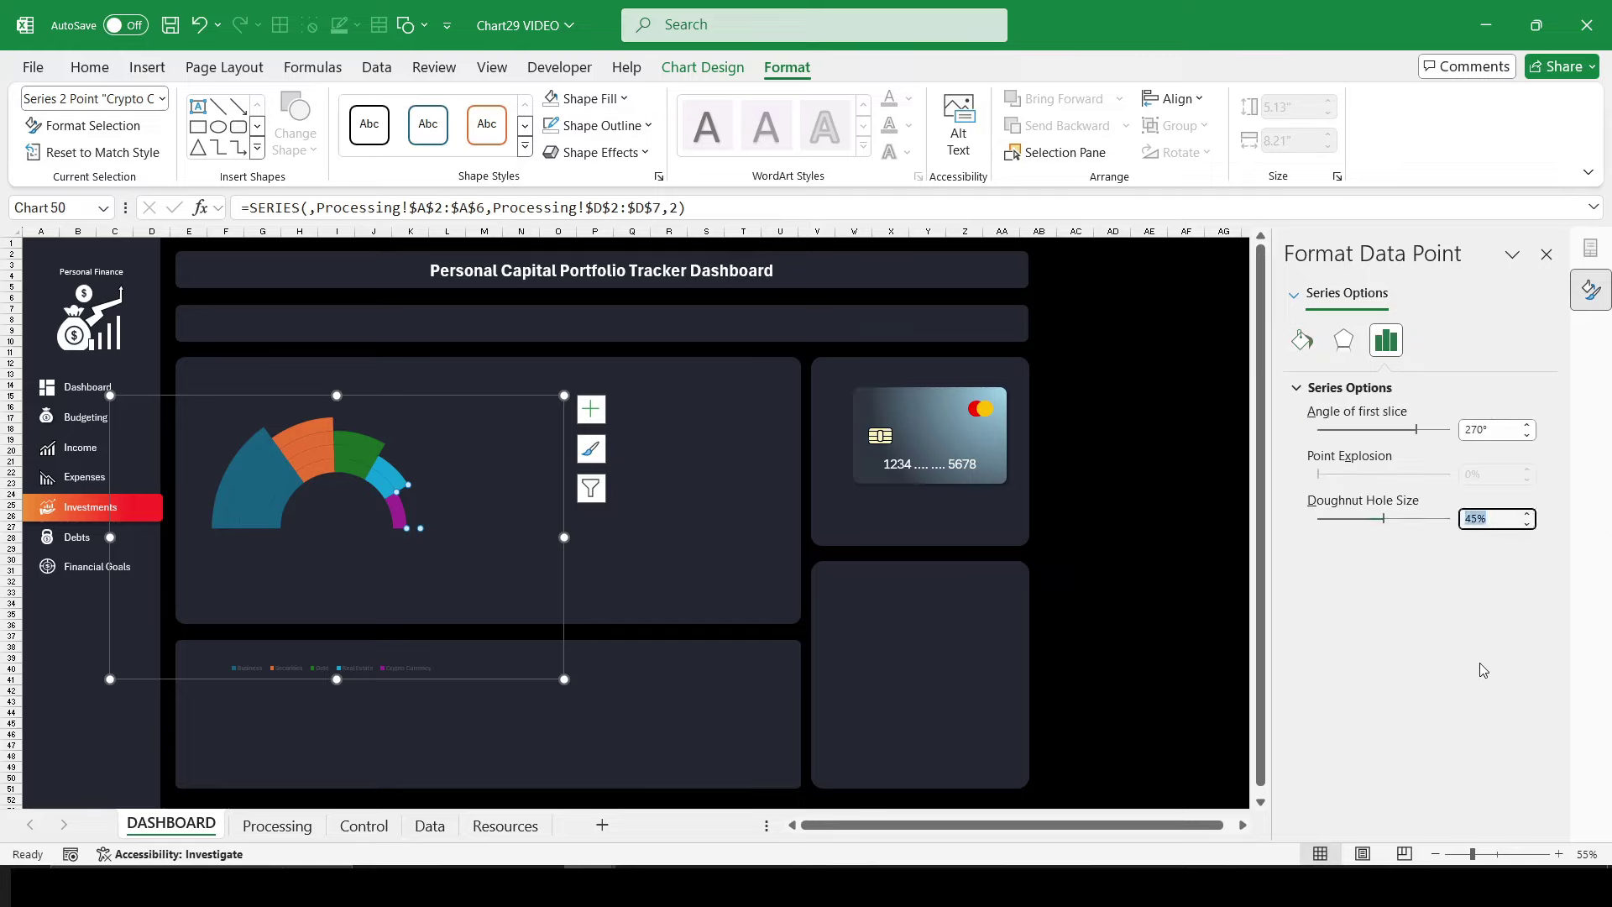
{"action": "type", "text": "30"}
{"action": "key", "text": "Return"}
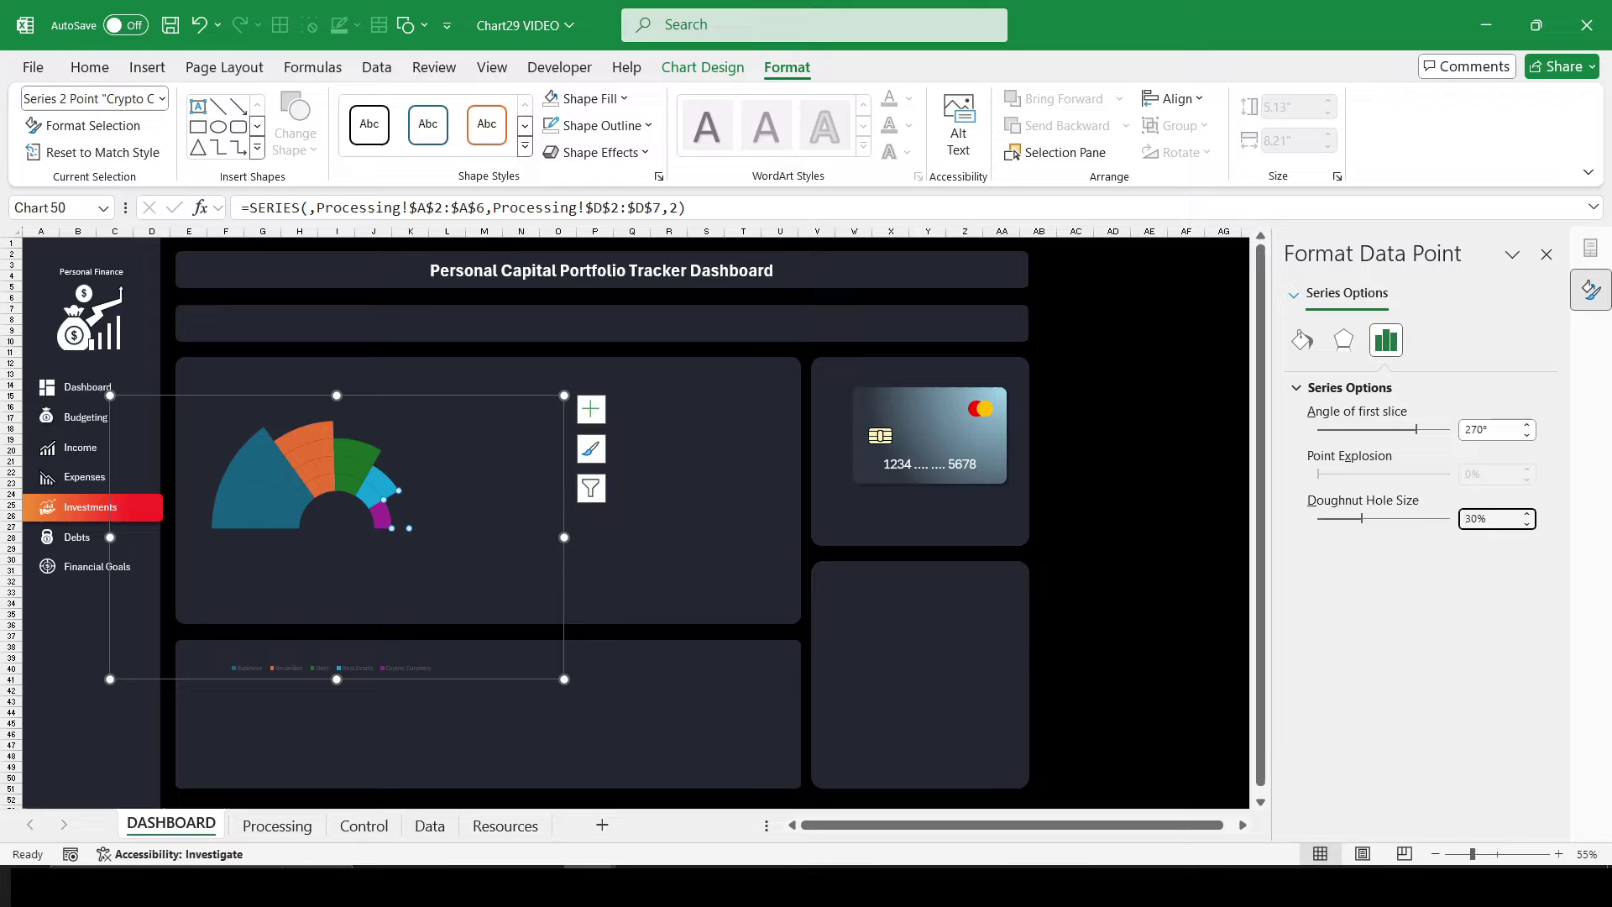
{"action": "type", "text": "35"}
{"action": "key", "text": "Return"}
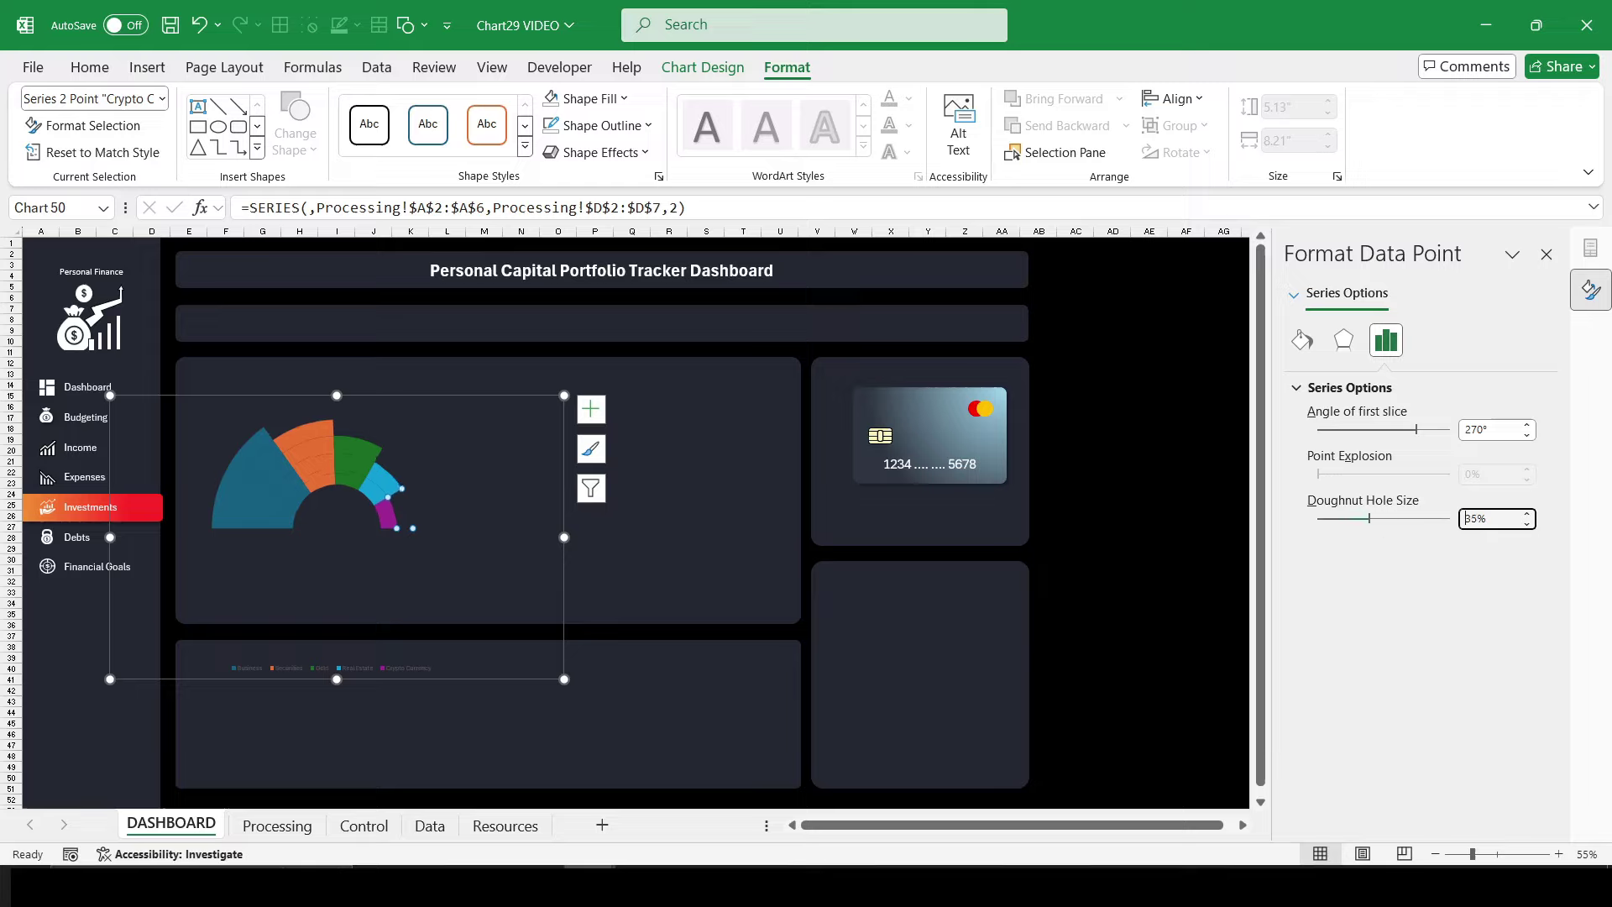
Step: Select the outer ring's Business slice and copy colour code 8701D9 from the Resources sheet
{"action": "scroll", "coordinate": [327, 587], "scroll_direction": "up", "scroll_amount": 3}
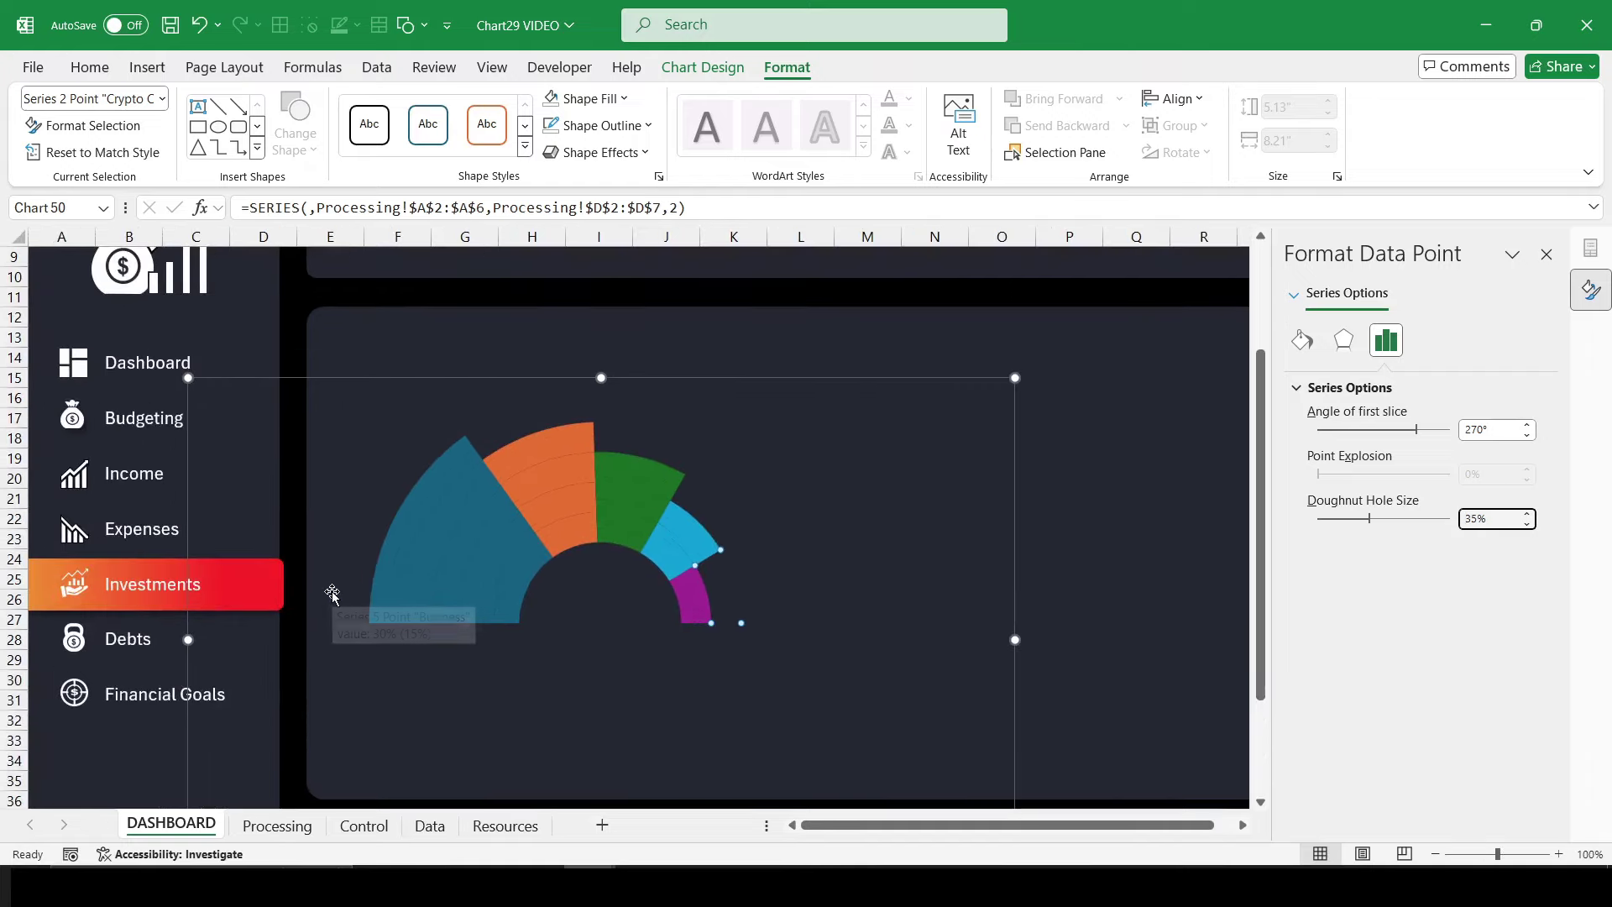
{"action": "left_click", "coordinate": [450, 475]}
{"action": "left_click", "coordinate": [450, 477]}
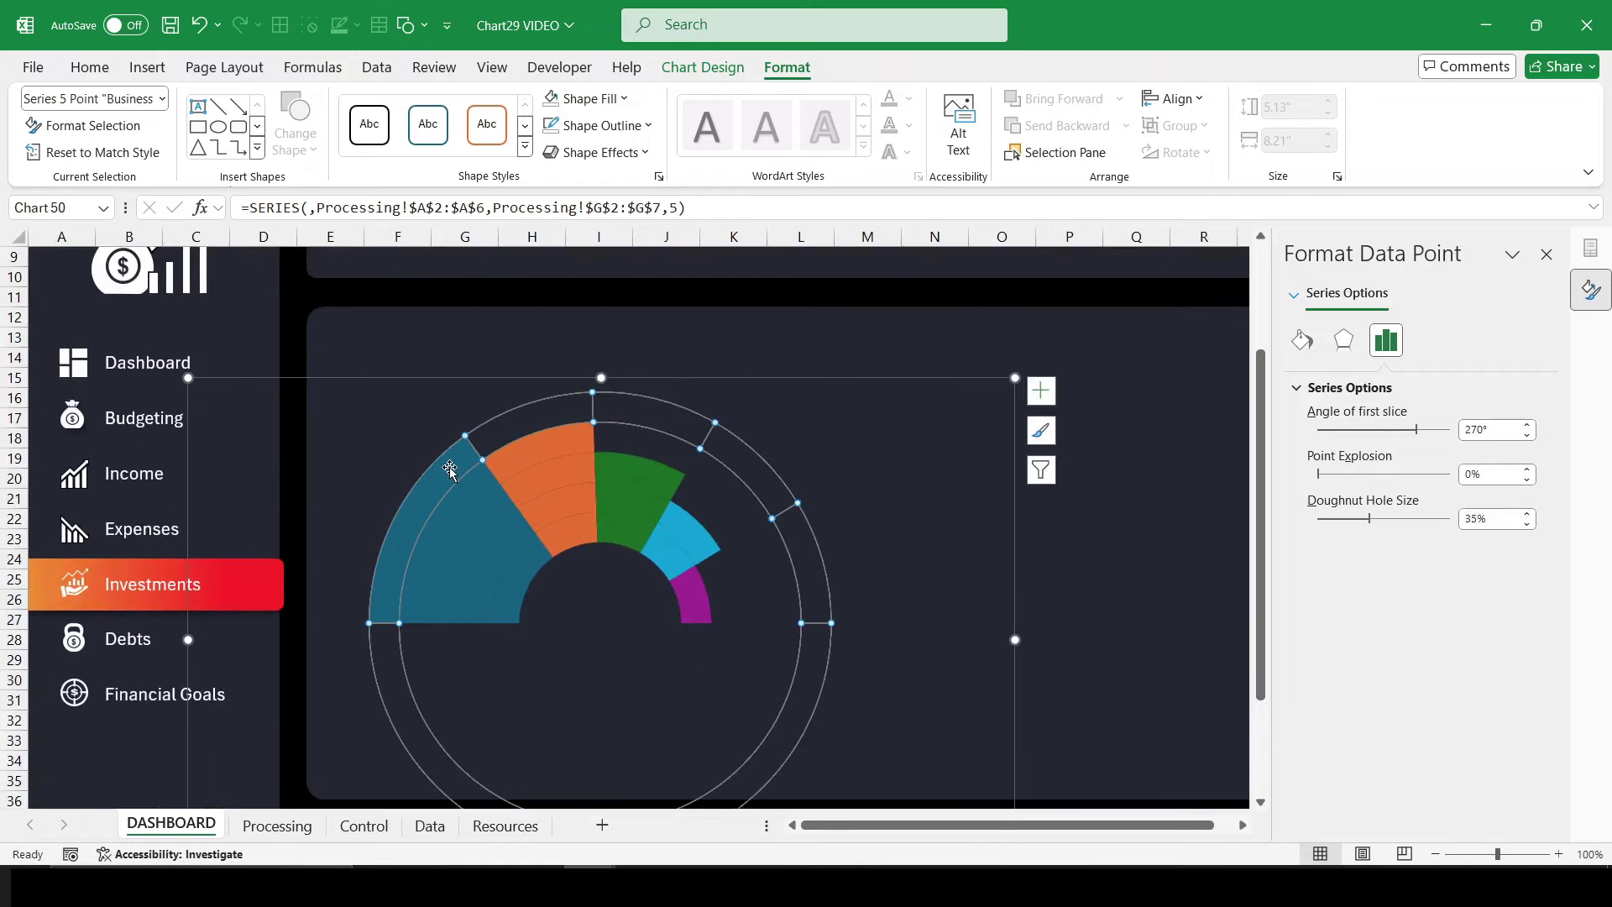
{"action": "left_click", "coordinate": [496, 828]}
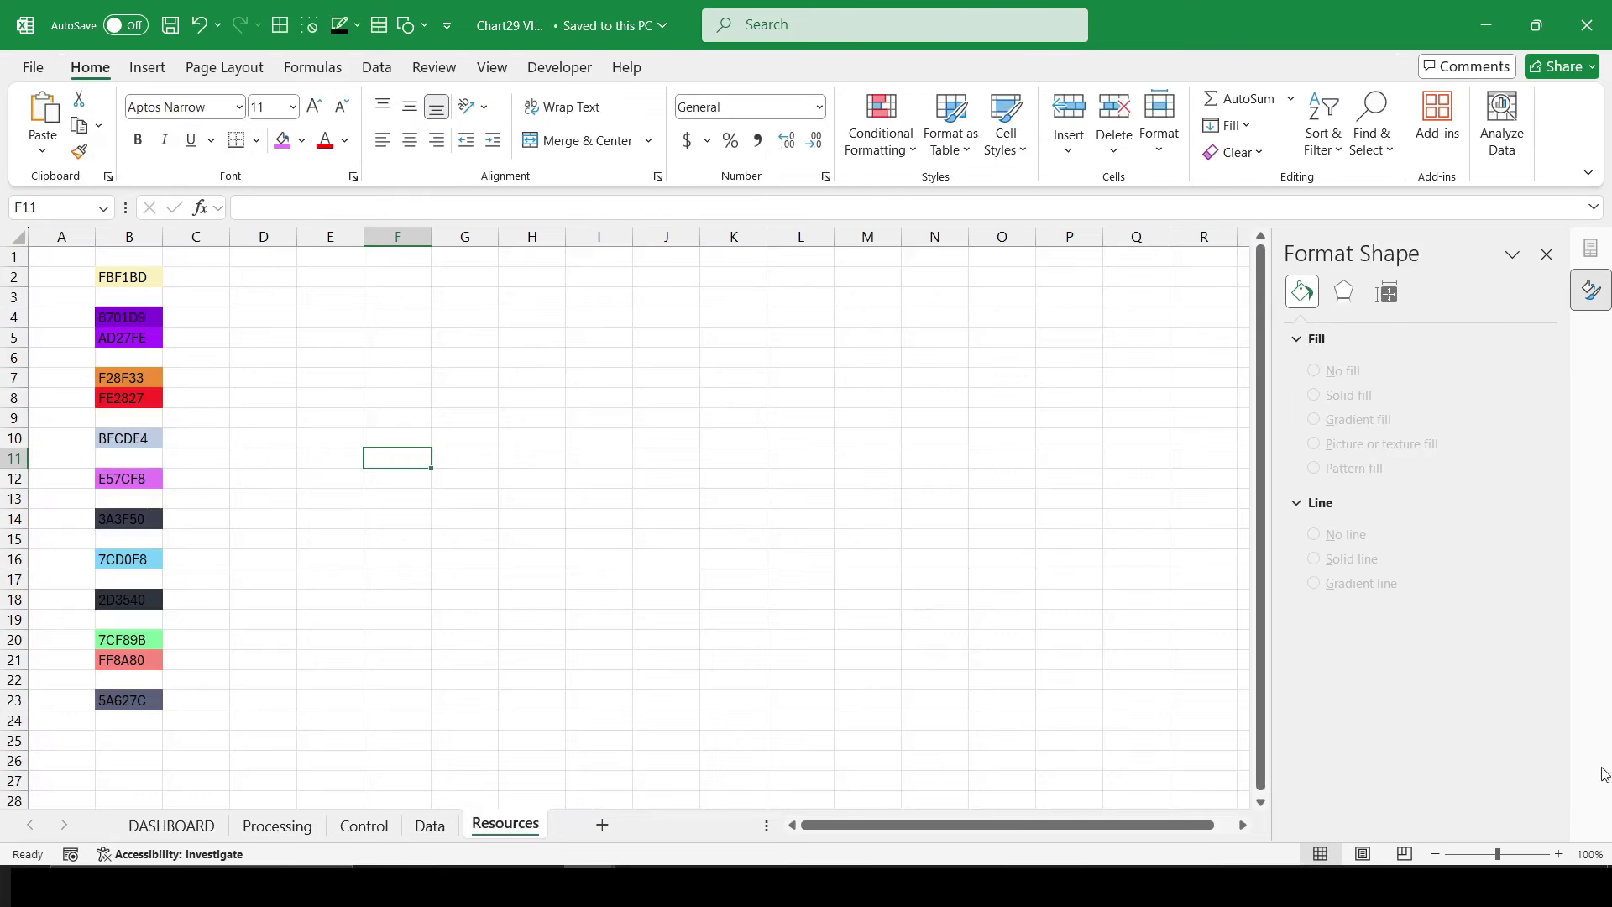
{"action": "left_click", "coordinate": [155, 319]}
{"action": "double_click", "coordinate": [267, 208]}
{"action": "right_click", "coordinate": [267, 208]}
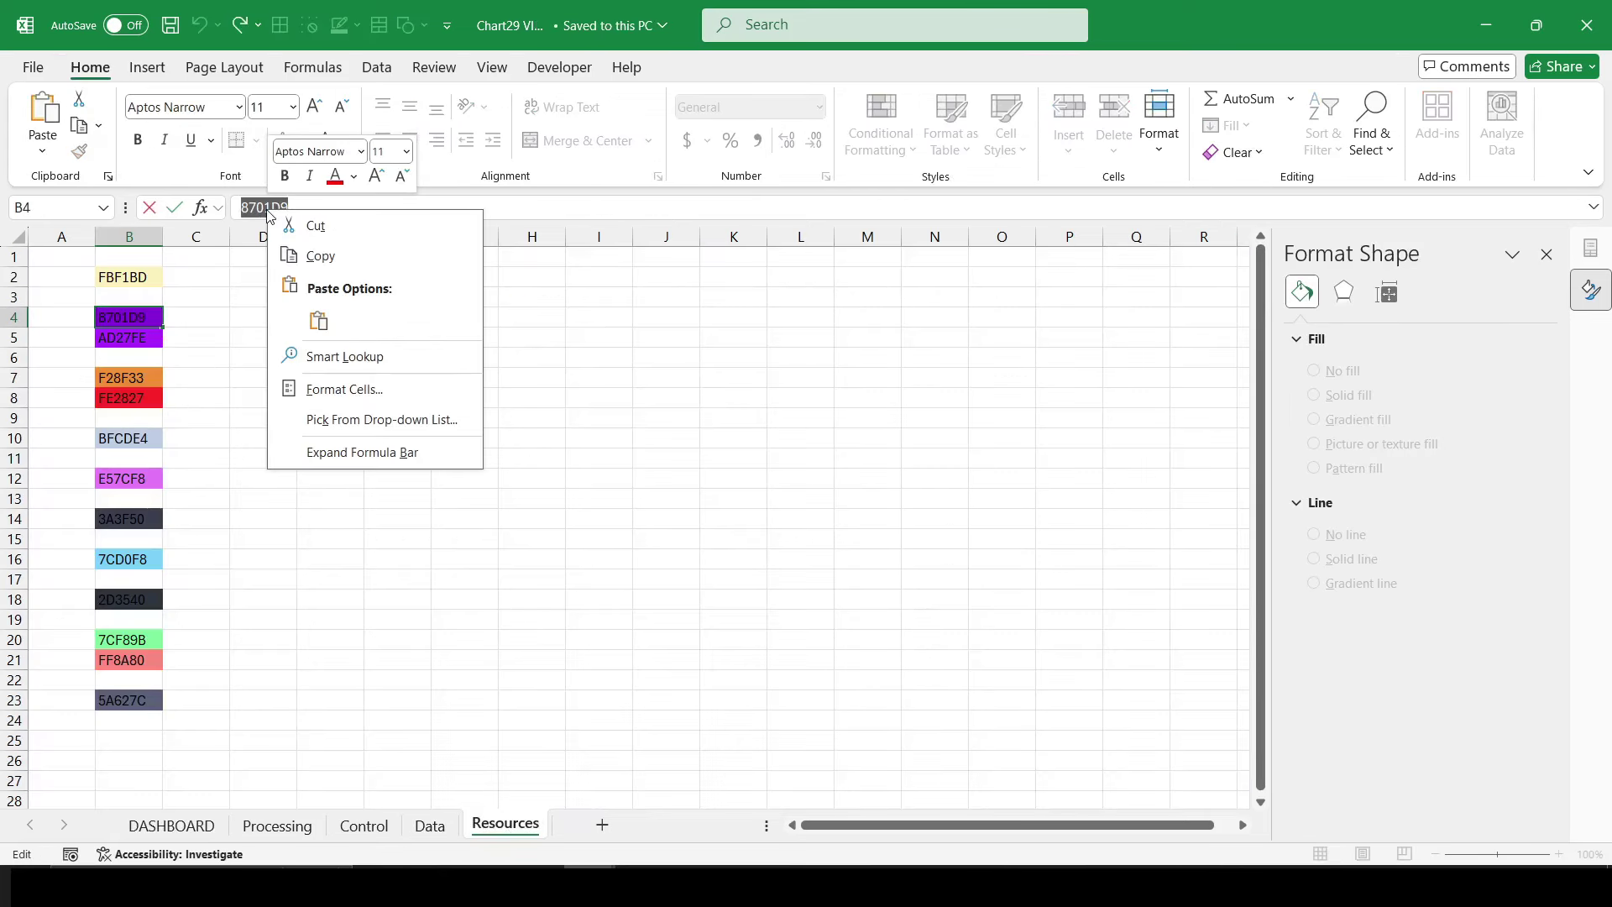
{"action": "left_click", "coordinate": [323, 255]}
{"action": "left_click", "coordinate": [171, 826]}
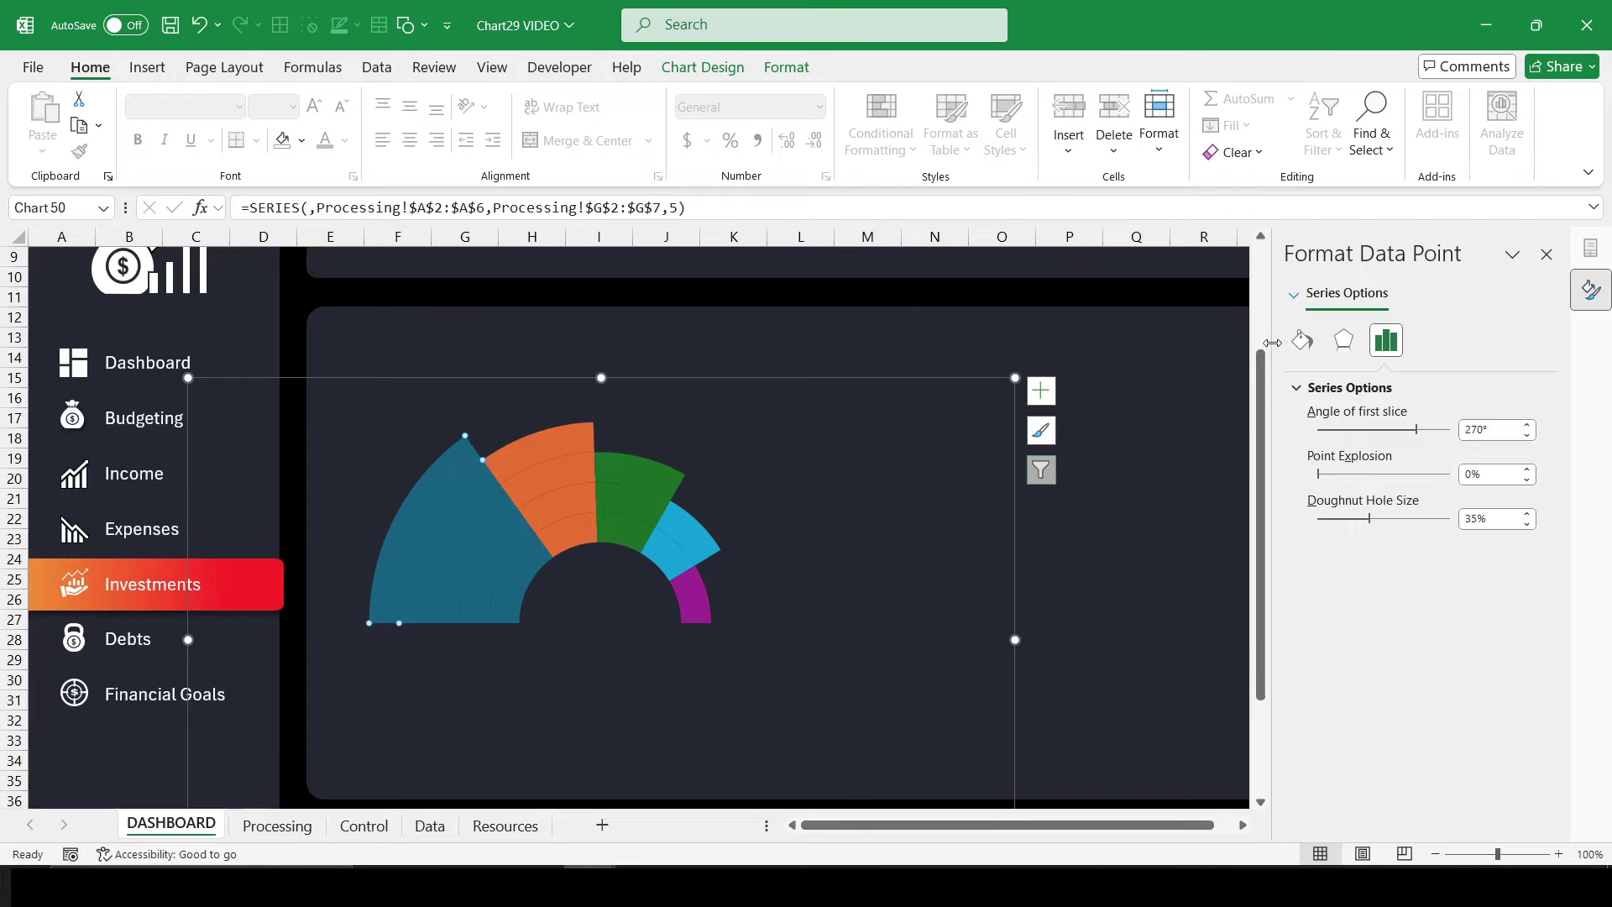
Step: Give the outer Business slice a radial gradient fill with stops 8701D9 and AD27FE
{"action": "left_click", "coordinate": [1302, 340]}
{"action": "left_click", "coordinate": [1356, 474]}
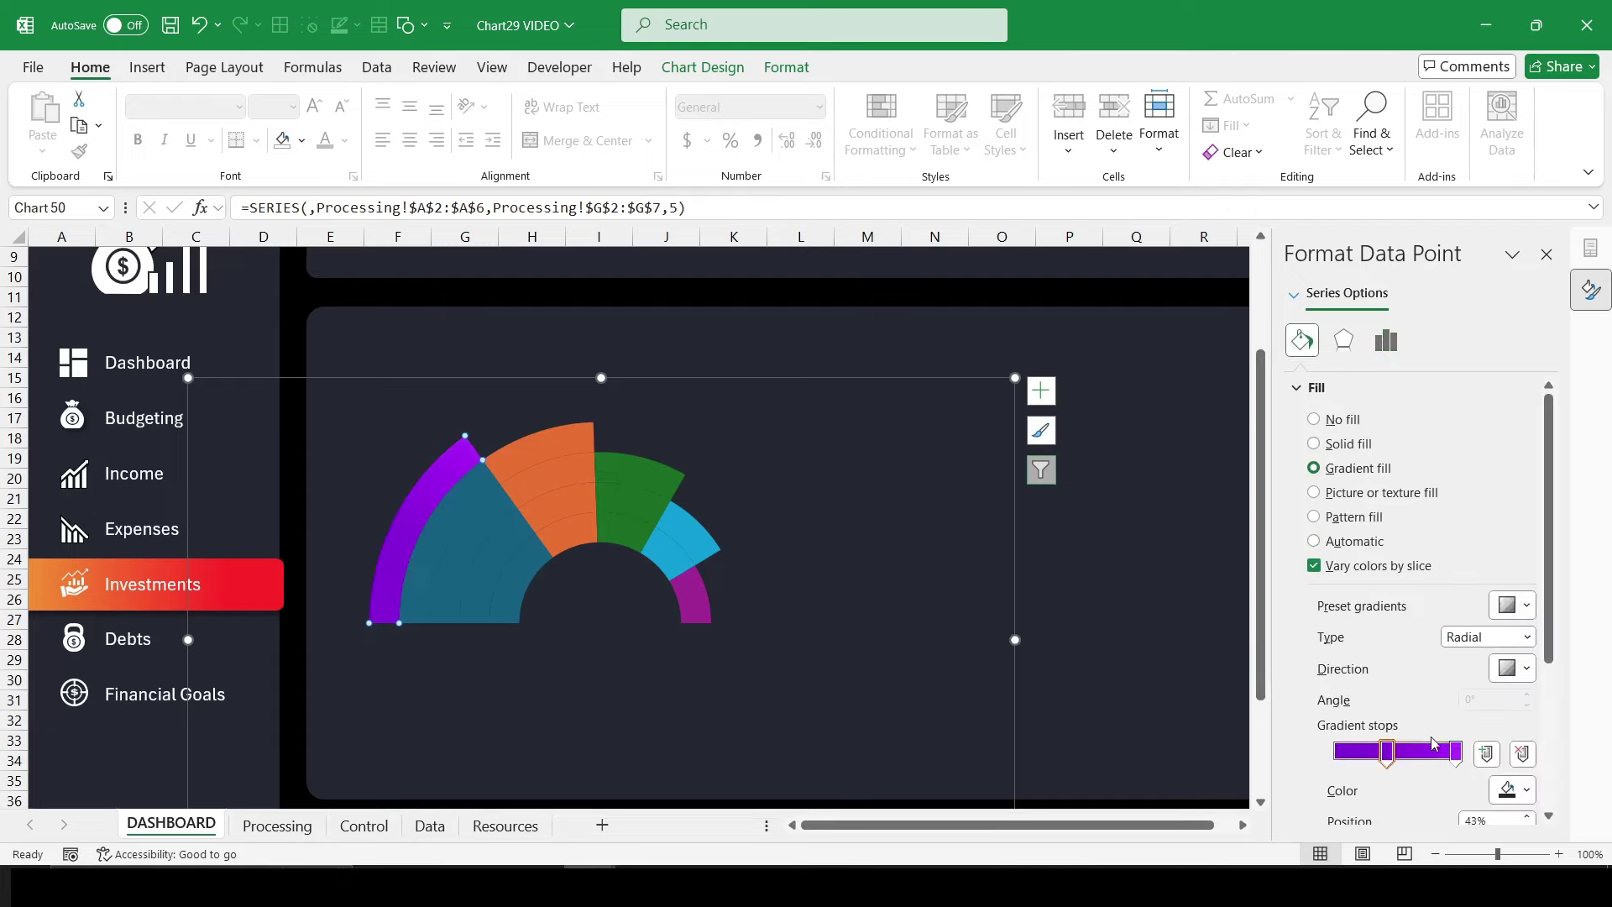
{"action": "left_click", "coordinate": [1511, 791]}
{"action": "left_click", "coordinate": [1495, 765]}
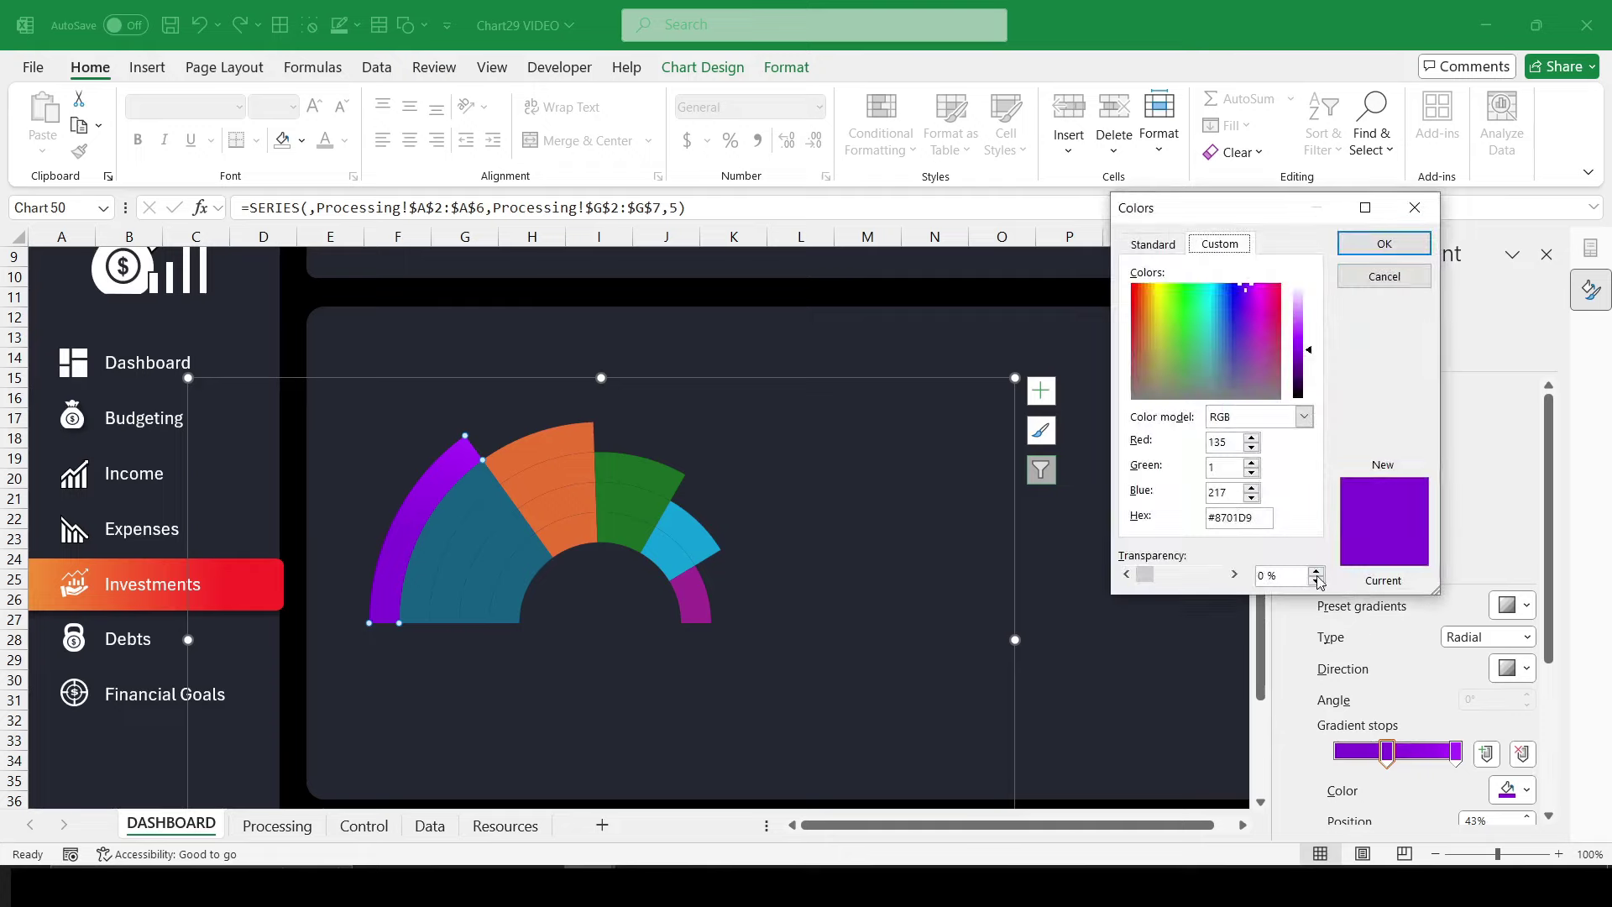
{"action": "left_click", "coordinate": [1235, 517]}
{"action": "left_click", "coordinate": [1384, 244]}
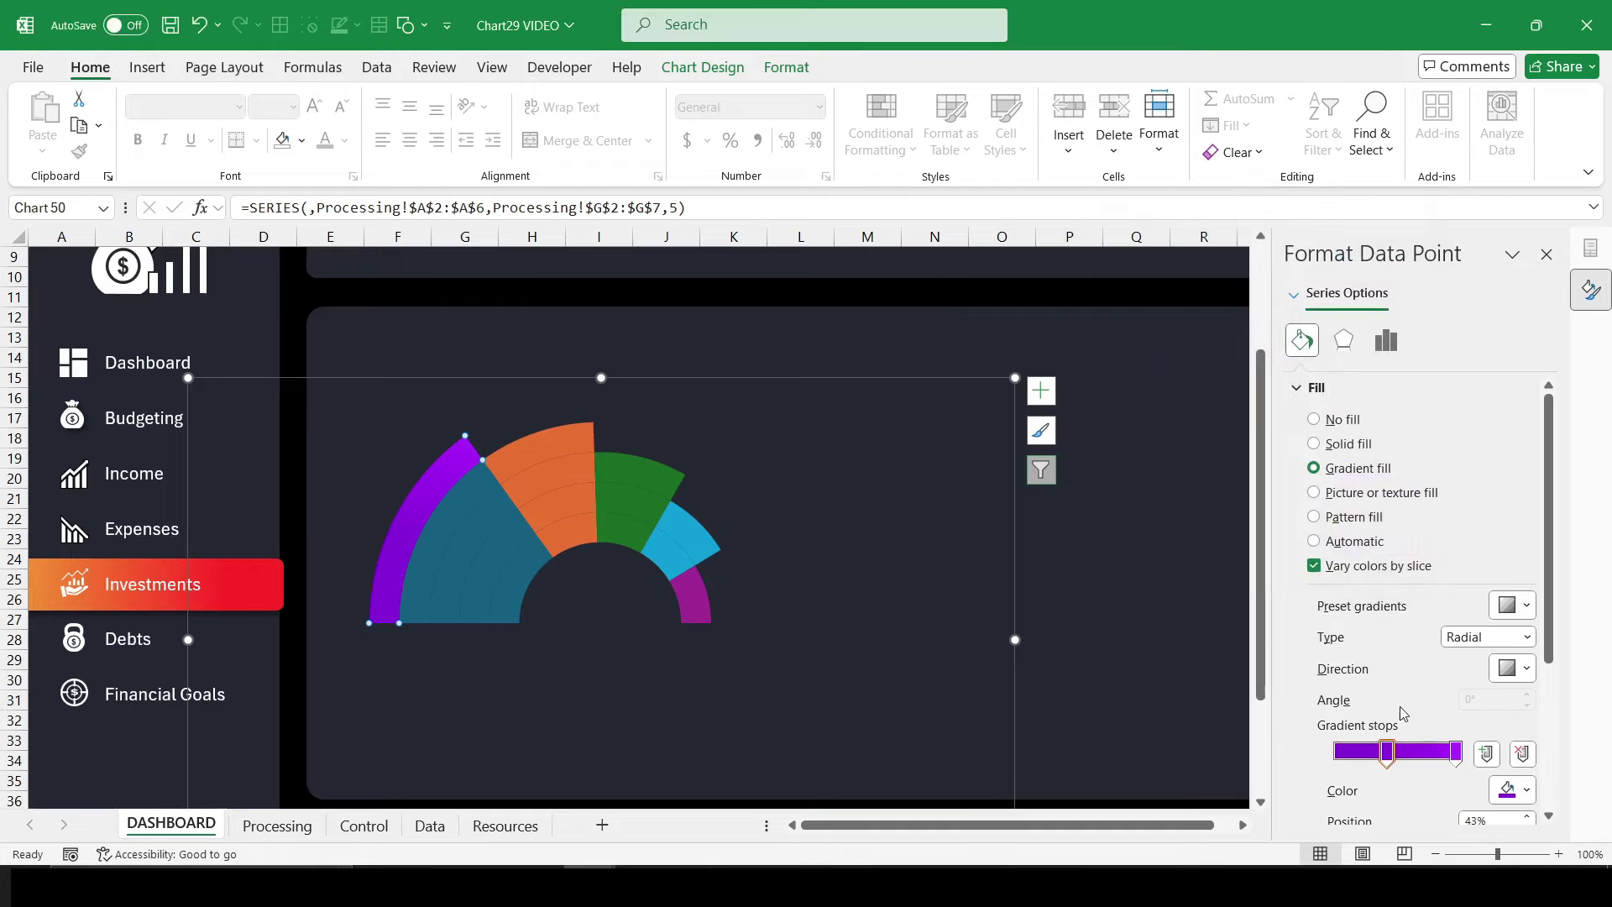
{"action": "left_click", "coordinate": [1456, 751]}
{"action": "left_click", "coordinate": [1514, 790]}
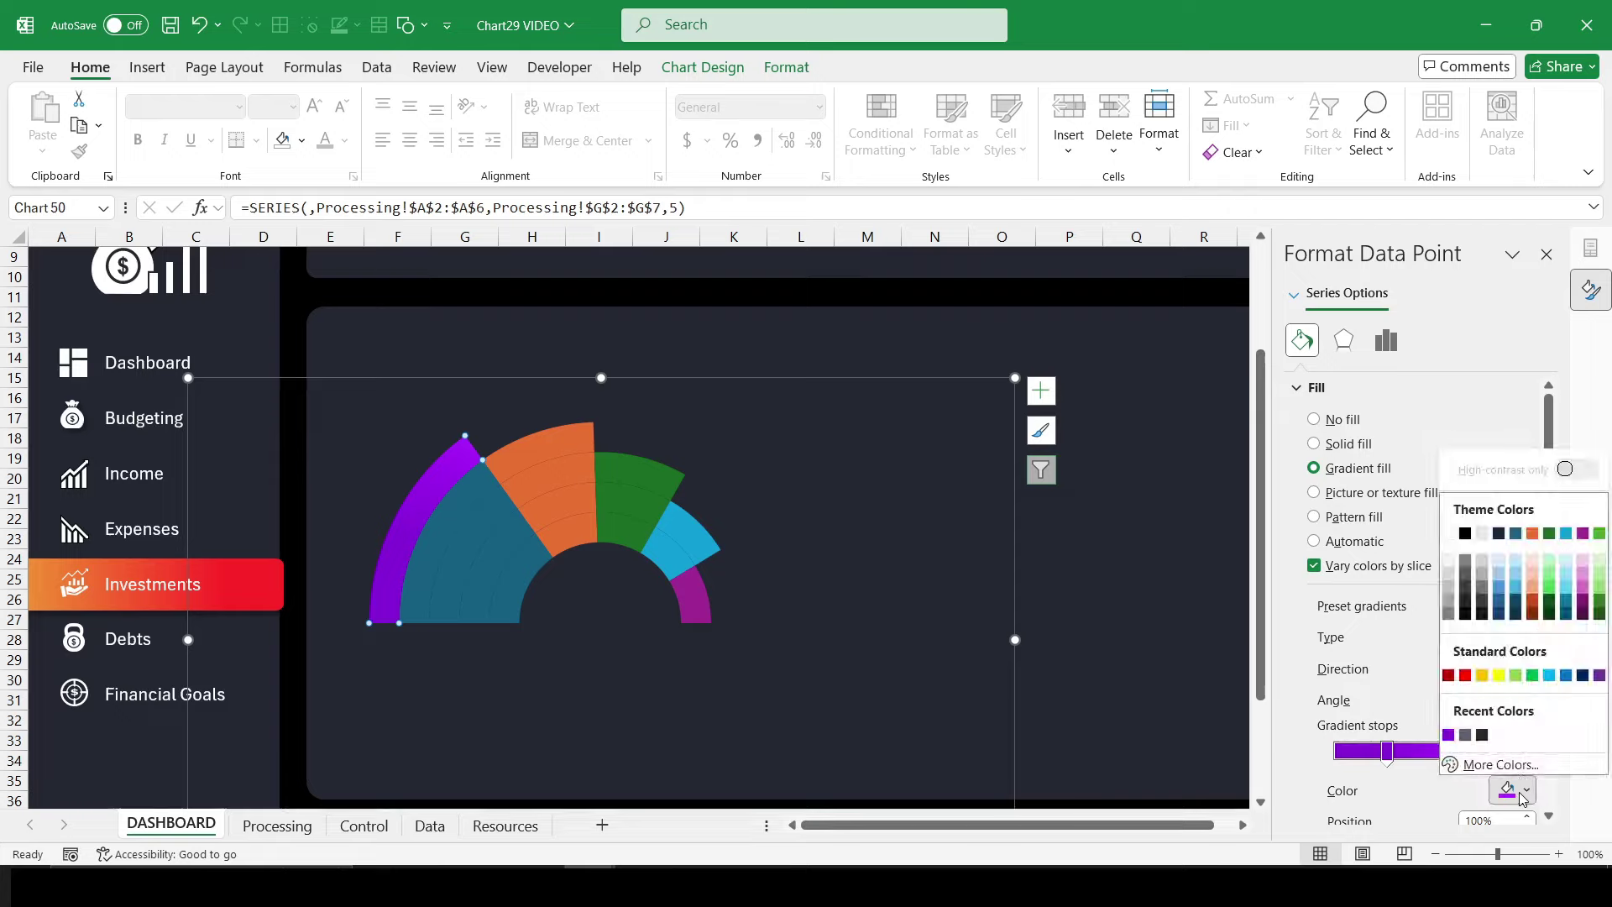
{"action": "left_click", "coordinate": [1495, 764]}
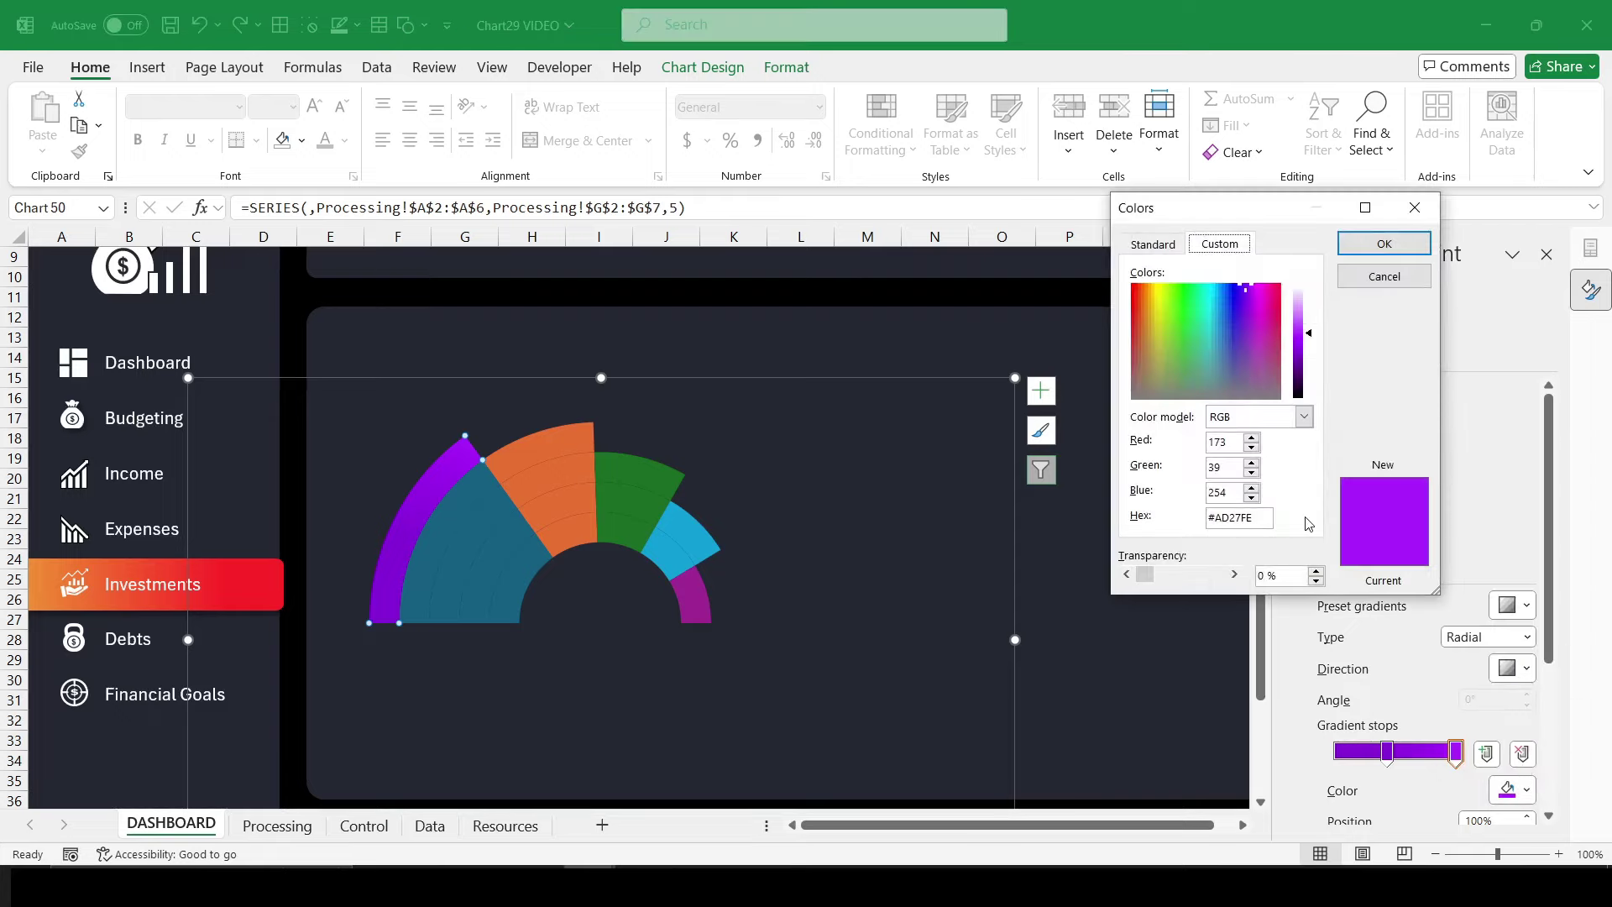
{"action": "left_click", "coordinate": [1382, 243]}
Step: Apply the same purple gradient to the Business slice in each inner ring
{"action": "left_click", "coordinate": [458, 507]}
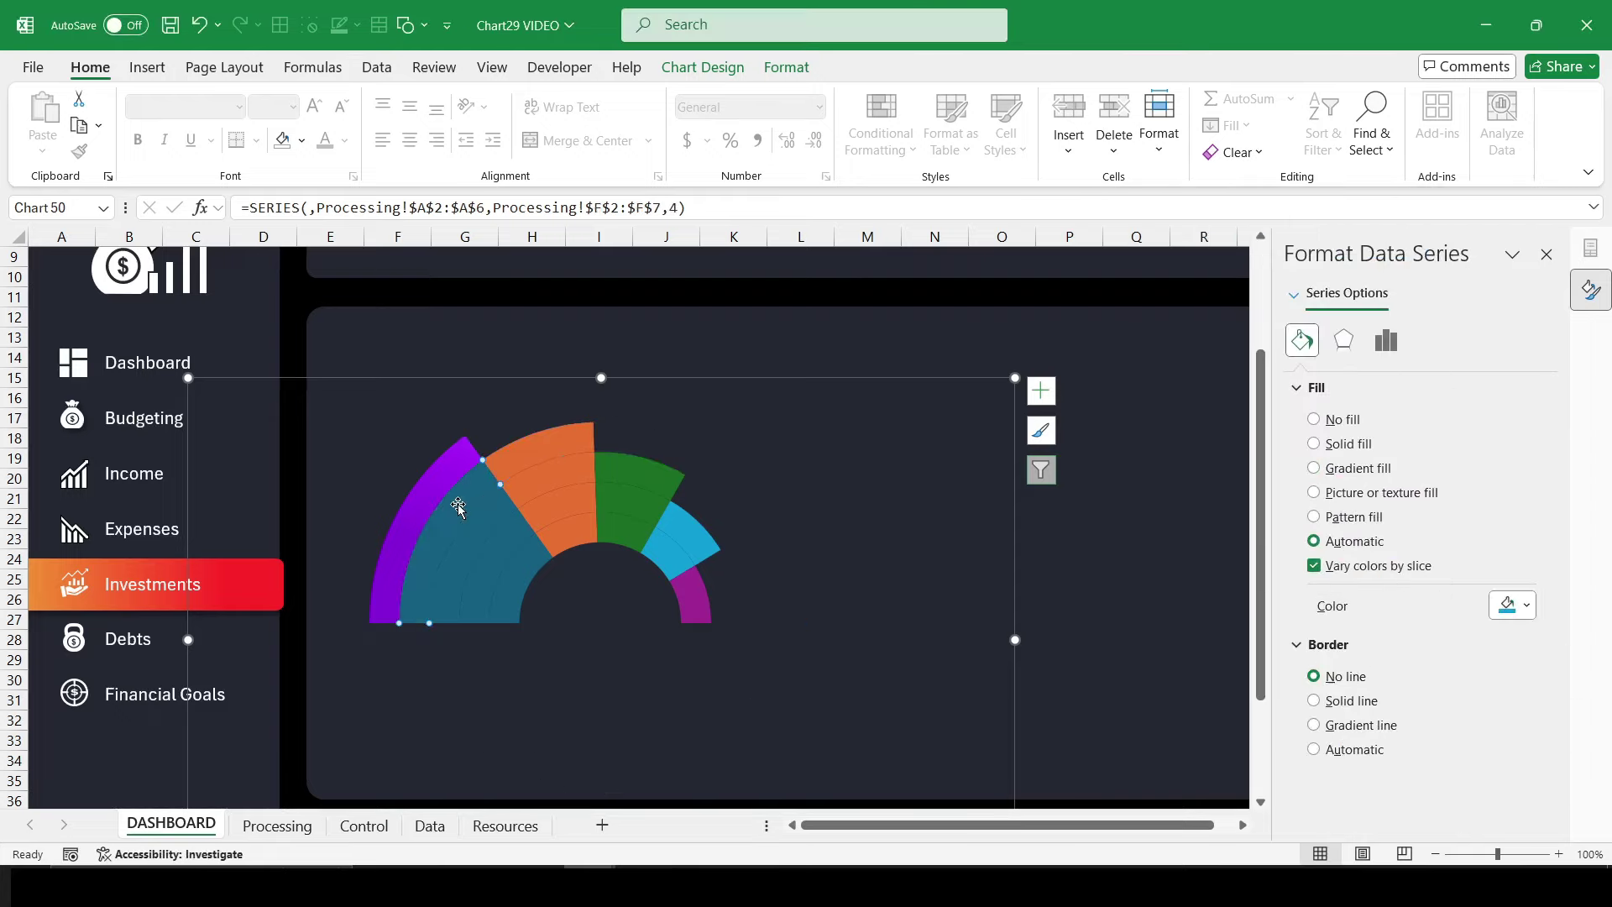
{"action": "left_click", "coordinate": [1354, 468]}
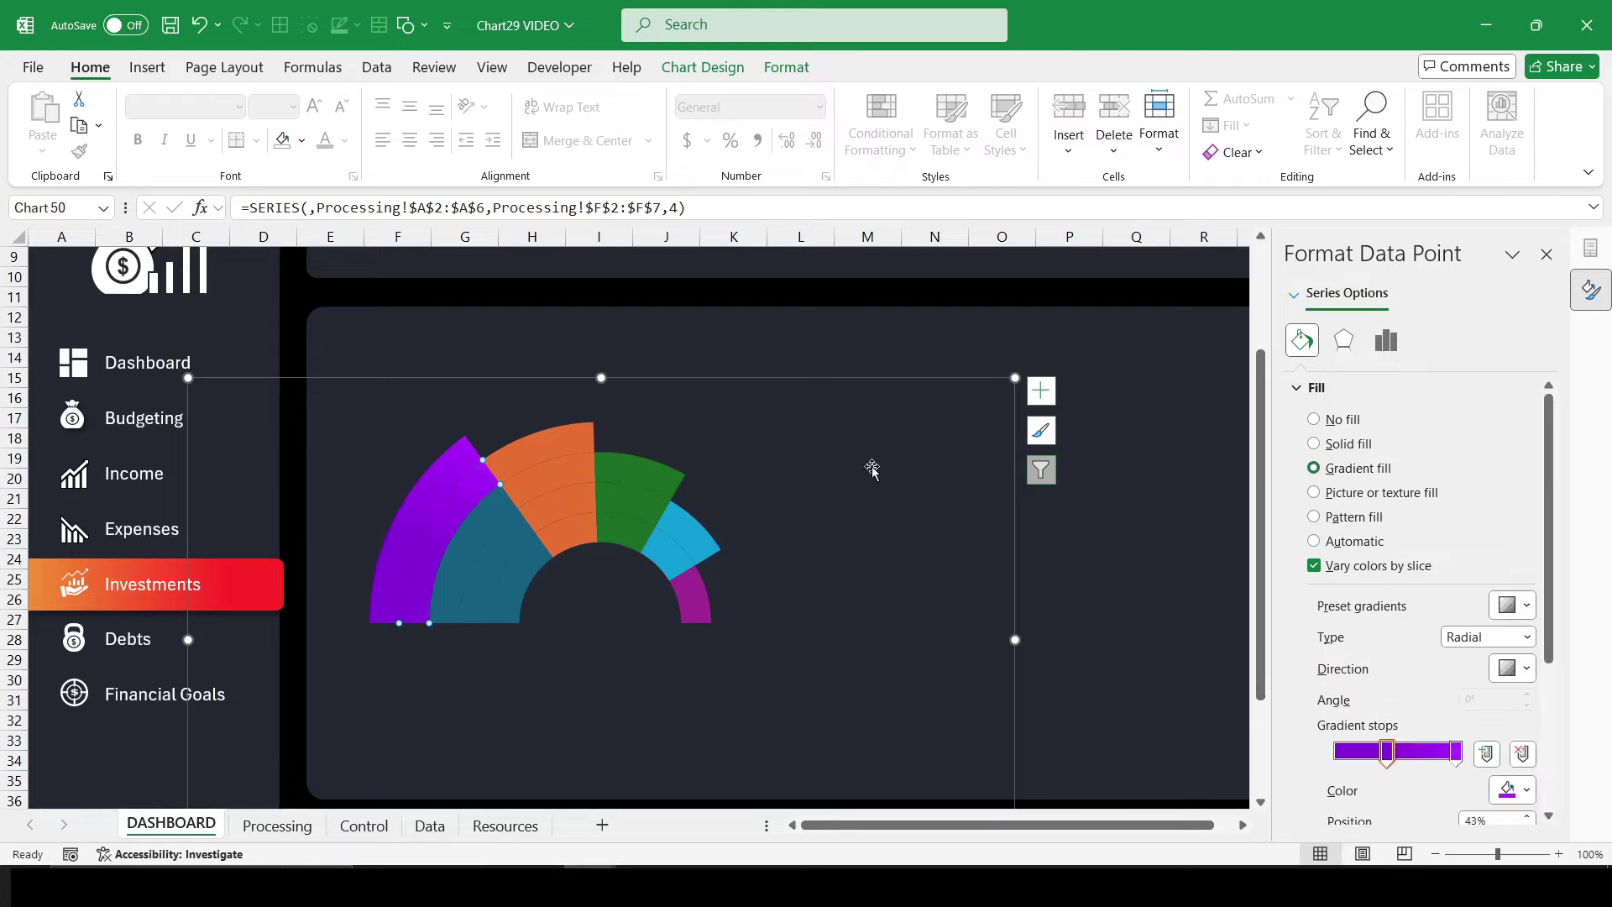
{"action": "left_click", "coordinate": [482, 532]}
{"action": "left_click", "coordinate": [1371, 472]}
{"action": "left_click", "coordinate": [504, 541]}
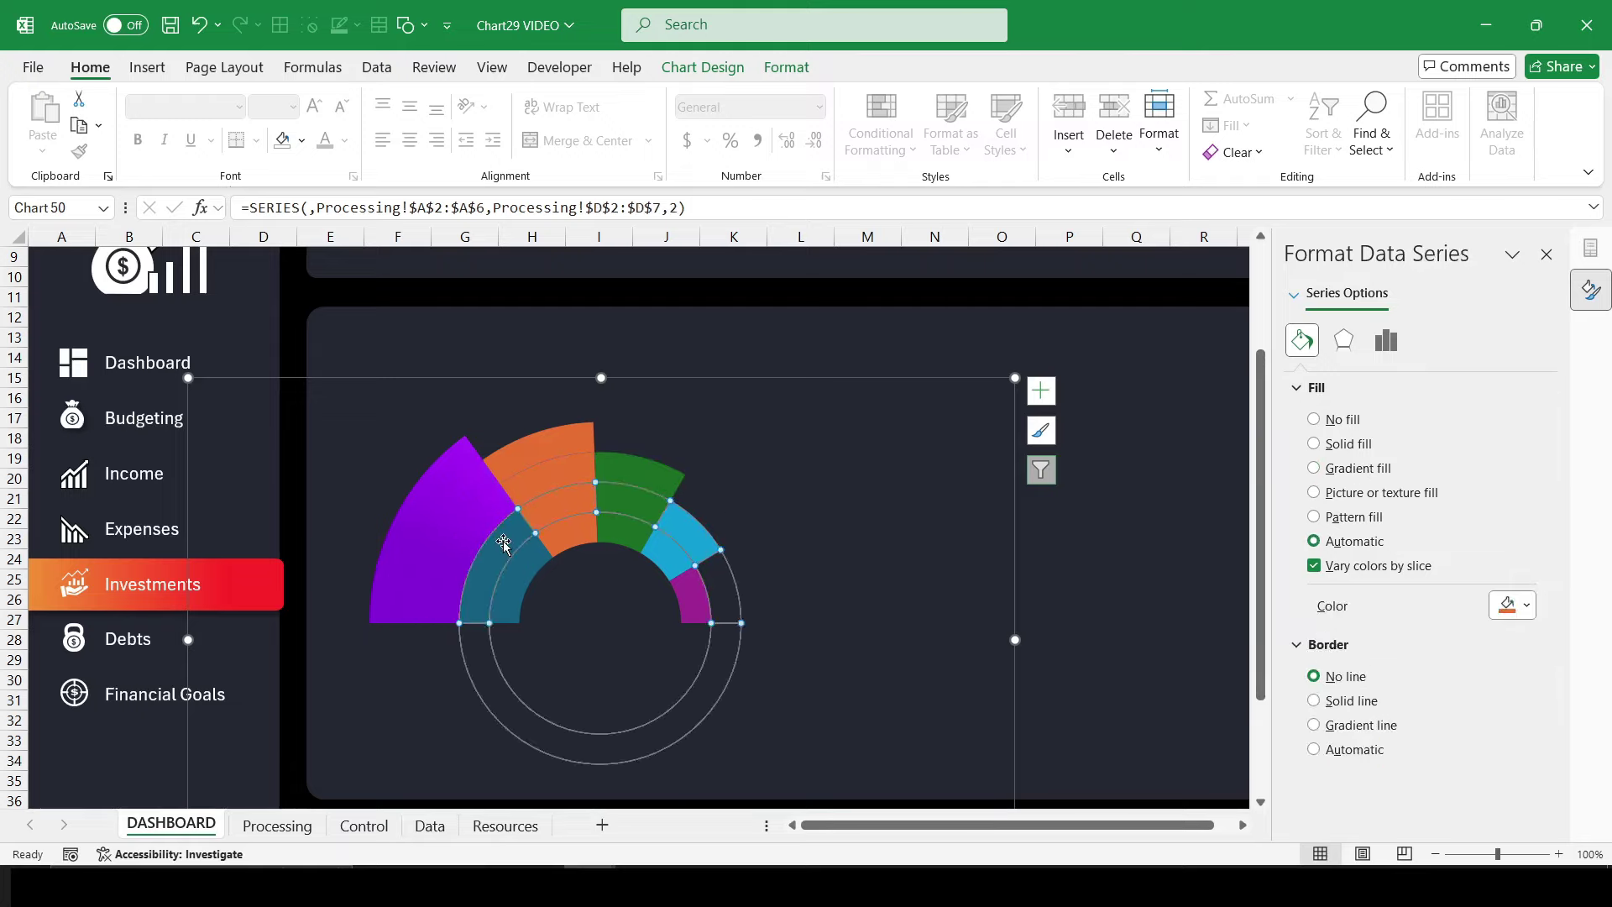
{"action": "left_click", "coordinate": [504, 542]}
{"action": "left_click", "coordinate": [1351, 471]}
{"action": "left_click", "coordinate": [515, 576]}
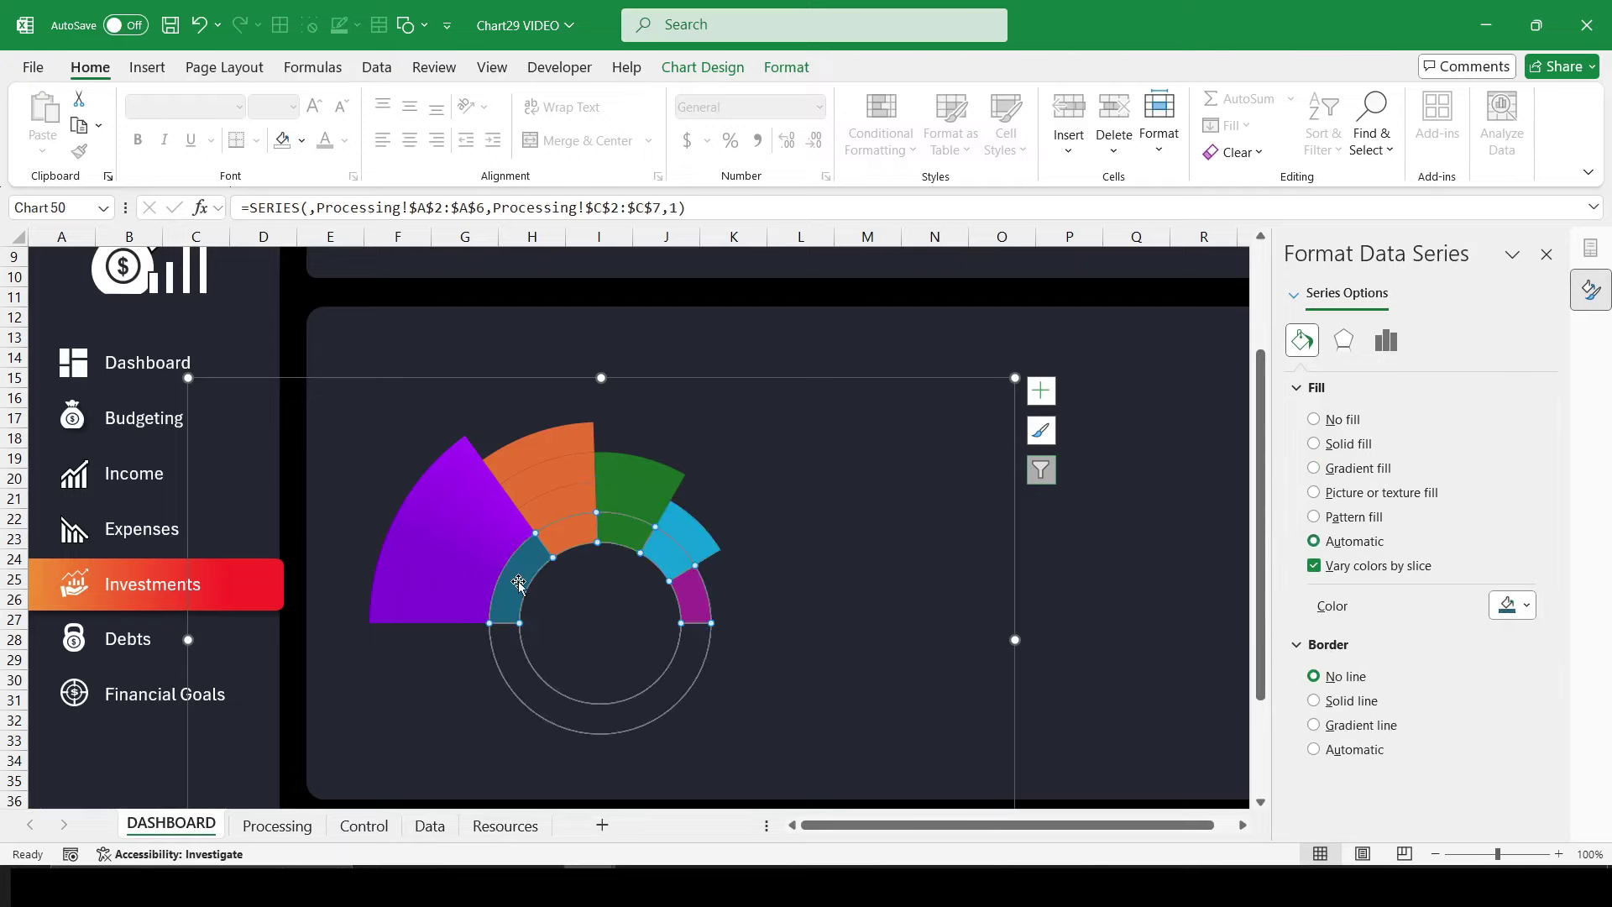
{"action": "left_click", "coordinate": [515, 576]}
{"action": "left_click", "coordinate": [1365, 472]}
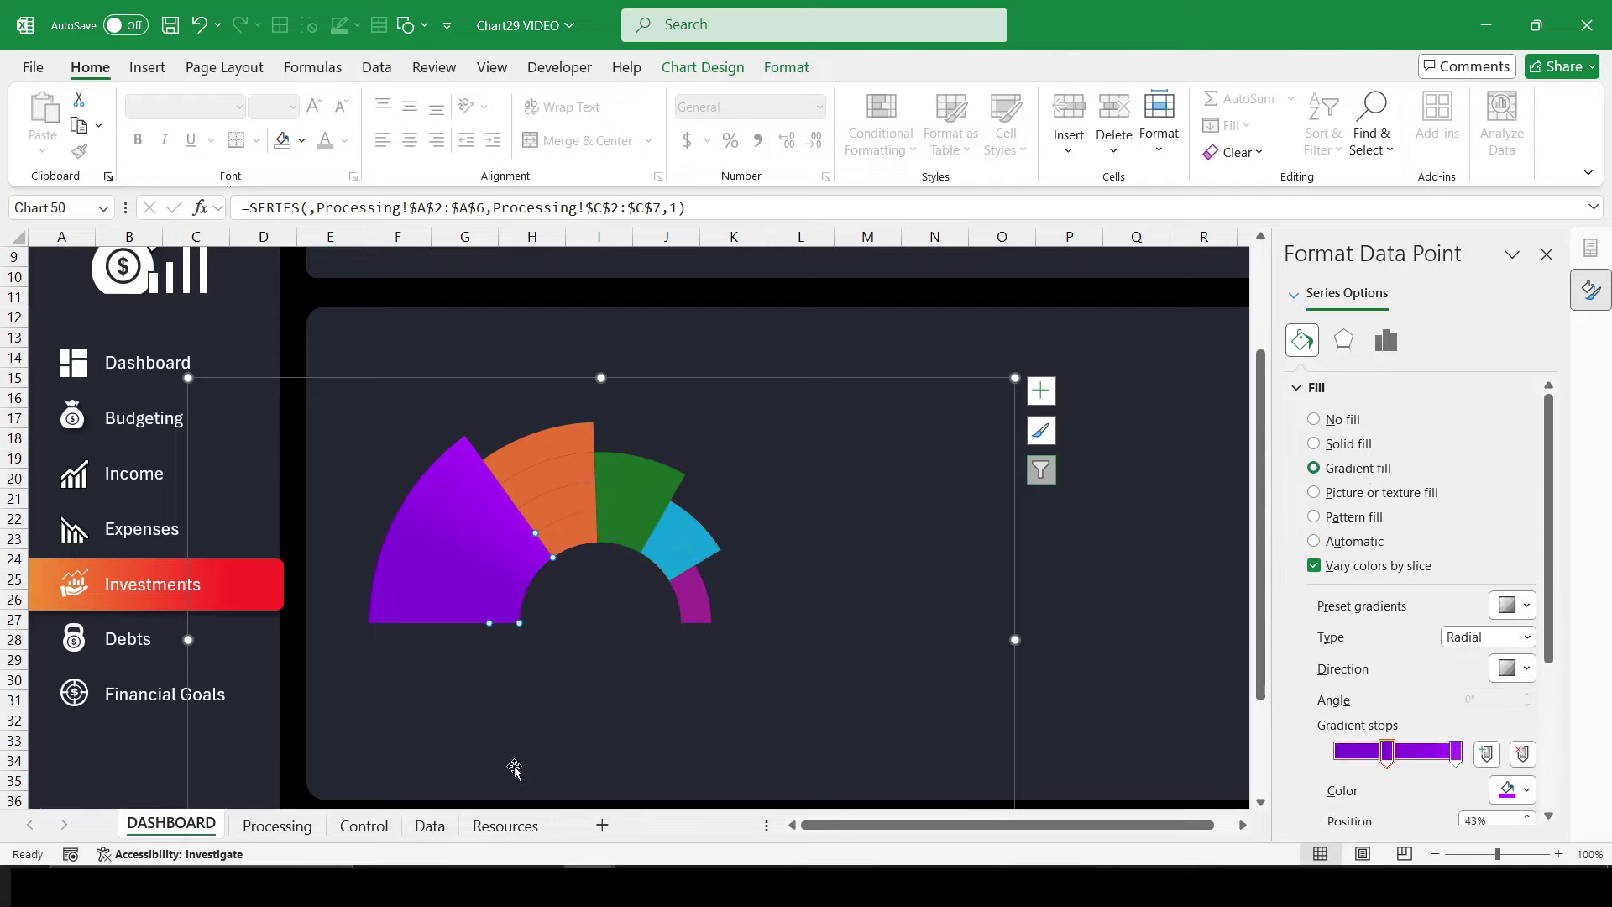
Step: Copy the pink colour code E57CF8 from the Resources sheet
{"action": "left_click", "coordinate": [277, 826]}
{"action": "left_click", "coordinate": [504, 826]}
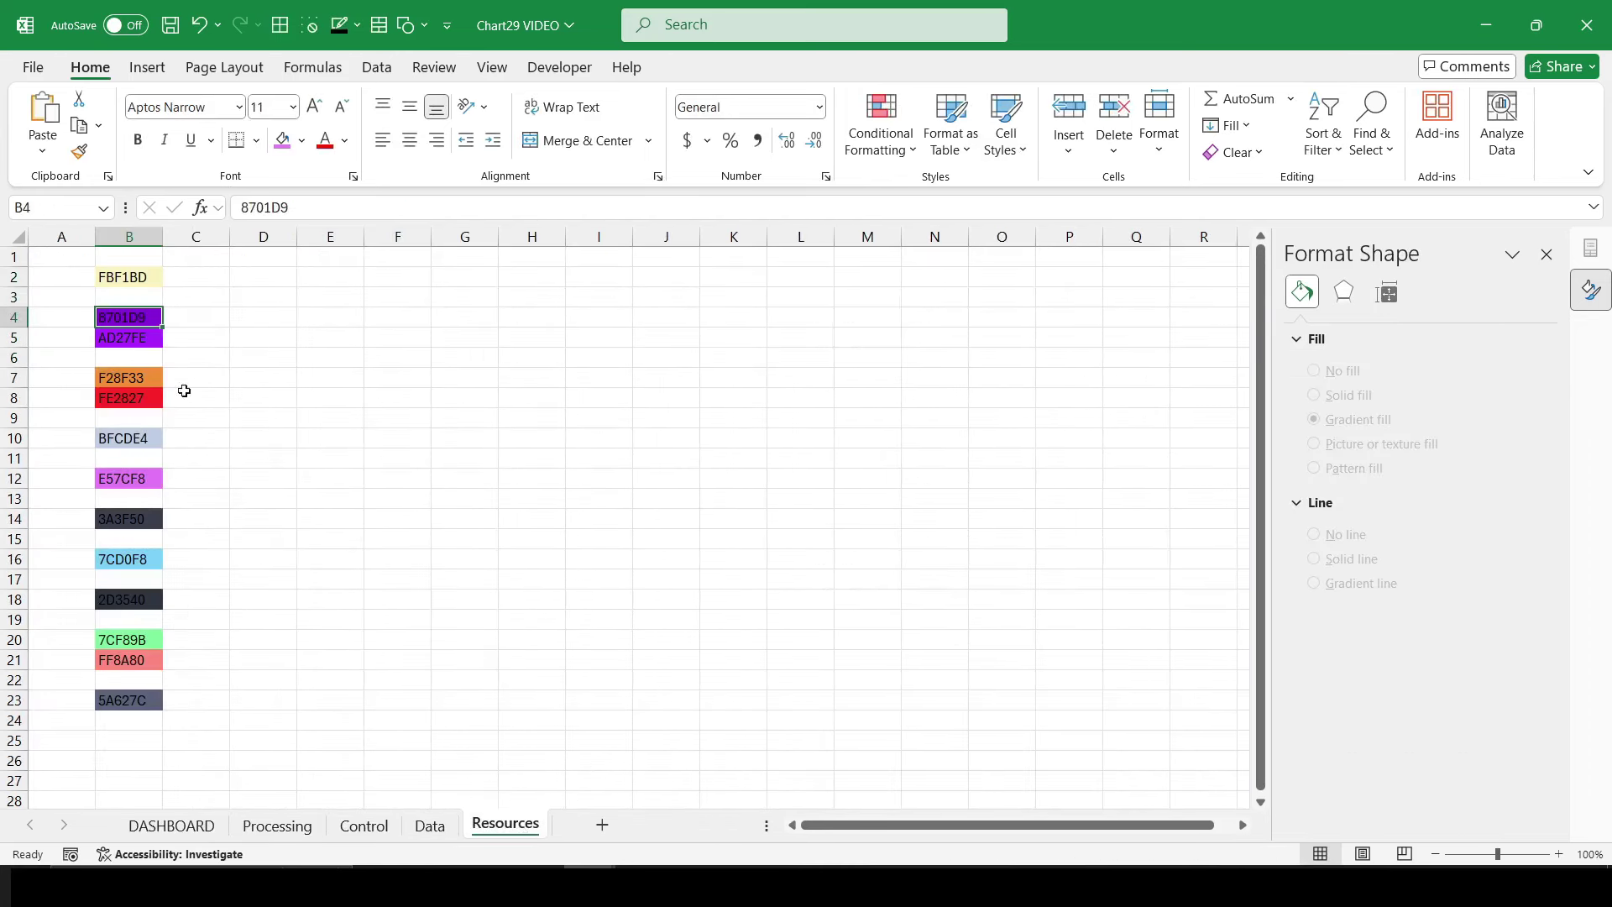
{"action": "left_click", "coordinate": [145, 477]}
{"action": "double_click", "coordinate": [277, 208]}
{"action": "right_click", "coordinate": [269, 207]}
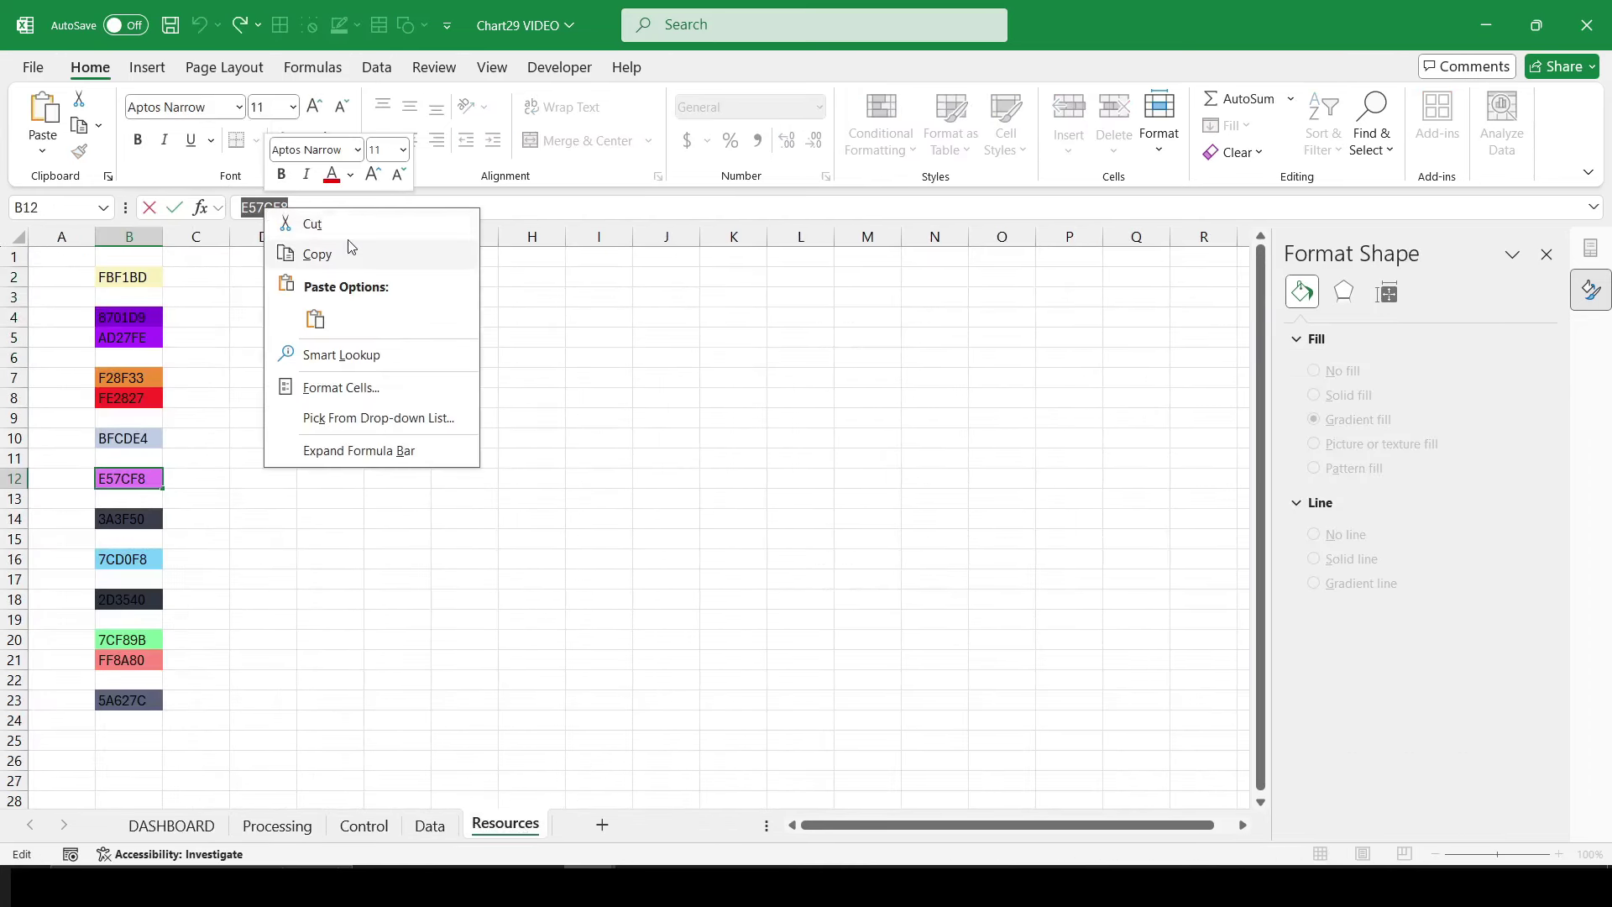
{"action": "left_click", "coordinate": [349, 250]}
{"action": "left_click", "coordinate": [172, 826]}
Step: Fill the outer ring's orange slice with pink E57CF8
{"action": "left_click", "coordinate": [571, 439]}
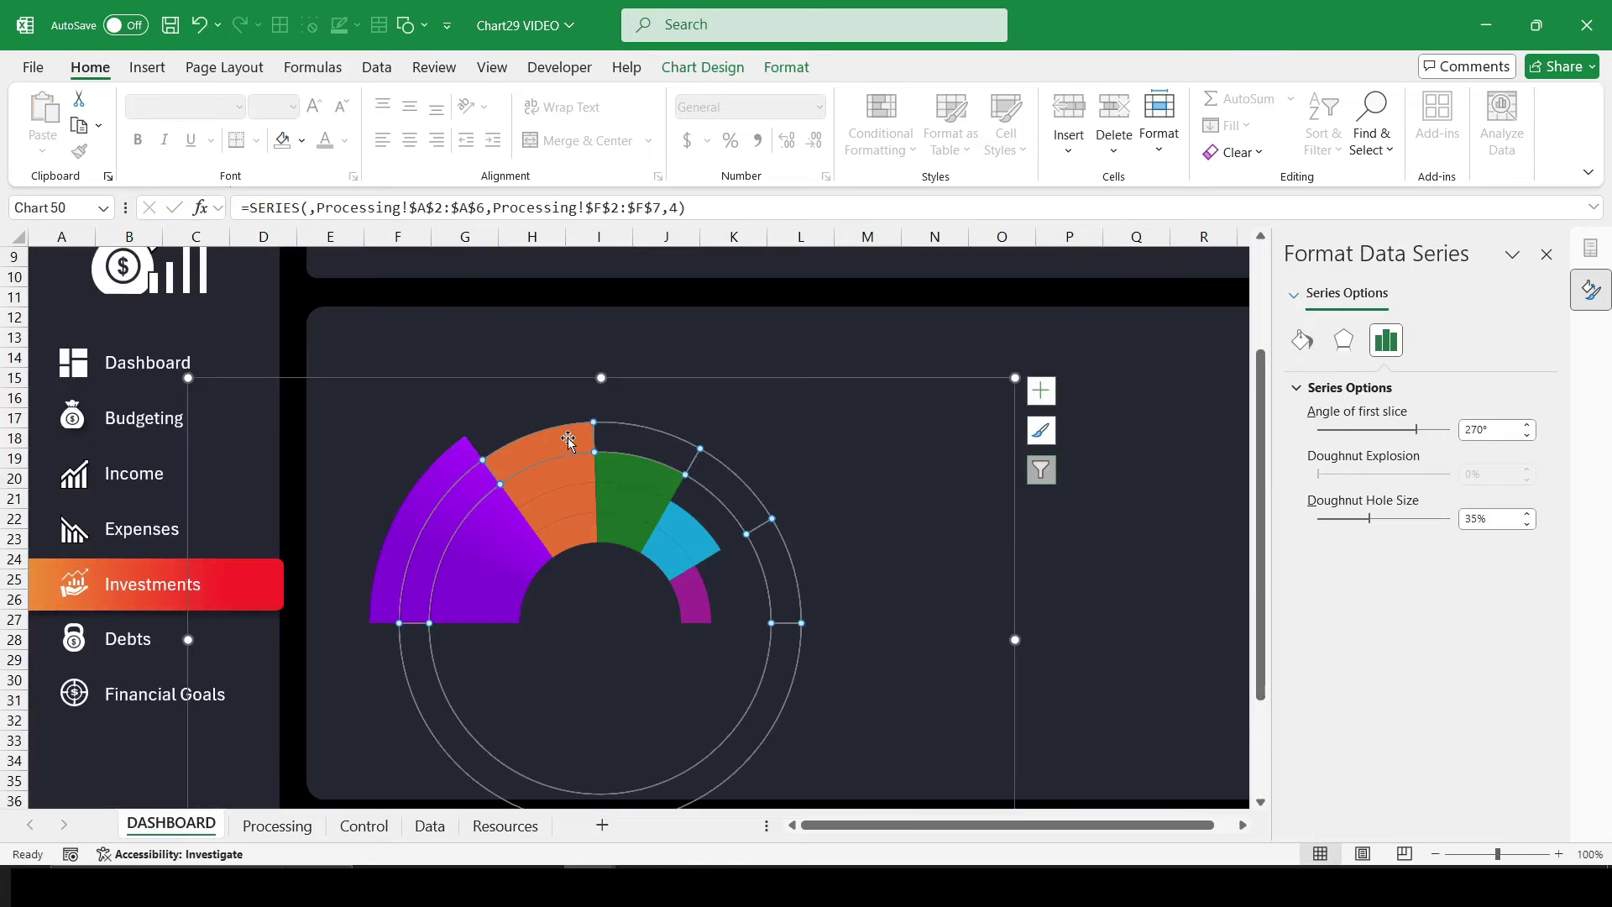
{"action": "left_click", "coordinate": [571, 439]}
{"action": "left_click", "coordinate": [1526, 605]}
{"action": "left_click", "coordinate": [1478, 581]}
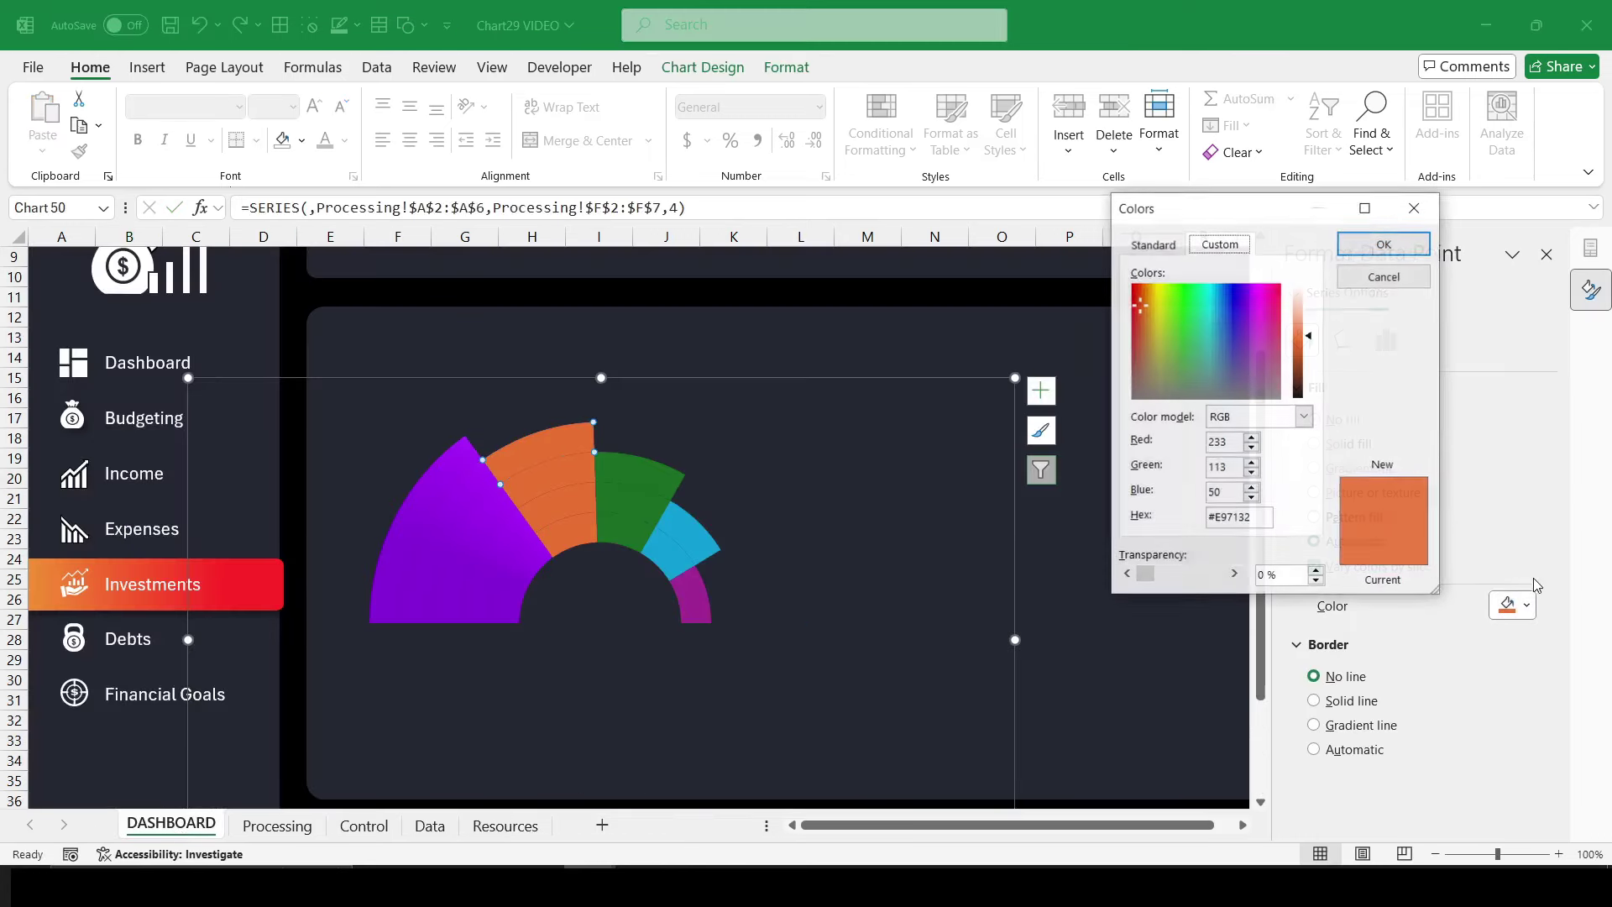
{"action": "double_click", "coordinate": [1236, 518]}
{"action": "key", "text": "ctrl+v"}
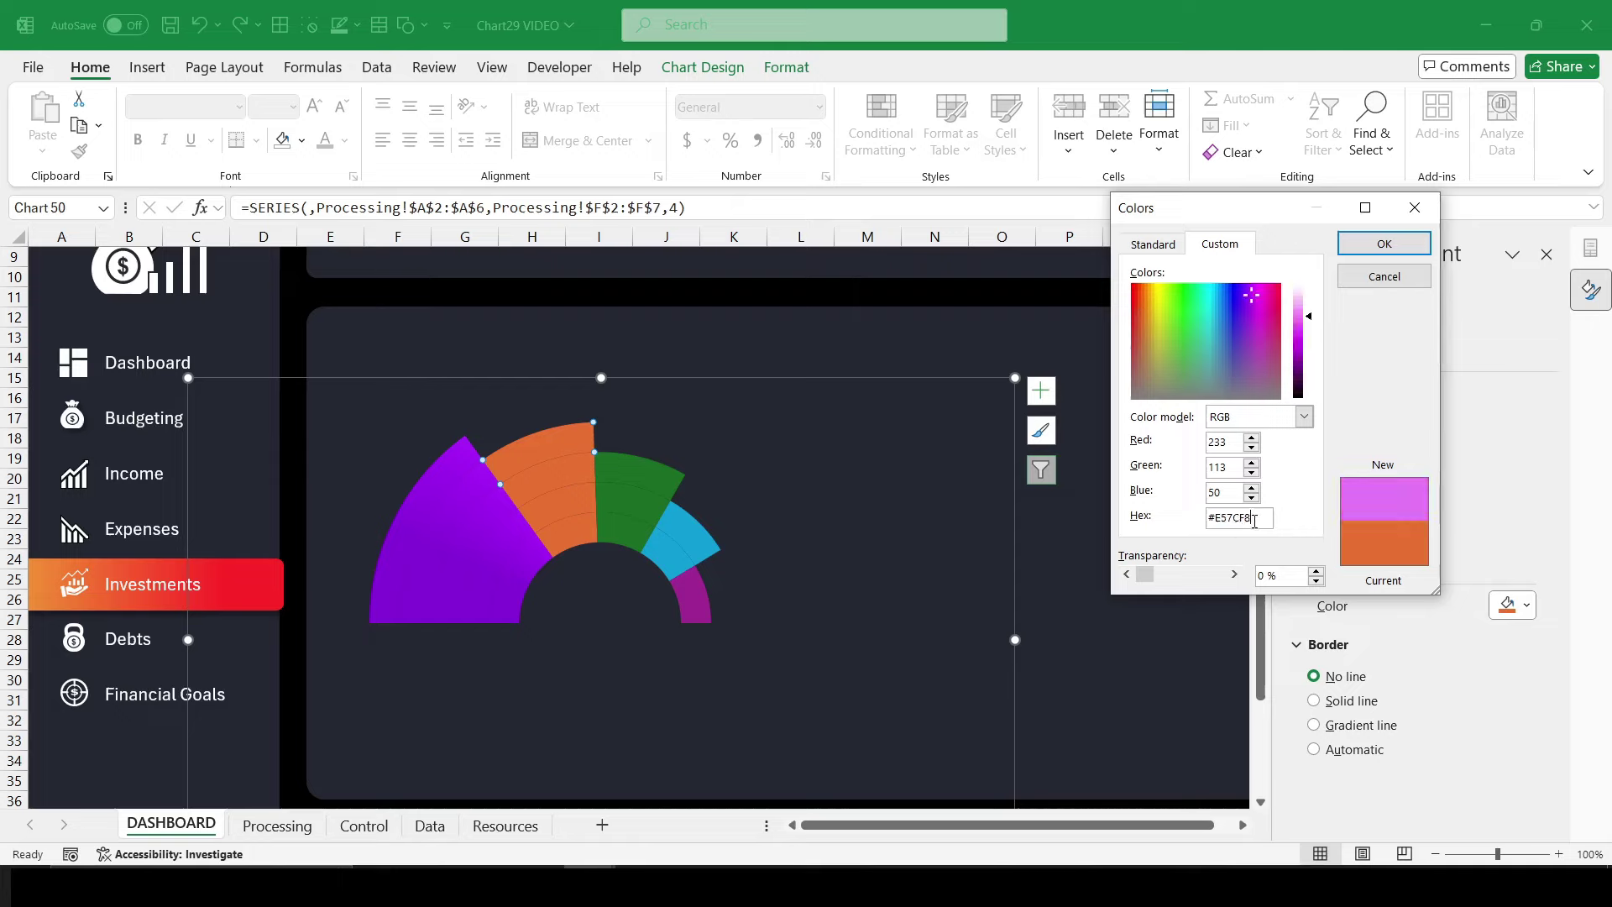
{"action": "key", "text": "Return"}
Step: Recolour the middle and inner rings' orange slices with the same pink
{"action": "left_click", "coordinate": [575, 473]}
{"action": "left_click", "coordinate": [575, 473]}
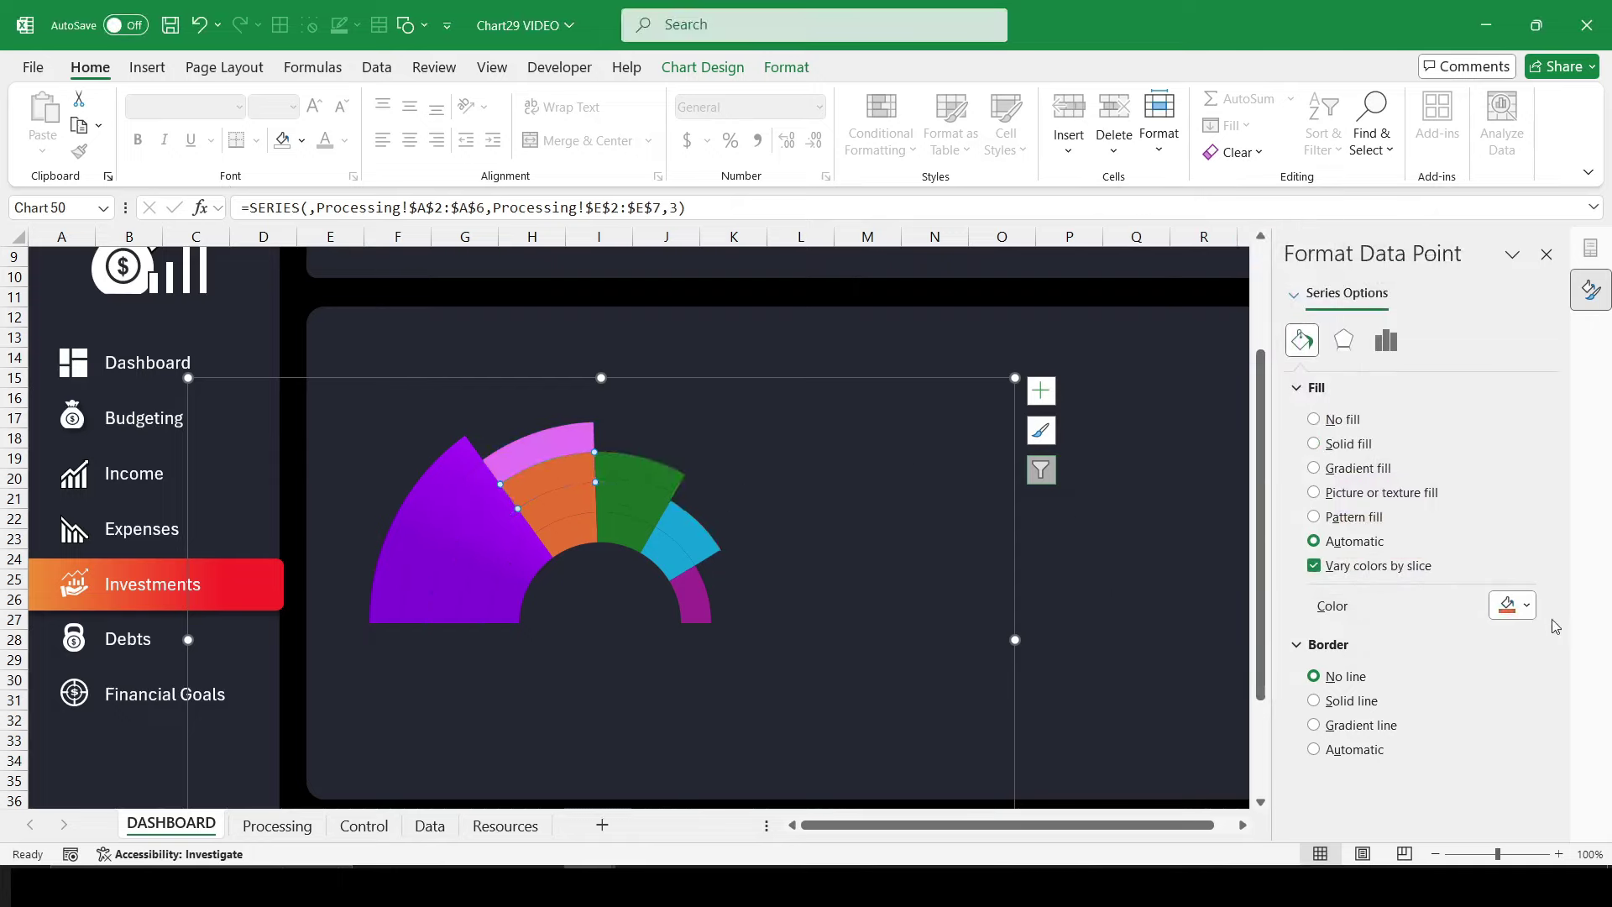
{"action": "left_click", "coordinate": [1527, 605]}
{"action": "left_click", "coordinate": [1453, 558]}
{"action": "left_click", "coordinate": [558, 515]}
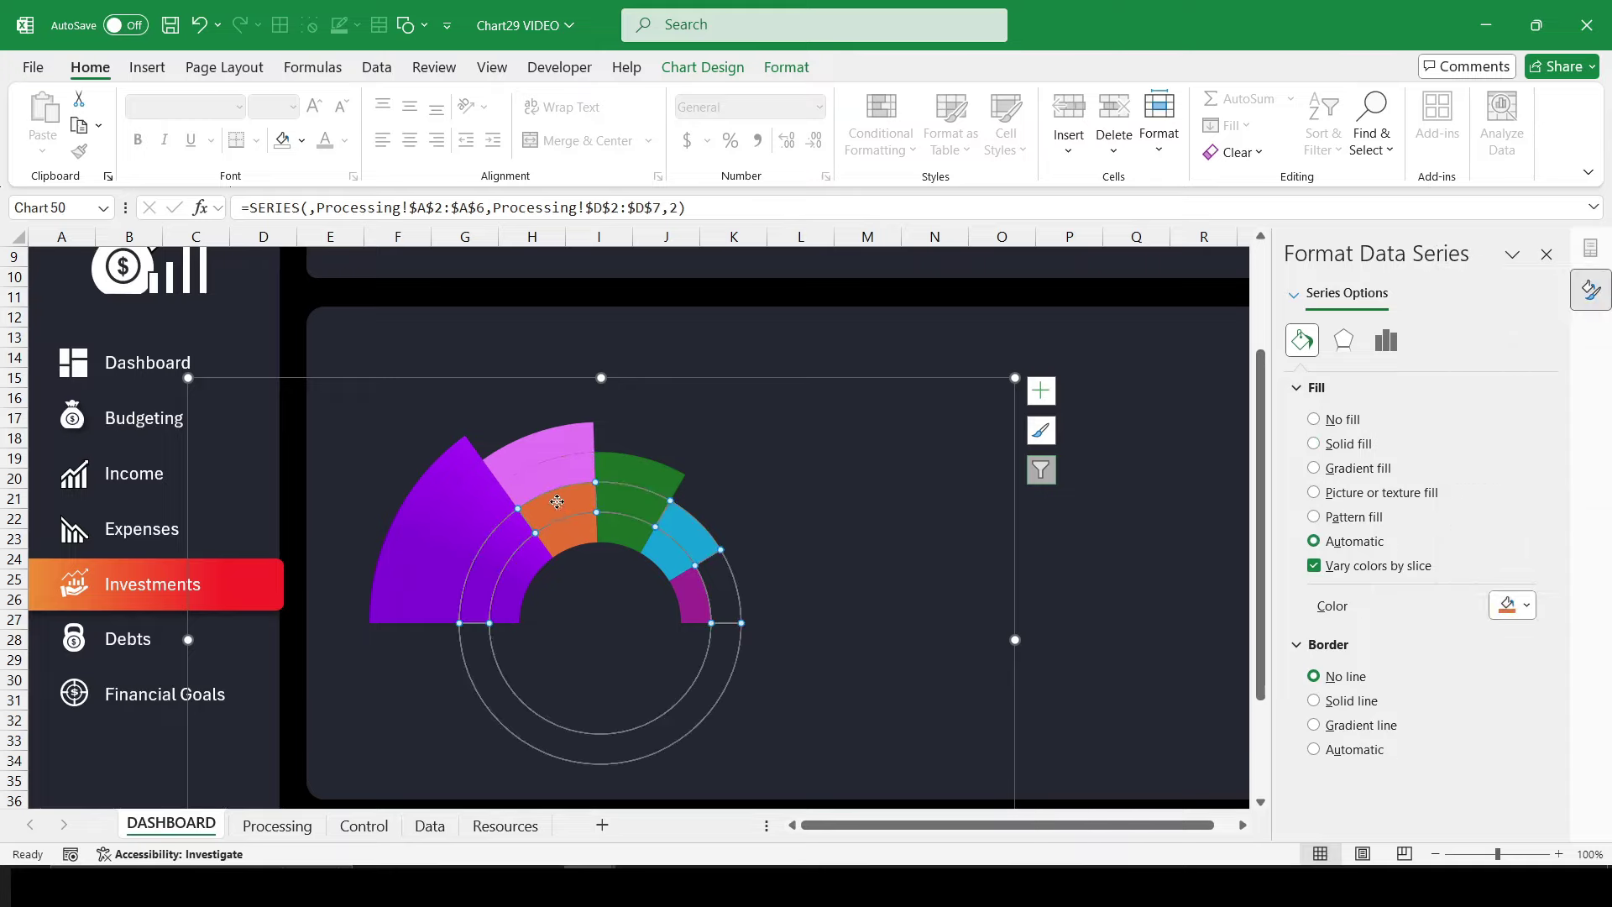
{"action": "left_click", "coordinate": [557, 515]}
{"action": "left_click", "coordinate": [1527, 605]}
{"action": "left_click", "coordinate": [1449, 550]}
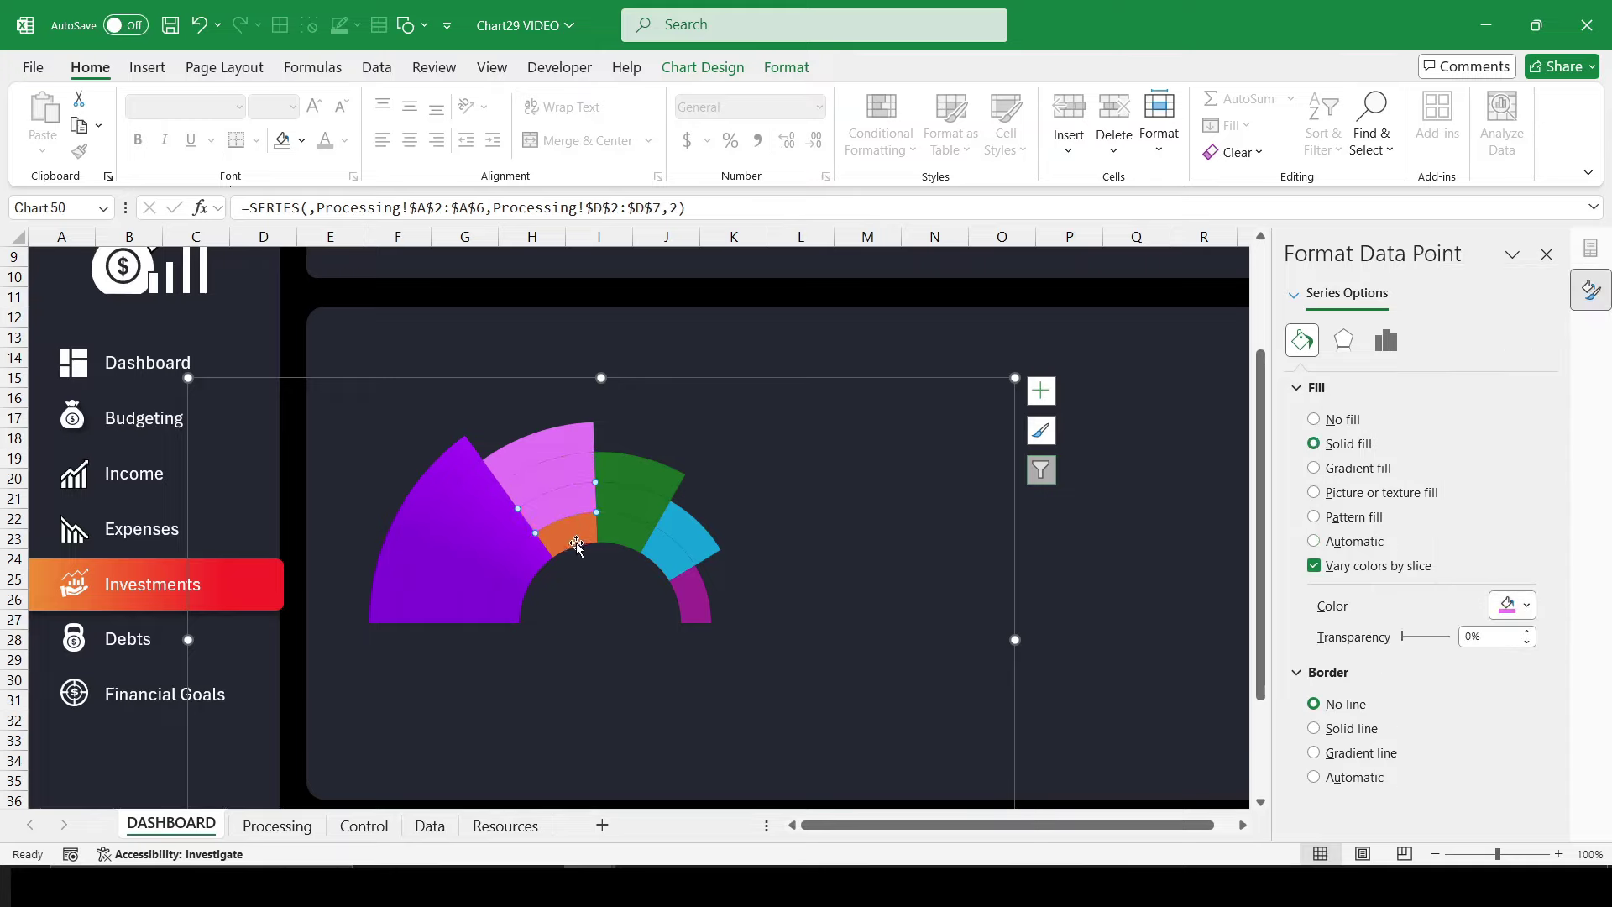
{"action": "key", "text": "Down"}
{"action": "key", "text": "Right"}
{"action": "left_click", "coordinate": [1536, 608]}
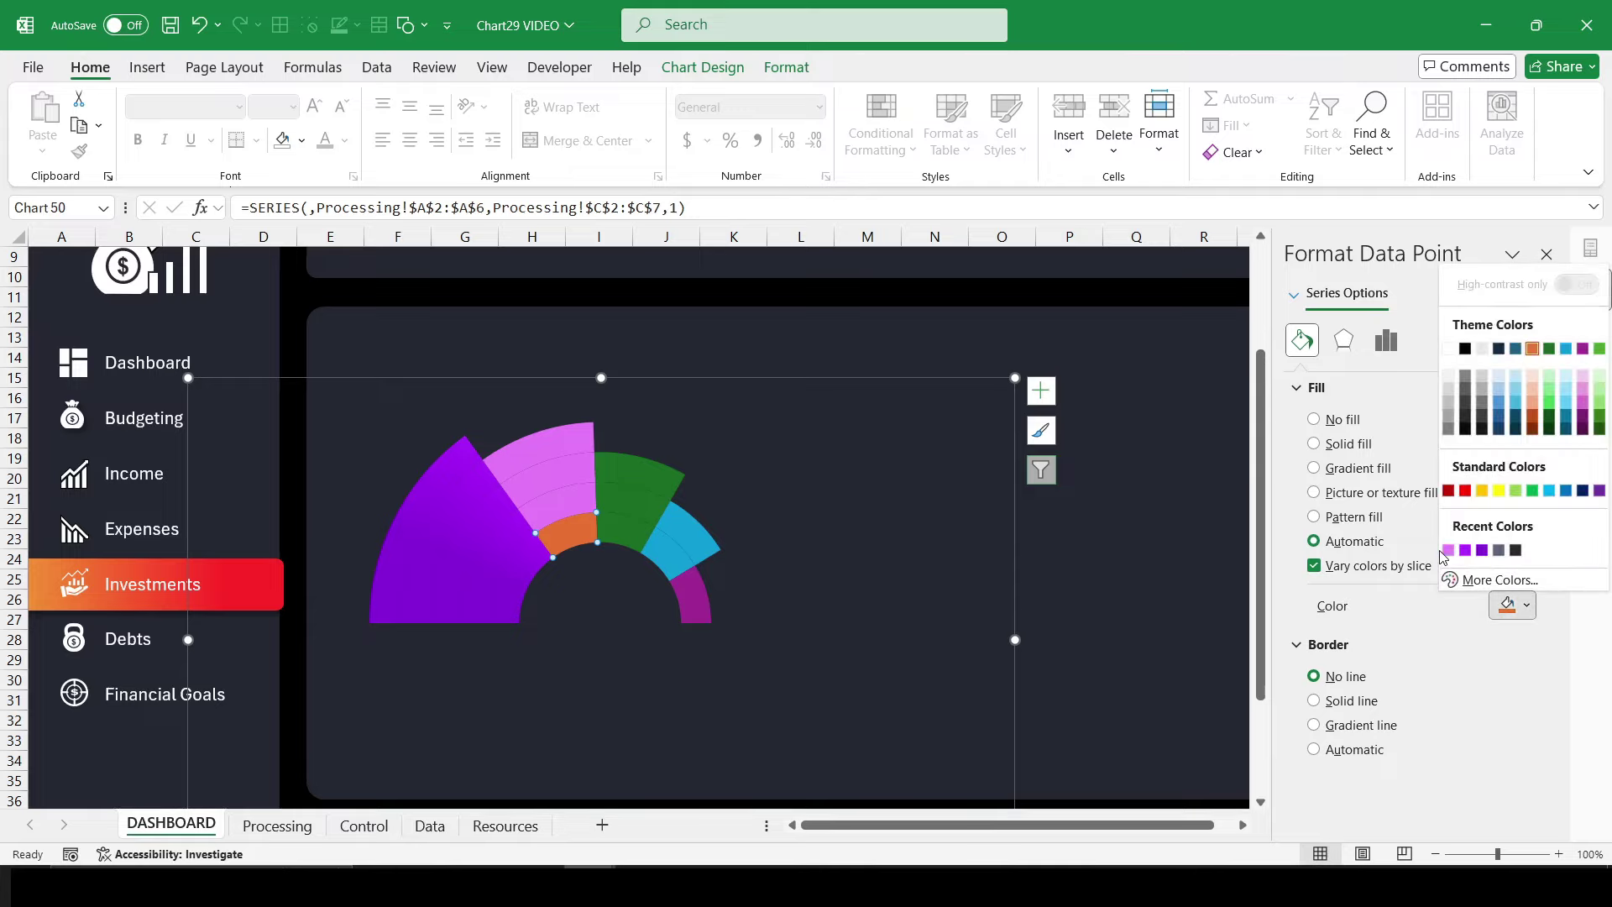
{"action": "left_click", "coordinate": [1446, 557]}
Step: Select the outer green slice and copy colour code FBF1BD from Resources
{"action": "left_click", "coordinate": [627, 484]}
{"action": "left_click", "coordinate": [654, 479]}
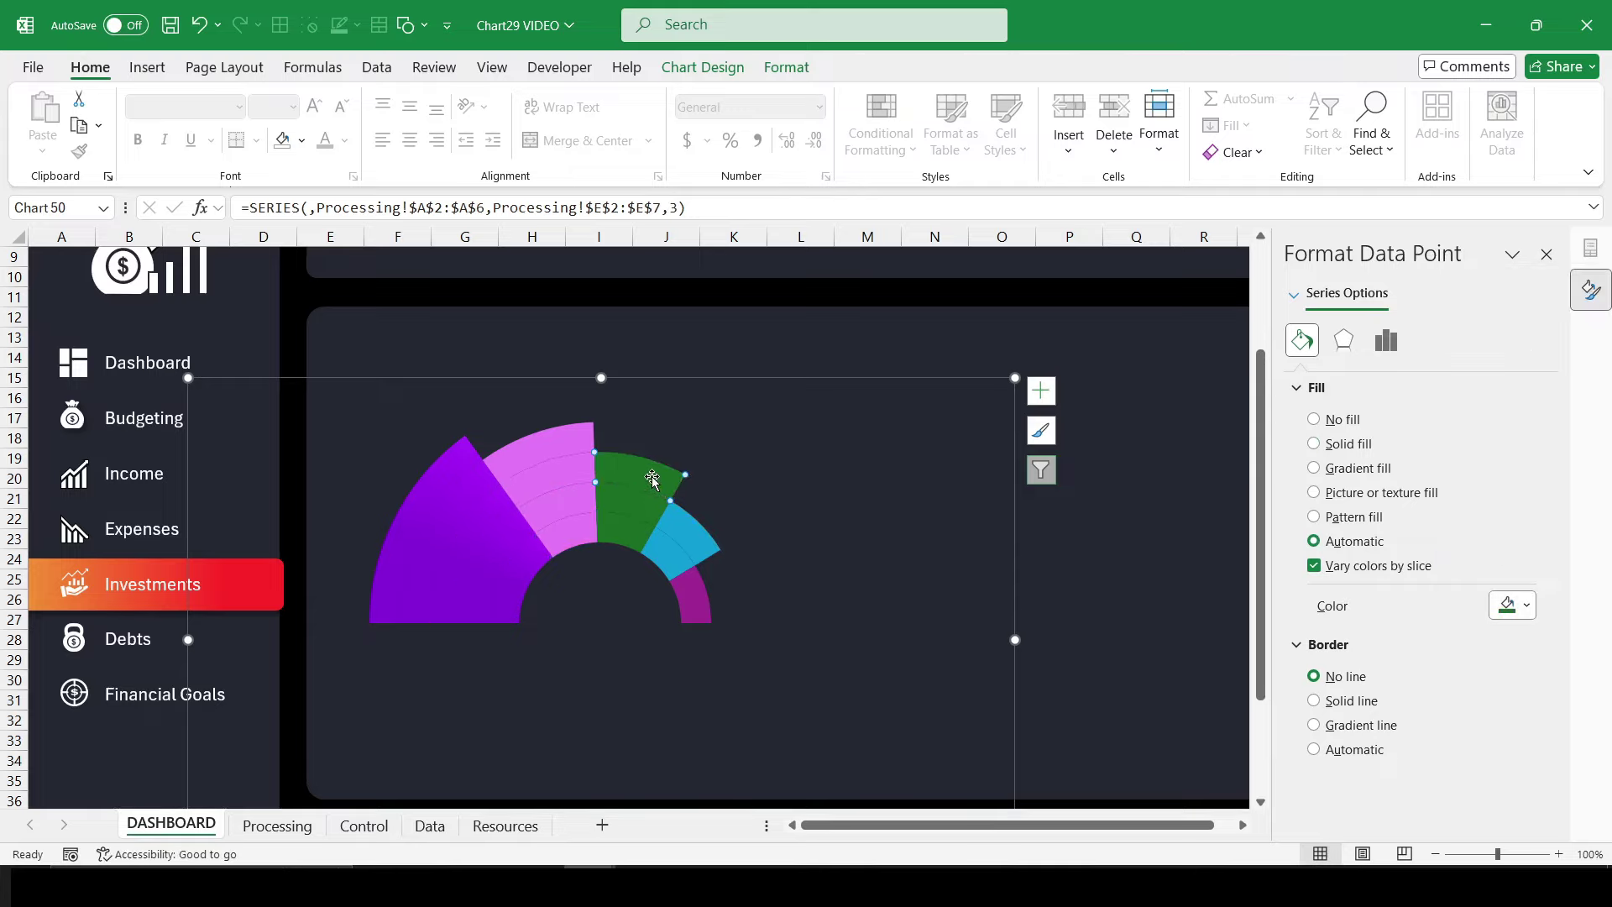
{"action": "left_click", "coordinate": [505, 825]}
{"action": "left_click", "coordinate": [132, 277]}
{"action": "double_click", "coordinate": [265, 207]}
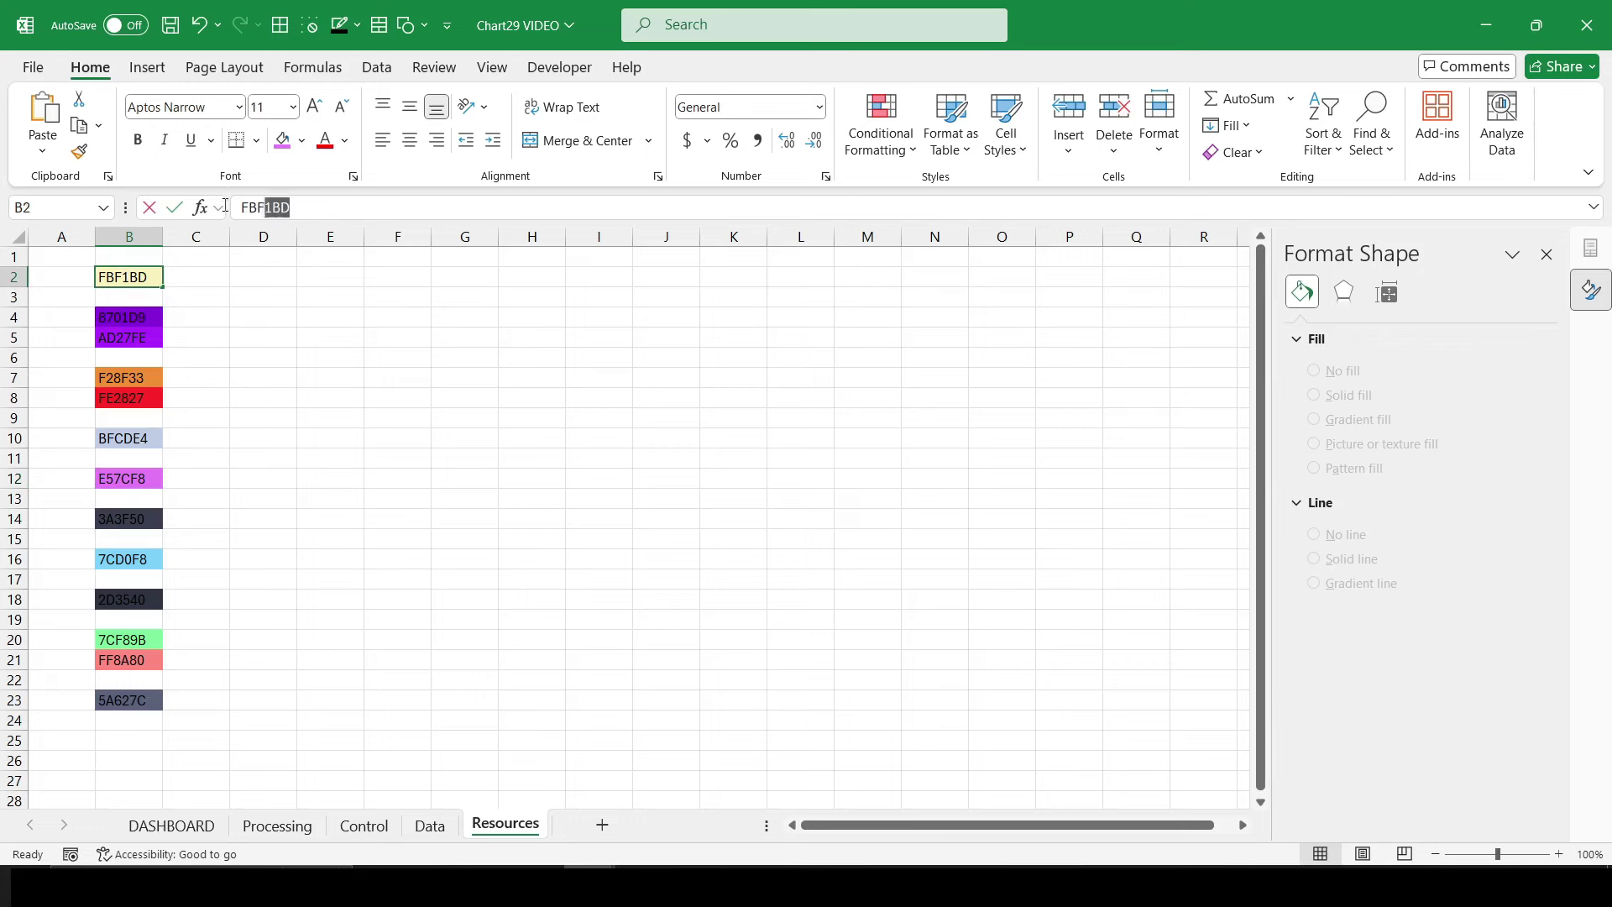
{"action": "right_click", "coordinate": [265, 208]}
{"action": "left_click", "coordinate": [288, 256]}
{"action": "left_click", "coordinate": [172, 826]}
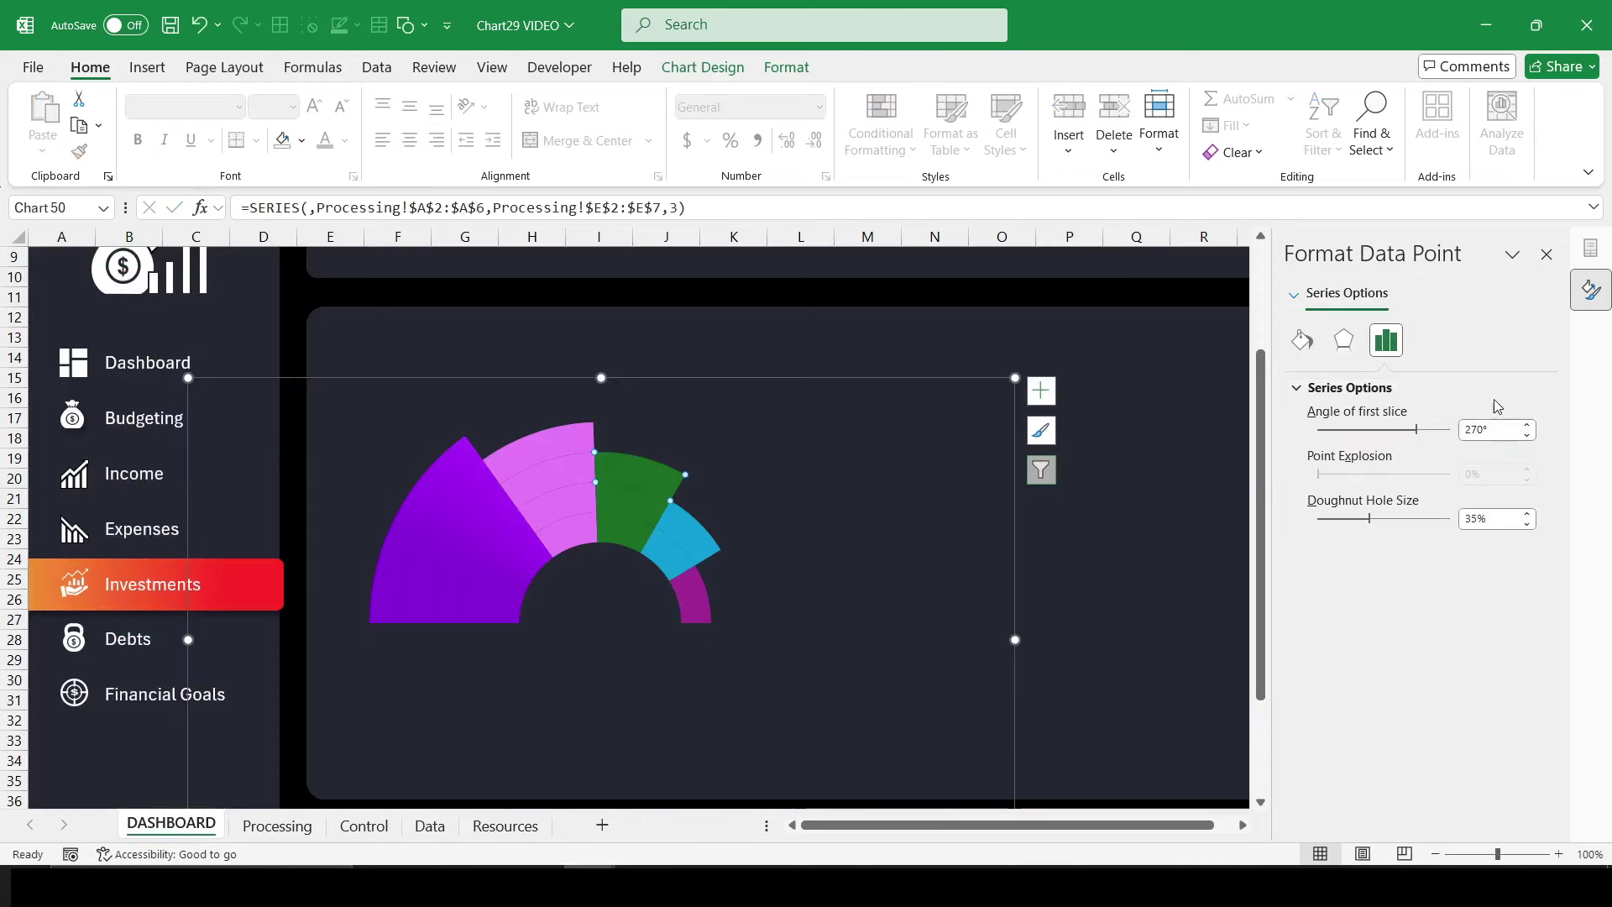
Step: Fill the outer green slice with pale yellow FBF1BD
{"action": "left_click", "coordinate": [1302, 341]}
{"action": "left_click", "coordinate": [1513, 604]}
{"action": "left_click", "coordinate": [1499, 579]}
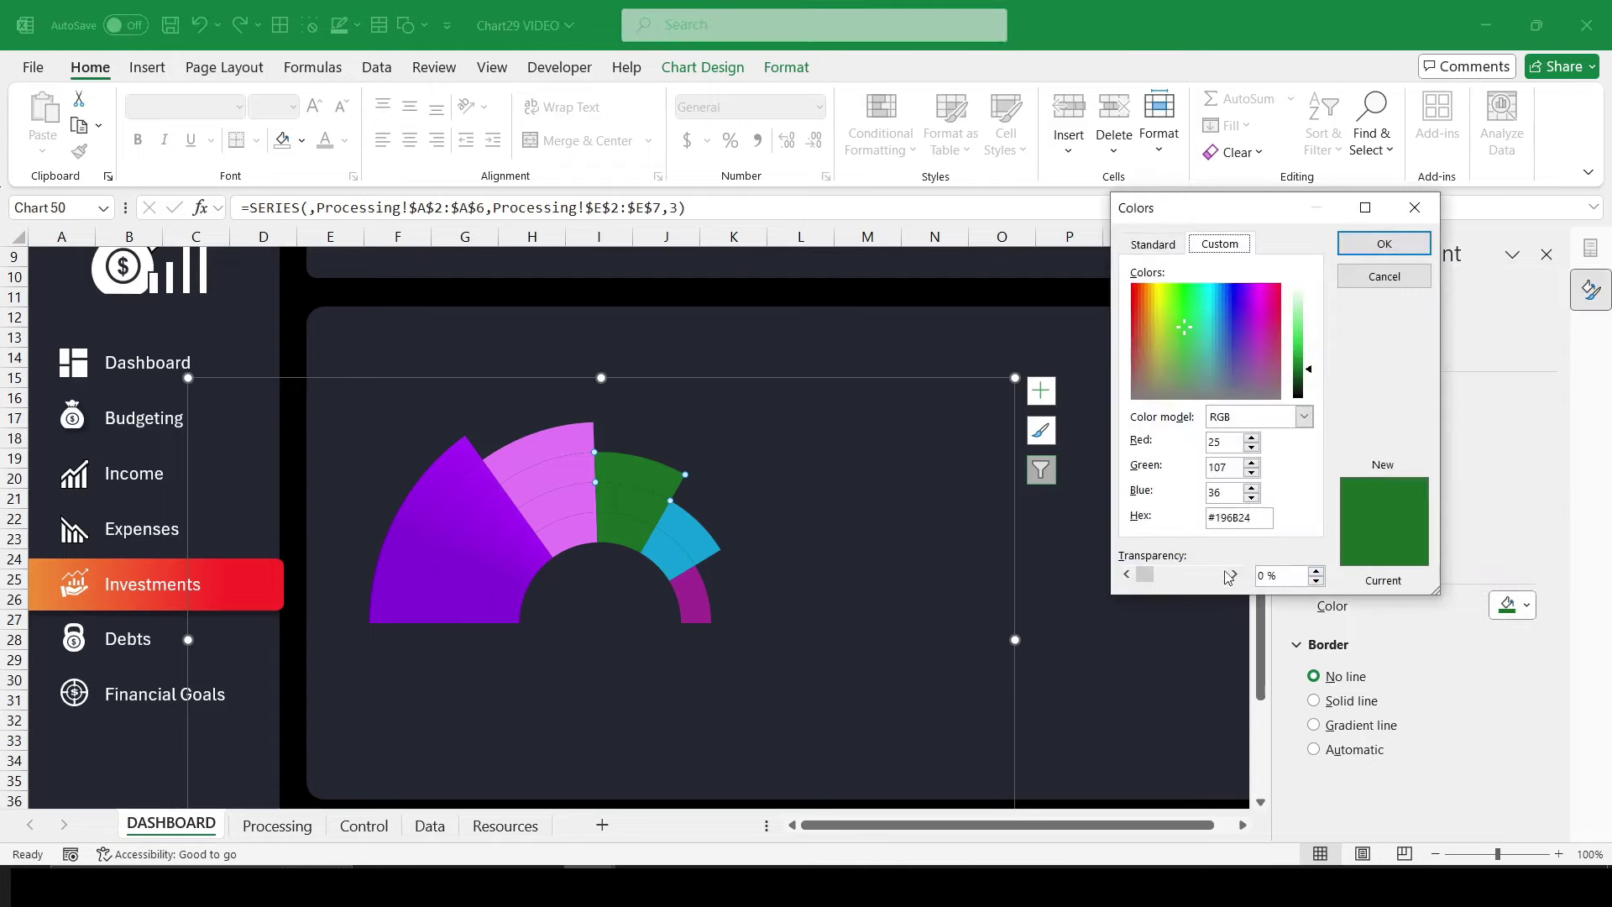
{"action": "double_click", "coordinate": [1234, 516]}
{"action": "key", "text": "ctrl+v"}
{"action": "key", "text": "Return"}
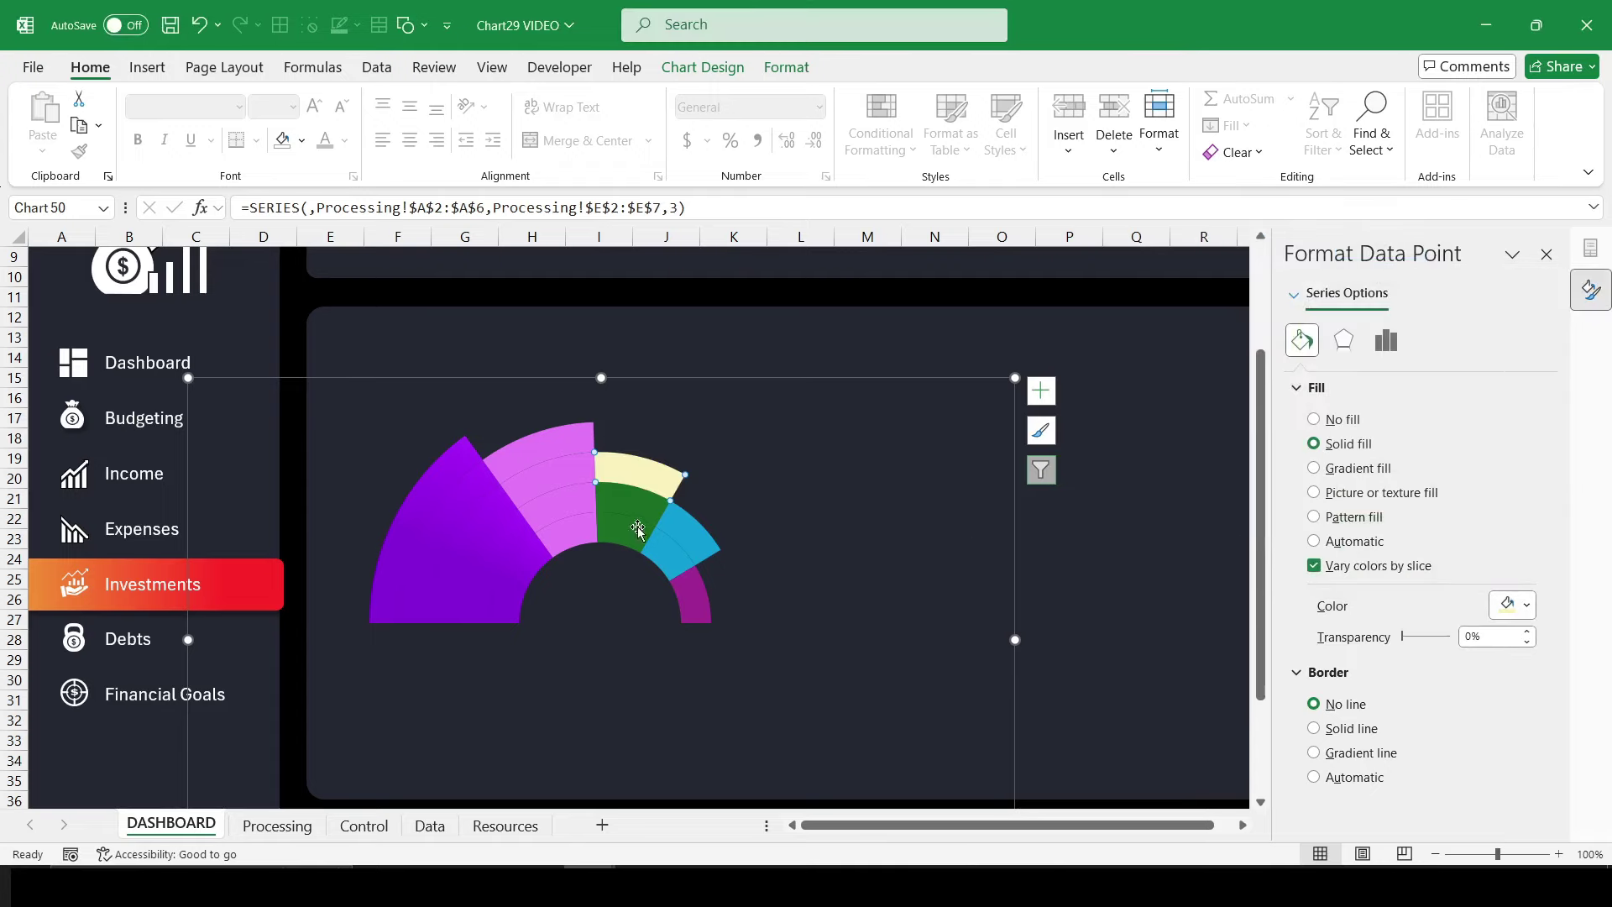
Step: Apply pale yellow FBF1BD to the middle and inner green slices
{"action": "left_click", "coordinate": [630, 509]}
{"action": "left_click", "coordinate": [629, 508]}
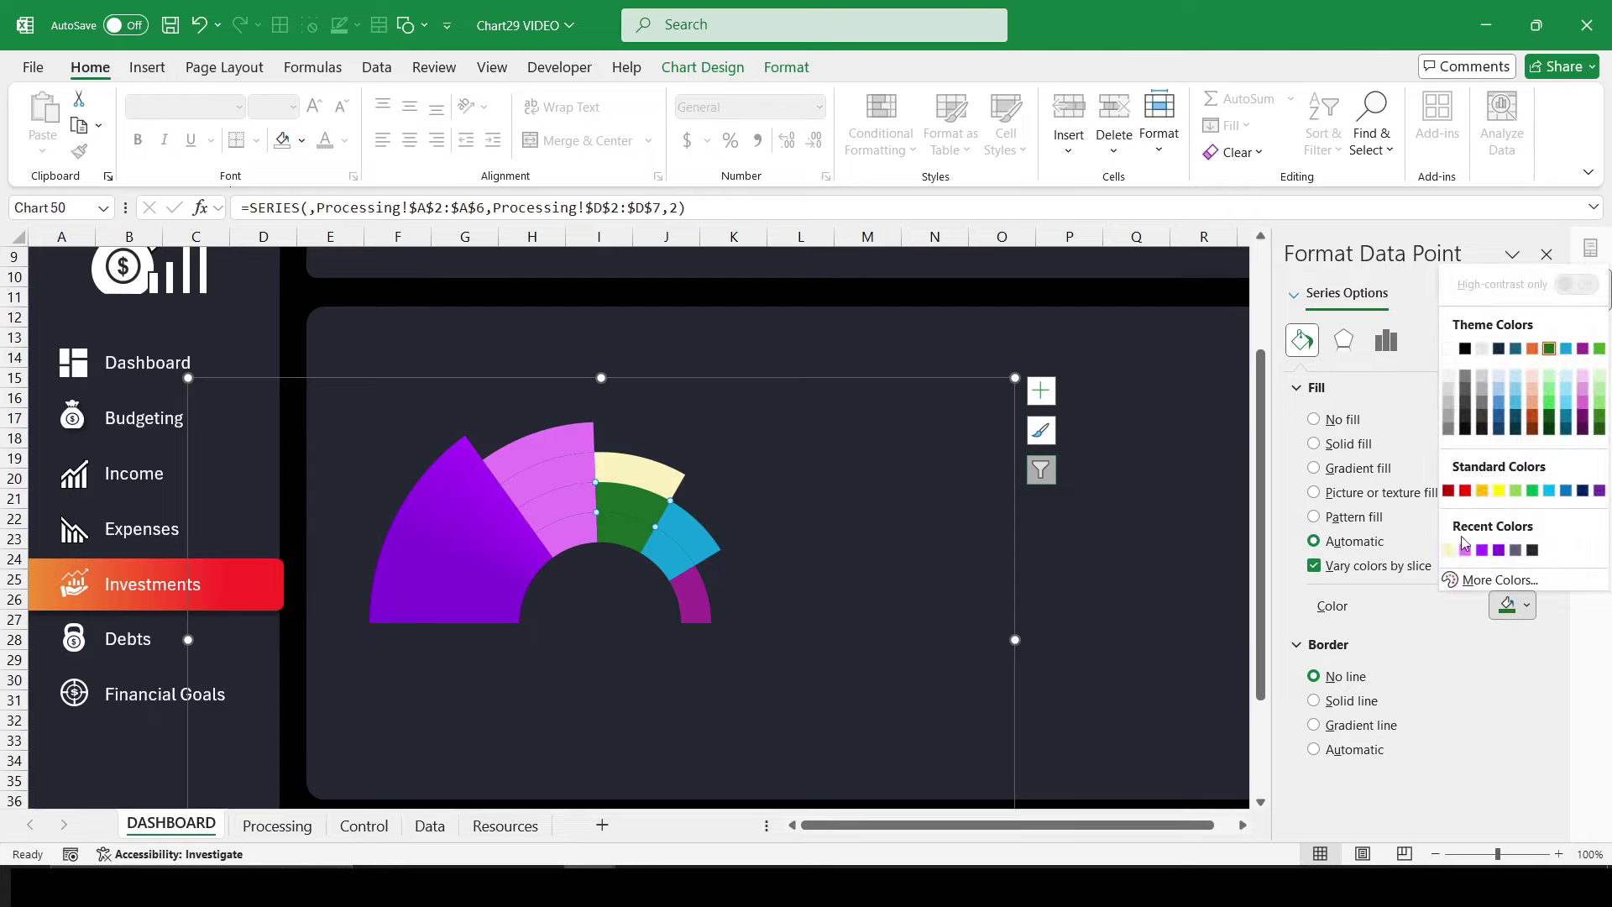
{"action": "left_click", "coordinate": [1451, 550]}
{"action": "left_click", "coordinate": [634, 540]}
{"action": "left_click", "coordinate": [634, 540]}
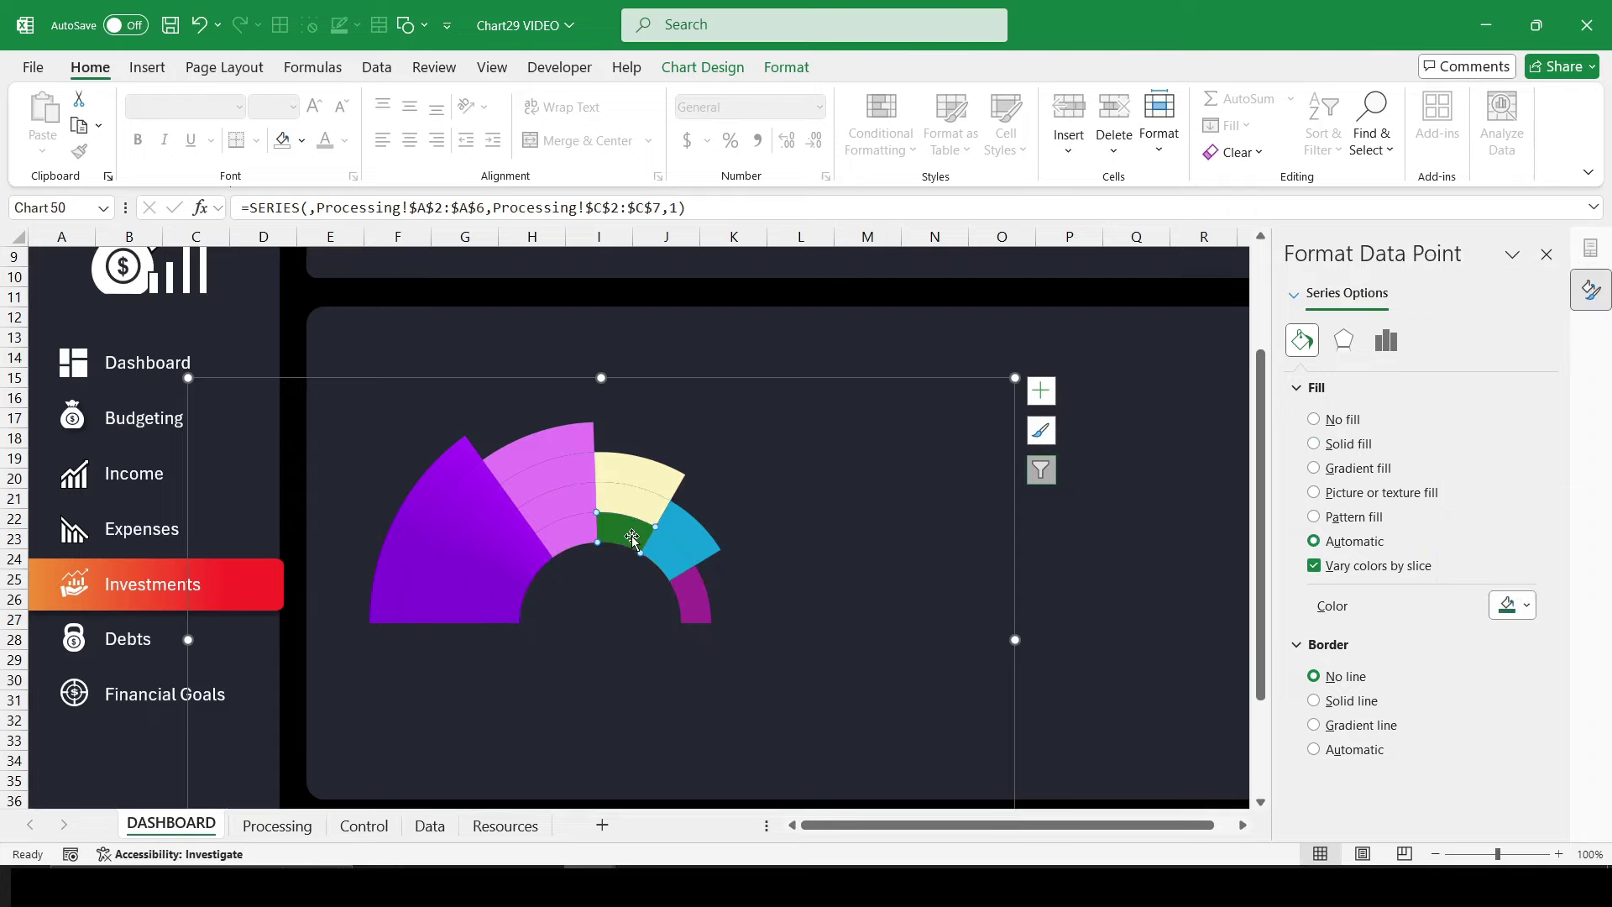
{"action": "left_click", "coordinate": [1512, 605]}
{"action": "left_click", "coordinate": [1453, 552]}
Step: Copy the light blue-grey colour code BFCDE4 from the Resources sheet
{"action": "left_click", "coordinate": [505, 825]}
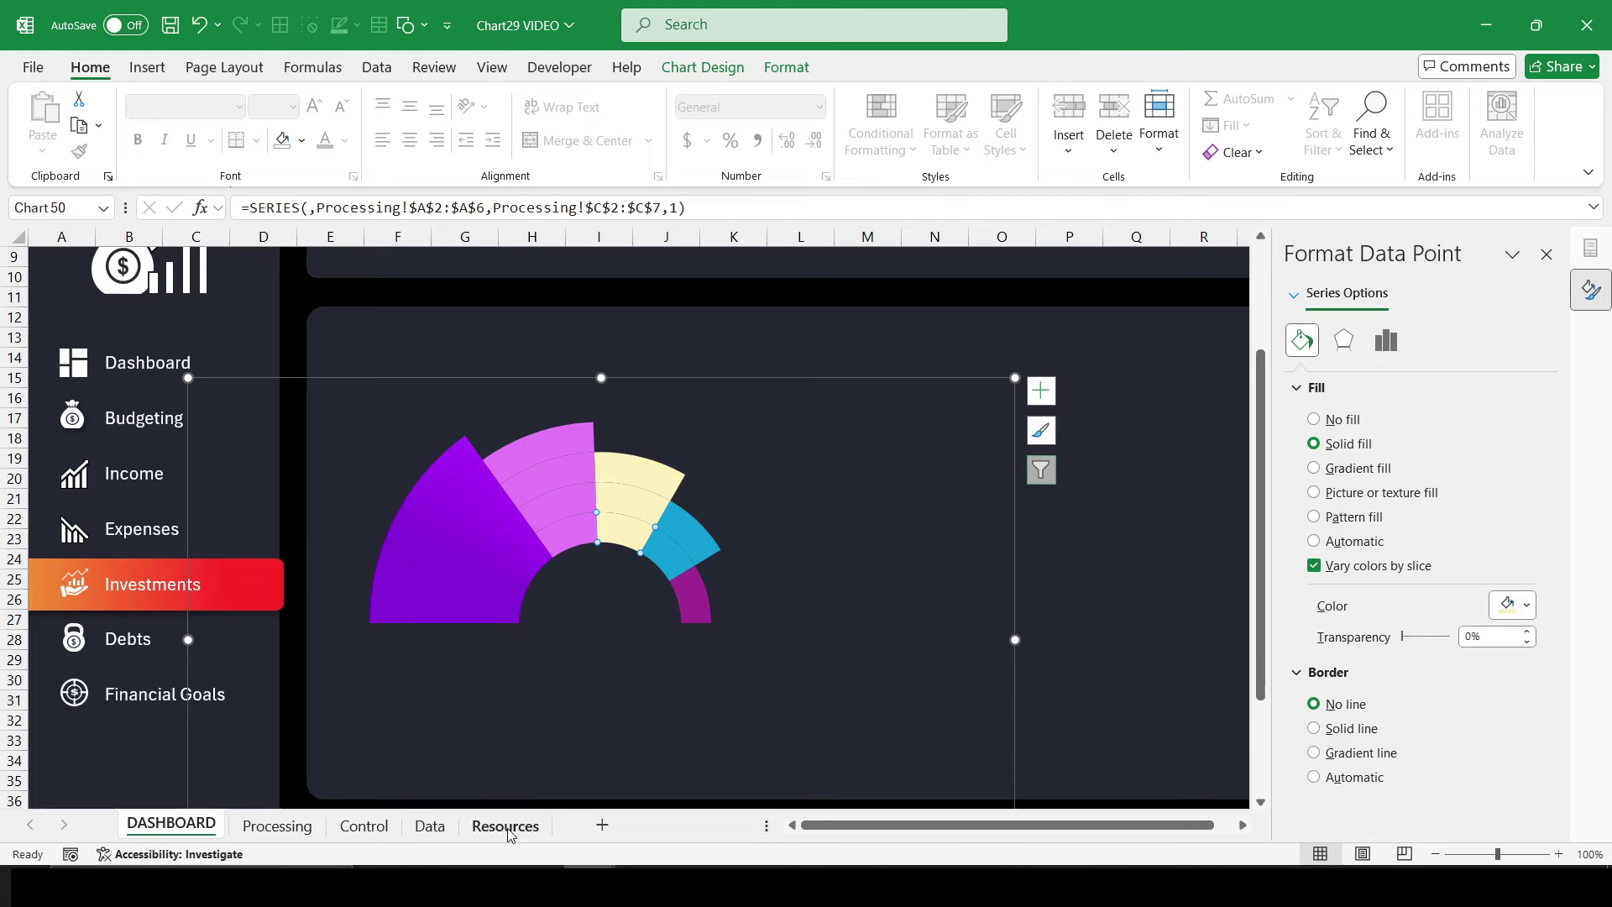
{"action": "left_click", "coordinate": [122, 437]}
{"action": "left_click_drag", "start_coordinate": [294, 207], "coordinate": [165, 211]}
{"action": "right_click", "coordinate": [273, 209]}
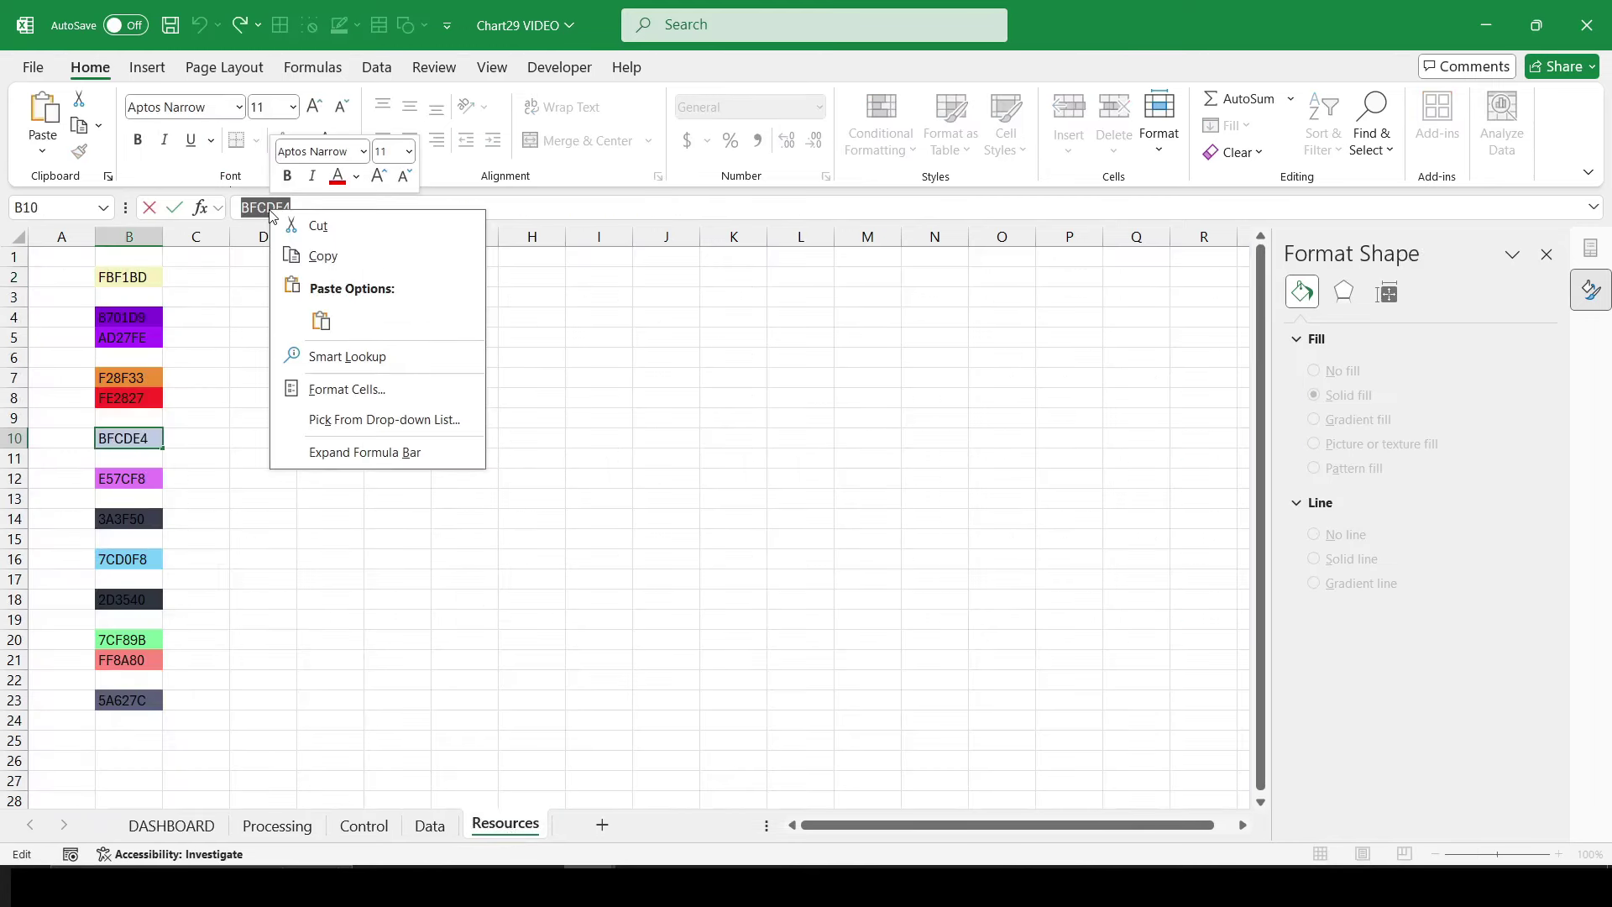
{"action": "left_click", "coordinate": [319, 256]}
{"action": "left_click", "coordinate": [172, 825]}
Step: Fill the outer blue slice with light blue-grey BFCDE4
{"action": "left_click", "coordinate": [691, 526]}
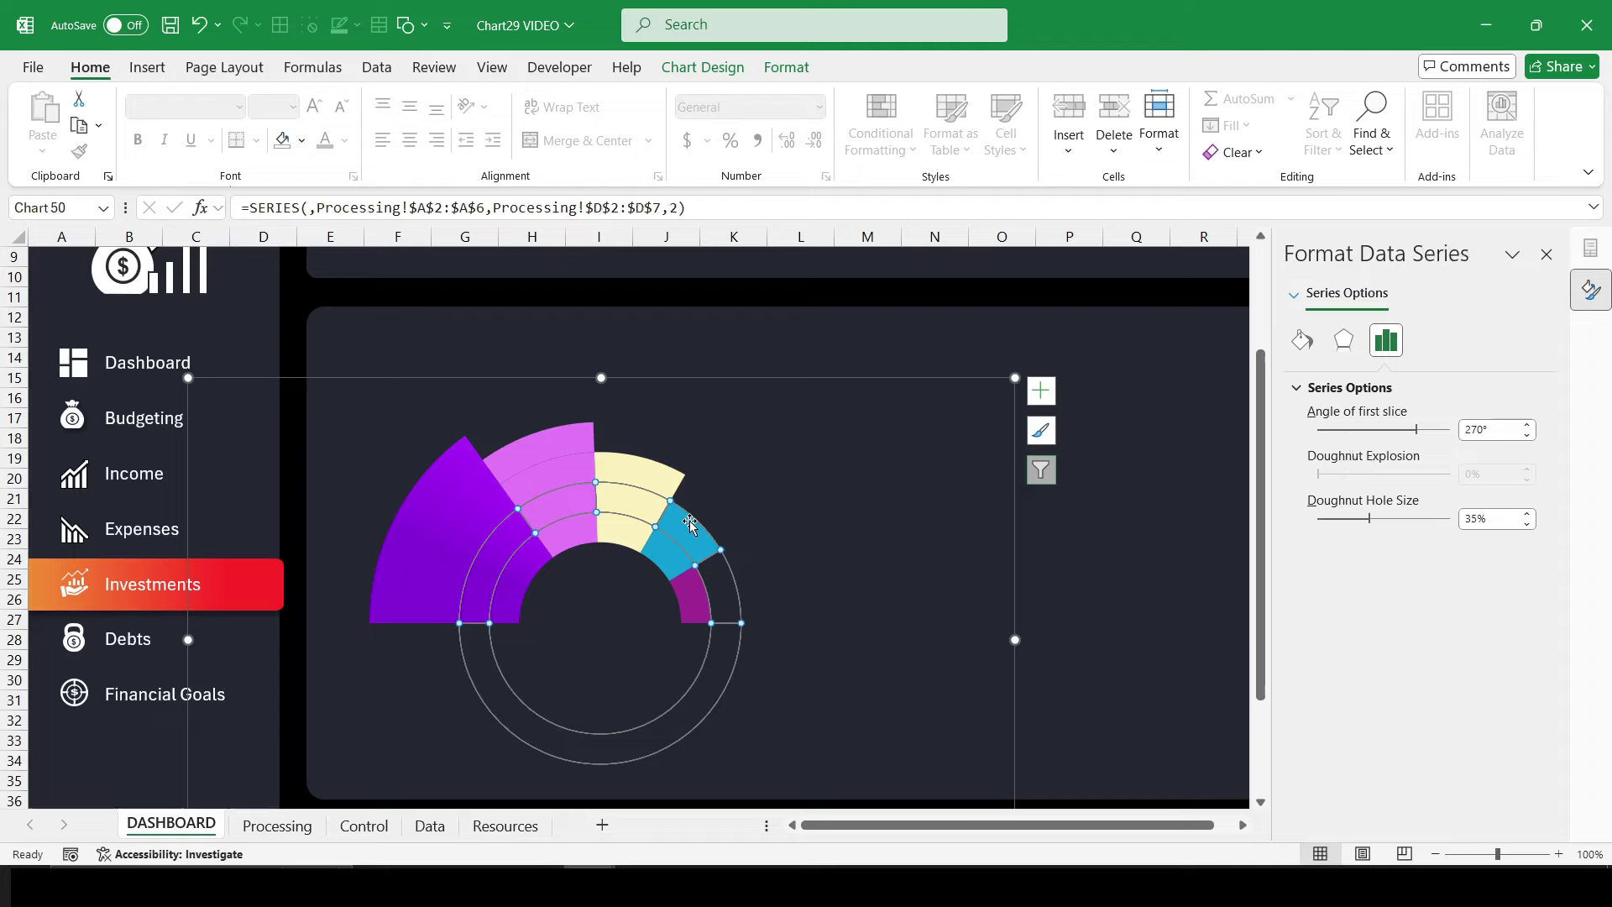
{"action": "left_click", "coordinate": [690, 525]}
{"action": "left_click", "coordinate": [1302, 341]}
{"action": "left_click", "coordinate": [1530, 599]}
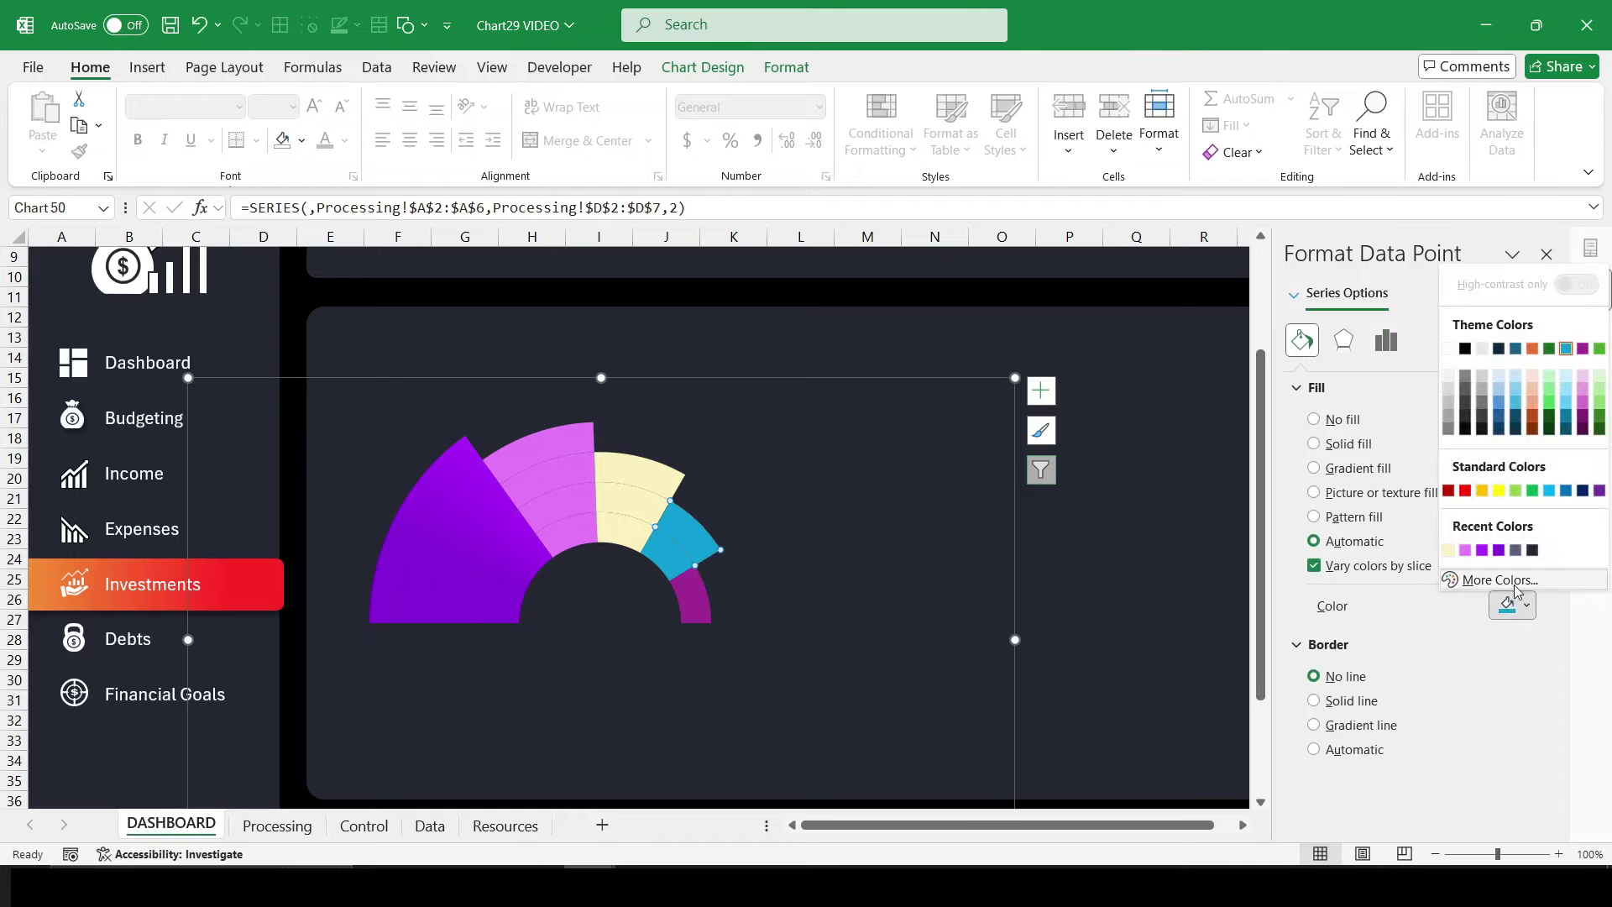
{"action": "left_click", "coordinate": [1494, 579]}
{"action": "double_click", "coordinate": [1234, 517]}
{"action": "key", "text": "ctrl+v"}
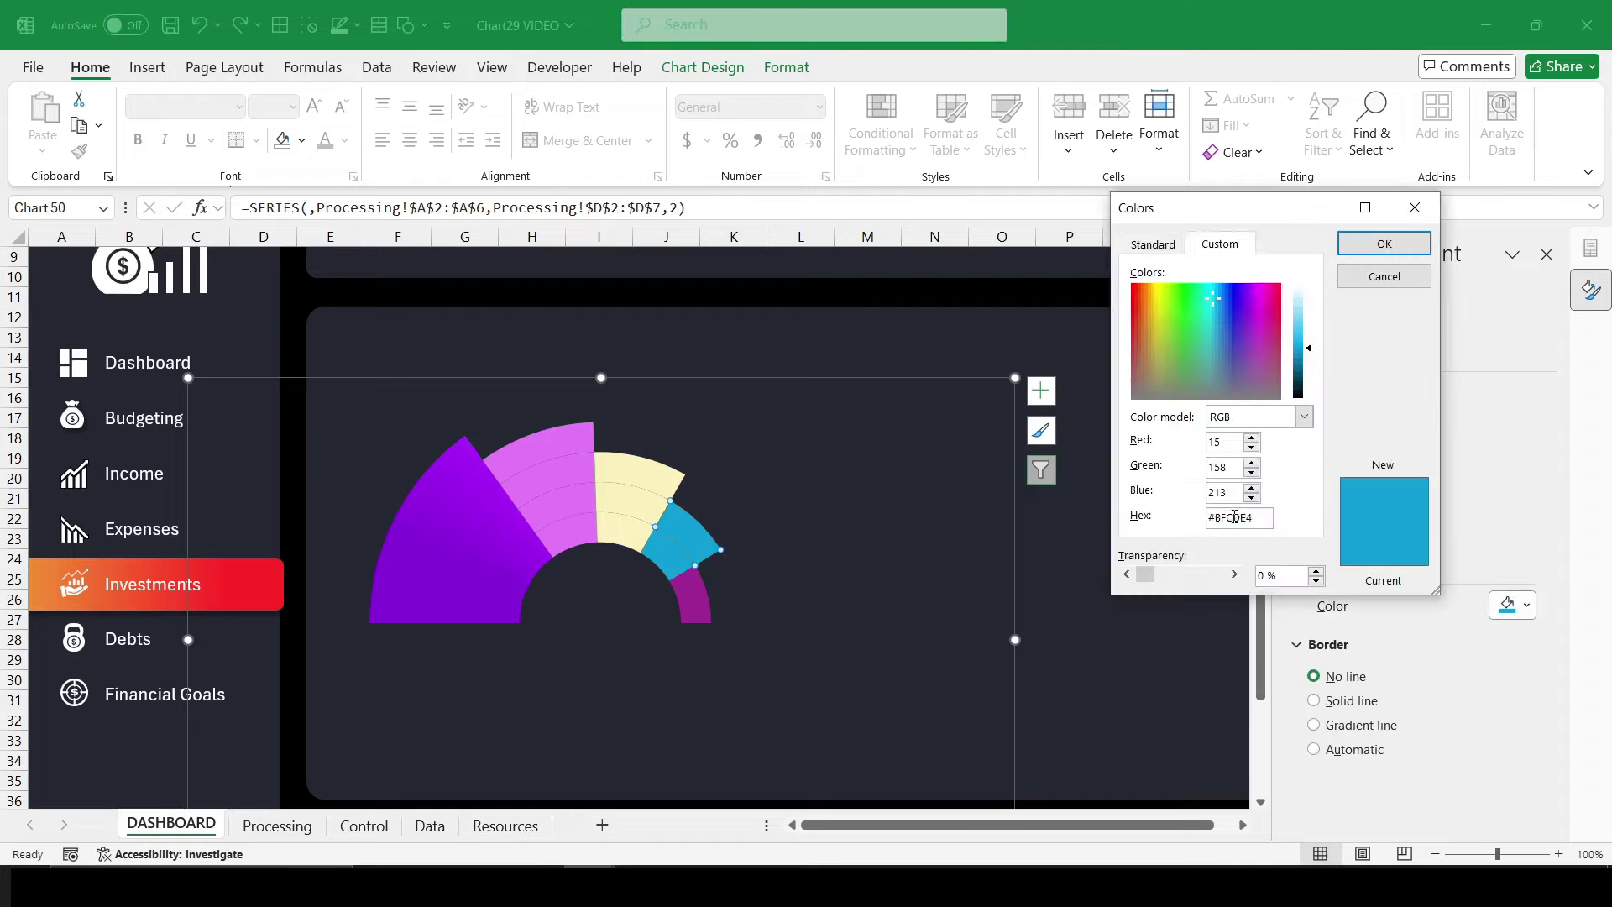
{"action": "key", "text": "Return"}
Step: Apply BFCDE4 to the remaining blue slice, then give the small purple slice a gradient fill
{"action": "left_click", "coordinate": [661, 552]}
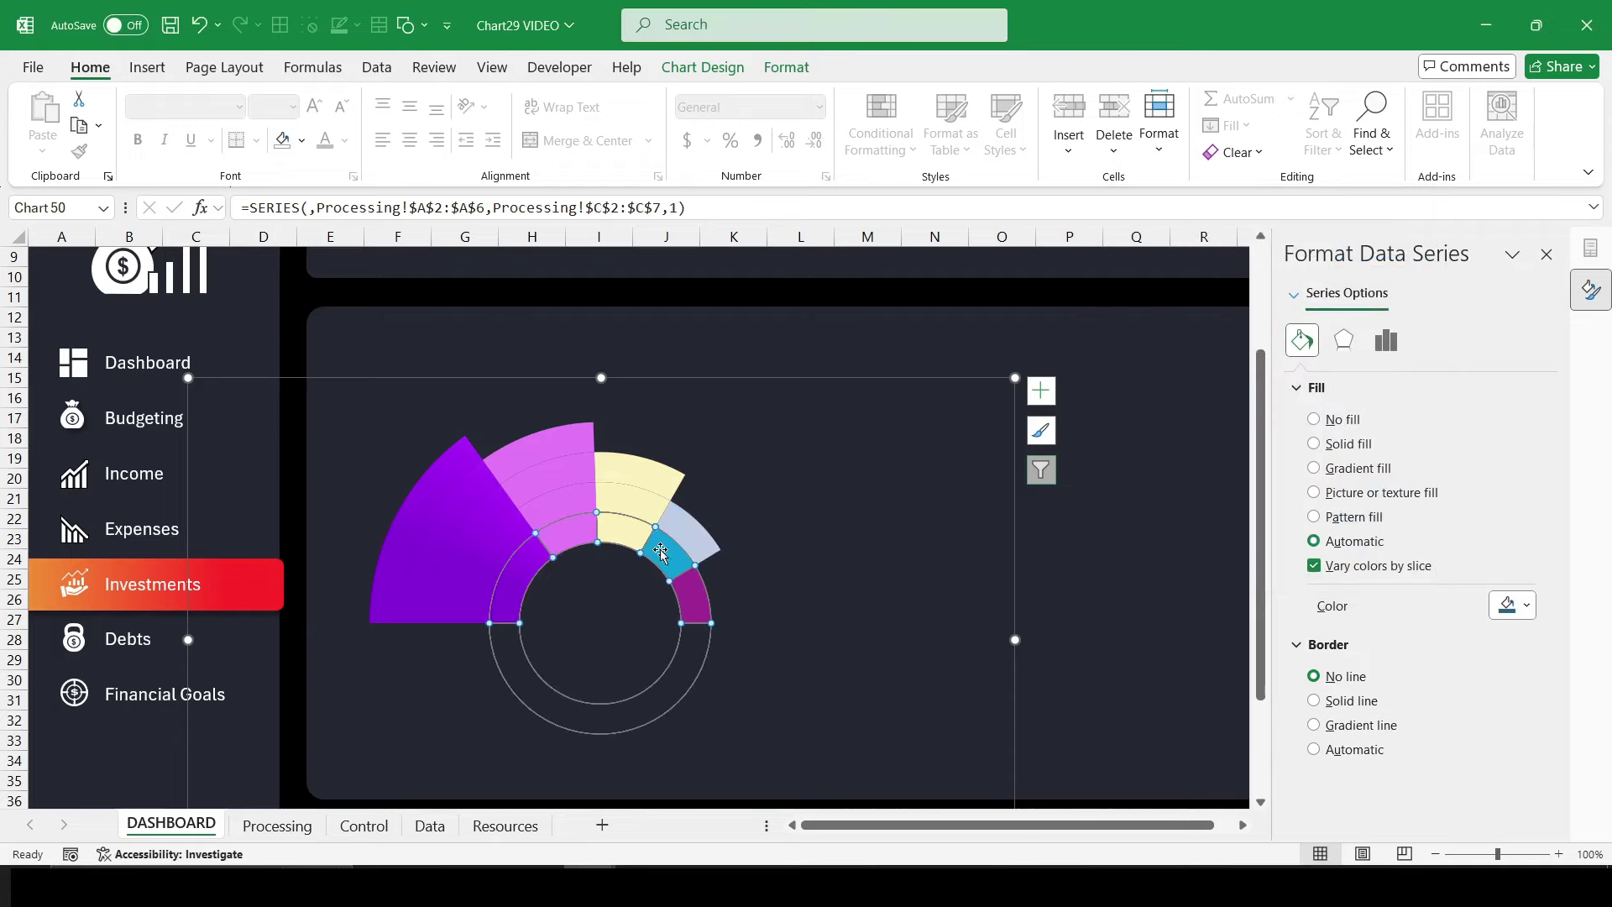
{"action": "left_click", "coordinate": [661, 552]}
{"action": "left_click", "coordinate": [1513, 606]}
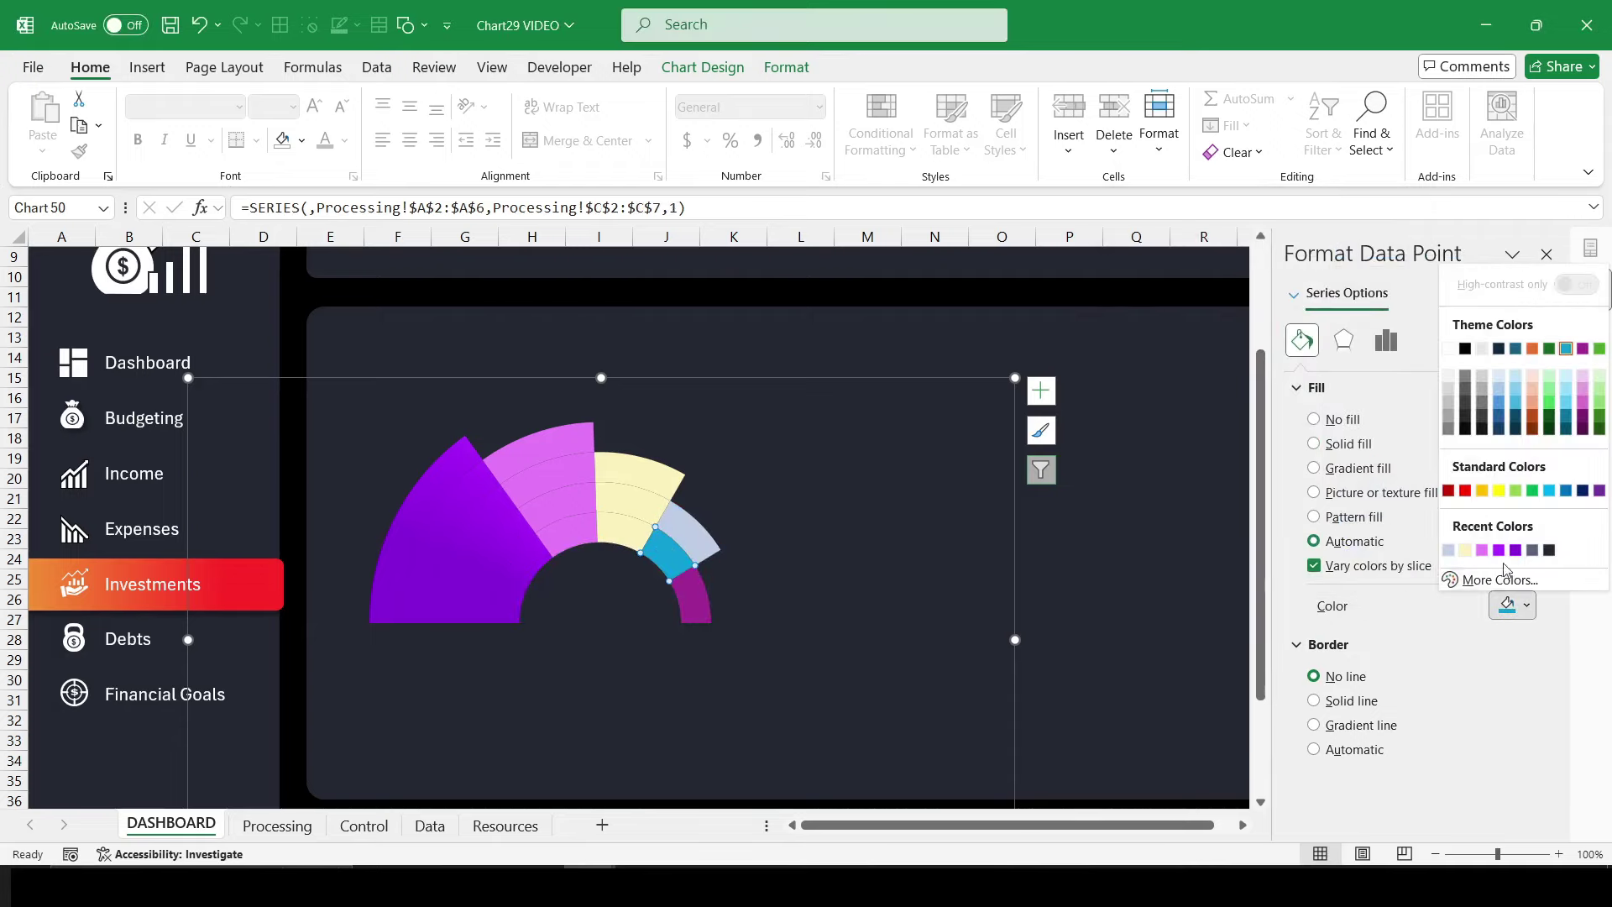
{"action": "left_click", "coordinate": [1448, 551]}
{"action": "left_click", "coordinate": [689, 616]}
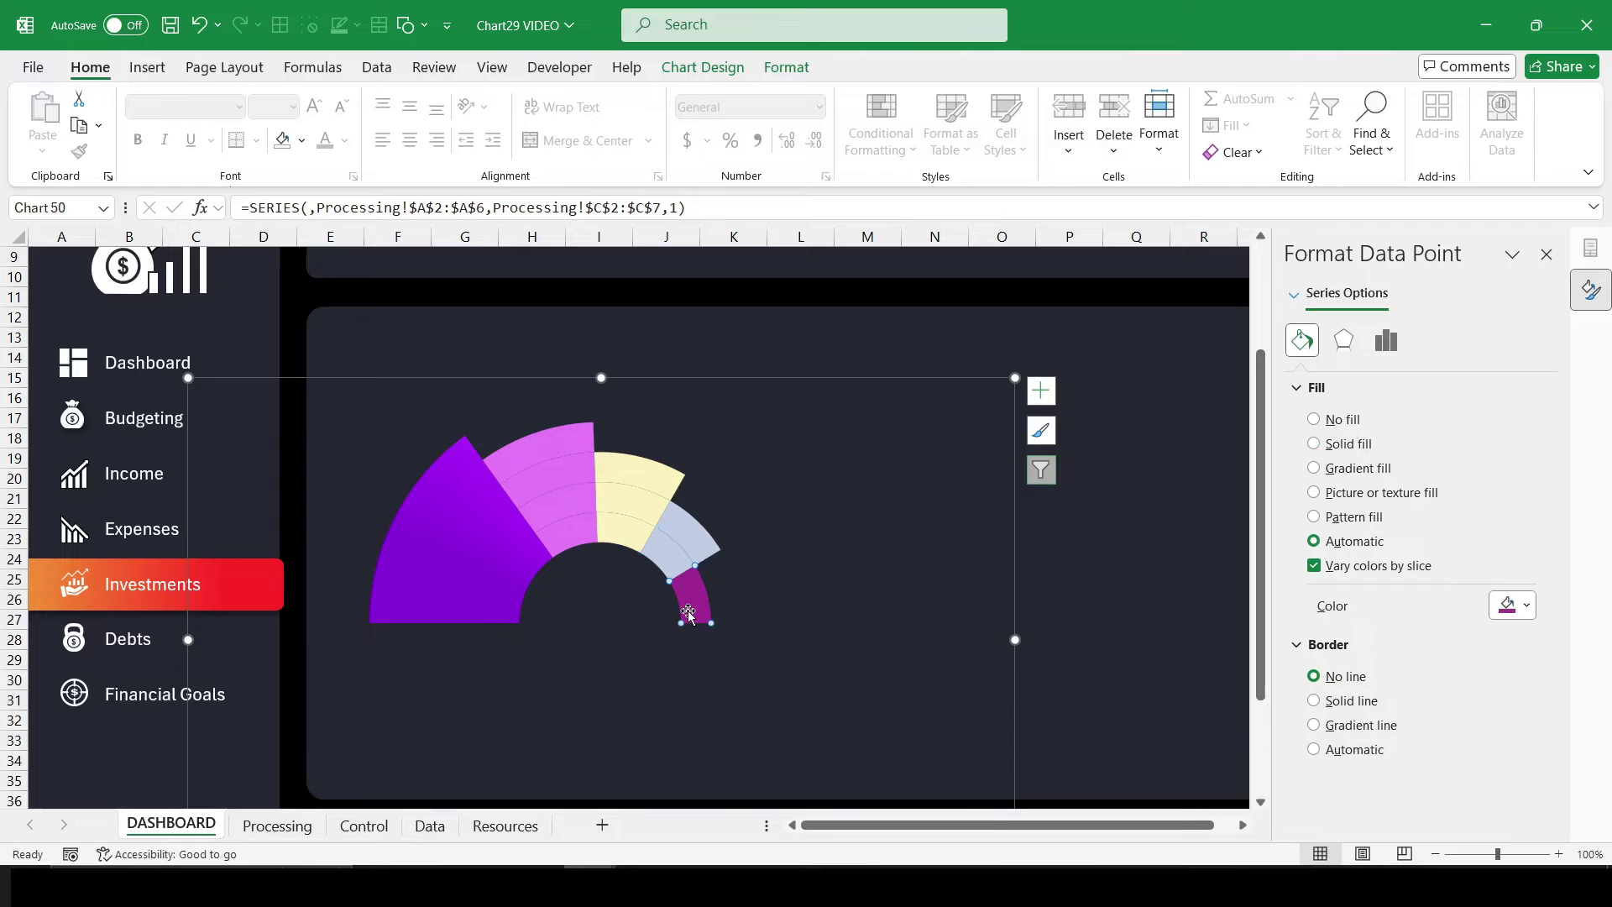
{"action": "left_click", "coordinate": [1358, 469]}
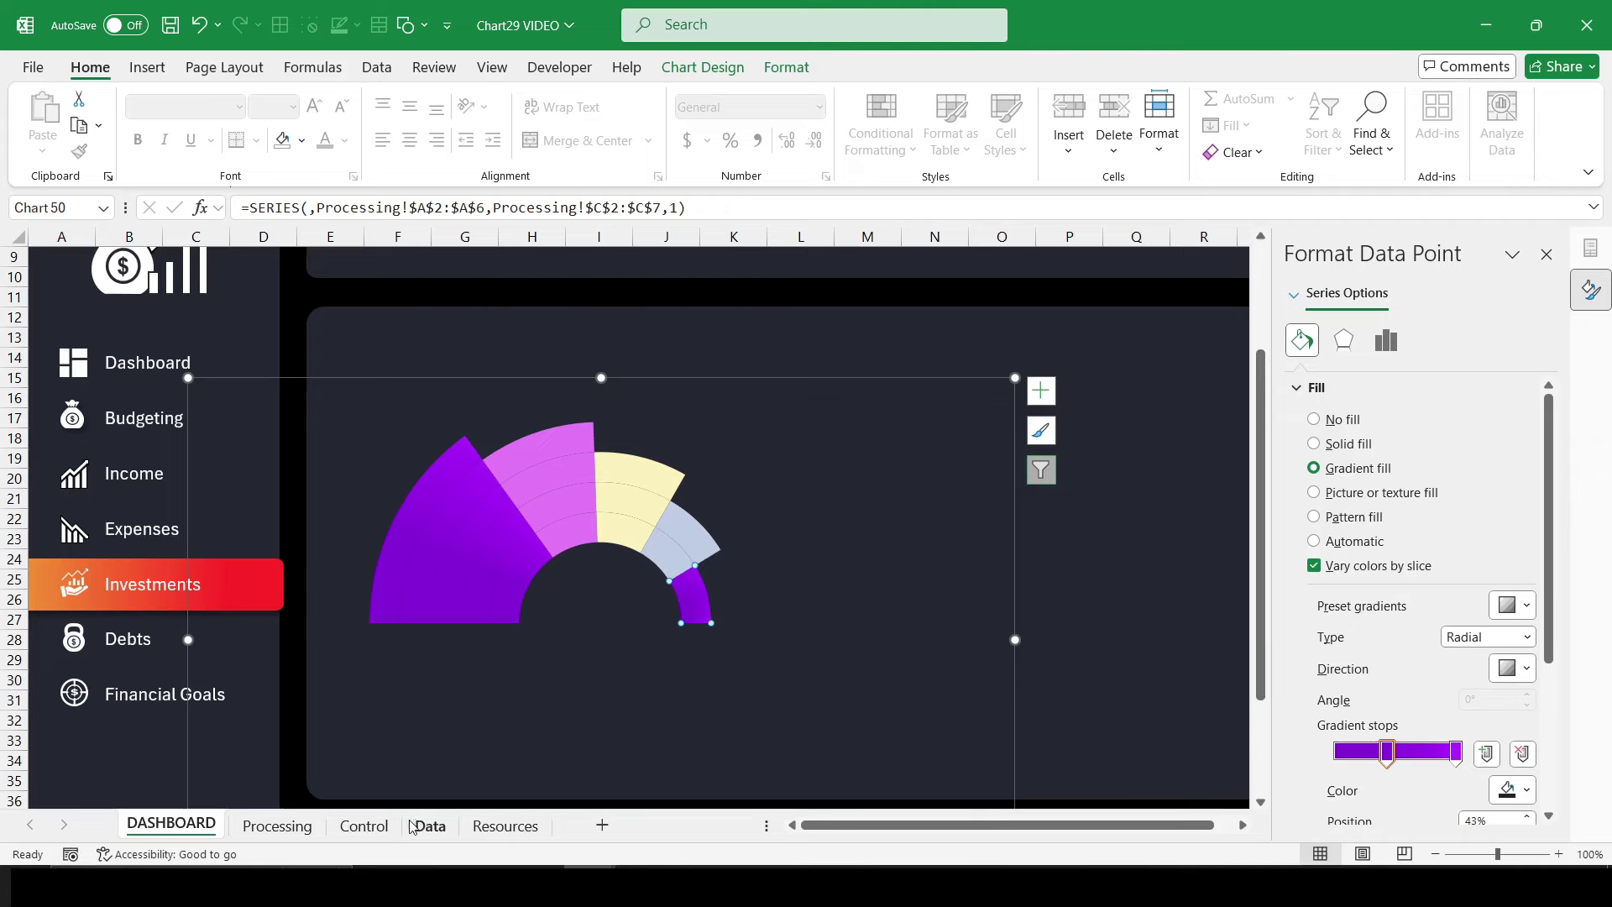
Step: Copy the orange colour code F28F33 from the Resources sheet
{"action": "left_click", "coordinate": [505, 825]}
{"action": "left_click", "coordinate": [122, 379]}
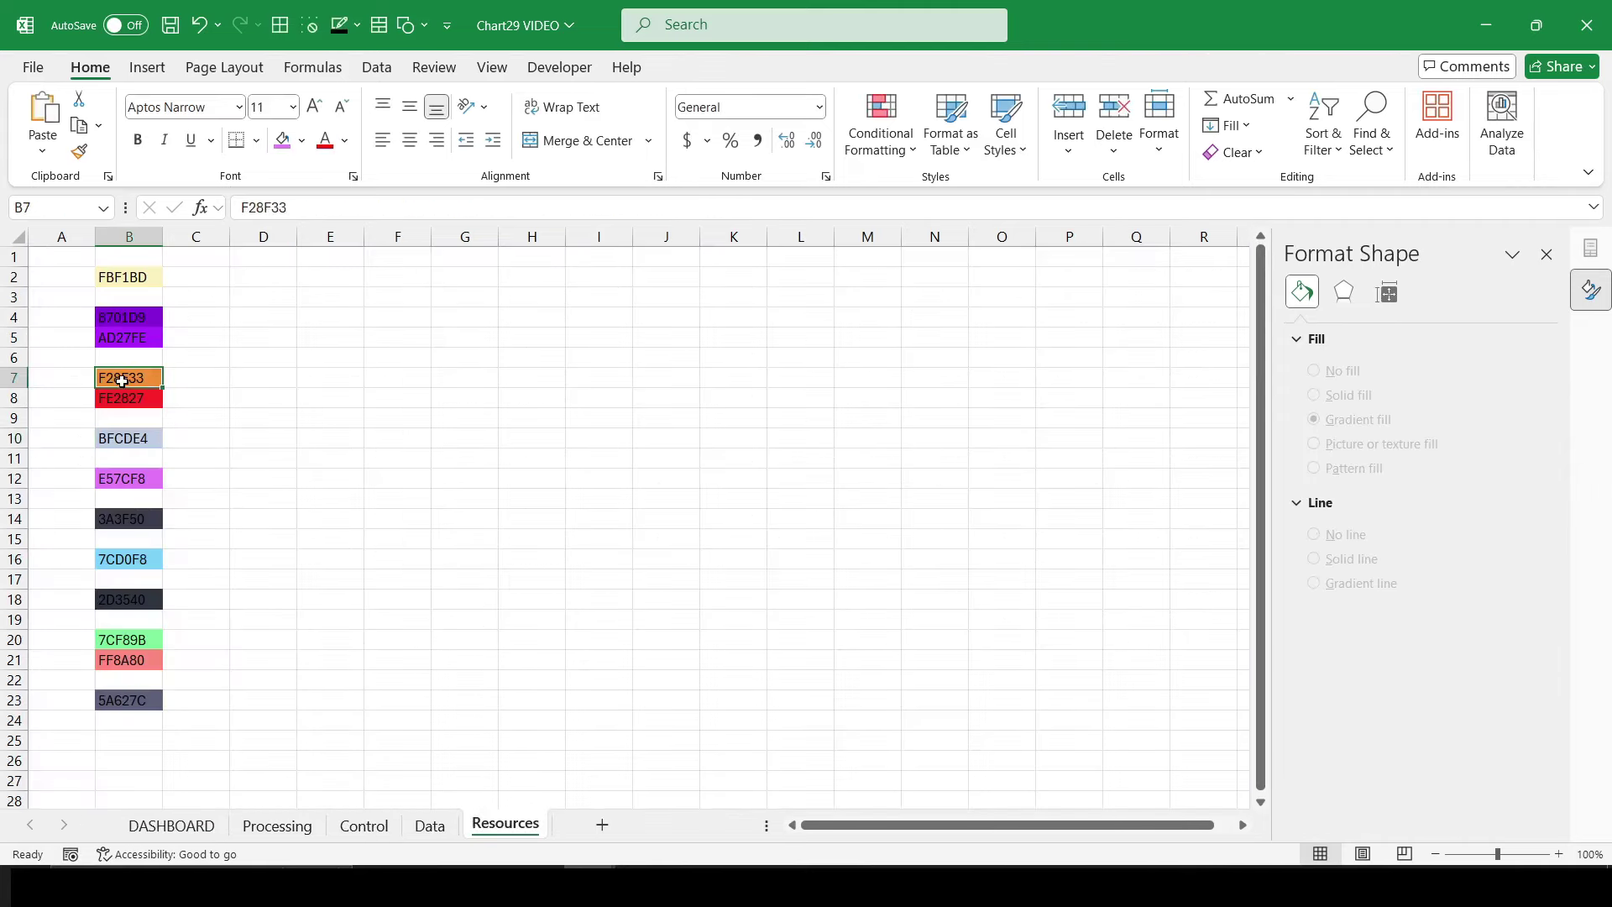
{"action": "double_click", "coordinate": [263, 207]}
{"action": "right_click", "coordinate": [270, 208]}
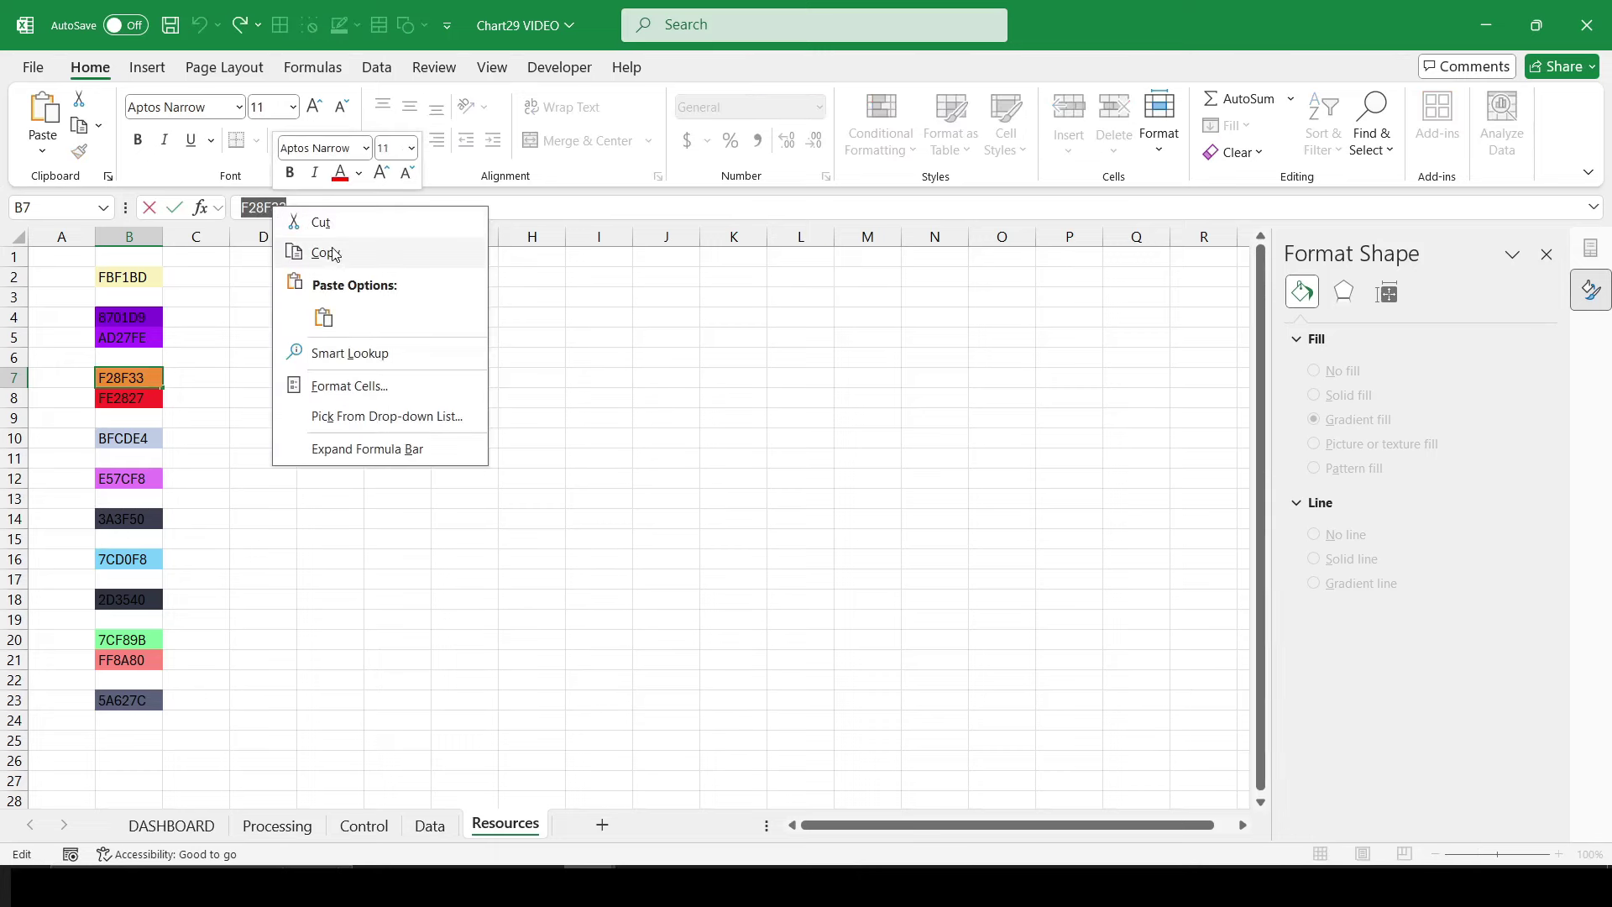
{"action": "left_click", "coordinate": [328, 253]}
{"action": "left_click", "coordinate": [171, 825]}
Step: Set the Crypto slice's right-hand gradient stop to F28F33
{"action": "left_click", "coordinate": [696, 601]}
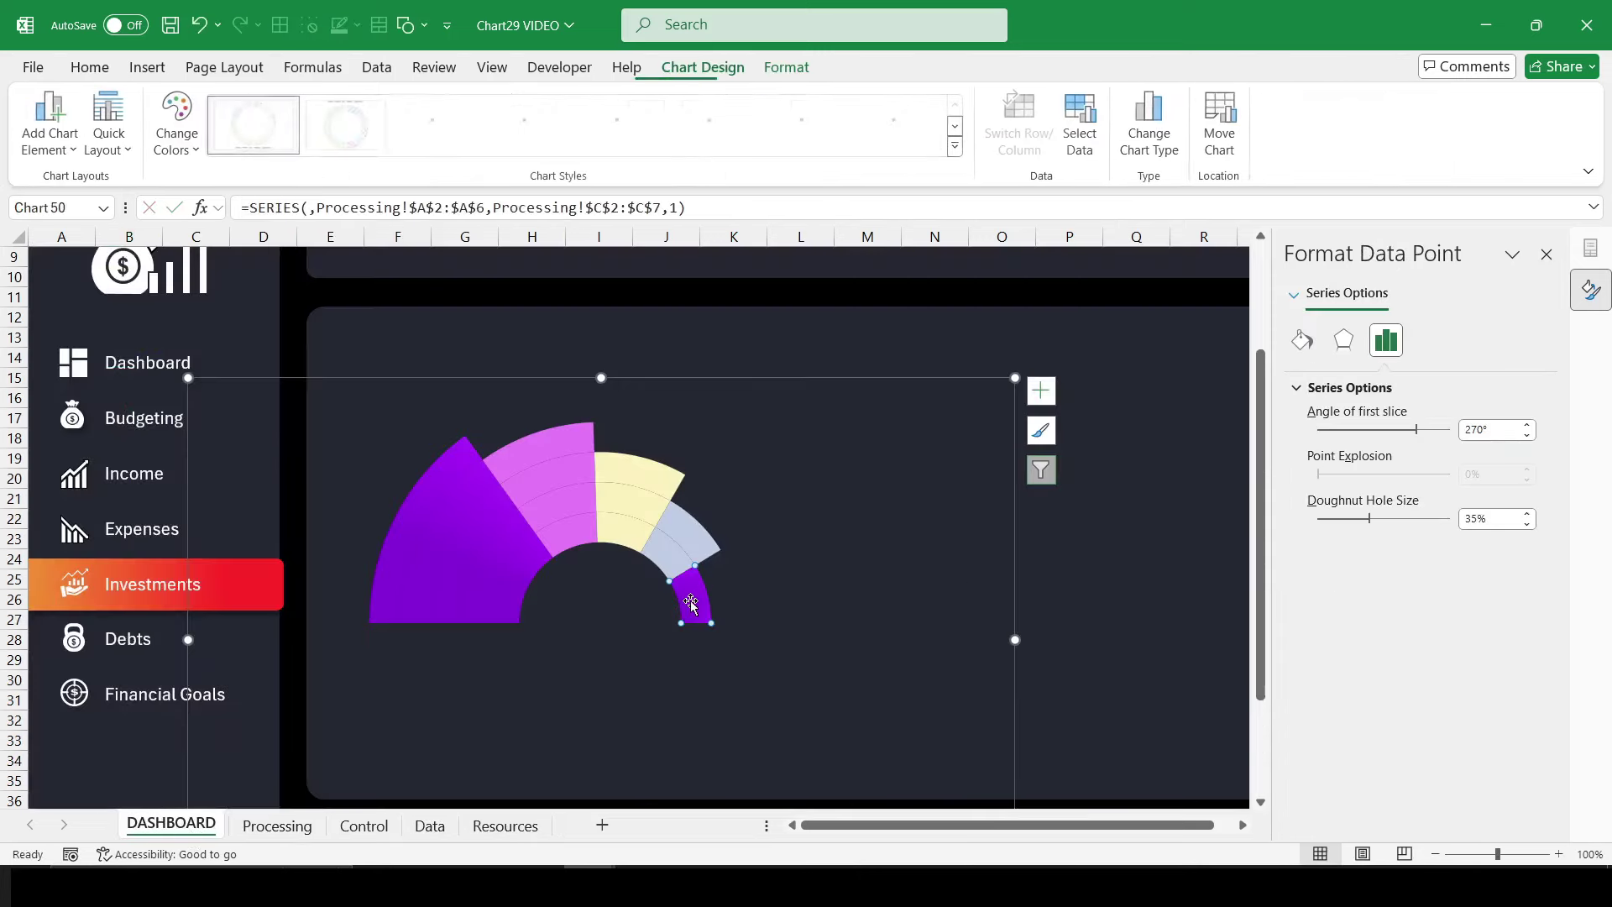
{"action": "left_click", "coordinate": [1300, 344]}
{"action": "left_click", "coordinate": [1527, 791]}
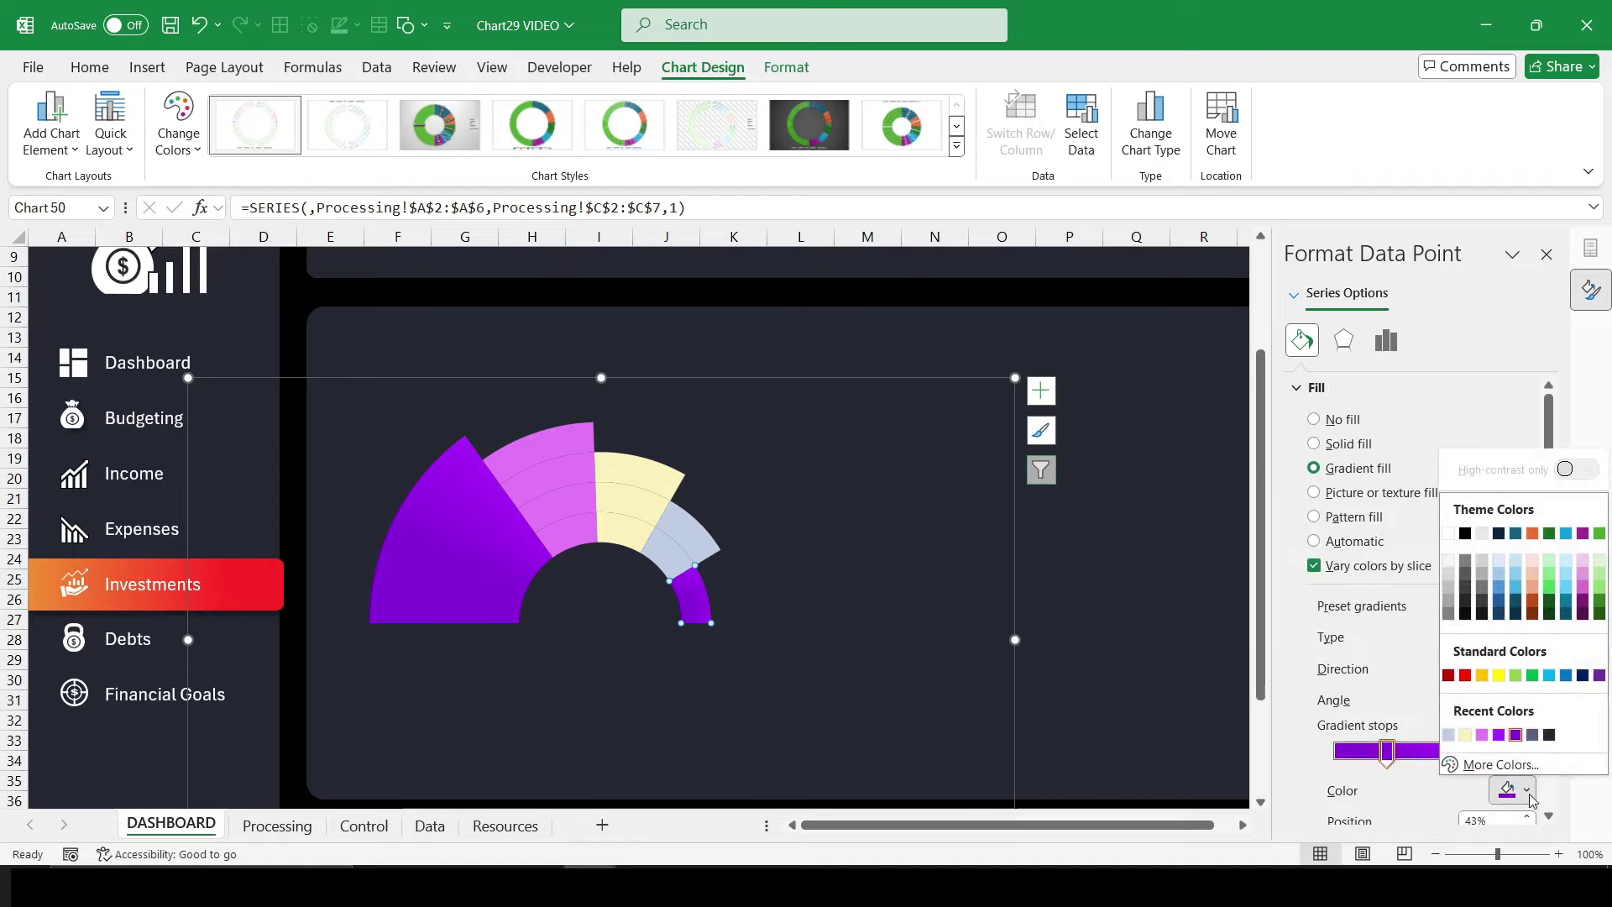
{"action": "left_click", "coordinate": [1407, 756]}
{"action": "left_click", "coordinate": [1457, 750]}
{"action": "left_click", "coordinate": [1526, 789]}
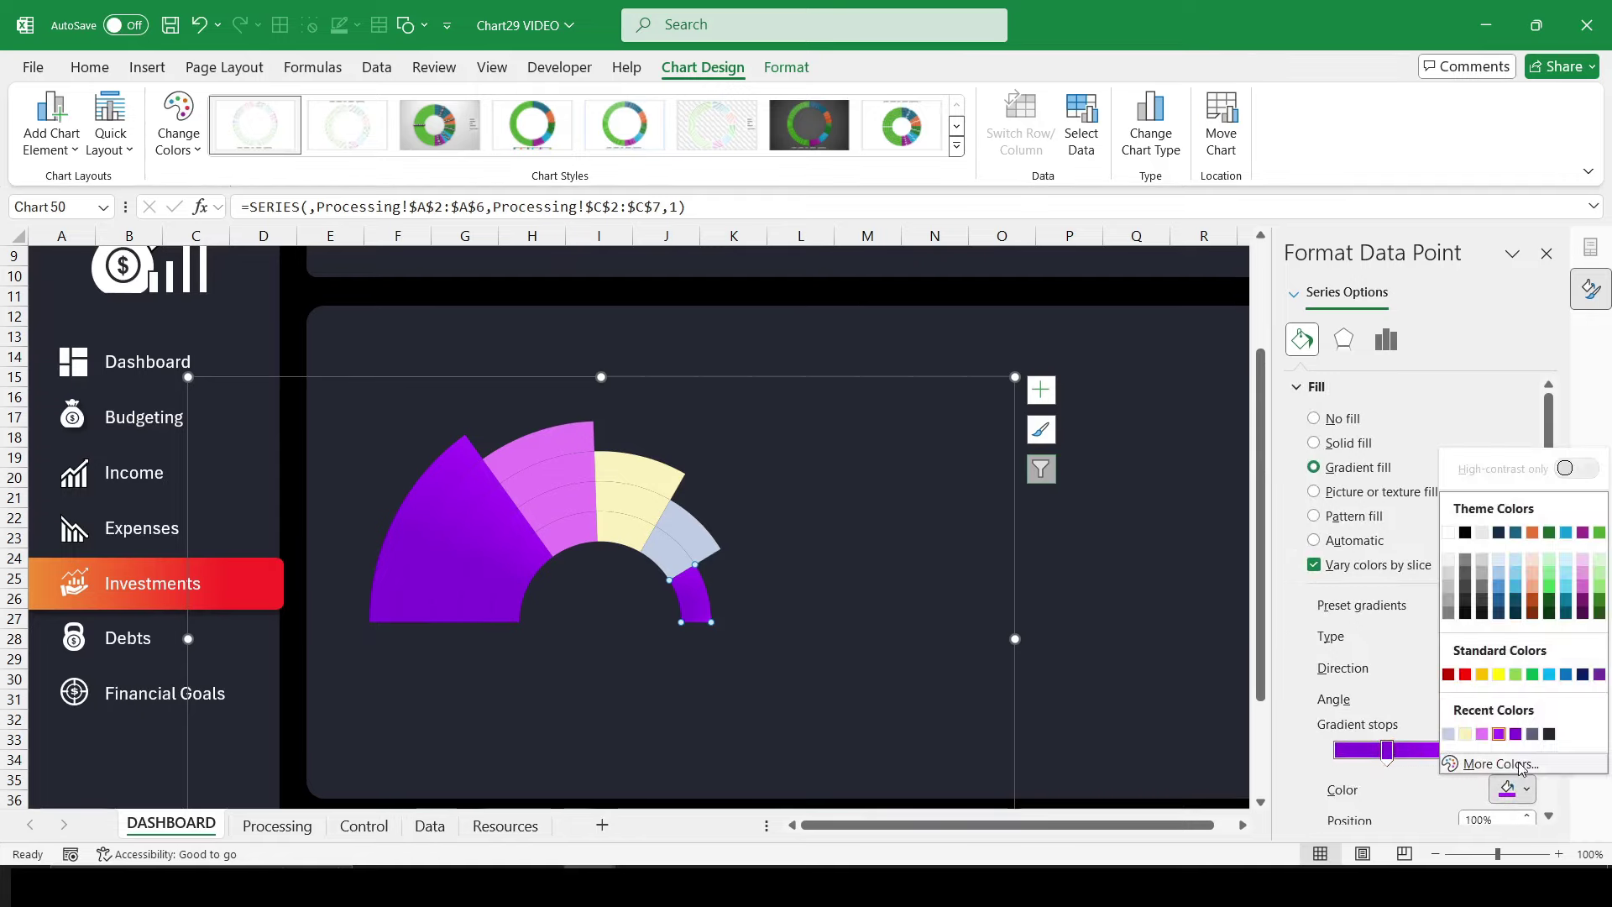
{"action": "left_click", "coordinate": [1500, 764]}
{"action": "double_click", "coordinate": [1239, 517]}
{"action": "key", "text": "ctrl+v"}
{"action": "key", "text": "Return"}
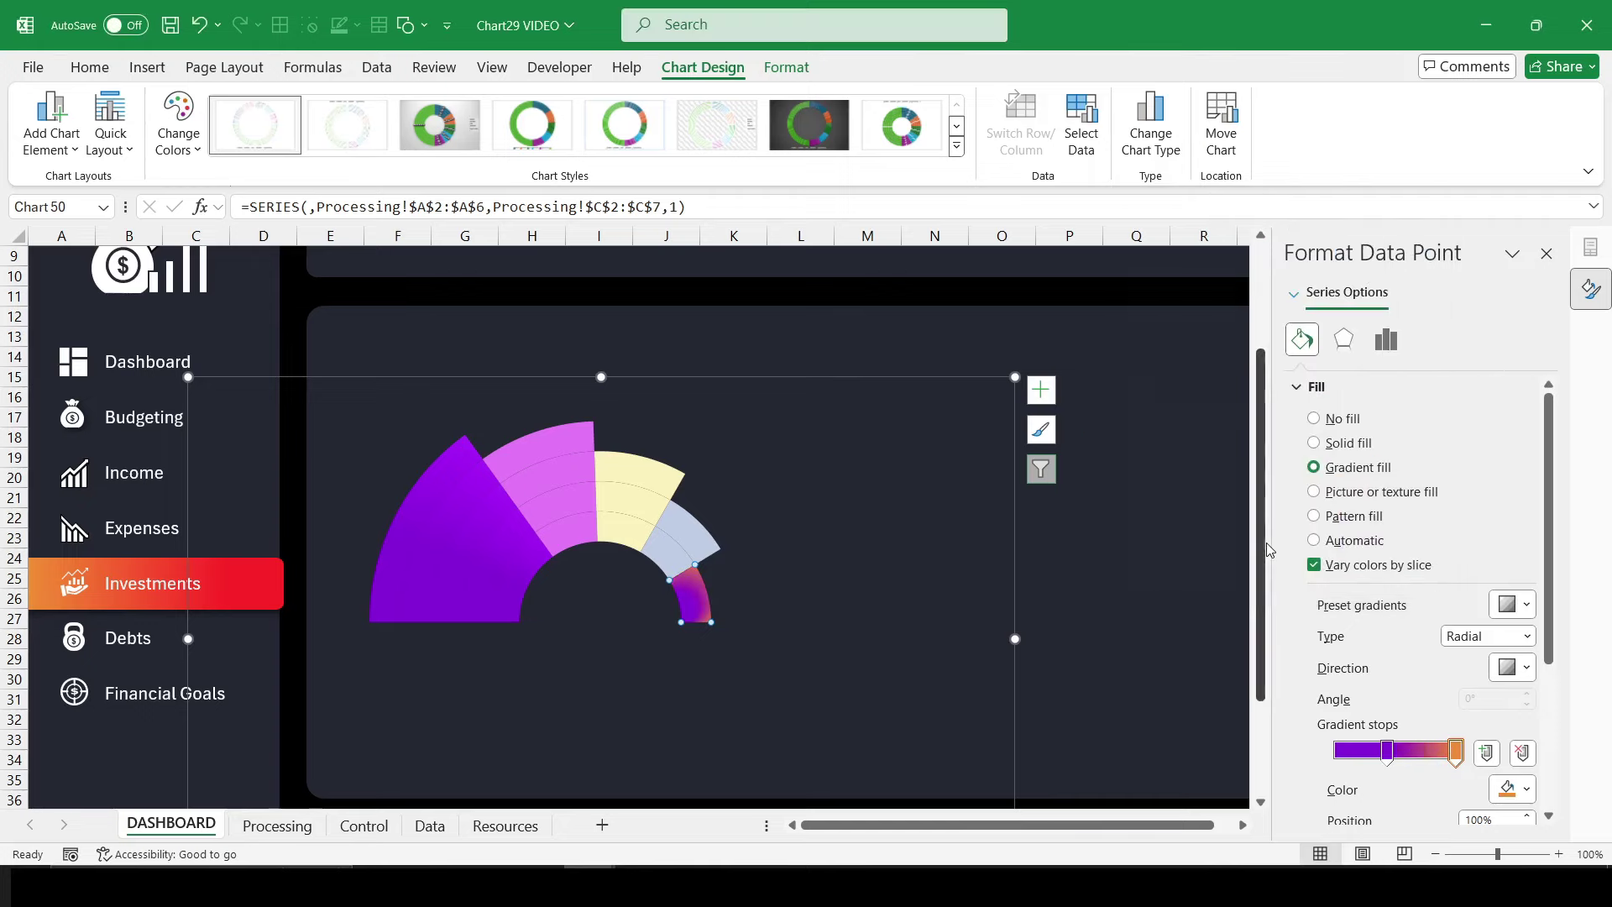
Step: Copy the red colour code FE2827 from the Resources sheet
{"action": "left_click", "coordinate": [505, 825]}
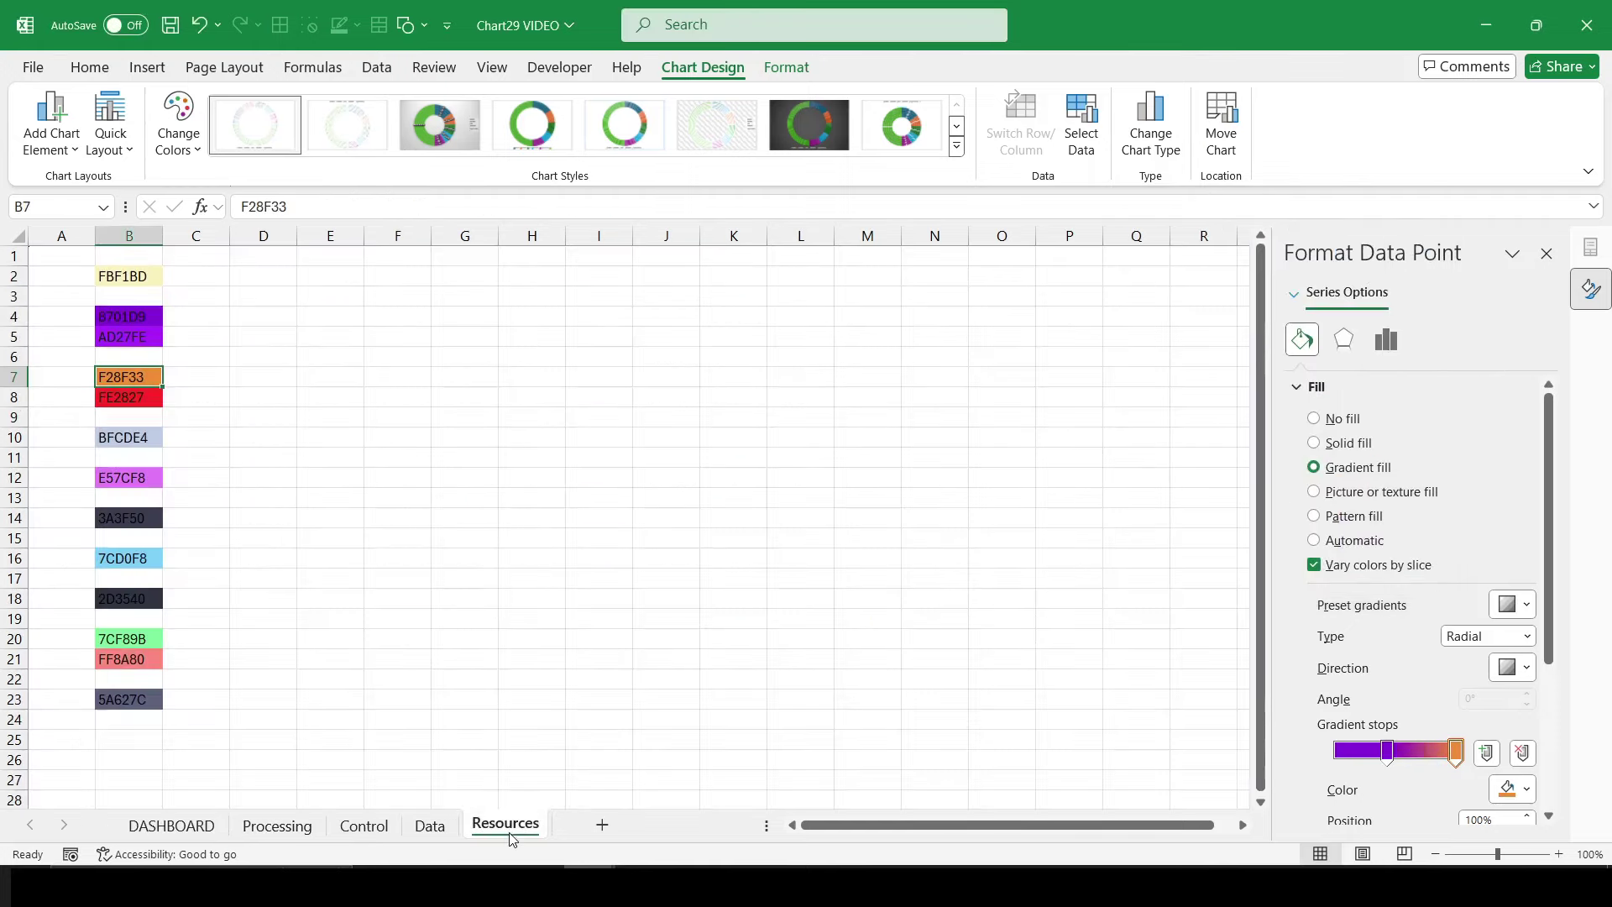
{"action": "left_click", "coordinate": [143, 398]}
{"action": "double_click", "coordinate": [288, 206]}
{"action": "right_click", "coordinate": [287, 207]}
{"action": "left_click", "coordinate": [318, 151]}
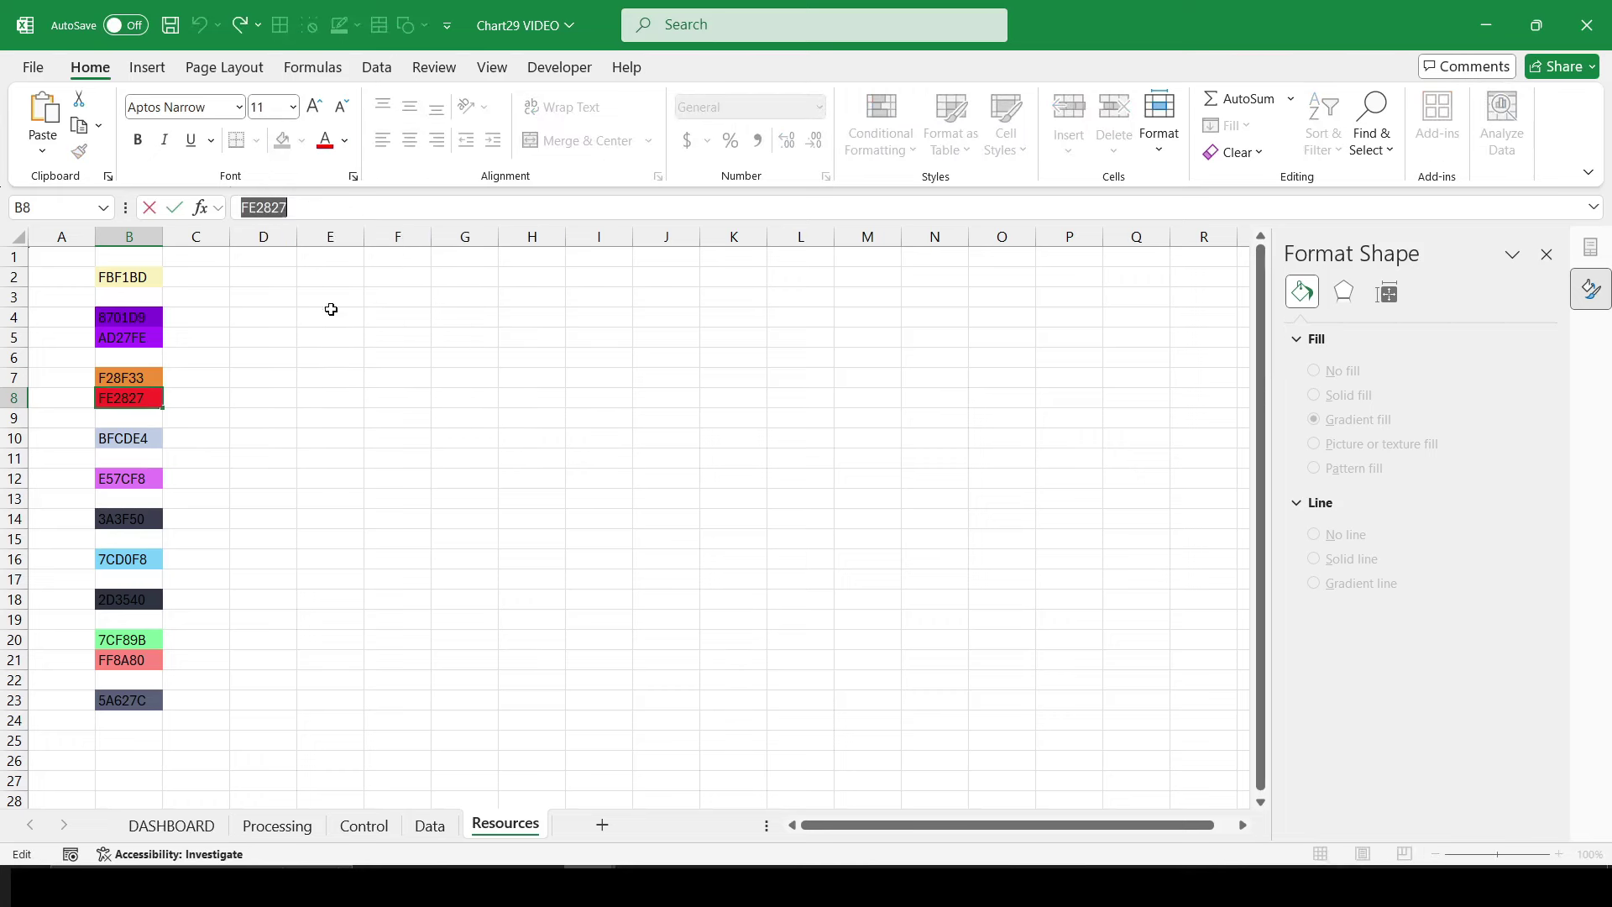
{"action": "left_click", "coordinate": [171, 825]}
Step: Set the Crypto slice's other gradient stop to red FE2827
{"action": "left_click", "coordinate": [1303, 340]}
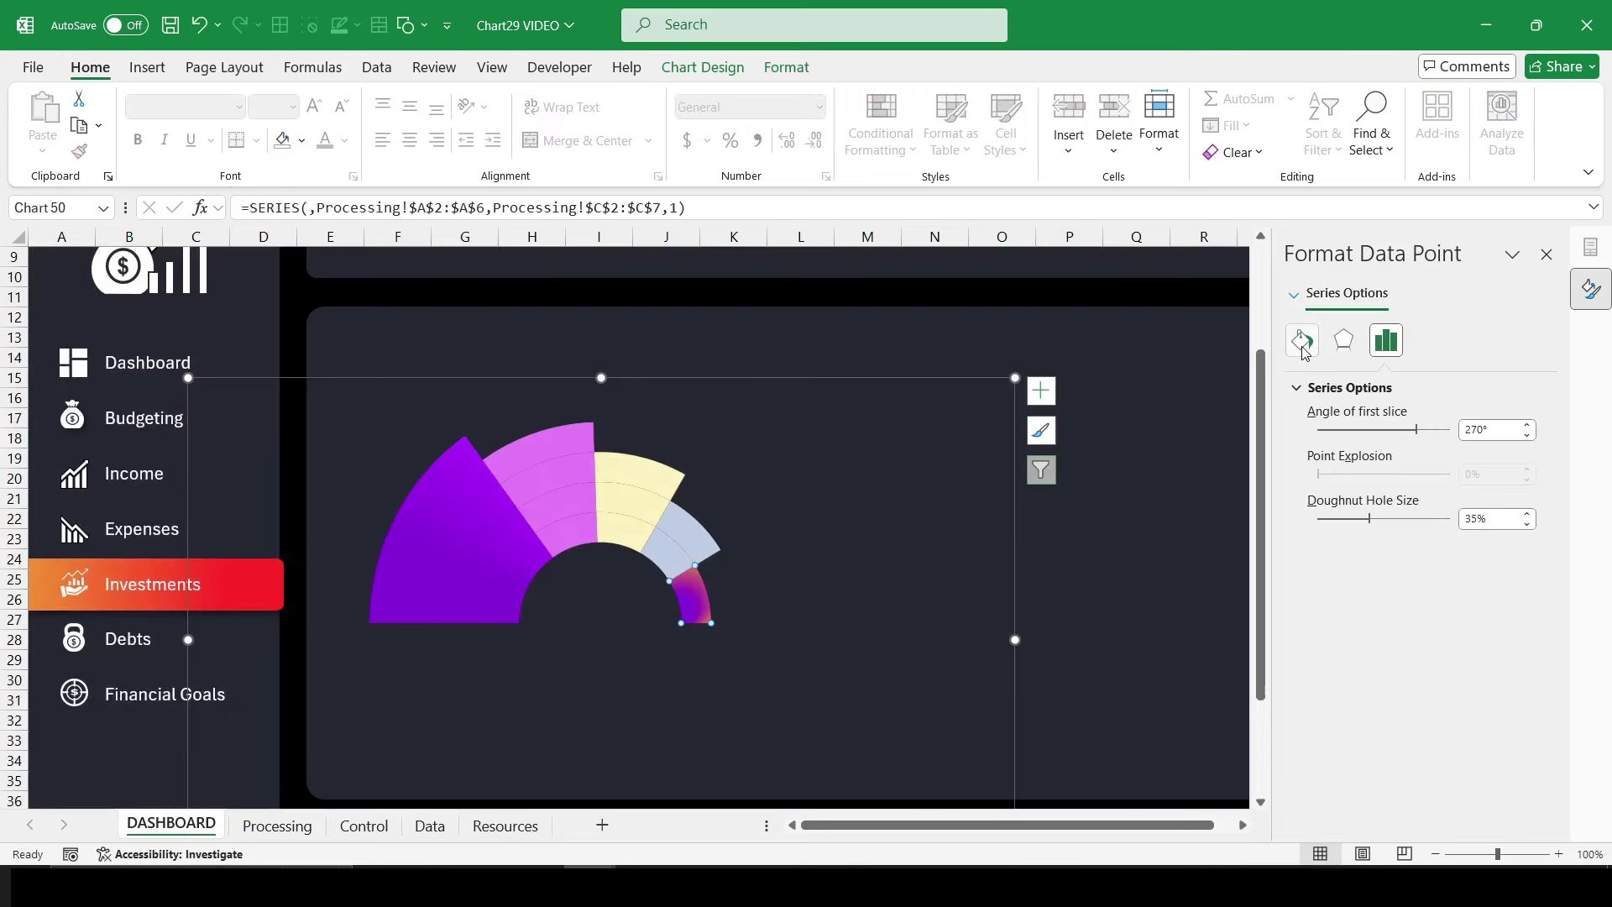
{"action": "left_click", "coordinate": [1527, 790]}
{"action": "left_click", "coordinate": [1489, 863]}
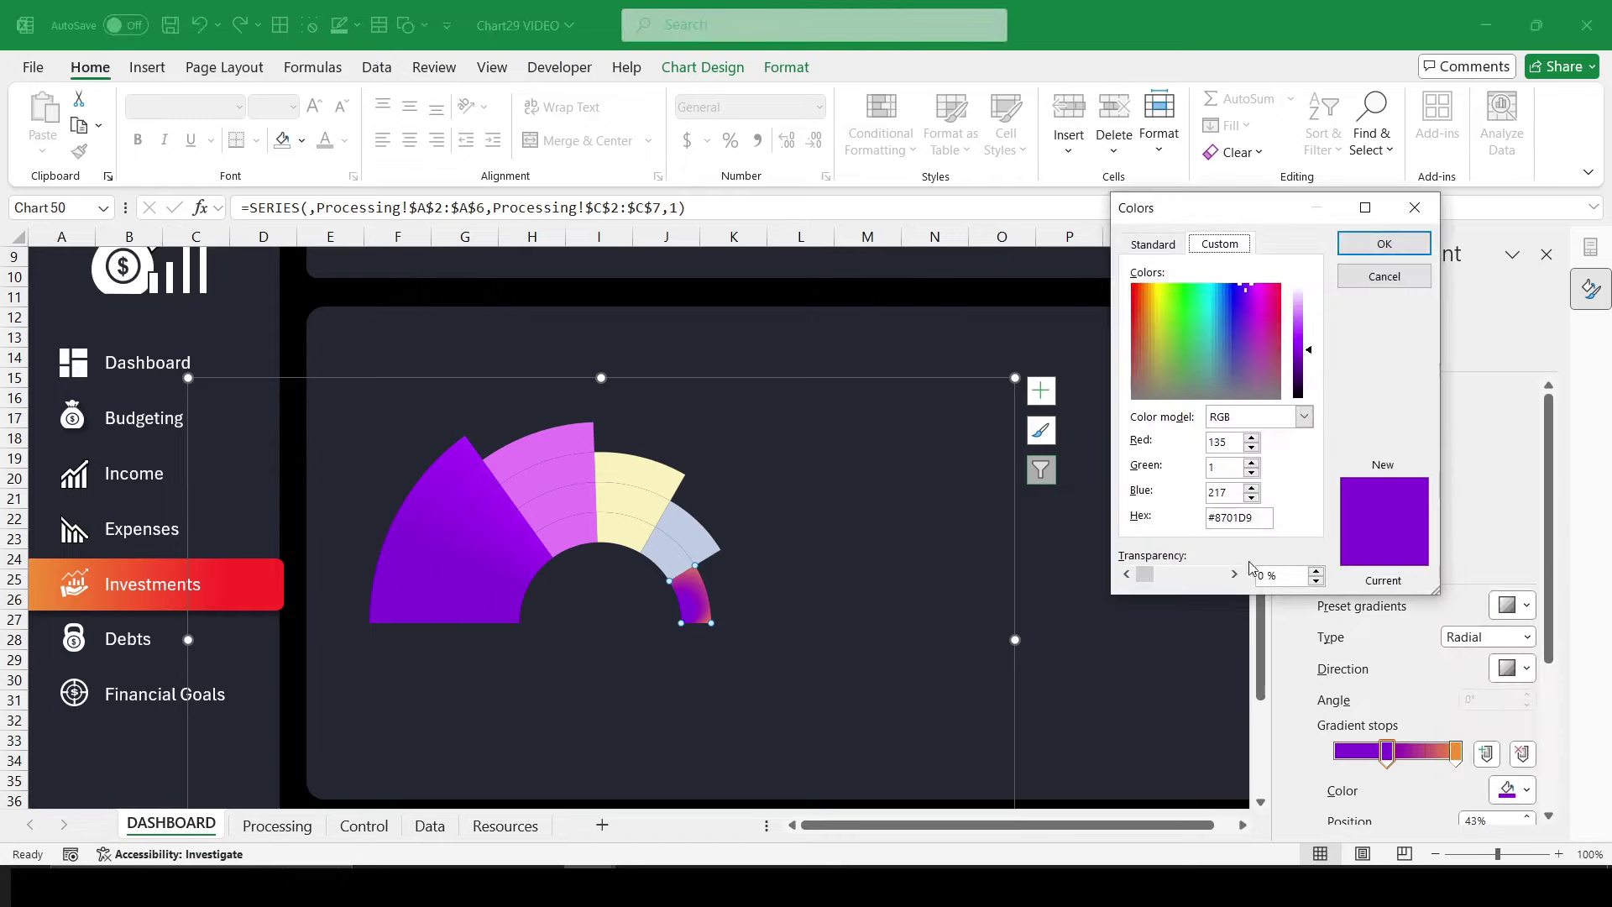
{"action": "double_click", "coordinate": [1233, 517]}
{"action": "key", "text": "ctrl+v"}
{"action": "key", "text": "Return"}
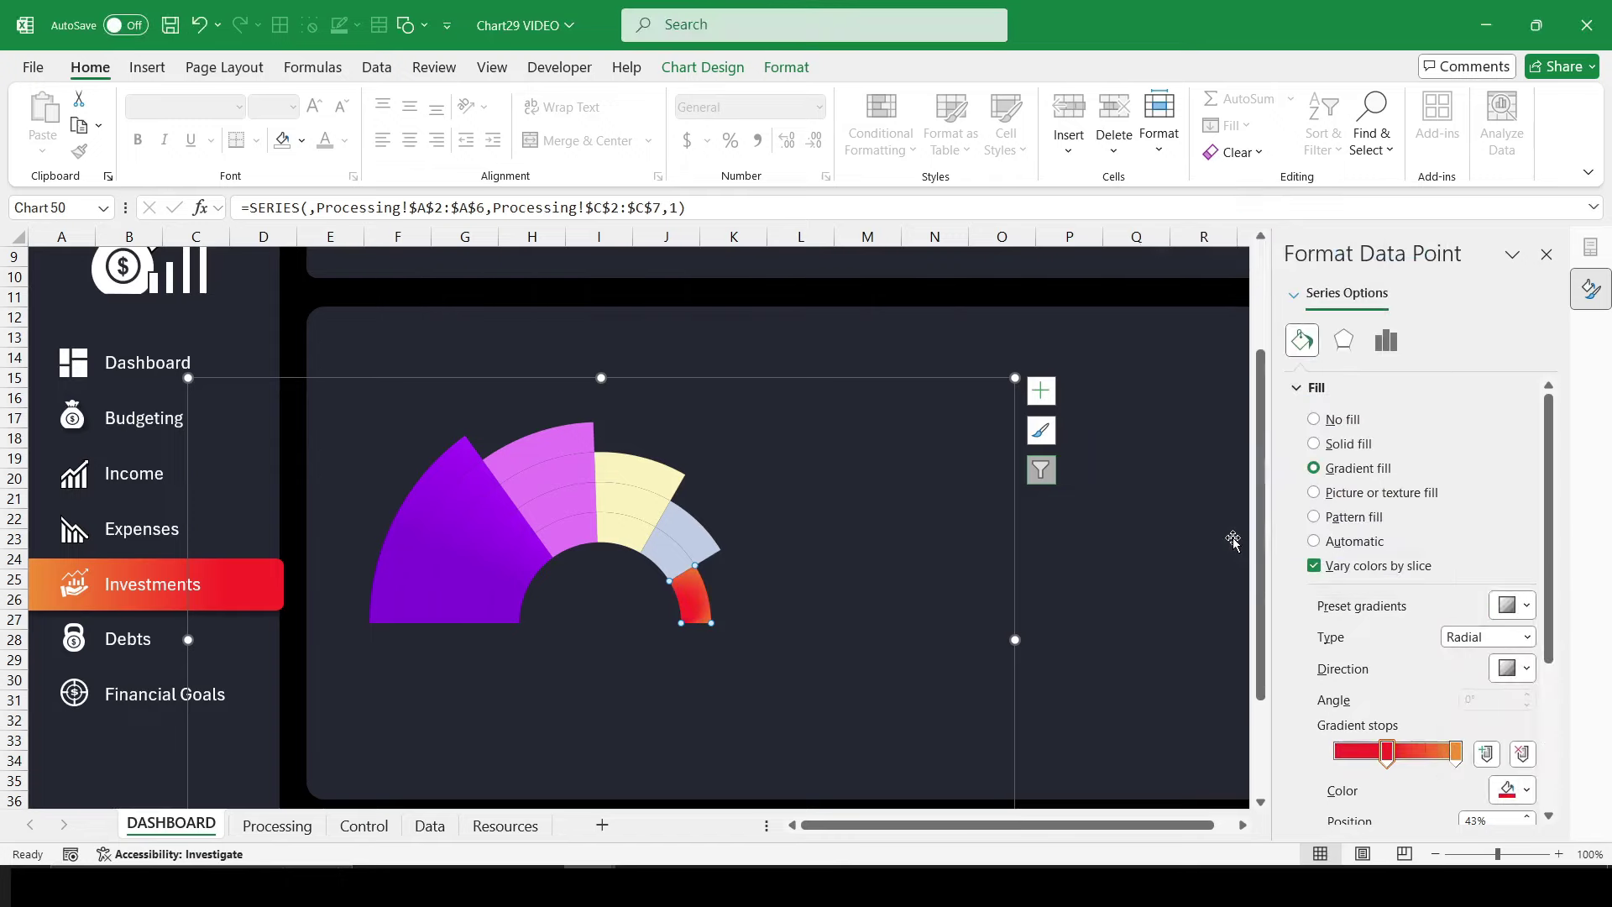
{"action": "left_click", "coordinate": [1160, 585]}
Step: Give the chart legend a light font colour at size 10
{"action": "scroll", "coordinate": [964, 568], "scroll_direction": "down", "scroll_amount": 2}
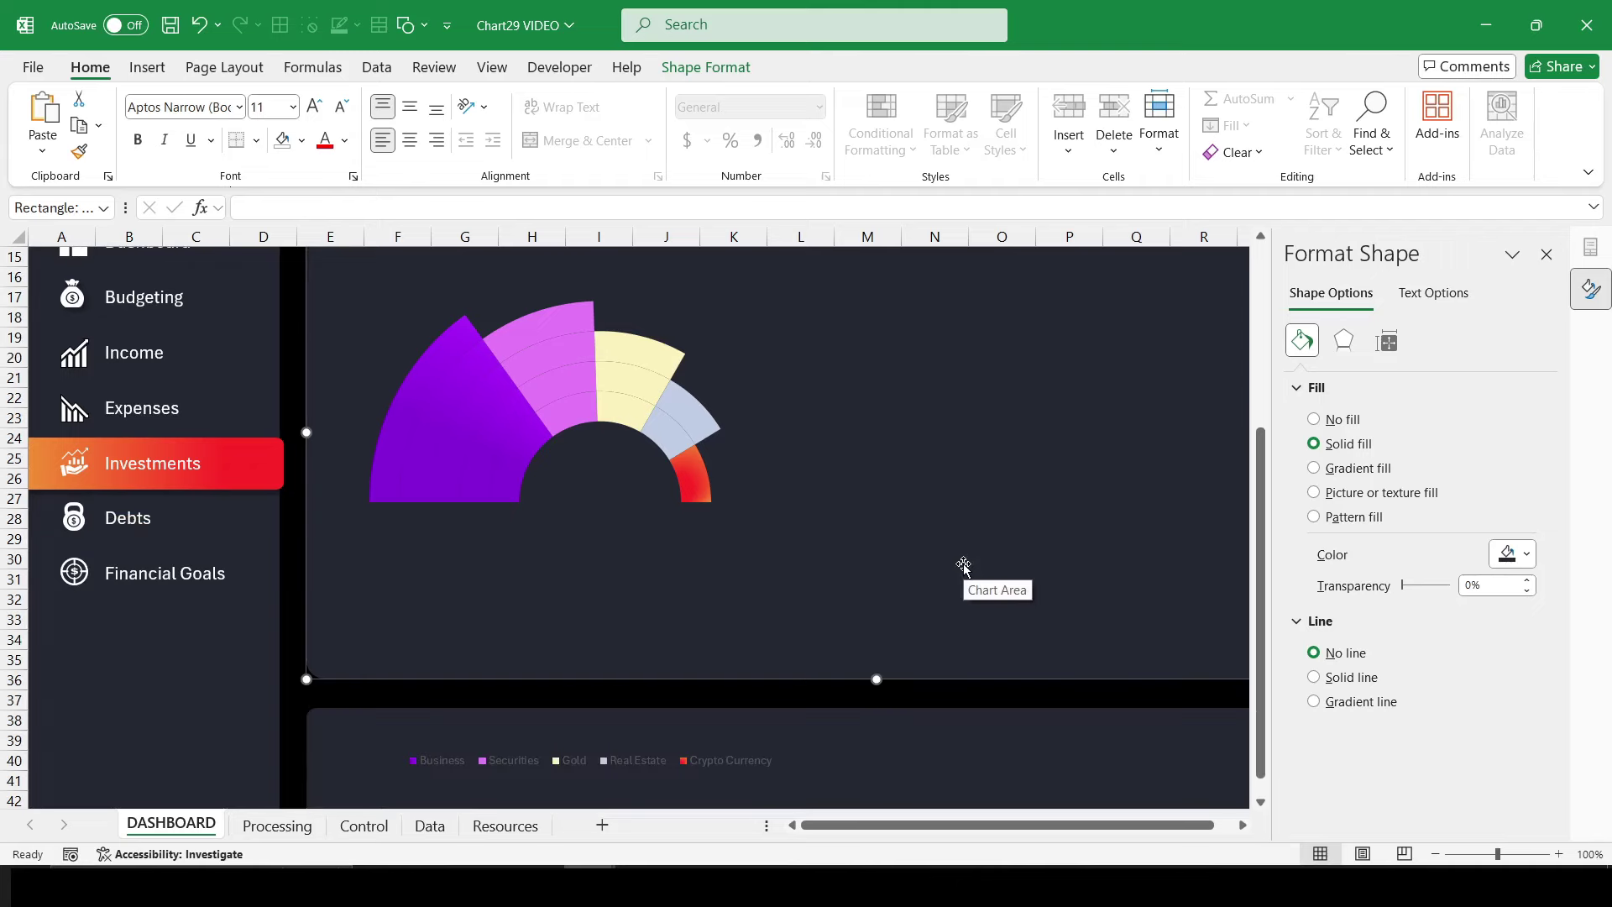
{"action": "left_click", "coordinate": [709, 764]}
{"action": "left_click", "coordinate": [1302, 339]}
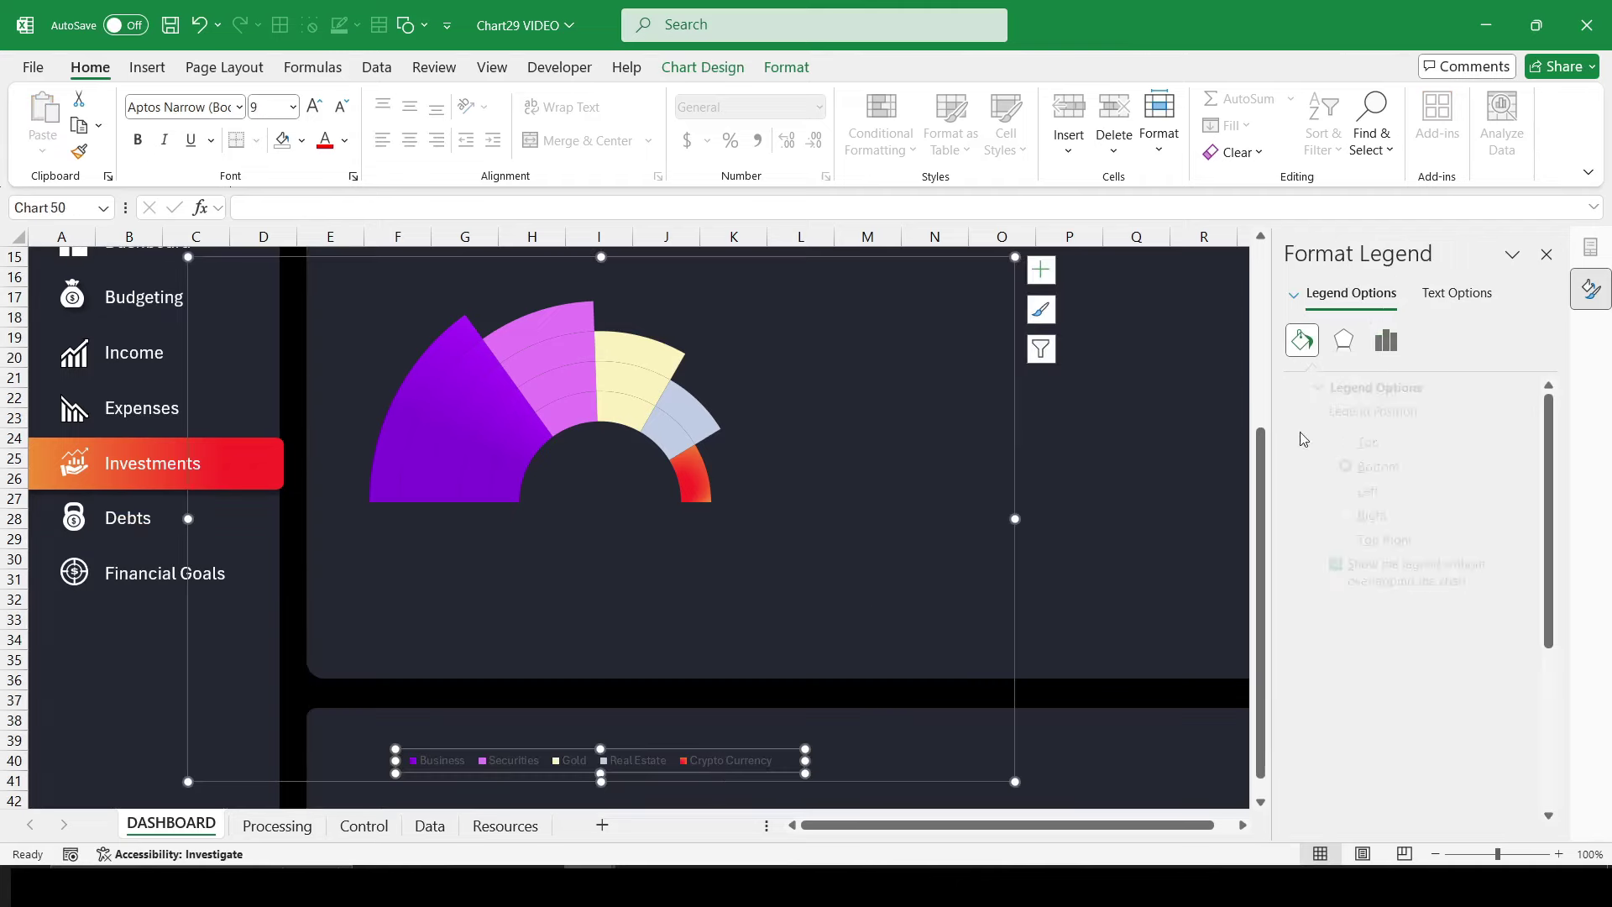
{"action": "left_click", "coordinate": [346, 145]}
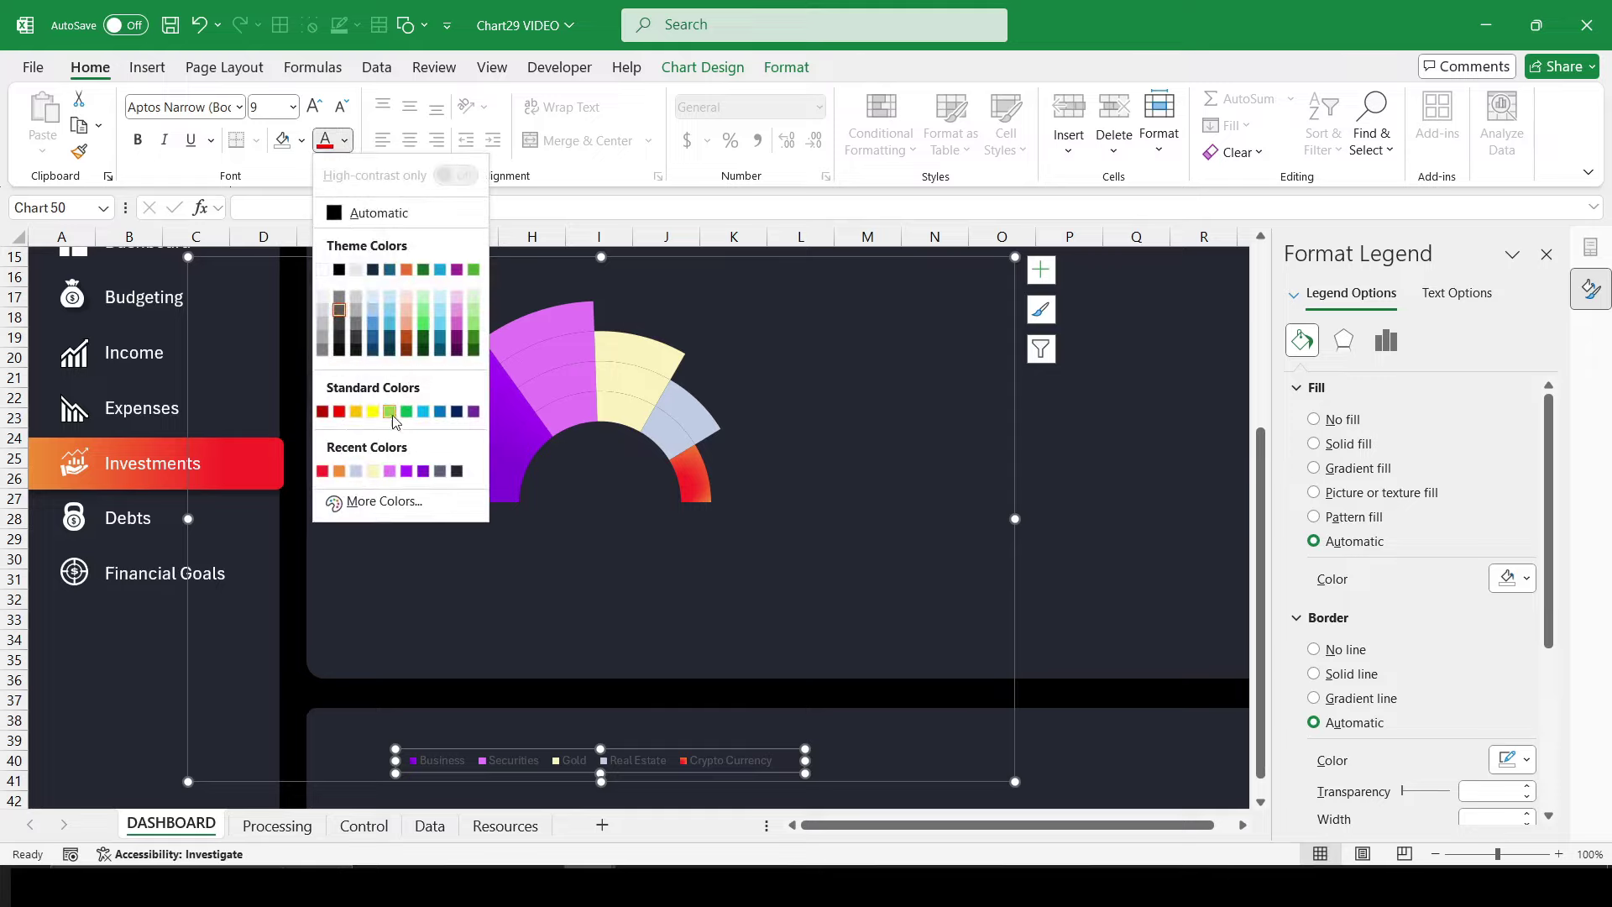
{"action": "left_click", "coordinate": [355, 475]}
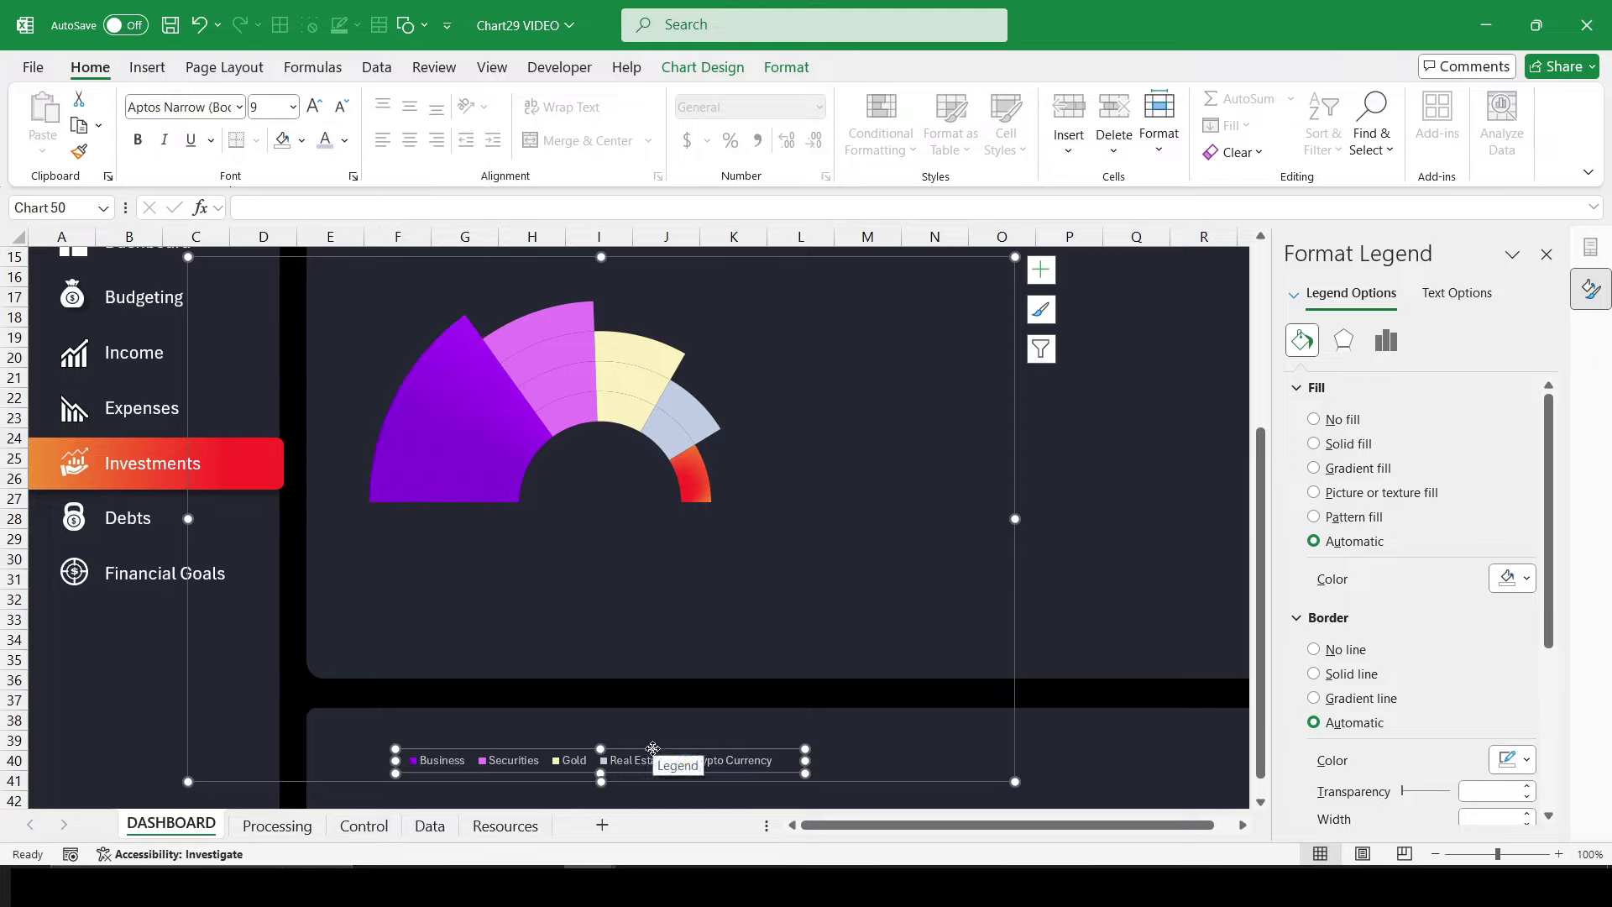
{"action": "key", "text": "ctrl+shift+period"}
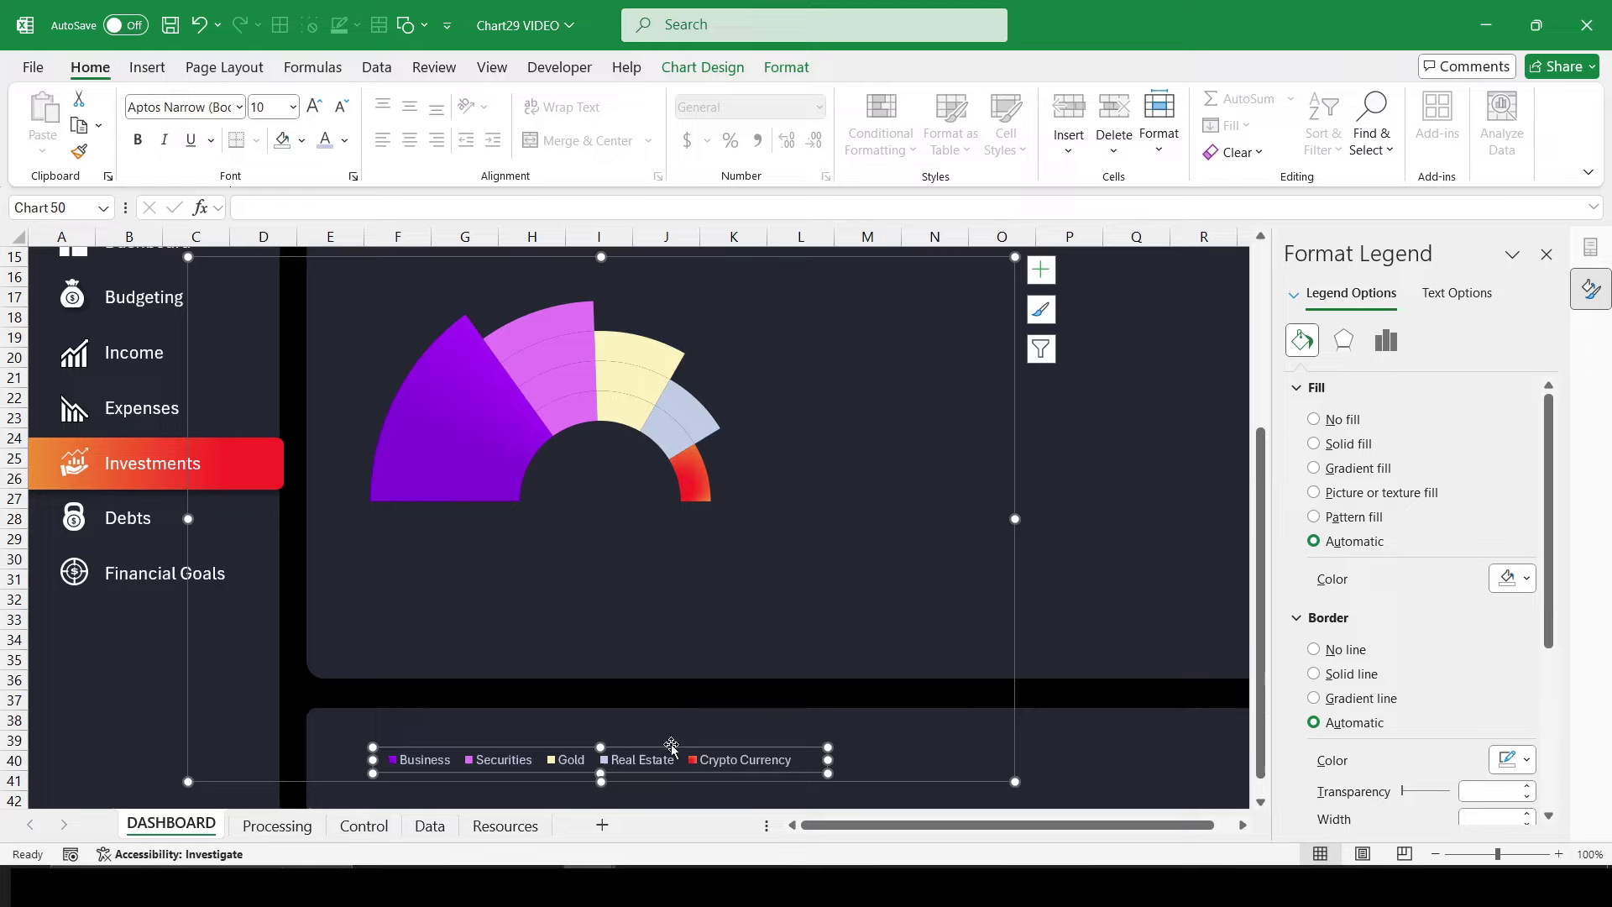
Step: Move the legend up to sit directly beneath the half-doughnut
{"action": "left_click_drag", "start_coordinate": [672, 745], "coordinate": [646, 526]}
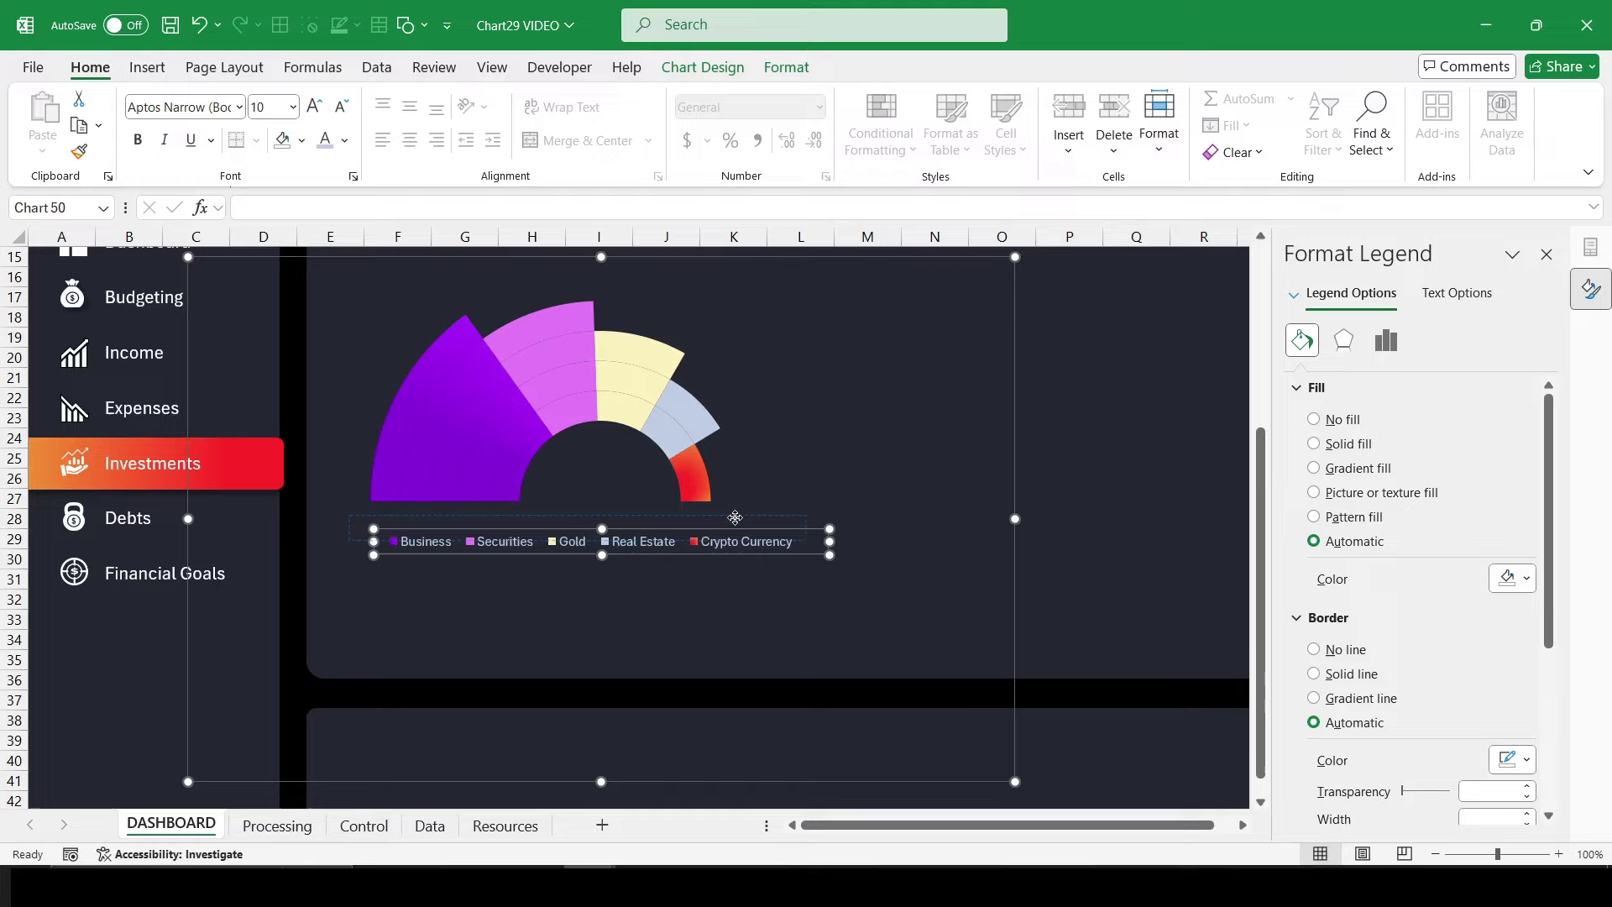
{"action": "left_click_drag", "start_coordinate": [758, 530], "coordinate": [737, 514]}
{"action": "left_click", "coordinate": [1076, 702]}
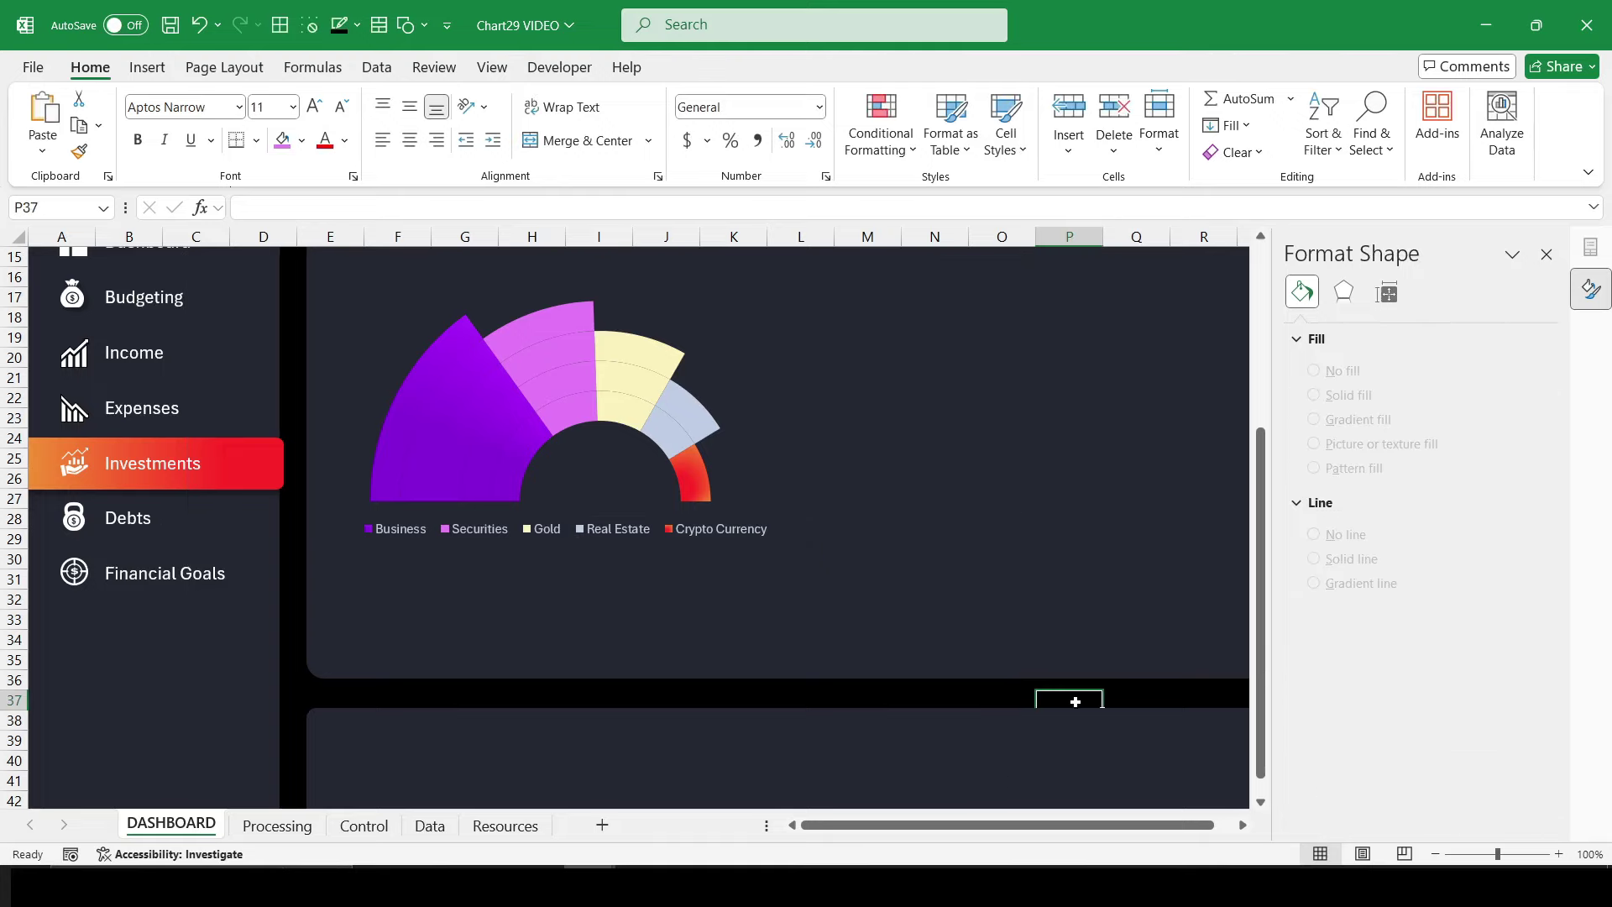
{"action": "scroll", "coordinate": [1075, 702], "scroll_direction": "up", "scroll_amount": 1}
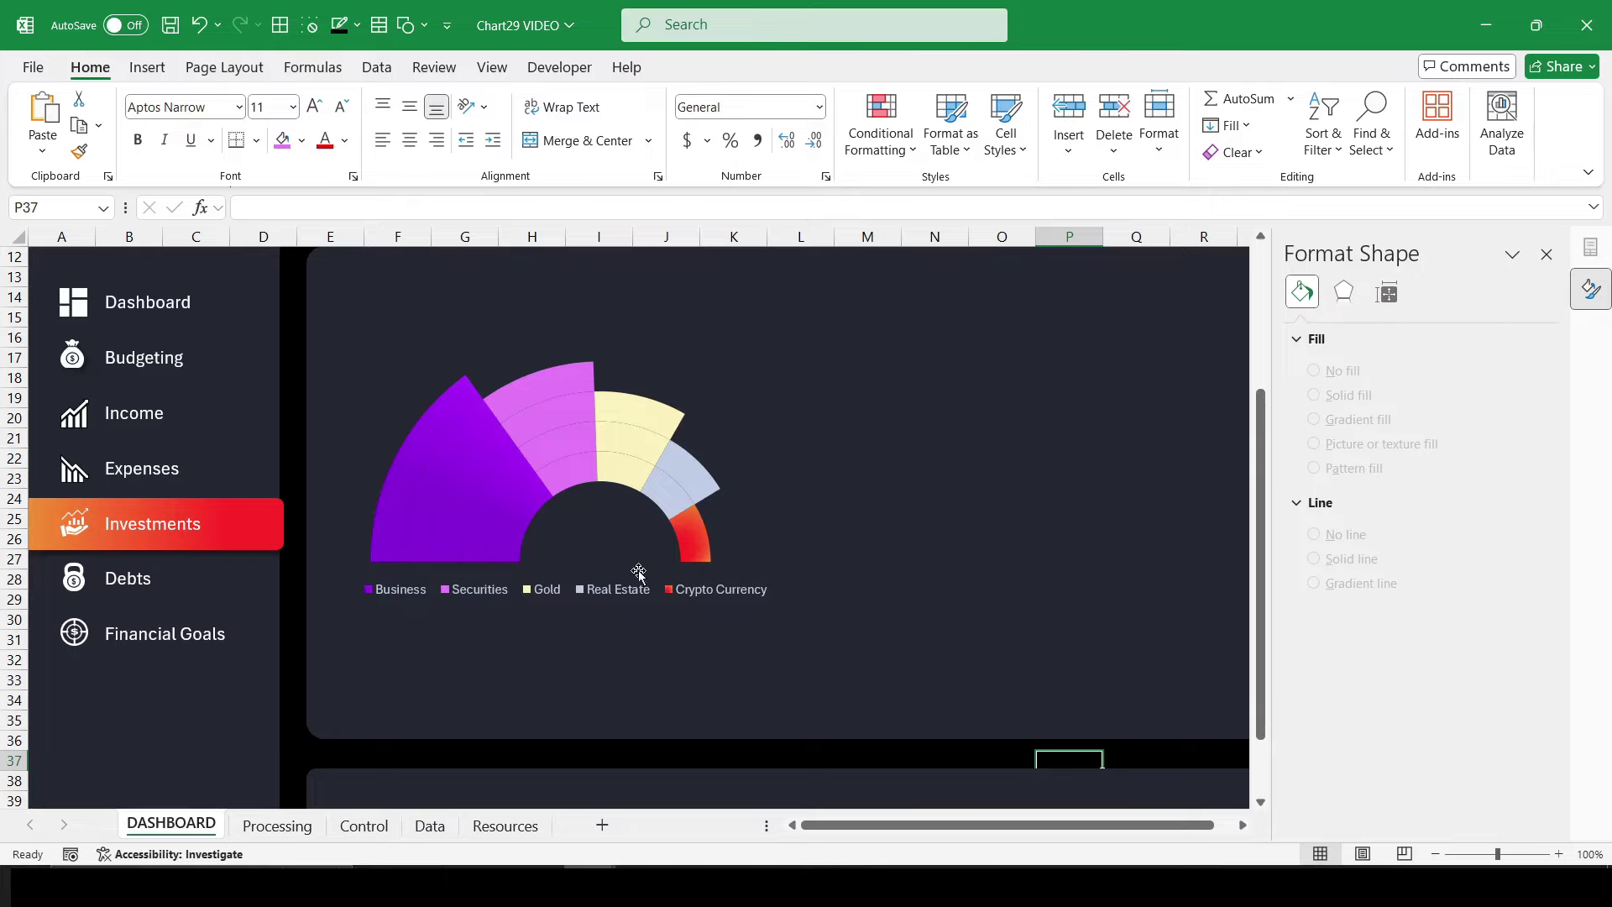
Step: Draw an oval beside the chart and size it to a 1.1" x 1.1" circle
{"action": "left_click", "coordinate": [147, 68]}
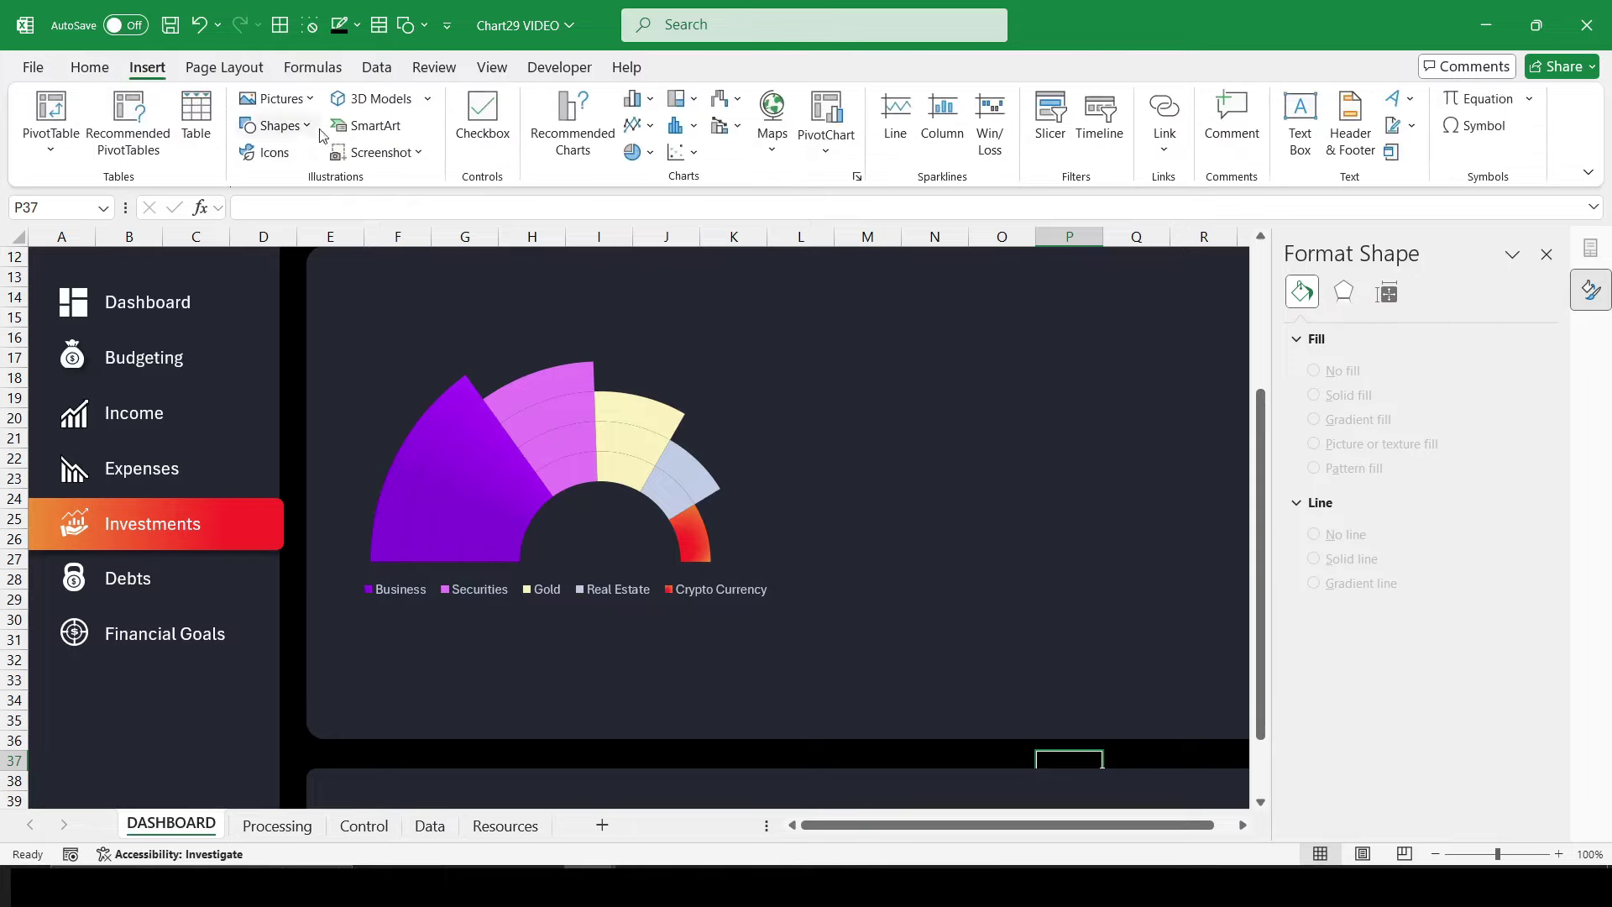
{"action": "left_click", "coordinate": [275, 125]}
{"action": "left_click", "coordinate": [328, 181]}
{"action": "left_click_drag", "start_coordinate": [792, 441], "coordinate": [954, 583]}
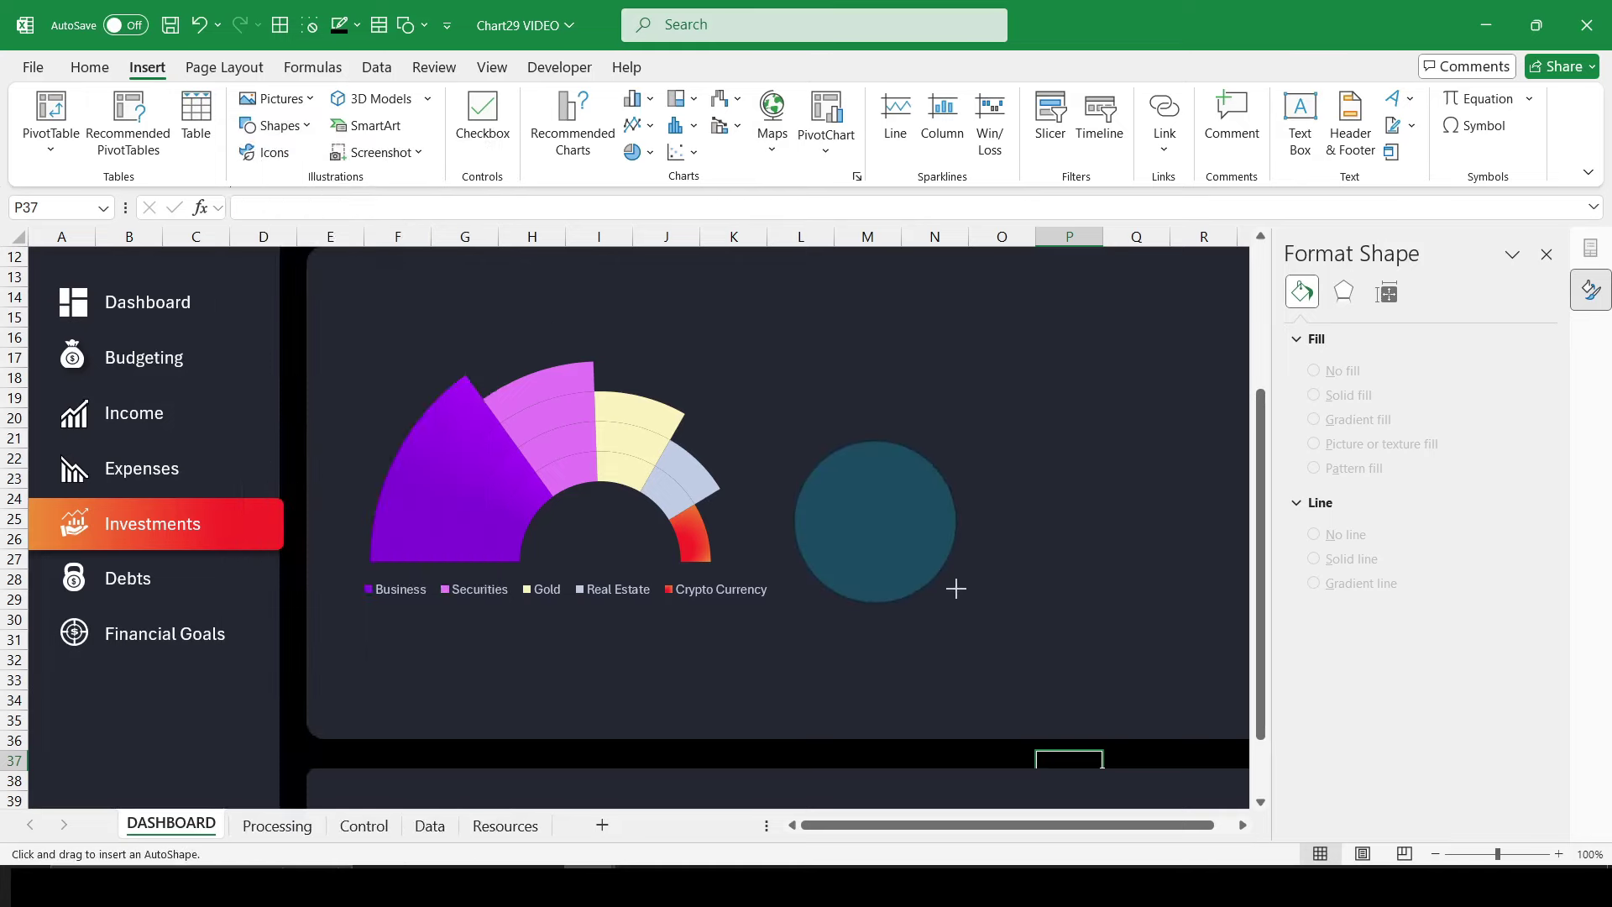
{"action": "left_click", "coordinate": [1348, 112]}
{"action": "left_click", "coordinate": [1347, 113]}
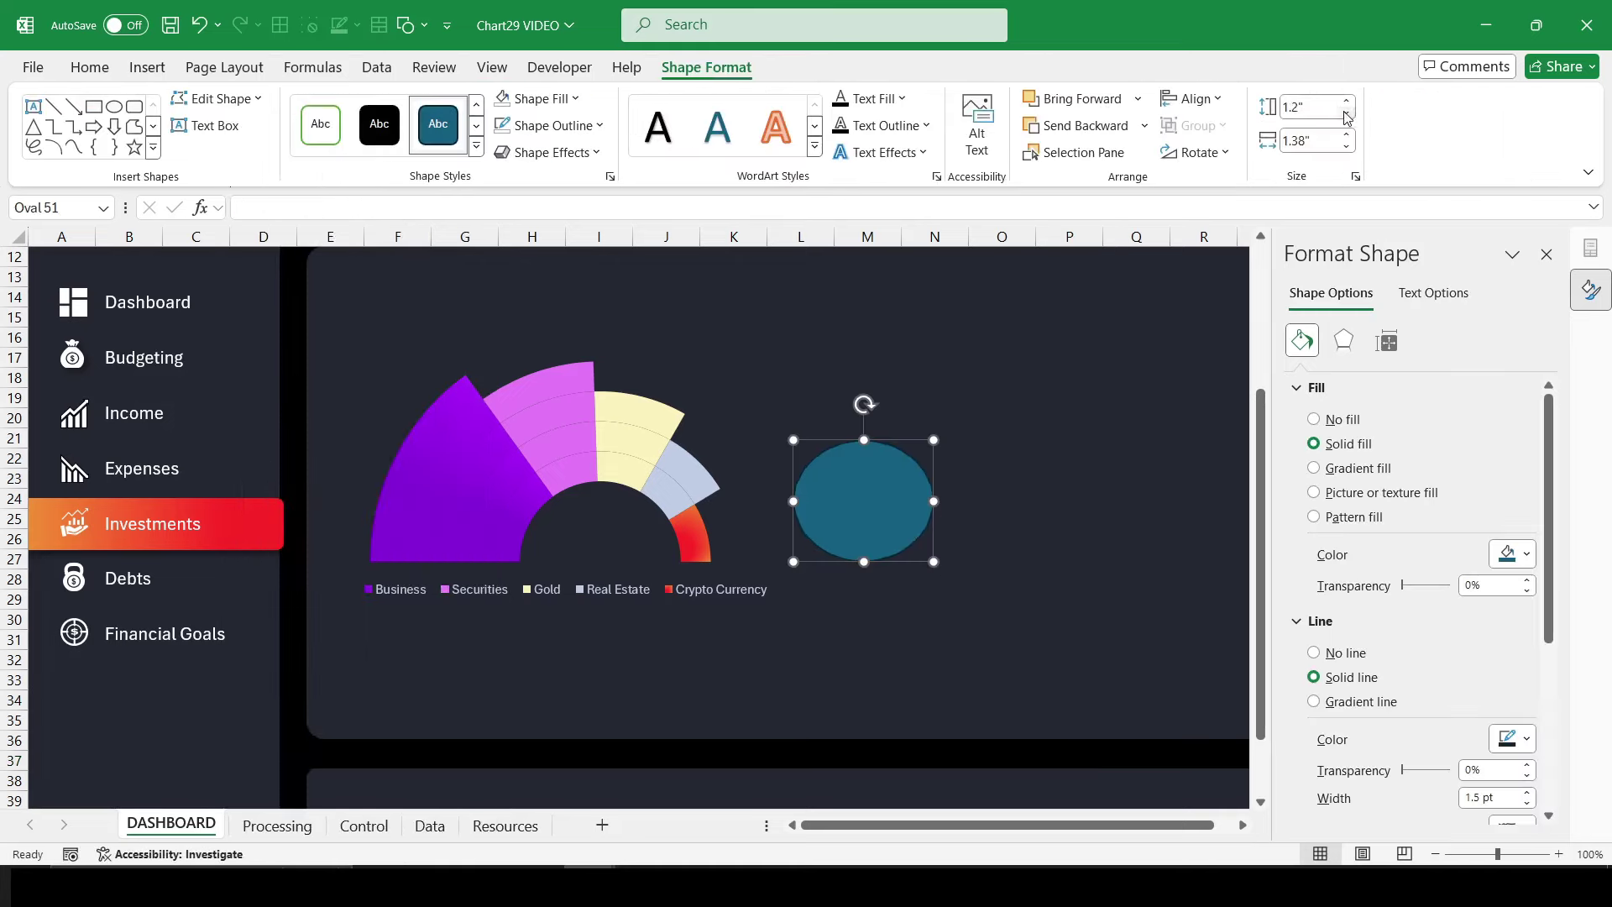
{"action": "left_click", "coordinate": [1347, 113]}
{"action": "left_click", "coordinate": [1347, 146]}
{"action": "left_click", "coordinate": [1347, 145]}
{"action": "left_click", "coordinate": [1347, 145]}
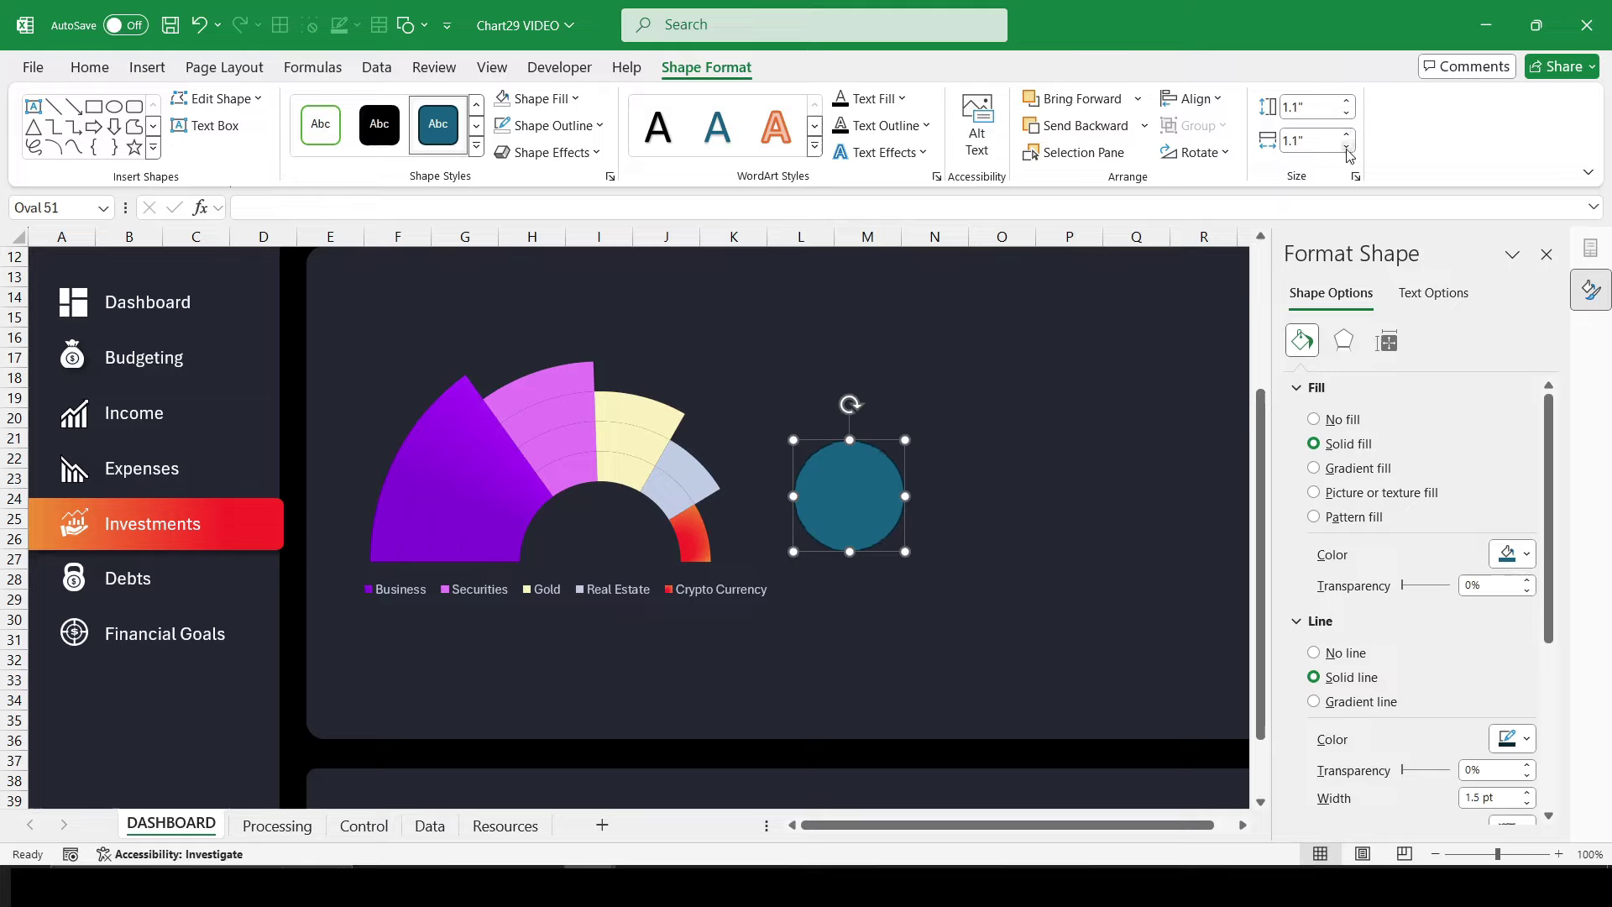
{"action": "left_click_drag", "start_coordinate": [854, 489], "coordinate": [861, 536]}
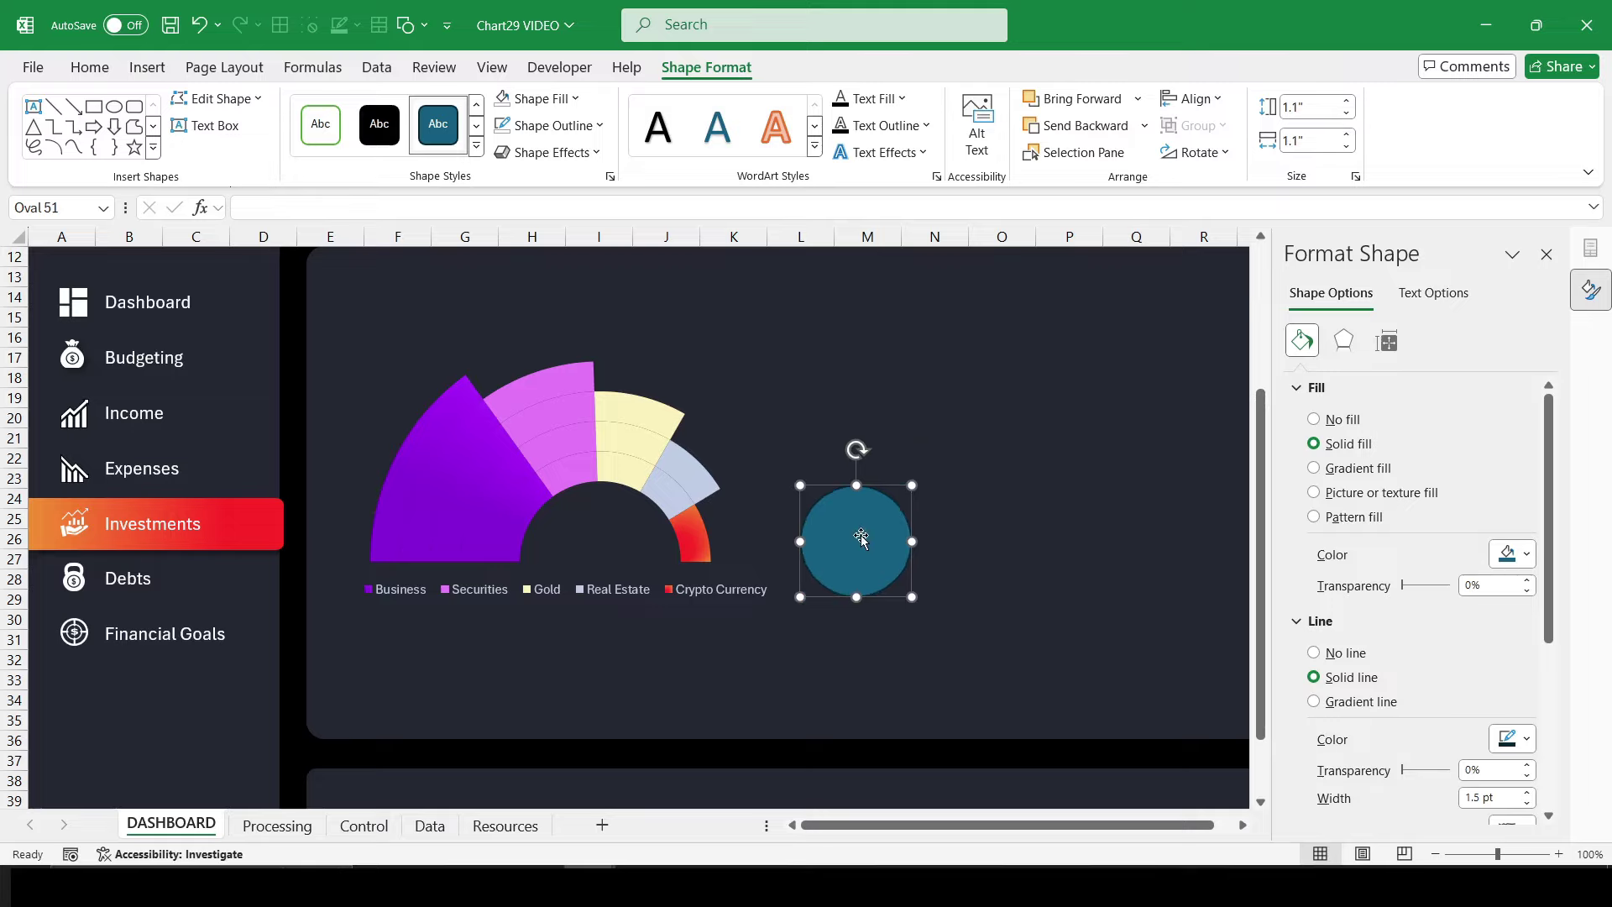
Step: Give the circle a translucent light grey fill at 83% transparency and a white outline
{"action": "left_click", "coordinate": [1527, 555]}
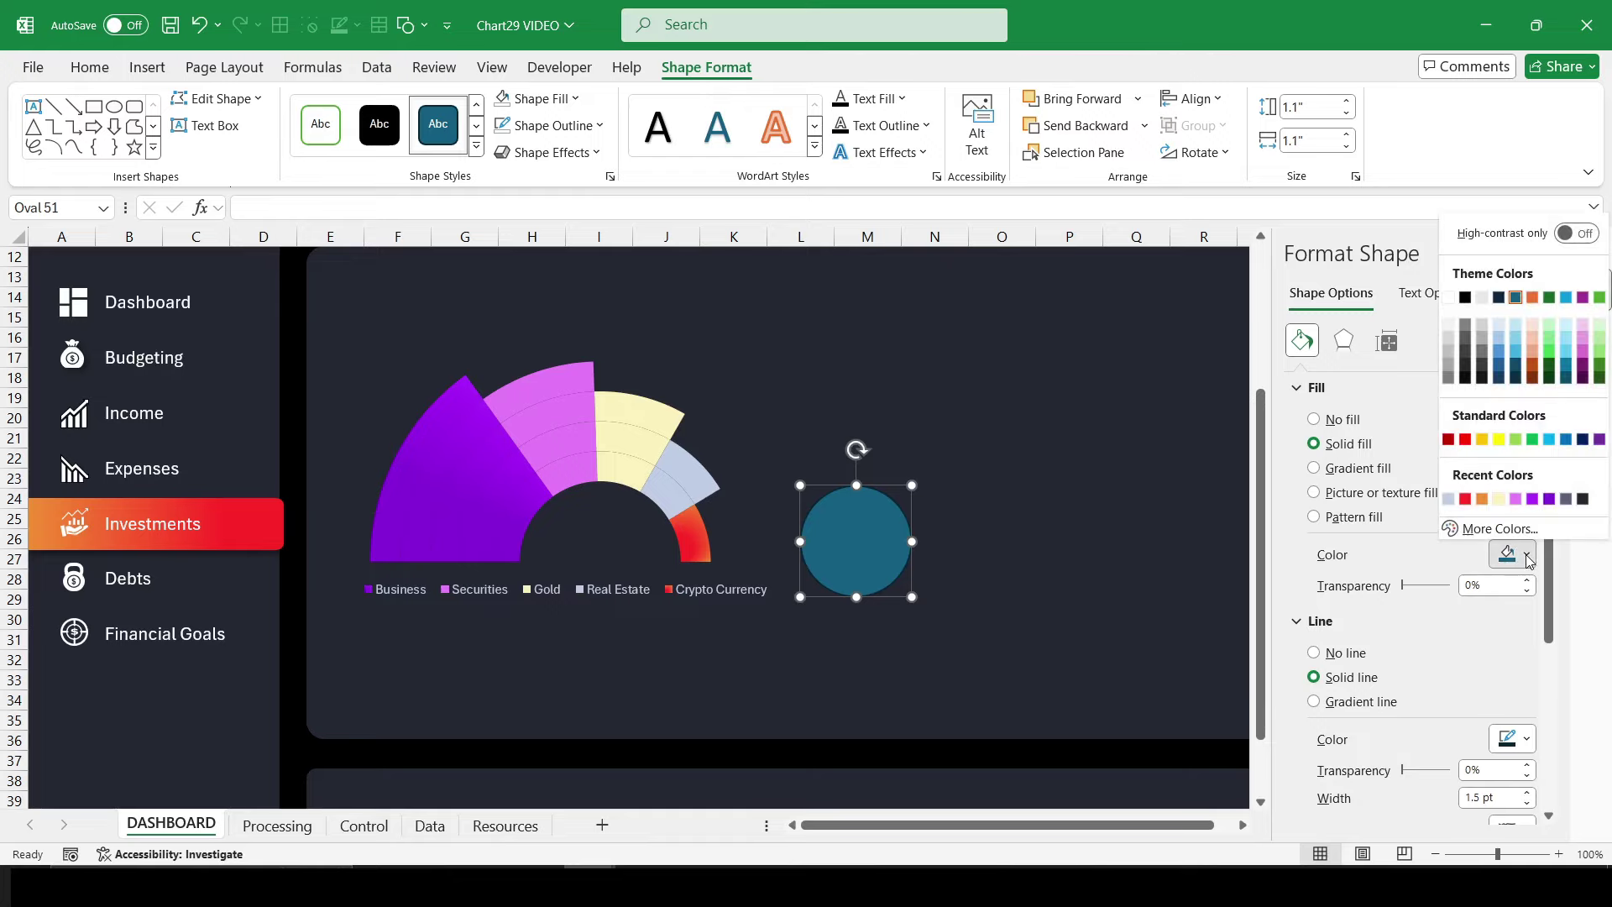
{"action": "left_click", "coordinate": [1540, 502]}
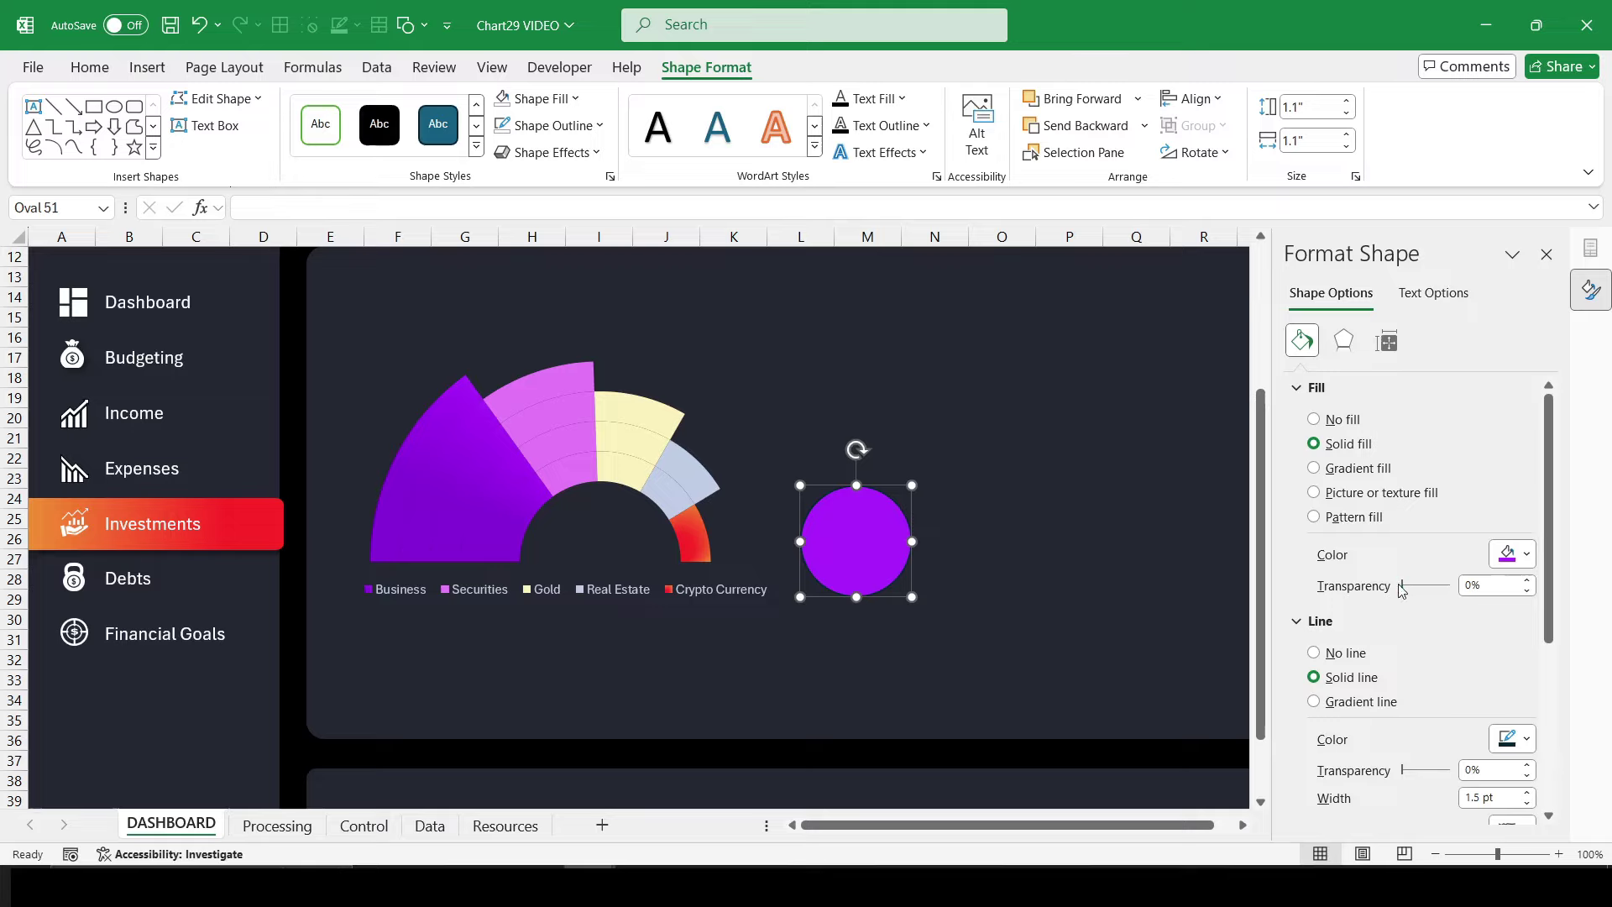
{"action": "left_click_drag", "start_coordinate": [1406, 593], "coordinate": [1437, 593]}
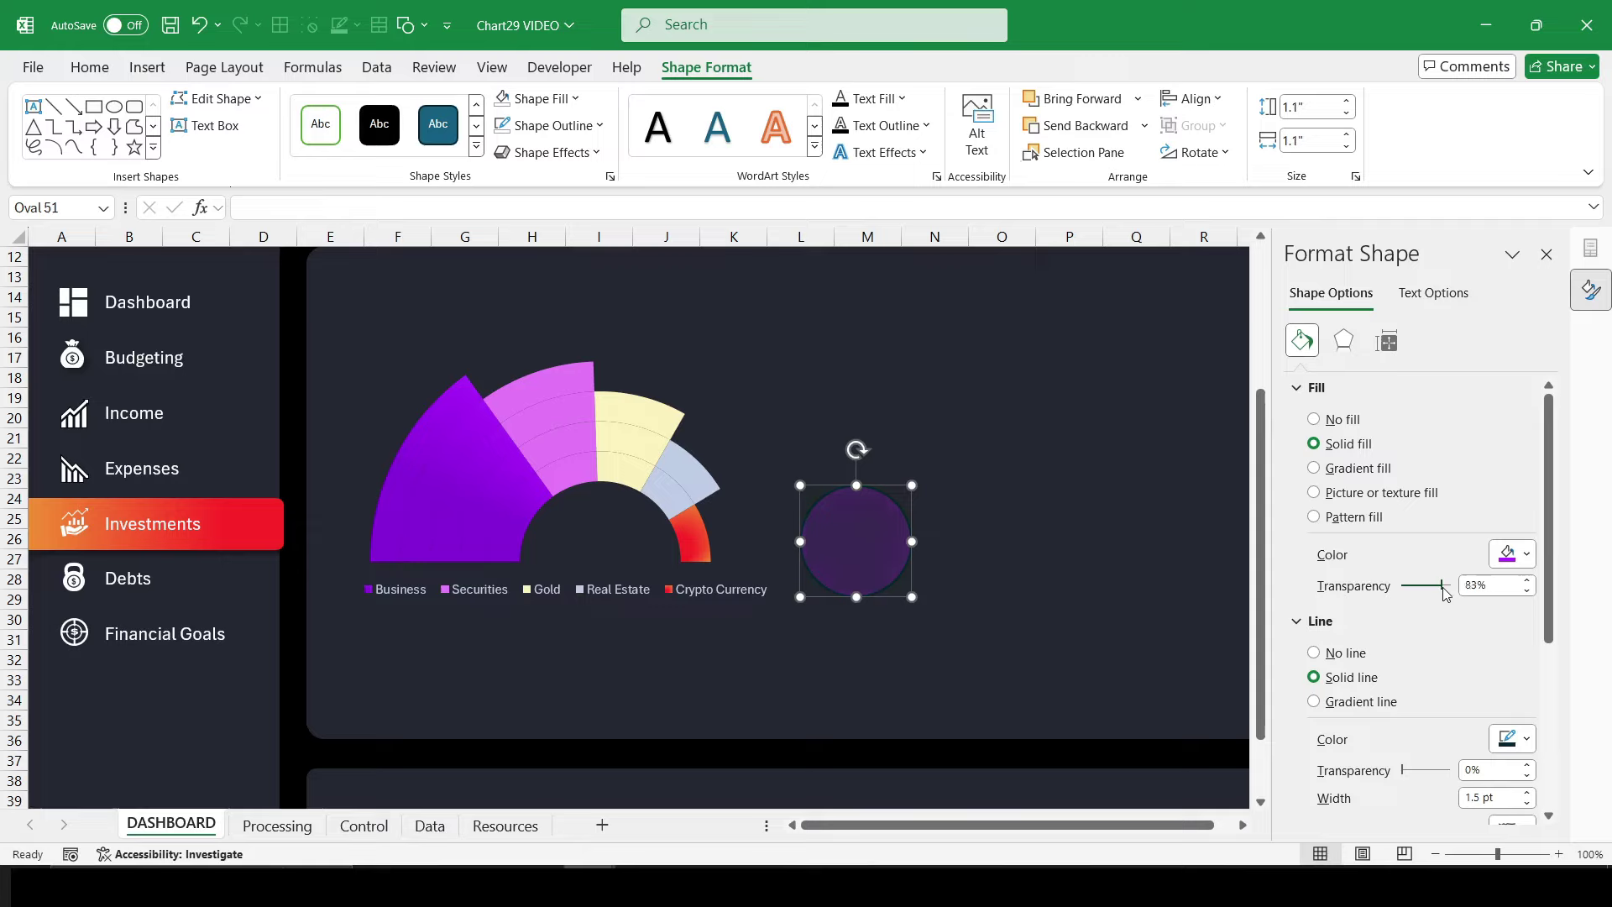
{"action": "left_click", "coordinate": [1527, 554]}
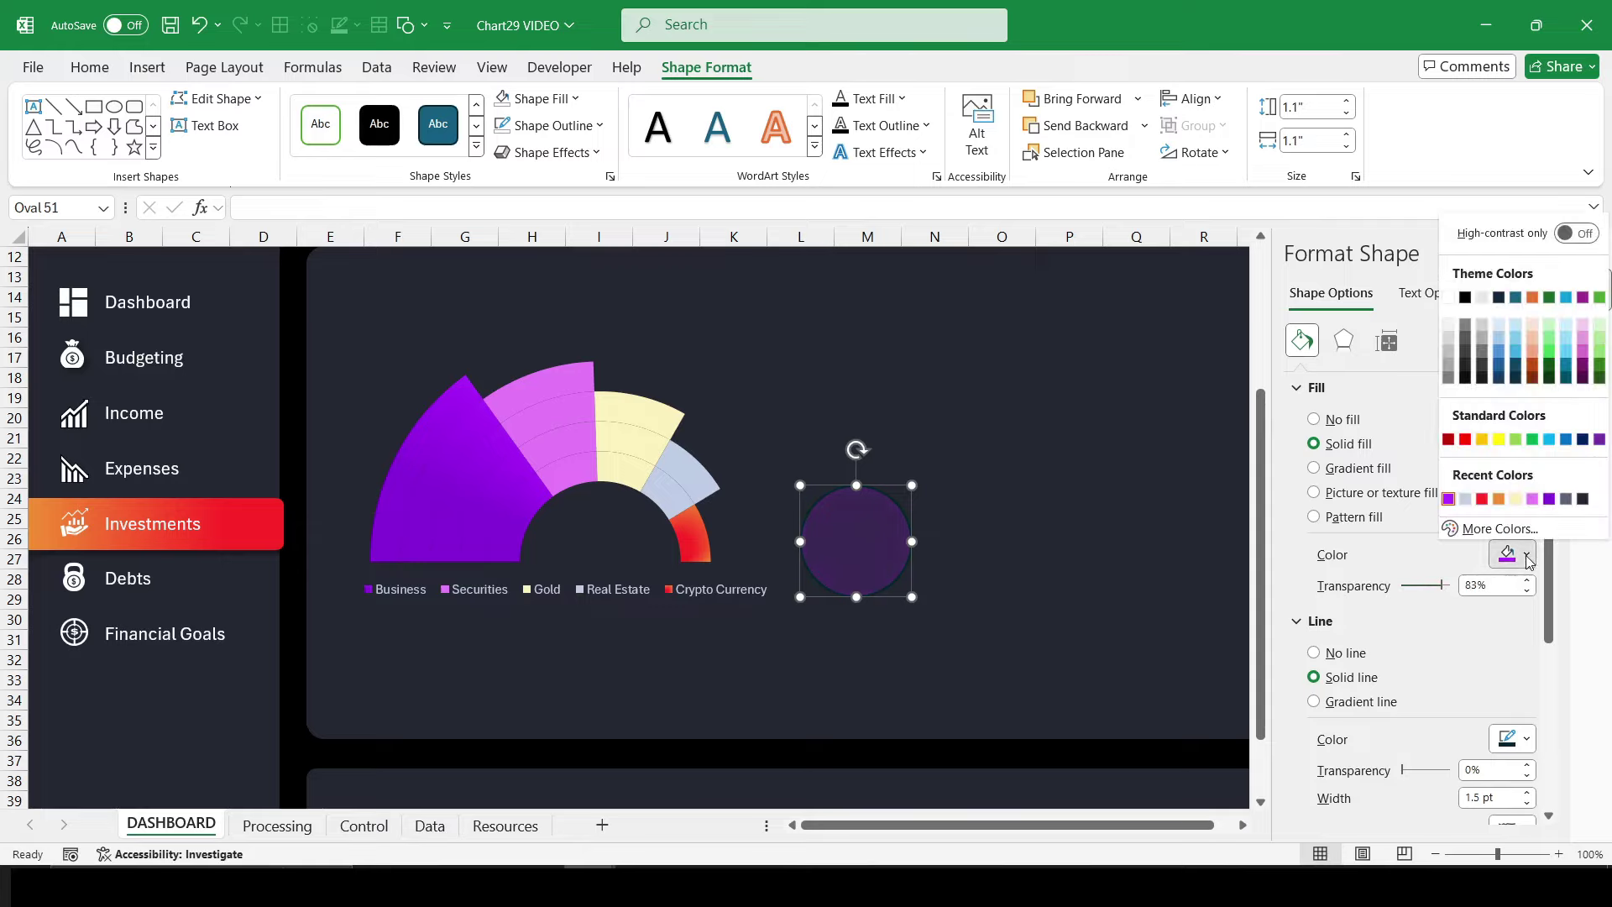
{"action": "left_click", "coordinate": [1467, 500]}
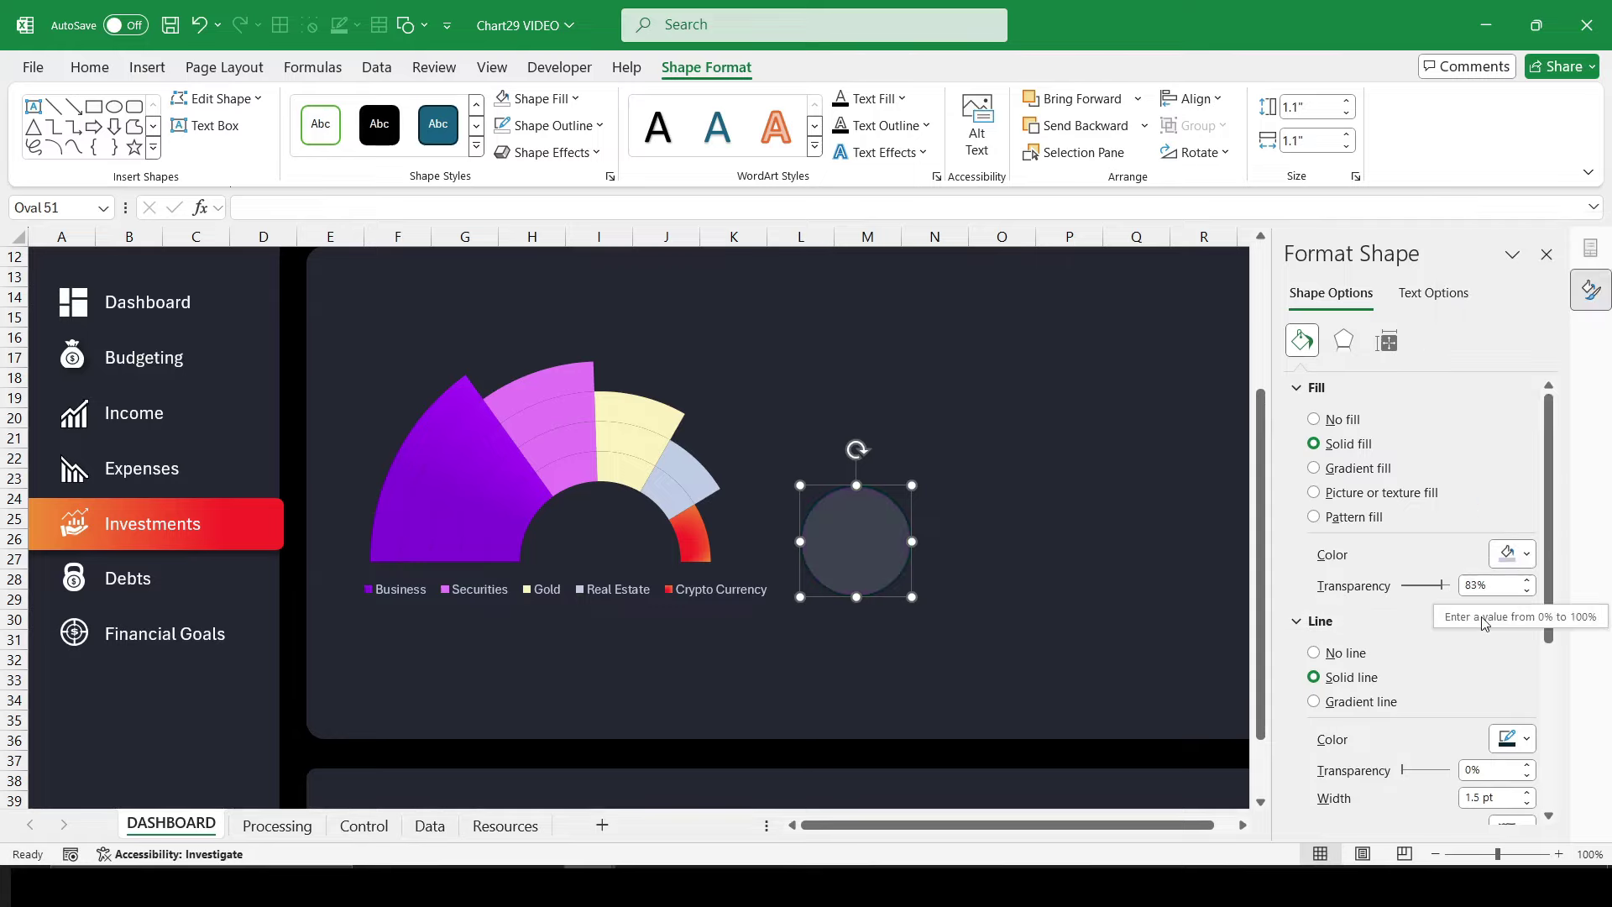
{"action": "left_click", "coordinate": [1527, 740]}
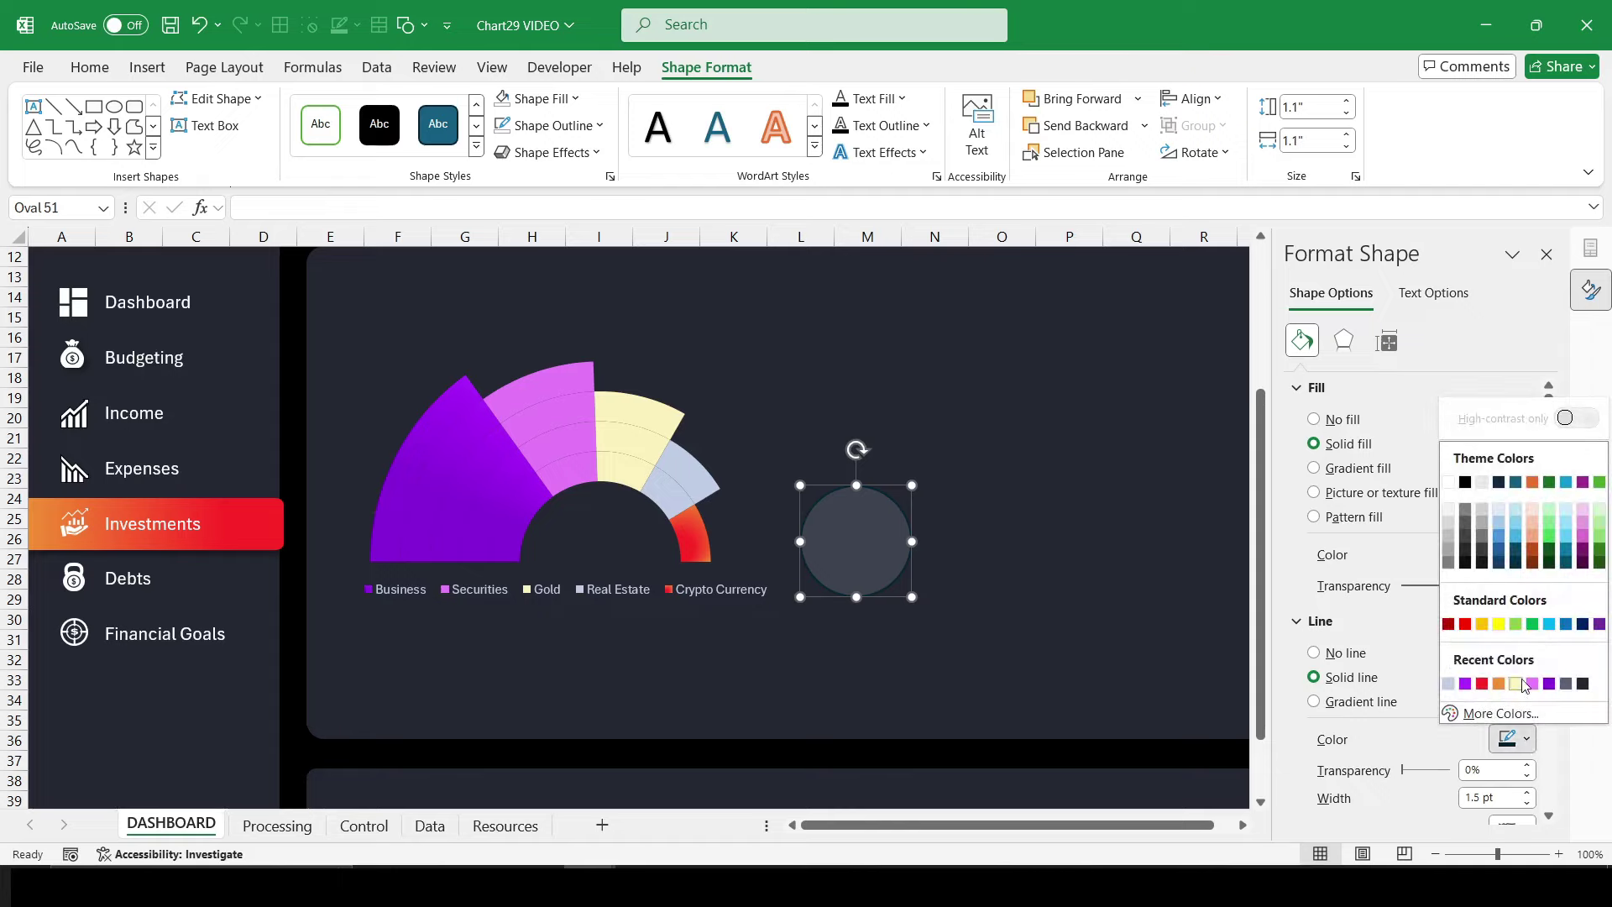
{"action": "left_click", "coordinate": [1450, 483]}
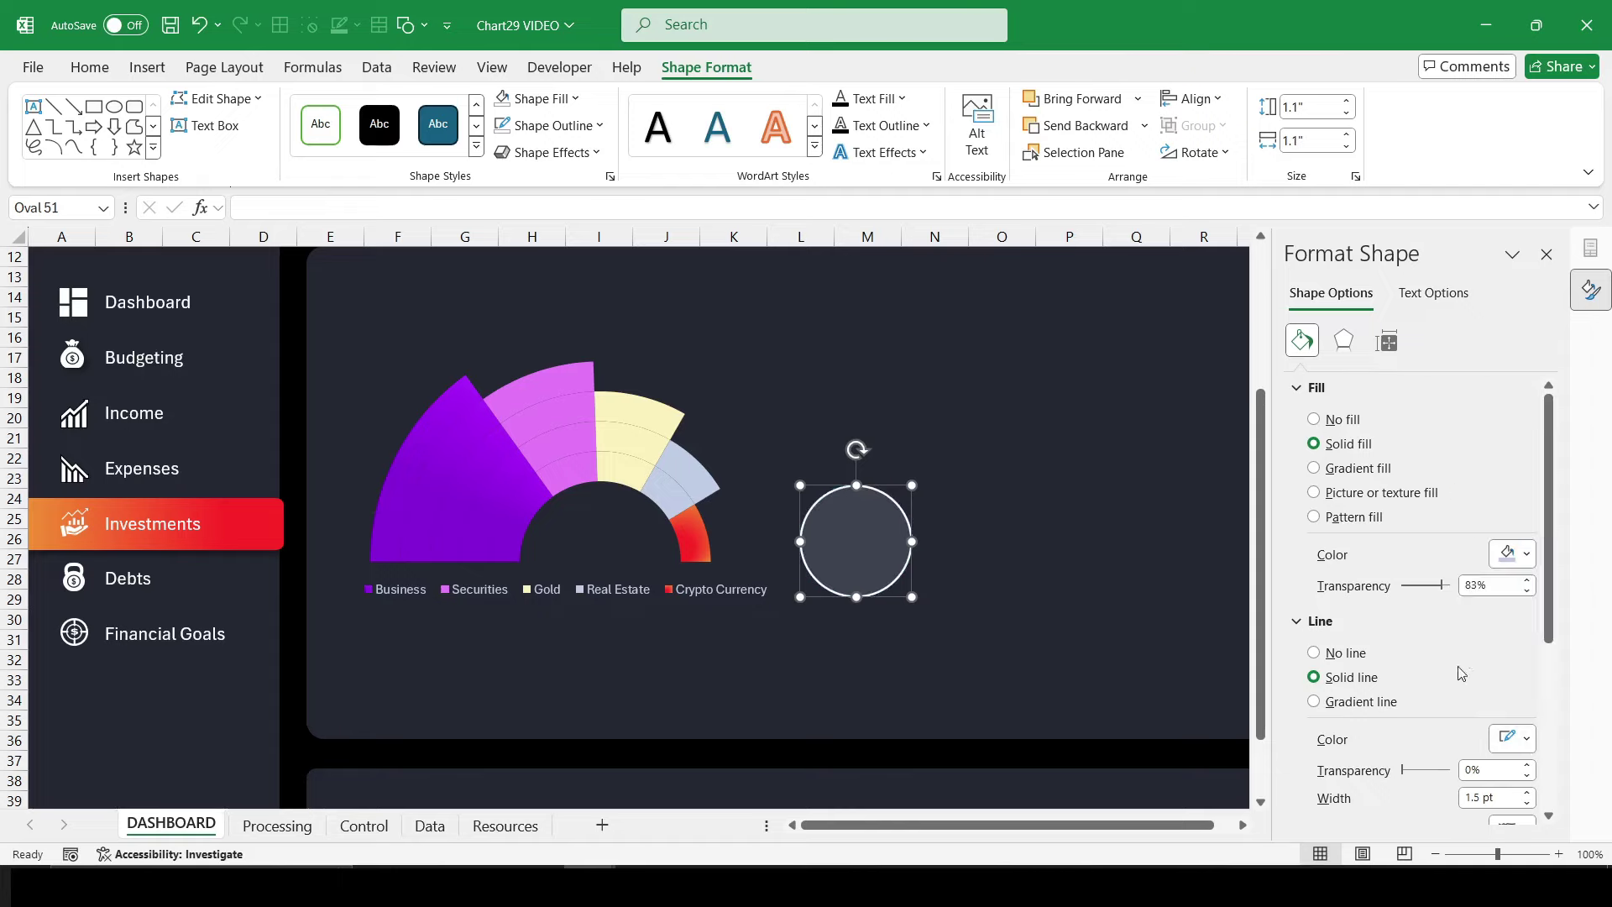
Step: Move the circle into the half-doughnut's centre hole
{"action": "left_click_drag", "start_coordinate": [855, 537], "coordinate": [609, 570]}
{"action": "left_click", "coordinate": [894, 749]}
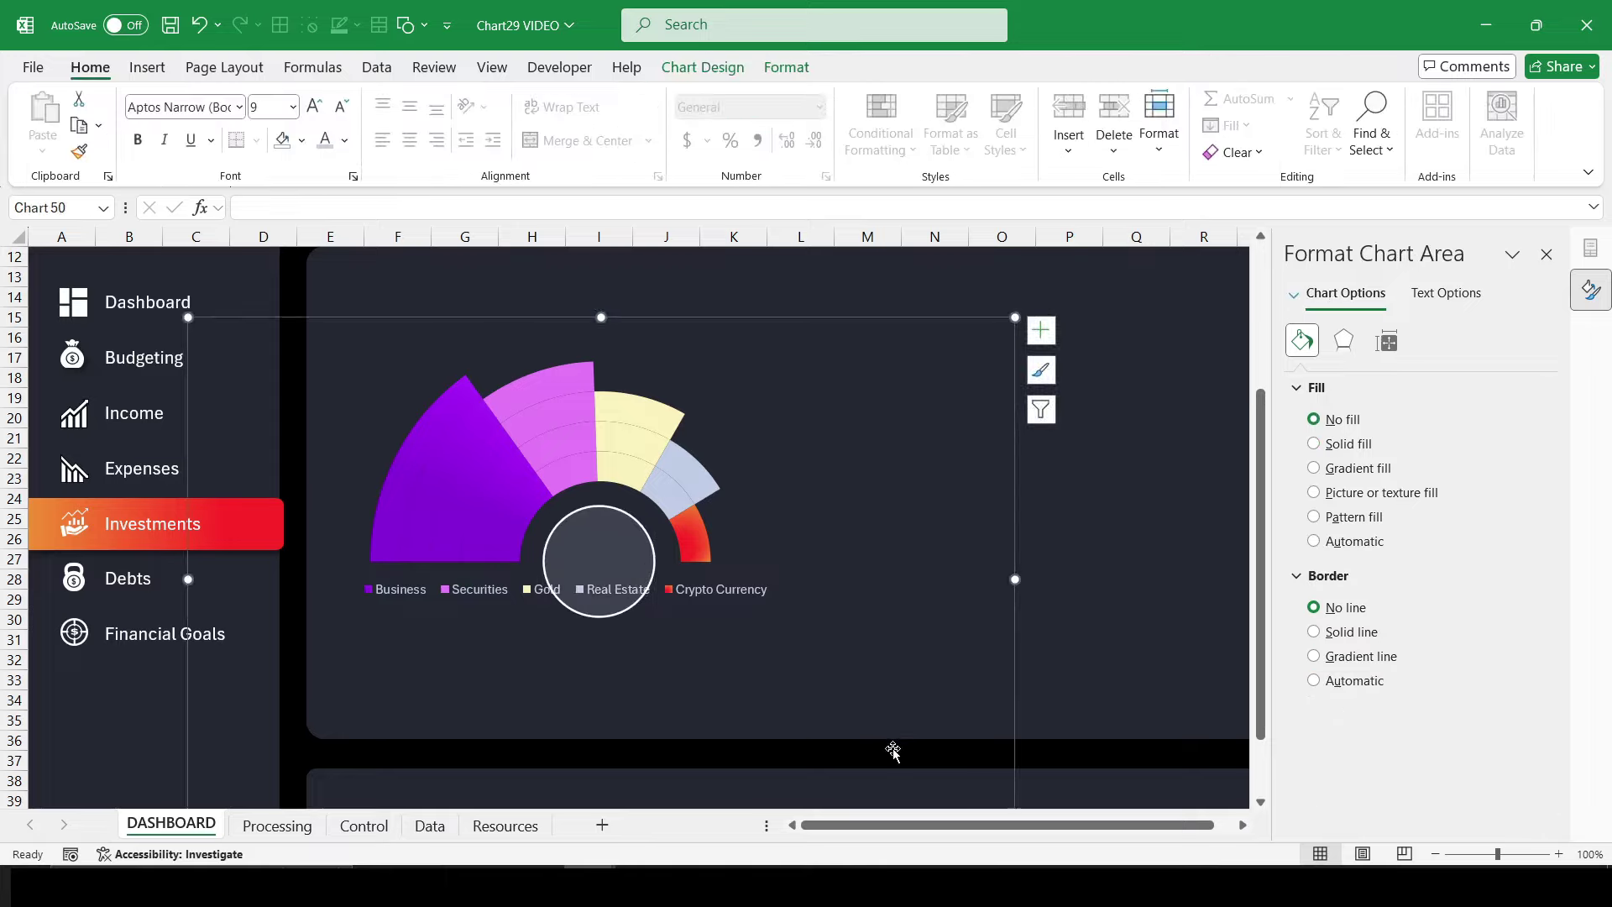
{"action": "left_click", "coordinate": [1082, 756]}
Step: Draw an outline-free rectangle covering the circle's lower half
{"action": "left_click", "coordinate": [148, 68]}
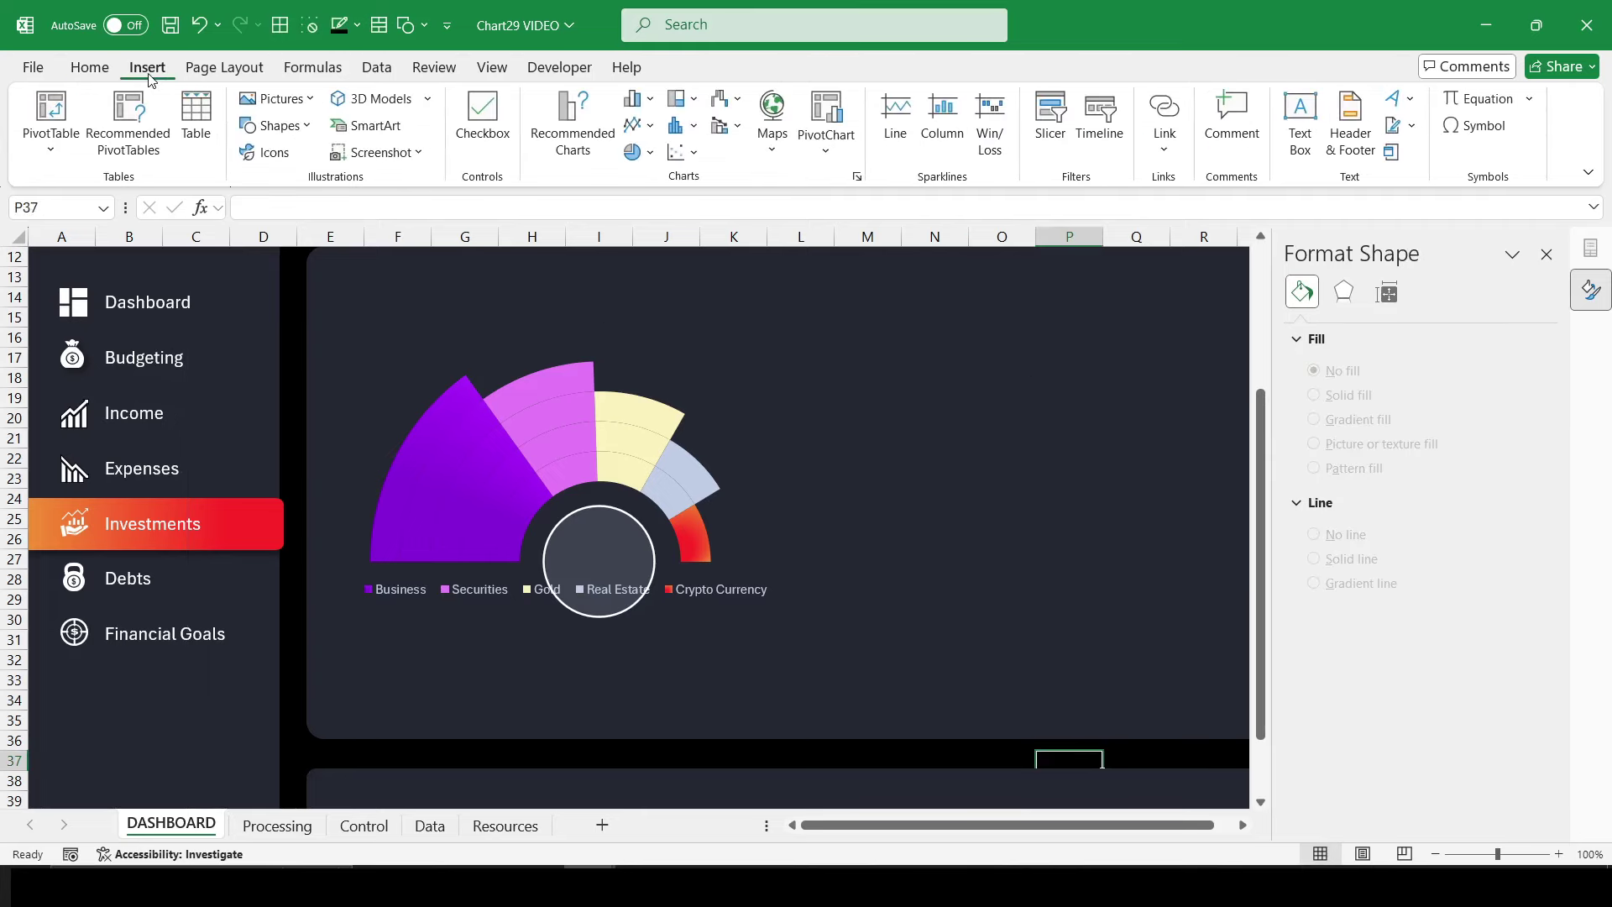
{"action": "left_click", "coordinate": [301, 129]}
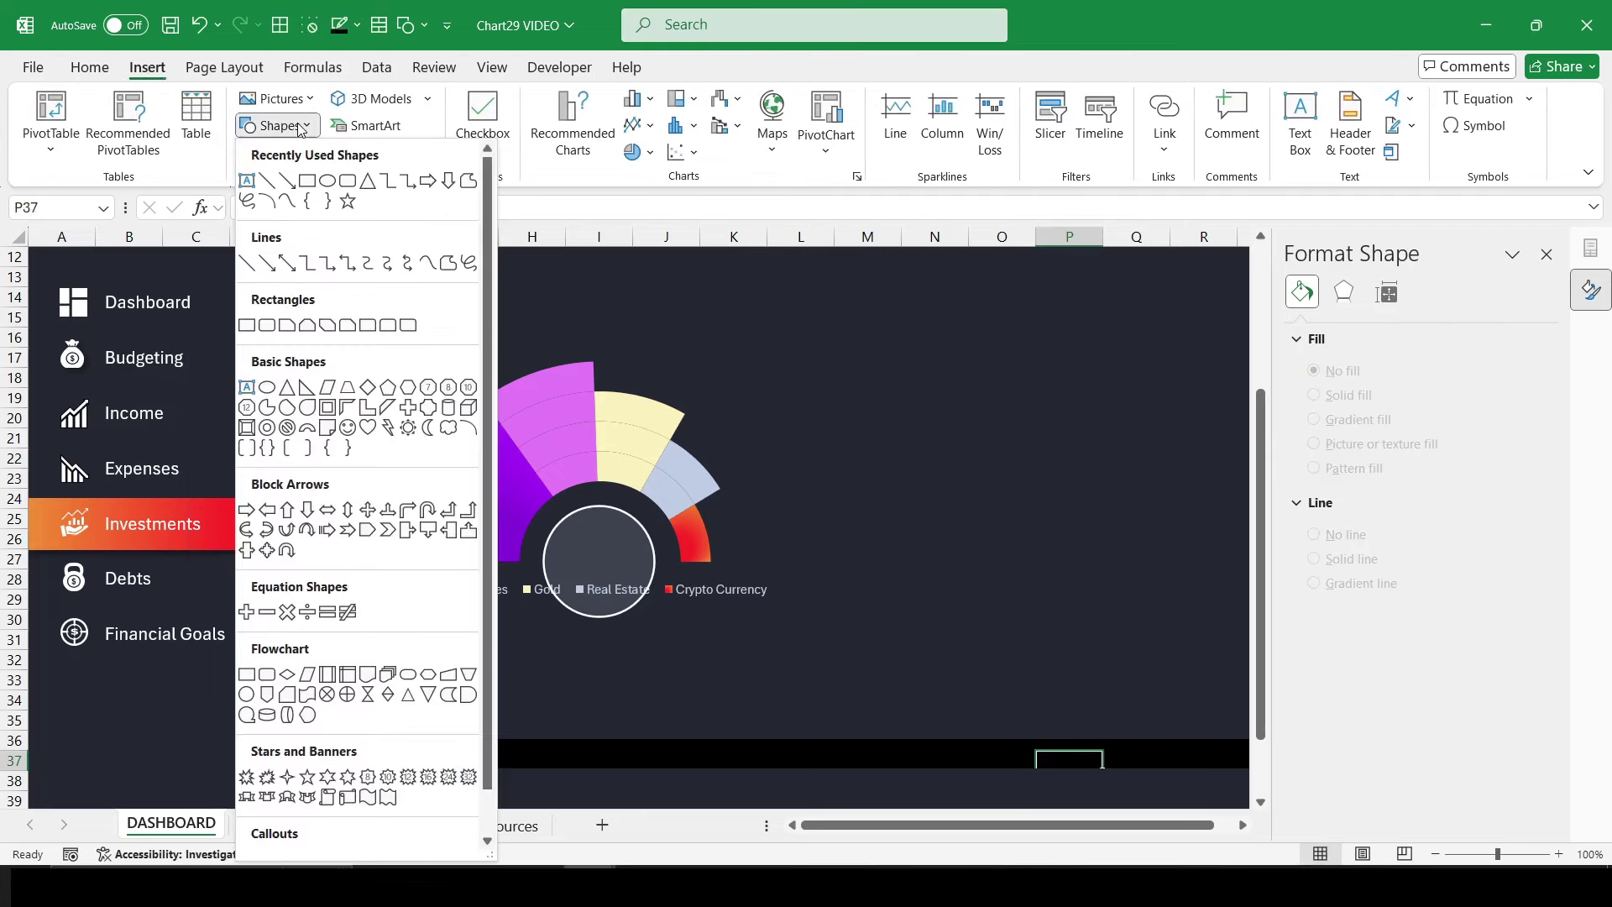
{"action": "left_click", "coordinate": [307, 182]}
{"action": "left_click_drag", "start_coordinate": [457, 607], "coordinate": [755, 705]}
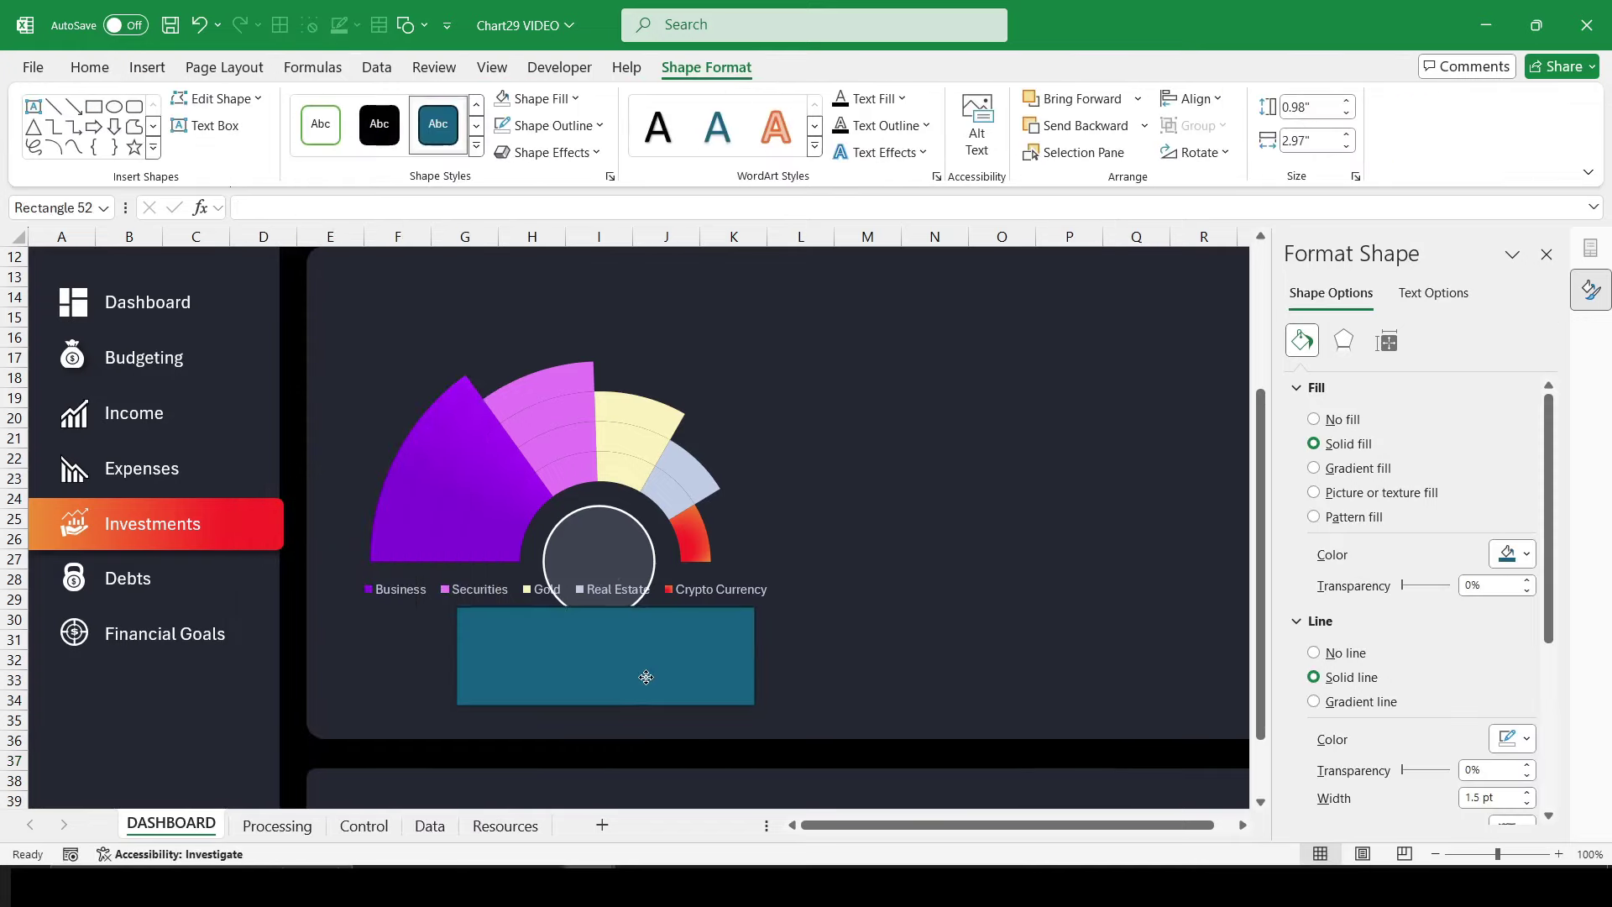
{"action": "left_click_drag", "start_coordinate": [646, 677], "coordinate": [645, 634]}
{"action": "right_click", "coordinate": [645, 634]}
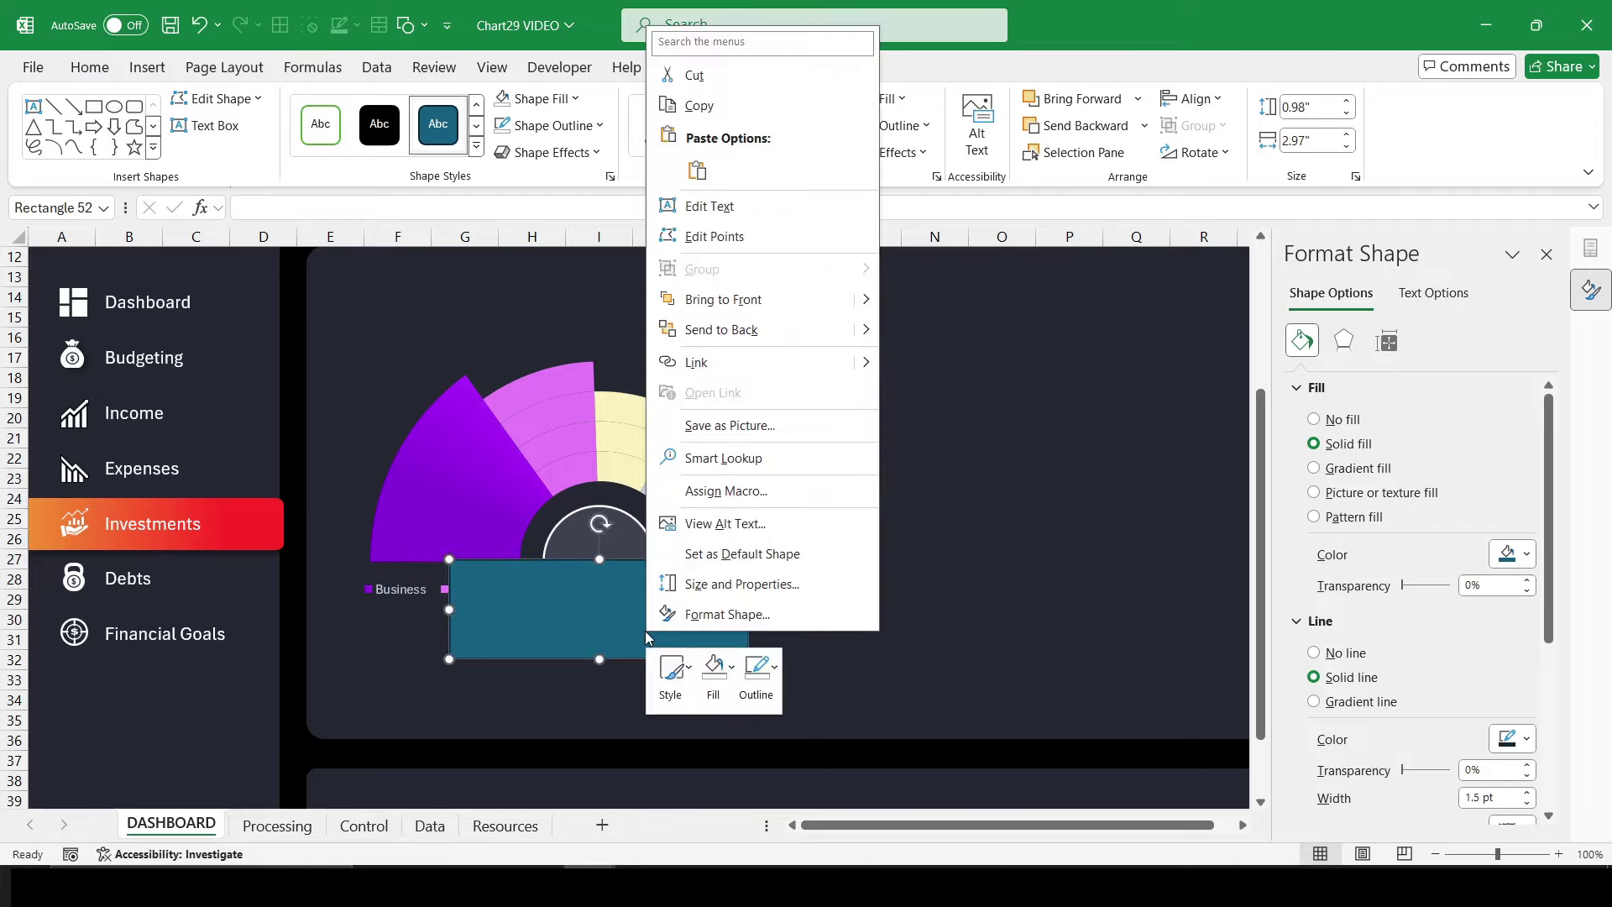
{"action": "left_click", "coordinate": [734, 618]}
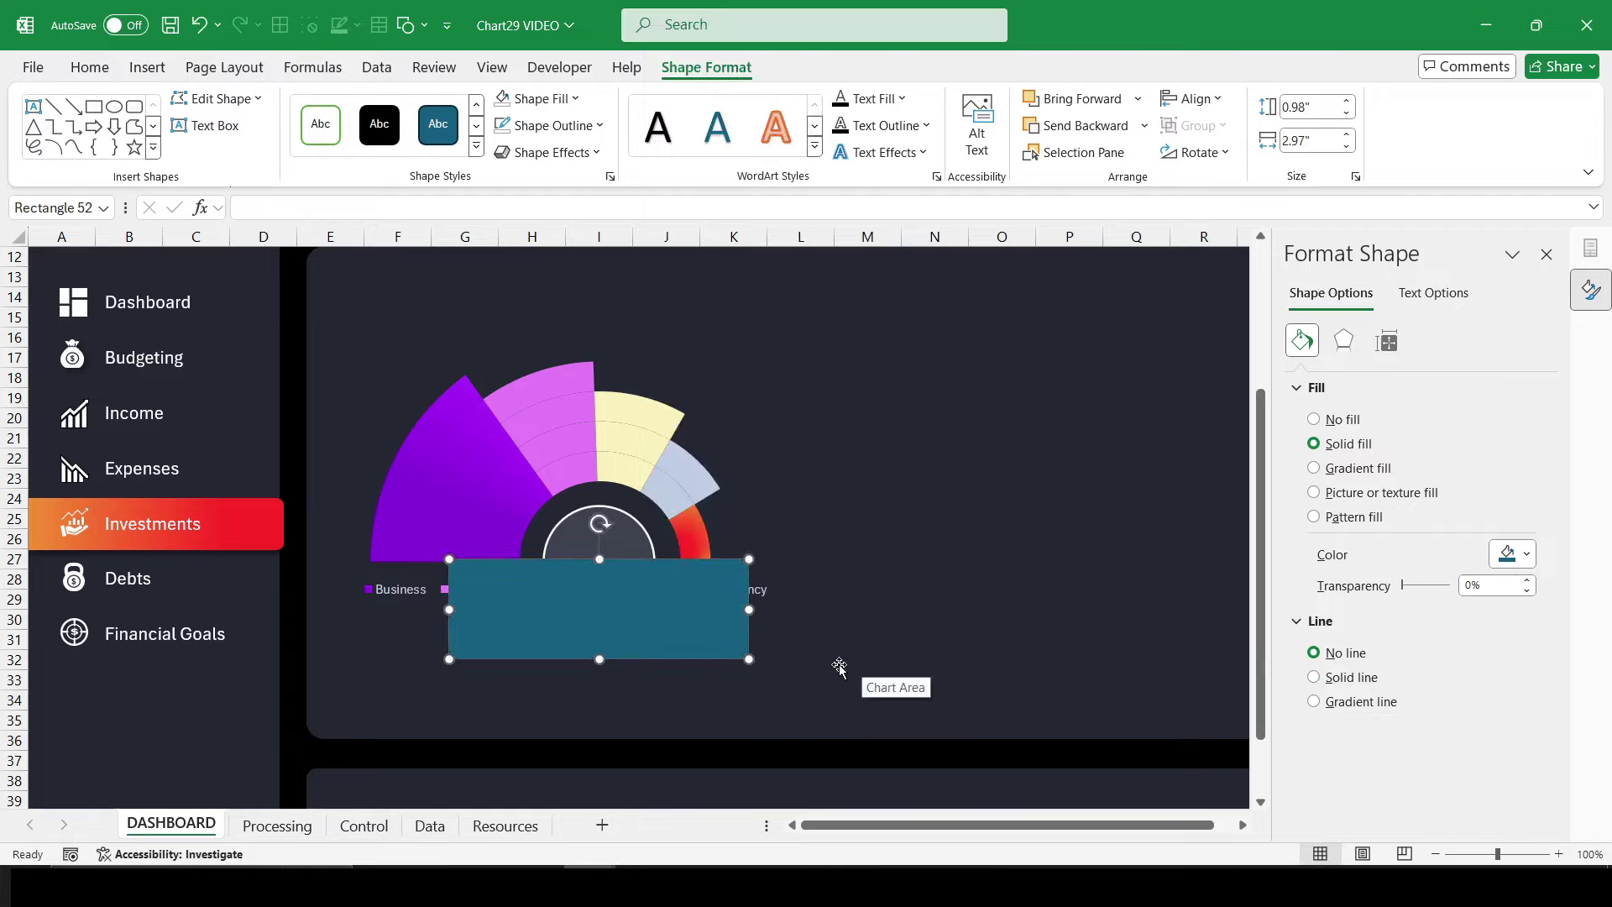
{"action": "key", "text": "Down"}
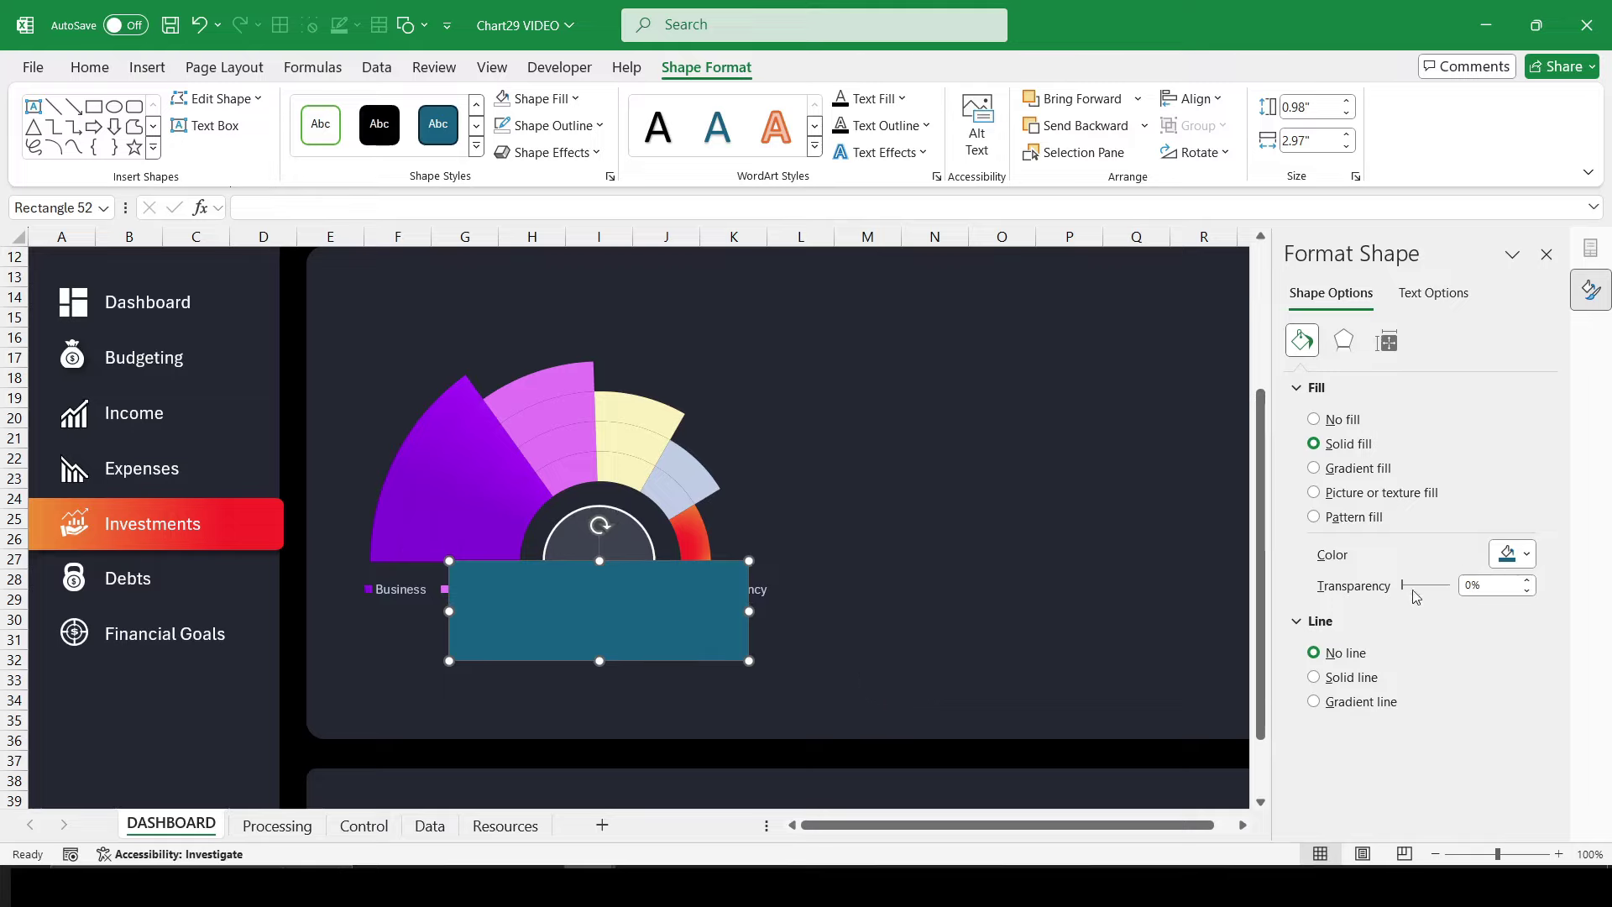
Step: Fill the rectangle with the dark background colour and select it together with the circle
{"action": "left_click", "coordinate": [1520, 554]}
{"action": "left_click", "coordinate": [1553, 538]}
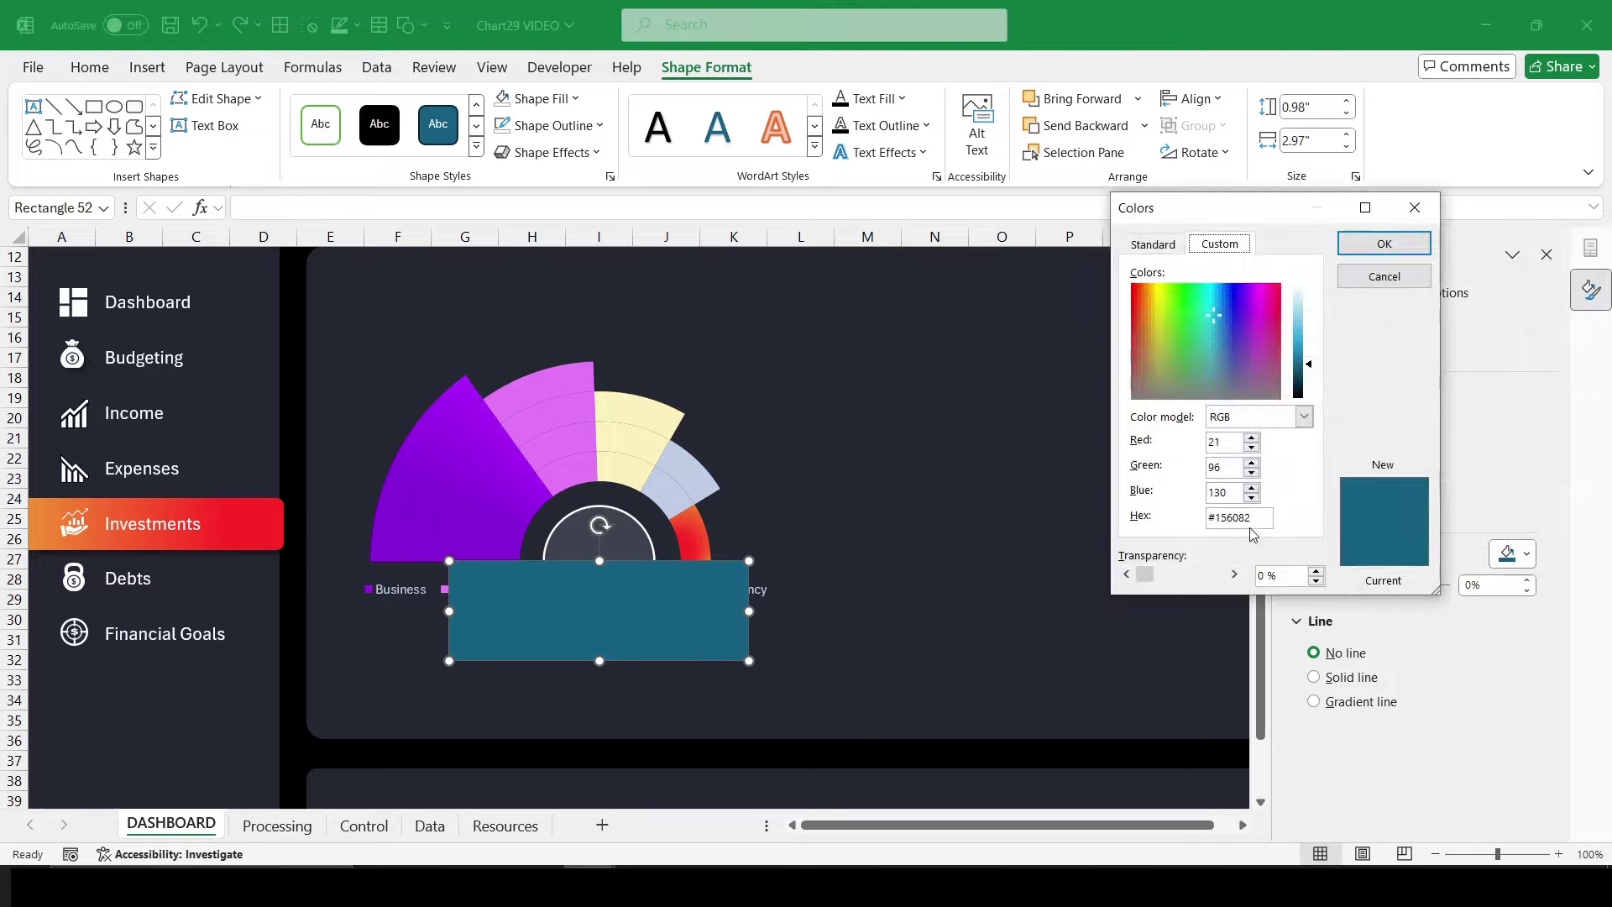
{"action": "double_click", "coordinate": [1239, 517]}
{"action": "type", "text": "242732"}
{"action": "key", "text": "Return"}
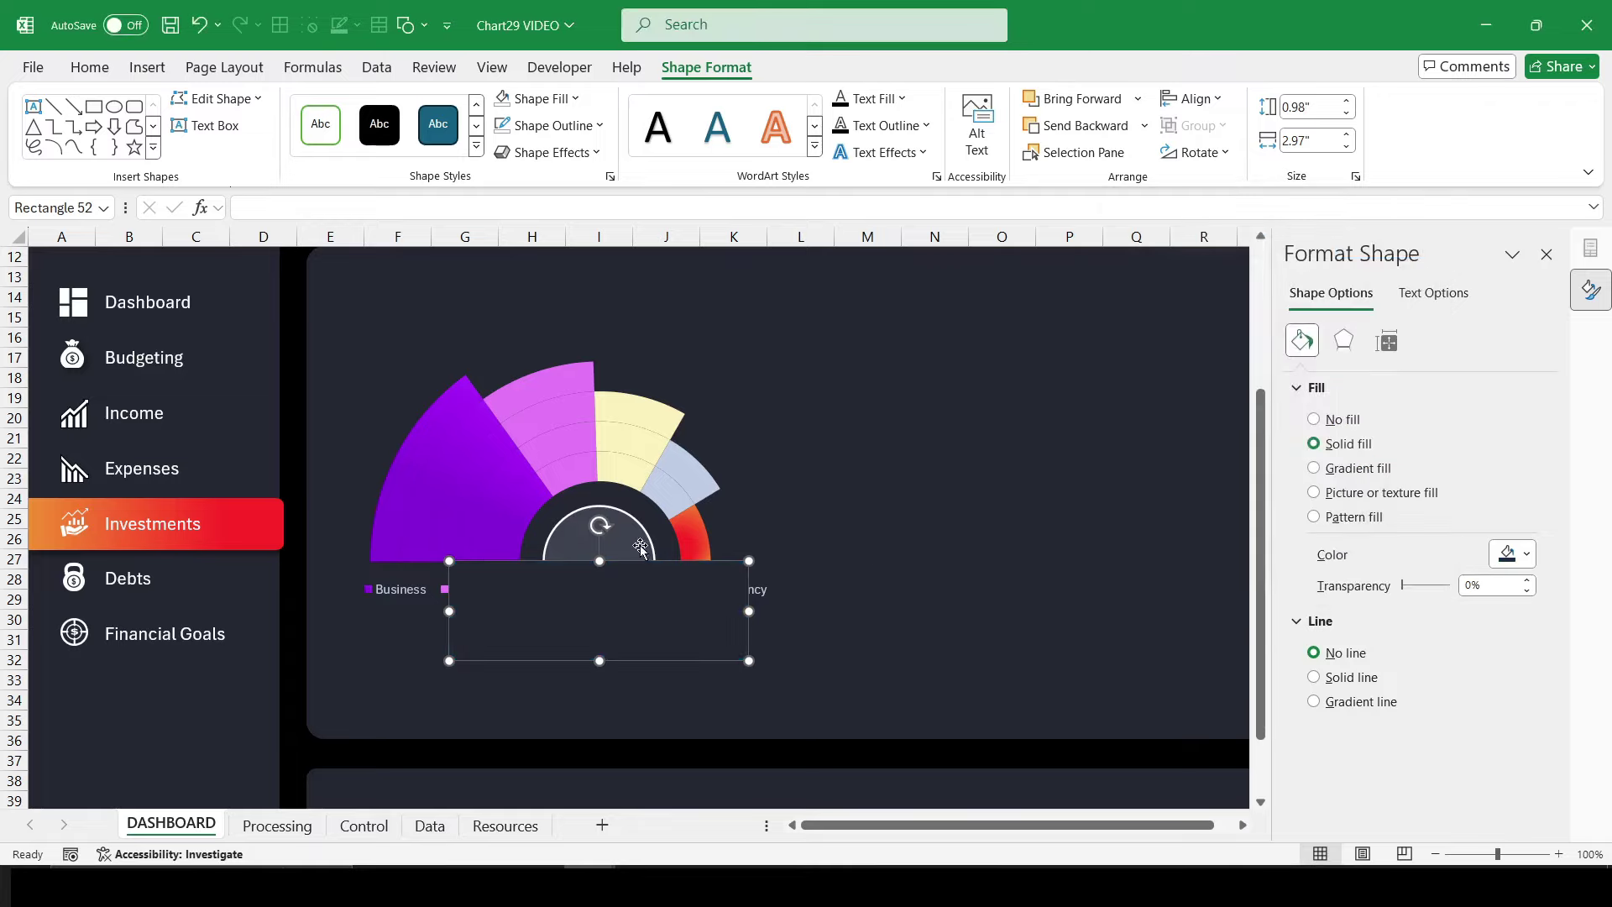
{"action": "left_click", "coordinate": [641, 548], "text": "ctrl"}
{"action": "left_click", "coordinate": [1193, 126]}
Step: Group the circle and rectangle as Group 53, open the Selection pane, and select the half-doughnut chart
{"action": "left_click", "coordinate": [1176, 156]}
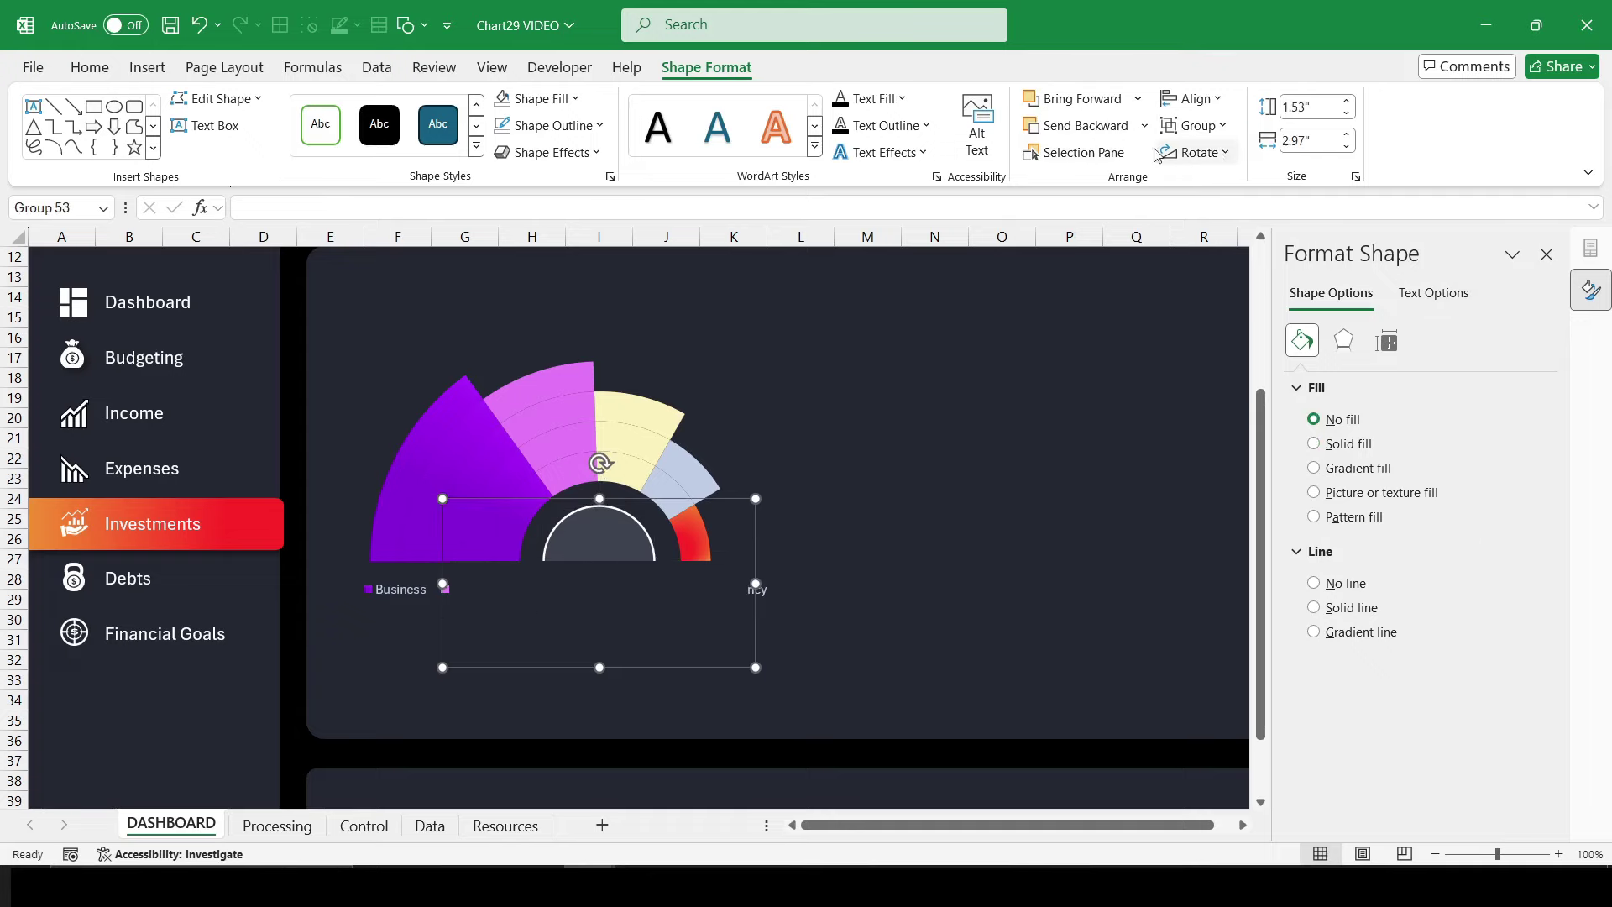
{"action": "left_click", "coordinate": [1077, 152]}
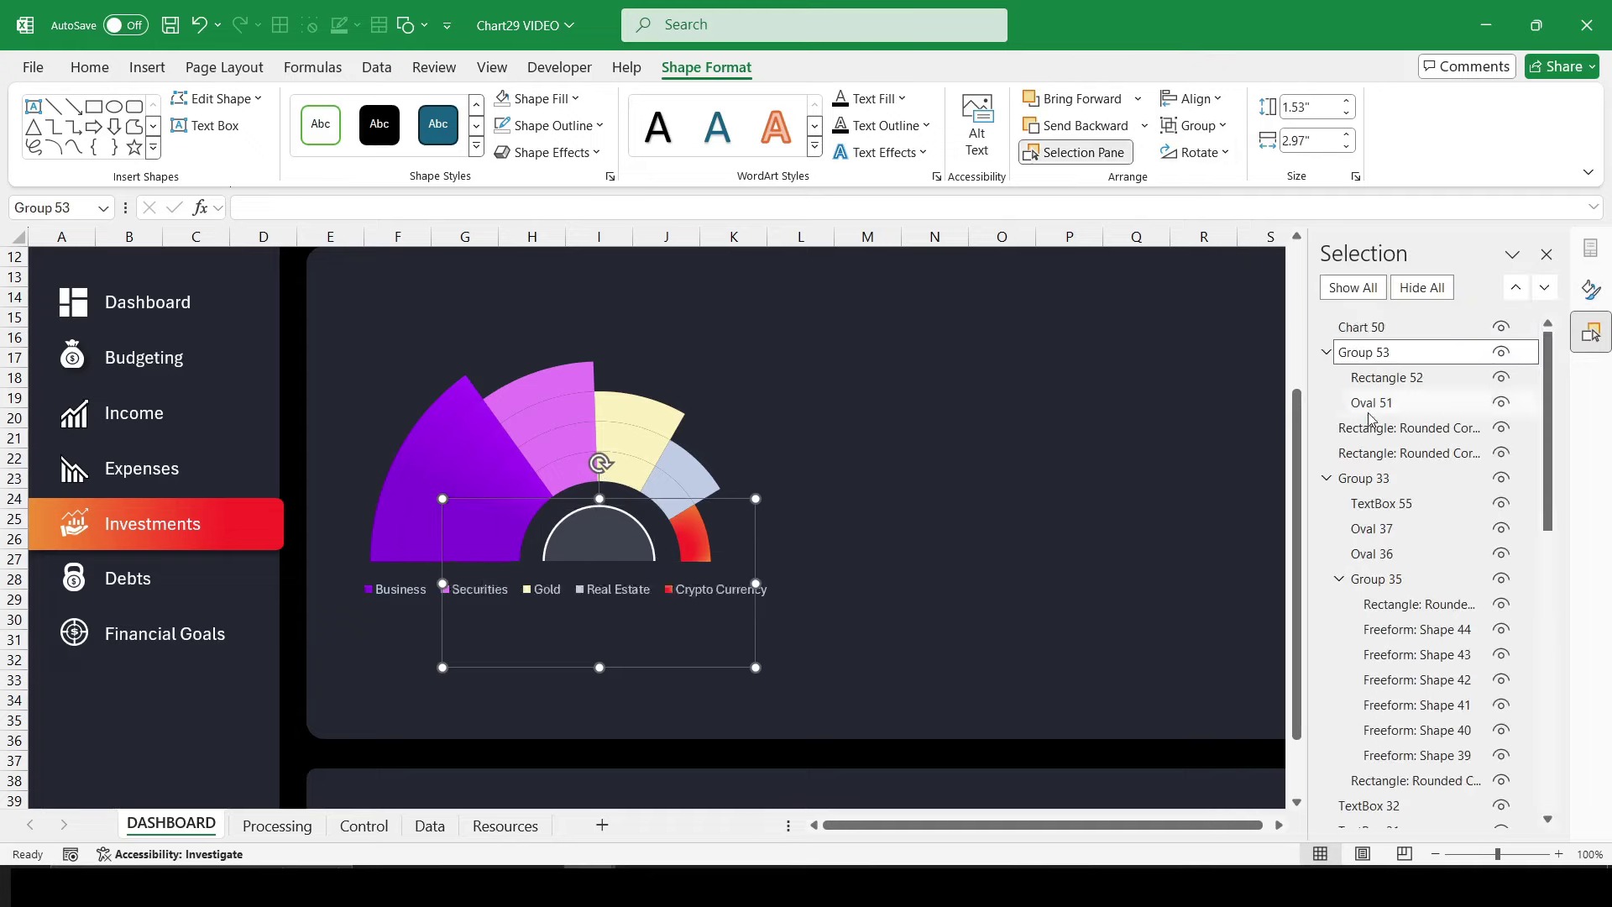
{"action": "left_click", "coordinate": [1028, 758]}
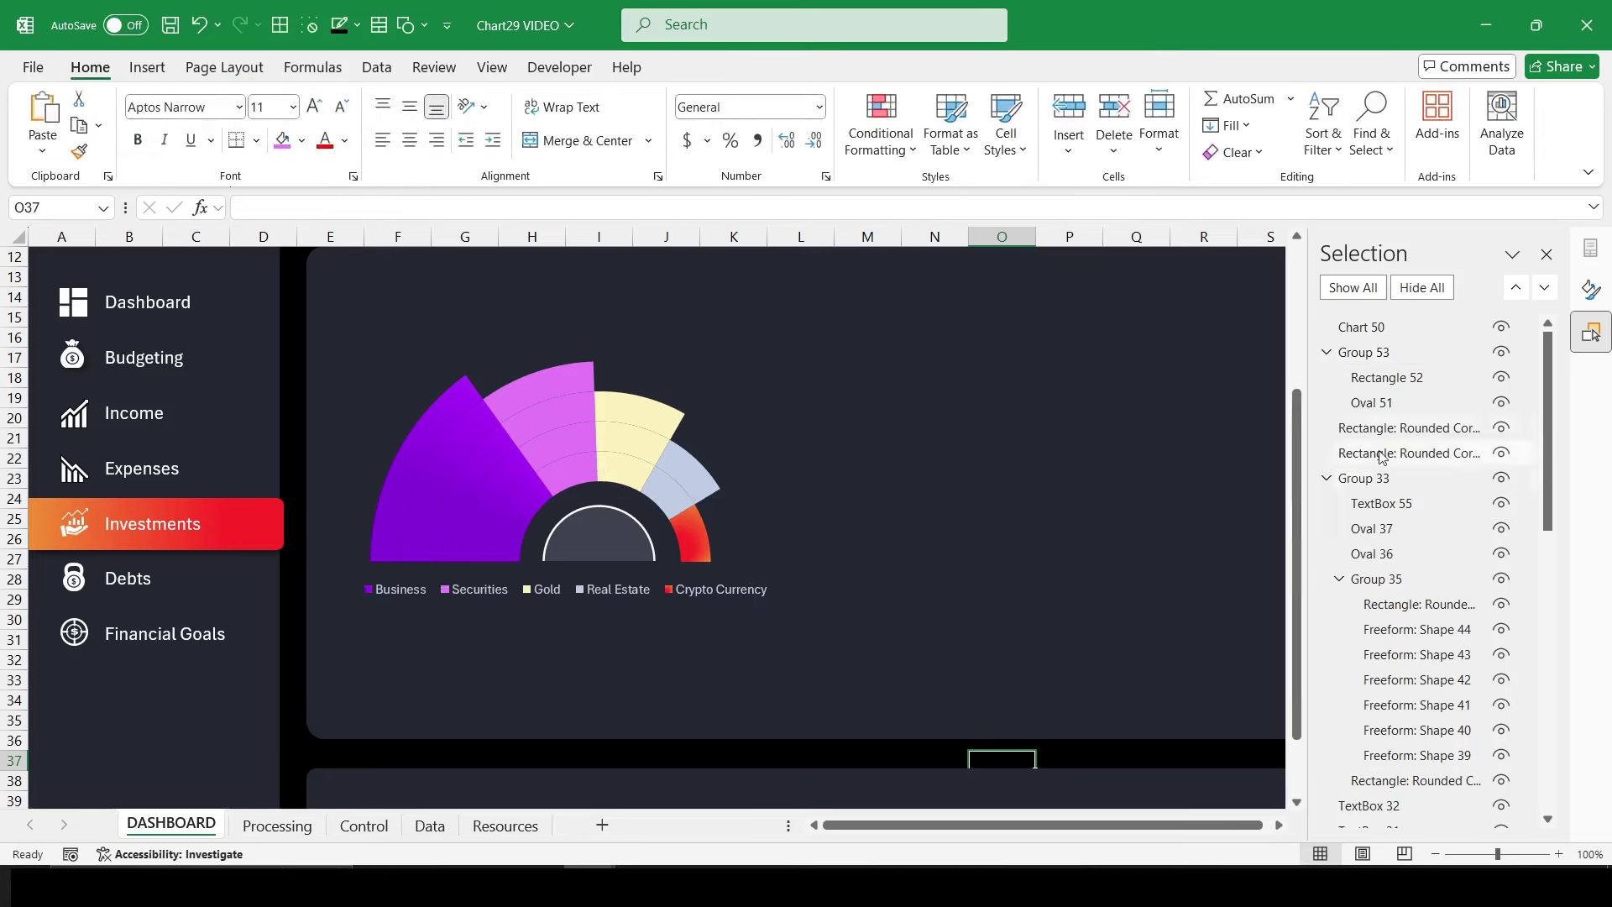
{"action": "left_click", "coordinate": [1386, 378]}
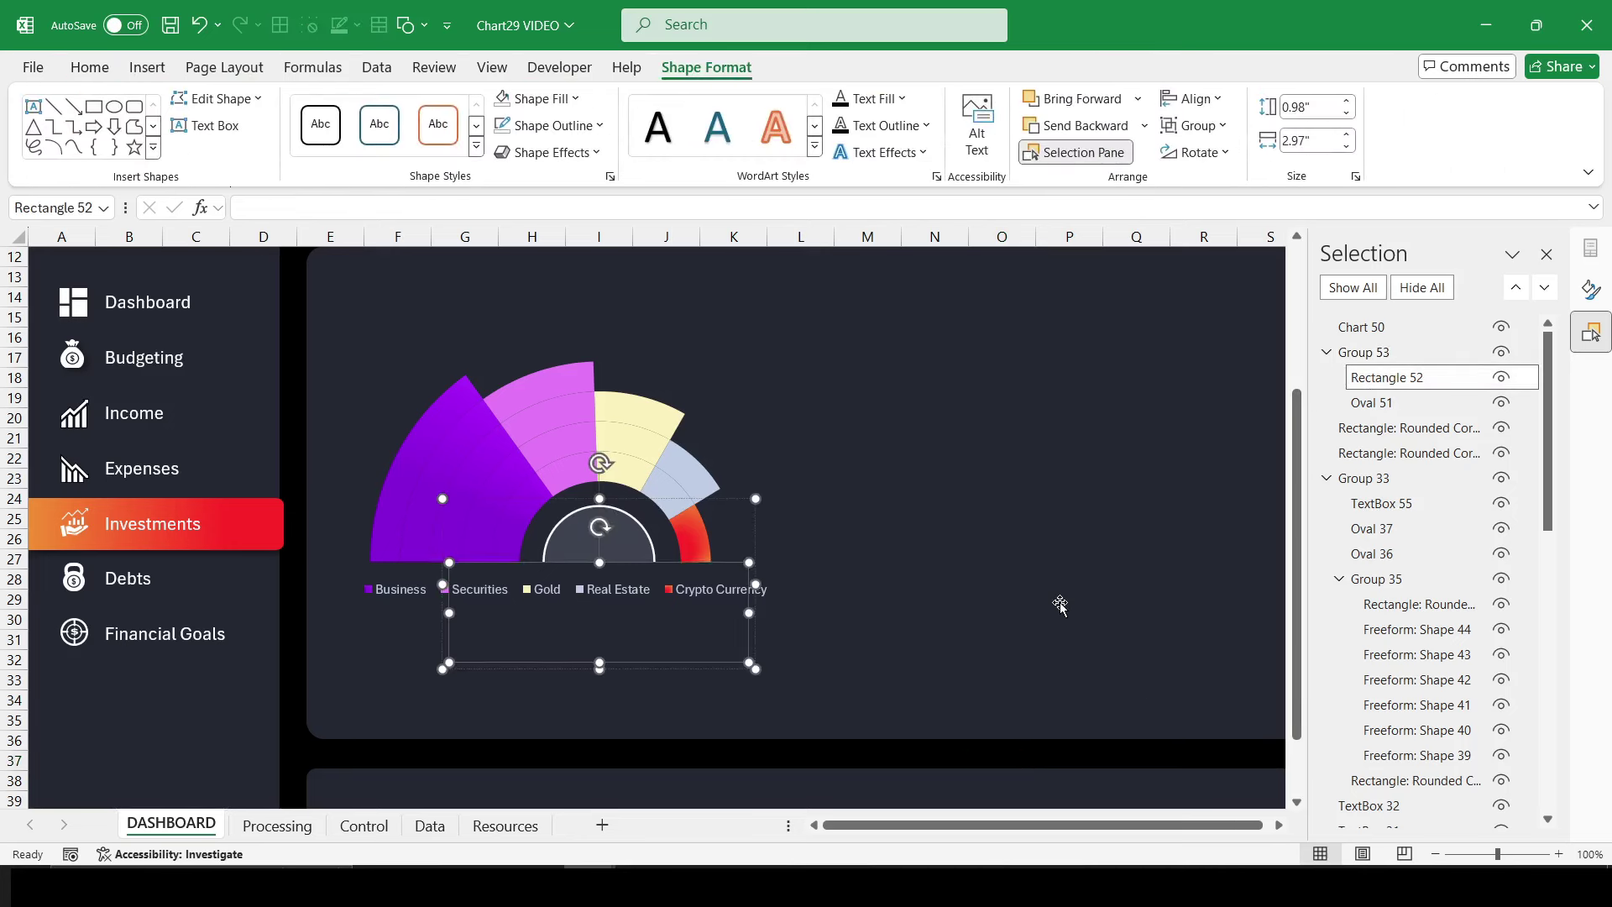
{"action": "left_click", "coordinate": [989, 751]}
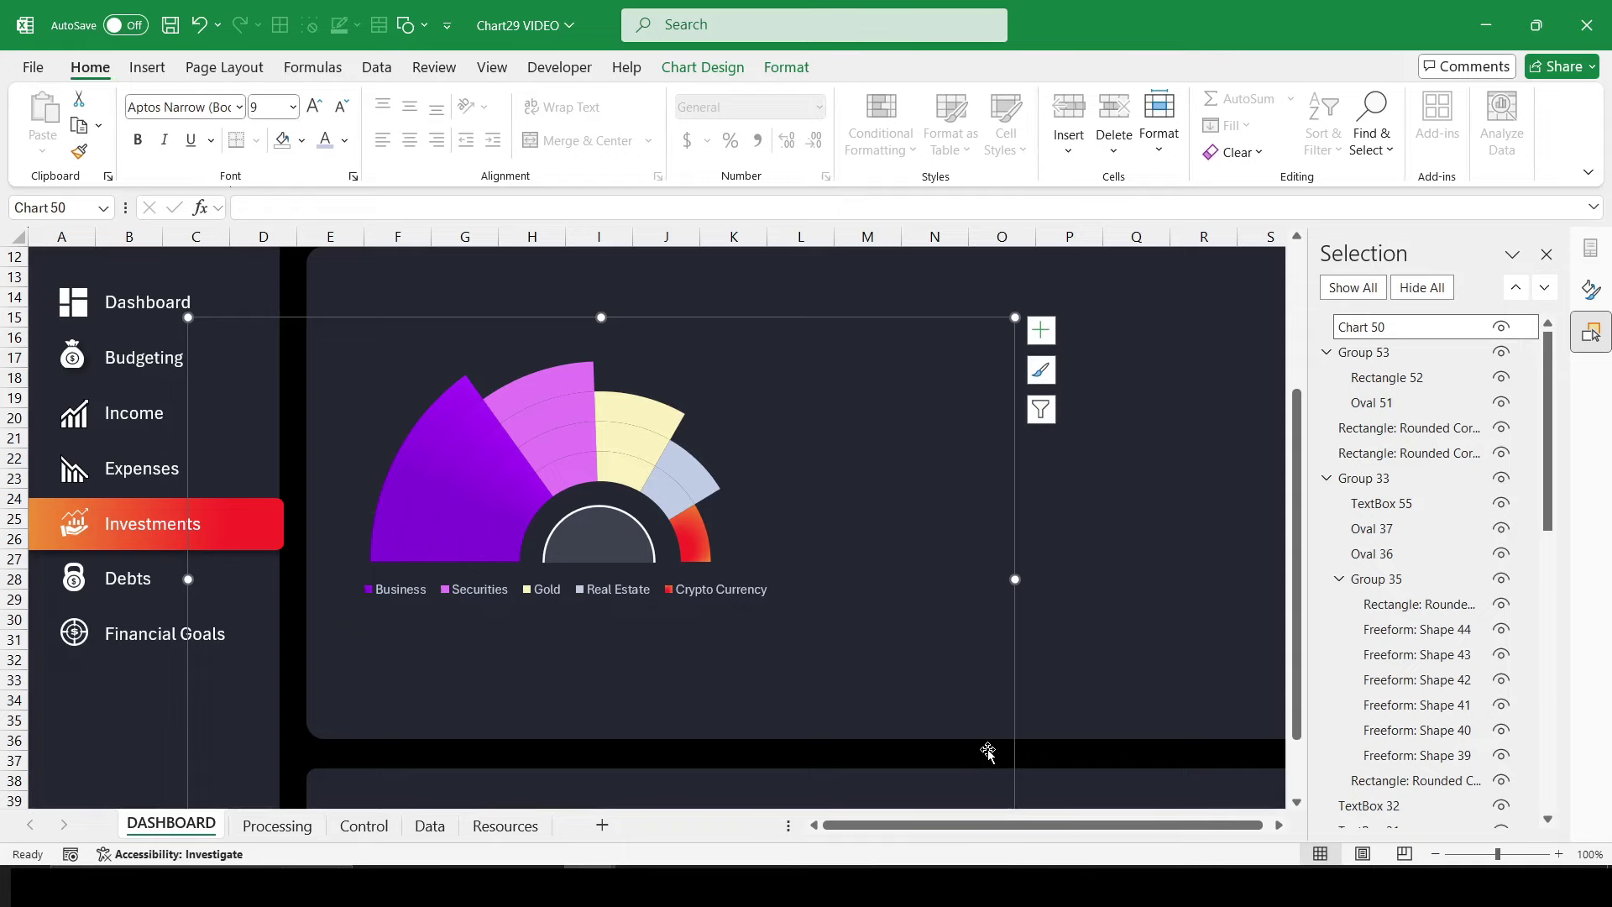
{"action": "left_click", "coordinate": [1398, 377]}
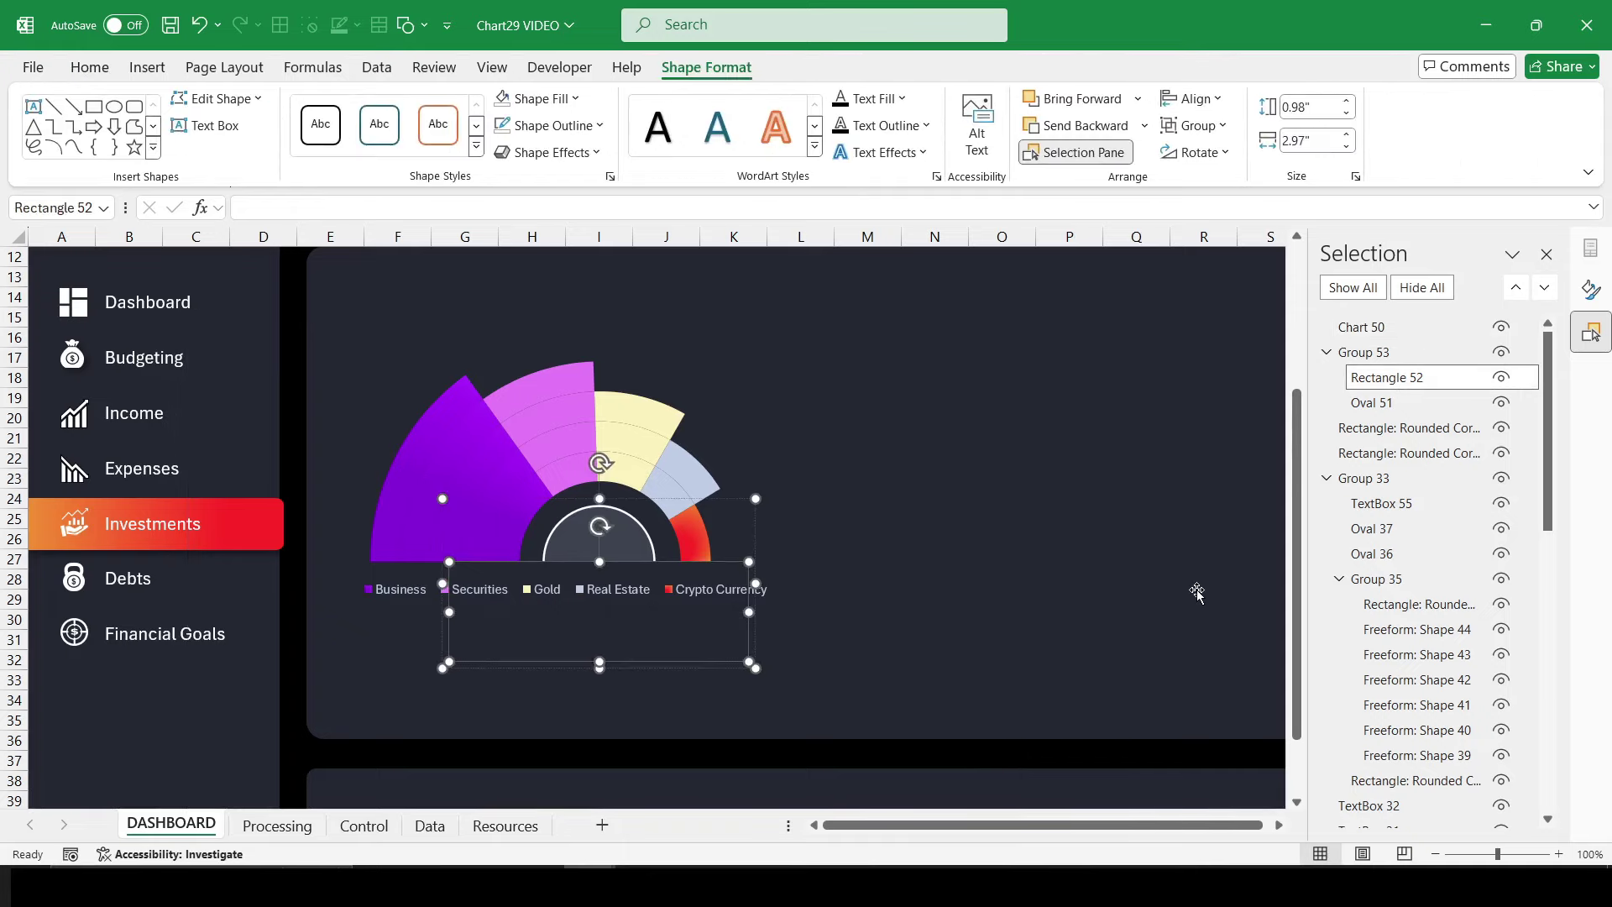
{"action": "left_click", "coordinate": [1094, 754]}
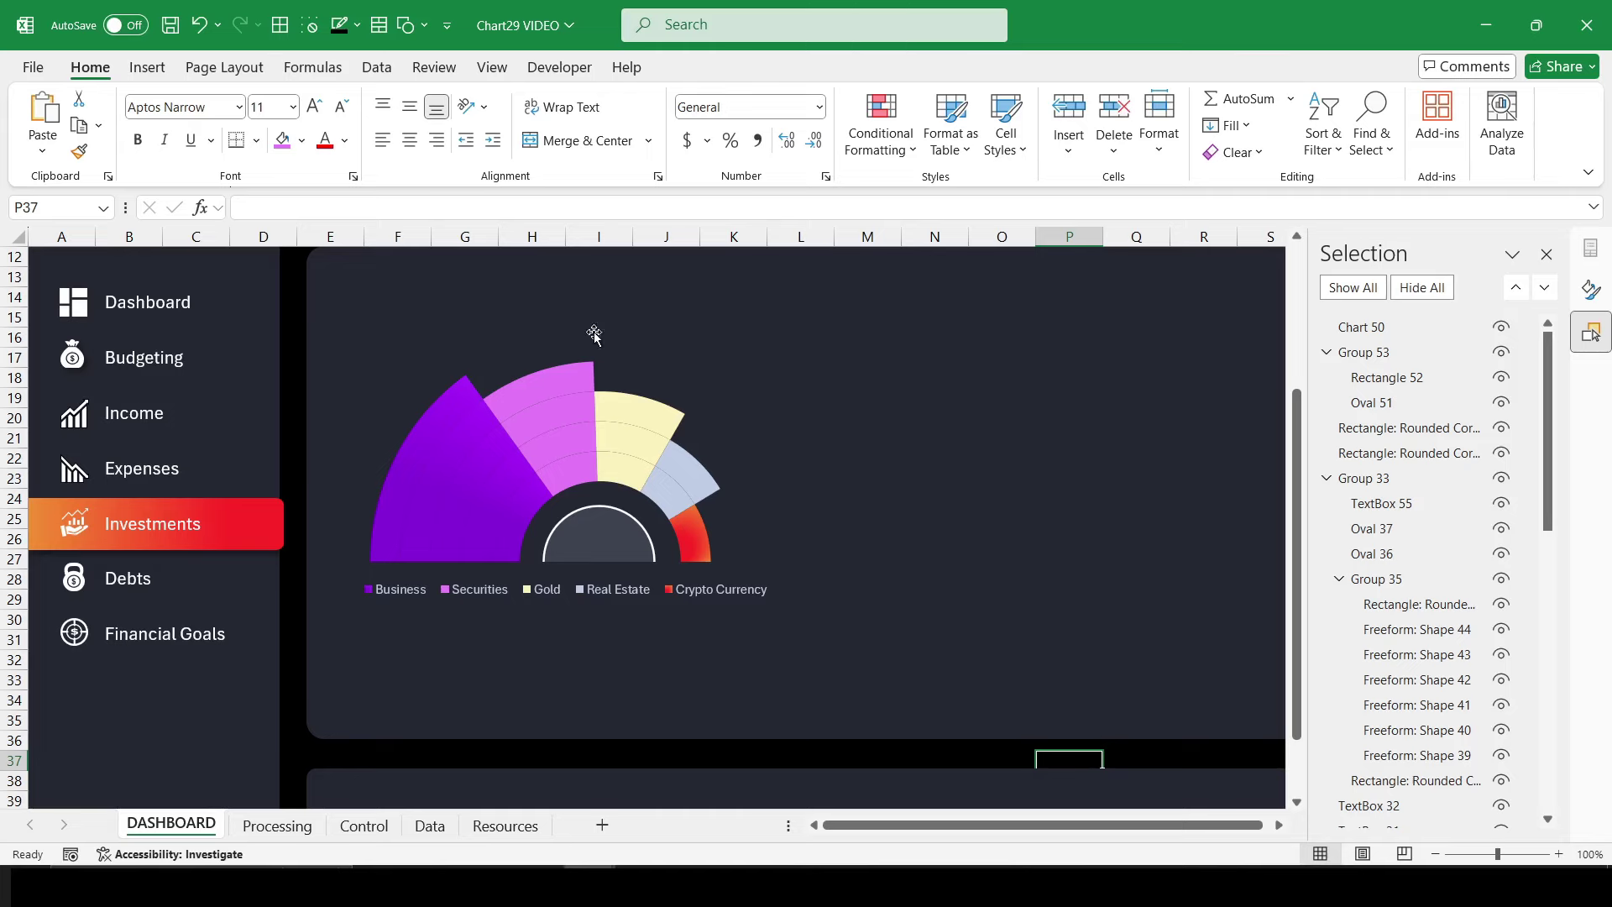
{"action": "left_click", "coordinate": [462, 403]}
Step: Turn on data labels and make the percentage labels white at font size 10
{"action": "left_click", "coordinate": [1040, 330]}
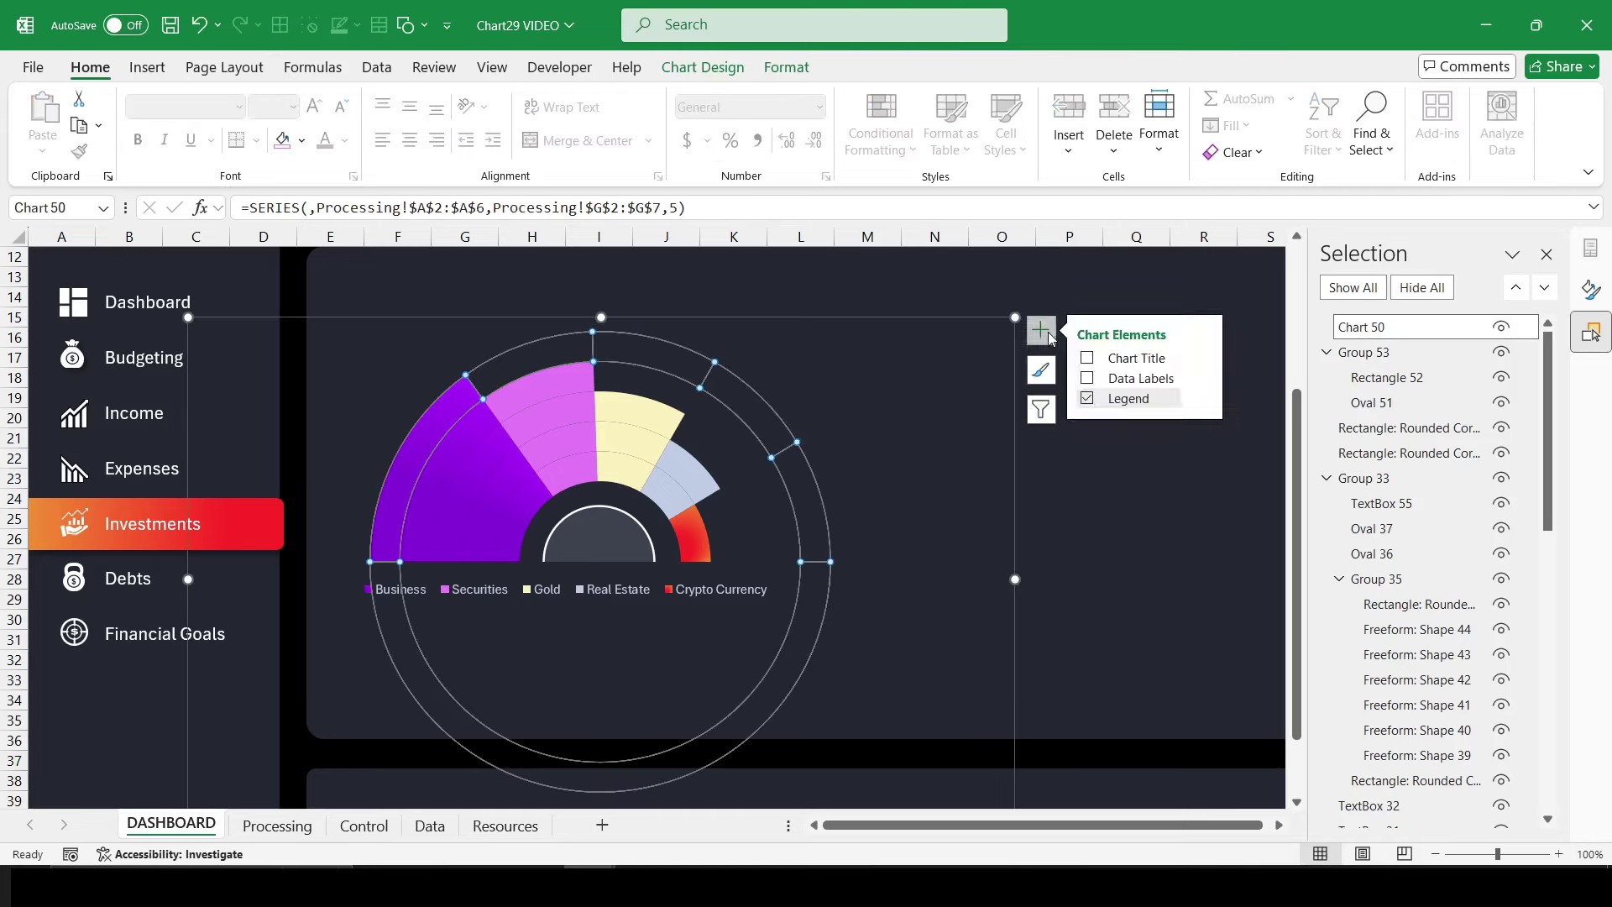
{"action": "left_click", "coordinate": [1089, 379]}
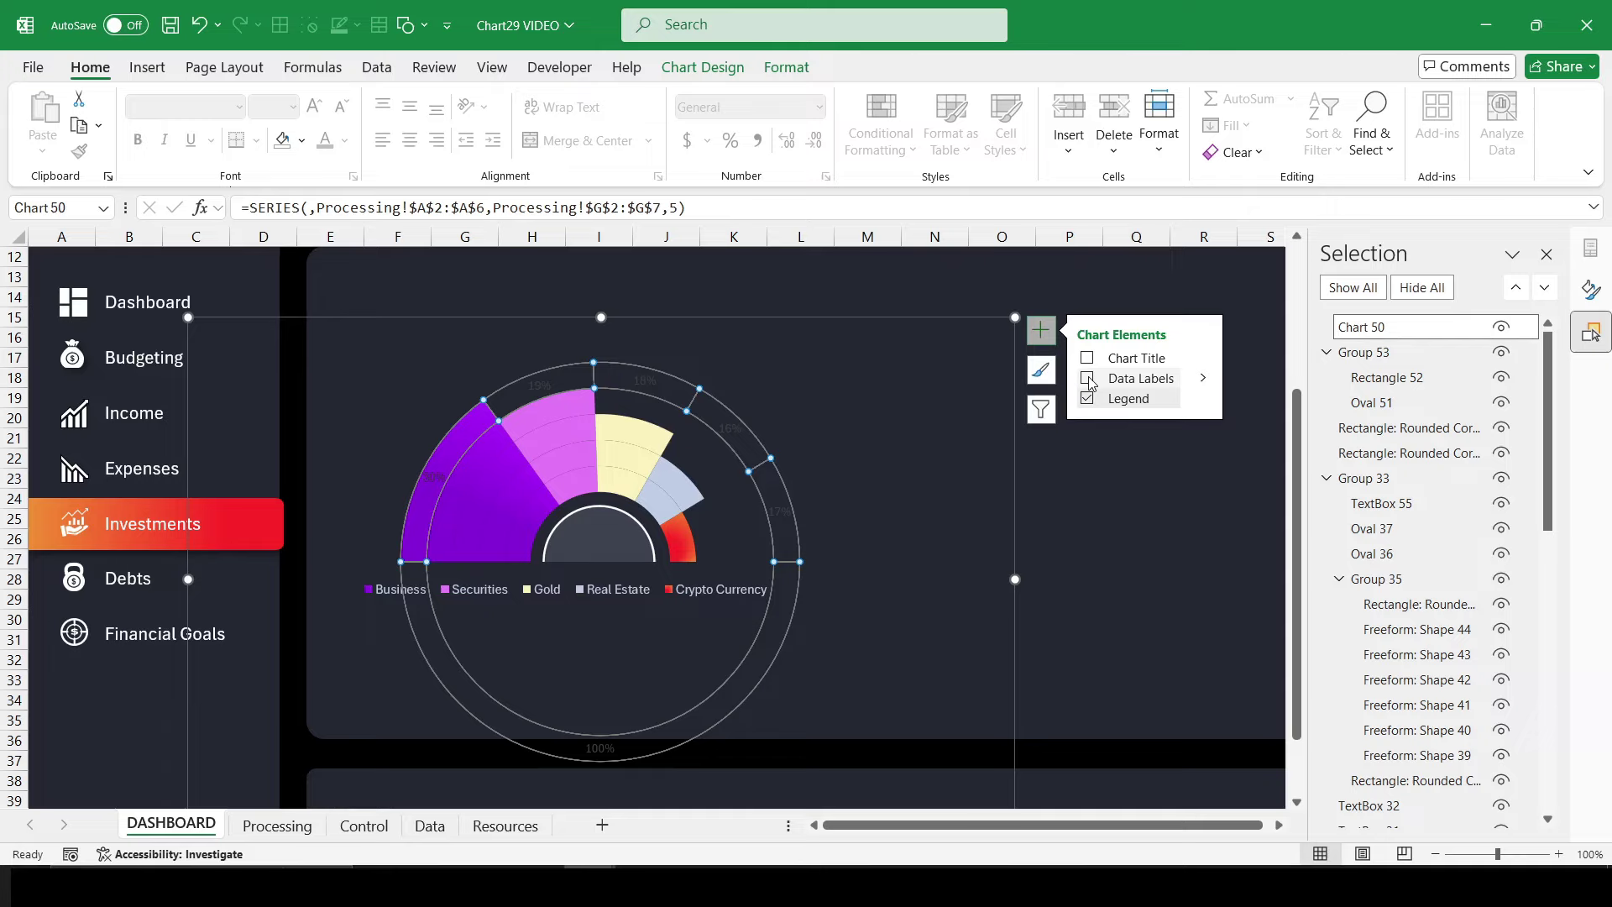
{"action": "left_click", "coordinate": [727, 428]}
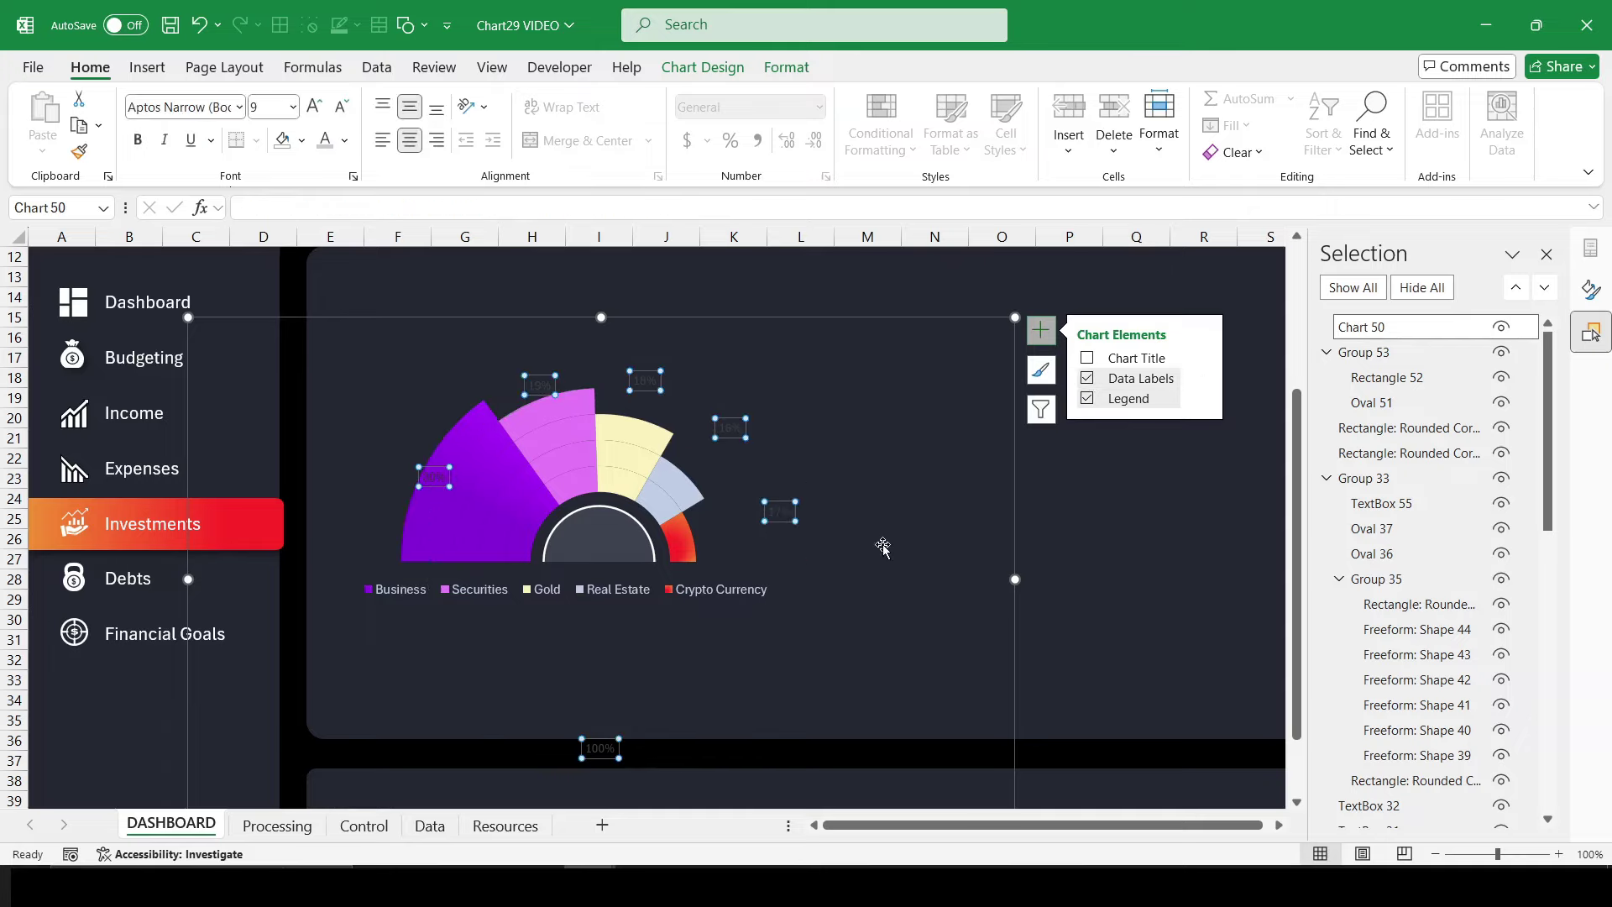
{"action": "left_click", "coordinate": [346, 141]}
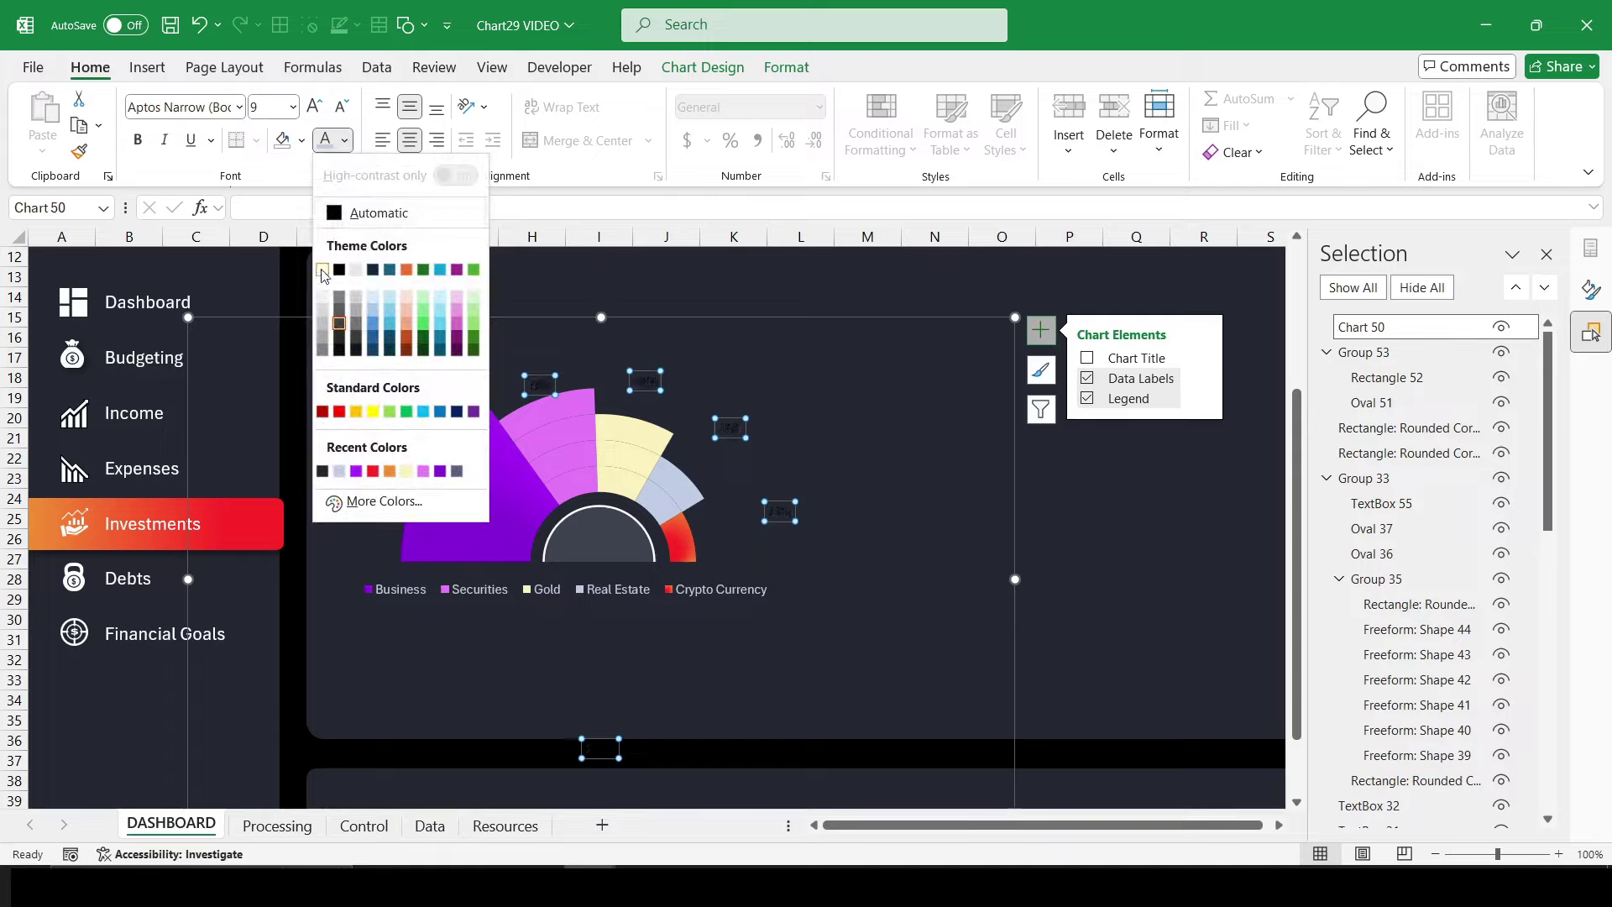
{"action": "left_click", "coordinate": [356, 269]}
{"action": "left_click", "coordinate": [316, 106]}
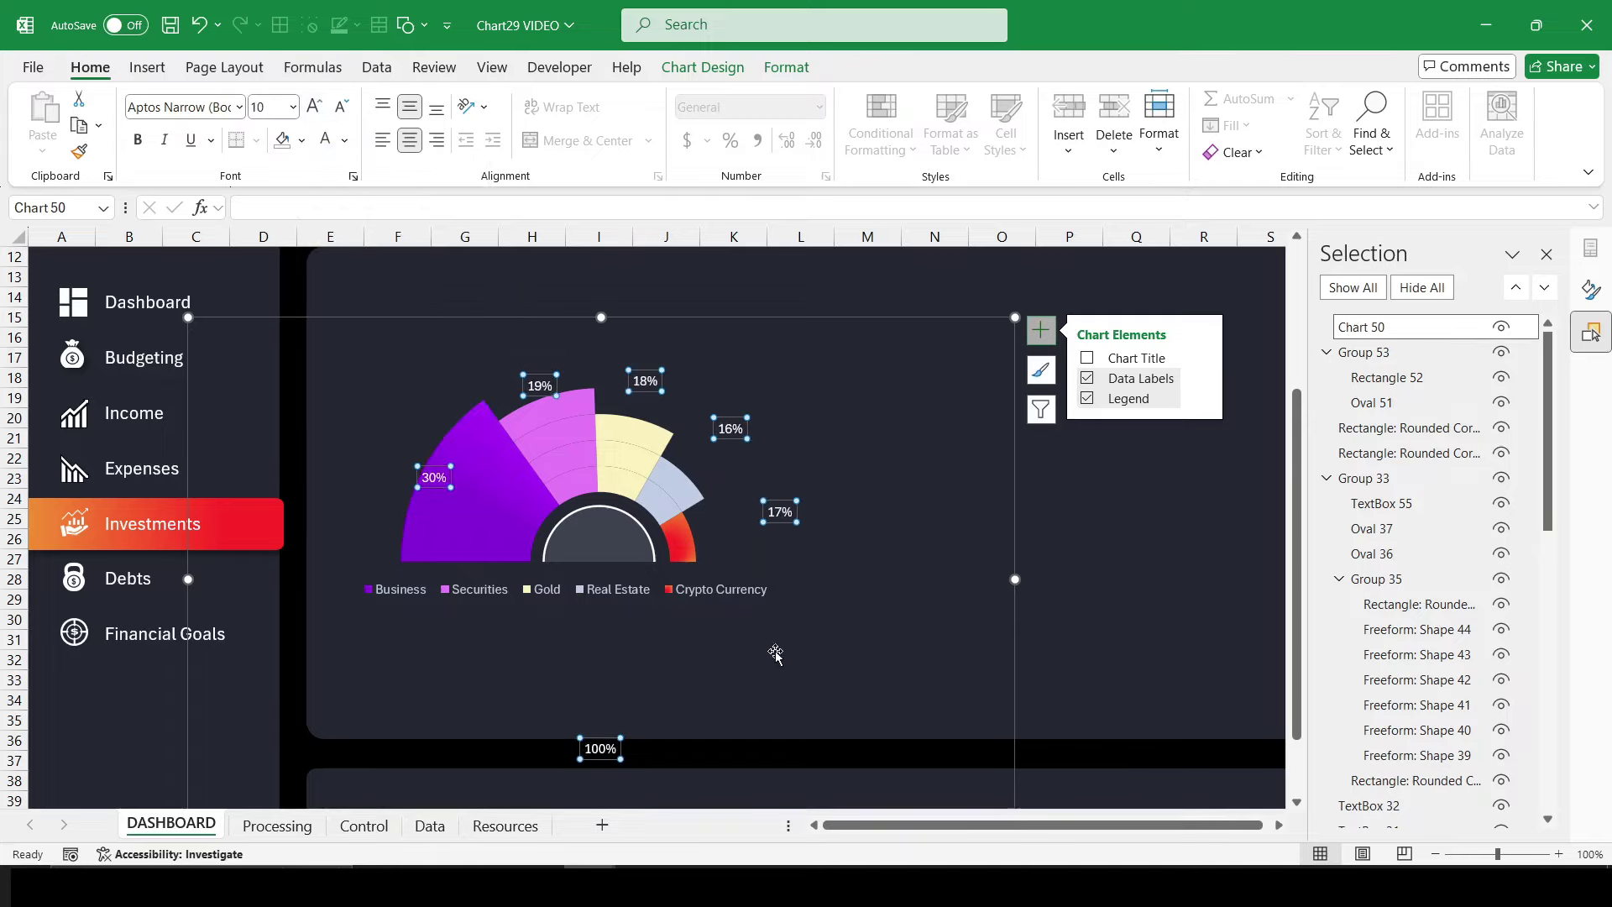
{"action": "left_click", "coordinate": [601, 749]}
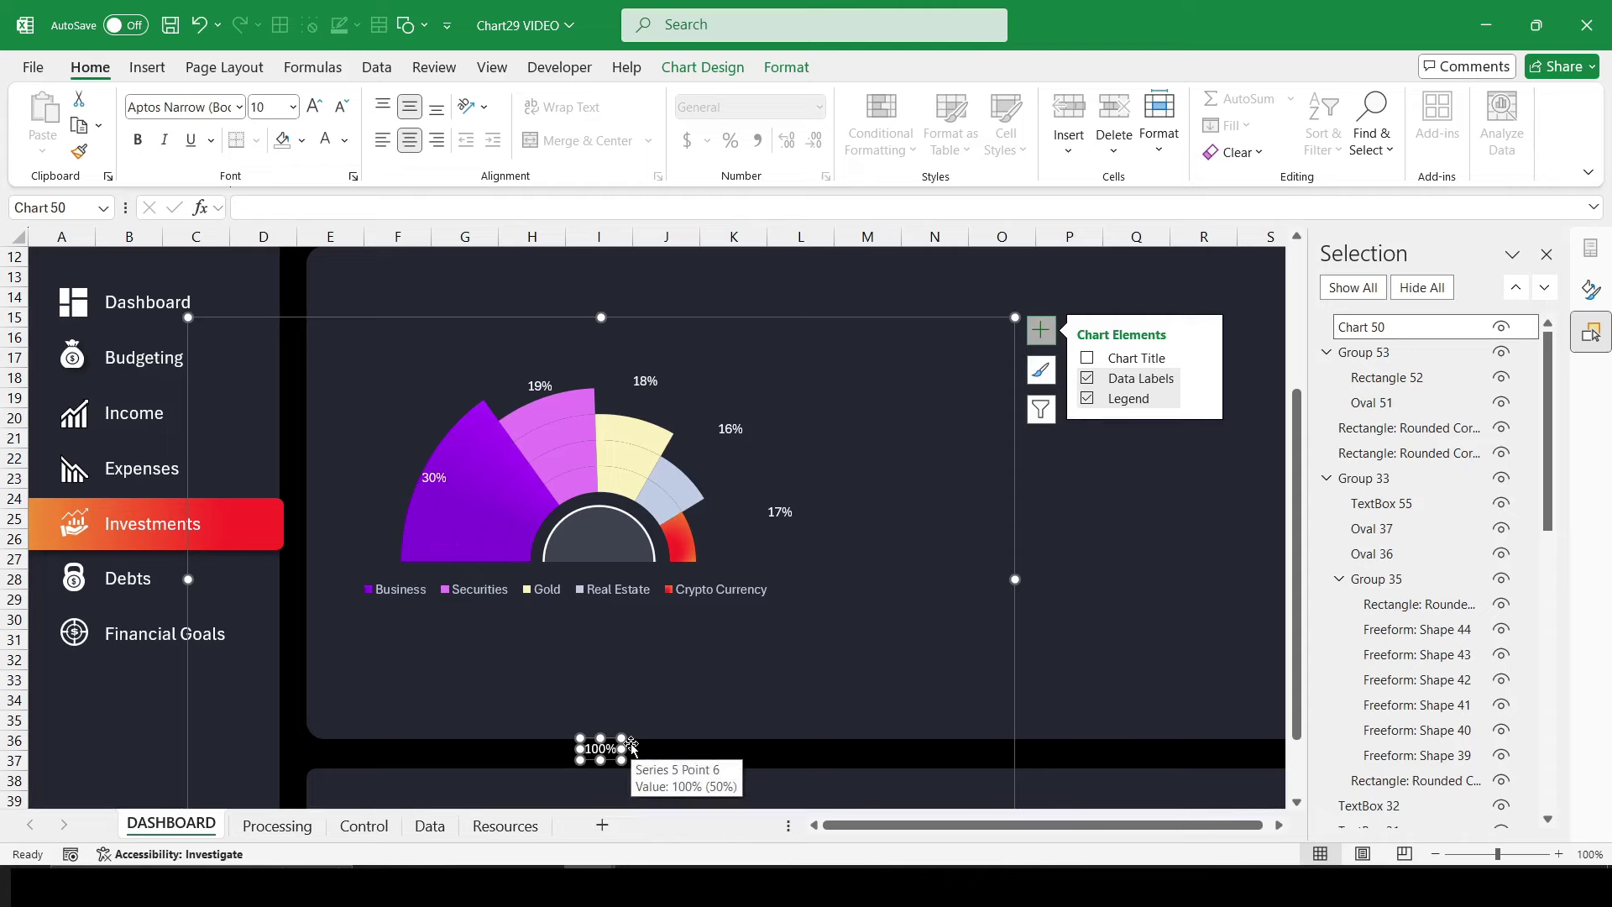
{"action": "left_click", "coordinate": [1057, 752]}
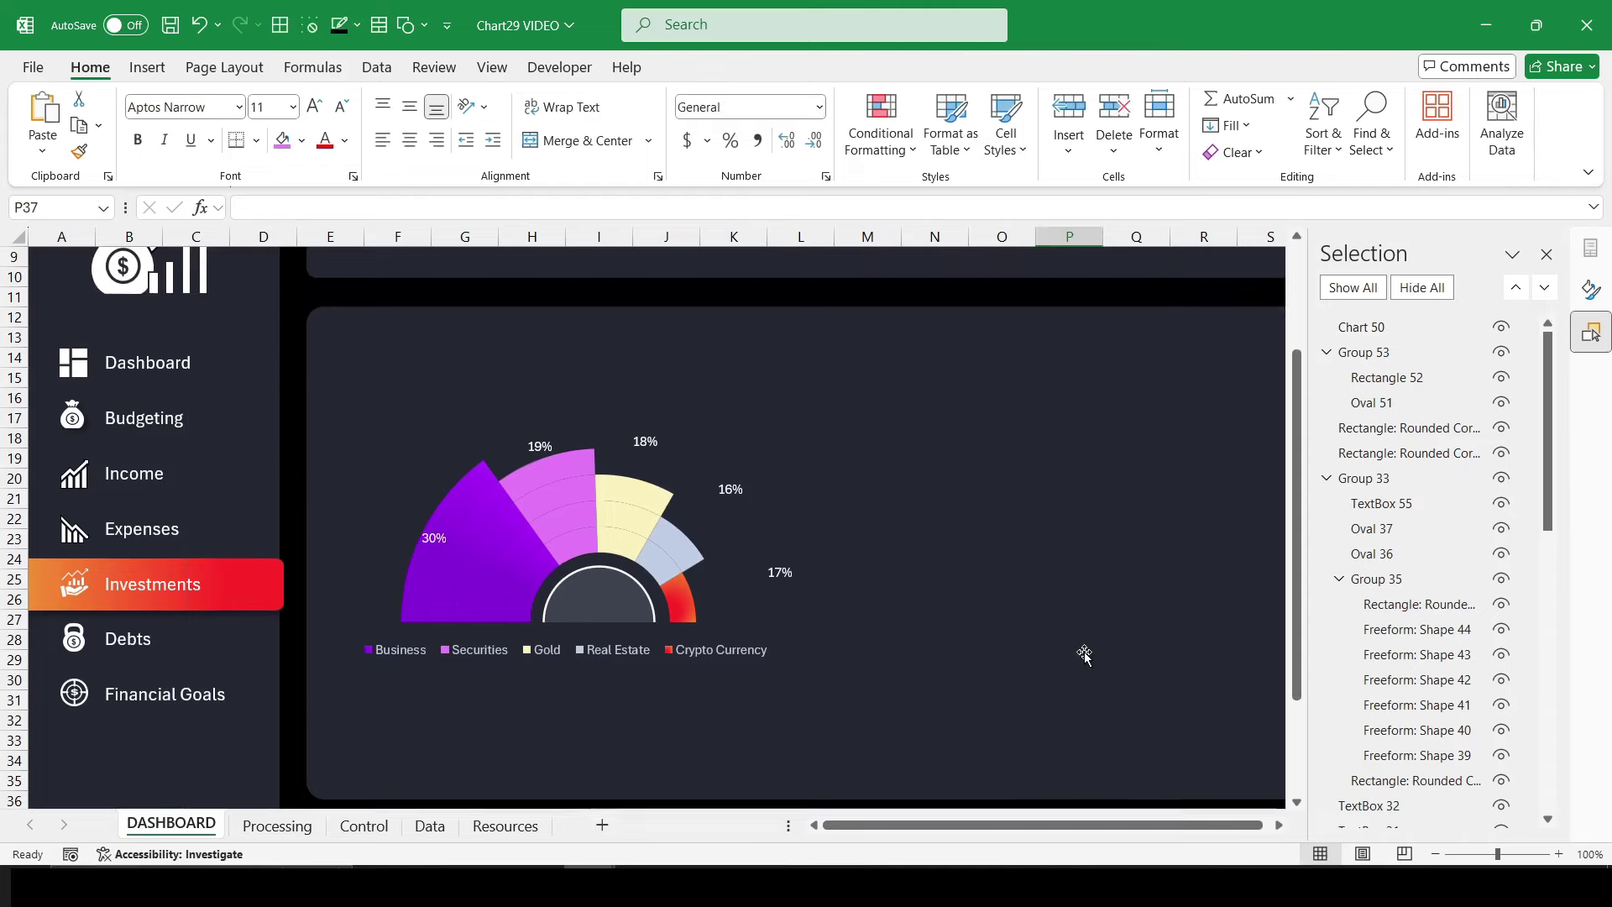
Step: Group Chart 50 with the centre-circle Group 53 into a single object
{"action": "scroll", "coordinate": [1085, 652], "scroll_direction": "up", "scroll_amount": 1}
{"action": "left_click", "coordinate": [1360, 355]}
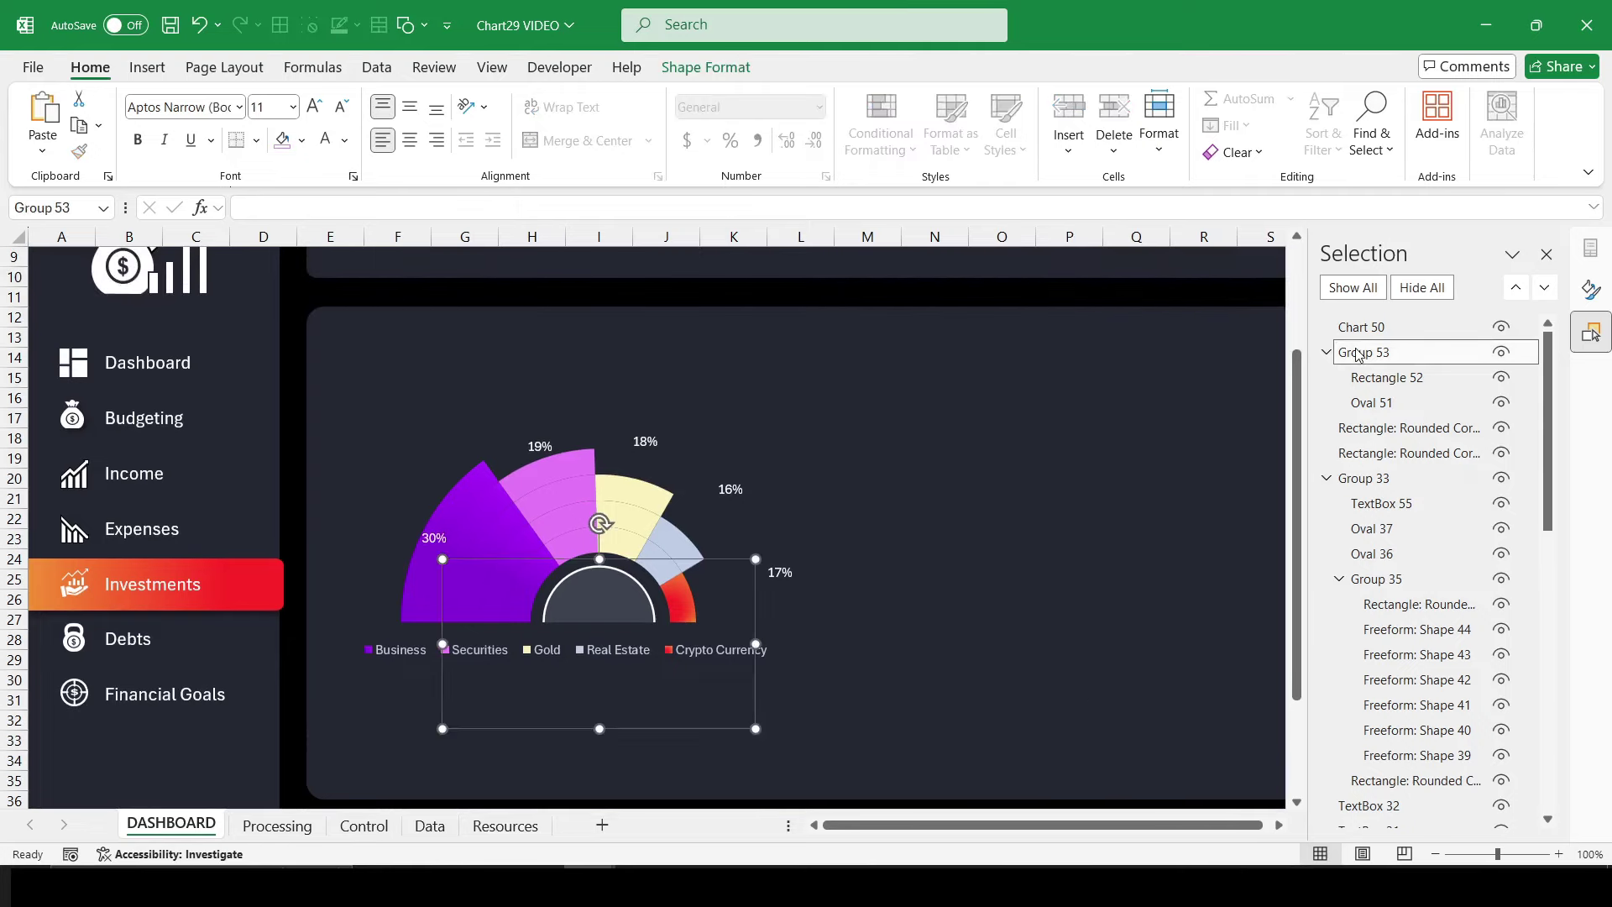
{"action": "left_click", "coordinate": [1372, 333], "text": "ctrl"}
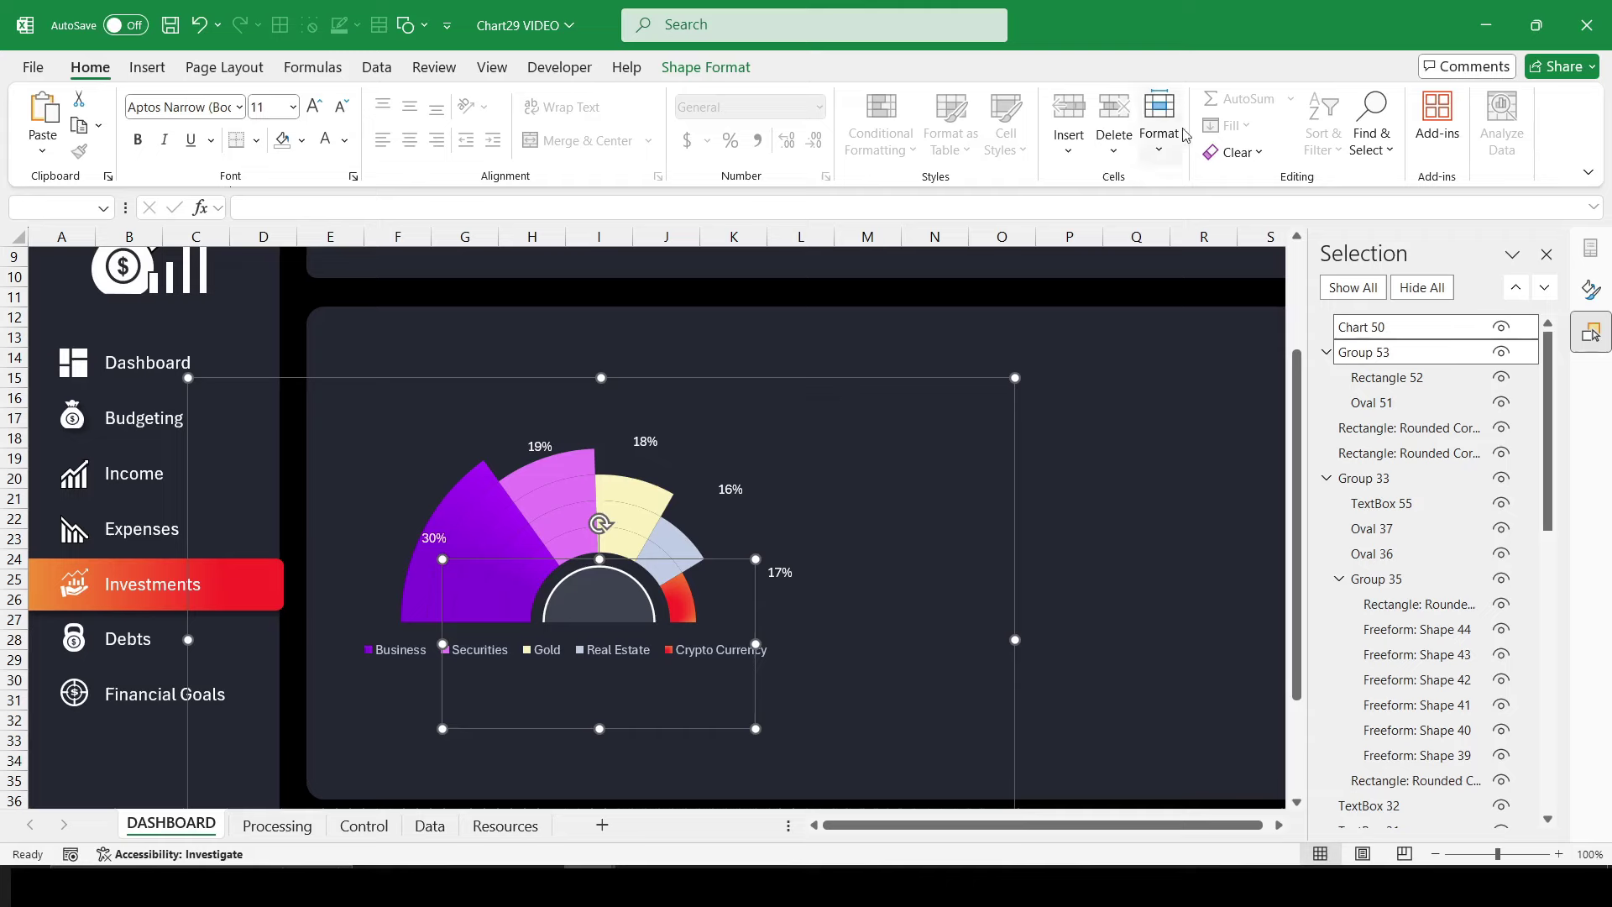
{"action": "left_click", "coordinate": [742, 75]}
{"action": "left_click", "coordinate": [1192, 126]}
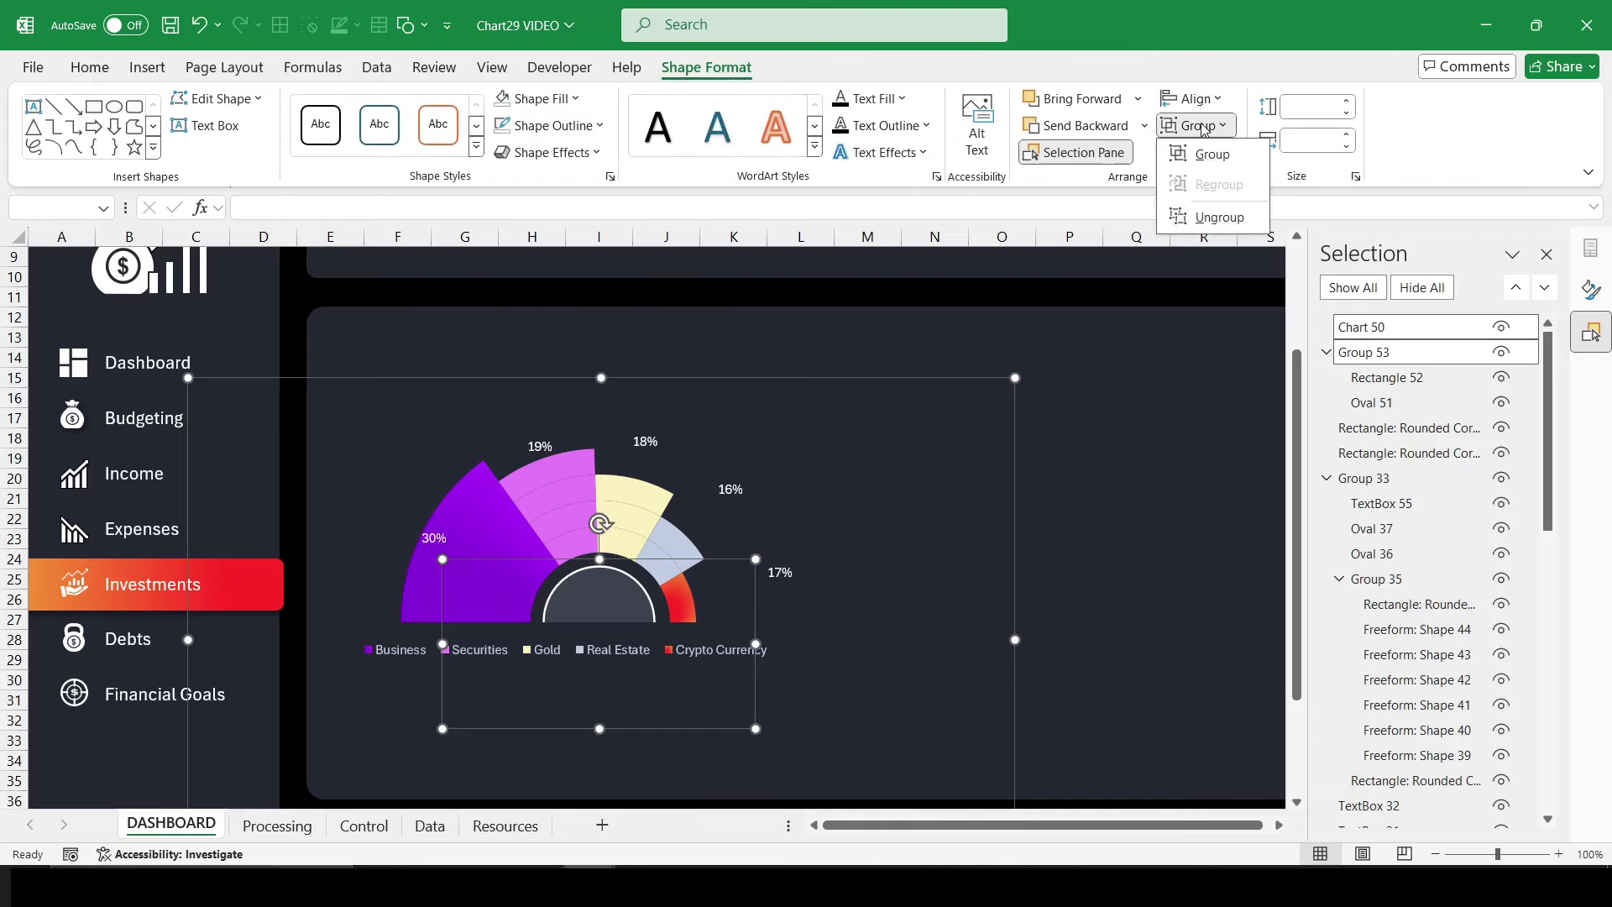
{"action": "left_click", "coordinate": [1201, 155]}
Step: Move the combined chart group slightly lower on the dashboard panel
{"action": "scroll", "coordinate": [1142, 548], "scroll_direction": "down", "scroll_amount": 2}
{"action": "scroll", "coordinate": [966, 437], "scroll_direction": "up", "scroll_amount": 1}
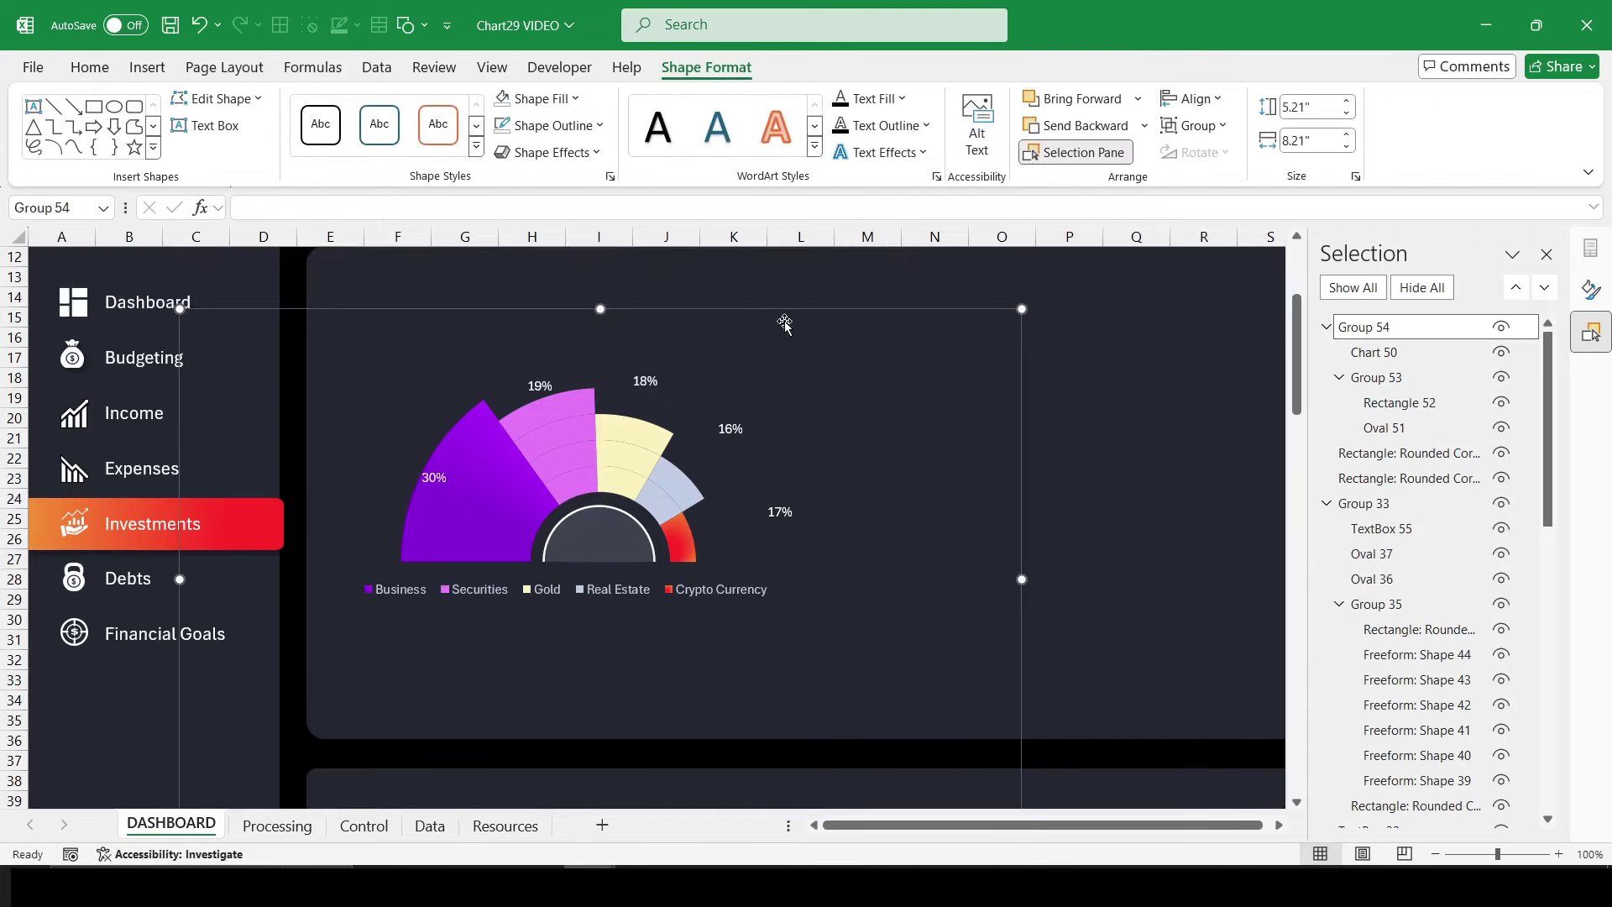
{"action": "left_click", "coordinate": [778, 314]}
{"action": "left_click", "coordinate": [707, 396]}
{"action": "left_click_drag", "start_coordinate": [741, 311], "coordinate": [735, 362]}
{"action": "scroll", "coordinate": [1090, 566], "scroll_direction": "up", "scroll_amount": 1}
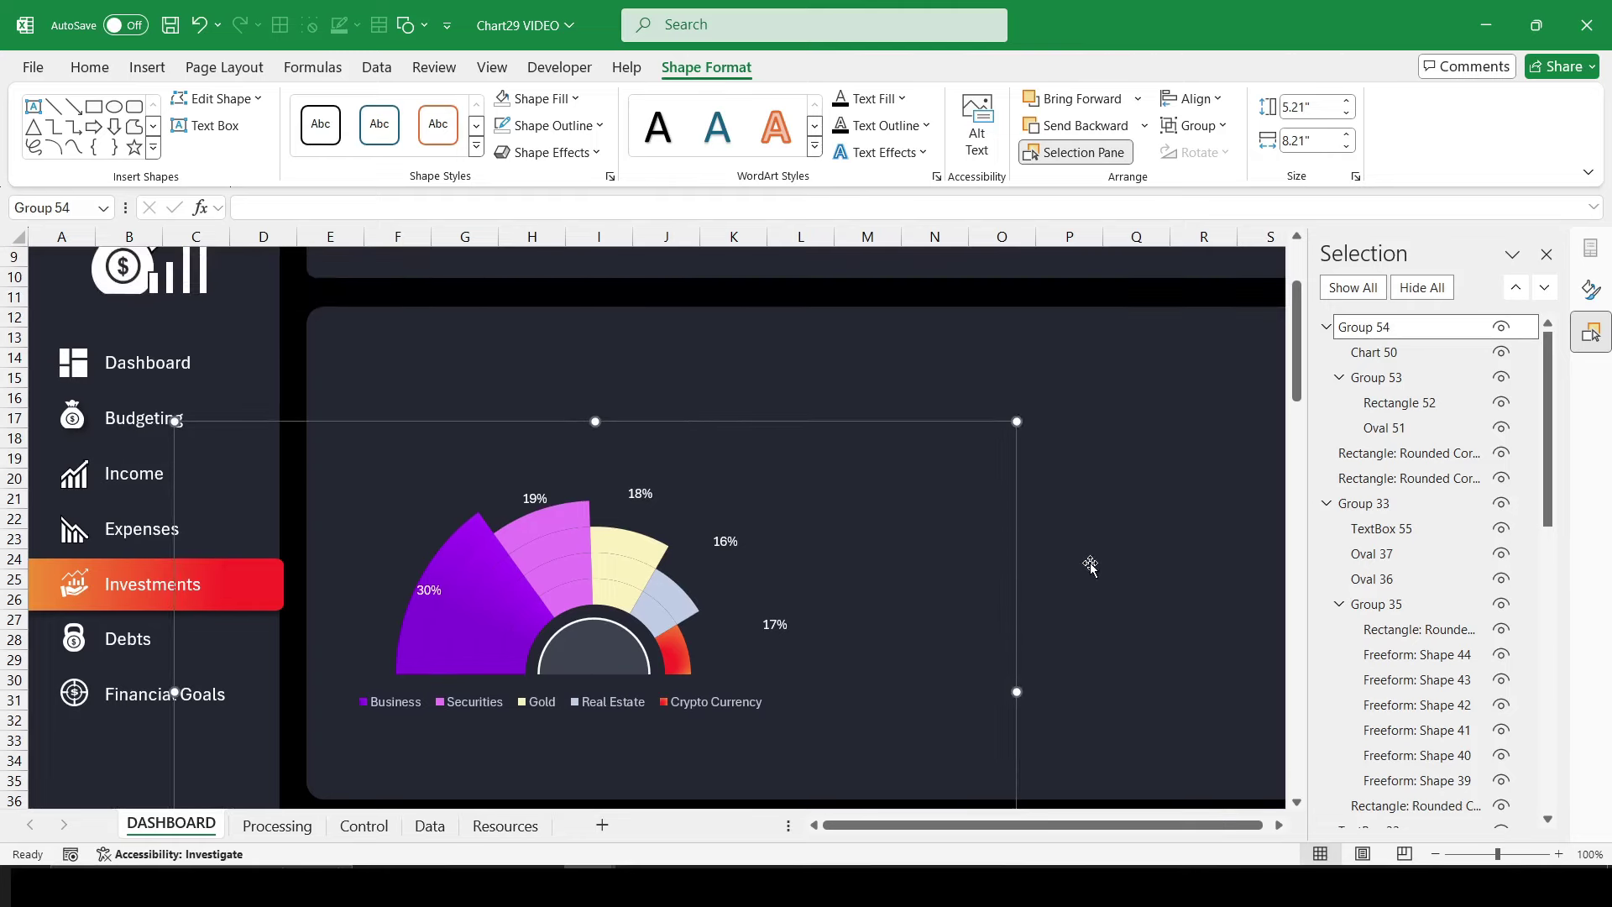
{"action": "scroll", "coordinate": [1090, 565], "scroll_direction": "down", "scroll_amount": 1}
{"action": "left_click", "coordinate": [1111, 762]}
{"action": "scroll", "coordinate": [1048, 665], "scroll_direction": "up", "scroll_amount": 2}
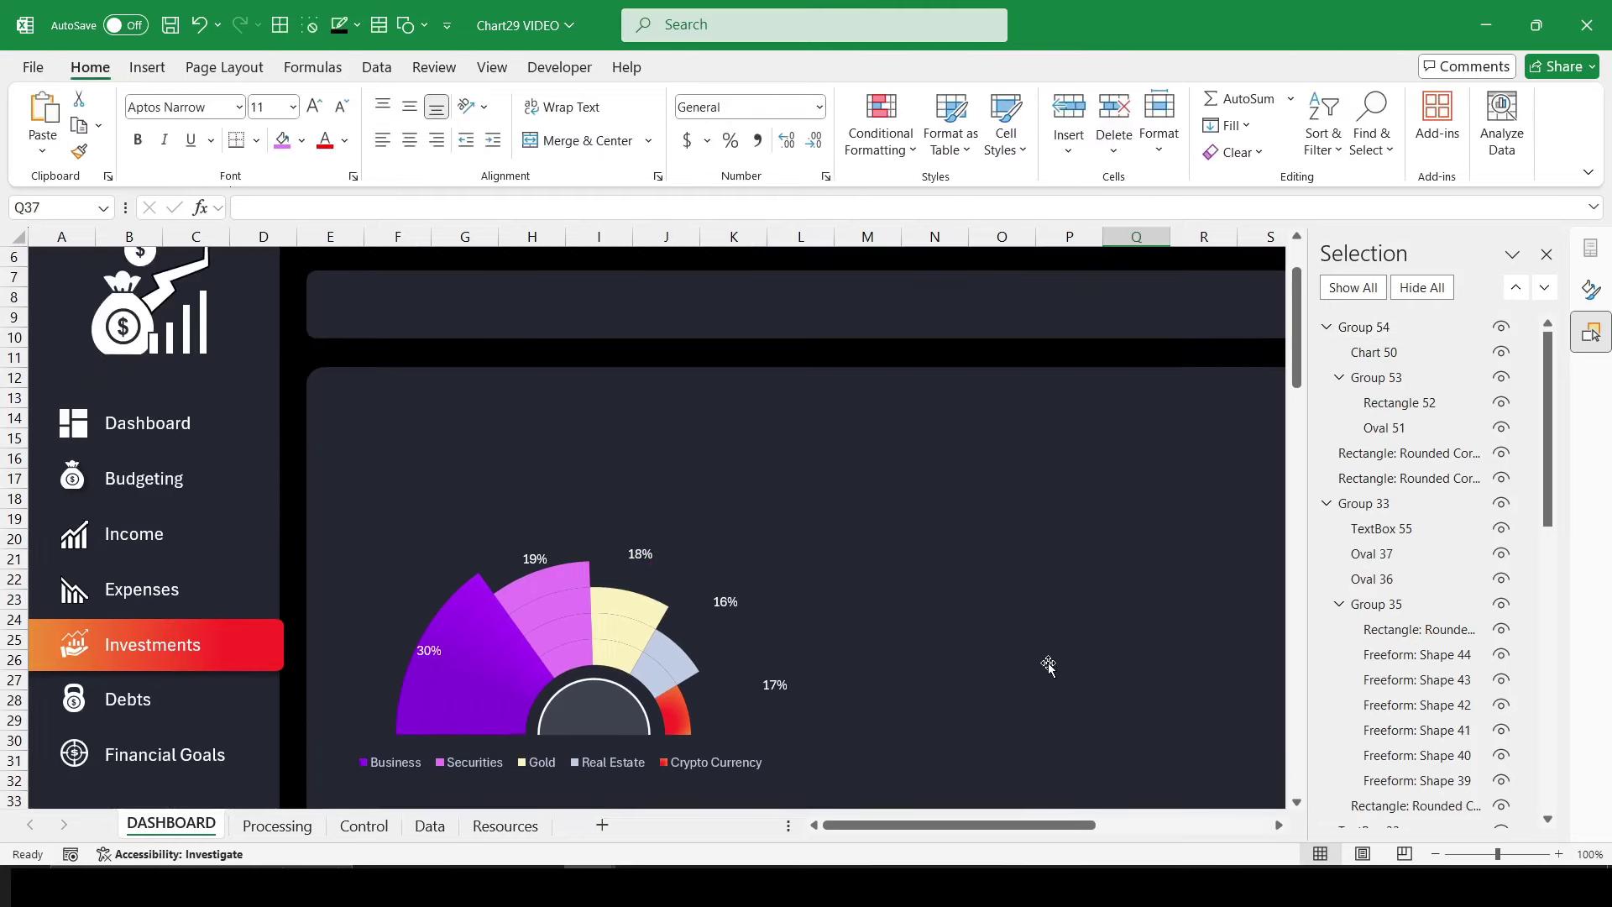
Step: Draw a title text box above the half-doughnut chart
{"action": "left_click", "coordinate": [144, 69]}
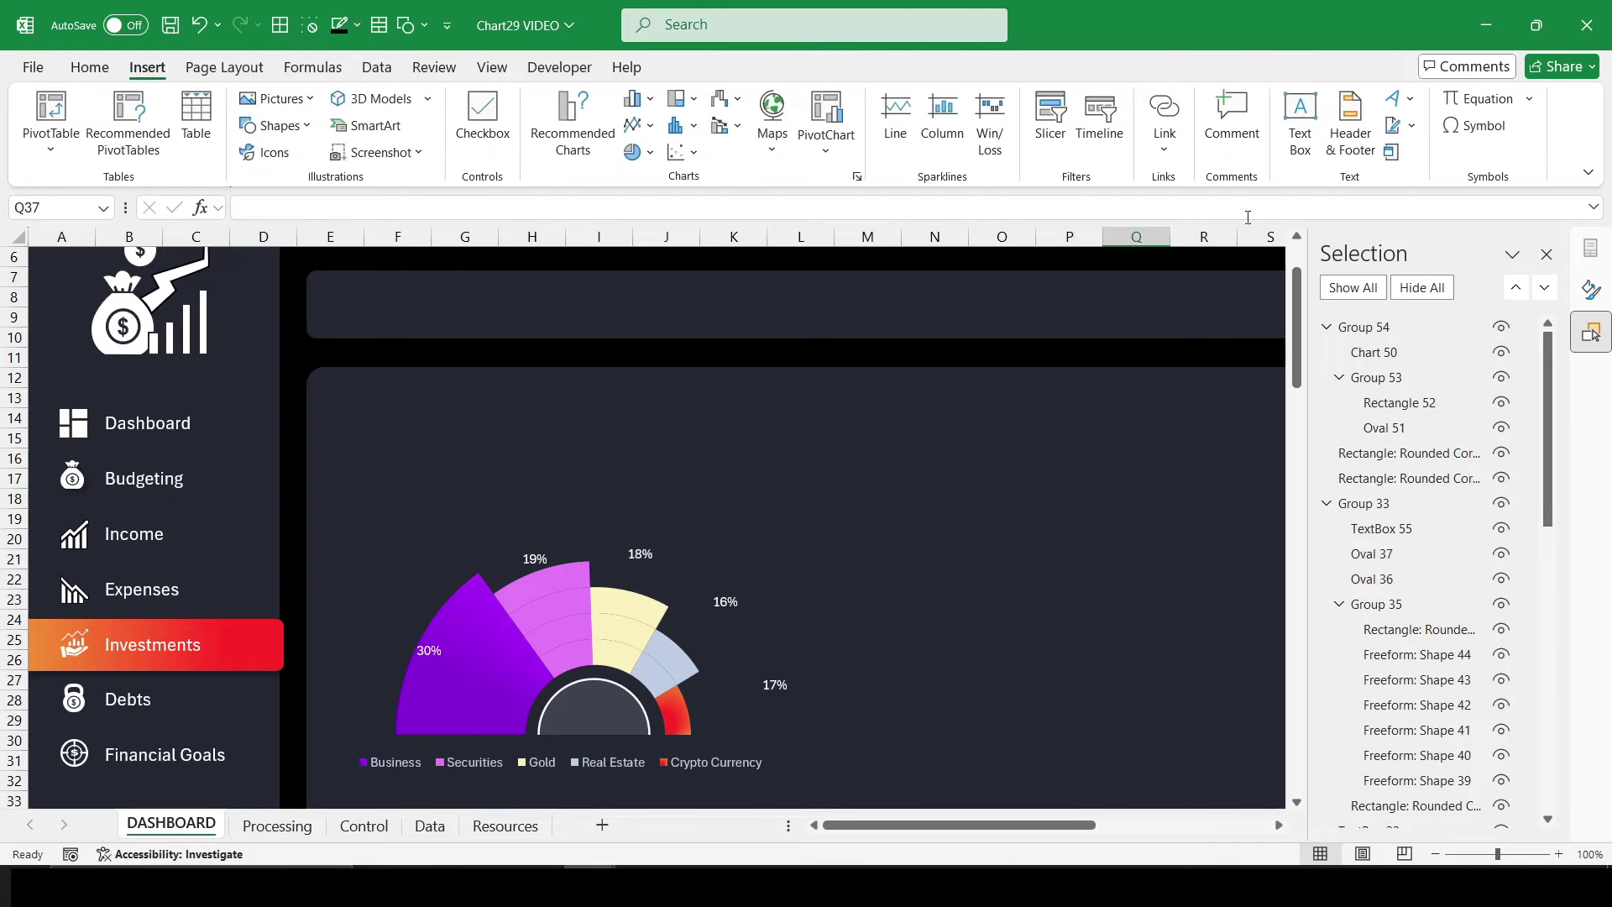
{"action": "left_click", "coordinate": [1301, 115]}
{"action": "left_click_drag", "start_coordinate": [372, 390], "coordinate": [553, 411]}
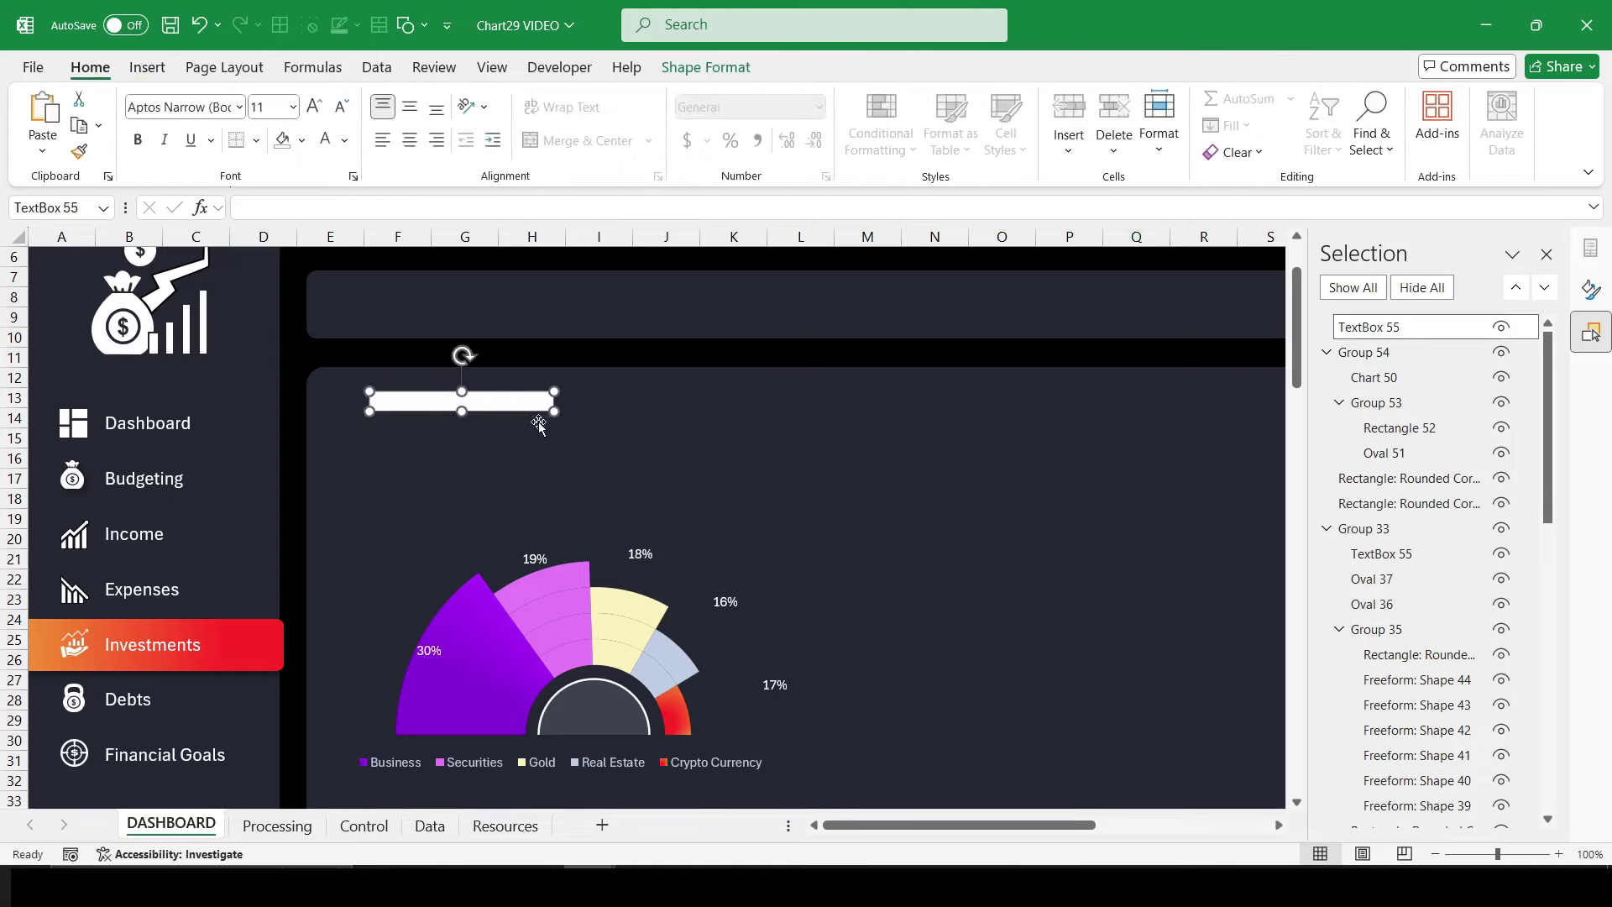
Step: Link the text box to Processing!A1 so it shows 'Price Investment Portfolio'
{"action": "left_click", "coordinate": [321, 208]}
{"action": "type", "text": "="}
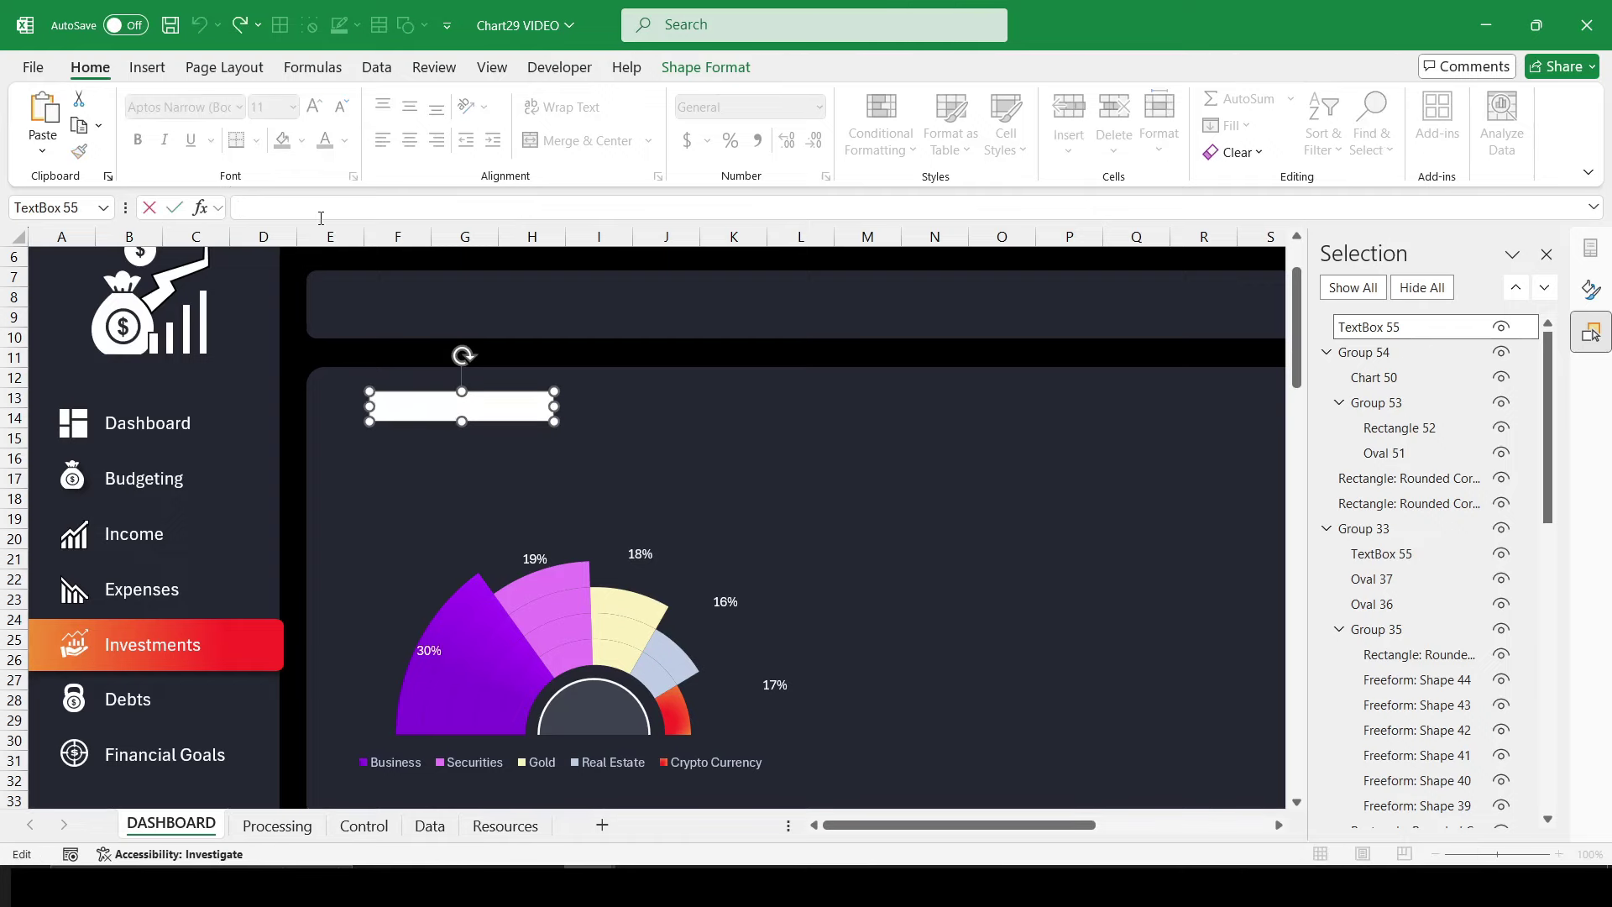
{"action": "left_click", "coordinate": [277, 825]}
{"action": "left_click", "coordinate": [104, 255]}
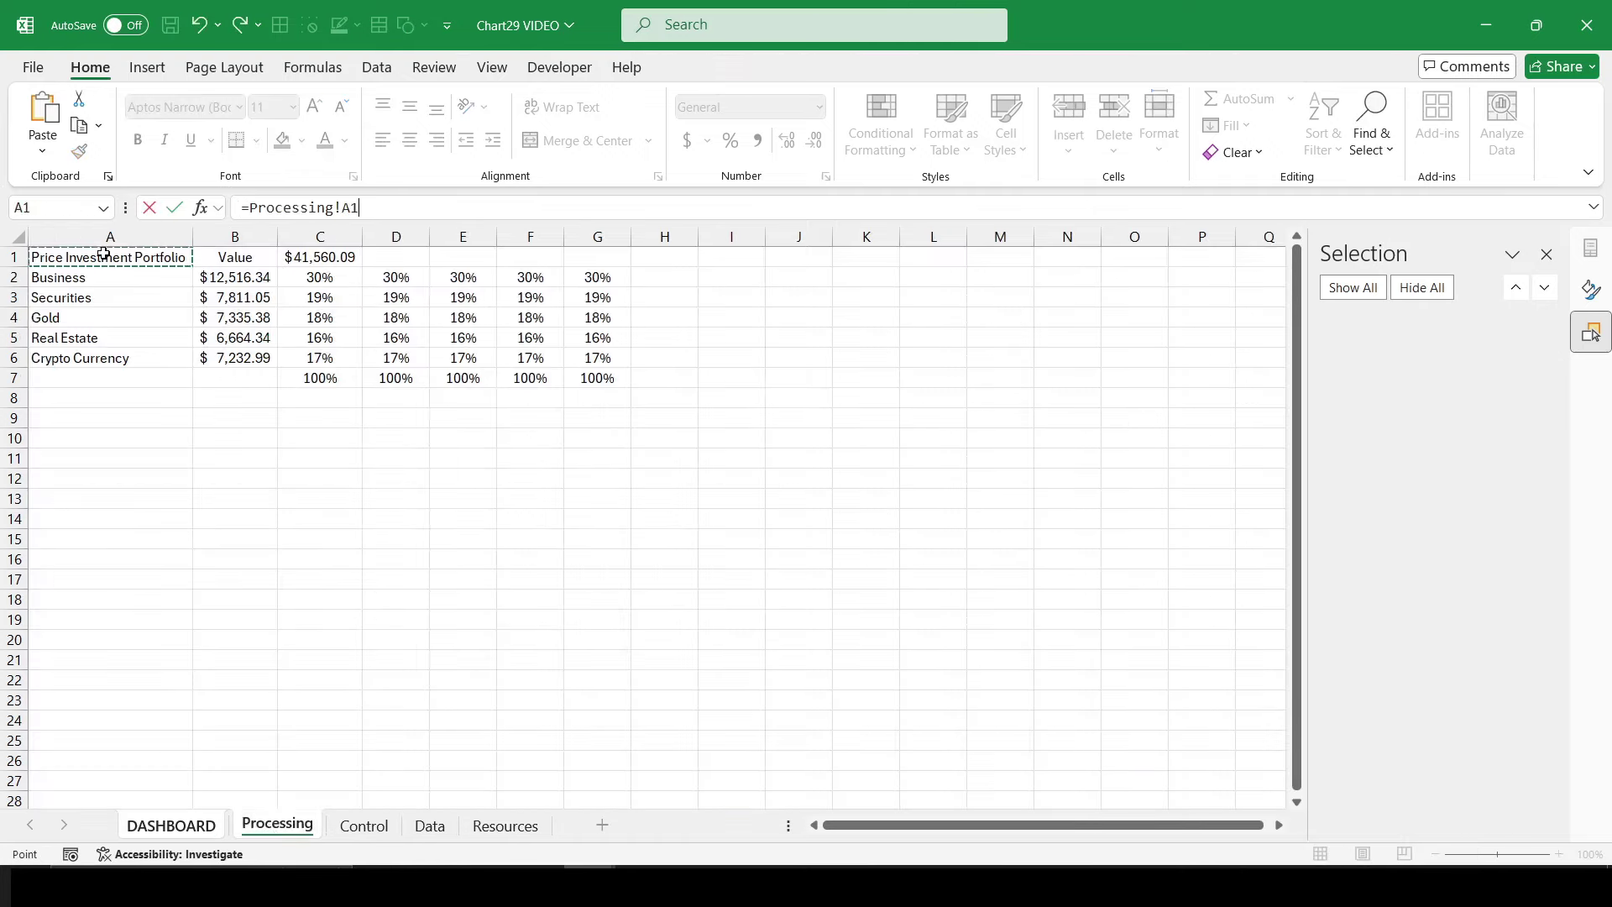
{"action": "key", "text": "Return"}
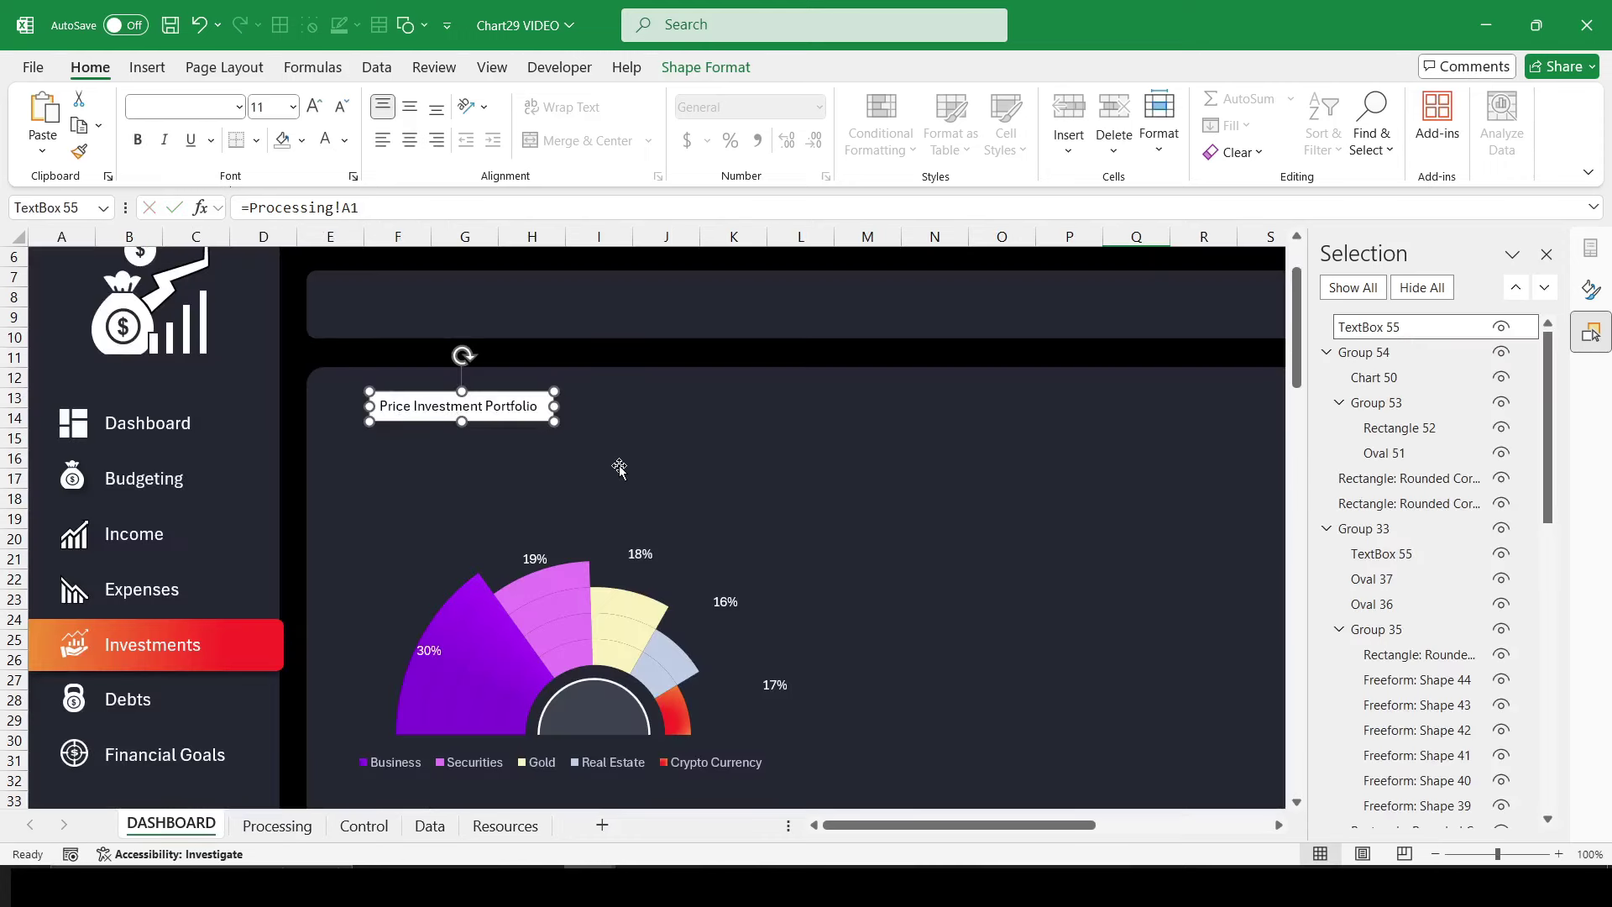
Step: Make the title text white and remove the title box's background fill
{"action": "left_click", "coordinate": [326, 140]}
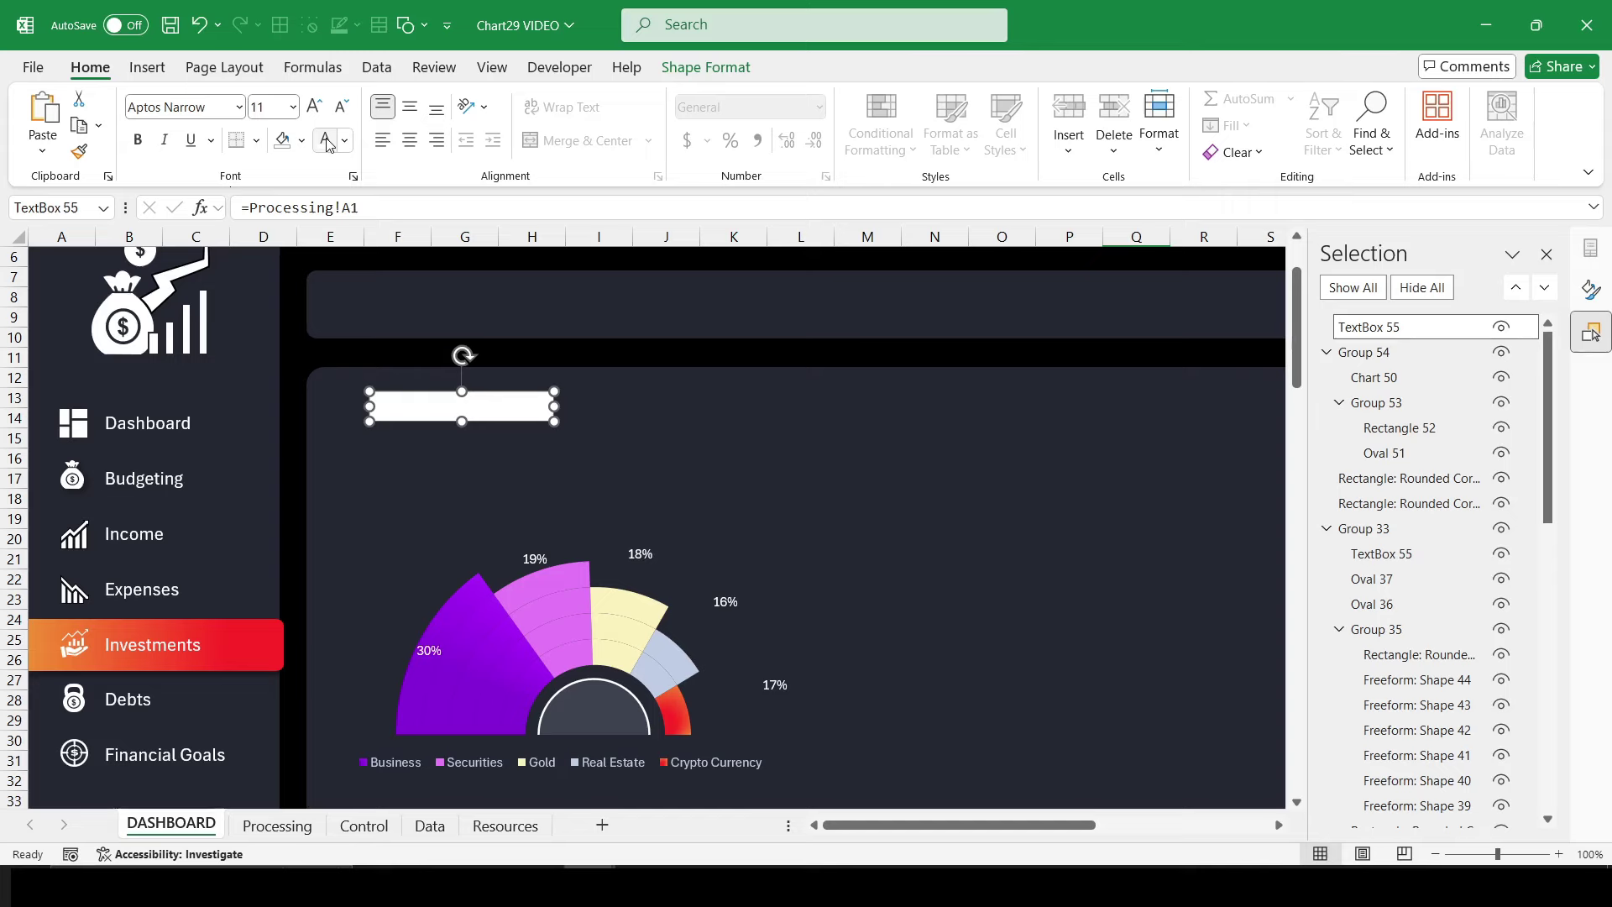
{"action": "left_click", "coordinate": [710, 67]}
{"action": "left_click", "coordinate": [550, 125]}
{"action": "left_click", "coordinate": [539, 109]}
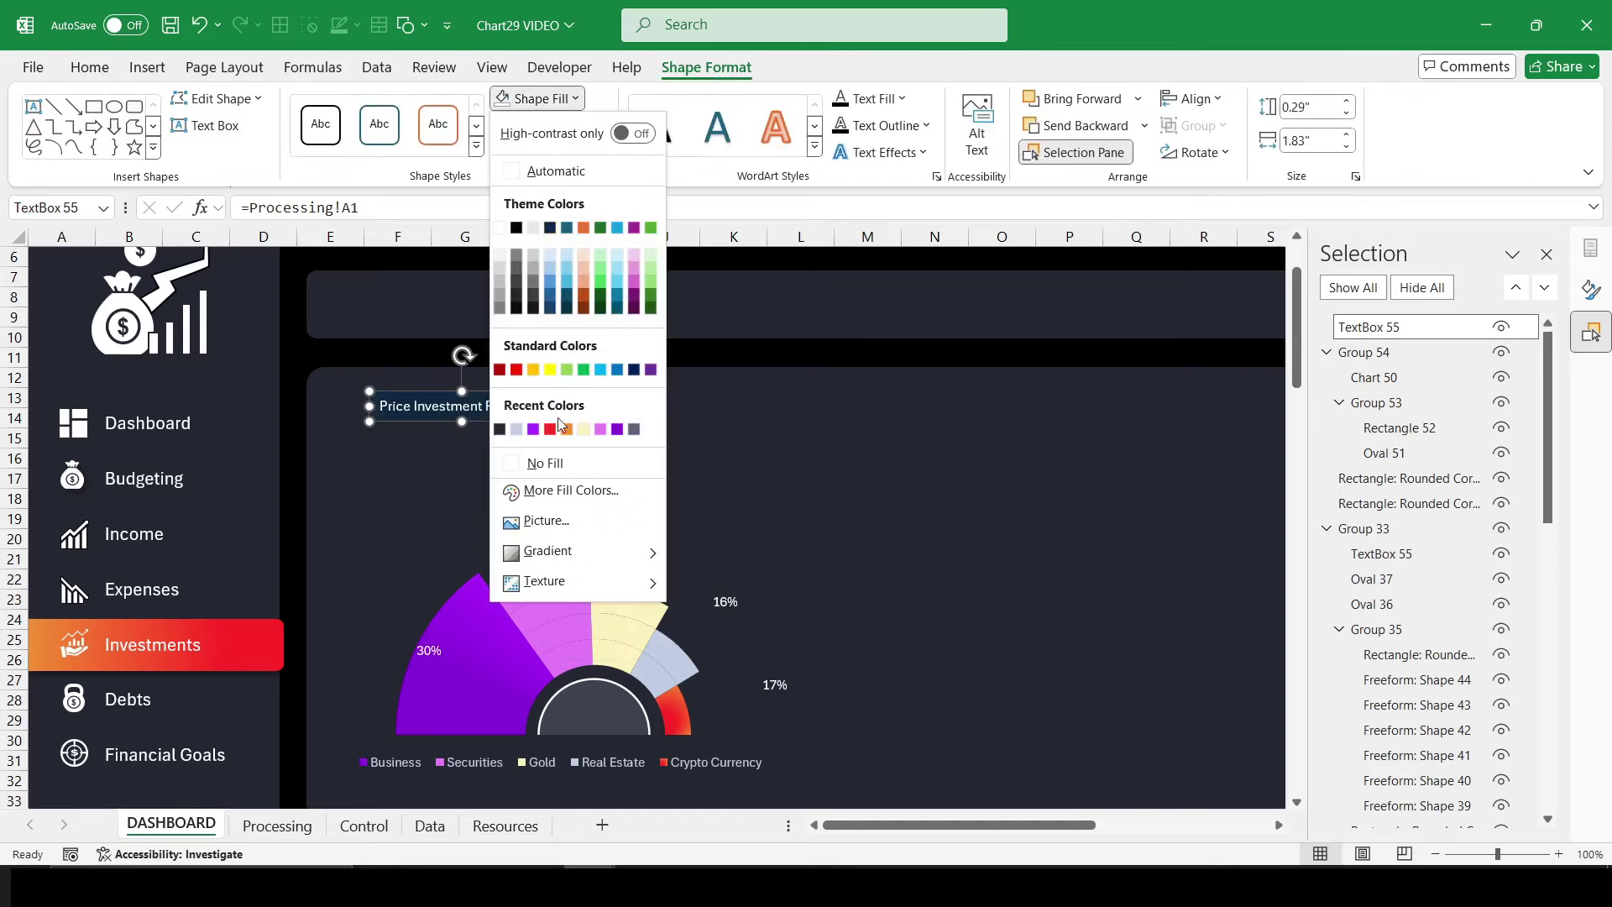
{"action": "left_click", "coordinate": [546, 465]}
Step: Make the title 14 pt bold and nudge its box slightly up and left
{"action": "left_click", "coordinate": [89, 67]}
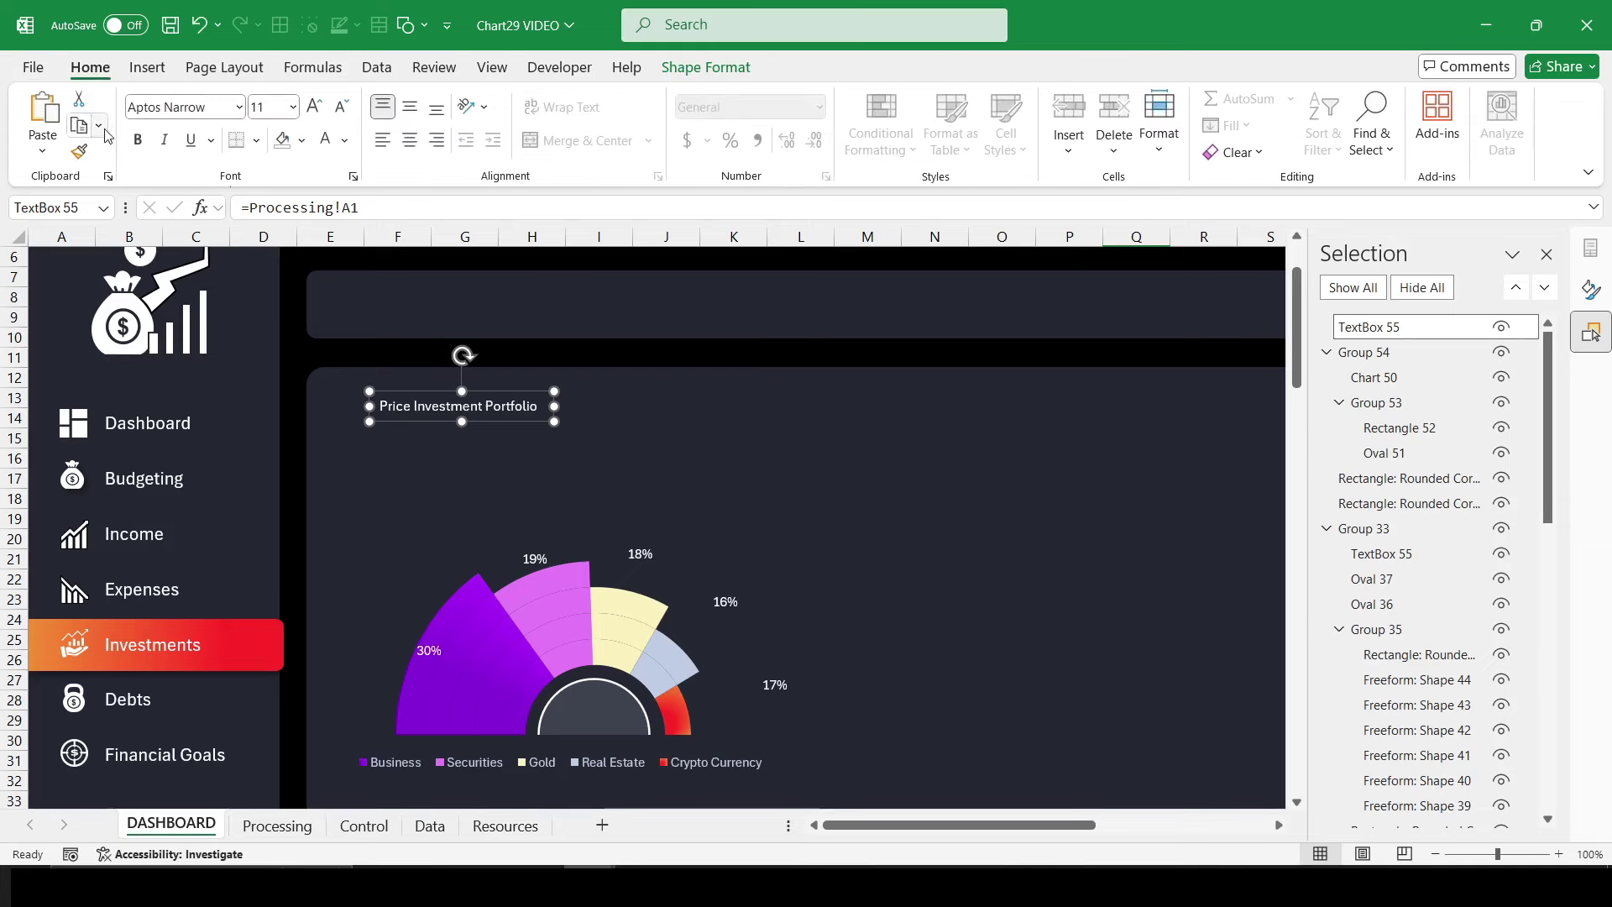
{"action": "left_click", "coordinate": [314, 106]}
{"action": "left_click", "coordinate": [314, 106]}
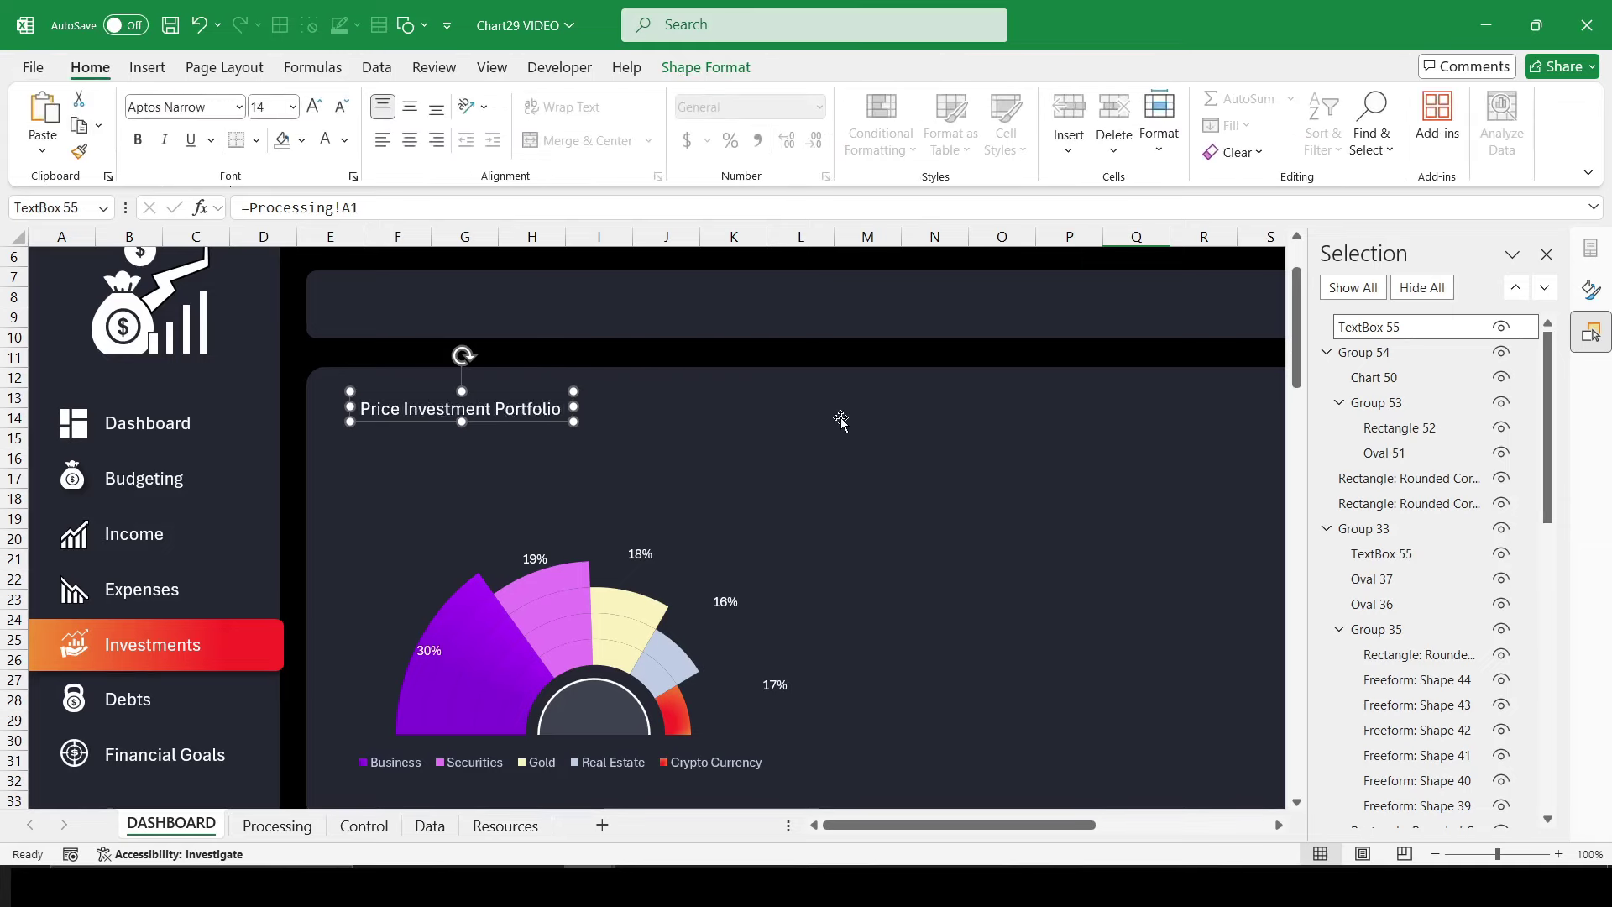
{"action": "left_click", "coordinate": [138, 139]}
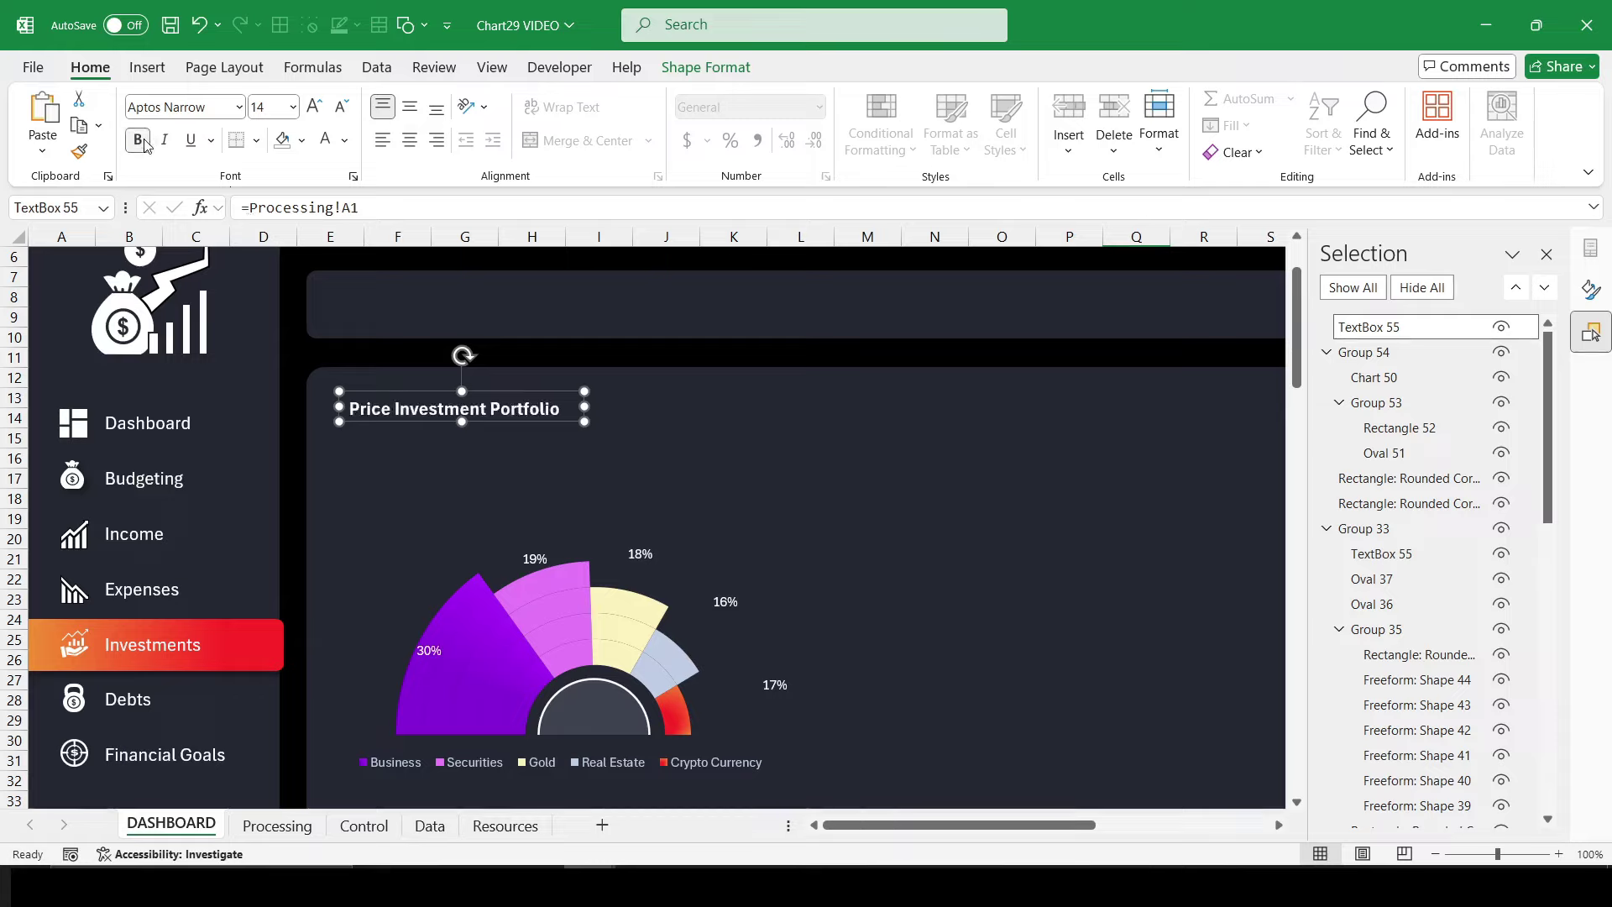
{"action": "left_click_drag", "start_coordinate": [538, 424], "coordinate": [532, 418]}
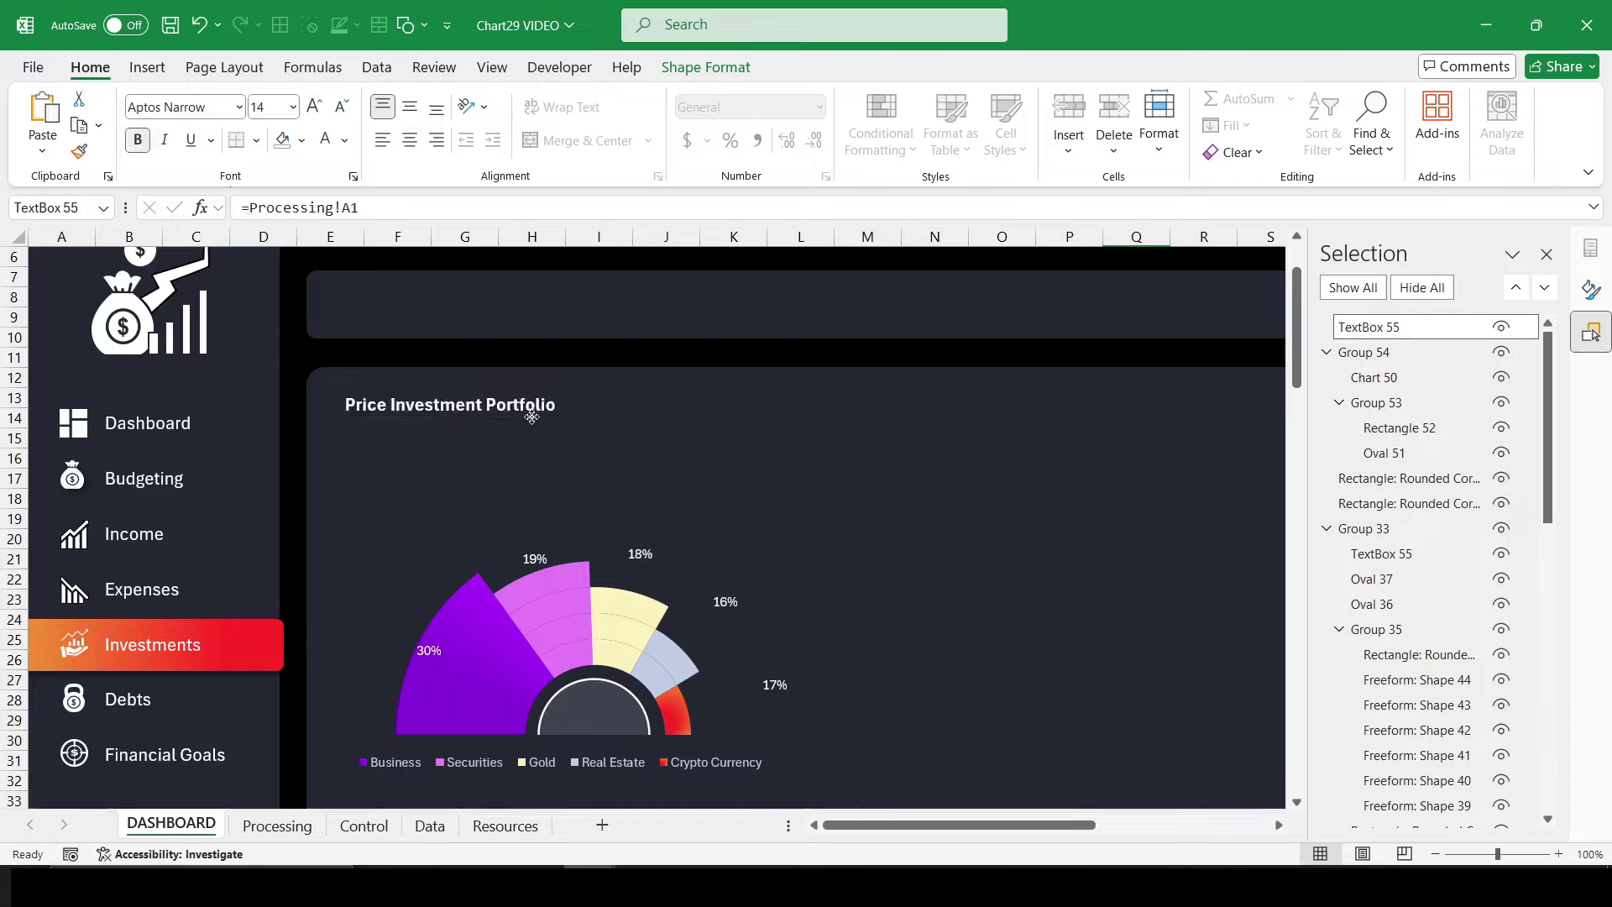
{"action": "scroll", "coordinate": [835, 396], "scroll_direction": "down", "scroll_amount": 1, "text": "ctrl"}
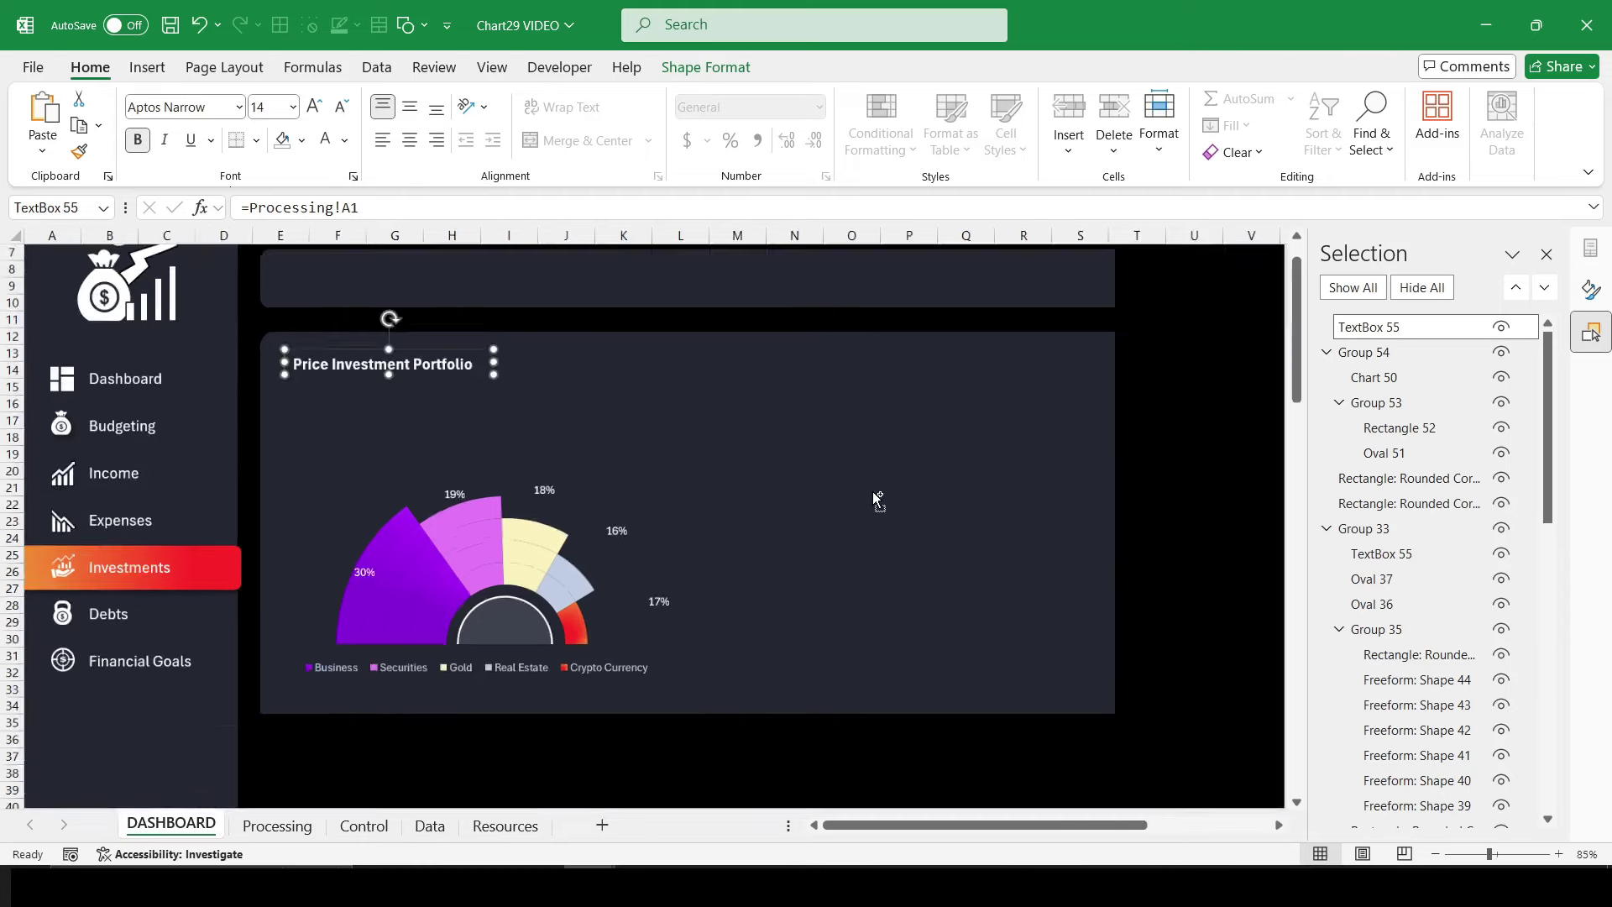
{"action": "scroll", "coordinate": [840, 491], "scroll_direction": "down", "scroll_amount": 1, "text": "ctrl"}
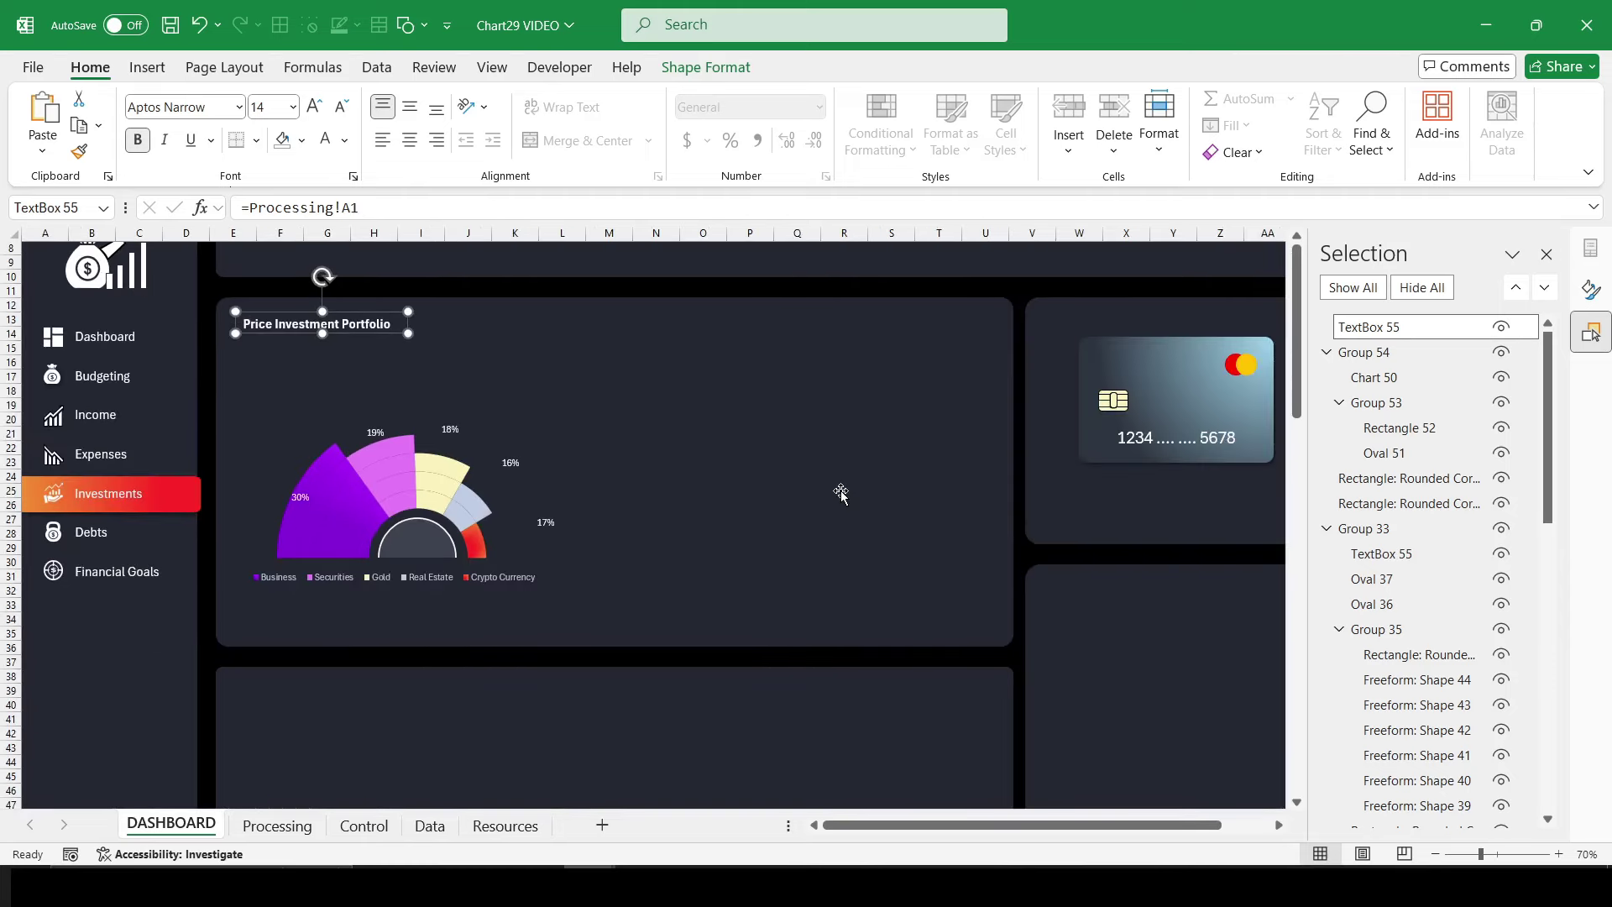
Step: Select the chart group (Group 54) and shrink it slightly from its corner handle
{"action": "left_click", "coordinate": [351, 537]}
{"action": "left_click_drag", "start_coordinate": [718, 370], "coordinate": [701, 381]}
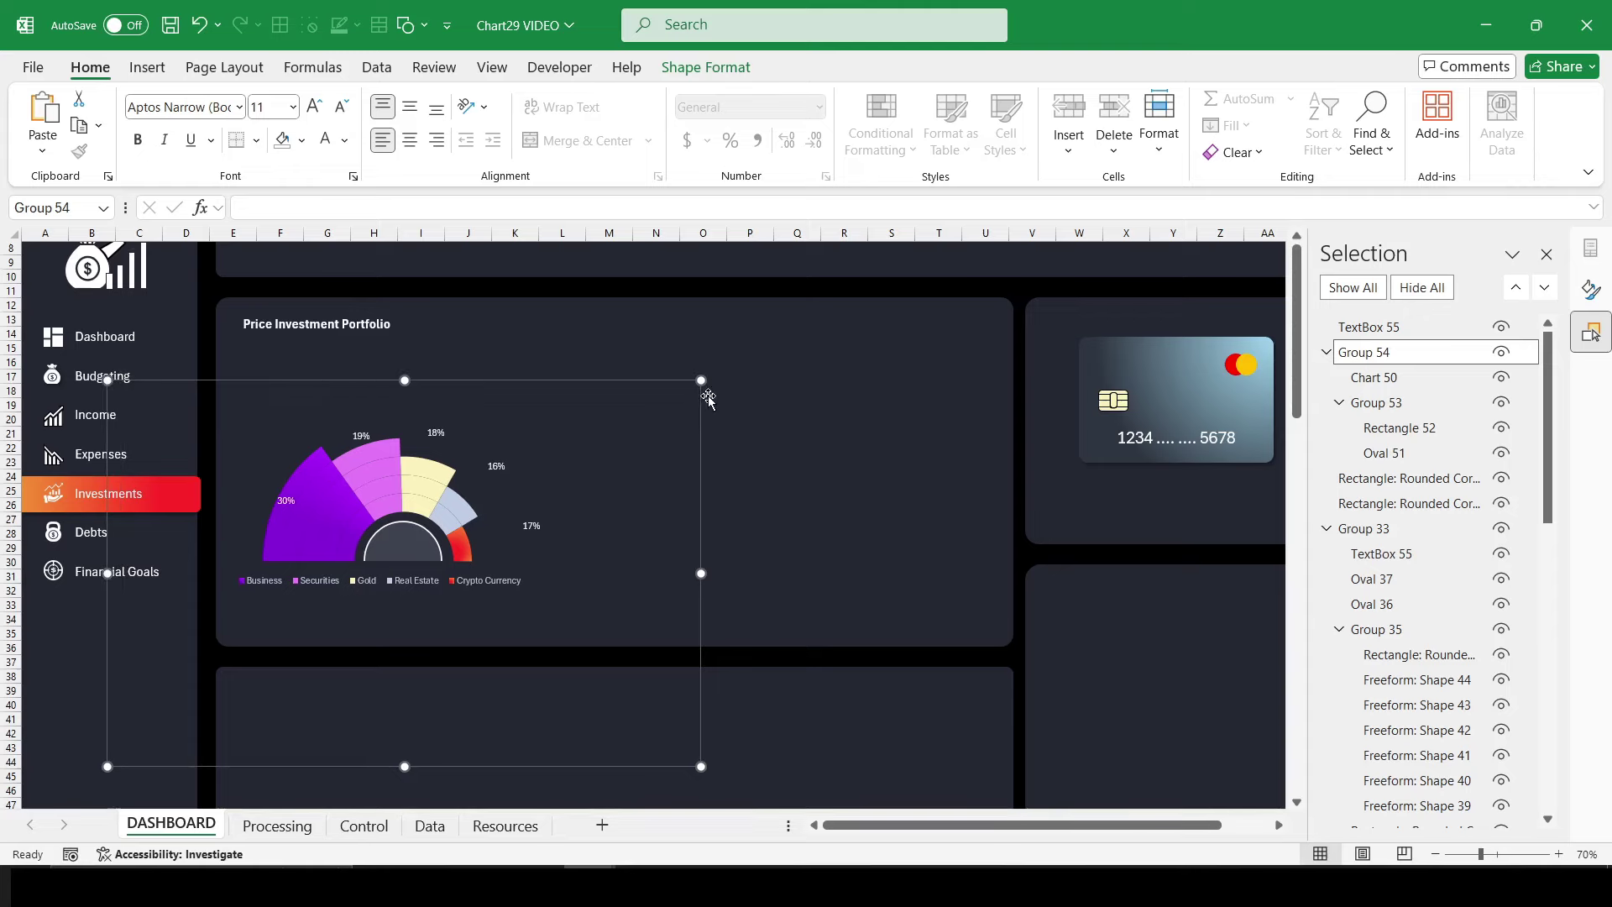
{"action": "scroll", "coordinate": [715, 456], "scroll_direction": "up", "scroll_amount": 2, "text": "ctrl"}
{"action": "scroll", "coordinate": [1000, 510], "scroll_direction": "up", "scroll_amount": 1, "text": "ctrl"}
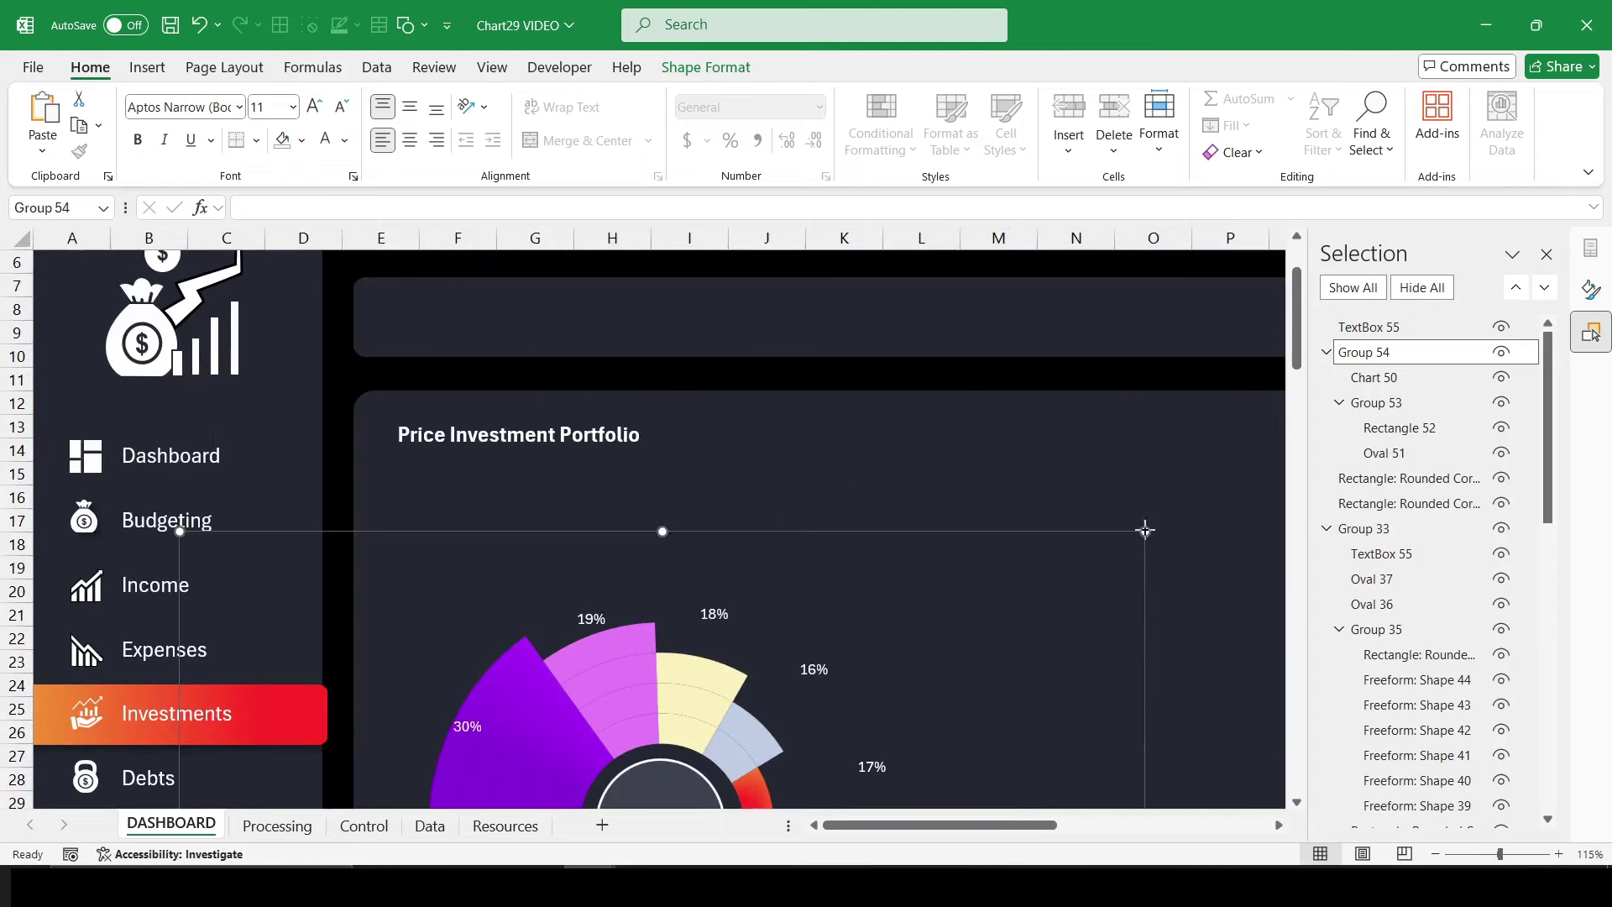
{"action": "left_click_drag", "start_coordinate": [1145, 530], "coordinate": [1230, 470]}
{"action": "scroll", "coordinate": [1134, 533], "scroll_direction": "down", "scroll_amount": 2}
{"action": "scroll", "coordinate": [978, 595], "scroll_direction": "down", "scroll_amount": 1, "text": "ctrl"}
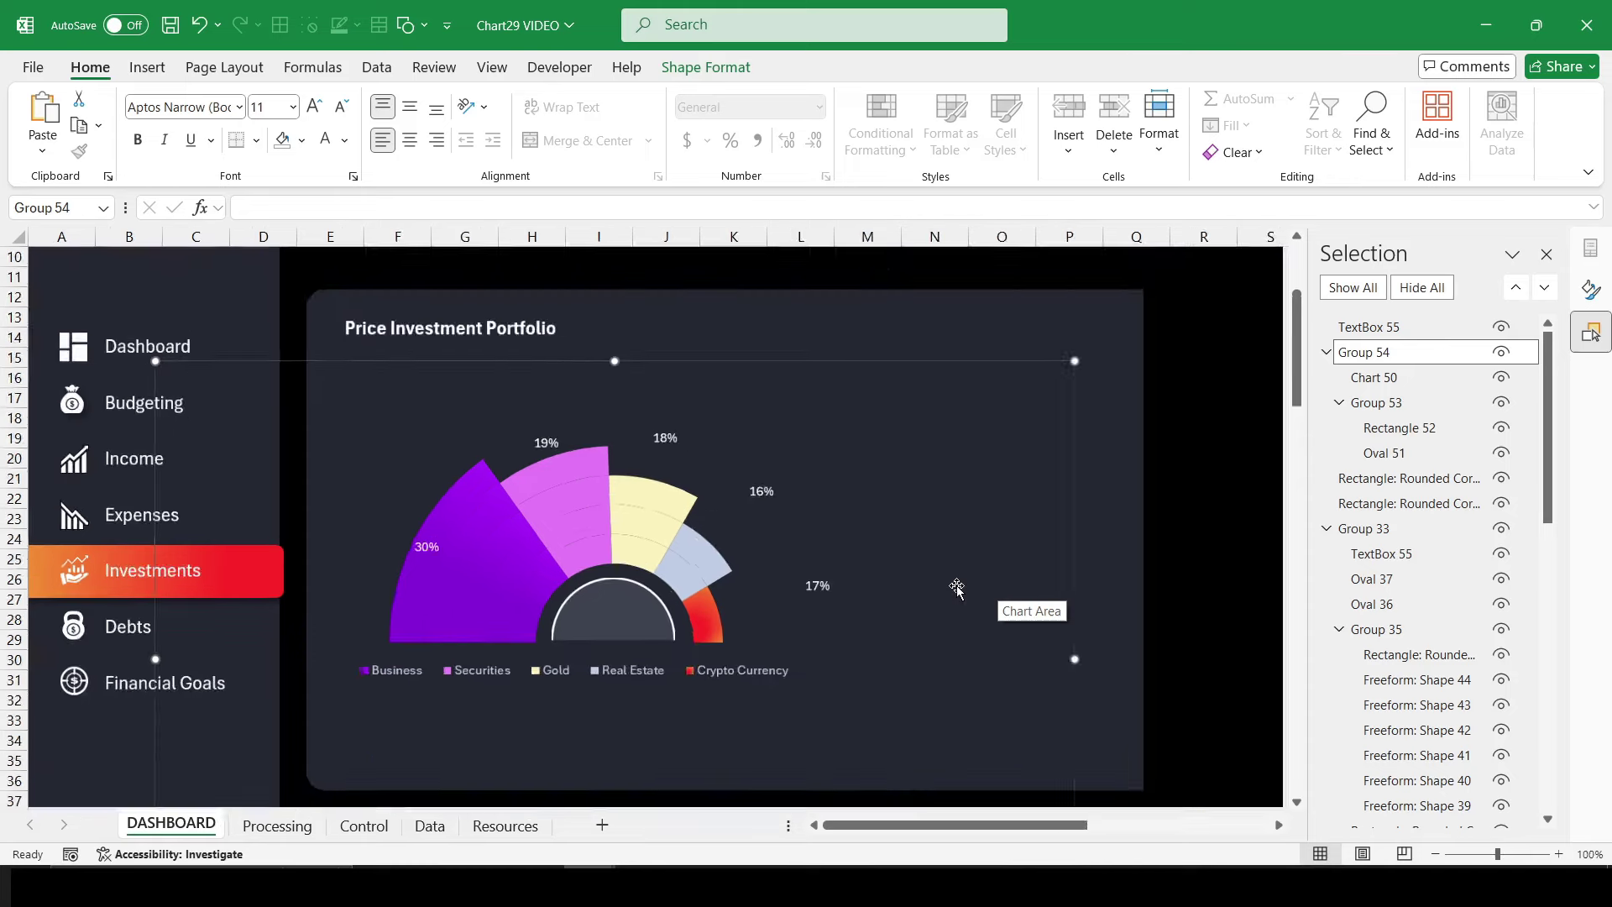
{"action": "scroll", "coordinate": [957, 589], "scroll_direction": "down", "scroll_amount": 3, "text": "ctrl"}
{"action": "scroll", "coordinate": [911, 592], "scroll_direction": "up", "scroll_amount": 3}
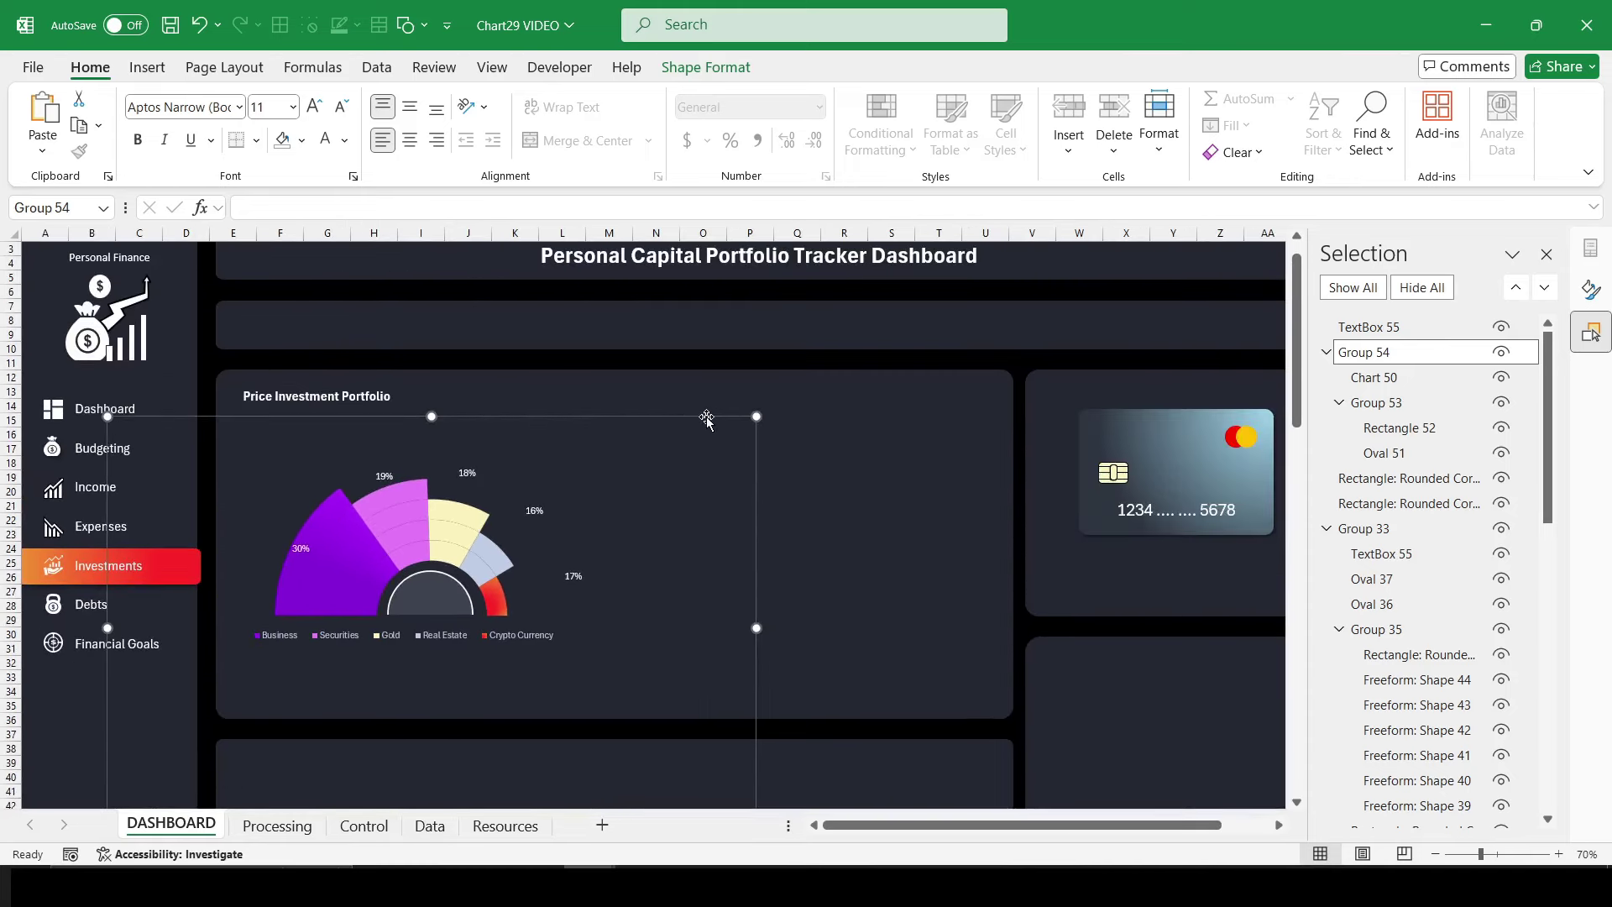
Step: Shift the chart group slightly left and down inside the panel, then deselect it
{"action": "left_click_drag", "start_coordinate": [707, 417], "coordinate": [691, 432]}
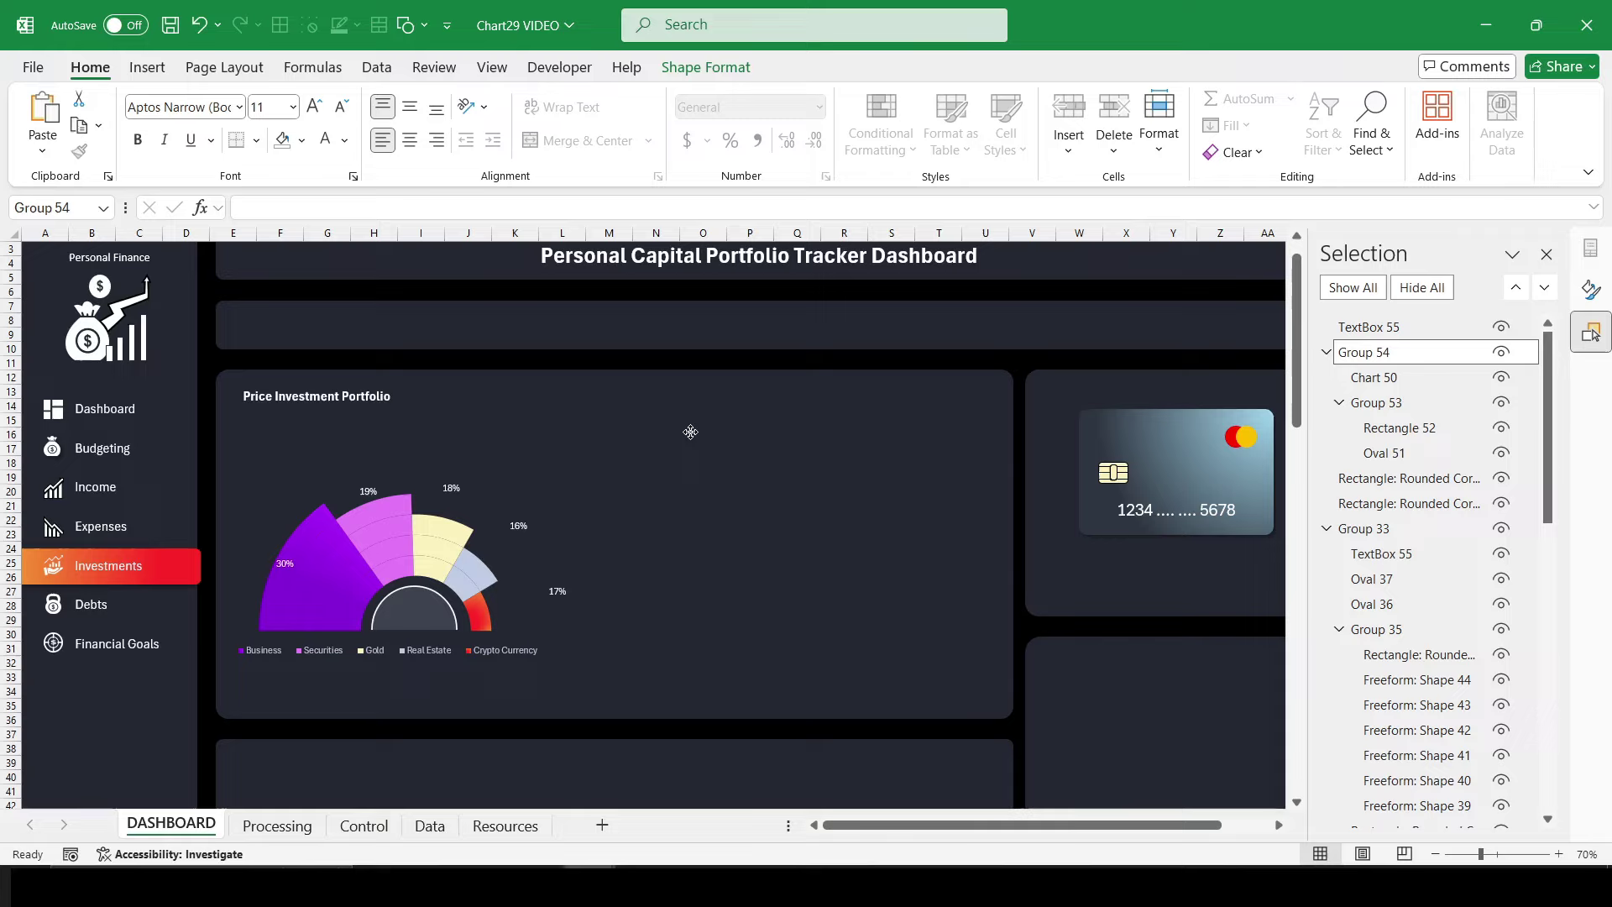
{"action": "left_click_drag", "start_coordinate": [691, 432], "coordinate": [694, 432]}
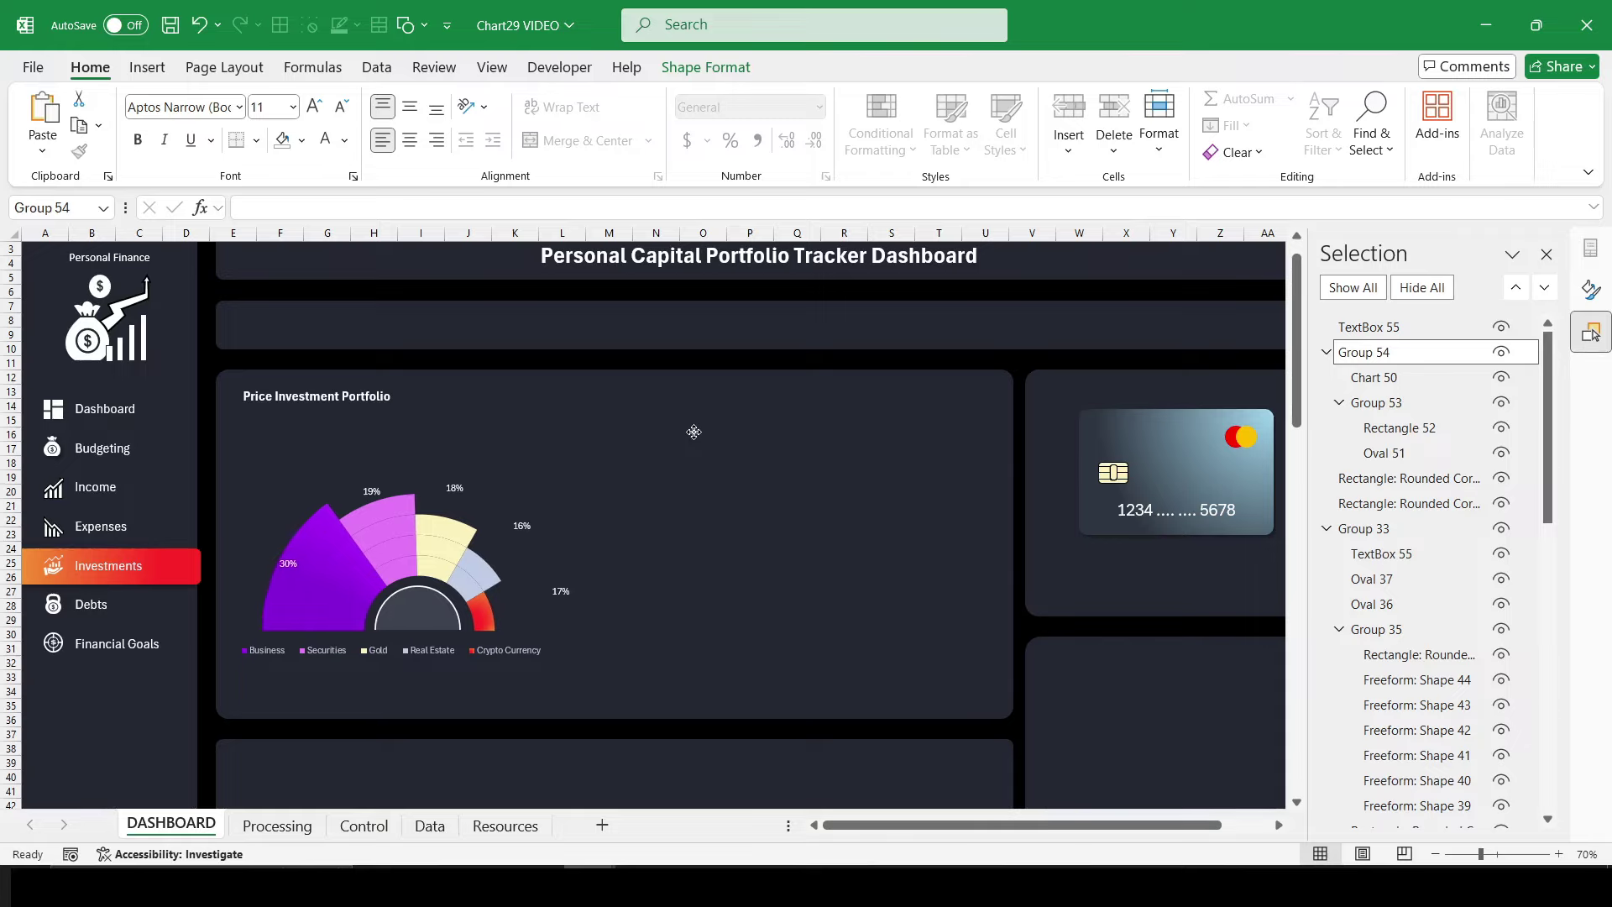
{"action": "left_click", "coordinate": [1016, 731]}
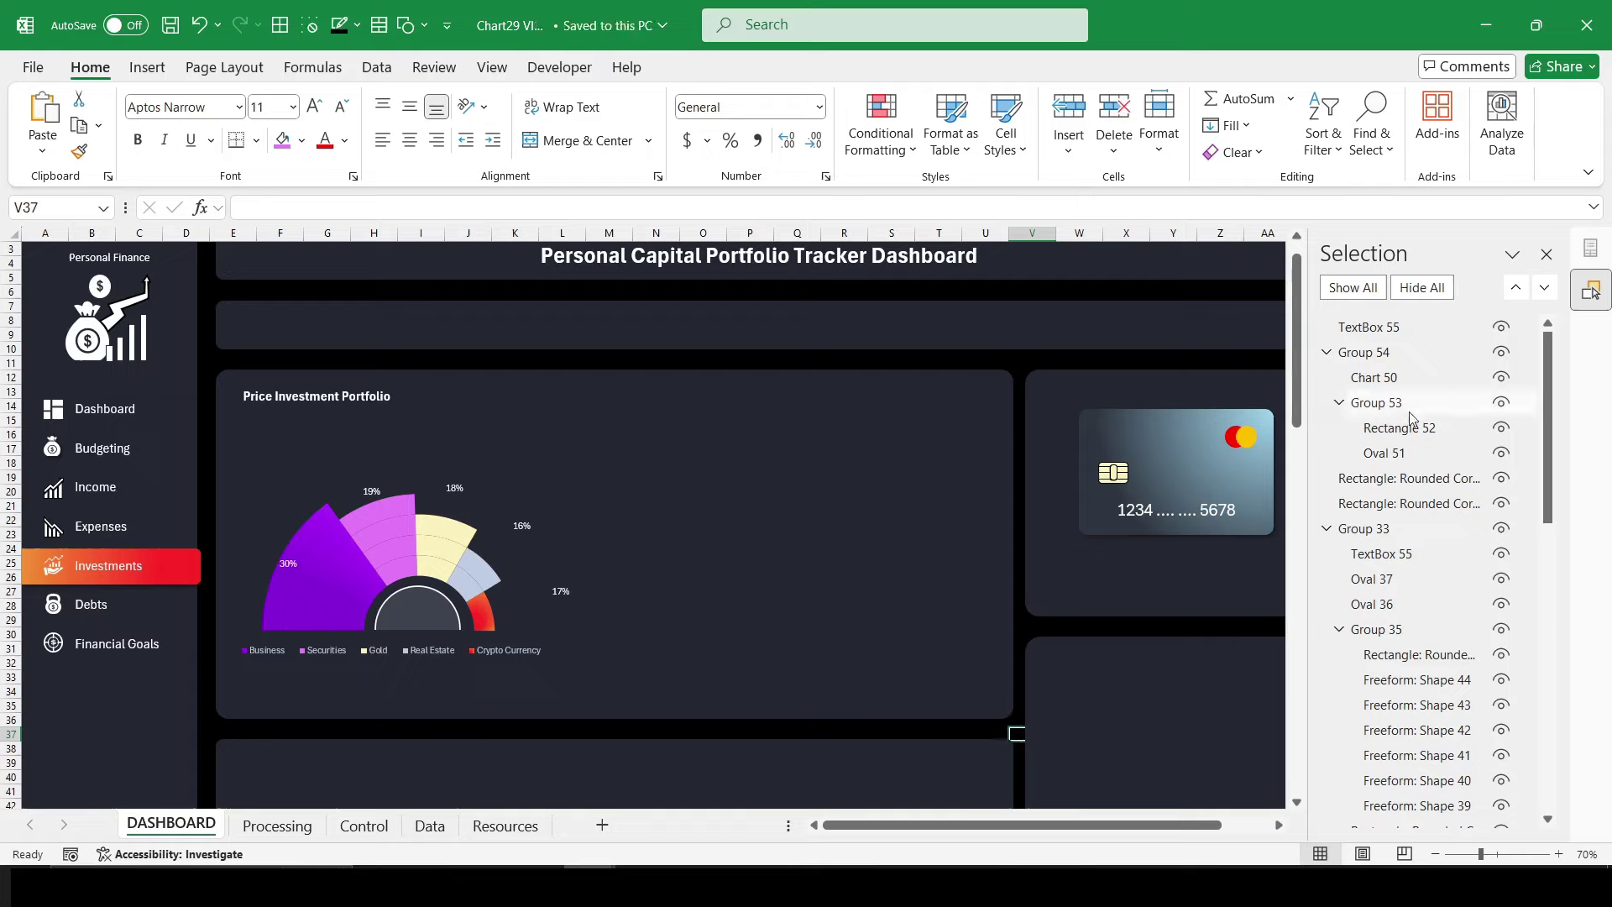
{"action": "left_click", "coordinate": [1385, 455]}
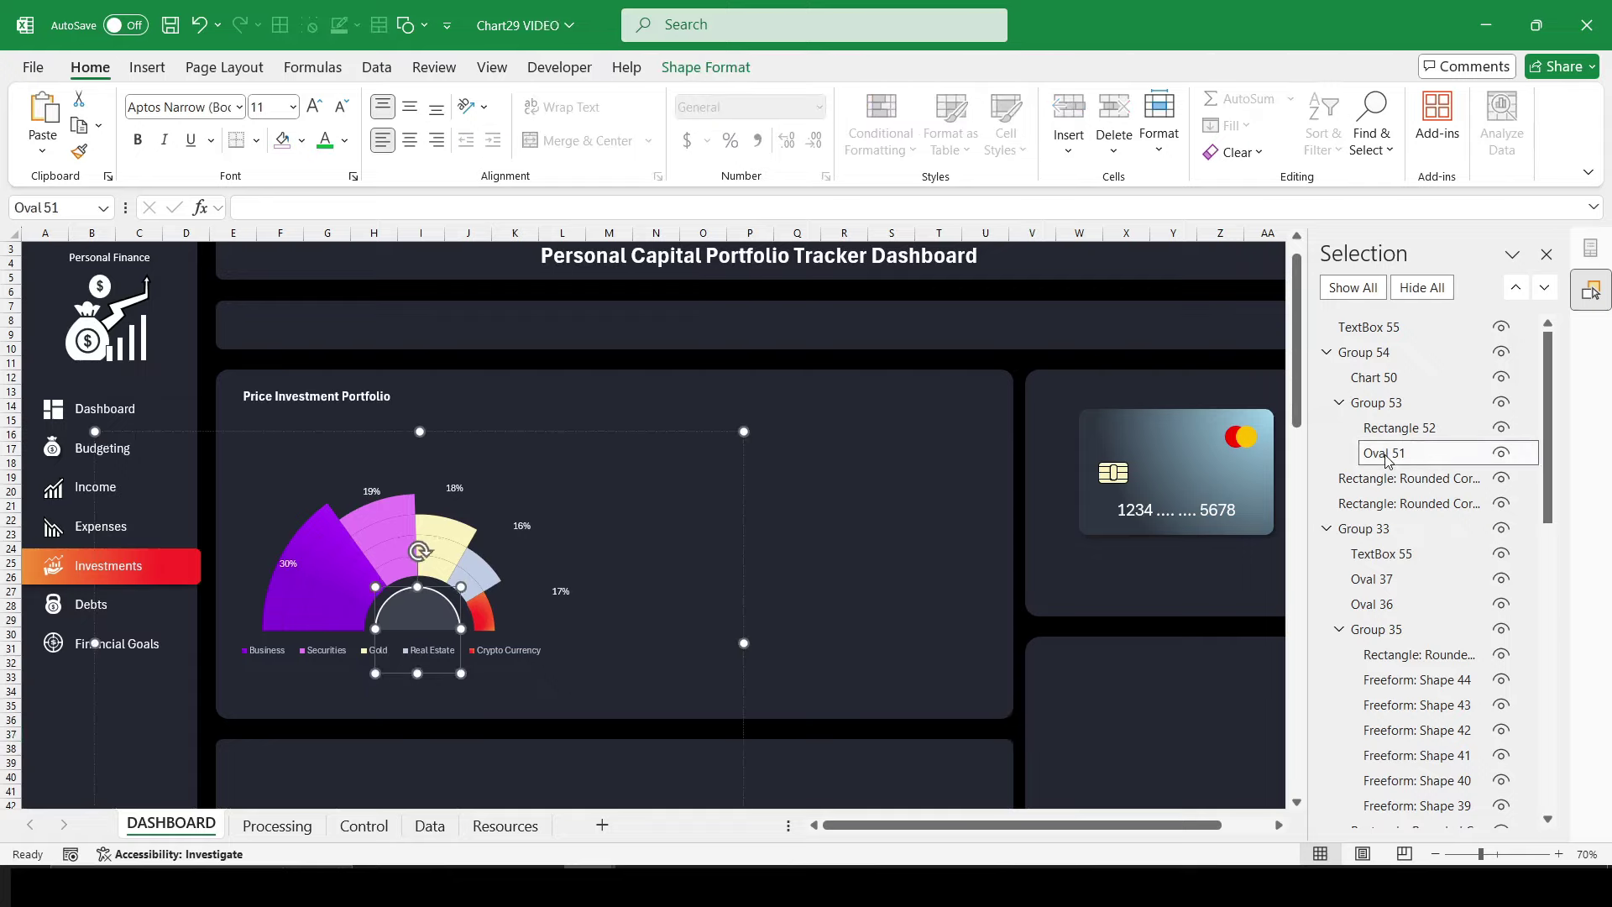
{"action": "left_click", "coordinate": [1023, 634]}
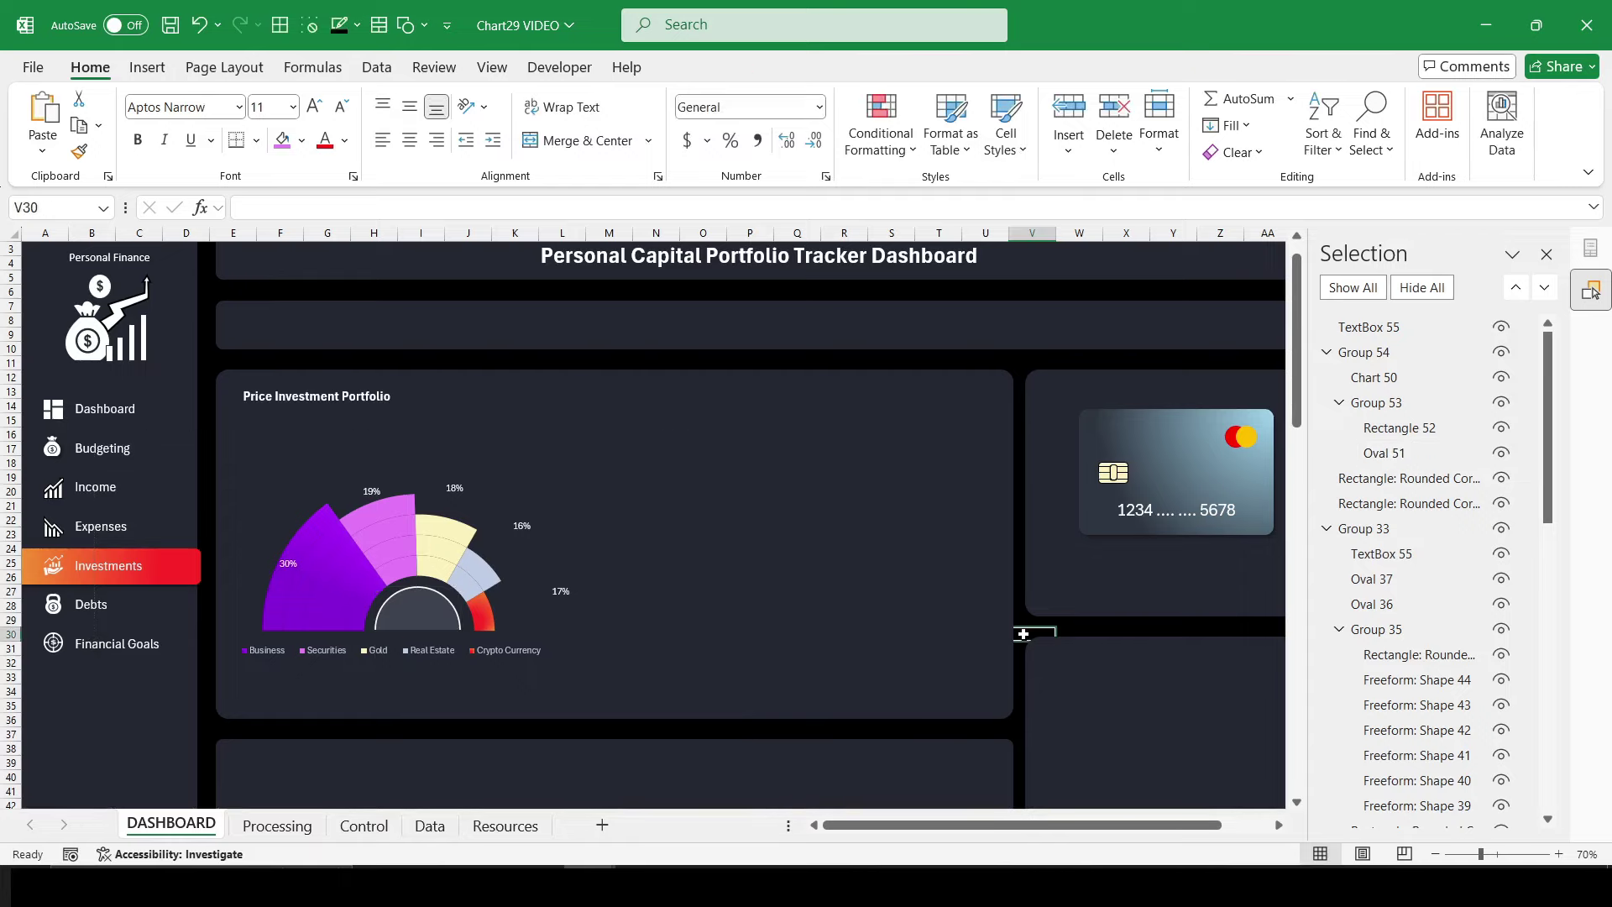
Step: Delete 'Price' from Processing!A1 so the title reads 'Investment Portfolio'
{"action": "left_click", "coordinate": [327, 396]}
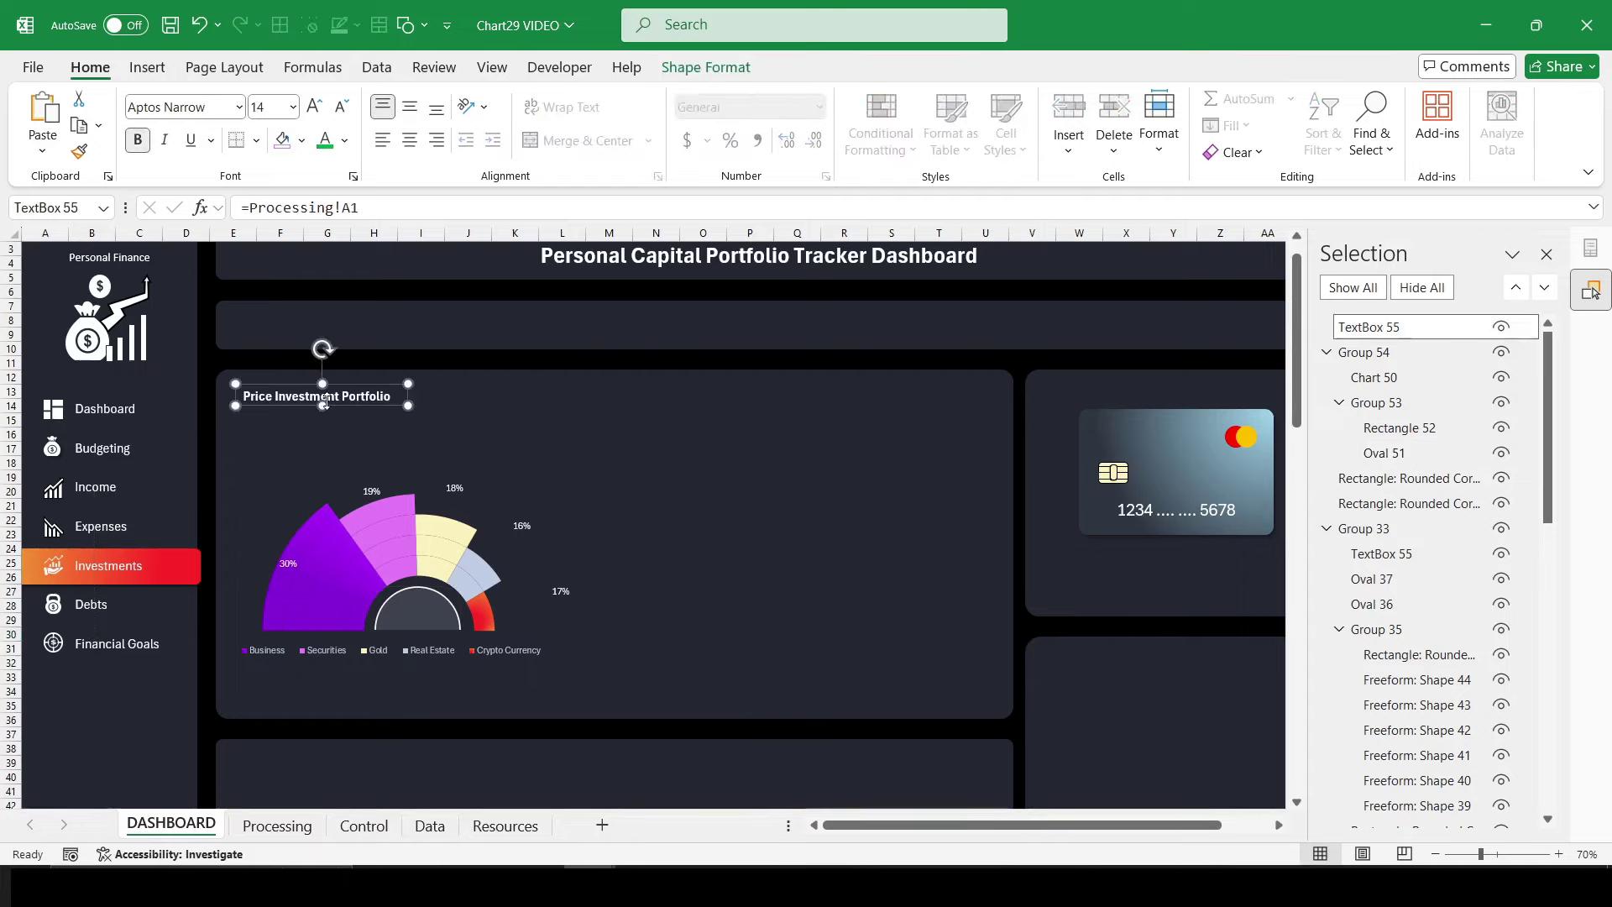
{"action": "left_click", "coordinate": [277, 828]}
{"action": "left_click", "coordinate": [106, 262]}
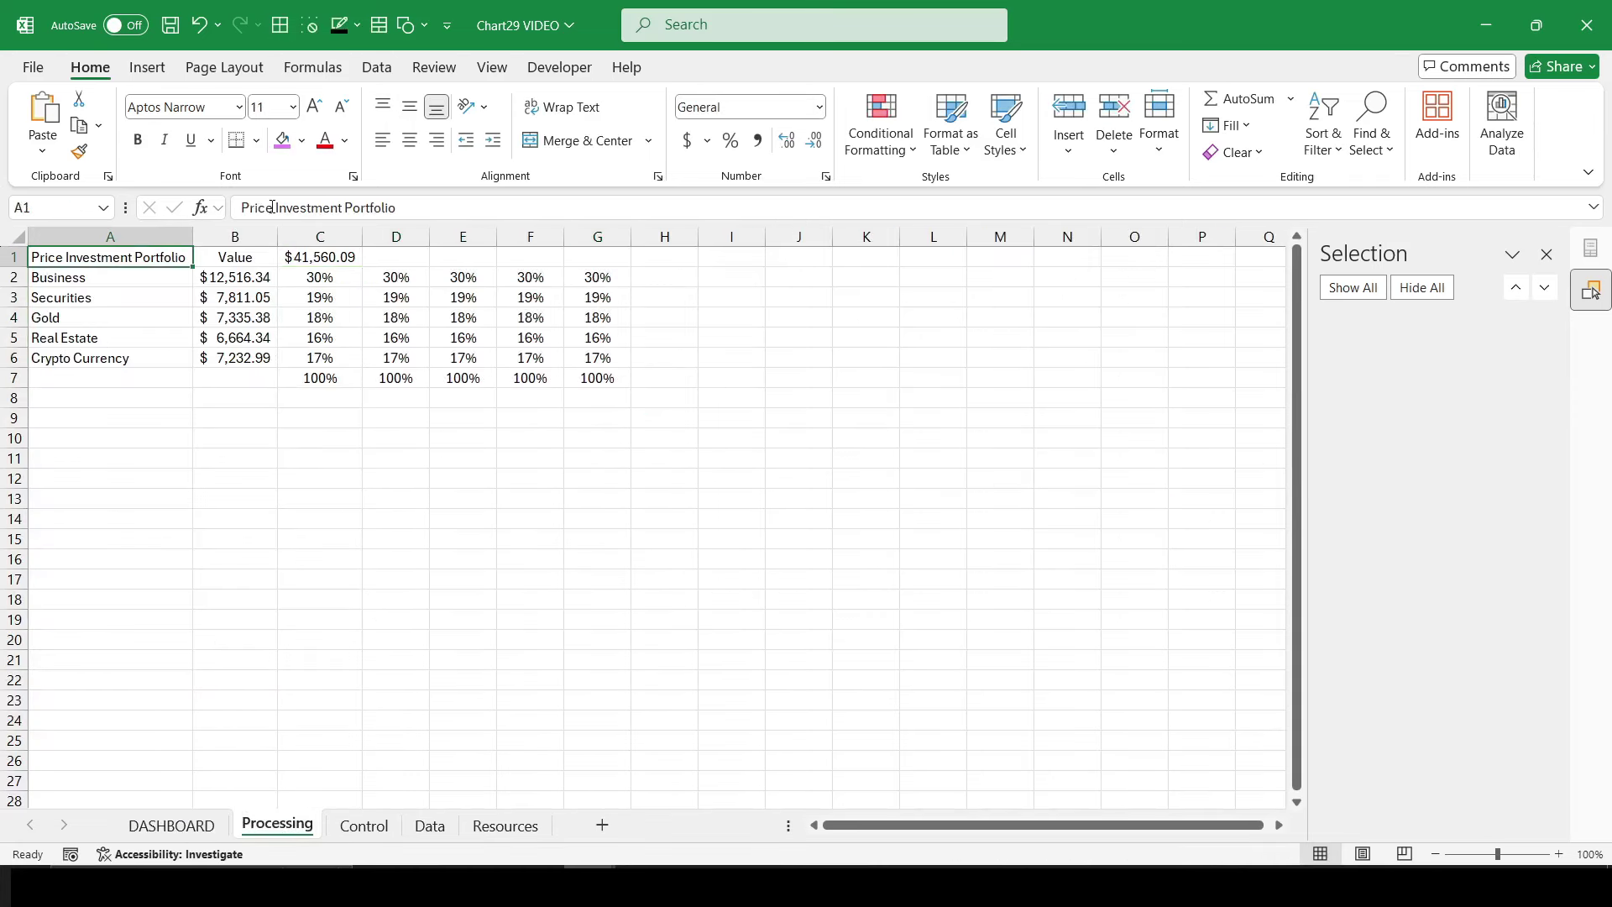
{"action": "double_click", "coordinate": [267, 208]}
{"action": "key", "text": "BackSpace"}
{"action": "key", "text": "Return"}
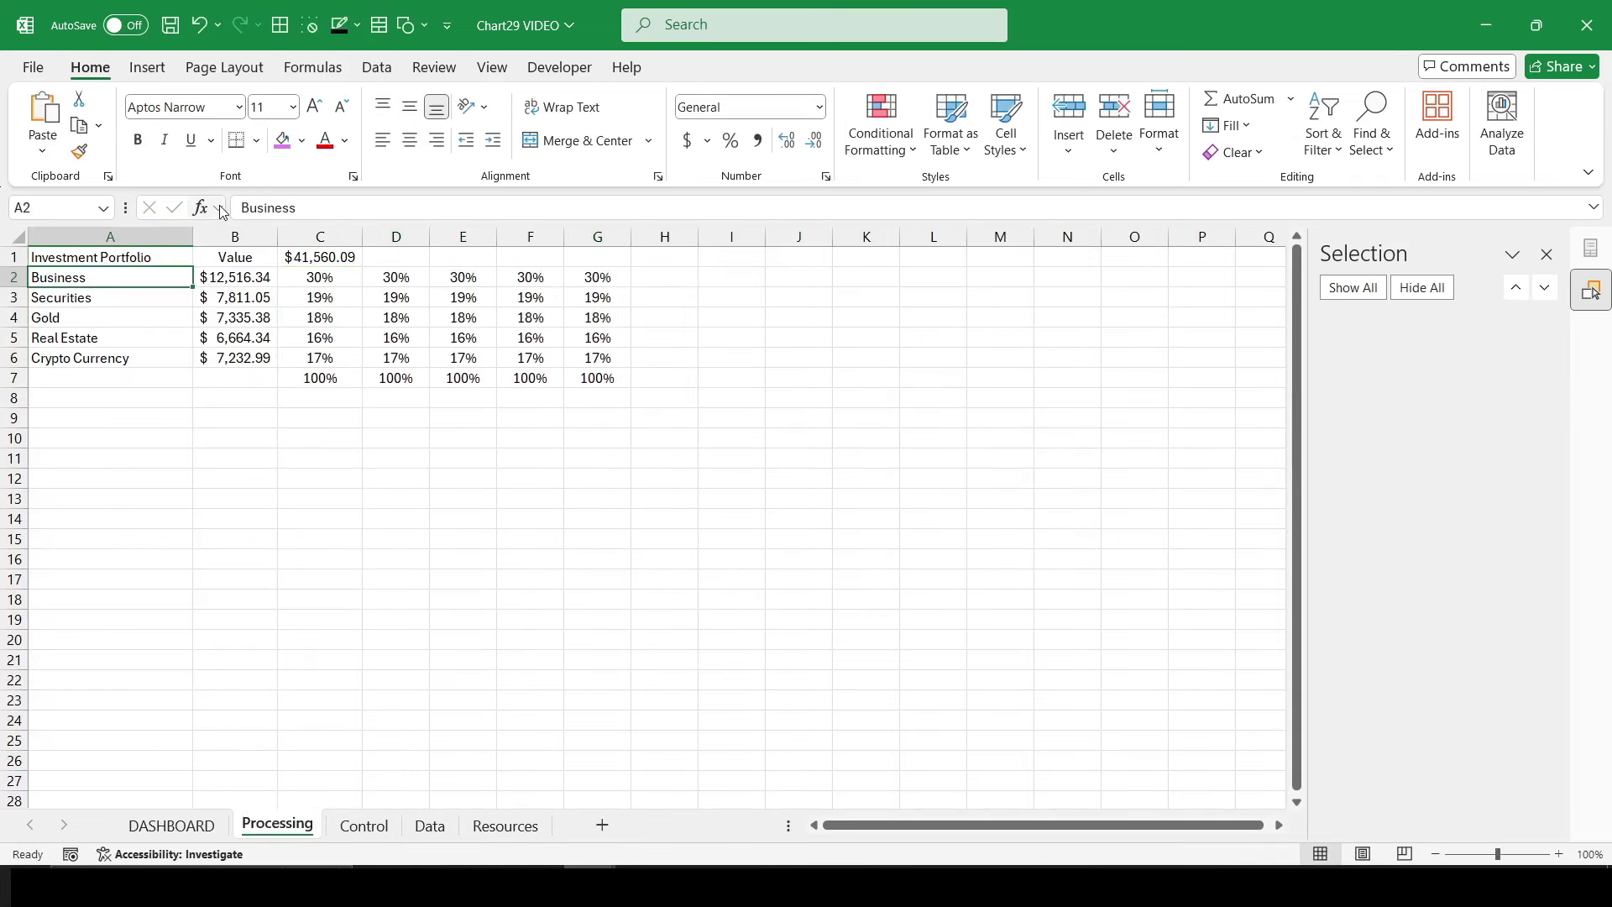
{"action": "left_click", "coordinate": [181, 825]}
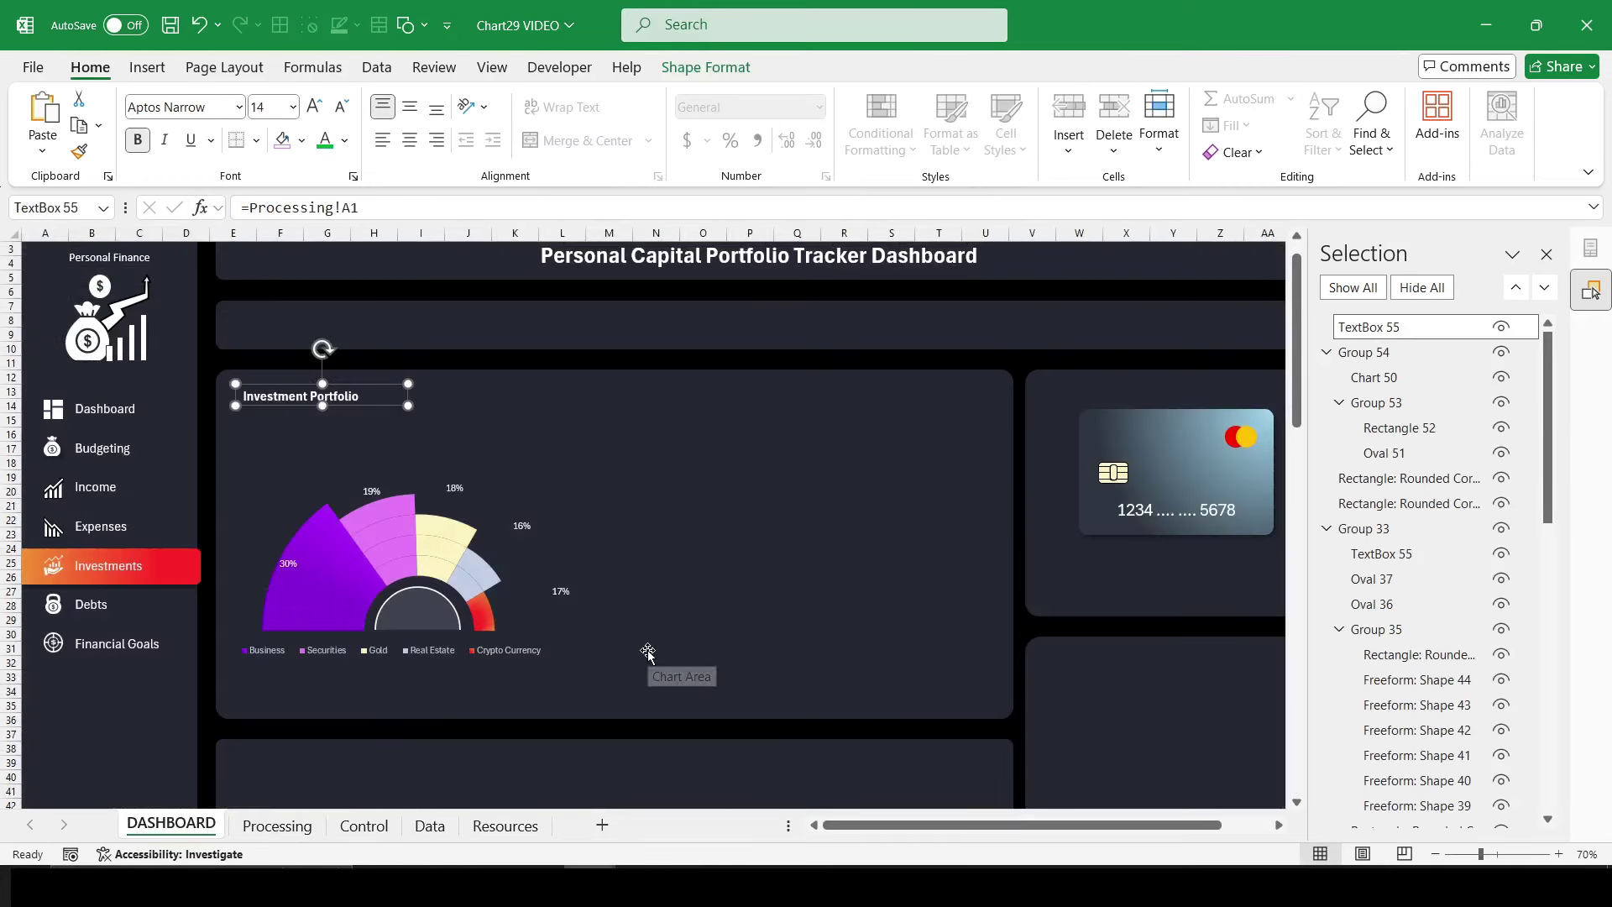
{"action": "left_click", "coordinate": [277, 825]}
Step: Paste the Month-to-Cursor headers into I2, fill JANUARY–DECEMBER below Month, and autofit columns I and J
{"action": "left_click", "coordinate": [736, 276]}
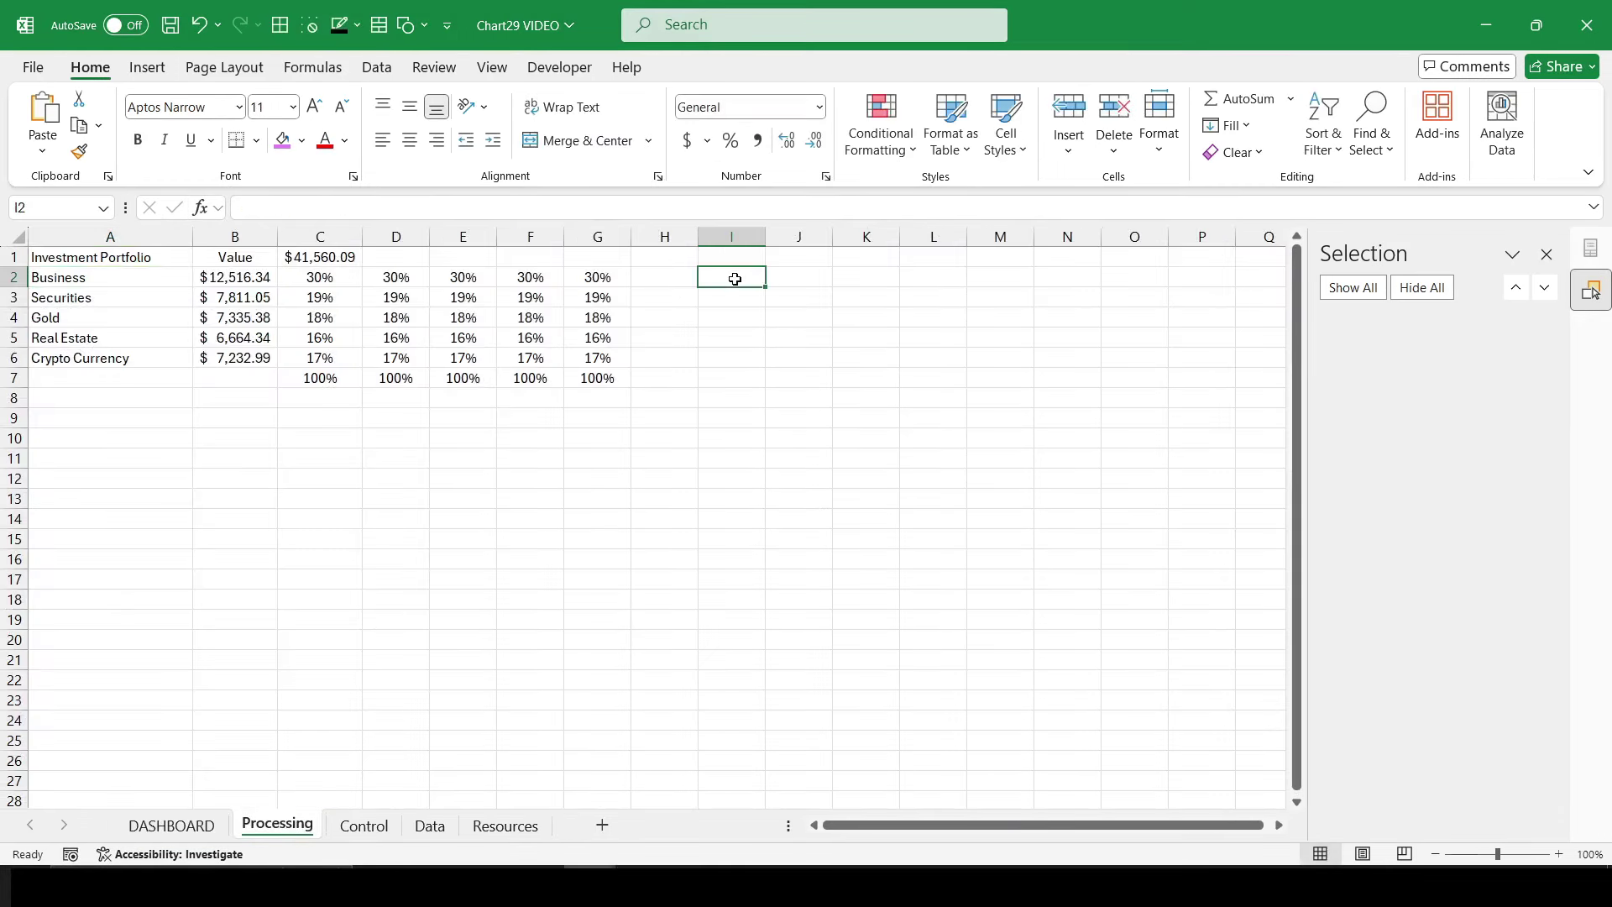
{"action": "key", "text": "ctrl+v"}
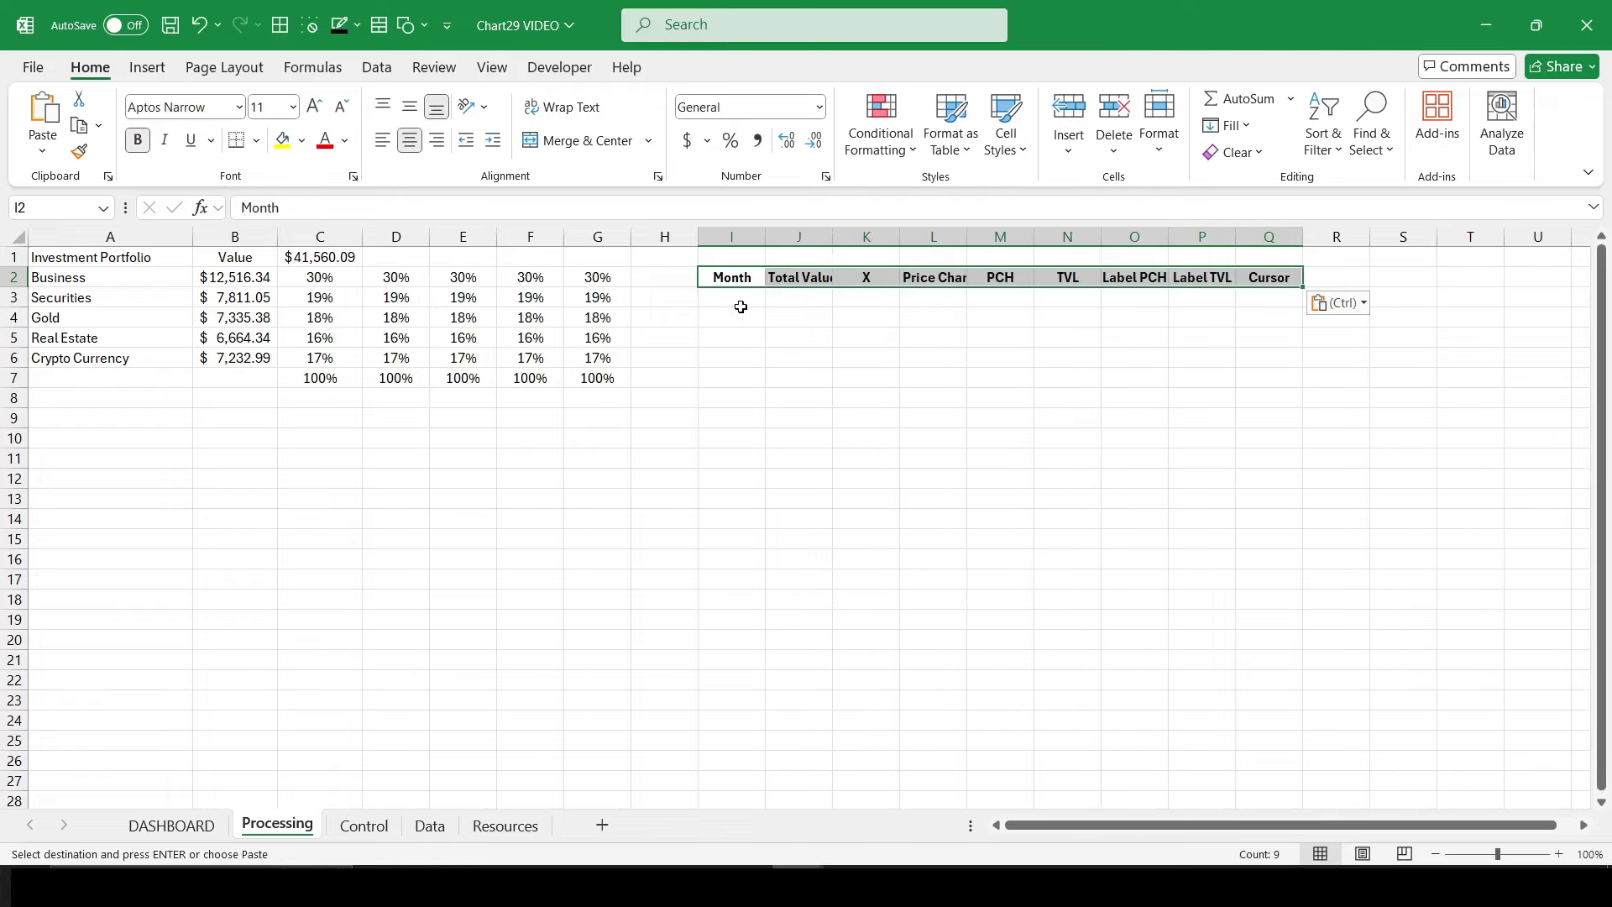
{"action": "left_click", "coordinate": [740, 304]}
{"action": "type", "text": "JANUARY"}
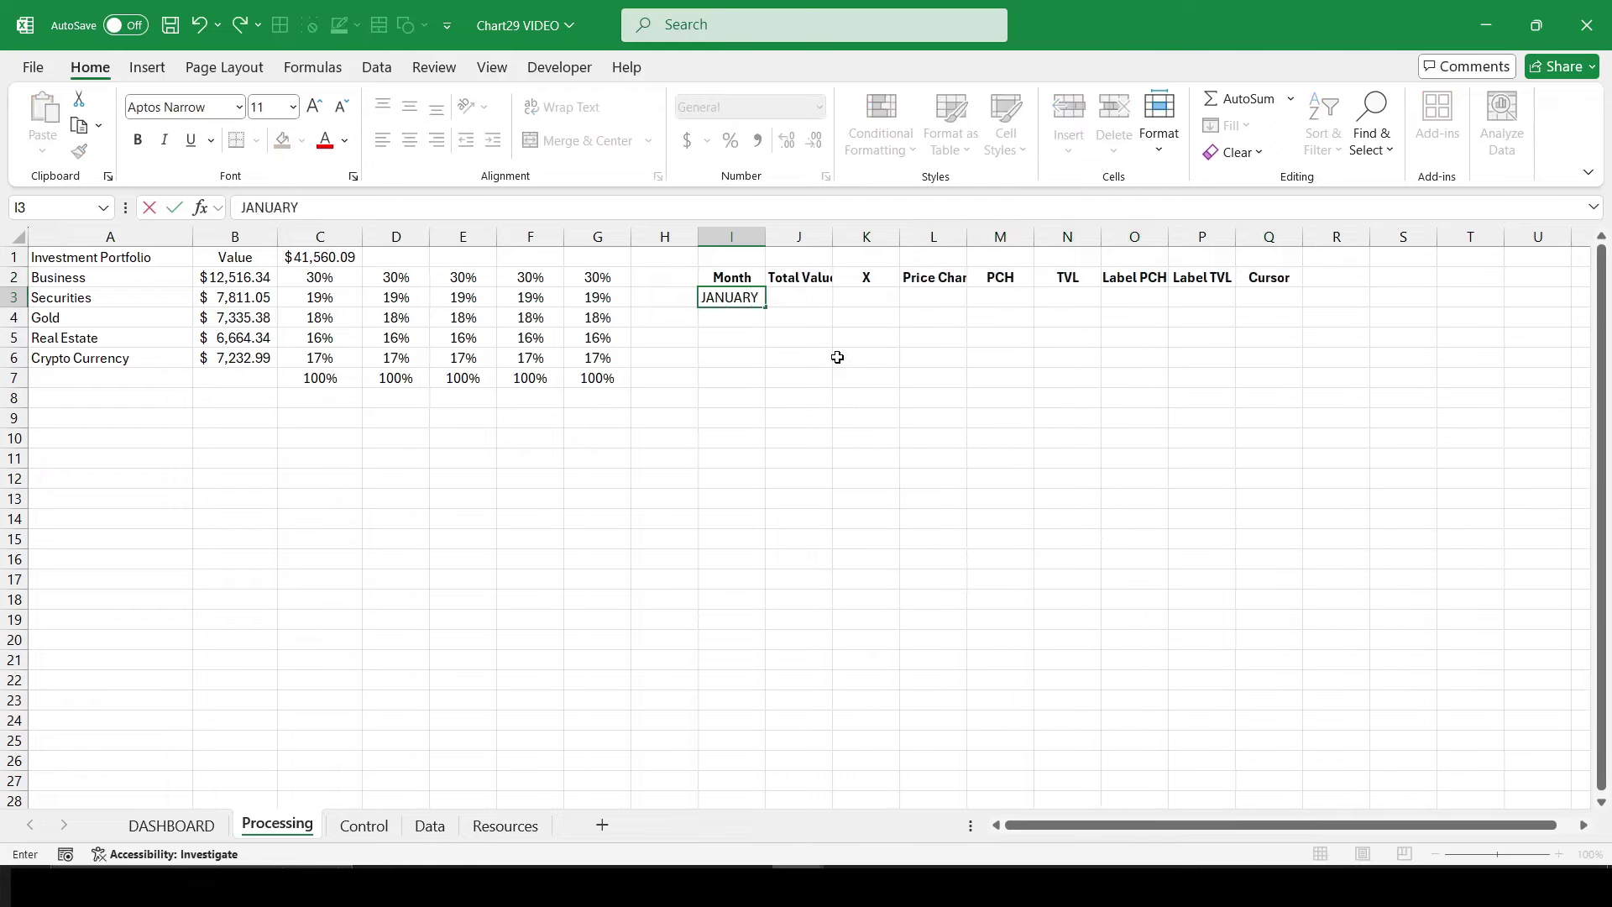
{"action": "key", "text": "ctrl+Return"}
{"action": "left_click_drag", "start_coordinate": [765, 308], "coordinate": [764, 526]}
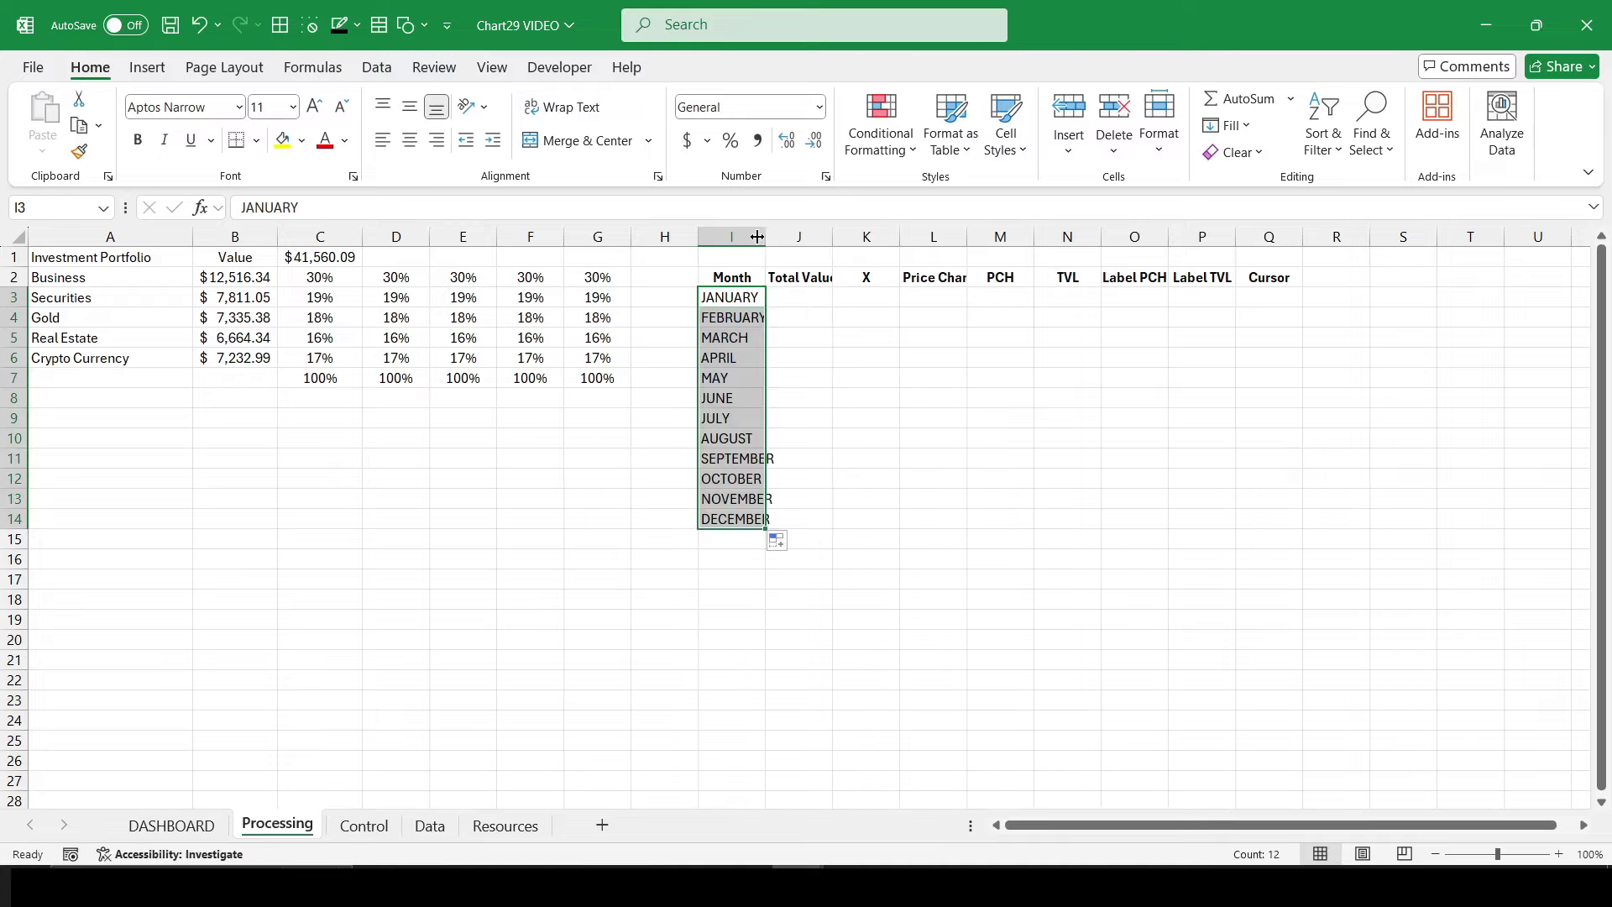
{"action": "double_click", "coordinate": [766, 236]}
{"action": "double_click", "coordinate": [846, 236]}
{"action": "left_click", "coordinate": [819, 299]}
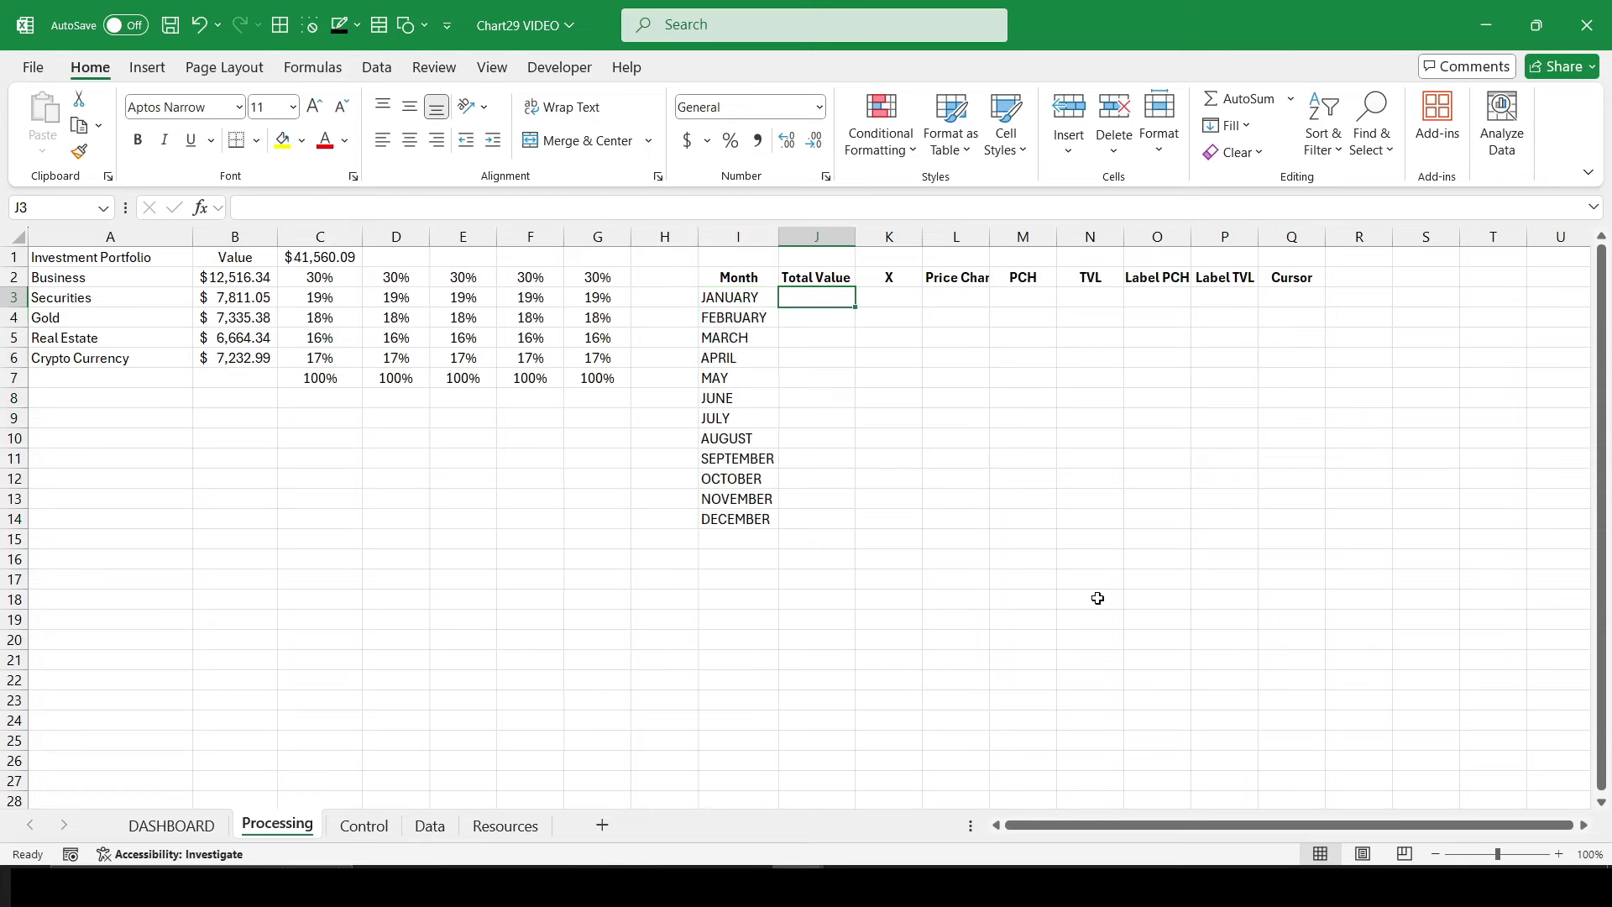
Step: Copy the Control pivot table A3:G16 and paste a copy at A18
{"action": "left_click", "coordinate": [364, 825]}
{"action": "left_click_drag", "start_coordinate": [68, 299], "coordinate": [811, 562]}
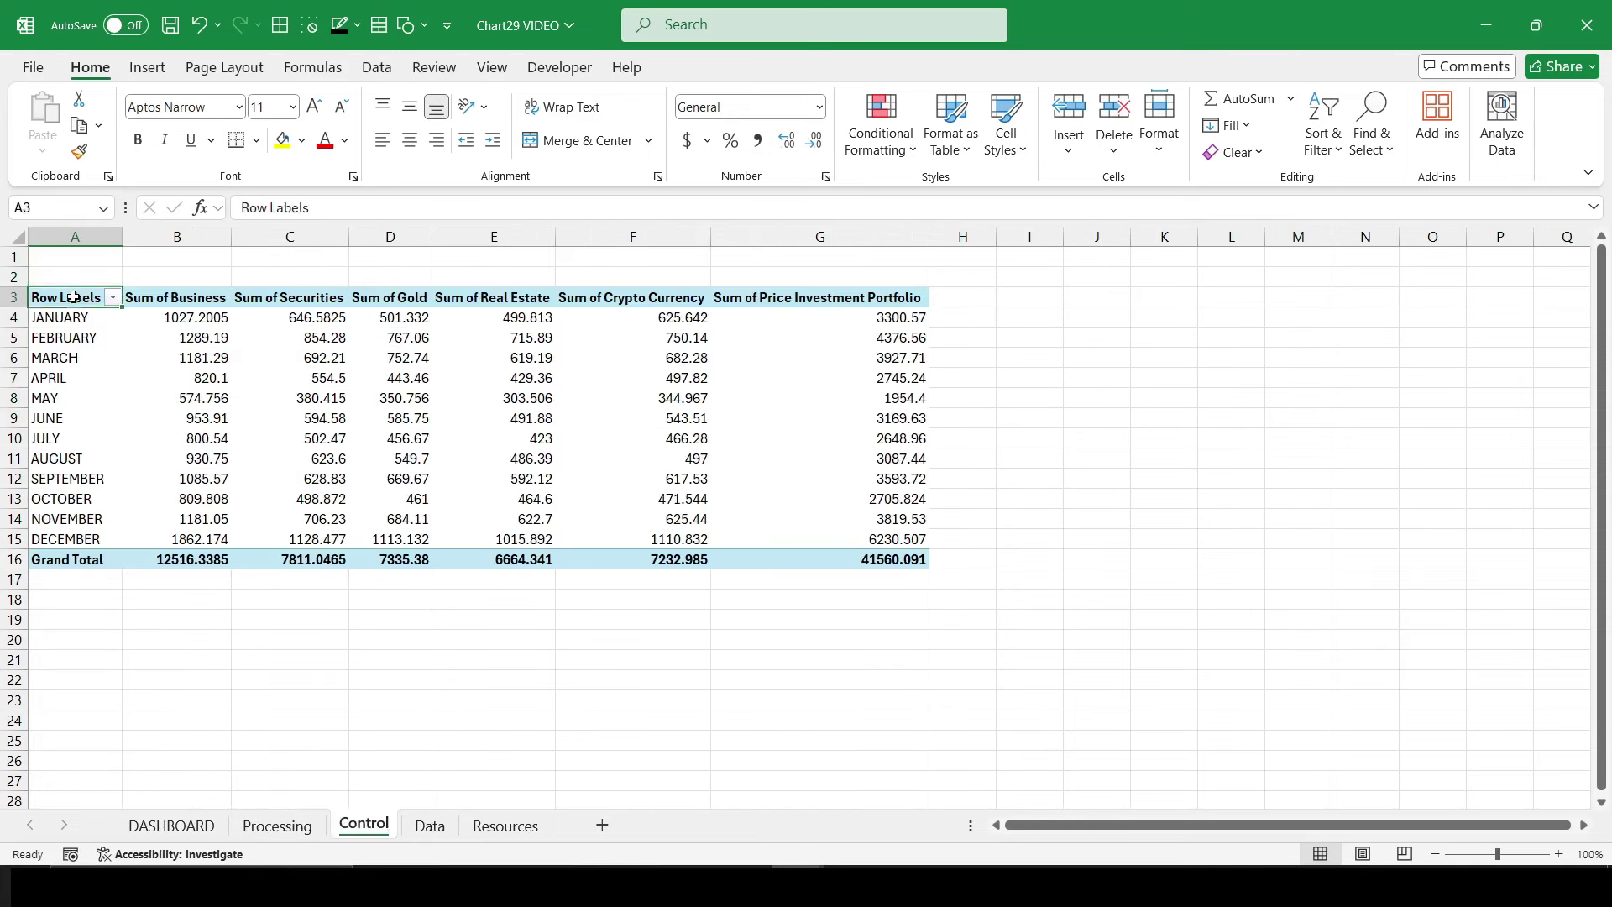
{"action": "right_click", "coordinate": [811, 562]}
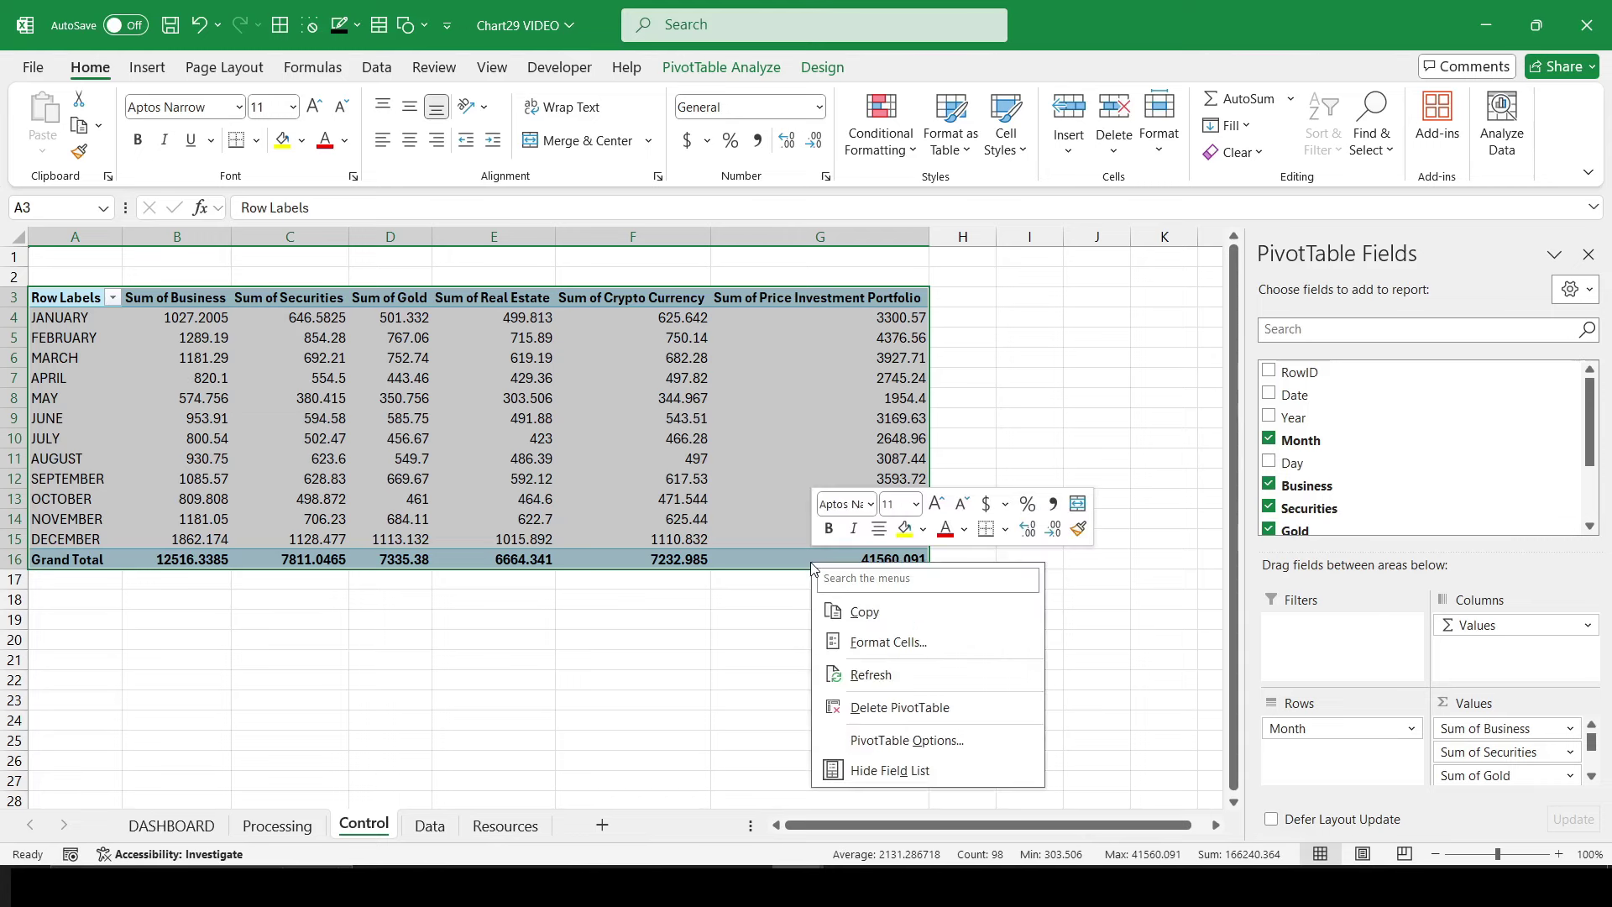
{"action": "left_click", "coordinate": [864, 611]}
{"action": "left_click", "coordinate": [67, 599]}
{"action": "key", "text": "ctrl+v"}
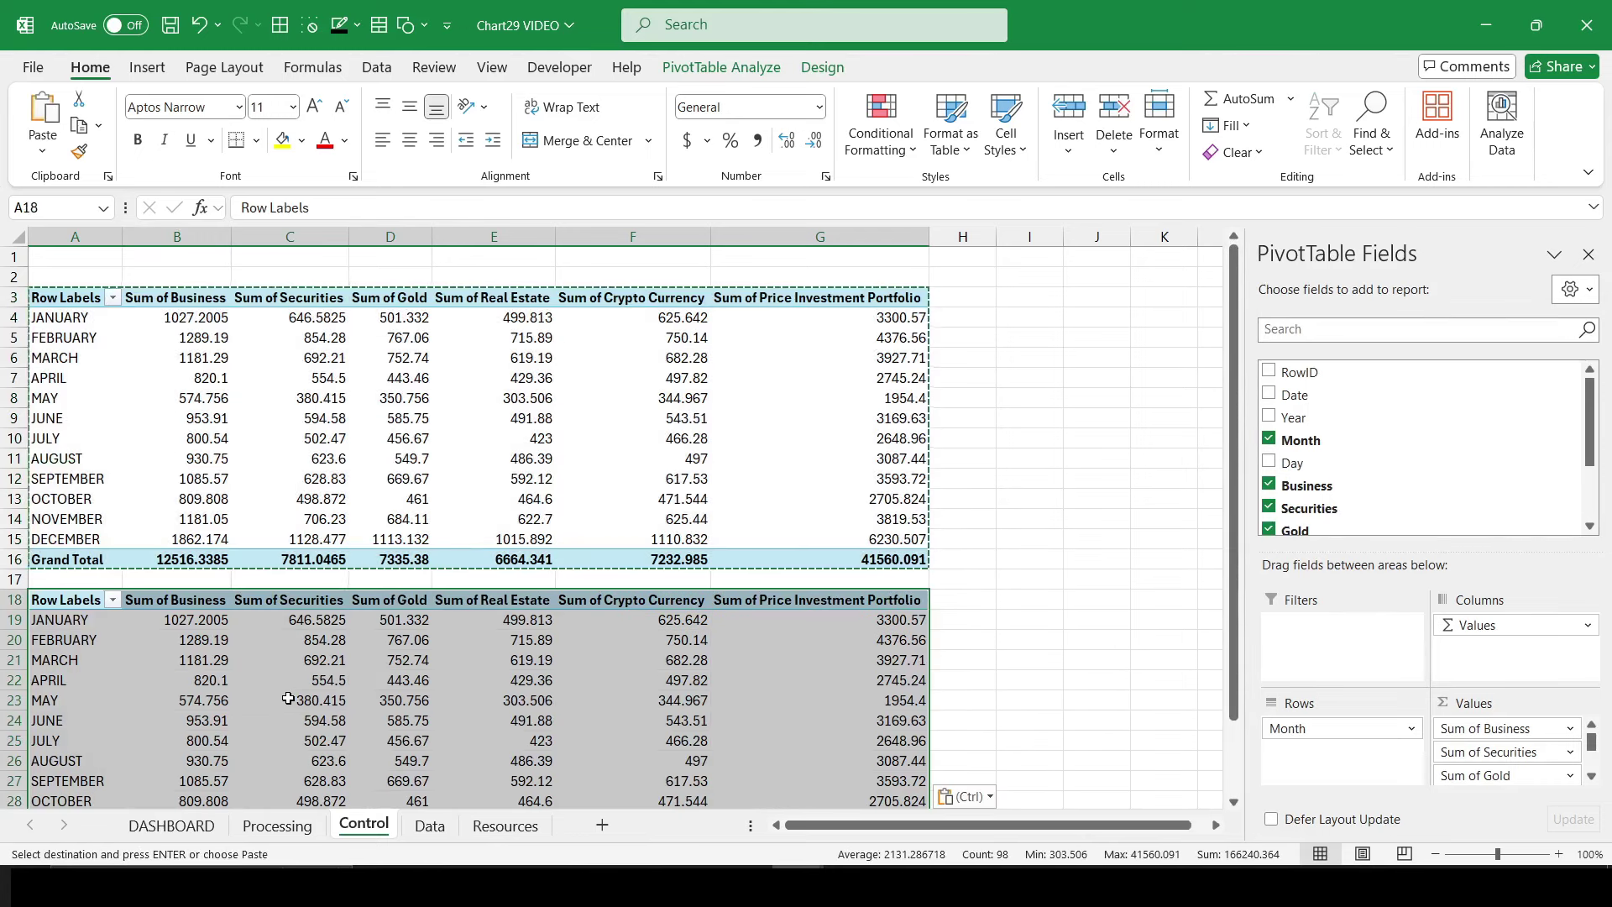
{"action": "scroll", "coordinate": [294, 700], "scroll_direction": "down", "scroll_amount": 2}
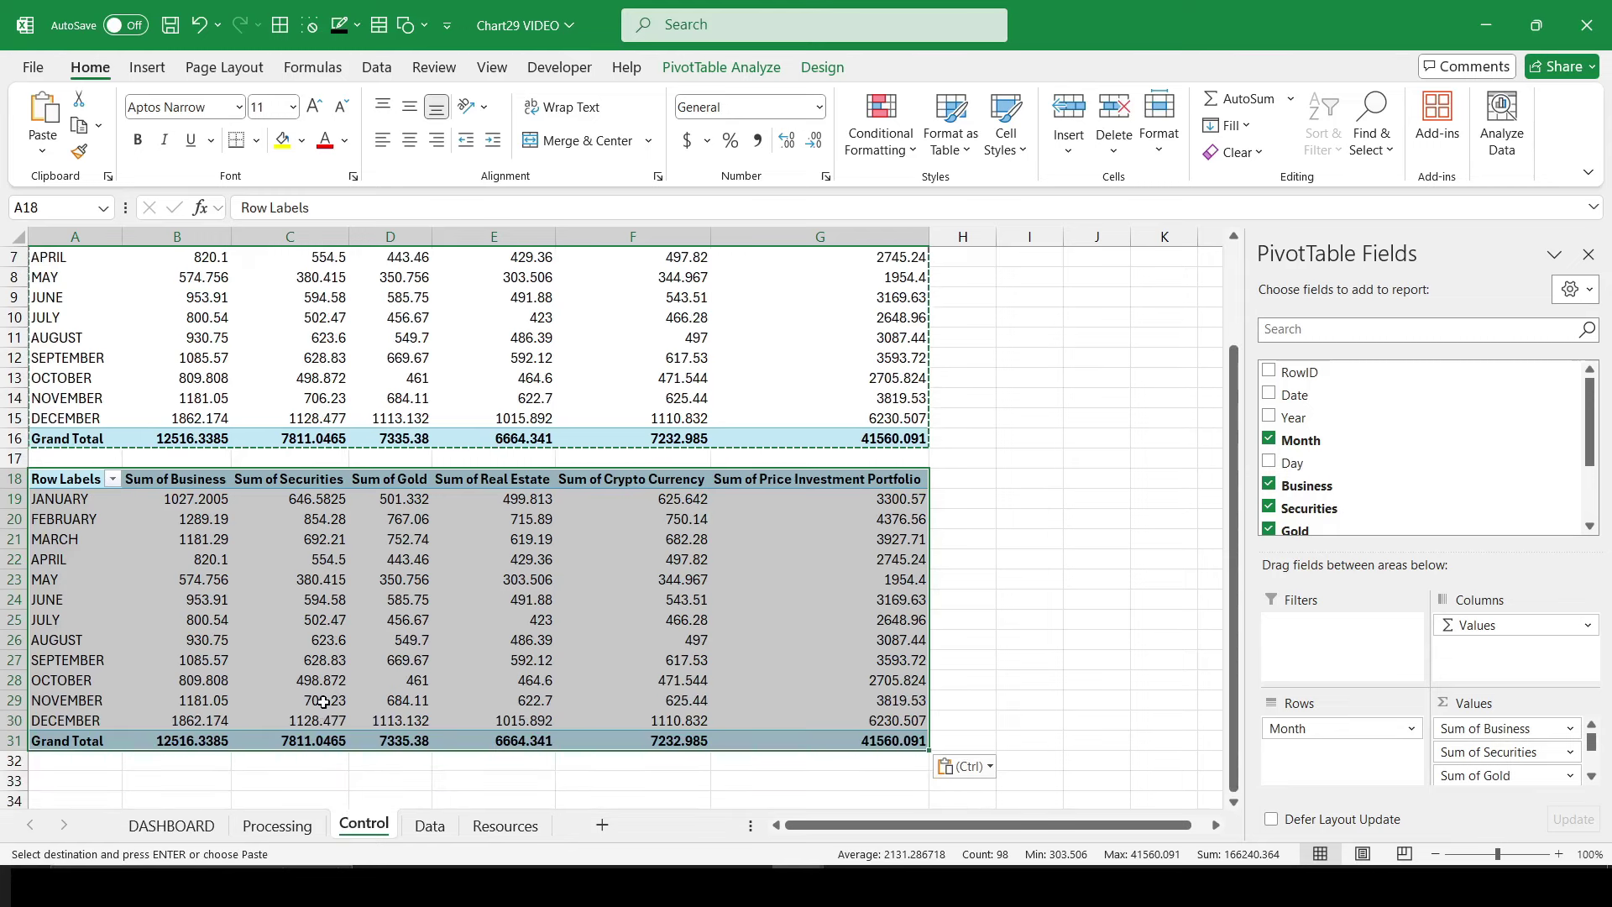
{"action": "left_click", "coordinate": [810, 485]}
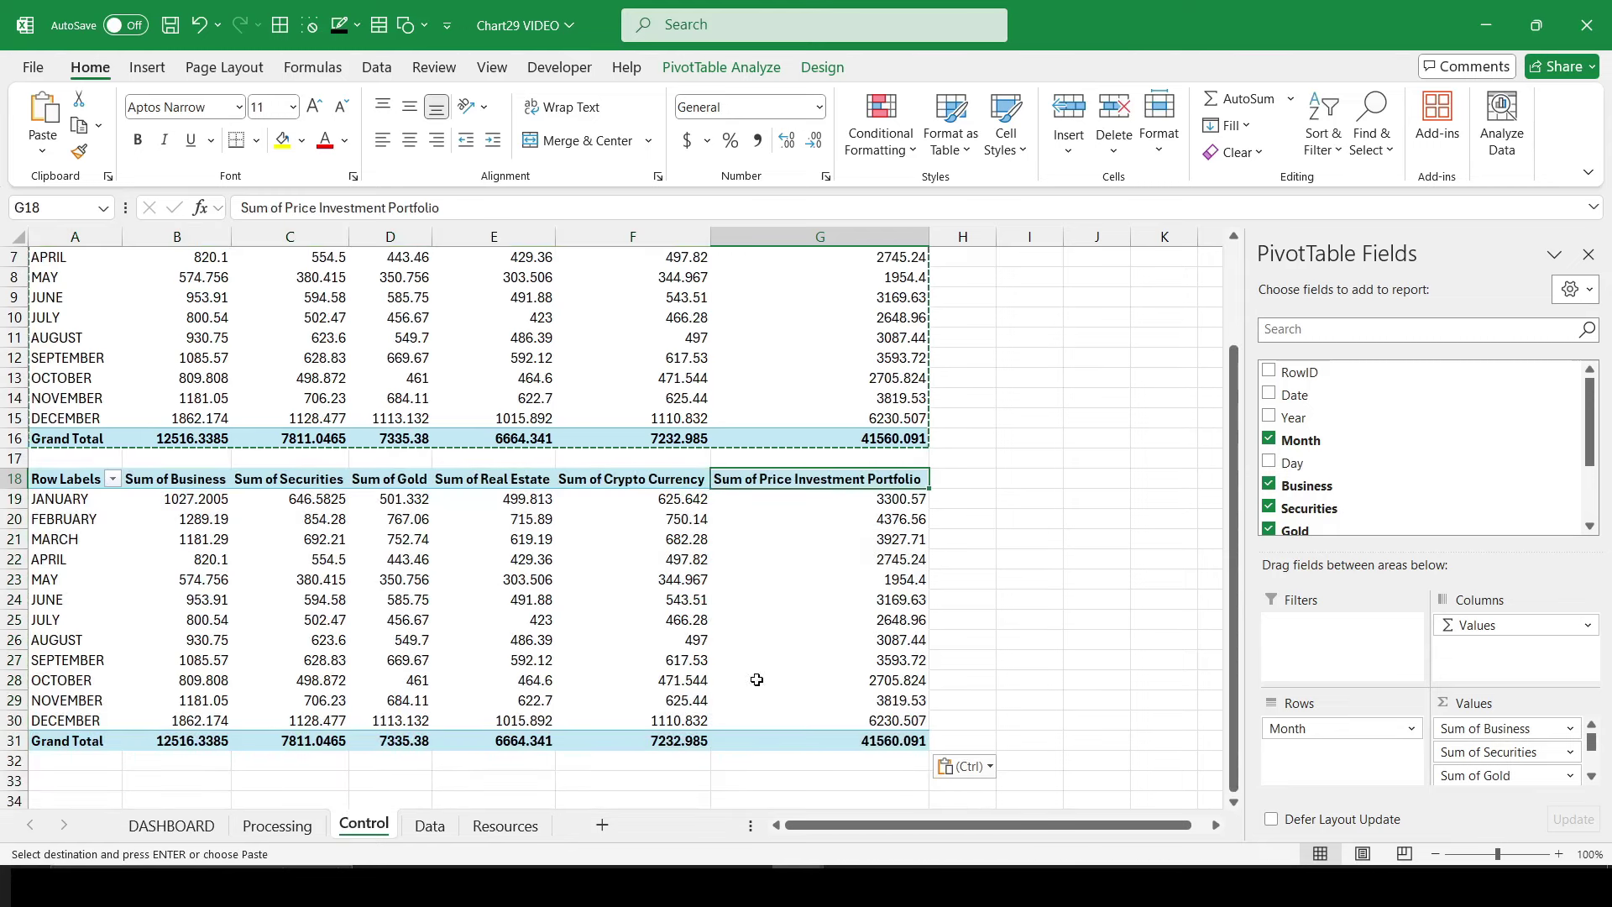
Step: In J3, enter a GETPIVOTDATA lookup on Control!$A$18 with the month linked to I3
{"action": "left_click", "coordinate": [278, 826]}
{"action": "type", "text": "="}
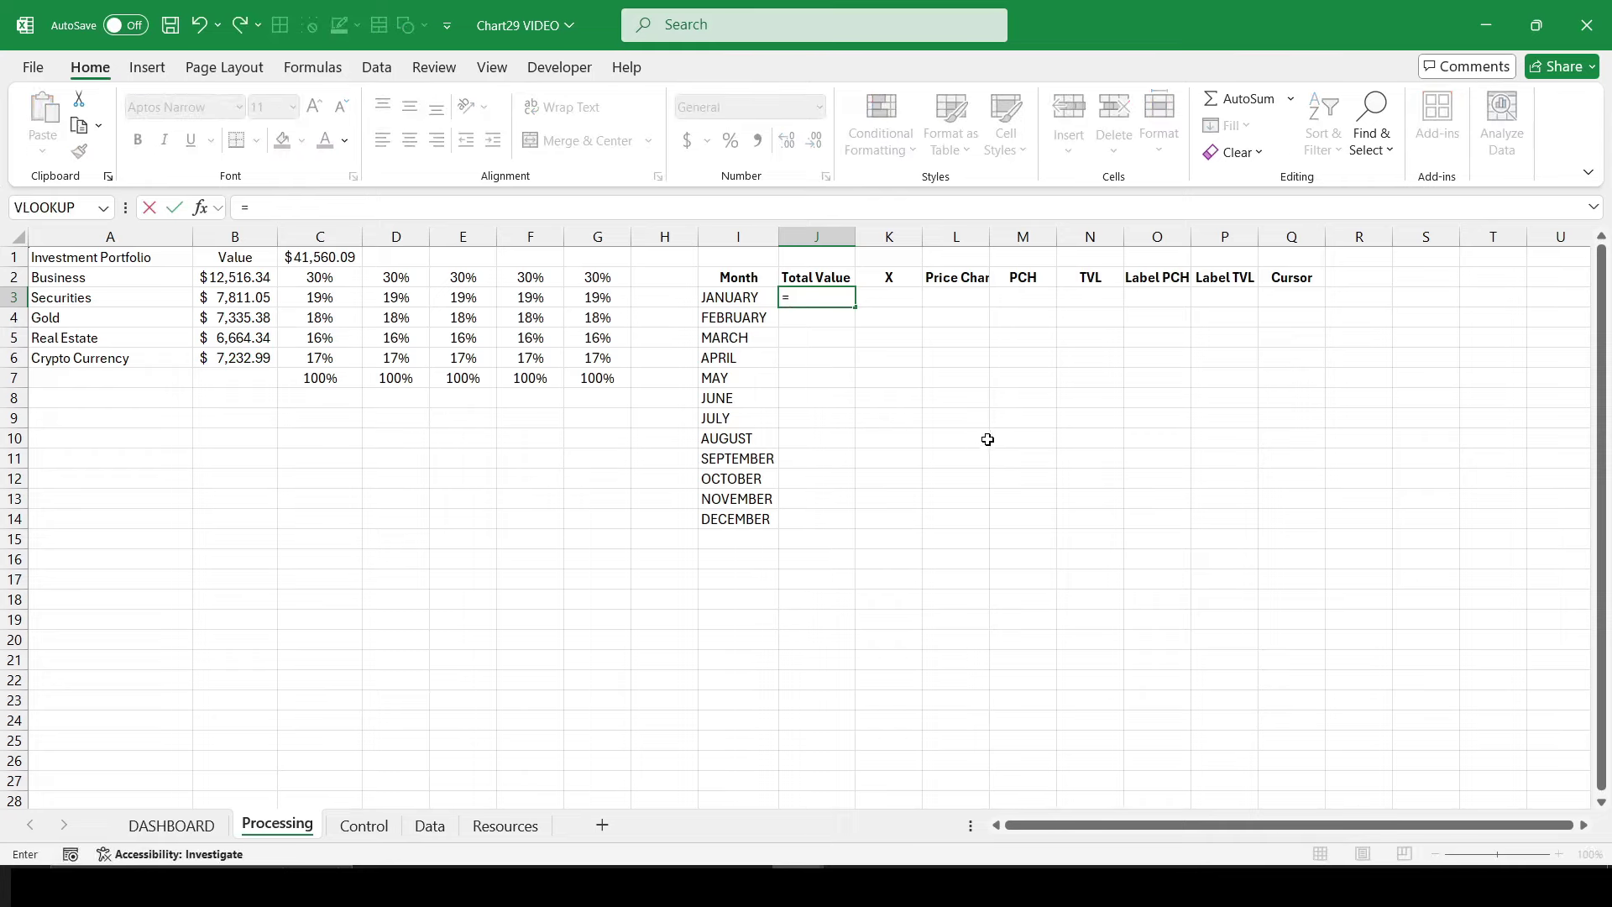
{"action": "left_click", "coordinate": [364, 827]}
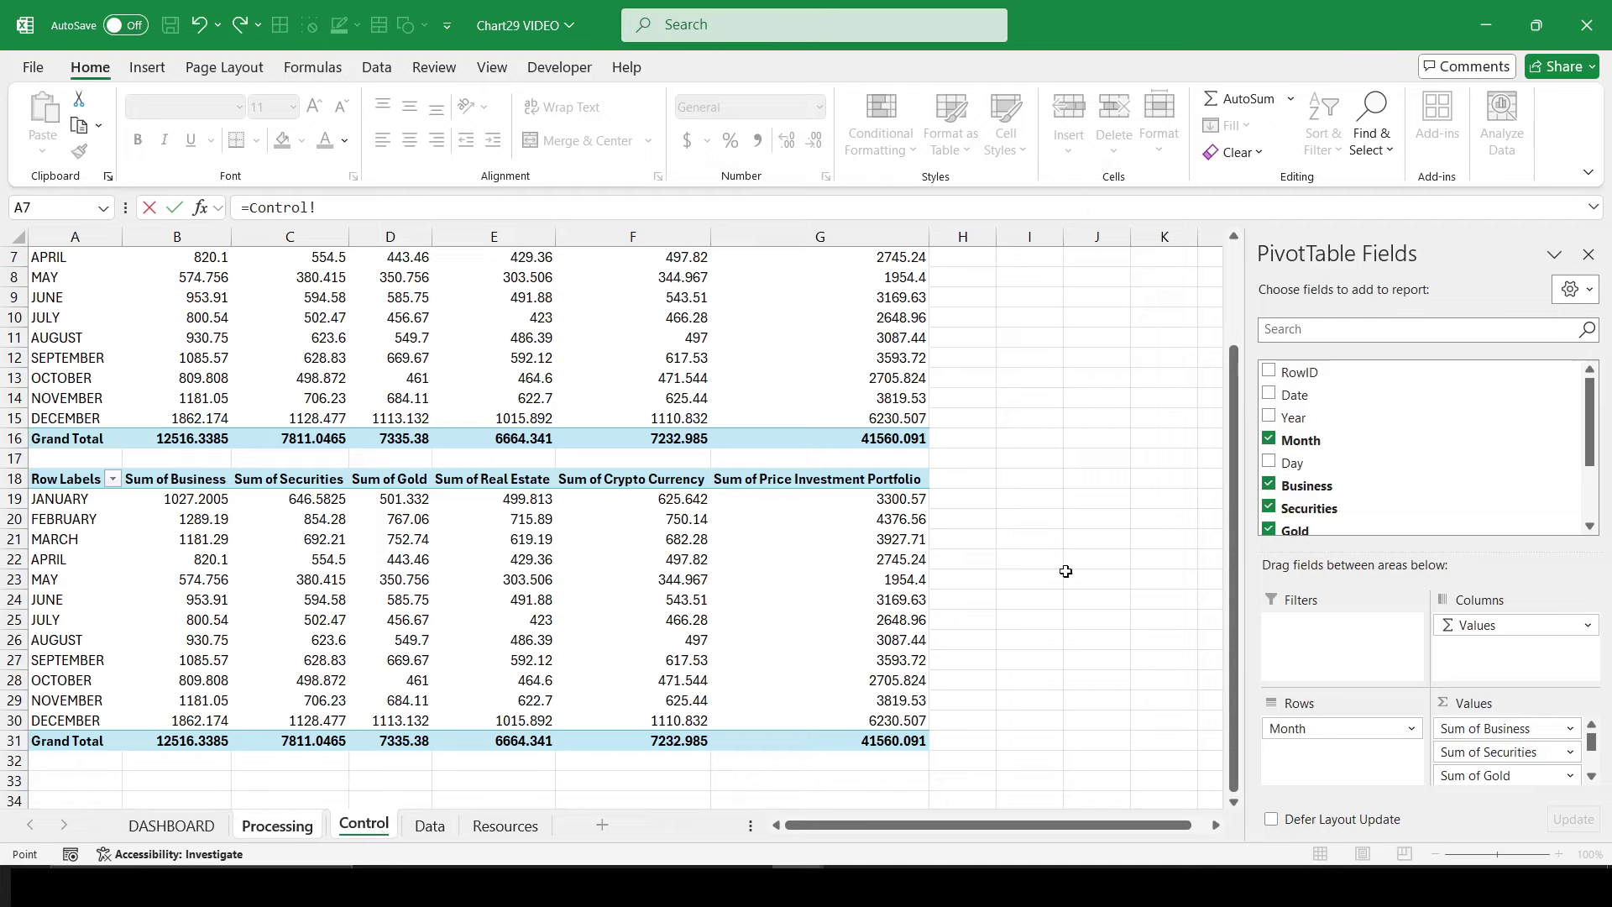
{"action": "left_click", "coordinate": [891, 500]}
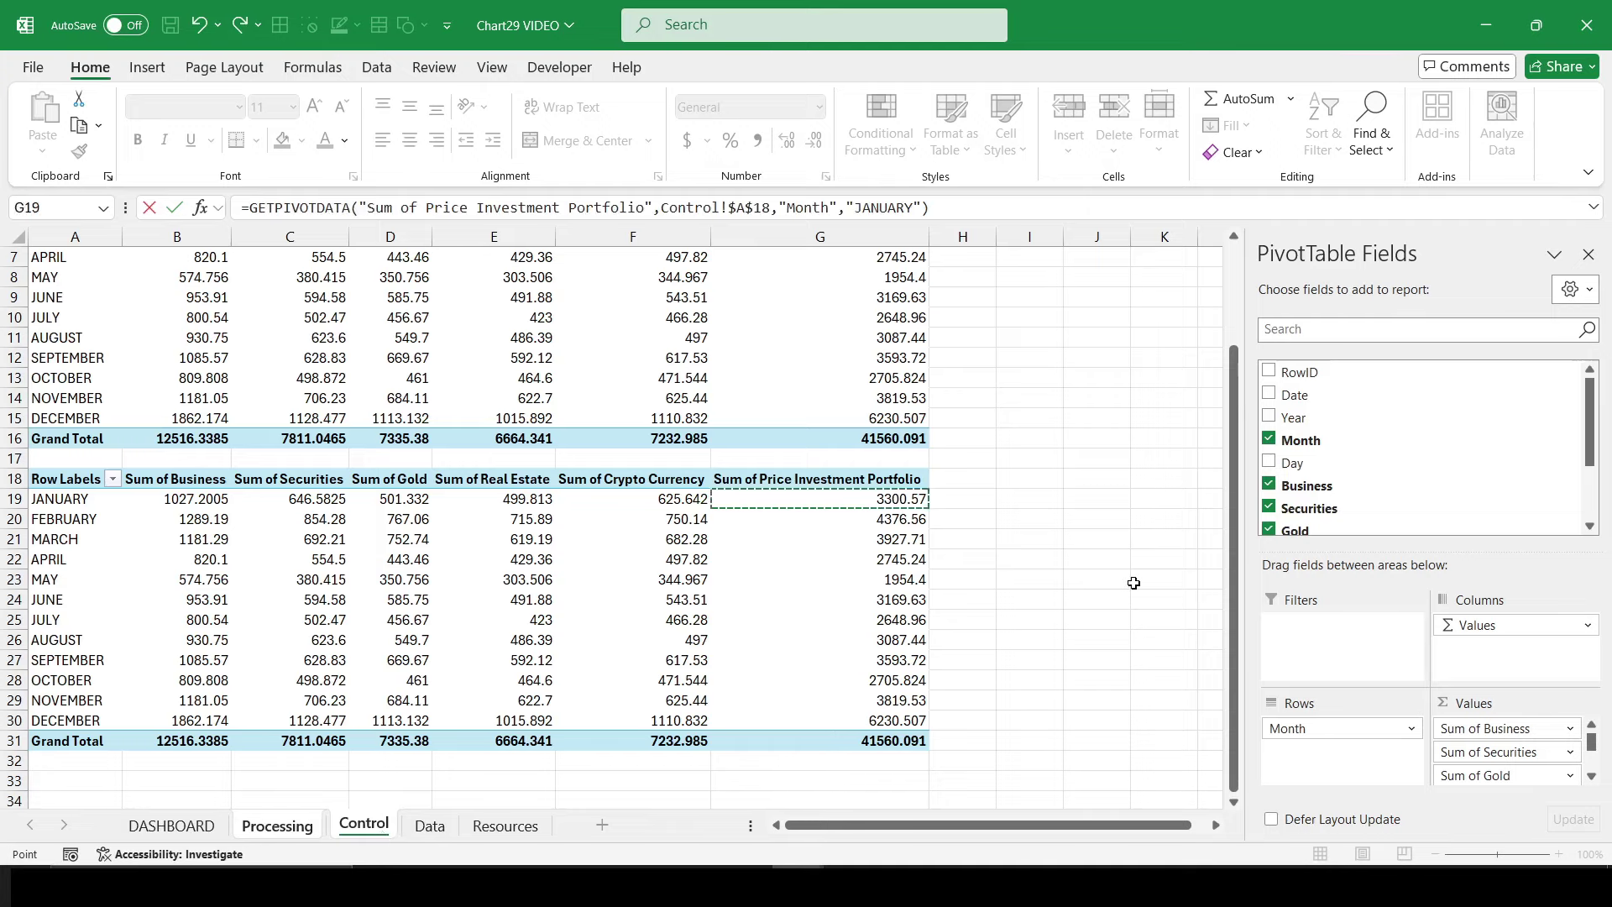
{"action": "key", "text": "Return"}
{"action": "double_click", "coordinate": [850, 211]}
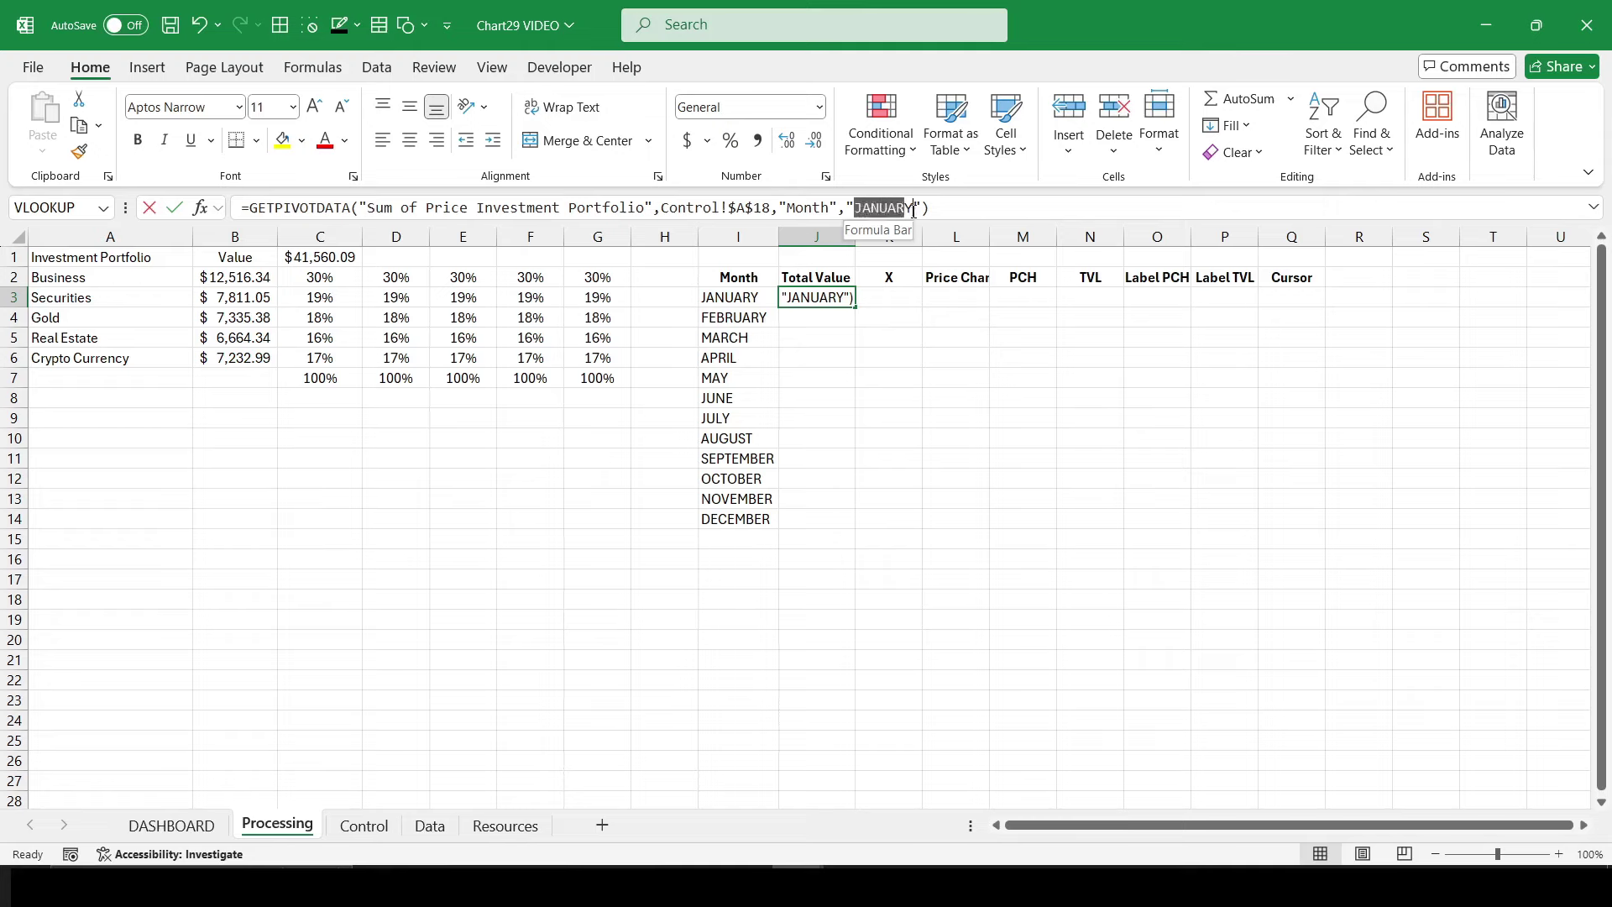
{"action": "key", "text": "BackSpace"}
{"action": "type", "text": "&"}
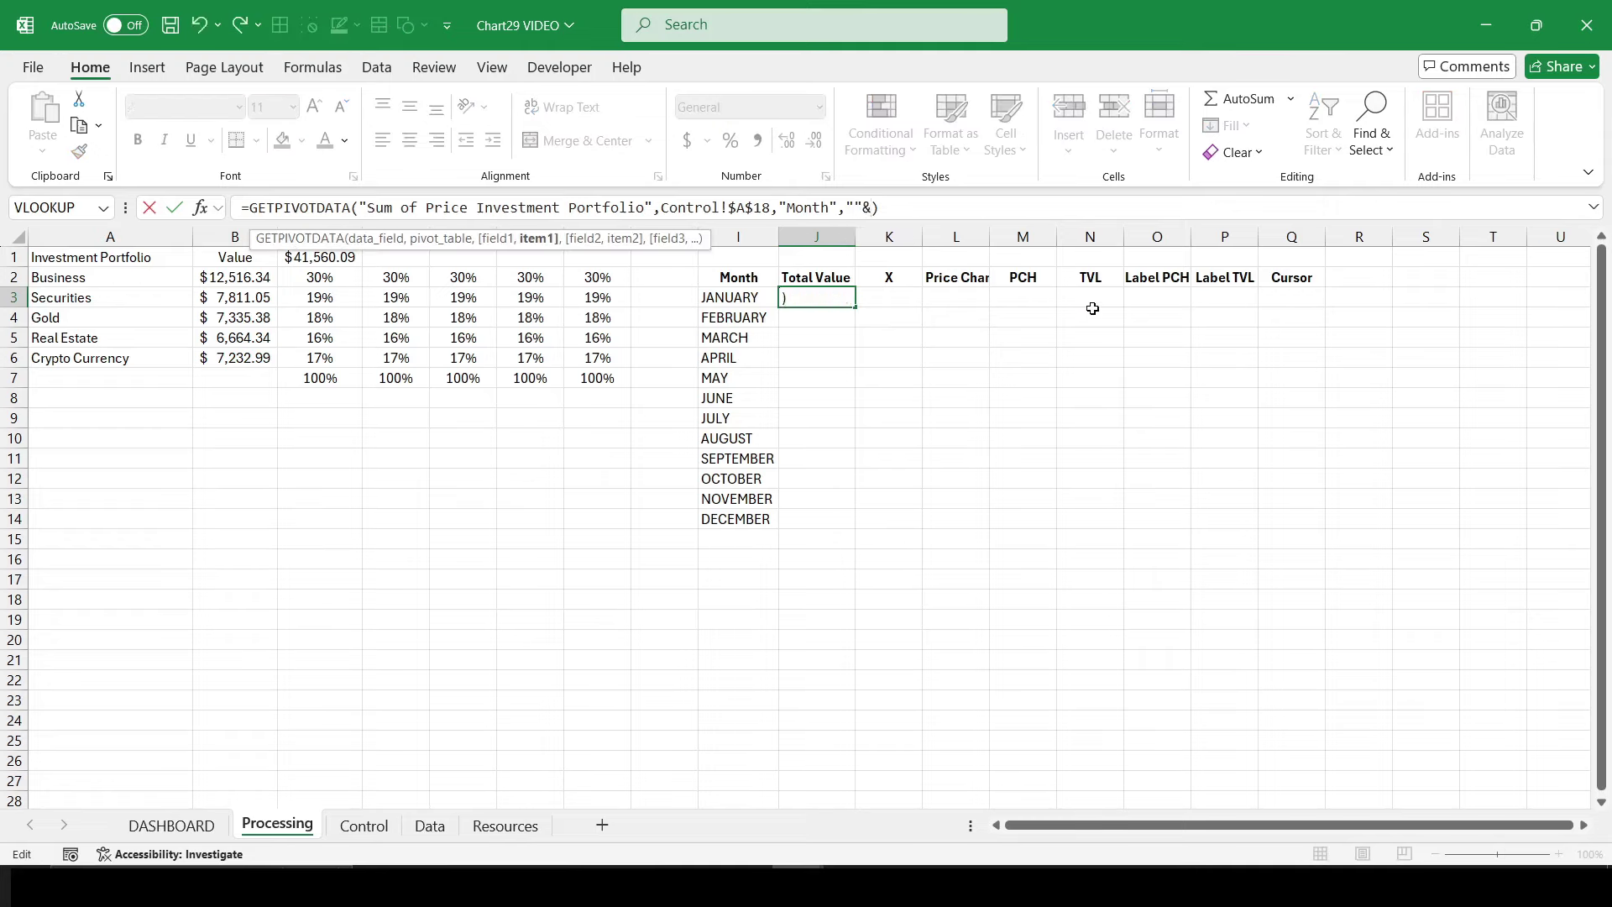
{"action": "left_click", "coordinate": [753, 300]}
{"action": "key", "text": "Return"}
{"action": "key", "text": "Up"}
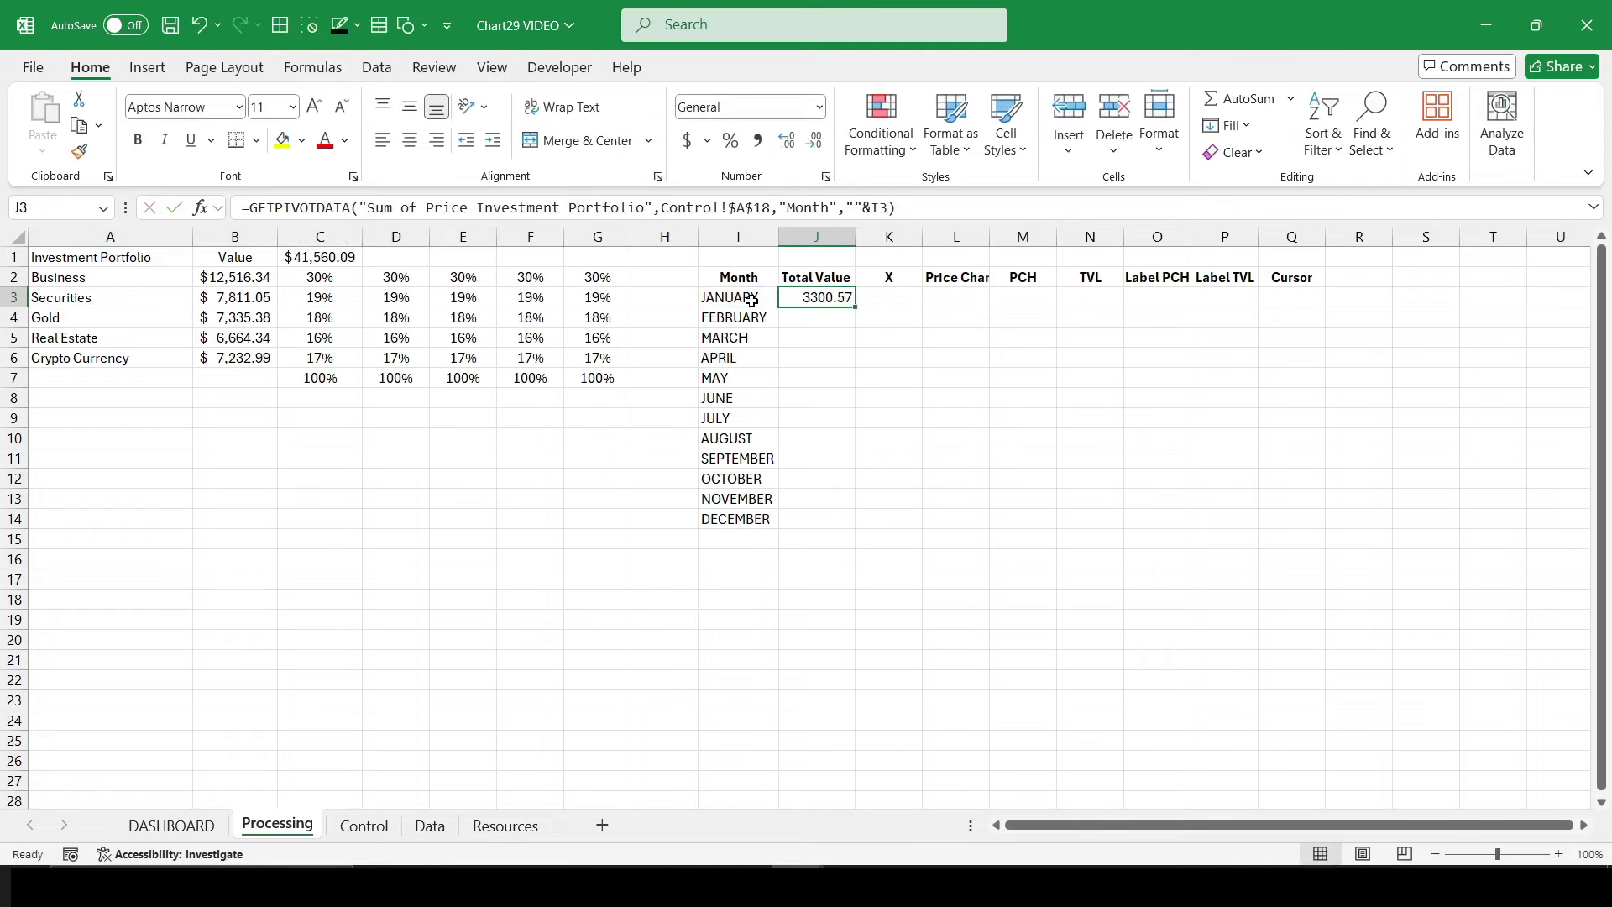
Step: Format J3 as Accounting with no decimals and fill the formula down to J14
{"action": "key", "text": "alt+h"}
{"action": "key", "text": "a"}
{"action": "key", "text": "n"}
{"action": "key", "text": "Return"}
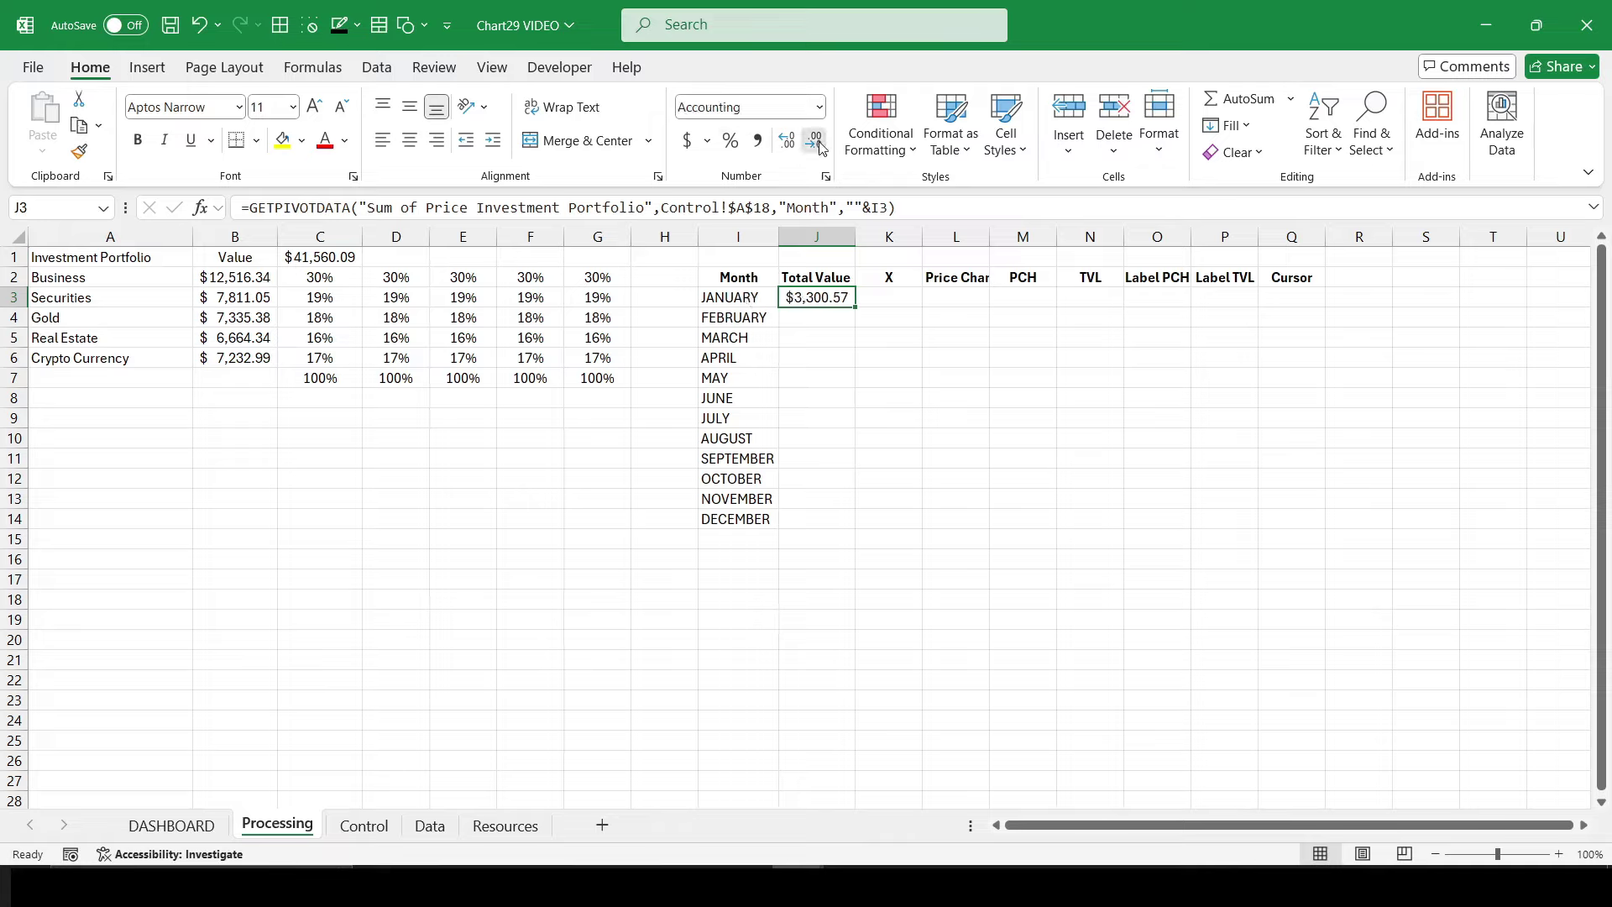
{"action": "key", "text": "alt+h"}
{"action": "key", "text": "9"}
{"action": "key", "text": "9"}
{"action": "left_click_drag", "start_coordinate": [862, 315], "coordinate": [857, 528]}
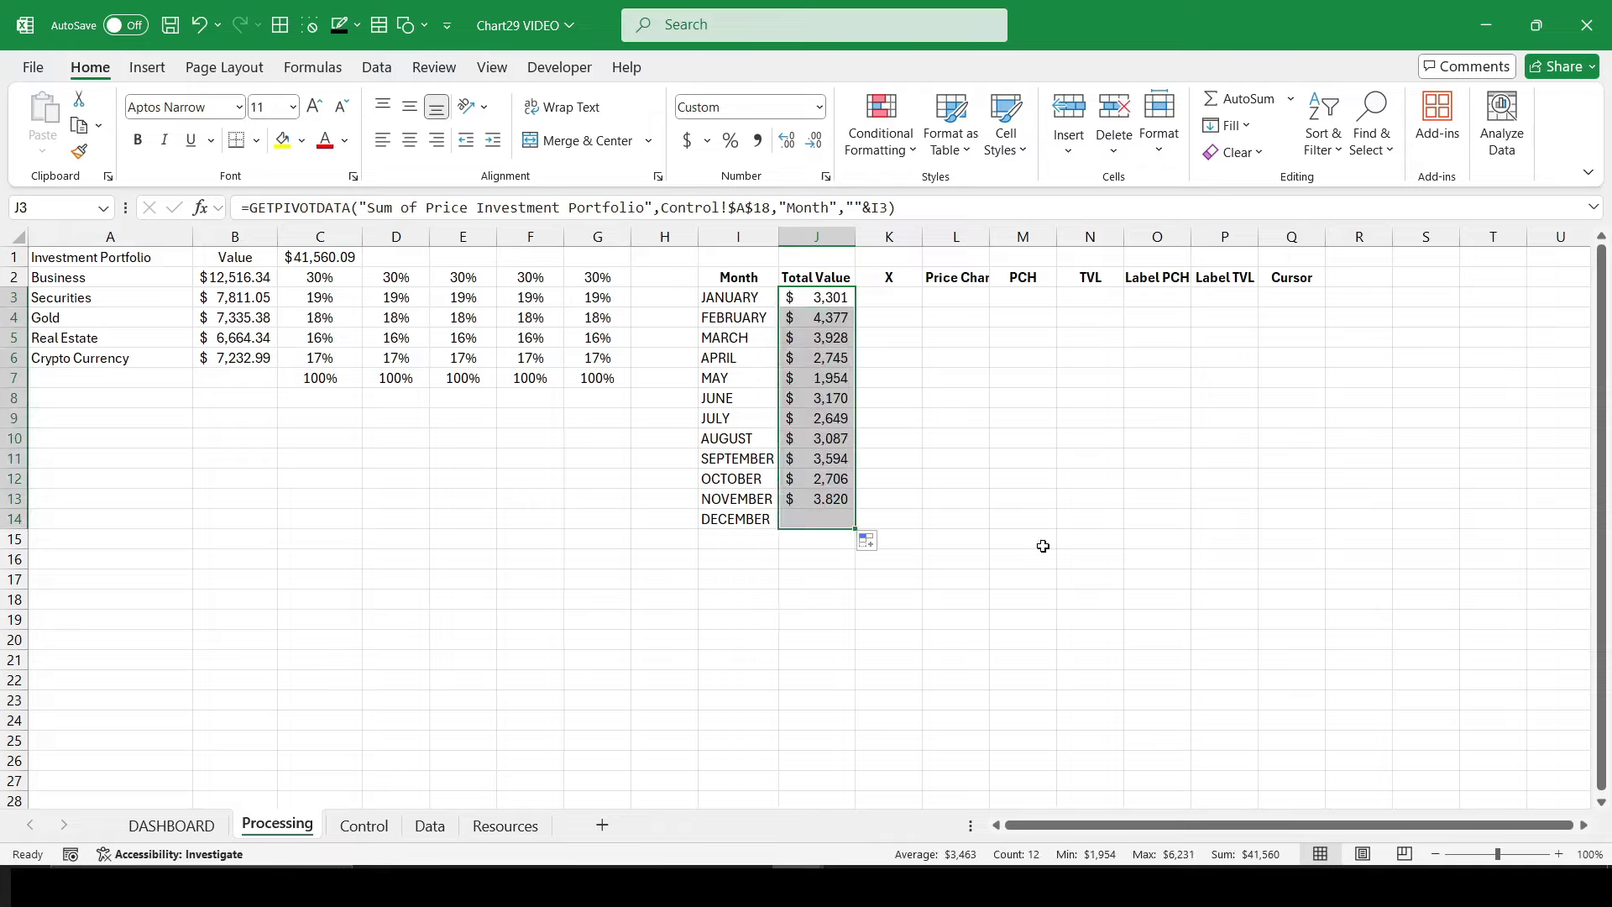
{"action": "left_click", "coordinate": [874, 302]}
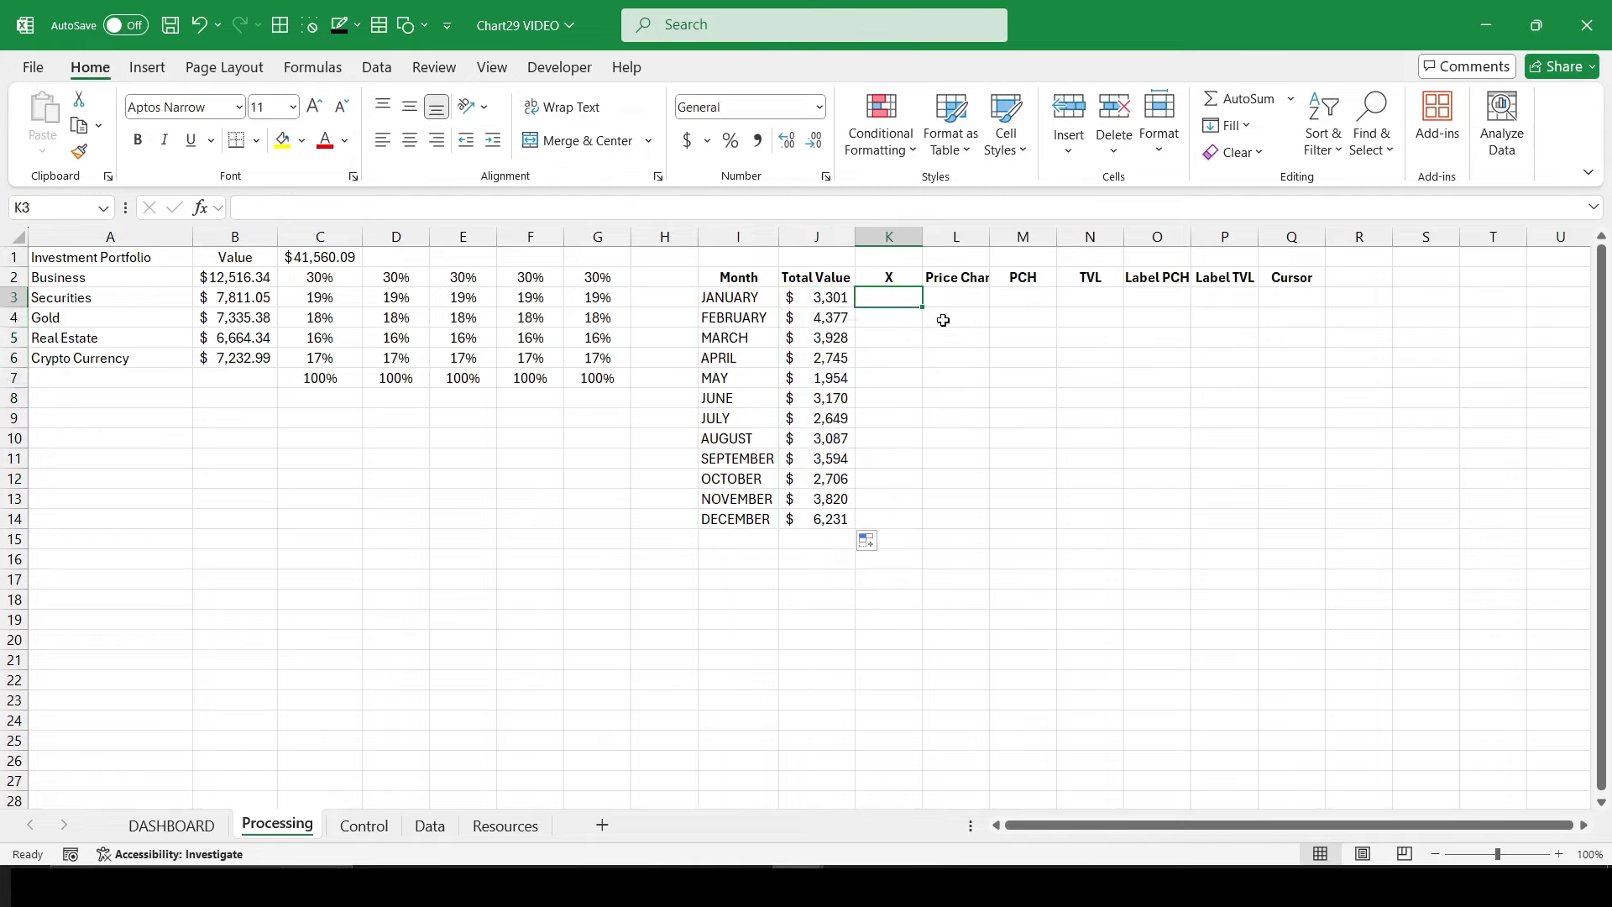
Step: Enter =LEFT(I3,3) in K3, centre it, and fill down to K14 for JAN–DEC
{"action": "type", "text": "=lef"}
{"action": "key", "text": "Tab"}
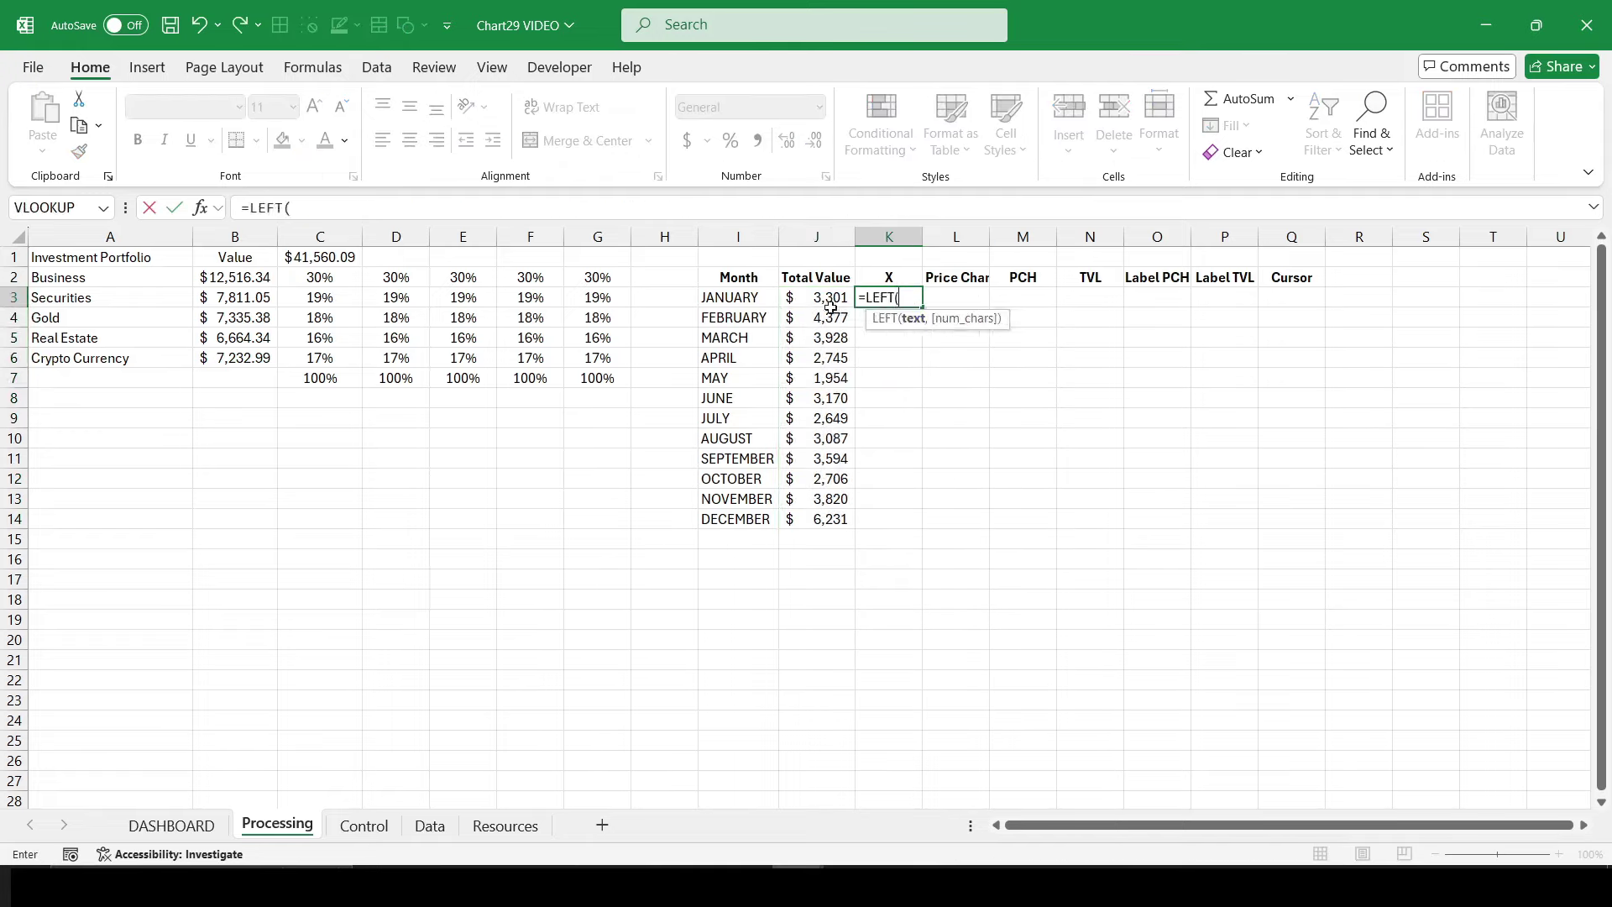
{"action": "left_click", "coordinate": [755, 298]}
{"action": "type", "text": ",3"}
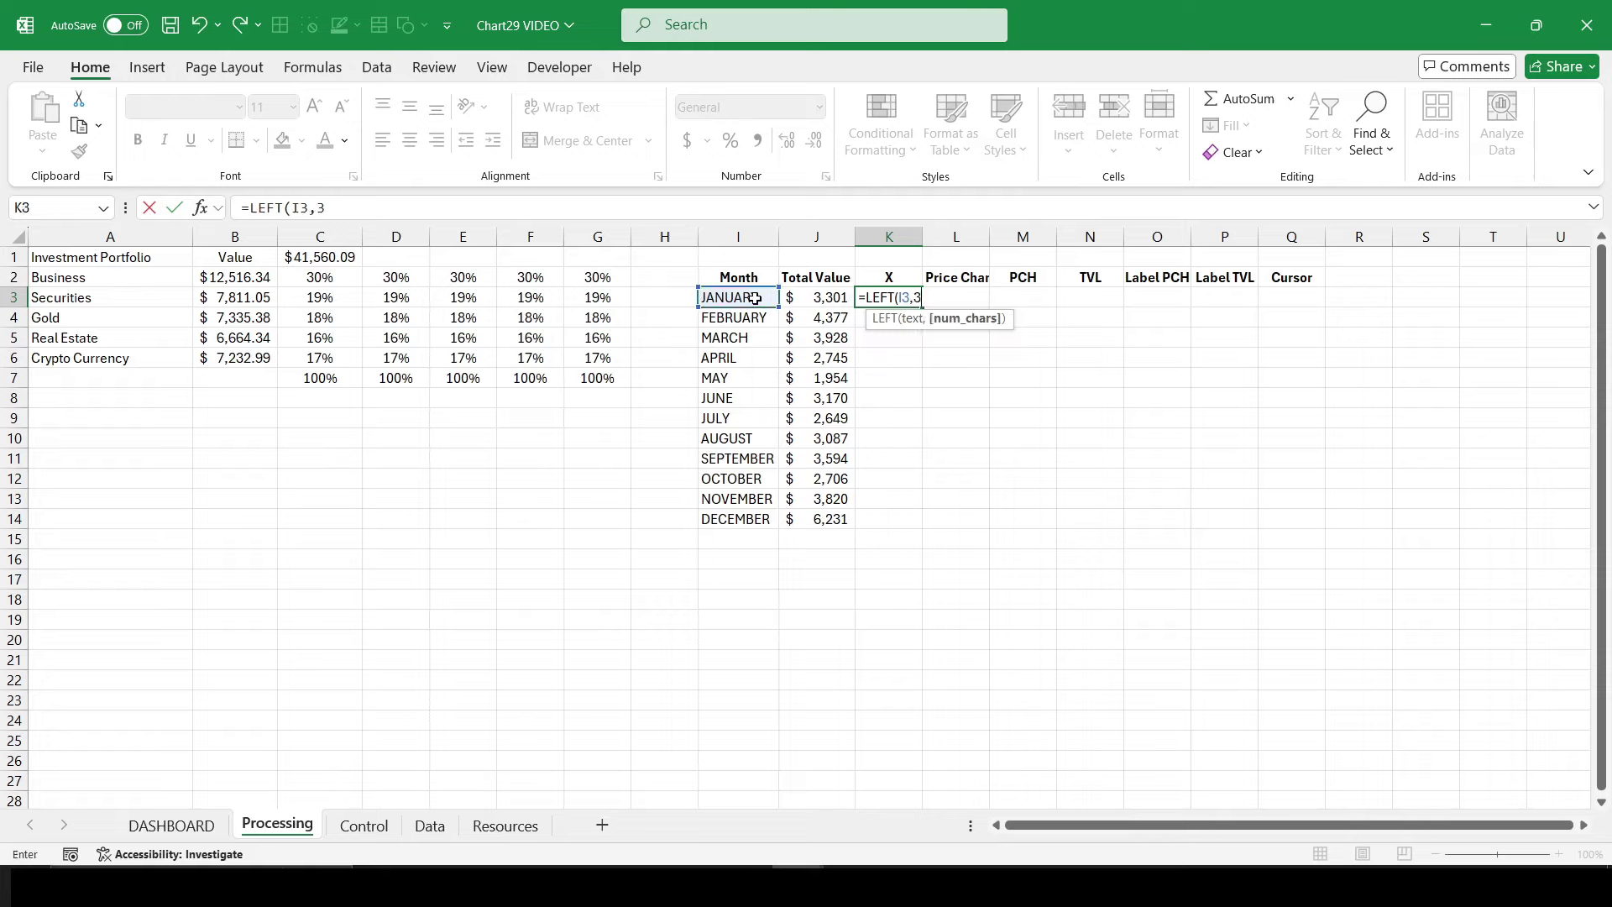
{"action": "key", "text": "ctrl+Return"}
{"action": "left_click", "coordinate": [409, 140]}
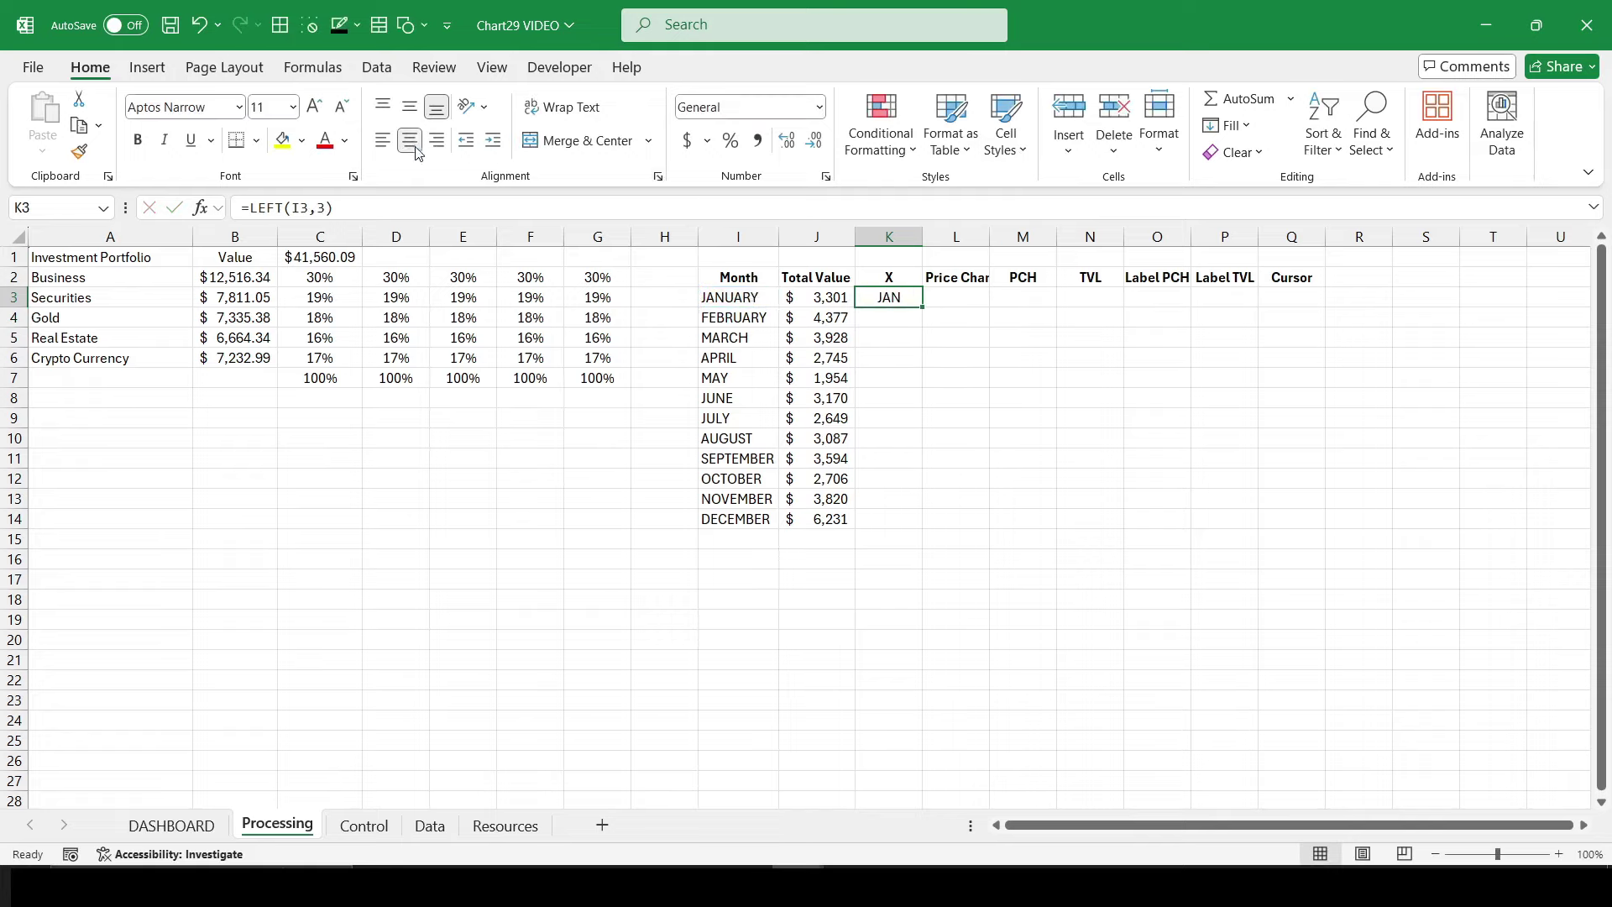
{"action": "double_click", "coordinate": [922, 307]}
Step: Autofit column L and set L3 to =J3 for January's $3,301
{"action": "left_click", "coordinate": [969, 307]}
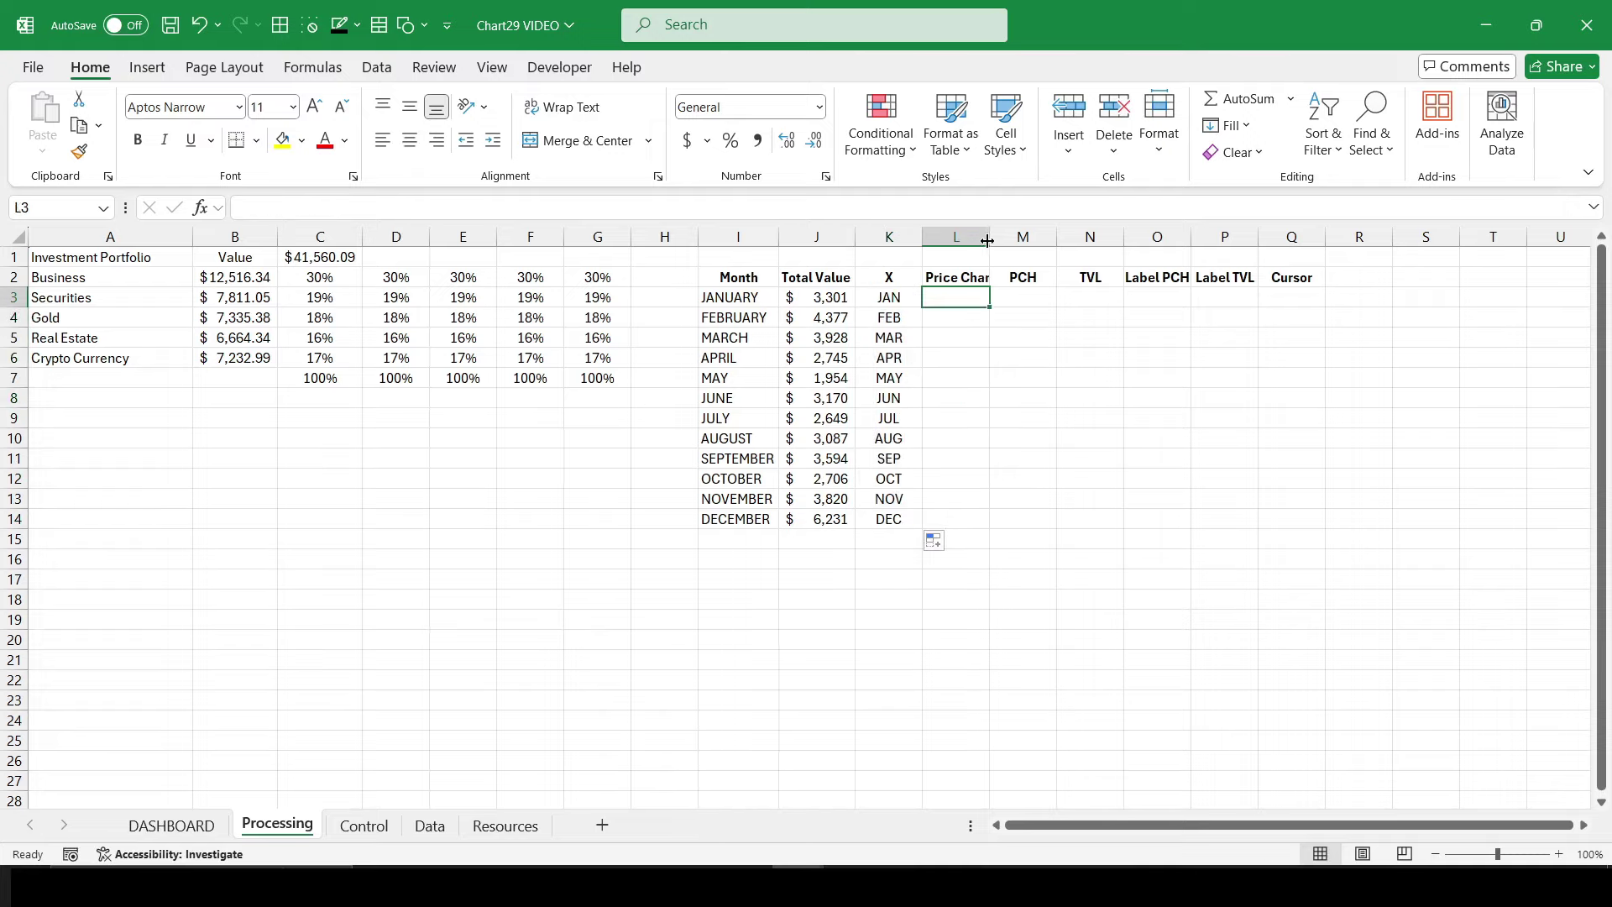
{"action": "key", "text": "alt+h"}
{"action": "key", "text": "o"}
{"action": "key", "text": "i"}
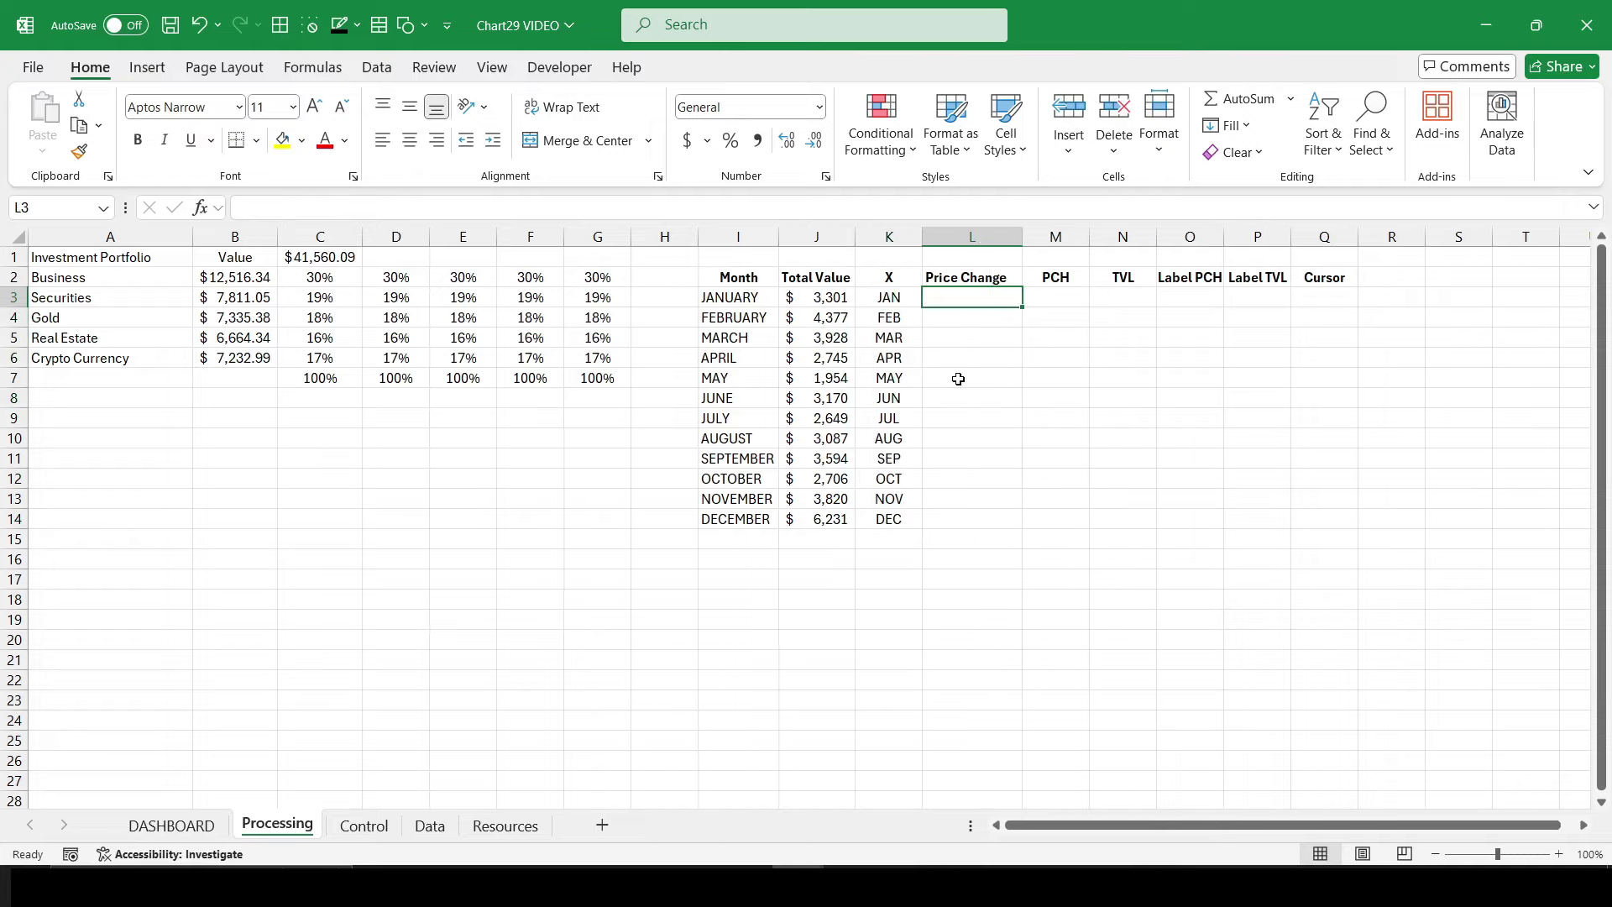
{"action": "type", "text": "="}
{"action": "key", "text": "Left"}
{"action": "key", "text": "Left"}
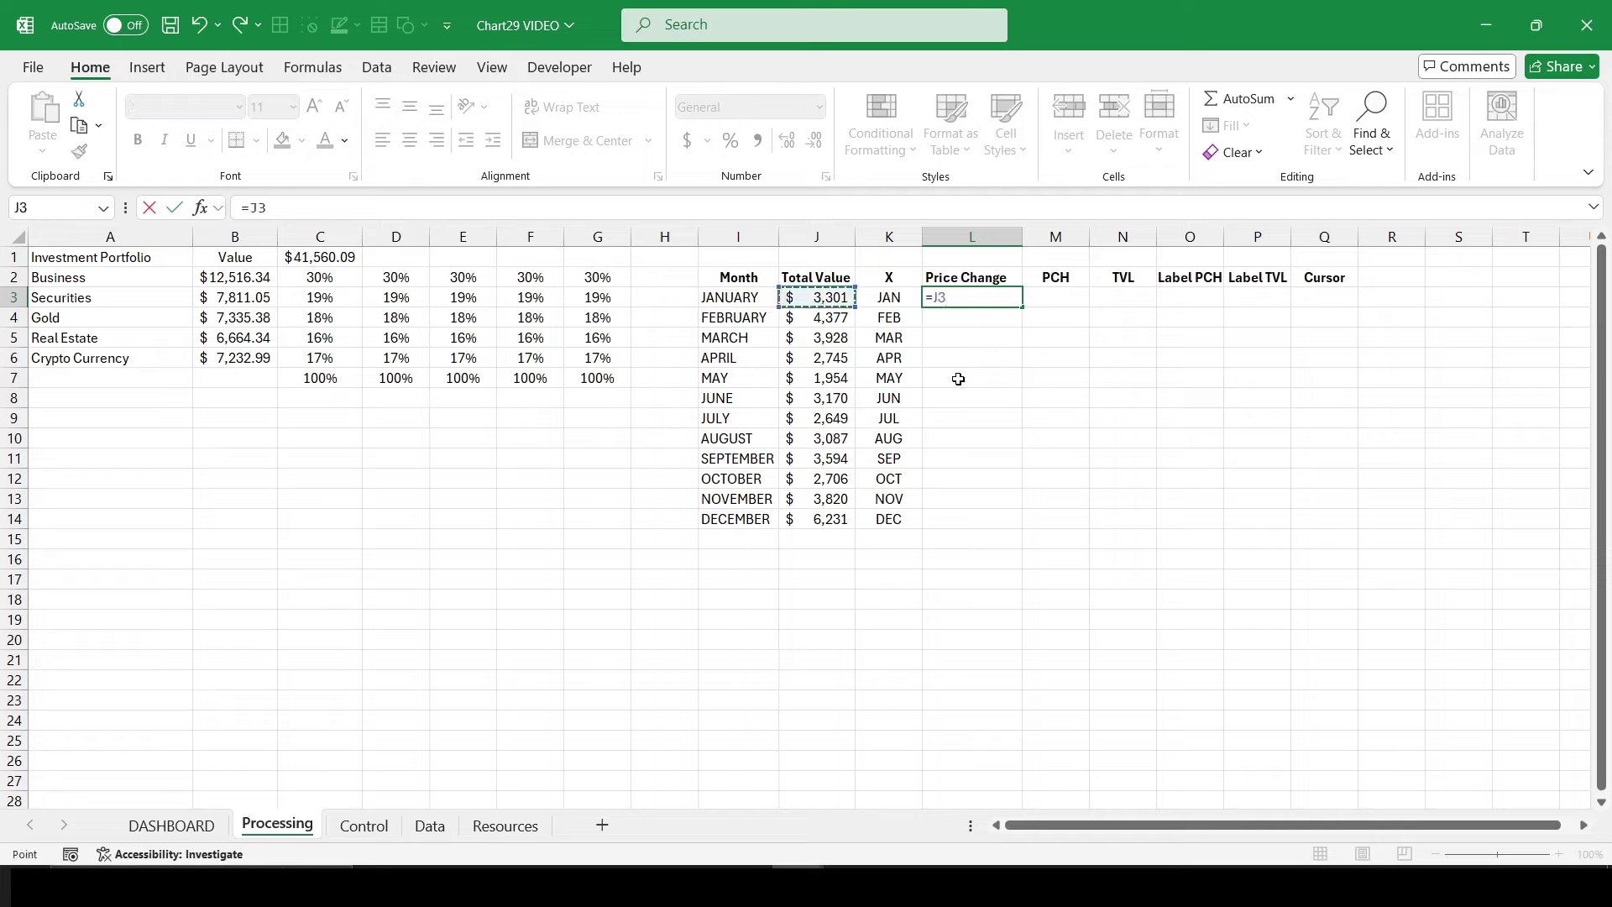
{"action": "key", "text": "Return"}
Step: Enter =J4-J3 in L4, fill it down to L14, and select L3:L14
{"action": "type", "text": "="}
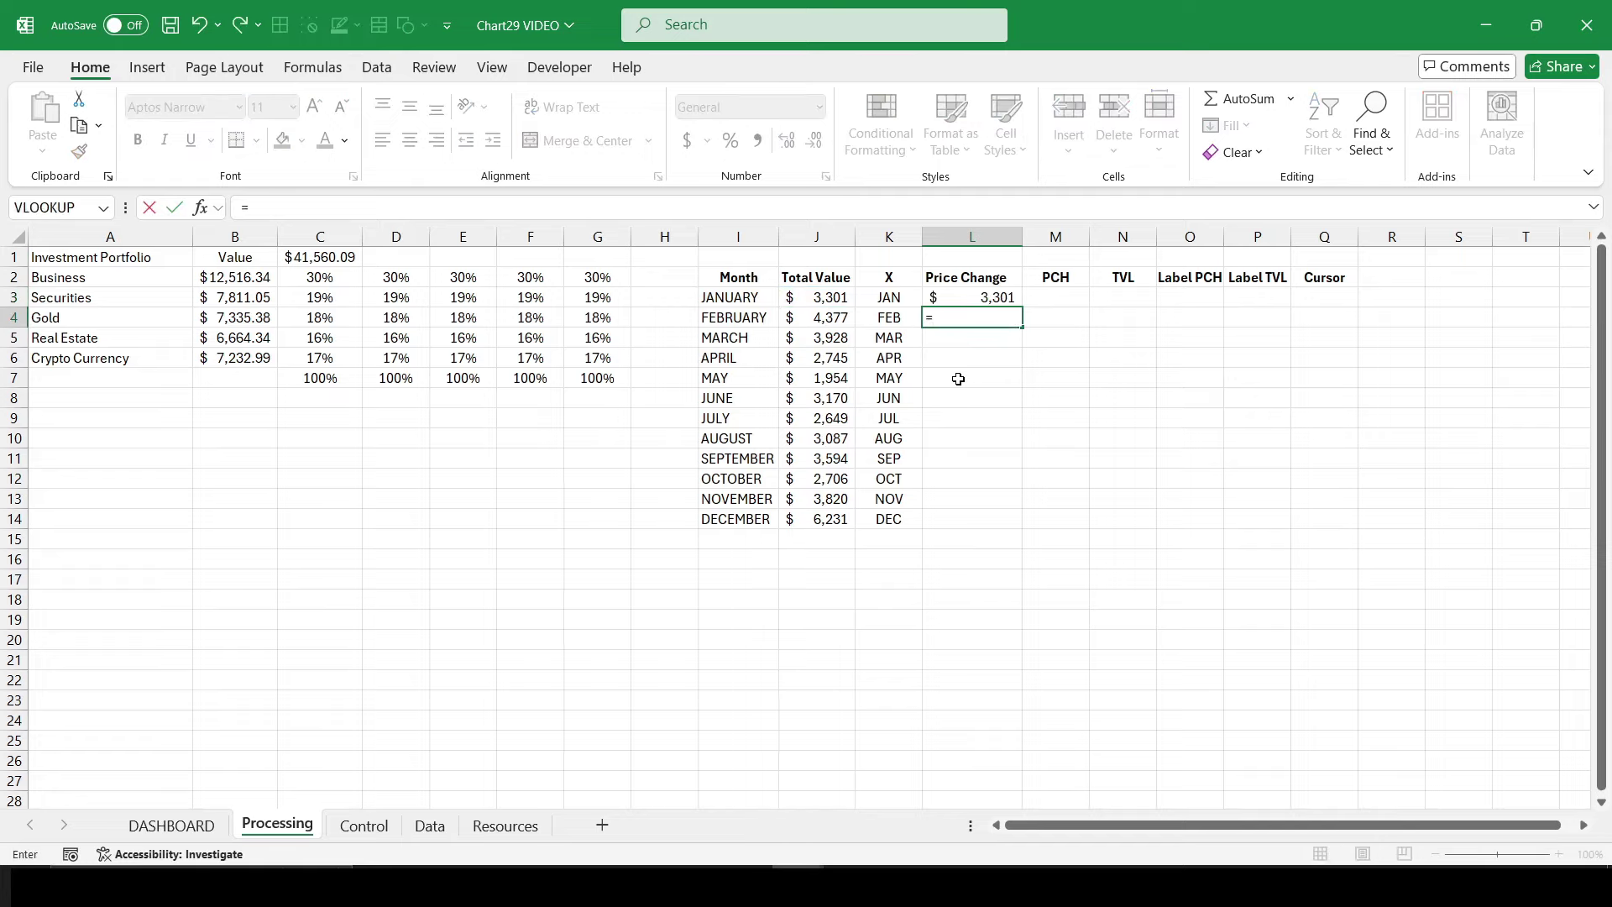
{"action": "key", "text": "Left"}
{"action": "key", "text": "Left"}
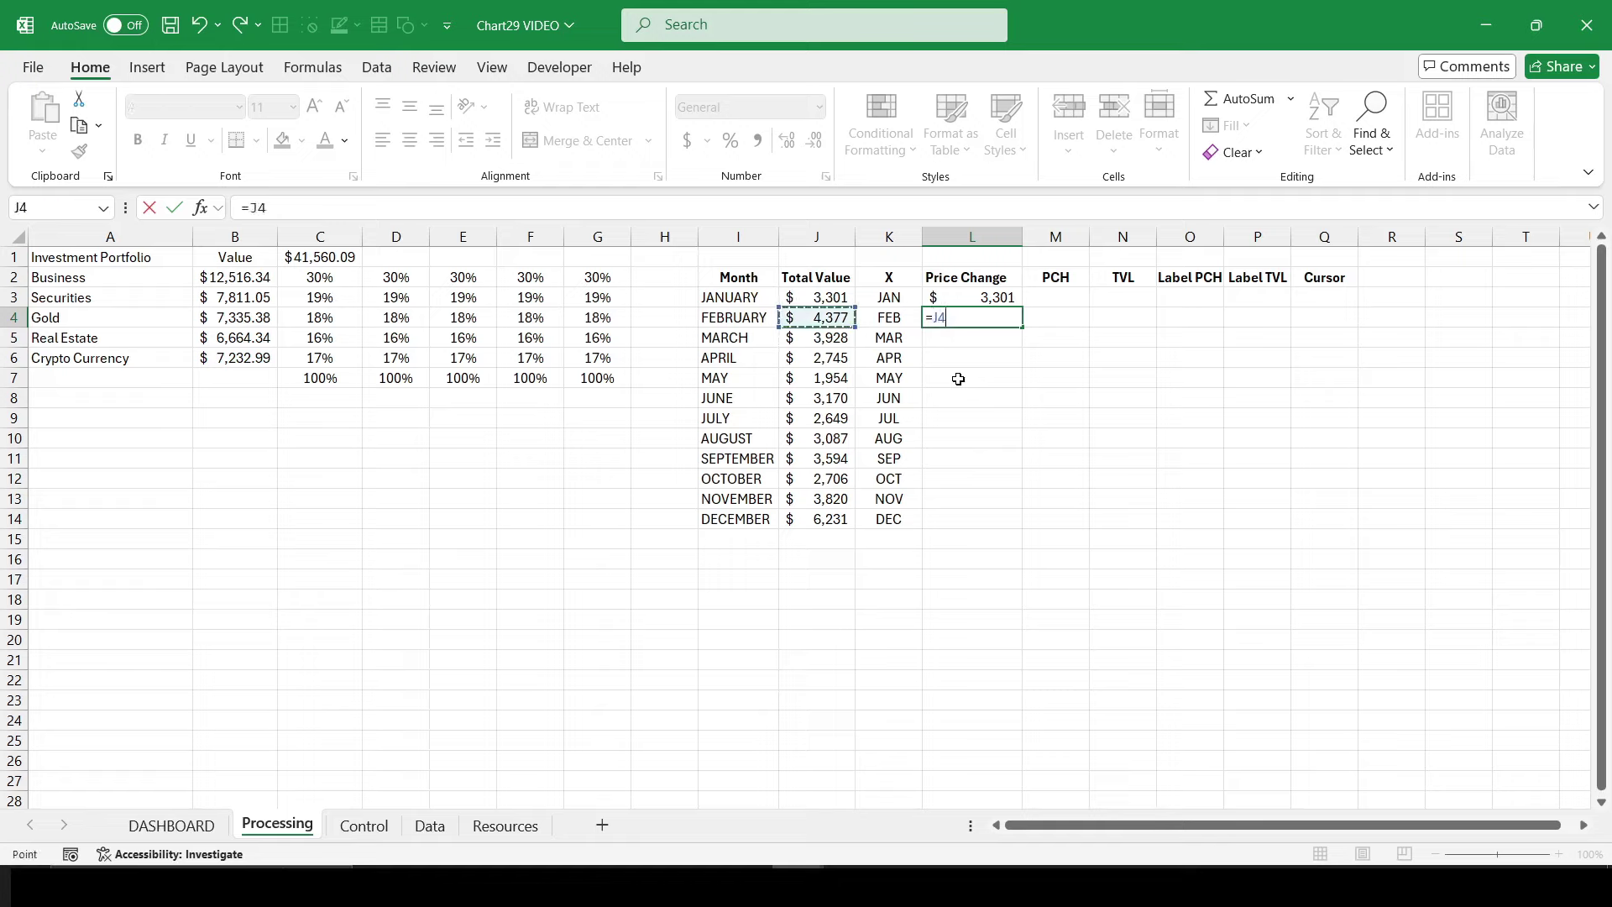
{"action": "type", "text": "-"}
{"action": "key", "text": "Up"}
{"action": "key", "text": "Return"}
{"action": "key", "text": "Up"}
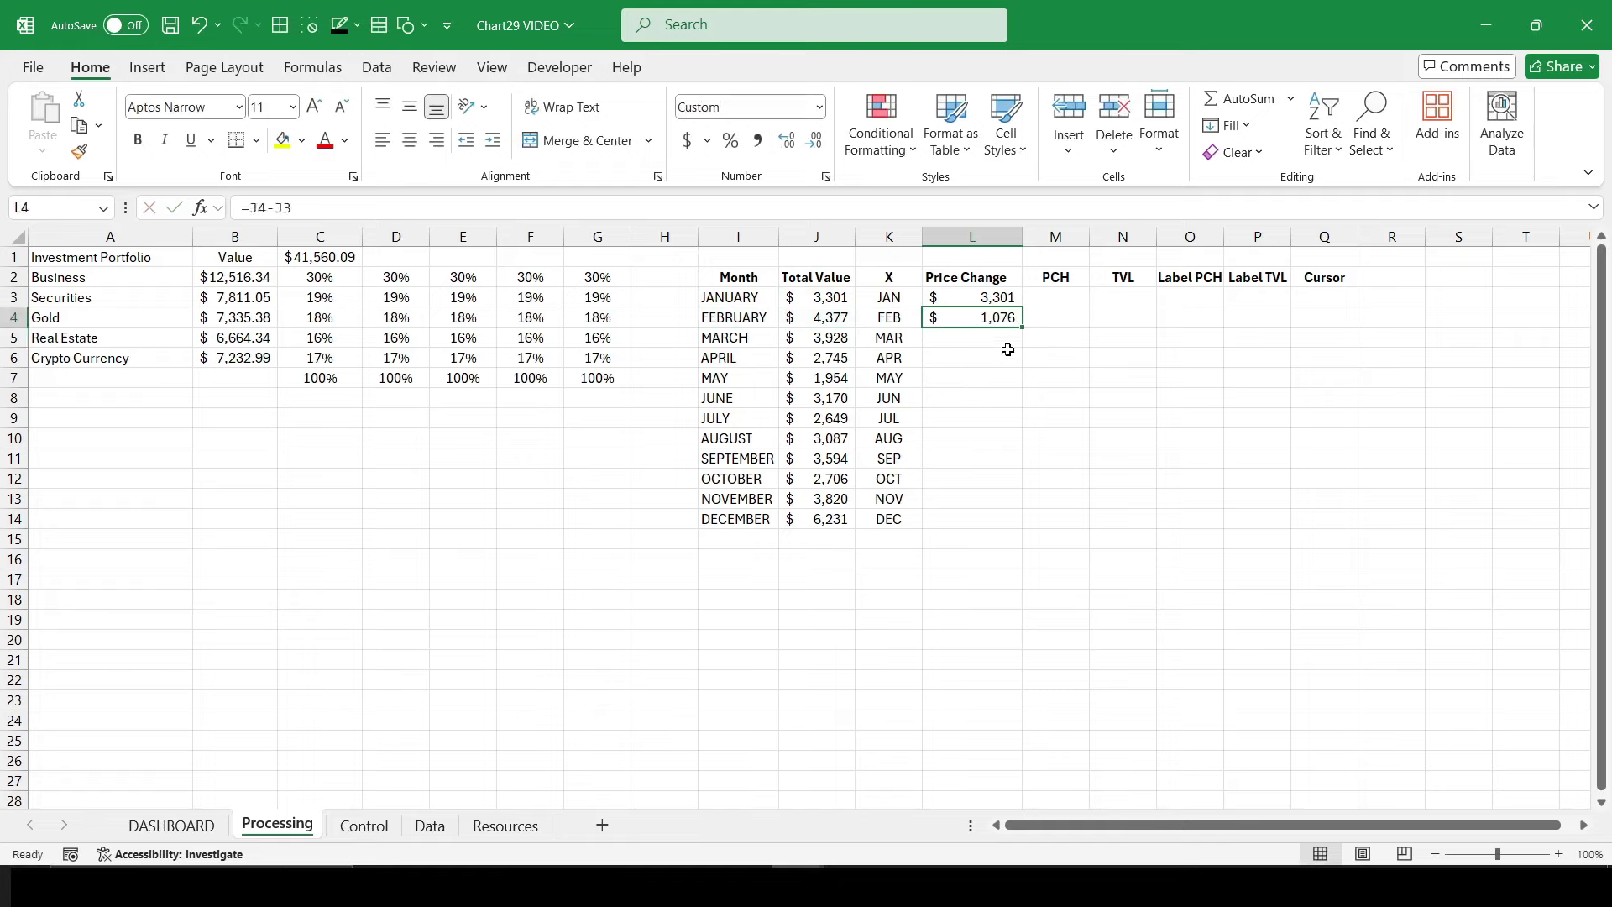
{"action": "left_click_drag", "start_coordinate": [1022, 327], "coordinate": [1024, 529]}
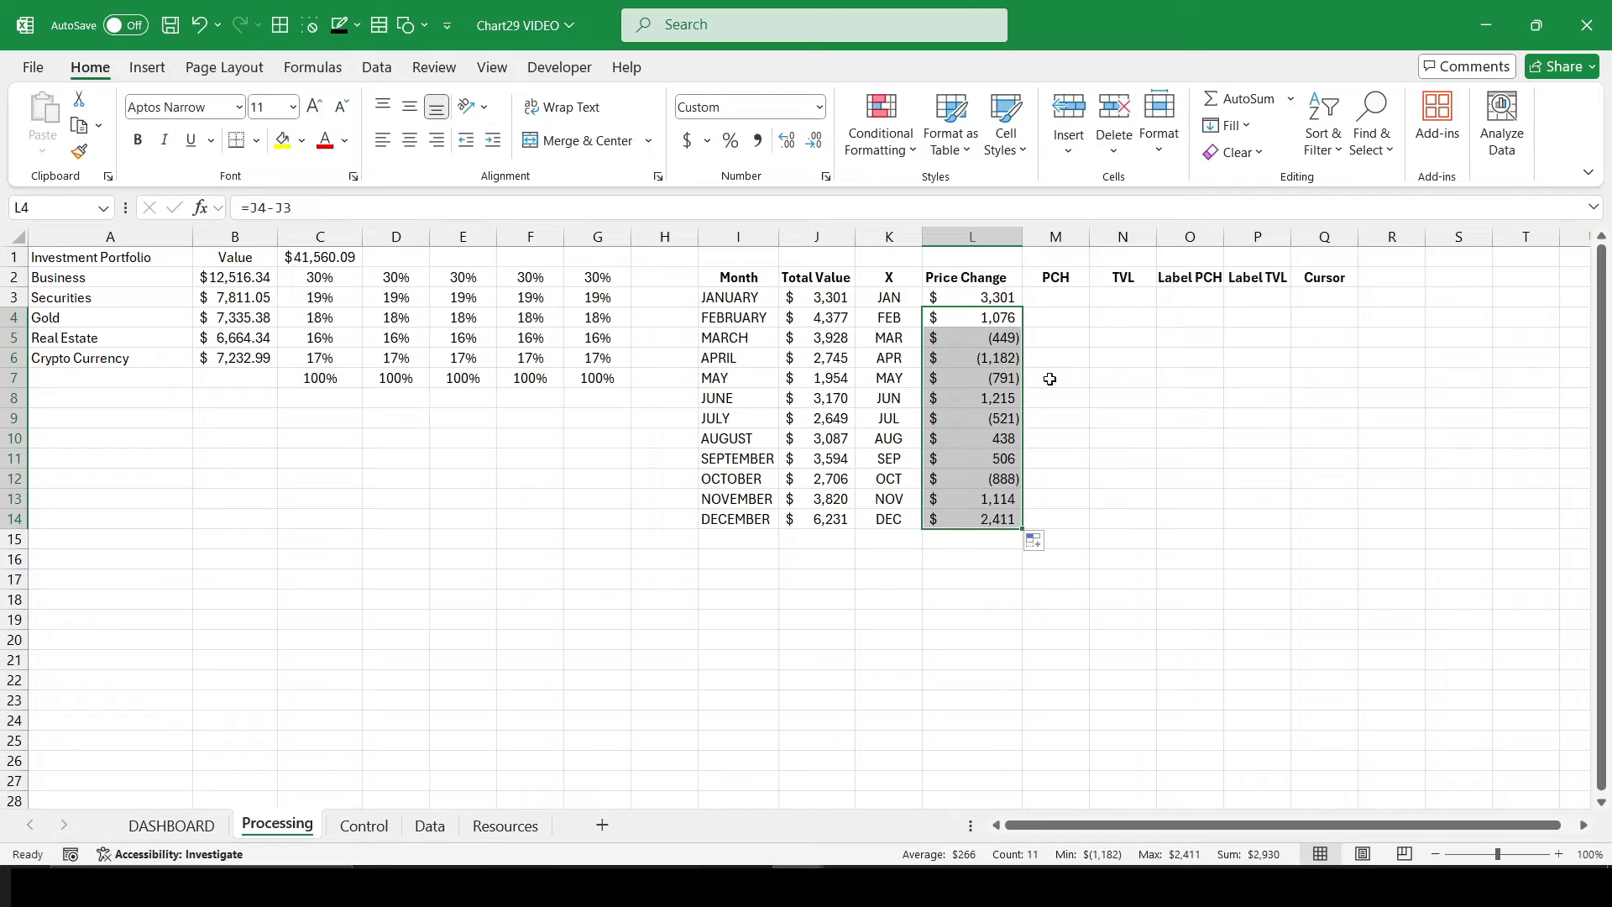
{"action": "left_click_drag", "start_coordinate": [978, 301], "coordinate": [966, 520]}
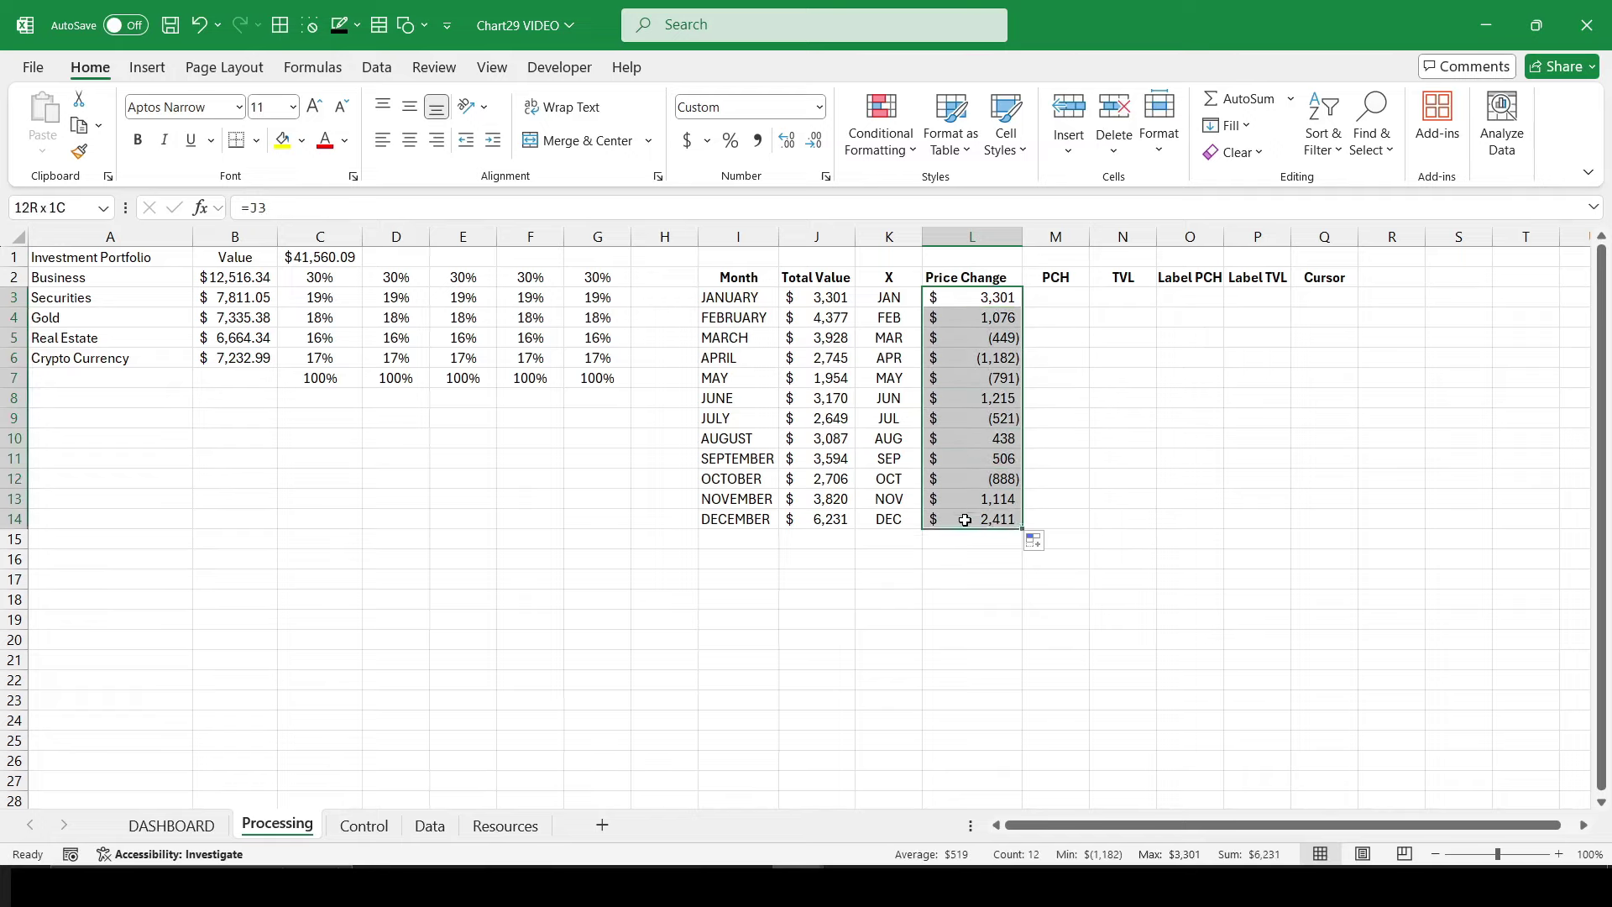
Step: Give the Price Change values the custom format $#,##0;-$#,##0
{"action": "left_click", "coordinate": [353, 178]}
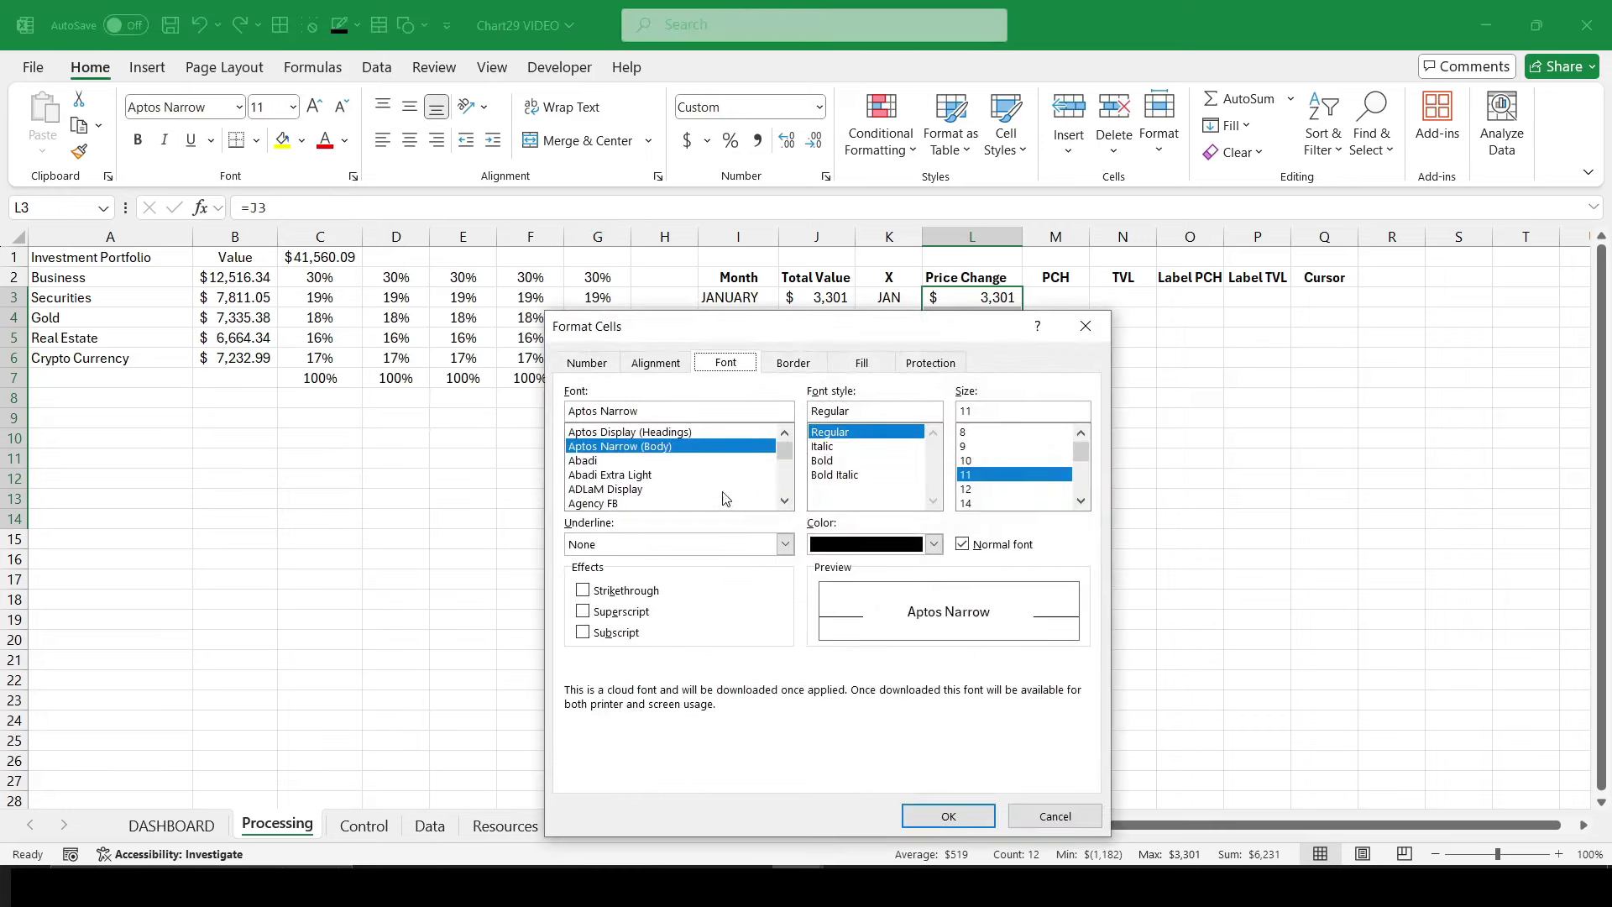
{"action": "left_click", "coordinate": [586, 363]}
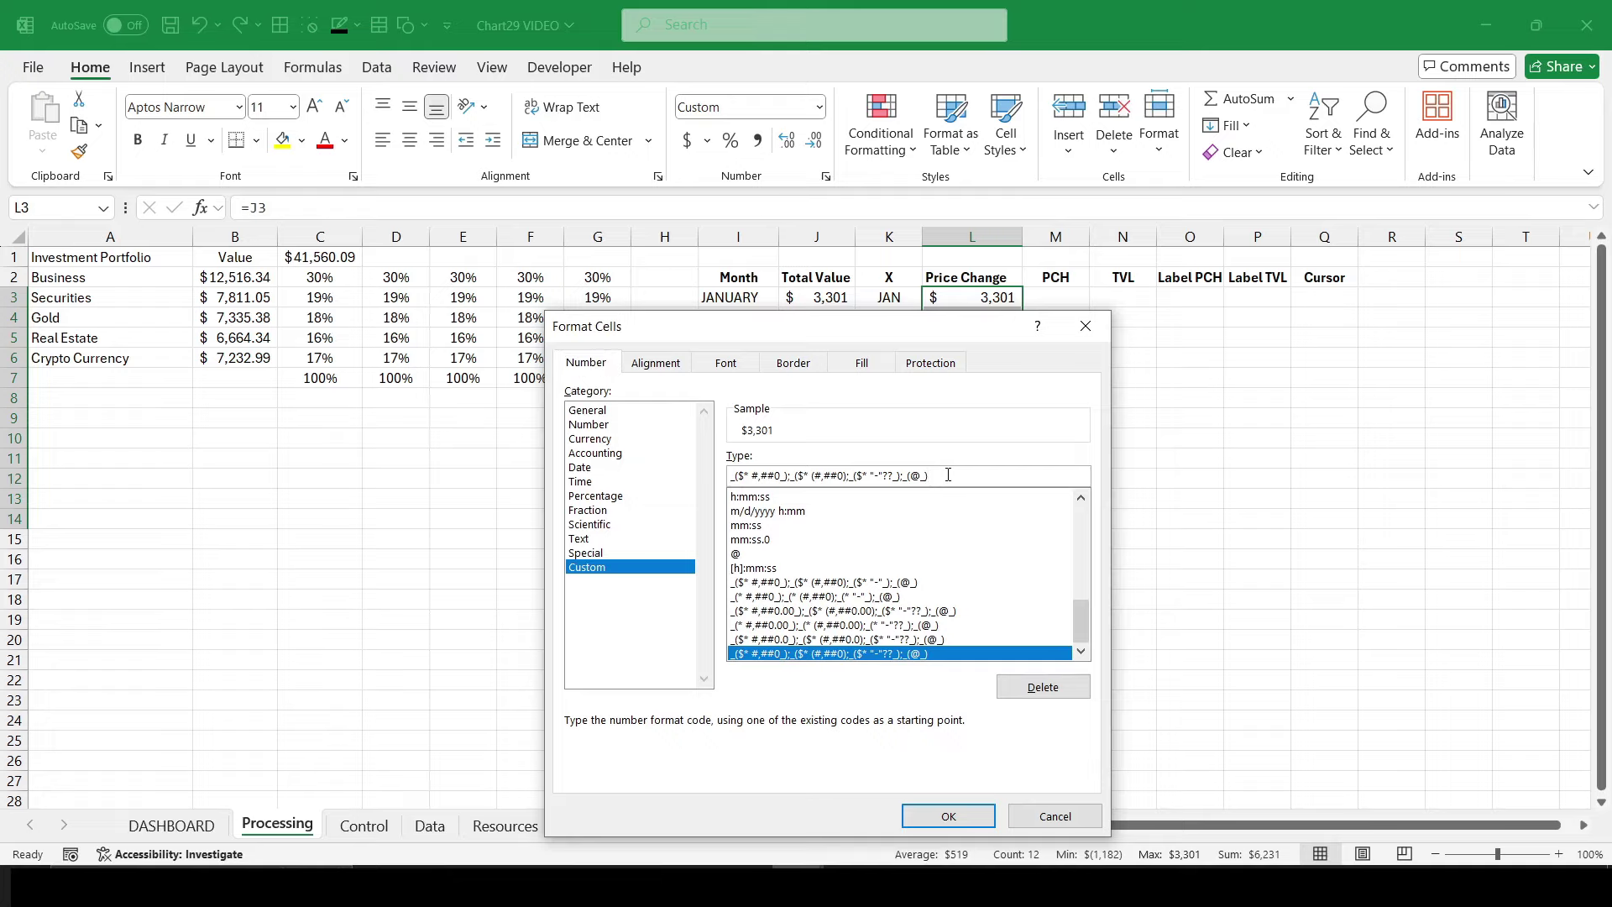
{"action": "left_click_drag", "start_coordinate": [949, 475], "coordinate": [682, 475]}
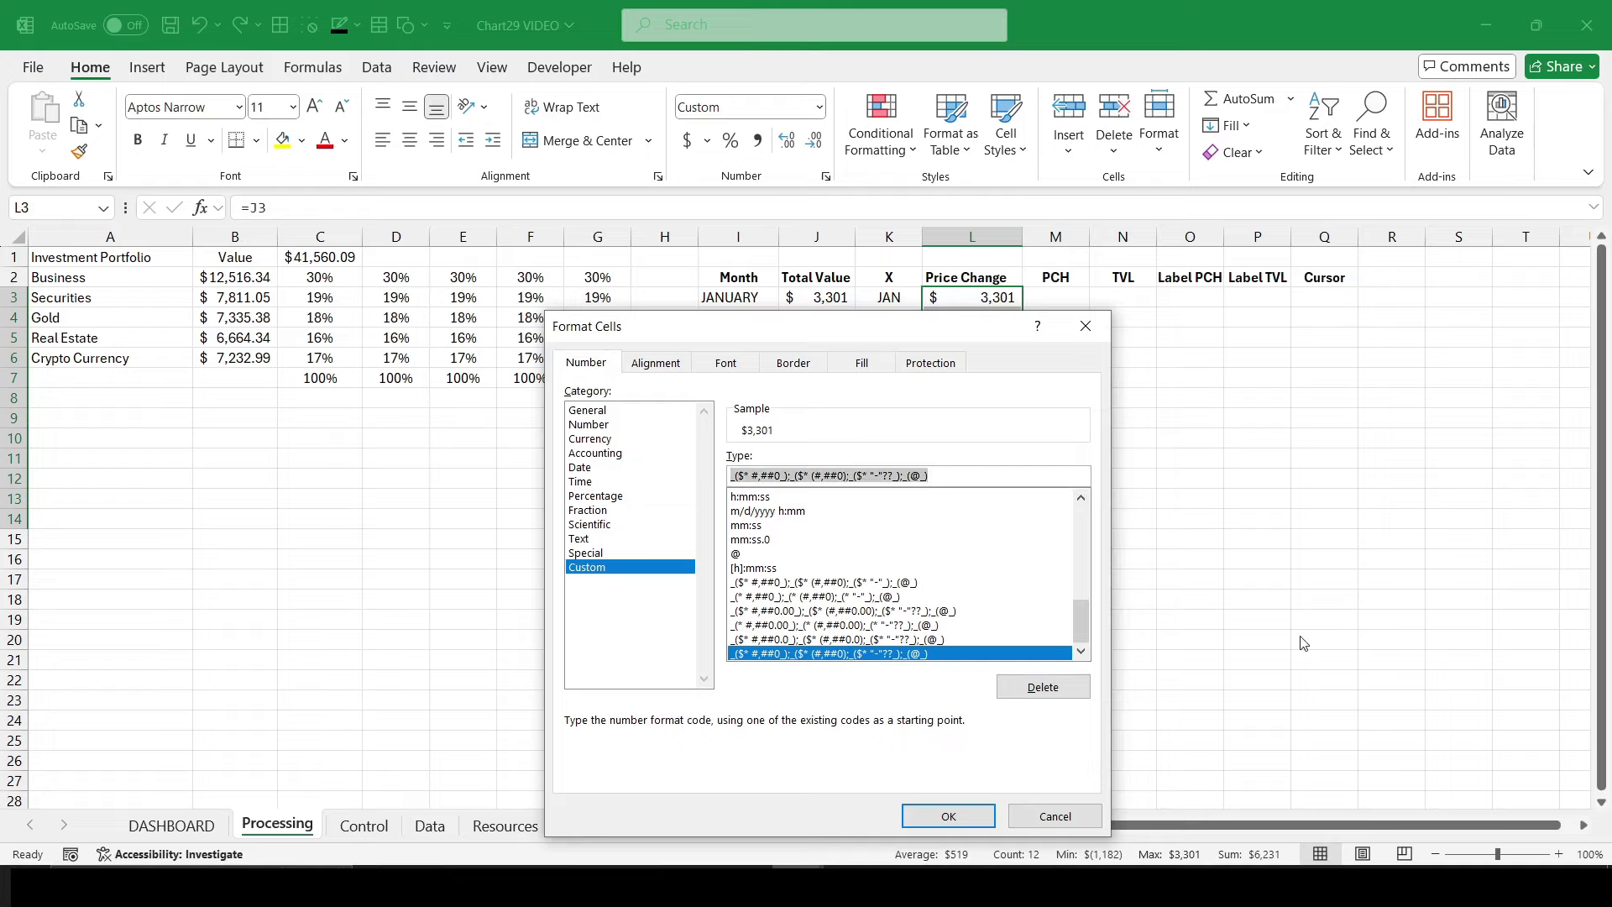
{"action": "type", "text": "$#,"}
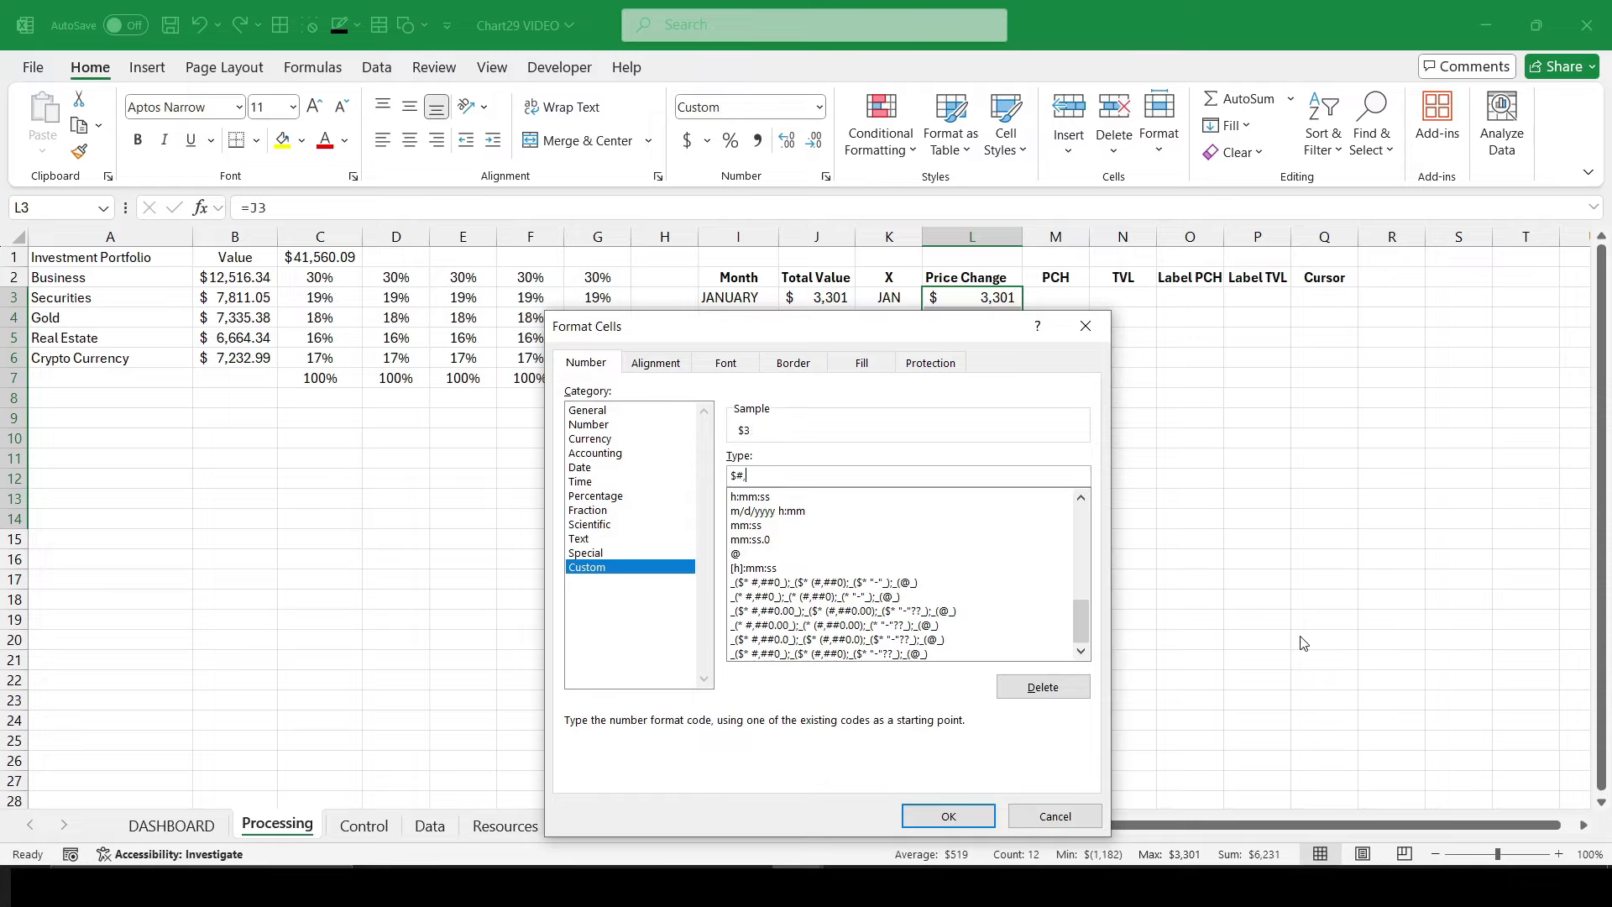
{"action": "type", "text": "##0;-$#,##0"}
{"action": "left_click", "coordinate": [990, 814]}
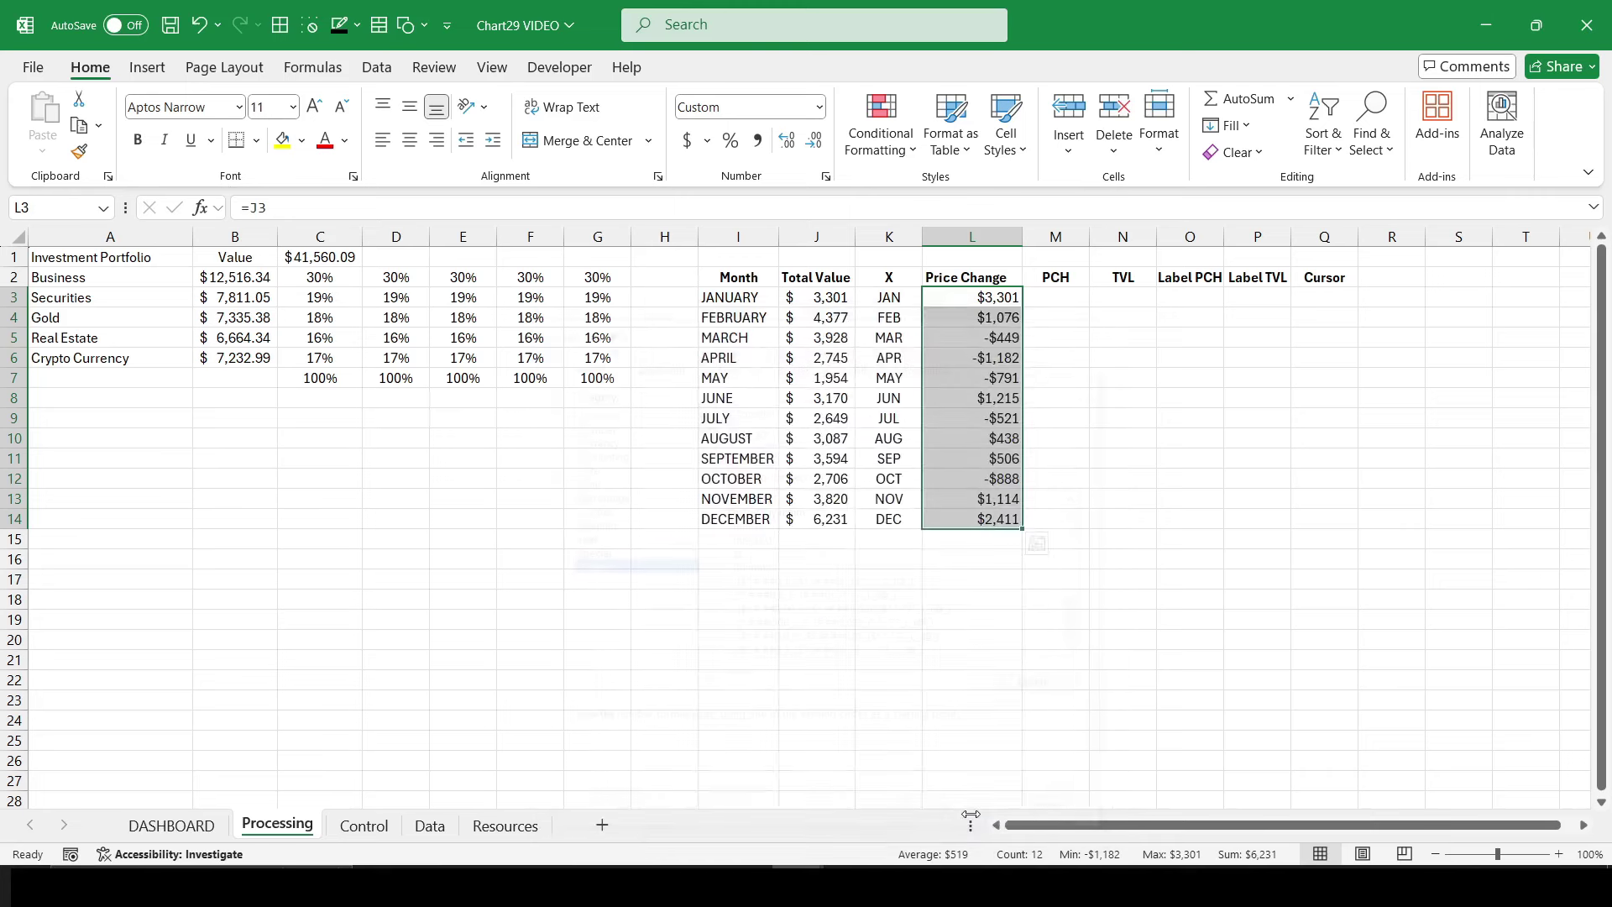
{"action": "left_click", "coordinate": [903, 544]}
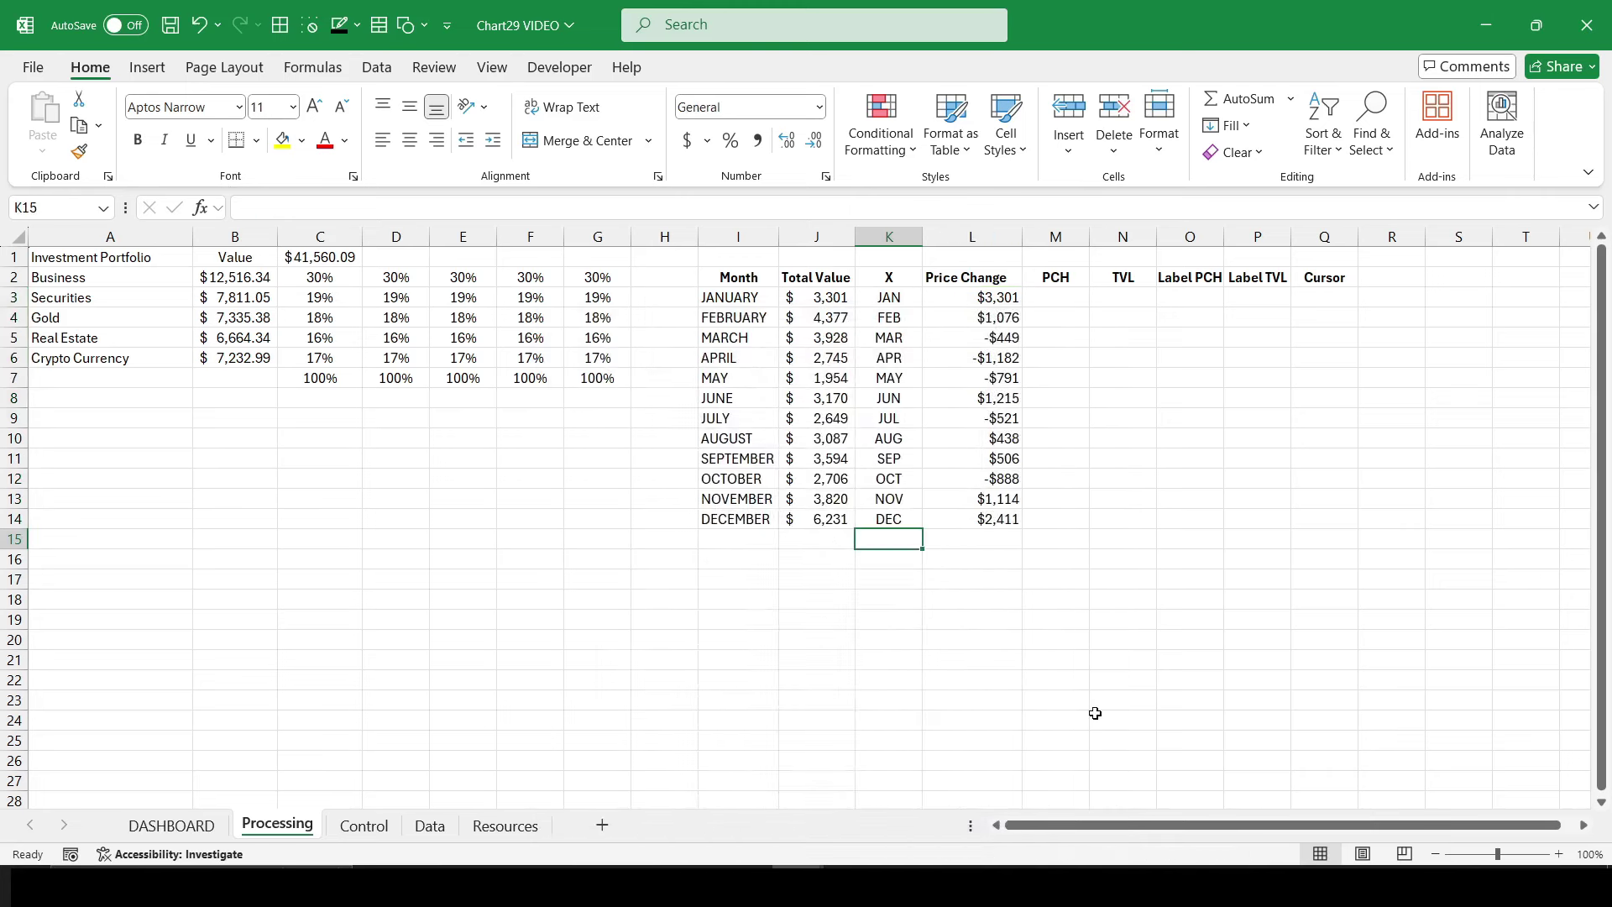
Step: Label K15 'Total' and AutoSum the price changes in L15 ($6,231)
{"action": "type", "text": "Total"}
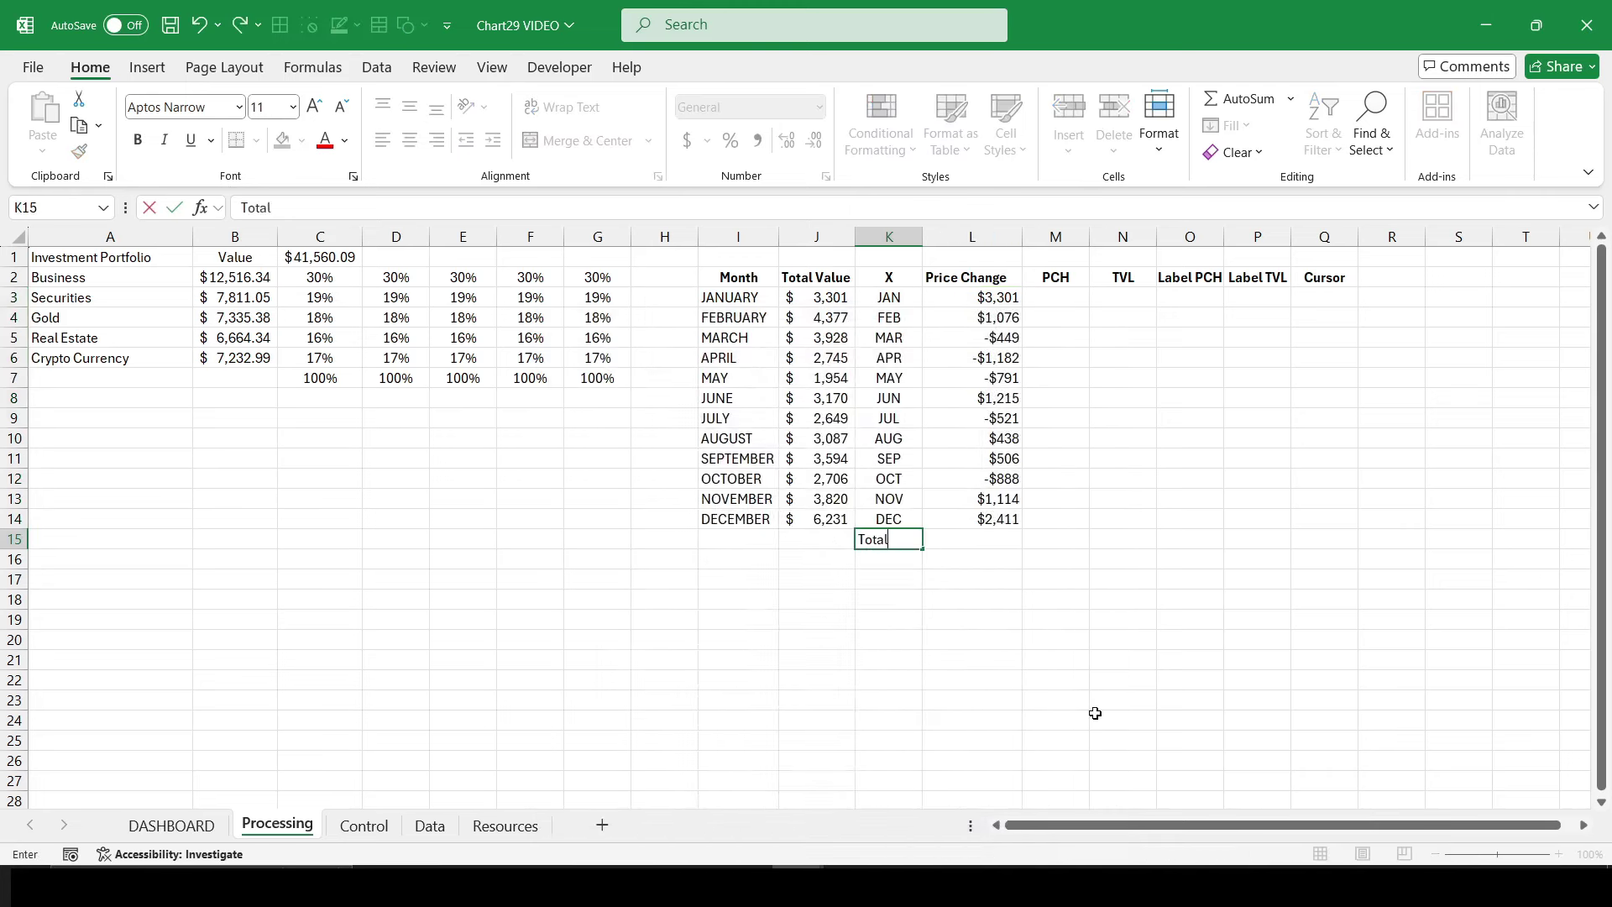
{"action": "key", "text": "Tab"}
{"action": "key", "text": "alt+equal"}
{"action": "key", "text": "Return"}
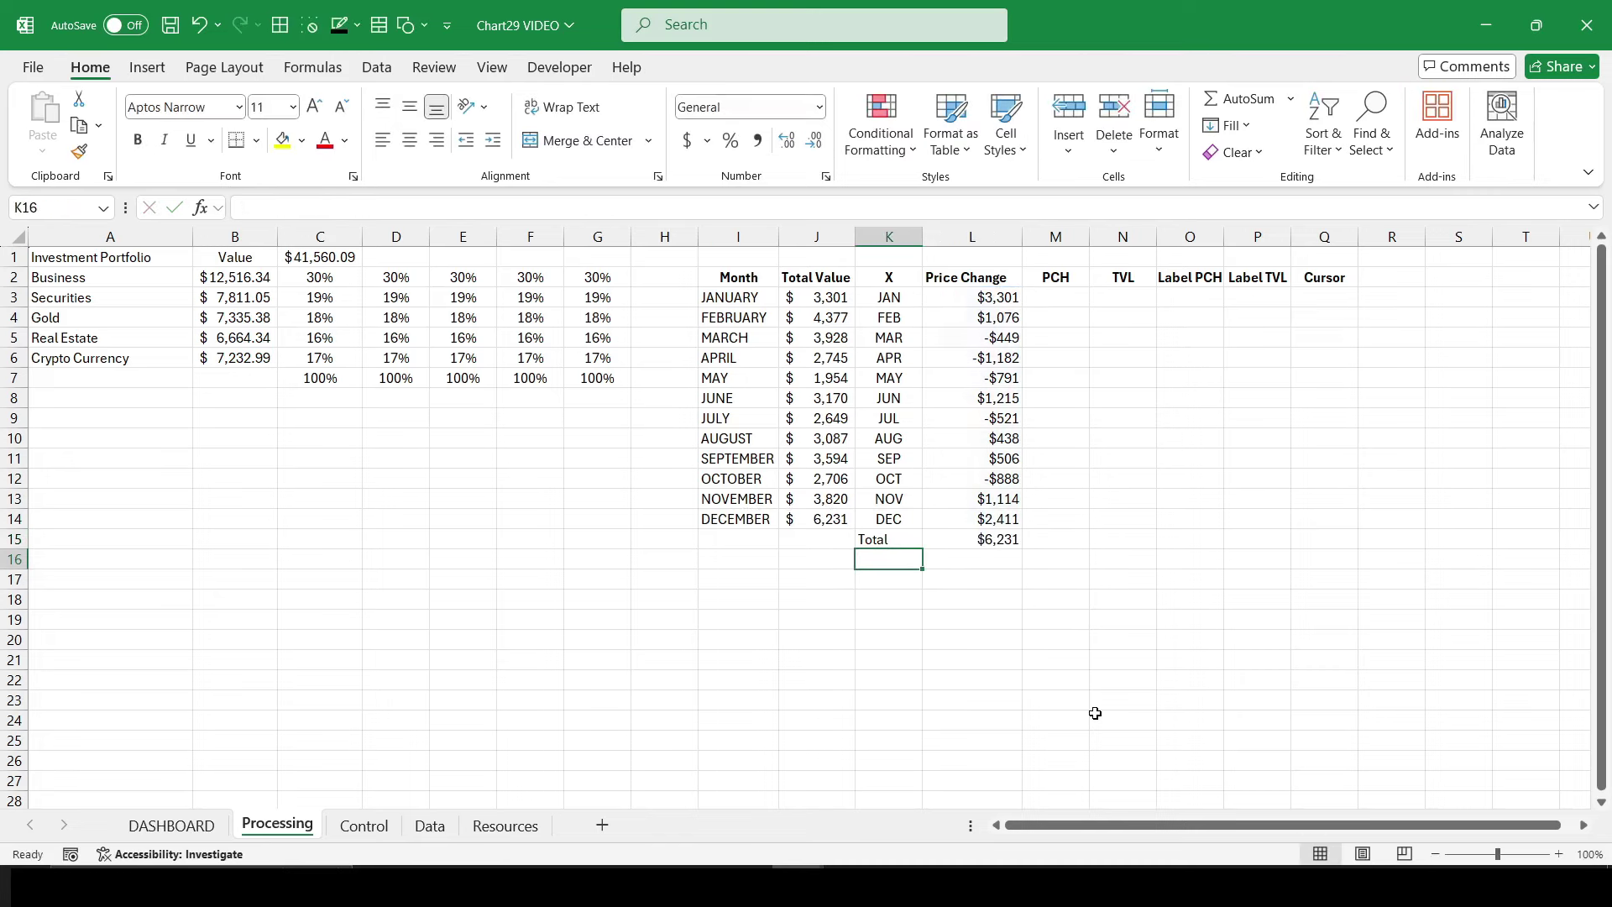
{"action": "key", "text": "Right"}
{"action": "key", "text": "Up"}
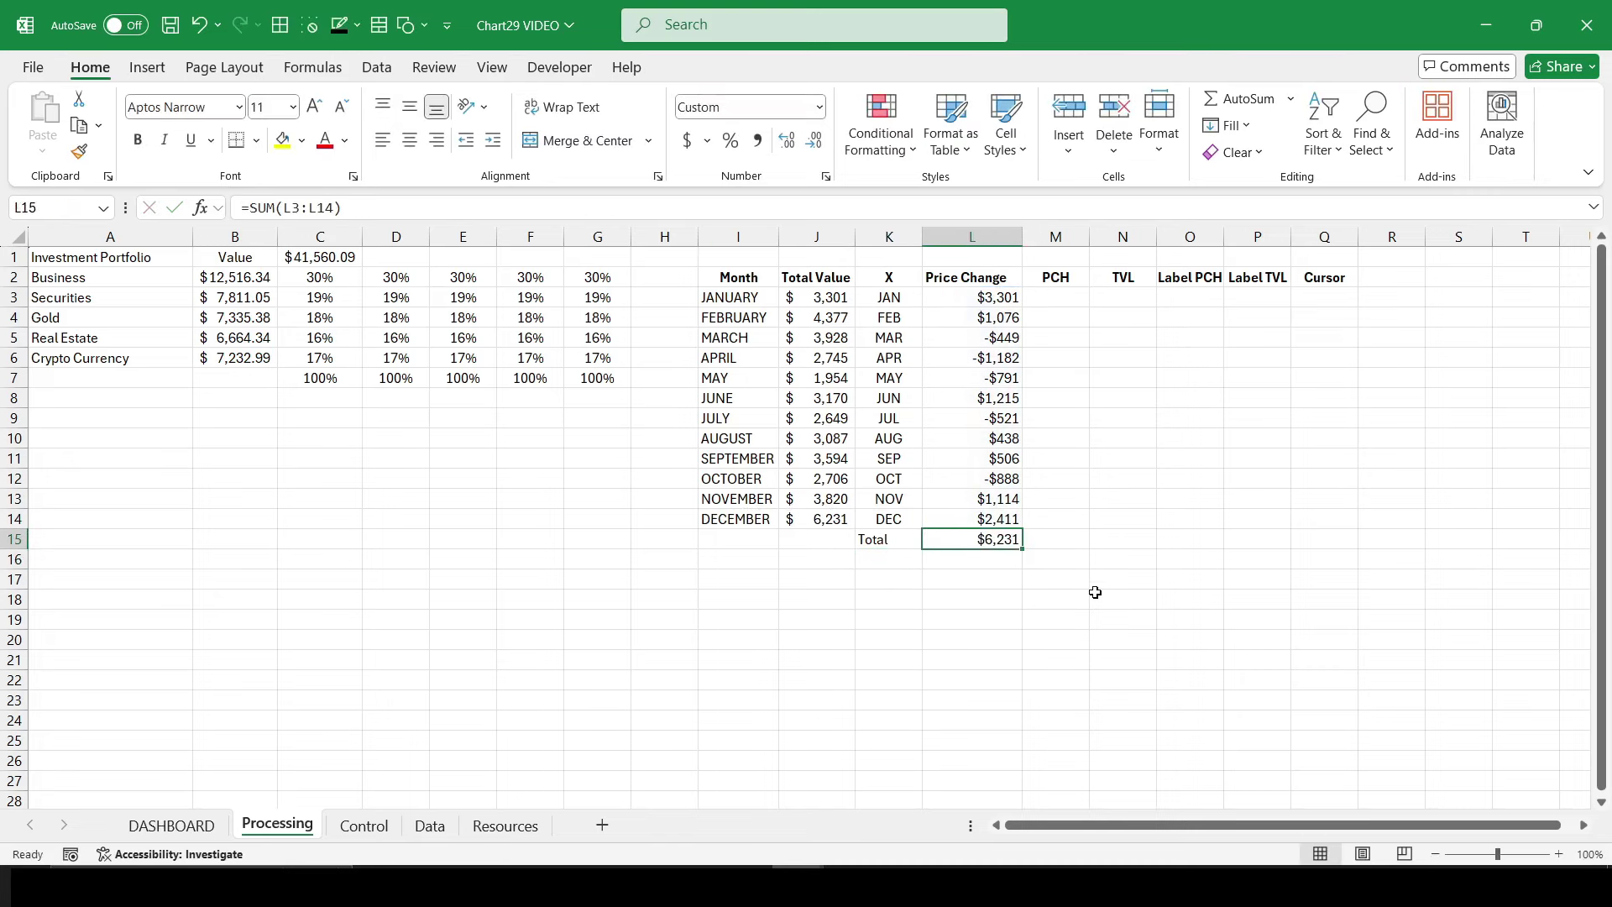
Step: Enter 0% in M3 as January's PCH
{"action": "left_click", "coordinate": [1065, 299]}
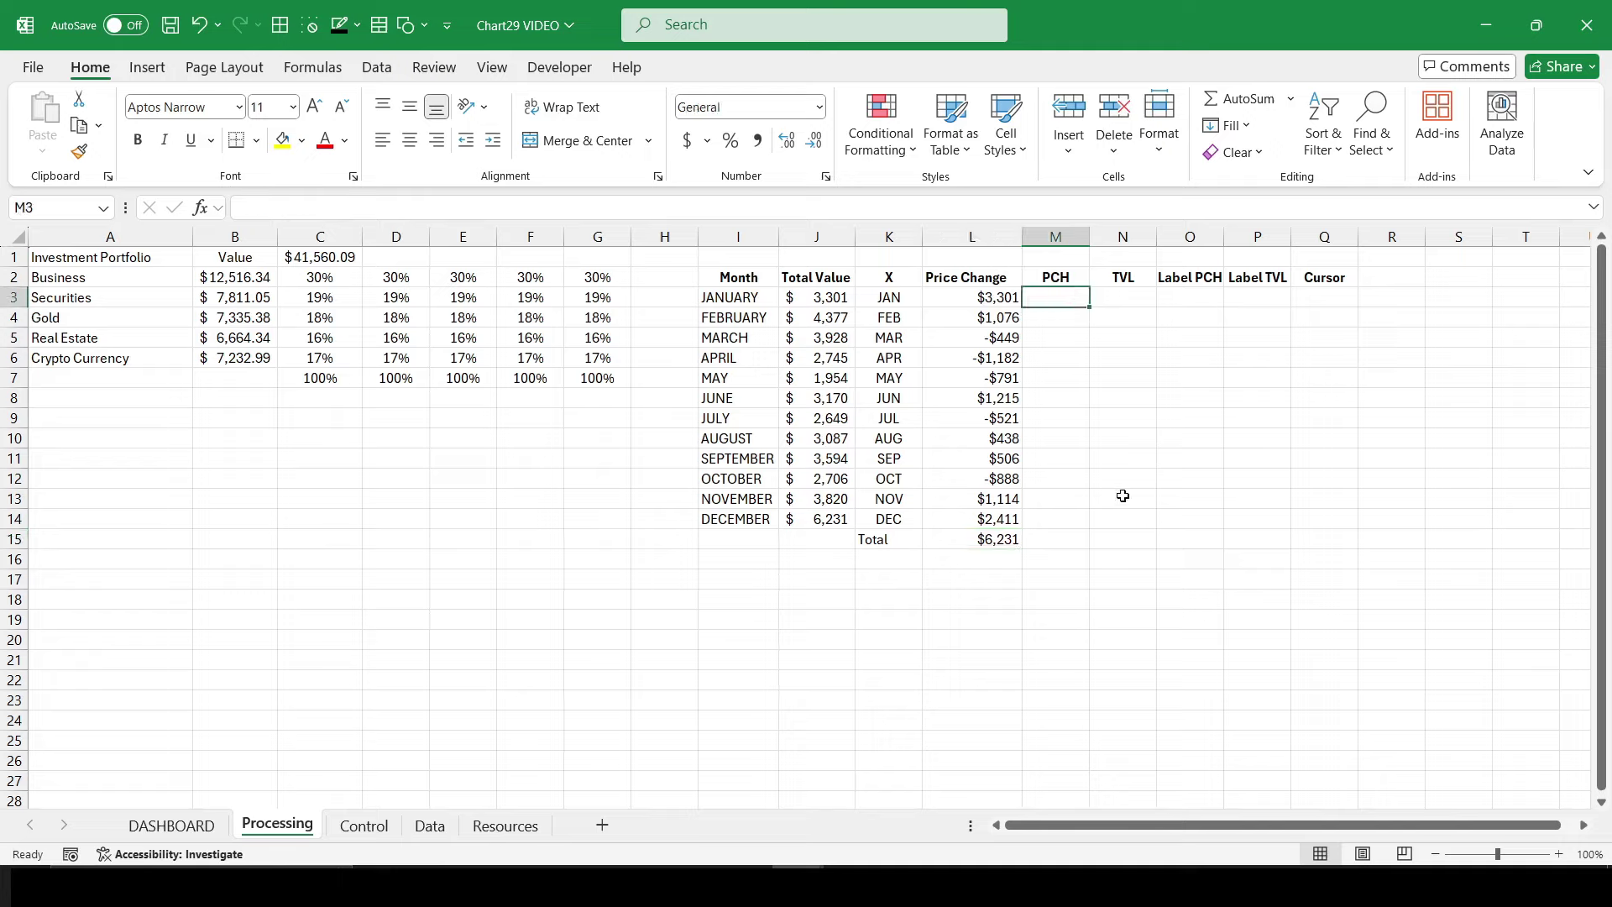
{"action": "type", "text": "="}
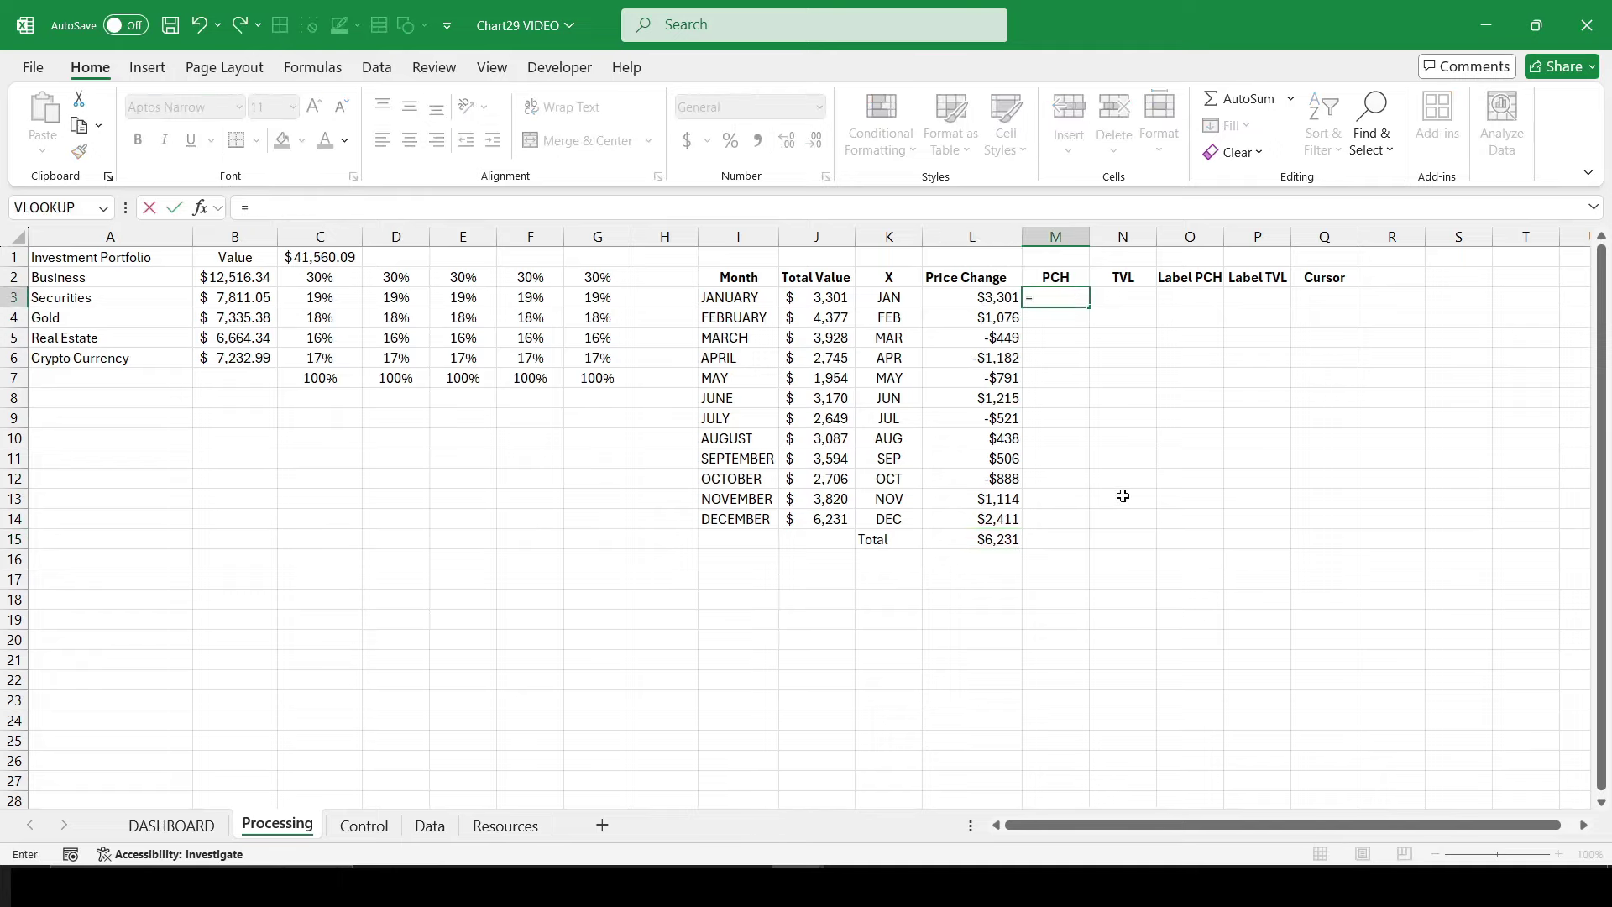
{"action": "key", "text": "BackSpace"}
{"action": "type", "text": "0%"}
{"action": "key", "text": "Return"}
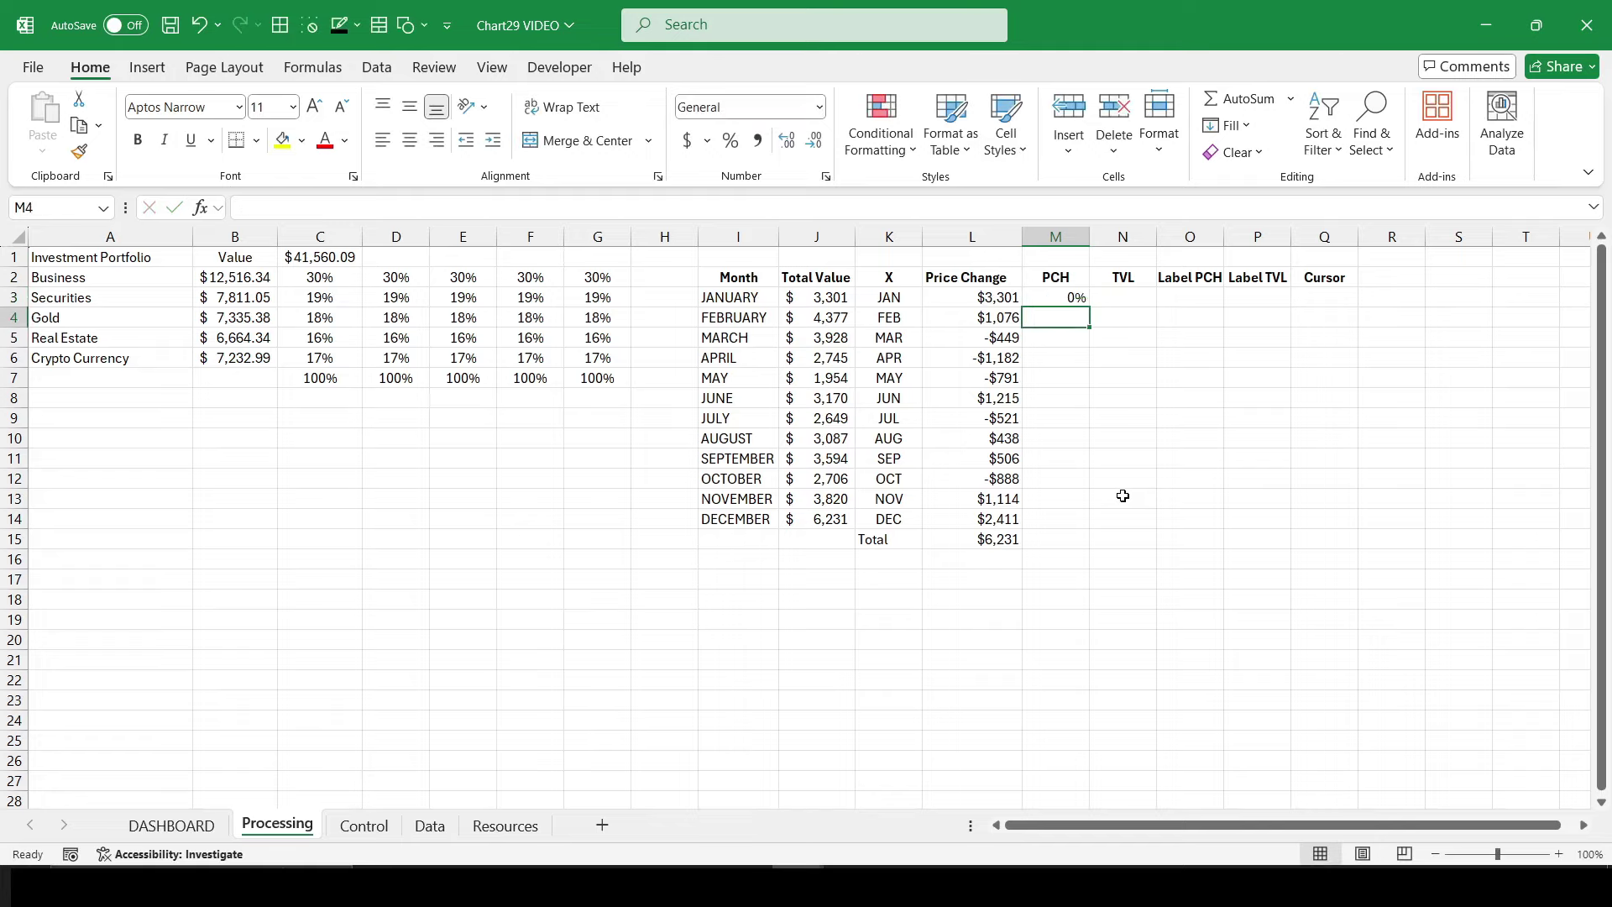
Step: Enter =L4/SUM($L$3:L3) in M4 with the range start locked
{"action": "type", "text": "="}
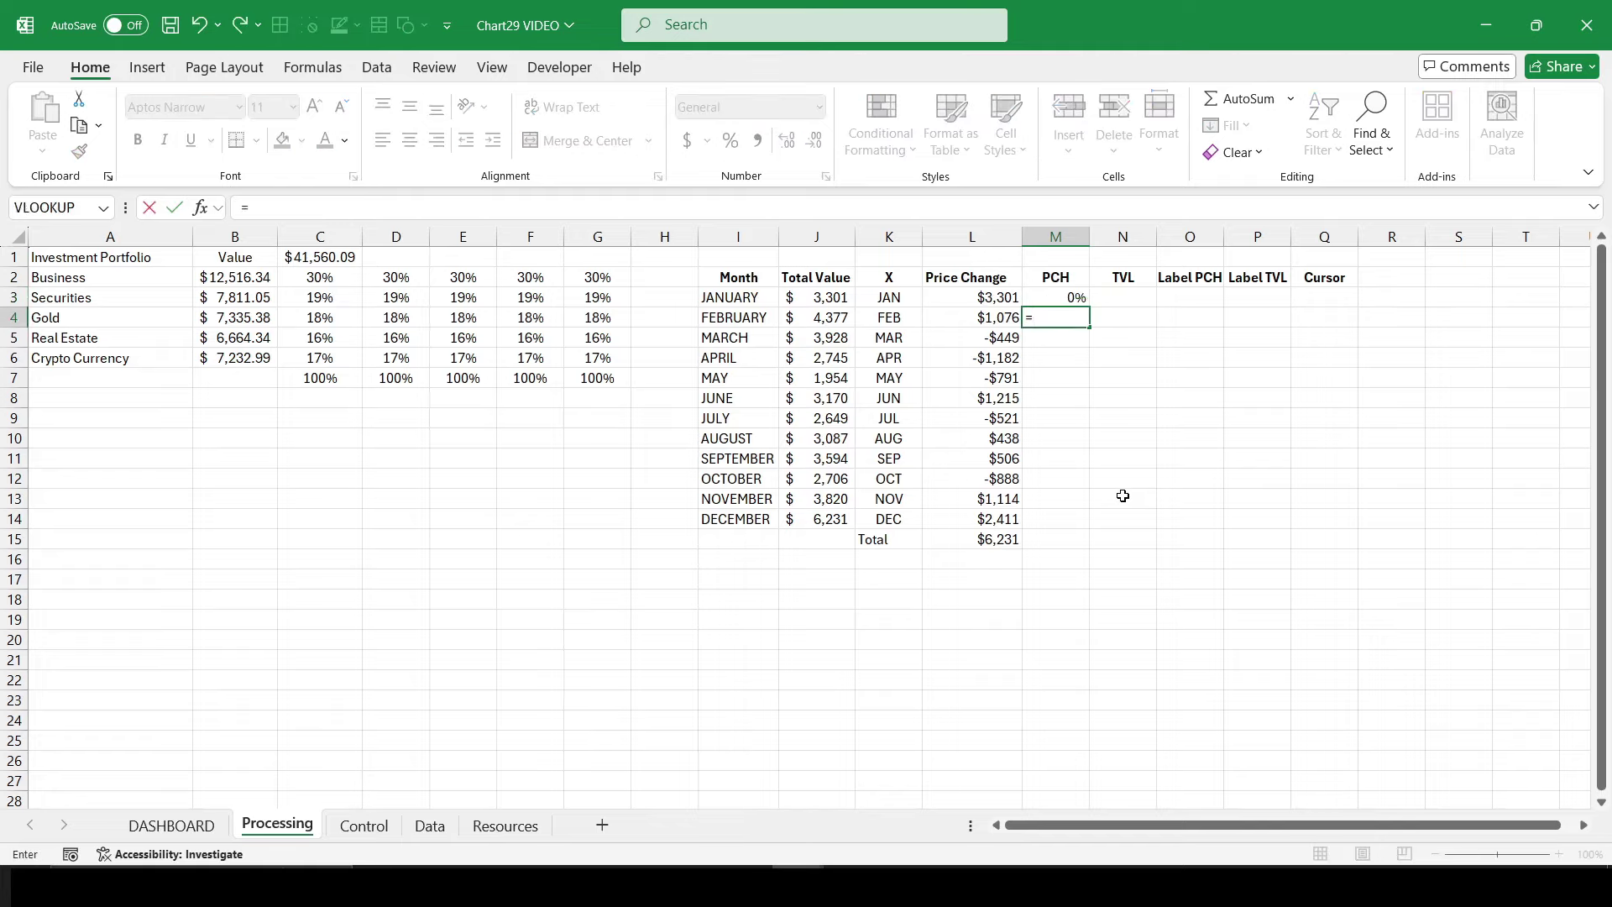
{"action": "key", "text": "Left"}
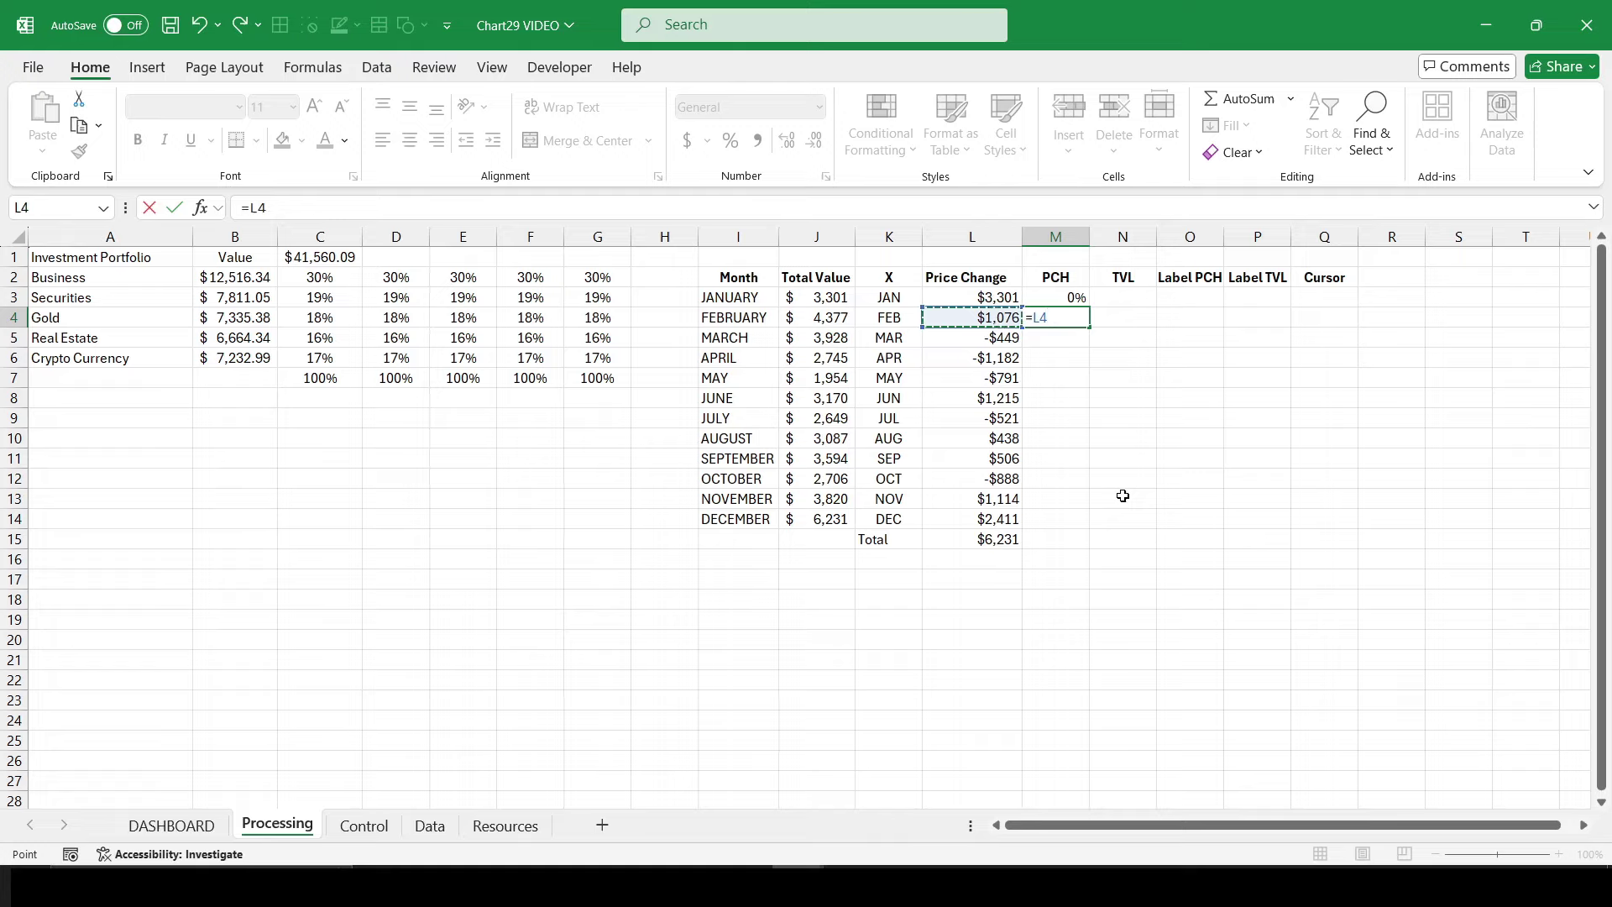
{"action": "type", "text": "/su"}
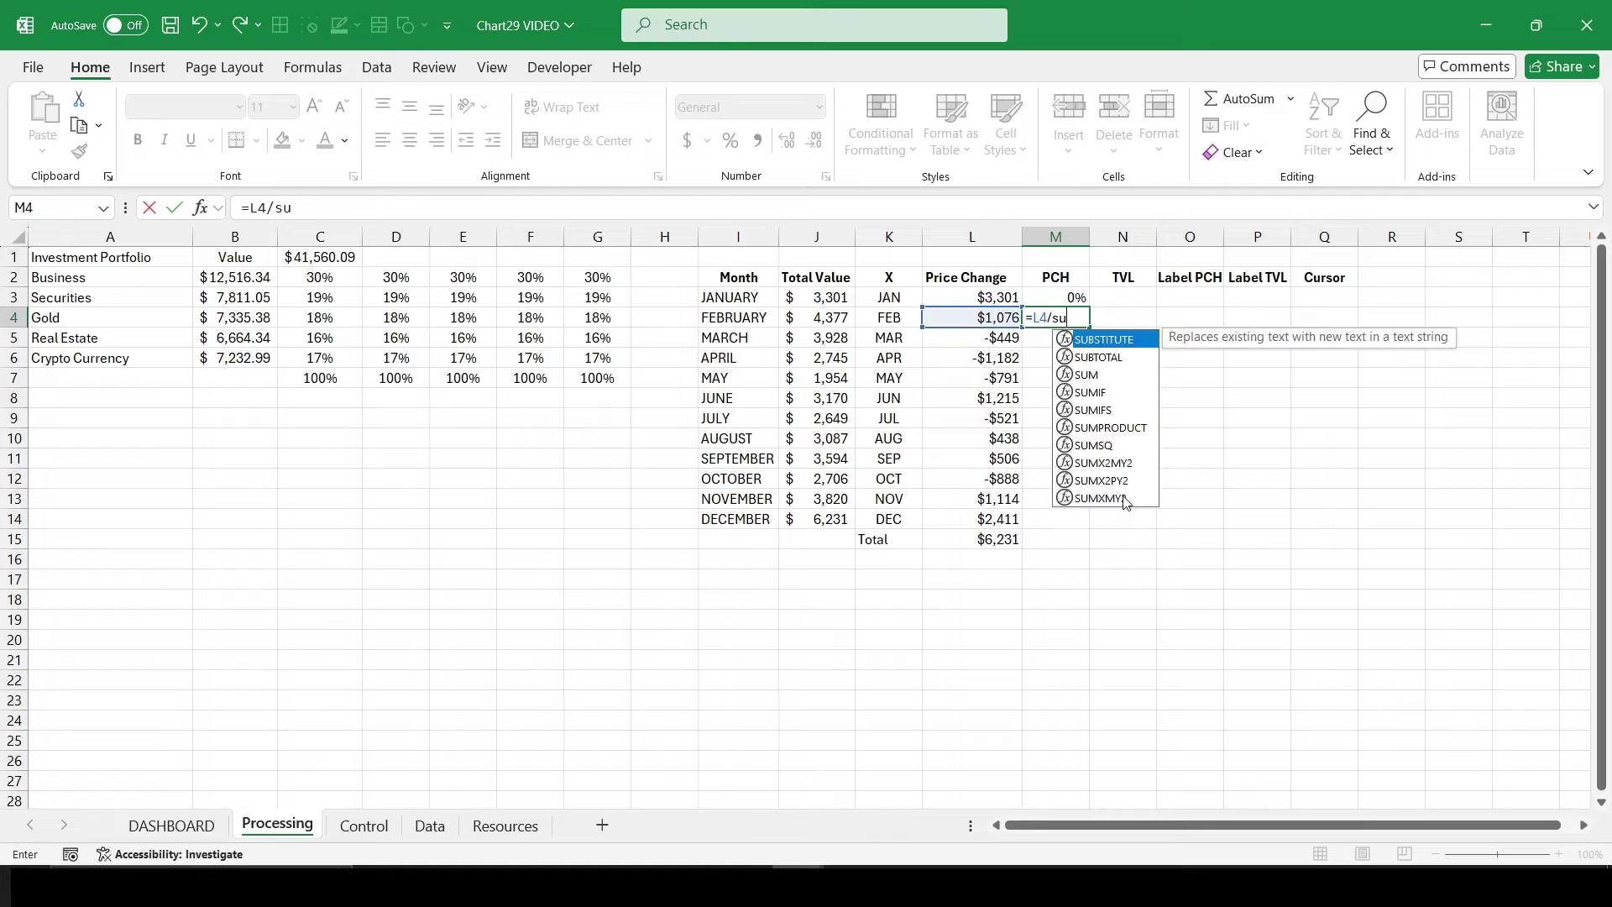
{"action": "key", "text": "Down"}
{"action": "key", "text": "Down"}
{"action": "key", "text": "Tab"}
{"action": "left_click", "coordinate": [972, 299]}
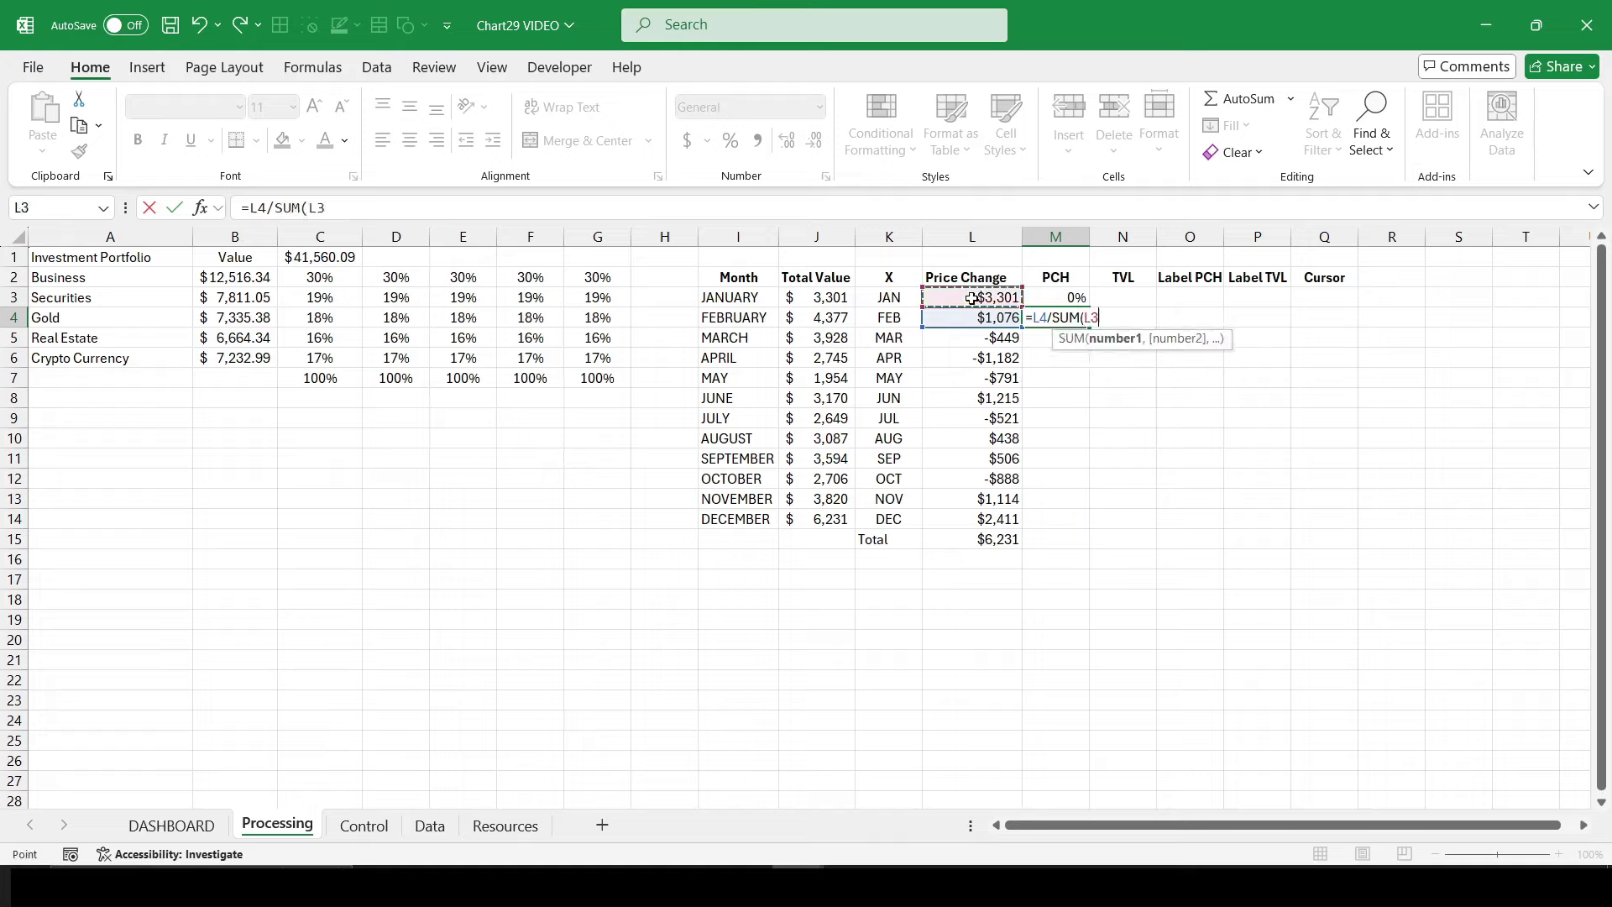
{"action": "key", "text": "F8"}
{"action": "left_click", "coordinate": [1096, 317]}
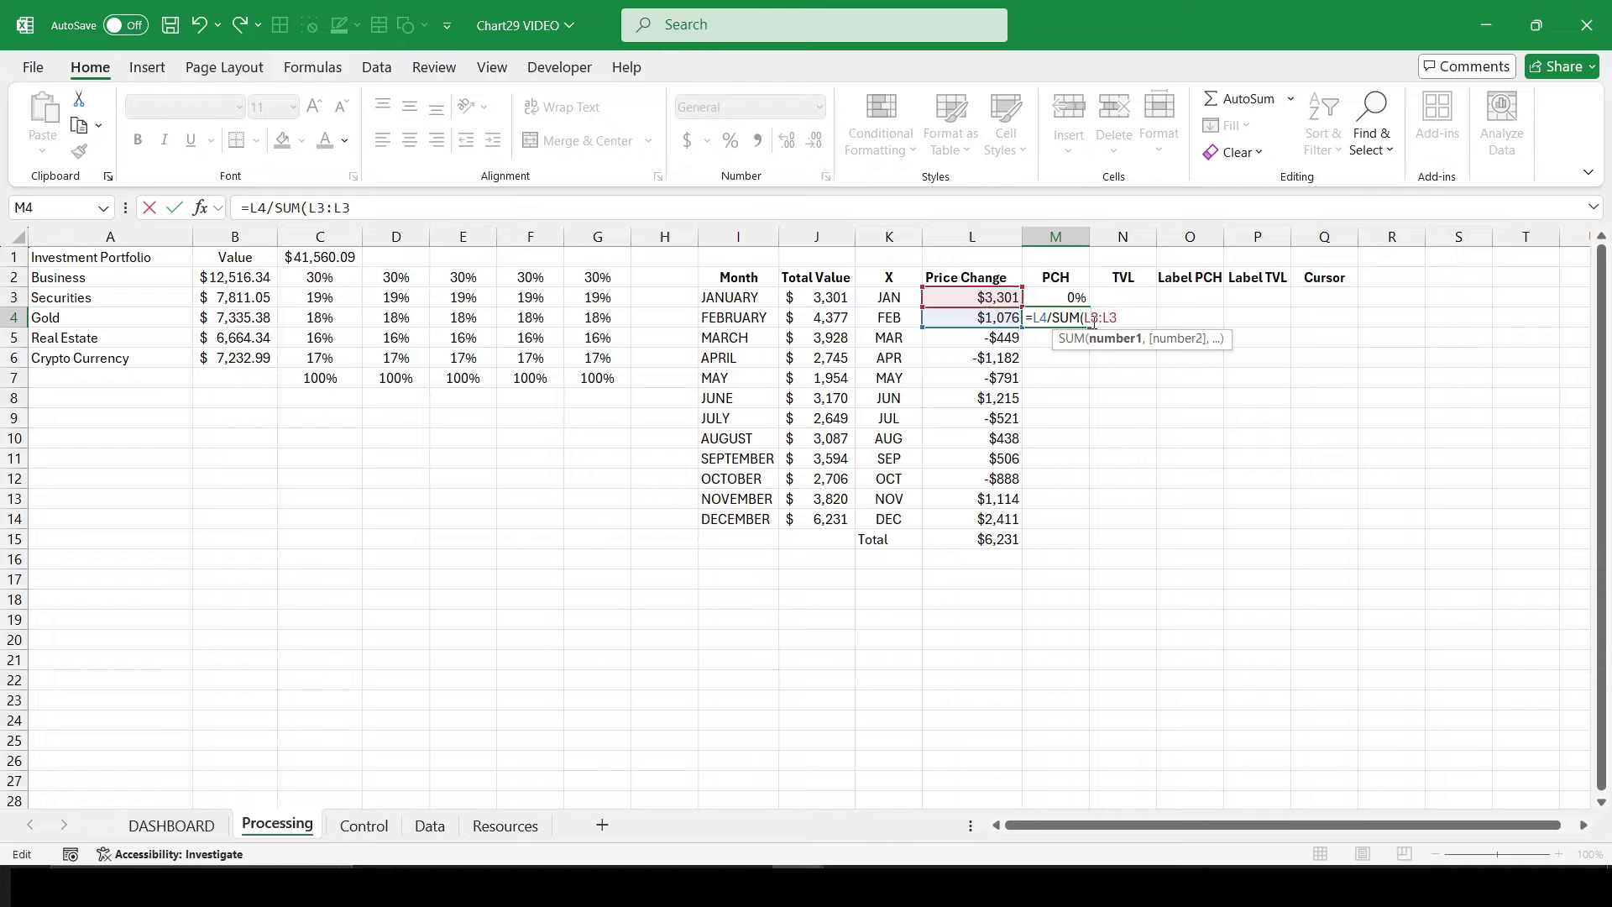
{"action": "key", "text": "F4"}
{"action": "type", "text": ")"}
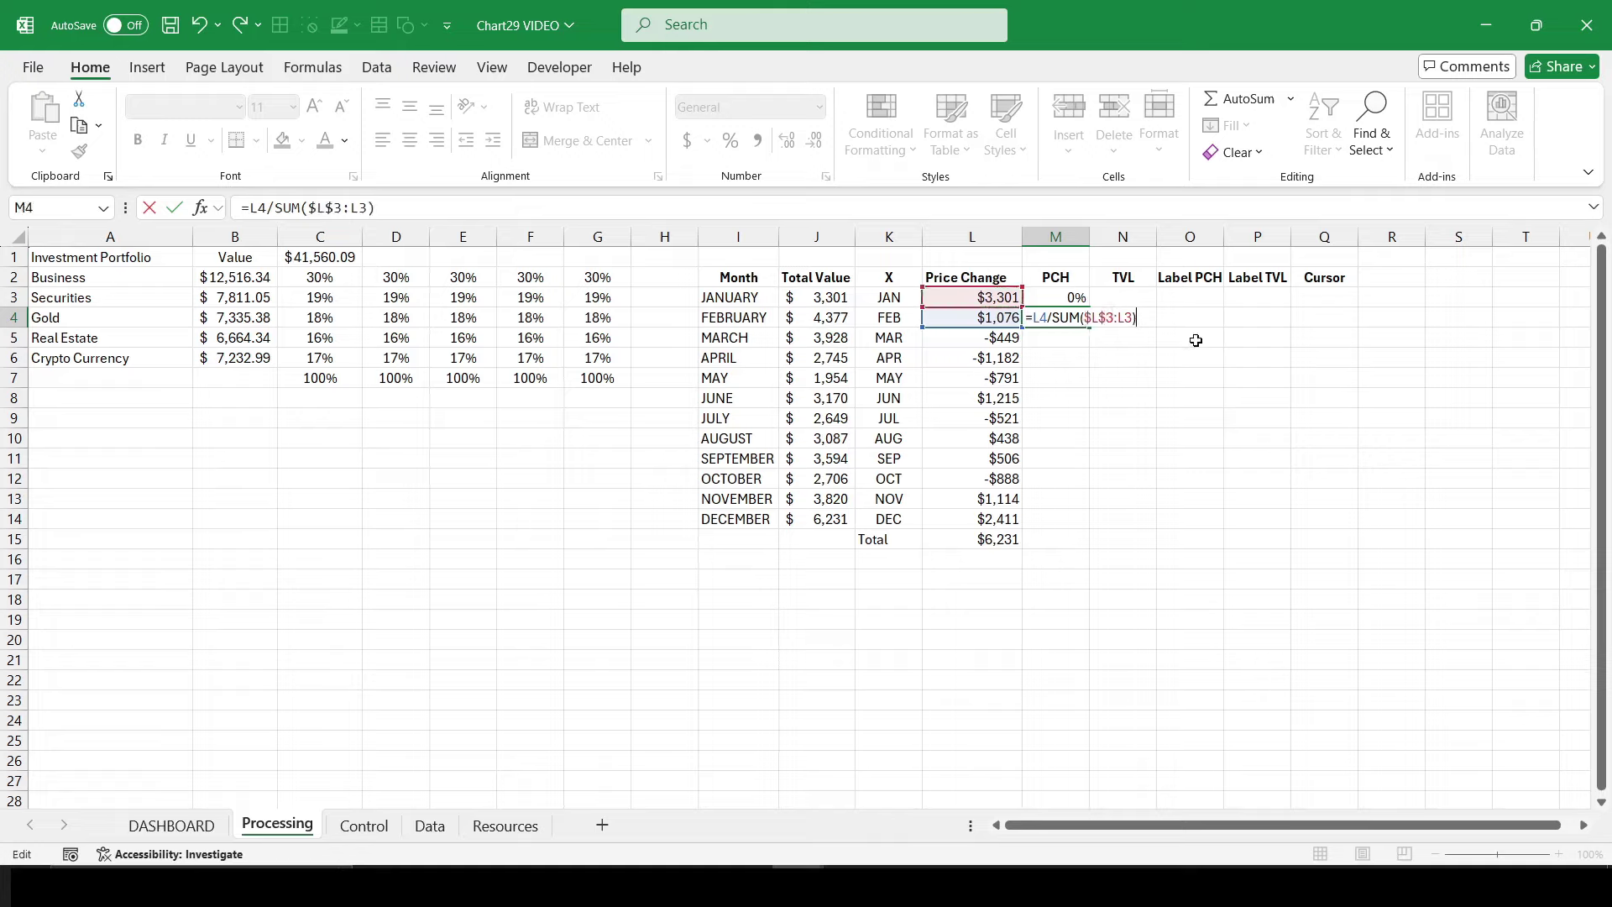
{"action": "key", "text": "Return"}
{"action": "key", "text": "Up"}
Step: Format the PCH values as centred percentages and fill the formula down to M14
{"action": "left_click", "coordinate": [729, 140]}
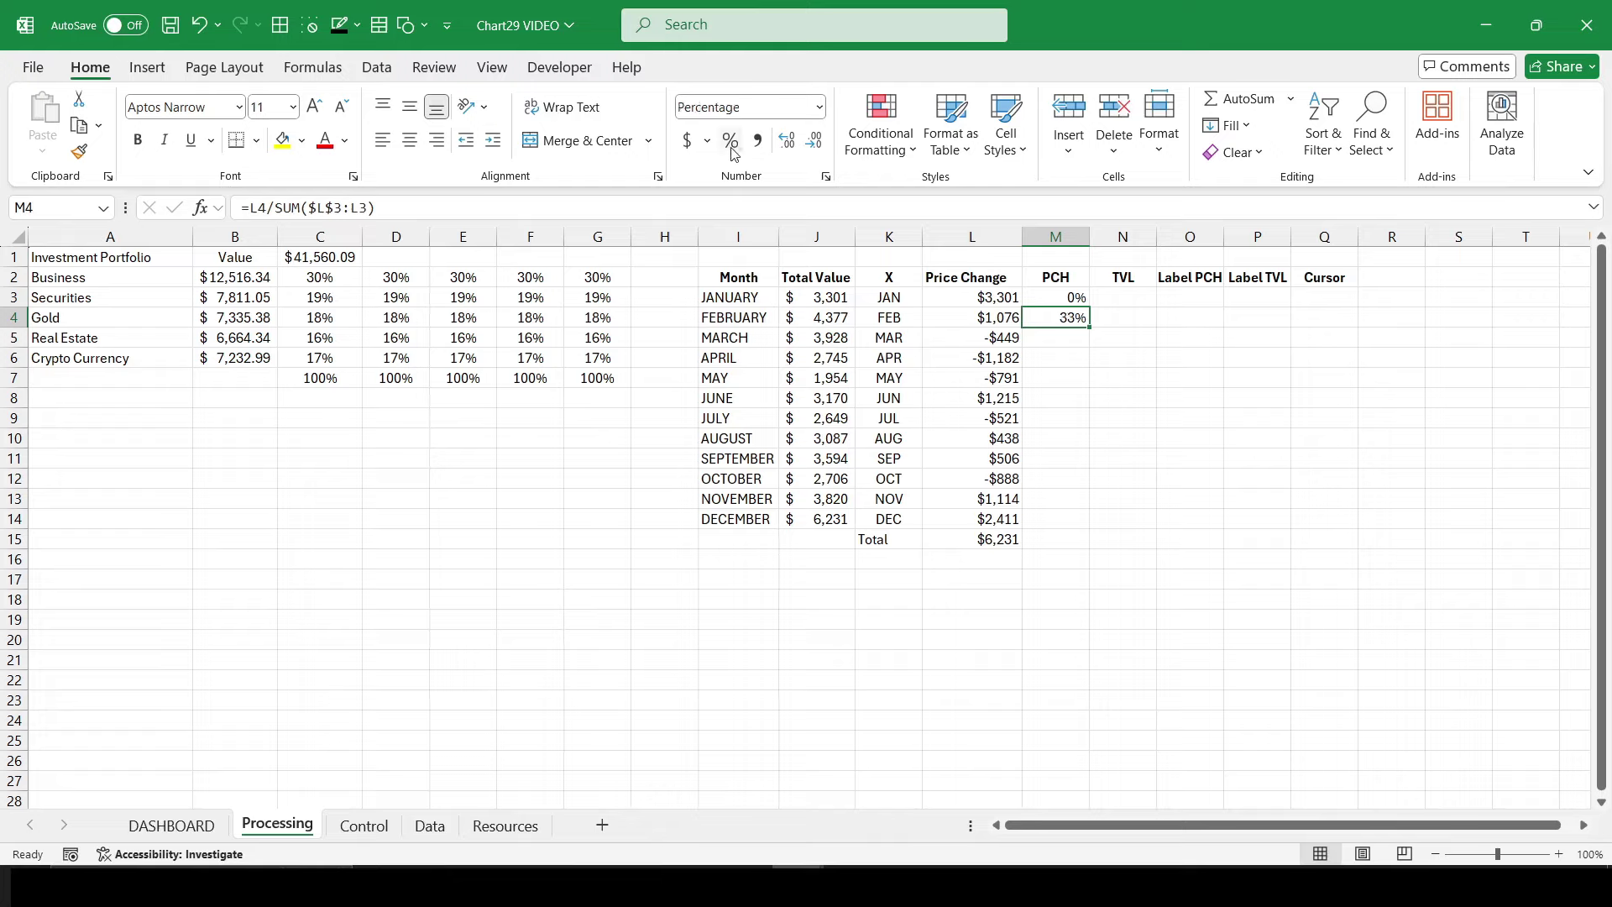
{"action": "left_click_drag", "start_coordinate": [1054, 290], "coordinate": [1090, 528]}
{"action": "left_click", "coordinate": [410, 140]}
{"action": "left_click", "coordinate": [1084, 323]}
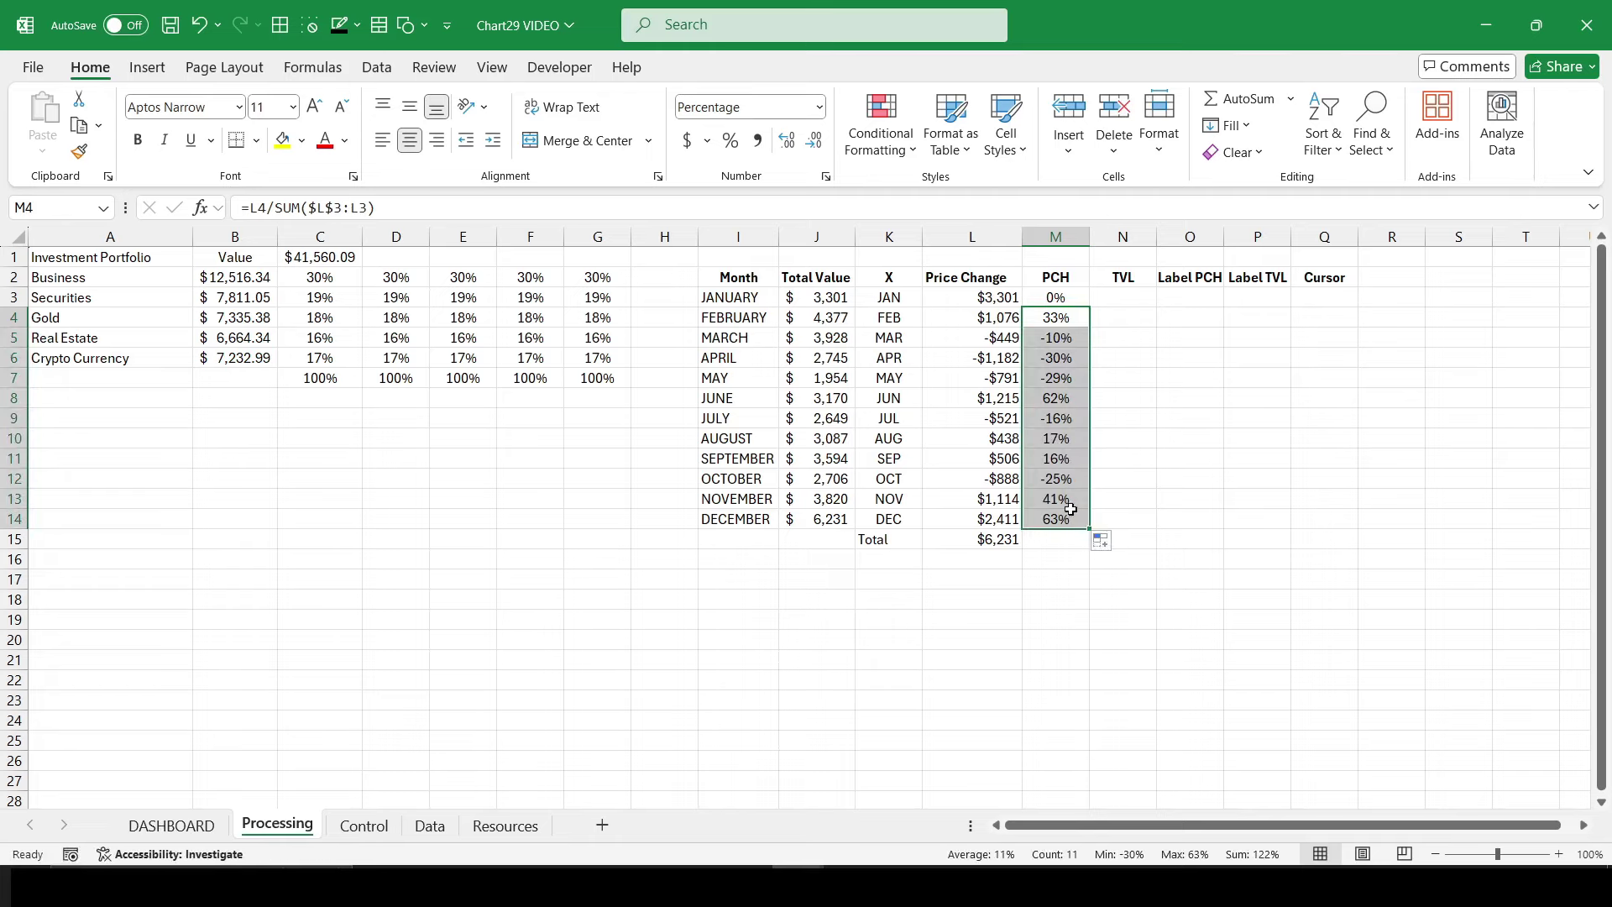
{"action": "left_click", "coordinate": [1057, 519]}
{"action": "left_click", "coordinate": [633, 210]}
{"action": "key", "text": "Escape"}
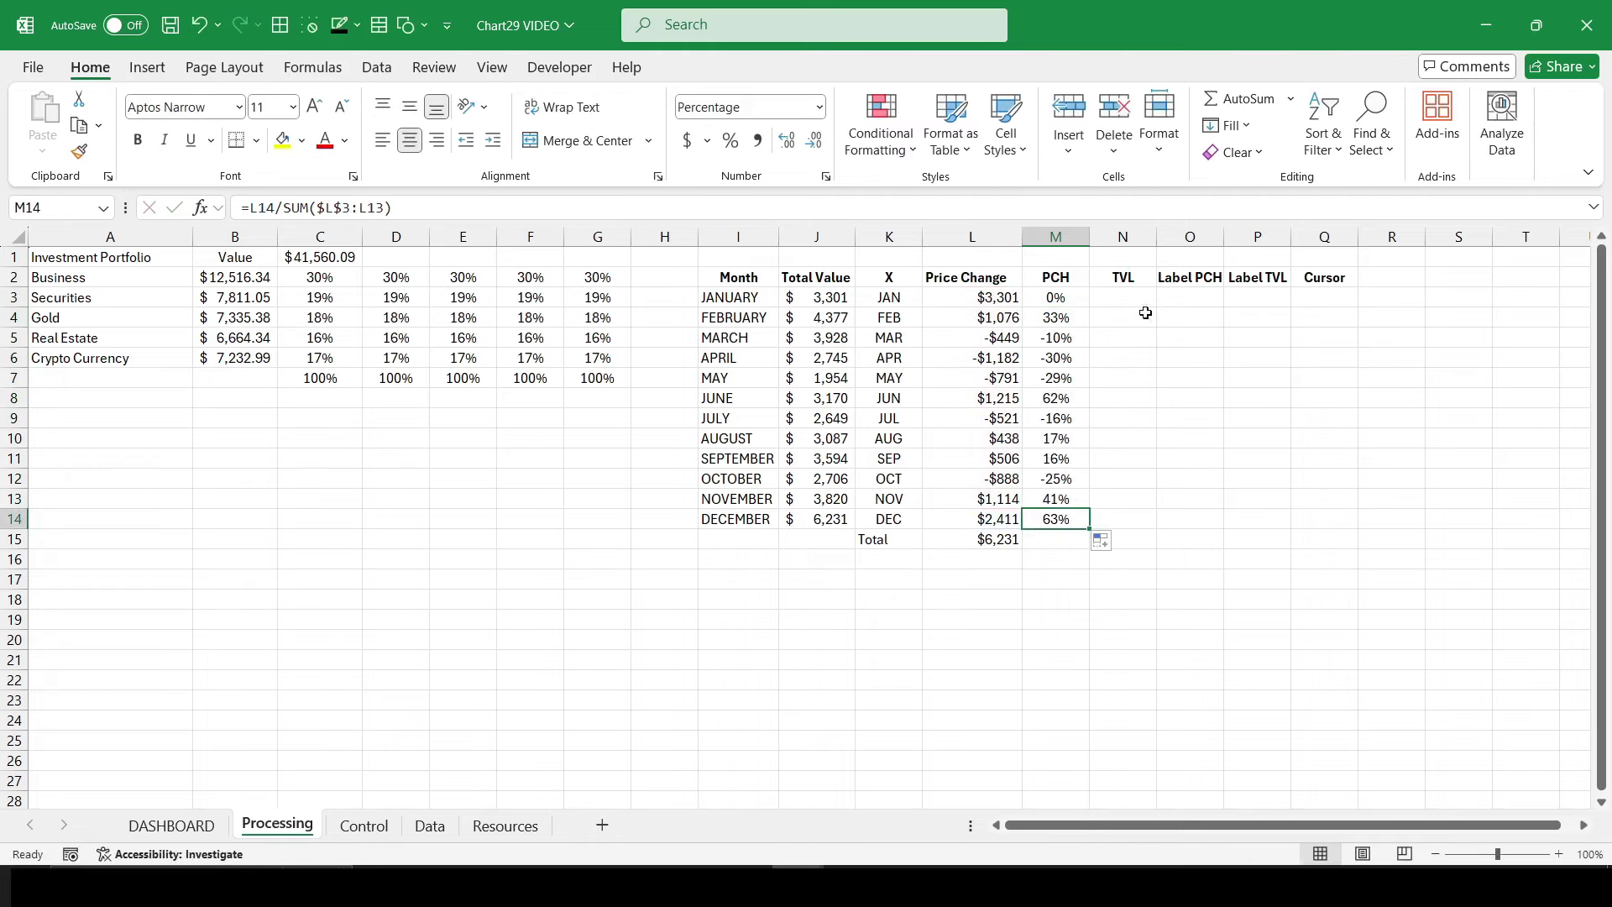
Step: Set N3 to =M3, centred, so January's TVL shows 0%
{"action": "left_click", "coordinate": [1122, 298]}
{"action": "type", "text": "="}
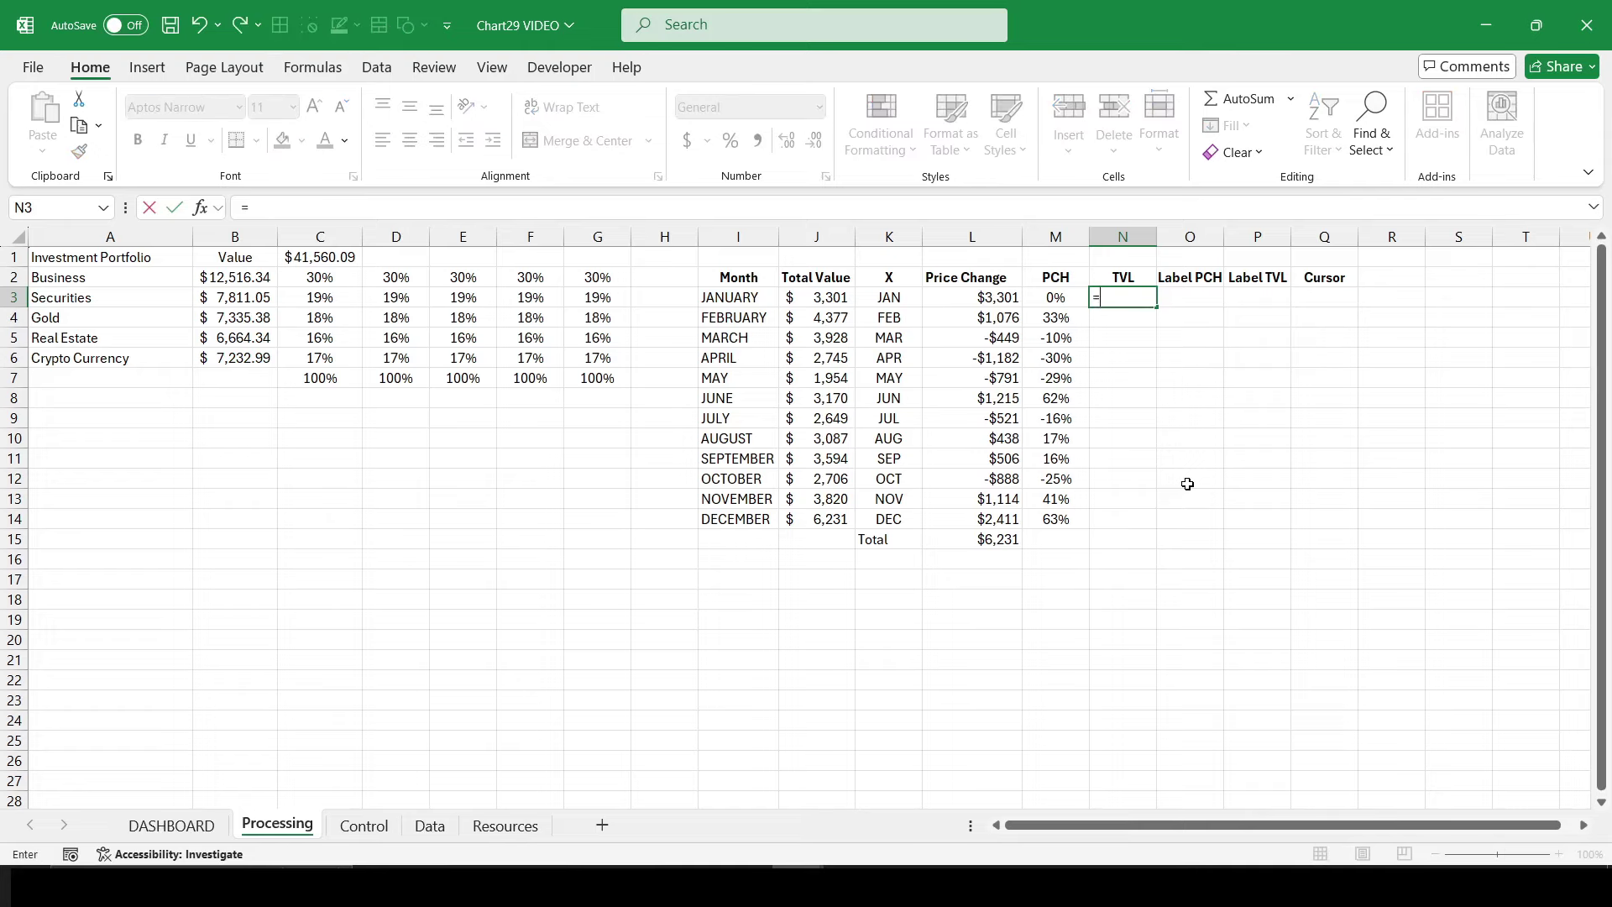
{"action": "type", "text": "(SUM"}
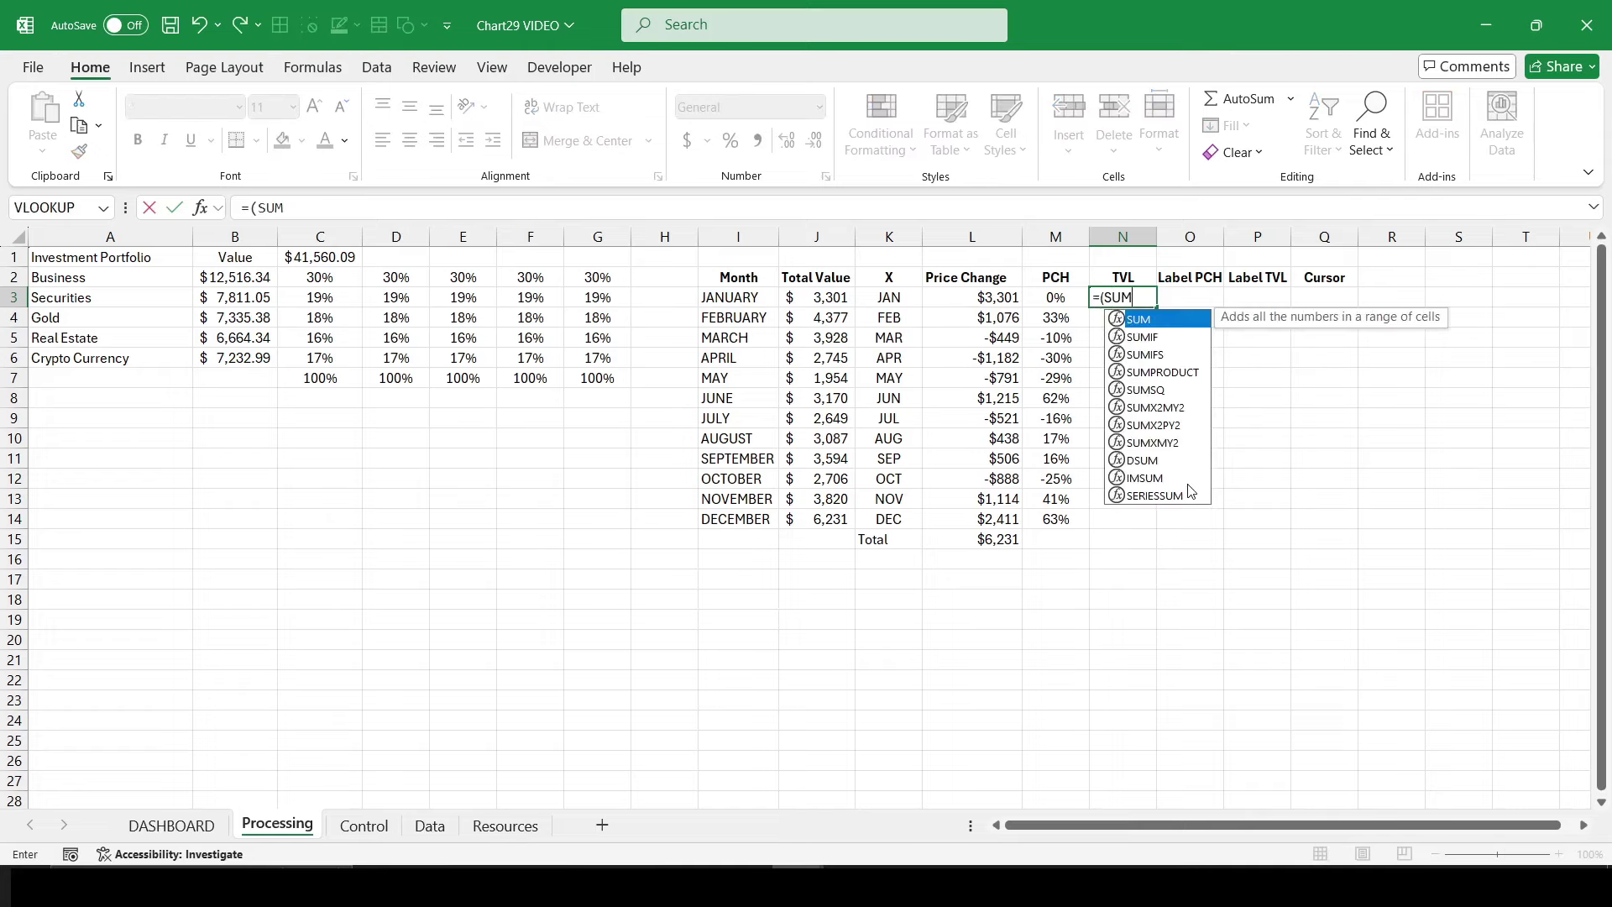
{"action": "type", "text": "("}
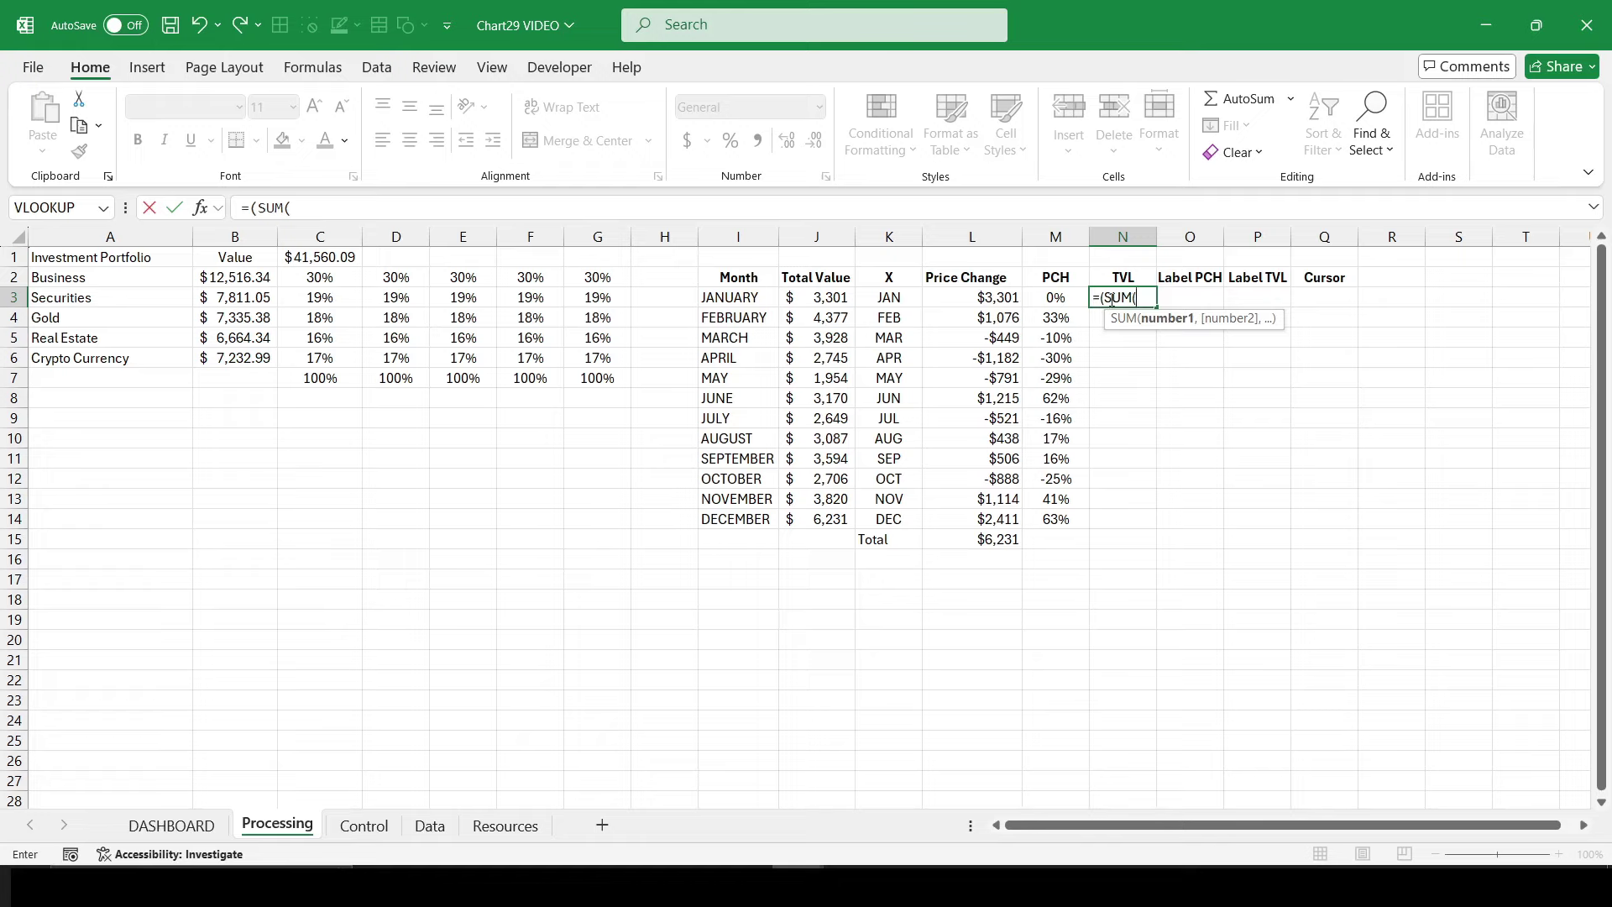
{"action": "key", "text": "Escape"}
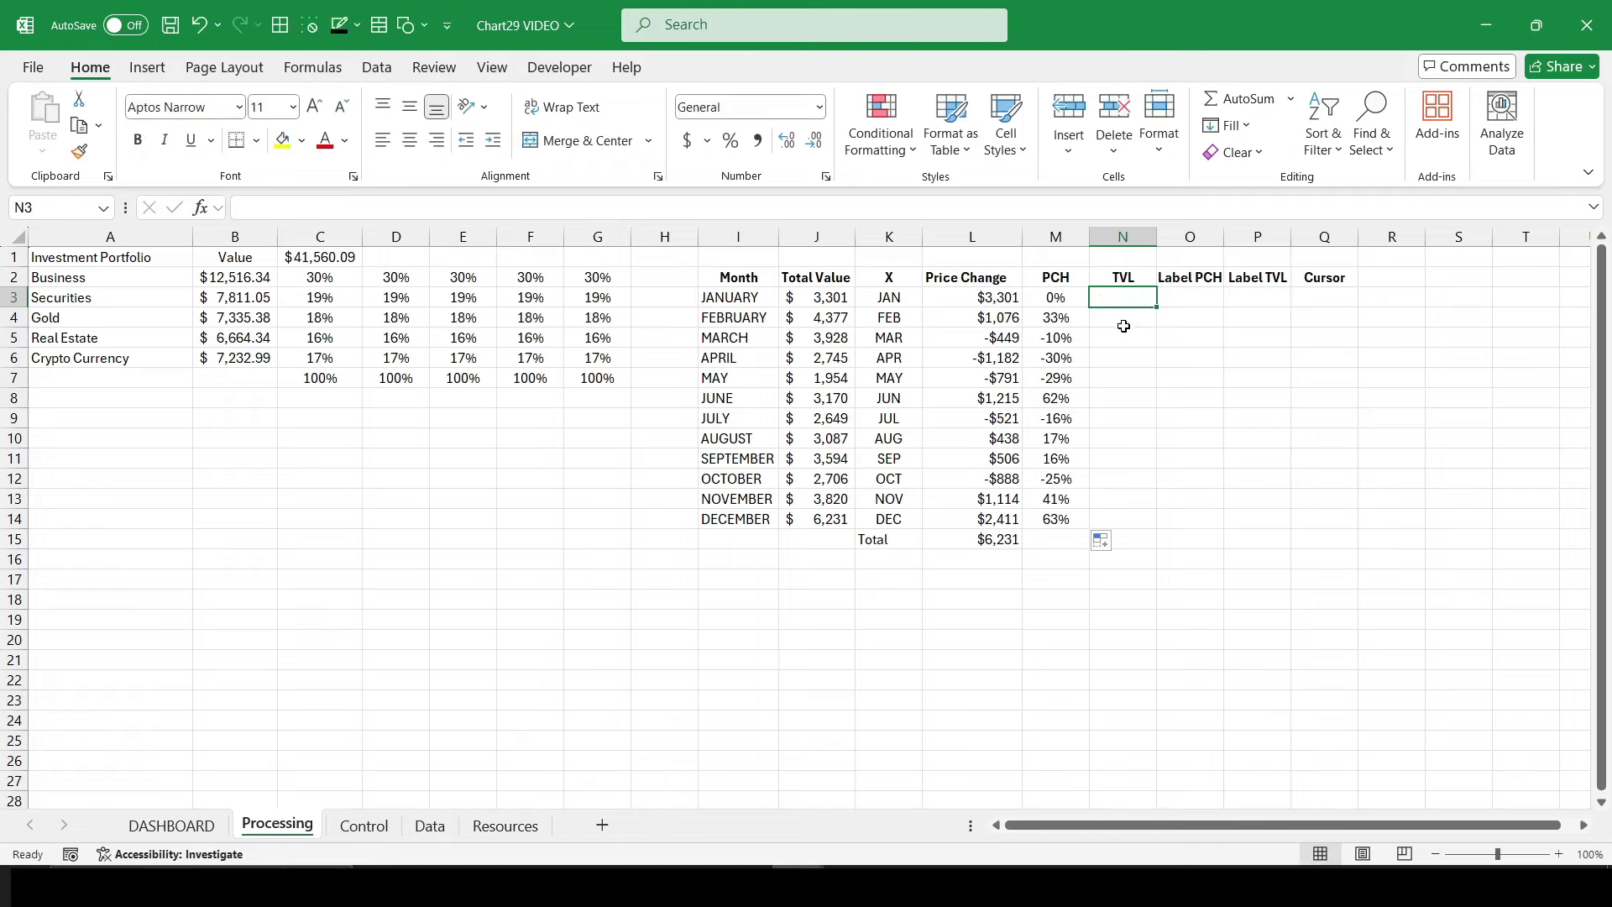
{"action": "type", "text": "=M3"}
{"action": "key", "text": "Return"}
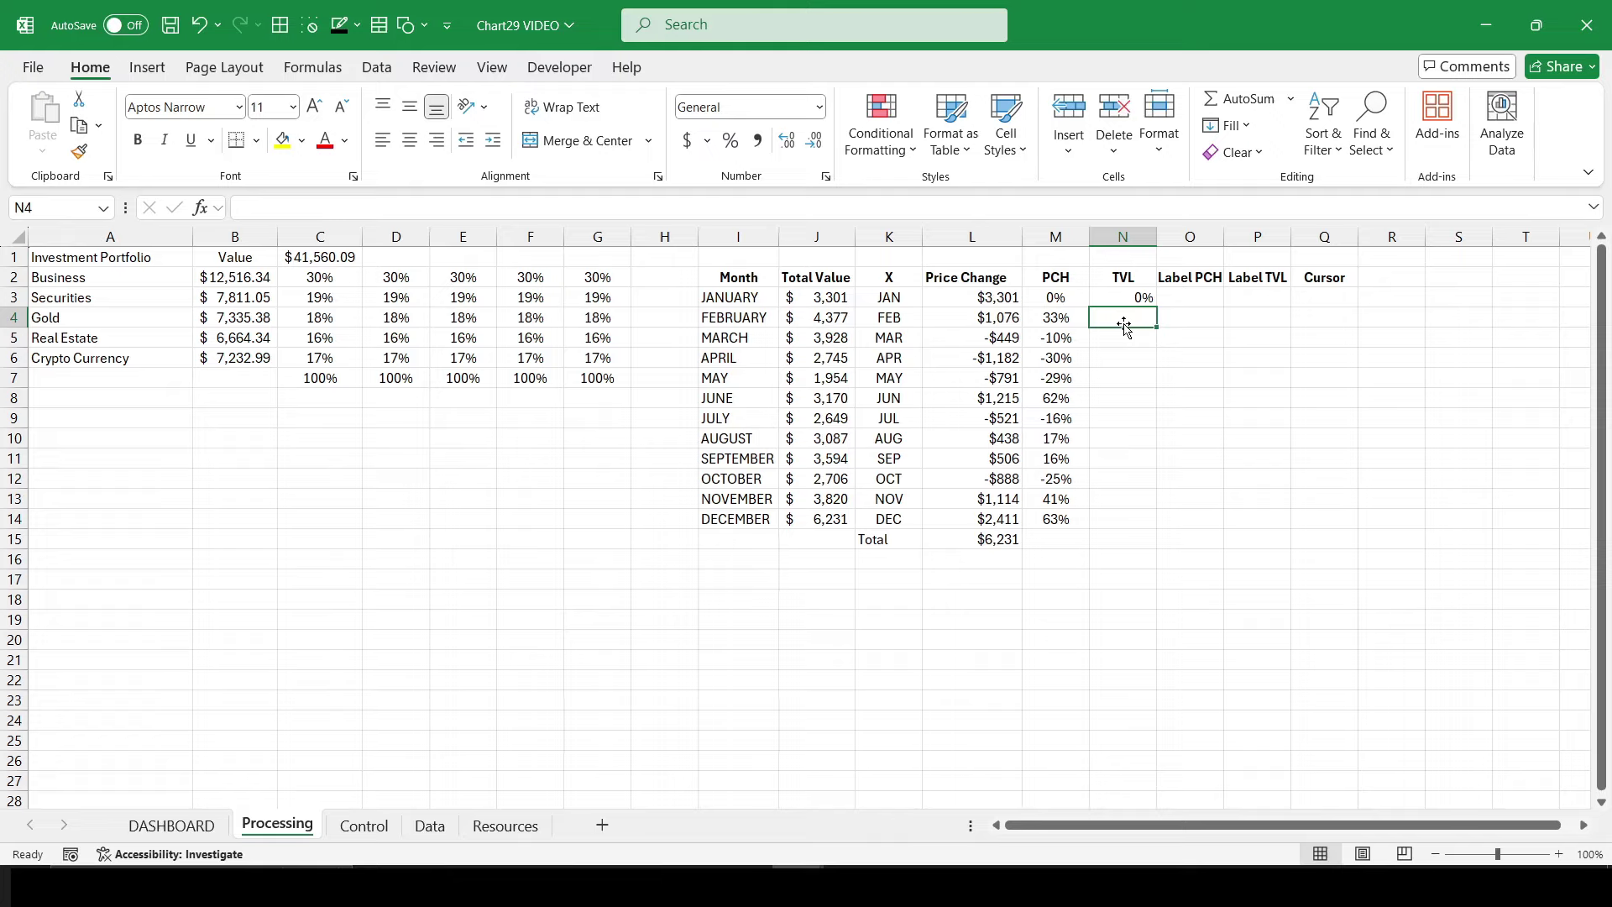
{"action": "key", "text": "Up"}
{"action": "left_click", "coordinate": [410, 140]}
{"action": "key", "text": "Return"}
Step: Enter the cumulative TVL formula =(SUM($L$3:L4)-$L$3)/$L$3 in N4
{"action": "type", "text": "="}
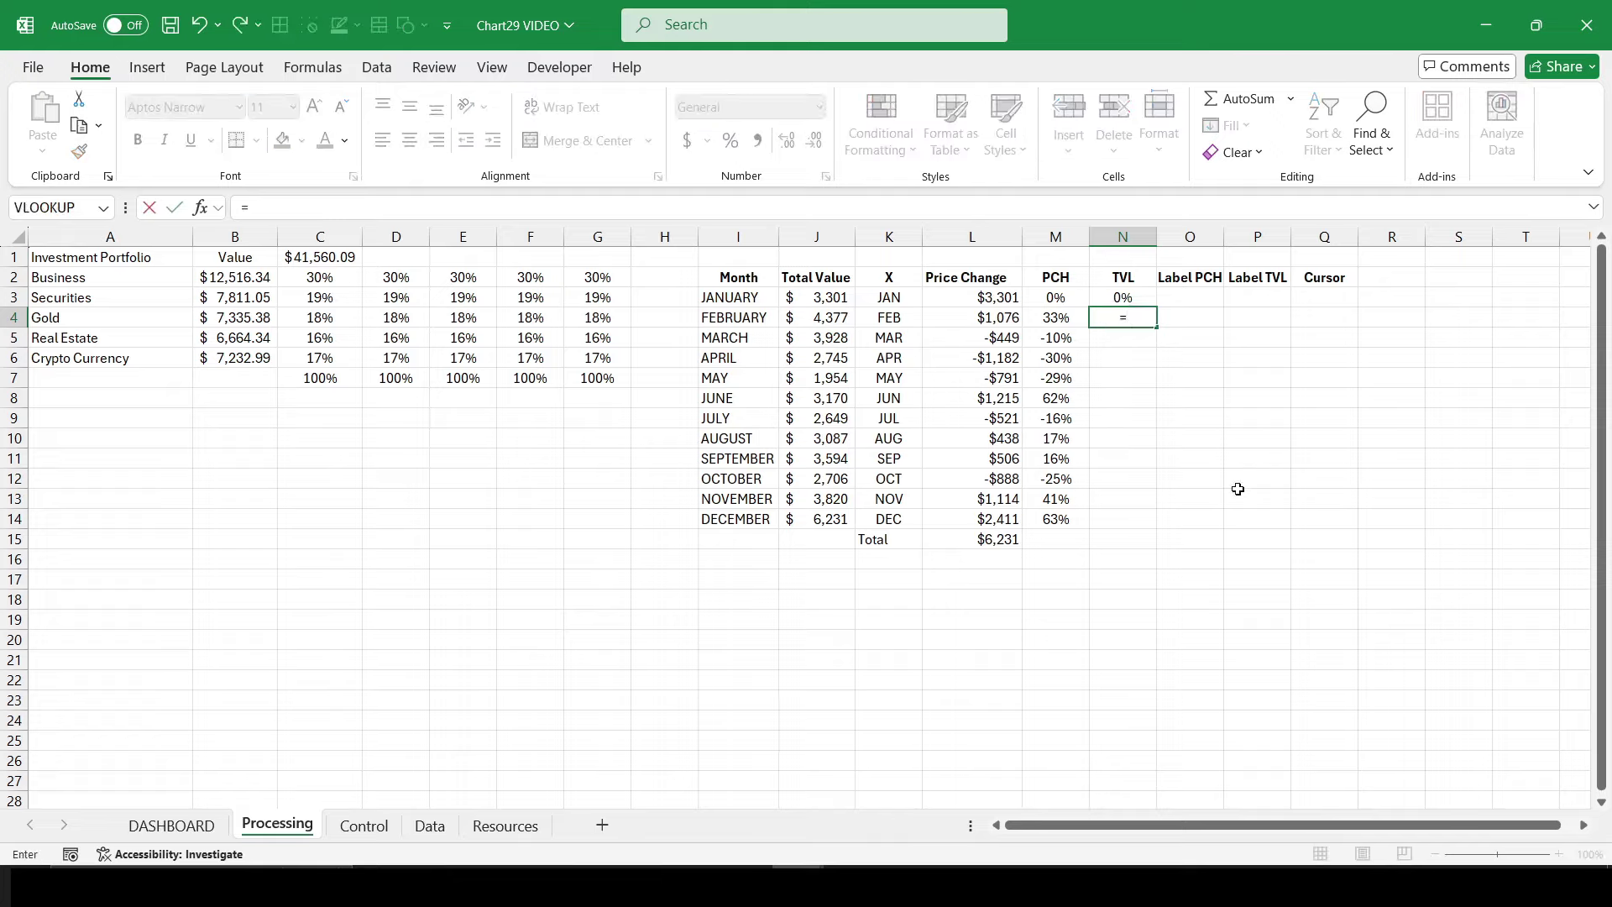
{"action": "type", "text": "(sum"}
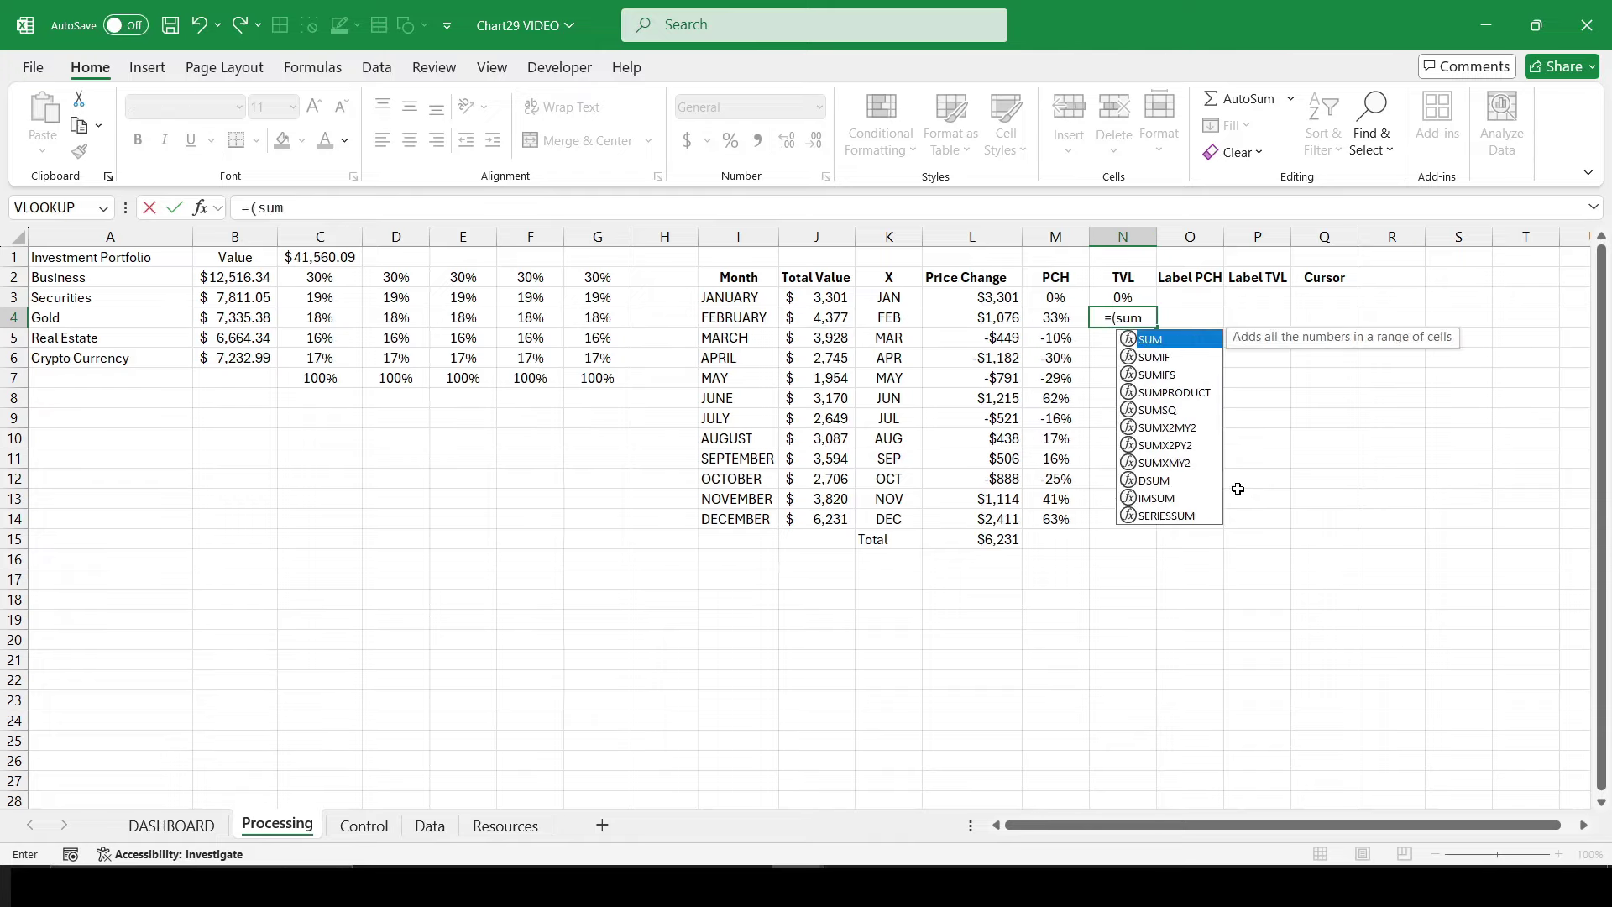
{"action": "type", "text": "("}
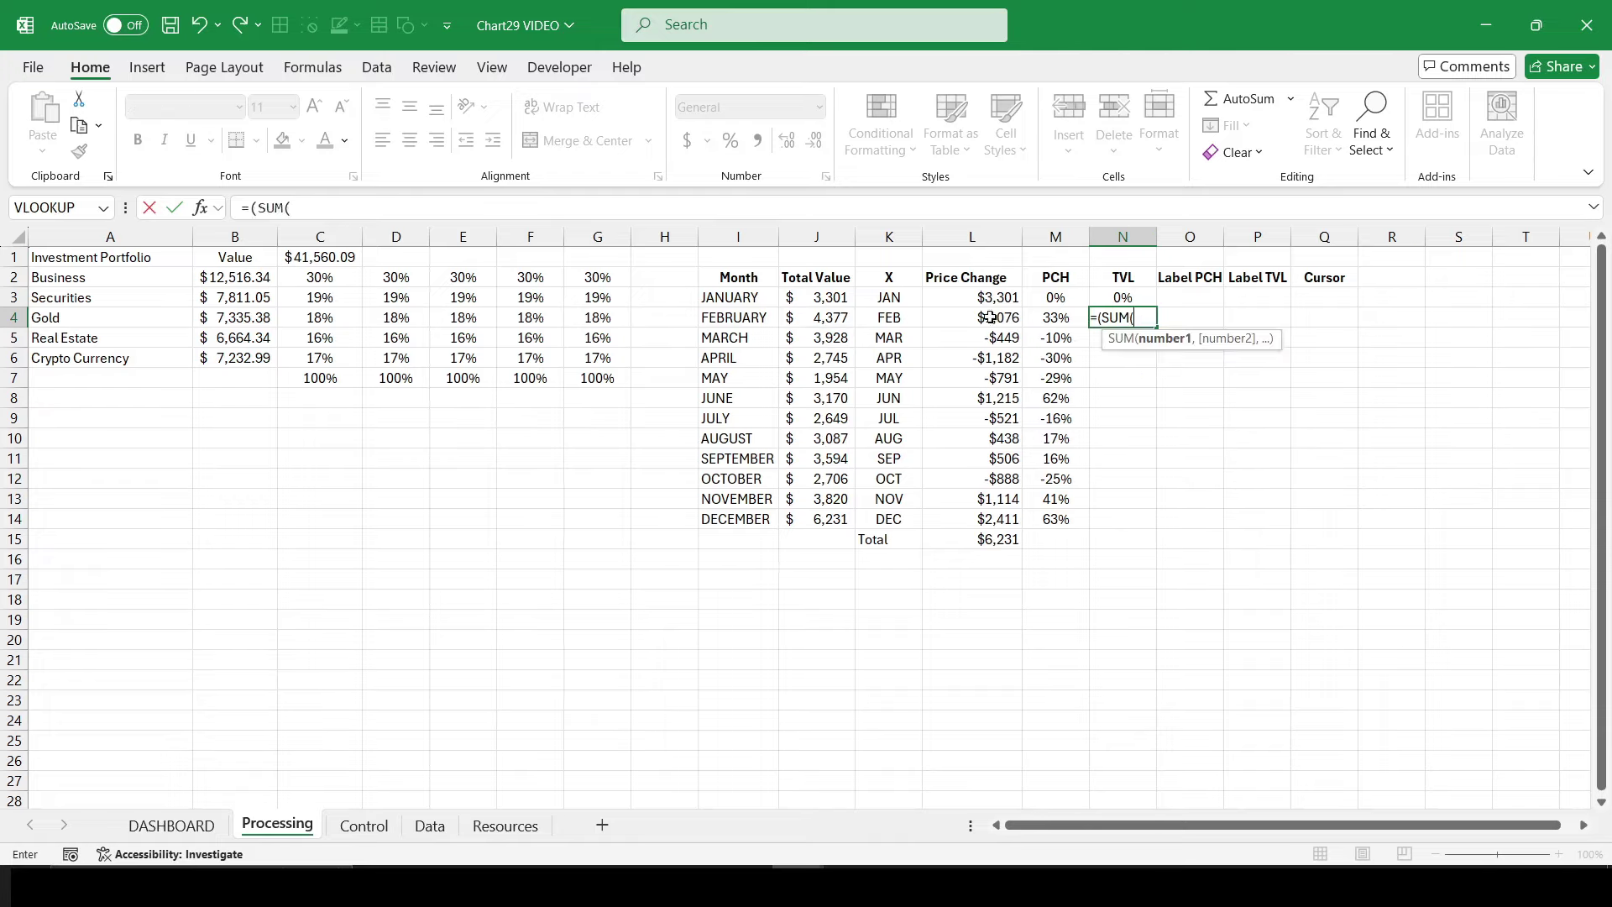
{"action": "left_click", "coordinate": [981, 299]}
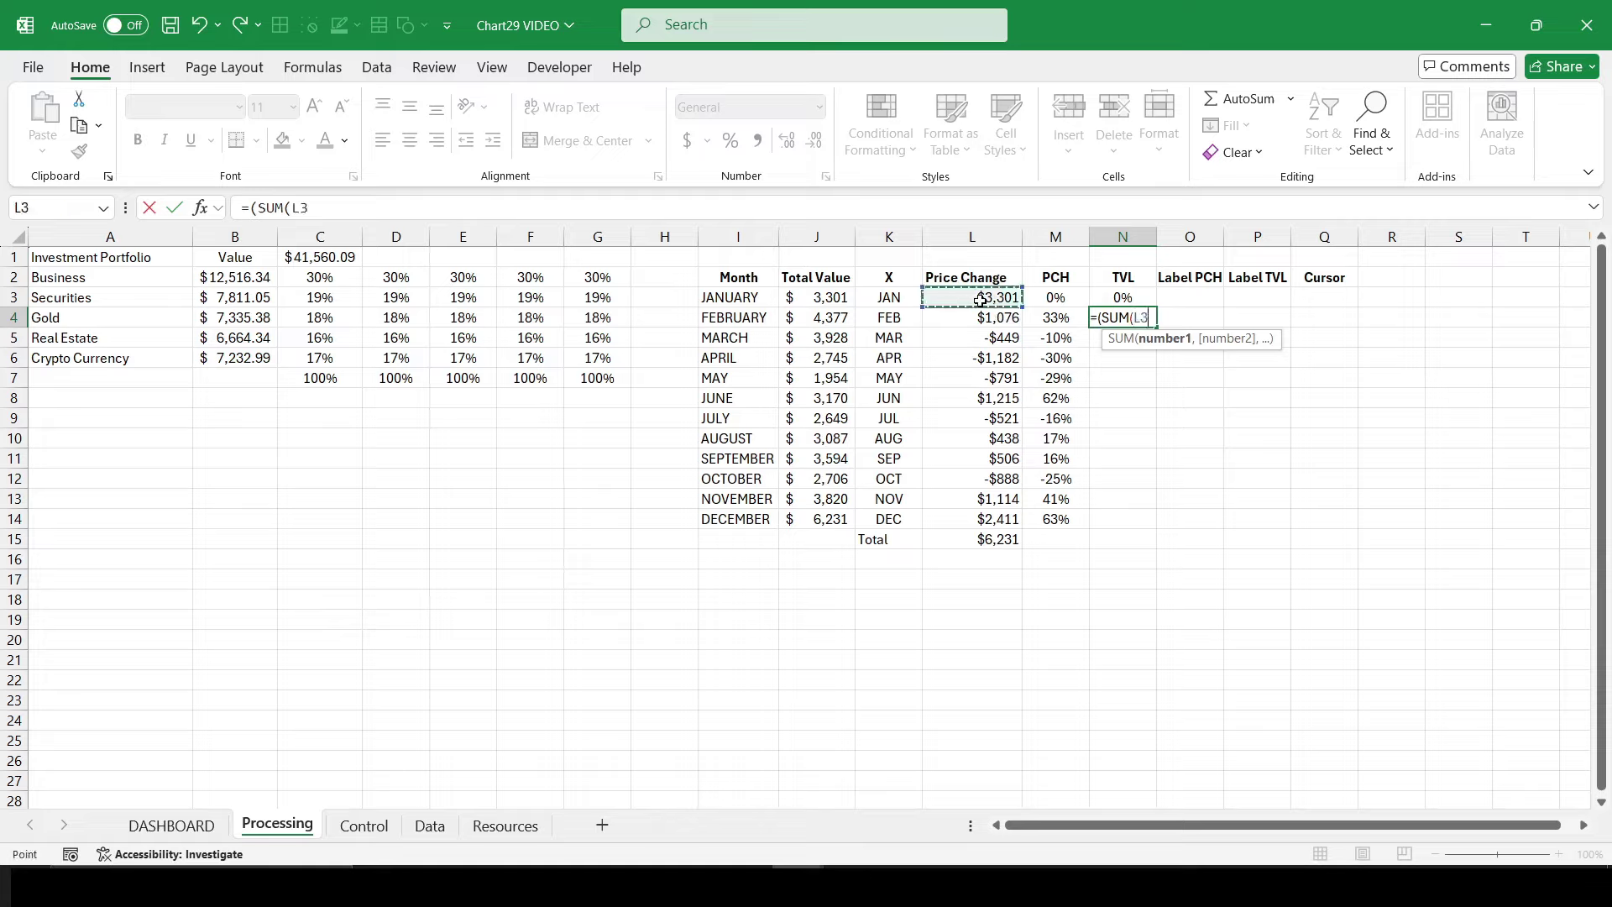
{"action": "key", "text": "F8"}
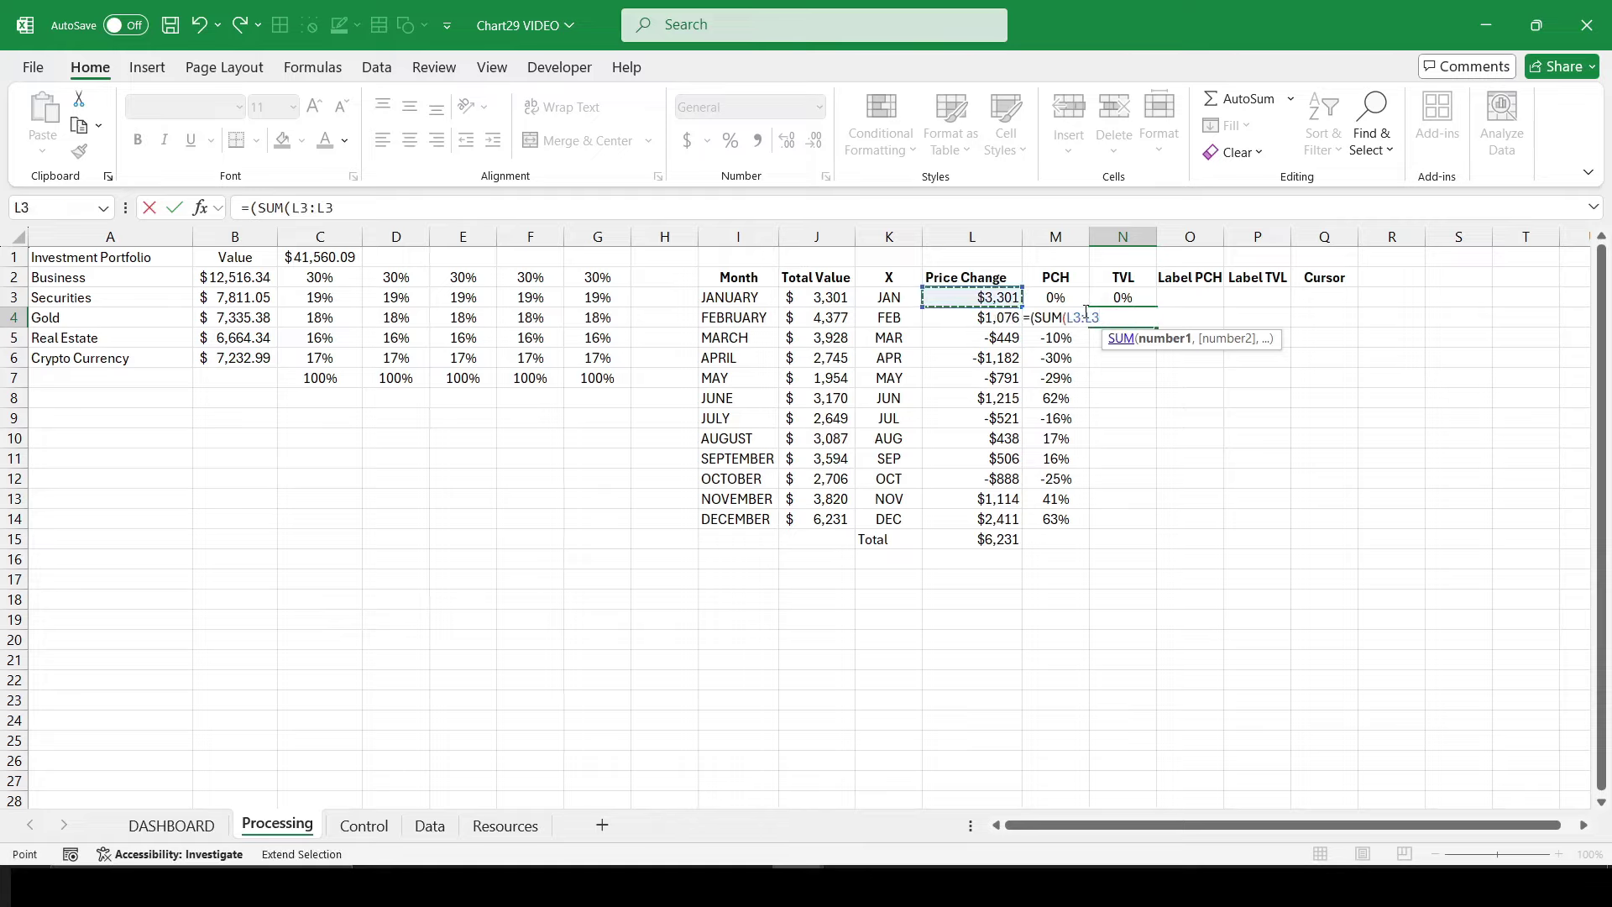
{"action": "left_click", "coordinate": [1078, 323]}
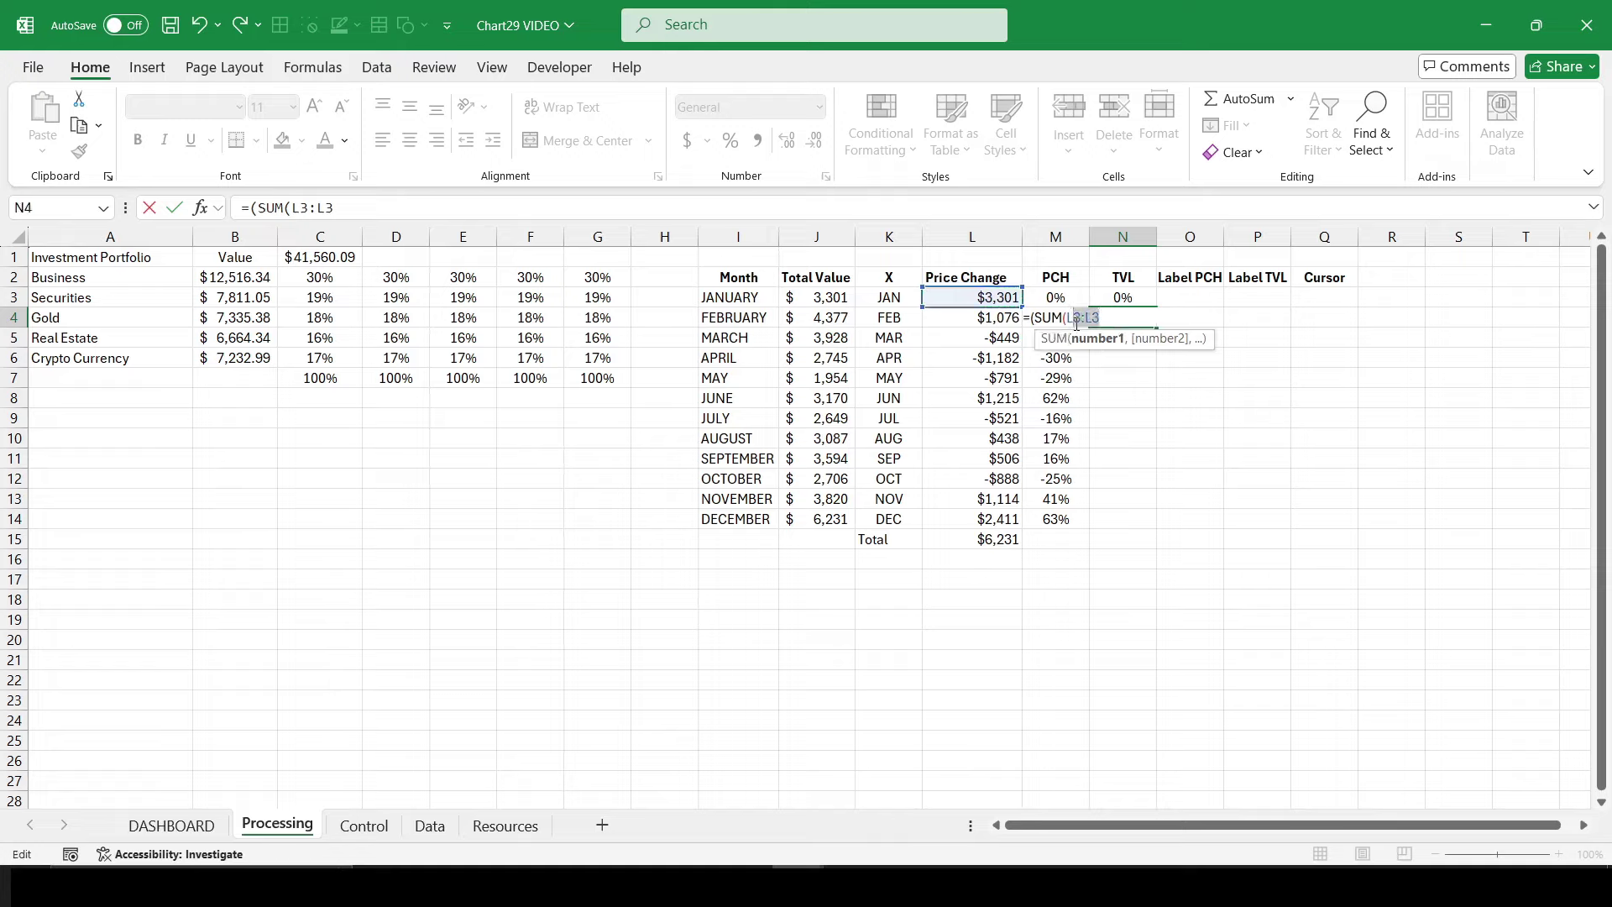
{"action": "key", "text": "F4"}
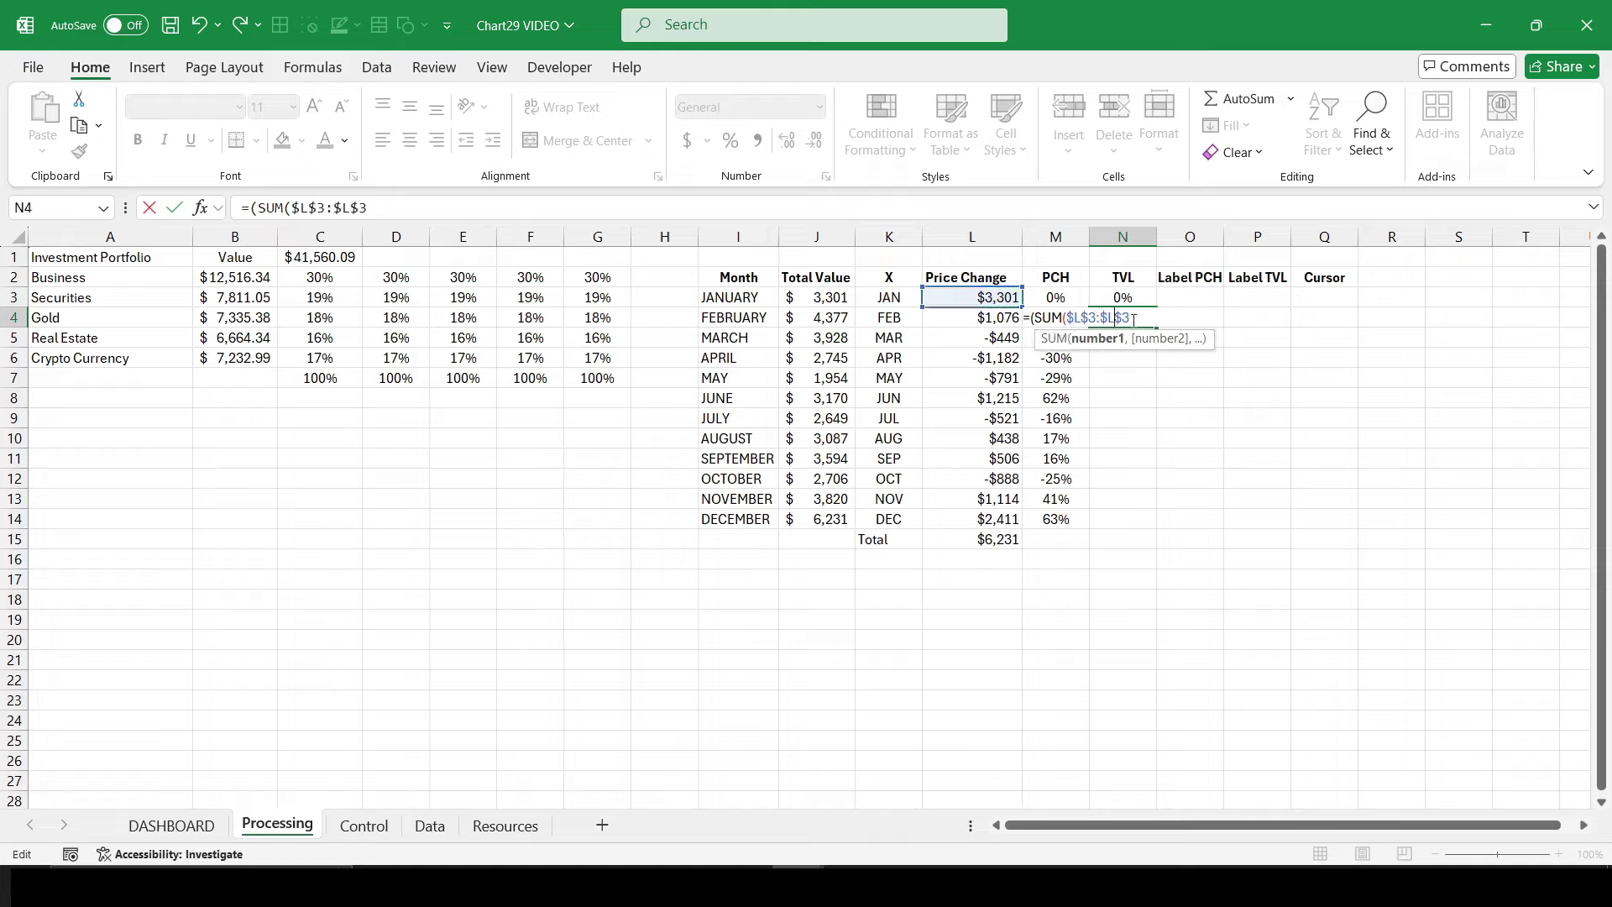
{"action": "key", "text": "F4"}
{"action": "key", "text": "F4"}
{"action": "type", "text": "L4"}
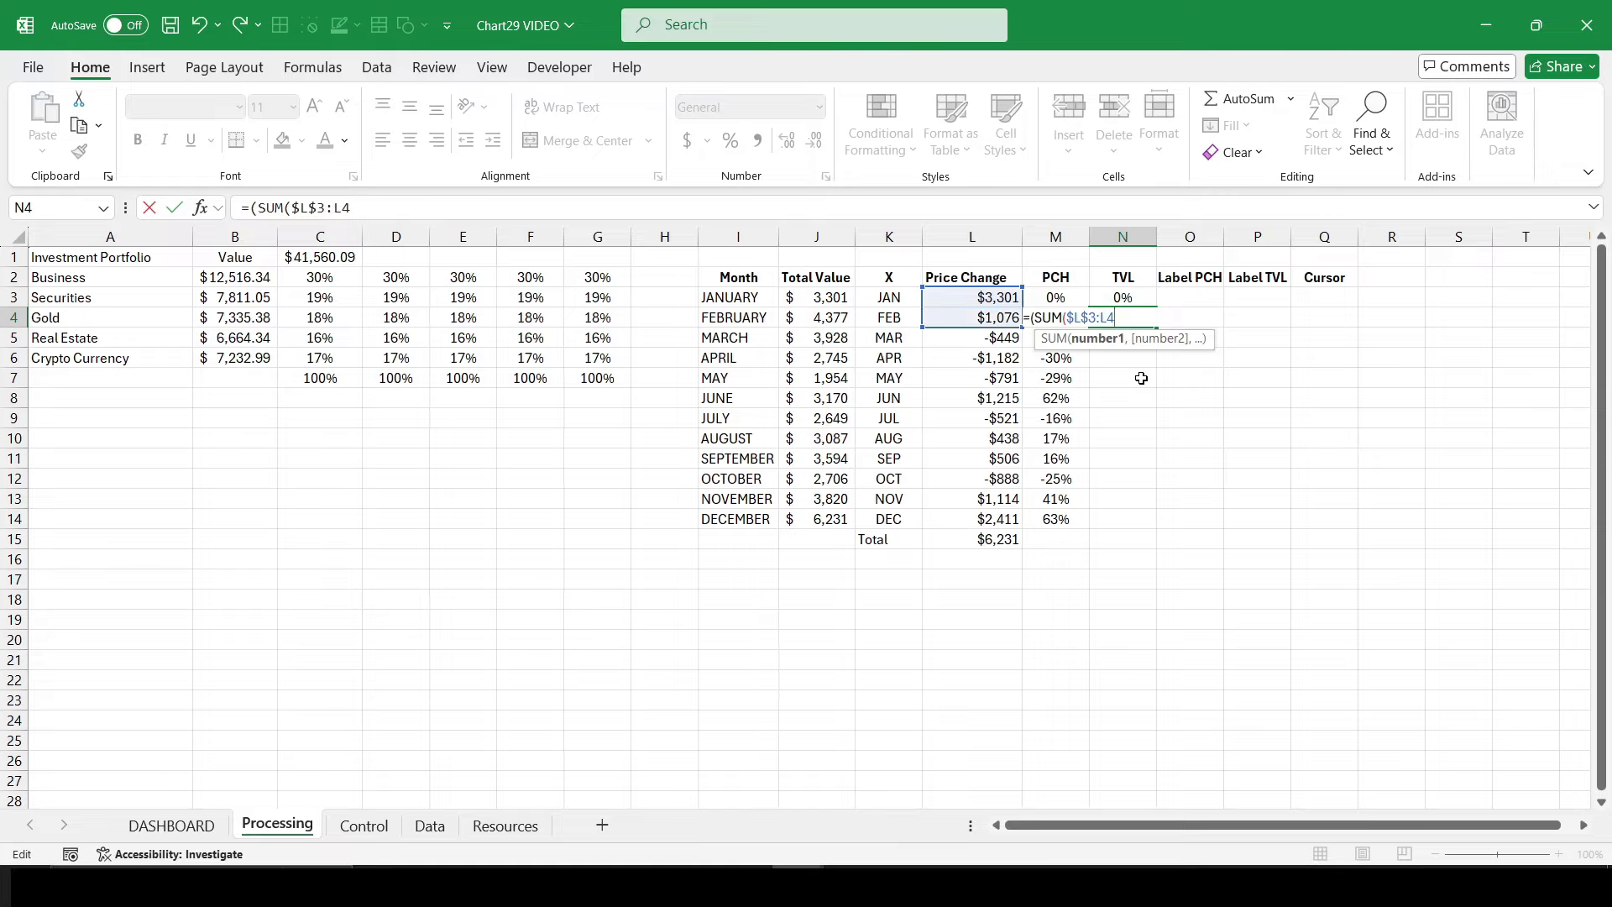
{"action": "type", "text": ")-"}
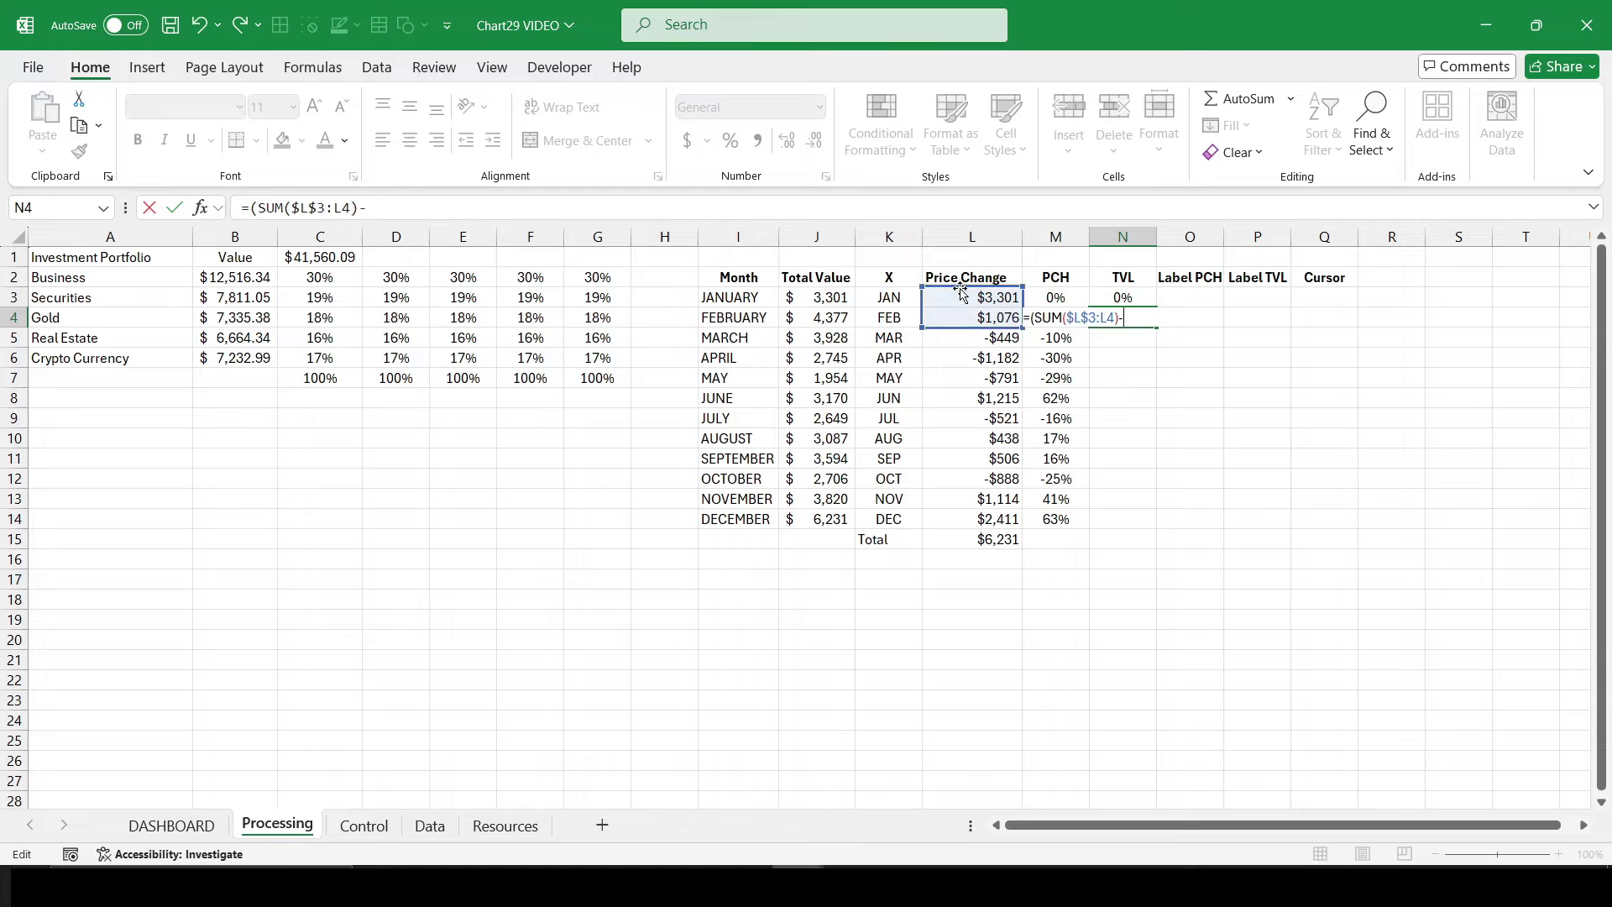
{"action": "left_click", "coordinate": [960, 298]}
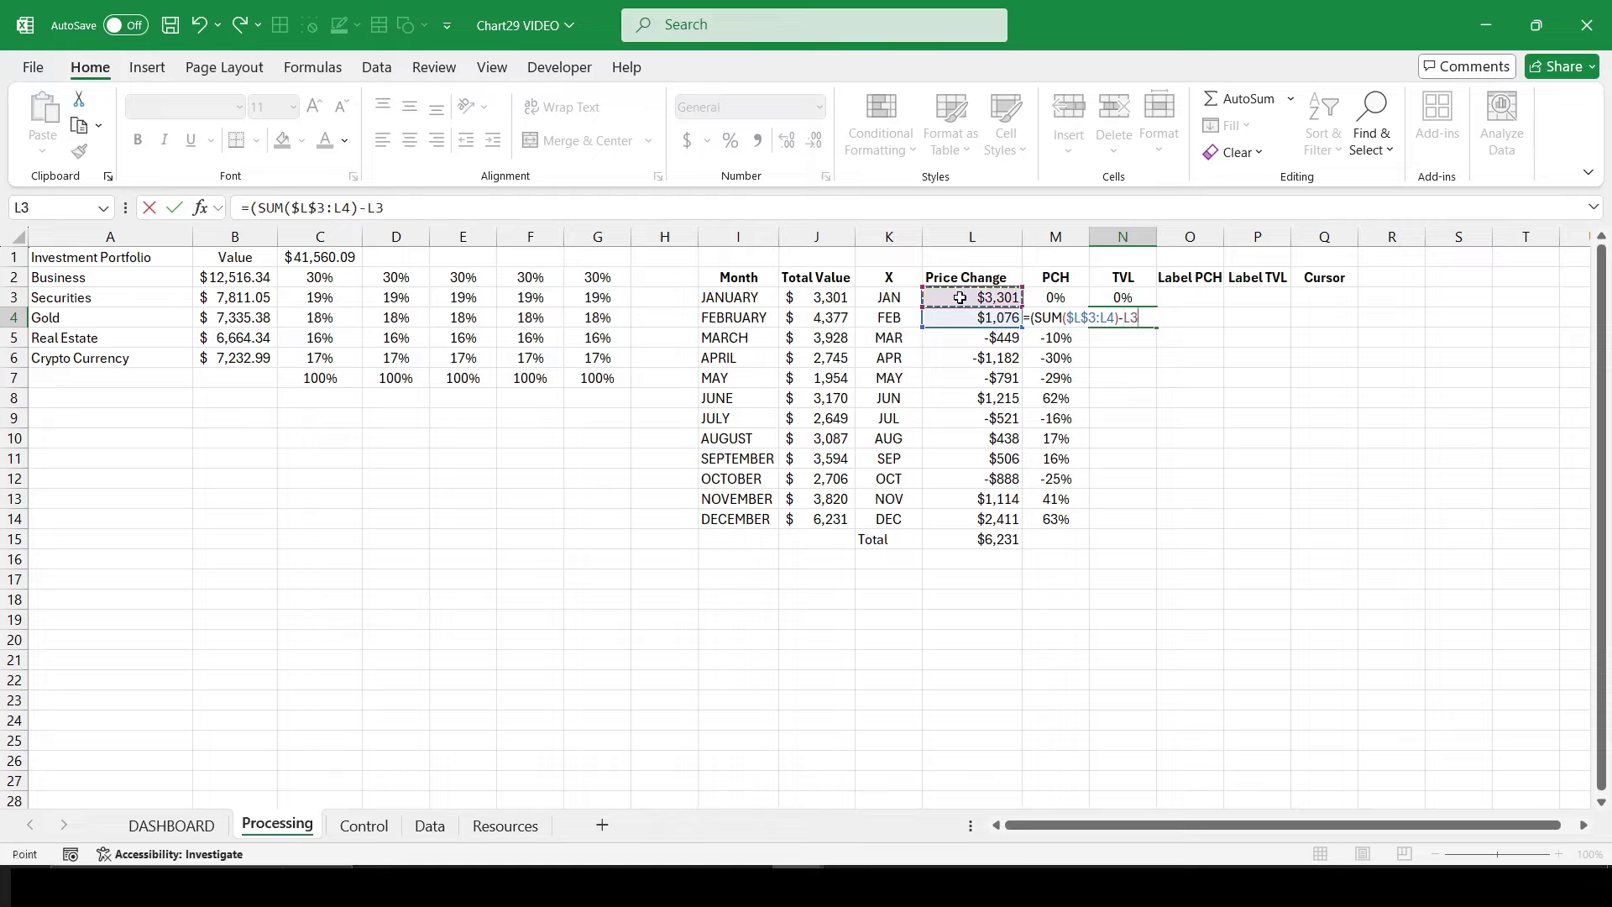
{"action": "key", "text": "F4"}
{"action": "type", "text": "$L$3)/"}
{"action": "left_click", "coordinate": [960, 298]}
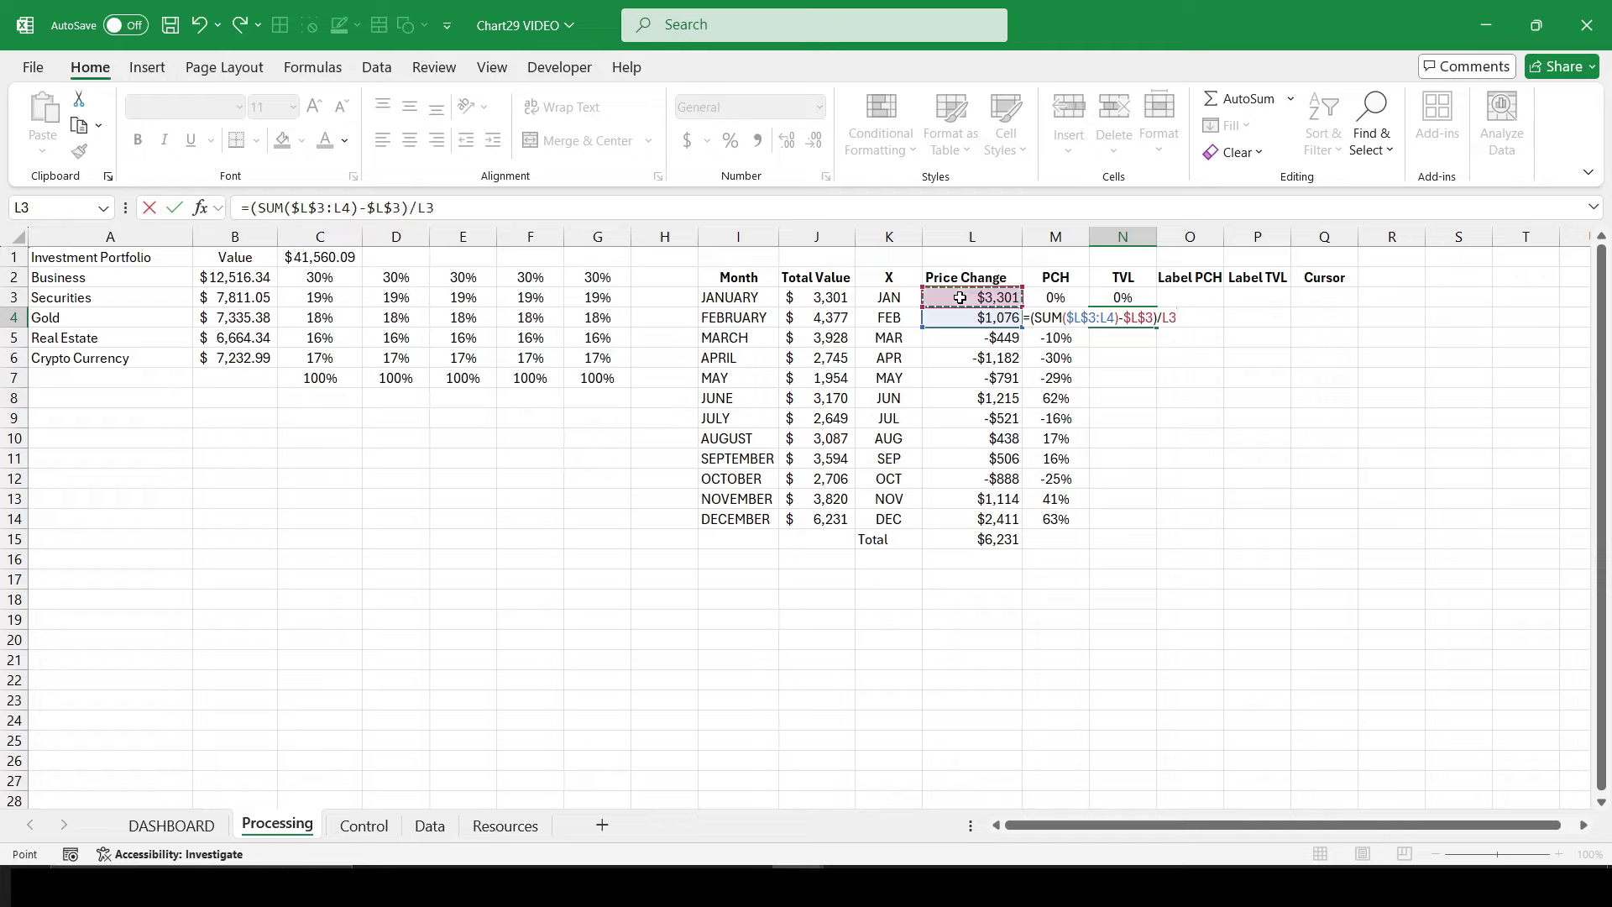
{"action": "key", "text": "F4"}
{"action": "key", "text": "ctrl+Return"}
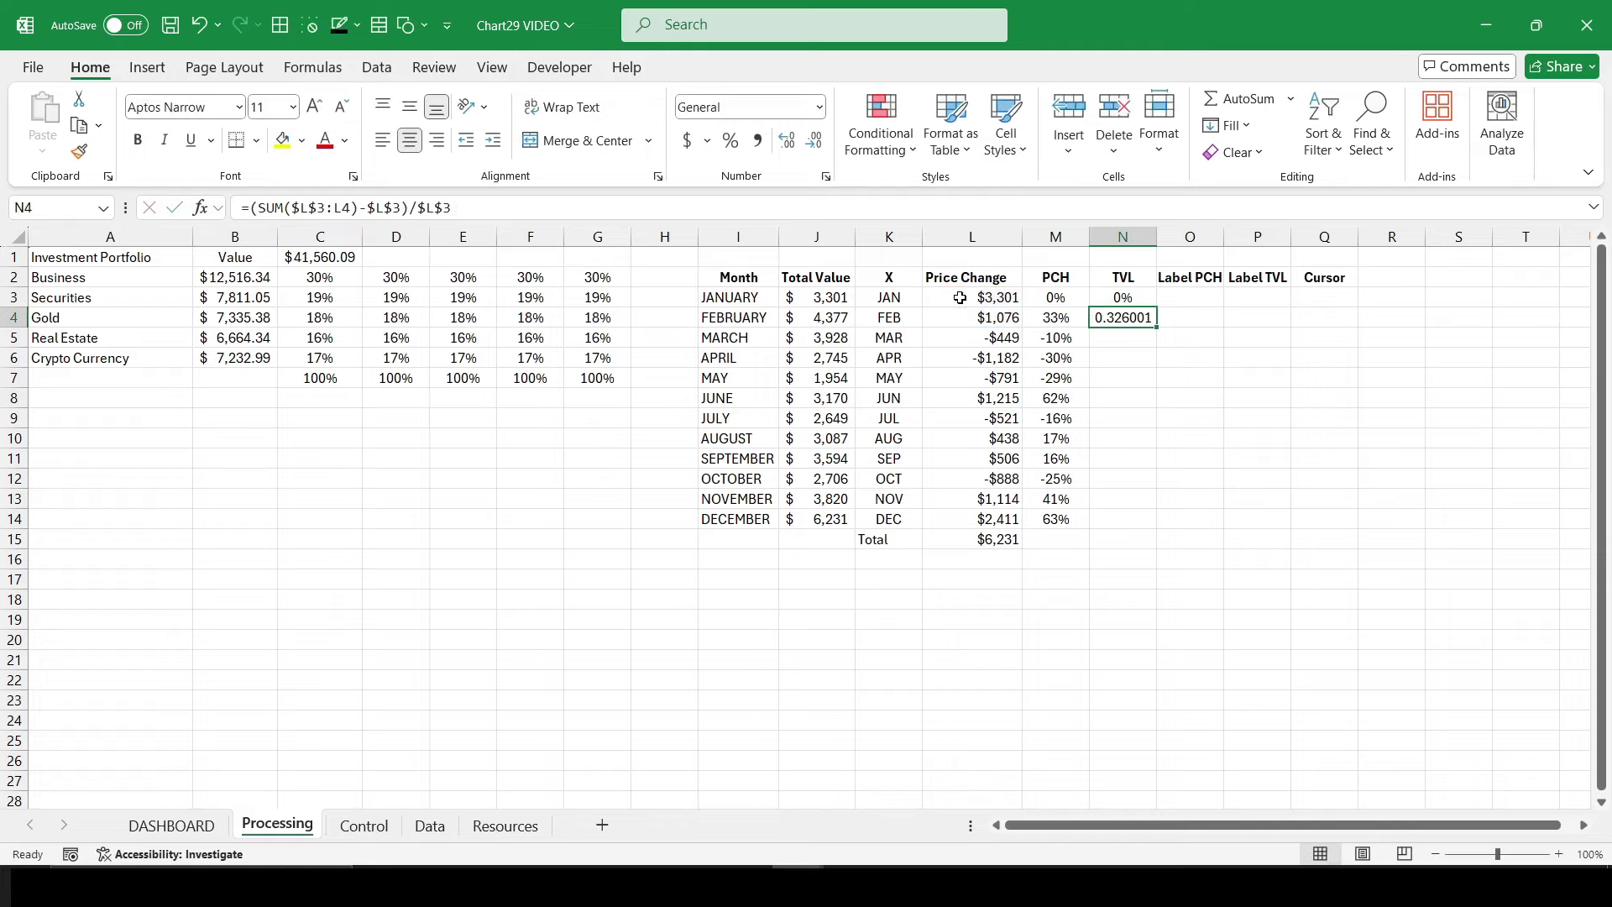
Step: Format N4 as a percentage and fill it down to N14, ending at 89%
{"action": "key", "text": "ctrl+shift+5"}
{"action": "left_click_drag", "start_coordinate": [1156, 326], "coordinate": [1158, 522]}
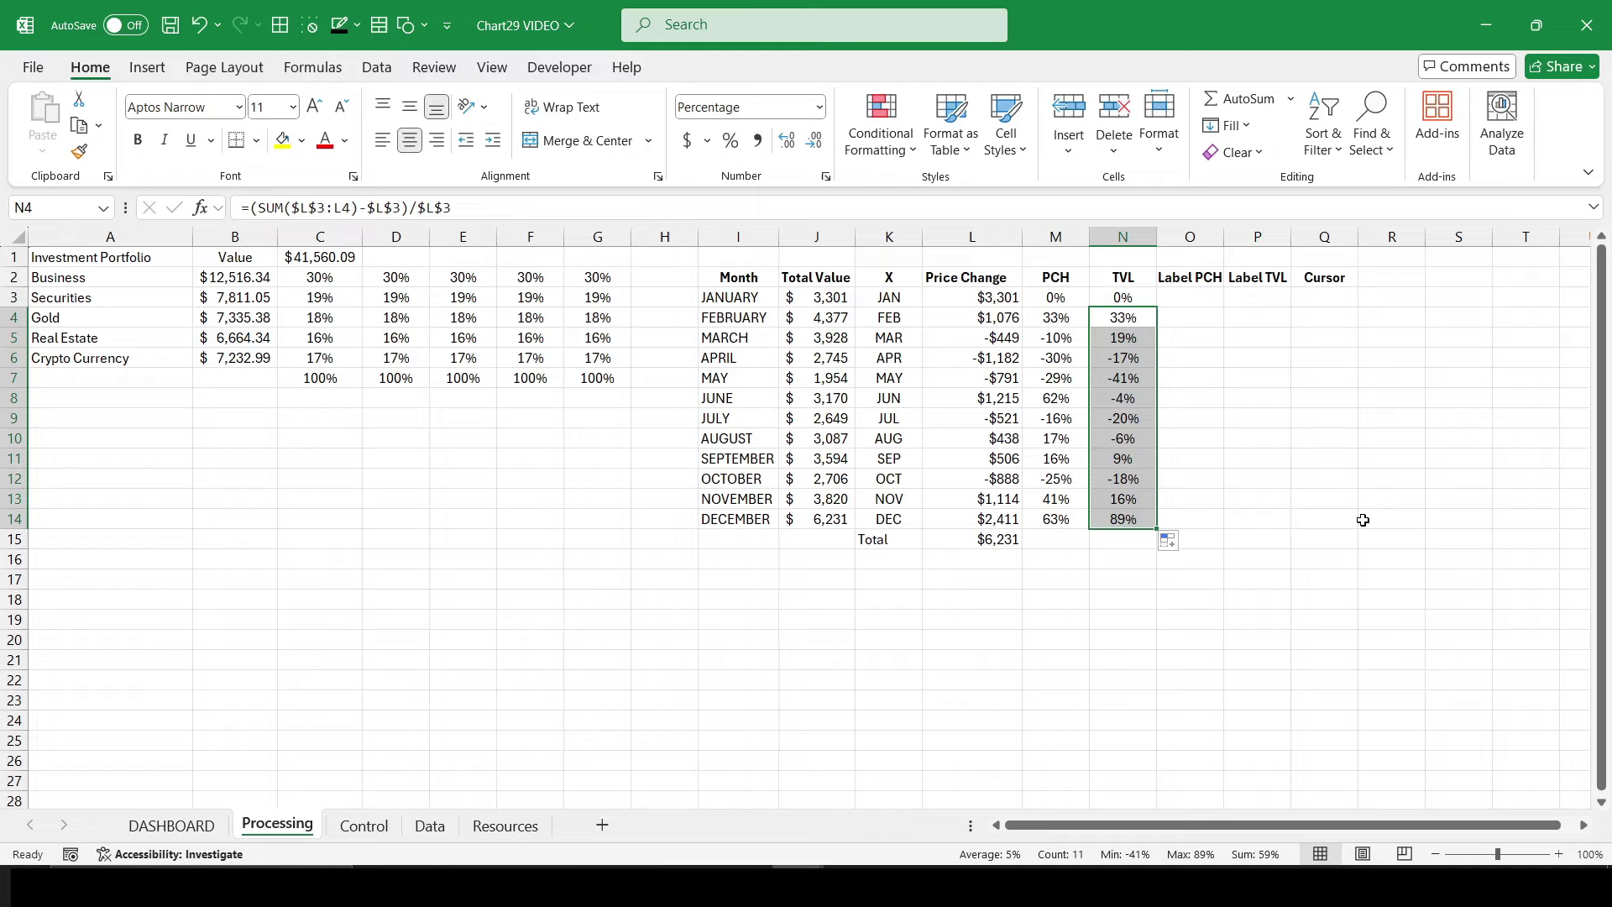
{"action": "left_click", "coordinate": [1126, 519]}
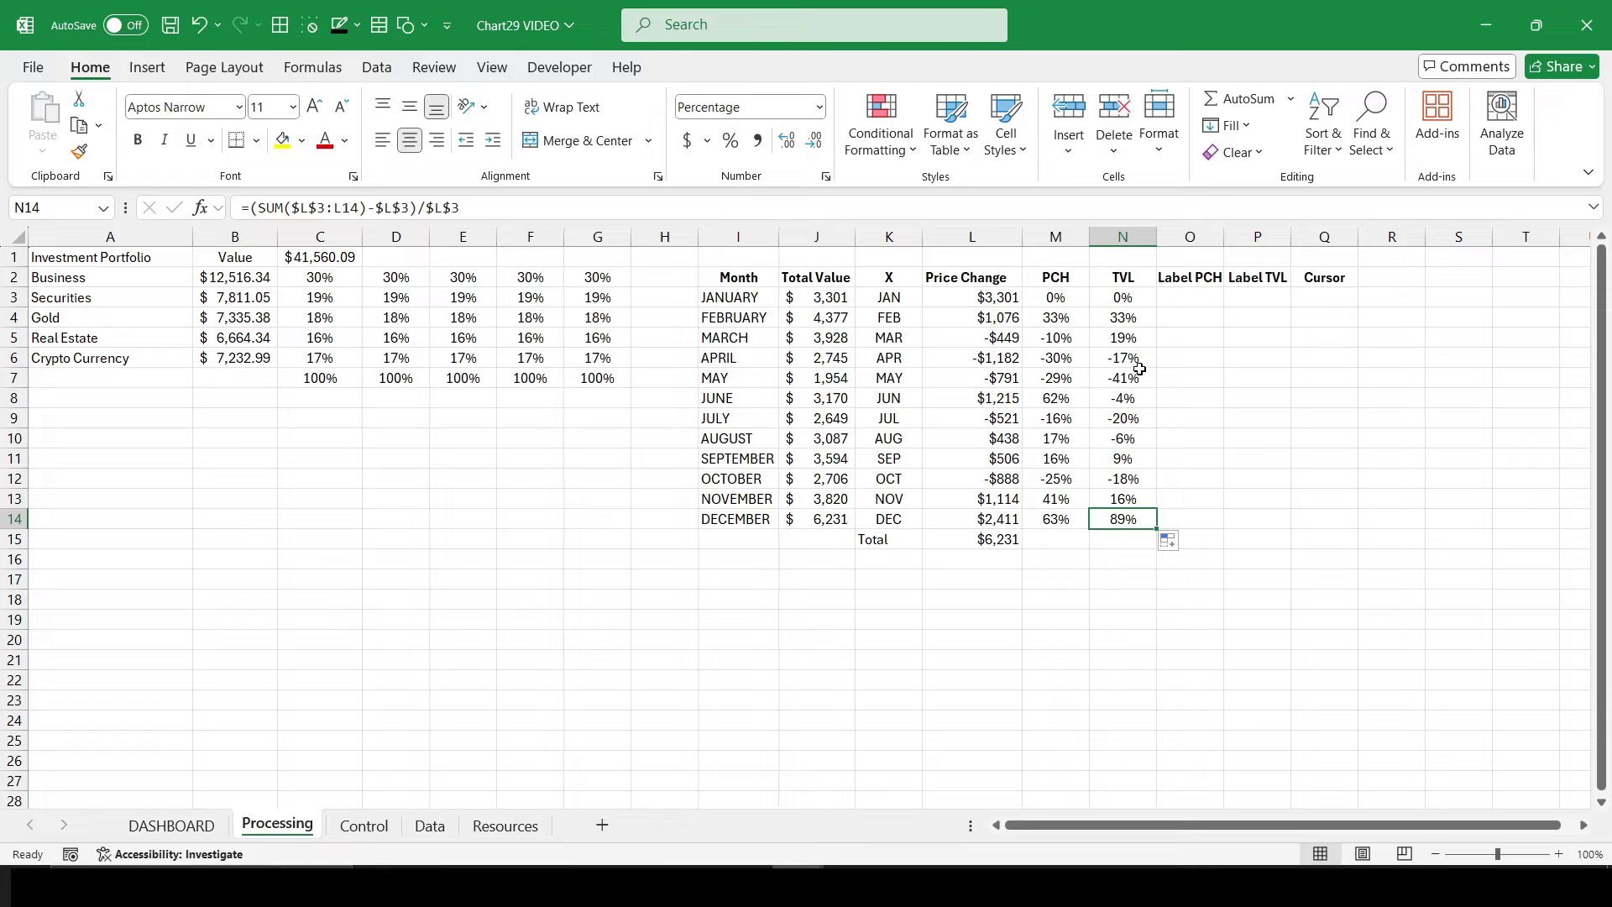
{"action": "left_click", "coordinate": [1122, 301]}
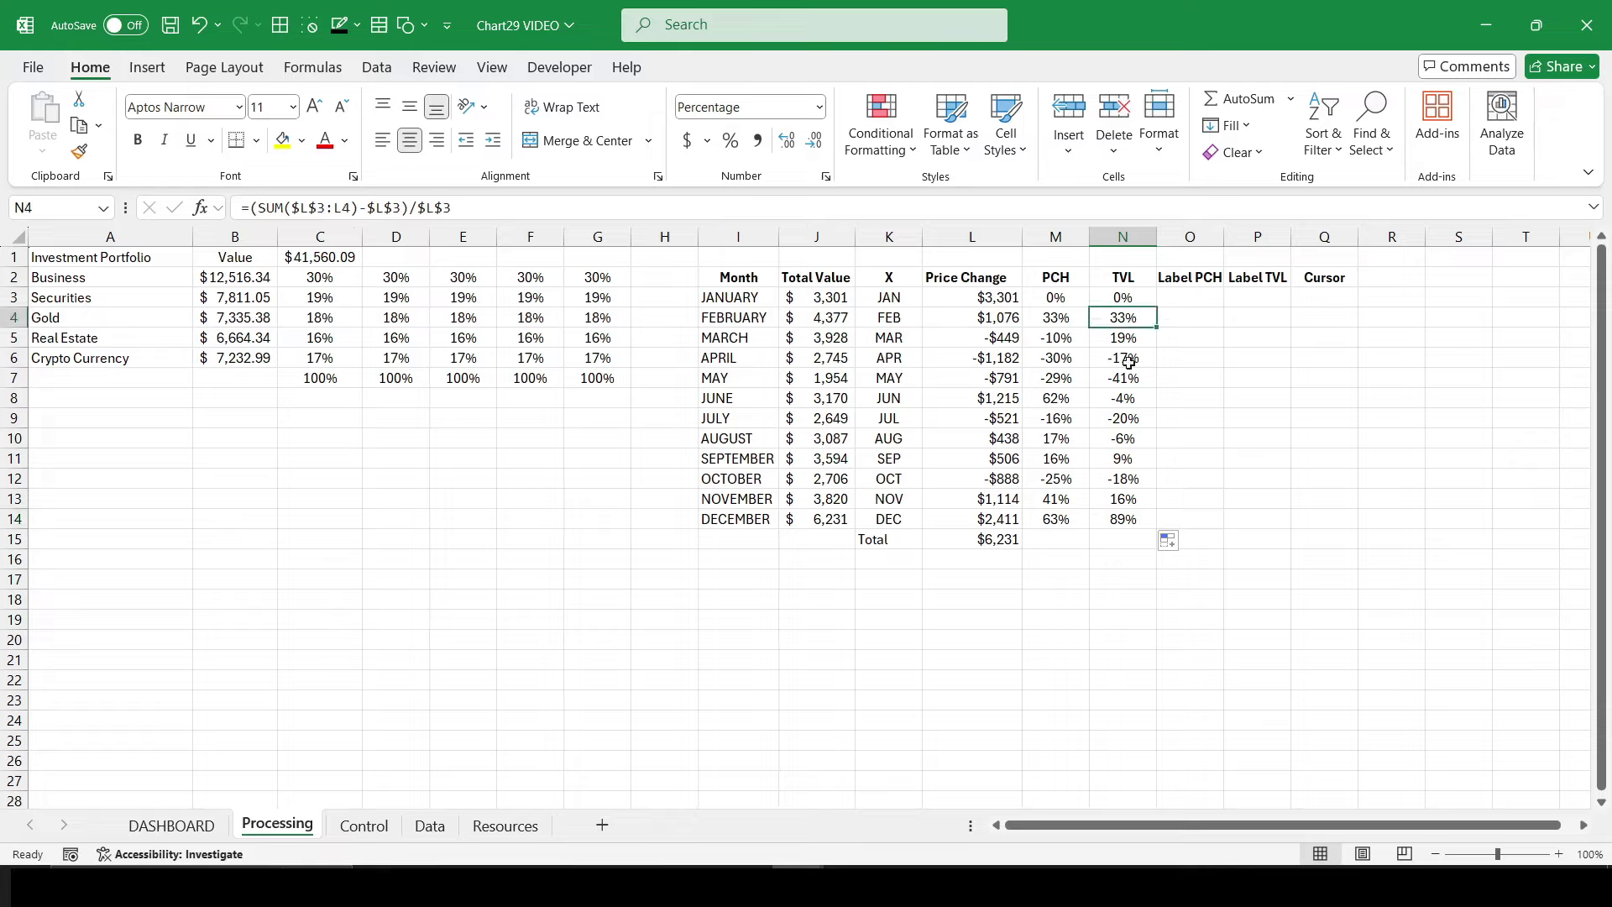
Step: Autofit column O and begin an IF(IFERROR( formula in O3
{"action": "left_click", "coordinate": [1176, 301]}
{"action": "double_click", "coordinate": [1224, 237]}
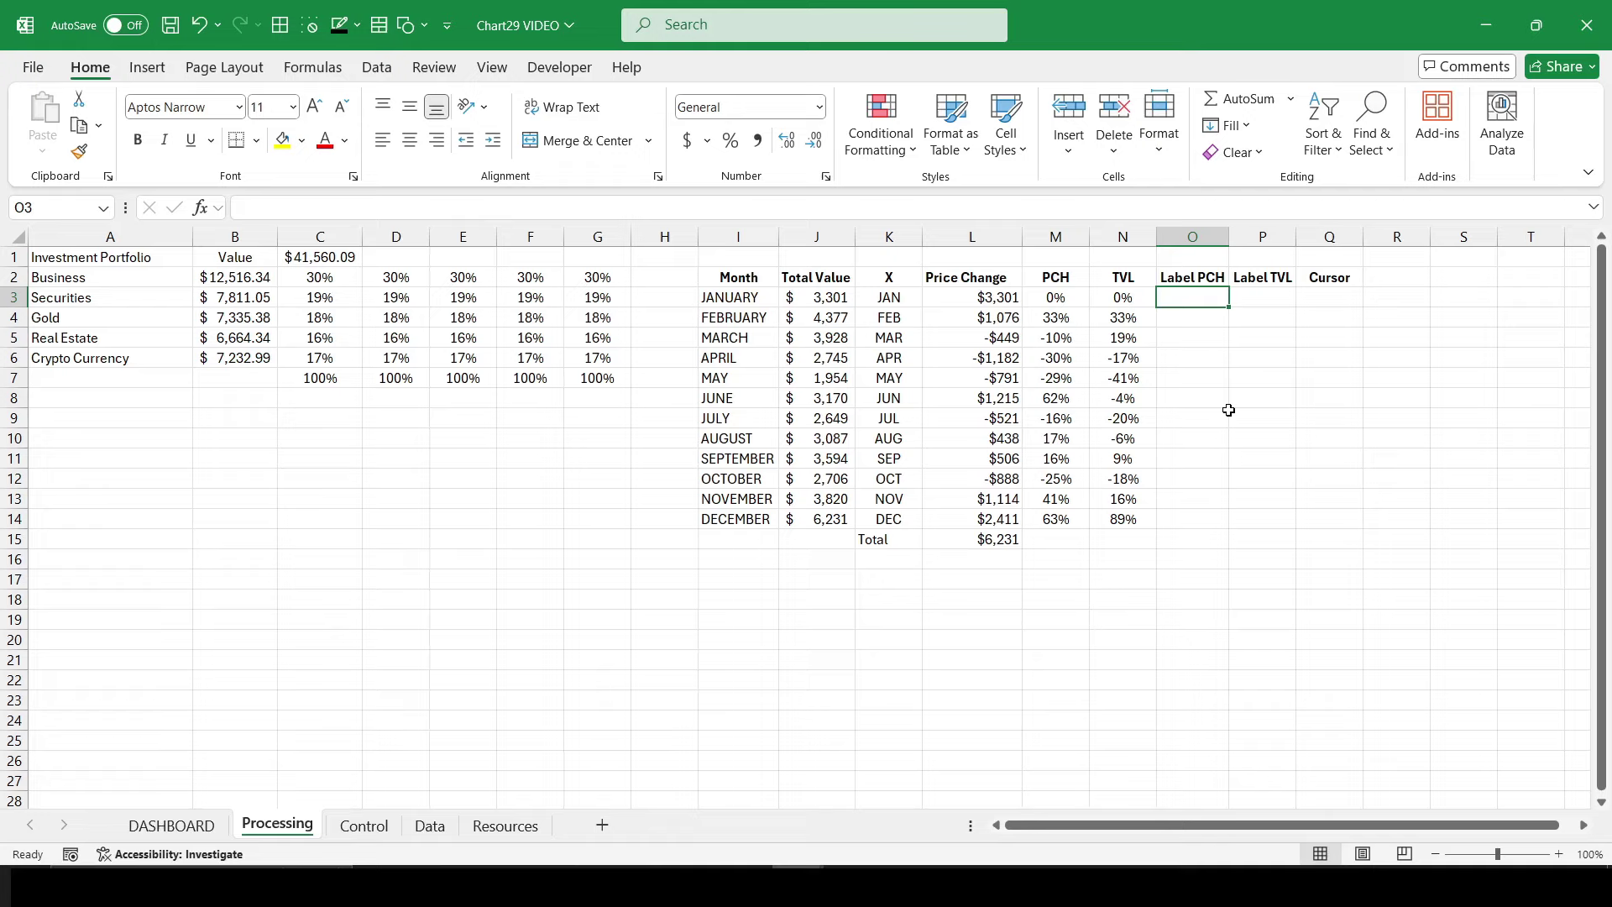
{"action": "type", "text": "="}
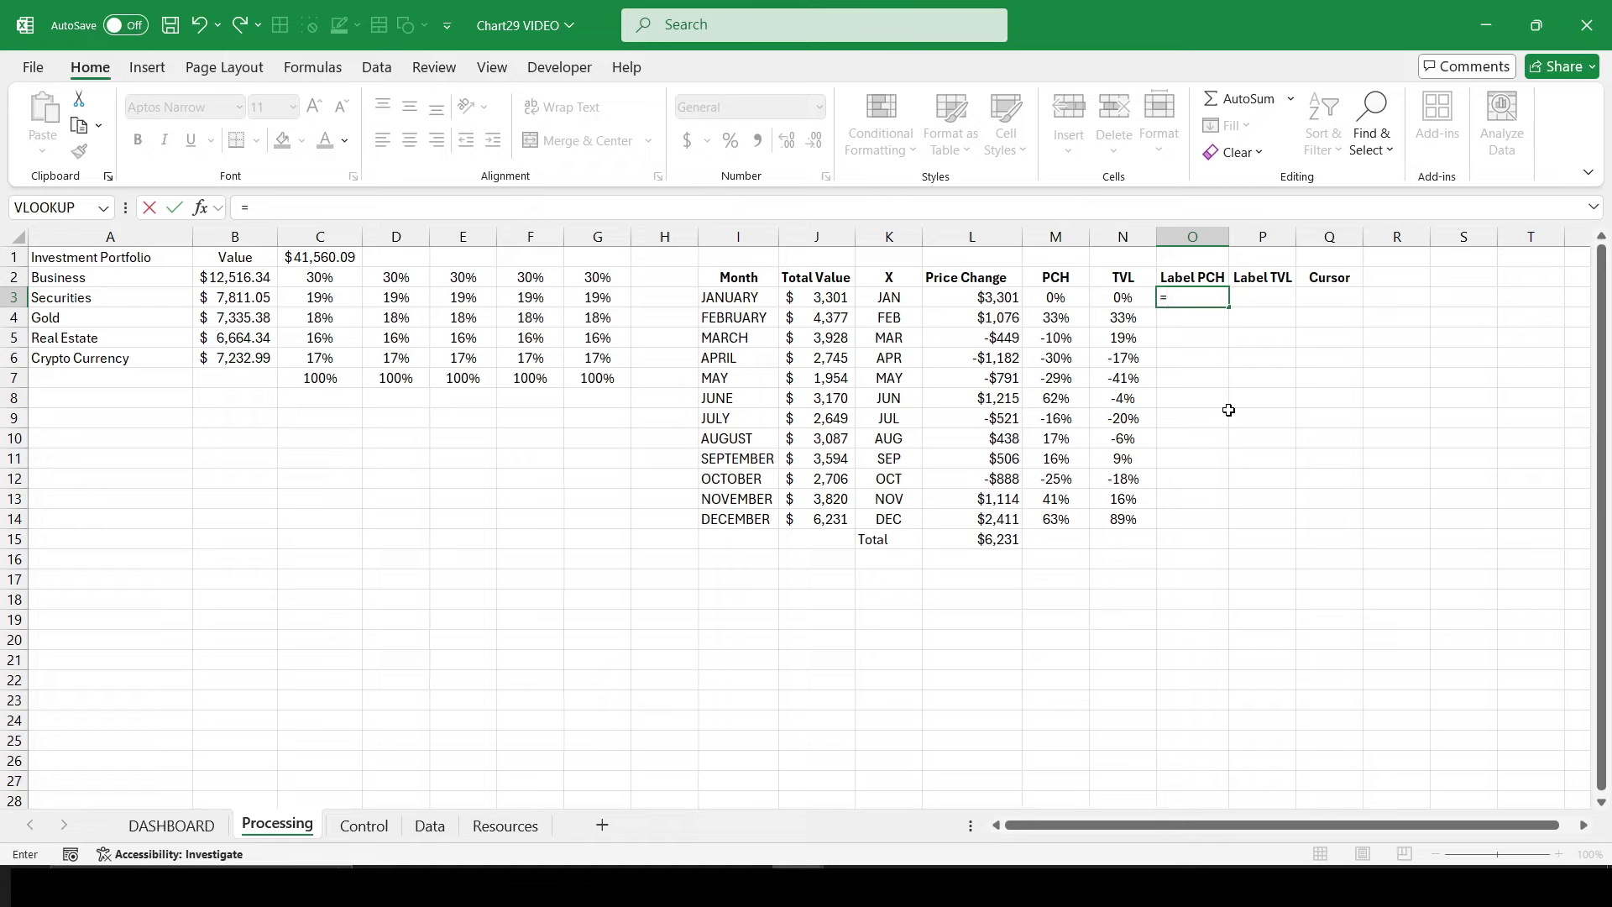
{"action": "type", "text": "i"}
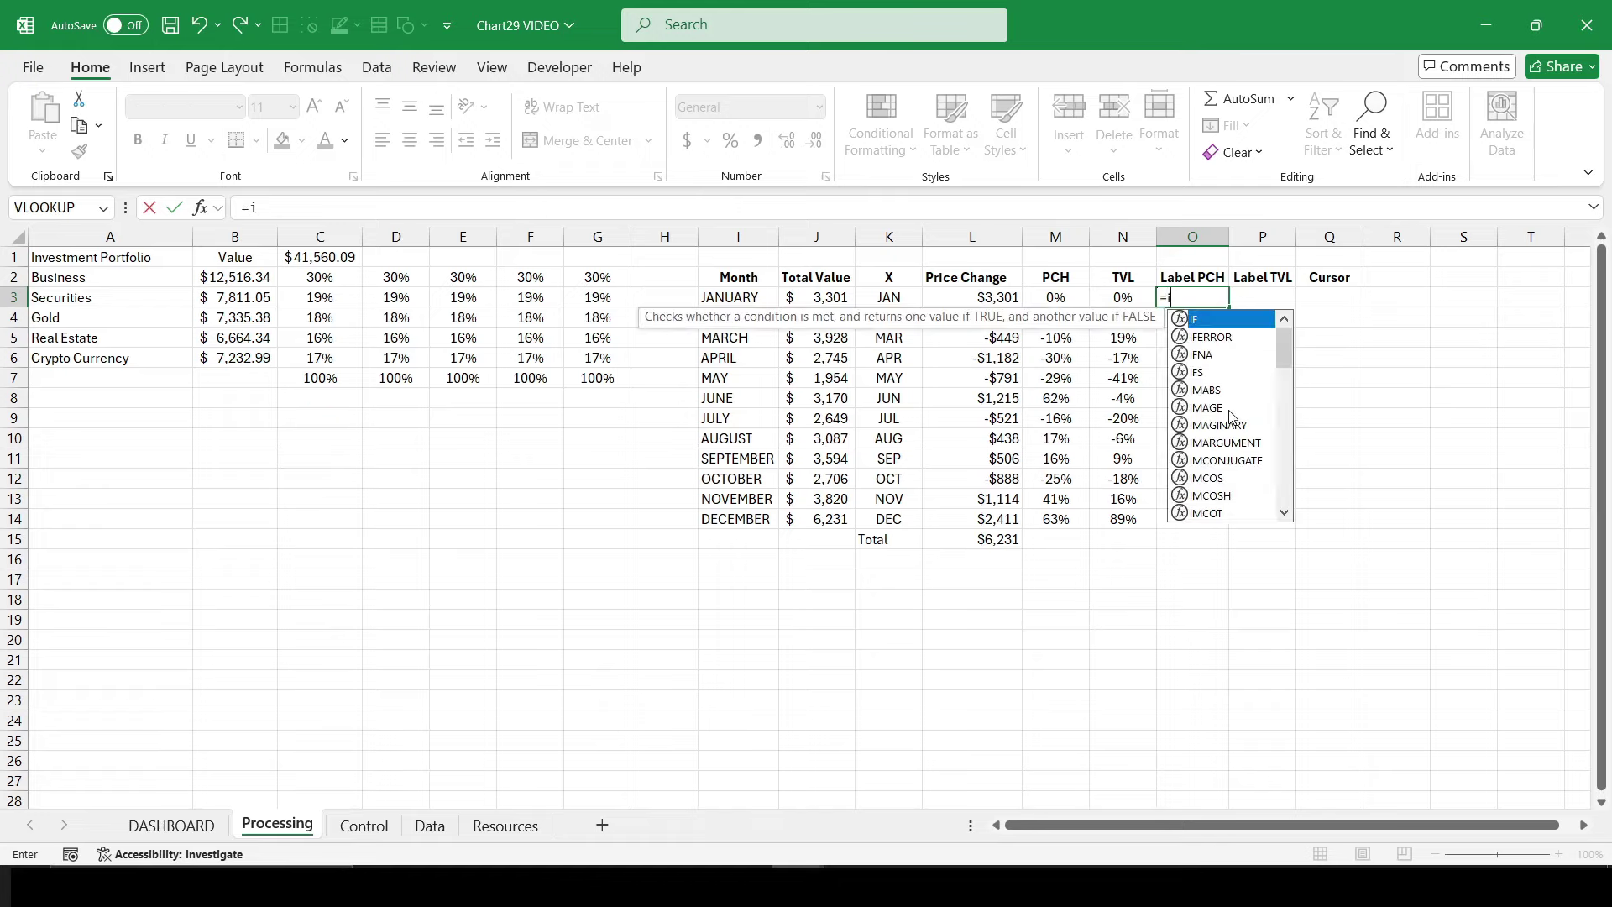
{"action": "key", "text": "Tab"}
{"action": "type", "text": "if"}
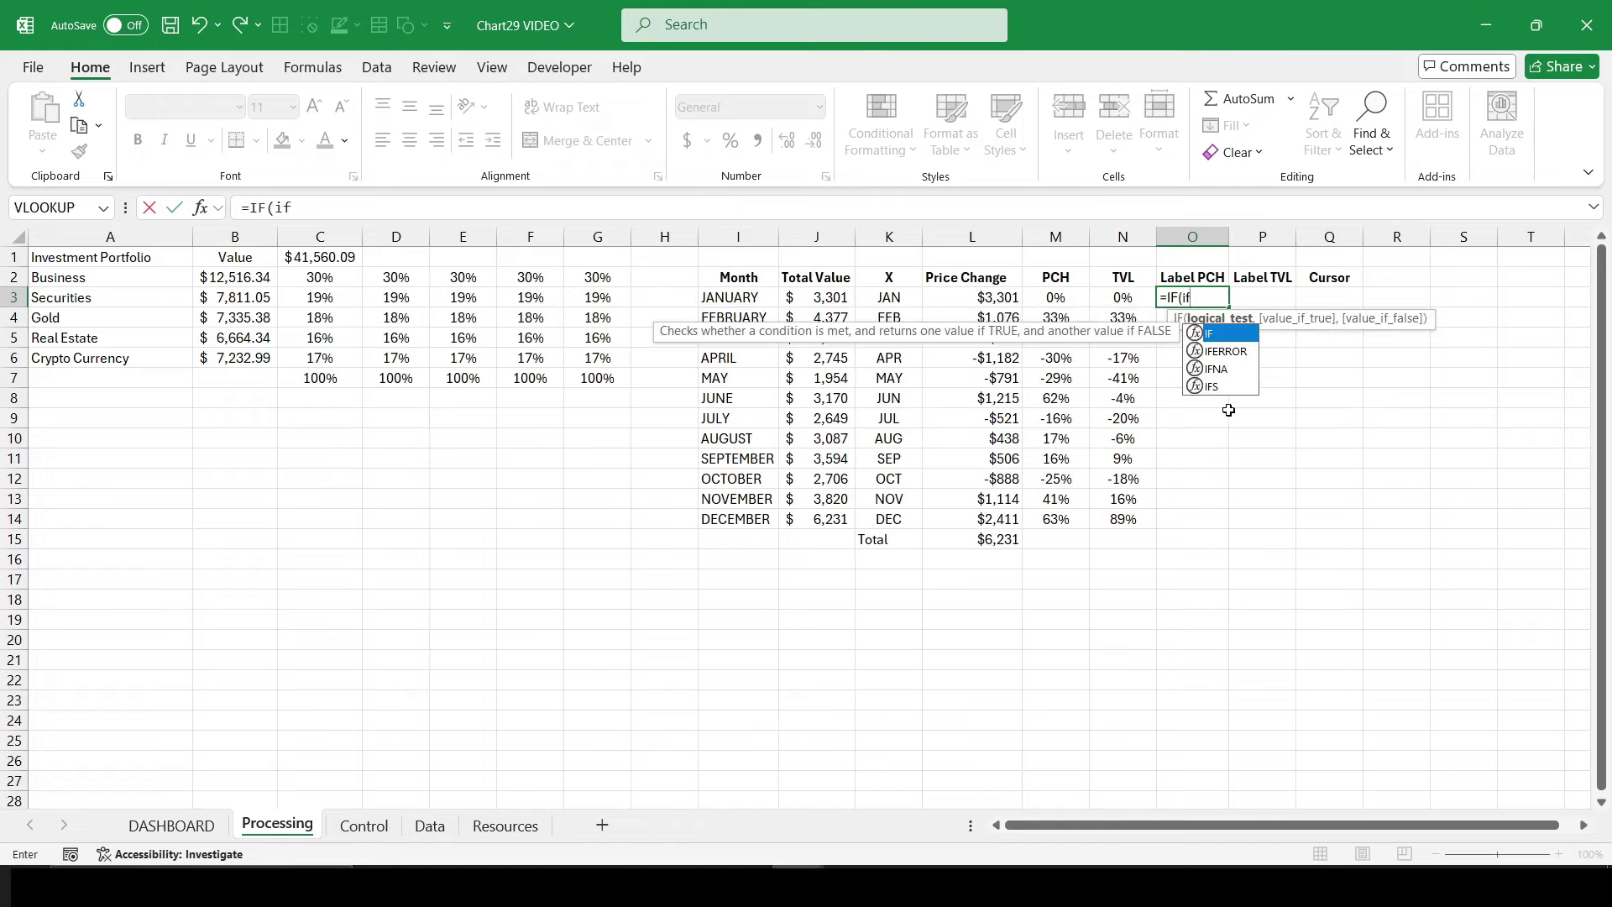
{"action": "key", "text": "Down"}
{"action": "key", "text": "Tab"}
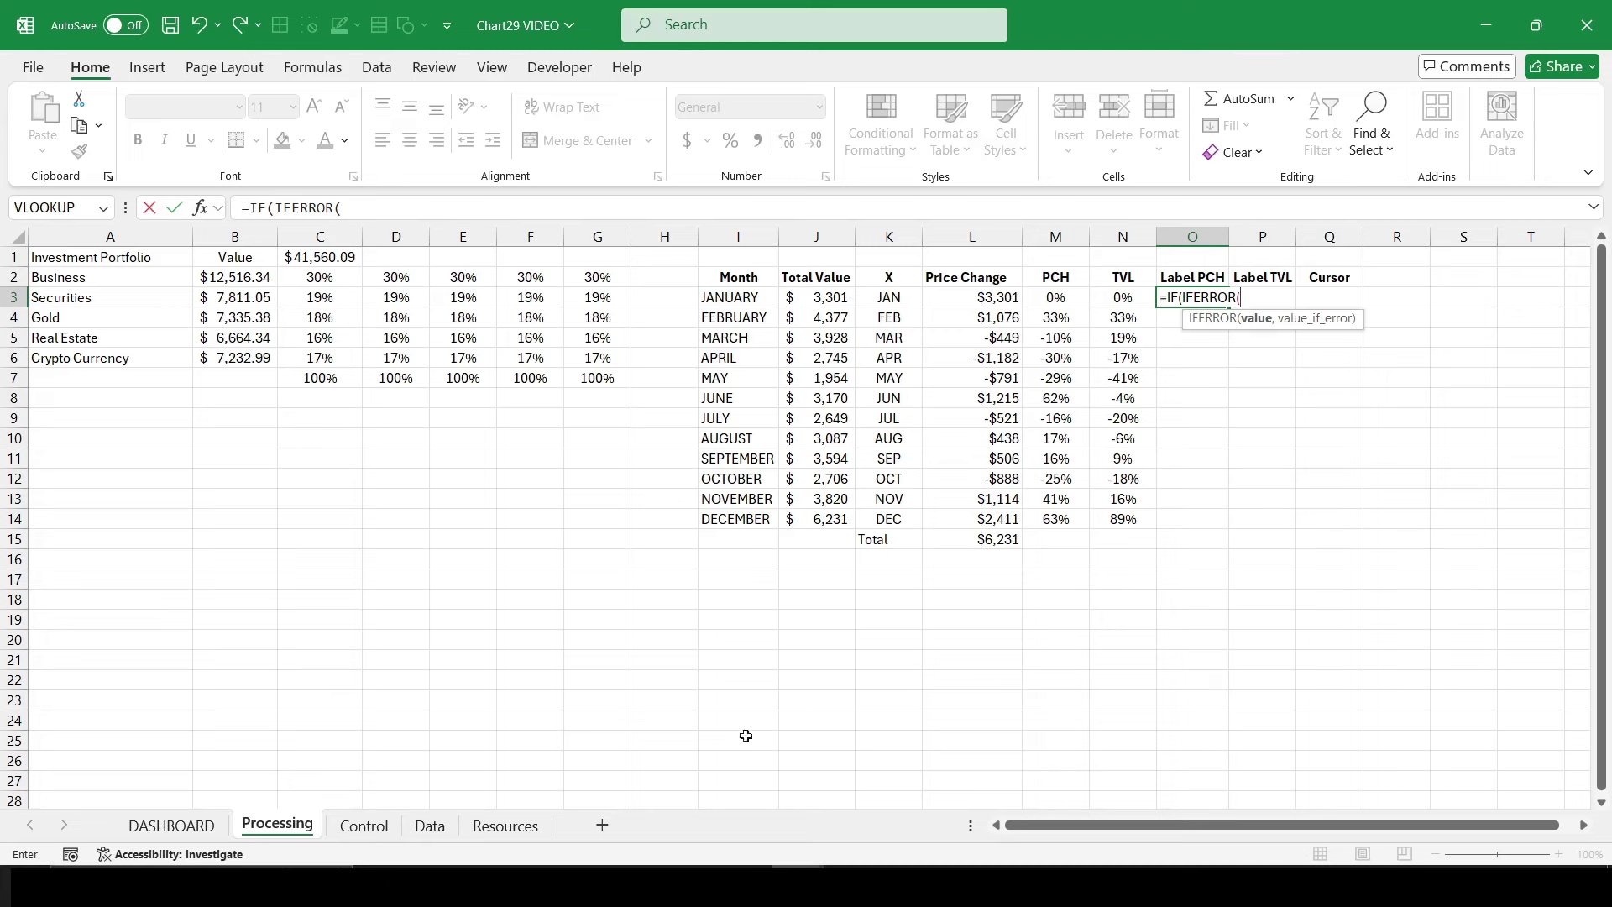
Step: Add a GETPIVOTDATA lookup from the Control sheet pivot, keyed on the month in Processing!I3
{"action": "left_click", "coordinate": [366, 829]}
{"action": "scroll", "coordinate": [1104, 680], "scroll_direction": "up", "scroll_amount": 2}
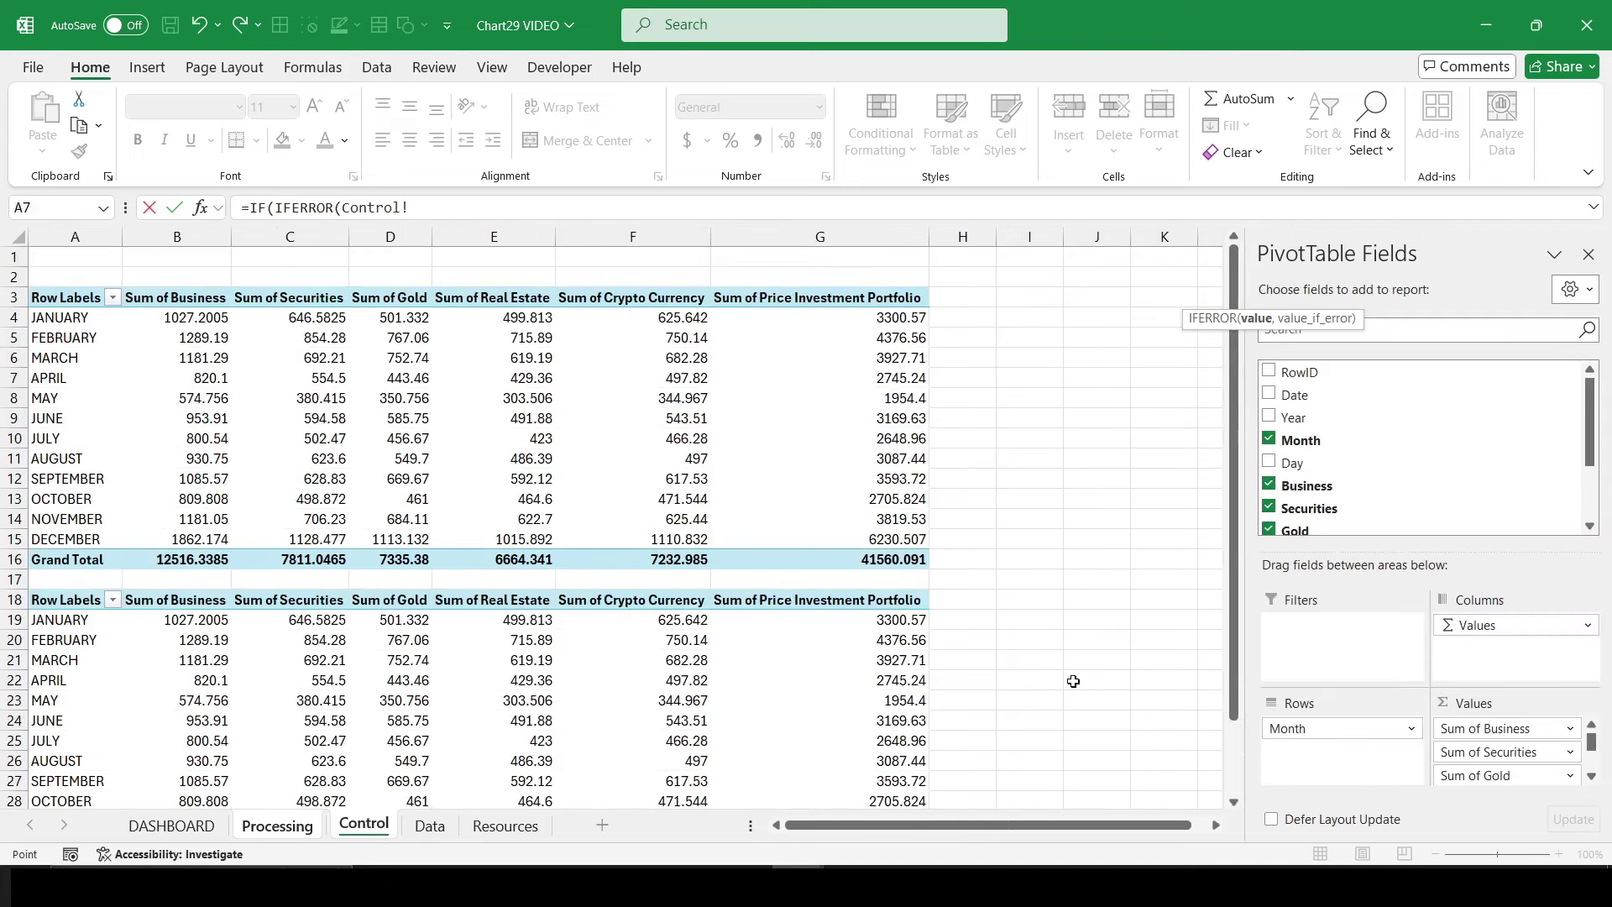
{"action": "left_click", "coordinate": [866, 319]}
{"action": "left_click_drag", "start_coordinate": [939, 208], "coordinate": [997, 208]}
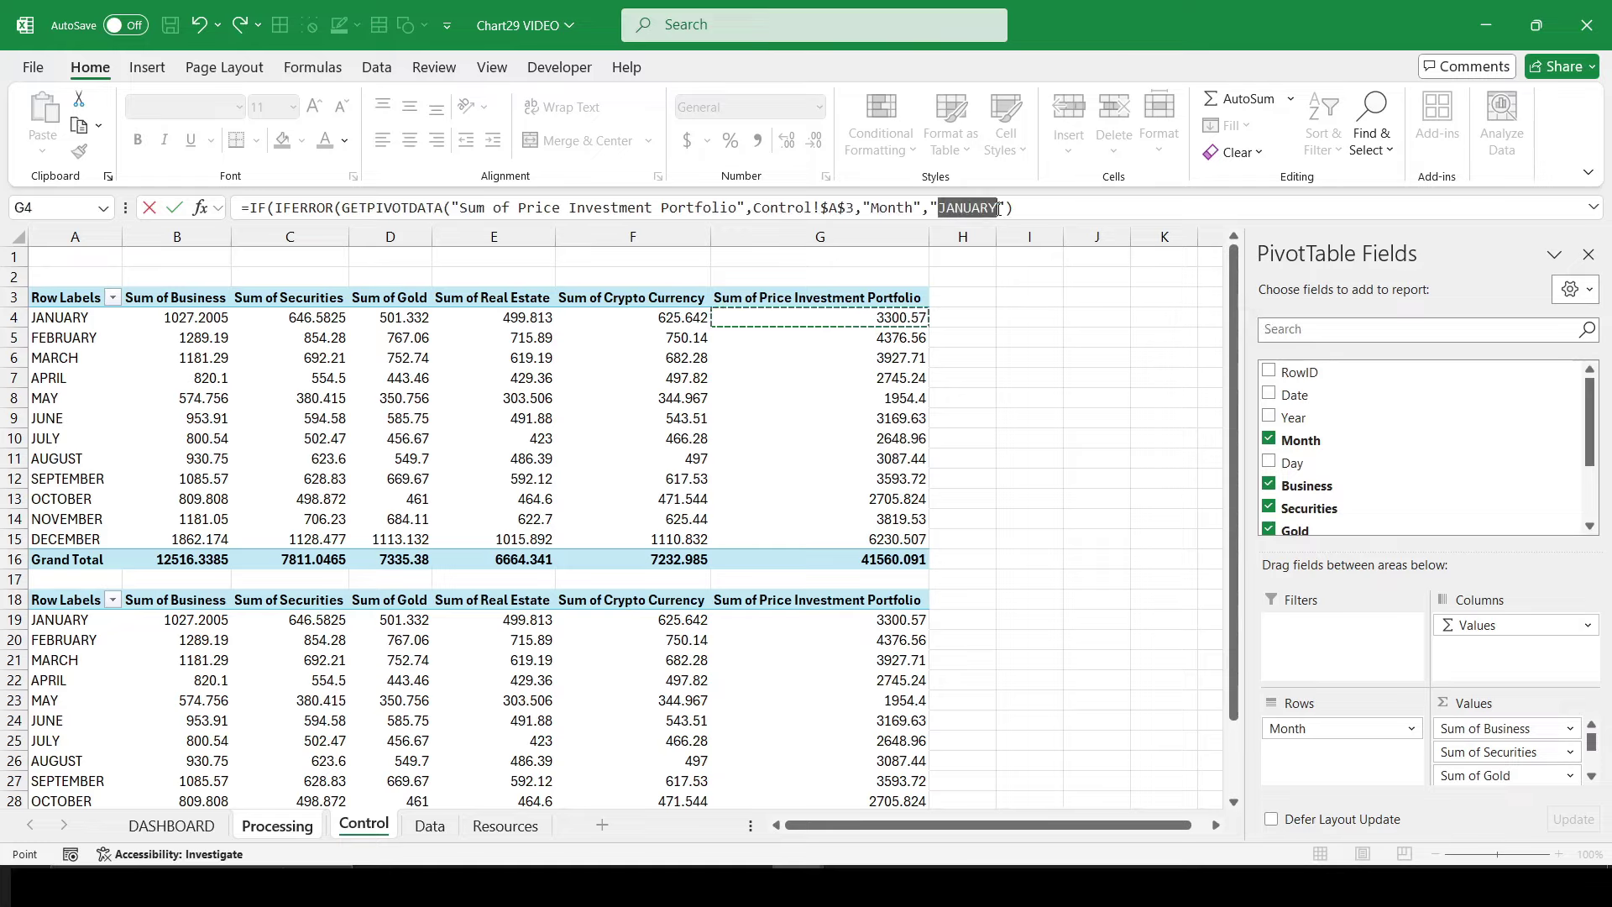
{"action": "key", "text": "BackSpace"}
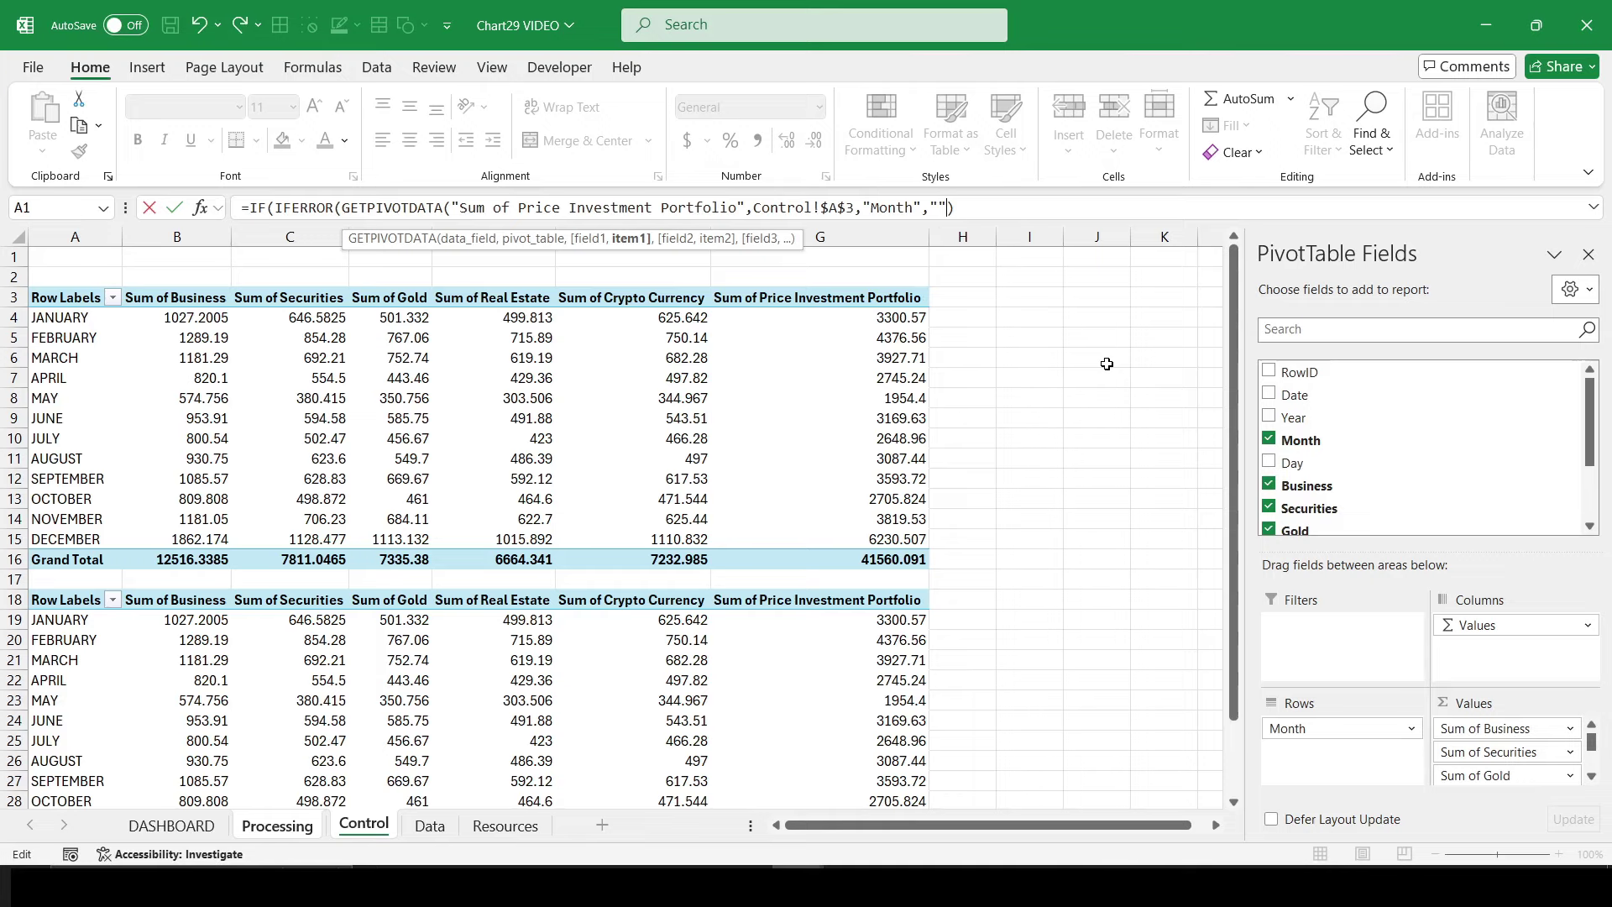
{"action": "type", "text": "&"}
{"action": "left_click", "coordinate": [277, 826]}
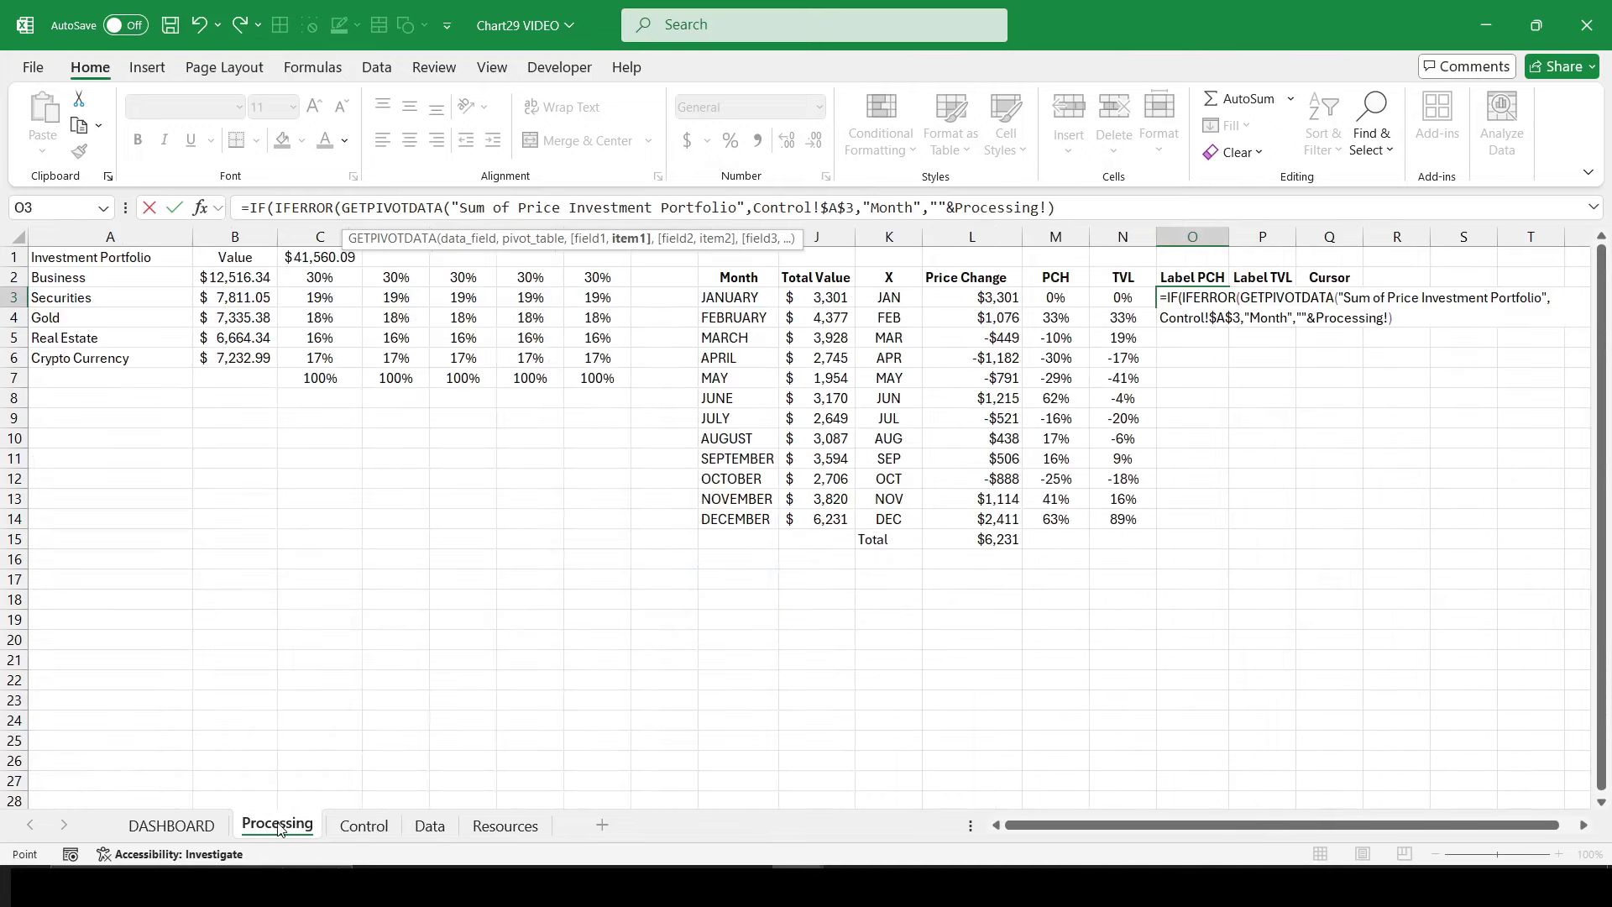
{"action": "left_click", "coordinate": [738, 297]}
{"action": "left_click", "coordinate": [1094, 210]}
{"action": "type", "text": ","}
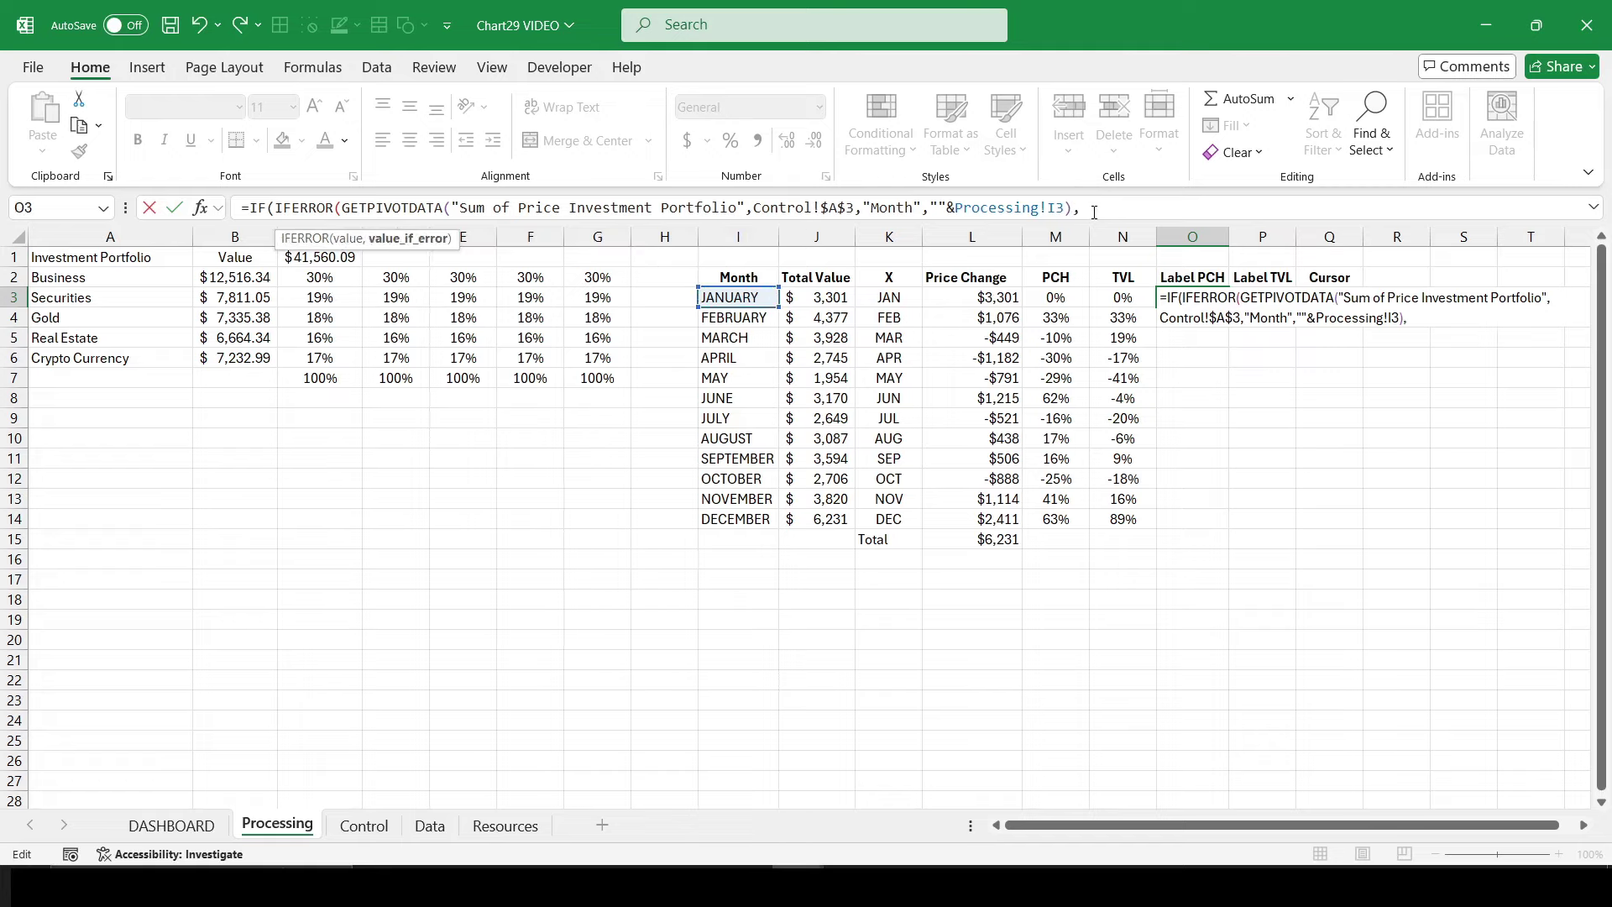
{"action": "type", "text": "0)"}
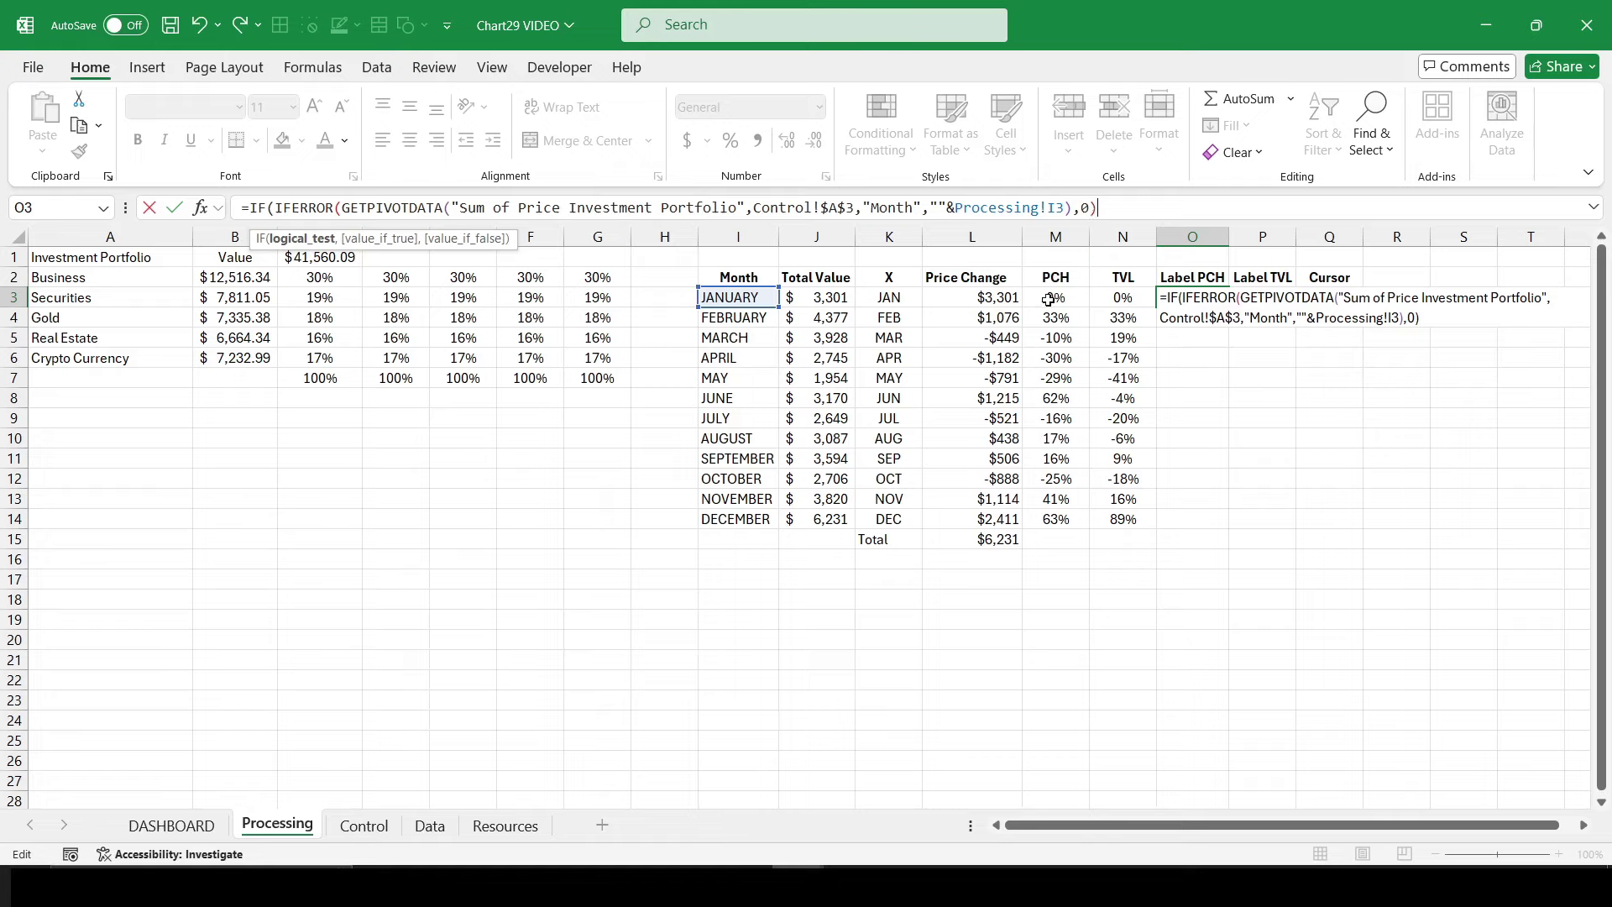
{"action": "key", "text": "Return"}
Step: Fix the parentheses so the formula returns Processing!M3 when found, otherwise 0
{"action": "left_click", "coordinate": [828, 501]}
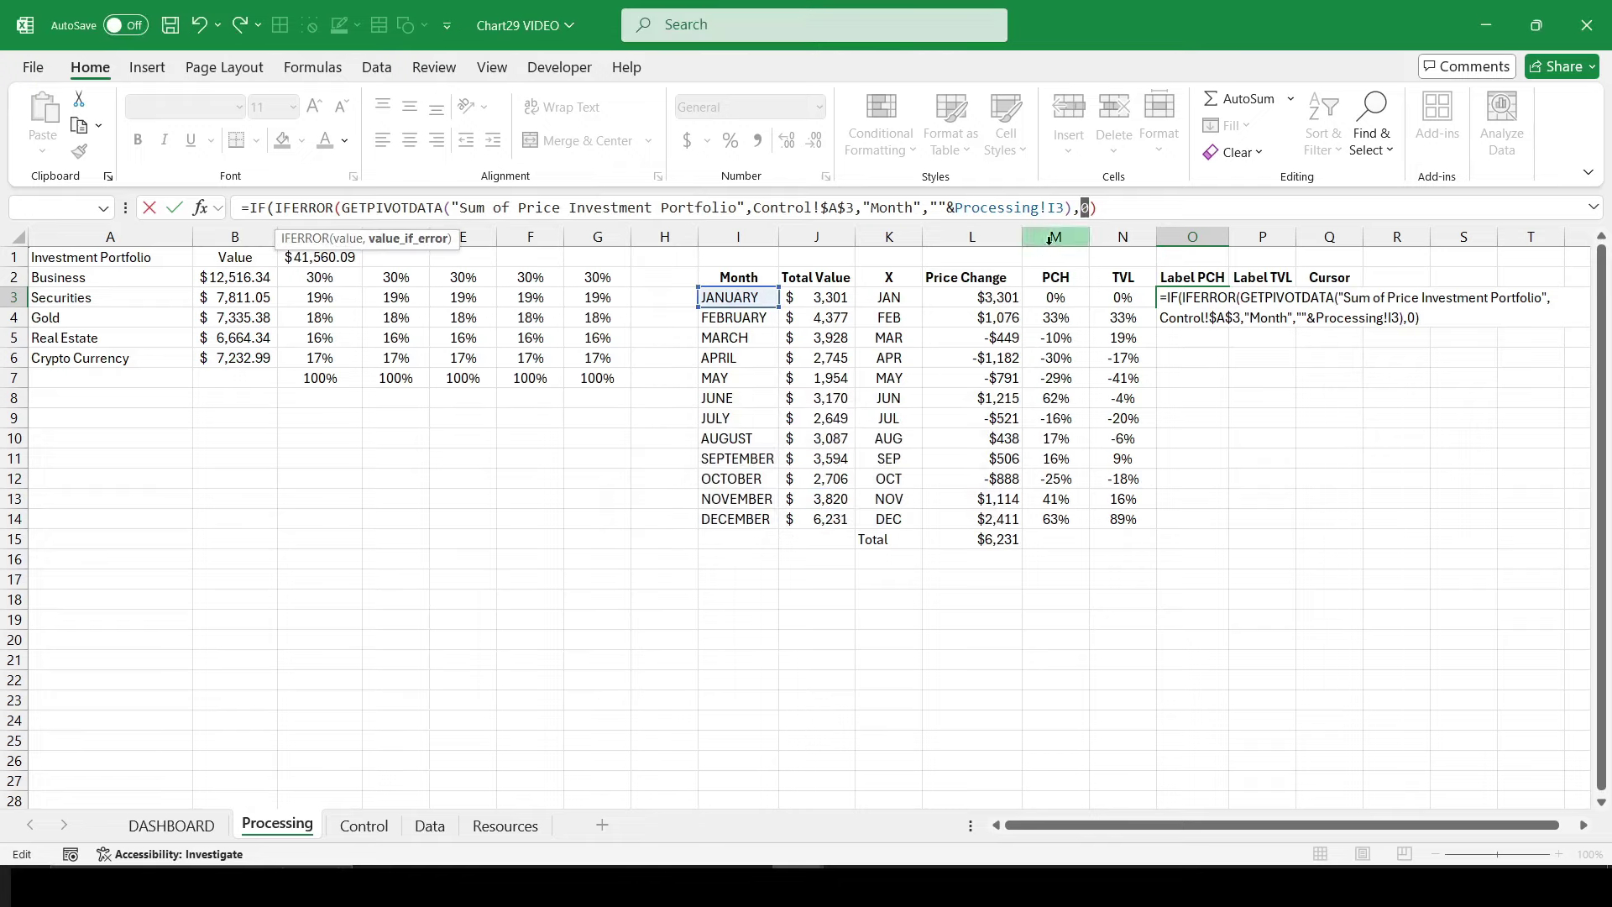
{"action": "left_click", "coordinate": [1107, 208]}
{"action": "left_click", "coordinate": [1089, 210]}
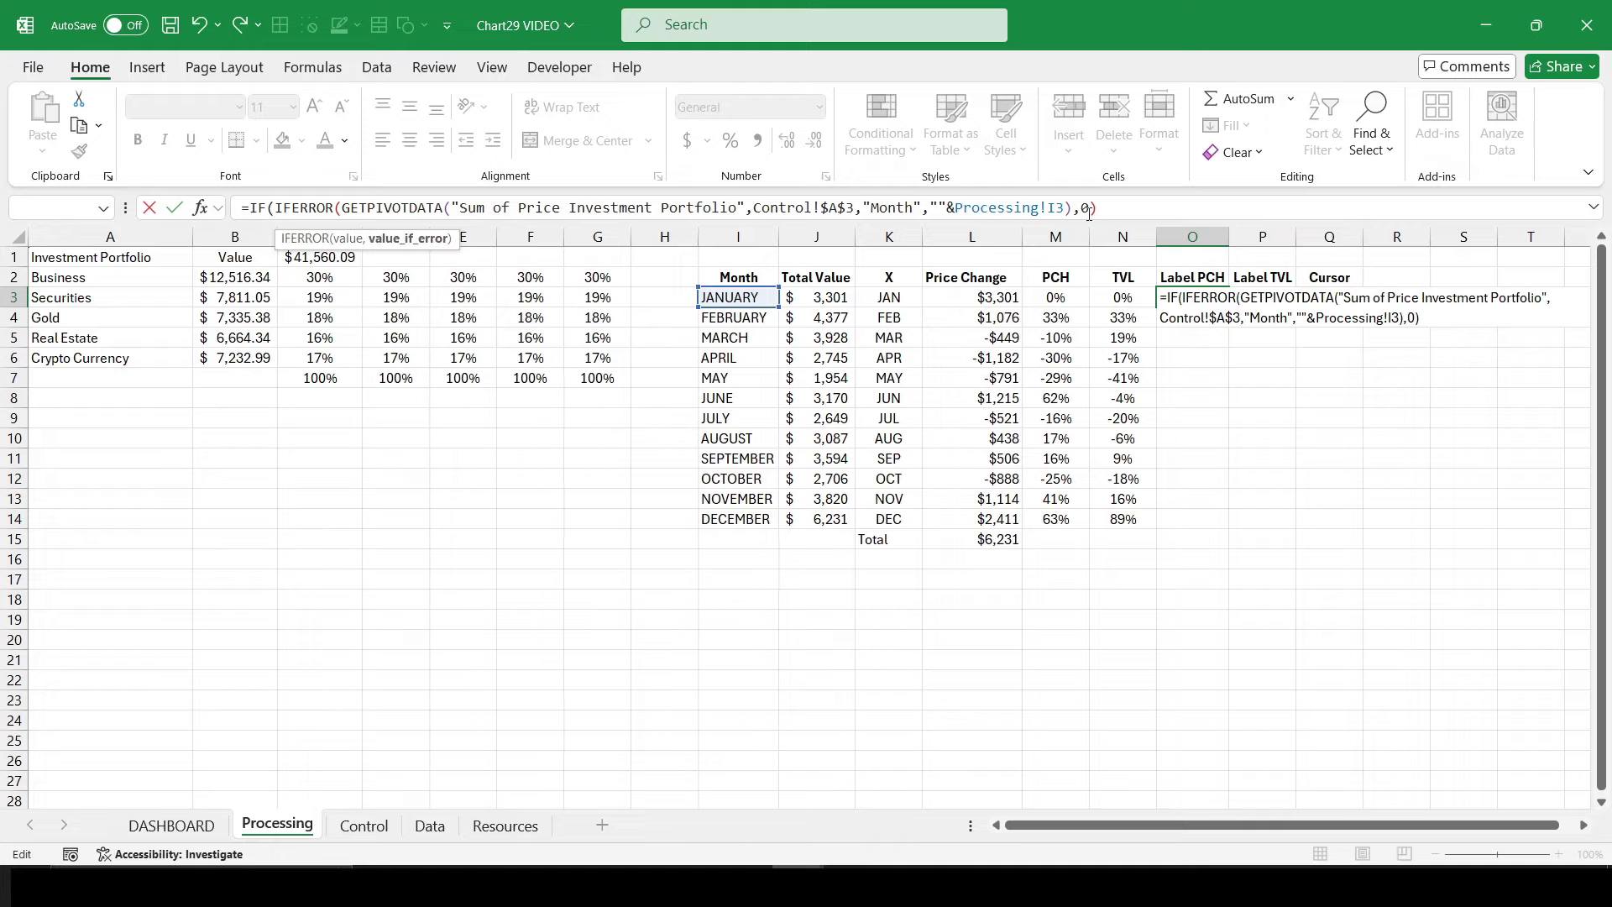
{"action": "type", "text": ")"}
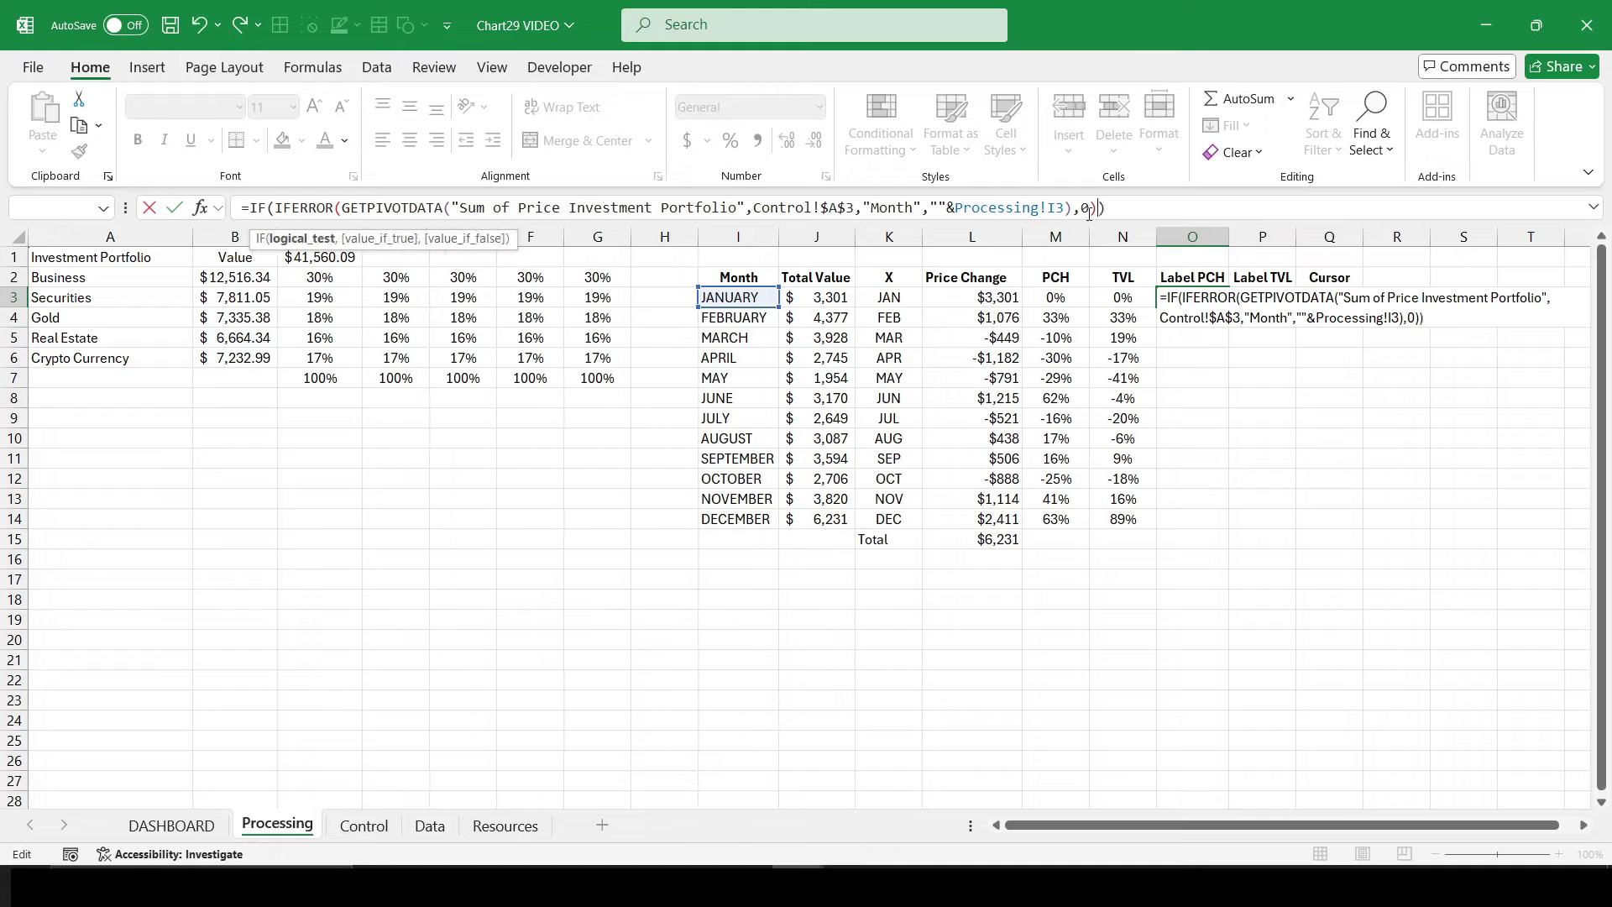
{"action": "type", "text": ","}
{"action": "left_click", "coordinate": [1060, 297]}
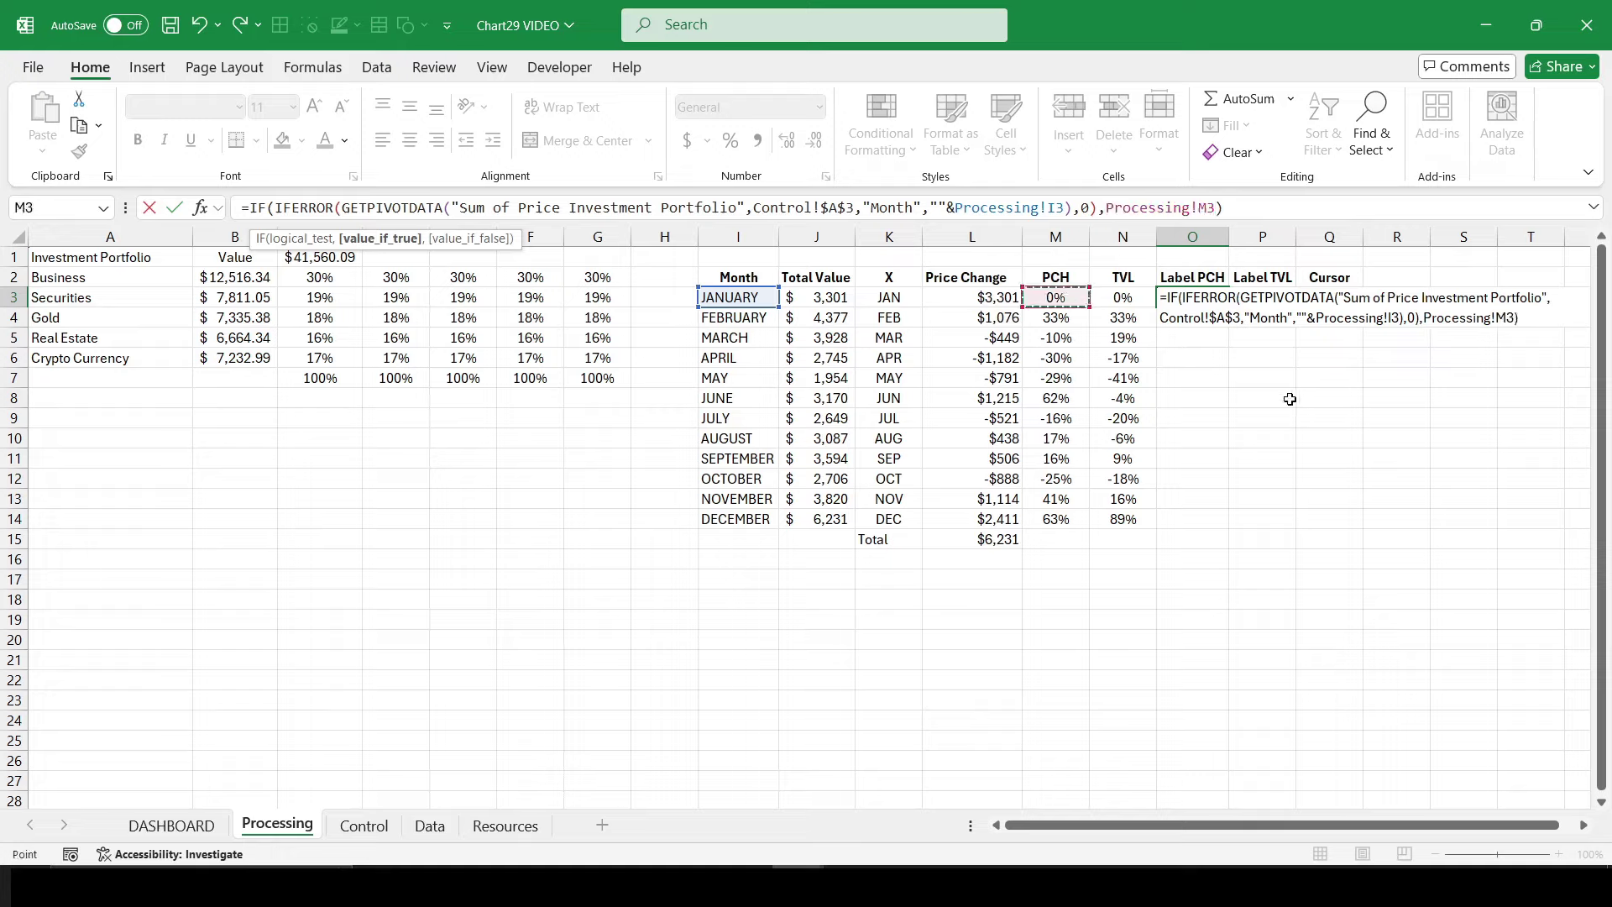
{"action": "type", "text": ","}
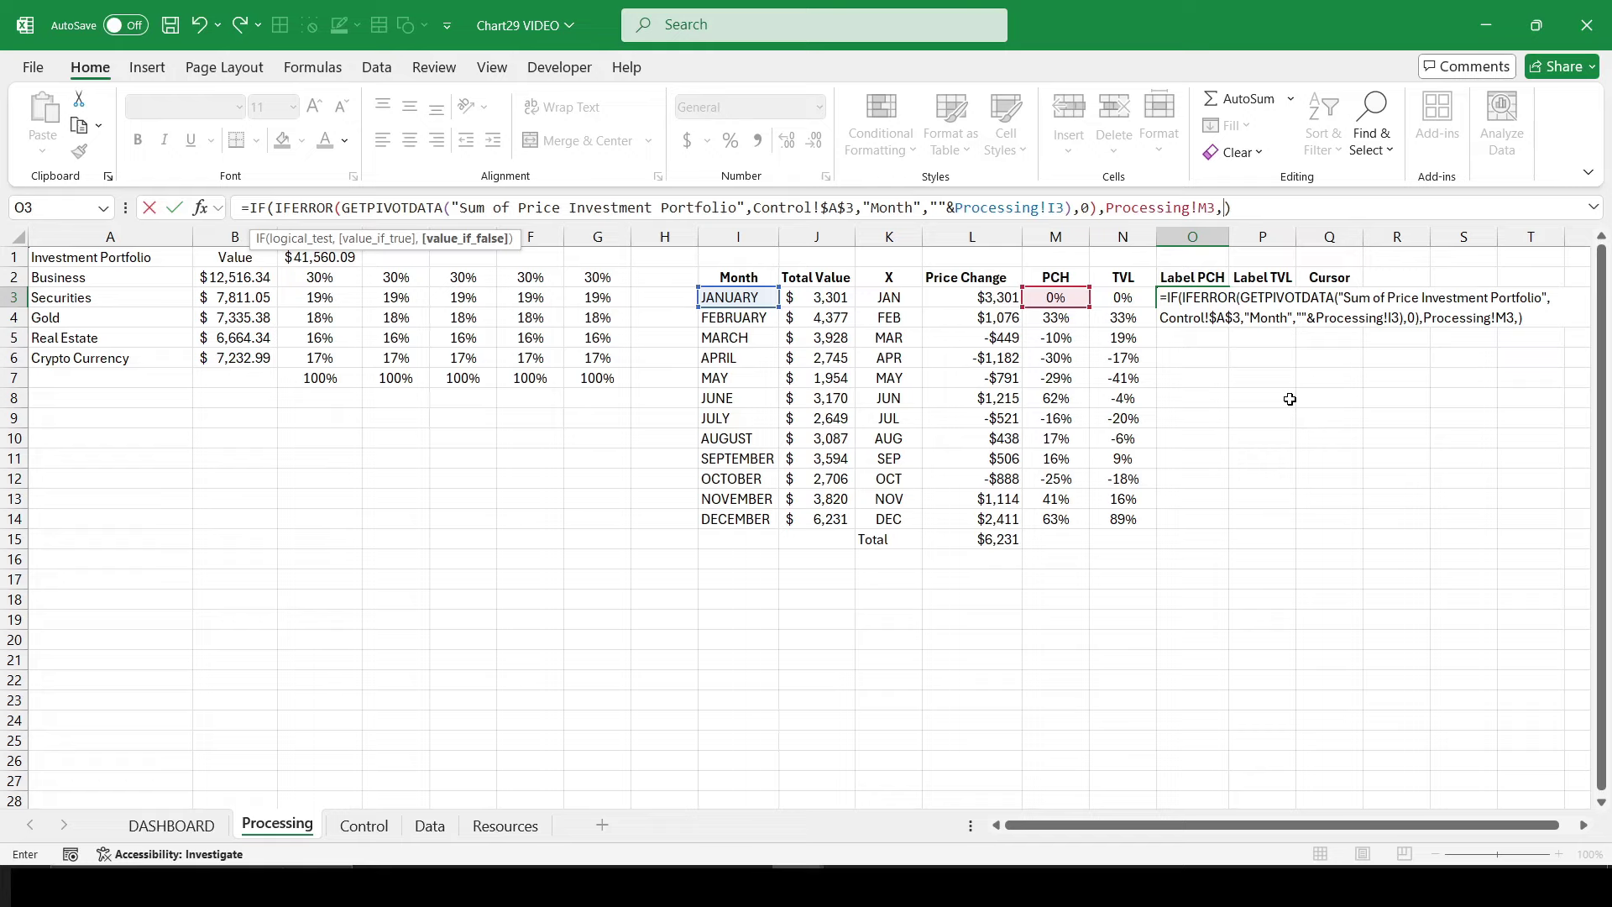
{"action": "type", "text": "0"}
{"action": "key", "text": "ctrl+Return"}
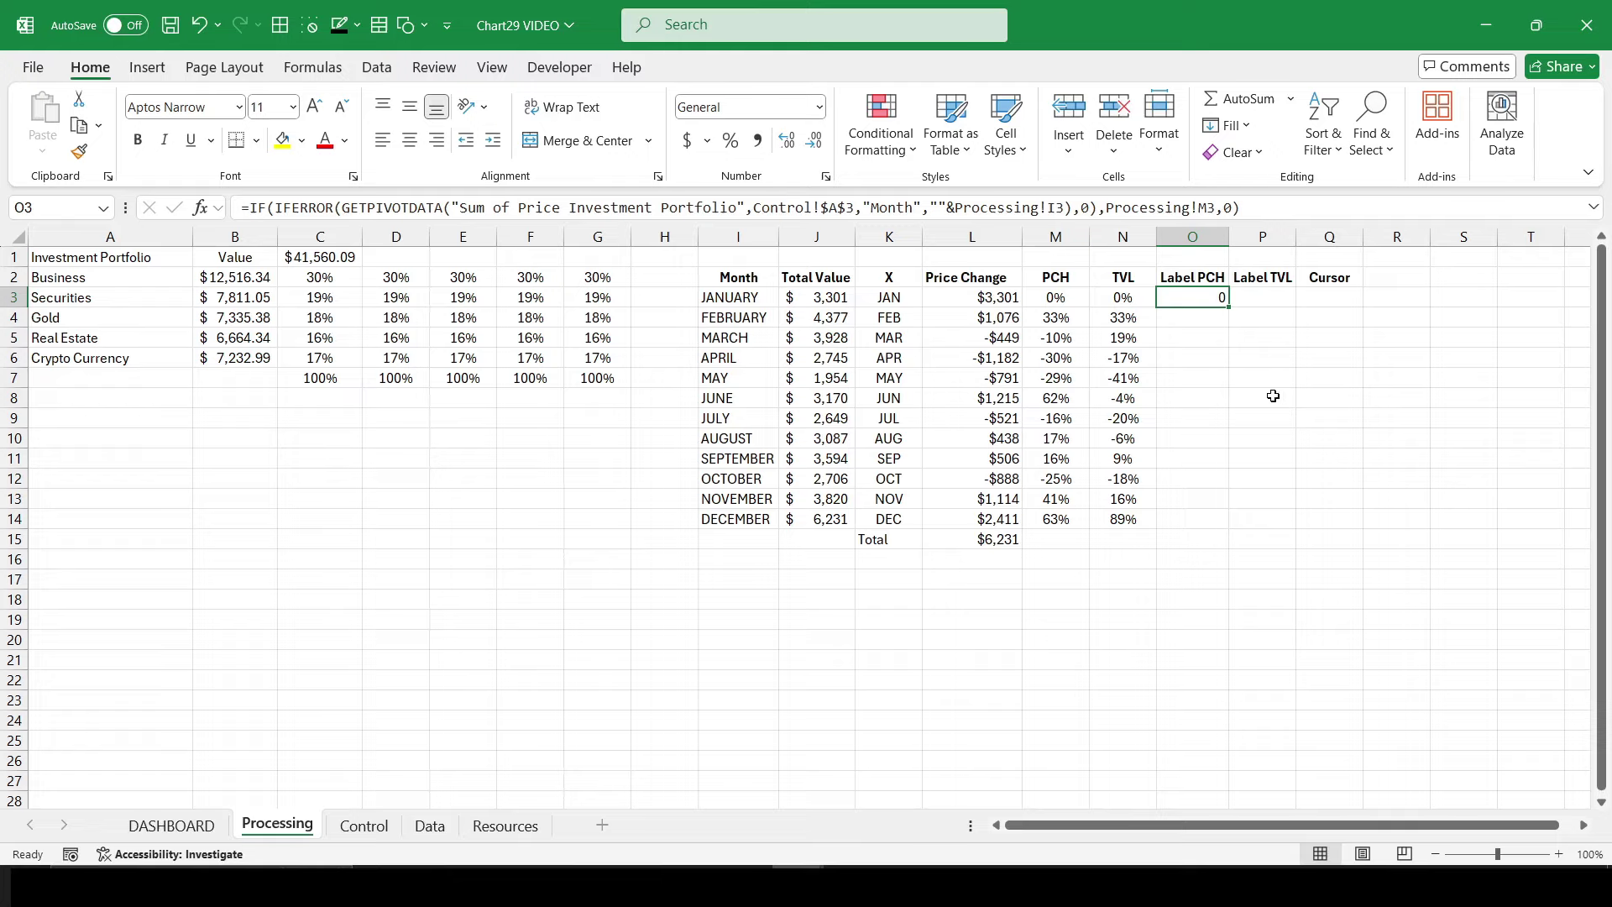
Step: Format O3 as a centred percentage and fill it down to O14
{"action": "left_click", "coordinate": [733, 141]}
{"action": "left_click", "coordinate": [410, 141]}
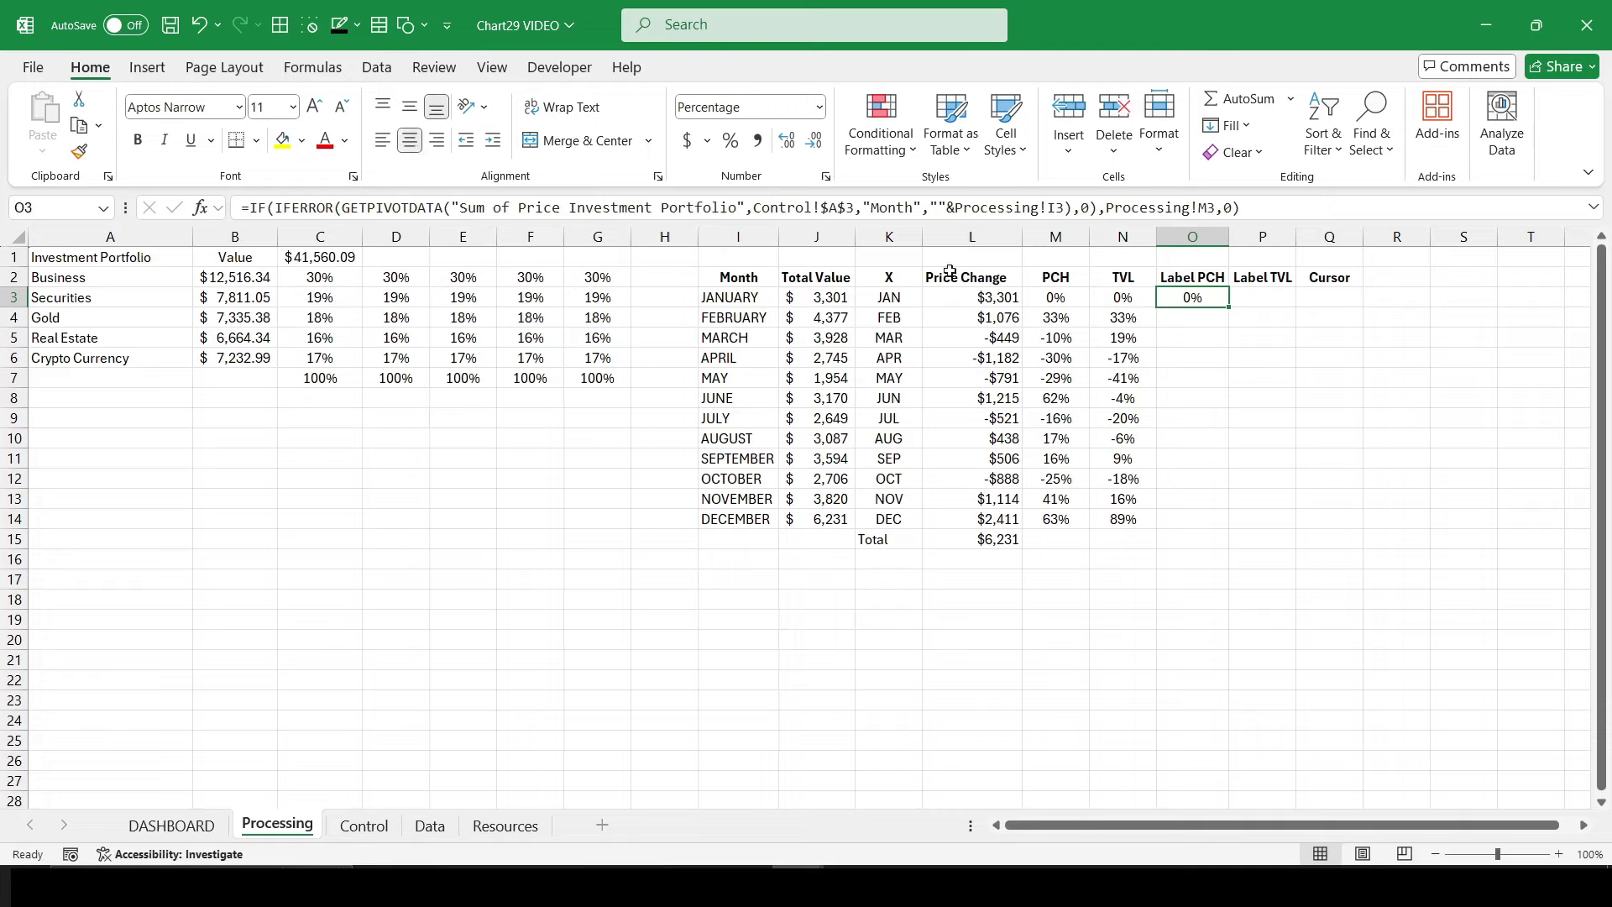
{"action": "left_click_drag", "start_coordinate": [1228, 308], "coordinate": [1212, 528]}
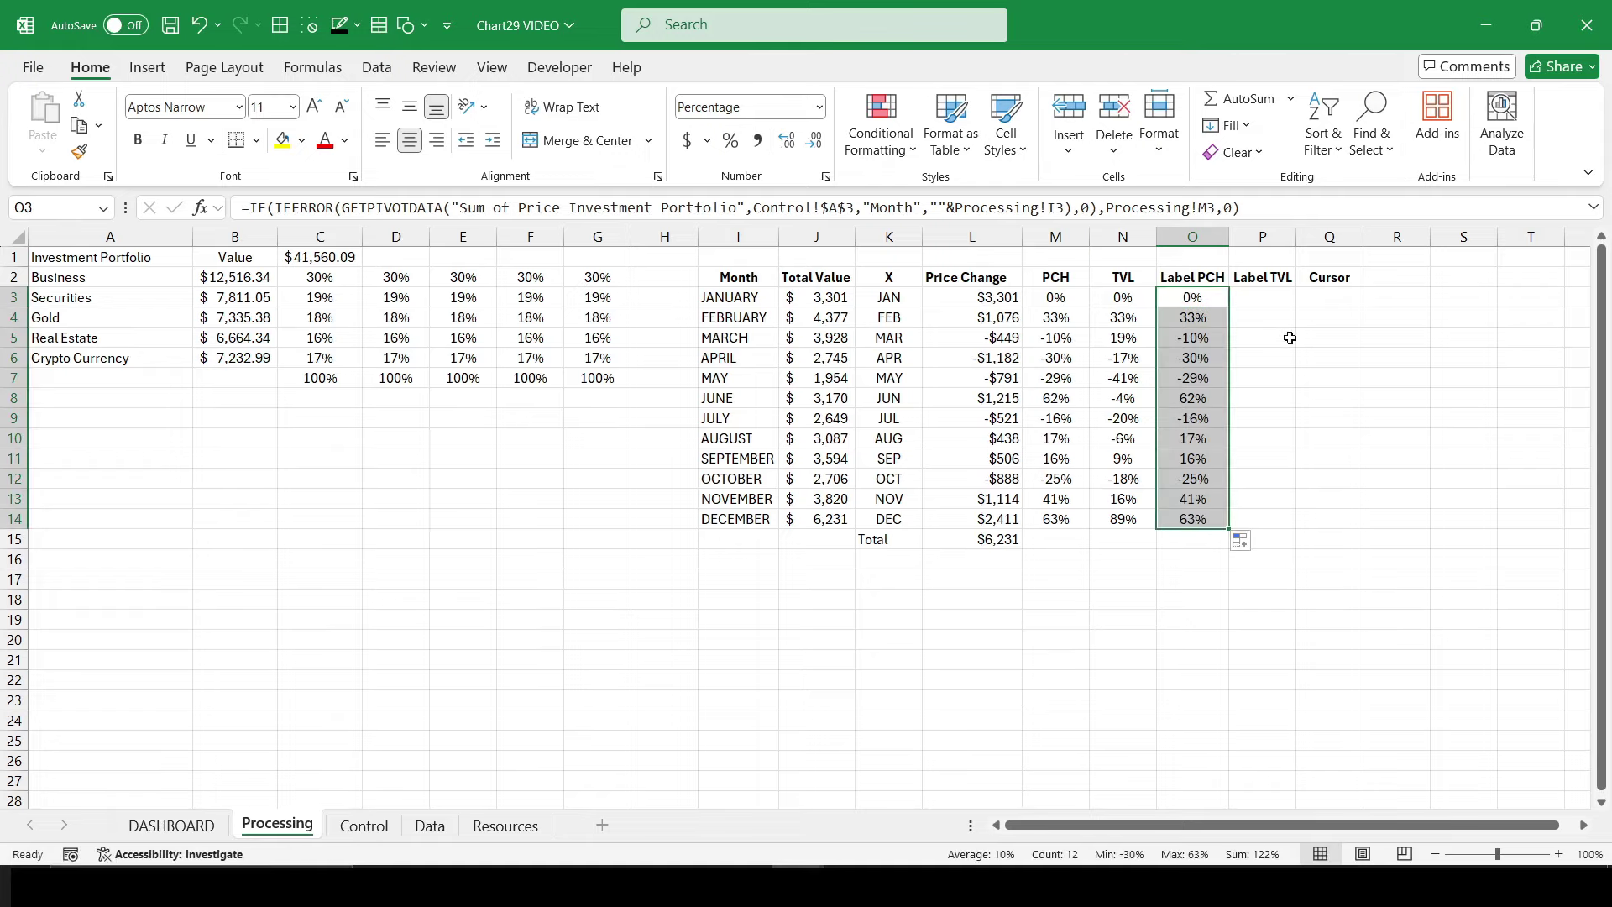
Step: Enter =IF(O3<>0,N3,0) in the Label TVL cell P3
{"action": "left_click", "coordinate": [1266, 299]}
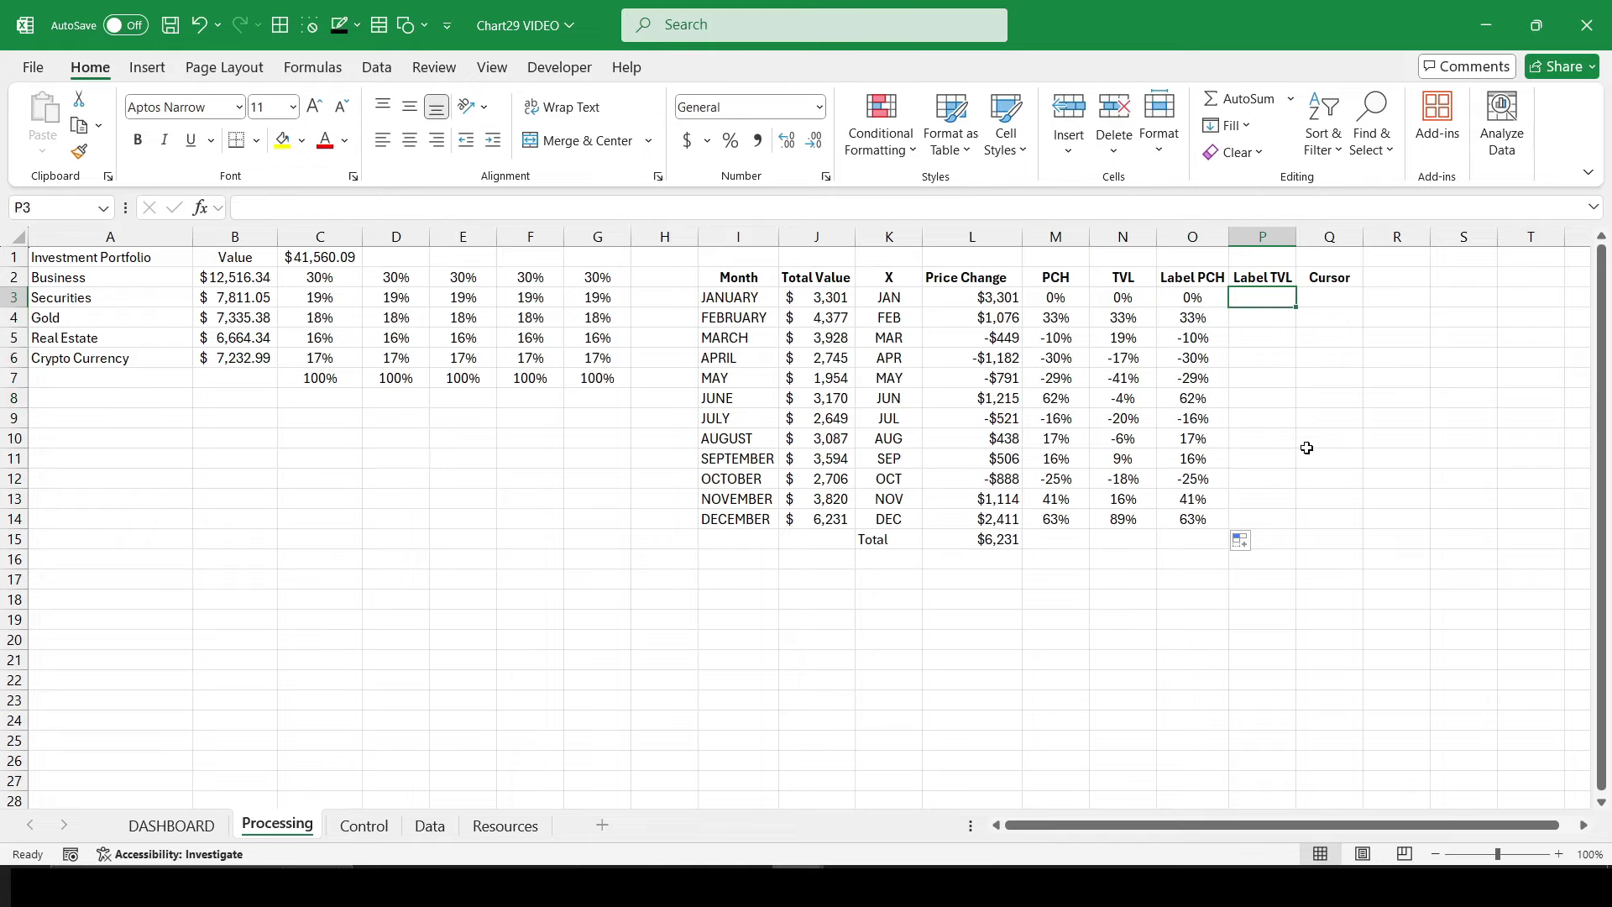
{"action": "type", "text": "=IF"}
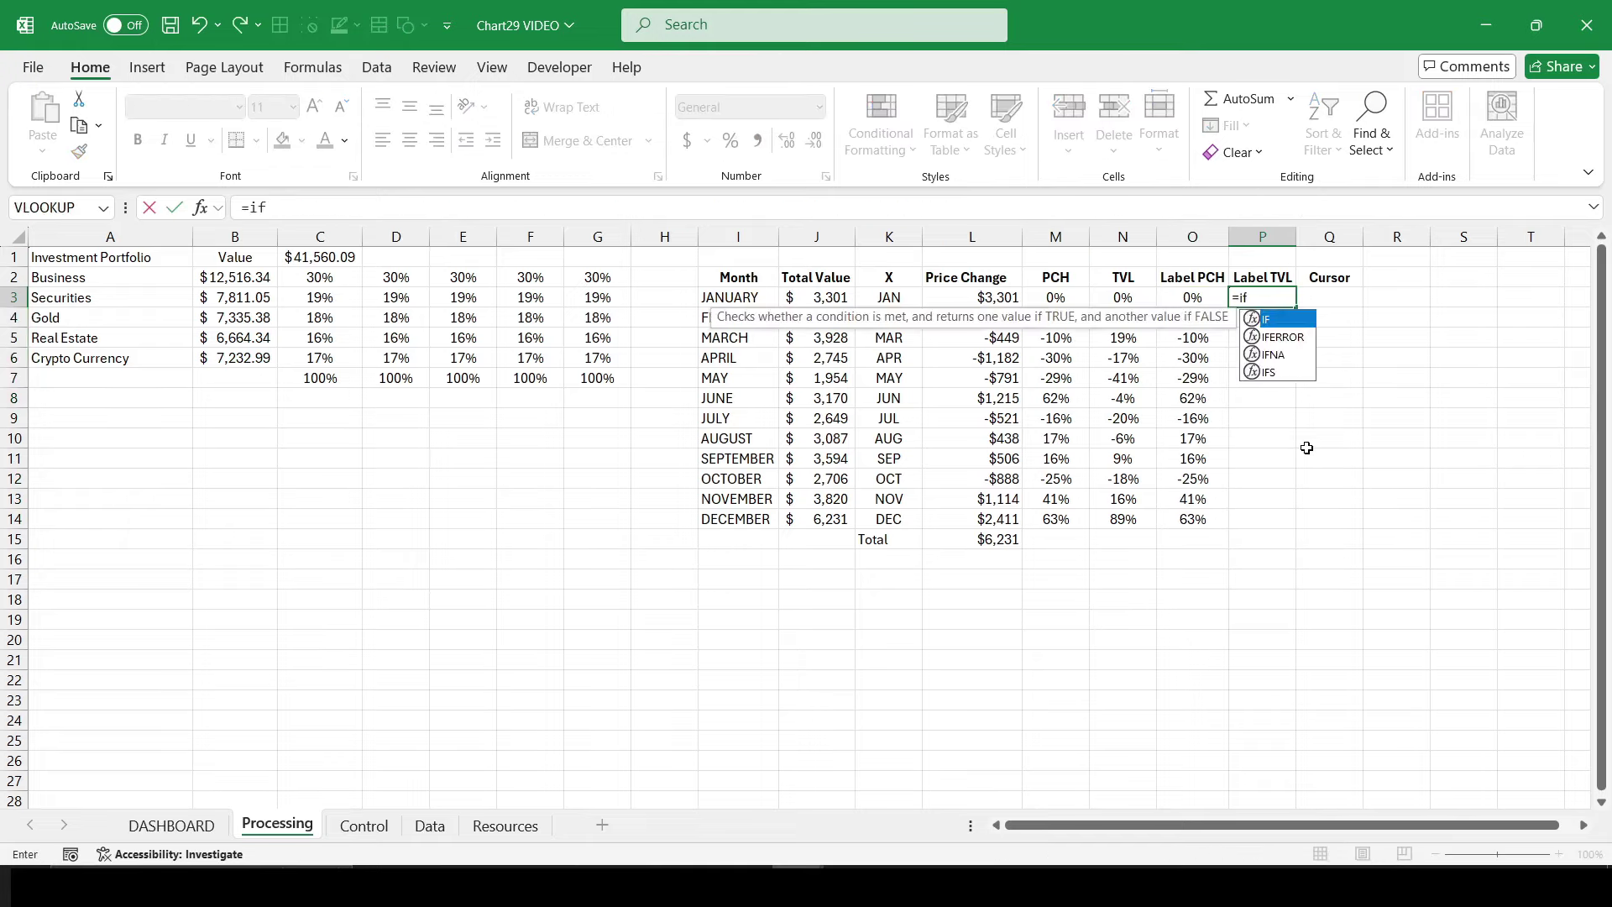
{"action": "type", "text": "("}
{"action": "key", "text": "Left"}
{"action": "type", "text": "<>"}
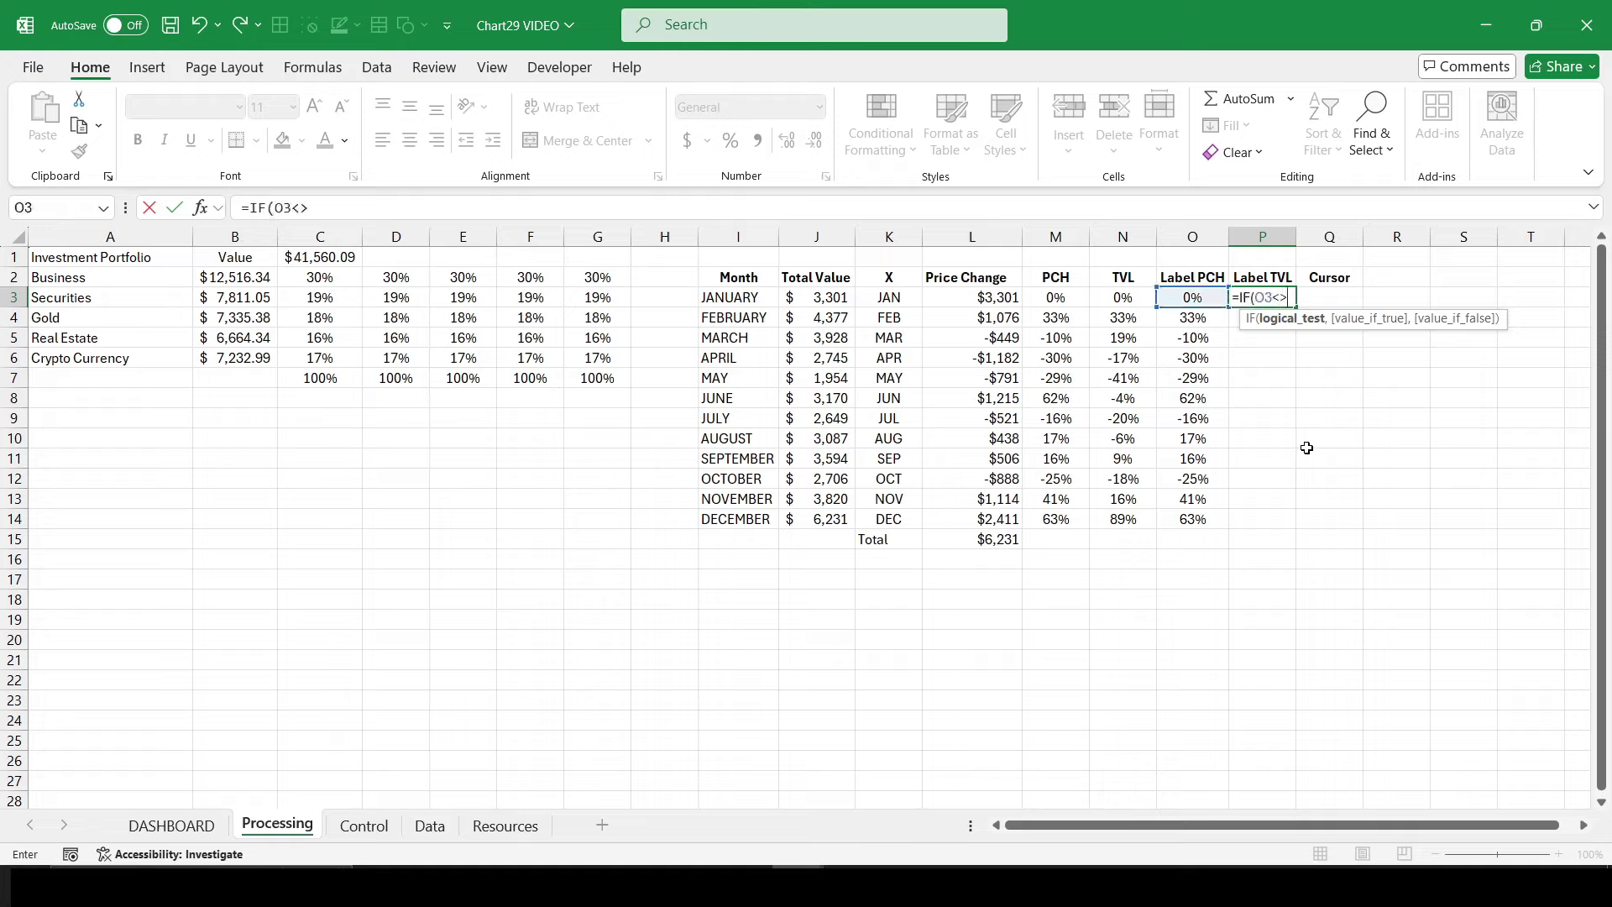
{"action": "type", "text": "0,"}
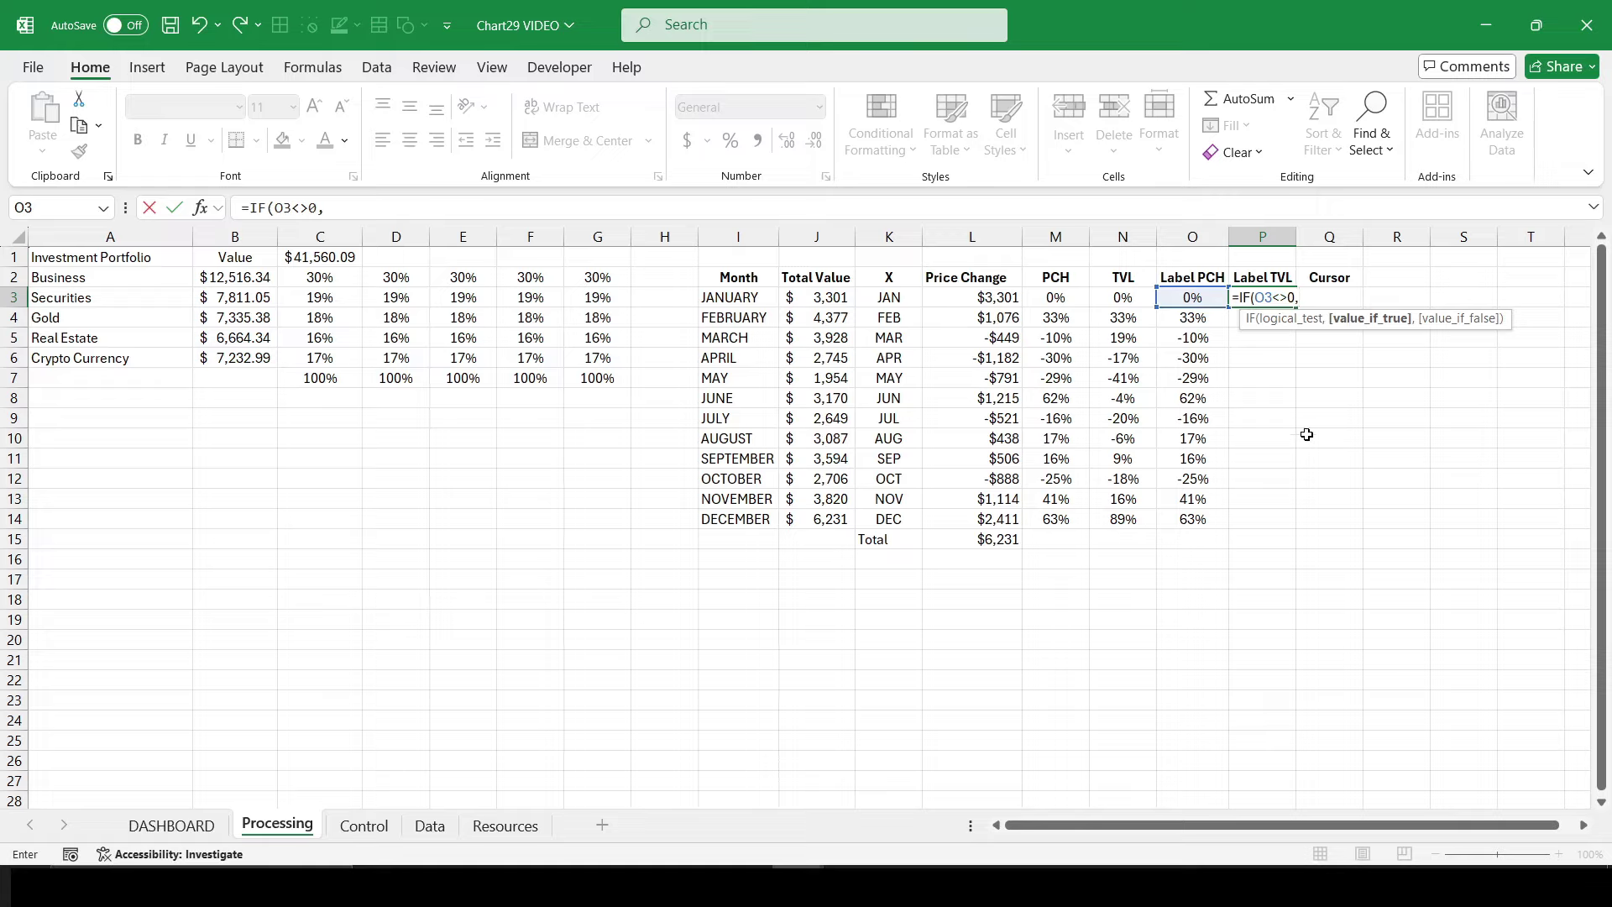
{"action": "left_click", "coordinate": [1127, 301]}
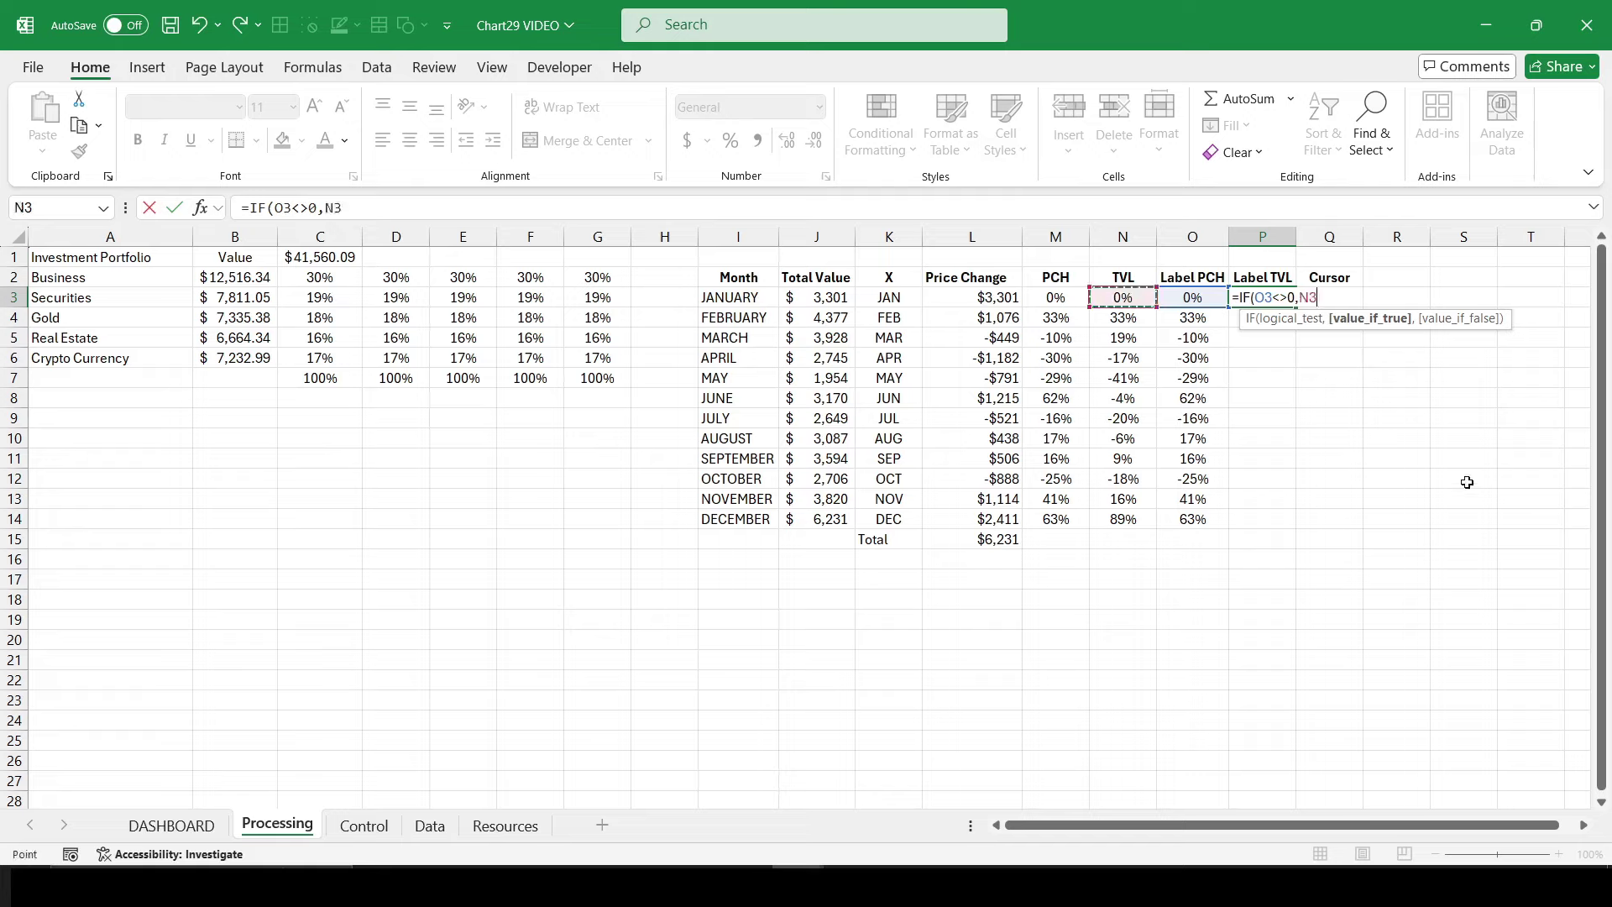
{"action": "type", "text": ",0"}
{"action": "key", "text": "ctrl+Return"}
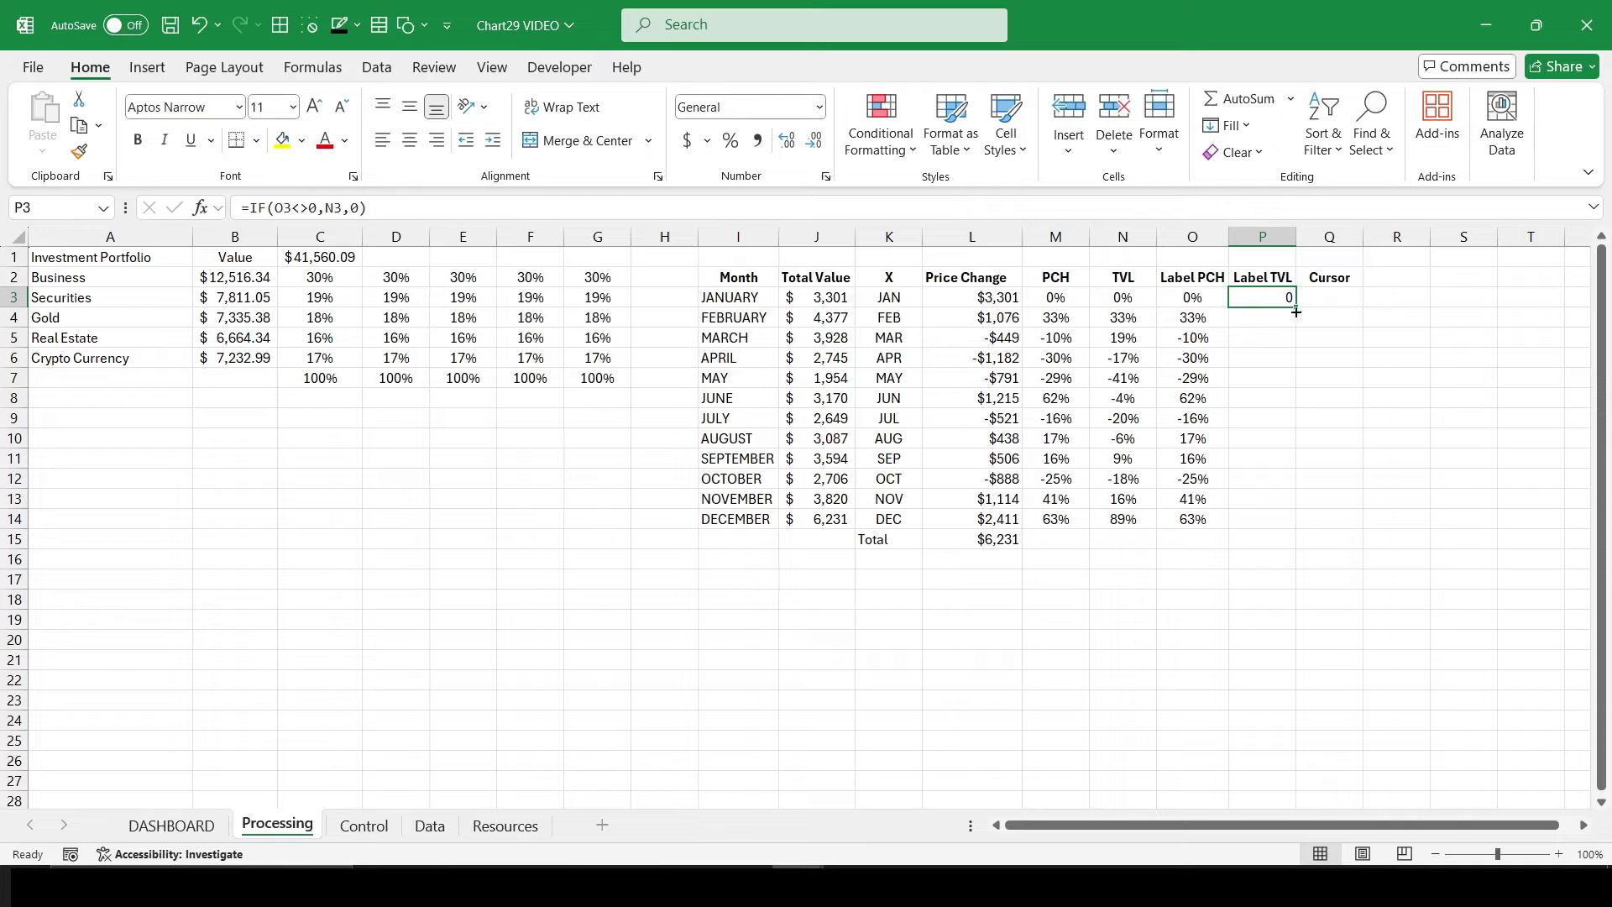
Step: Format P3 as a centred percentage and fill it down to P14
{"action": "left_click", "coordinate": [731, 140]}
{"action": "left_click", "coordinate": [409, 140]}
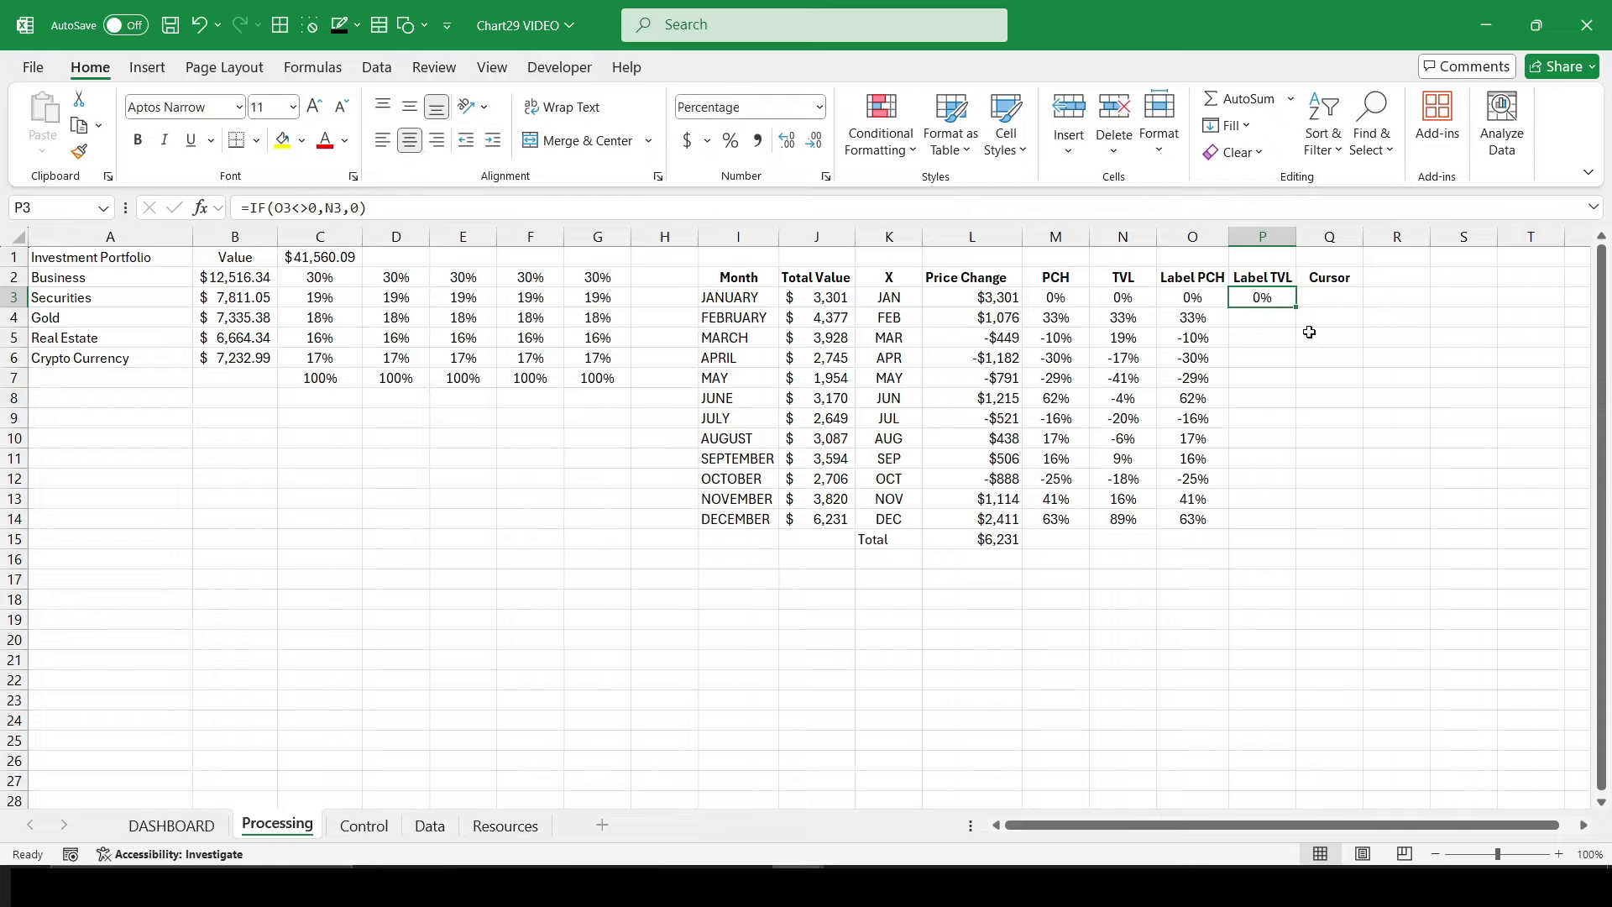
{"action": "left_click_drag", "start_coordinate": [1296, 307], "coordinate": [1282, 529]}
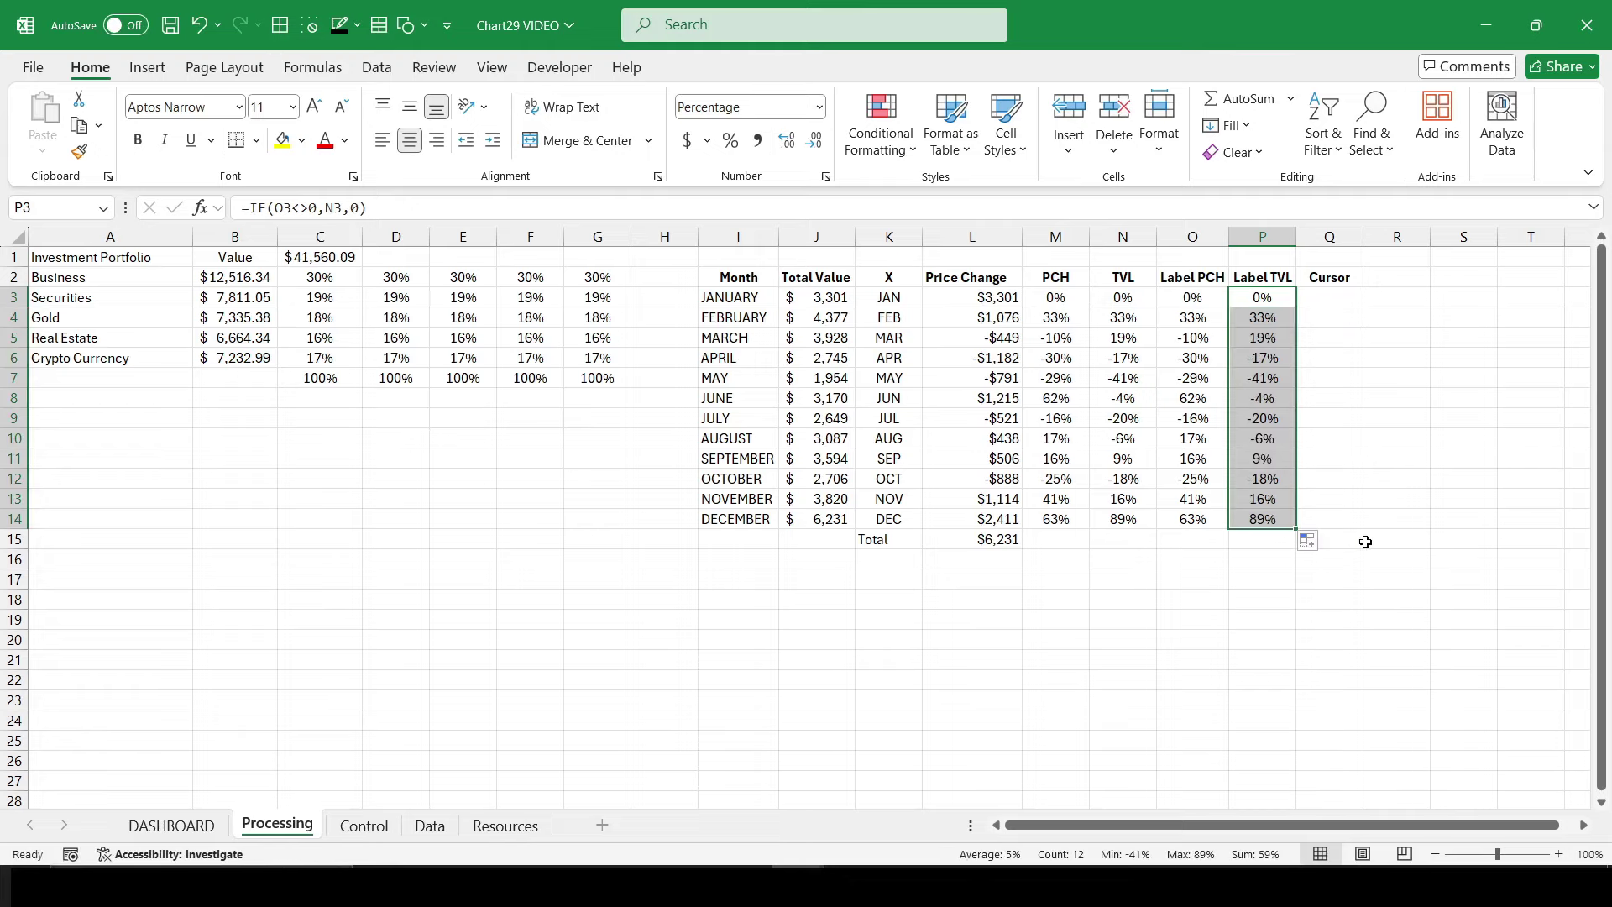
{"action": "left_click_drag", "start_coordinate": [1048, 300], "coordinate": [1238, 520]}
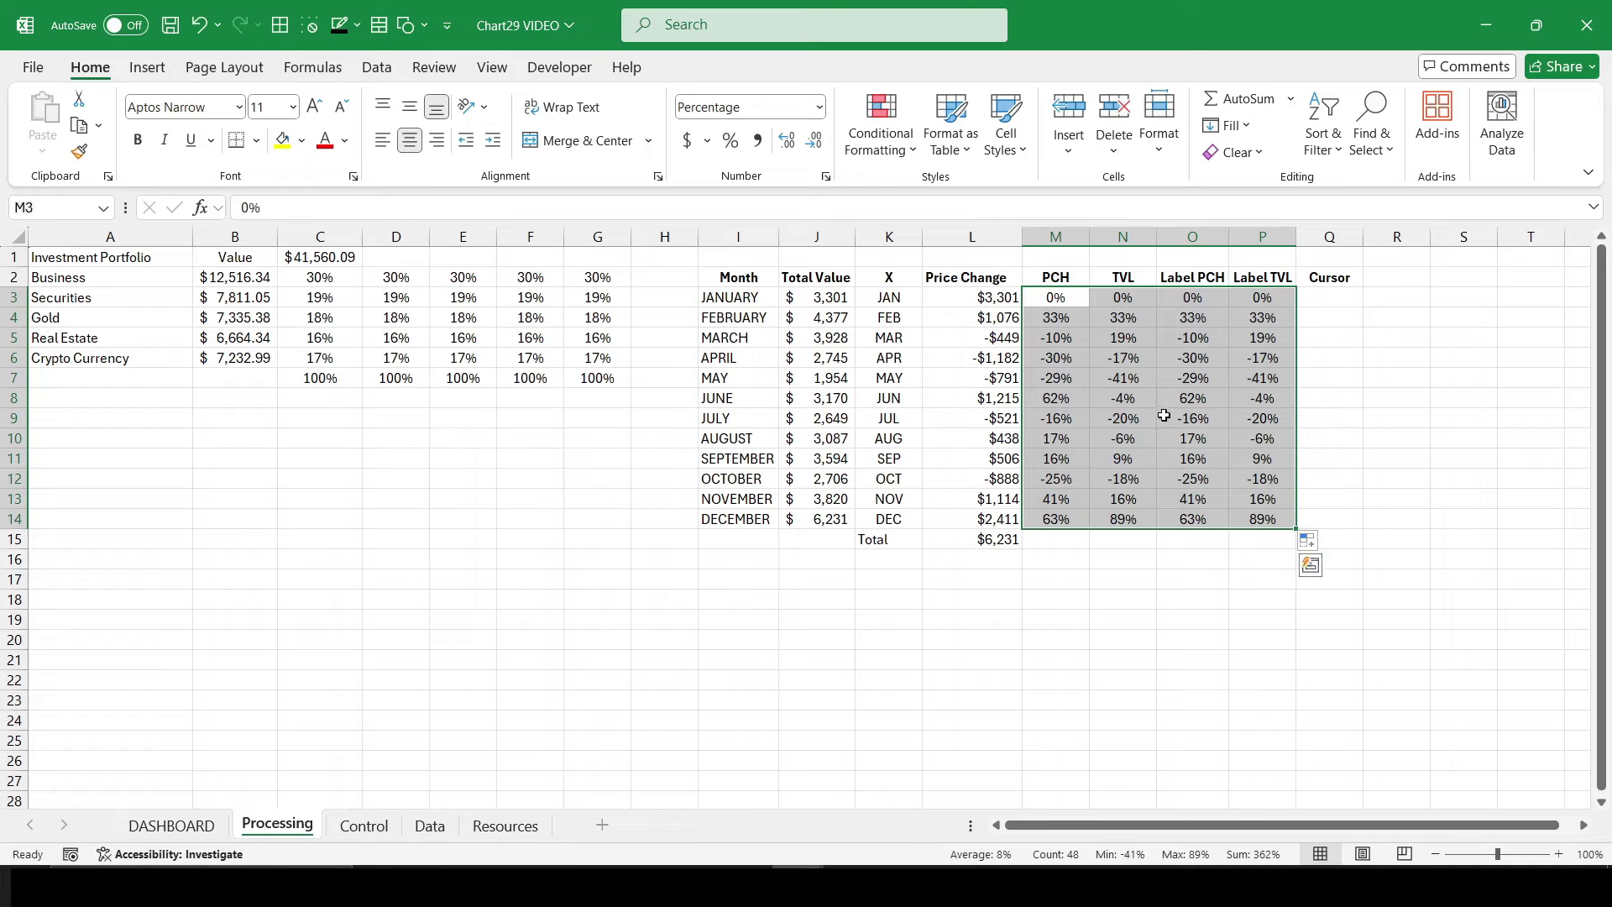
Step: Apply the custom number format +0%;-0% to M3:P14 so gains show a plus sign
{"action": "left_click", "coordinate": [354, 176]}
{"action": "left_click", "coordinate": [585, 363]}
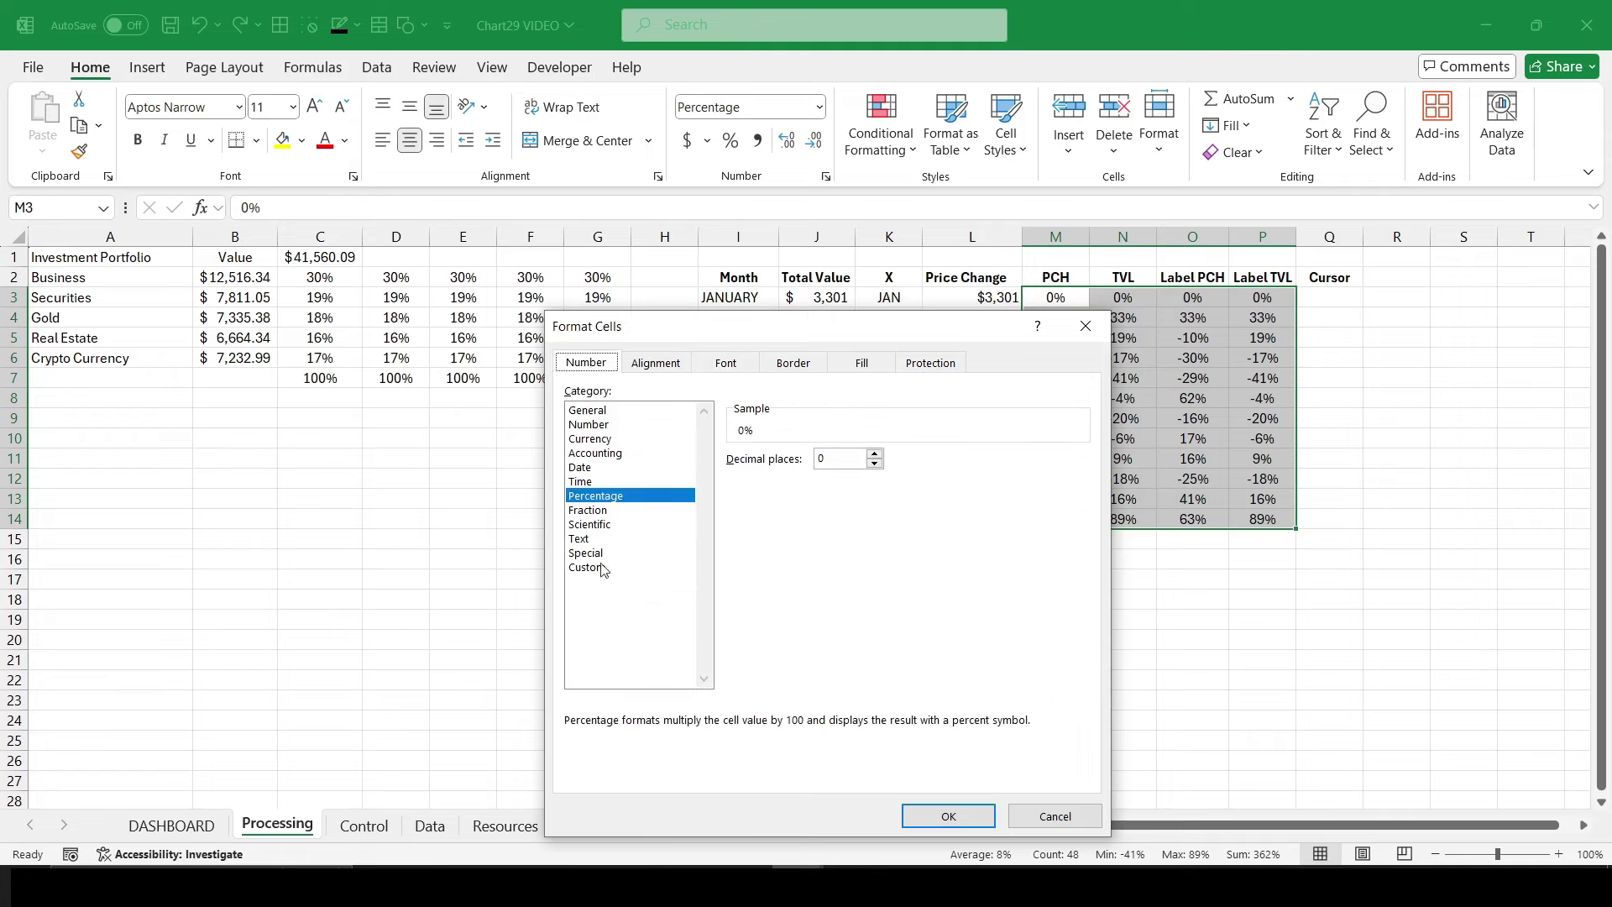
{"action": "left_click", "coordinate": [603, 570]}
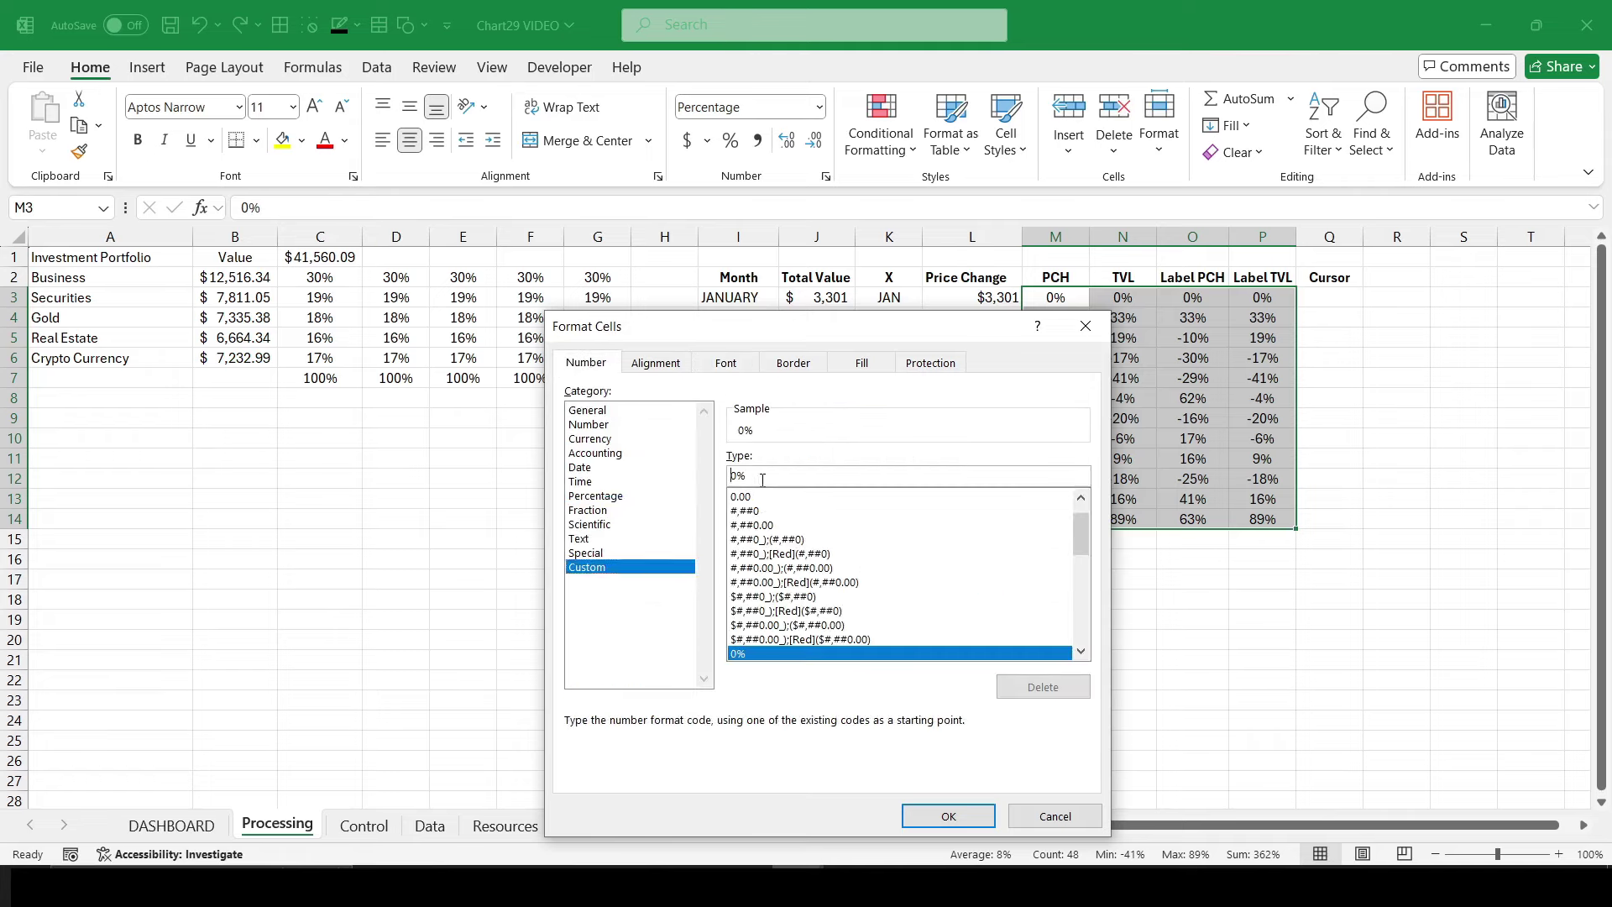
{"action": "type", "text": "+0%"}
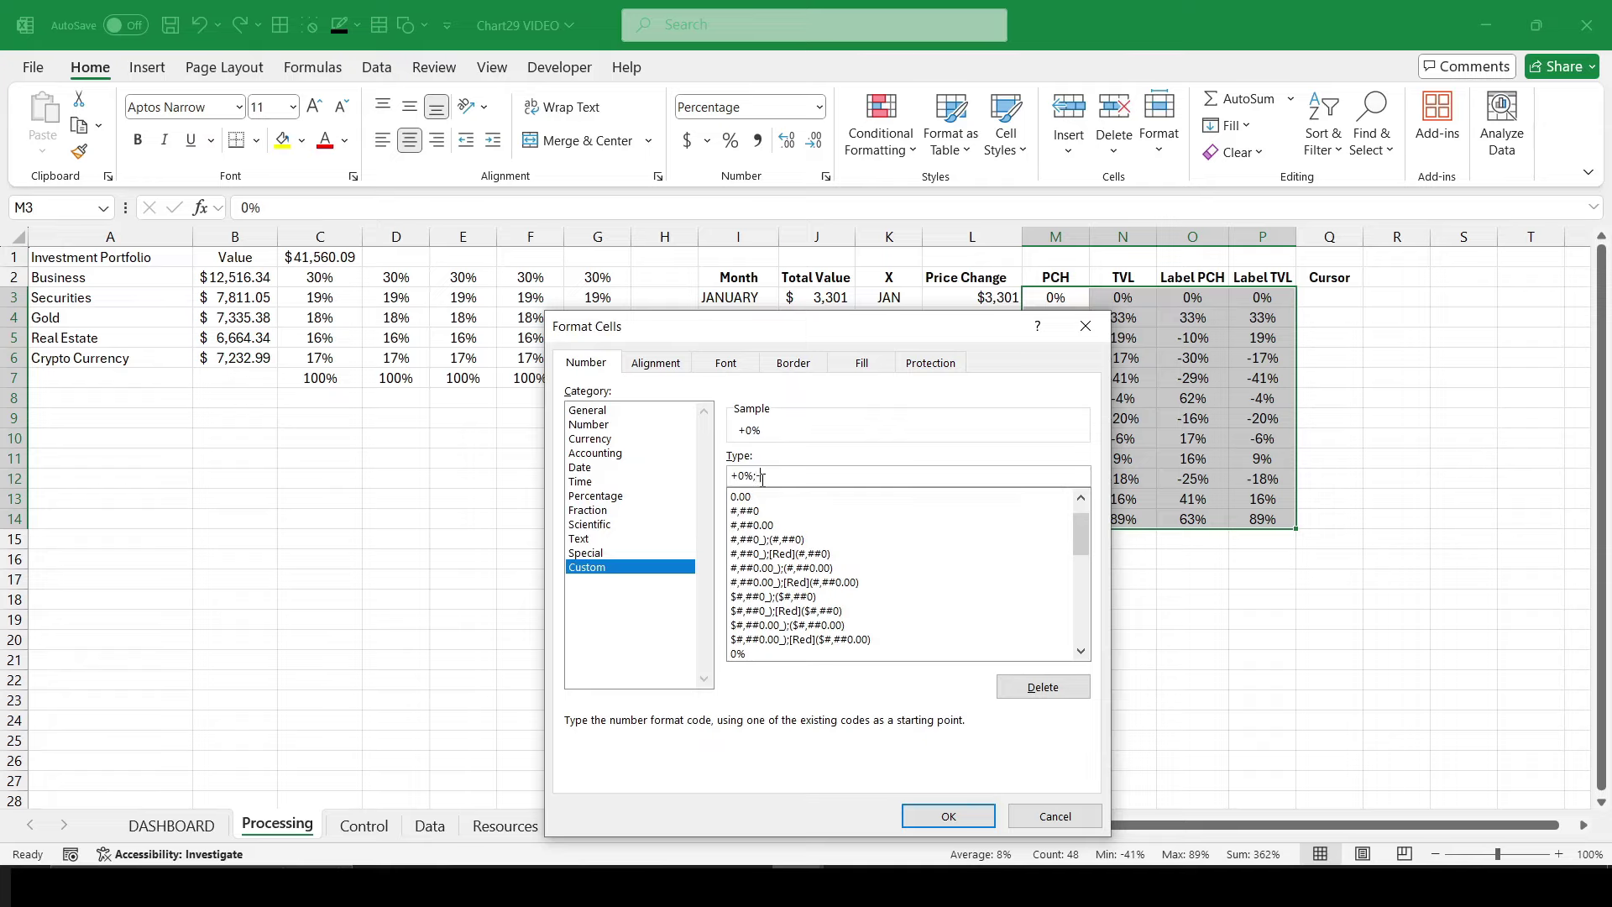
{"action": "type", "text": ";-0"}
{"action": "type", "text": "%;0%"}
{"action": "left_click", "coordinate": [948, 816]}
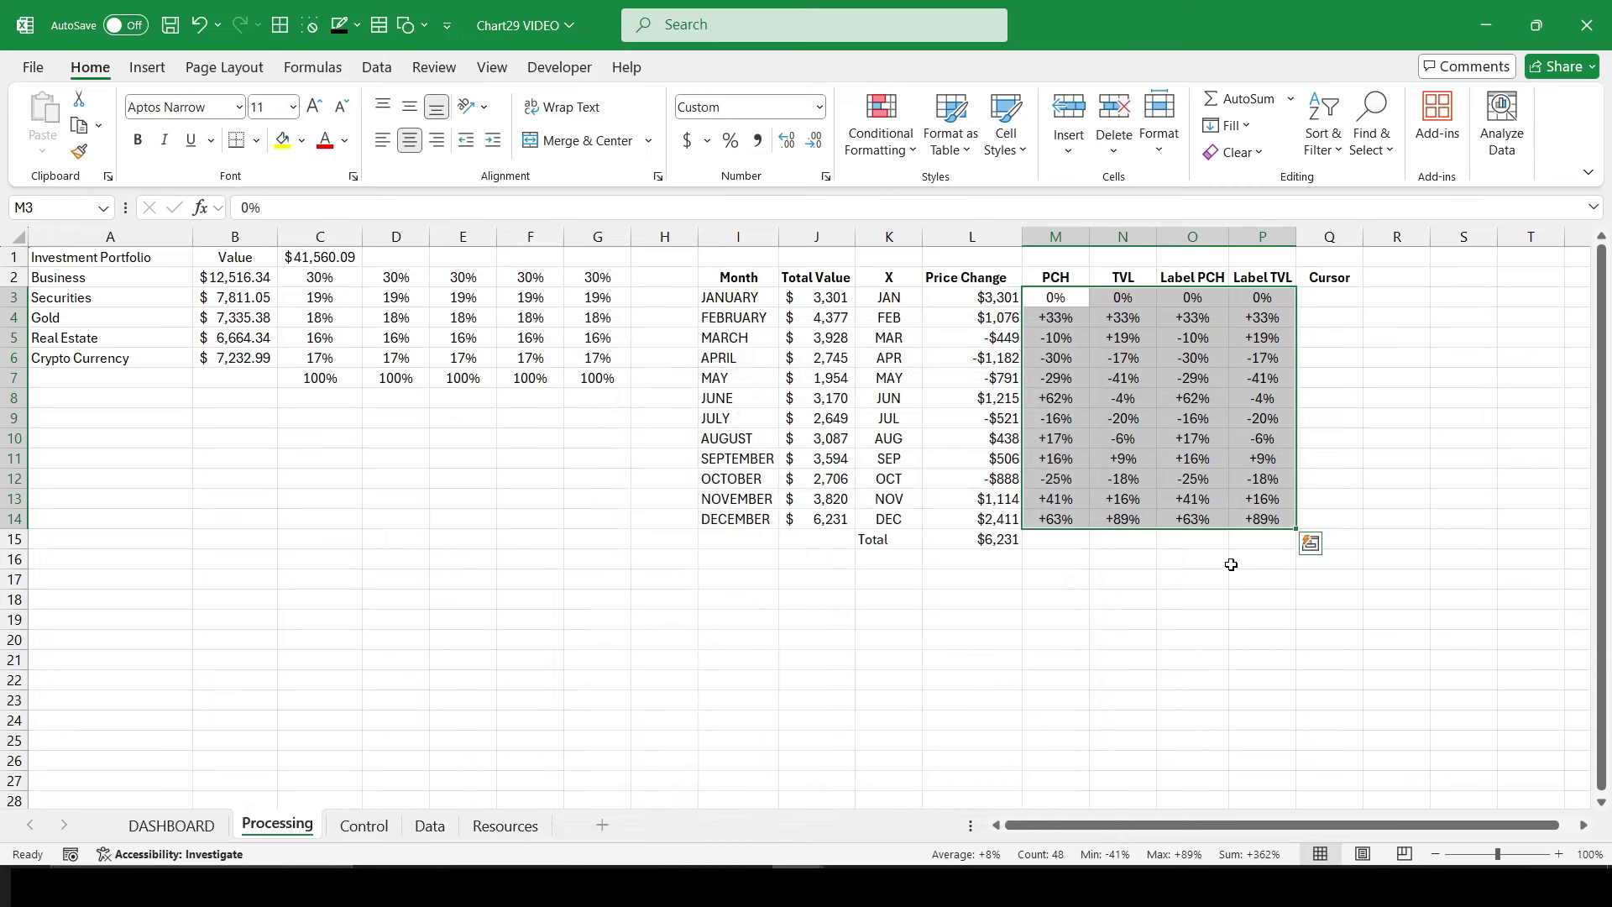
Step: Copy P3's formula into Q3 with Accounting format, returning total value J3 instead of N3
{"action": "left_click", "coordinate": [1320, 304]}
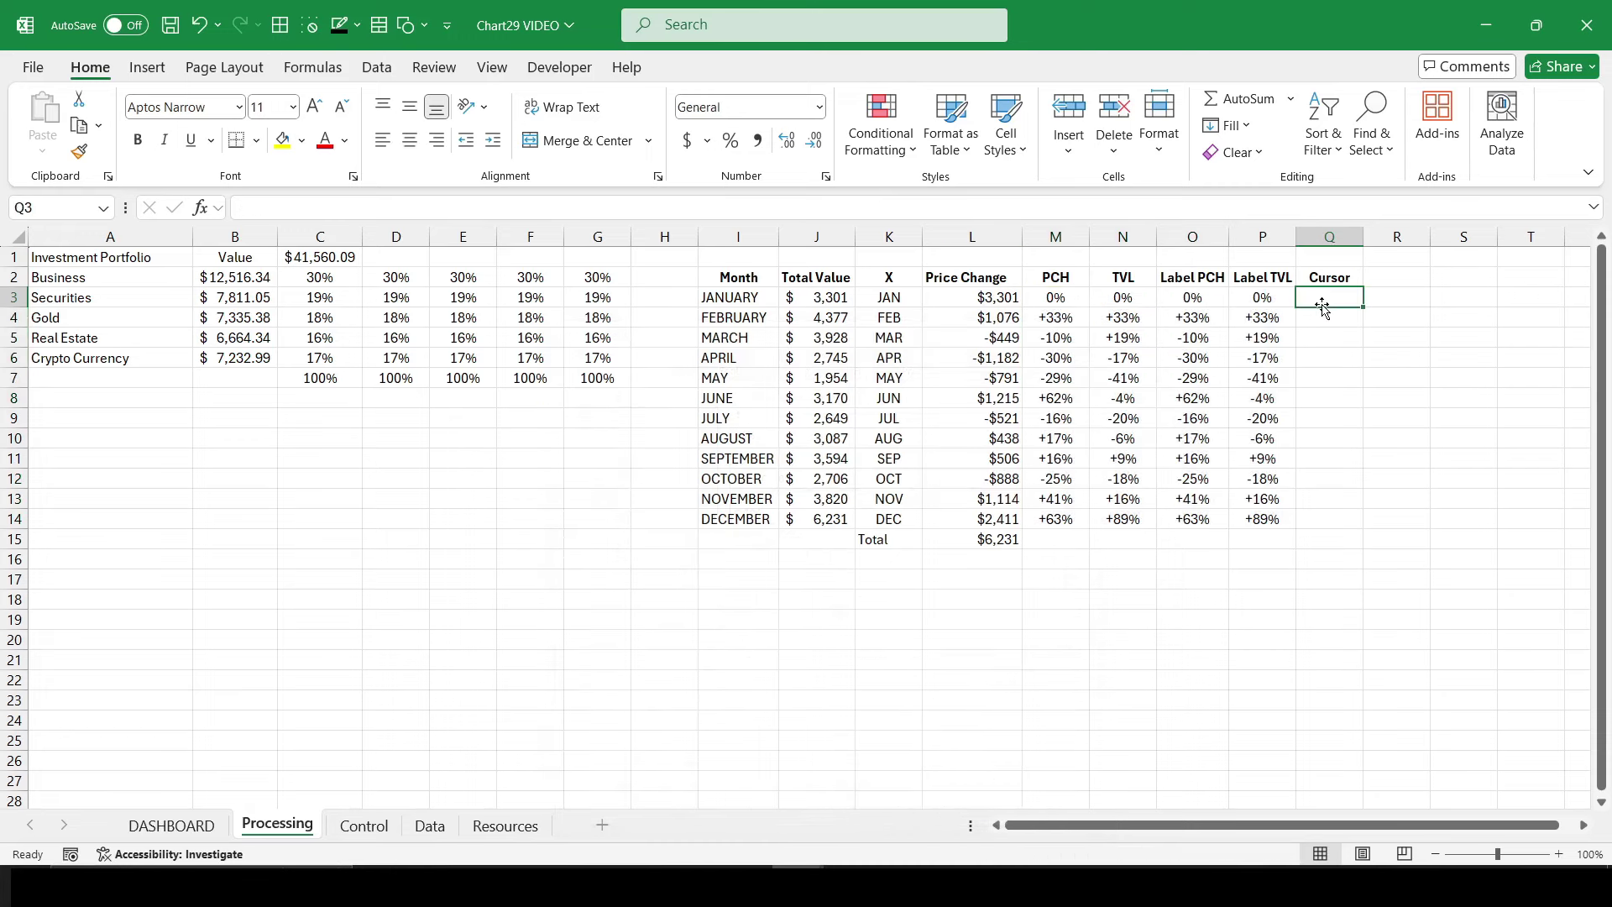
{"action": "left_click", "coordinate": [1269, 300]}
{"action": "left_click_drag", "start_coordinate": [1296, 307], "coordinate": [1335, 309]}
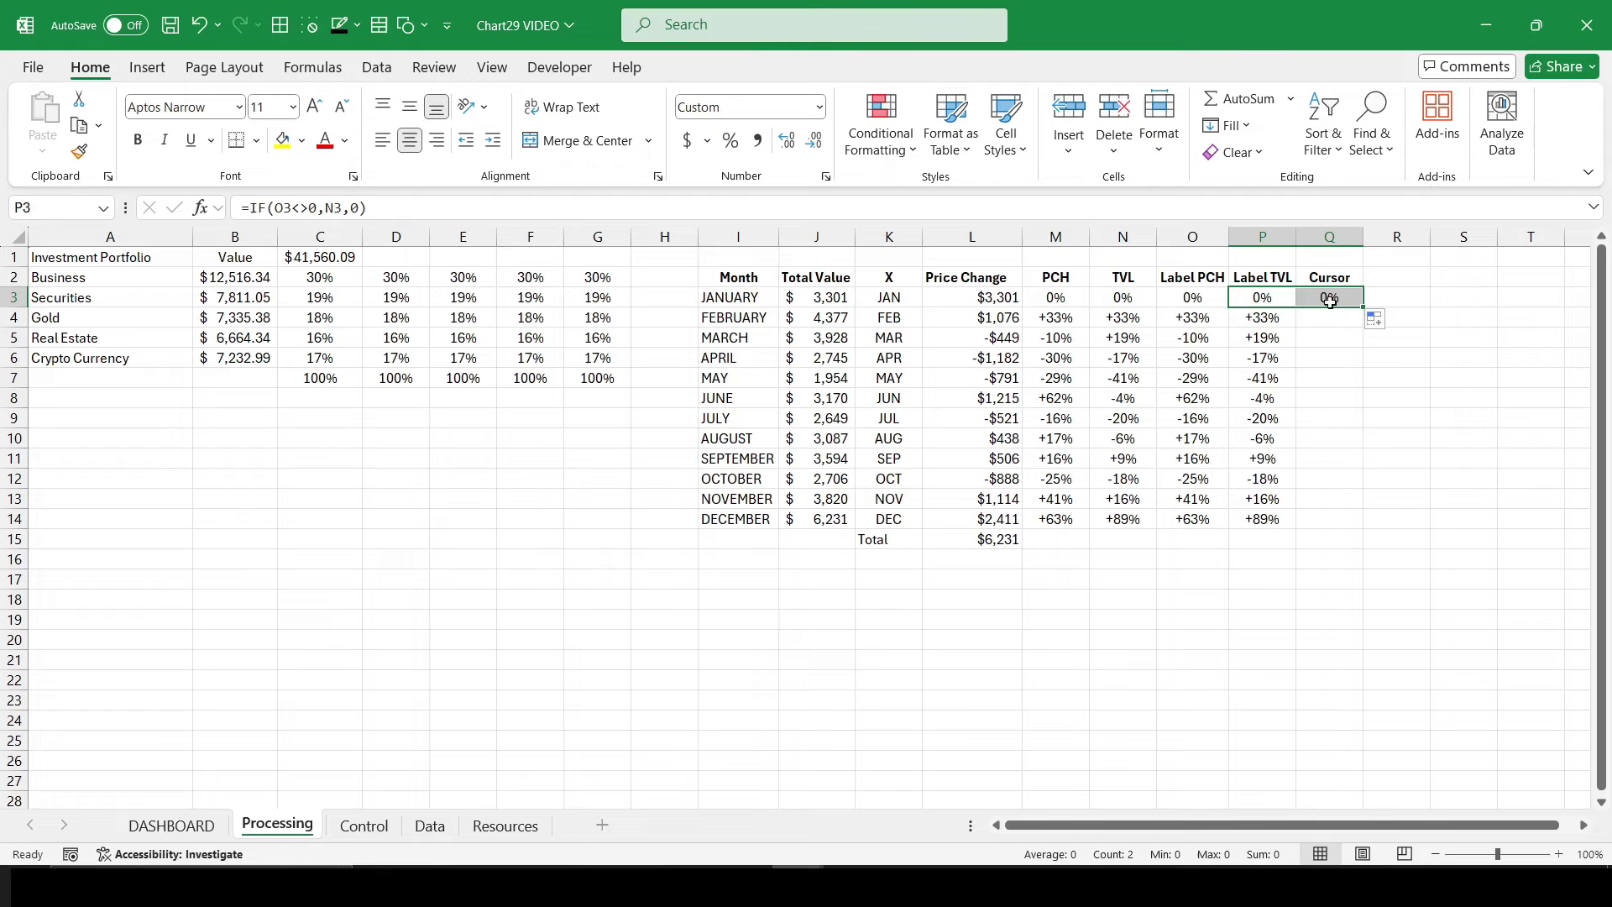
{"action": "left_click", "coordinate": [1330, 302]}
{"action": "left_click", "coordinate": [687, 140]}
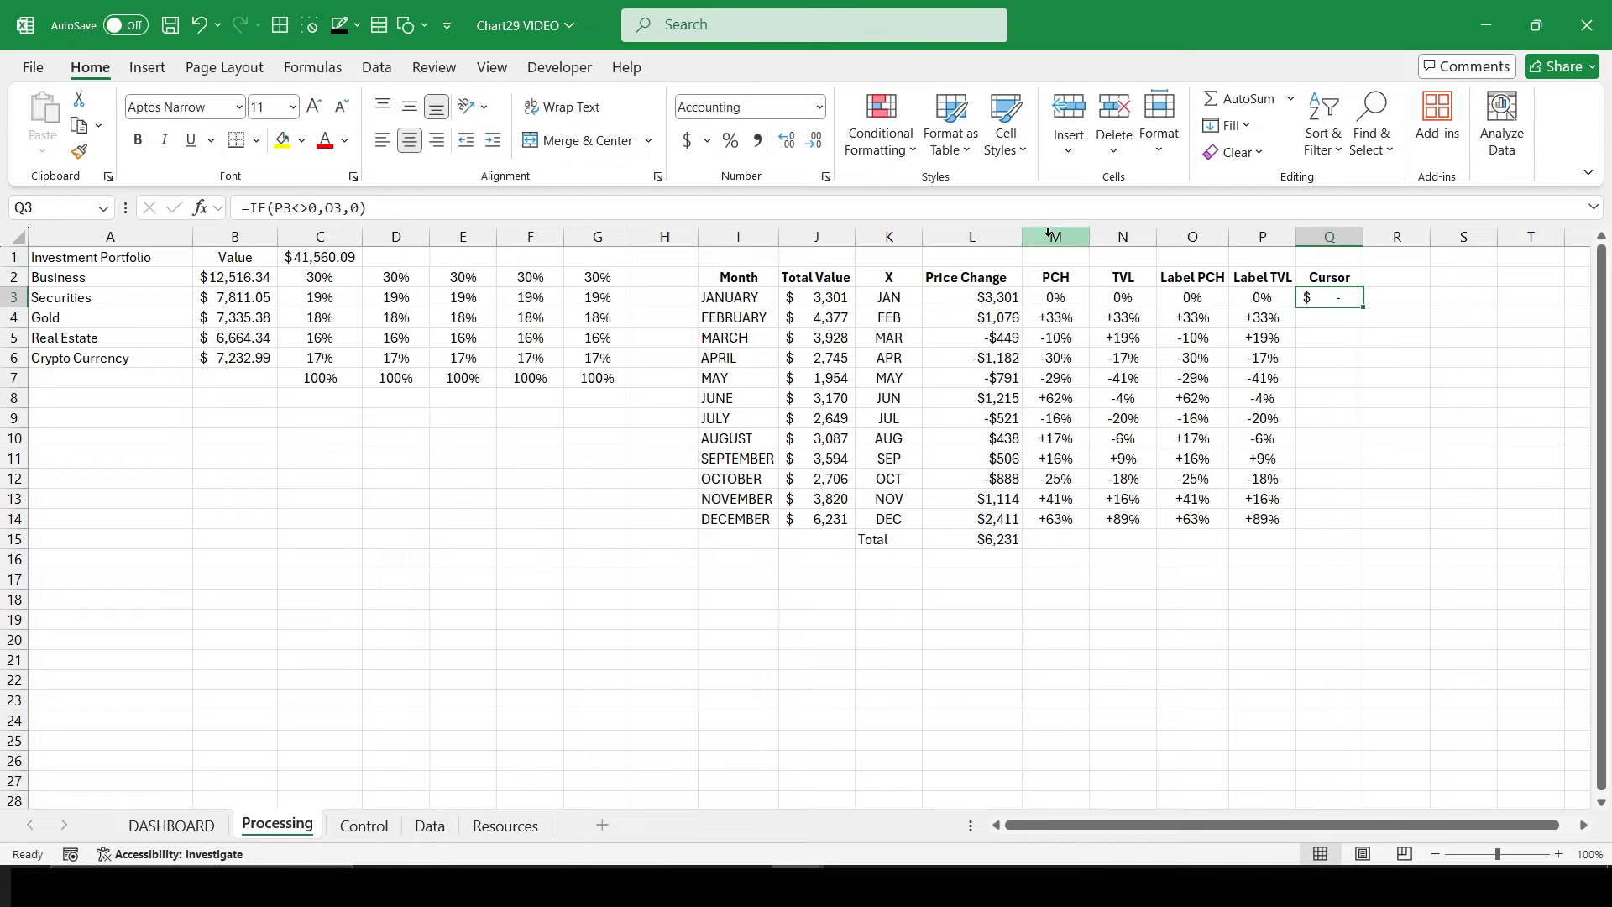
{"action": "left_click", "coordinate": [479, 210]}
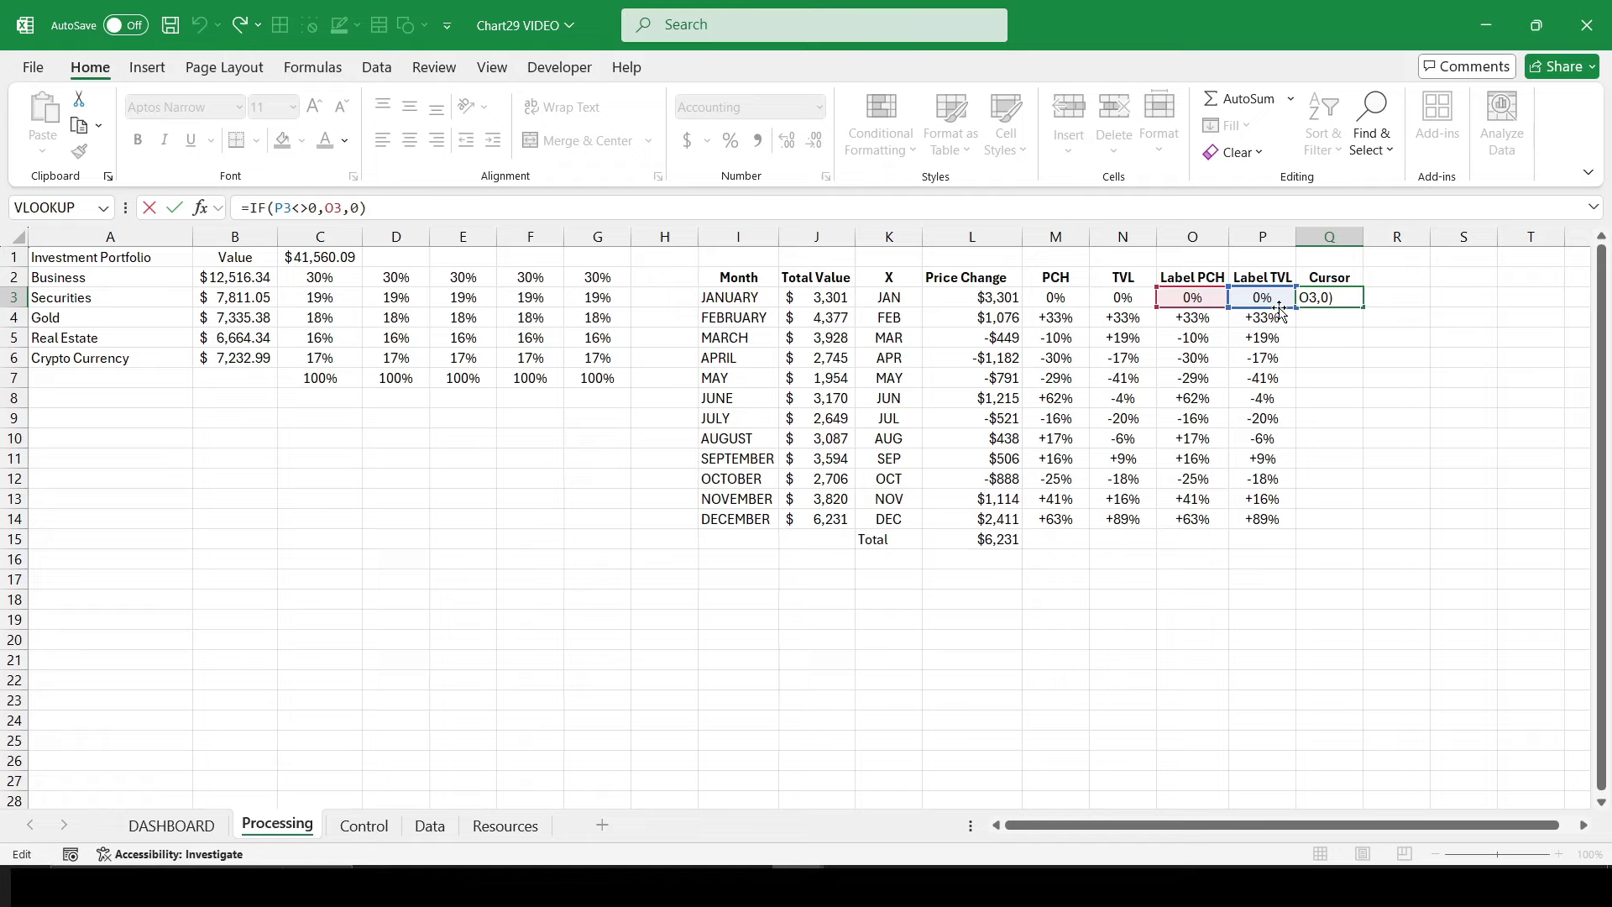
{"action": "left_click", "coordinate": [823, 307]}
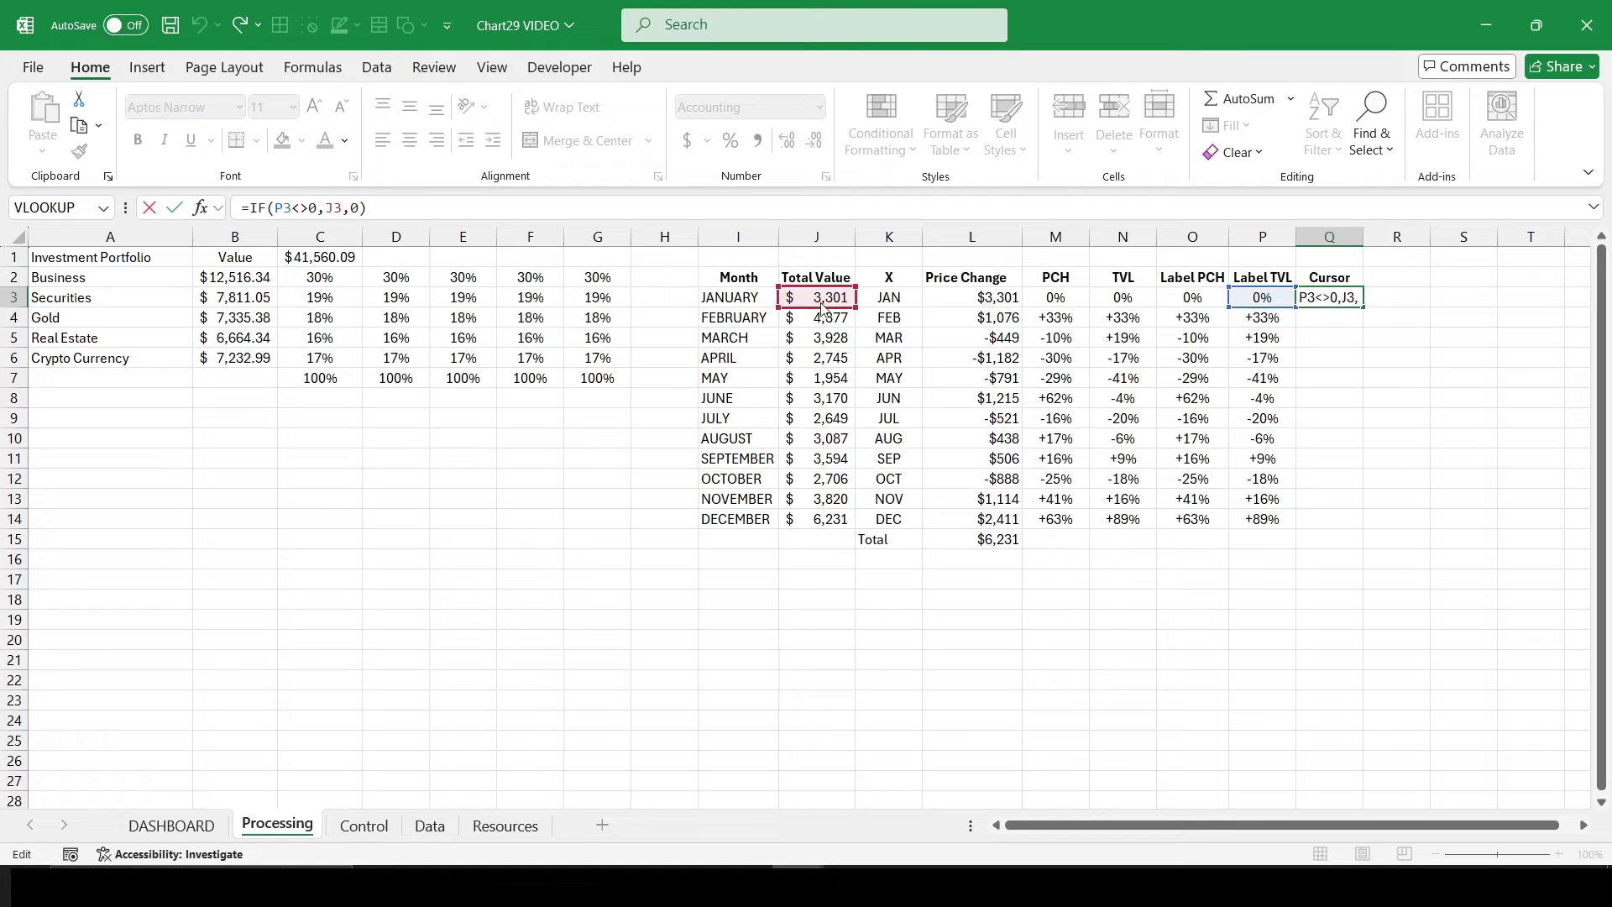
{"action": "key", "text": "Return"}
Step: Change Q3's fallback to NA(), fill it down to Q14, and widen column Q
{"action": "left_click", "coordinate": [1331, 300]}
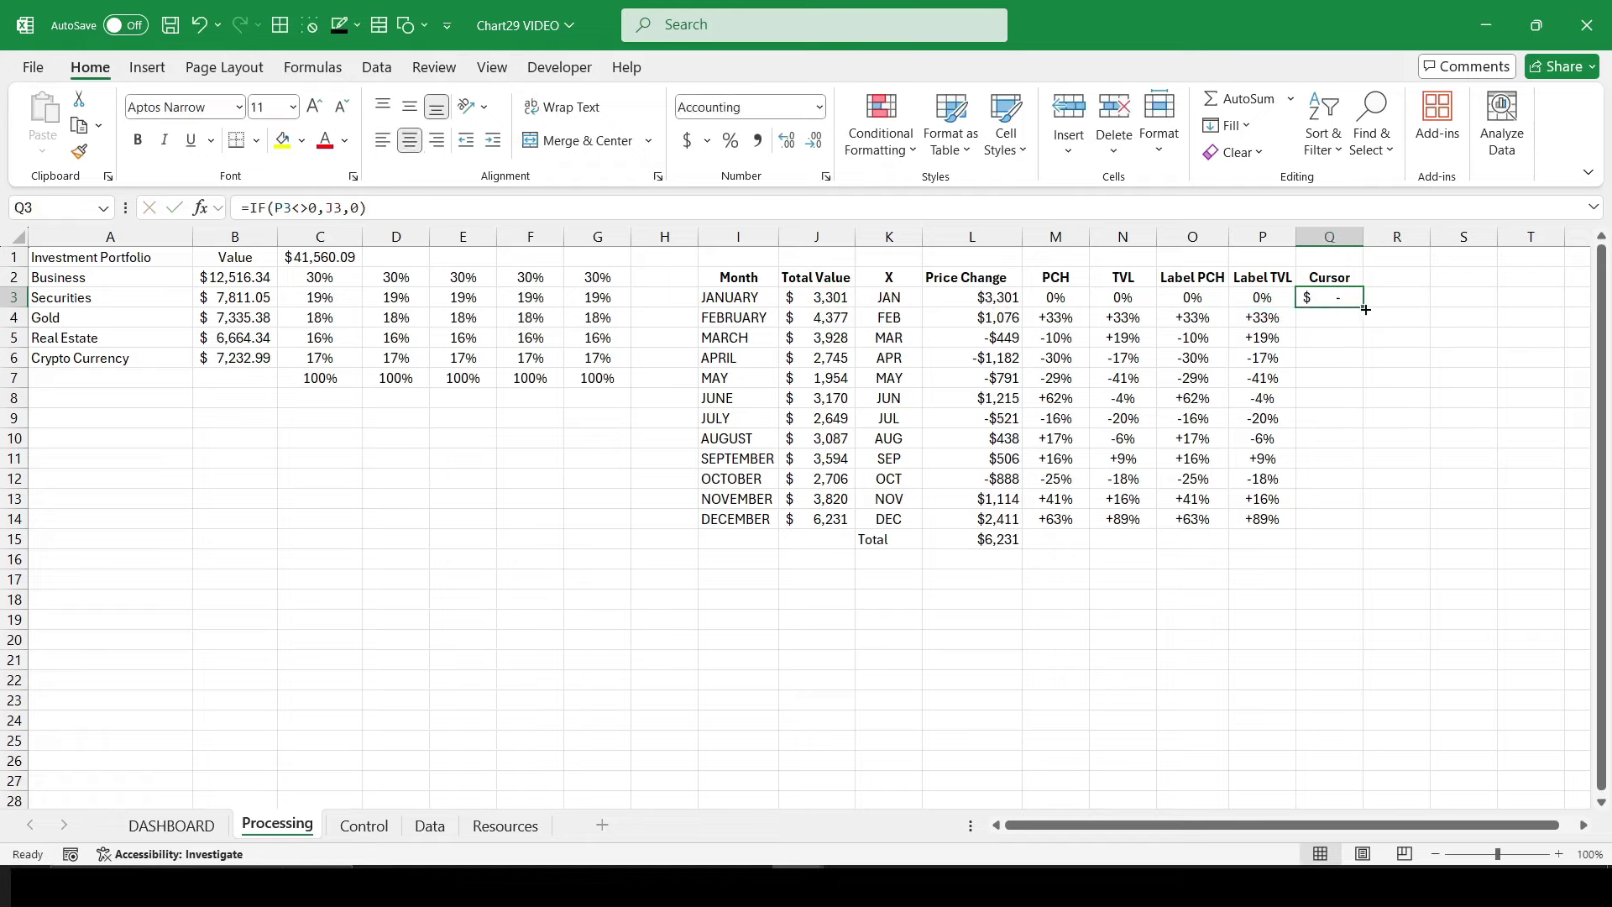
{"action": "left_click", "coordinate": [361, 208]}
{"action": "key", "text": "BackSpace"}
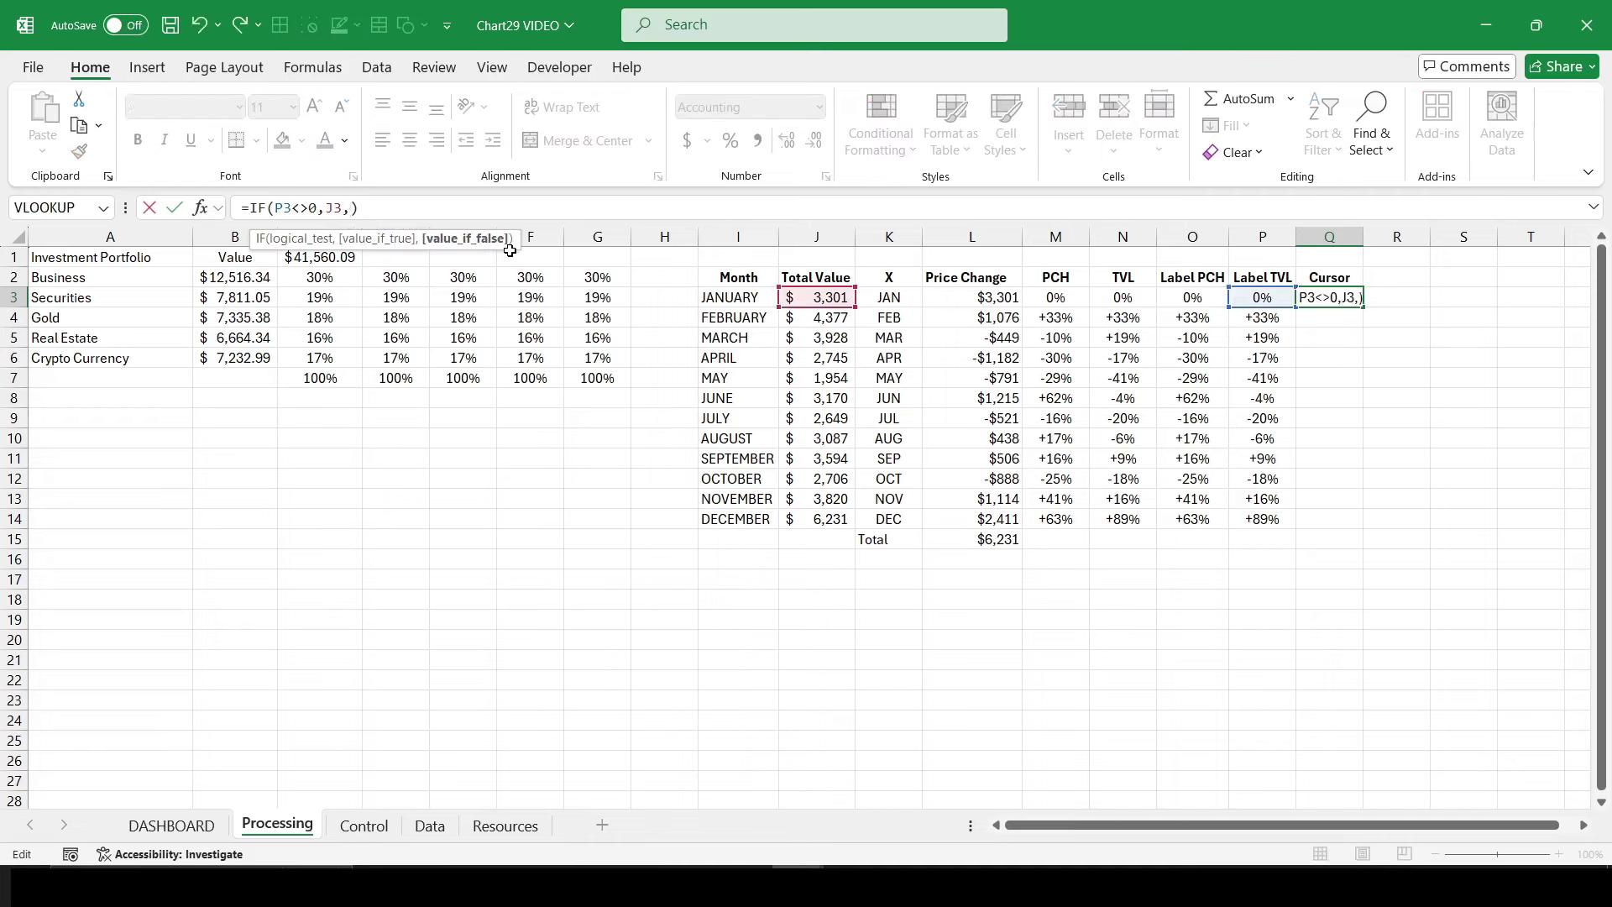
{"action": "type", "text": "N"}
{"action": "type", "text": "A()"}
{"action": "key", "text": "ctrl+Return"}
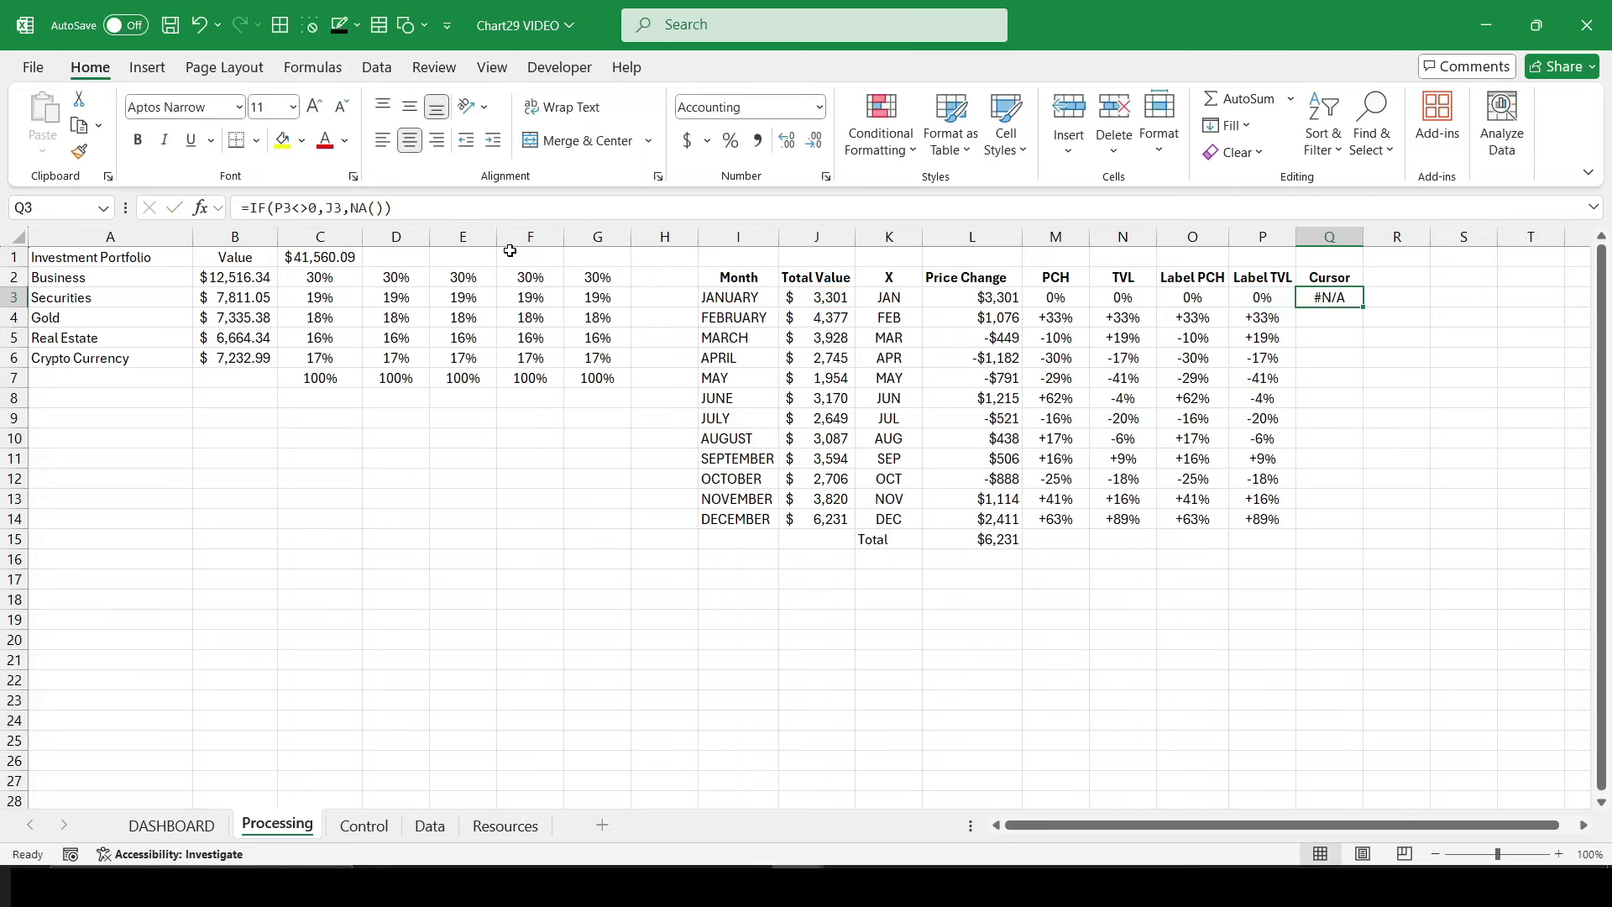
{"action": "left_click_drag", "start_coordinate": [1363, 307], "coordinate": [1335, 534]}
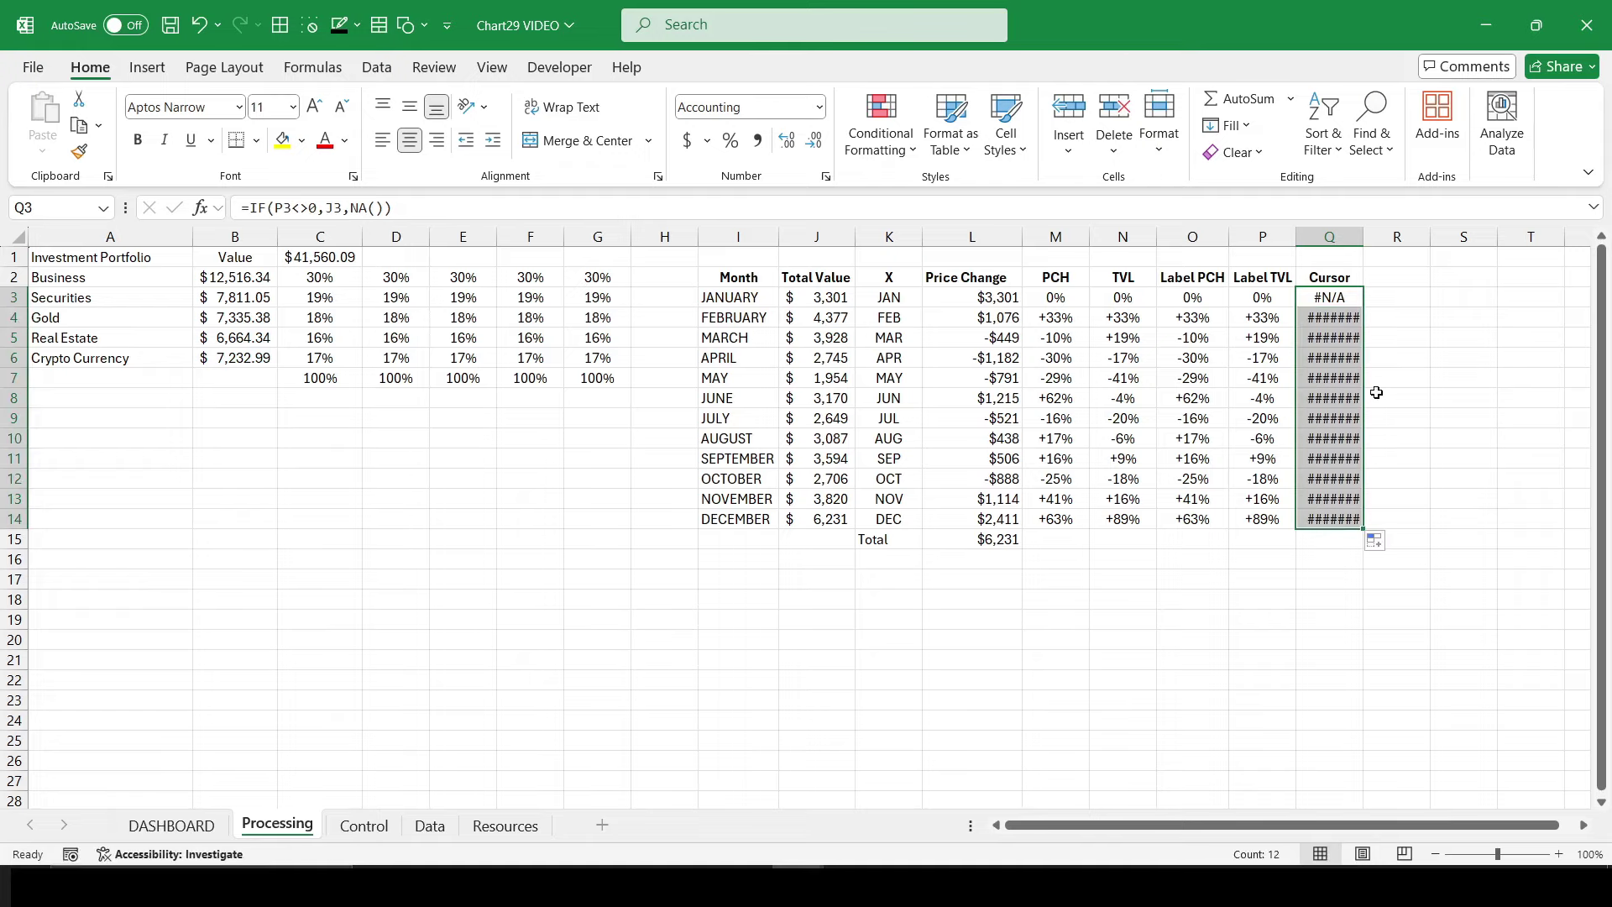
{"action": "left_click_drag", "start_coordinate": [1363, 239], "coordinate": [1376, 256]}
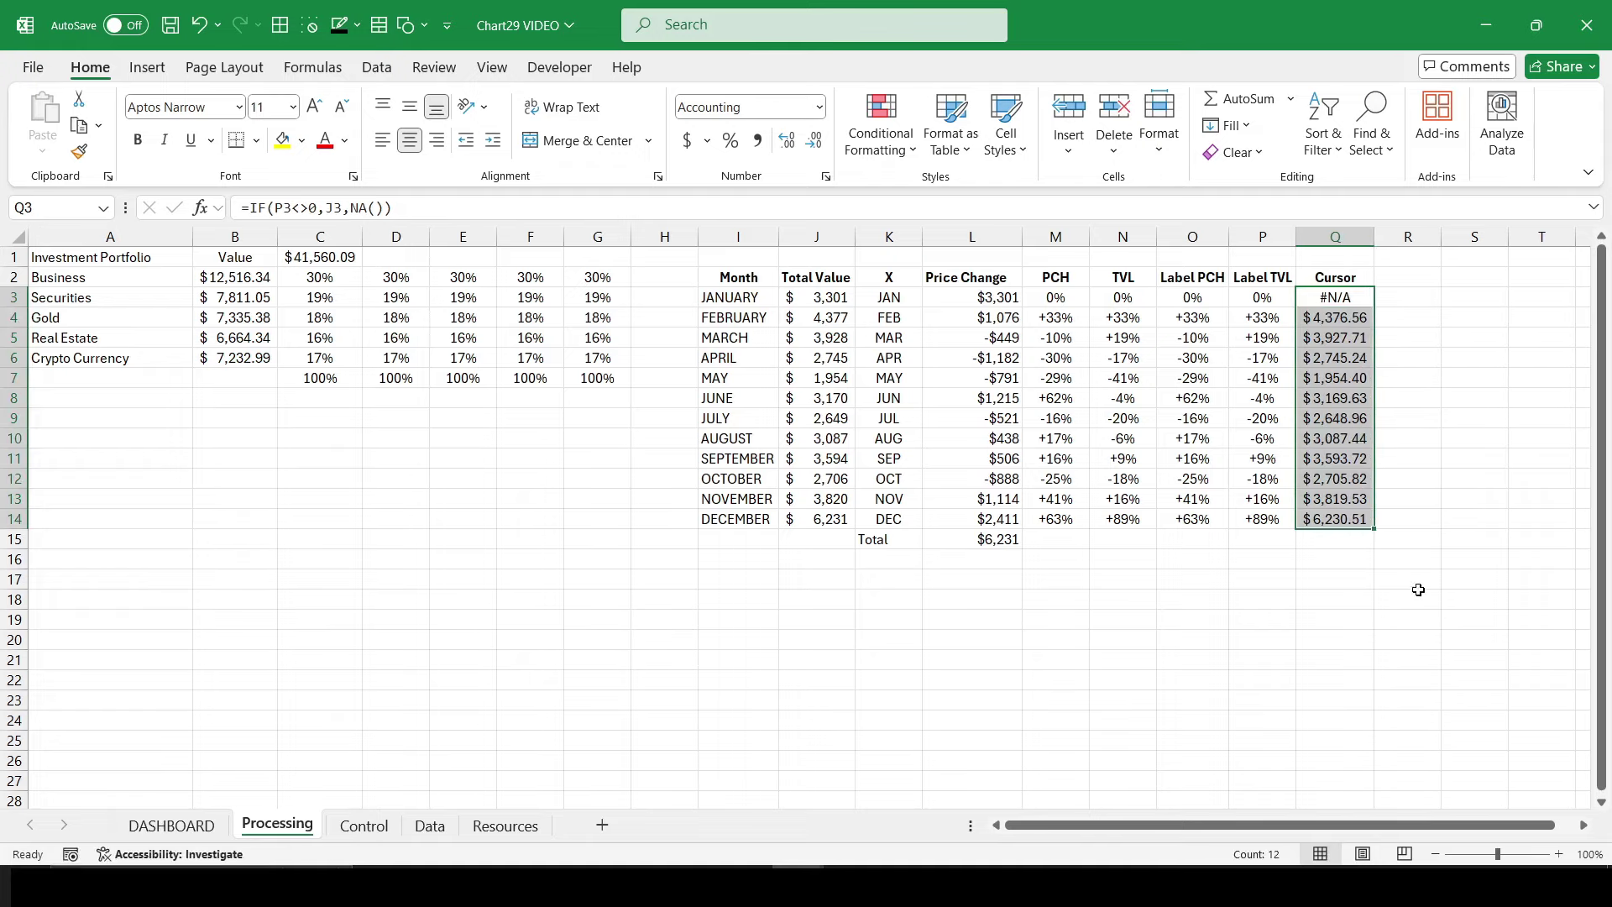
{"action": "left_click", "coordinate": [1315, 550]}
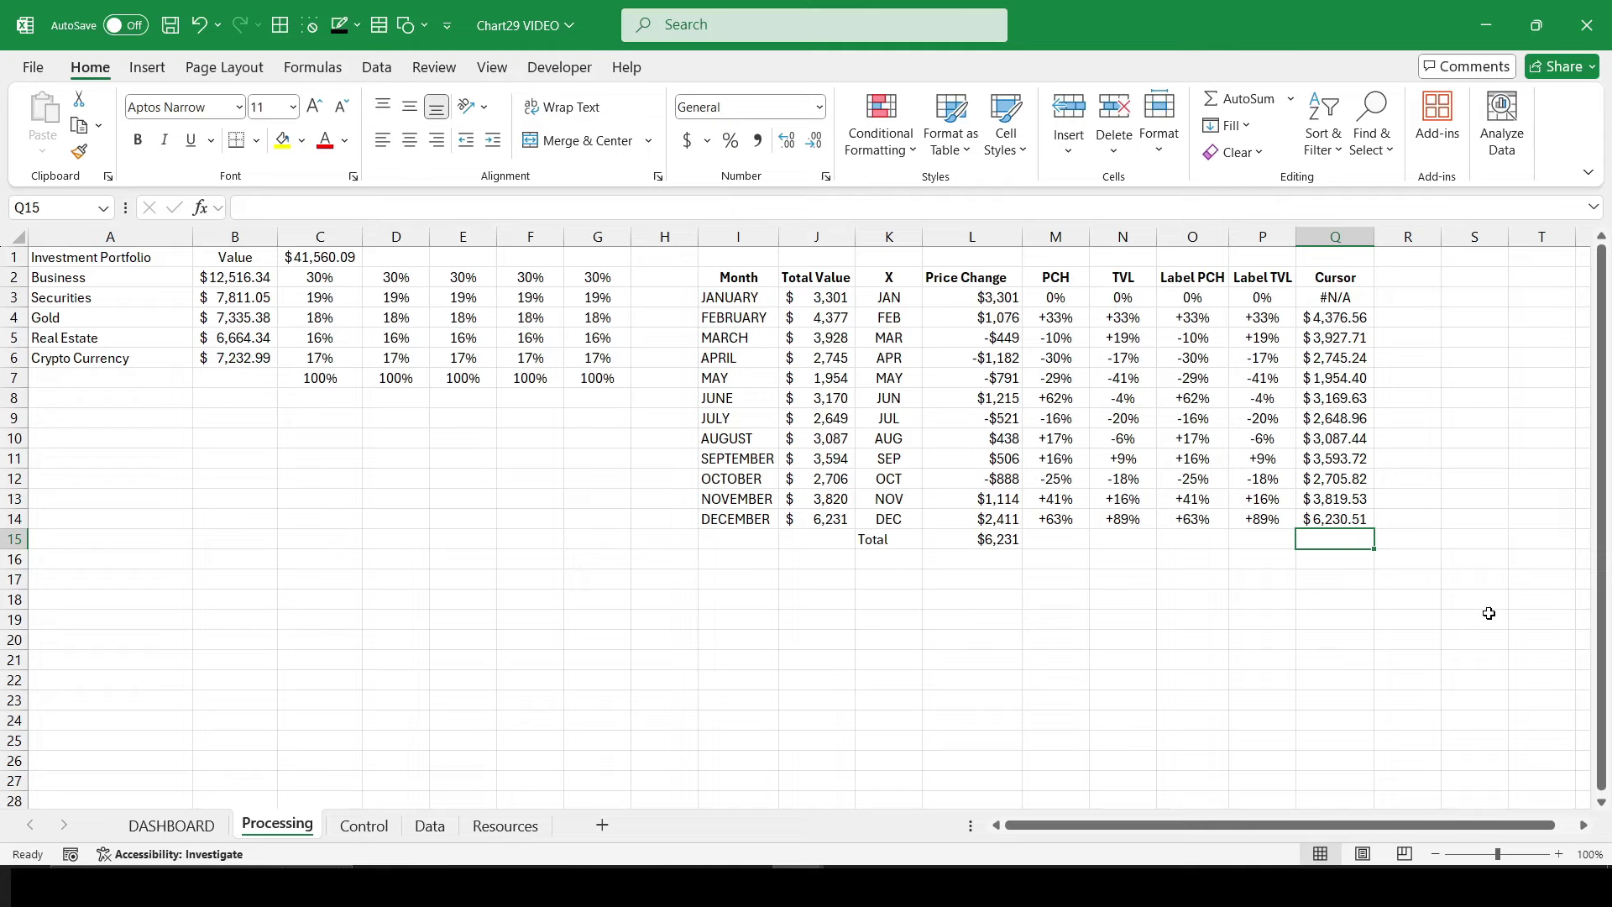
Step: Enter =MAX(J3:J14) in Q15 to get the largest total value, $6,231
{"action": "type", "text": "=ma"}
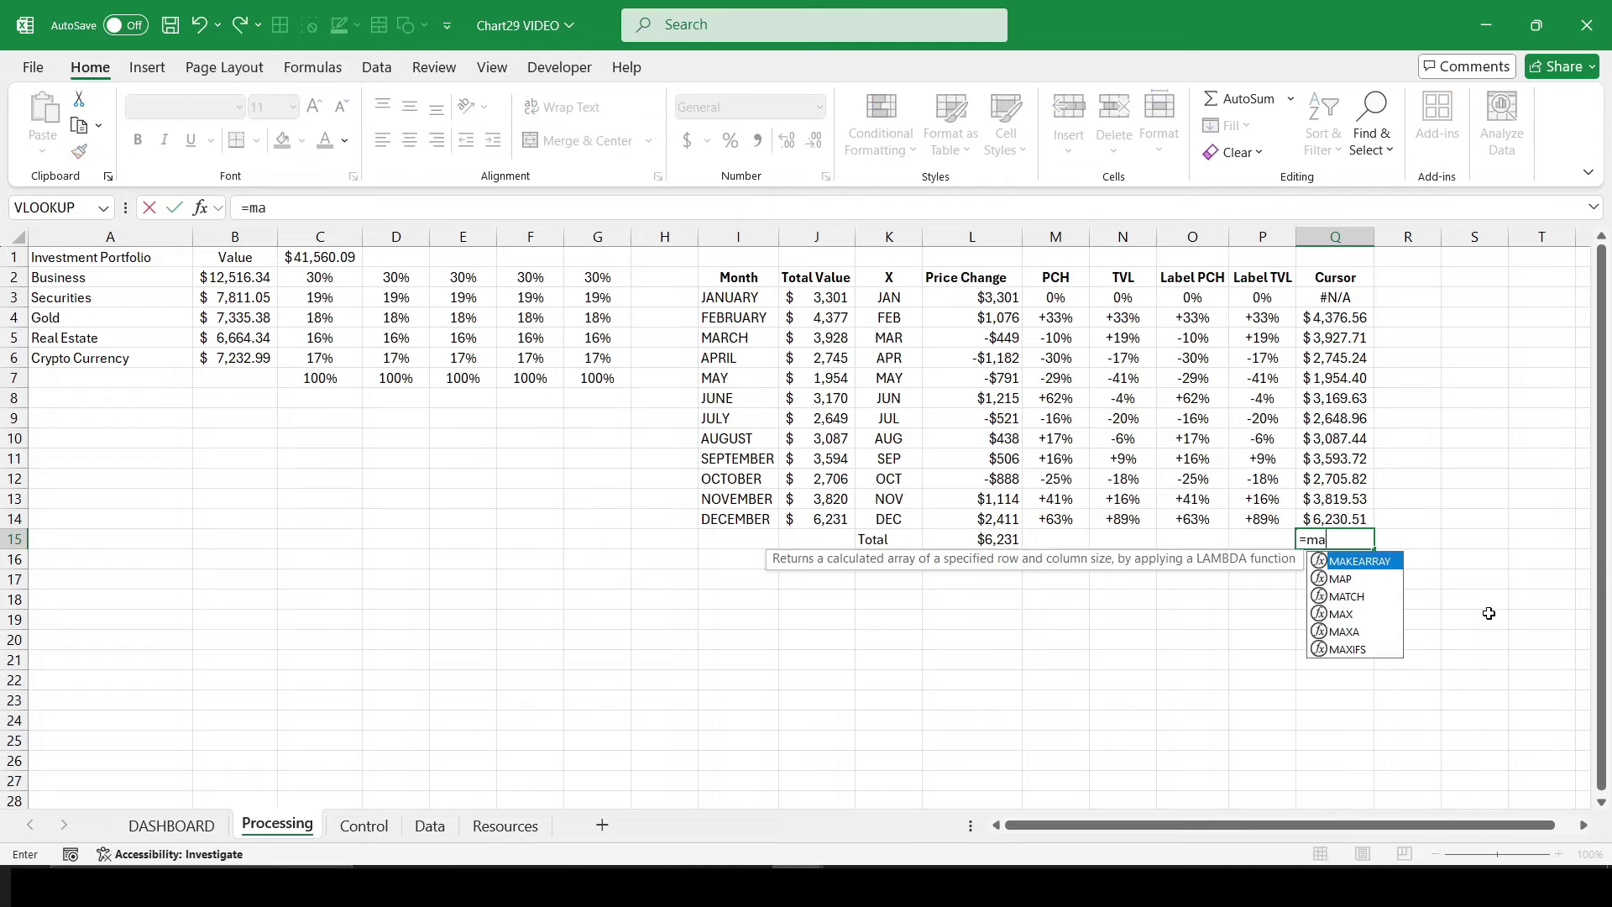
{"action": "key", "text": "Down"}
{"action": "key", "text": "Down"}
{"action": "key", "text": "Down"}
{"action": "key", "text": "Tab"}
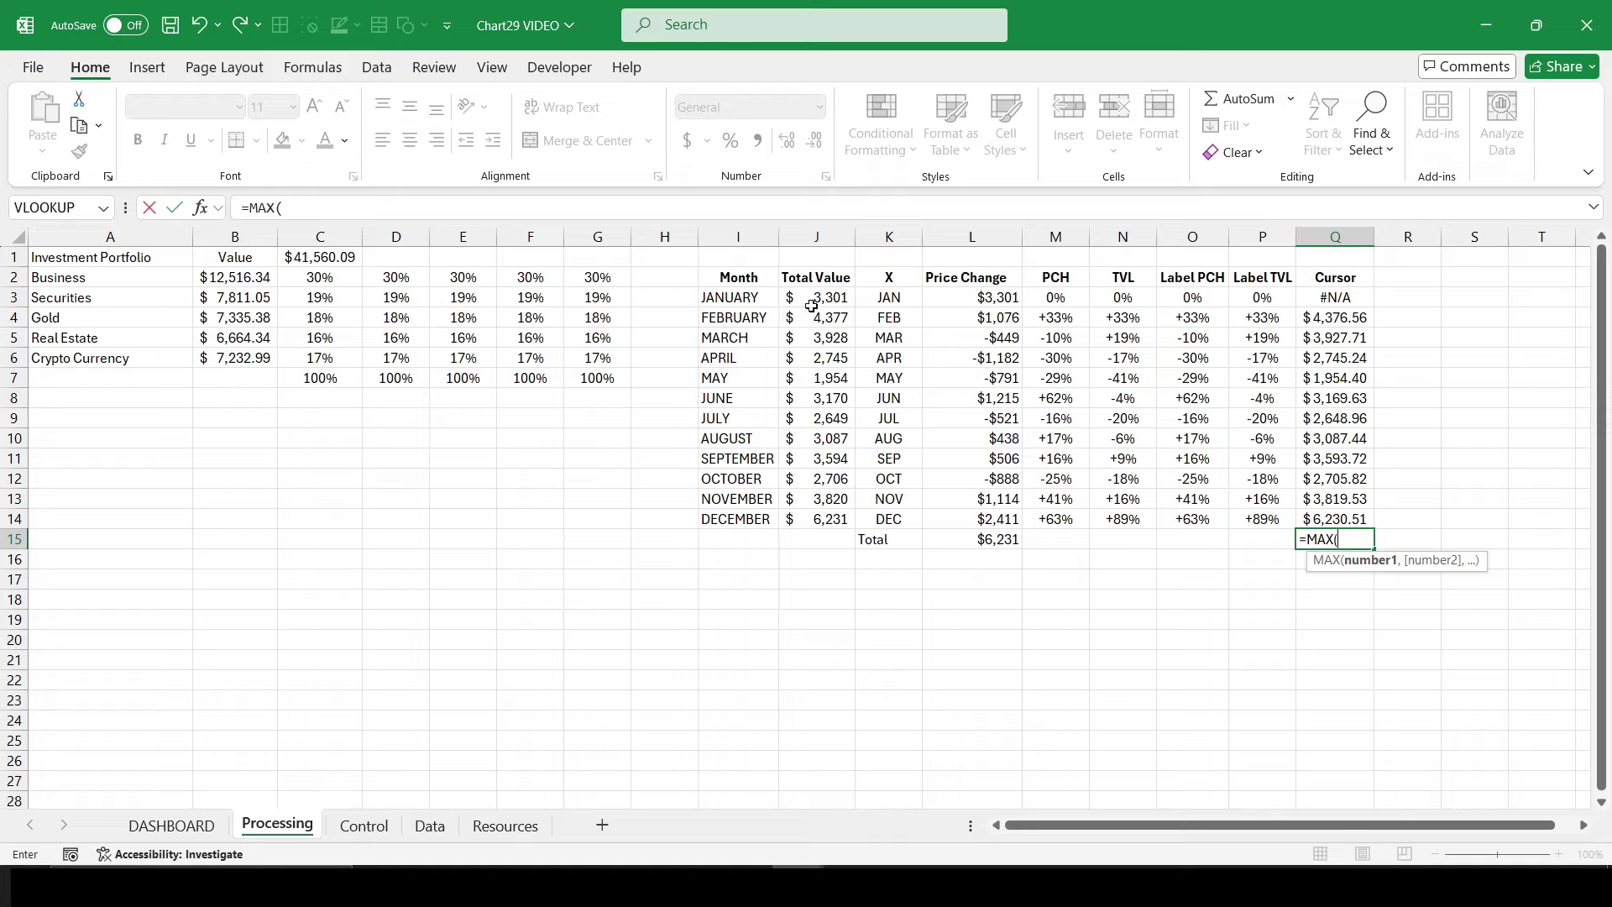
{"action": "left_click", "coordinate": [817, 299]}
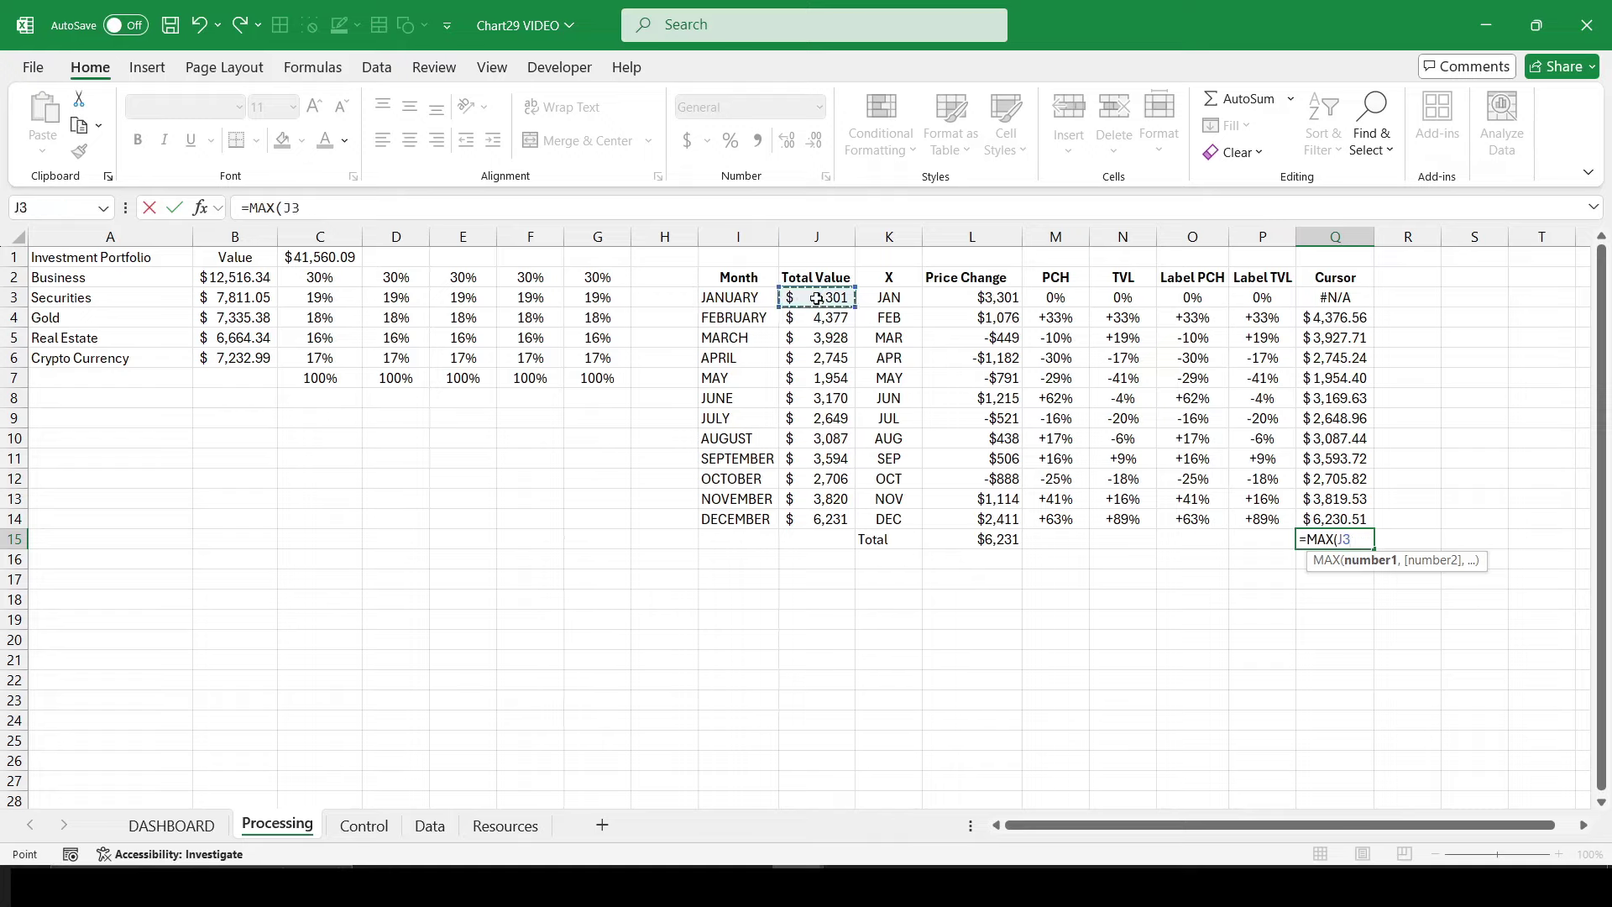
{"action": "left_click_drag", "start_coordinate": [817, 299], "coordinate": [817, 519]}
{"action": "type", "text": ")"}
{"action": "key", "text": "ctrl+Return"}
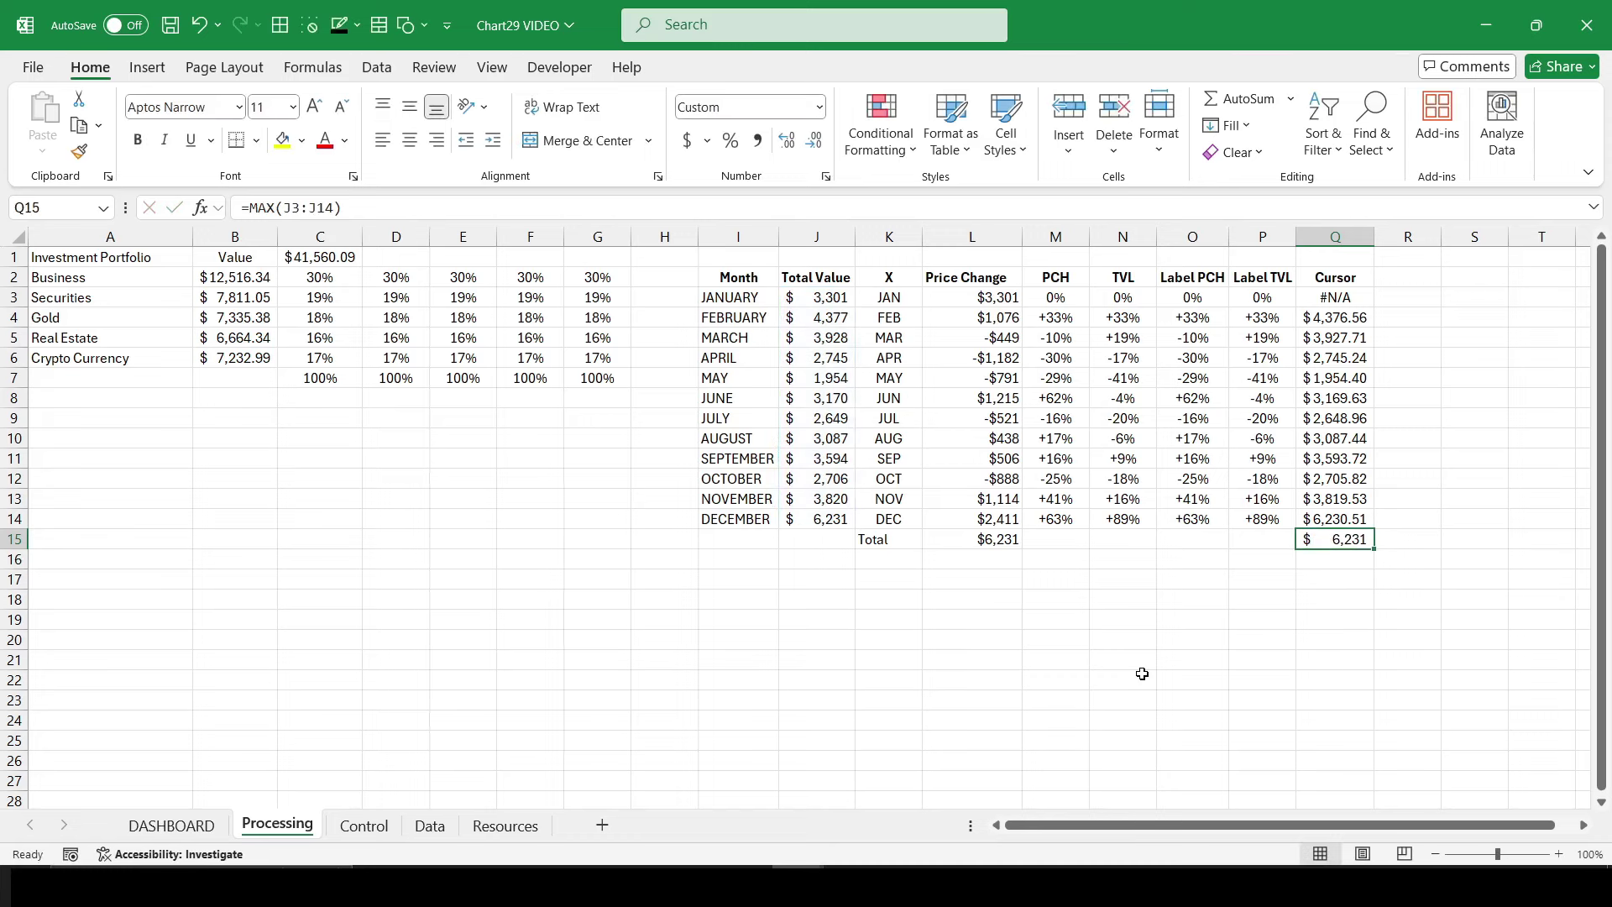
Step: Paste O3's GETPIVOTDATA formula into Q3 to return J3, and fill it down to Q14
{"action": "left_click", "coordinate": [1167, 298]}
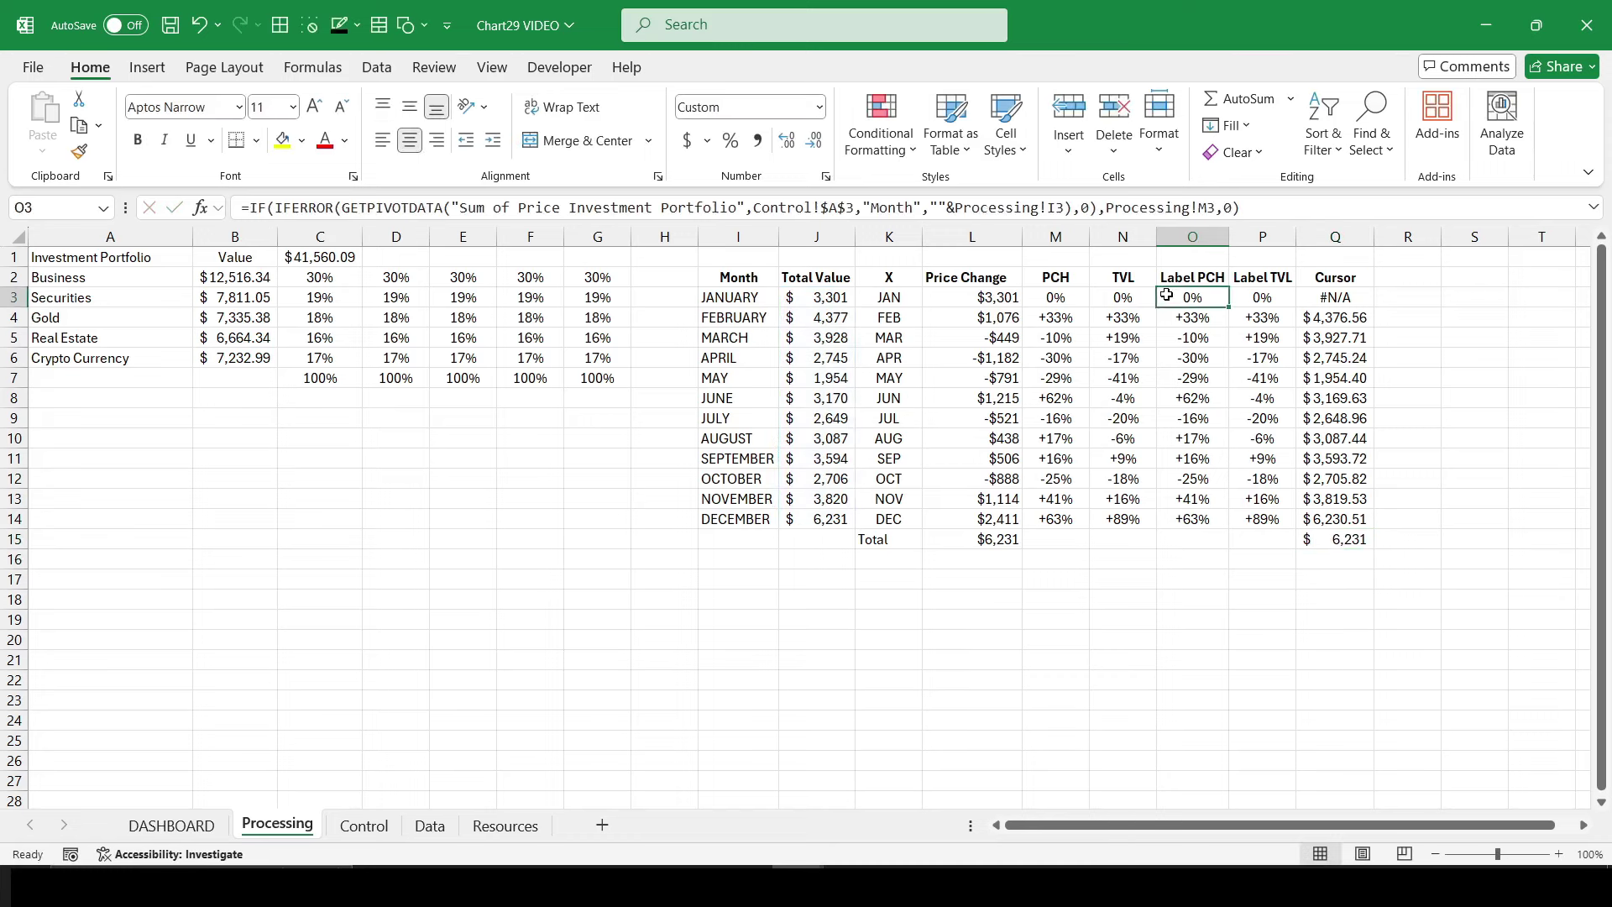
{"action": "left_click", "coordinate": [1277, 199]}
{"action": "key", "text": "ctrl+a"}
{"action": "key", "text": "ctrl+c"}
{"action": "key", "text": "Escape"}
{"action": "key", "text": "Right"}
{"action": "key", "text": "Right"}
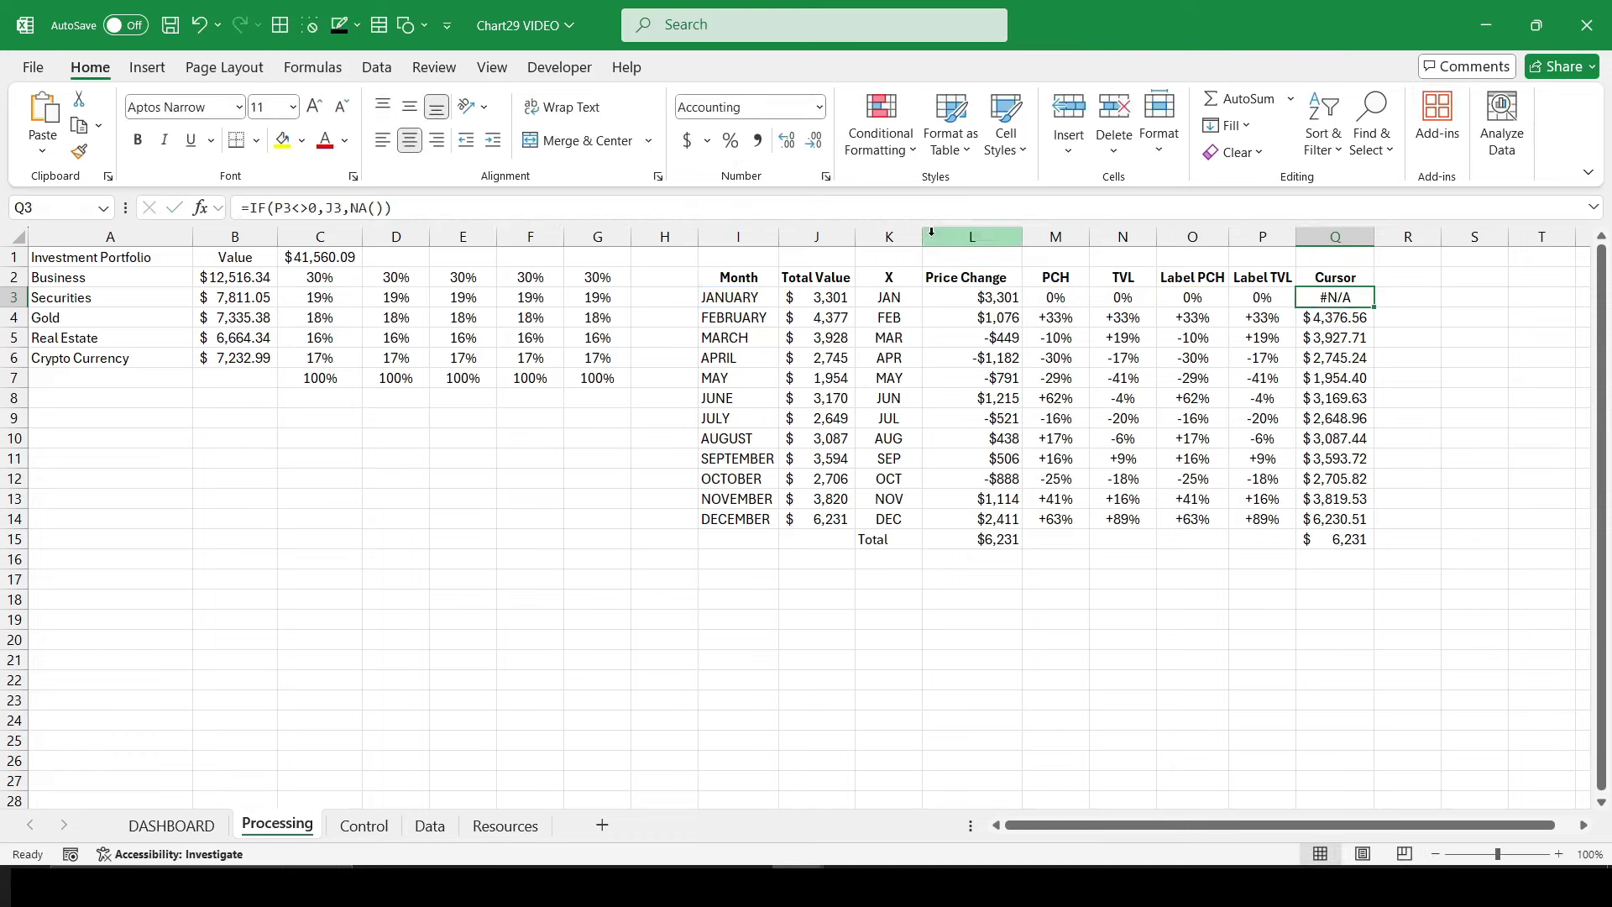
{"action": "key", "text": "F2"}
{"action": "key", "text": "ctrl+a"}
{"action": "key", "text": "ctrl+v"}
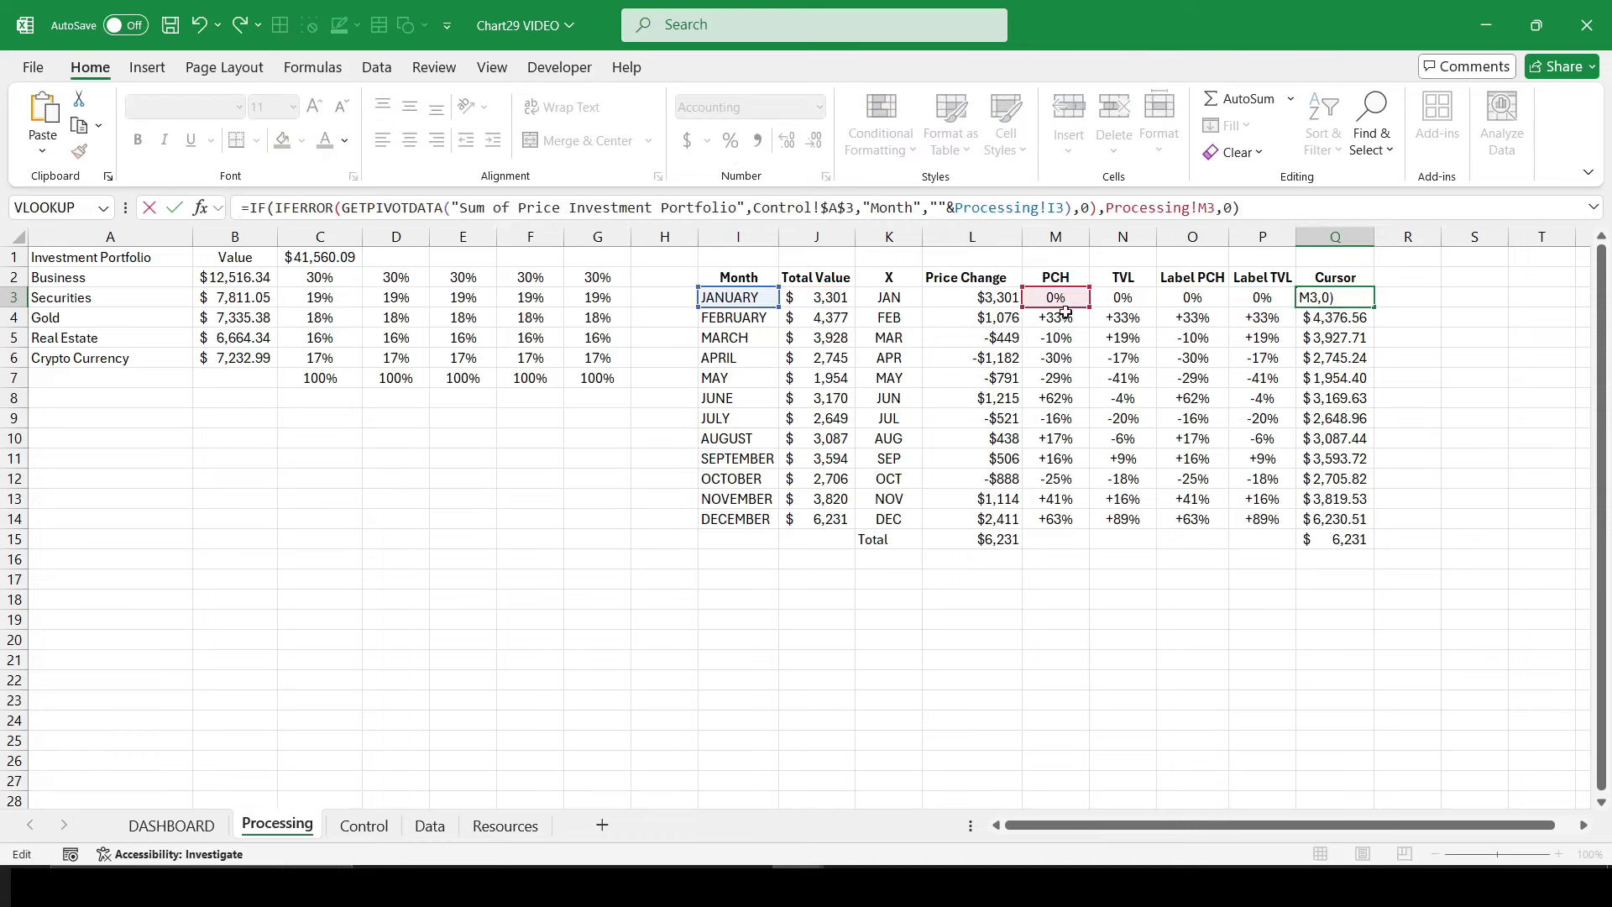
{"action": "key", "text": "Tab"}
{"action": "left_click", "coordinate": [1348, 299]}
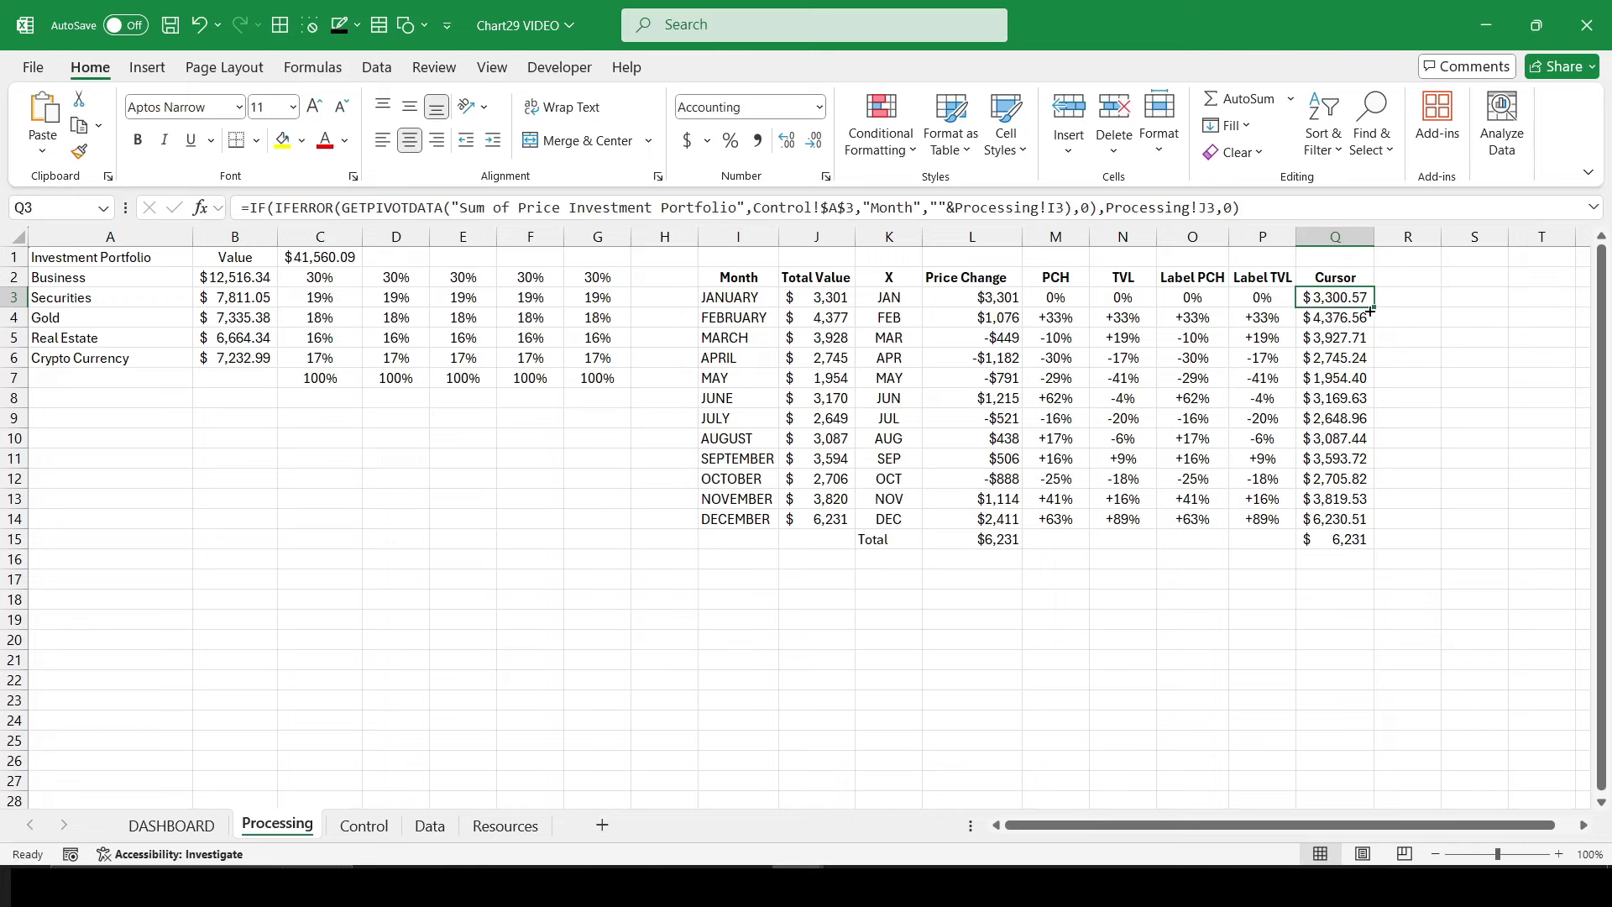
{"action": "left_click_drag", "start_coordinate": [1375, 307], "coordinate": [1364, 521]}
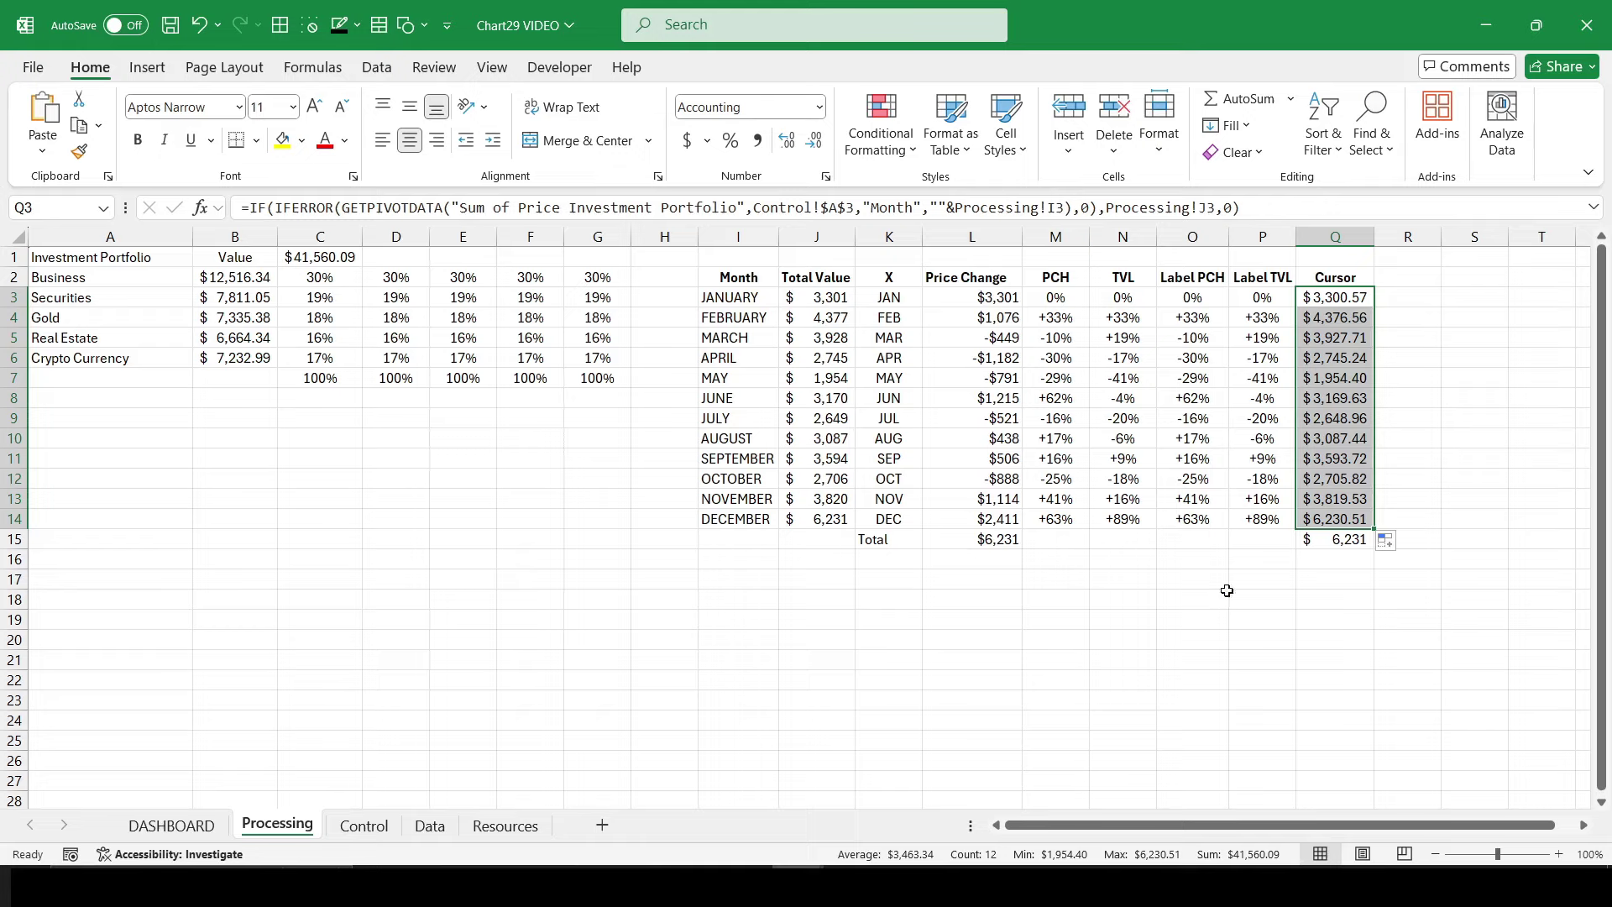
{"action": "left_click", "coordinate": [998, 262]}
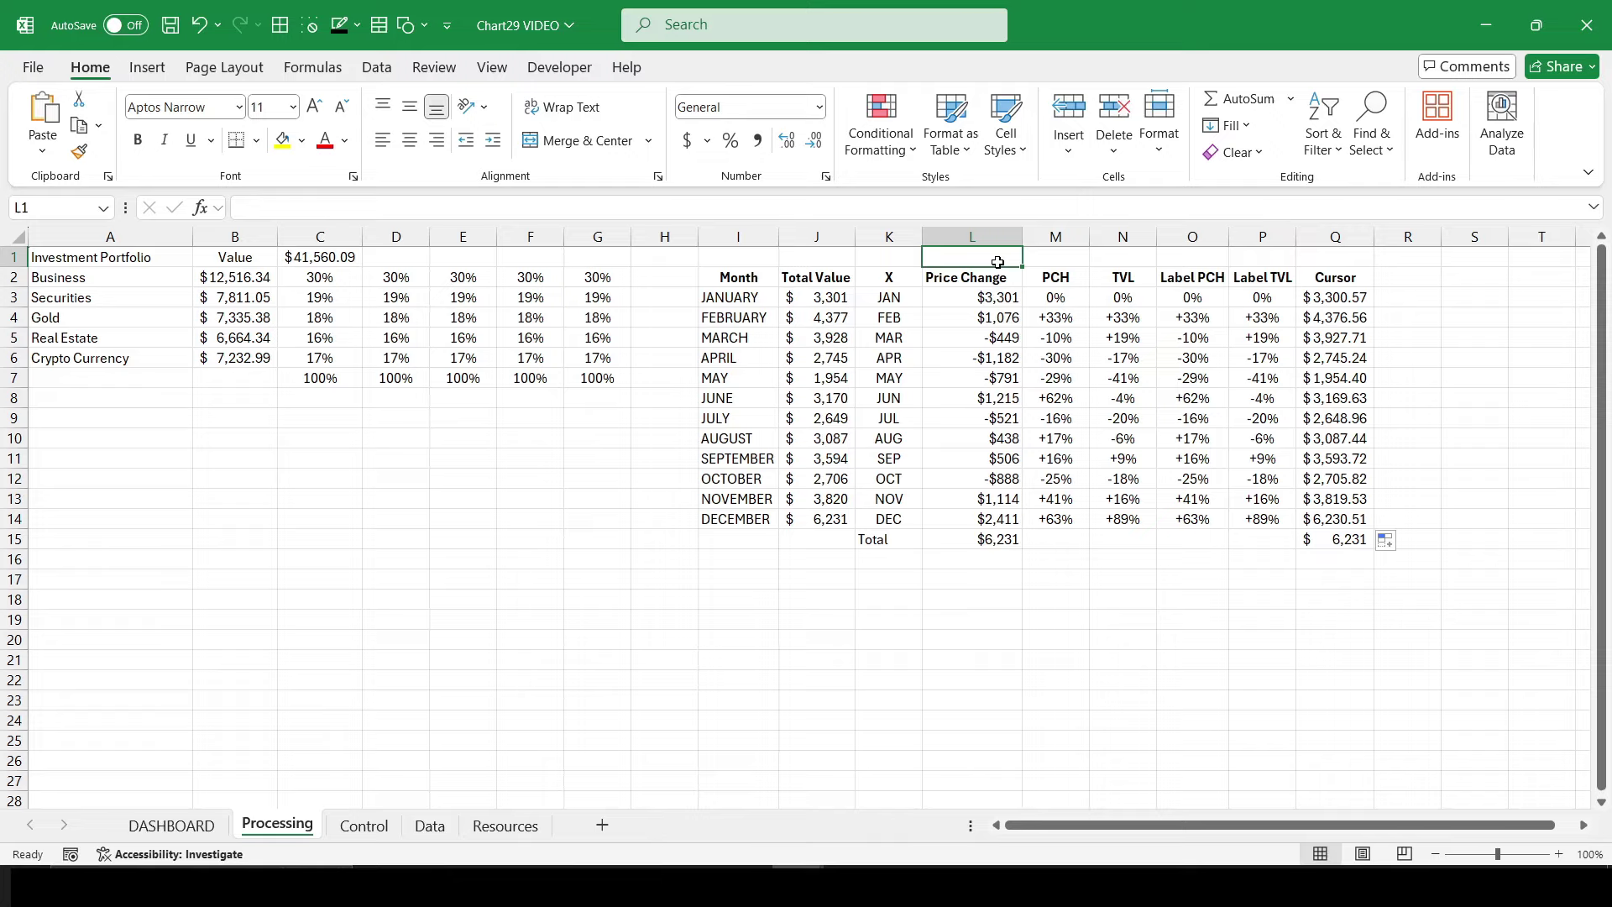
Step: Put a centred AutoSum total =SUM(O3:O14) in O1, showing +122%
{"action": "key", "text": "Left"}
{"action": "left_click", "coordinate": [998, 262]}
{"action": "key", "text": "Right"}
{"action": "key", "text": "Right"}
{"action": "key", "text": "Right"}
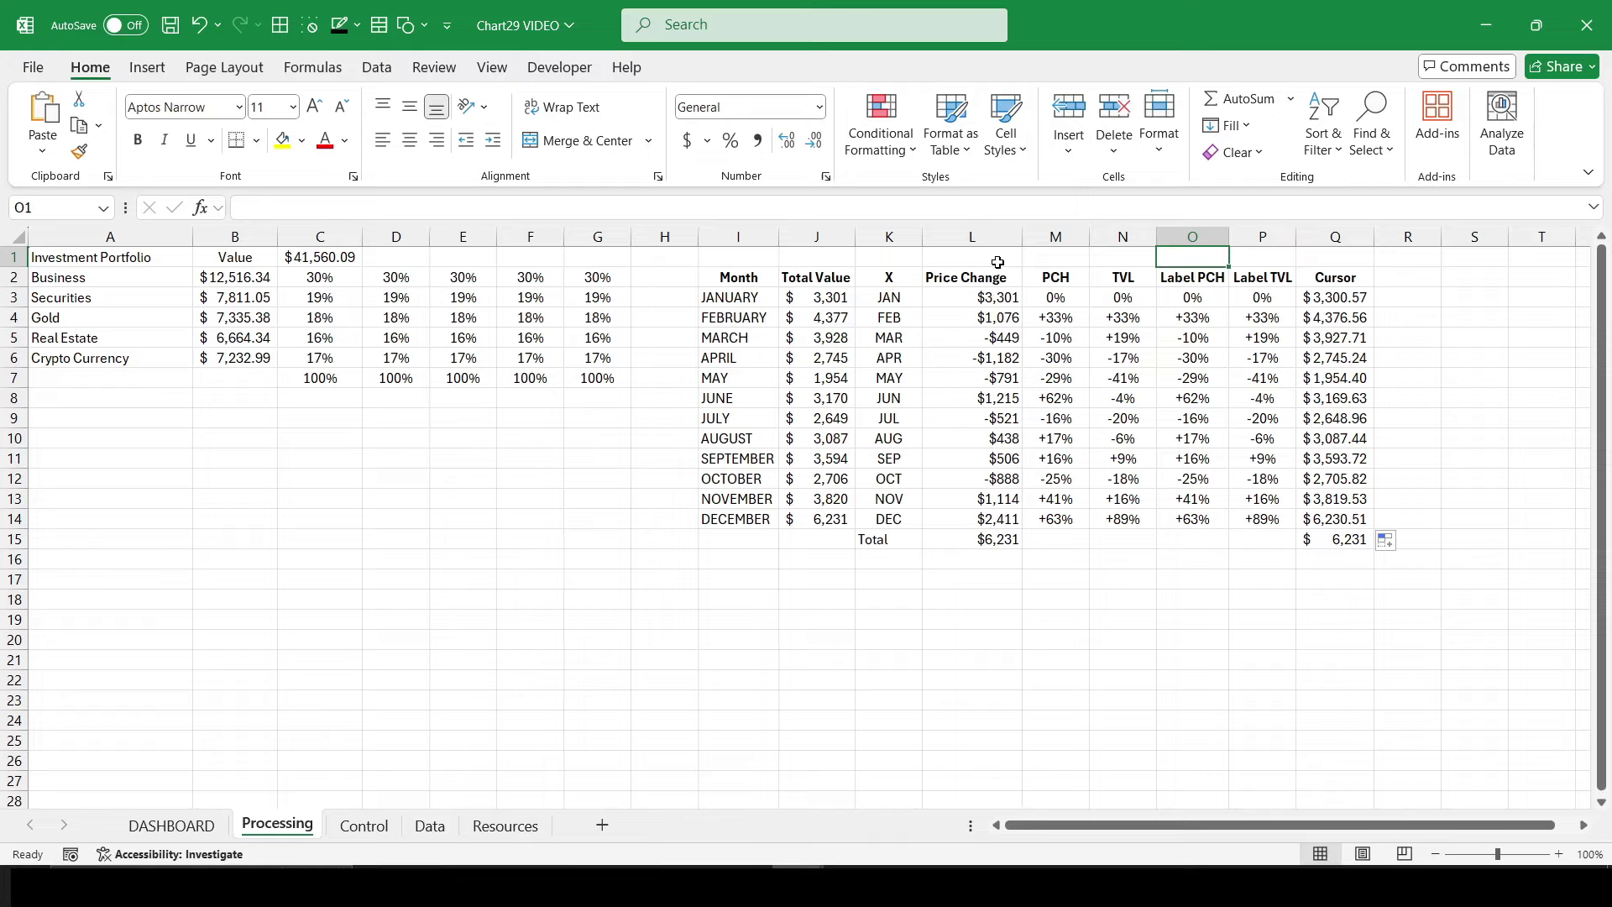
{"action": "key", "text": "Right"}
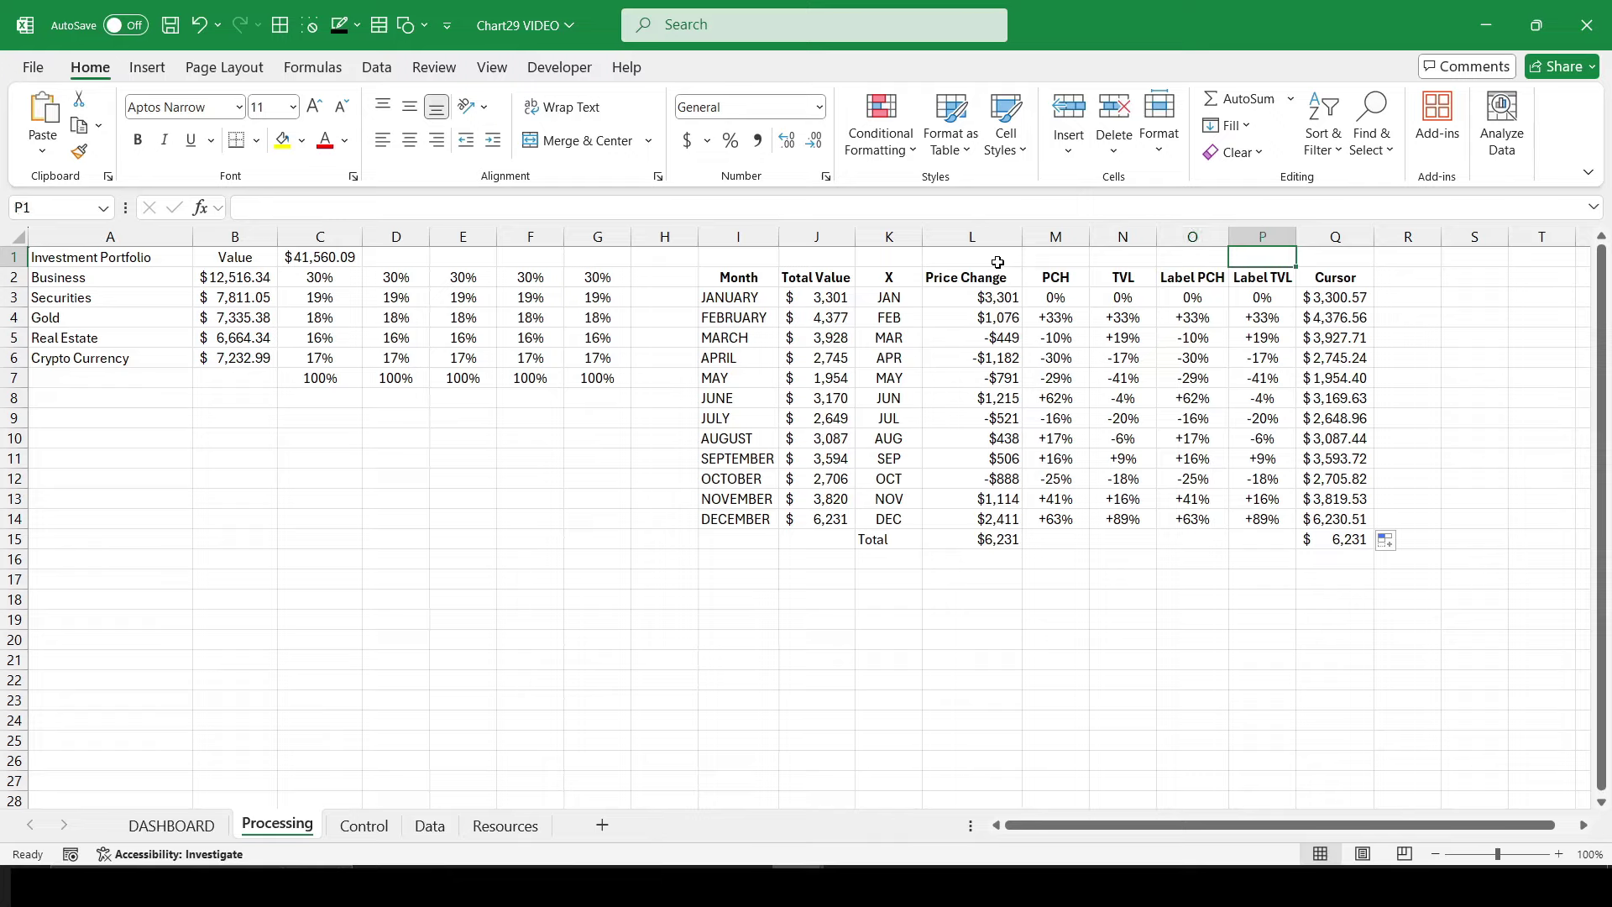
{"action": "key", "text": "Left"}
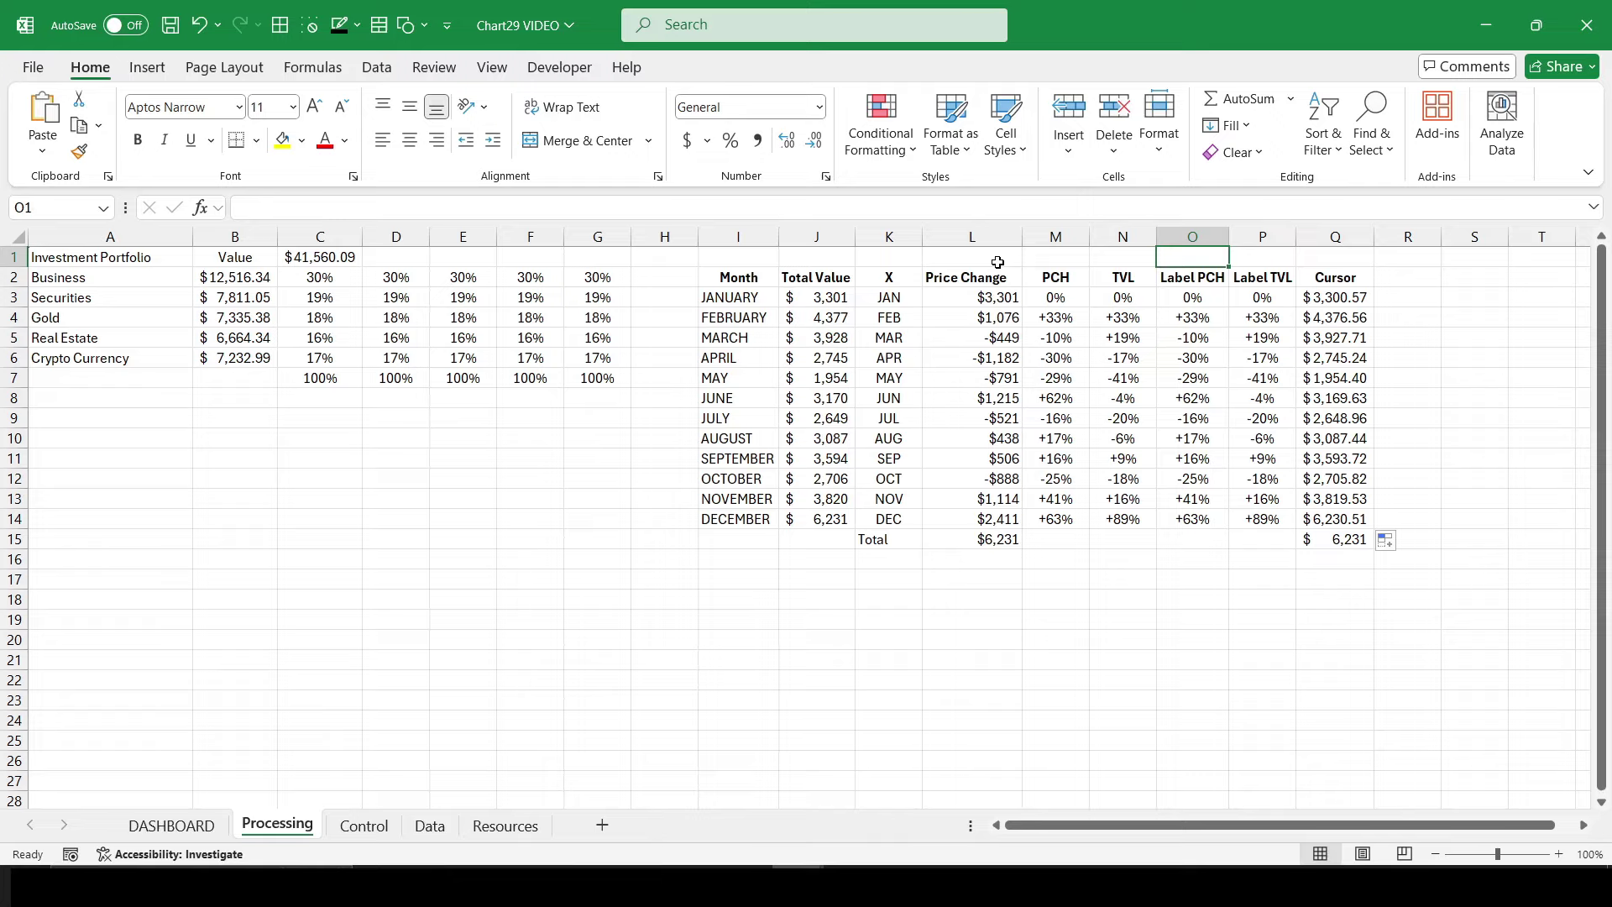
{"action": "key", "text": "alt+equal"}
{"action": "left_click_drag", "start_coordinate": [1192, 297], "coordinate": [1189, 524]}
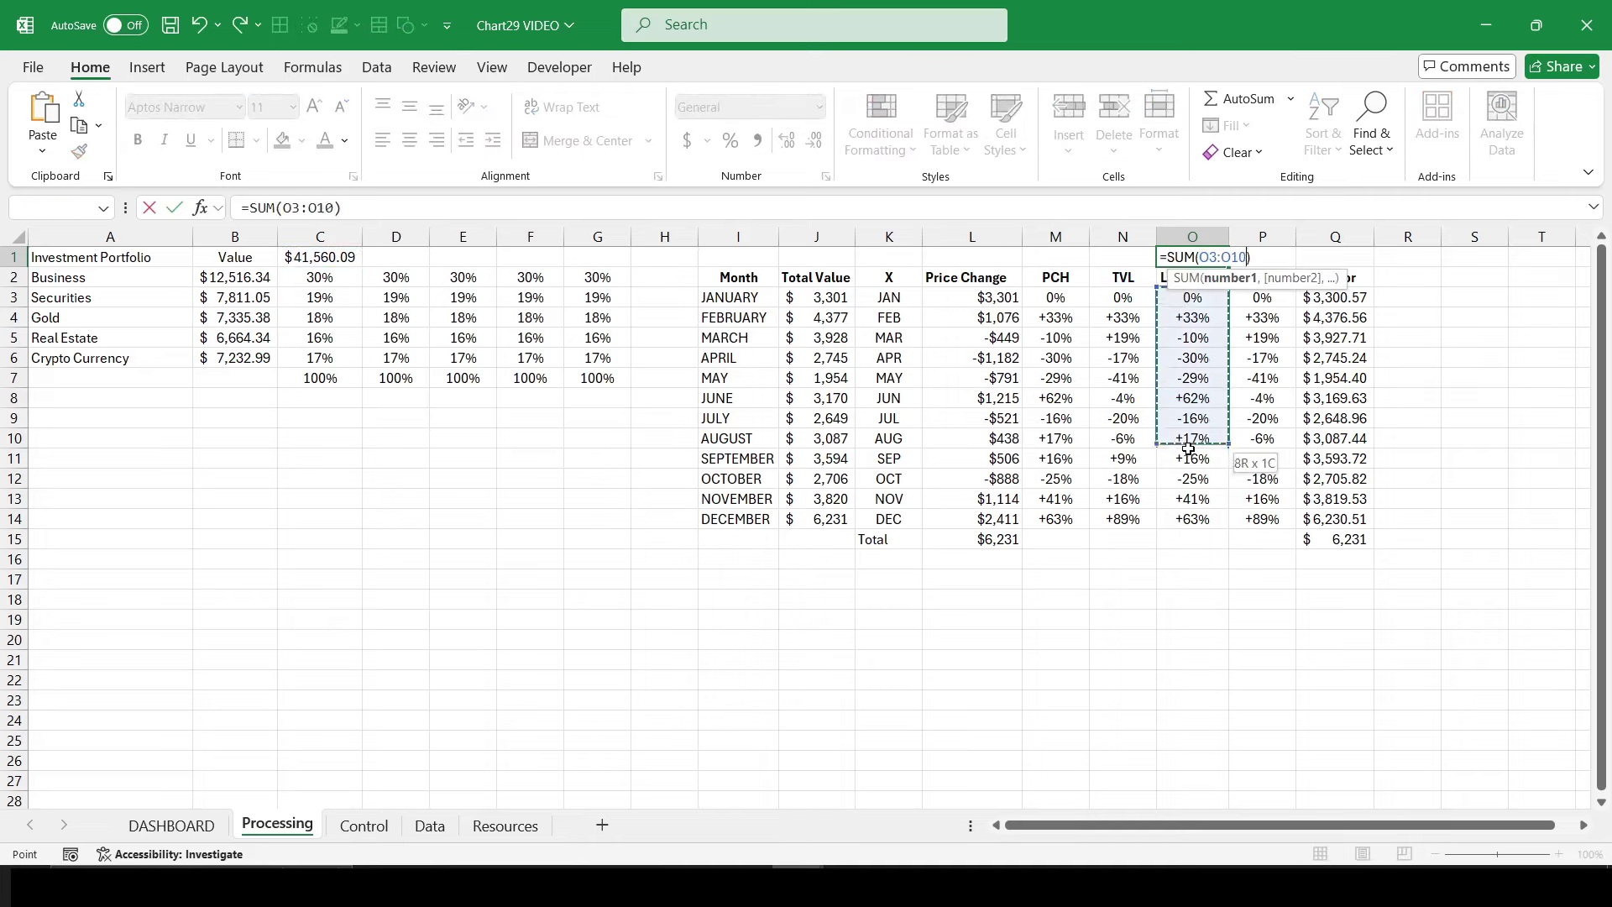
{"action": "key", "text": "Return"}
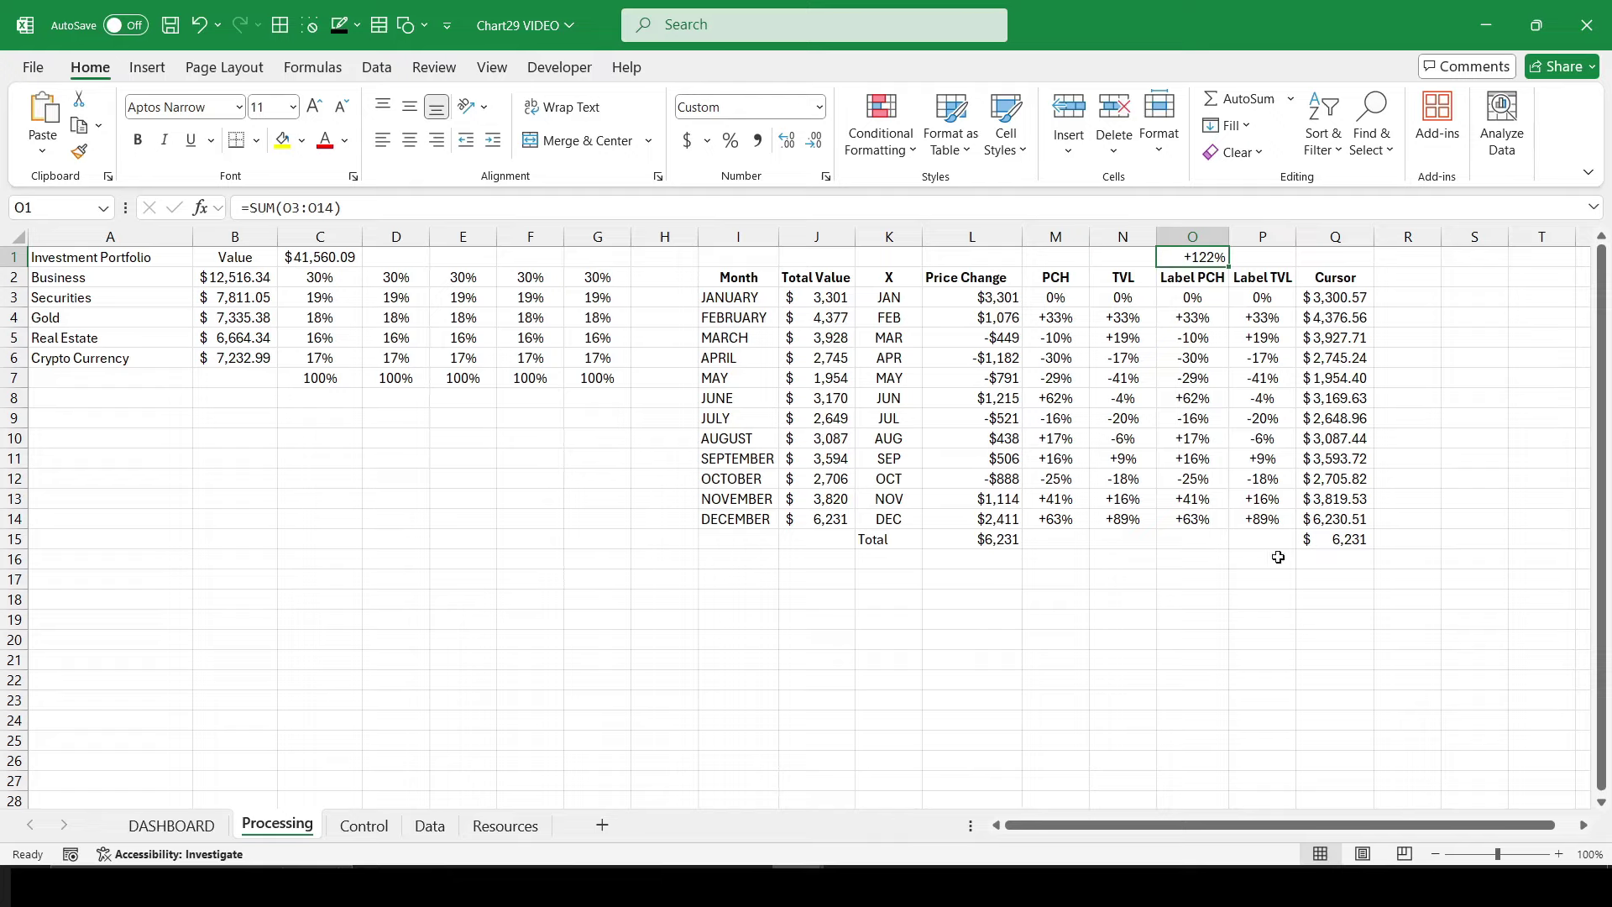
{"action": "left_click", "coordinate": [410, 142]}
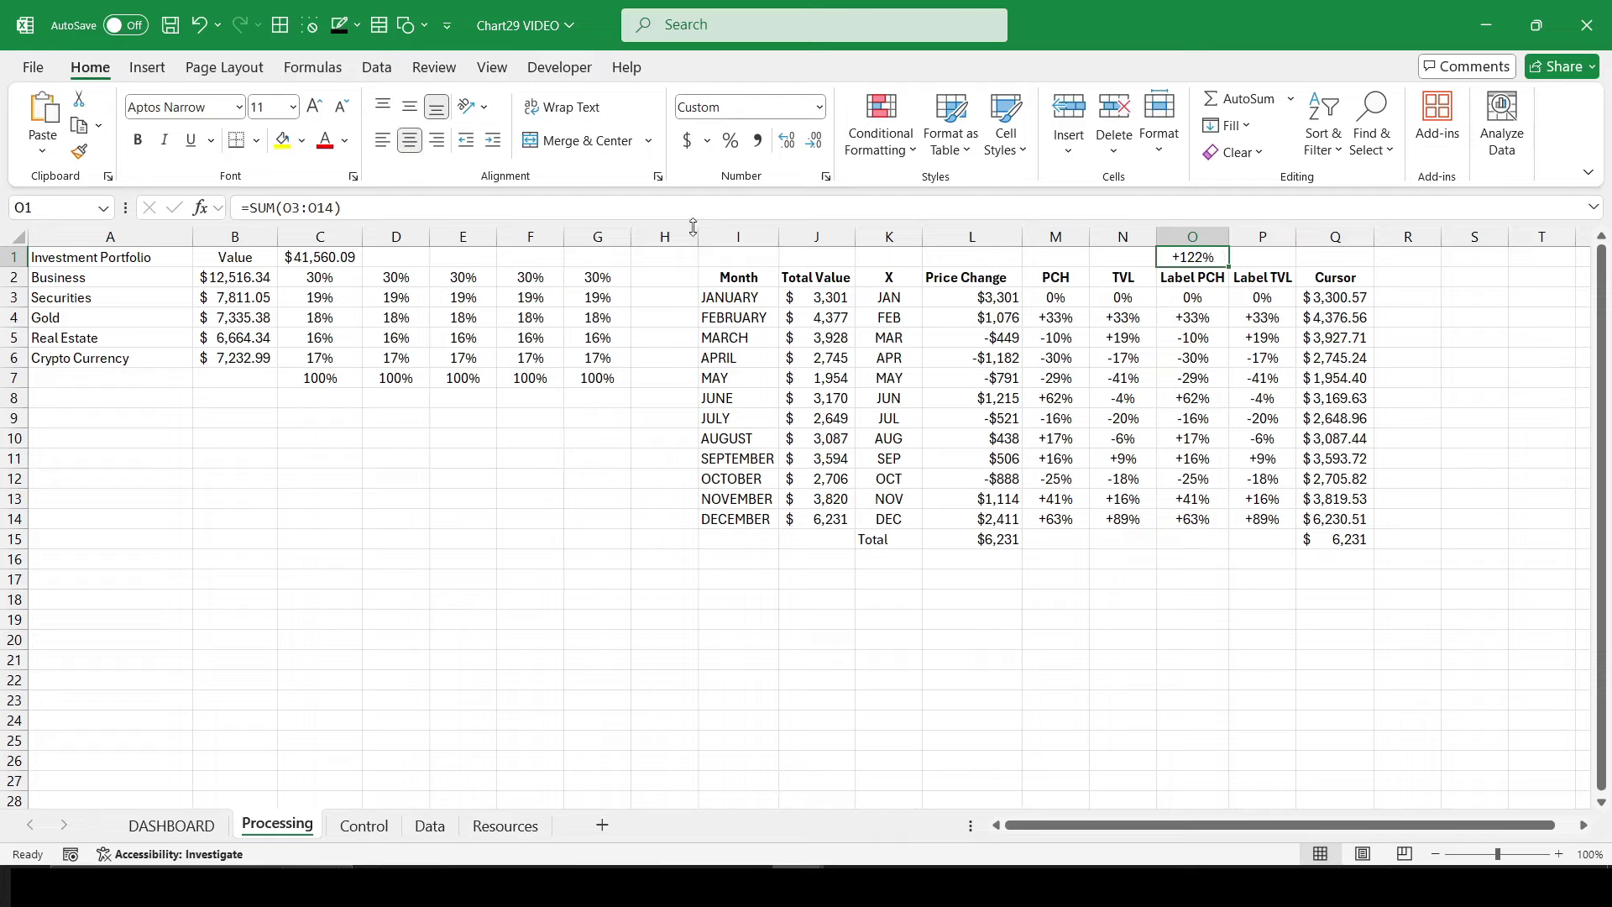
Step: Copy the total across to P1 for Label TVL, giving +59%
{"action": "left_click_drag", "start_coordinate": [1192, 257], "coordinate": [1201, 258]}
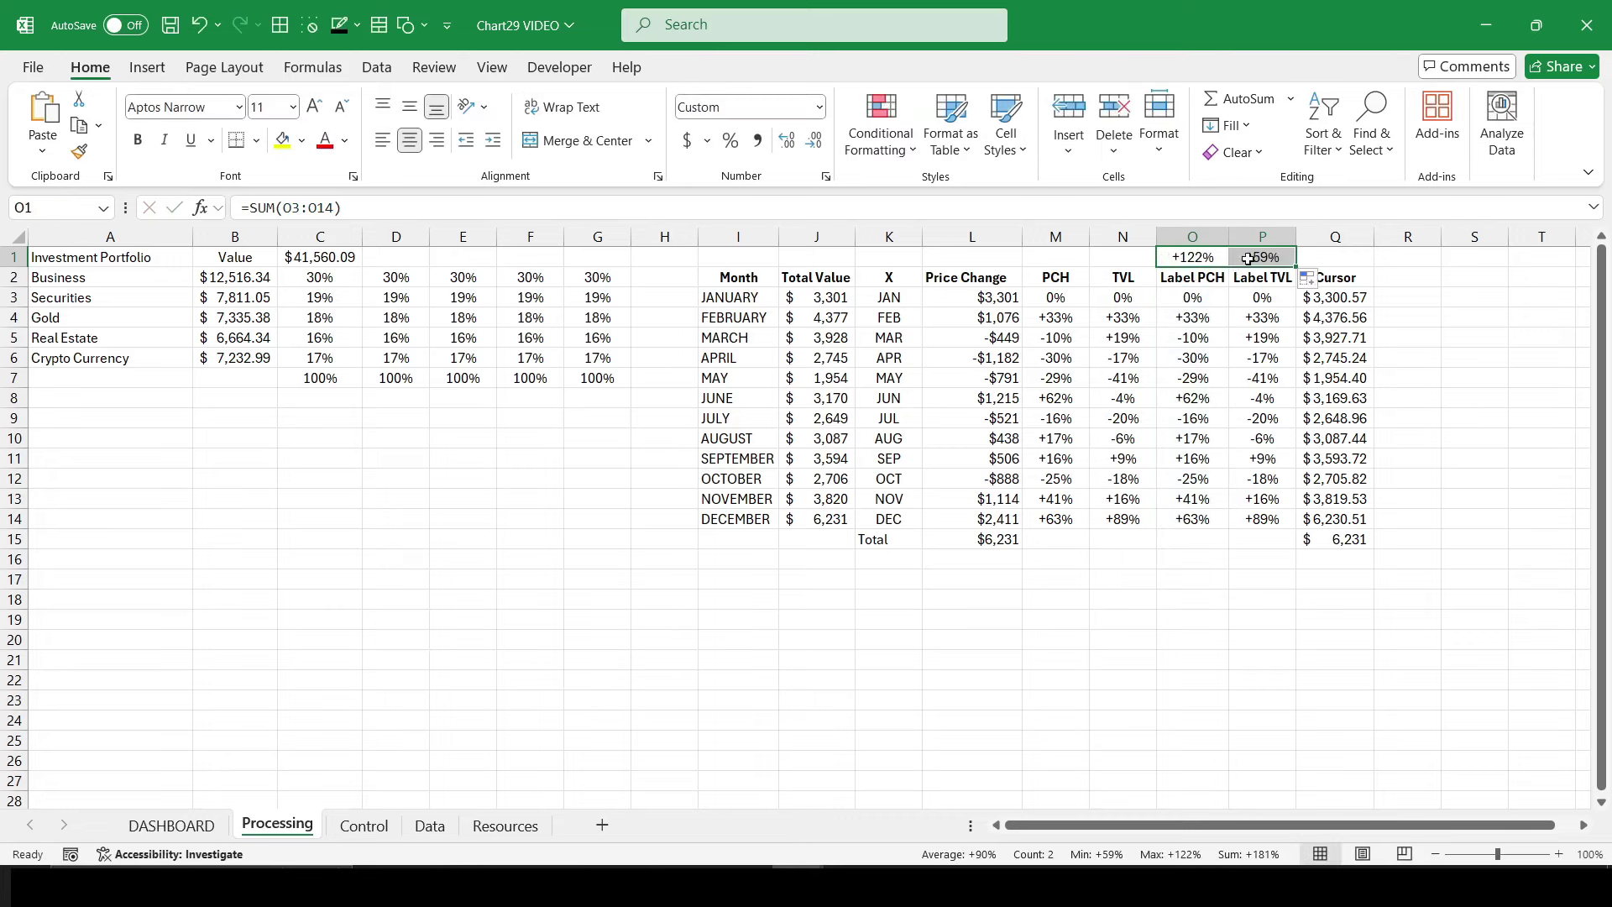
{"action": "left_click_drag", "start_coordinate": [1274, 267], "coordinate": [1264, 265]}
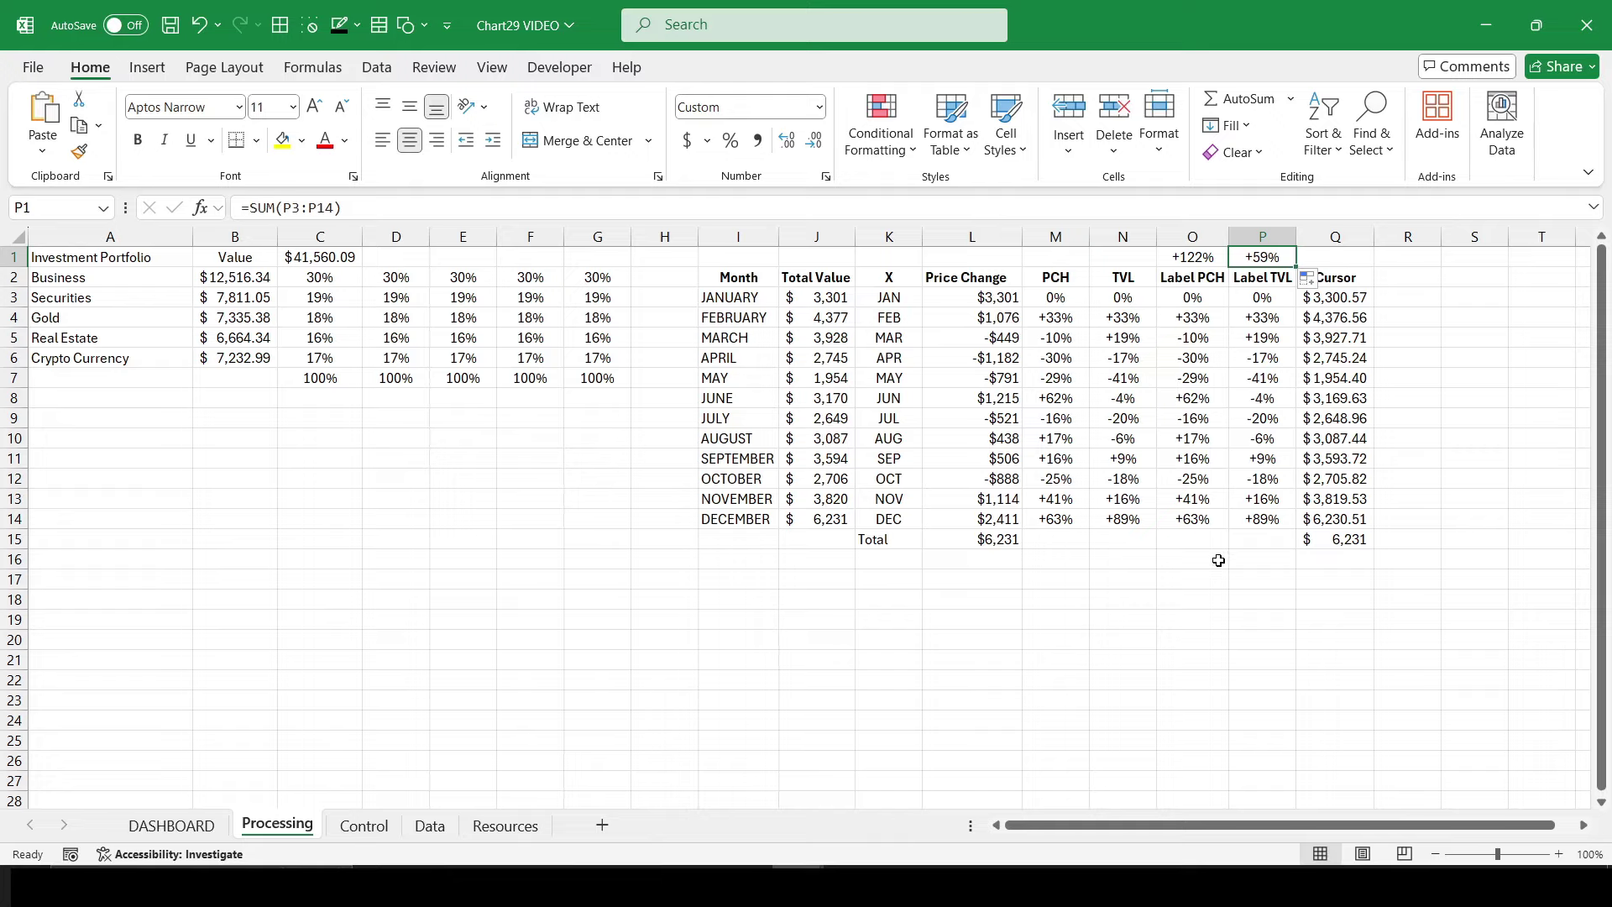
{"action": "left_click", "coordinate": [1194, 509]}
{"action": "left_click", "coordinate": [1191, 574]}
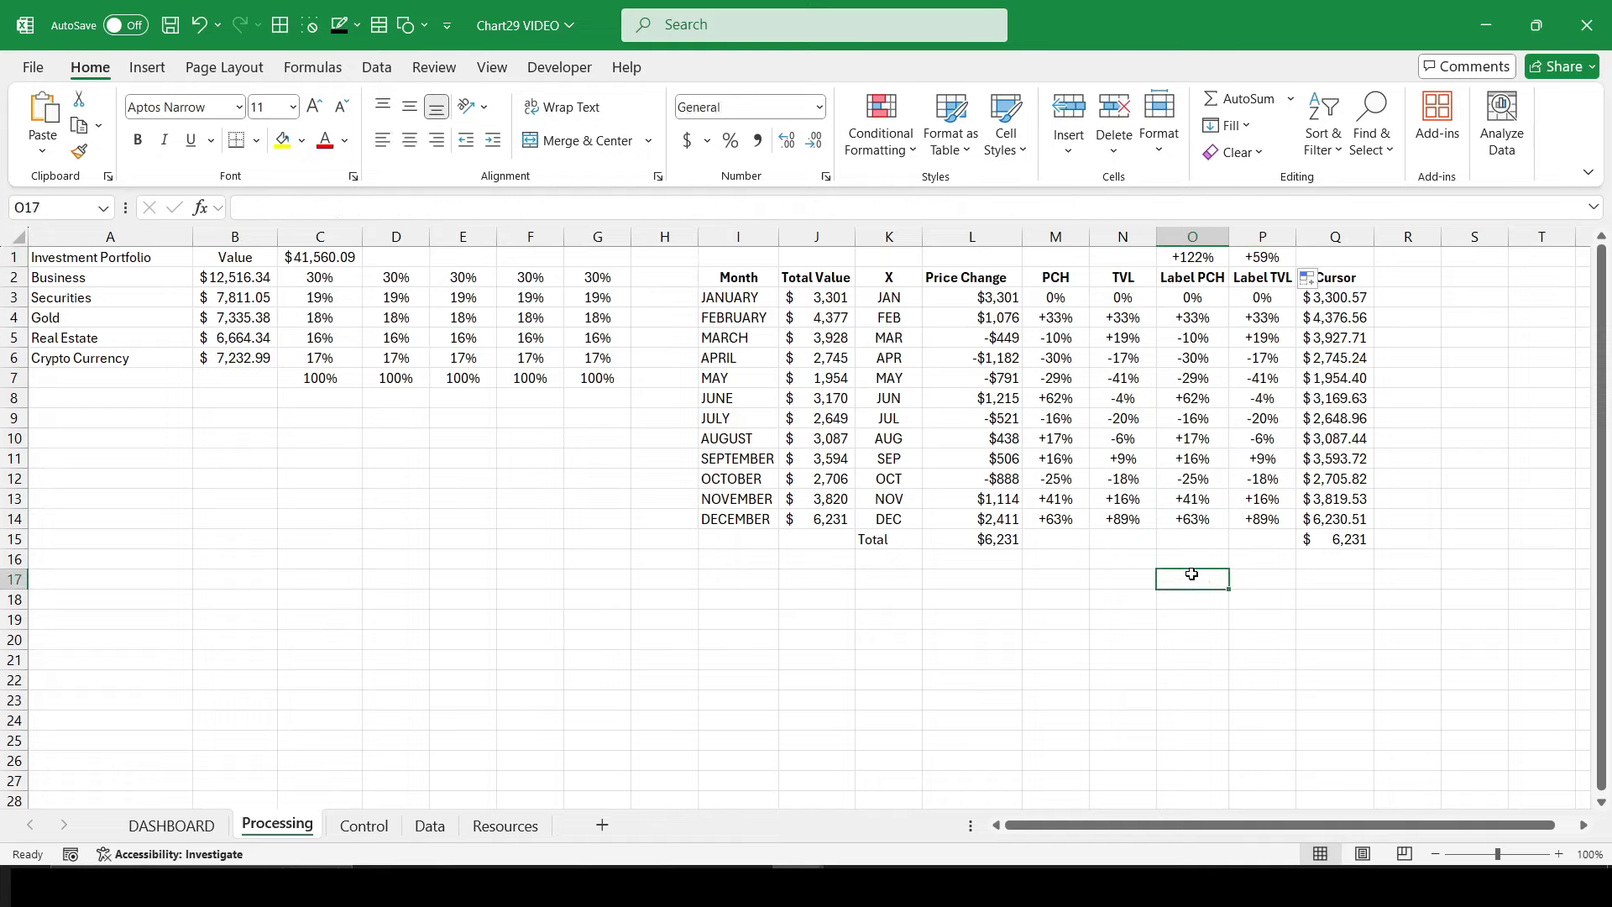
{"action": "left_click", "coordinate": [1186, 540]}
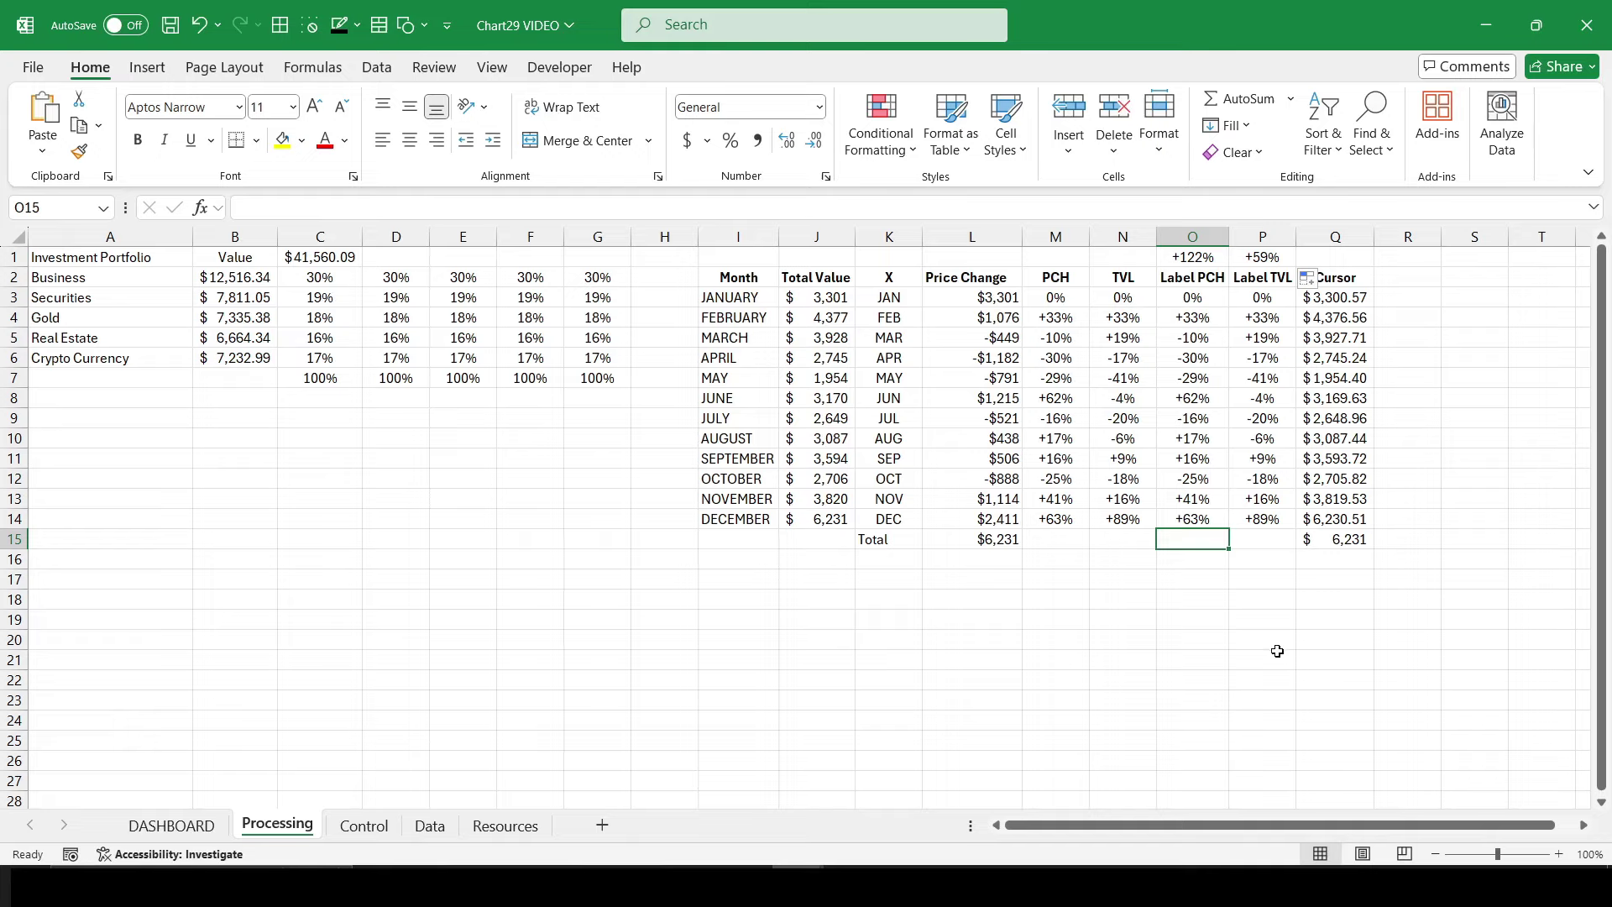
Step: Enter a formula in L1 multiplying J3 by the Label TVL total in P1
{"action": "left_click", "coordinate": [979, 262]}
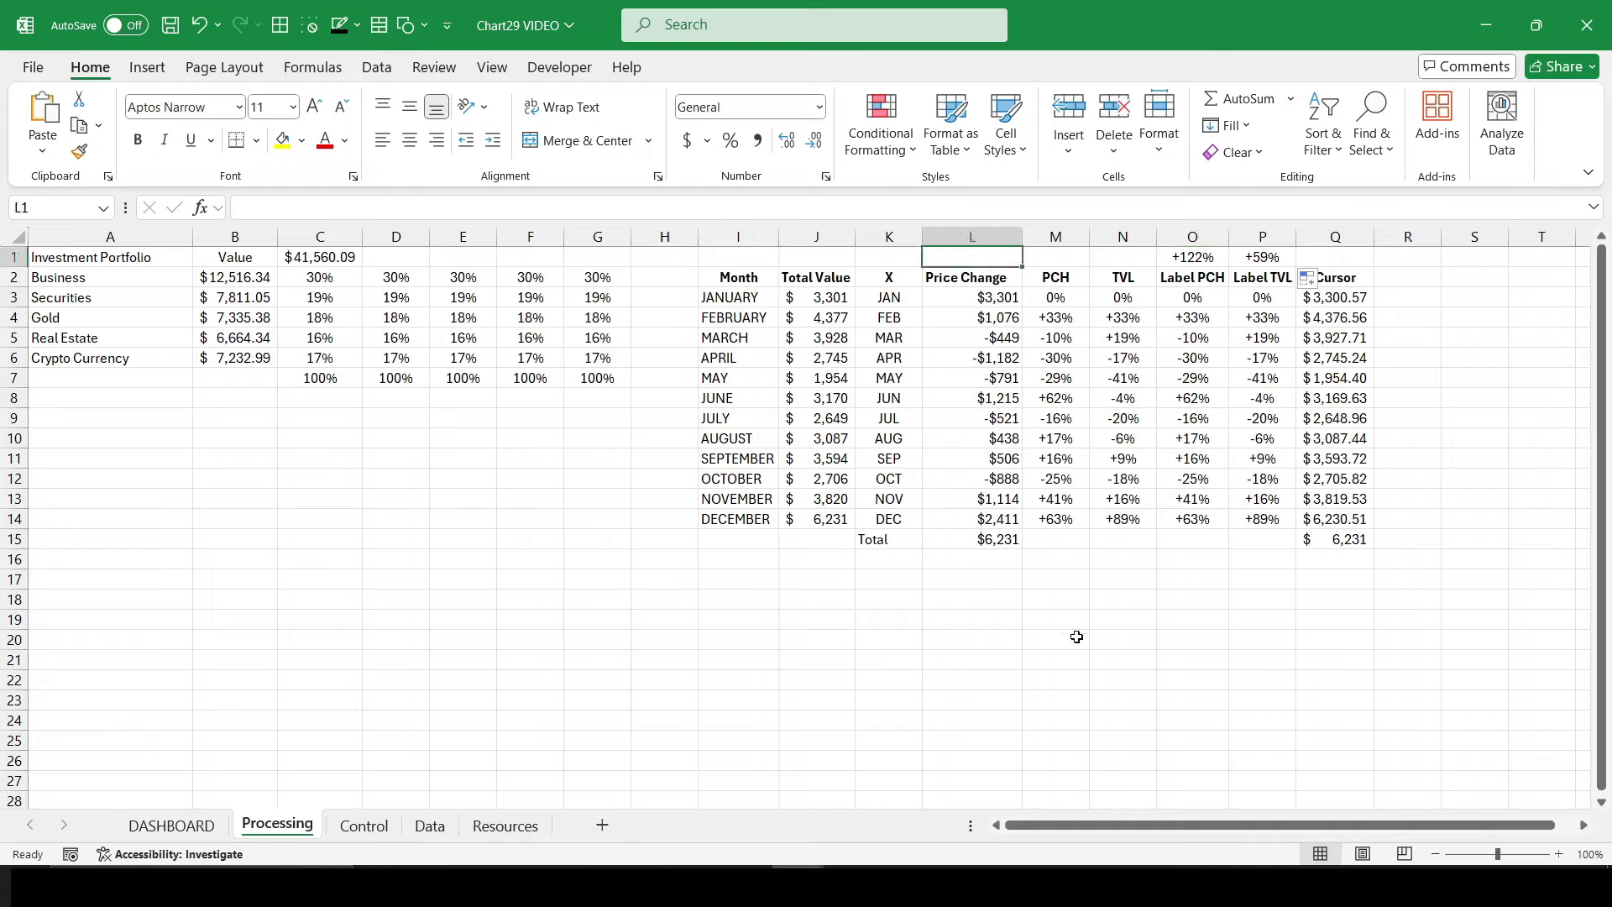
{"action": "type", "text": "="}
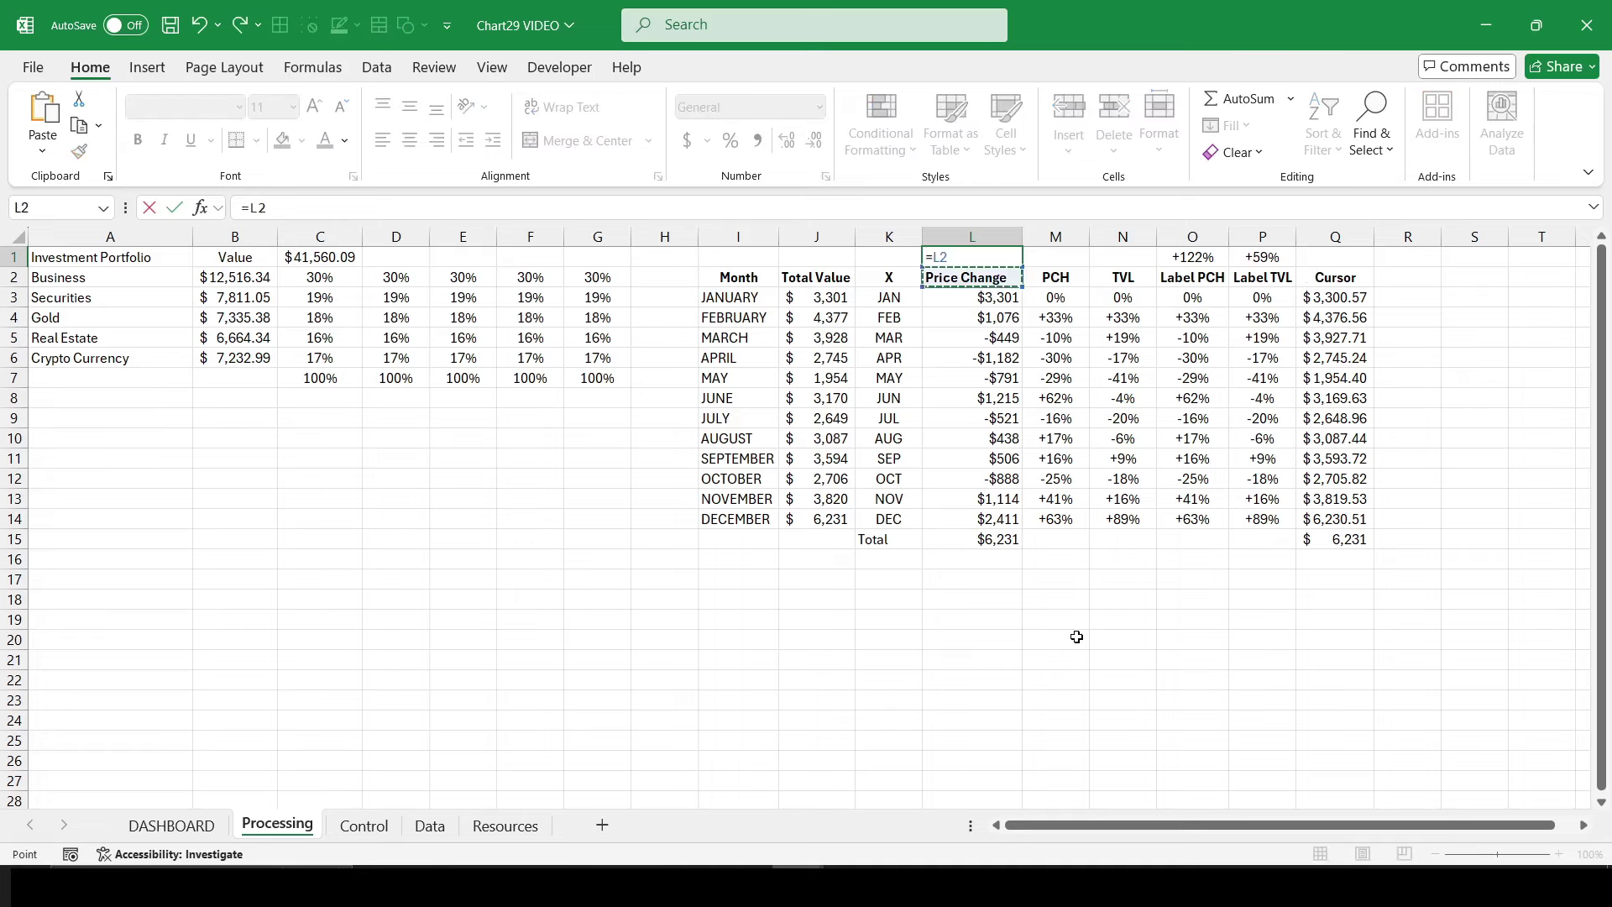
{"action": "type", "text": "J3*L1"}
{"action": "key", "text": "Right"}
{"action": "key", "text": "Right"}
{"action": "key", "text": "Right"}
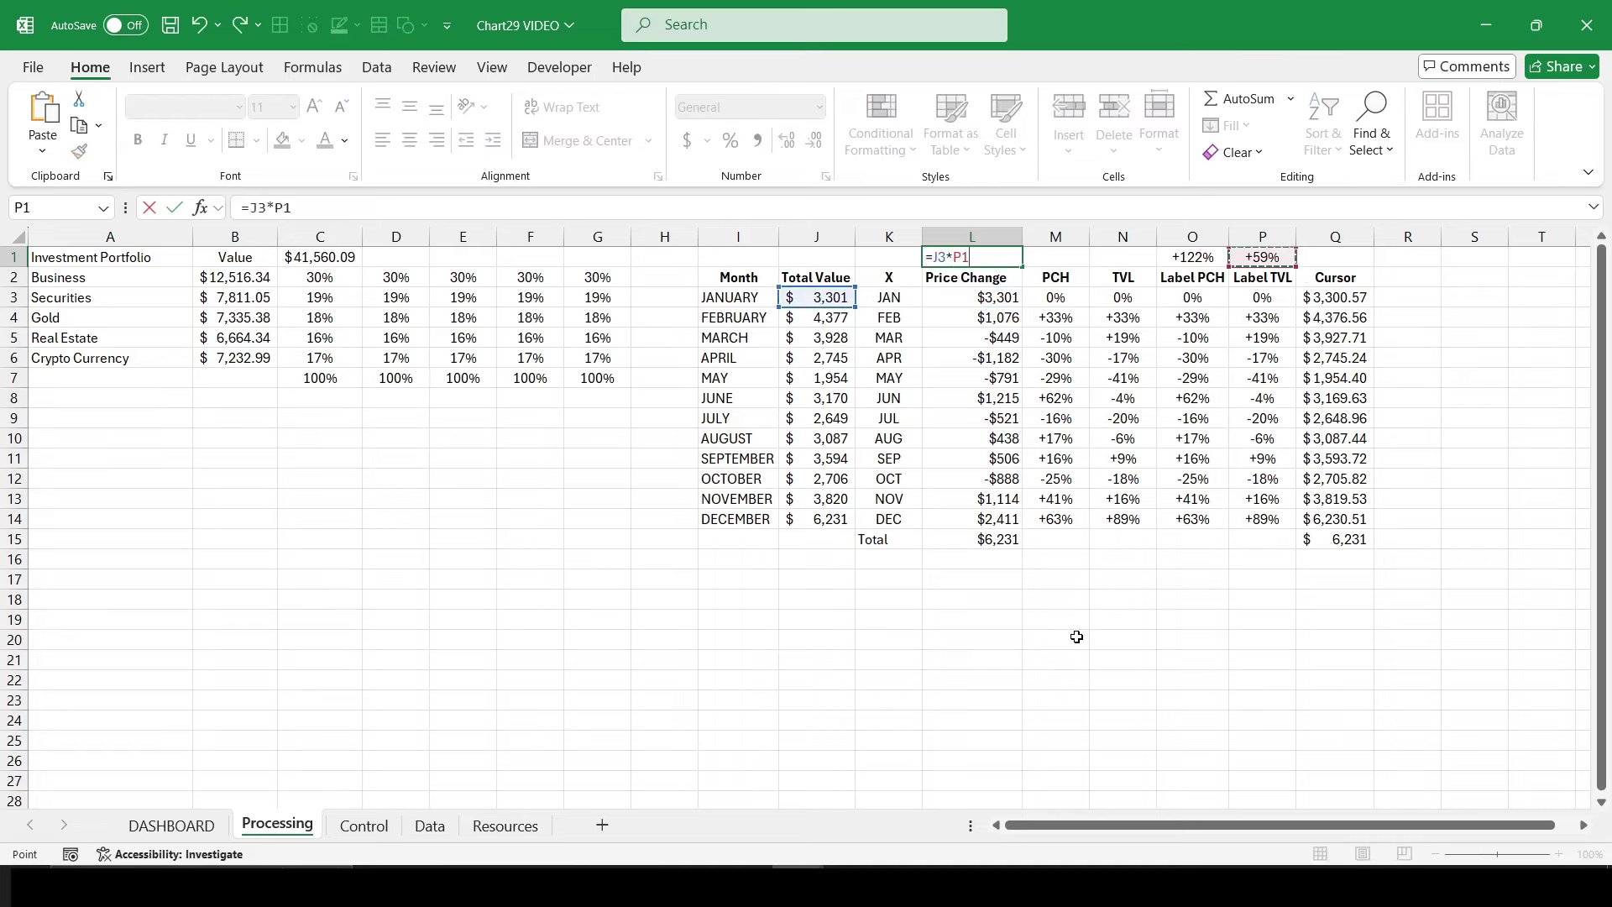
{"action": "key", "text": "ctrl+Return"}
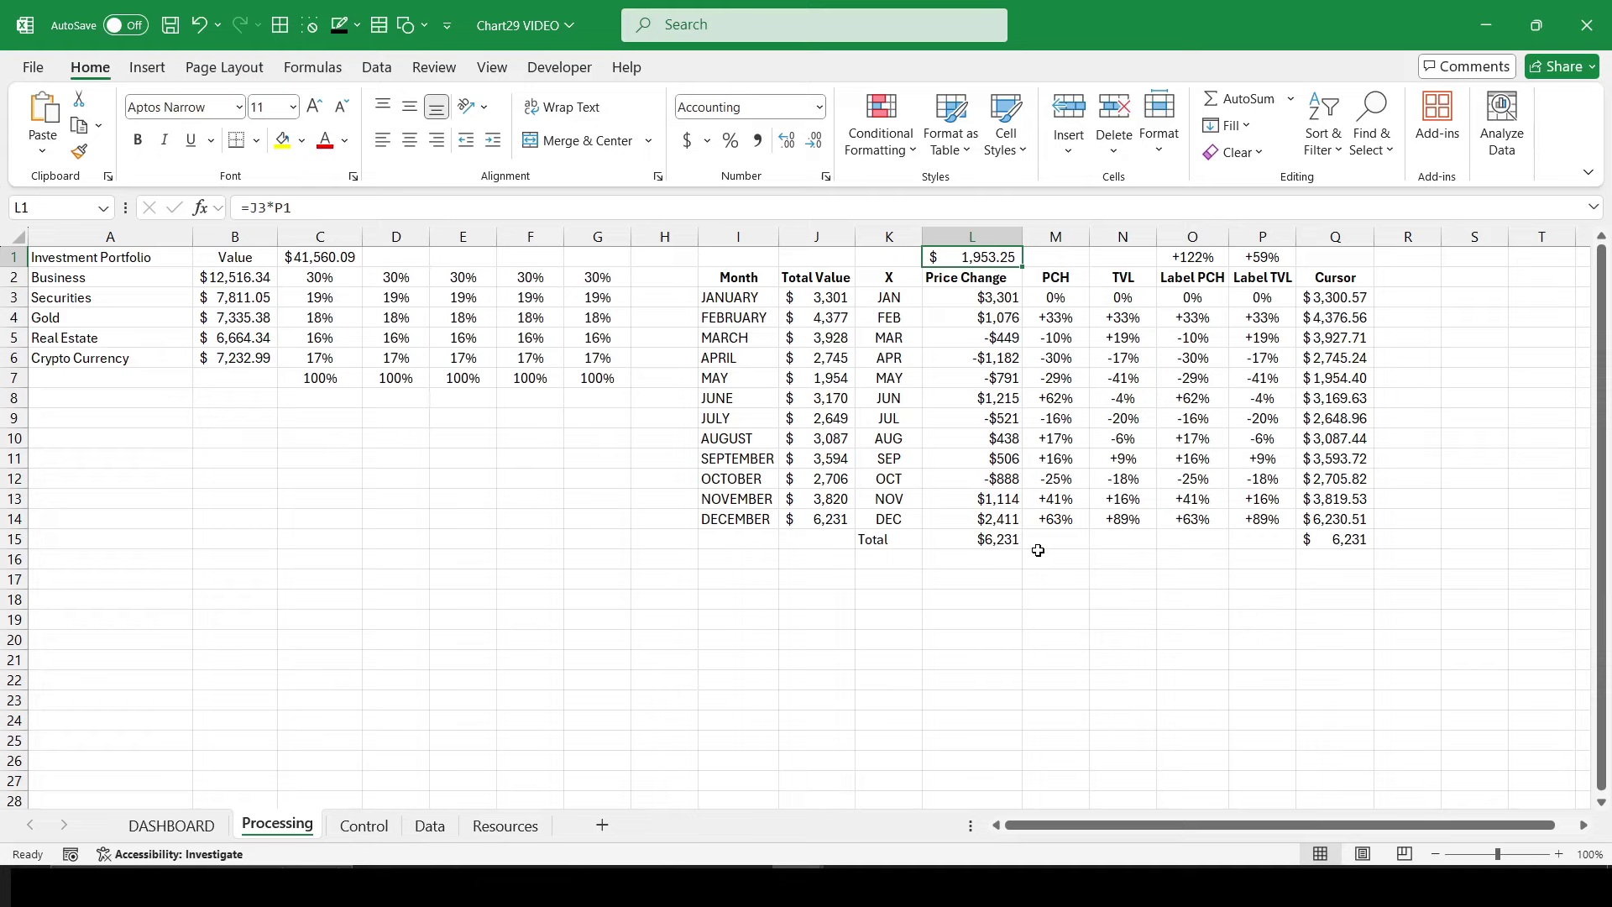
Step: Give L1 the custom format +$#,##0;-$#,##0 so it shows +$1,953
{"action": "left_click", "coordinate": [353, 175]}
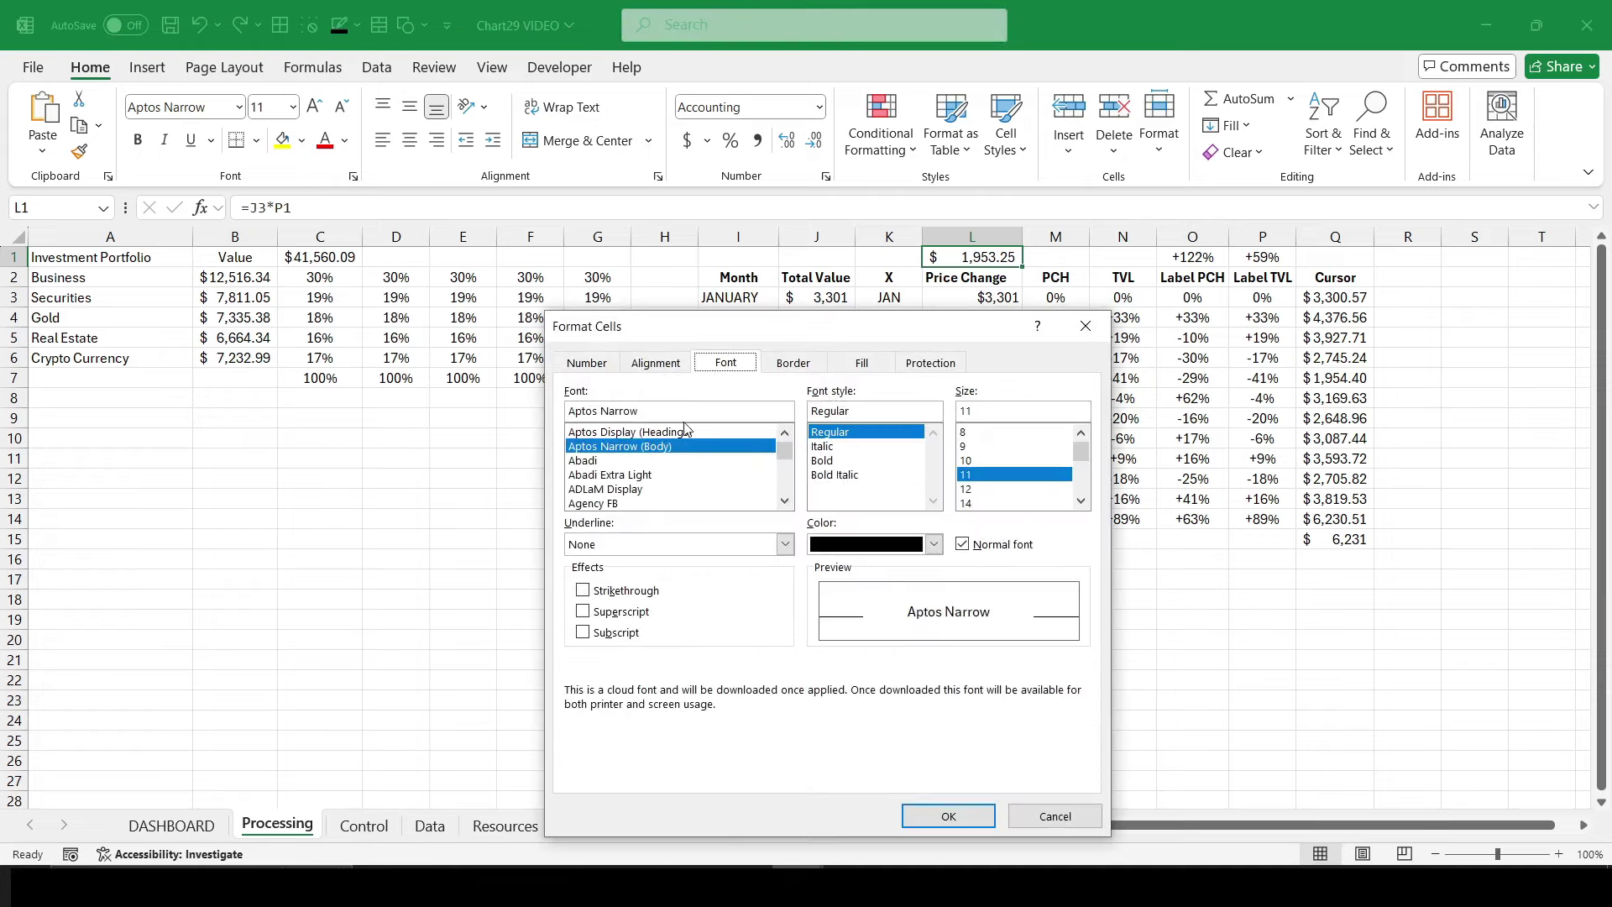
{"action": "left_click", "coordinate": [606, 363]}
{"action": "left_click", "coordinate": [598, 568]}
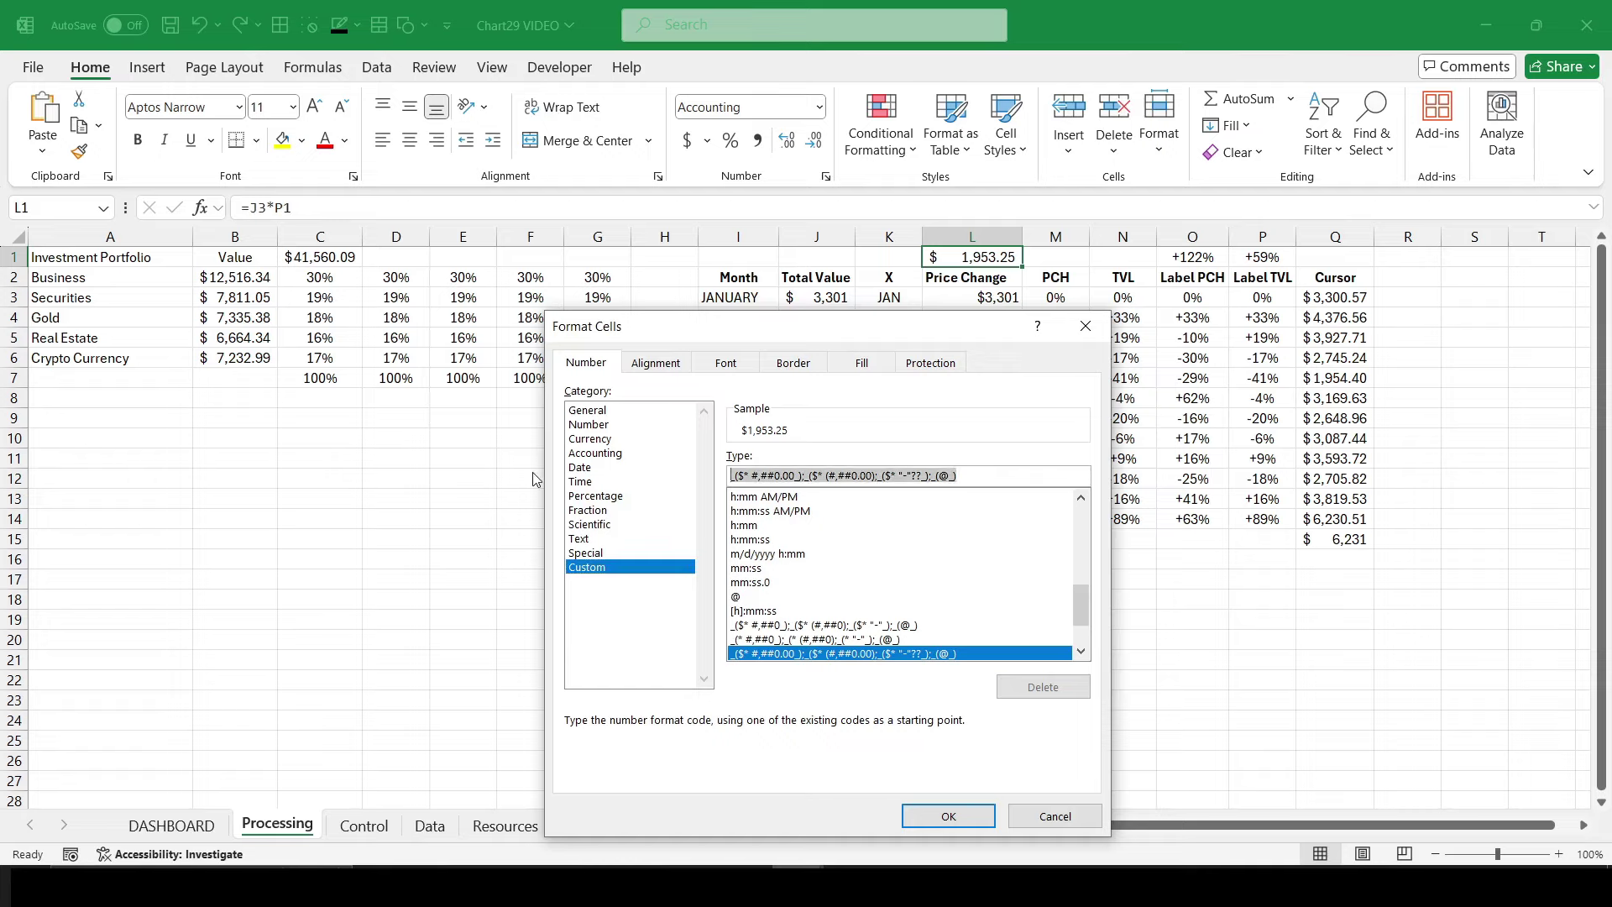
{"action": "type", "text": "+$"}
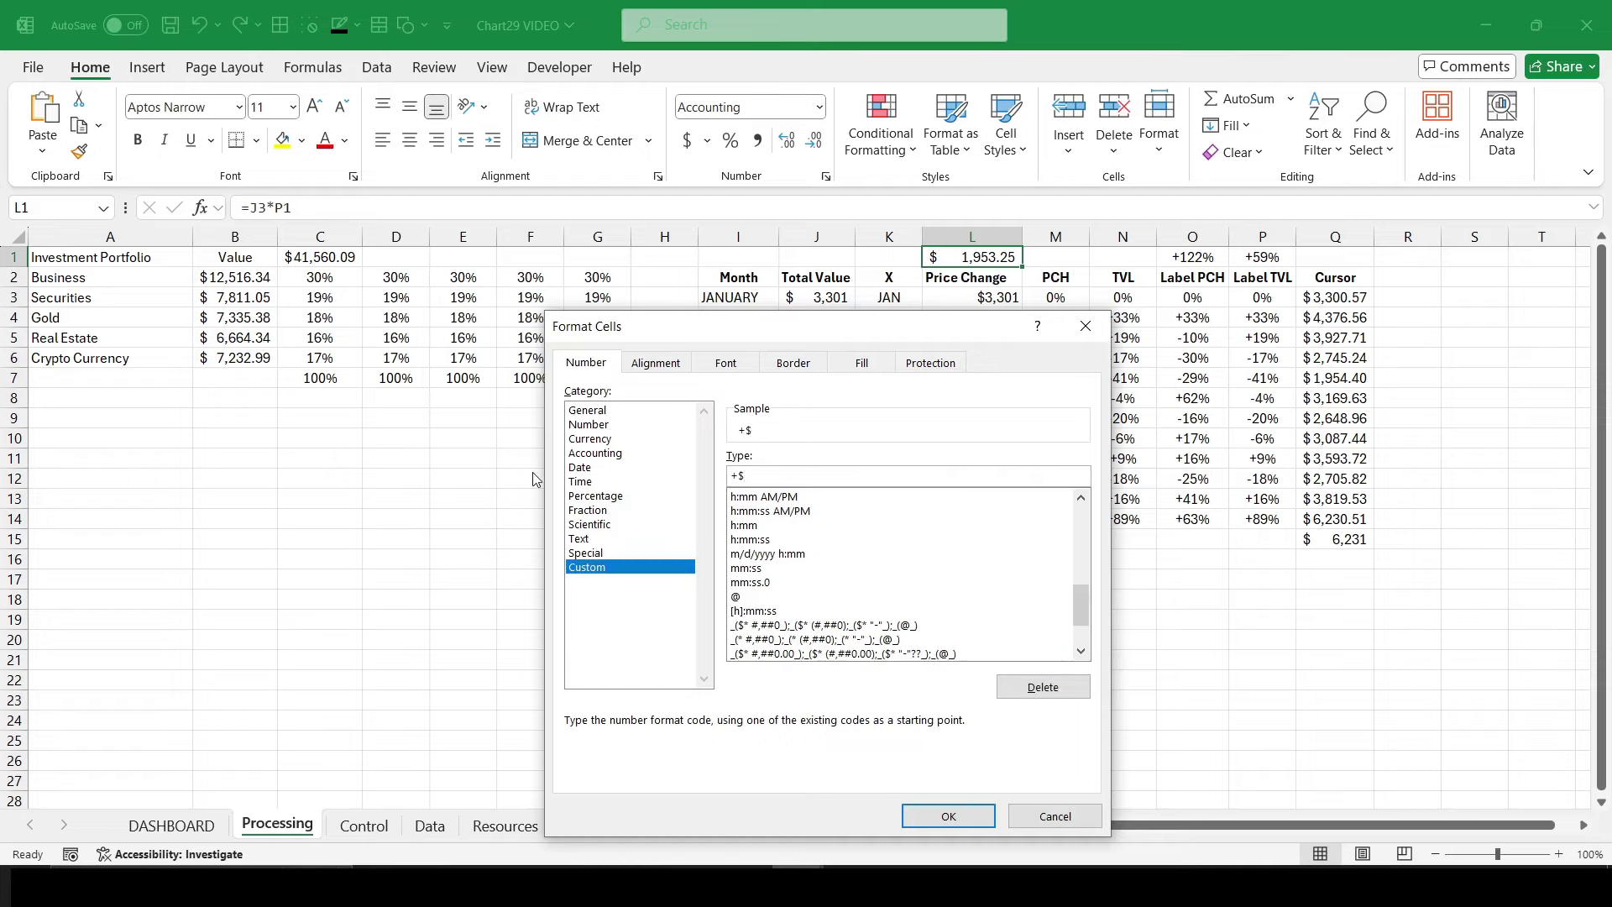
{"action": "type", "text": "#,##0;-$#,##0"}
{"action": "left_click", "coordinate": [947, 817]}
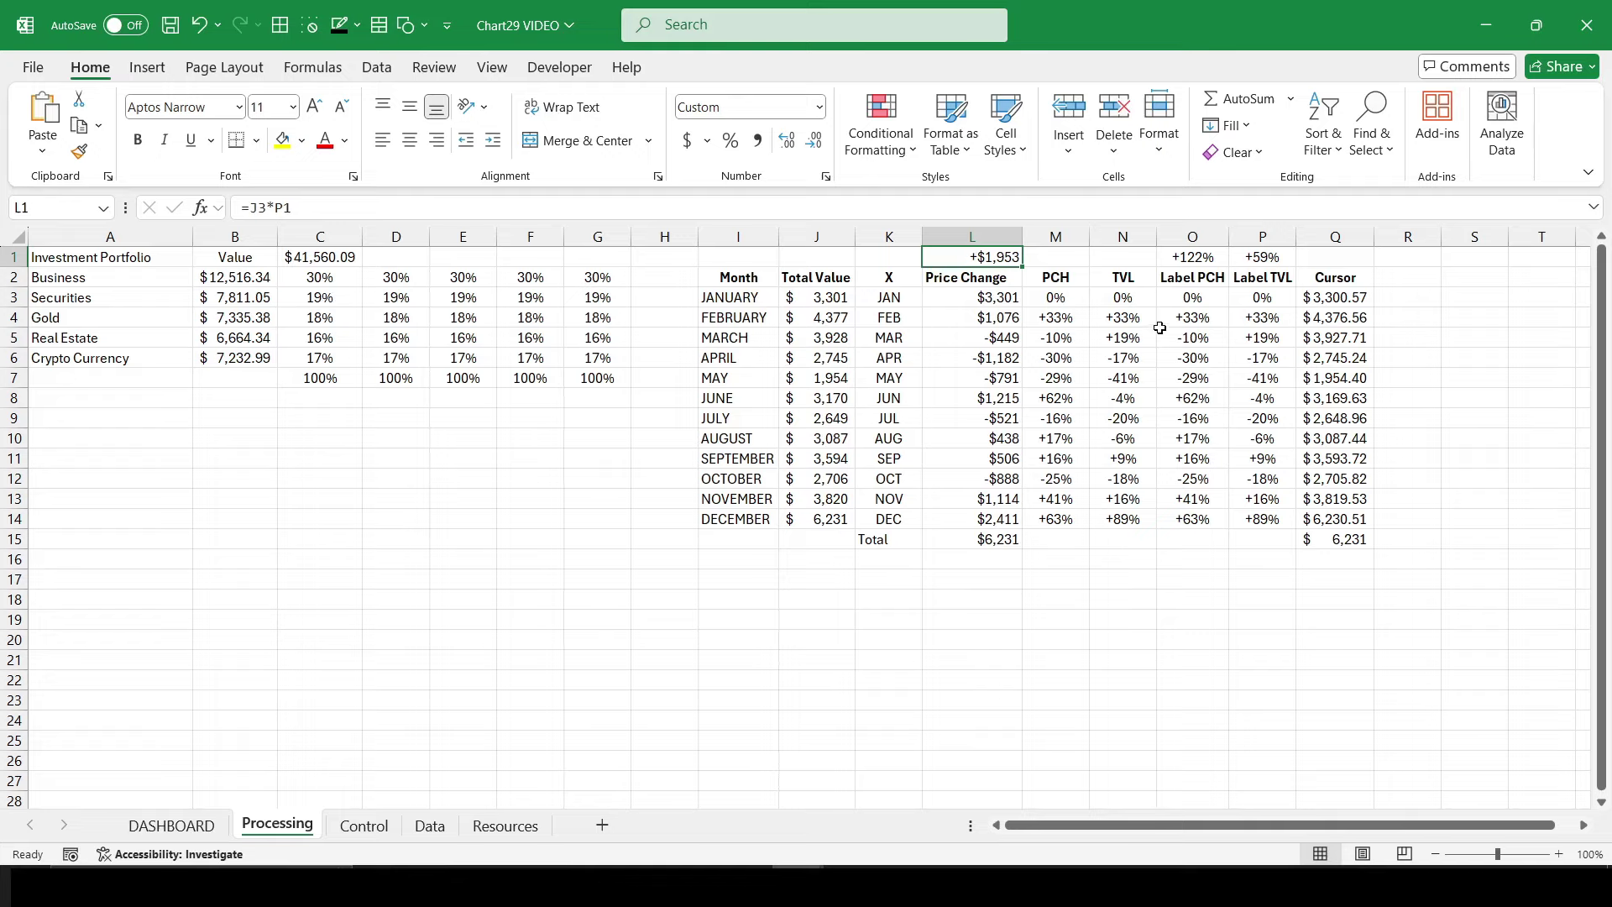
{"action": "left_click", "coordinate": [1139, 256]}
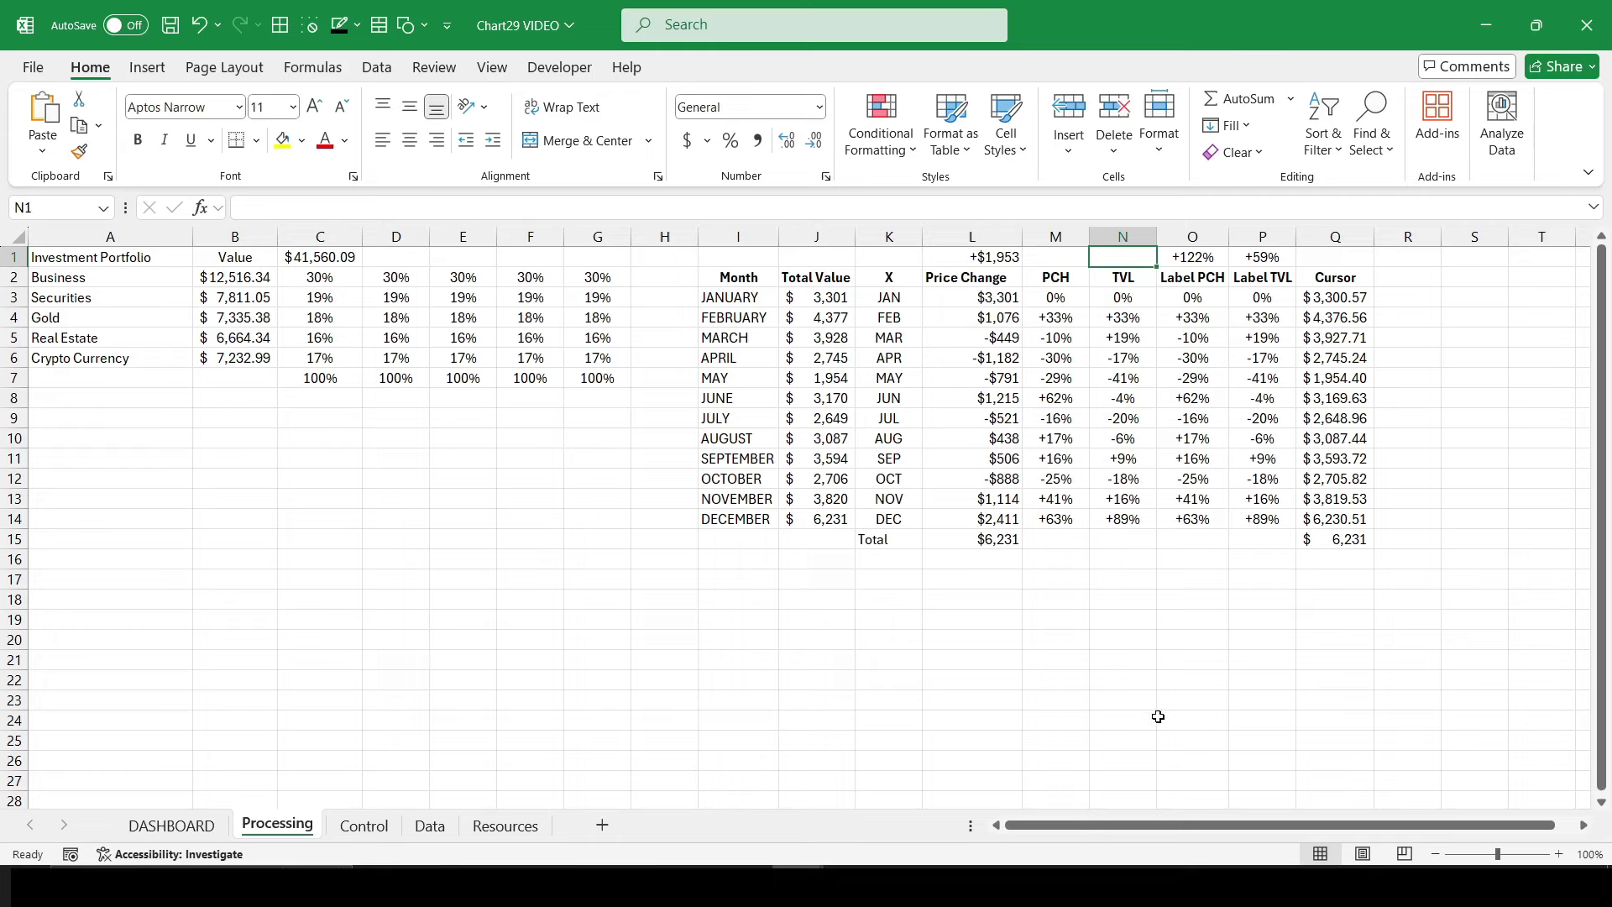
Step: In N1, begin the running-total formula =SUM(L3:INDEX(L3:L14 over the Price Change values
{"action": "type", "text": "=sum"}
{"action": "key", "text": "Tab"}
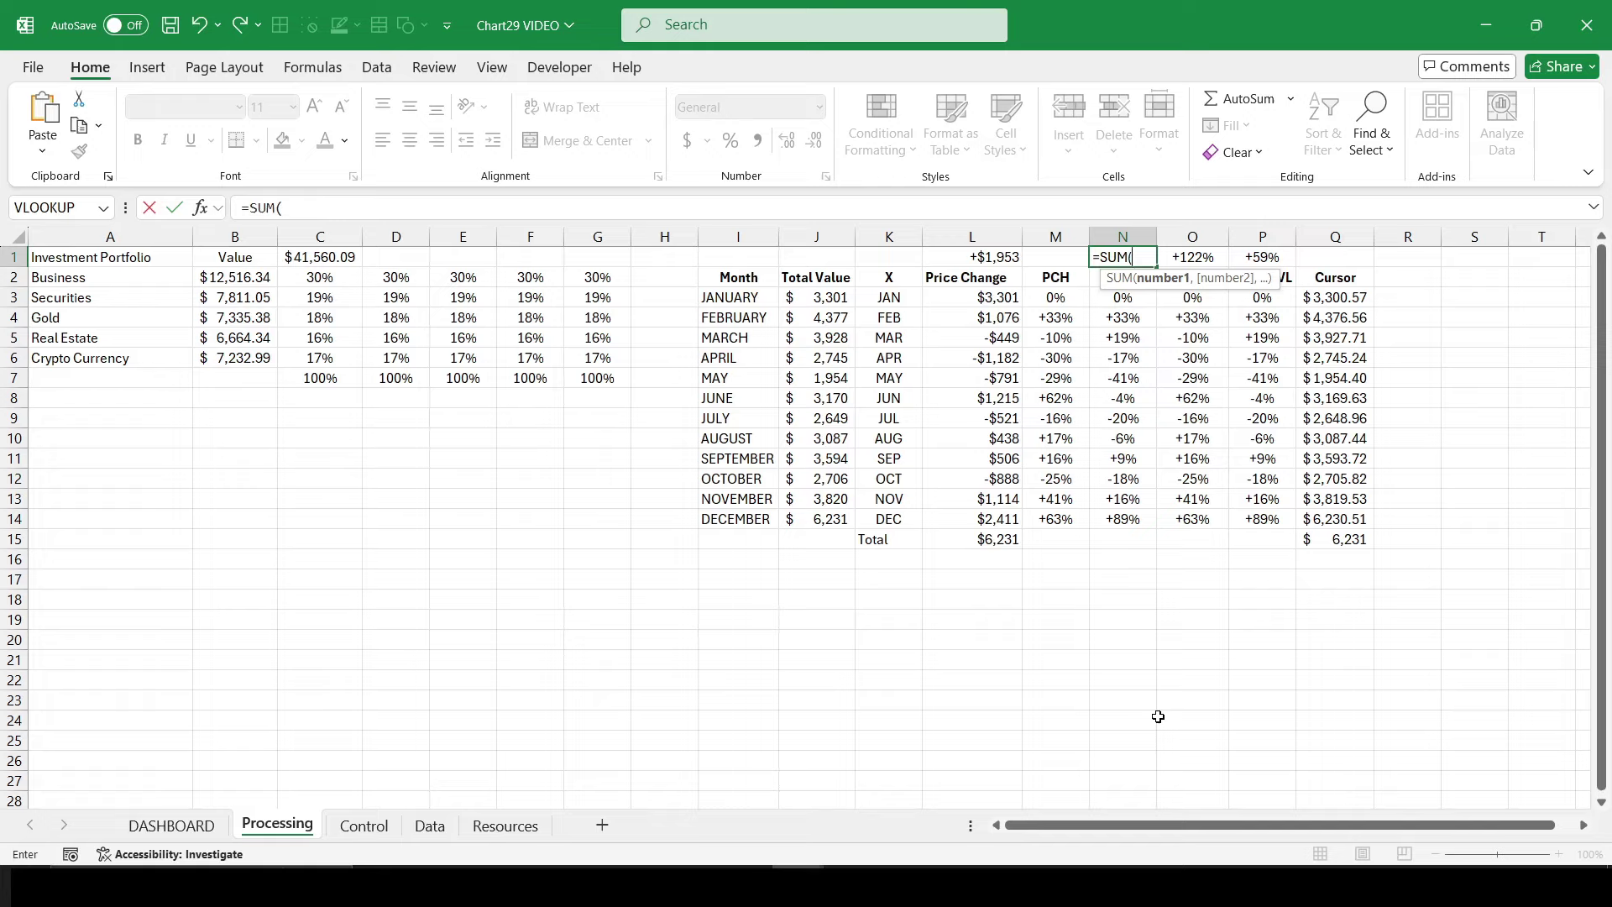
{"action": "type", "text": "l3:"}
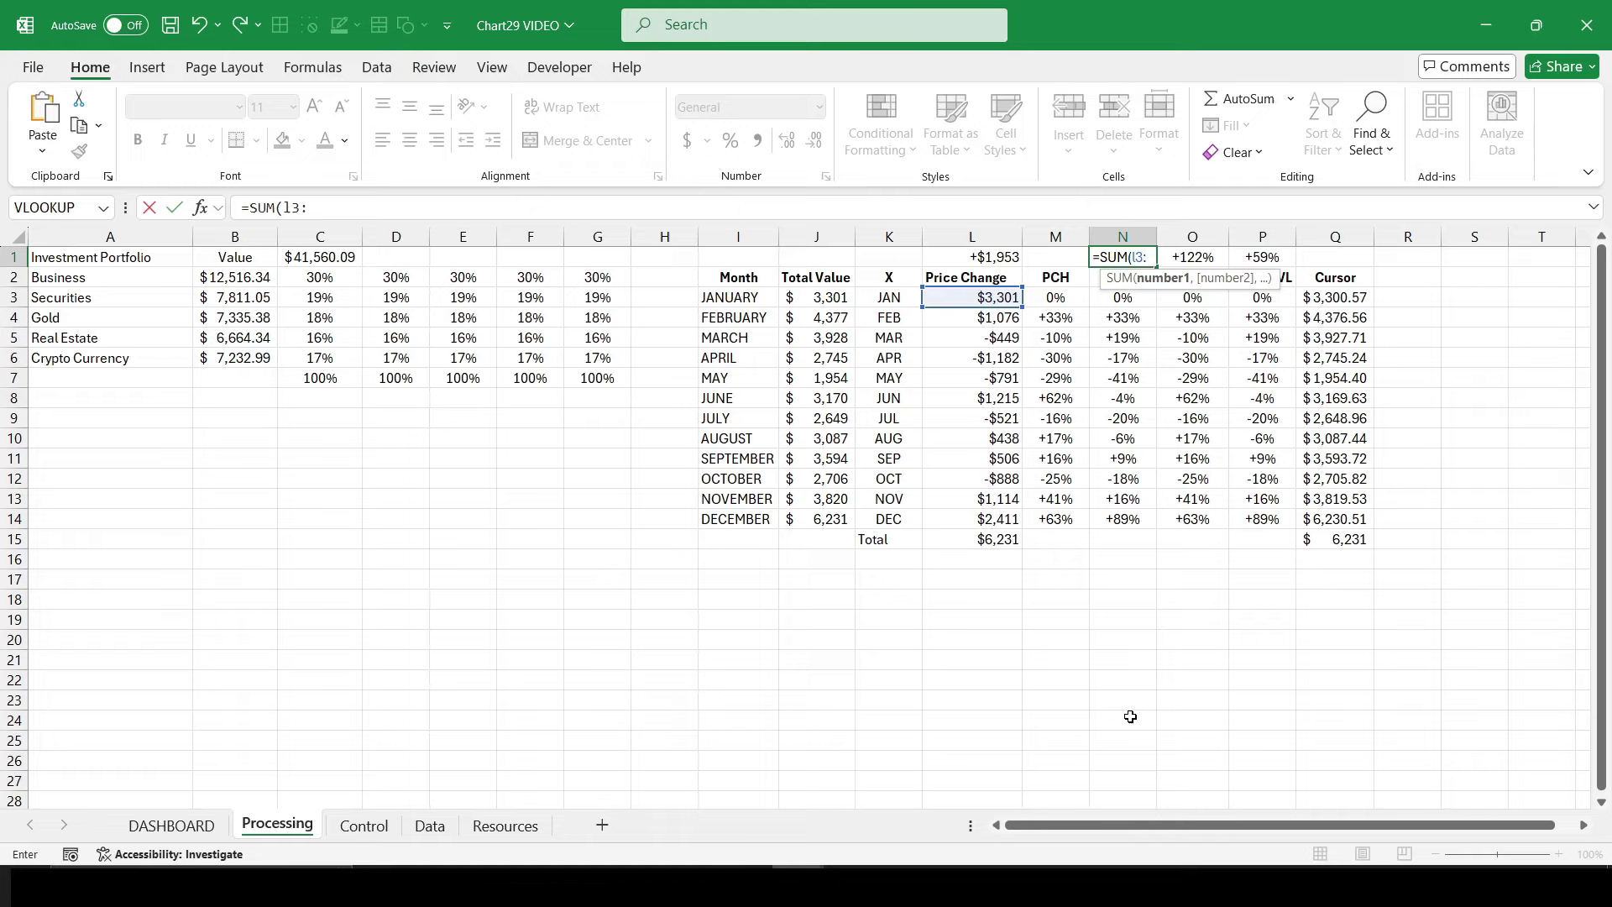
{"action": "type", "text": "ind"}
{"action": "key", "text": "Tab"}
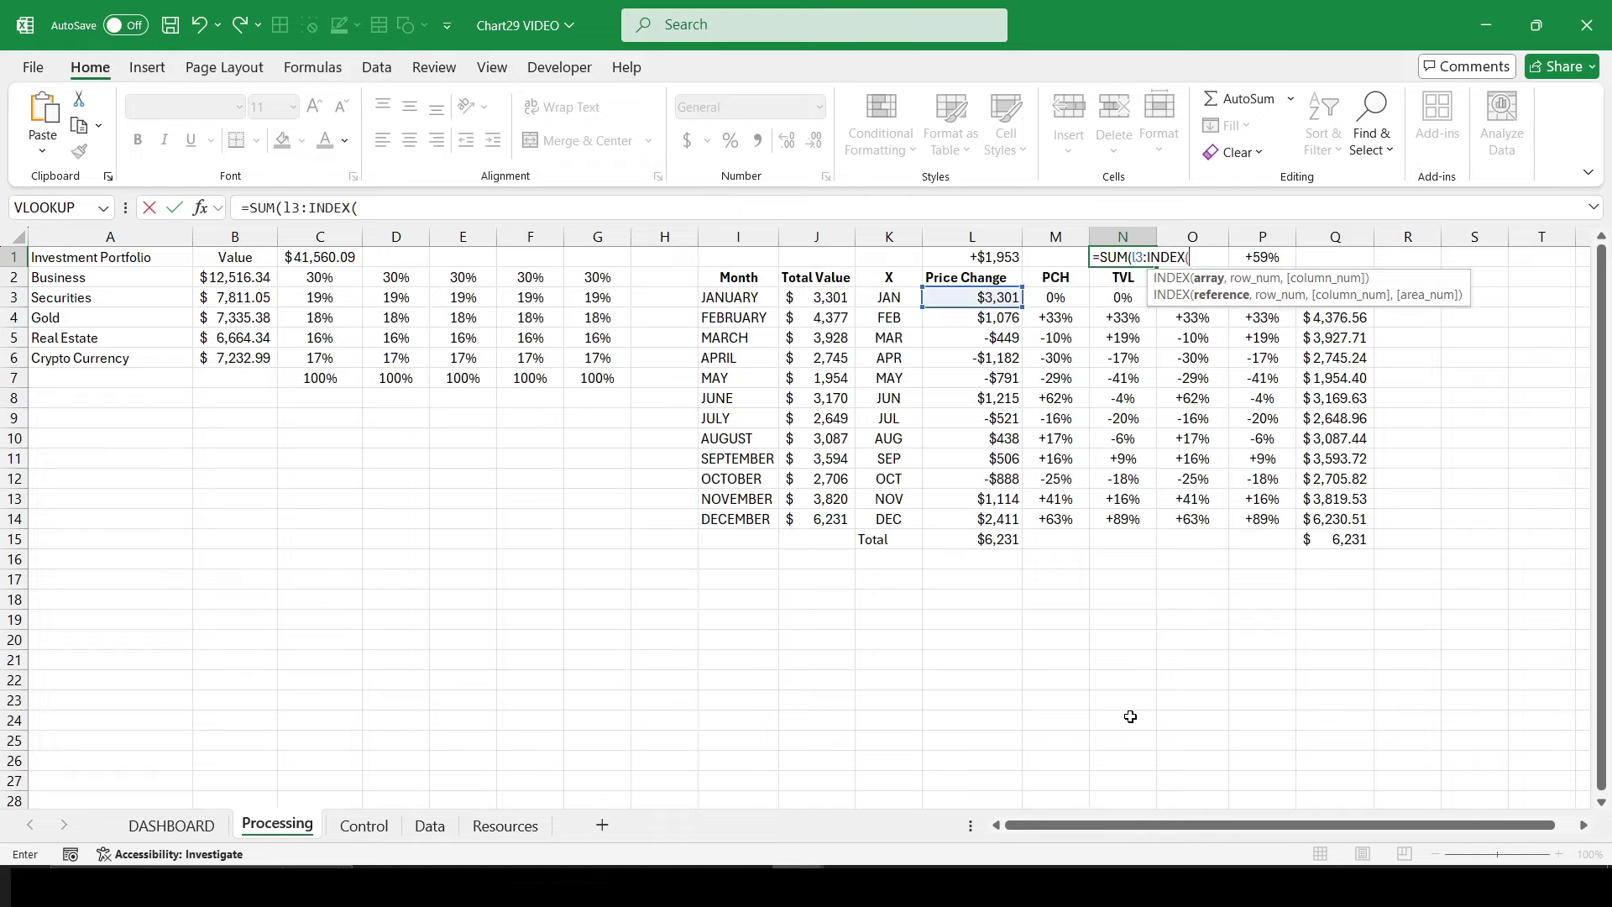
{"action": "left_click_drag", "start_coordinate": [991, 298], "coordinate": [977, 516]}
{"action": "left_click", "coordinate": [447, 216]}
Step: Add MATCH(INDEX(Control!A4:A16 to the formula, referencing the Control sheet's month labels
{"action": "type", "text": ","}
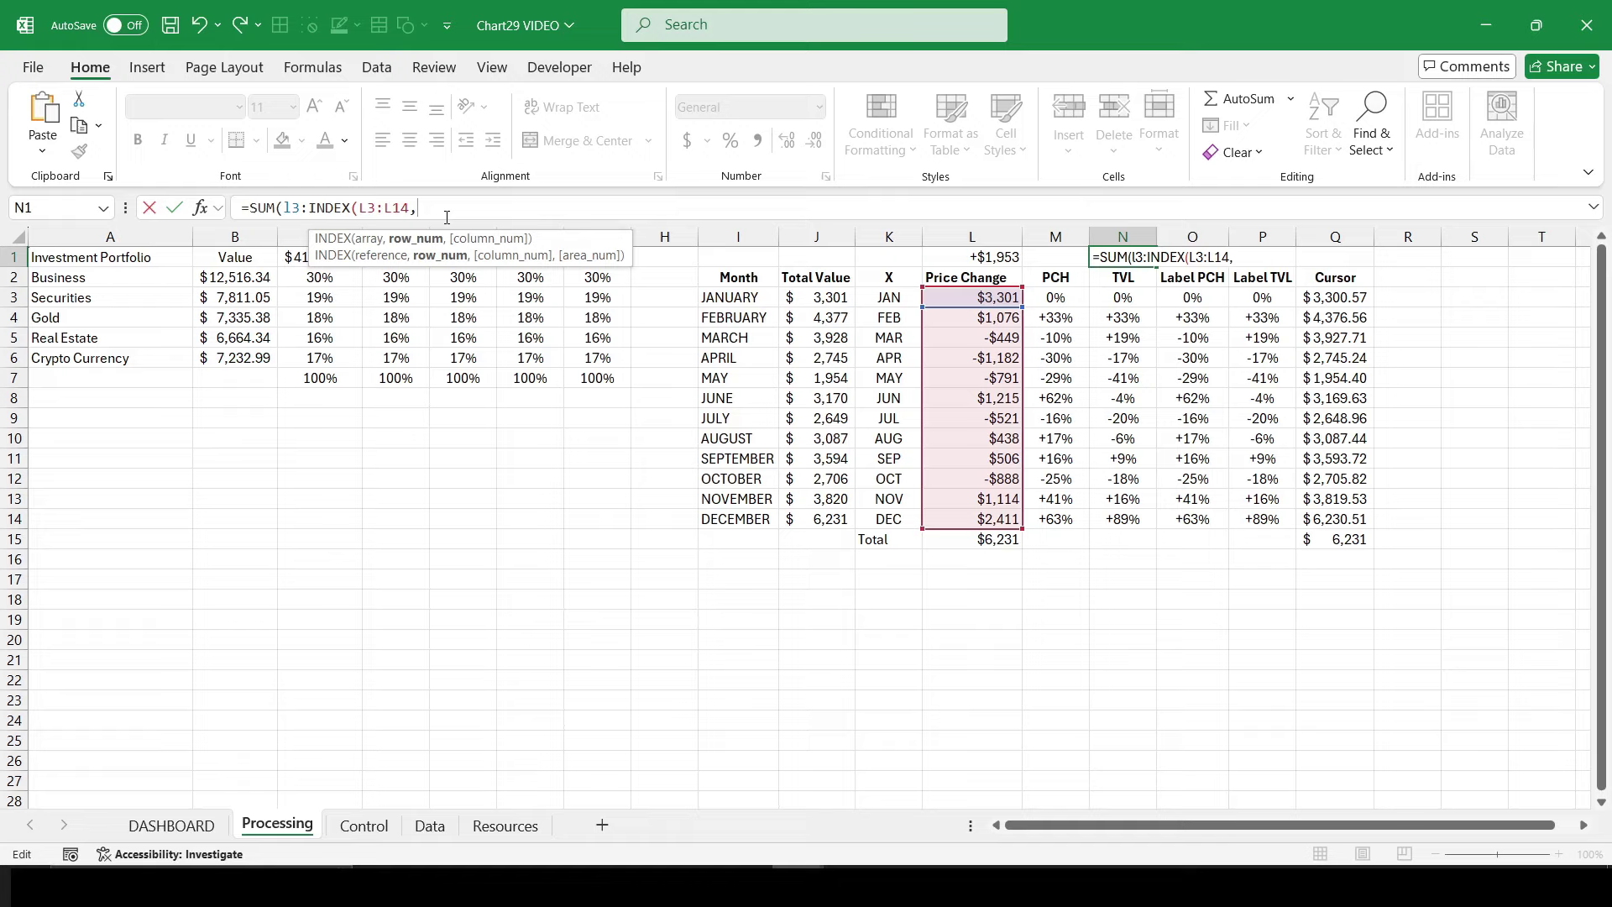
{"action": "type", "text": "ma"}
{"action": "key", "text": "Down"}
{"action": "key", "text": "Down"}
{"action": "key", "text": "Tab"}
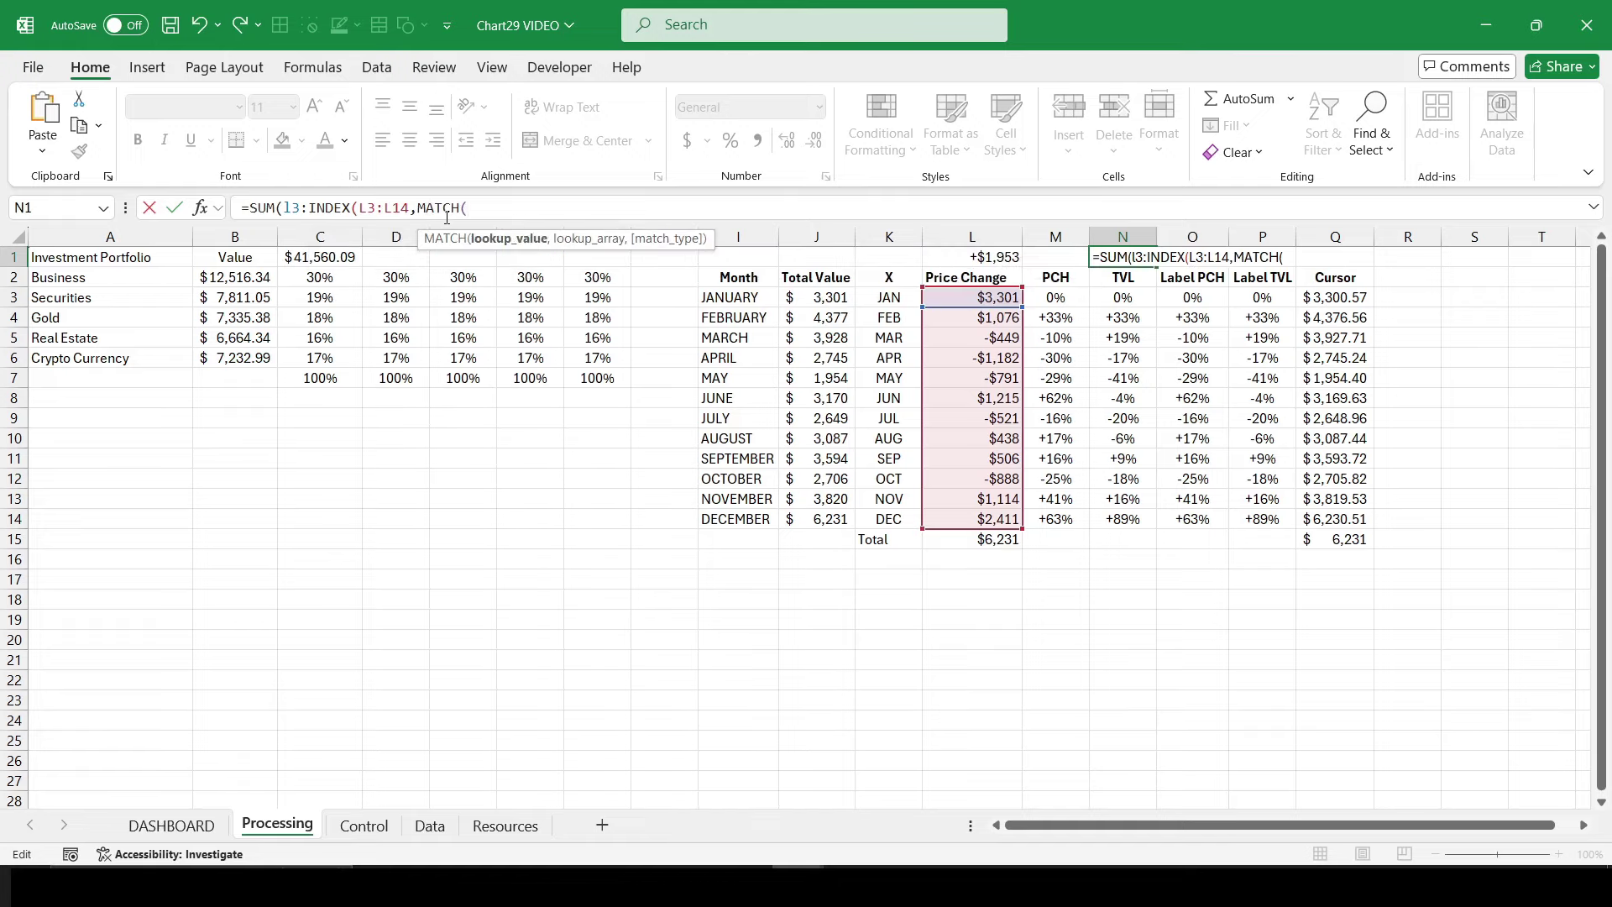
{"action": "type", "text": "in"}
{"action": "key", "text": "Tab"}
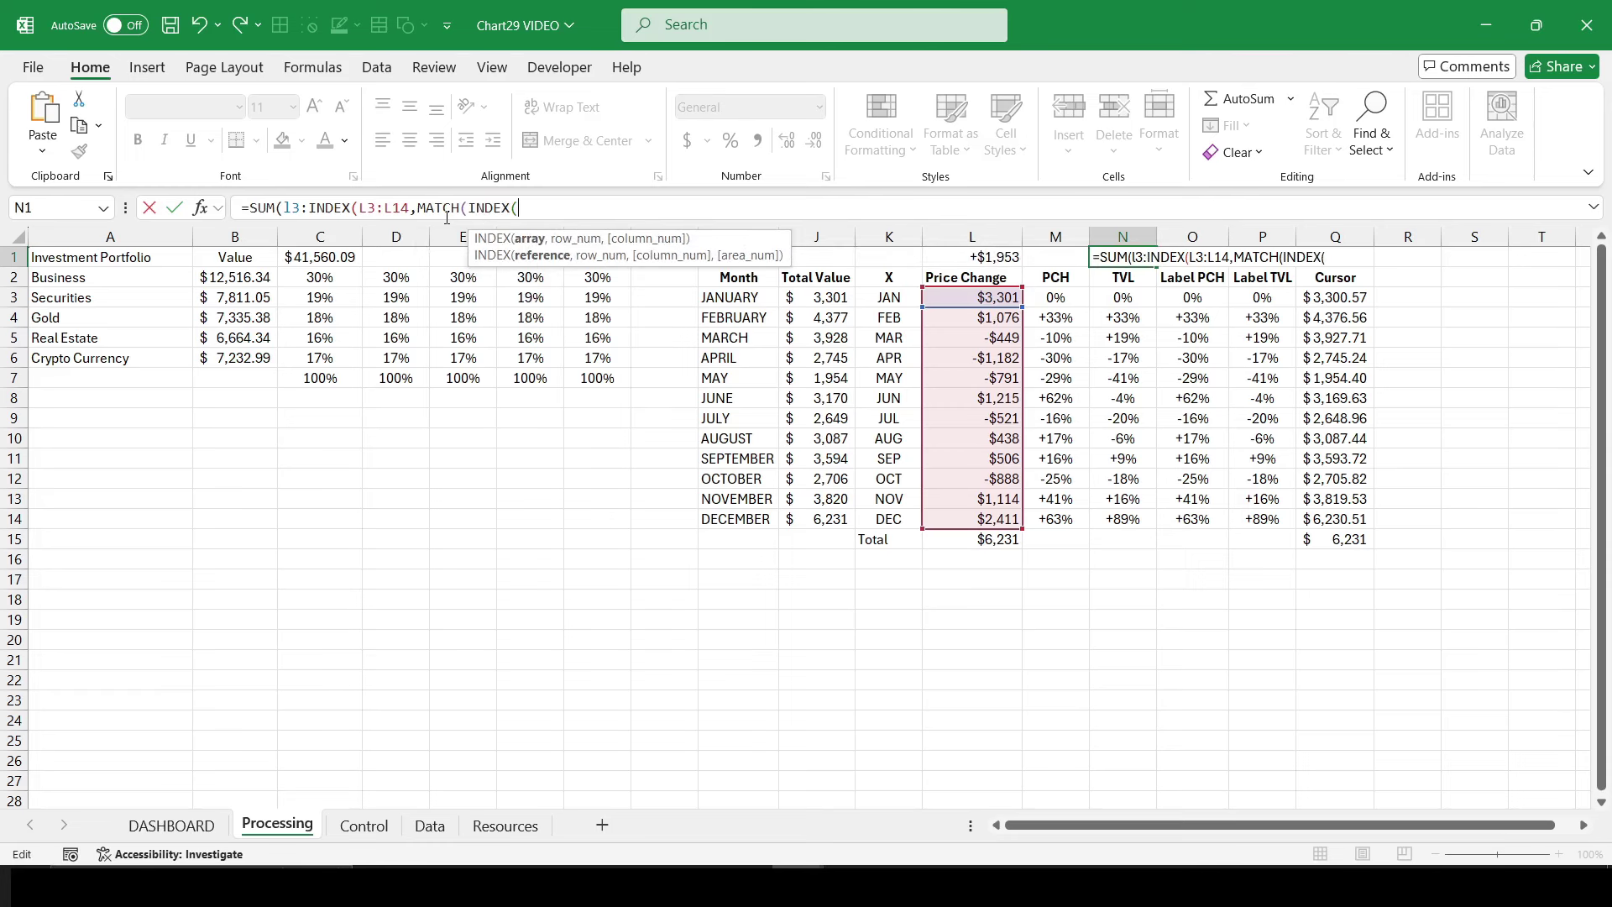
{"action": "left_click", "coordinate": [363, 827]}
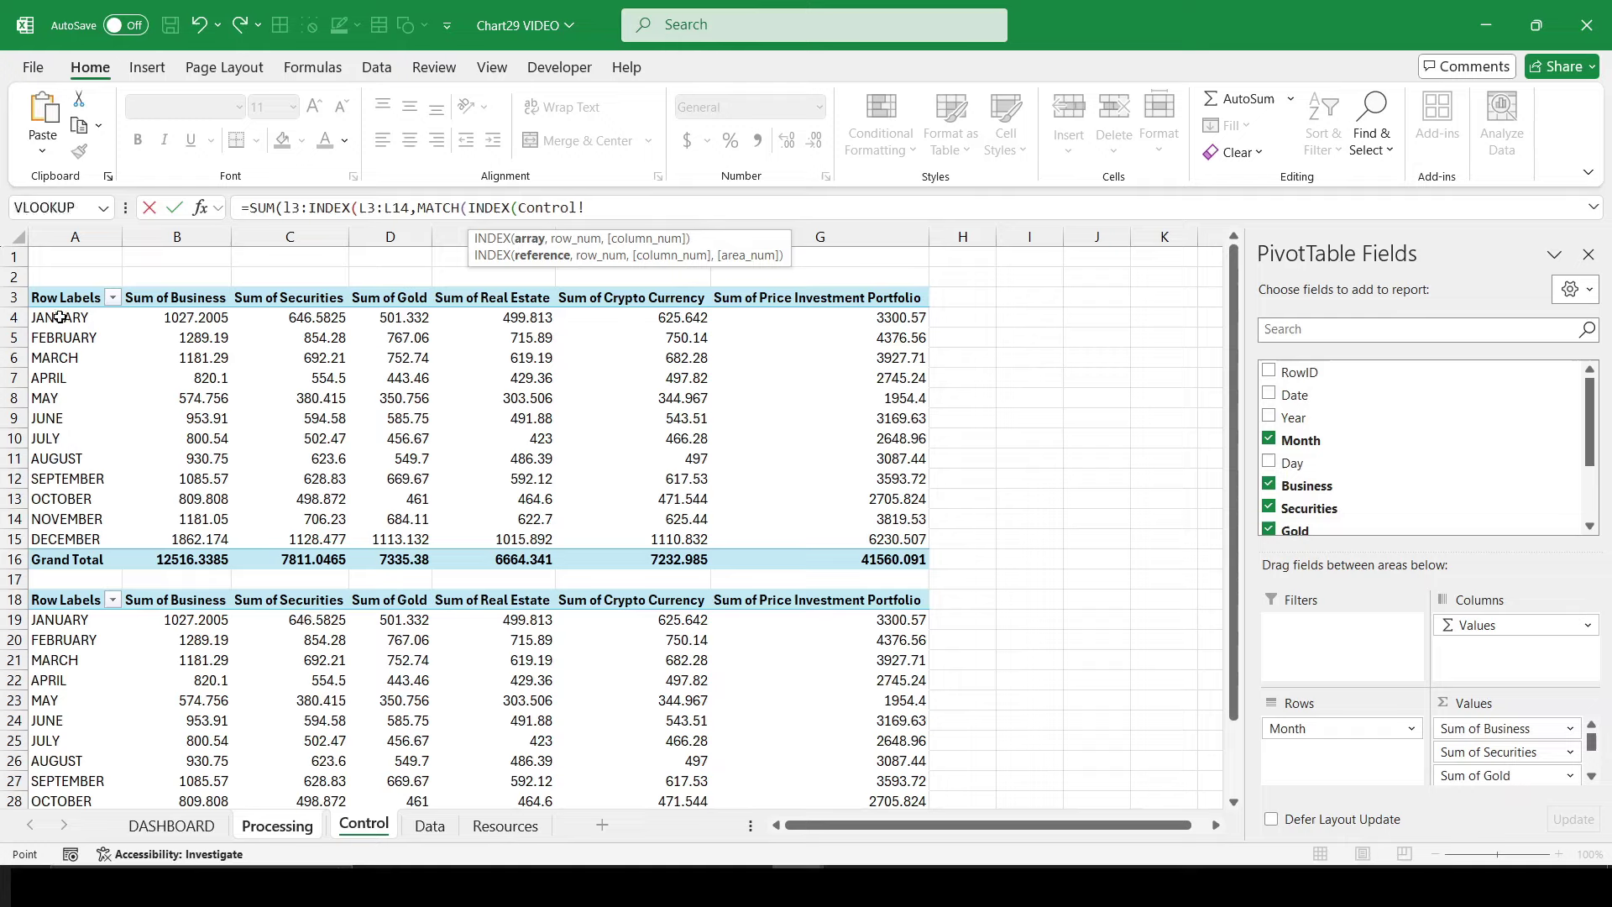
{"action": "left_click_drag", "start_coordinate": [57, 318], "coordinate": [60, 561]}
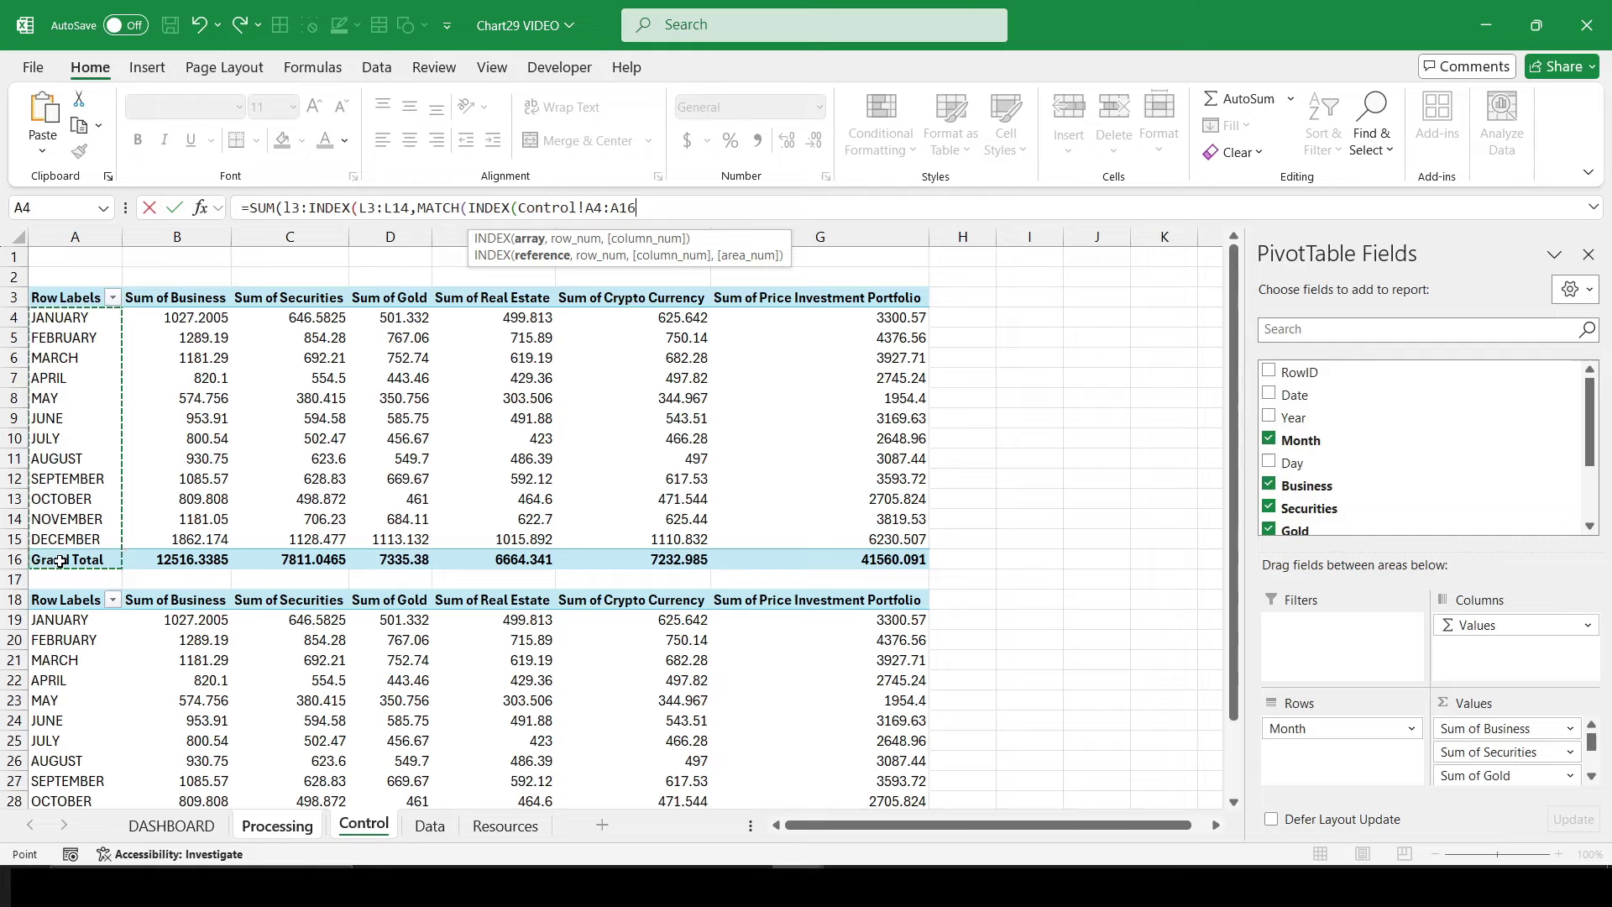
Step: Finish with COUNTA(Control!A4:A16)-1 and Control!A19:A30,0, committing the formula to show $6,230.51
{"action": "type", "text": ",coun"}
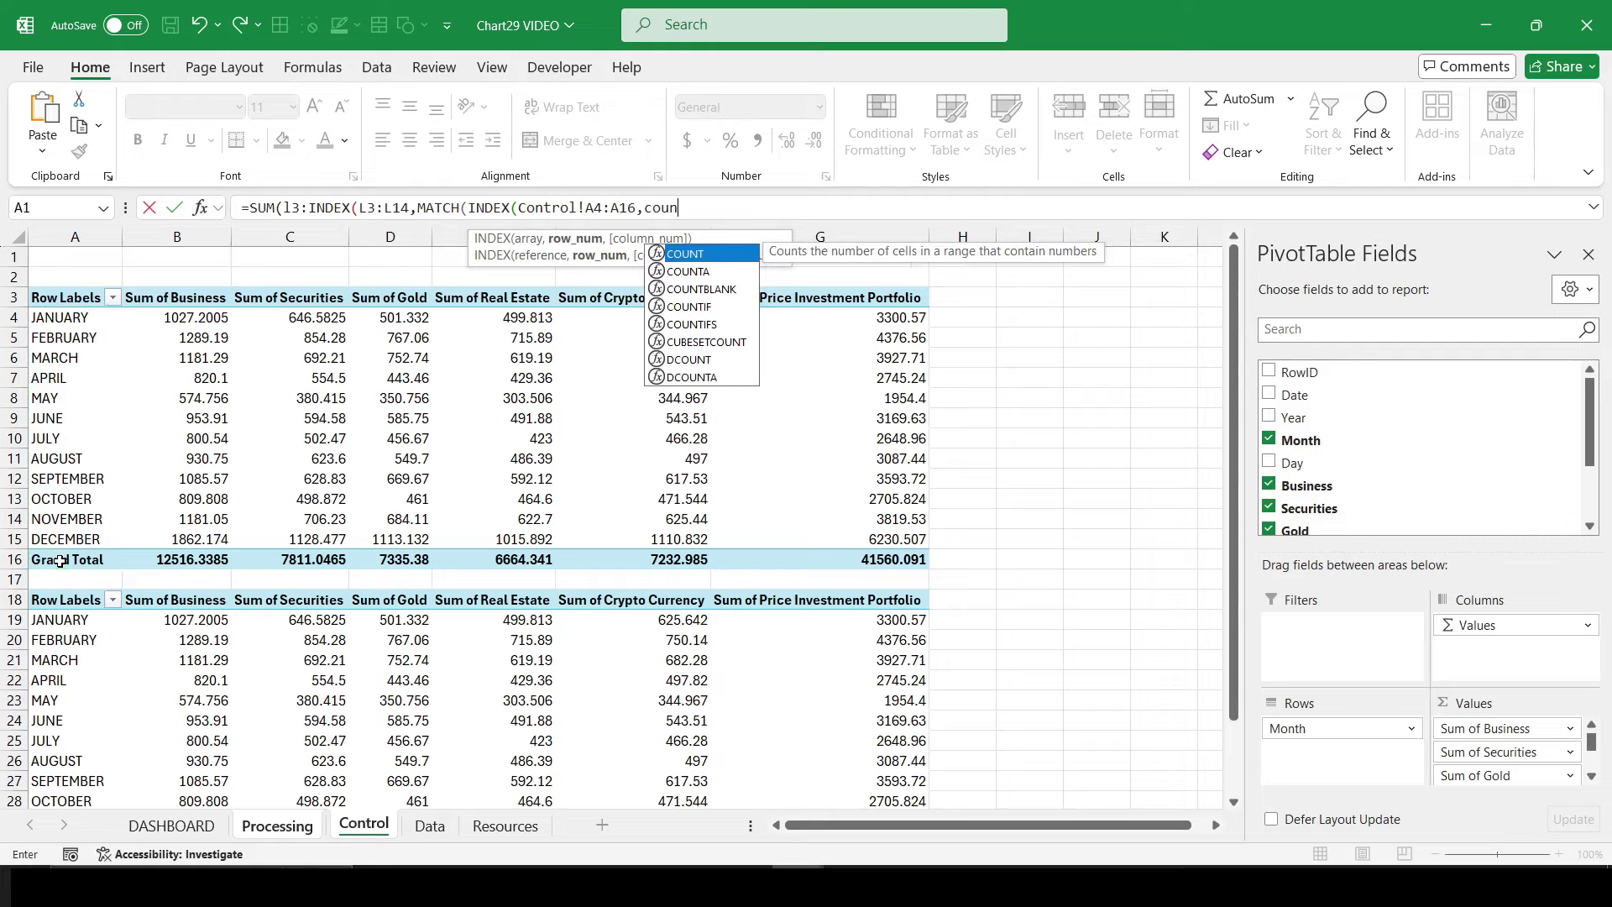
{"action": "key", "text": "Down"}
{"action": "key", "text": "Tab"}
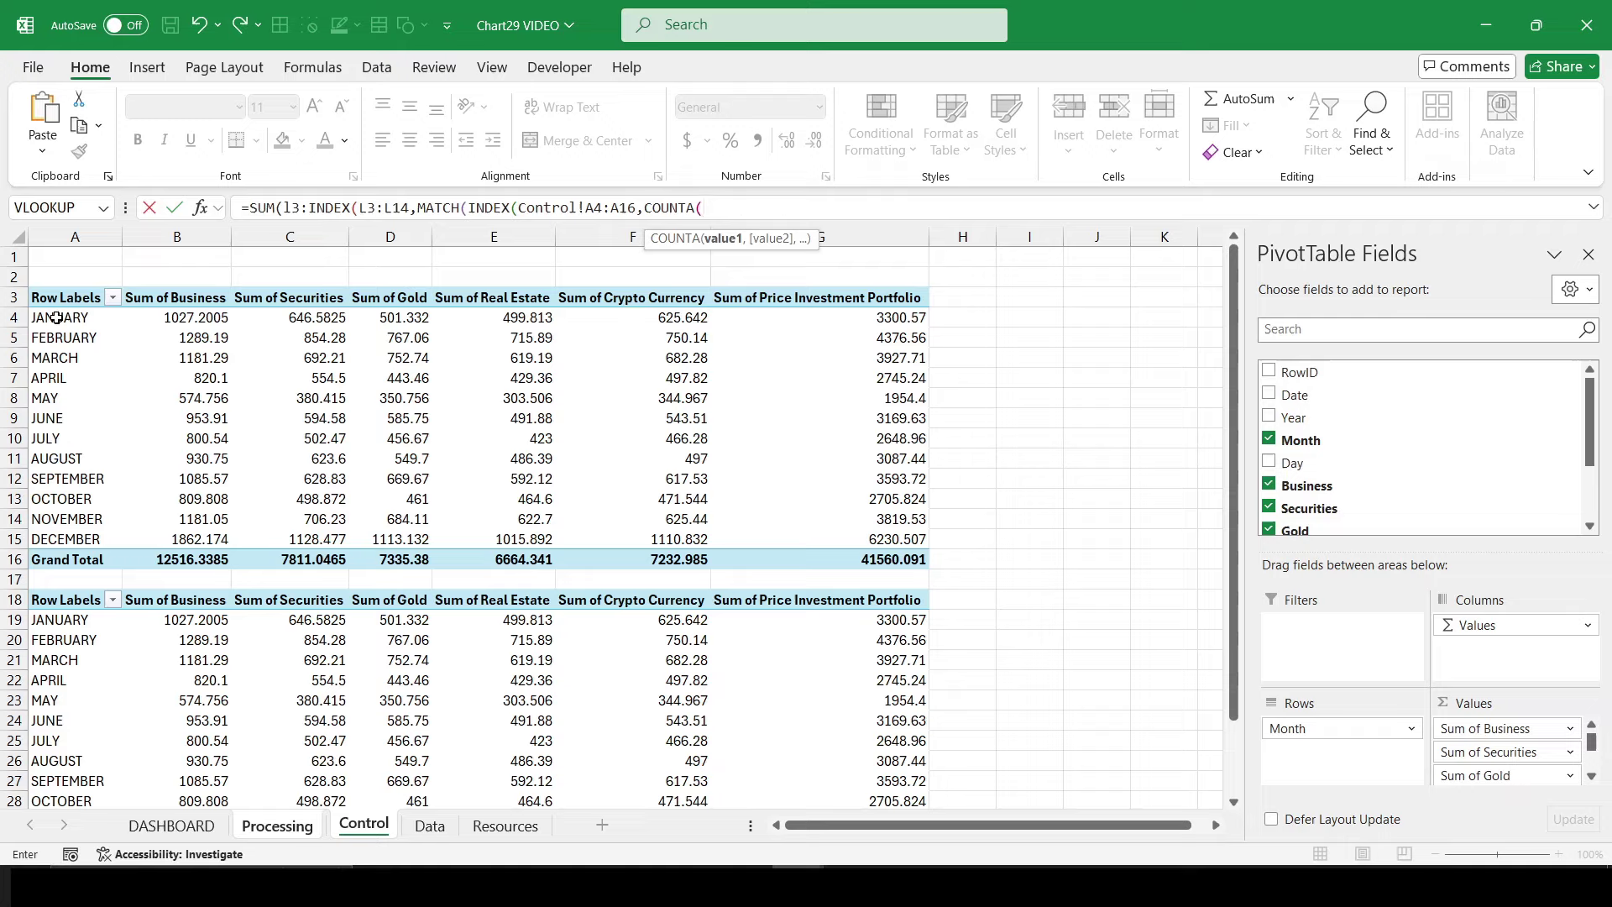
{"action": "left_click_drag", "start_coordinate": [57, 318], "coordinate": [68, 561]}
{"action": "type", "text": ")-1"}
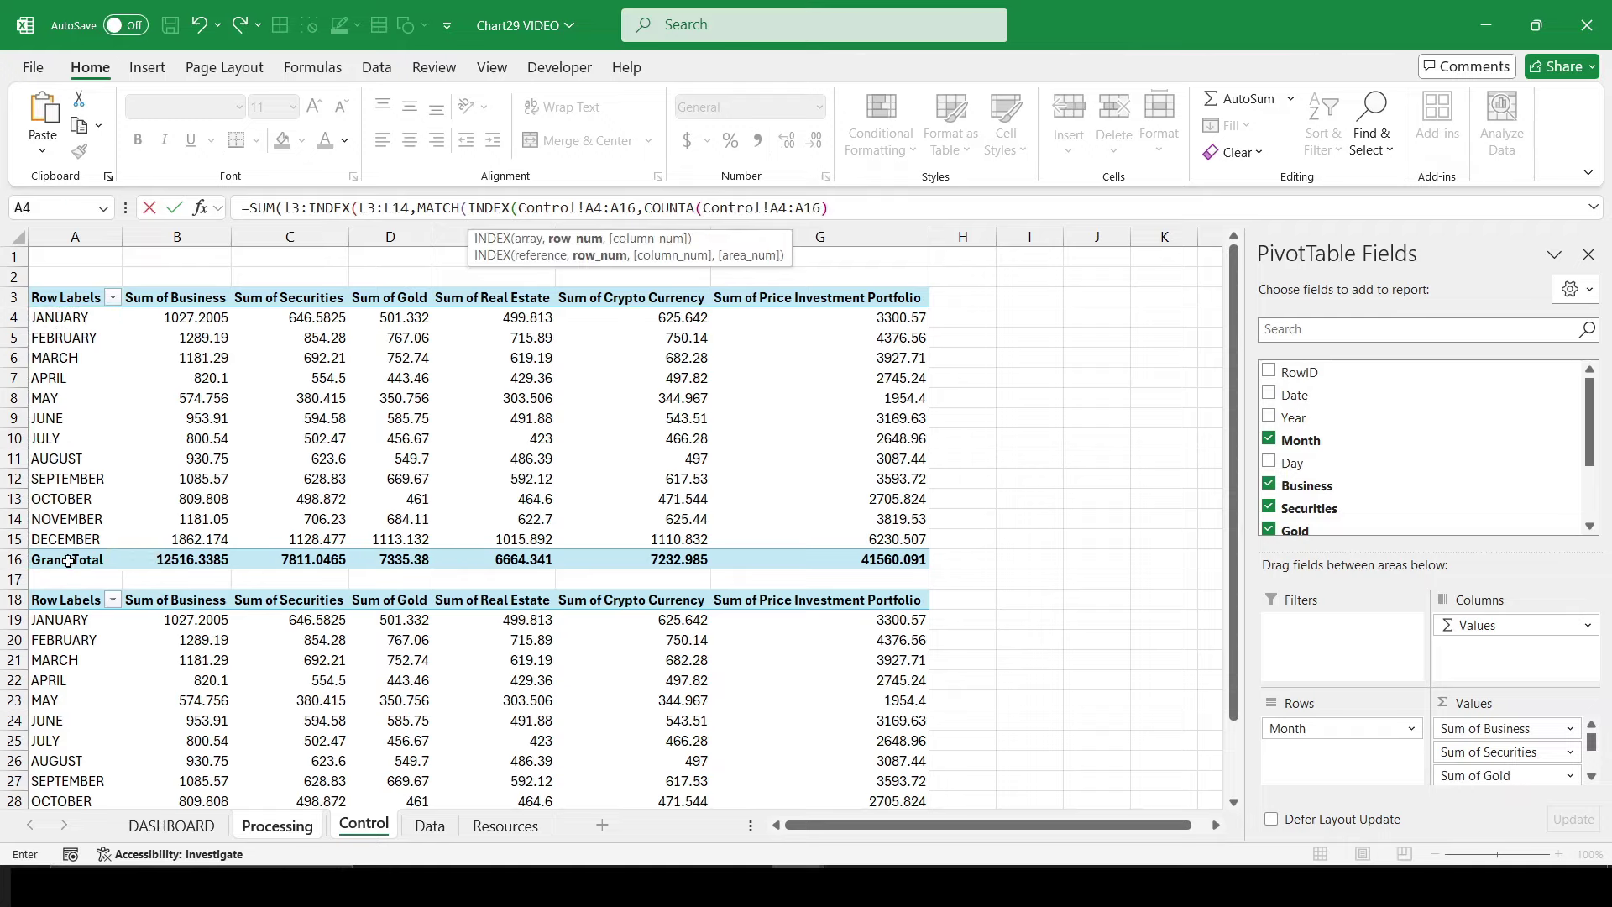
{"action": "type", "text": ")"}
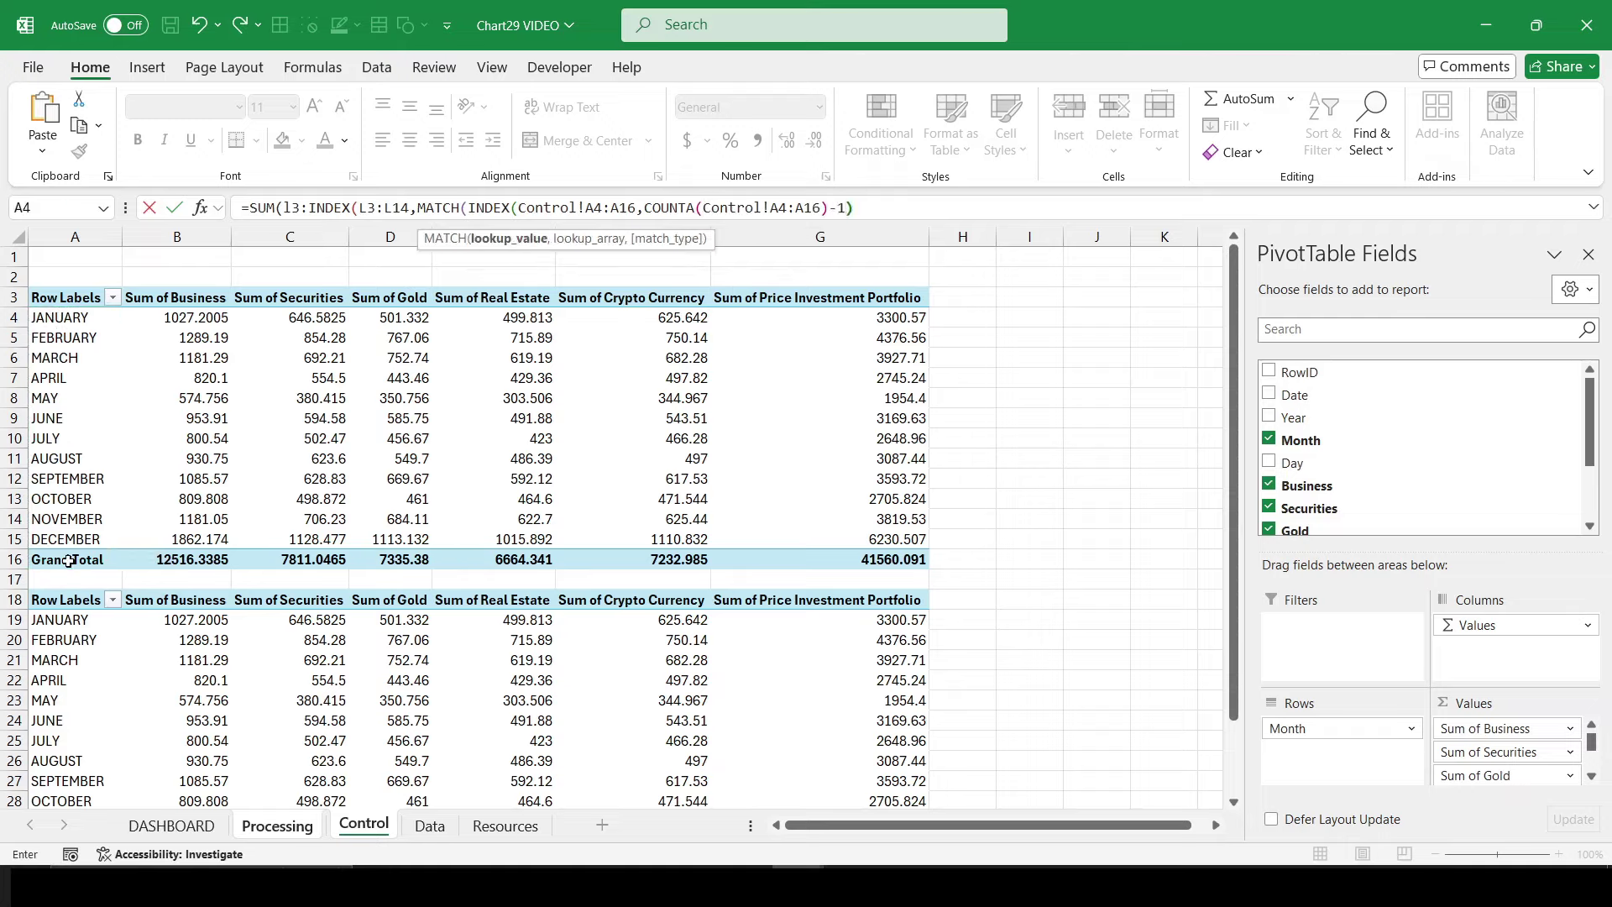
{"action": "type", "text": ","}
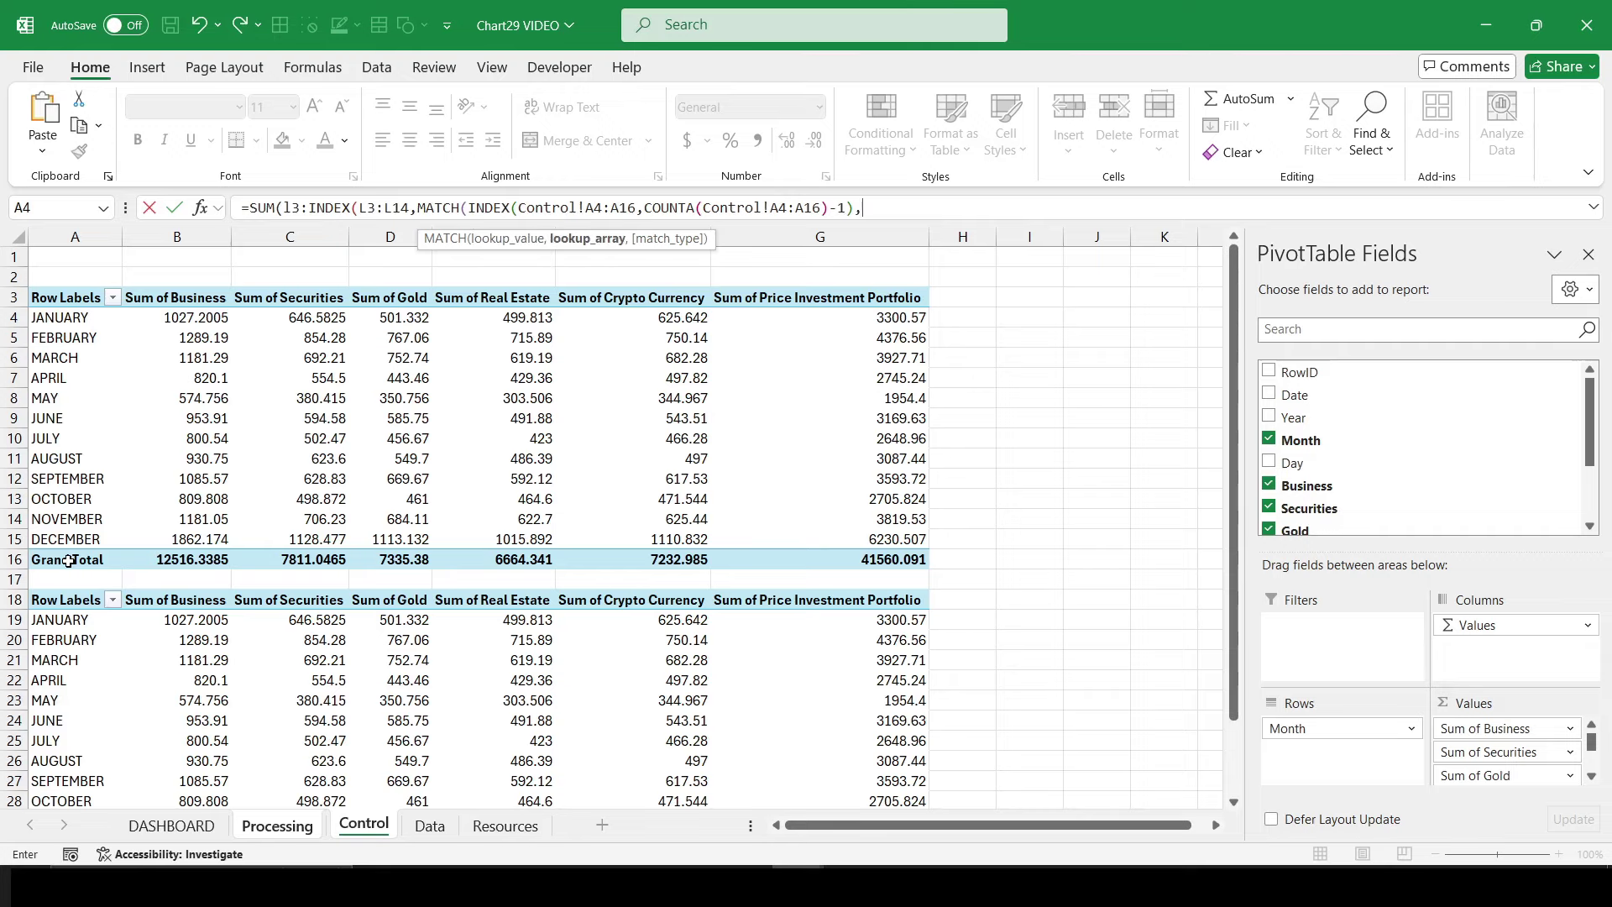
{"action": "scroll", "coordinate": [122, 655], "scroll_direction": "down", "scroll_amount": 1}
{"action": "left_click_drag", "start_coordinate": [63, 559], "coordinate": [59, 772]}
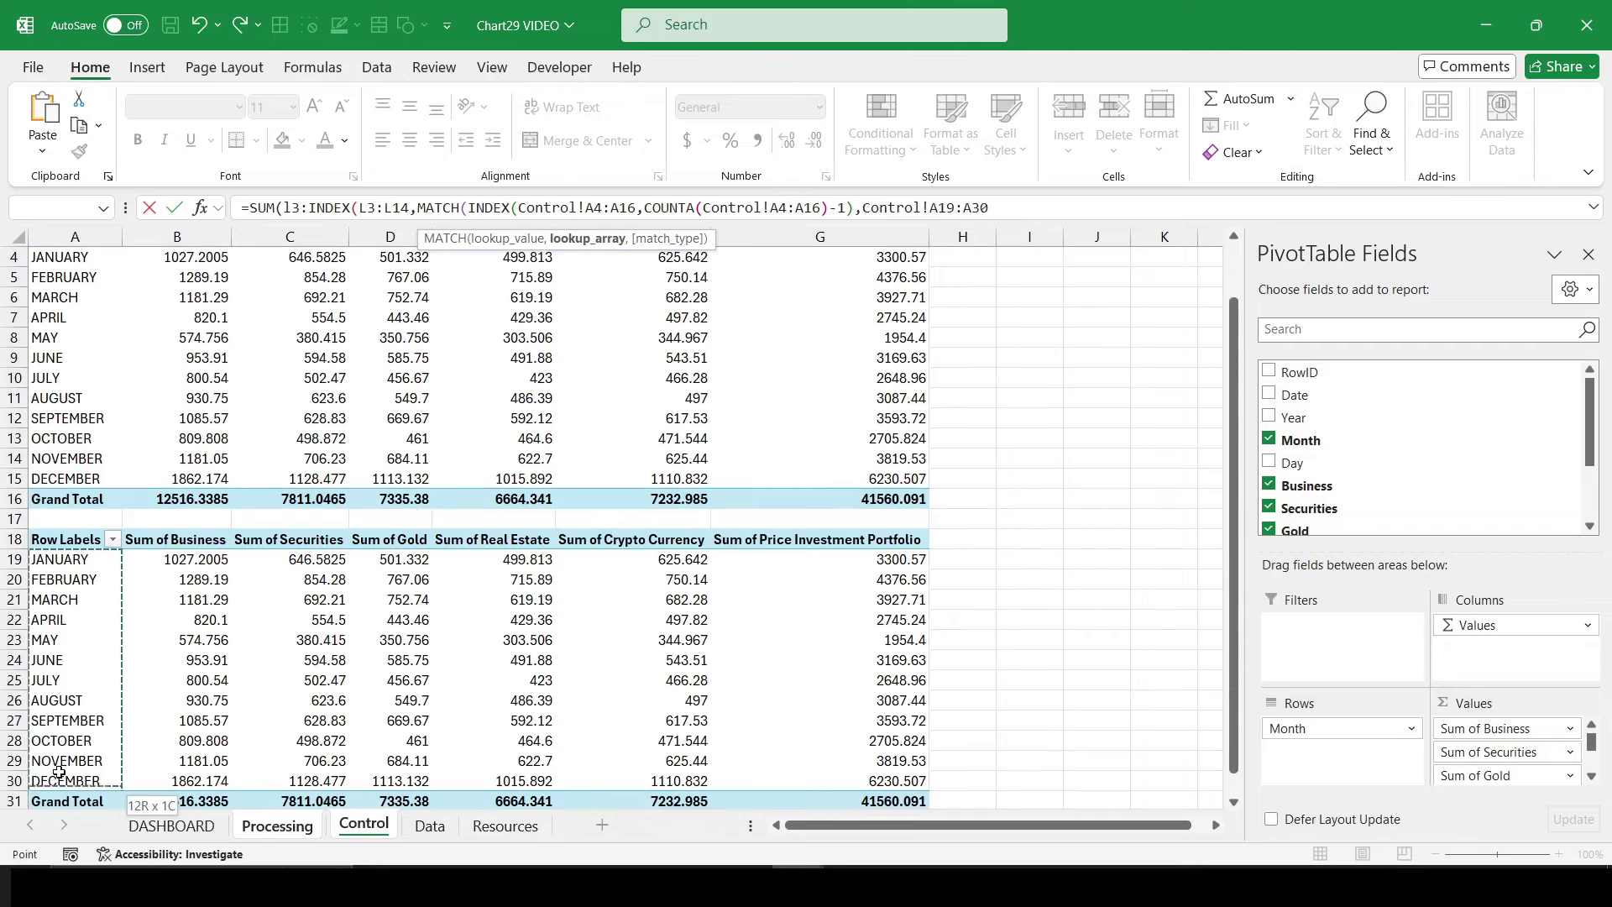
{"action": "type", "text": ",0"}
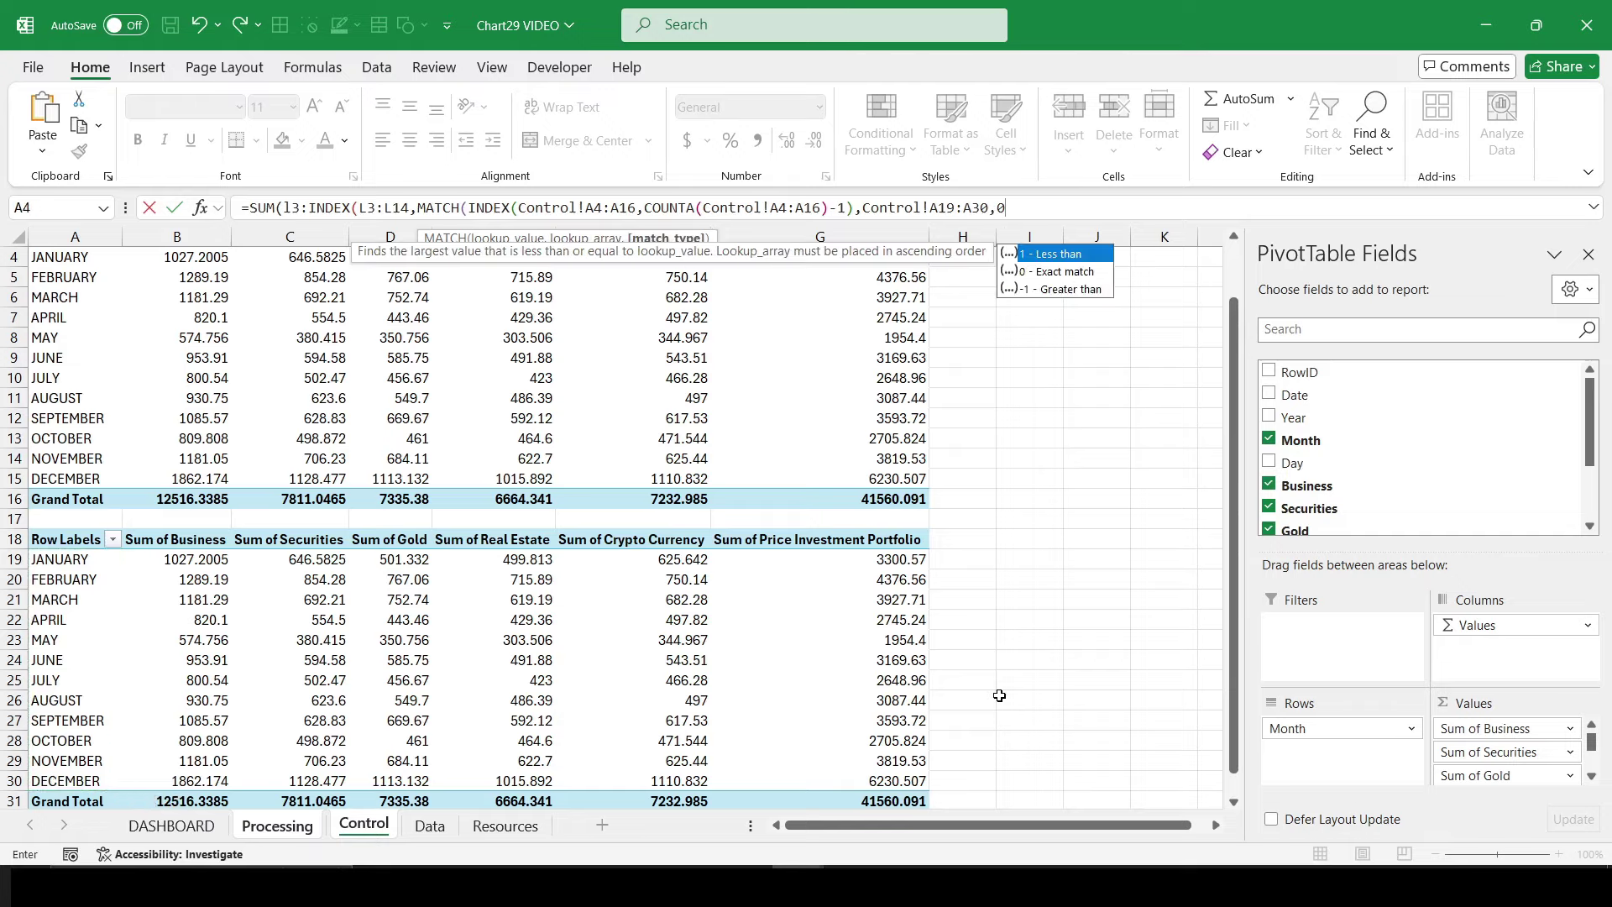
{"action": "type", "text": ")))"}
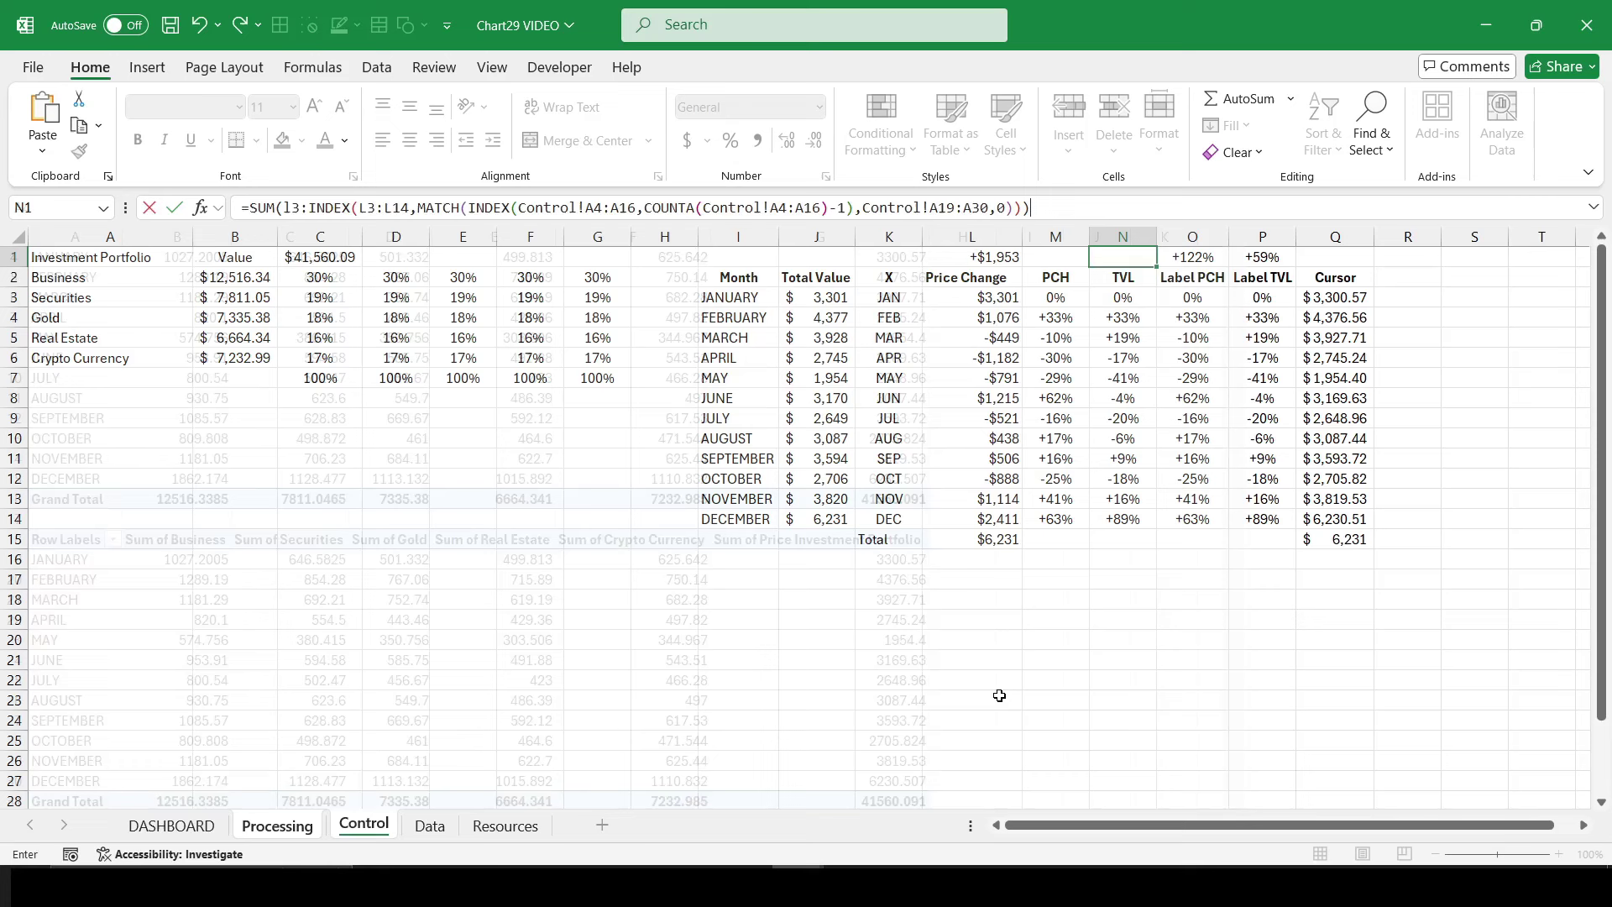
{"action": "key", "text": "Return"}
{"action": "key", "text": "Up"}
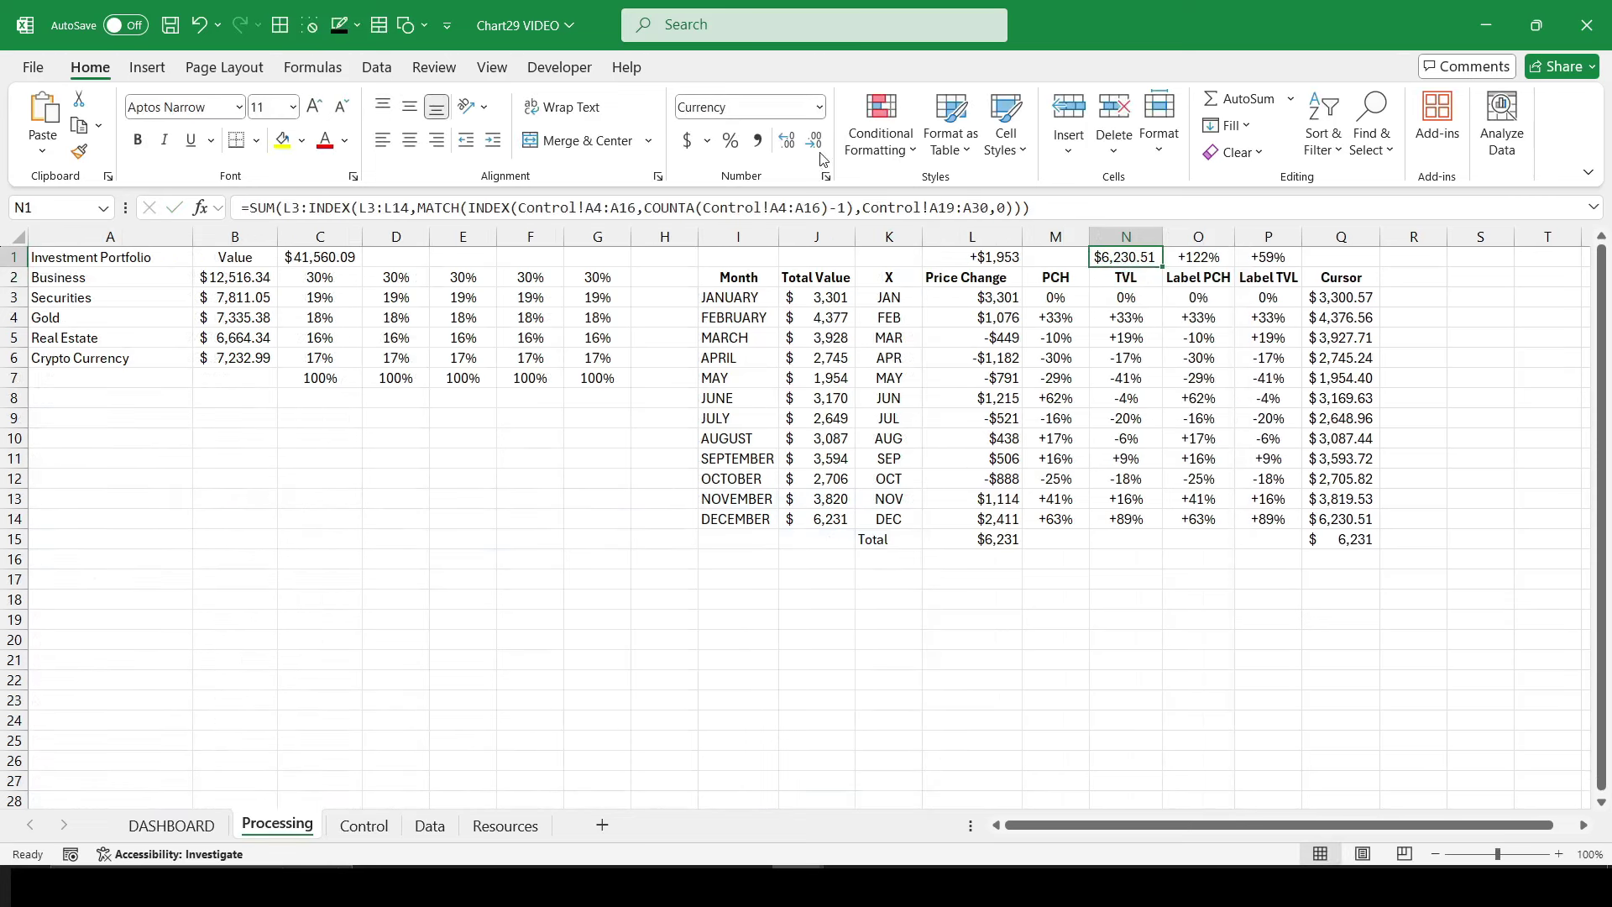
Step: Remove N1's two decimal places and enter the label 'Color' in O15
{"action": "left_click", "coordinate": [819, 148]}
{"action": "left_click", "coordinate": [819, 147]}
{"action": "left_click", "coordinate": [1191, 541]}
{"action": "type", "text": "Color"}
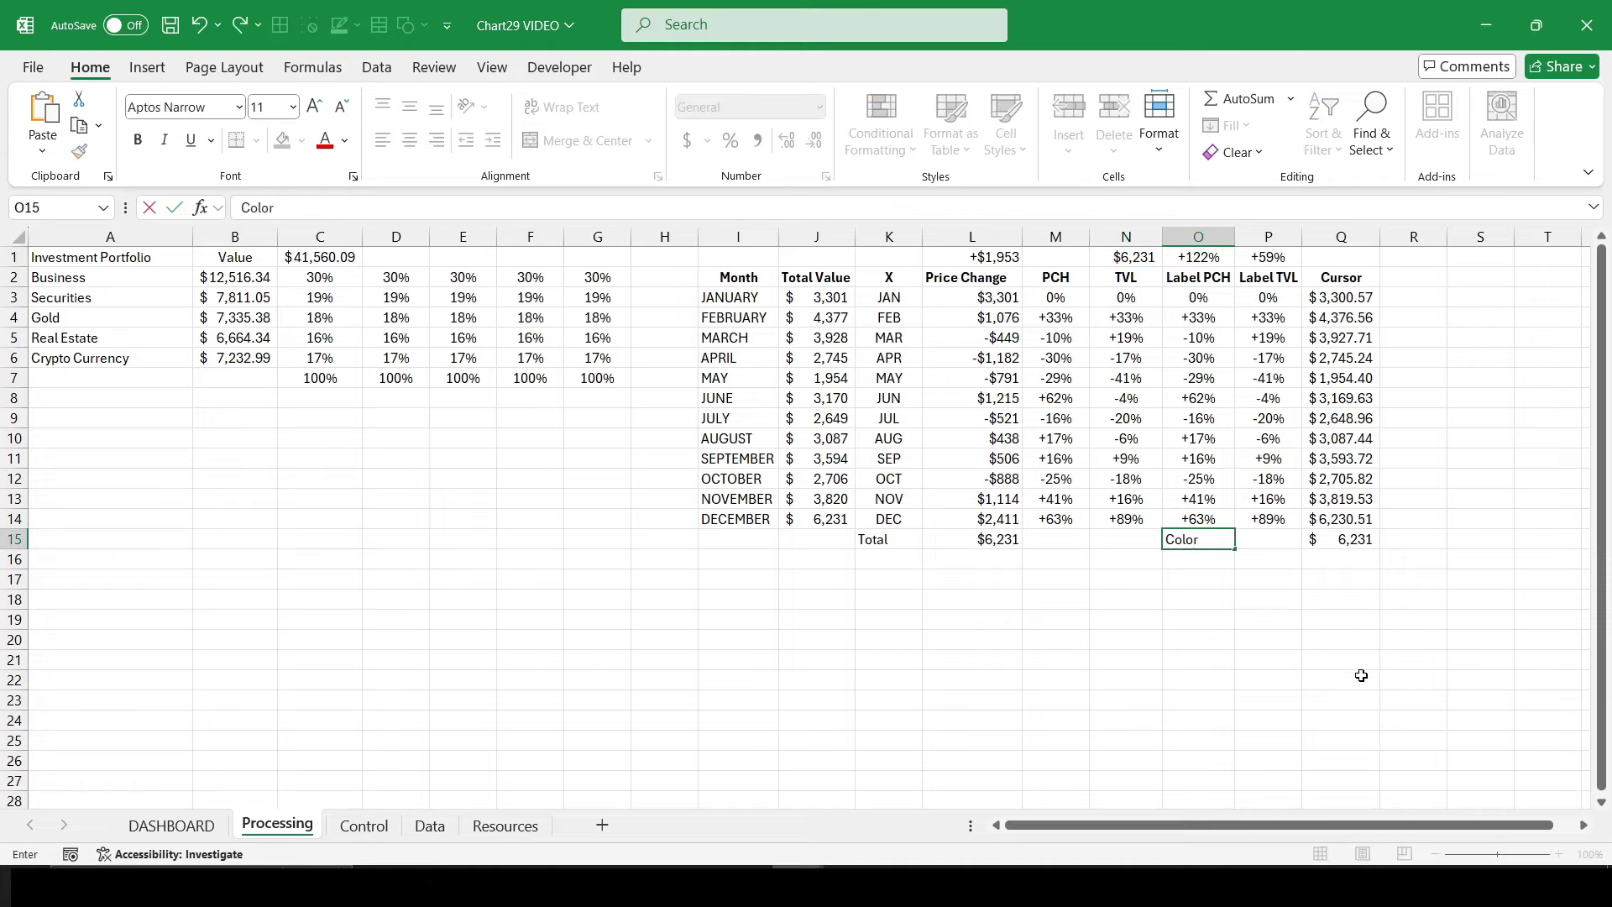
{"action": "key", "text": "Return"}
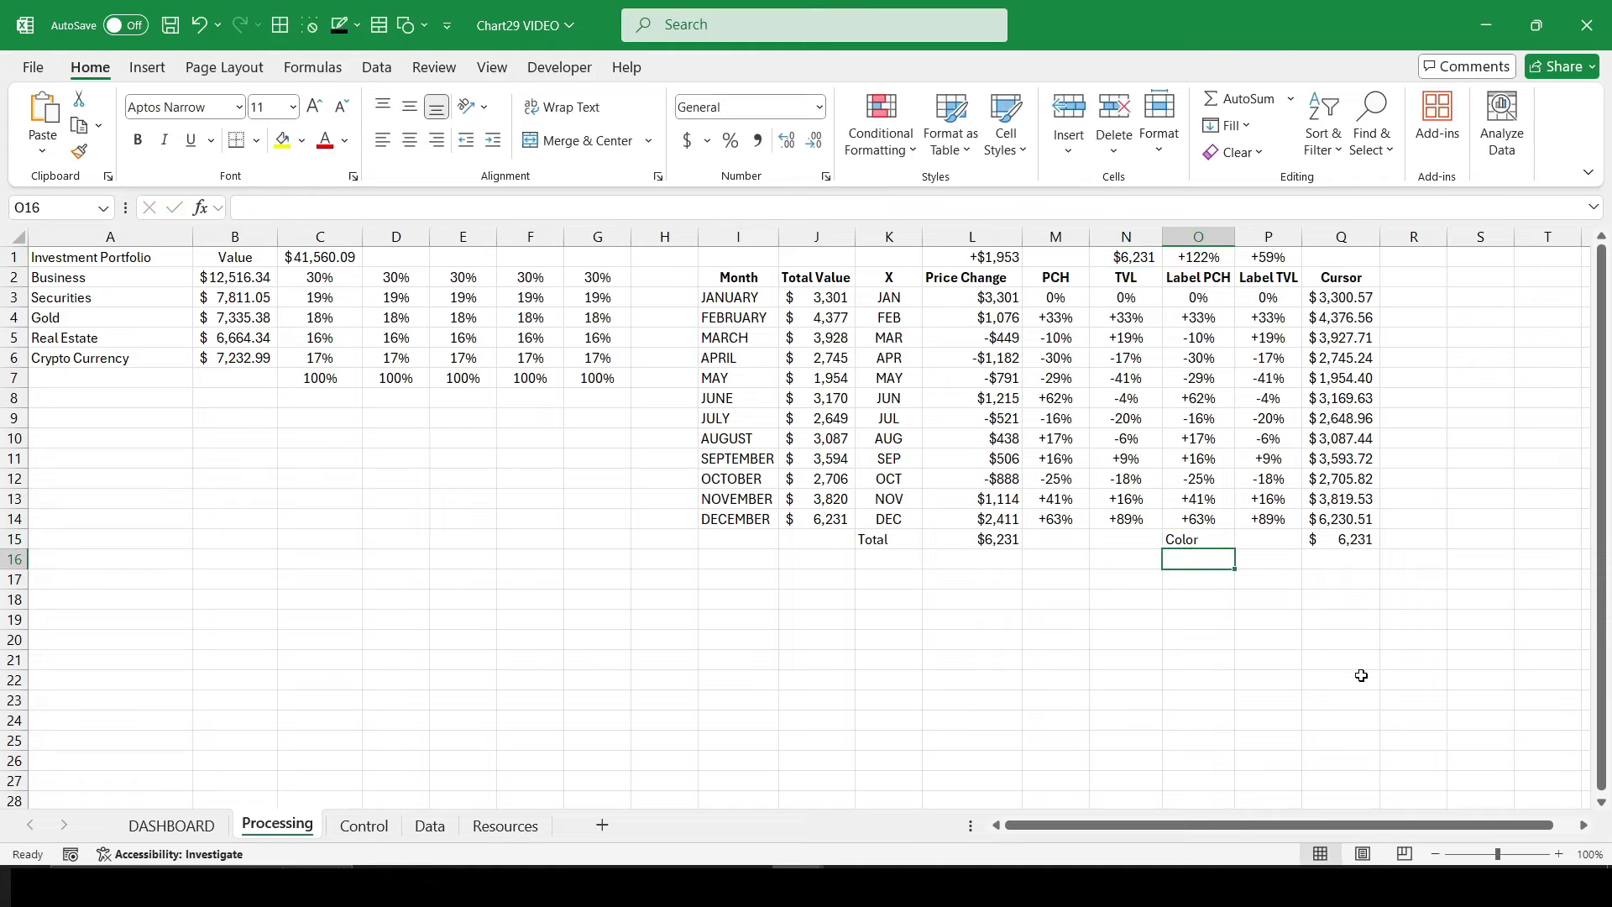
Step: In O16, enter =IF(O1>=0,O1,"") to return O1 when it is non-negative
{"action": "type", "text": "="}
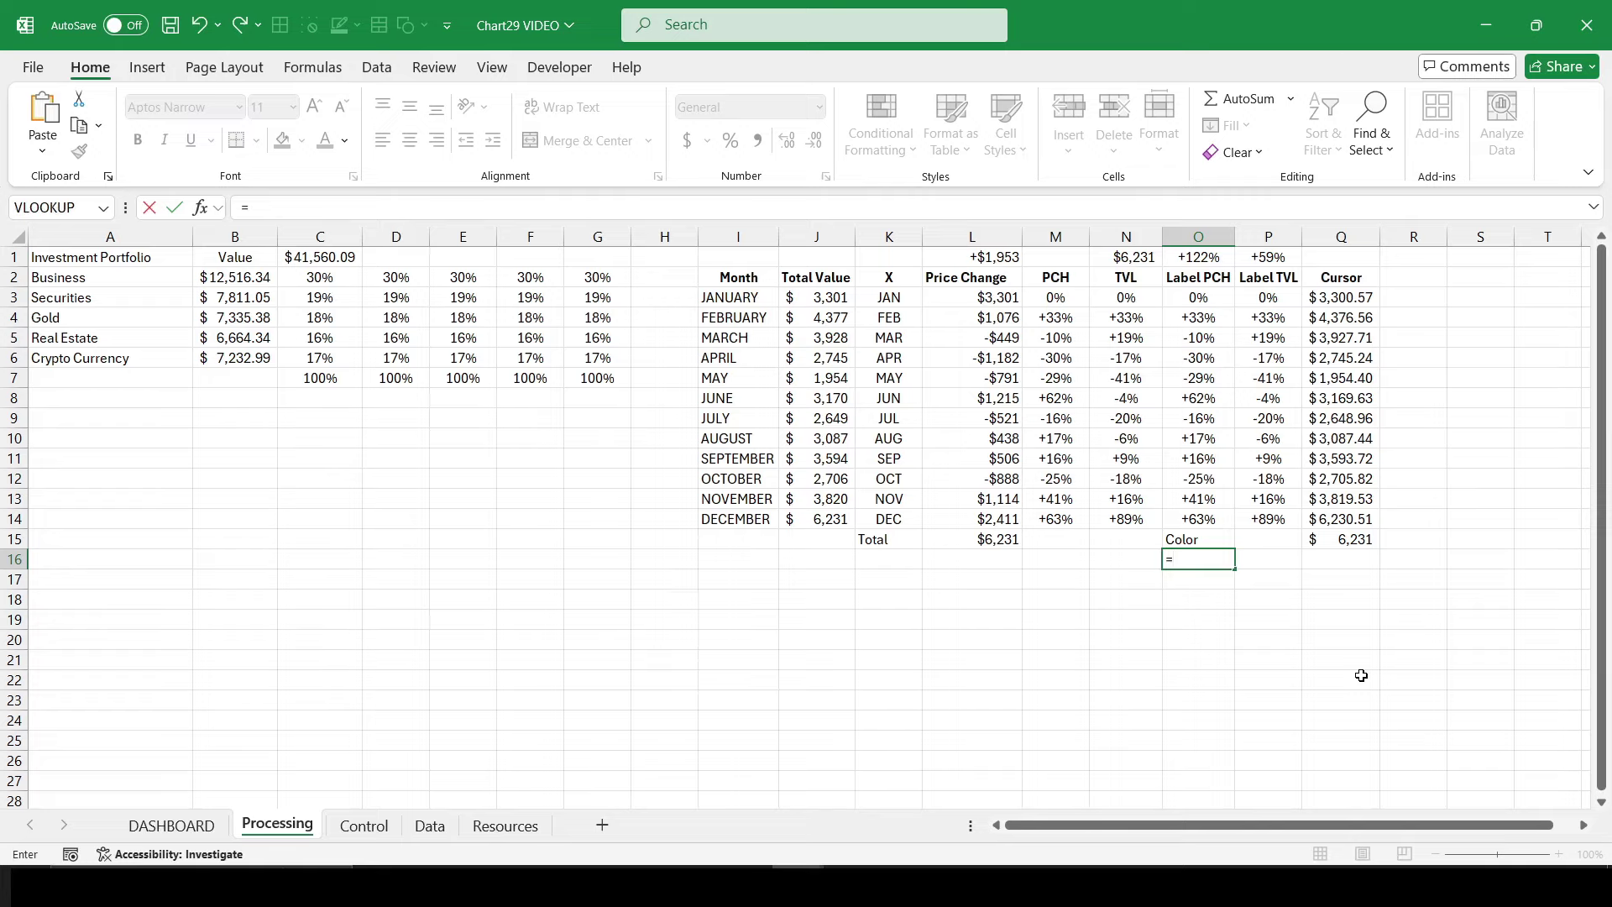
{"action": "type", "text": "if("}
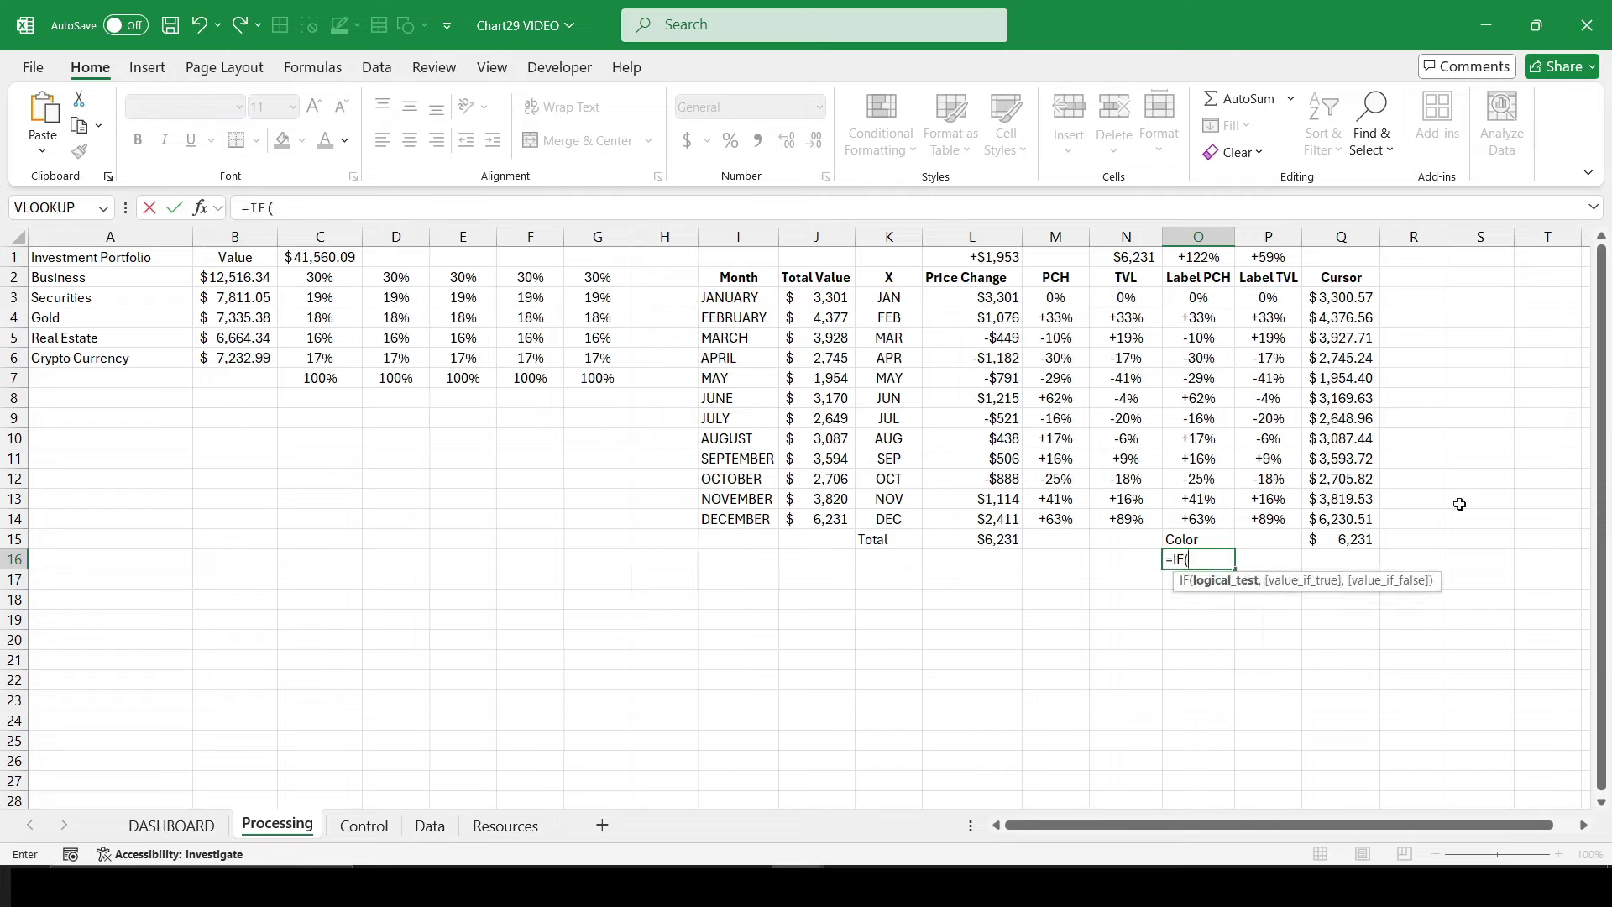
{"action": "left_click", "coordinate": [1207, 258]}
{"action": "type", "text": ">="}
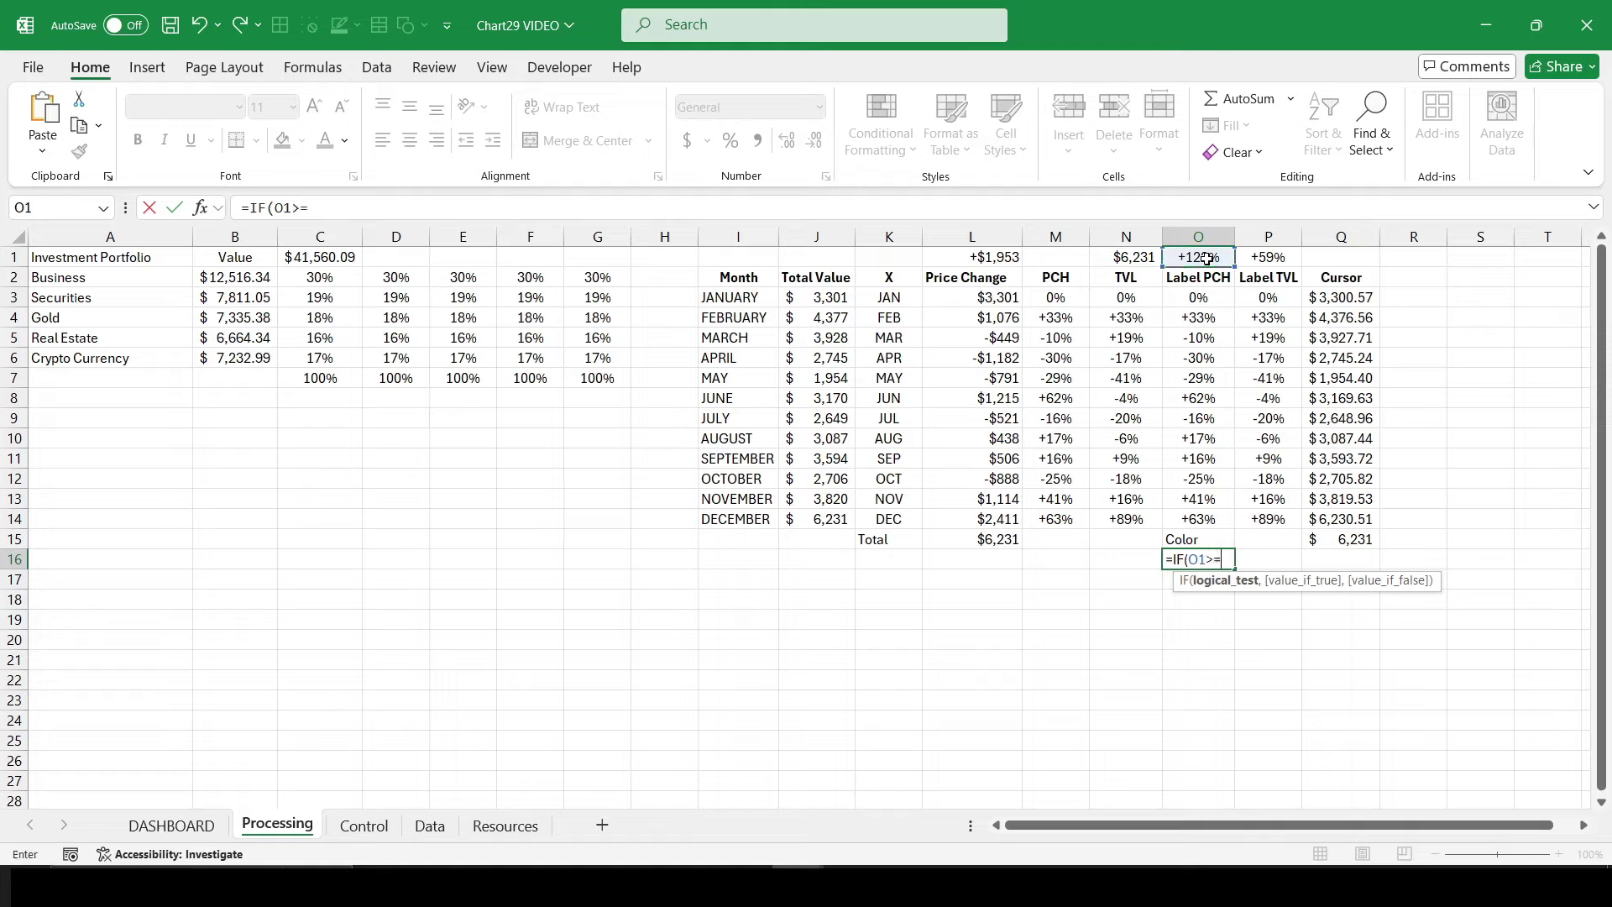
{"action": "type", "text": "0,"}
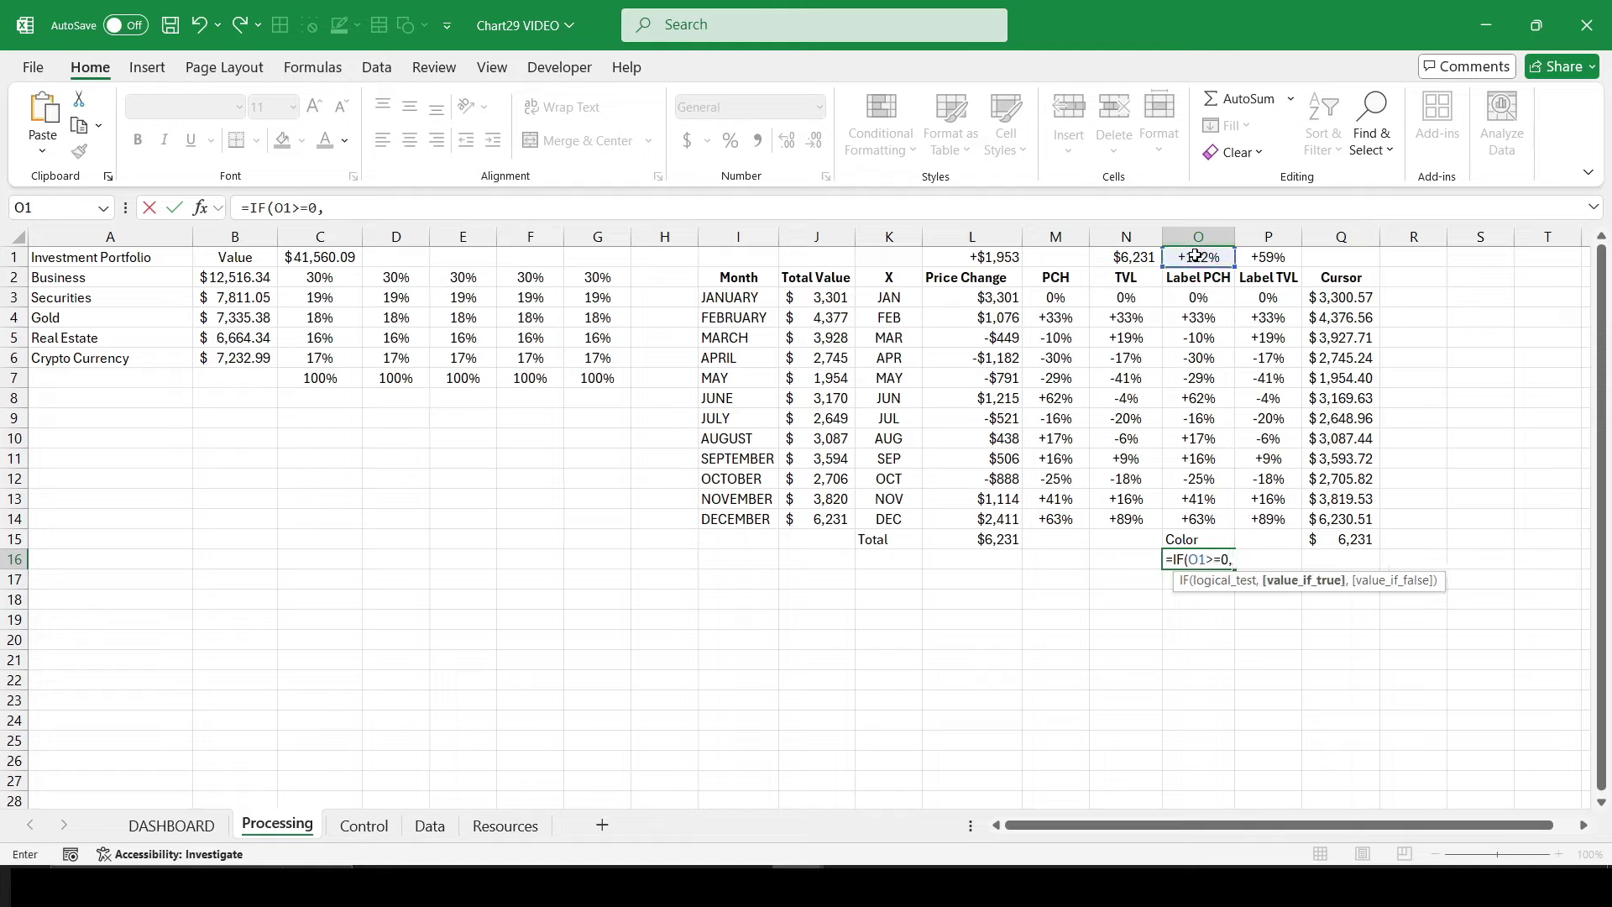
{"action": "left_click", "coordinate": [1197, 257]}
{"action": "type", "text": ","}
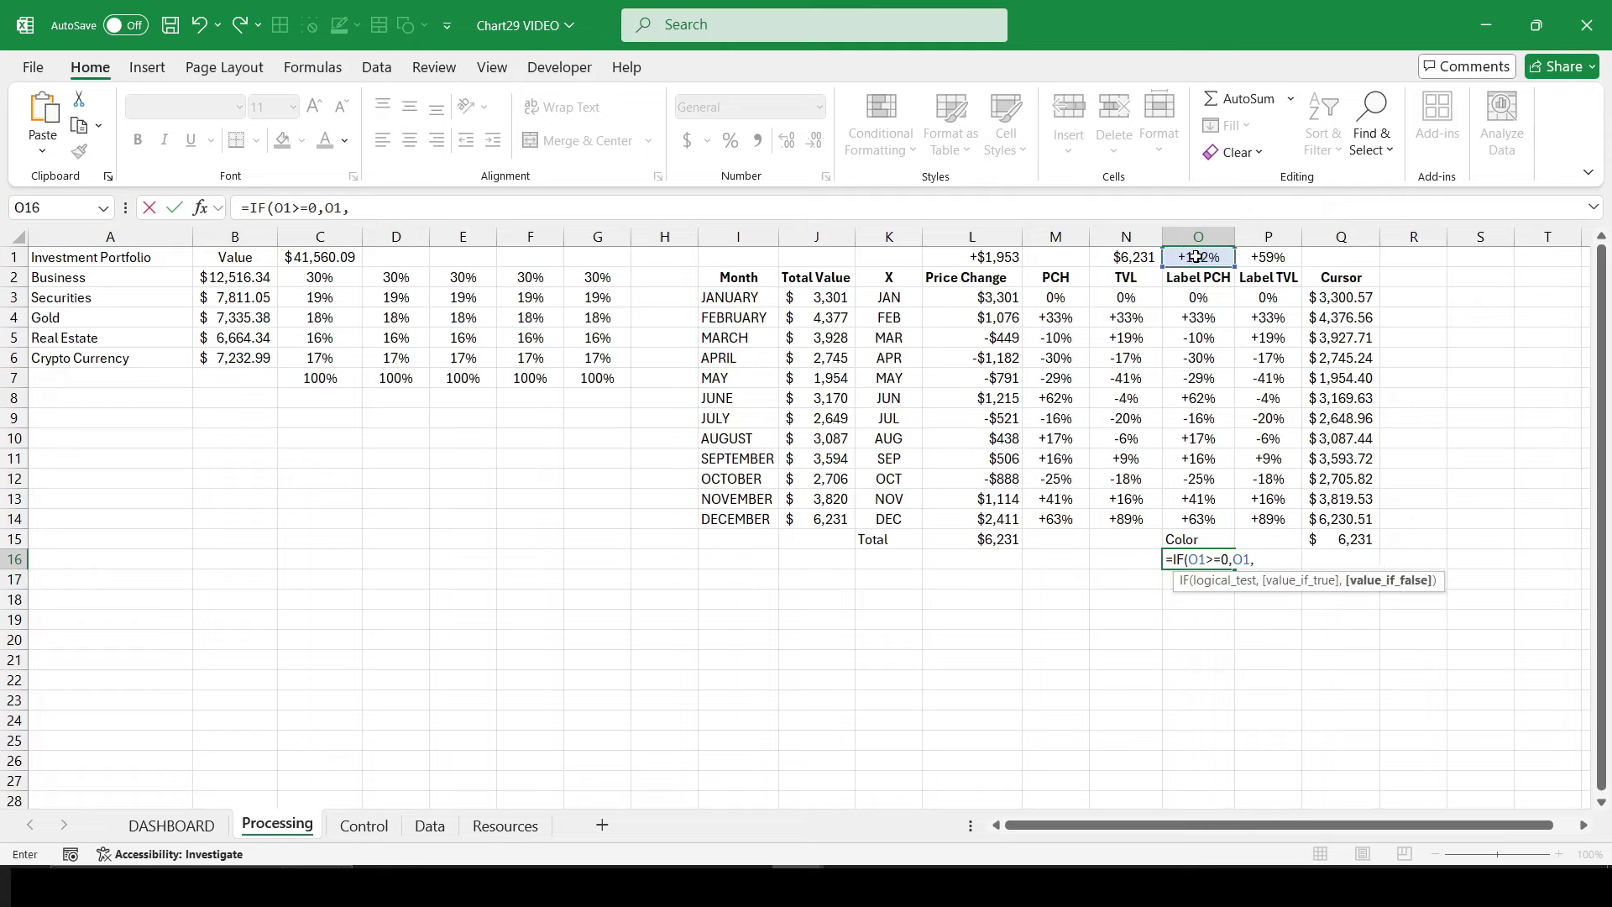
{"action": "type", "text": ")"}
{"action": "key", "text": "Return"}
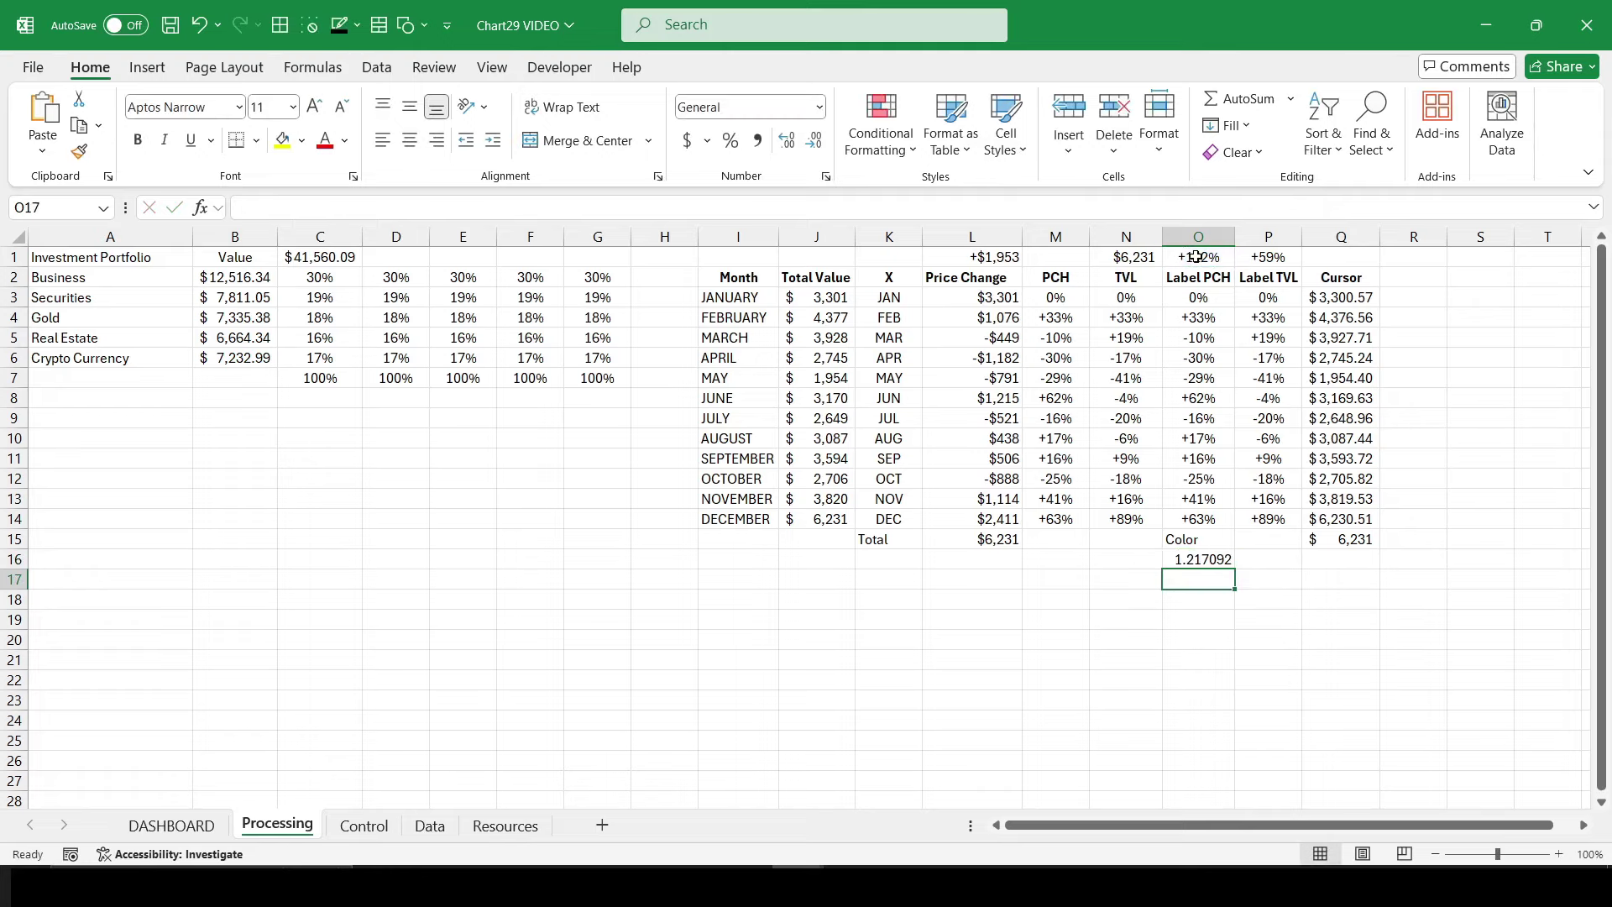
Step: Copy O1's percentage format onto O16 with Format Painter so it shows +122%
{"action": "key", "text": "Up"}
{"action": "key", "text": "shift+Down"}
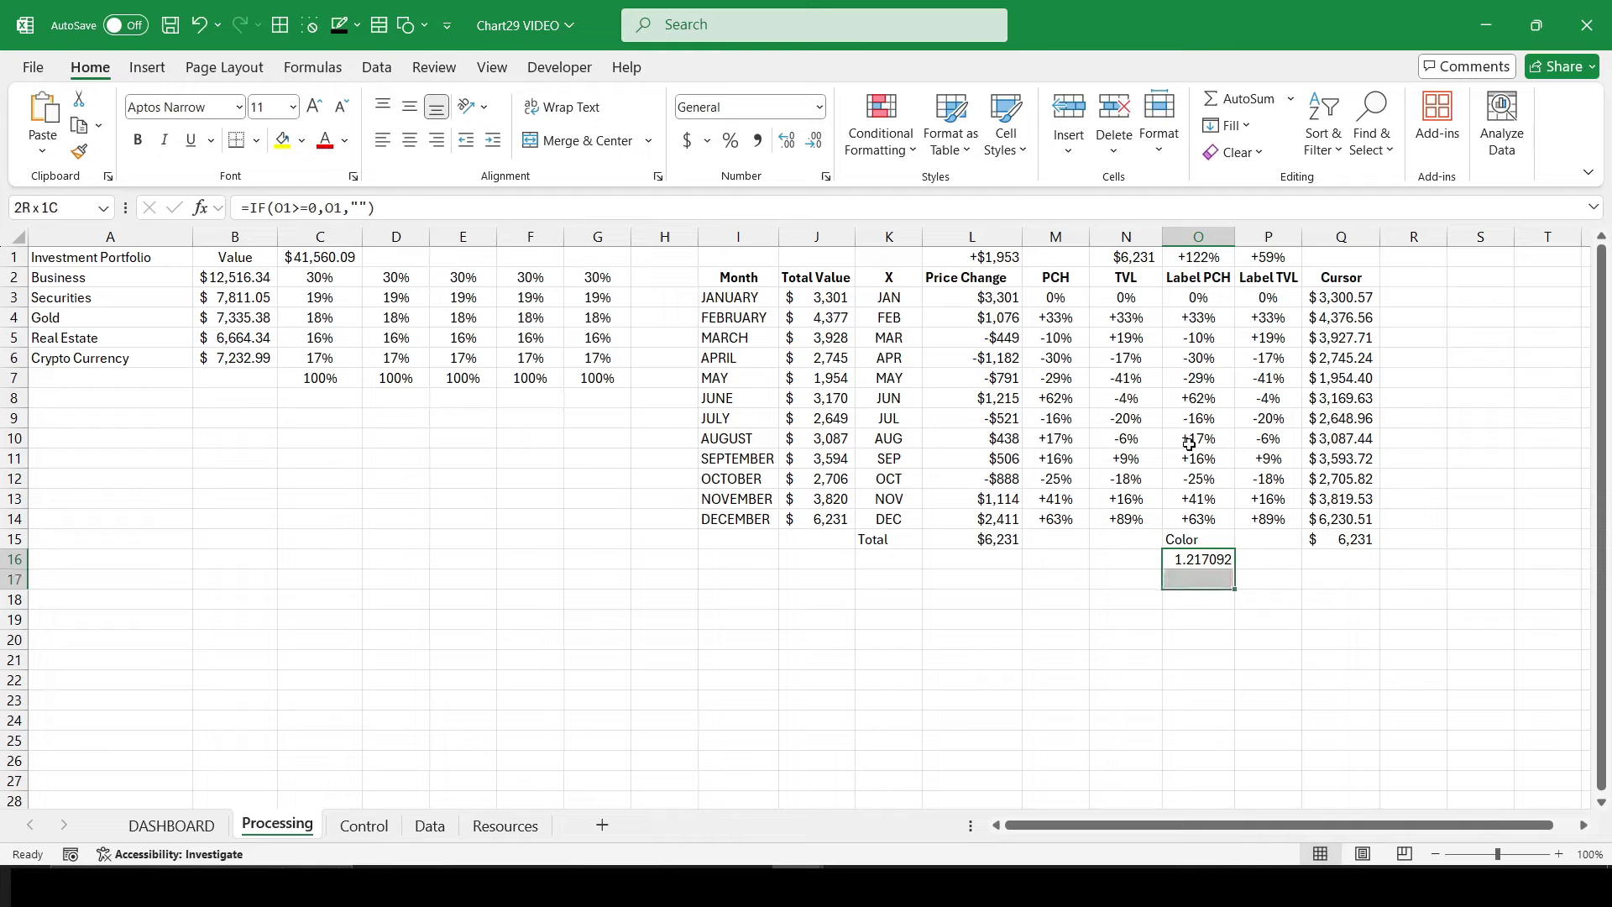
{"action": "left_click", "coordinate": [1198, 257]}
{"action": "left_click", "coordinate": [79, 151]}
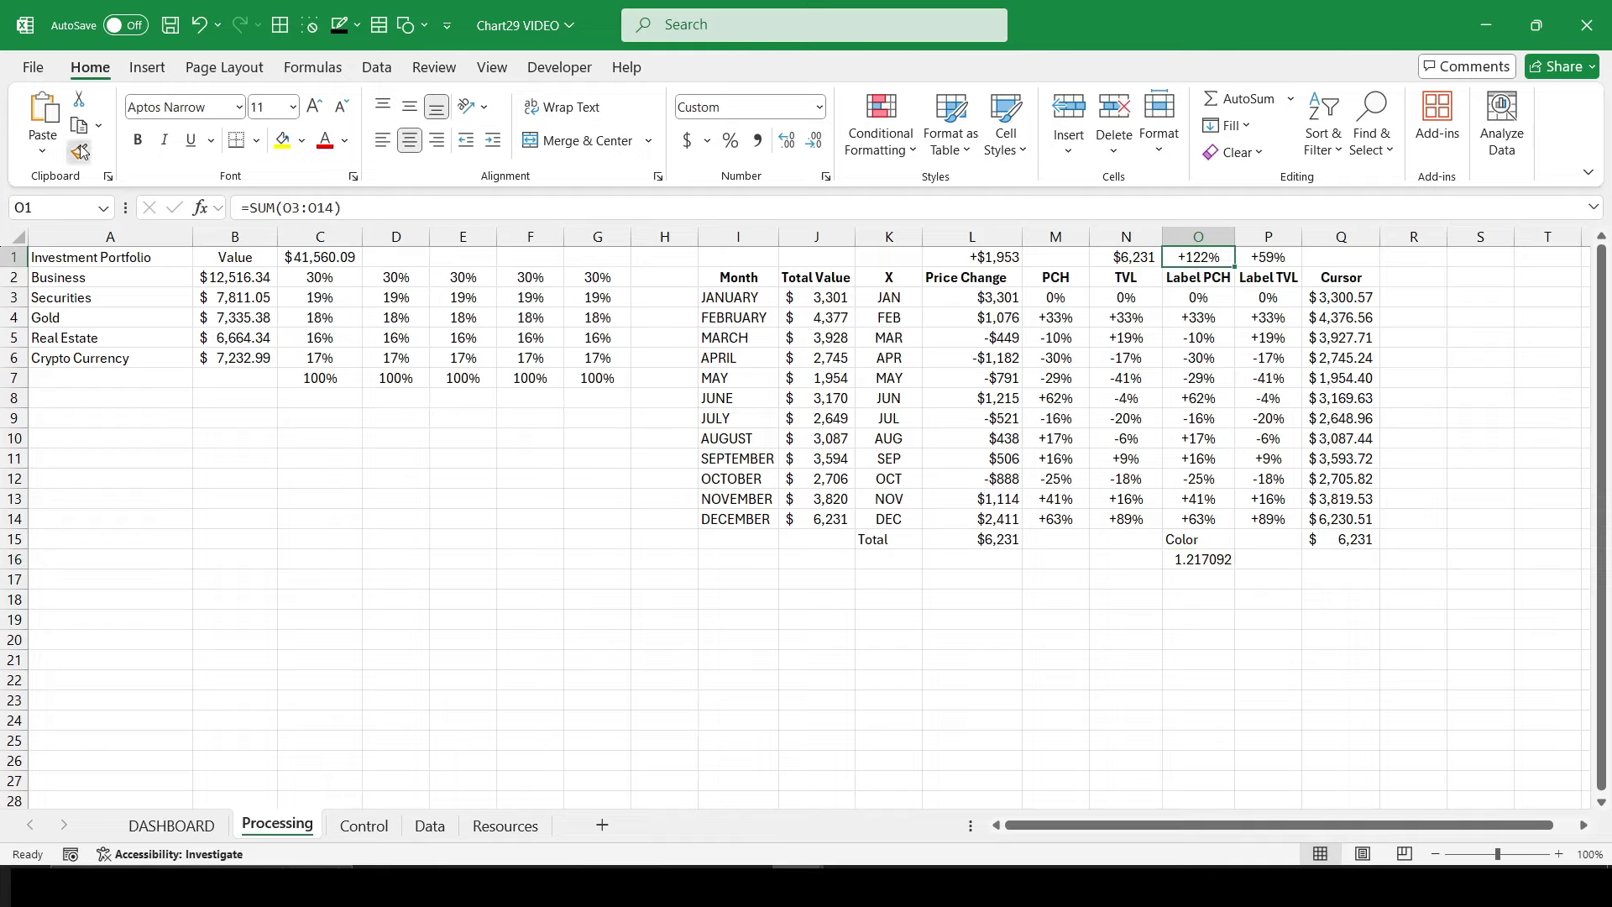
{"action": "left_click", "coordinate": [1218, 564]}
Step: In O17, enter =IF(O1<0,O1,"") to return O1 only when it is negative
{"action": "key", "text": "Down"}
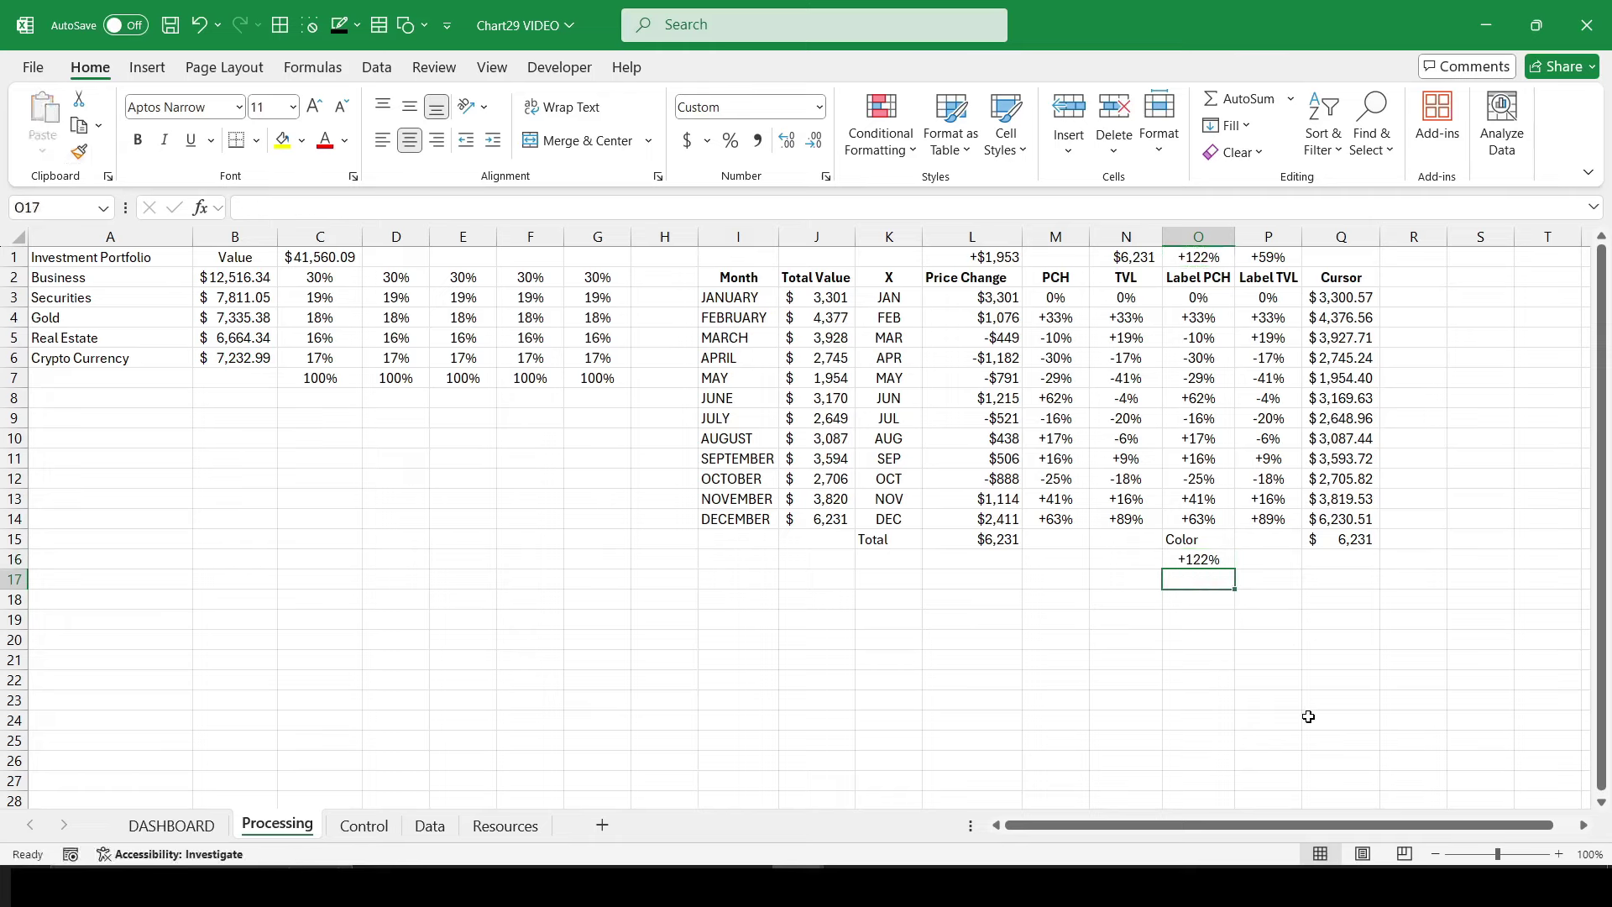
{"action": "type", "text": "="}
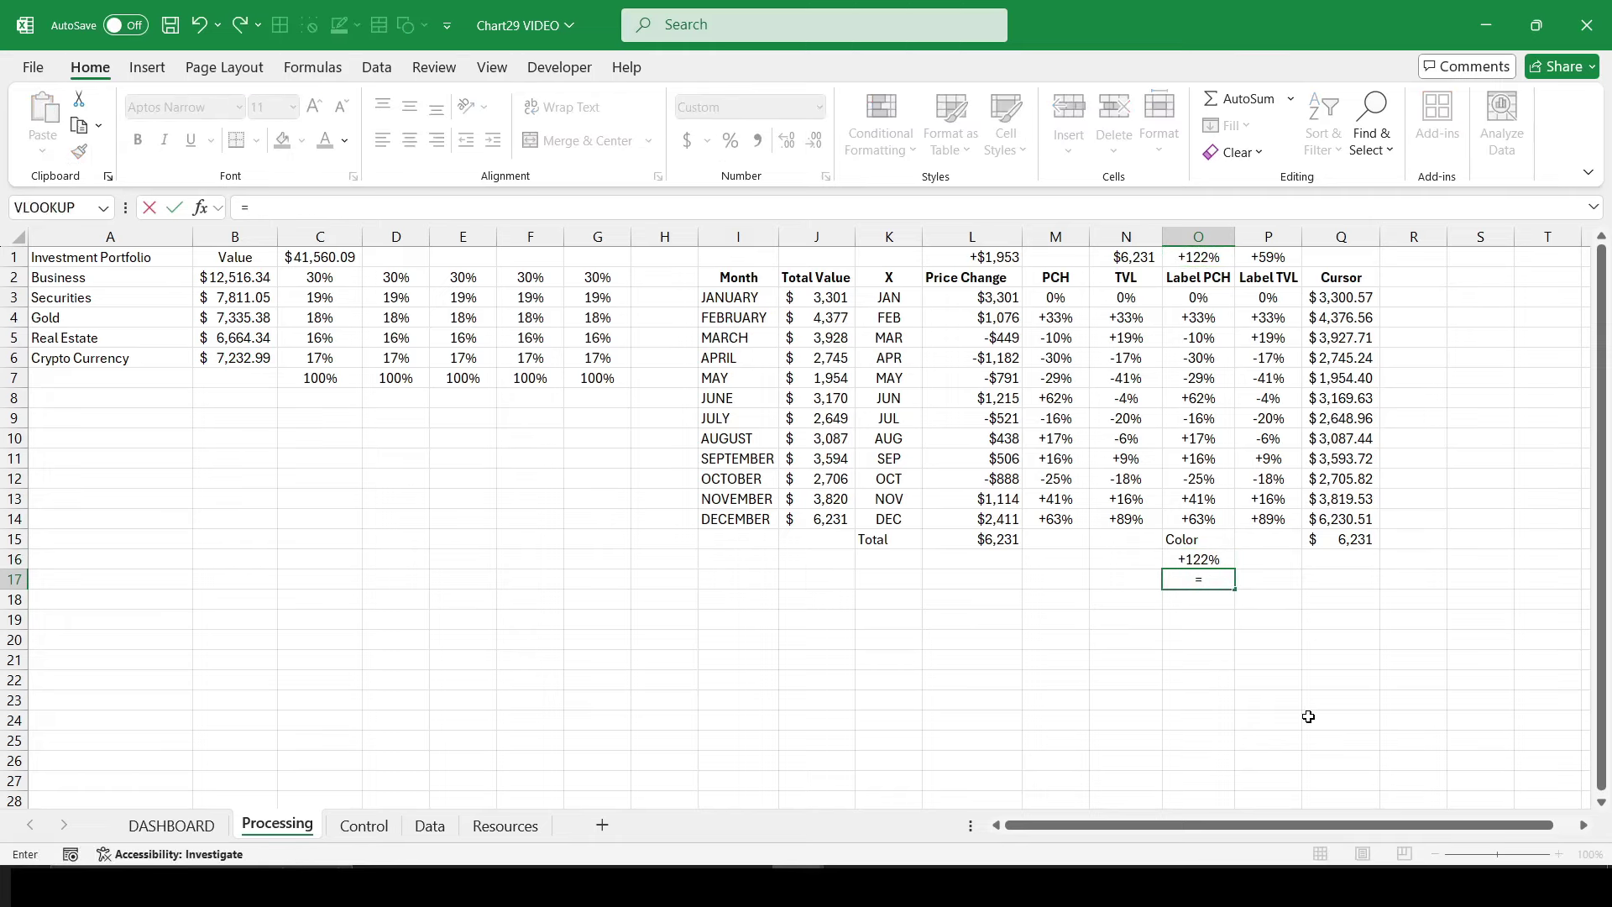
{"action": "type", "text": "IF("}
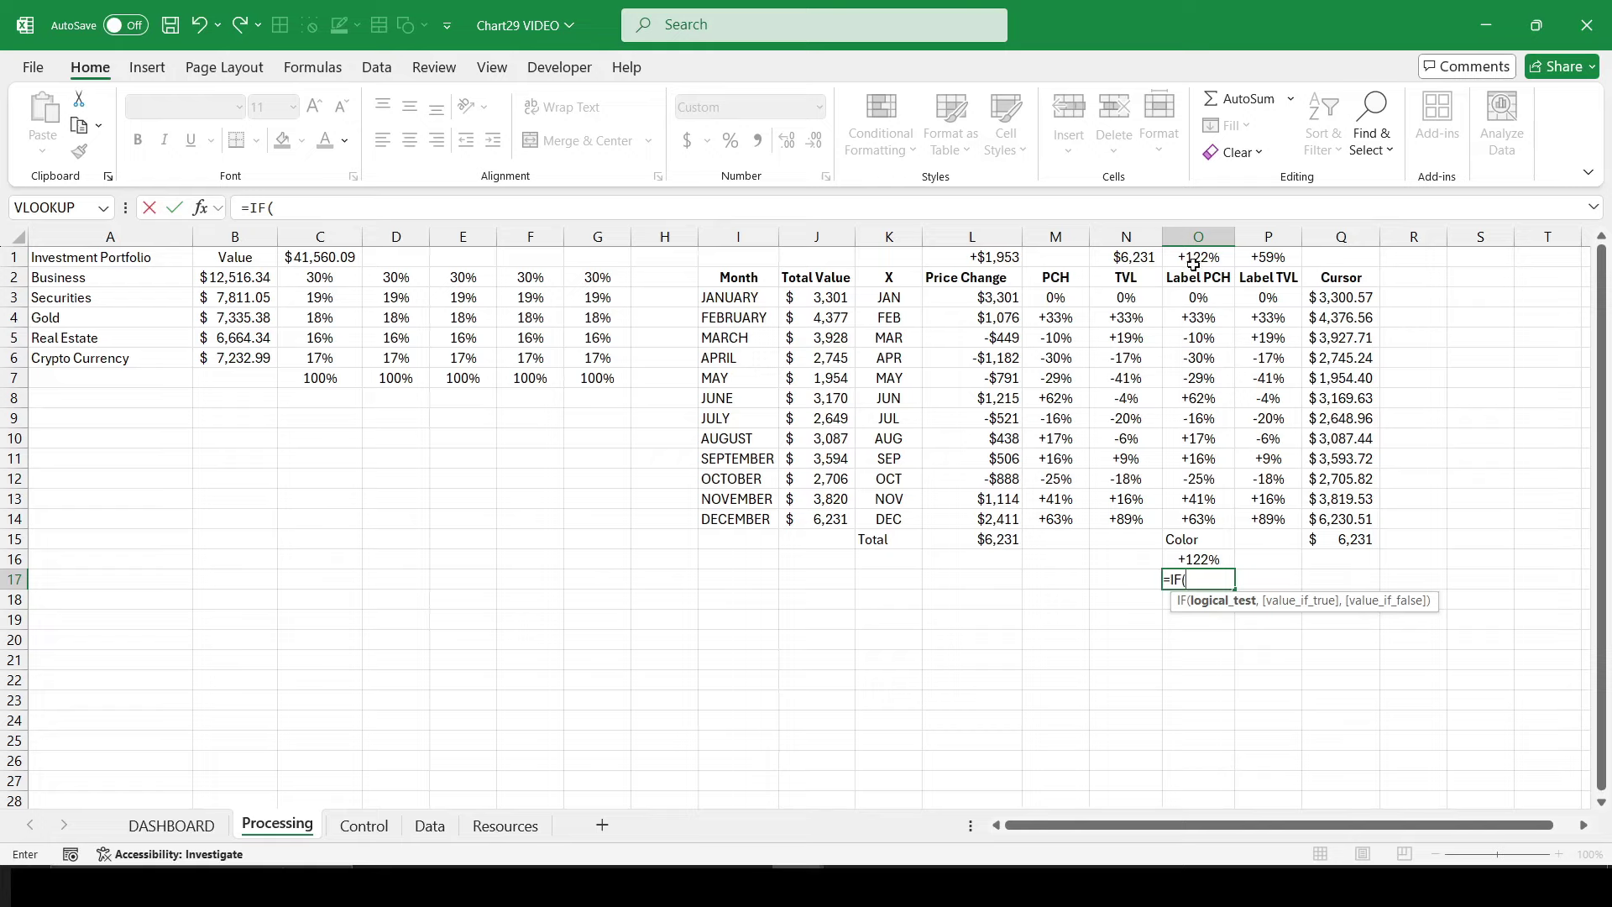
{"action": "left_click", "coordinate": [1196, 261]}
{"action": "type", "text": "<0,"}
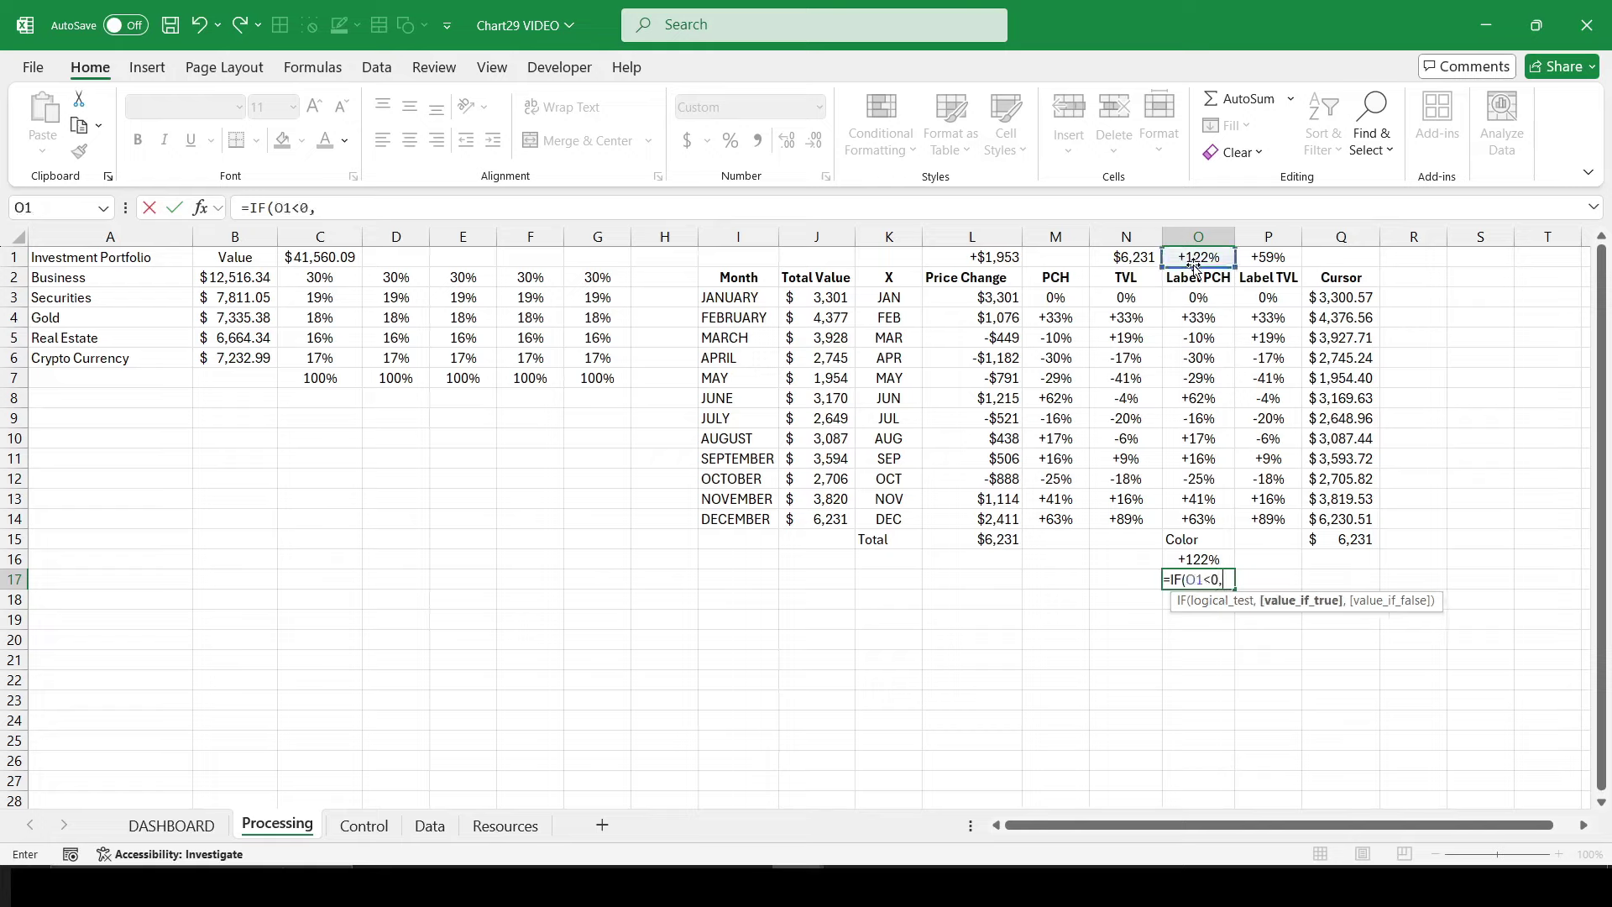
{"action": "left_click", "coordinate": [1201, 256]}
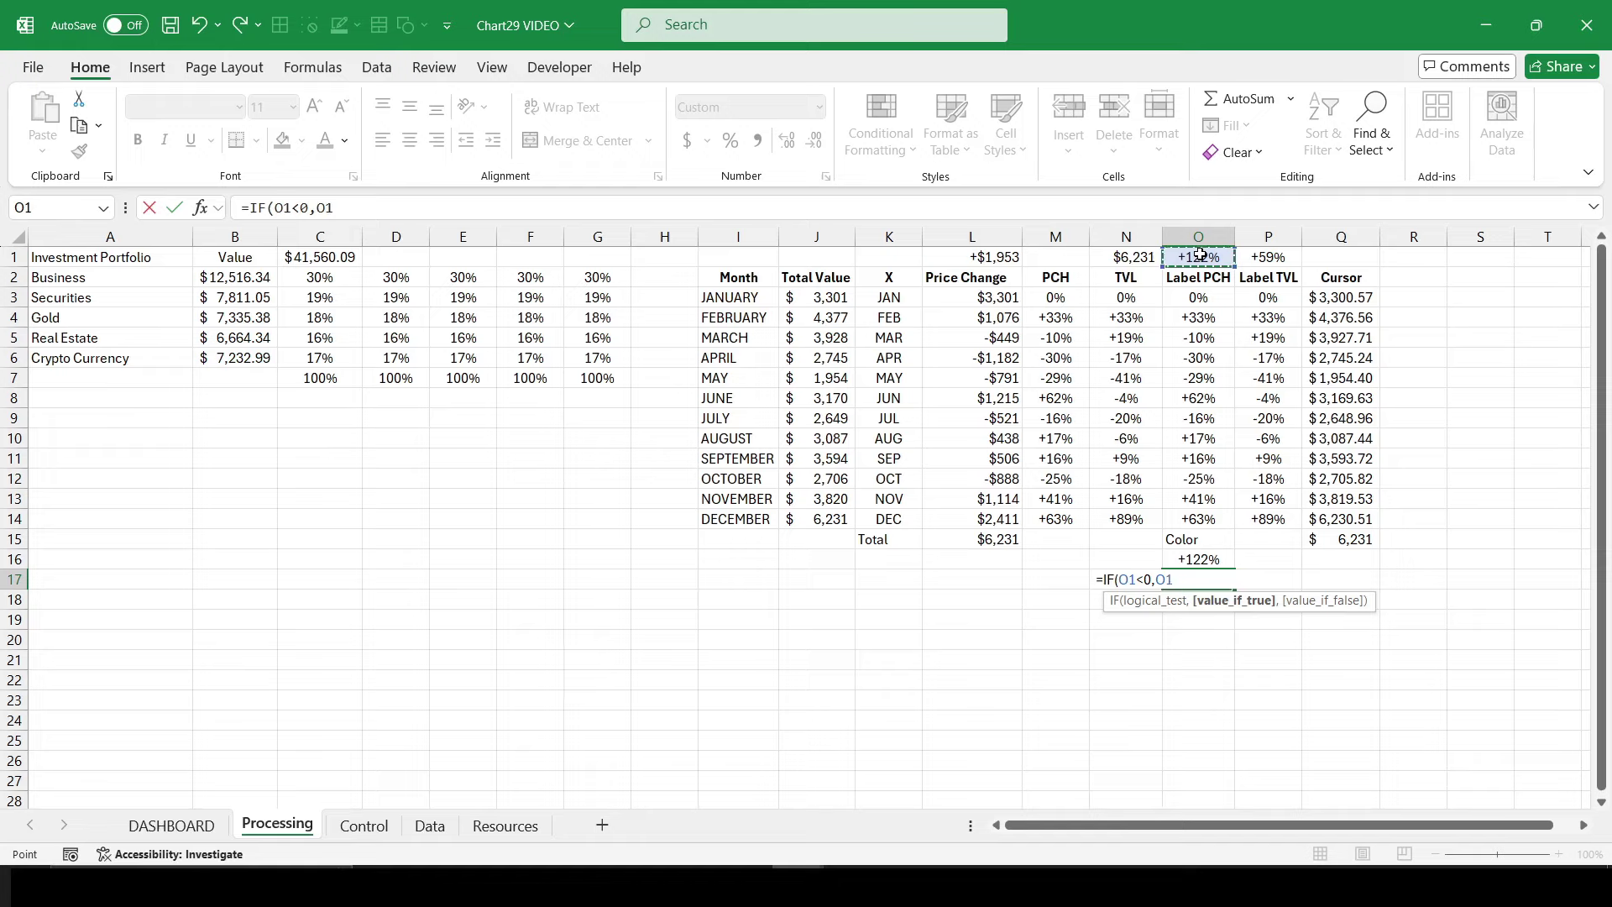
{"action": "type", "text": ","}
{"action": "type", "text": ")"}
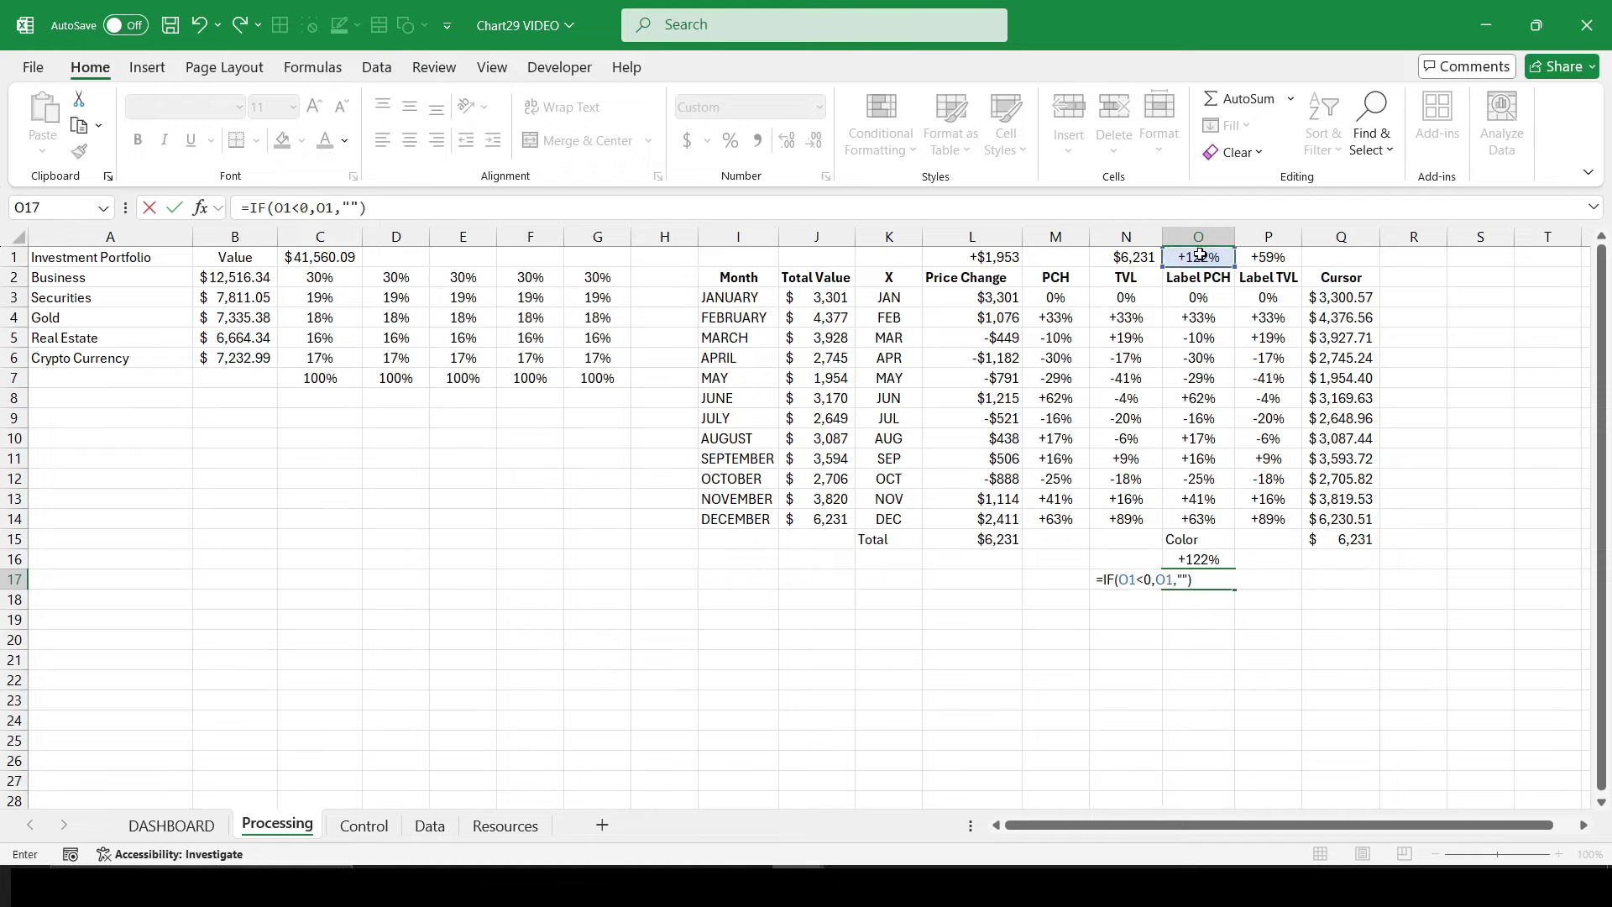
{"action": "key", "text": "Return"}
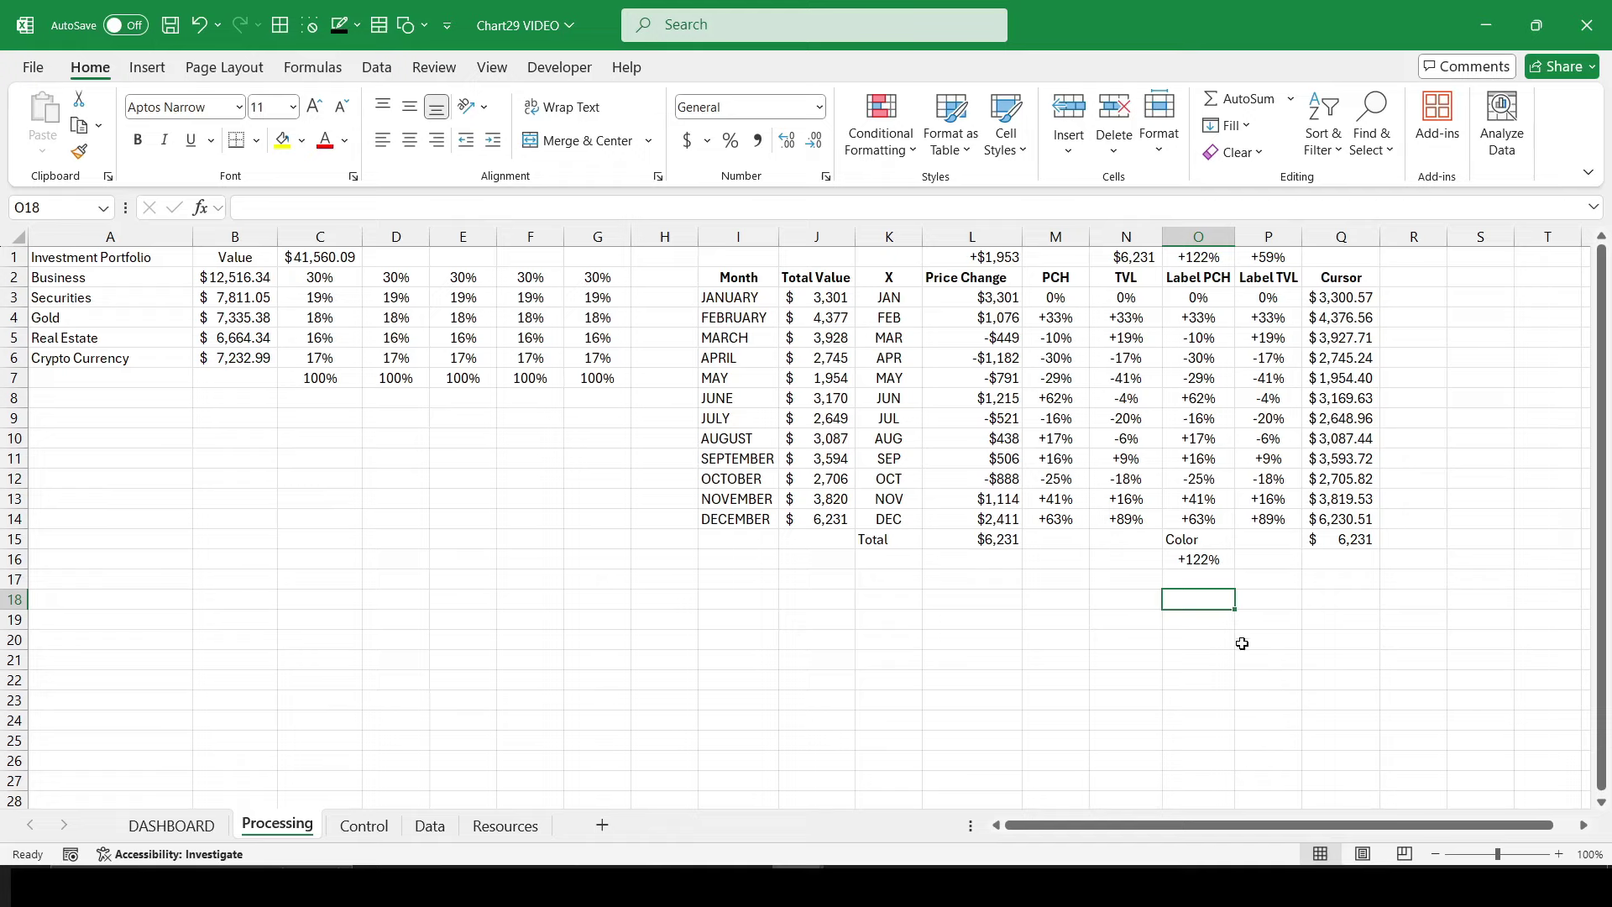
Step: Insert a waterfall chart of the Price Change values L3:L15 and move it over the sheet
{"action": "left_click_drag", "start_coordinate": [973, 306], "coordinate": [973, 549]}
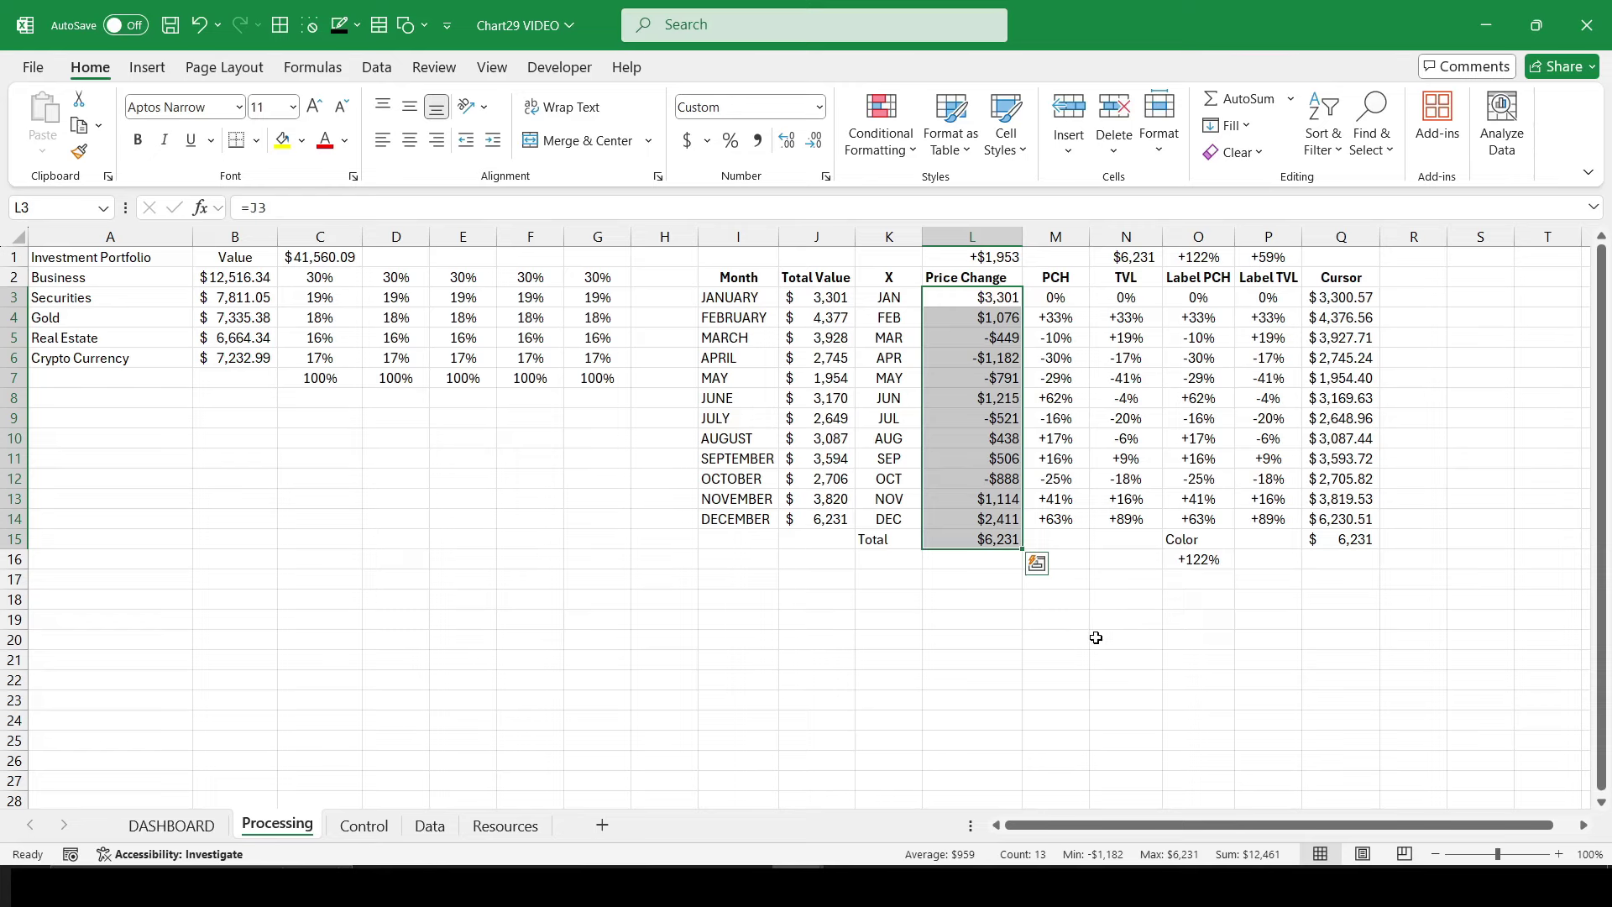
{"action": "left_click", "coordinate": [147, 67]}
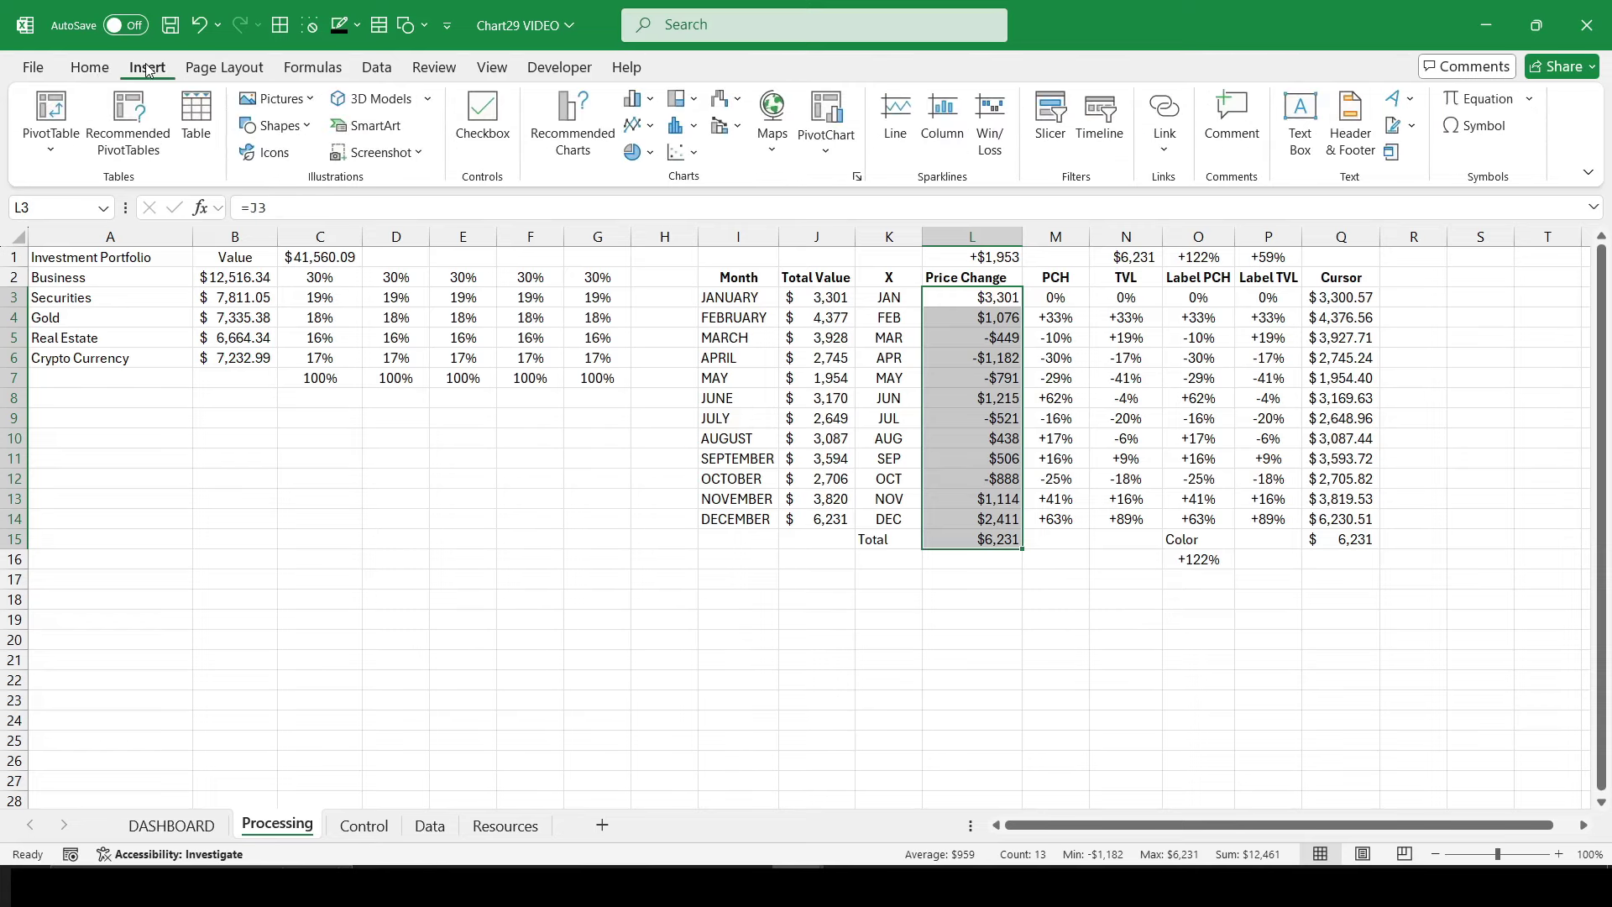
{"action": "left_click", "coordinate": [727, 98]}
{"action": "left_click", "coordinate": [743, 177]}
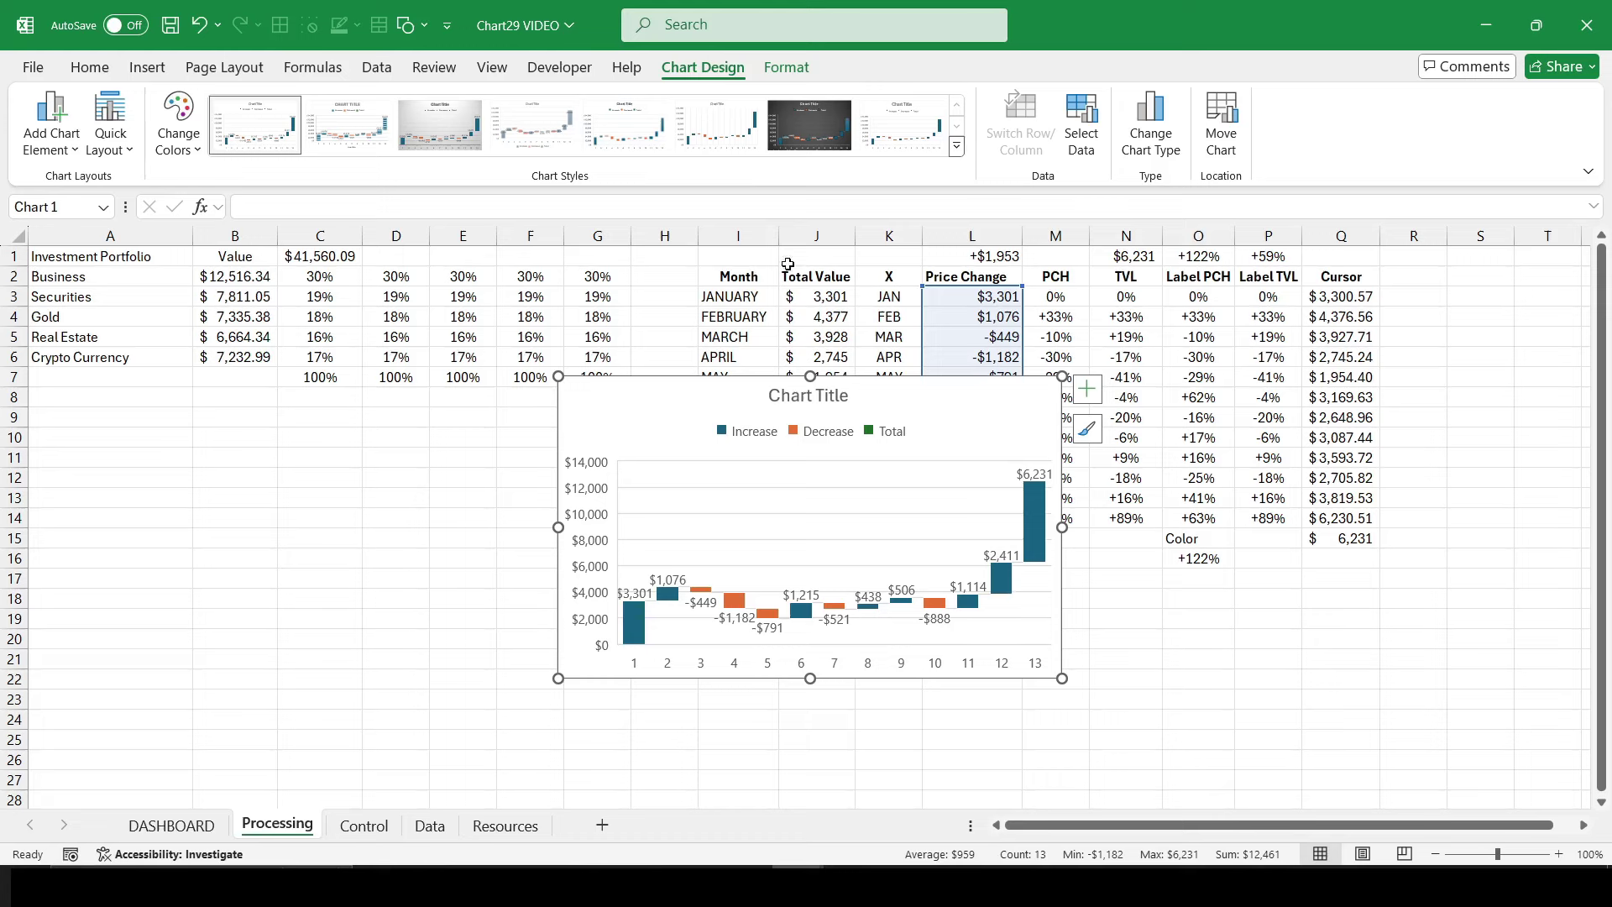
{"action": "left_click_drag", "start_coordinate": [1001, 504], "coordinate": [748, 448]}
Step: Set the chart's 13th bar as a total in Format Data Point
{"action": "left_click", "coordinate": [780, 461]}
{"action": "left_click", "coordinate": [780, 460]}
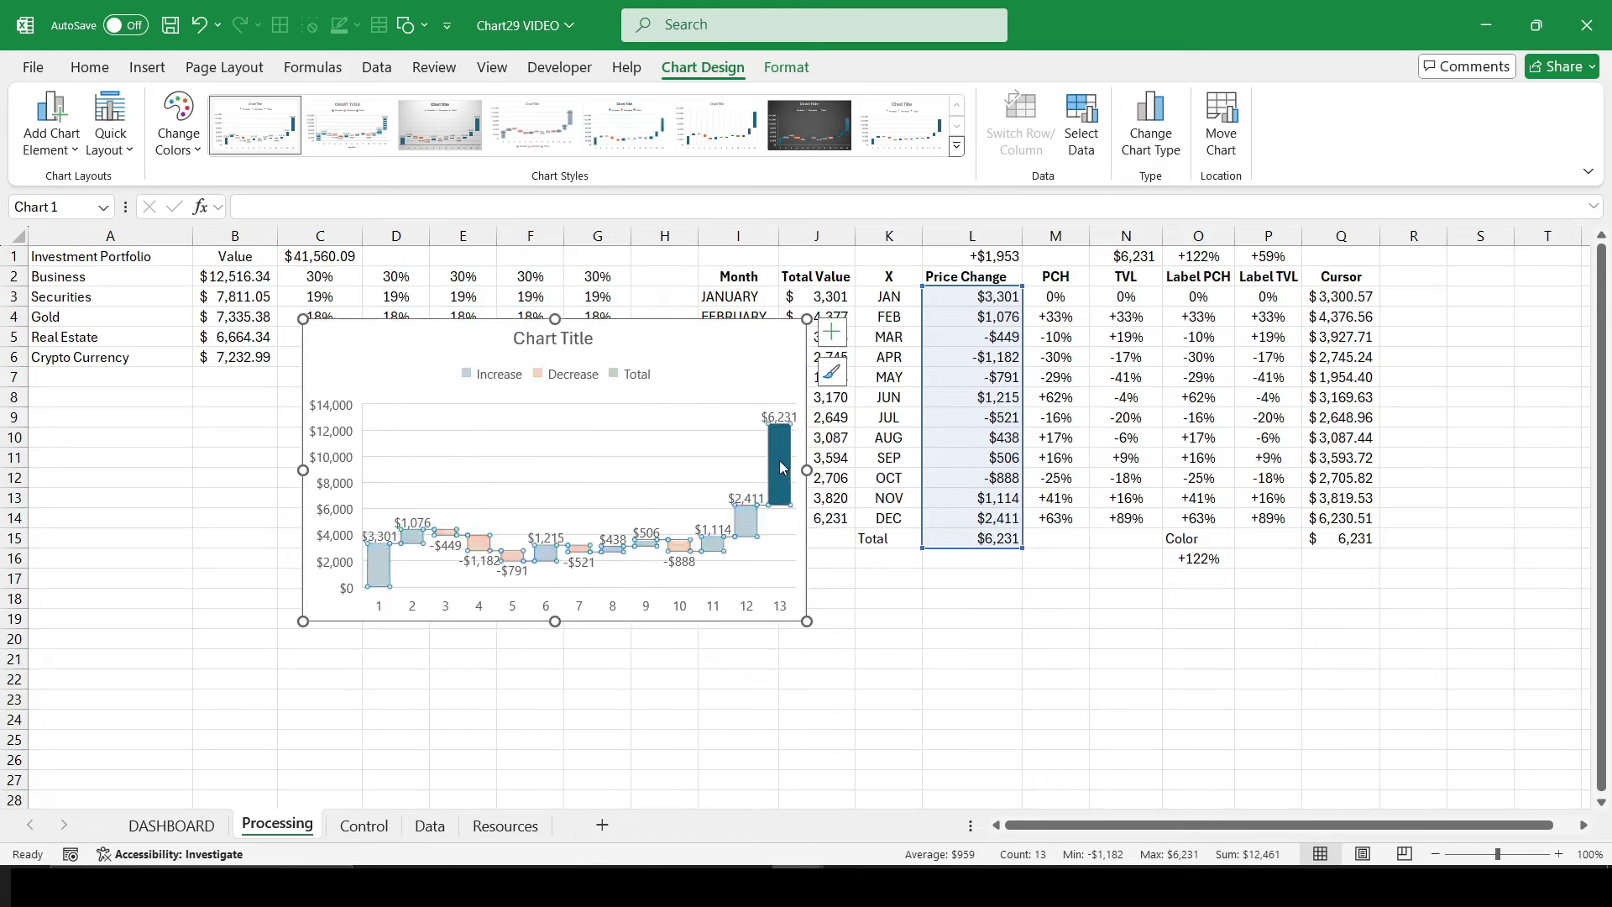
{"action": "right_click", "coordinate": [780, 460]}
{"action": "left_click", "coordinate": [847, 733]}
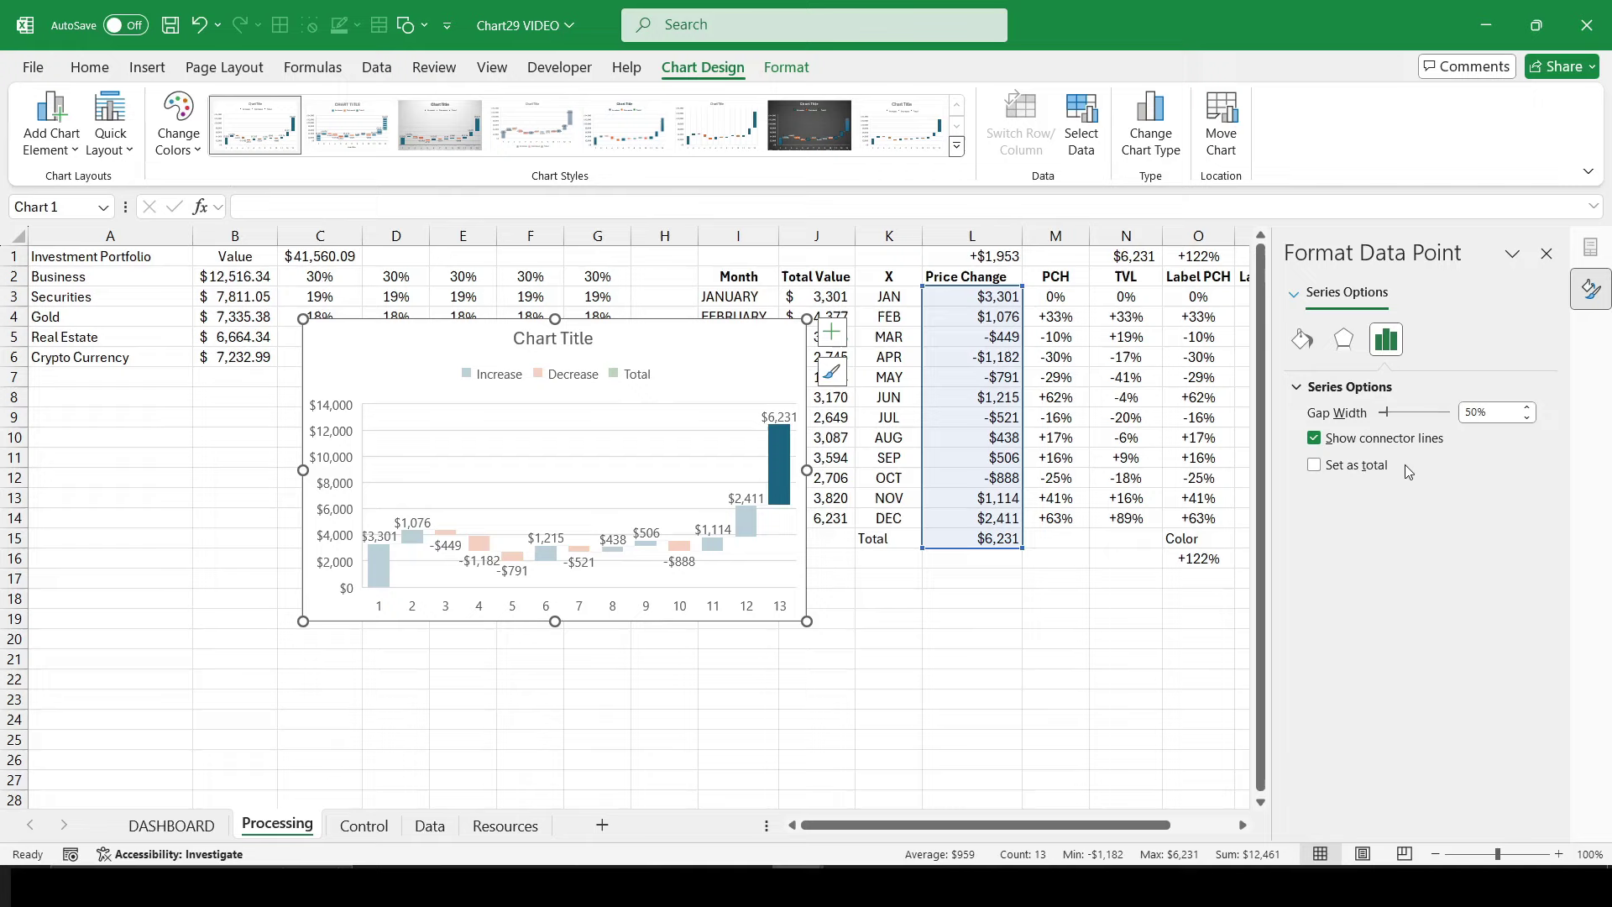
{"action": "left_click", "coordinate": [1316, 467]}
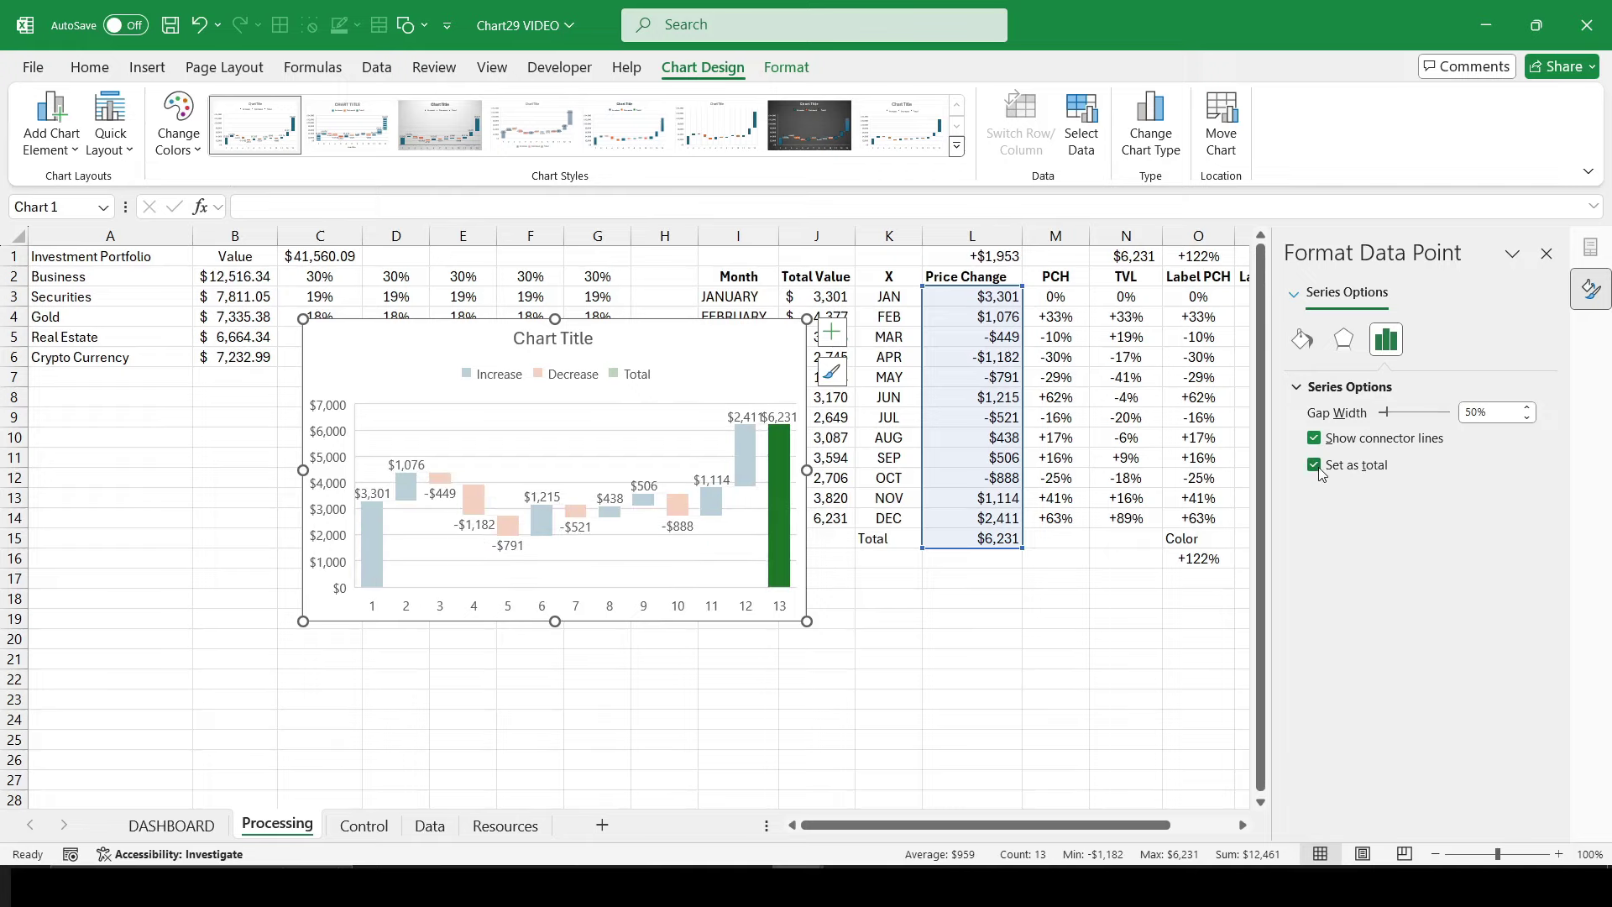
{"action": "left_click", "coordinate": [1315, 467]}
{"action": "left_click", "coordinate": [869, 579]}
{"action": "left_click", "coordinate": [788, 467]}
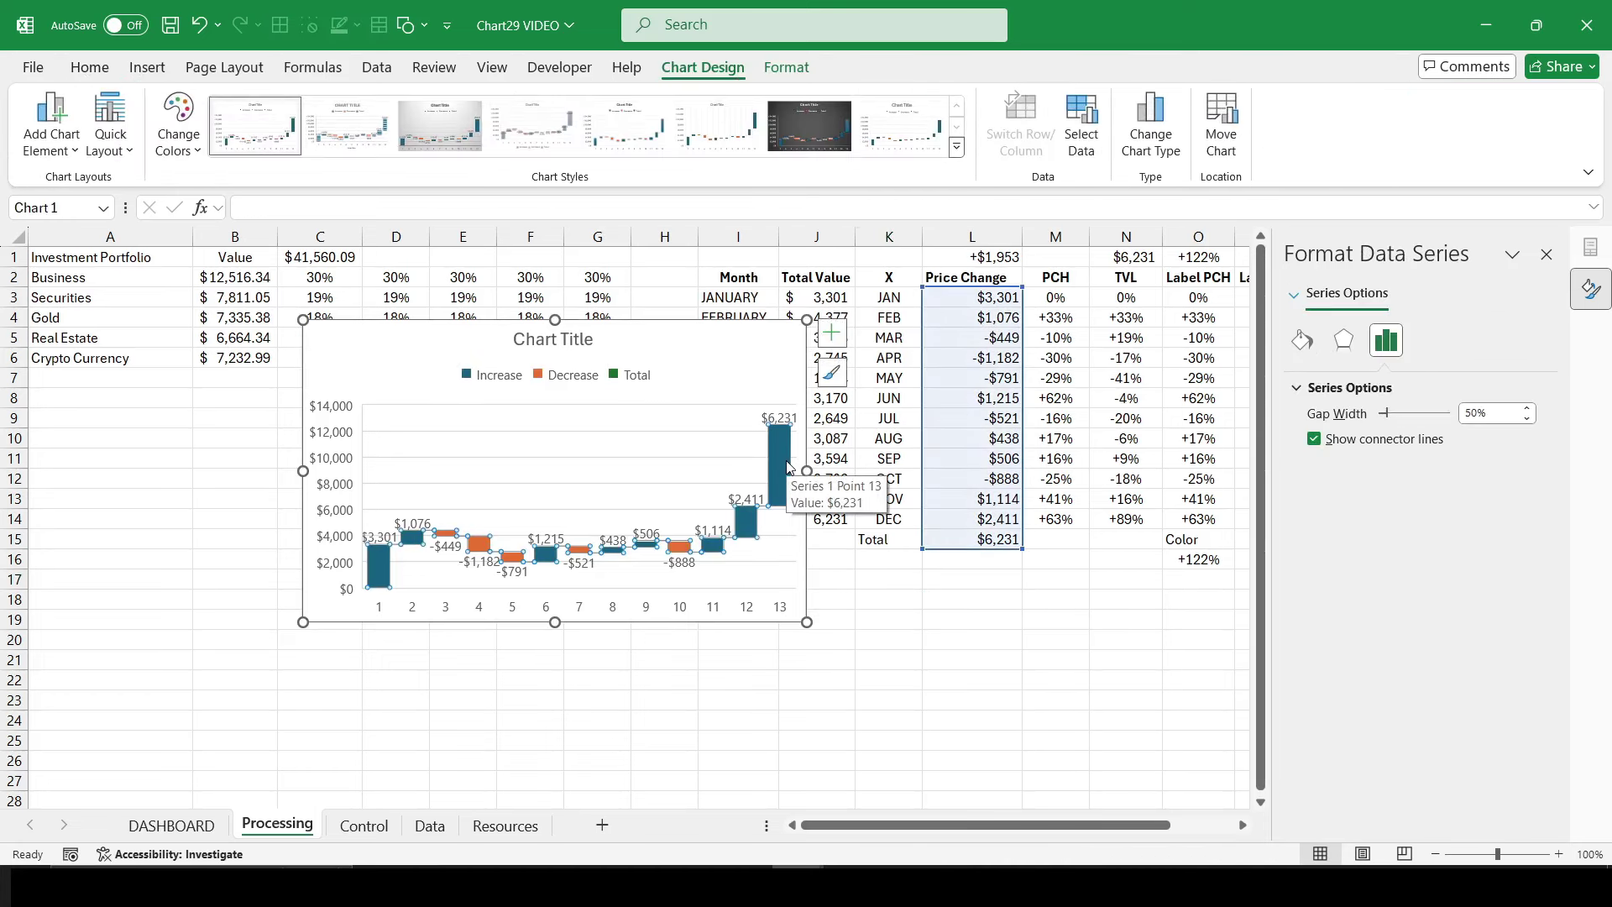
{"action": "left_click", "coordinate": [788, 467]}
{"action": "left_click", "coordinate": [1315, 466]}
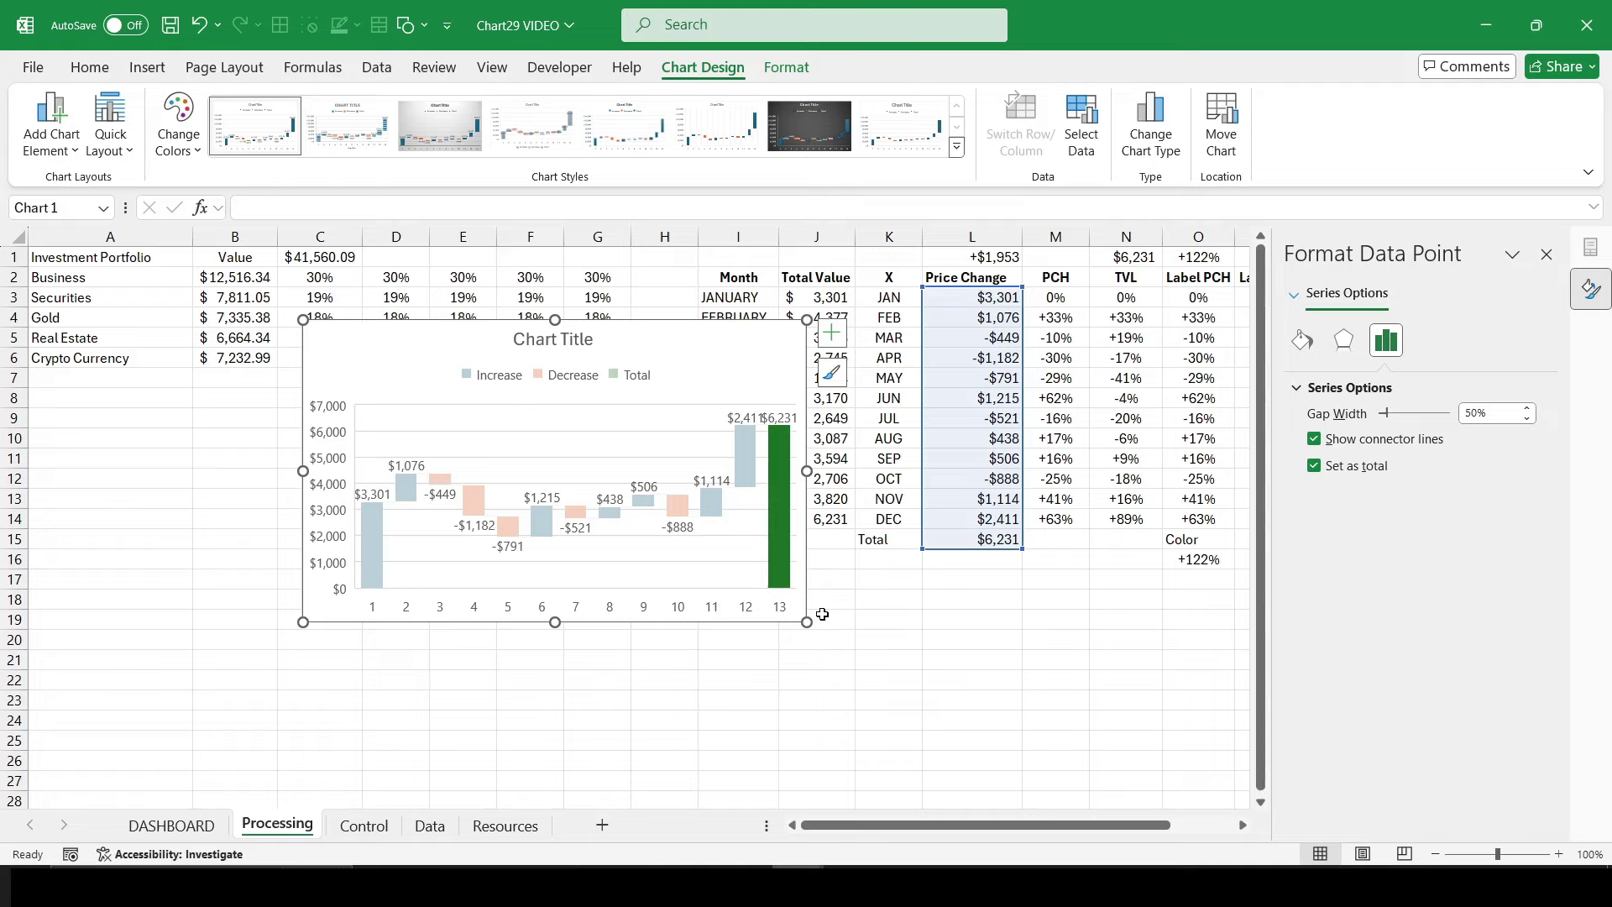
Step: Use column K's JAN–DEC and Total cells as the horizontal axis labels, then shift the chart left
{"action": "left_click", "coordinate": [1081, 126]}
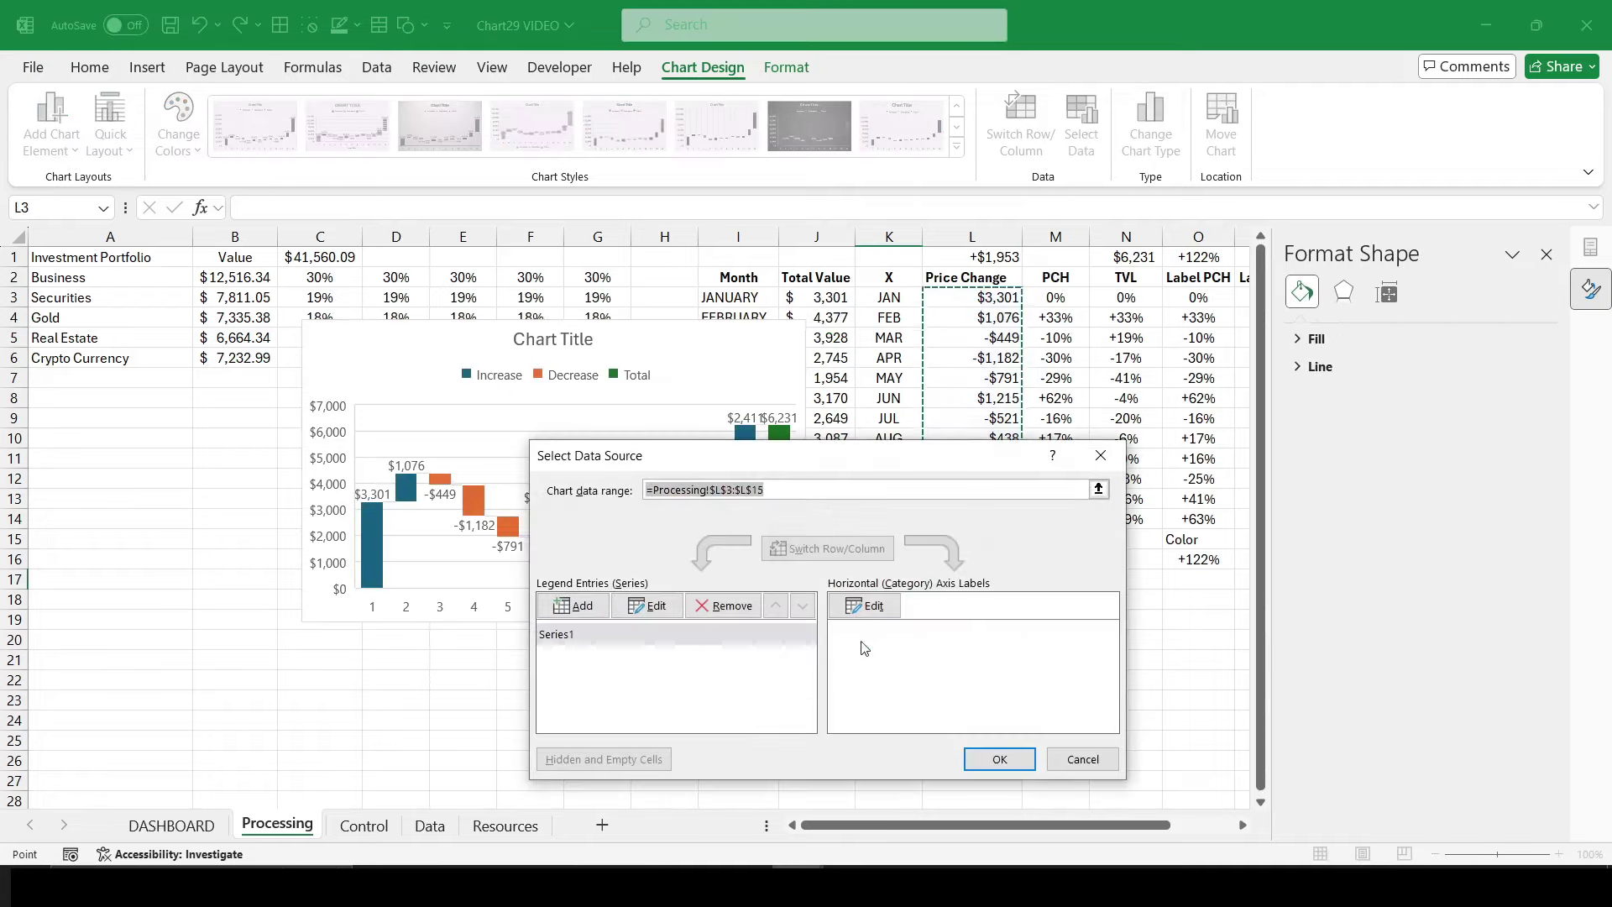
{"action": "left_click_drag", "start_coordinate": [928, 455], "coordinate": [558, 429]}
{"action": "left_click", "coordinate": [494, 587]}
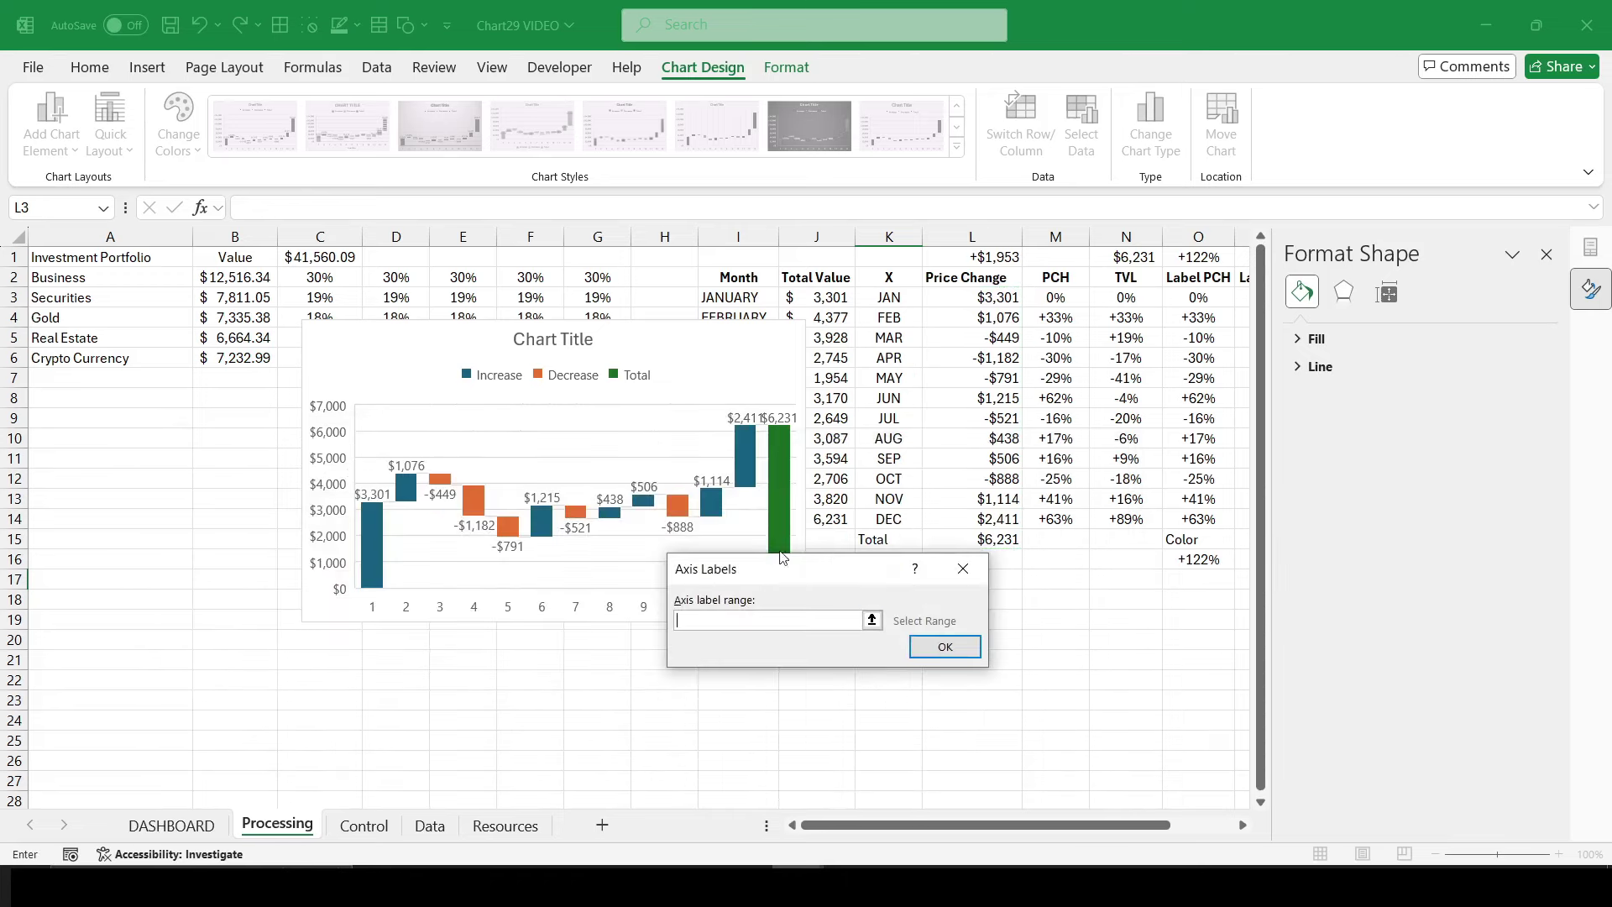
{"action": "left_click", "coordinate": [872, 620]}
{"action": "left_click_drag", "start_coordinate": [888, 298], "coordinate": [921, 517]}
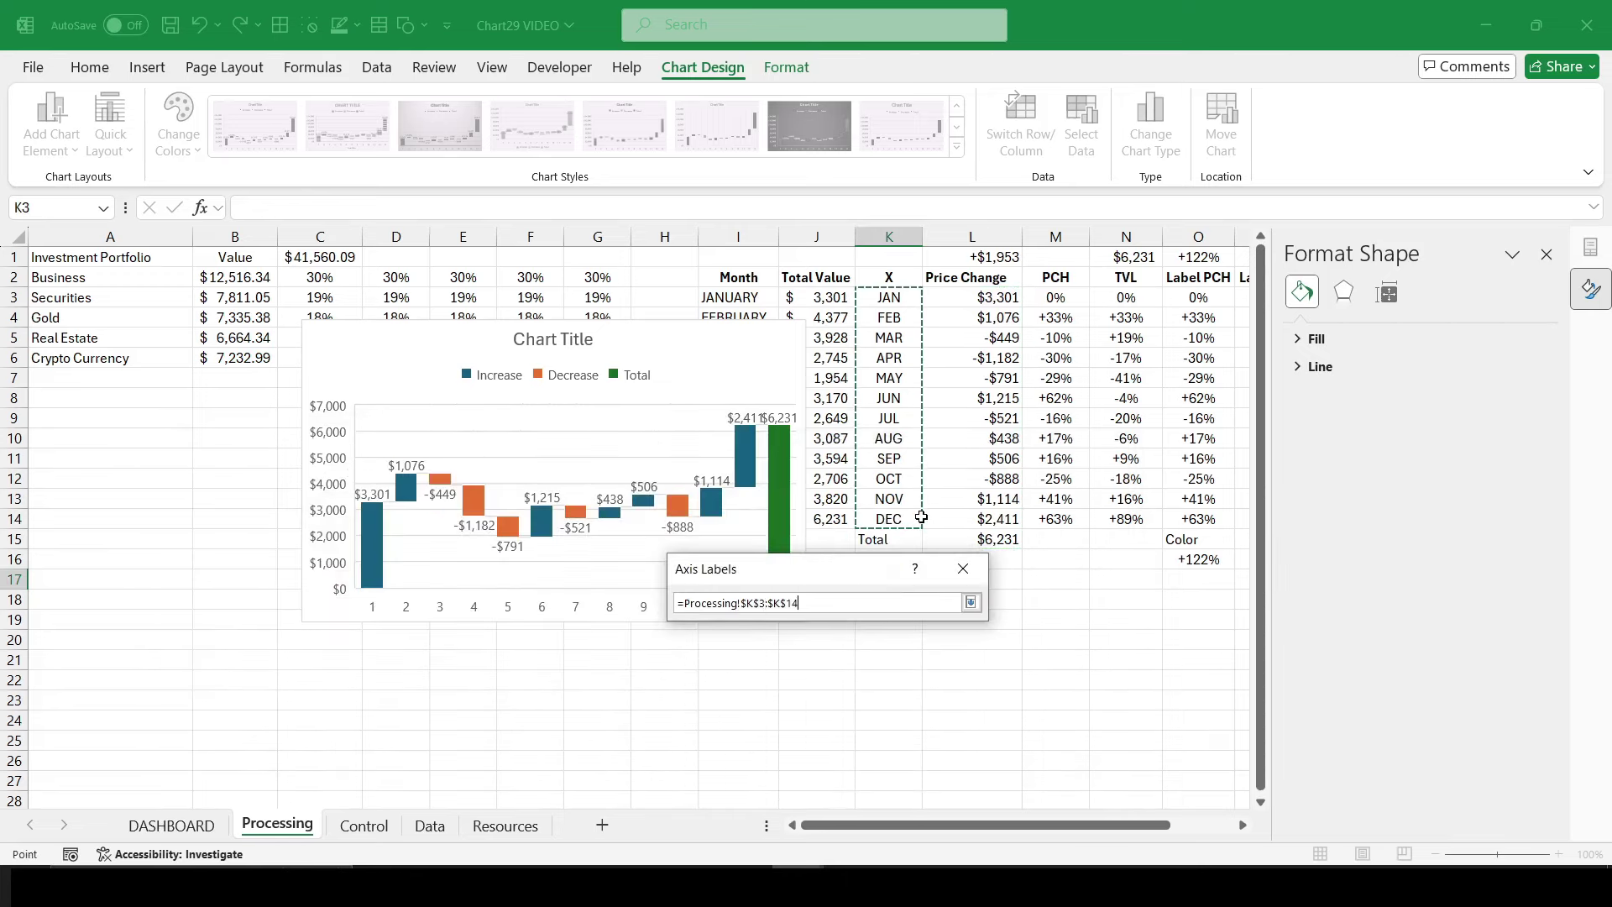
{"action": "left_click_drag", "start_coordinate": [888, 300], "coordinate": [888, 559]}
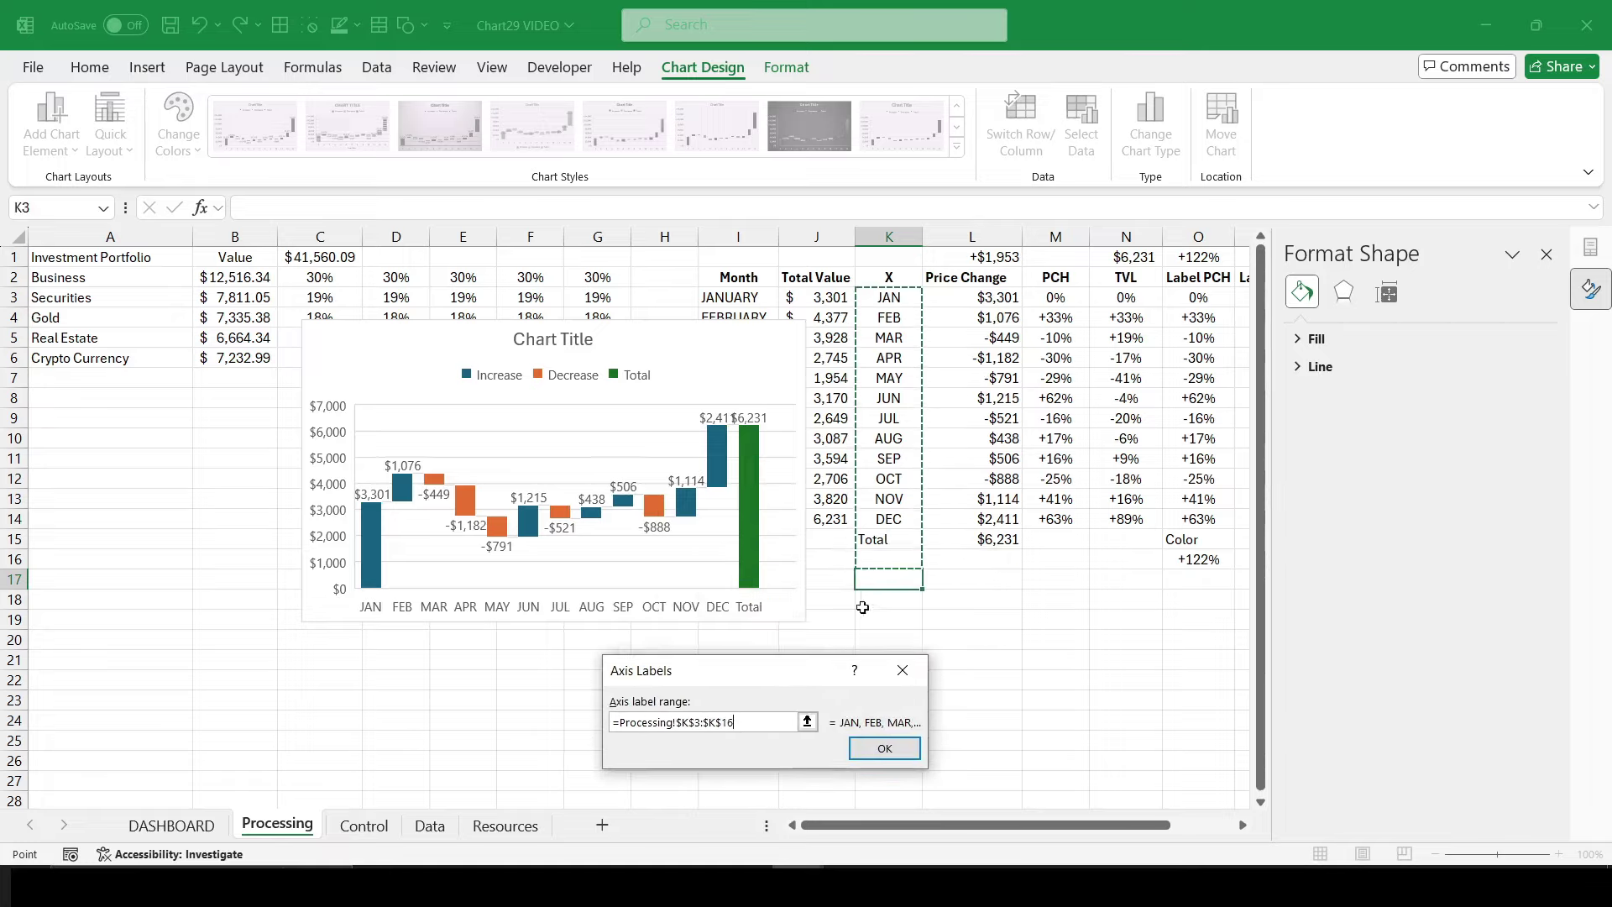
{"action": "left_click_drag", "start_coordinate": [889, 301], "coordinate": [888, 542]}
{"action": "left_click", "coordinate": [885, 748]}
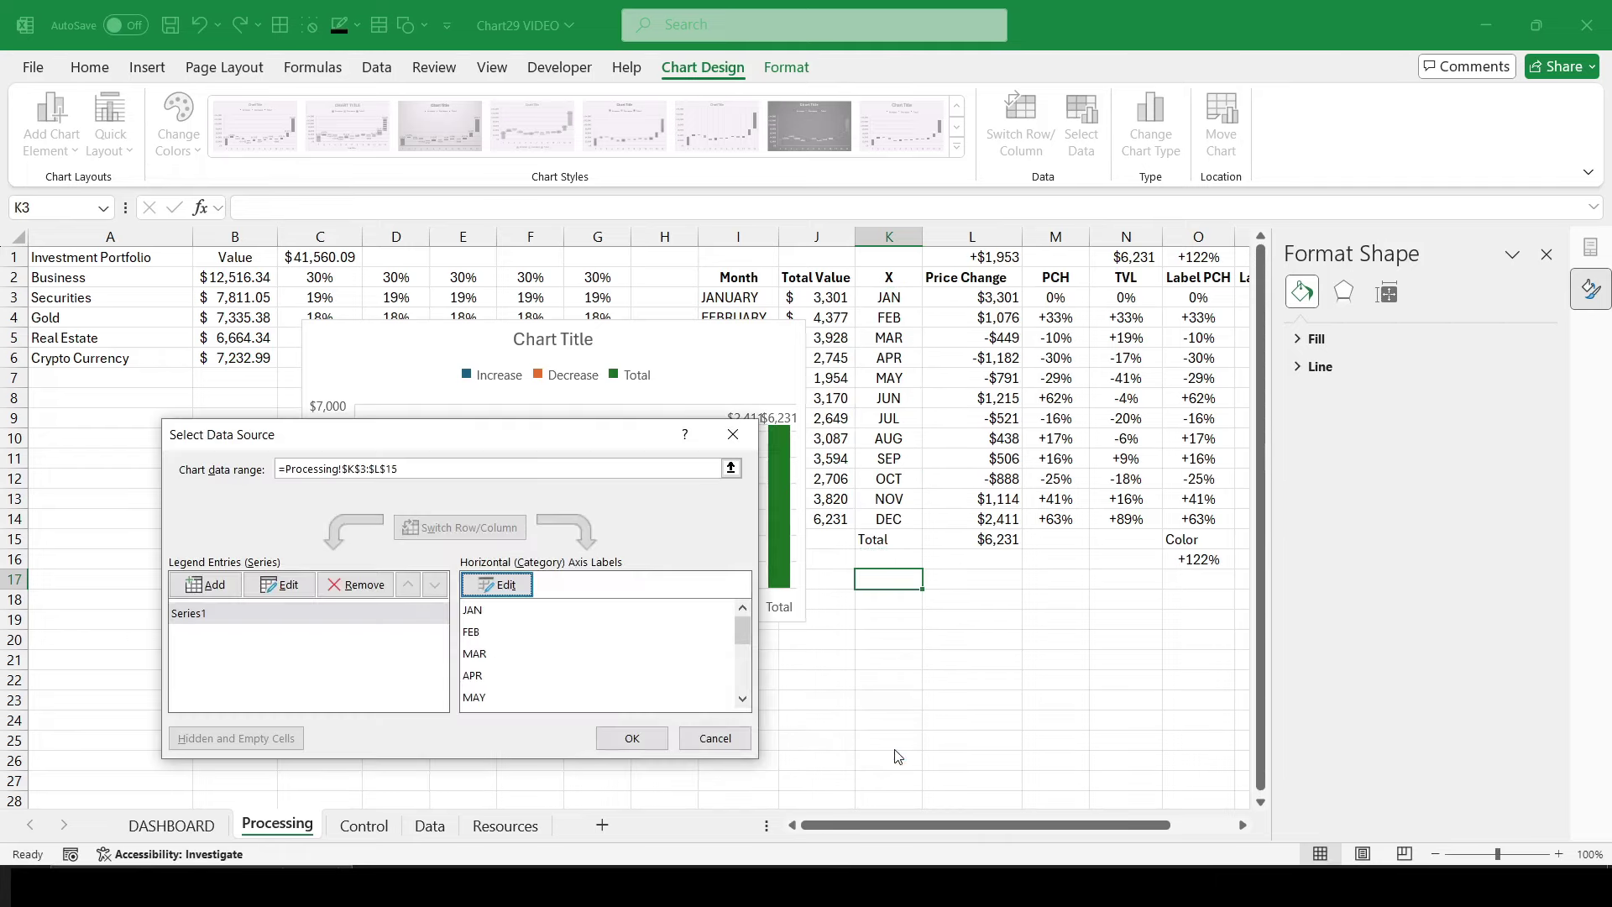
{"action": "left_click", "coordinate": [632, 738]}
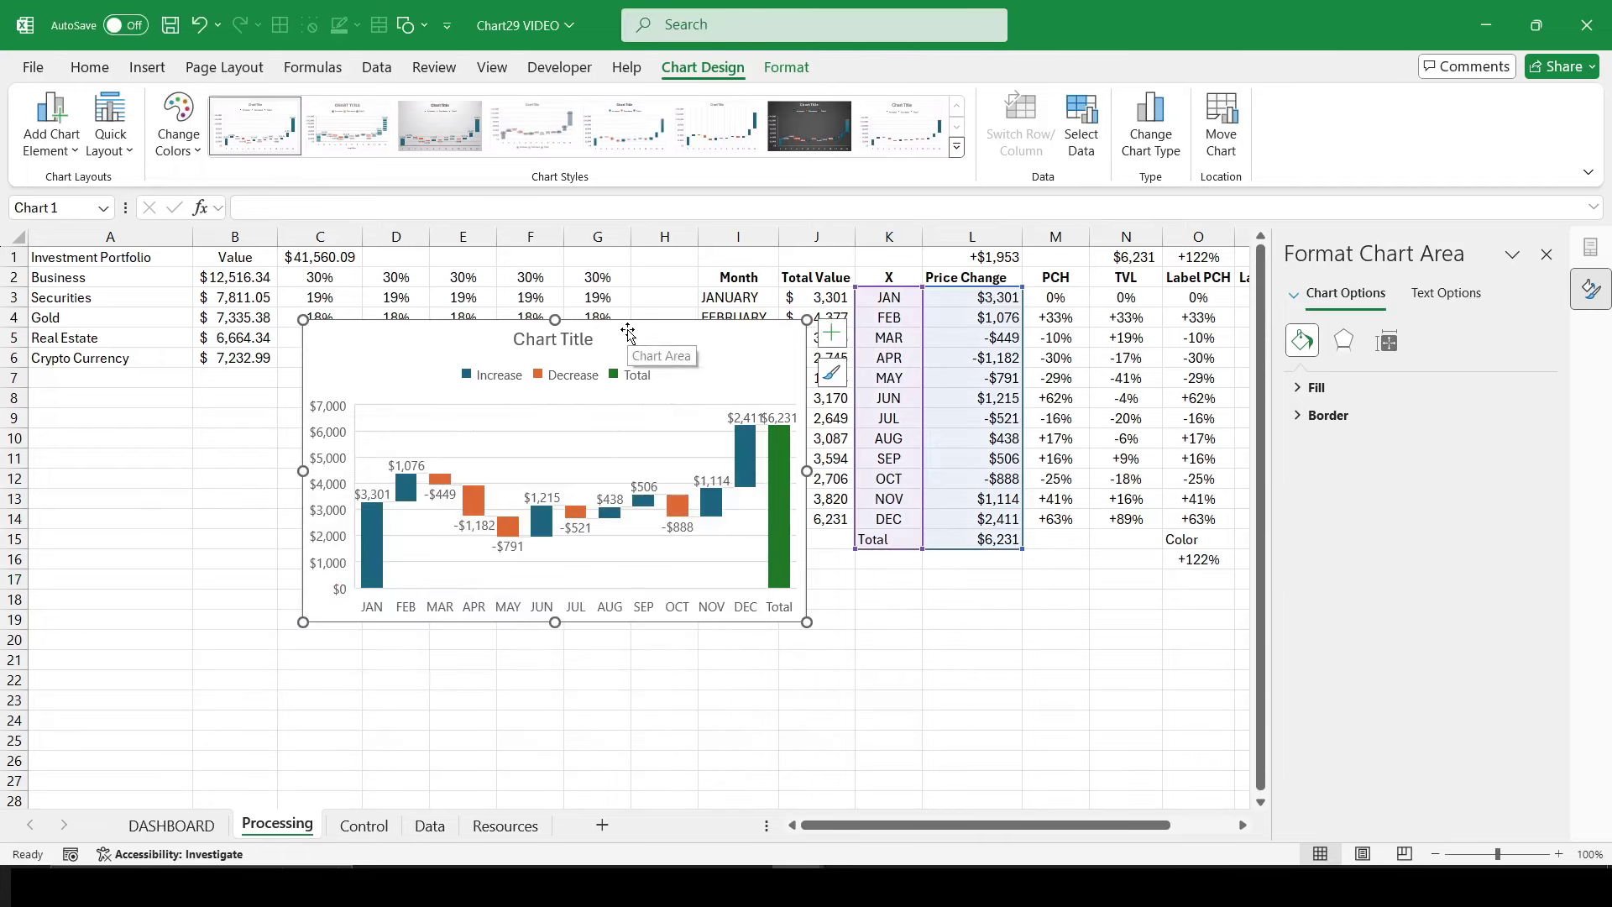
{"action": "left_click_drag", "start_coordinate": [628, 336], "coordinate": [521, 334]}
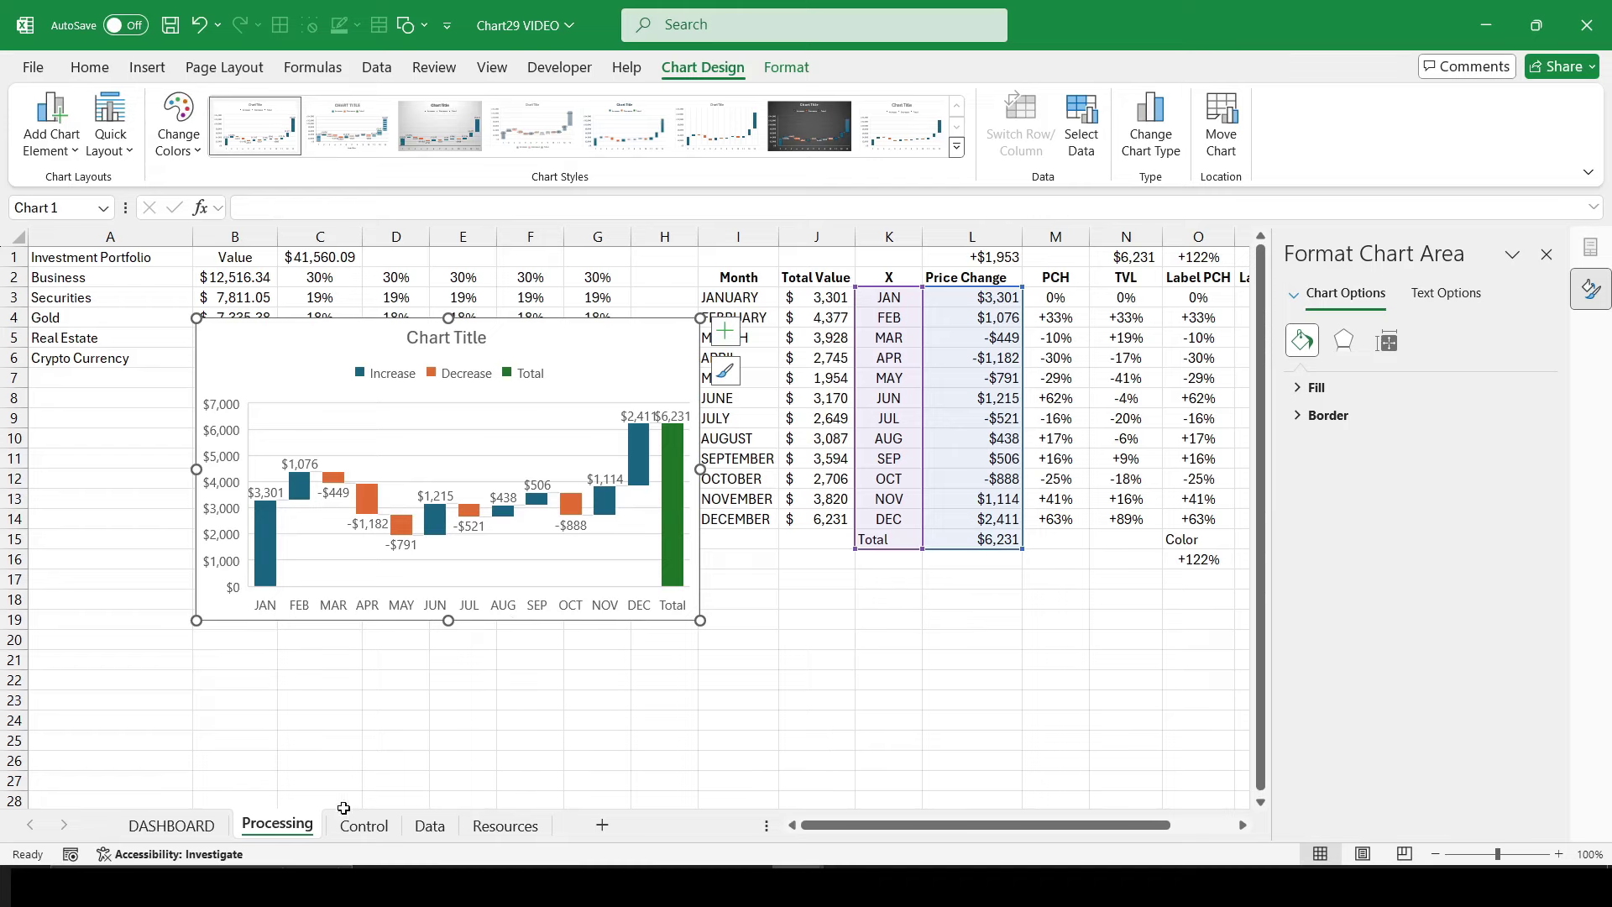
Step: Copy the green colour code 7CF89B from the Resources sheet
{"action": "left_click", "coordinate": [504, 826]}
{"action": "double_click", "coordinate": [264, 207]}
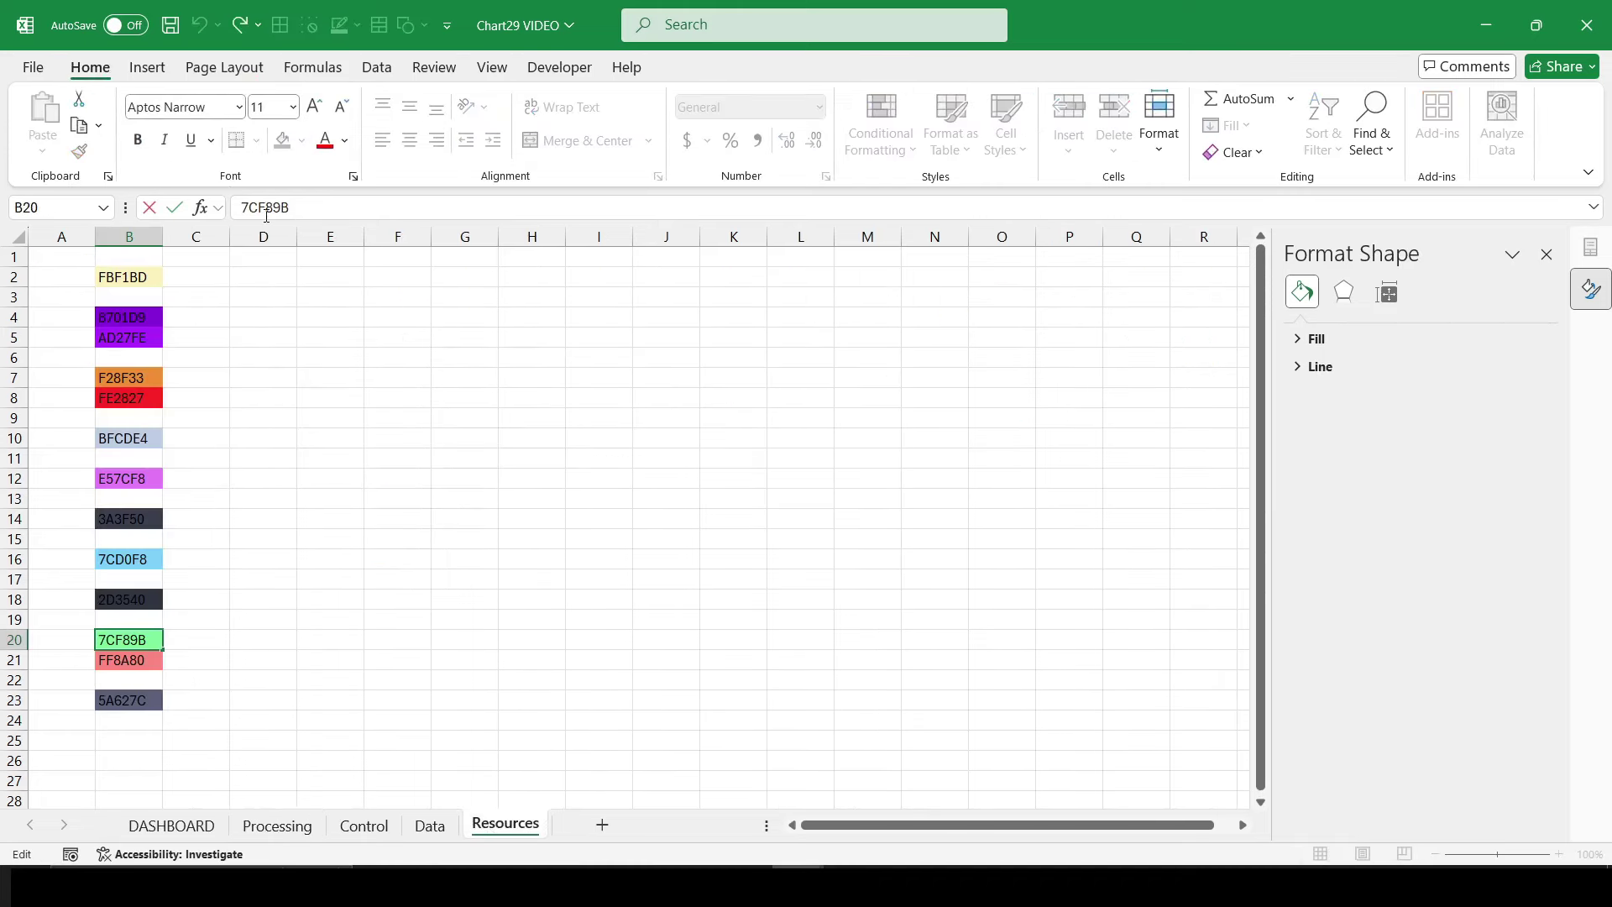
{"action": "right_click", "coordinate": [265, 207]}
{"action": "left_click", "coordinate": [340, 252]}
Step: Fill the Increase series with custom hex colour 80FF80
{"action": "left_click", "coordinate": [277, 825]}
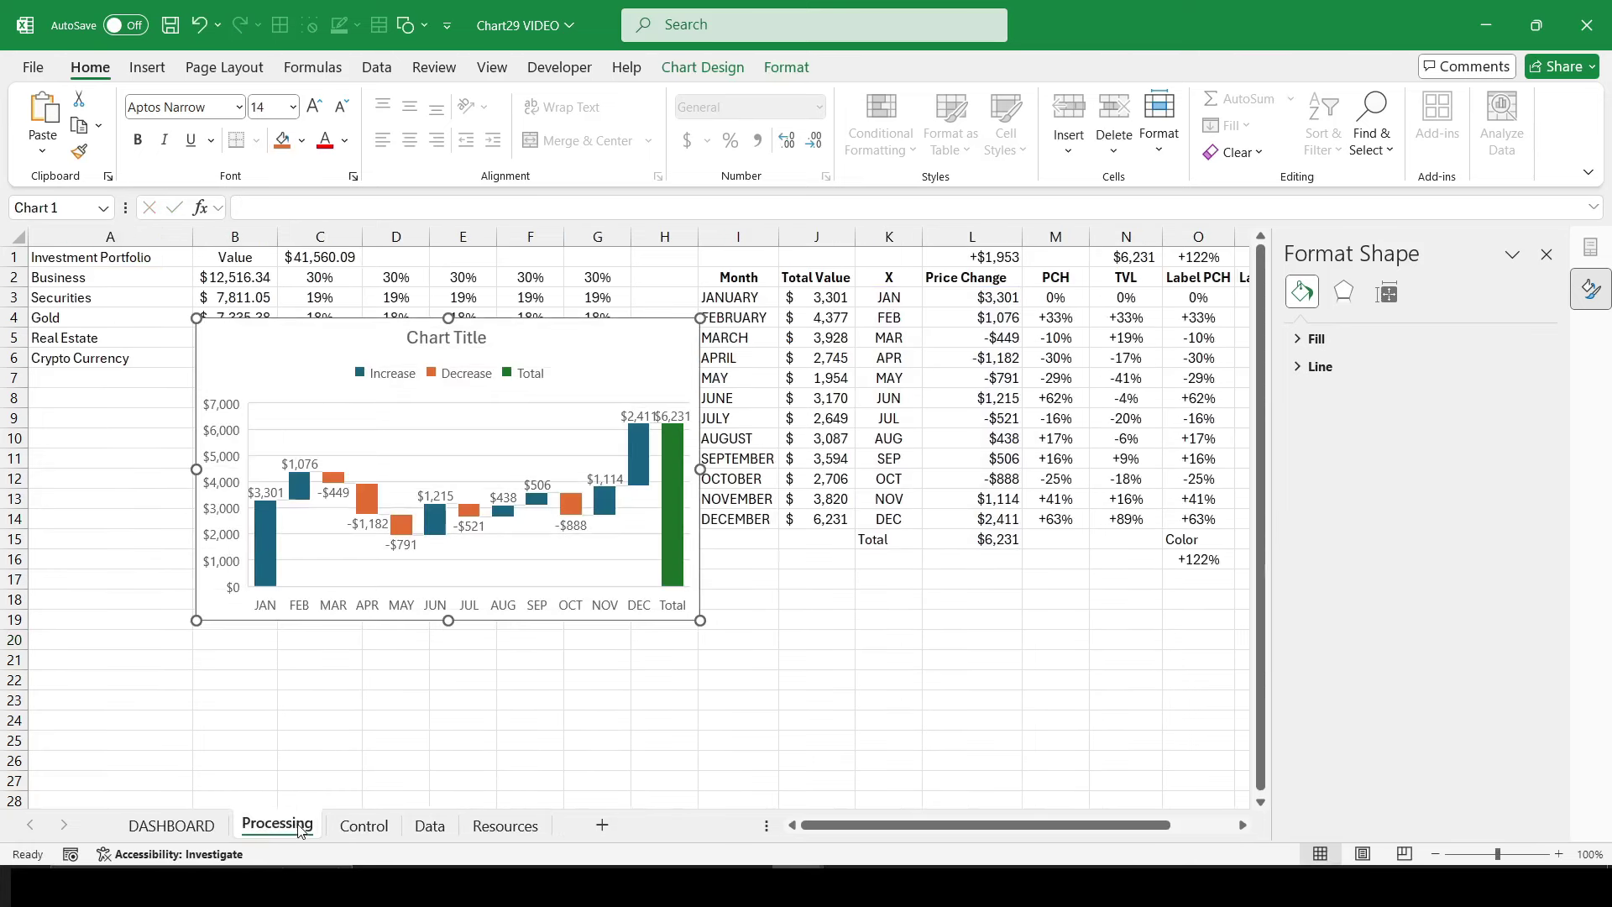
{"action": "left_click", "coordinate": [265, 544]}
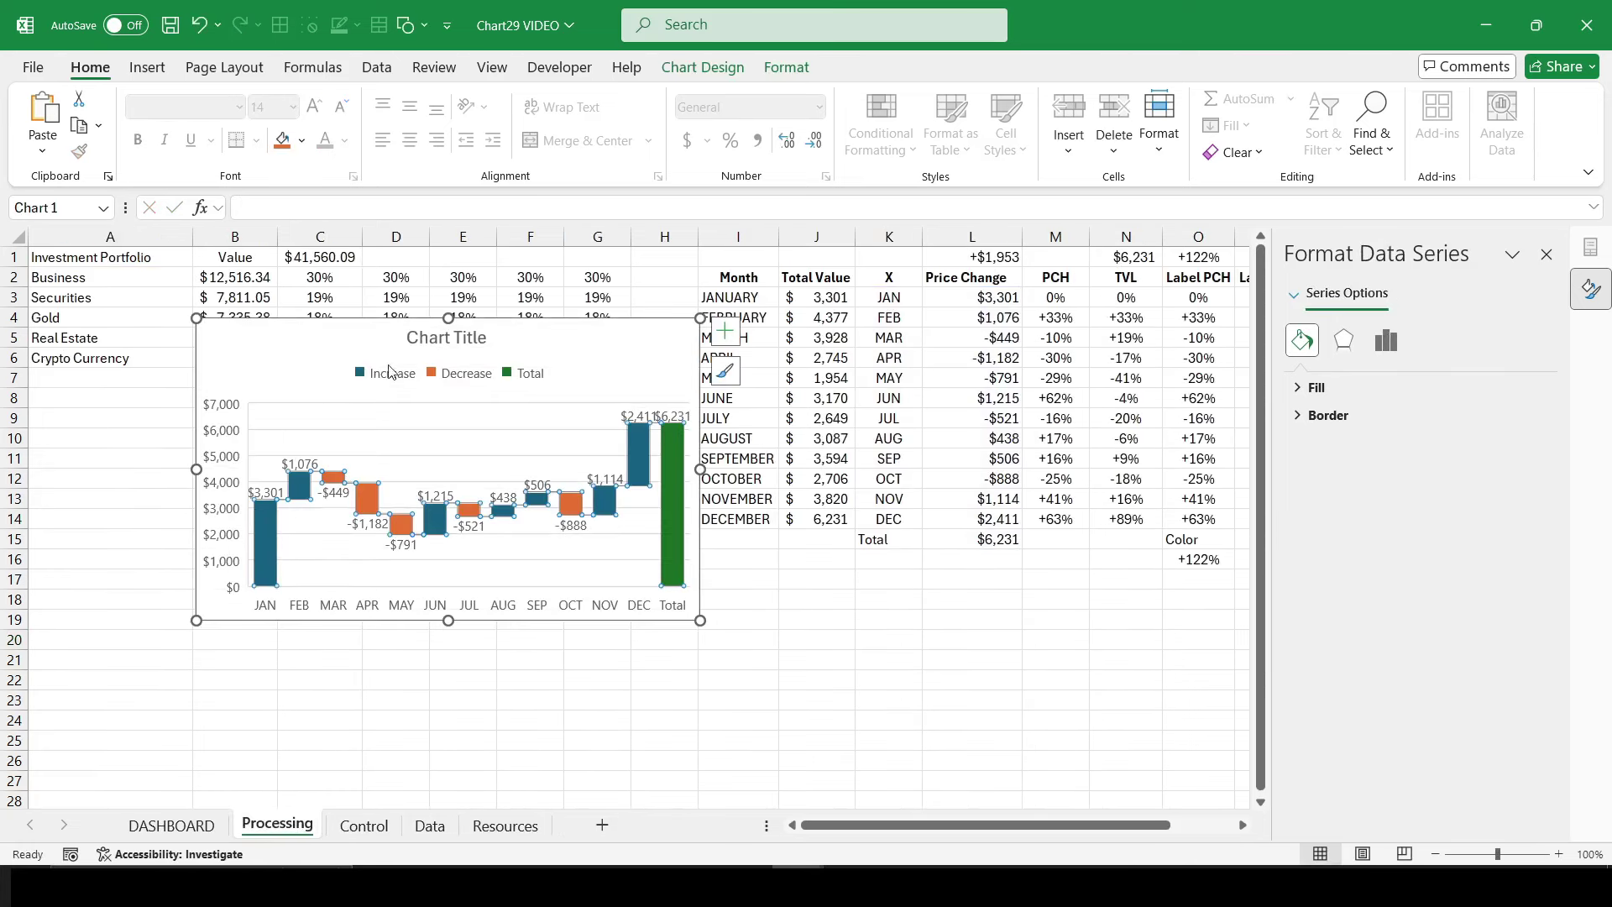
{"action": "left_click", "coordinate": [1311, 388]}
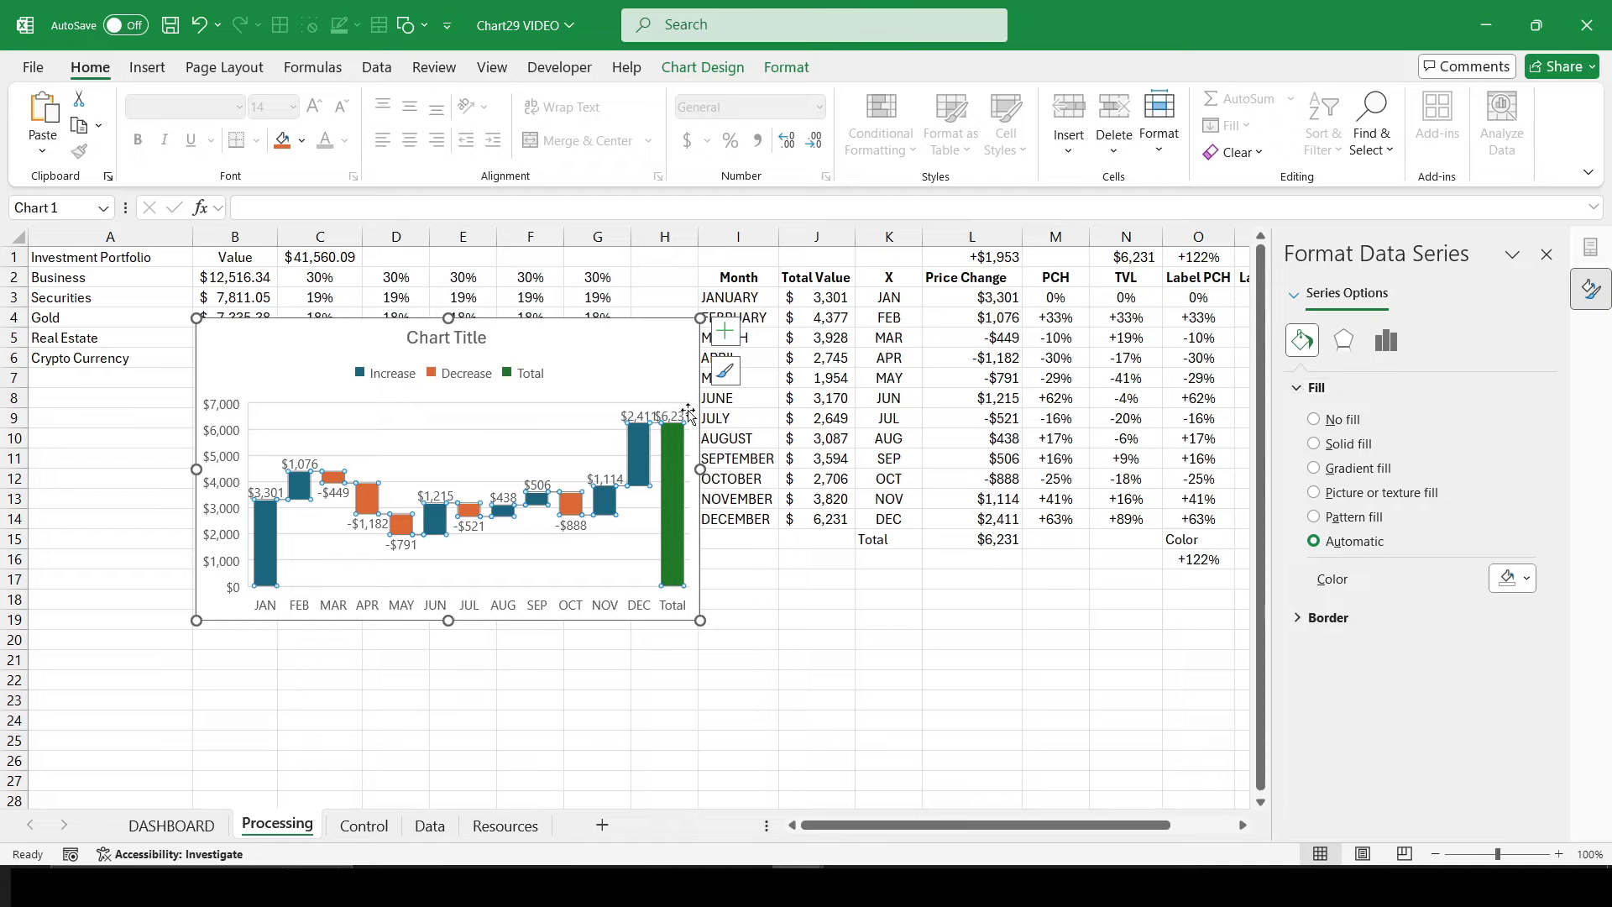
{"action": "left_click", "coordinate": [390, 381]}
{"action": "left_click", "coordinate": [390, 378]}
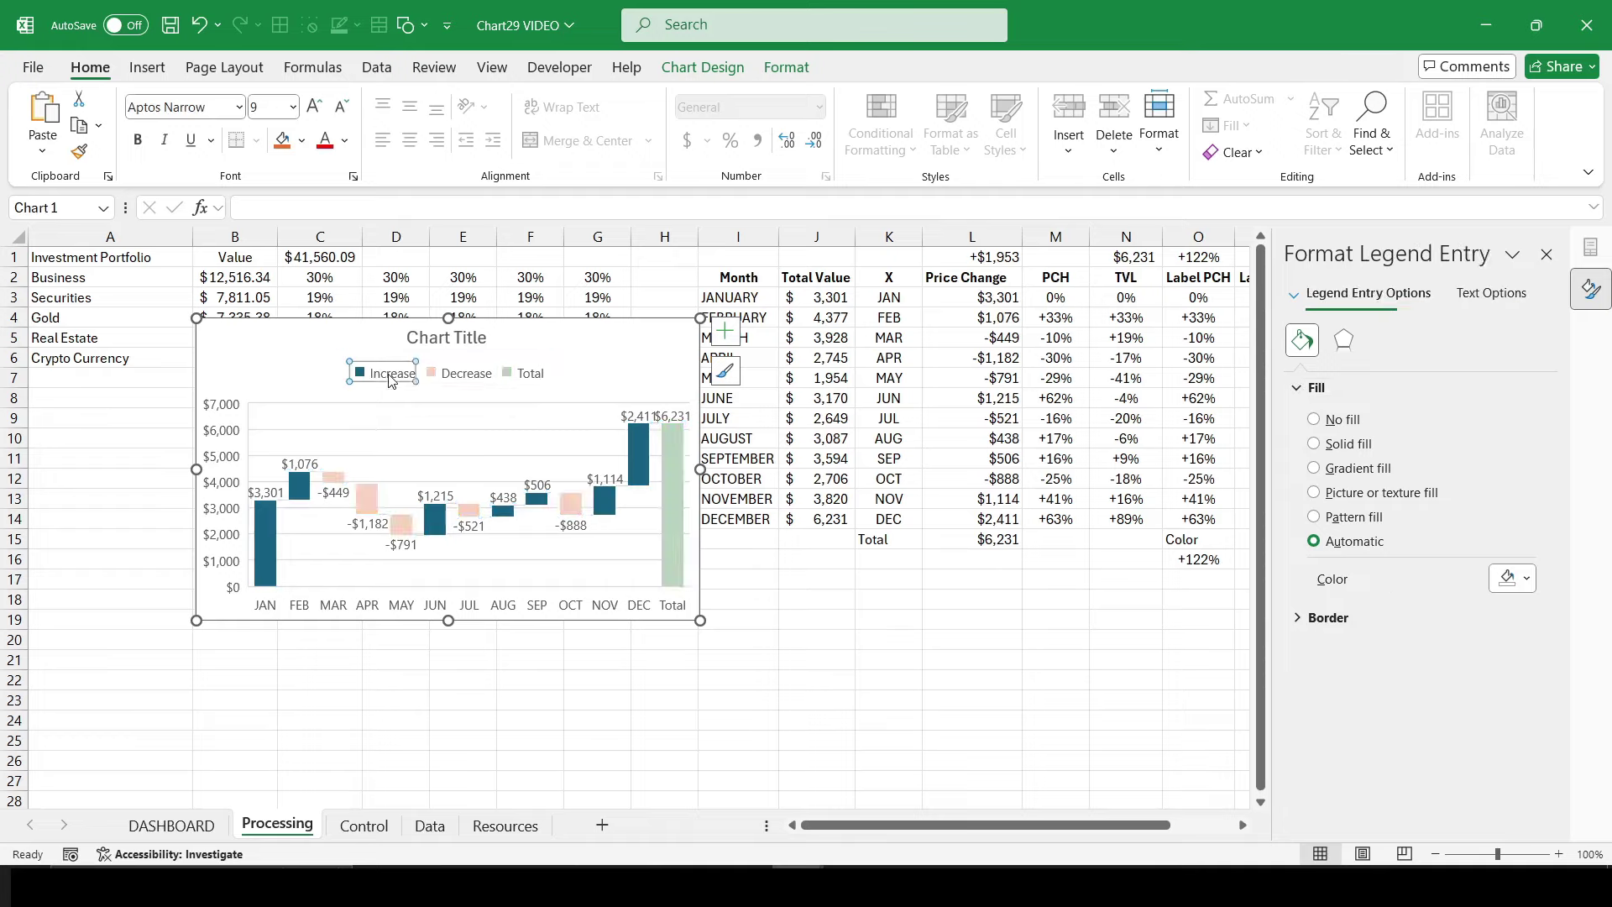
{"action": "left_click", "coordinate": [1528, 579]}
{"action": "left_click", "coordinate": [1500, 553]}
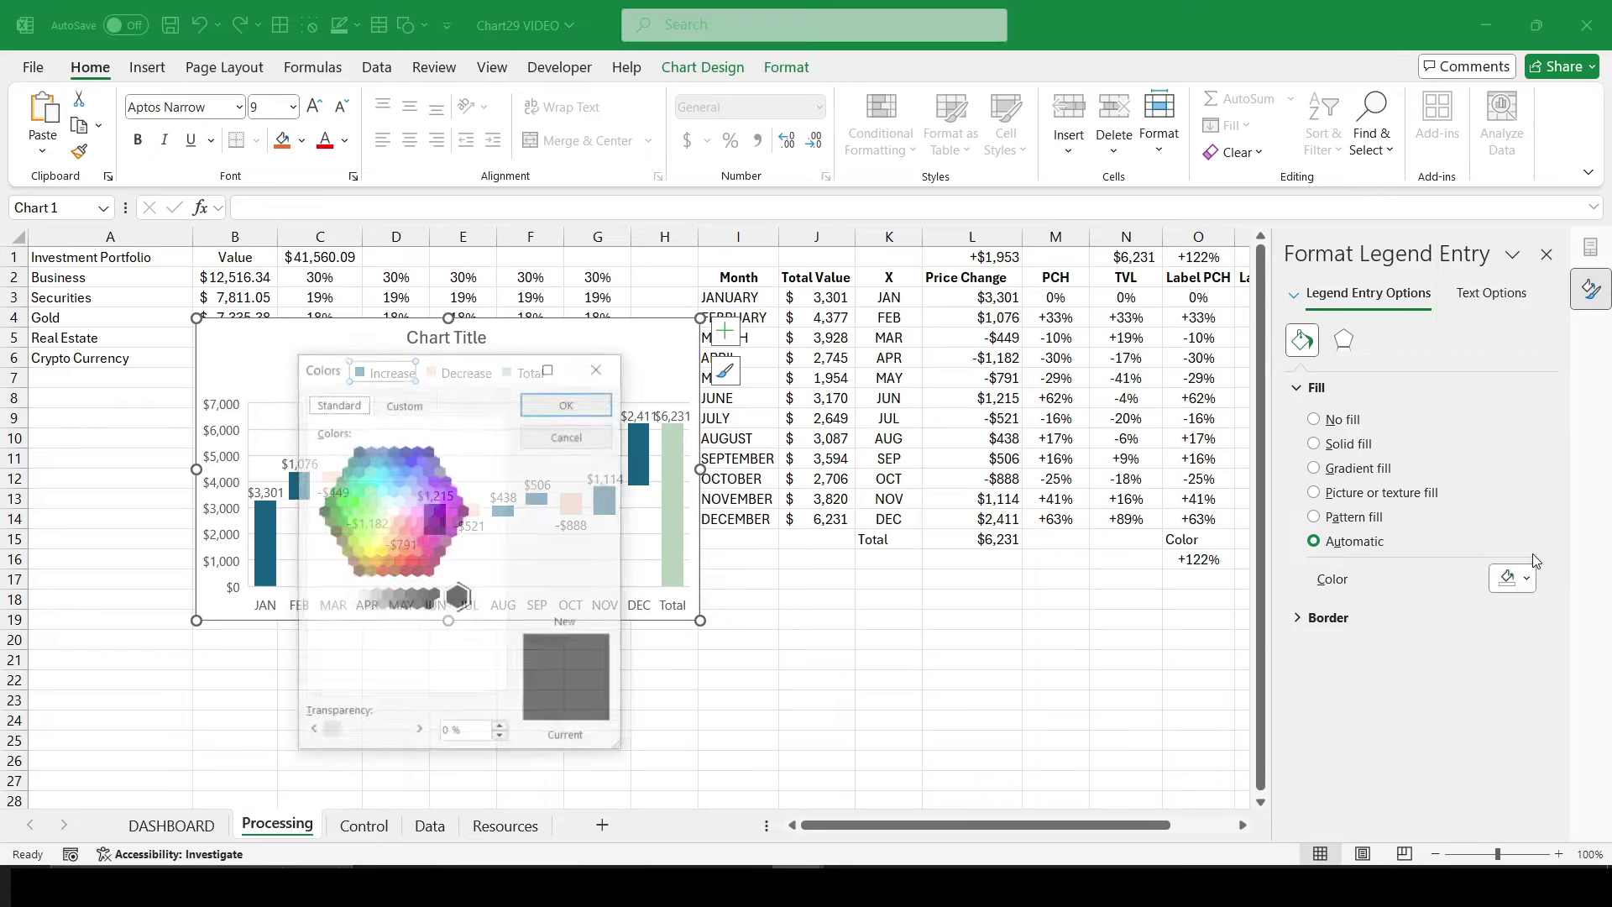
{"action": "left_click", "coordinate": [405, 402]}
{"action": "double_click", "coordinate": [414, 676]}
{"action": "type", "text": "80FF80"}
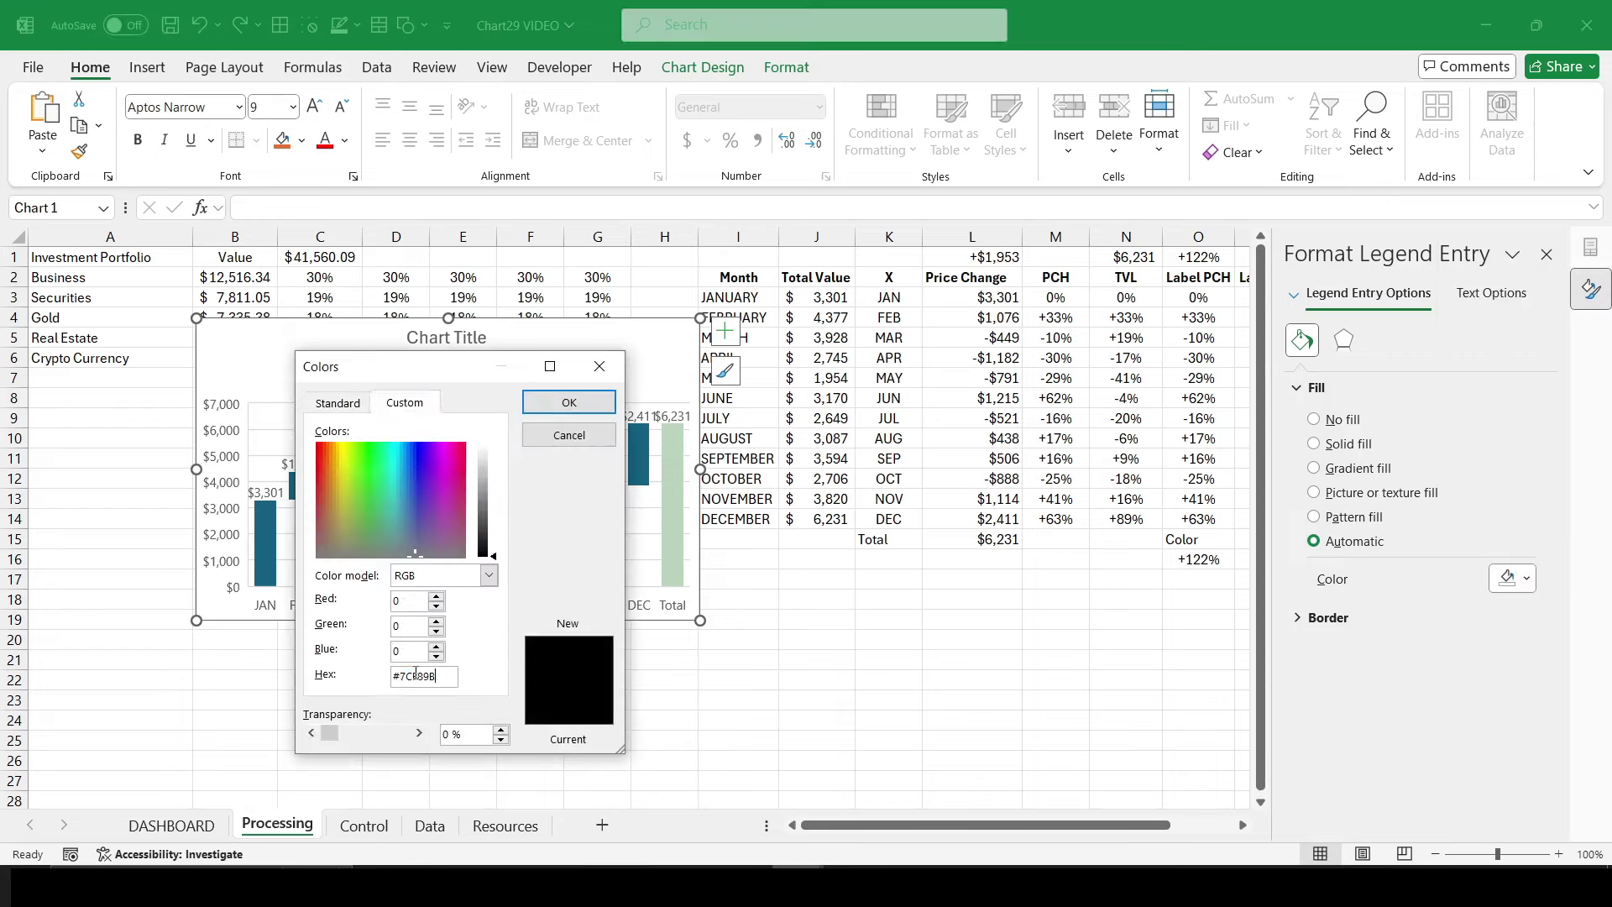
{"action": "key", "text": "Return"}
Step: Copy the pink colour code FF8A80 from the Resources sheet
{"action": "left_click", "coordinate": [505, 826]}
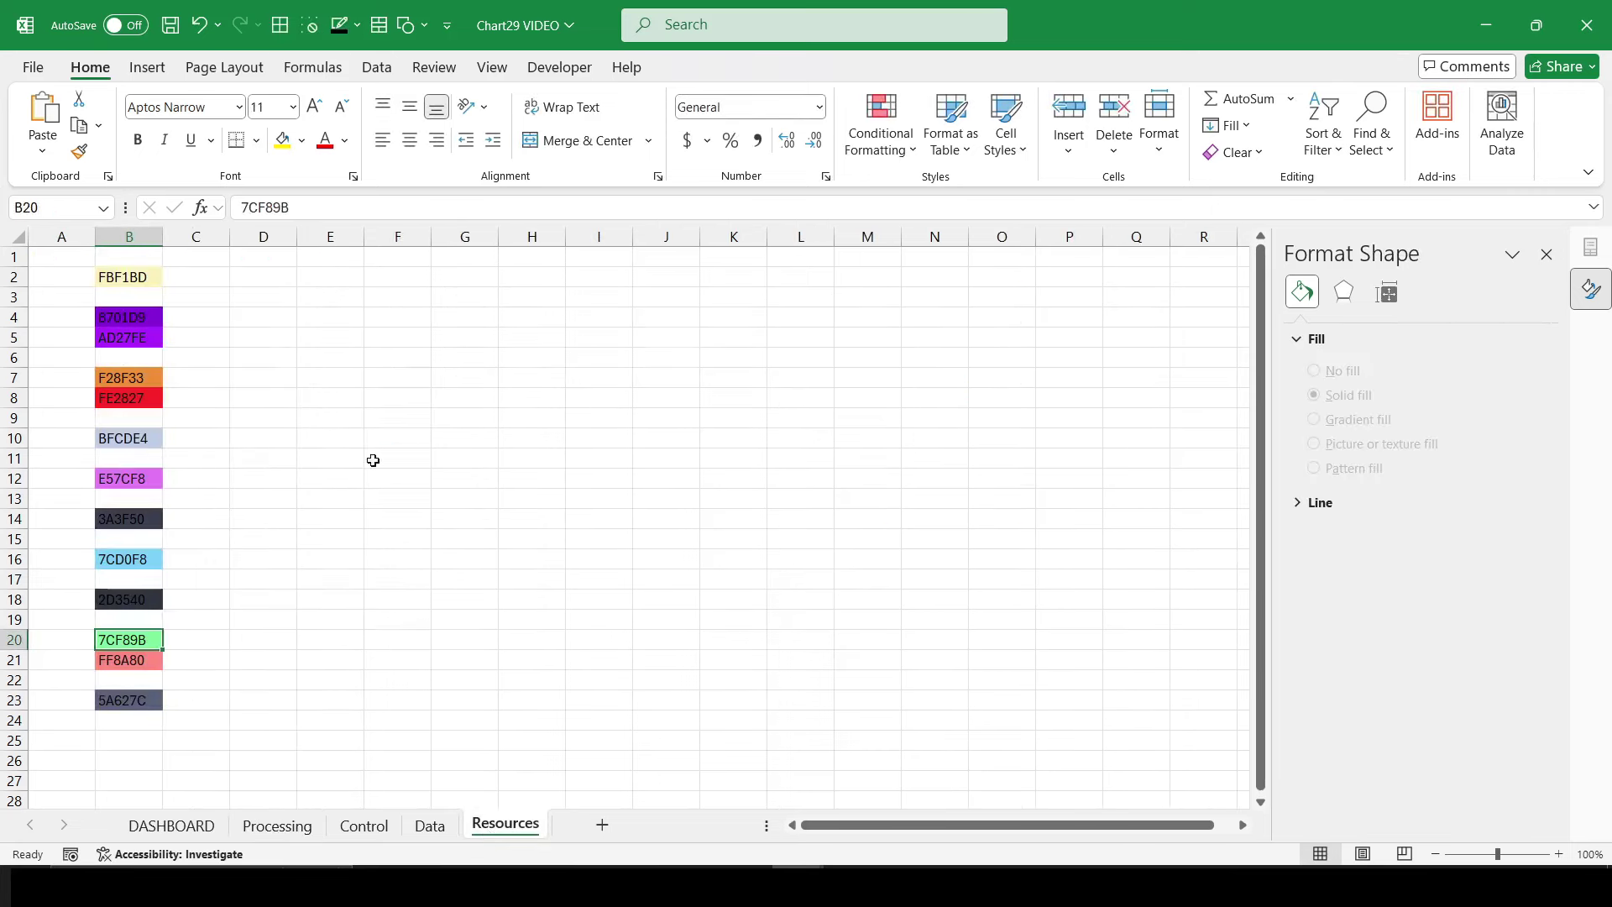
{"action": "left_click", "coordinate": [128, 660]}
{"action": "double_click", "coordinate": [257, 209]}
{"action": "right_click", "coordinate": [256, 209]}
{"action": "left_click", "coordinate": [285, 255]}
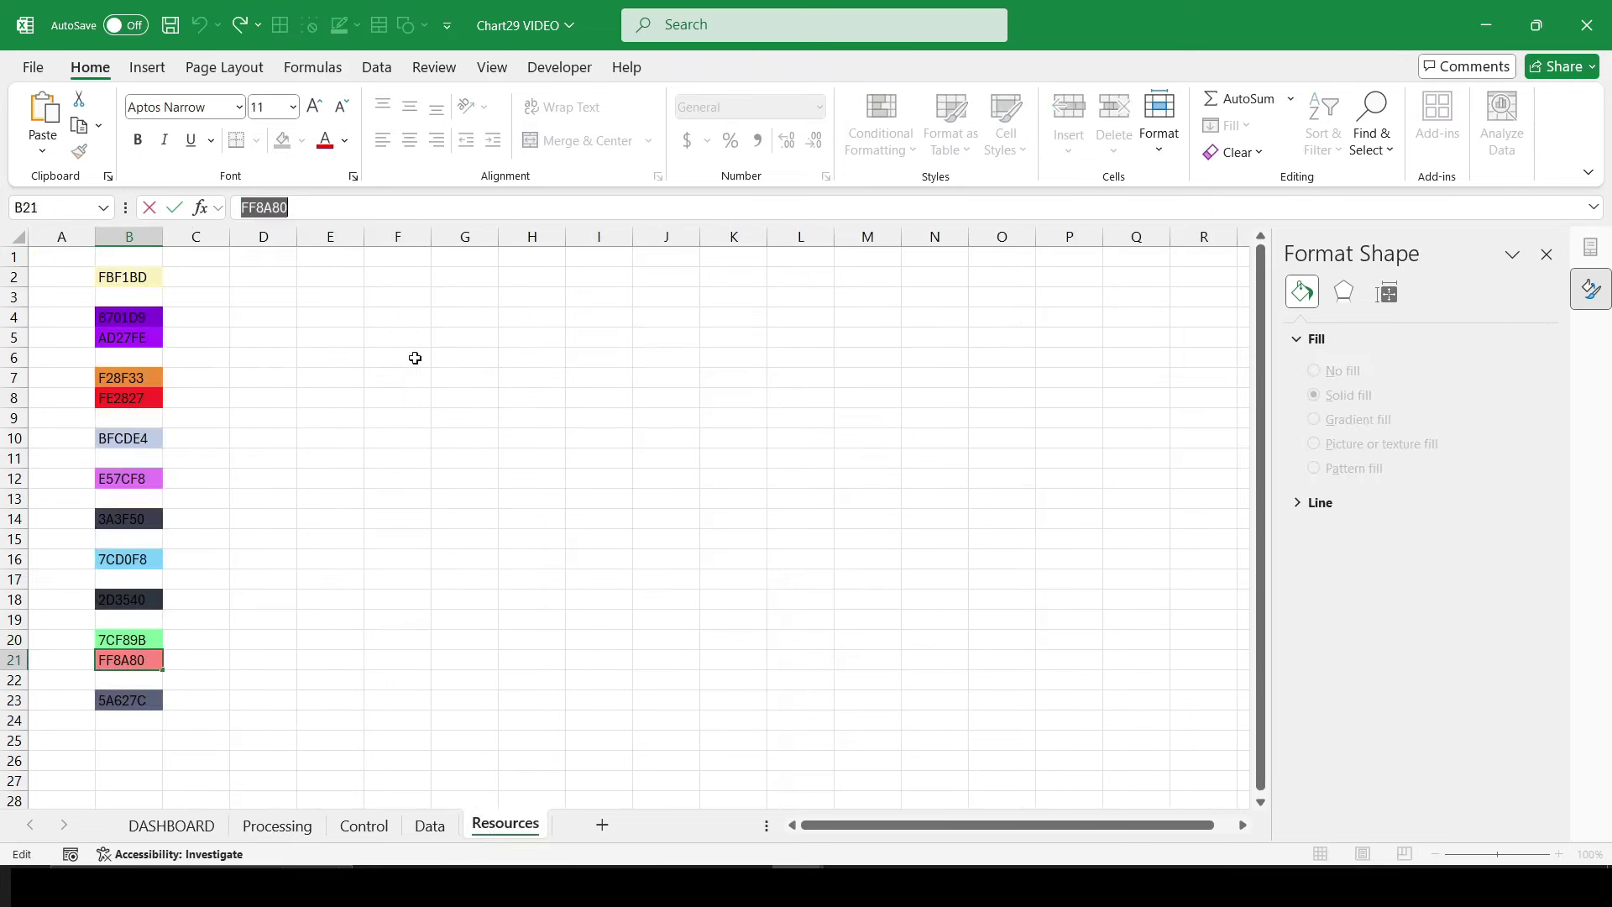
Step: Fill the Decrease series with custom hex colour FF8A80
{"action": "left_click", "coordinate": [180, 830]}
{"action": "left_click", "coordinate": [240, 830]}
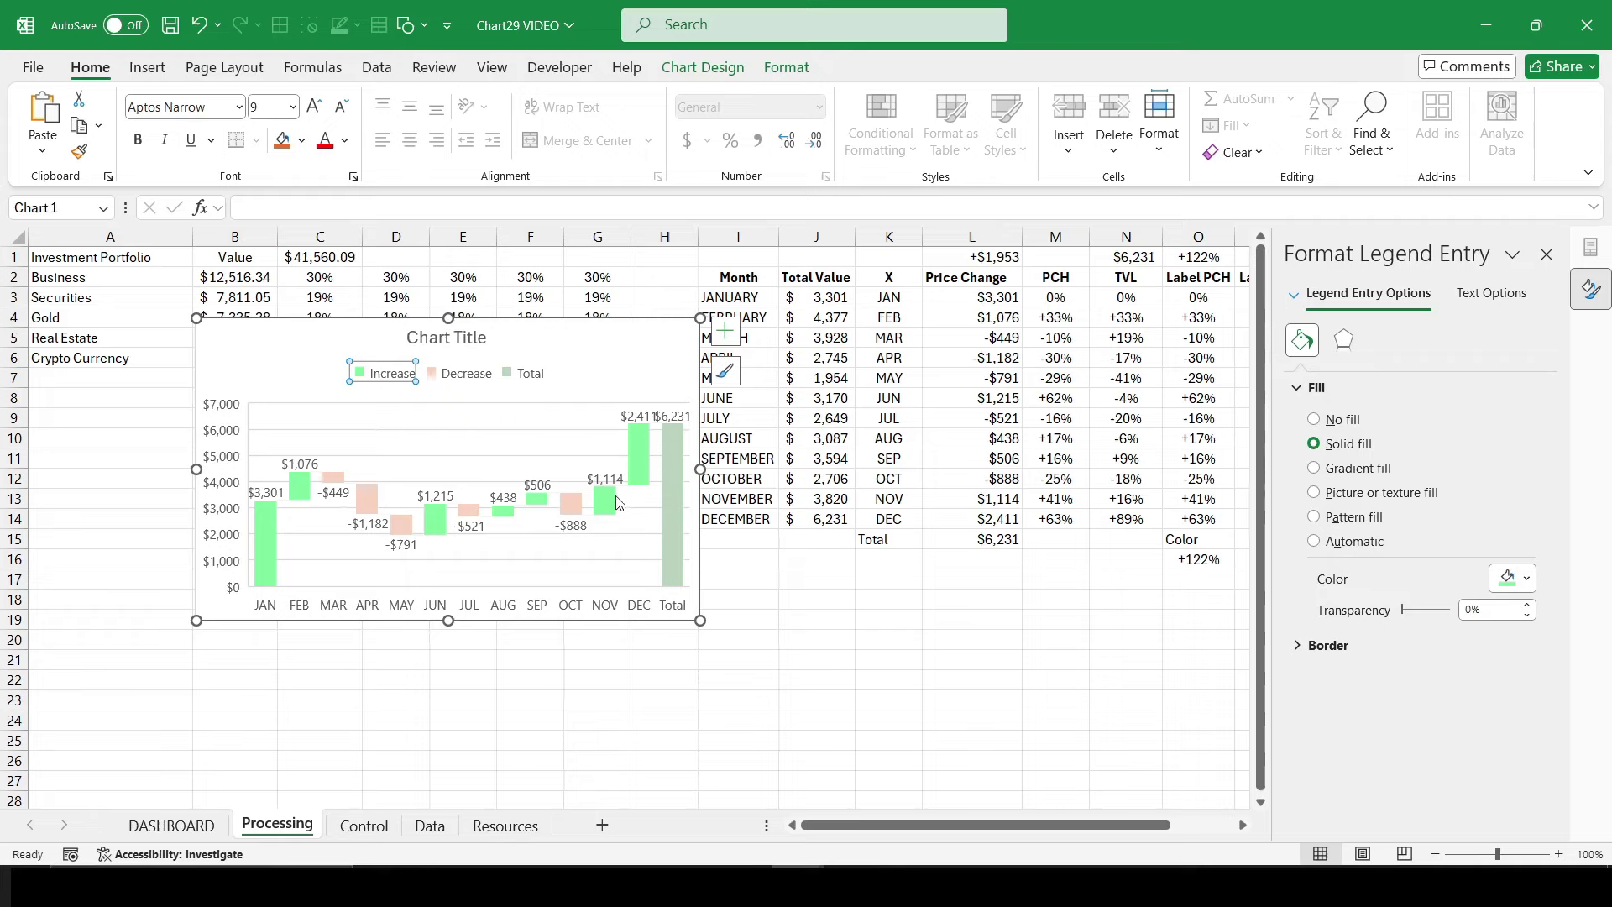
{"action": "left_click", "coordinate": [460, 379]}
{"action": "left_click", "coordinate": [1511, 579]}
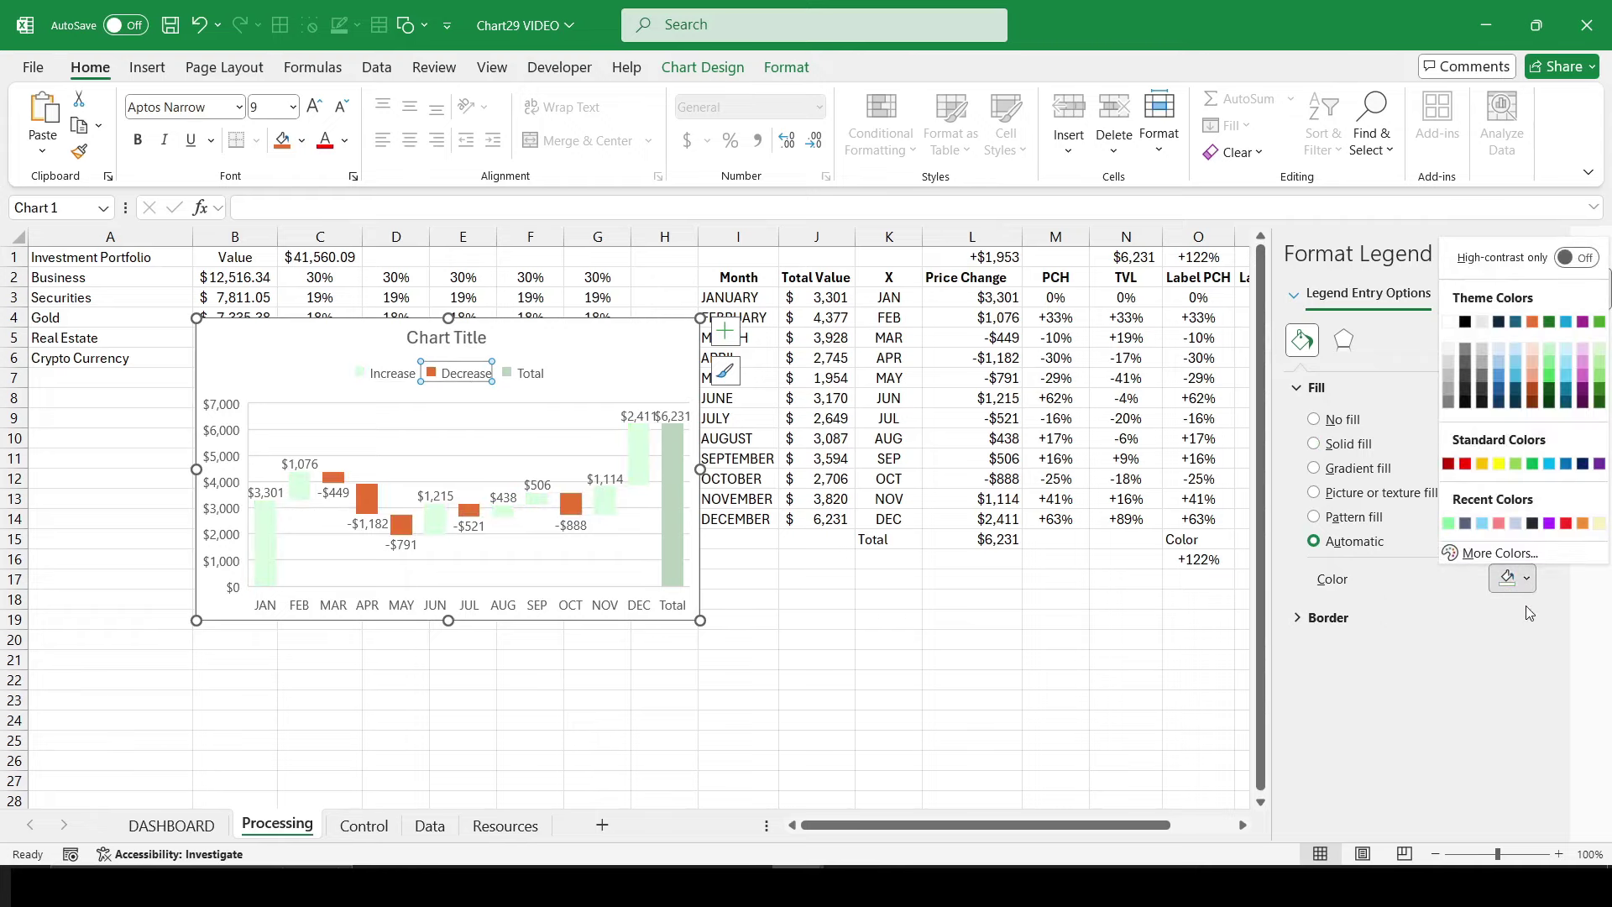
{"action": "left_click", "coordinate": [1495, 555]}
{"action": "left_click", "coordinate": [404, 403]}
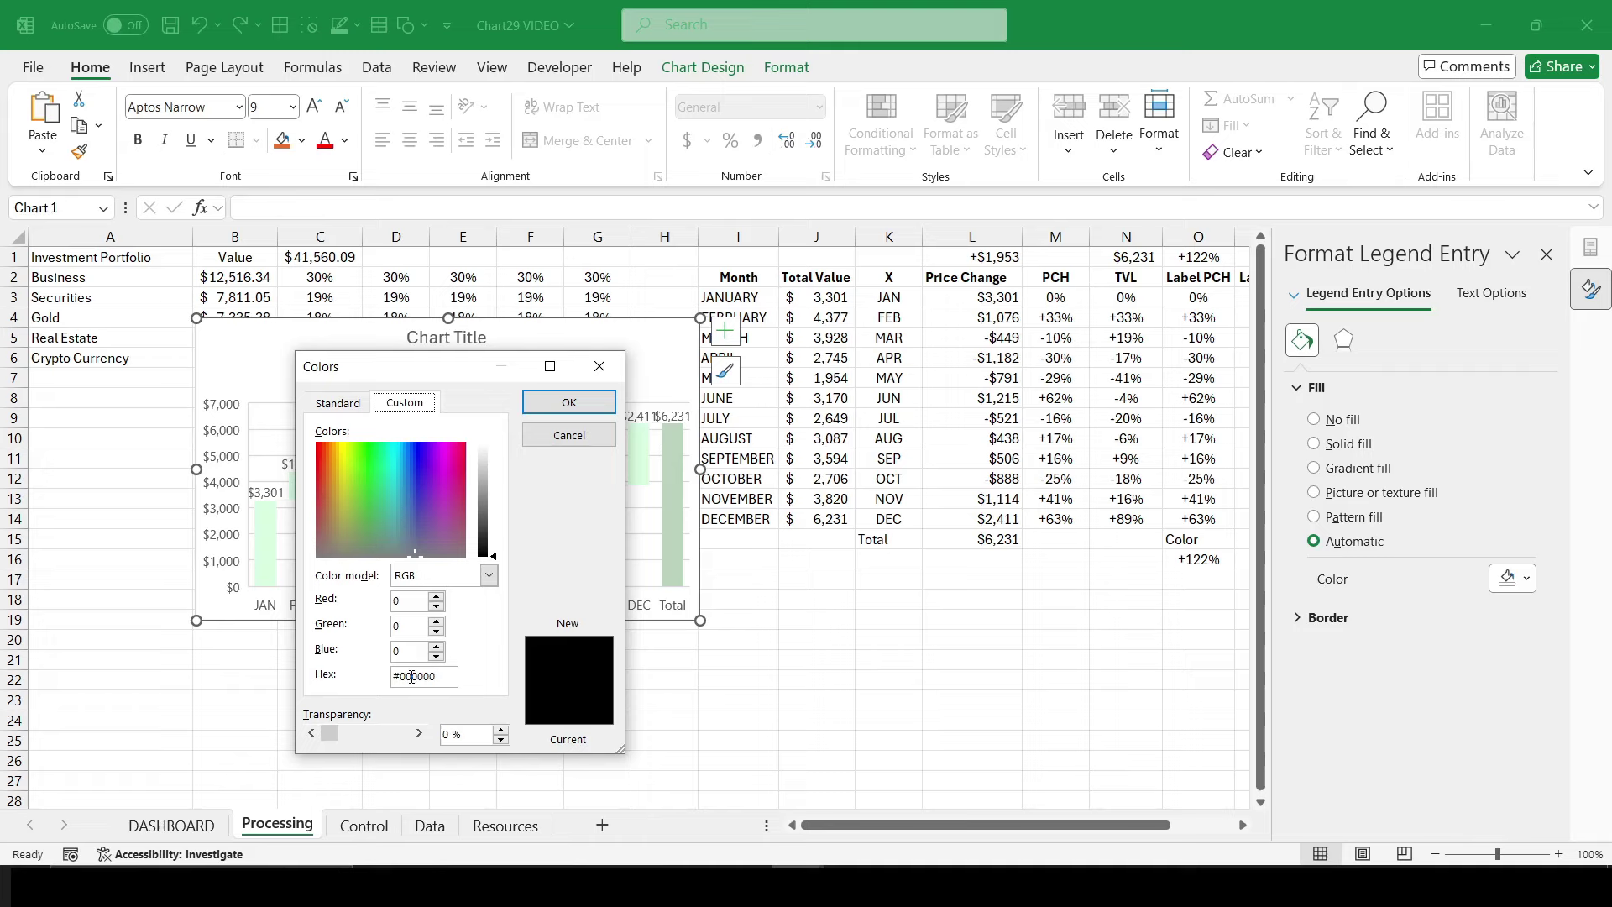
{"action": "double_click", "coordinate": [416, 677]}
{"action": "key", "text": "ctrl+v"}
{"action": "key", "text": "Return"}
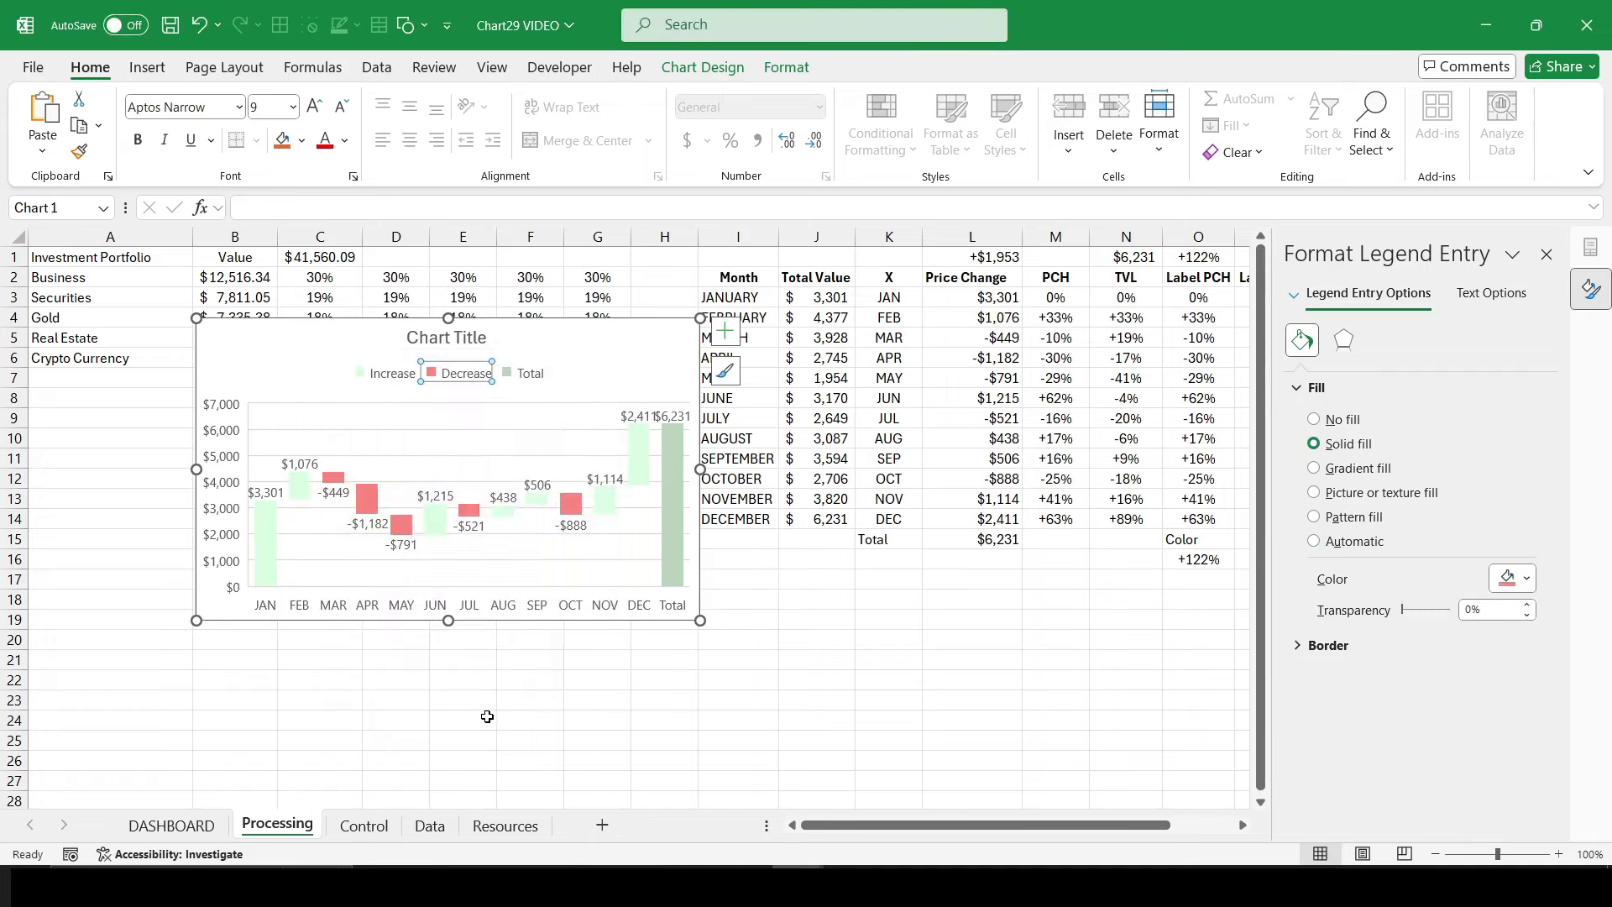
{"action": "left_click", "coordinate": [541, 682]}
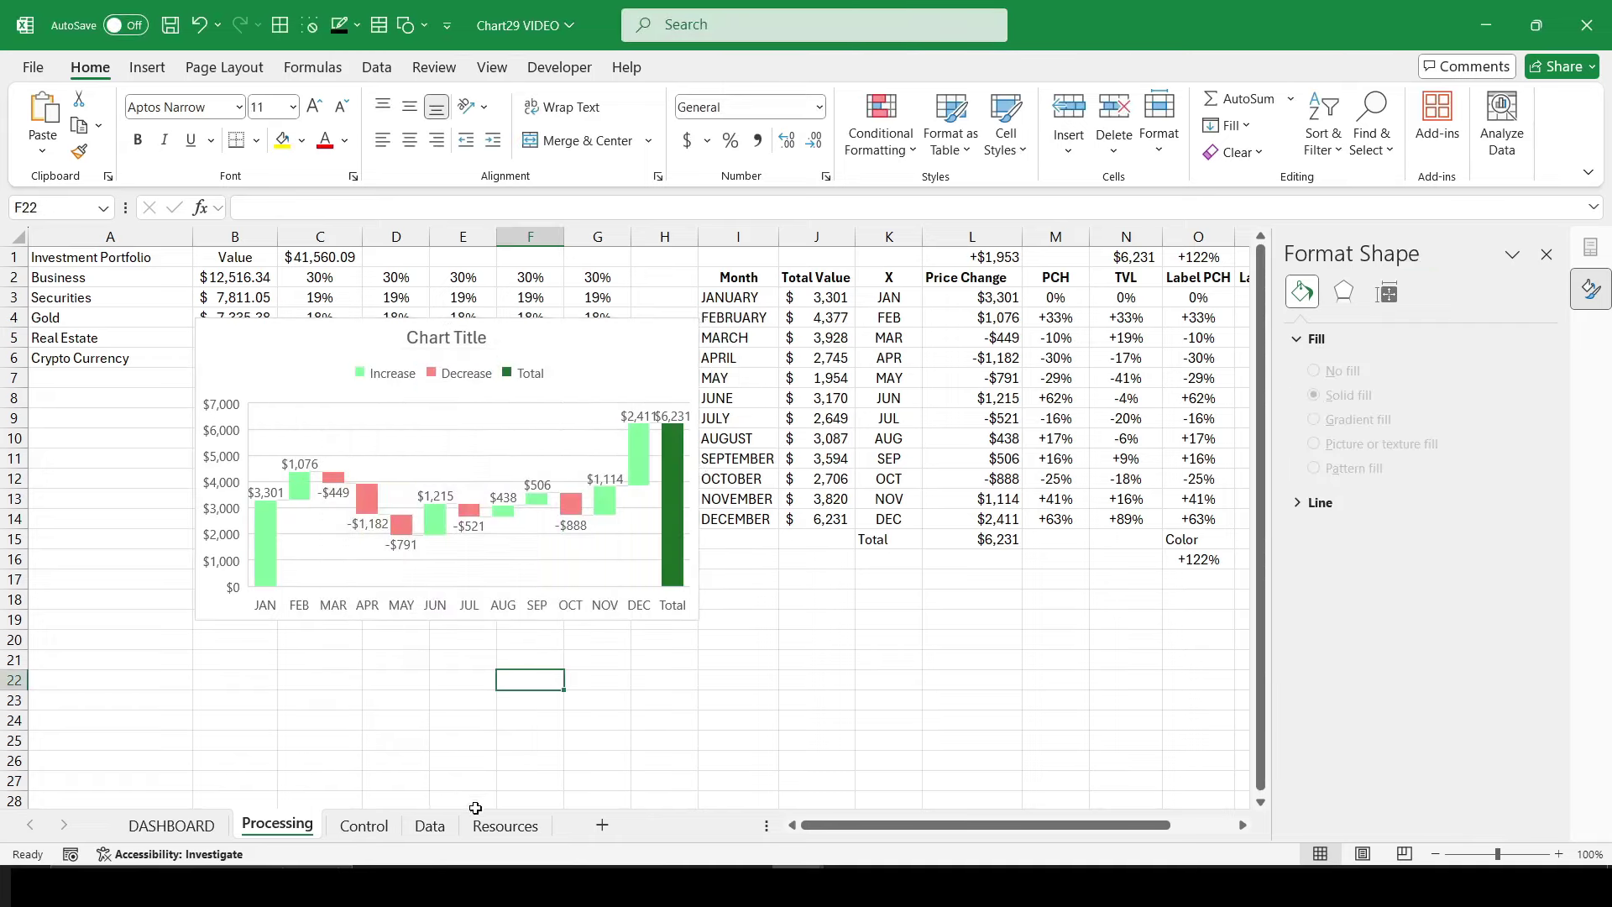
Step: Copy the light blue colour code 7CD0F8 from the Resources sheet
{"action": "left_click", "coordinate": [506, 826]}
{"action": "left_click", "coordinate": [115, 556]}
{"action": "double_click", "coordinate": [266, 208]}
{"action": "right_click", "coordinate": [267, 208]}
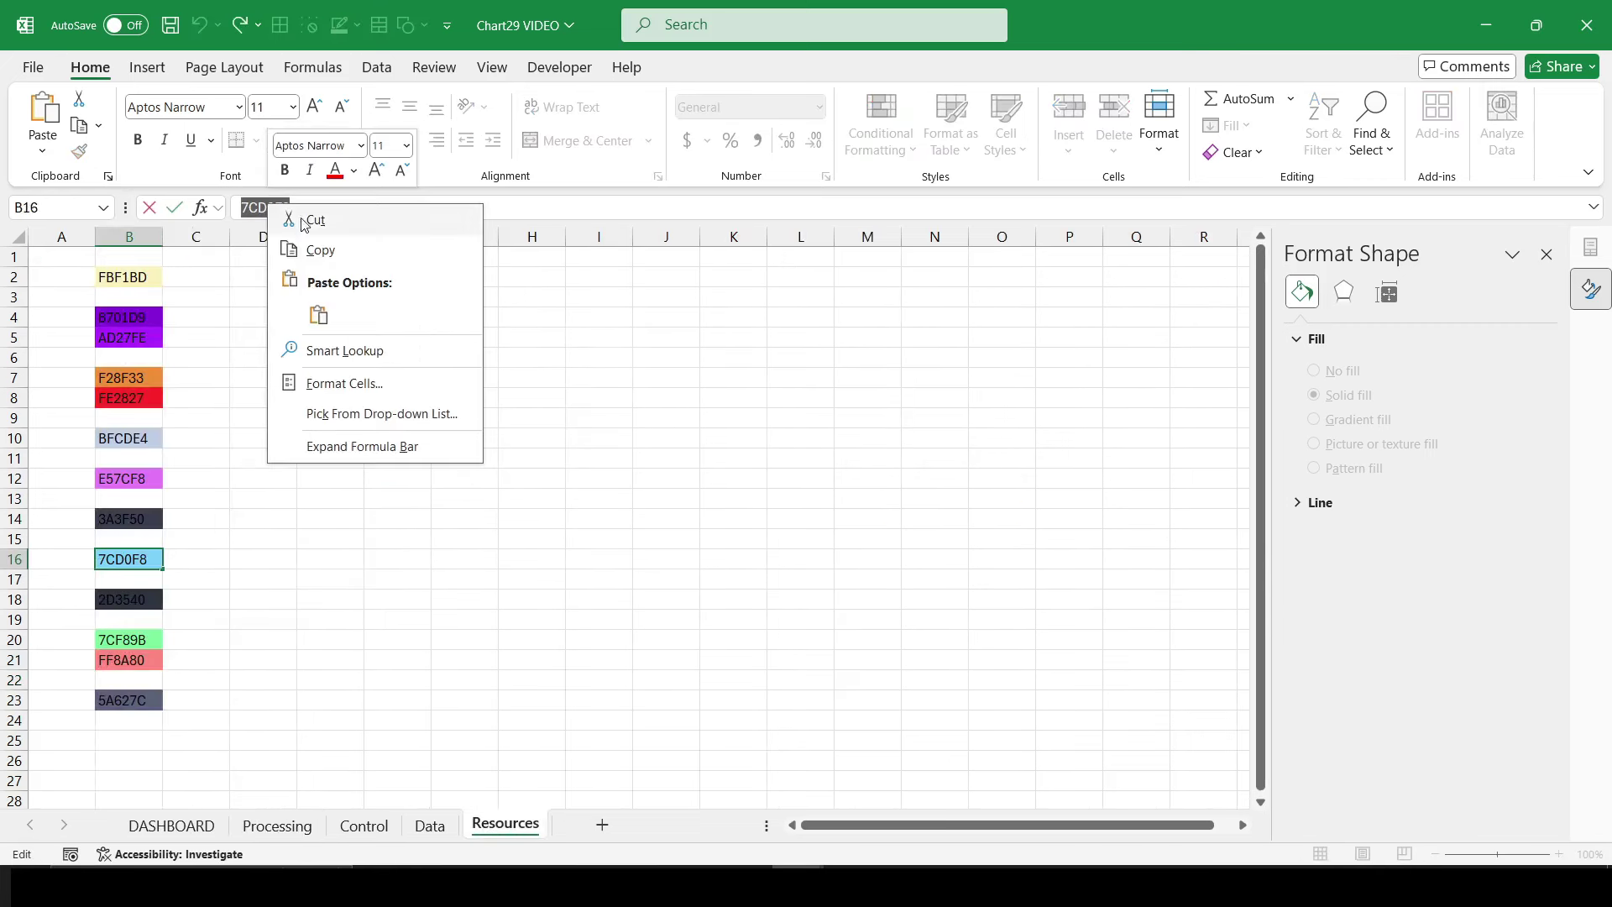
{"action": "left_click", "coordinate": [321, 251]}
Step: Fill the Total bar with custom hex colour 7CD0F8
{"action": "left_click", "coordinate": [277, 826]}
{"action": "left_click", "coordinate": [673, 526]}
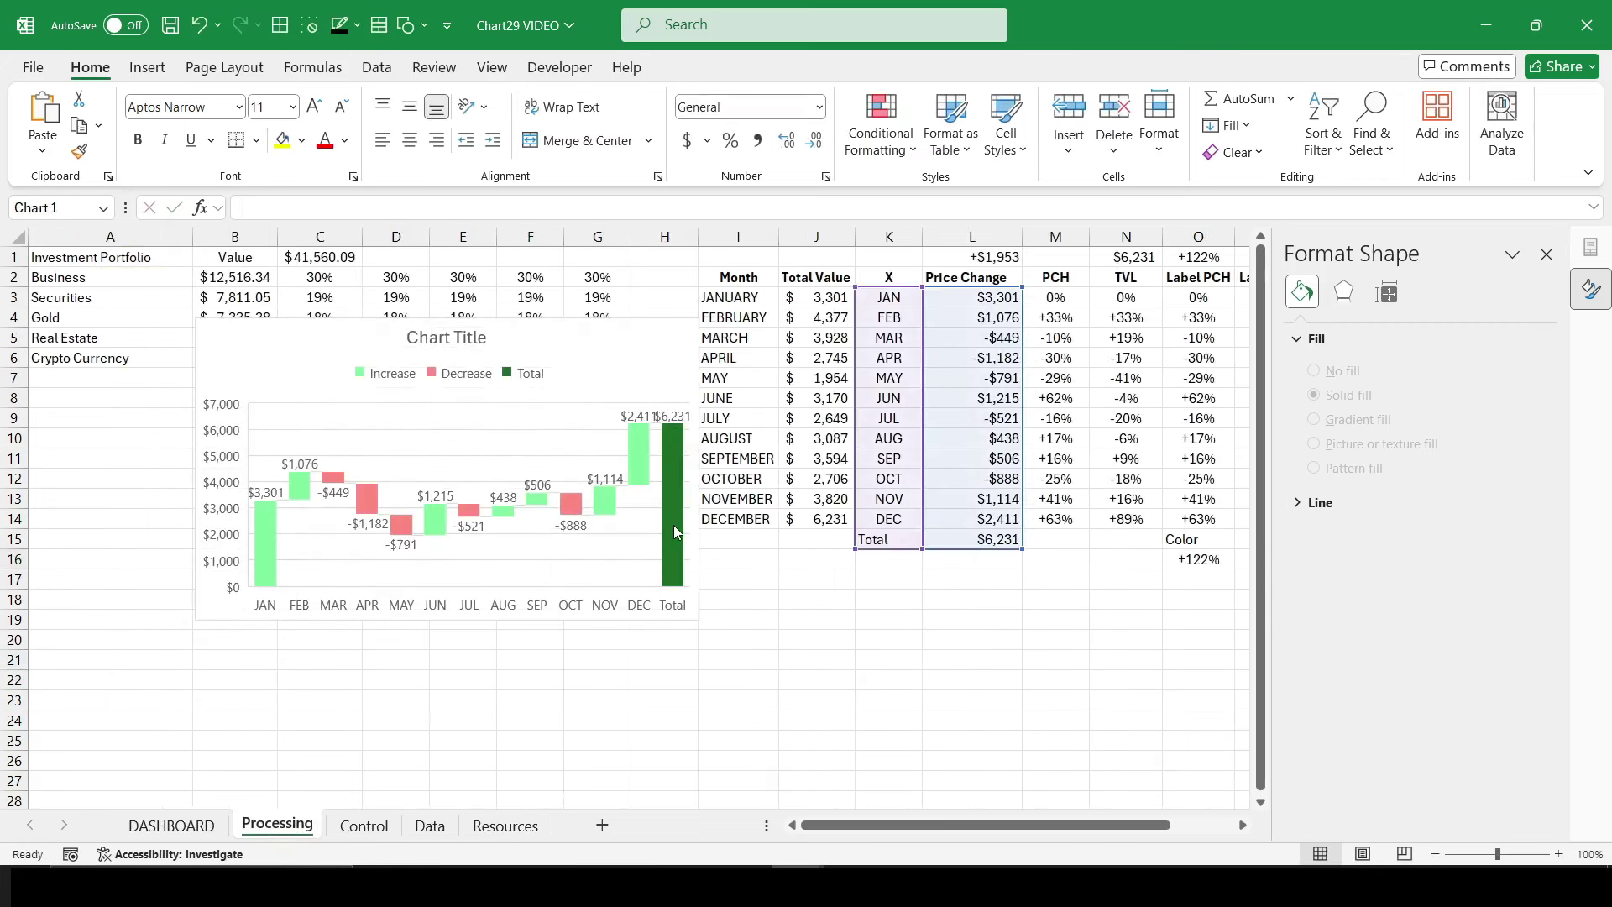
{"action": "left_click", "coordinate": [673, 526]}
{"action": "left_click", "coordinate": [673, 525]}
{"action": "left_click", "coordinate": [1303, 340]}
{"action": "left_click", "coordinate": [1527, 579]}
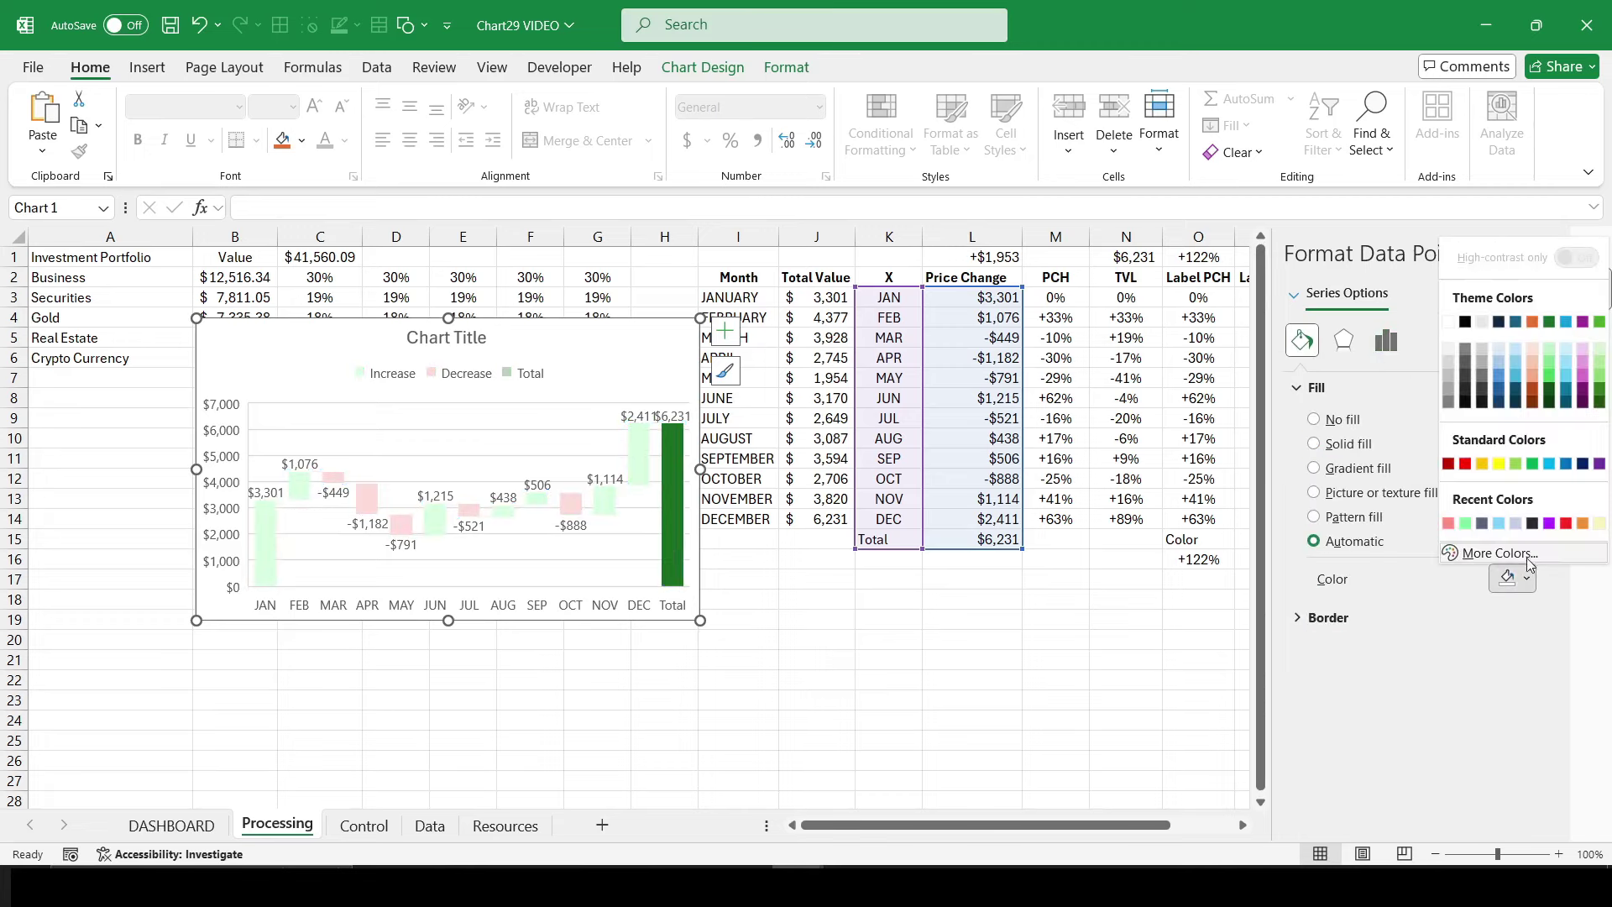
{"action": "left_click", "coordinate": [1504, 551]}
{"action": "left_click", "coordinate": [404, 403]}
{"action": "double_click", "coordinate": [417, 675]}
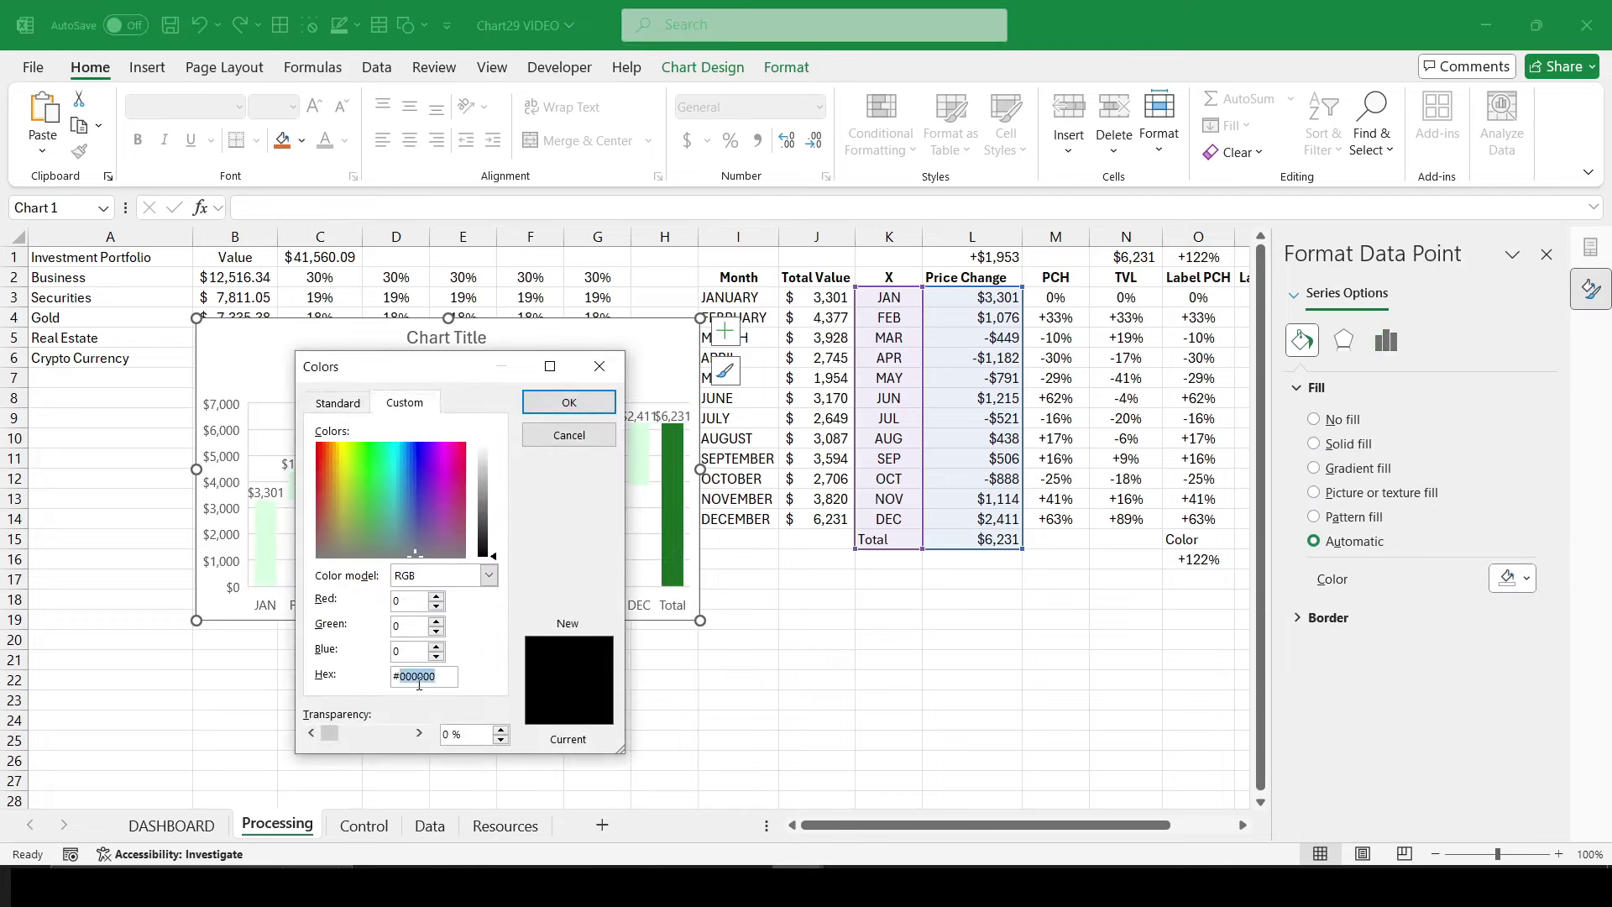
{"action": "key", "text": "ctrl+v"}
{"action": "key", "text": "Return"}
{"action": "left_click", "coordinate": [449, 691]}
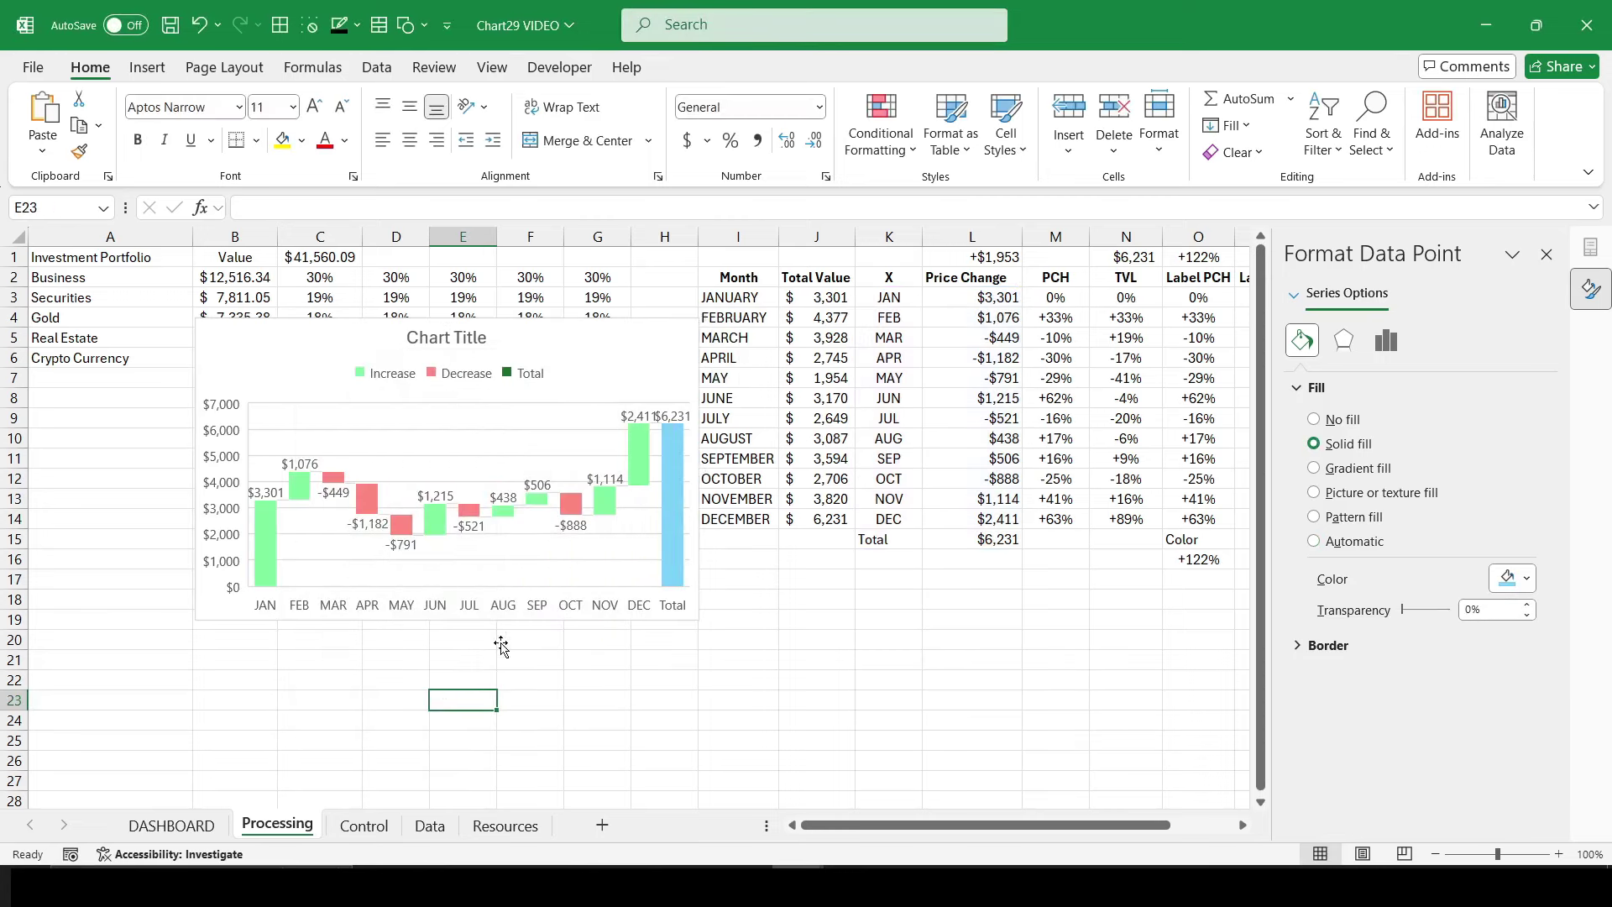
{"action": "left_click", "coordinate": [691, 361]}
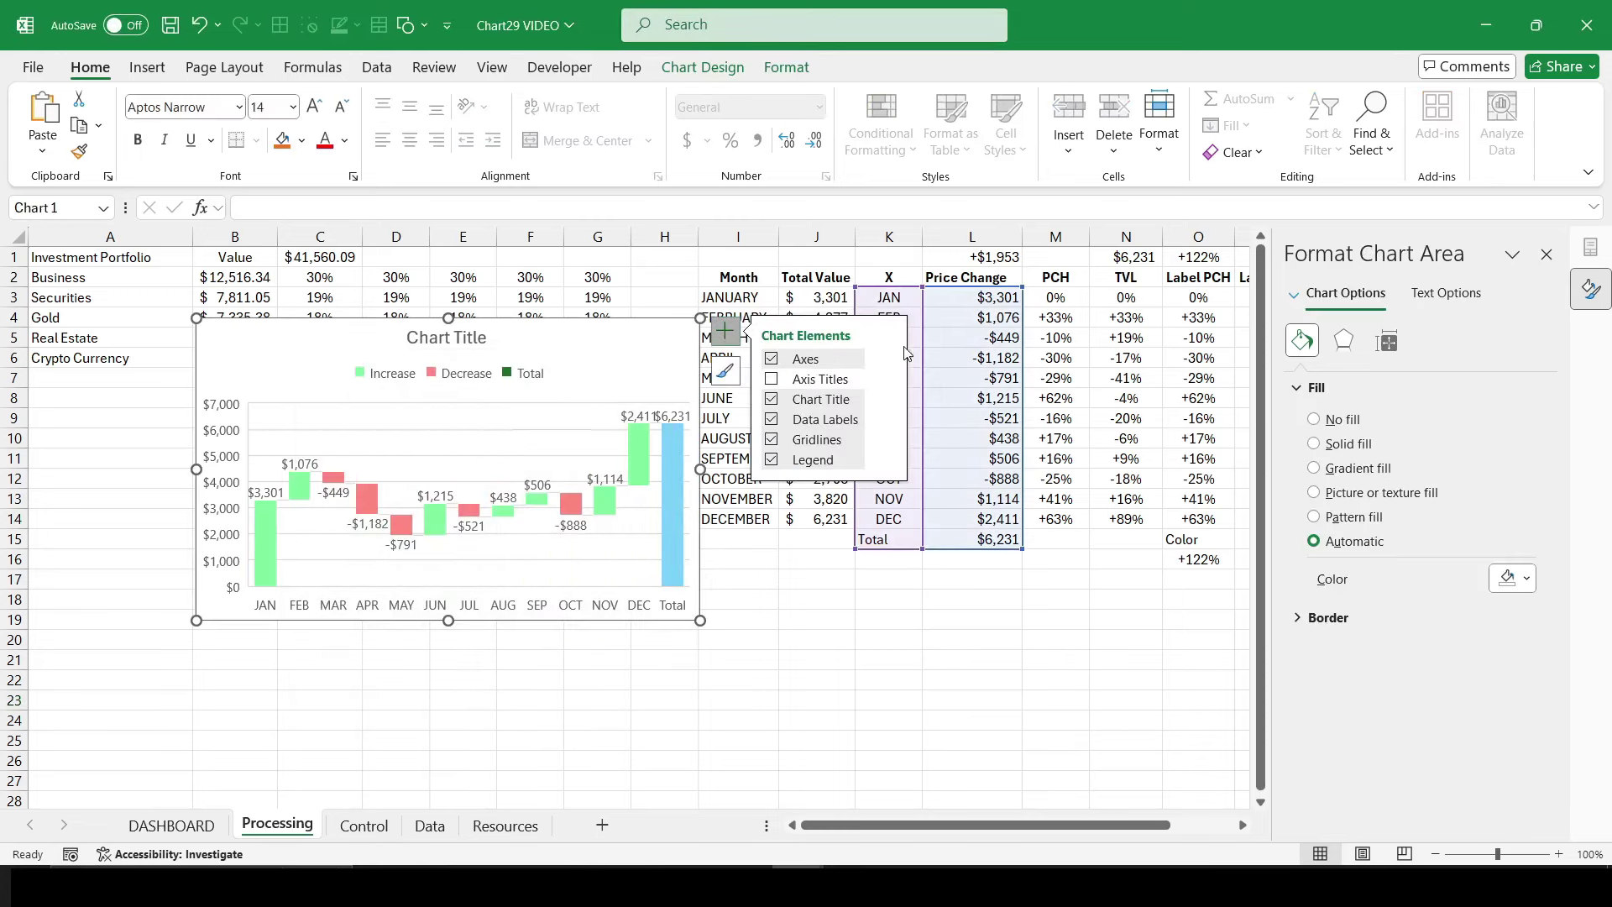
{"action": "mouse_move", "coordinate": [889, 359]}
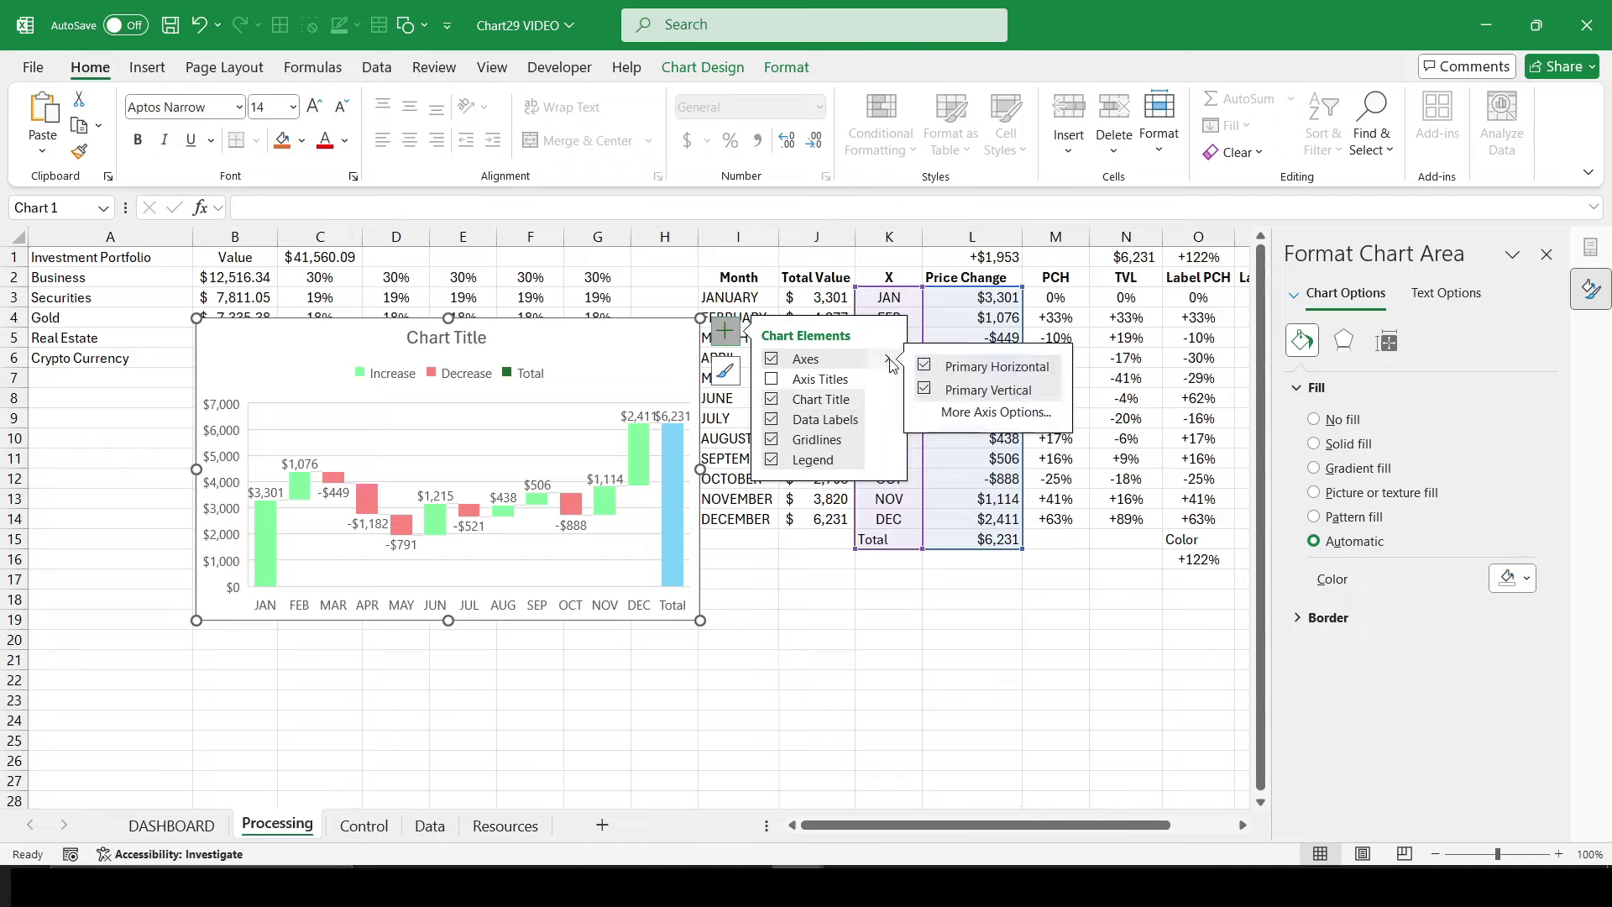
Step: Turn off the primary vertical axis, chart title, gridlines and legend on the waterfall chart
{"action": "left_click", "coordinate": [925, 389]}
{"action": "left_click", "coordinate": [771, 399]}
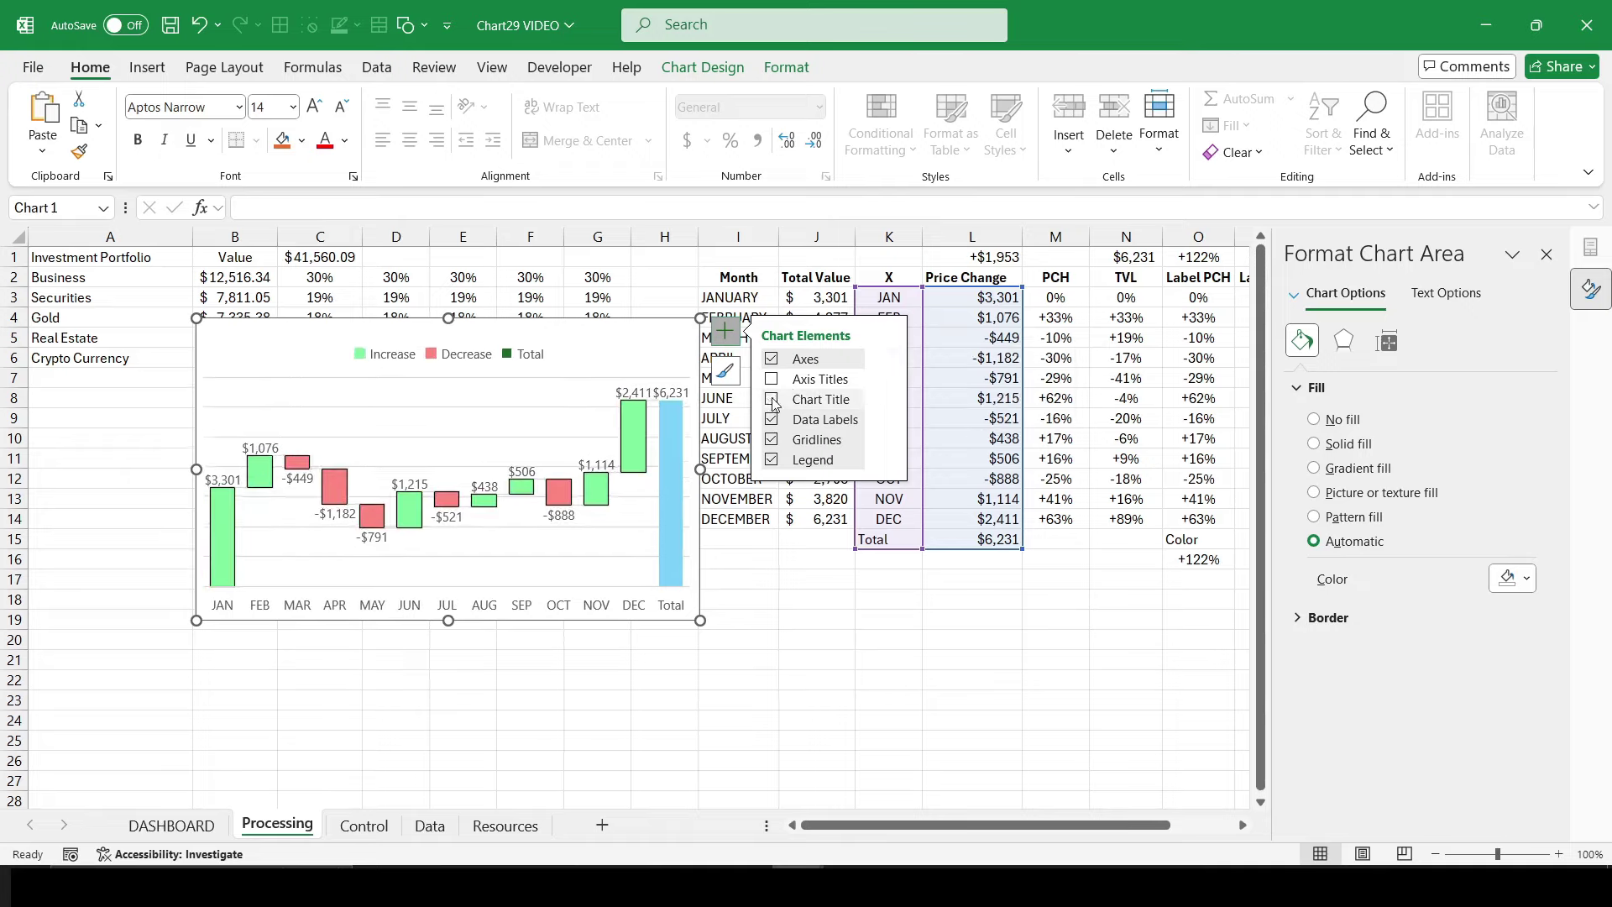
{"action": "left_click", "coordinate": [771, 439]}
{"action": "left_click", "coordinate": [771, 459]}
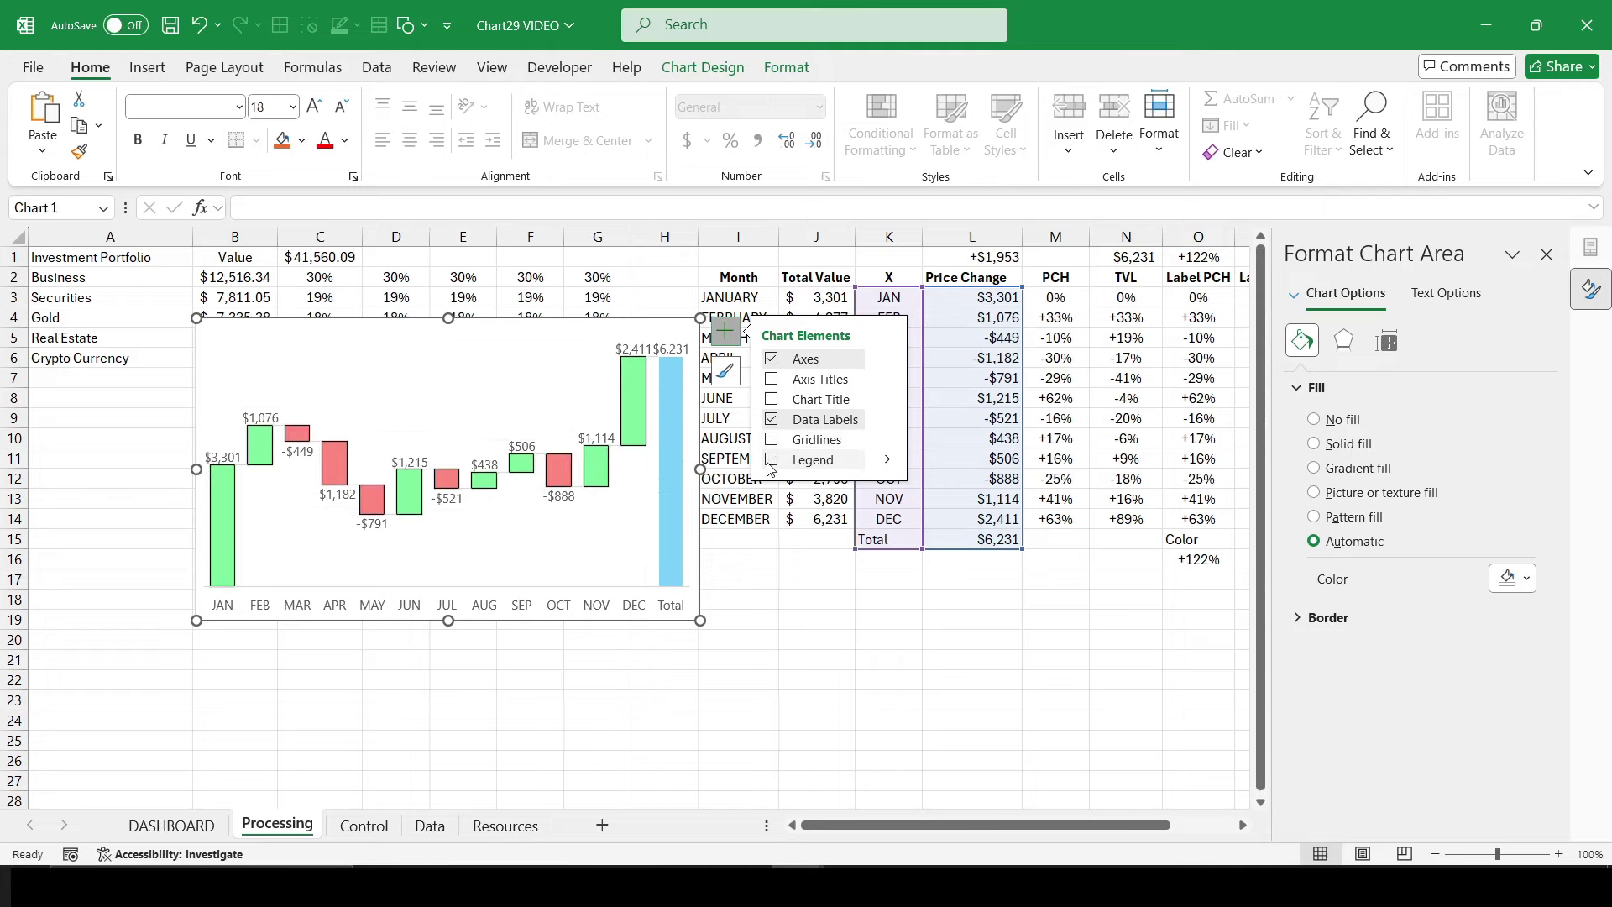
{"action": "left_click", "coordinate": [554, 374]}
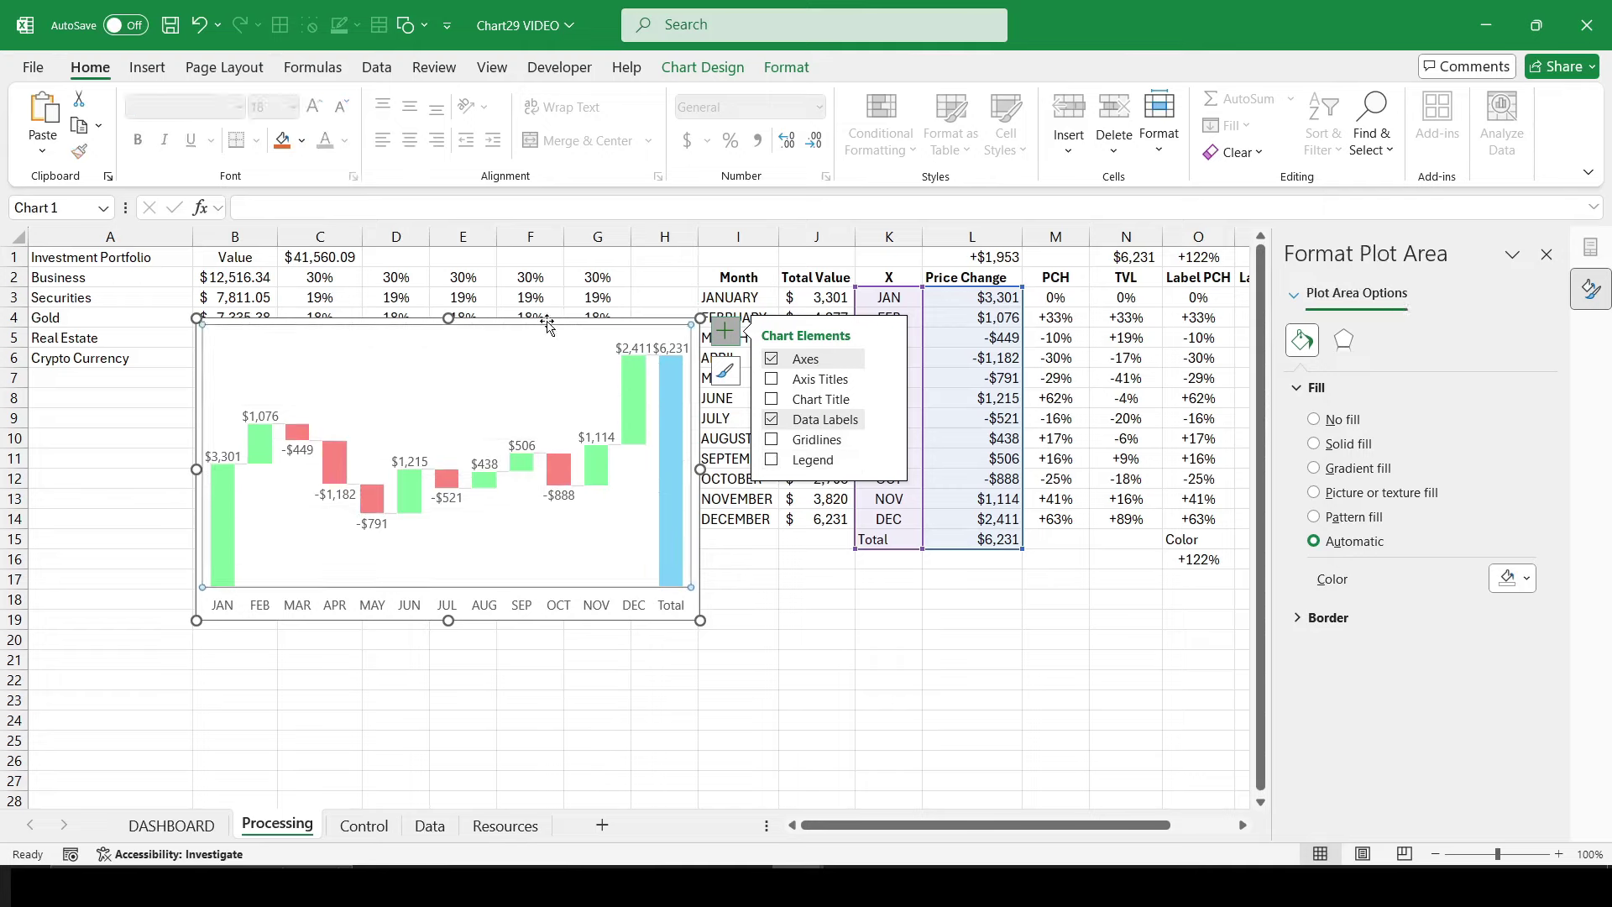
{"action": "right_click", "coordinate": [550, 332]}
Step: Cut the waterfall chart, paste it on DASHBOARD, and place and enlarge it in the Investment Portfolio panel
{"action": "left_click", "coordinate": [596, 243]}
{"action": "left_click", "coordinate": [172, 826]}
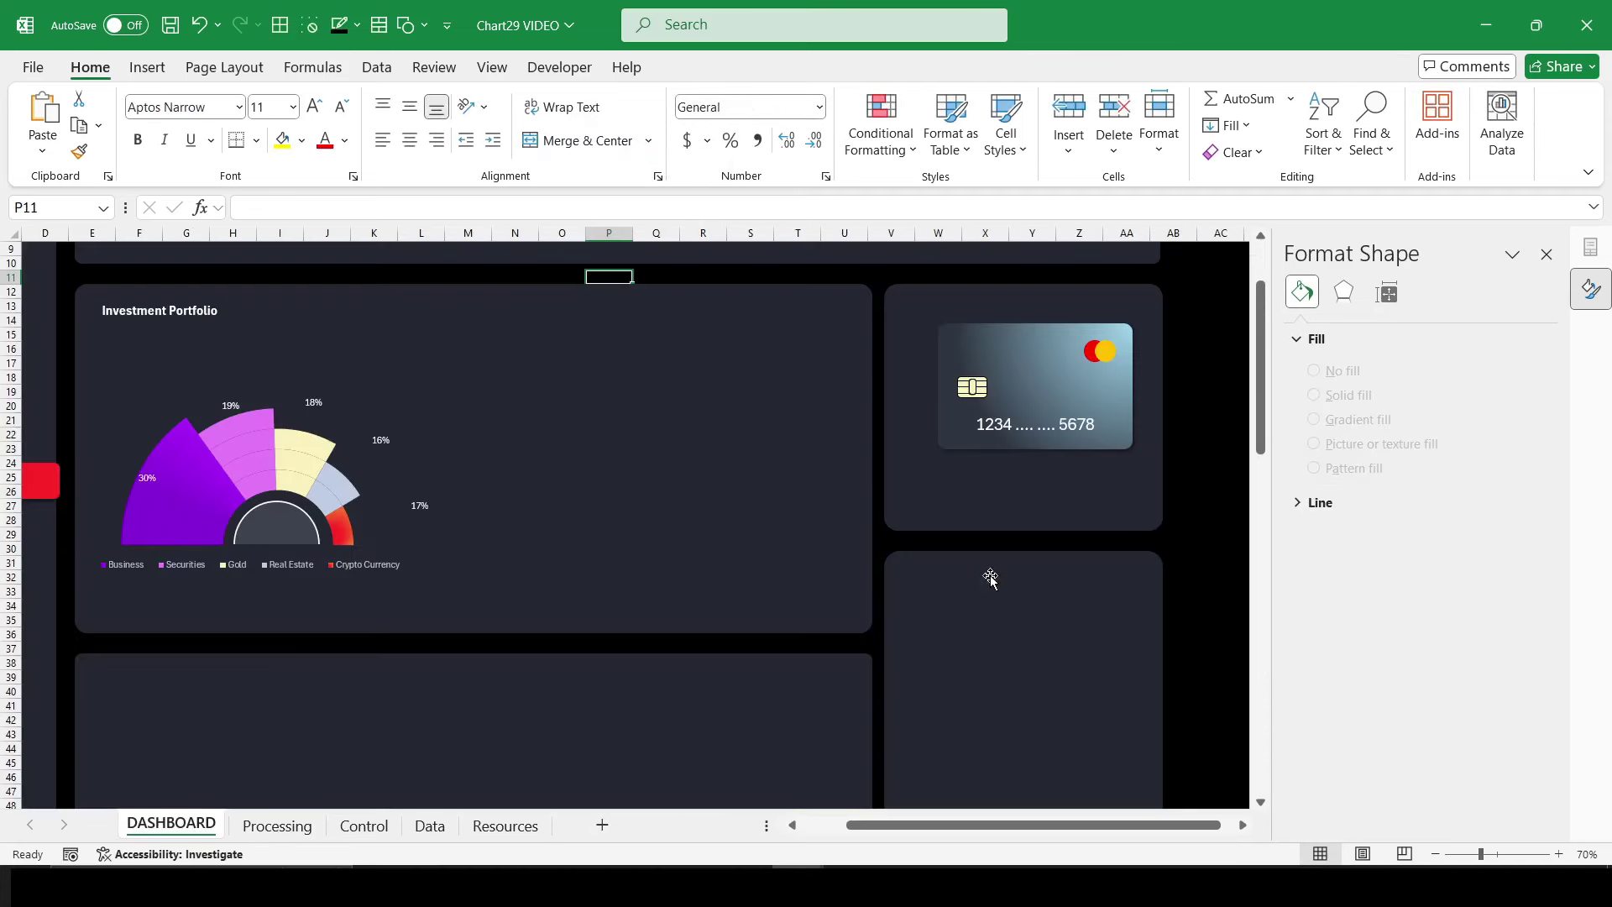
{"action": "key", "text": "ctrl+v"}
{"action": "left_click", "coordinate": [714, 279]}
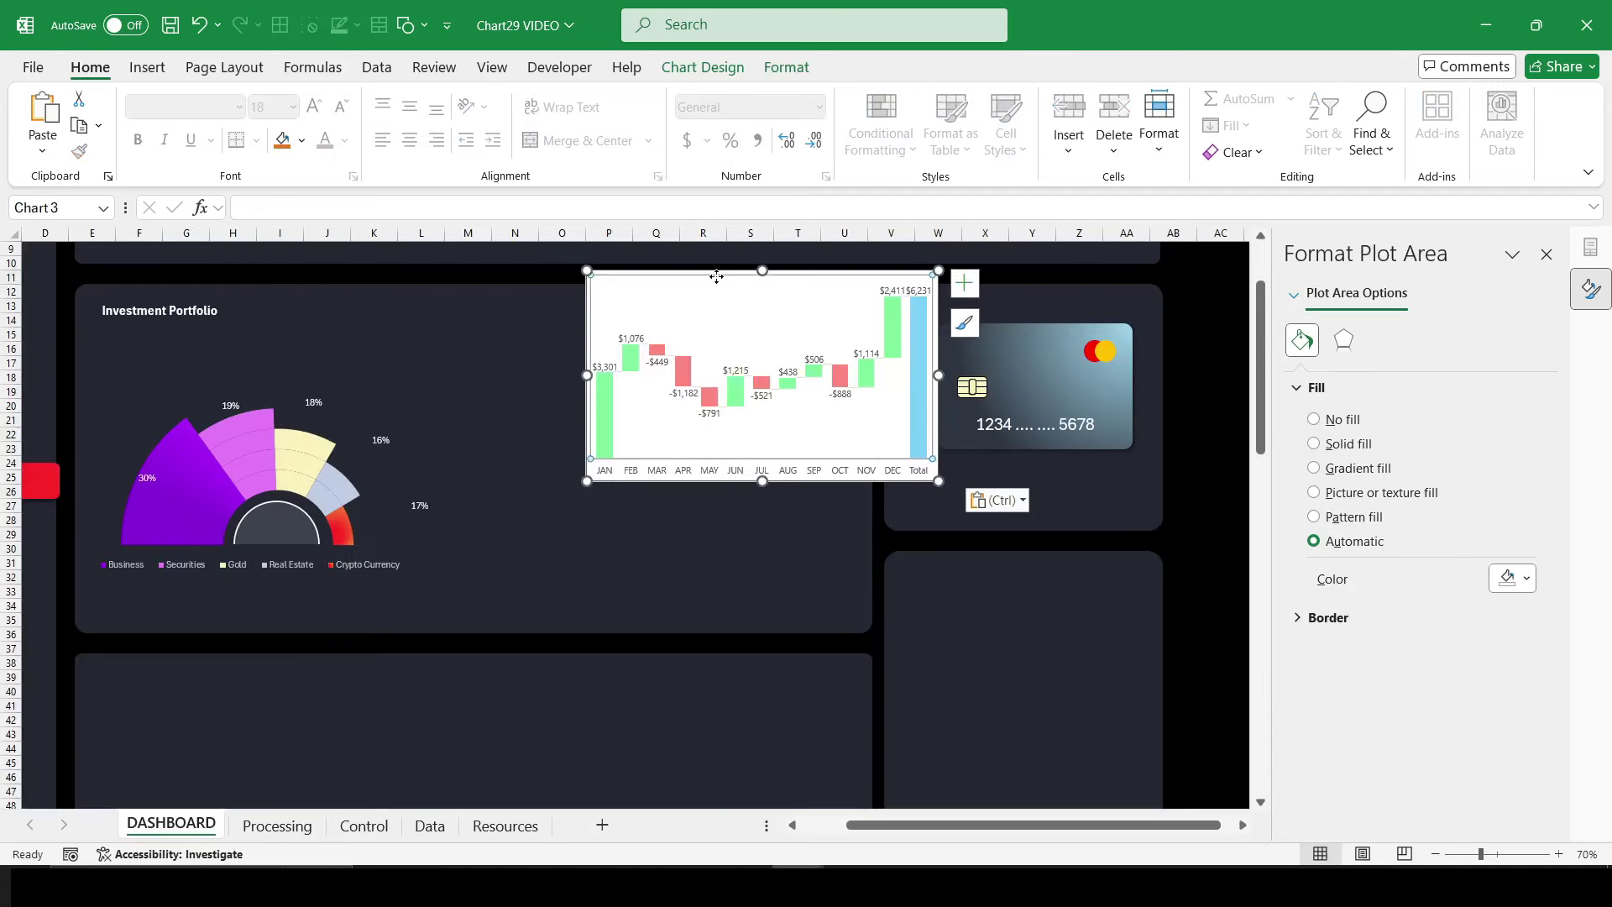
{"action": "left_click_drag", "start_coordinate": [701, 274], "coordinate": [586, 338]}
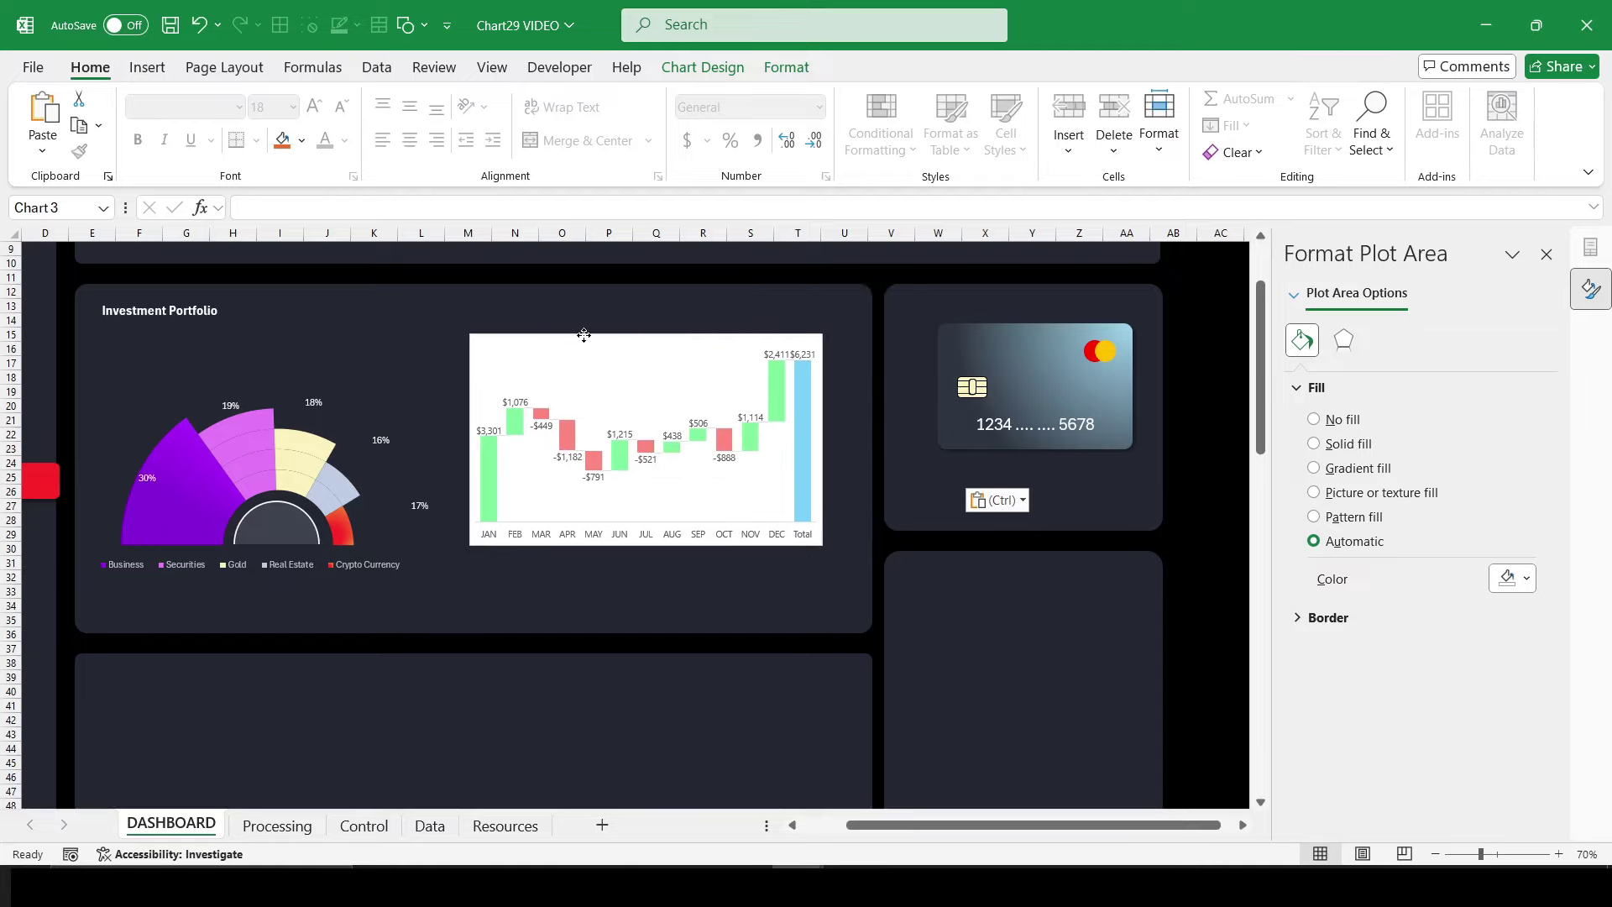
{"action": "mouse_move", "coordinate": [824, 547]}
{"action": "left_mouse_down"}
{"action": "mouse_move", "coordinate": [861, 587]}
{"action": "mouse_move", "coordinate": [756, 593]}
{"action": "left_mouse_up"}
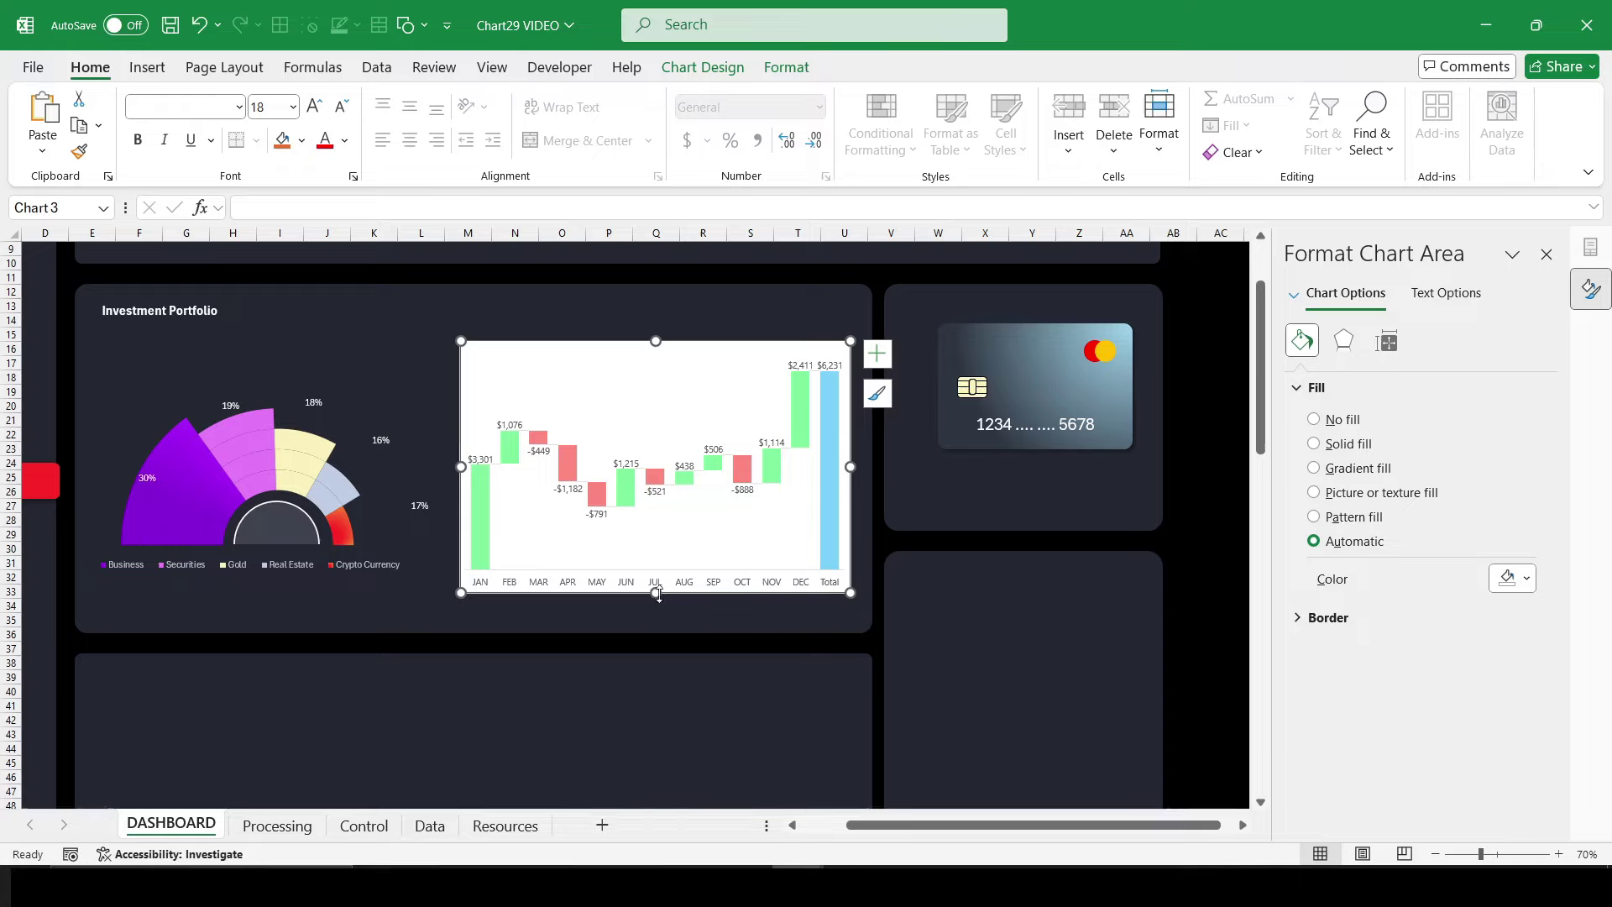
Step: Nudge the gauge chart down, raise the waterfall chart's bottom edge, and change its outline colour
{"action": "left_click", "coordinate": [302, 584]}
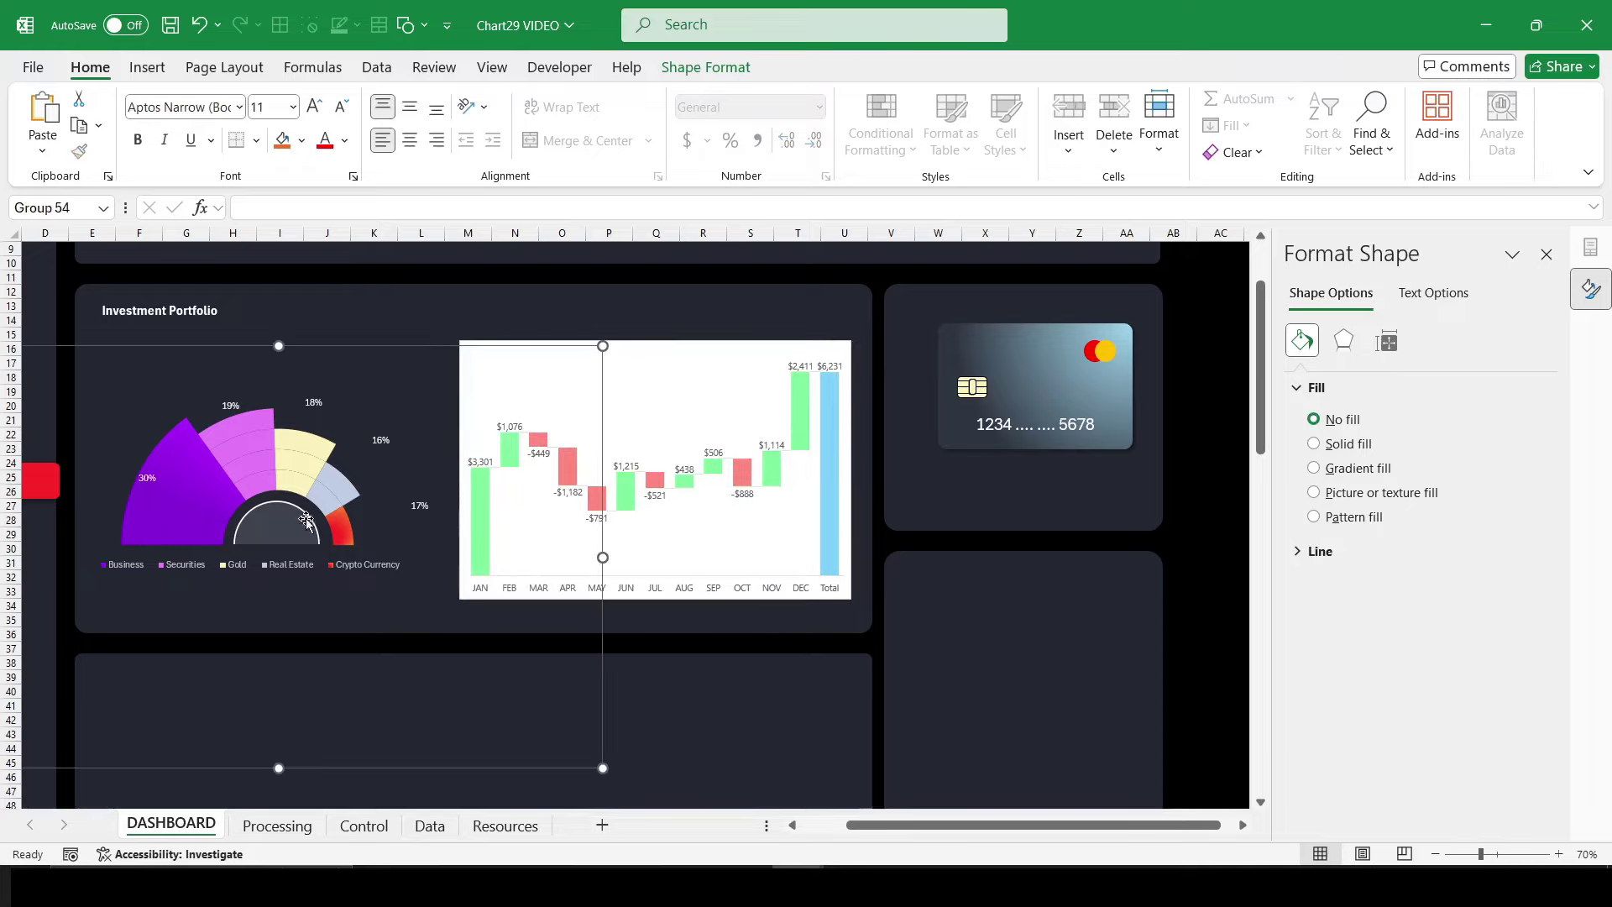
{"action": "left_click_drag", "start_coordinate": [348, 346], "coordinate": [343, 356]}
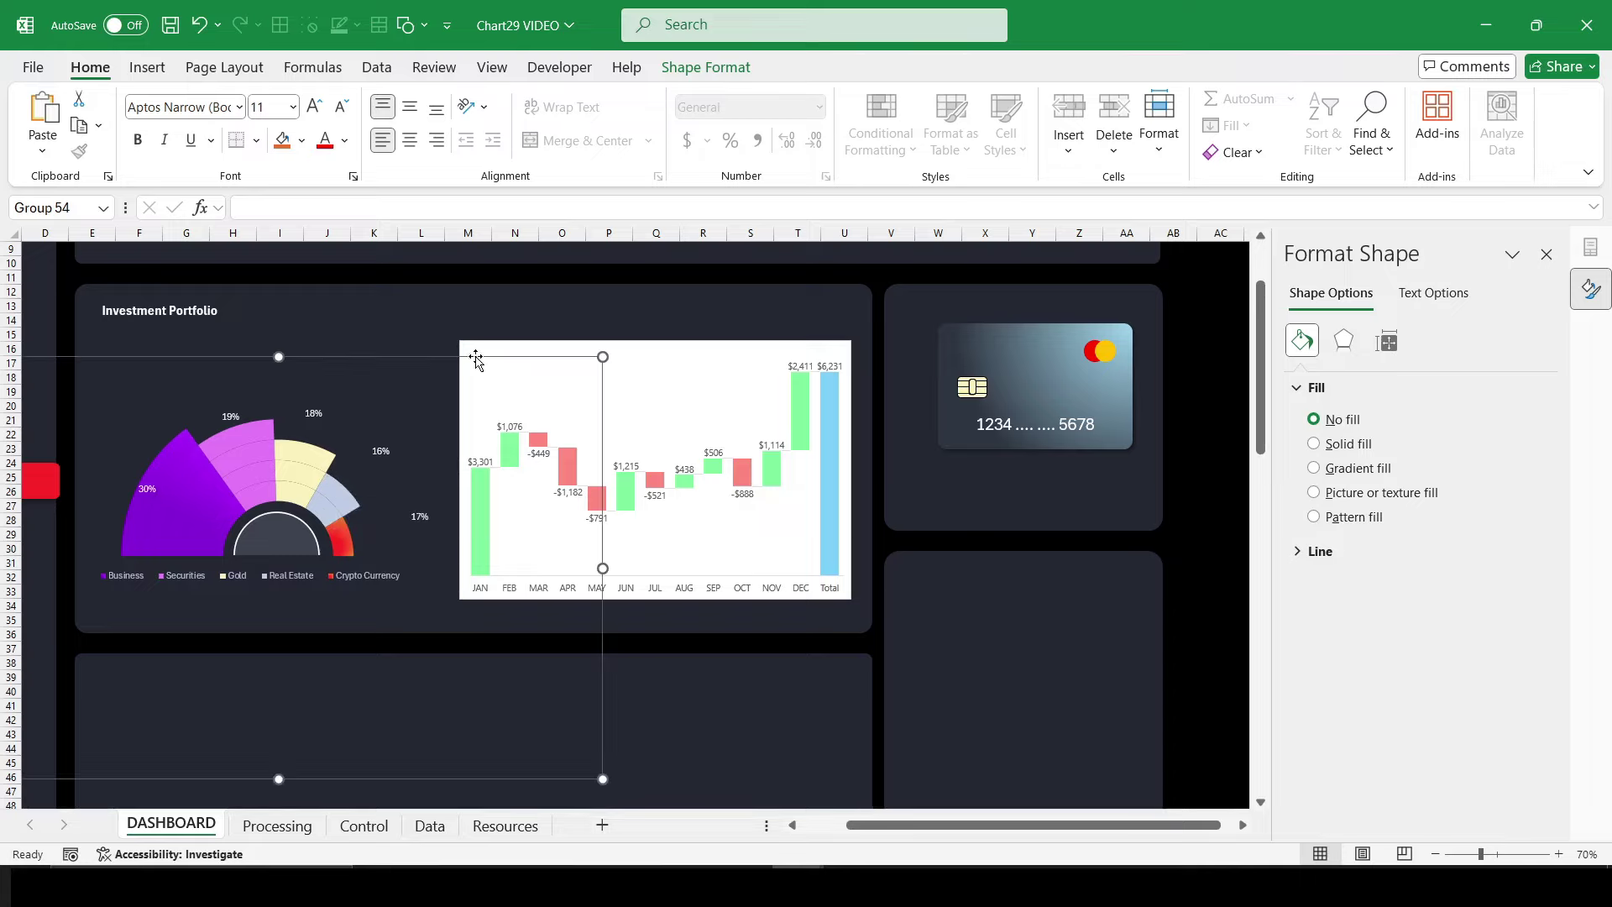
{"action": "left_click", "coordinate": [718, 588]}
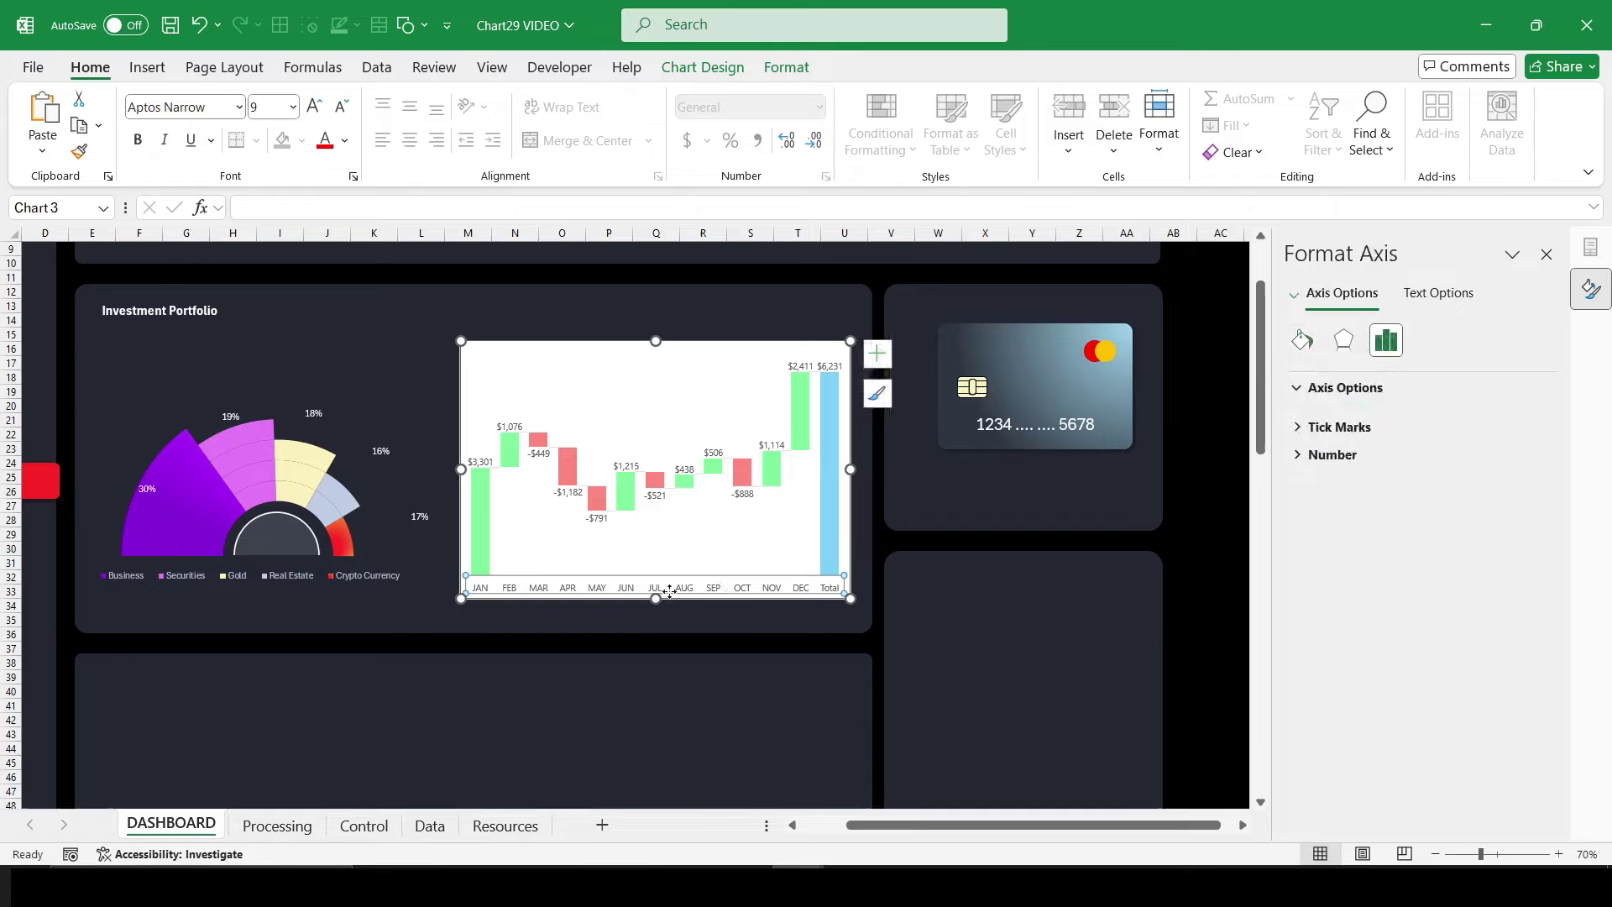
{"action": "left_click_drag", "start_coordinate": [655, 598], "coordinate": [656, 592]}
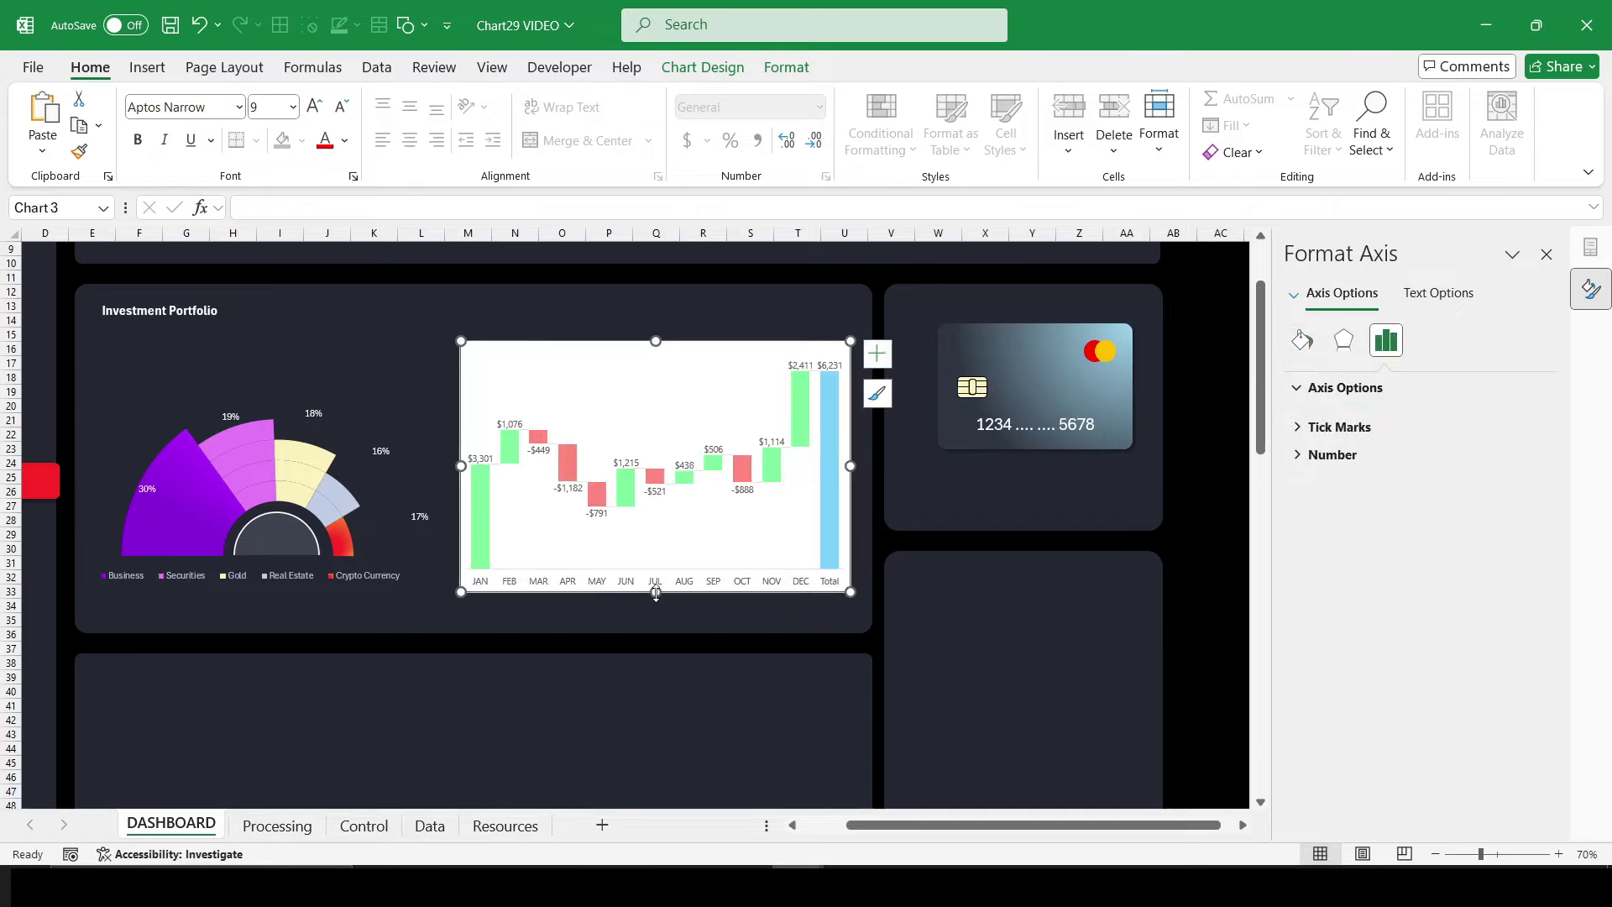
{"action": "left_click", "coordinate": [786, 68]}
{"action": "left_click", "coordinate": [617, 126]}
{"action": "left_click", "coordinate": [605, 490]}
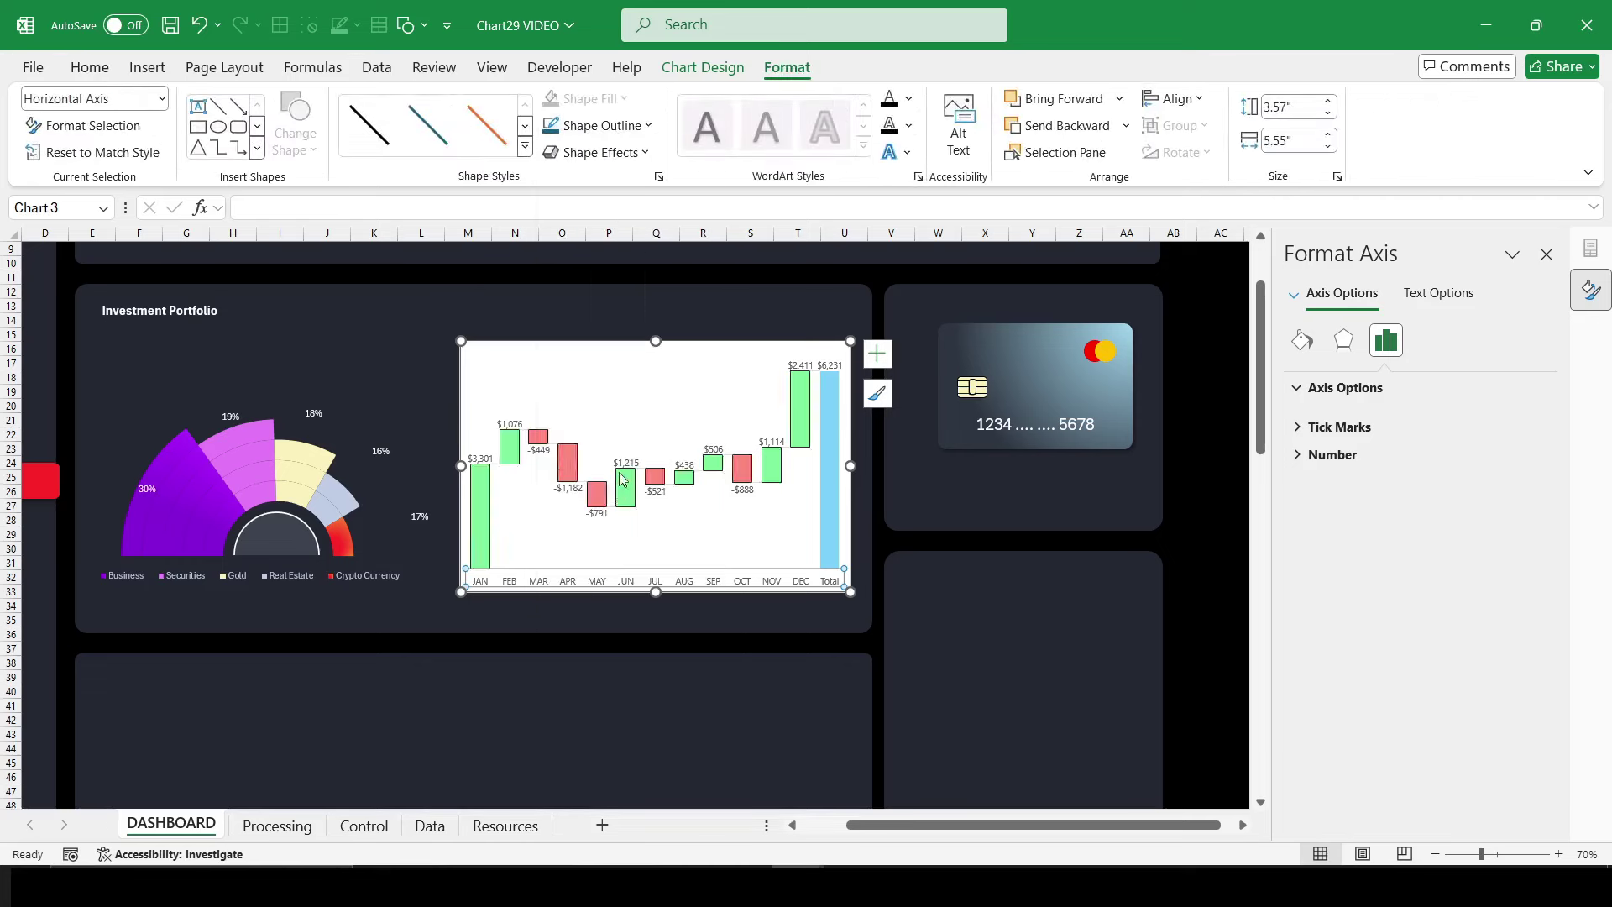
Step: Give the waterfall chart area No Fill so the dark panel shows through, and widen it slightly on both sides
{"action": "left_click", "coordinate": [607, 338]}
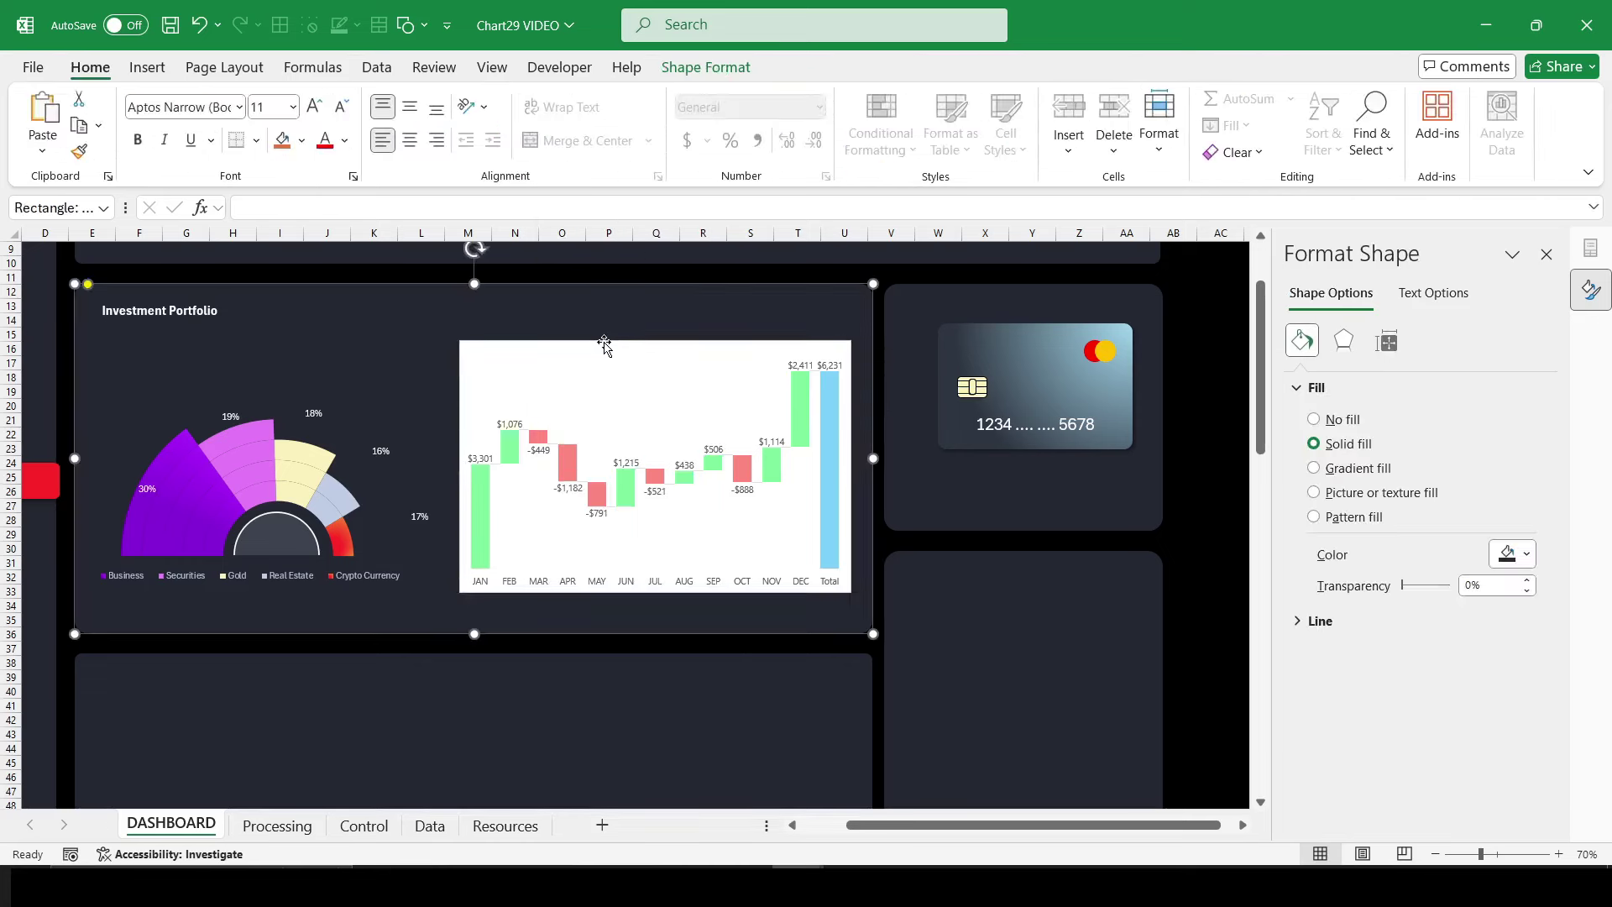
{"action": "left_click", "coordinate": [602, 345]}
{"action": "left_click", "coordinate": [617, 126]}
{"action": "left_click", "coordinate": [594, 498]}
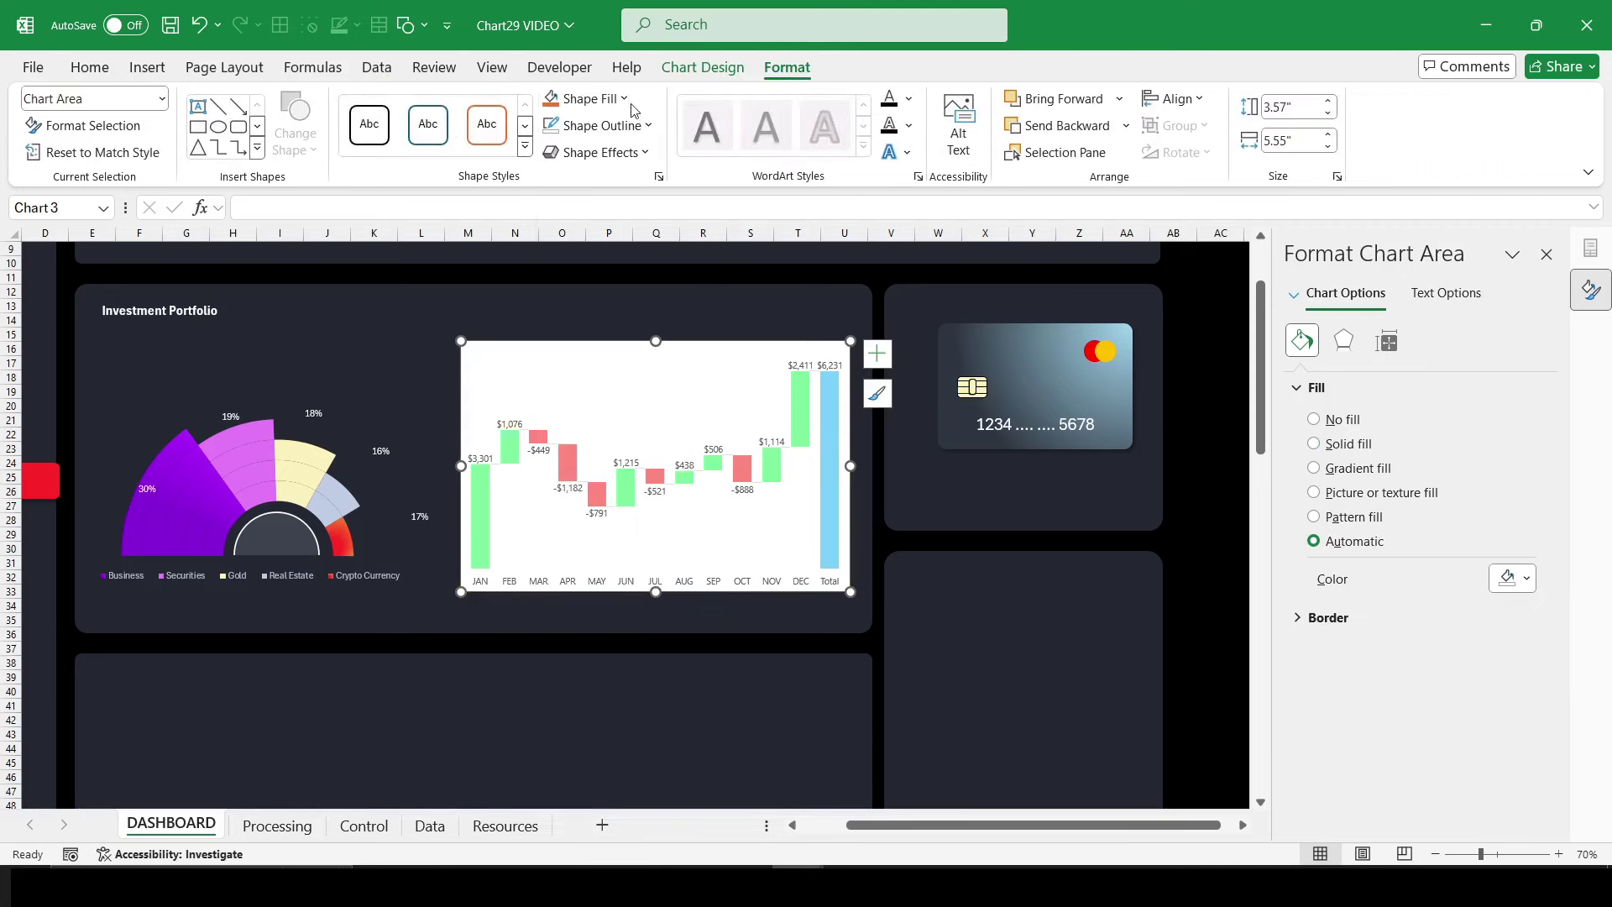
{"action": "left_click", "coordinate": [587, 98]}
{"action": "left_click", "coordinate": [592, 461]}
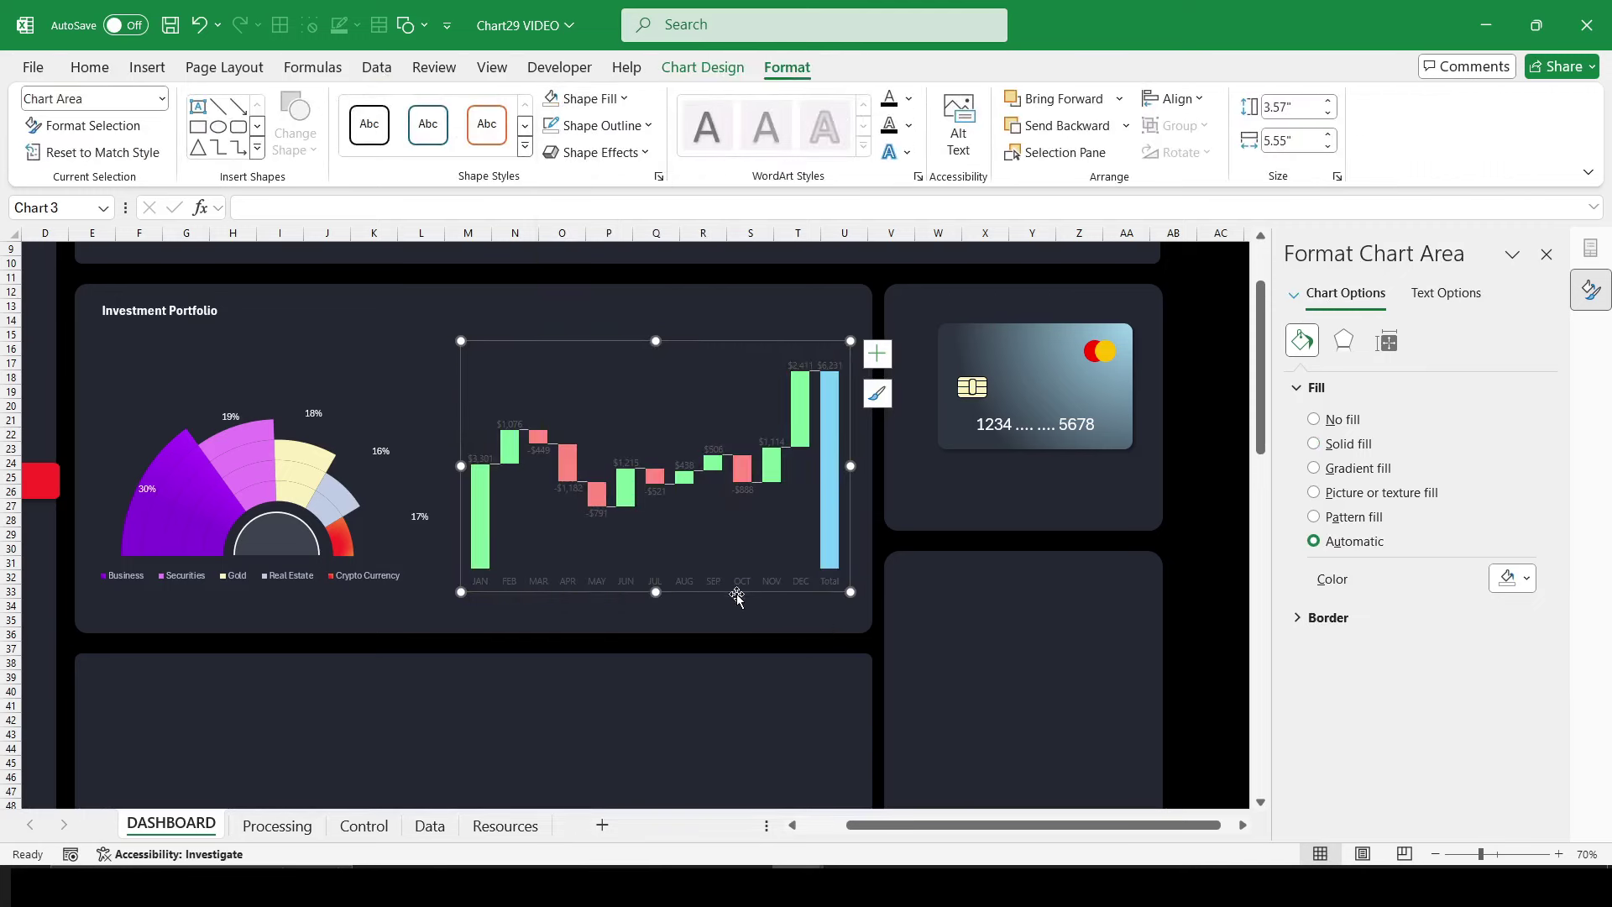
{"action": "left_click_drag", "start_coordinate": [851, 466], "coordinate": [859, 467]}
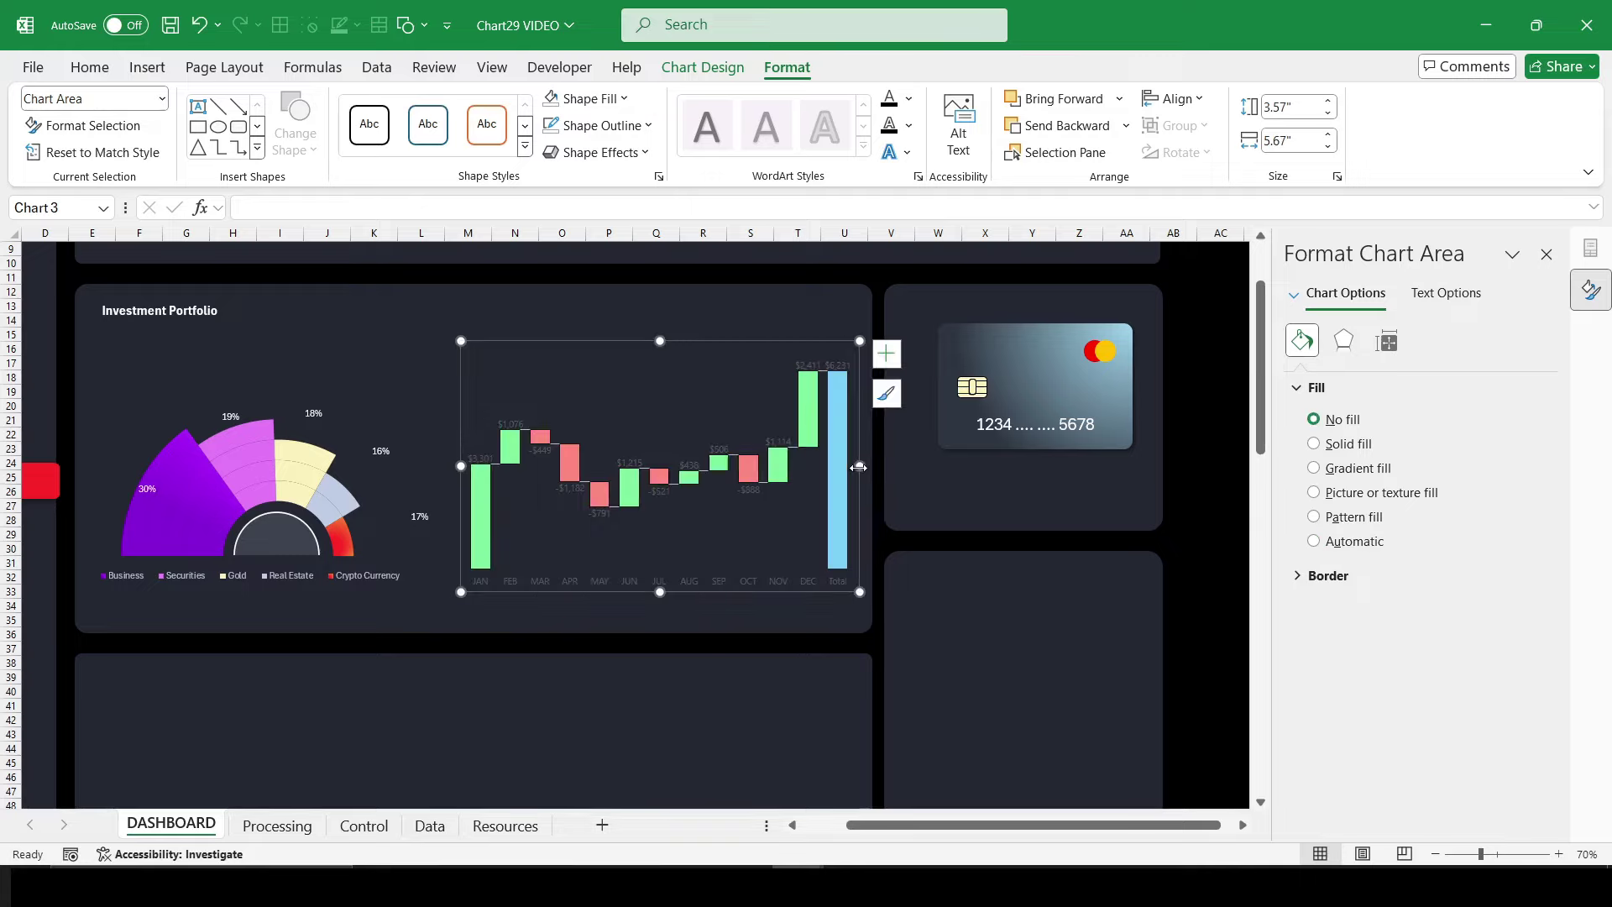
{"action": "left_click_drag", "start_coordinate": [461, 465], "coordinate": [452, 465]}
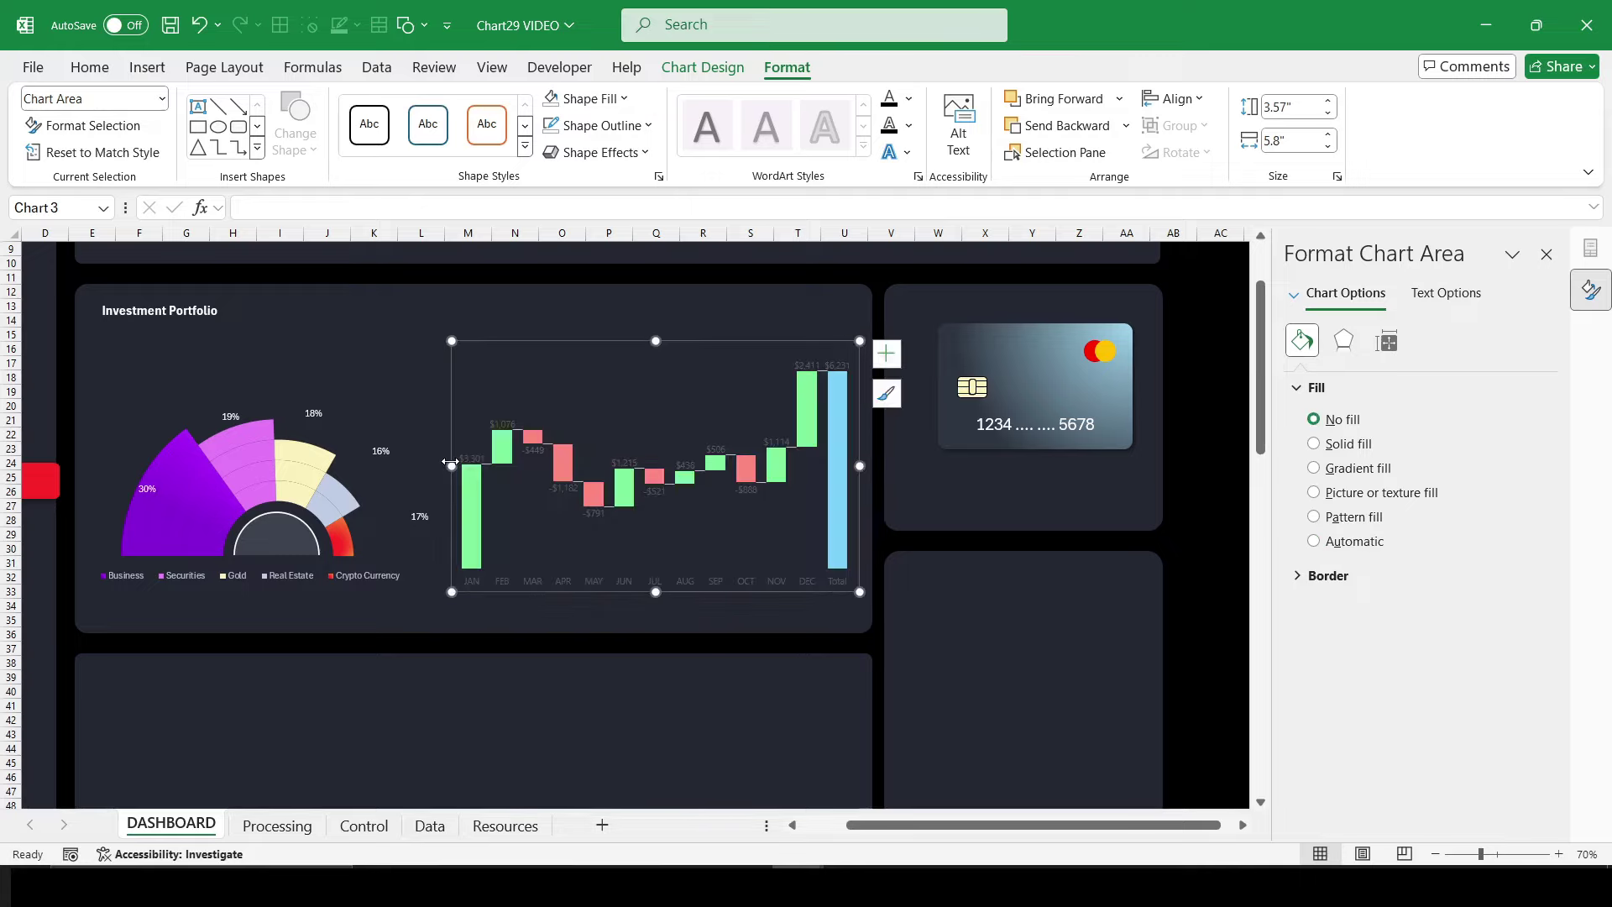
Step: Set the horizontal axis month labels' font colour to white
{"action": "left_click", "coordinate": [543, 579]}
{"action": "left_click", "coordinate": [90, 67]}
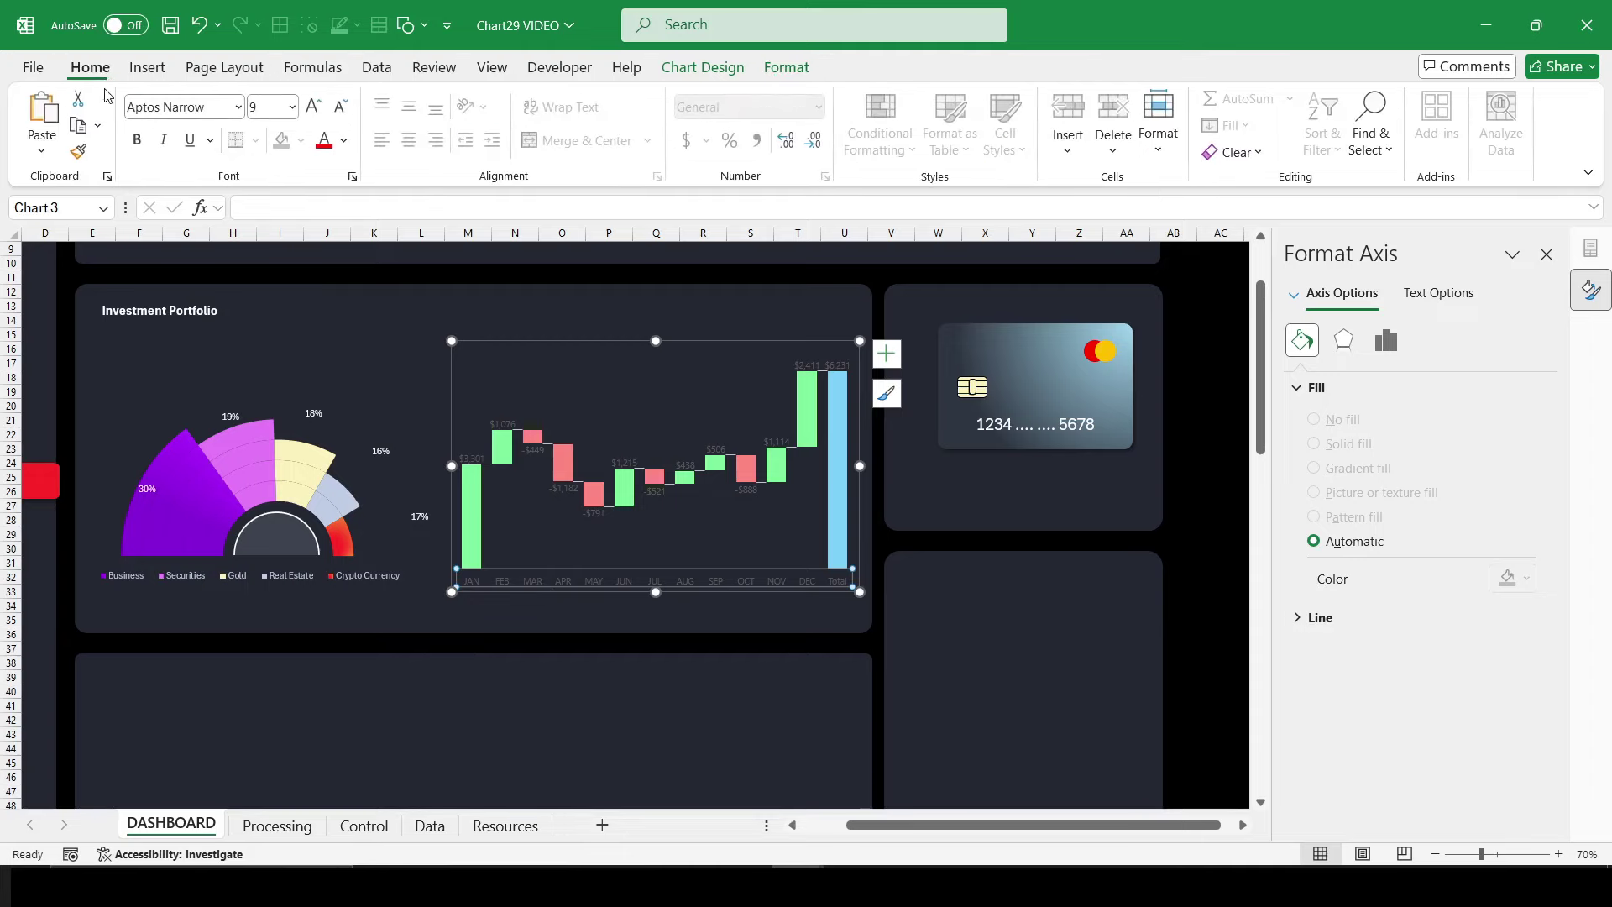
{"action": "left_click", "coordinate": [350, 146]}
{"action": "left_click", "coordinate": [391, 473]}
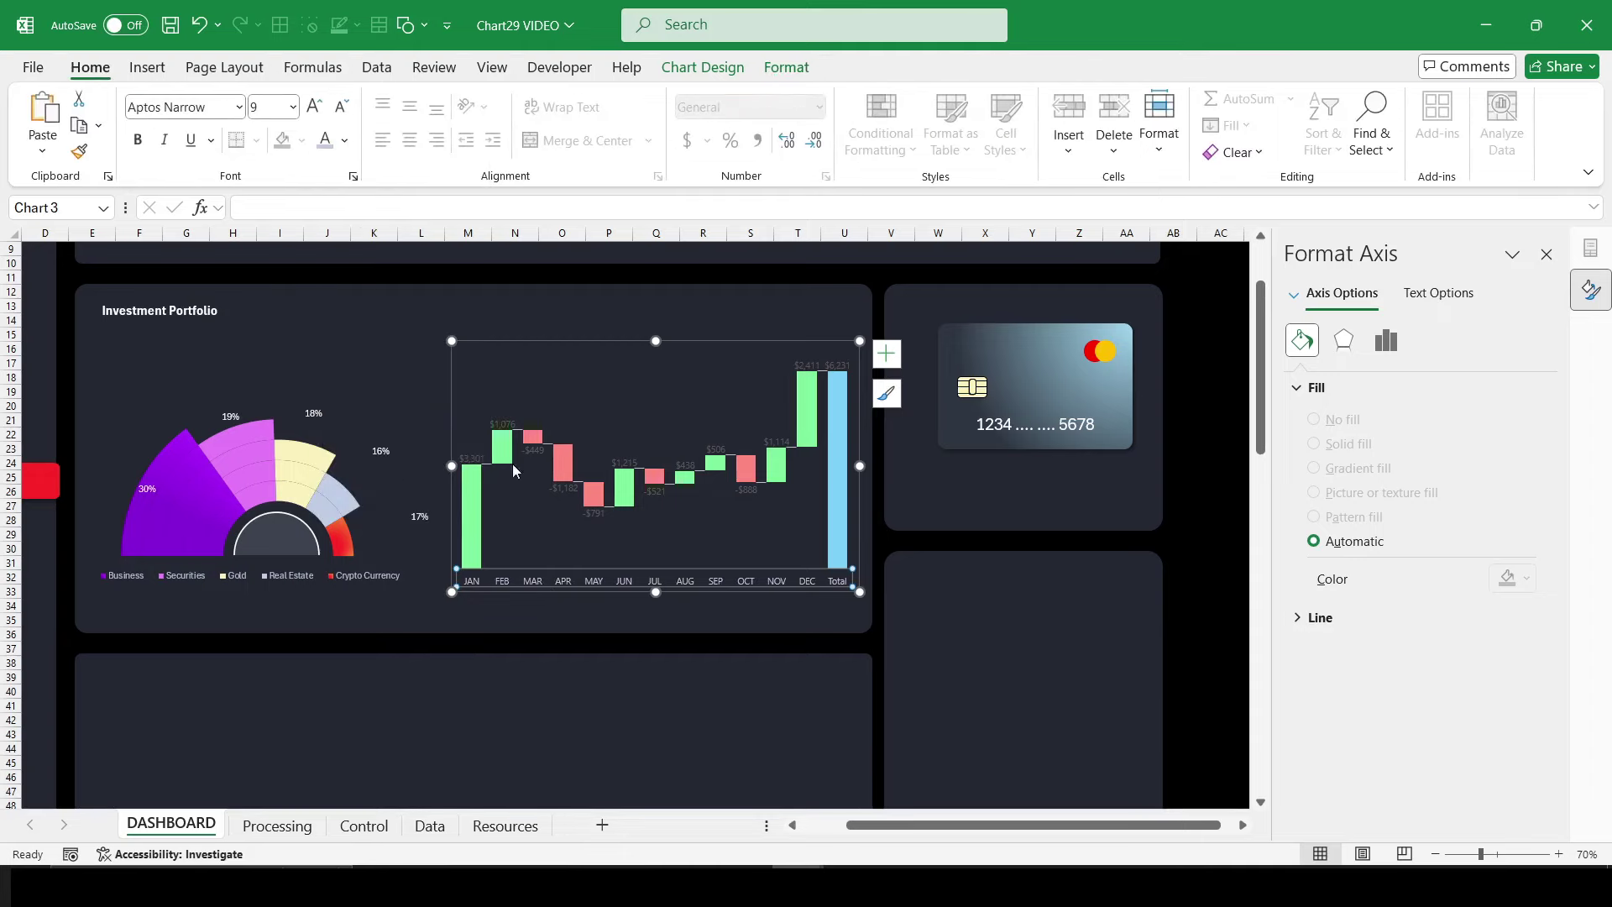
{"action": "left_click", "coordinate": [534, 454]}
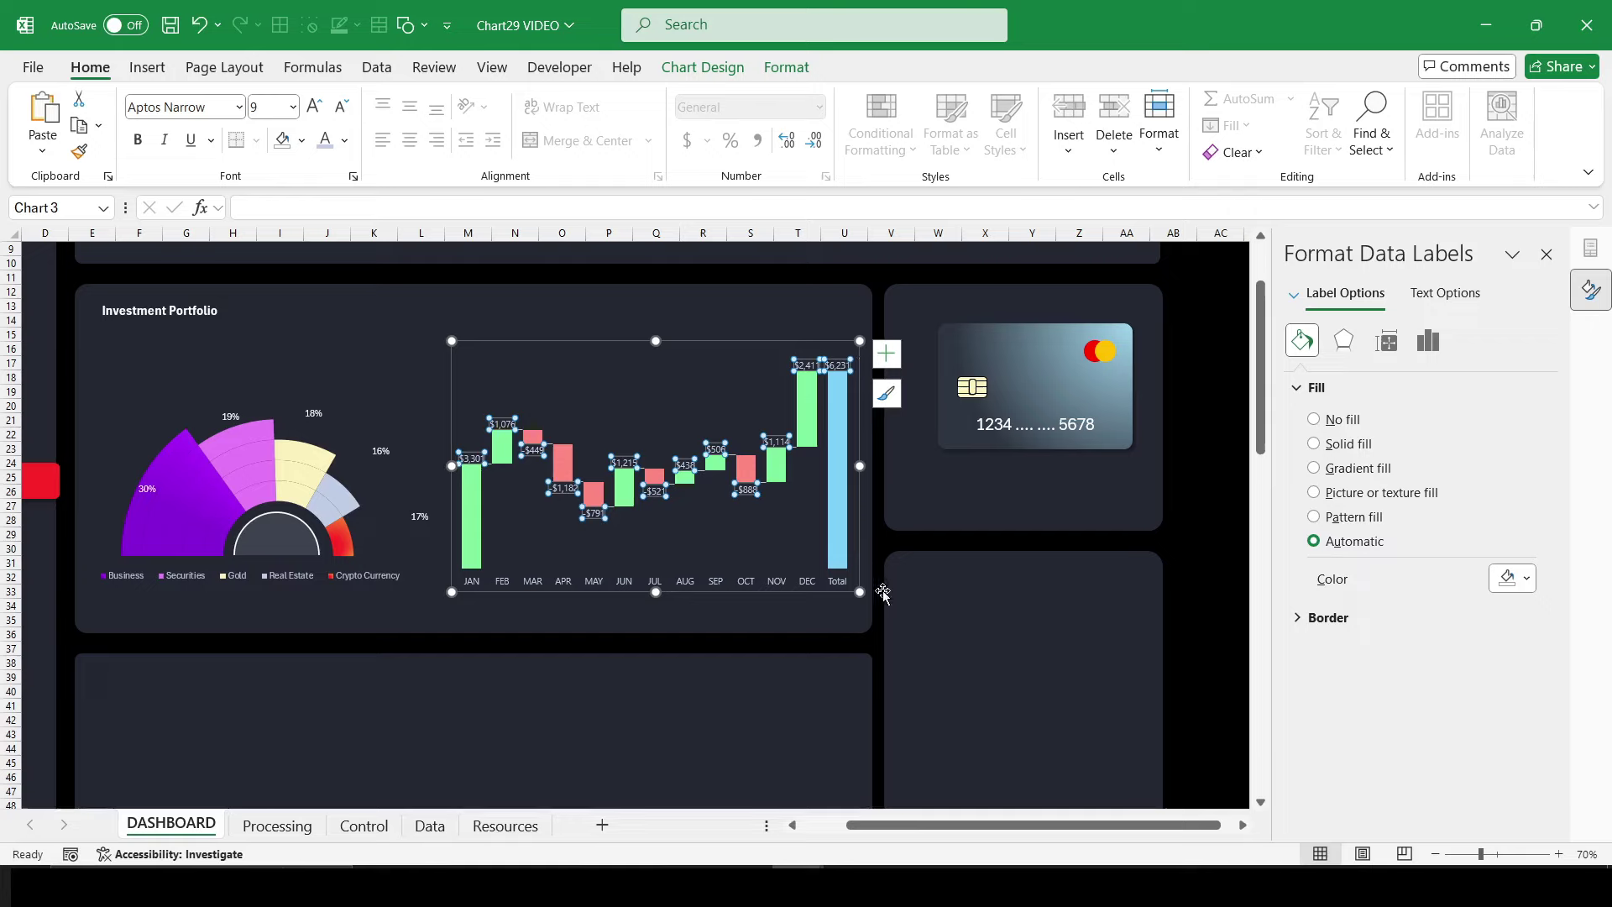
Step: Insert a clustered column chart of the Processing sheet's Cursor values in Q3:Q15
{"action": "left_click", "coordinate": [881, 547]}
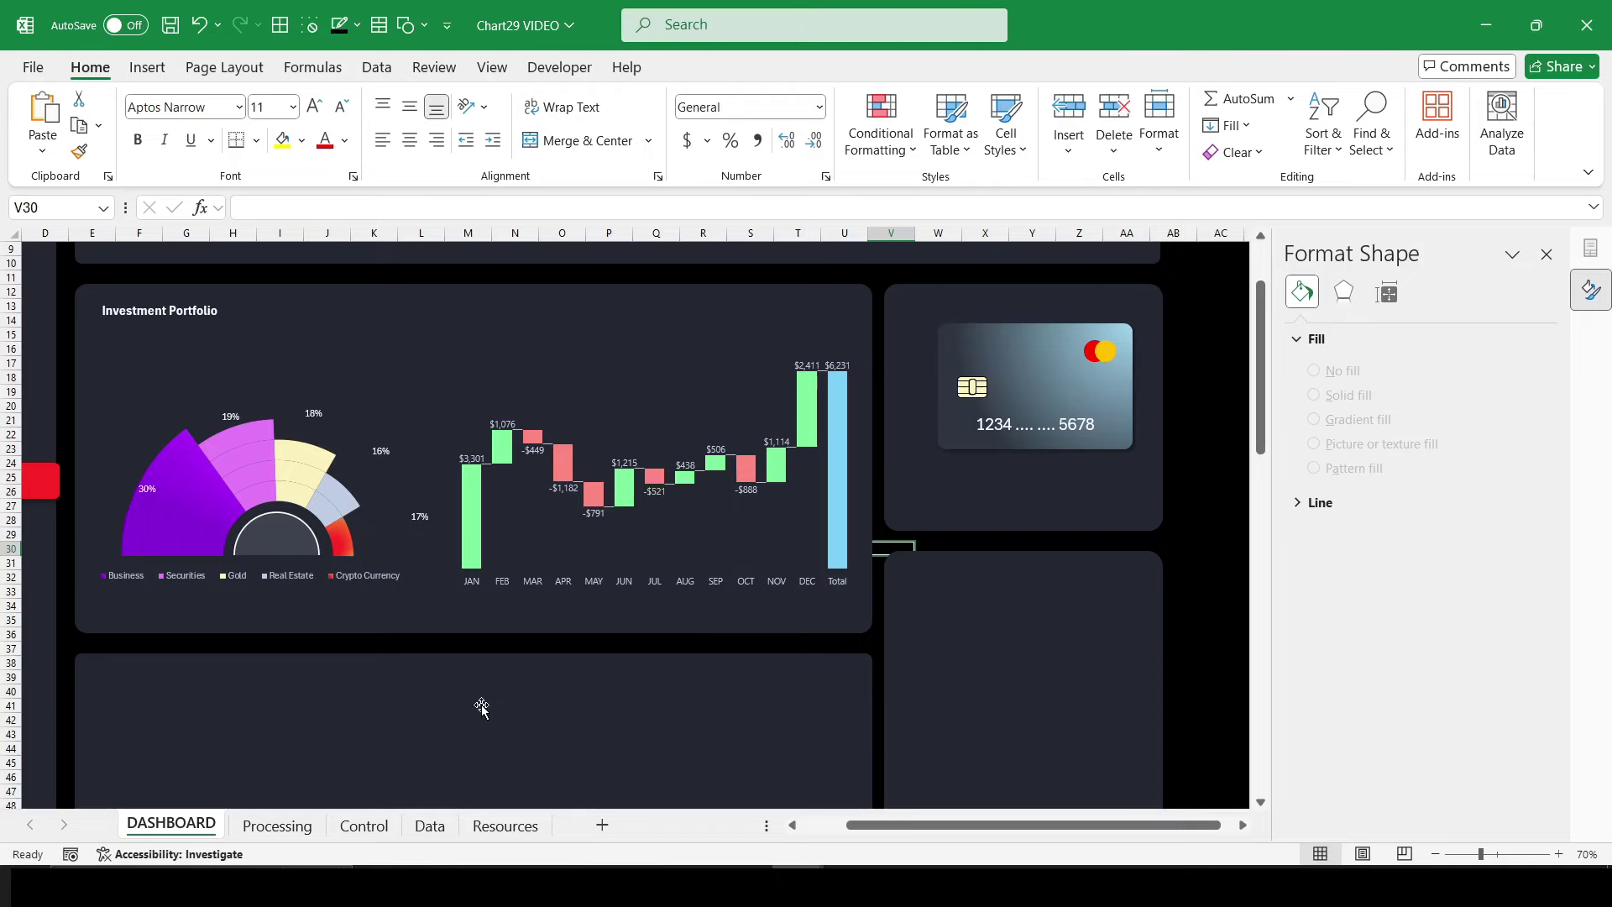
{"action": "left_click", "coordinate": [277, 825]}
{"action": "left_click_drag", "start_coordinate": [911, 825], "coordinate": [928, 824]}
{"action": "left_click_drag", "start_coordinate": [1146, 290], "coordinate": [1123, 542]}
{"action": "left_click", "coordinate": [149, 68]}
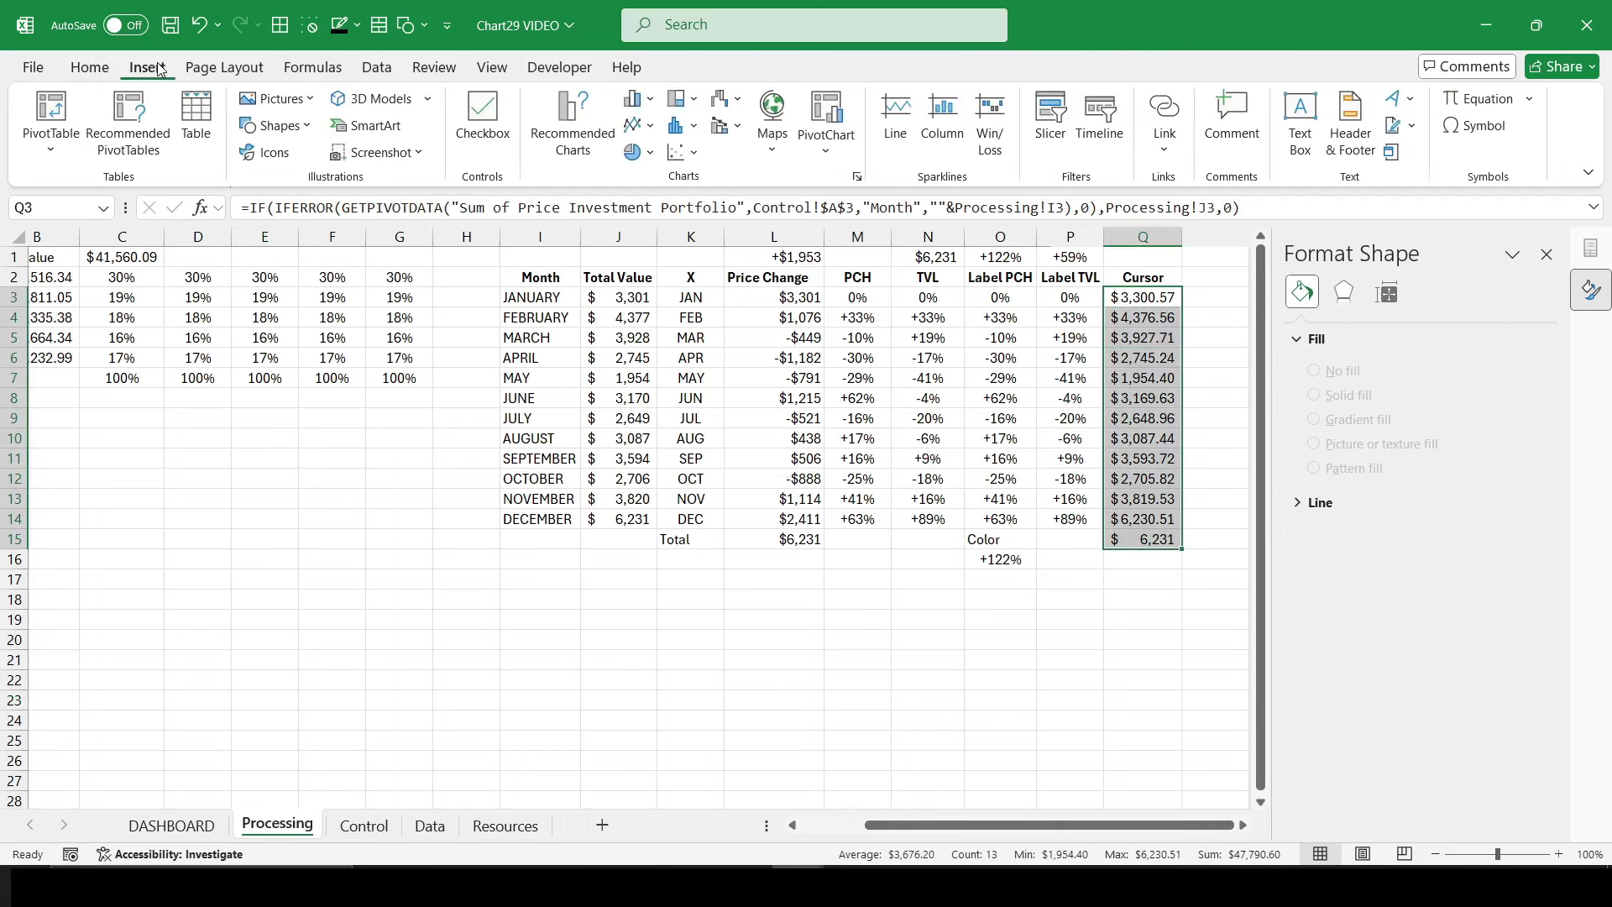
{"action": "left_click", "coordinate": [642, 99]}
{"action": "left_click", "coordinate": [654, 166]}
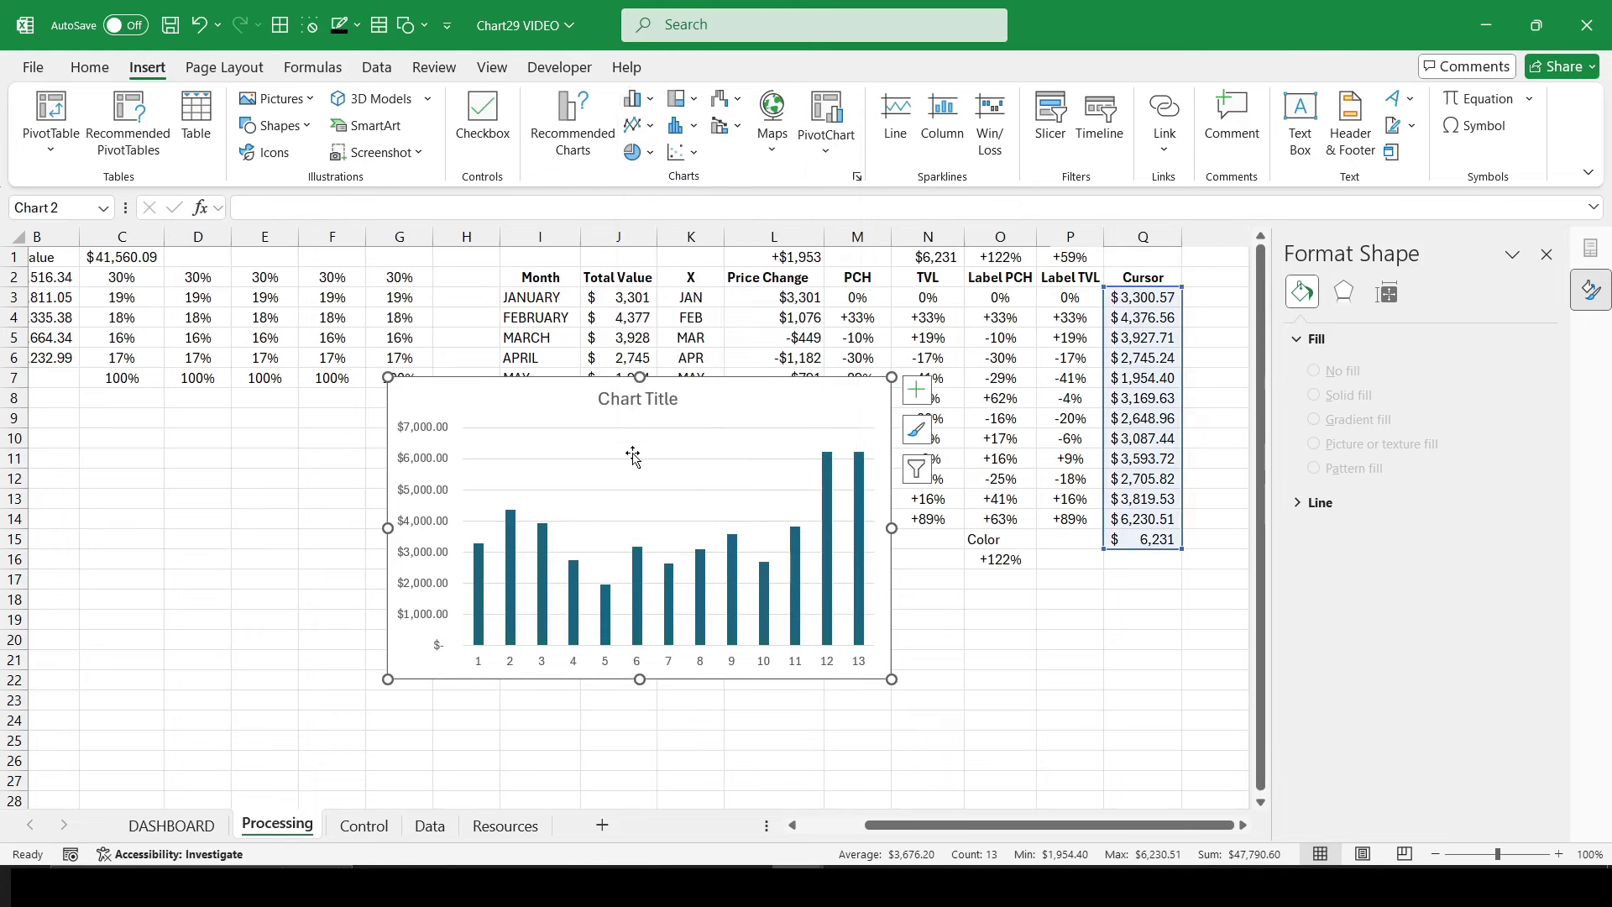
Step: Remove the column chart's axes, chart title and gridlines
{"action": "left_click", "coordinate": [917, 389]}
{"action": "left_click", "coordinate": [963, 417]}
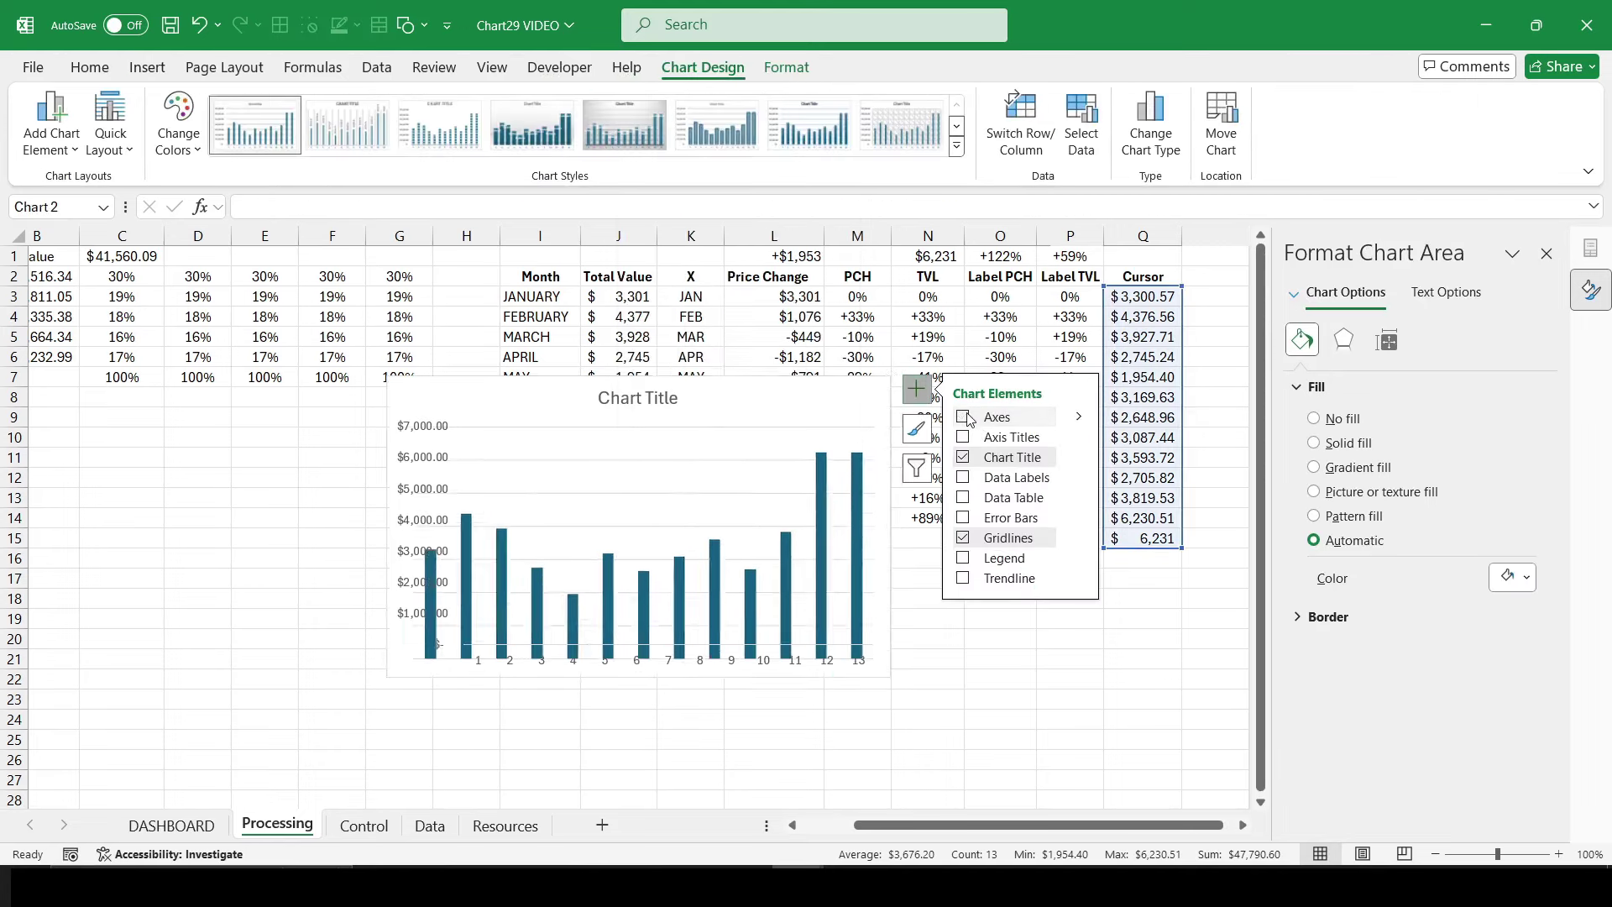
{"action": "left_click", "coordinate": [963, 458]}
{"action": "left_click", "coordinate": [964, 538]}
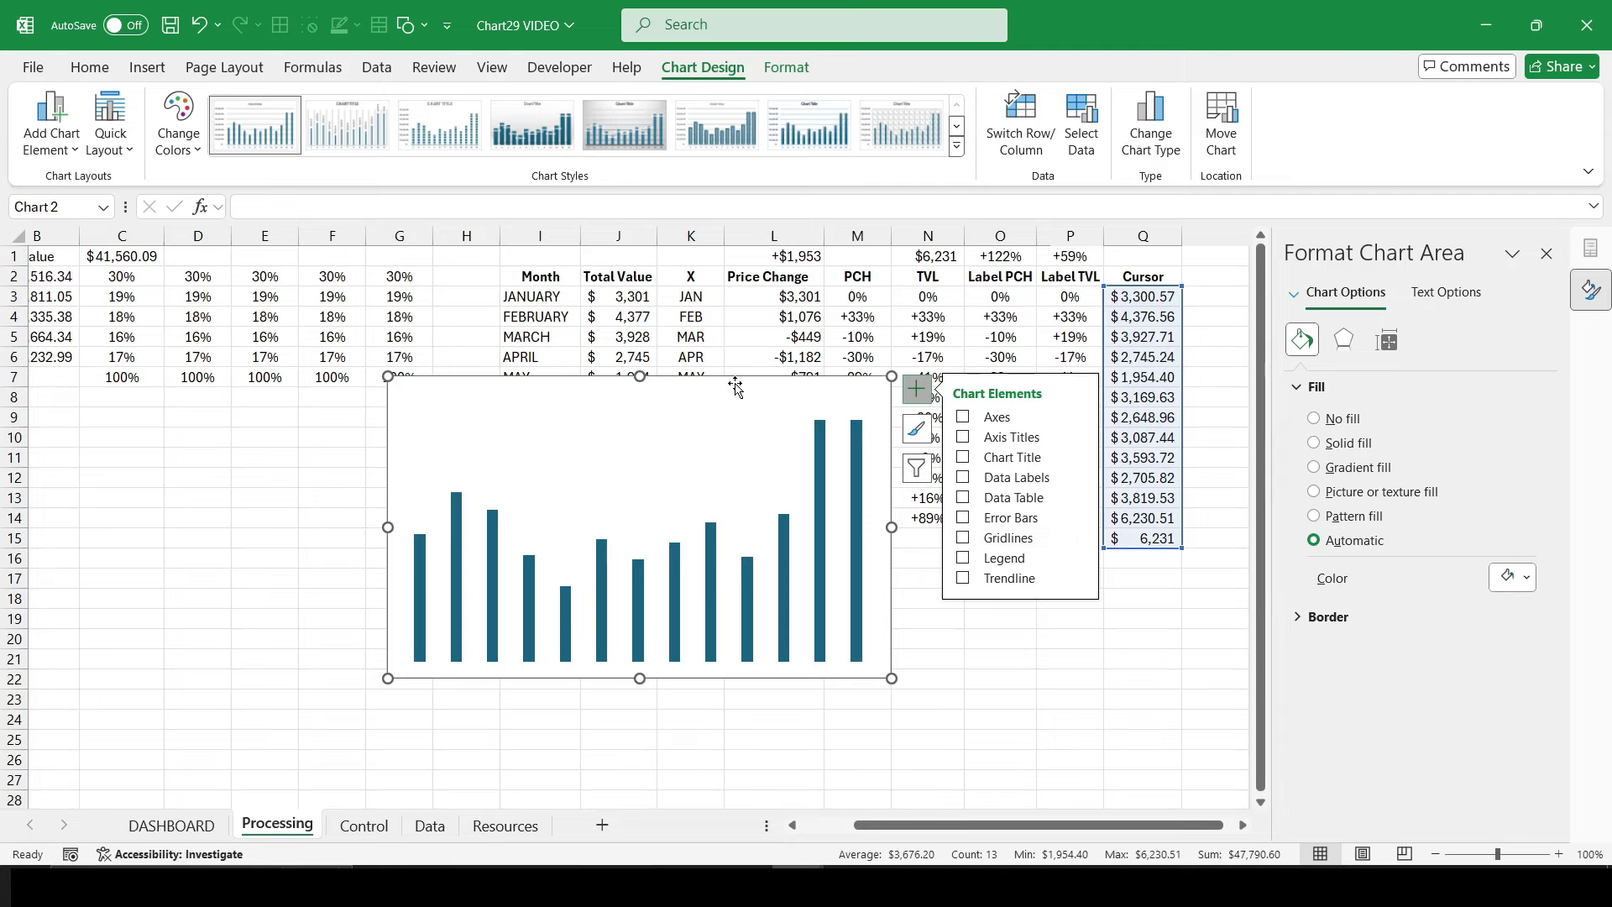
Step: Copy the stripped-down column chart and paste it onto the DASHBOARD sheet
{"action": "right_click", "coordinate": [732, 375]}
{"action": "left_click", "coordinate": [782, 244]}
{"action": "left_click", "coordinate": [172, 826]}
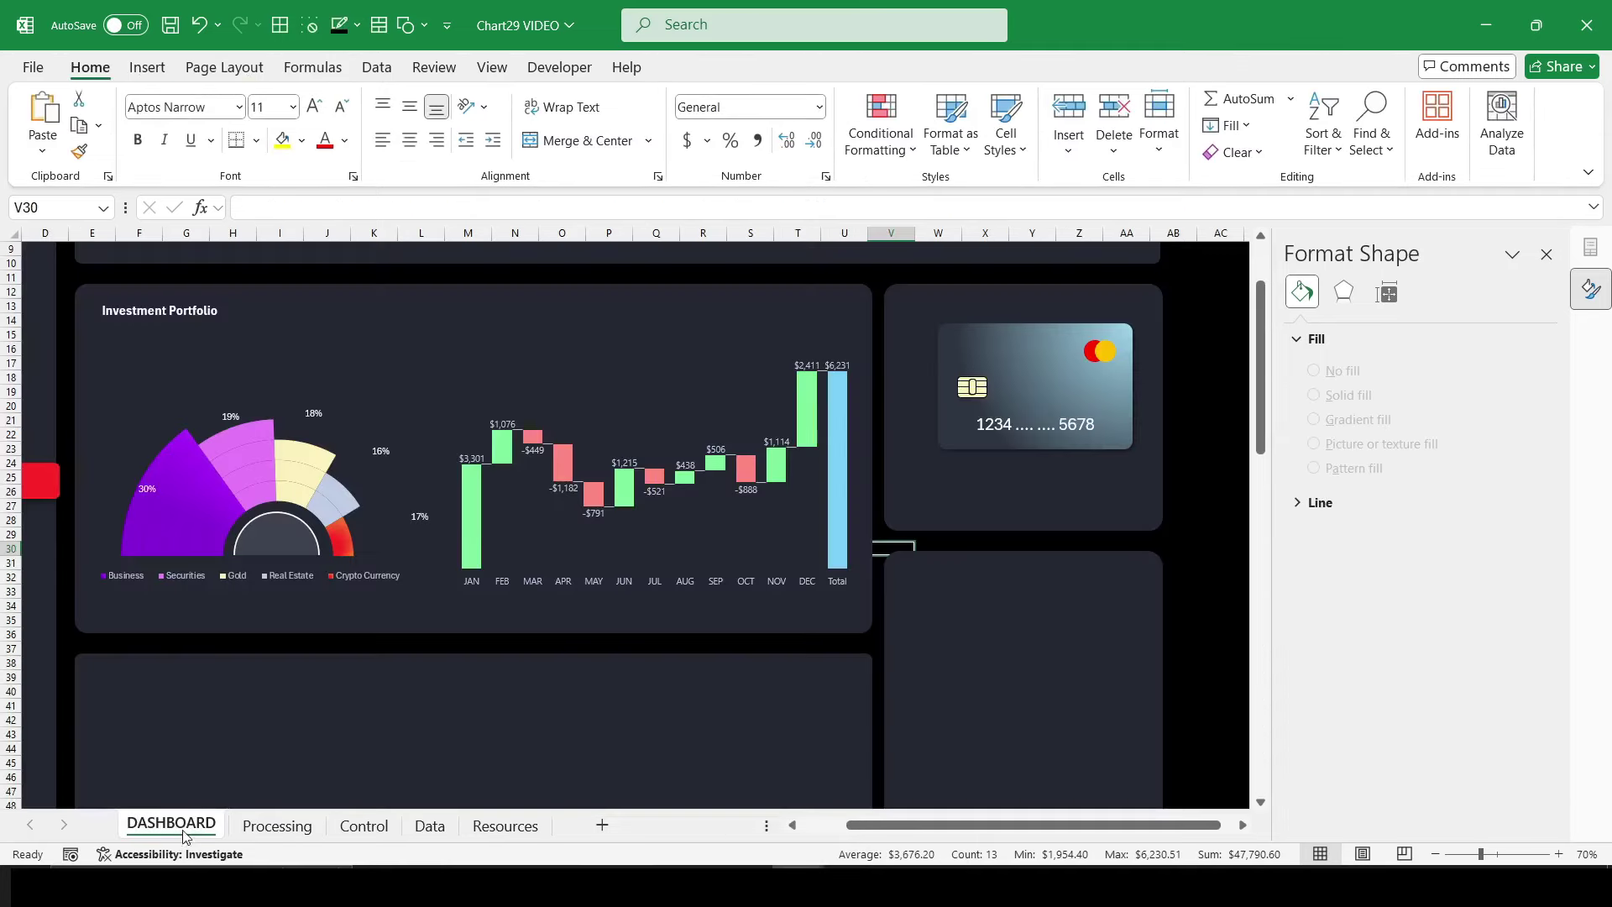
{"action": "key", "text": "ctrl+v"}
Step: Move the pasted chart over the waterfall chart and give it no outline and no fill
{"action": "left_click_drag", "start_coordinate": [984, 540], "coordinate": [589, 379]}
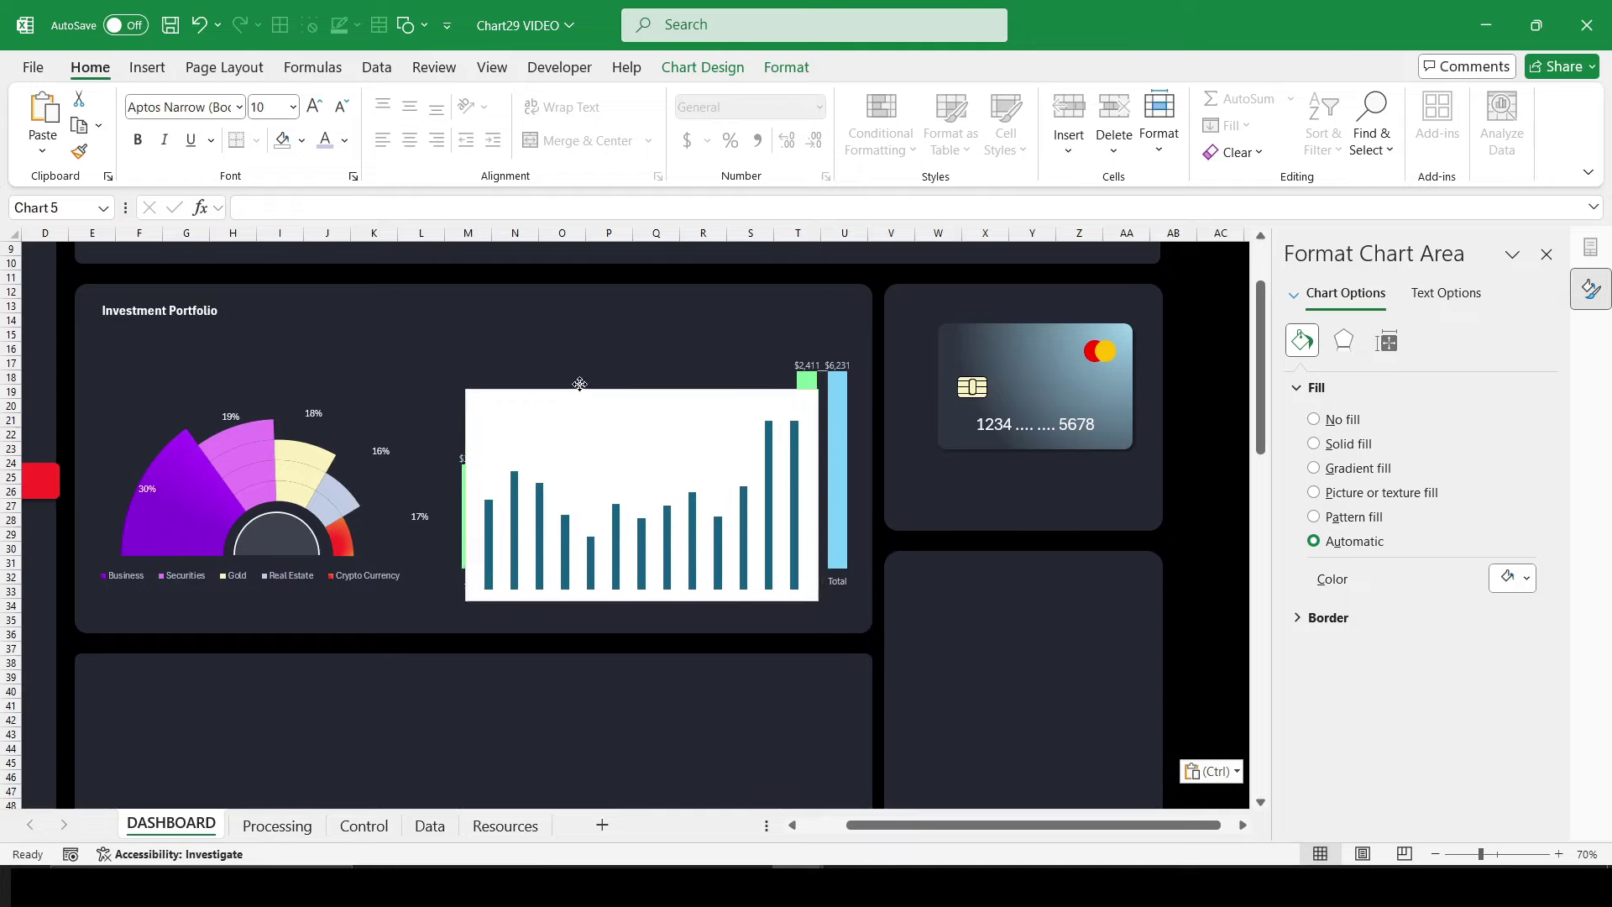
{"action": "left_click", "coordinate": [786, 67]}
{"action": "left_click", "coordinate": [590, 126]}
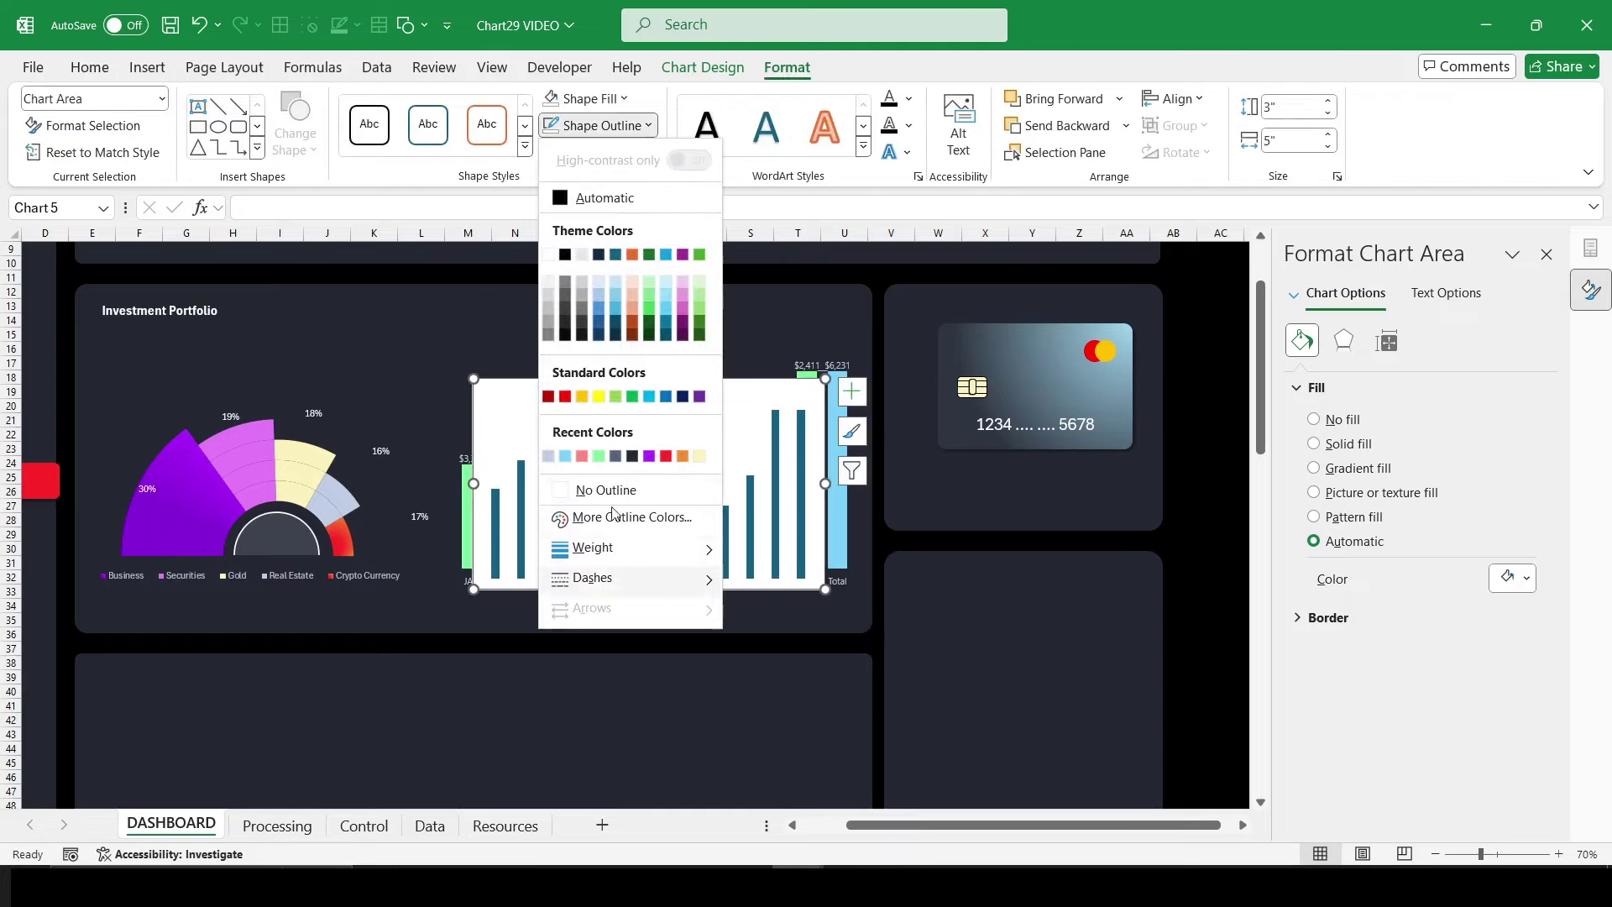
{"action": "left_click", "coordinate": [592, 485]}
{"action": "left_click", "coordinate": [588, 99]}
{"action": "left_click", "coordinate": [602, 463]}
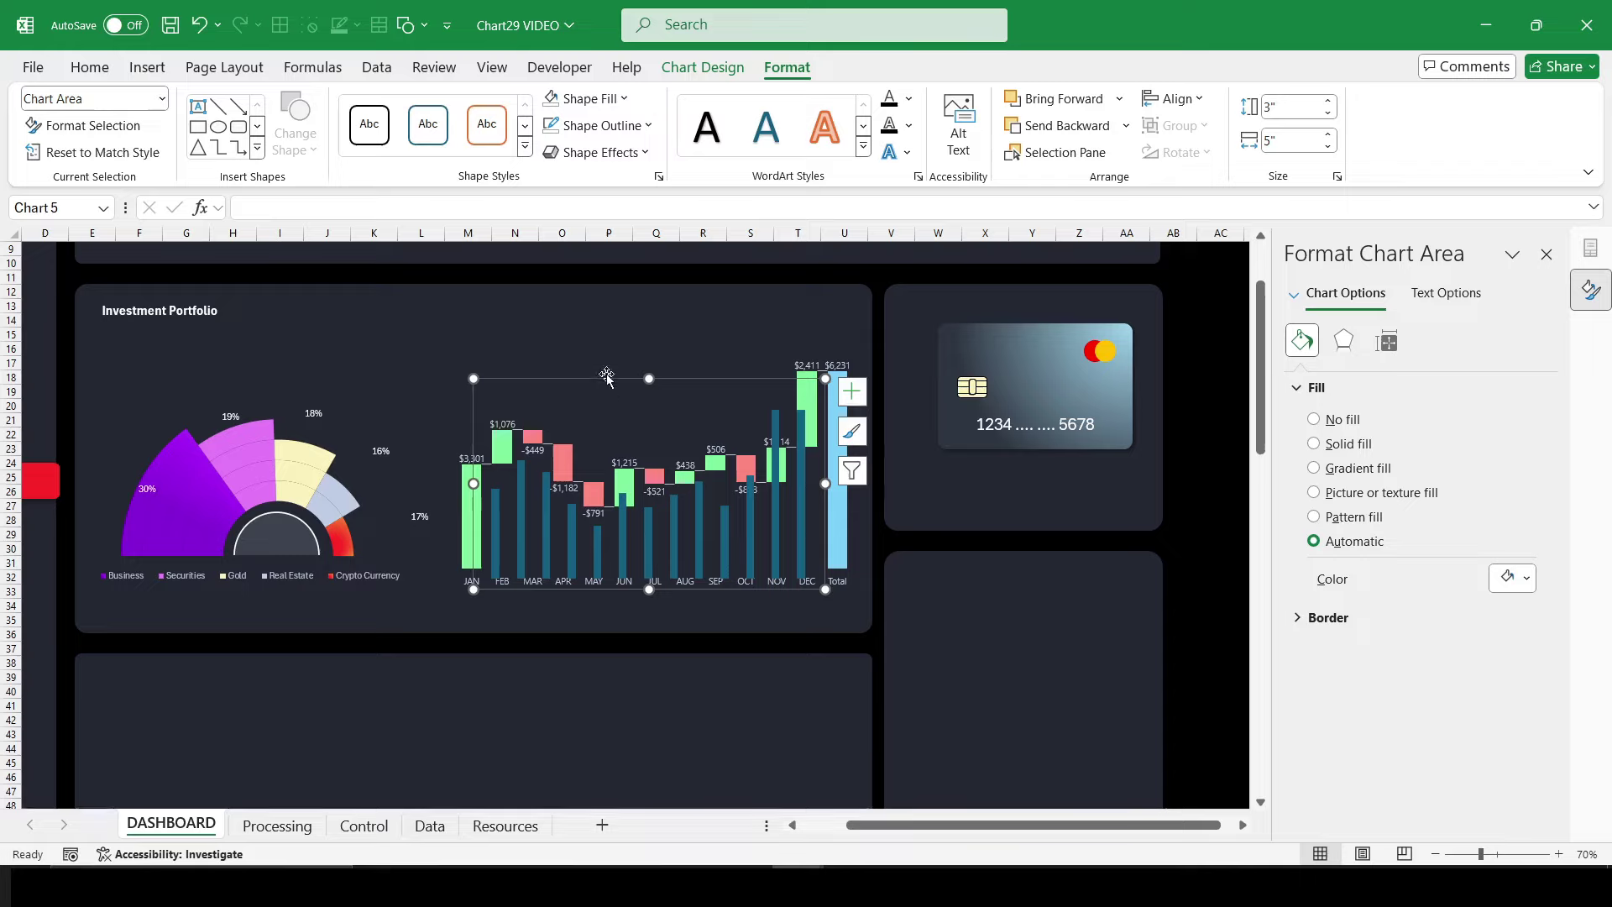
Step: Align the overlay chart with the waterfall and set its width to 5.95"
{"action": "left_click_drag", "start_coordinate": [604, 375], "coordinate": [583, 365]}
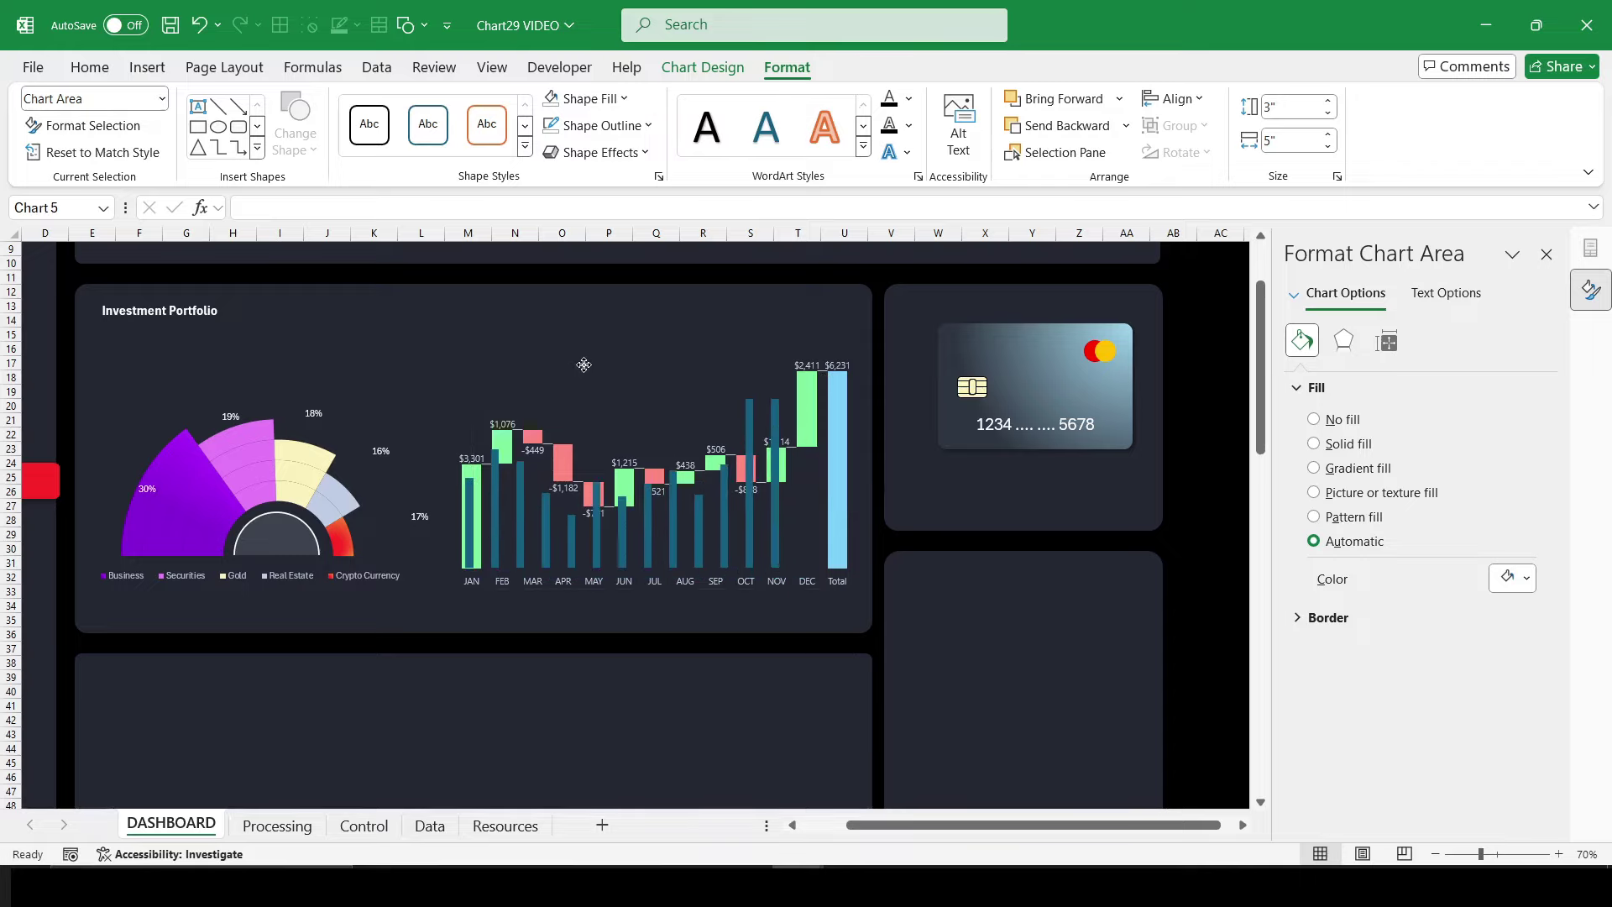
{"action": "left_click", "coordinate": [588, 366]}
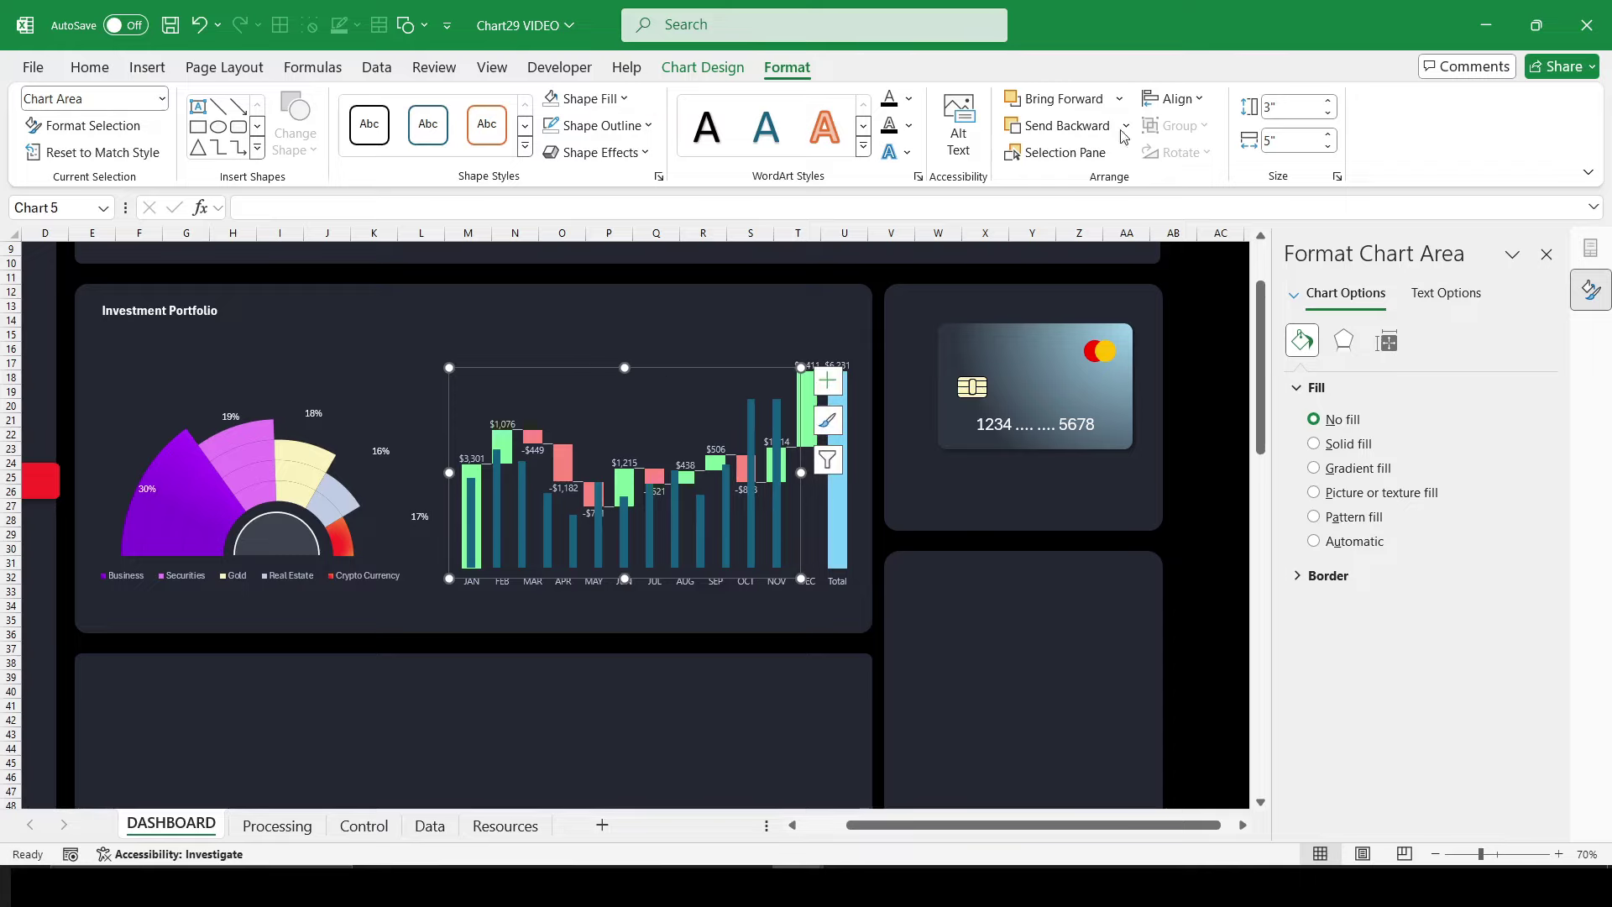
{"action": "left_click", "coordinate": [1329, 135]}
{"action": "left_click", "coordinate": [1329, 135]}
{"action": "left_click", "coordinate": [1329, 135]}
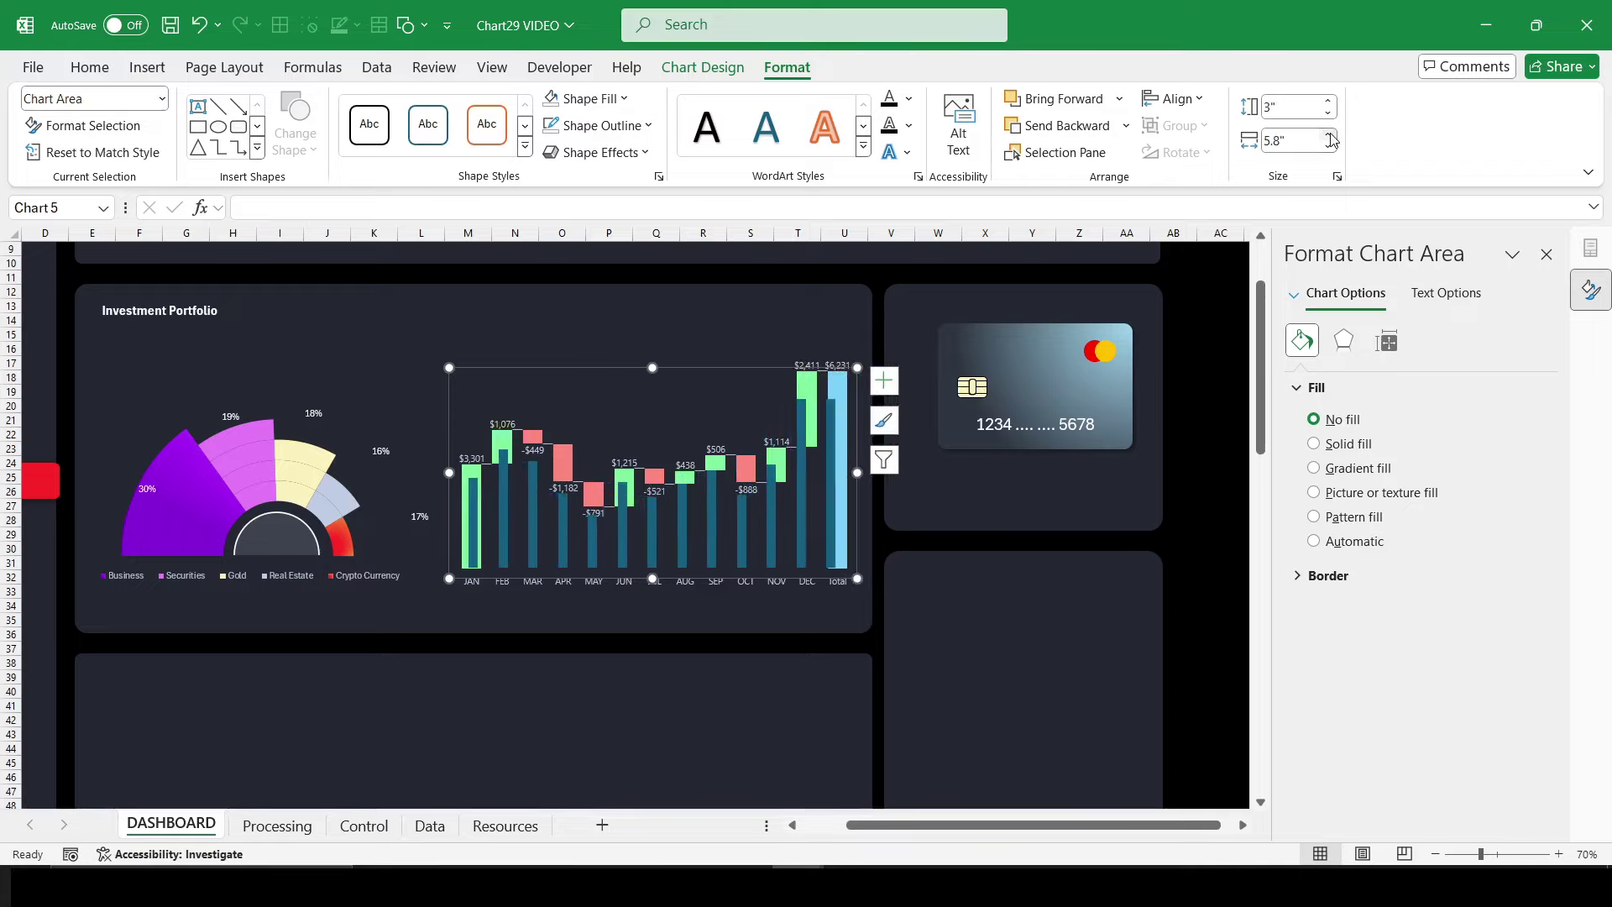
{"action": "left_click", "coordinate": [1330, 135]}
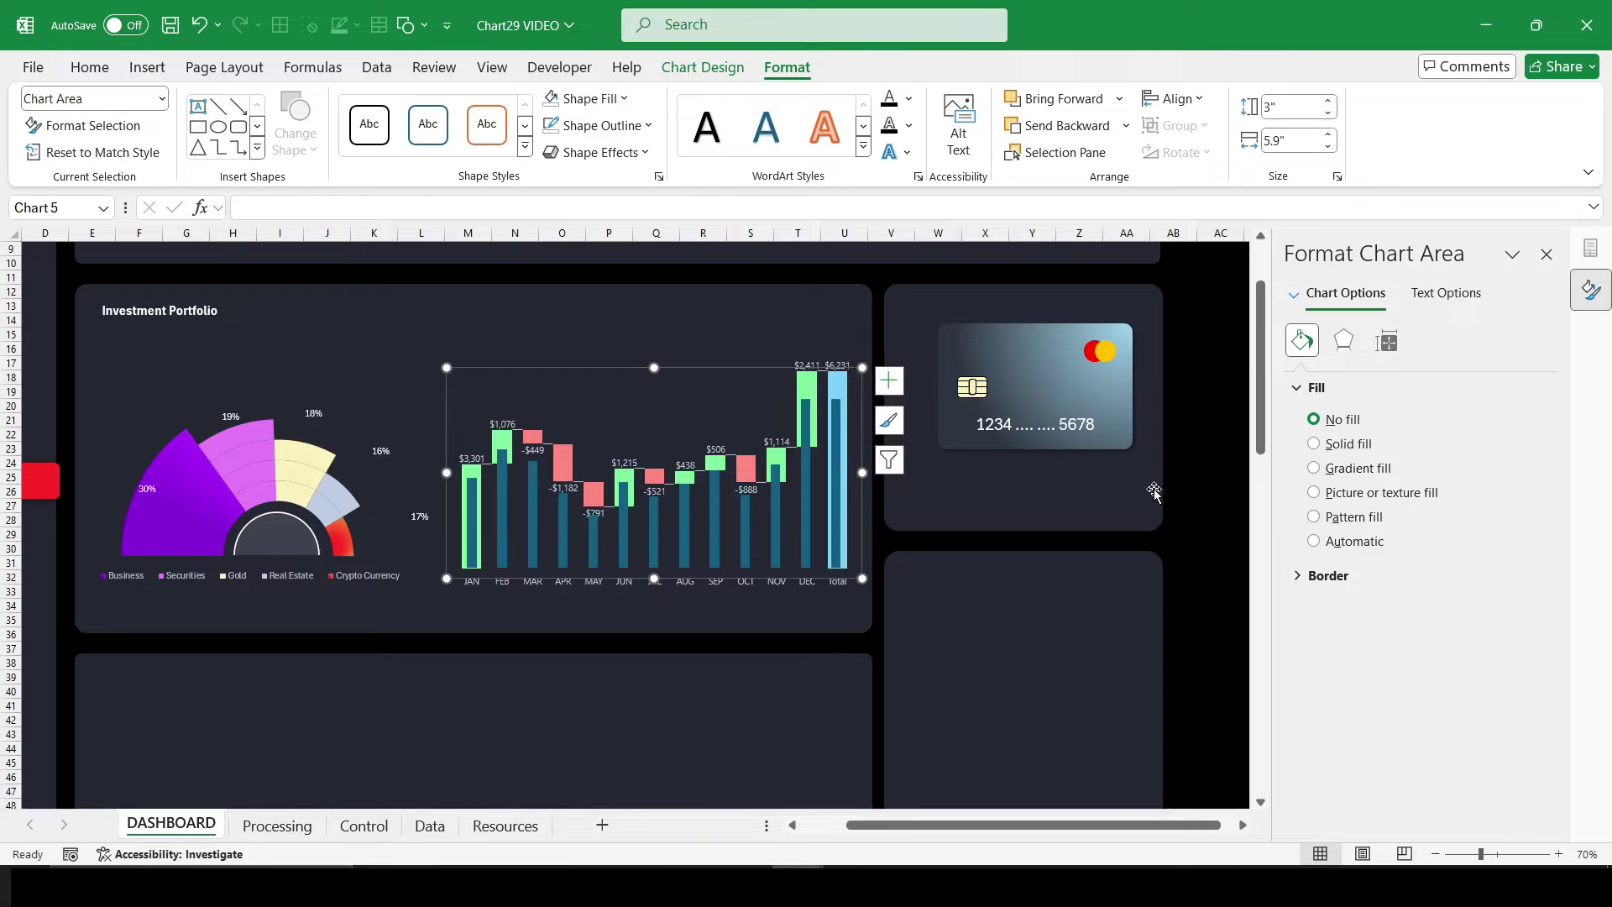
{"action": "left_click", "coordinate": [1329, 135]}
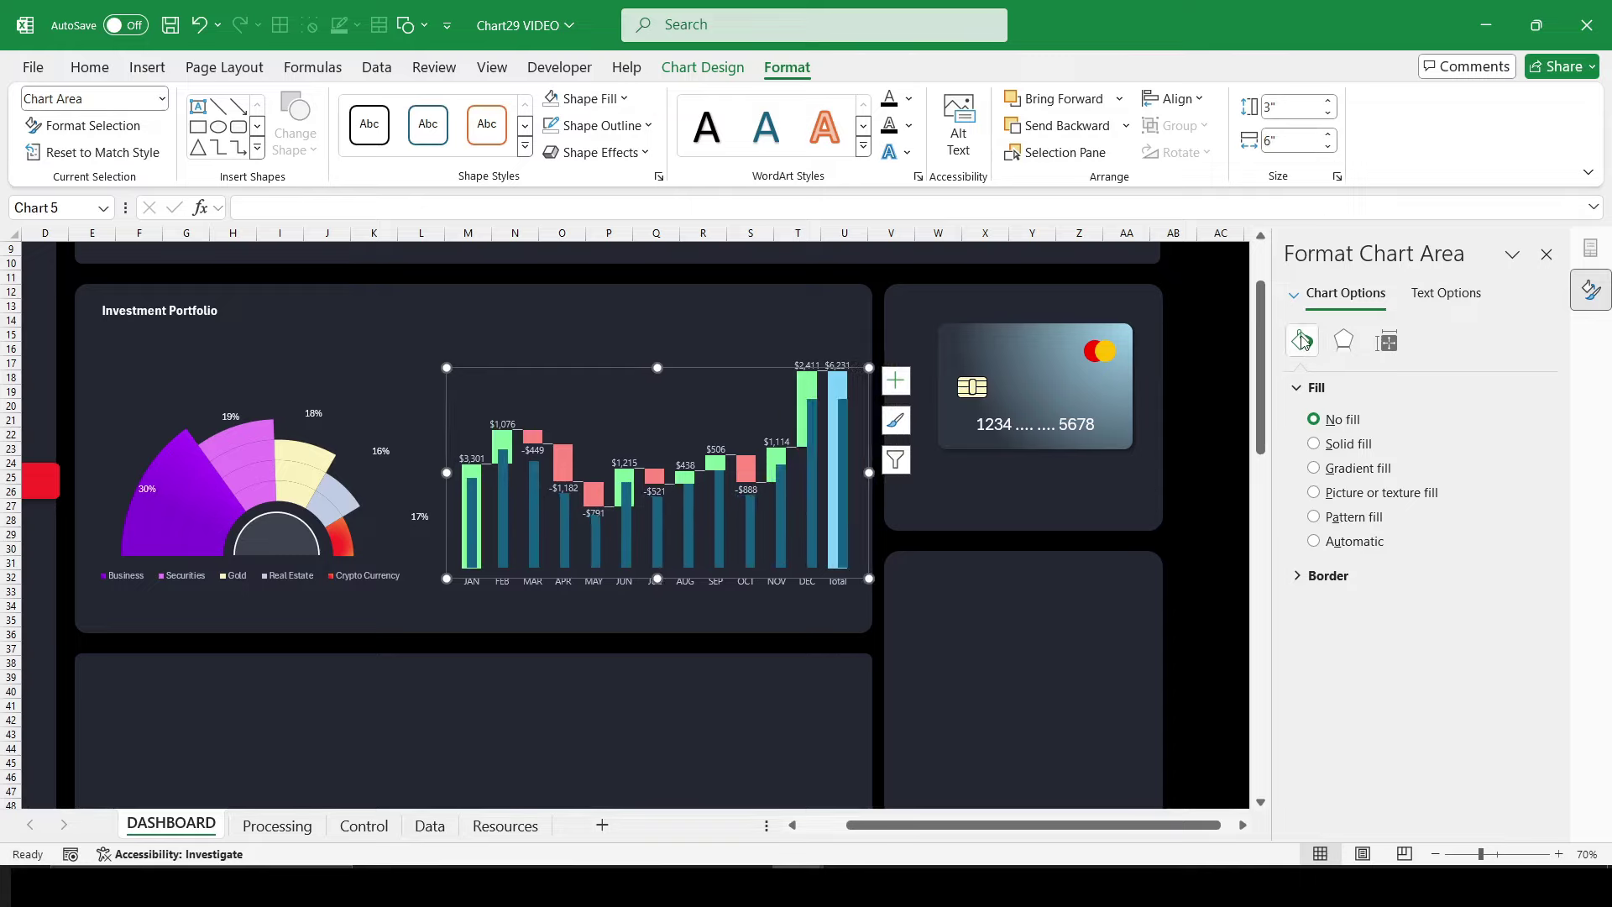
{"action": "left_click", "coordinate": [1329, 147]}
{"action": "left_click", "coordinate": [1283, 141]}
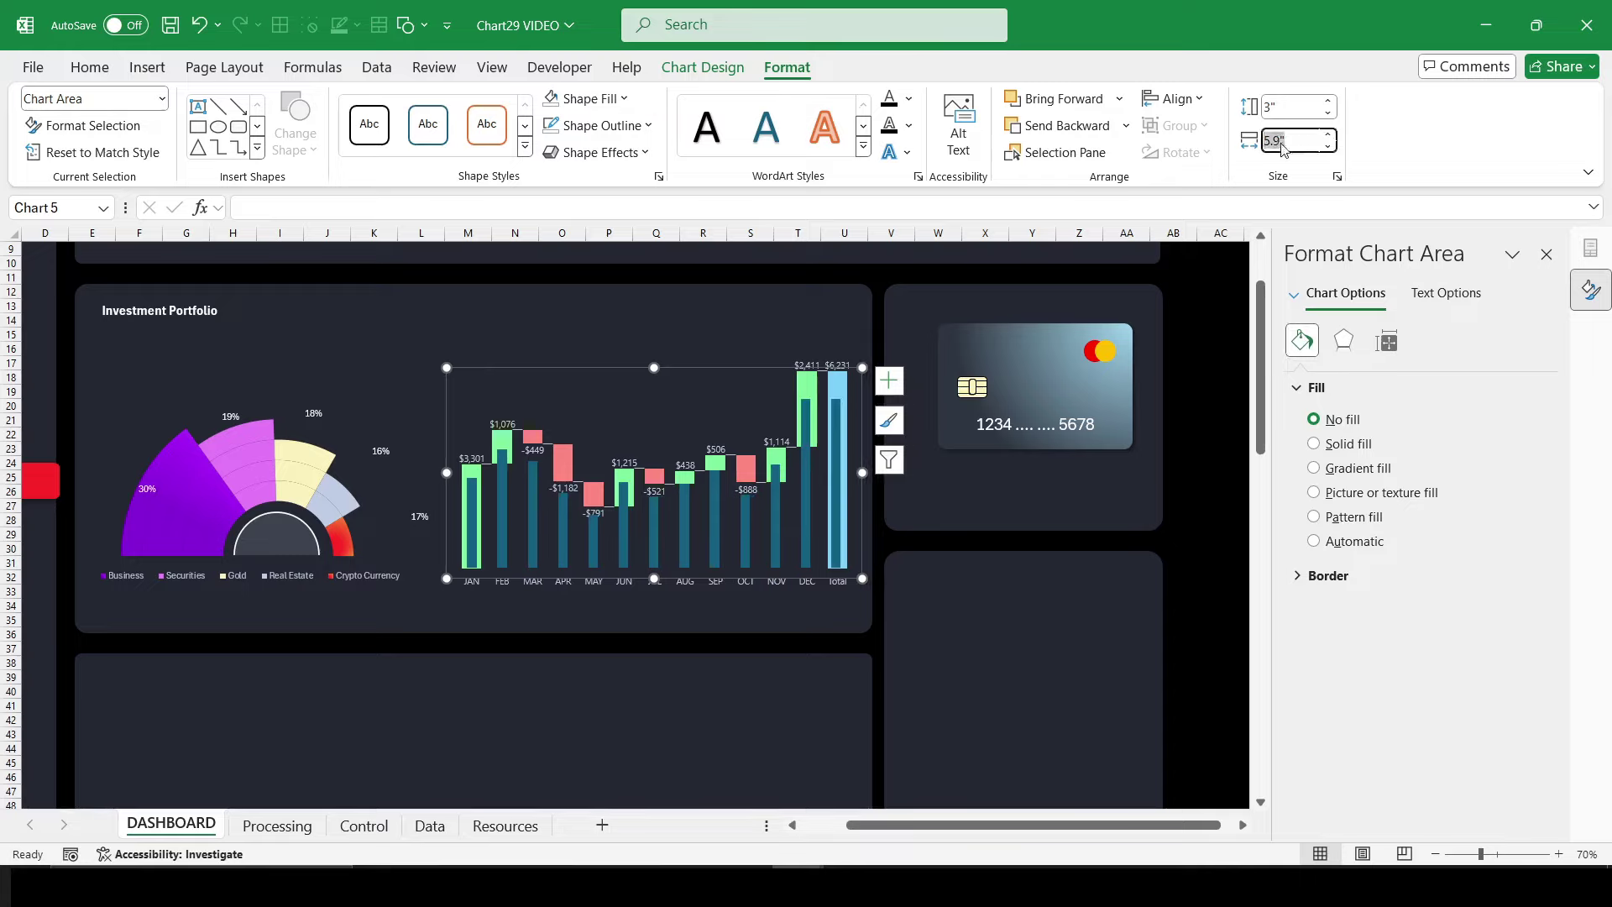
{"action": "type", "text": "5"}
{"action": "key", "text": "Return"}
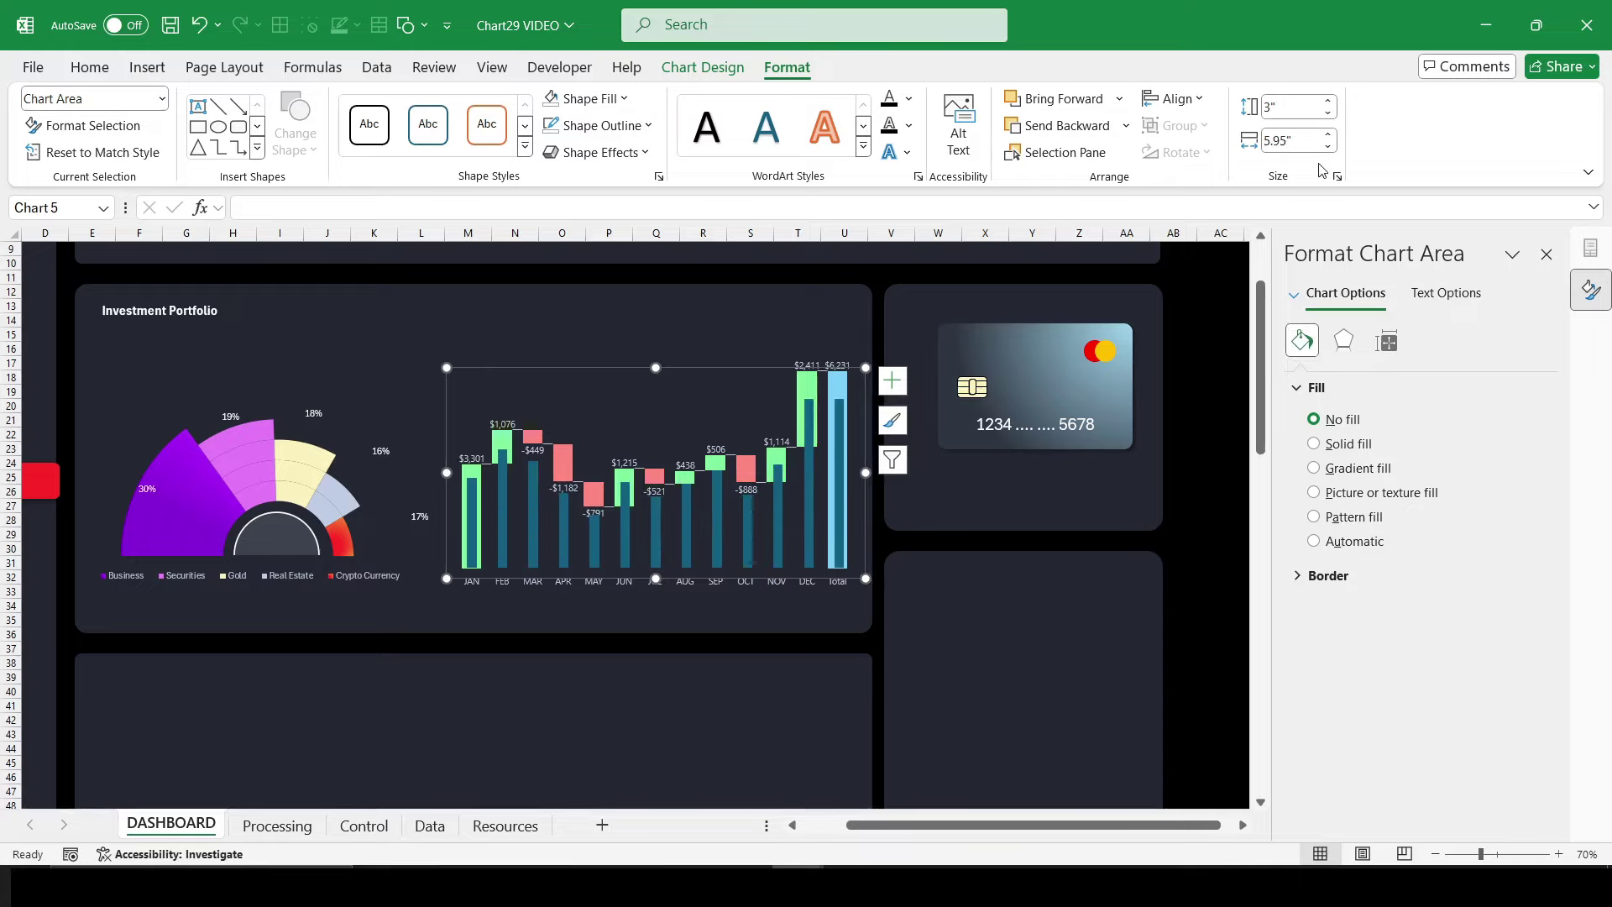
{"action": "left_click", "coordinate": [834, 369]}
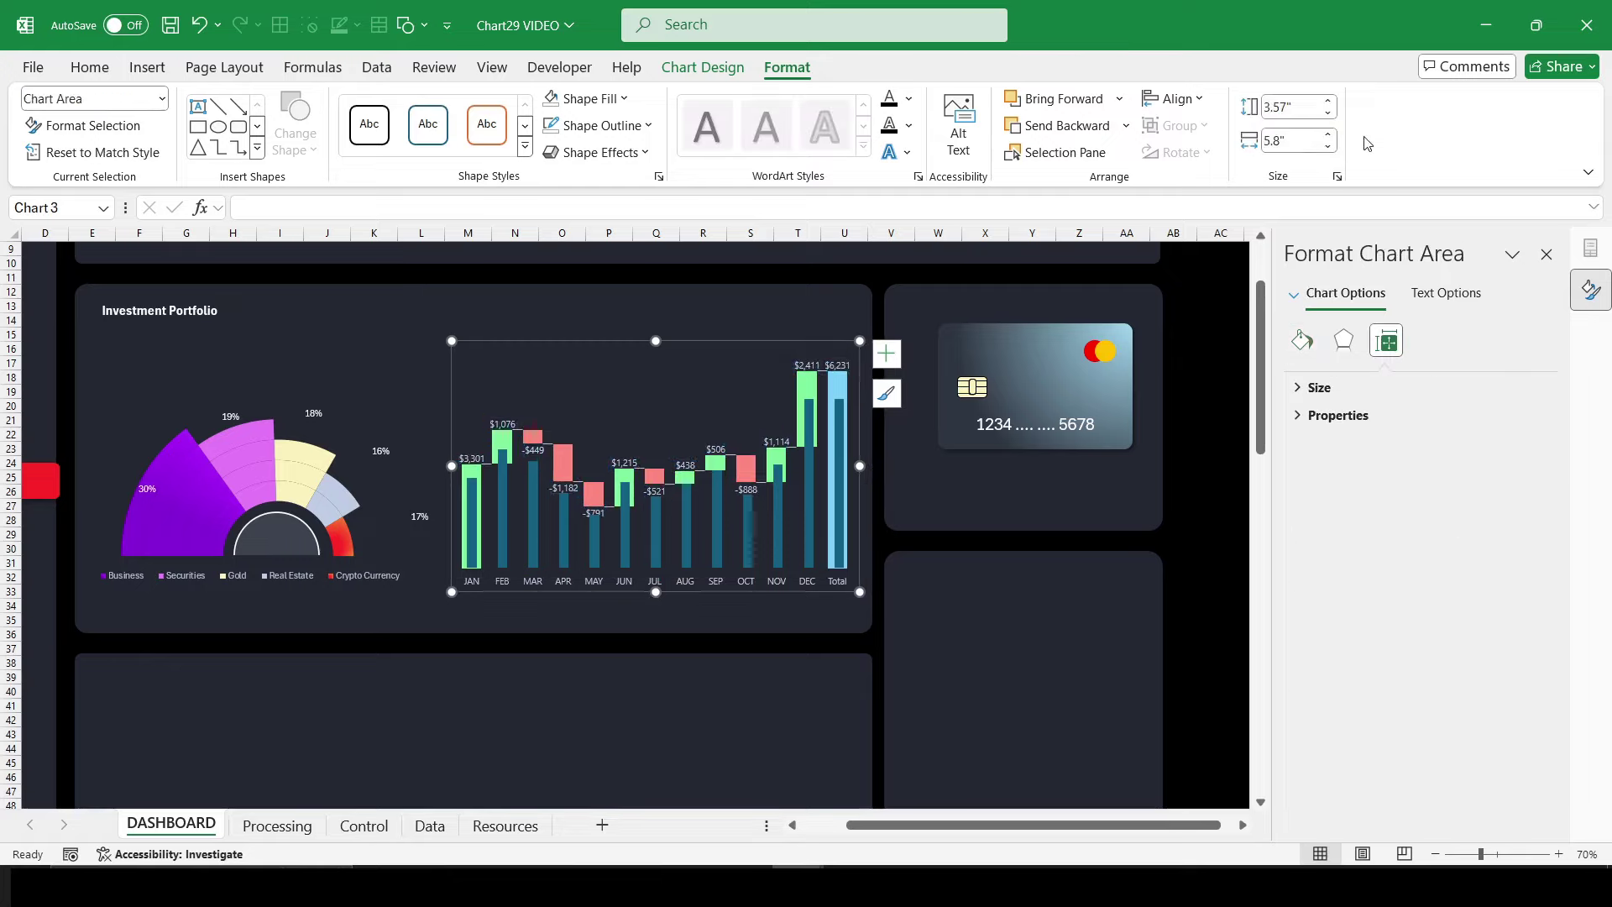
Step: Make the waterfall chart 5.84" wide and the overlay 3.36" tall, then show the Selection pane
{"action": "left_click", "coordinate": [1329, 141]}
{"action": "type", "text": "5"}
{"action": "key", "text": "Return"}
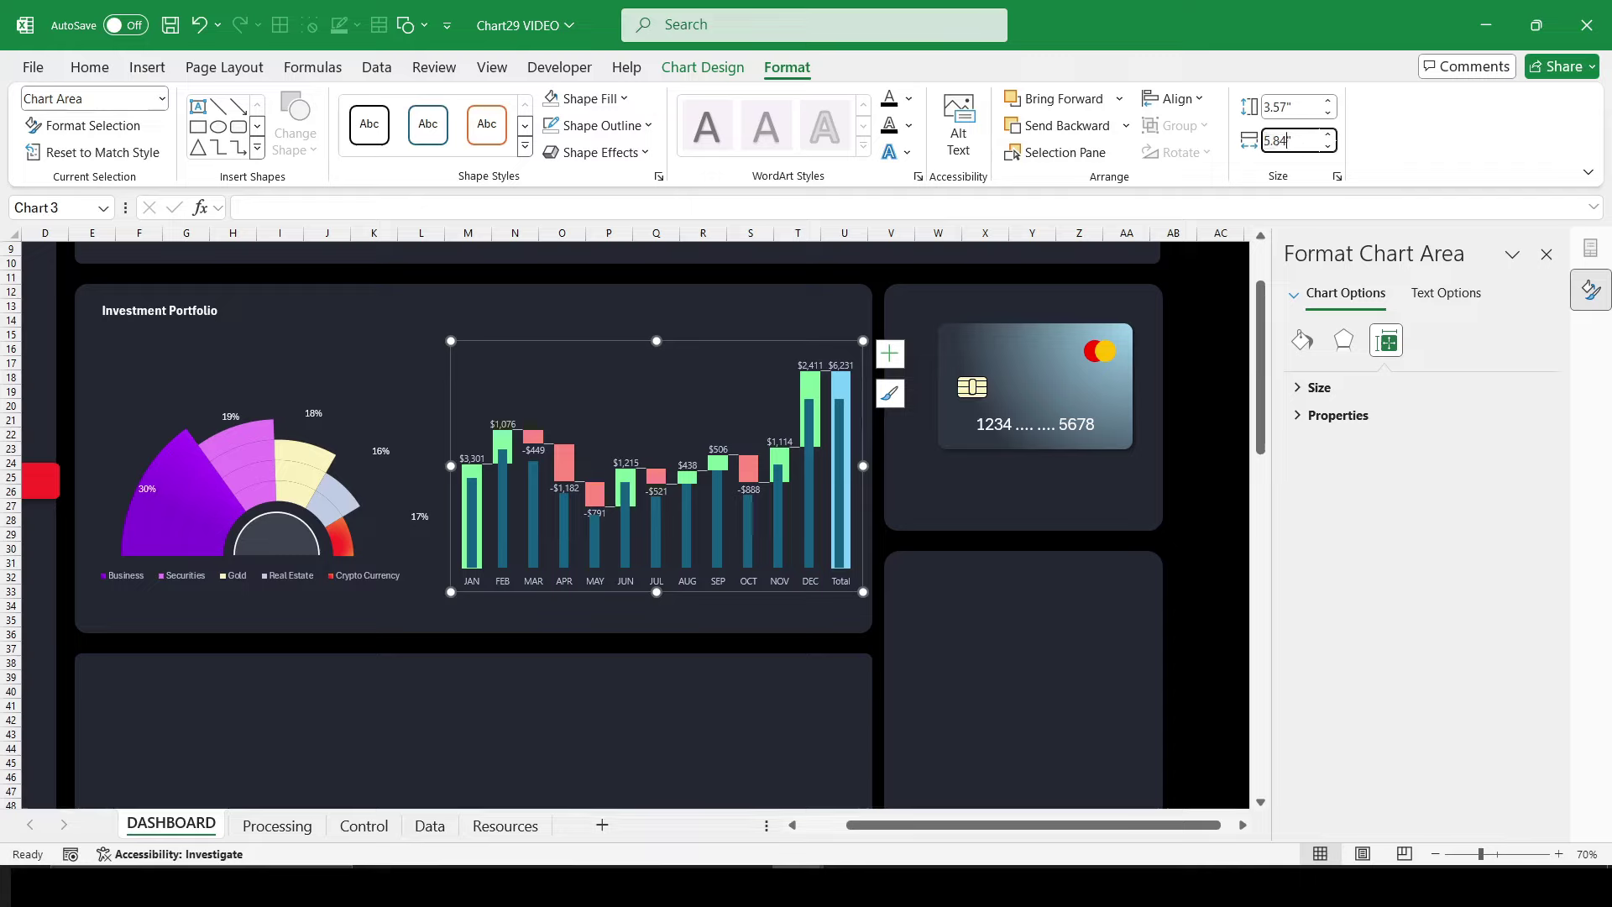
{"action": "key", "text": "Return"}
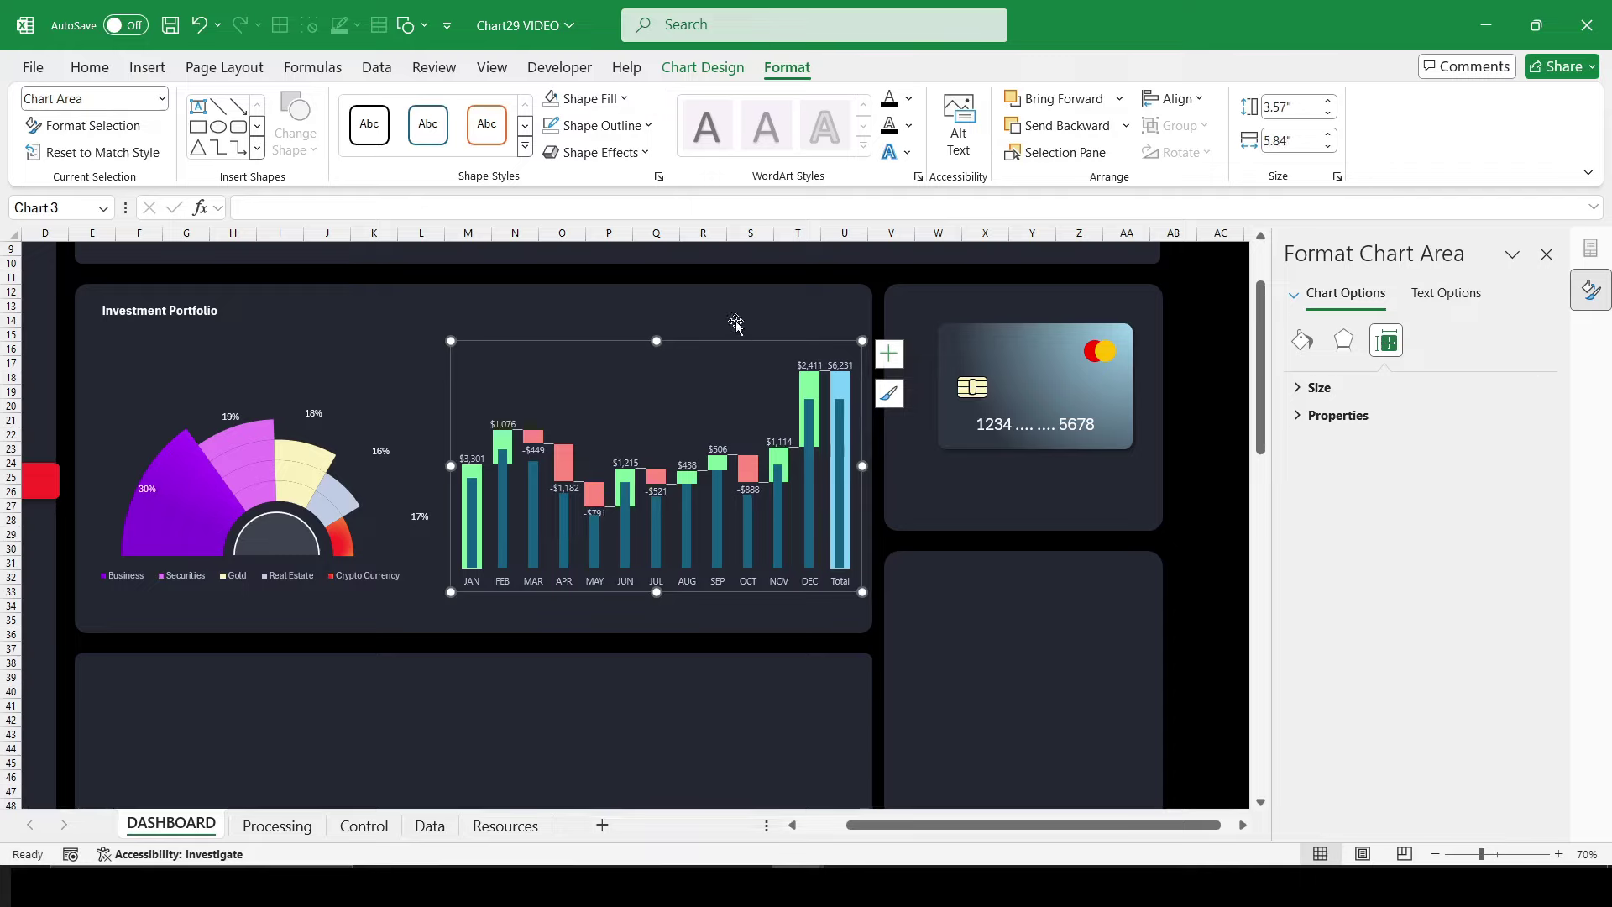
{"action": "left_click_drag", "start_coordinate": [657, 341], "coordinate": [658, 342]}
{"action": "left_click", "coordinate": [812, 475]}
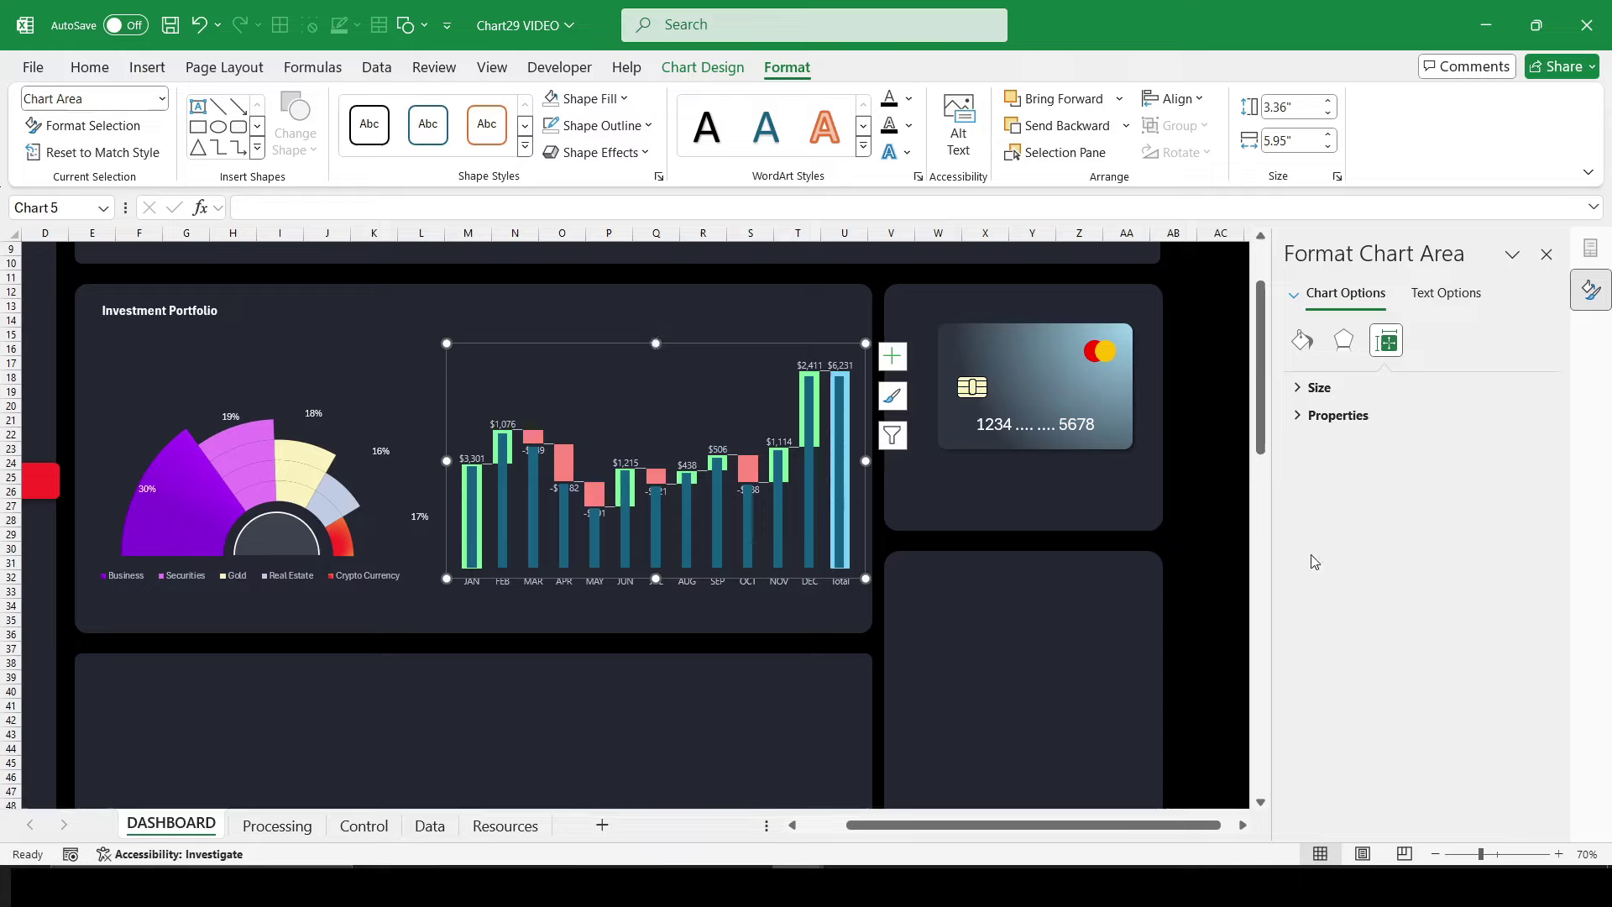
{"action": "left_click", "coordinate": [1054, 153]}
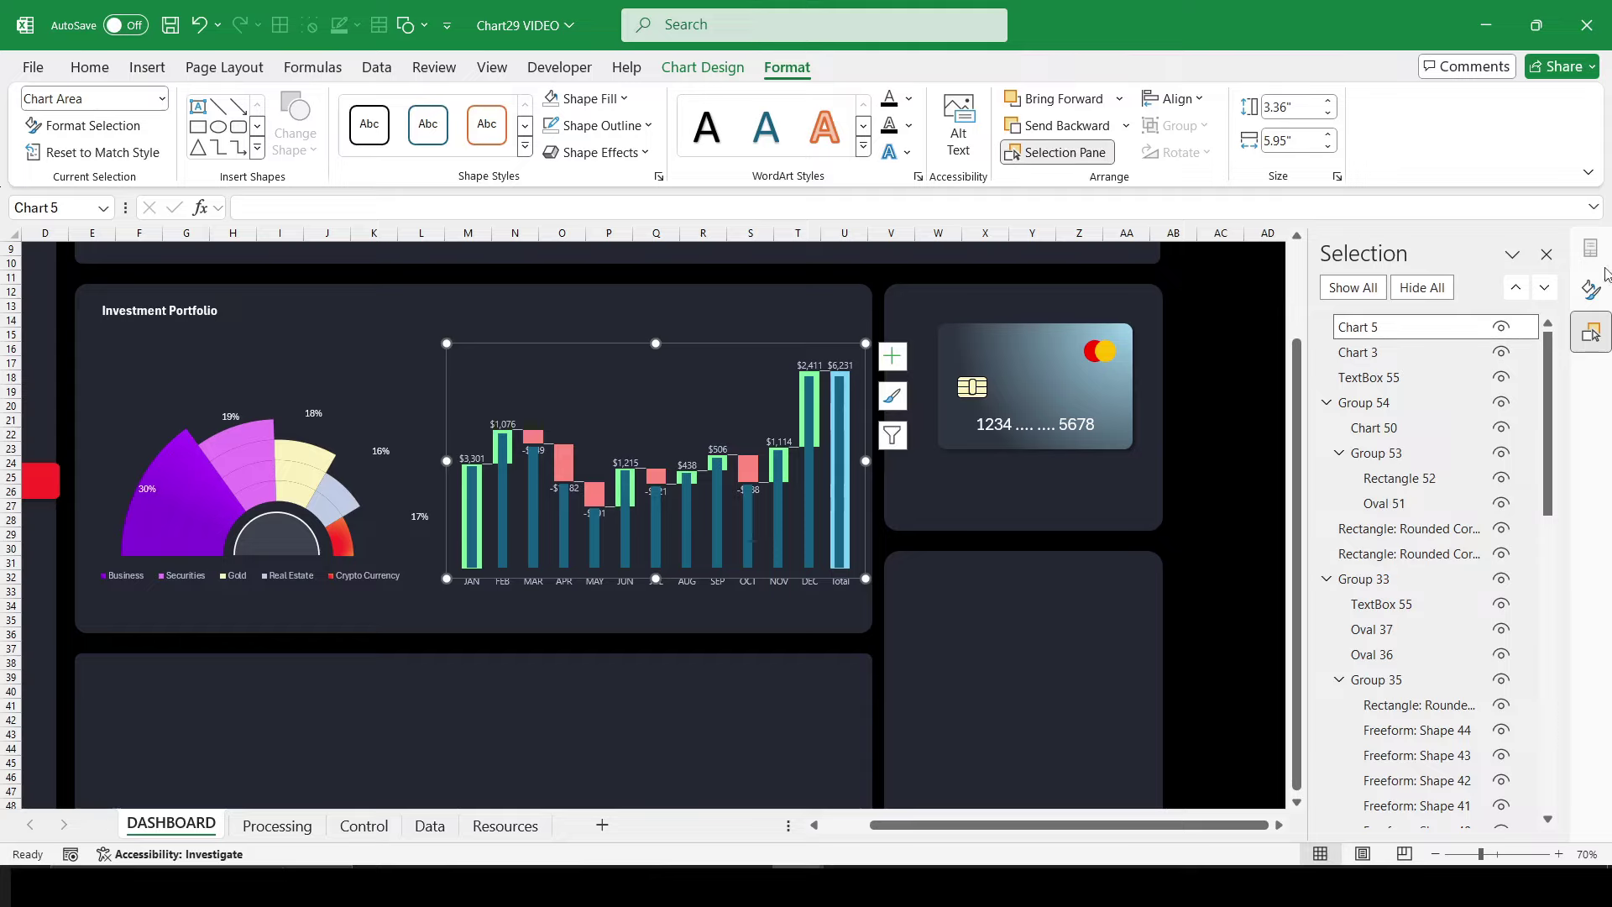
Step: Select the overlay chart's bars and copy the 5A627C colour code from Resources B23
{"action": "left_click", "coordinate": [1591, 288]}
{"action": "left_click", "coordinate": [842, 426]}
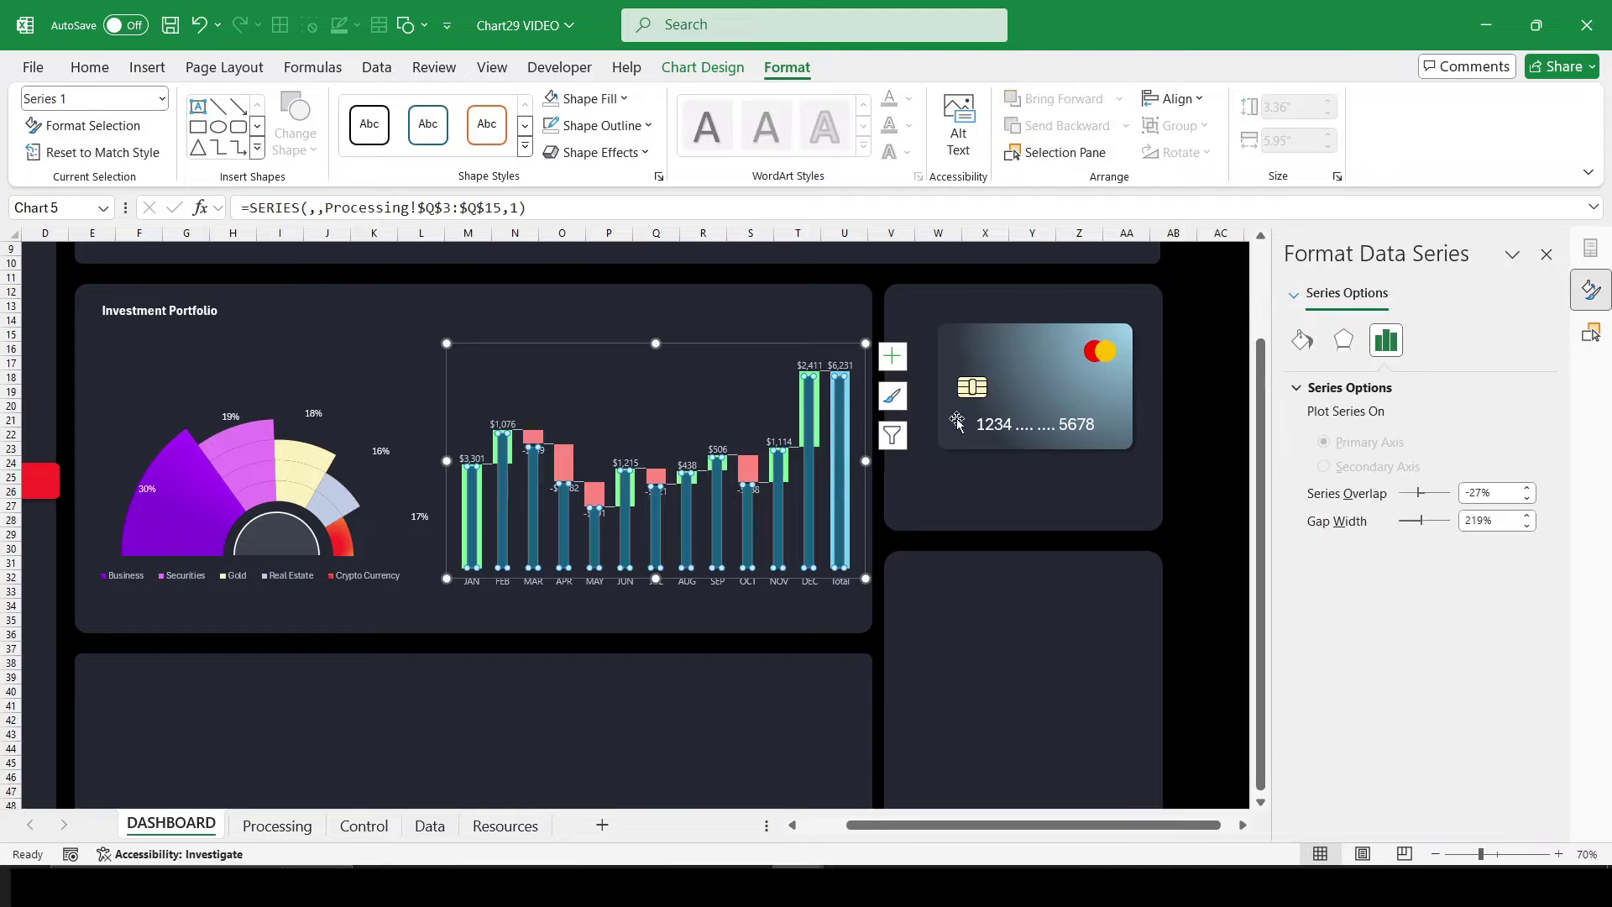
{"action": "left_click", "coordinate": [504, 825]}
{"action": "left_click", "coordinate": [135, 691]}
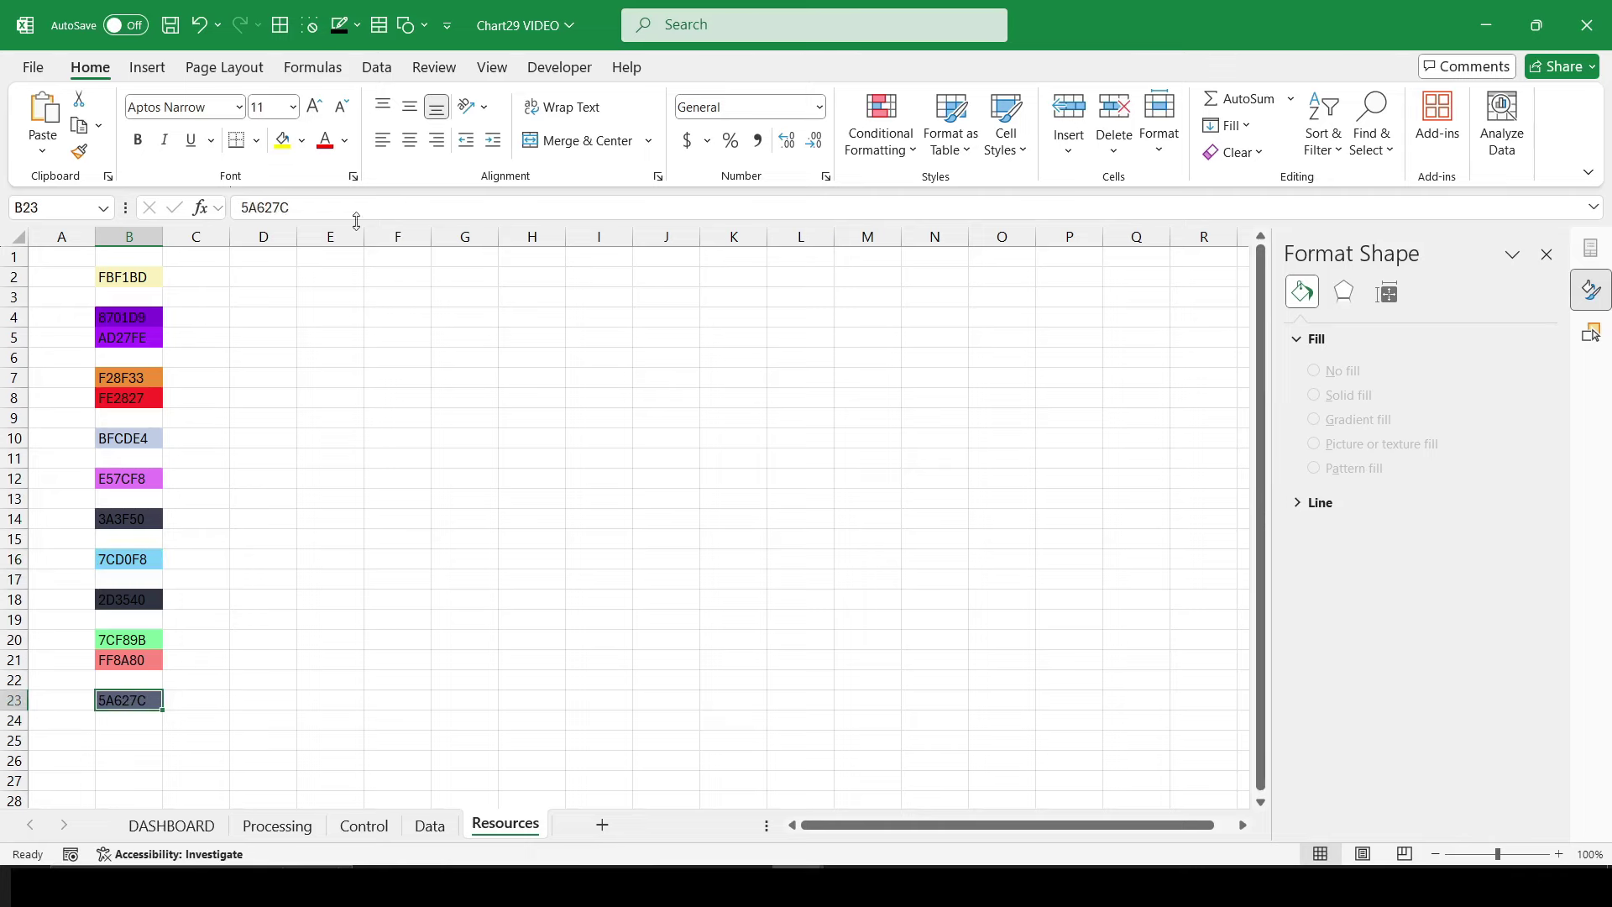
{"action": "double_click", "coordinate": [356, 210]}
{"action": "key", "text": "ctrl+c"}
{"action": "right_click", "coordinate": [269, 210]}
{"action": "left_click", "coordinate": [333, 261]}
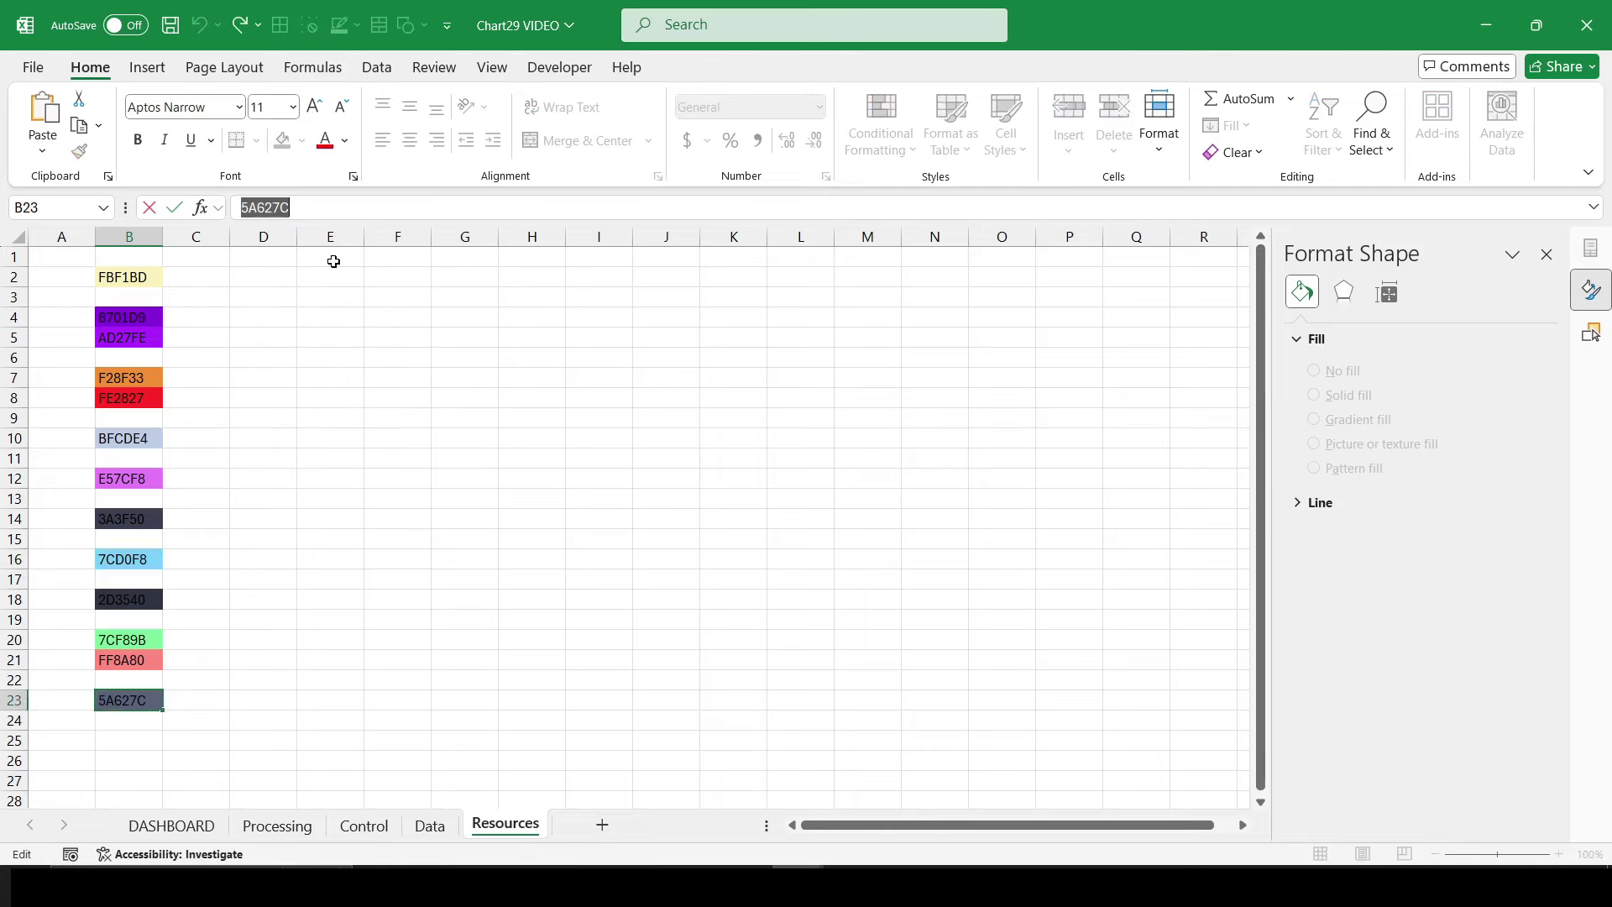
{"action": "left_click", "coordinate": [172, 825]}
Step: Fill the overlay bars with hex 5A627C at 60% transparency
{"action": "left_click", "coordinate": [1302, 340]}
{"action": "left_click", "coordinate": [1492, 634]}
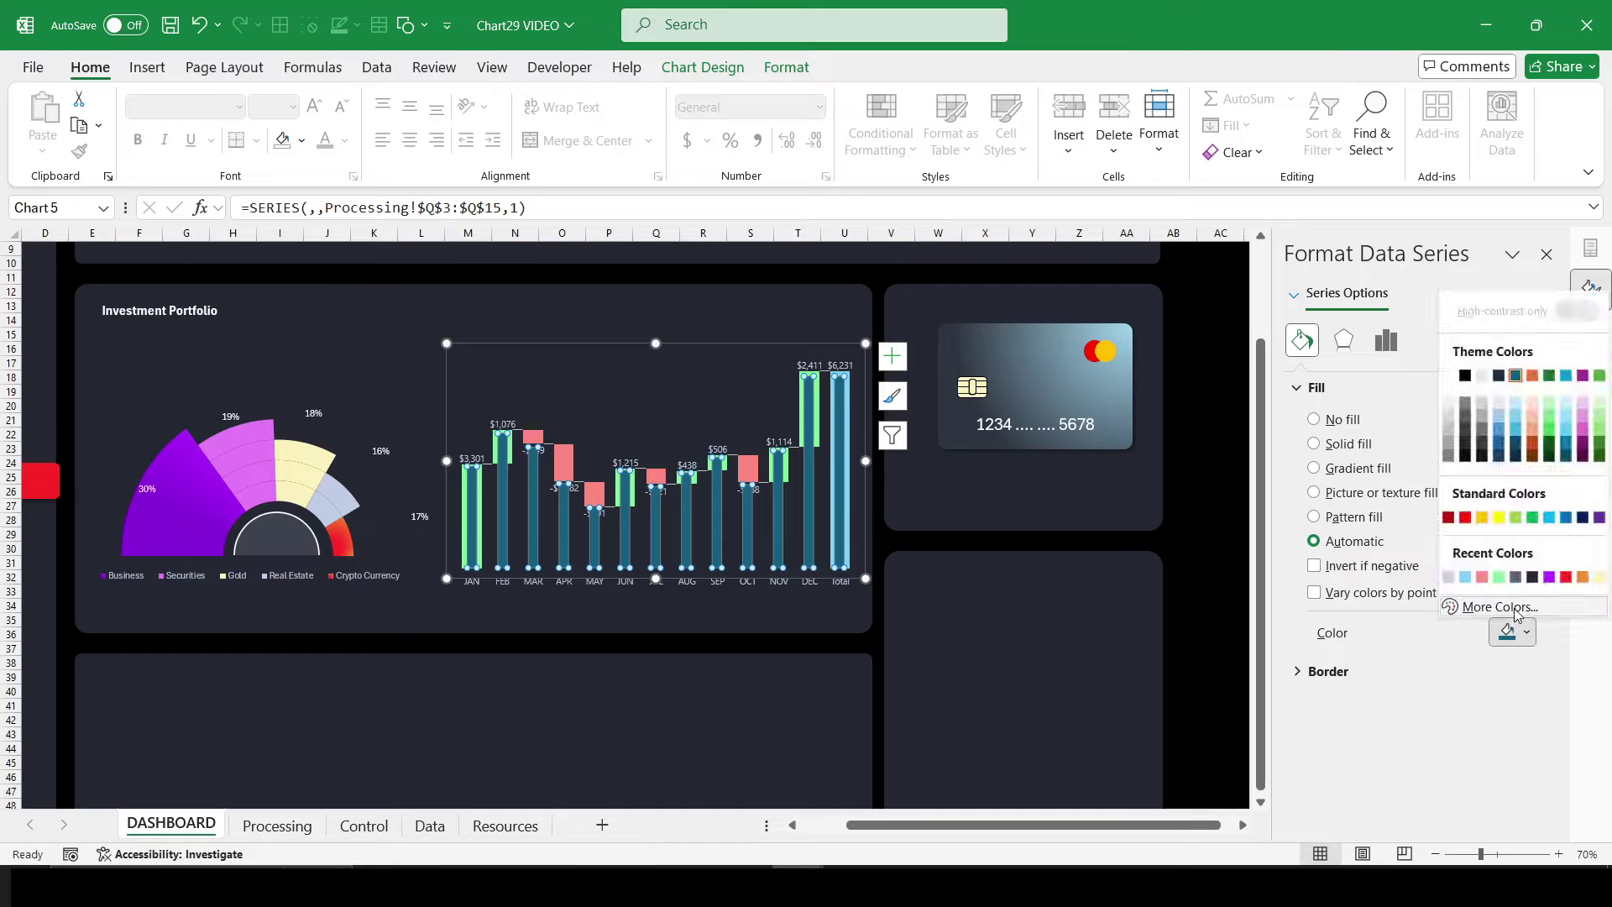
{"action": "left_click", "coordinate": [1499, 608]}
{"action": "double_click", "coordinate": [408, 677]}
{"action": "key", "text": "ctrl+v"}
{"action": "key", "text": "Return"}
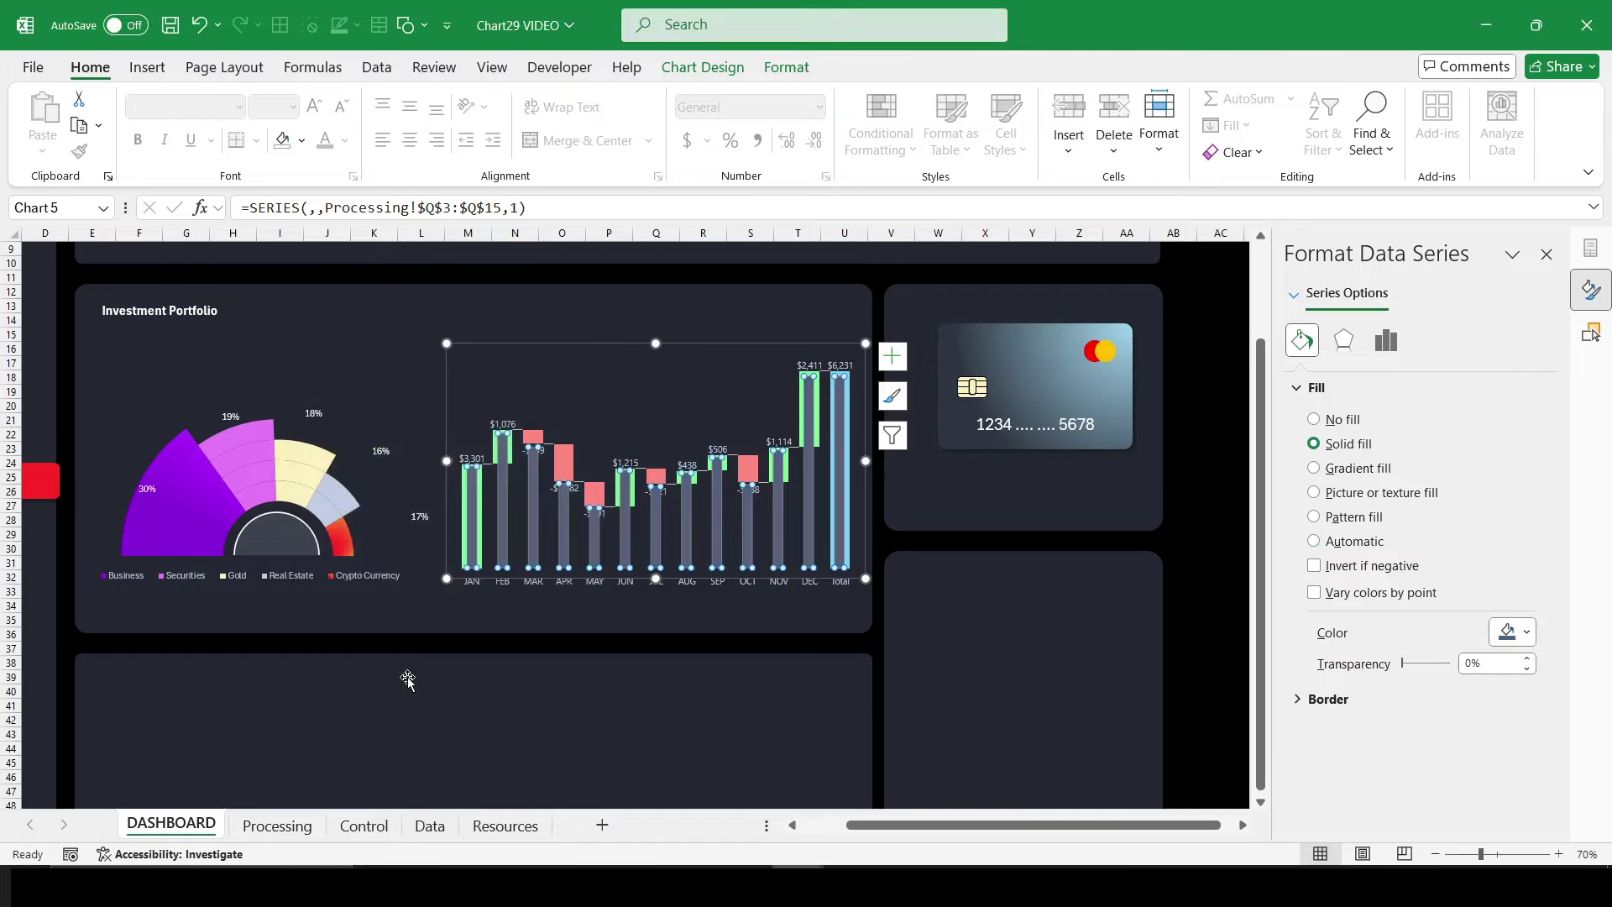
{"action": "left_click_drag", "start_coordinate": [1404, 664], "coordinate": [1433, 665]}
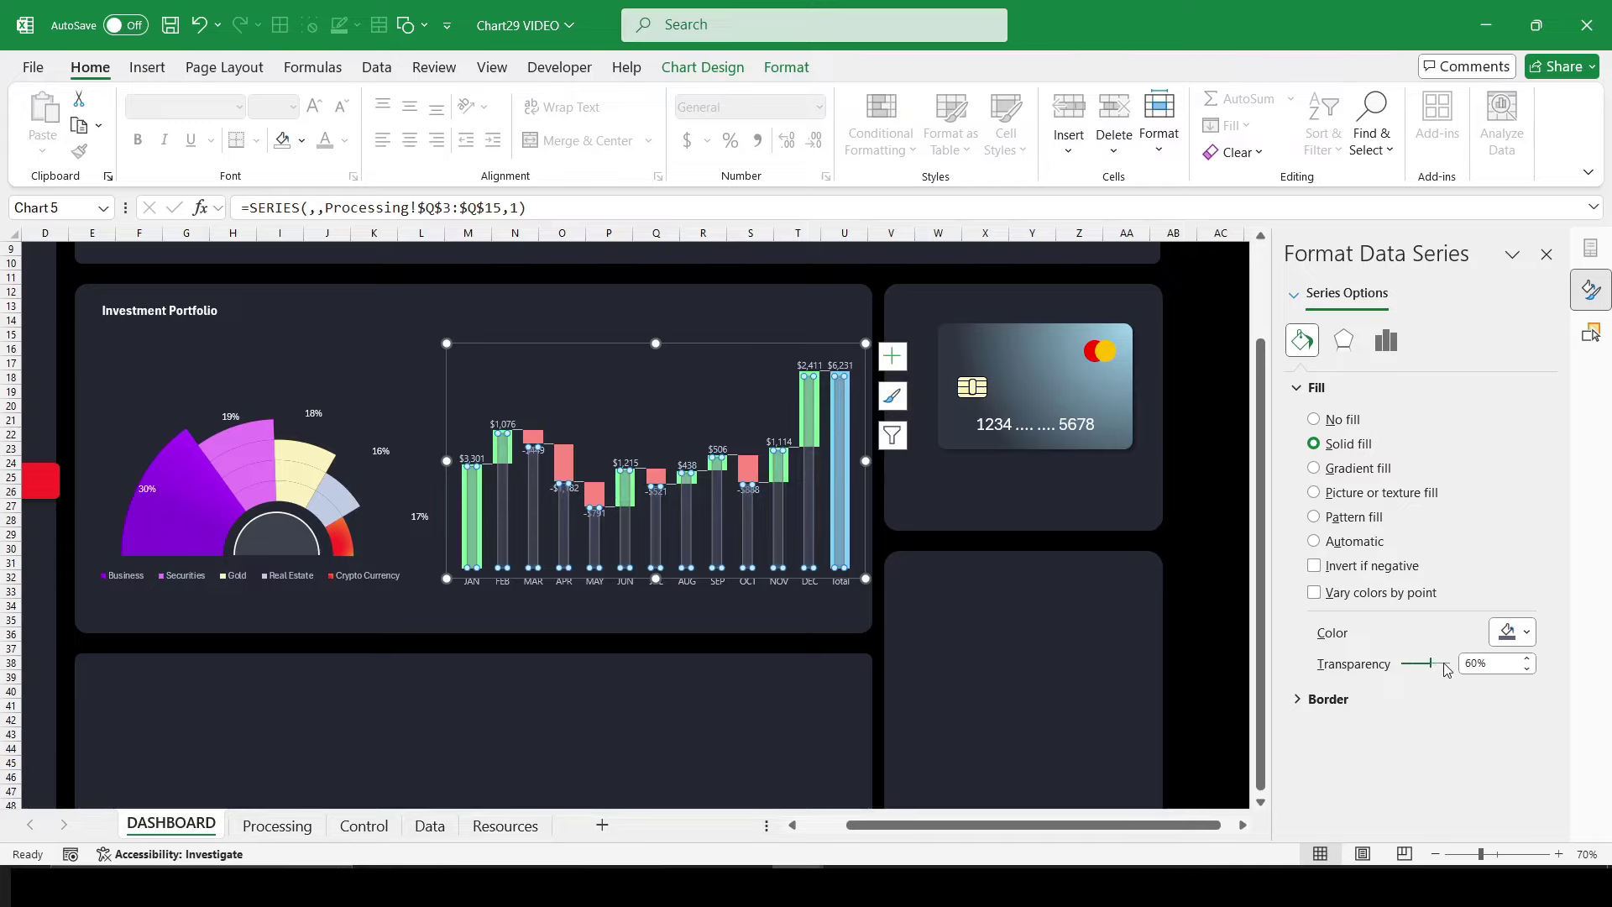
Step: Send the overlay column chart behind the waterfall chart
{"action": "left_click", "coordinate": [703, 67]}
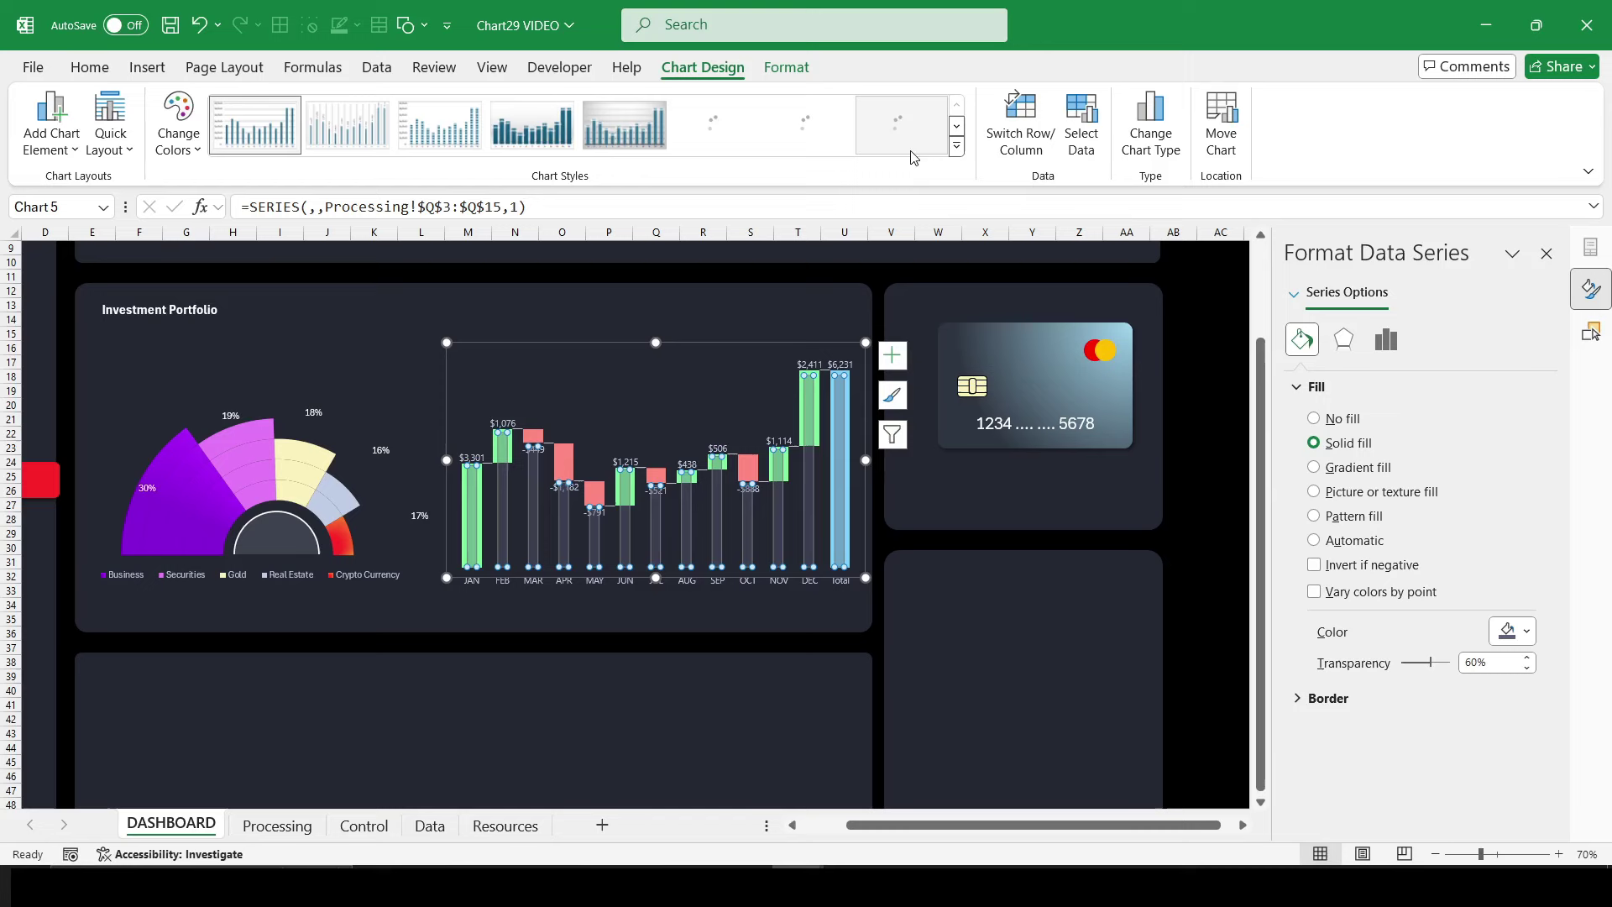
{"action": "left_click", "coordinate": [724, 346]}
{"action": "left_click", "coordinate": [787, 67]}
{"action": "left_click", "coordinate": [1056, 158]}
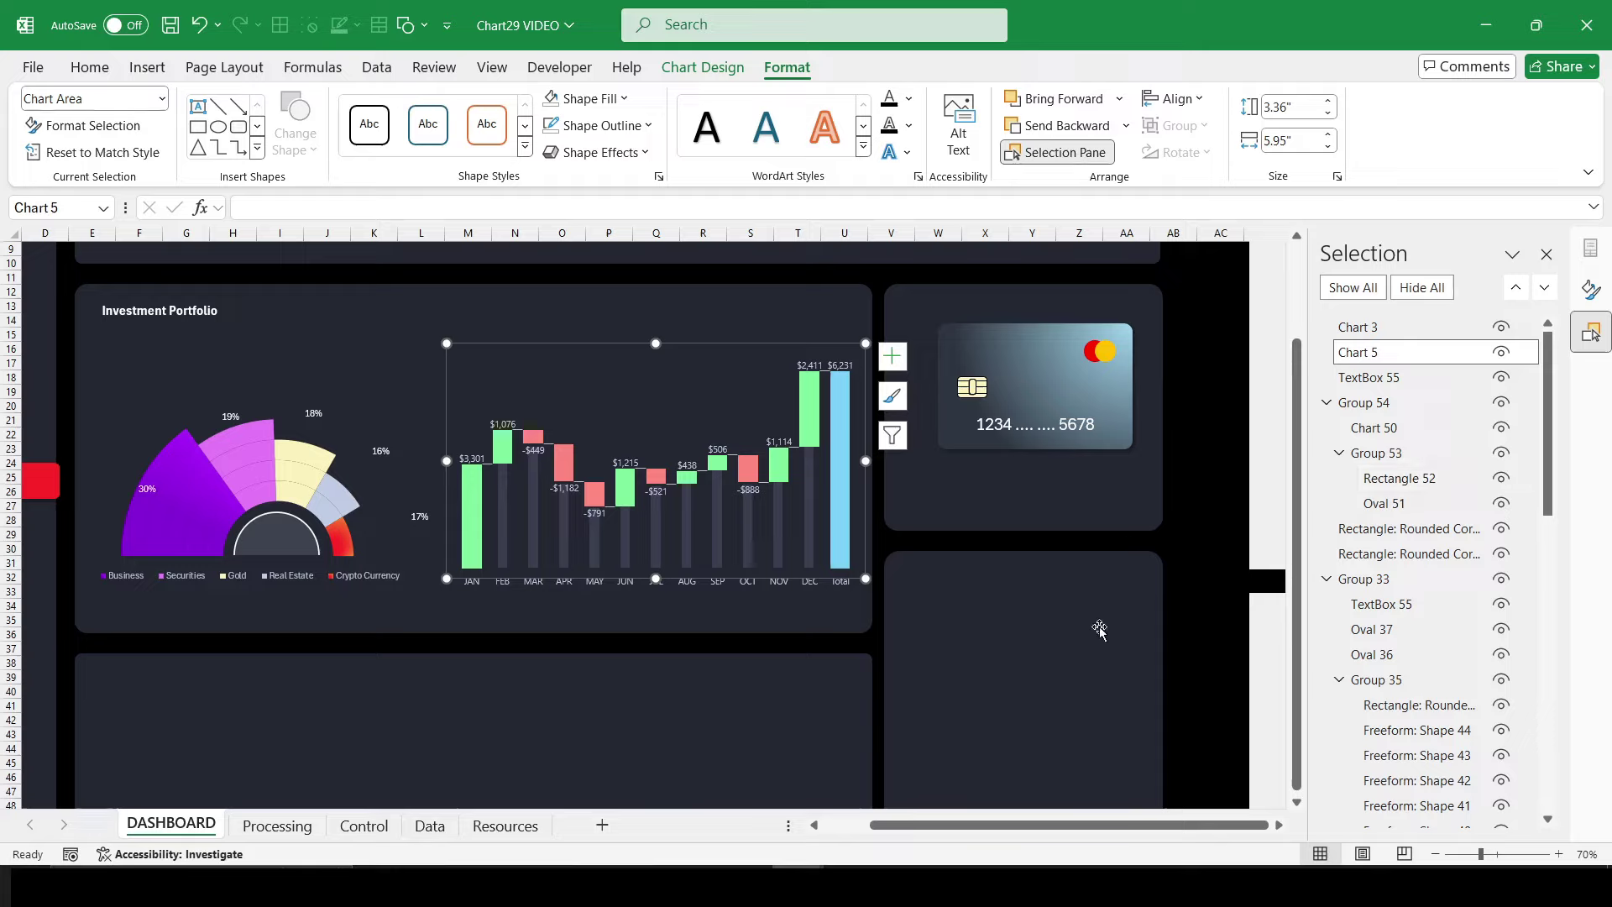
{"action": "left_click", "coordinate": [1192, 545]}
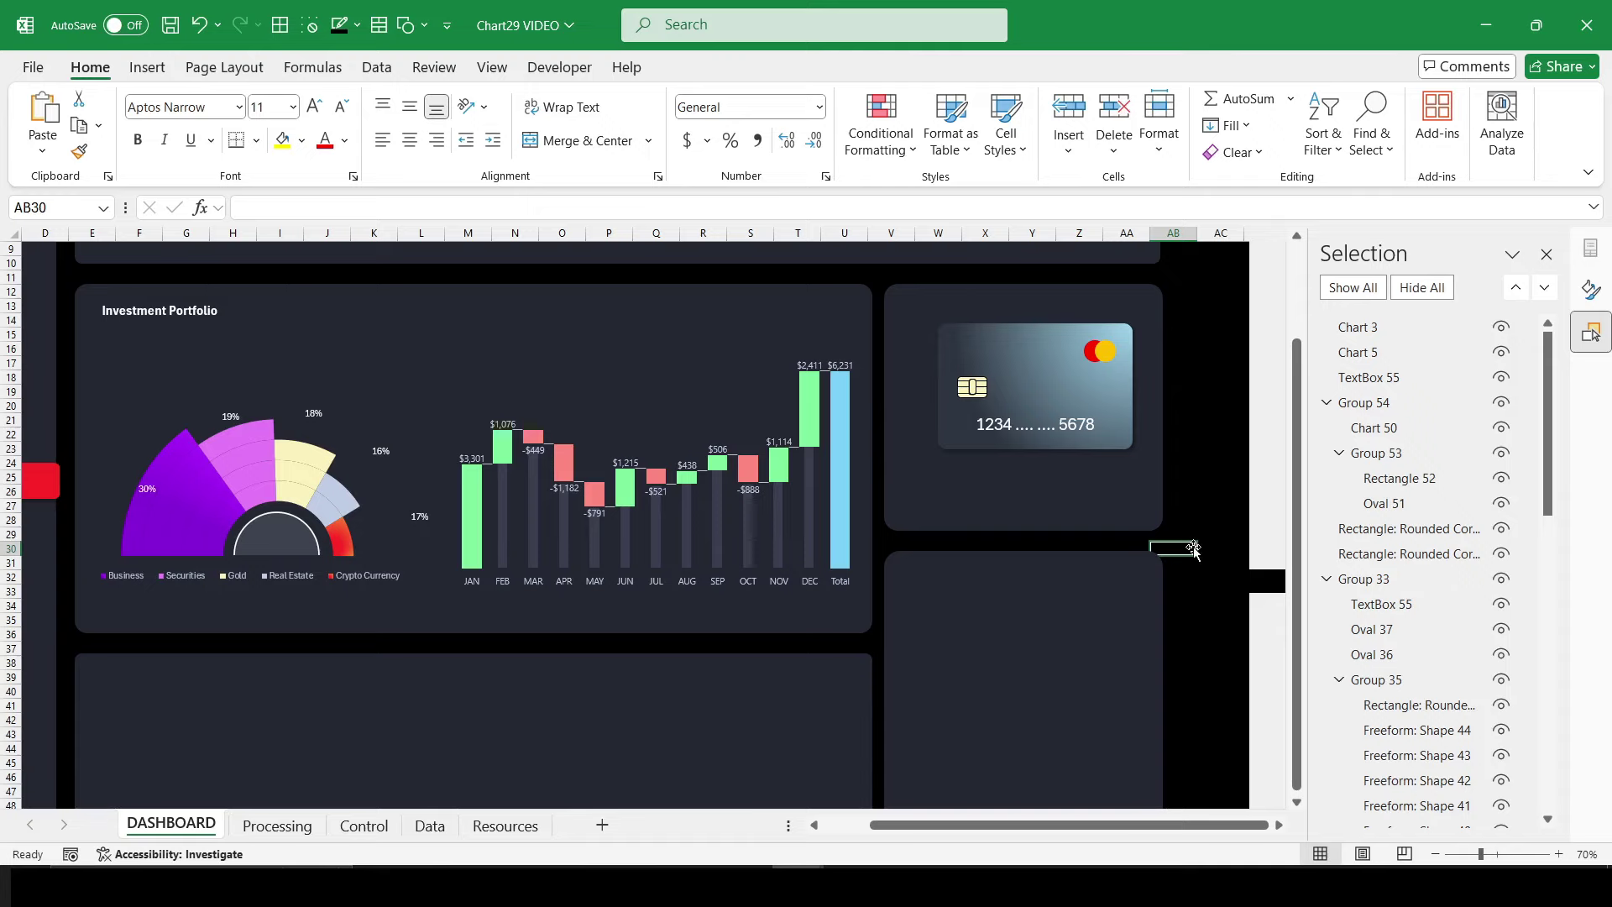
Step: Insert a Month slicer from the pivot table on the Control sheet
{"action": "left_click", "coordinate": [364, 825]}
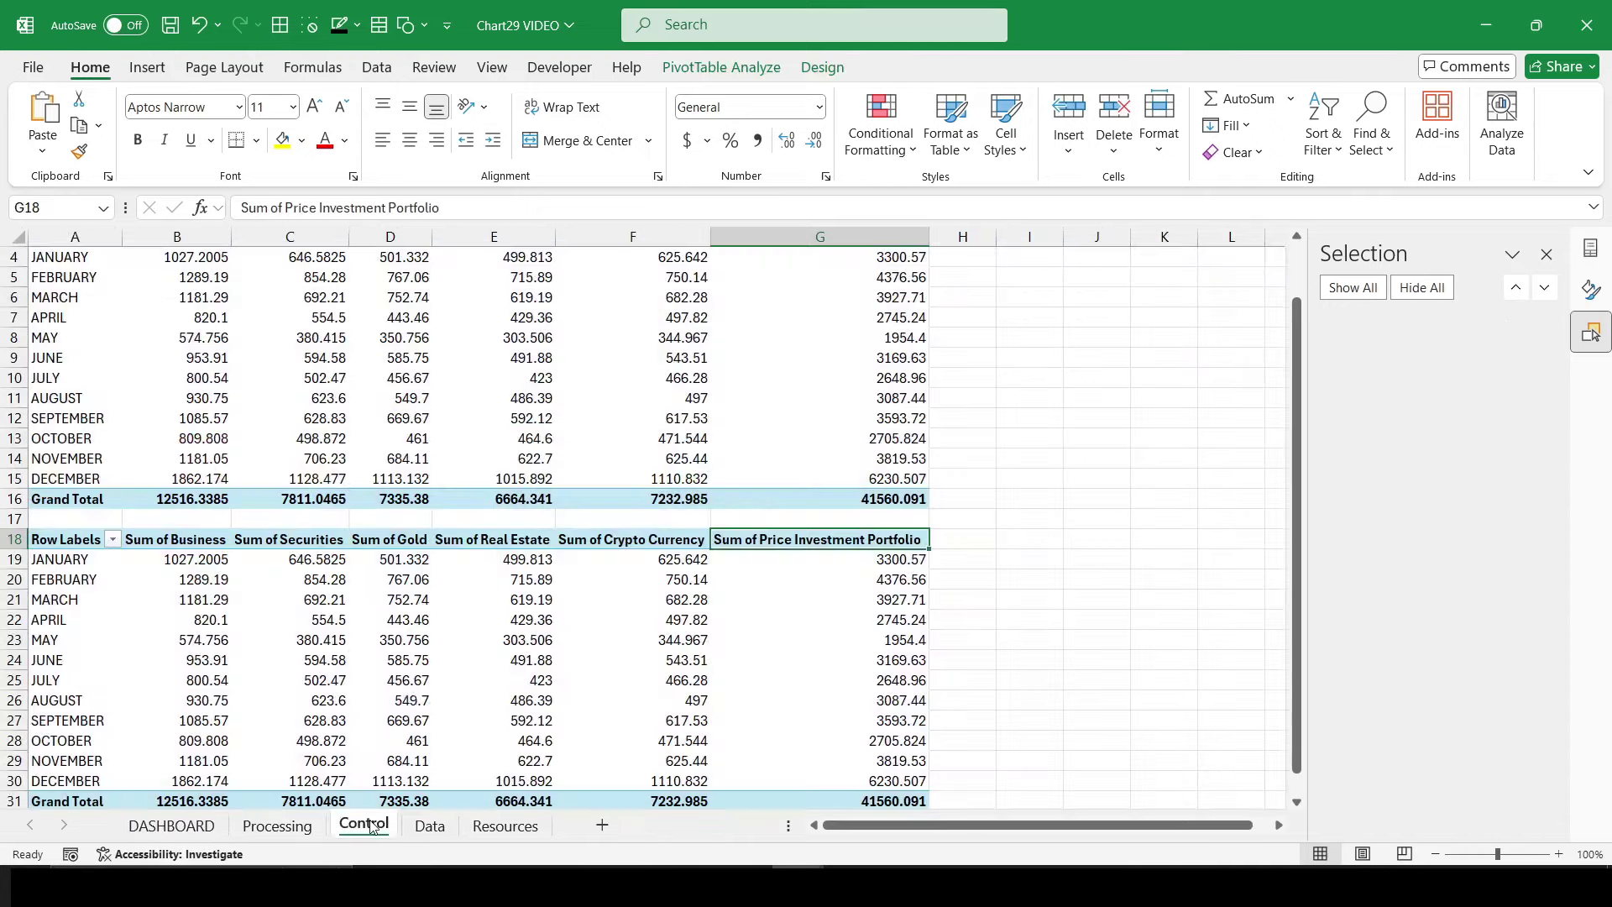
{"action": "scroll", "coordinate": [755, 588], "scroll_direction": "up", "scroll_amount": 1}
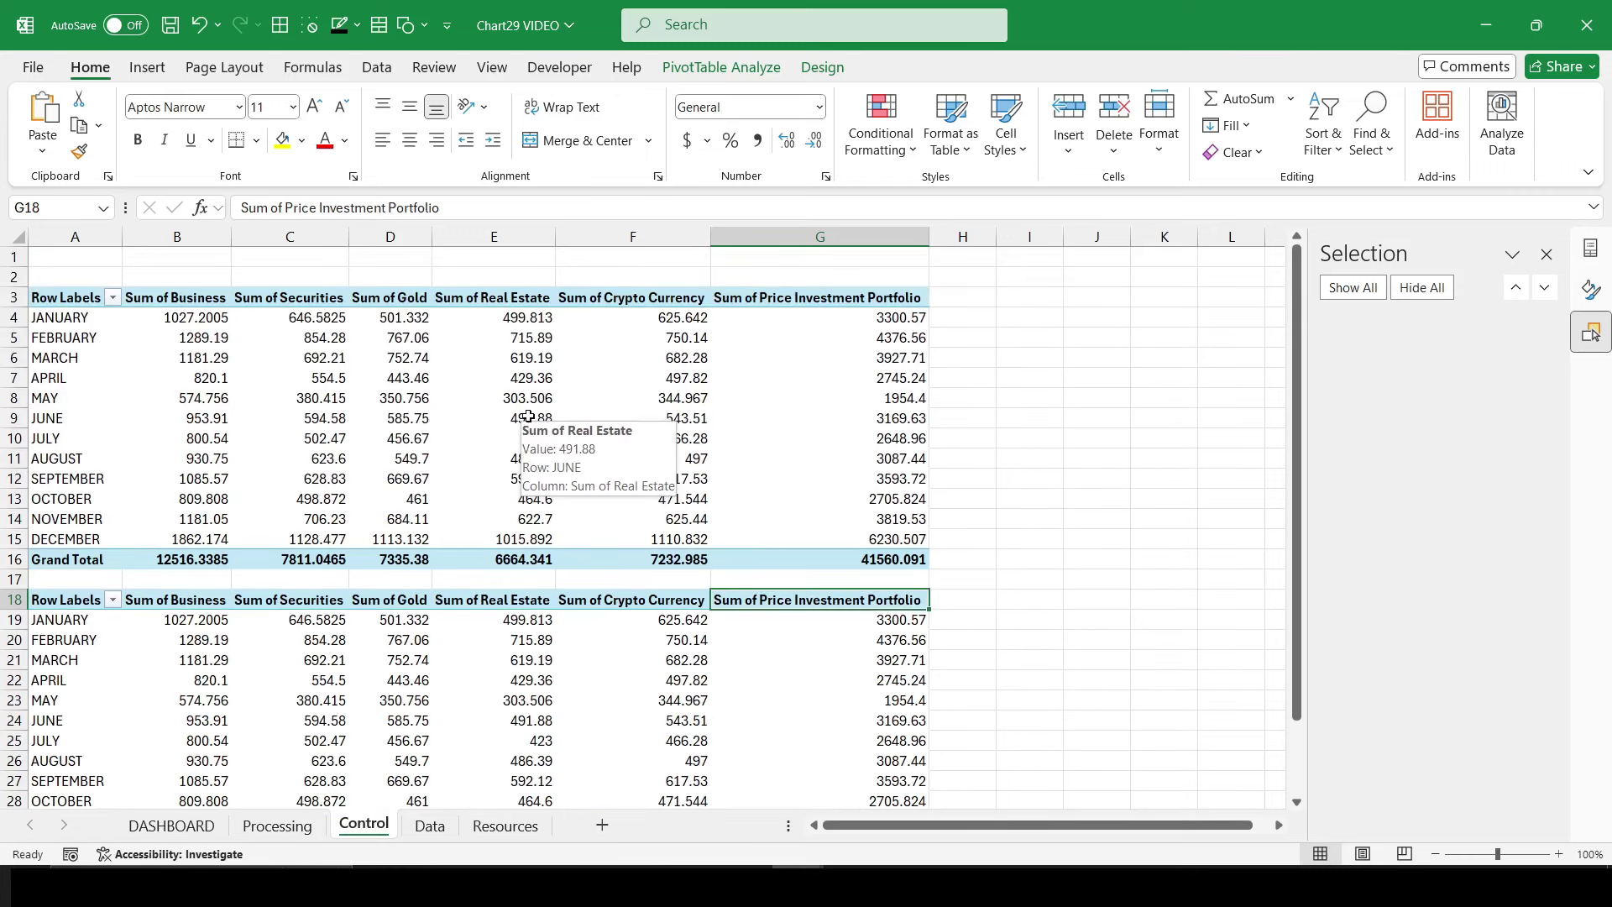
{"action": "left_click", "coordinate": [528, 416]}
{"action": "left_click", "coordinate": [144, 71]}
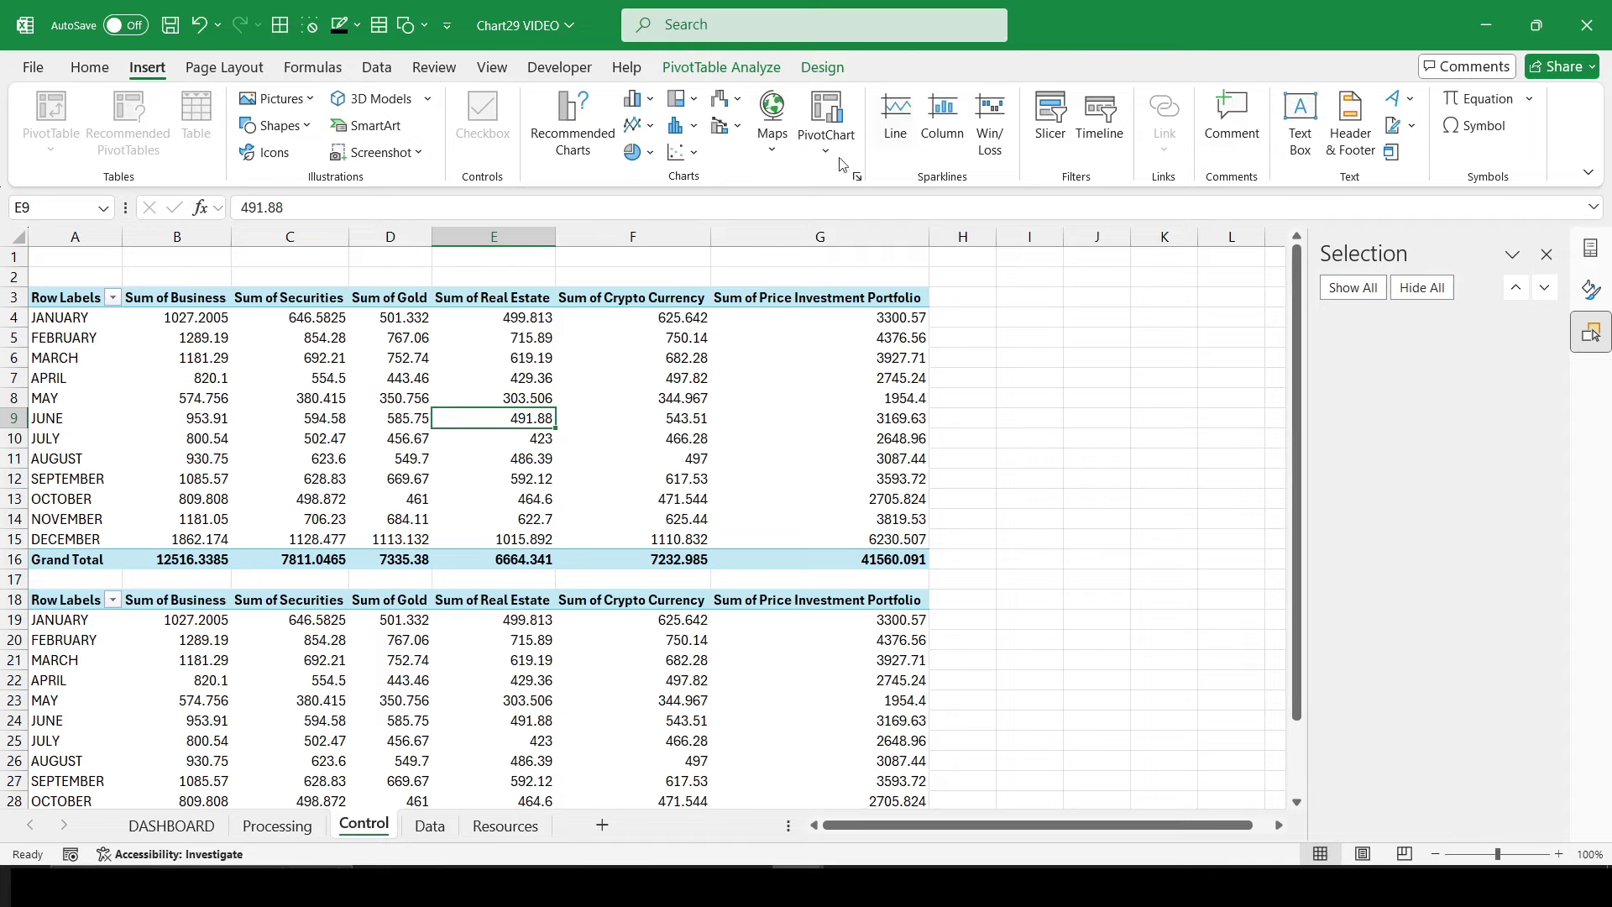
{"action": "left_click", "coordinate": [722, 68]}
{"action": "left_click", "coordinate": [541, 126]}
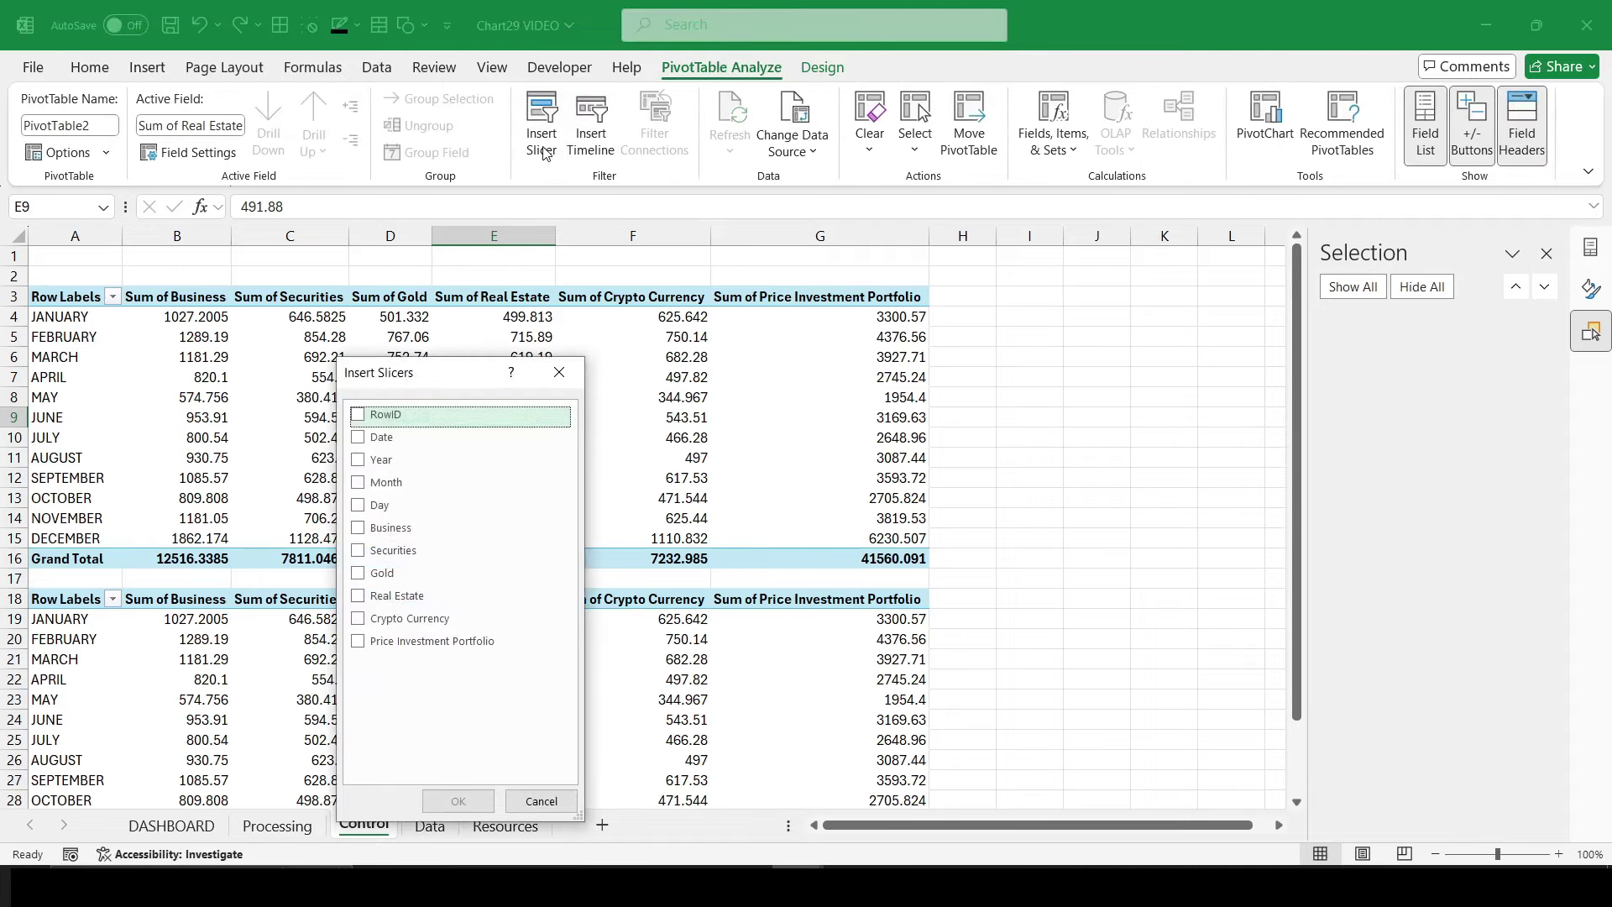
{"action": "left_click", "coordinate": [359, 483]}
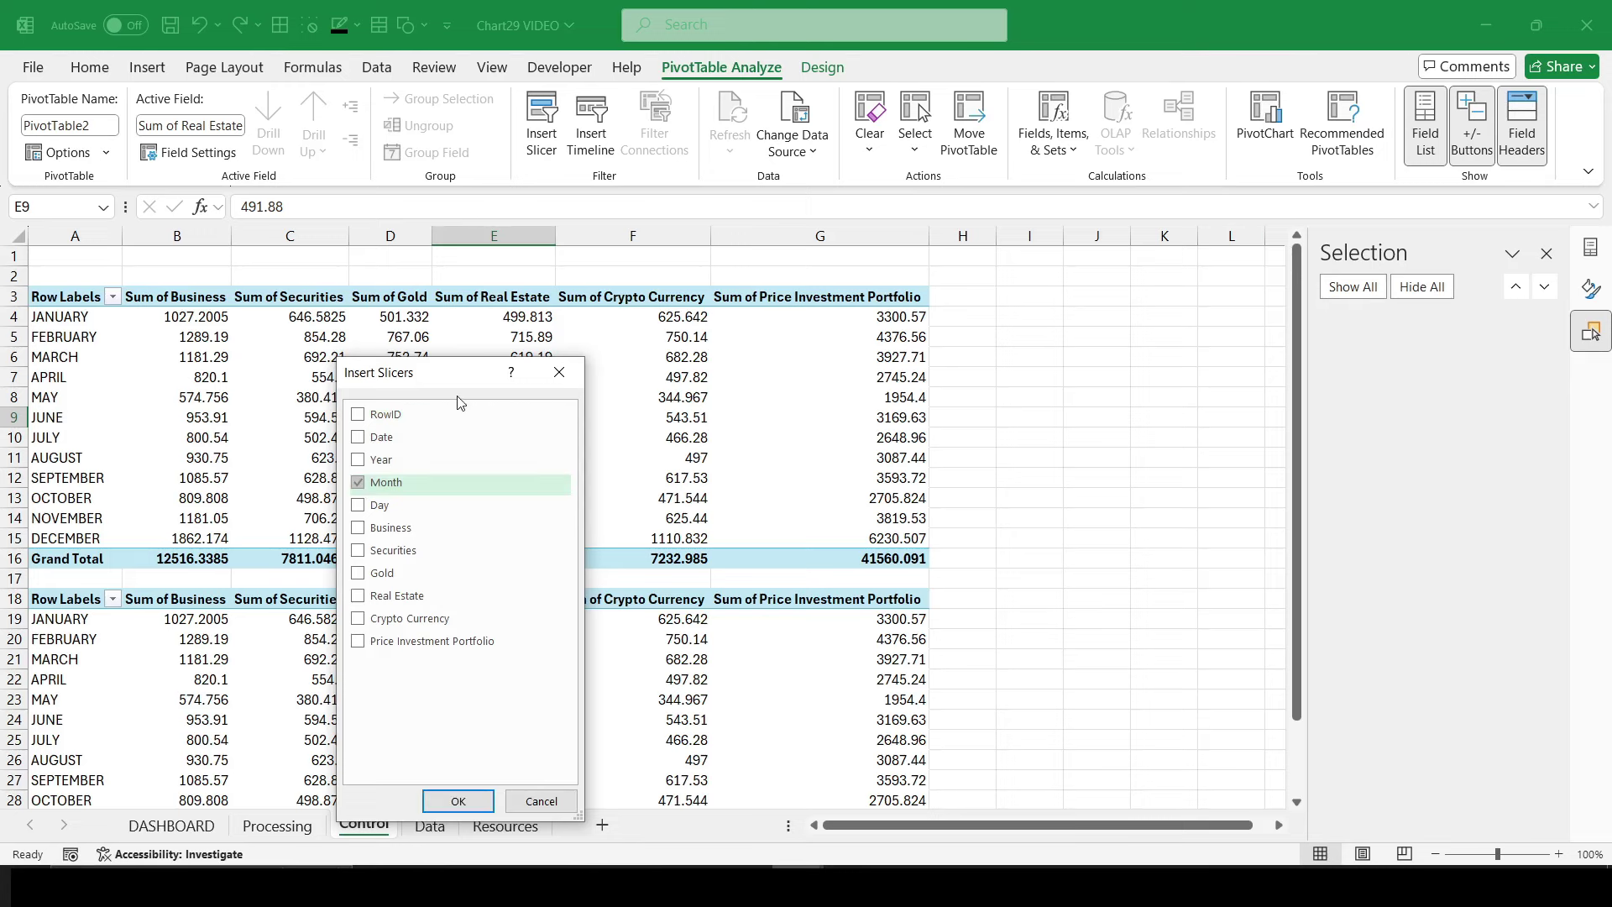
{"action": "left_click_drag", "start_coordinate": [438, 378], "coordinate": [975, 322]}
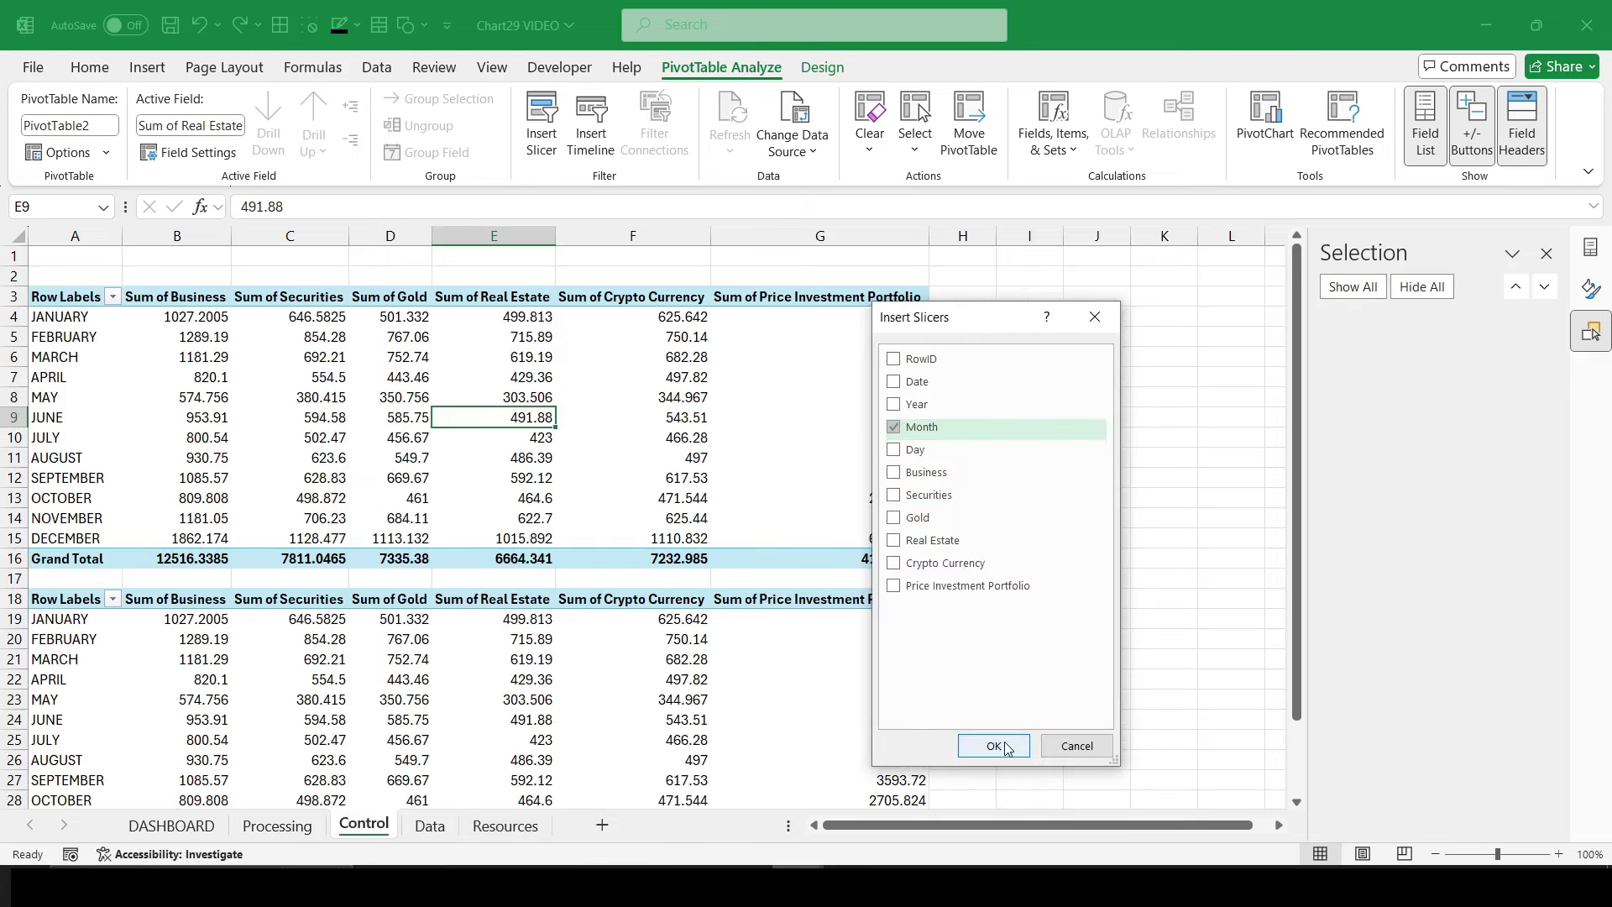
{"action": "left_click", "coordinate": [1005, 744]}
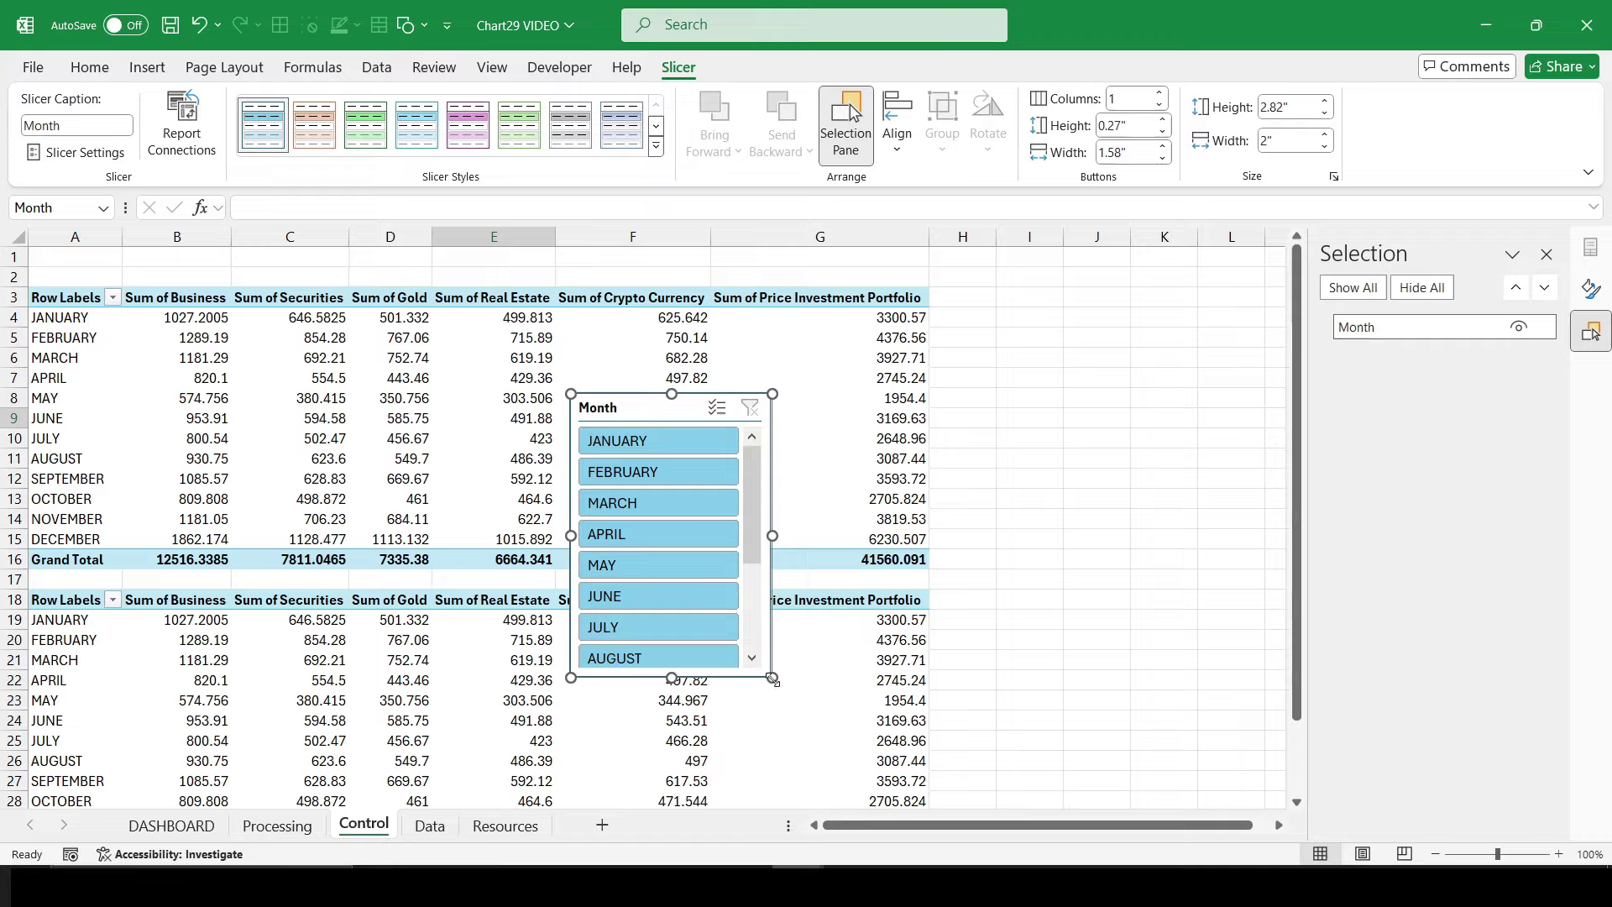
Step: Set the Month slicer to 12 columns and cut it for the DASHBOARD sheet
{"action": "left_click", "coordinate": [1127, 104]}
{"action": "type", "text": "2"}
{"action": "key", "text": "Return"}
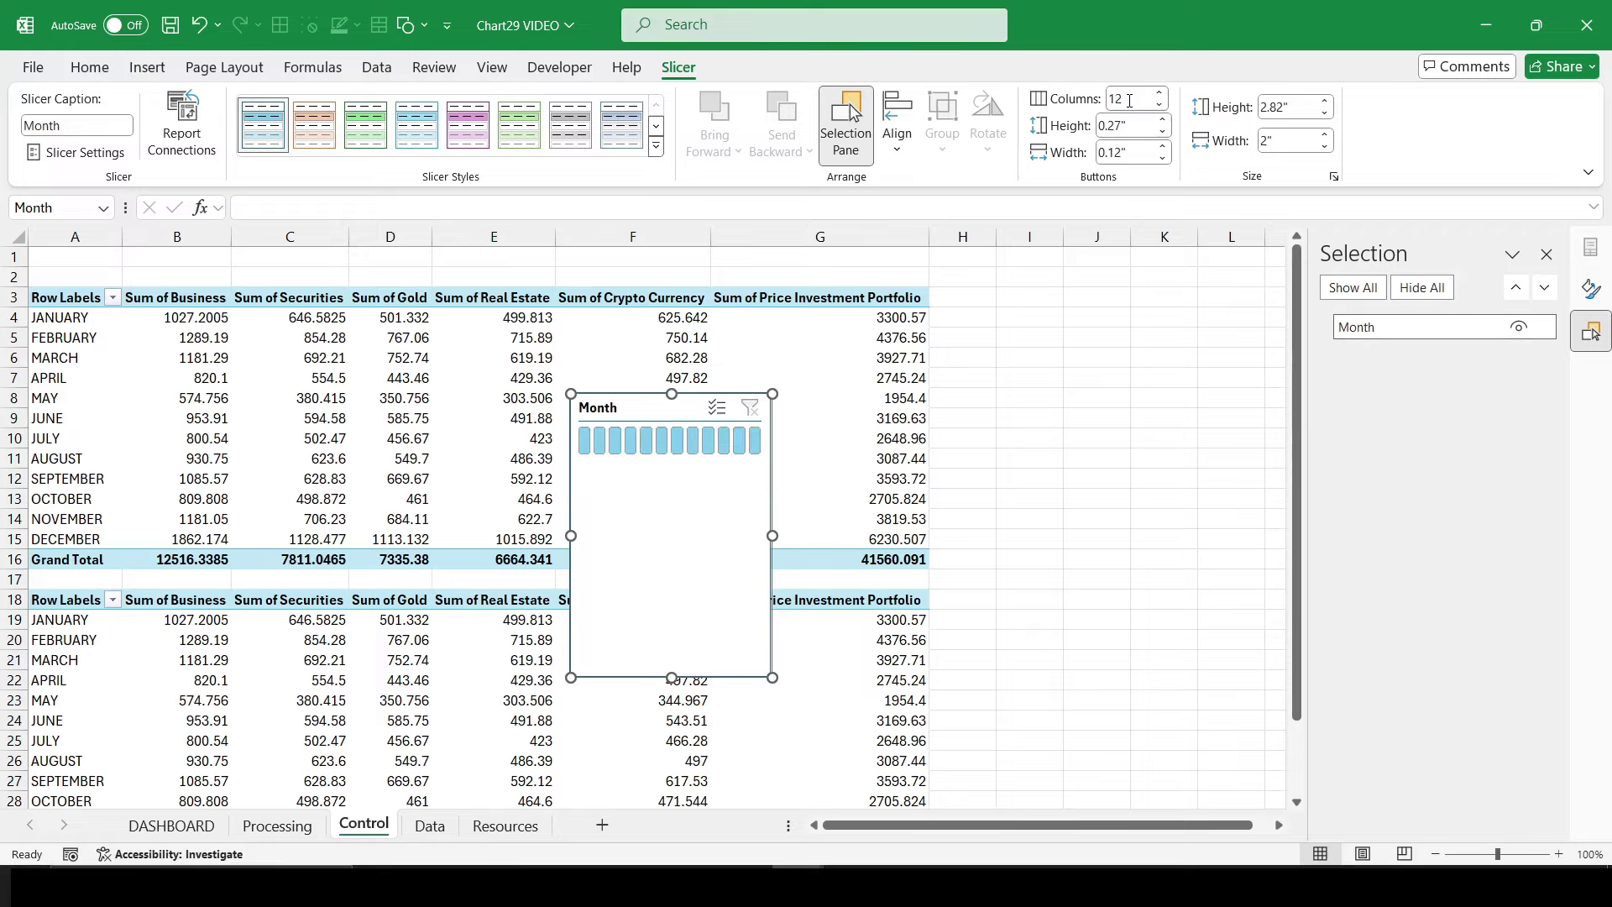
{"action": "left_click_drag", "start_coordinate": [640, 411], "coordinate": [514, 449]}
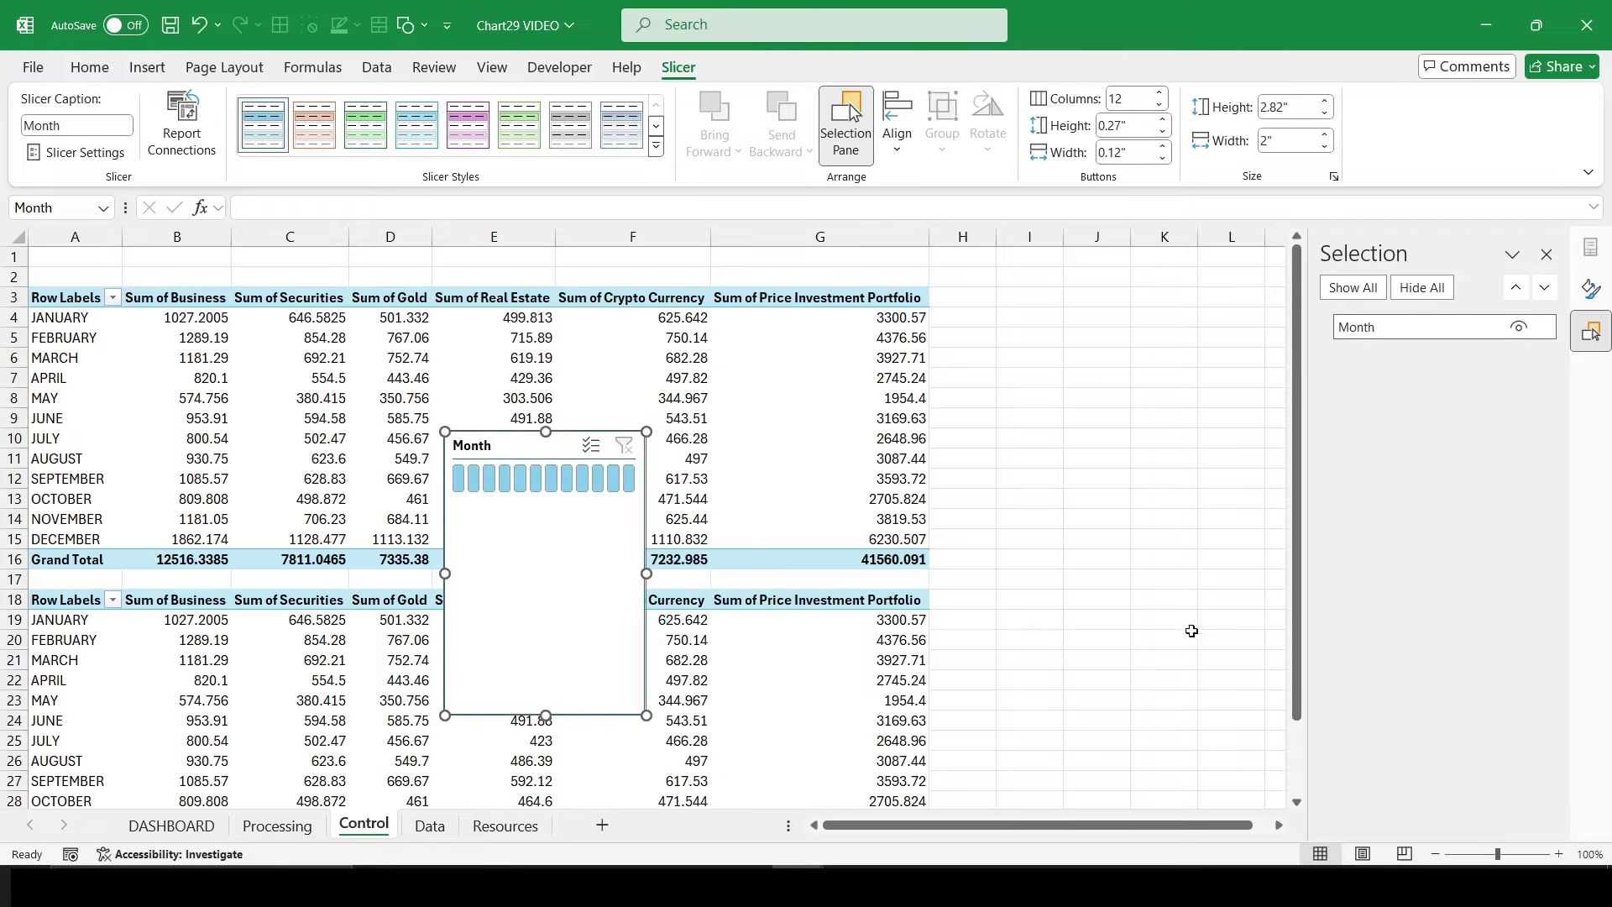
{"action": "right_click", "coordinate": [503, 462]}
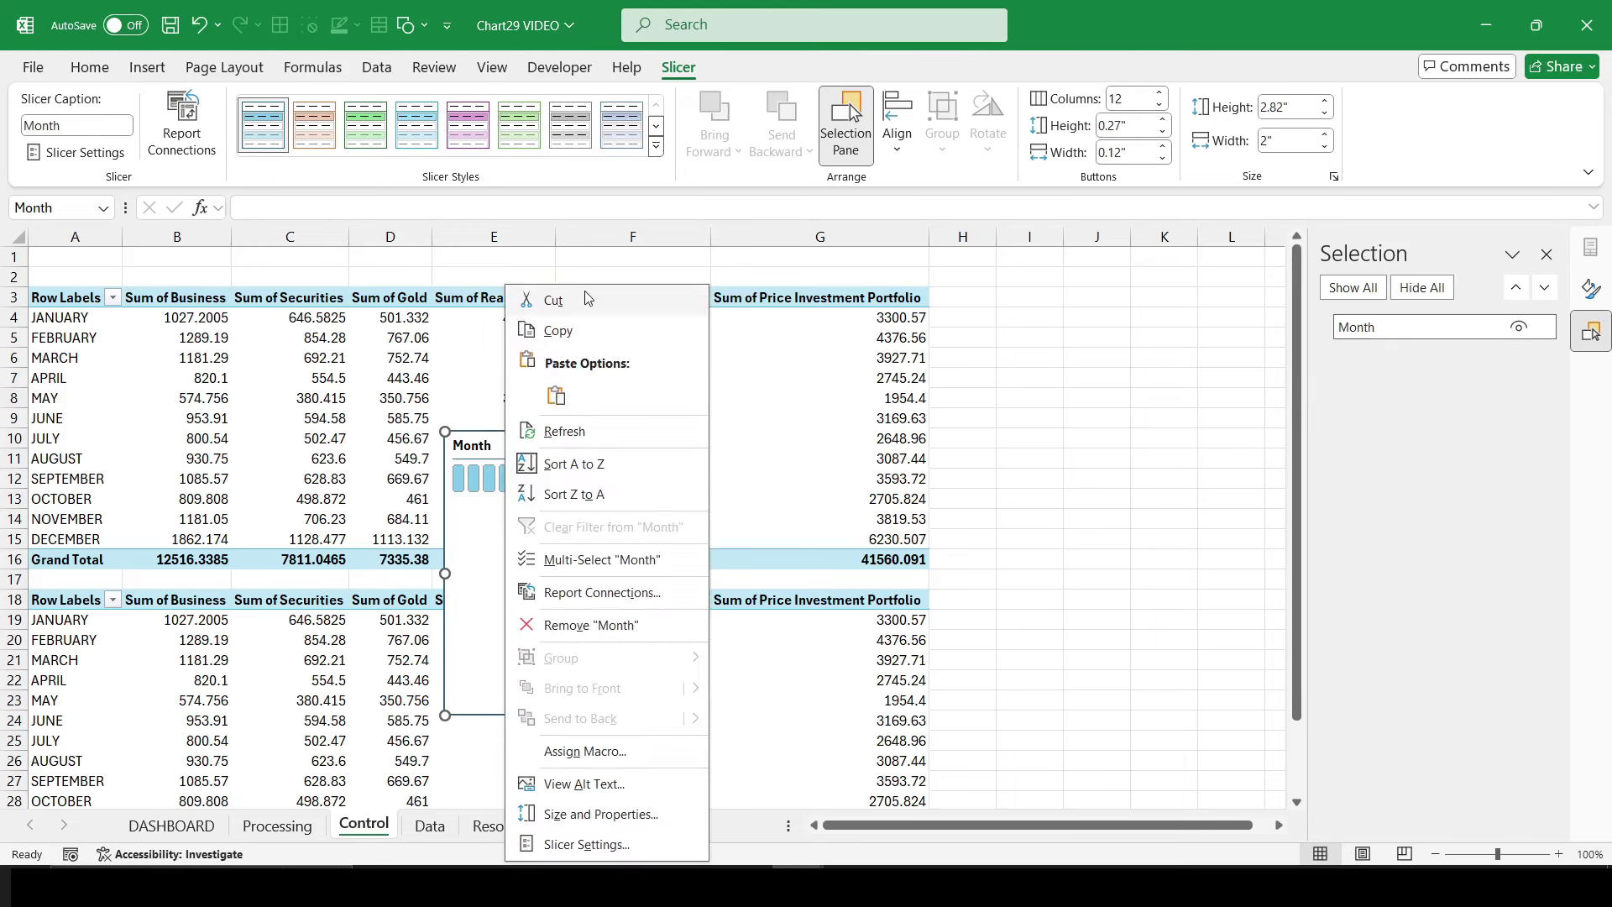
{"action": "left_click", "coordinate": [576, 619]}
{"action": "left_click", "coordinate": [201, 824]}
{"action": "scroll", "coordinate": [1234, 430], "scroll_direction": "up", "scroll_amount": 2}
Step: Paste the Month slicer on the dashboard, hiding its header and months with no data
{"action": "left_click", "coordinate": [1217, 458]}
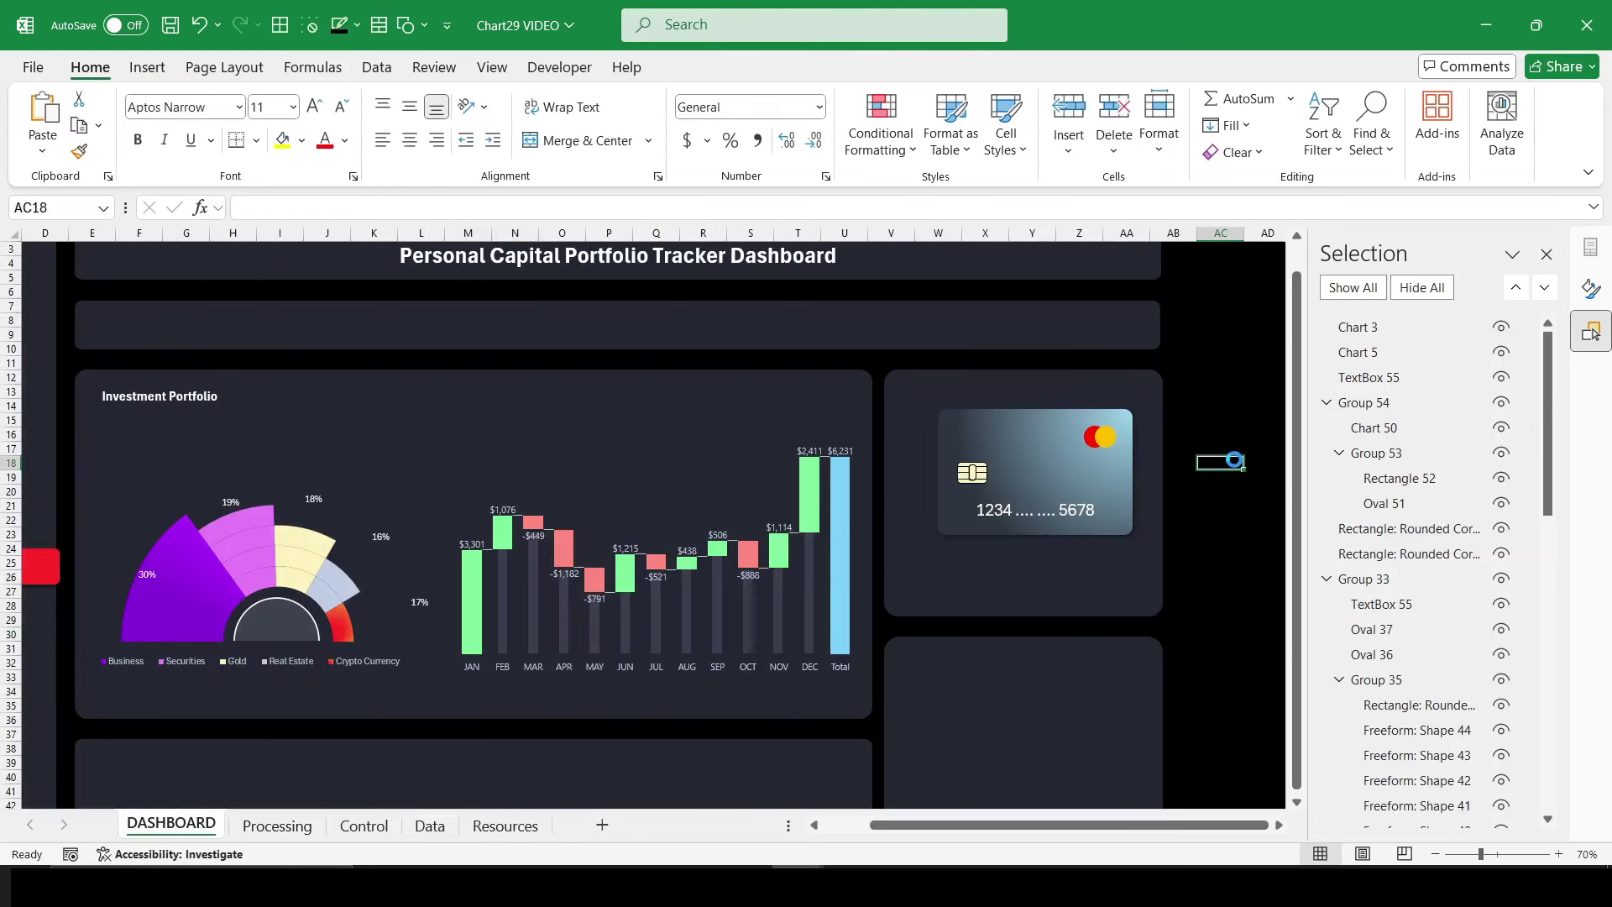
{"action": "key", "text": "ctrl+v"}
{"action": "mouse_move", "coordinate": [1231, 457]}
{"action": "left_mouse_down"}
{"action": "mouse_move", "coordinate": [312, 388]}
{"action": "mouse_move", "coordinate": [136, 317]}
{"action": "left_mouse_up"}
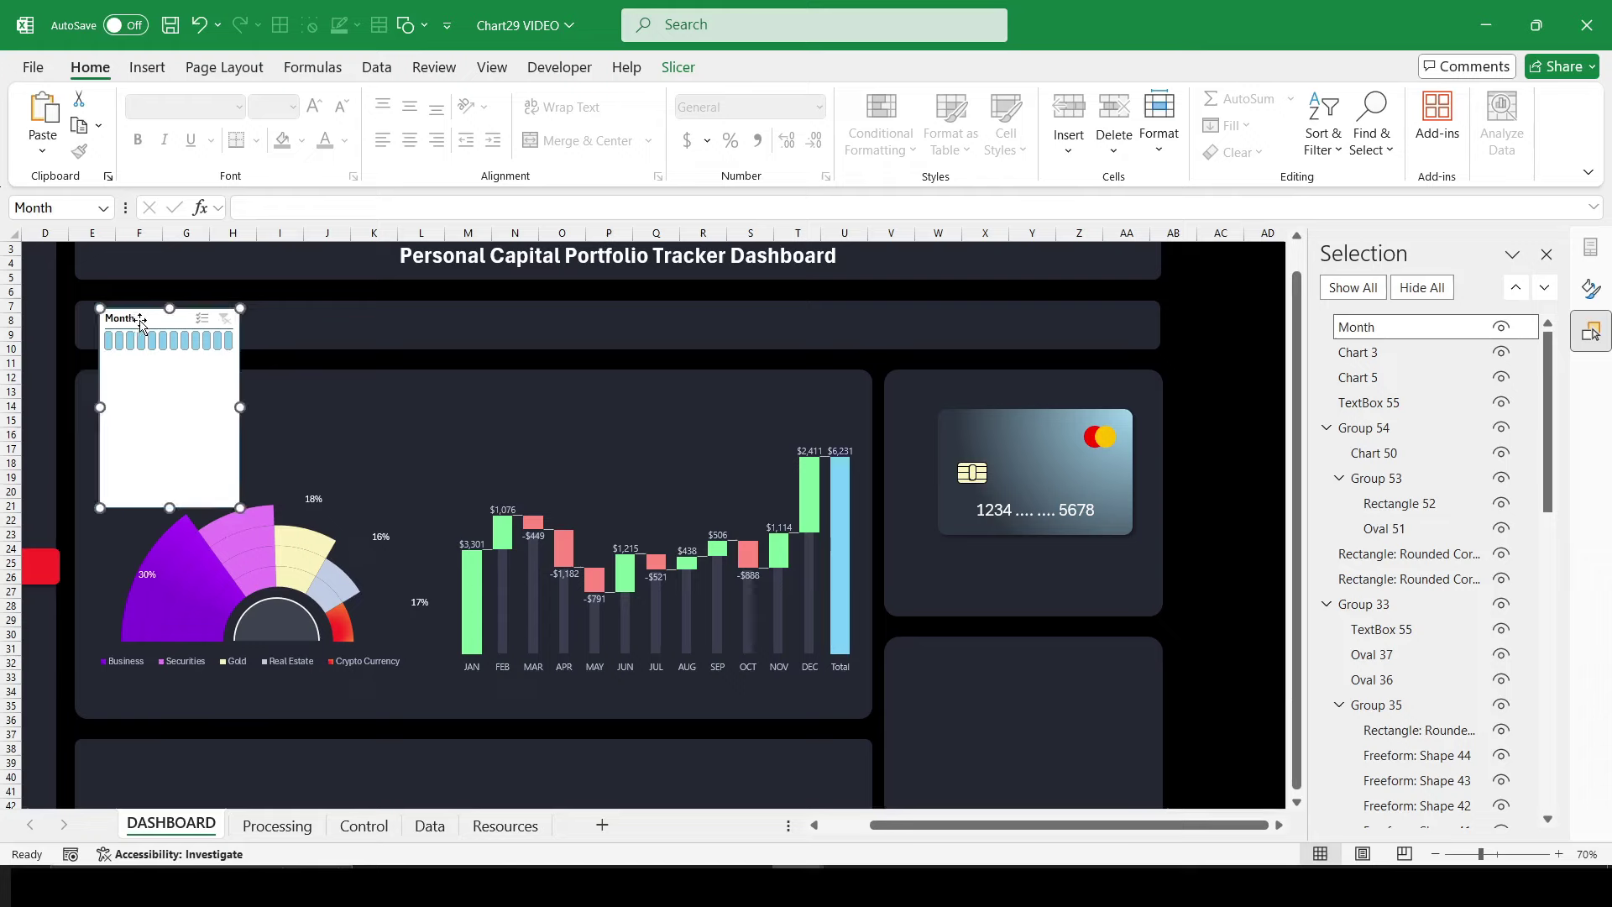
{"action": "right_click", "coordinate": [136, 318]}
{"action": "left_click", "coordinate": [246, 857]}
{"action": "left_click", "coordinate": [266, 738]}
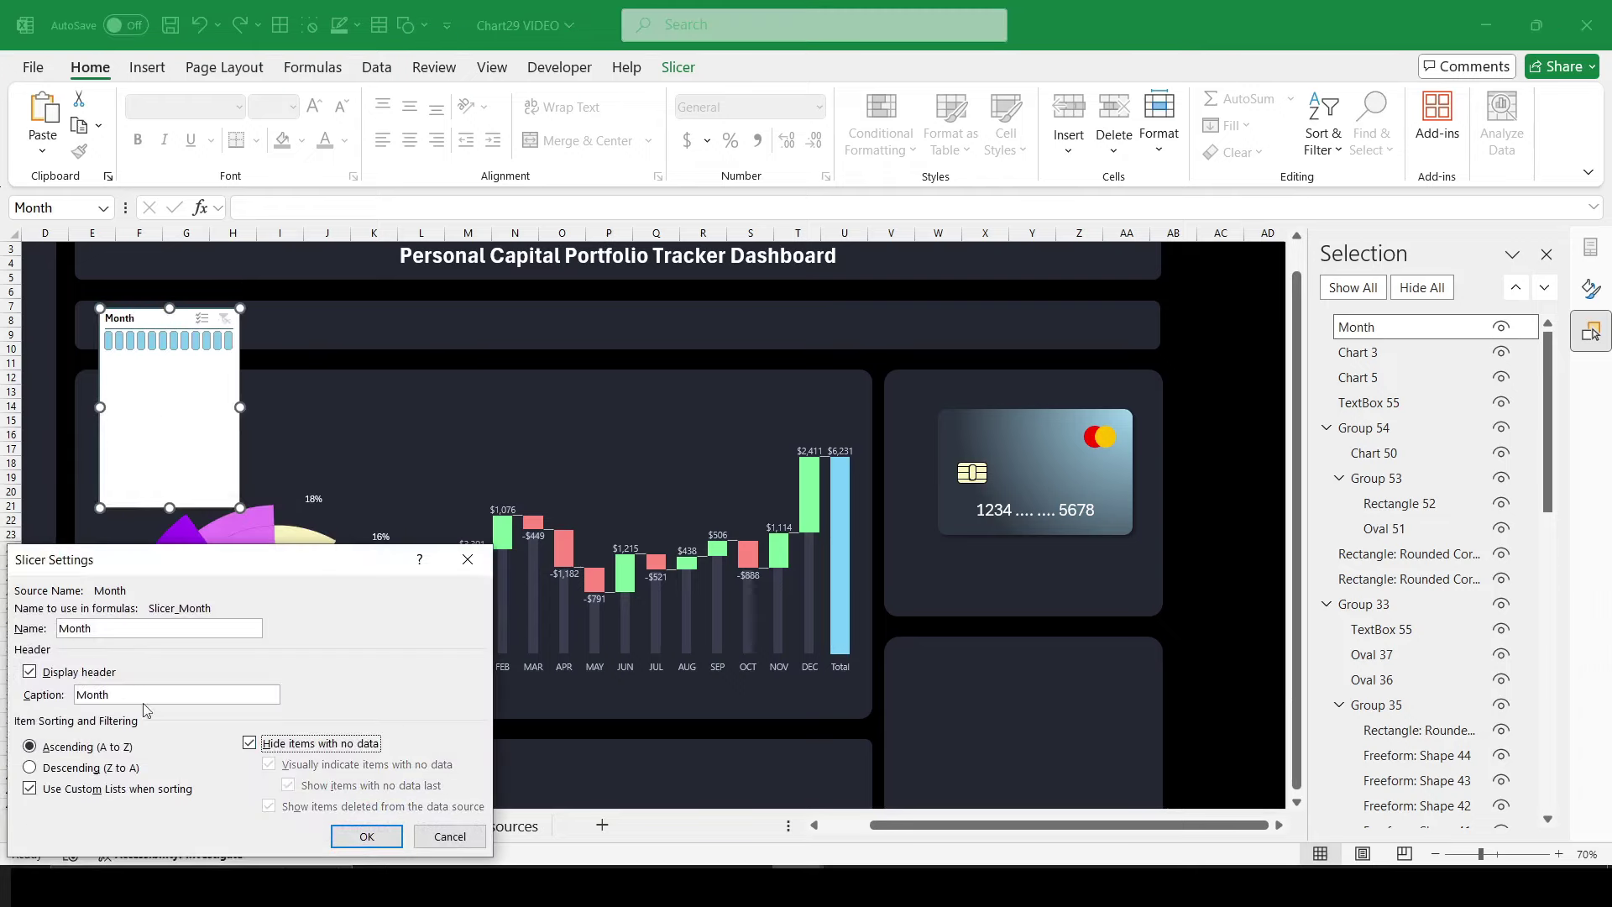
{"action": "left_click", "coordinate": [29, 670]}
{"action": "left_click", "coordinate": [366, 836]}
Step: Resize the slicer into a single row showing all twelve months across the top strip
{"action": "left_click_drag", "start_coordinate": [240, 408], "coordinate": [955, 408]}
{"action": "left_click", "coordinate": [901, 405]}
{"action": "left_click", "coordinate": [861, 394]}
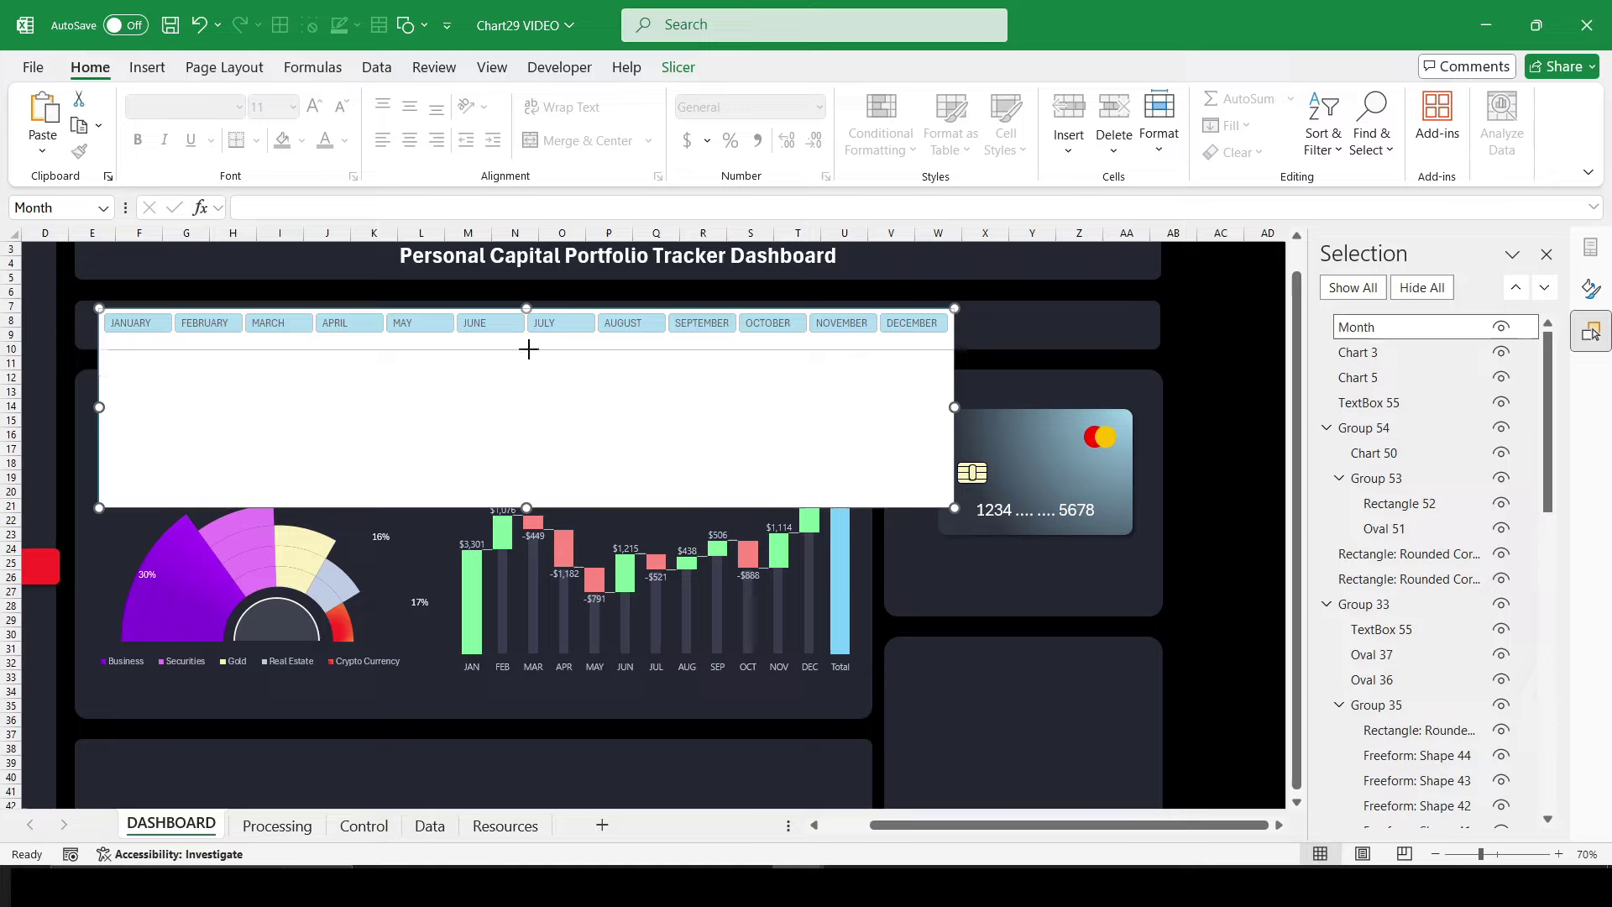
{"action": "mouse_move", "coordinate": [528, 507]}
{"action": "left_mouse_down"}
{"action": "mouse_move", "coordinate": [536, 340]}
{"action": "mouse_move", "coordinate": [451, 339]}
{"action": "left_mouse_up"}
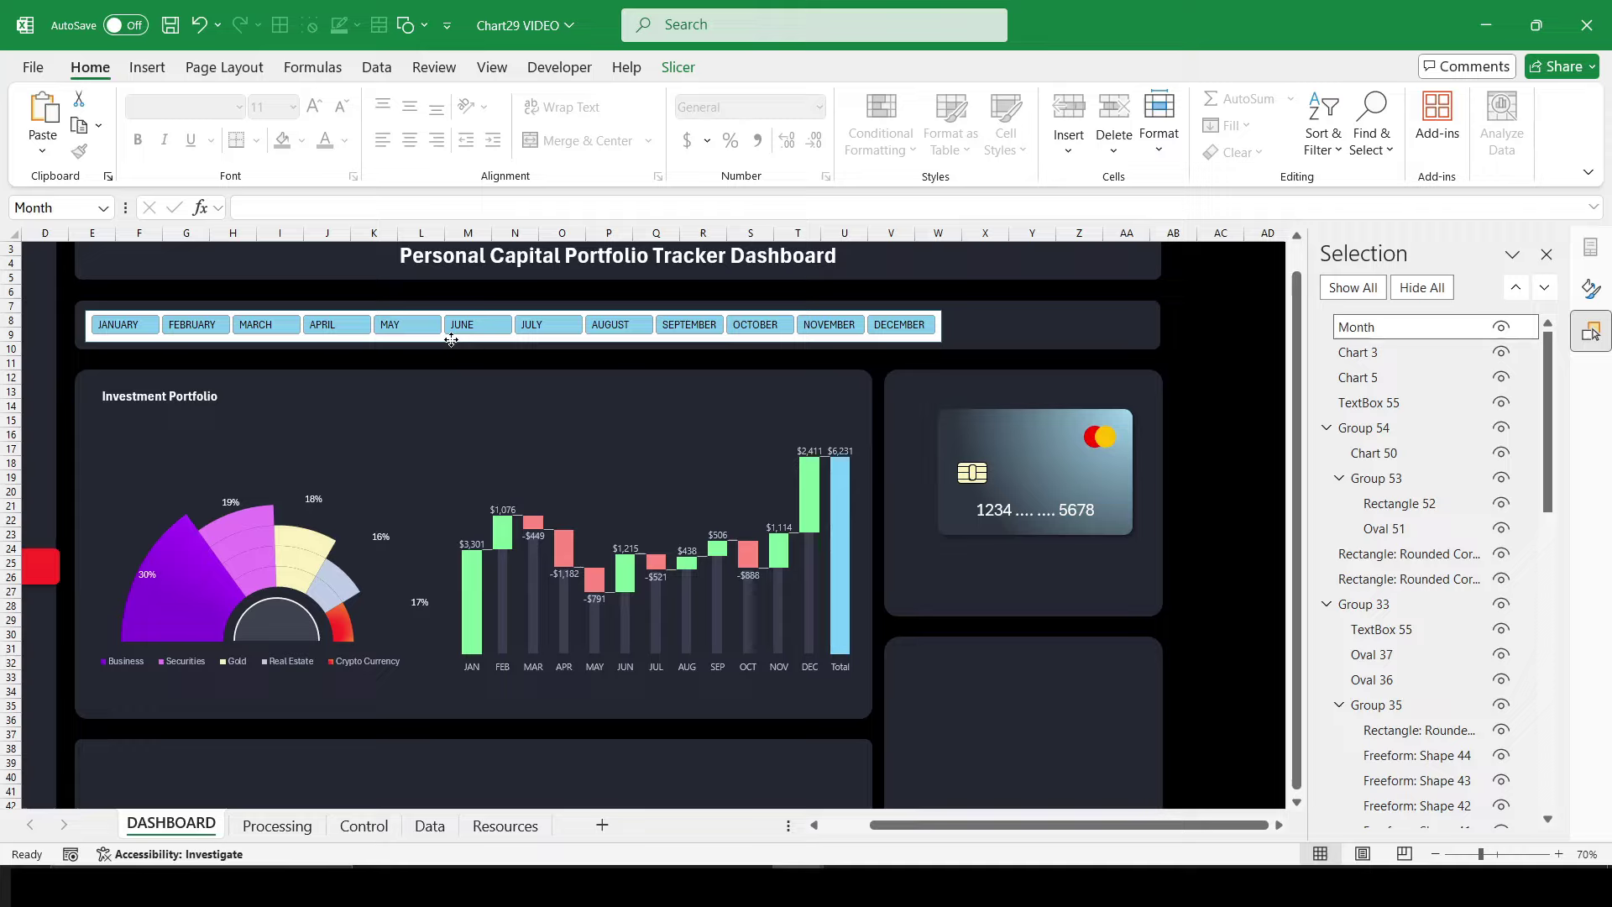
{"action": "left_click", "coordinate": [1226, 420]}
Step: Test the slicer by filtering through several months, ending on APRIL
{"action": "left_click", "coordinate": [198, 327]}
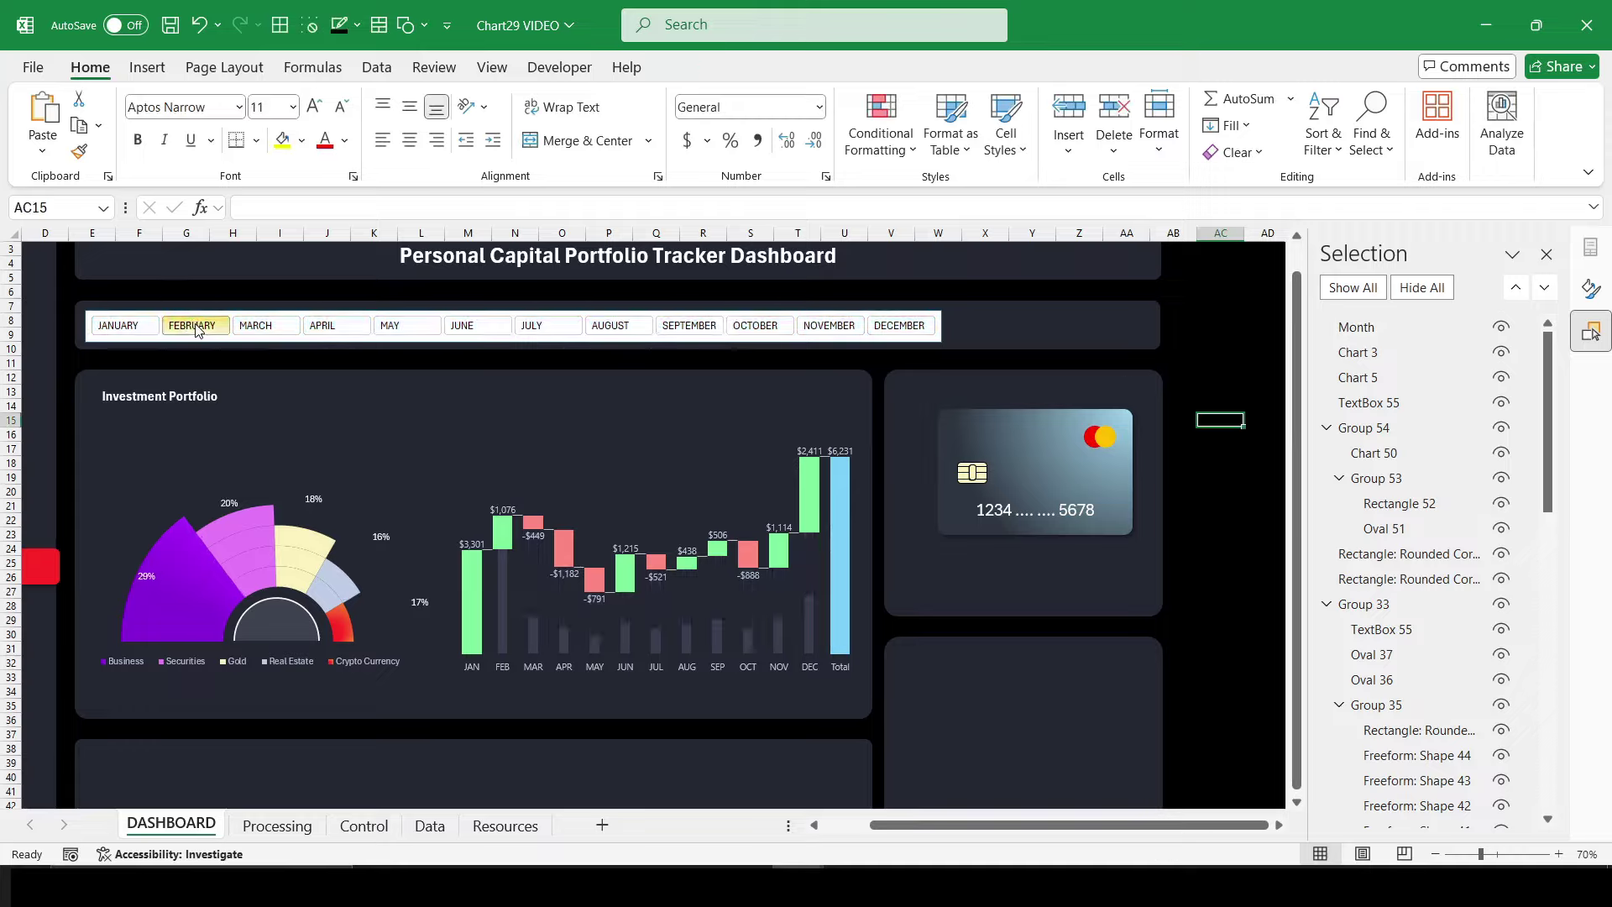
{"action": "left_click", "coordinate": [403, 326]}
{"action": "left_click", "coordinate": [471, 326]}
{"action": "left_click", "coordinate": [529, 328]}
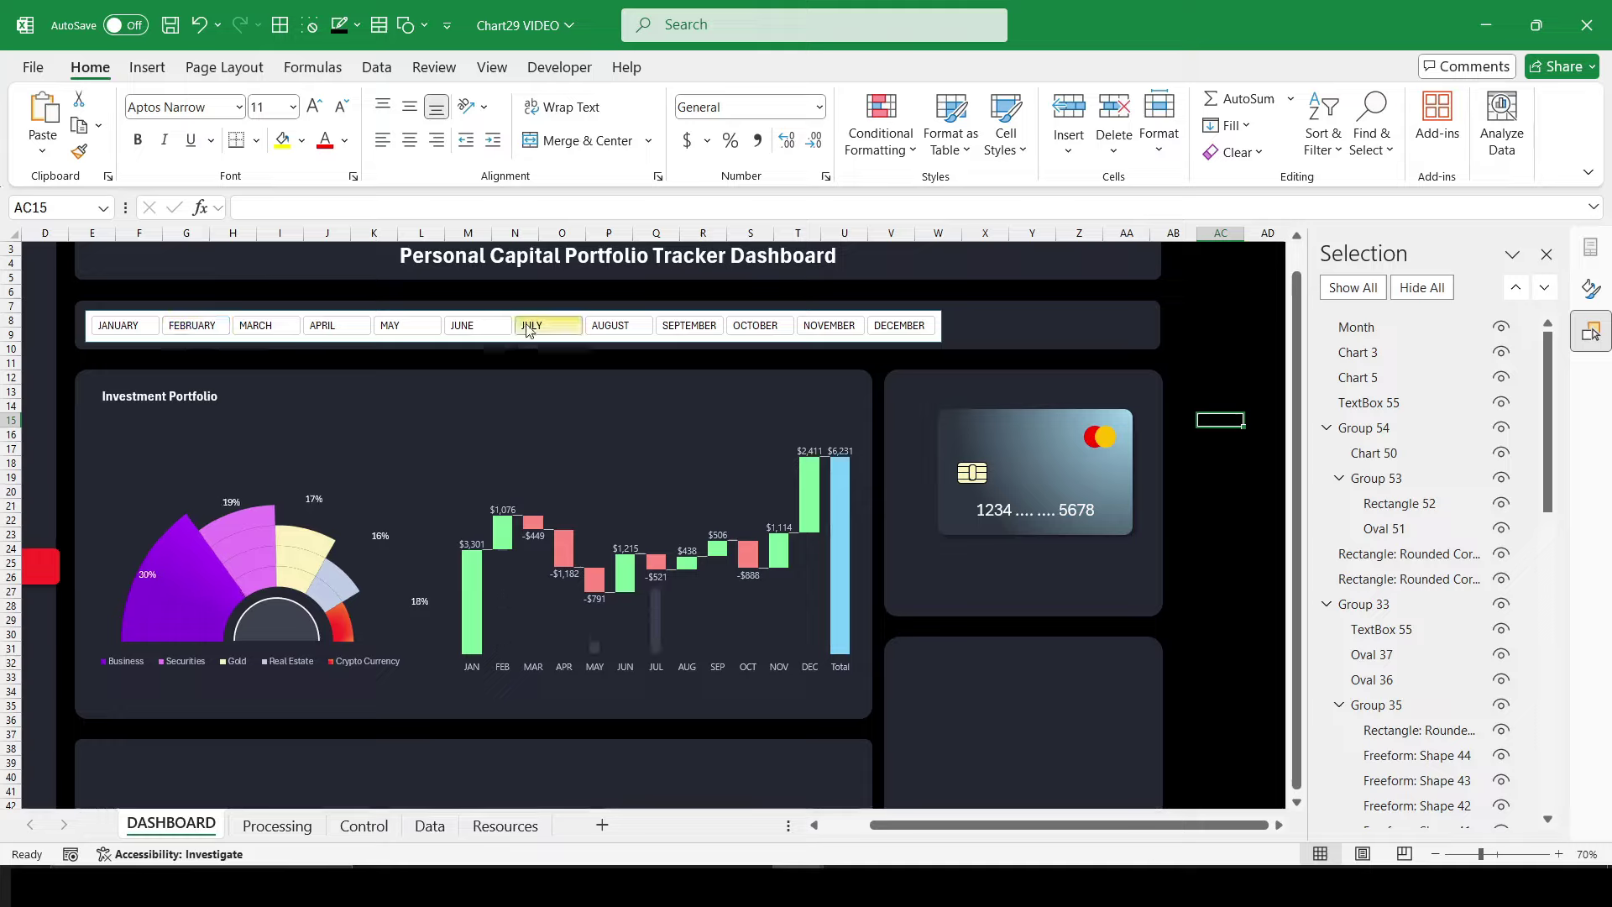
{"action": "left_click", "coordinate": [689, 326]}
{"action": "left_click_drag", "start_coordinate": [402, 325], "coordinate": [605, 334]}
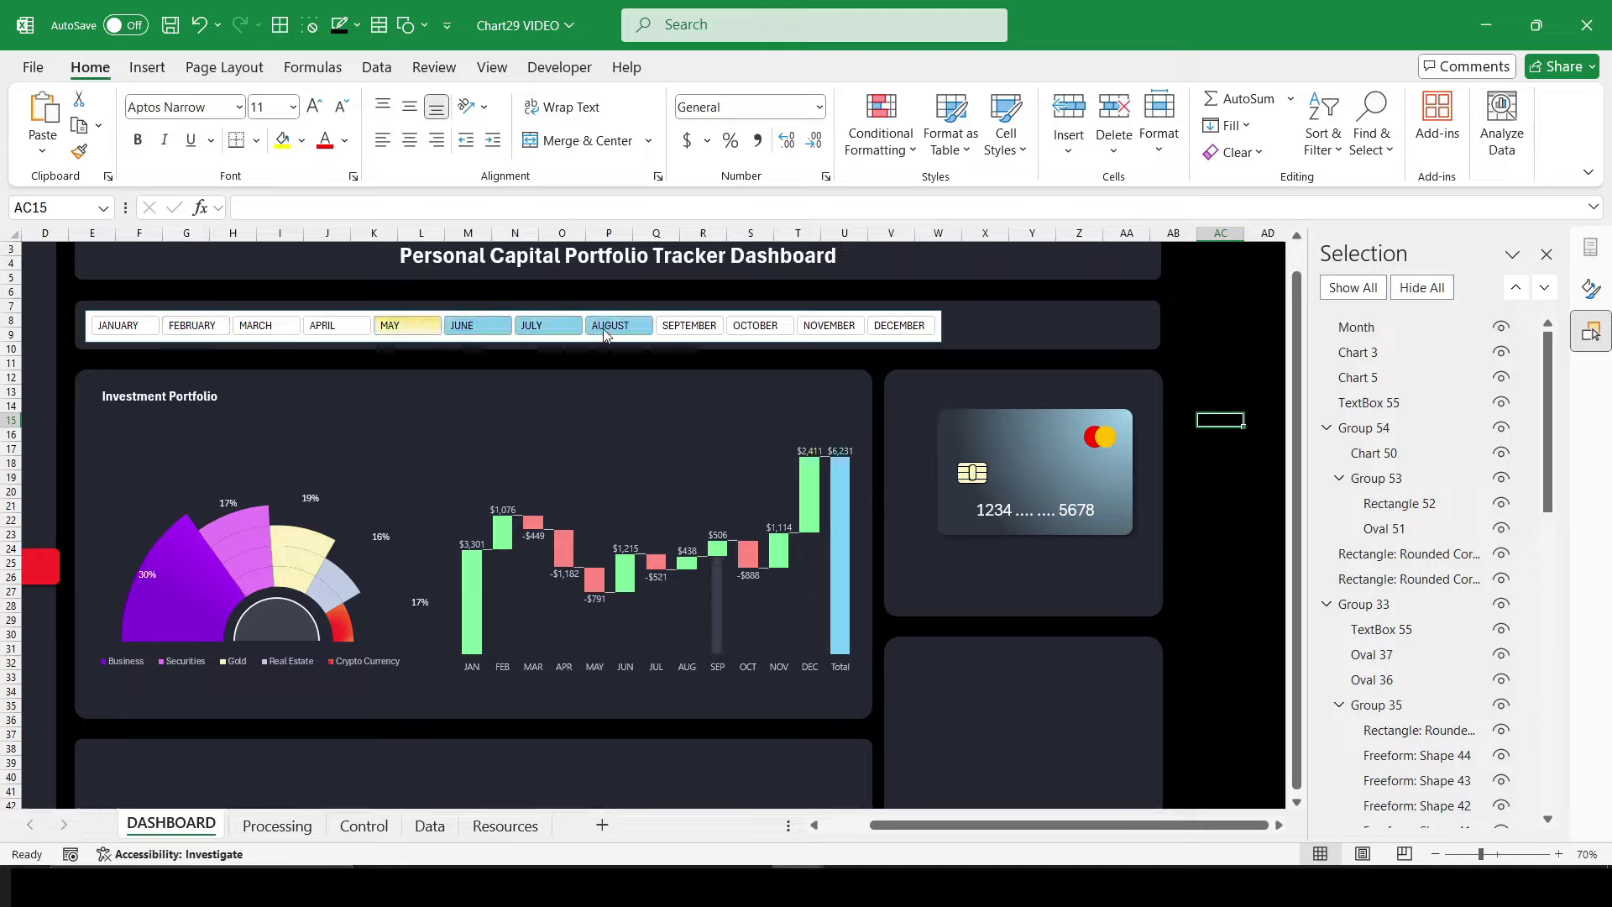
{"action": "left_click", "coordinate": [756, 326]}
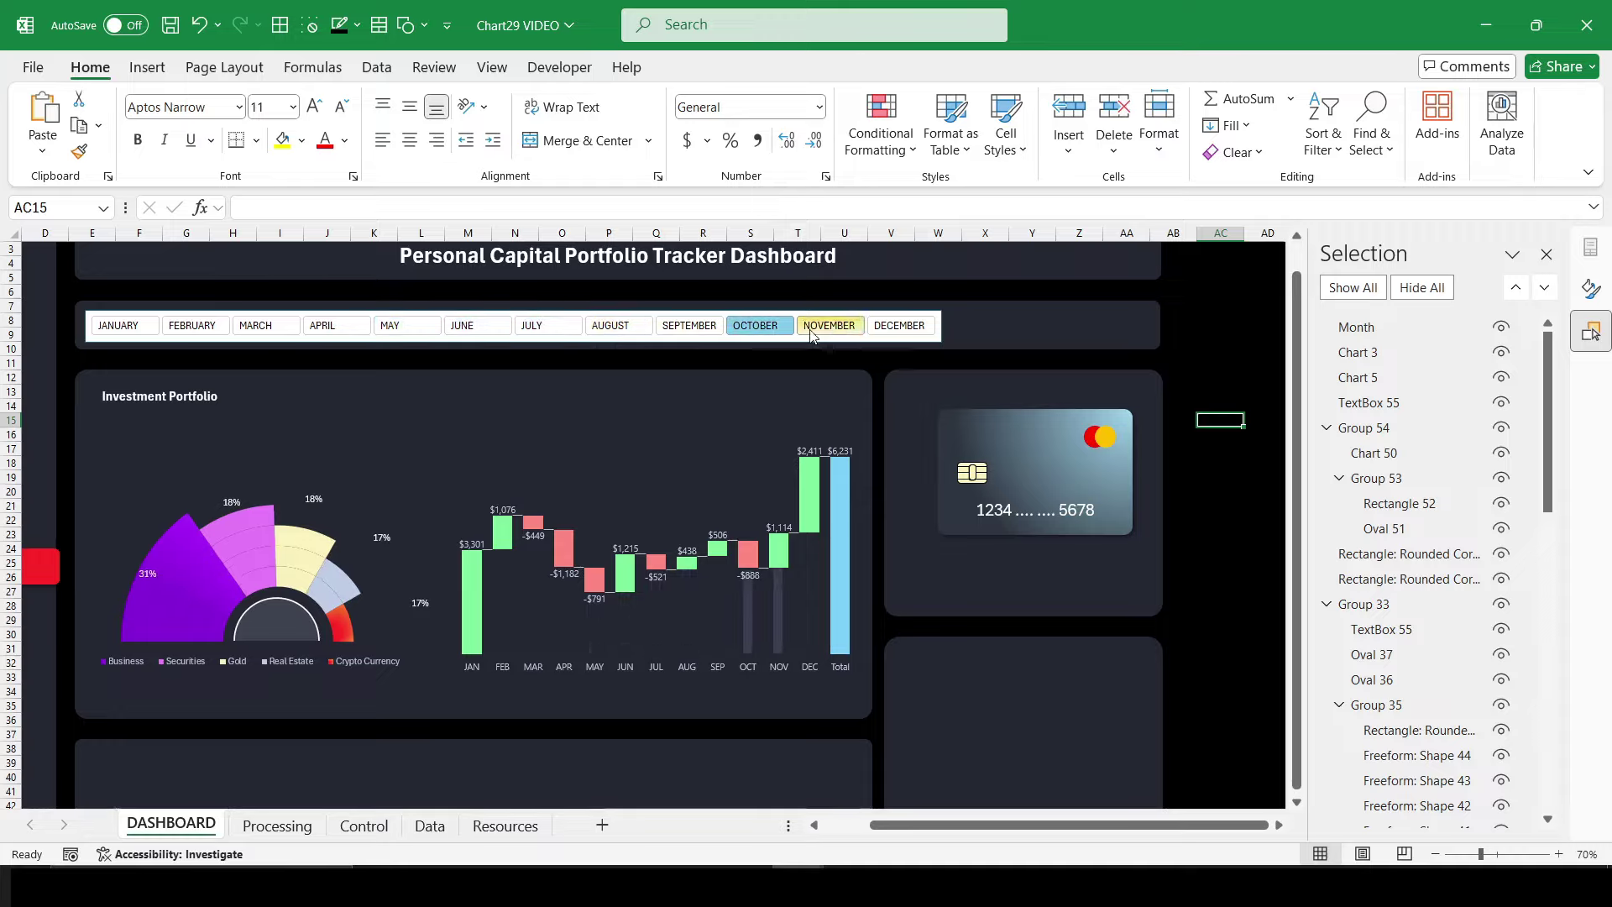
{"action": "left_click", "coordinate": [260, 326]}
{"action": "left_click", "coordinate": [331, 326]}
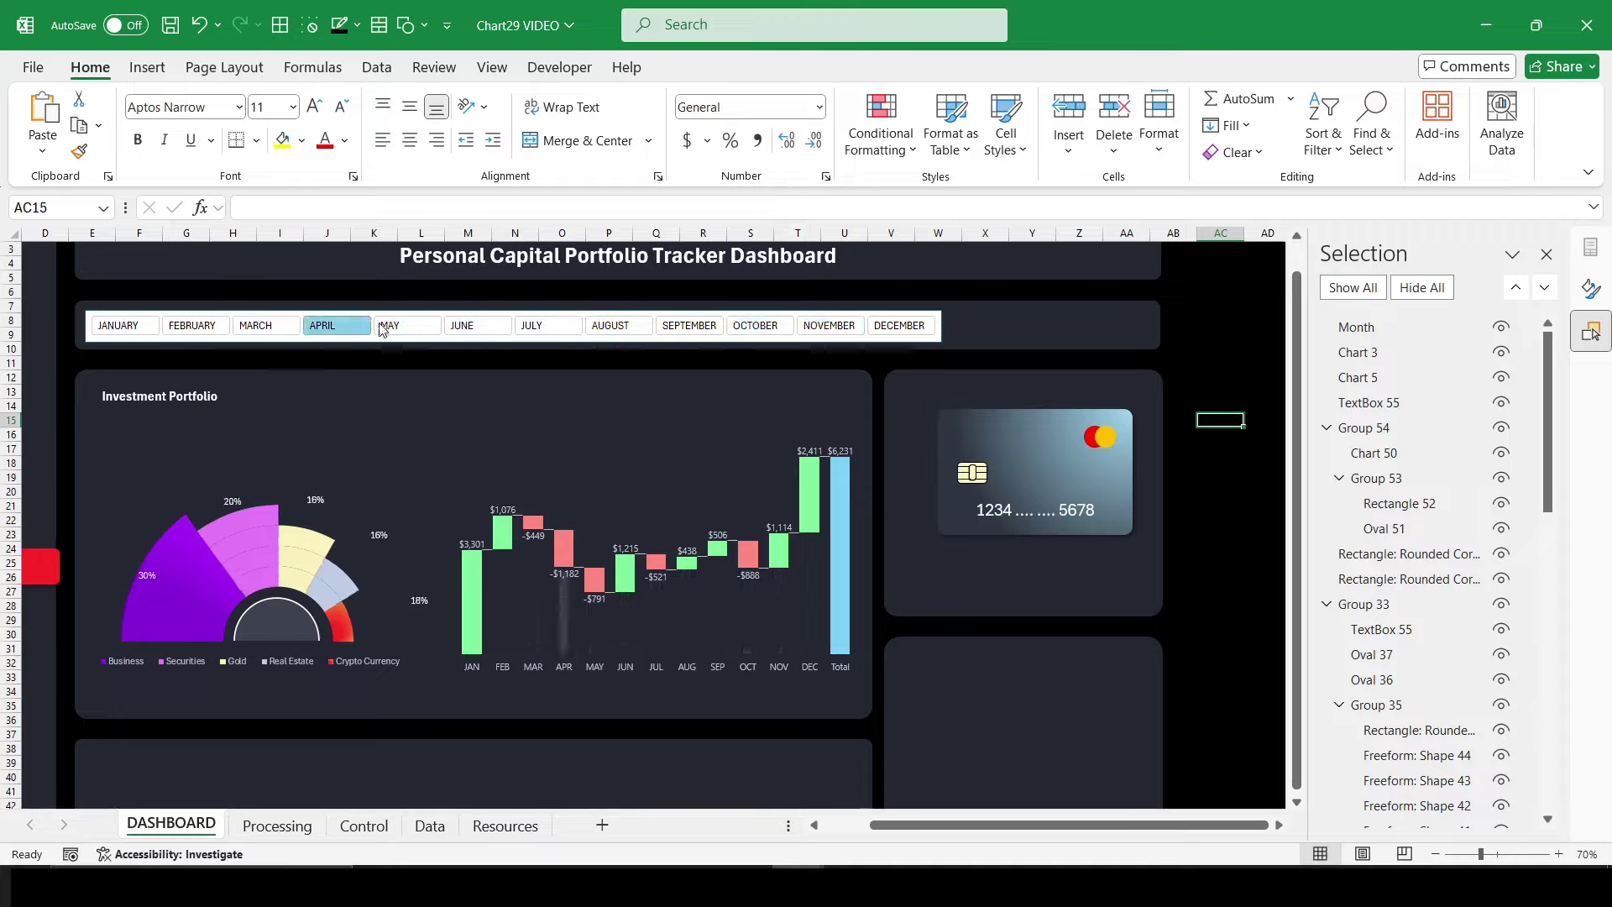
{"action": "left_click", "coordinate": [177, 398]}
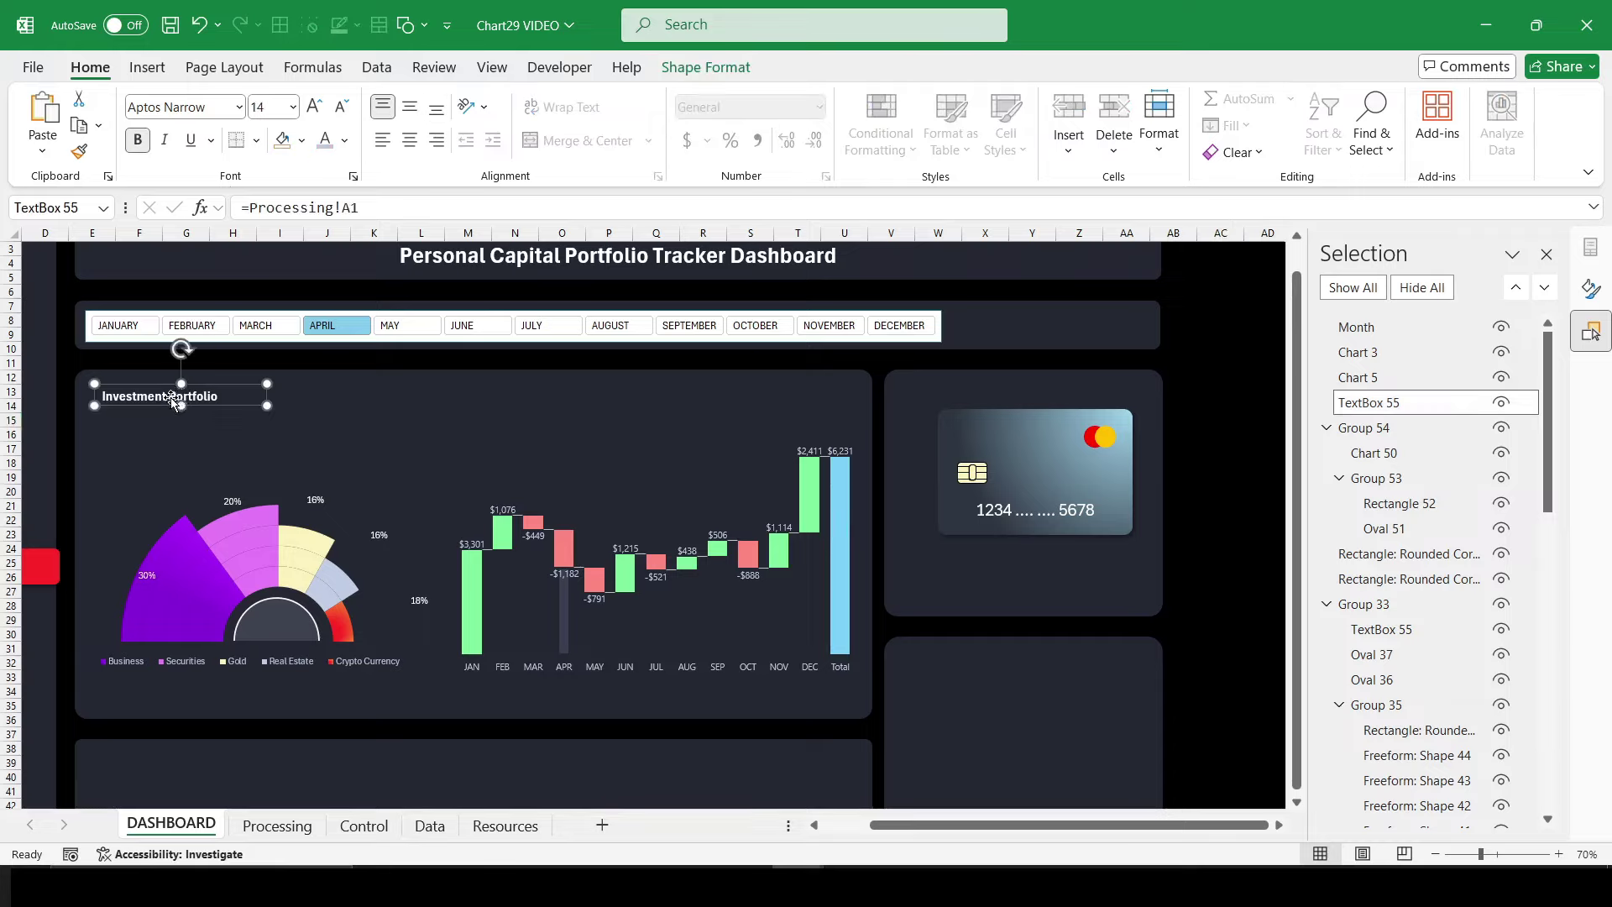
Step: Duplicate the title text box and narrow the copy
{"action": "left_click_drag", "start_coordinate": [172, 398], "coordinate": [367, 401]}
{"action": "key", "text": "ctrl+v"}
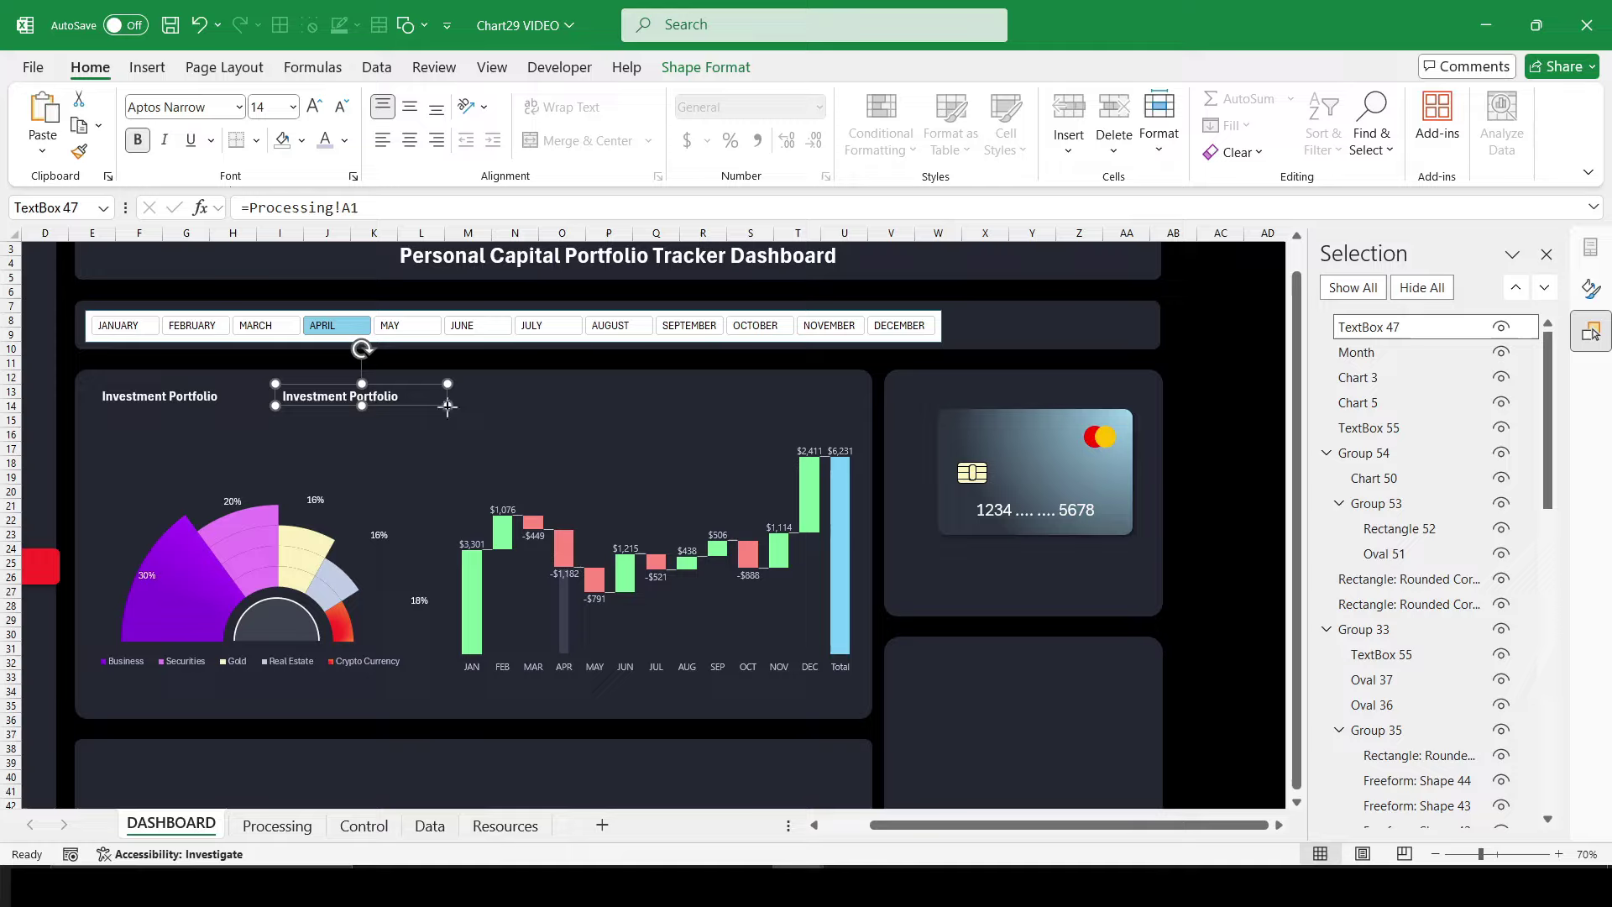
{"action": "mouse_move", "coordinate": [448, 406]}
{"action": "left_mouse_down"}
{"action": "mouse_move", "coordinate": [377, 409]}
{"action": "mouse_move", "coordinate": [399, 407]}
{"action": "left_mouse_up"}
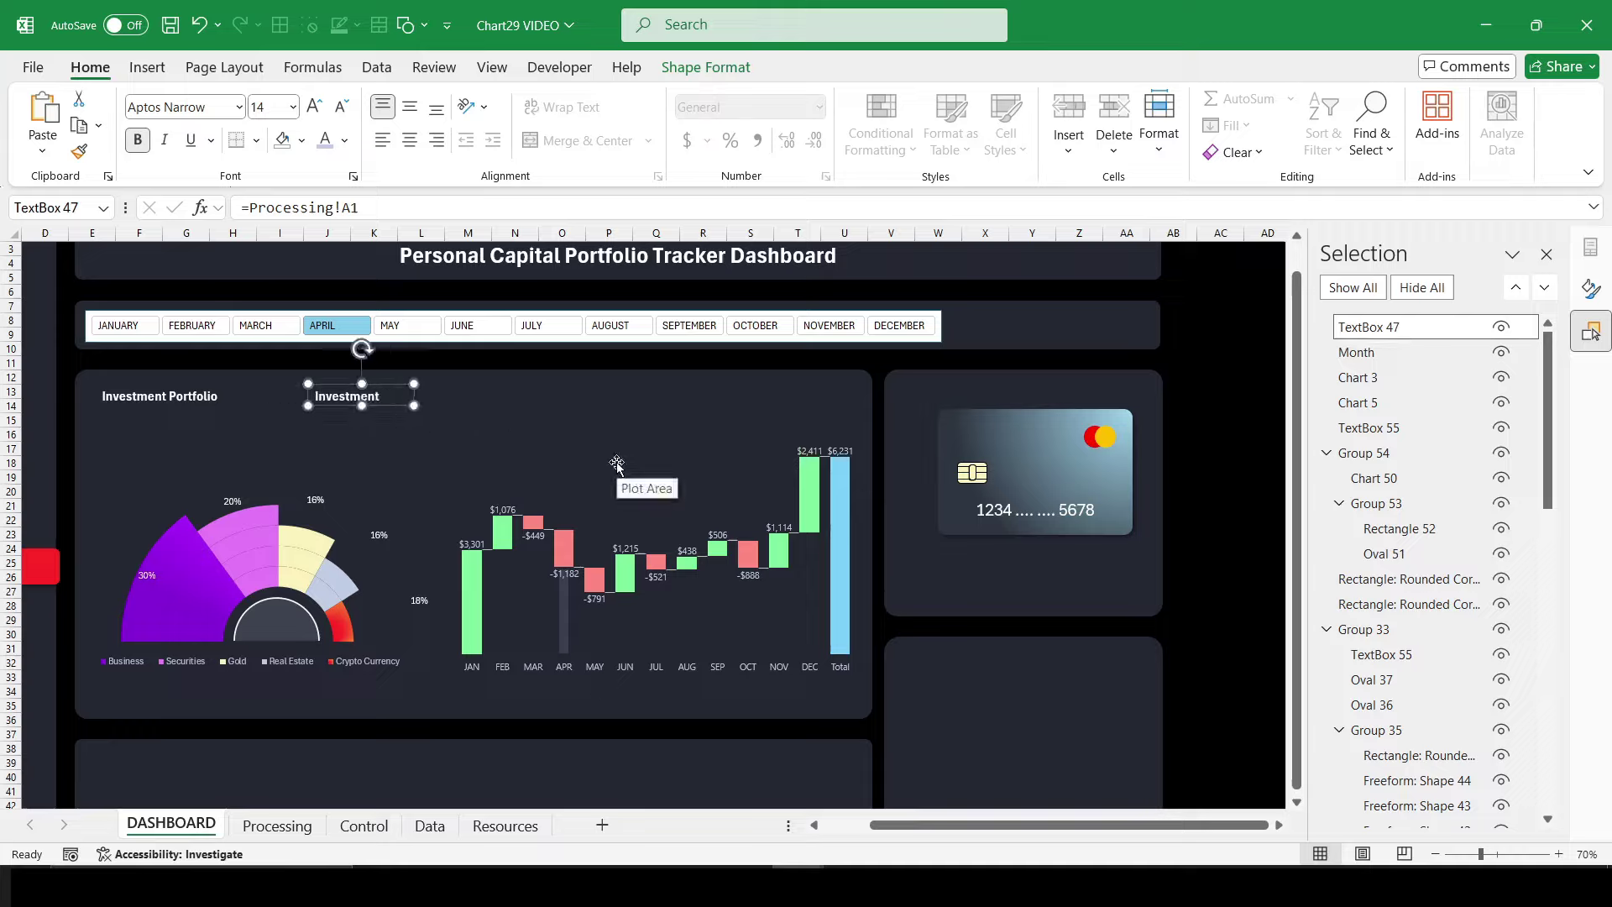
{"action": "key", "text": "Left"}
{"action": "key", "text": "Left"}
{"action": "key", "text": "Left"}
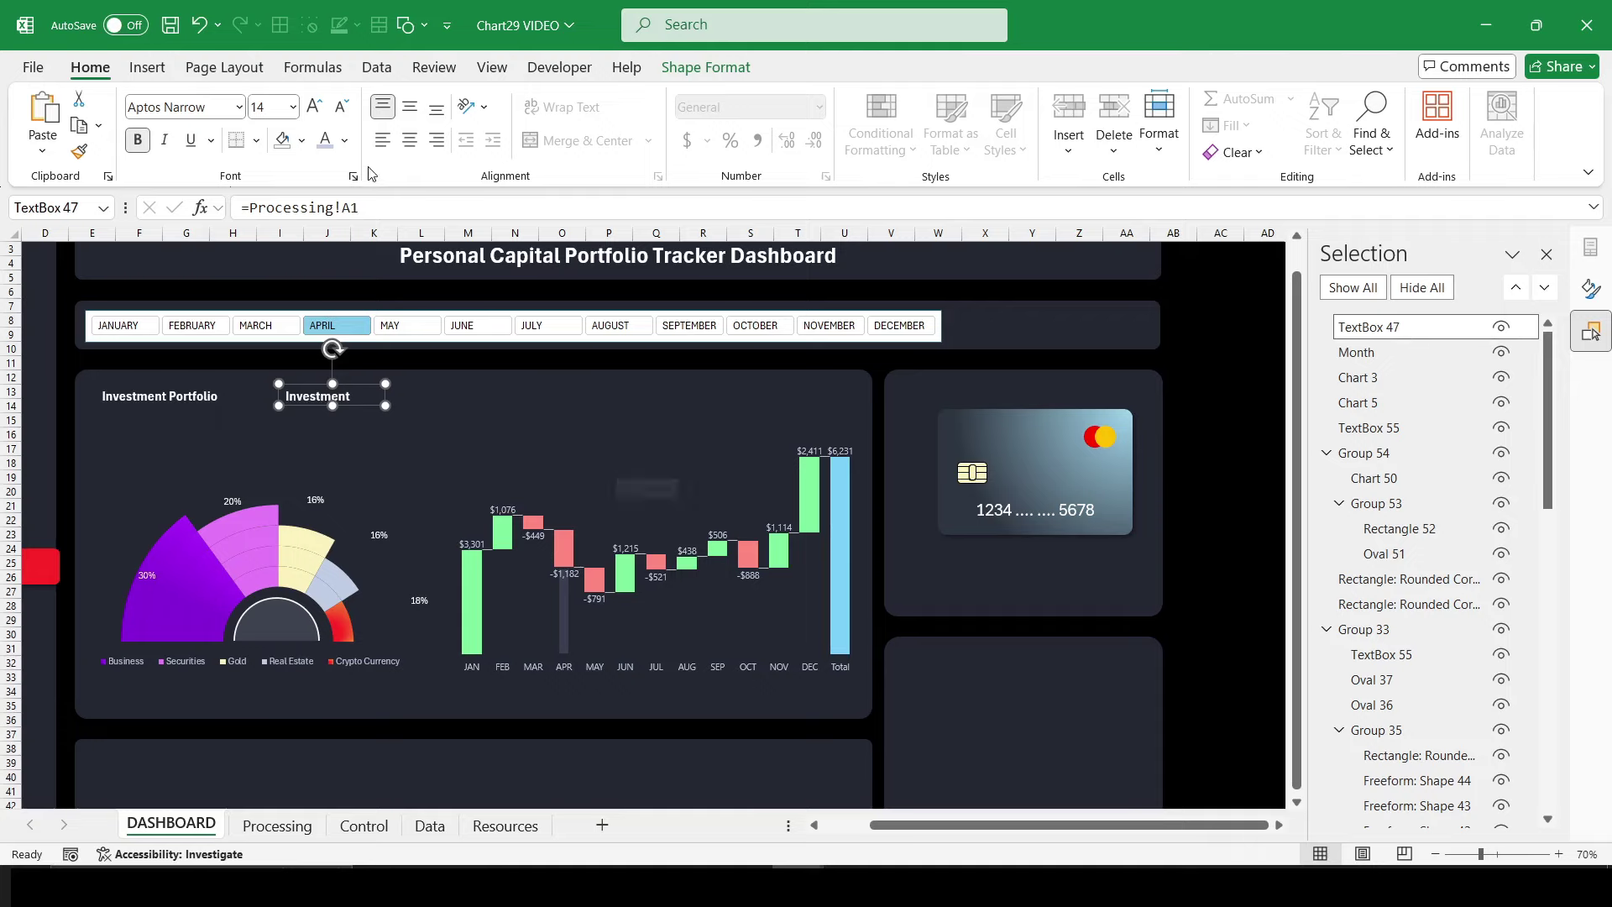
Step: Link the text box to a Processing cell and enter the Start Price label in H3
{"action": "triple_click", "coordinate": [294, 207]}
{"action": "type", "text": "="}
{"action": "left_click", "coordinate": [263, 829]}
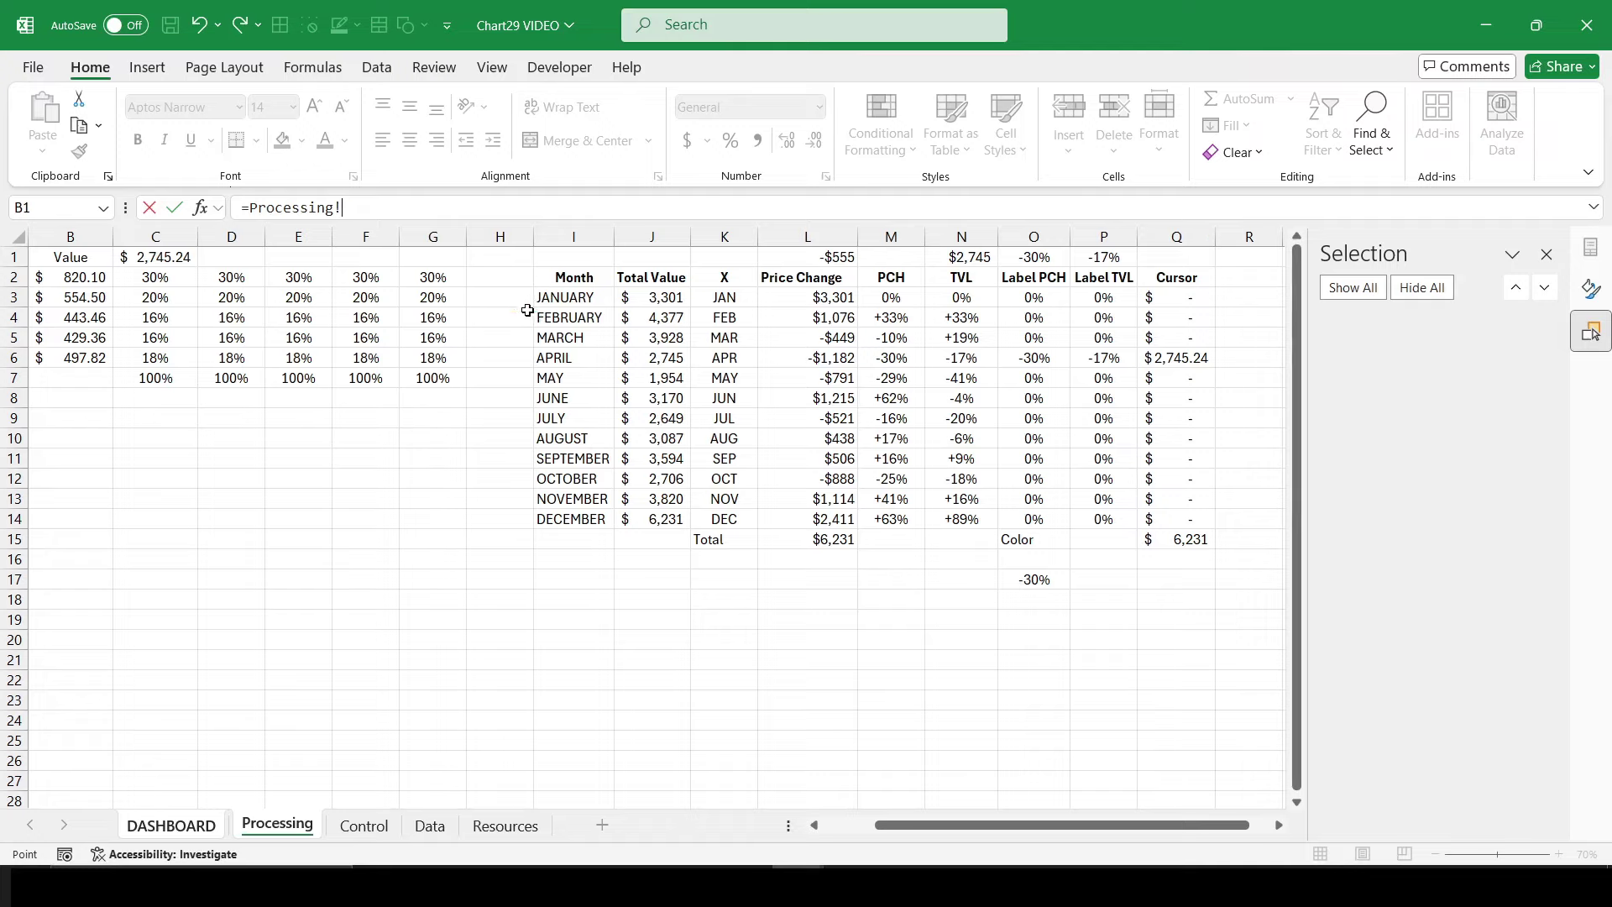
{"action": "left_click", "coordinate": [528, 308]}
{"action": "key", "text": "Return"}
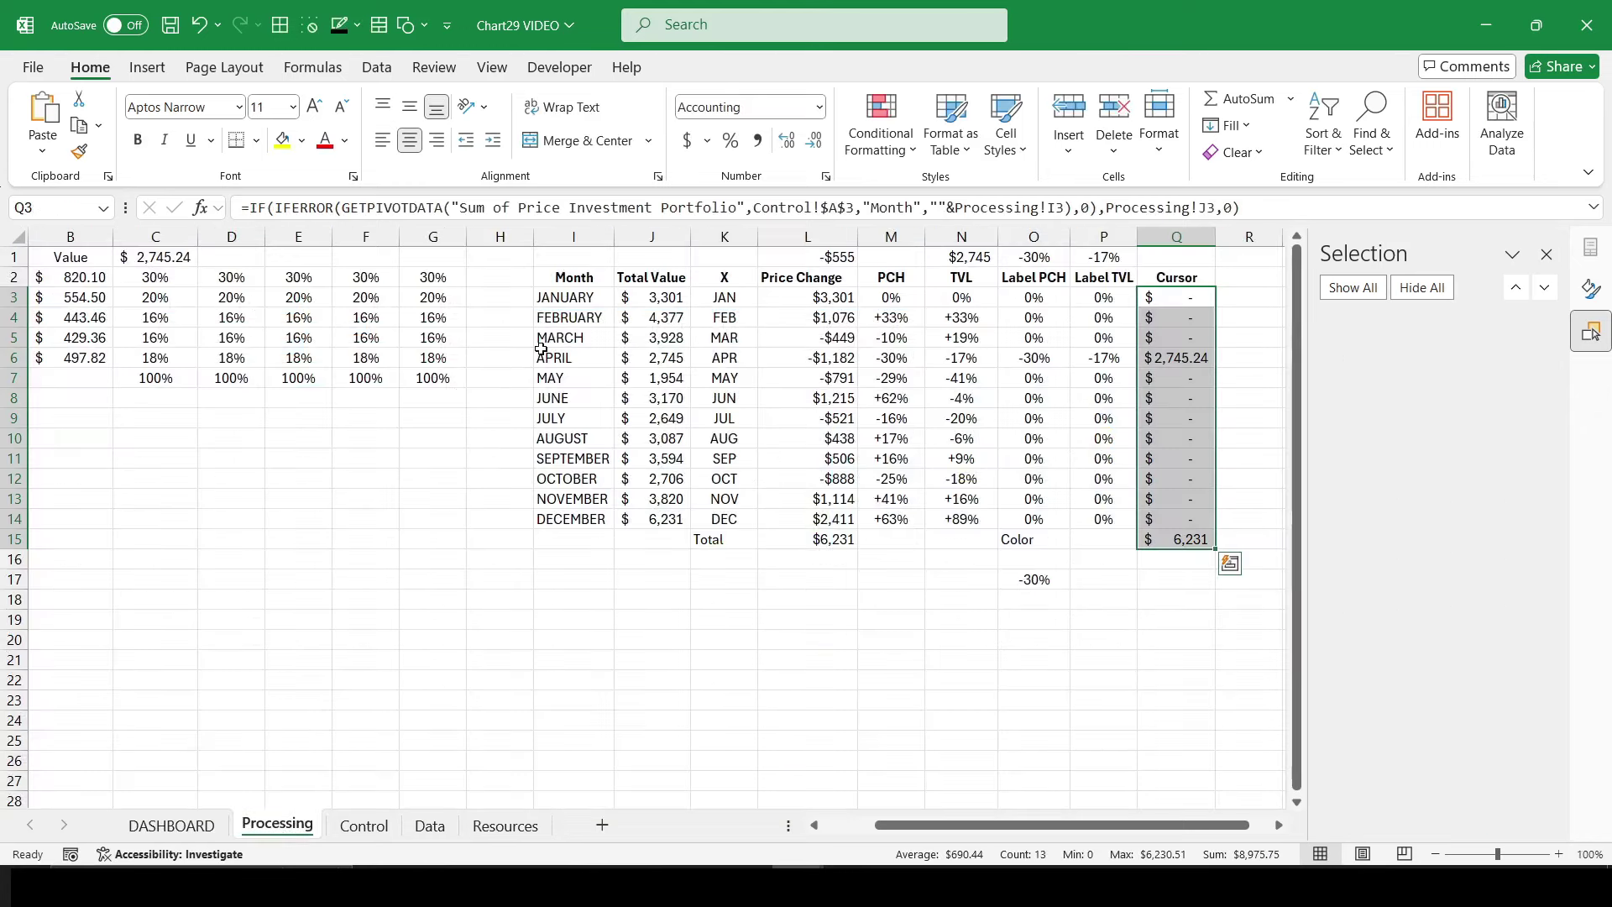
{"action": "left_click", "coordinate": [537, 319]}
{"action": "left_click", "coordinate": [500, 300]}
{"action": "type", "text": "Start"}
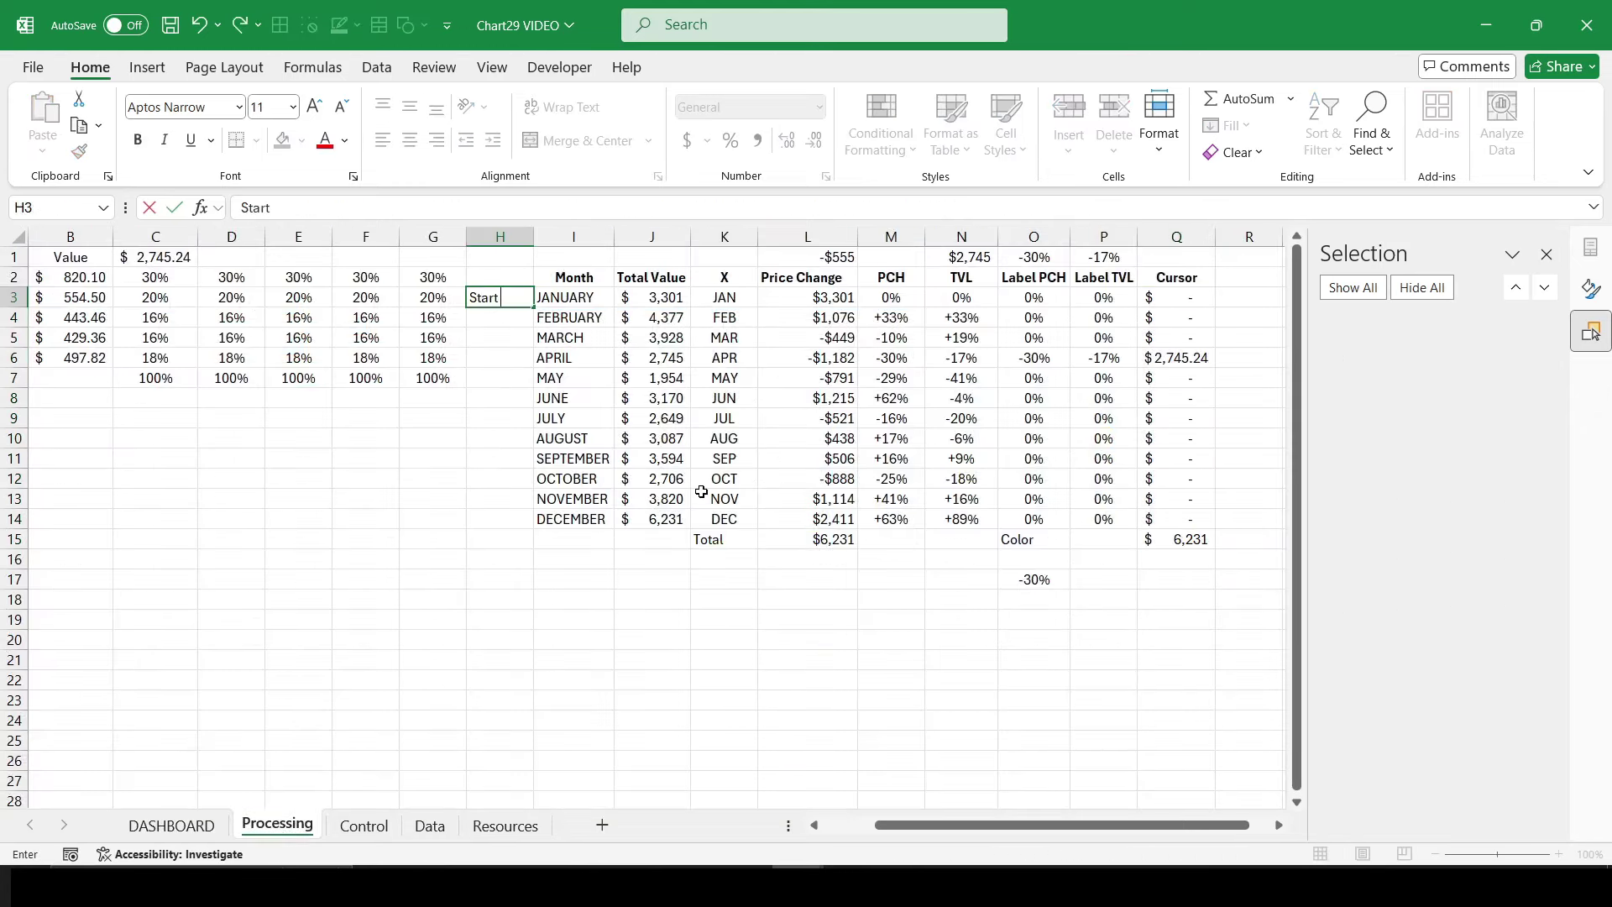
{"action": "type", "text": " Price"}
{"action": "key", "text": "Return"}
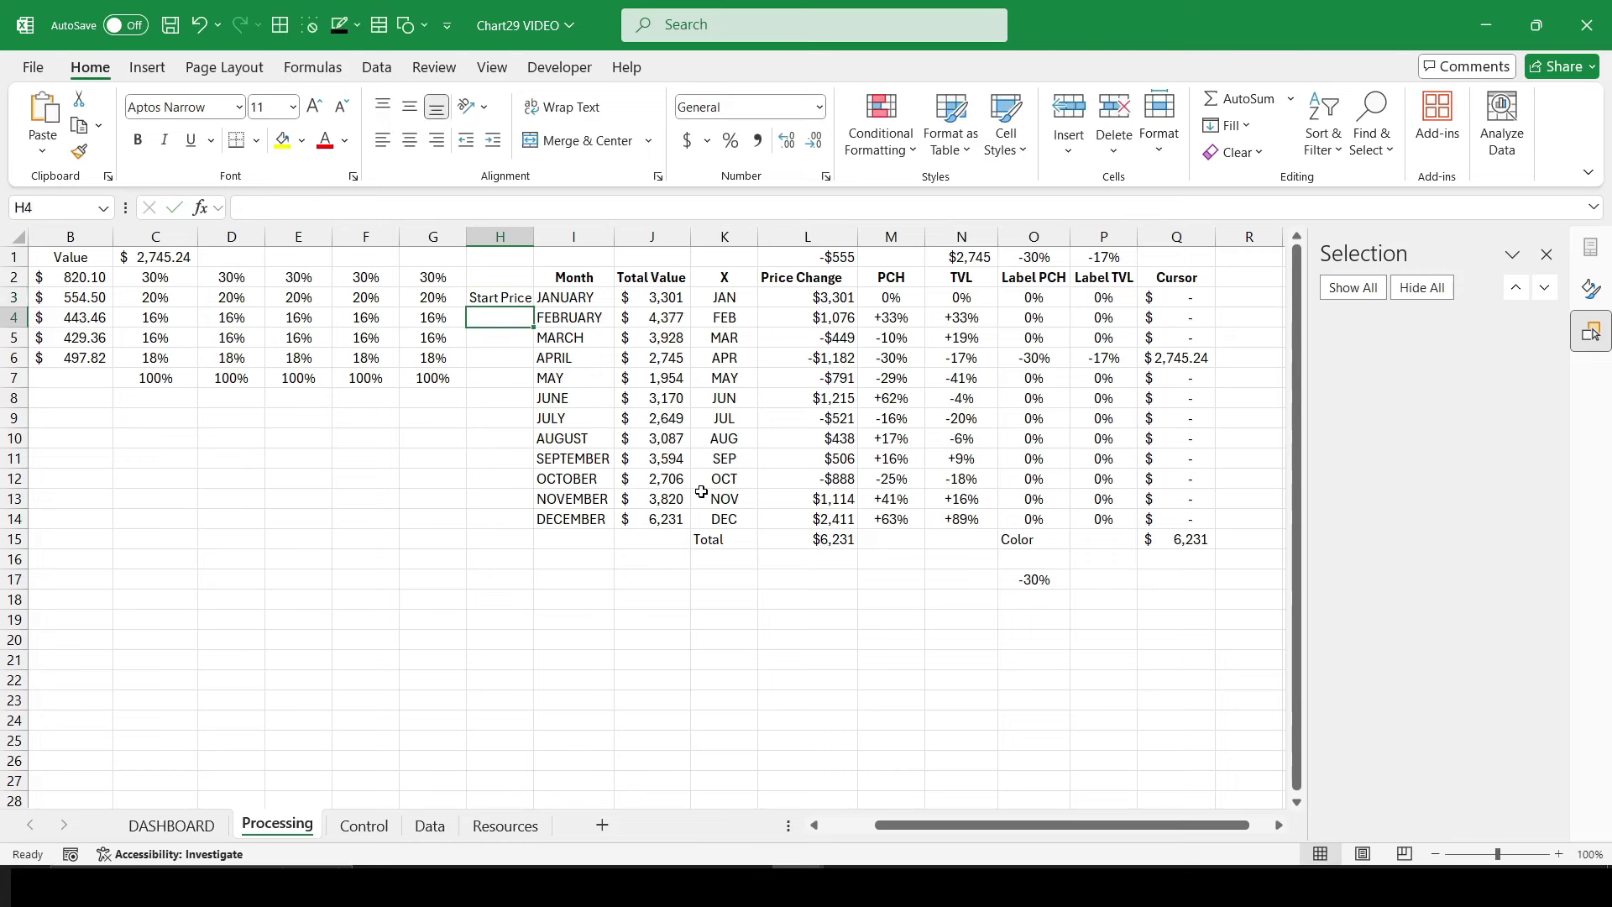
Step: Make the Start Price label white, size 14 and bold, and narrow its box
{"action": "left_click", "coordinate": [172, 826]}
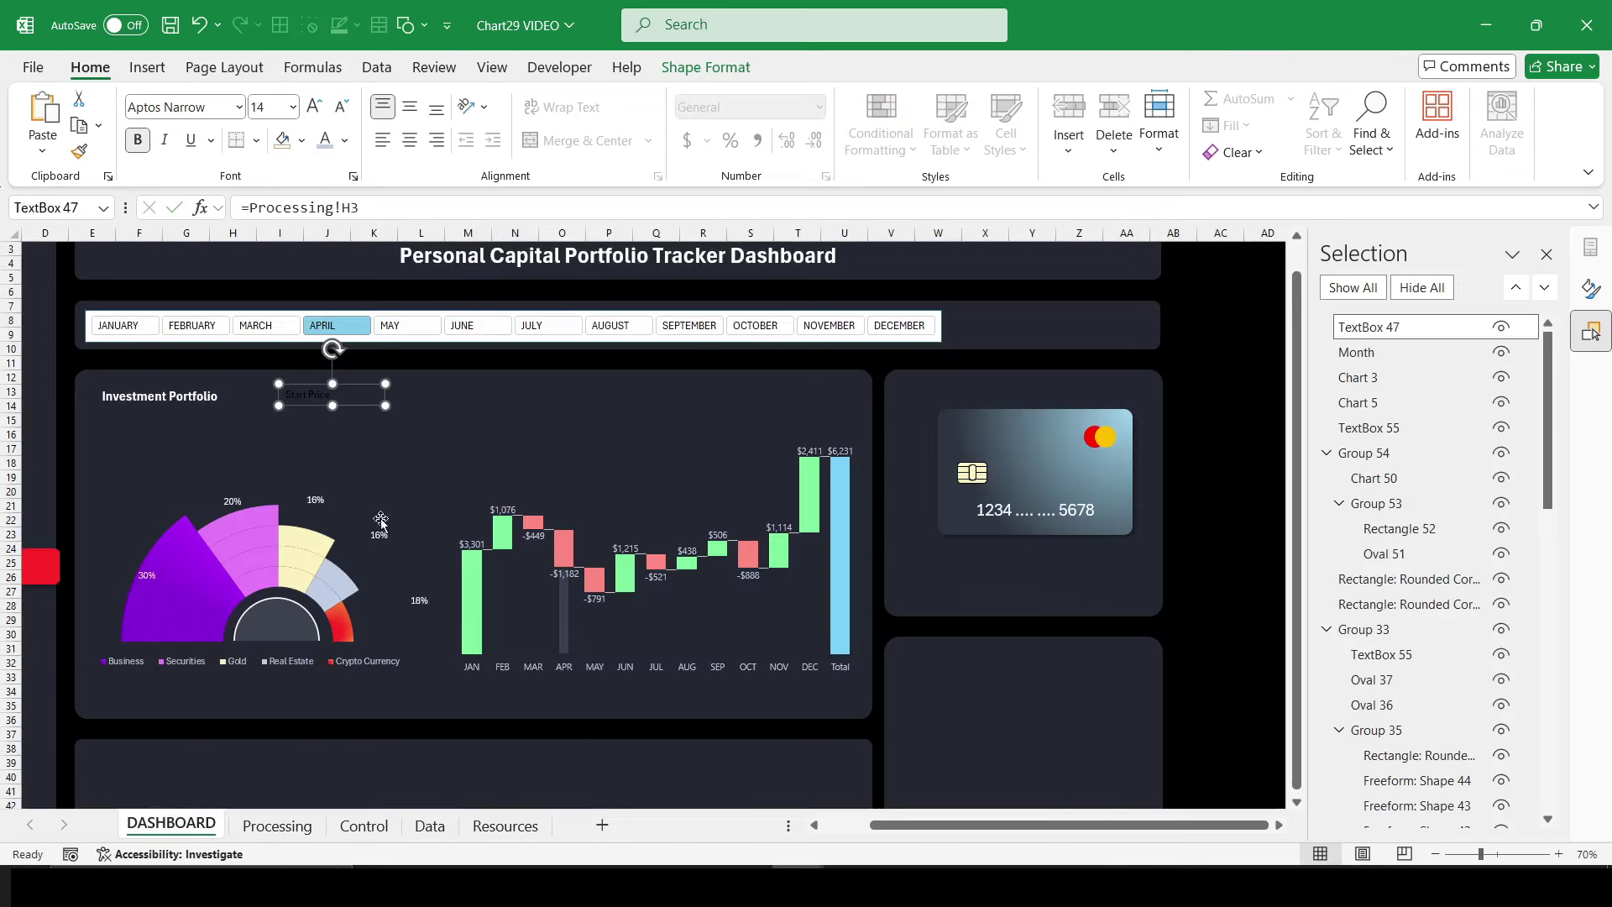
{"action": "left_click", "coordinate": [344, 140]}
{"action": "left_click", "coordinate": [322, 269]}
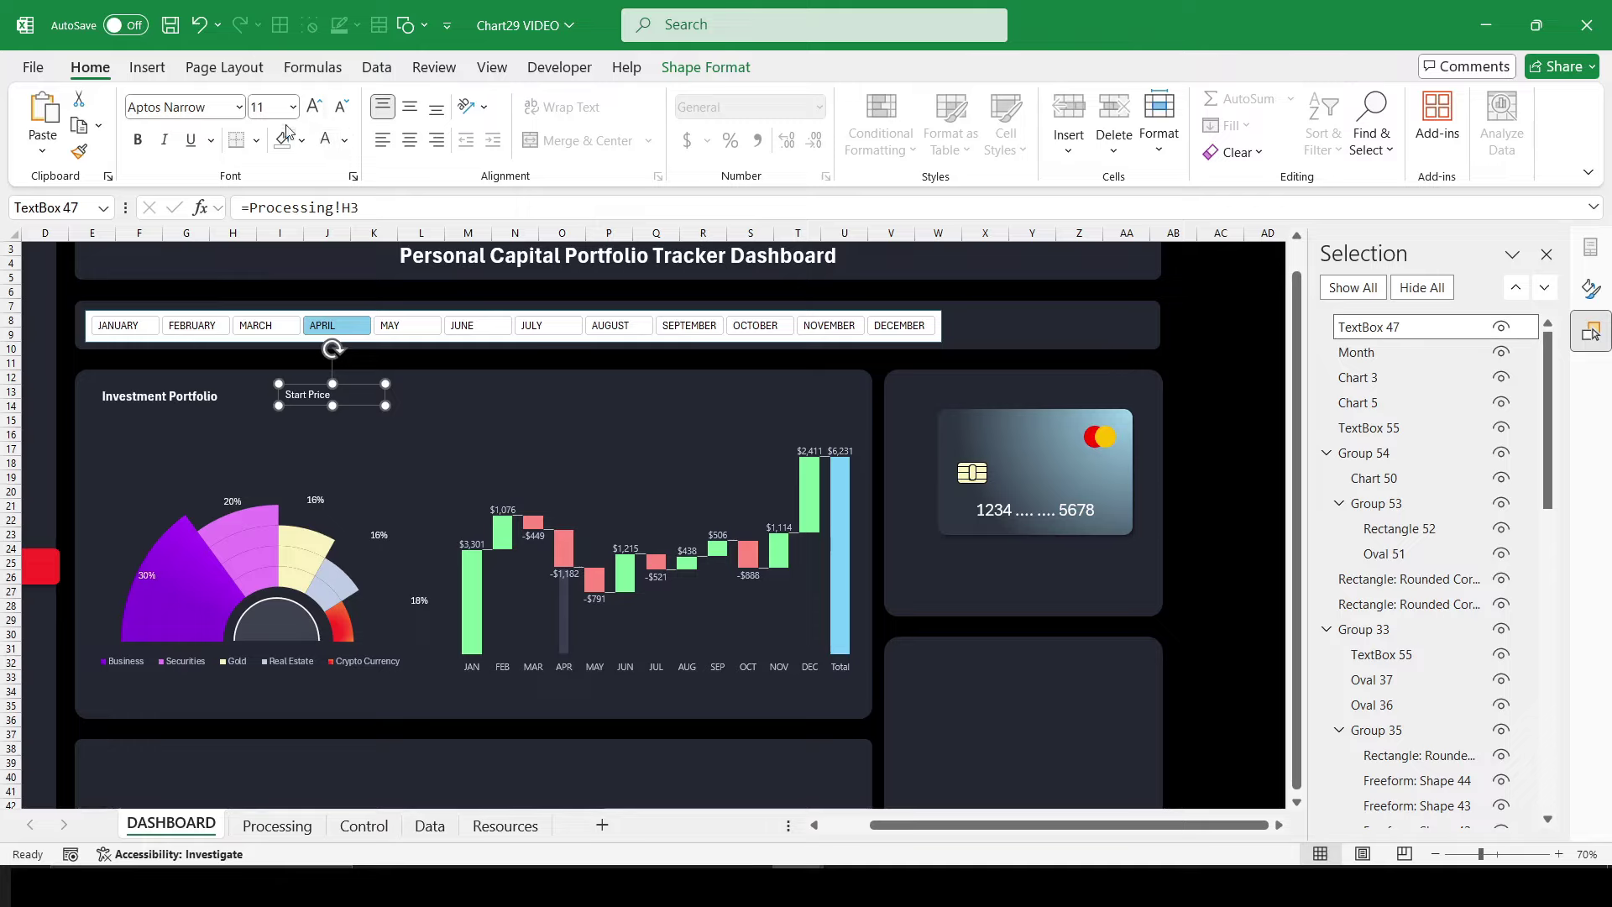
{"action": "left_click", "coordinate": [314, 109]}
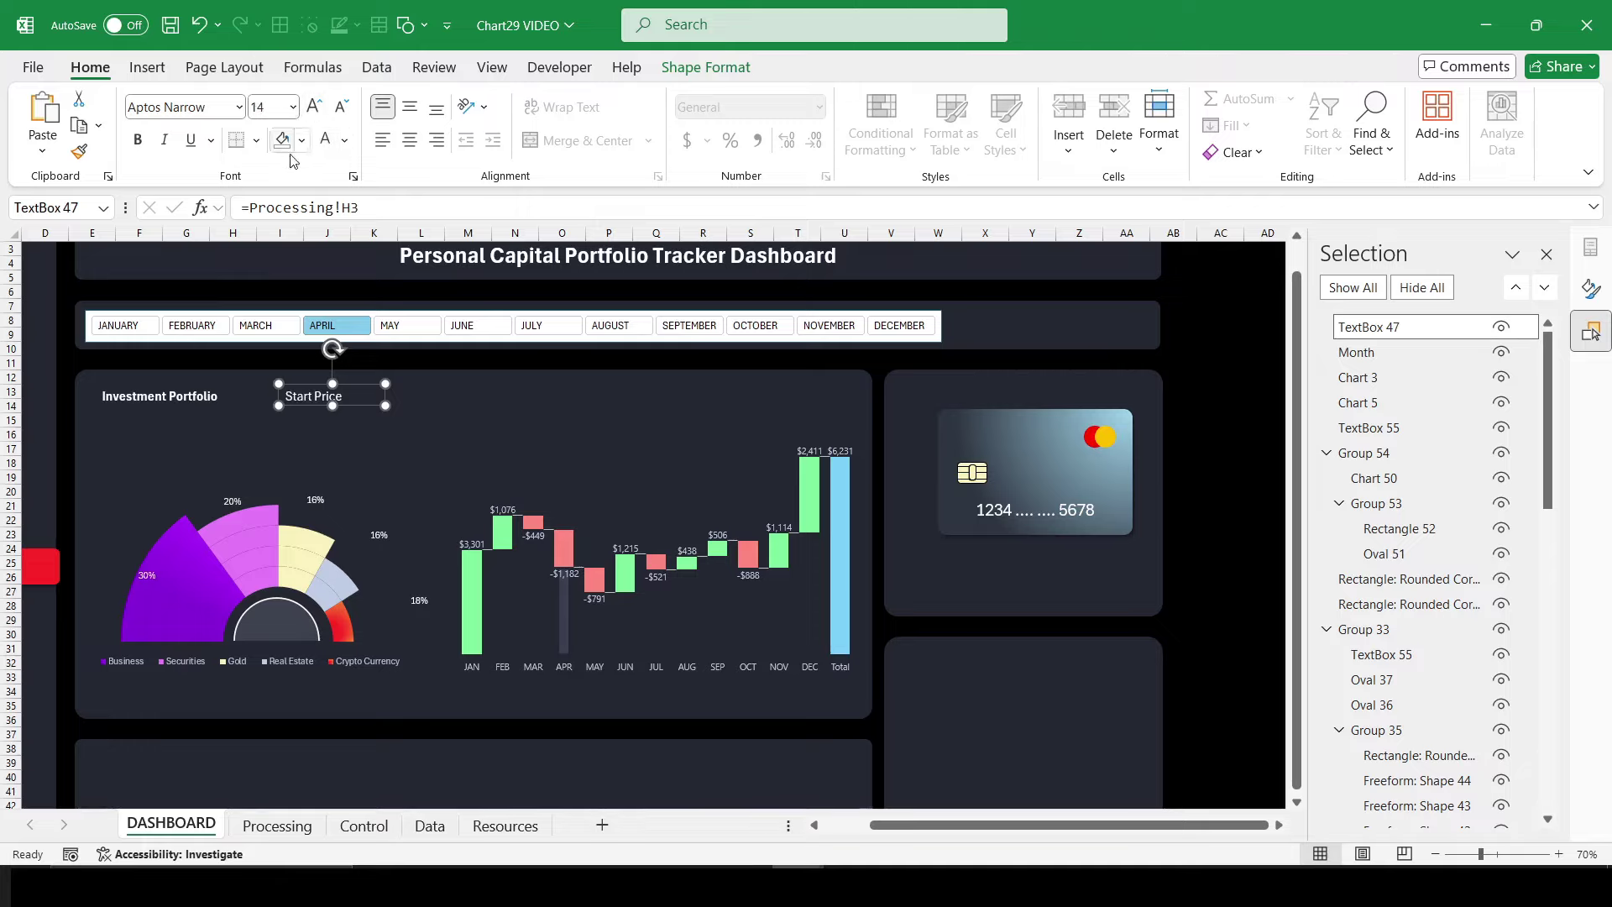
{"action": "left_click", "coordinate": [138, 140]}
{"action": "scroll", "coordinate": [424, 450], "scroll_direction": "up", "scroll_amount": 2, "text": "ctrl"}
{"action": "left_click_drag", "start_coordinate": [992, 832], "coordinate": [936, 832]}
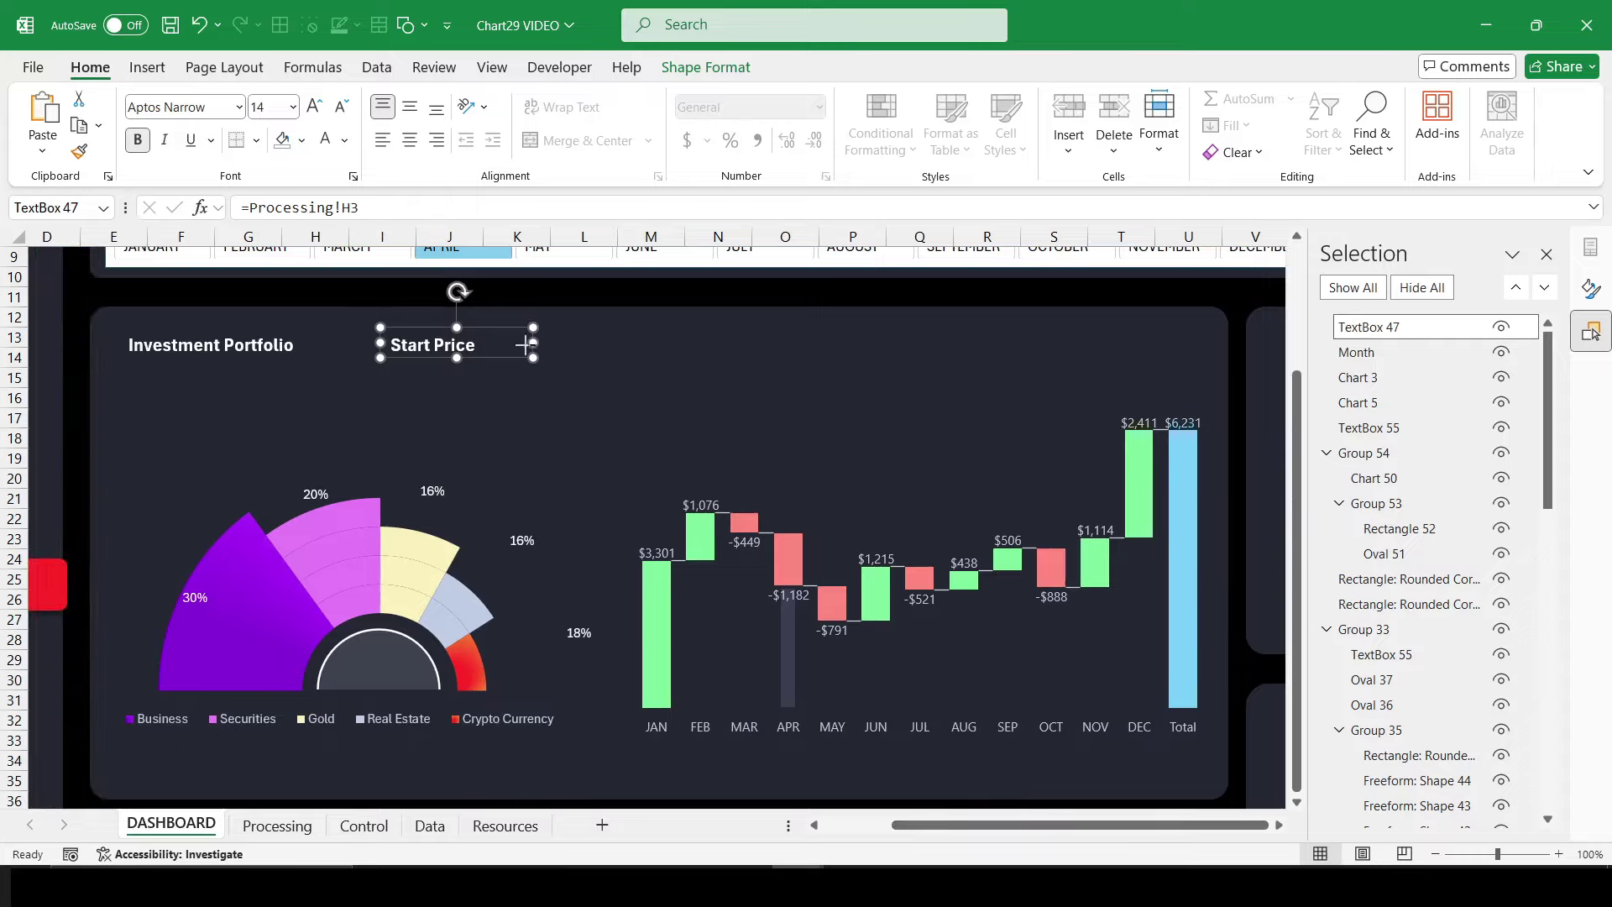
{"action": "mouse_move", "coordinate": [531, 344]}
{"action": "left_mouse_down"}
{"action": "mouse_move", "coordinate": [499, 344]}
{"action": "mouse_move", "coordinate": [569, 353]}
{"action": "left_mouse_up"}
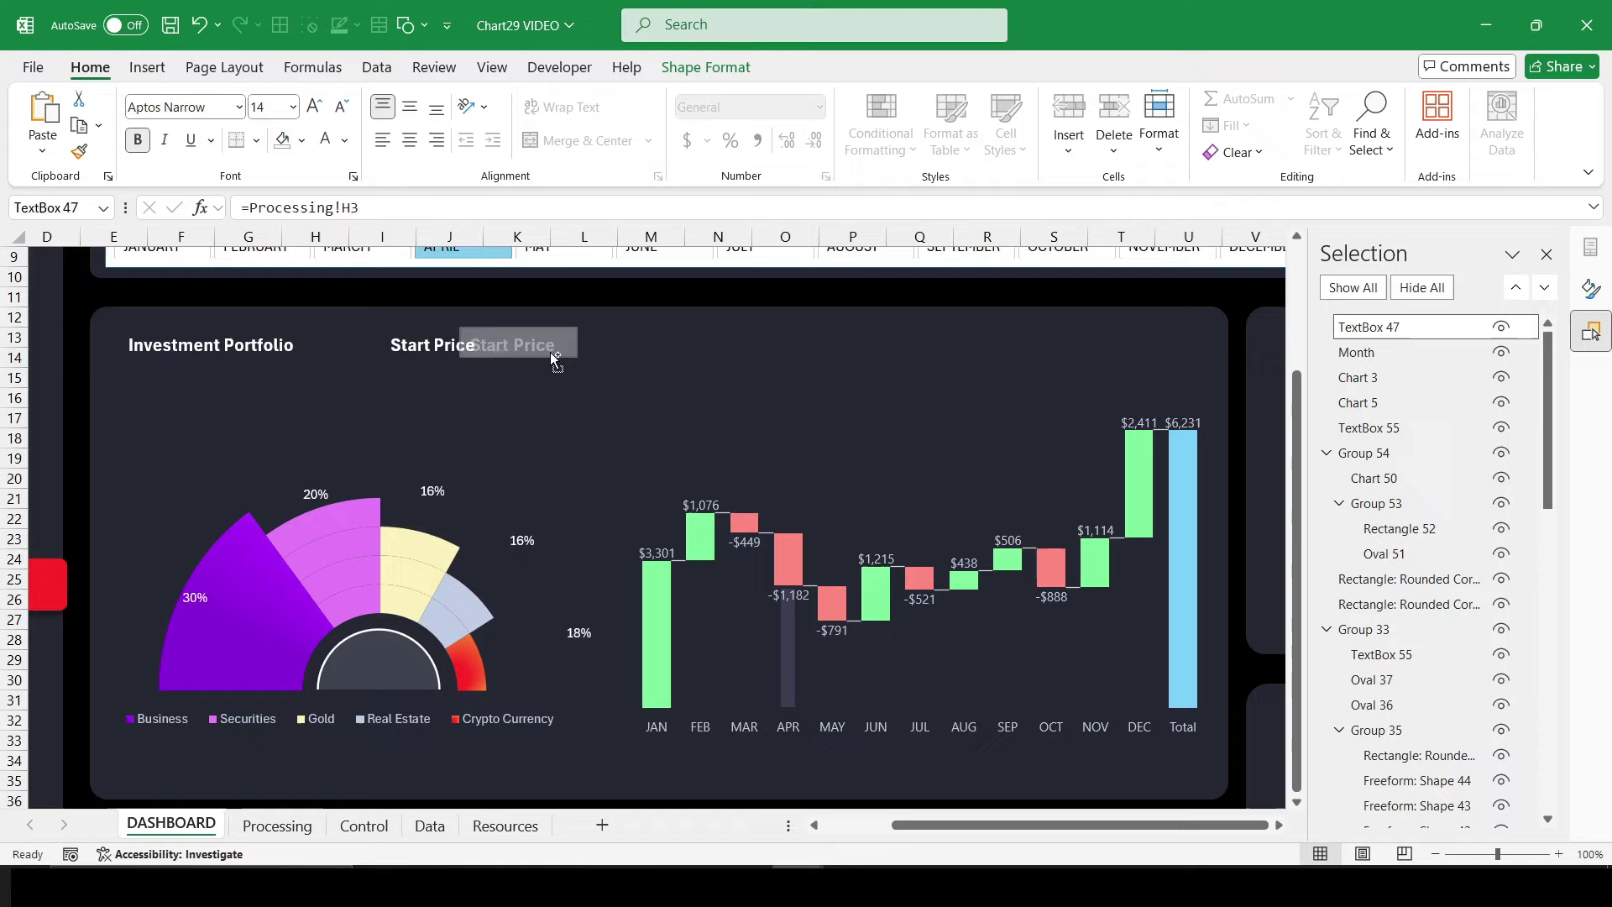
Step: Copy the label and link the copy to Processing!J3 so it shows $3,301
{"action": "left_click", "coordinate": [362, 208]}
{"action": "left_click_drag", "start_coordinate": [362, 210], "coordinate": [2, 216]}
{"action": "type", "text": "="}
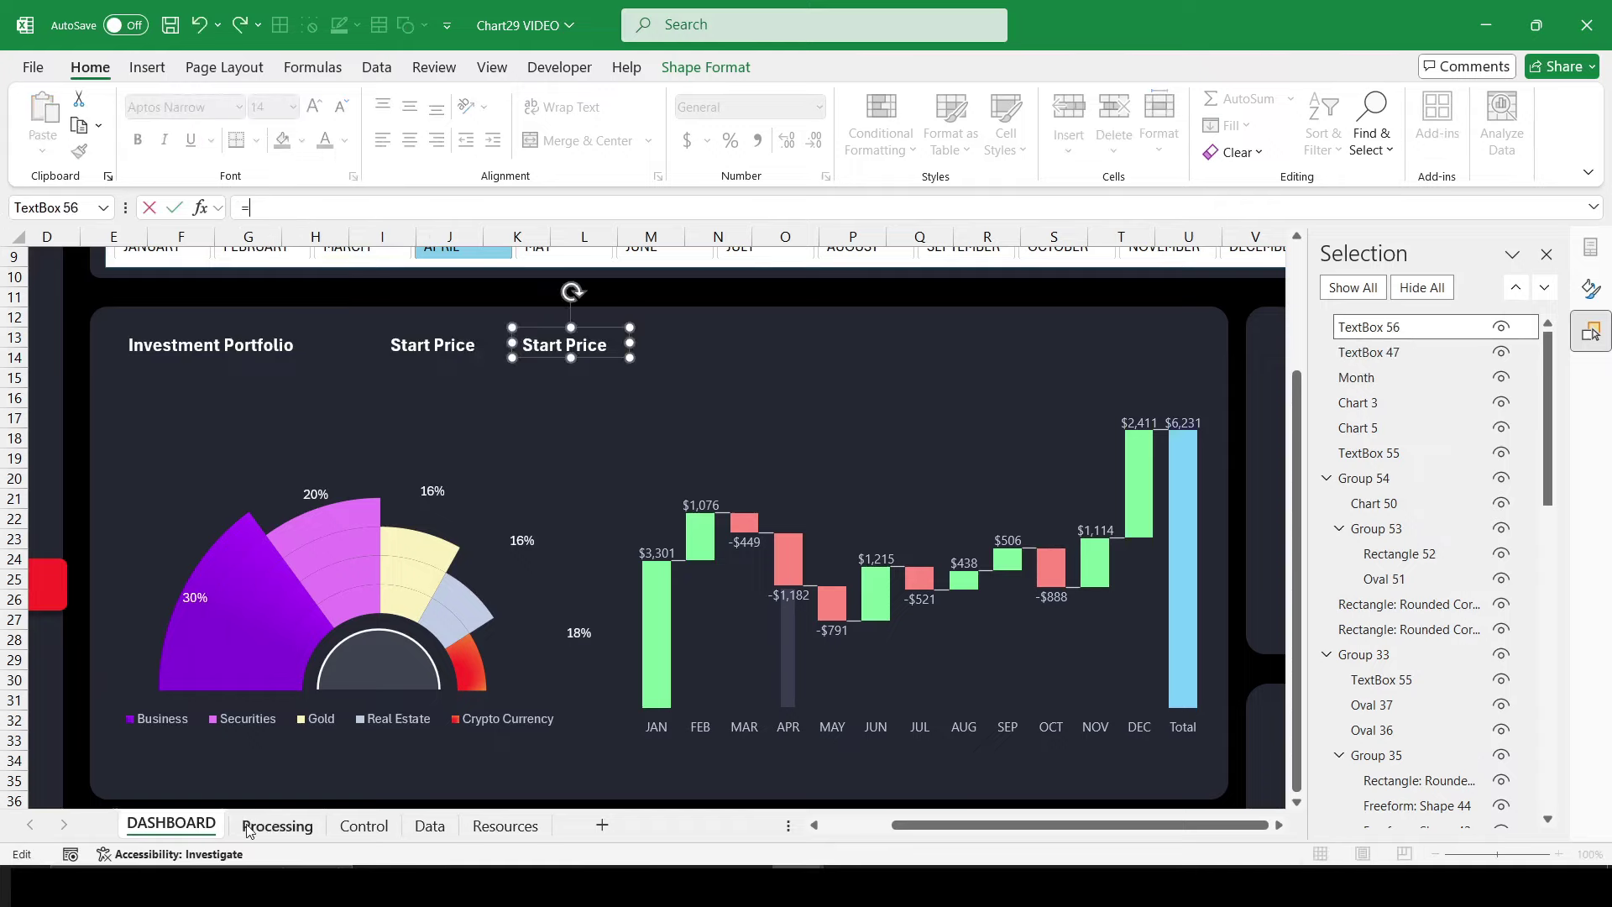
{"action": "left_click", "coordinate": [277, 825]}
{"action": "left_click", "coordinate": [663, 299]}
{"action": "key", "text": "Return"}
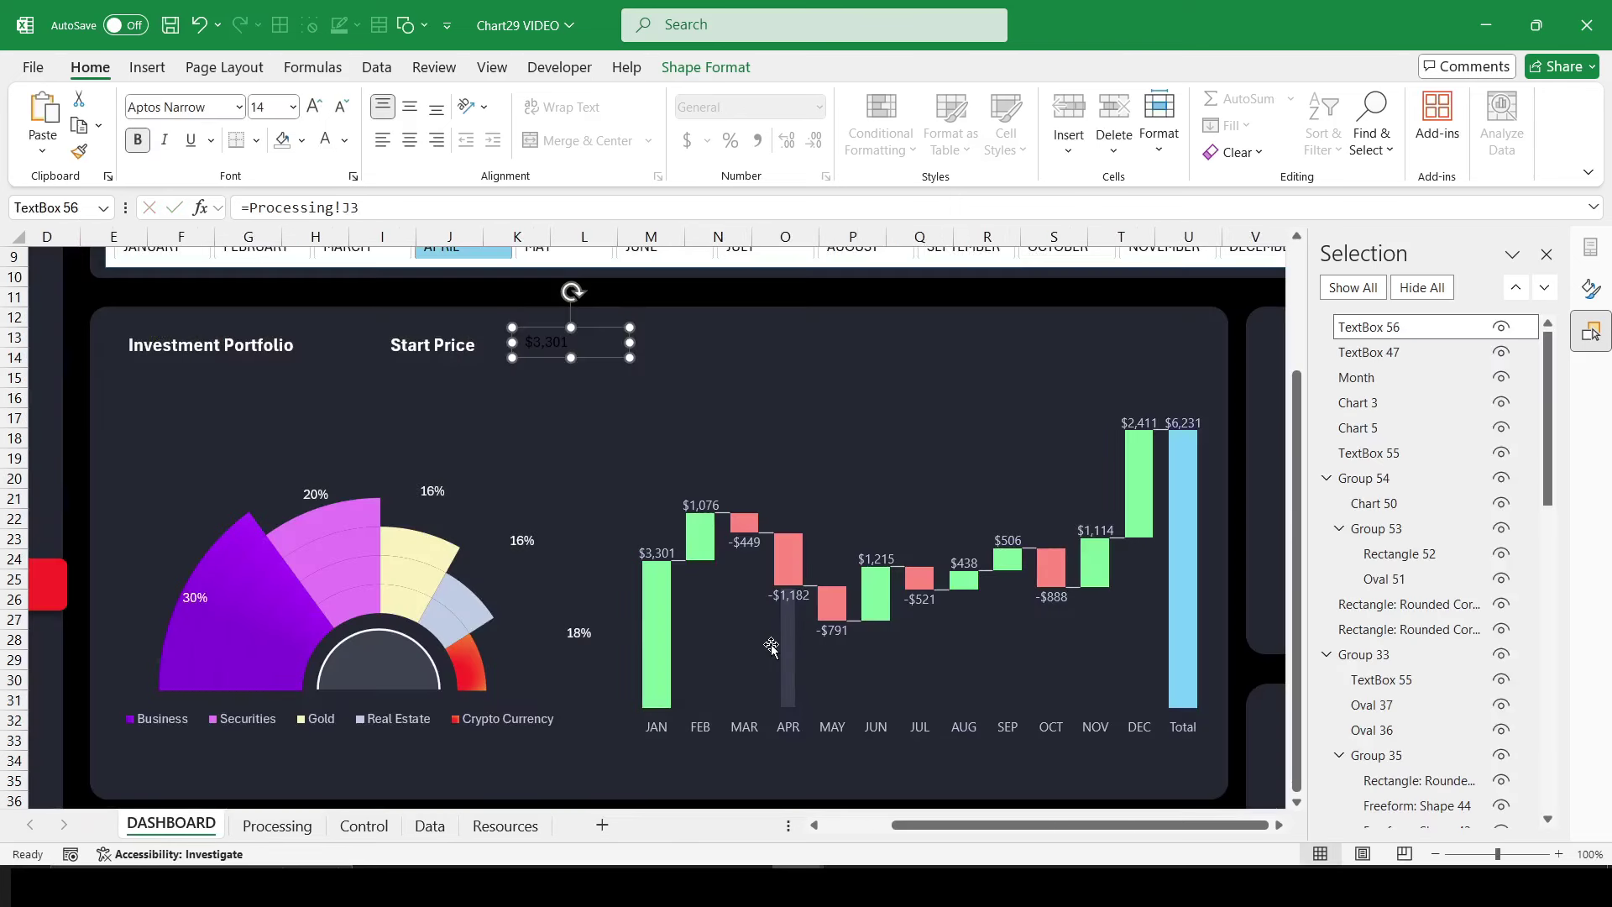
Step: Style the $3,301 value light, size 14 and bold, and place it beside the label
{"action": "left_click", "coordinate": [343, 148]}
{"action": "left_click", "coordinate": [339, 471]}
{"action": "left_click", "coordinate": [325, 114]}
{"action": "left_click", "coordinate": [325, 114]}
{"action": "left_click", "coordinate": [137, 139]}
{"action": "mouse_move", "coordinate": [630, 343]}
{"action": "left_mouse_down"}
{"action": "mouse_move", "coordinate": [572, 353]}
{"action": "mouse_move", "coordinate": [670, 367]}
{"action": "left_mouse_up"}
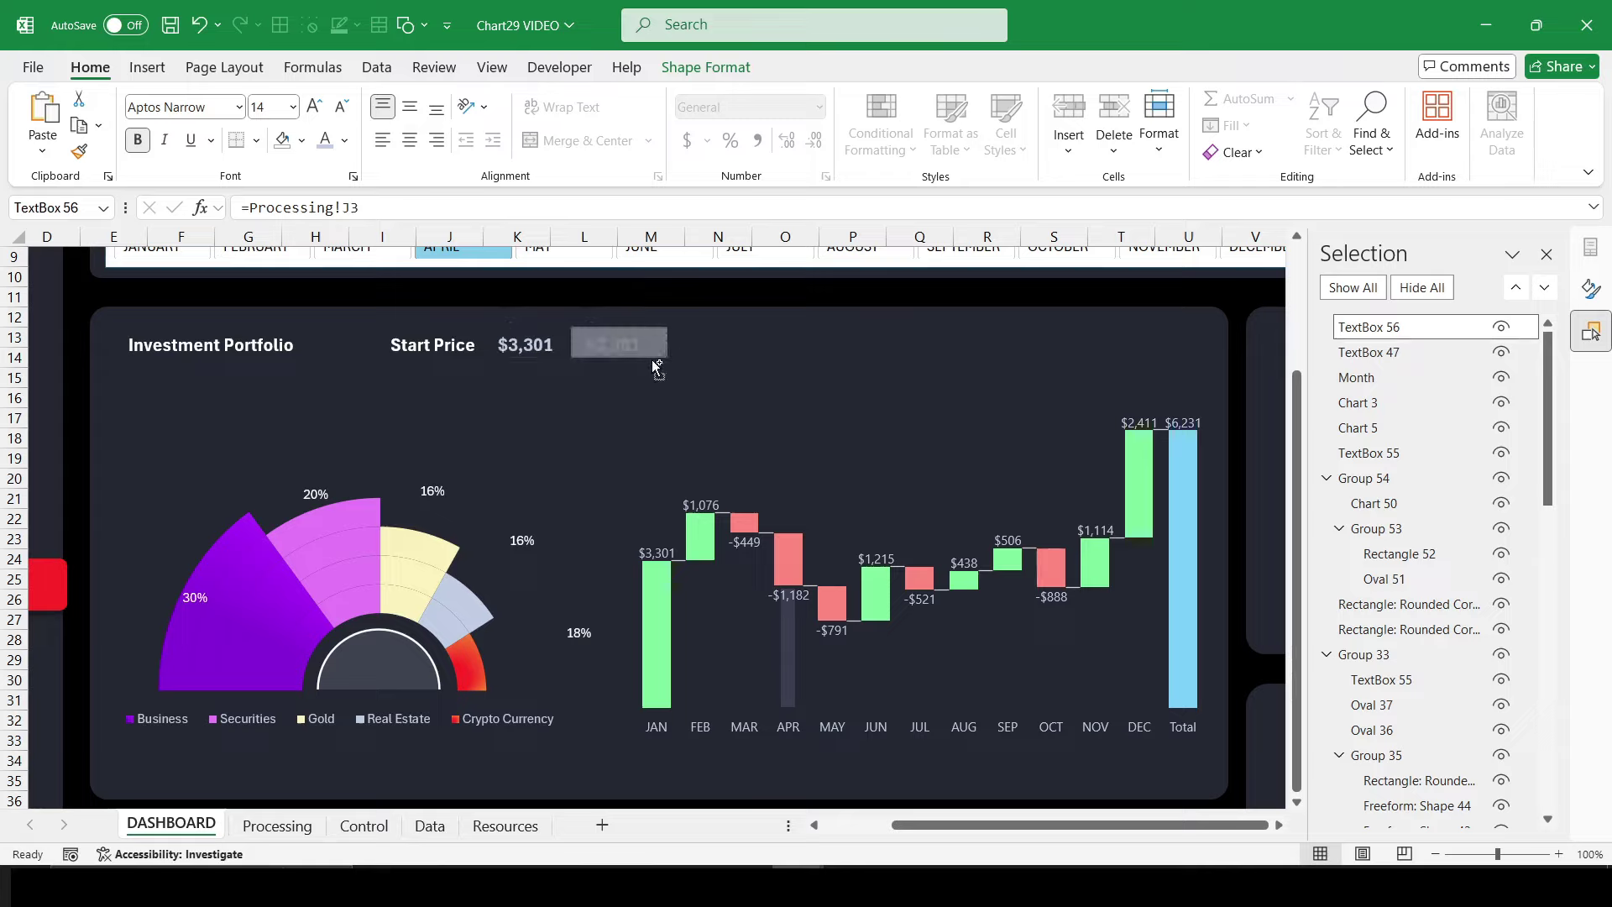
{"action": "left_click_drag", "start_coordinate": [412, 207], "coordinate": [147, 207]}
Step: Link the copied box to Processing!L2 as a white, enlarged Price Change label, widened to fit
{"action": "type", "text": "="}
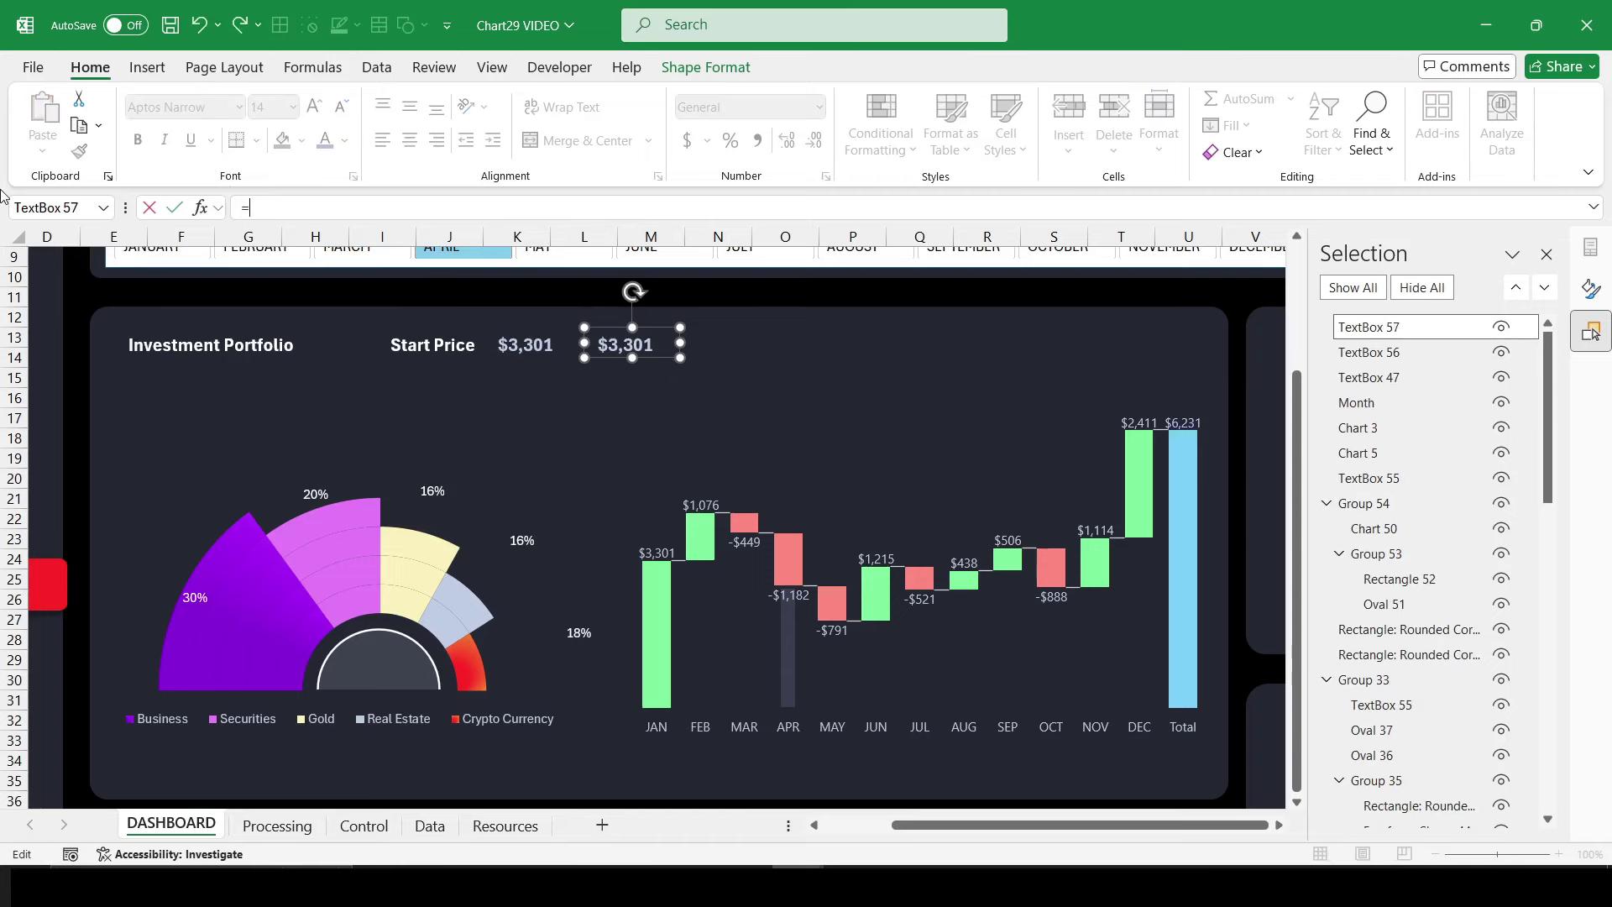
{"action": "left_click", "coordinate": [281, 835]}
{"action": "left_click", "coordinate": [810, 279]}
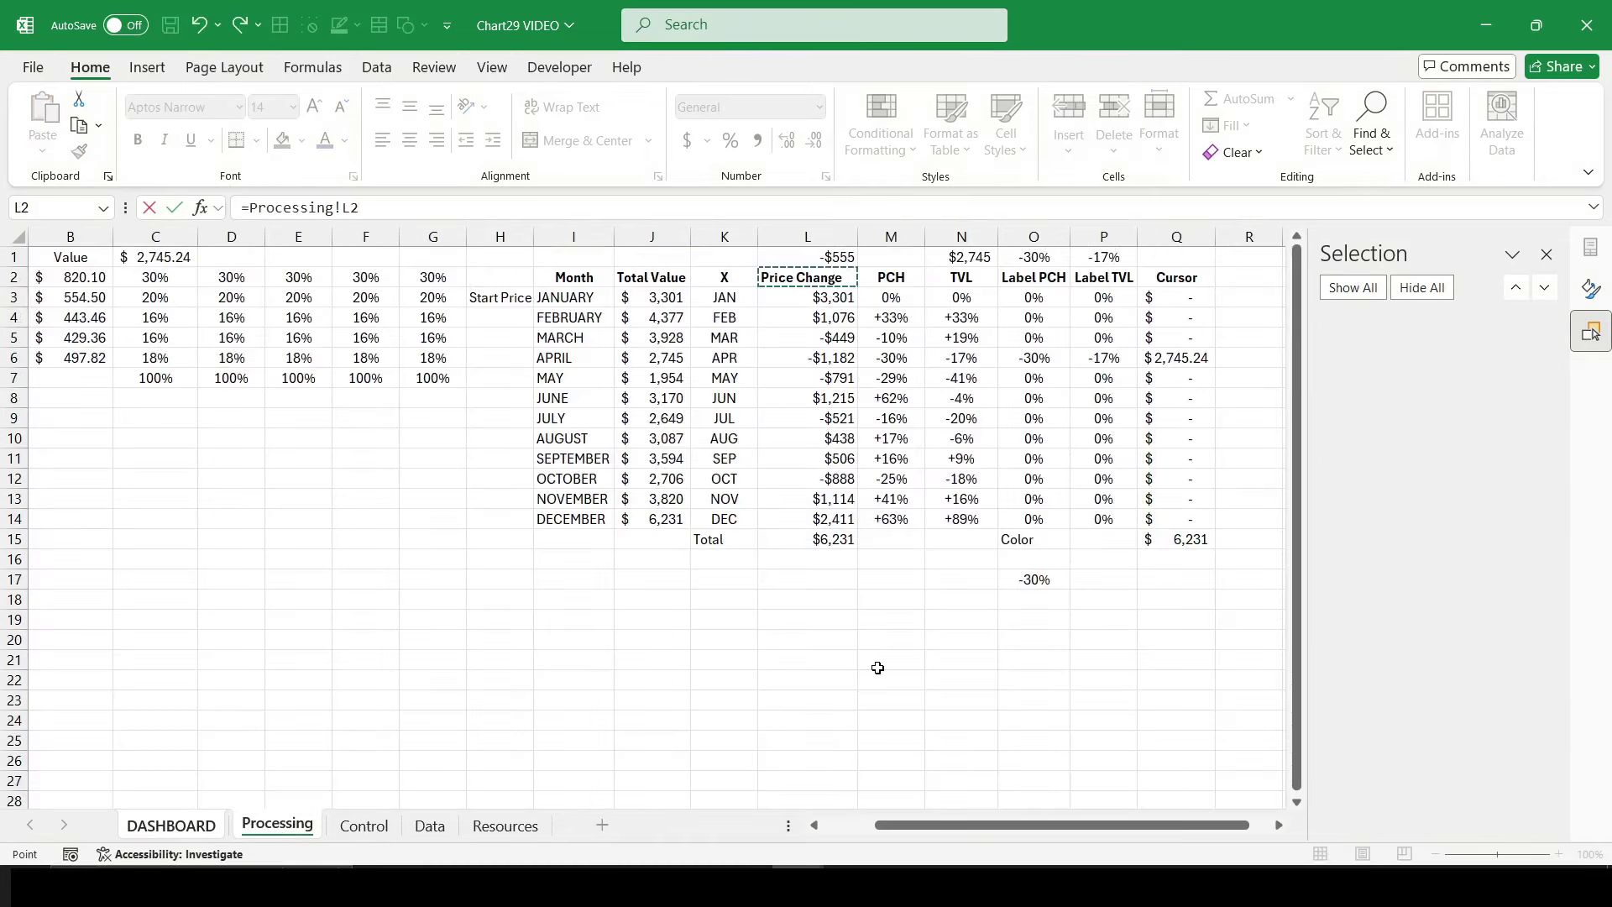
{"action": "key", "text": "Return"}
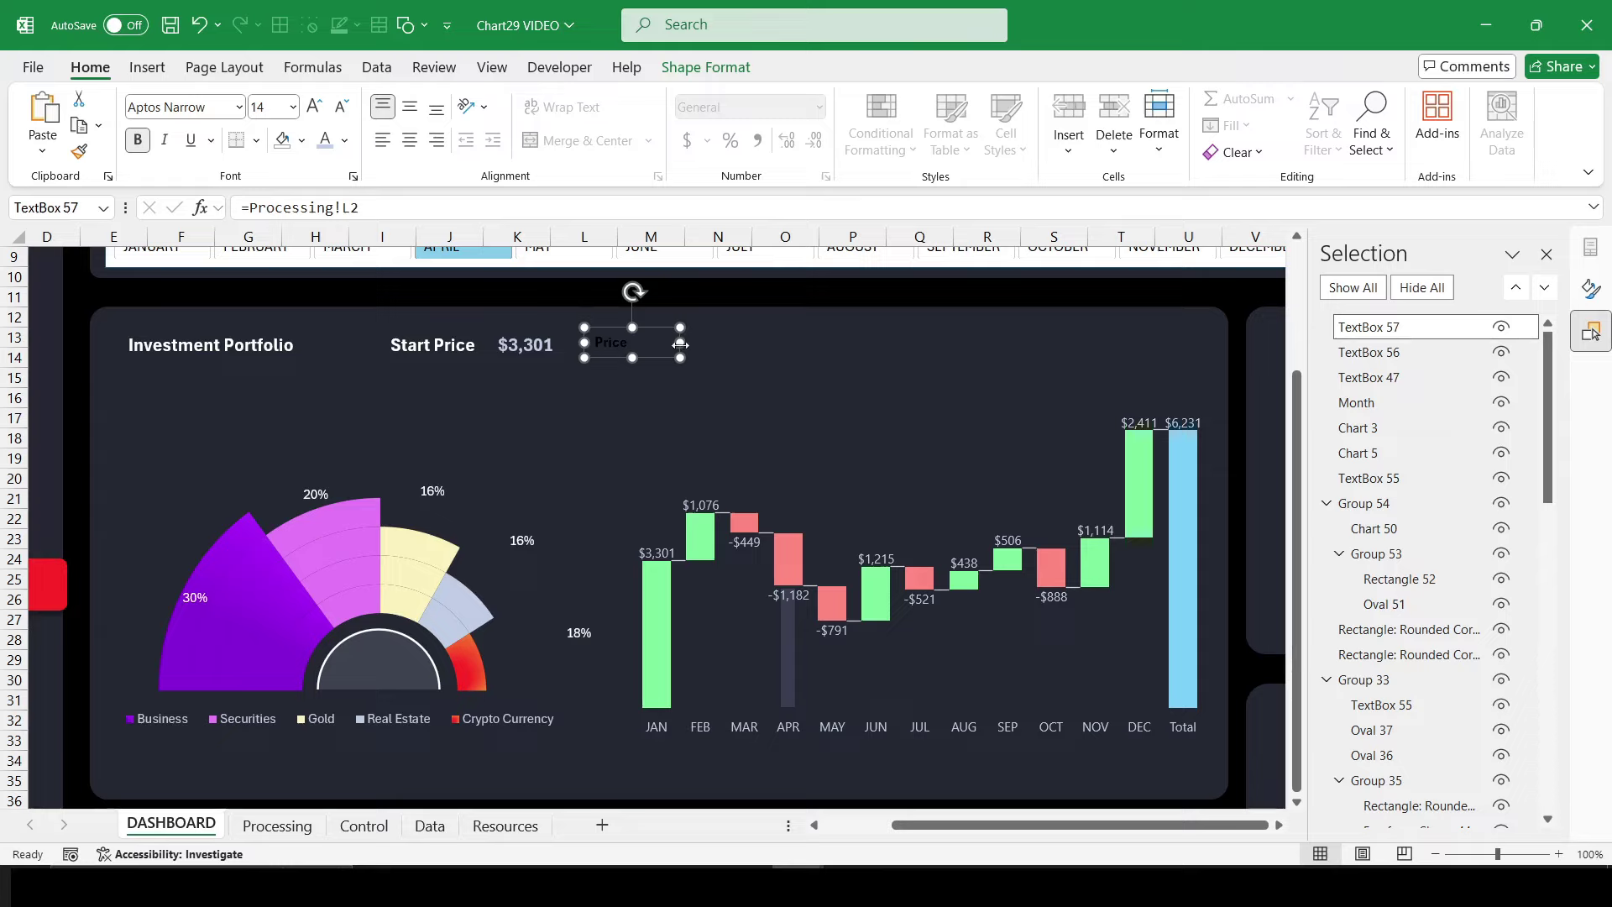
{"action": "left_click_drag", "start_coordinate": [680, 344], "coordinate": [707, 344]}
{"action": "left_click", "coordinate": [325, 139]}
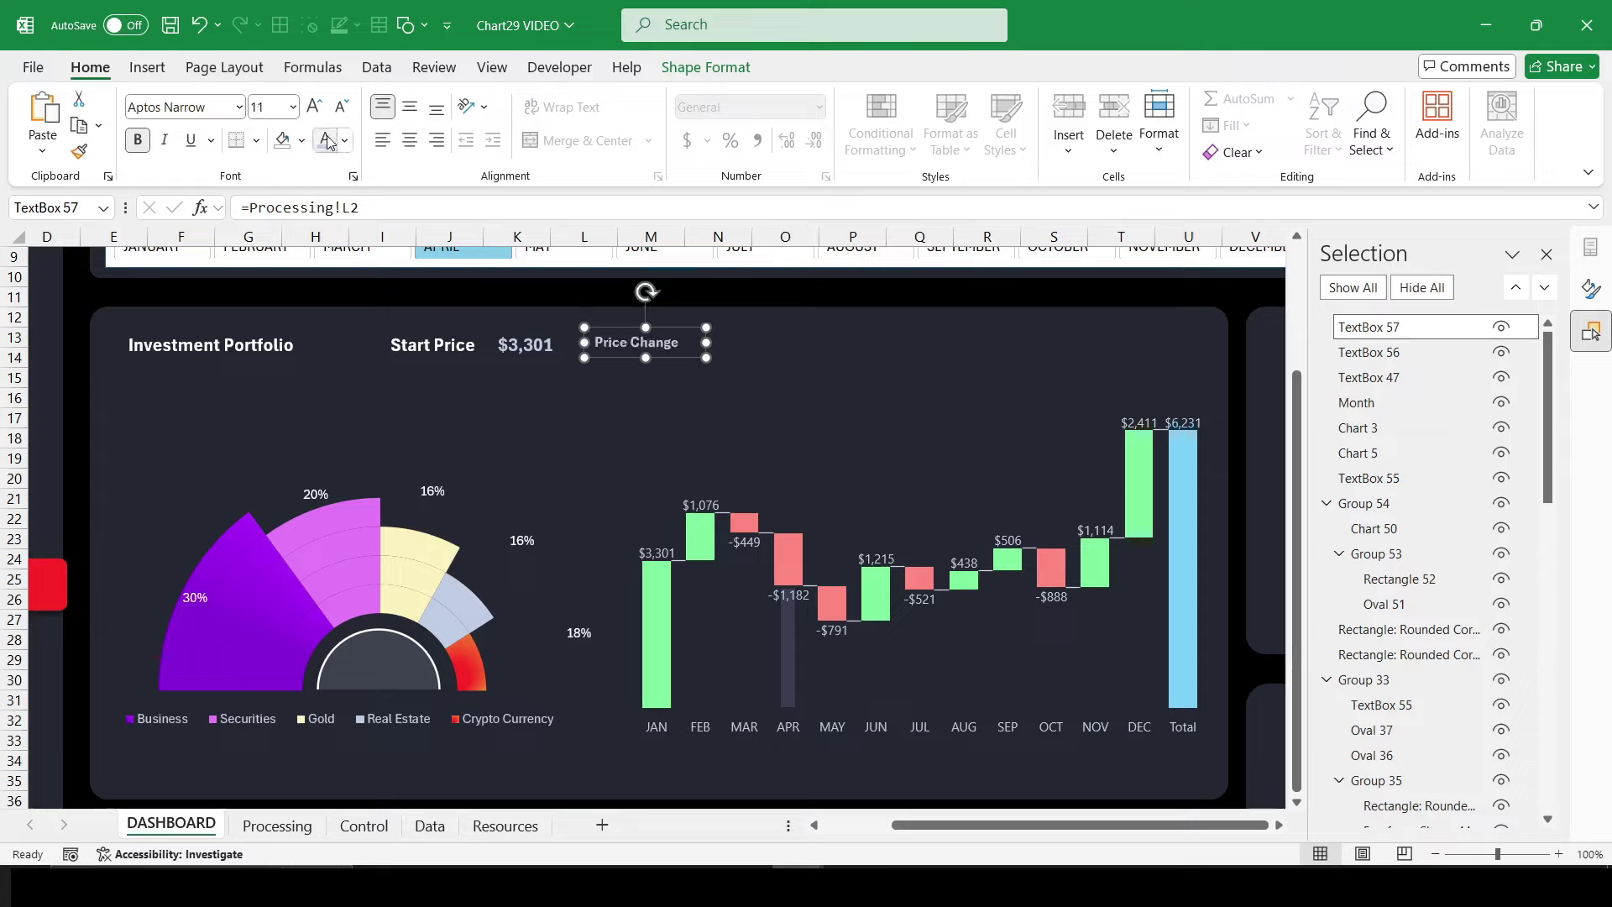
{"action": "left_click", "coordinate": [314, 107]}
{"action": "left_click_drag", "start_coordinate": [707, 344], "coordinate": [731, 344]}
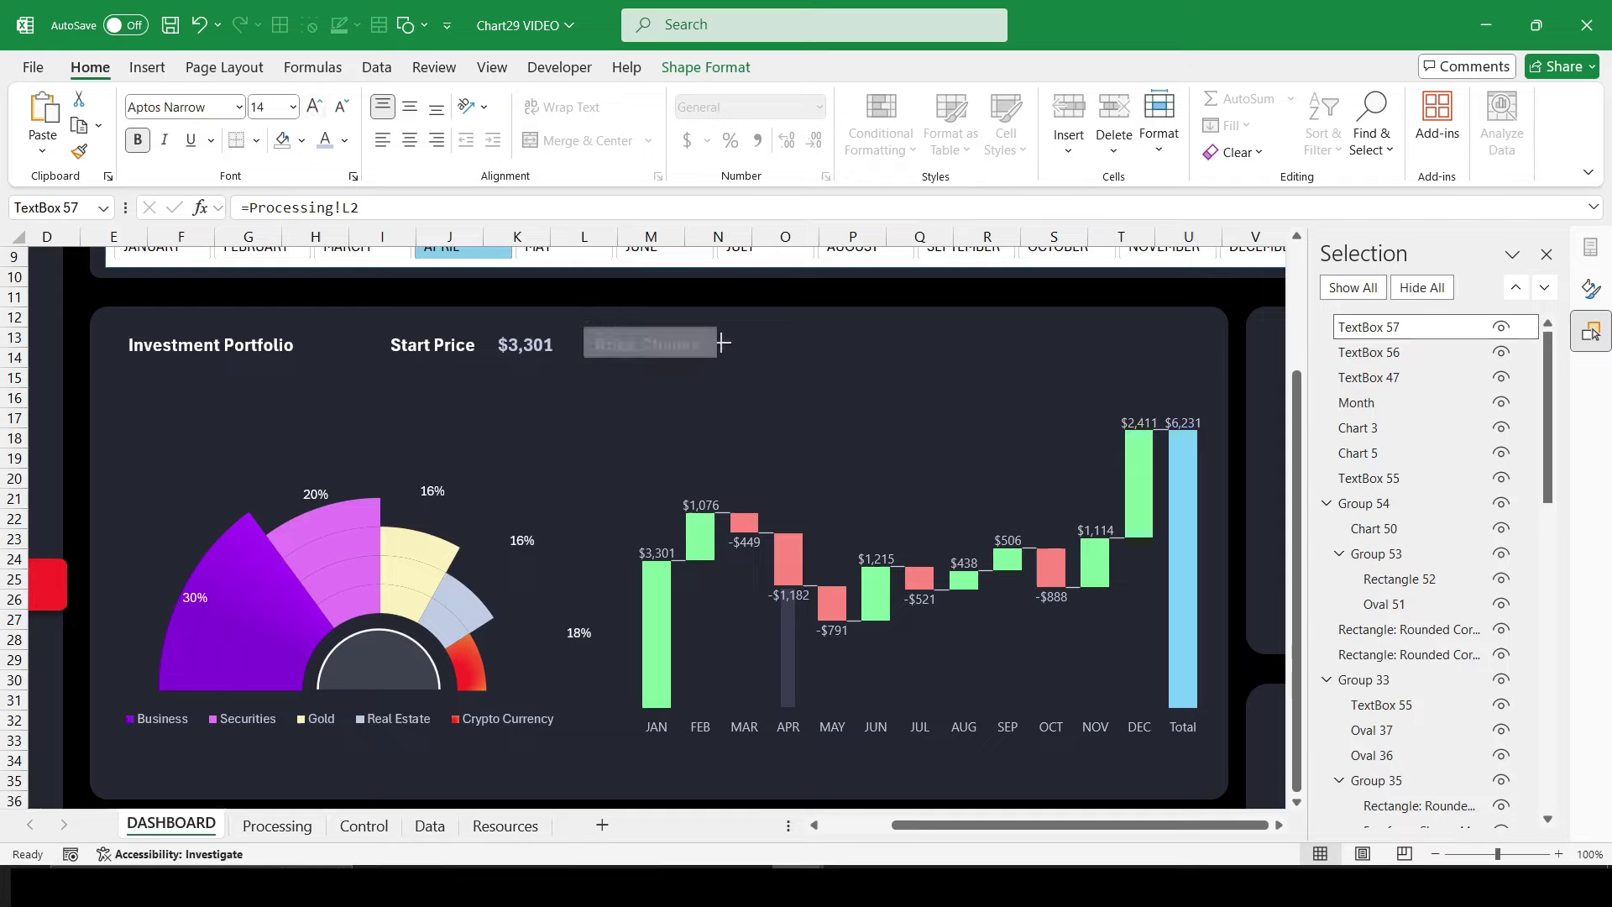
{"action": "left_click", "coordinate": [344, 140]}
{"action": "left_click", "coordinate": [326, 296]}
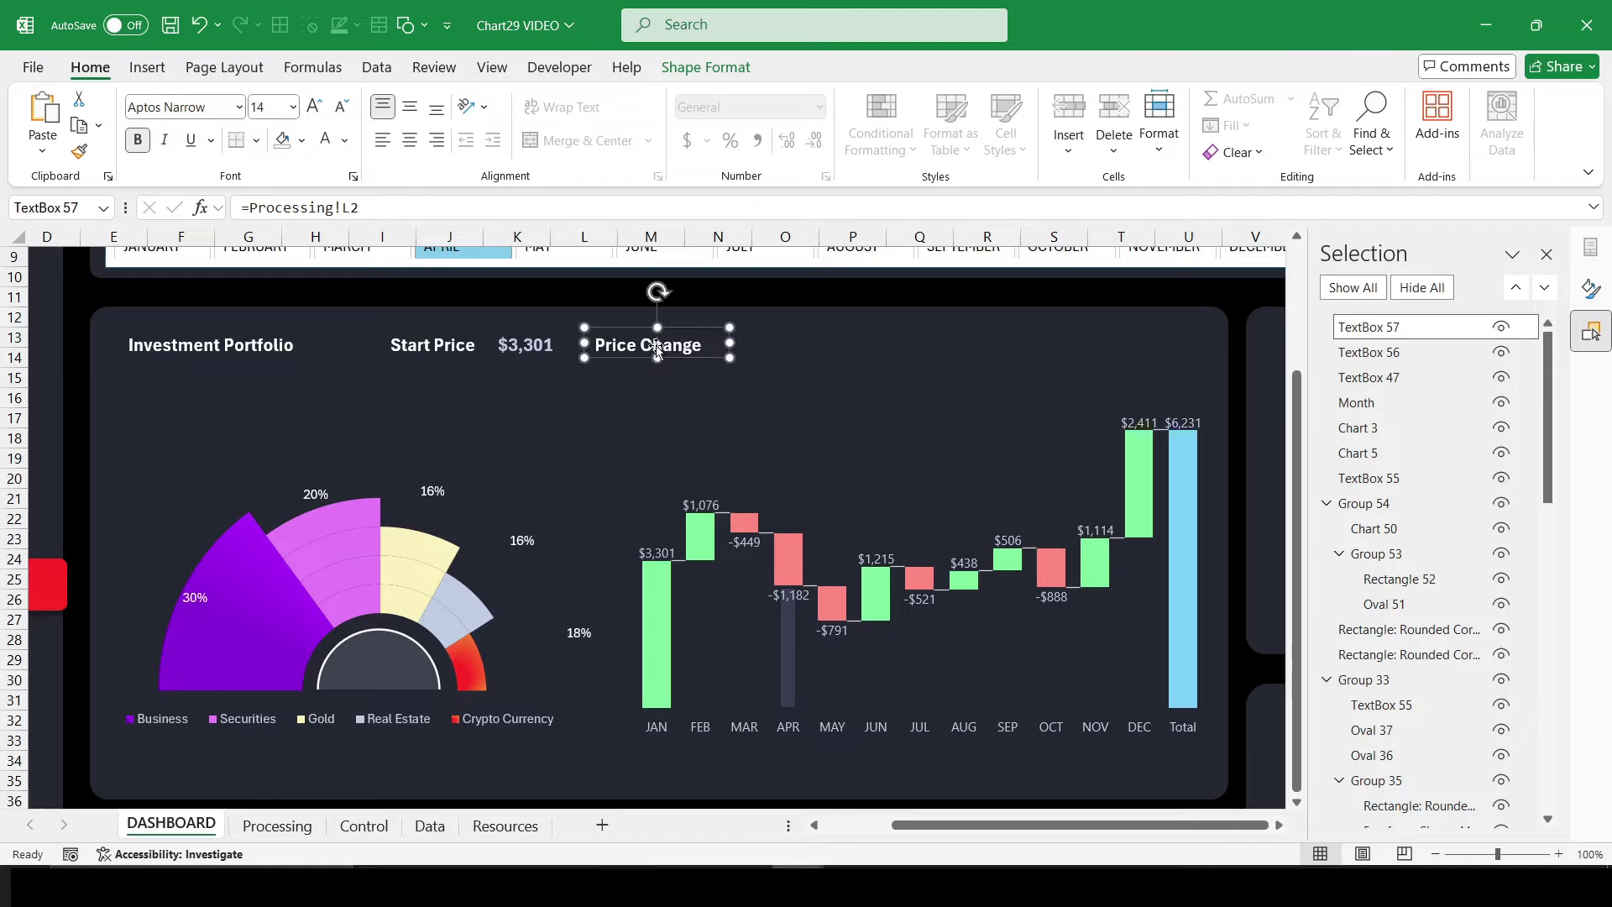
Step: Duplicate the box, link it to Processing!L1 (-$555), and make it light, size 14, bold
{"action": "left_click_drag", "start_coordinate": [658, 345], "coordinate": [789, 346]}
{"action": "type", "text": "="}
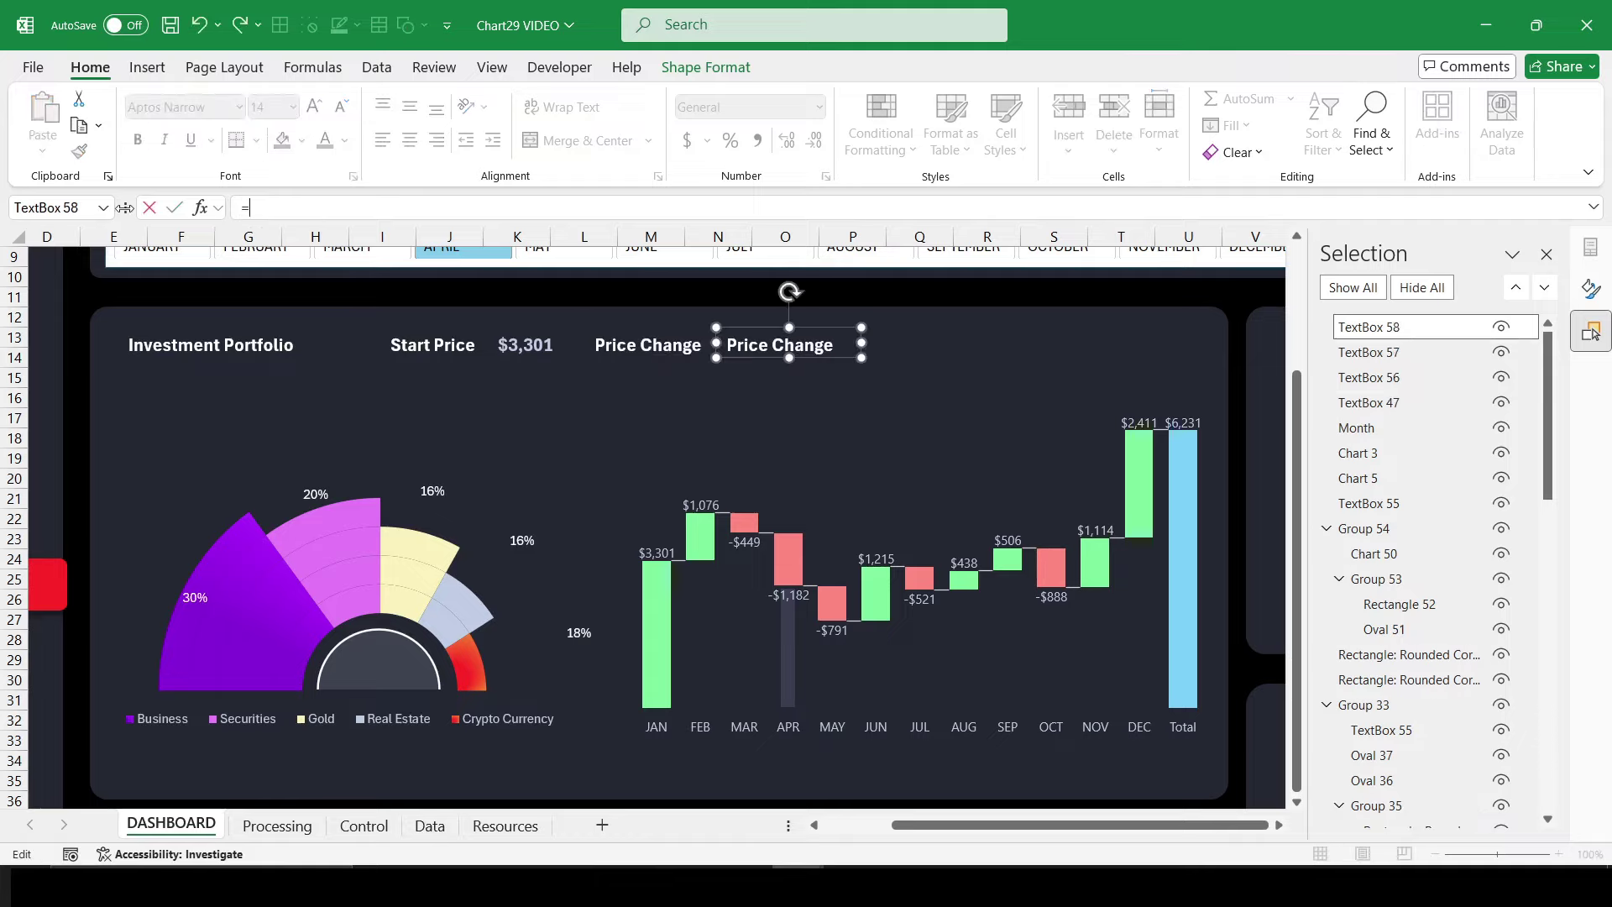
{"action": "left_click", "coordinate": [278, 826]}
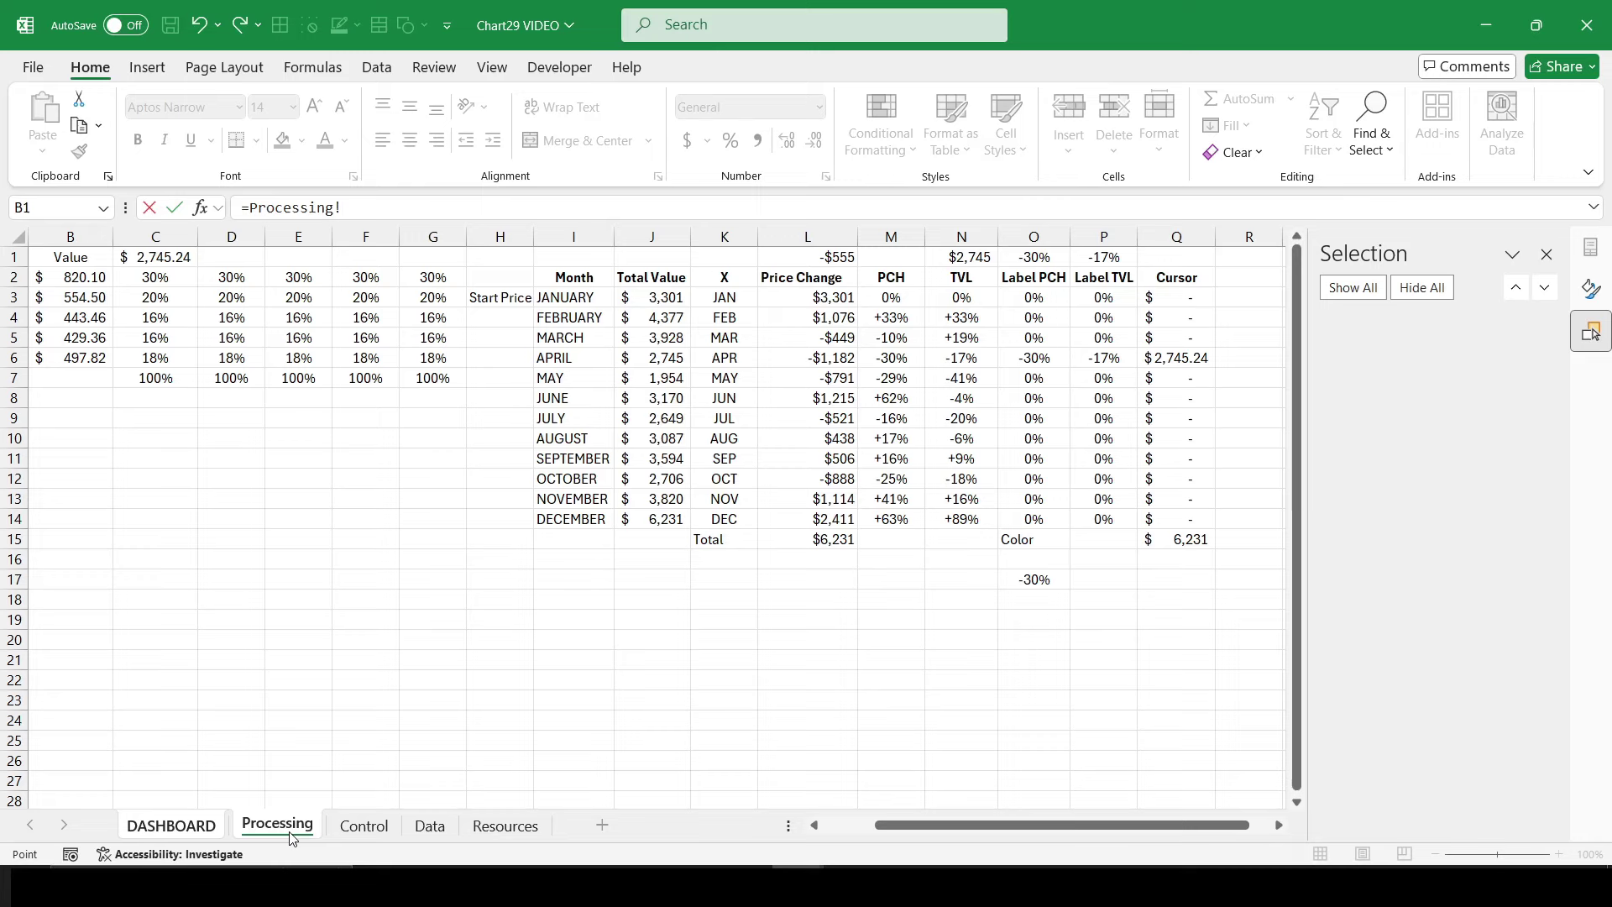
{"action": "left_click", "coordinate": [827, 257]}
{"action": "key", "text": "Return"}
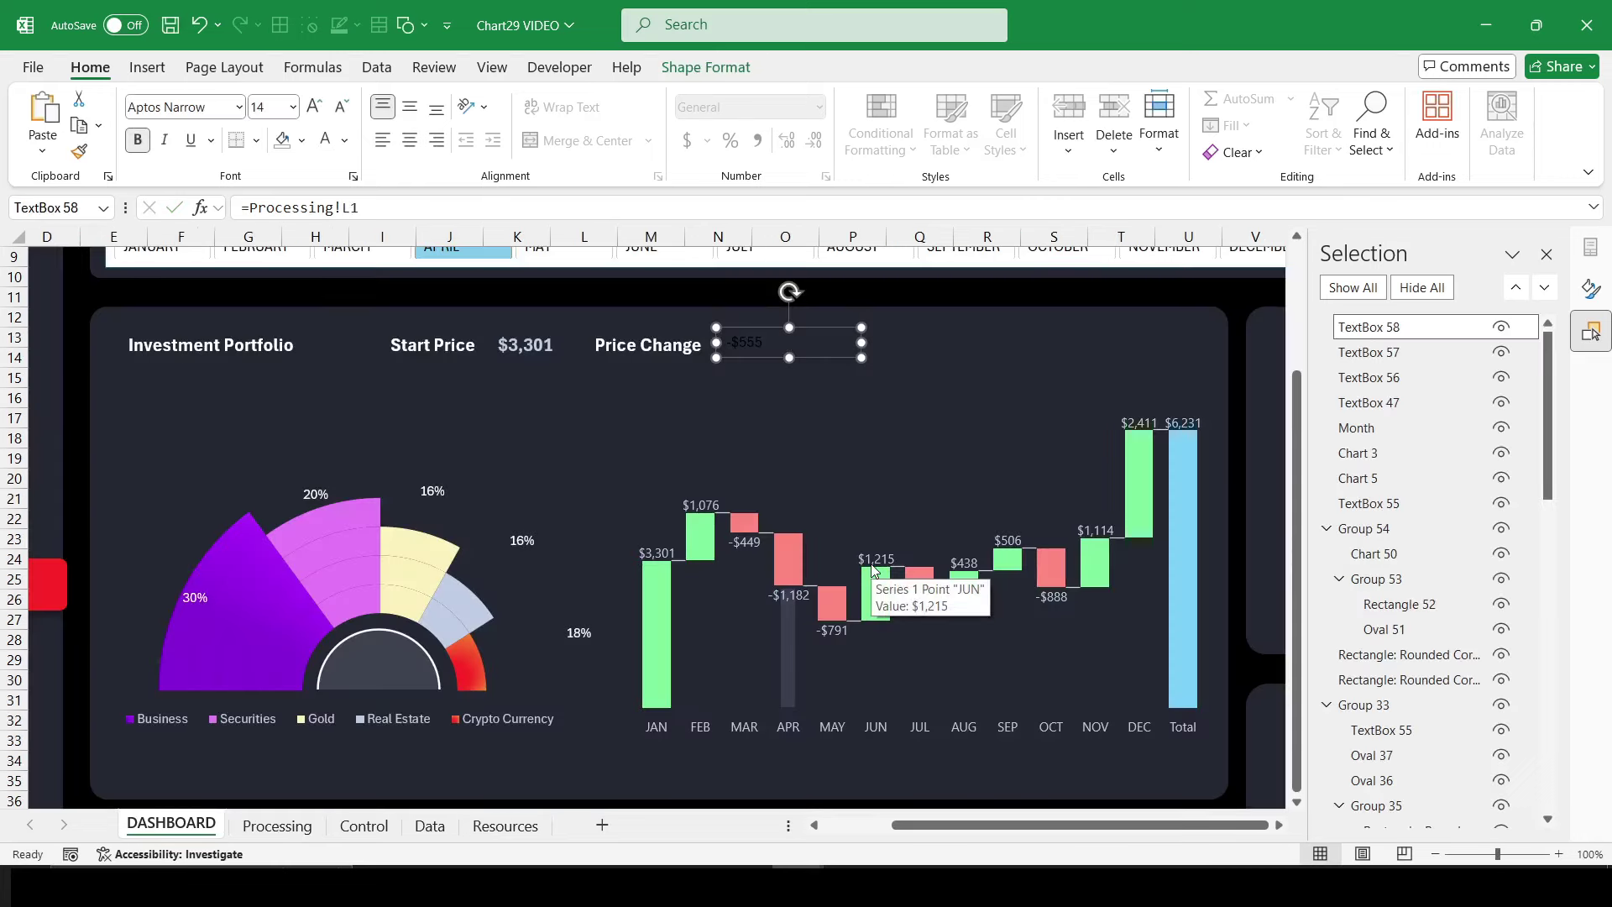
{"action": "left_click", "coordinate": [325, 140]}
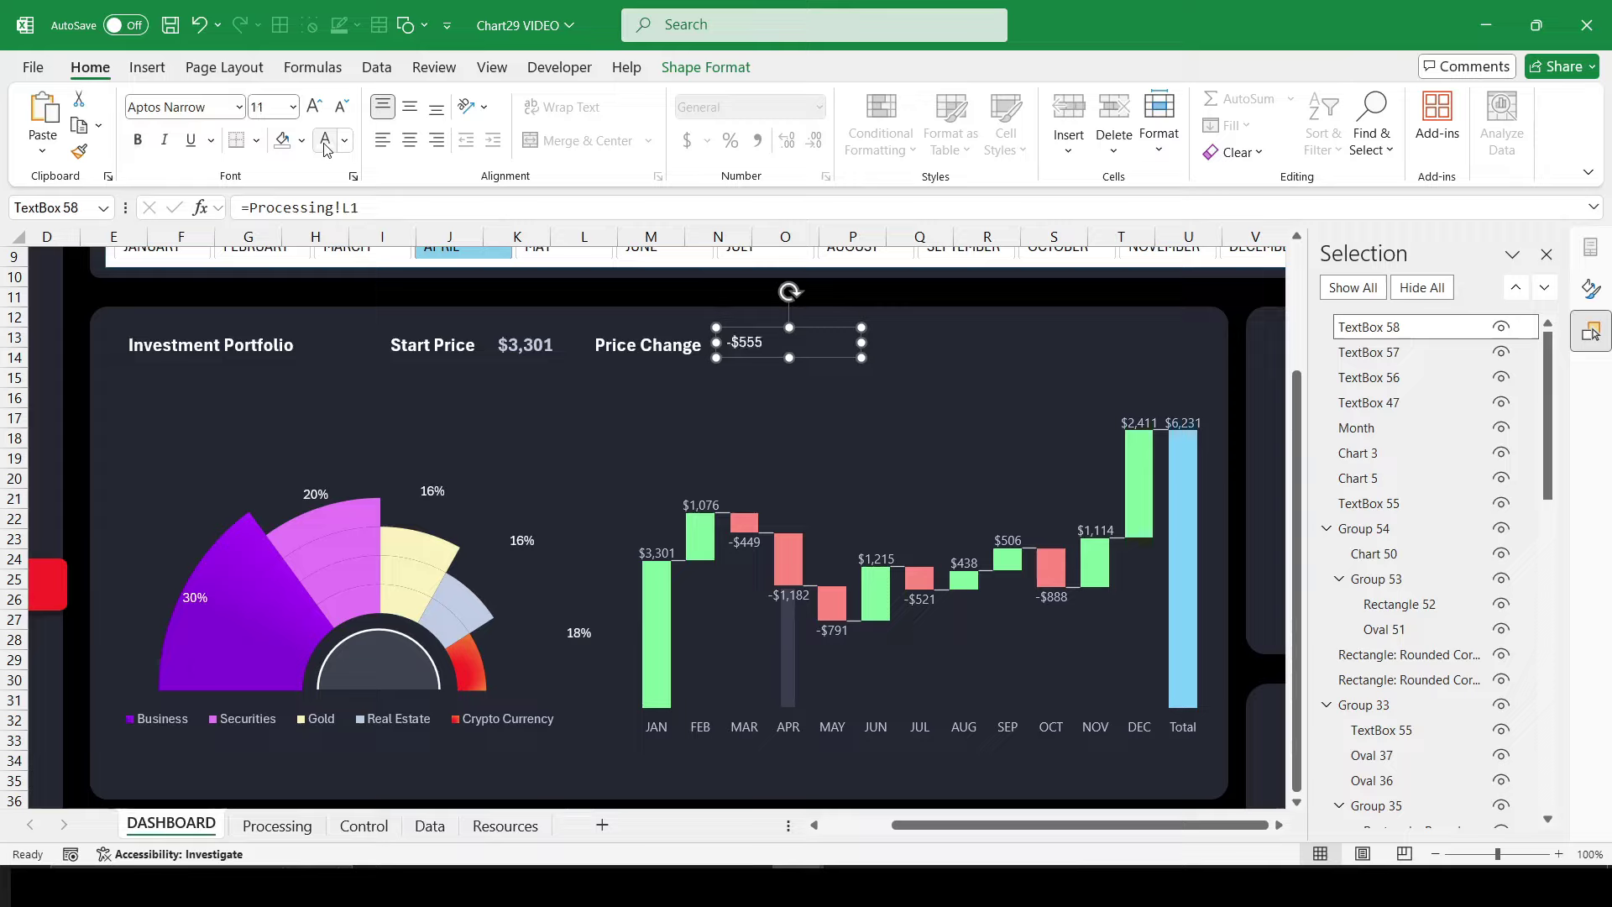
{"action": "left_click", "coordinate": [344, 139]}
{"action": "left_click", "coordinate": [324, 468]}
{"action": "left_click", "coordinate": [314, 106]}
{"action": "left_click", "coordinate": [314, 106]}
{"action": "left_click", "coordinate": [138, 139]}
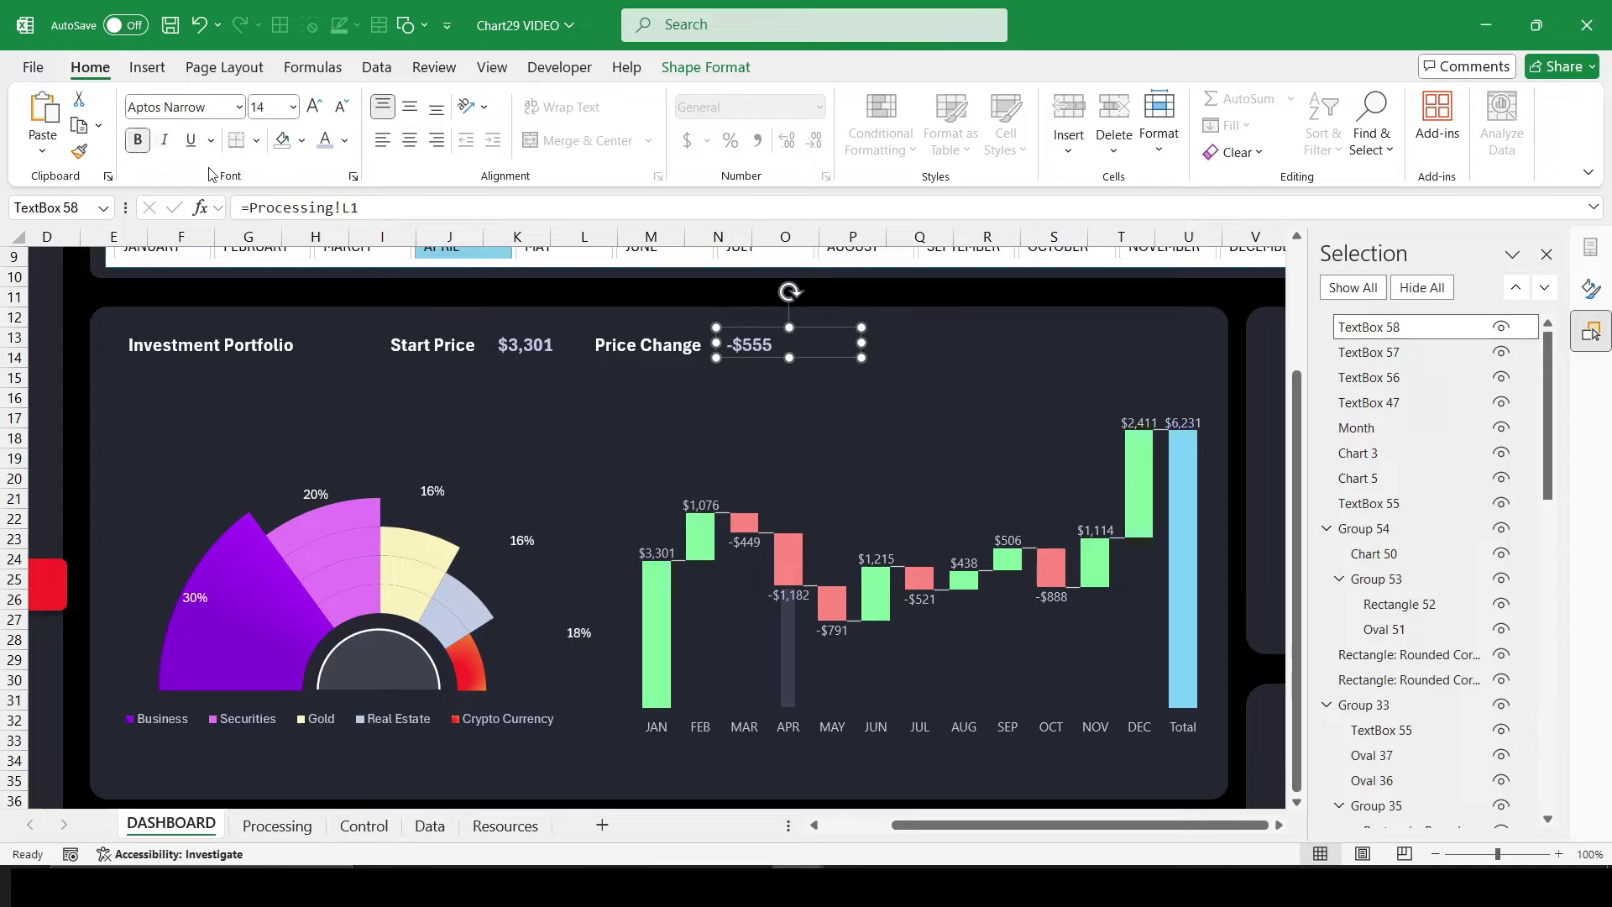
{"action": "mouse_move", "coordinate": [861, 345]}
{"action": "left_mouse_down"}
{"action": "mouse_move", "coordinate": [815, 347]}
{"action": "mouse_move", "coordinate": [861, 346]}
{"action": "left_mouse_up"}
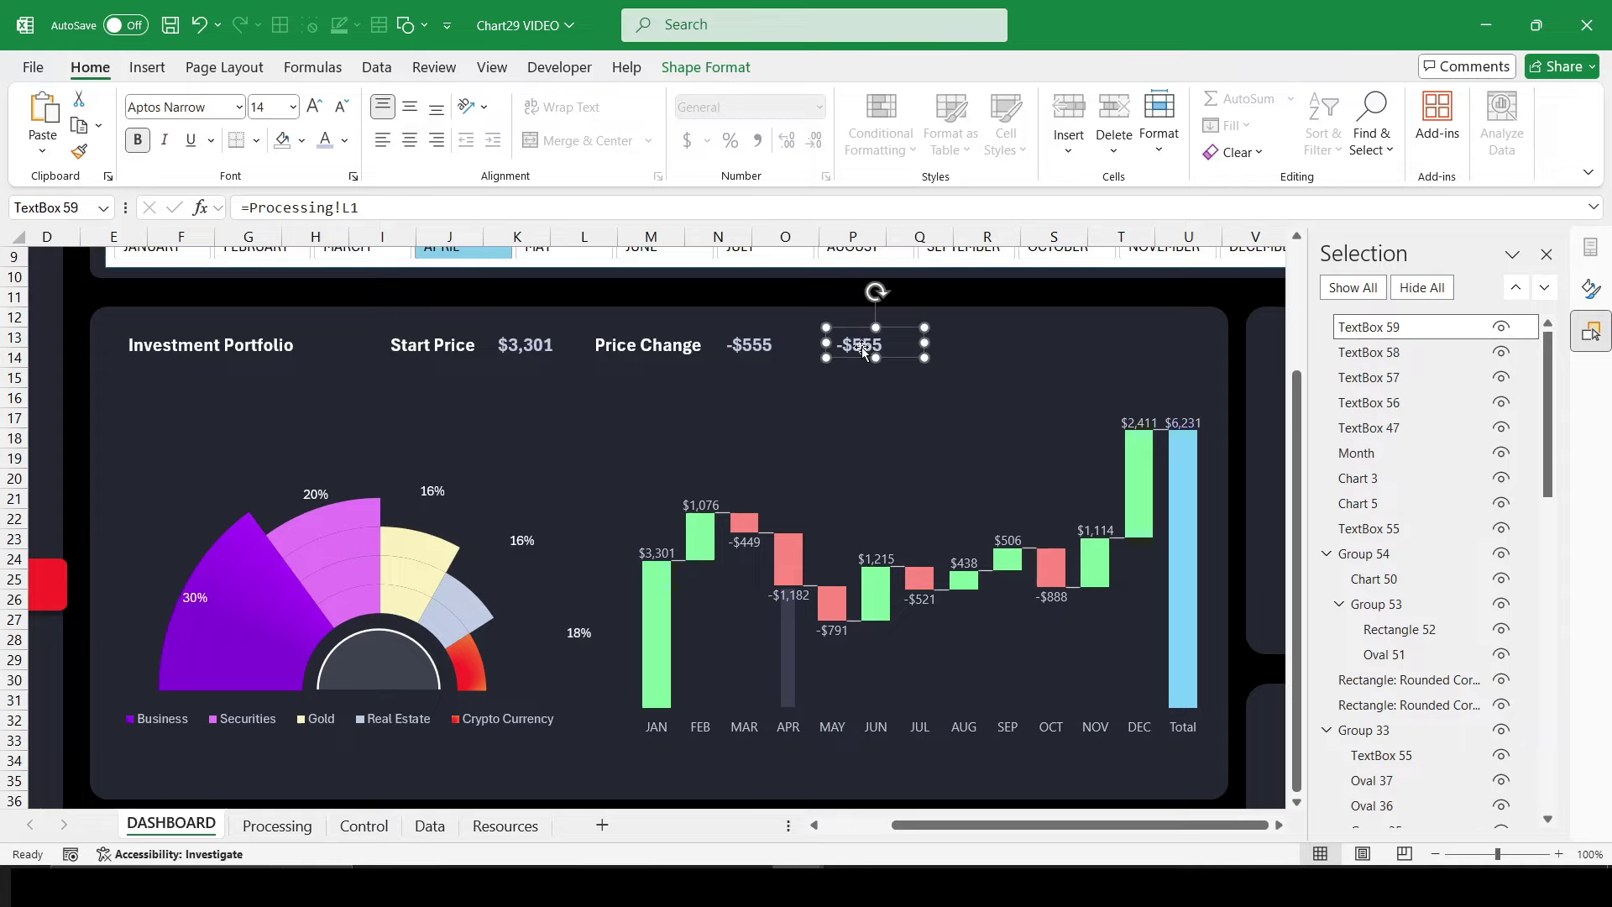
Step: Clear the next copy's cell link so it can be relinked to the Processing sheet
{"action": "left_click_drag", "start_coordinate": [360, 207], "coordinate": [247, 208]}
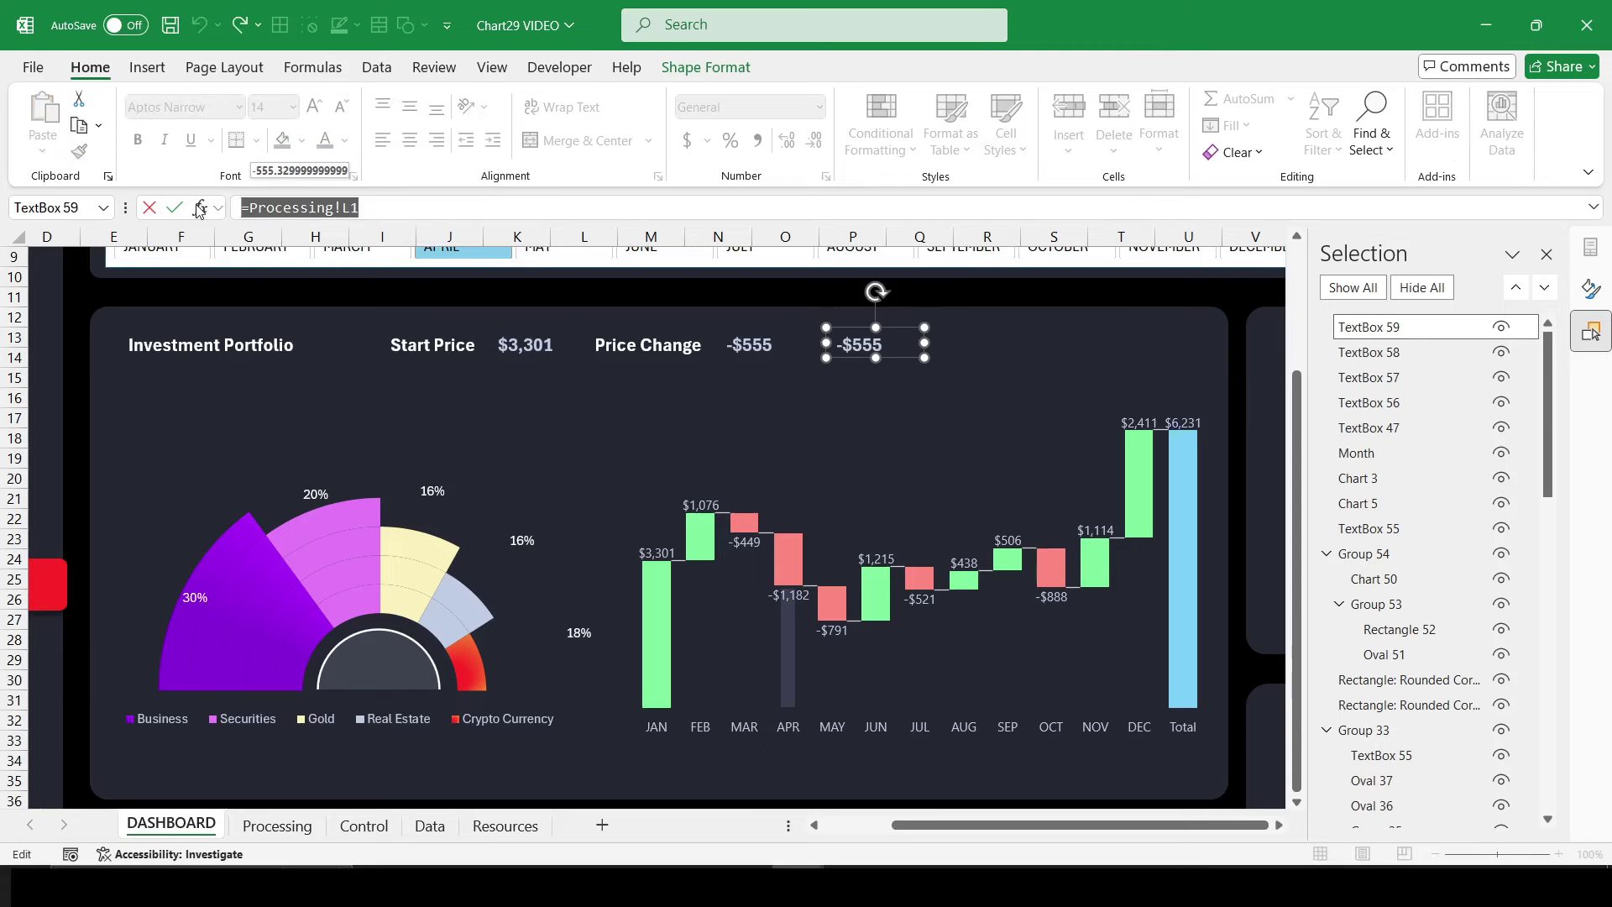
{"action": "key", "text": "BackSpace"}
{"action": "left_click", "coordinate": [277, 827]}
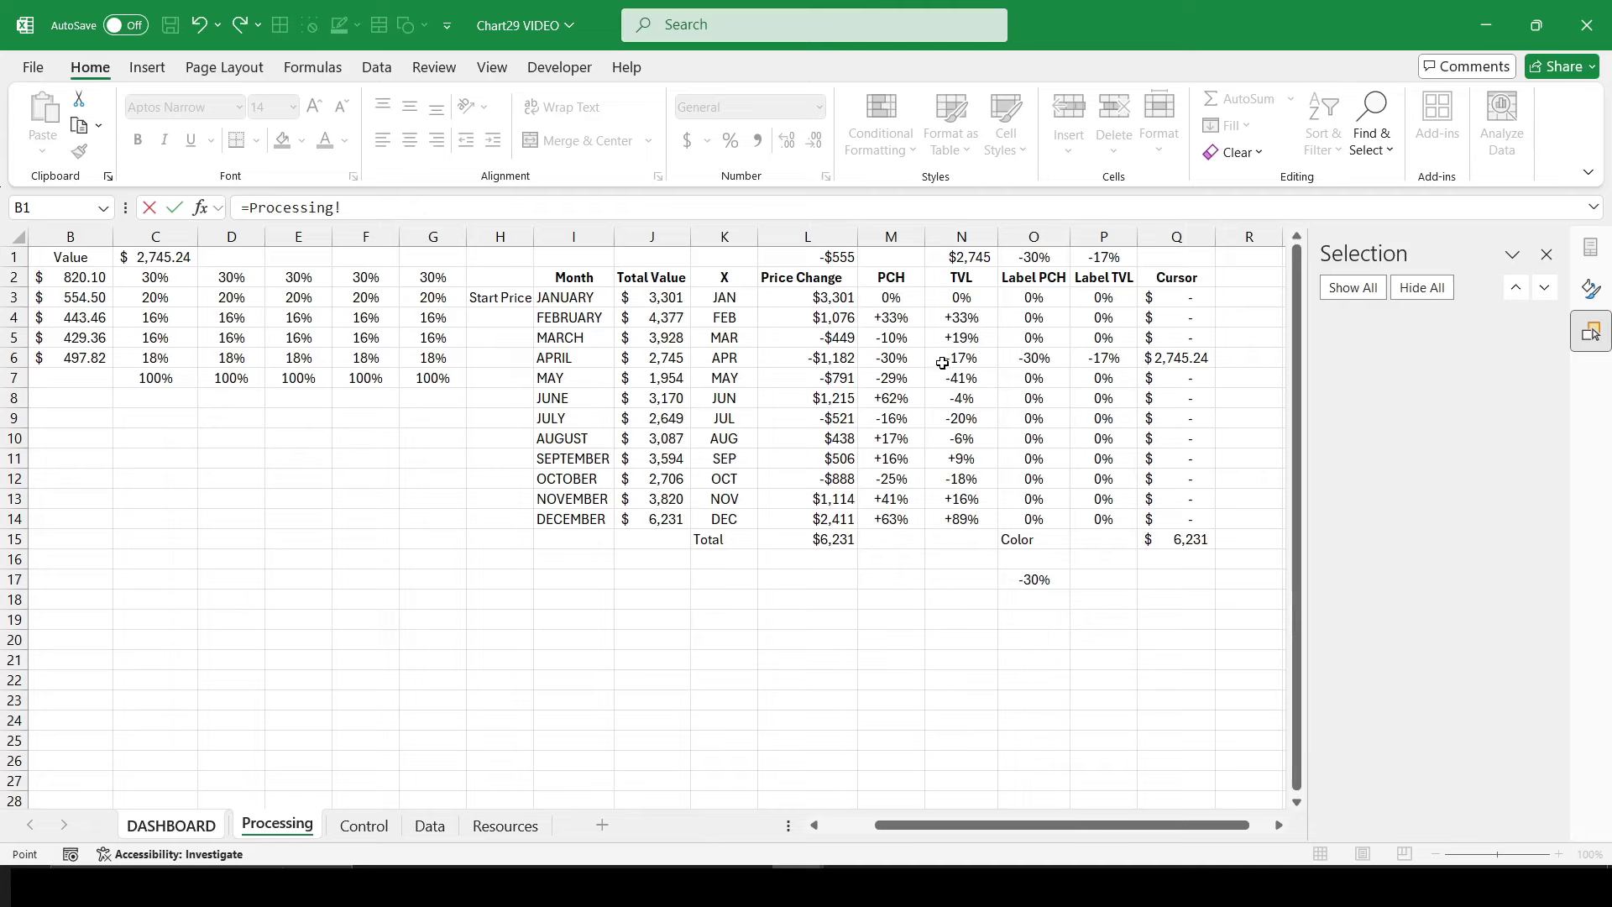
Step: Link the copied box to Processing!O1, then relink it to Processing!O17 to show -30%
{"action": "left_click", "coordinate": [1034, 259]}
{"action": "key", "text": "Return"}
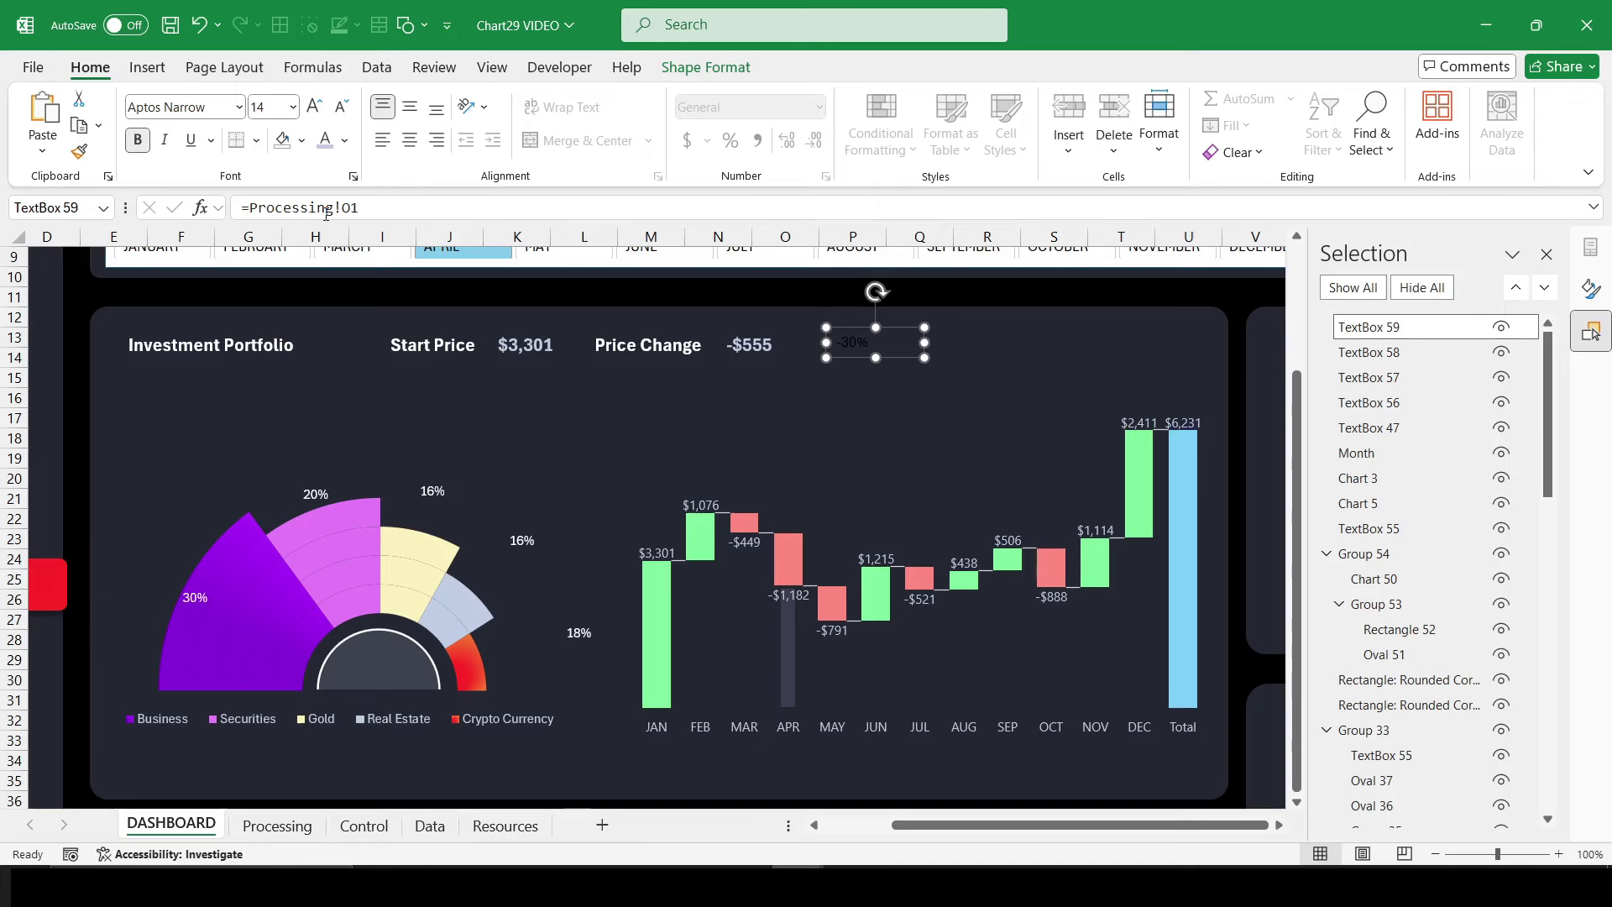
{"action": "type", "text": "="}
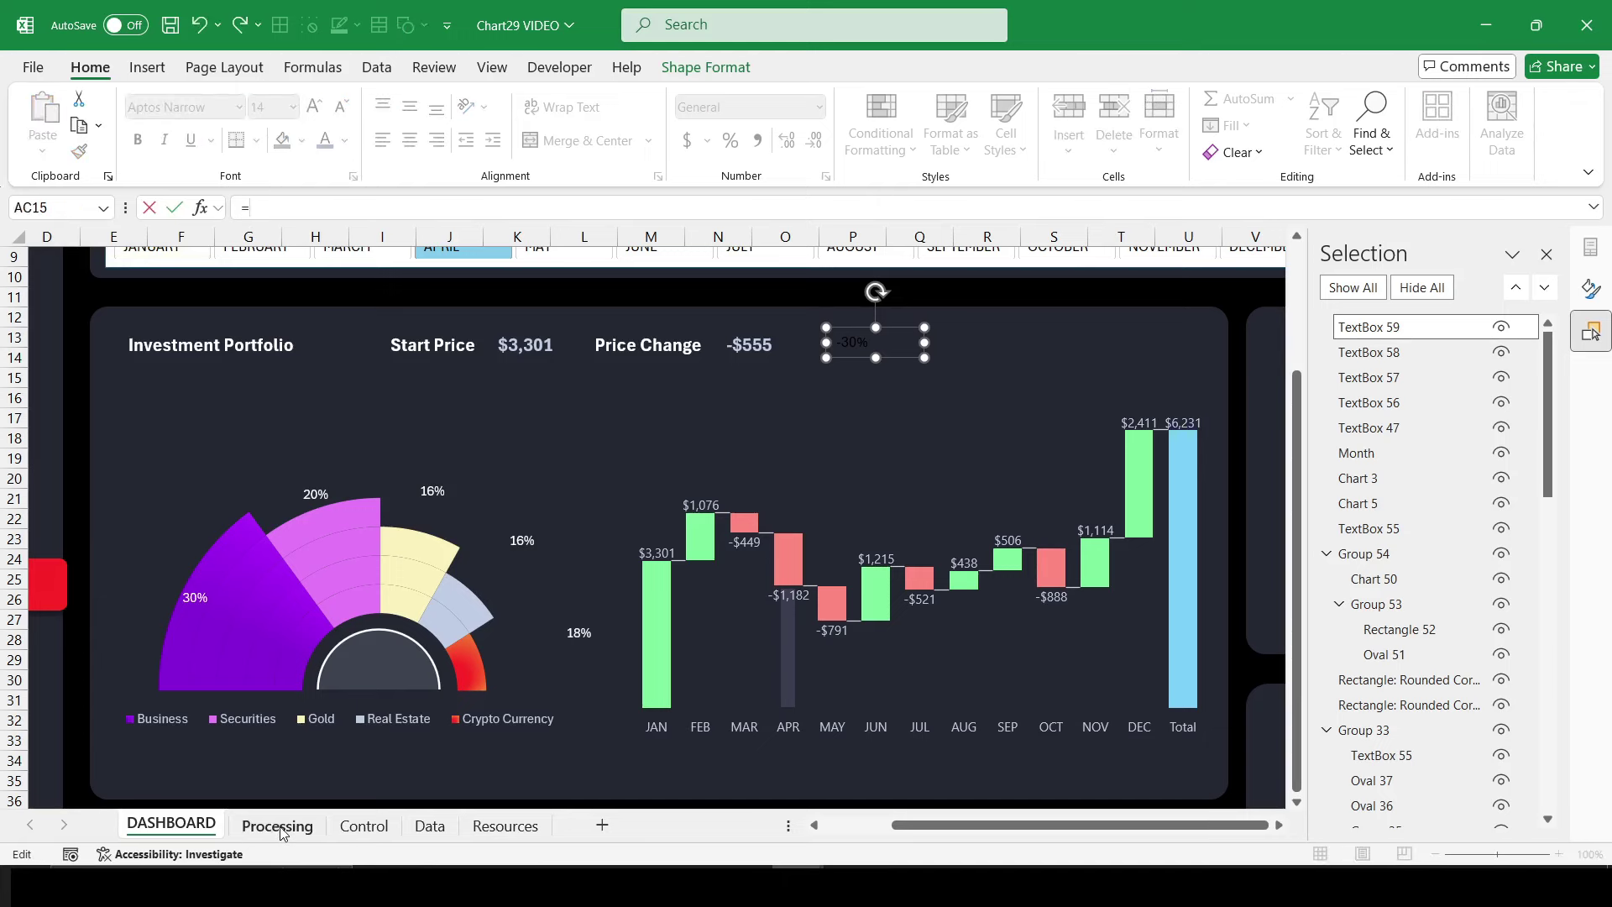
{"action": "left_click", "coordinate": [282, 827]}
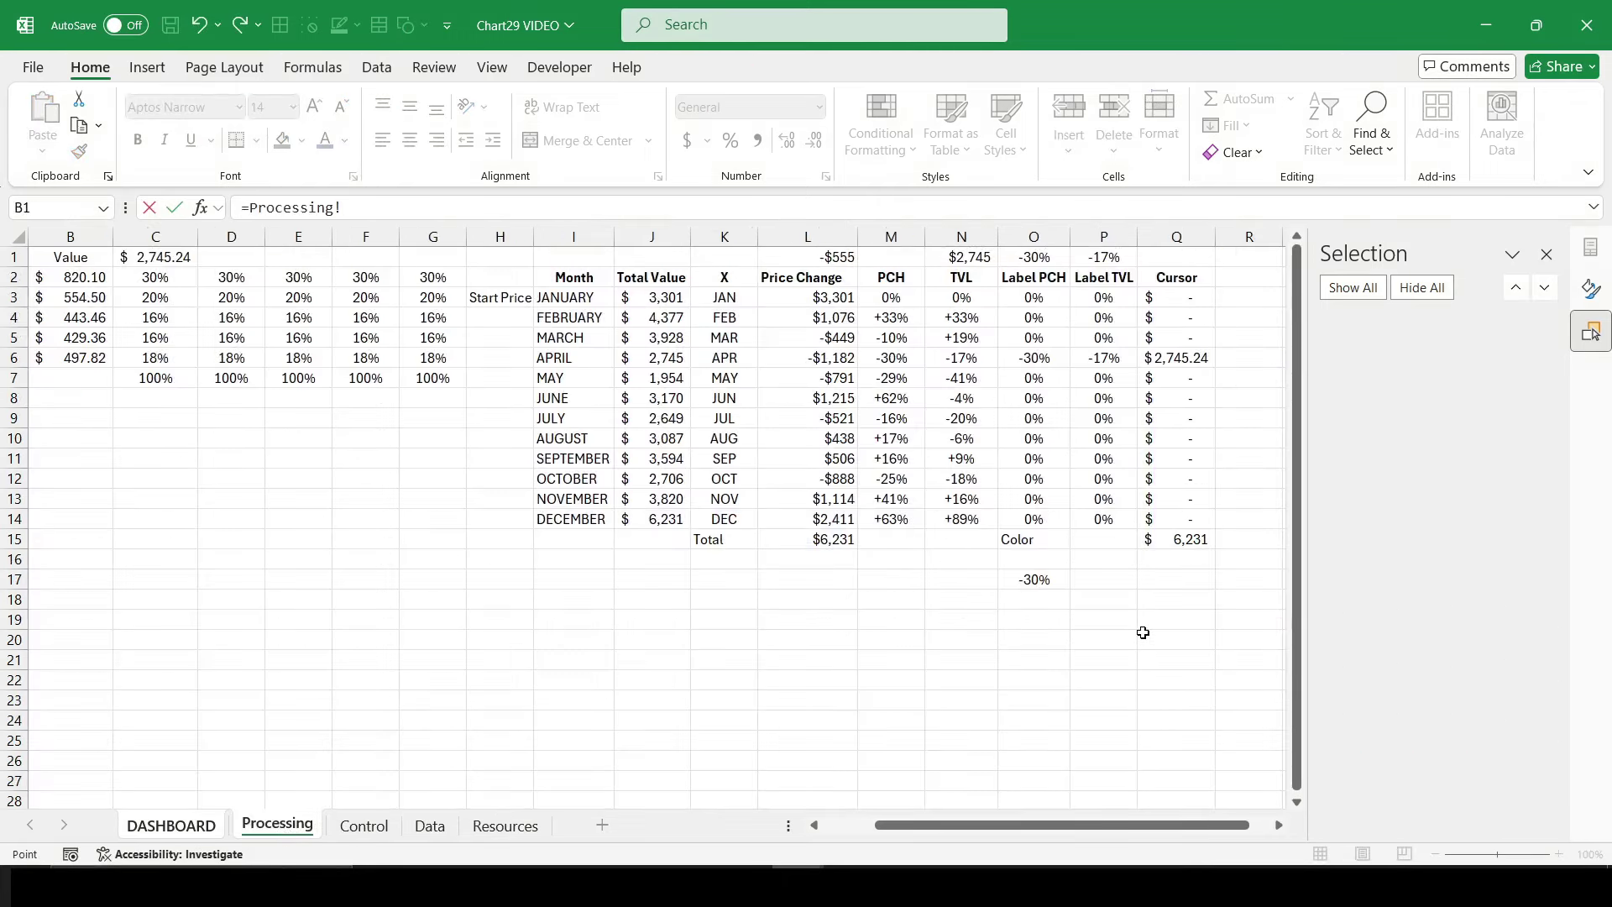
{"action": "left_click", "coordinate": [1035, 580]}
{"action": "key", "text": "Return"}
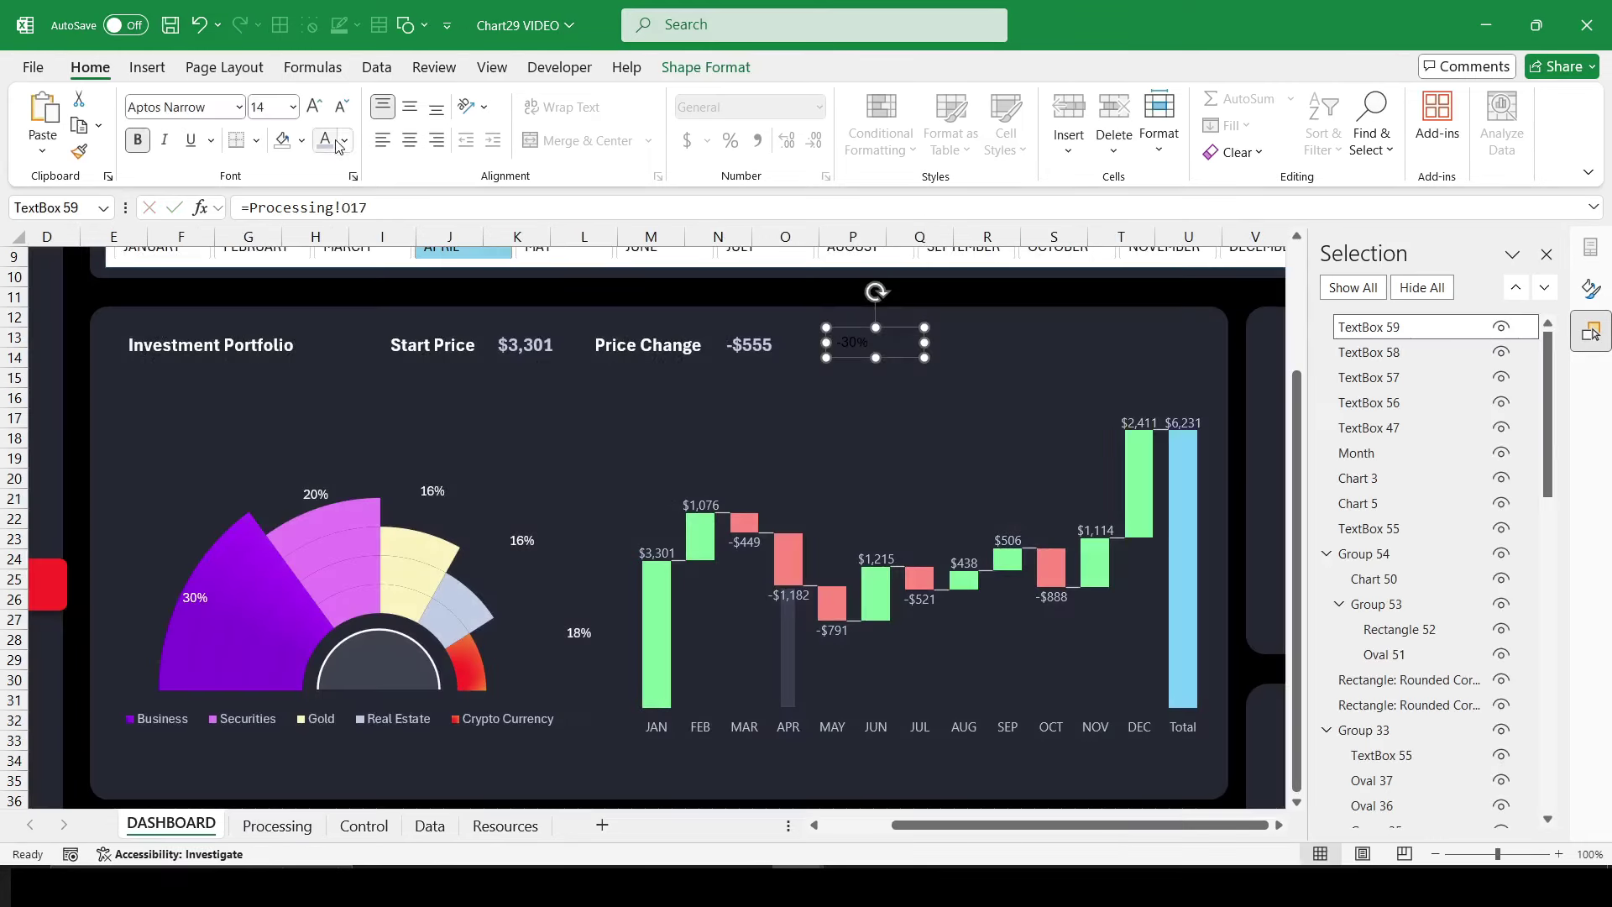
Step: Format the -30% figure red, size 14, bold and right-aligned
{"action": "left_click", "coordinate": [343, 141]}
{"action": "left_click", "coordinate": [340, 412]}
{"action": "left_click", "coordinate": [343, 141]}
{"action": "left_click", "coordinate": [329, 413]}
{"action": "left_click", "coordinate": [343, 141]}
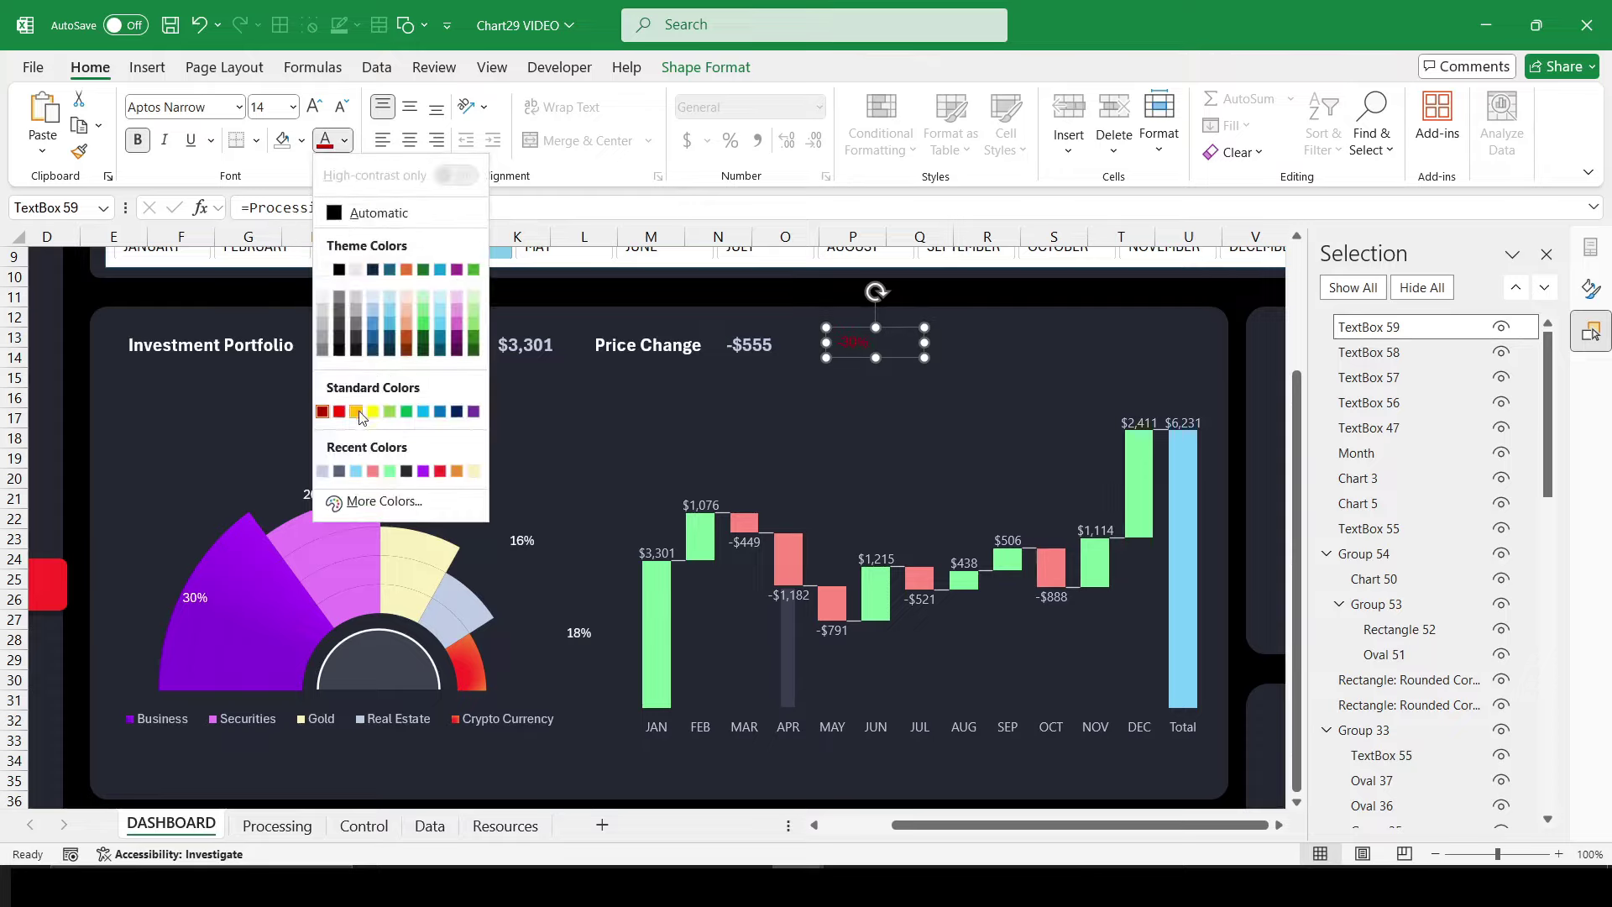
{"action": "left_click", "coordinate": [340, 413]}
{"action": "left_click", "coordinate": [315, 106]}
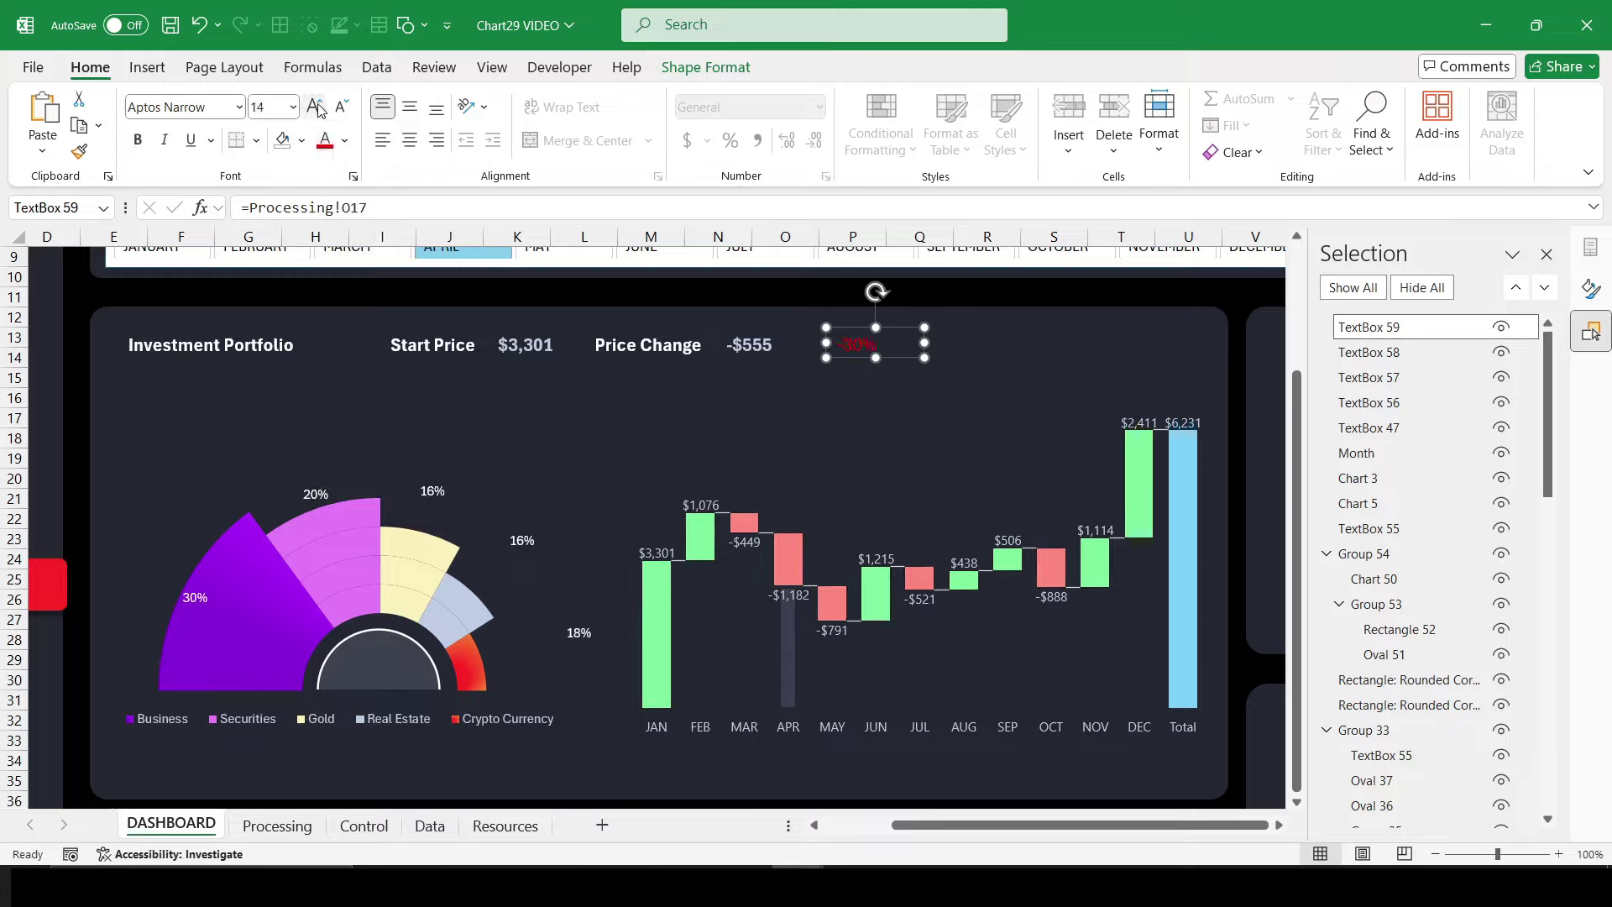
{"action": "left_click", "coordinate": [314, 106]}
{"action": "left_click", "coordinate": [136, 140]}
{"action": "left_click", "coordinate": [437, 139]}
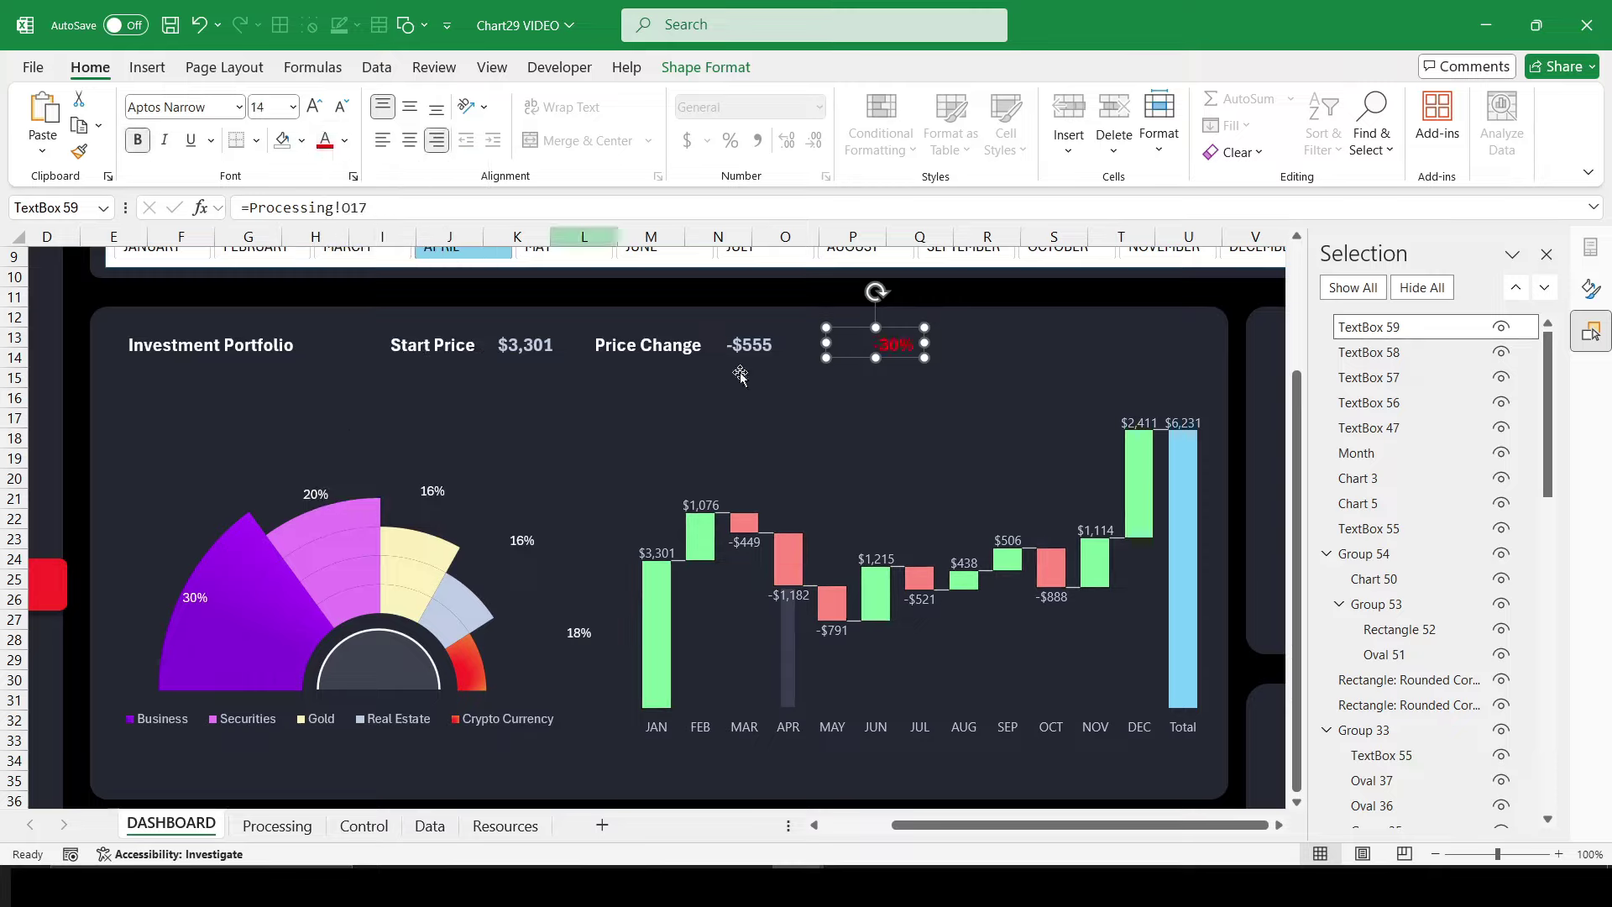
Step: Move the -30% box left so it sits right after -$555
{"action": "left_click", "coordinate": [895, 342]}
{"action": "left_click", "coordinate": [887, 360]}
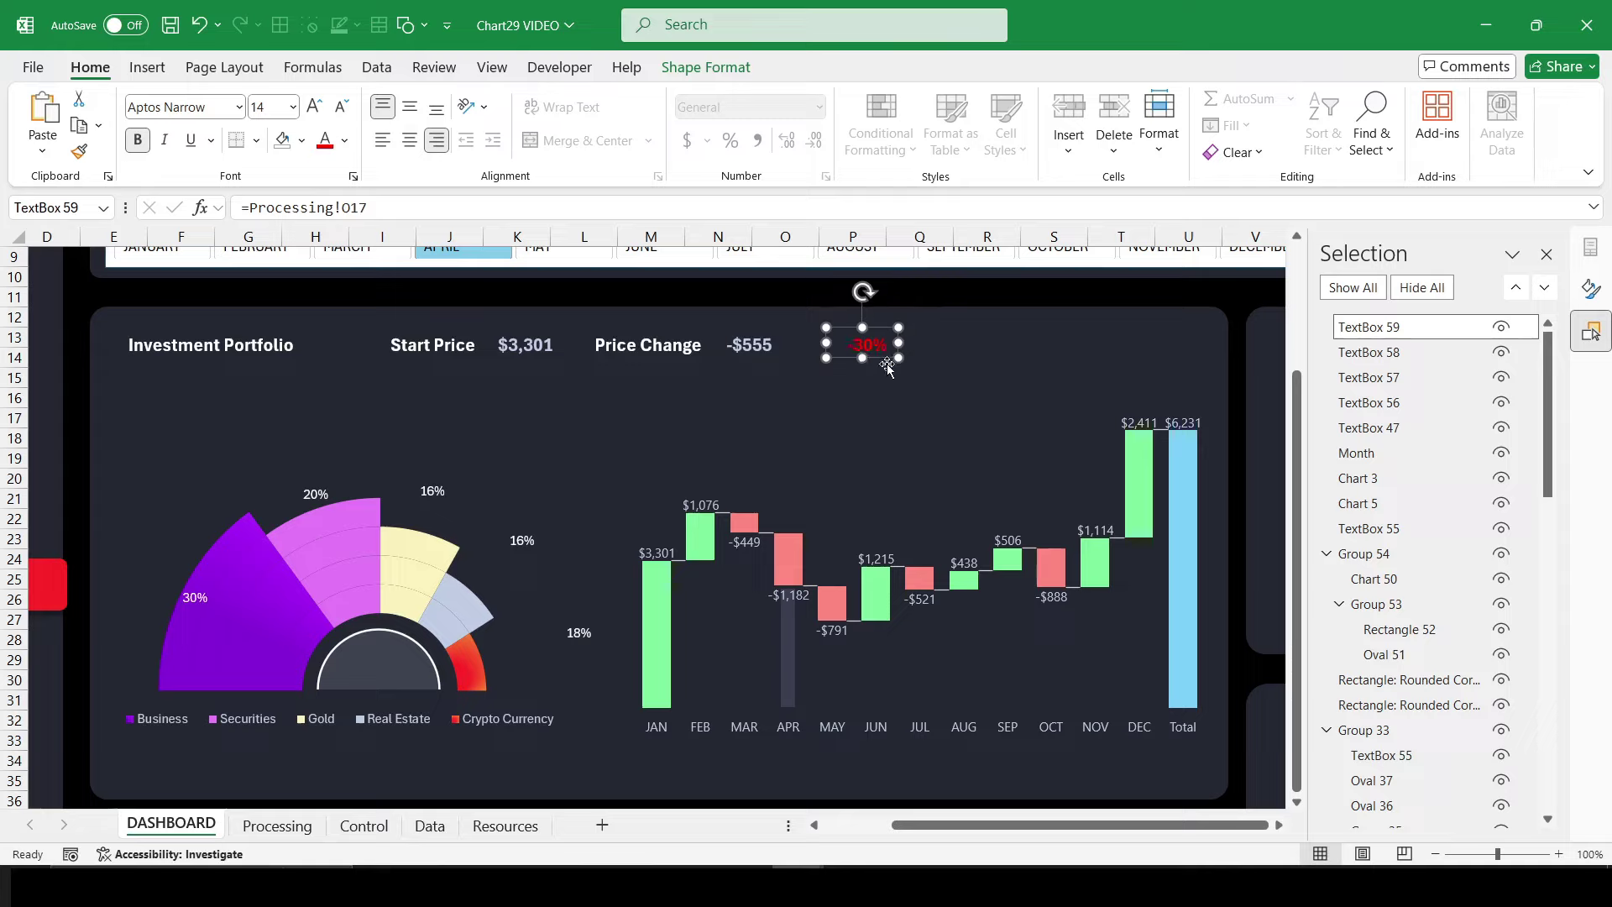
{"action": "mouse_move", "coordinate": [879, 360]}
{"action": "left_mouse_down"}
{"action": "mouse_move", "coordinate": [841, 359]}
{"action": "mouse_move", "coordinate": [931, 351]}
{"action": "left_mouse_up"}
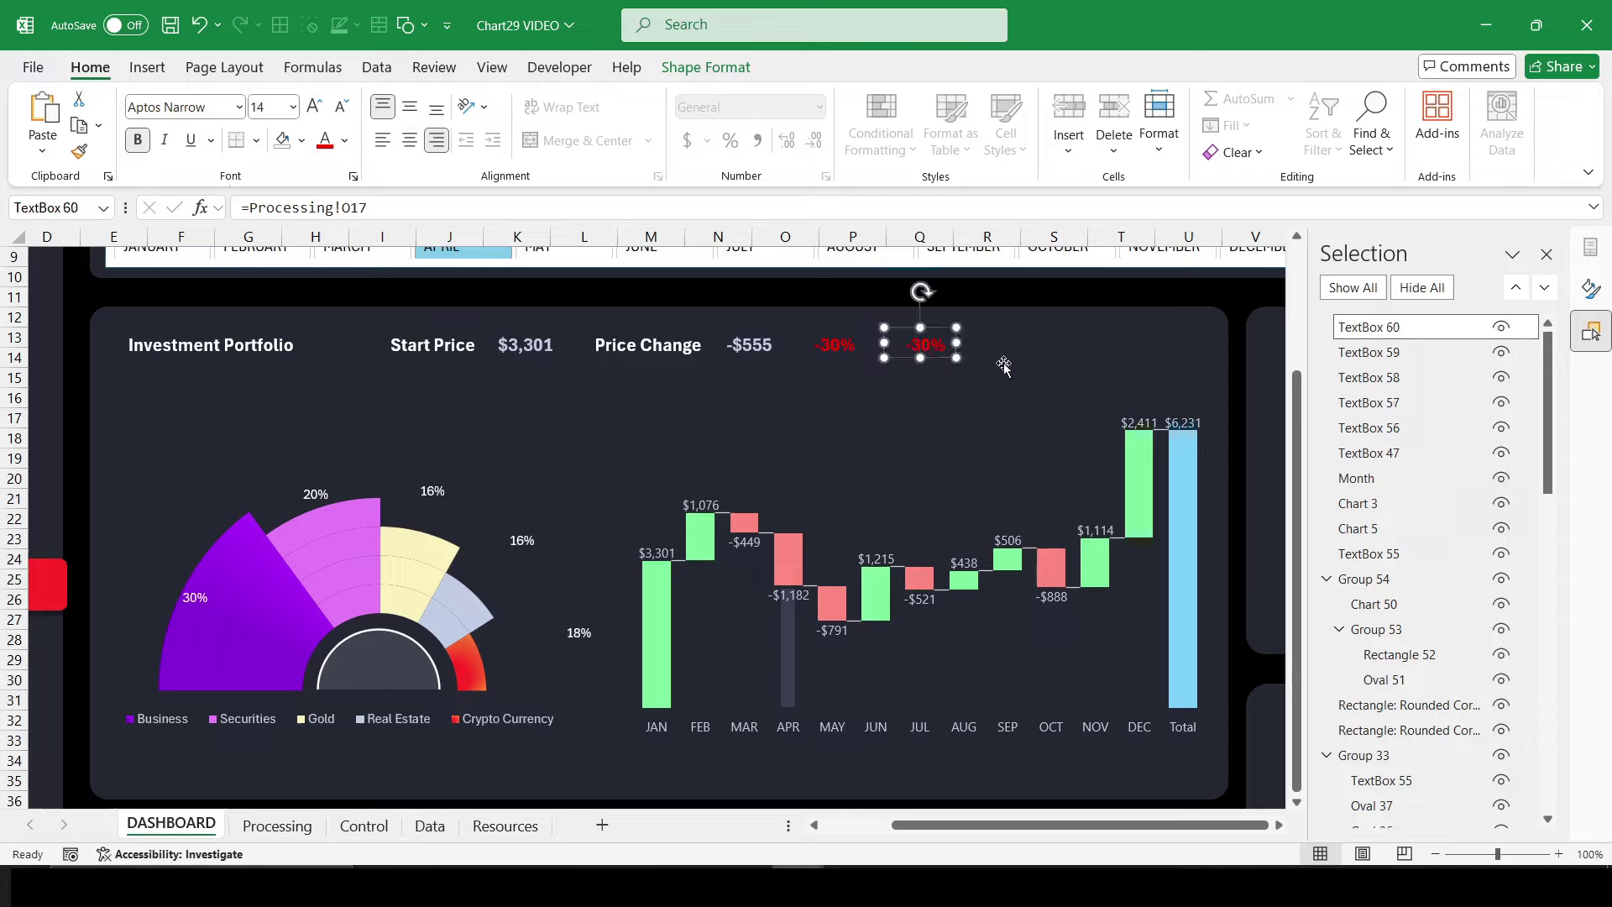
Step: Link the text box to Processing!N2 as a white TVL label
{"action": "left_click_drag", "start_coordinate": [370, 207], "coordinate": [237, 208]}
{"action": "type", "text": "="}
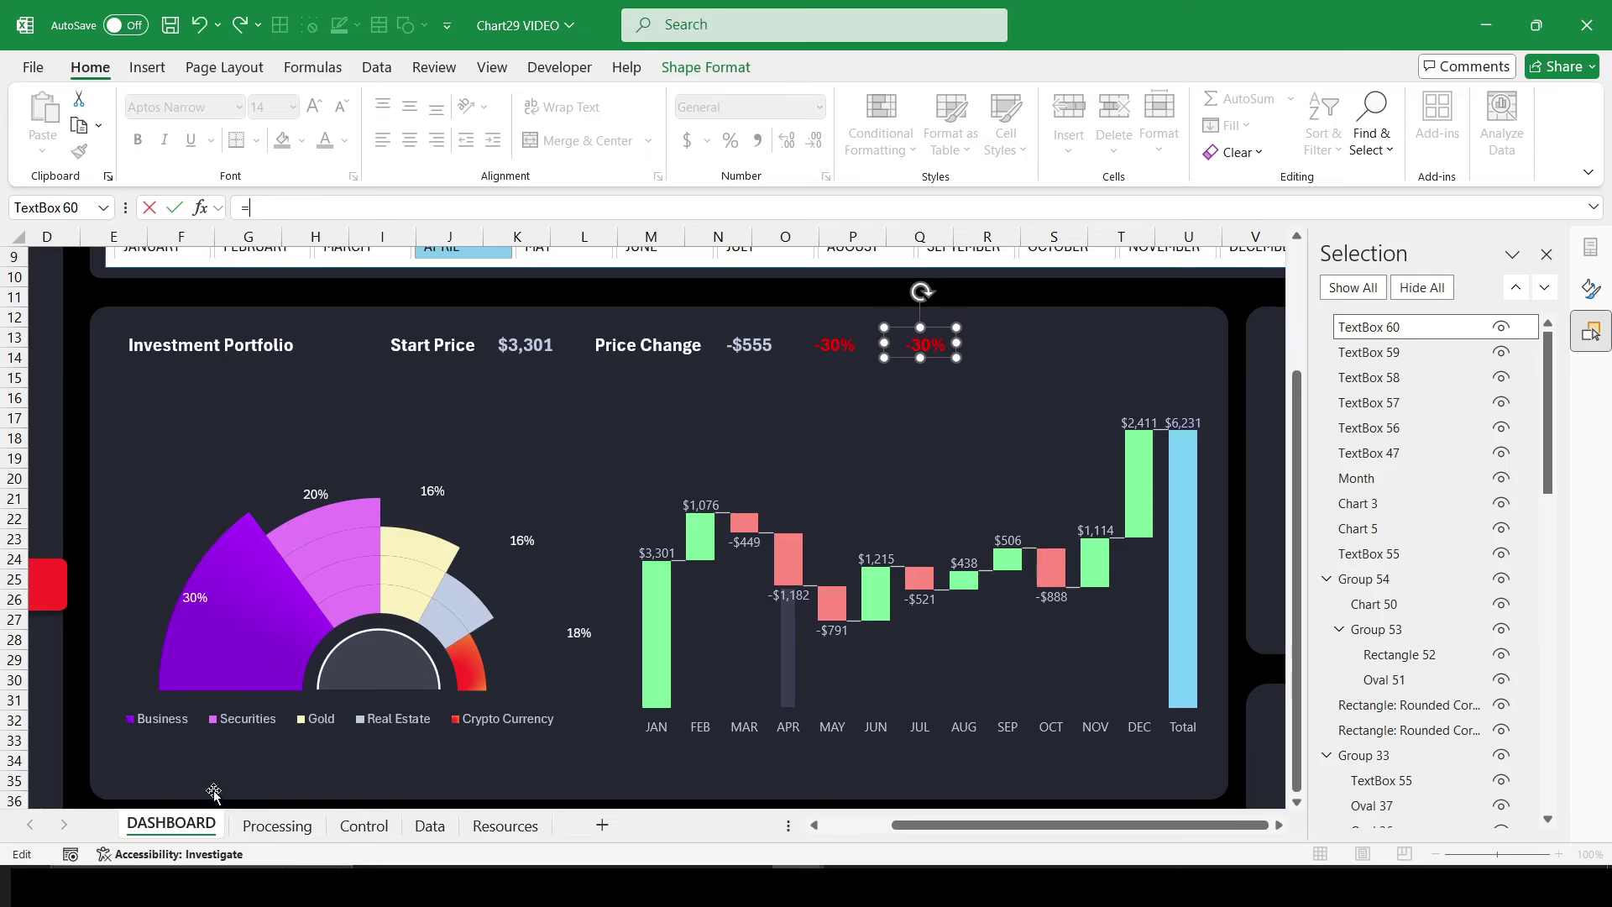
{"action": "left_click", "coordinate": [277, 825]}
{"action": "left_click", "coordinate": [956, 279]}
{"action": "key", "text": "Return"}
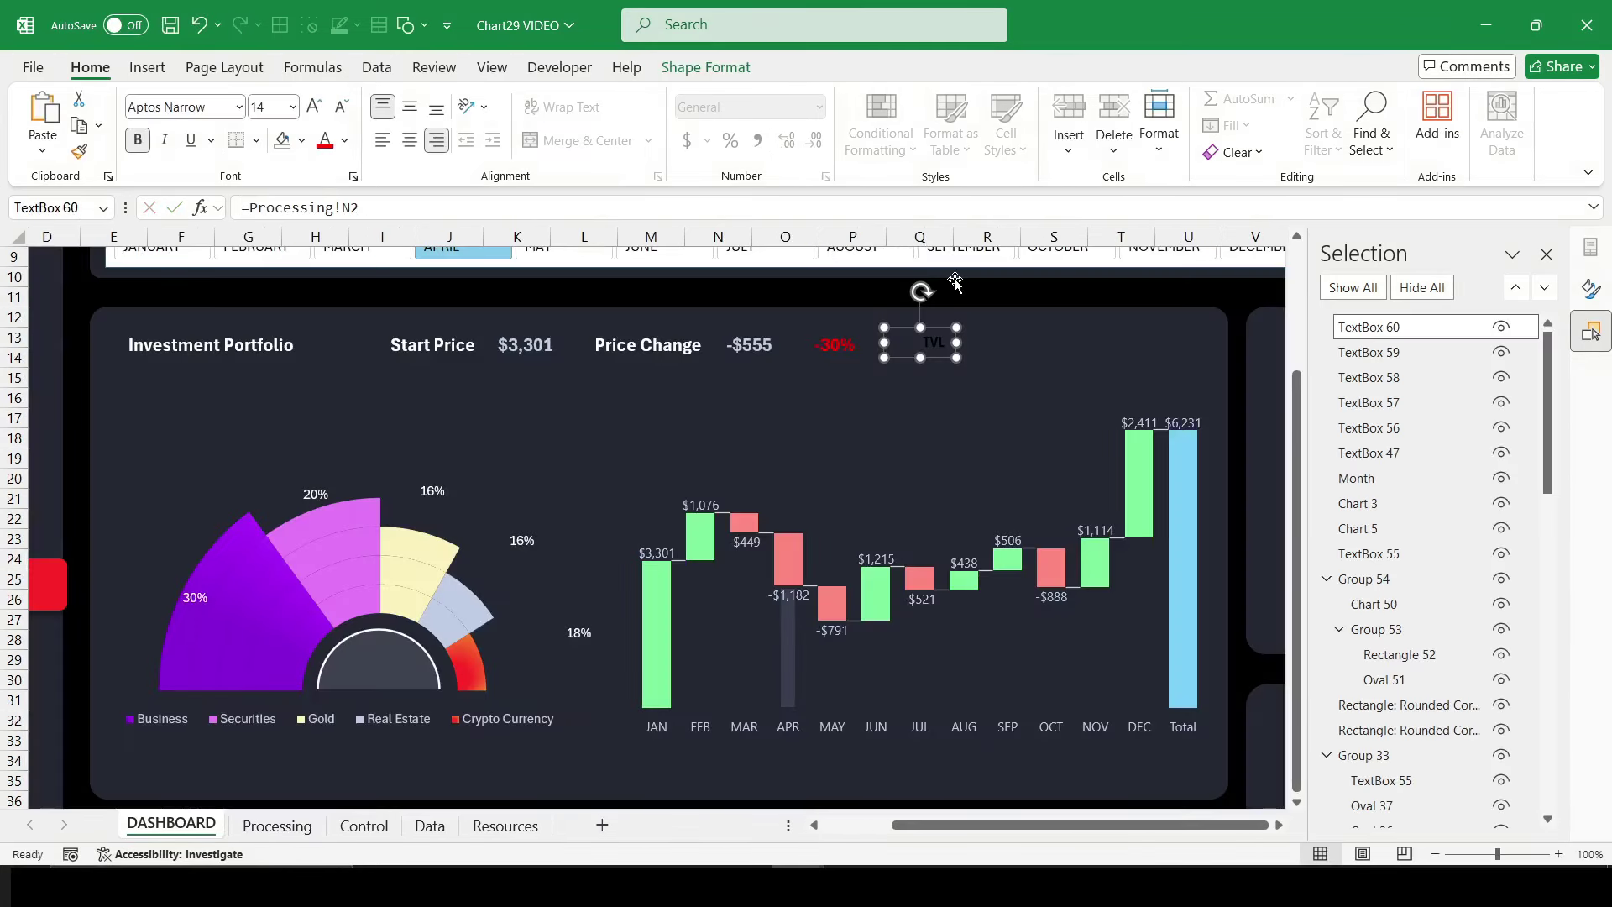
{"action": "left_click", "coordinate": [344, 141]}
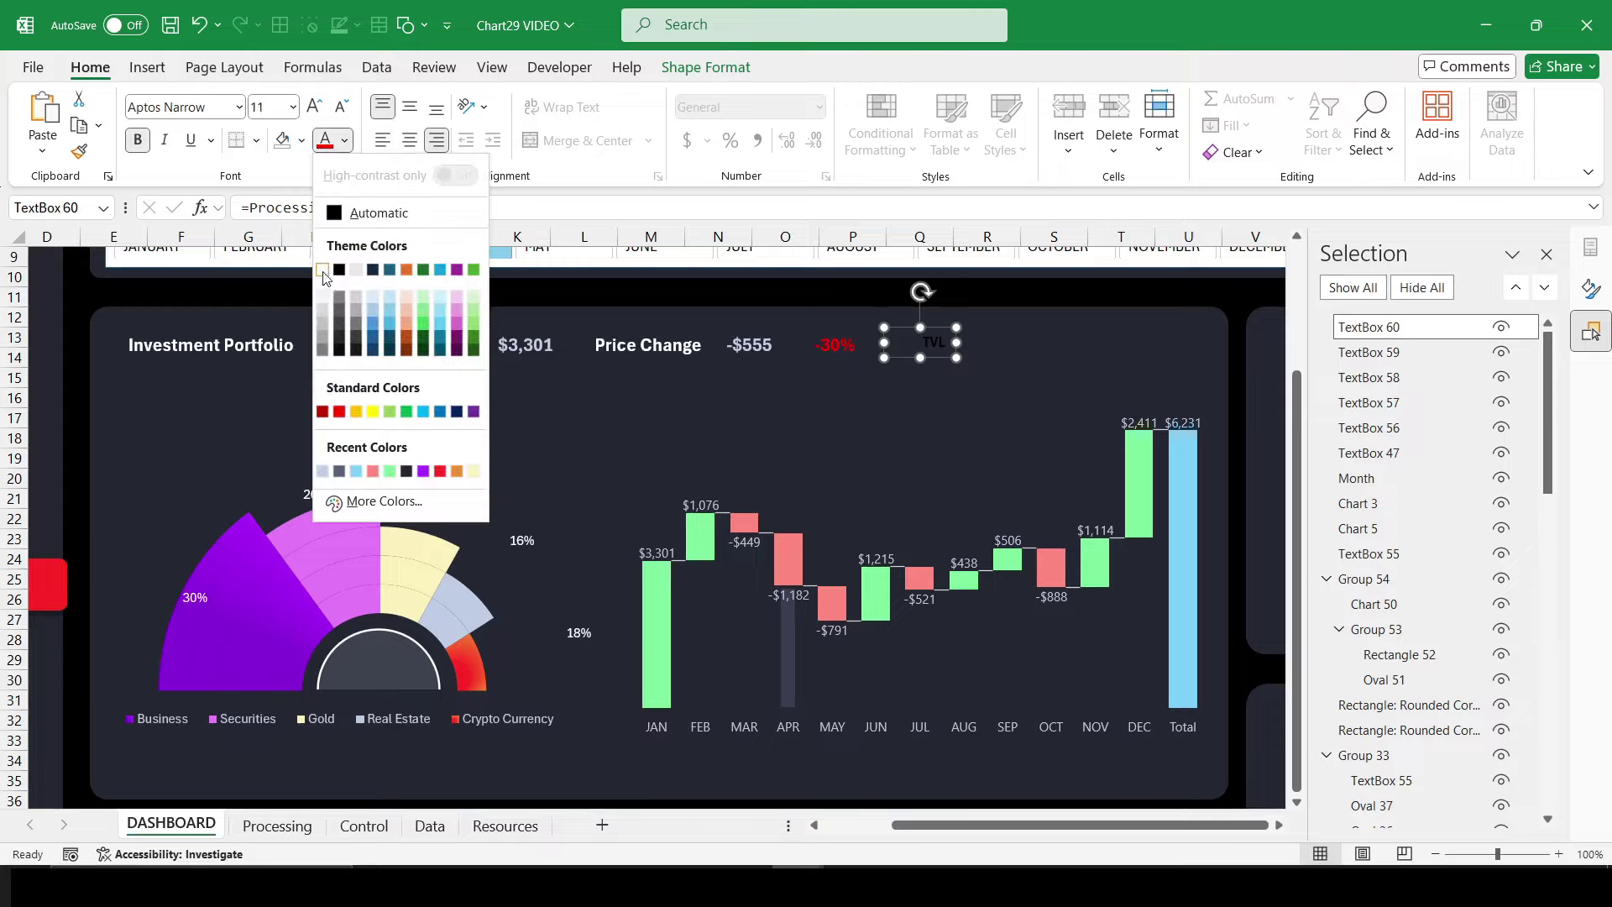
{"action": "left_click", "coordinate": [321, 273]}
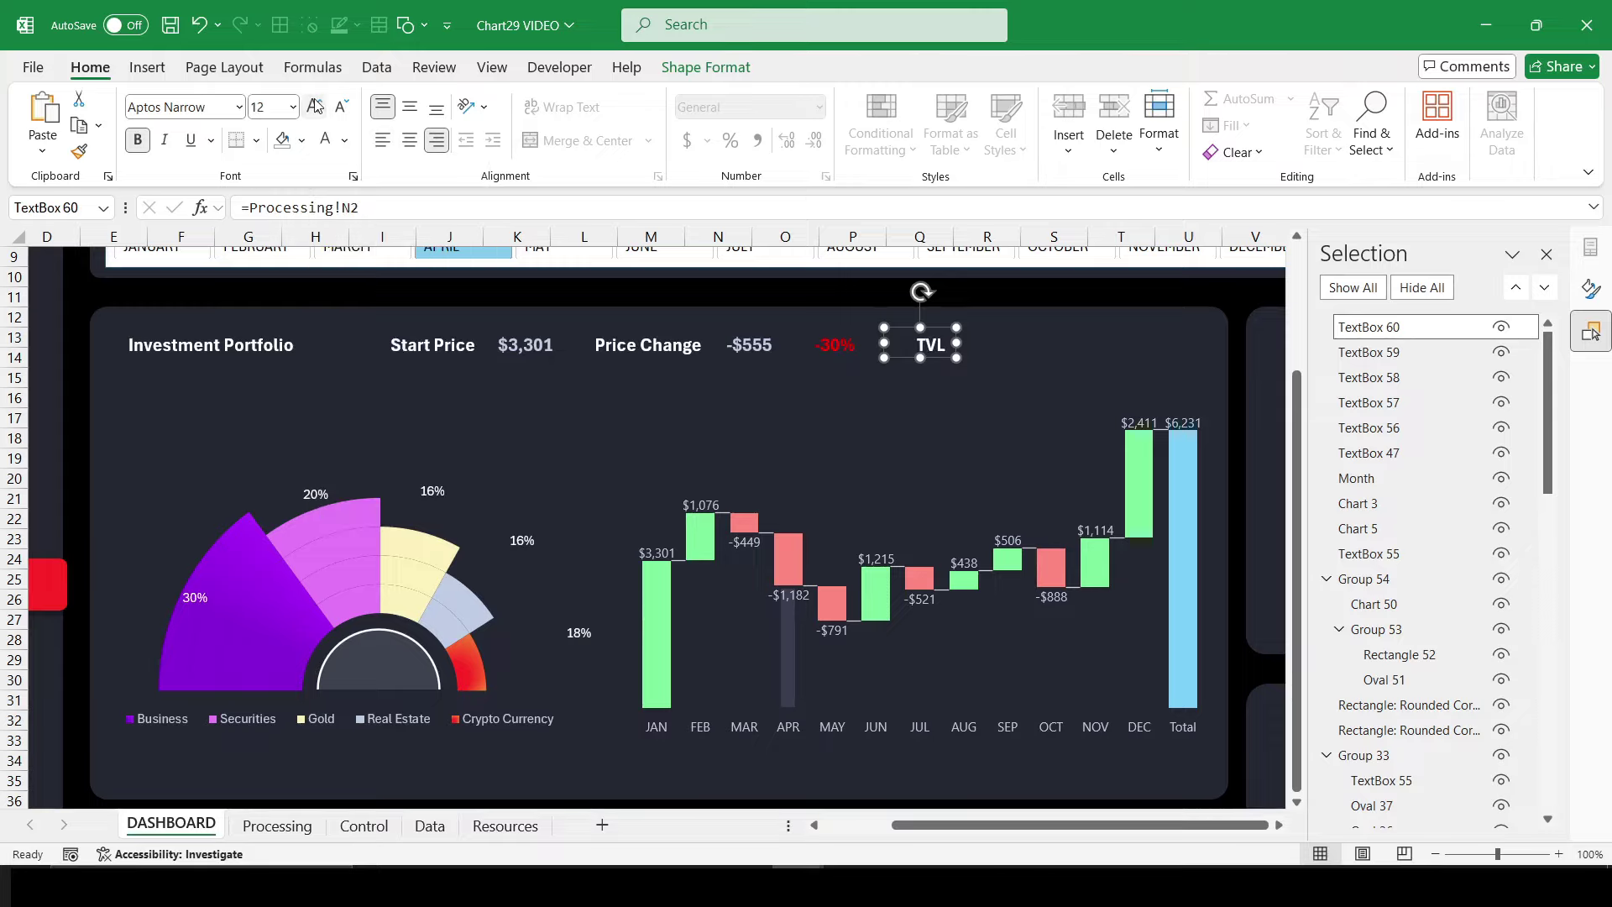
Step: Duplicate the TVL label and link the copy to Processing!N1 to show $2,745
{"action": "left_click_drag", "start_coordinate": [930, 344], "coordinate": [1001, 344]}
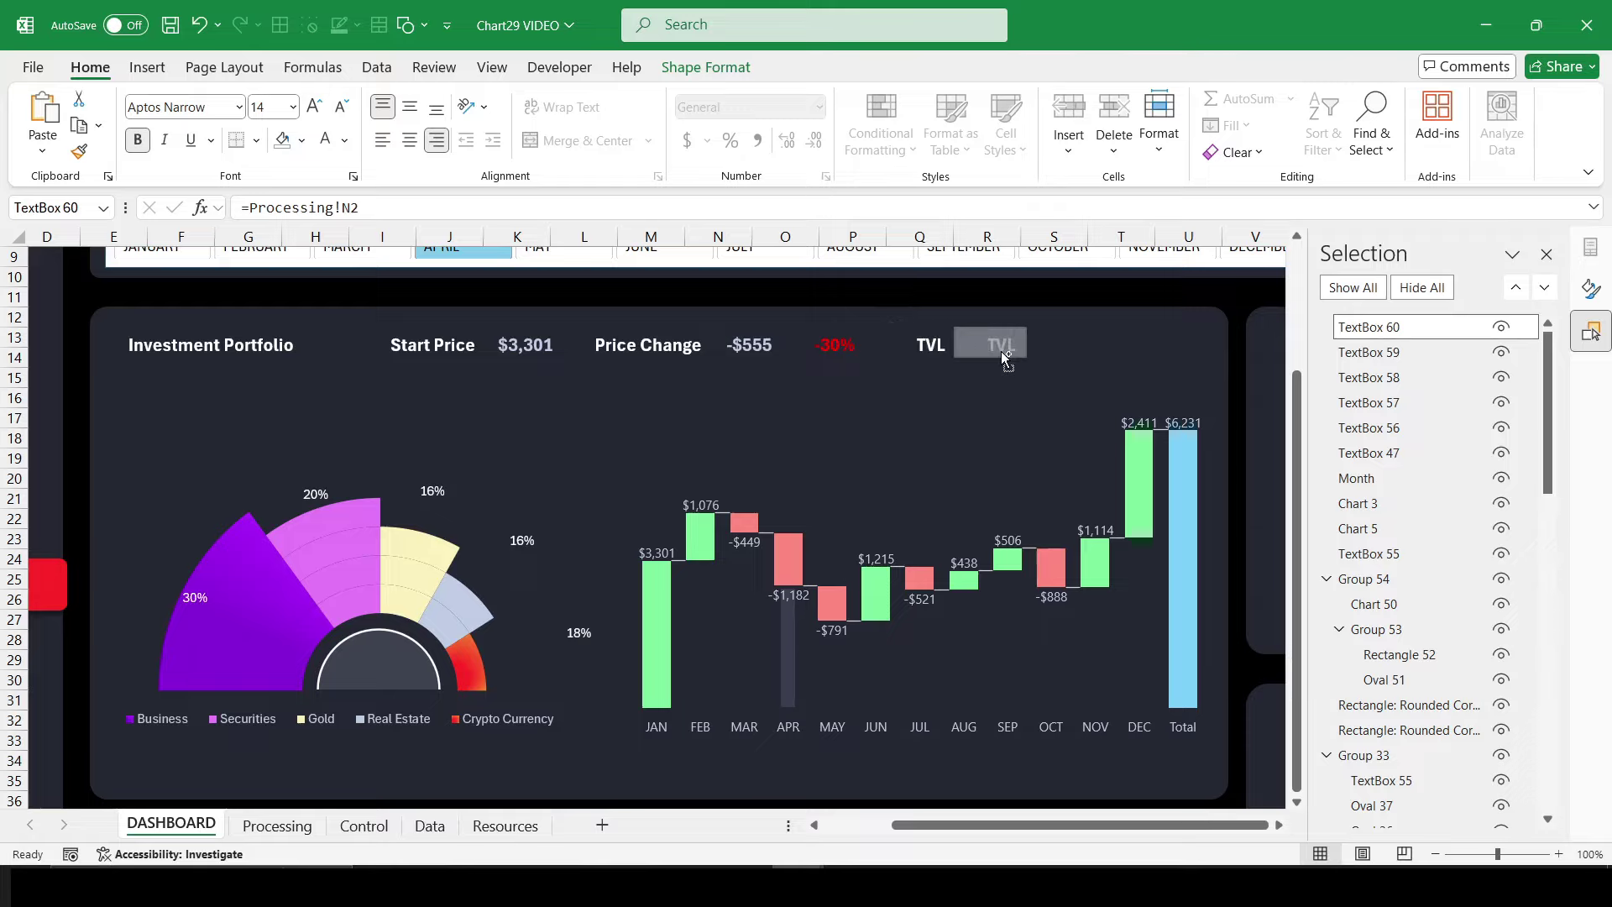
{"action": "left_click_drag", "start_coordinate": [359, 207], "coordinate": [245, 208]}
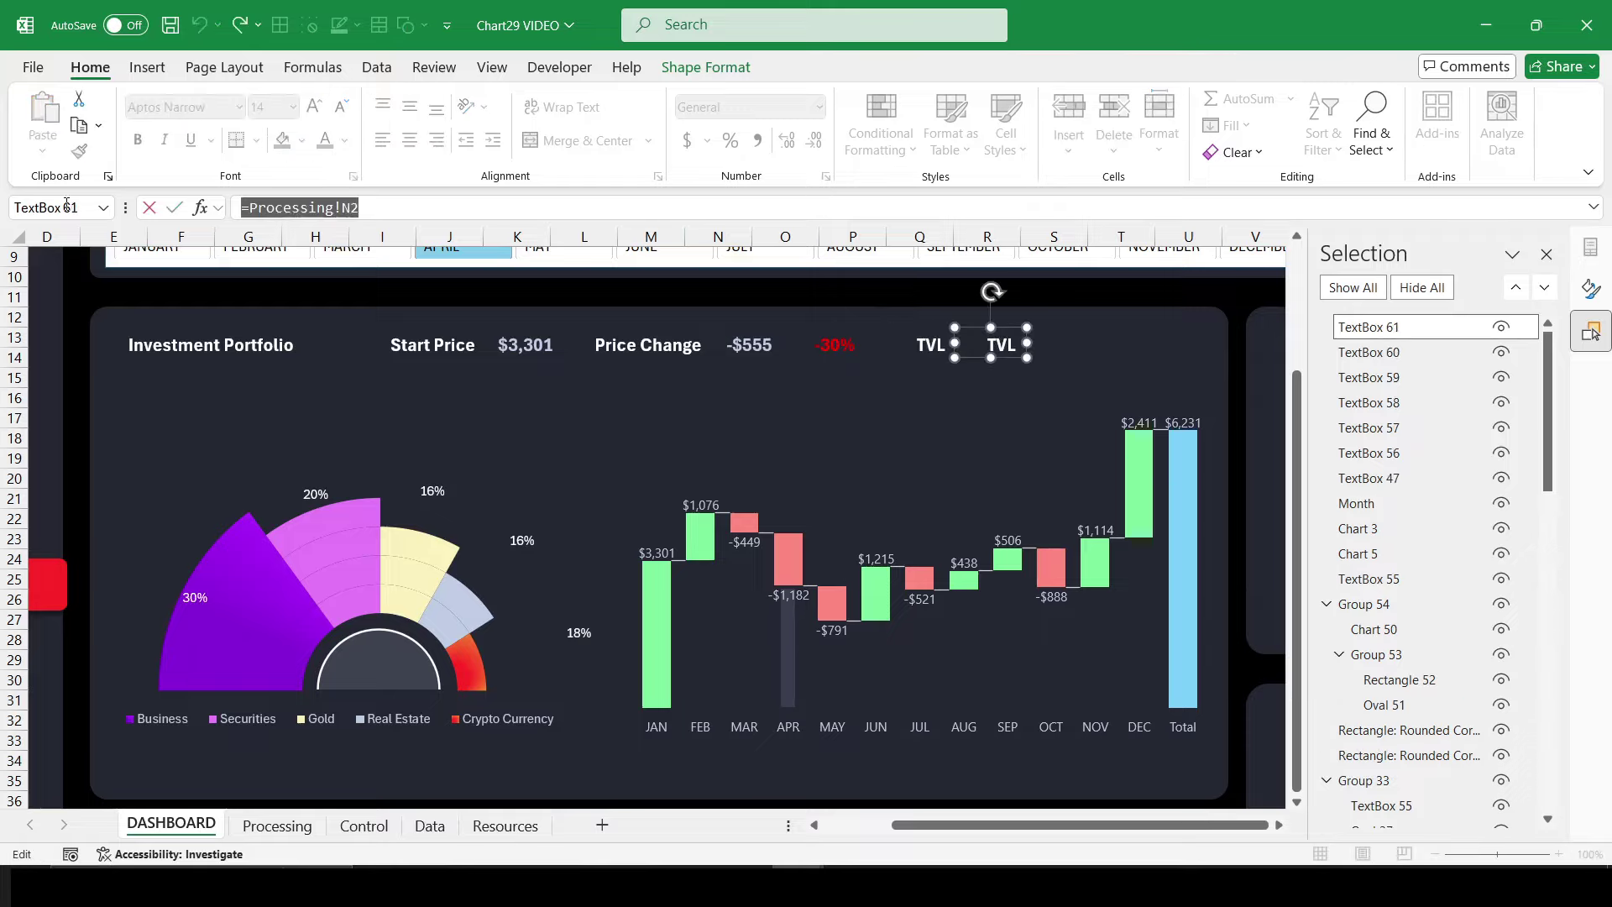
{"action": "key", "text": "BackSpace"}
{"action": "left_click", "coordinate": [277, 825]}
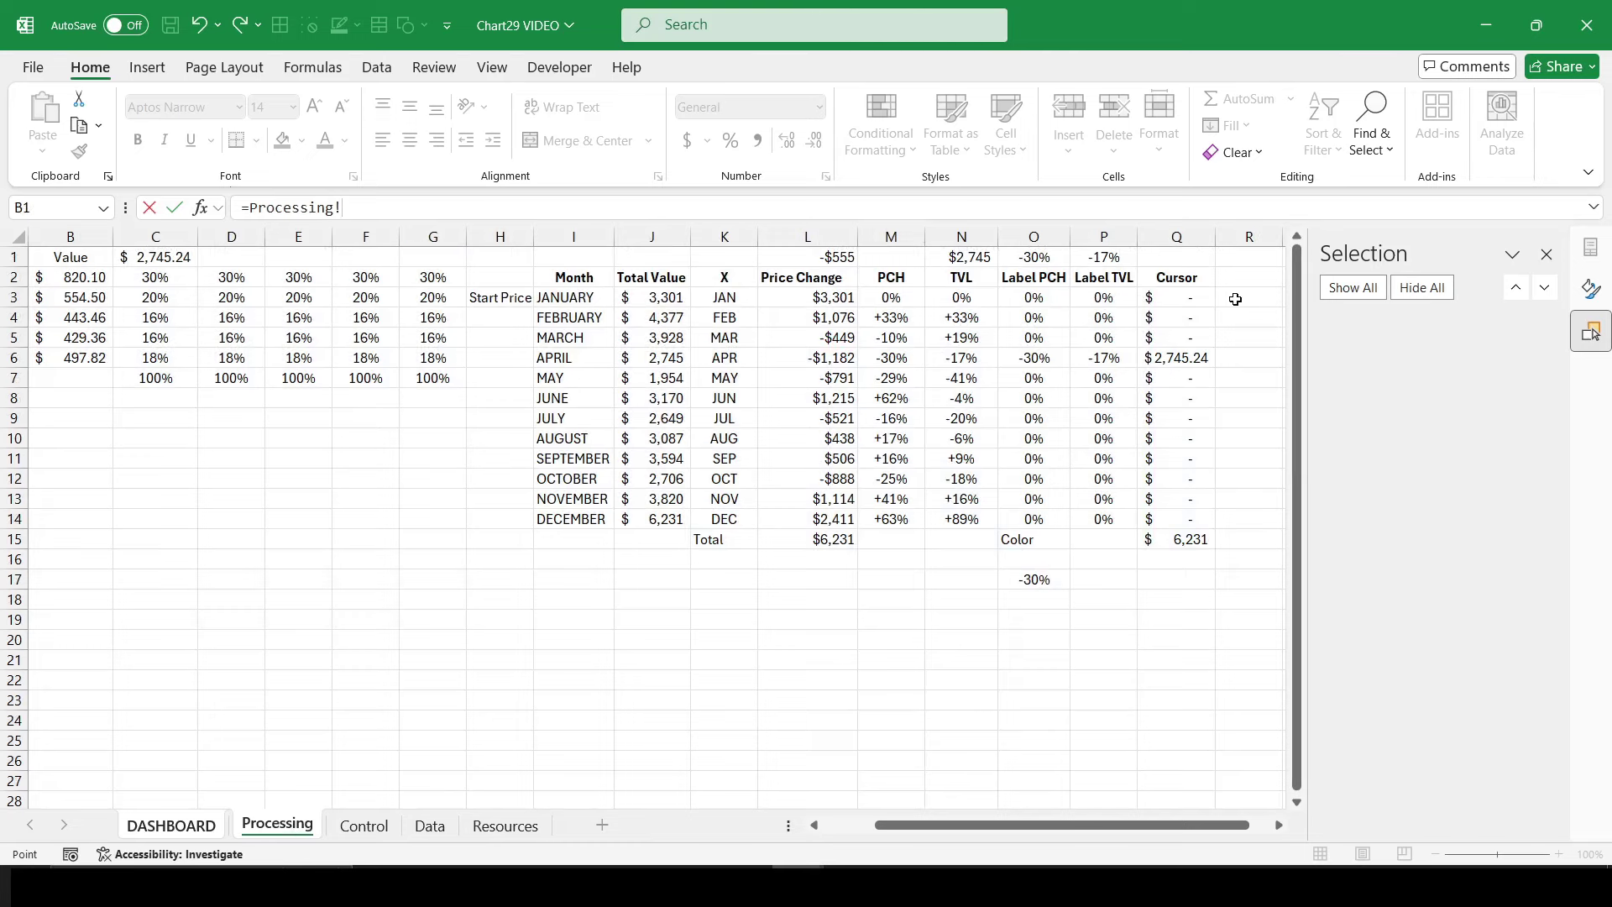
{"action": "key", "text": "Up"}
{"action": "key", "text": "Return"}
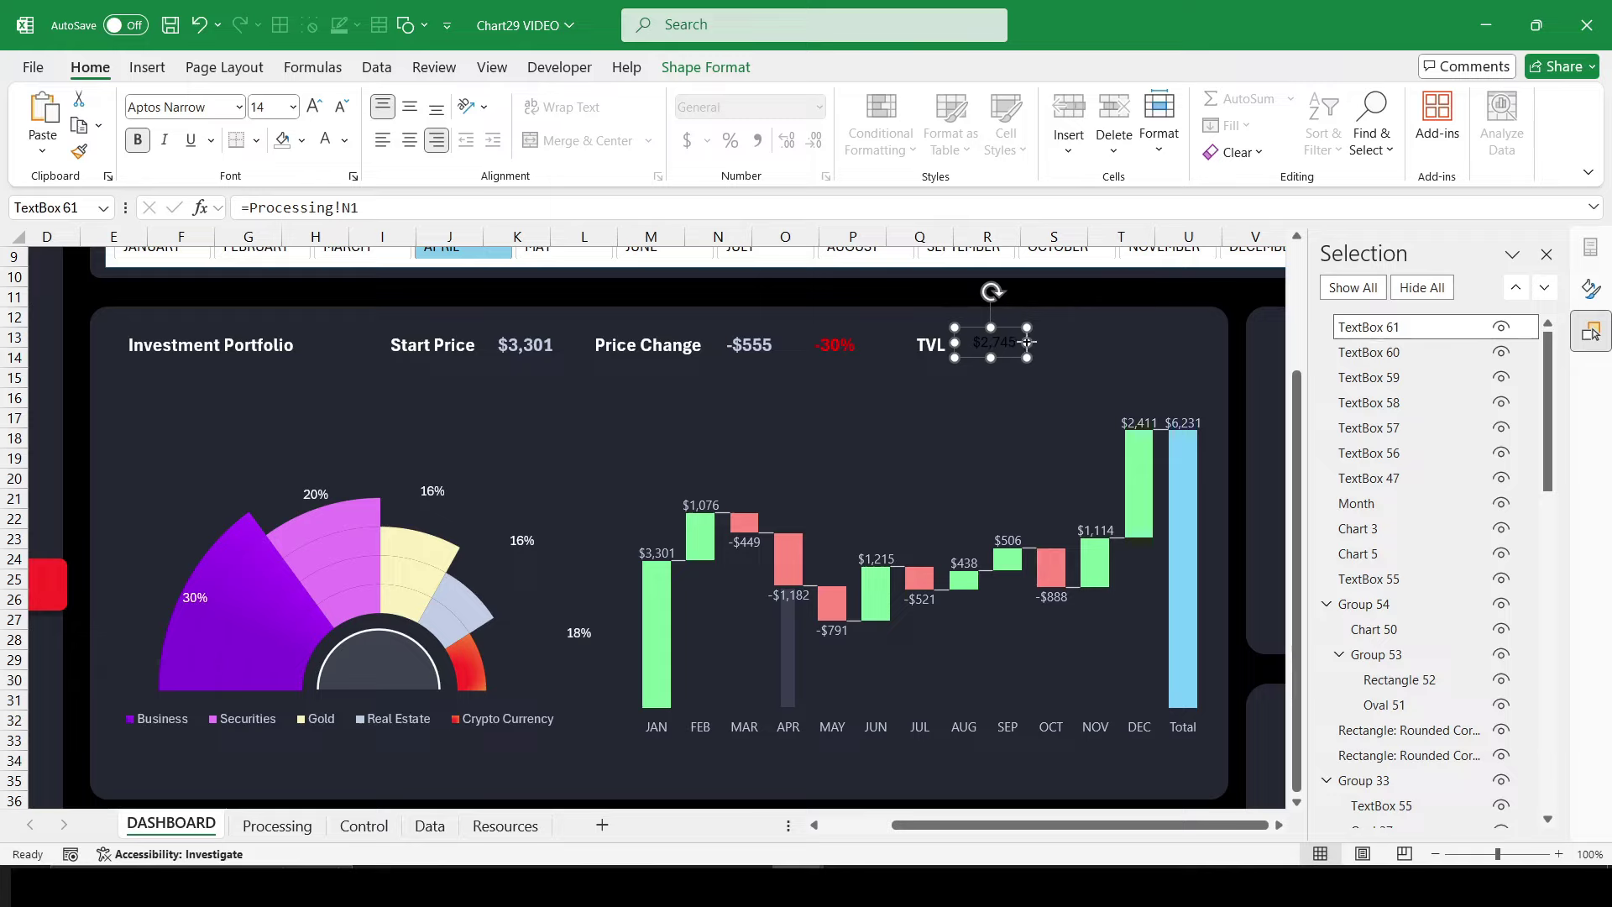
Step: Widen the $2,745 value, make it lavender, larger and bold, then duplicate it rightward
{"action": "left_click_drag", "start_coordinate": [1027, 342], "coordinate": [1038, 342]}
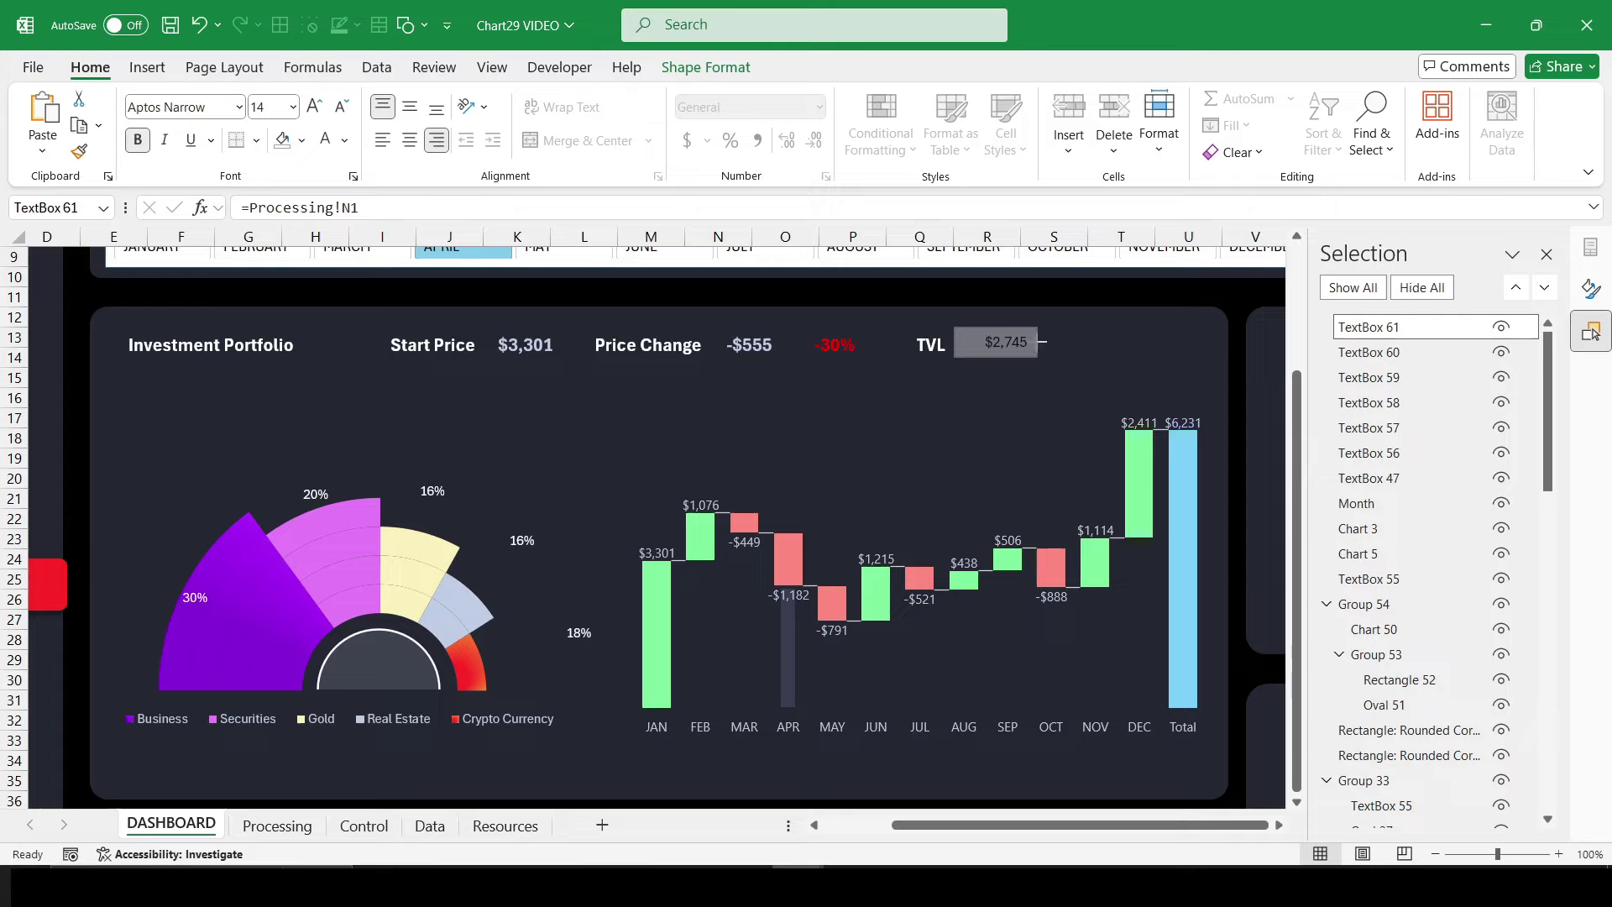
{"action": "left_click", "coordinate": [345, 140]}
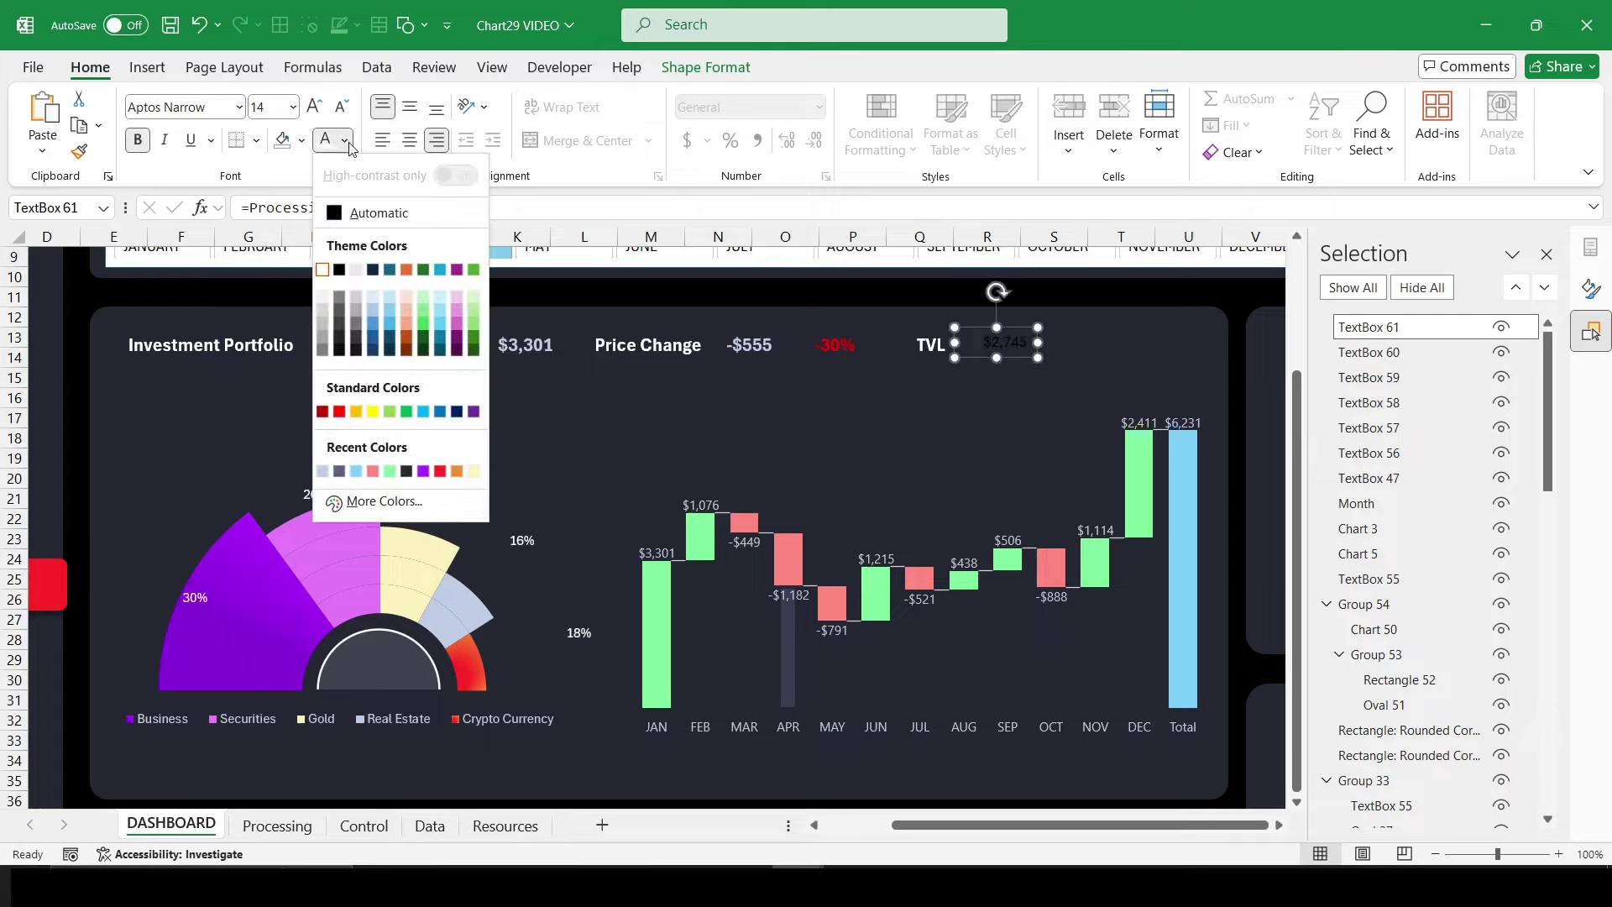
{"action": "left_click", "coordinate": [322, 471]}
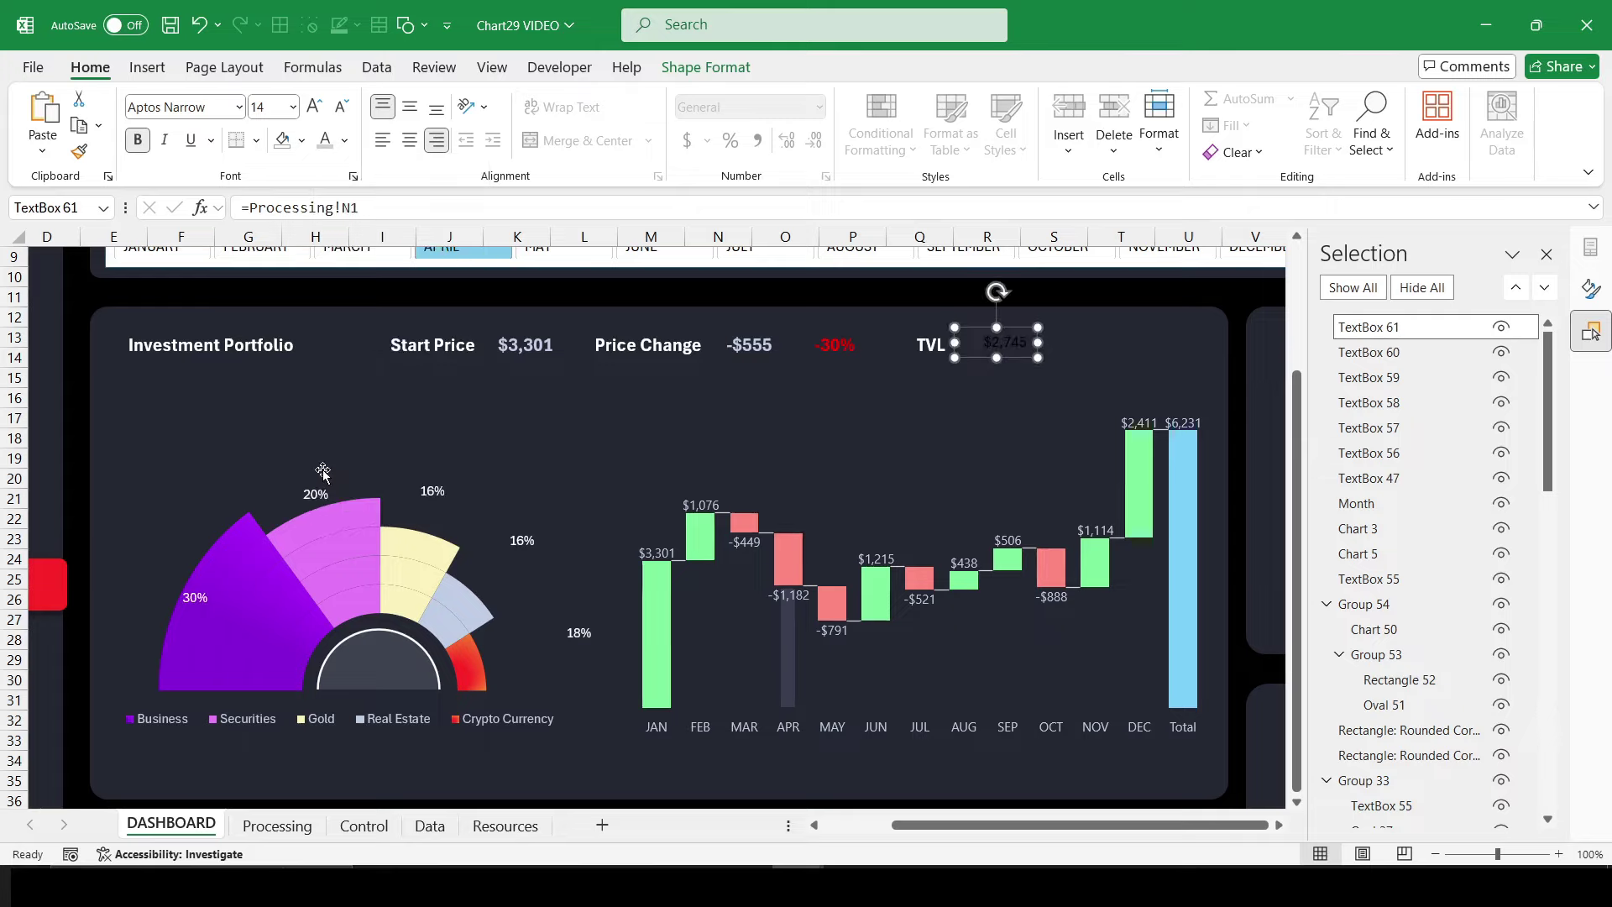
{"action": "left_click", "coordinate": [313, 107]}
{"action": "left_click", "coordinate": [137, 141]}
{"action": "left_click_drag", "start_coordinate": [1004, 357], "coordinate": [1171, 358]}
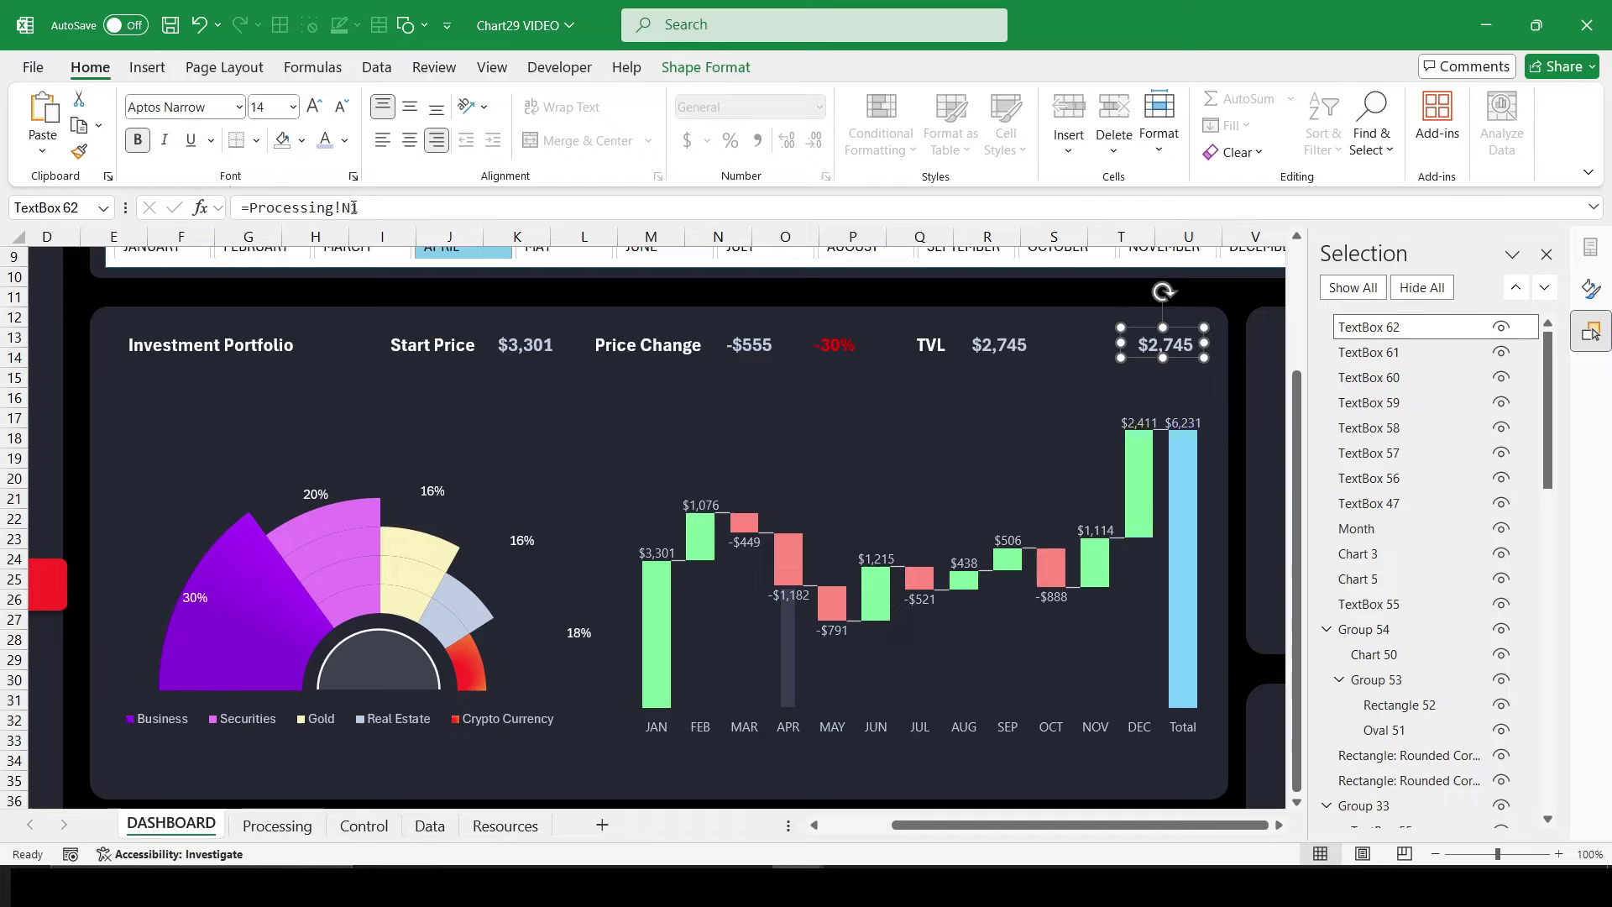
Step: Relink the copy to Processing!P1 and make the -17% figure light blue, larger and bold
{"action": "left_click_drag", "start_coordinate": [383, 208], "coordinate": [249, 209]}
{"action": "key", "text": "BackSpace"}
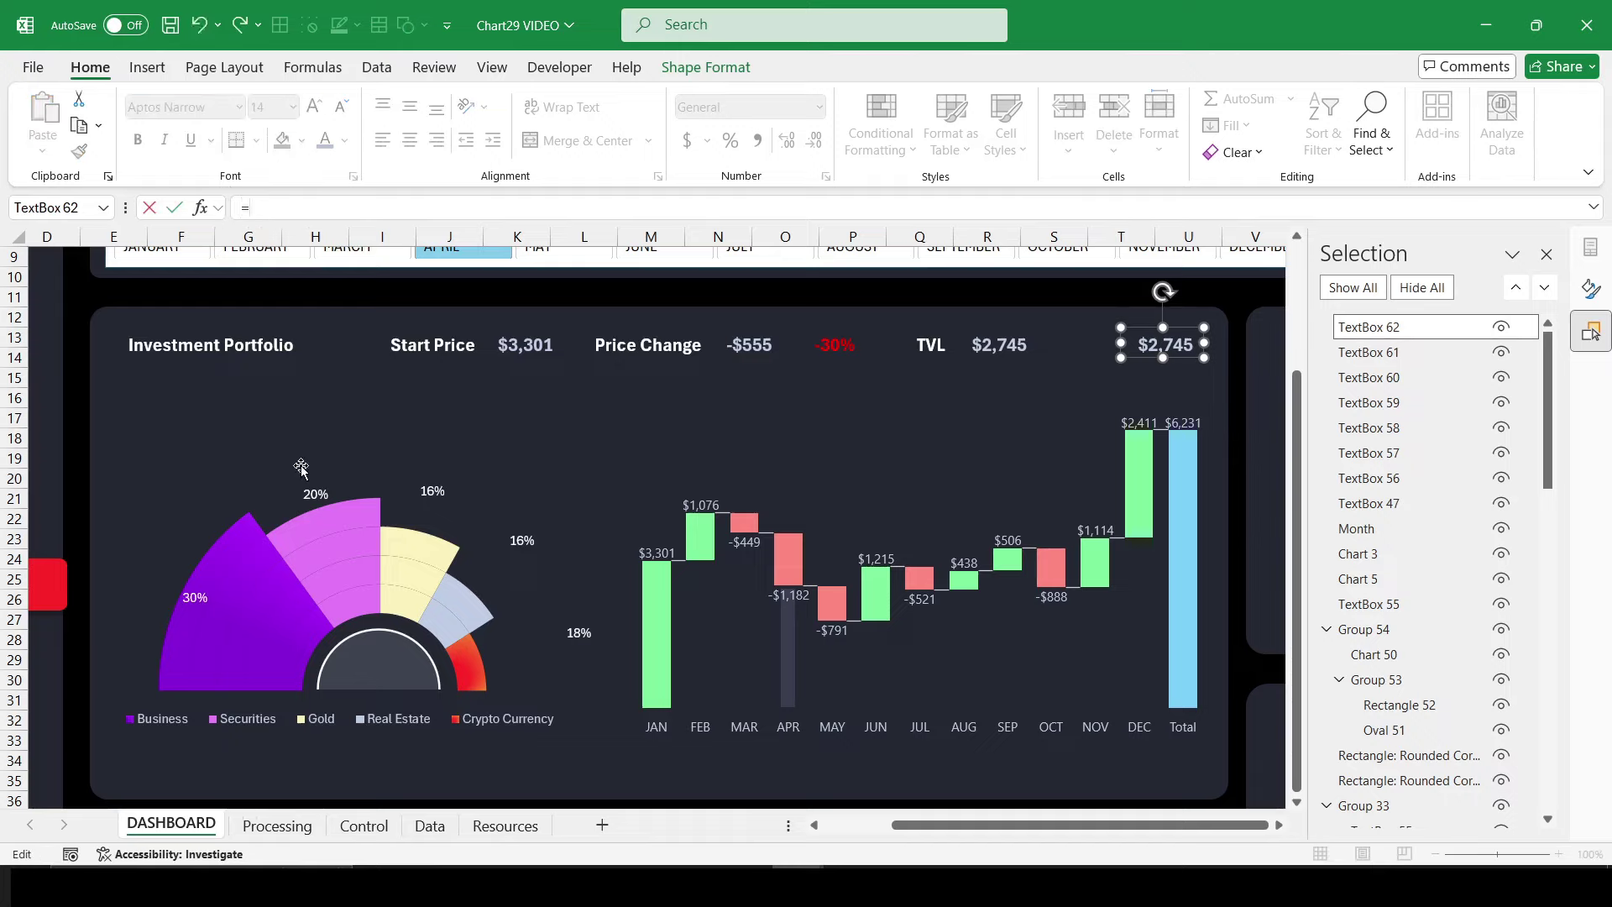
{"action": "left_click", "coordinate": [277, 826]}
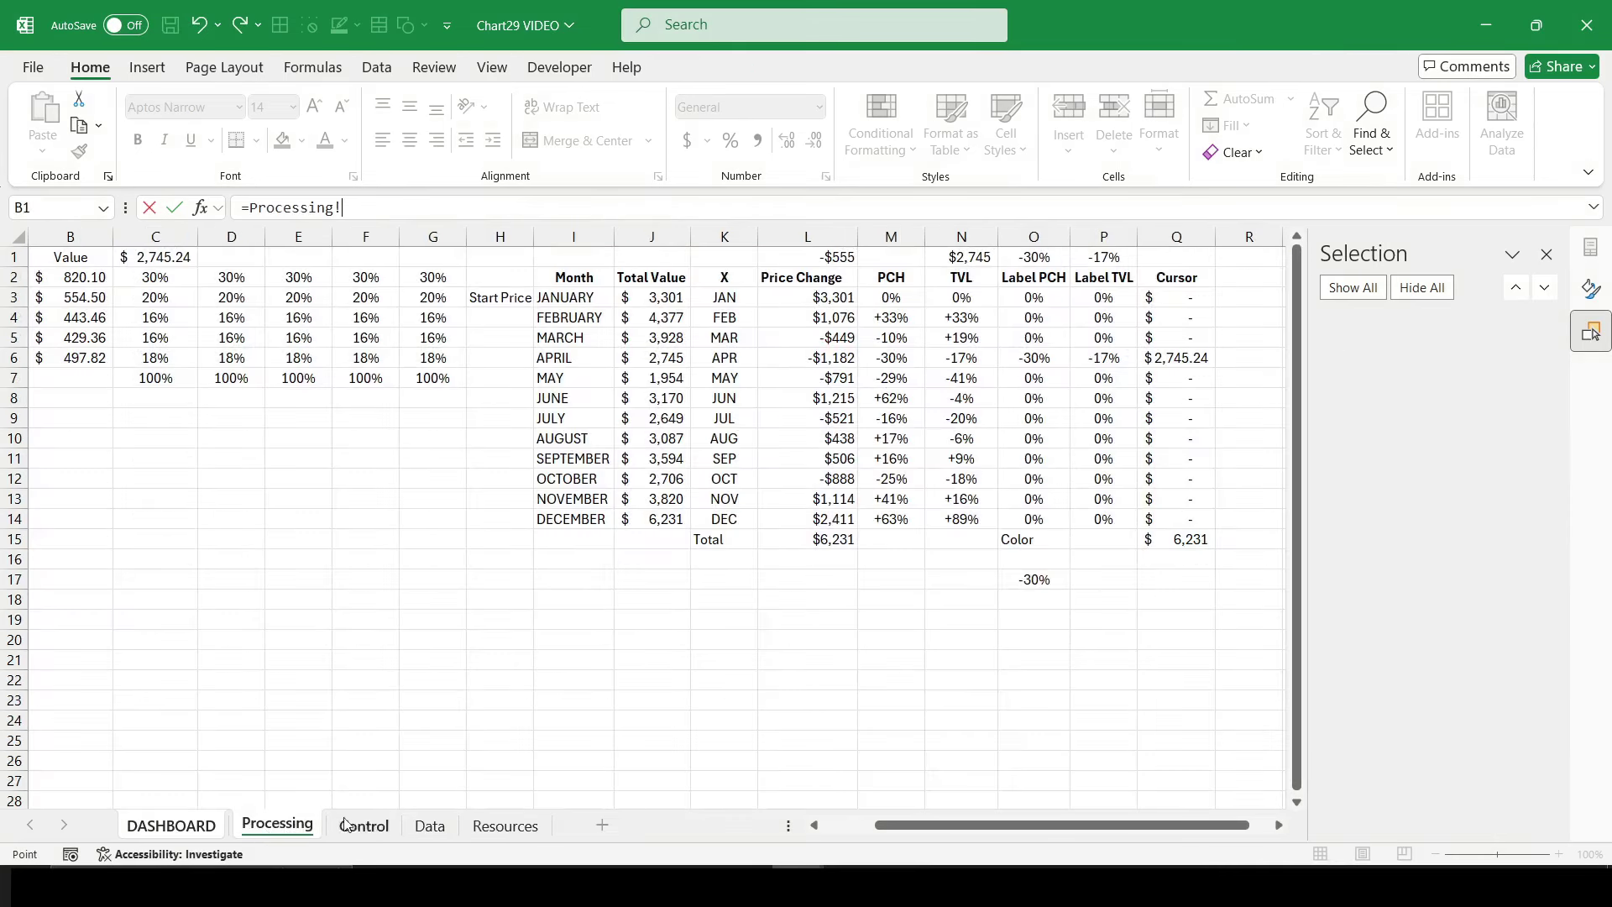
{"action": "left_click", "coordinate": [1100, 261]}
{"action": "key", "text": "Return"}
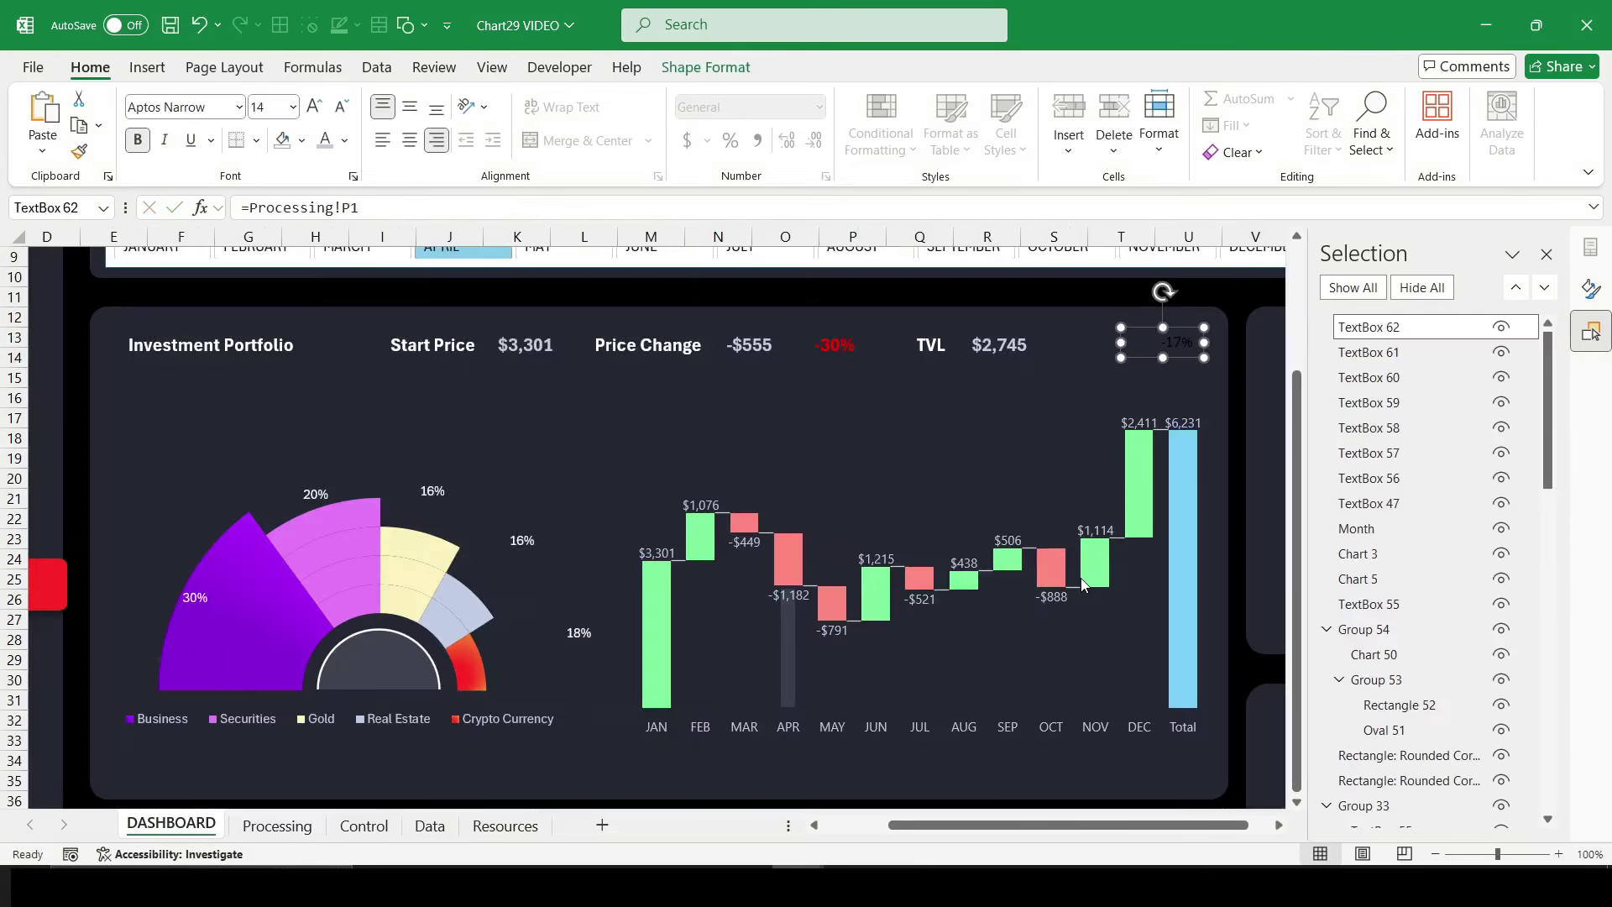
{"action": "left_click", "coordinate": [345, 140]}
{"action": "left_click", "coordinate": [356, 471]}
{"action": "left_click", "coordinate": [314, 106]}
{"action": "left_click", "coordinate": [314, 106]}
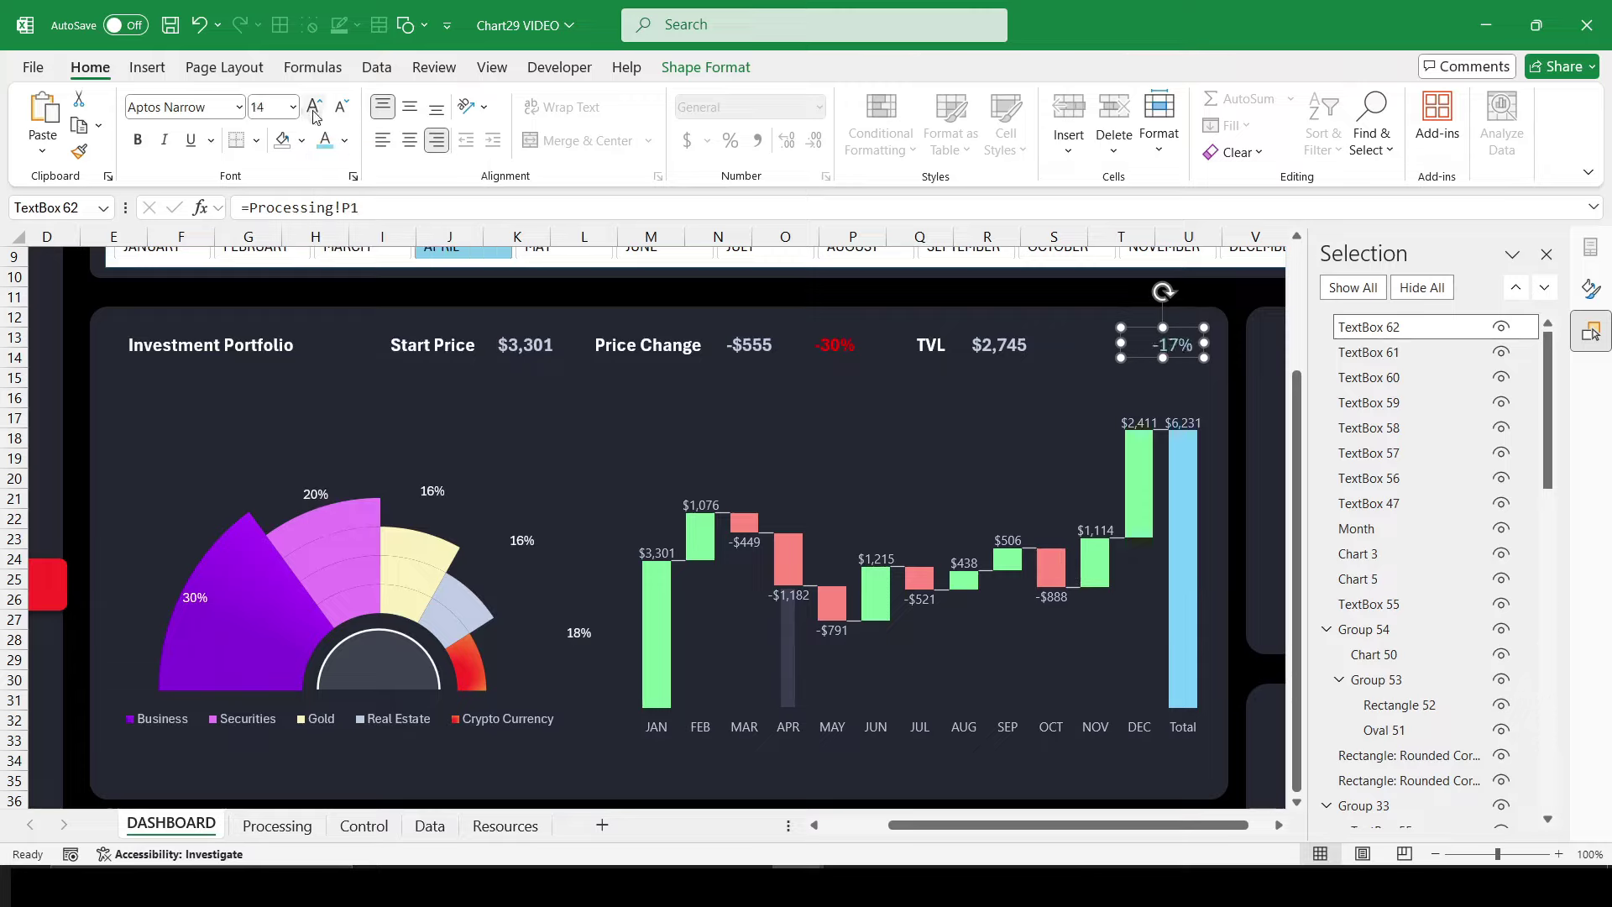
{"action": "left_click", "coordinate": [136, 140]}
Step: Shift the TVL group and the Price Change / -$555 / -30% group to the right
{"action": "left_click", "coordinate": [991, 353]}
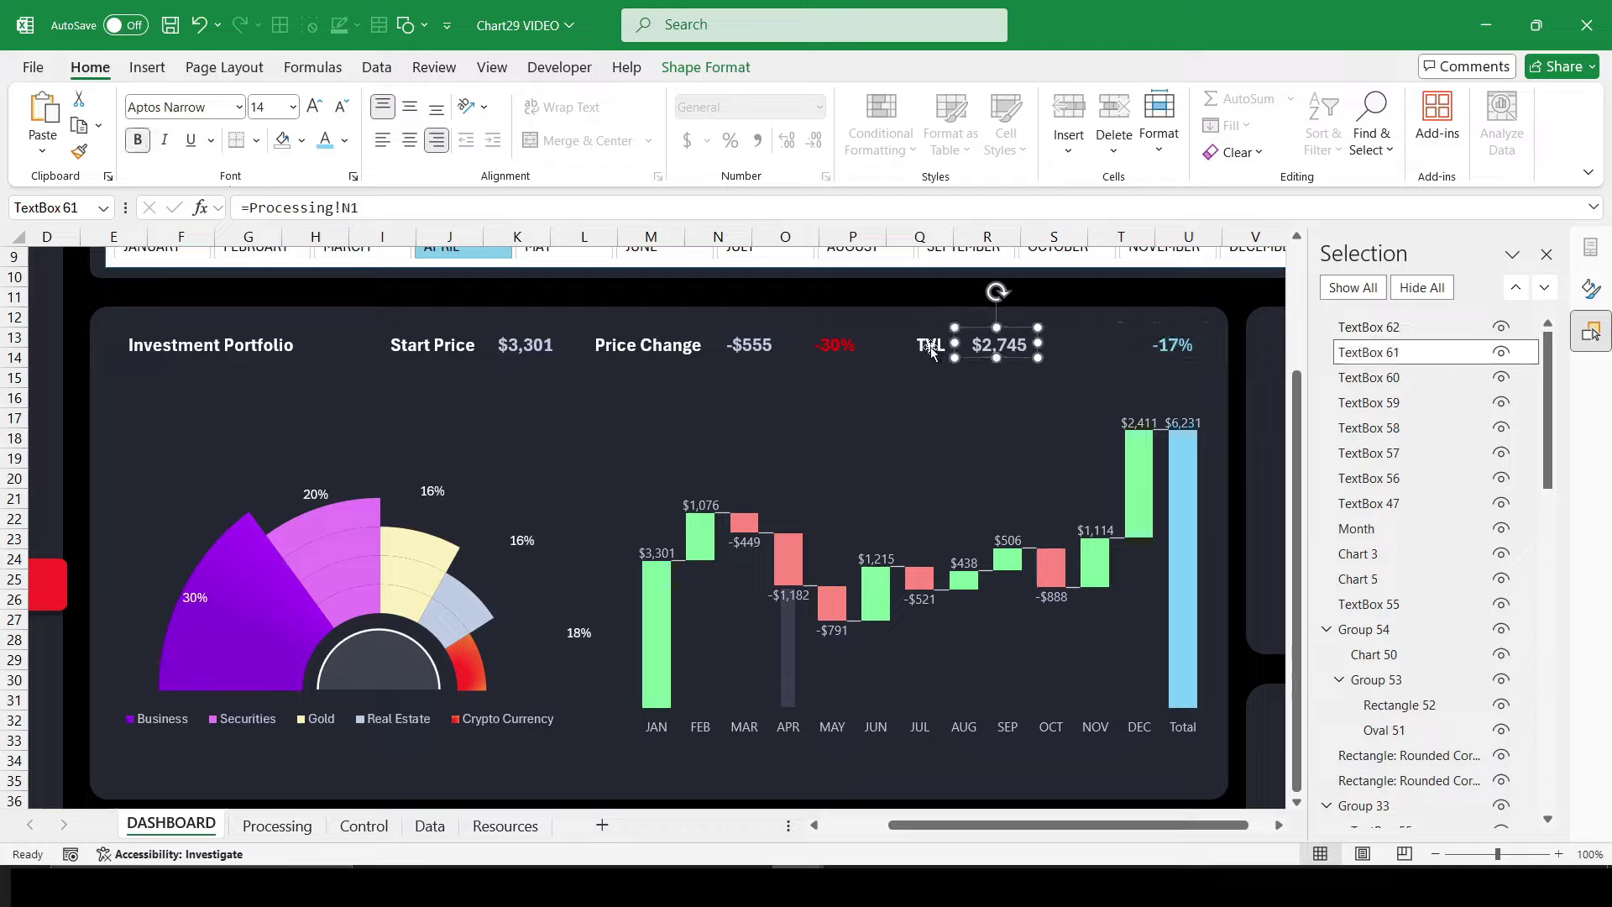
{"action": "left_click", "coordinate": [930, 345], "text": "ctrl"}
{"action": "left_click_drag", "start_coordinate": [998, 352], "coordinate": [1091, 350]}
{"action": "left_click", "coordinate": [836, 353]}
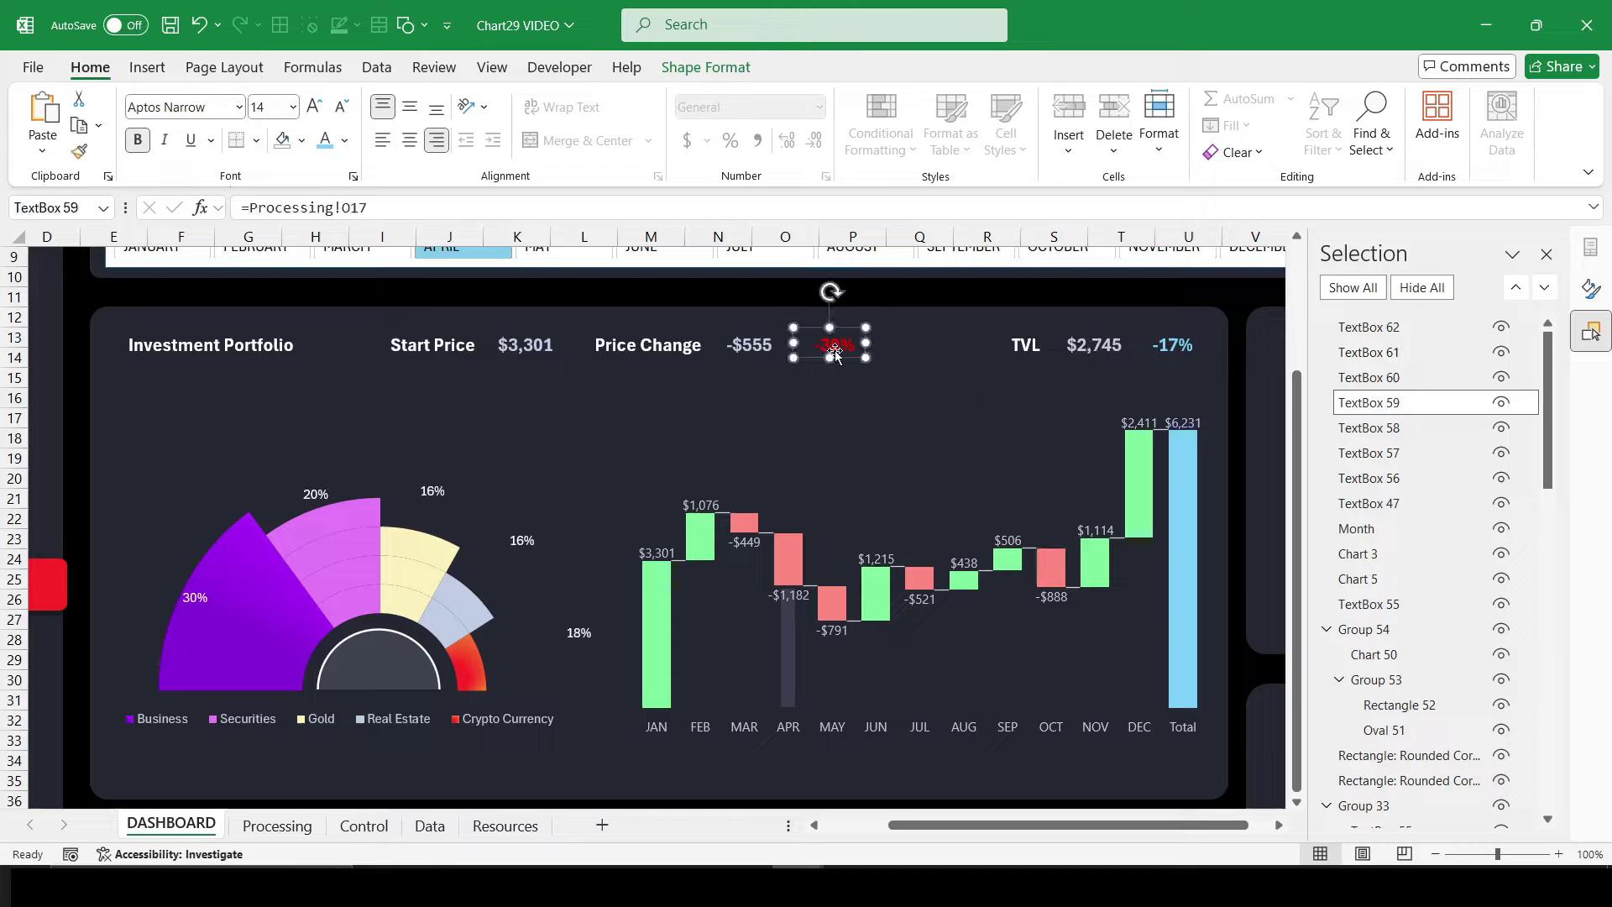
{"action": "left_click", "coordinate": [684, 353]}
{"action": "left_click", "coordinate": [758, 353], "text": "ctrl"}
{"action": "left_click", "coordinate": [833, 347], "text": "ctrl"}
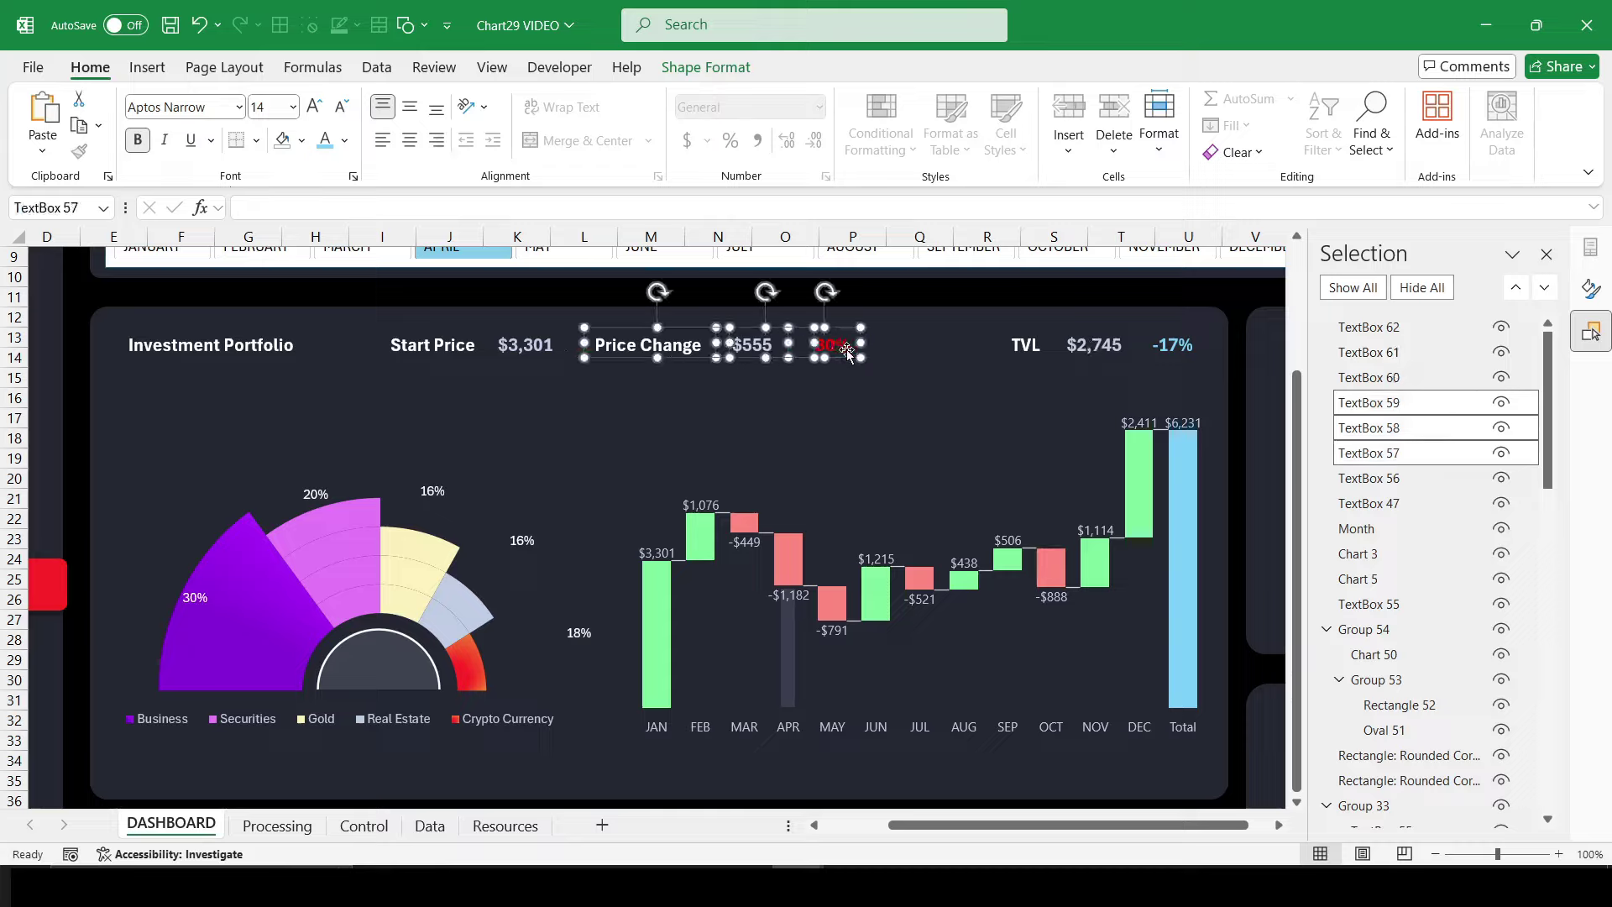
{"action": "left_click_drag", "start_coordinate": [839, 350], "coordinate": [960, 349]}
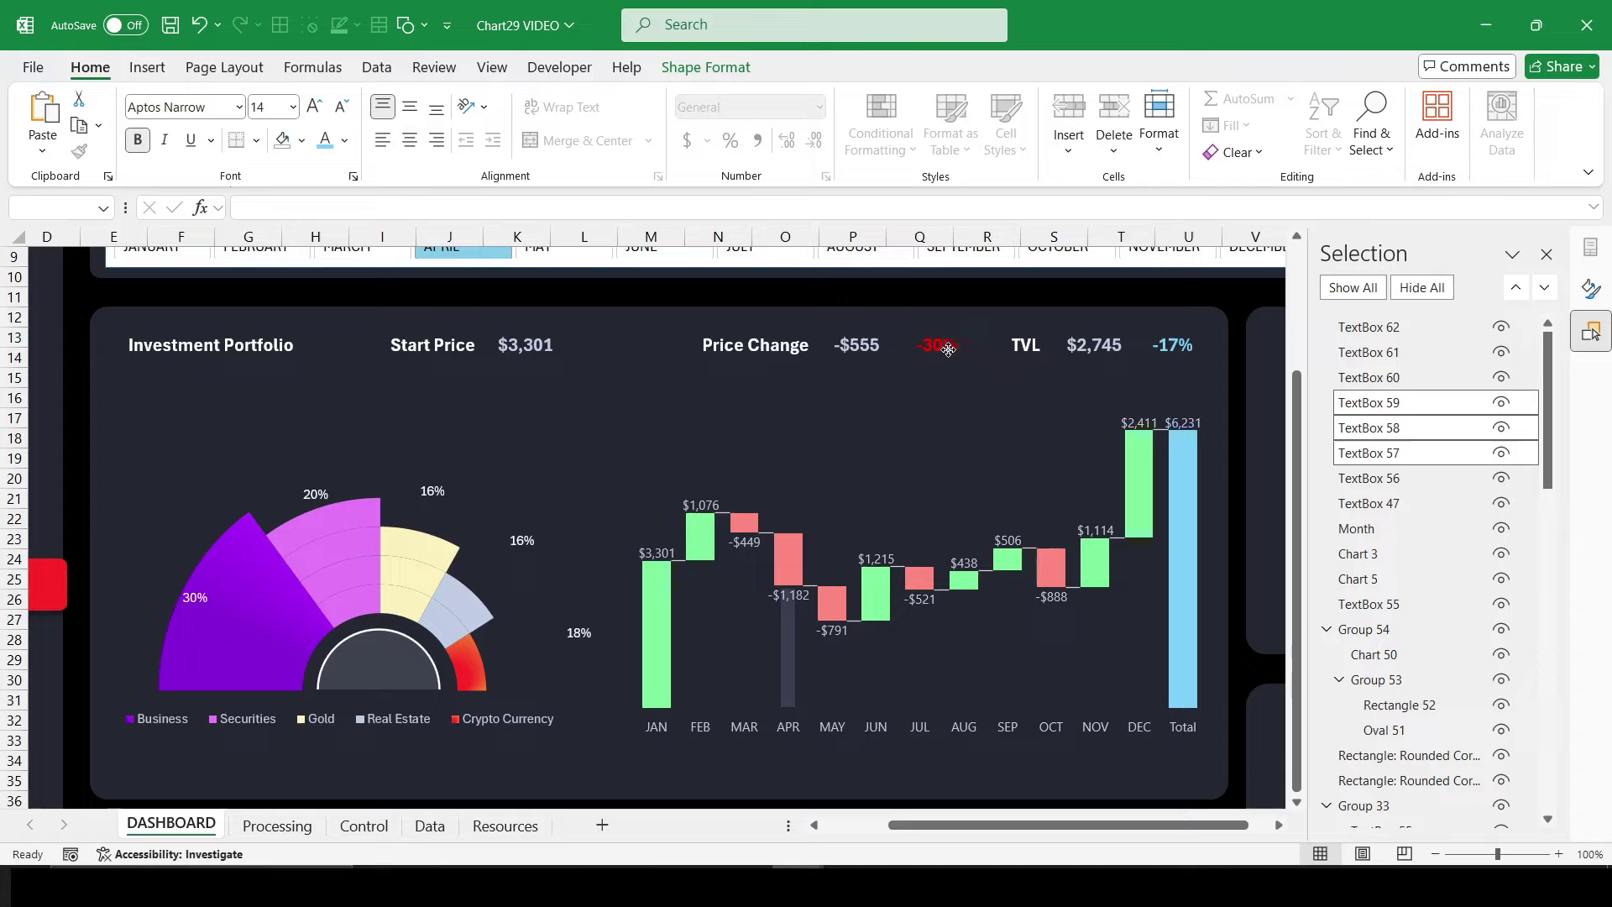
{"action": "left_click_drag", "start_coordinate": [960, 350], "coordinate": [928, 349]}
Step: Move Start Price and $3,301 right, then filter the dashboard to November
{"action": "left_click", "coordinate": [529, 345]}
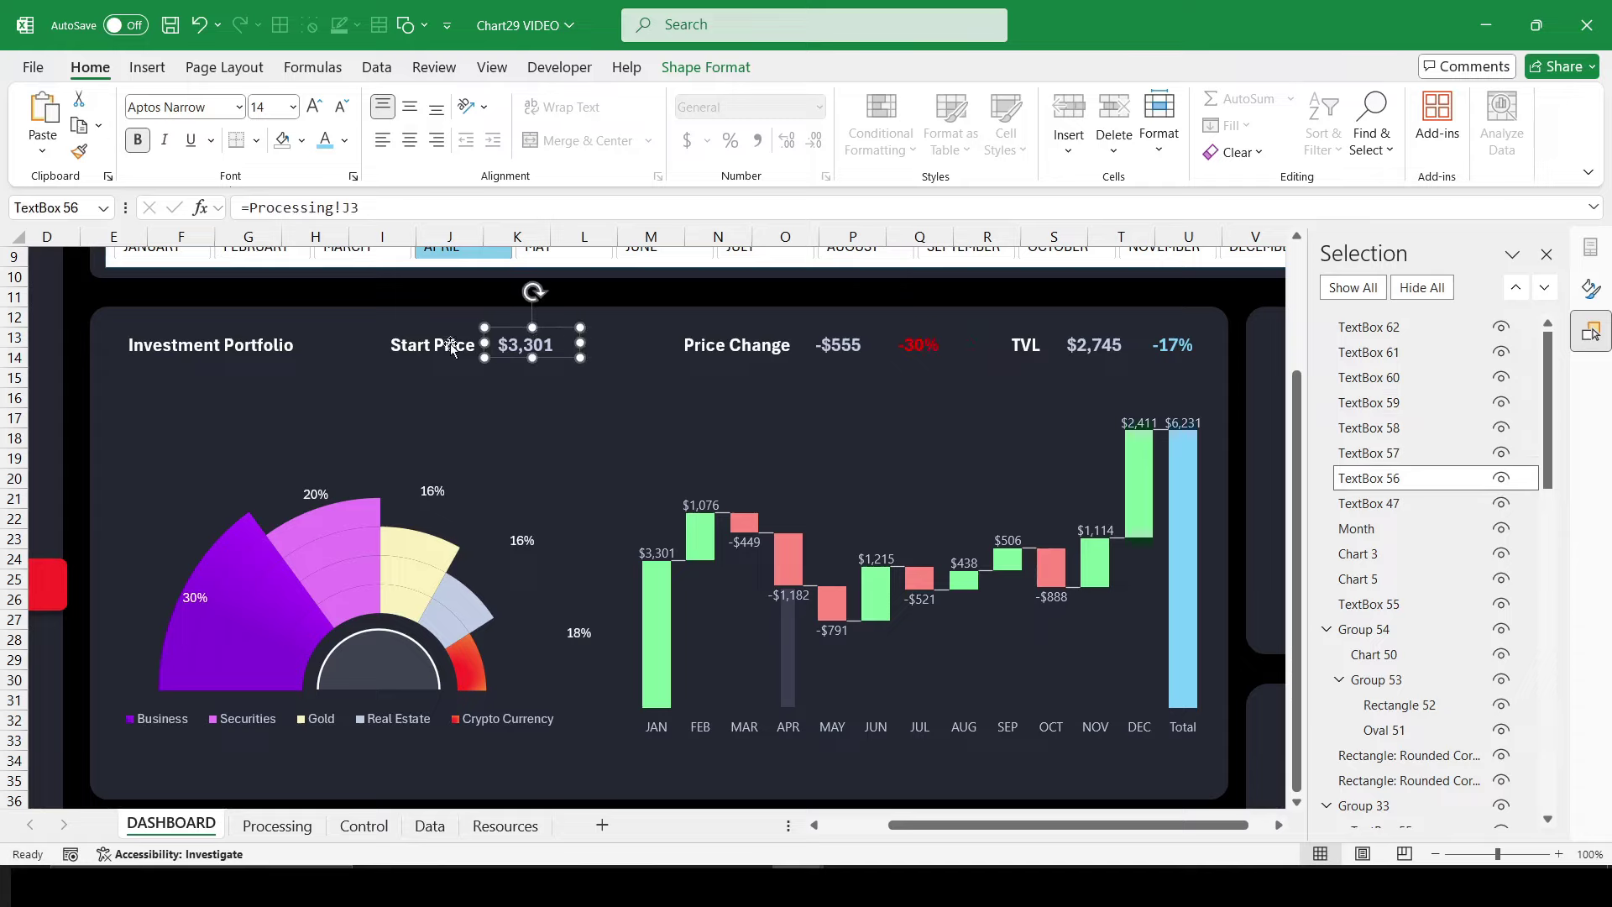
{"action": "left_click", "coordinate": [432, 345], "text": "ctrl"}
{"action": "left_click_drag", "start_coordinate": [529, 348], "coordinate": [598, 348]}
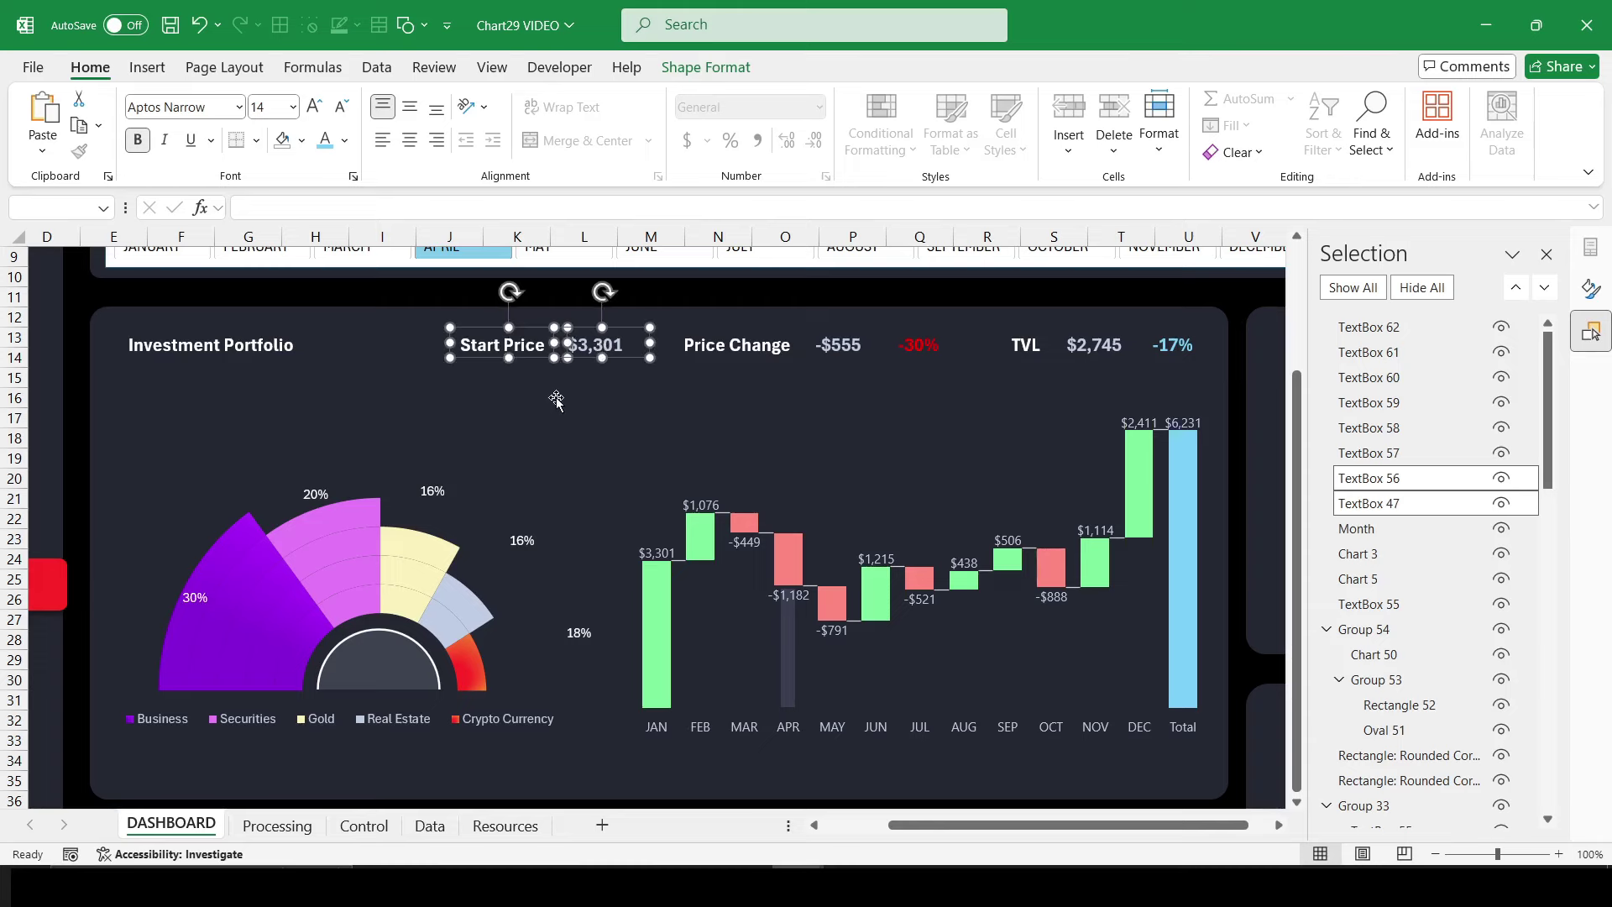
{"action": "scroll", "coordinate": [556, 401], "scroll_direction": "up", "scroll_amount": 2}
{"action": "left_click", "coordinate": [1138, 369]}
Step: Duplicate the percentage box, link it to Processing!O16 (+41%), and make it green and bold
{"action": "left_click", "coordinate": [944, 468]}
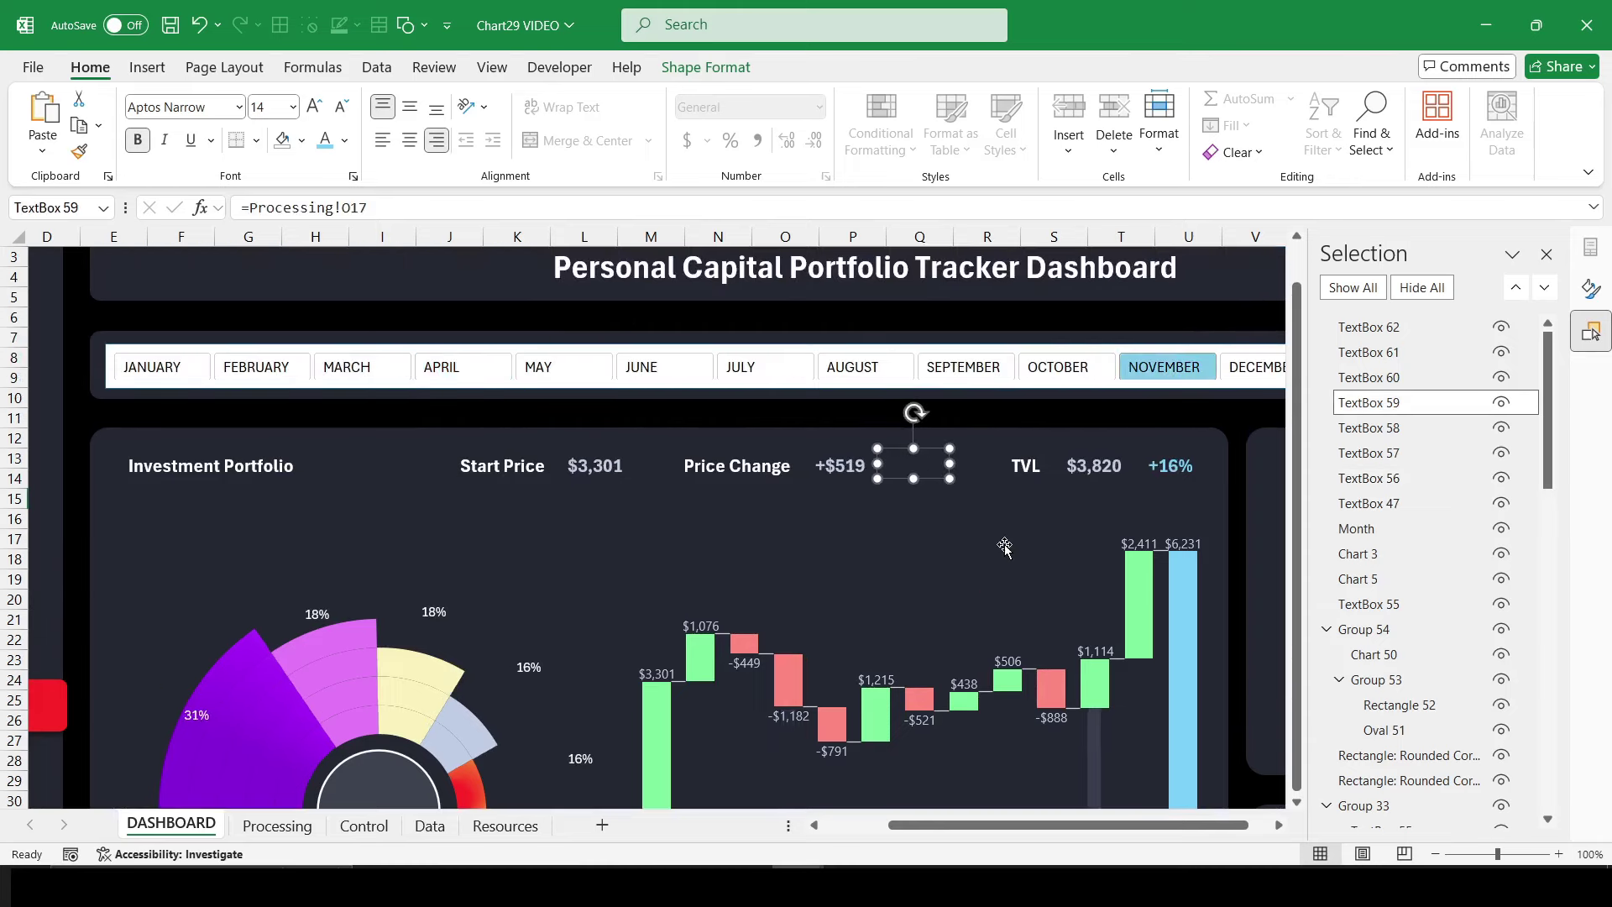
{"action": "left_click_drag", "start_coordinate": [909, 466], "coordinate": [909, 504]}
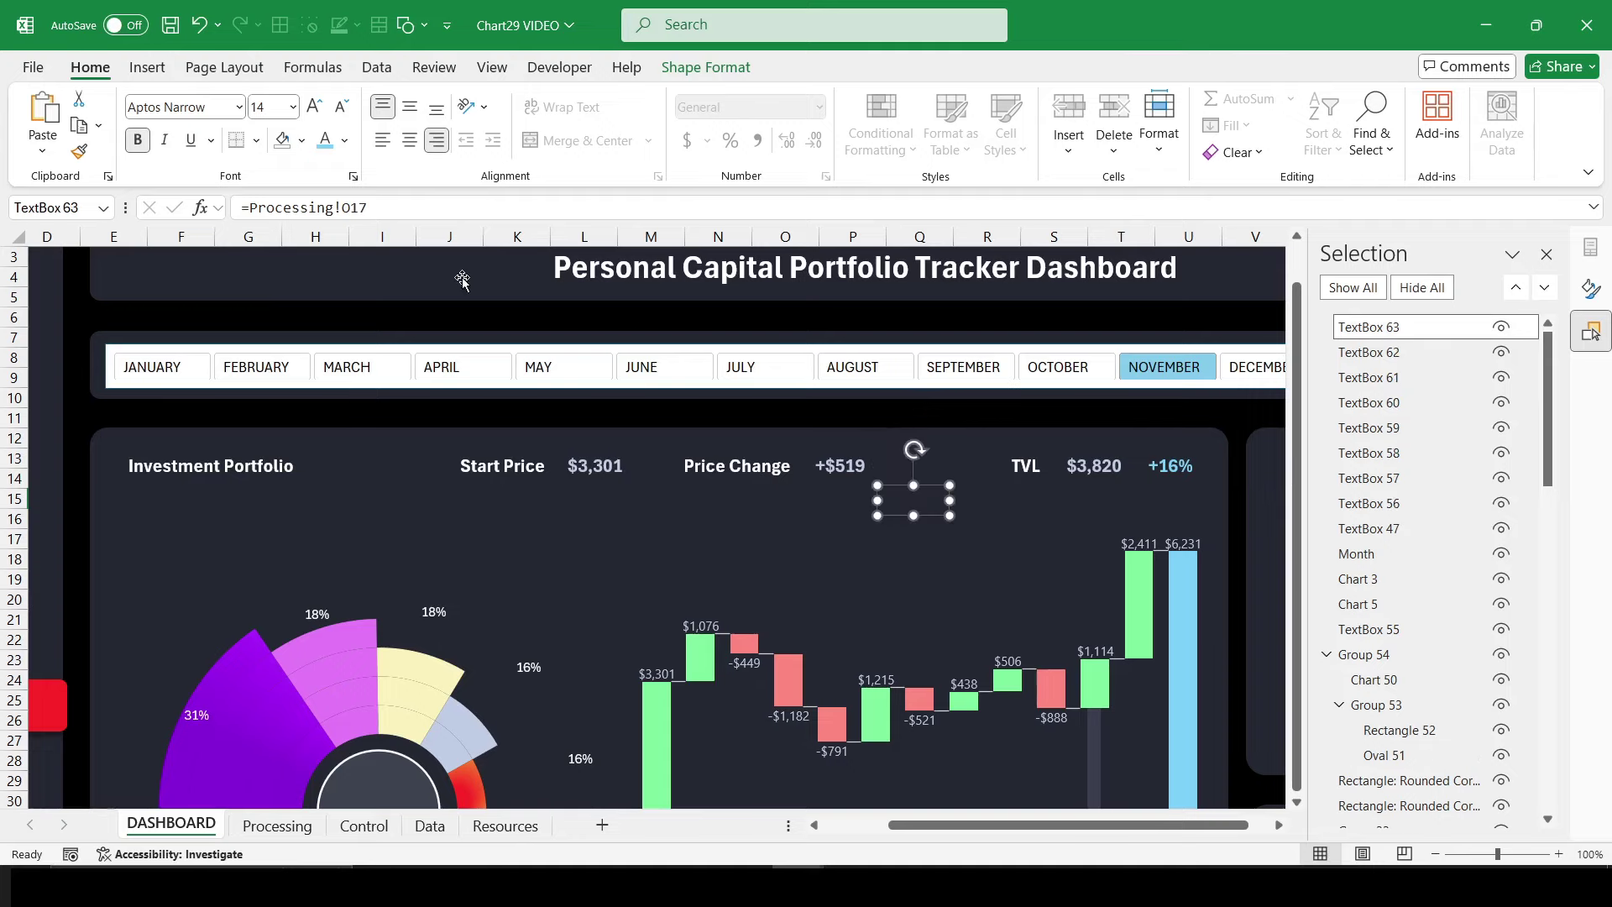
{"action": "left_click_drag", "start_coordinate": [368, 208], "coordinate": [30, 214]}
{"action": "type", "text": "="}
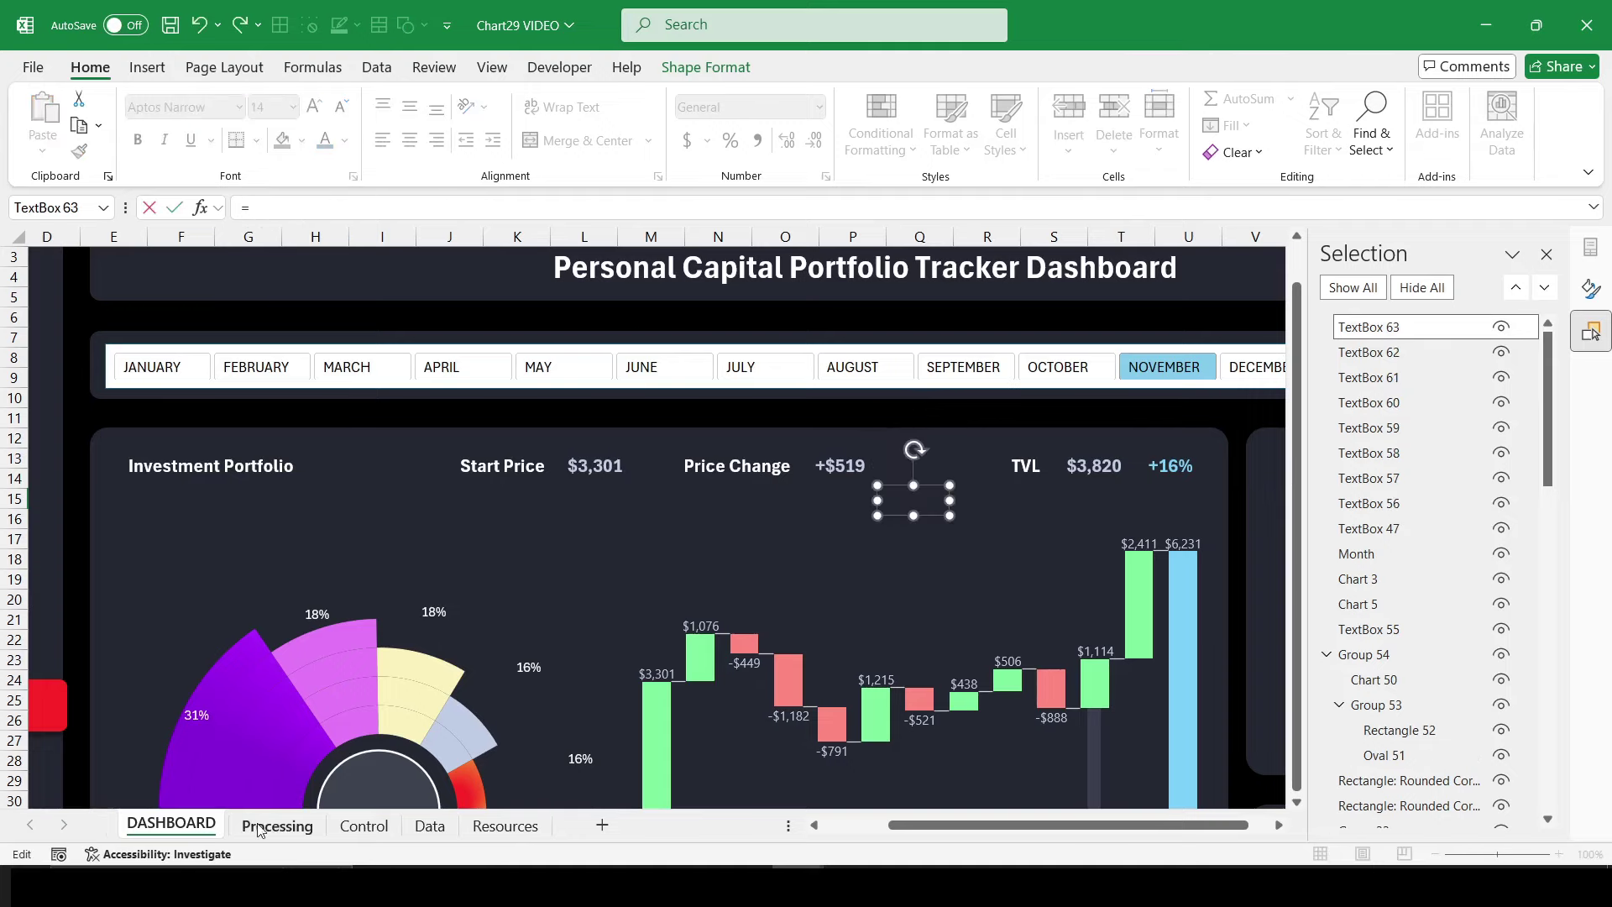
{"action": "left_click", "coordinate": [277, 826]}
{"action": "left_click", "coordinate": [1041, 561]}
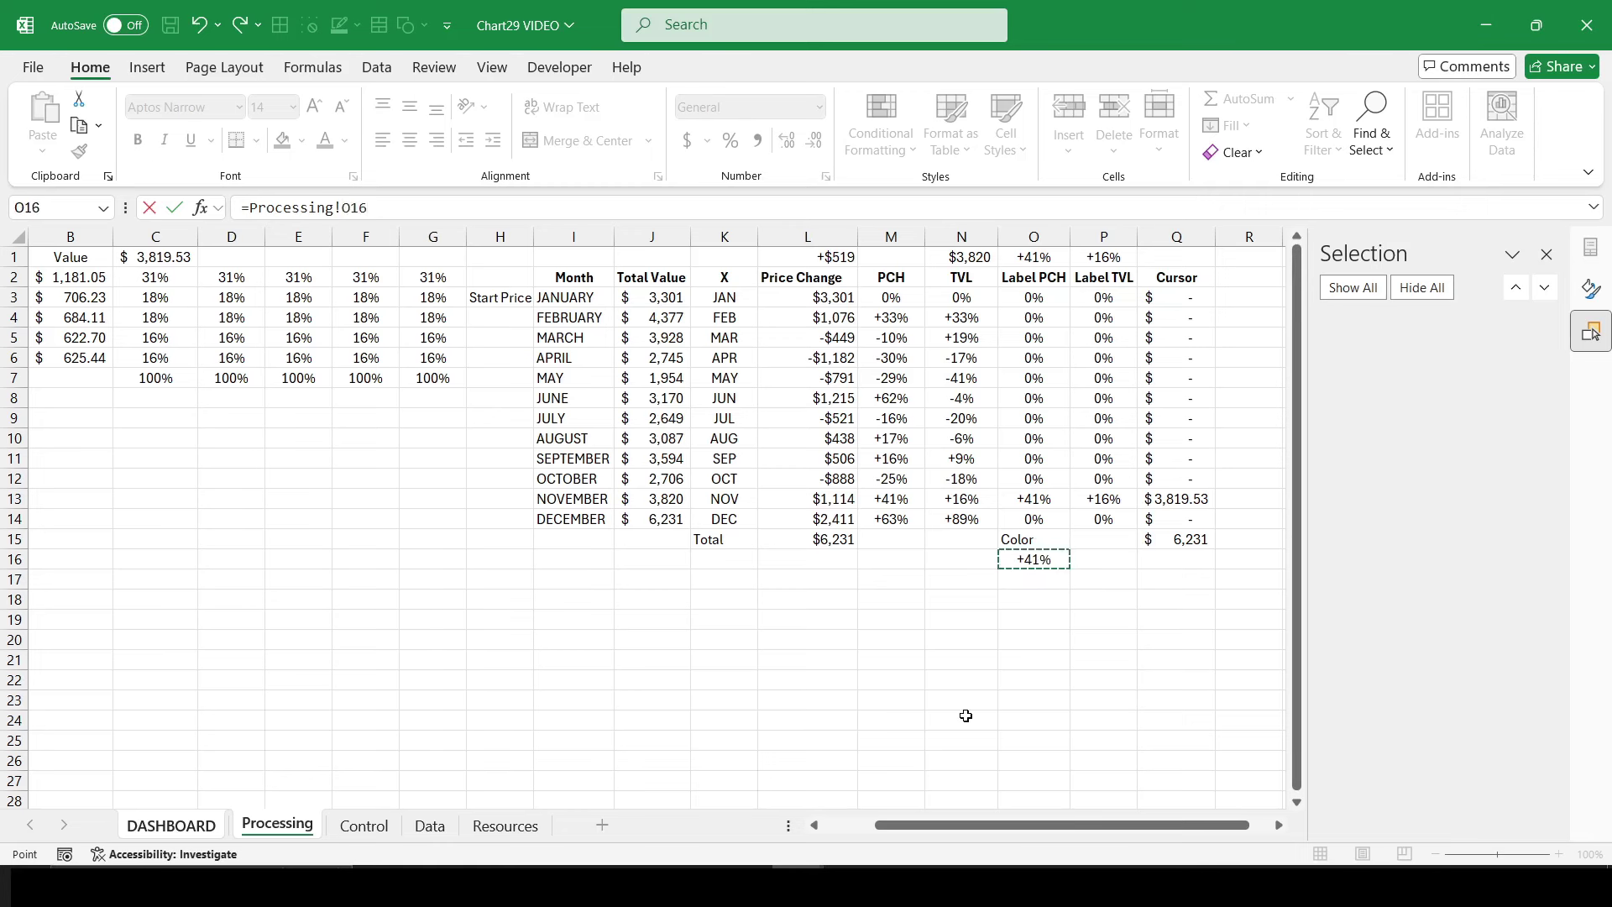
{"action": "key", "text": "Return"}
{"action": "left_click", "coordinate": [345, 140]}
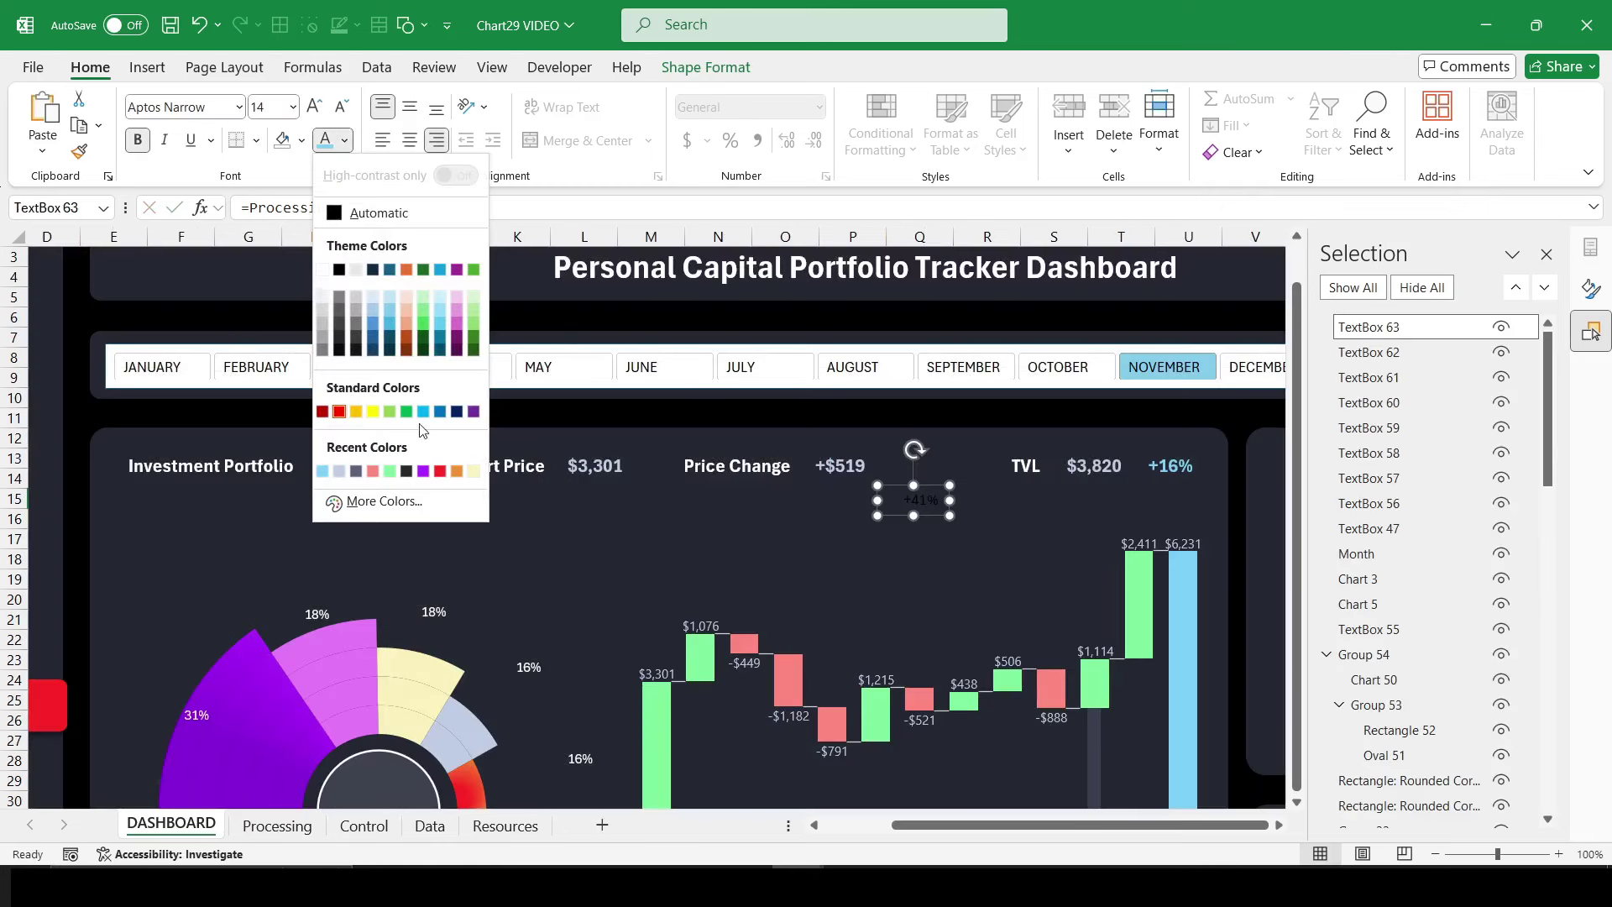
{"action": "left_click", "coordinate": [407, 411]}
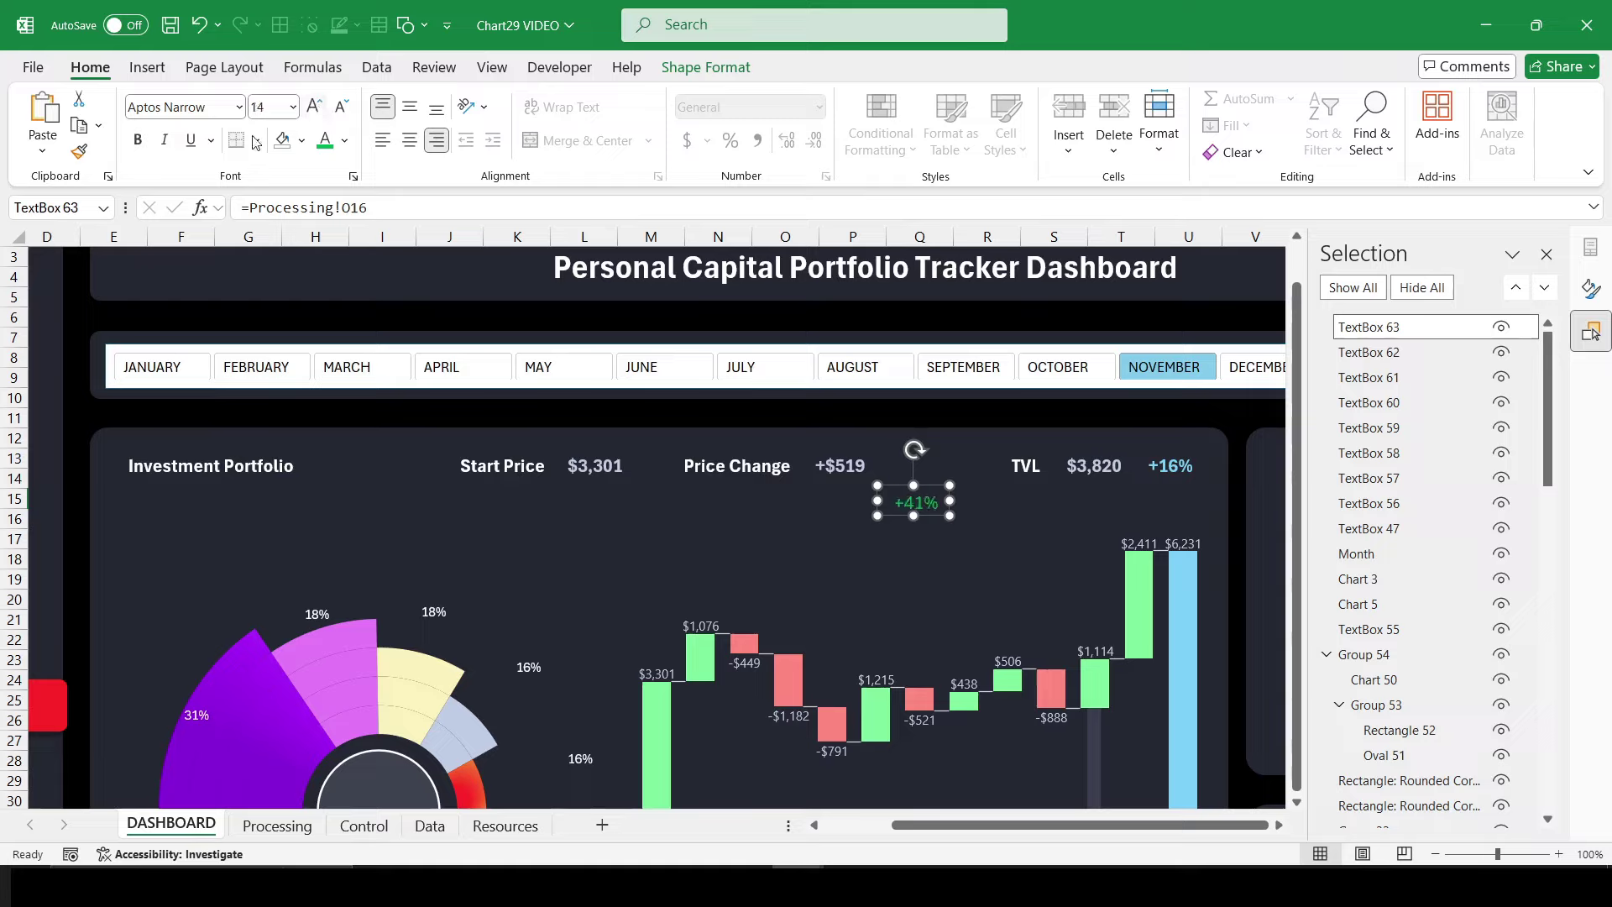
{"action": "left_click", "coordinate": [138, 140]}
Step: Top-align the two percentage boxes
{"action": "left_click", "coordinate": [920, 466], "text": "ctrl"}
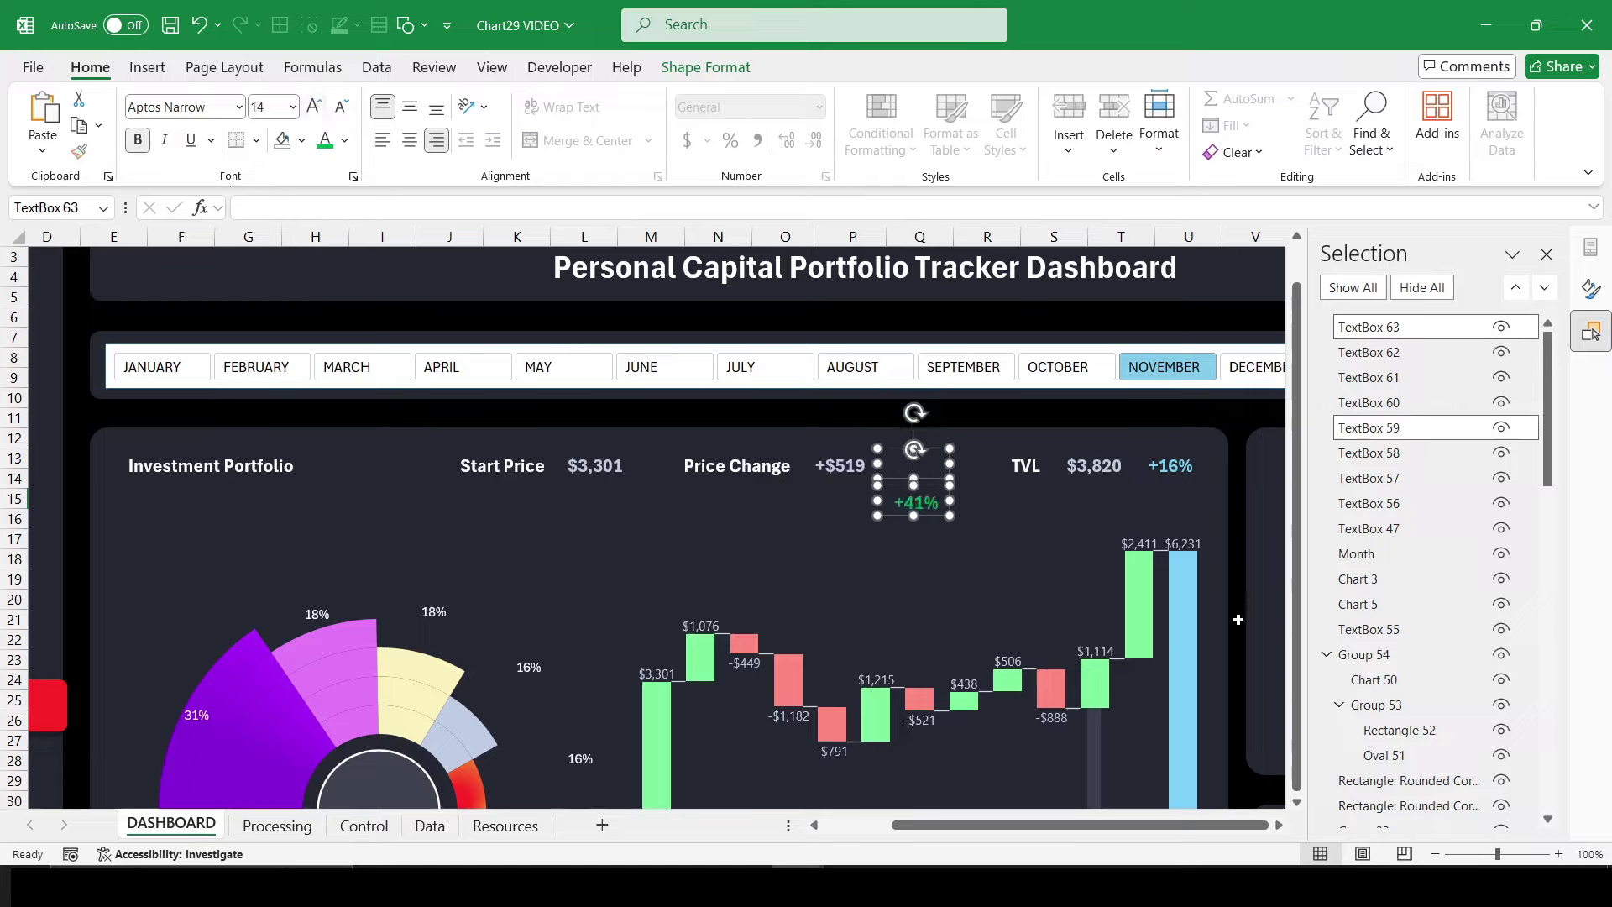
{"action": "left_click", "coordinate": [727, 67]}
{"action": "left_click", "coordinate": [1194, 98]}
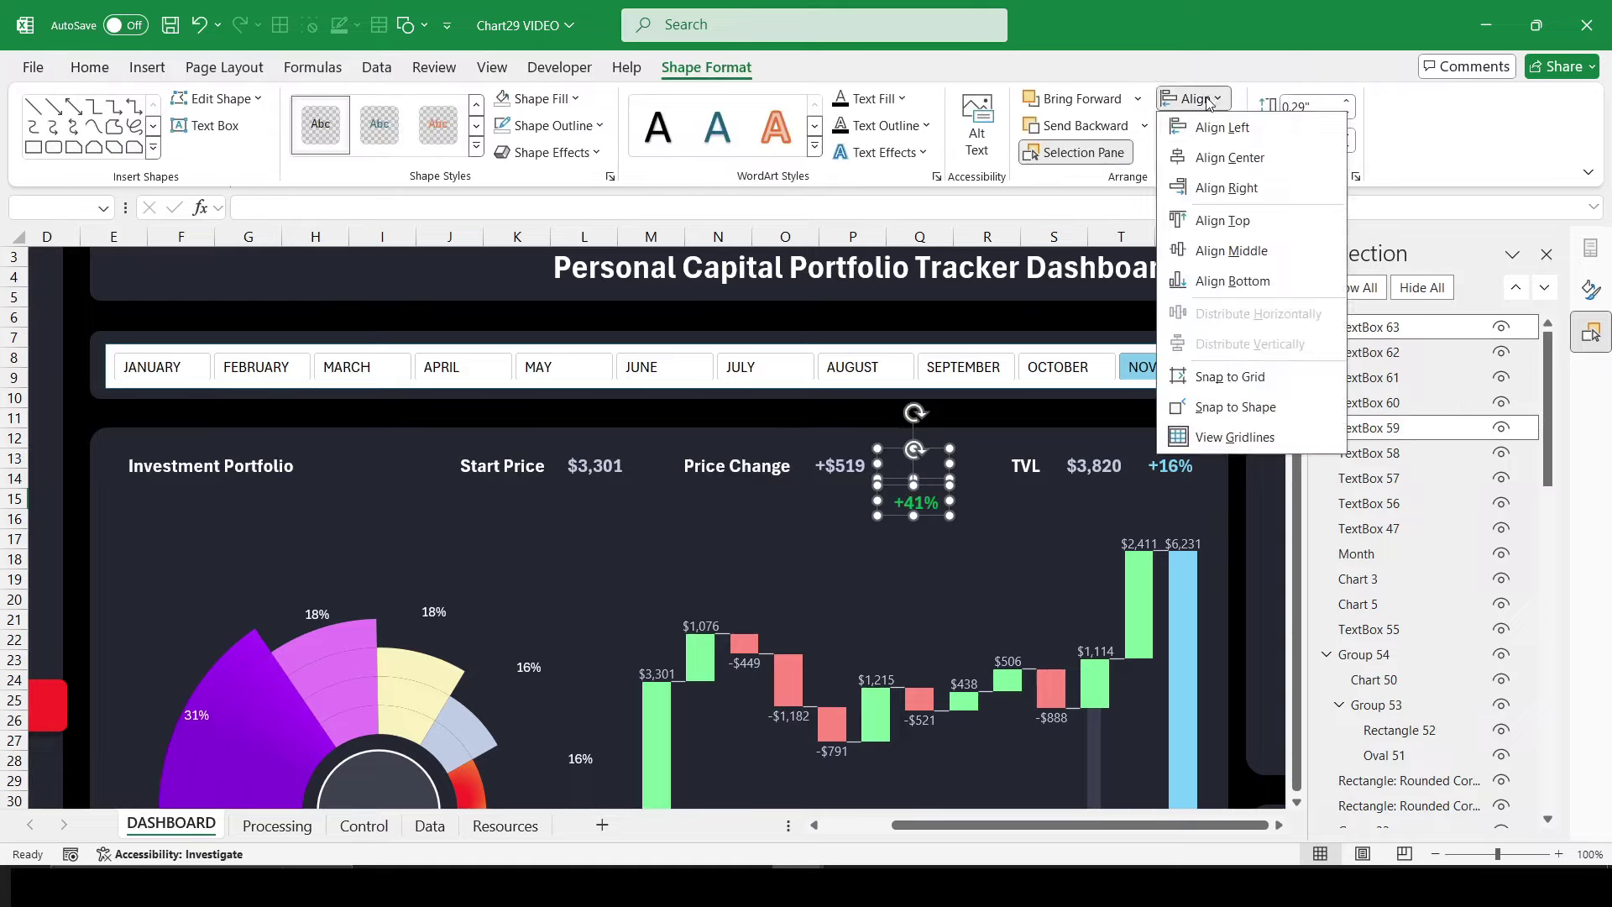
{"action": "left_click", "coordinate": [1283, 220]}
{"action": "left_click", "coordinate": [987, 317]}
Step: Test the month slicer with June, May, April, March and February
{"action": "left_click", "coordinate": [663, 368]}
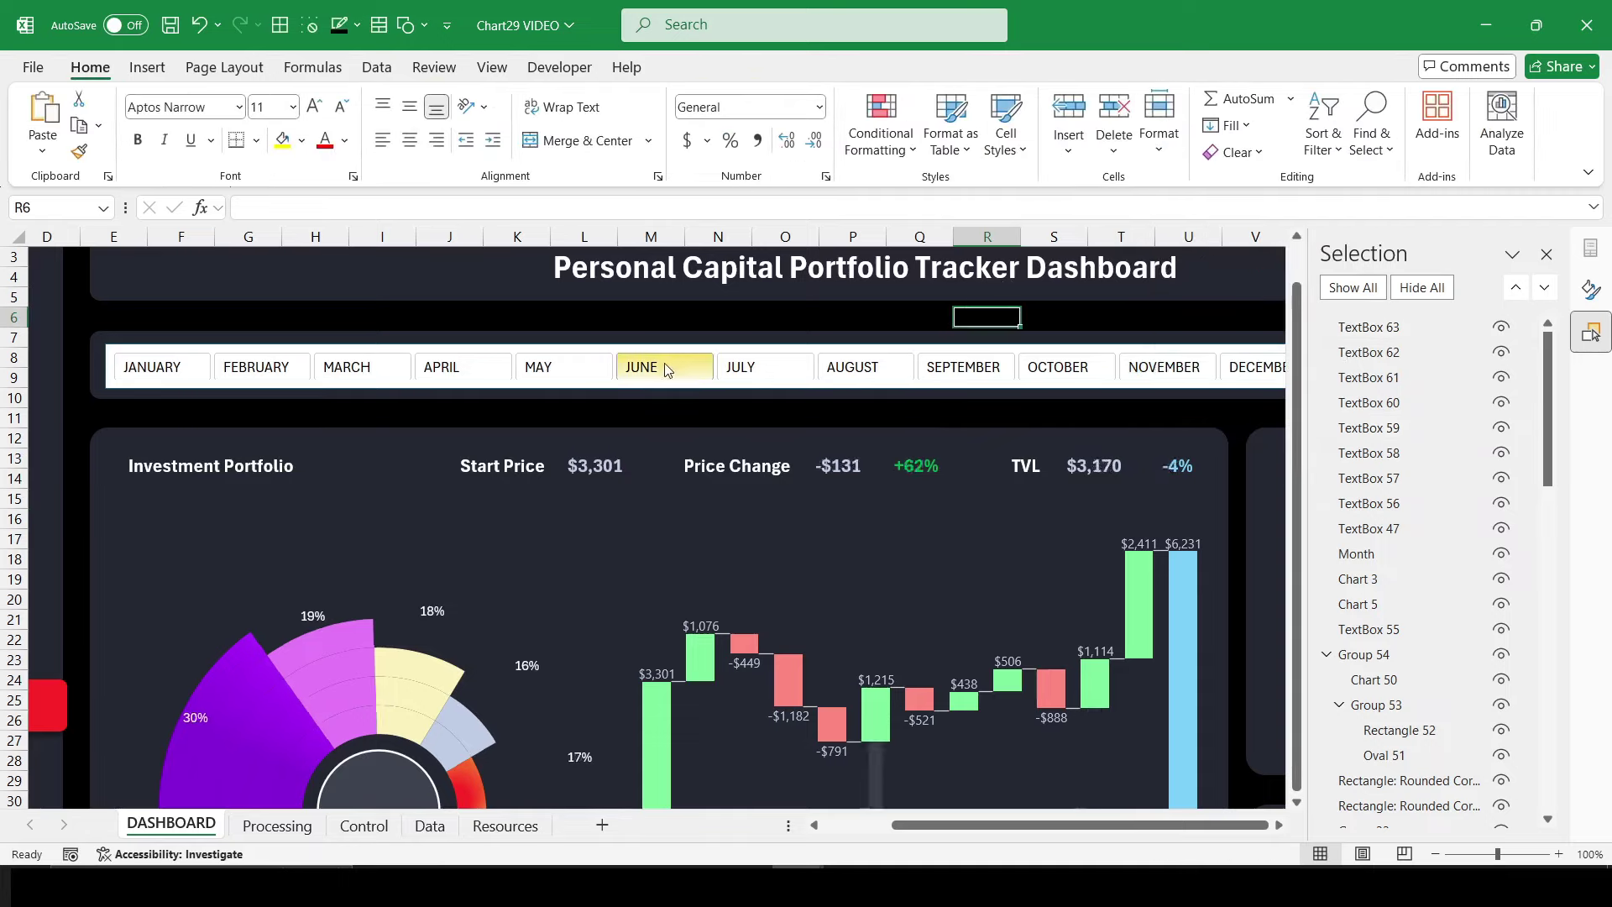
{"action": "left_click", "coordinate": [559, 366]}
{"action": "left_click", "coordinate": [663, 368]}
{"action": "left_click", "coordinate": [558, 366]}
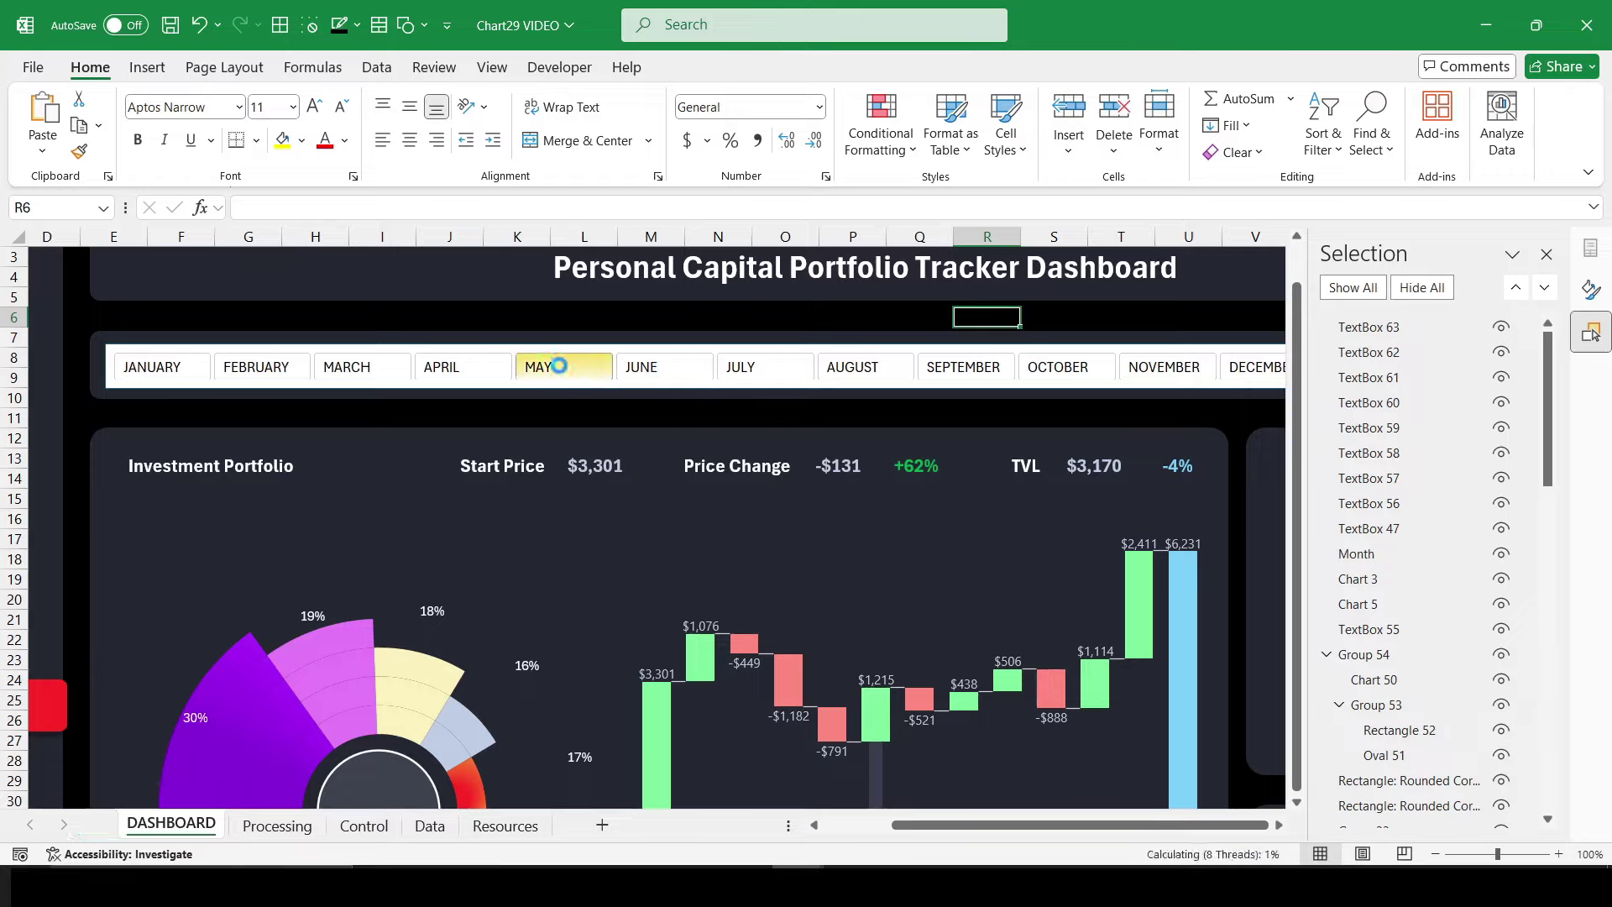
{"action": "left_click", "coordinate": [461, 367]}
{"action": "left_click", "coordinate": [361, 370]}
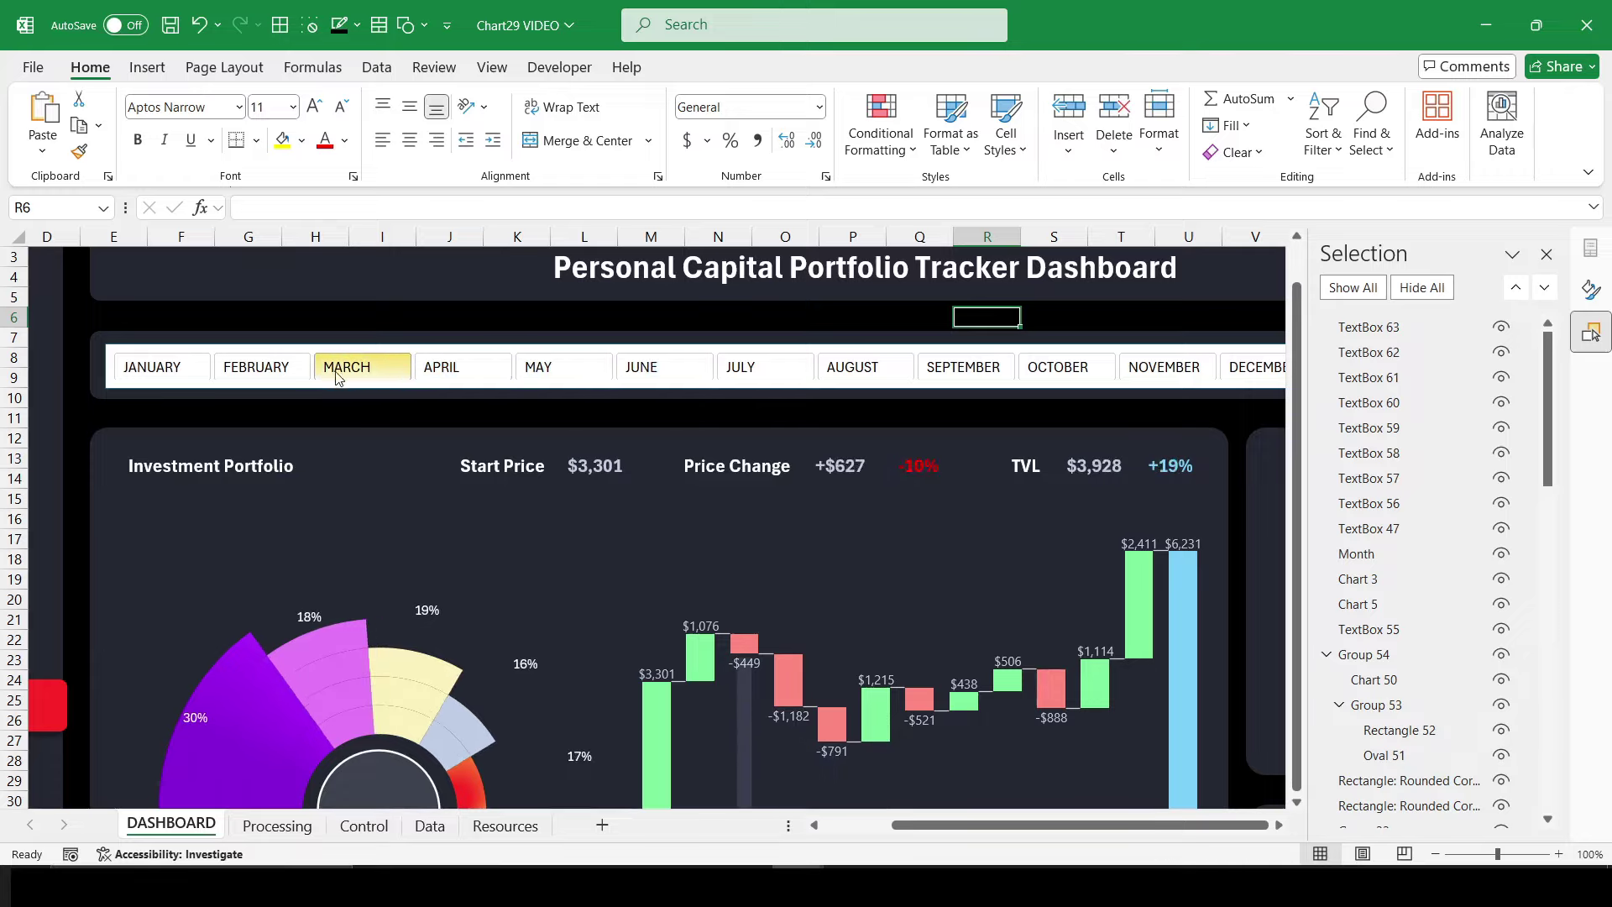
{"action": "left_click", "coordinate": [294, 370]}
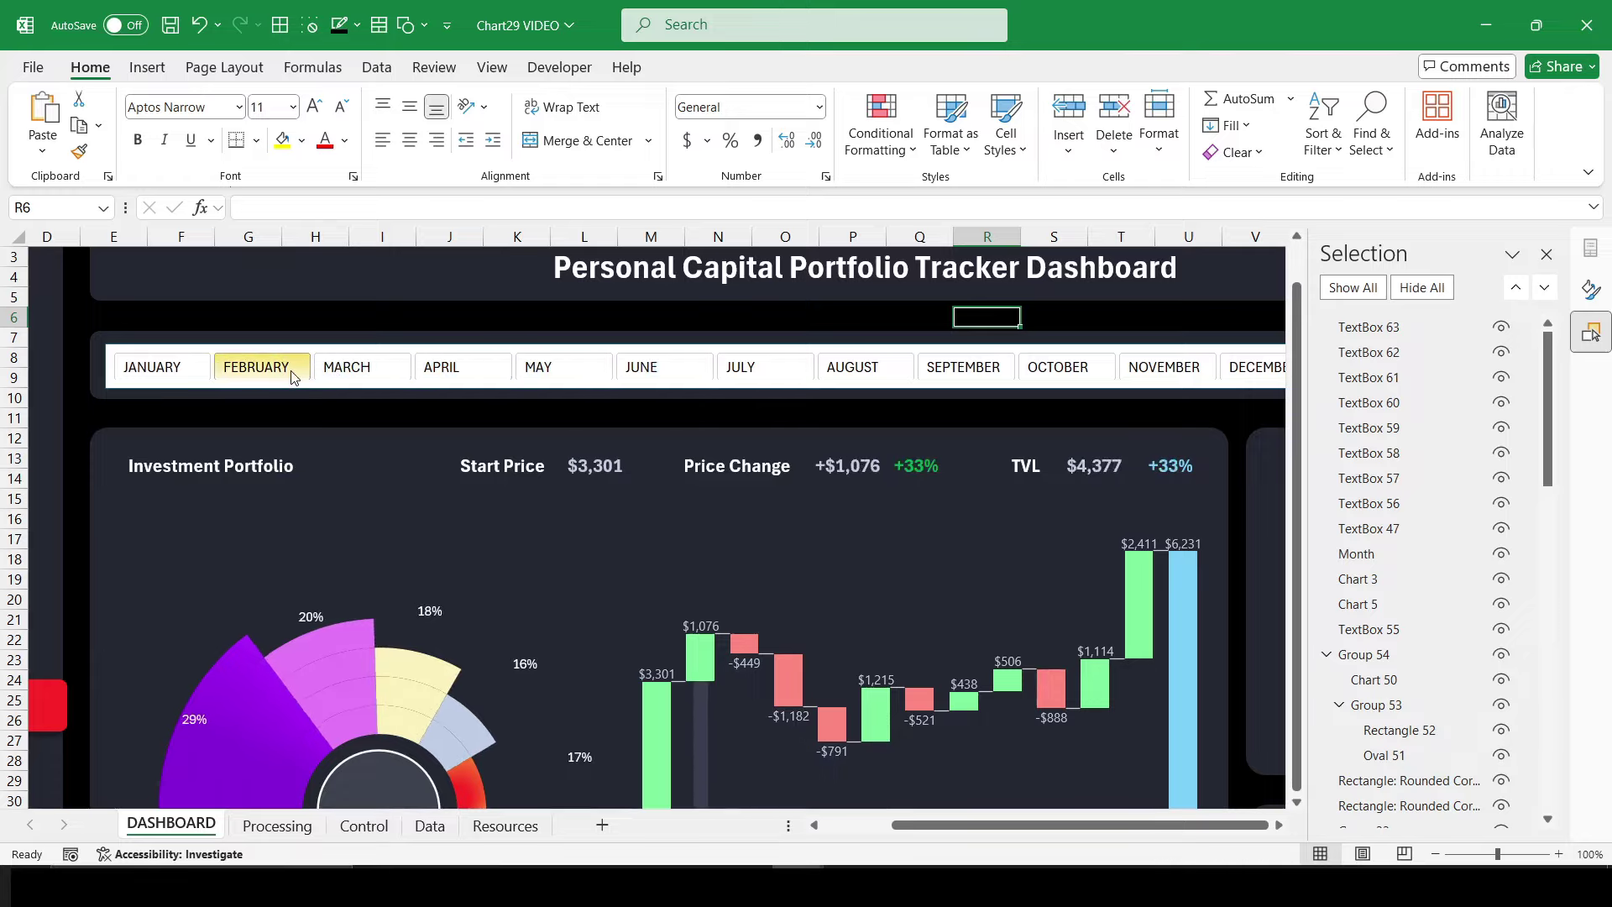
Step: Close the side panels, collapse the ribbon and hide row and column headings
{"action": "left_click", "coordinate": [1547, 255]}
{"action": "left_click", "coordinate": [1547, 256]}
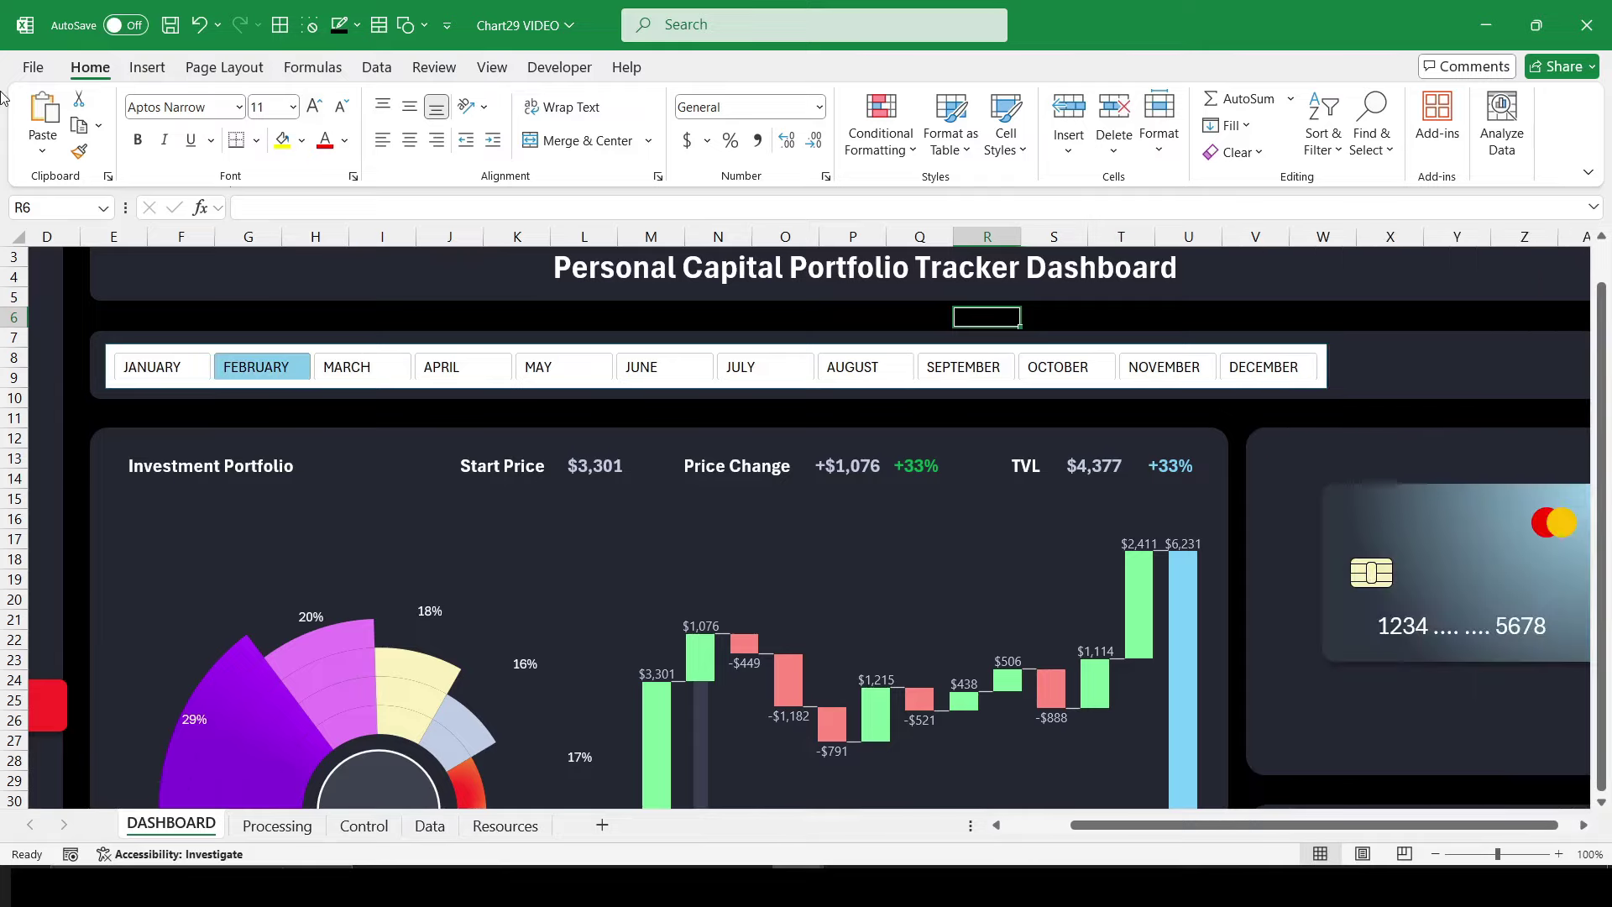
{"action": "double_click", "coordinate": [87, 67]}
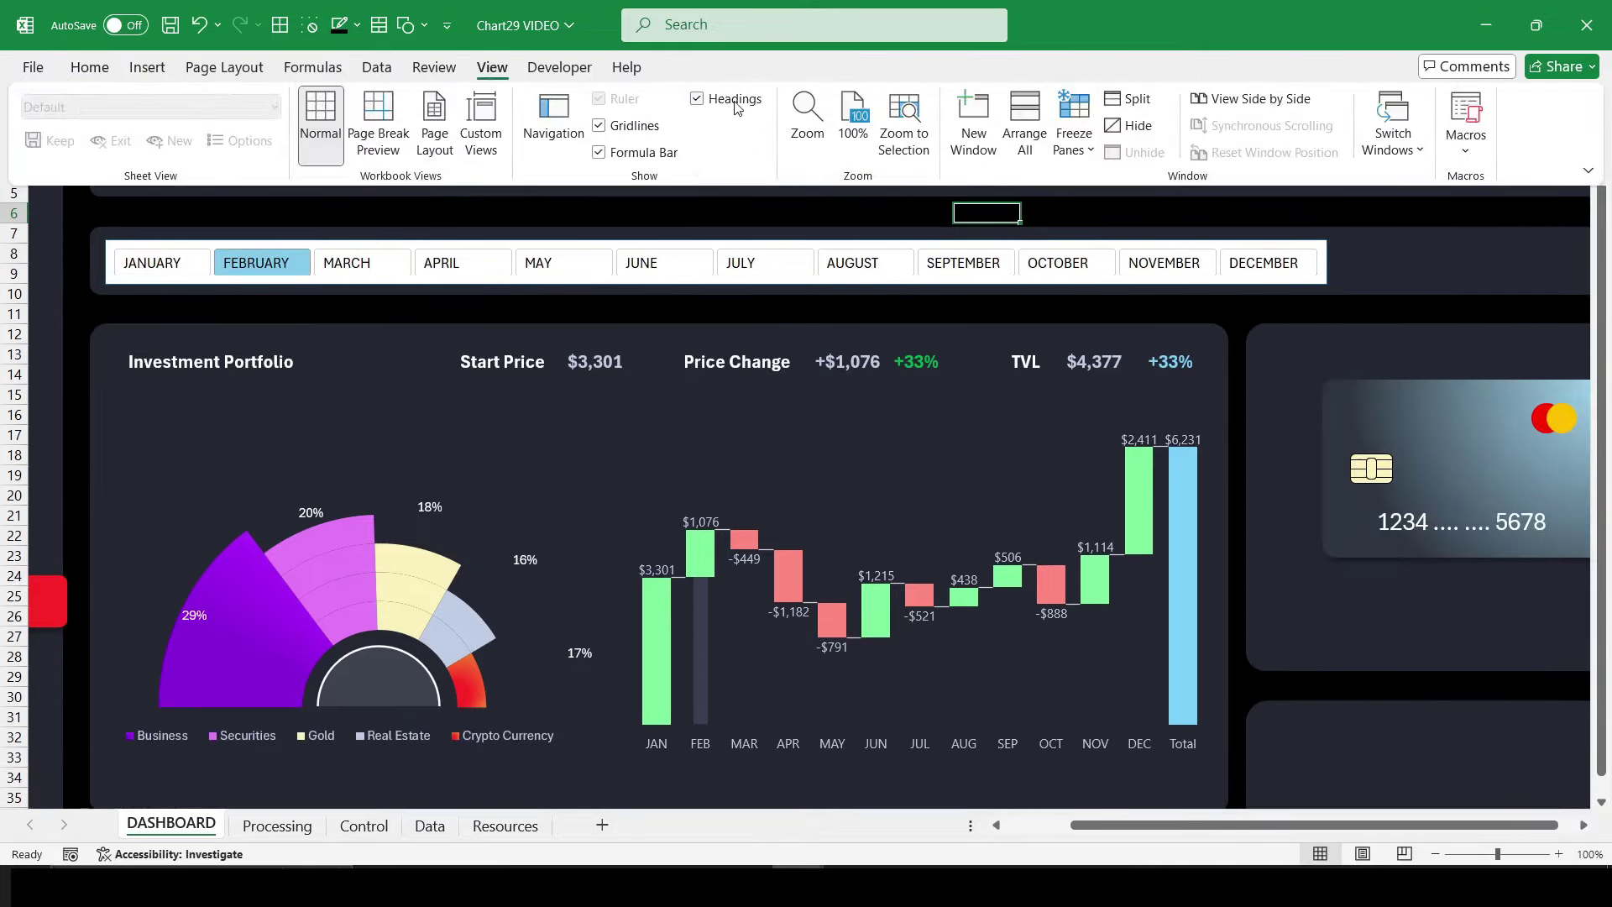
{"action": "left_click", "coordinate": [727, 99]}
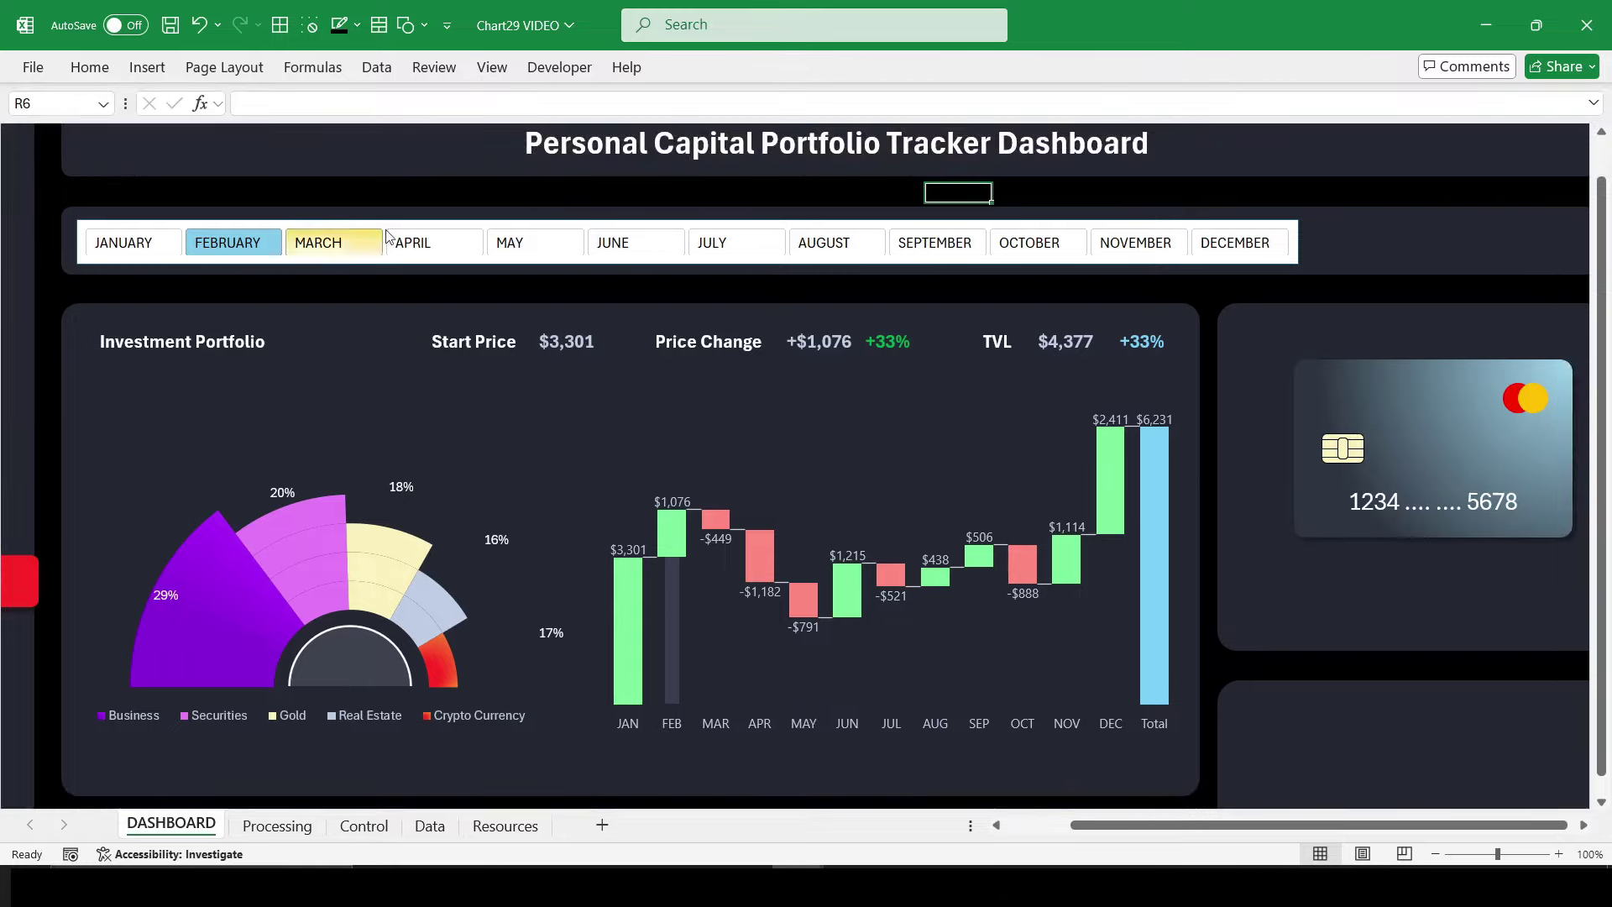
Step: Click through April, May, June, October, November, December, September and June in the slicer
{"action": "left_click", "coordinate": [432, 242]}
{"action": "left_click", "coordinate": [533, 242]}
{"action": "left_click", "coordinate": [634, 243]}
{"action": "left_click", "coordinate": [1035, 245]}
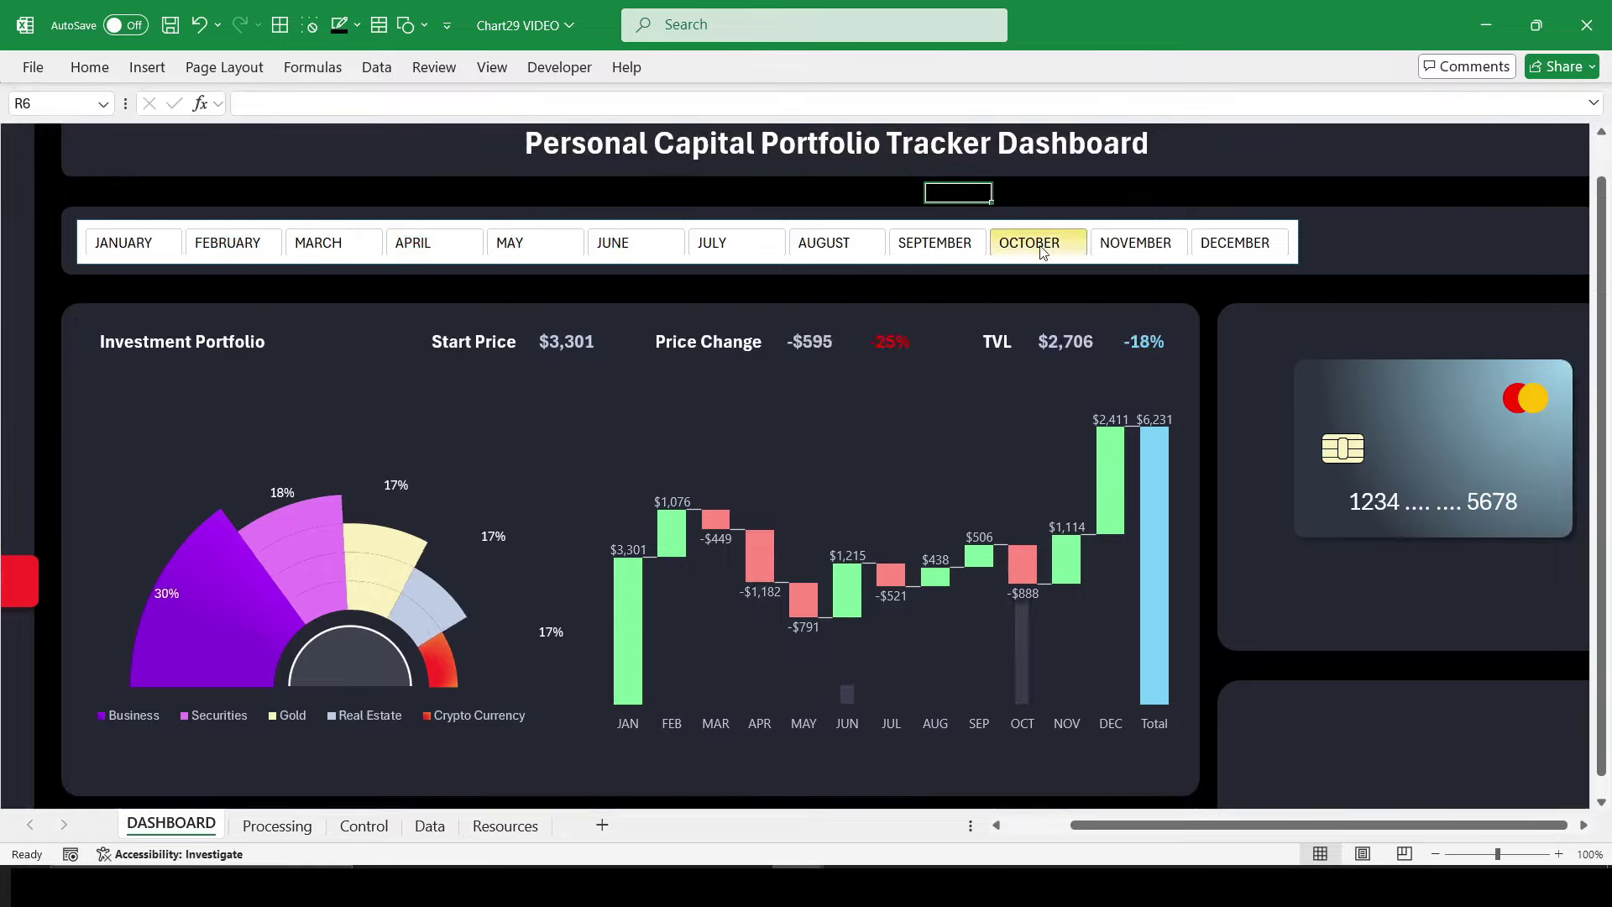
{"action": "left_click", "coordinate": [1142, 244]}
{"action": "left_click", "coordinate": [1220, 248]}
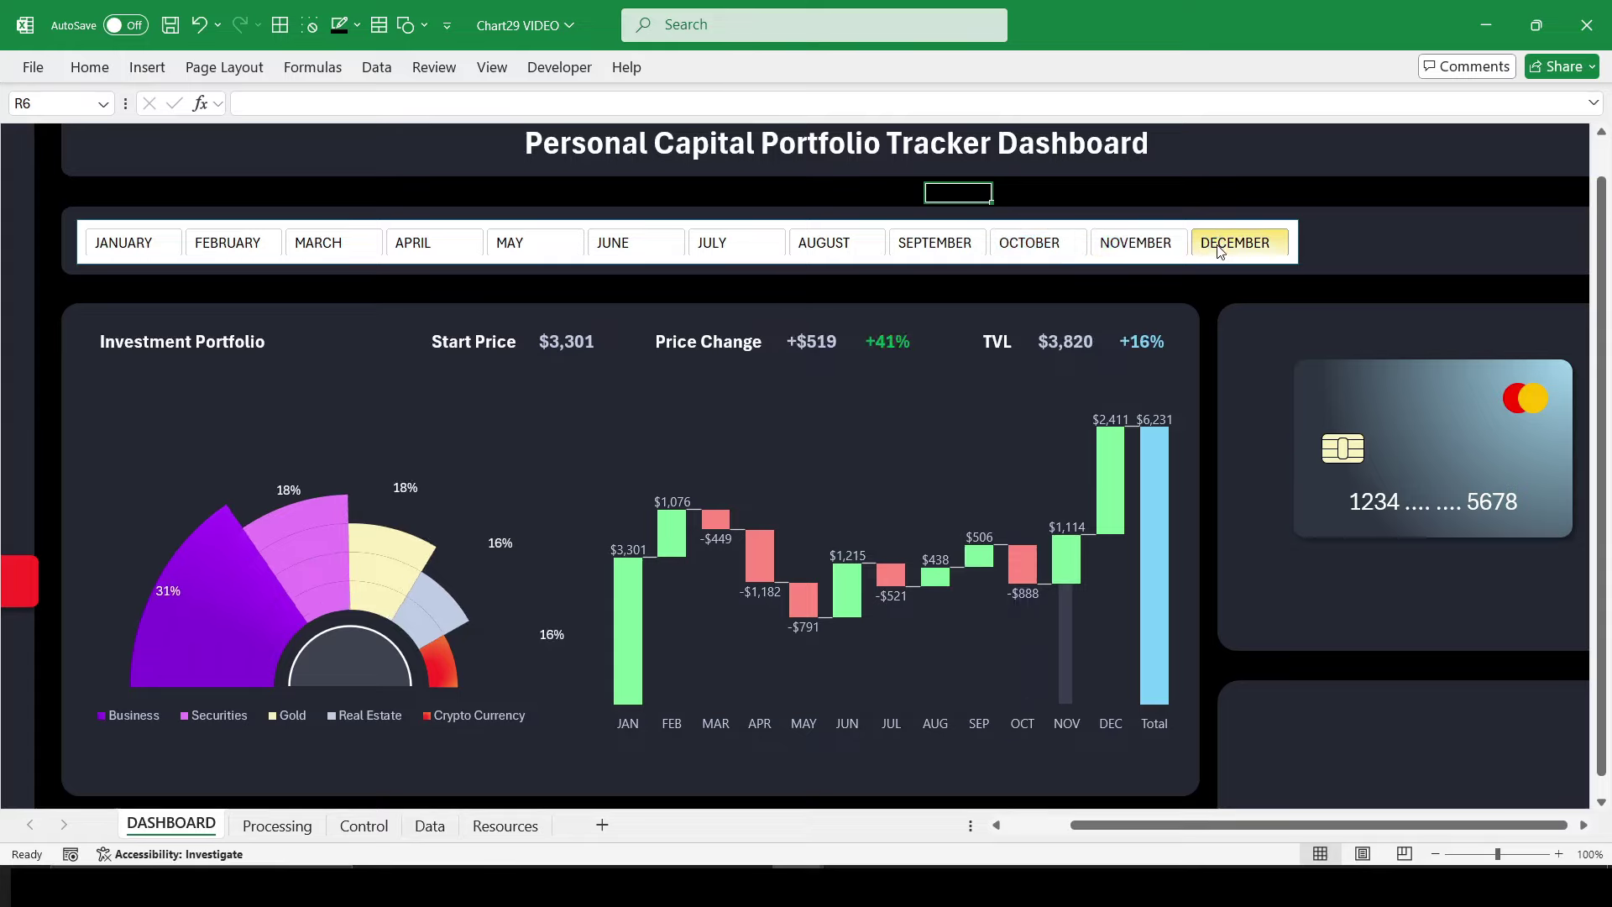
{"action": "left_click", "coordinate": [1136, 245]}
{"action": "left_click", "coordinate": [1035, 245]}
{"action": "left_click", "coordinate": [934, 245]}
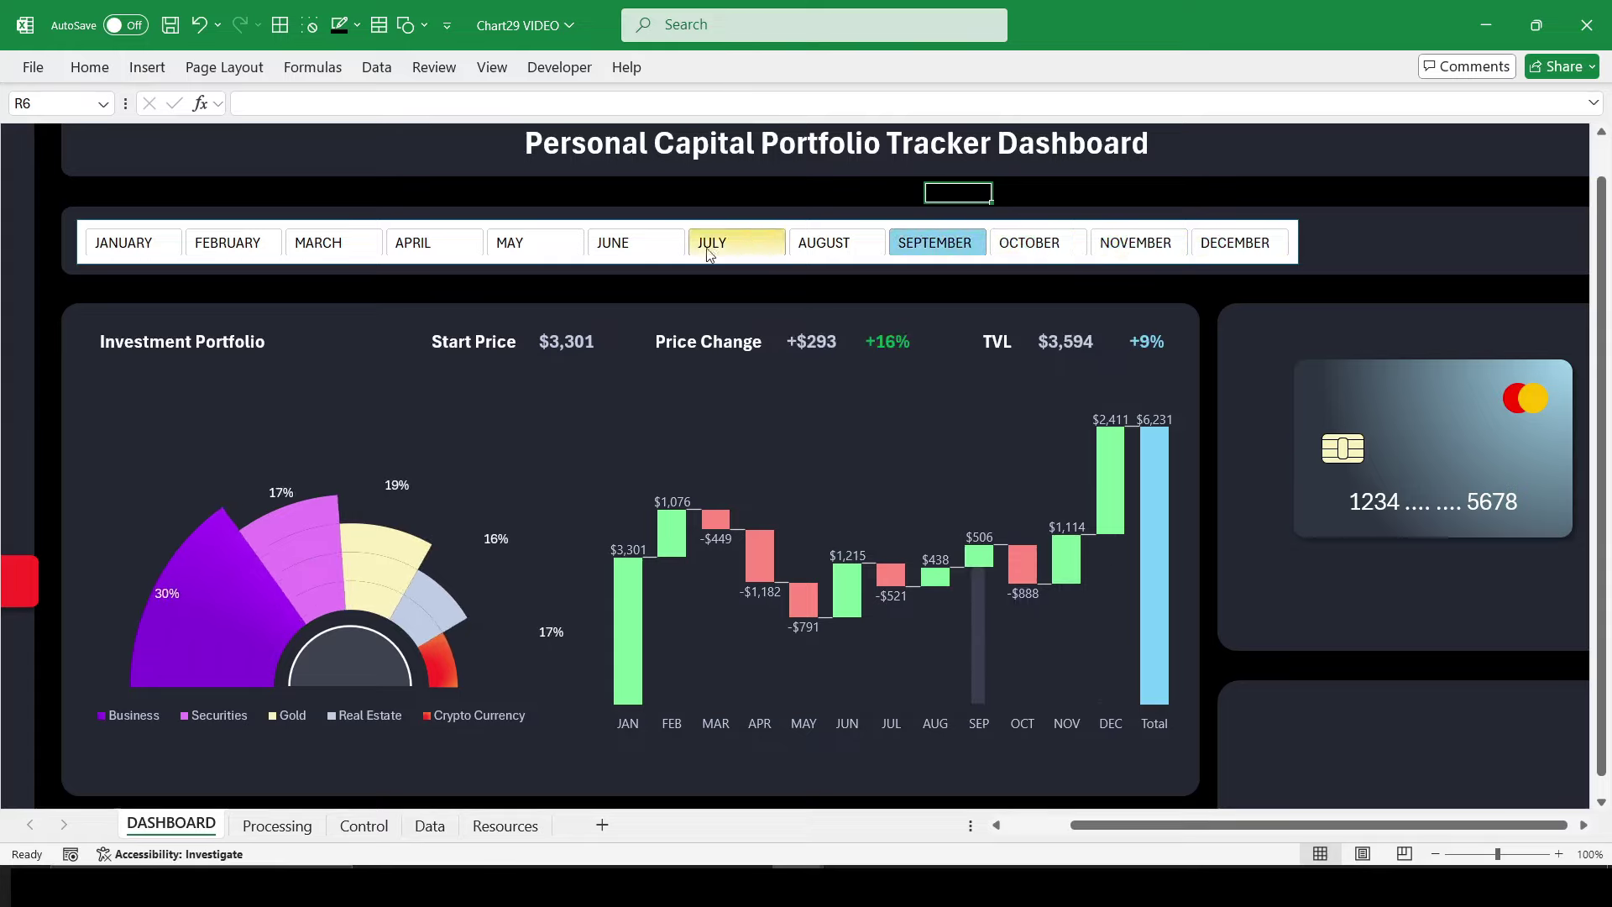
{"action": "left_click", "coordinate": [634, 243]}
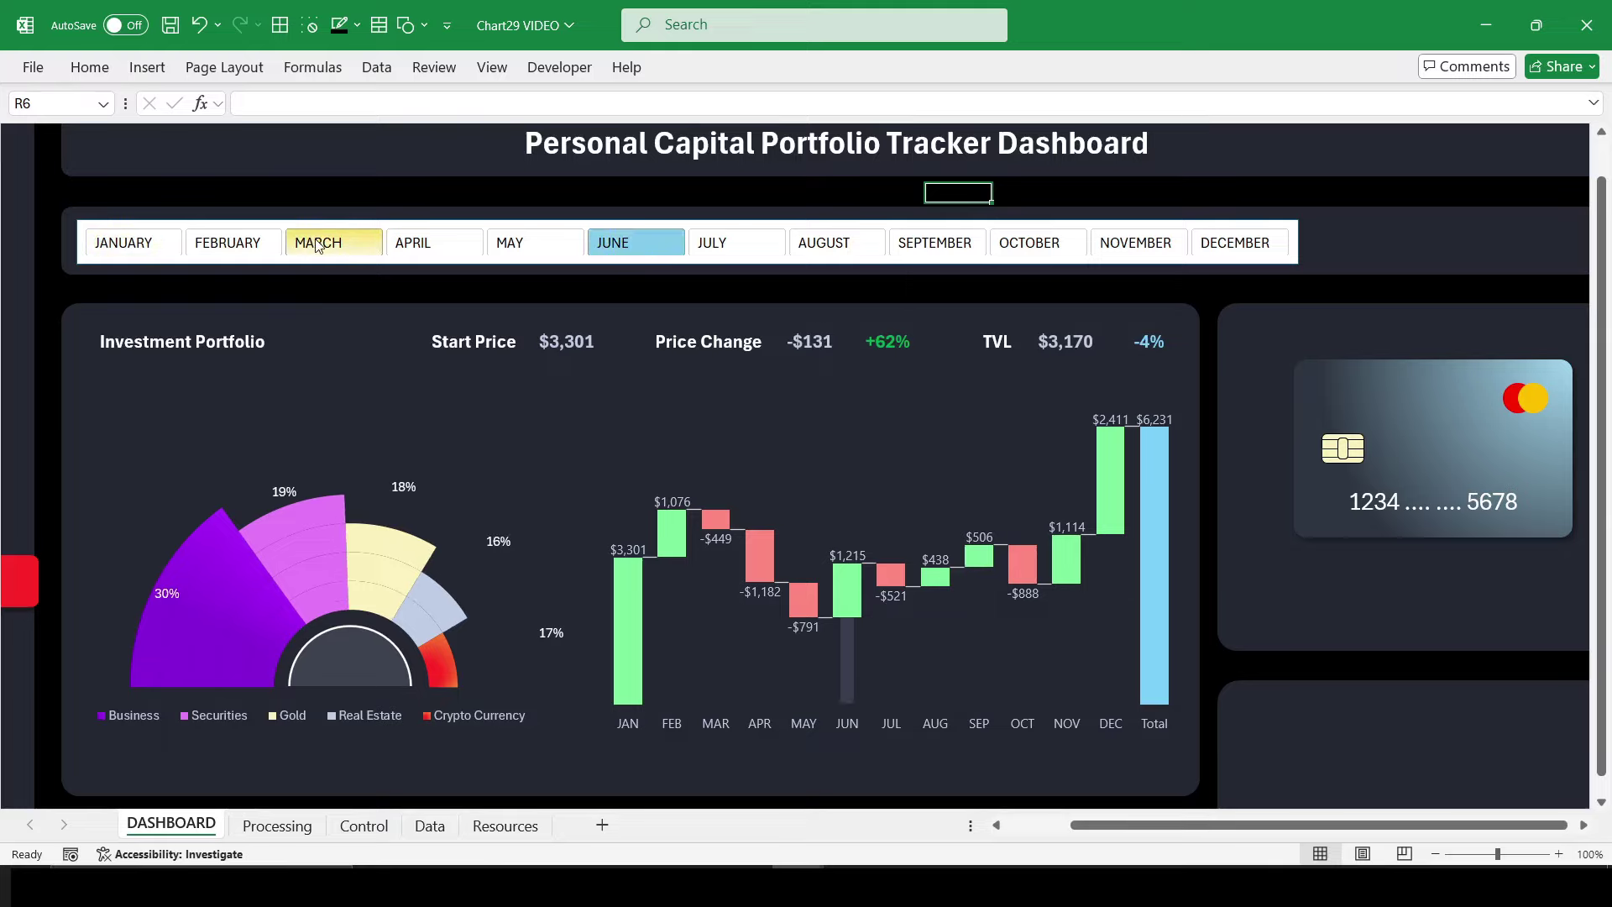
Step: Filter March–July, then August–December, return to March only, and copy the capitalization headers
{"action": "left_click_drag", "start_coordinate": [328, 244], "coordinate": [1222, 245]}
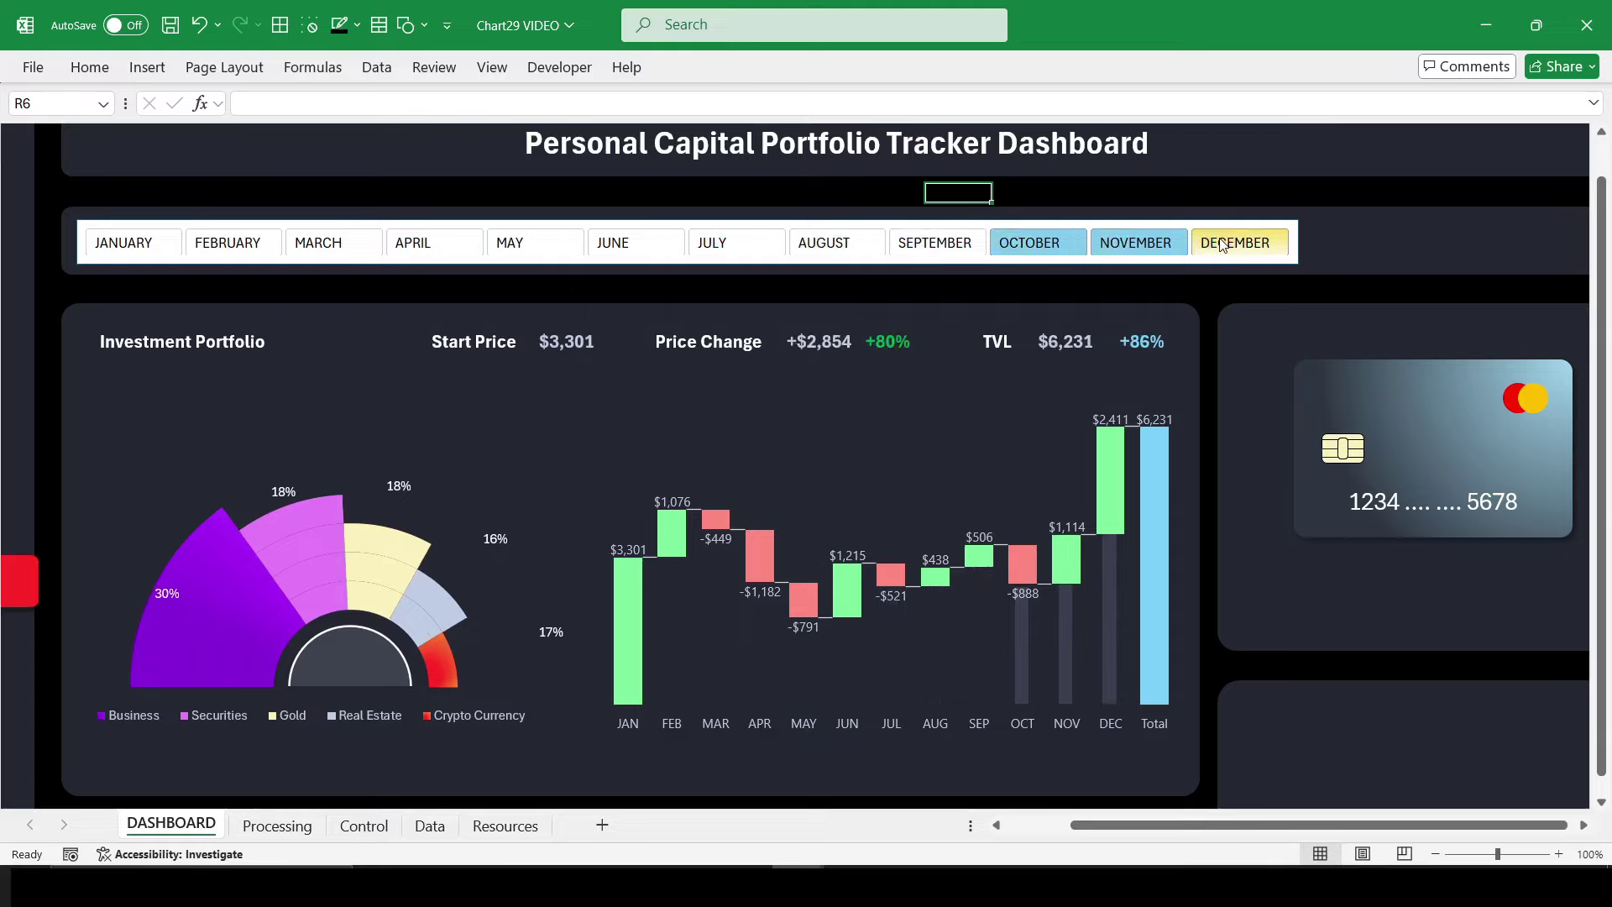
{"action": "left_click_drag", "start_coordinate": [836, 243], "coordinate": [1206, 245]}
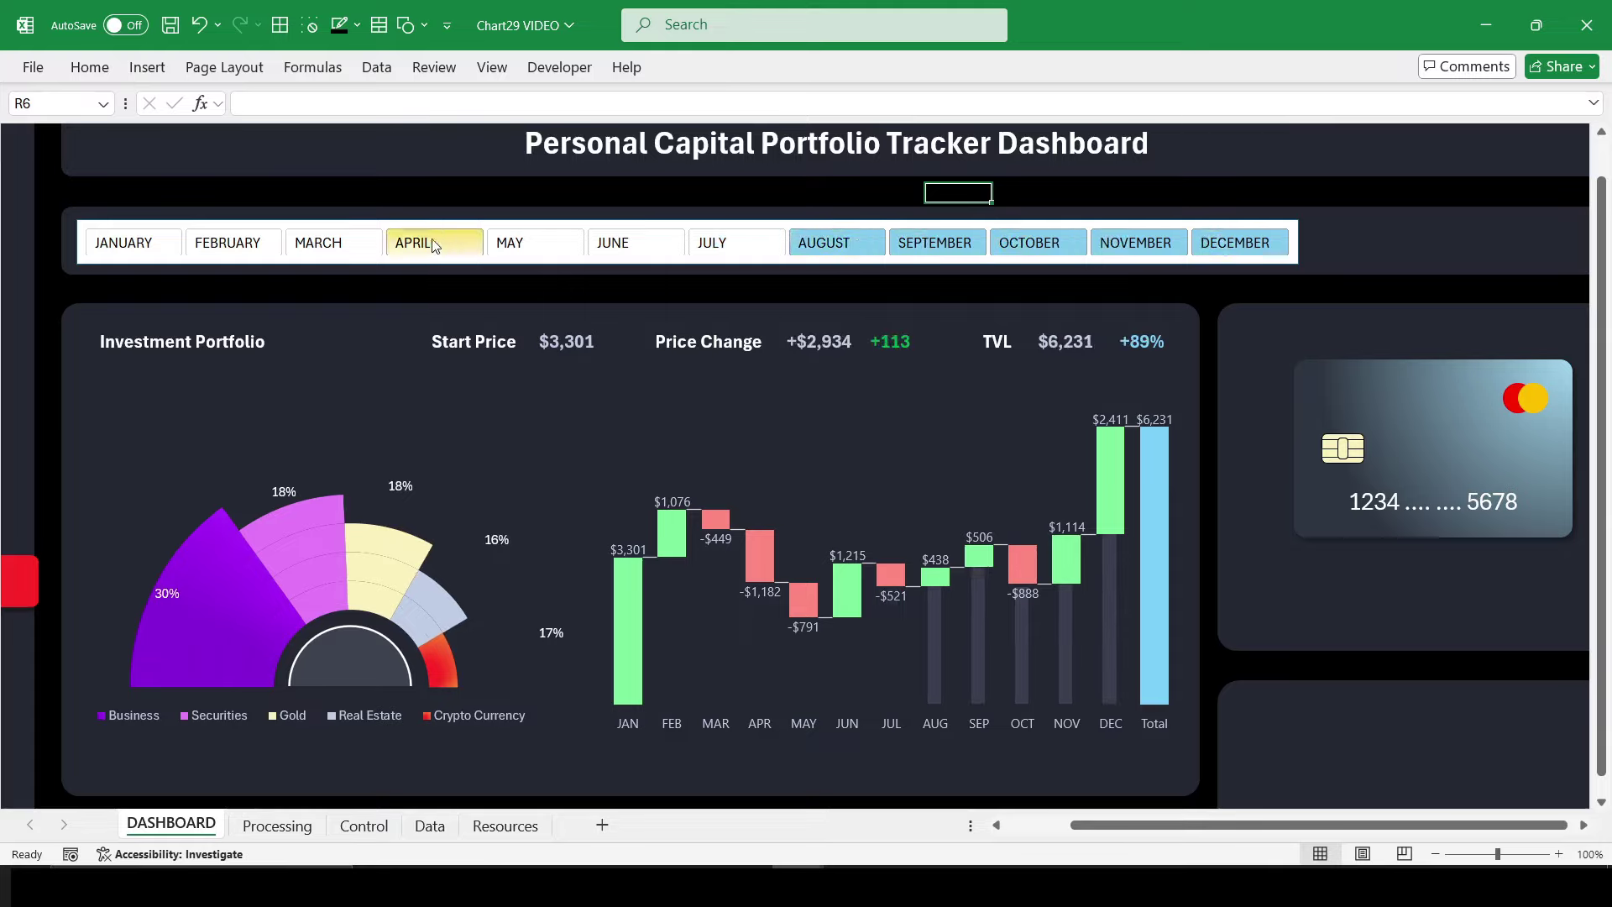
{"action": "left_click", "coordinate": [338, 244]}
{"action": "key", "text": "ctrl+c"}
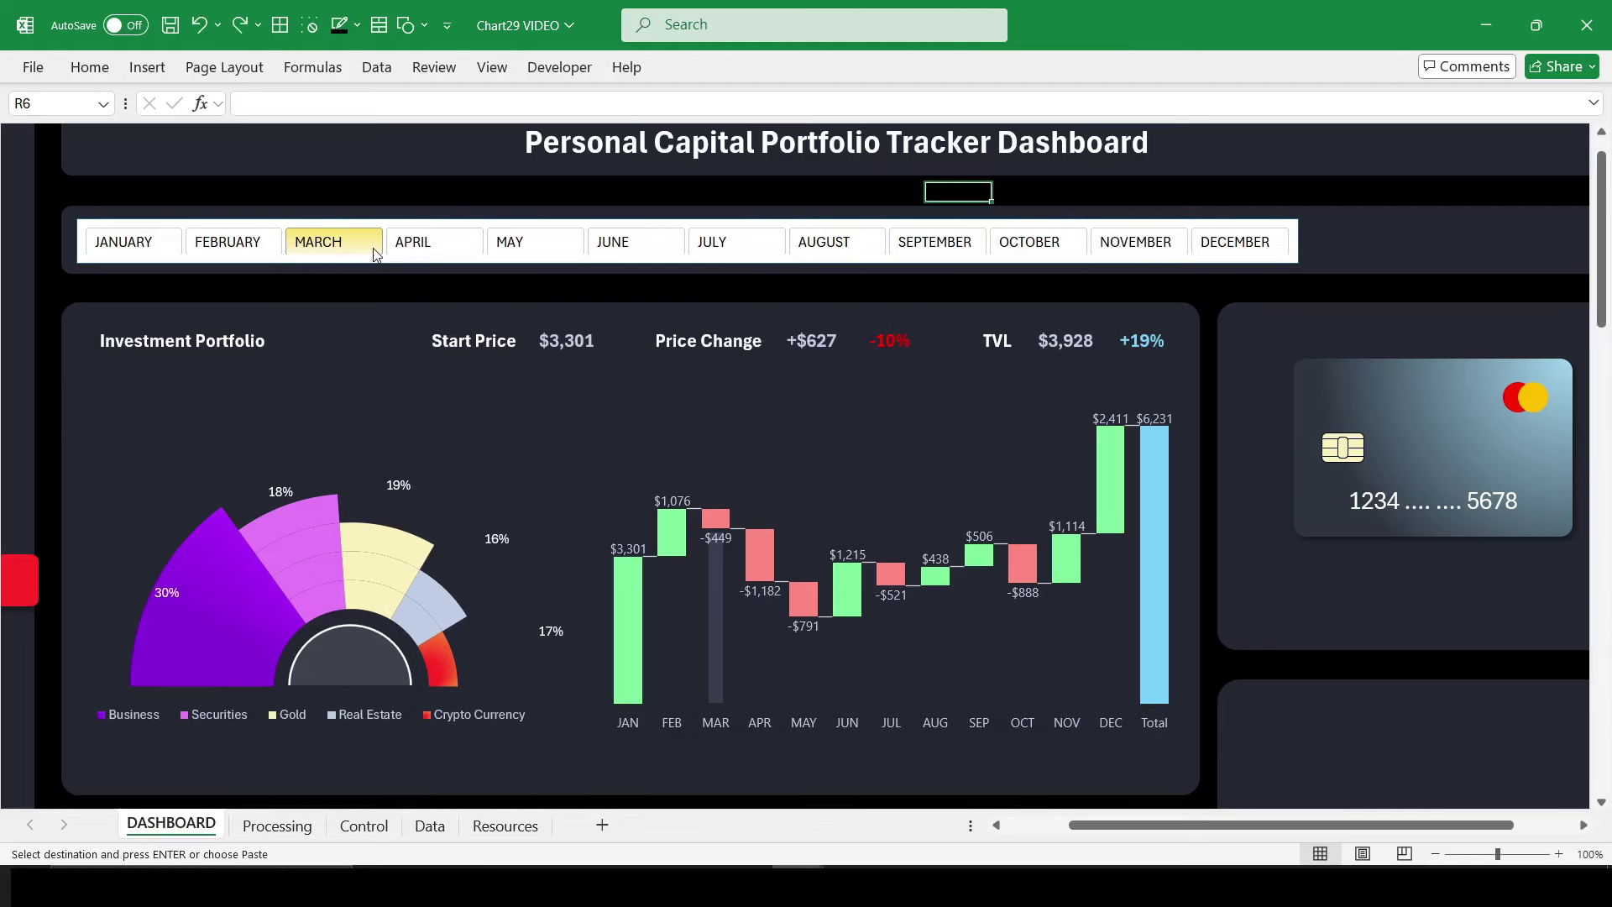
Step: Paste the Portfolio Capitalization headers at A8 and fill days 1–31 into A10:A40
{"action": "left_click", "coordinate": [277, 826]}
{"action": "key", "text": "ctrl+v"}
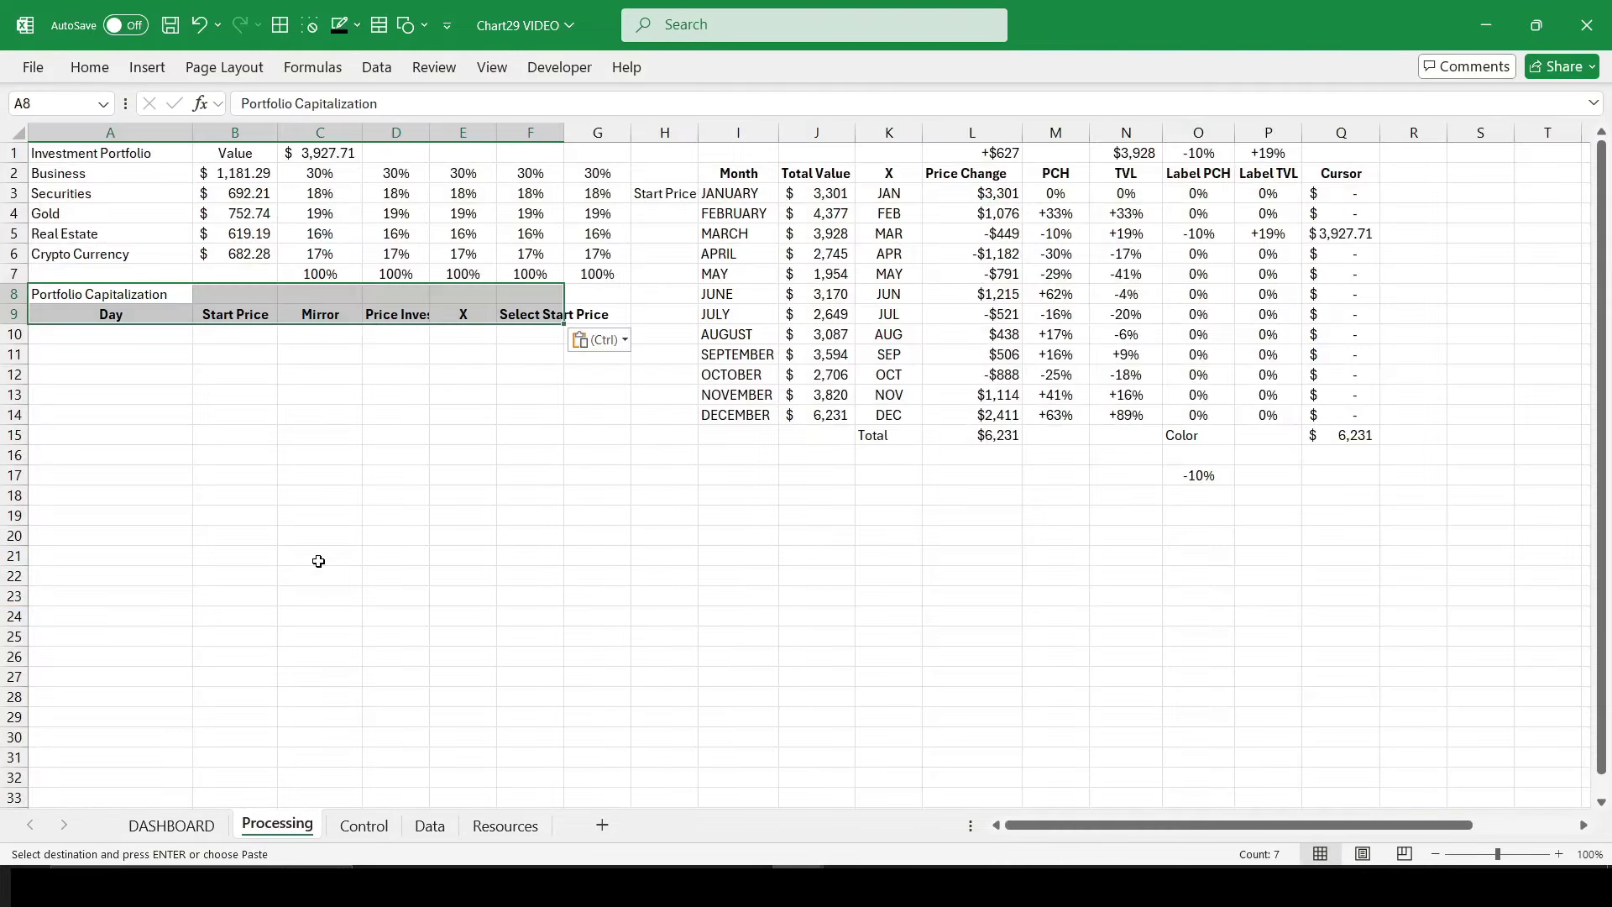
{"action": "left_click", "coordinate": [178, 334]}
{"action": "key", "text": "Down"}
{"action": "key", "text": "Down"}
{"action": "key", "text": "Down"}
{"action": "left_click", "coordinate": [143, 334]}
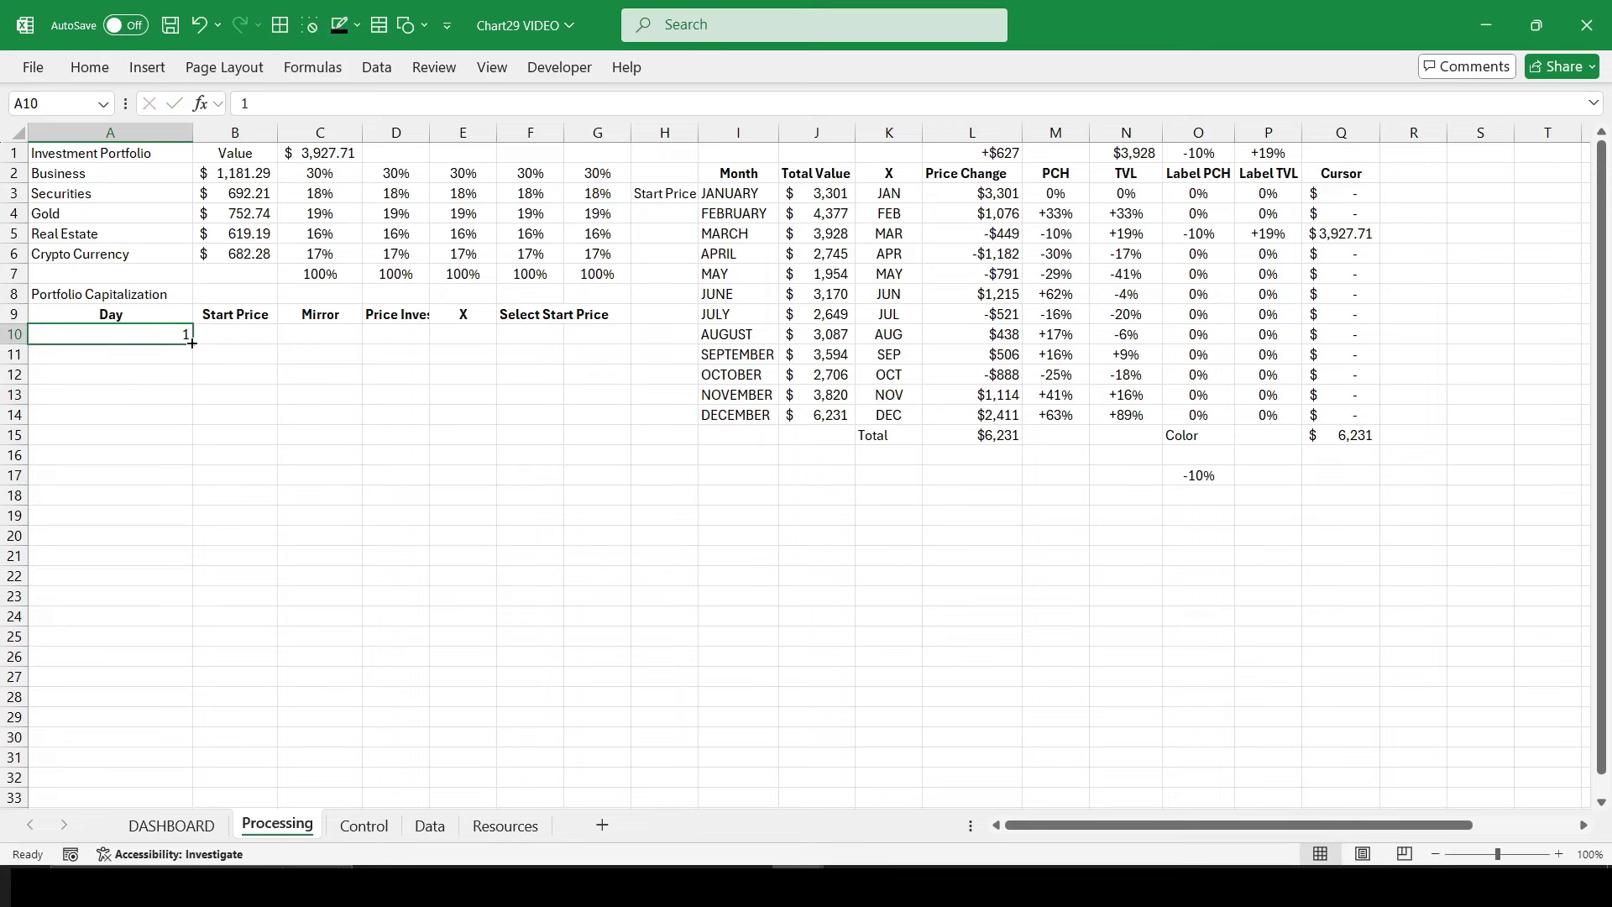
{"action": "left_click_drag", "start_coordinate": [192, 344], "coordinate": [173, 811]}
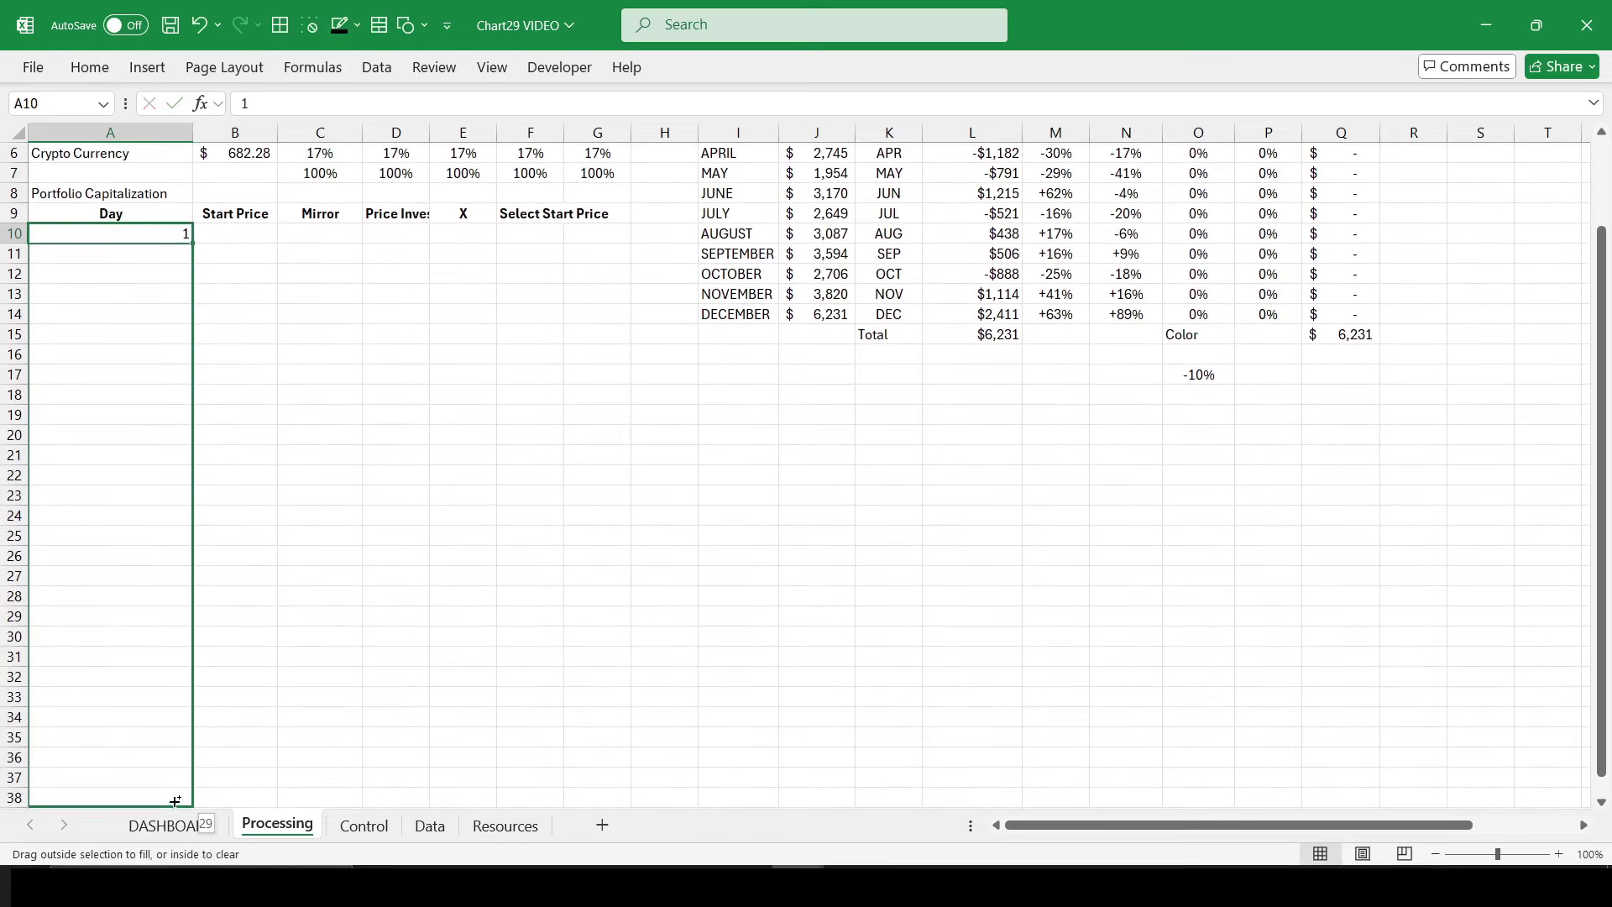
{"action": "left_click_drag", "start_coordinate": [173, 811], "coordinate": [178, 777]}
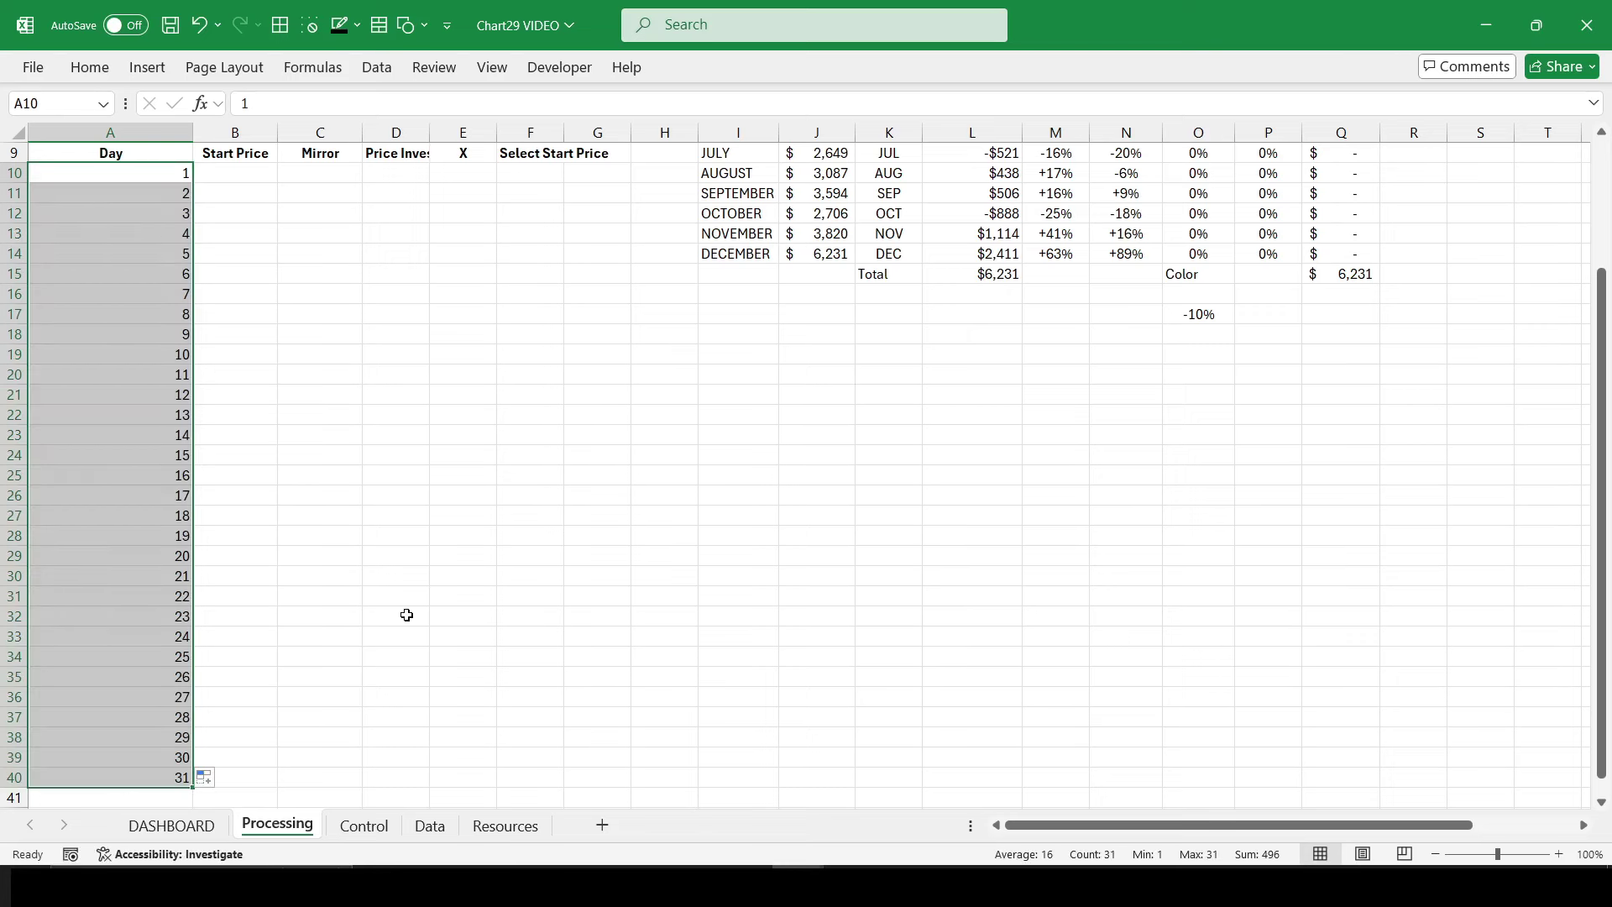
Step: Autofit column D to its header and select D10
{"action": "scroll", "coordinate": [404, 571], "scroll_direction": "up", "scroll_amount": 3}
{"action": "double_click", "coordinate": [430, 136]}
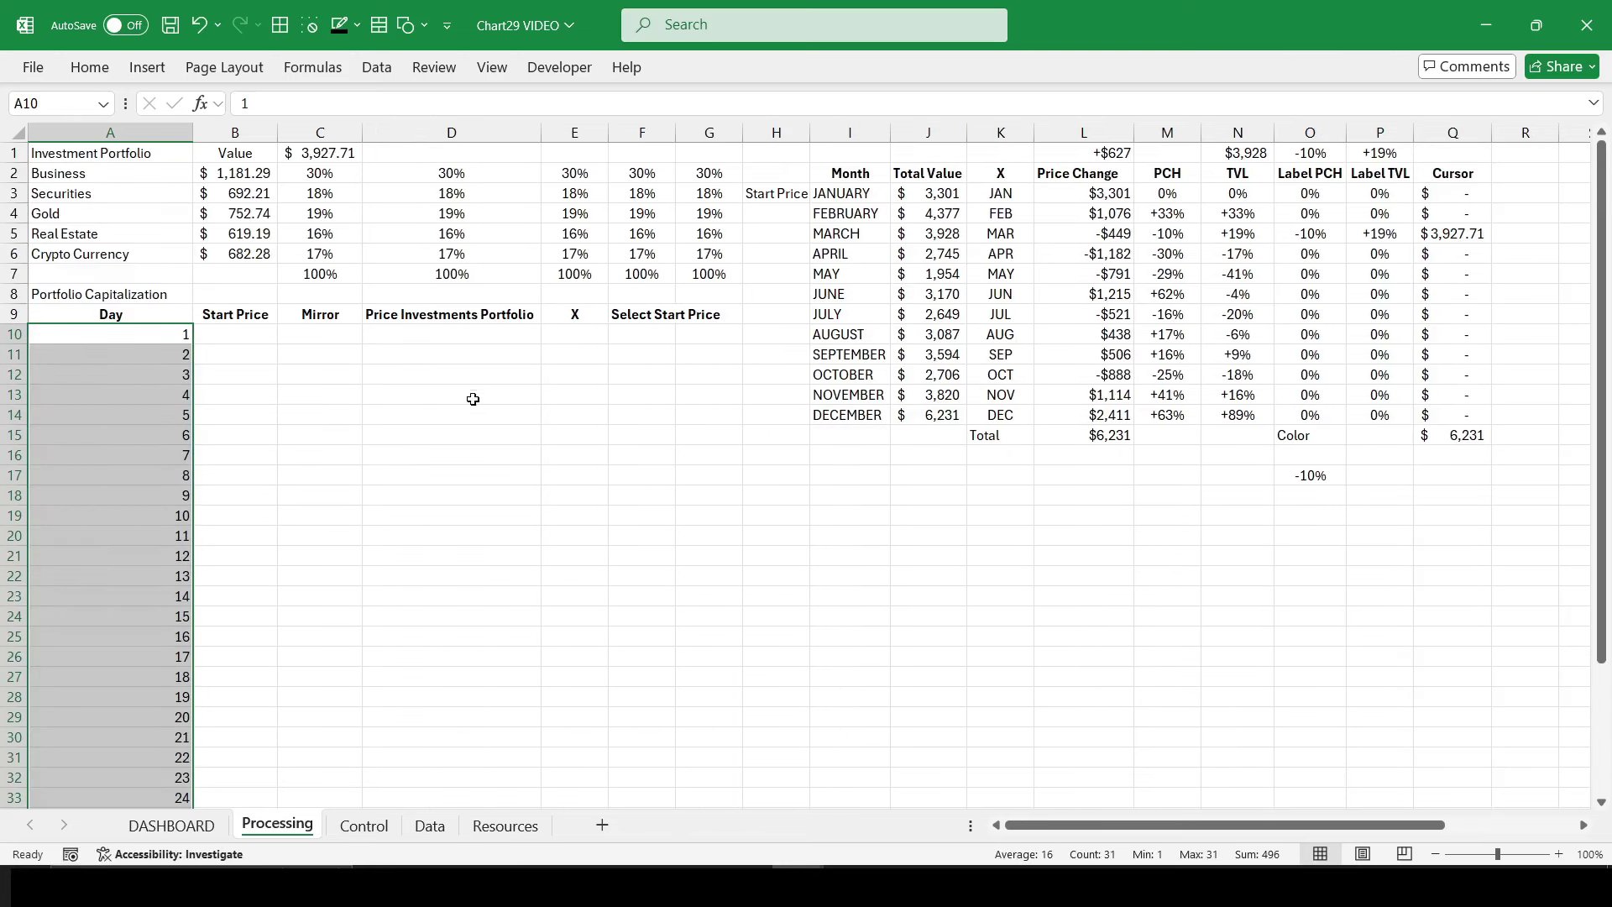
{"action": "left_click", "coordinate": [424, 336]}
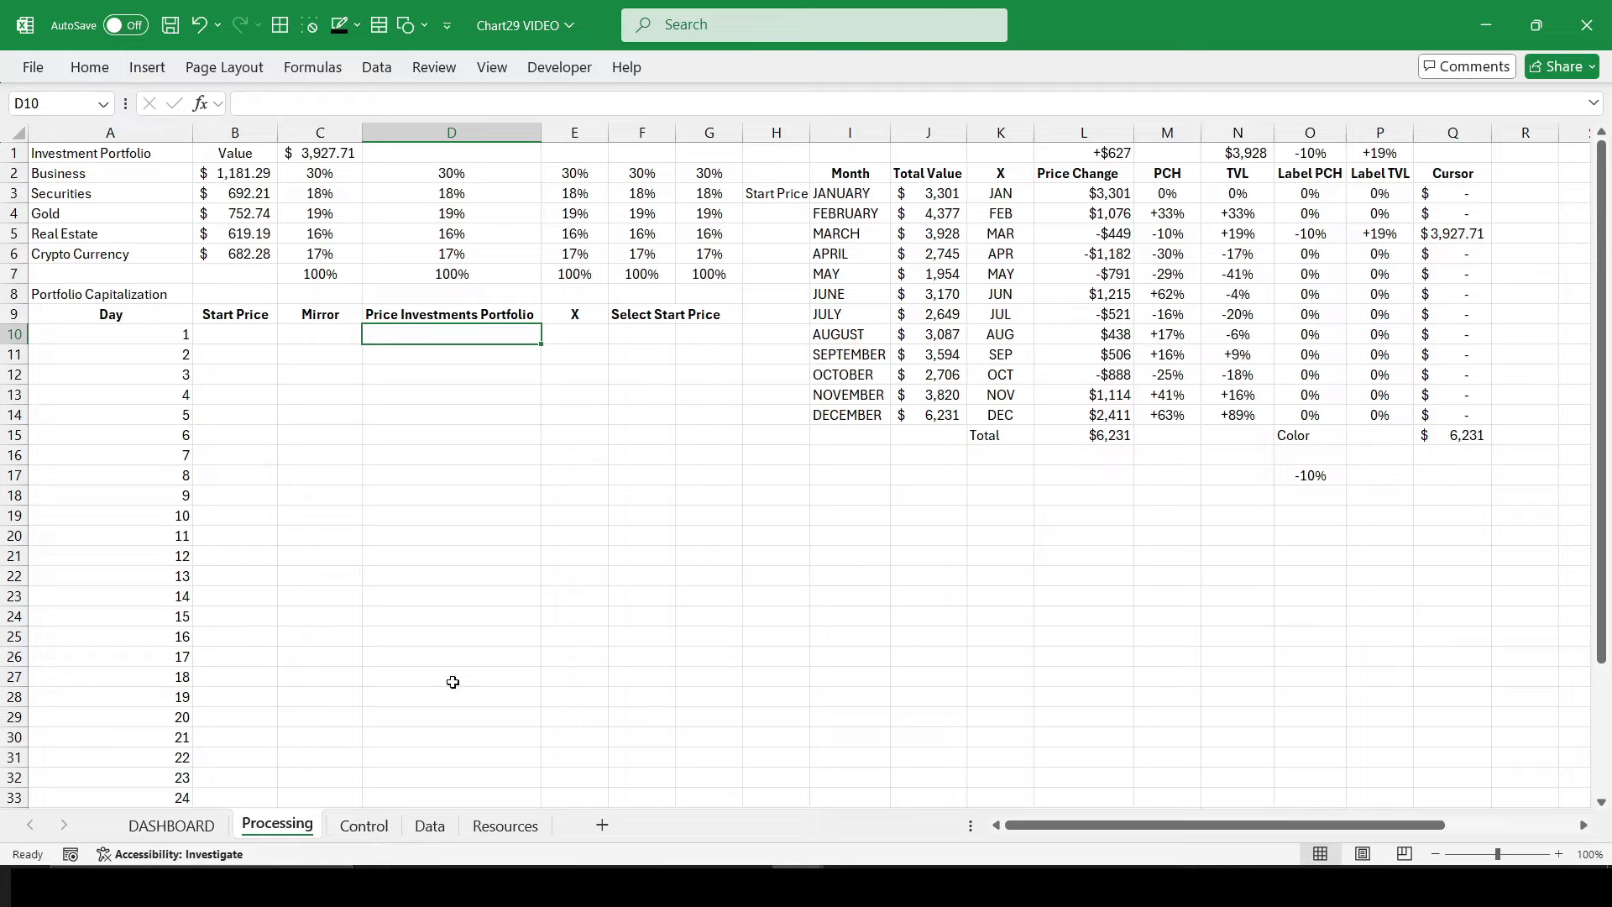
Step: Insert a new PivotTable on the Control sheet at cell A35
{"action": "left_click", "coordinate": [364, 826]}
{"action": "scroll", "coordinate": [909, 699], "scroll_direction": "down", "scroll_amount": 3}
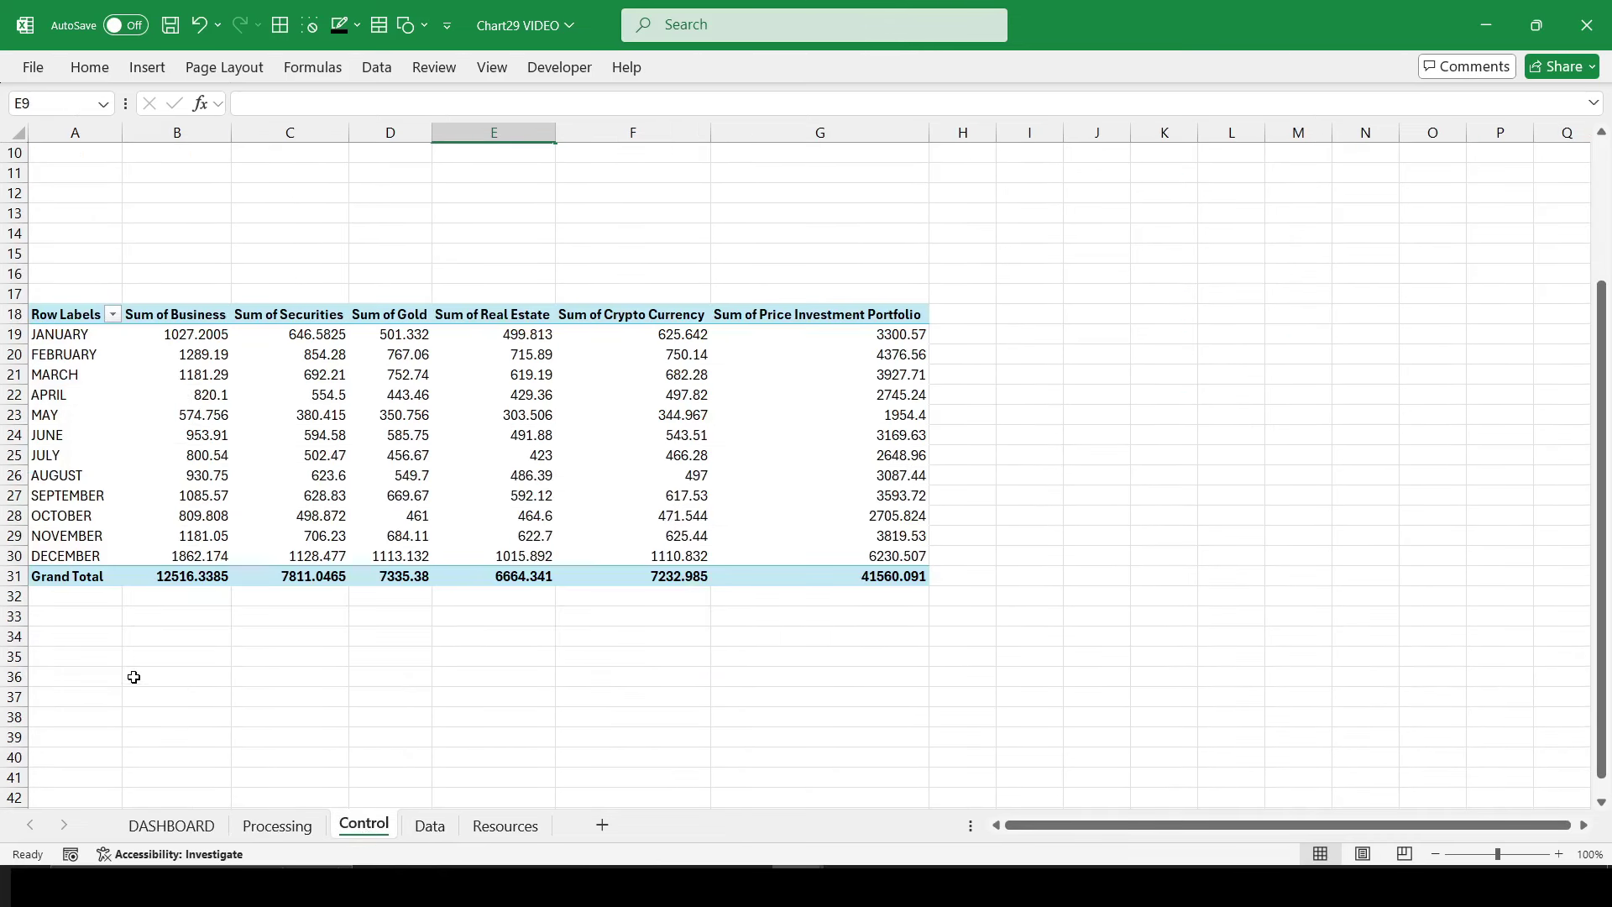
{"action": "left_click", "coordinate": [76, 659]}
{"action": "key", "text": "alt"}
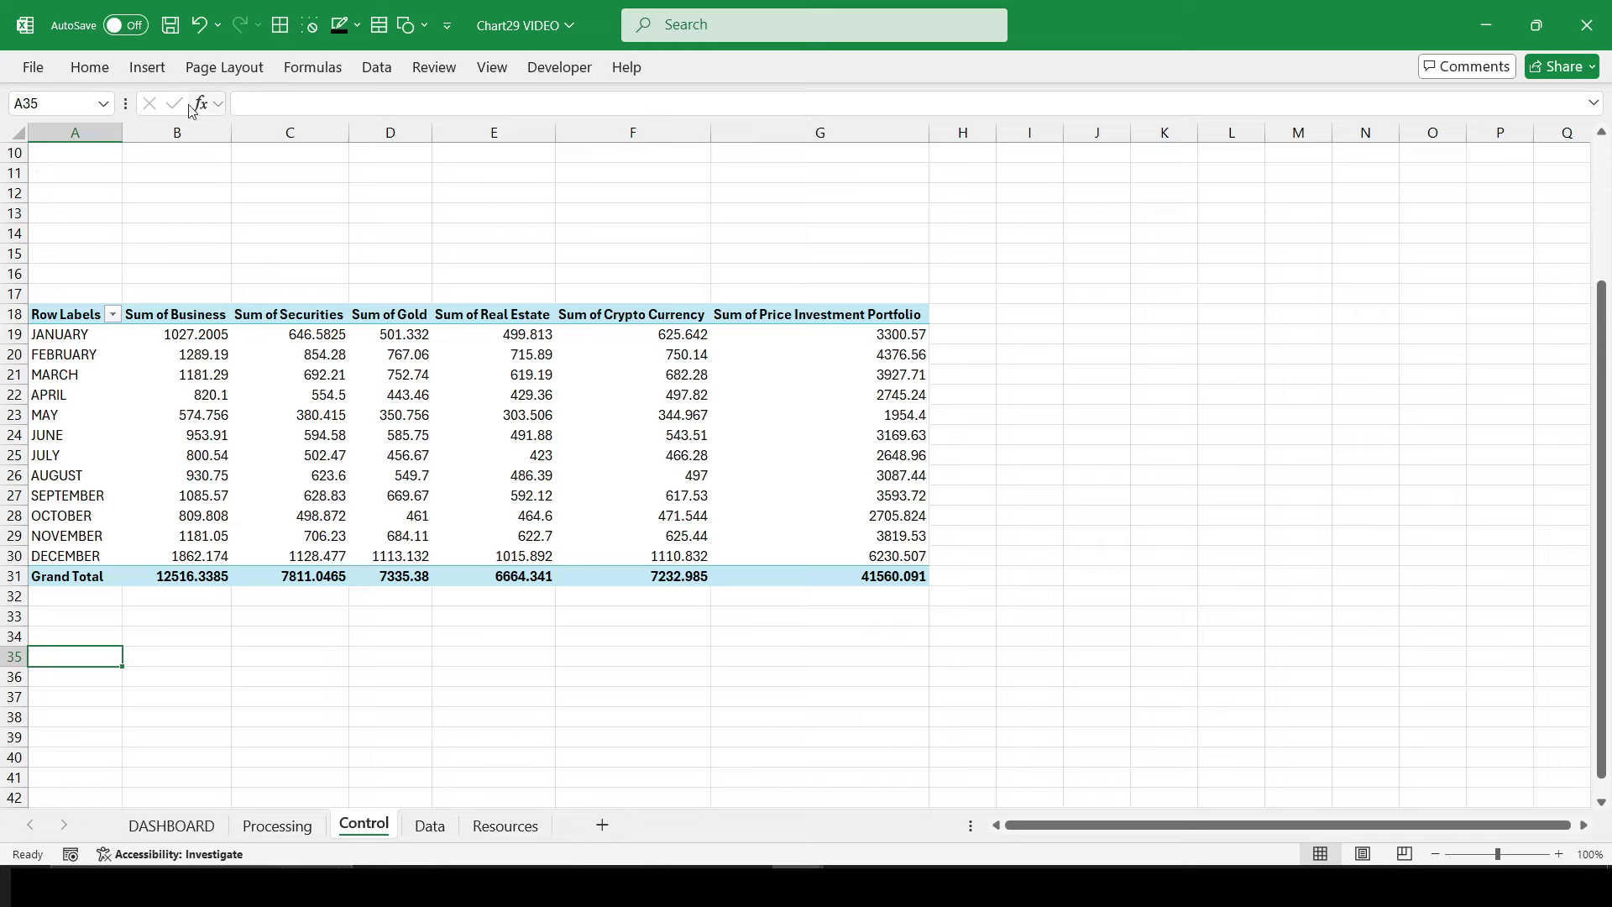
{"action": "key", "text": "n"}
{"action": "type", "text": "vt"}
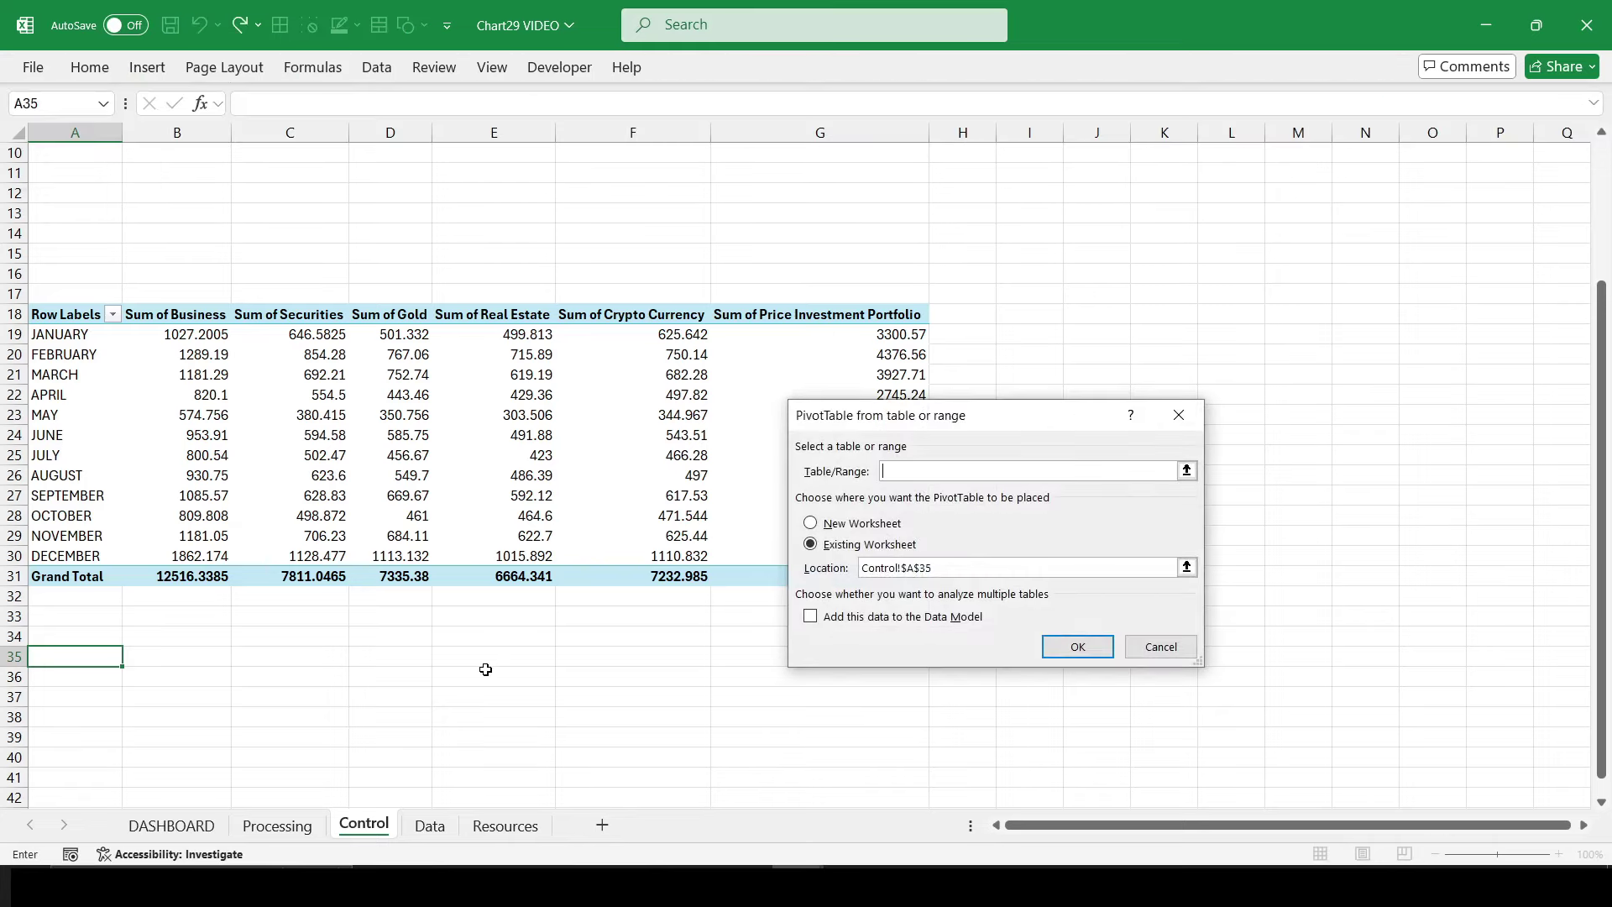
{"action": "type", "text": "mydata"}
{"action": "left_click", "coordinate": [1078, 647]}
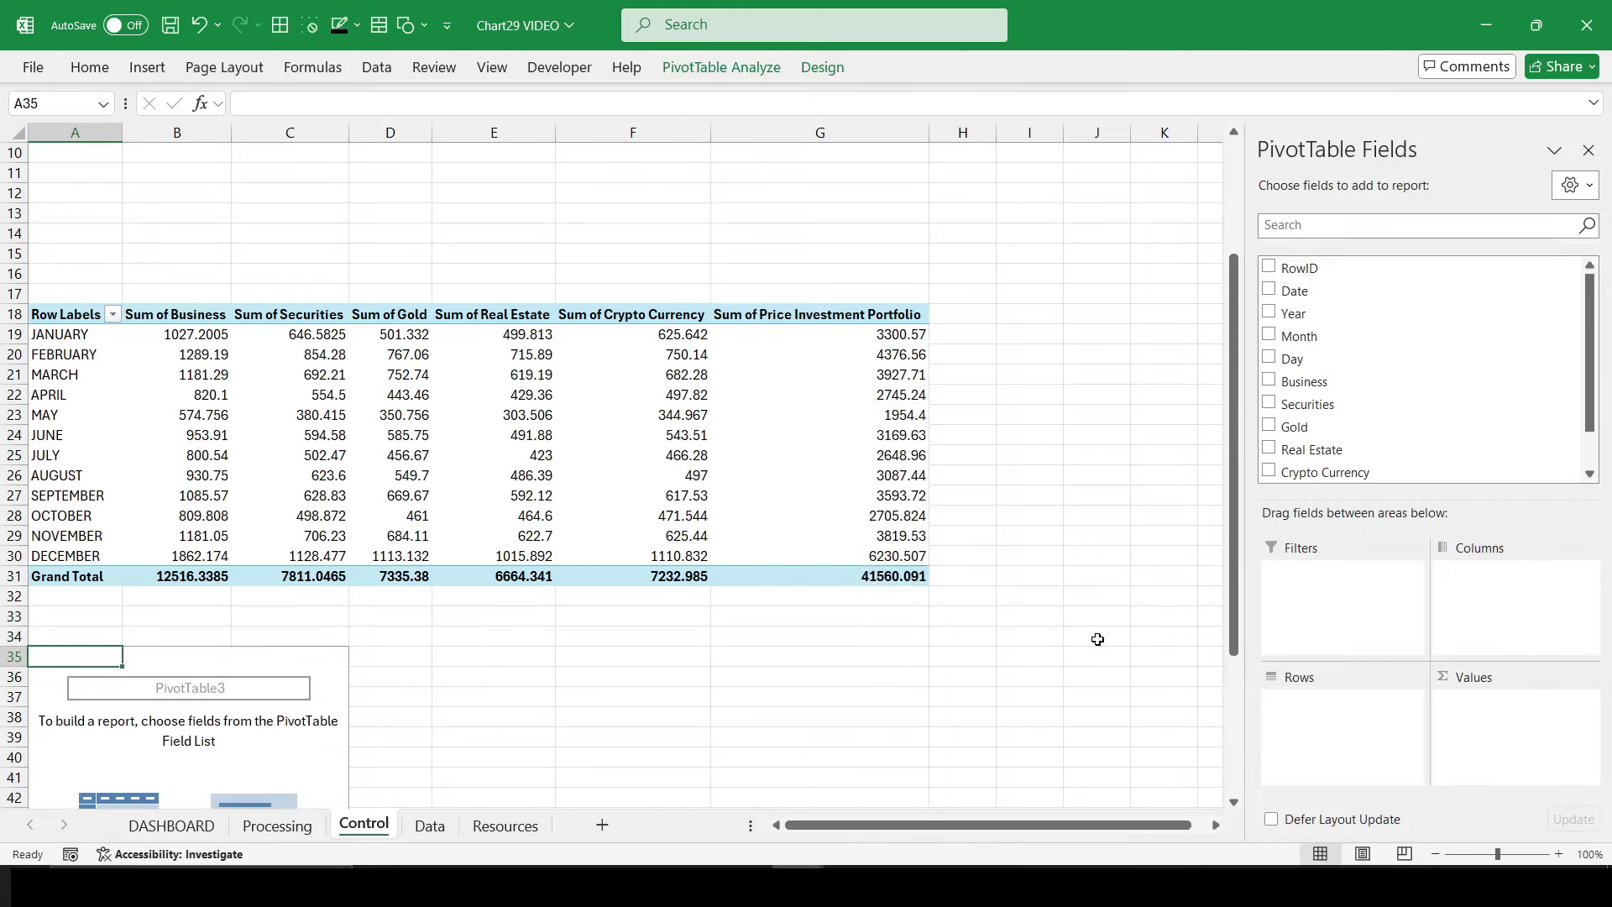
{"action": "mouse_move", "coordinate": [1423, 359]}
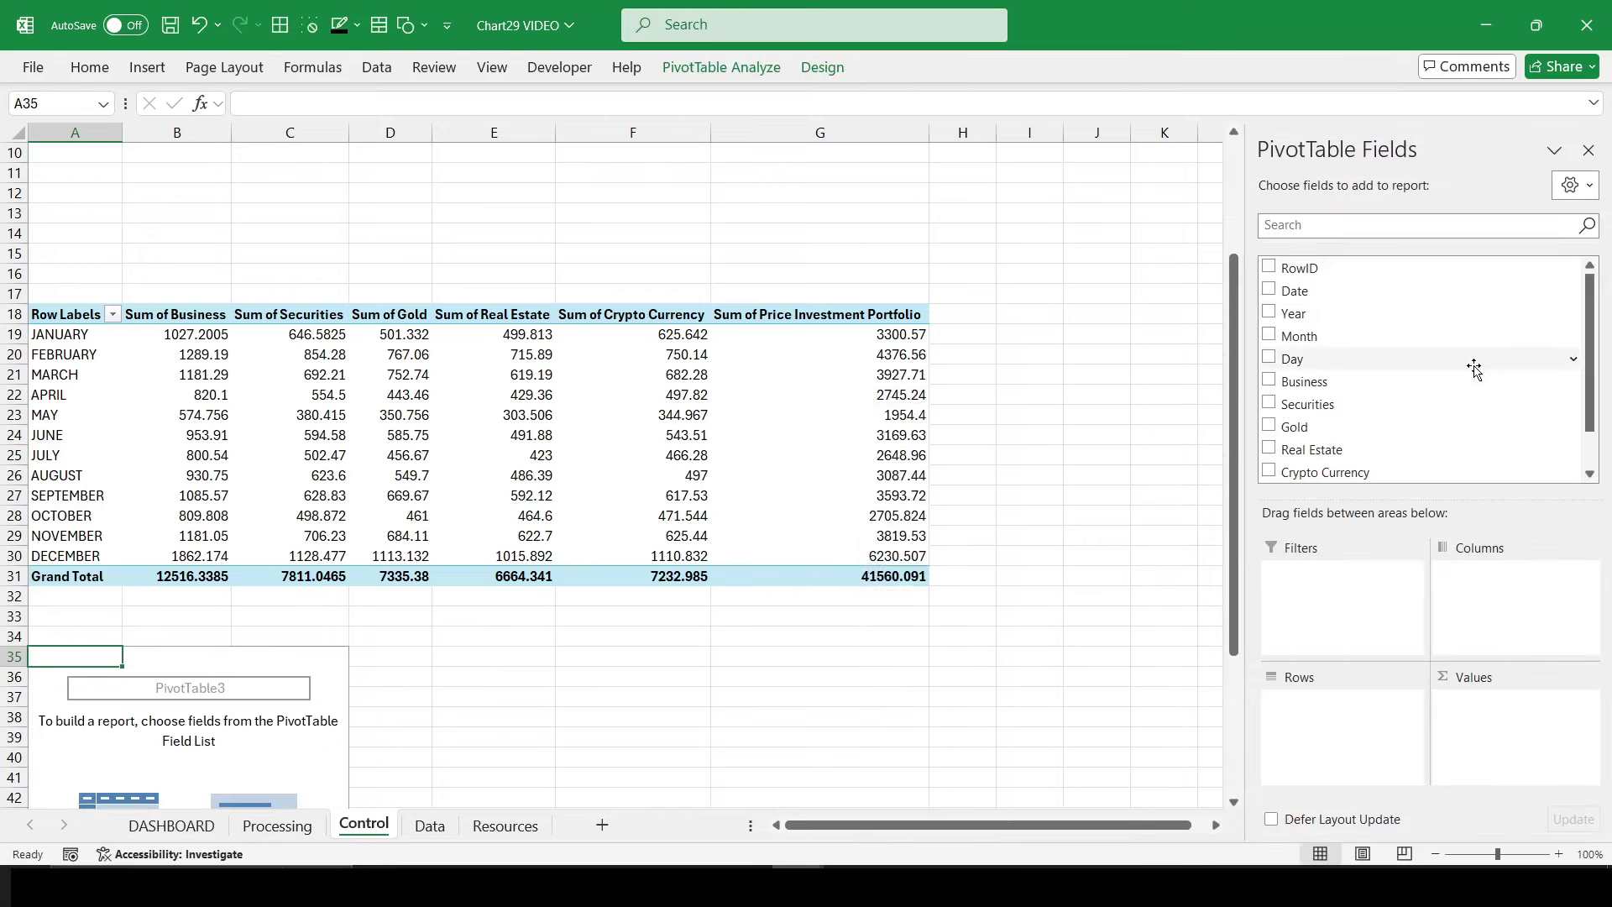
Step: Give the A35 pivot Day rows and a Sum of Price Investment Portfolio value
{"action": "left_click_drag", "start_coordinate": [1459, 360], "coordinate": [1360, 718]}
{"action": "scroll", "coordinate": [1370, 402], "scroll_direction": "down", "scroll_amount": 1}
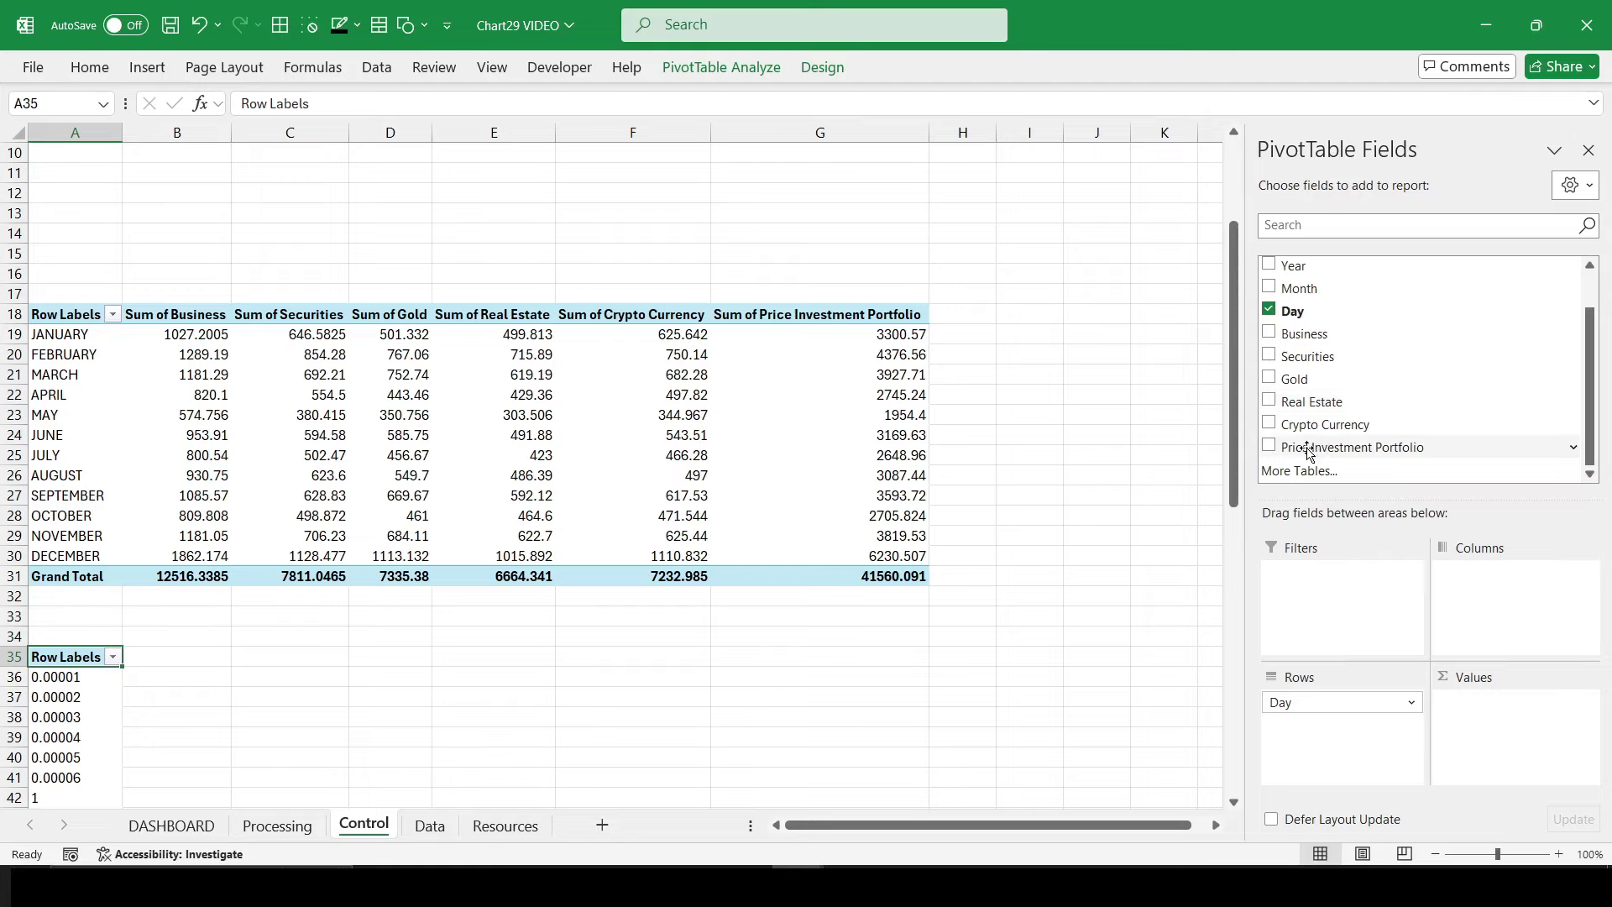
{"action": "left_click", "coordinate": [1269, 446]}
{"action": "scroll", "coordinate": [645, 600], "scroll_direction": "down", "scroll_amount": 2}
{"action": "scroll", "coordinate": [645, 600], "scroll_direction": "down", "scroll_amount": 5}
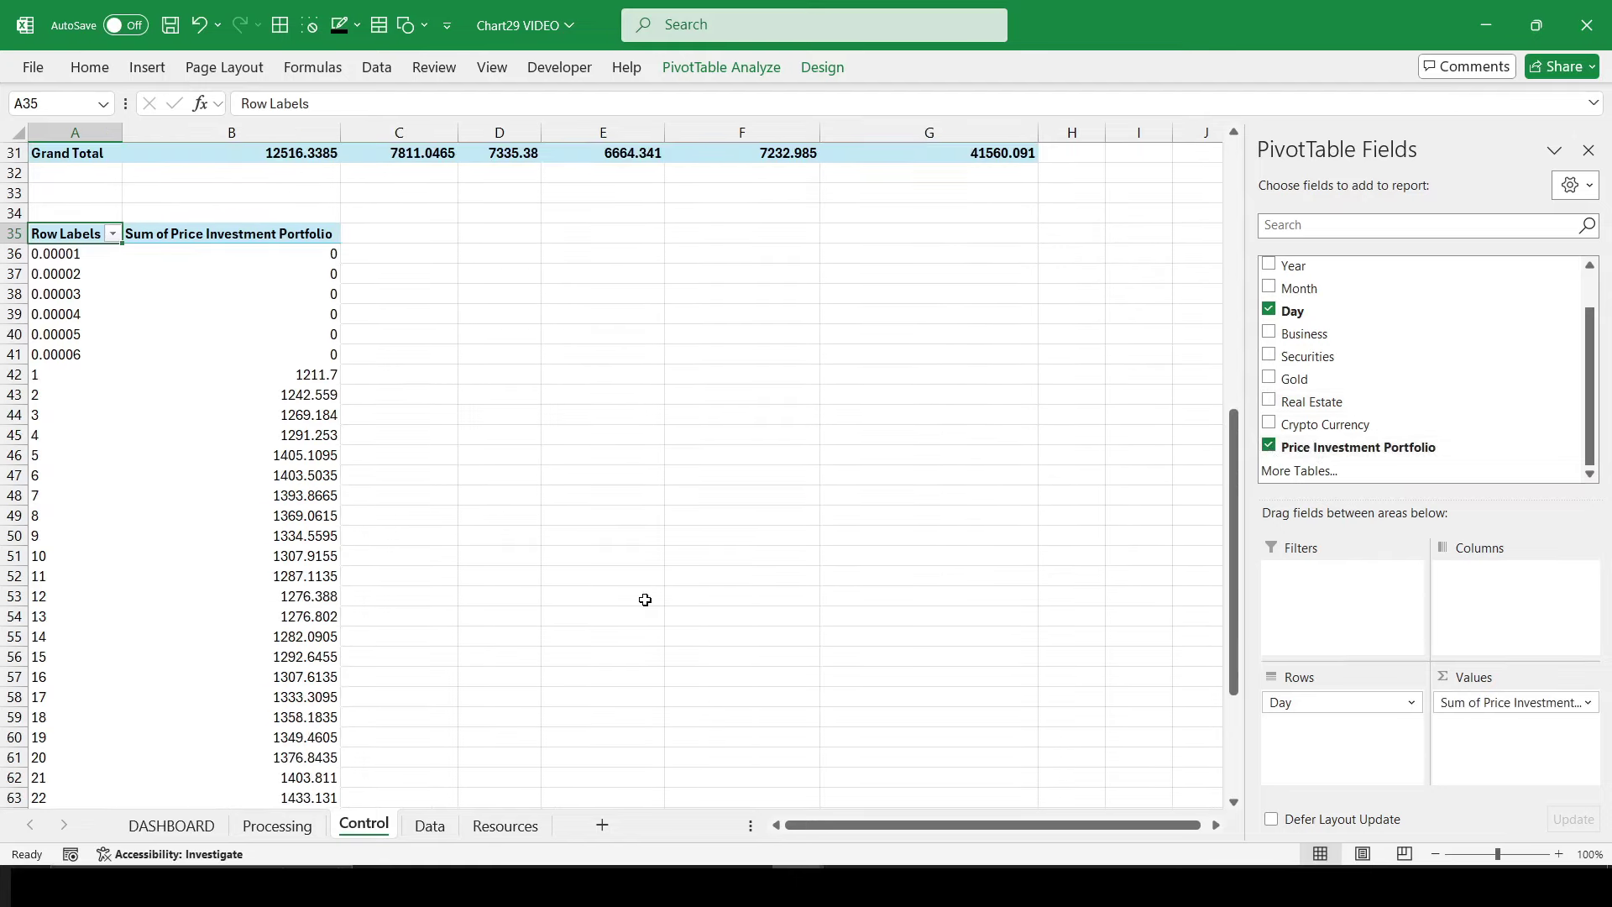
{"action": "scroll", "coordinate": [645, 600], "scroll_direction": "down", "scroll_amount": 3}
{"action": "scroll", "coordinate": [645, 599], "scroll_direction": "down", "scroll_amount": 4}
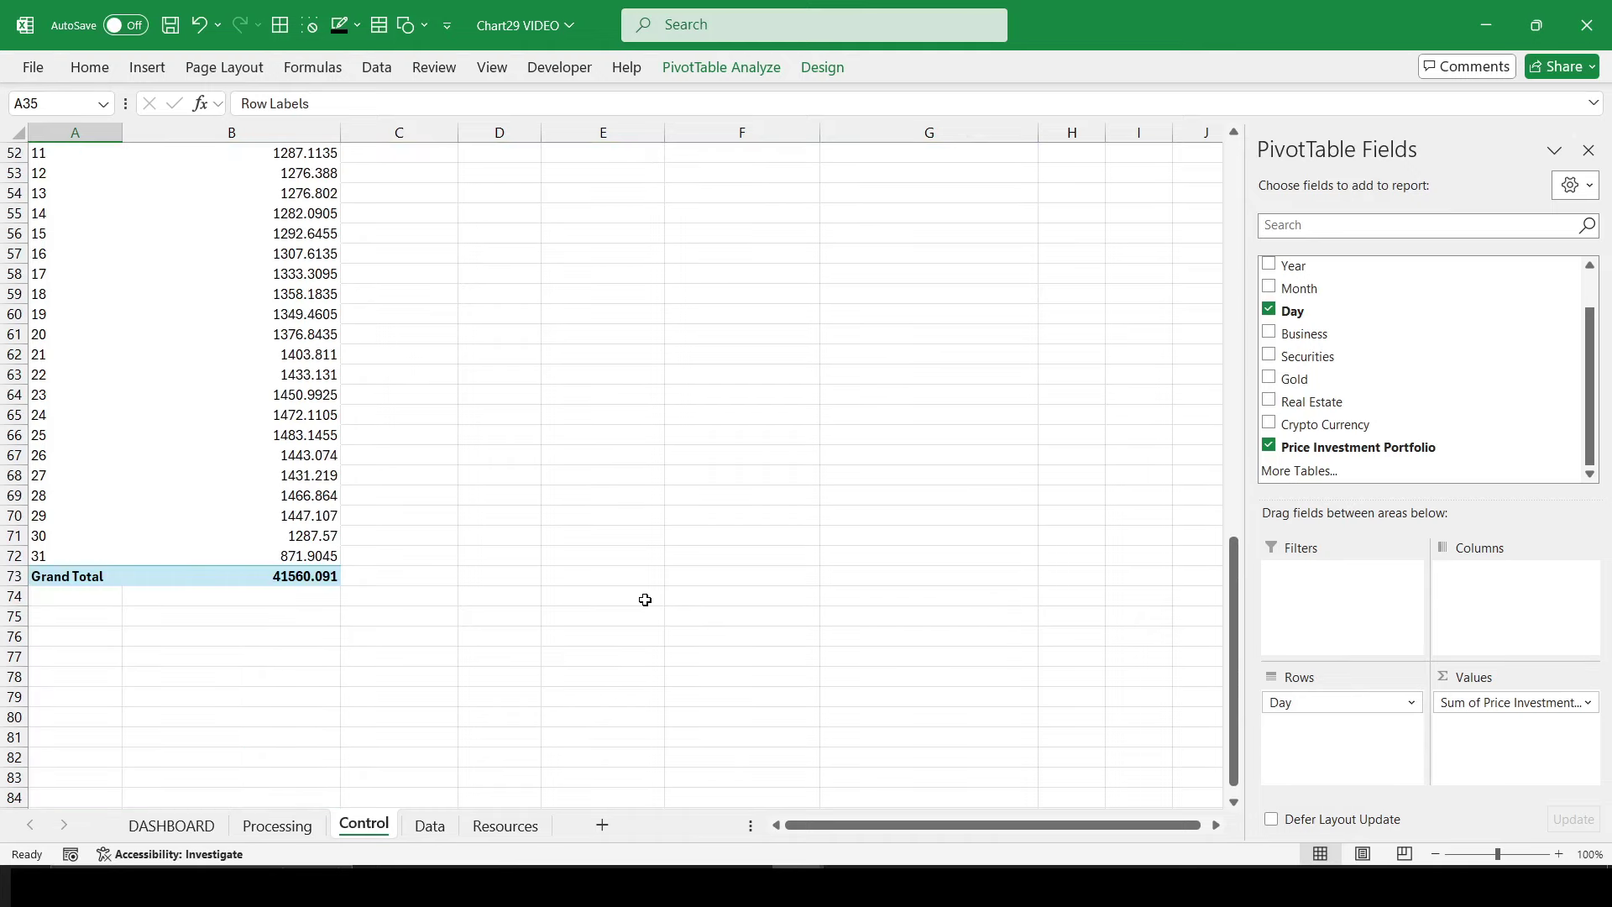
Step: Insert a second PivotTable on the Control sheet at cell A75
{"action": "left_click", "coordinate": [69, 659]}
{"action": "scroll", "coordinate": [414, 657], "scroll_direction": "down", "scroll_amount": 3}
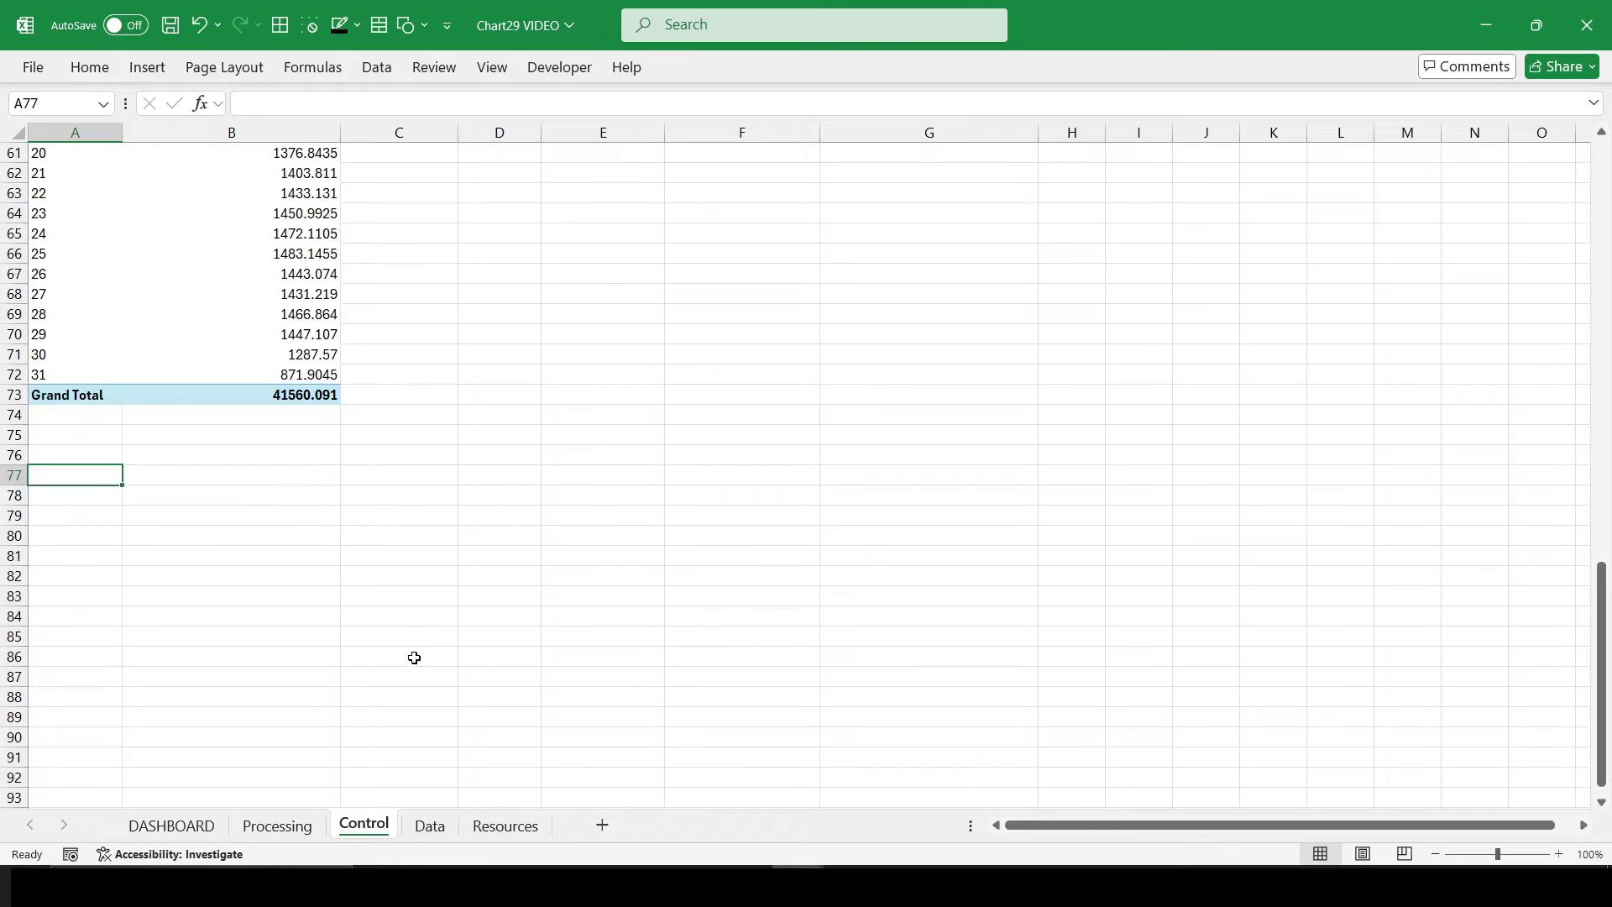
{"action": "left_click", "coordinate": [117, 435]}
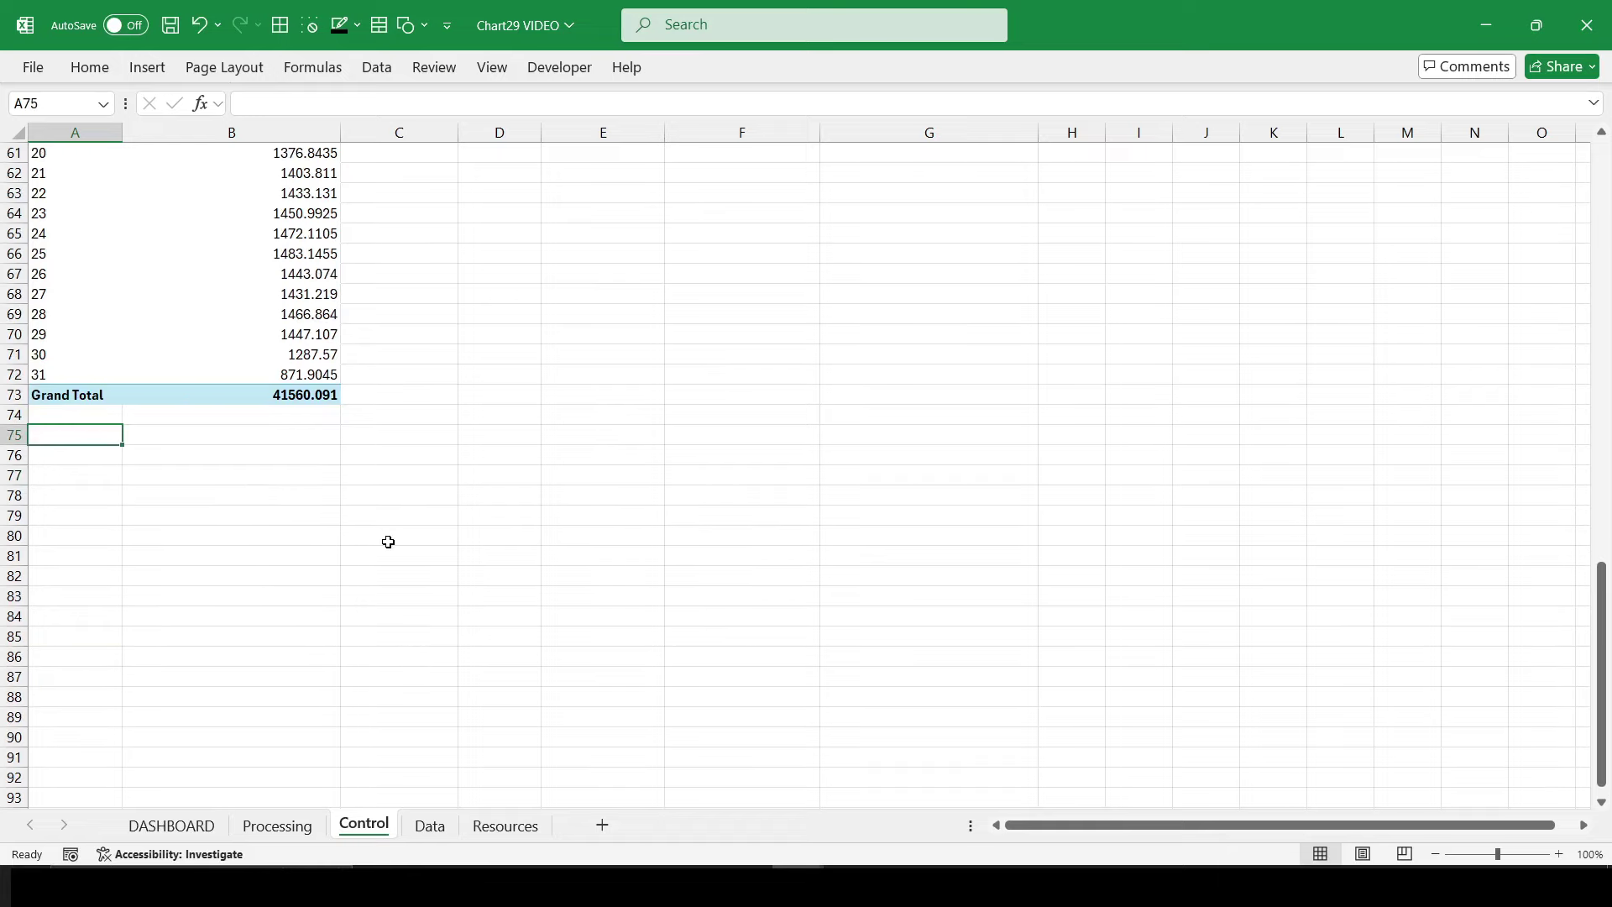
{"action": "left_click", "coordinate": [147, 67]}
{"action": "left_click", "coordinate": [46, 117]}
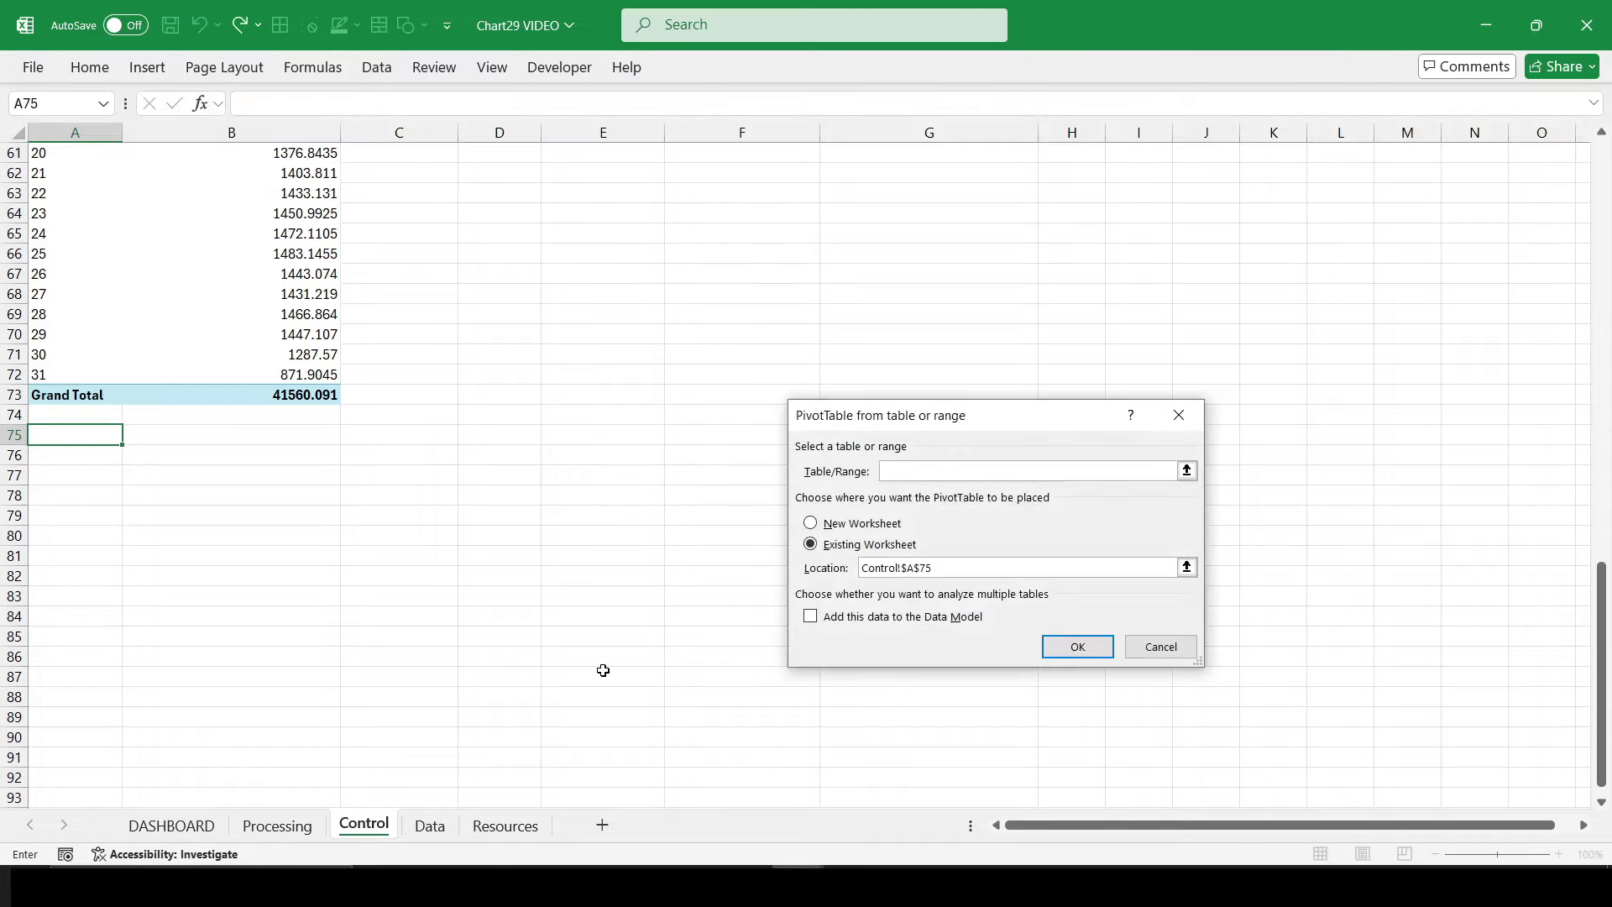
{"action": "type", "text": "mydata"}
{"action": "left_click", "coordinate": [1078, 648]}
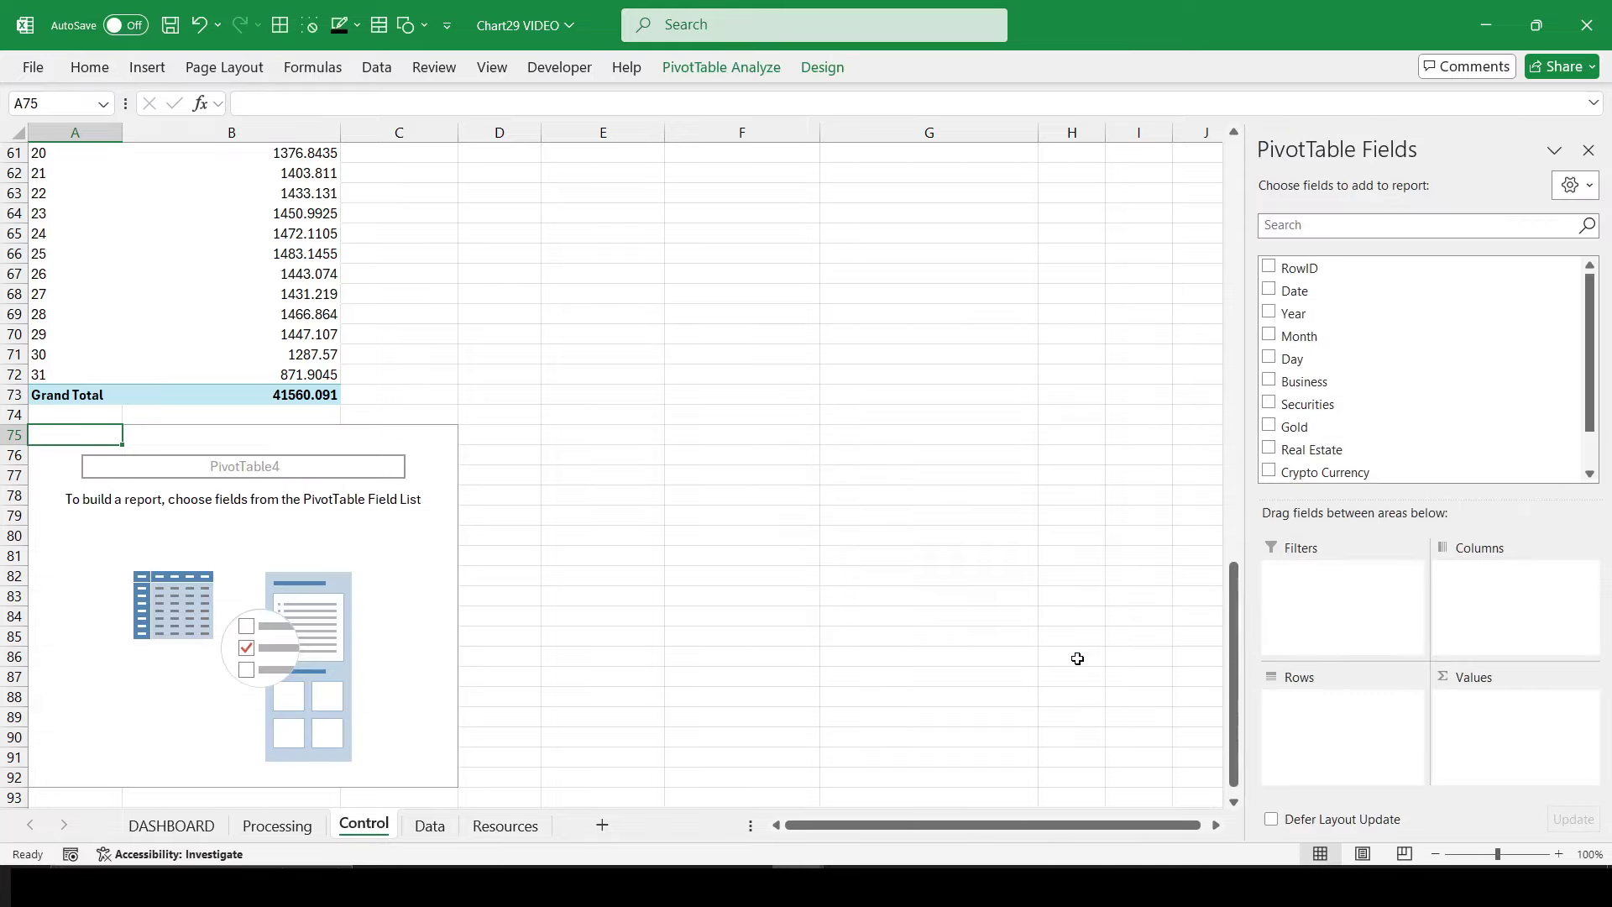
Step: Give the A75 pivot Day rows plus Sum of Day and Sum of Price Investment Portfolio values
{"action": "left_click_drag", "start_coordinate": [1294, 359], "coordinate": [1304, 724]}
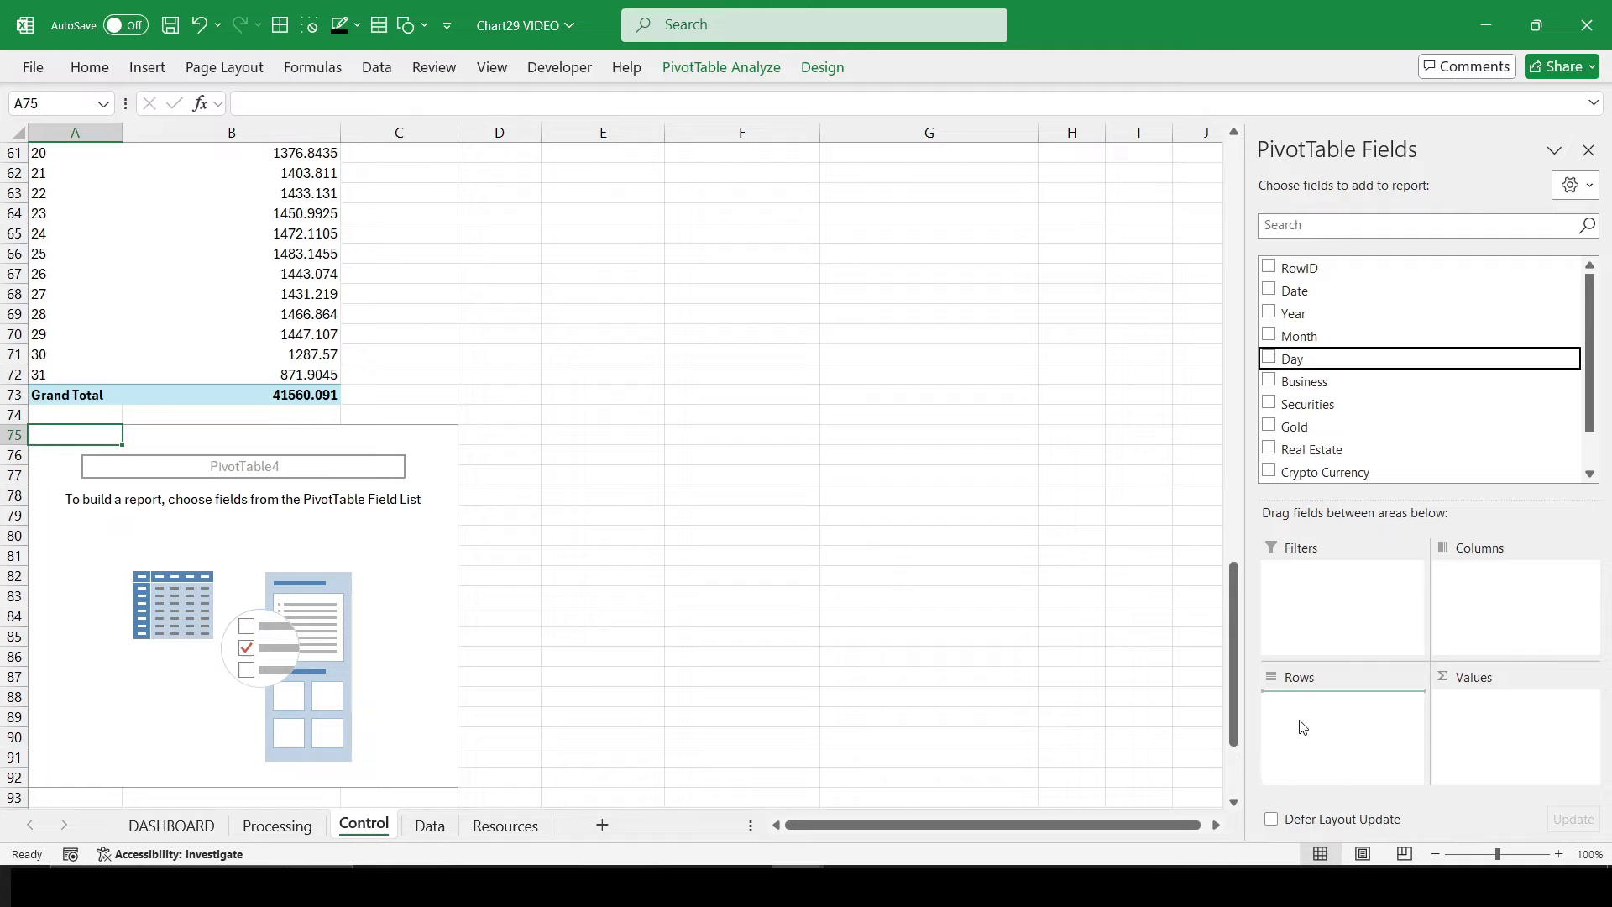
{"action": "left_click_drag", "start_coordinate": [1293, 359], "coordinate": [1486, 718]}
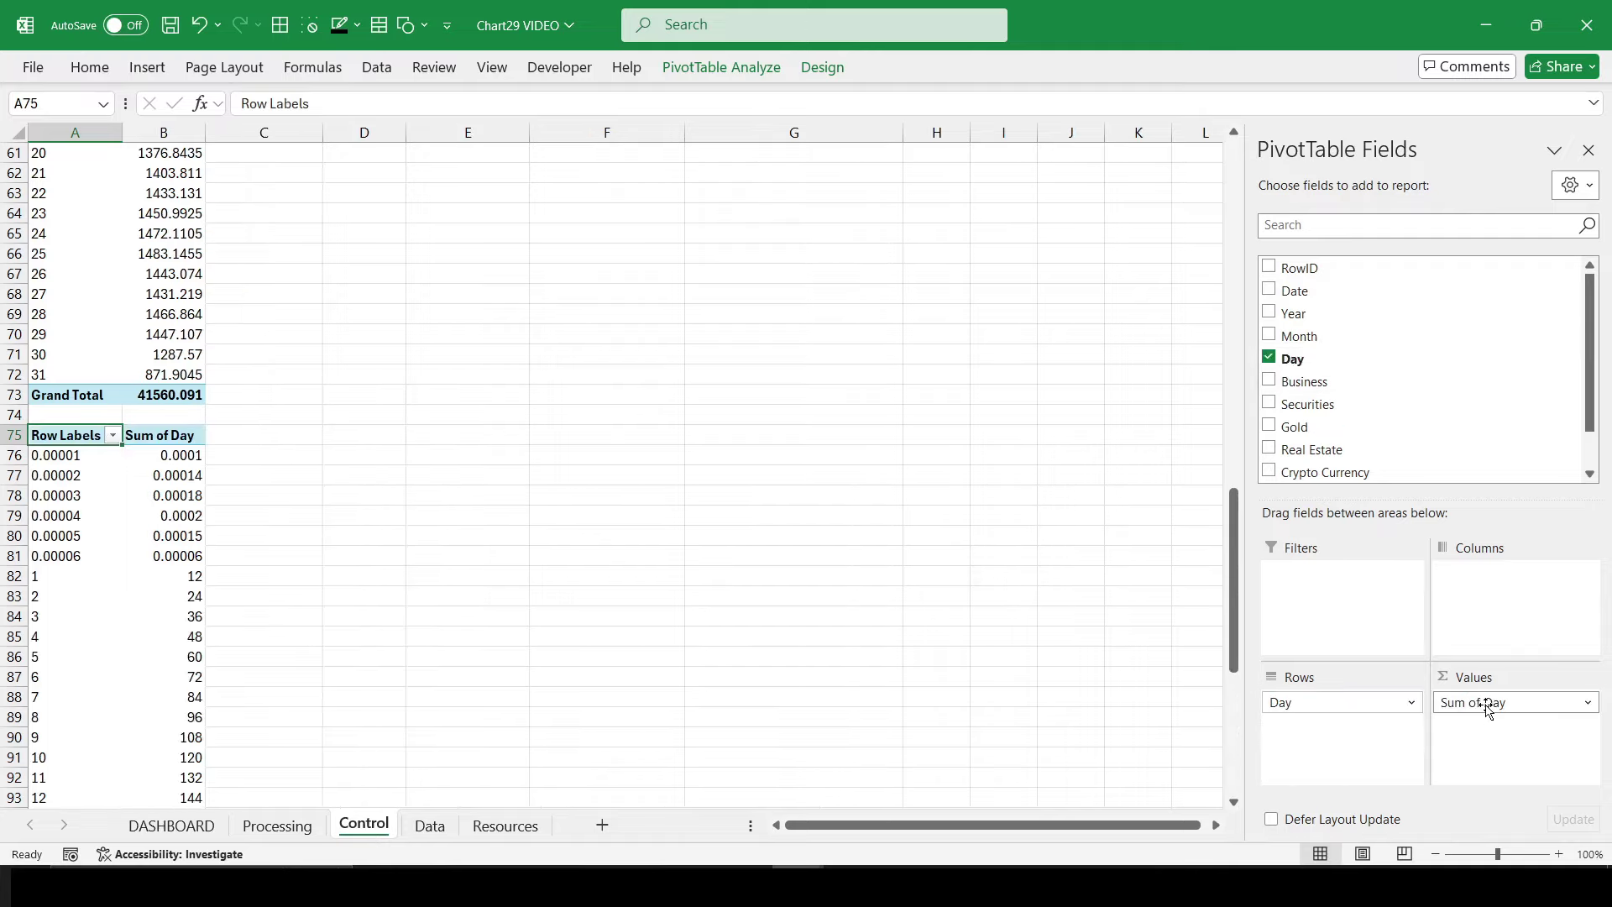
{"action": "scroll", "coordinate": [1443, 444], "scroll_direction": "down", "scroll_amount": 1}
{"action": "left_click", "coordinate": [1269, 447]}
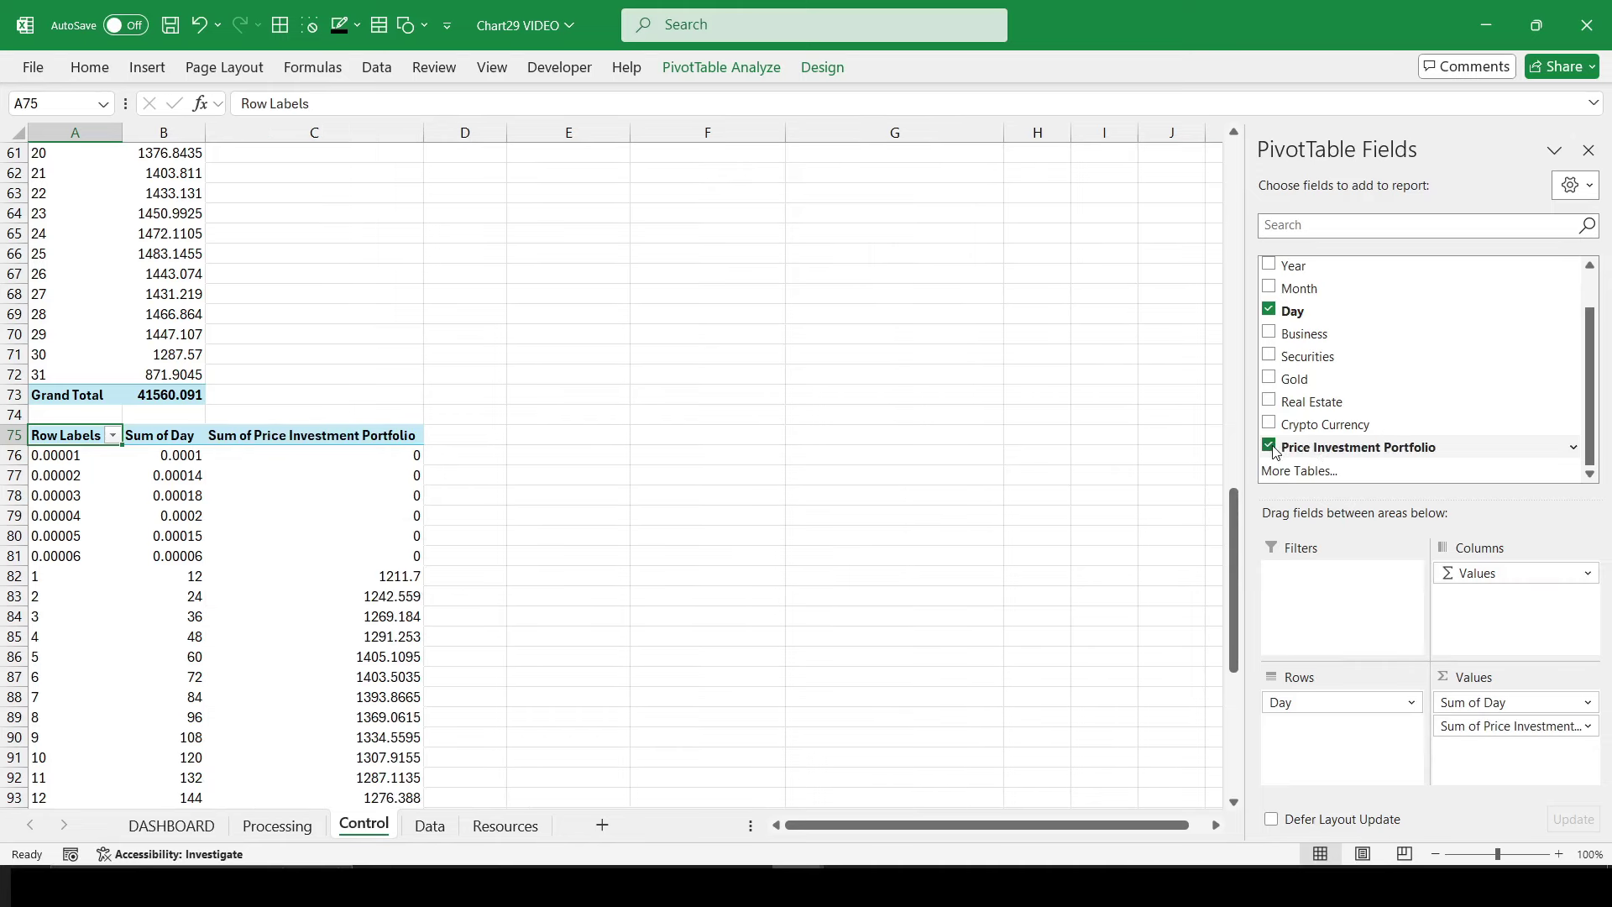
{"action": "scroll", "coordinate": [581, 521], "scroll_direction": "up", "scroll_amount": 5}
{"action": "scroll", "coordinate": [581, 520], "scroll_direction": "up", "scroll_amount": 5}
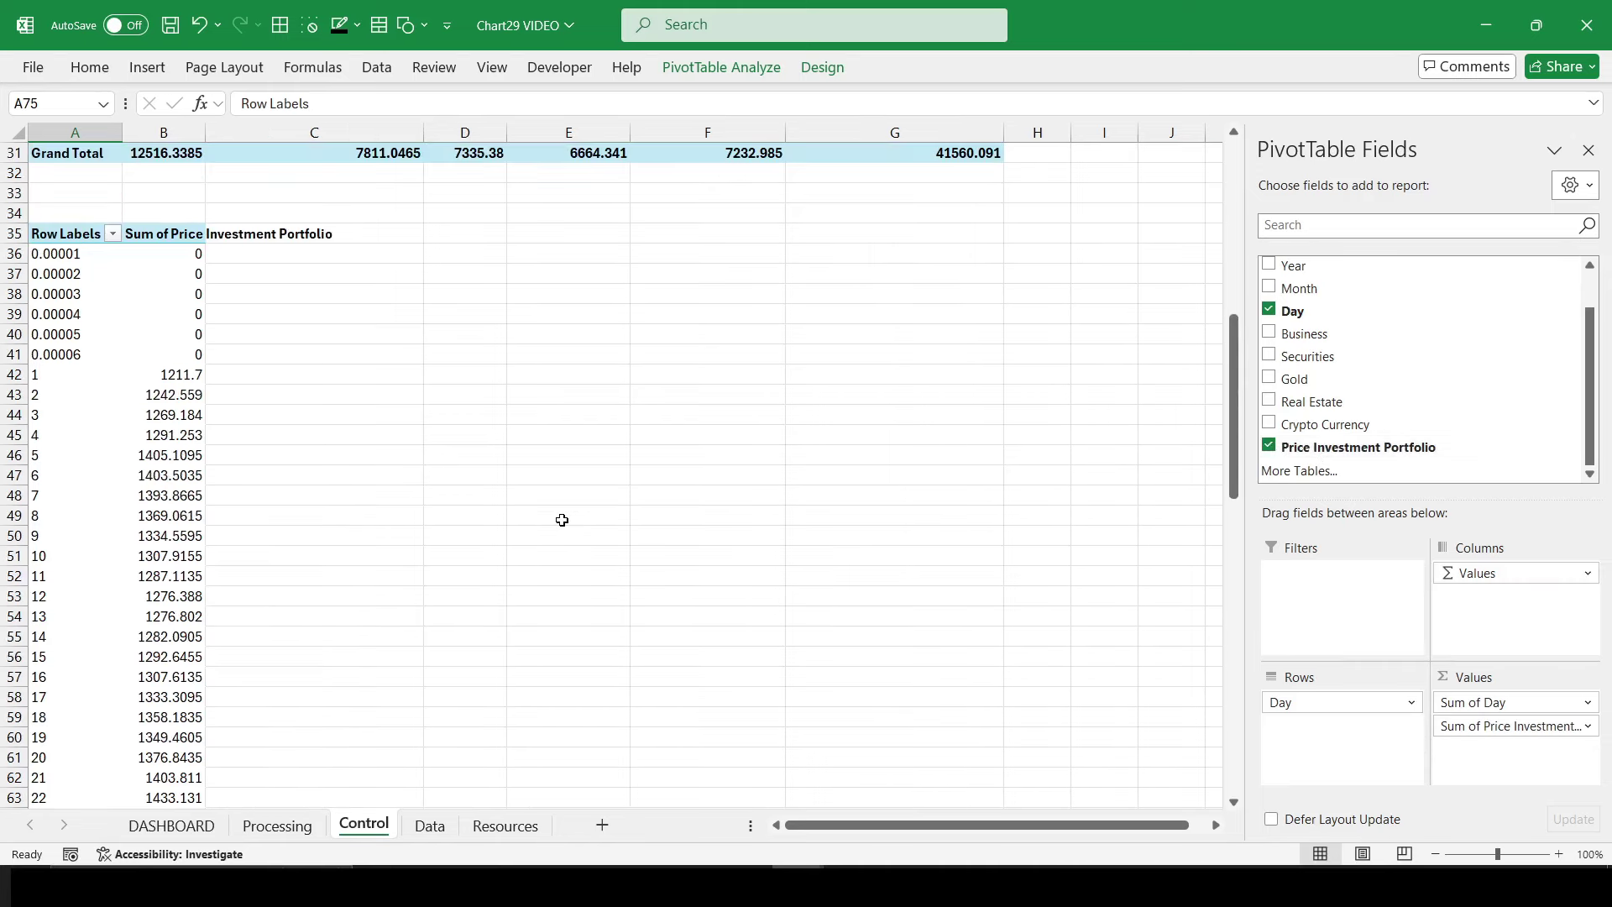
{"action": "left_click", "coordinate": [276, 827]}
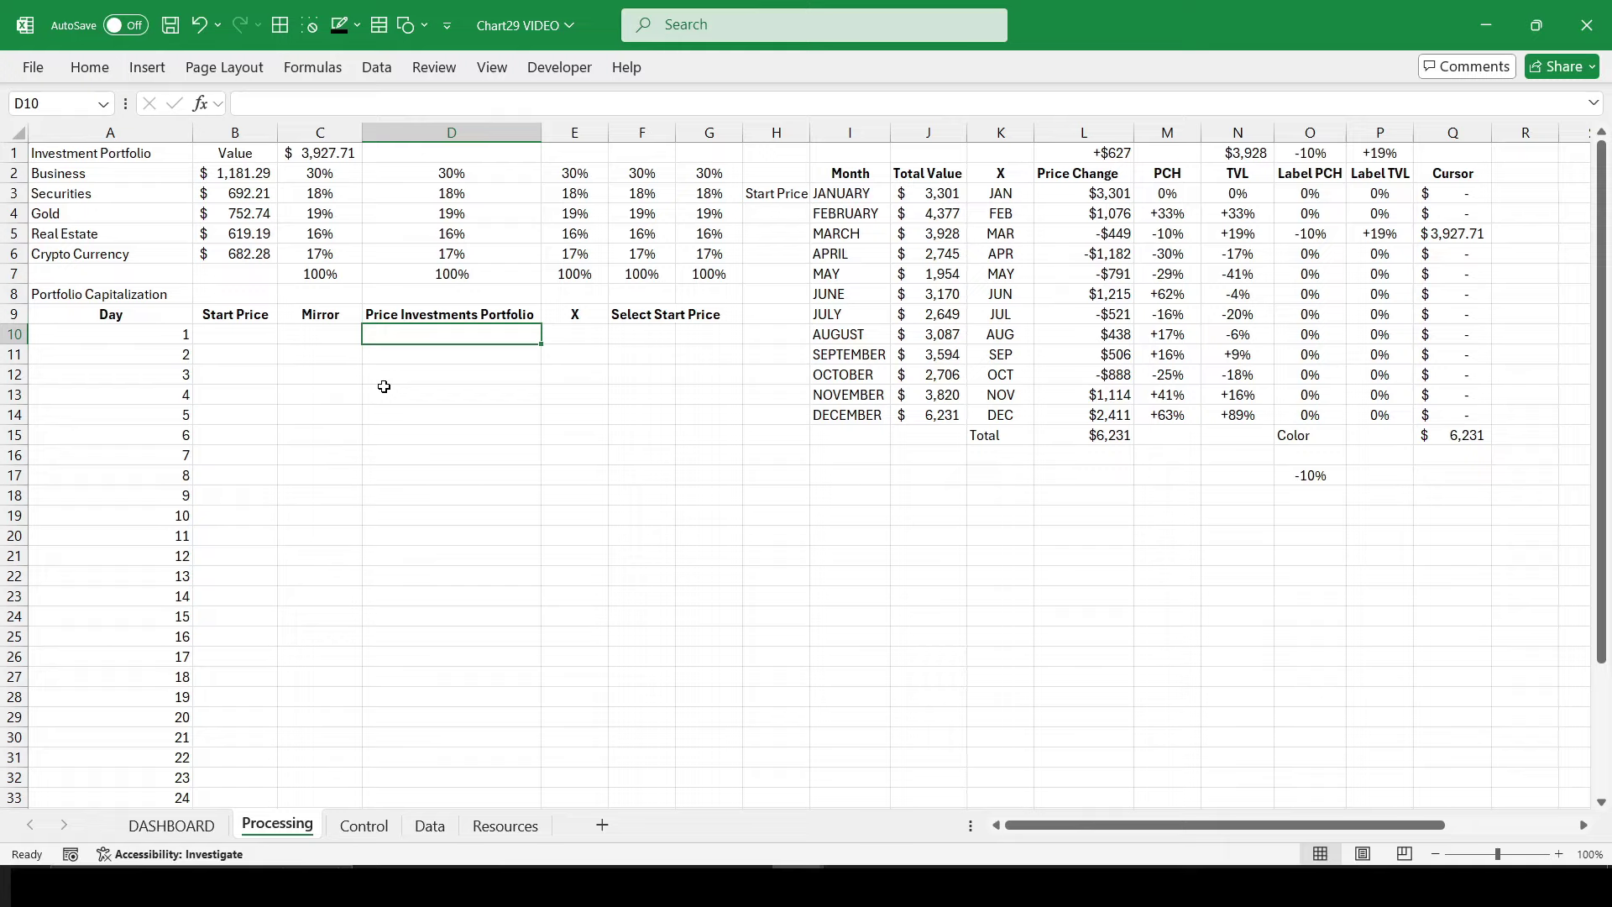
Step: In D10 enter an IFERROR GETPIVOTDATA lookup of day 1's portfolio value from Control!A35, defaulting to NA()
{"action": "type", "text": "="}
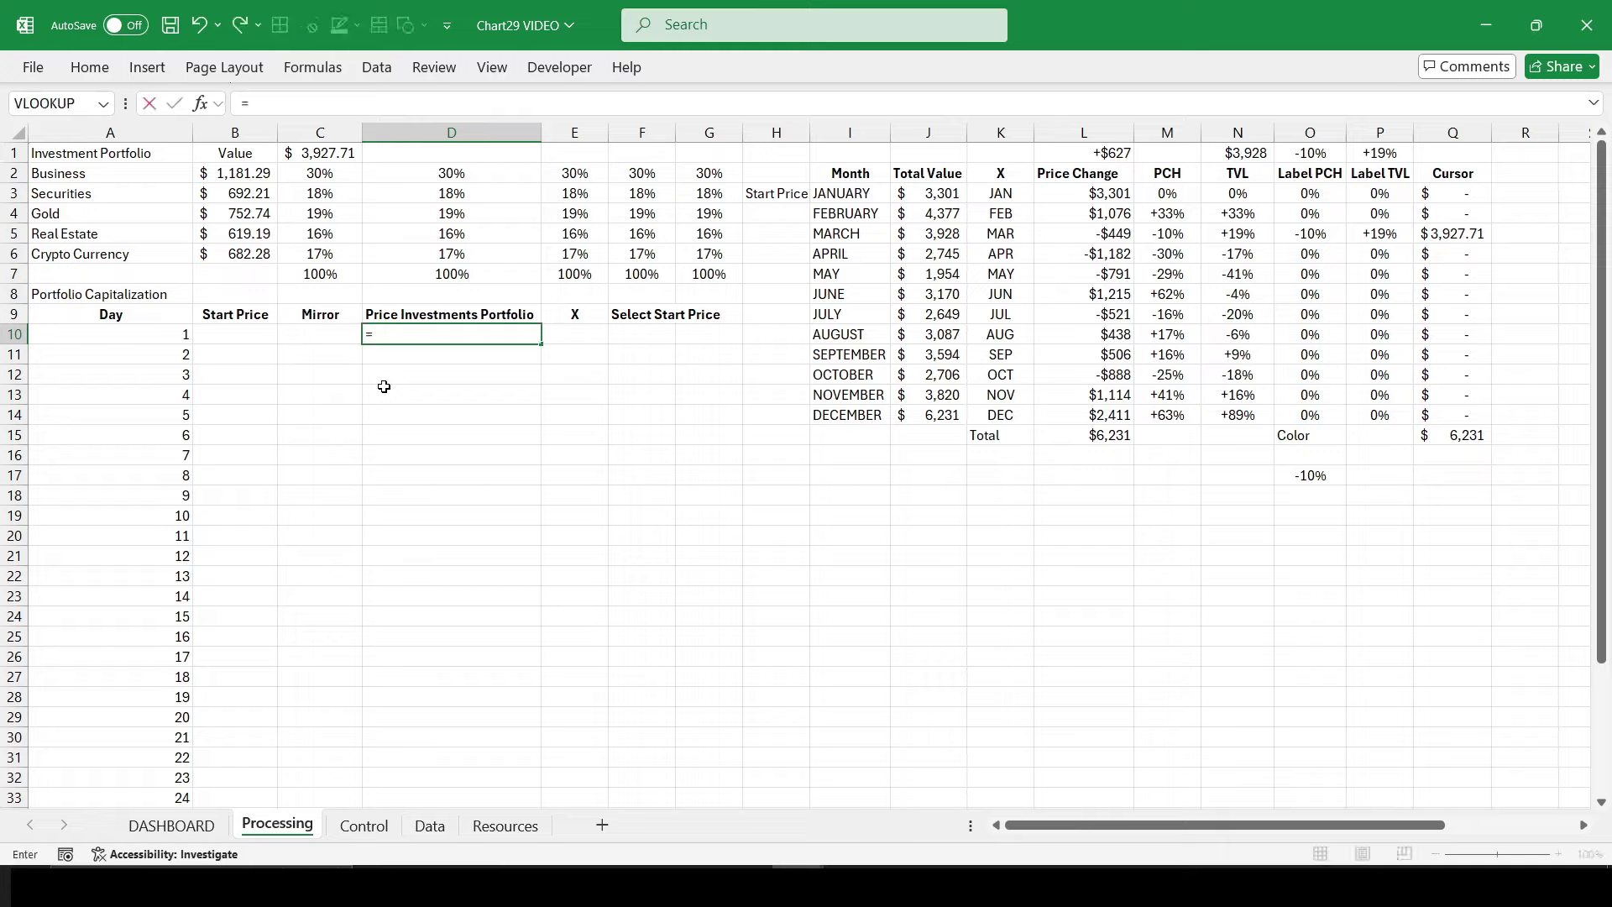
{"action": "type", "text": "IF"}
{"action": "key", "text": "Down"}
{"action": "key", "text": "Tab"}
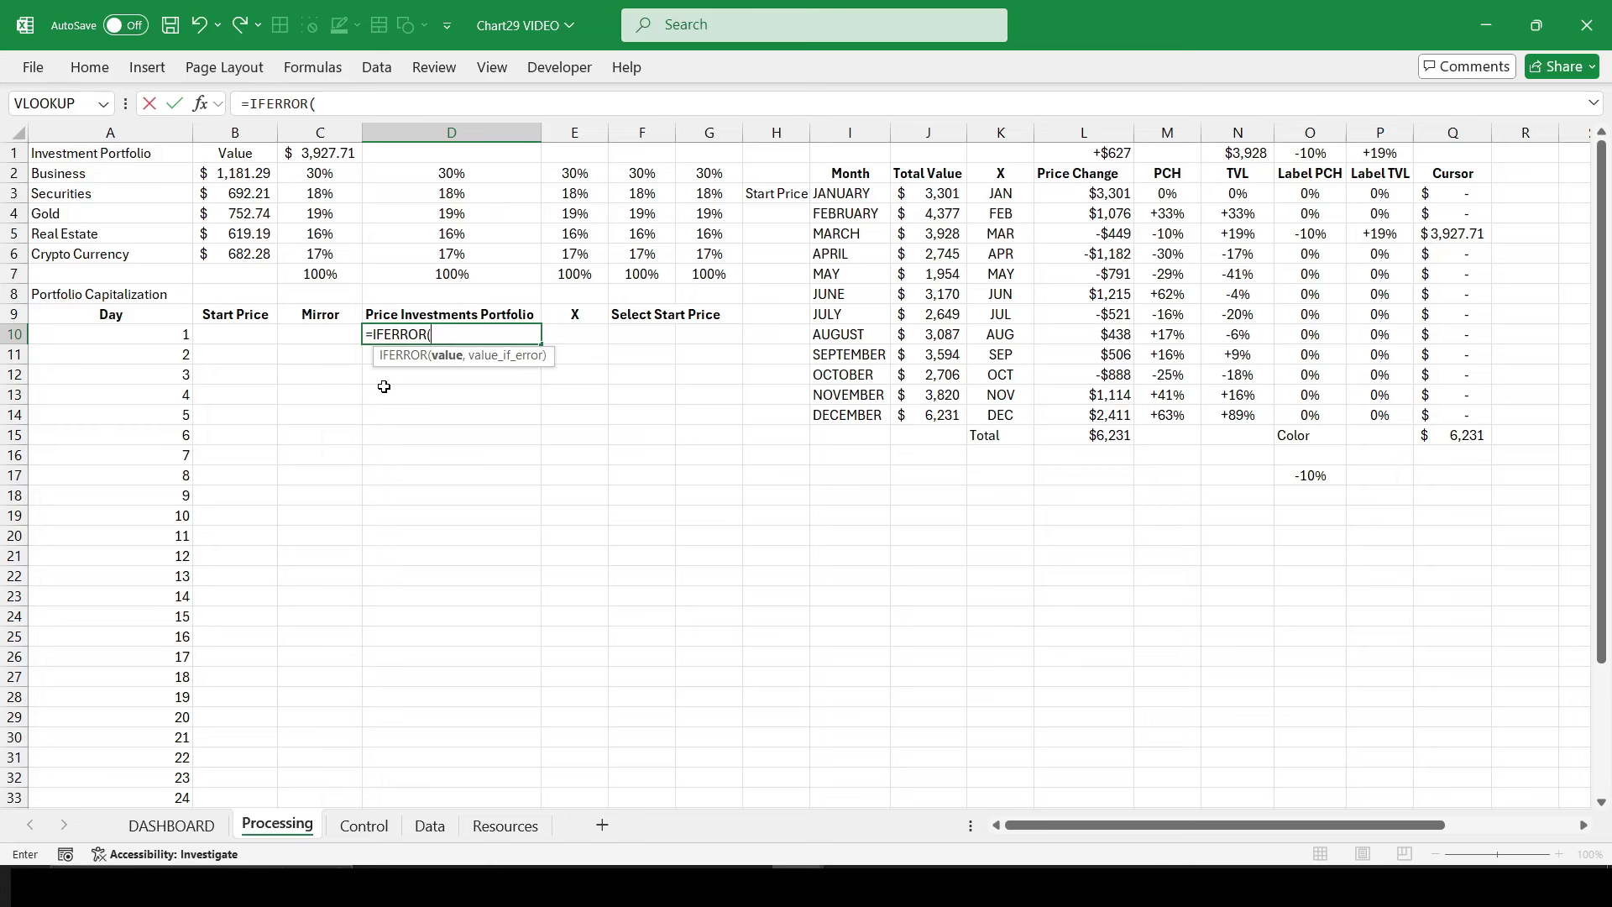
{"action": "left_click", "coordinate": [364, 826]}
{"action": "scroll", "coordinate": [310, 492], "scroll_direction": "up", "scroll_amount": 2}
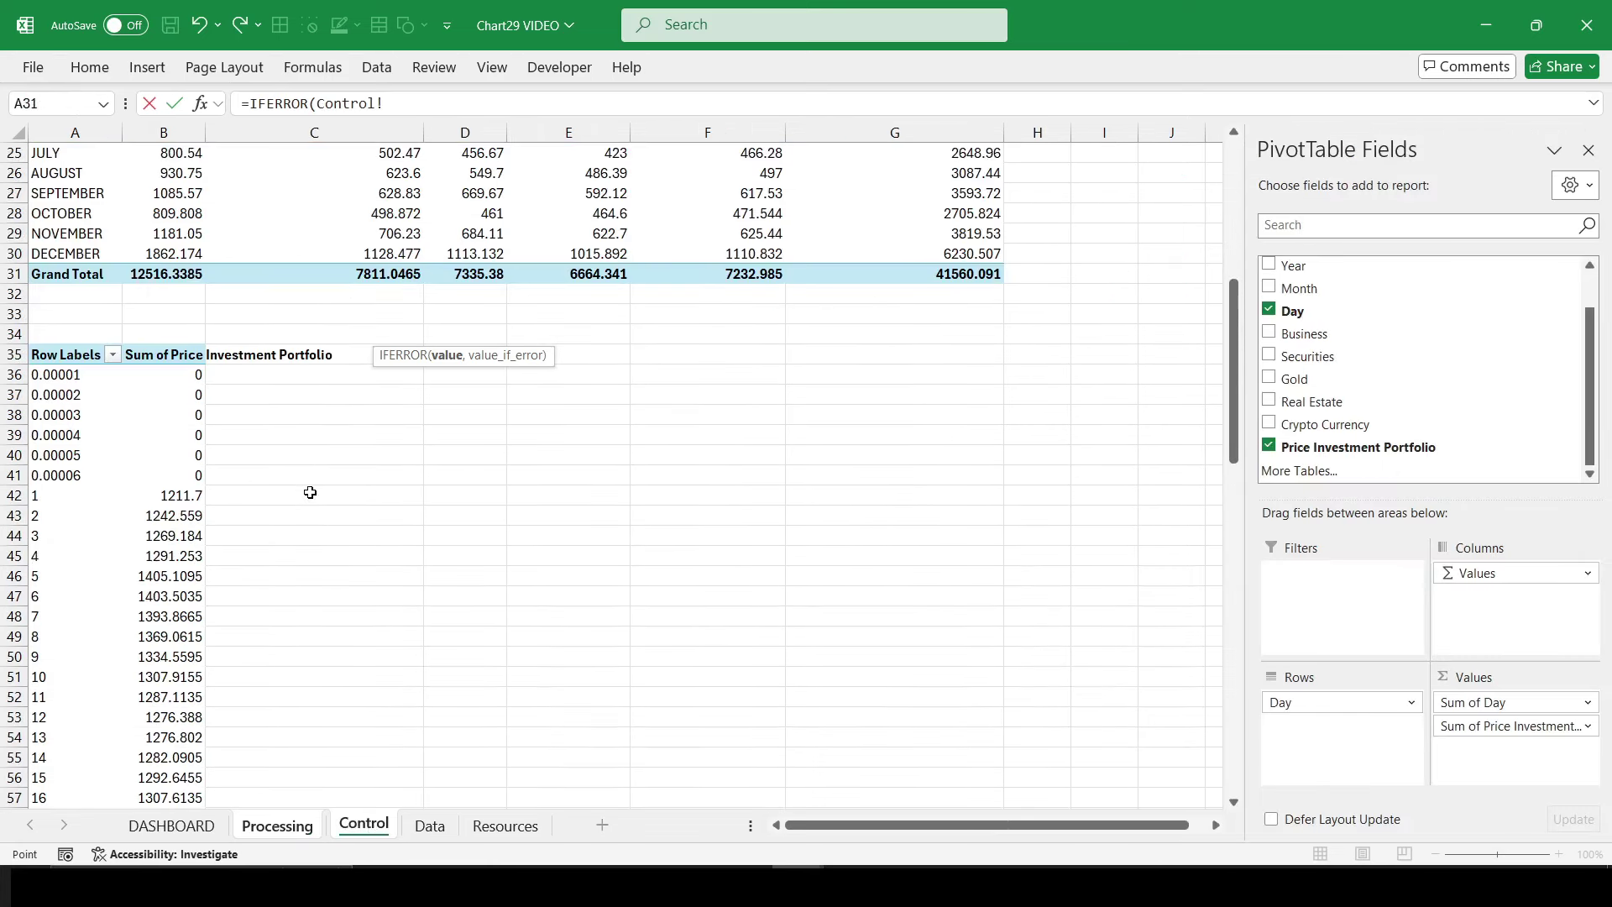
{"action": "left_click", "coordinate": [172, 493]}
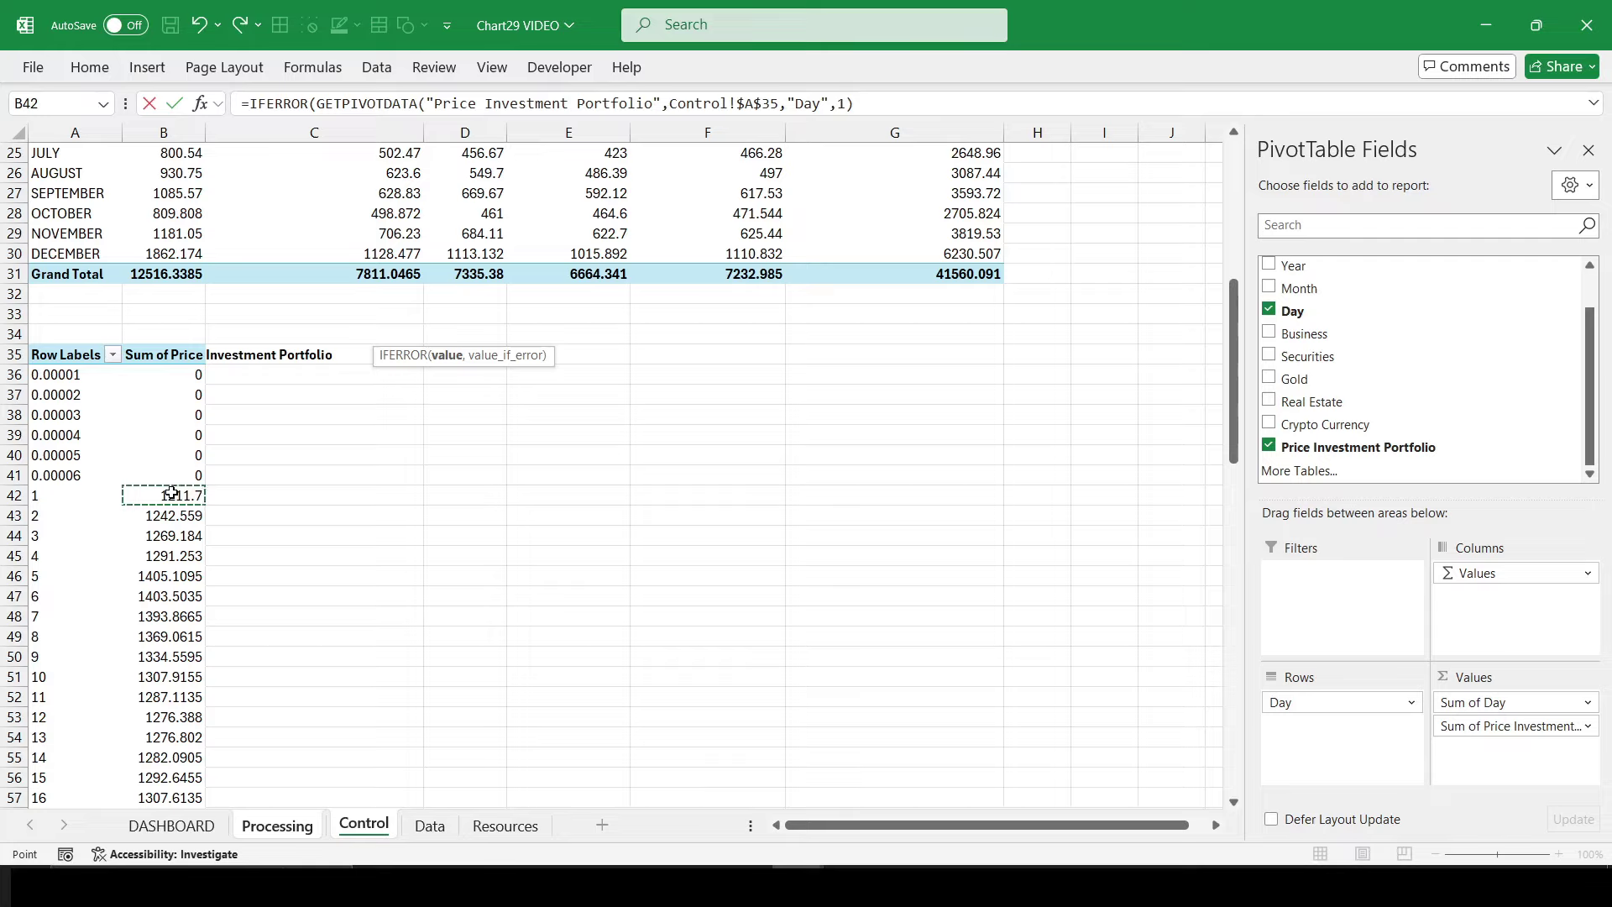
{"action": "left_click", "coordinate": [908, 105]}
{"action": "type", "text": ","}
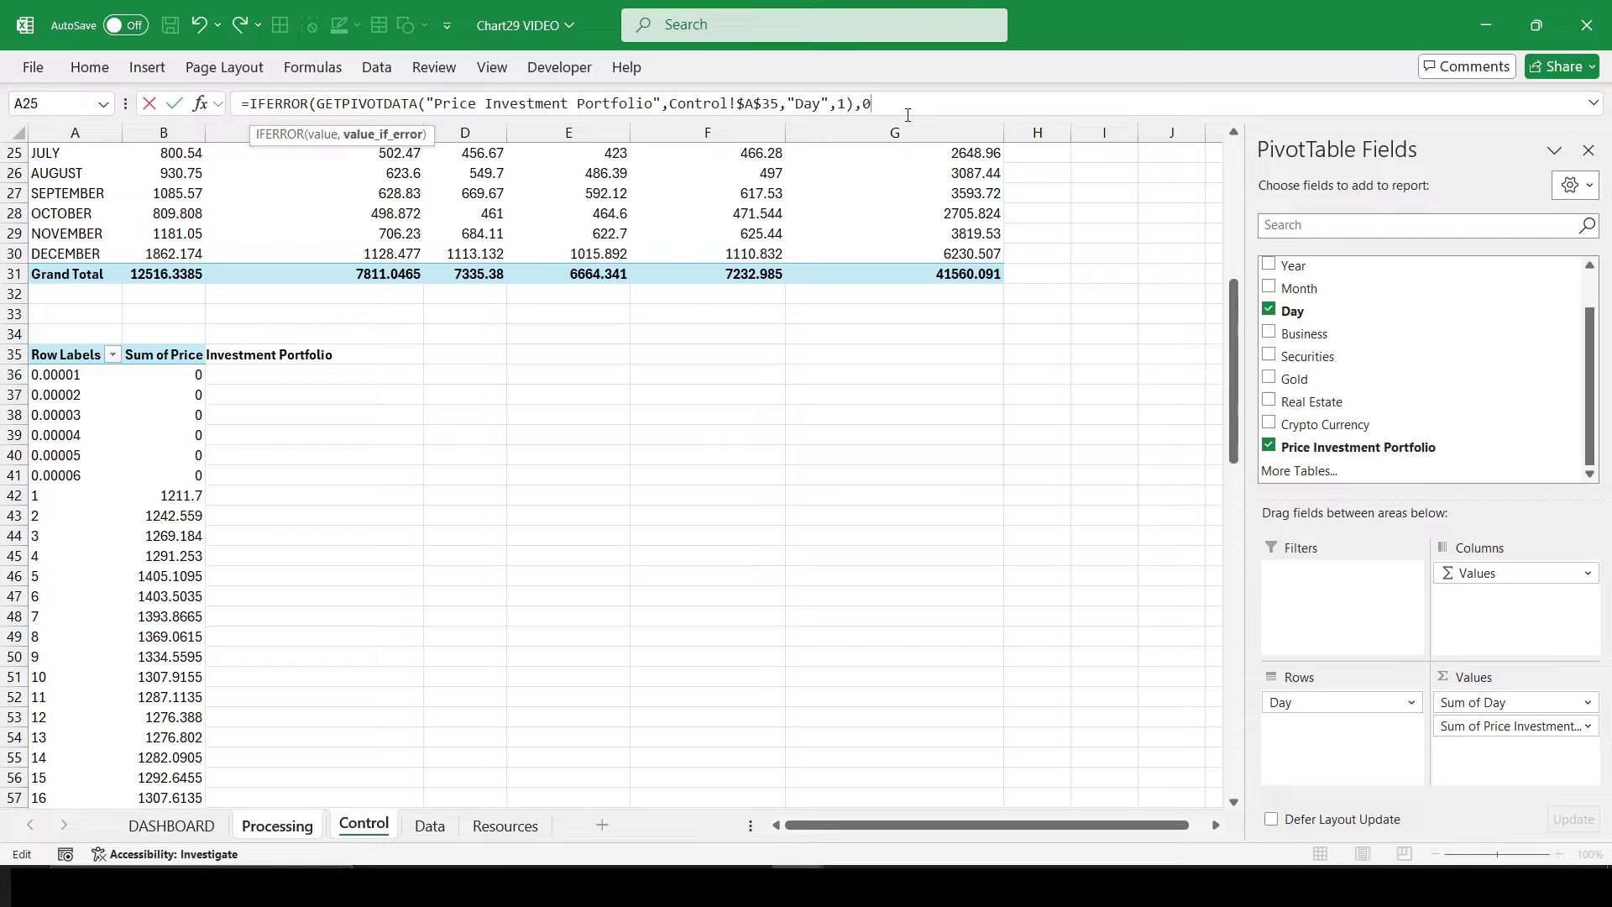
{"action": "type", "text": "NA("}
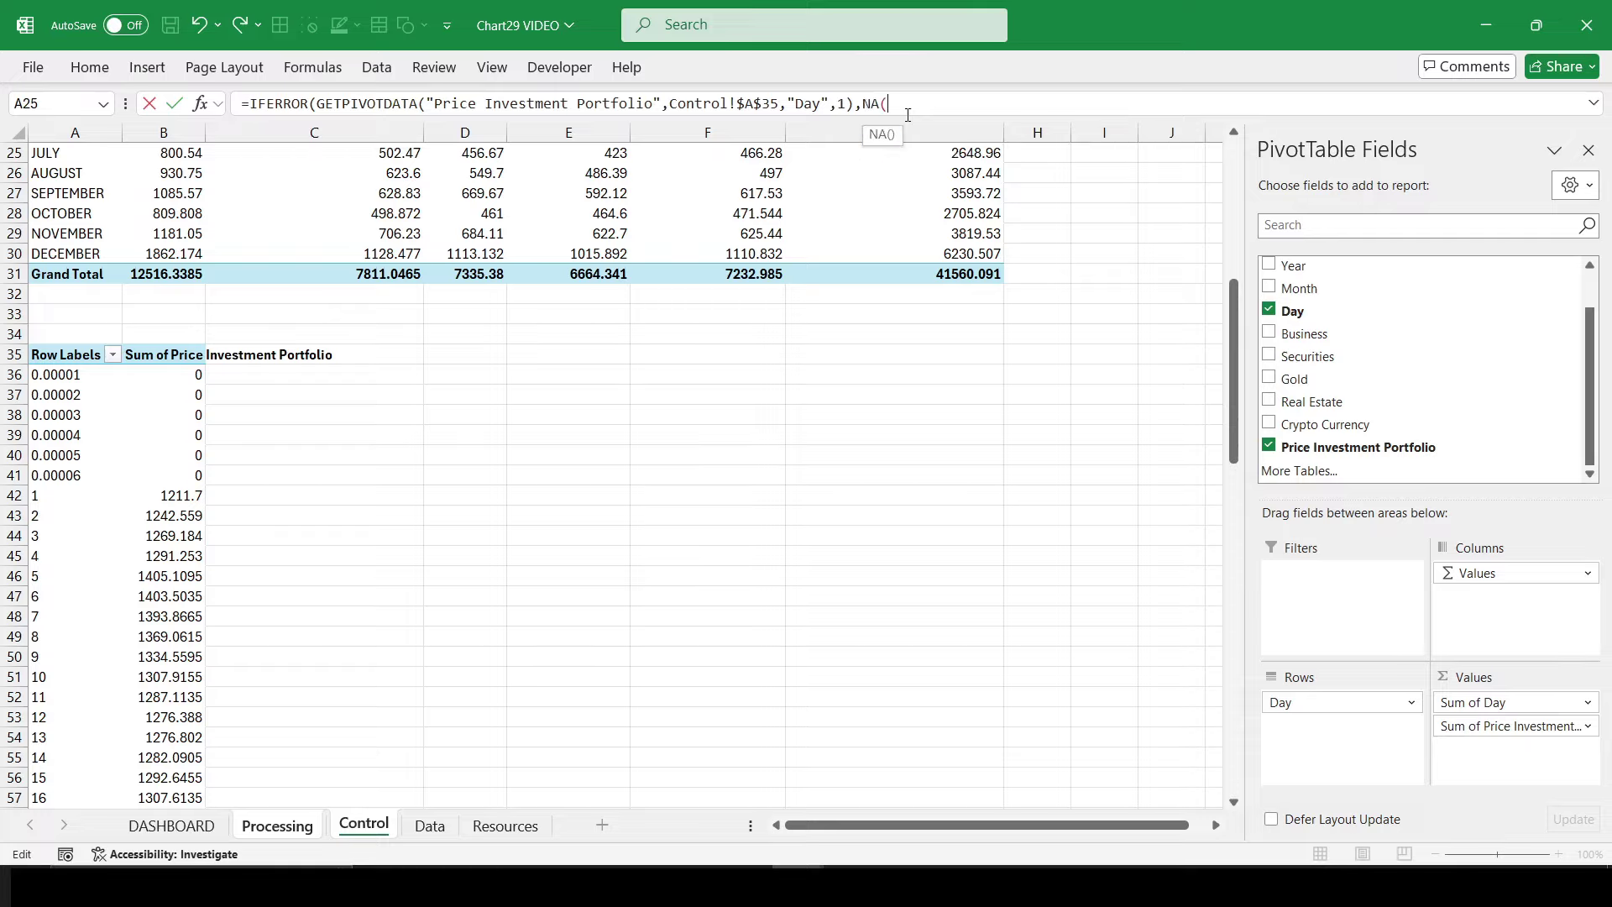
{"action": "type", "text": ")"}
{"action": "key", "text": "Return"}
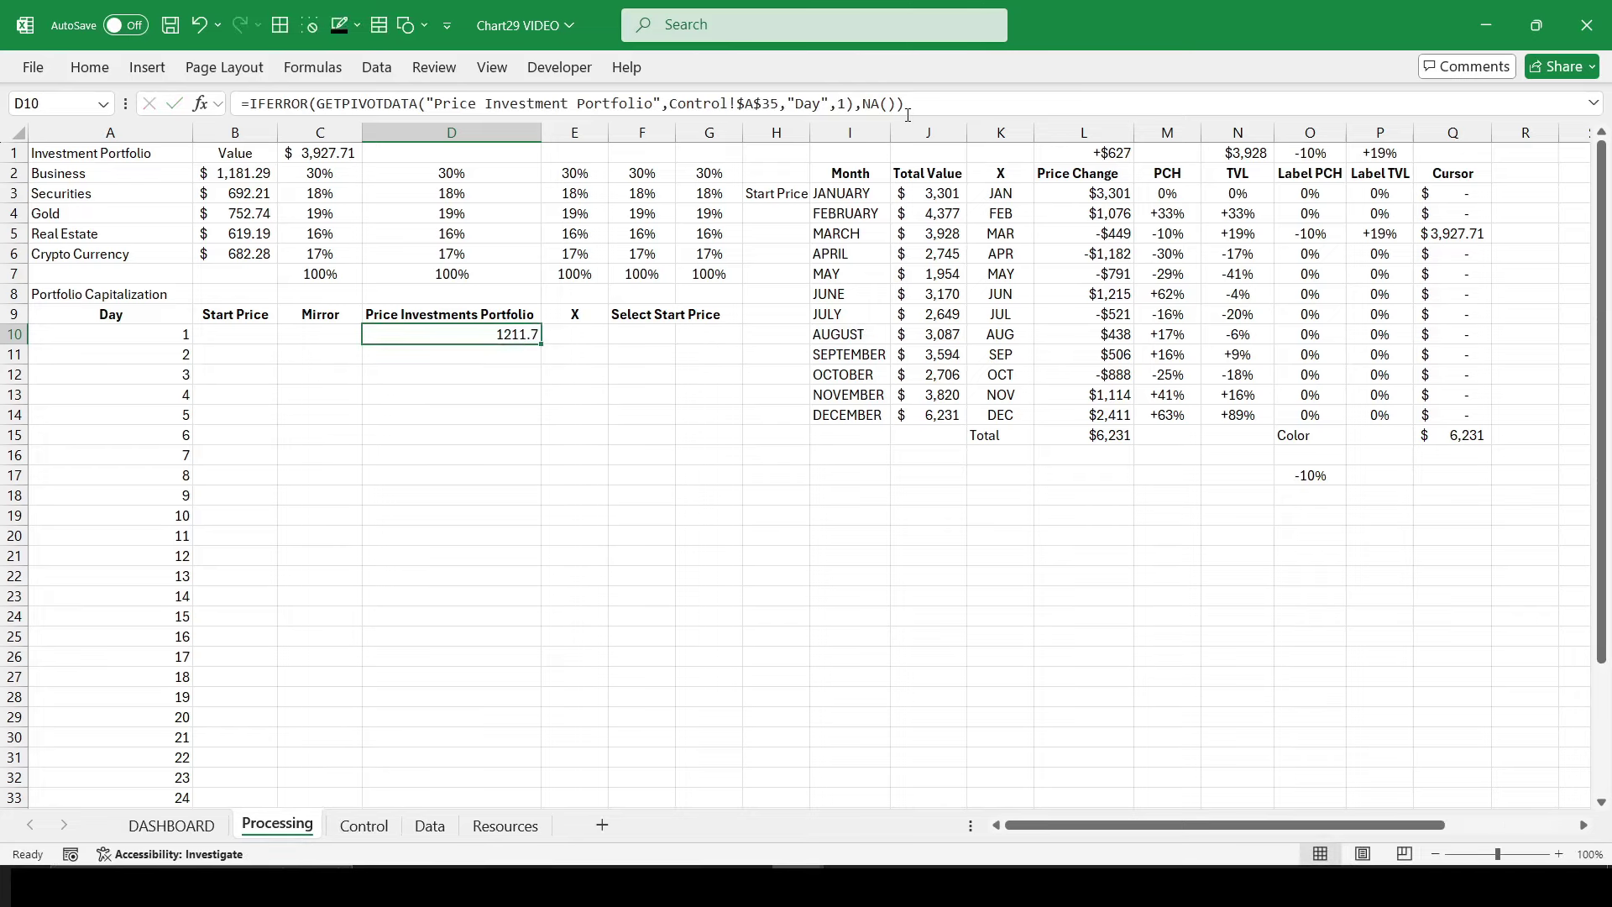
Step: Replace the hard-coded field name with ""&D9 and the day 1 argument with A10
{"action": "key", "text": "F2"}
{"action": "left_click_drag", "start_coordinate": [435, 102], "coordinate": [654, 104]}
{"action": "key", "text": "BackSpace"}
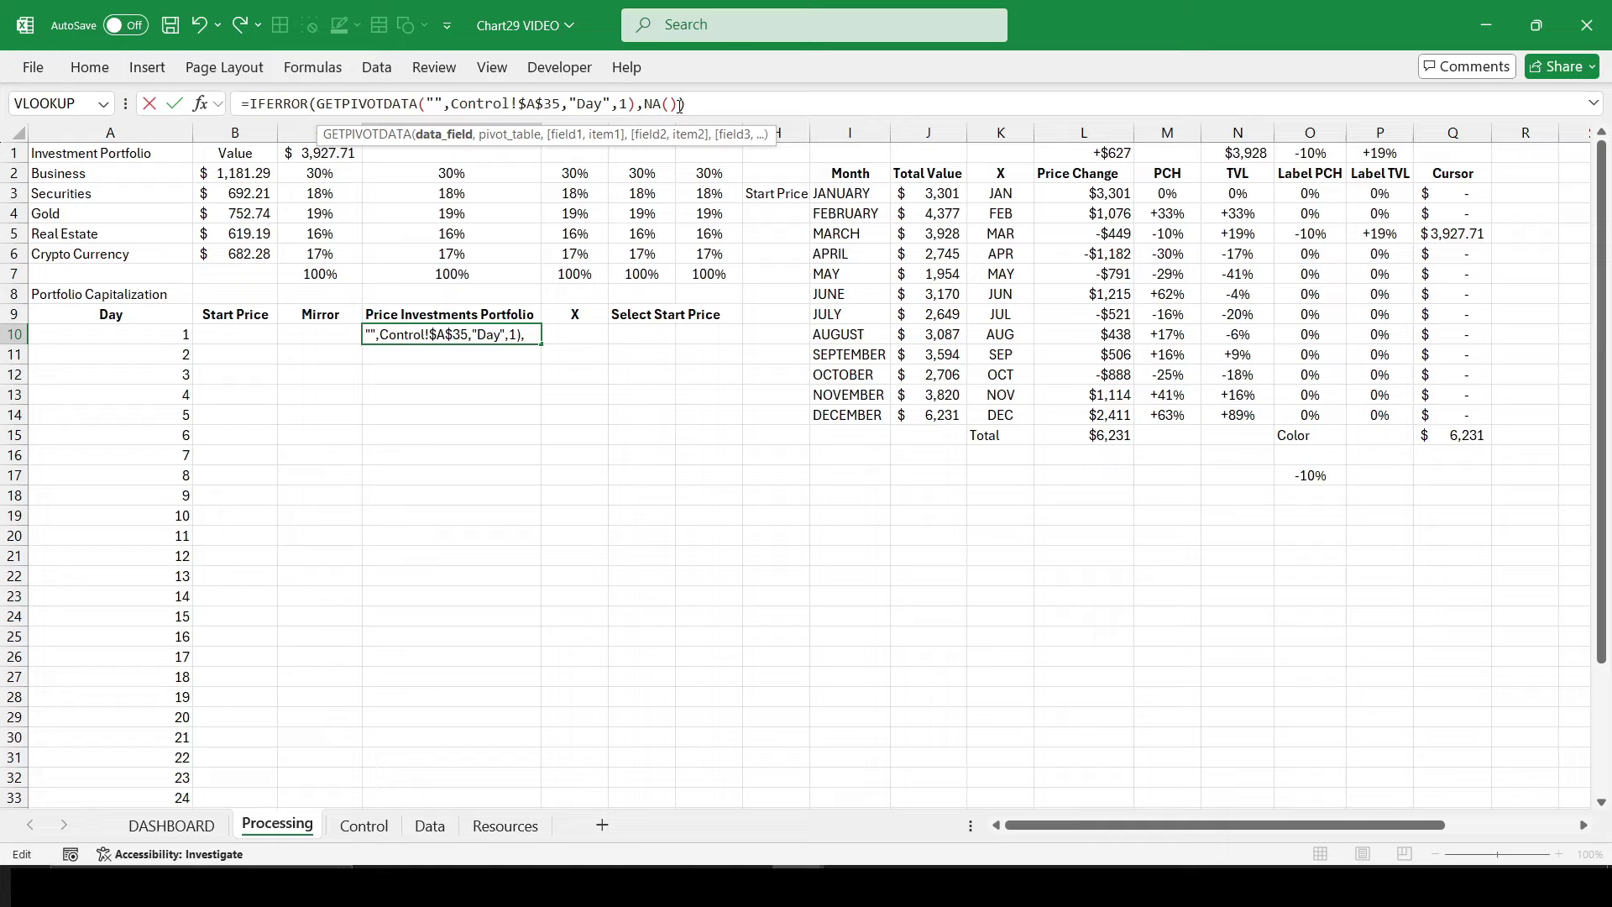
{"action": "type", "text": "&"}
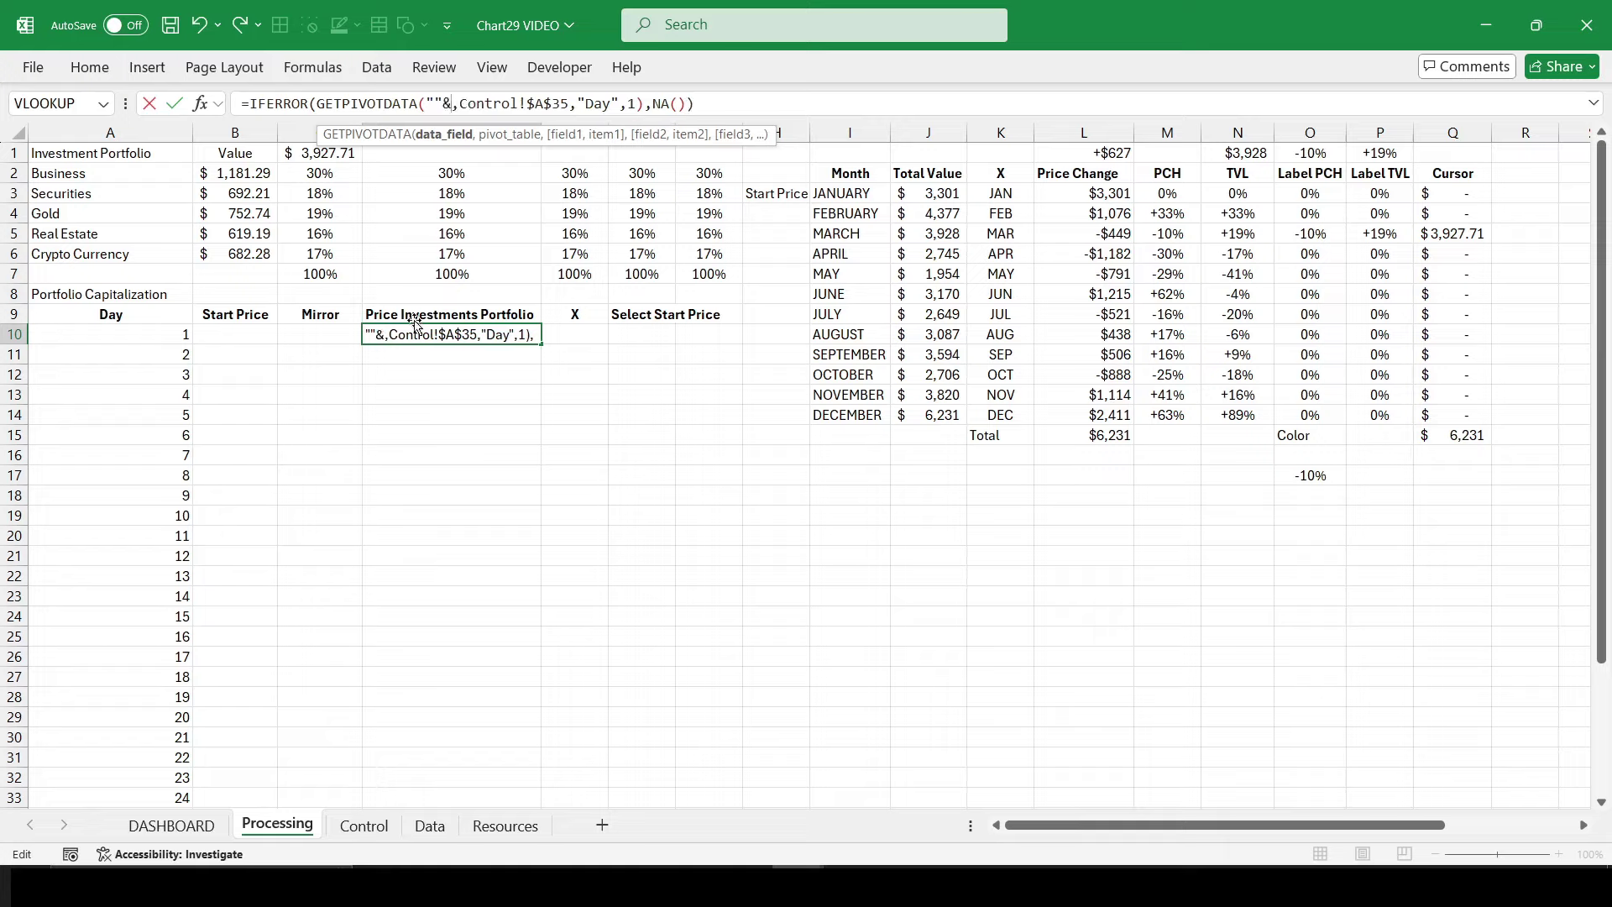
{"action": "left_click", "coordinate": [413, 317]}
{"action": "left_click", "coordinate": [646, 103]}
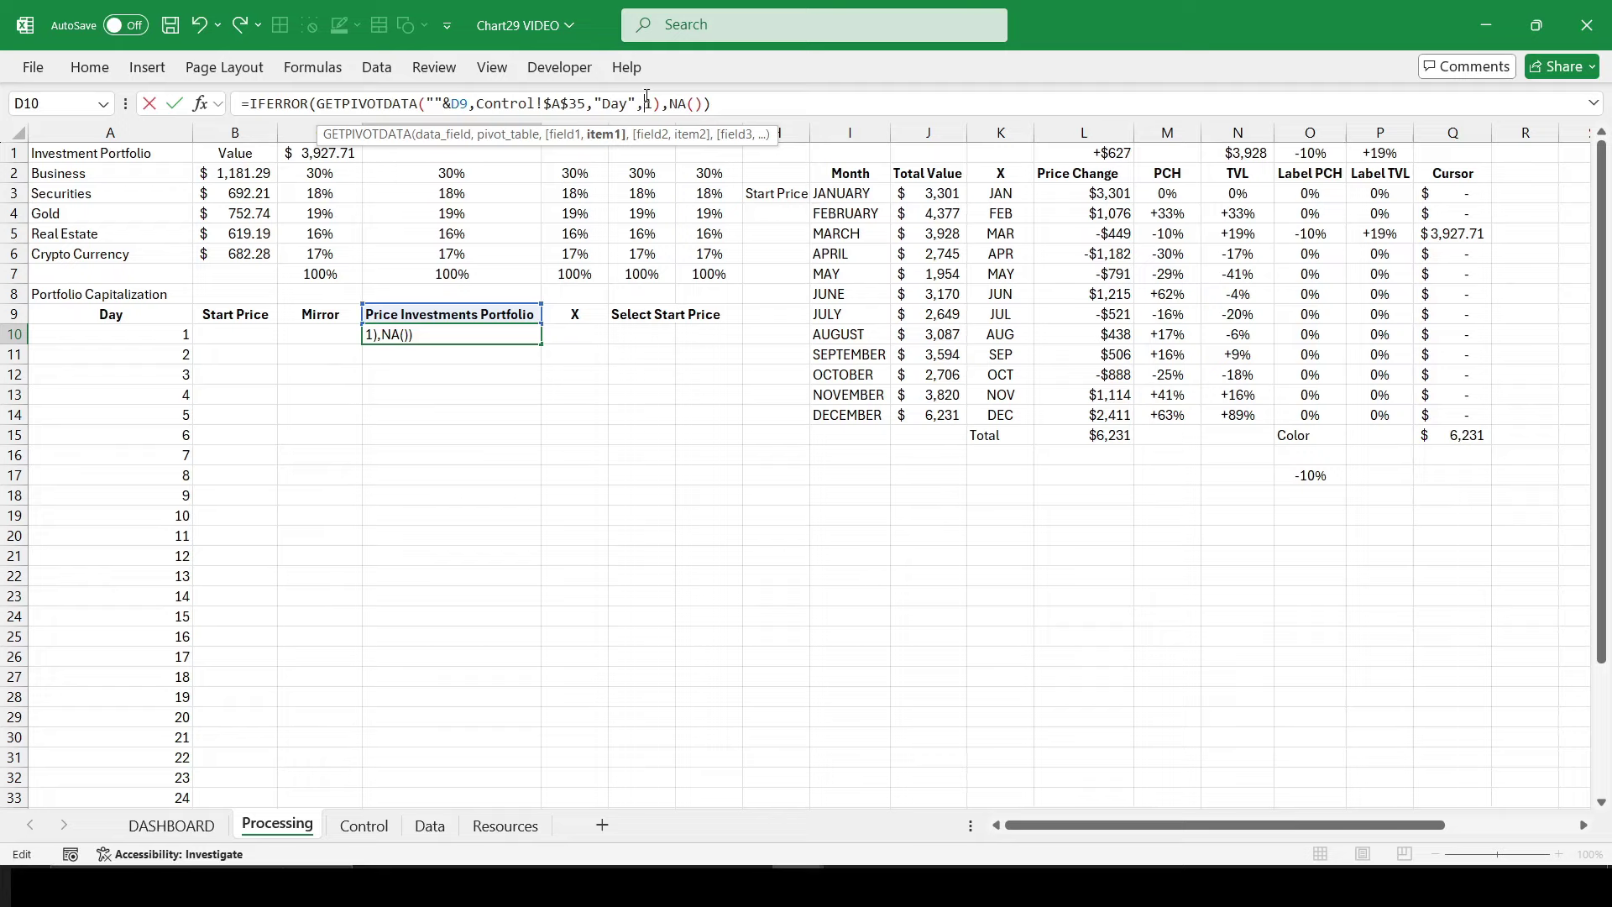
{"action": "key", "text": "Delete"}
{"action": "left_click", "coordinate": [187, 336]}
{"action": "key", "text": "Return"}
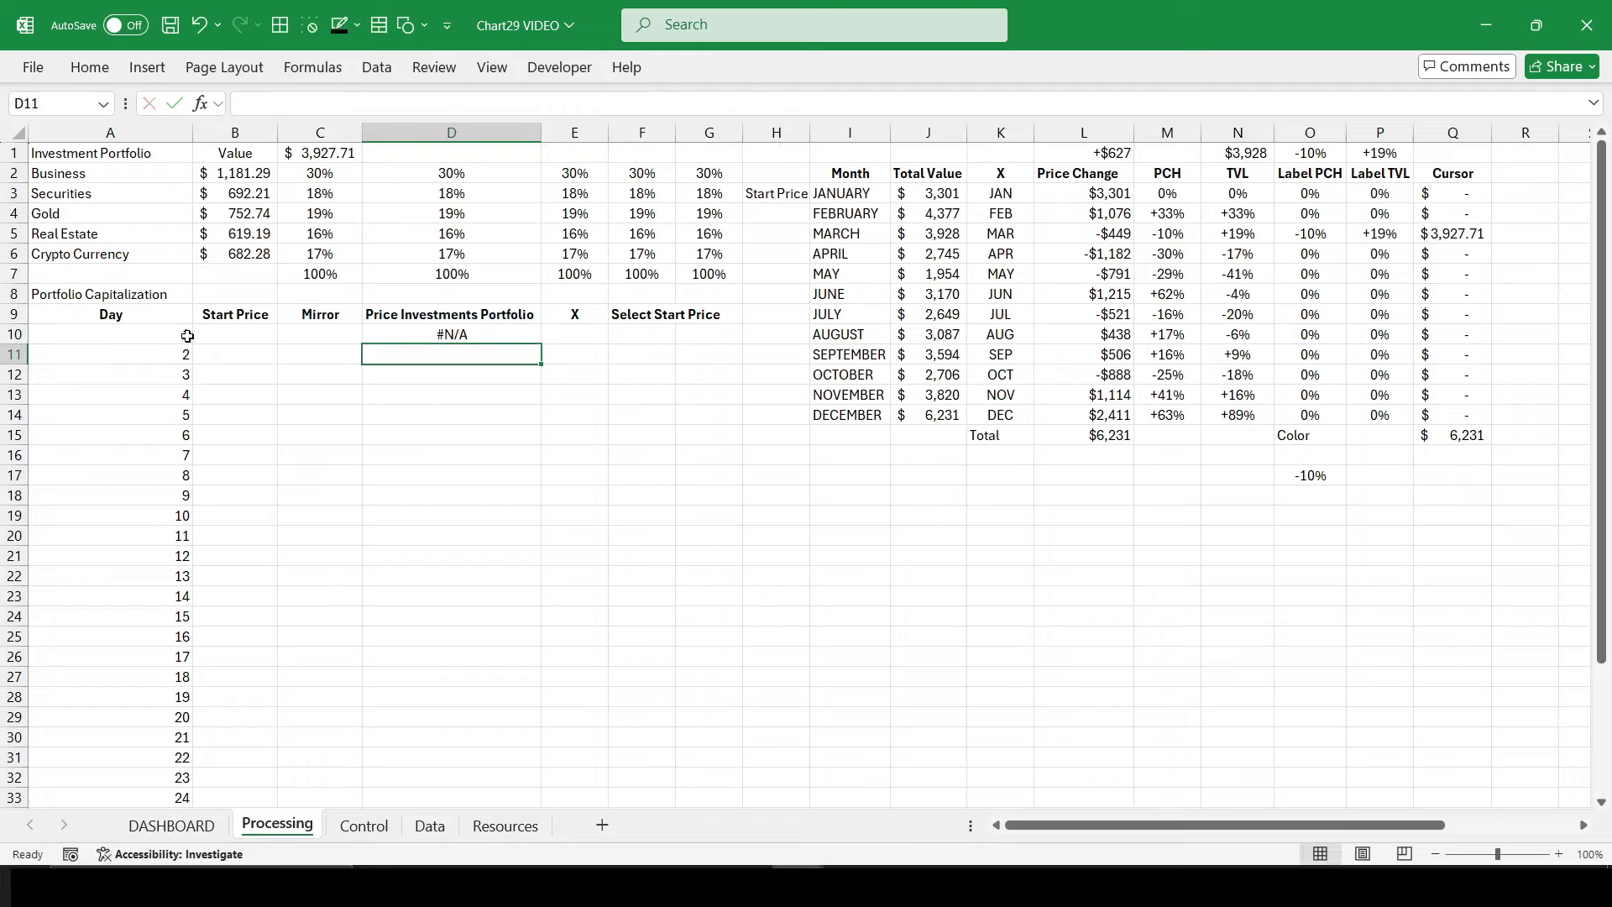
{"action": "key", "text": "Up"}
Step: Test D10's formula by evaluating the A10 reference, then restore it
{"action": "left_click", "coordinate": [785, 106]}
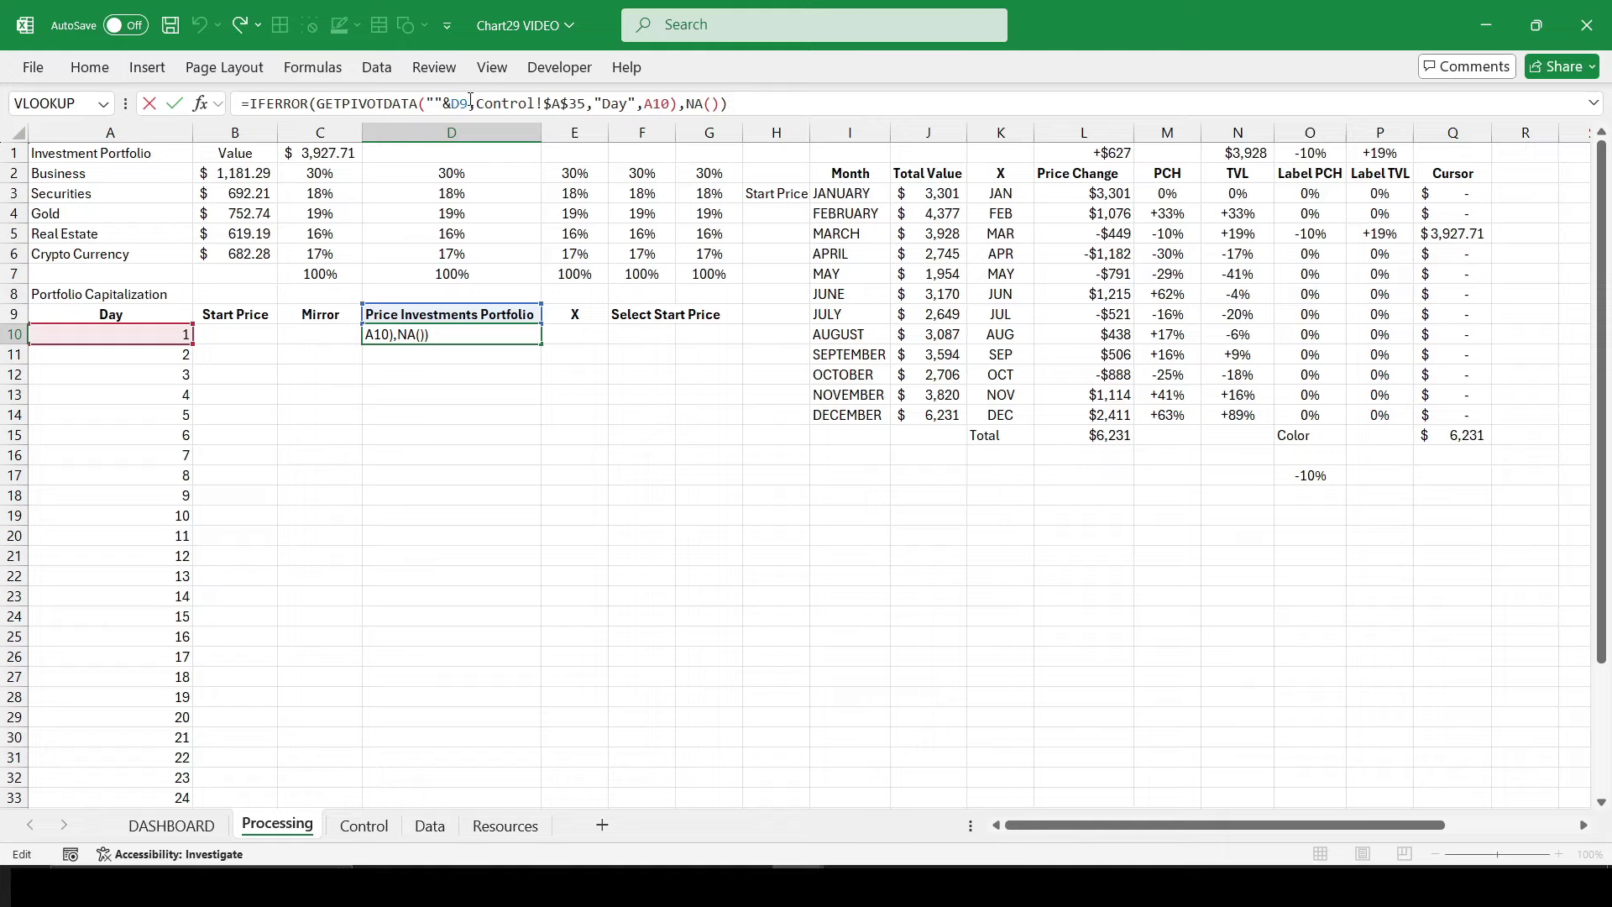
{"action": "left_click", "coordinate": [471, 99]}
{"action": "left_click", "coordinate": [776, 106]}
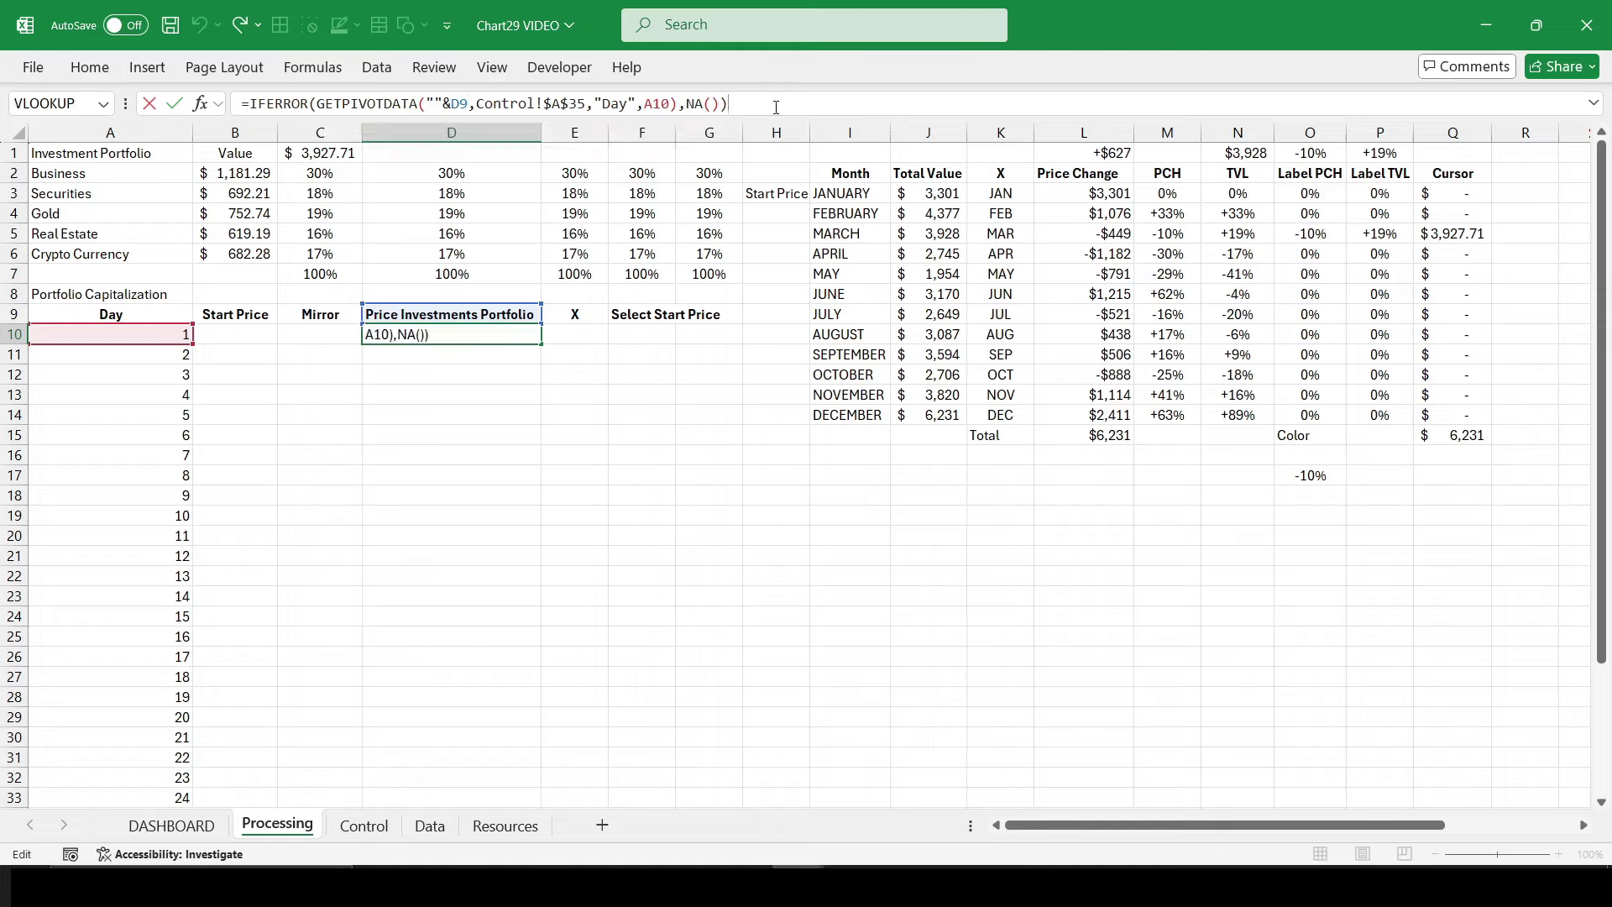
{"action": "double_click", "coordinate": [660, 104]}
{"action": "key", "text": "F9"}
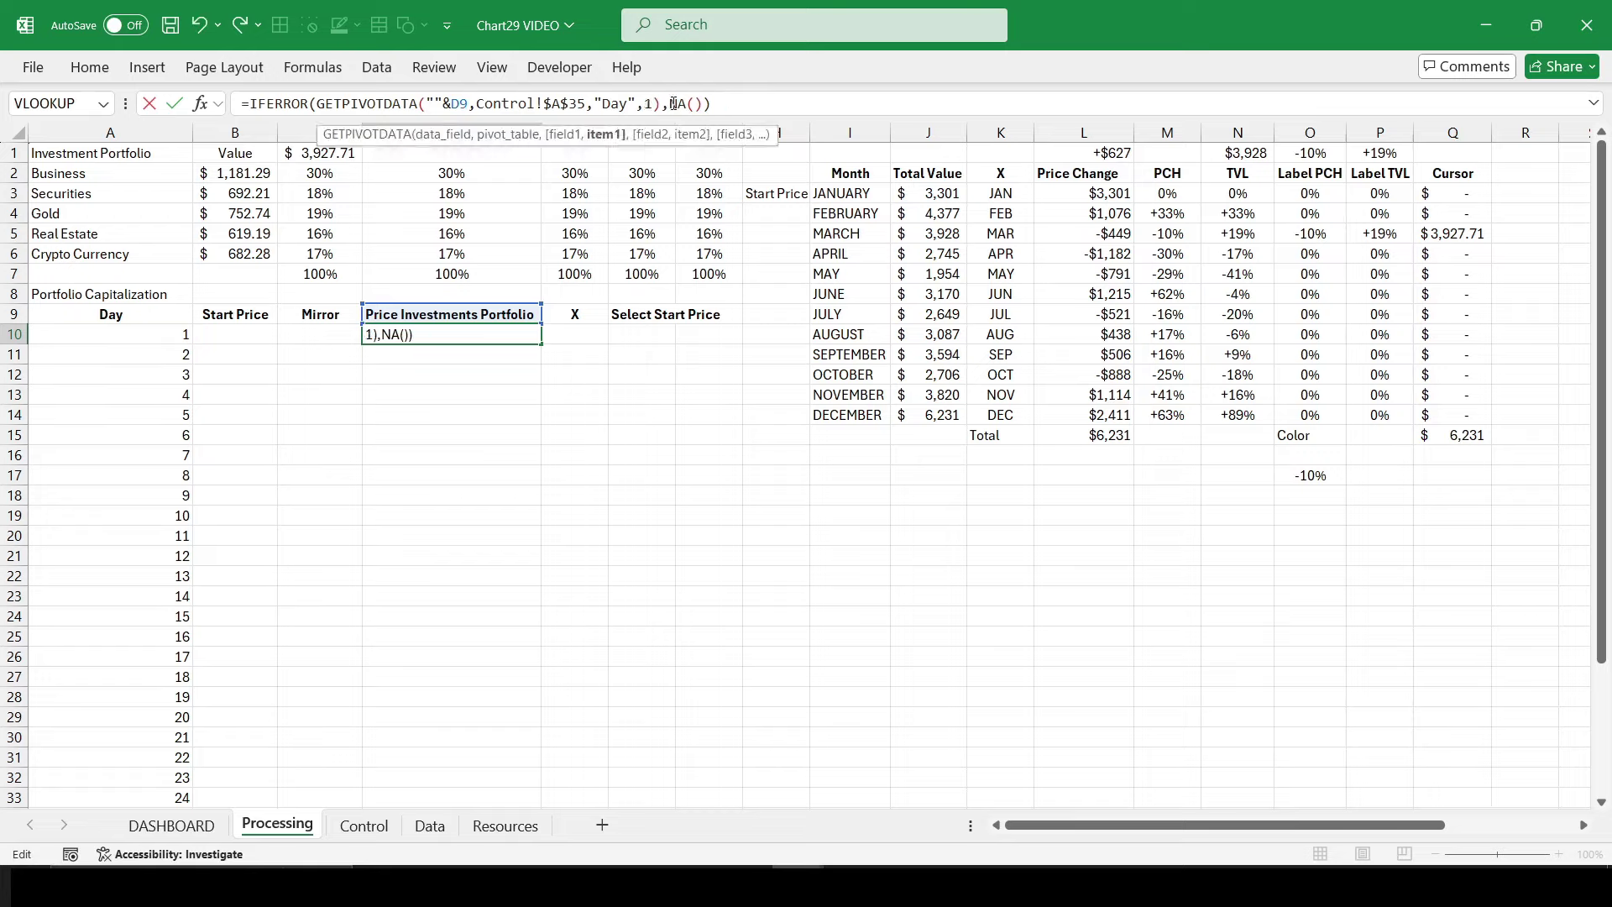
{"action": "key", "text": "ctrl+Return"}
{"action": "key", "text": "ctrl+z"}
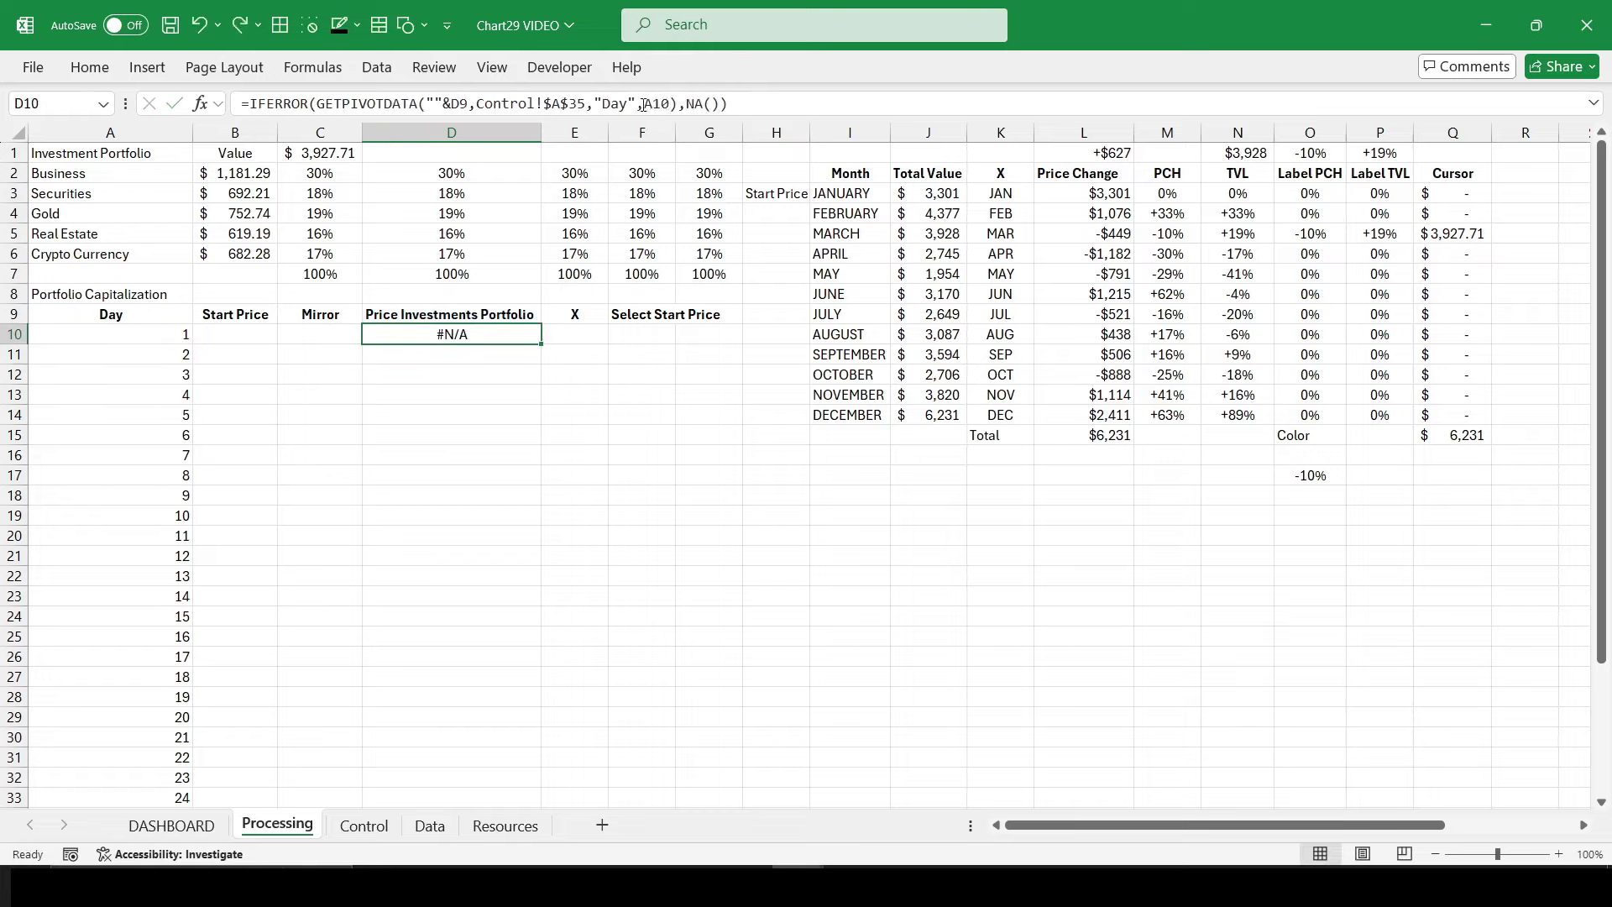
{"action": "left_click", "coordinate": [643, 104]}
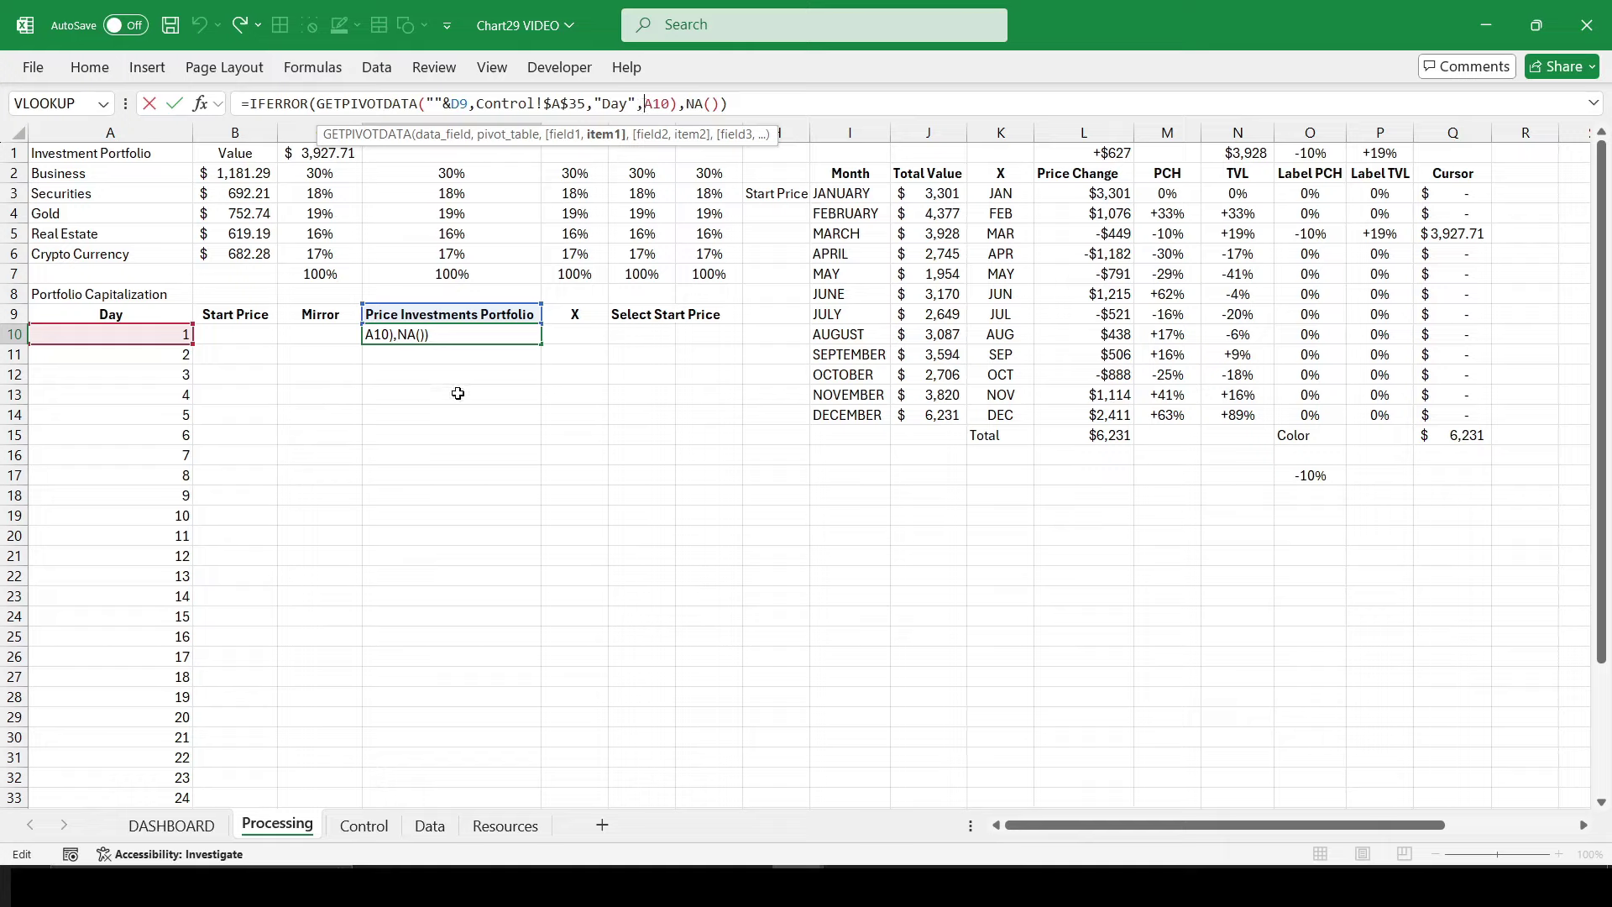
{"action": "key", "text": "ctrl+Return"}
Step: Correct the 'Investments' typo in D9 and format D10 as Accounting with no decimals
{"action": "left_click", "coordinate": [461, 315]}
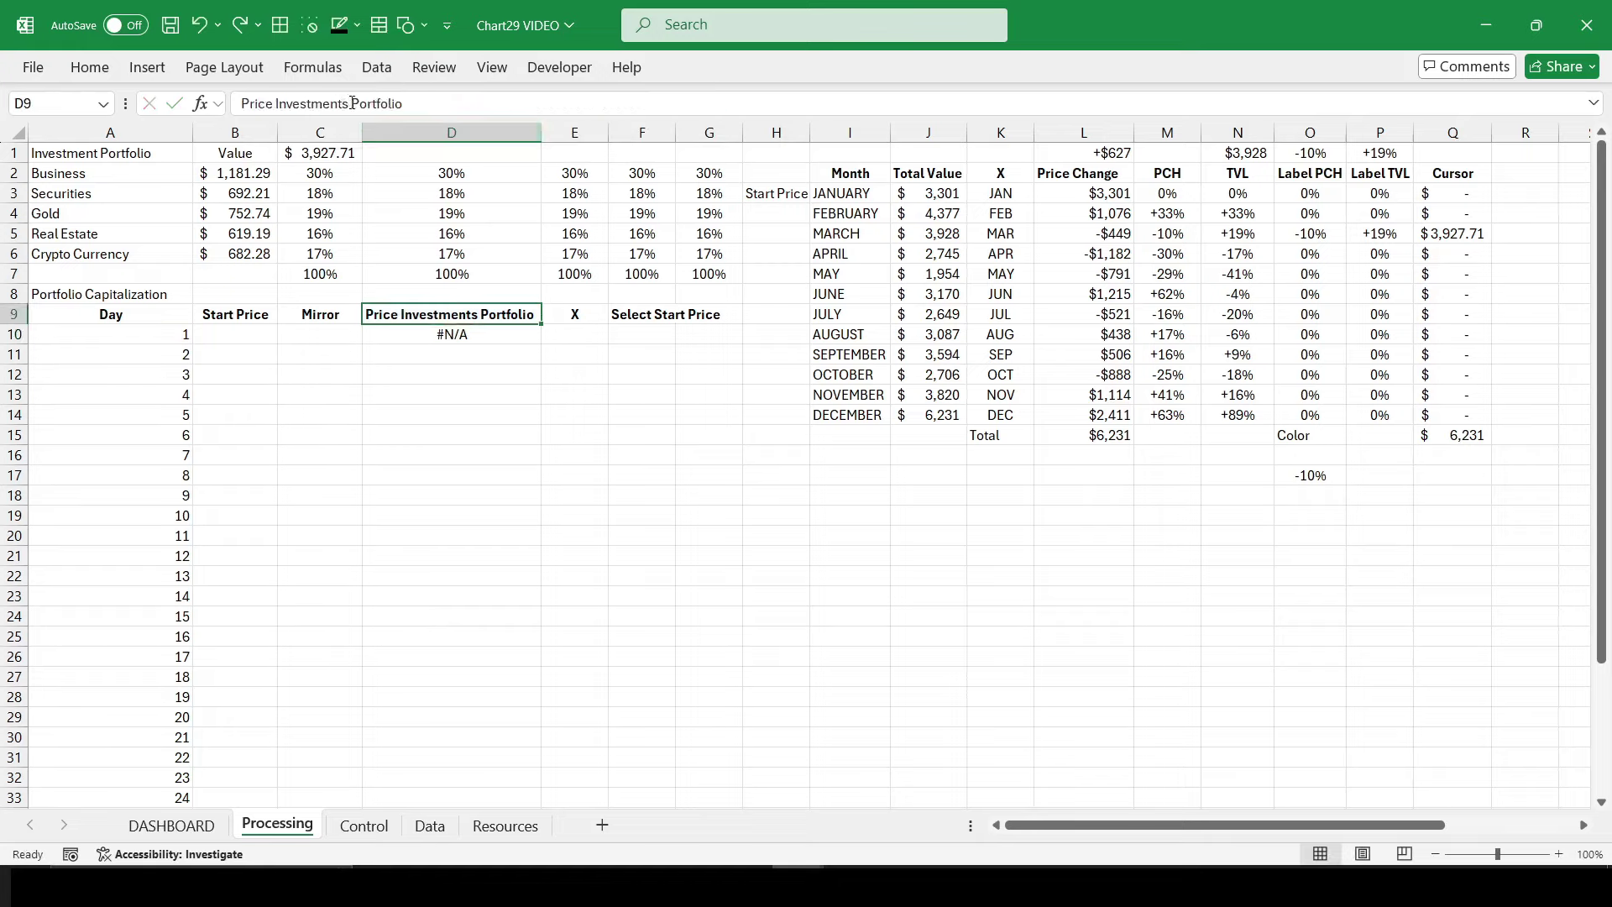
{"action": "key", "text": "Delete"}
{"action": "key", "text": "Return"}
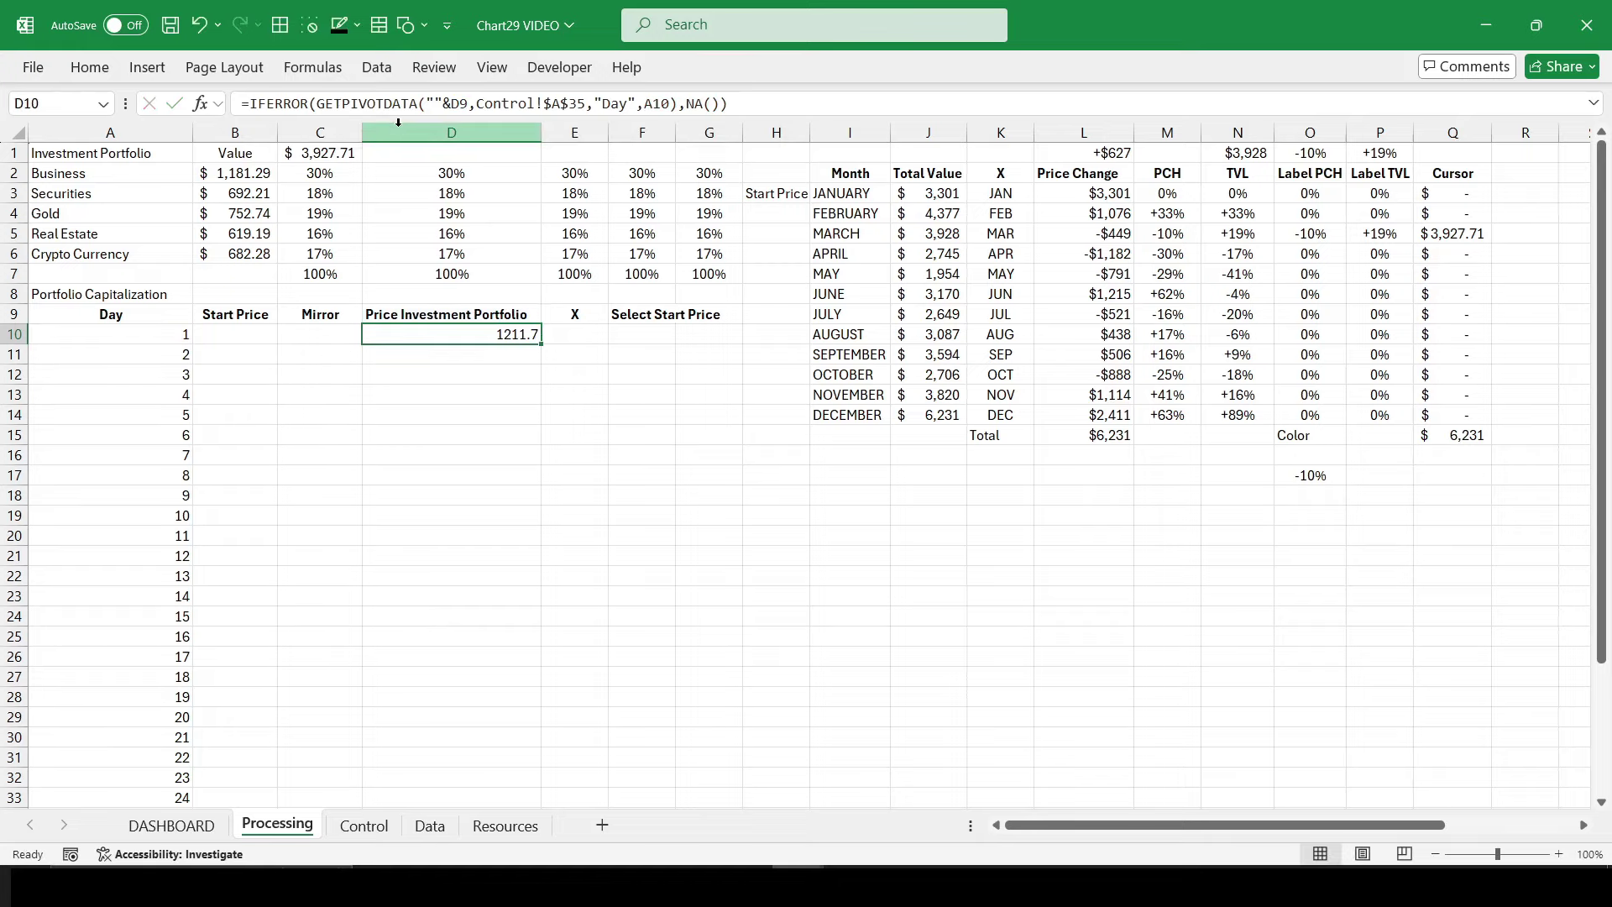
{"action": "double_click", "coordinate": [89, 68]}
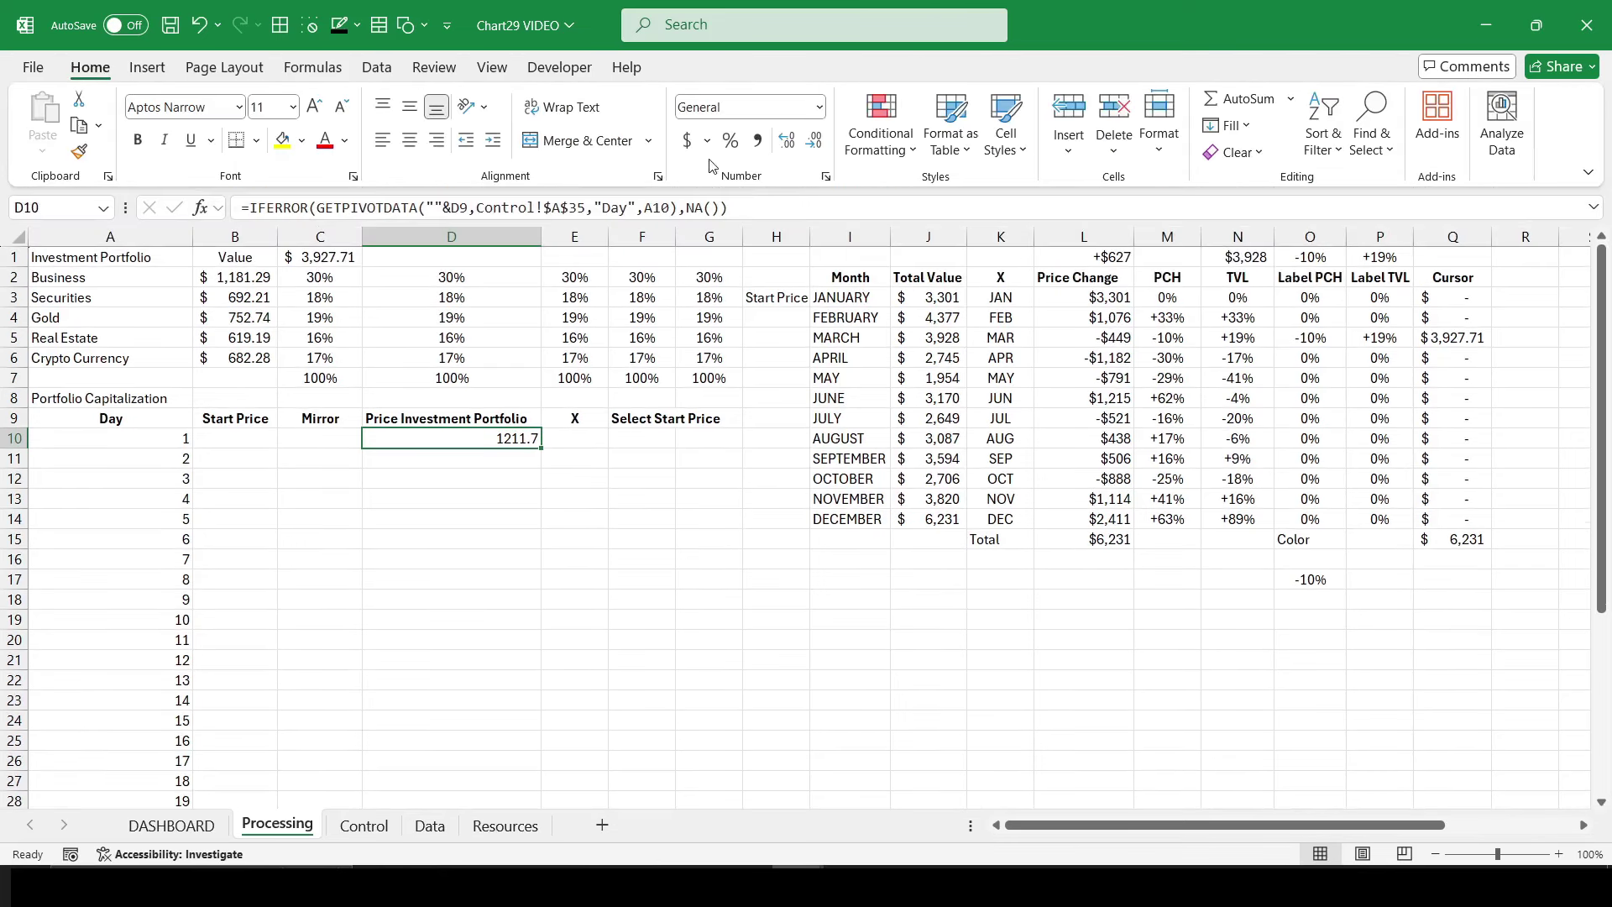
{"action": "left_click", "coordinate": [691, 140]}
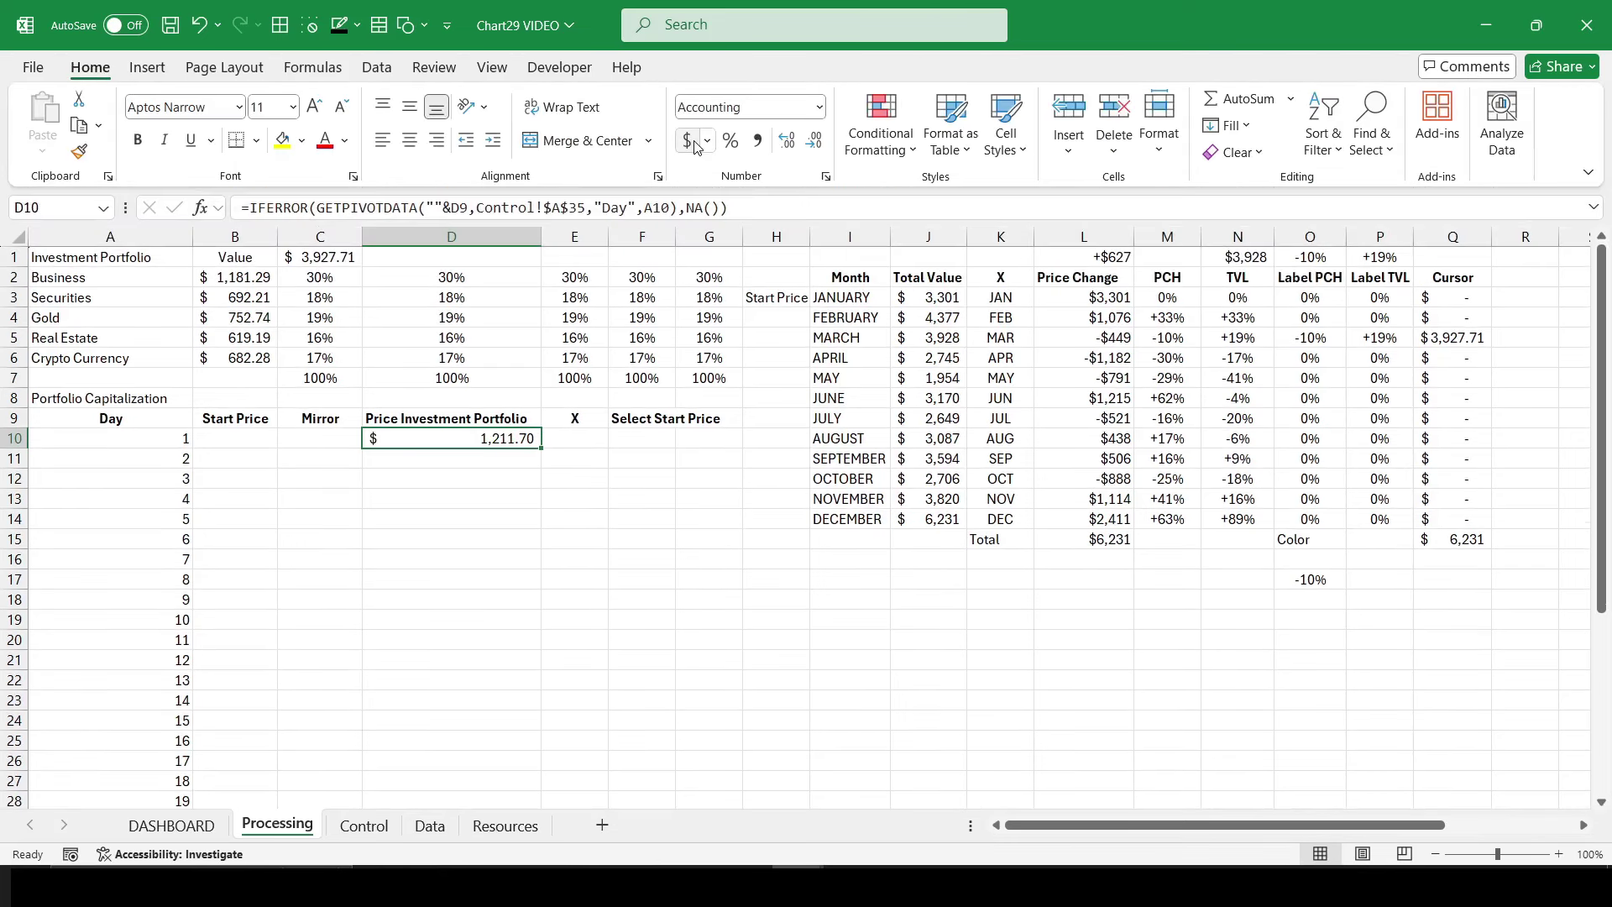
{"action": "left_click", "coordinate": [814, 143]}
{"action": "left_click", "coordinate": [814, 143]}
{"action": "key", "text": "F2"}
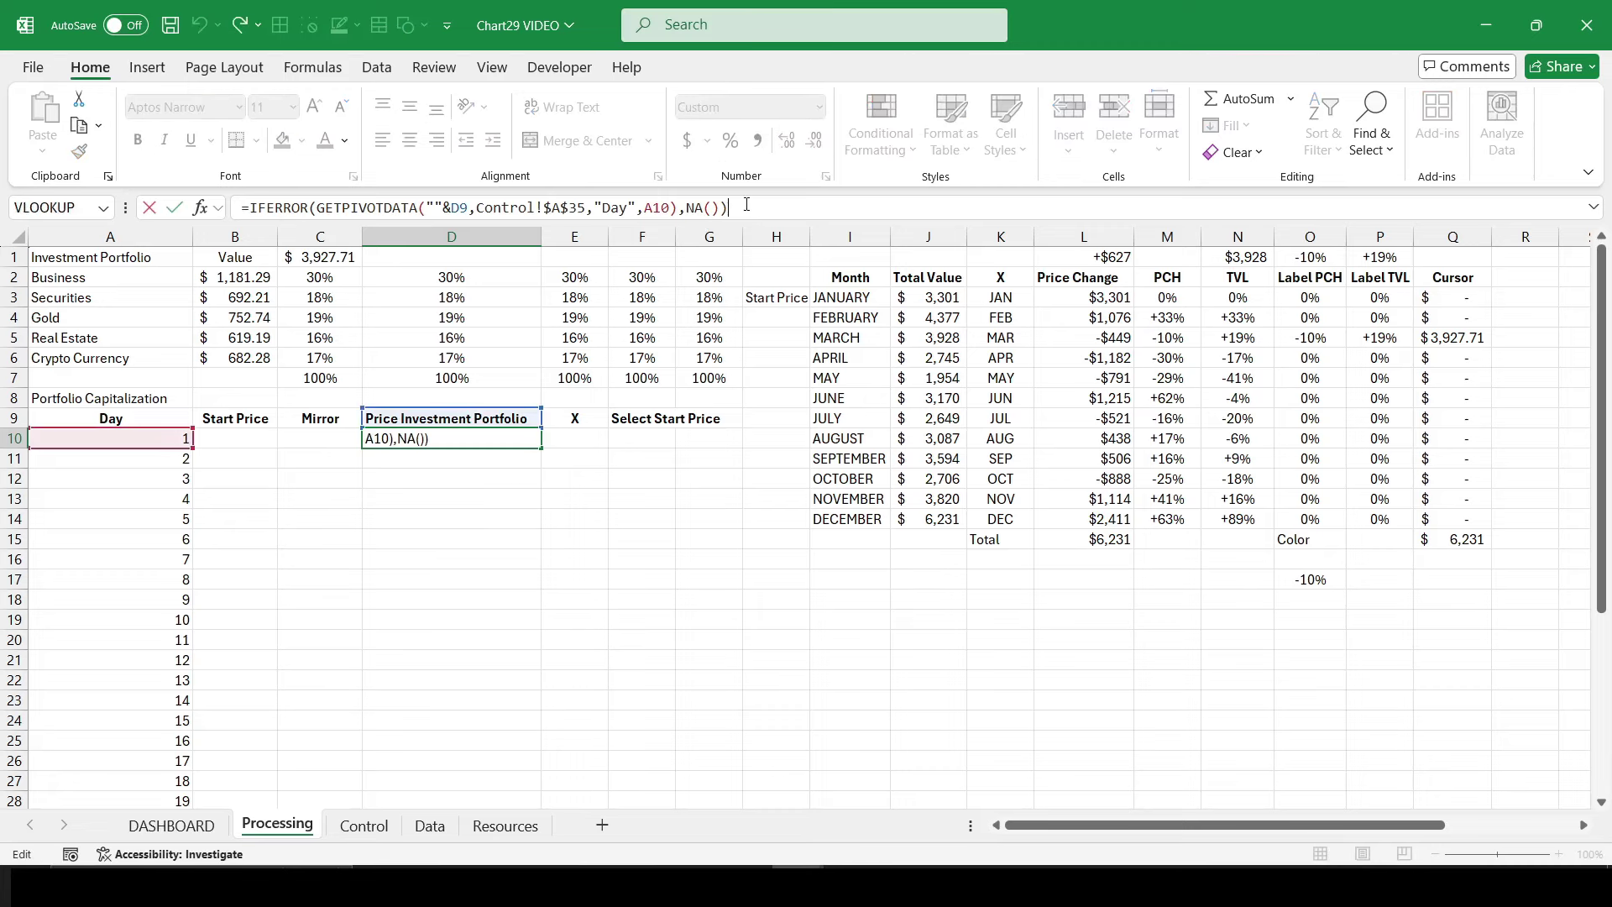
{"action": "key", "text": "Escape"}
Step: Anchor D10's header reference as $D$9 and fill the lookup down to D40 ($1,212, $1,243, $1,269…)
{"action": "left_click_drag", "start_coordinate": [540, 445], "coordinate": [491, 767]}
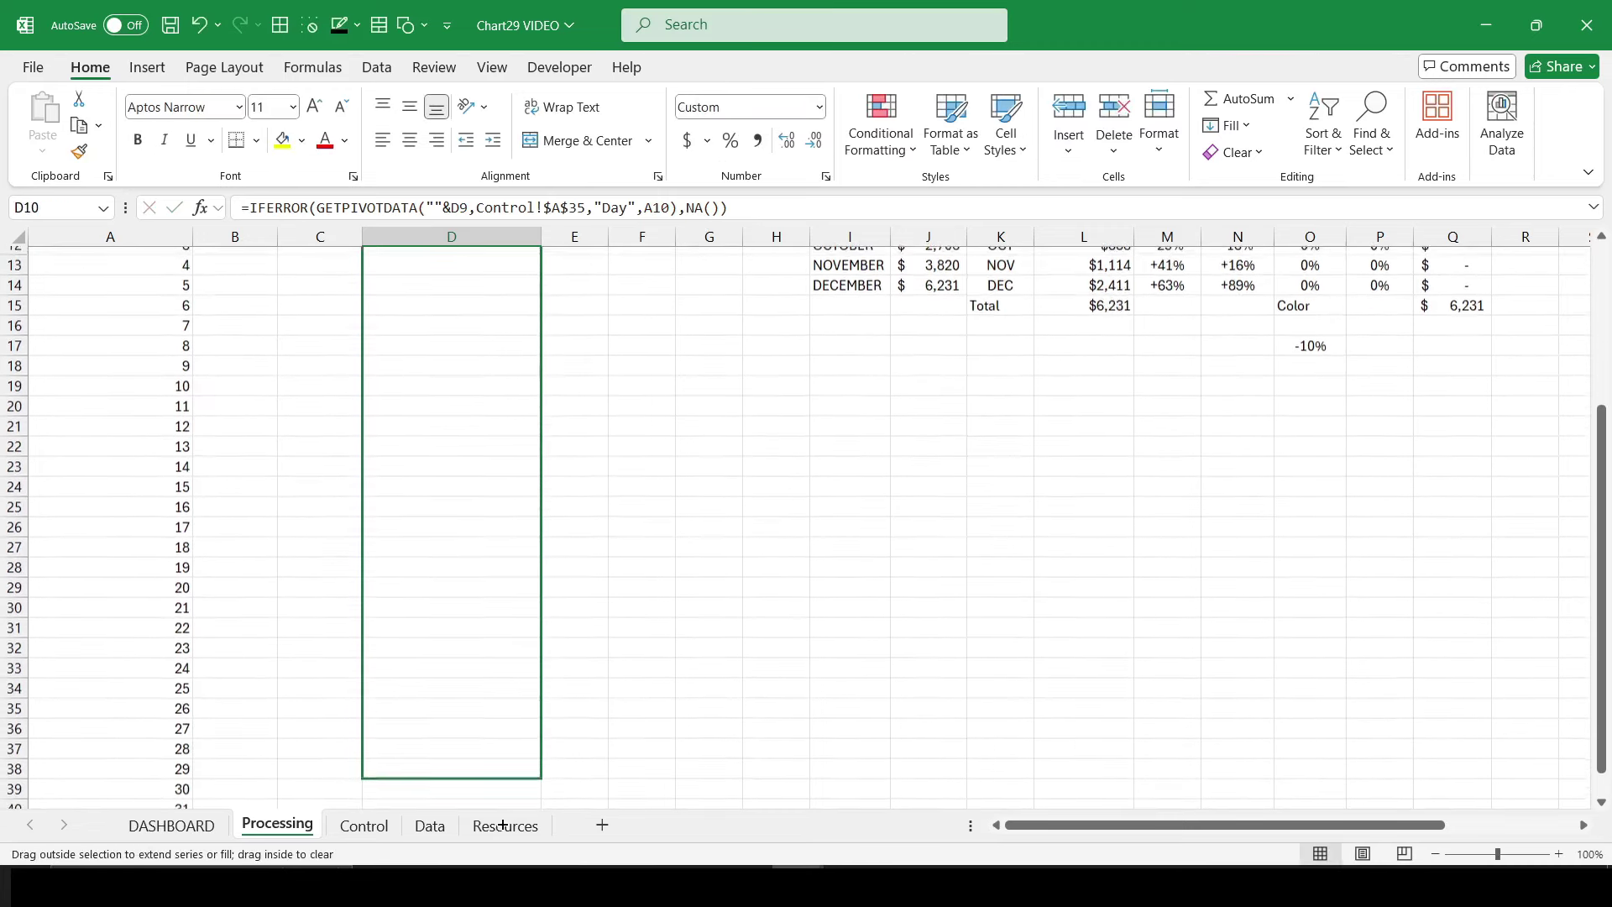
{"action": "scroll", "coordinate": [587, 749], "scroll_direction": "up", "scroll_amount": 5}
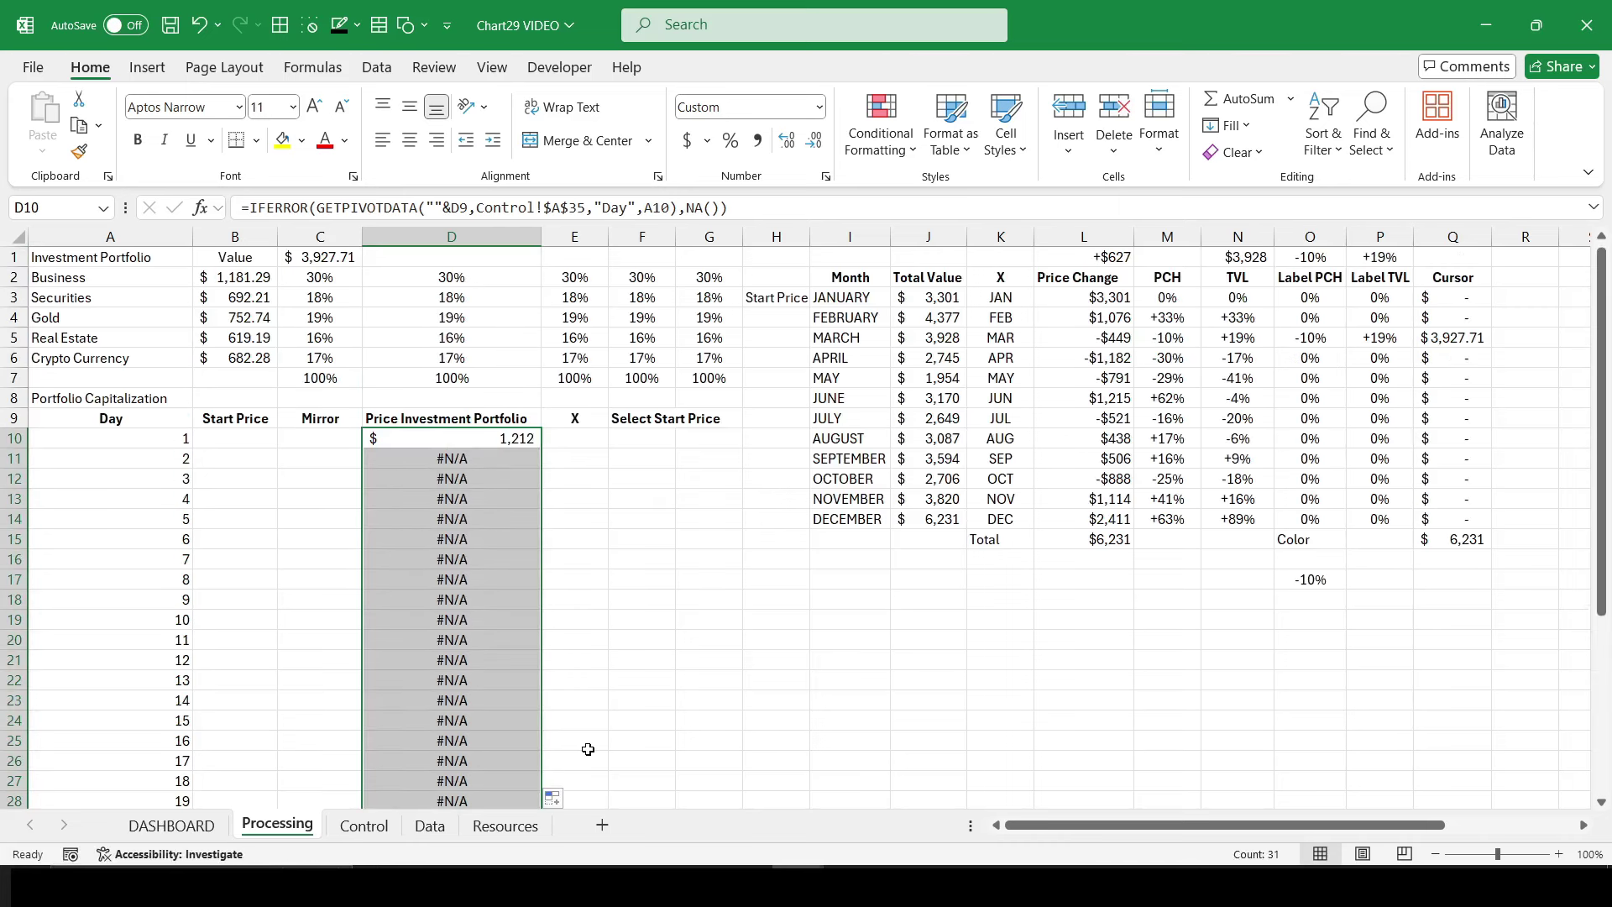
{"action": "left_click", "coordinate": [451, 440]}
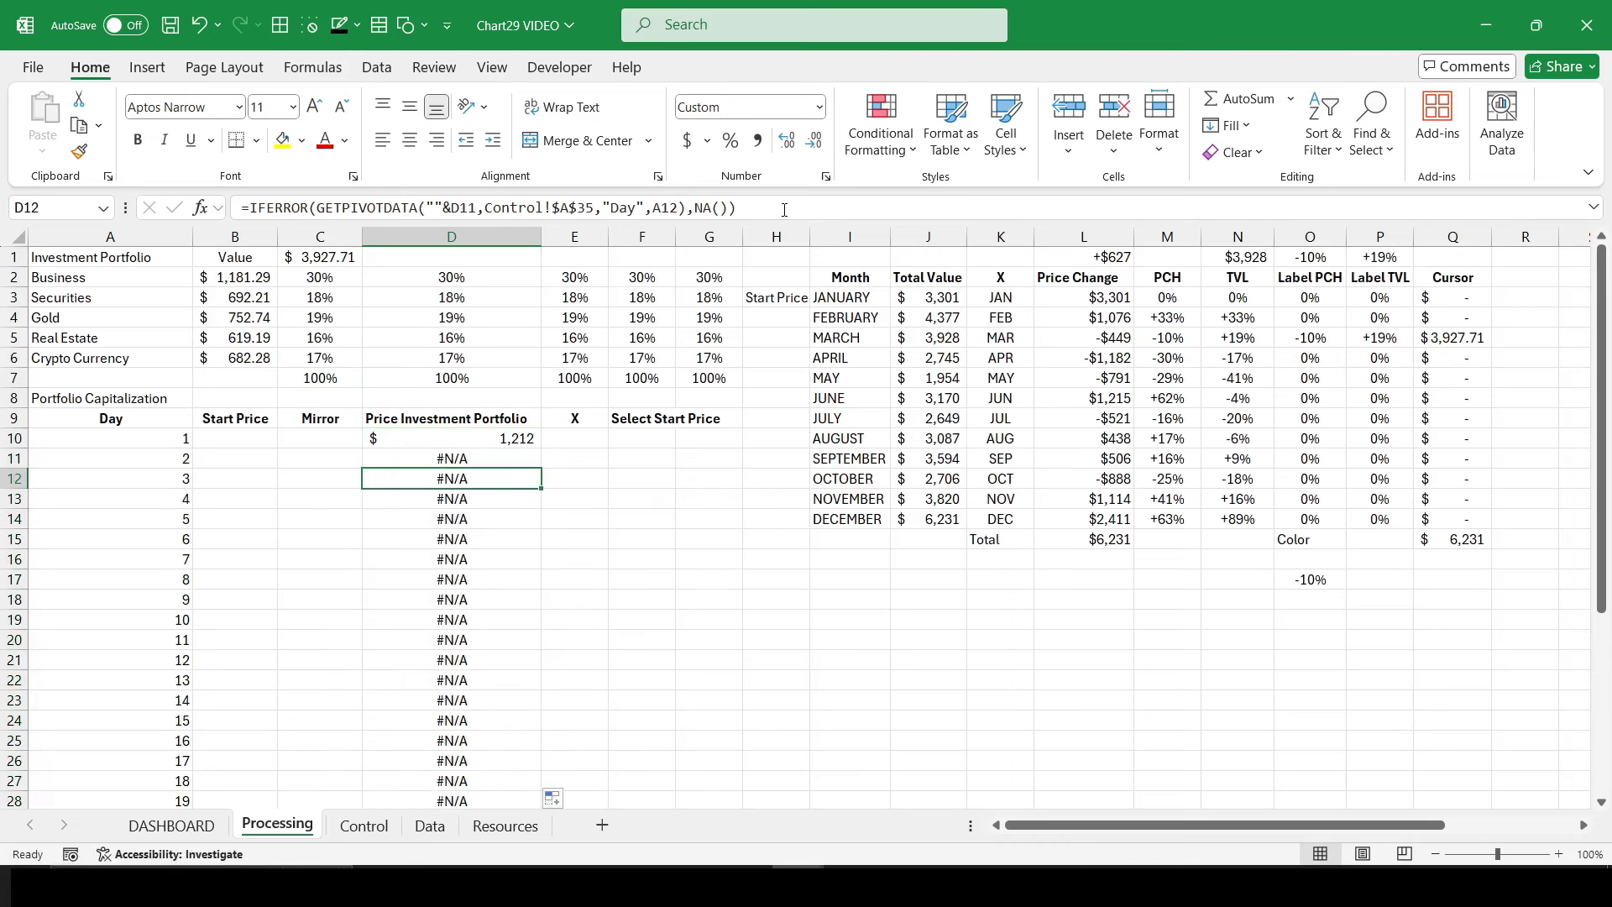
{"action": "left_click", "coordinate": [463, 208]}
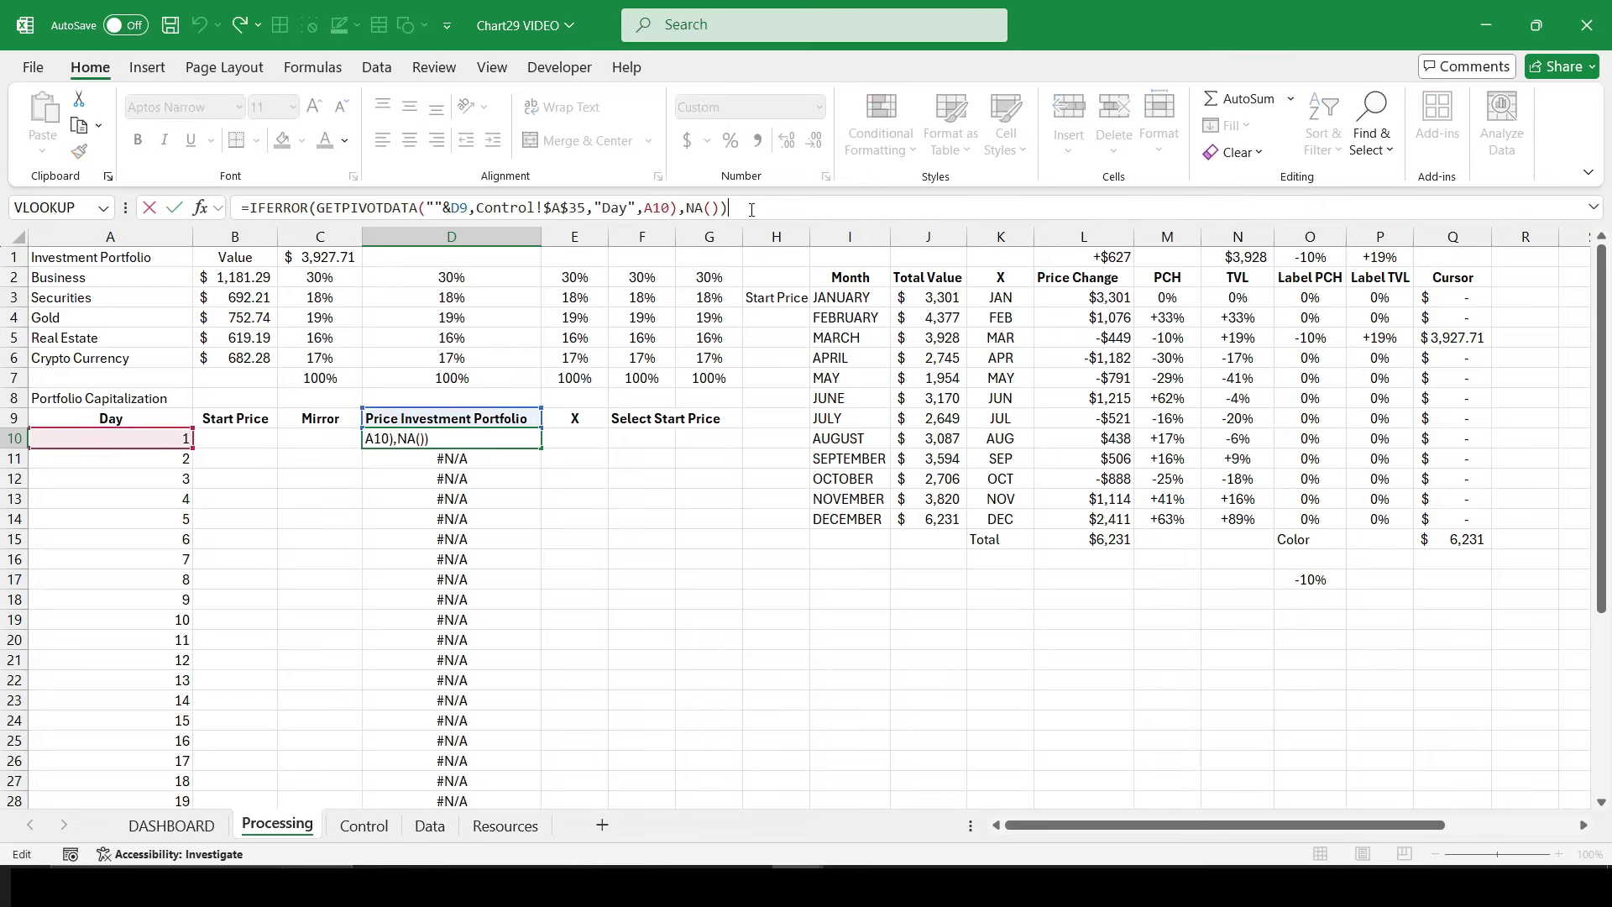
{"action": "double_click", "coordinate": [468, 207]}
{"action": "key", "text": "F4"}
{"action": "key", "text": "ctrl+Return"}
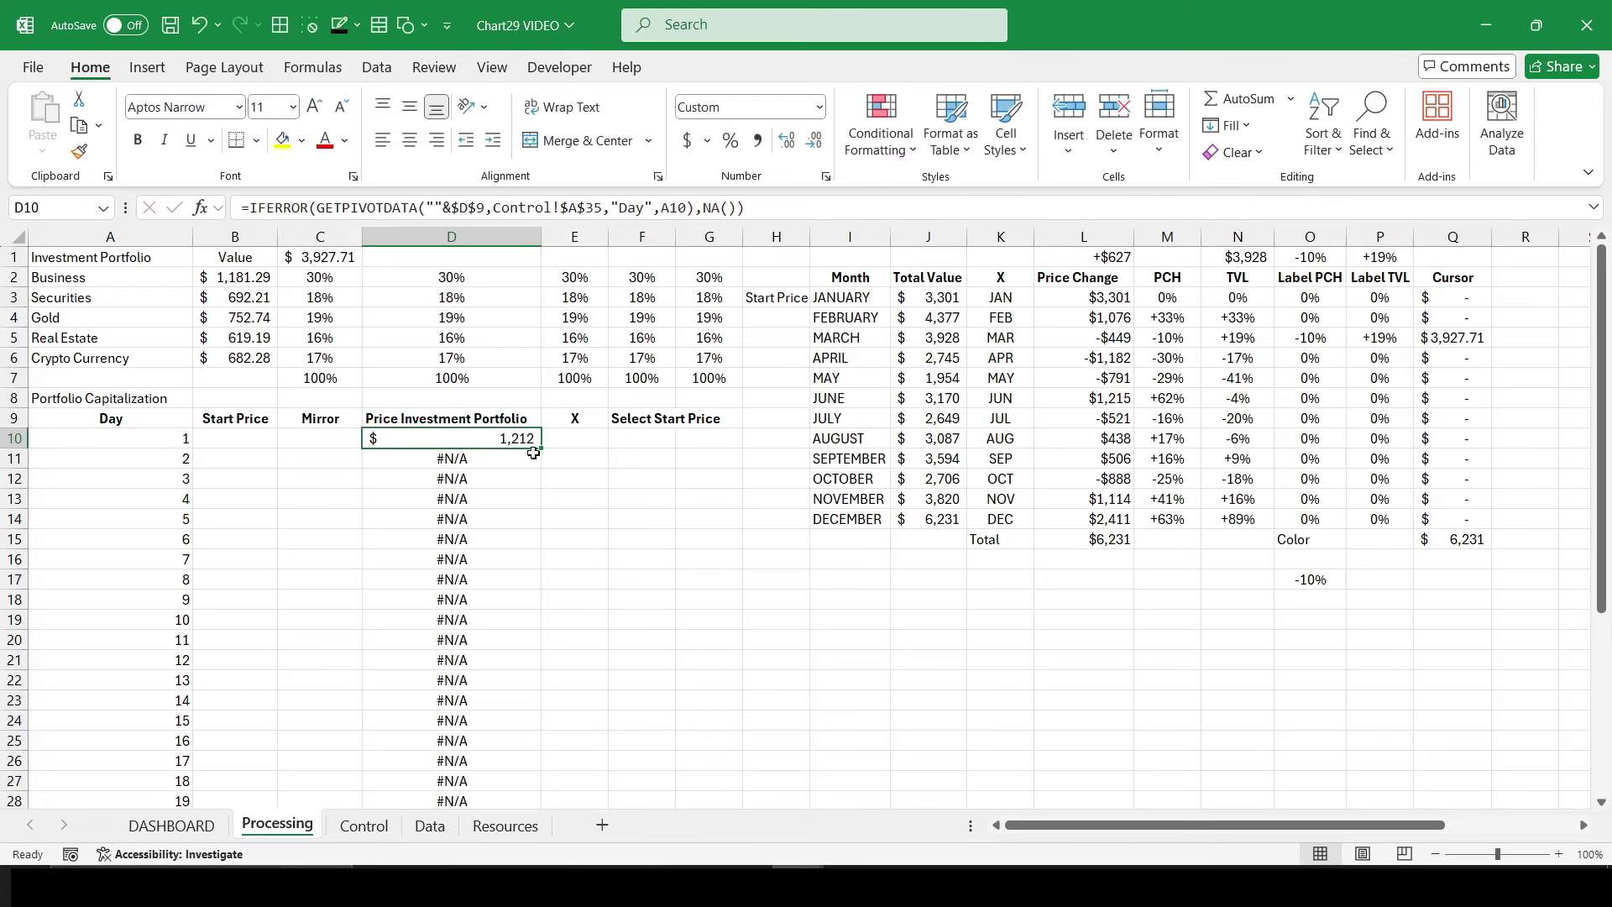
{"action": "double_click", "coordinate": [541, 448]}
{"action": "scroll", "coordinate": [628, 574], "scroll_direction": "down", "scroll_amount": 3}
{"action": "scroll", "coordinate": [628, 573], "scroll_direction": "up", "scroll_amount": 2}
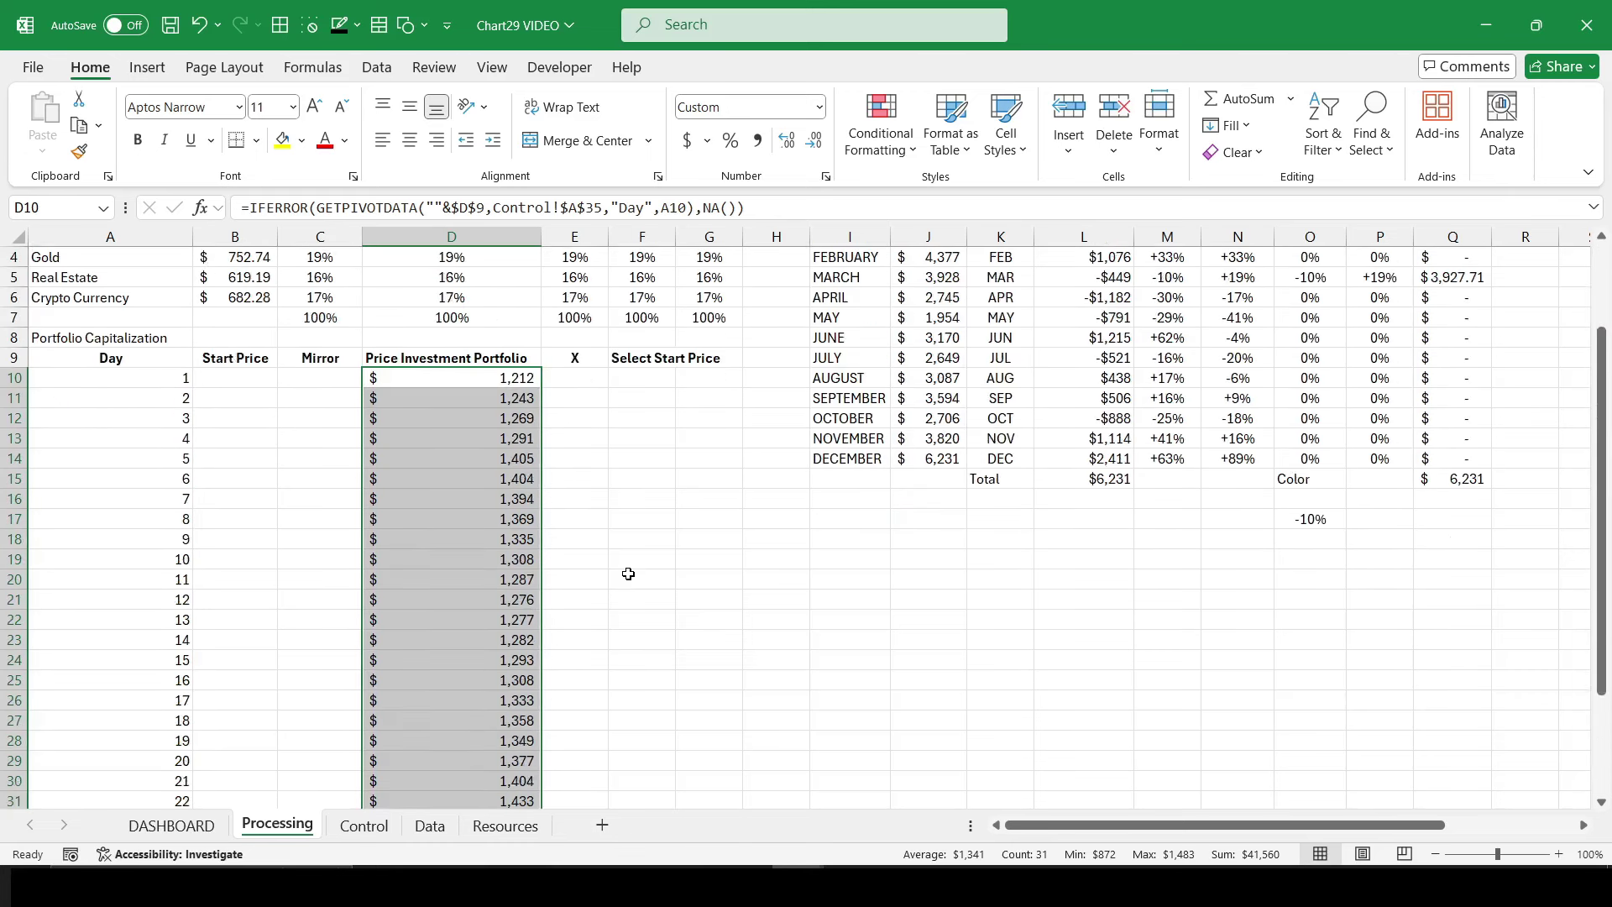
{"action": "scroll", "coordinate": [629, 574], "scroll_direction": "up", "scroll_amount": 1}
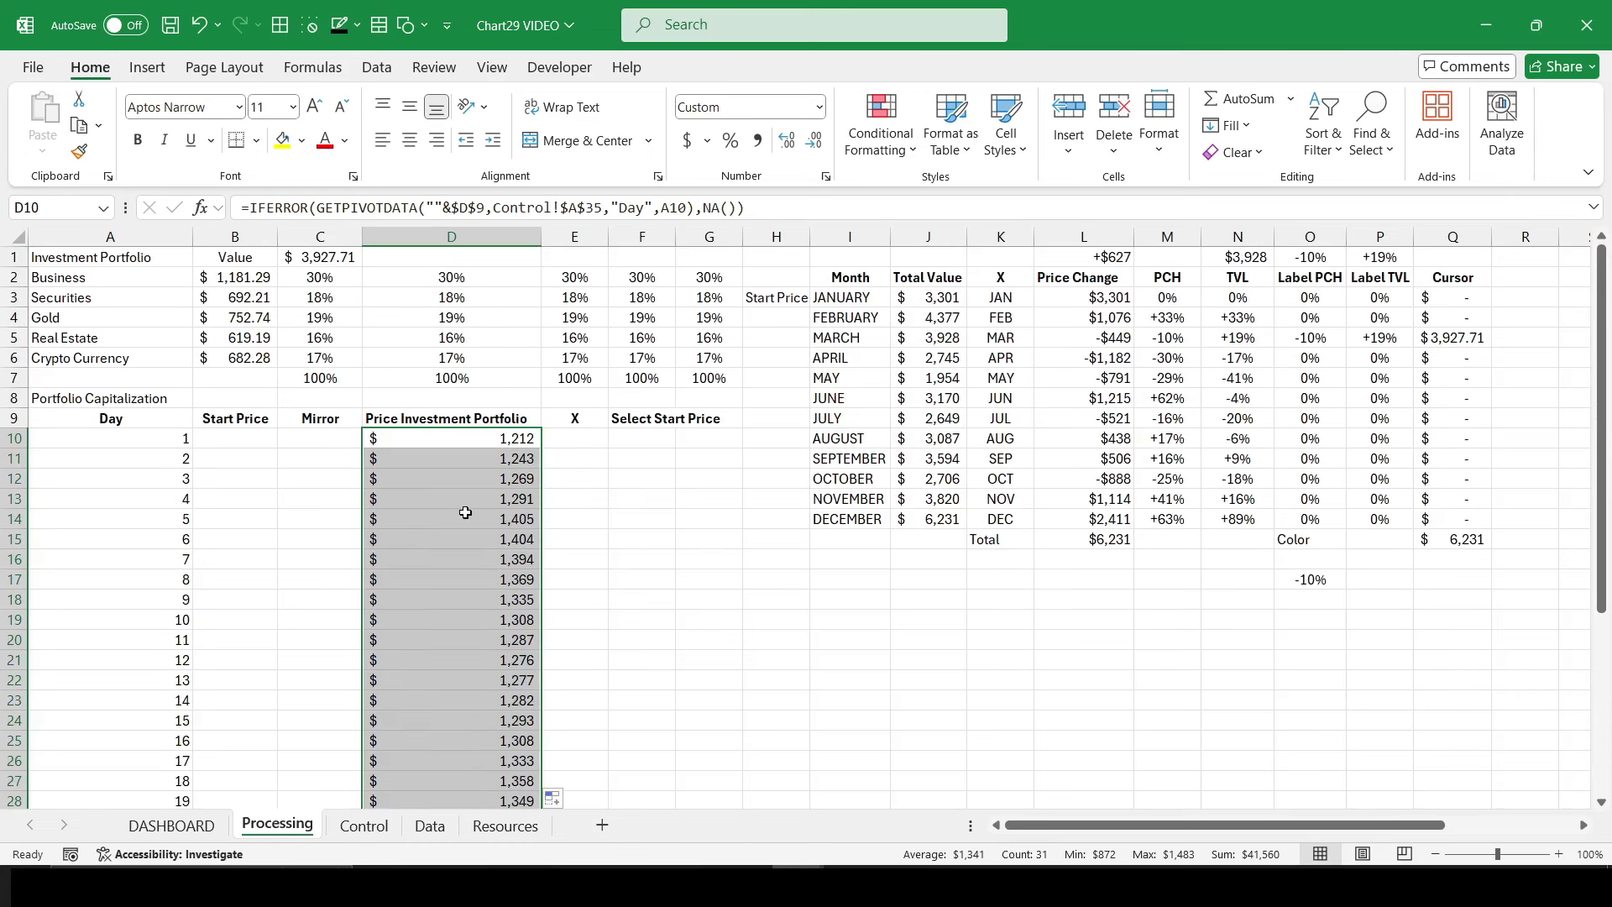
{"action": "left_click", "coordinate": [578, 437]}
Step: In E10 enter an IFERROR GETPIVOTDATA lookup of day 1's Sum of Price Investment Portfolio from Control!$A$75
{"action": "type", "text": "="}
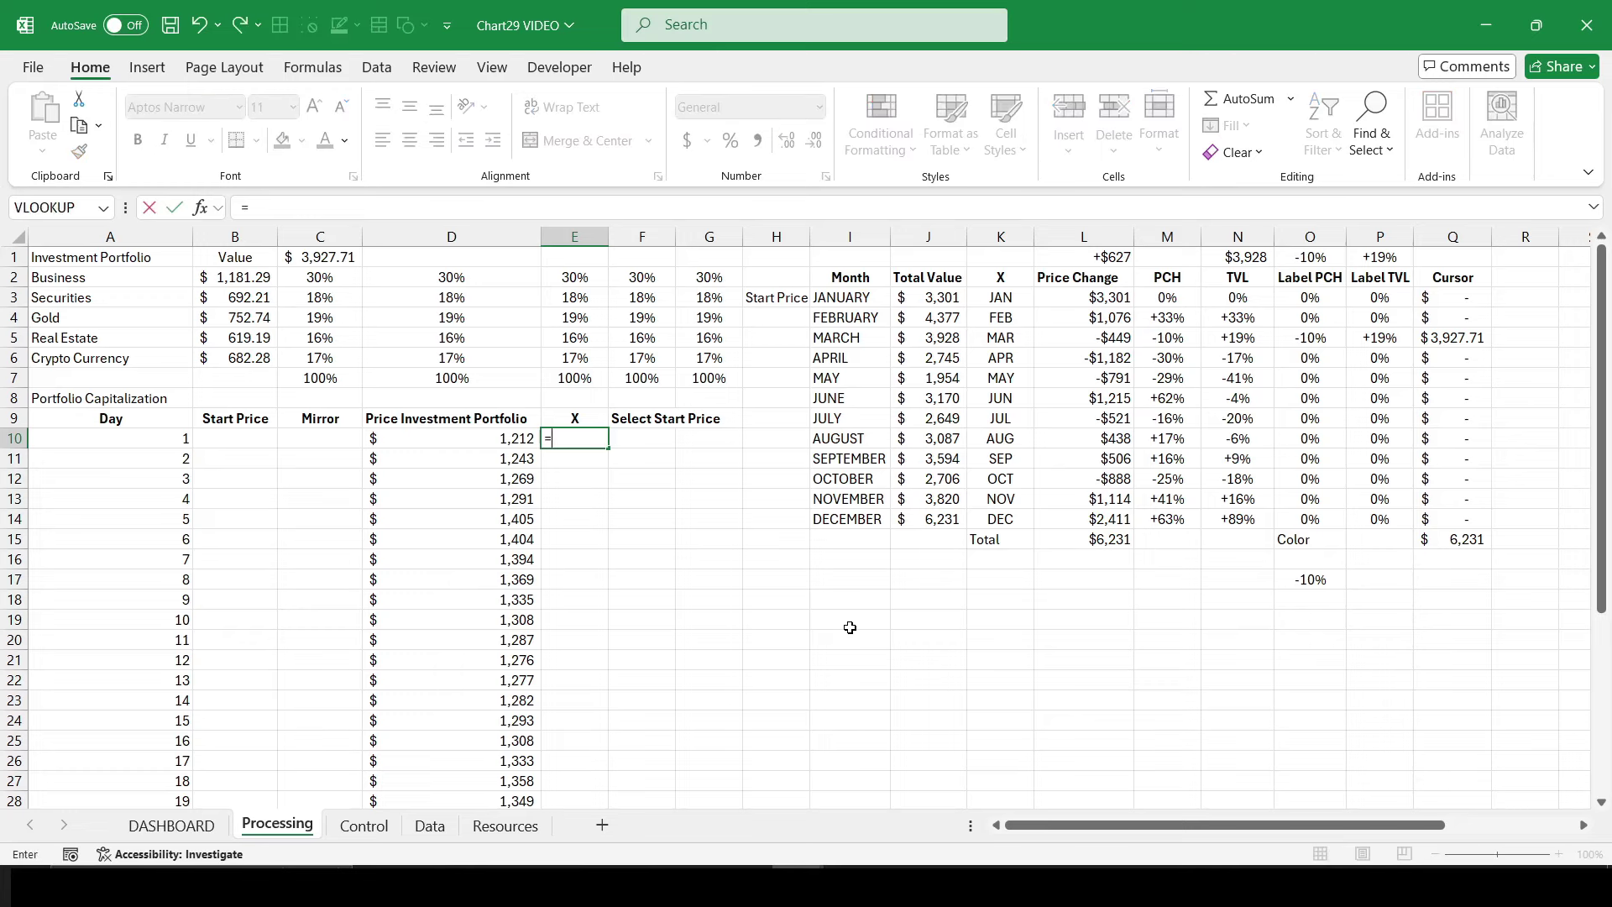
{"action": "type", "text": "if"}
{"action": "key", "text": "Down"}
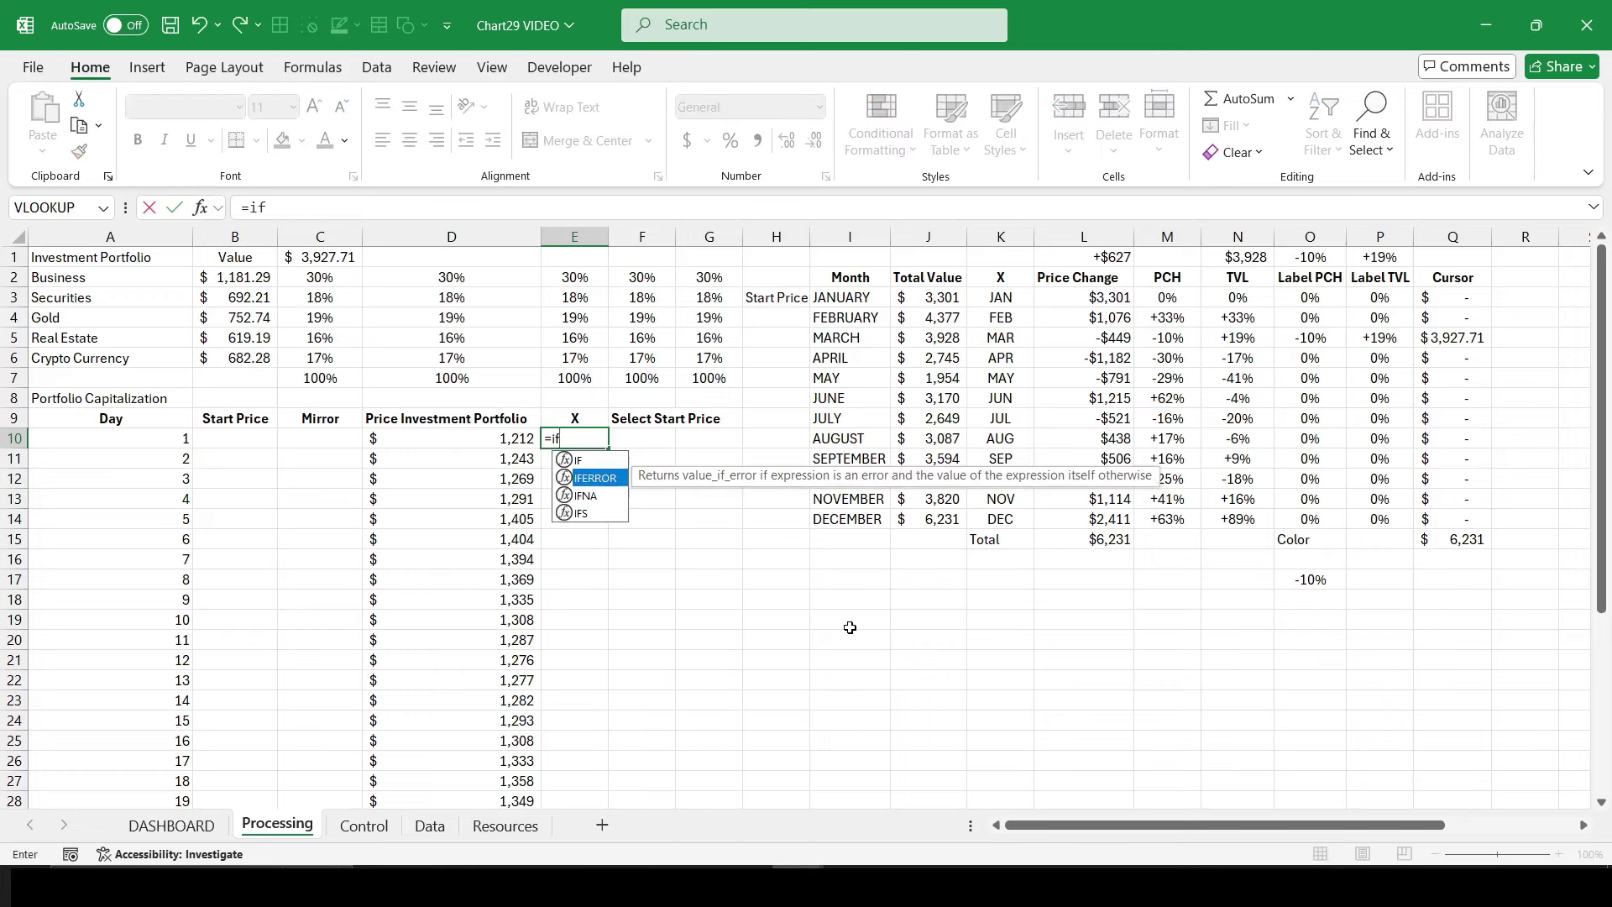
{"action": "key", "text": "Tab"}
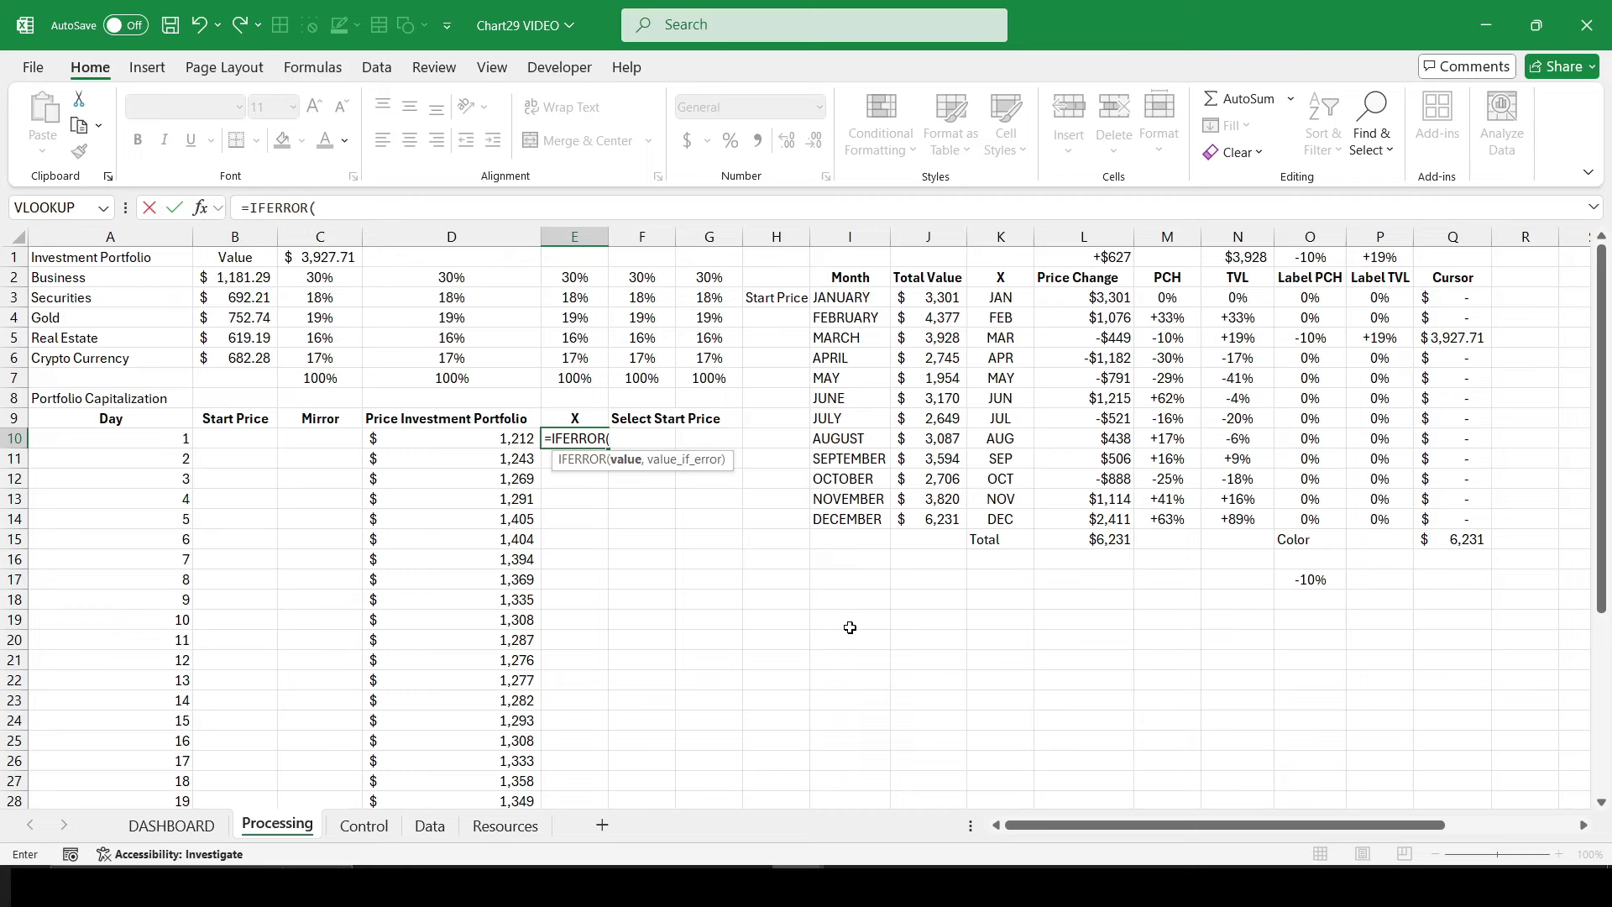
{"action": "left_click", "coordinate": [363, 826]}
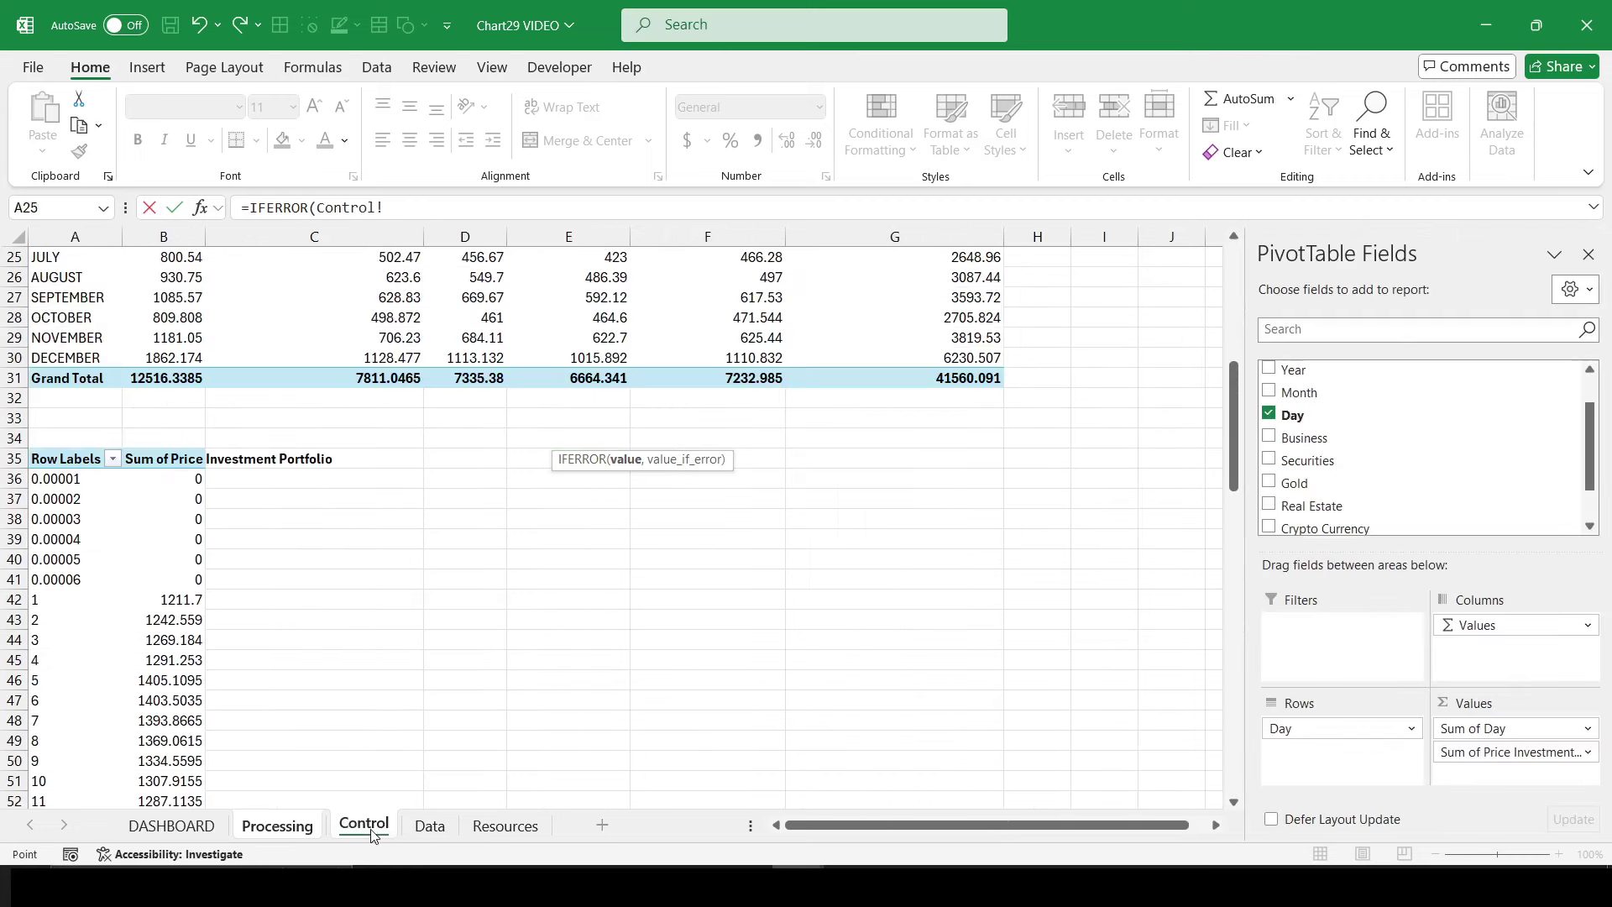
{"action": "scroll", "coordinate": [161, 583], "scroll_direction": "down", "scroll_amount": 5}
{"action": "scroll", "coordinate": [161, 583], "scroll_direction": "down", "scroll_amount": 3}
{"action": "scroll", "coordinate": [161, 583], "scroll_direction": "down", "scroll_amount": 2}
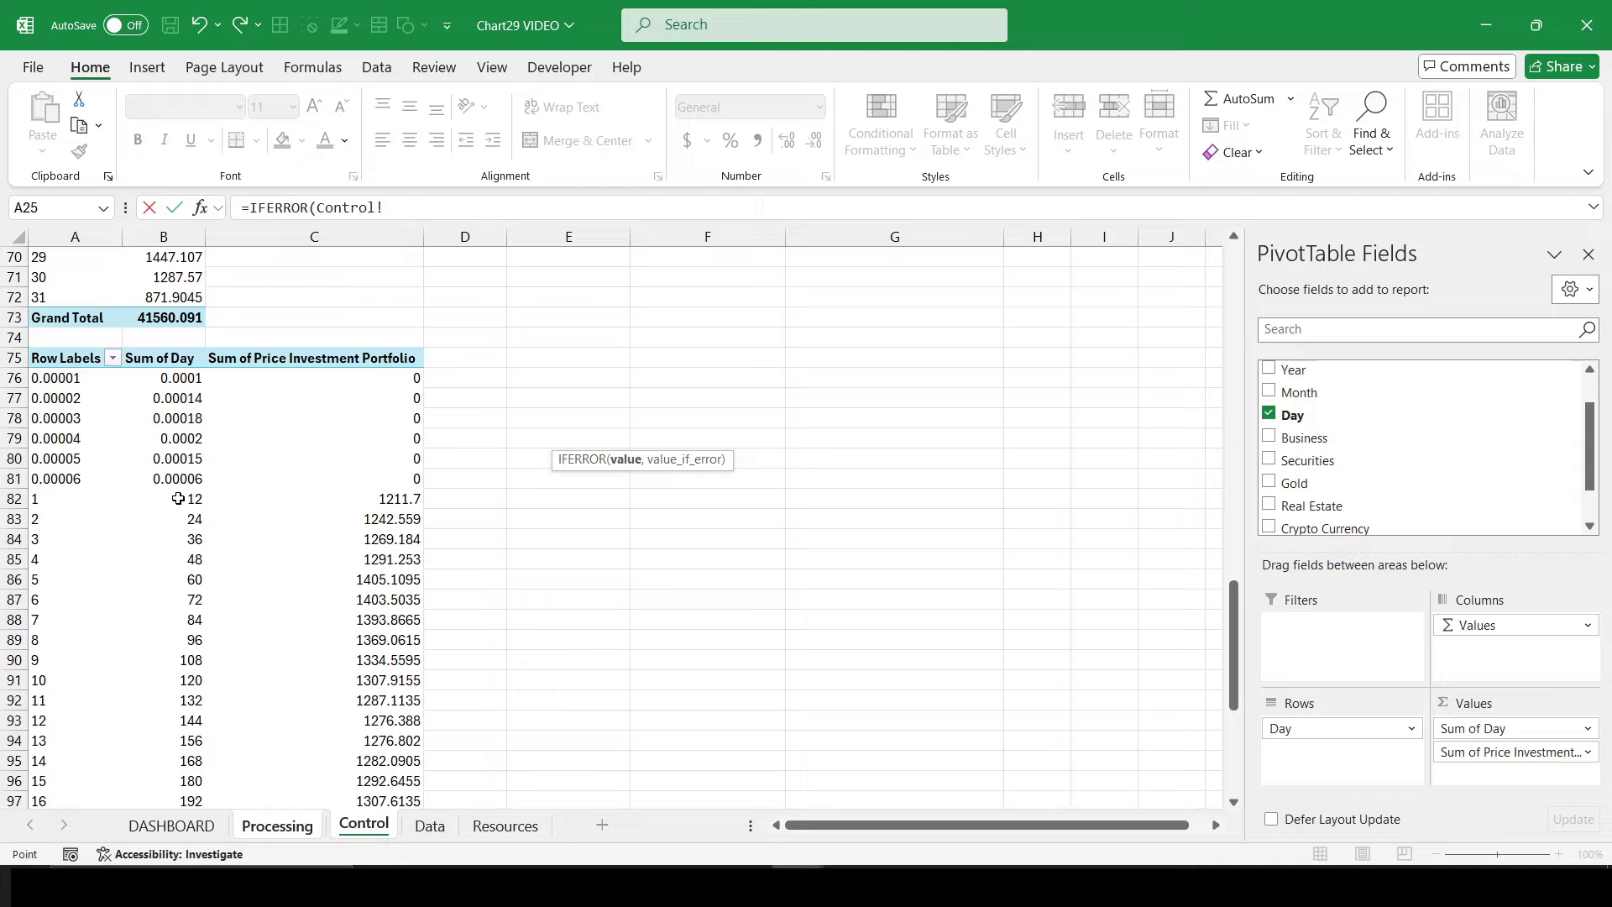
{"action": "scroll", "coordinate": [178, 499], "scroll_direction": "down", "scroll_amount": 2}
{"action": "scroll", "coordinate": [178, 499], "scroll_direction": "down", "scroll_amount": 3}
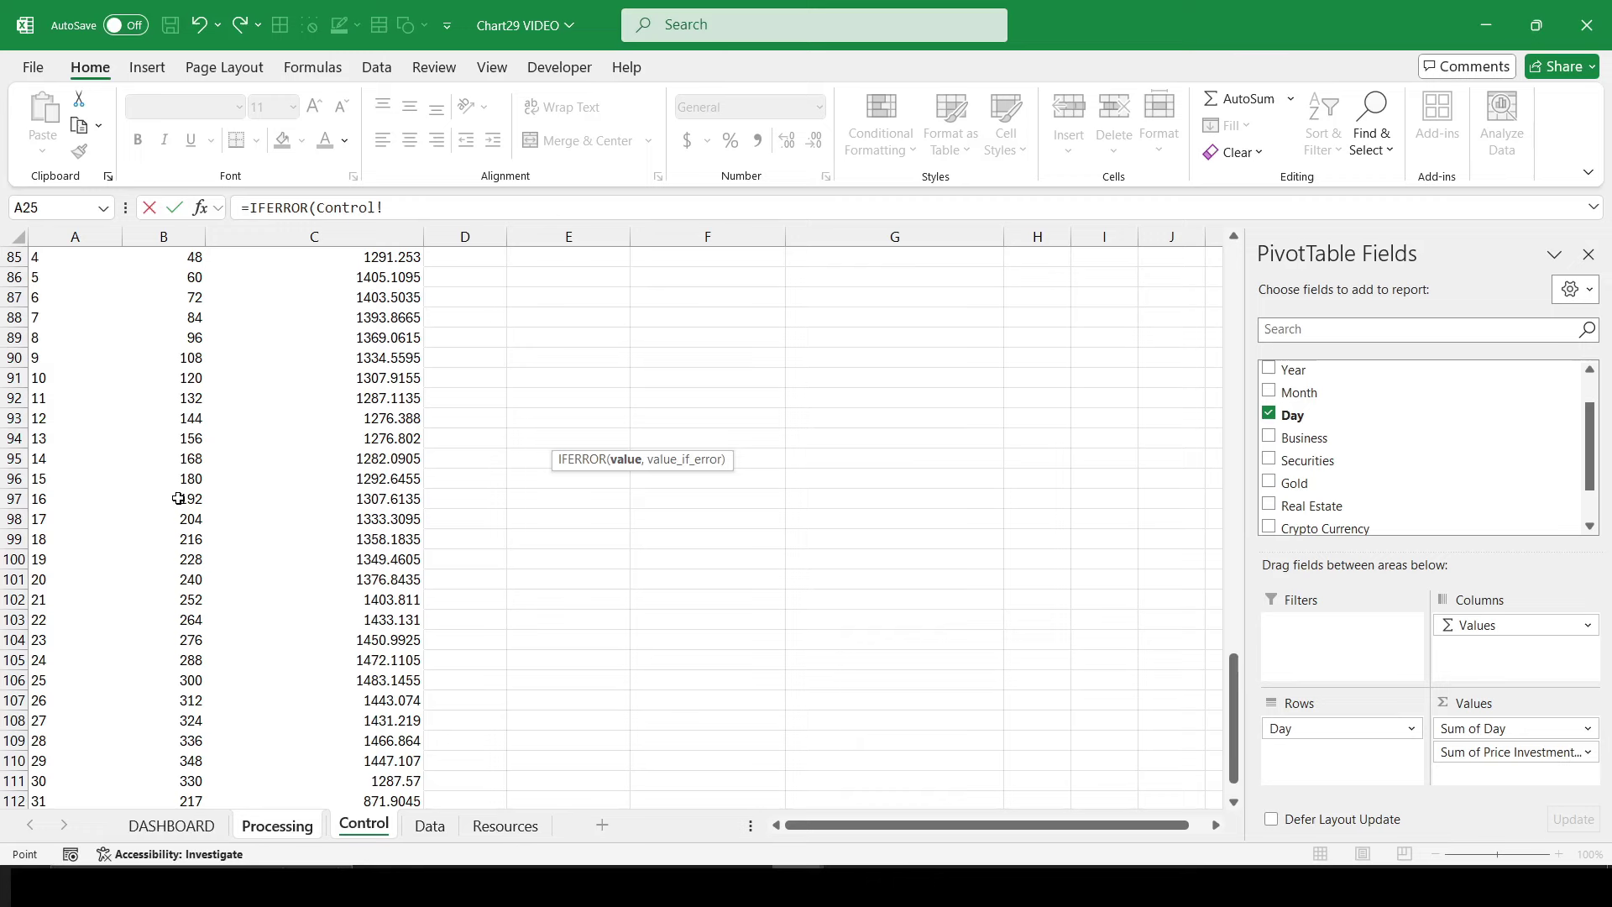
{"action": "scroll", "coordinate": [178, 499], "scroll_direction": "up", "scroll_amount": 4}
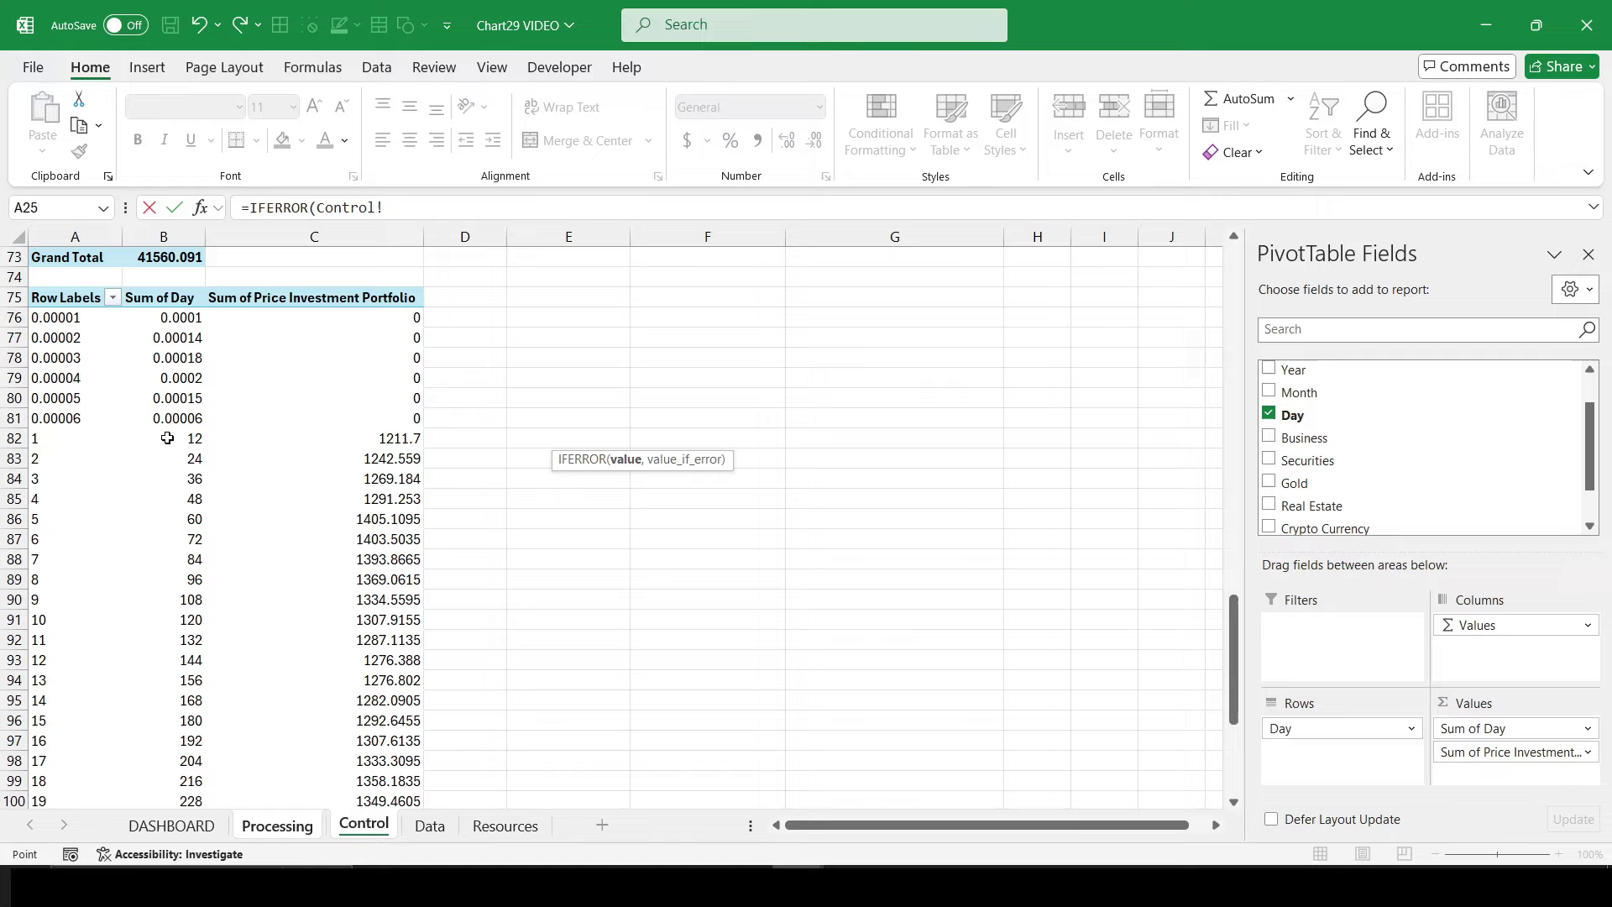
{"action": "left_click", "coordinate": [167, 438]}
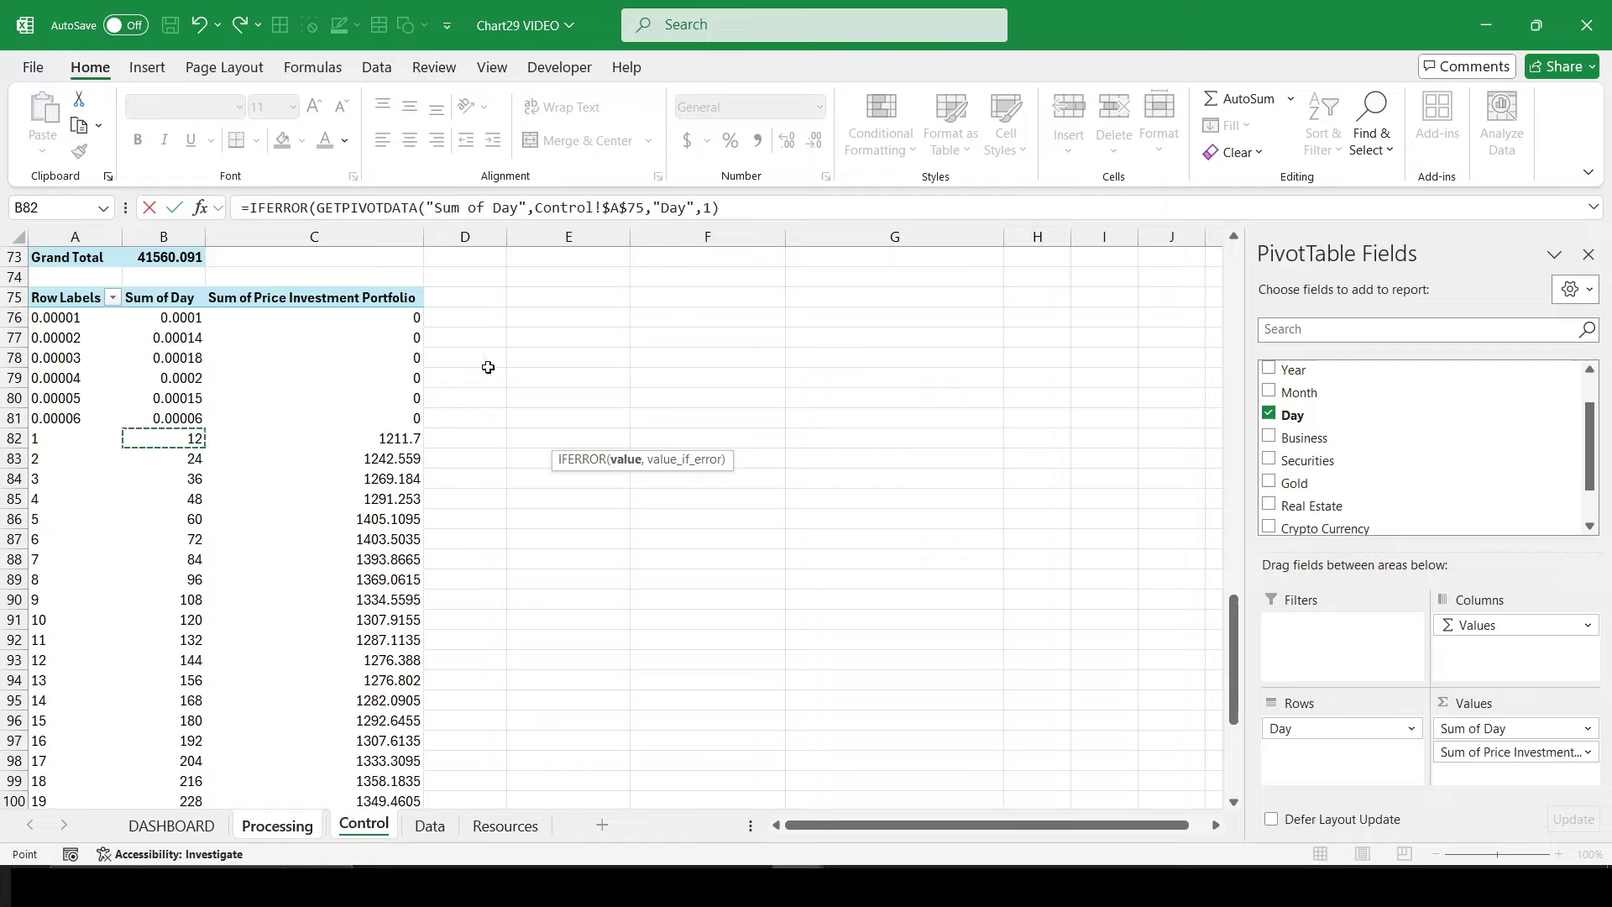
{"action": "left_click", "coordinate": [404, 439]}
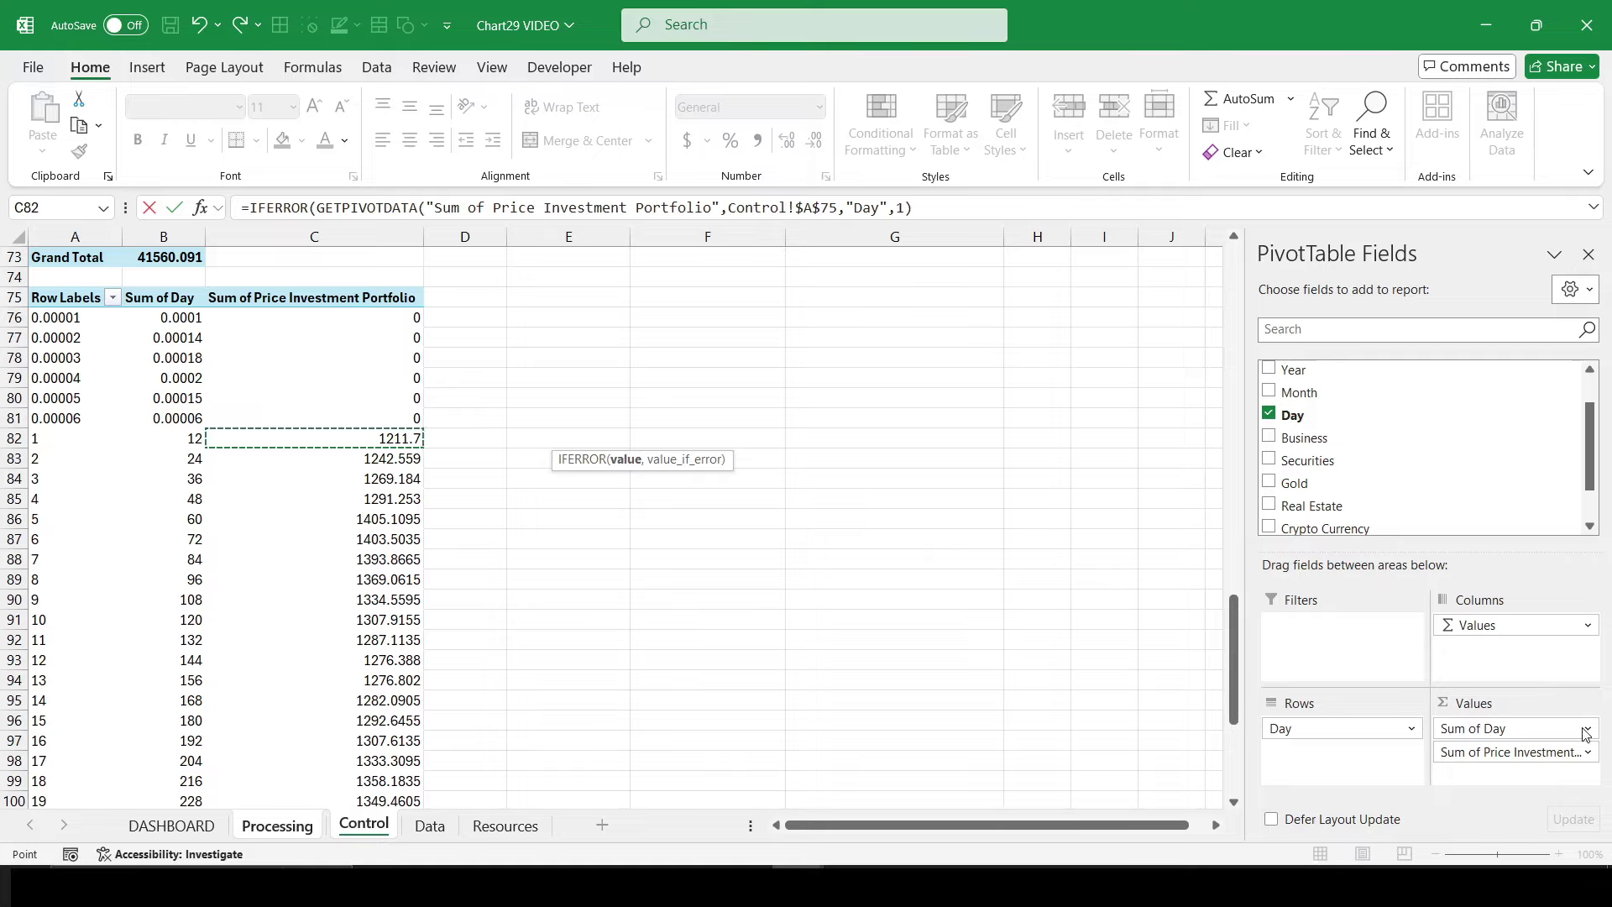
{"action": "left_click", "coordinate": [960, 212]}
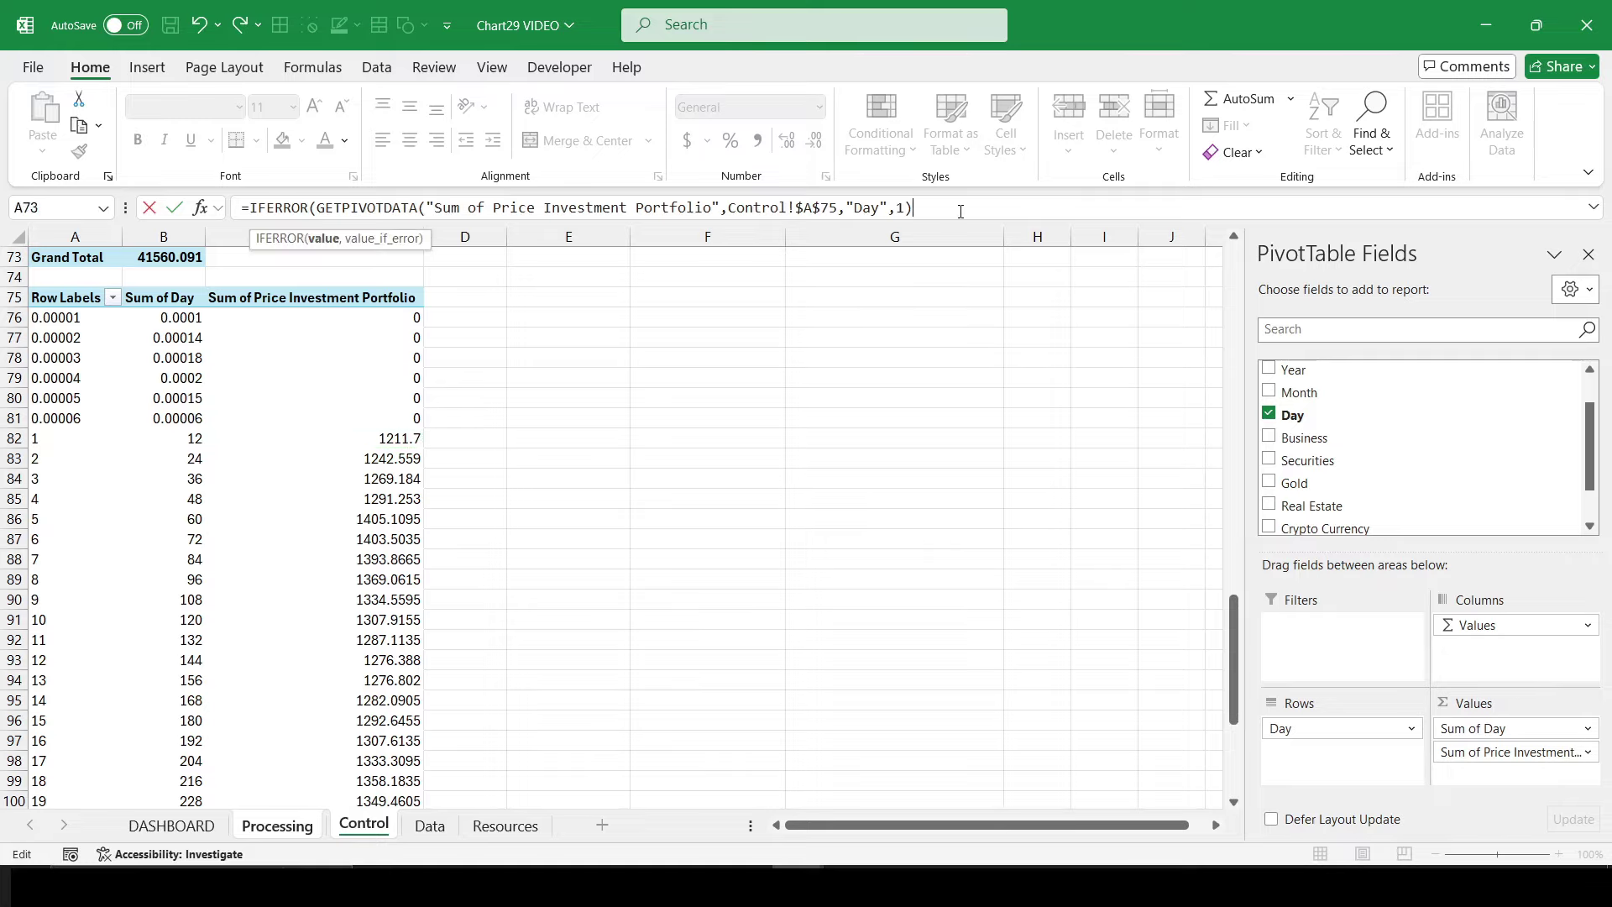
{"action": "type", "text": ",1"}
{"action": "type", "text": ")"}
{"action": "key", "text": "Return"}
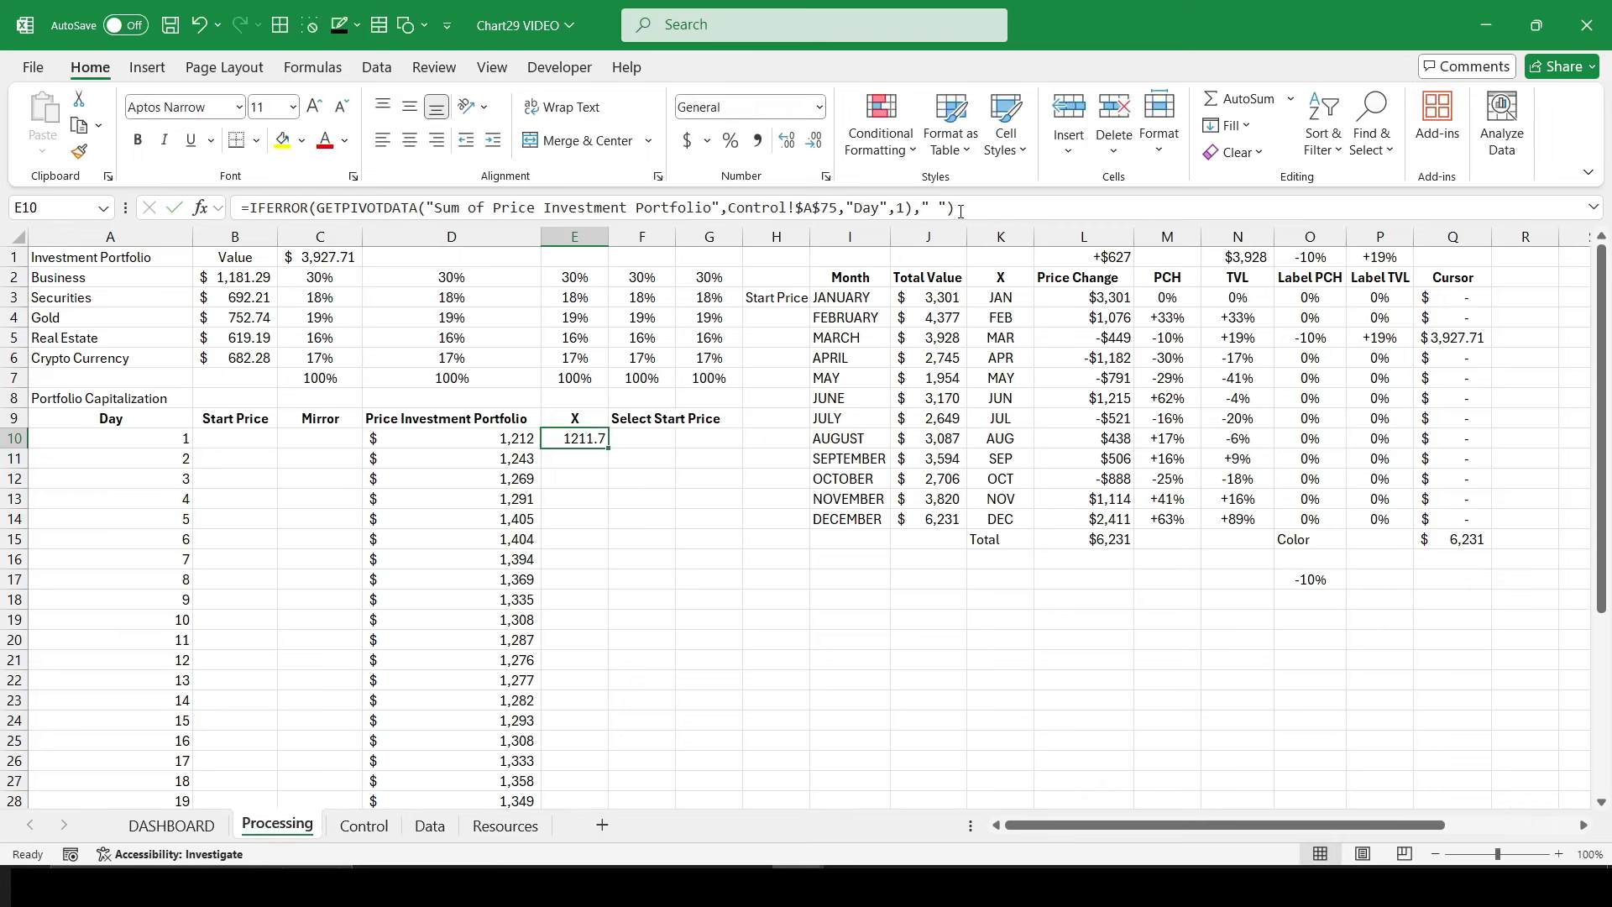
Step: Change E10's lookup to use ""&D9 as the field name and A10 as the day
{"action": "left_click", "coordinate": [961, 210]}
{"action": "left_click_drag", "start_coordinate": [439, 208], "coordinate": [717, 225]}
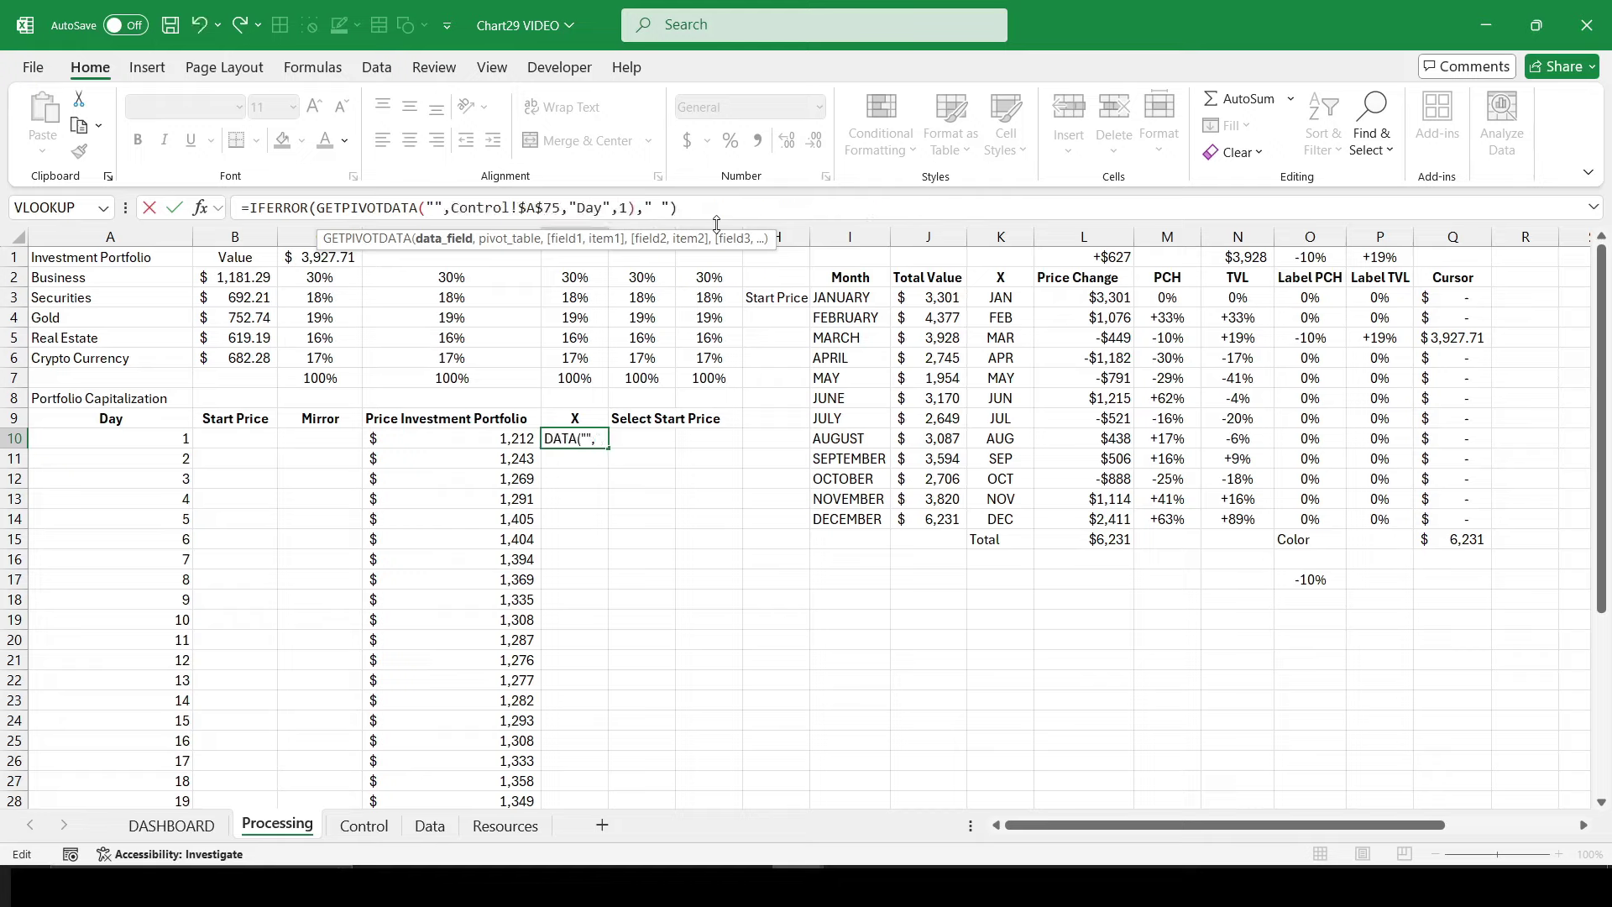
{"action": "type", "text": "&"}
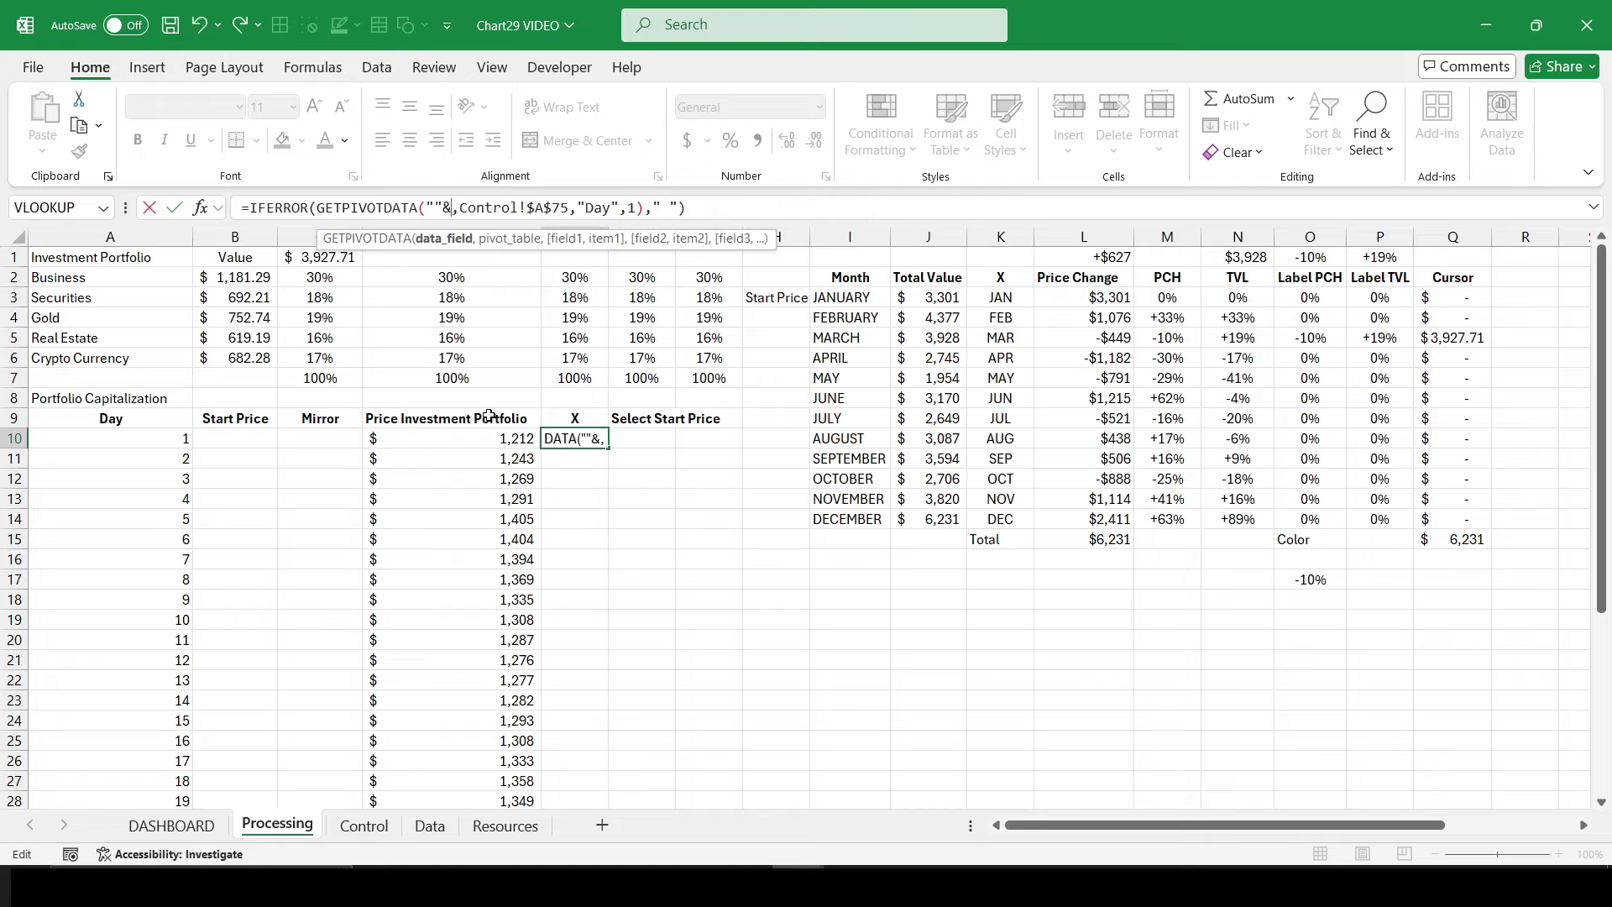
{"action": "left_click", "coordinate": [490, 415]}
{"action": "left_click", "coordinate": [648, 208]}
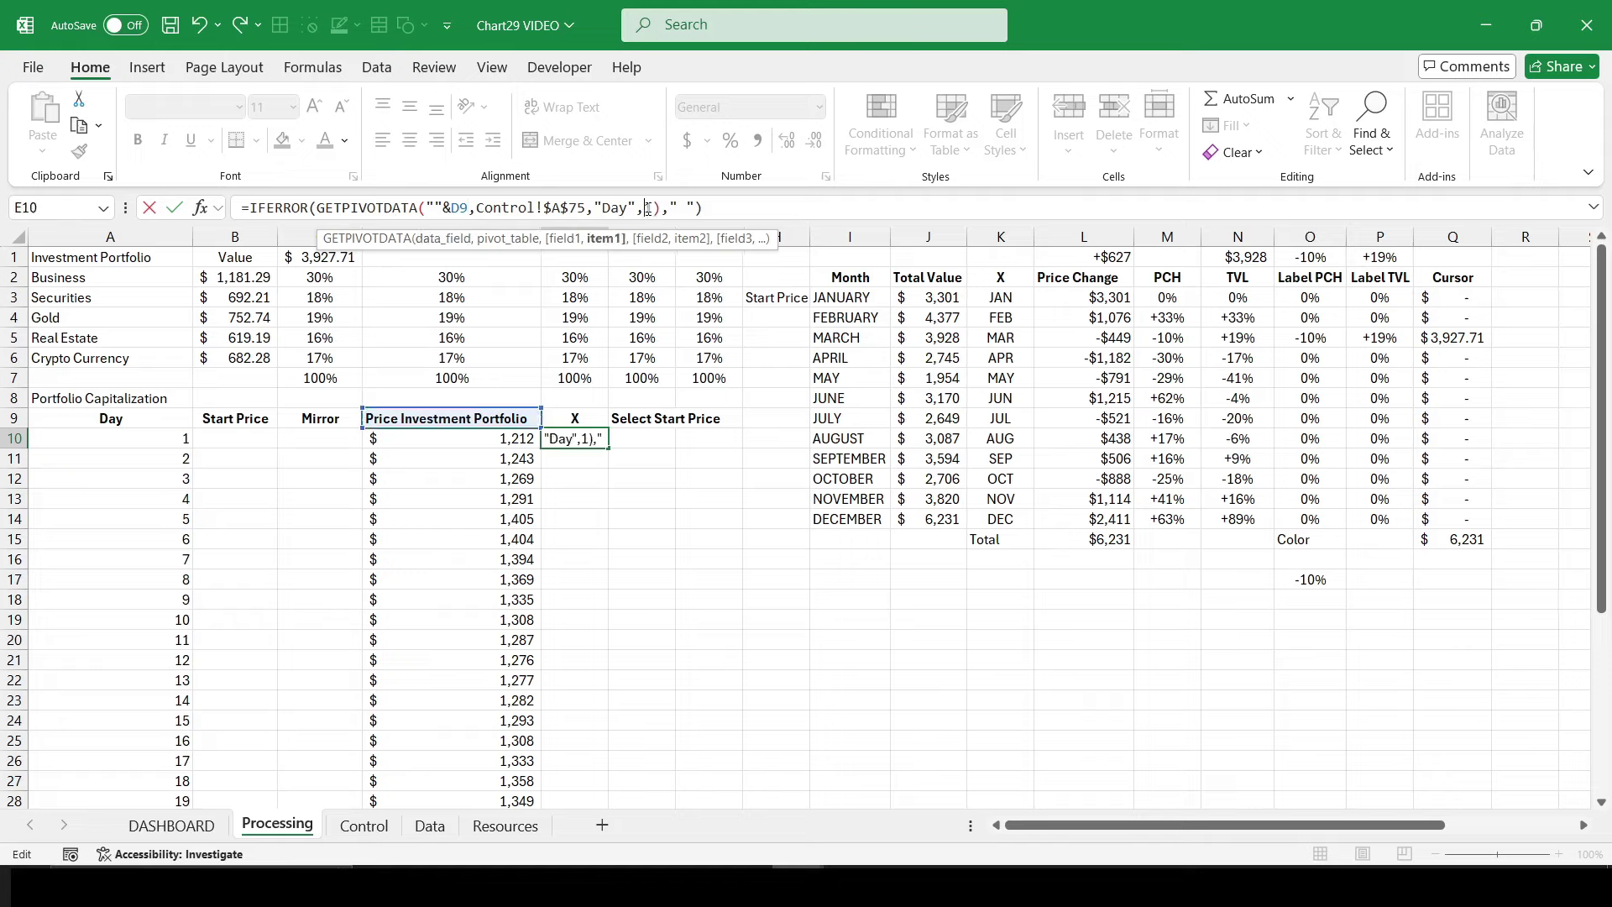
{"action": "key", "text": "Delete"}
{"action": "left_click", "coordinate": [126, 438]}
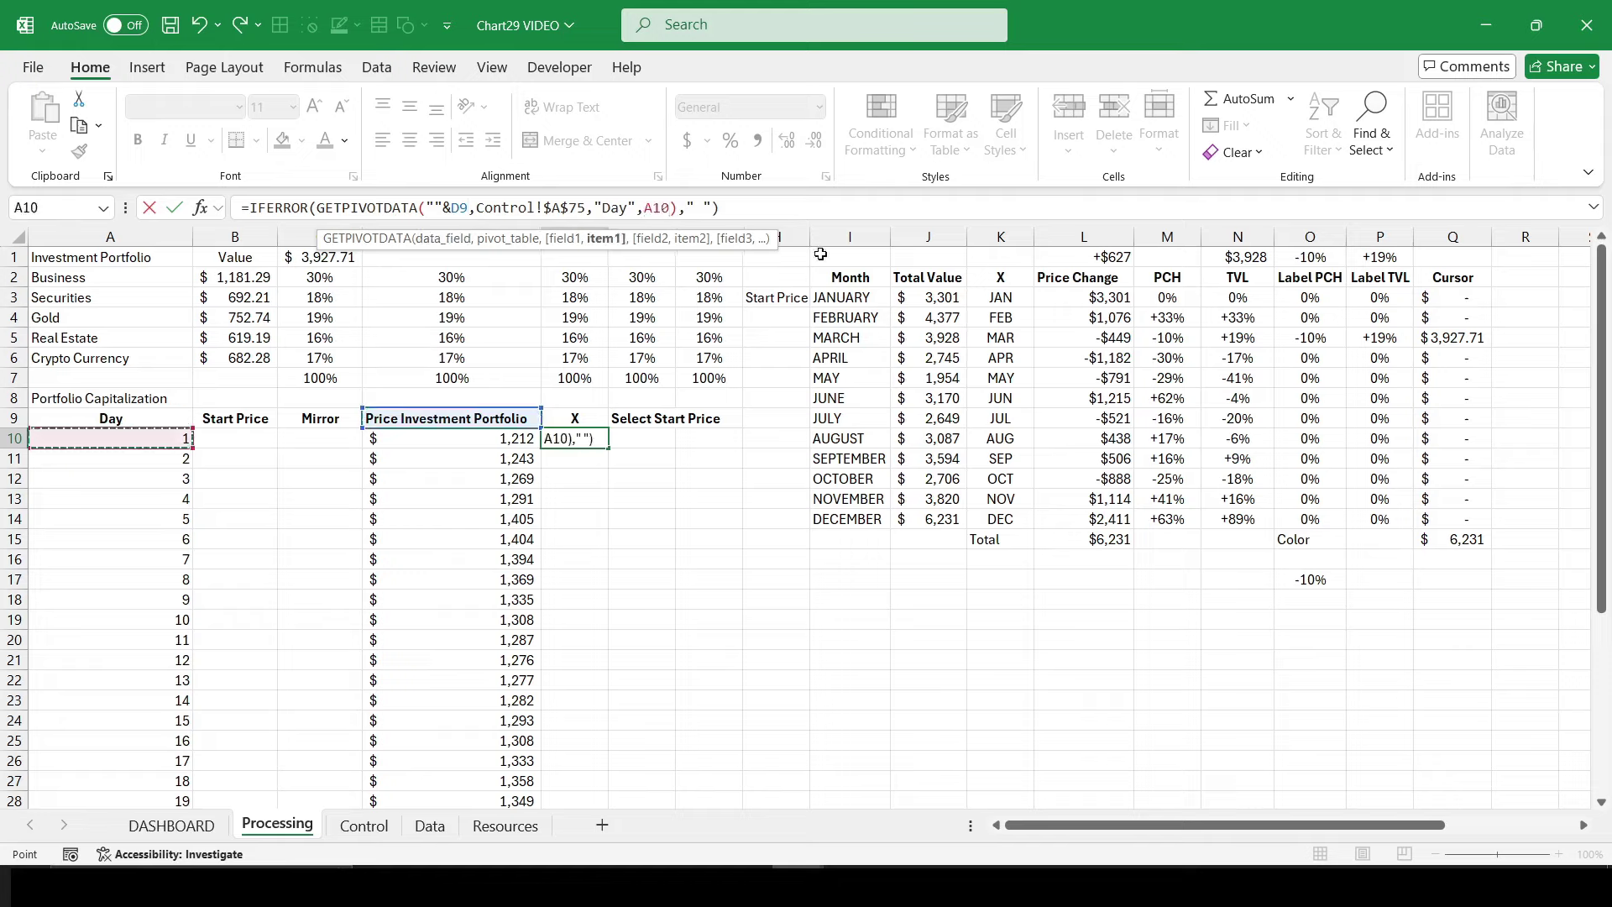
{"action": "left_click", "coordinate": [752, 209]}
{"action": "key", "text": "ctrl+Return"}
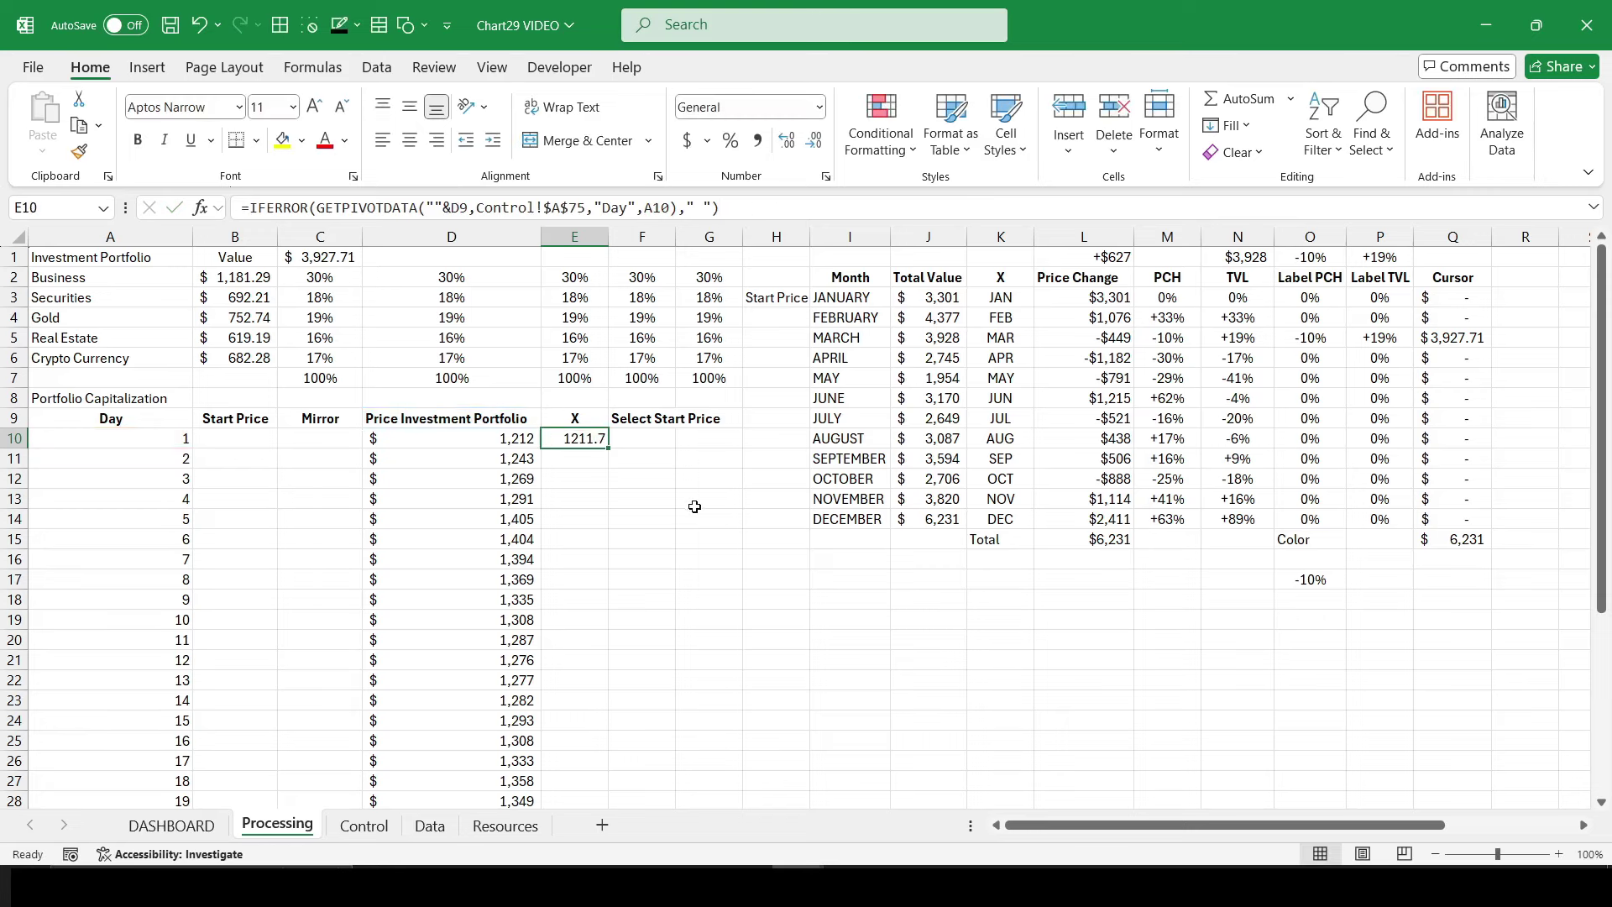
Step: Wrap E10's lookup in IF(...=0," ",A10) so it returns the day number or a blank
{"action": "left_click", "coordinate": [738, 215]}
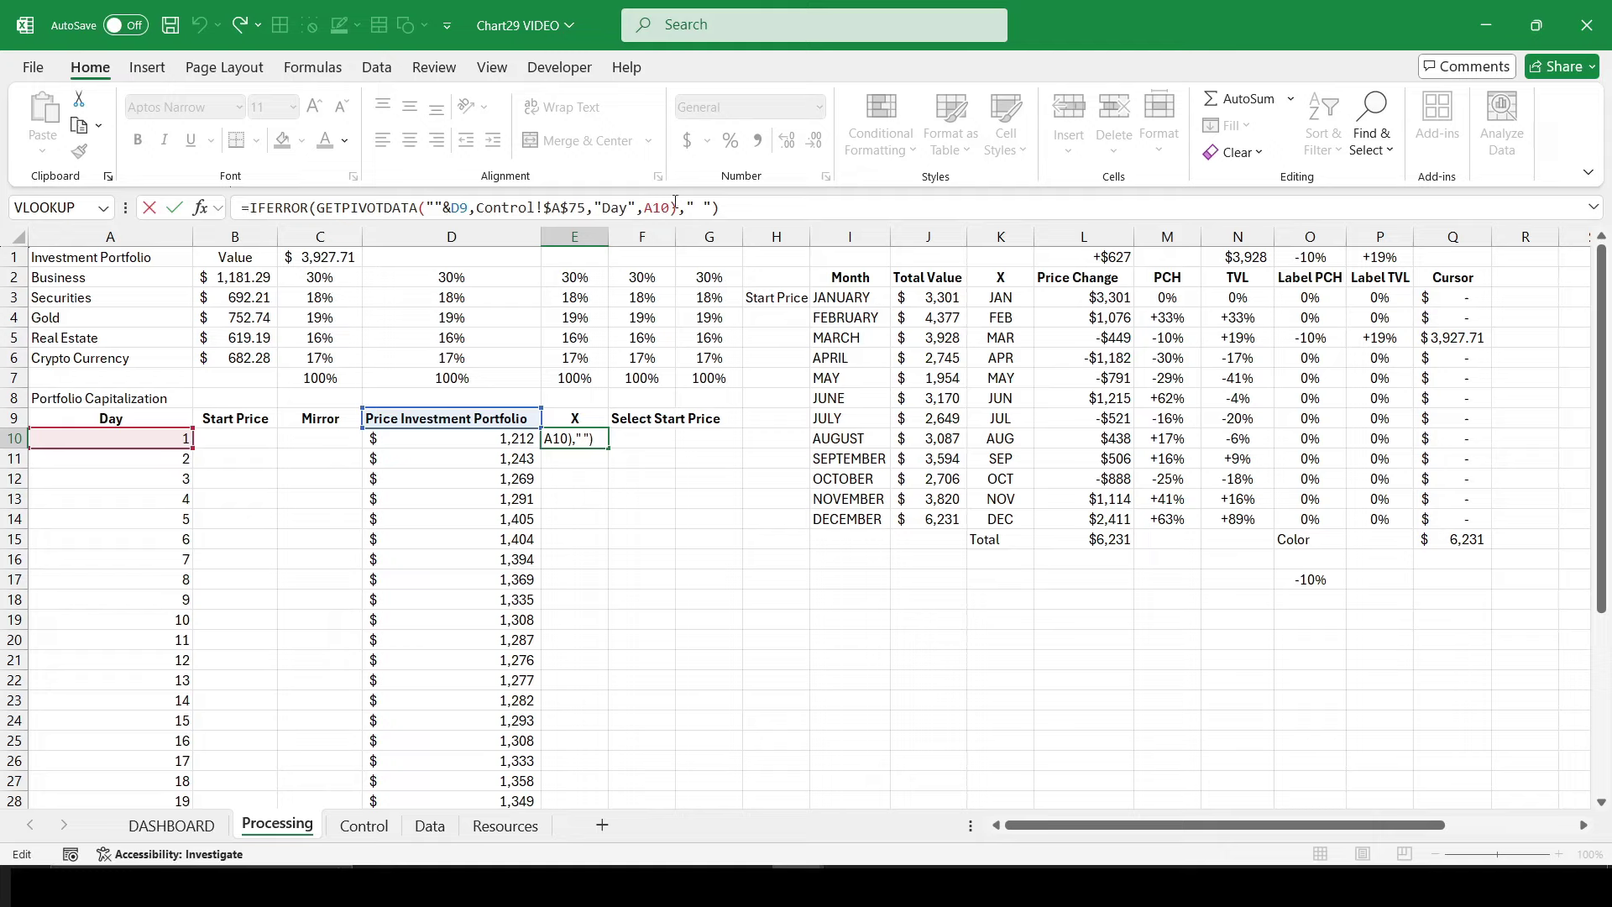
{"action": "left_click", "coordinate": [251, 203]}
{"action": "type", "text": "IF("}
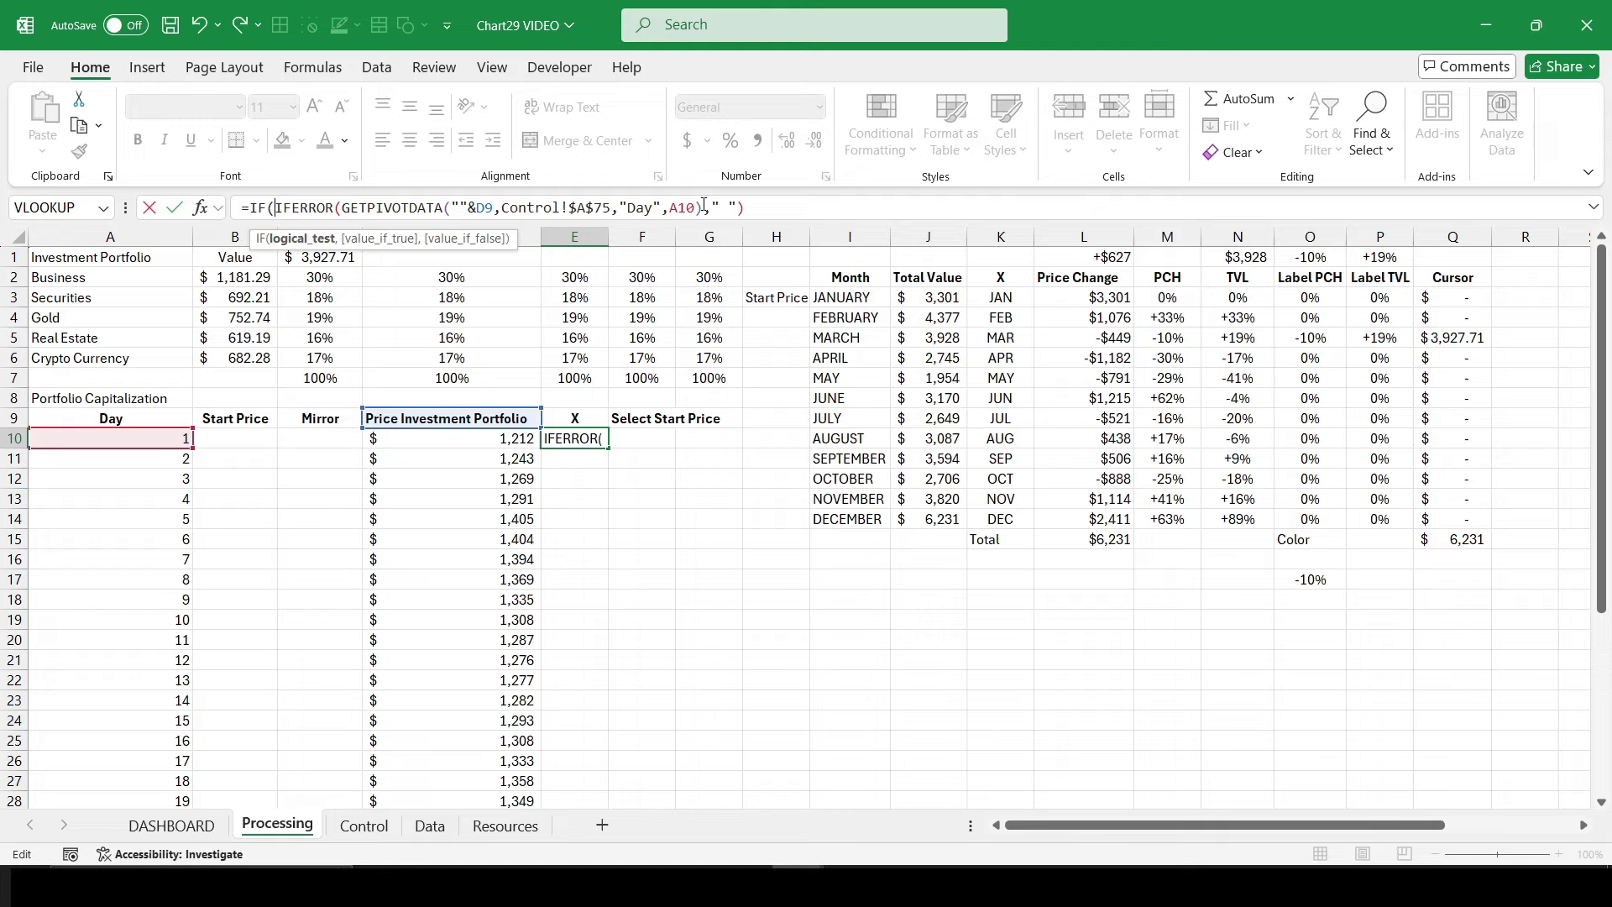
{"action": "left_click_drag", "start_coordinate": [713, 207], "coordinate": [735, 207]}
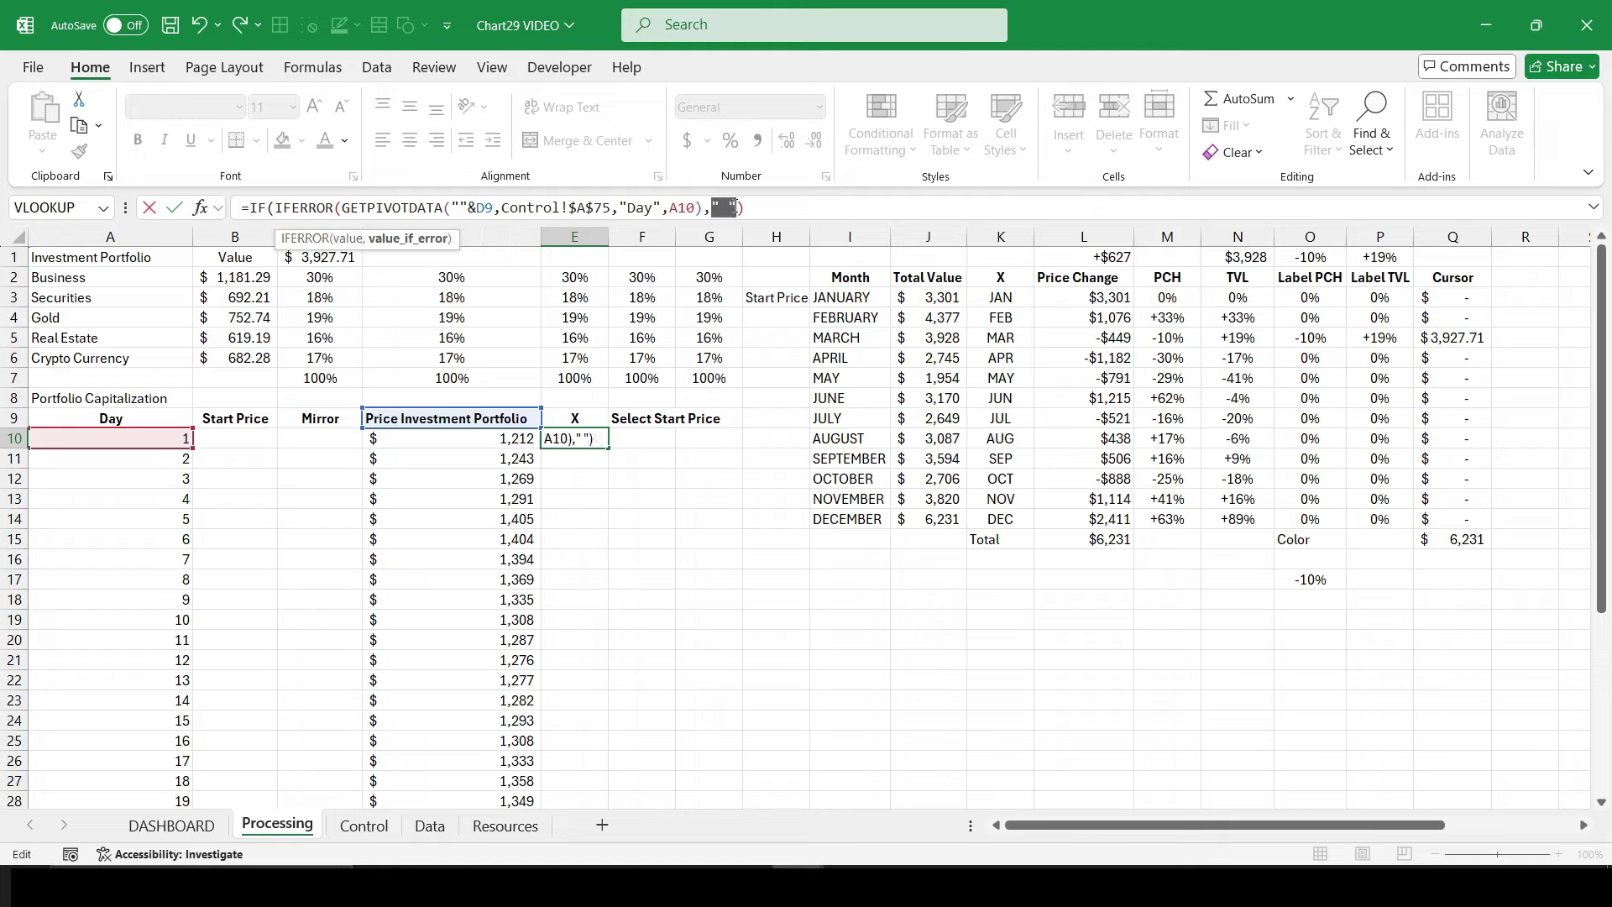
{"action": "type", "text": "0)"}
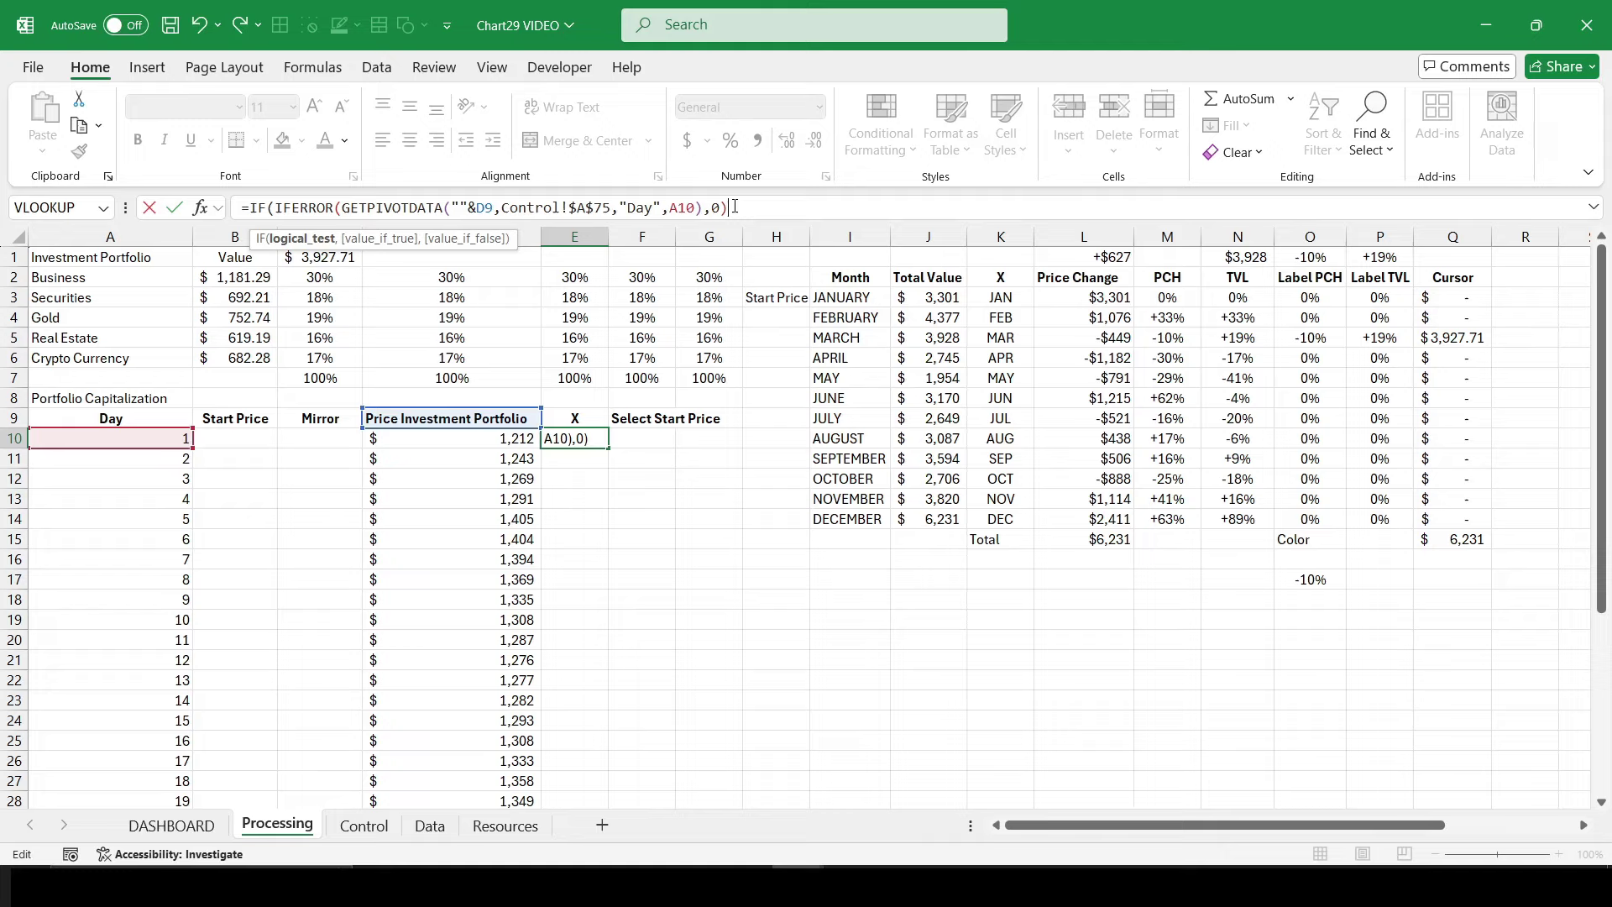
{"action": "type", "text": "="}
{"action": "type", "text": "0,"}
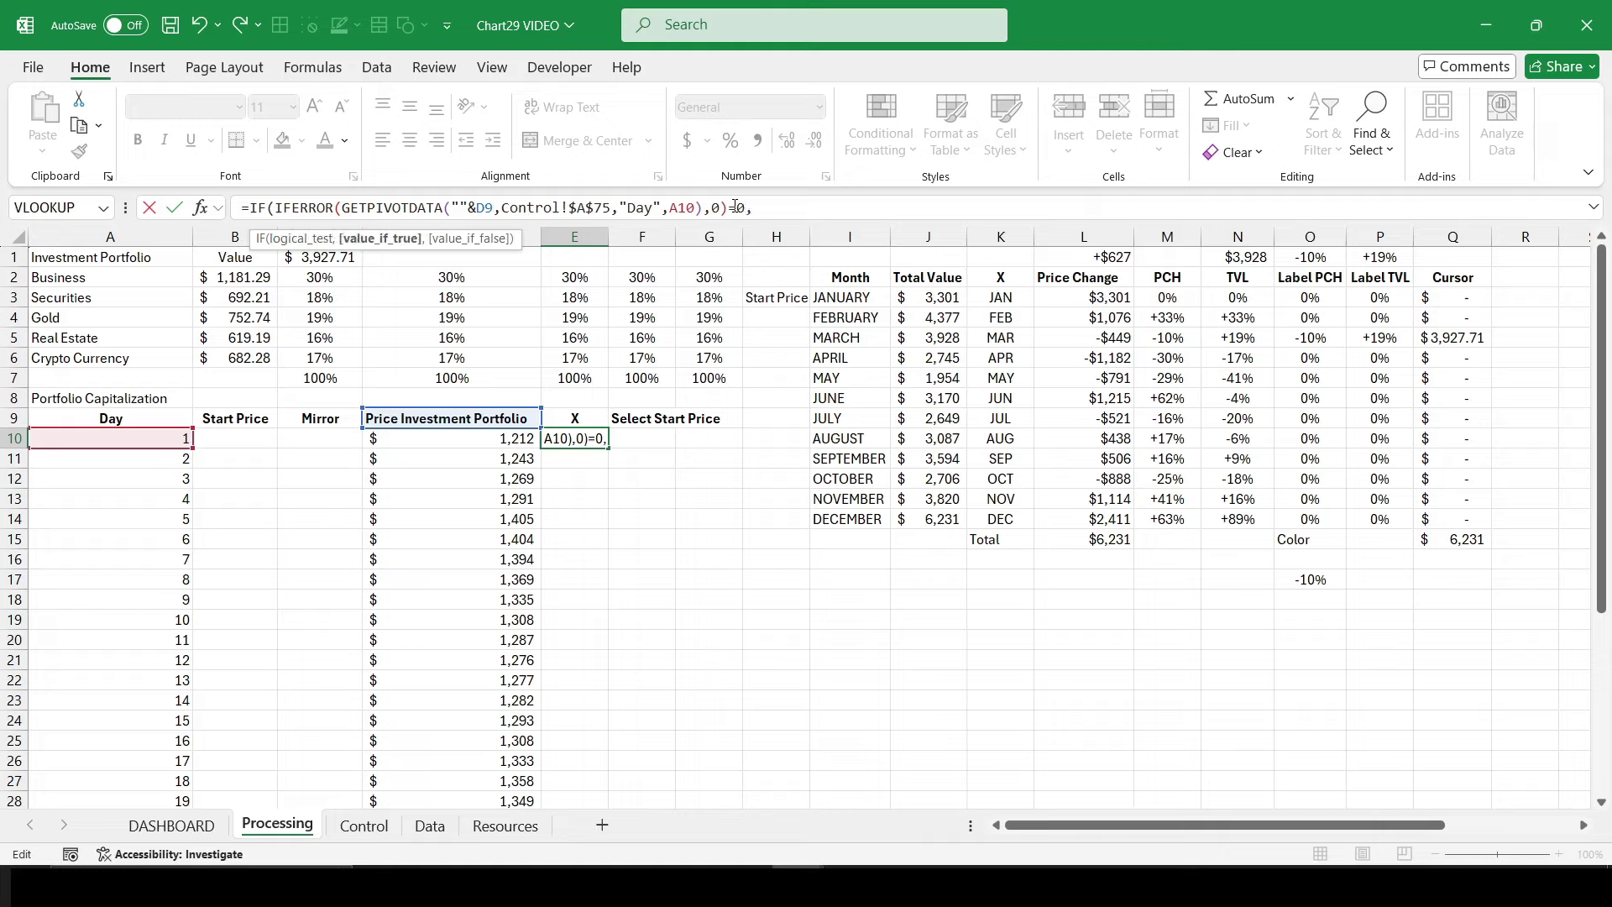
{"action": "type", "text": "\" \","}
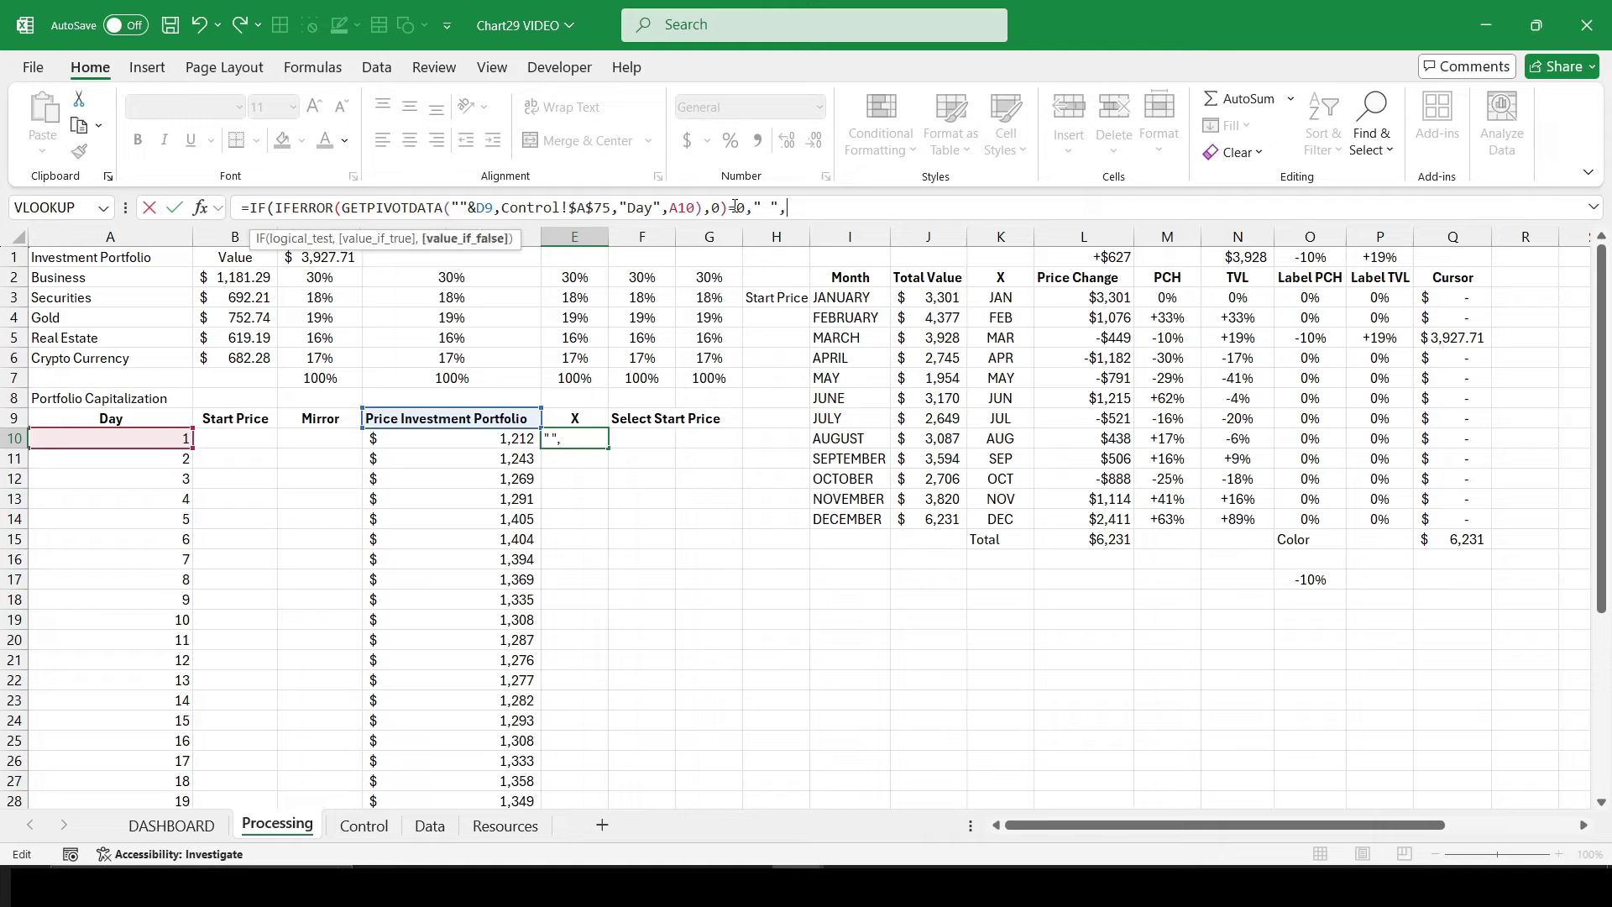
{"action": "left_click", "coordinate": [155, 439]}
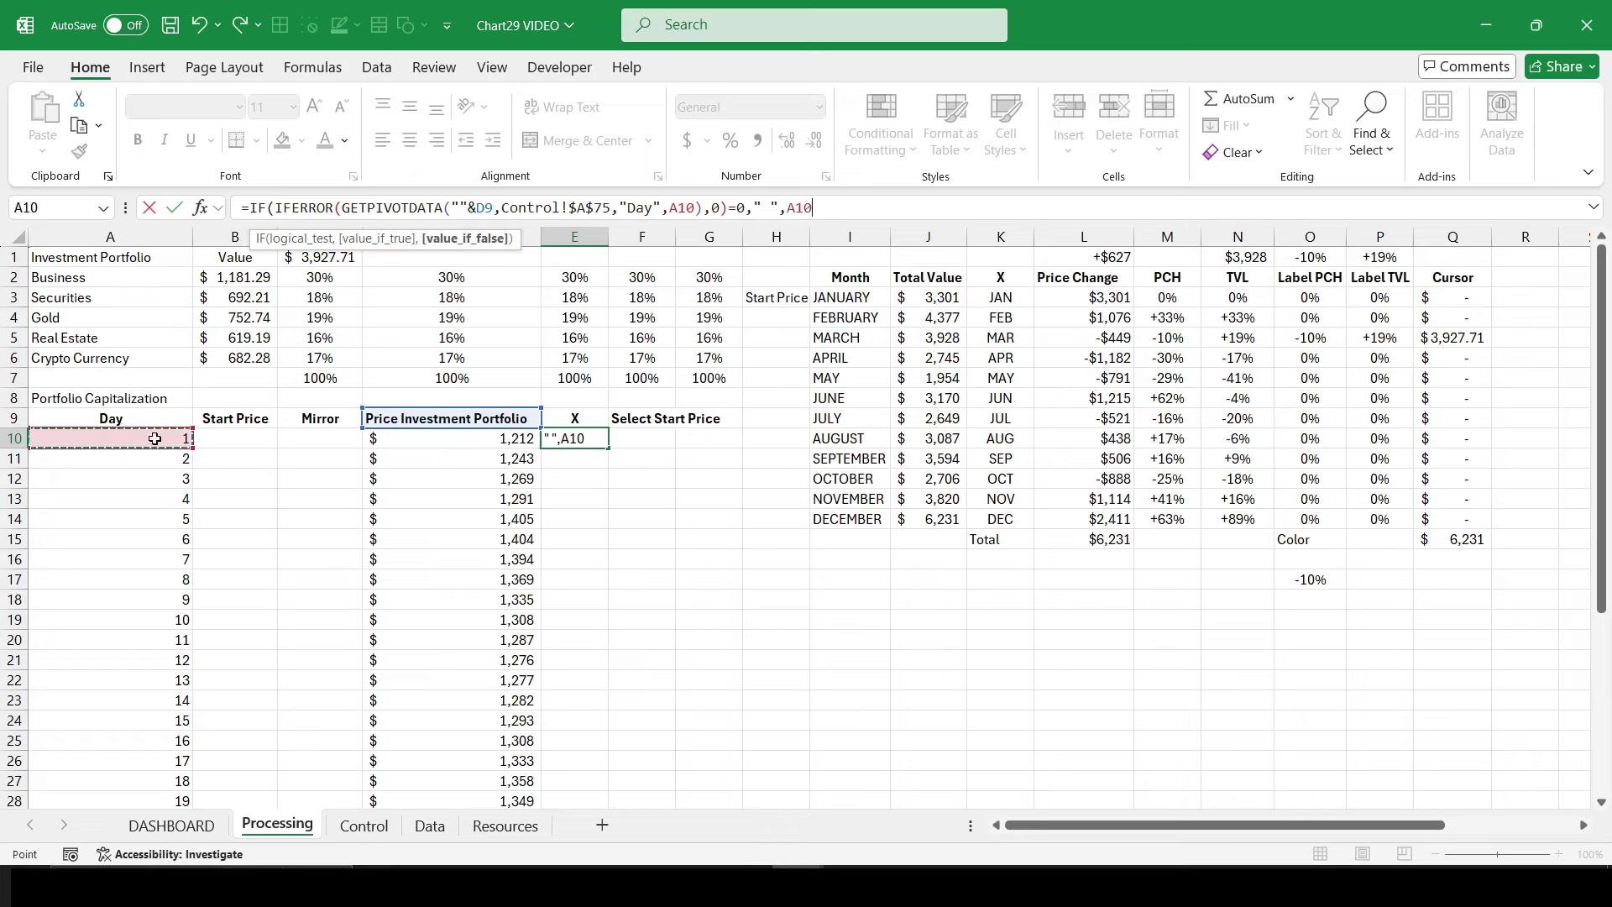
{"action": "key", "text": "ctrl+Return"}
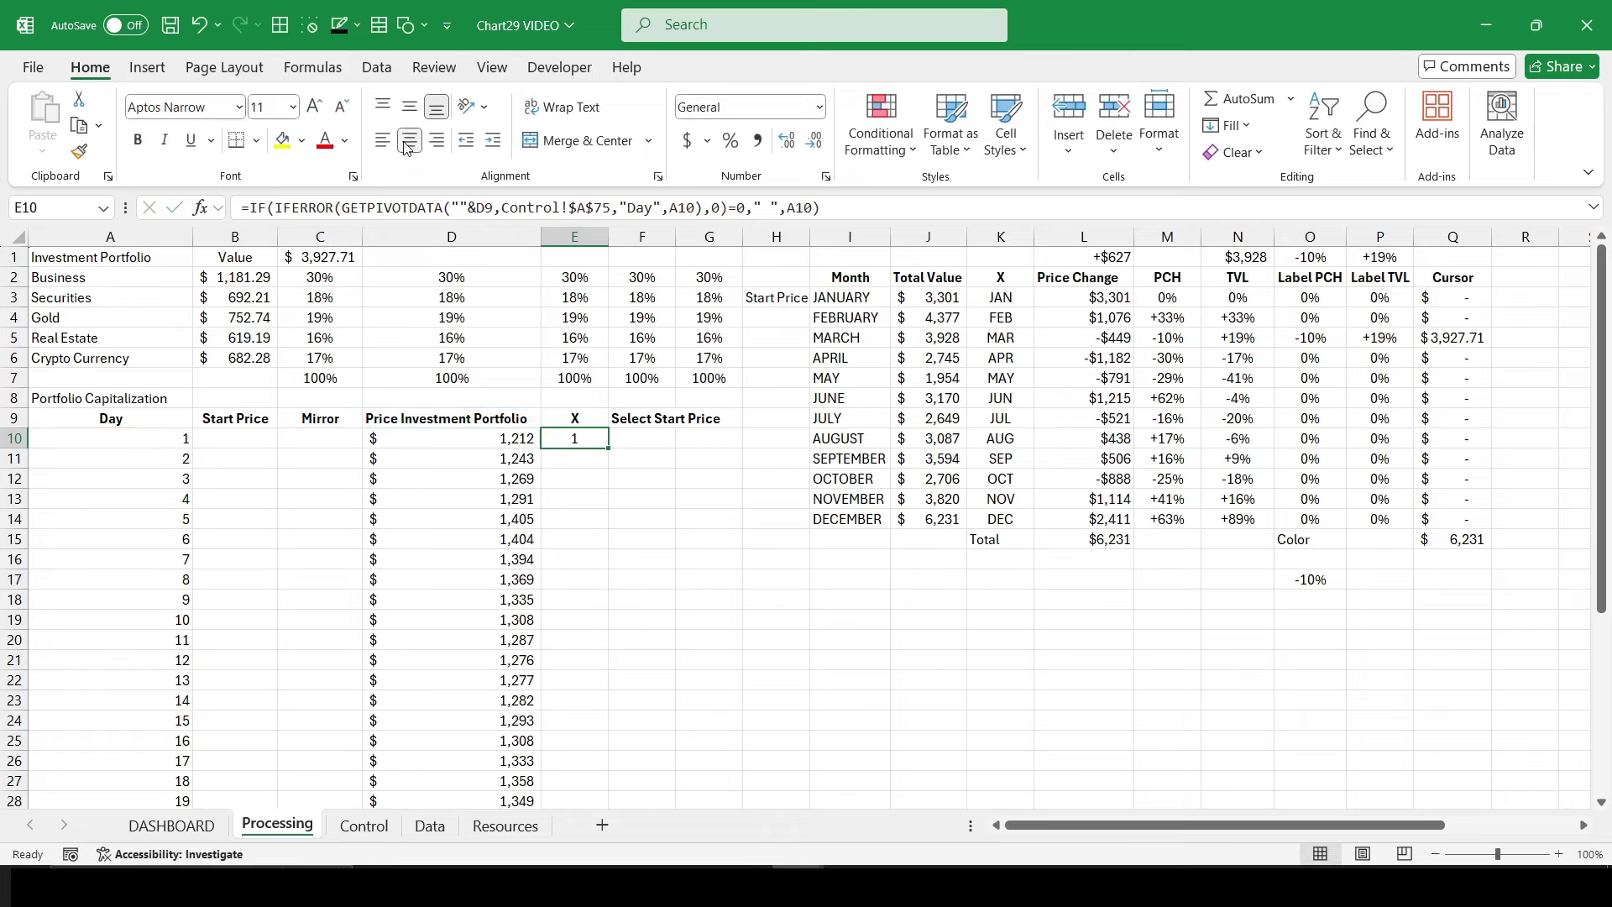
Step: Make the D9 reference absolute ($D$9) and fill E10's formula down through E40
{"action": "double_click", "coordinate": [608, 448]}
{"action": "left_click", "coordinate": [586, 453]}
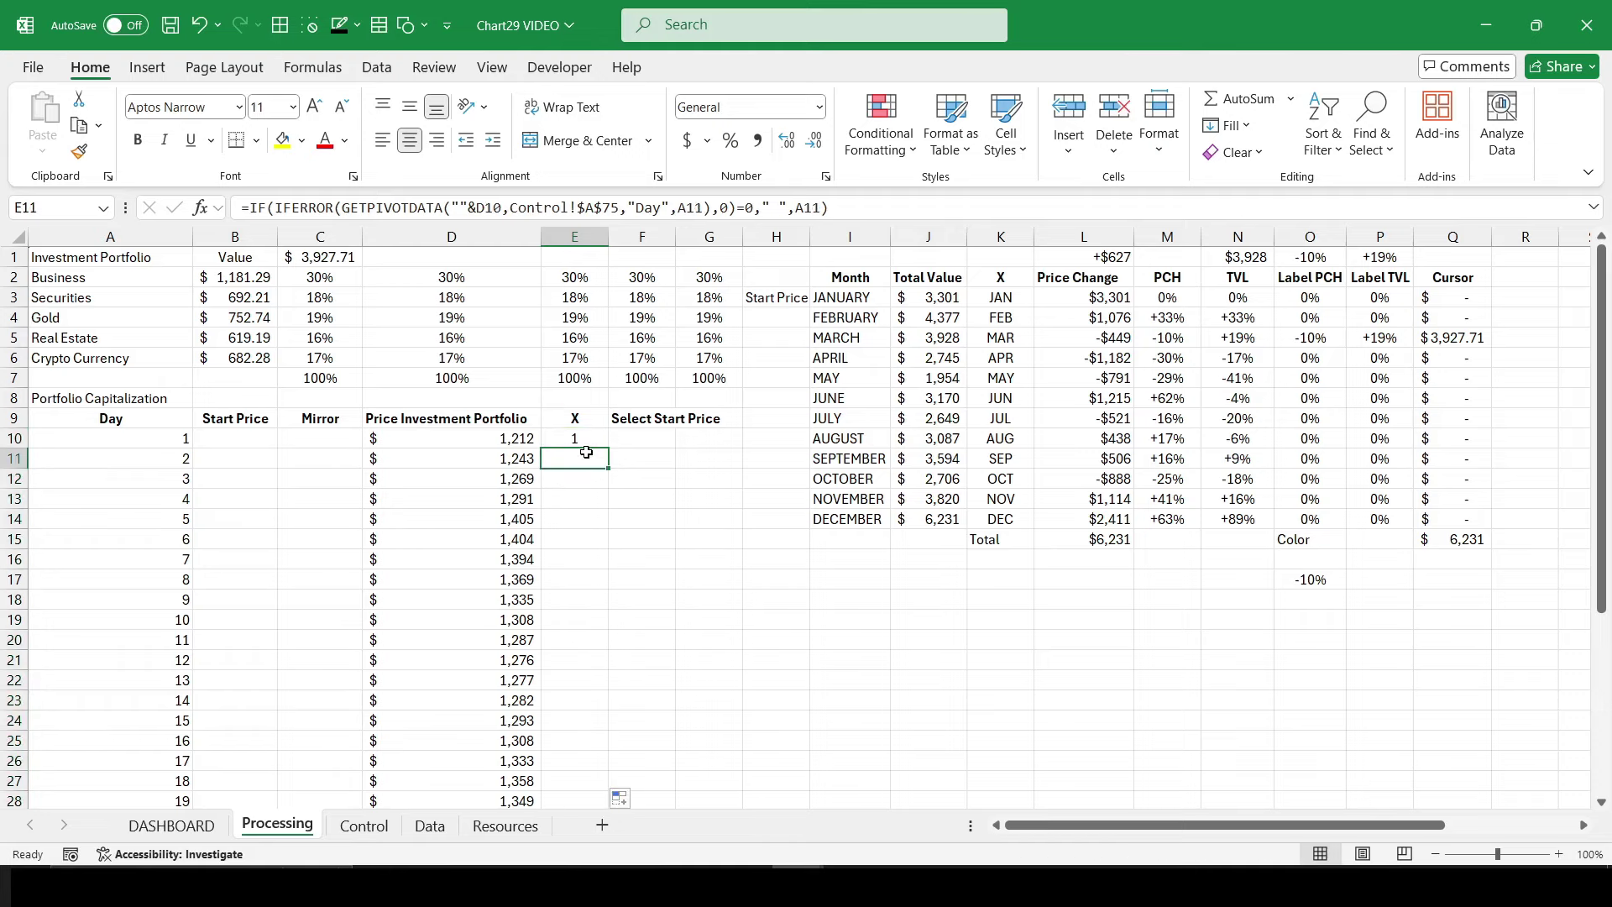
{"action": "key", "text": "ctrl+z"}
{"action": "double_click", "coordinate": [575, 438]}
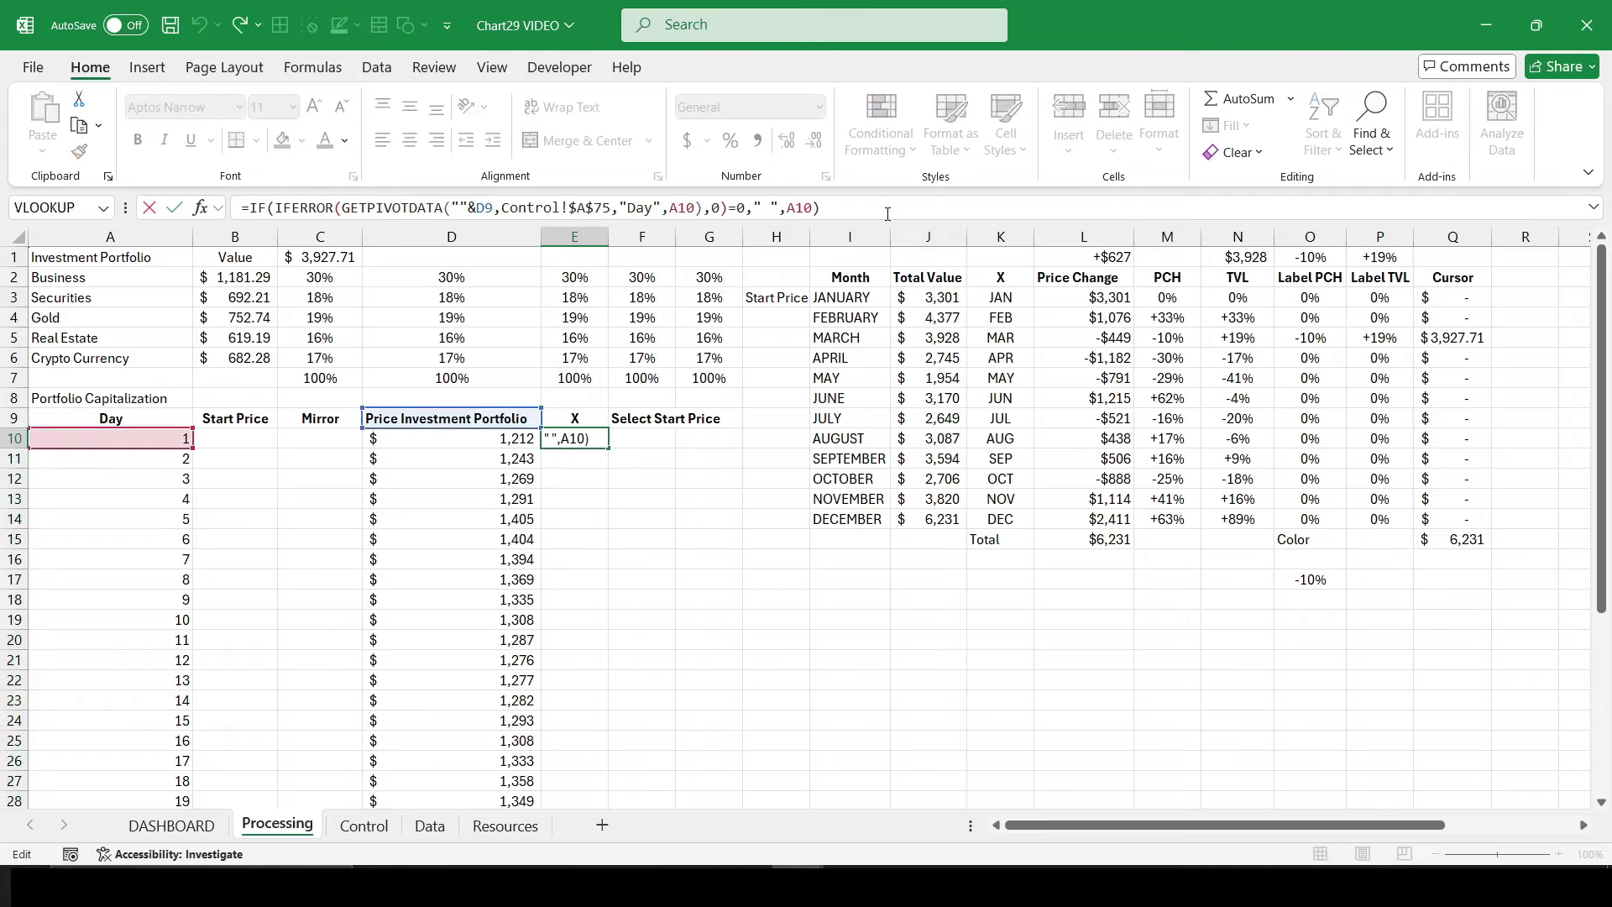
{"action": "left_click", "coordinate": [492, 208]}
{"action": "key", "text": "F4"}
{"action": "key", "text": "ctrl+Return"}
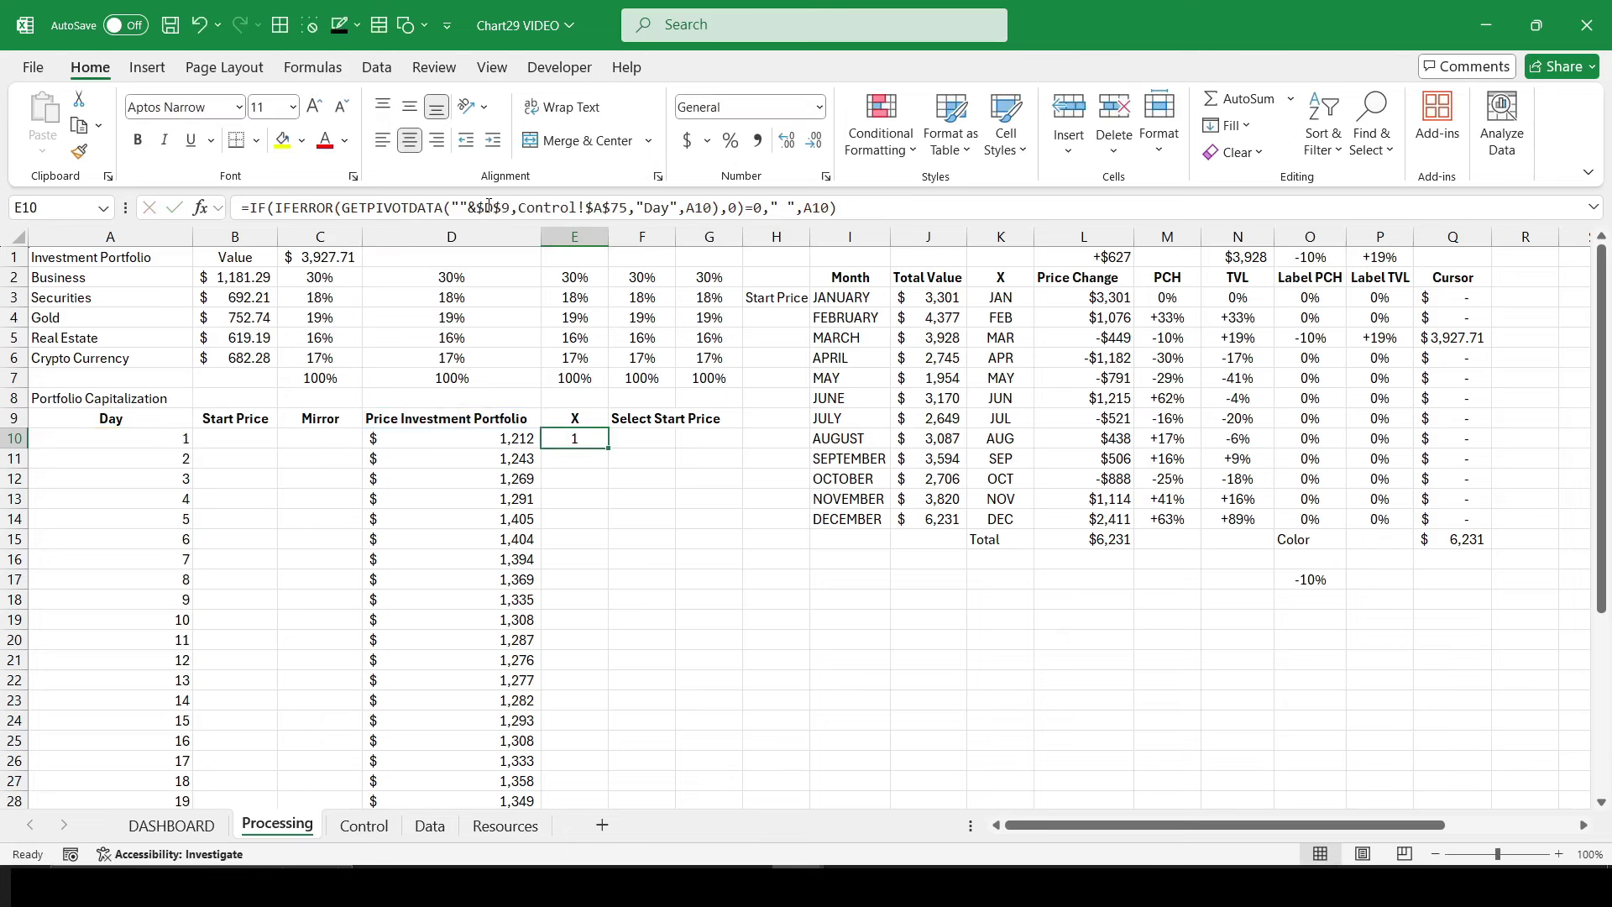
{"action": "double_click", "coordinate": [607, 446]}
{"action": "scroll", "coordinate": [612, 450], "scroll_direction": "down", "scroll_amount": 4}
{"action": "scroll", "coordinate": [612, 450], "scroll_direction": "down", "scroll_amount": 2}
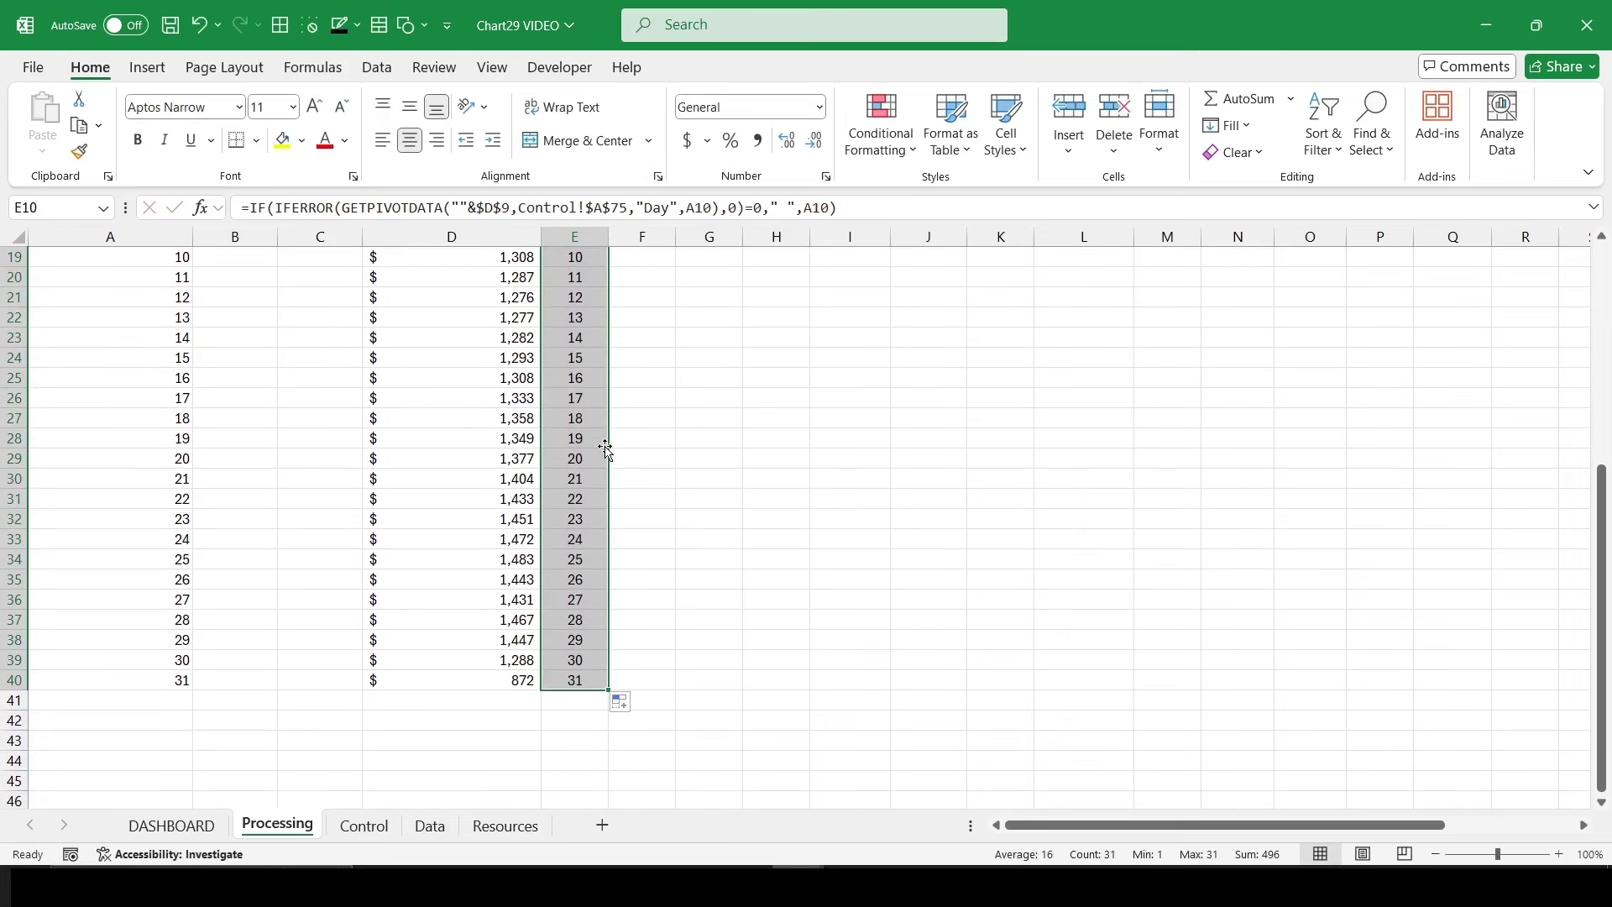
{"action": "scroll", "coordinate": [607, 451], "scroll_direction": "up", "scroll_amount": 6}
Step: Begin the B10 Start Price formula as =IF(E10=" ",NA(), to return NA for blank days
{"action": "left_click", "coordinate": [237, 377]}
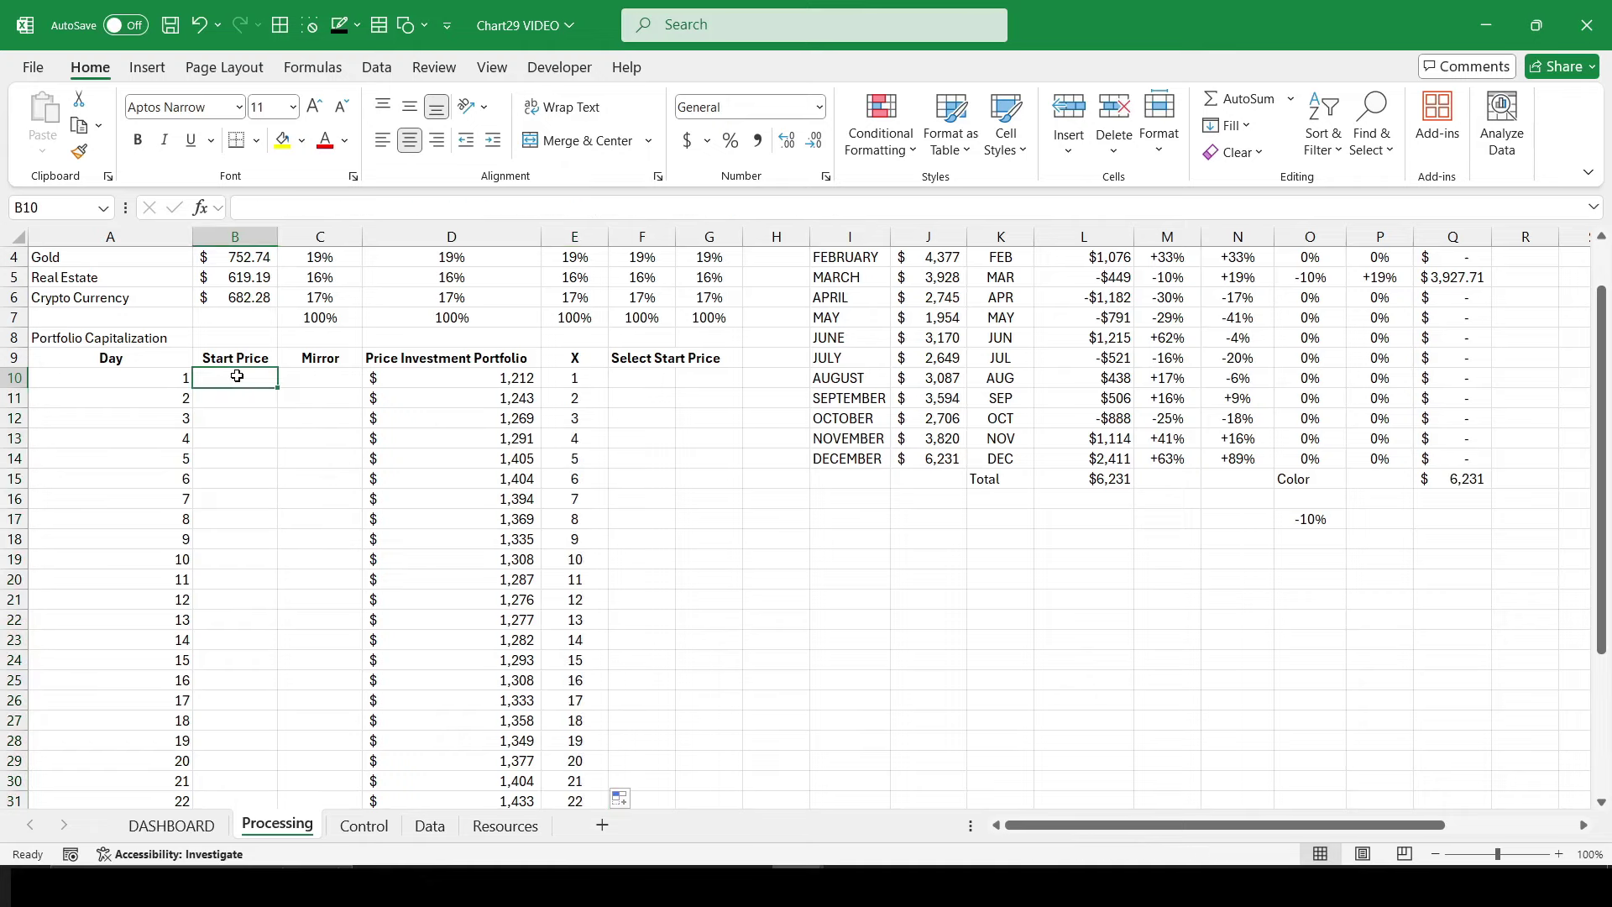
{"action": "left_click", "coordinate": [298, 209]}
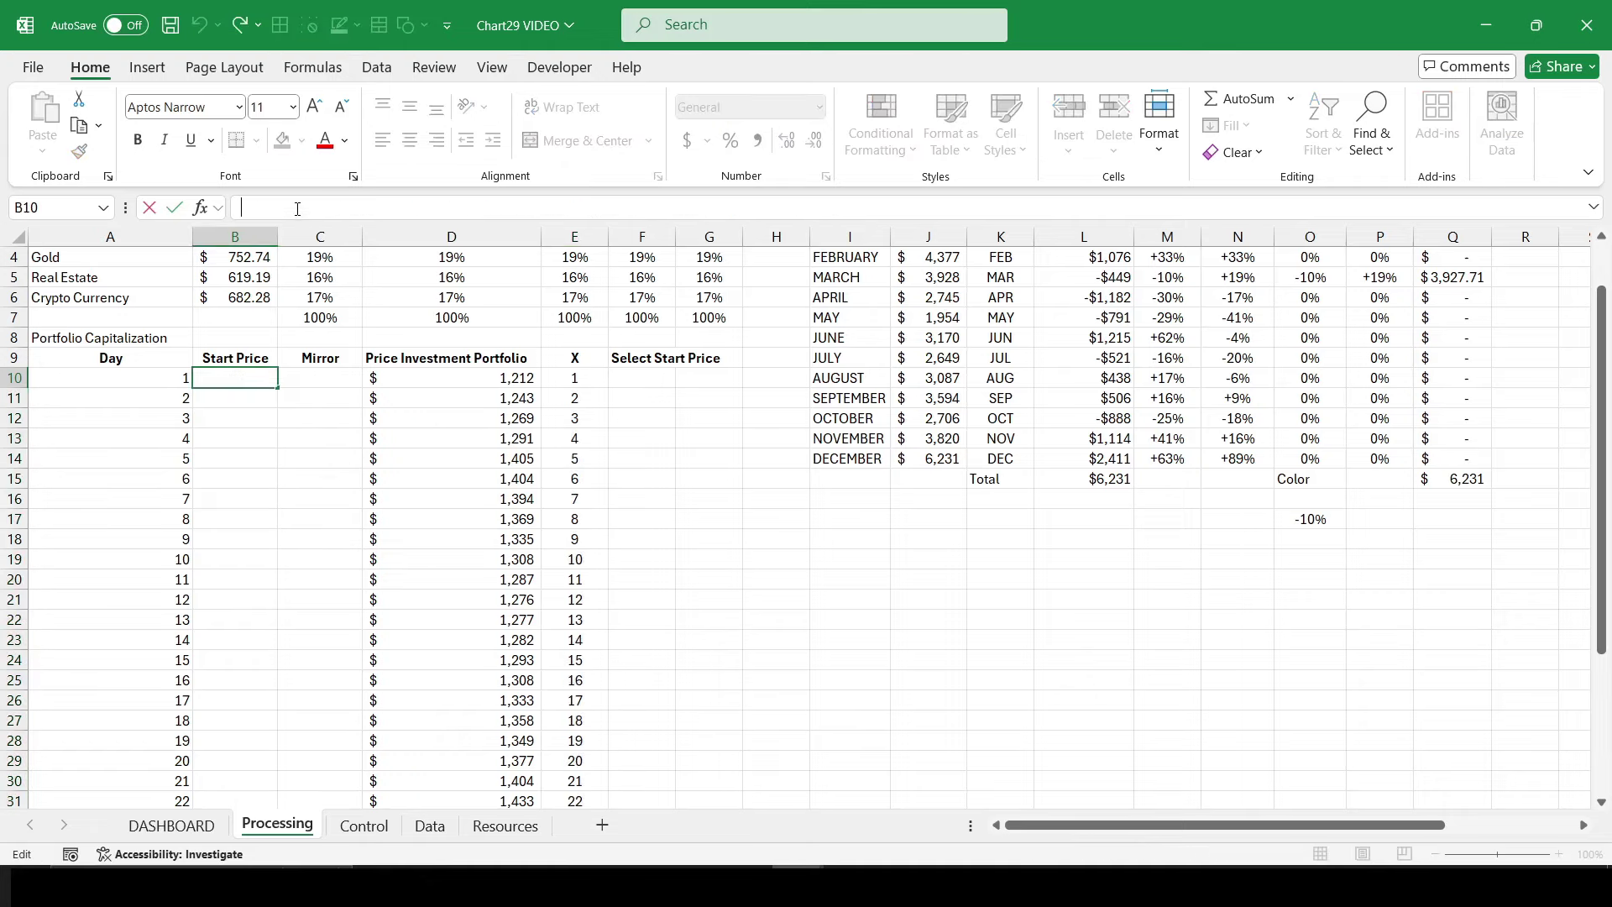
{"action": "type", "text": "="}
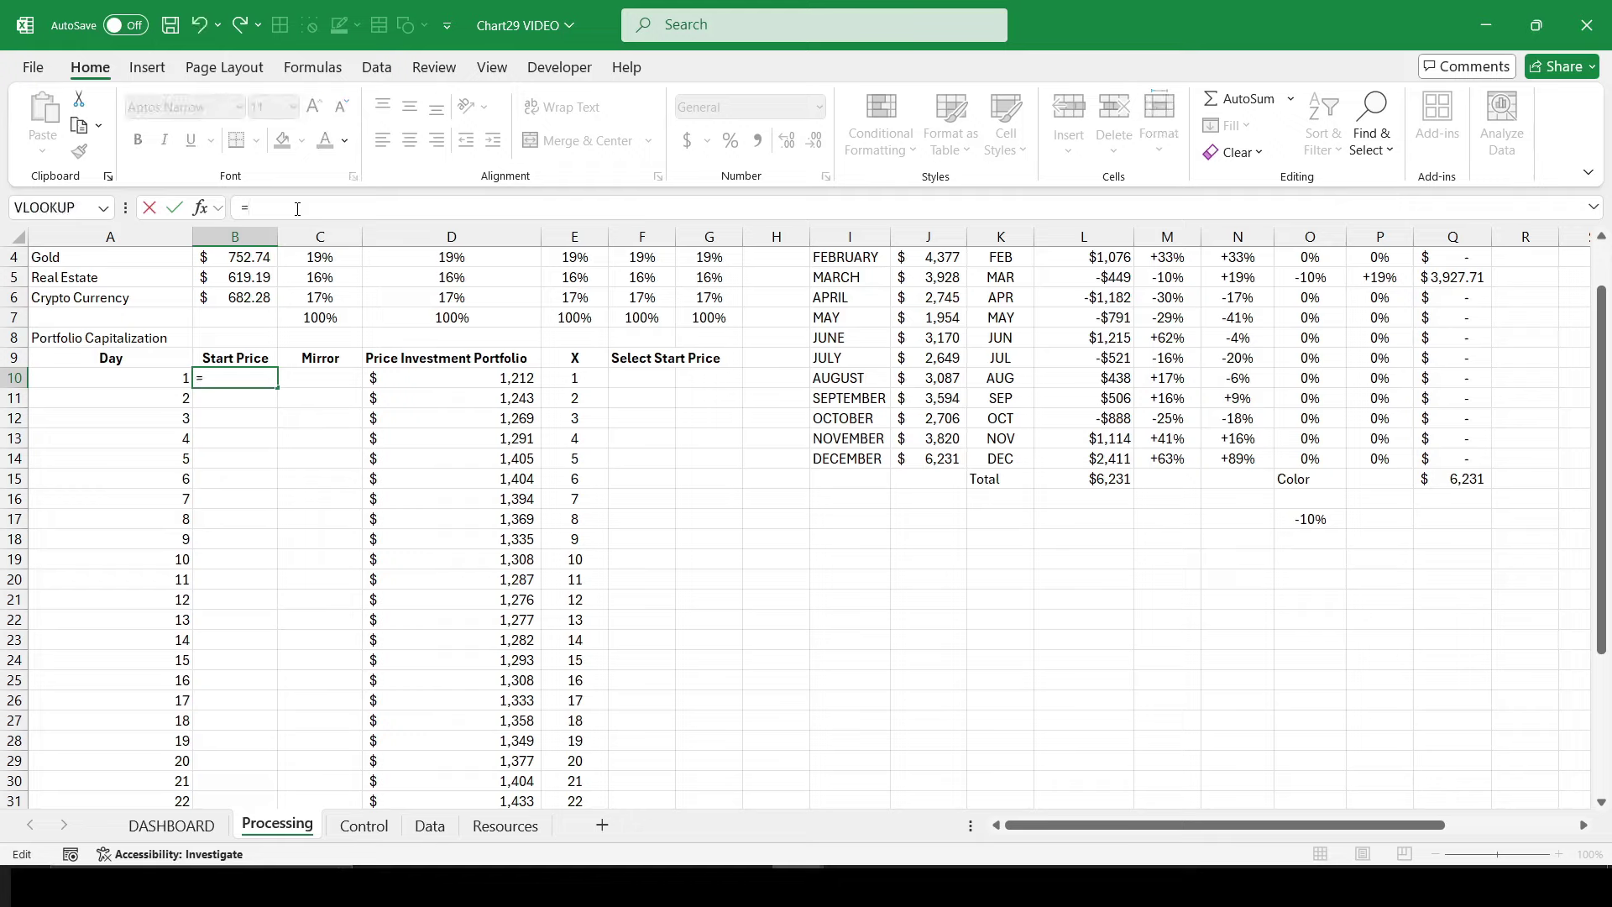
{"action": "type", "text": "IF("}
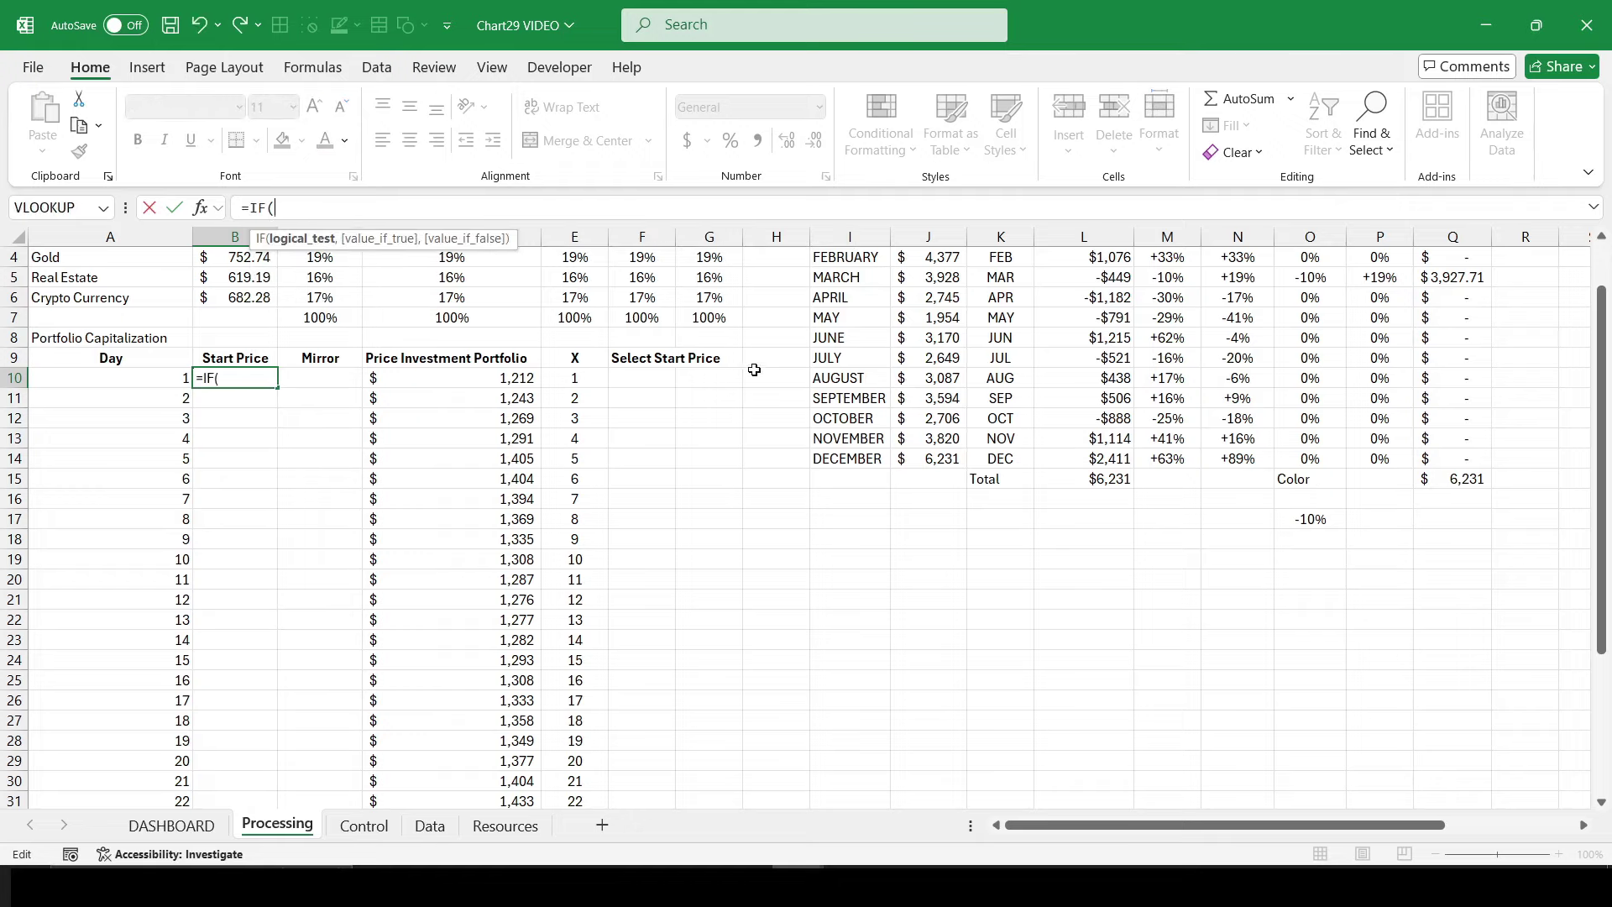
{"action": "left_click", "coordinate": [559, 380]}
{"action": "type", "text": "="}
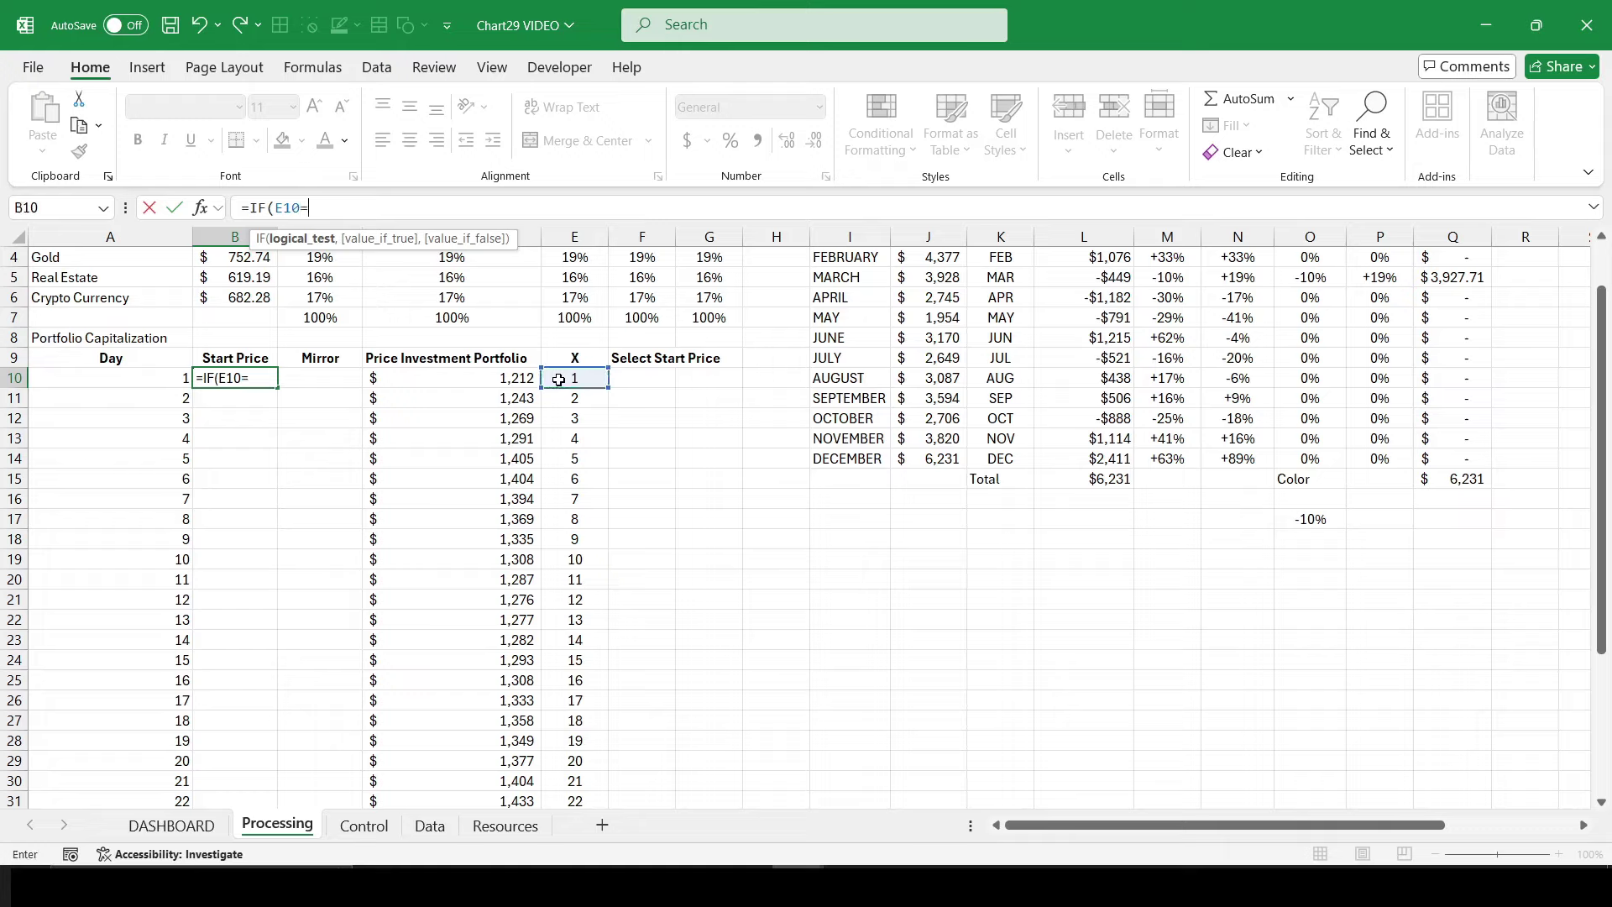
{"action": "type", "text": "\" \""}
{"action": "type", "text": ",NA("}
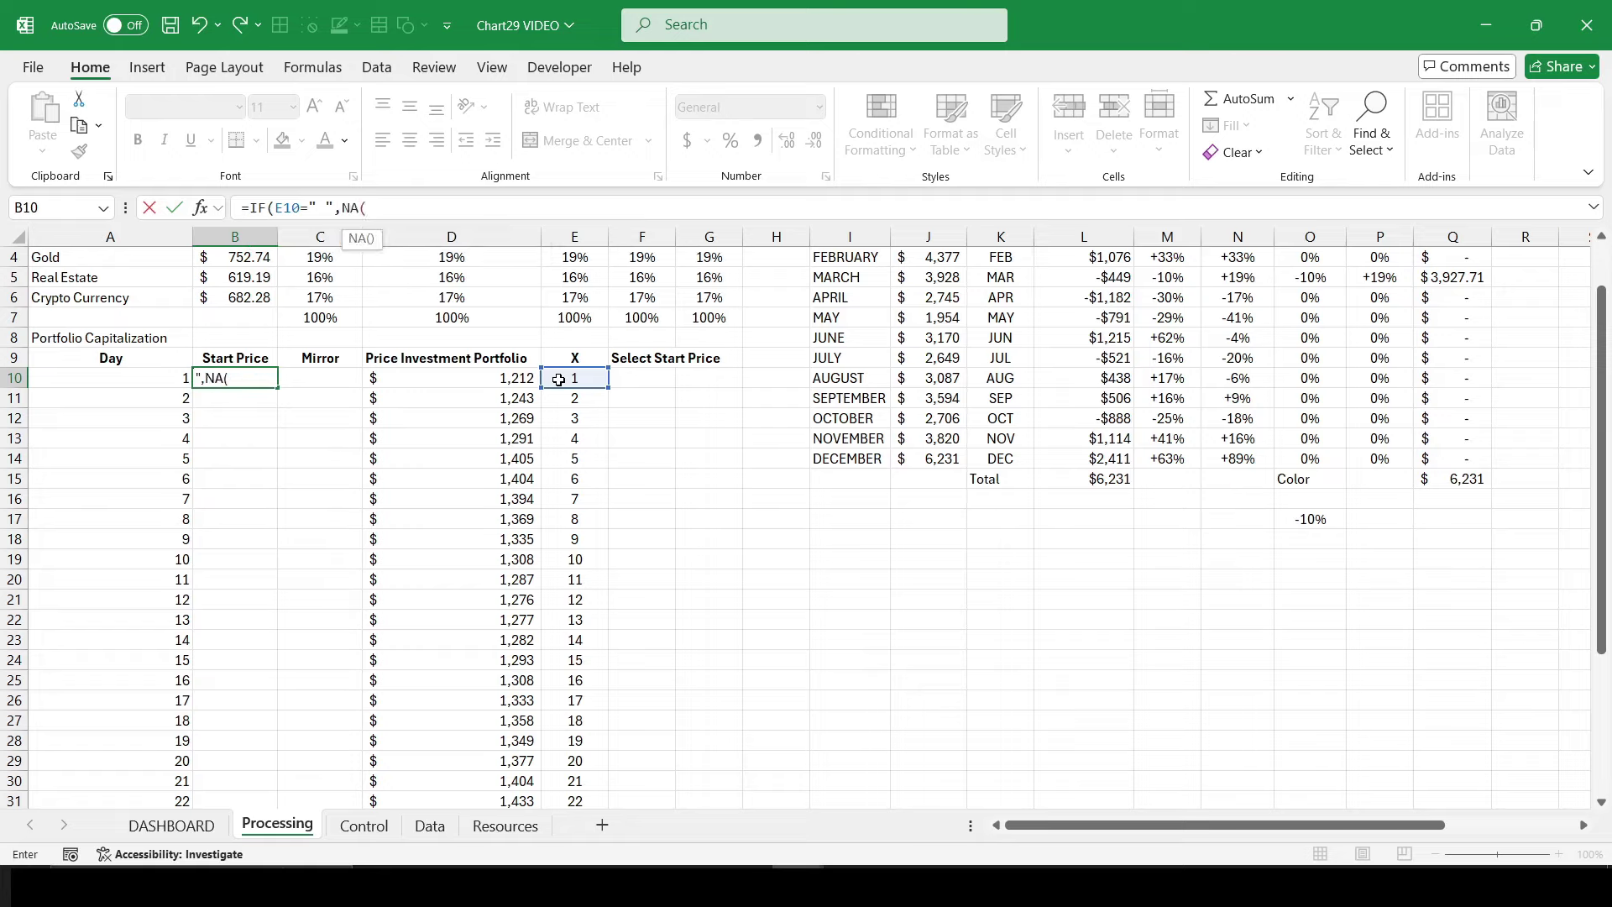
{"action": "type", "text": "),"}
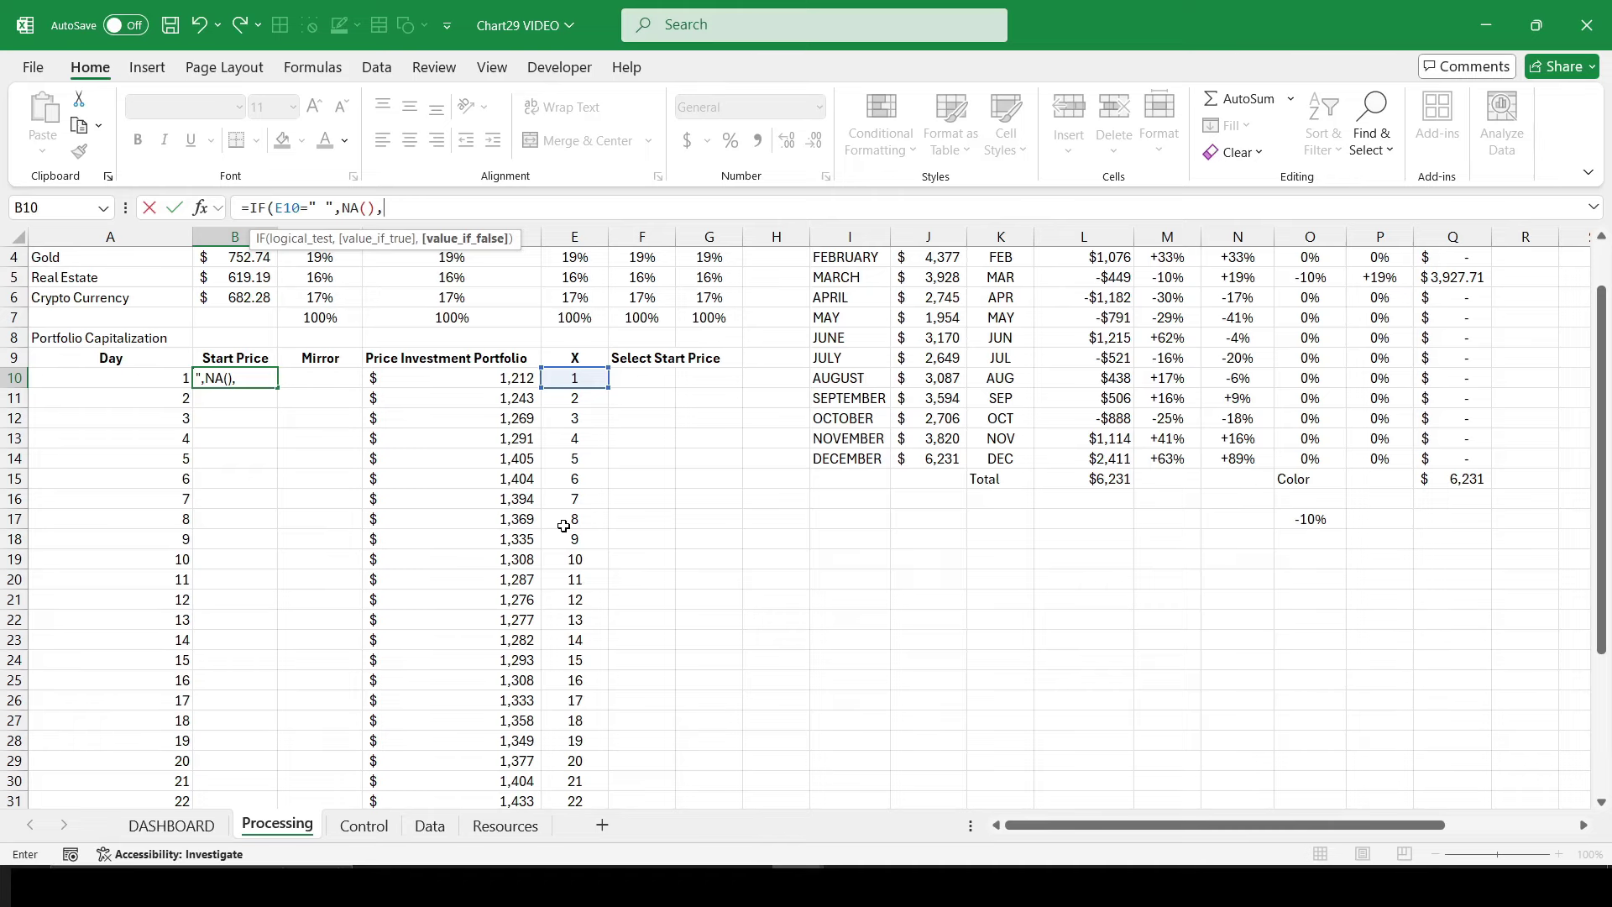
Step: Add a GETPIVOTDATA lookup of January's portfolio total, using the absolute Price Investment Portfolio header as field name
{"action": "left_click", "coordinate": [364, 826]}
{"action": "scroll", "coordinate": [248, 581], "scroll_direction": "up", "scroll_amount": 3}
{"action": "scroll", "coordinate": [248, 582], "scroll_direction": "up", "scroll_amount": 4}
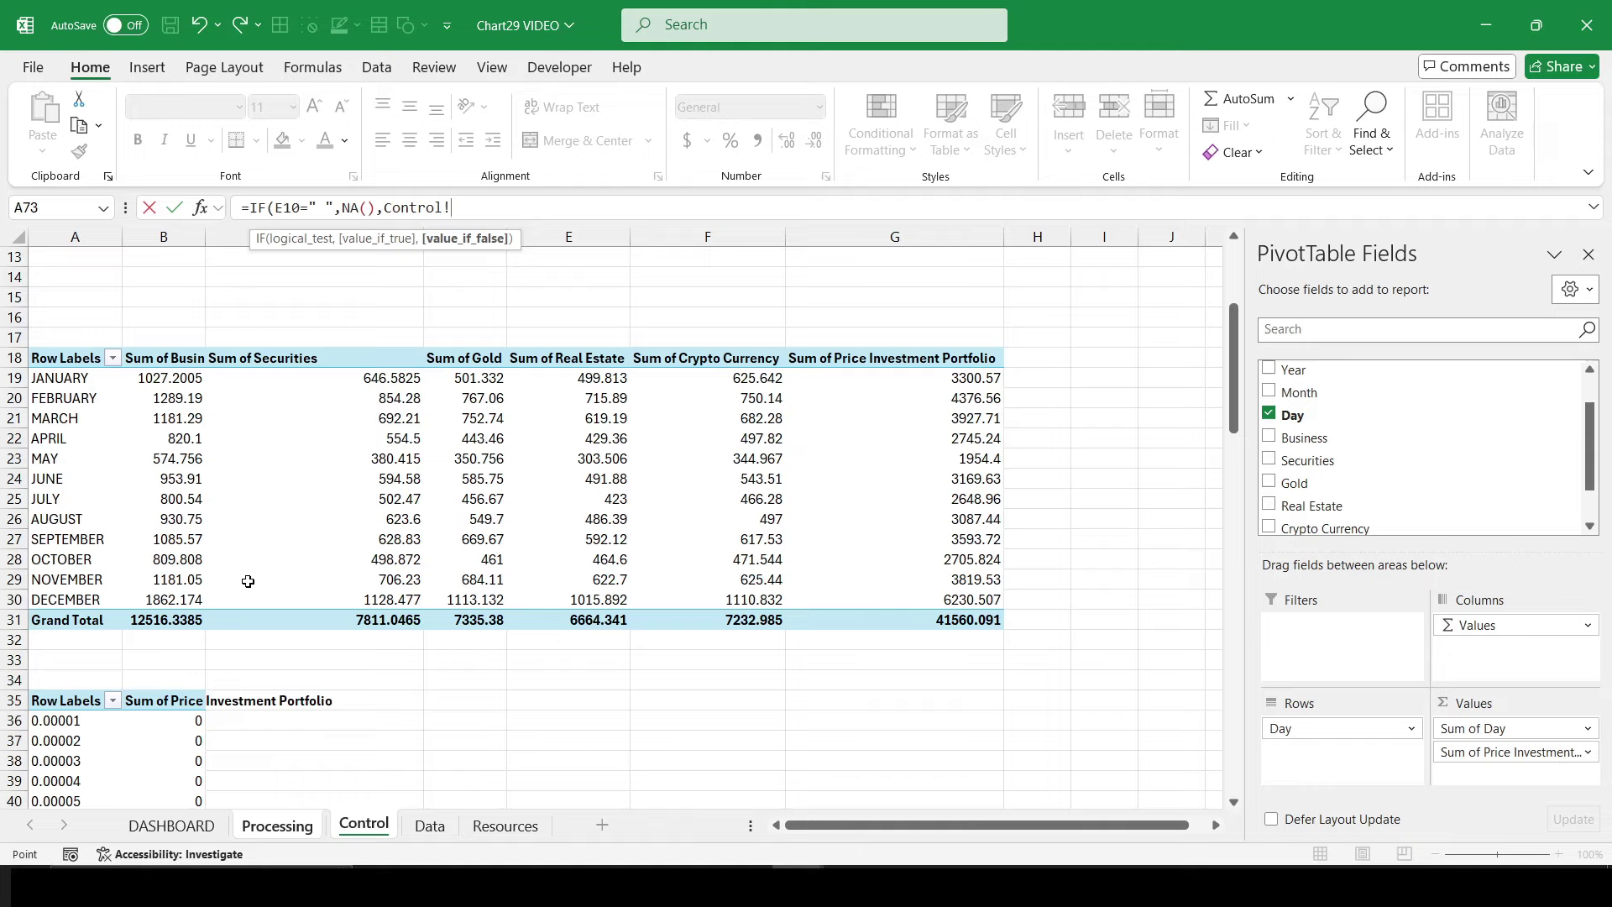
{"action": "left_click", "coordinate": [915, 373]}
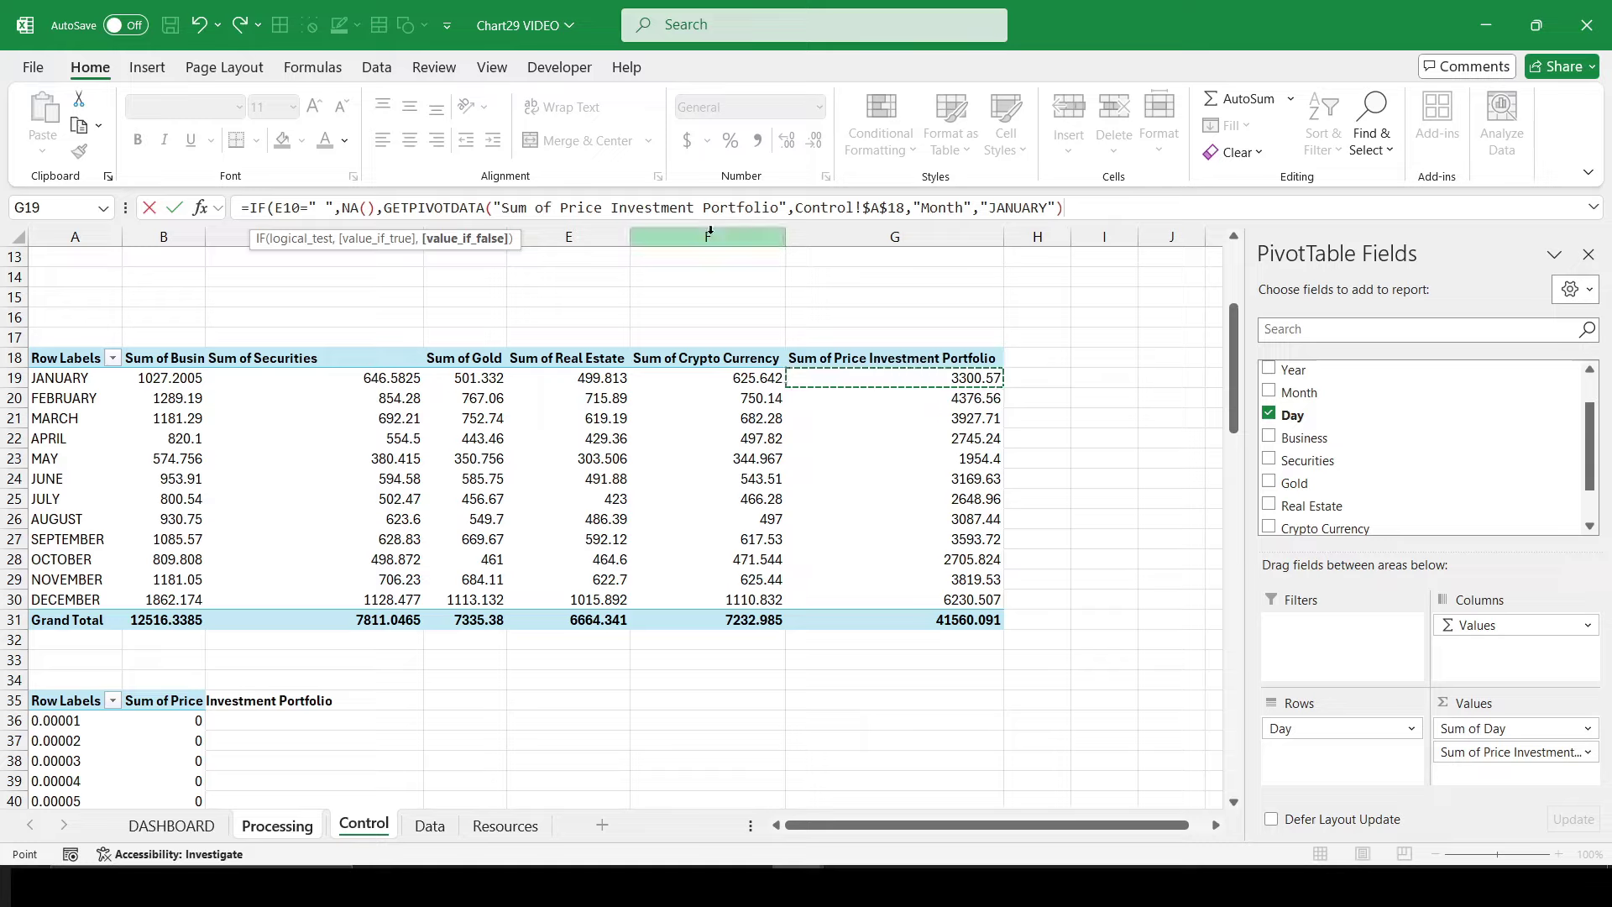
{"action": "left_click_drag", "start_coordinate": [503, 208], "coordinate": [779, 208]}
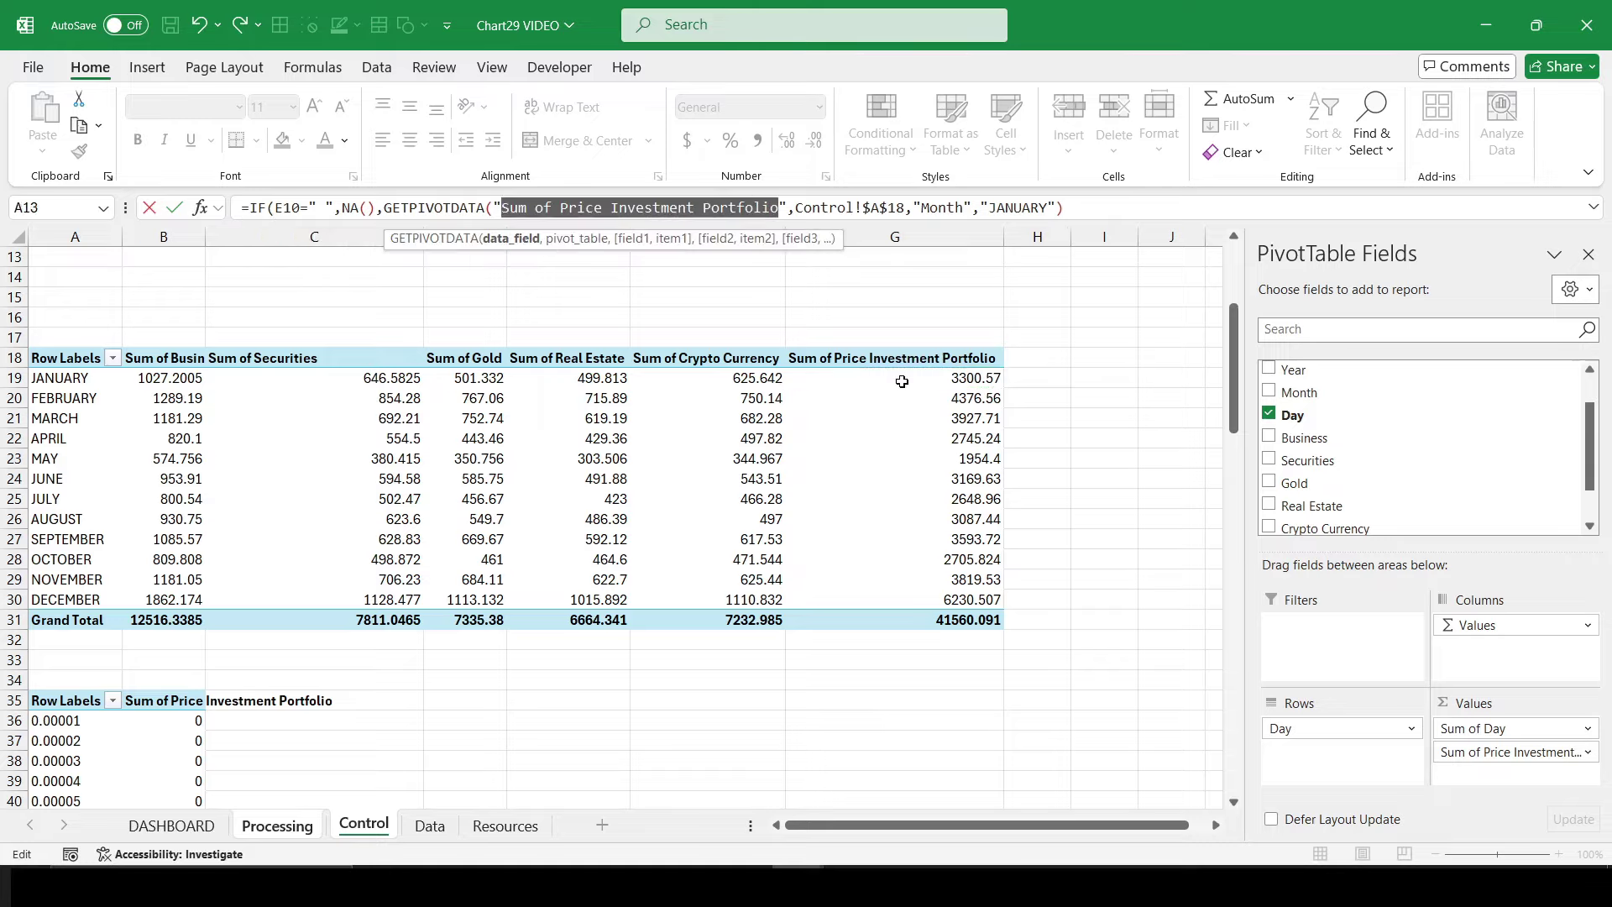
{"action": "key", "text": "BackSpace"}
{"action": "type", "text": "&"}
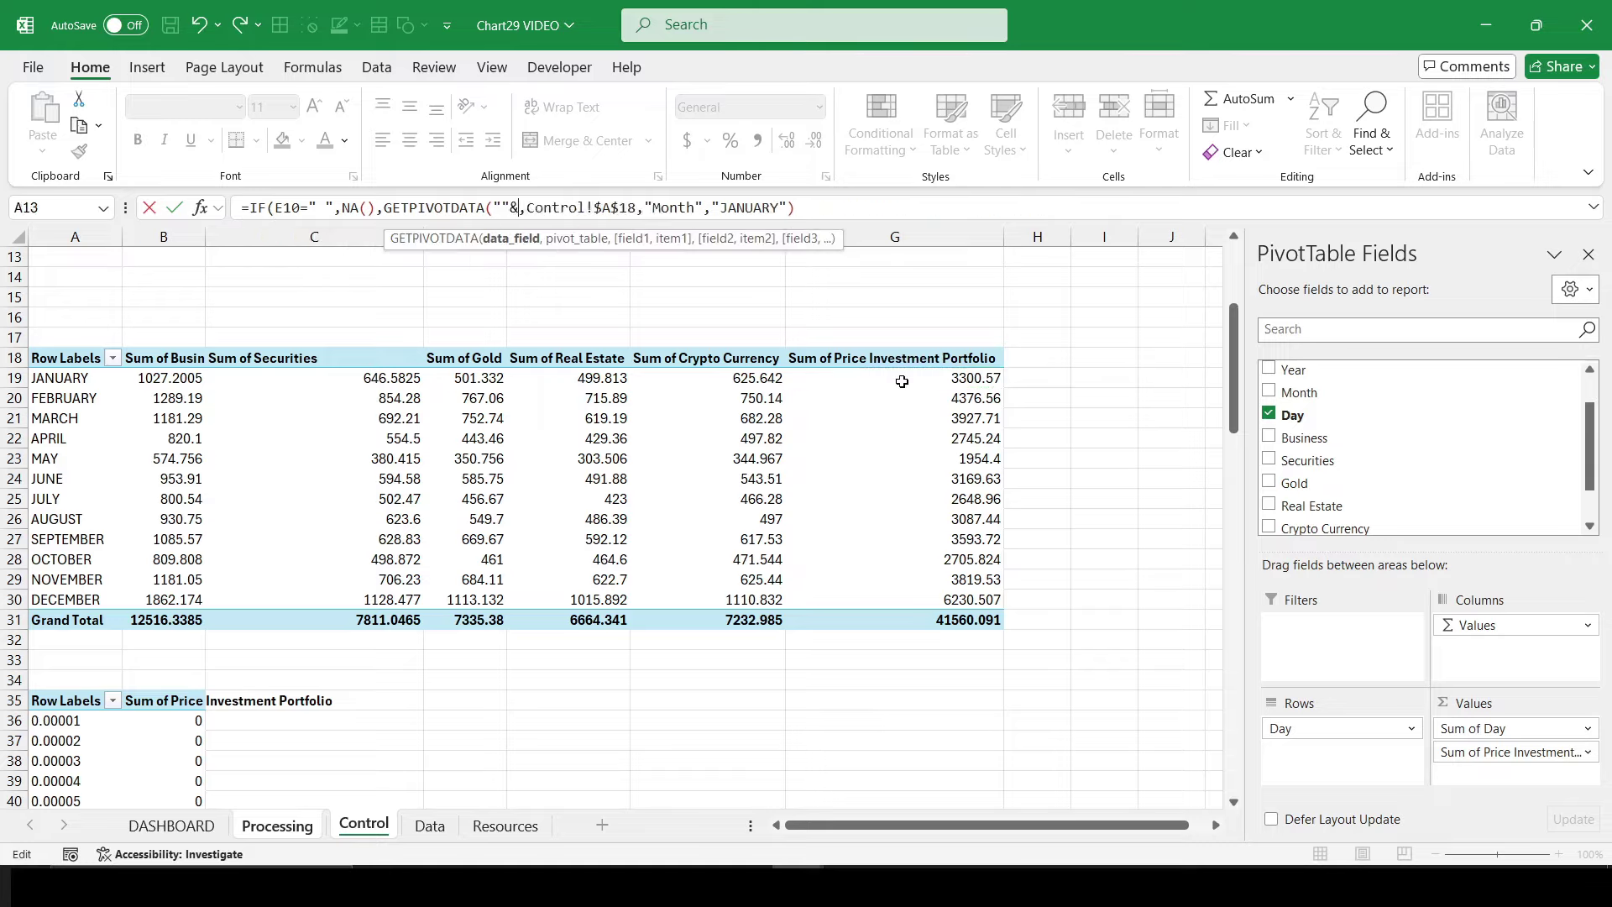
{"action": "left_click", "coordinate": [291, 827]}
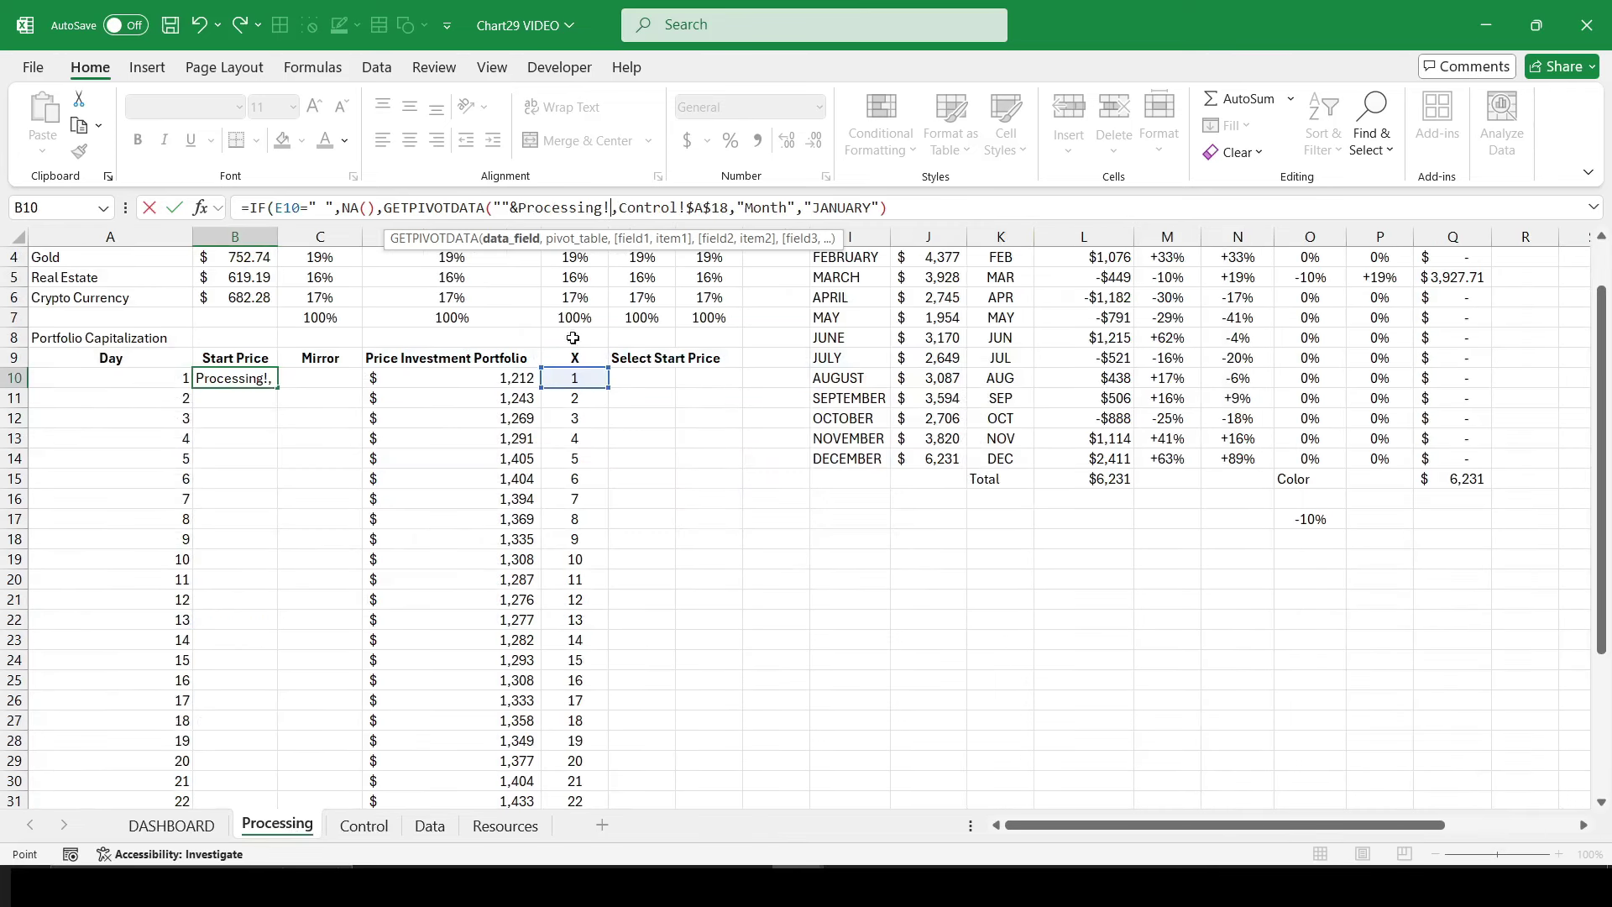
{"action": "left_click", "coordinate": [485, 357]}
{"action": "key", "text": "F4"}
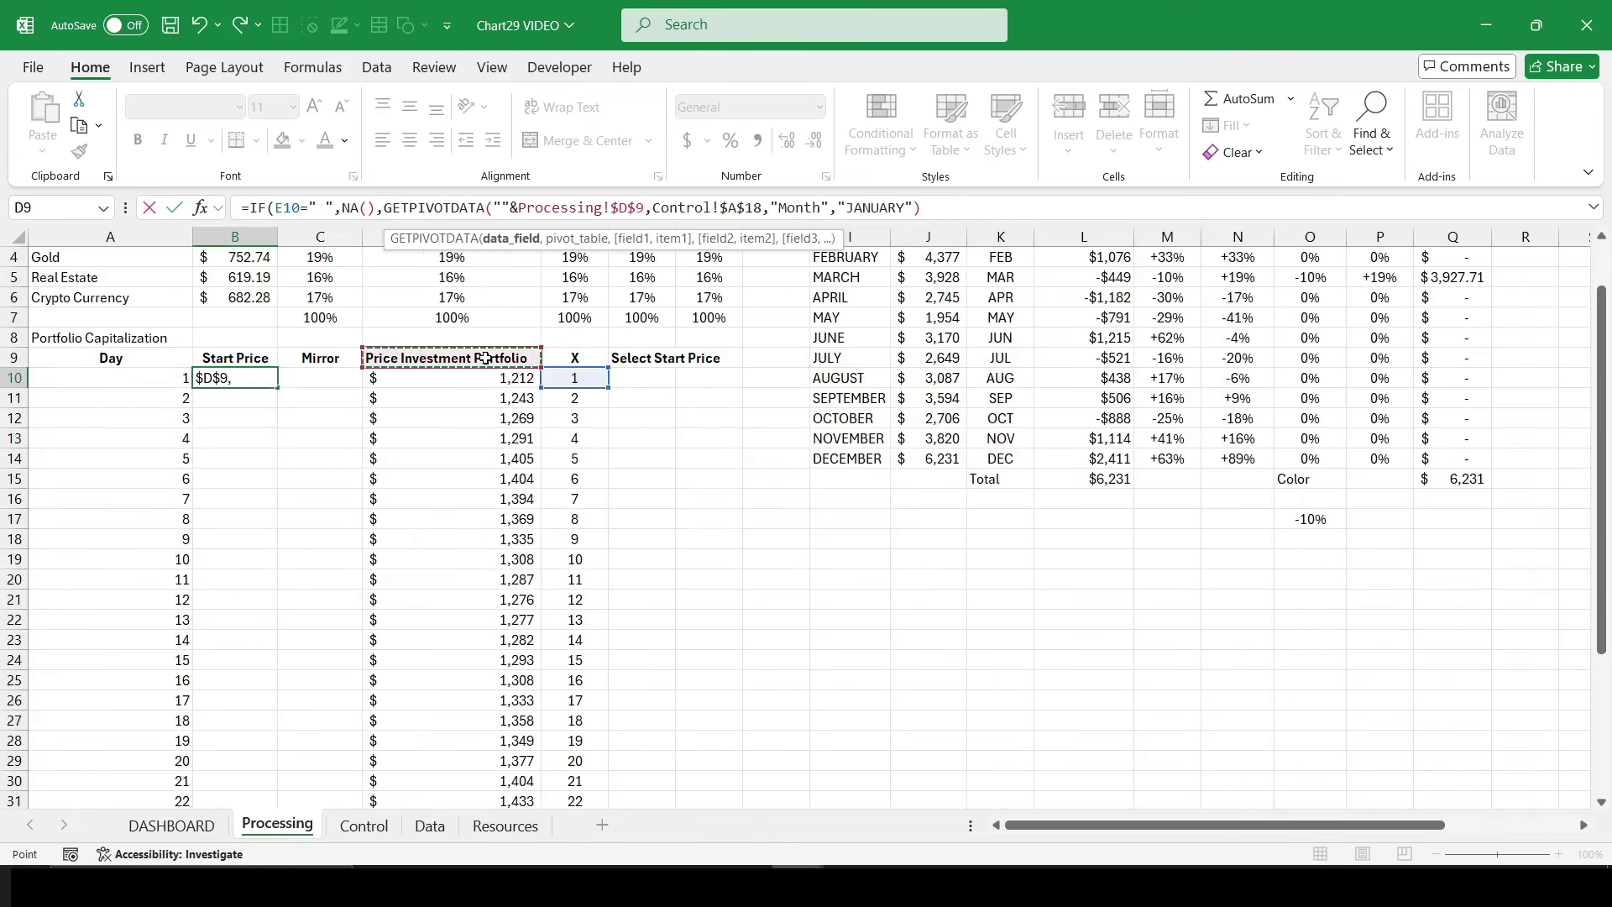
Step: Finish the formula with /31 times COUNTIF($P$3:$P$14,"<>0") and commit it
{"action": "left_click", "coordinate": [946, 215]}
{"action": "type", "text": "/3"}
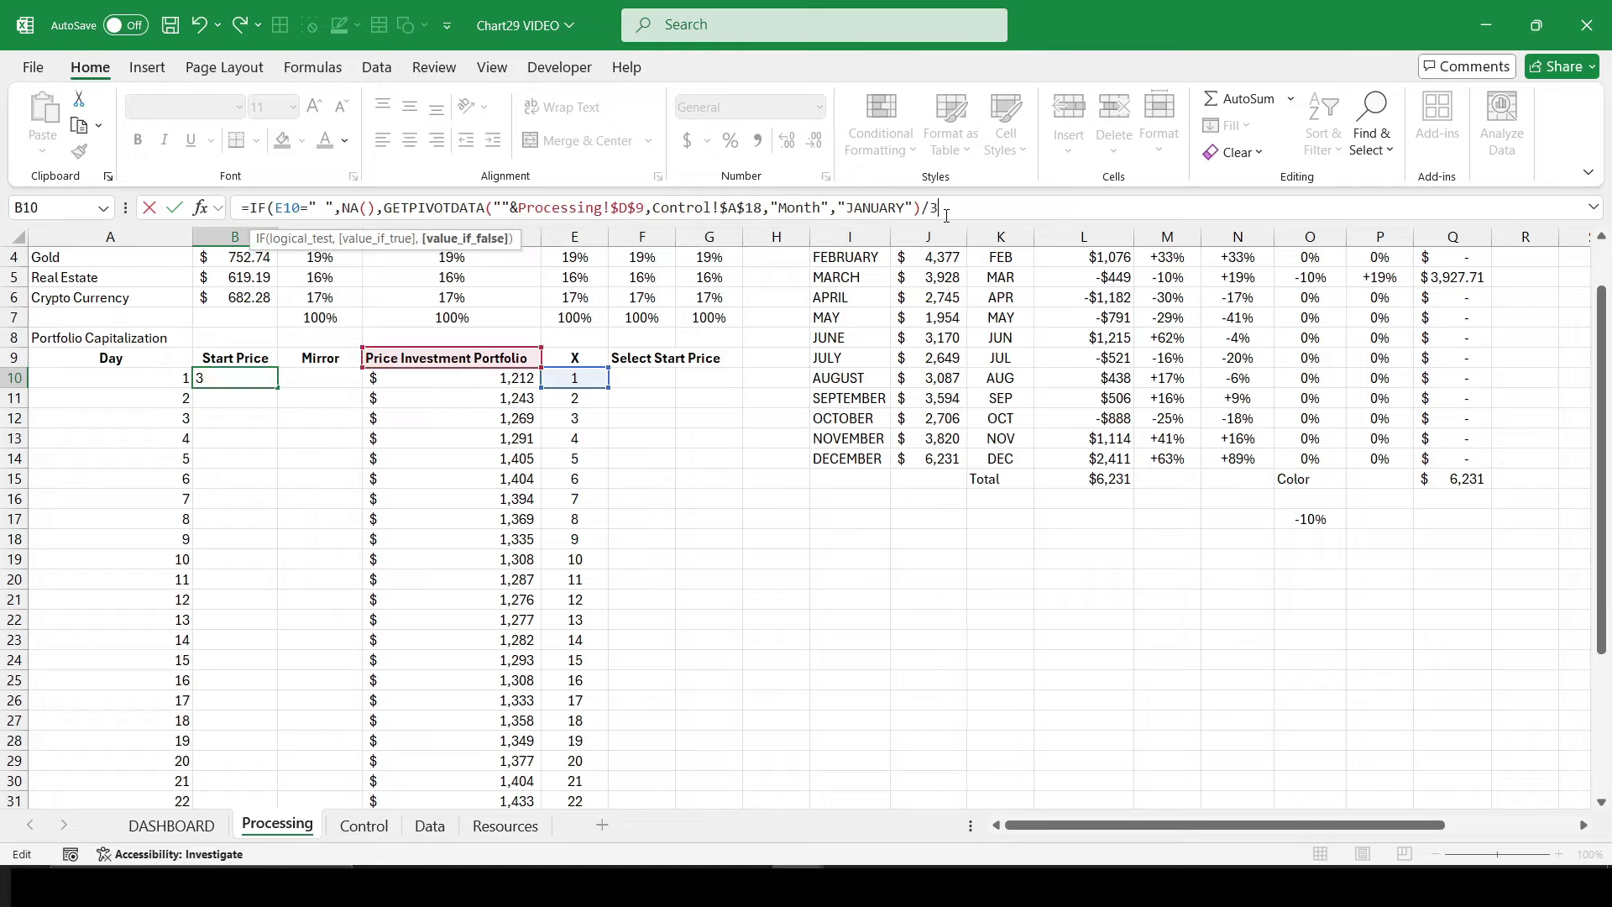
{"action": "type", "text": "1)"}
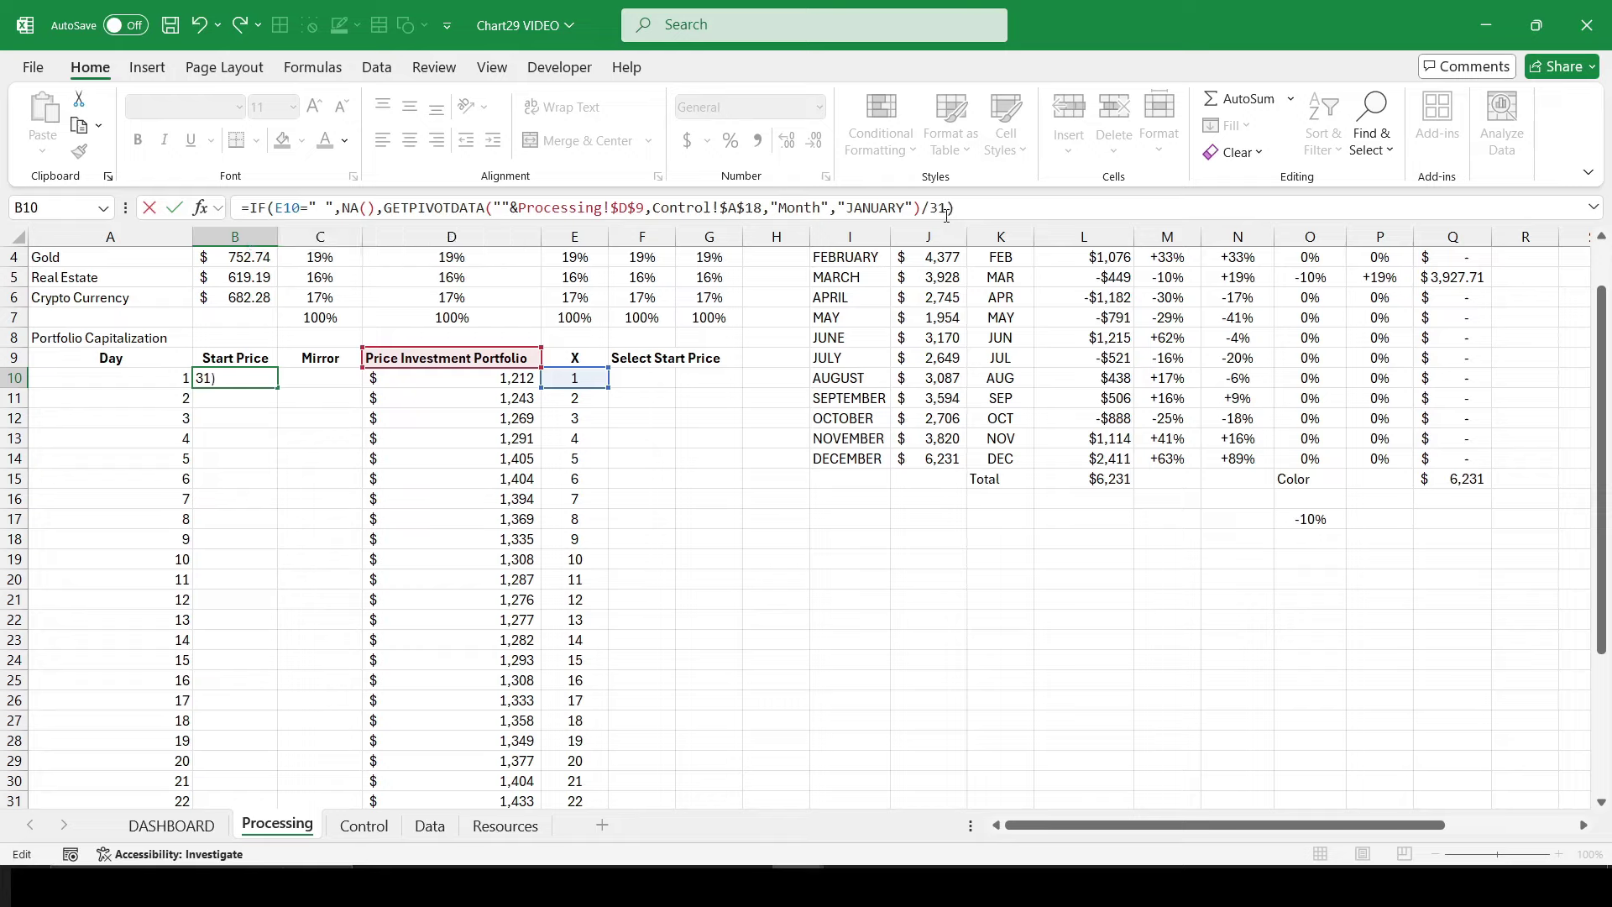
{"action": "type", "text": "*cou"}
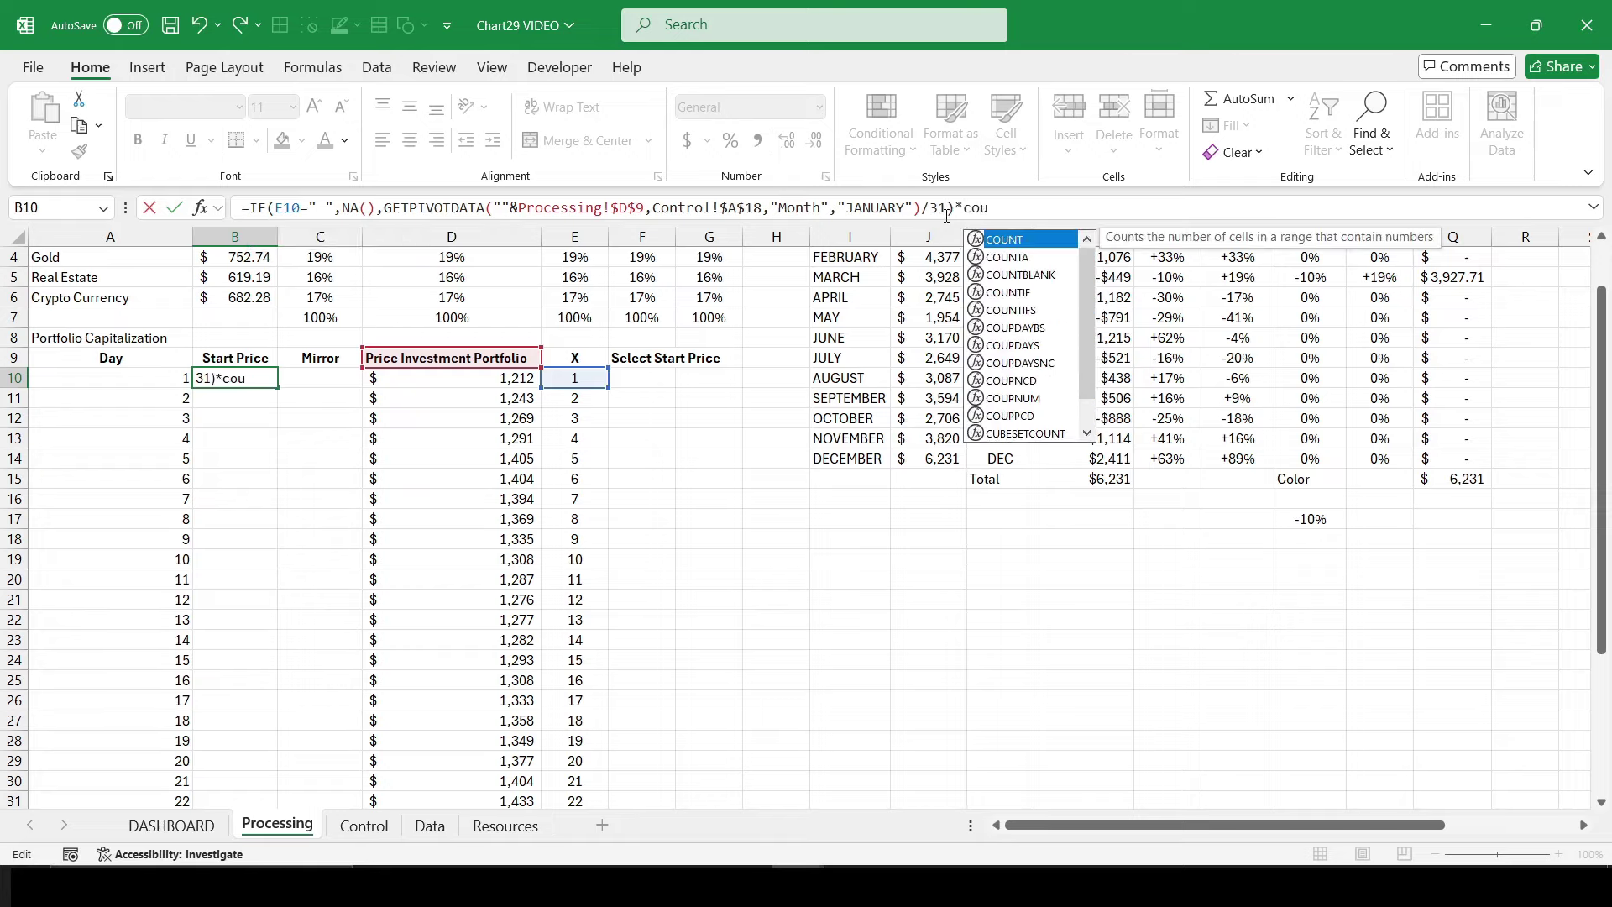
{"action": "type", "text": "ntif"}
{"action": "key", "text": "Tab"}
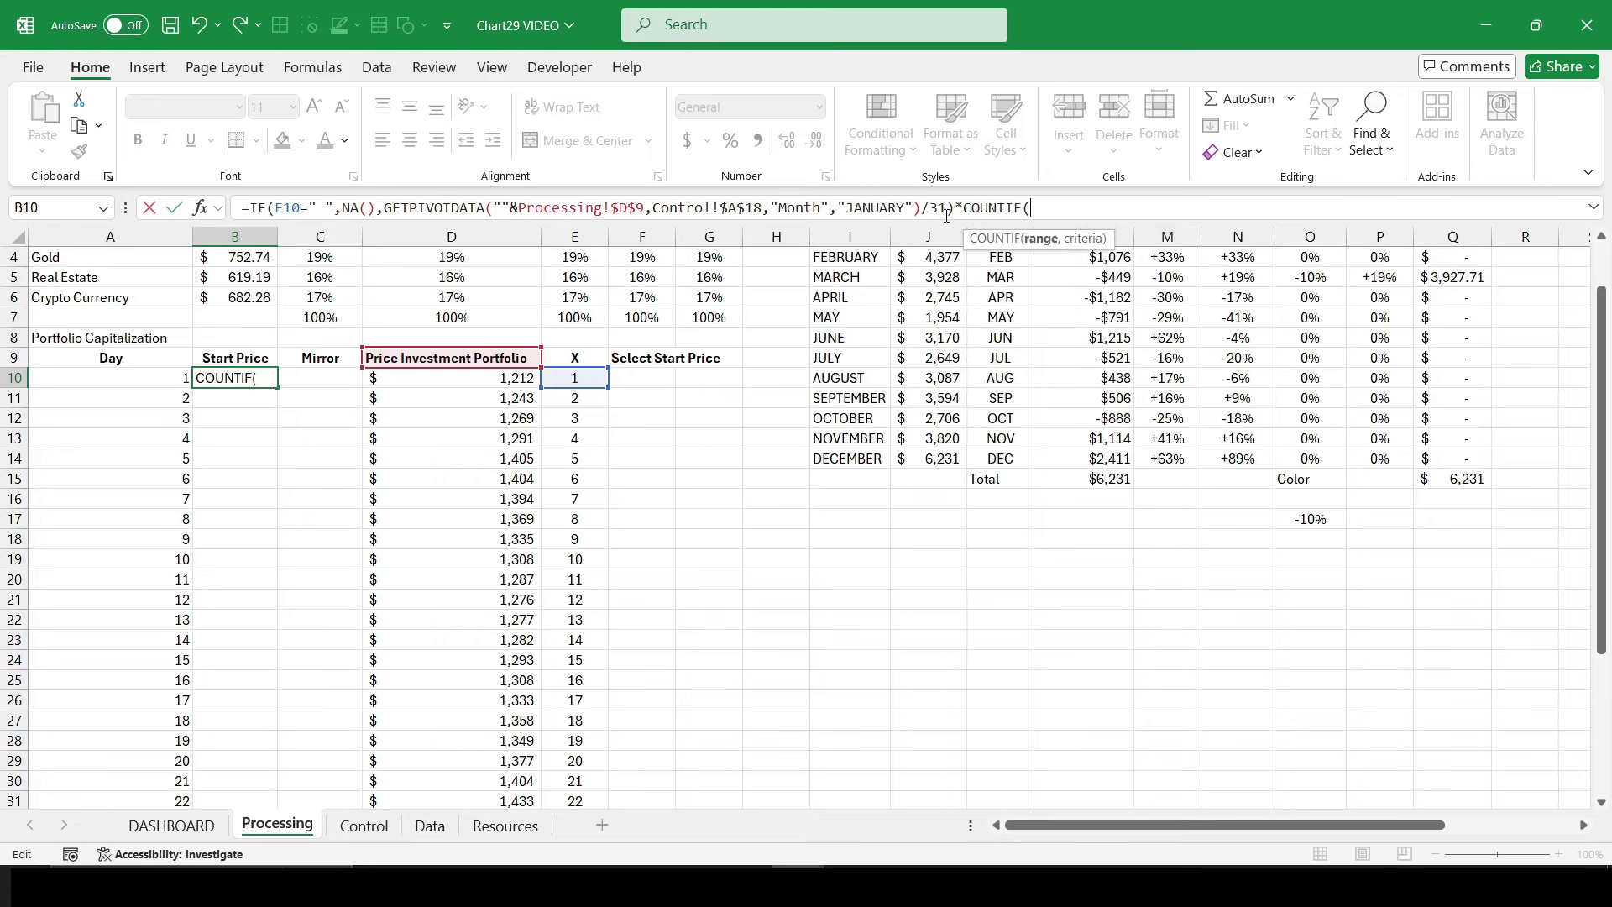
{"action": "scroll", "coordinate": [1075, 510], "scroll_direction": "up", "scroll_amount": 1}
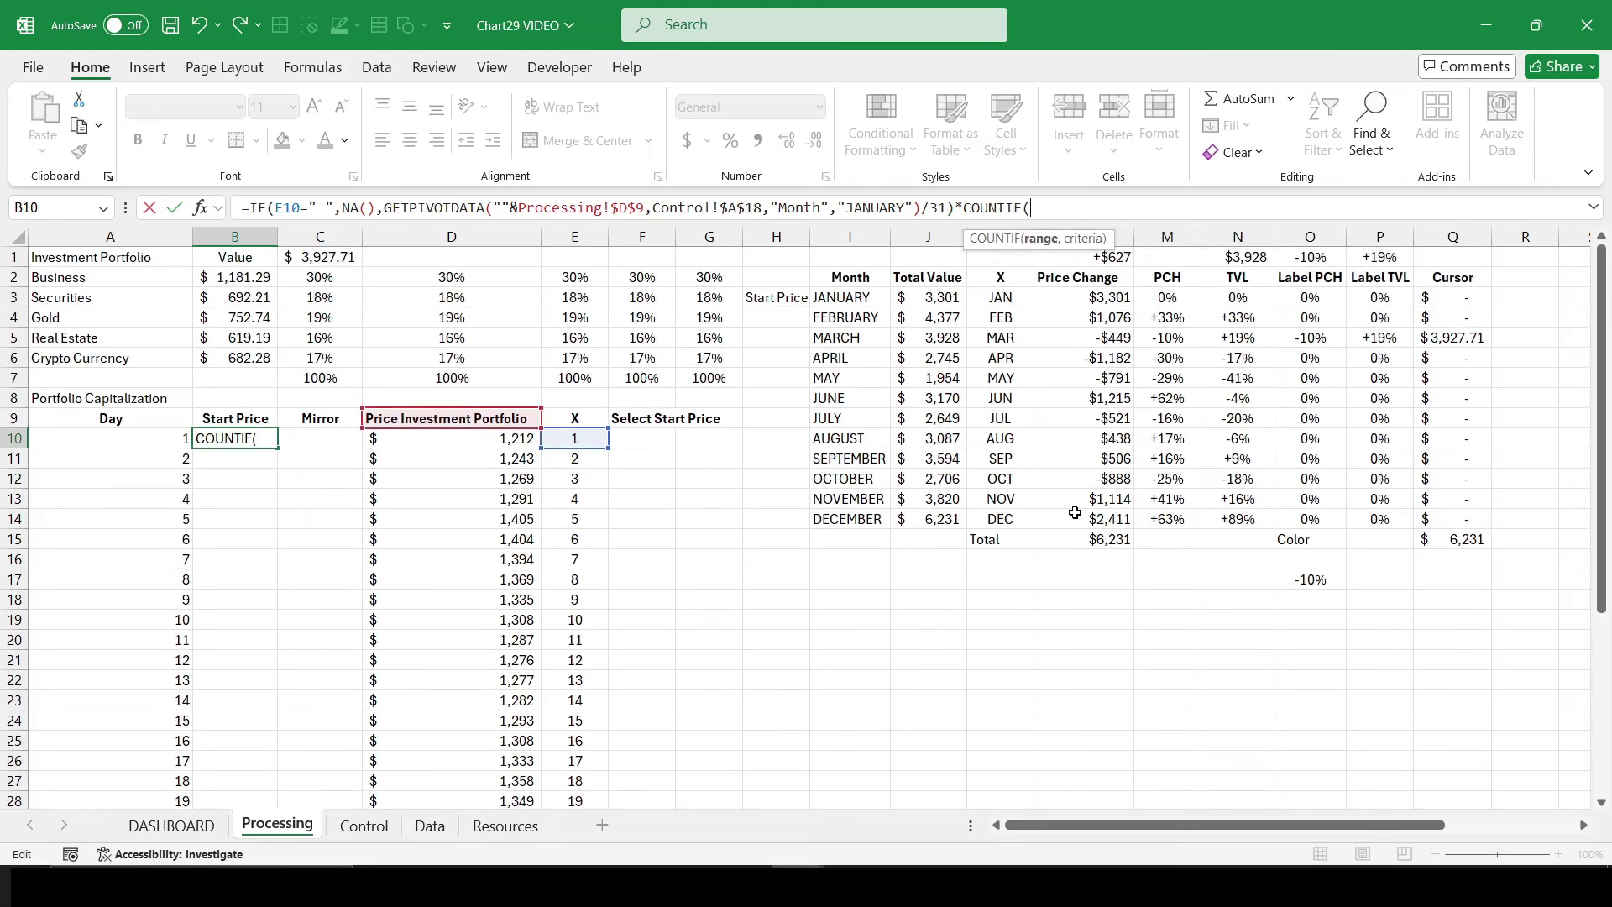
{"action": "left_click_drag", "start_coordinate": [1382, 298], "coordinate": [1375, 523]}
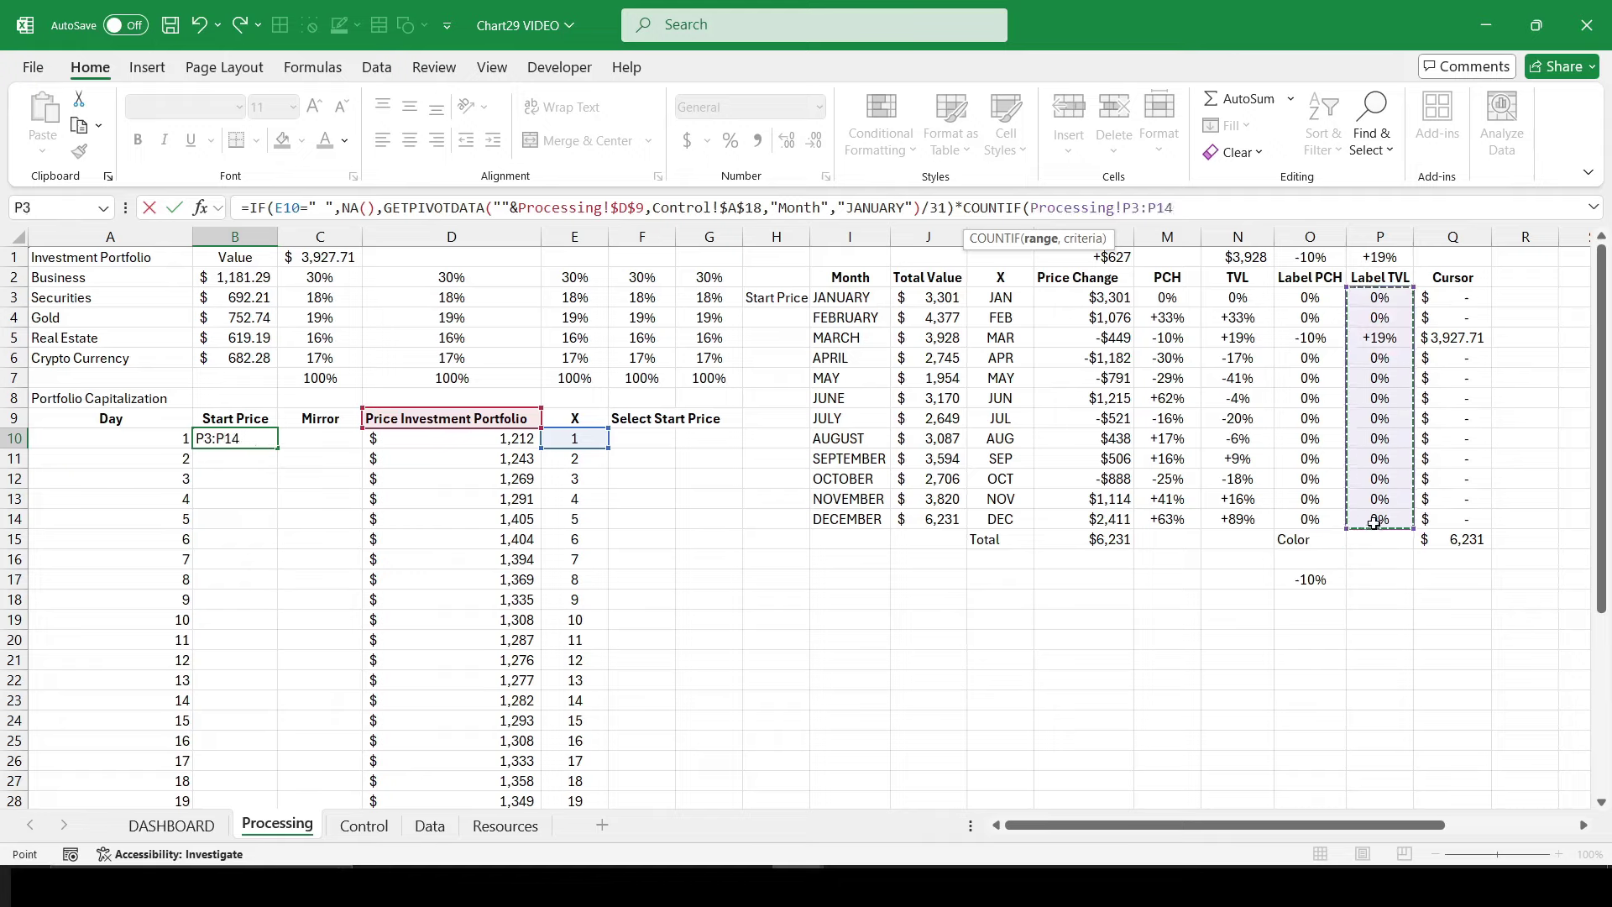
{"action": "key", "text": "F4"}
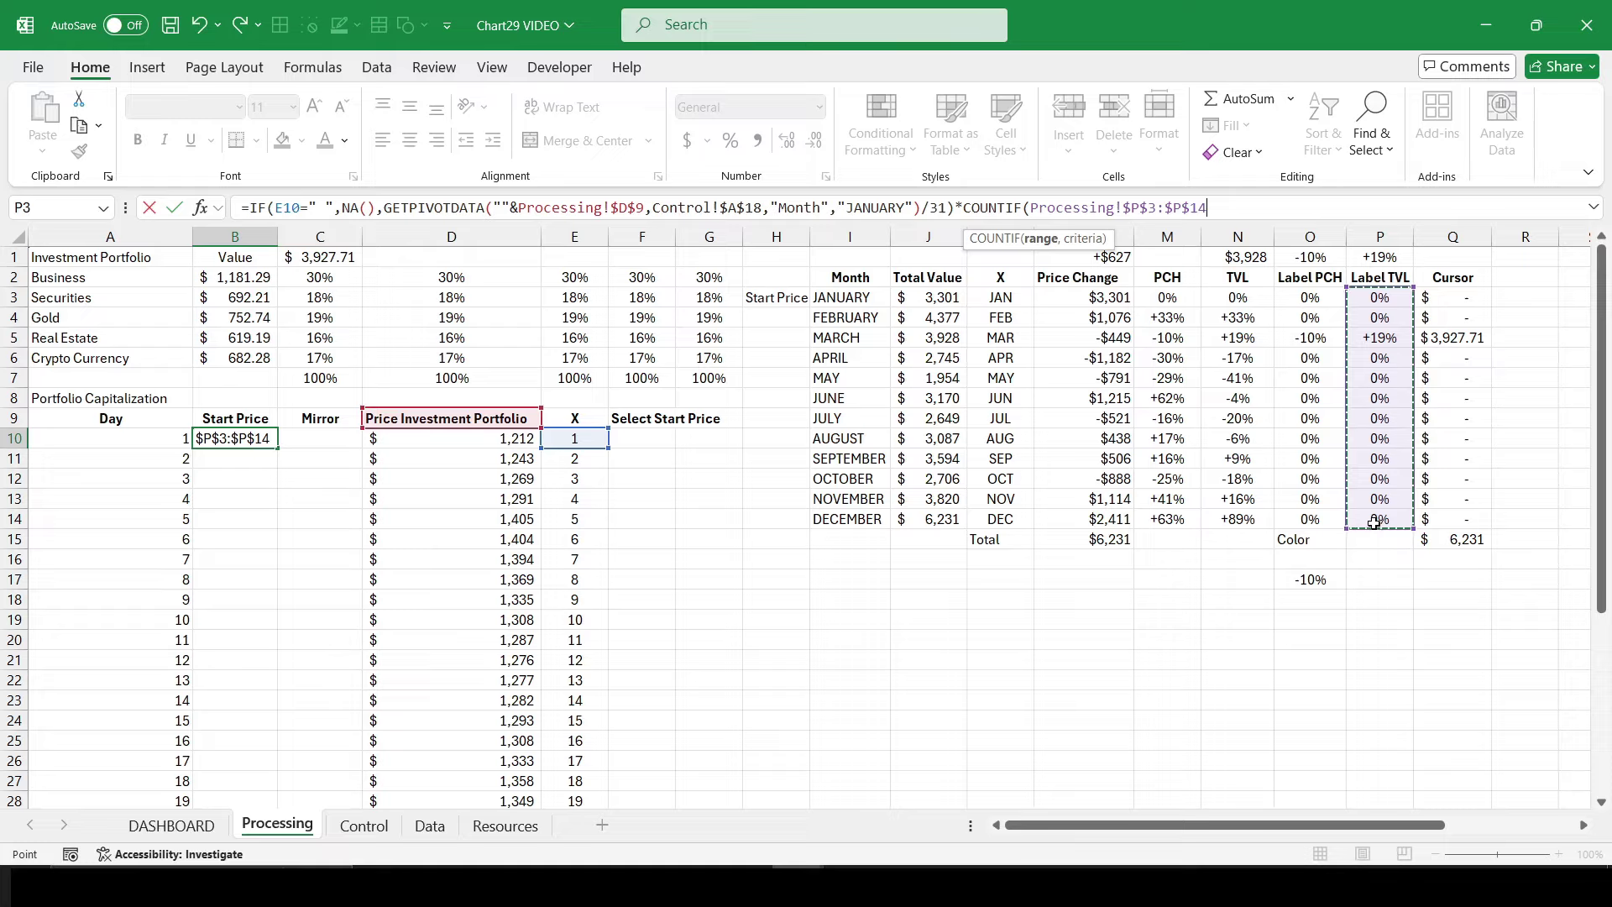
{"action": "type", "text": ",\""}
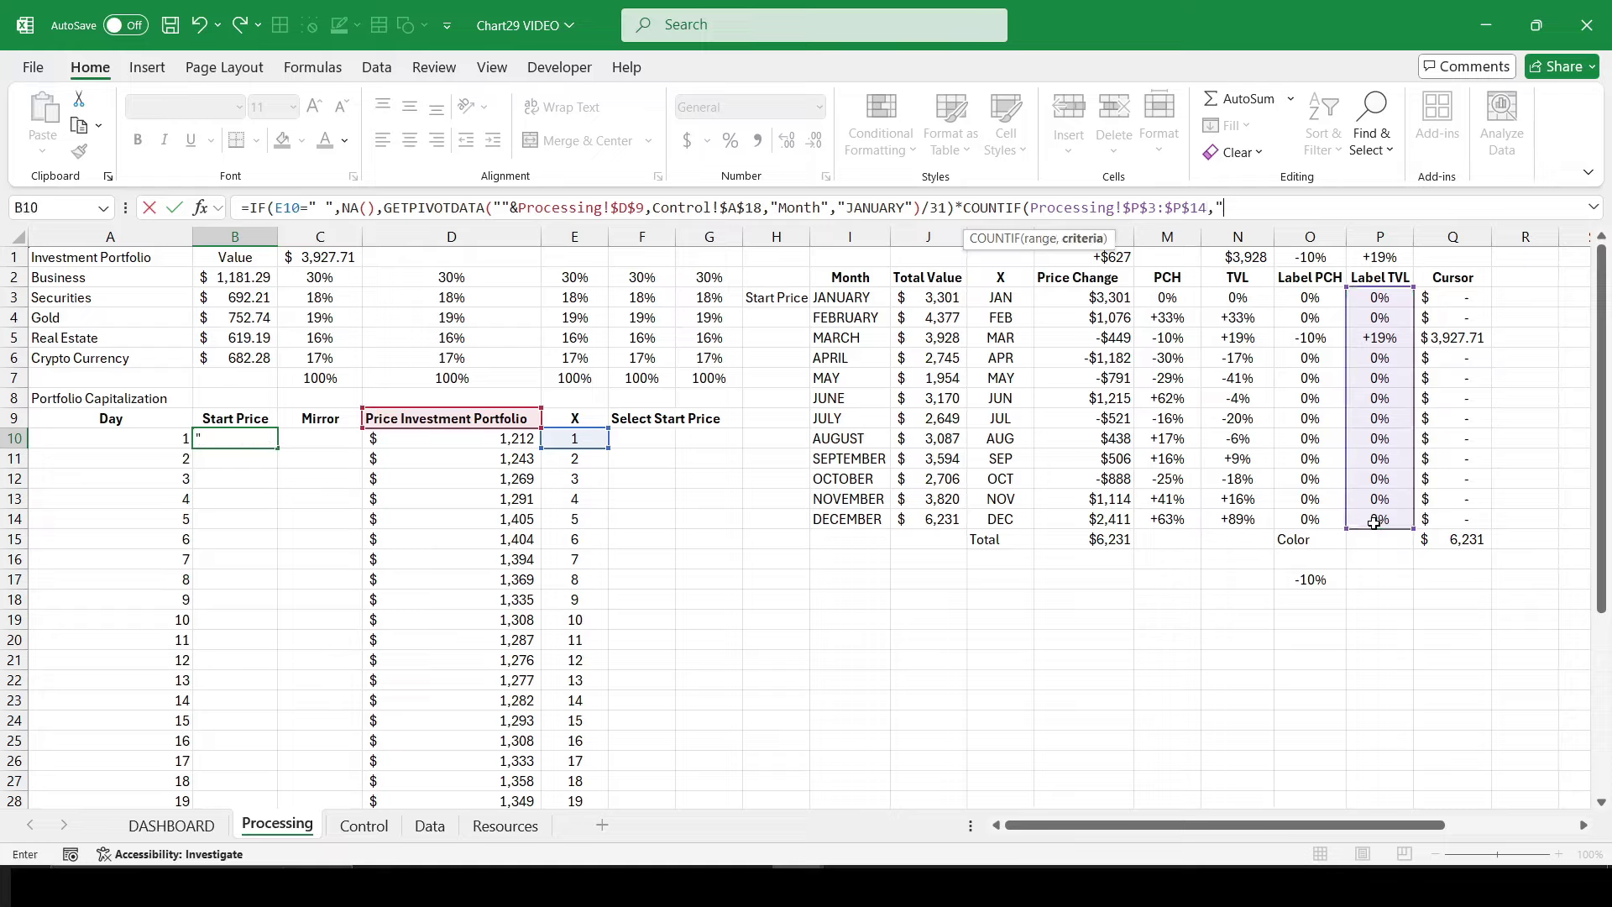
{"action": "type", "text": "<>"}
{"action": "type", "text": "0\""}
{"action": "type", "text": ")"}
{"action": "key", "text": "ctrl+Return"}
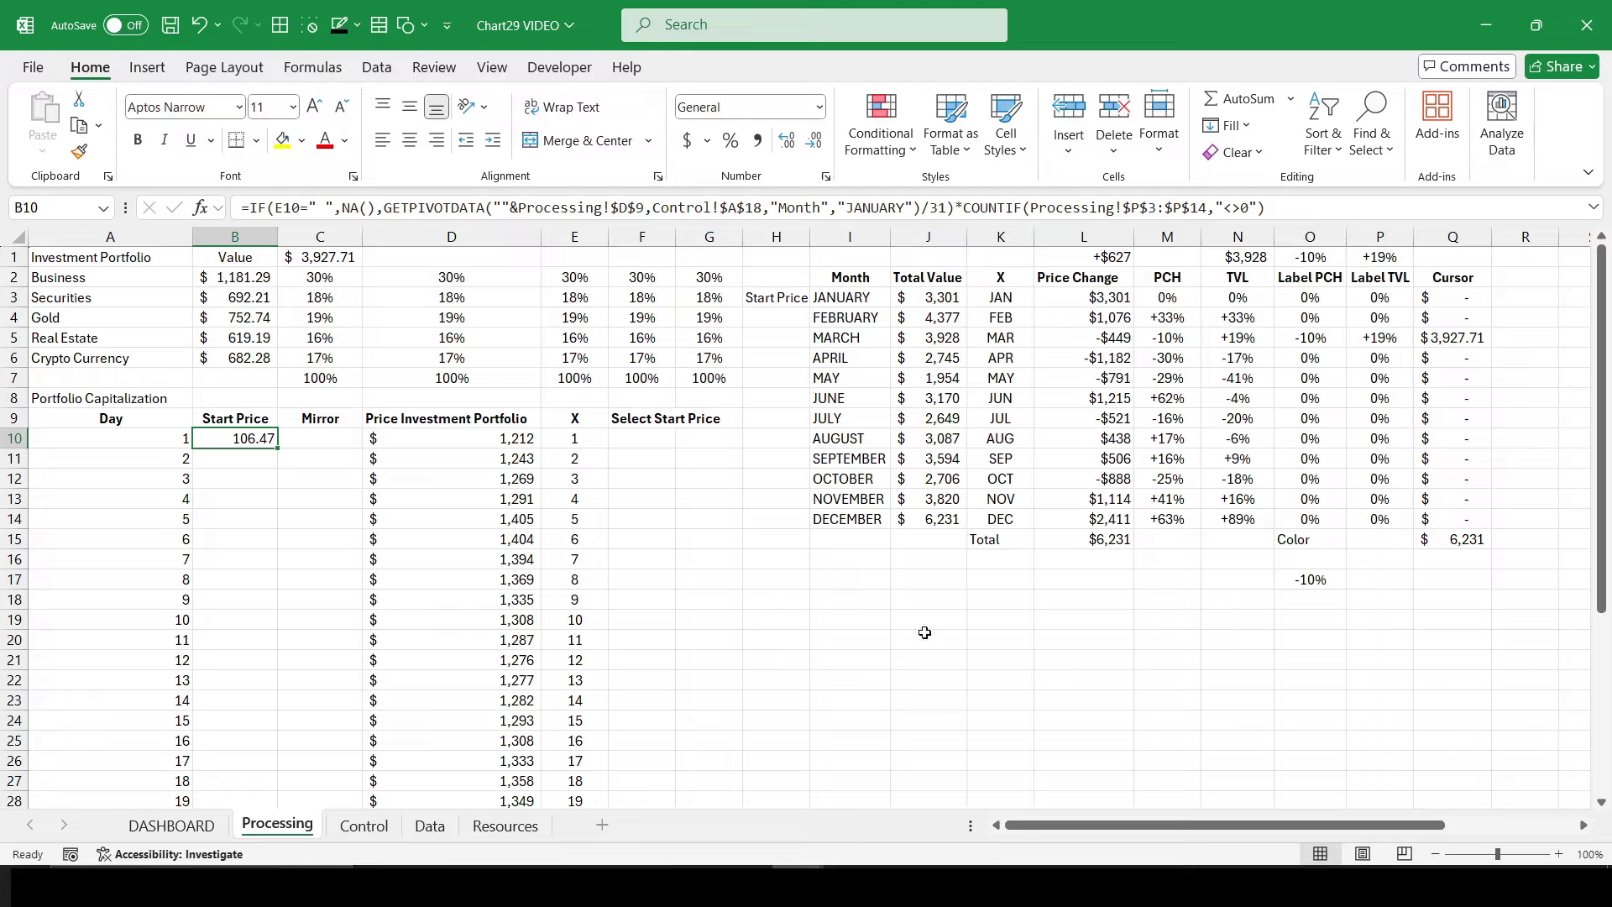
Step: Format B10 as Accounting with no decimals and fill it down through B40
{"action": "left_click", "coordinate": [687, 140]}
{"action": "left_click", "coordinate": [814, 140]}
{"action": "left_click", "coordinate": [813, 140]}
{"action": "double_click", "coordinate": [277, 446]}
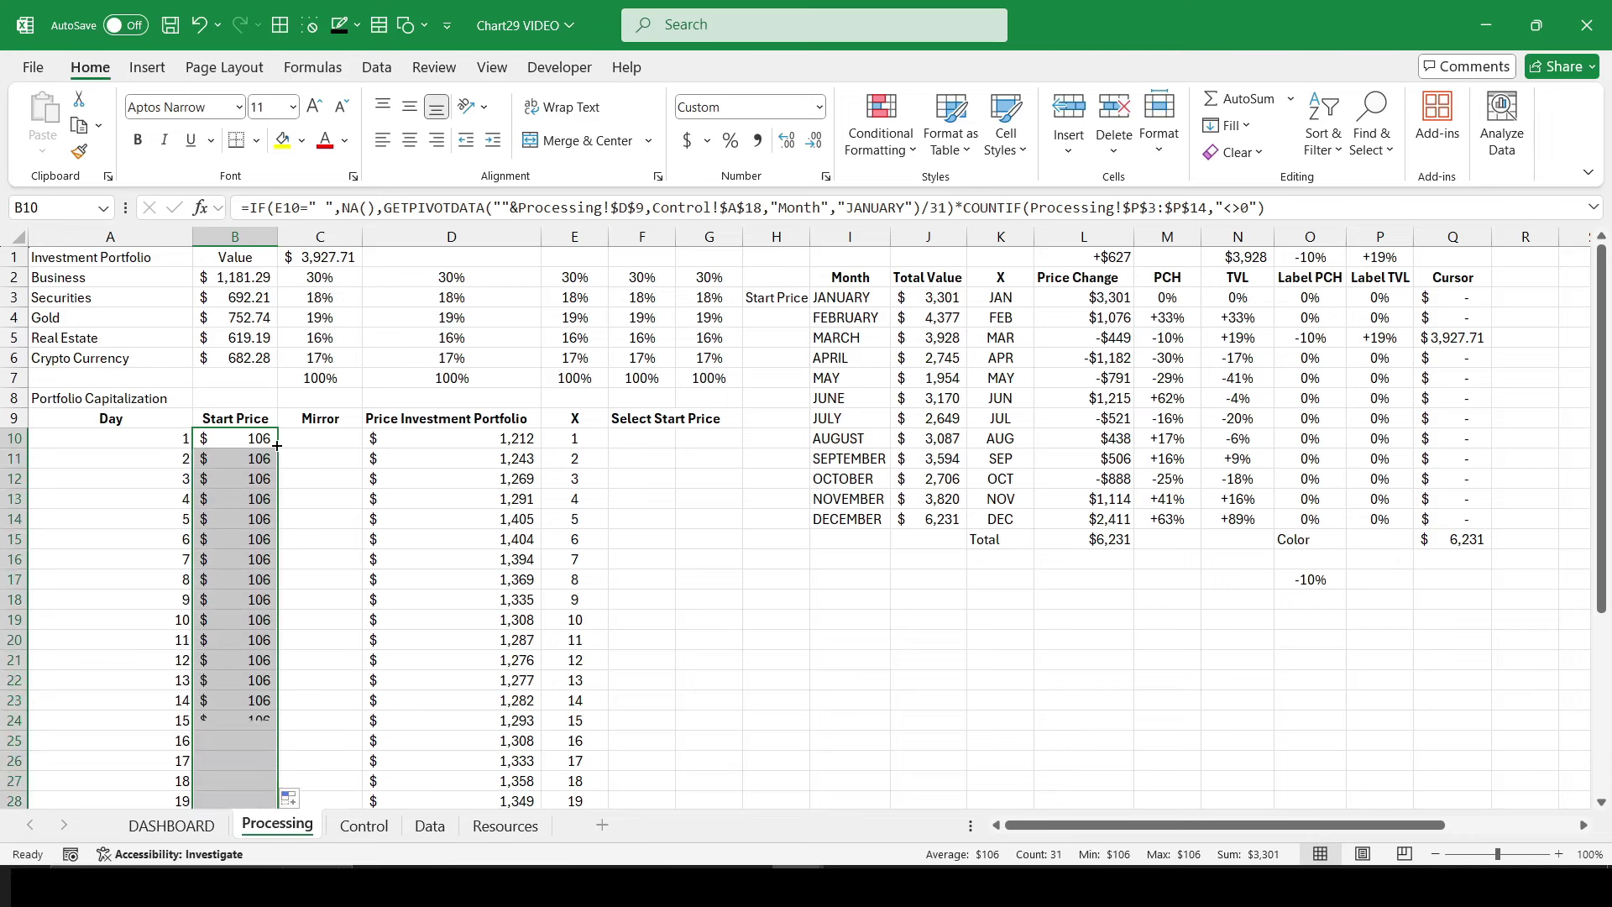
{"action": "scroll", "coordinate": [325, 497], "scroll_direction": "down", "scroll_amount": 5}
{"action": "scroll", "coordinate": [325, 497], "scroll_direction": "up", "scroll_amount": 5}
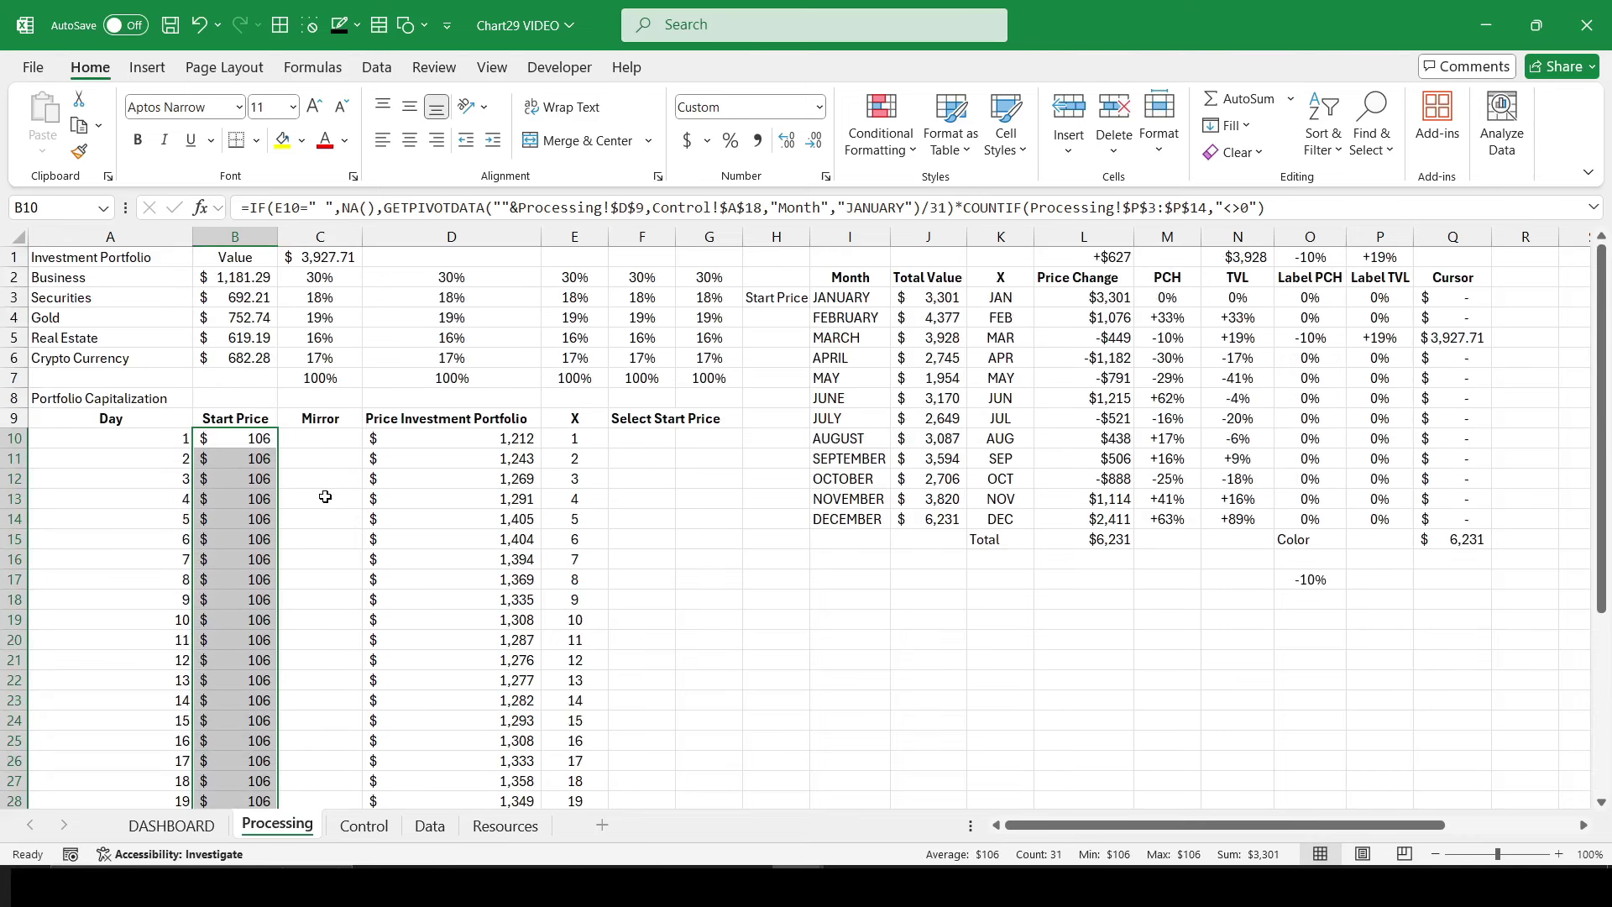
{"action": "left_click", "coordinate": [329, 439]}
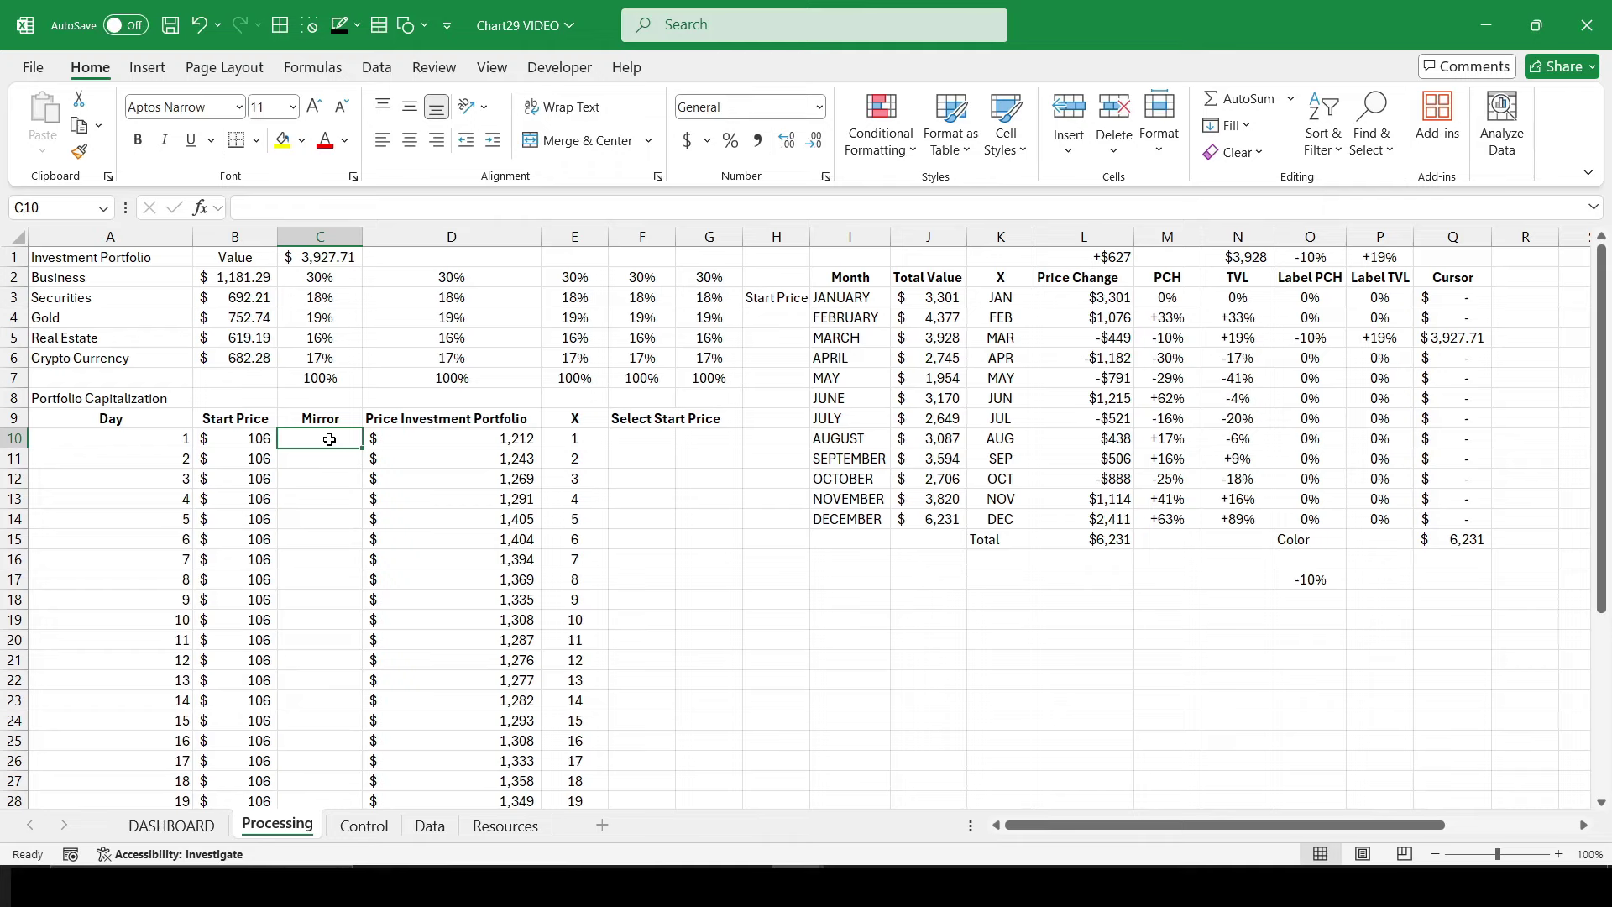
Step: In C10, start the formula =IF(ISNA(D10),IFERROR( to check for a missing day-1 price
{"action": "type", "text": "="}
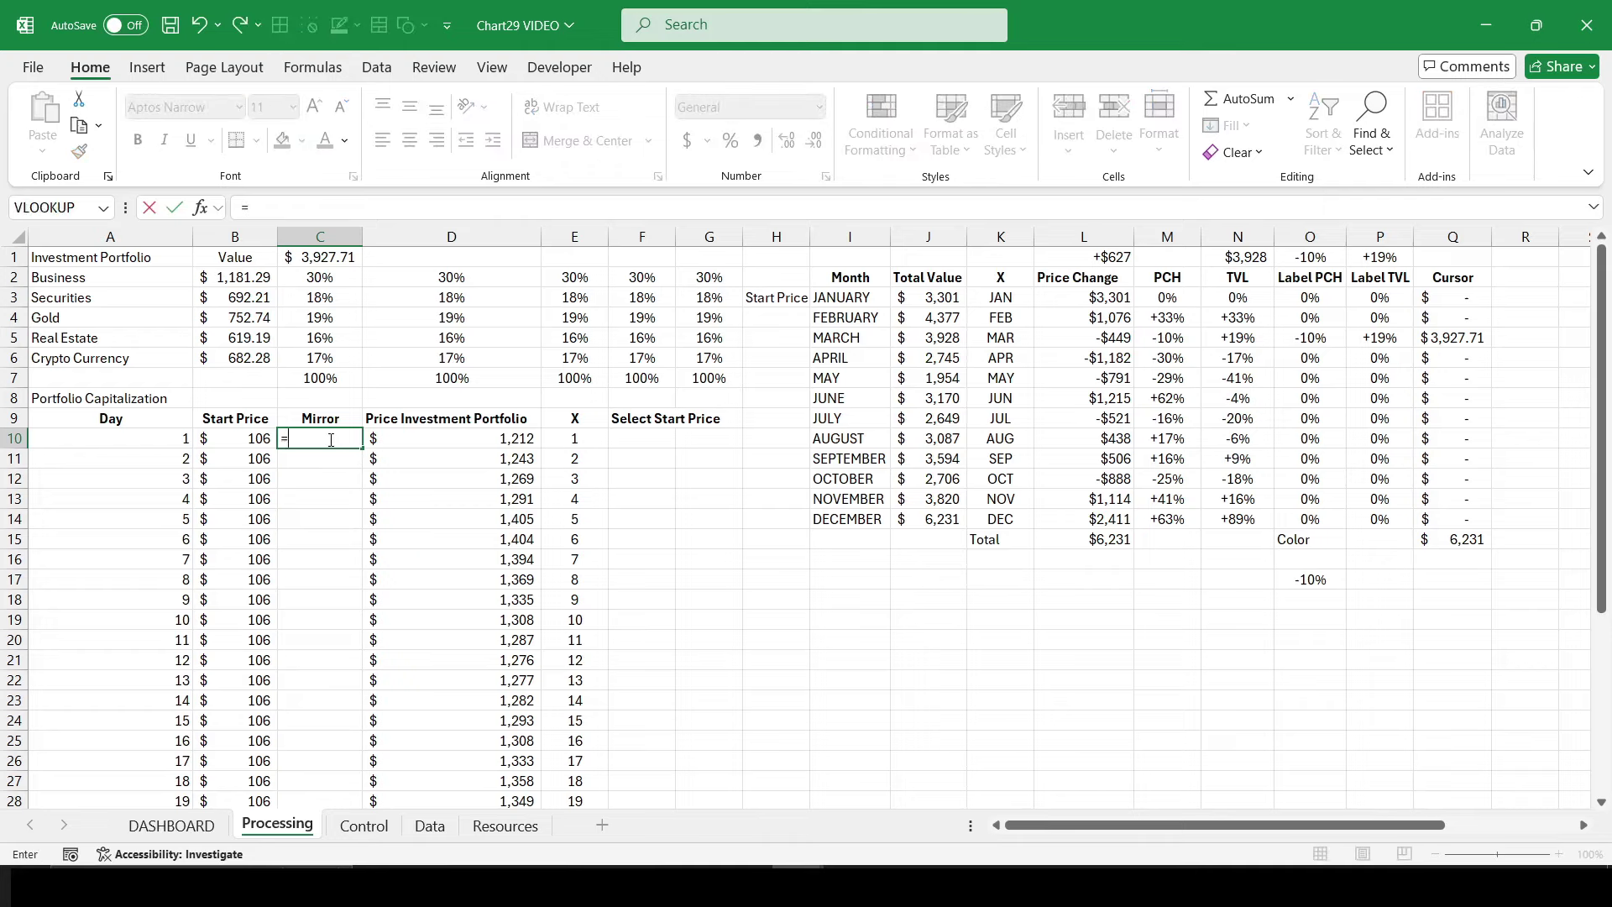
{"action": "type", "text": "IF("}
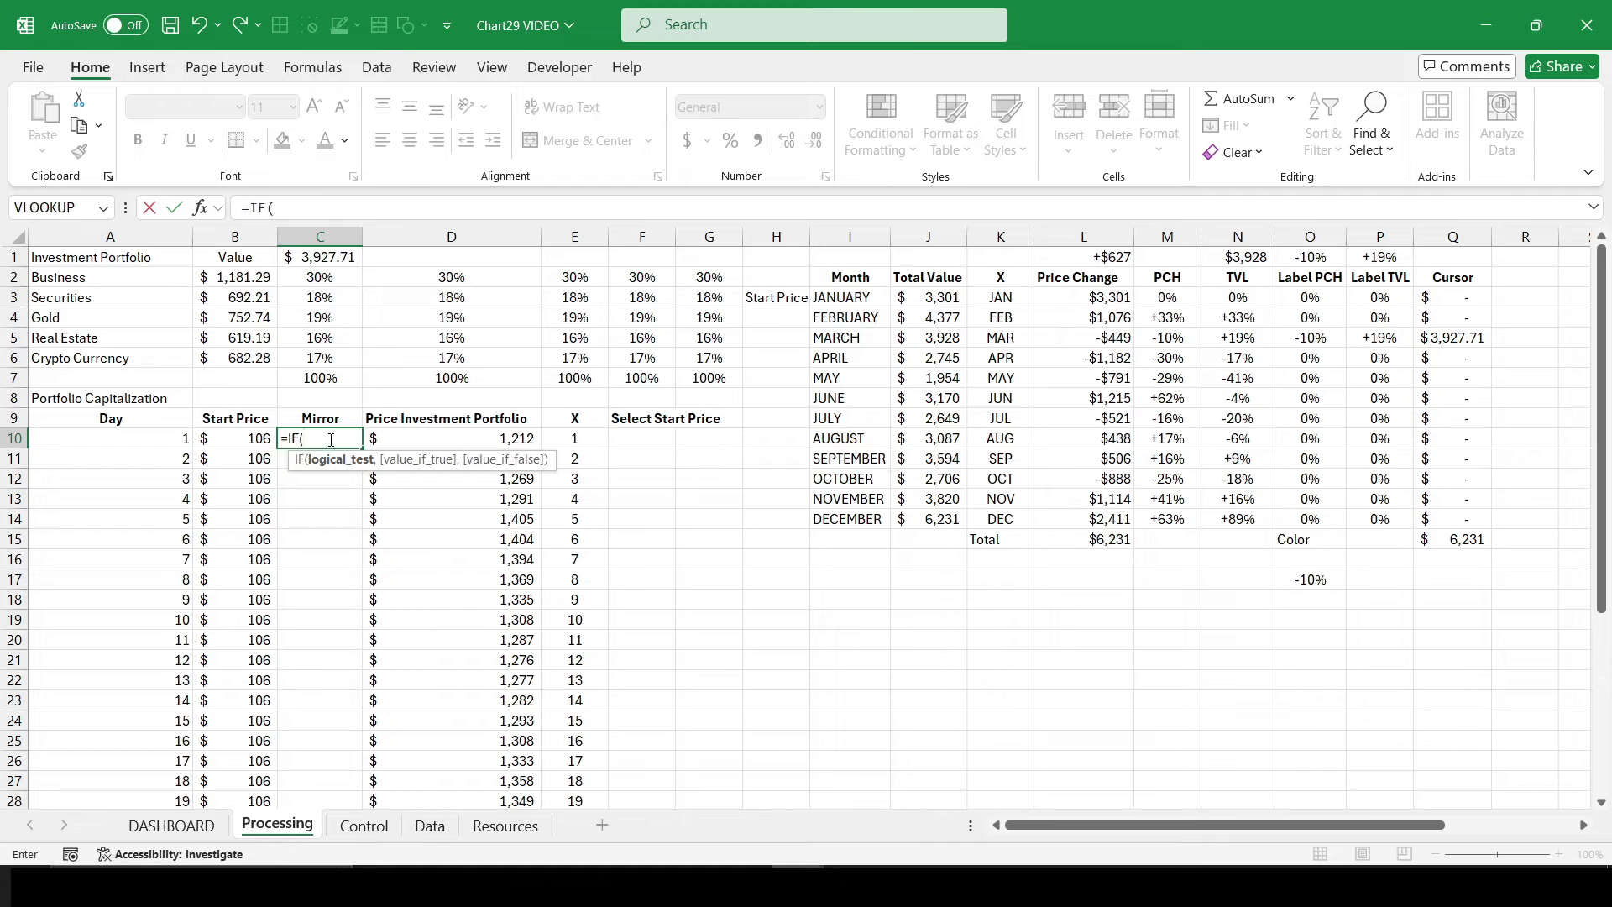
{"action": "type", "text": "is"}
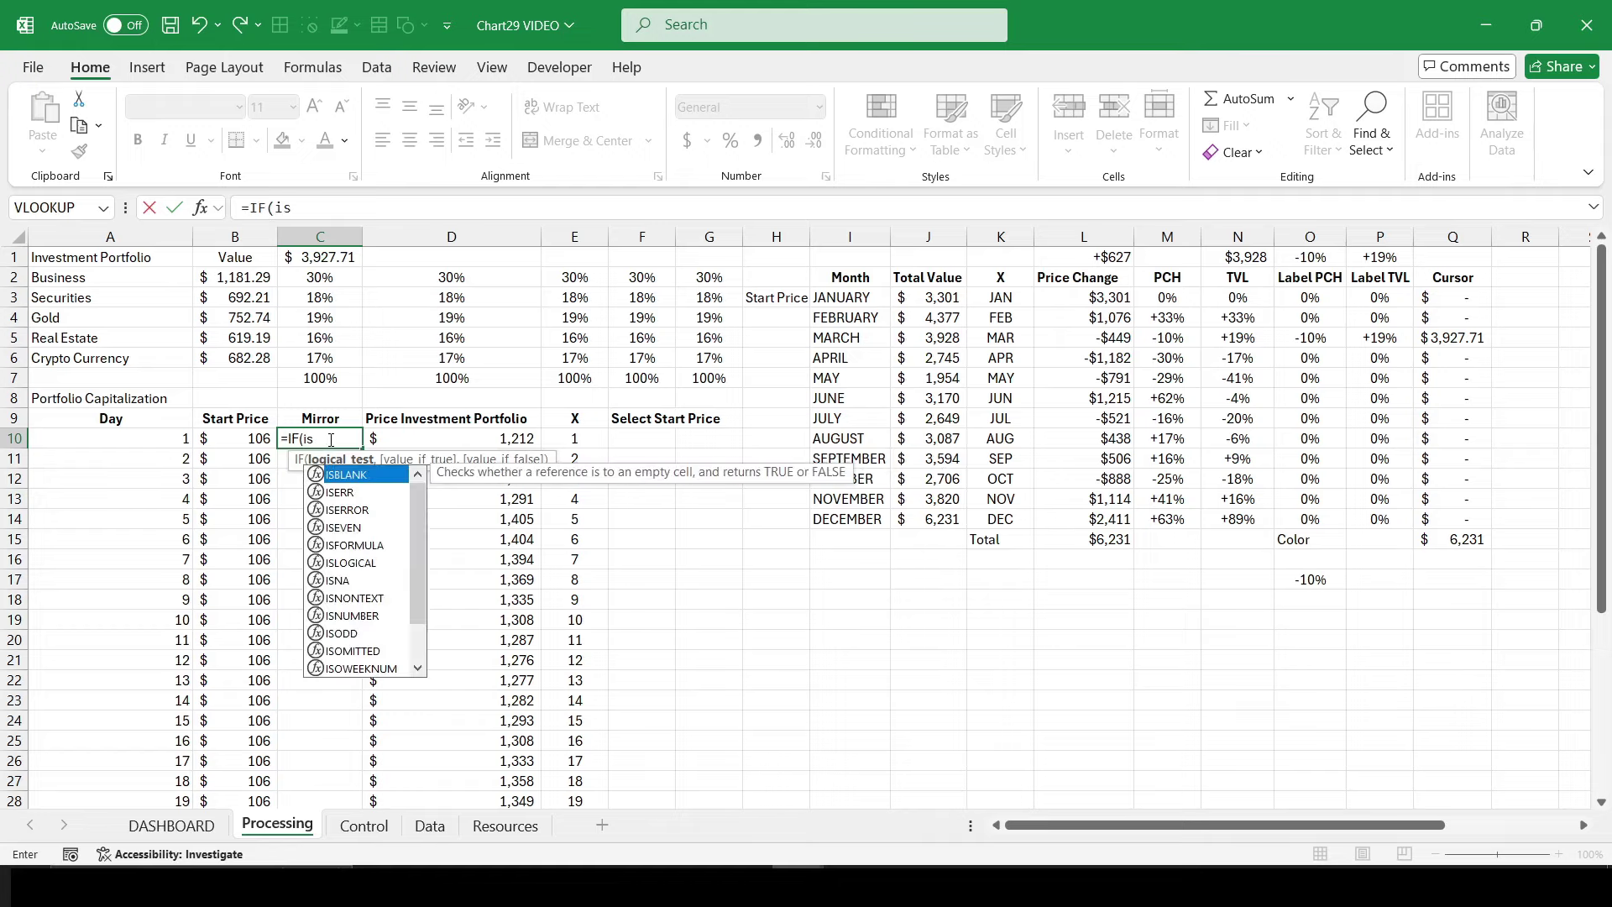
{"action": "type", "text": "n"}
{"action": "key", "text": "Tab"}
{"action": "left_click", "coordinate": [388, 439]}
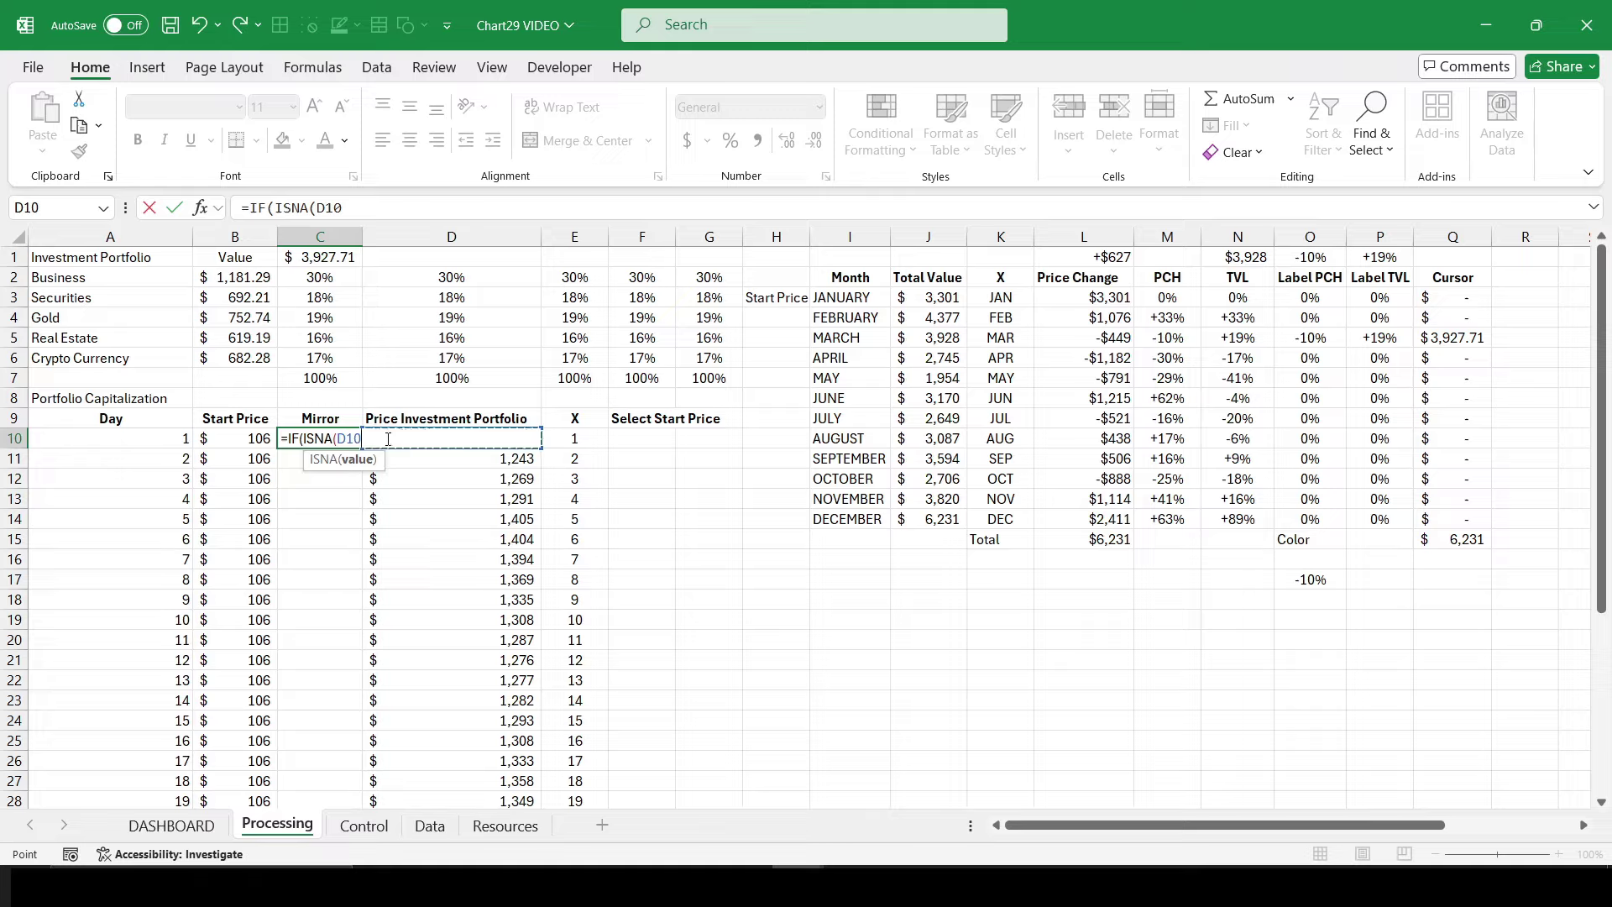
{"action": "type", "text": ")"}
{"action": "type", "text": ","}
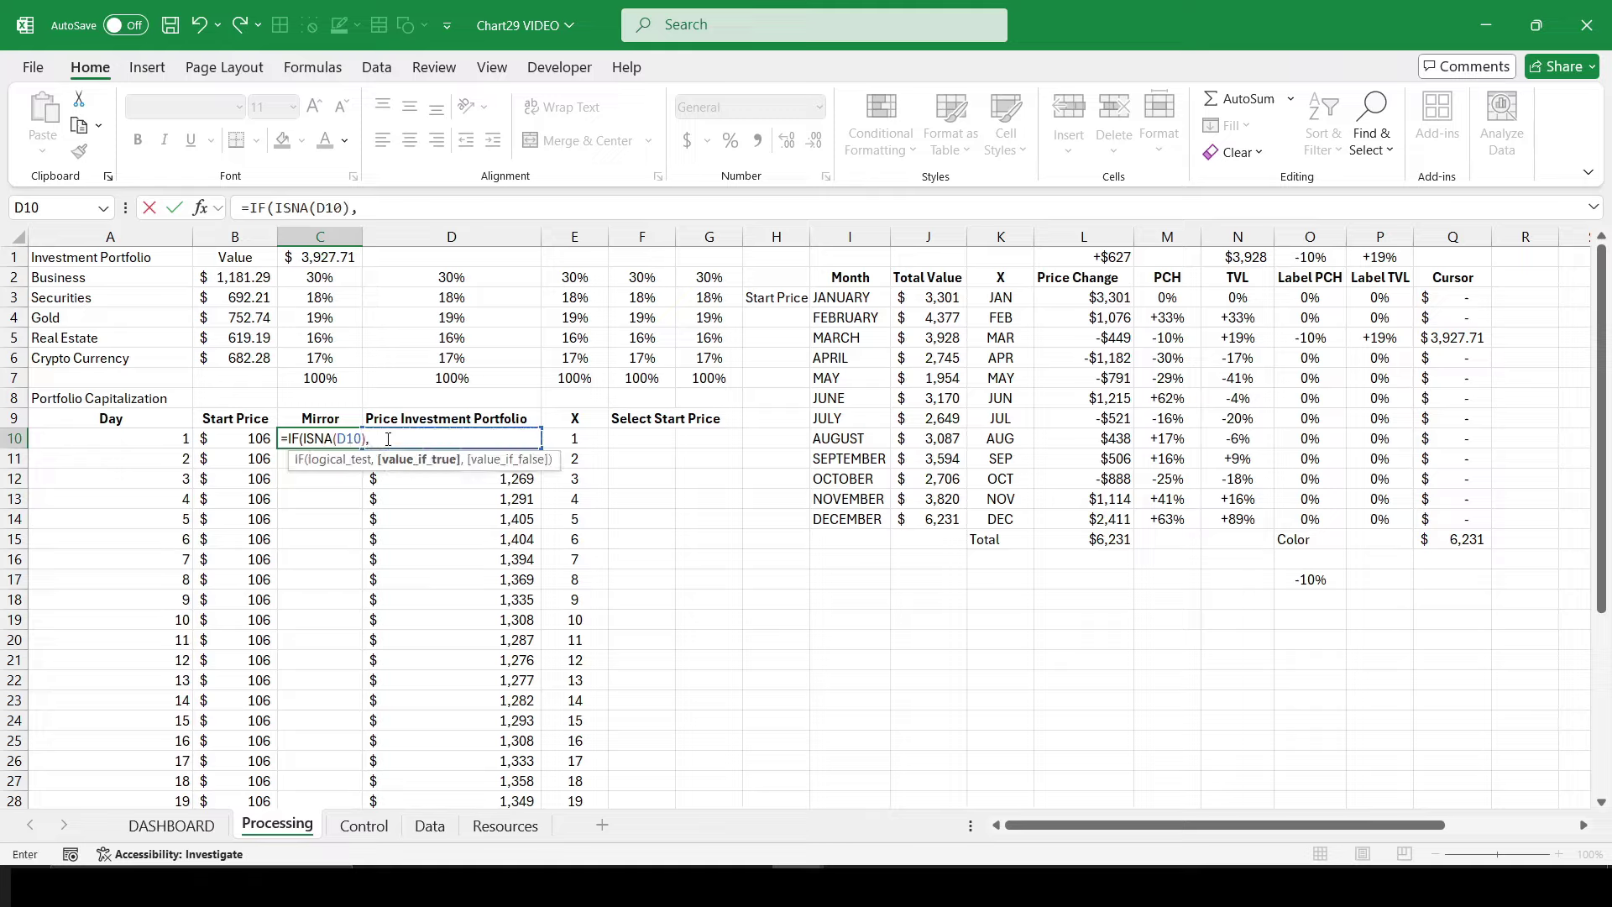
{"action": "type", "text": "if"}
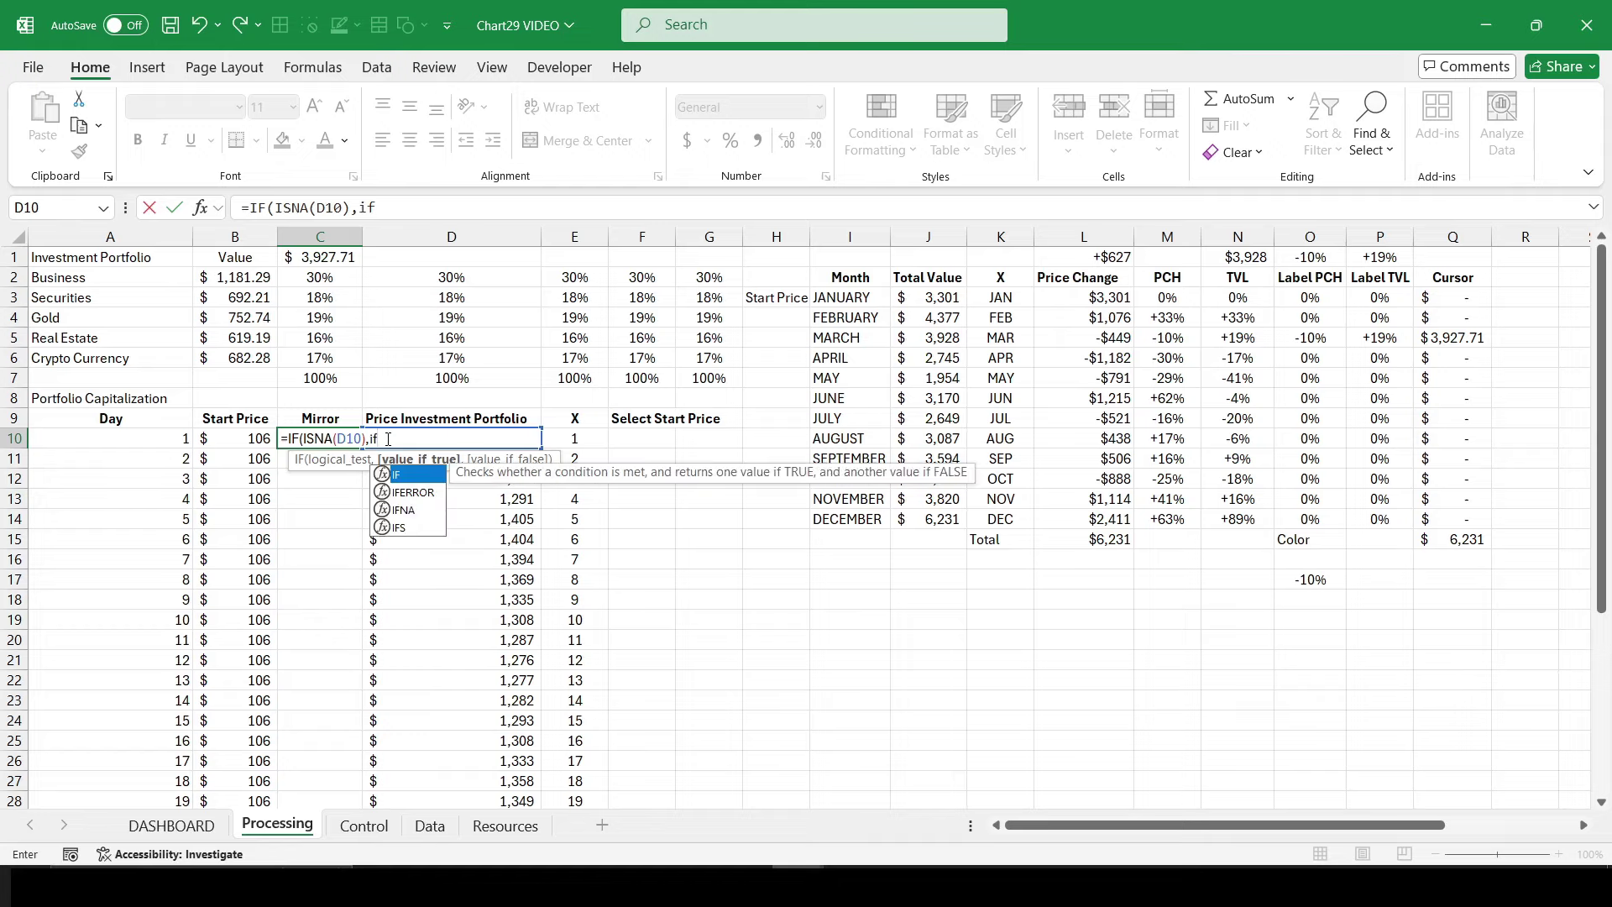
{"action": "key", "text": "Down"}
{"action": "key", "text": "Tab"}
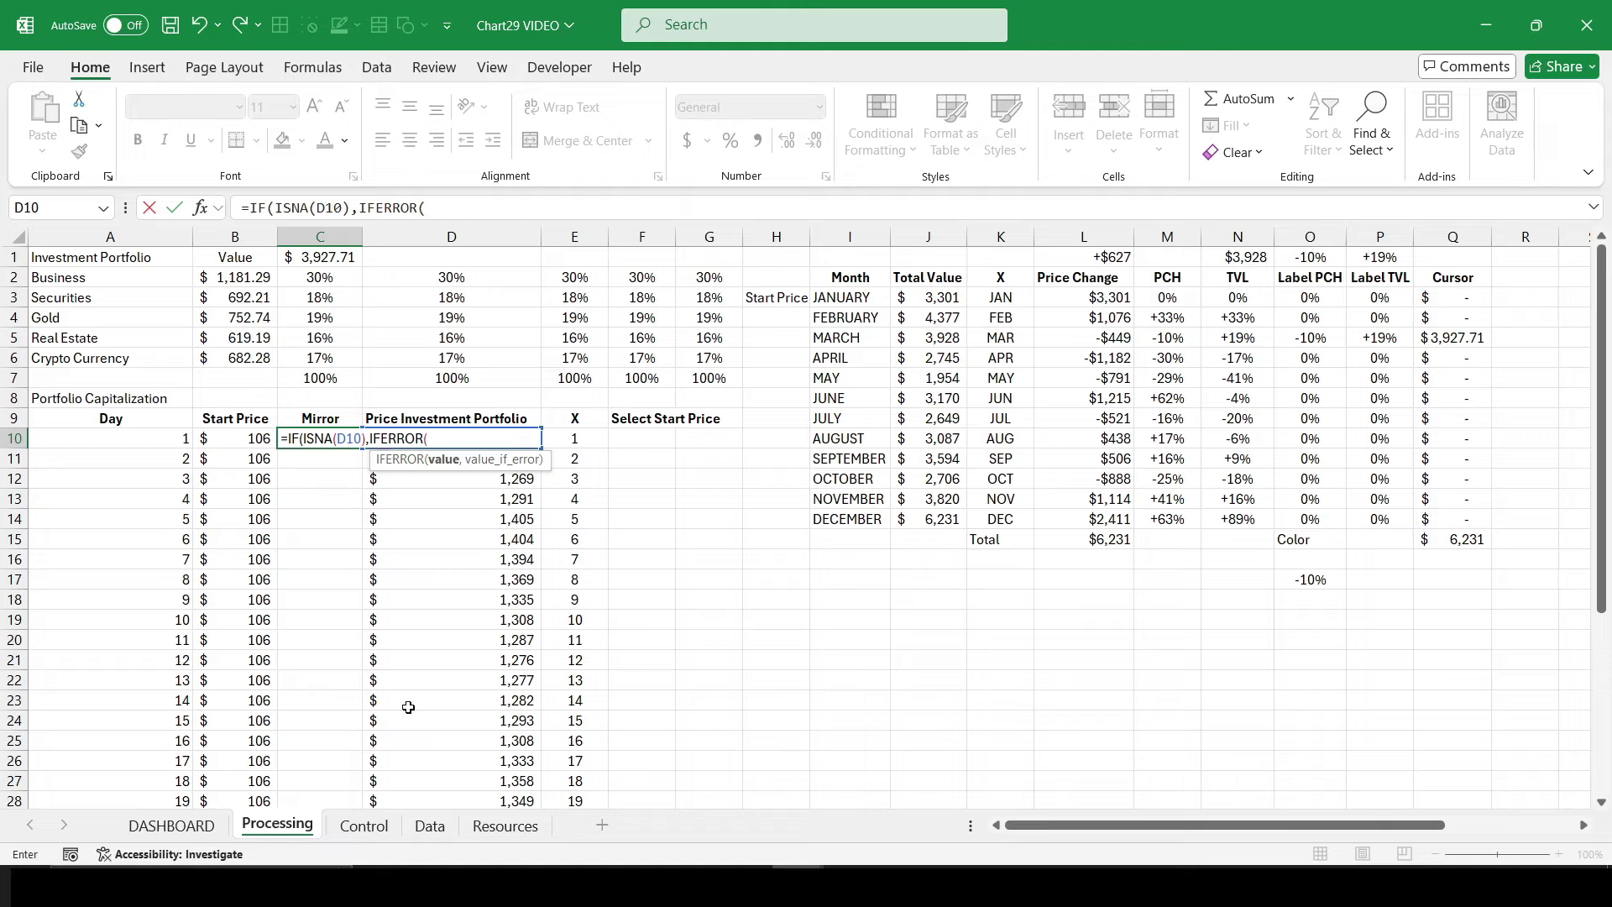
Step: Start C10's GETPIVOTDATA formula on the Control pivot's Sum of Day value, removing the fixed day
{"action": "left_click", "coordinate": [364, 825]}
{"action": "scroll", "coordinate": [395, 720], "scroll_direction": "down", "scroll_amount": 9}
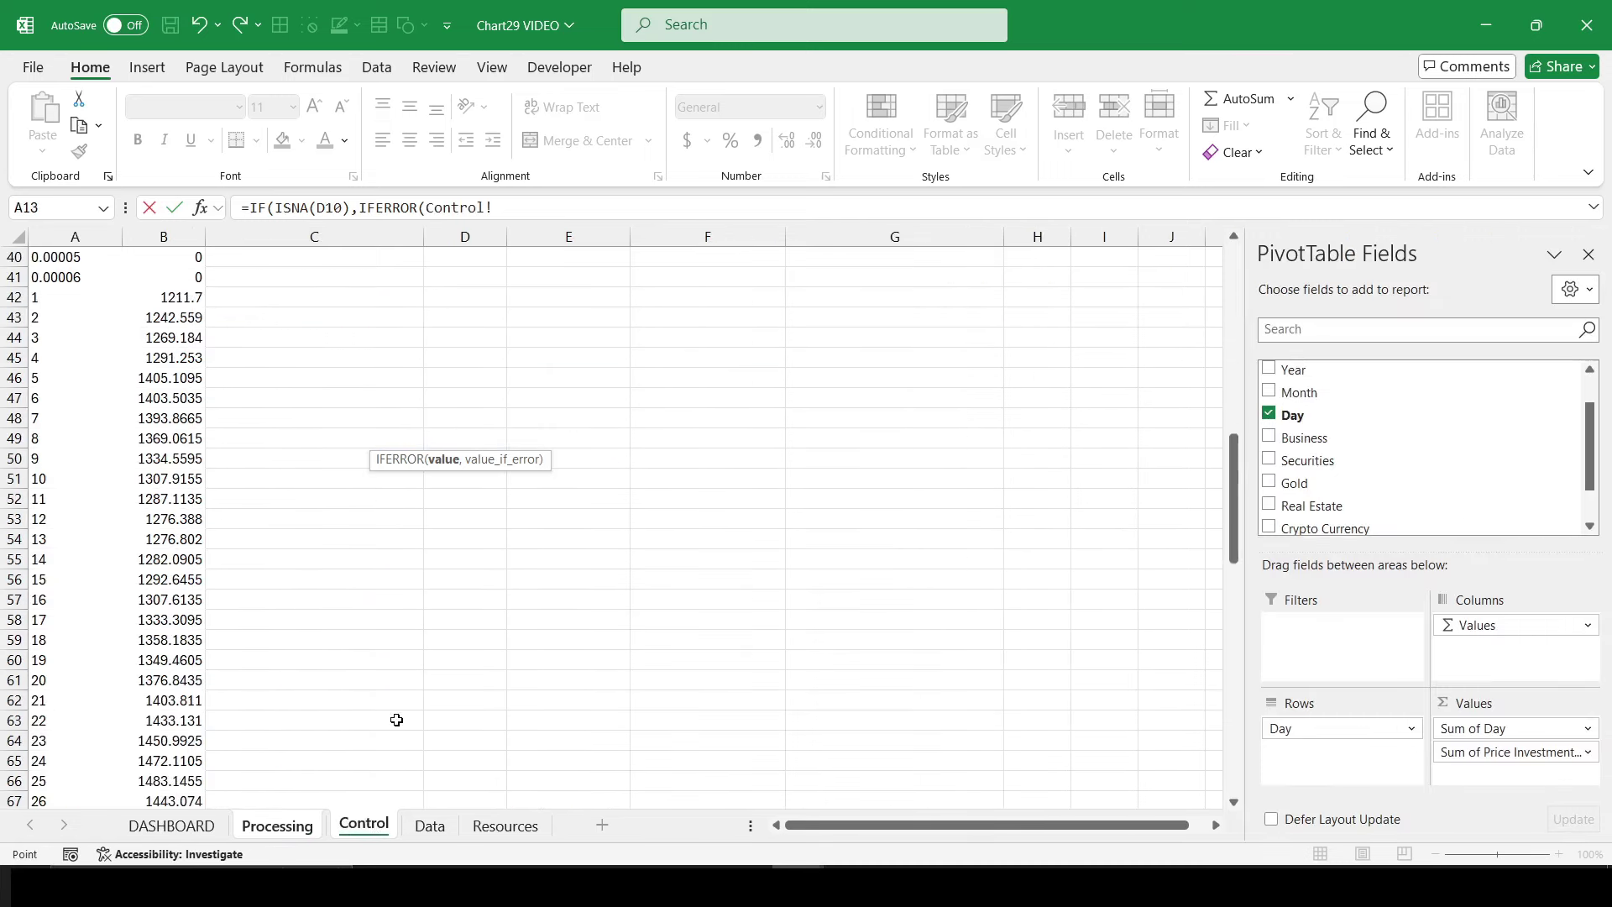
{"action": "scroll", "coordinate": [395, 720], "scroll_direction": "down", "scroll_amount": 10}
{"action": "left_click", "coordinate": [367, 497]}
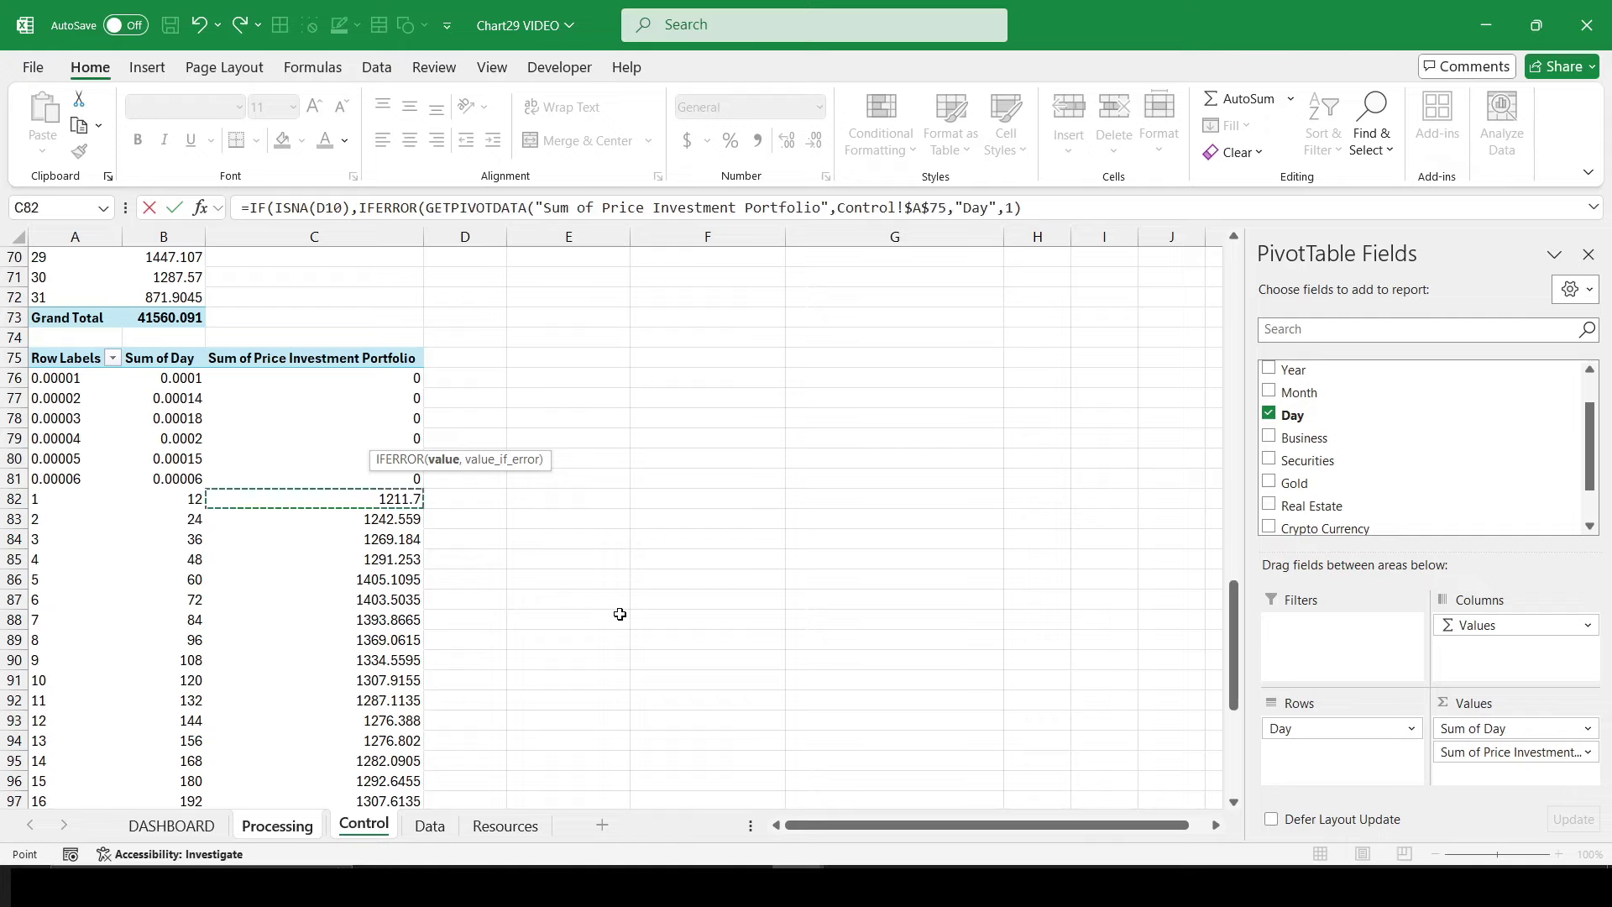
{"action": "left_click", "coordinate": [163, 504]}
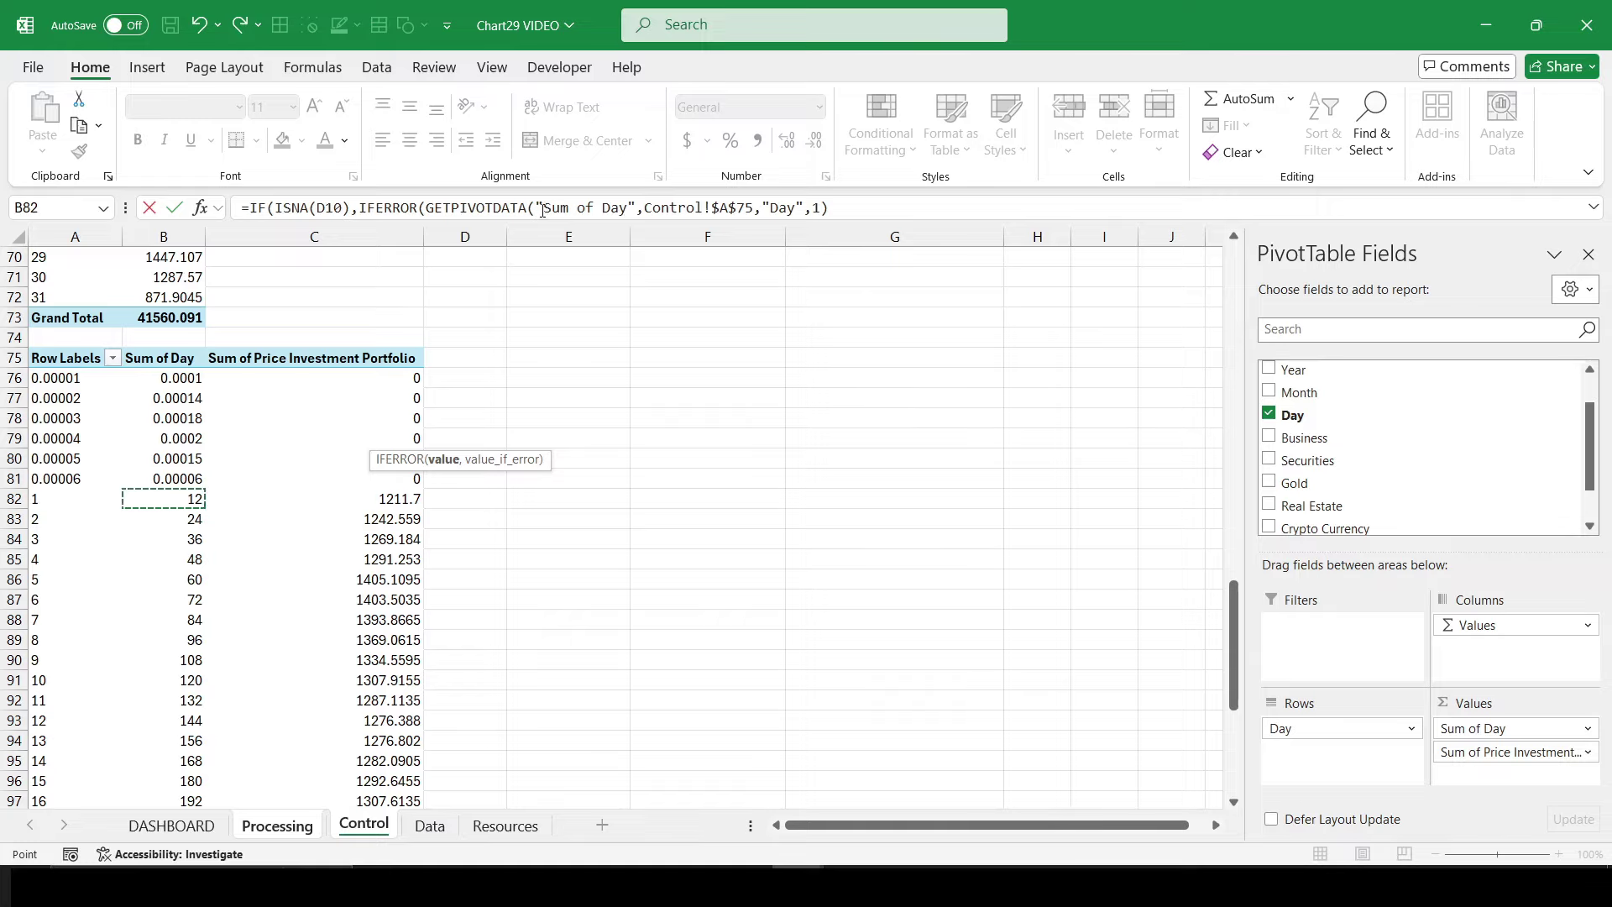
{"action": "left_click_drag", "start_coordinate": [544, 208], "coordinate": [621, 210]}
{"action": "left_click", "coordinate": [880, 206]}
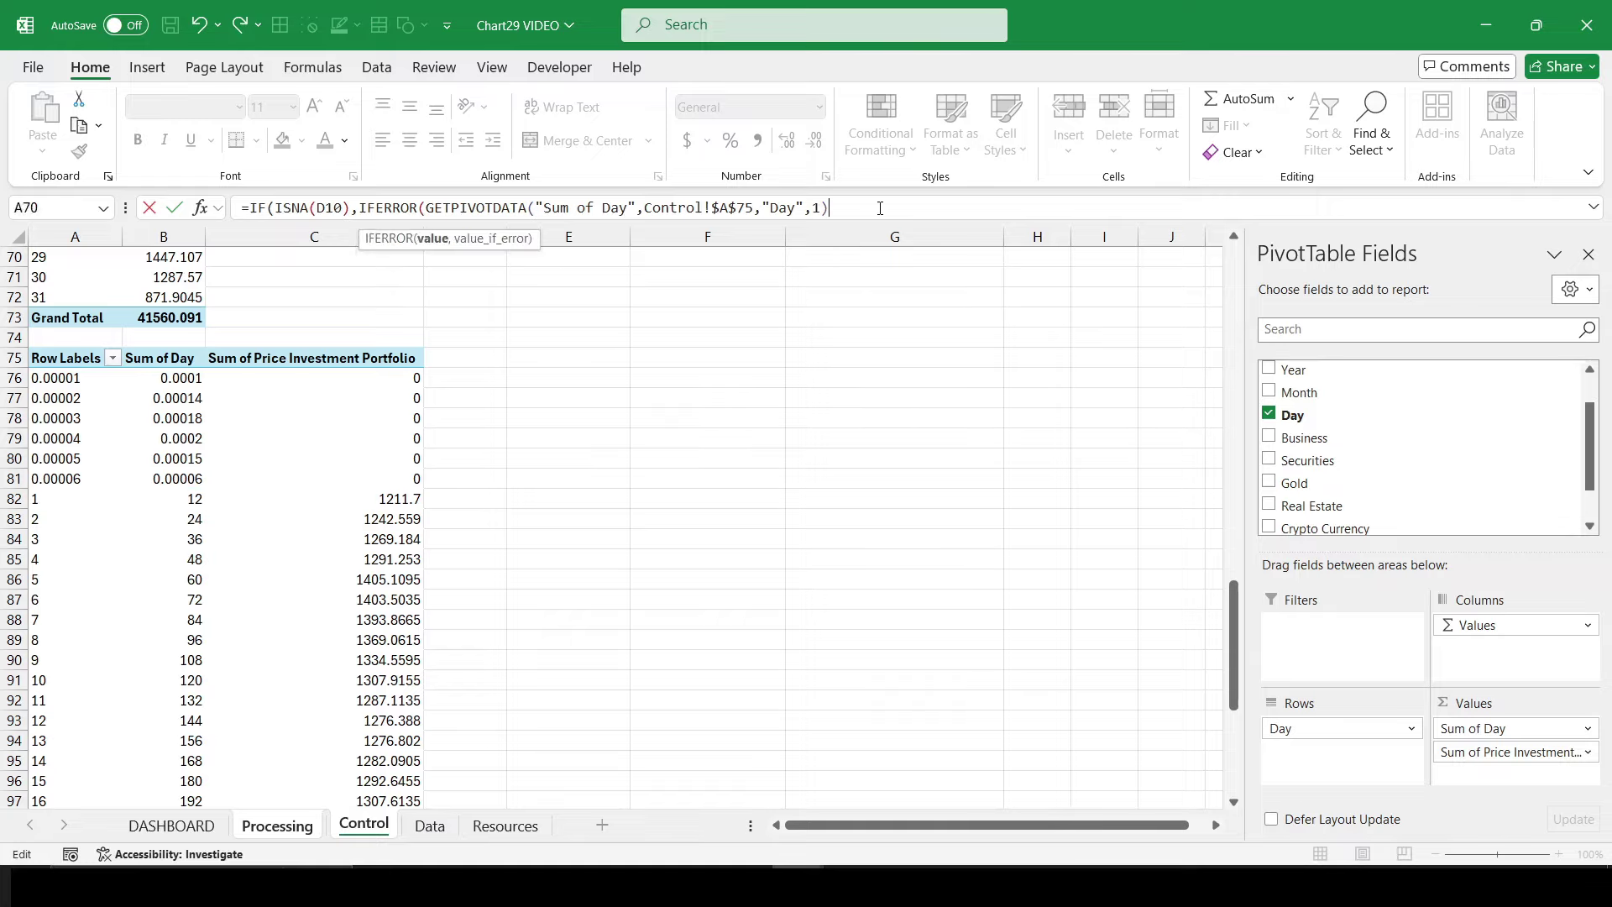
{"action": "key", "text": "Left"}
{"action": "key", "text": "BackSpace"}
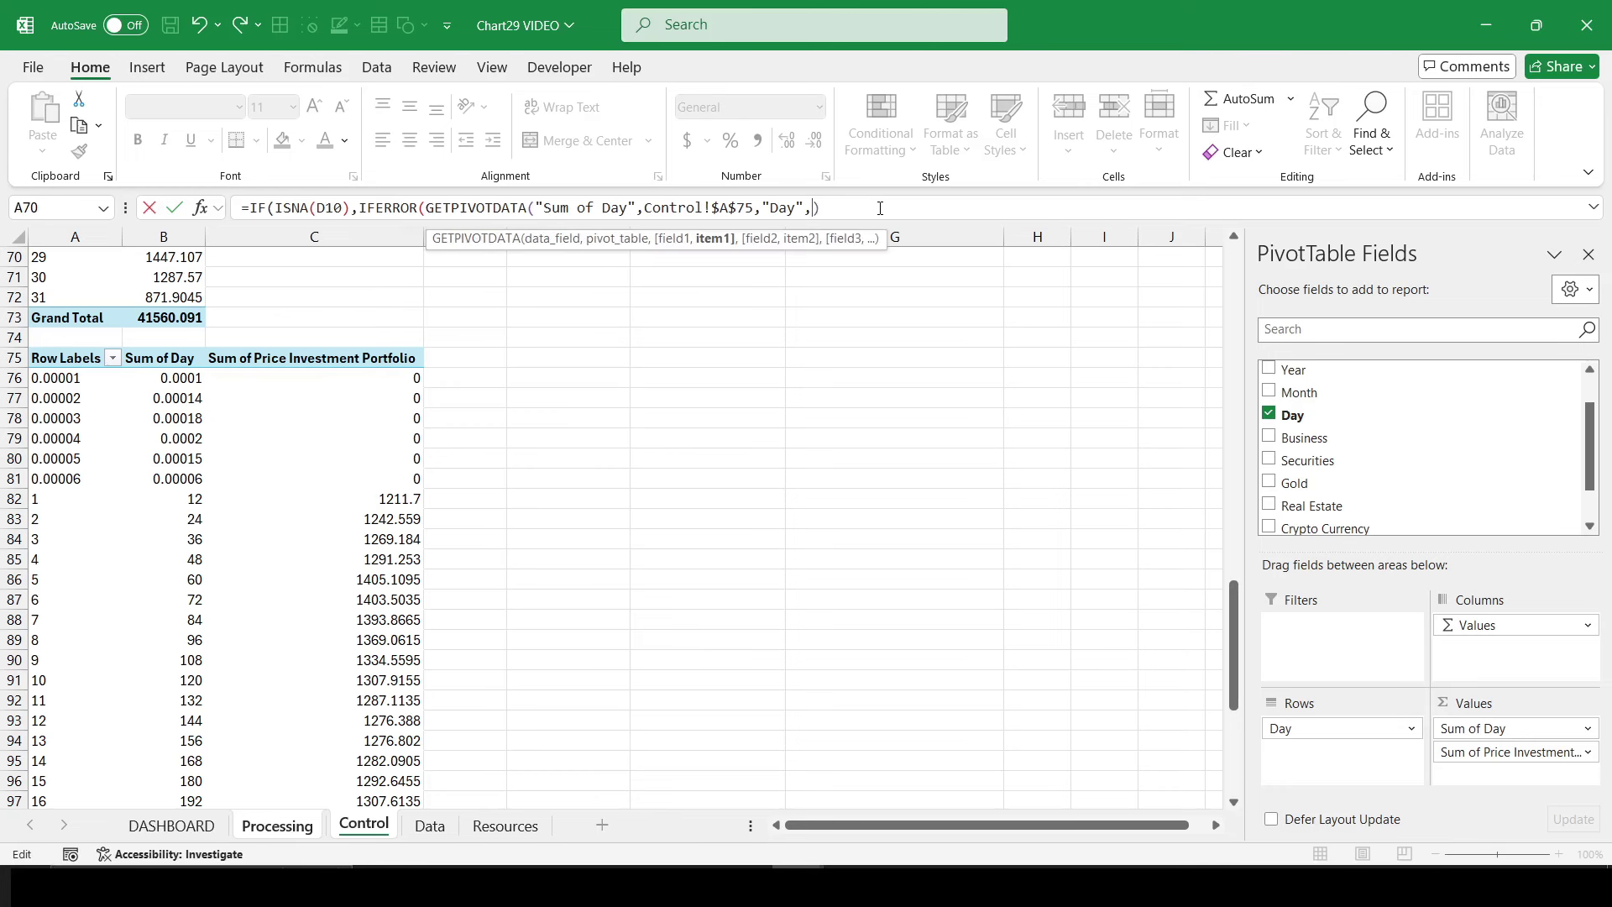
Step: Use Processing!A10 as the day item, close with IFERROR/NA(), and fill C10 down to row 40
{"action": "left_click", "coordinate": [277, 825]}
{"action": "left_click", "coordinate": [172, 438]}
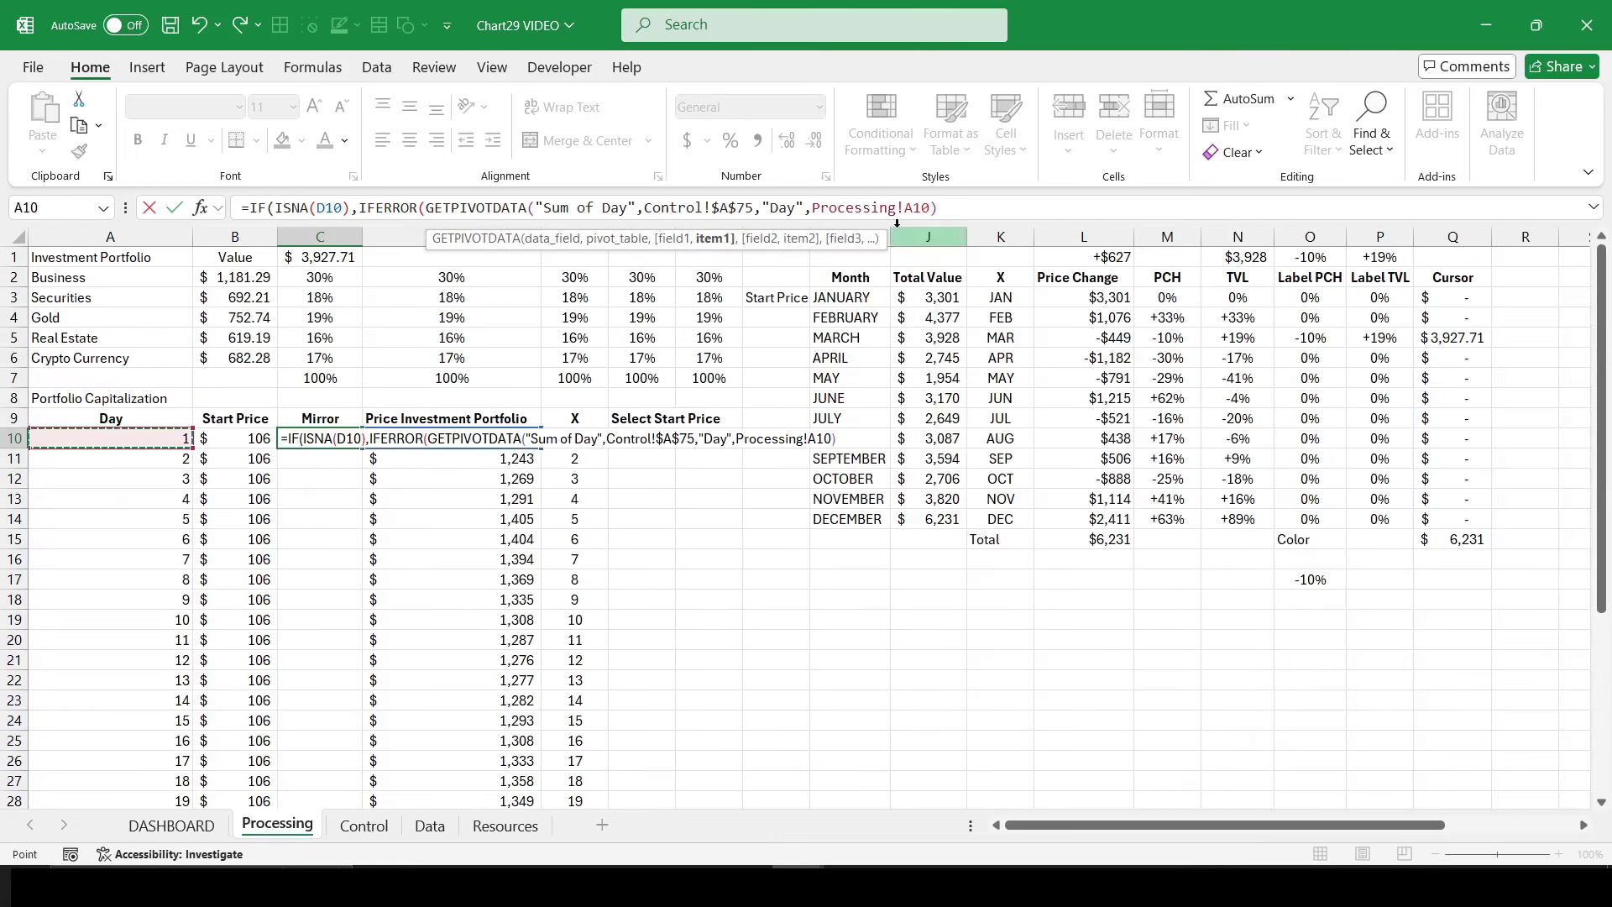
{"action": "left_click", "coordinate": [972, 206]}
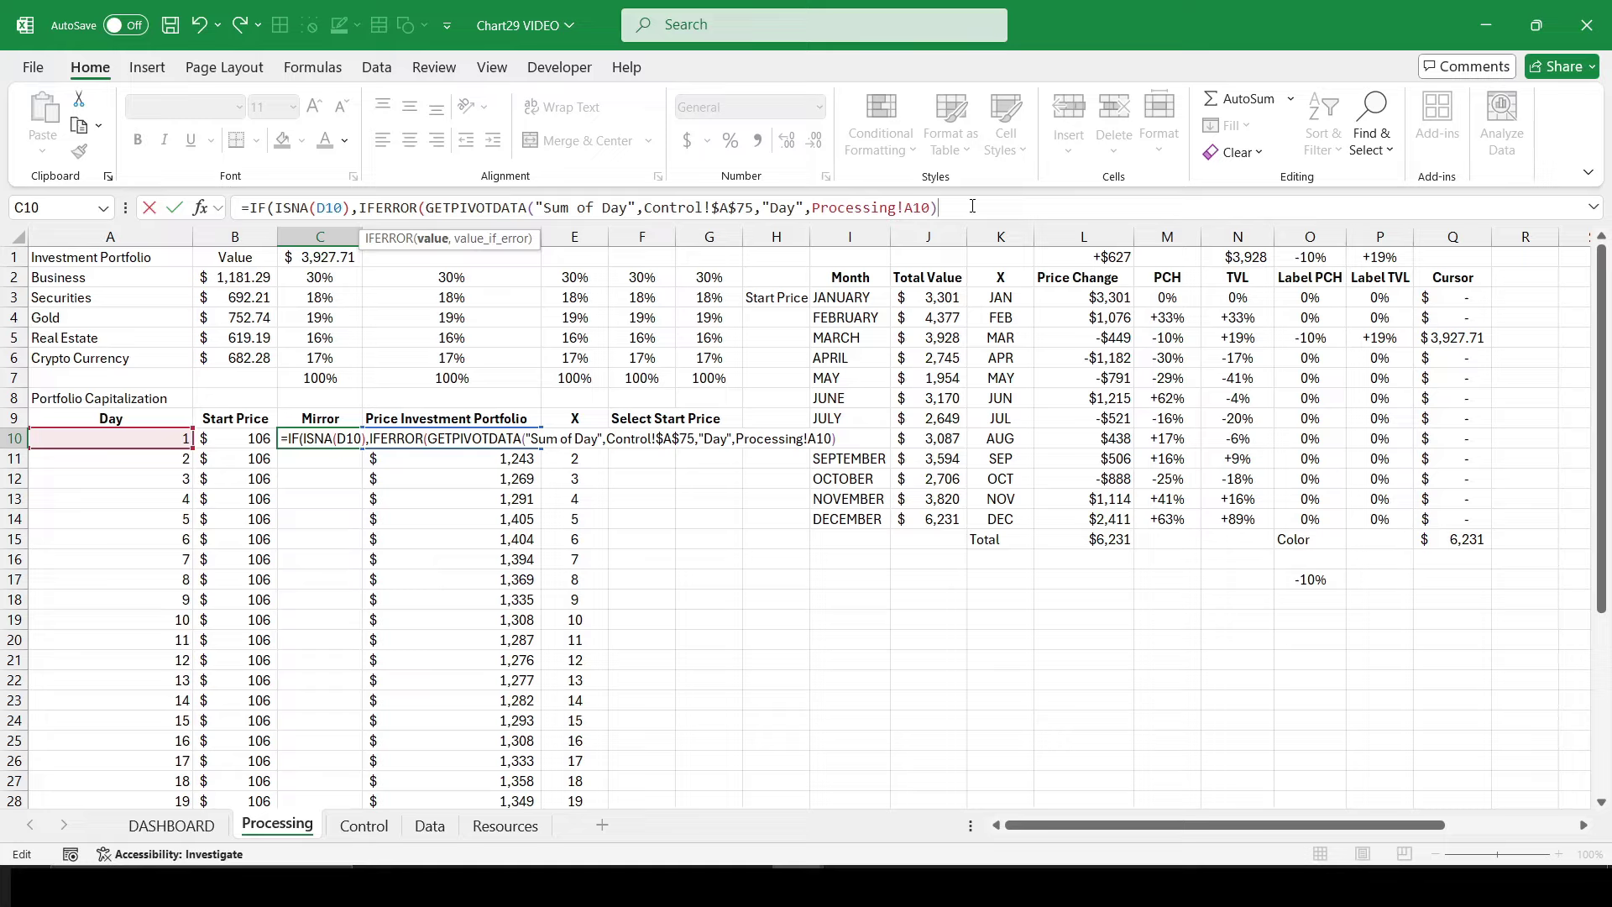
{"action": "type", "text": ","}
{"action": "type", "text": "NA("}
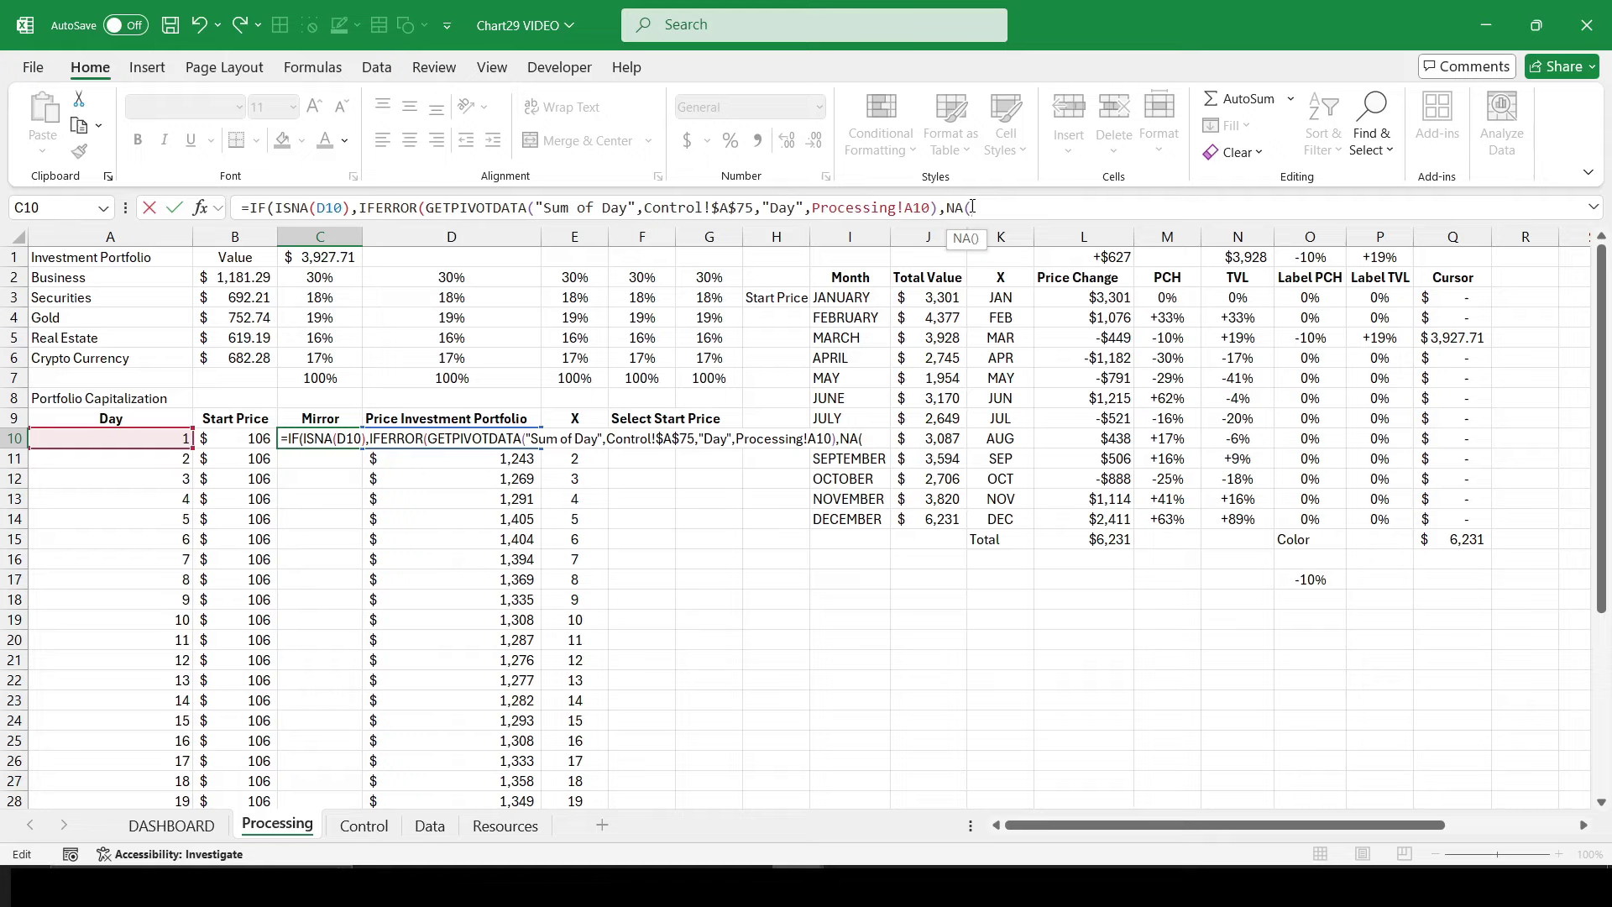
{"action": "type", "text": "))"}
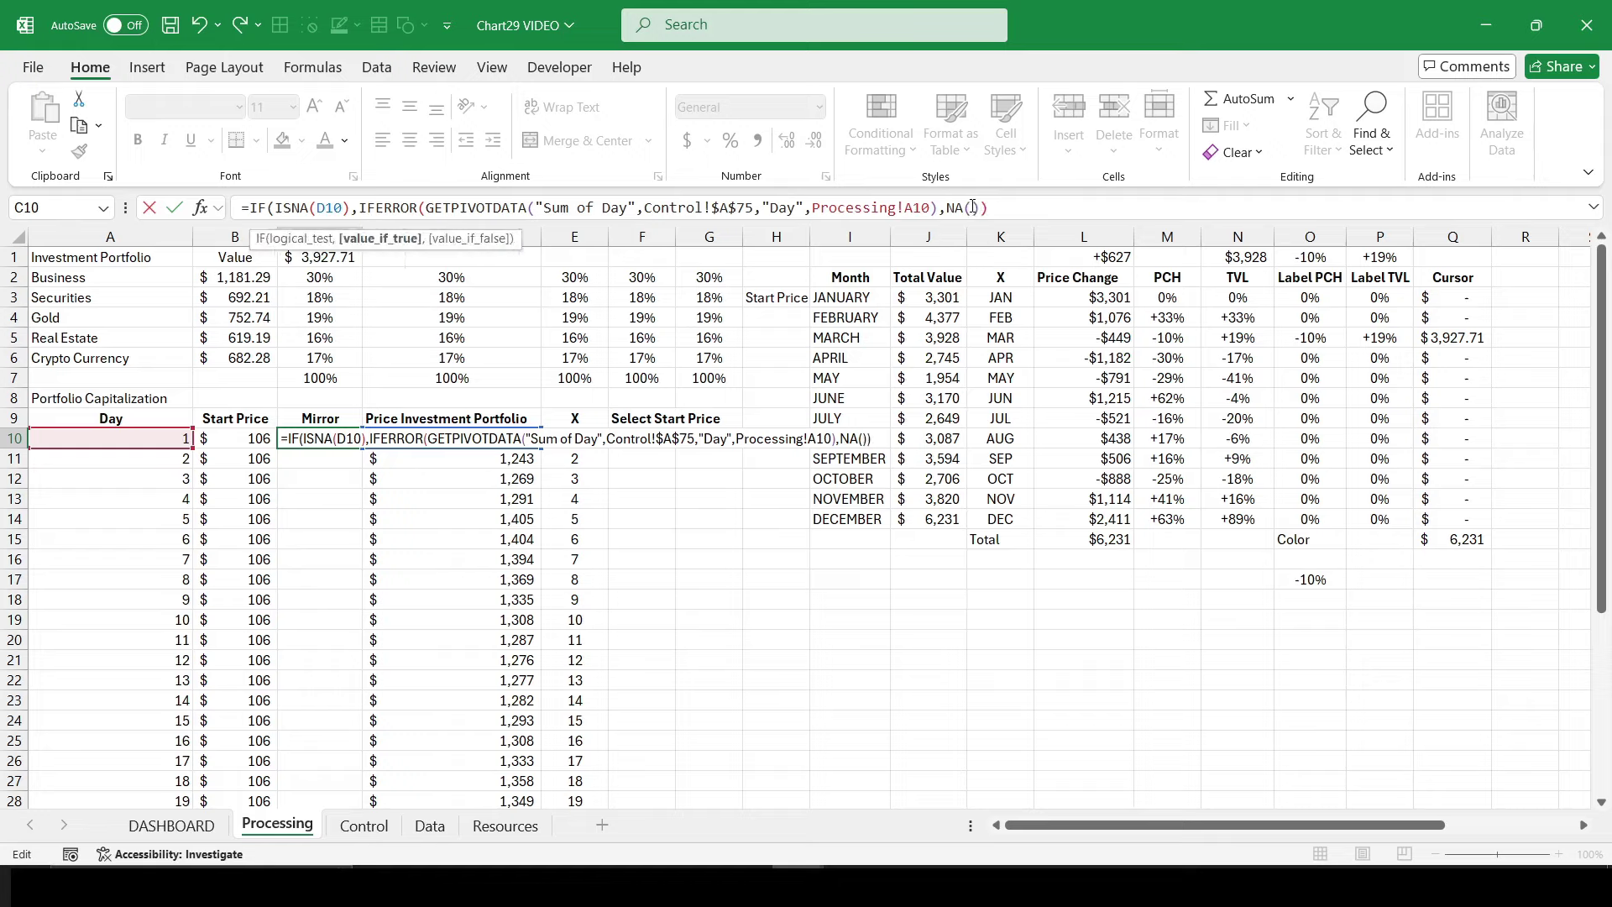
{"action": "type", "text": ",NA("}
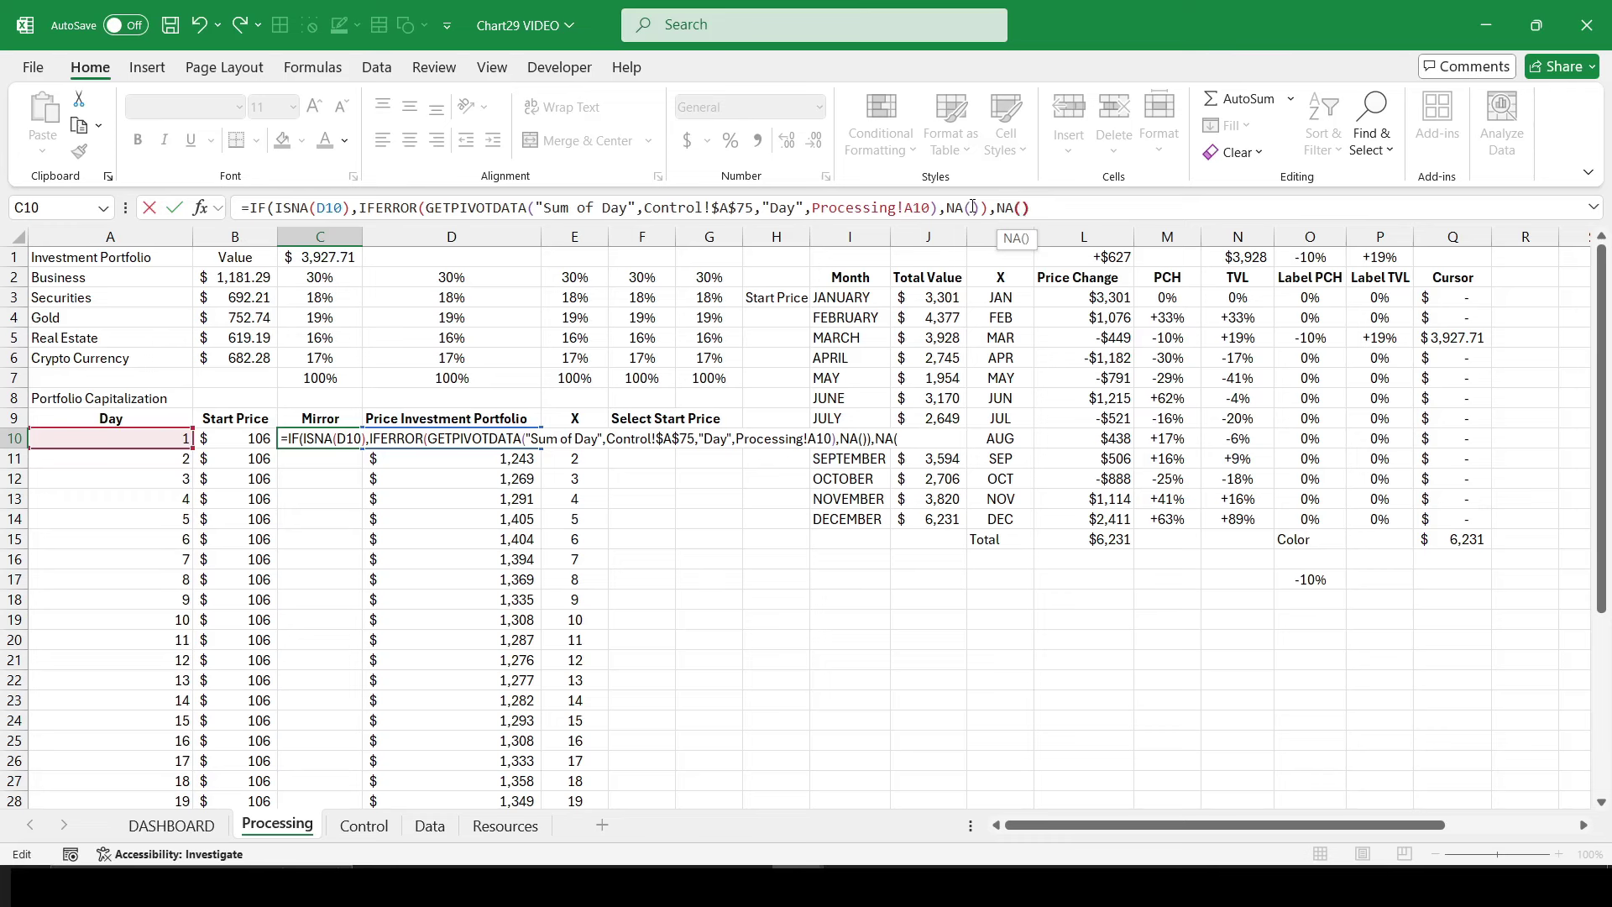
{"action": "type", "text": ")"}
{"action": "key", "text": "Return"}
{"action": "key", "text": "Up"}
{"action": "scroll", "coordinate": [470, 445], "scroll_direction": "down", "scroll_amount": 1}
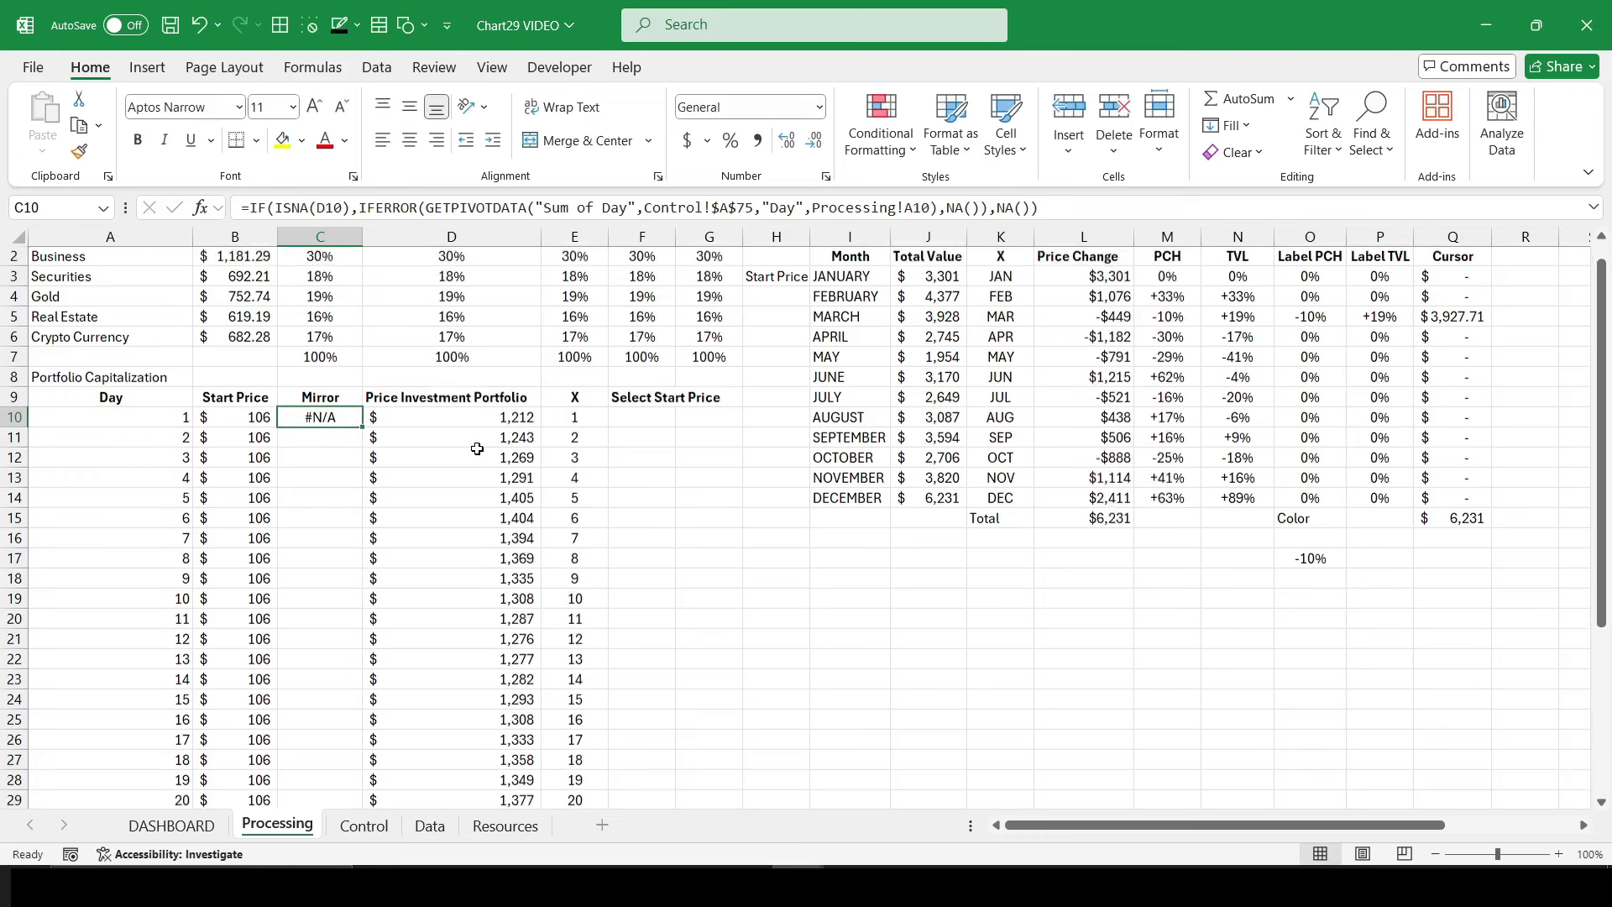
{"action": "double_click", "coordinate": [362, 388]}
{"action": "scroll", "coordinate": [448, 478], "scroll_direction": "down", "scroll_amount": 4}
Step: Enter =IF(ISNA(D10),D10,B10) in F10 under Select Start Price
{"action": "scroll", "coordinate": [448, 478], "scroll_direction": "up", "scroll_amount": 4}
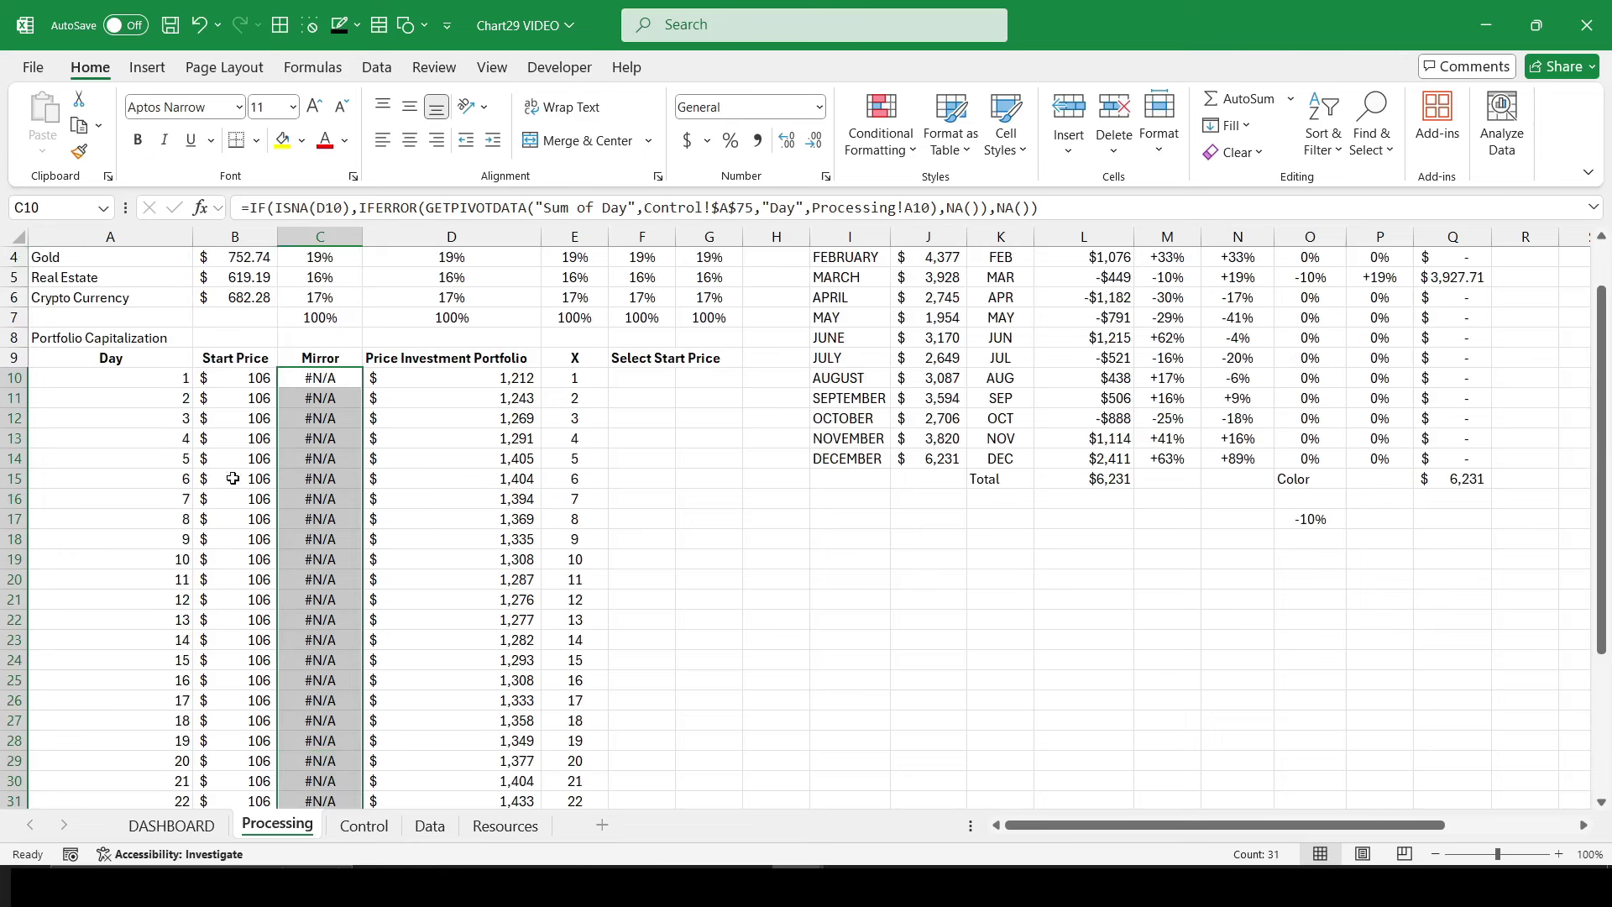
{"action": "left_click", "coordinate": [645, 364]}
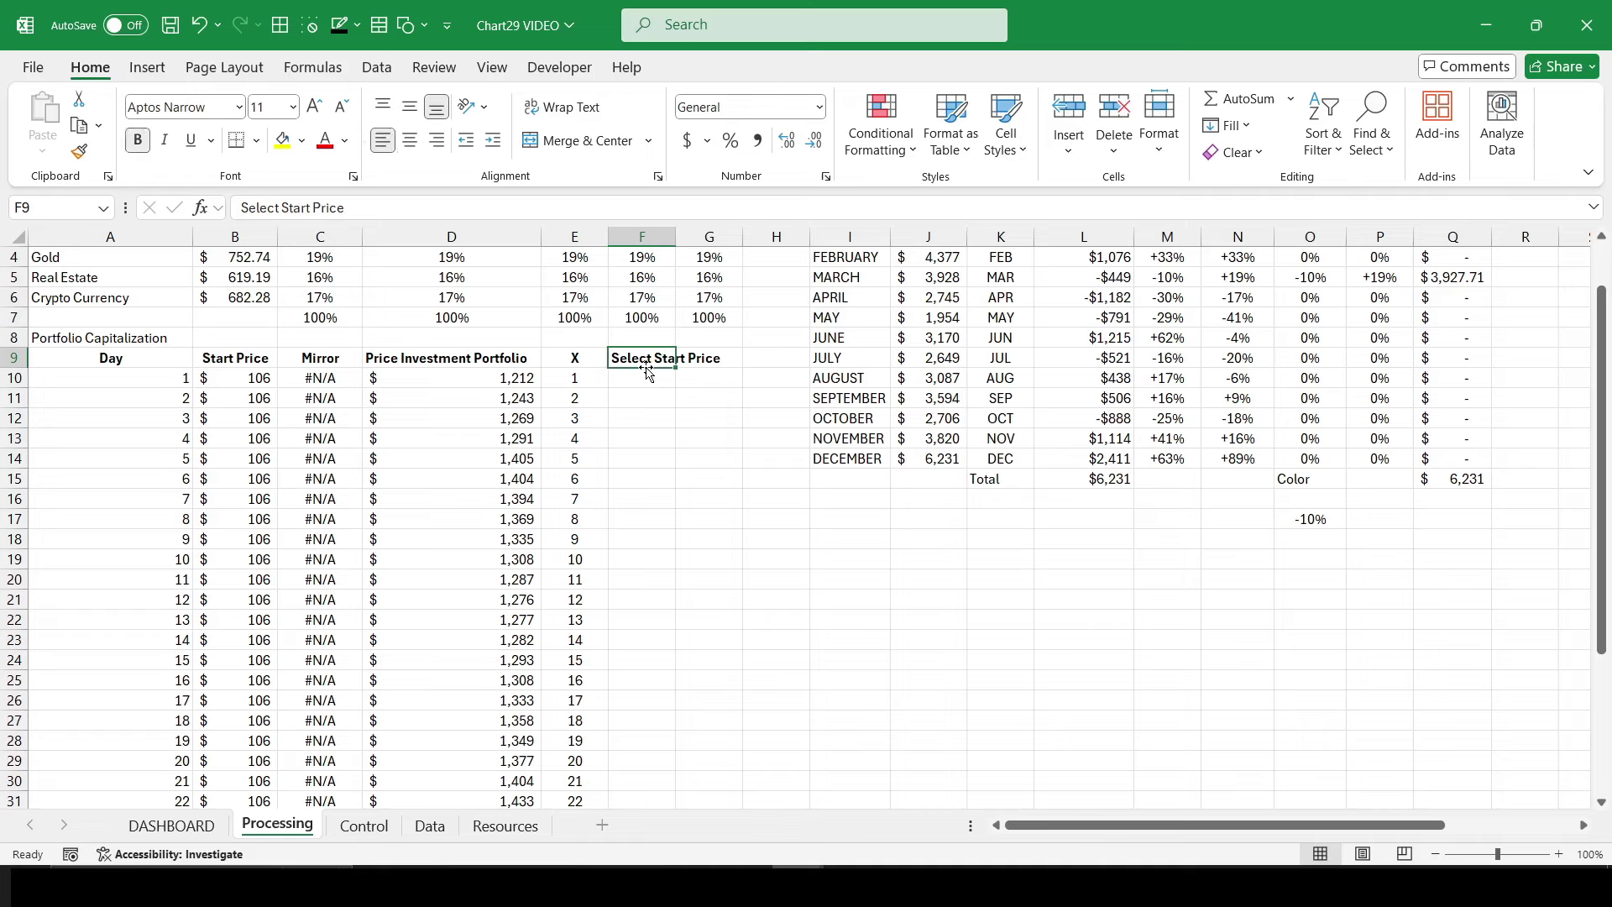
{"action": "left_click", "coordinate": [643, 379]}
{"action": "left_click", "coordinate": [397, 215]}
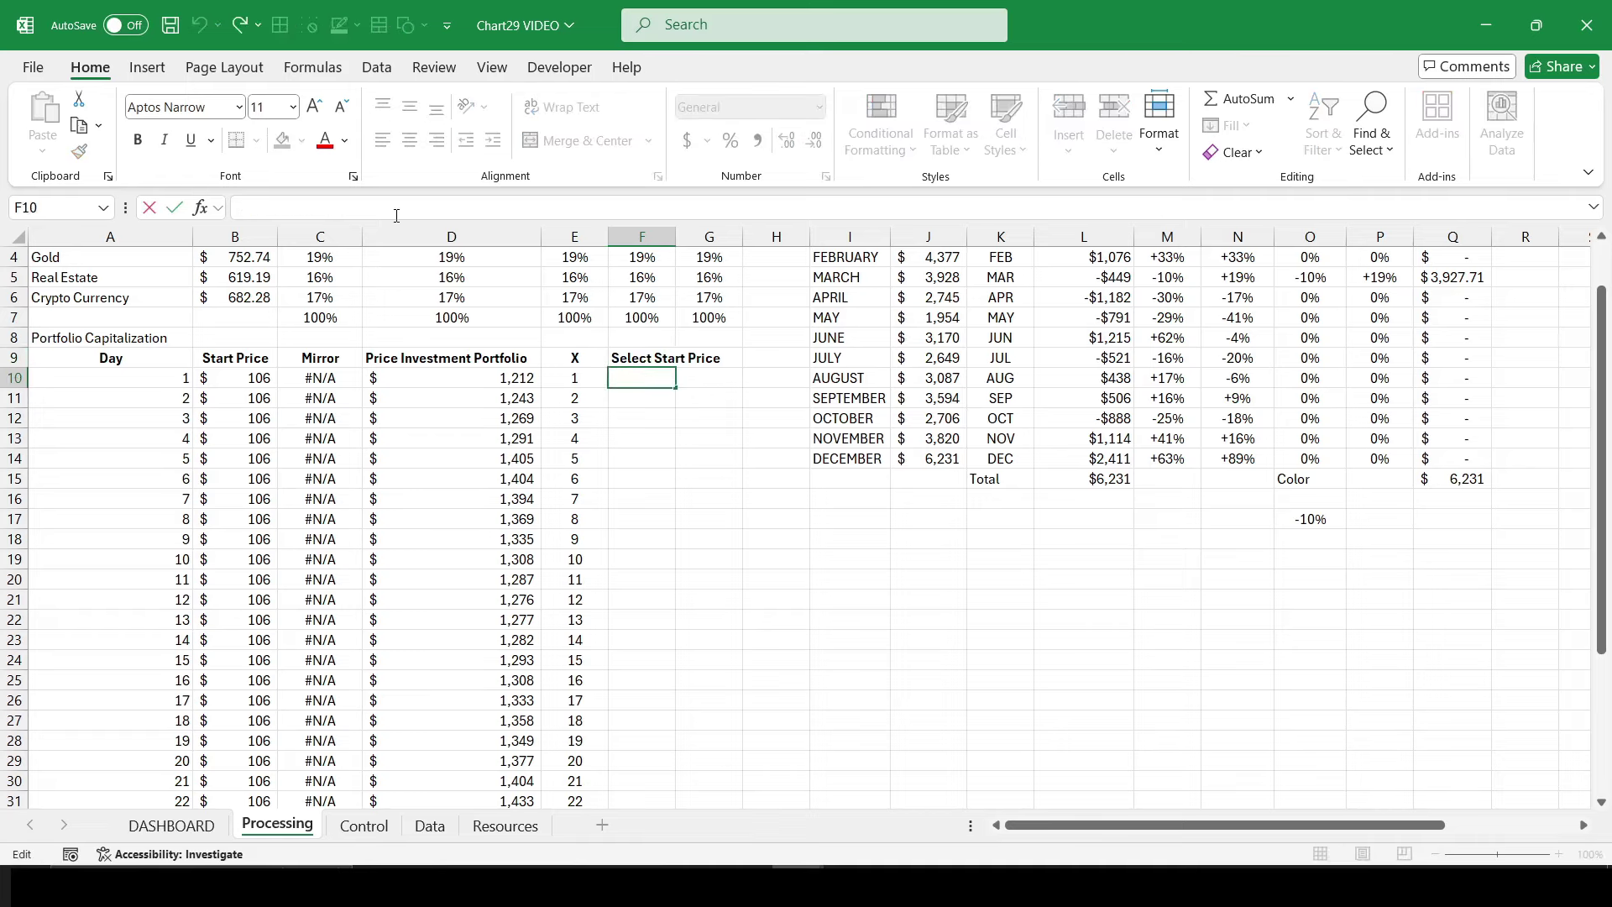
{"action": "type", "text": "=i"}
{"action": "key", "text": "Tab"}
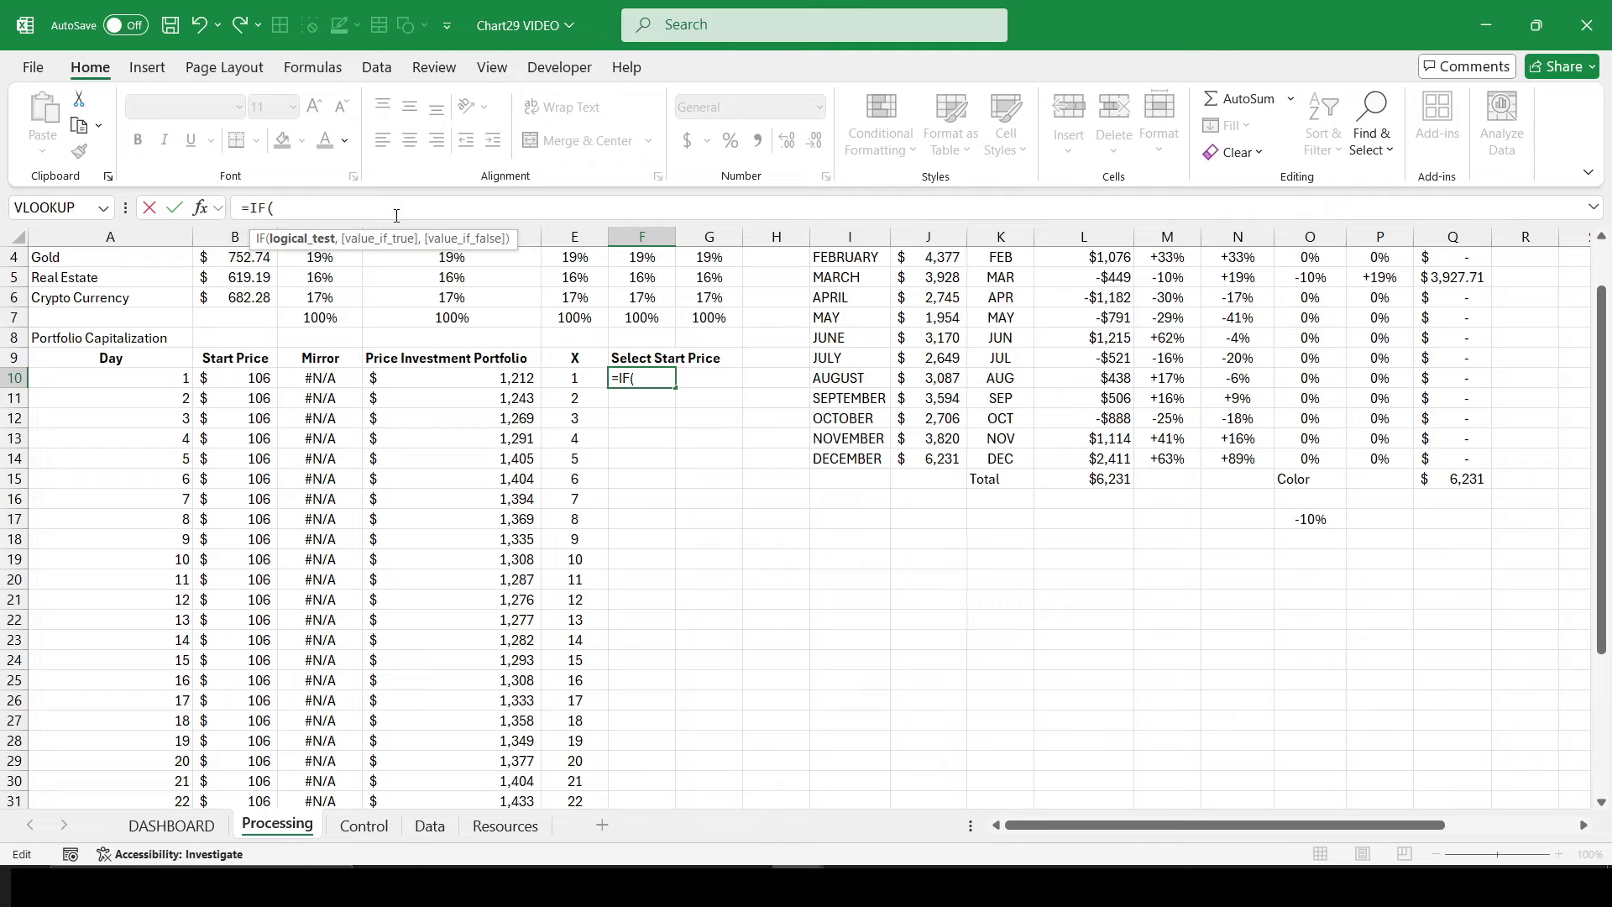
{"action": "type", "text": "isna"}
{"action": "key", "text": "Tab"}
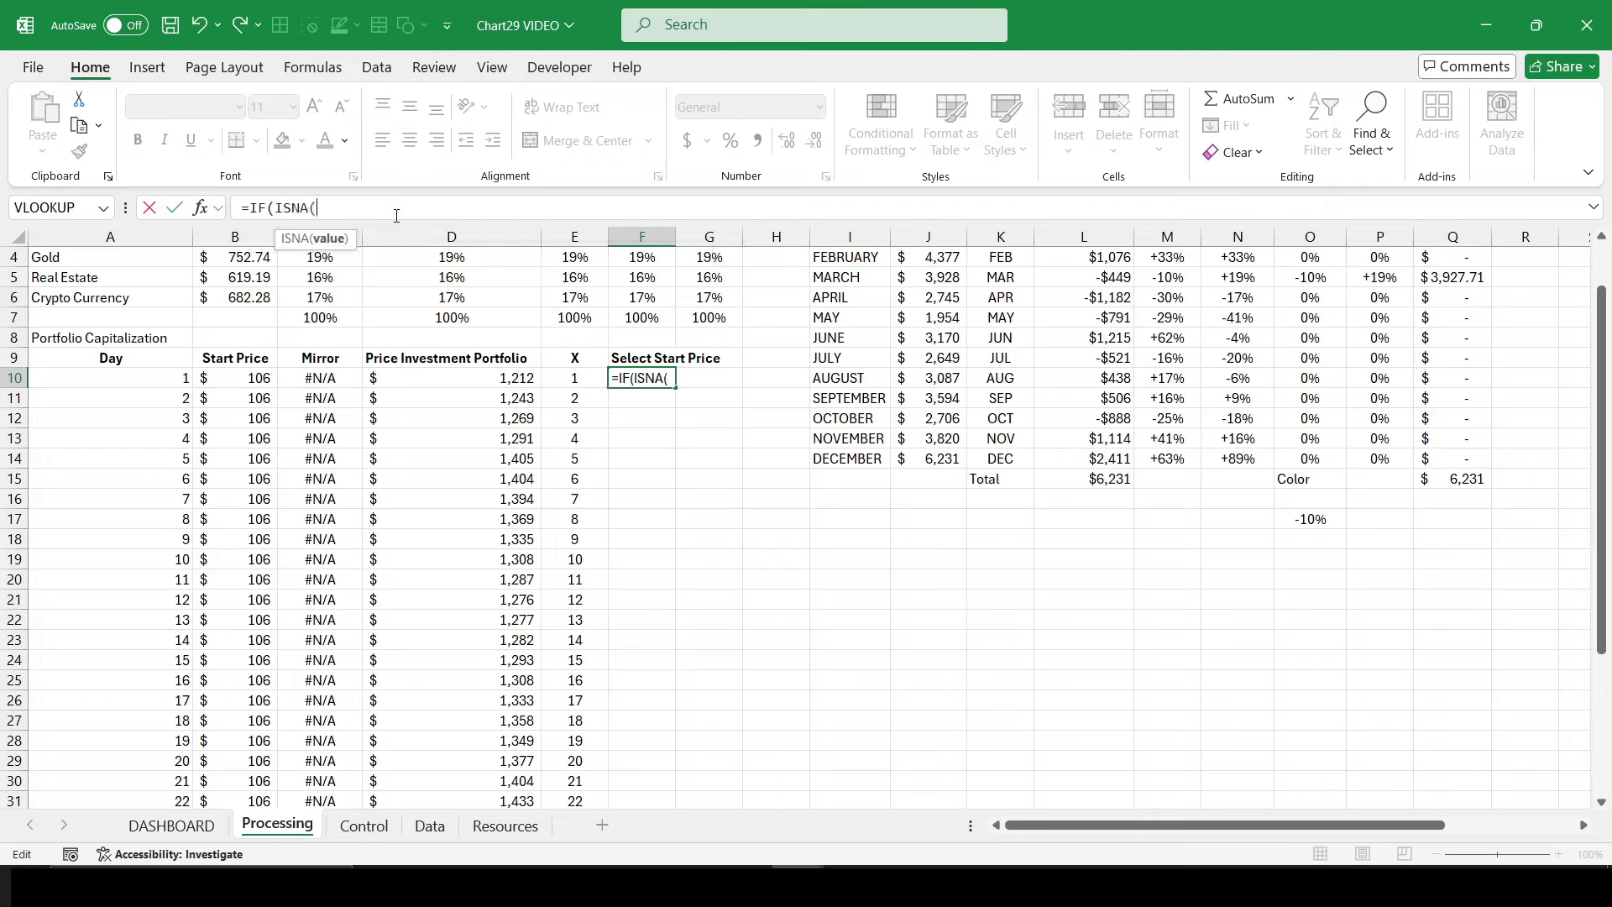
{"action": "left_click", "coordinate": [440, 377]}
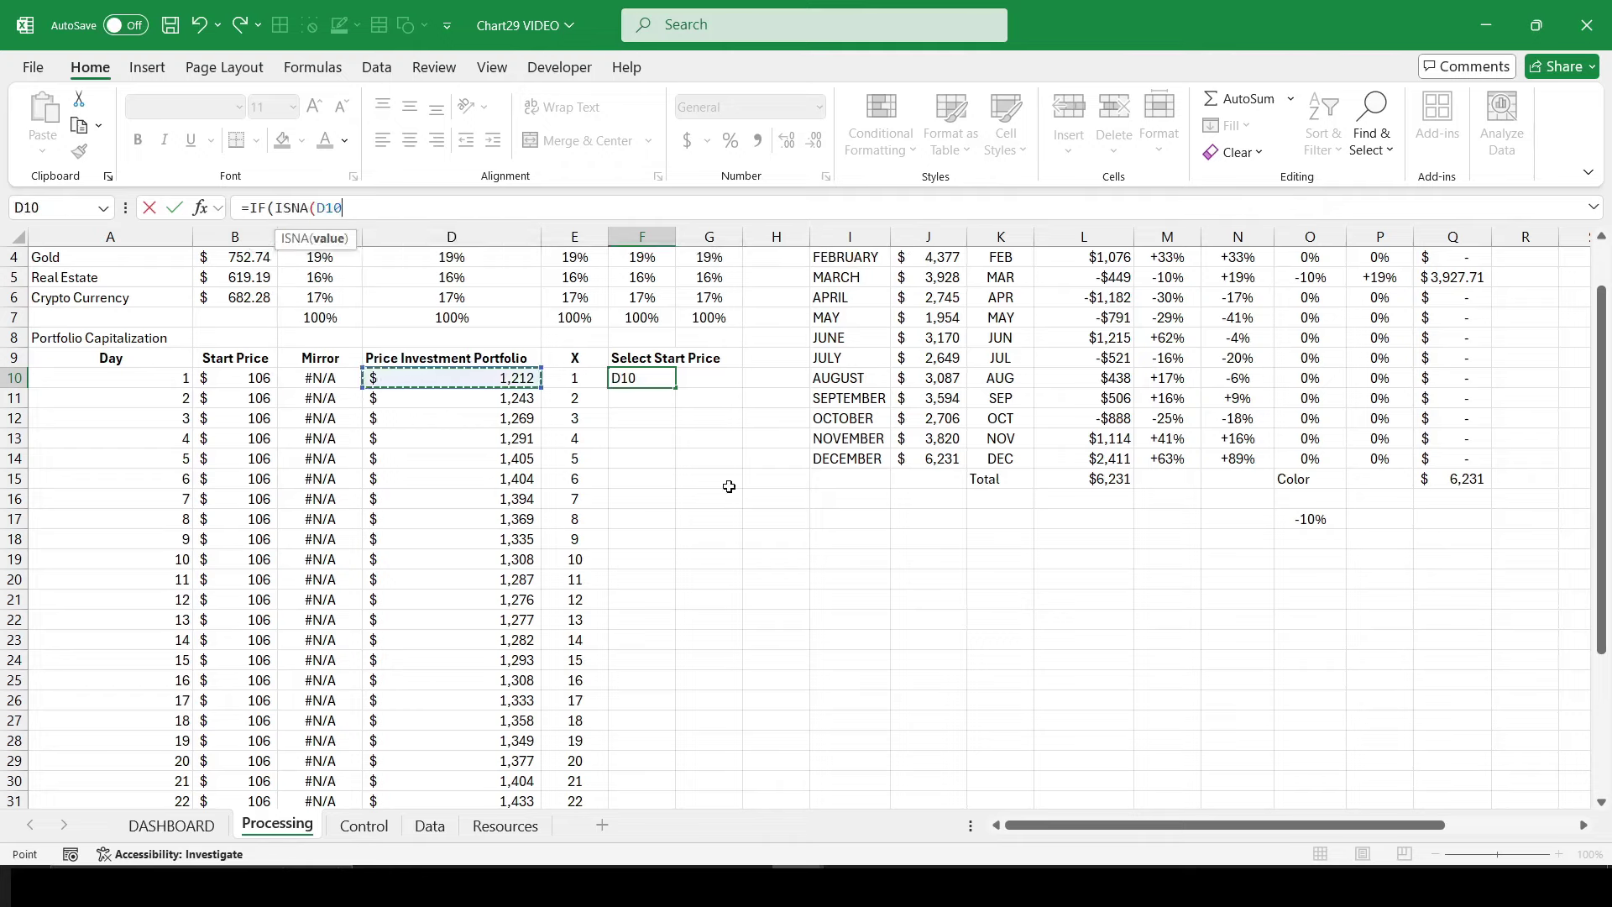
{"action": "type", "text": ")"}
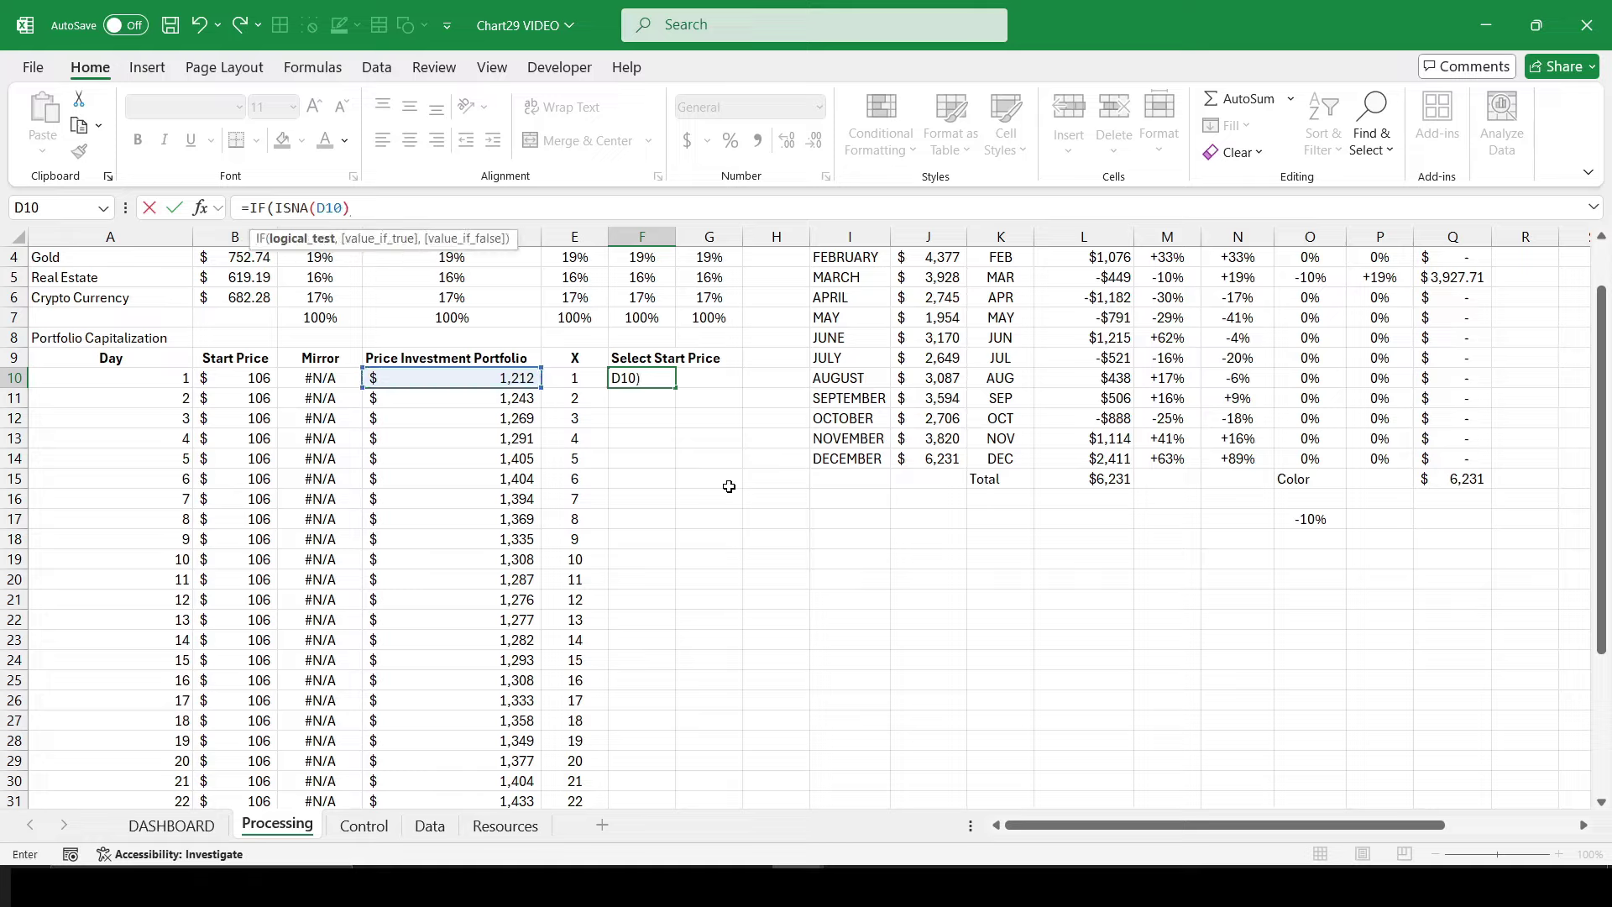
{"action": "type", "text": ","}
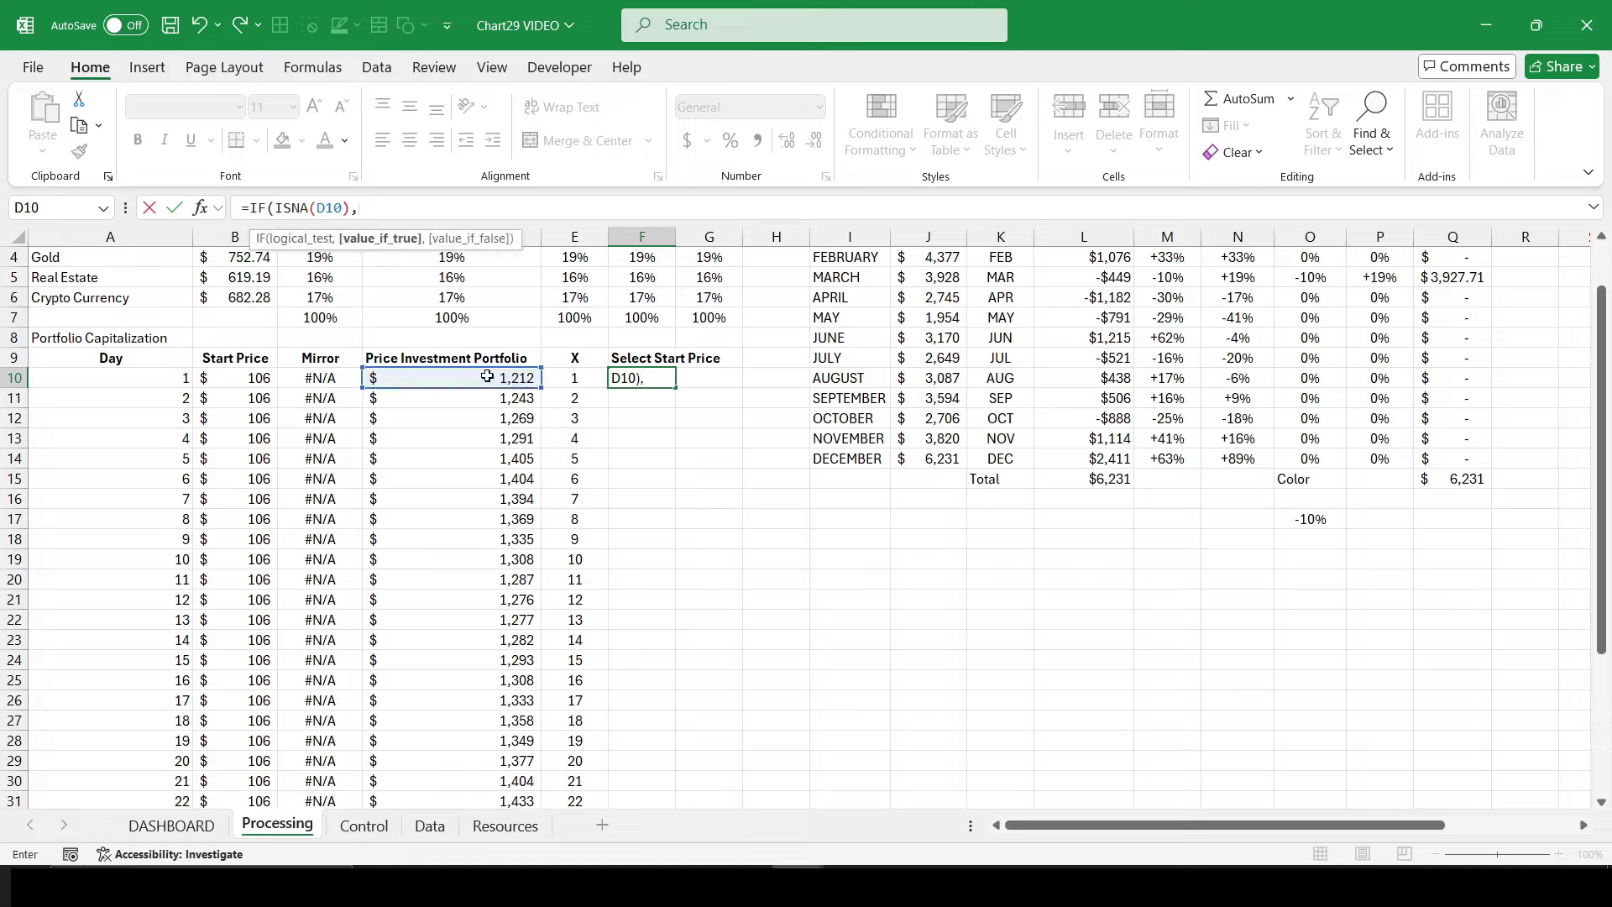
{"action": "left_click", "coordinate": [486, 377]}
{"action": "type", "text": ","}
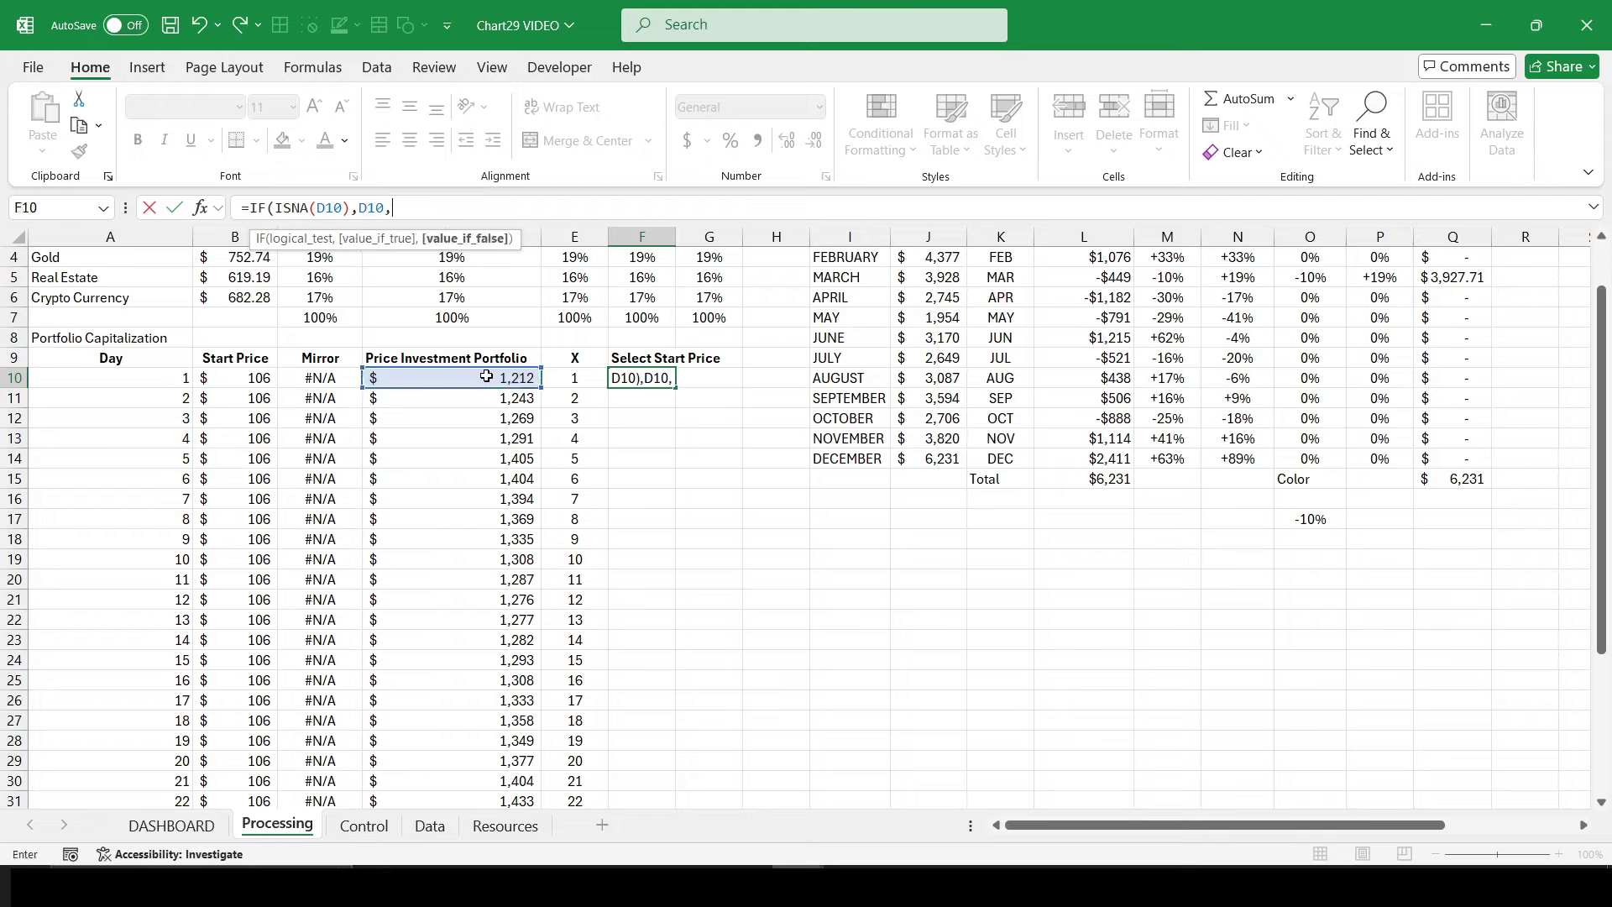
{"action": "left_click", "coordinate": [234, 380]}
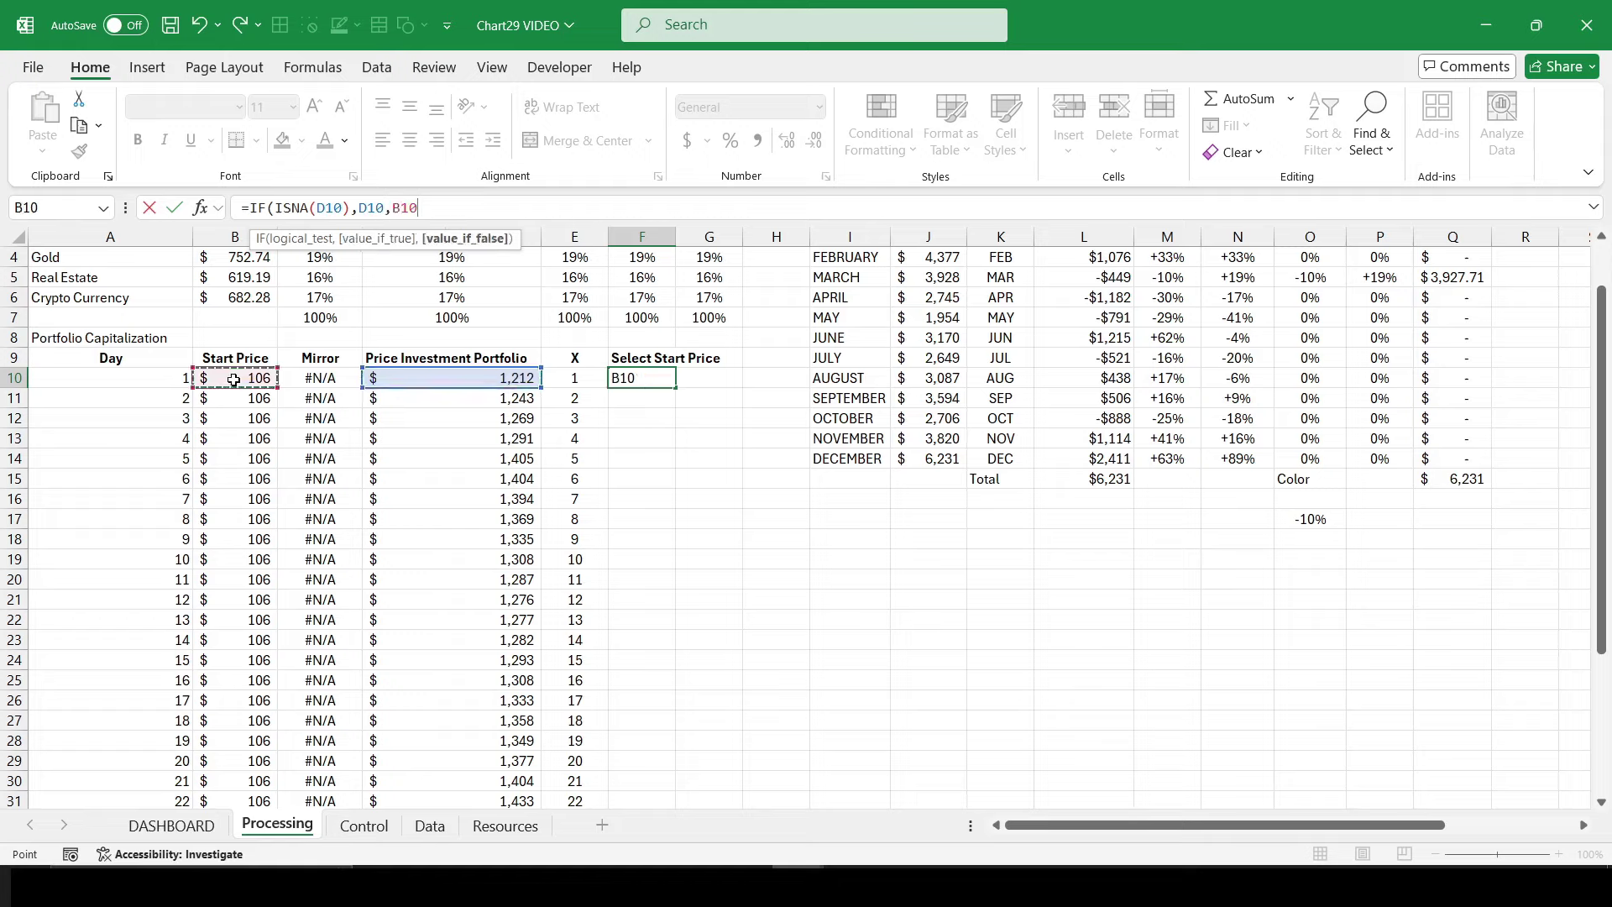
{"action": "key", "text": "Return"}
{"action": "key", "text": "Up"}
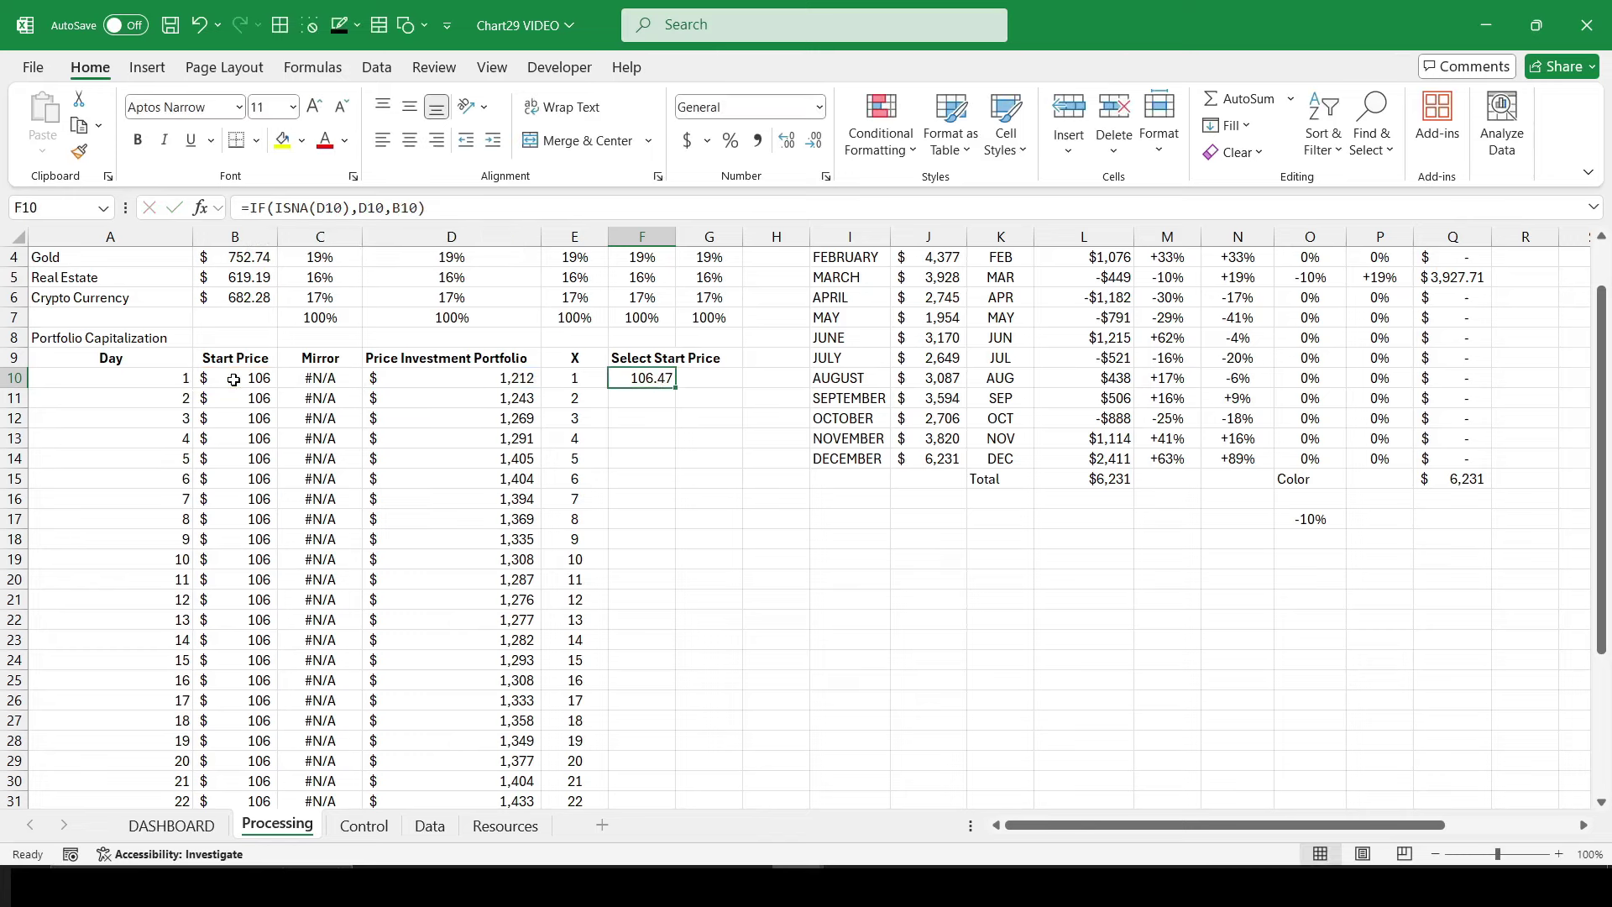
Step: Format F10 as Accounting with no decimals and fill it down to F40
{"action": "left_click", "coordinate": [687, 140]}
{"action": "left_click", "coordinate": [814, 140]}
{"action": "left_click", "coordinate": [814, 140]}
{"action": "double_click", "coordinate": [676, 387]}
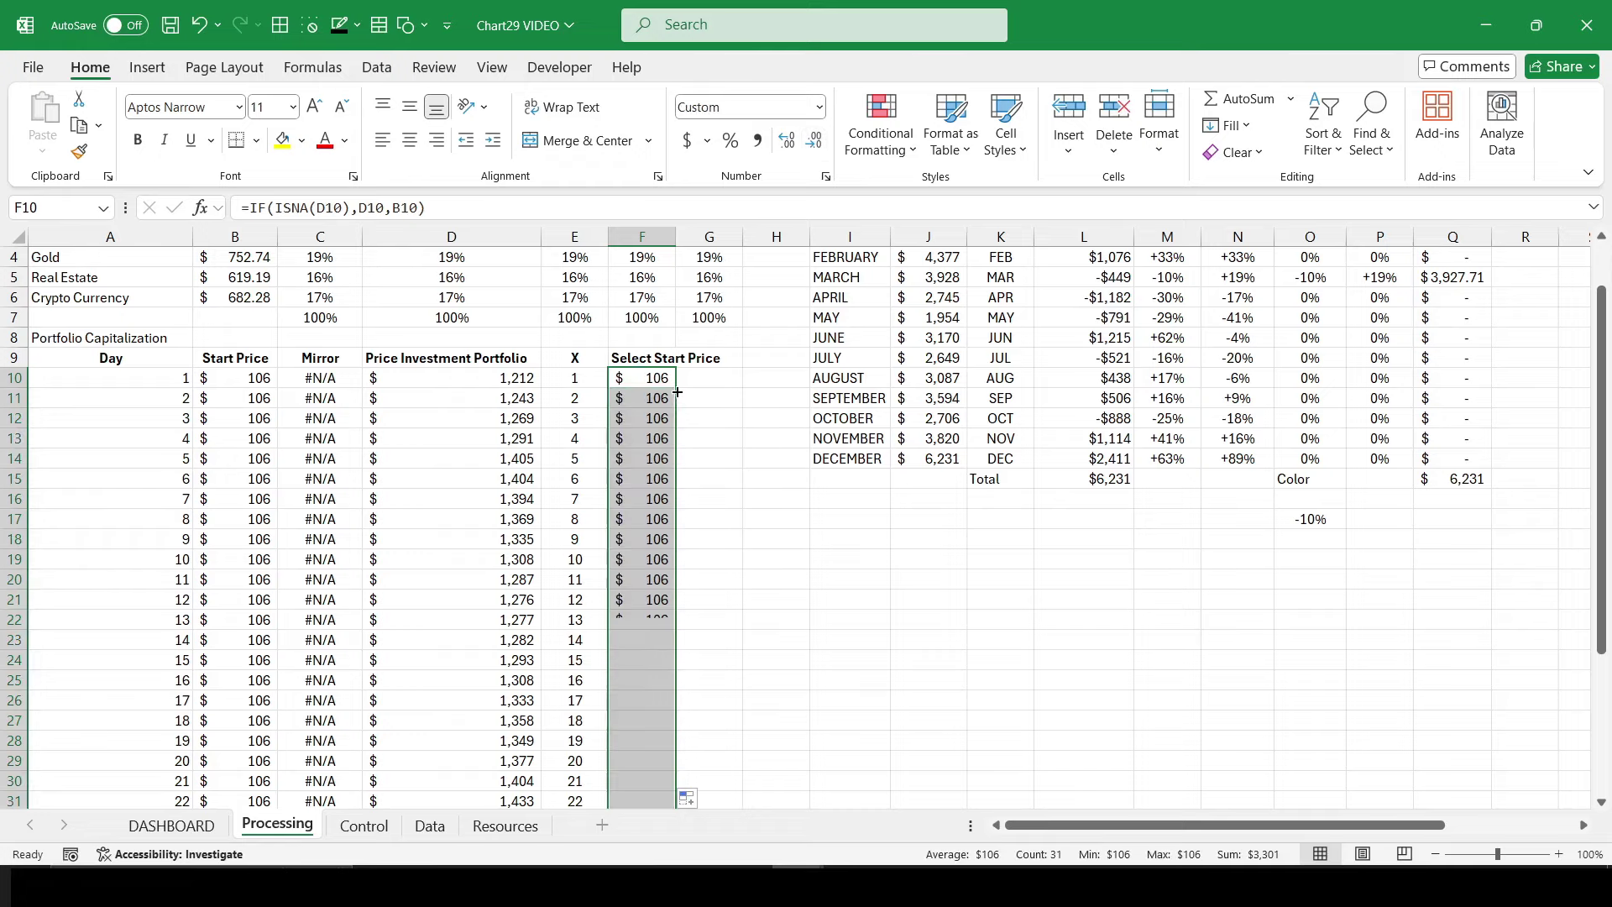
{"action": "scroll", "coordinate": [725, 596], "scroll_direction": "down", "scroll_amount": 4}
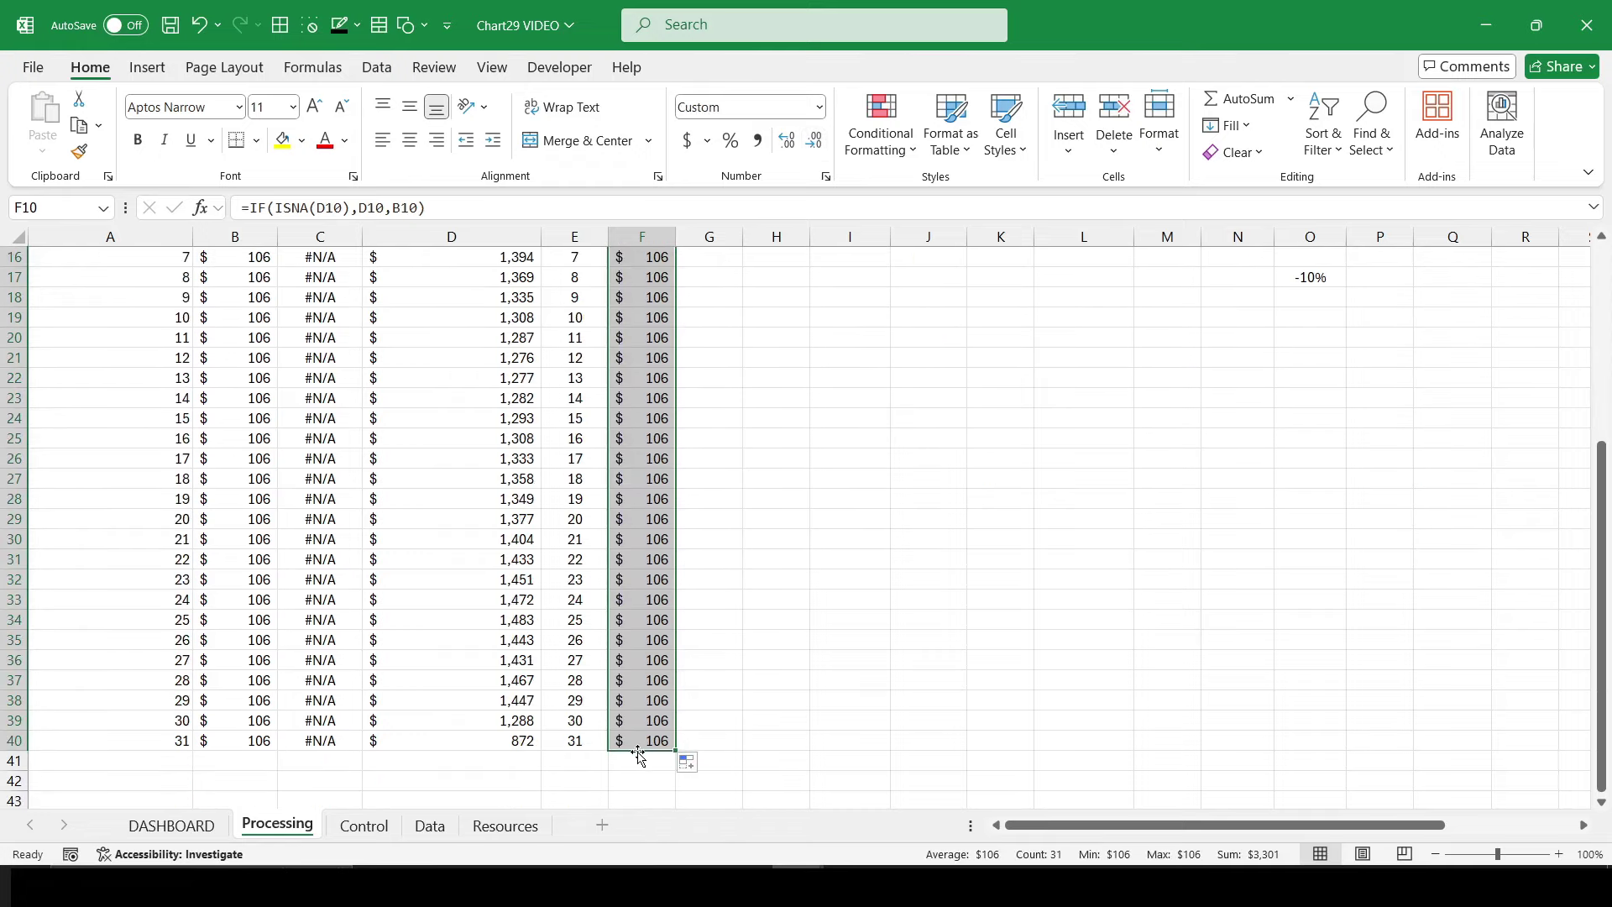
{"action": "left_click", "coordinate": [378, 762]}
{"action": "left_click", "coordinate": [337, 763]}
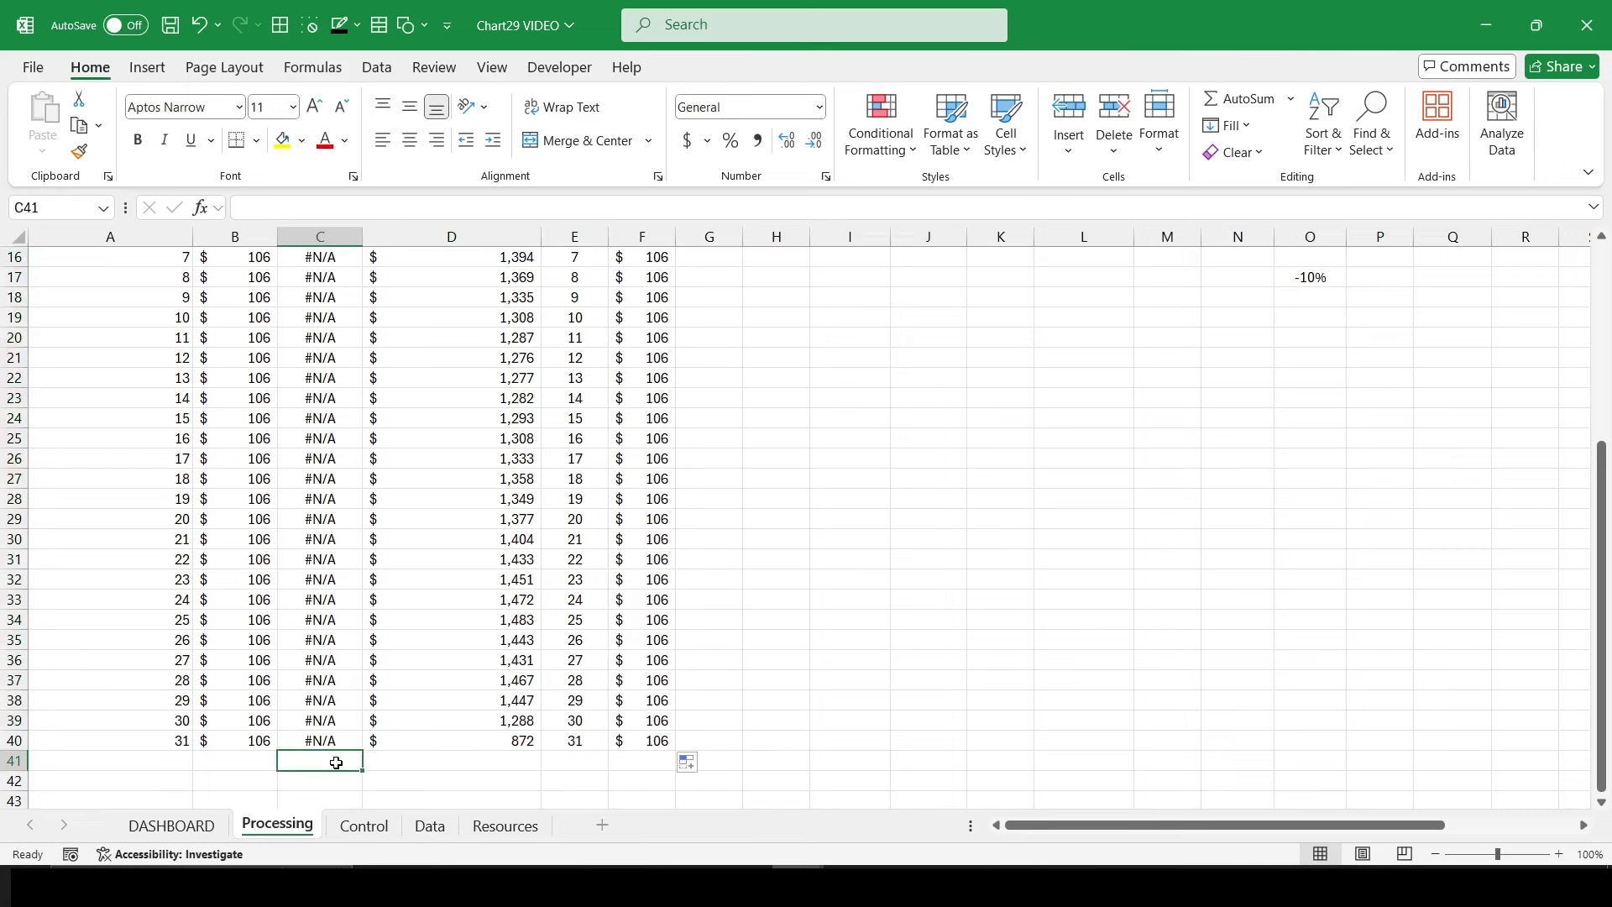
Step: Add a bold 'Total' label in C41 and =SUM(IFERROR(D10:D40,0)) in D41
{"action": "type", "text": "Total"}
{"action": "key", "text": "ctrl+b"}
{"action": "key", "text": "Tab"}
{"action": "type", "text": "="}
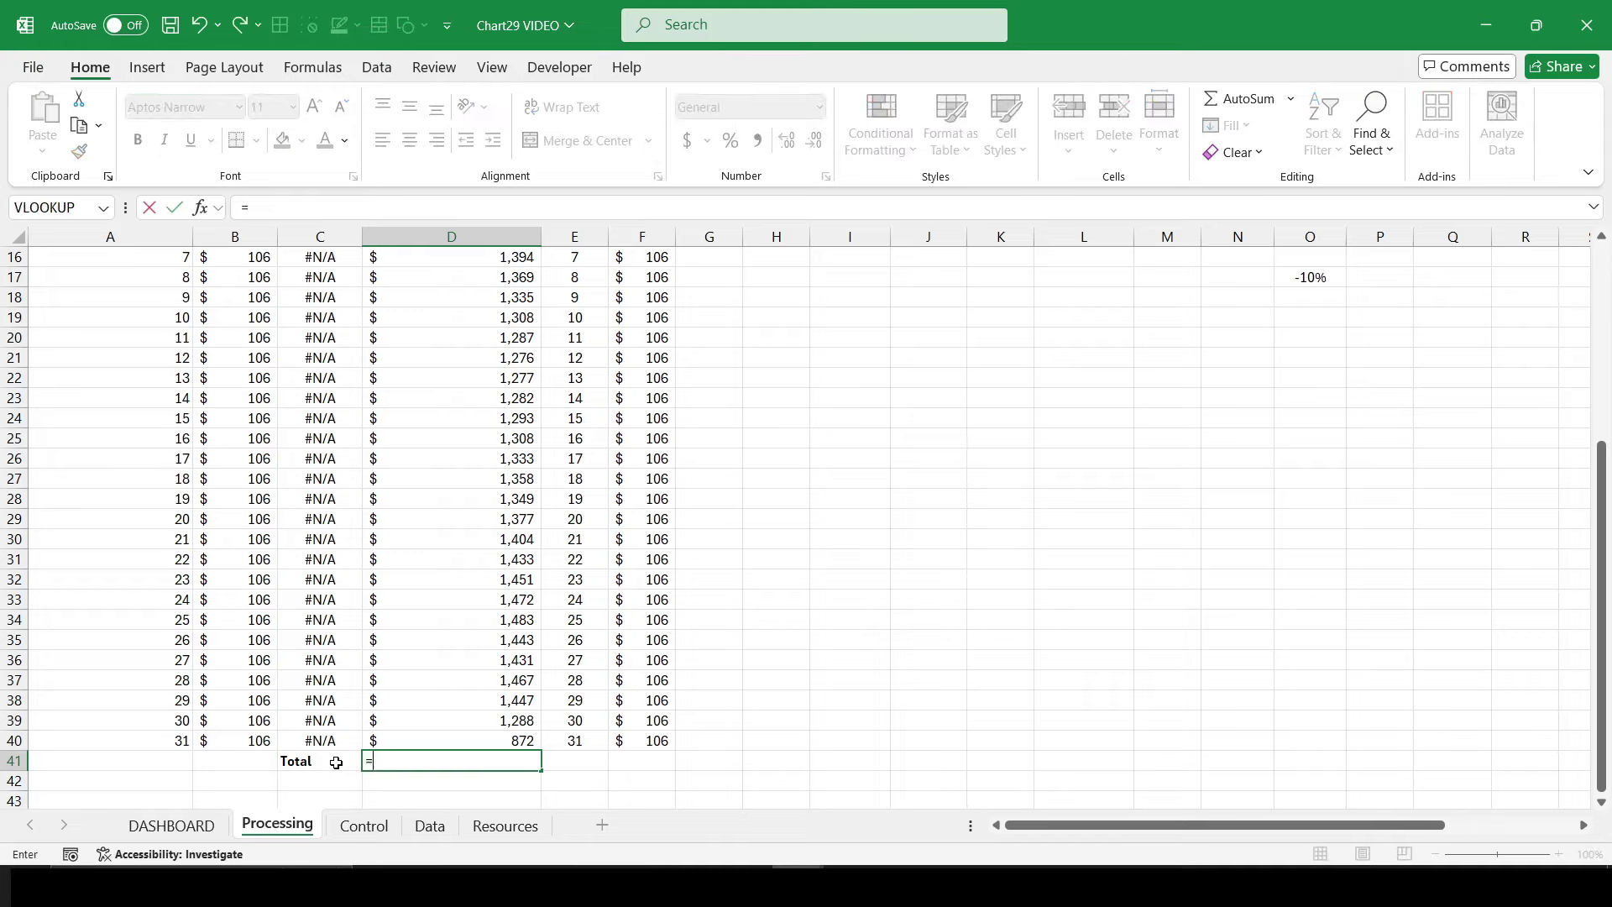
{"action": "key", "text": "Escape"}
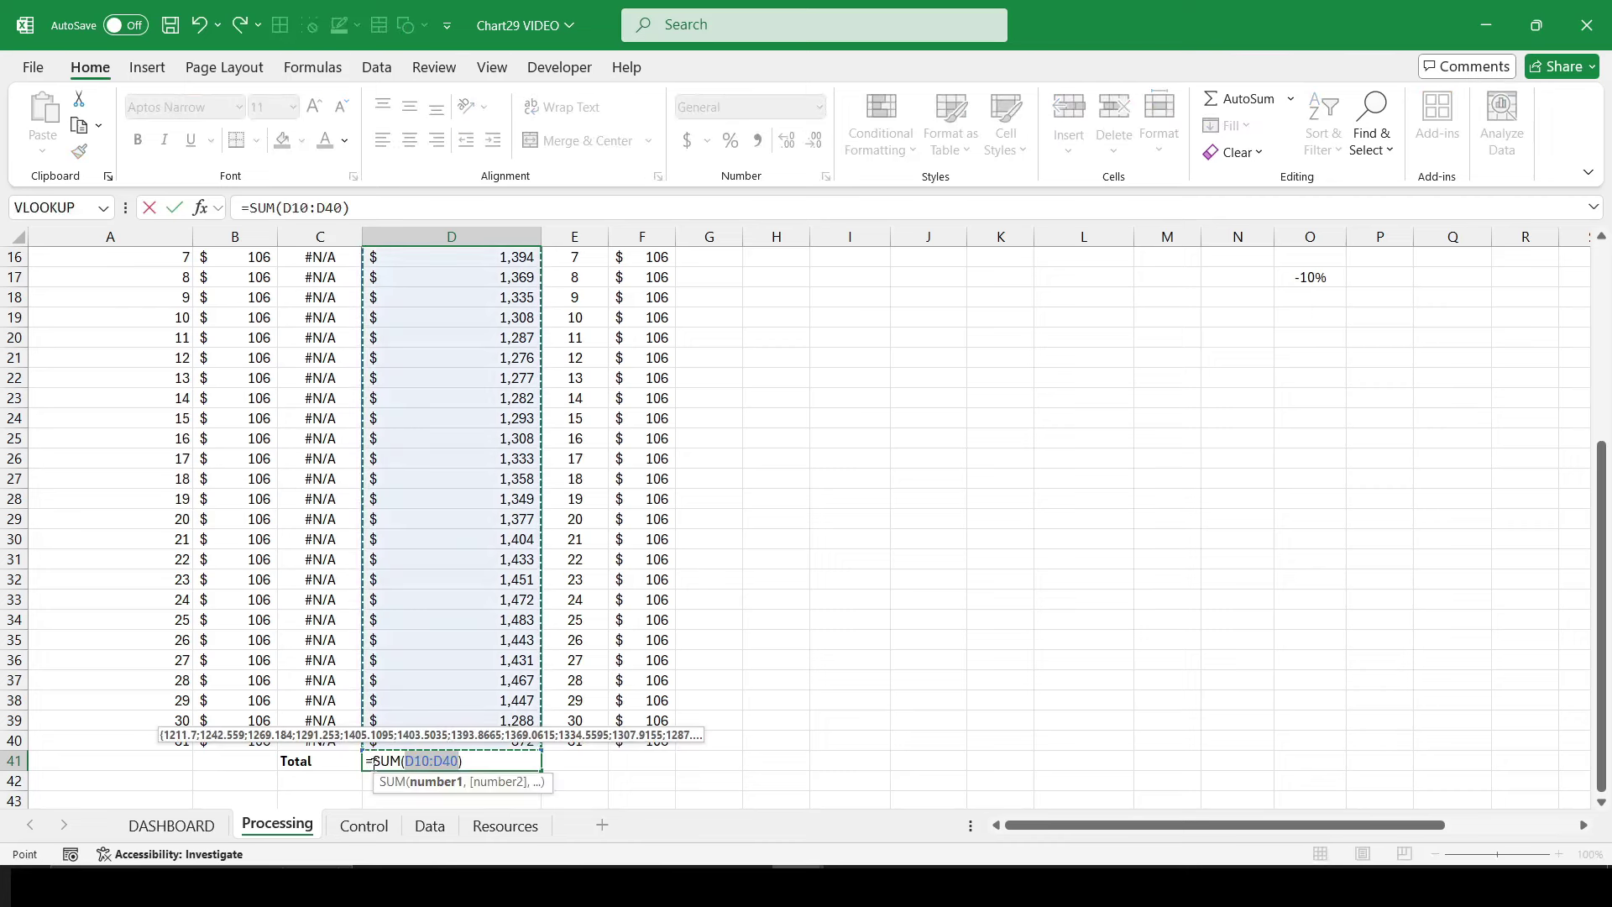
{"action": "key", "text": "Left"}
{"action": "scroll", "coordinate": [375, 764], "scroll_direction": "down", "scroll_amount": 5}
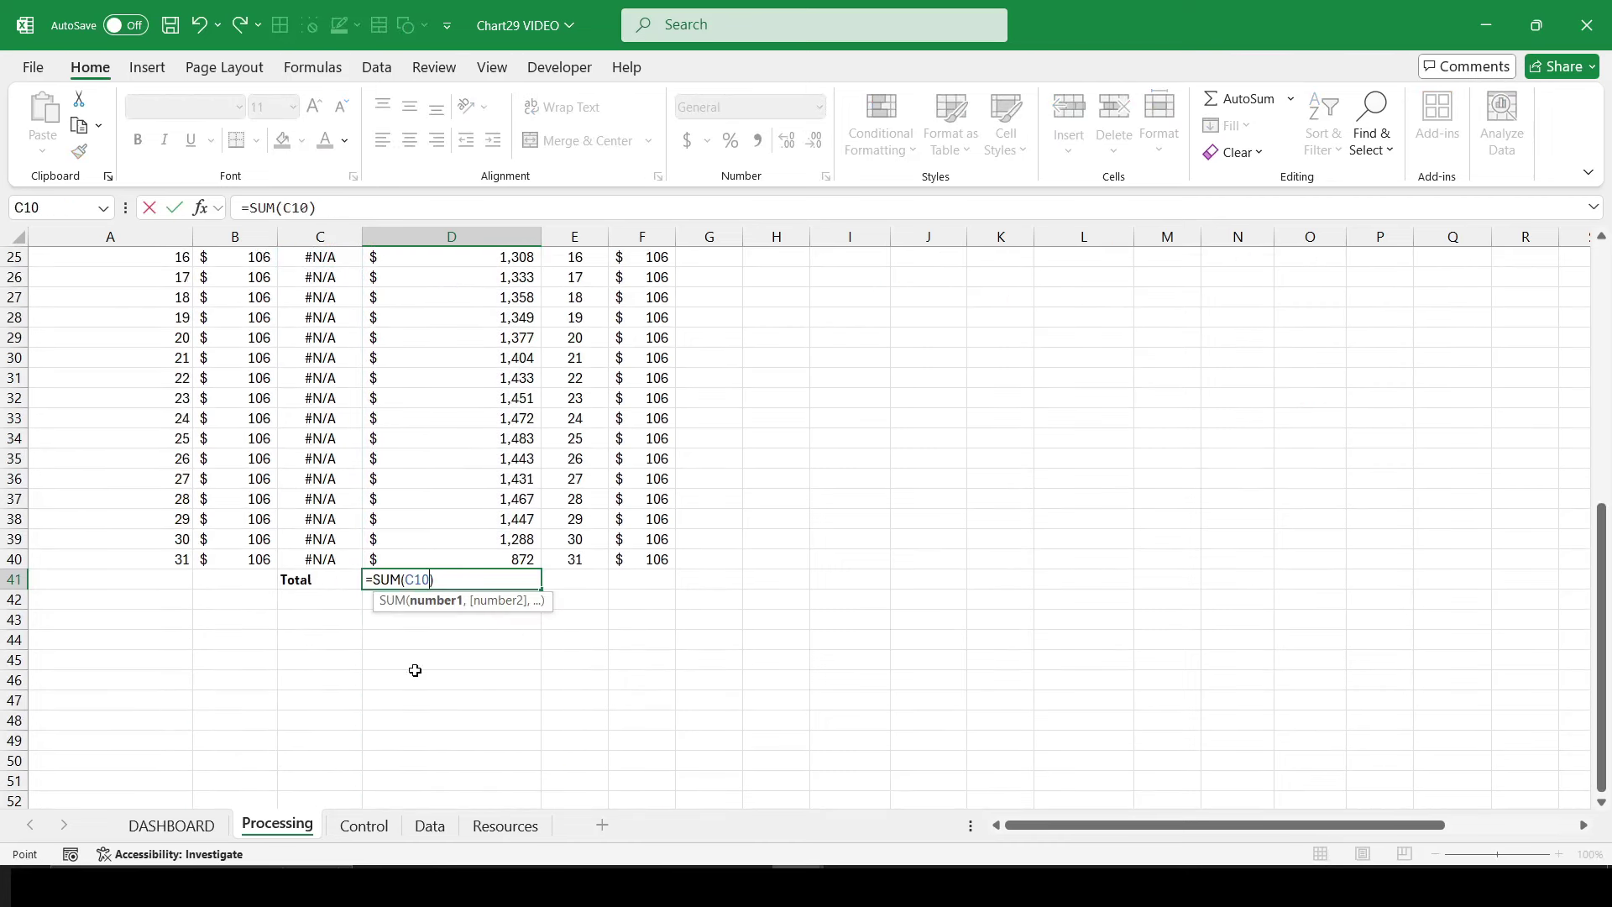
{"action": "type", "text": "IF"}
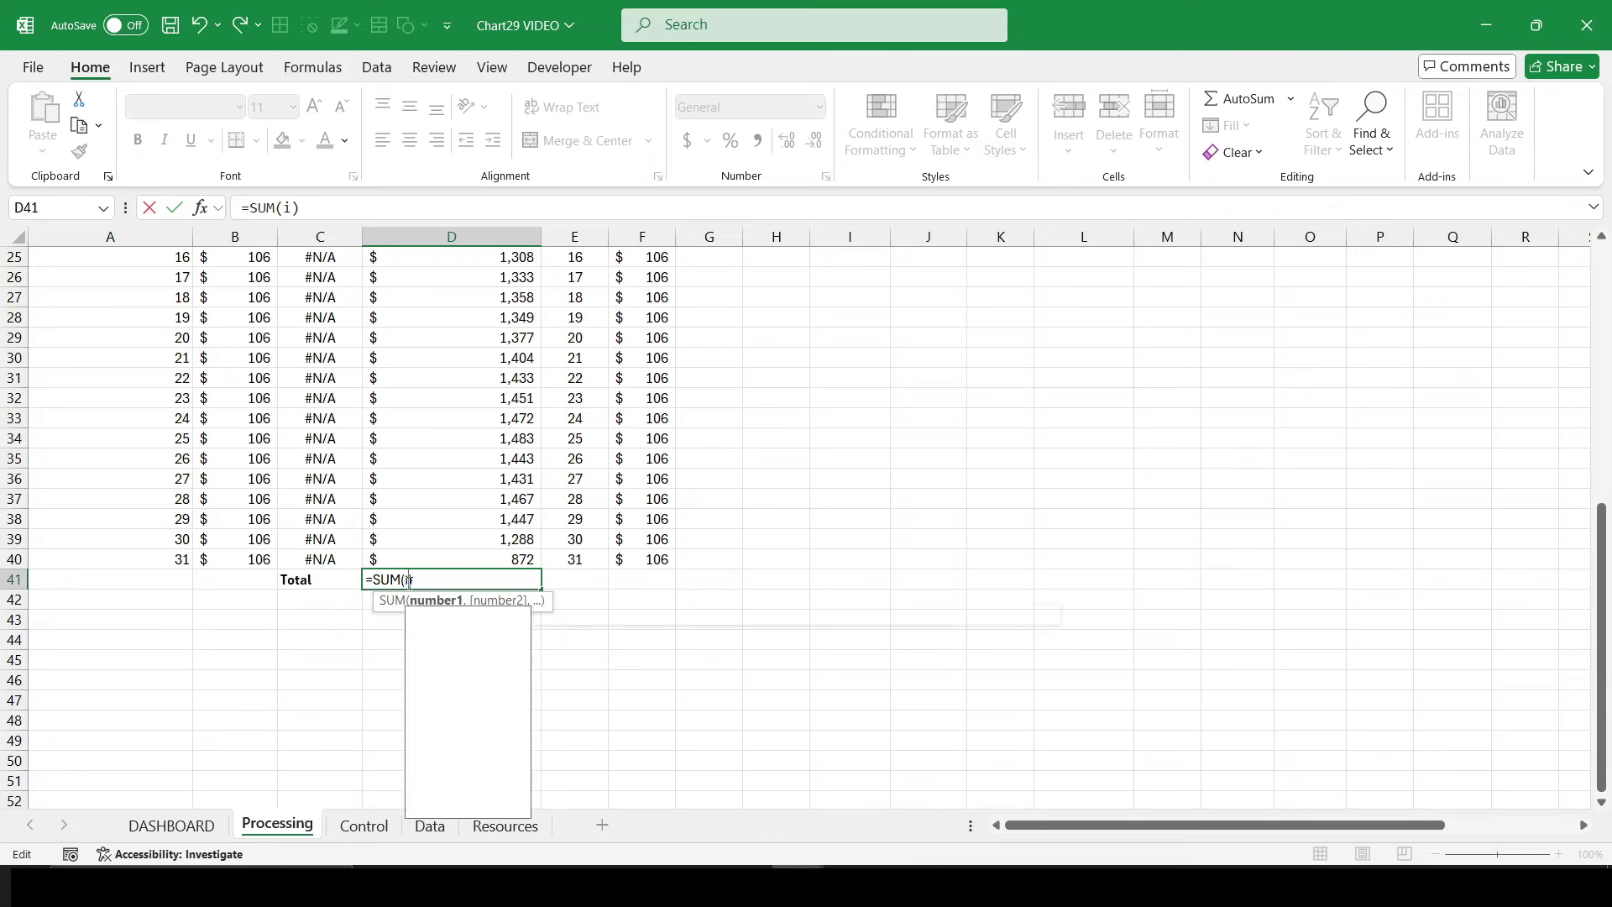
{"action": "key", "text": "Down"}
{"action": "key", "text": "Tab"}
{"action": "scroll", "coordinate": [491, 541], "scroll_direction": "up", "scroll_amount": 5}
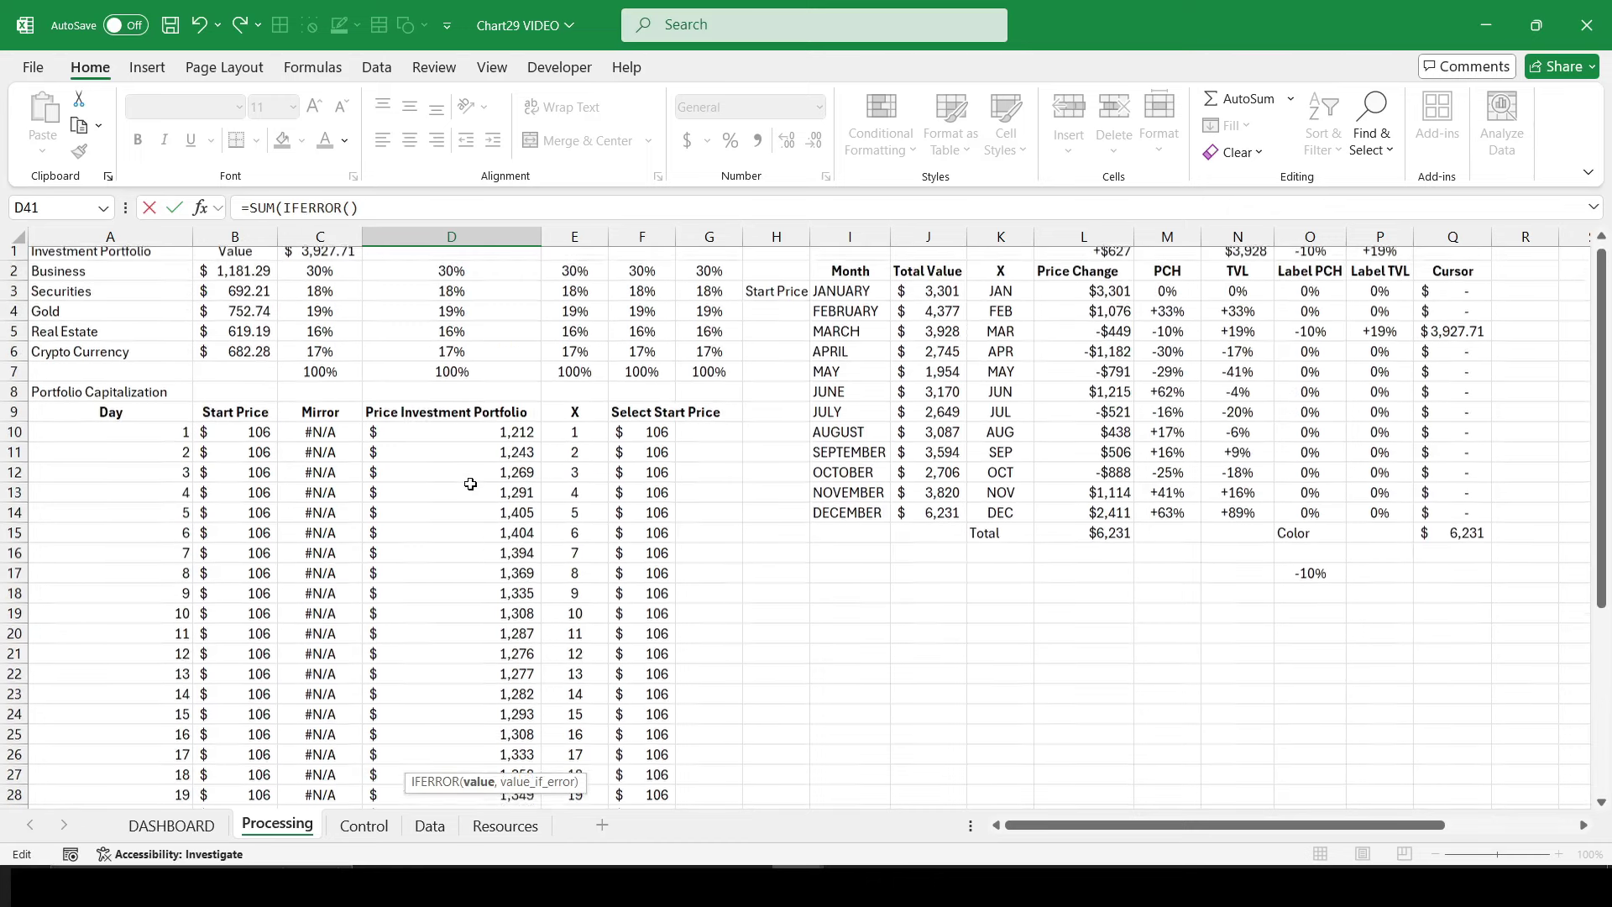
{"action": "left_click_drag", "start_coordinate": [453, 434], "coordinate": [458, 736]}
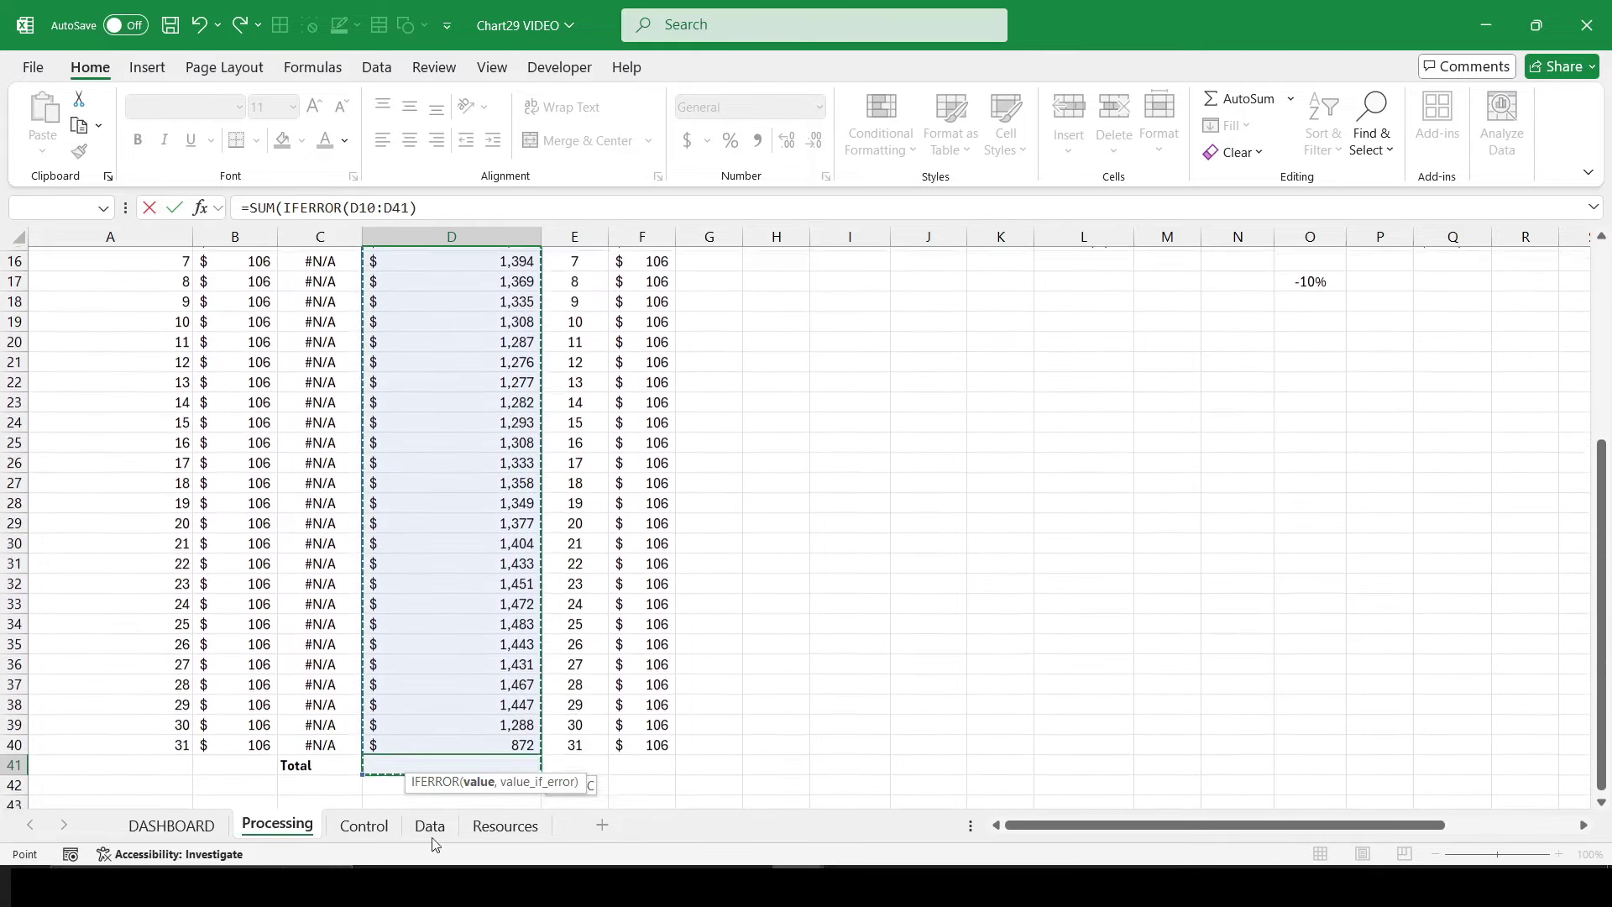
{"action": "type", "text": ",0"}
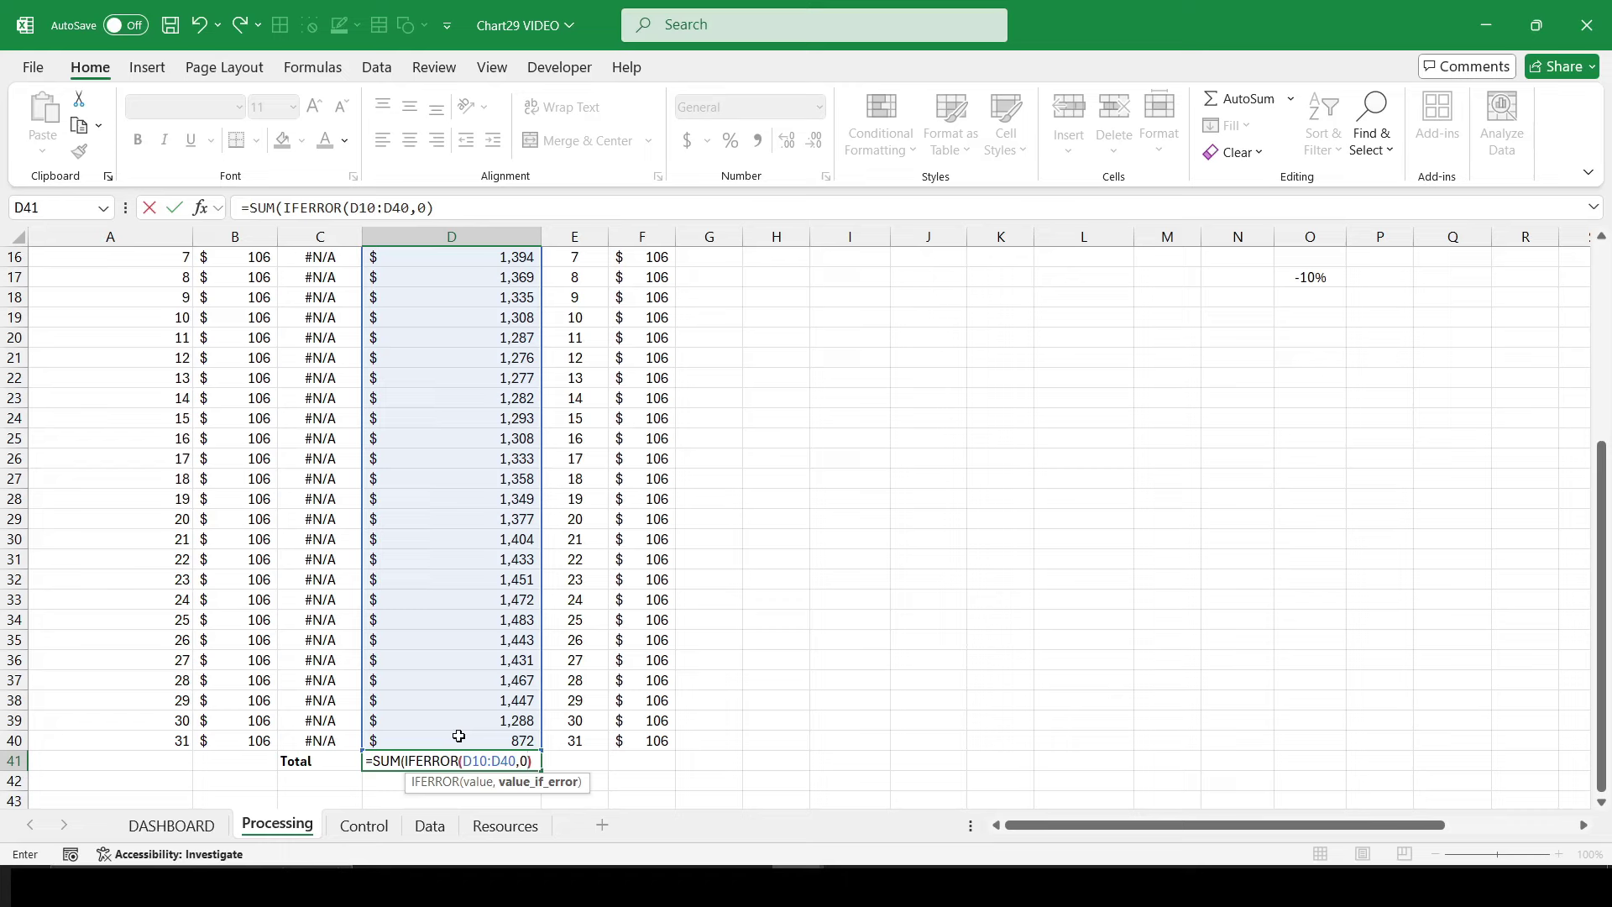
{"action": "key", "text": "ctrl+Return"}
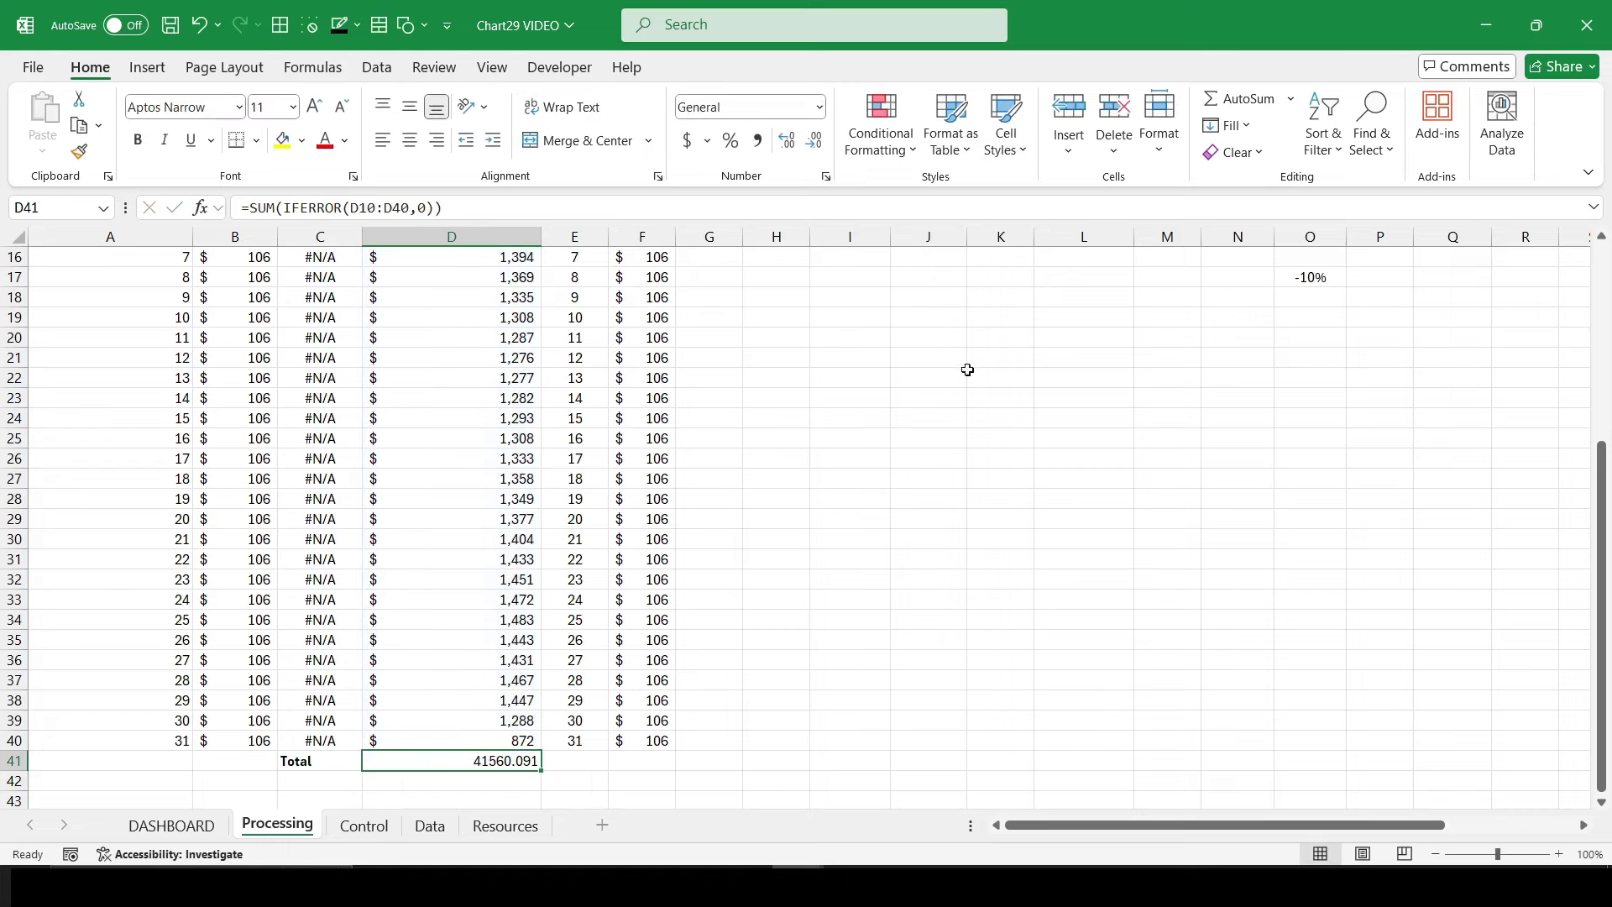
Step: Format the D41 total as Accounting with no decimals and copy it into F41
{"action": "left_click", "coordinate": [687, 140]}
{"action": "left_click", "coordinate": [814, 141]}
{"action": "left_click", "coordinate": [814, 141]}
{"action": "key", "text": "ctrl+c"}
{"action": "key", "text": "Right"}
{"action": "key", "text": "Right"}
{"action": "key", "text": "ctrl+v"}
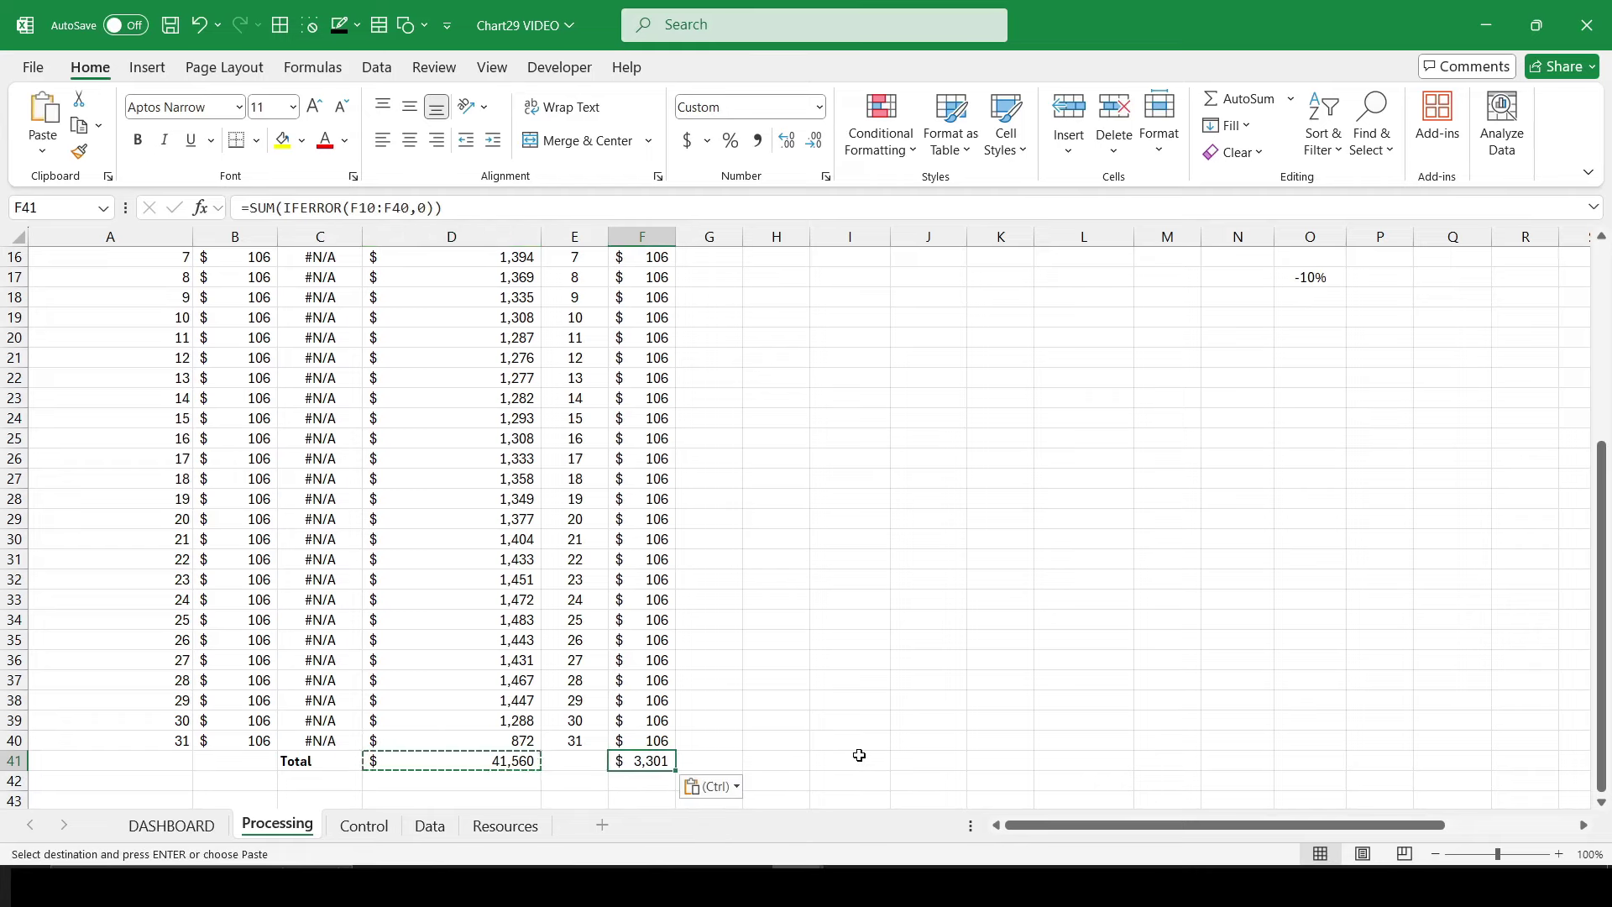
{"action": "key", "text": "Escape"}
Step: Select the Start Price through Price Investment Portfolio data, B9:D40
{"action": "scroll", "coordinate": [824, 559], "scroll_direction": "up", "scroll_amount": 5}
{"action": "scroll", "coordinate": [871, 561], "scroll_direction": "down", "scroll_amount": 5}
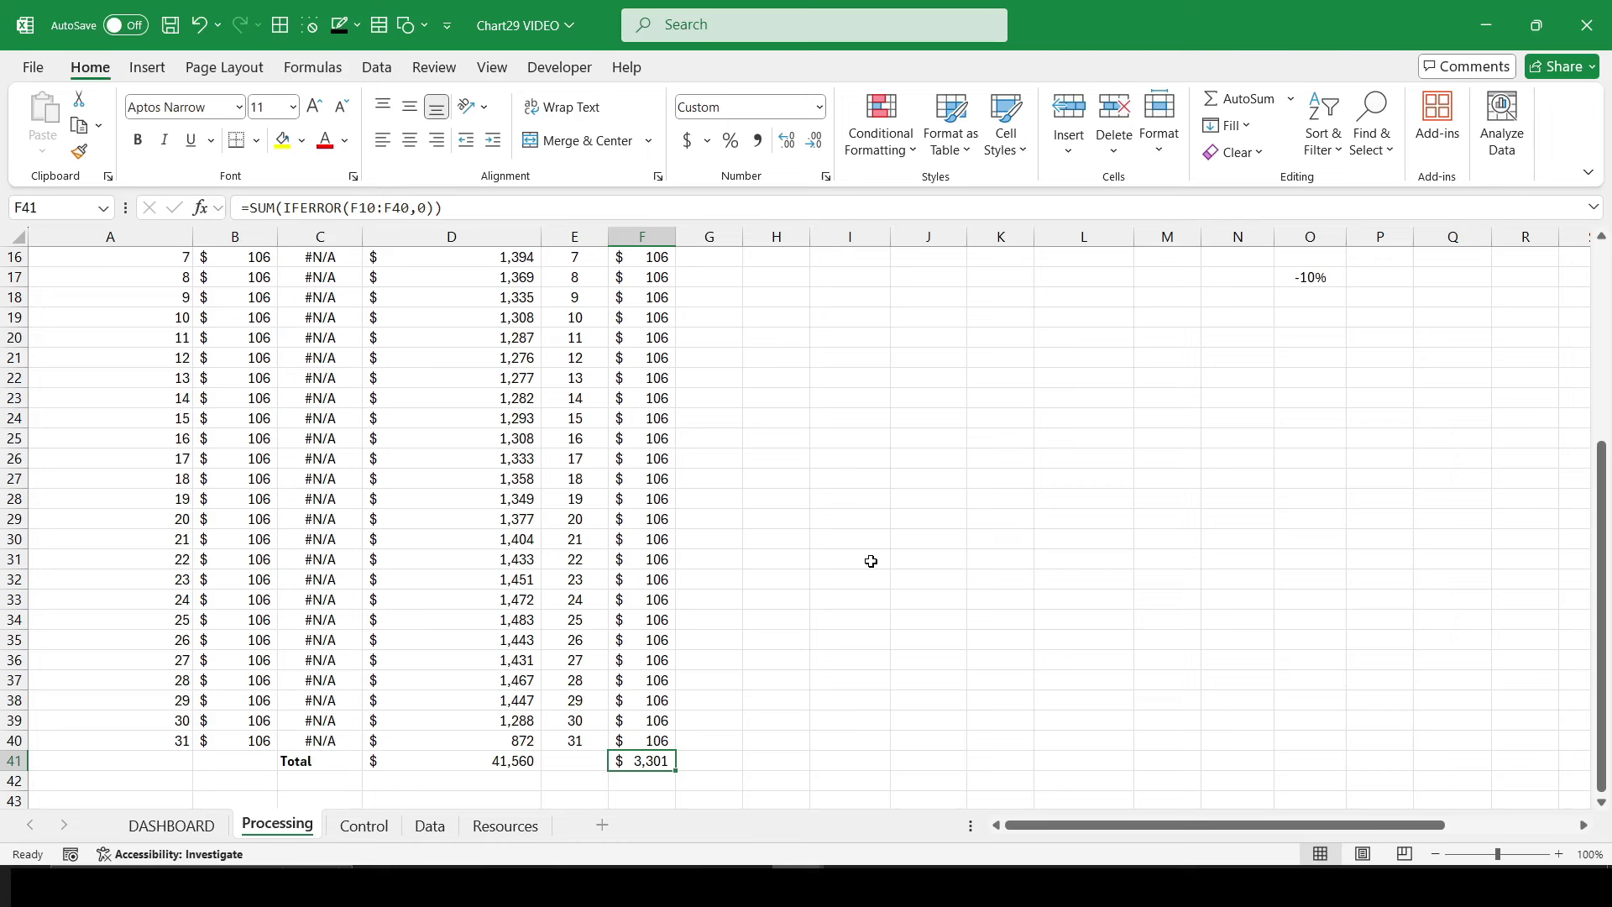
{"action": "scroll", "coordinate": [871, 561], "scroll_direction": "up", "scroll_amount": 4}
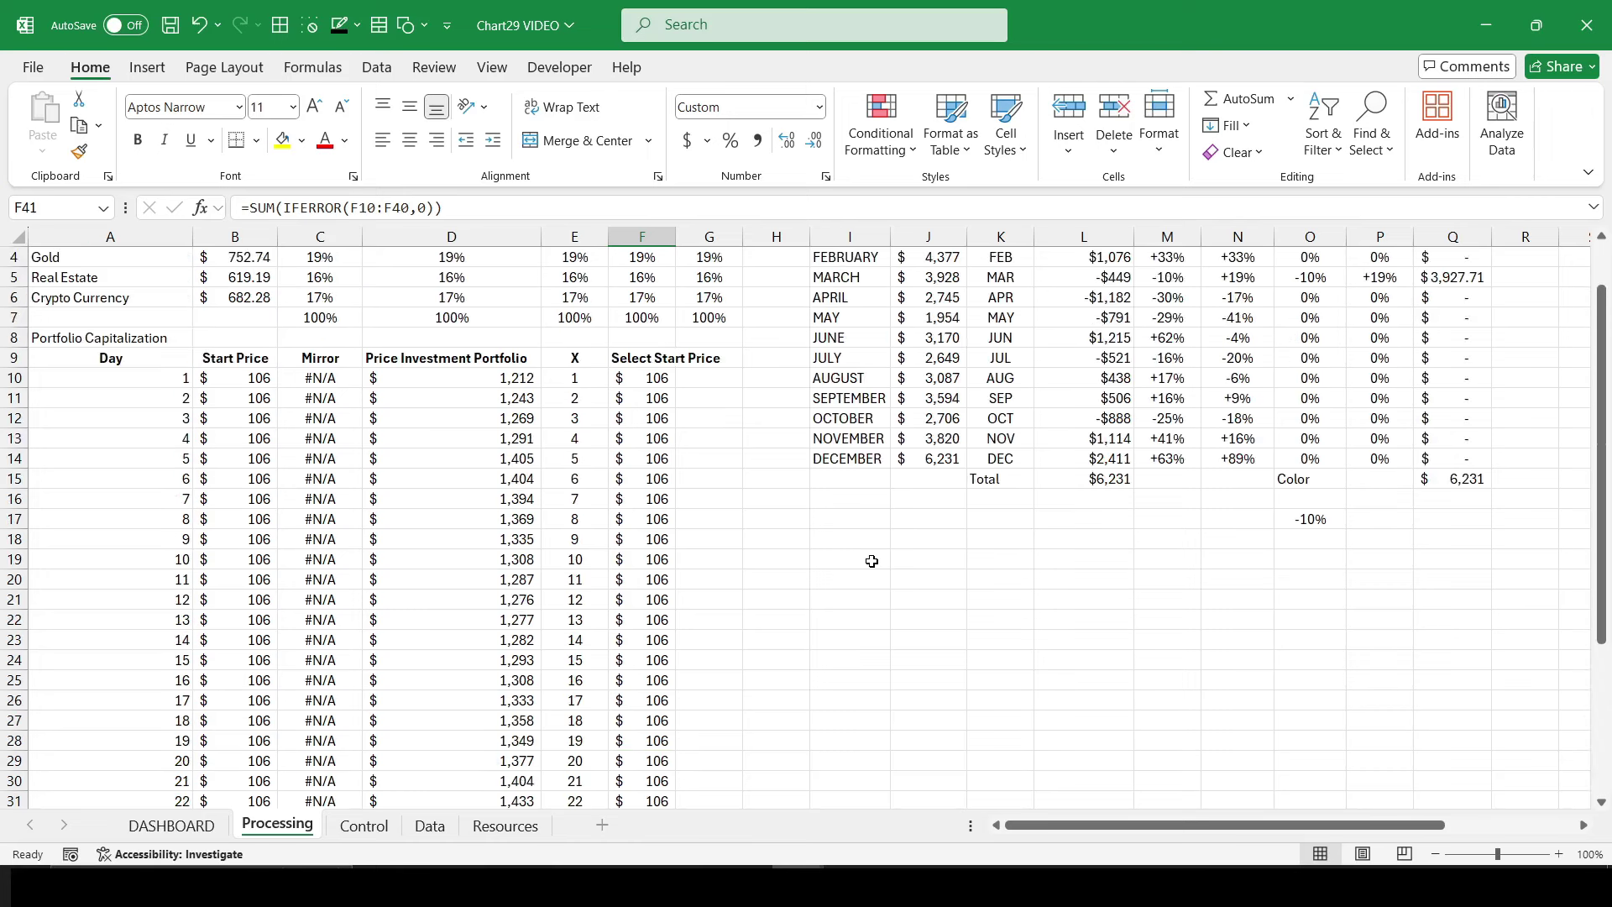
{"action": "left_click", "coordinate": [222, 362]}
{"action": "mouse_move", "coordinate": [222, 362]}
{"action": "left_mouse_down"}
{"action": "mouse_move", "coordinate": [481, 455]}
{"action": "mouse_move", "coordinate": [504, 764]}
{"action": "mouse_move", "coordinate": [450, 781]}
{"action": "left_mouse_up"}
Step: Insert a clustered column chart from the selected price data
{"action": "scroll", "coordinate": [425, 691], "scroll_direction": "up", "scroll_amount": 5}
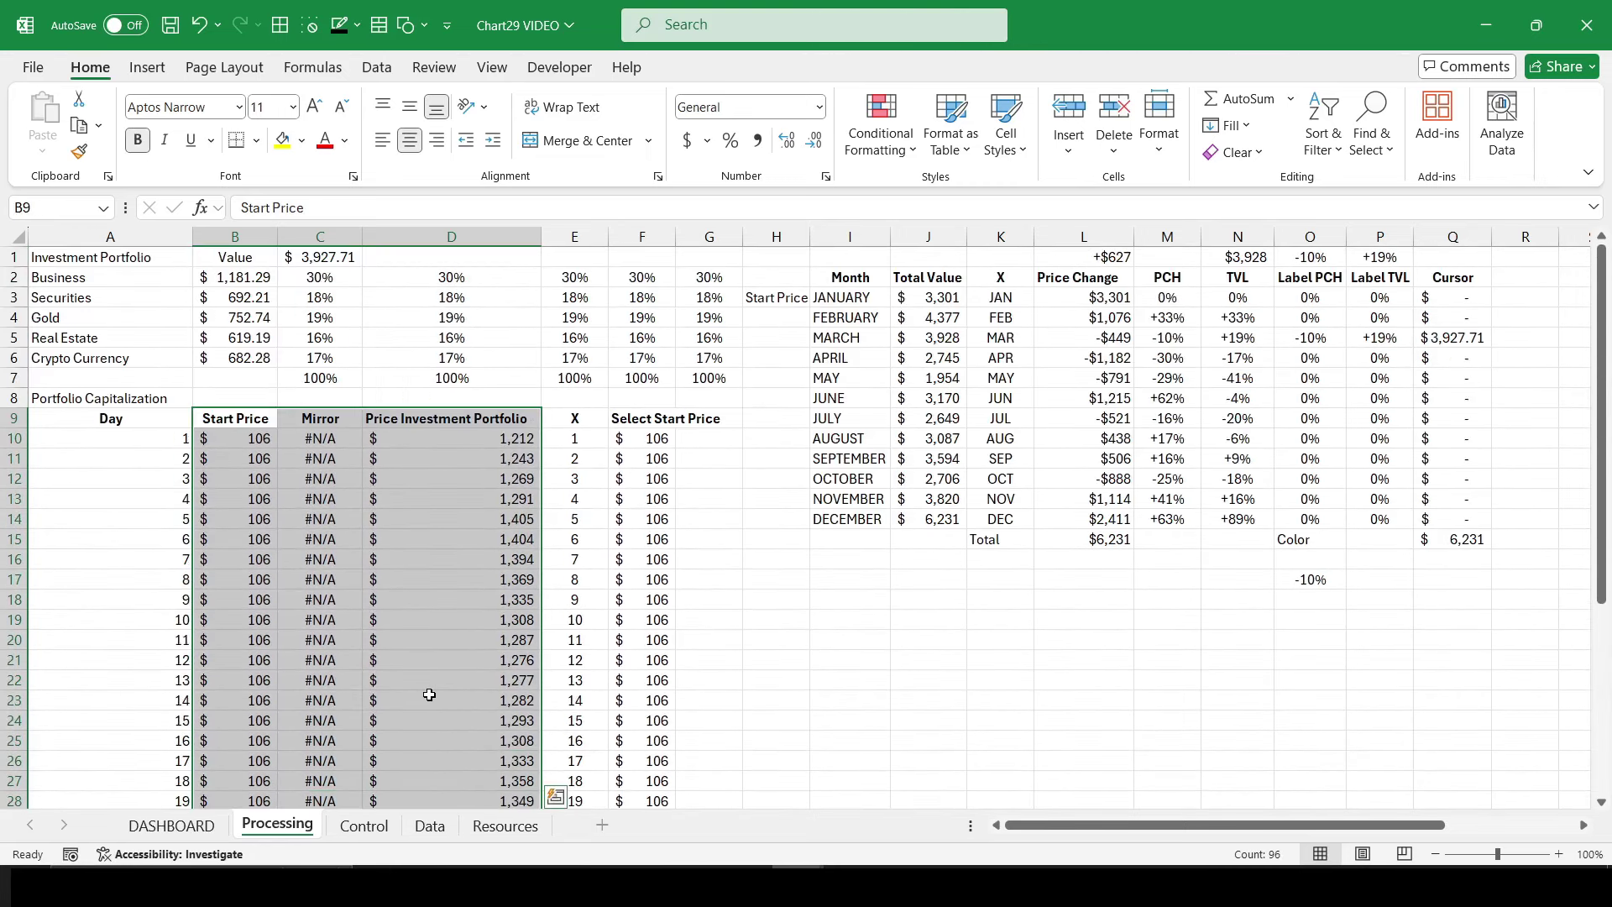
{"action": "left_click", "coordinate": [148, 75]}
{"action": "left_click", "coordinate": [639, 106]}
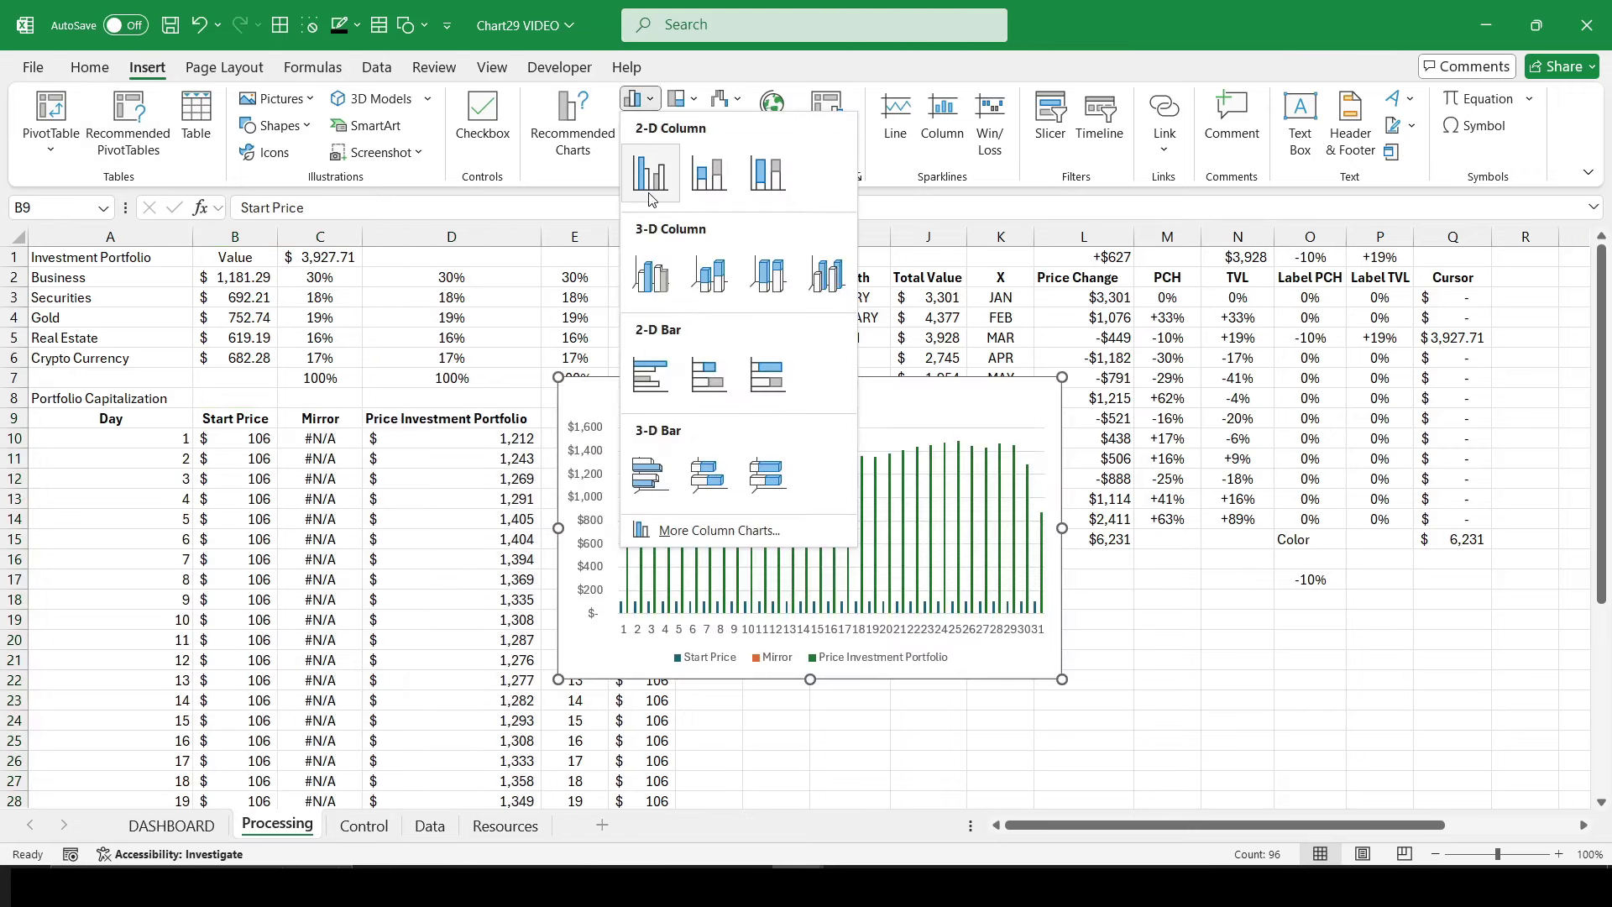
{"action": "left_click", "coordinate": [651, 174]}
Step: Set the chart's horizontal axis labels to the day numbers in Processing!E10:E40
{"action": "left_click", "coordinate": [1081, 126]}
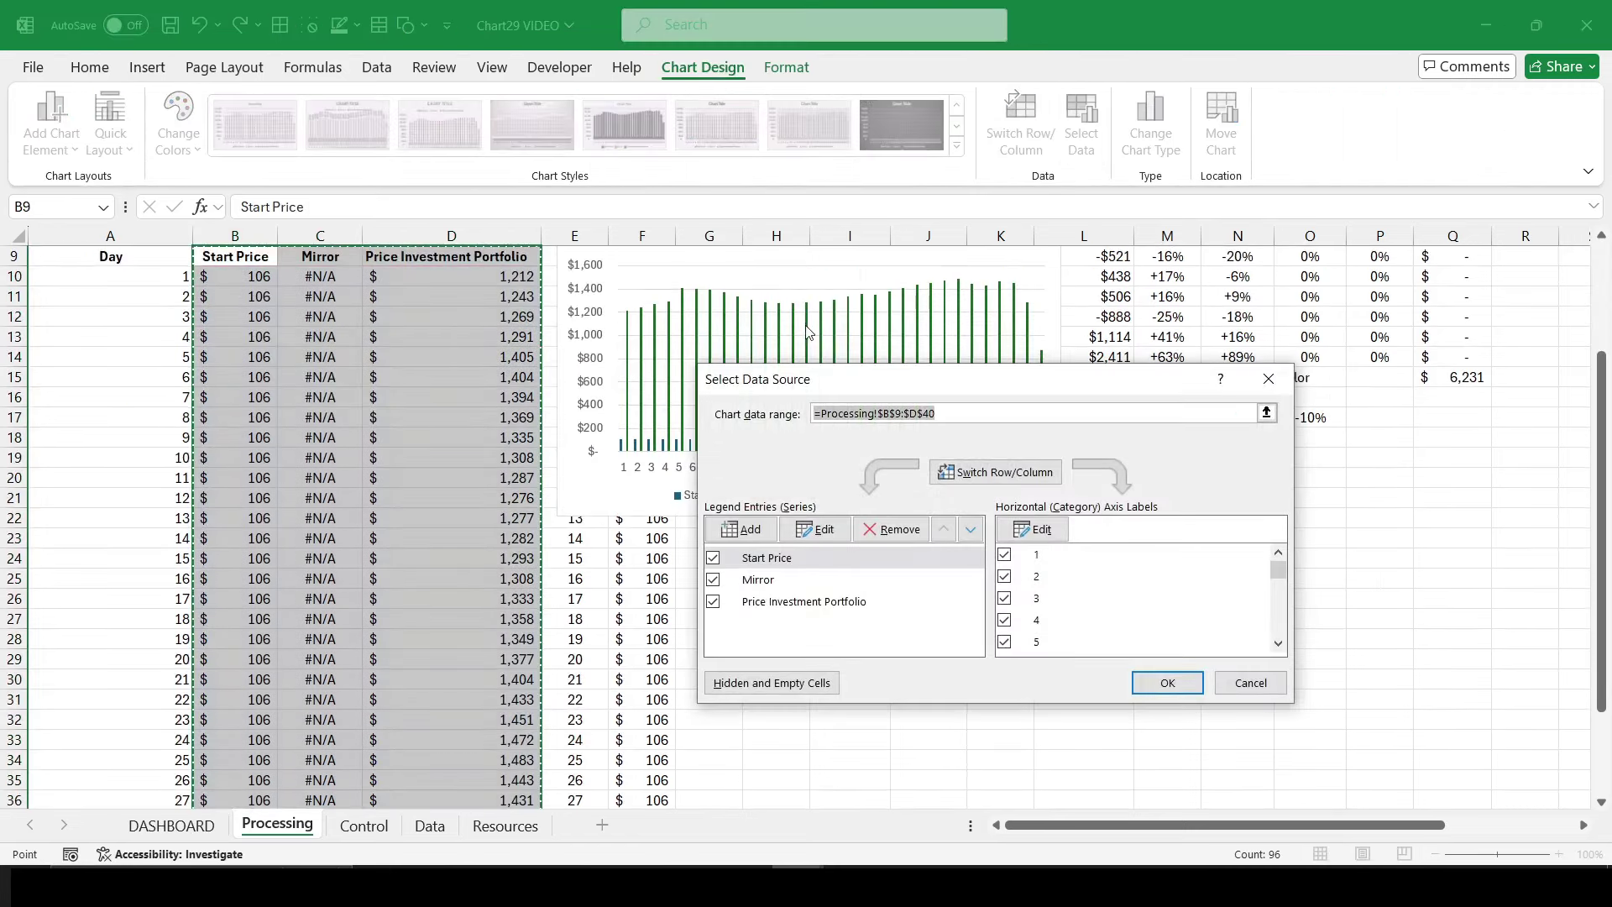
{"action": "left_click", "coordinate": [1256, 693]}
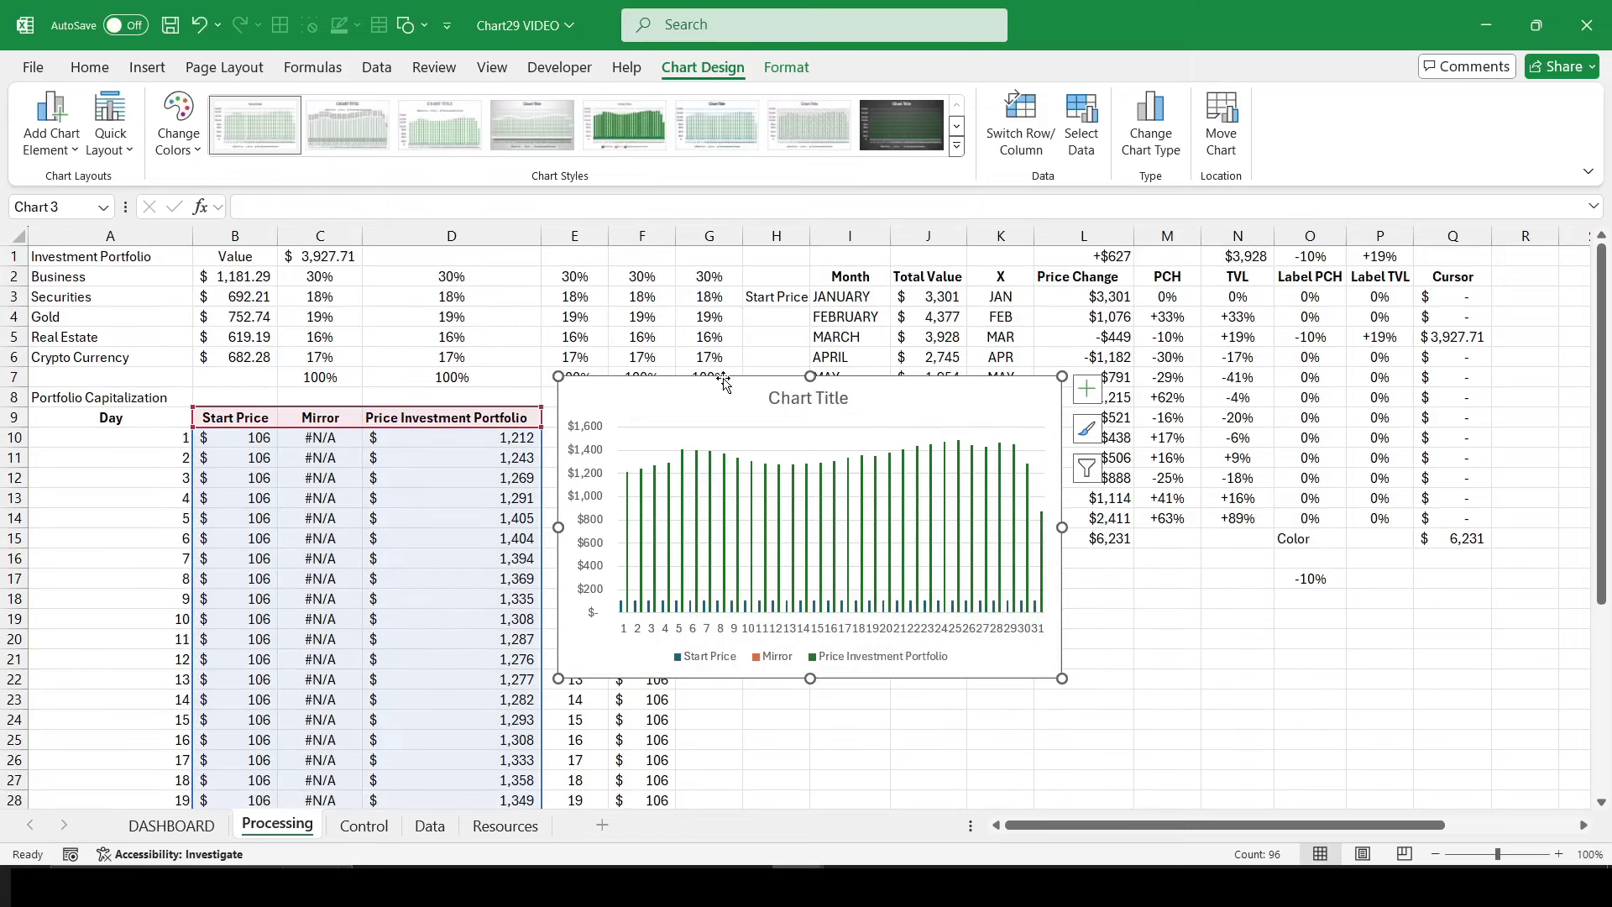
{"action": "left_click", "coordinate": [1081, 140]}
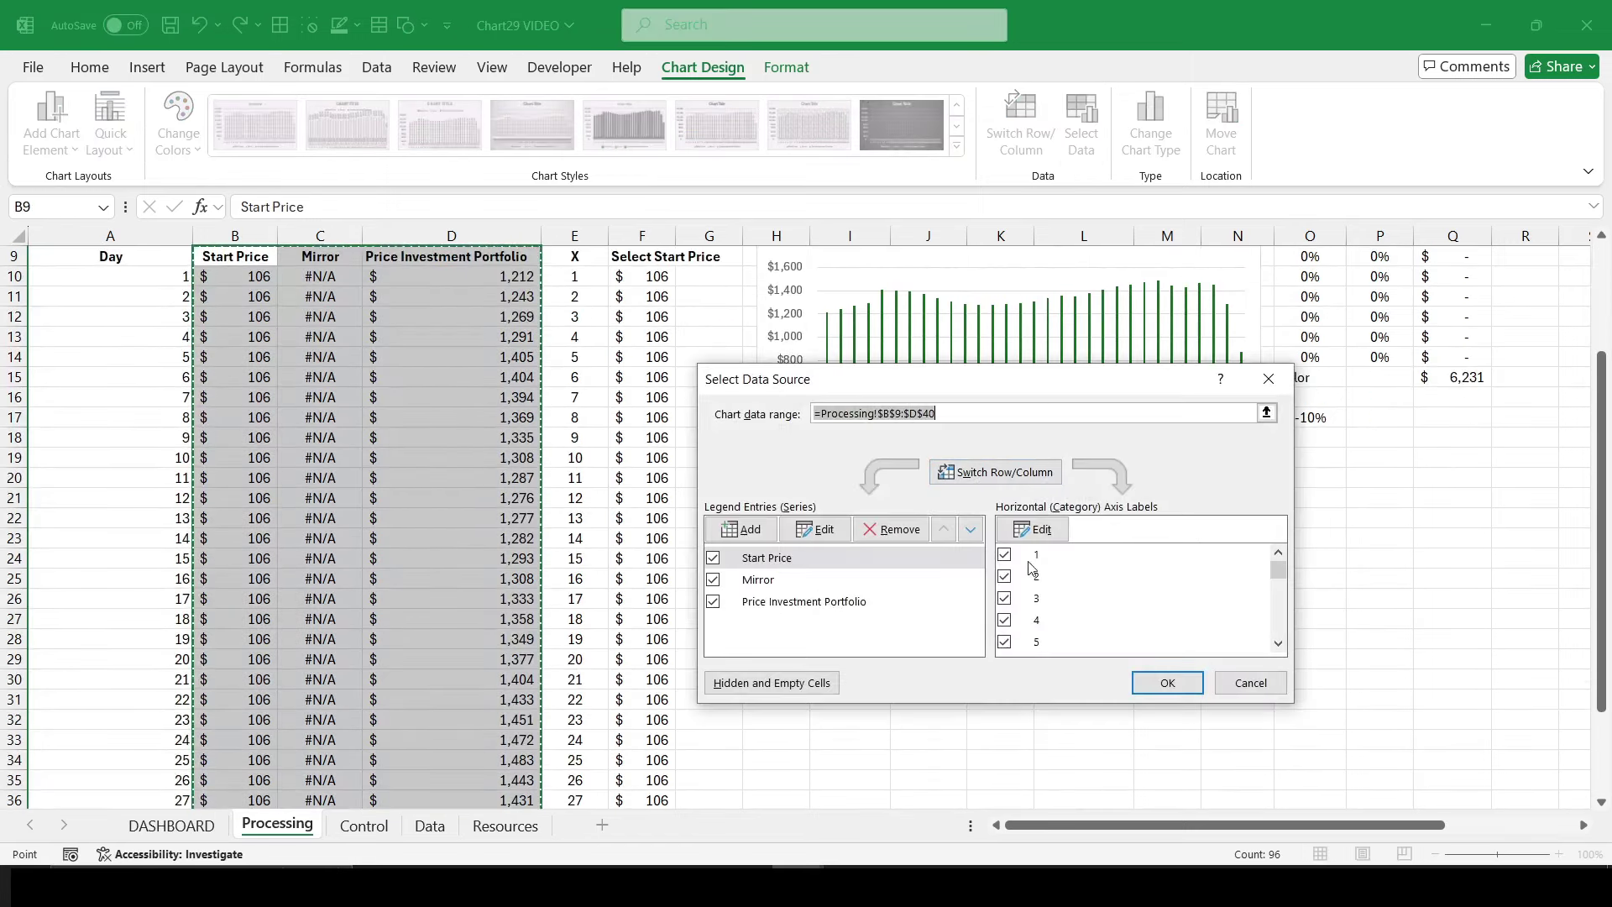
{"action": "left_click", "coordinate": [1033, 529]}
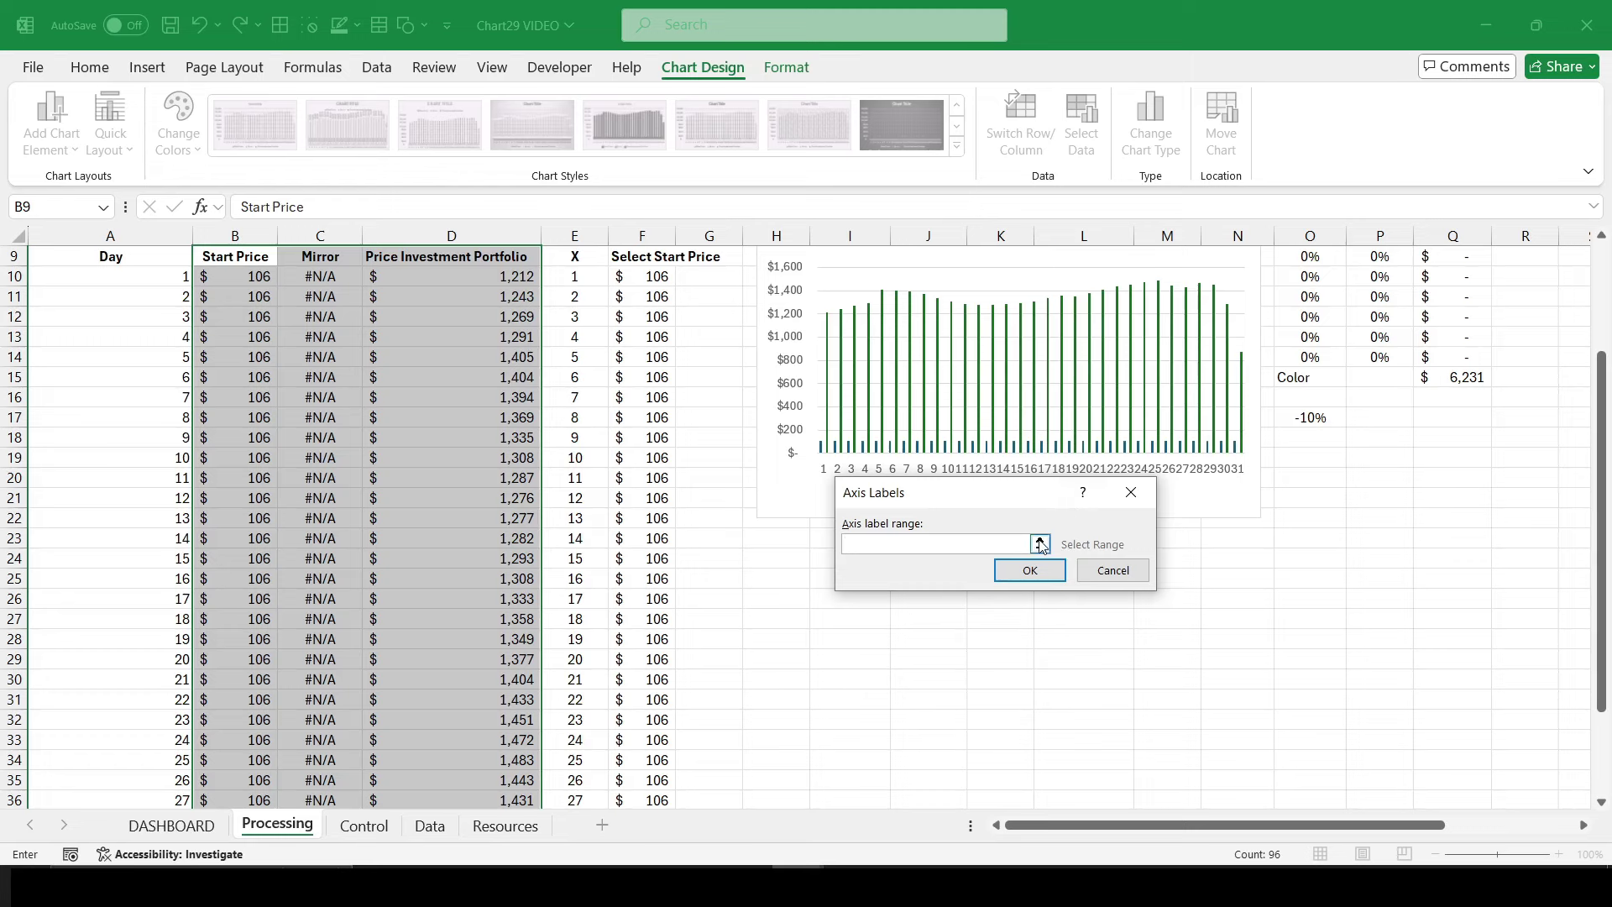
{"action": "left_click", "coordinate": [1042, 545]}
{"action": "left_click_drag", "start_coordinate": [582, 277], "coordinate": [571, 738]}
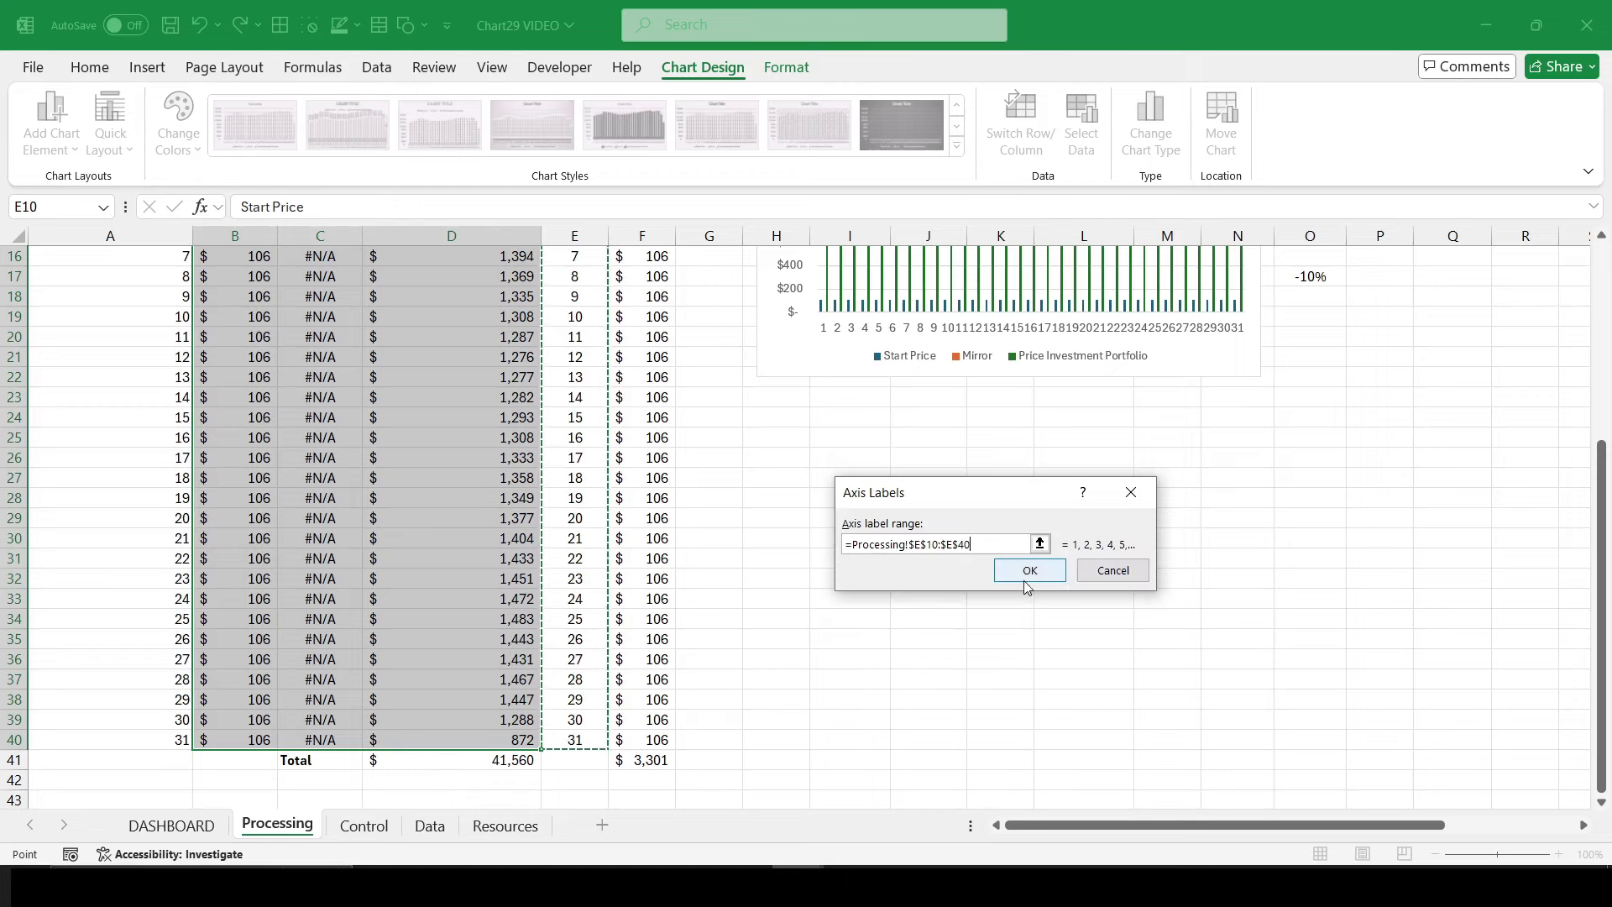
{"action": "left_click", "coordinate": [1031, 571]}
{"action": "left_click", "coordinate": [1167, 683]}
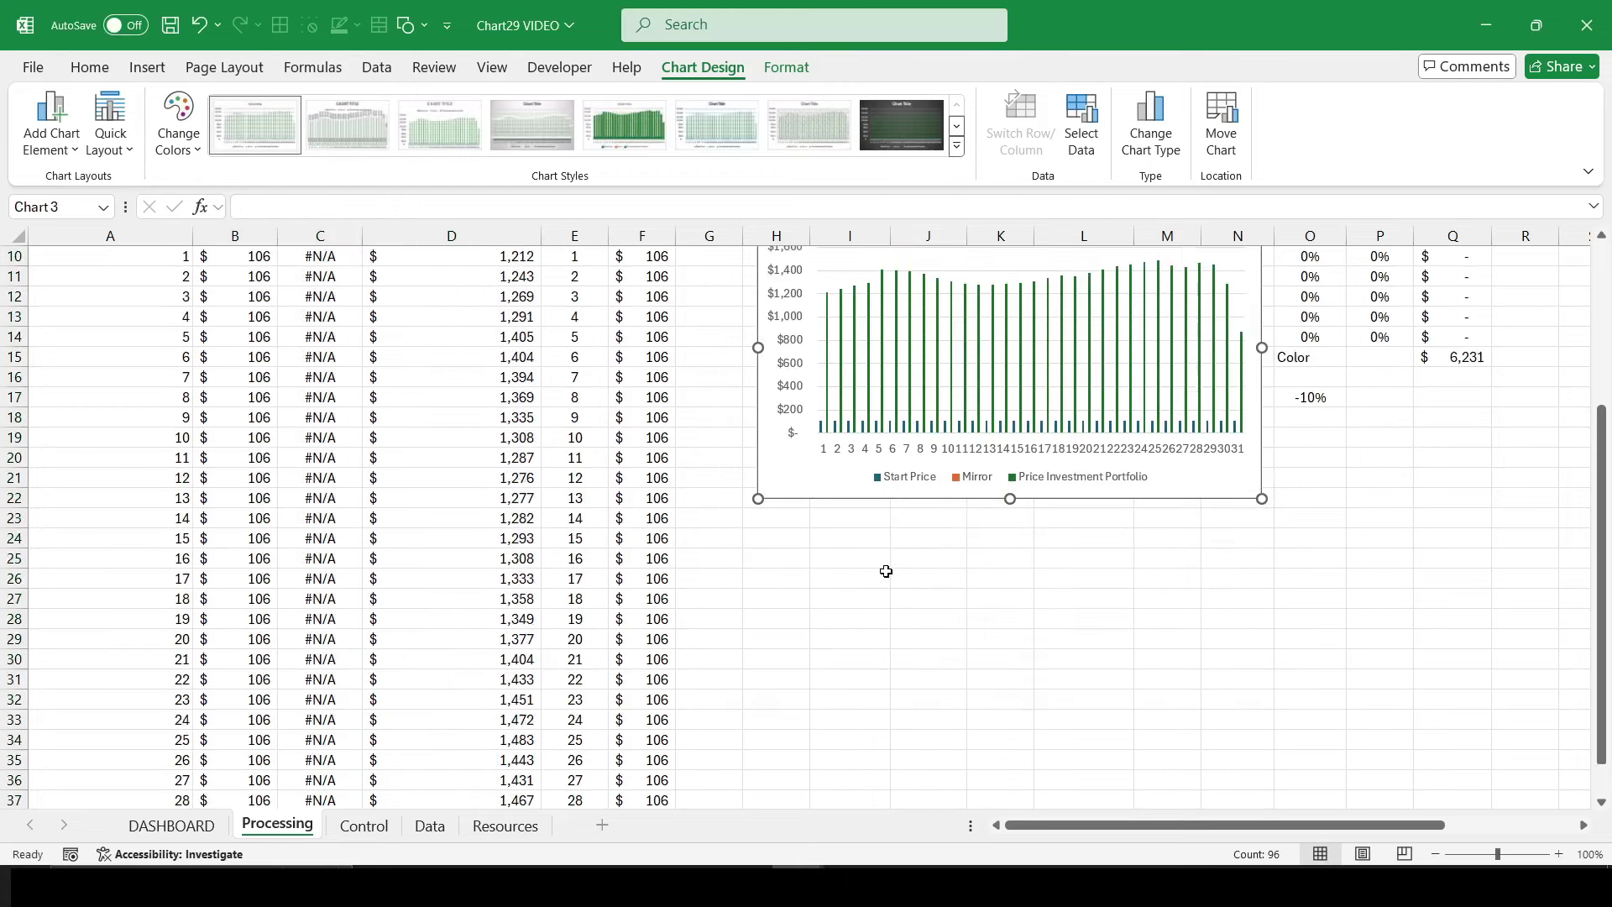
{"action": "scroll", "coordinate": [886, 344], "scroll_direction": "up", "scroll_amount": 4}
{"action": "right_click", "coordinate": [879, 330]}
Step: Move the chart from Processing onto the DASHBOARD sheet over the lower panel
{"action": "left_click", "coordinate": [927, 242]}
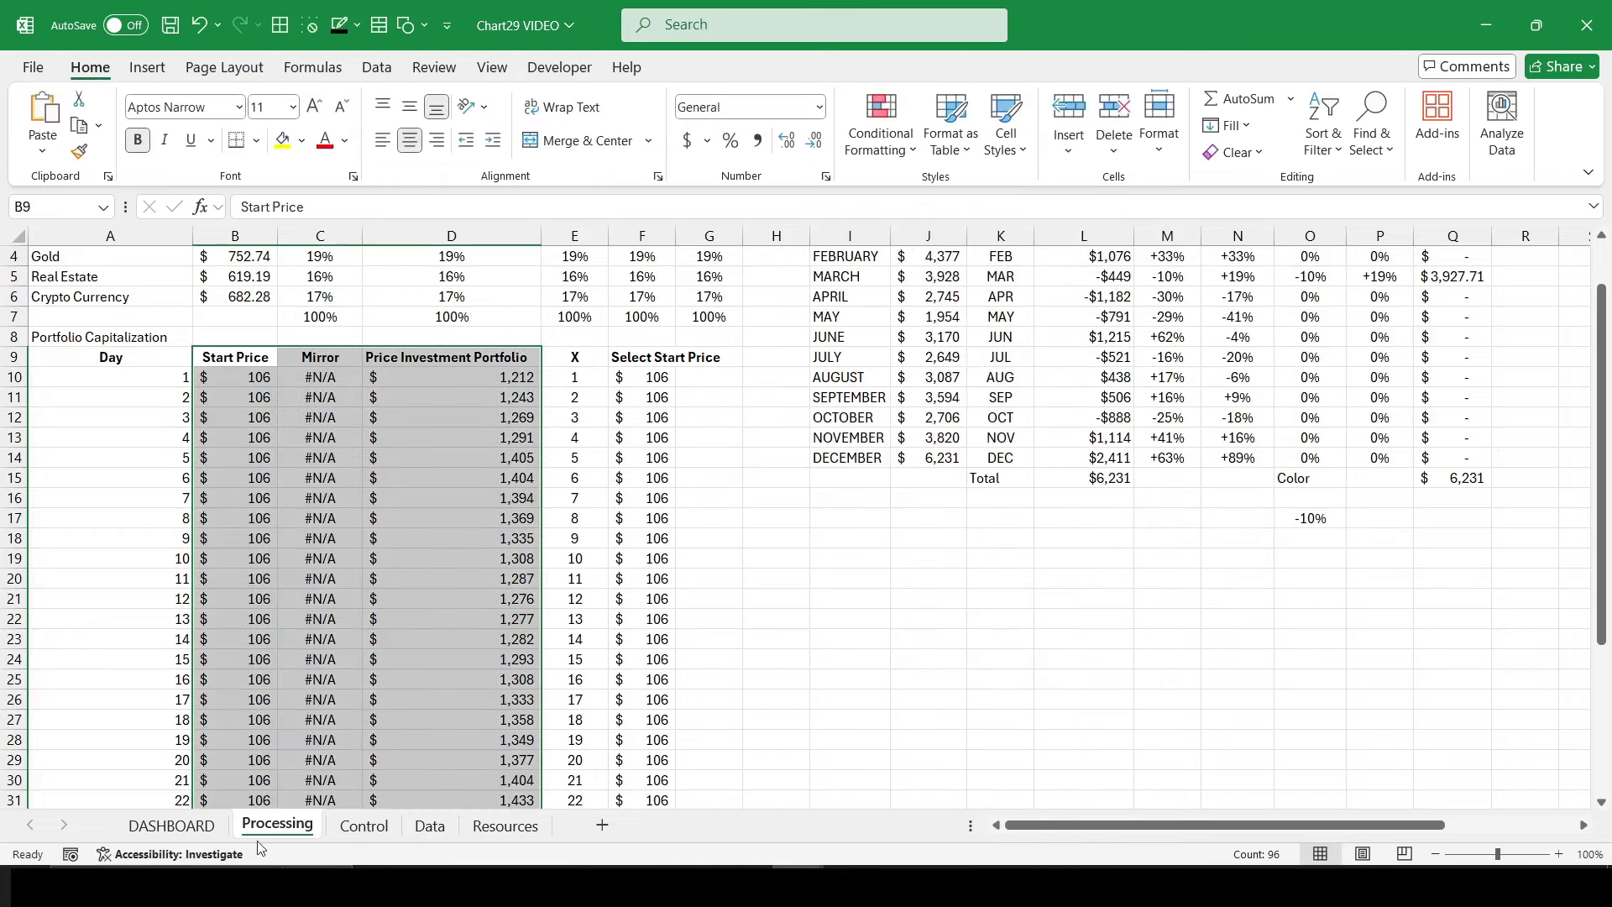
{"action": "left_click", "coordinate": [172, 826]}
{"action": "scroll", "coordinate": [413, 600], "scroll_direction": "down", "scroll_amount": 8}
{"action": "left_click", "coordinate": [130, 755]}
{"action": "key", "text": "ctrl+v"}
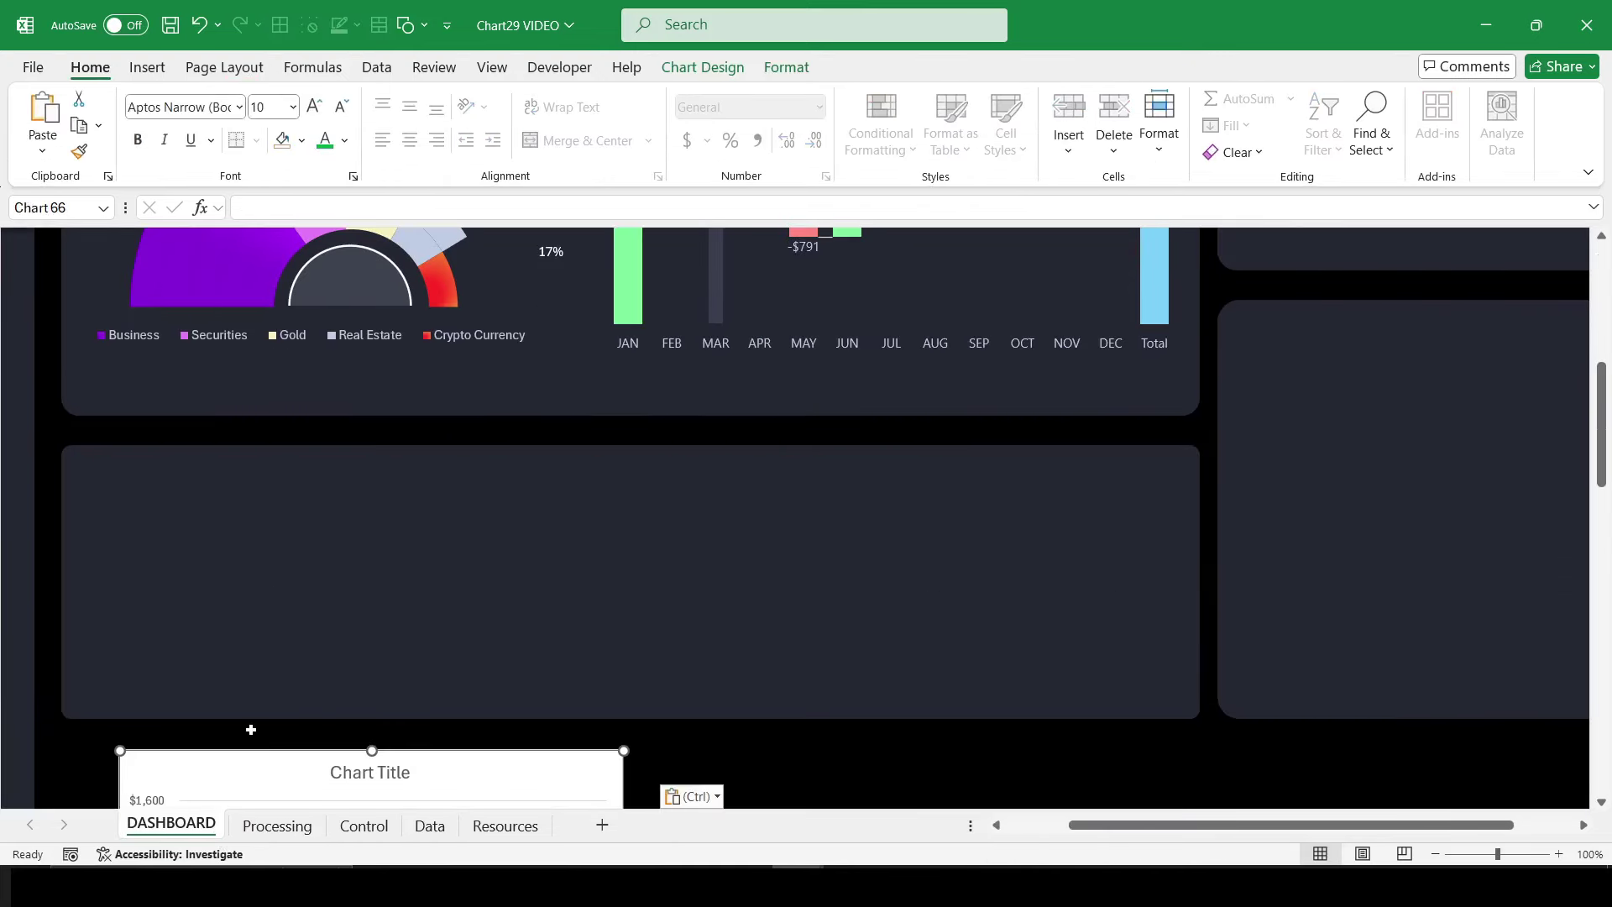
{"action": "left_click_drag", "start_coordinate": [248, 756], "coordinate": [220, 439]}
Step: Size the chart to 2" high by 7" wide
{"action": "left_click", "coordinate": [787, 67]}
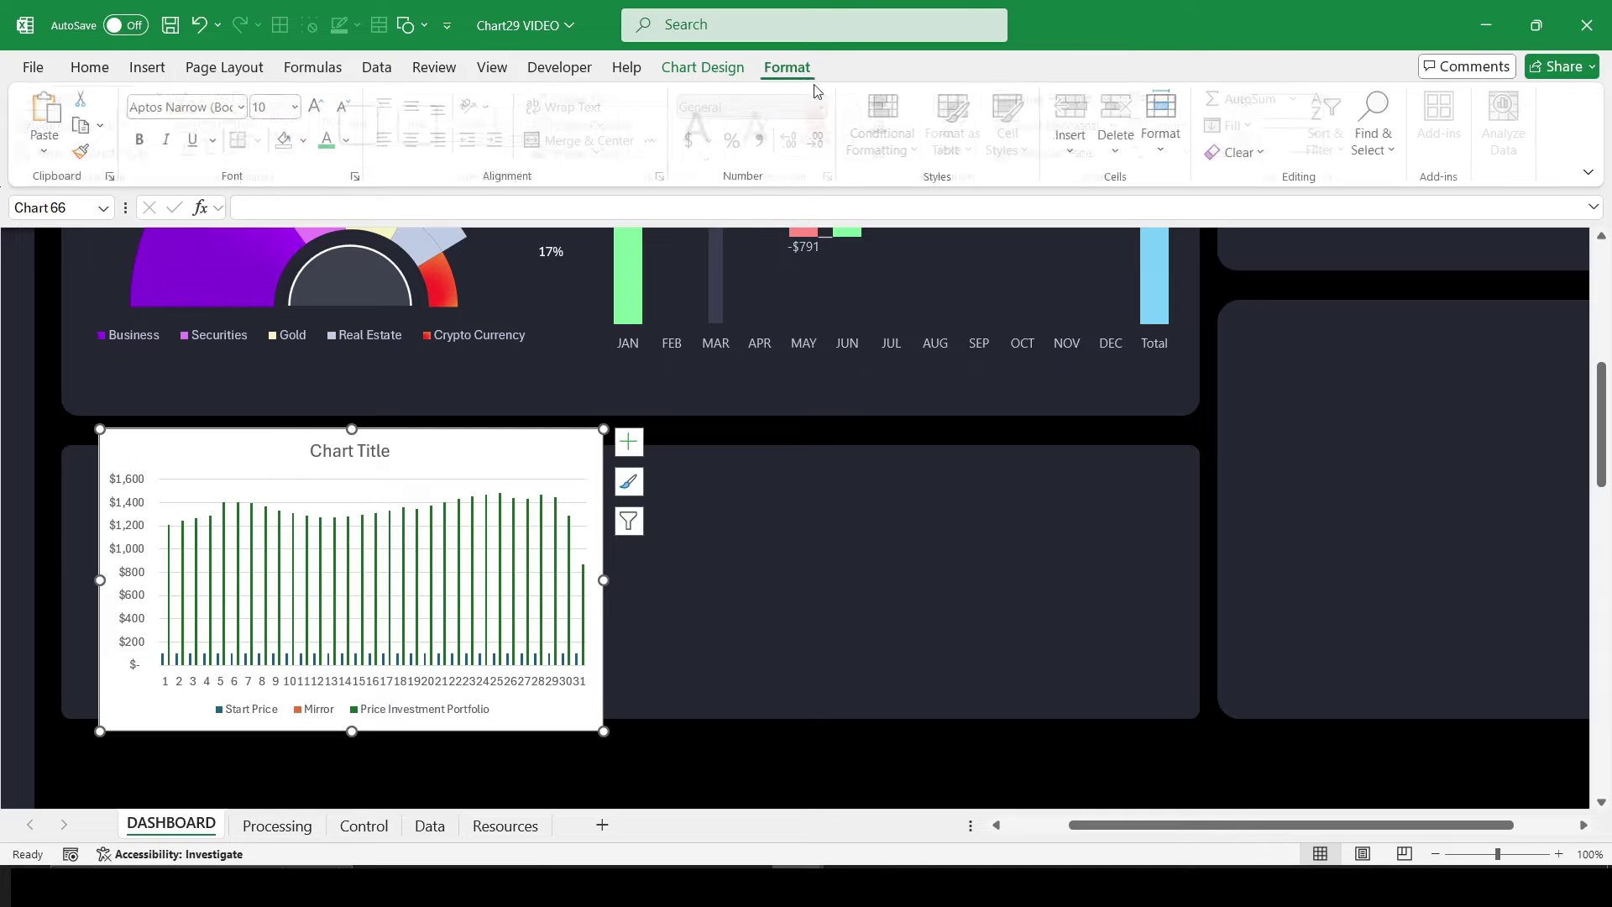
{"action": "left_click", "coordinate": [1289, 108]}
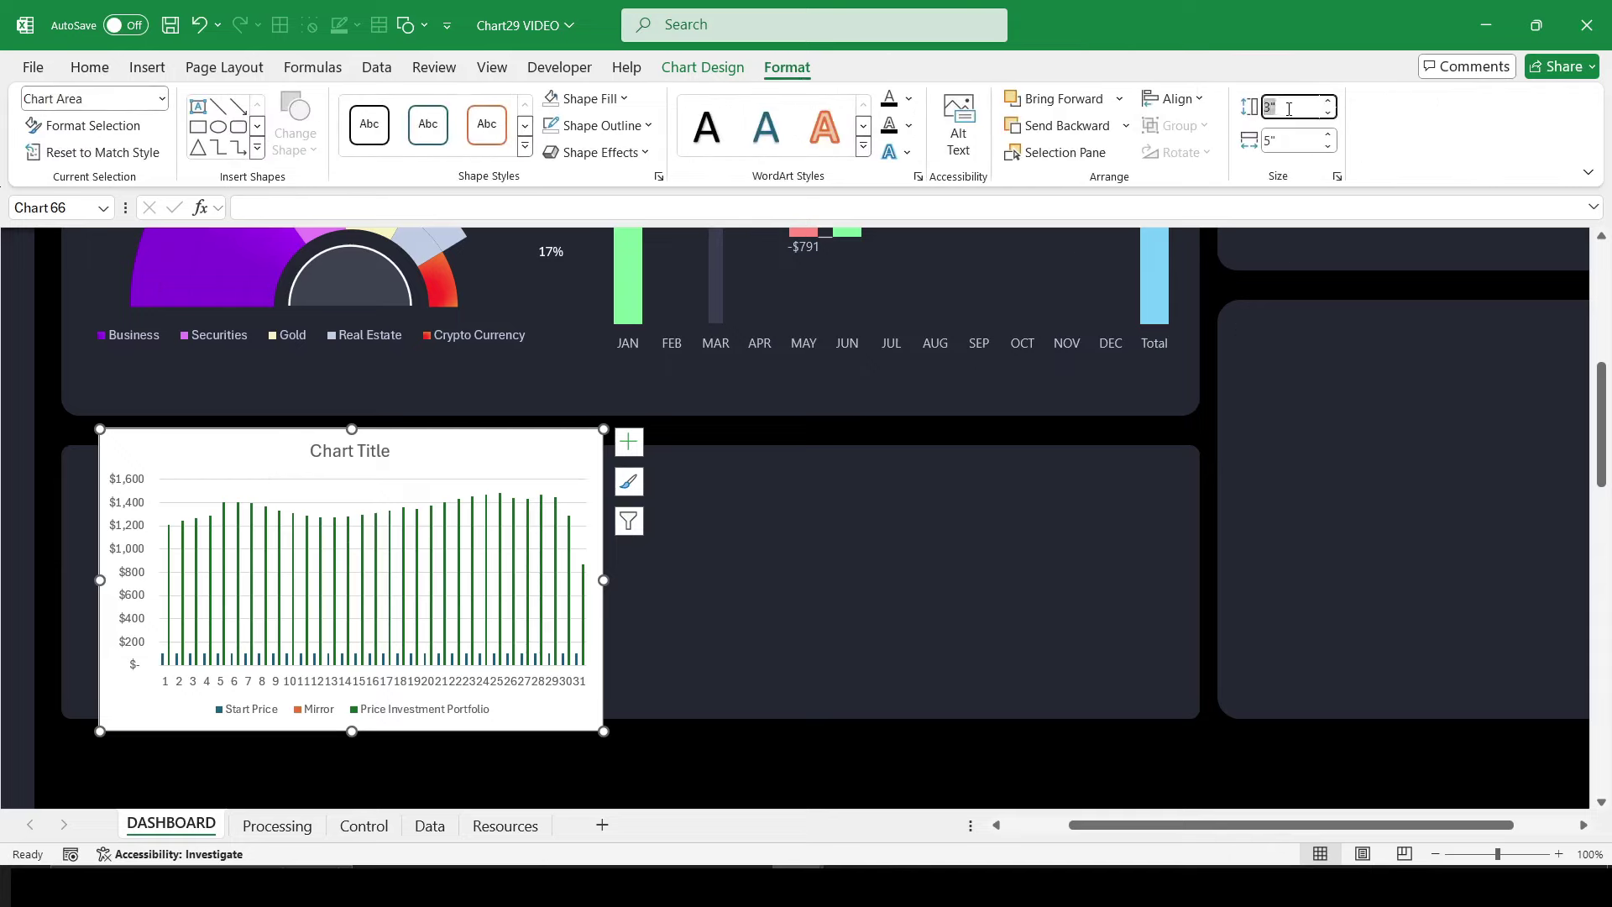
{"action": "key", "text": "Tab"}
{"action": "type", "text": "7"}
{"action": "key", "text": "Return"}
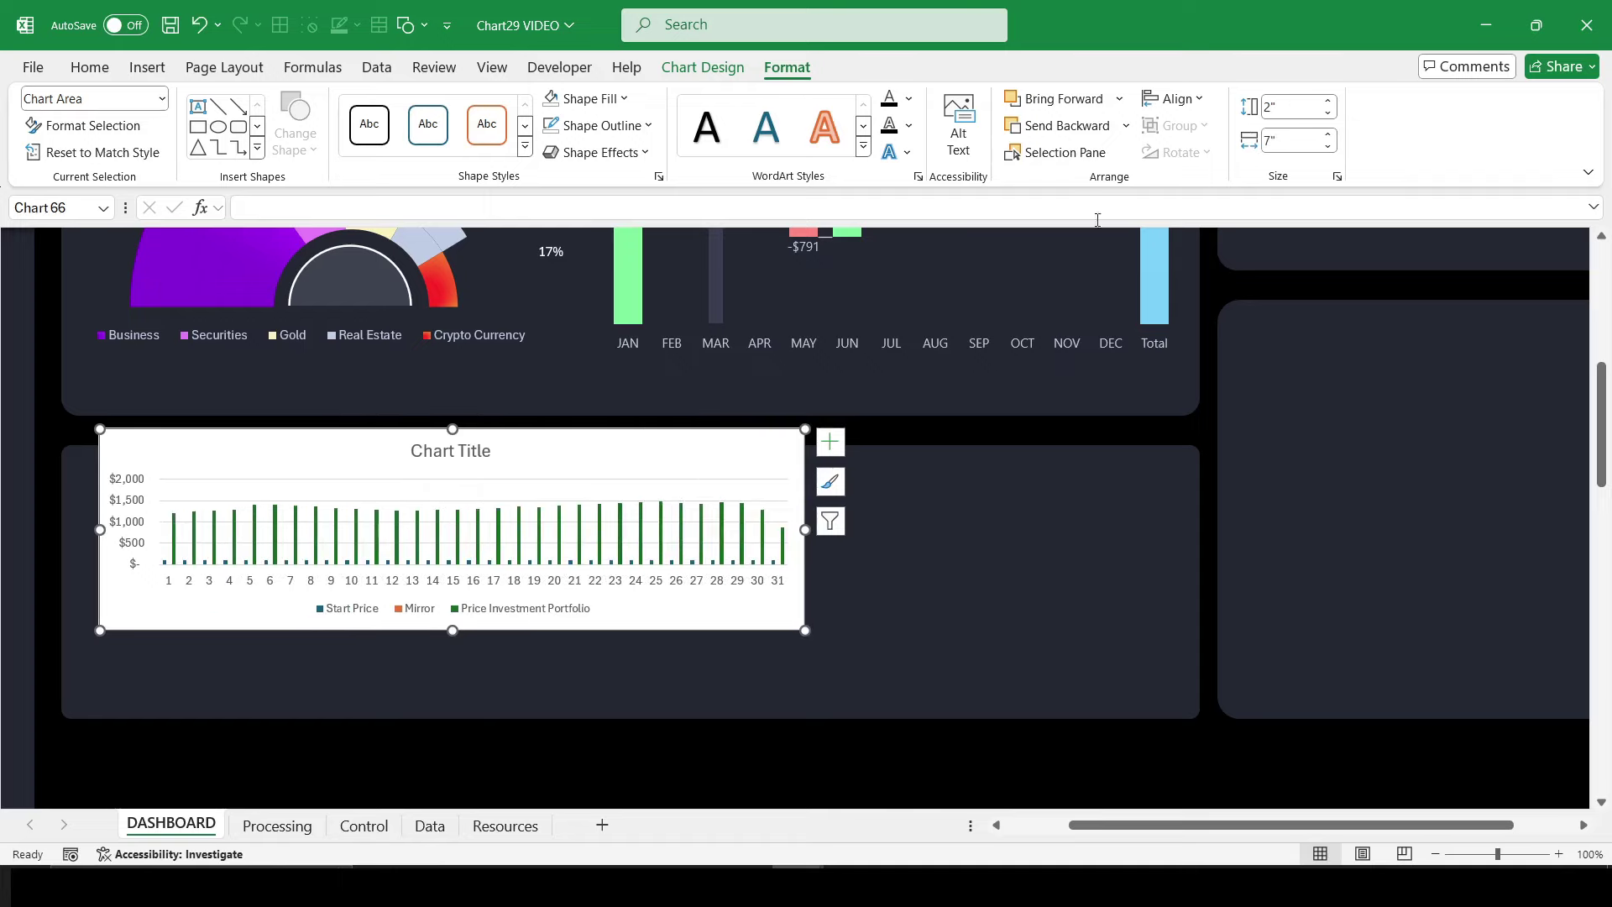
Step: Remove the chart's legend, gridlines and title, then fit it into the lower panel
{"action": "left_click", "coordinate": [831, 452]}
{"action": "left_click", "coordinate": [876, 610]}
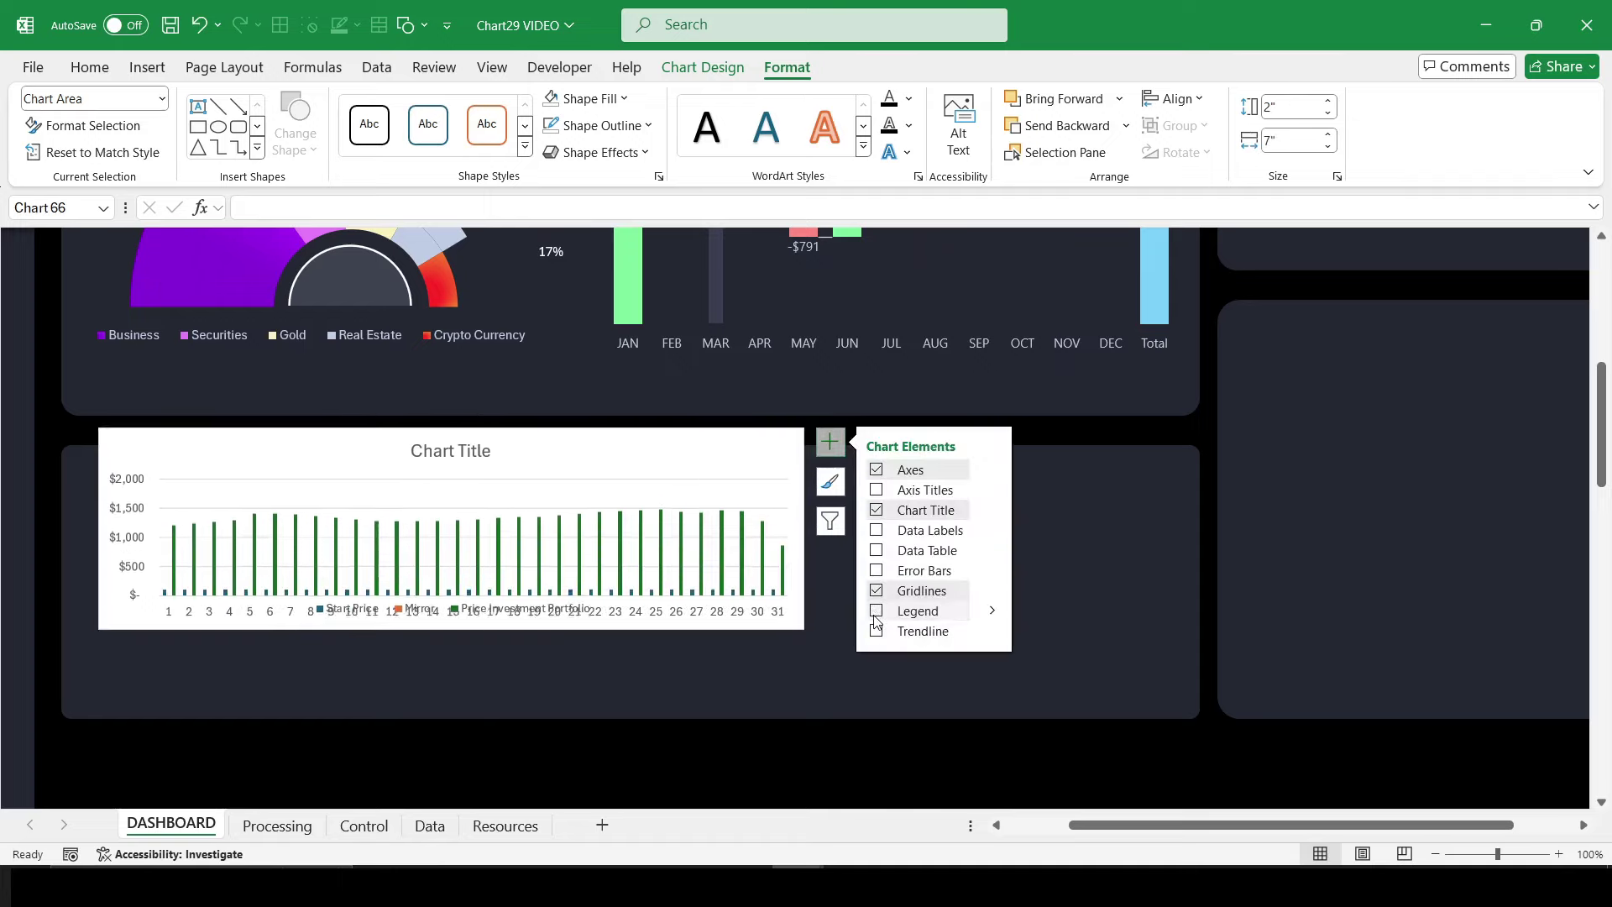
{"action": "left_click", "coordinate": [876, 591]}
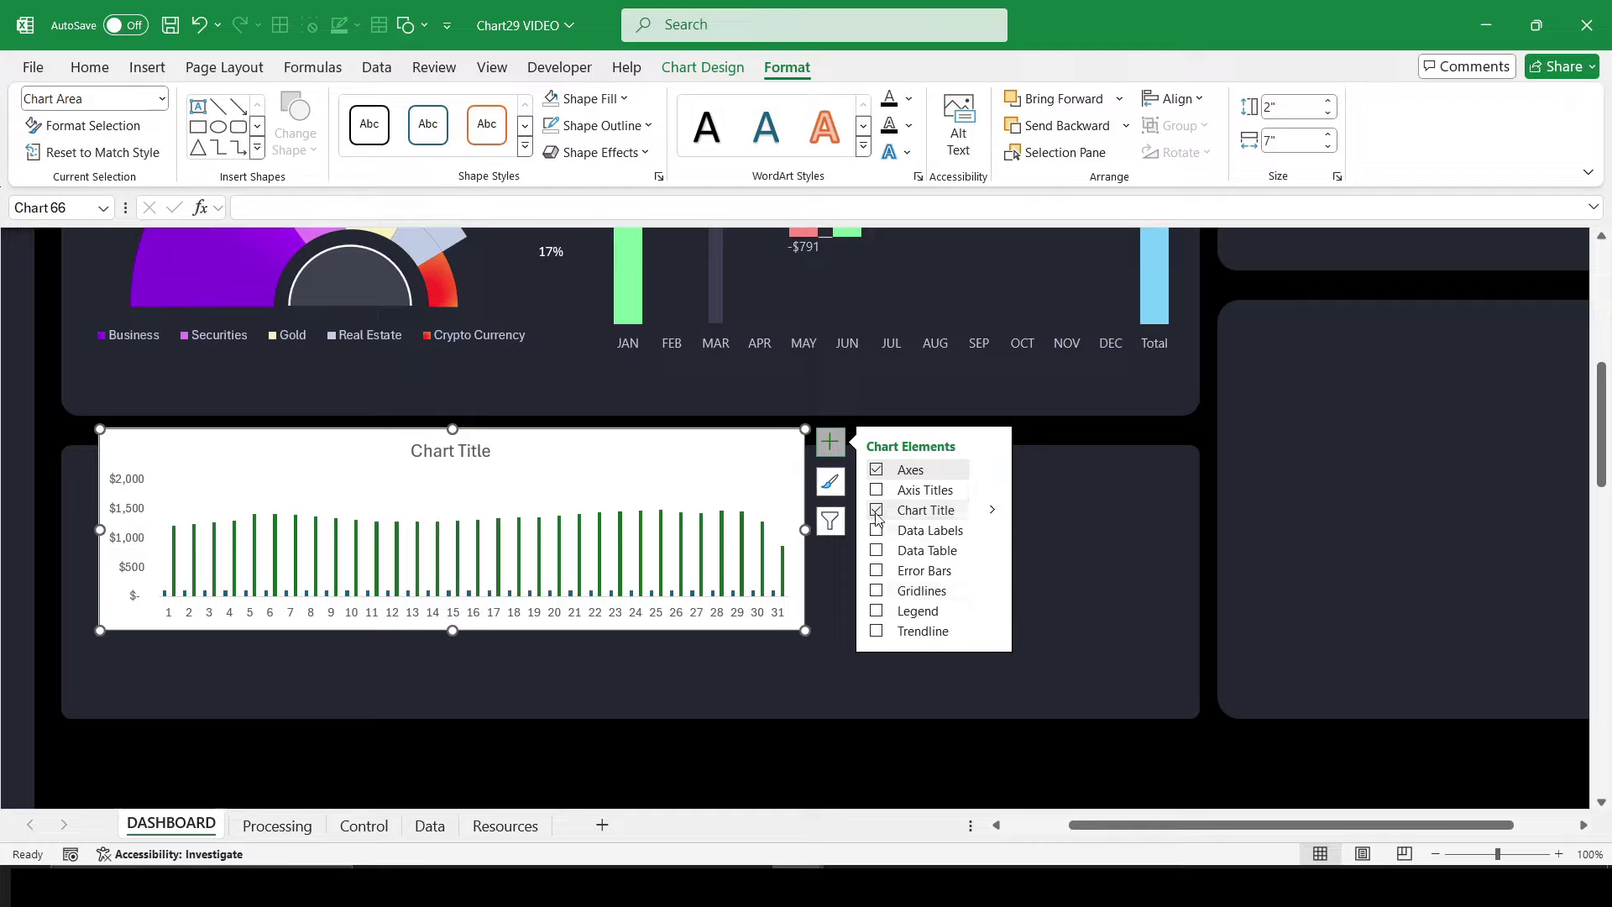
{"action": "left_click", "coordinate": [876, 510]}
{"action": "left_click", "coordinate": [993, 469]}
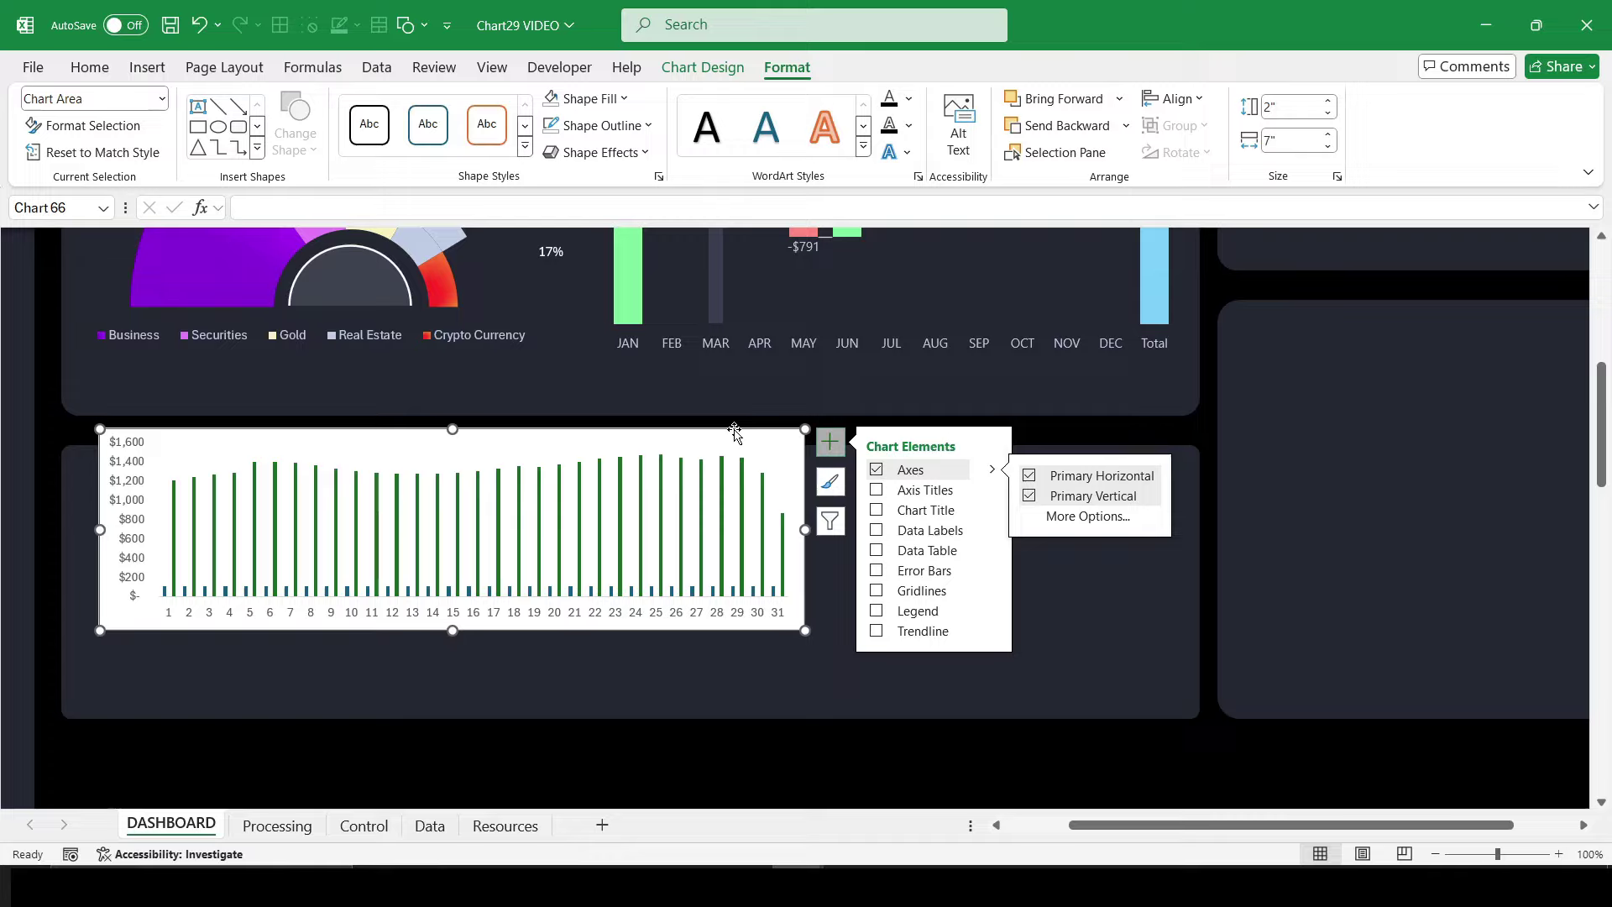
{"action": "mouse_move", "coordinate": [737, 428]}
{"action": "left_mouse_down"}
{"action": "mouse_move", "coordinate": [735, 511]}
{"action": "mouse_move", "coordinate": [717, 507]}
{"action": "left_mouse_up"}
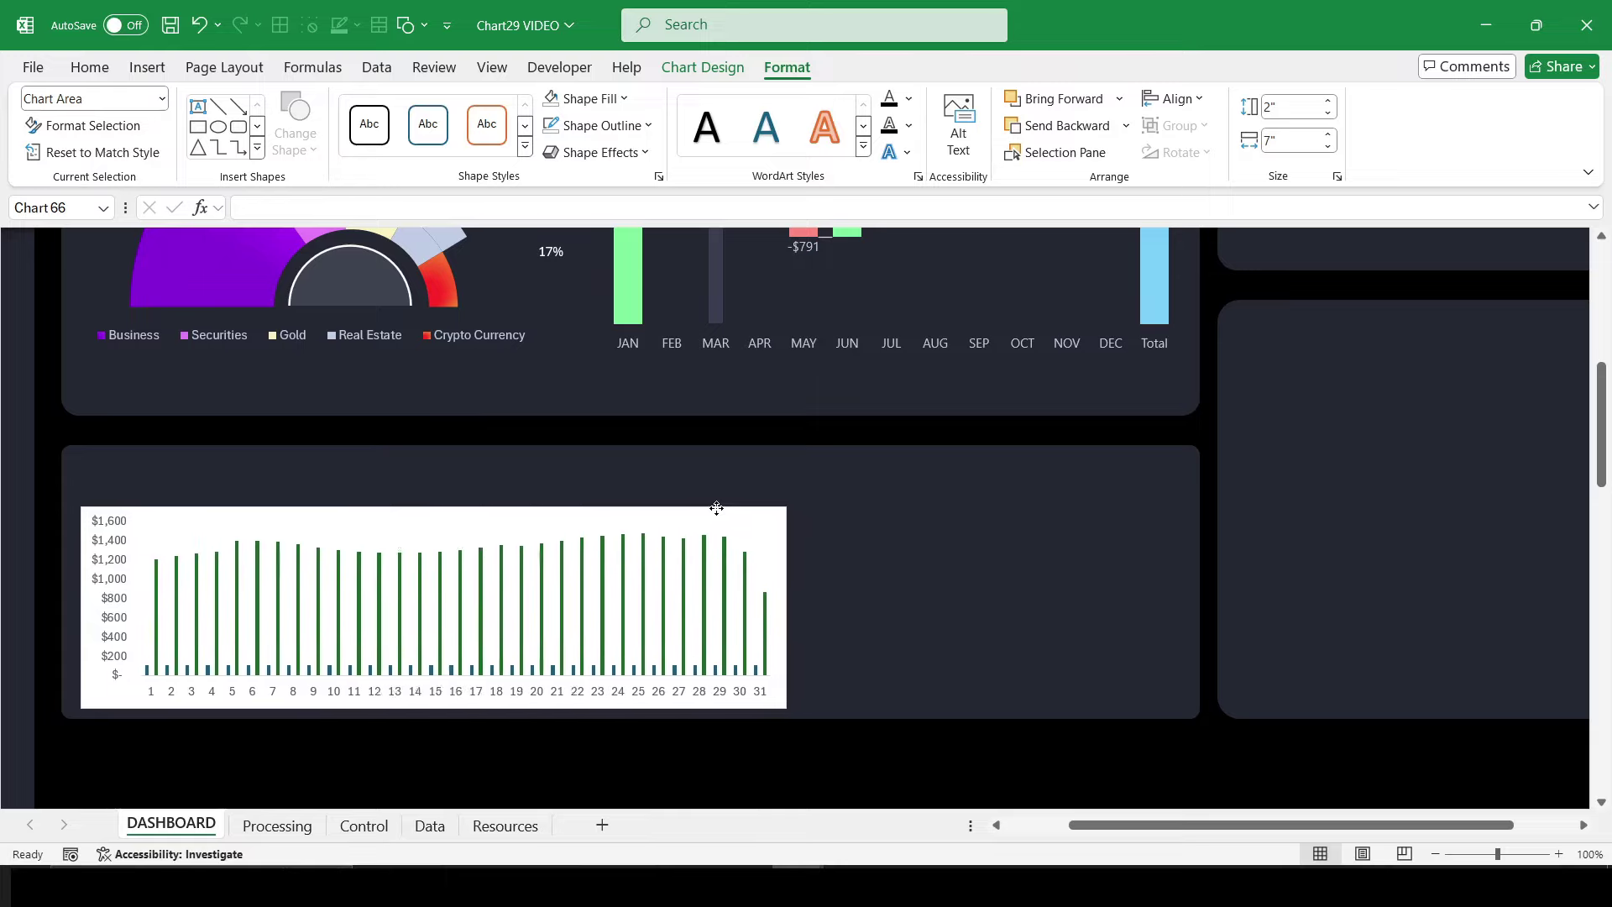
{"action": "left_click_drag", "start_coordinate": [434, 506], "coordinate": [434, 490]}
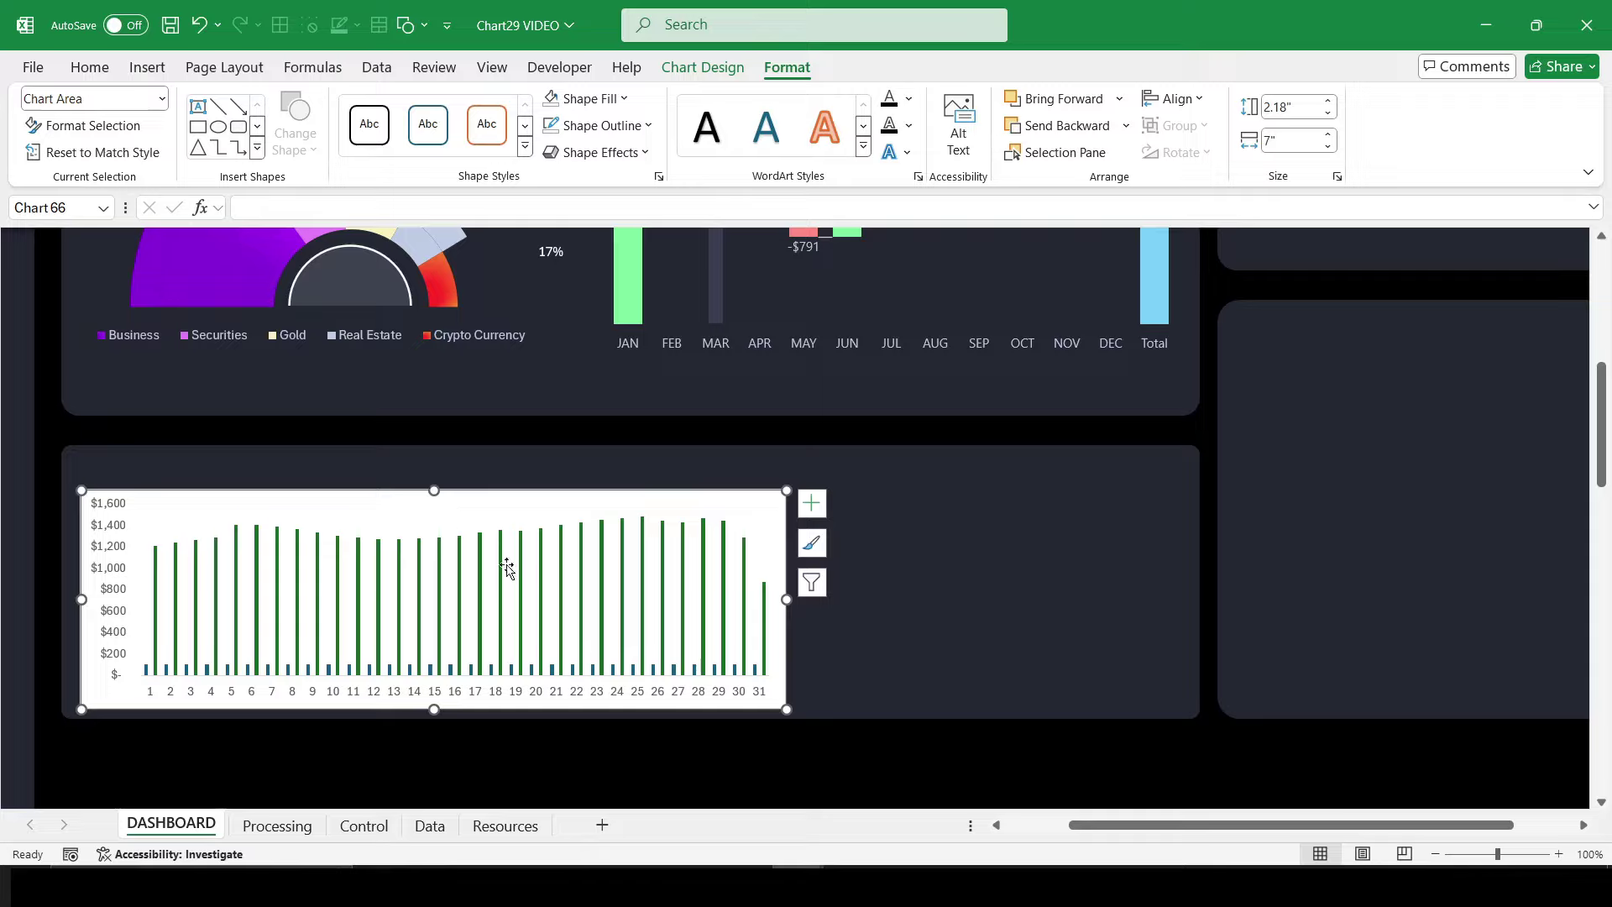
Step: Give the chart no outline and a transparent background
{"action": "left_click", "coordinate": [638, 126]}
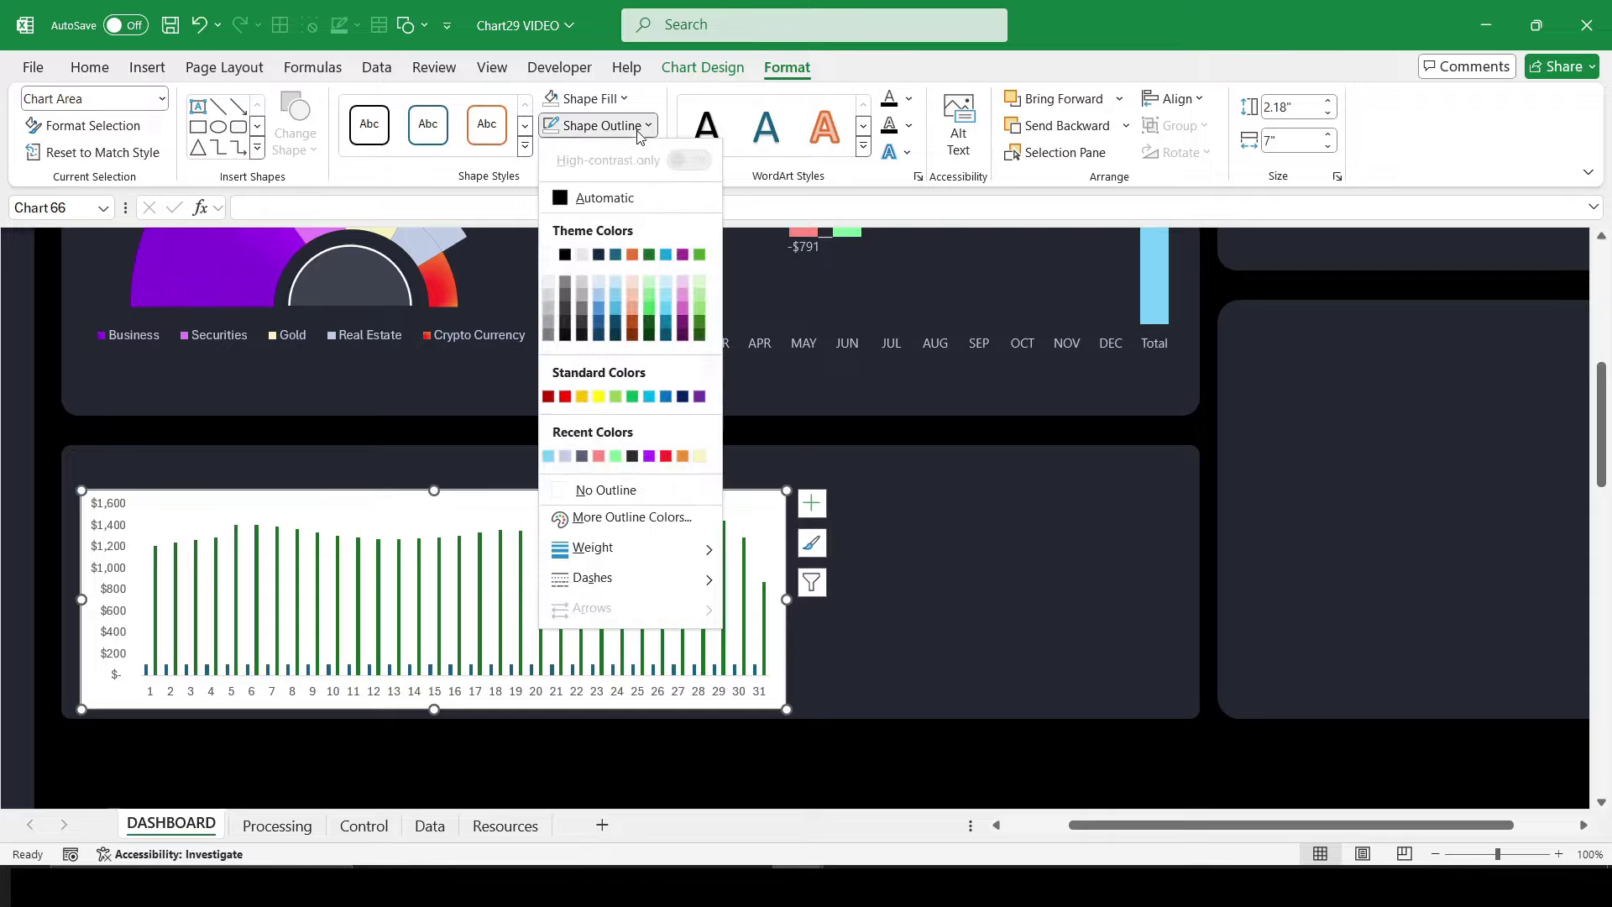
{"action": "left_click", "coordinate": [605, 491]}
{"action": "left_click", "coordinate": [585, 98]}
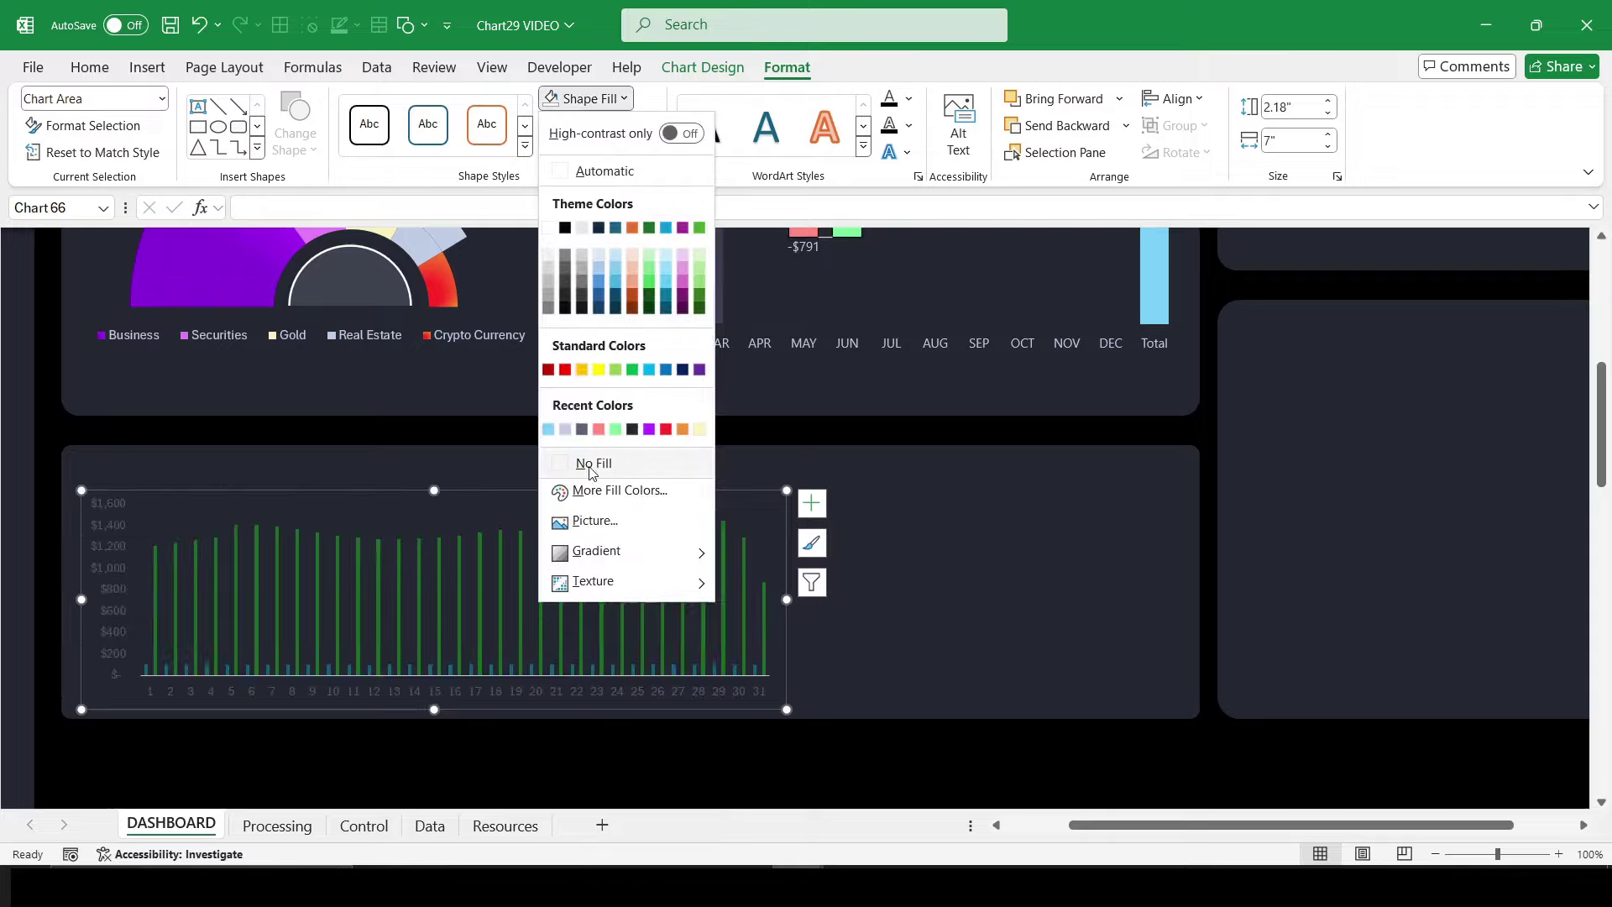
{"action": "left_click", "coordinate": [589, 469]}
Step: Remove the horizontal axis line and recolour both axes' label fonts
{"action": "left_click", "coordinate": [595, 702]}
{"action": "right_click", "coordinate": [592, 696]}
{"action": "left_click", "coordinate": [647, 684]}
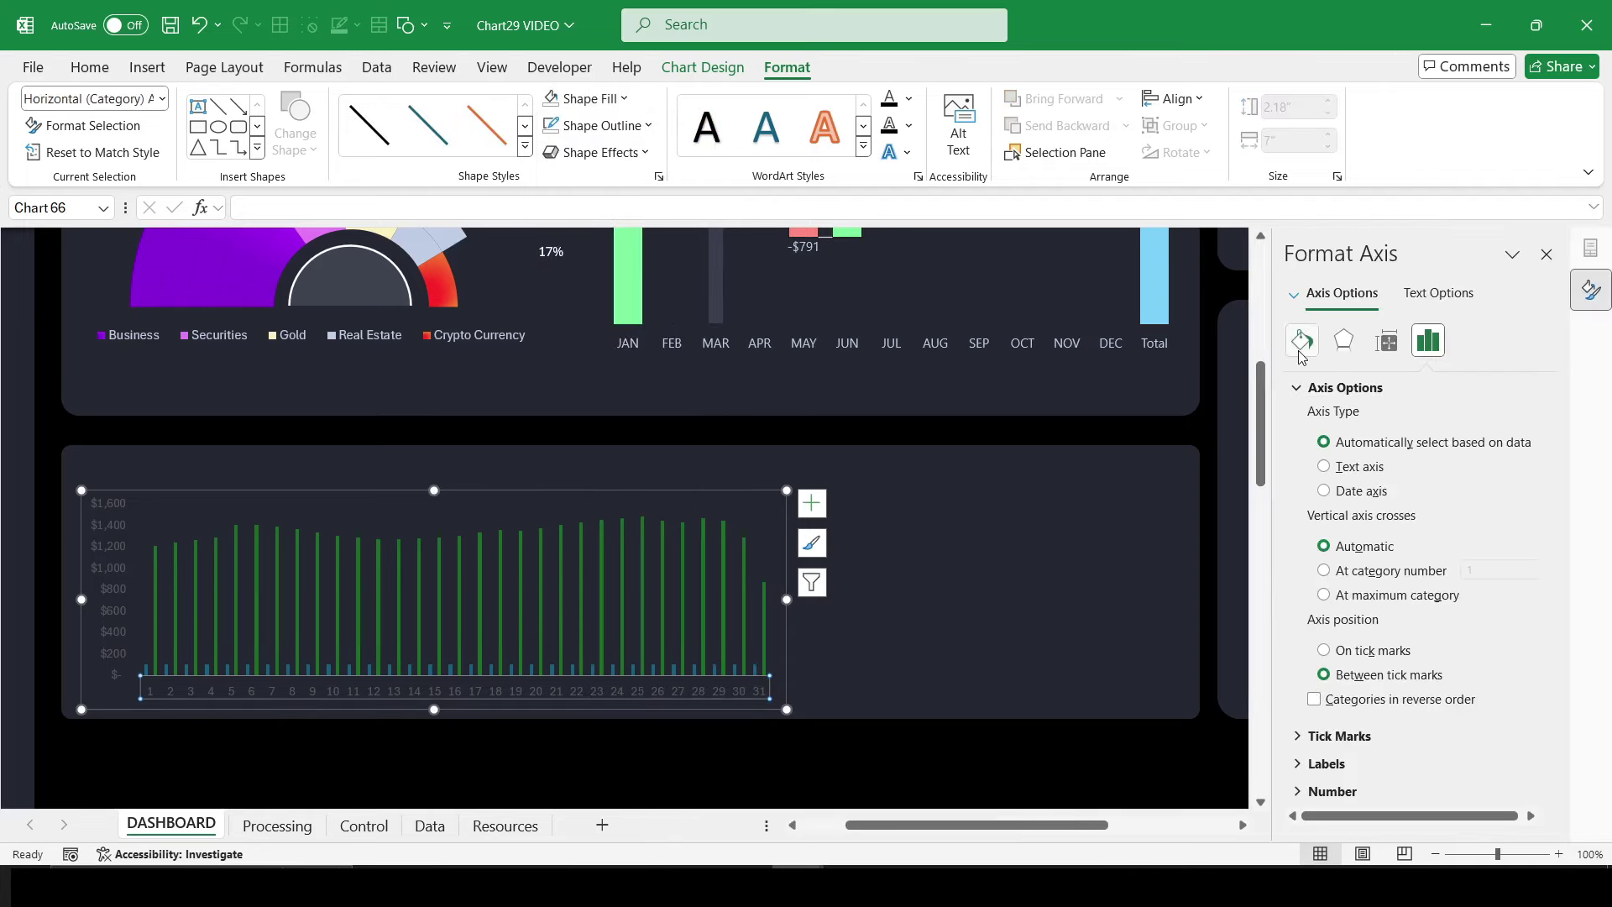
{"action": "left_click", "coordinate": [1303, 340]}
{"action": "left_click", "coordinate": [1317, 618]}
{"action": "left_click", "coordinate": [1332, 652]}
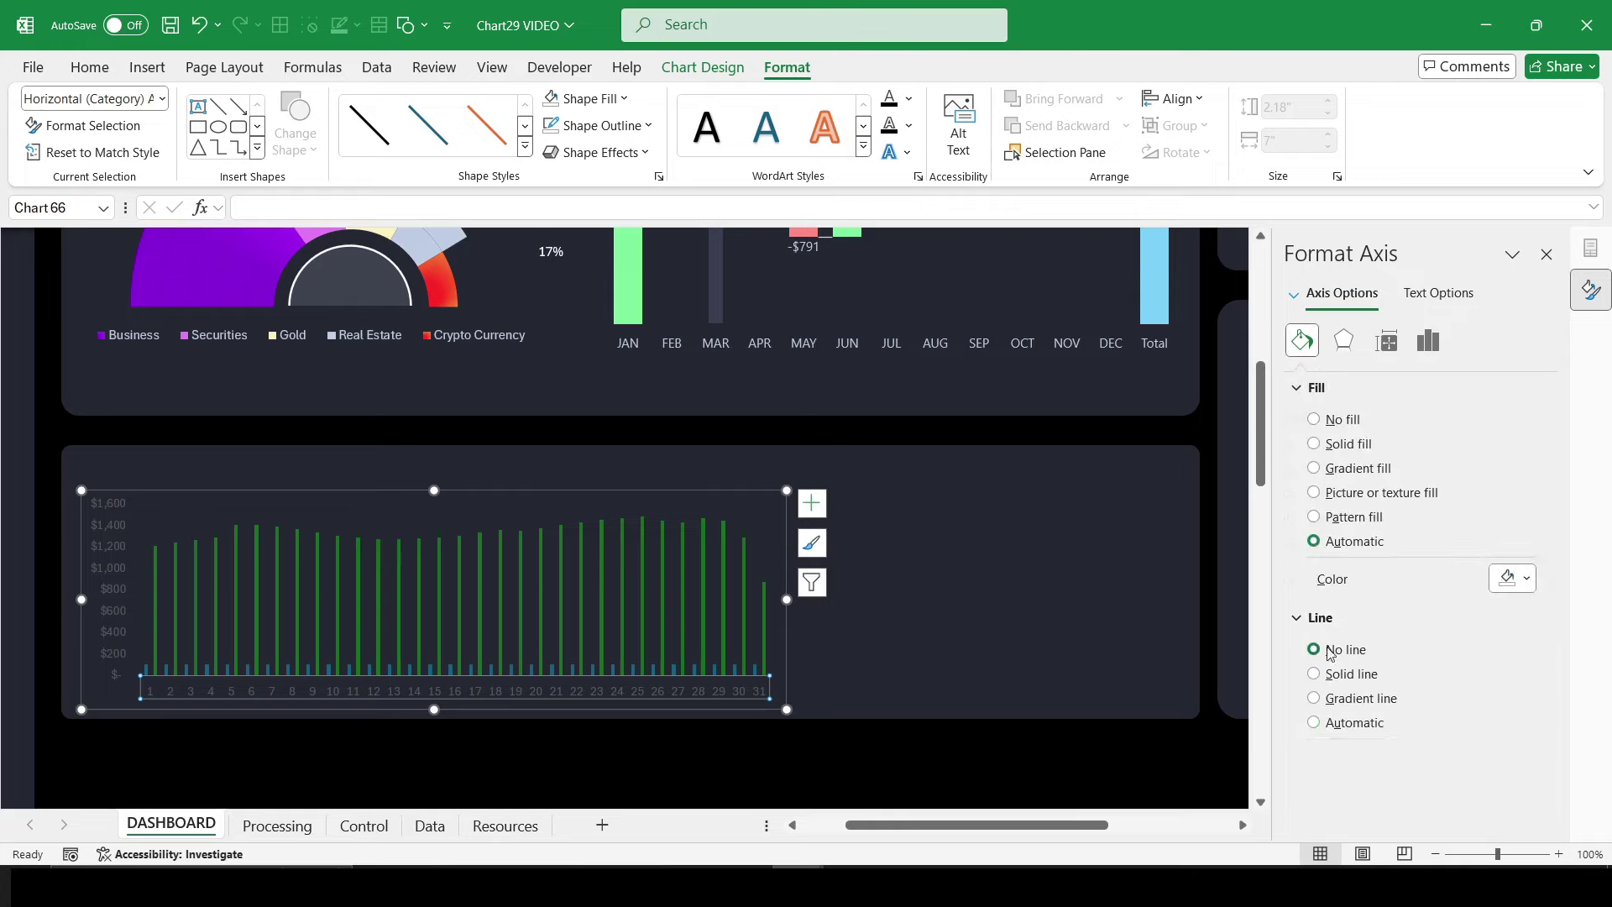
{"action": "left_click", "coordinate": [89, 67]}
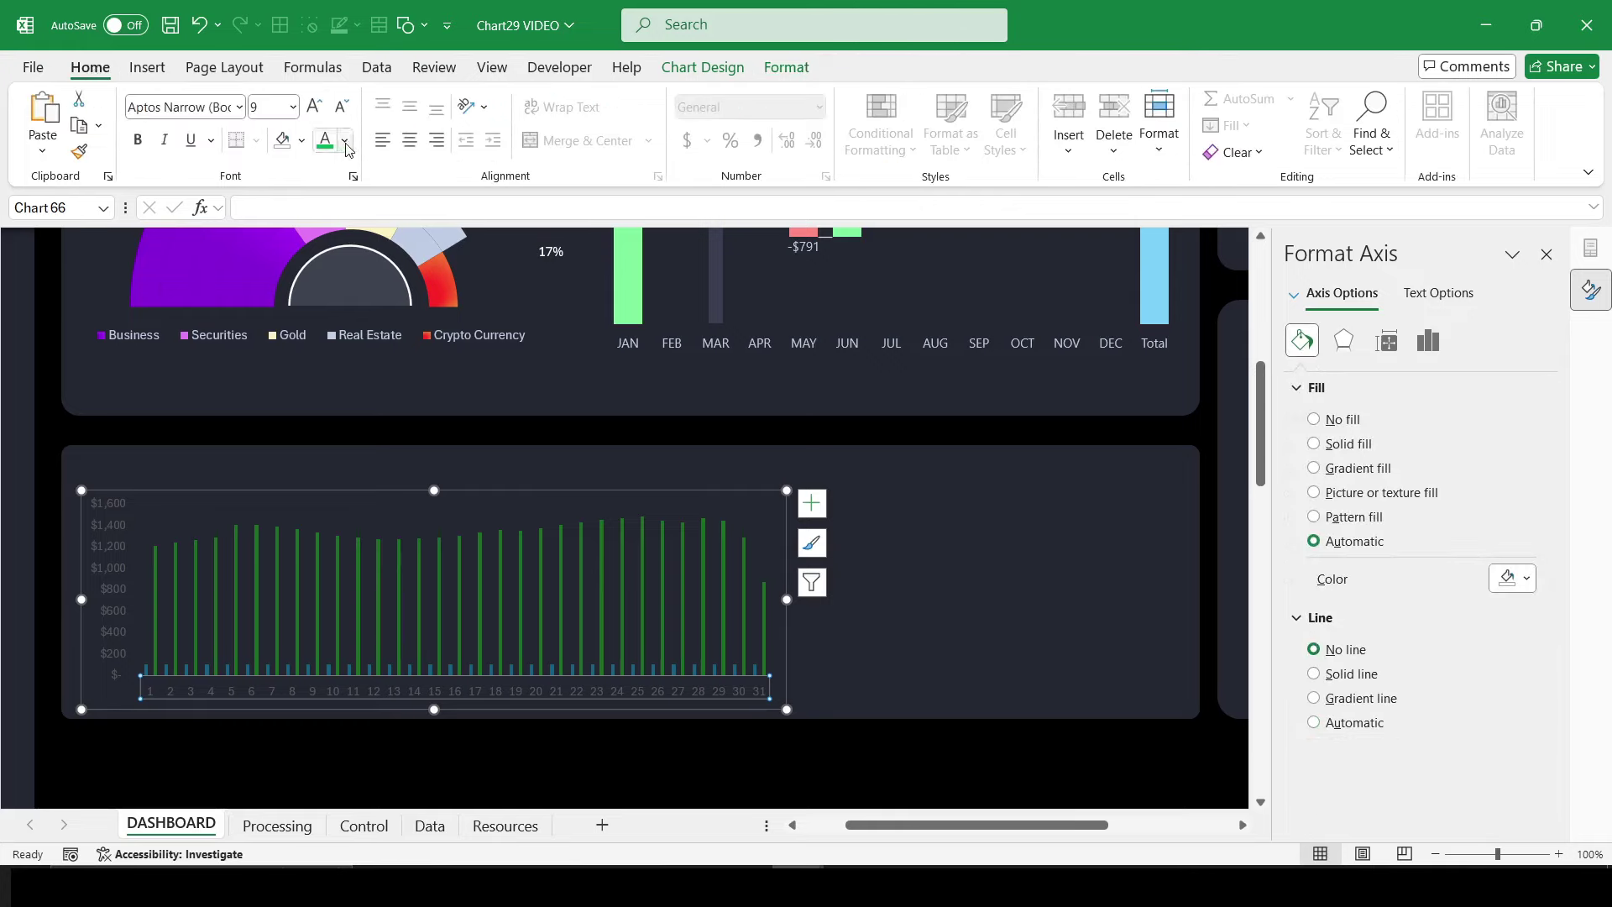
{"action": "left_click", "coordinate": [344, 141]}
{"action": "left_click", "coordinate": [341, 472]}
{"action": "left_click", "coordinate": [112, 588]}
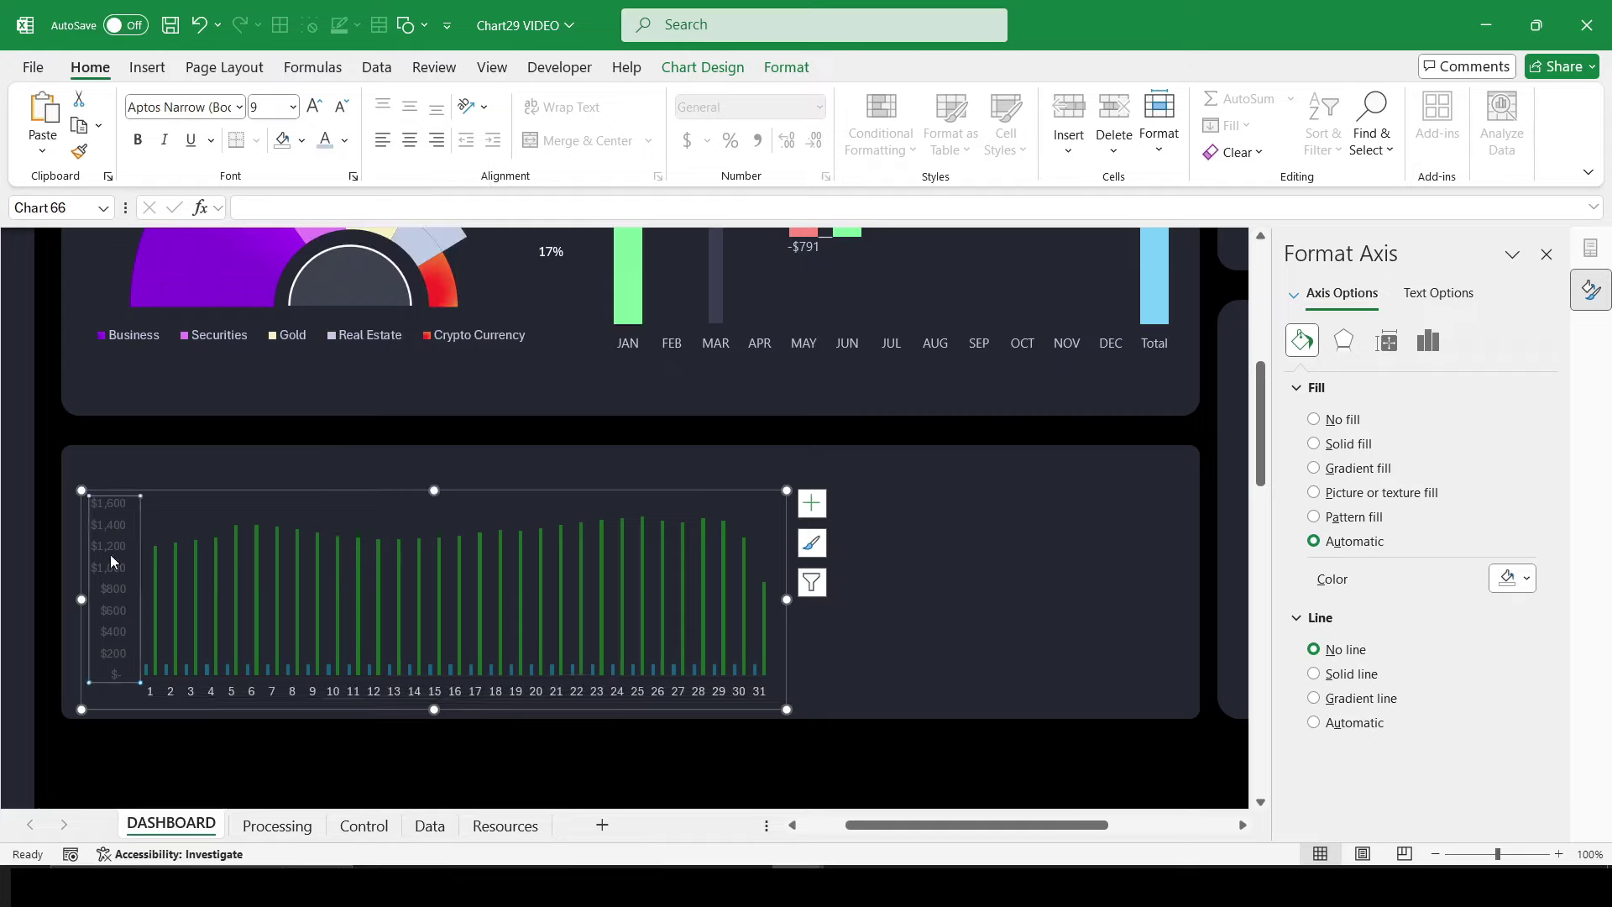
{"action": "left_click", "coordinate": [325, 140]}
{"action": "mouse_move", "coordinate": [500, 758]}
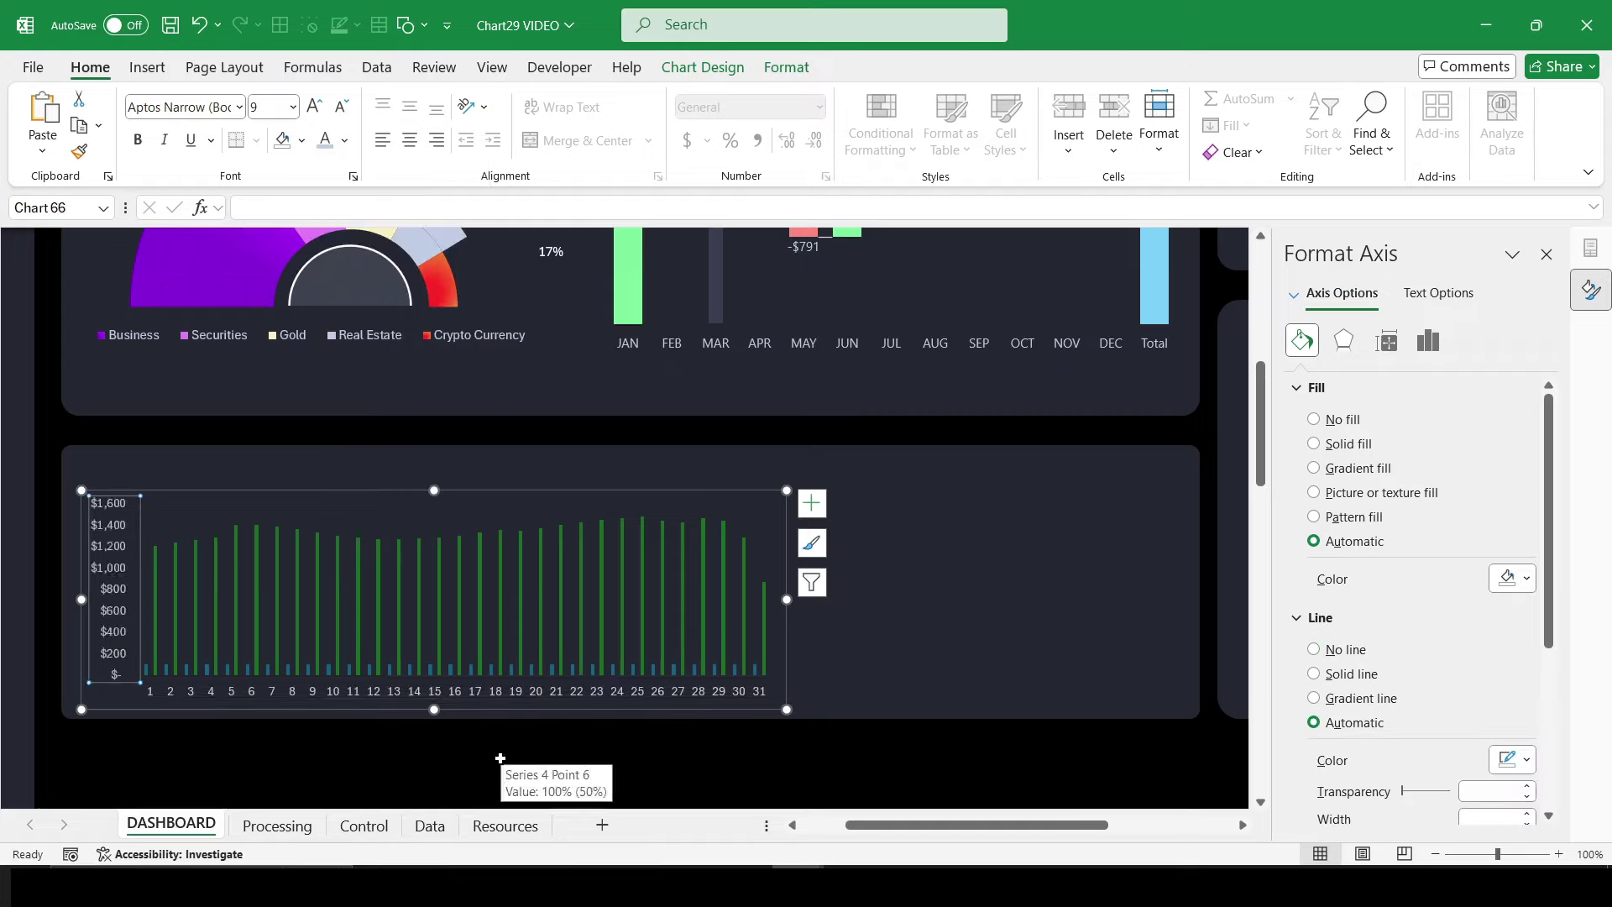
Step: Set the bar series to 100% series overlap and 150% gap width
{"action": "left_click", "coordinate": [754, 496]}
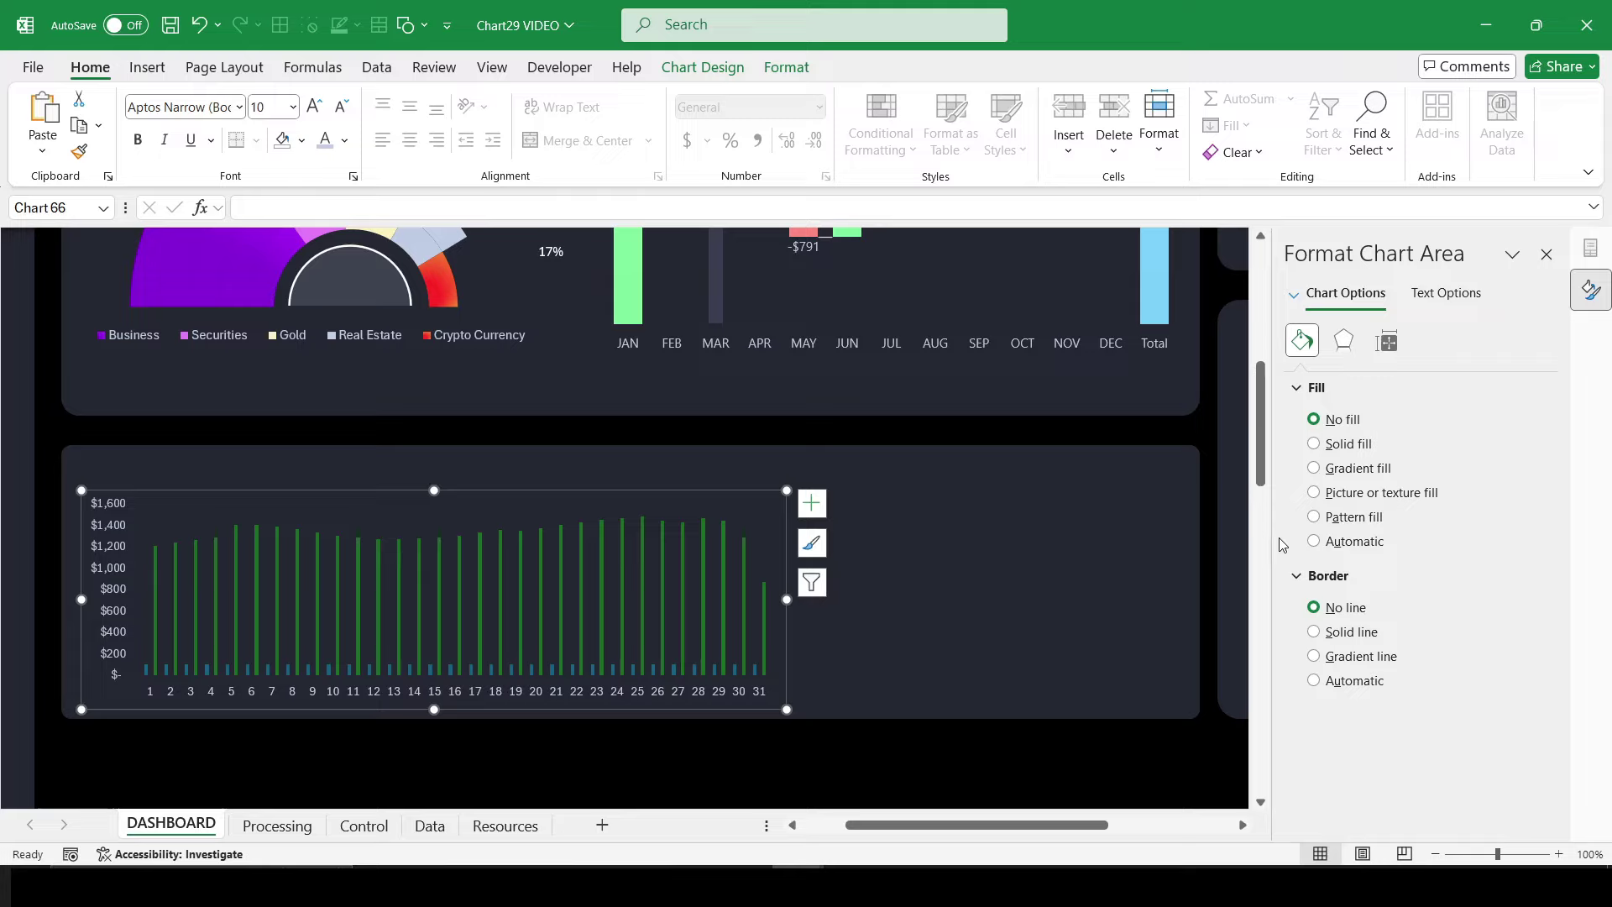
{"action": "left_click", "coordinate": [727, 570]}
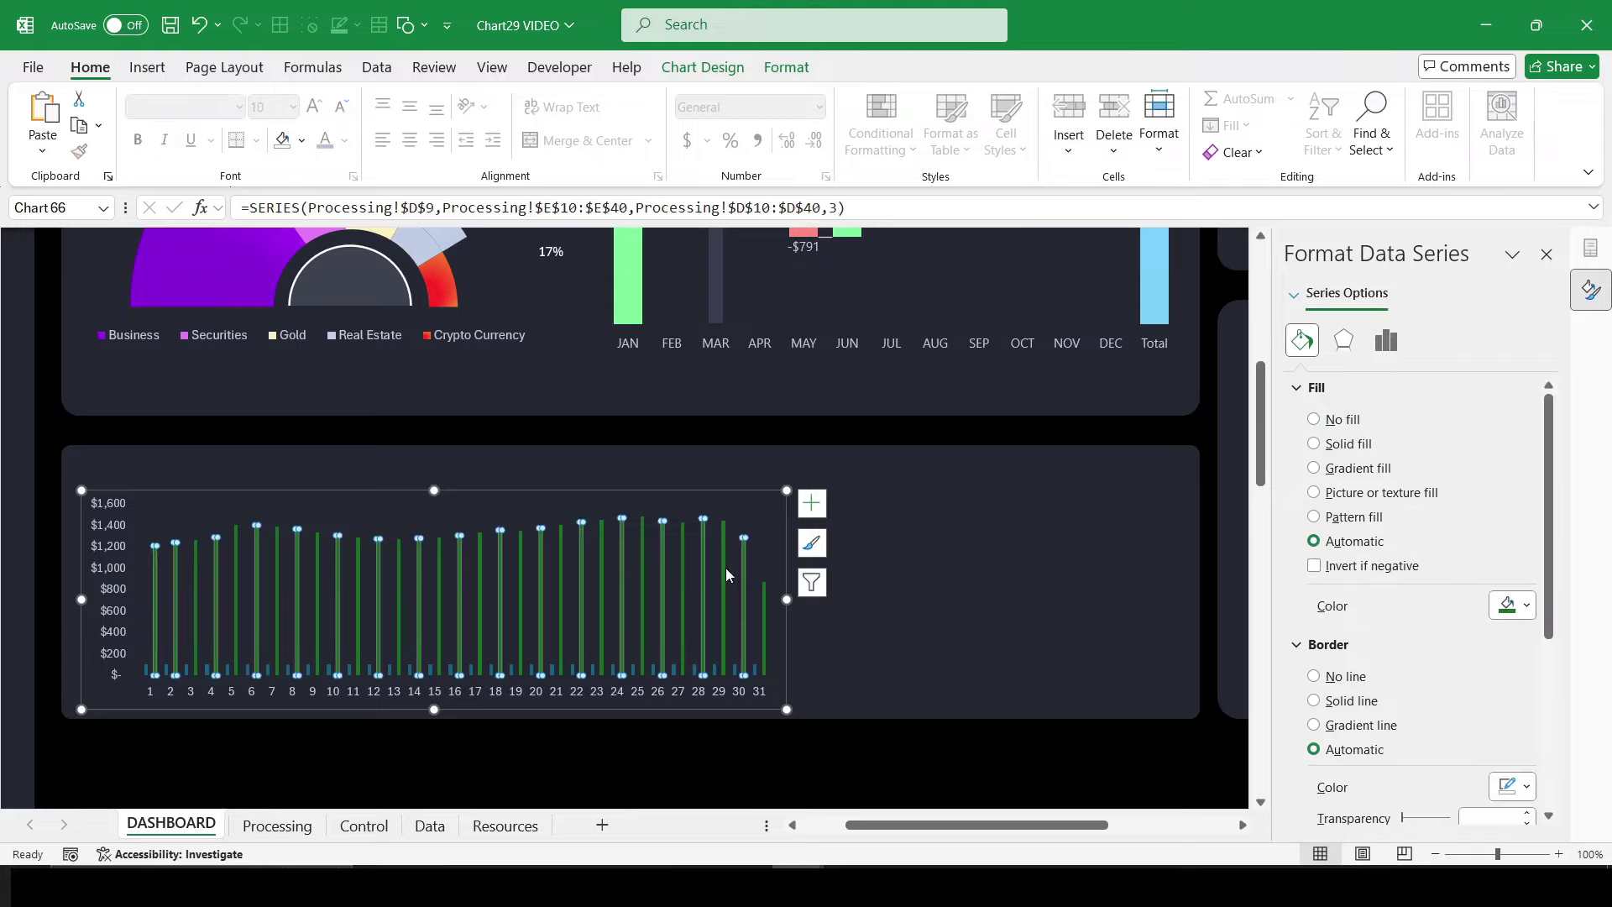
{"action": "left_click", "coordinate": [1387, 342]}
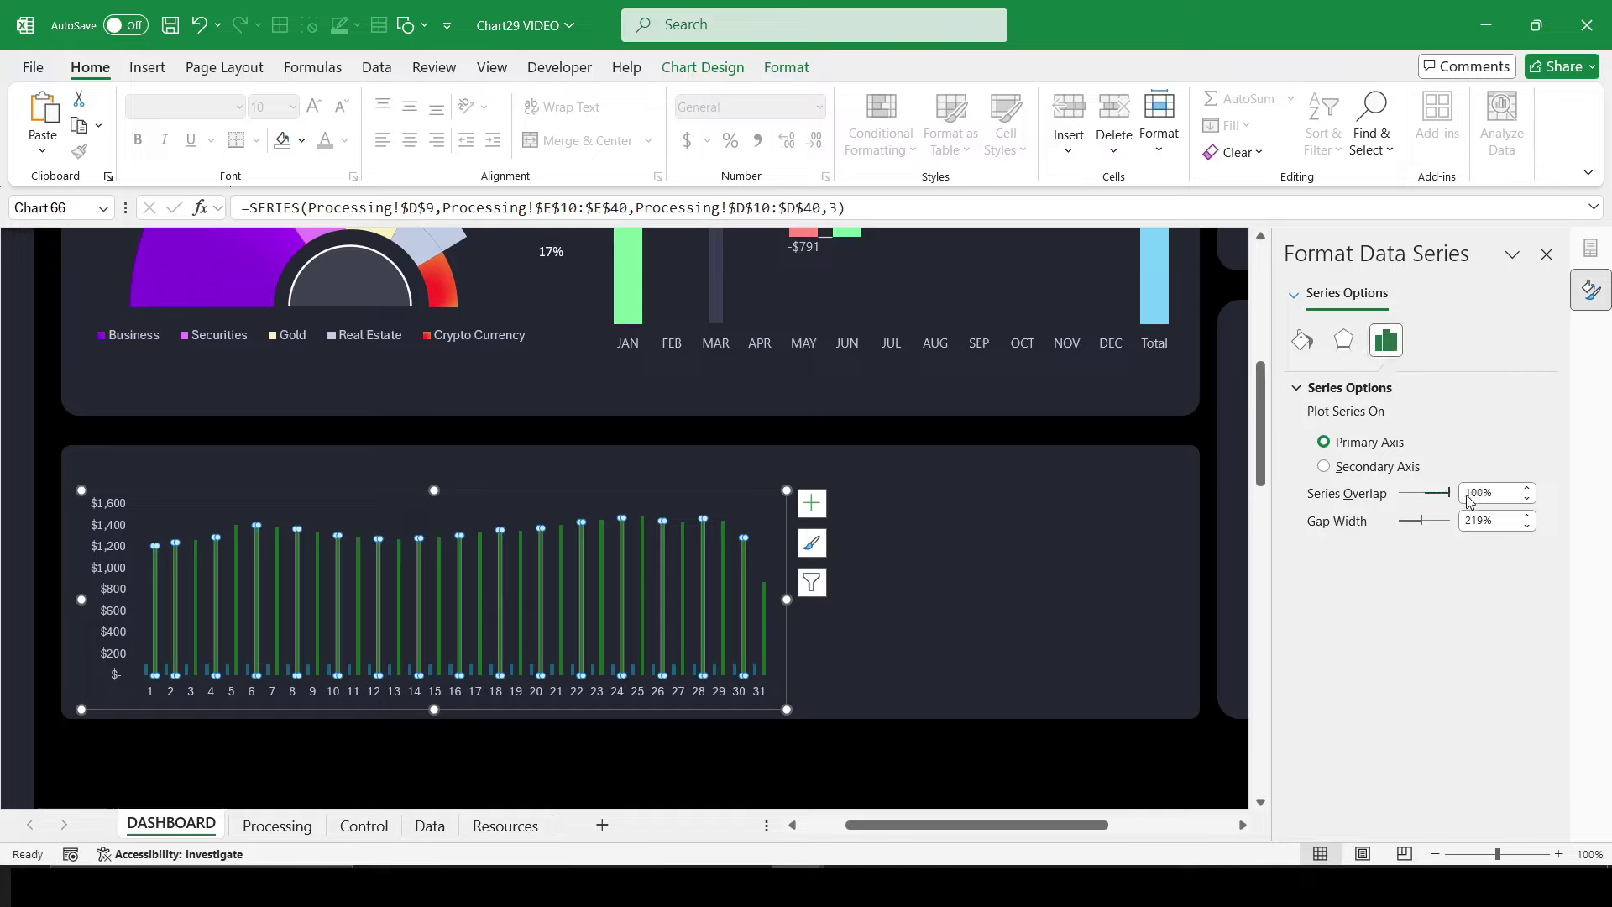
{"action": "key", "text": "Tab"}
{"action": "type", "text": "150"}
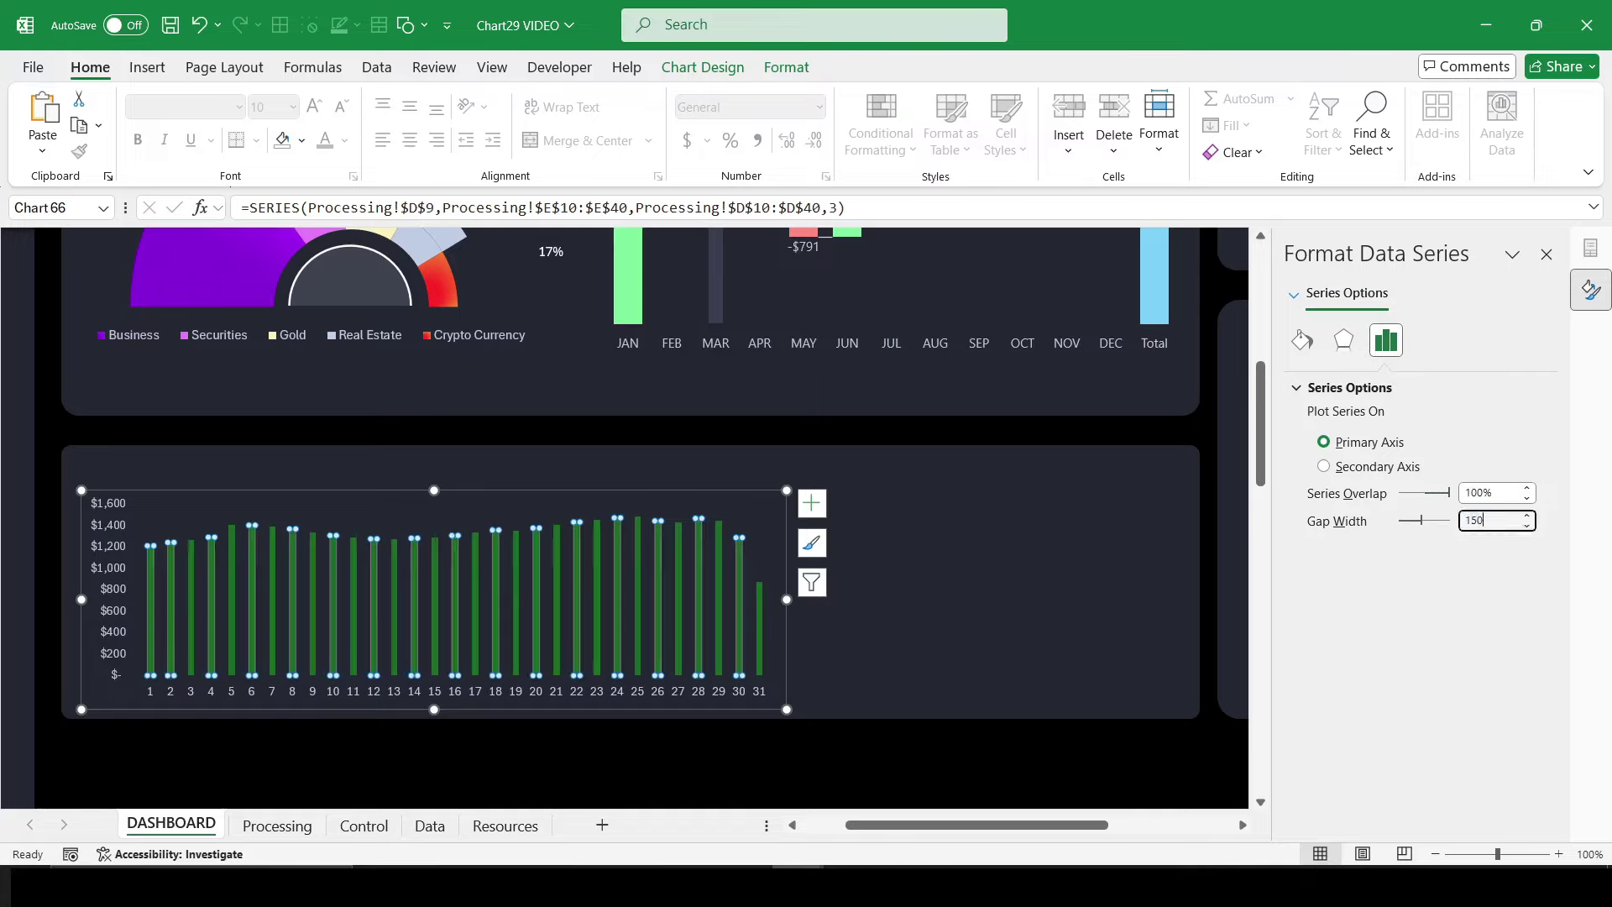
{"action": "key", "text": "Return"}
{"action": "left_click", "coordinate": [903, 766]}
Step: Zoom out over the whole dashboard, filter the Month slicer to MARCH, and select it
{"action": "scroll", "coordinate": [870, 637], "scroll_direction": "up", "scroll_amount": 5}
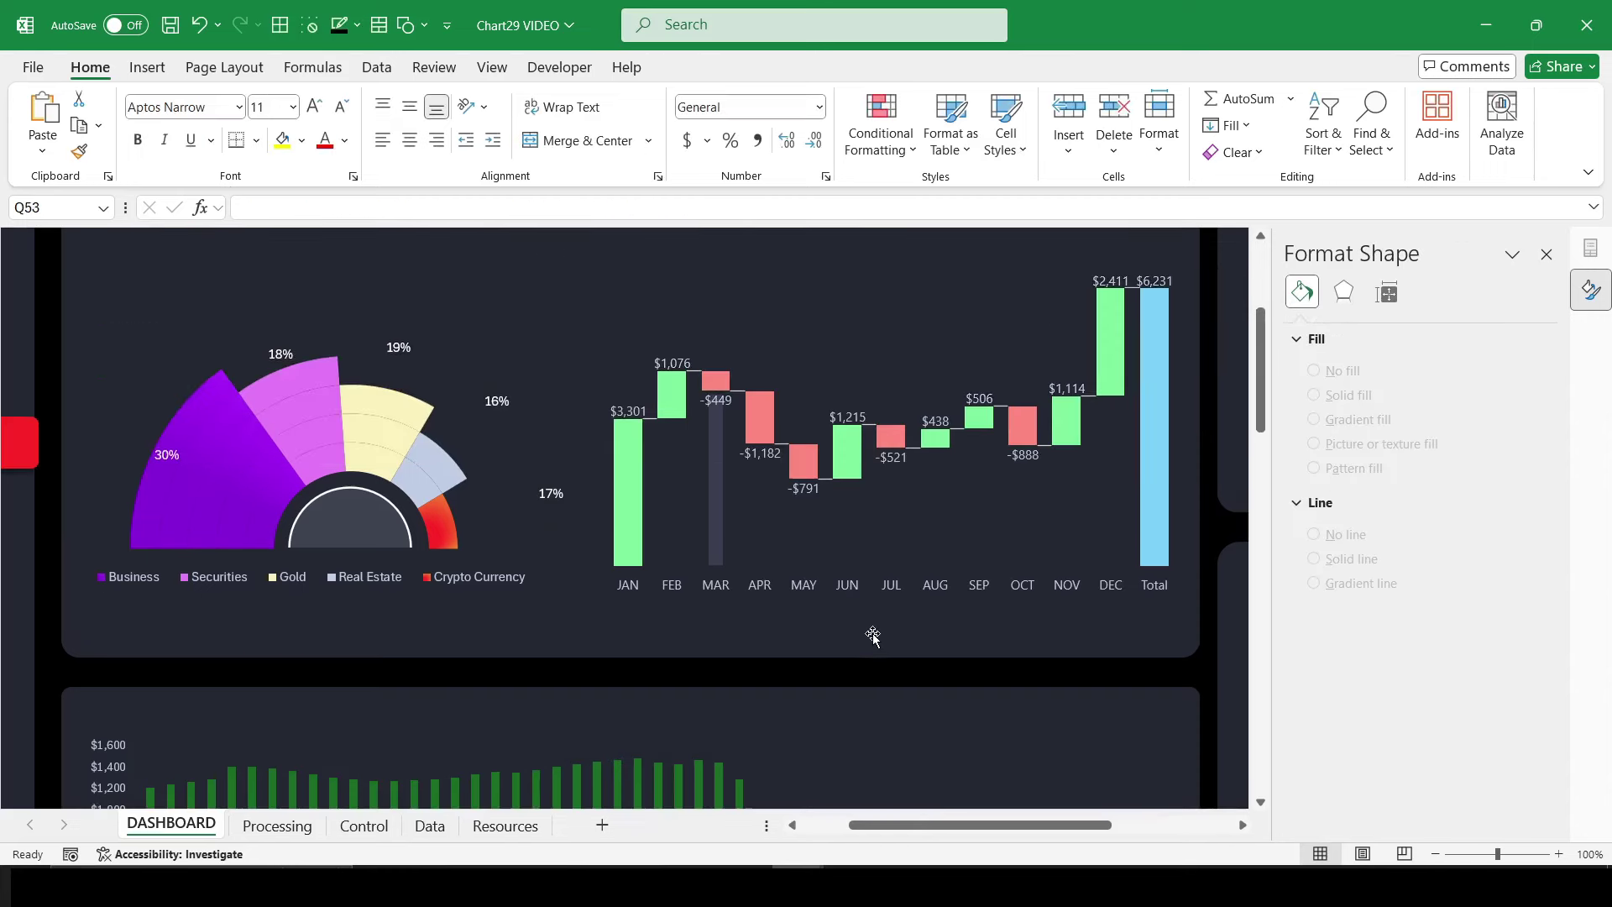
{"action": "scroll", "coordinate": [694, 565], "scroll_direction": "up", "scroll_amount": 6}
{"action": "scroll", "coordinate": [594, 488], "scroll_direction": "down", "scroll_amount": 10}
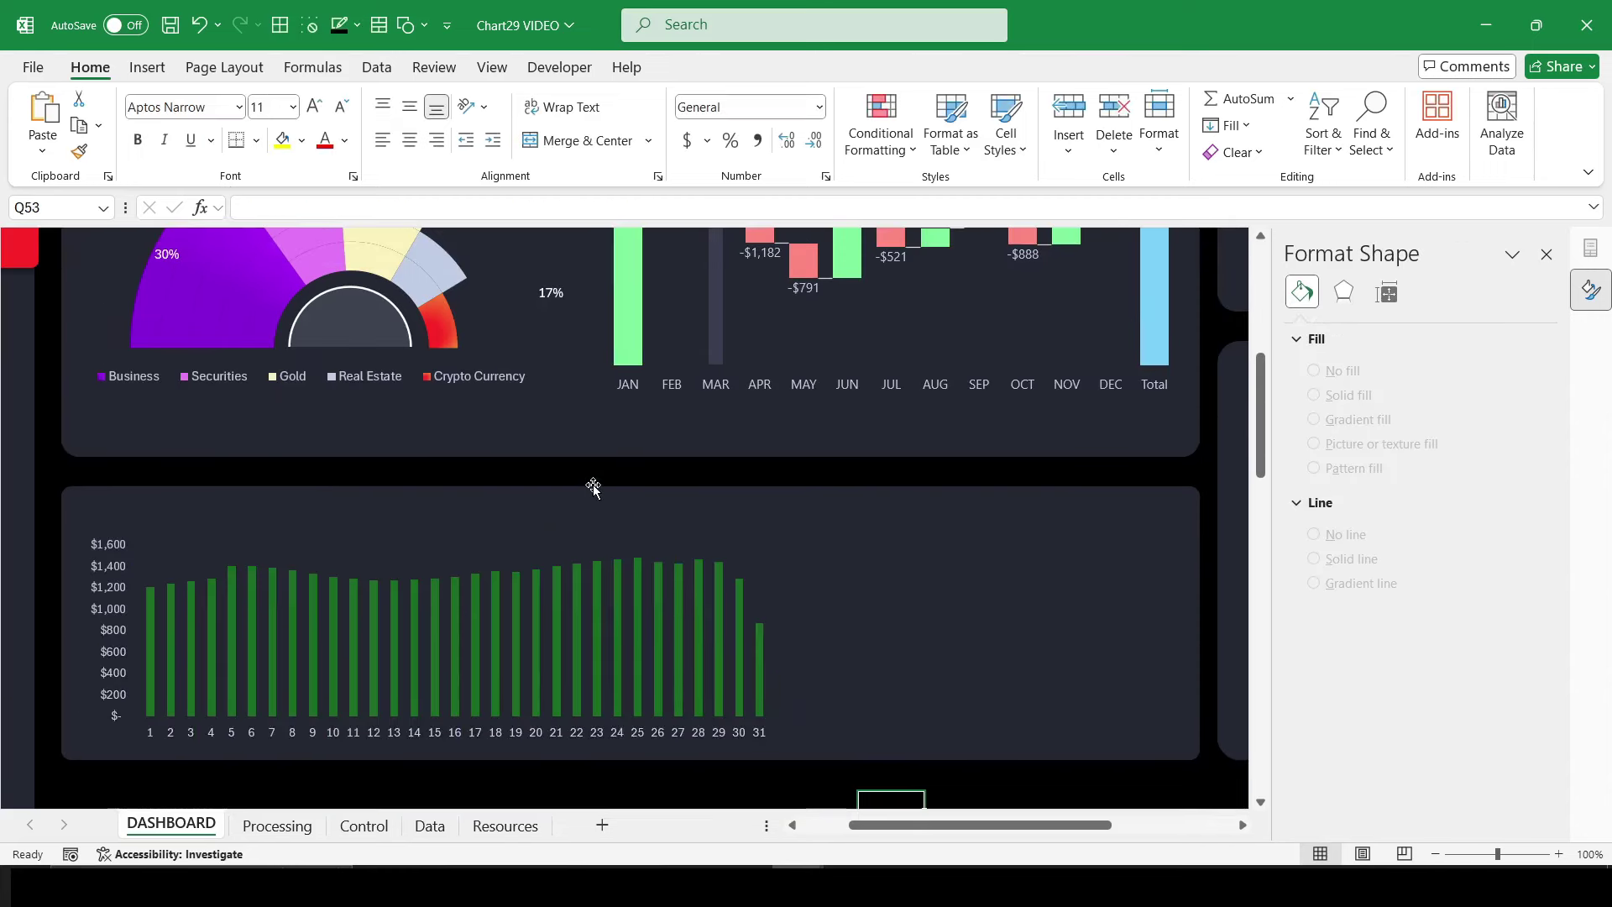
{"action": "scroll", "coordinate": [729, 483], "scroll_direction": "down", "scroll_amount": 2, "text": "ctrl"}
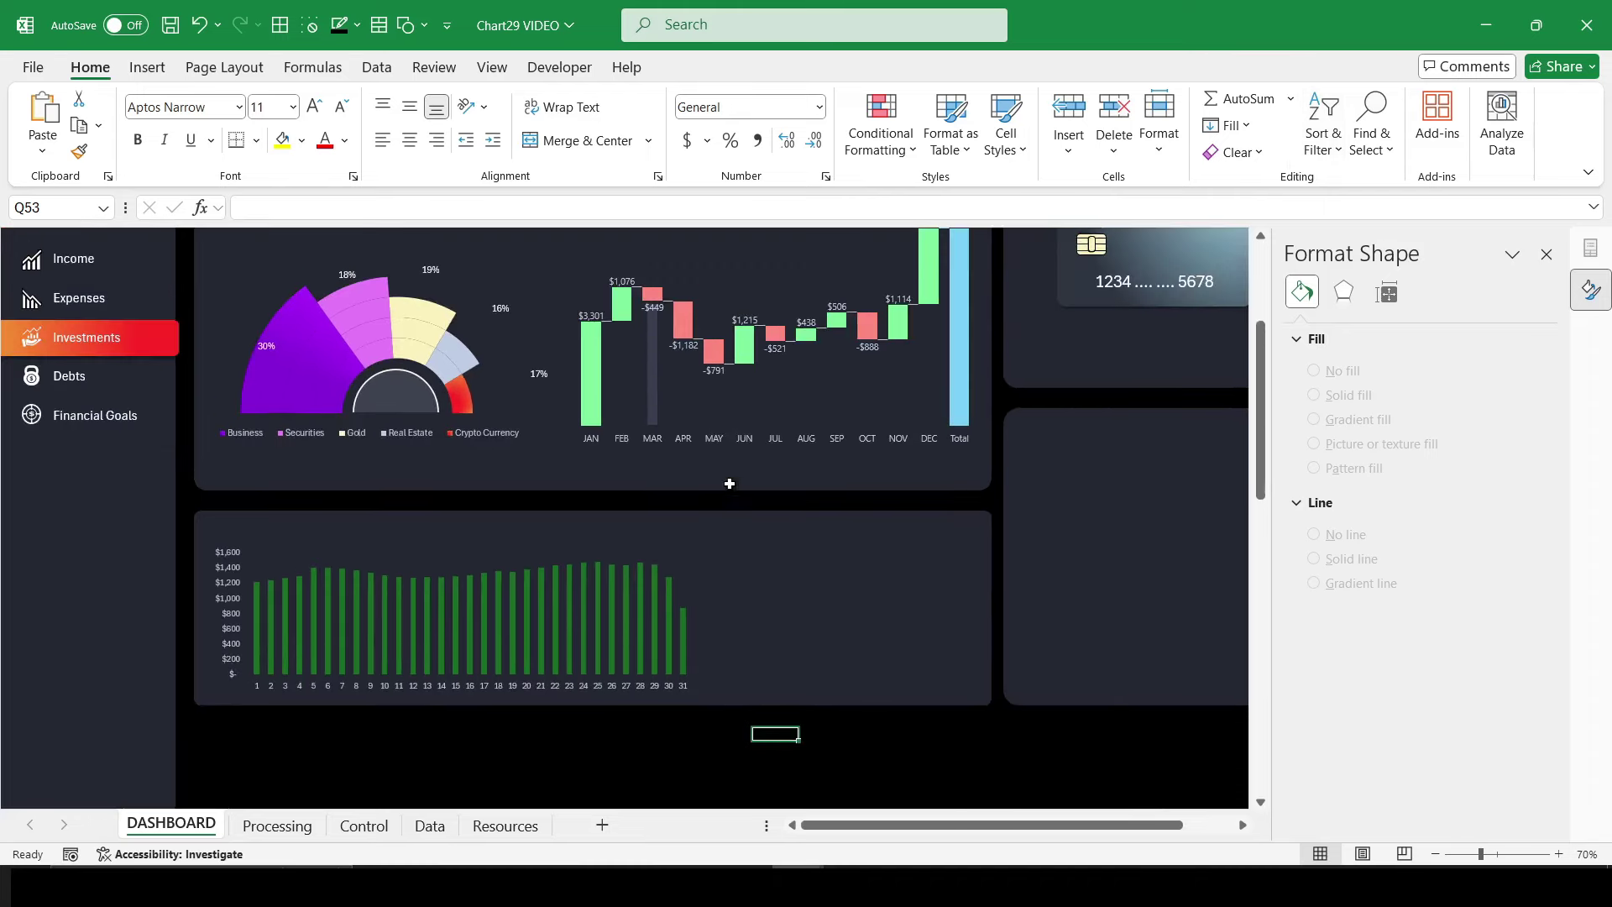
{"action": "scroll", "coordinate": [728, 485], "scroll_direction": "down", "scroll_amount": 1, "text": "ctrl"}
{"action": "scroll", "coordinate": [702, 487], "scroll_direction": "up", "scroll_amount": 3}
{"action": "left_click", "coordinate": [402, 314]}
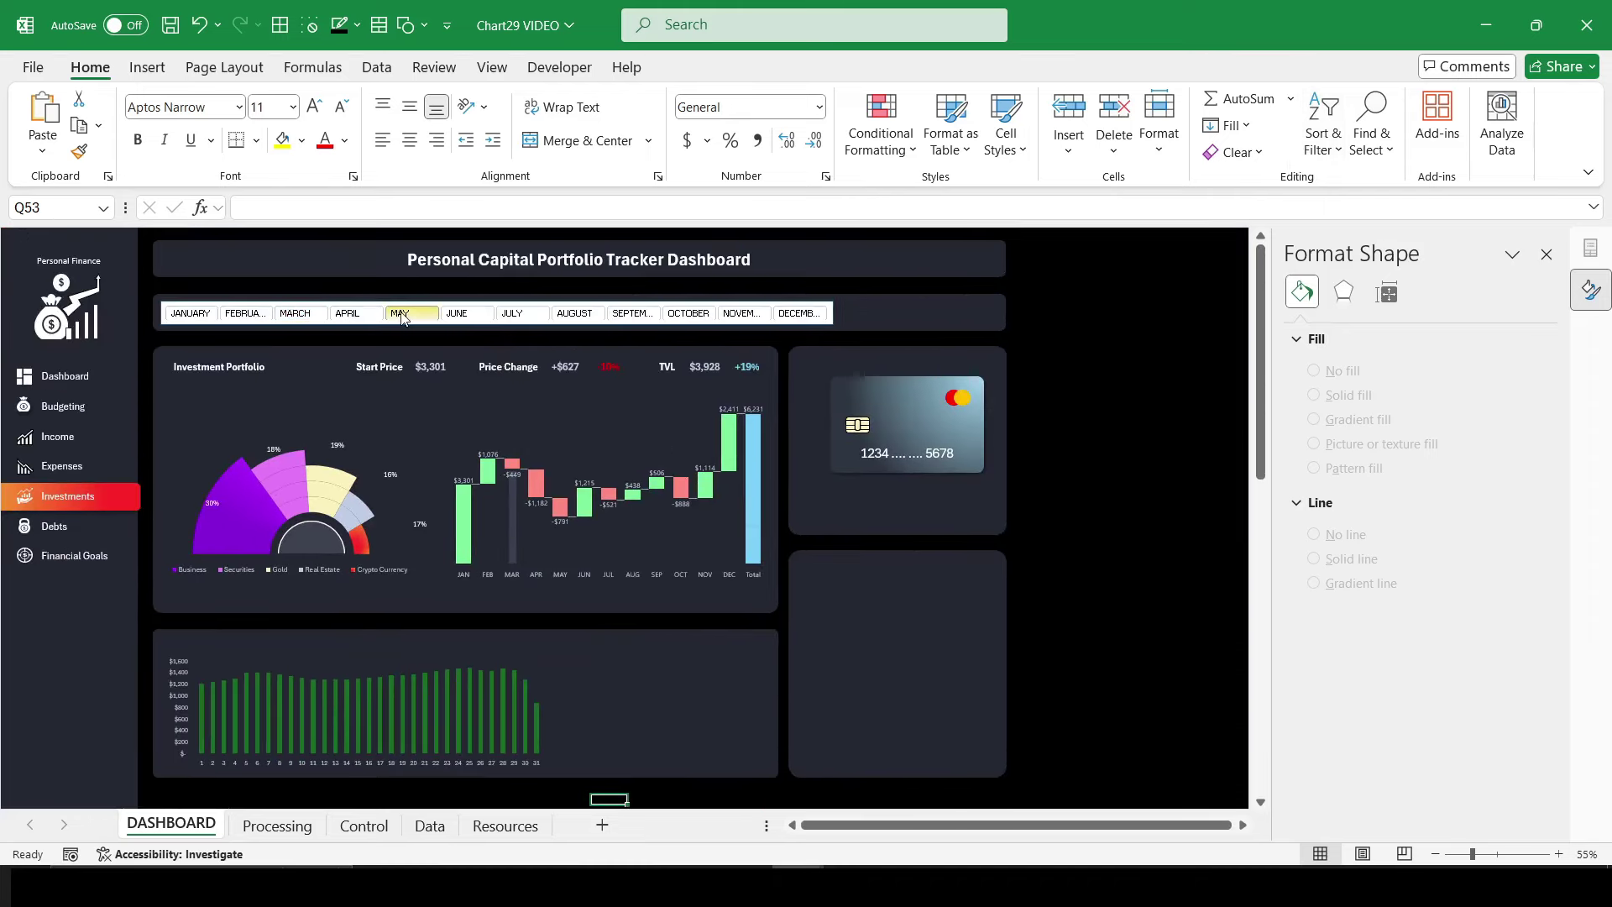
{"action": "left_click", "coordinate": [454, 316]}
{"action": "left_click", "coordinate": [322, 315]}
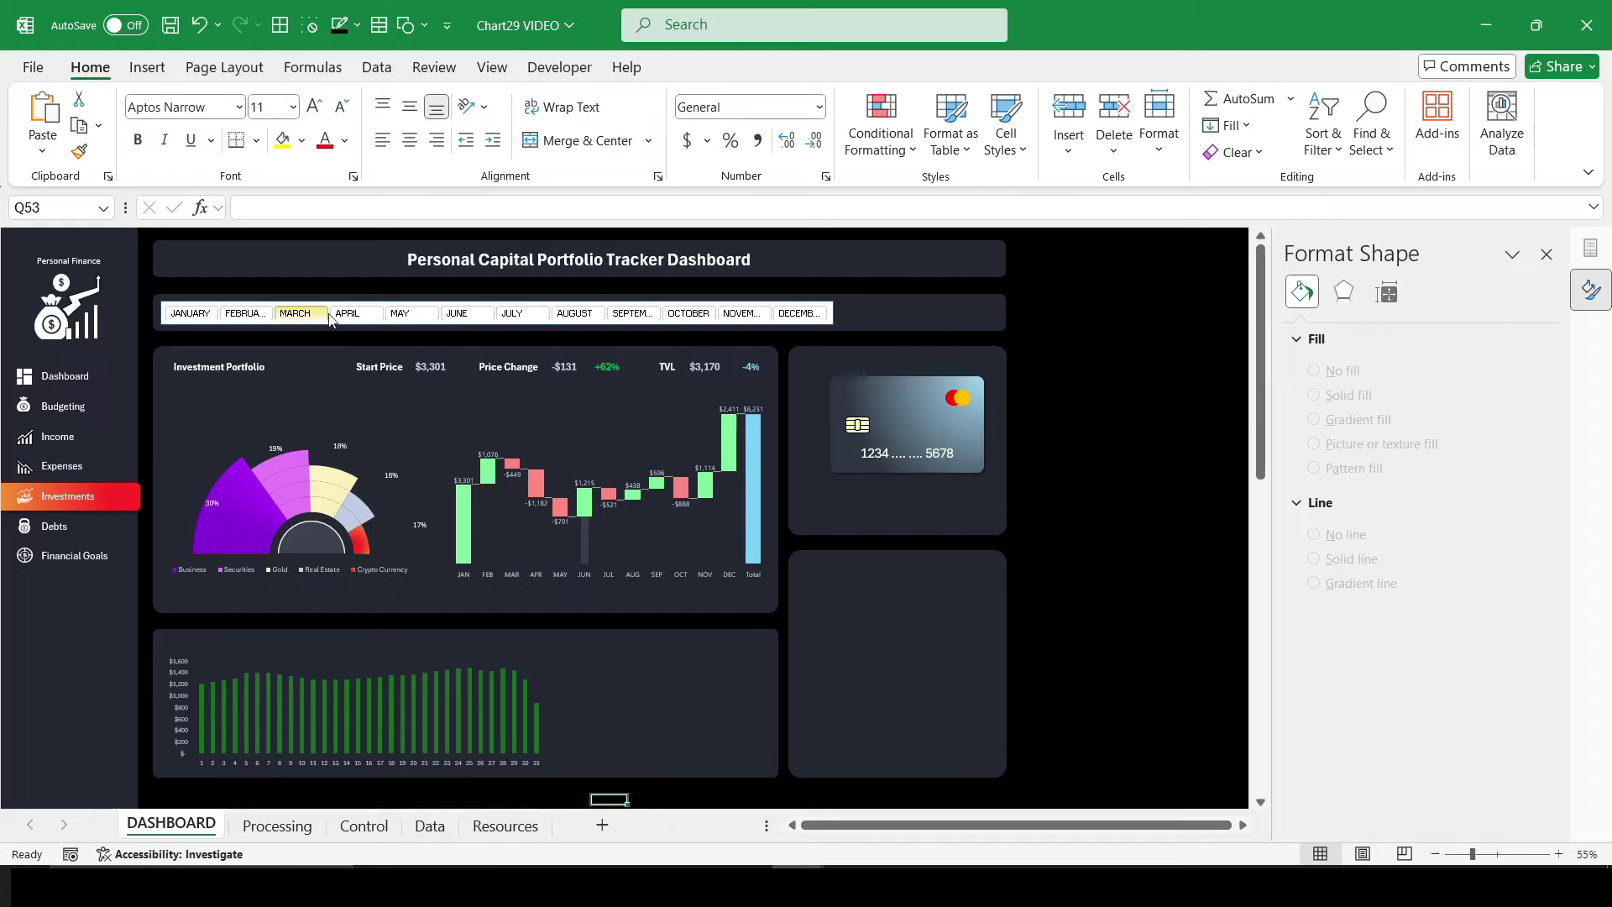
{"action": "left_click", "coordinate": [366, 304]}
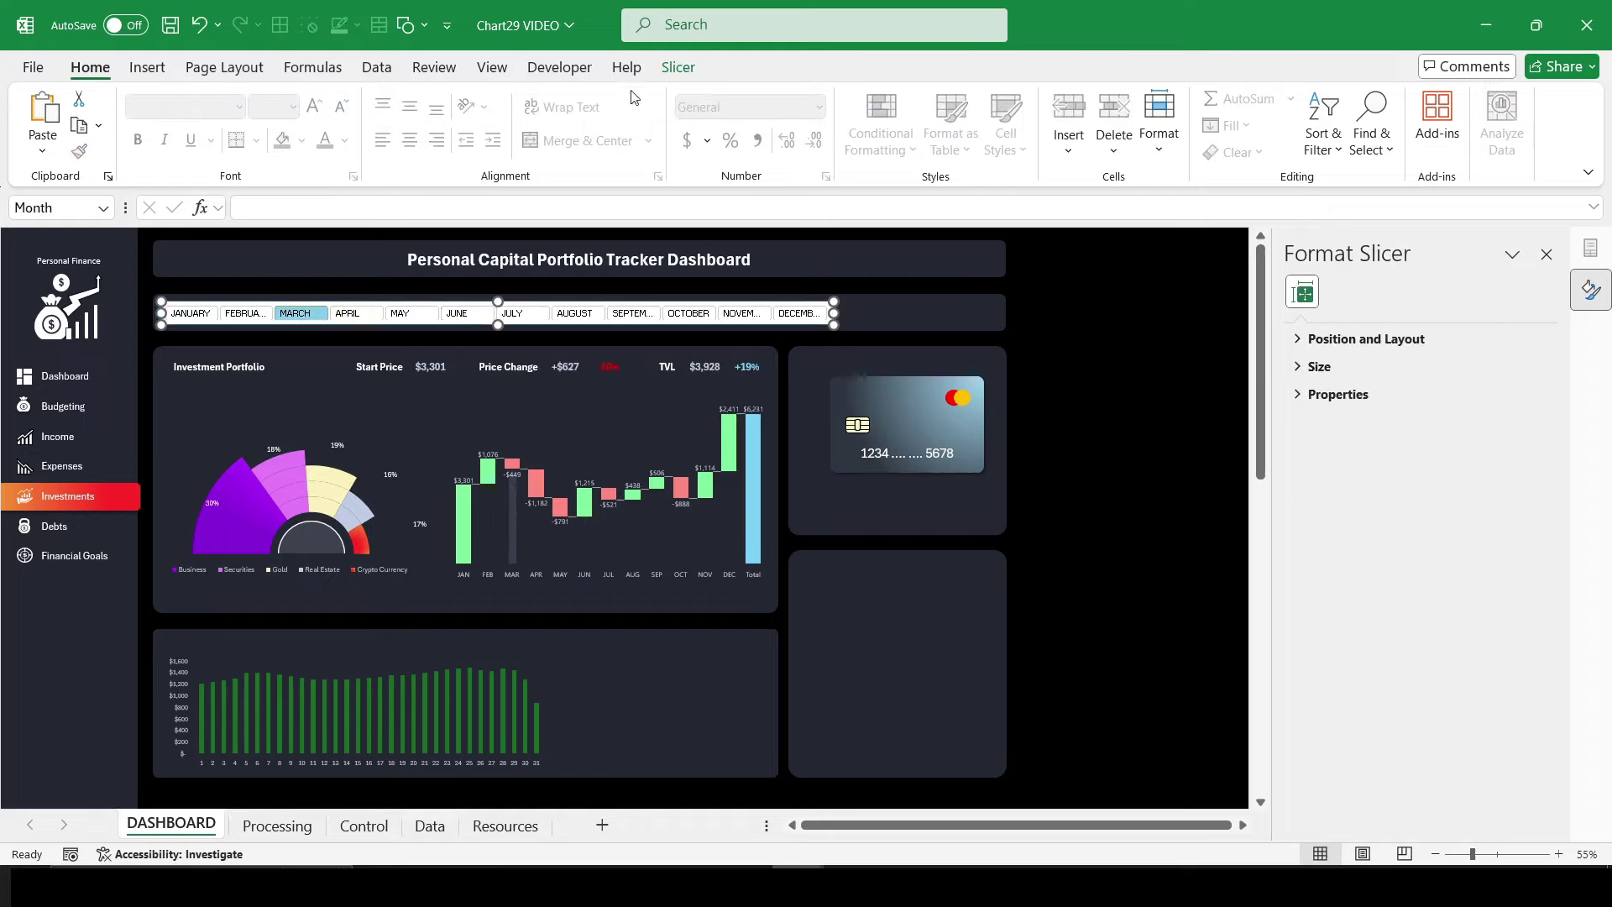
Step: Size the Month slicer to 0.5" by 11.22" and apply the dark orange style
{"action": "left_click", "coordinate": [678, 68]}
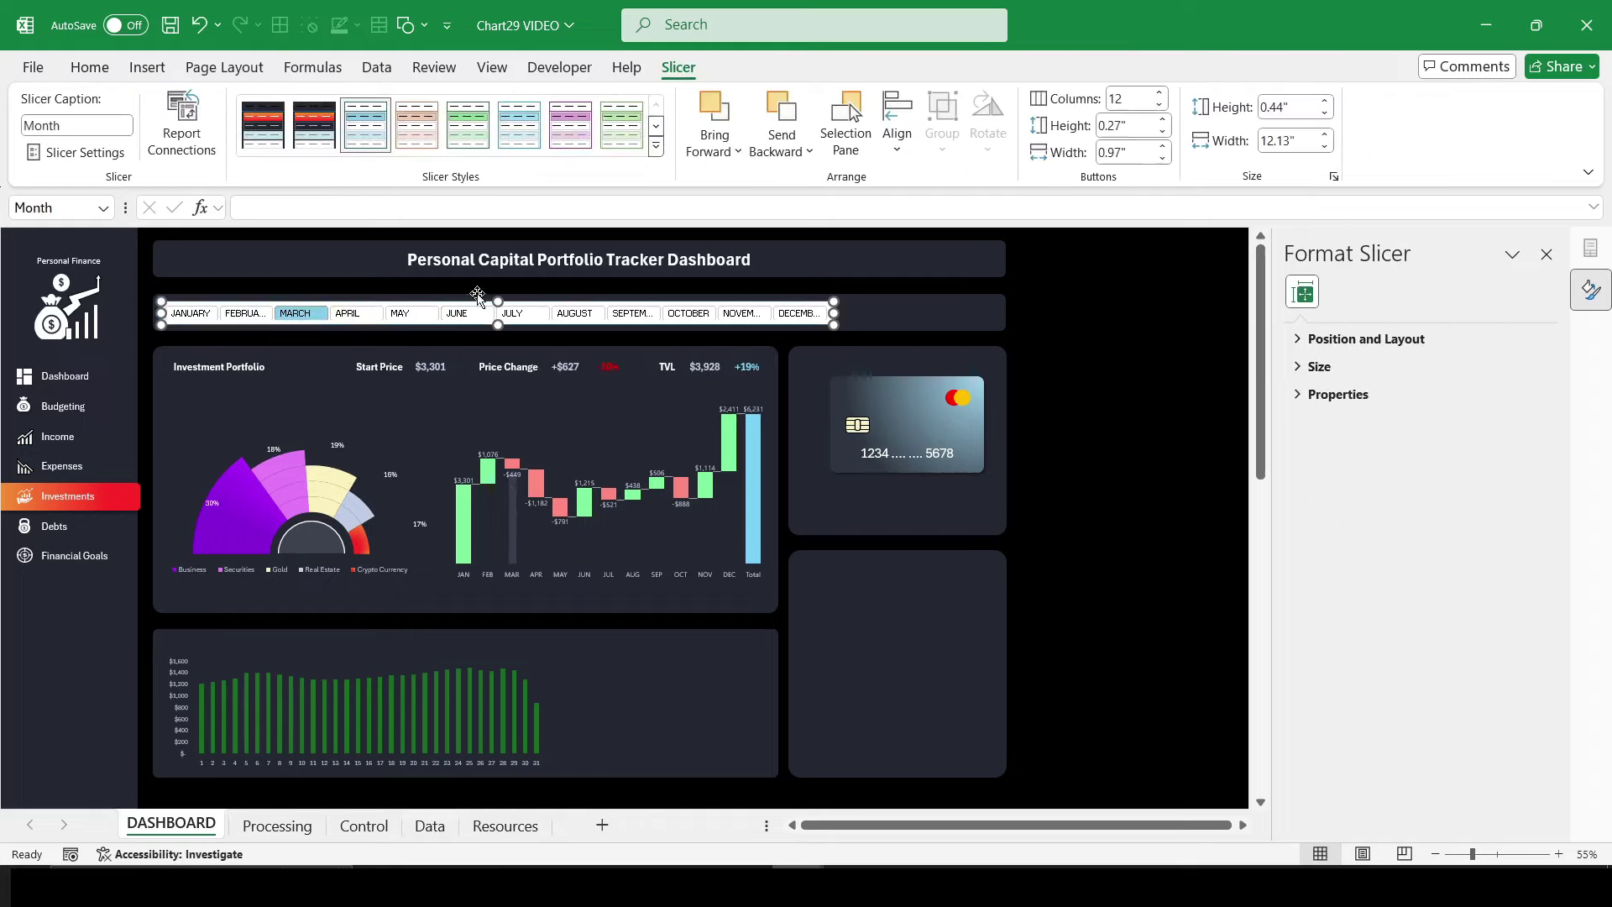
{"action": "left_click", "coordinate": [1289, 106]}
{"action": "type", "text": "0.5"}
{"action": "key", "text": "Tab"}
{"action": "type", "text": "11.22"}
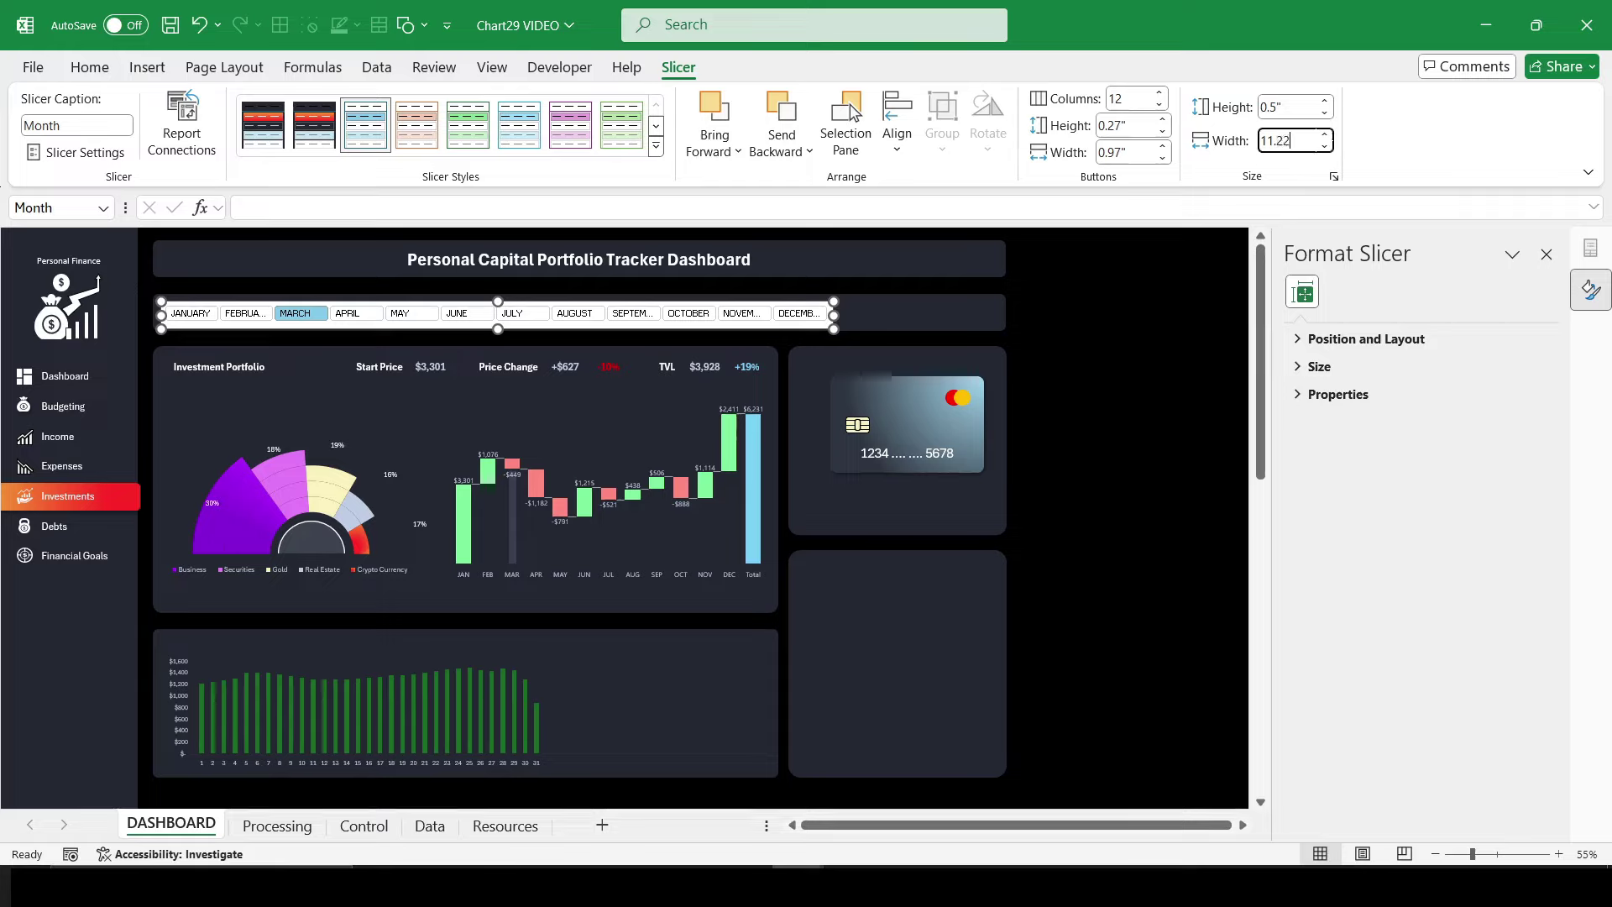
{"action": "key", "text": "Return"}
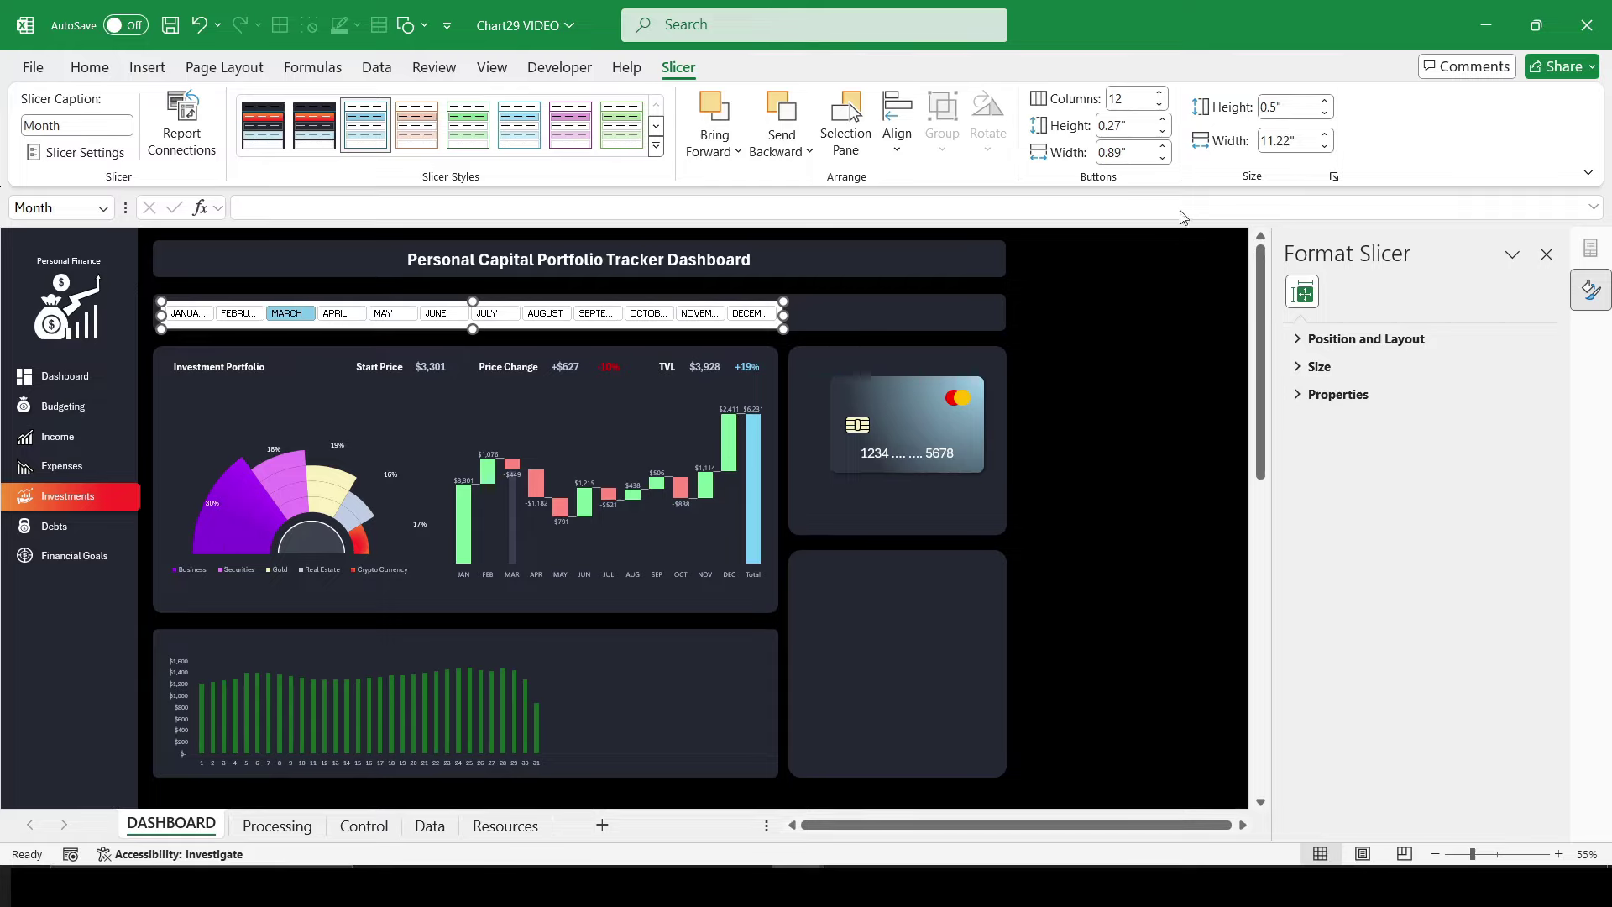
{"action": "left_click", "coordinate": [281, 134]}
Step: Connect PivotTable3 and PivotTable4 to the slicer and filter to MAY
{"action": "left_click", "coordinate": [181, 124]}
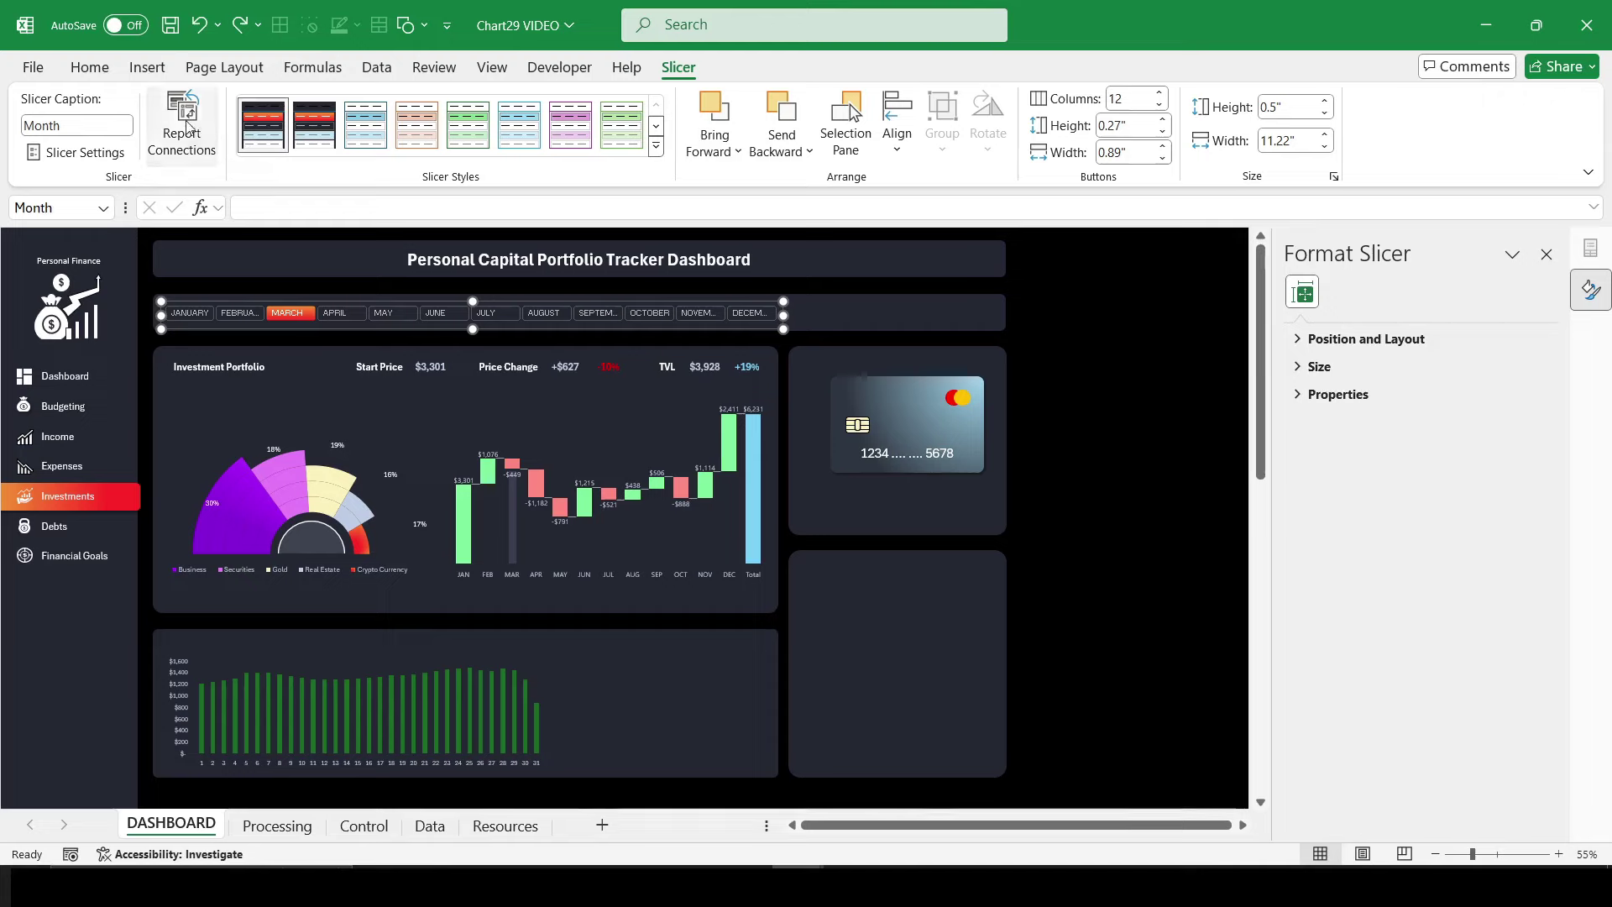
{"action": "left_click", "coordinate": [907, 585]}
{"action": "scroll", "coordinate": [907, 586], "scroll_direction": "down", "scroll_amount": 1}
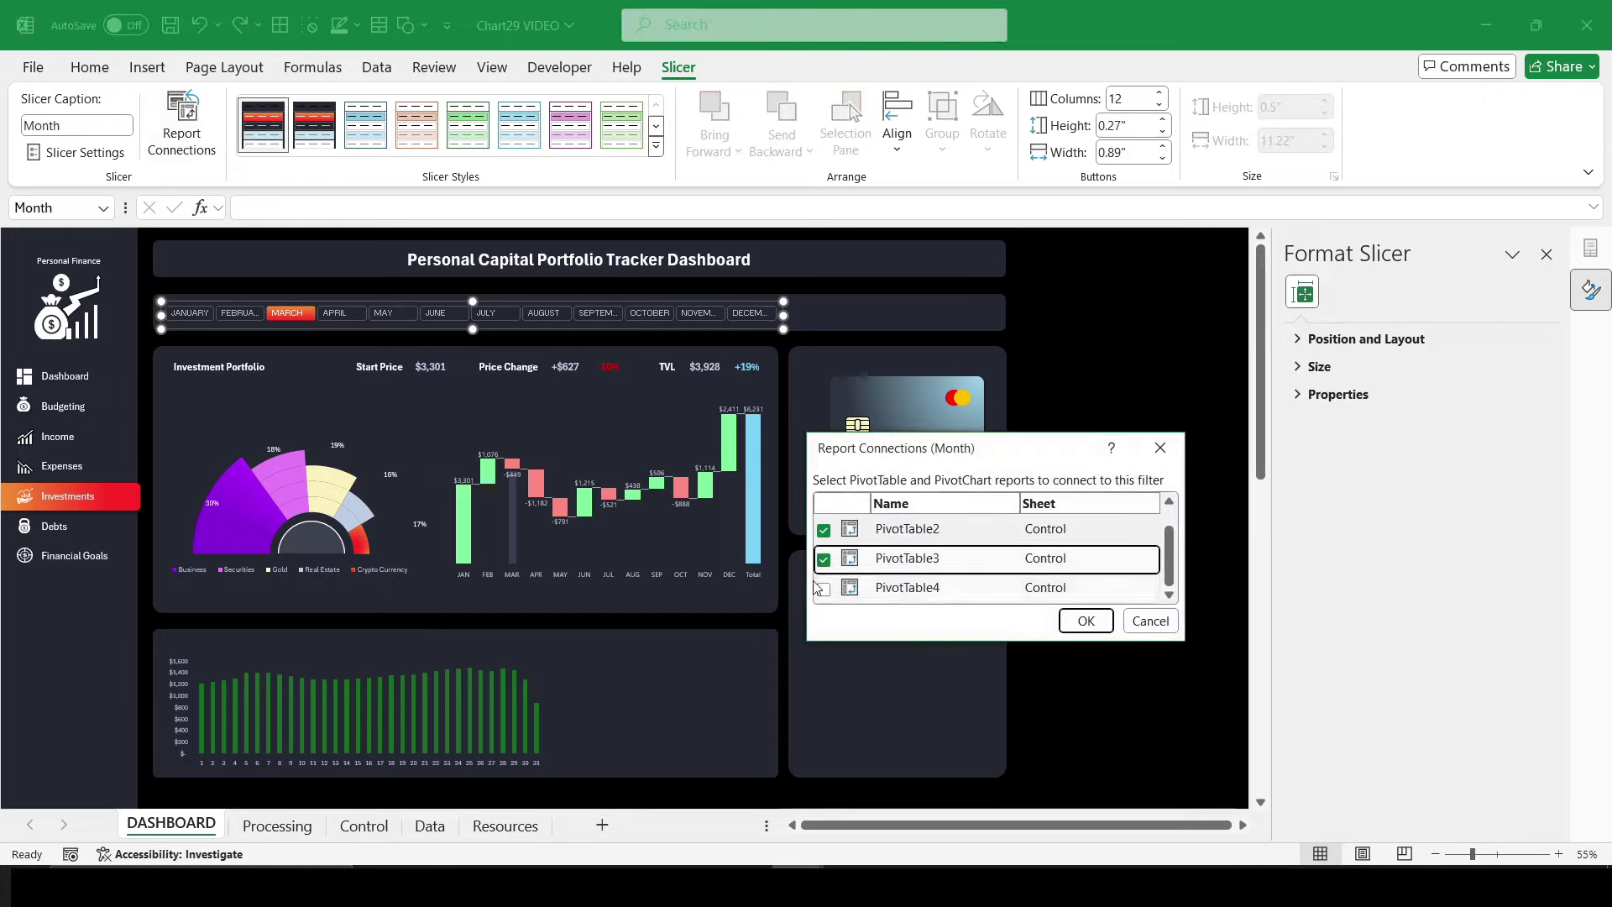
{"action": "left_click", "coordinate": [909, 585]}
{"action": "left_click", "coordinate": [1086, 622]}
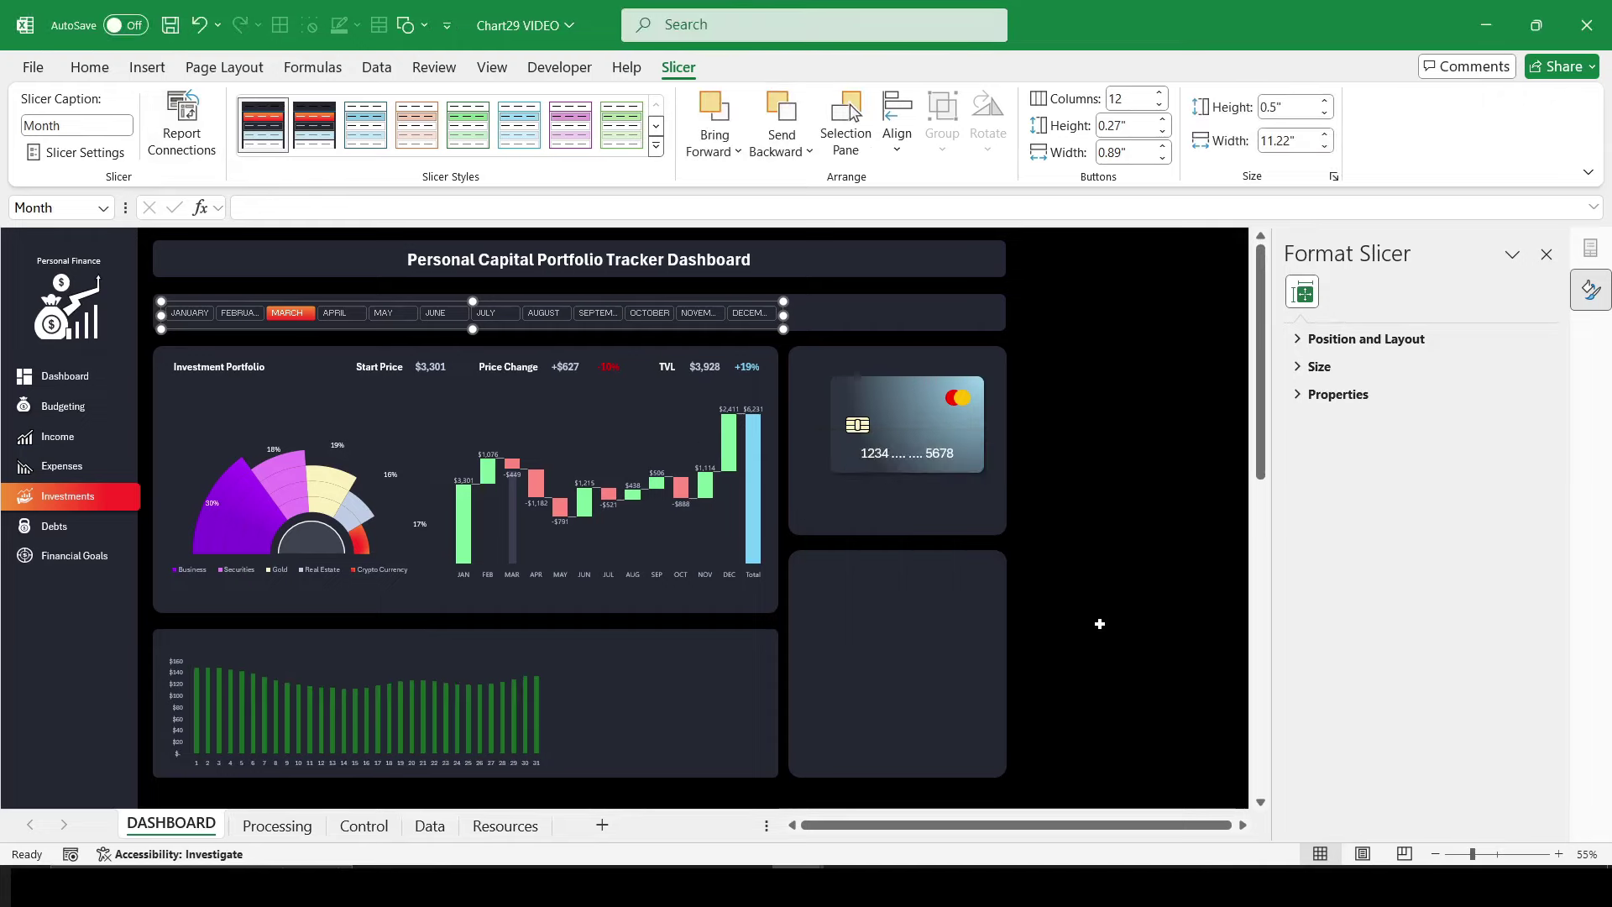
{"action": "left_click", "coordinate": [382, 313]}
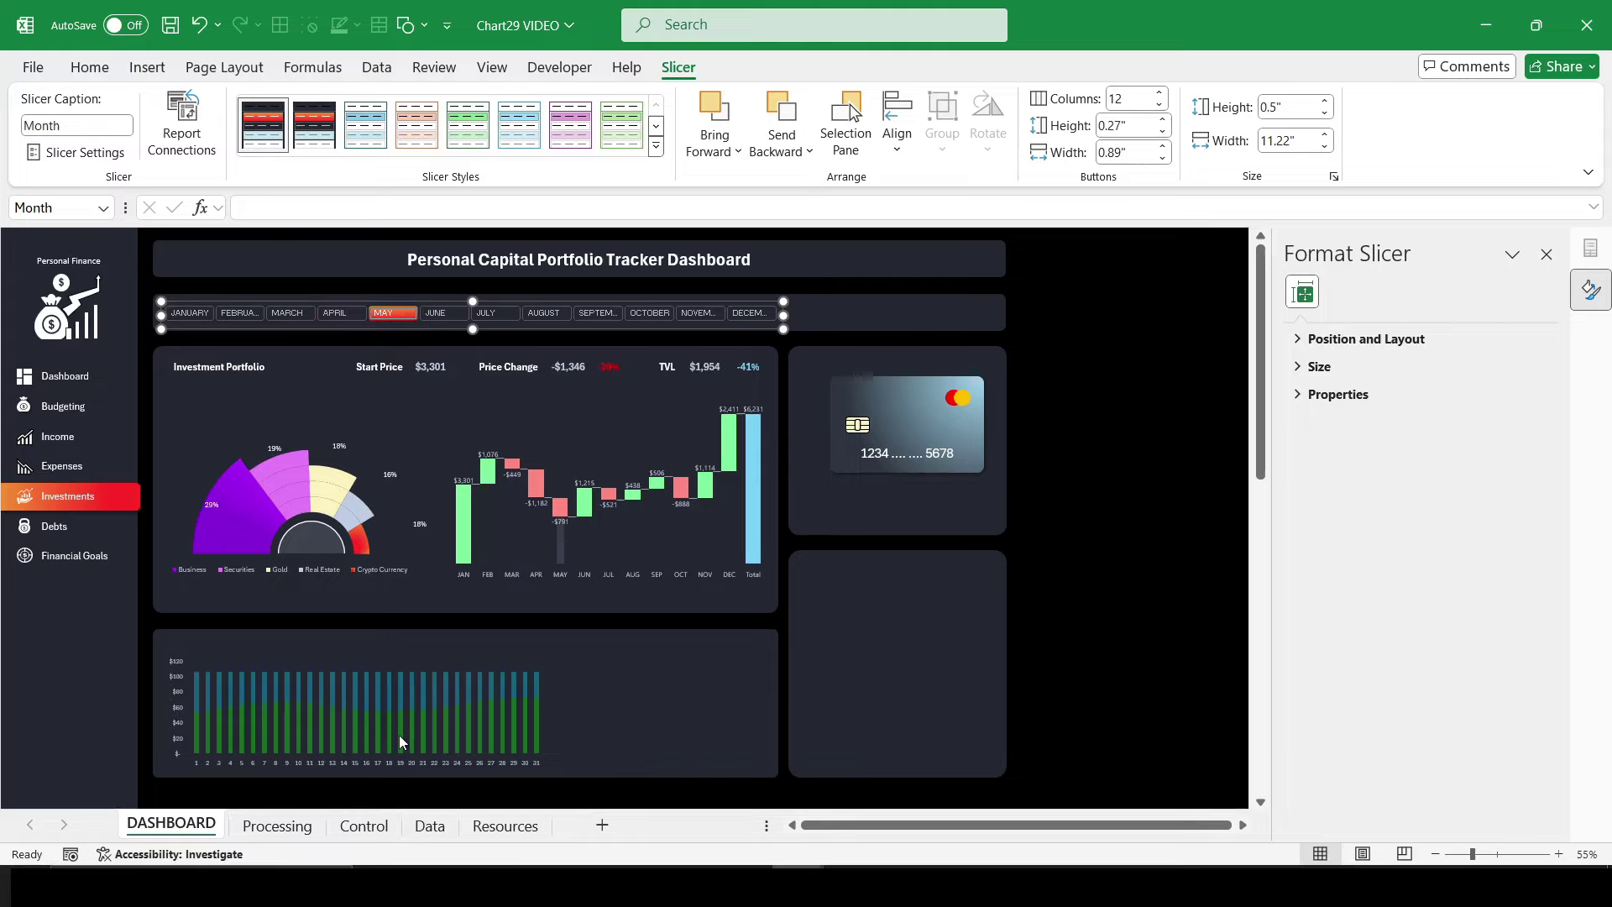
Step: Give the daily bar chart's series a gradient fill
{"action": "left_click", "coordinate": [377, 692]}
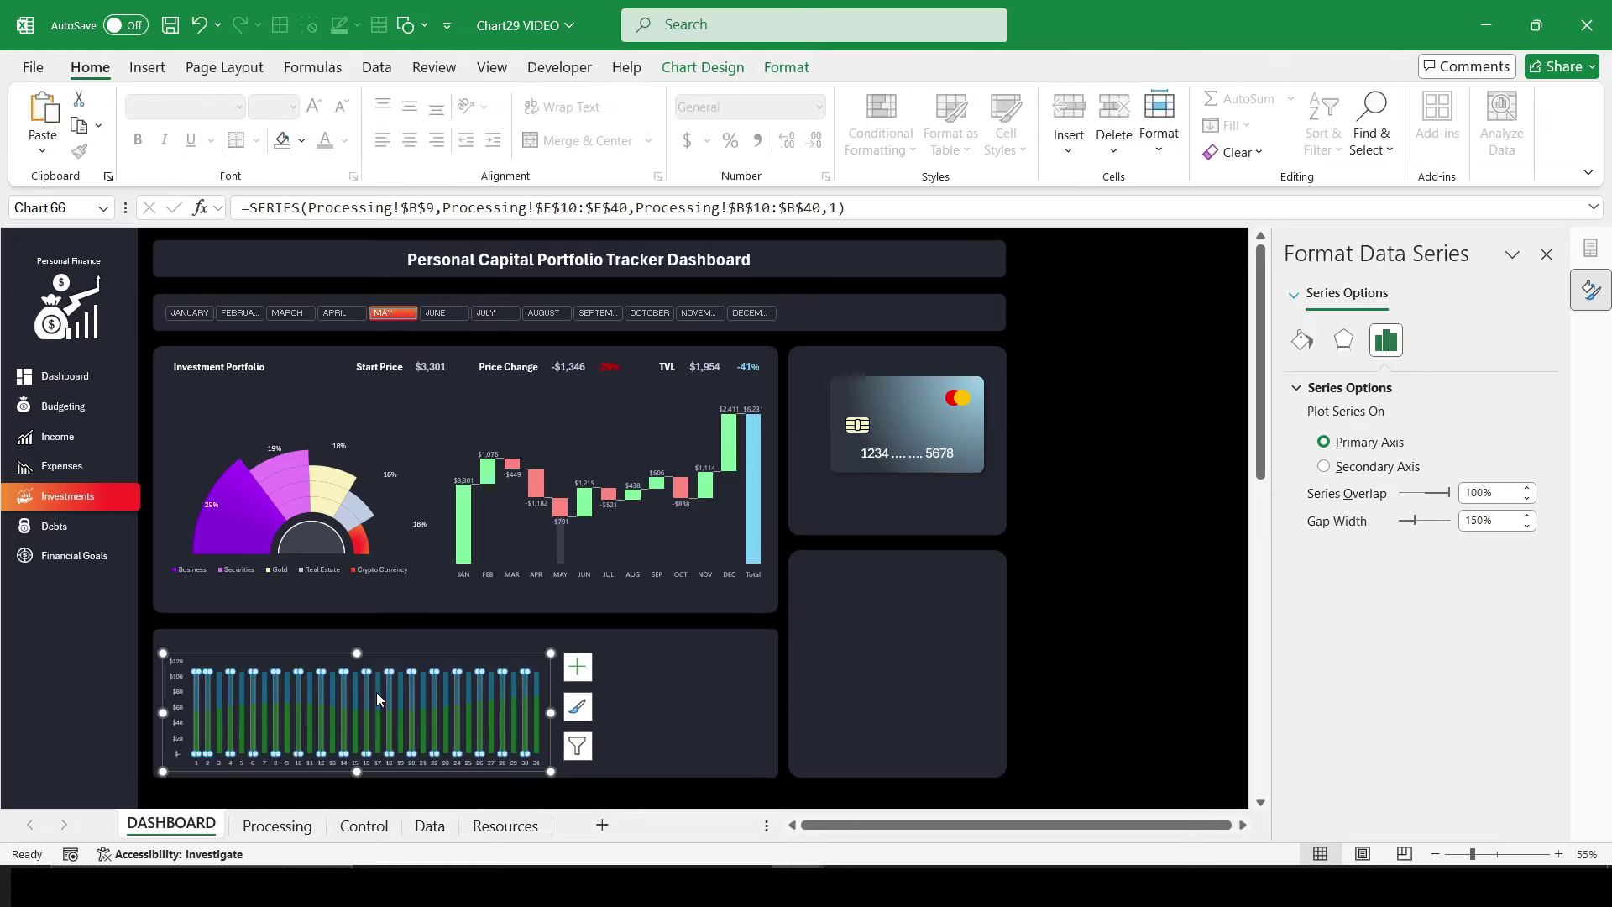
{"action": "left_click", "coordinate": [360, 544]}
{"action": "left_click", "coordinate": [360, 544]}
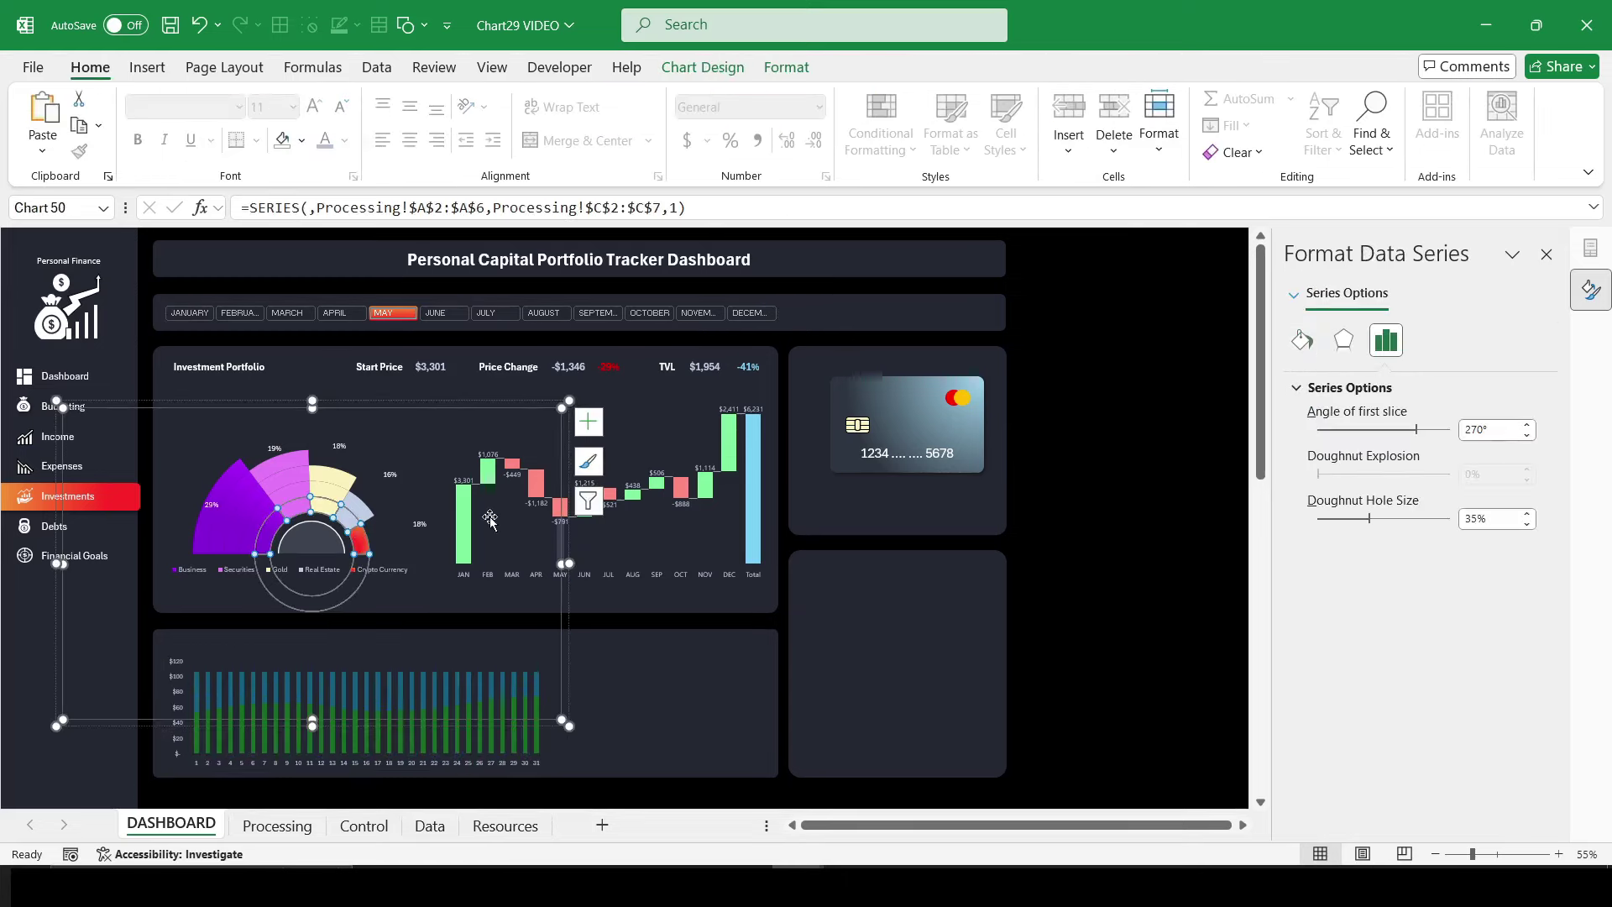
{"action": "left_click", "coordinate": [1302, 339]}
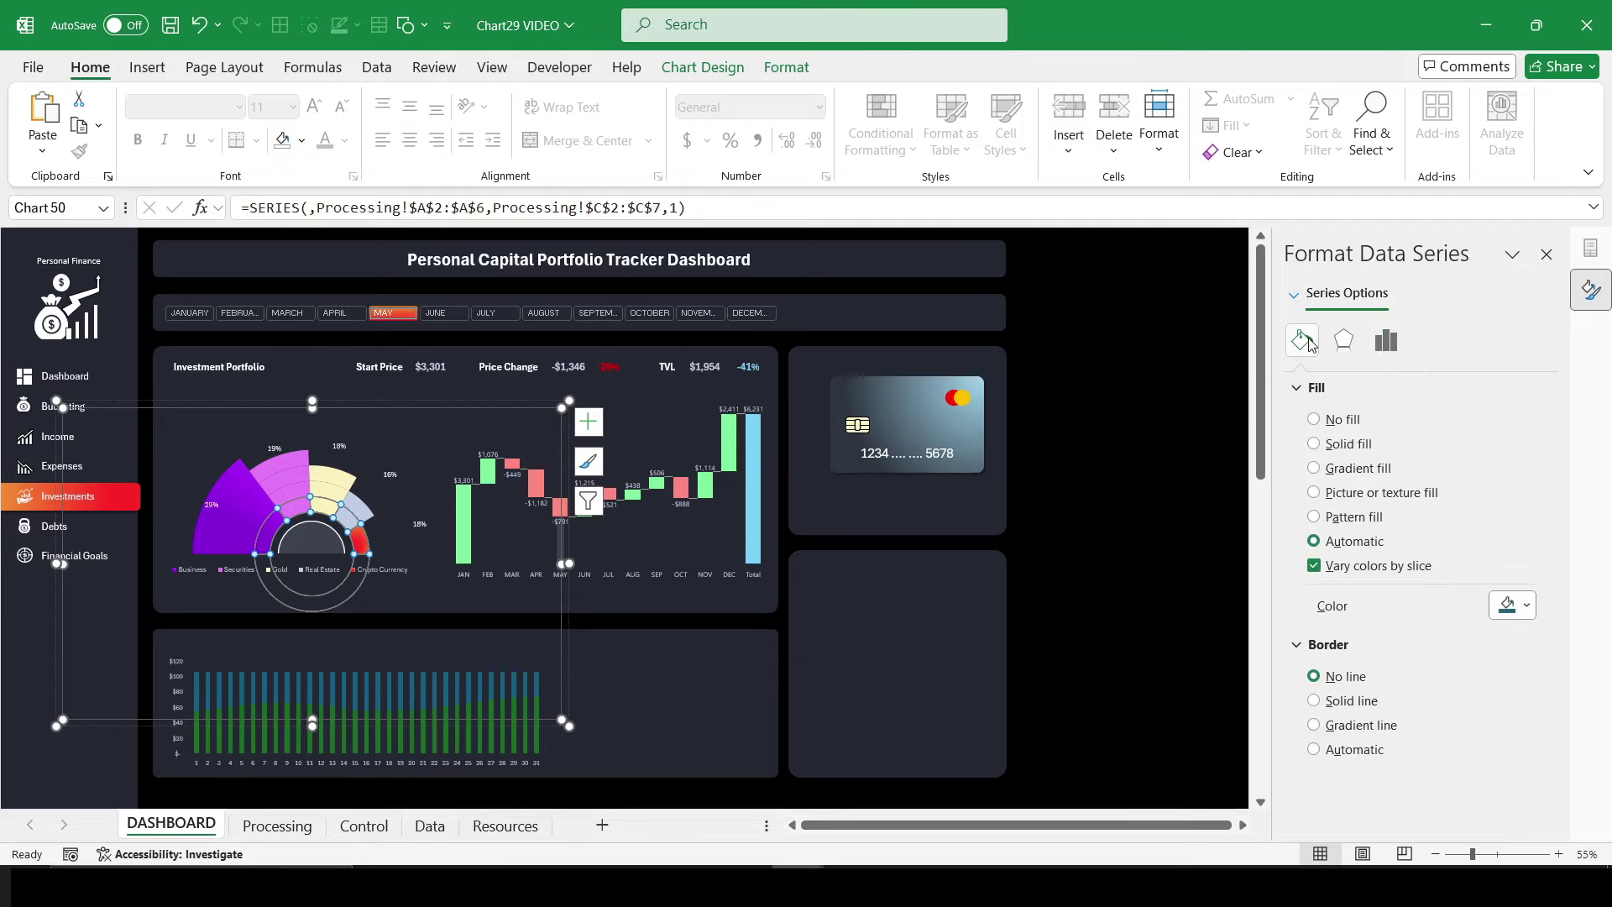
{"action": "left_click", "coordinate": [361, 541]}
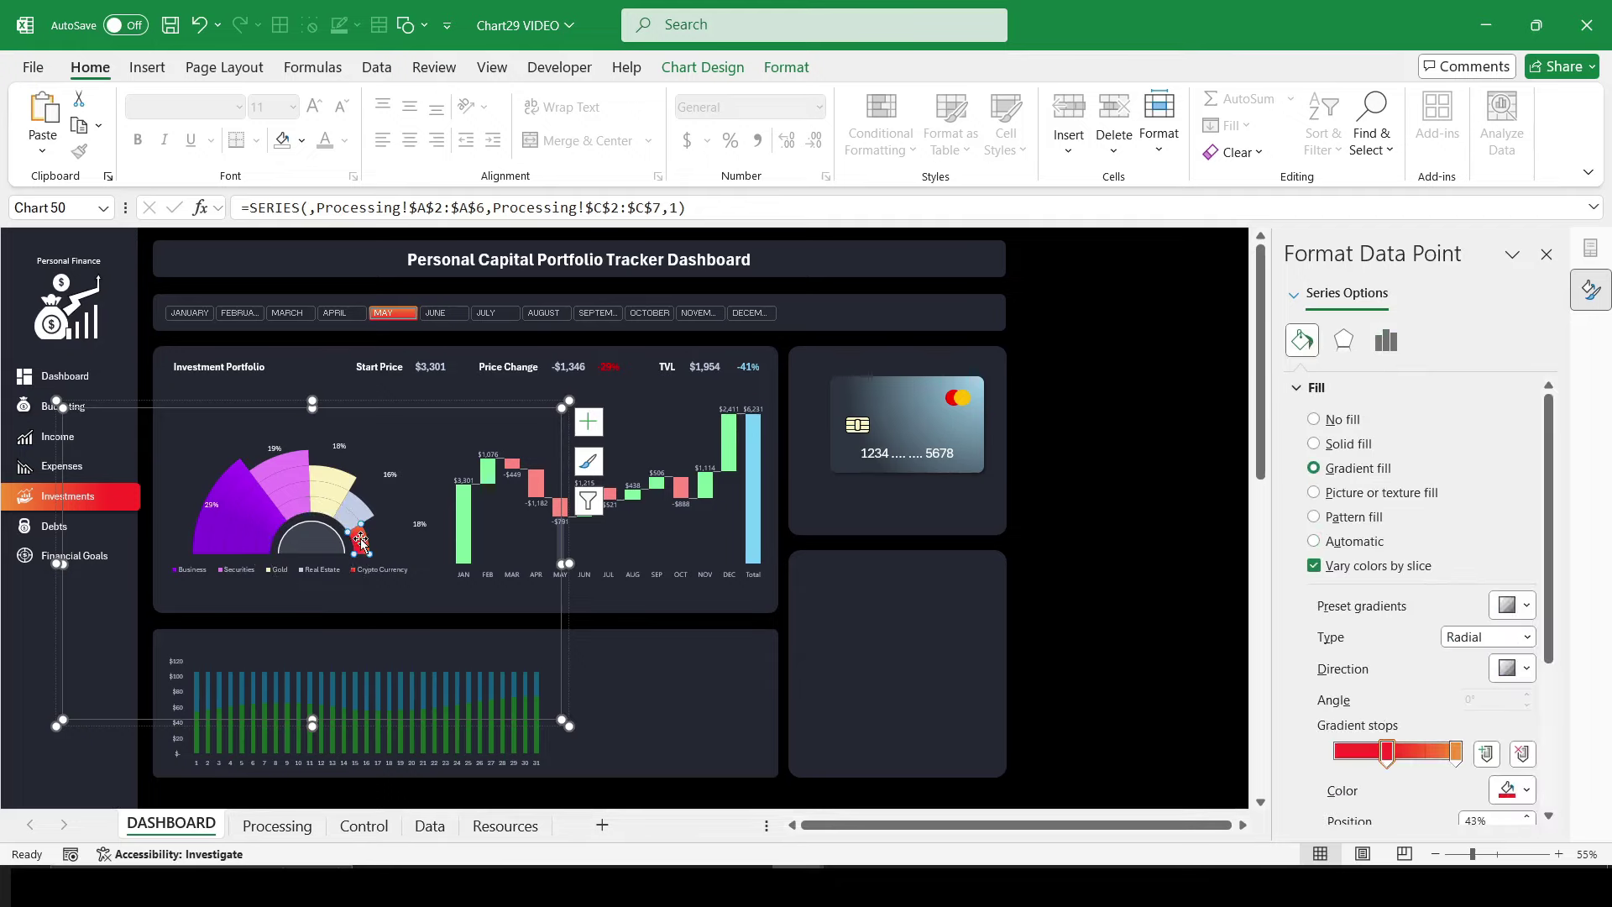
{"action": "left_click", "coordinate": [366, 692]}
{"action": "left_click", "coordinate": [367, 692]}
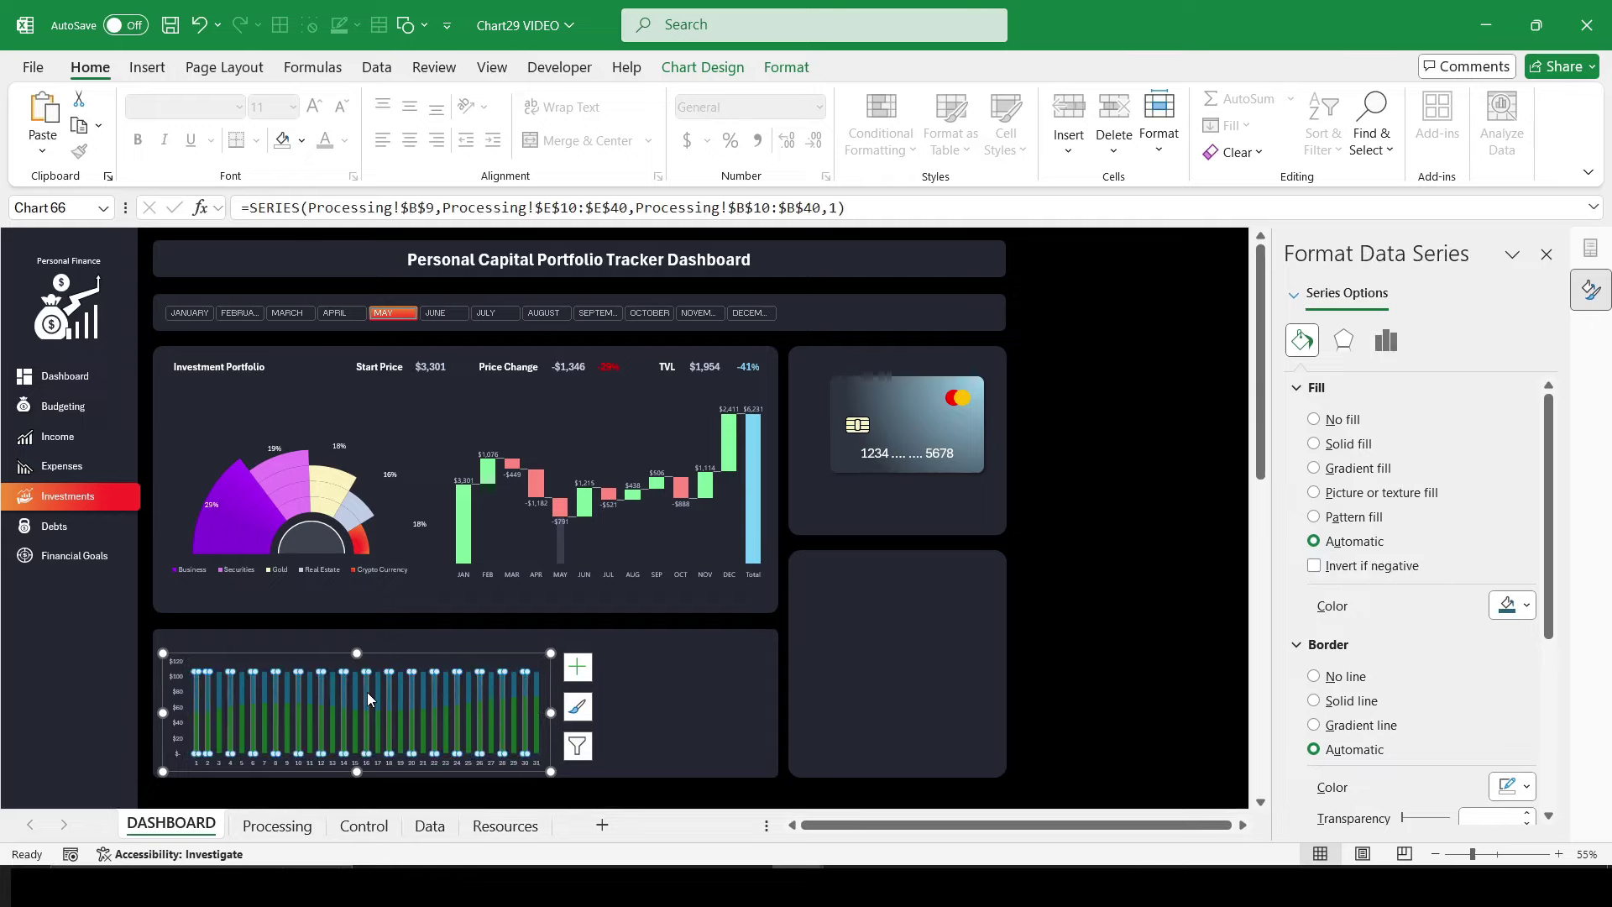
{"action": "left_click", "coordinate": [1335, 470]}
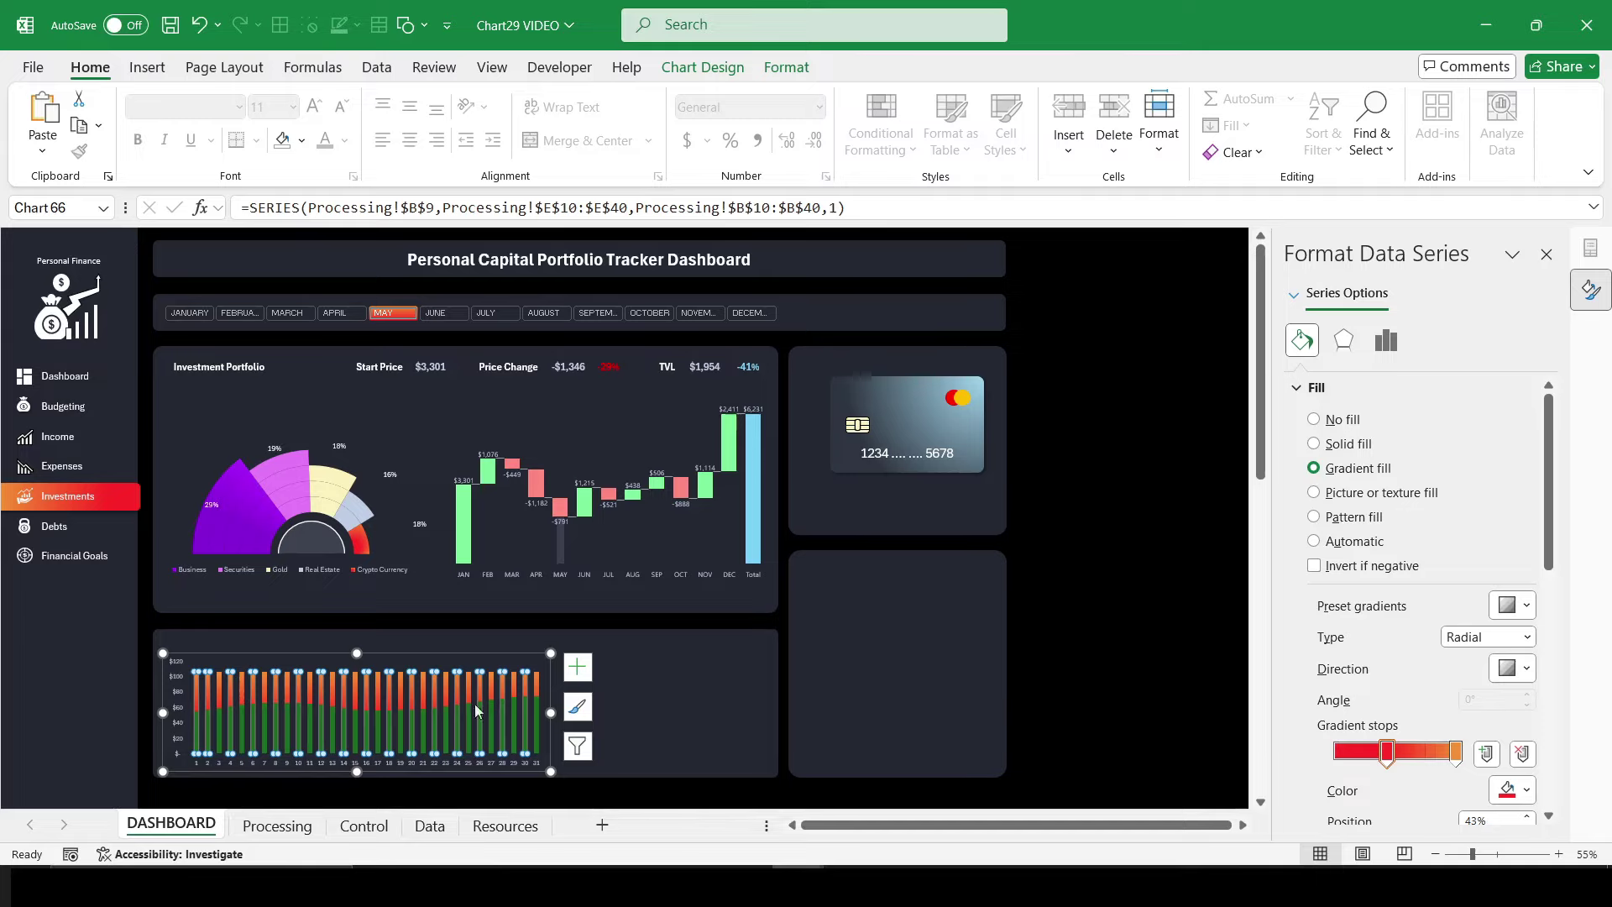
Step: Apply a gradient fill to the green series of the daily chart
{"action": "left_click", "coordinate": [1069, 675]}
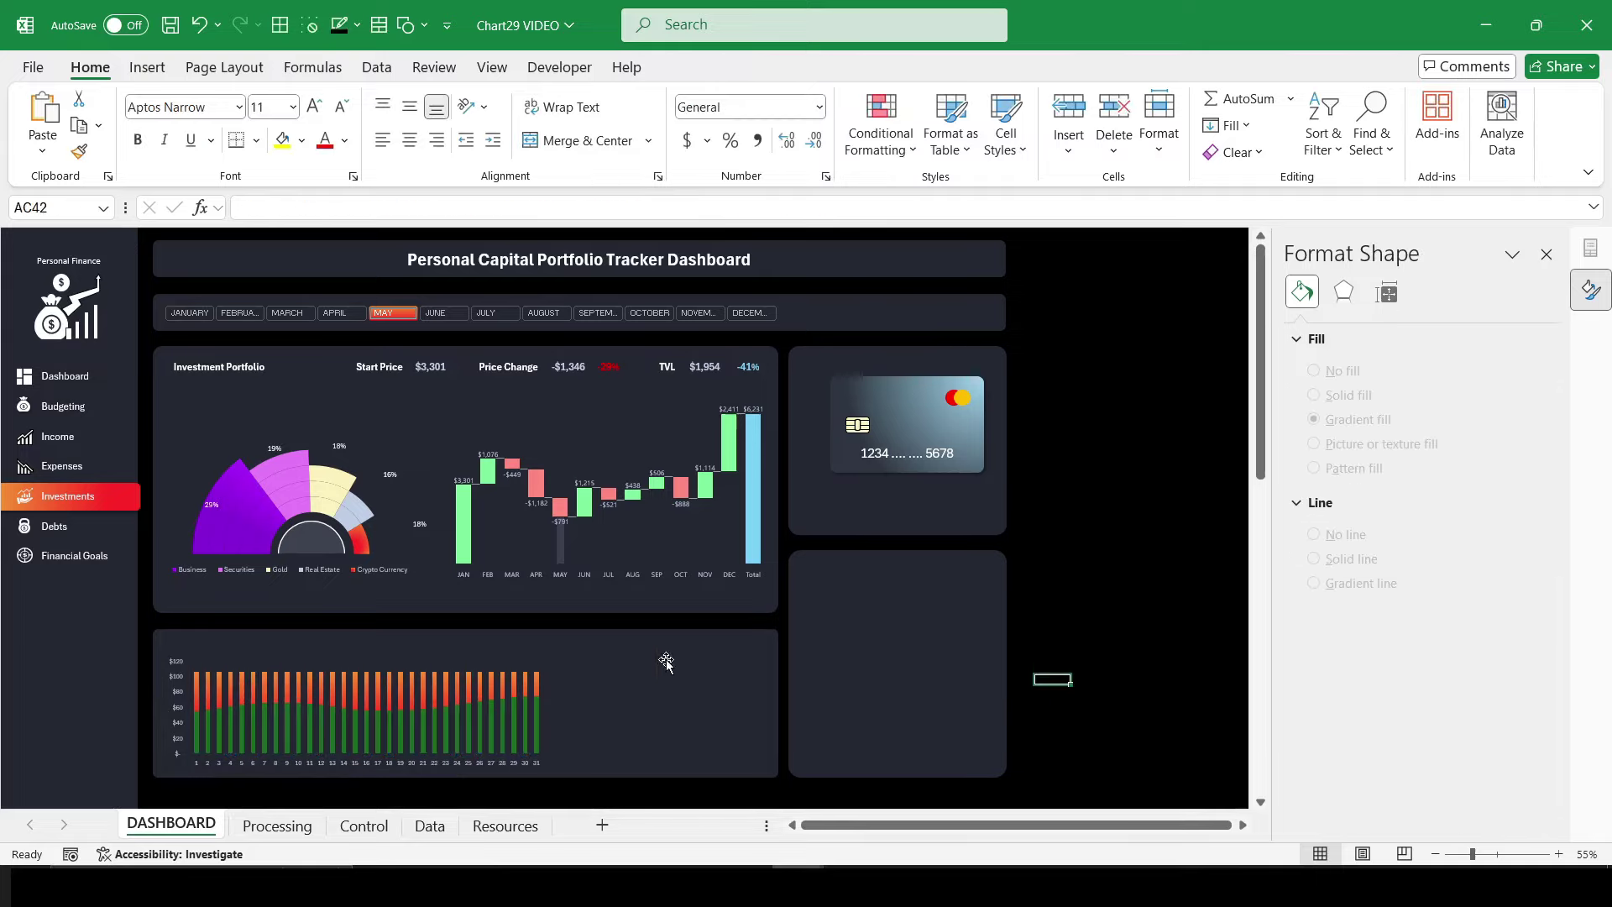
{"action": "left_click", "coordinate": [444, 723]}
{"action": "left_click", "coordinate": [1302, 341]}
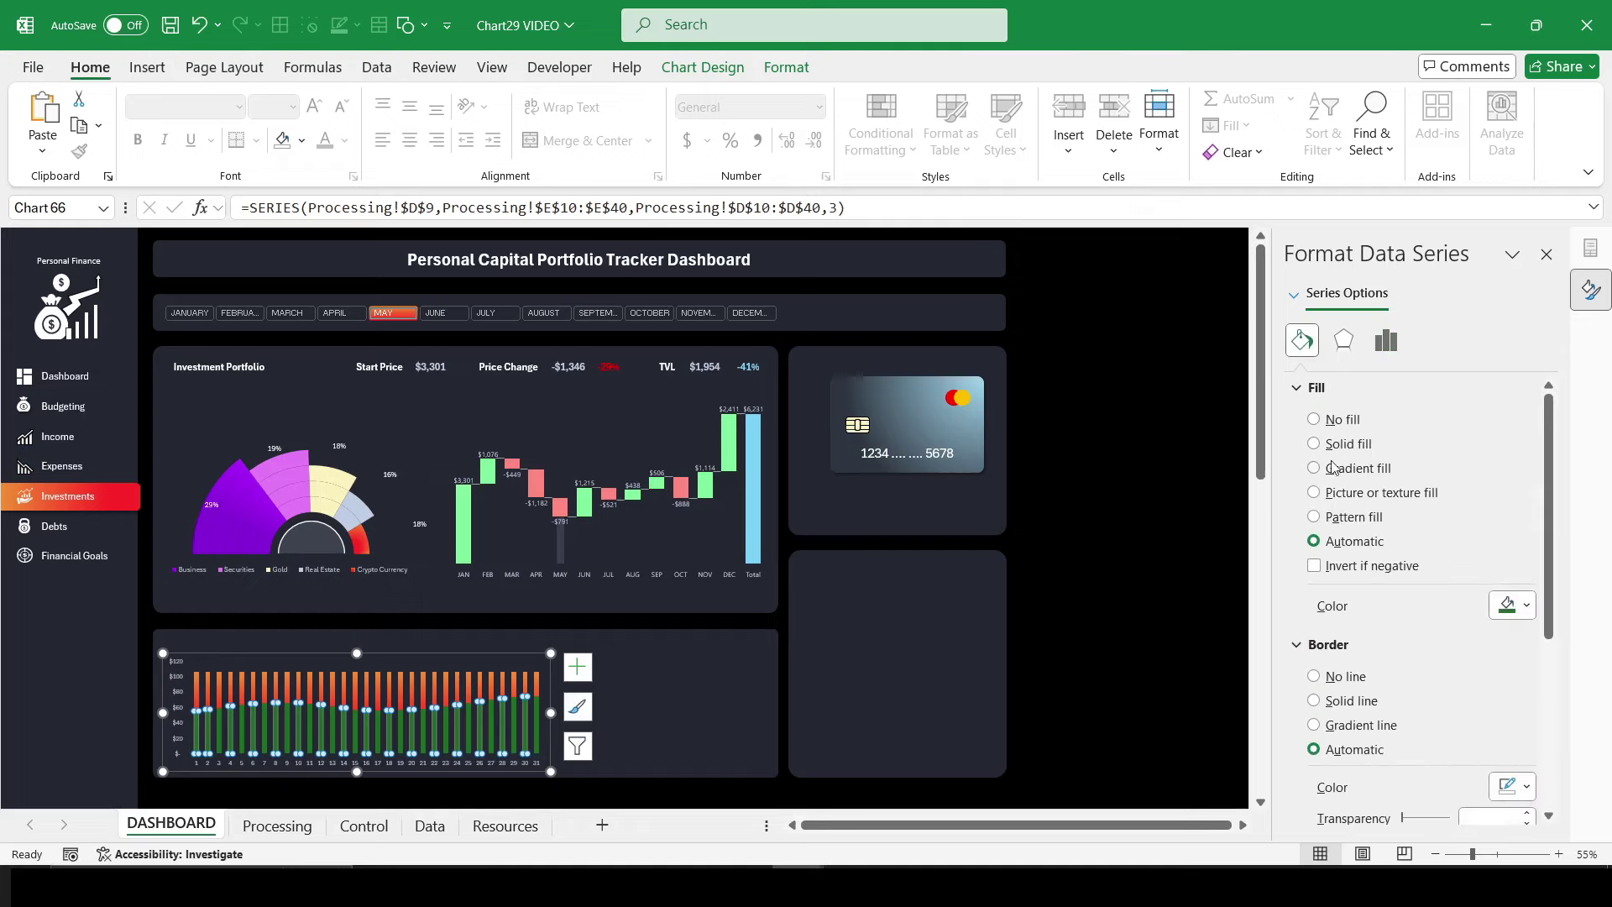
{"action": "left_click", "coordinate": [1335, 467]}
Step: Copy the 7CF89B colour code from the Resources sheet
{"action": "left_click", "coordinate": [507, 826]}
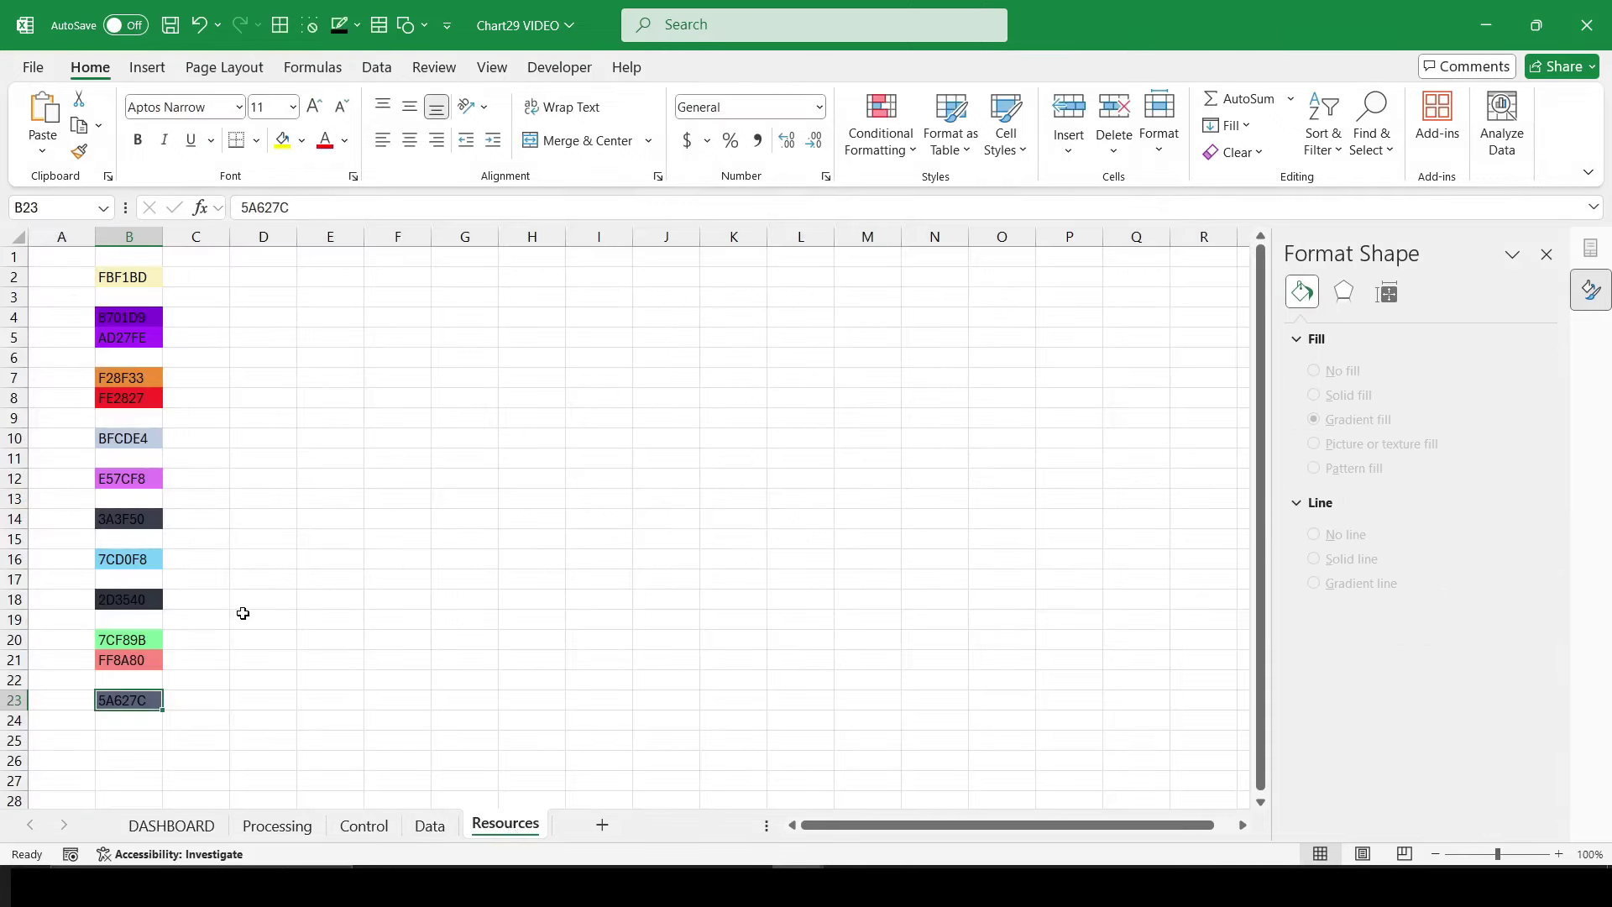
{"action": "left_click", "coordinate": [130, 638]}
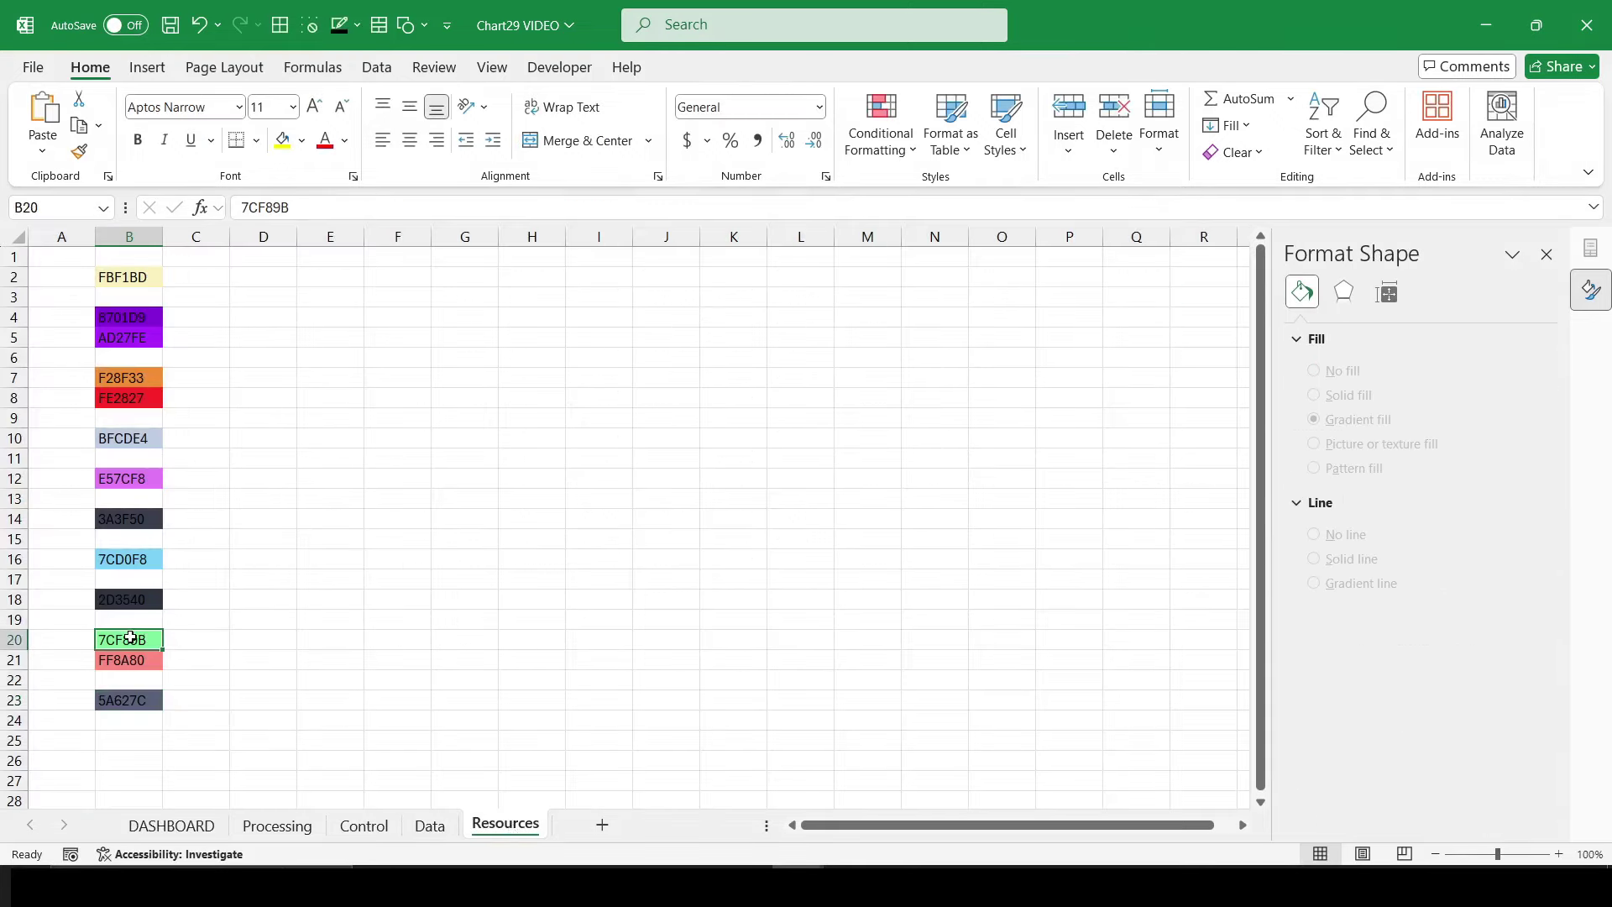
{"action": "double_click", "coordinate": [264, 208]}
{"action": "right_click", "coordinate": [264, 208]}
{"action": "left_click", "coordinate": [307, 244]}
{"action": "left_click", "coordinate": [171, 826]}
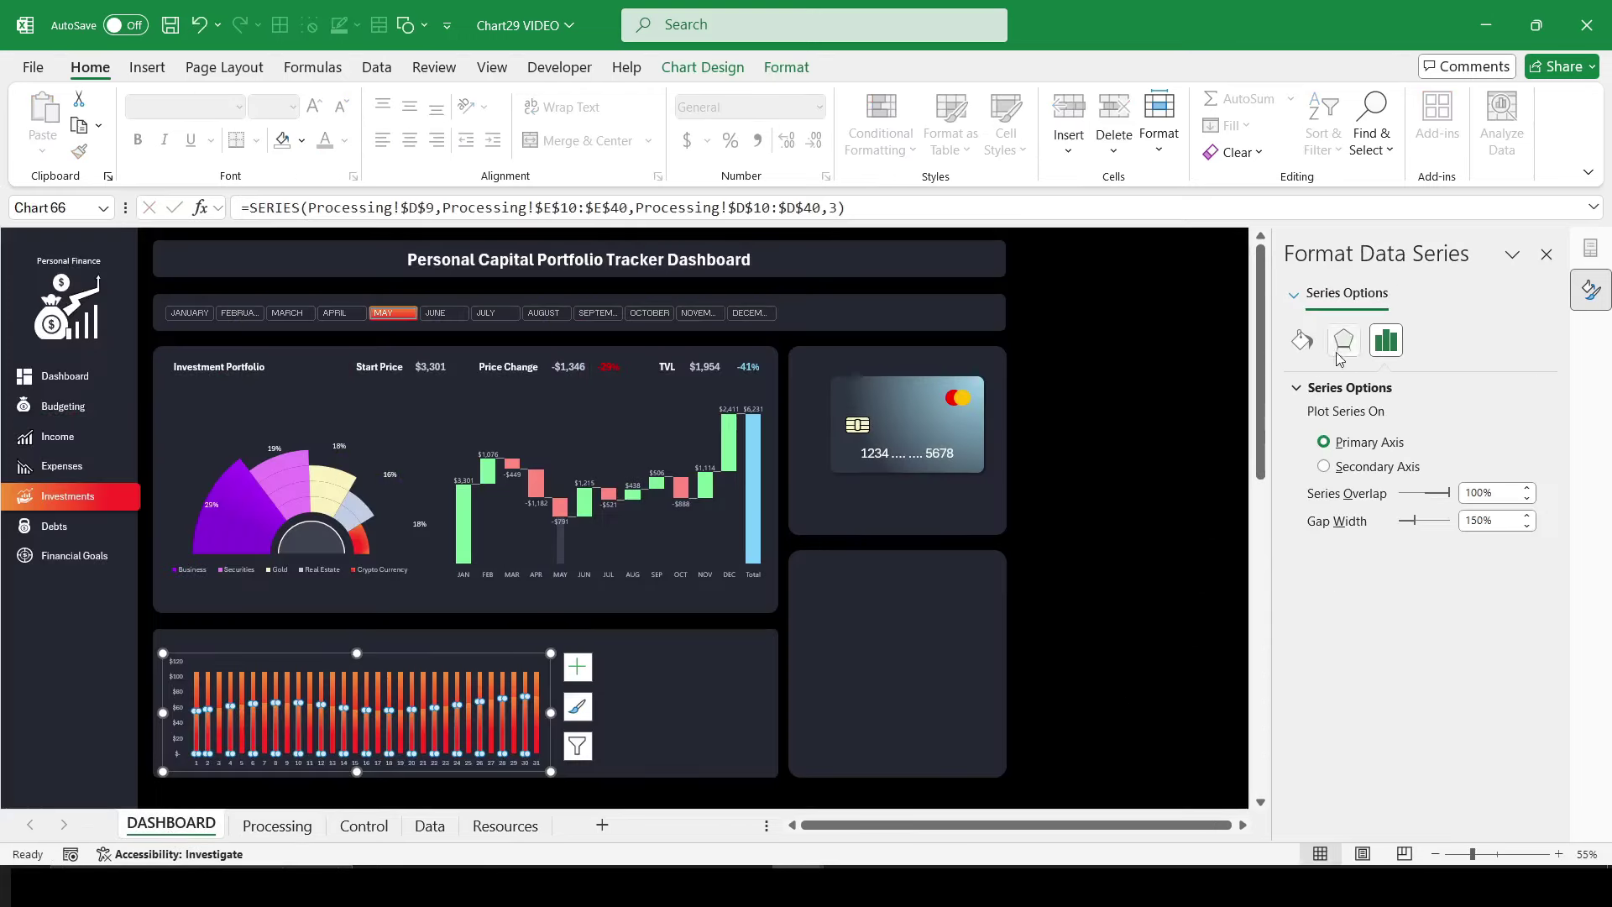
Step: Make the gradient stops light green and light blue
{"action": "left_click", "coordinate": [1527, 791]}
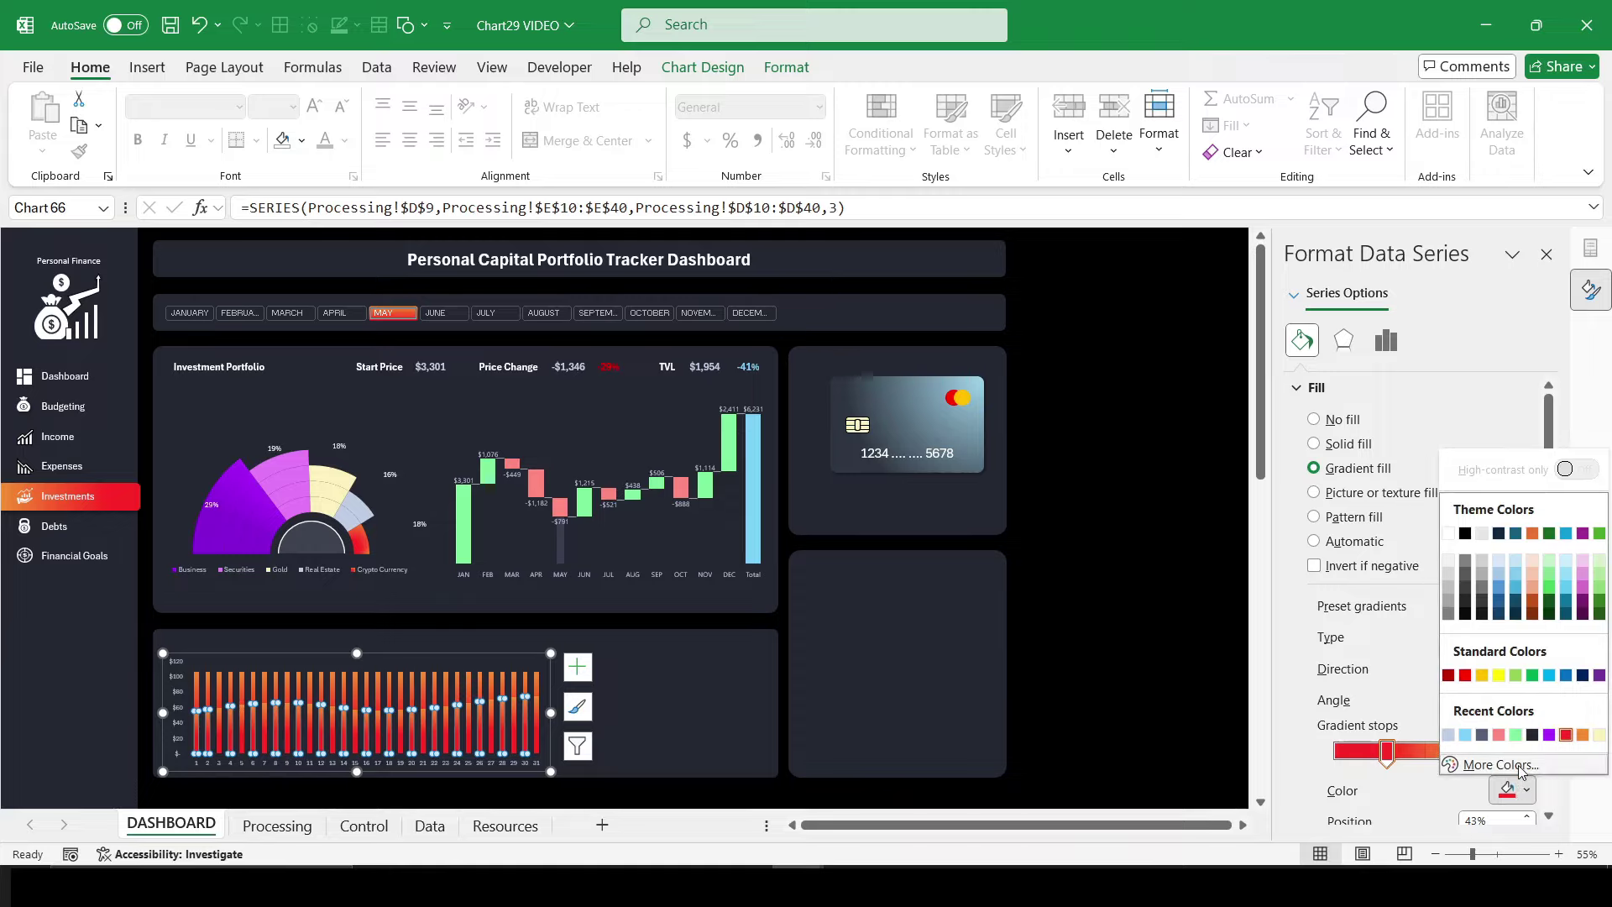
{"action": "left_click", "coordinate": [1517, 736]}
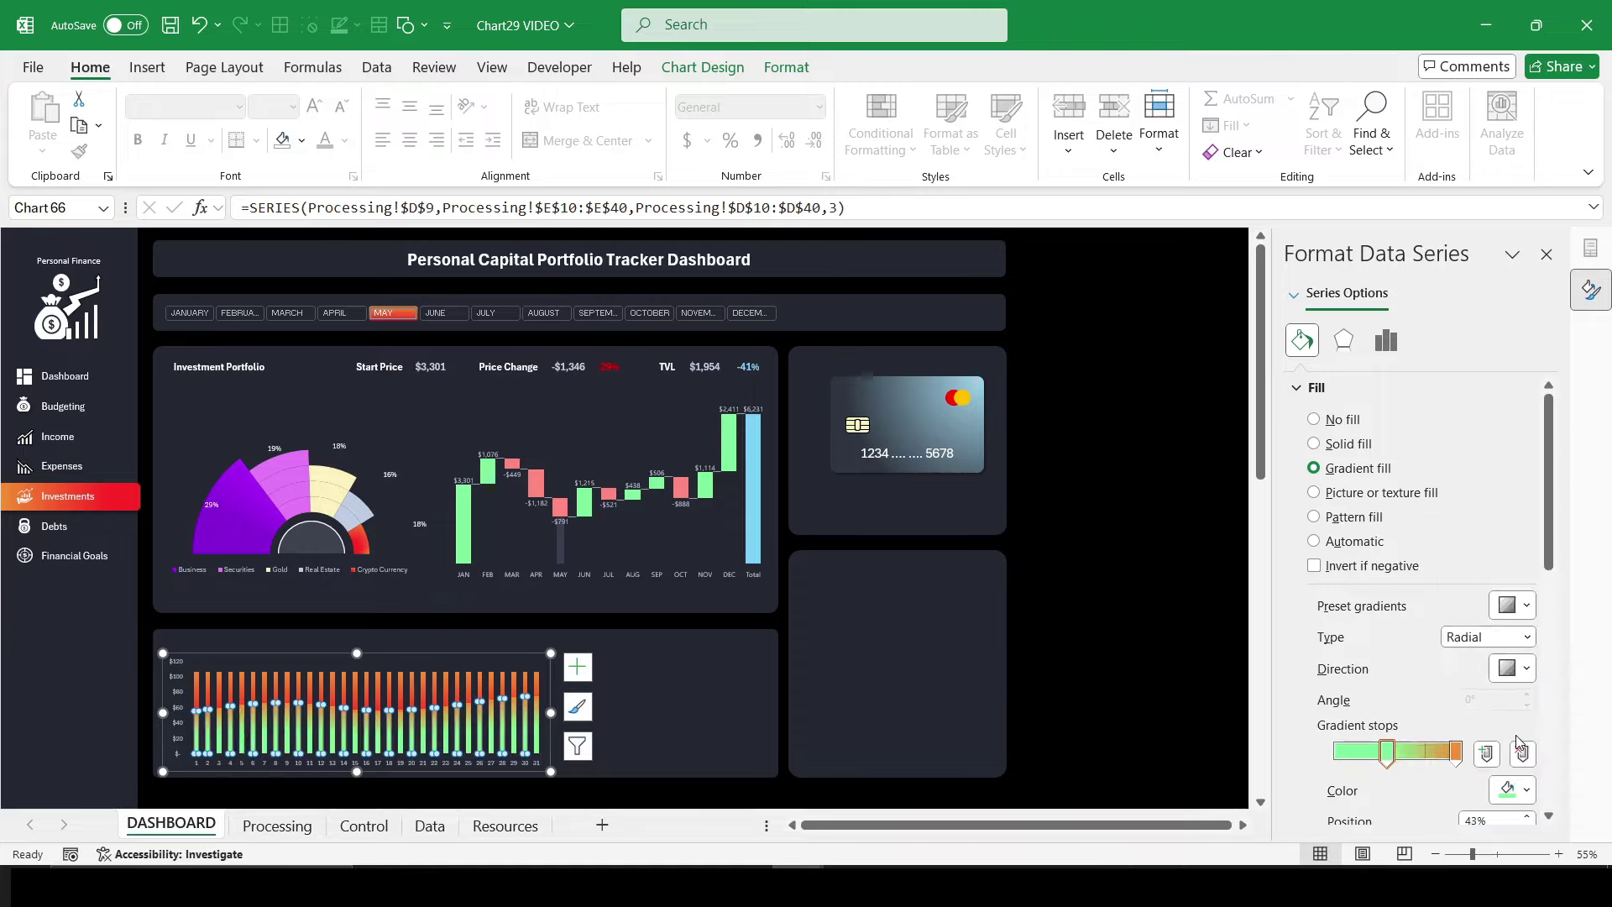
{"action": "left_click", "coordinate": [1458, 752]}
{"action": "left_click", "coordinate": [1527, 791]}
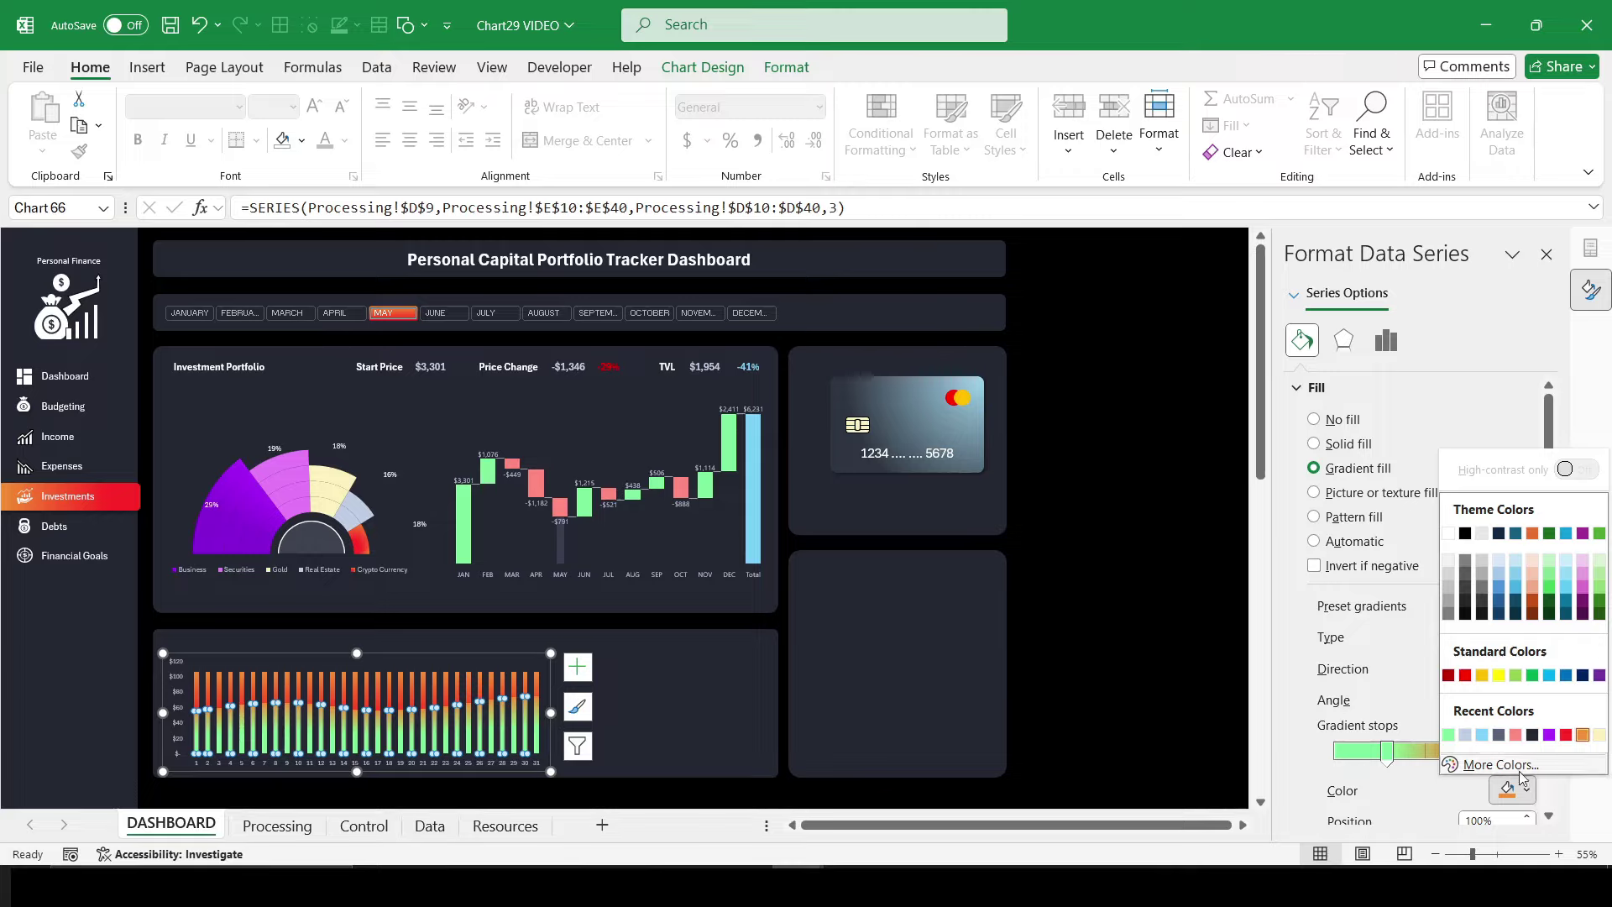
{"action": "left_click", "coordinate": [1482, 736]}
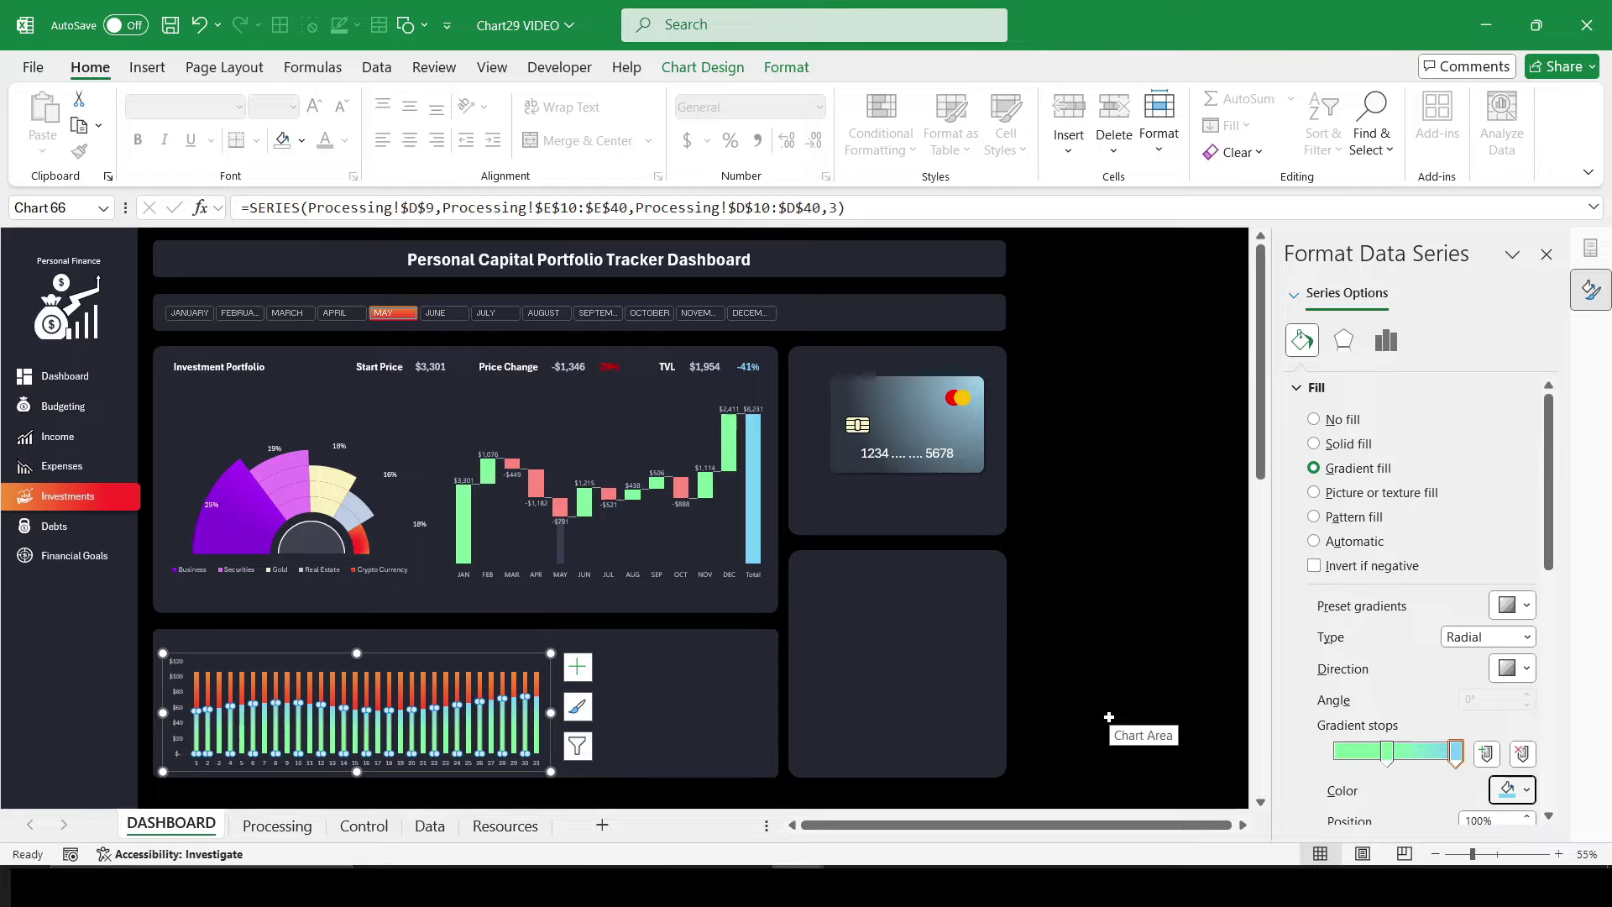
Step: On the upper red series, move the middle gradient stop to 69%
{"action": "left_click", "coordinate": [405, 682]}
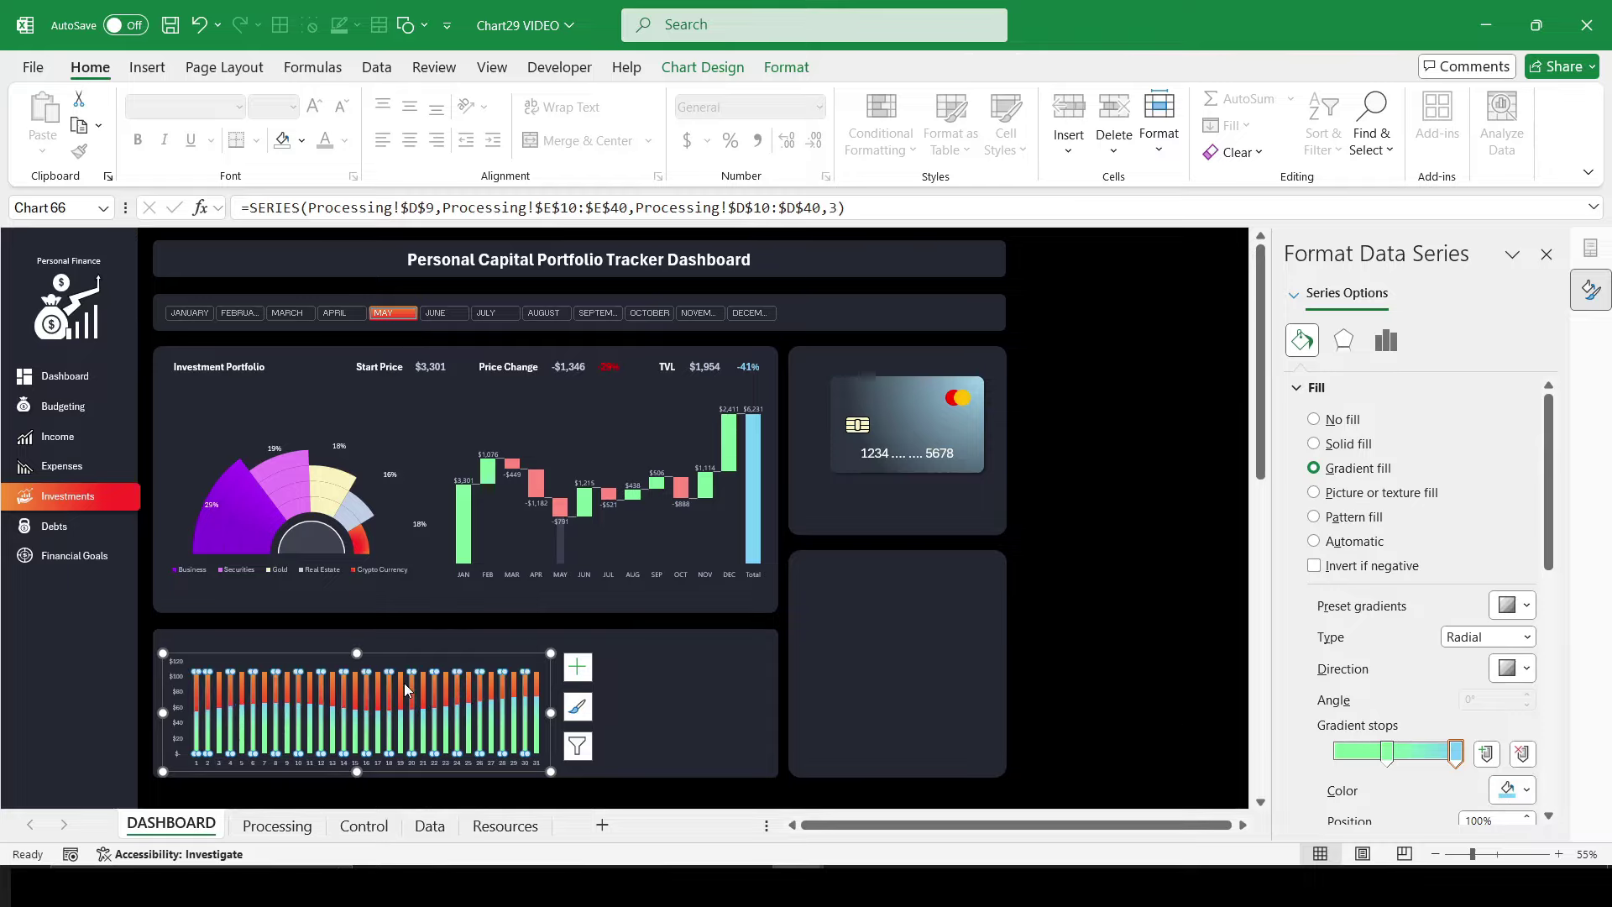
{"action": "scroll", "coordinate": [1388, 759], "scroll_direction": "down", "scroll_amount": 3}
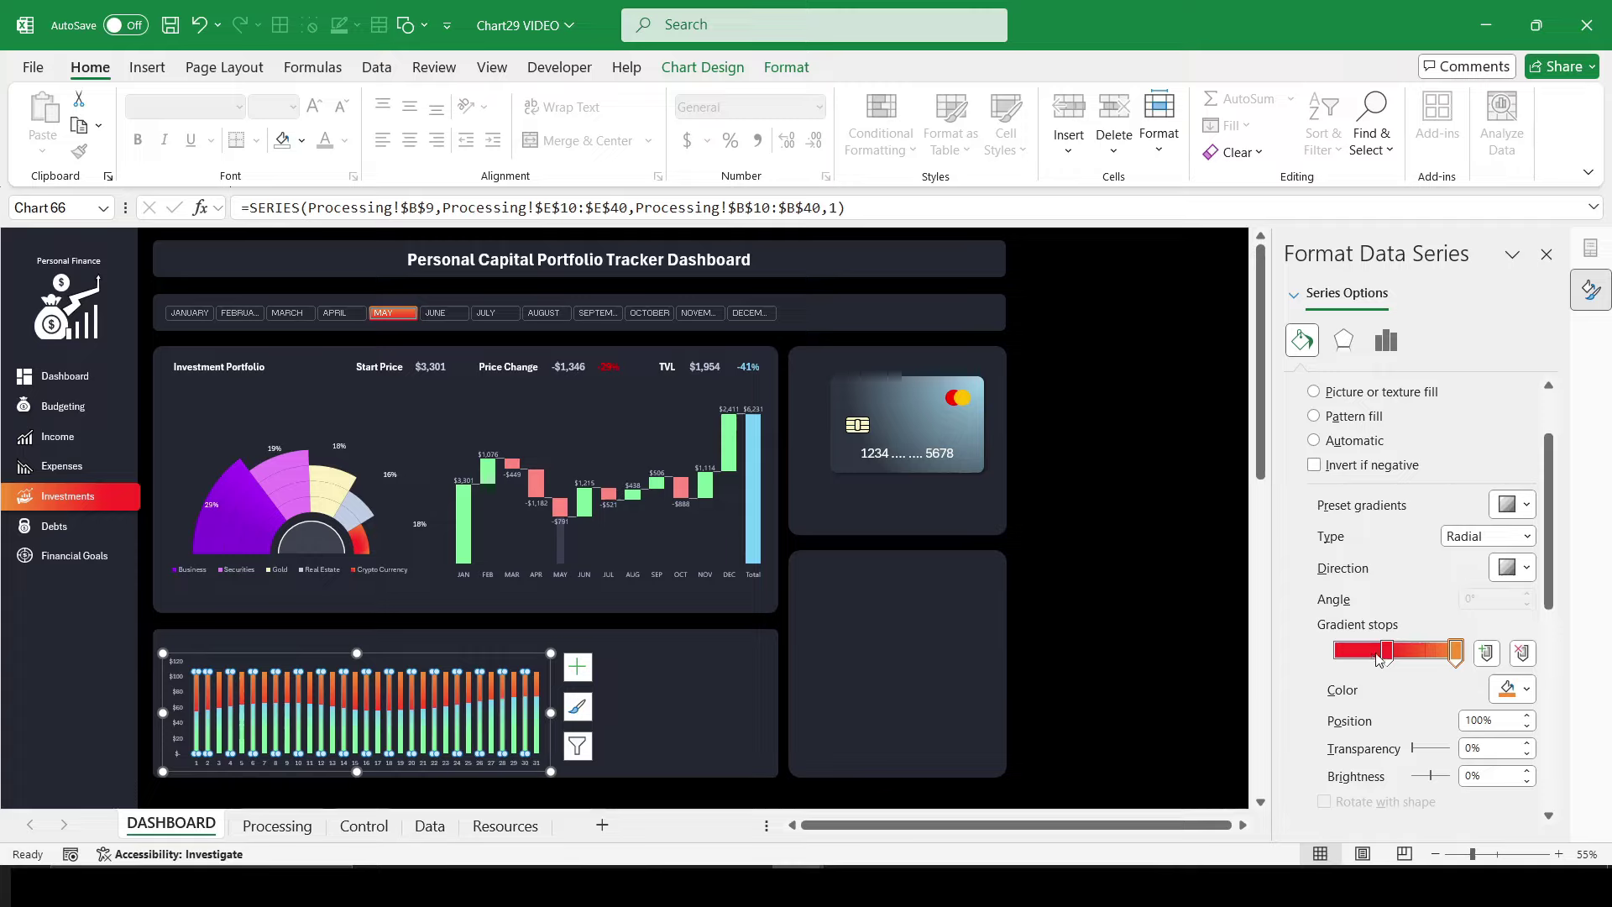
{"action": "left_click_drag", "start_coordinate": [1387, 656], "coordinate": [1436, 654]}
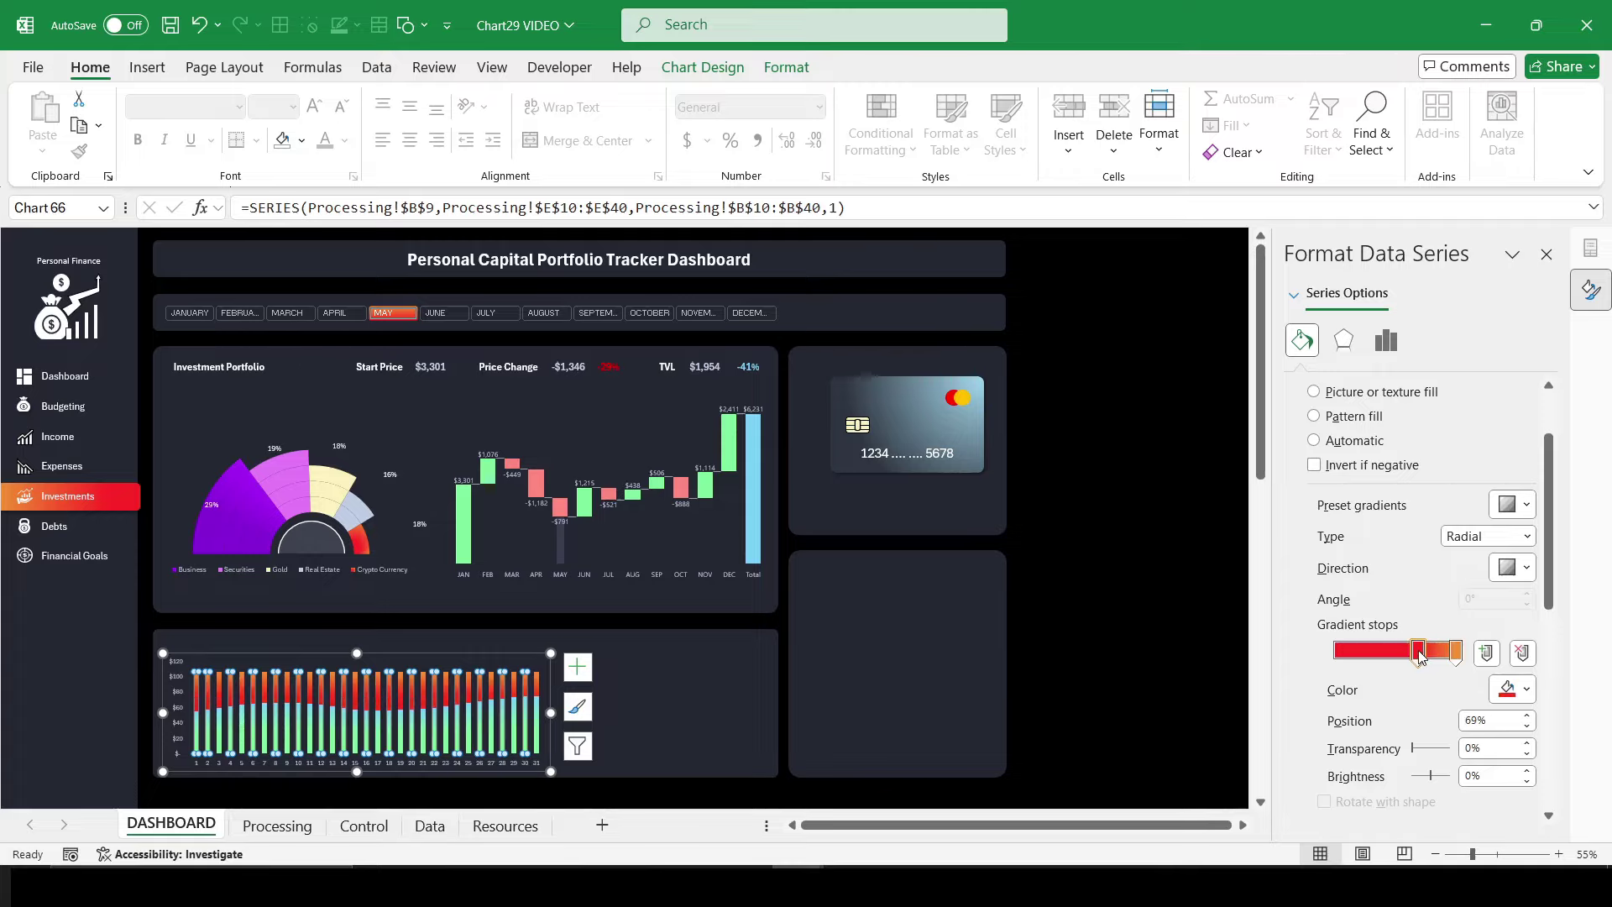
{"action": "left_click", "coordinate": [1159, 659]}
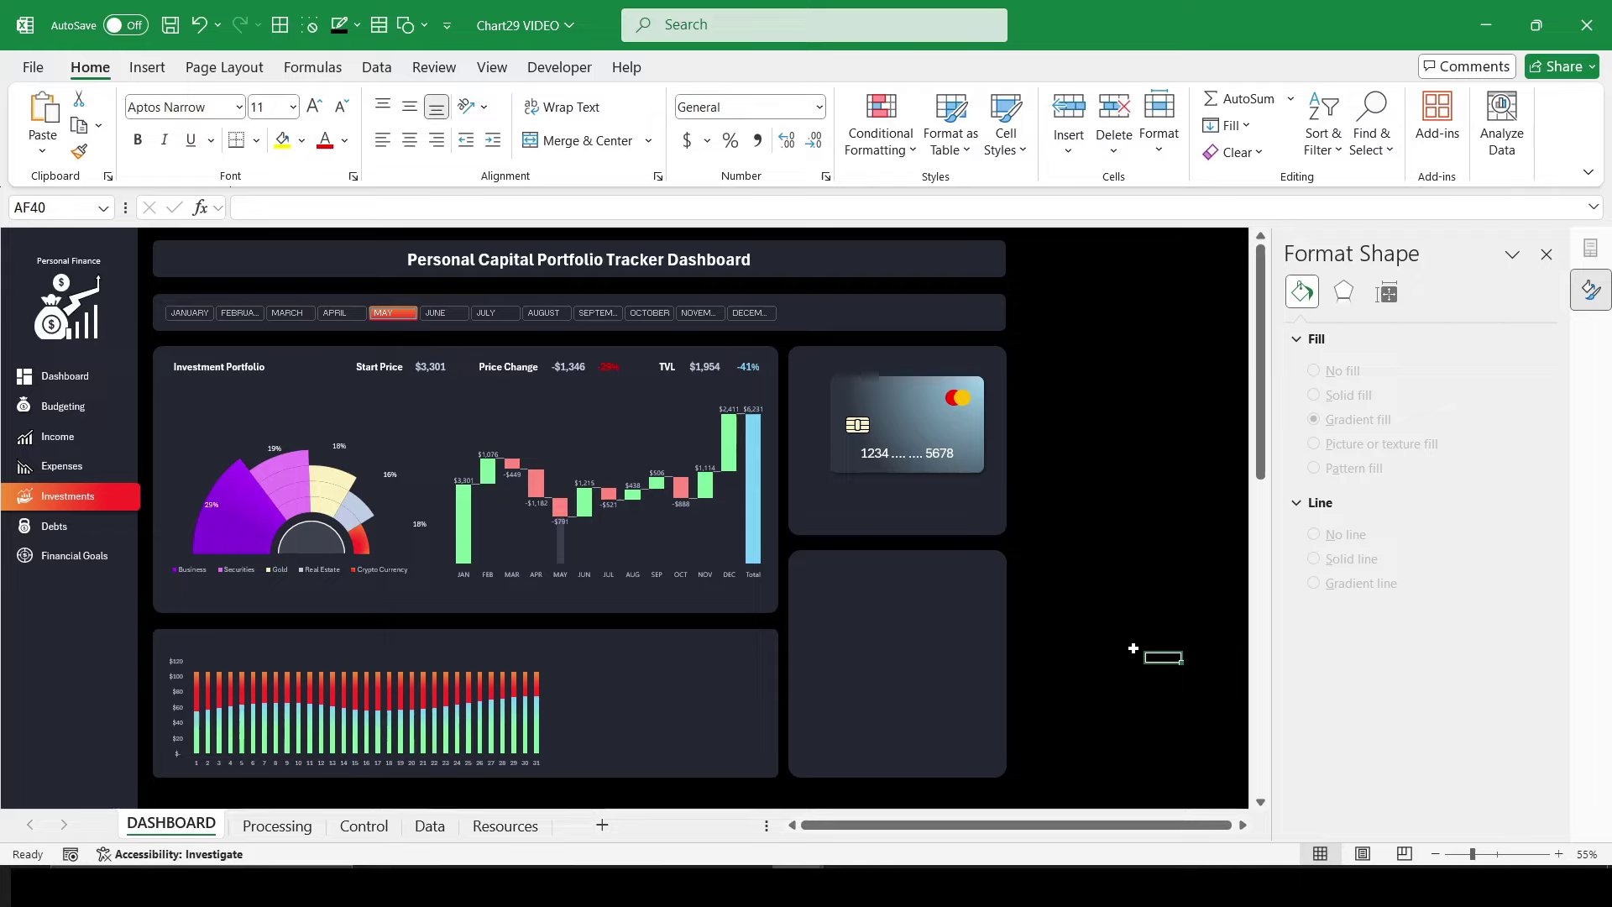
Step: Filter the dashboard to April, then select a value in the Control sheet's Day pivot table
{"action": "left_click", "coordinate": [306, 319]}
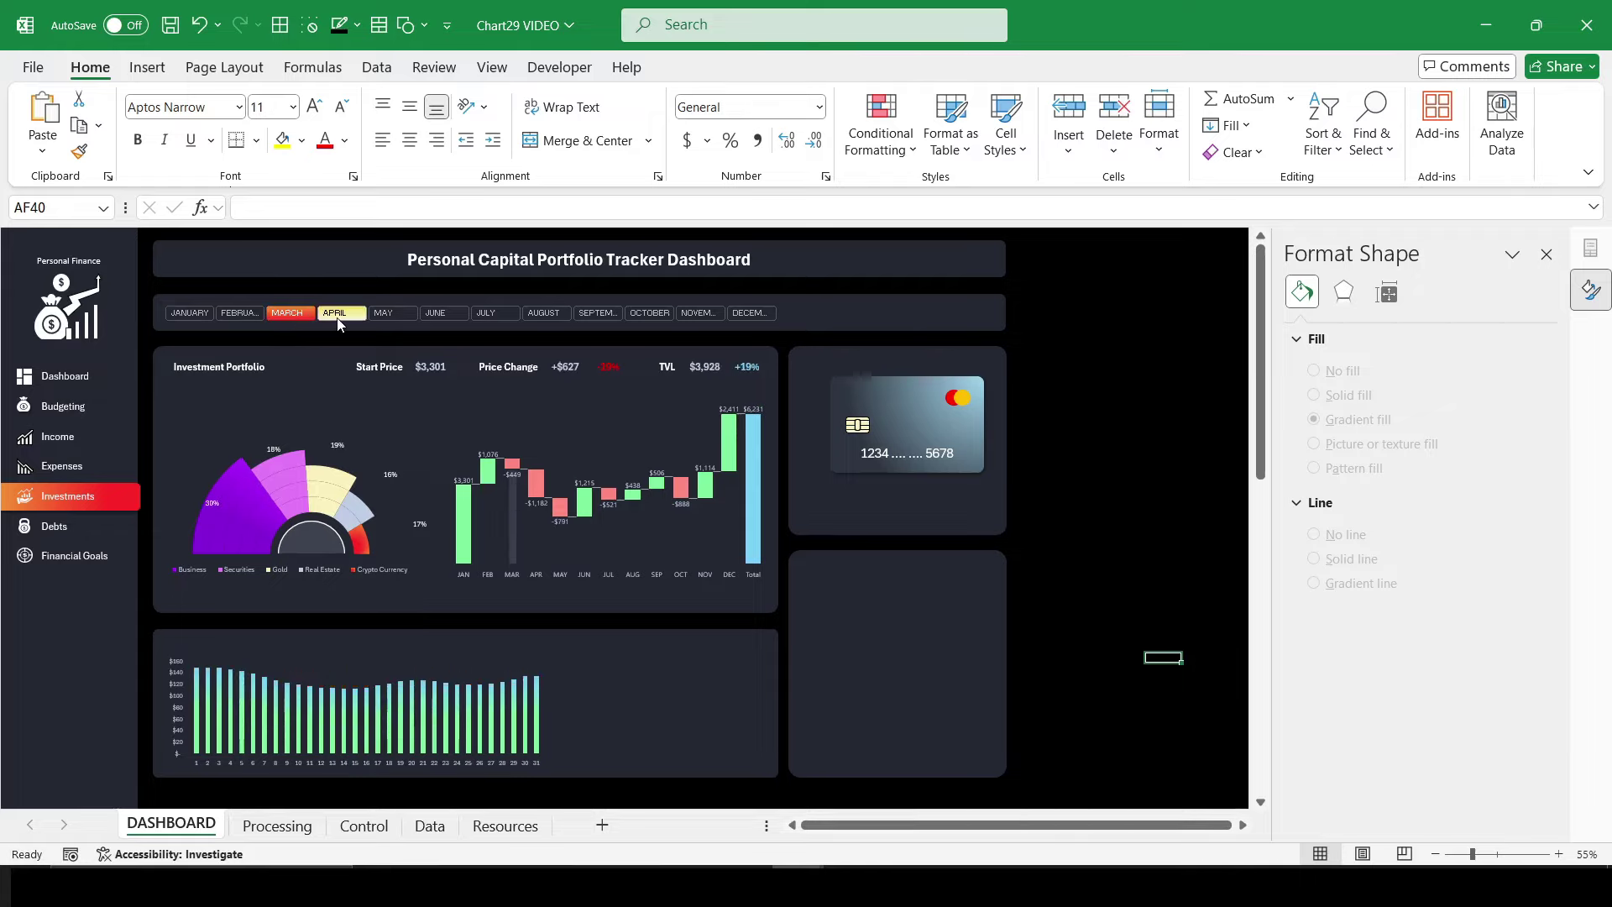
{"action": "left_click", "coordinate": [339, 317]}
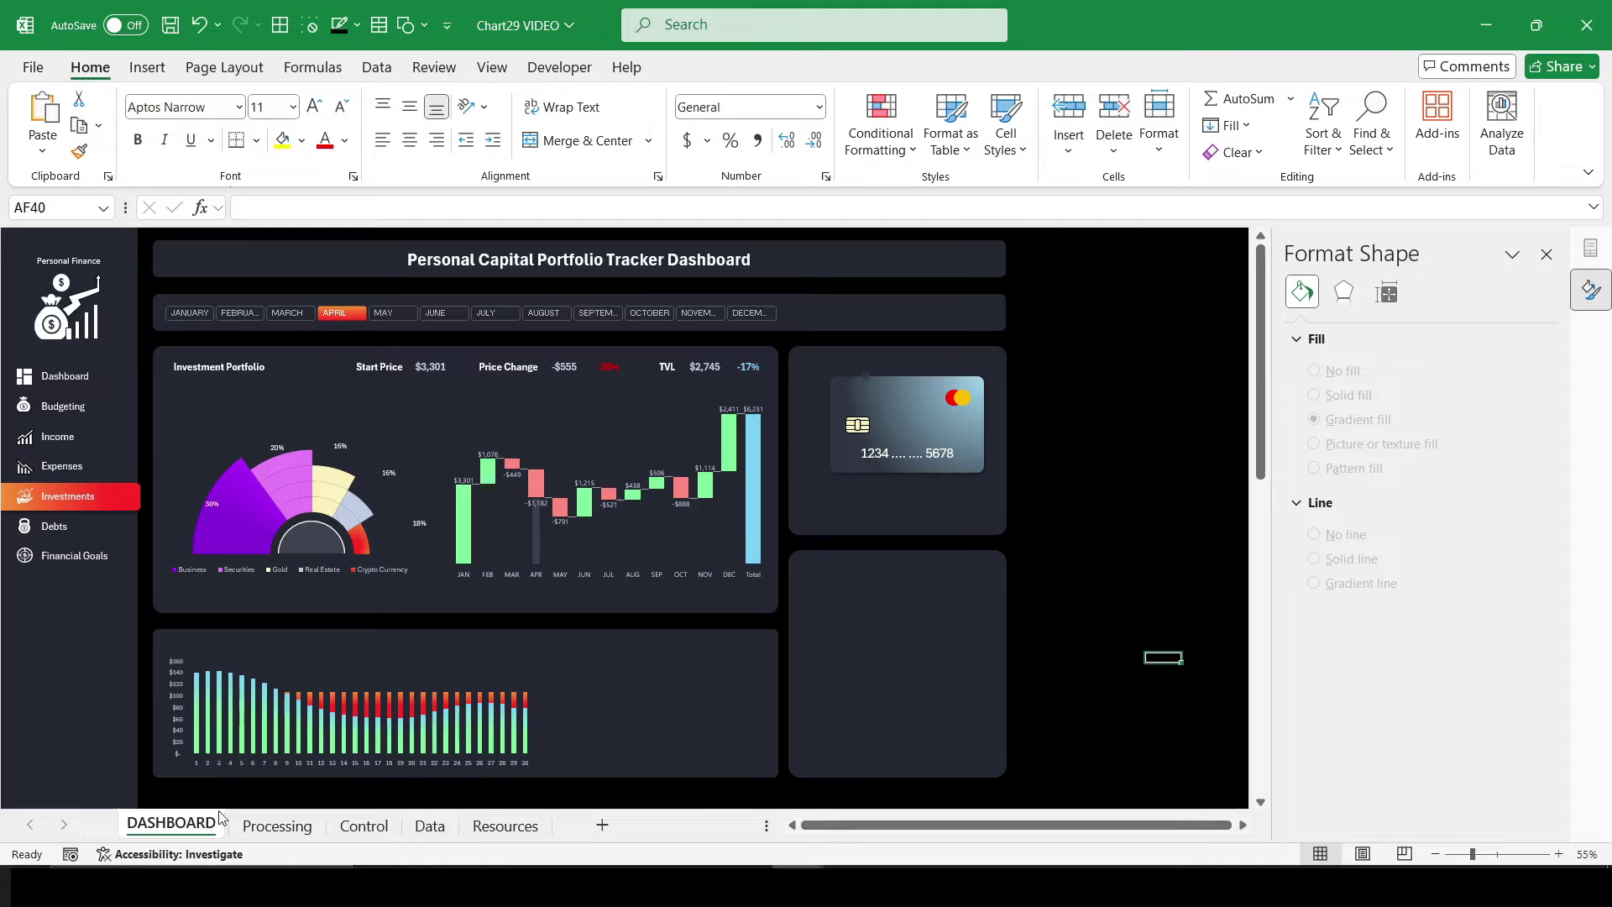
{"action": "left_click", "coordinate": [358, 828]}
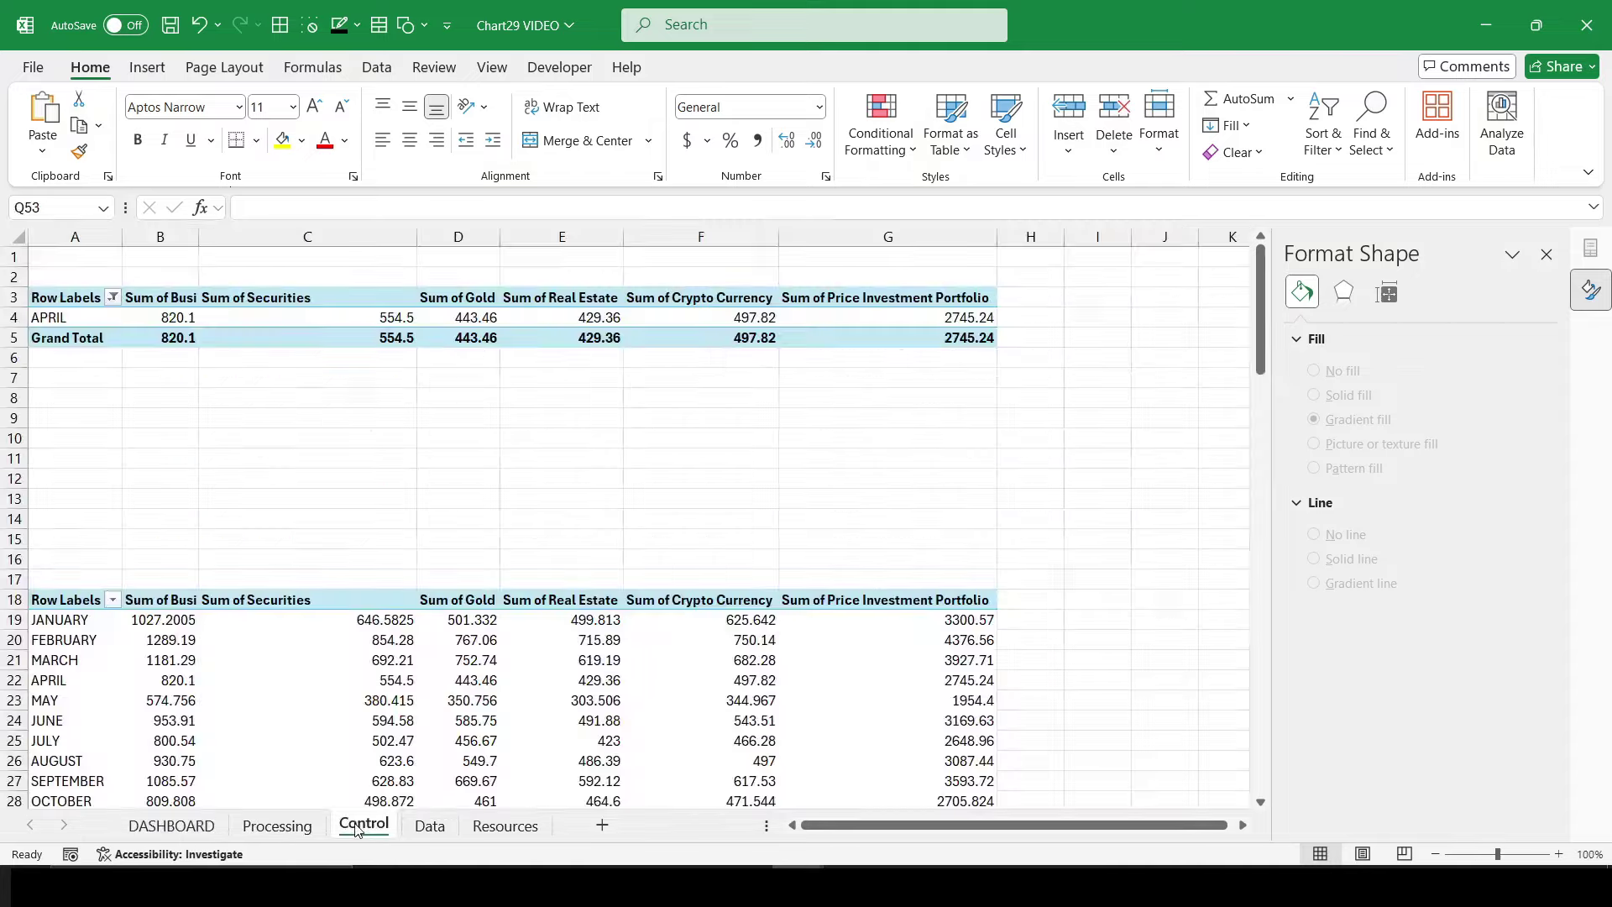
{"action": "scroll", "coordinate": [304, 682], "scroll_direction": "down", "scroll_amount": 7}
{"action": "scroll", "coordinate": [304, 682], "scroll_direction": "down", "scroll_amount": 5}
{"action": "scroll", "coordinate": [126, 681], "scroll_direction": "down", "scroll_amount": 7}
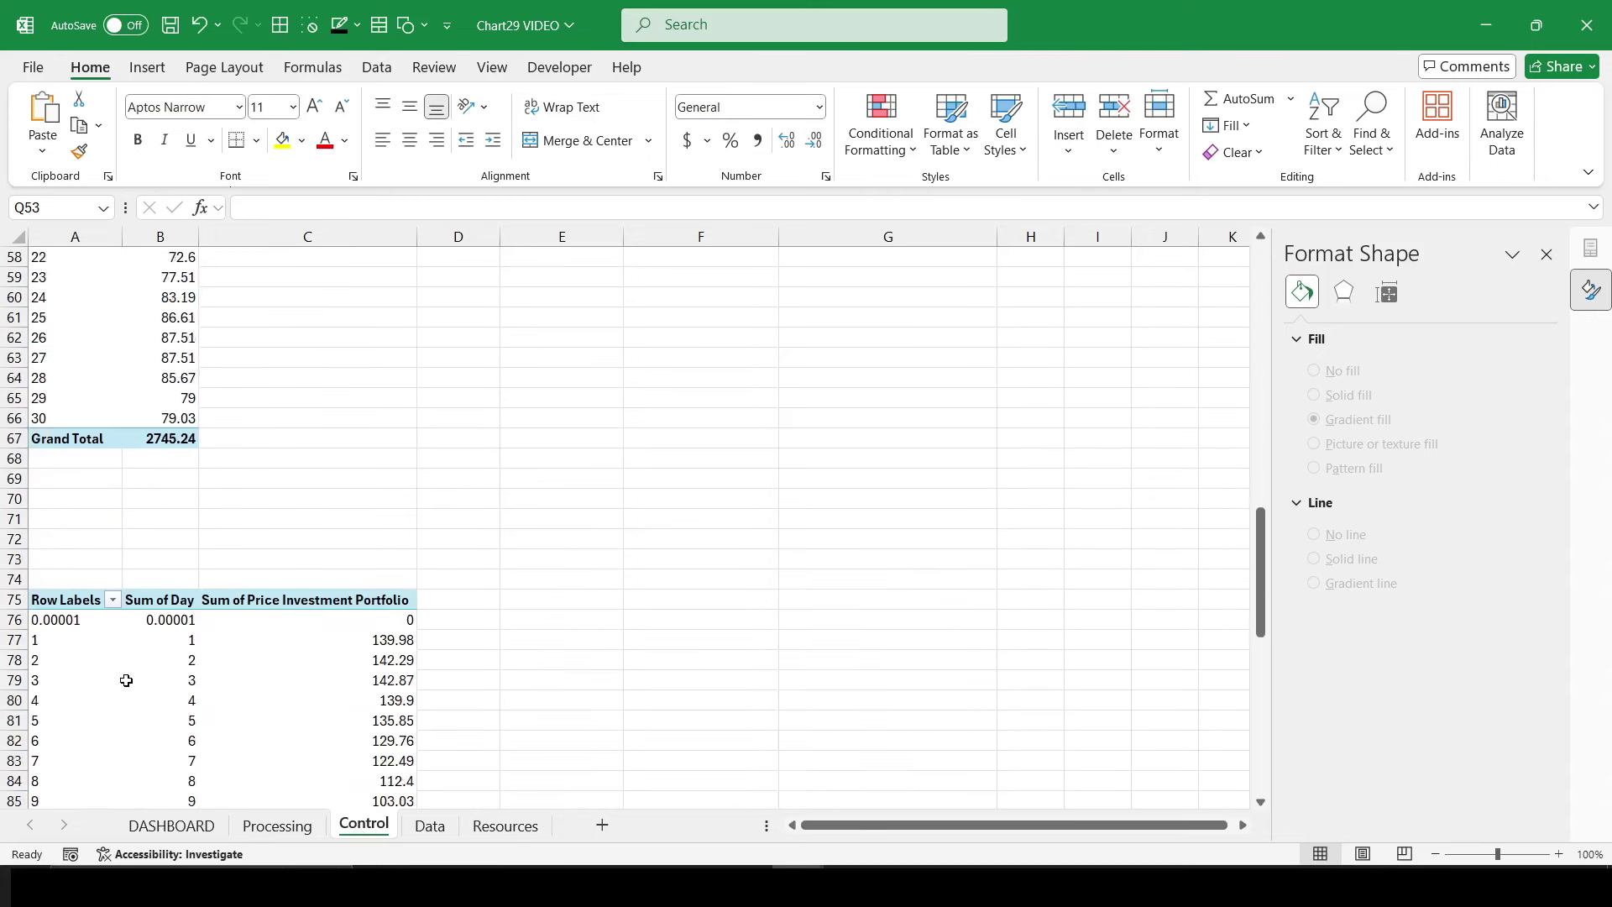
{"action": "scroll", "coordinate": [126, 680], "scroll_direction": "down", "scroll_amount": 1}
{"action": "scroll", "coordinate": [126, 680], "scroll_direction": "up", "scroll_amount": 5}
{"action": "scroll", "coordinate": [126, 680], "scroll_direction": "up", "scroll_amount": 8}
{"action": "left_click", "coordinate": [158, 577]}
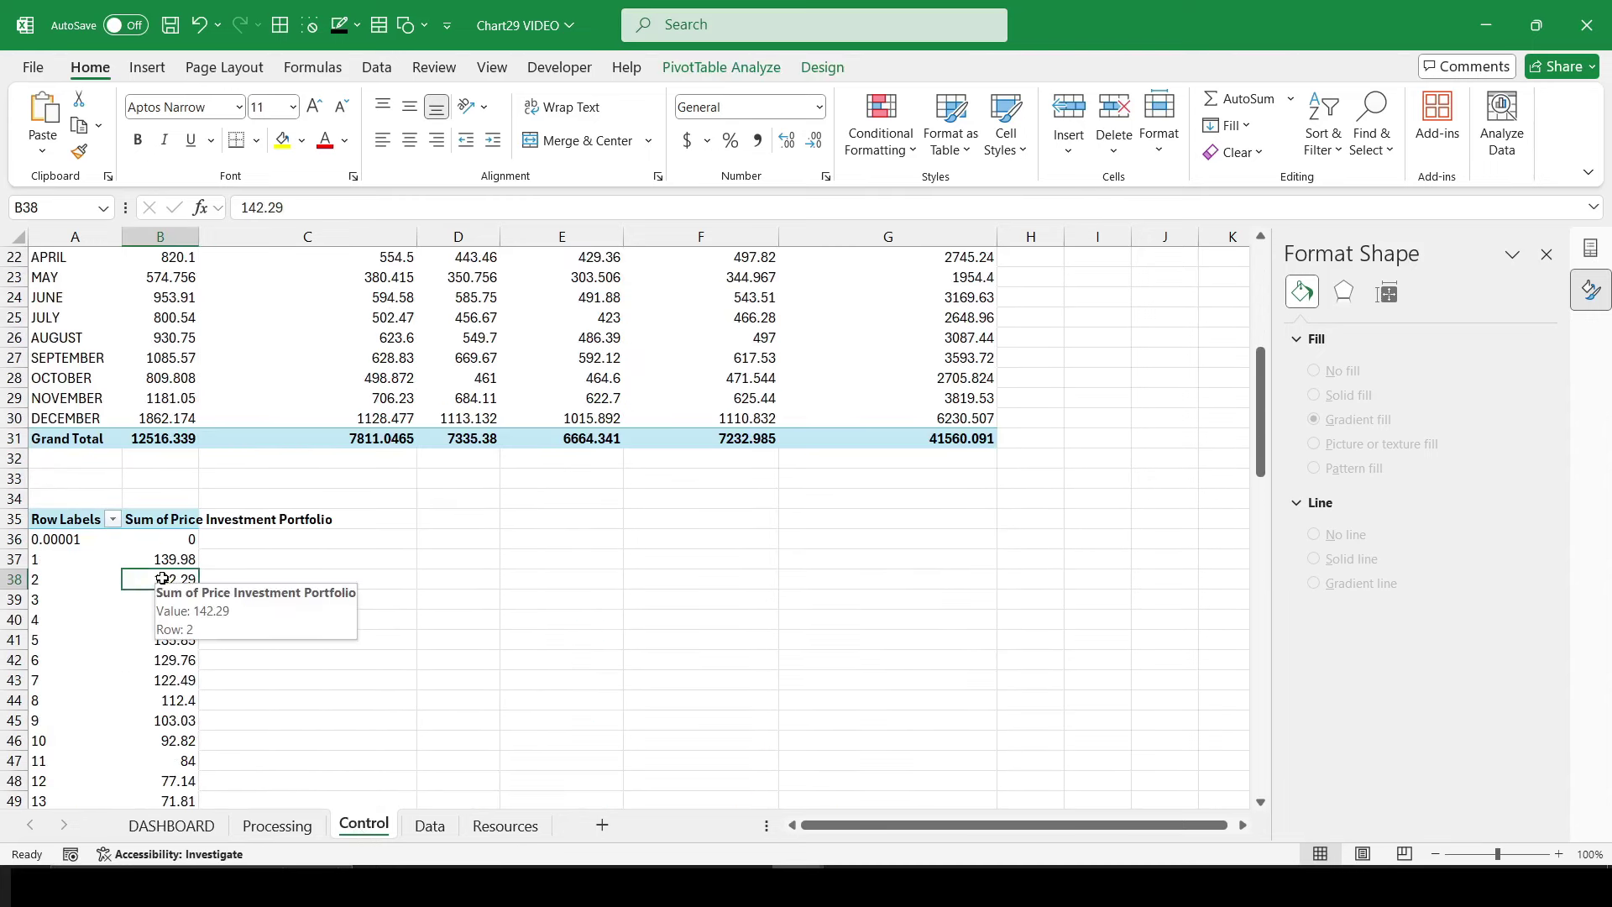
{"action": "left_click", "coordinate": [146, 69]}
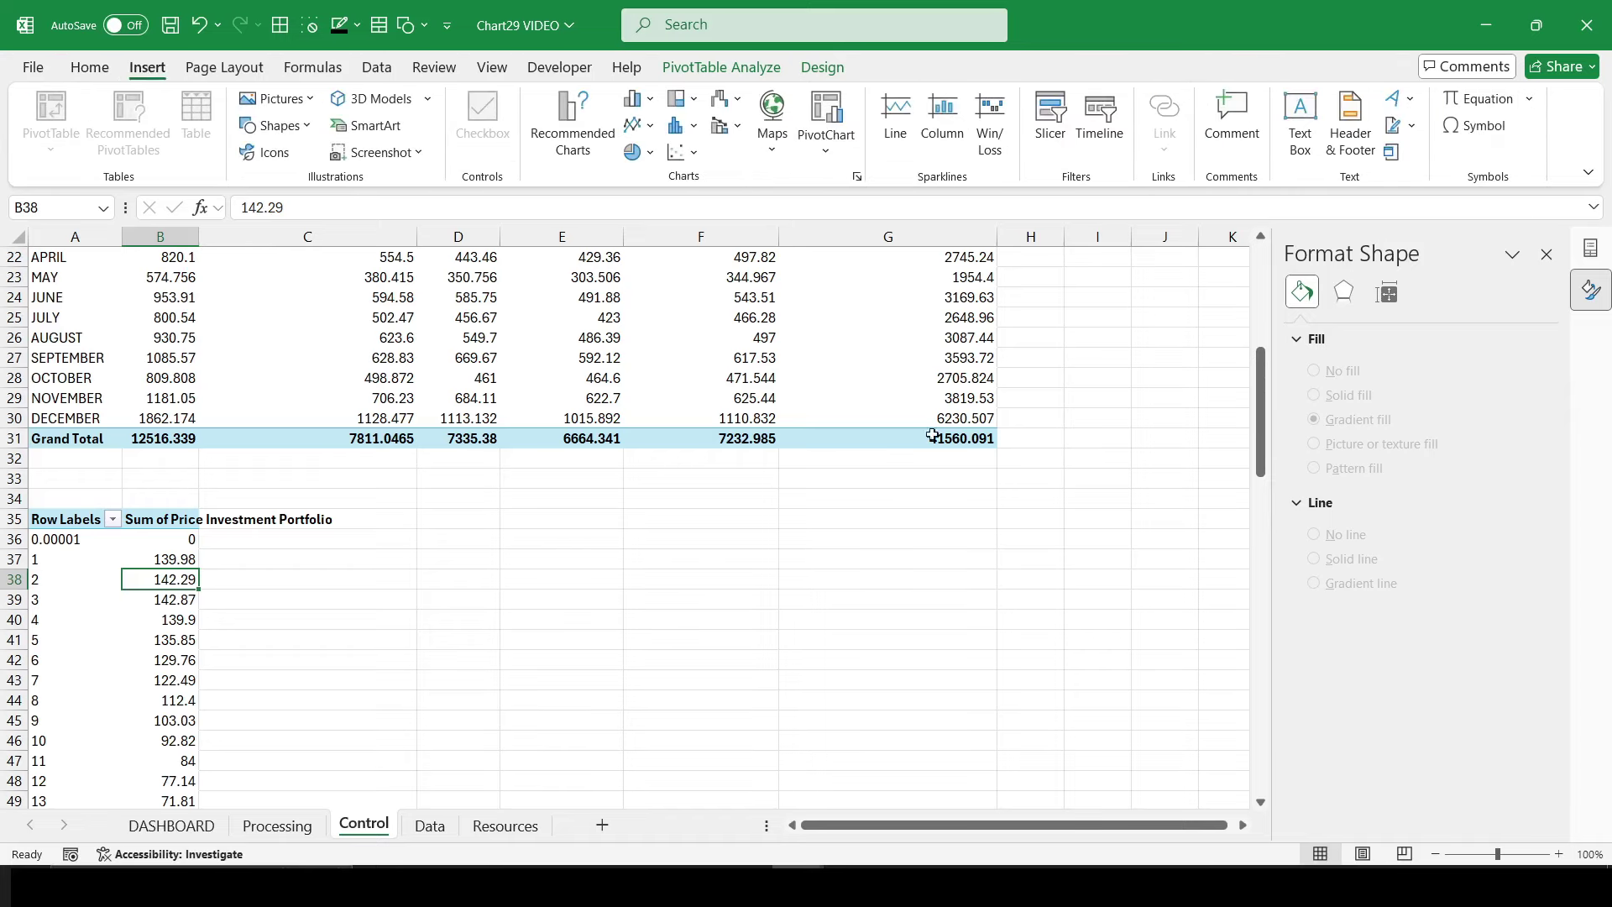
Step: Insert a Day slicer for the pivot table with 7 button columns
{"action": "left_click", "coordinate": [1048, 148]}
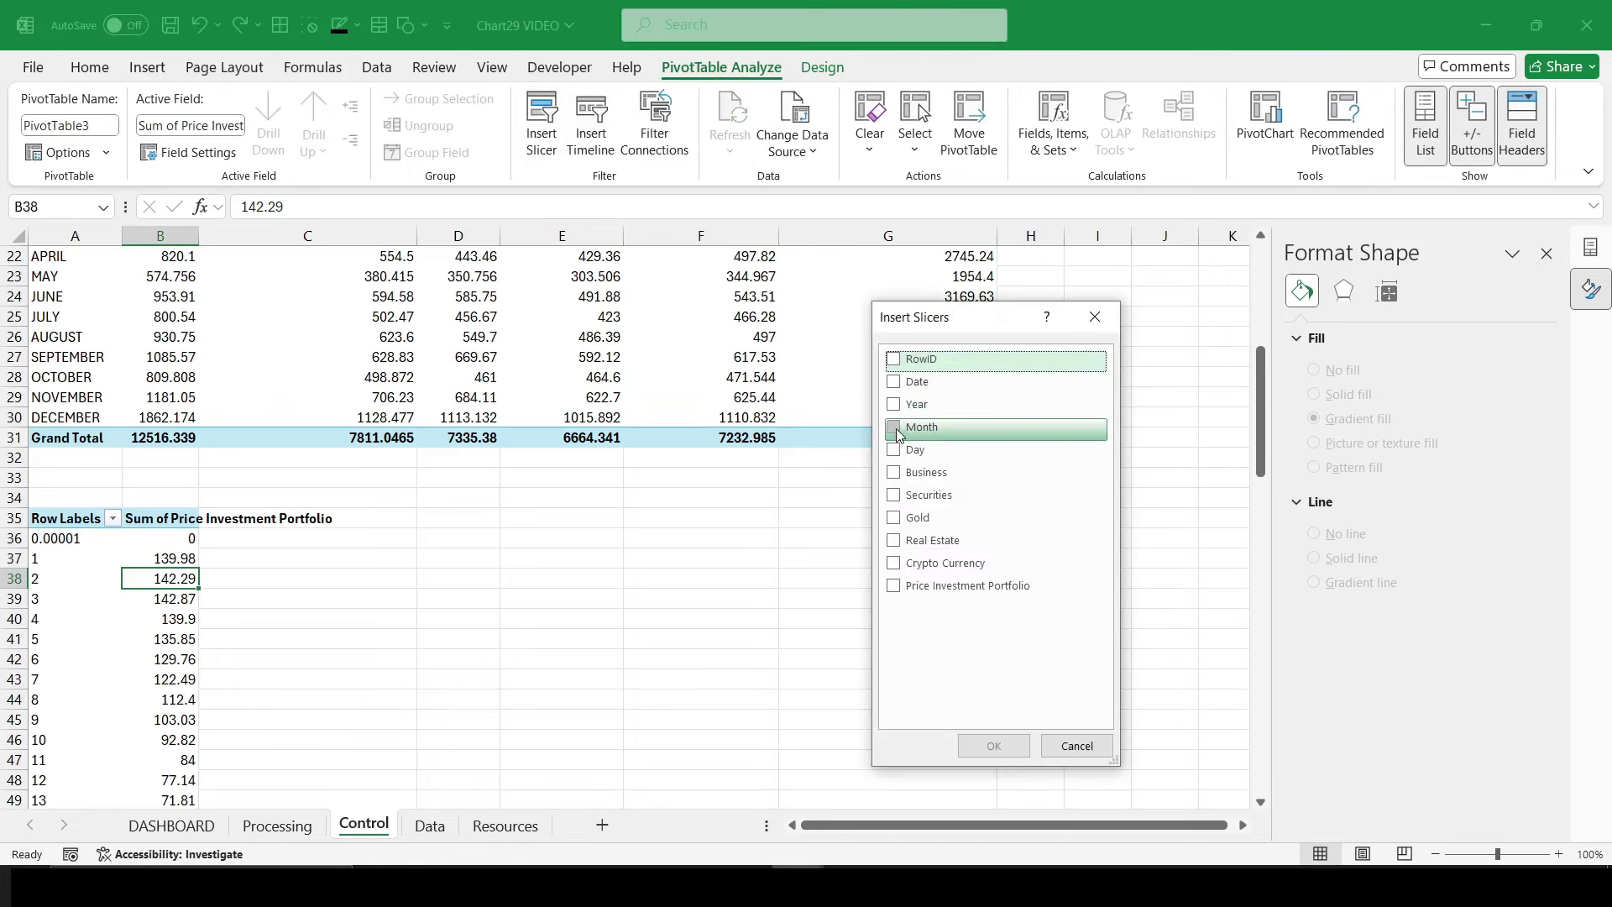
{"action": "left_click", "coordinate": [893, 450]}
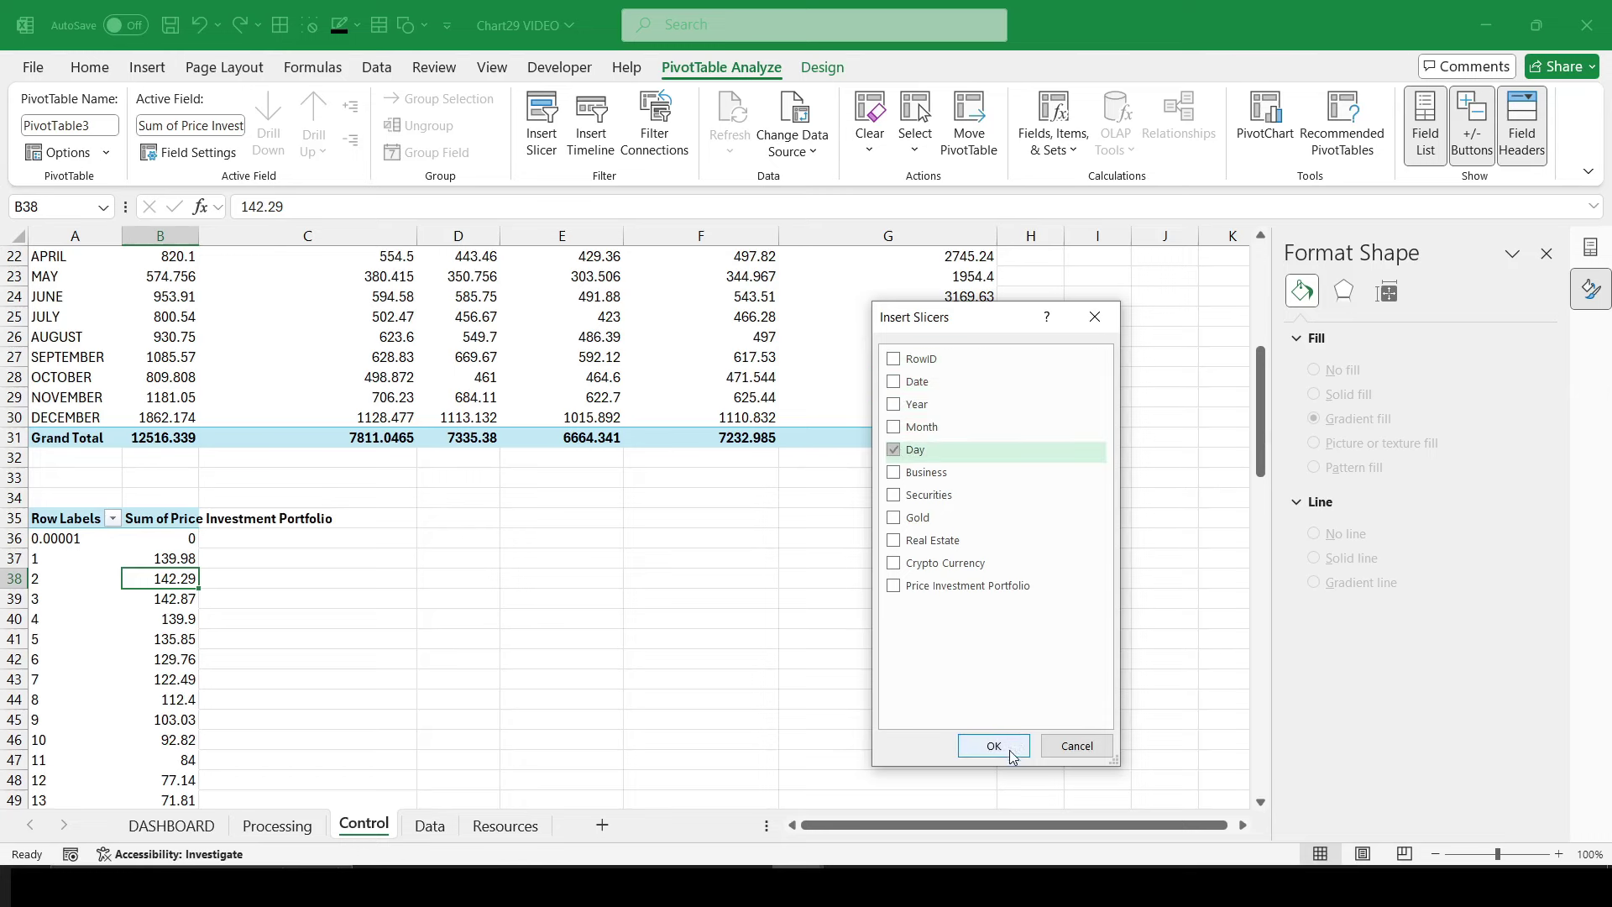
{"action": "left_click", "coordinate": [994, 746]}
{"action": "left_click", "coordinate": [1126, 102]}
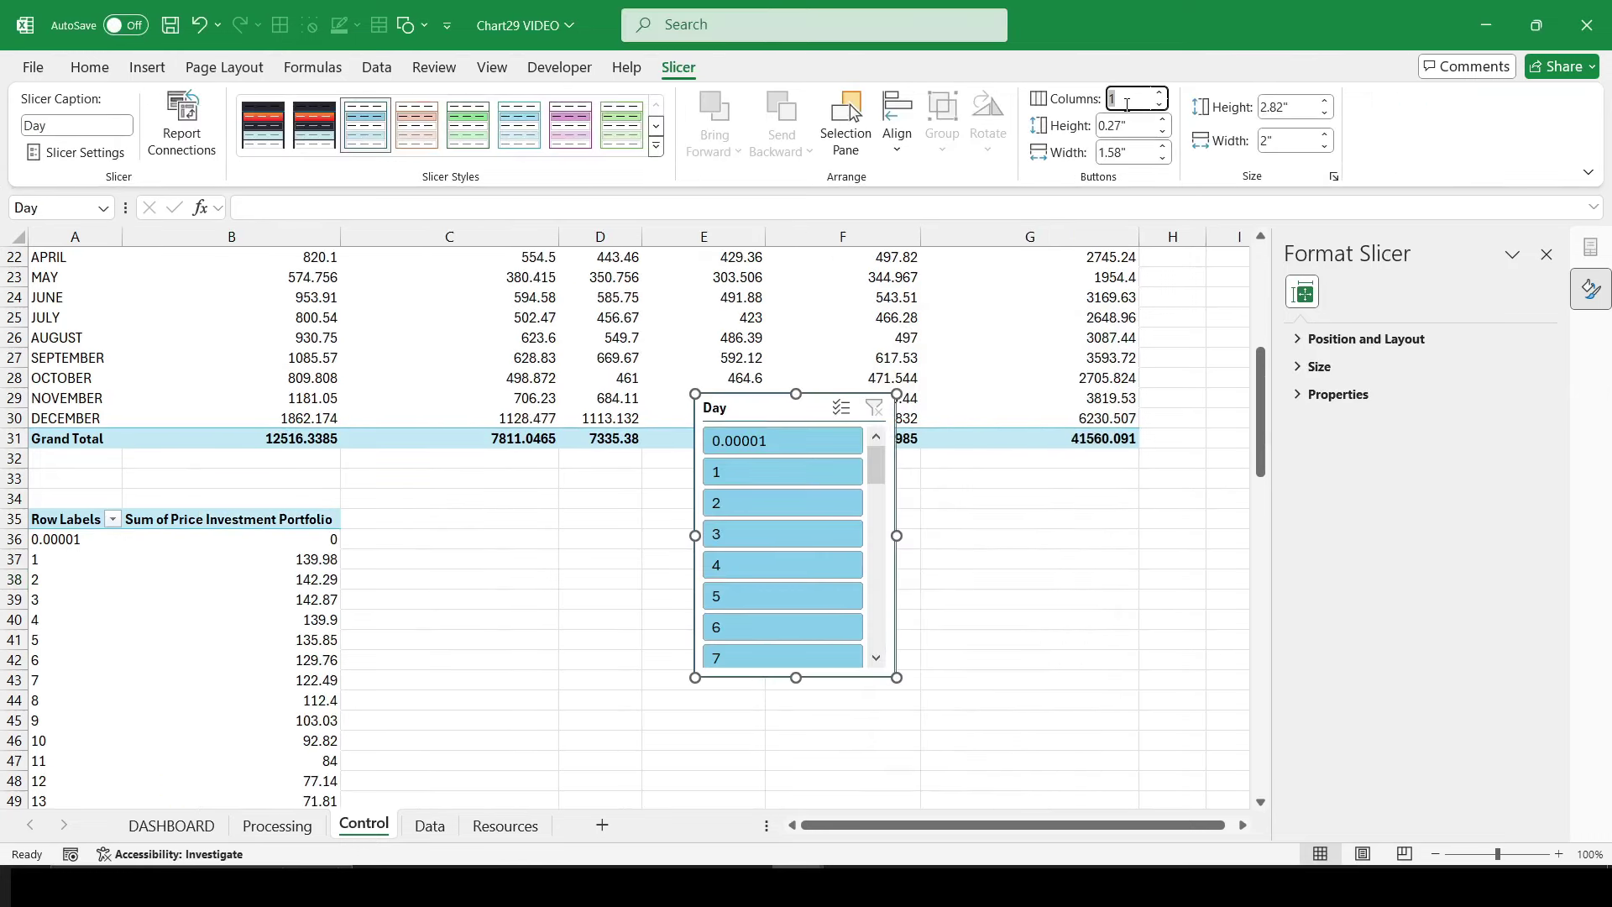
{"action": "type", "text": "7"}
{"action": "key", "text": "Return"}
Step: In Slicer Settings, hide the header and hide days with no data
{"action": "right_click", "coordinate": [854, 649]}
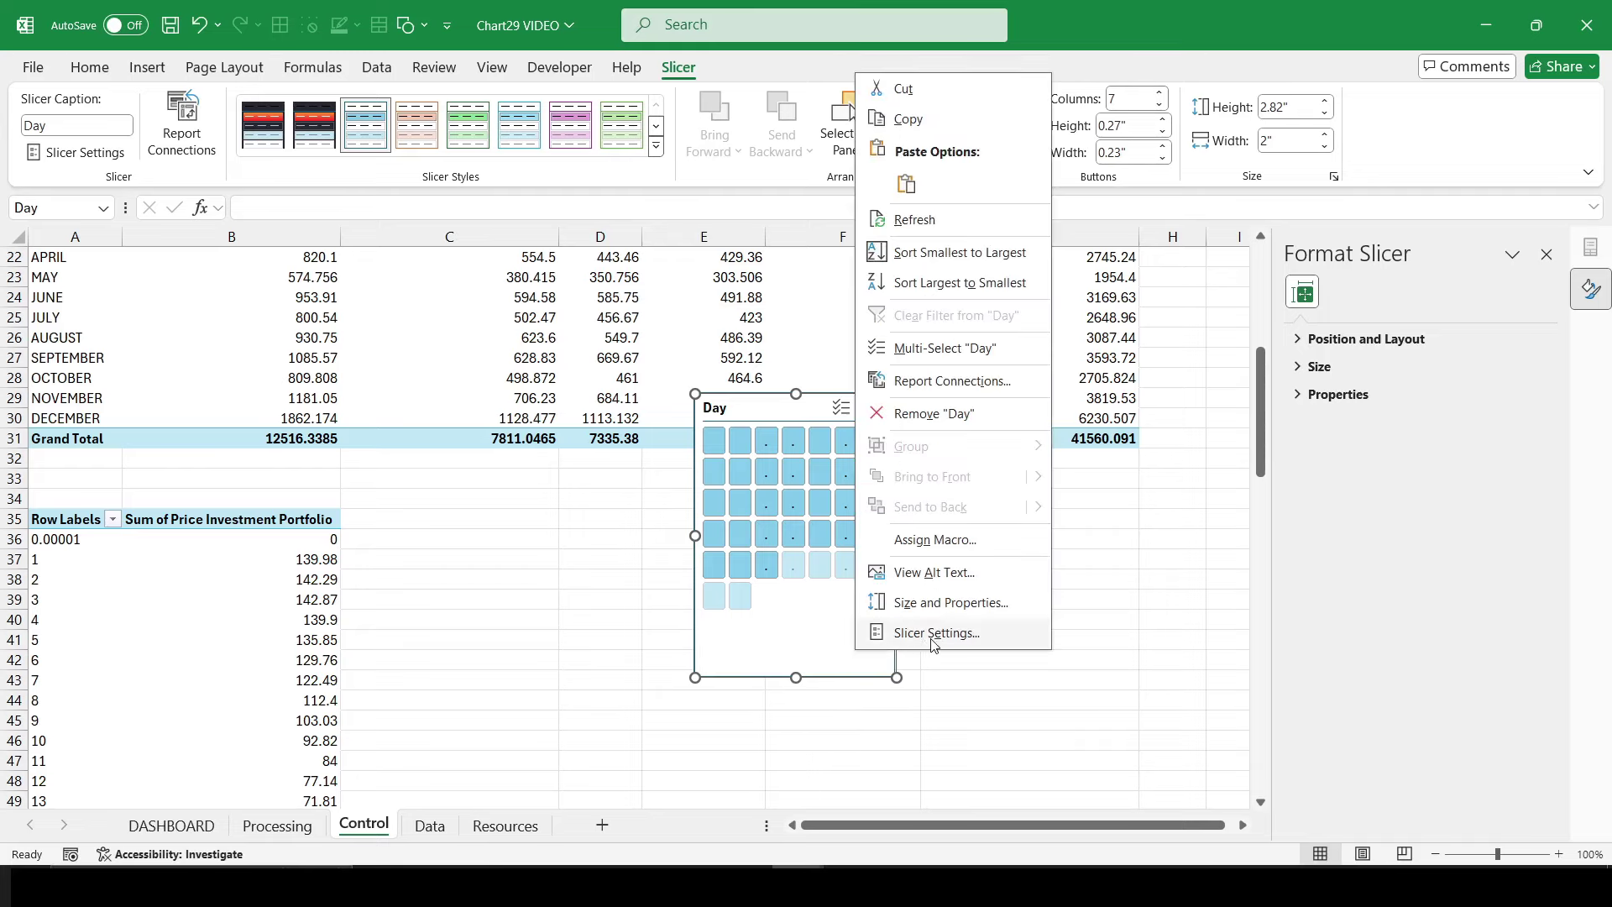
{"action": "left_click", "coordinate": [915, 635]}
{"action": "left_click", "coordinate": [935, 702]}
{"action": "key", "text": "alt+d"}
{"action": "left_click", "coordinate": [1050, 794]}
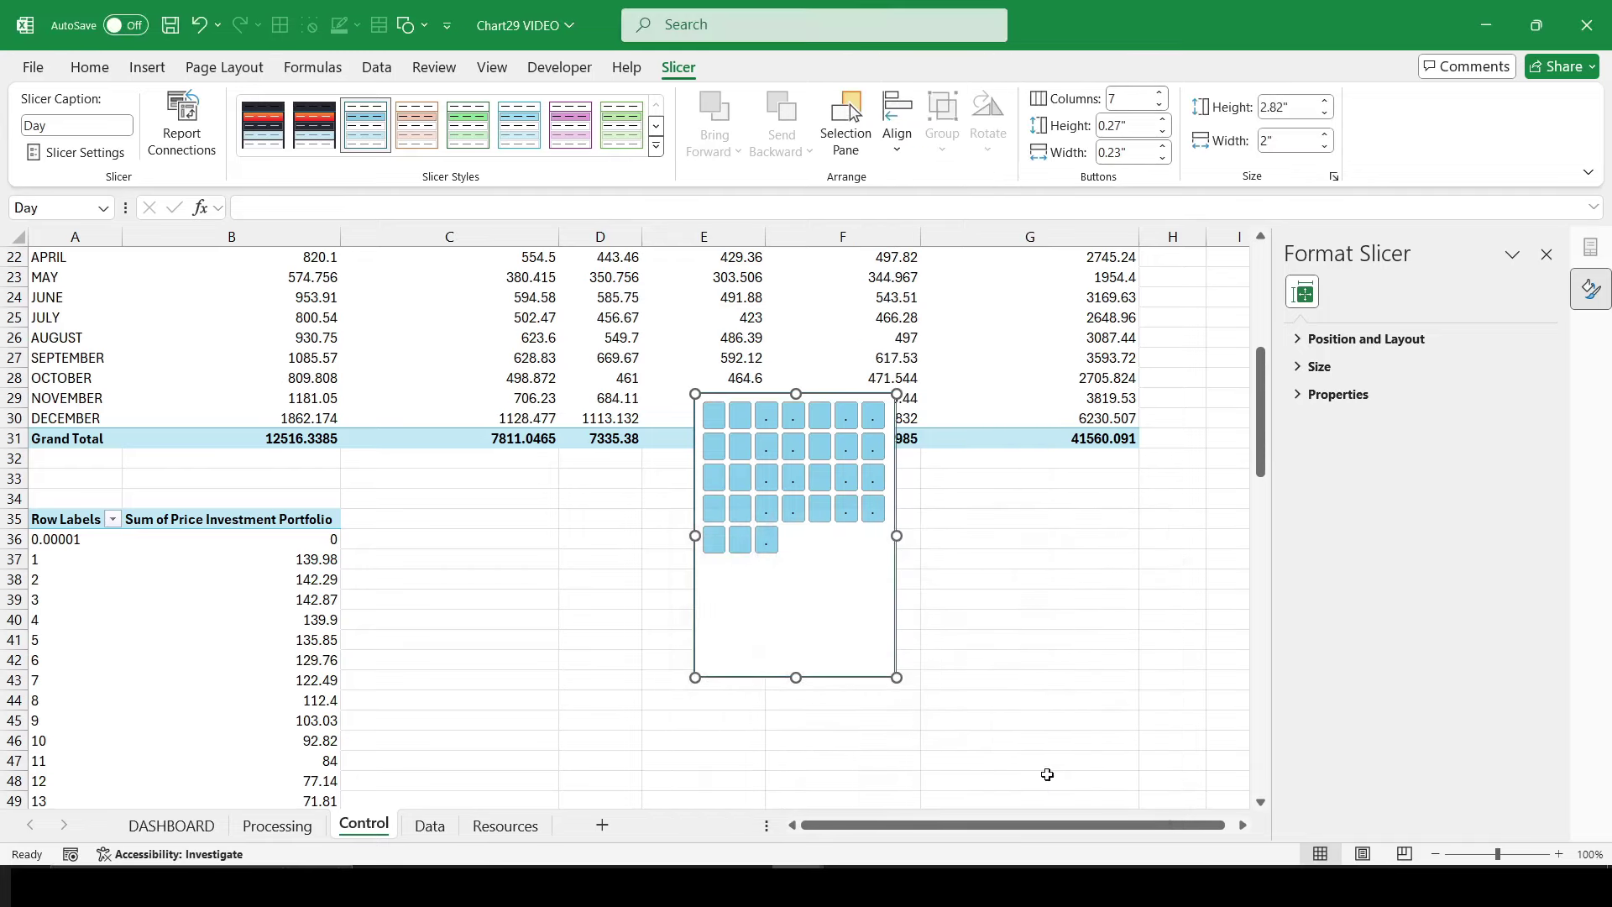
Step: Size the slicer 2.9" by 2.8" and give it the dark style
{"action": "left_click", "coordinate": [1296, 105]}
{"action": "type", "text": "2.9"}
{"action": "key", "text": "Tab"}
{"action": "type", "text": "2.8"}
{"action": "key", "text": "Return"}
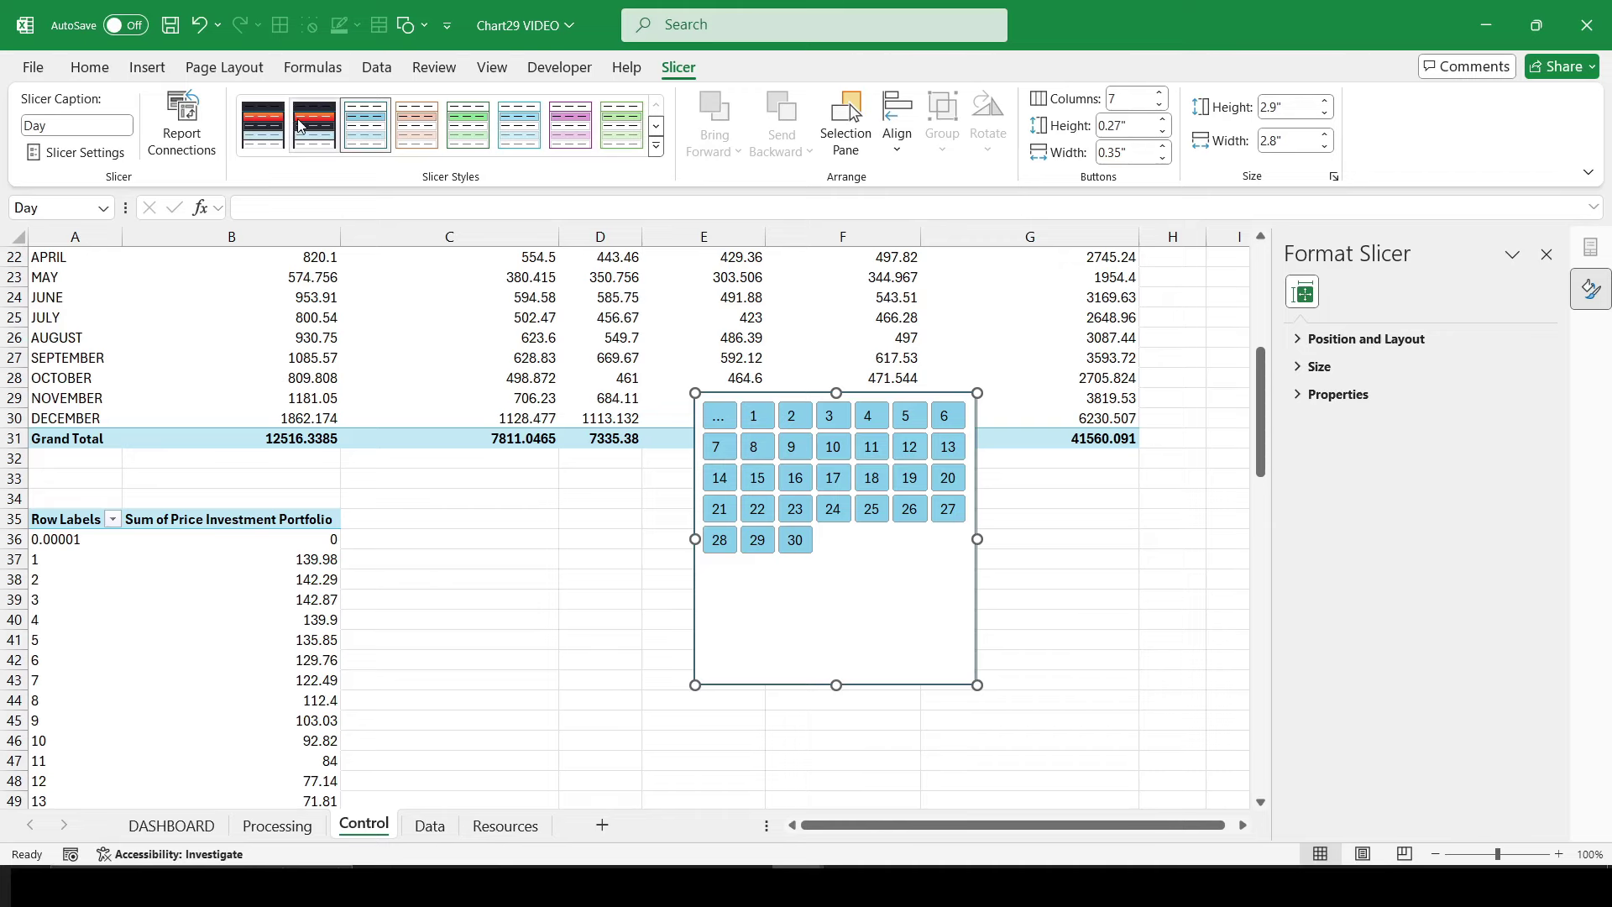
{"action": "left_click", "coordinate": [314, 125]}
Step: Move the slicer into the DASHBOARD panel below the card and select days 7–27
{"action": "right_click", "coordinate": [904, 582]}
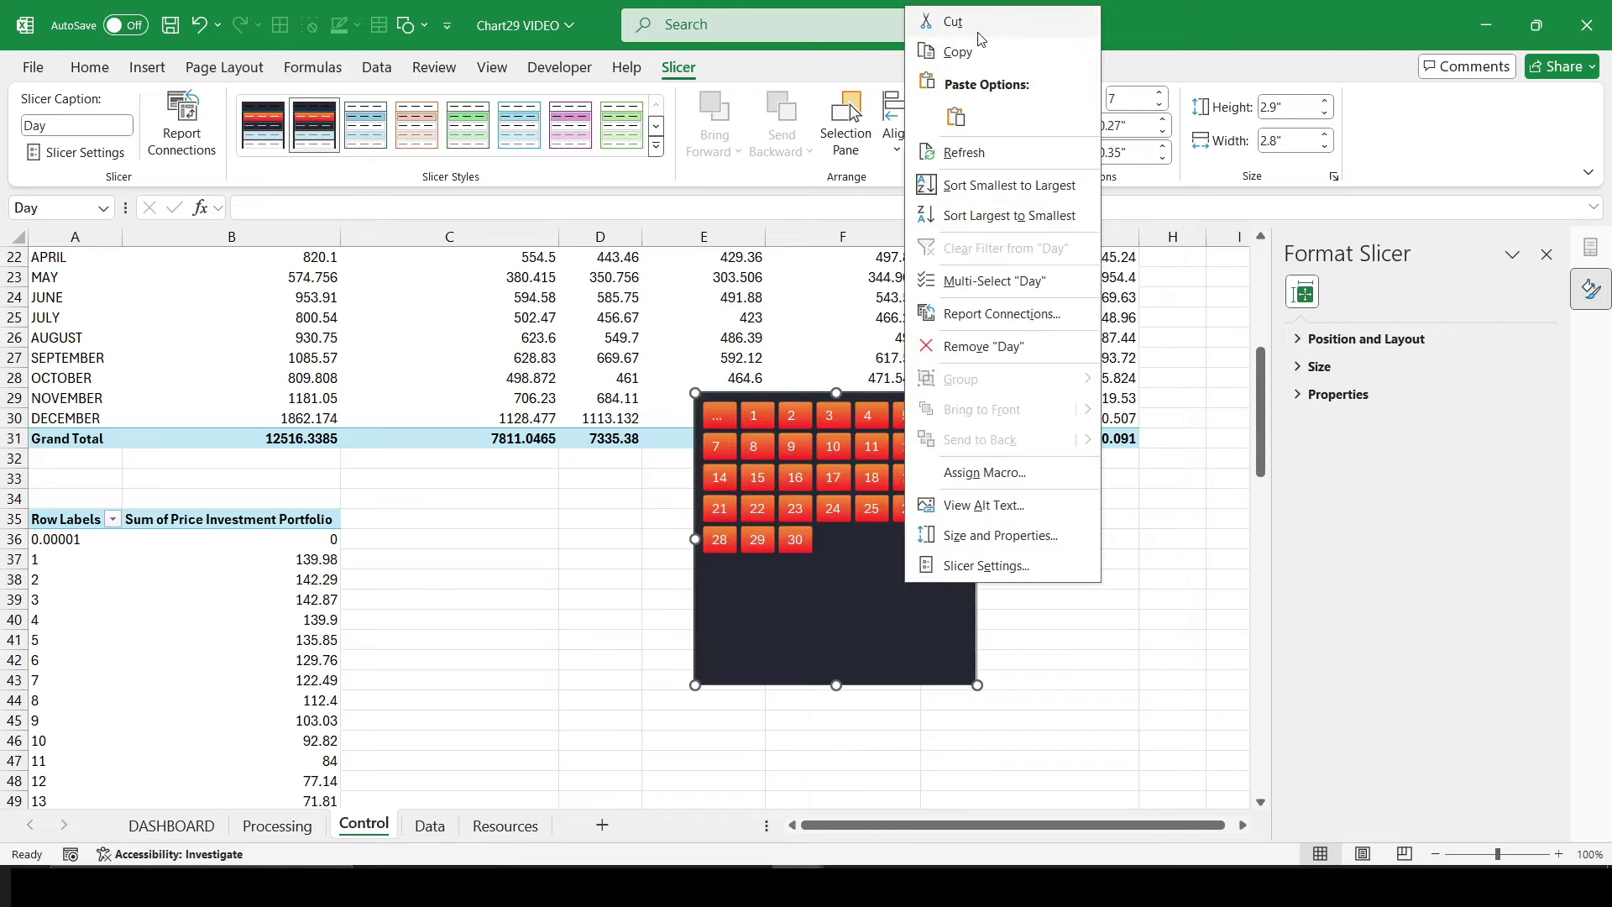
{"action": "left_click", "coordinate": [953, 21]}
{"action": "left_click", "coordinate": [172, 826]}
{"action": "key", "text": "ctrl+v"}
{"action": "left_click_drag", "start_coordinate": [1166, 767], "coordinate": [843, 718]}
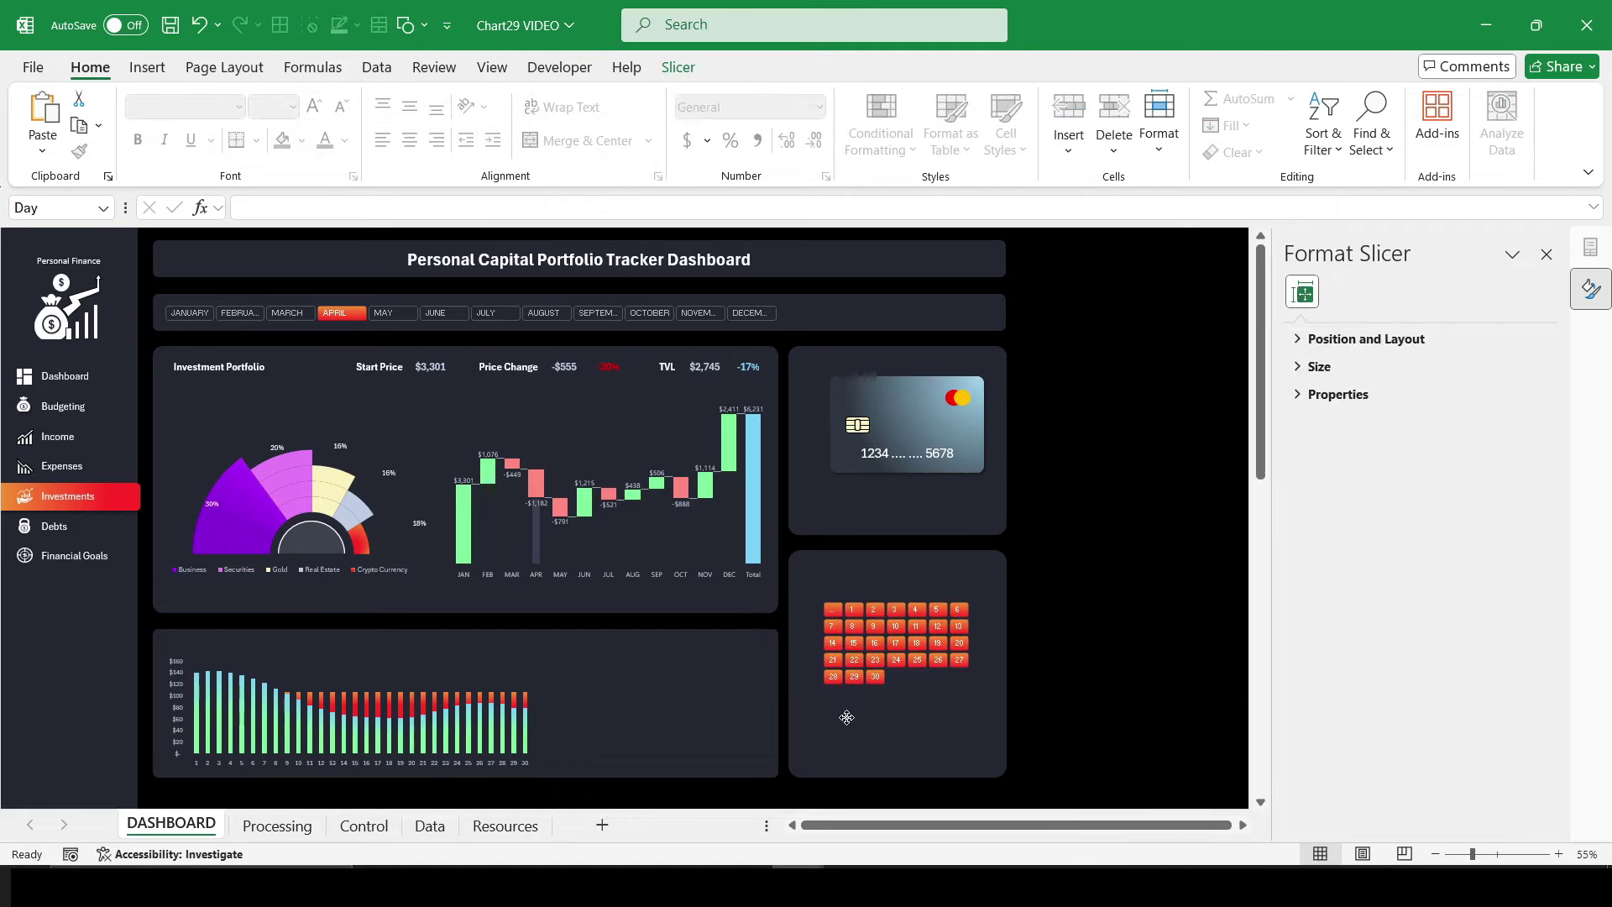
{"action": "left_click", "coordinate": [1052, 723]}
{"action": "left_click_drag", "start_coordinate": [829, 631], "coordinate": [961, 660]}
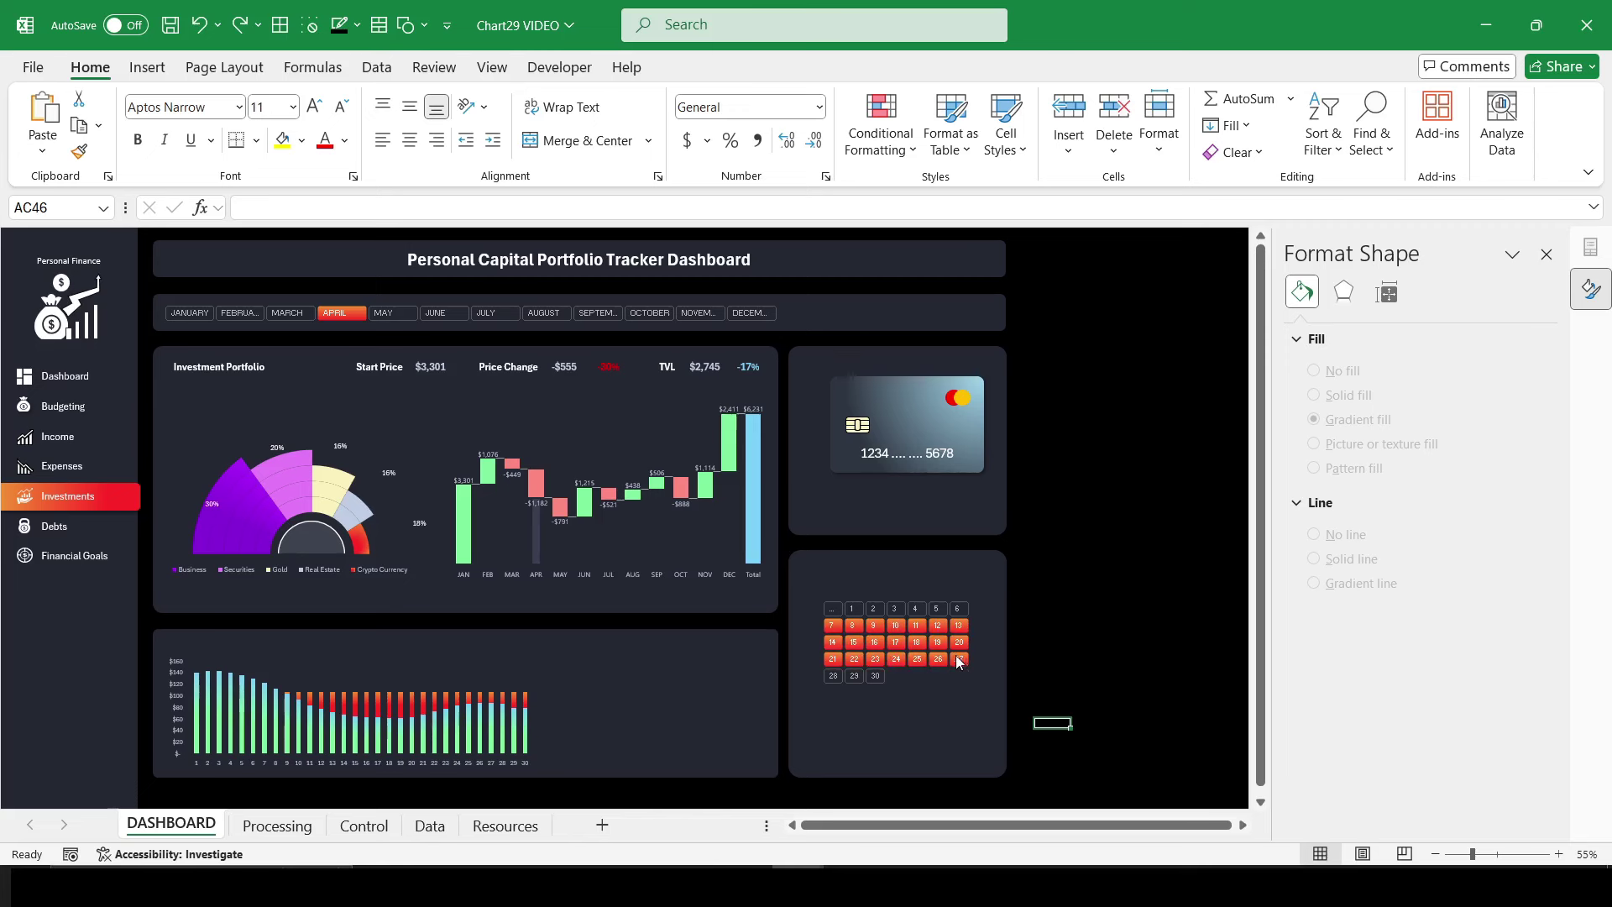
Step: Replace C10's GETPIVOTDATA expression with the one copied from D10
{"action": "left_click", "coordinate": [277, 826]}
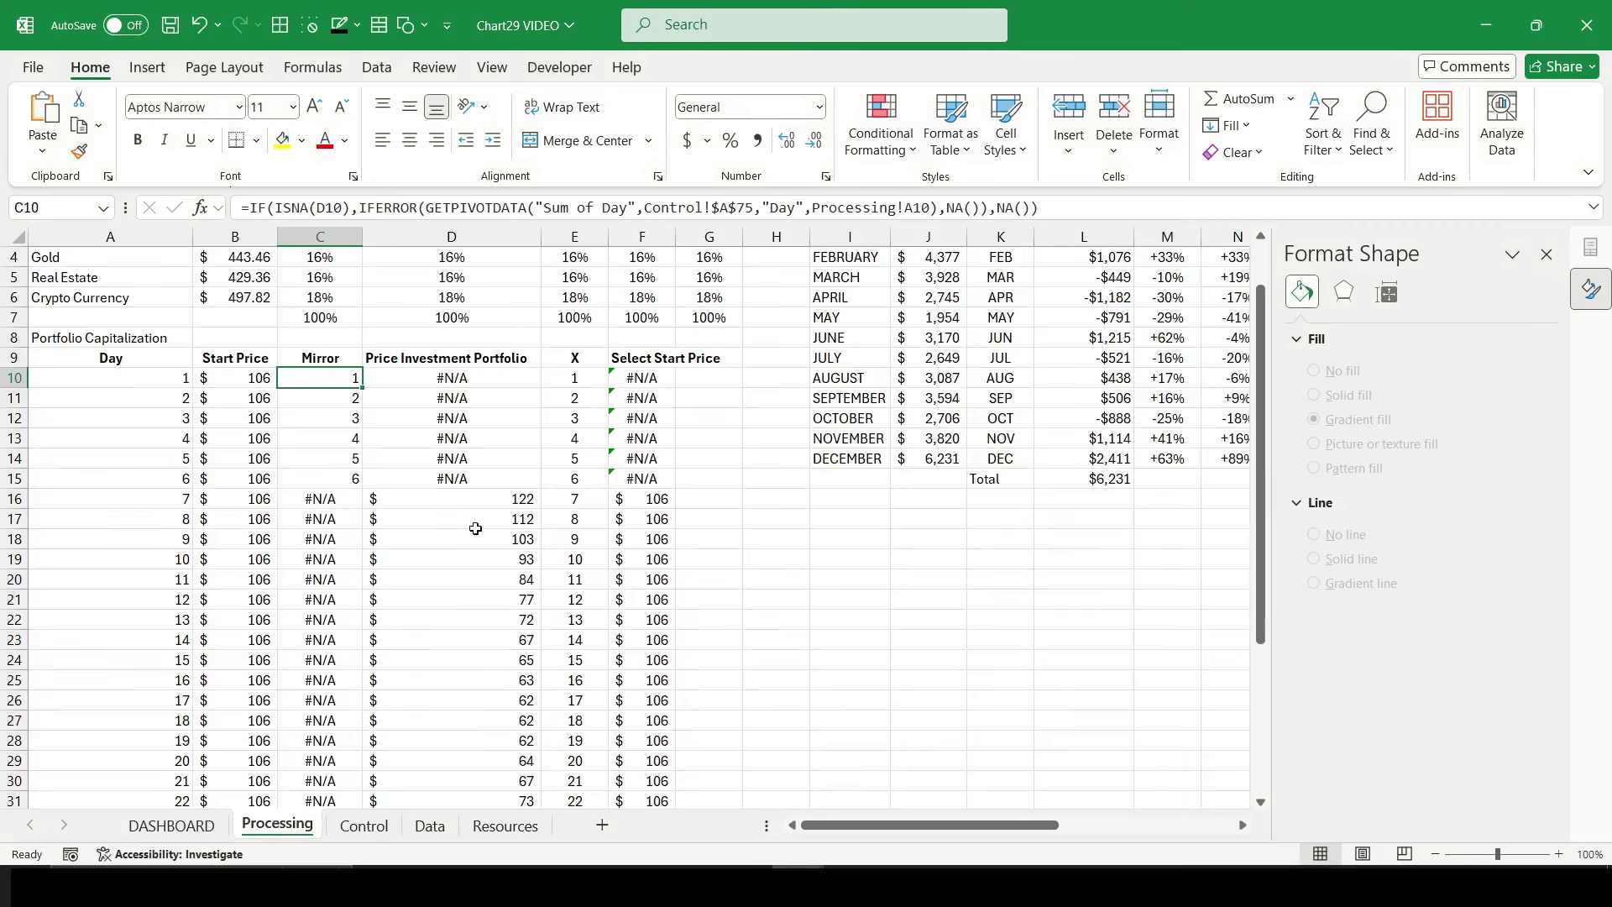
{"action": "left_click", "coordinate": [1061, 208]}
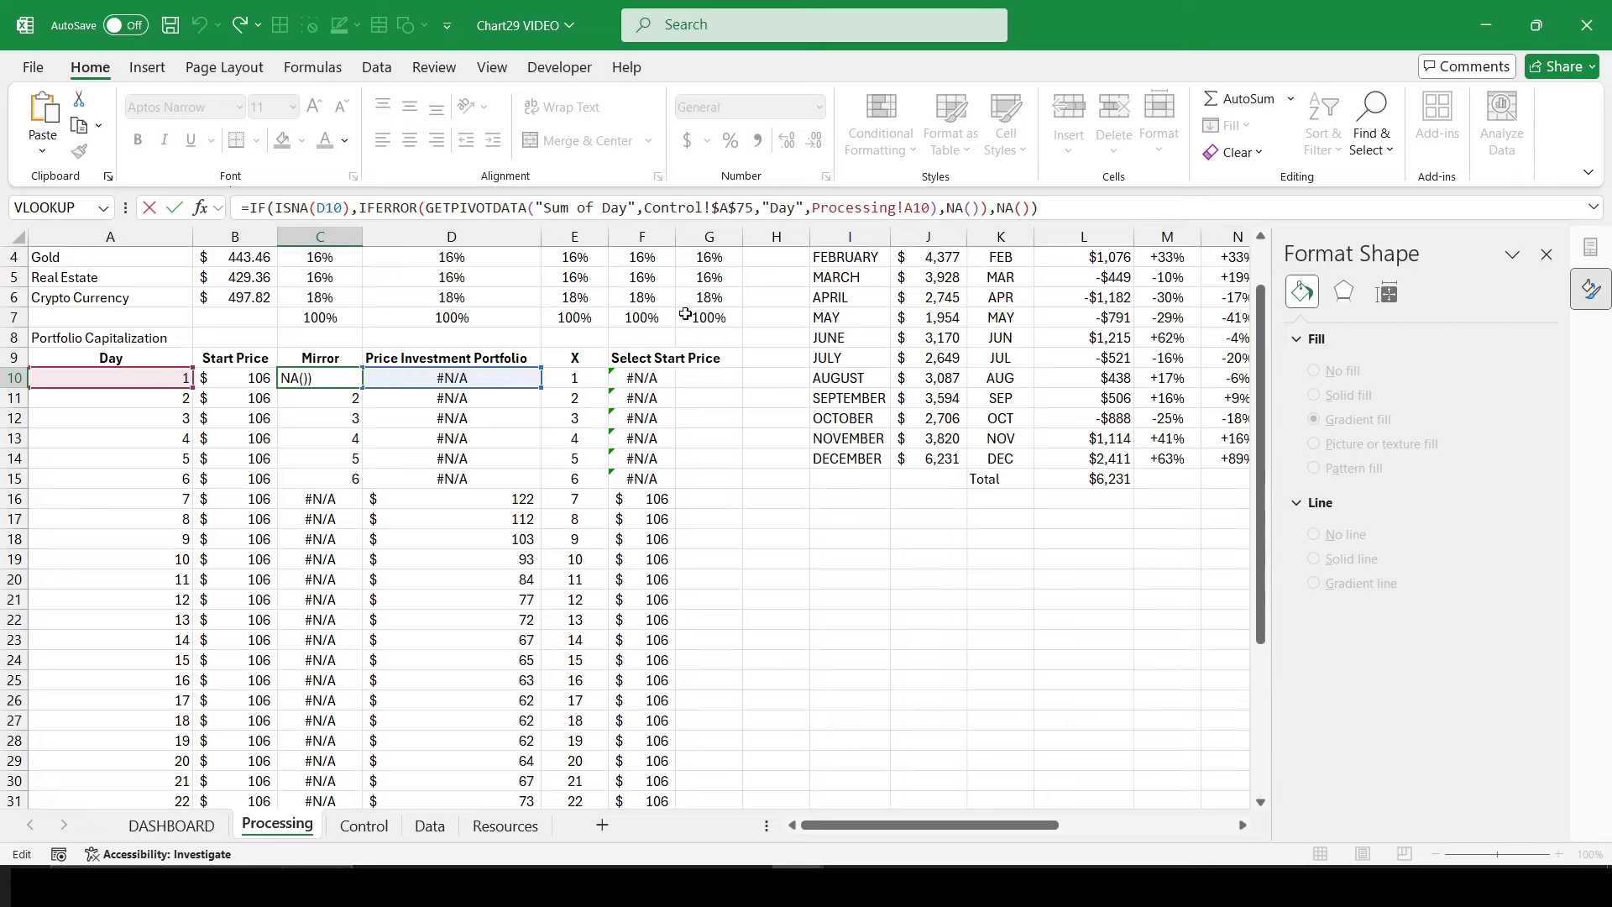
{"action": "key", "text": "ctrl+Return"}
{"action": "left_click", "coordinate": [429, 383]}
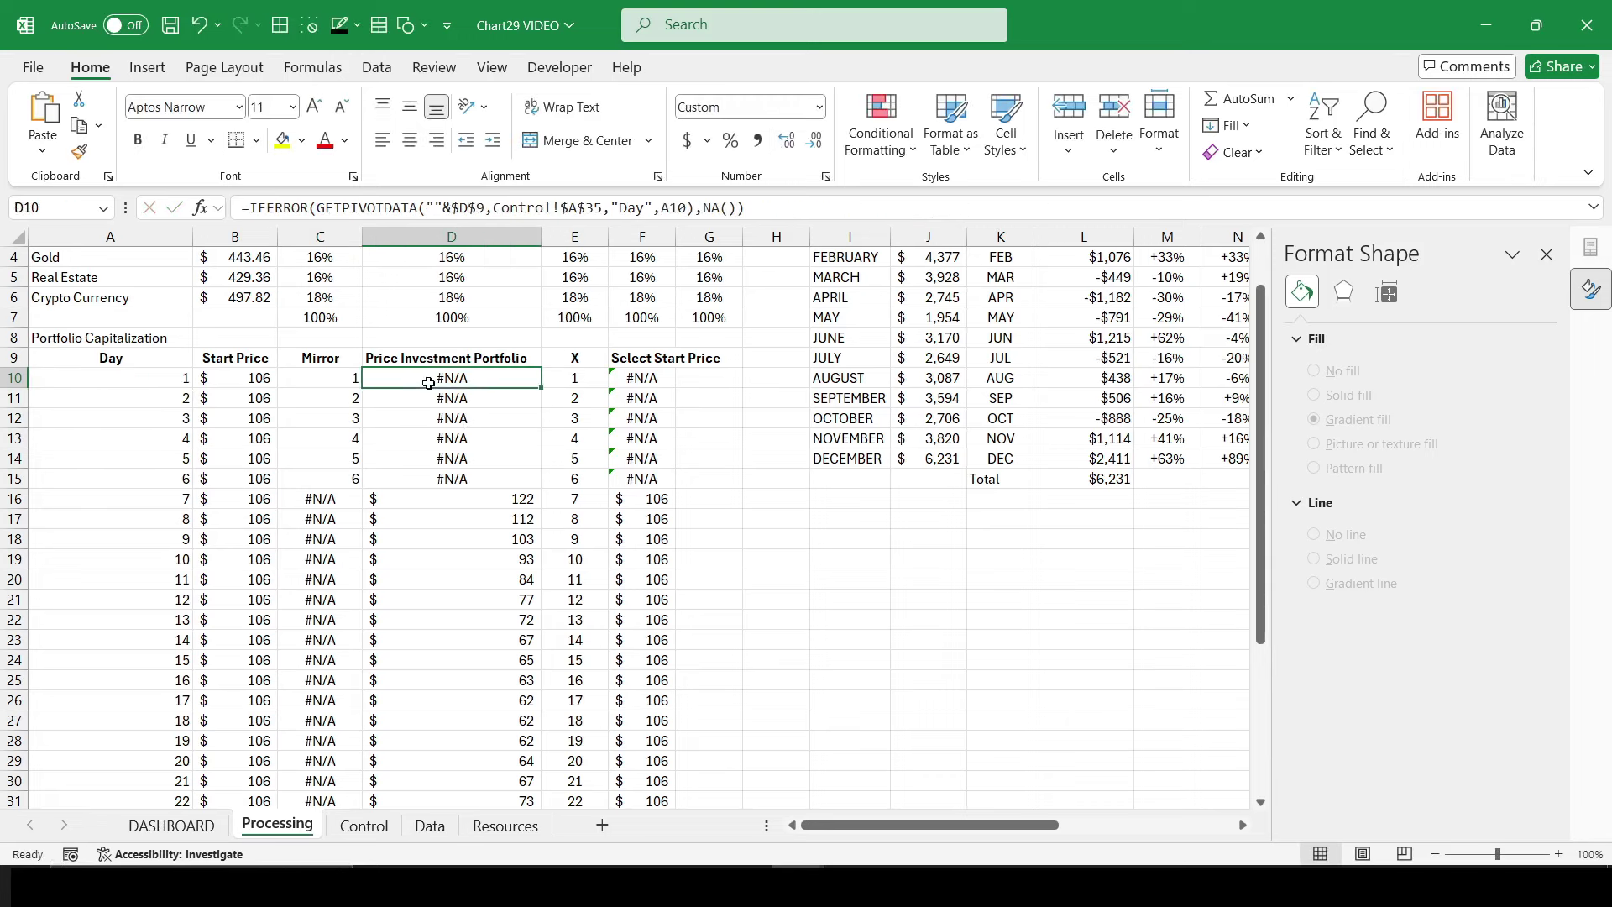
{"action": "left_click_drag", "start_coordinate": [318, 209], "coordinate": [693, 208]}
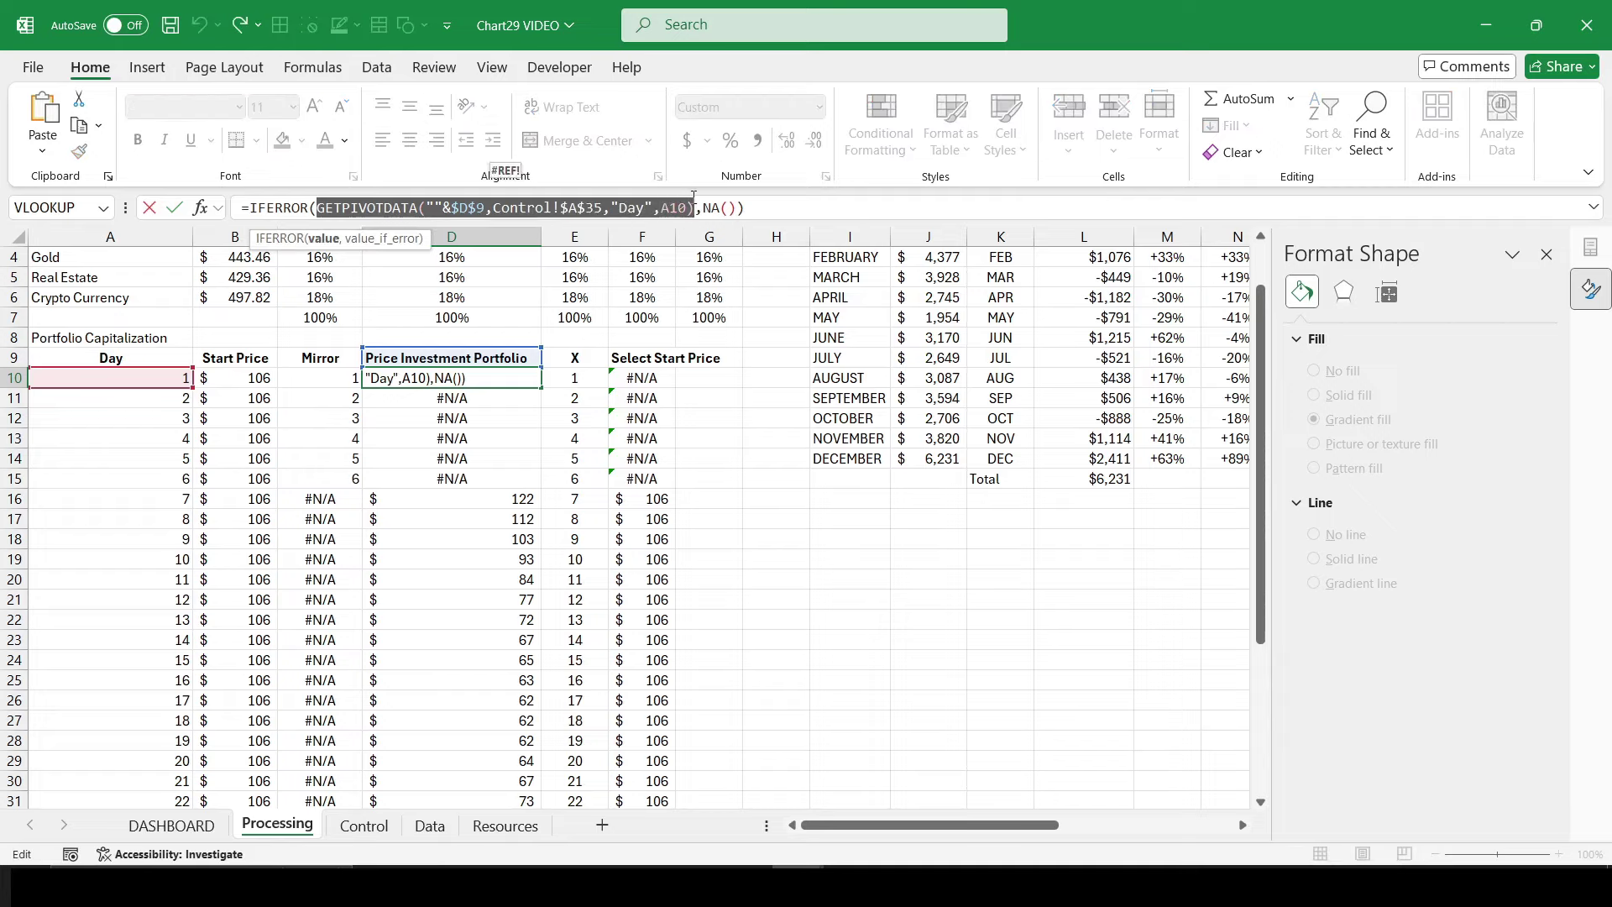
{"action": "key", "text": "Escape"}
{"action": "key", "text": "Left"}
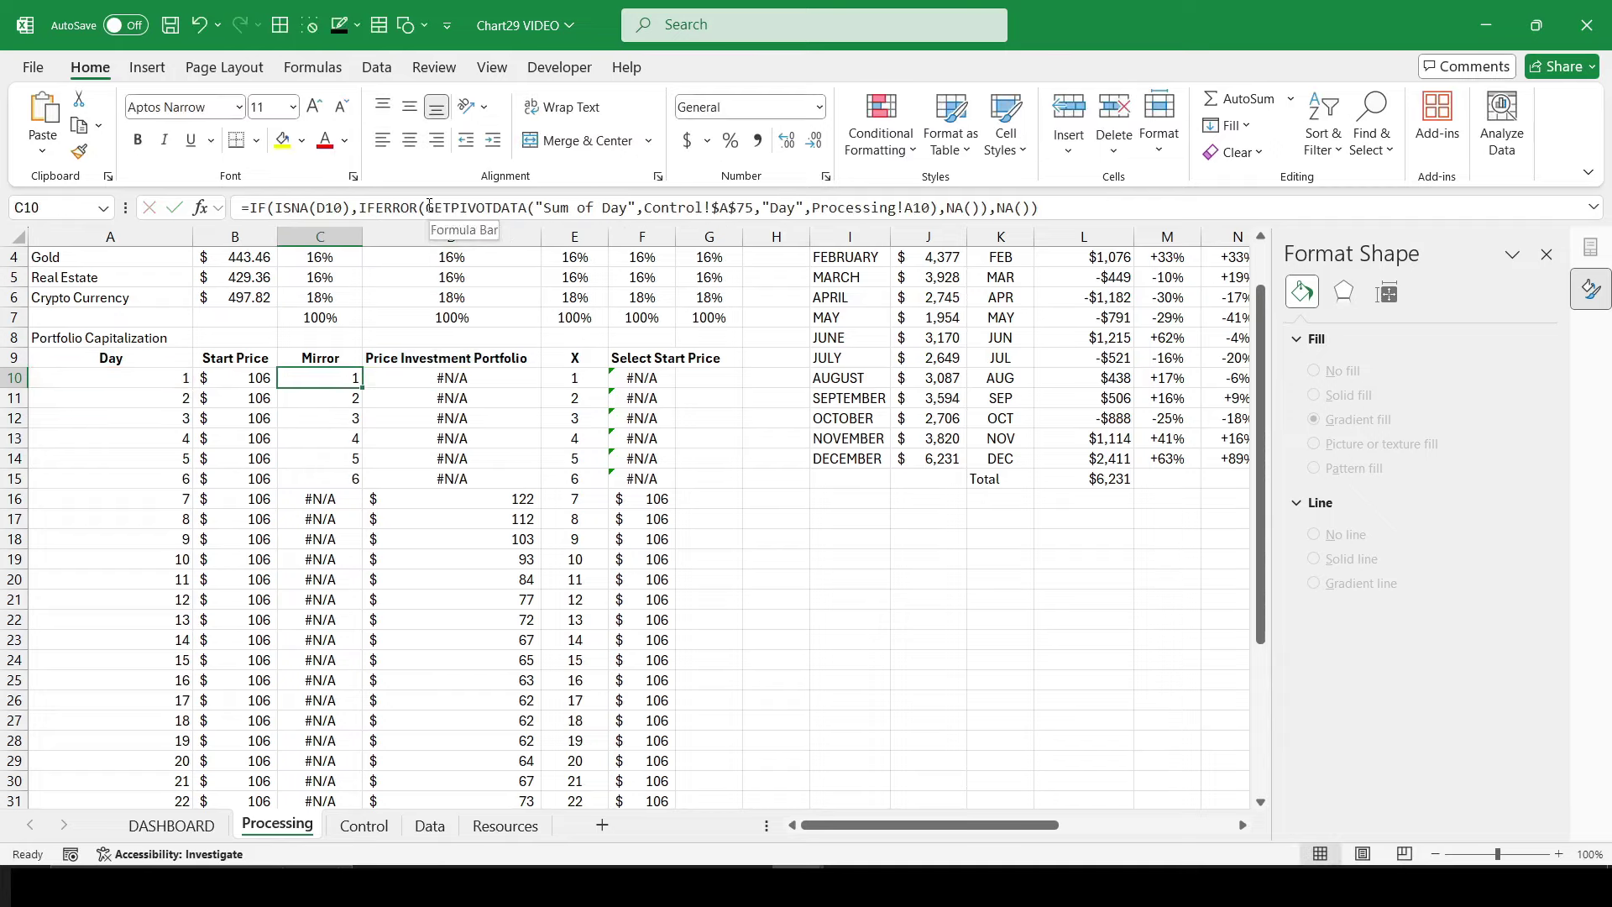
{"action": "left_click_drag", "start_coordinate": [429, 207], "coordinate": [933, 201]}
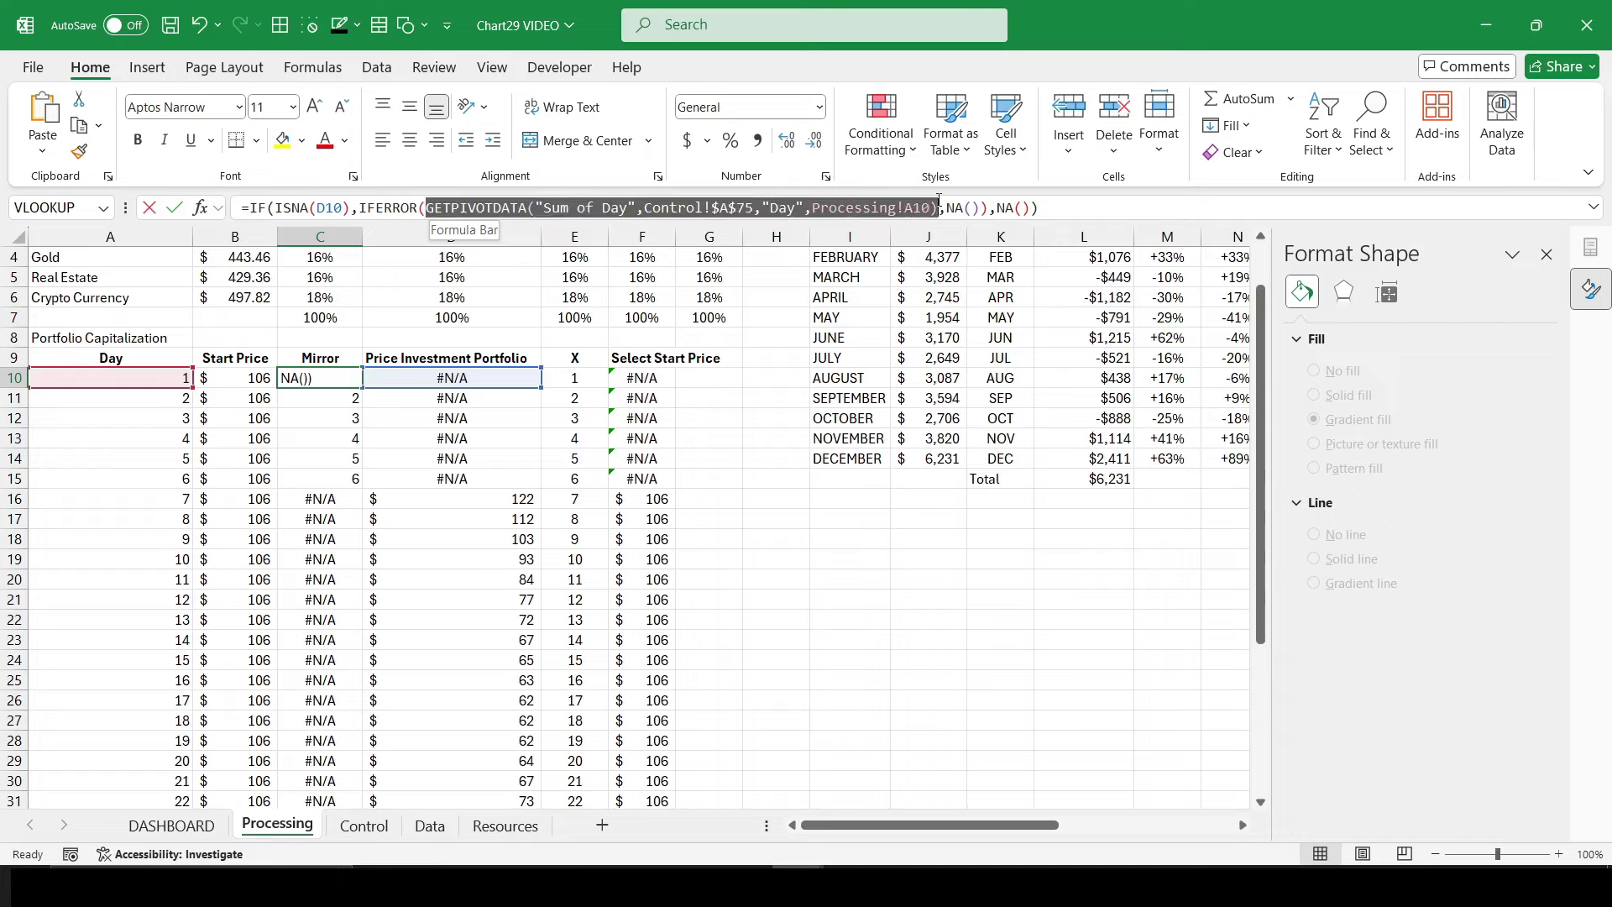
{"action": "type", "text": "GETPIVOTDATA(\"\"&$D$9,Control!$A$35,\"Day\",A10)"}
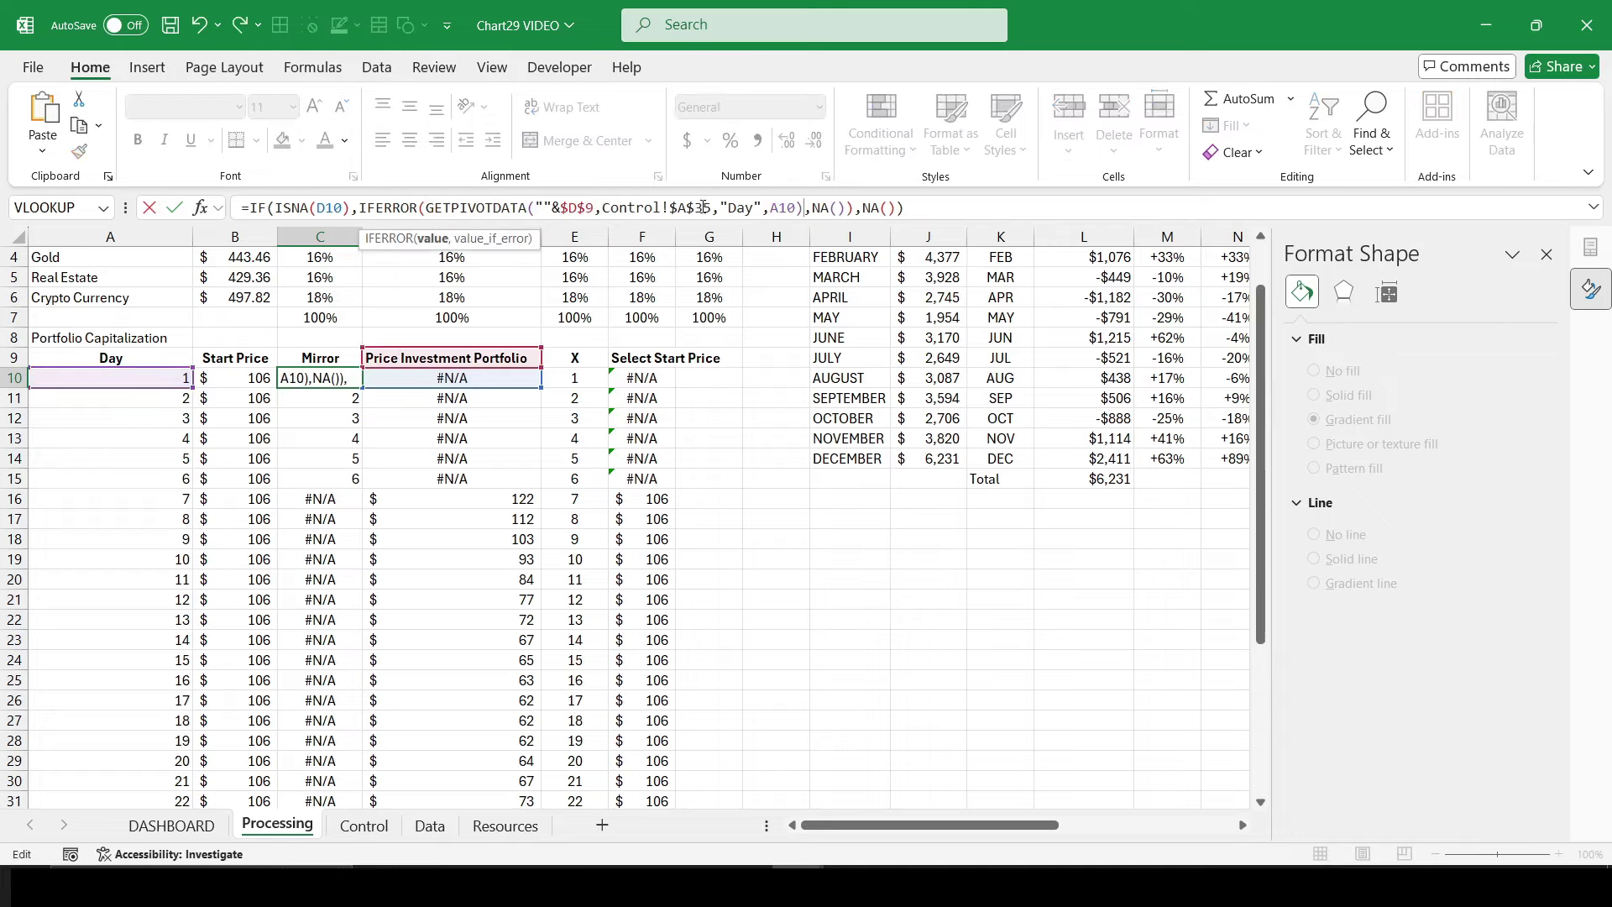
Step: Change the pivot cell reference in C10's formula and commit it
{"action": "left_click", "coordinate": [704, 206]}
{"action": "key", "text": "BackSpace"}
{"action": "type", "text": "7"}
{"action": "key", "text": "Return"}
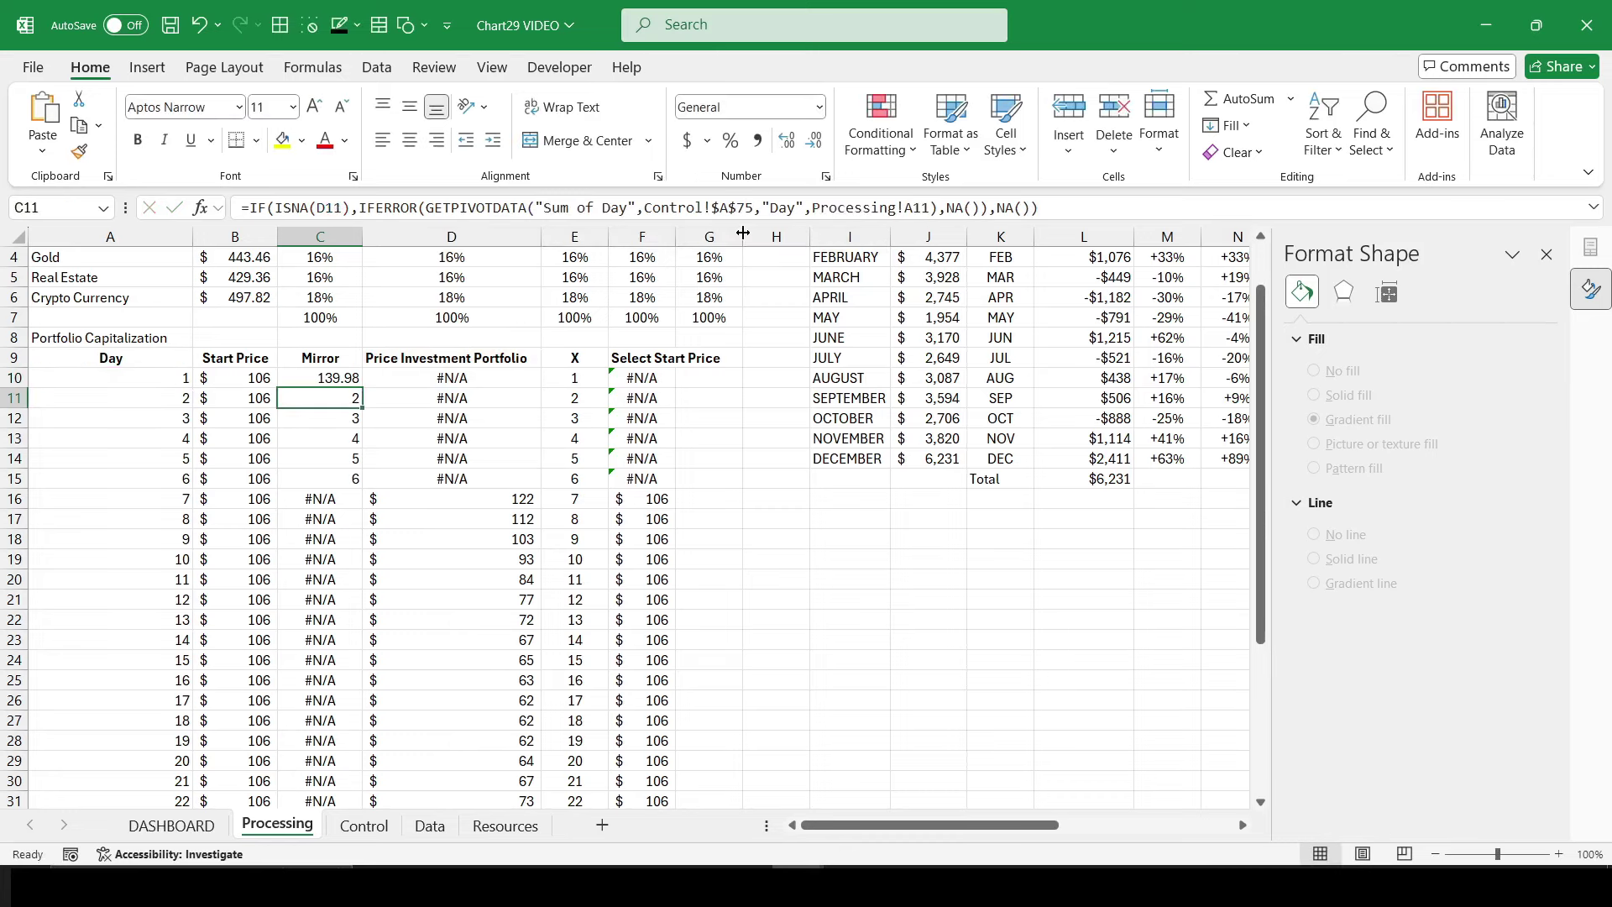
{"action": "key", "text": "Up"}
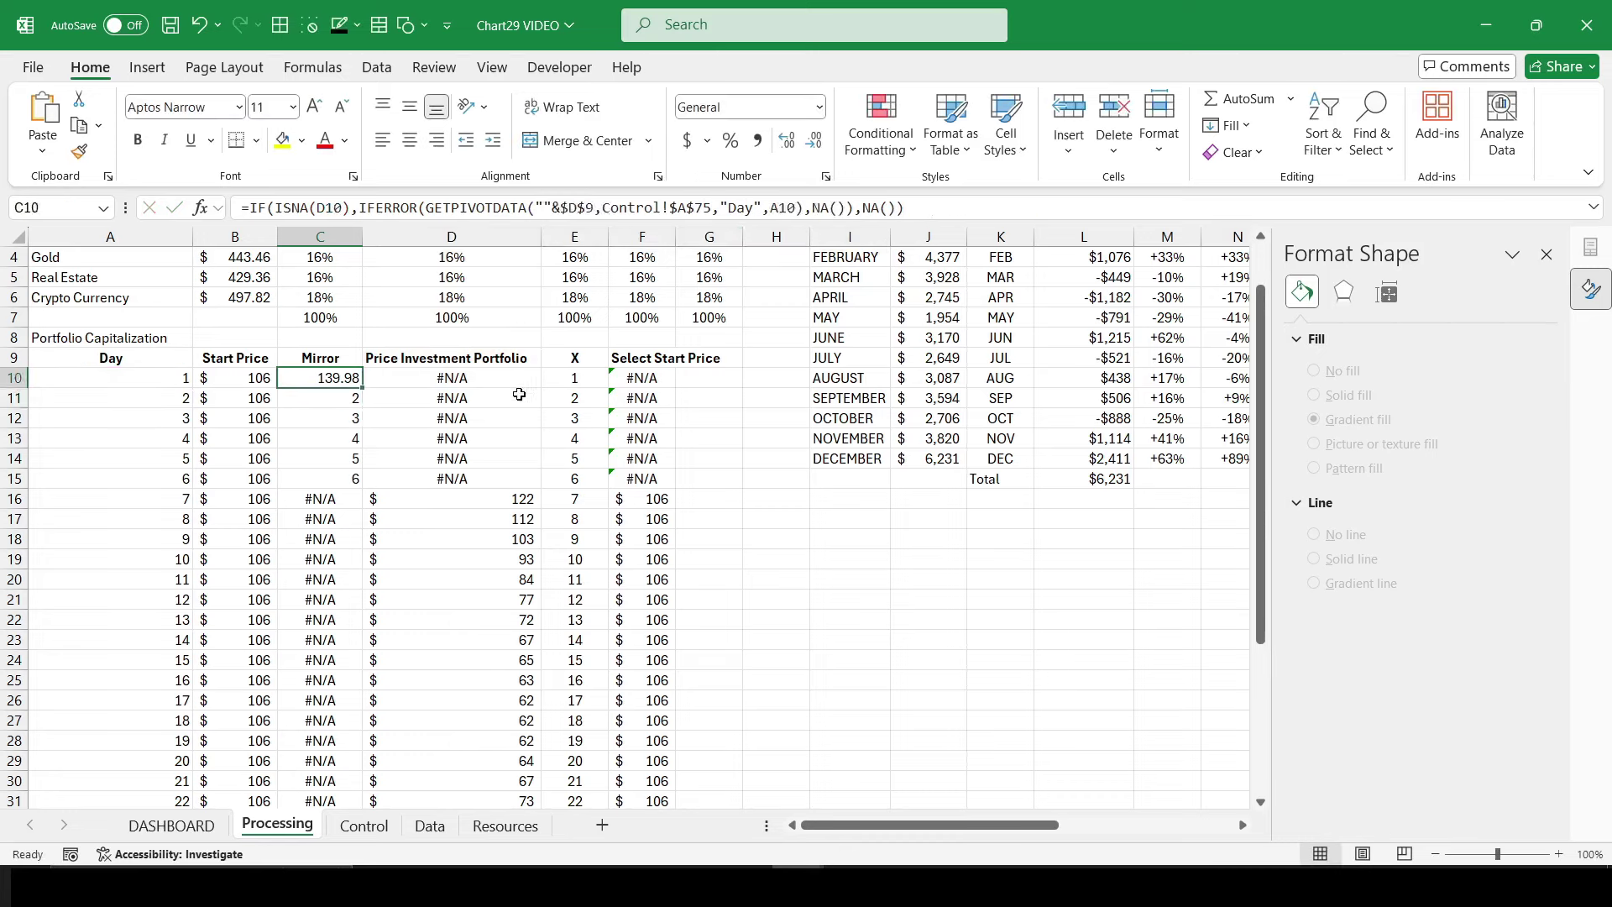
Step: Fill the Mirror formula down column C, clear the extra C41, and return to DASHBOARD
{"action": "double_click", "coordinate": [364, 391]}
{"action": "scroll", "coordinate": [414, 468], "scroll_direction": "down", "scroll_amount": 2}
{"action": "scroll", "coordinate": [415, 470], "scroll_direction": "down", "scroll_amount": 3}
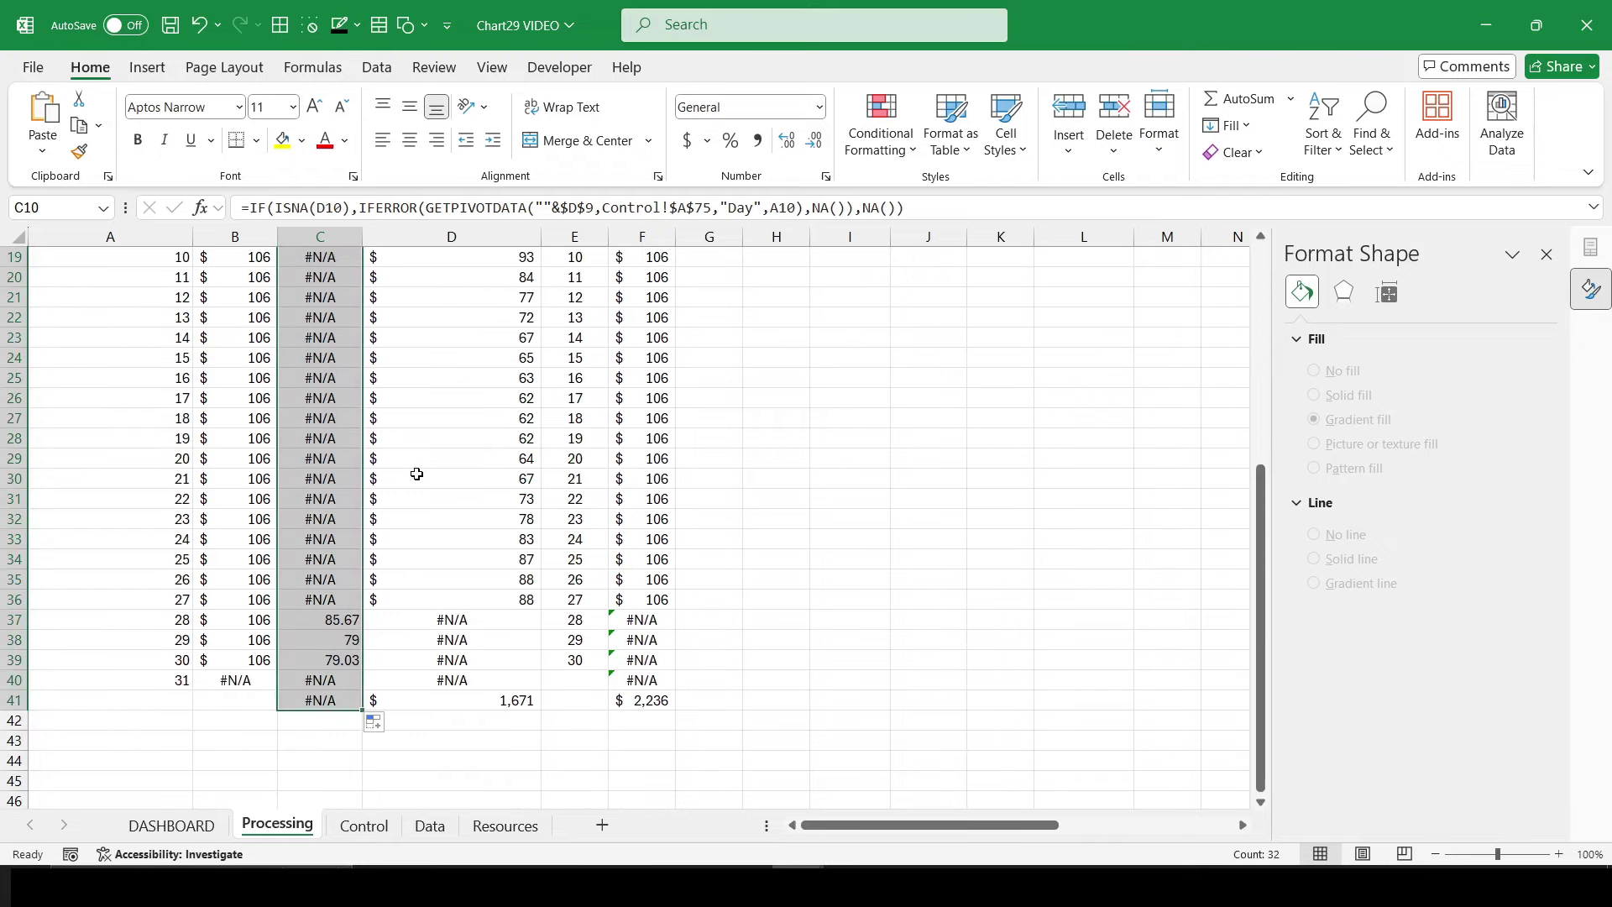
{"action": "left_click", "coordinate": [336, 702]}
{"action": "key", "text": "Delete"}
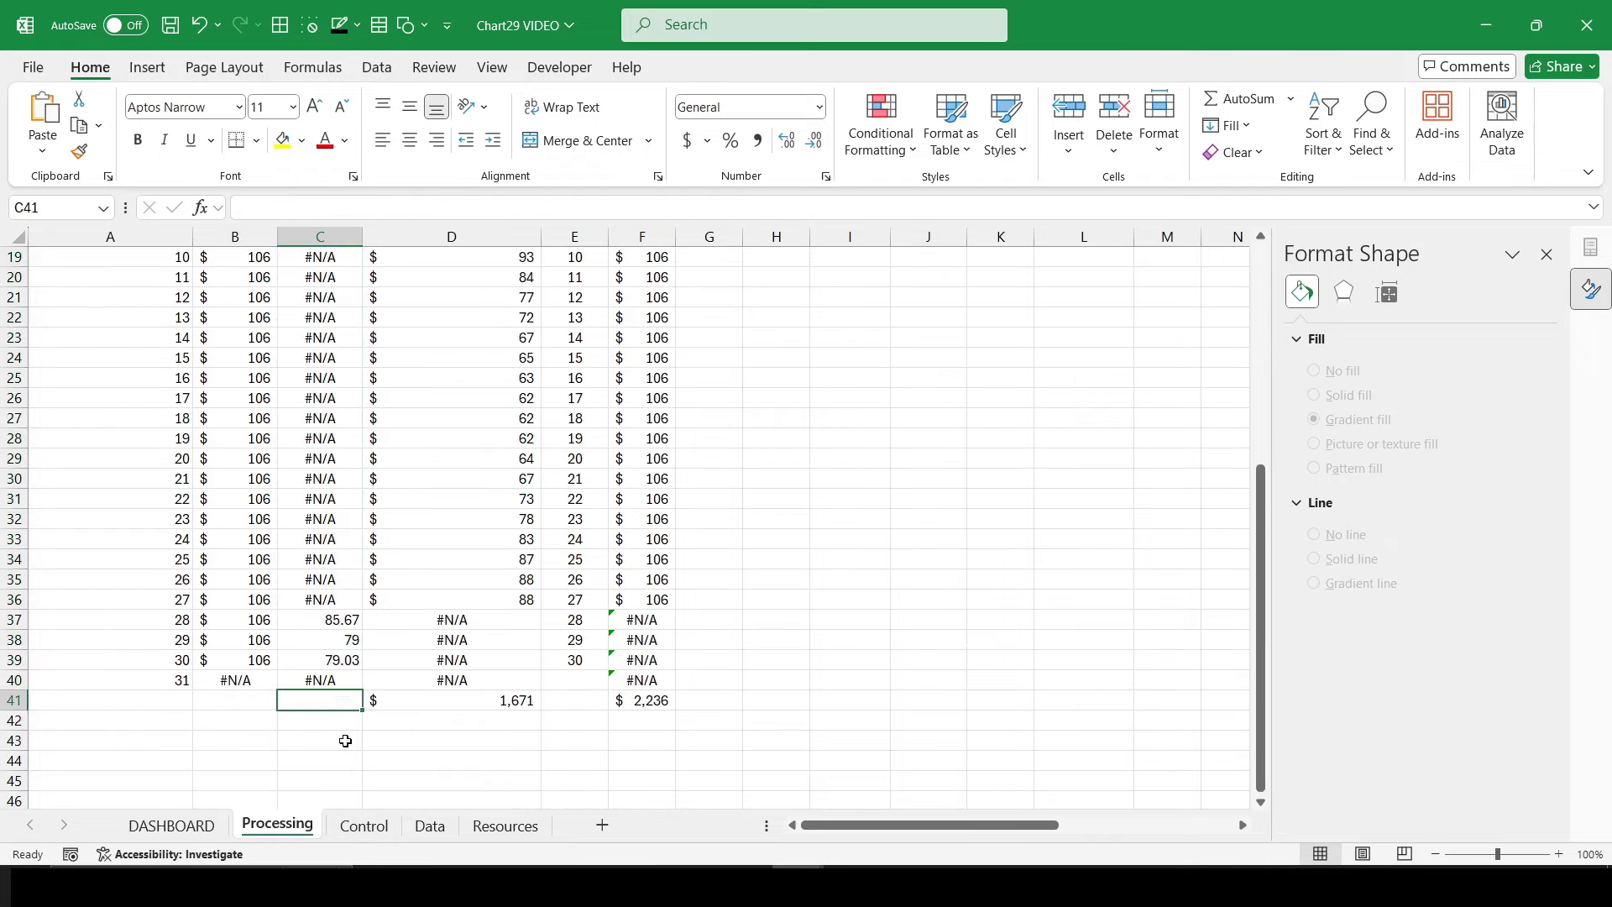
{"action": "scroll", "coordinate": [345, 722], "scroll_direction": "up", "scroll_amount": 6}
{"action": "scroll", "coordinate": [360, 666], "scroll_direction": "down", "scroll_amount": 5}
{"action": "scroll", "coordinate": [316, 622], "scroll_direction": "up", "scroll_amount": 5}
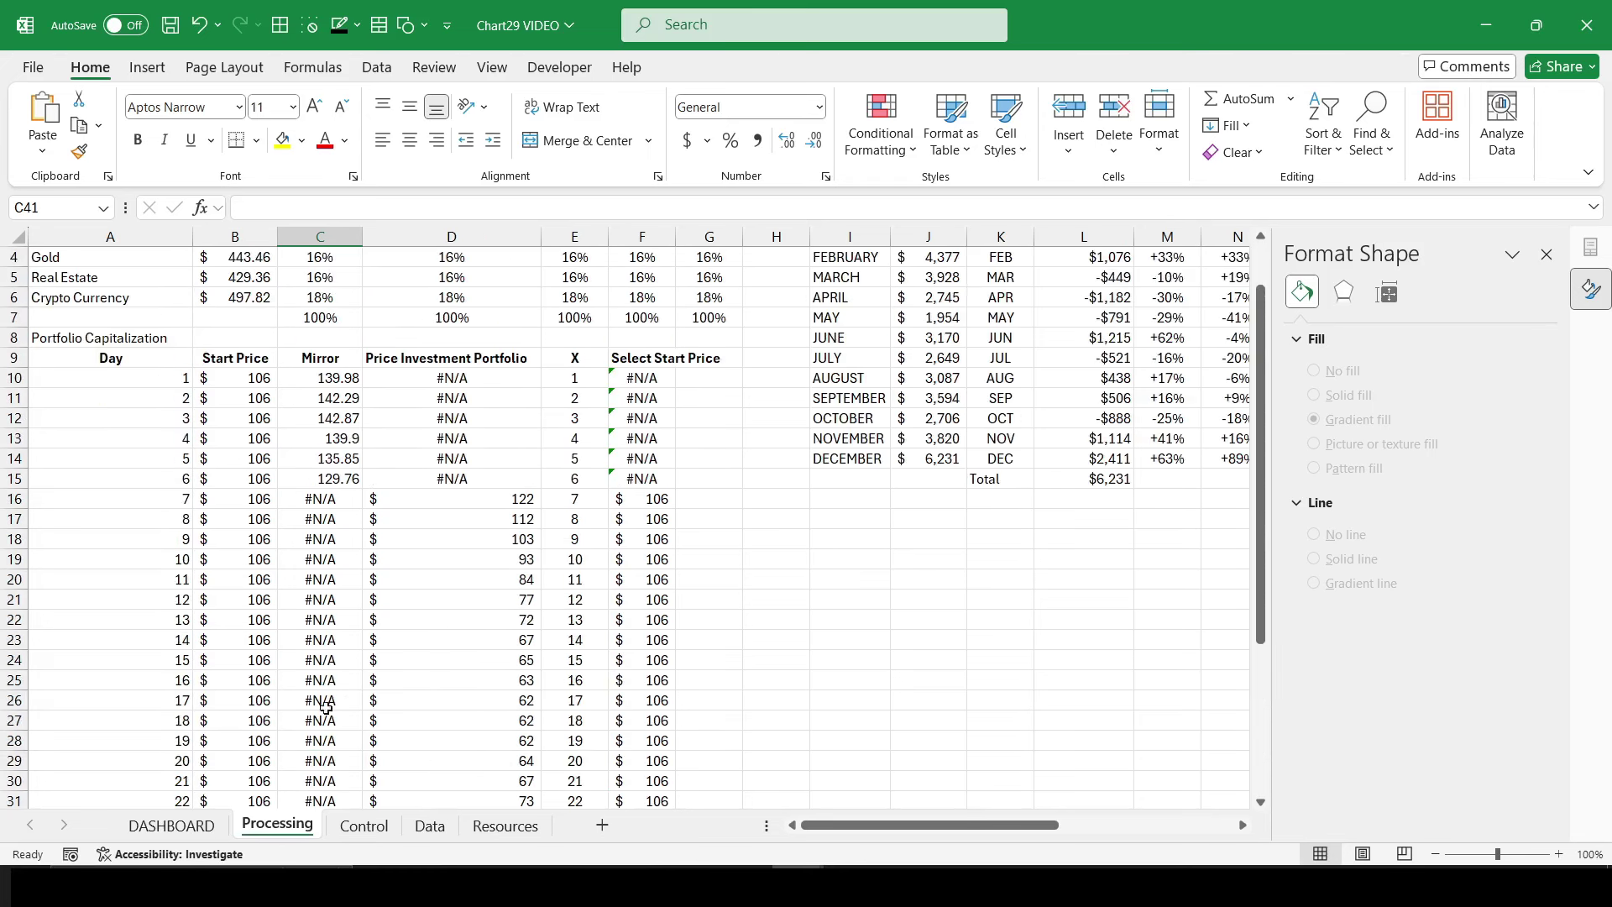
{"action": "left_click", "coordinate": [193, 832]}
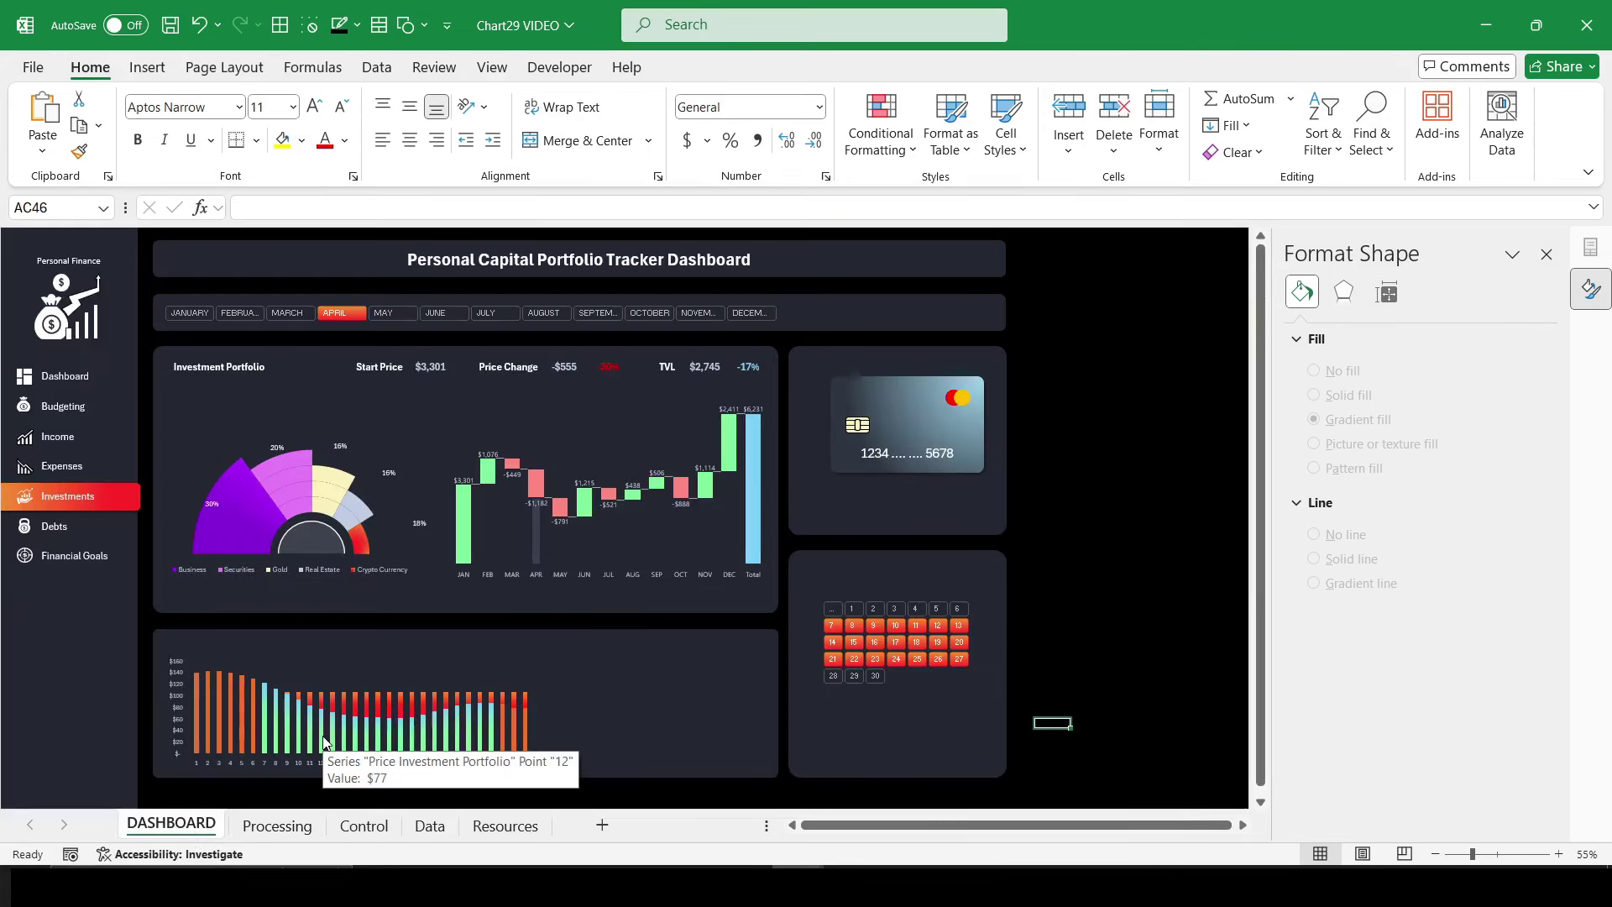
Step: Give the daily chart's Mirror series a dark slate solid fill
{"action": "left_click", "coordinate": [244, 716]}
{"action": "left_click", "coordinate": [1302, 340]}
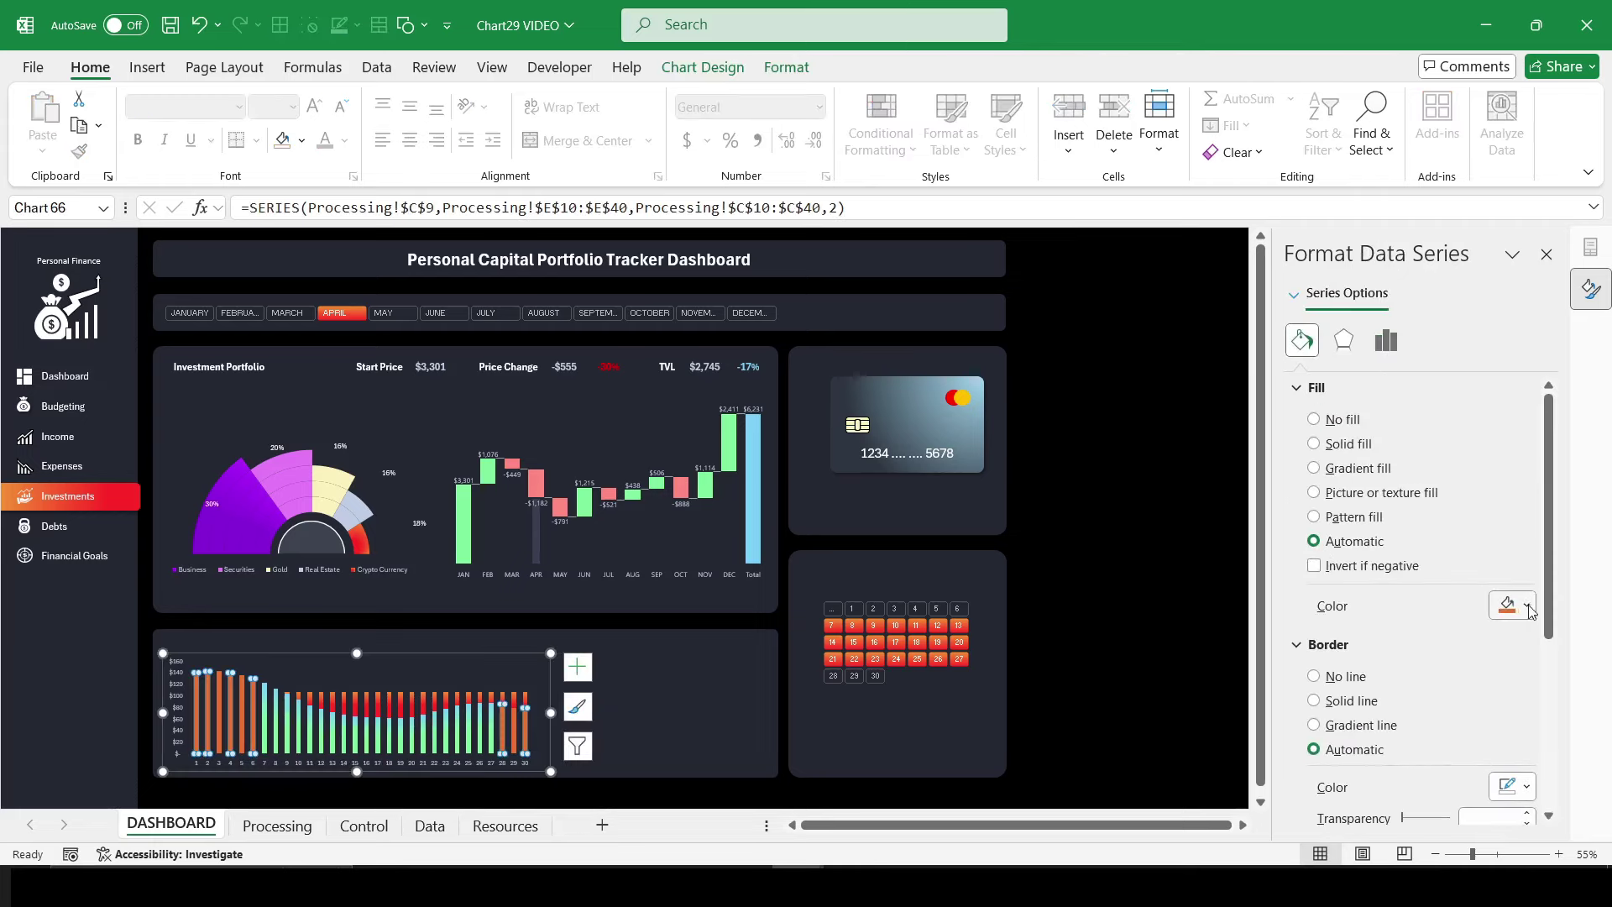
{"action": "left_click", "coordinate": [1516, 605]}
{"action": "left_click", "coordinate": [1499, 550]}
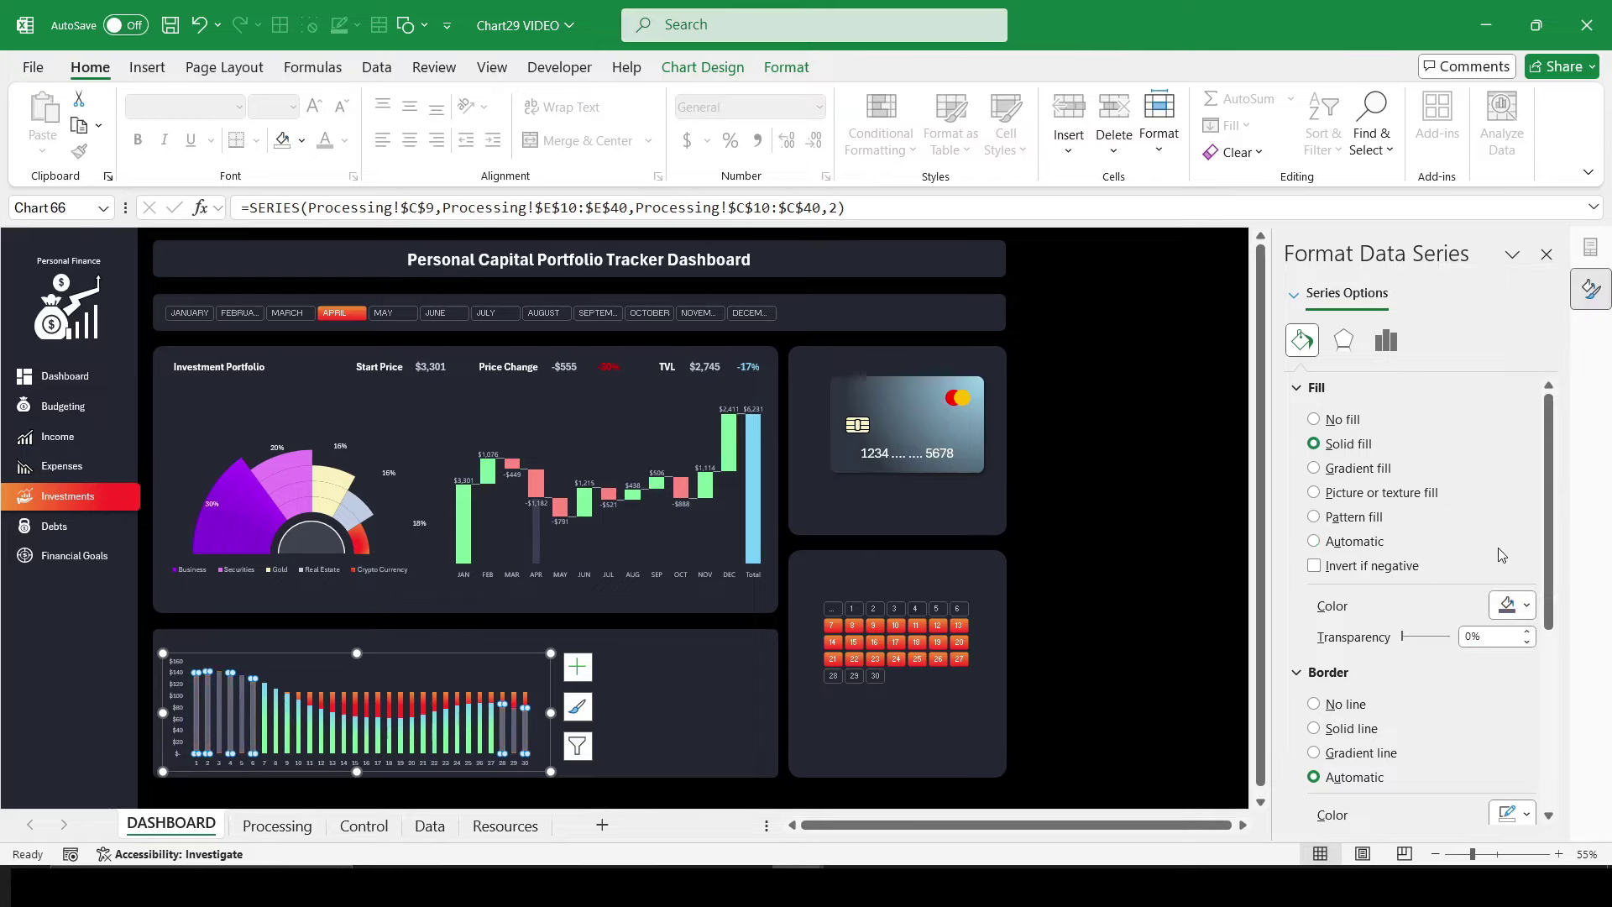
{"action": "left_click", "coordinate": [1163, 602]}
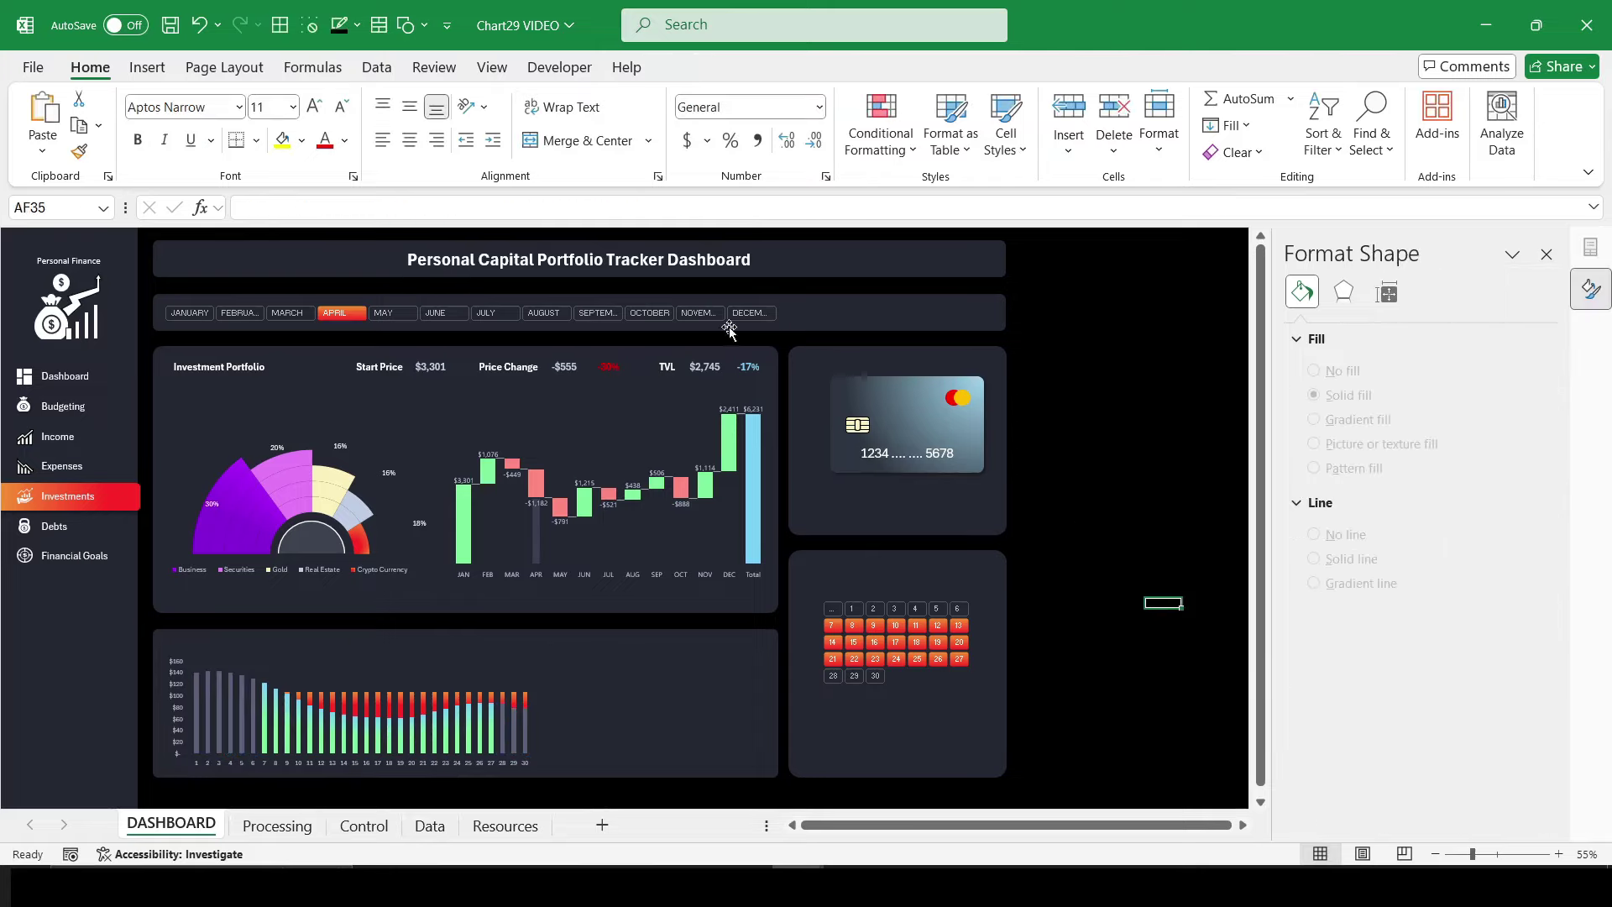
Step: Filter the dashboard through March, April, and finally August
{"action": "left_click", "coordinate": [287, 312]}
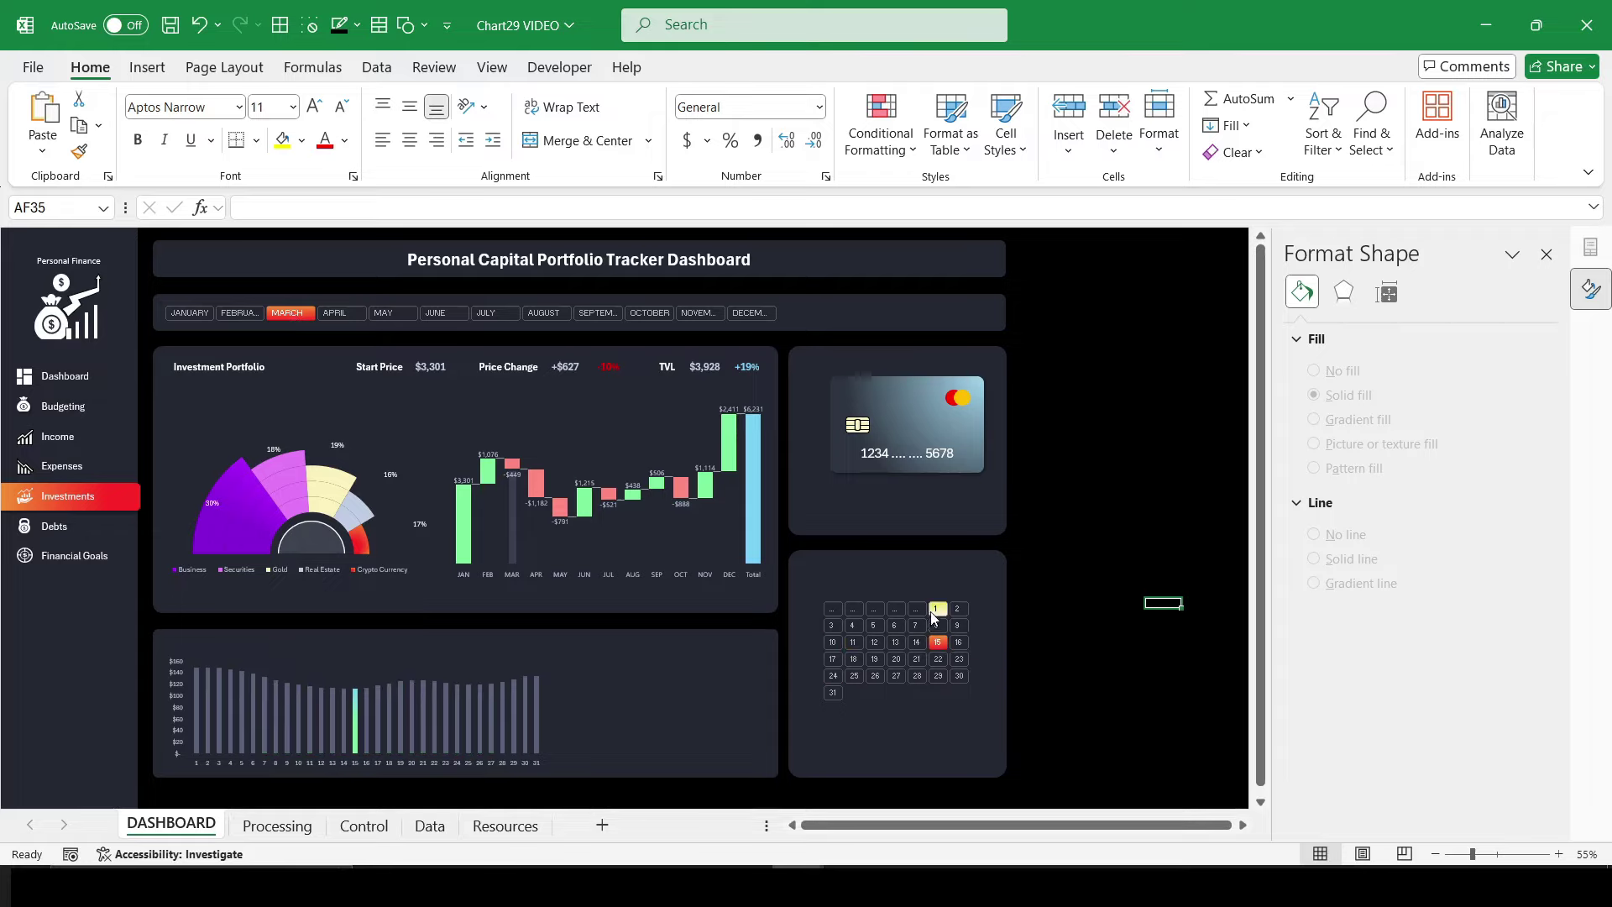
{"action": "left_click", "coordinate": [356, 313]}
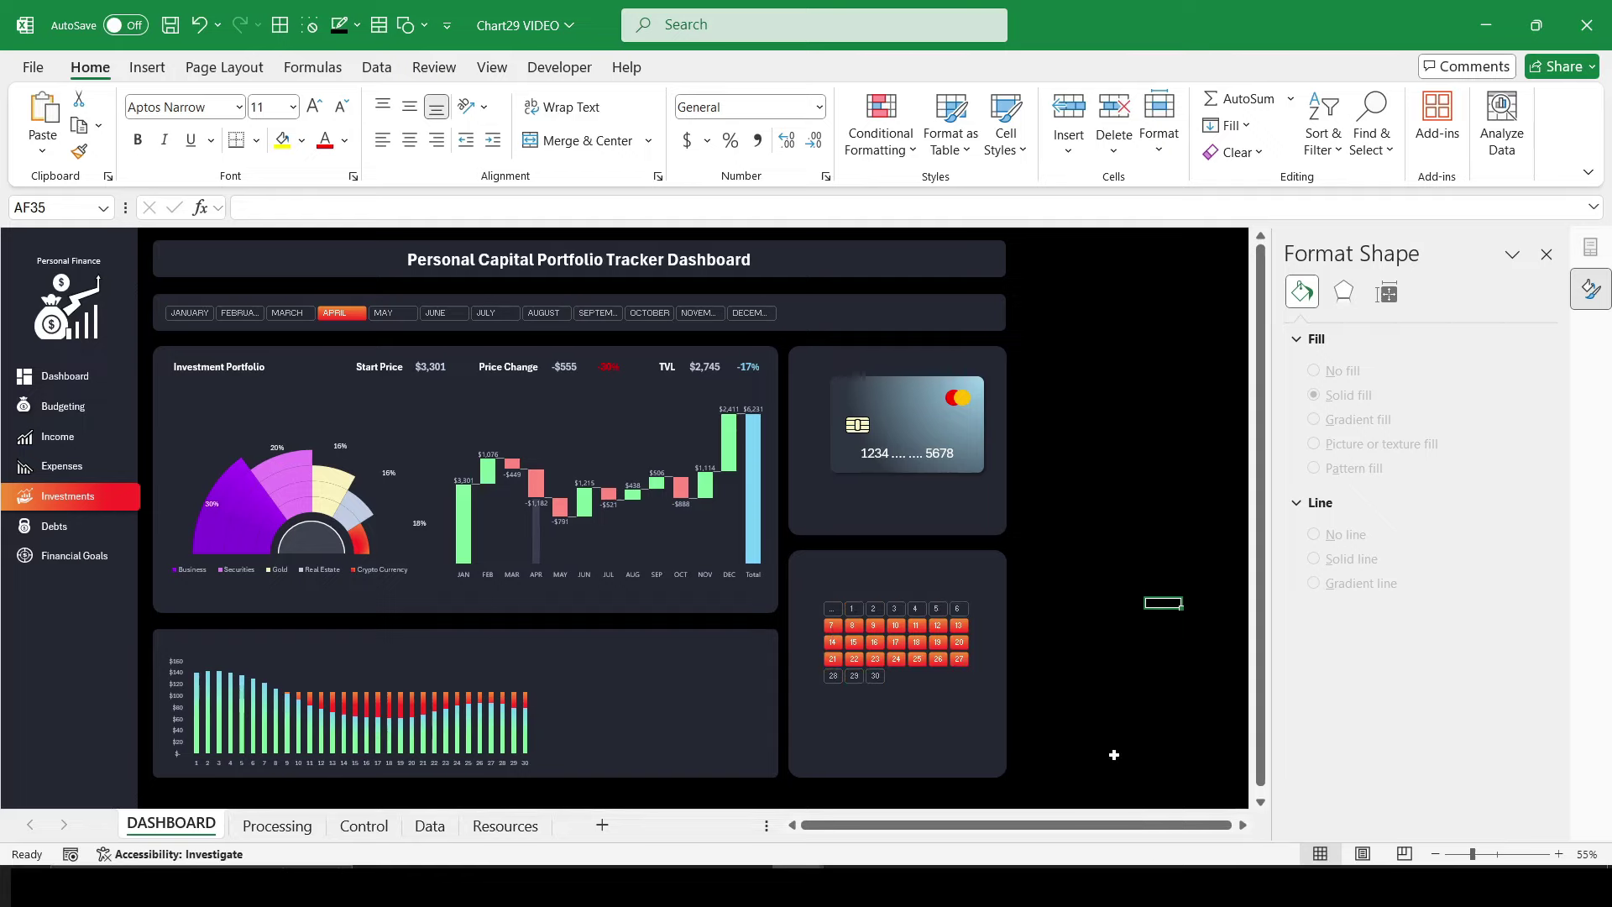
{"action": "left_click", "coordinate": [561, 313]}
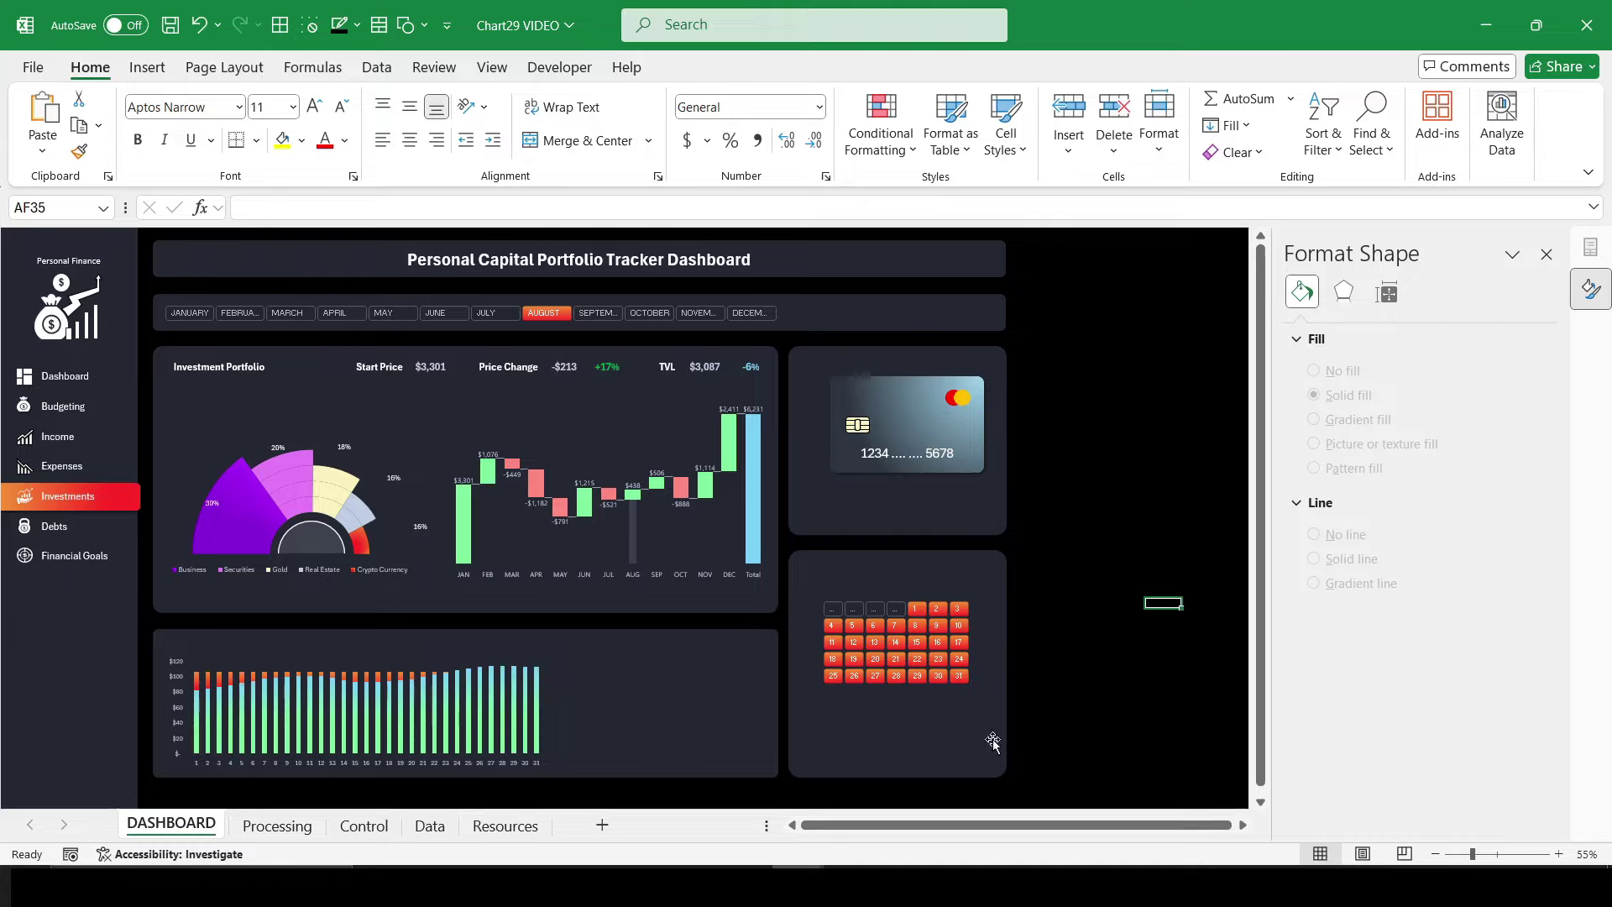
Step: Check the Portfolio Capitalization label in Processing cell A8
{"action": "left_click", "coordinate": [269, 832]}
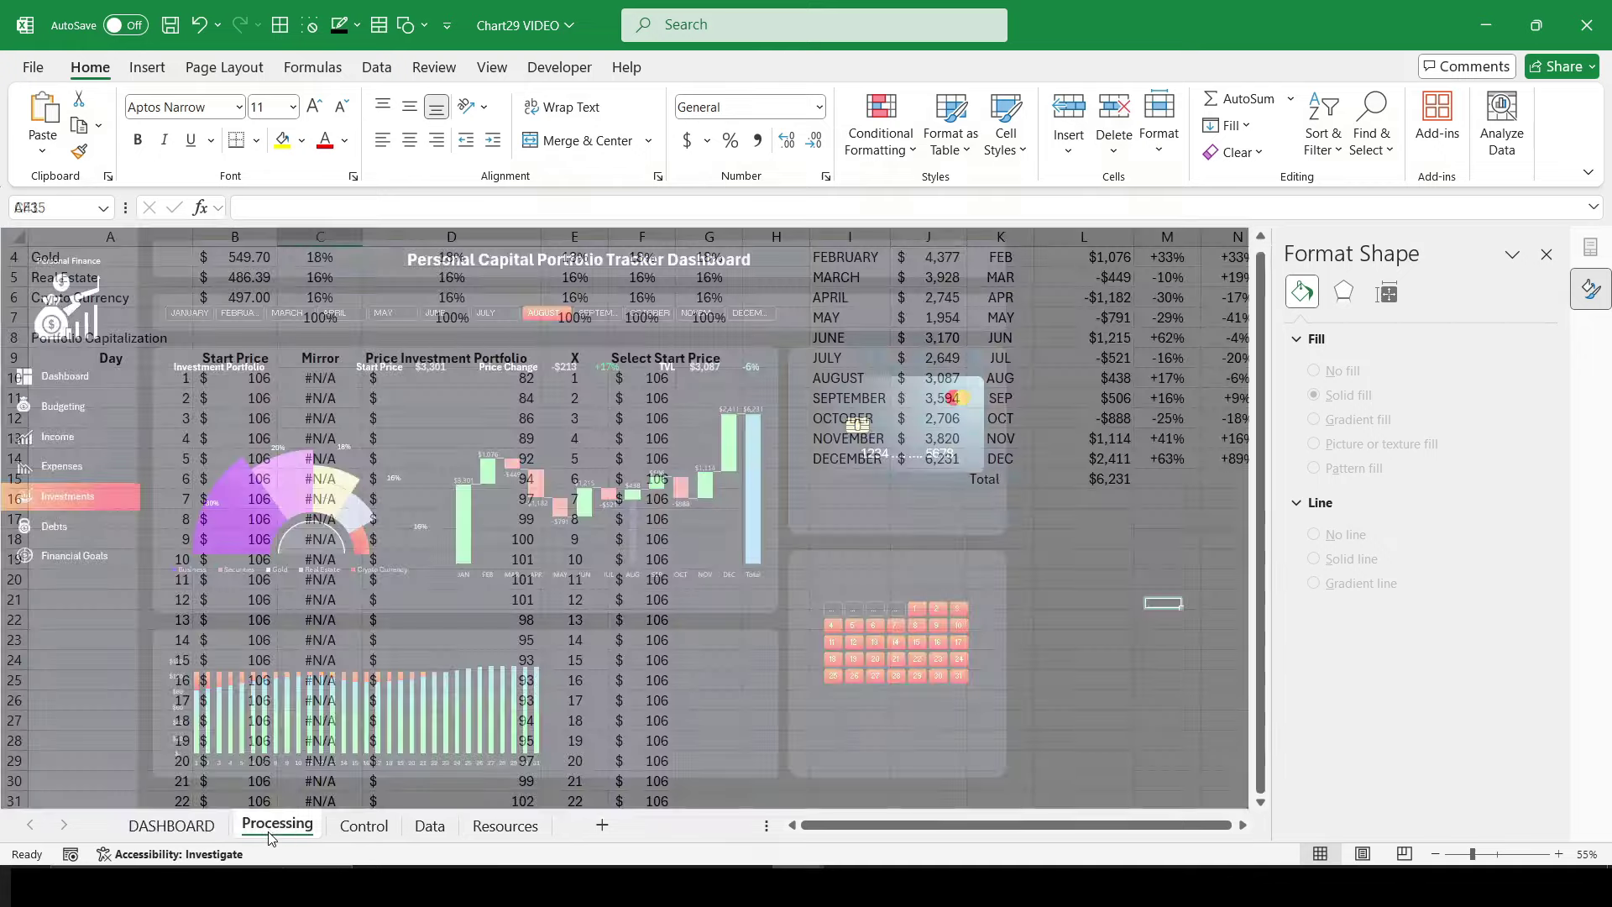
{"action": "scroll", "coordinate": [779, 594], "scroll_direction": "up", "scroll_amount": 1}
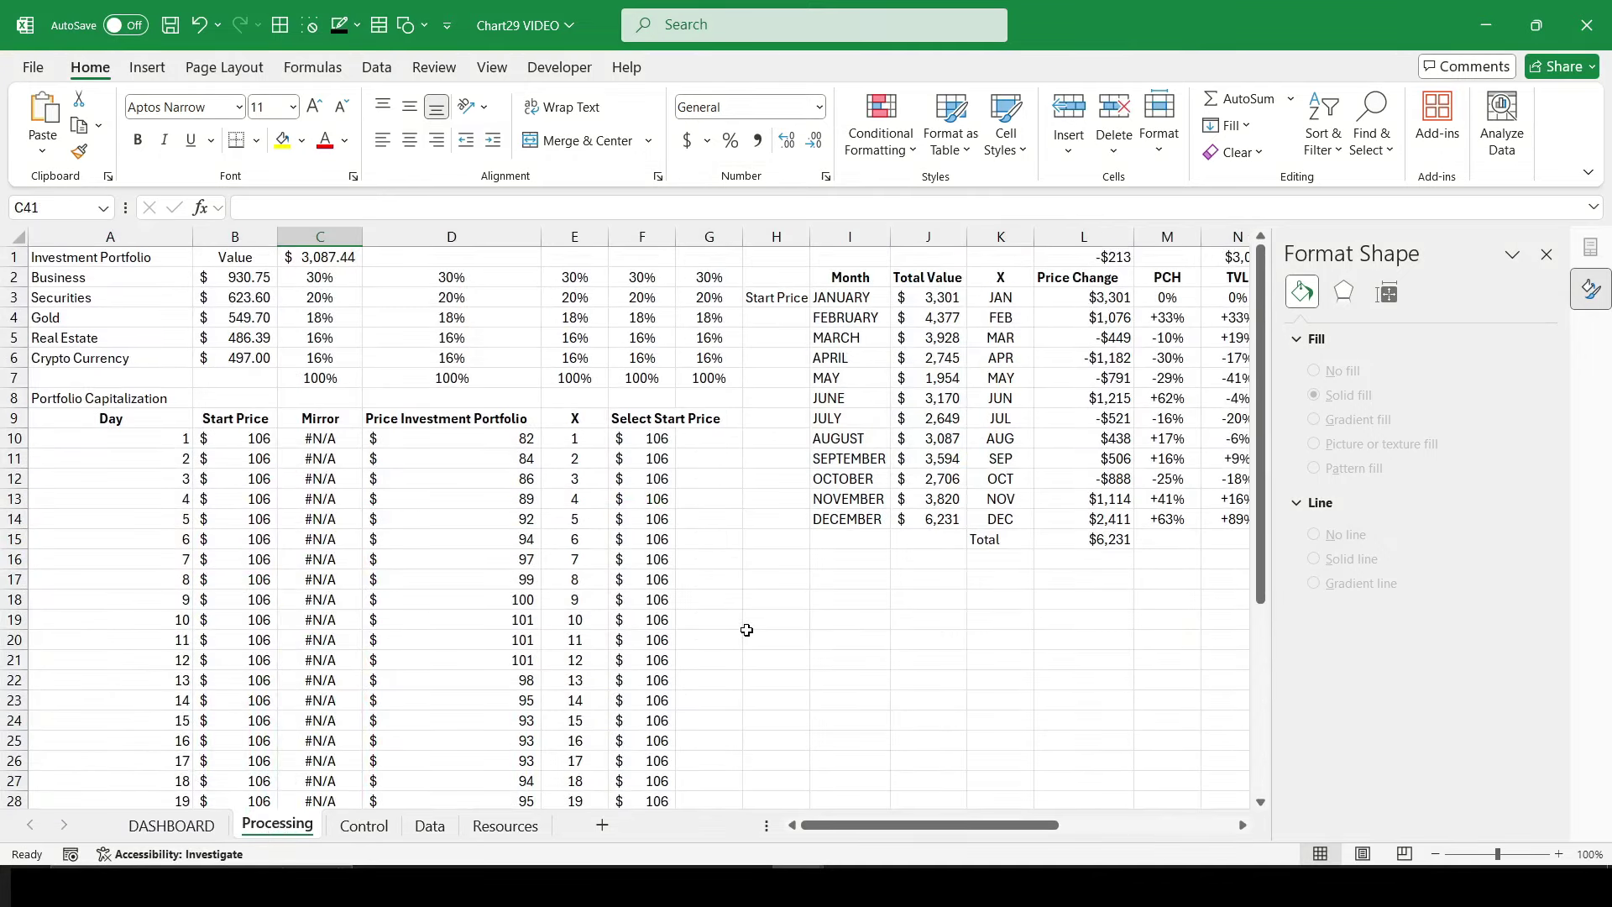
{"action": "left_click", "coordinate": [110, 398]}
{"action": "left_click", "coordinate": [171, 825]}
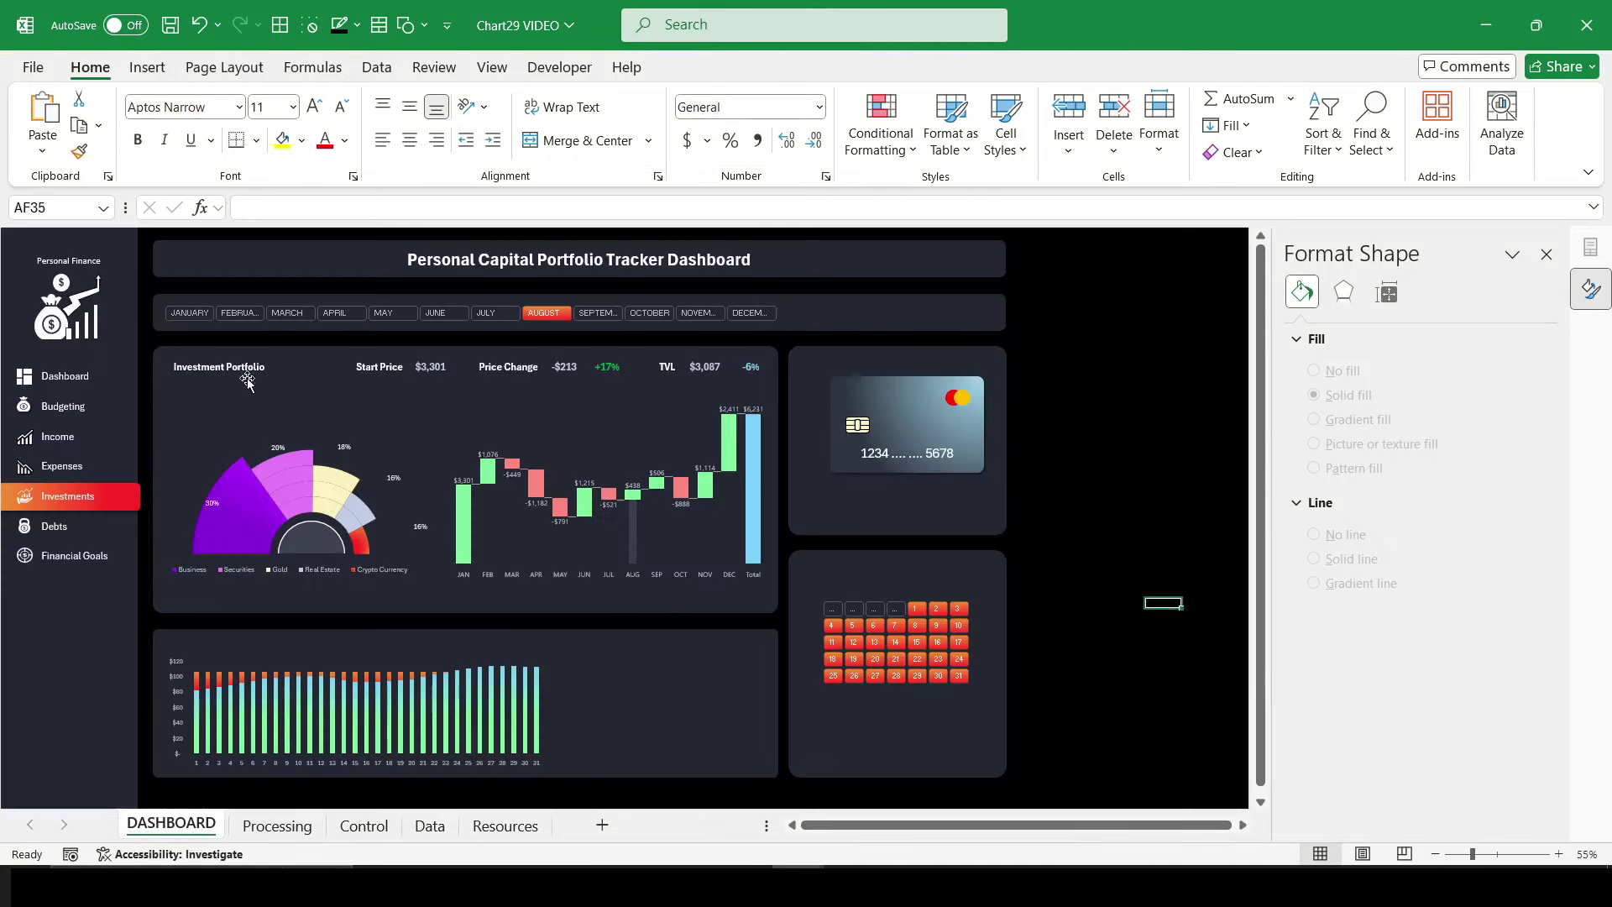
Step: Copy the Investment Portfolio title into the lower panel and link it to =Processing!A8
{"action": "left_click", "coordinate": [203, 372]}
{"action": "left_click_drag", "start_coordinate": [203, 372], "coordinate": [204, 649]}
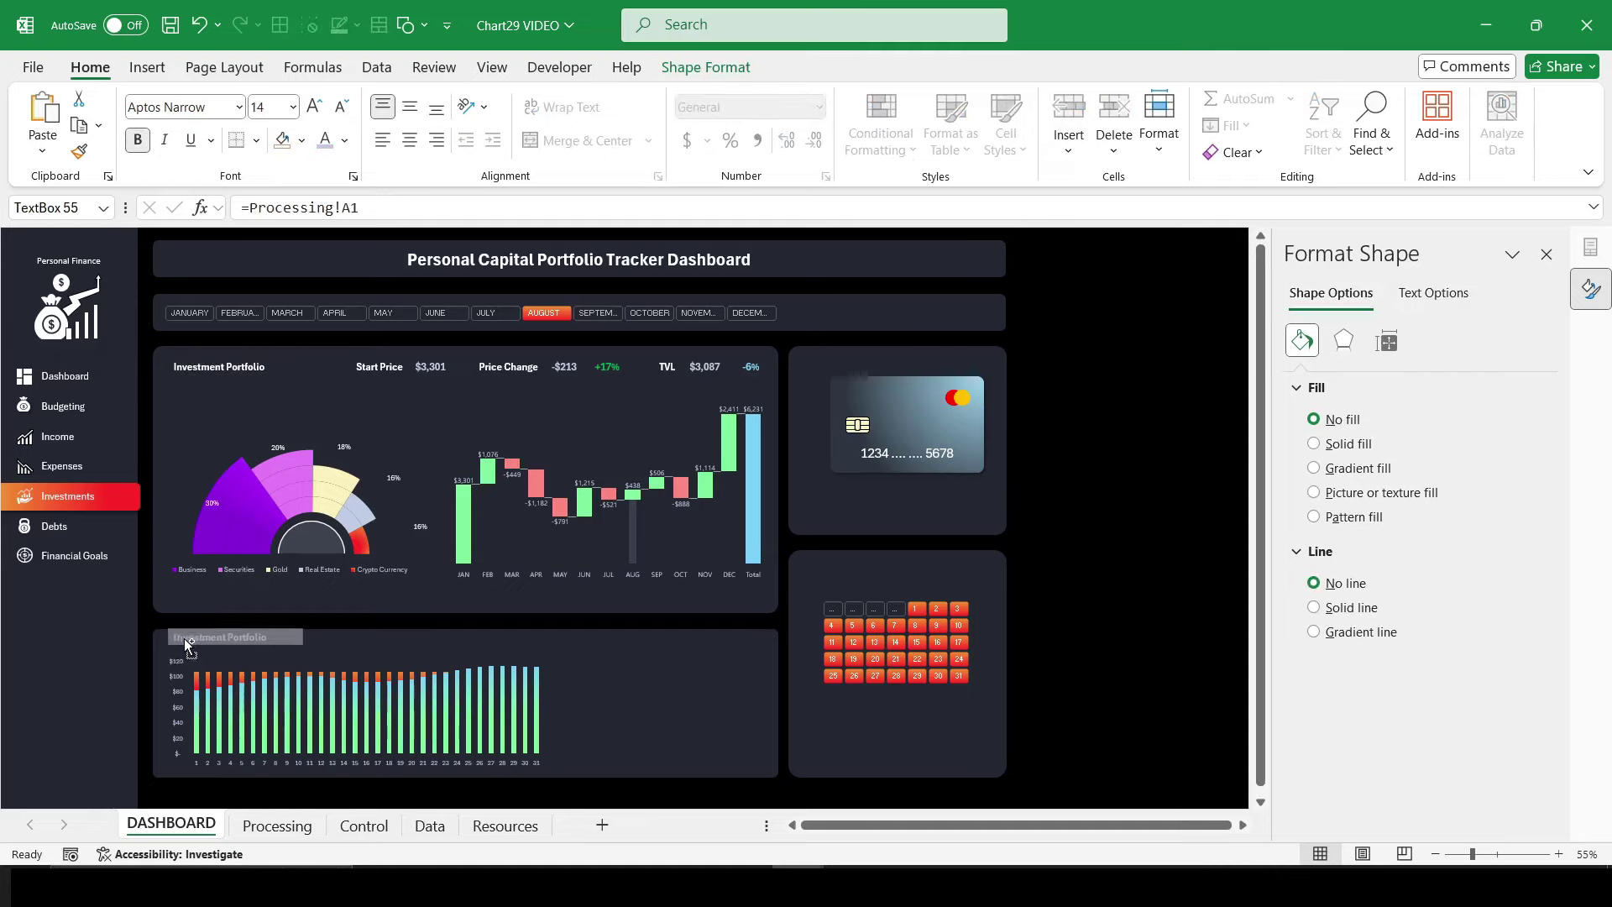
{"action": "left_click", "coordinate": [425, 207]}
{"action": "key", "text": "BackSpace"}
{"action": "key", "text": "BackSpace"}
{"action": "left_click", "coordinate": [277, 825]}
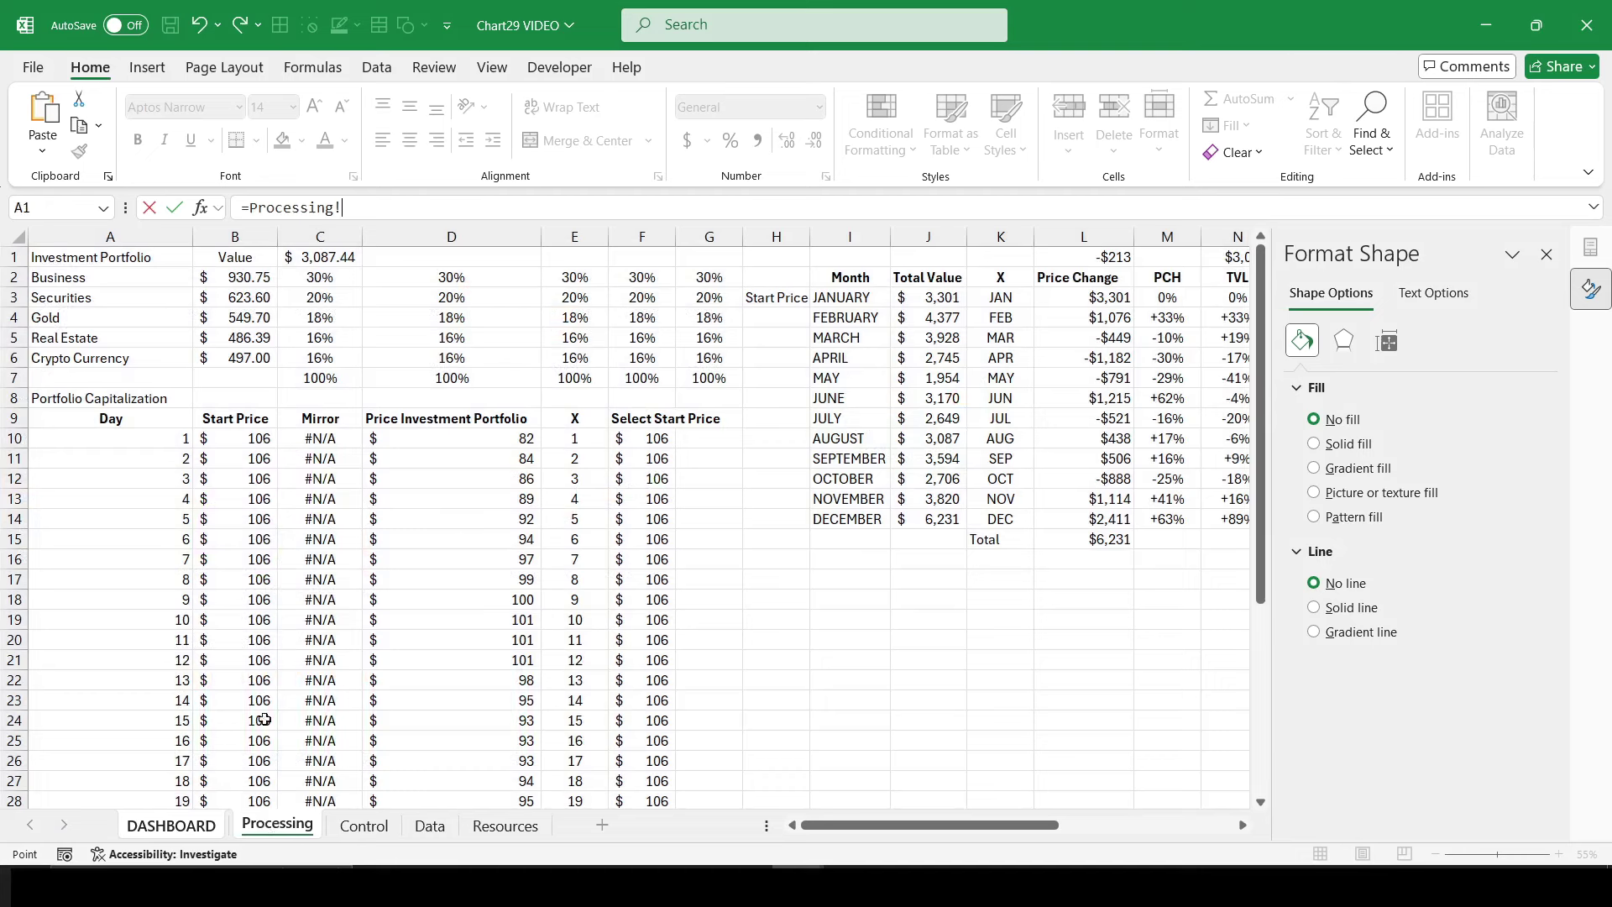
{"action": "left_click", "coordinate": [87, 399]}
{"action": "key", "text": "Return"}
Step: Format Paint the original title's white bold style onto the new title
{"action": "left_click", "coordinate": [200, 374]}
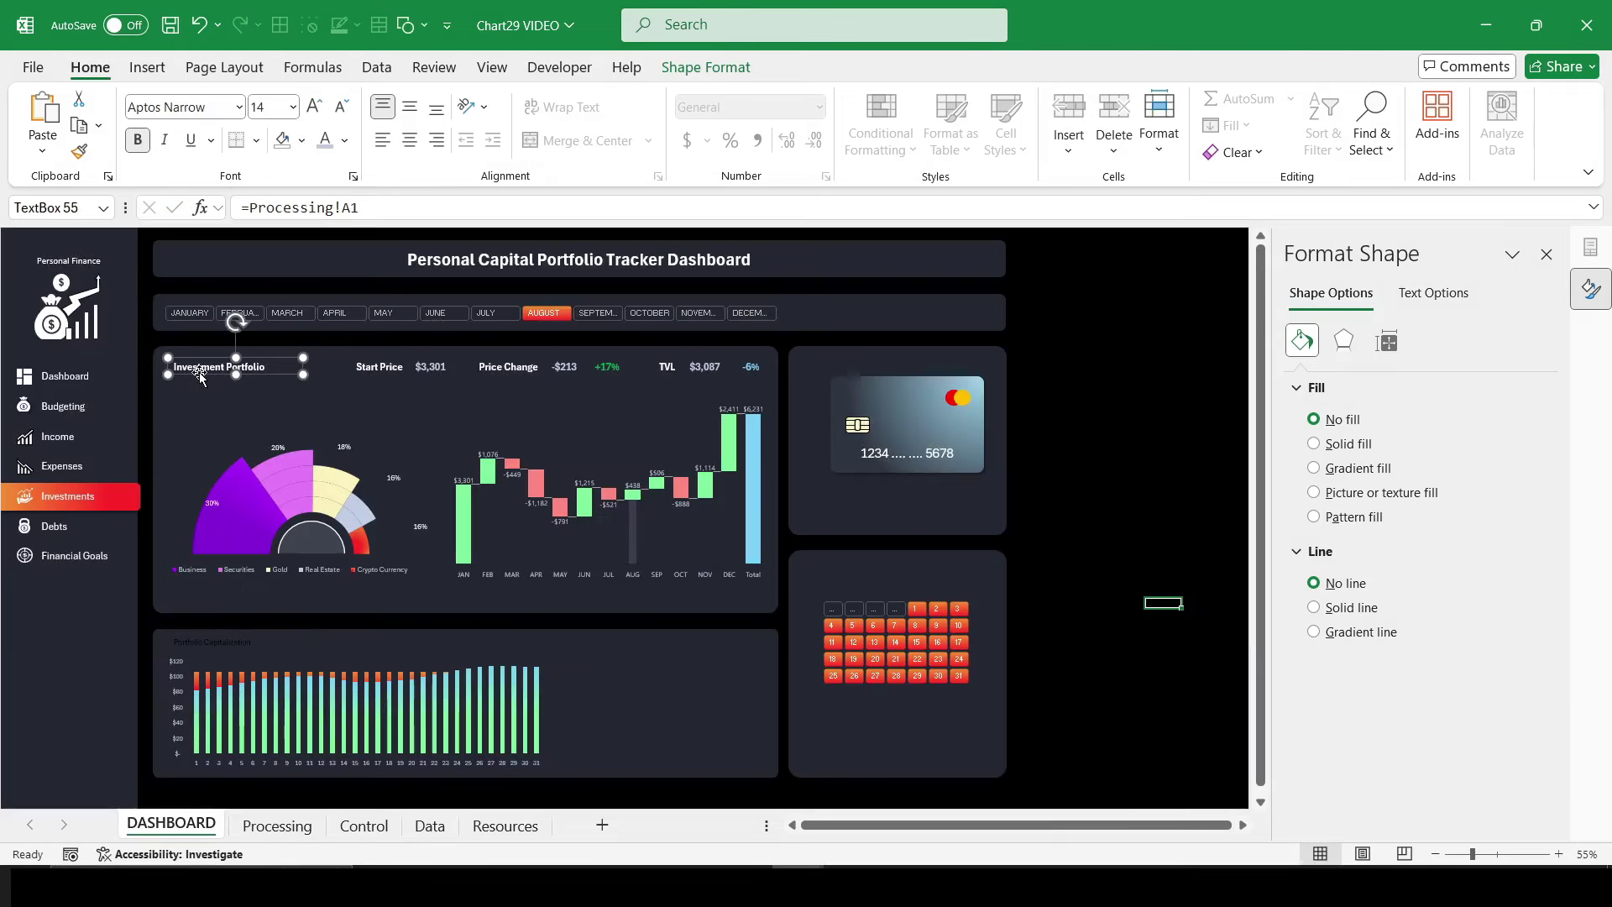
{"action": "left_click", "coordinate": [79, 151]}
{"action": "left_click", "coordinate": [204, 650]}
{"action": "left_click", "coordinate": [1065, 726]}
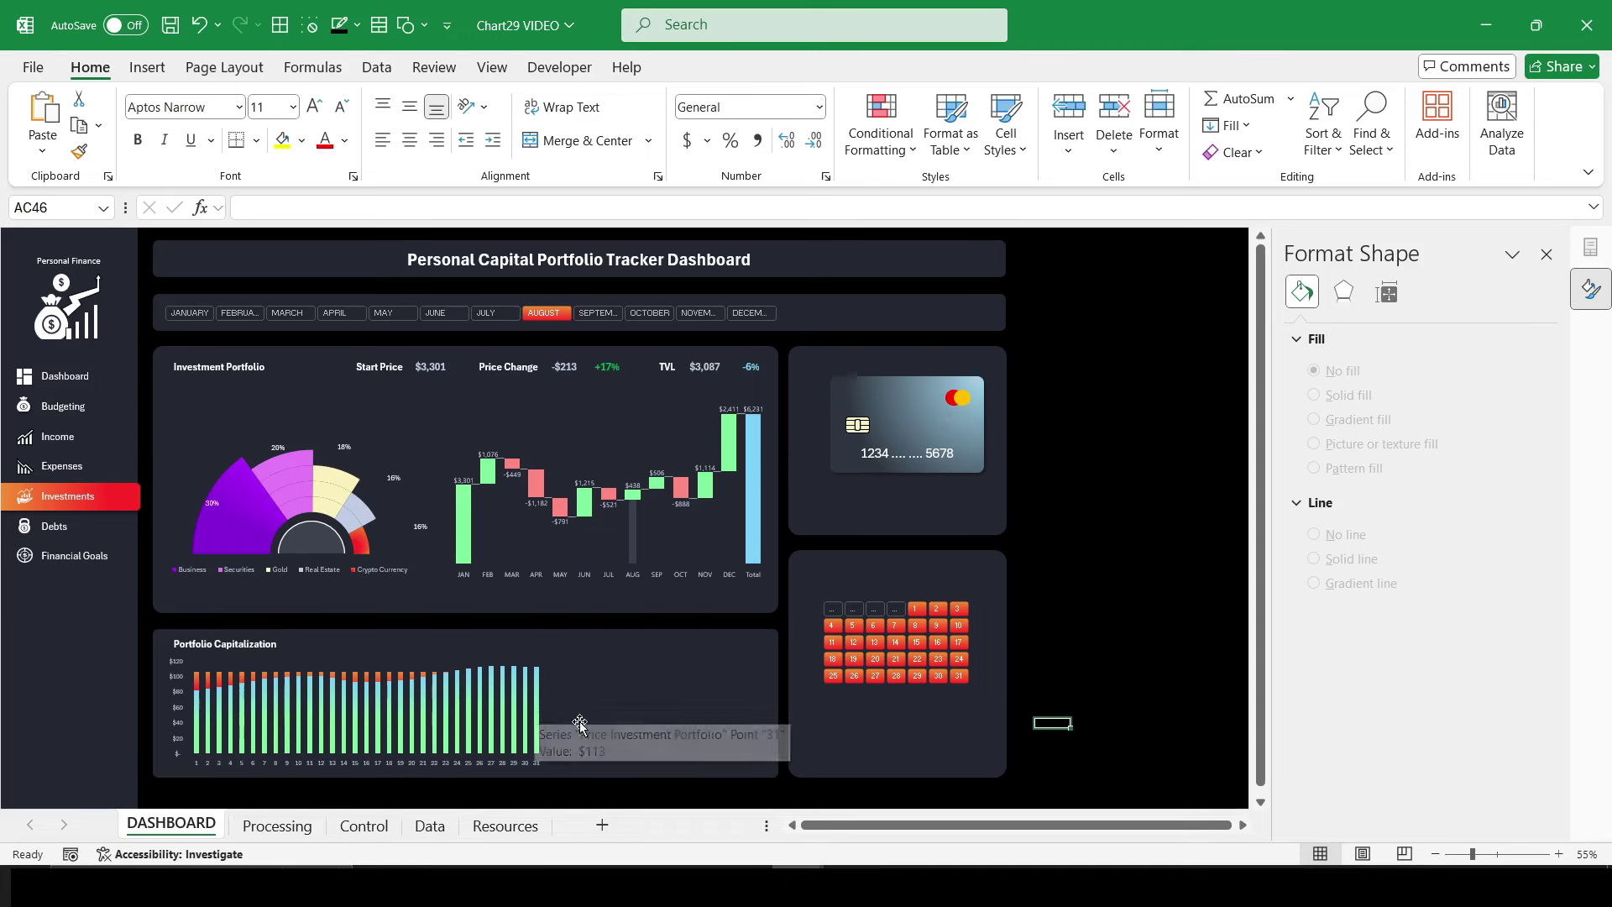
{"action": "left_click", "coordinate": [285, 828]}
{"action": "scroll", "coordinate": [746, 633], "scroll_direction": "down", "scroll_amount": 2}
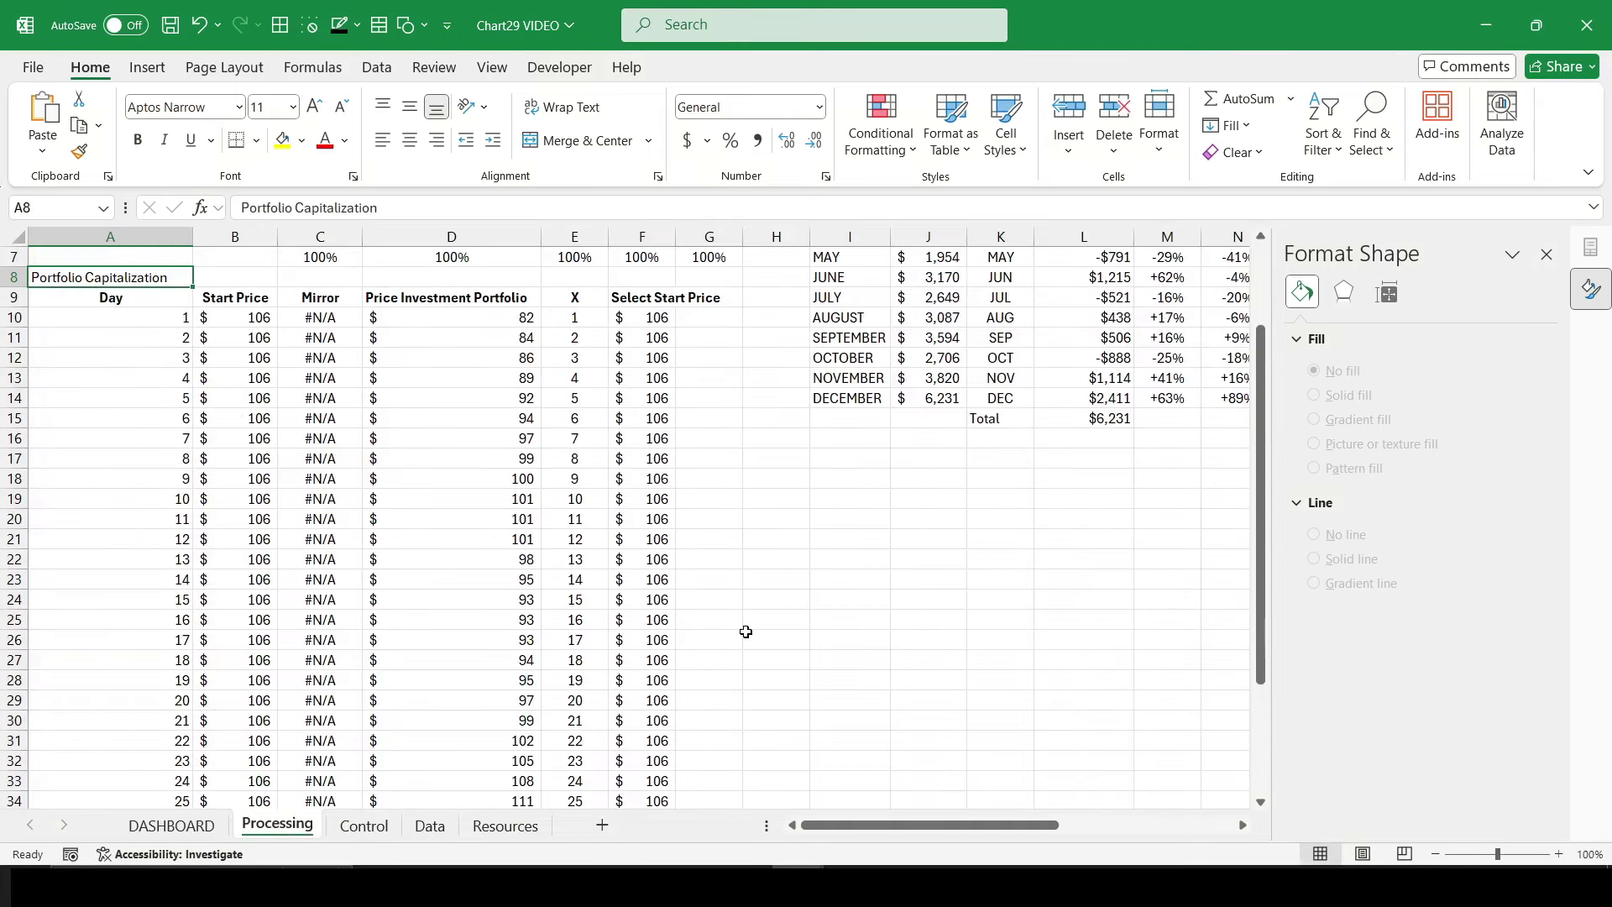
Step: Enter 'Profit Portfolio' in H18, 'Portfolio Value' in J19, 'Drawdown' in J20, then return to H19
{"action": "left_click", "coordinate": [879, 475]}
{"action": "left_click", "coordinate": [799, 480]}
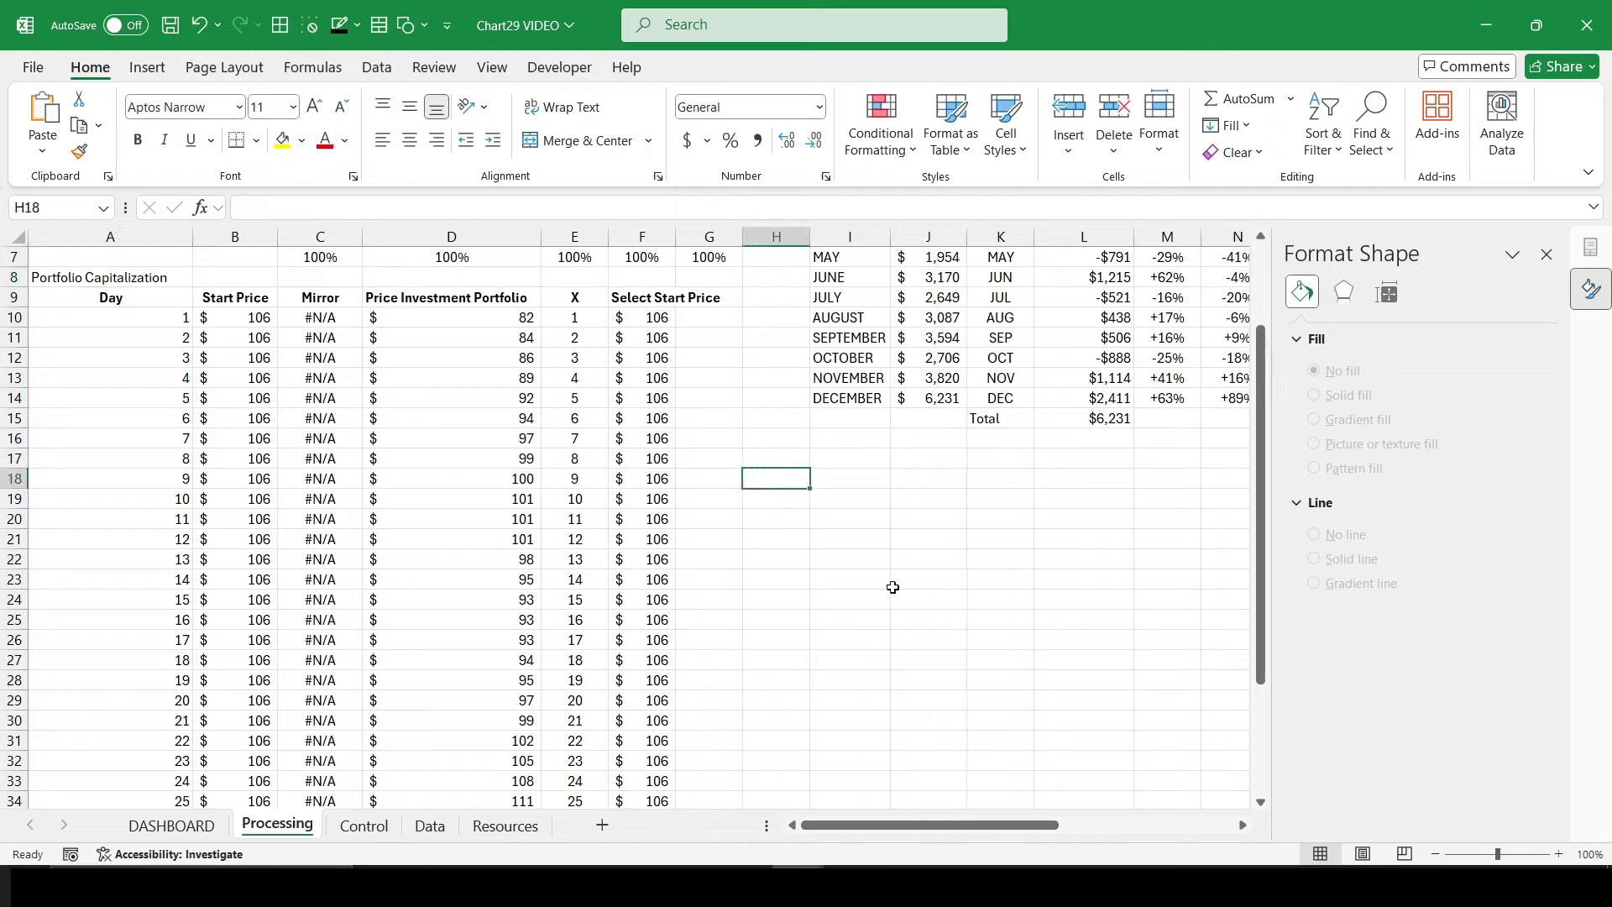
{"action": "type", "text": "Profit Portfolio"}
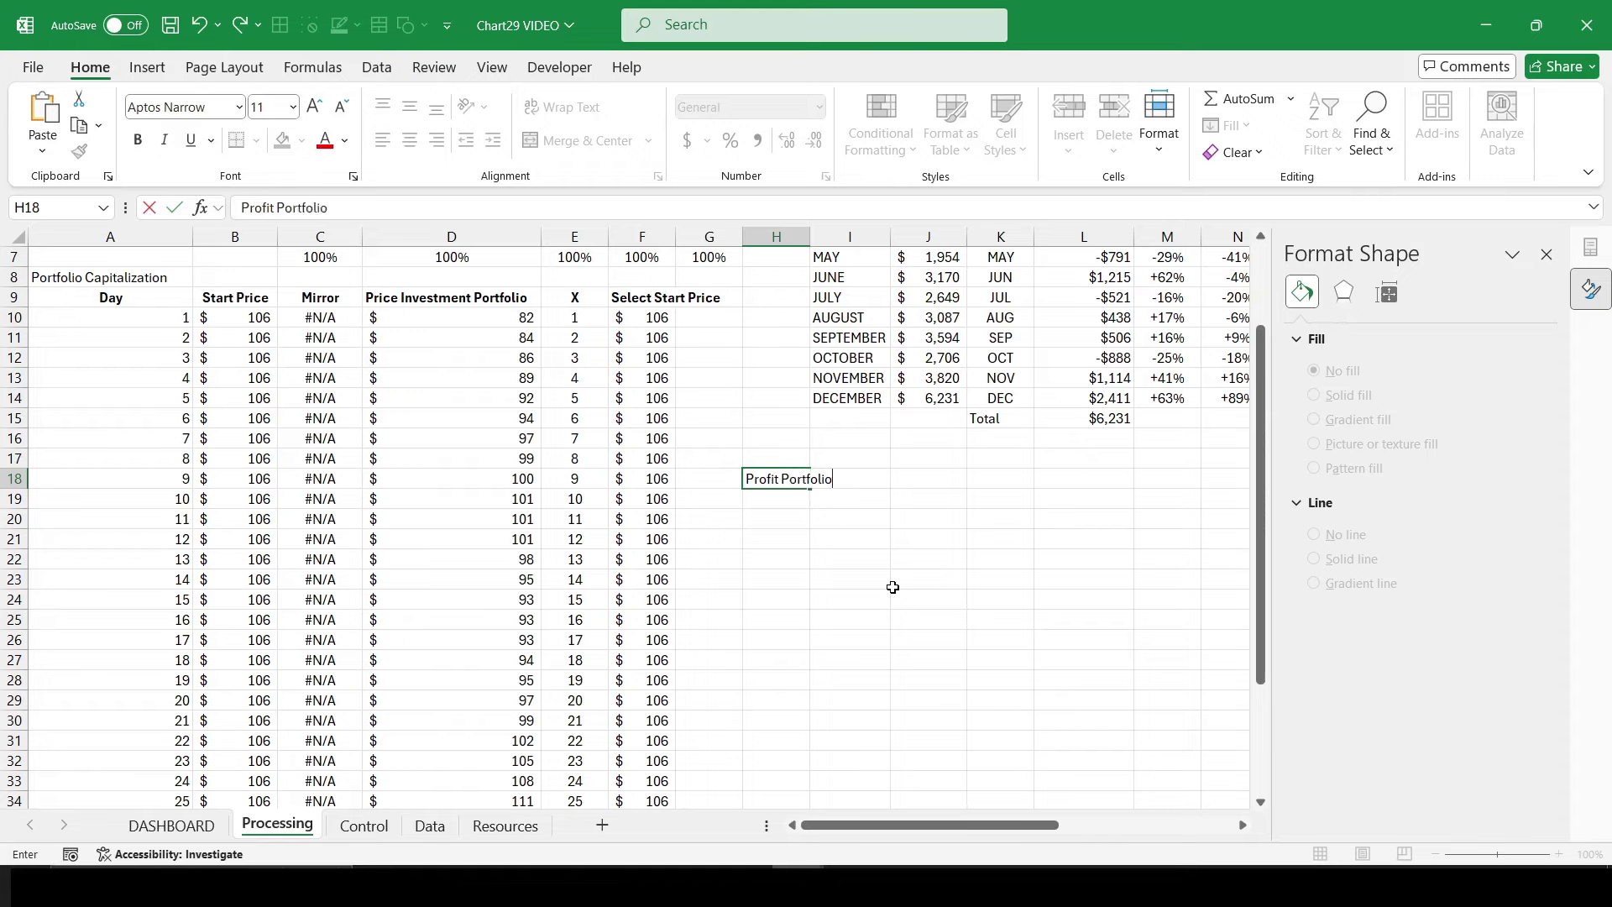
{"action": "key", "text": "Return"}
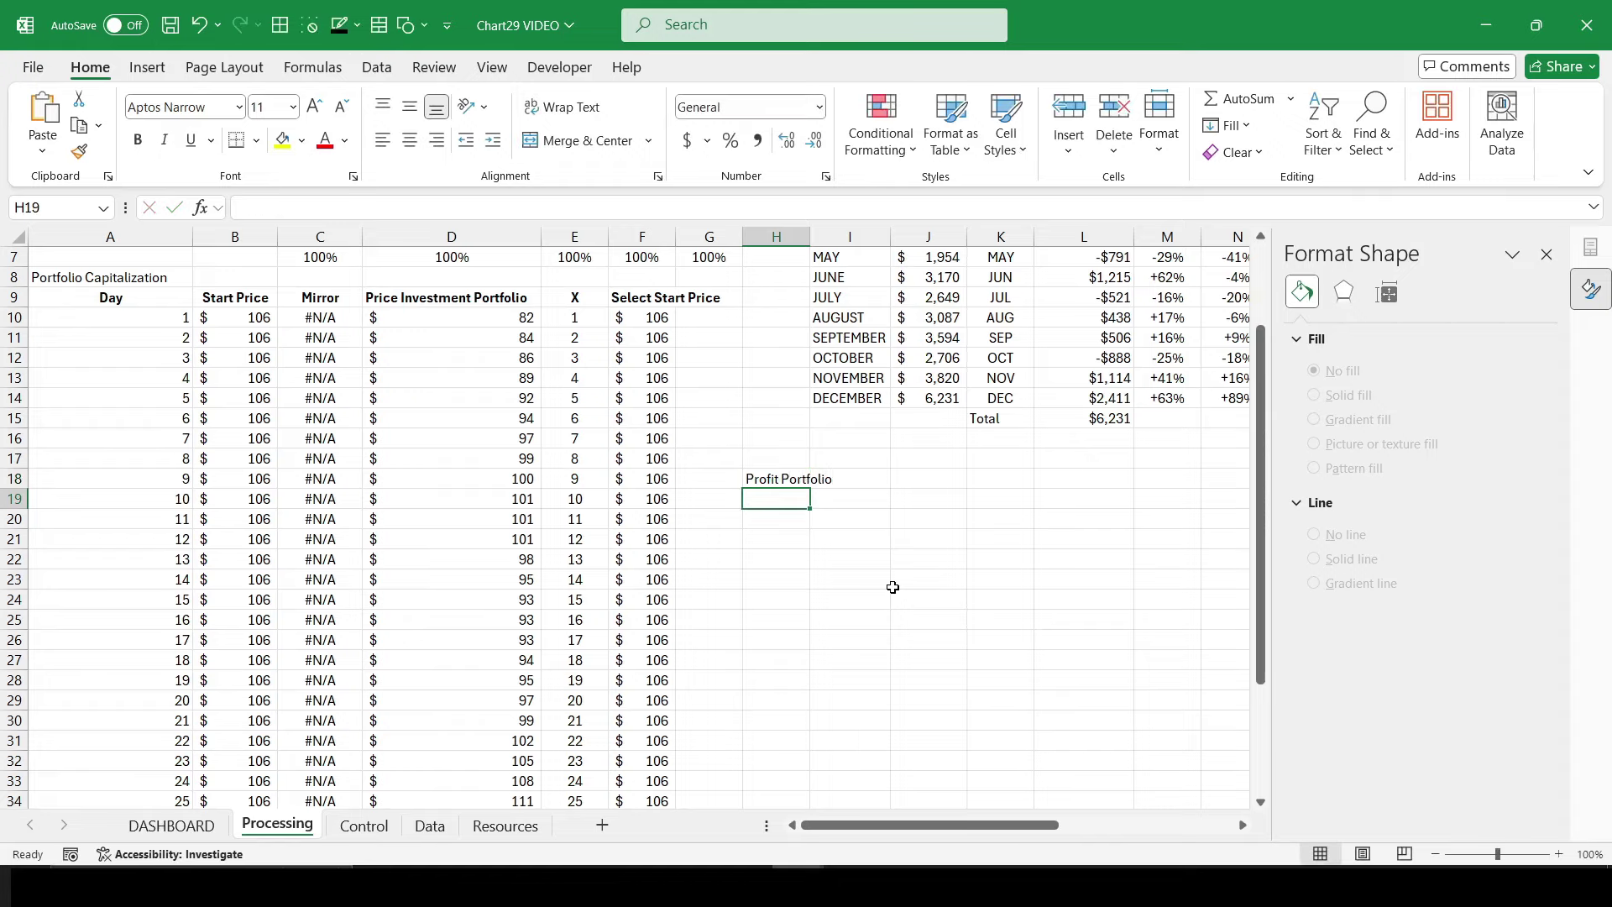
{"action": "key", "text": "Right"}
{"action": "key", "text": "Right"}
{"action": "type", "text": "P"}
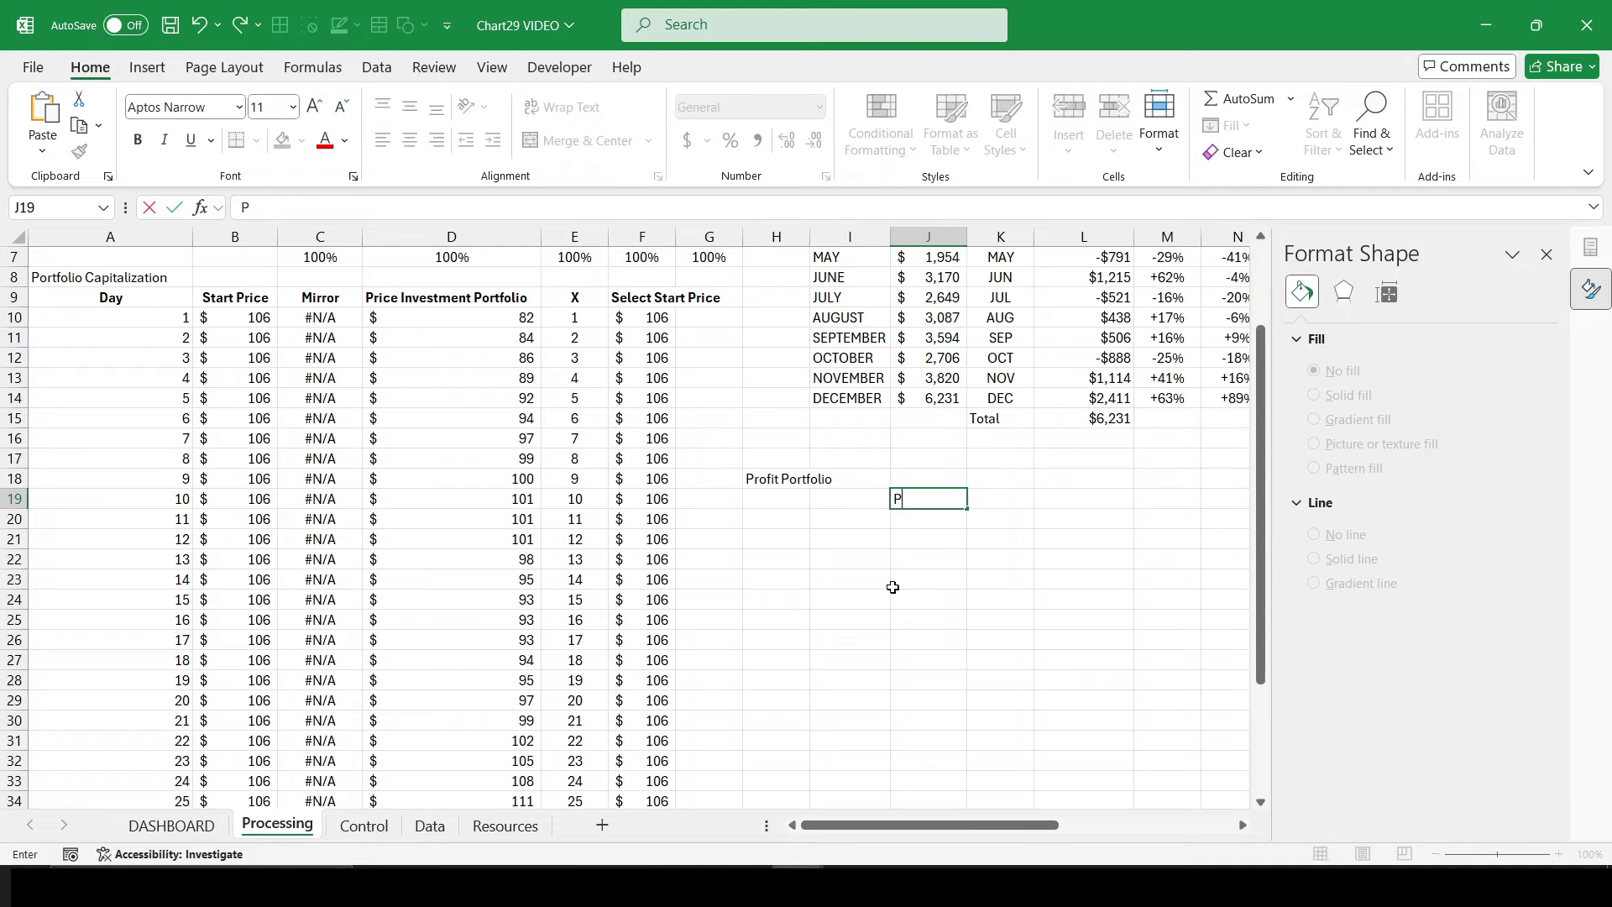
{"action": "type", "text": "ortfolio V"}
{"action": "type", "text": "alue"}
{"action": "key", "text": "Return"}
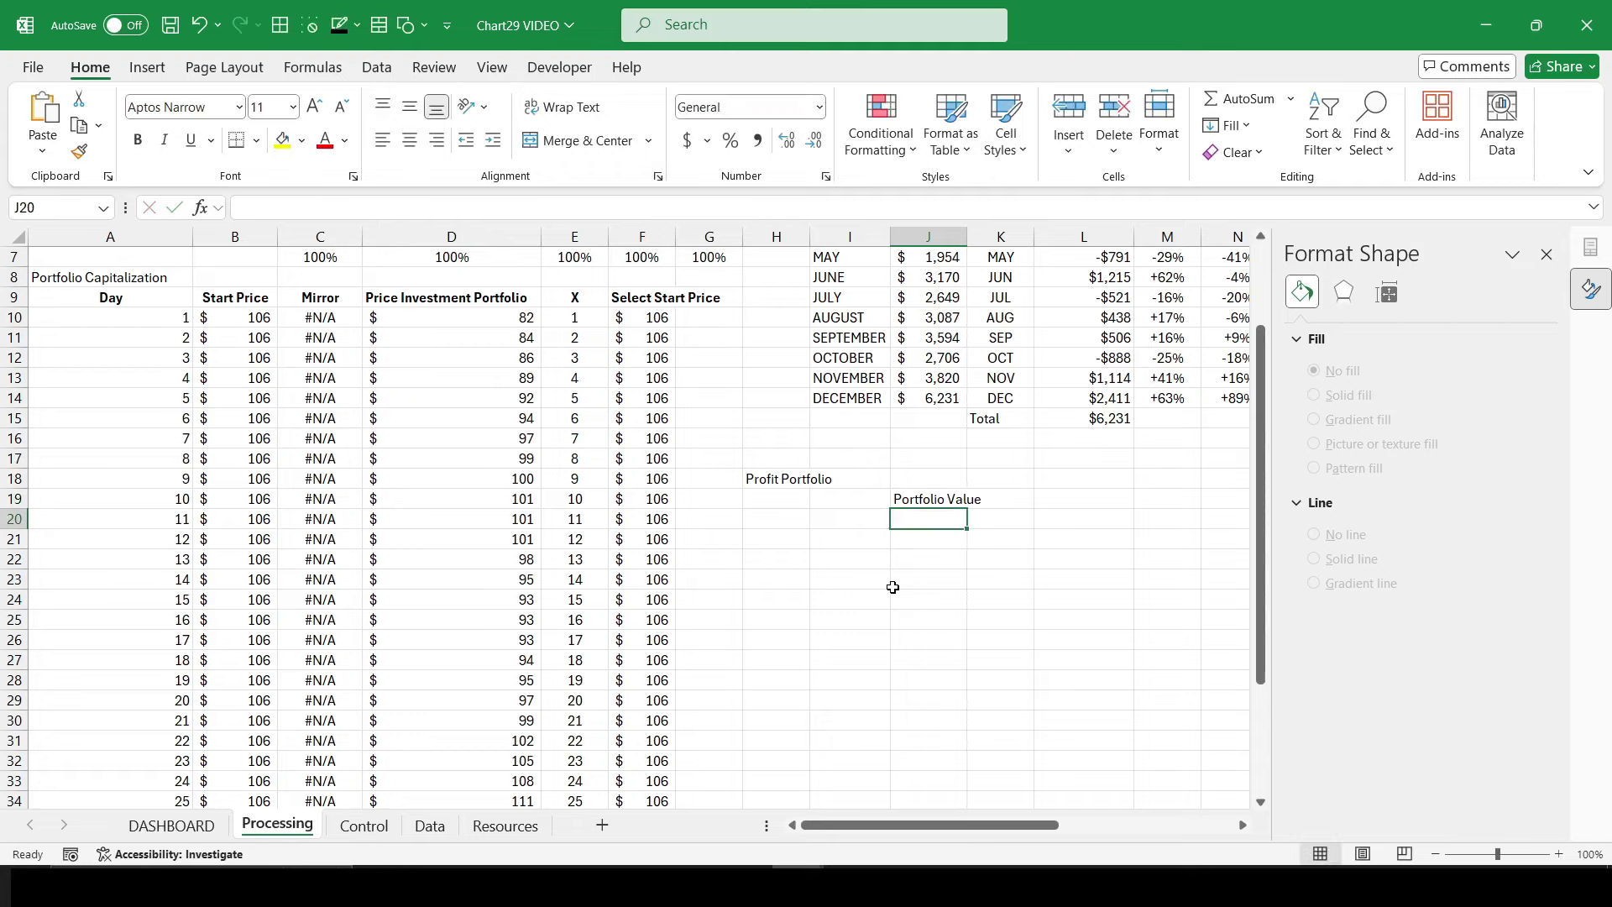
{"action": "type", "text": "Draw"}
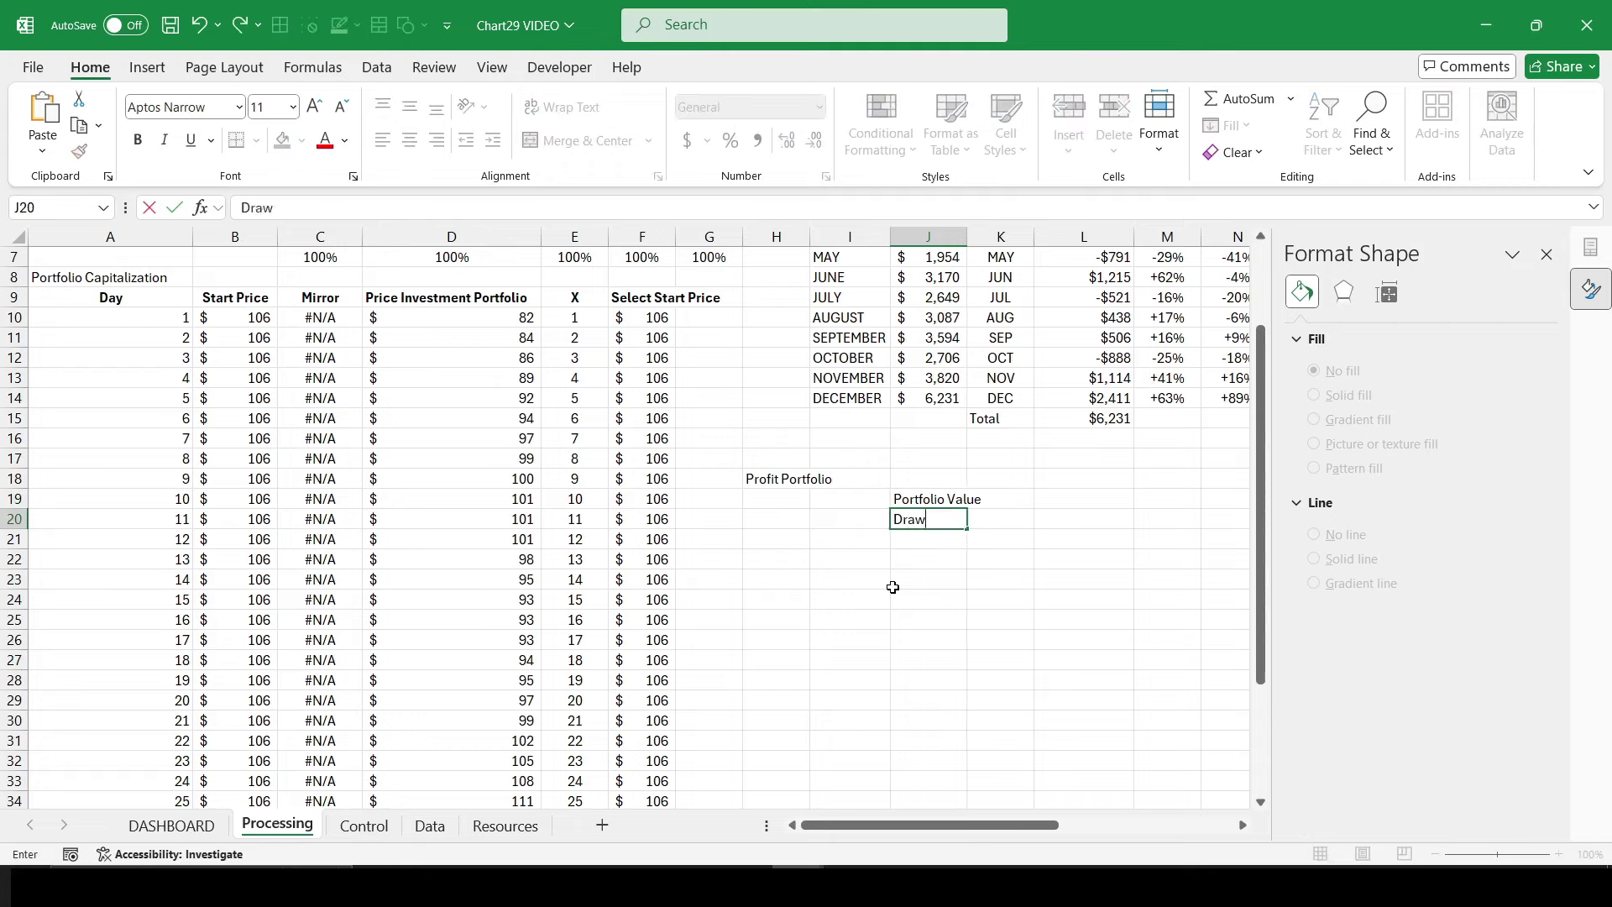
{"action": "type", "text": "down"}
{"action": "key", "text": "Return"}
{"action": "key", "text": "Up"}
{"action": "key", "text": "Up"}
{"action": "key", "text": "Left"}
{"action": "key", "text": "Left"}
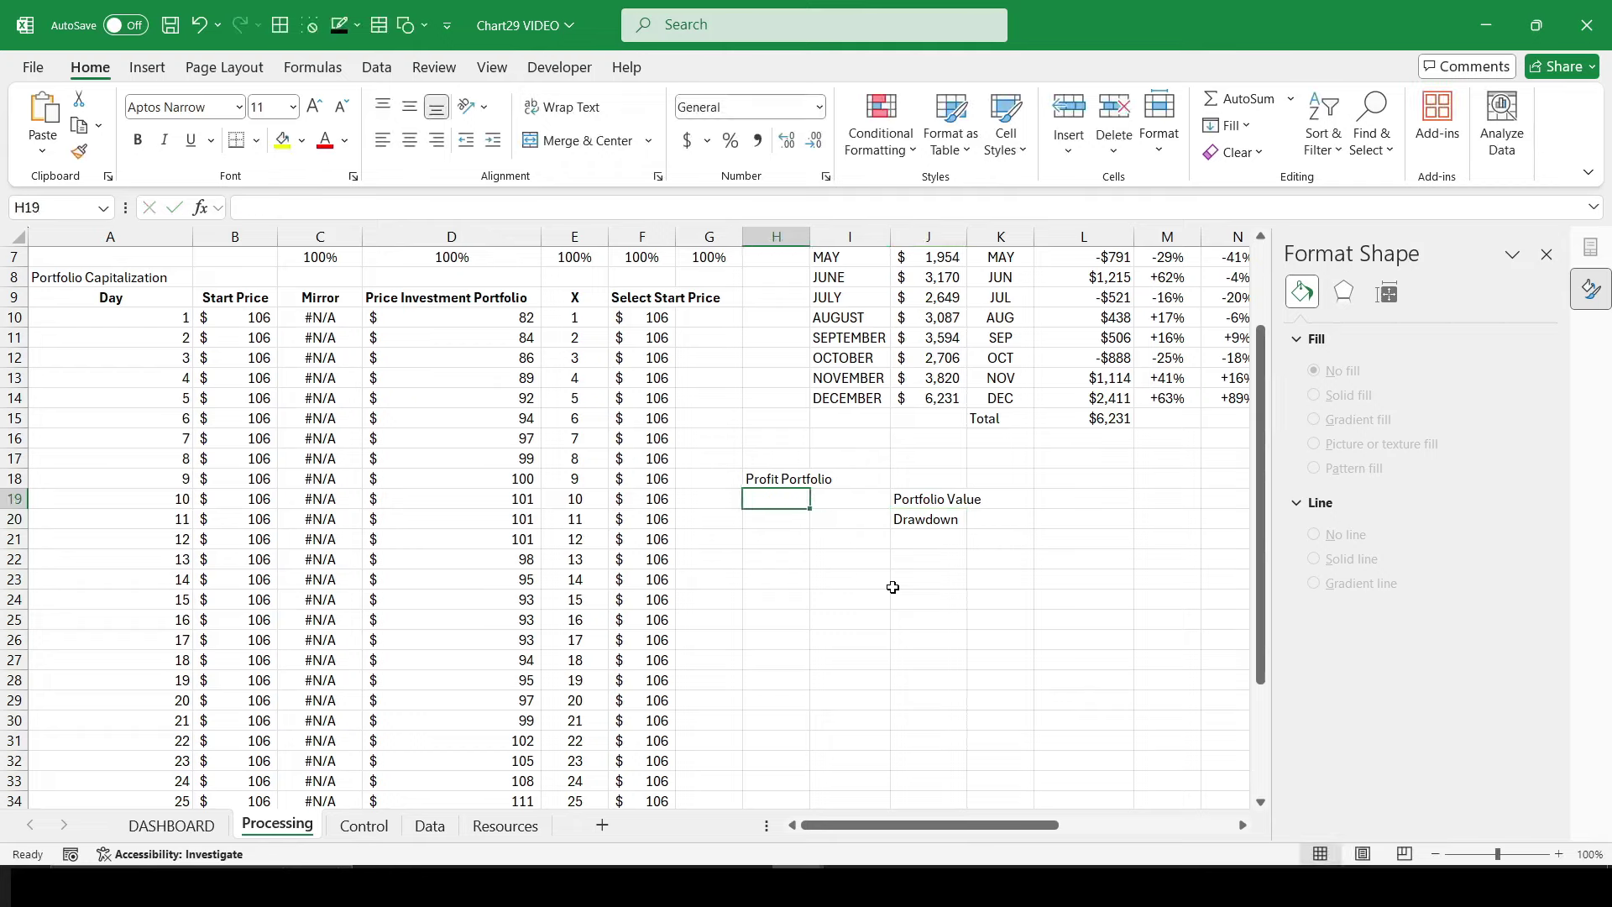
Step: Link H19 to the start price total in F41 and I19 to the portfolio value total in D41
{"action": "type", "text": "="}
{"action": "scroll", "coordinate": [893, 587], "scroll_direction": "down", "scroll_amount": 5}
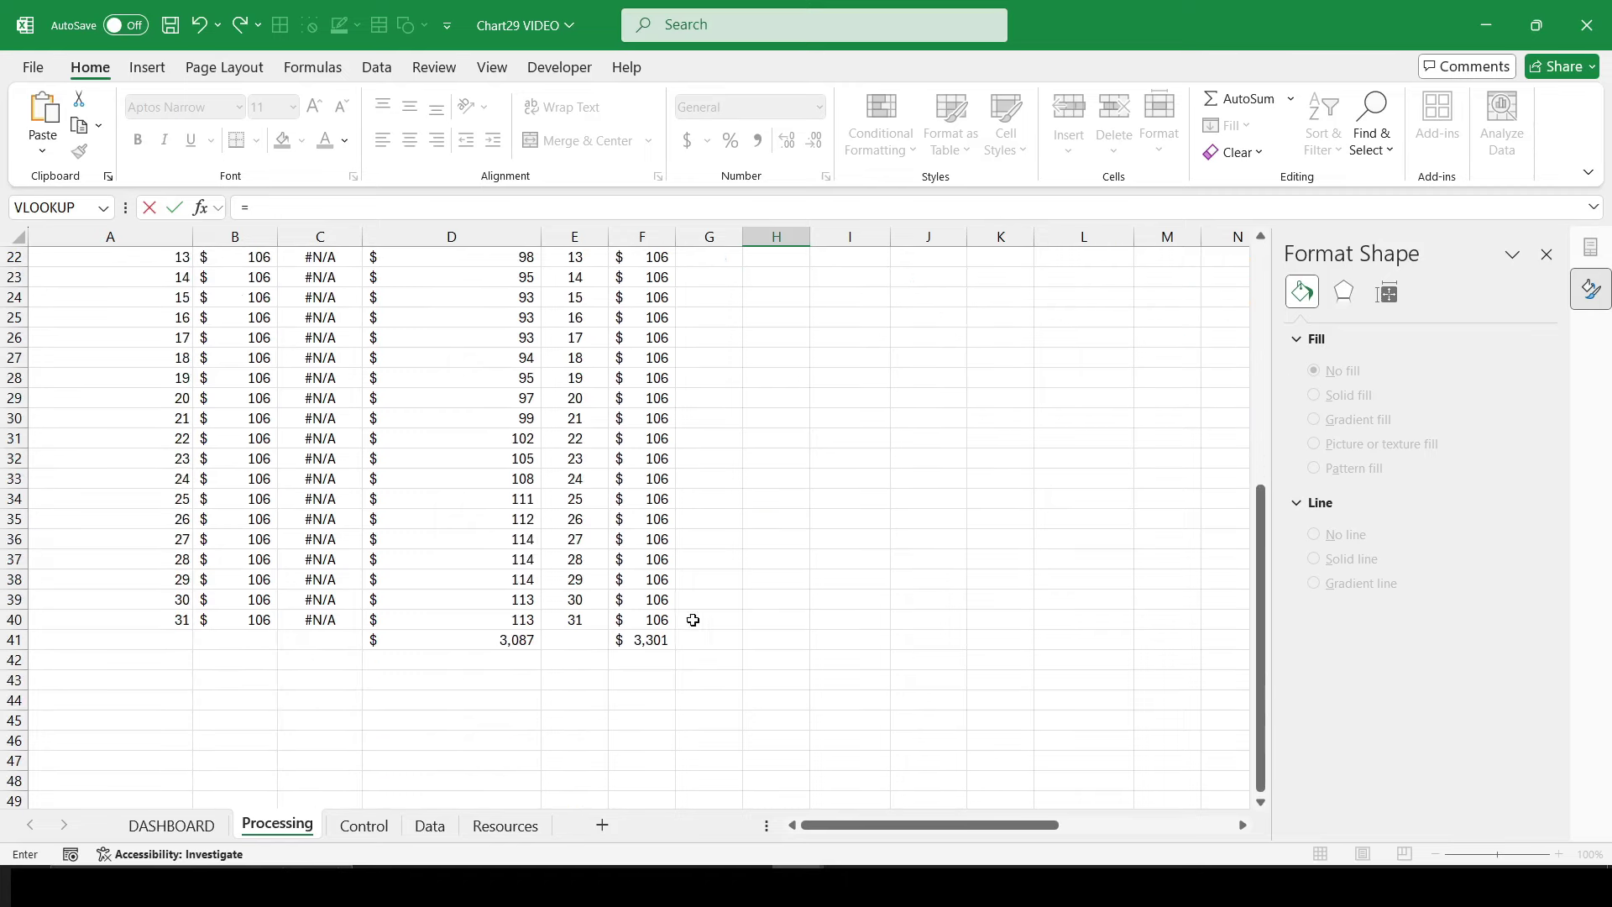
{"action": "left_click", "coordinate": [640, 640]}
{"action": "scroll", "coordinate": [838, 640], "scroll_direction": "up", "scroll_amount": 4}
{"action": "key", "text": "Tab"}
{"action": "type", "text": "="}
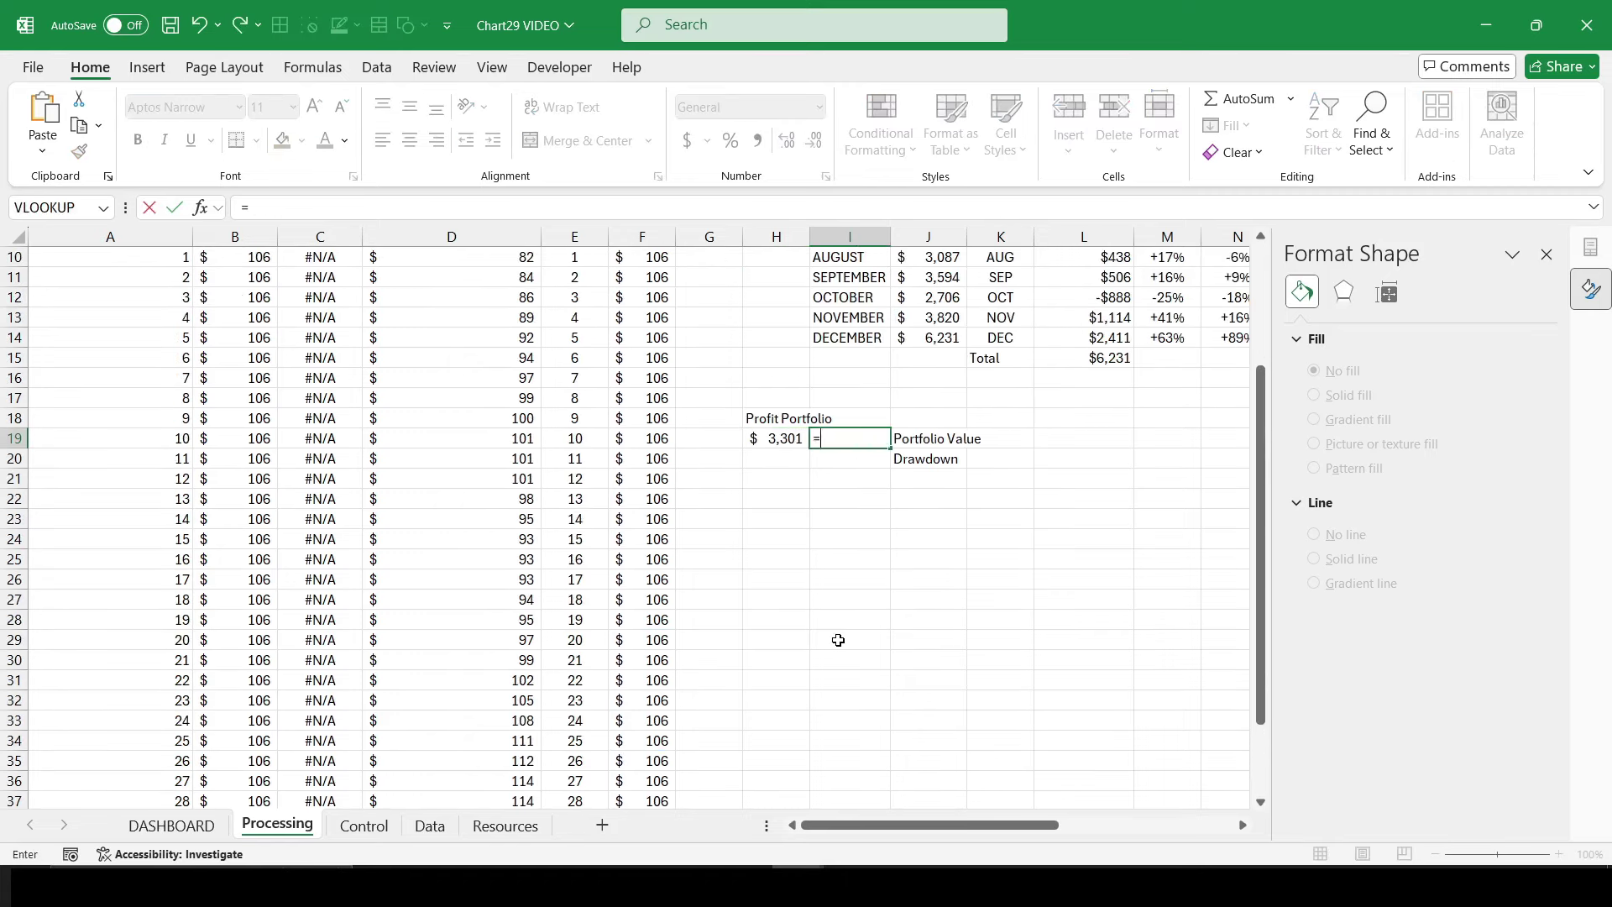
{"action": "scroll", "coordinate": [831, 651], "scroll_direction": "down", "scroll_amount": 3}
{"action": "left_click", "coordinate": [451, 702]}
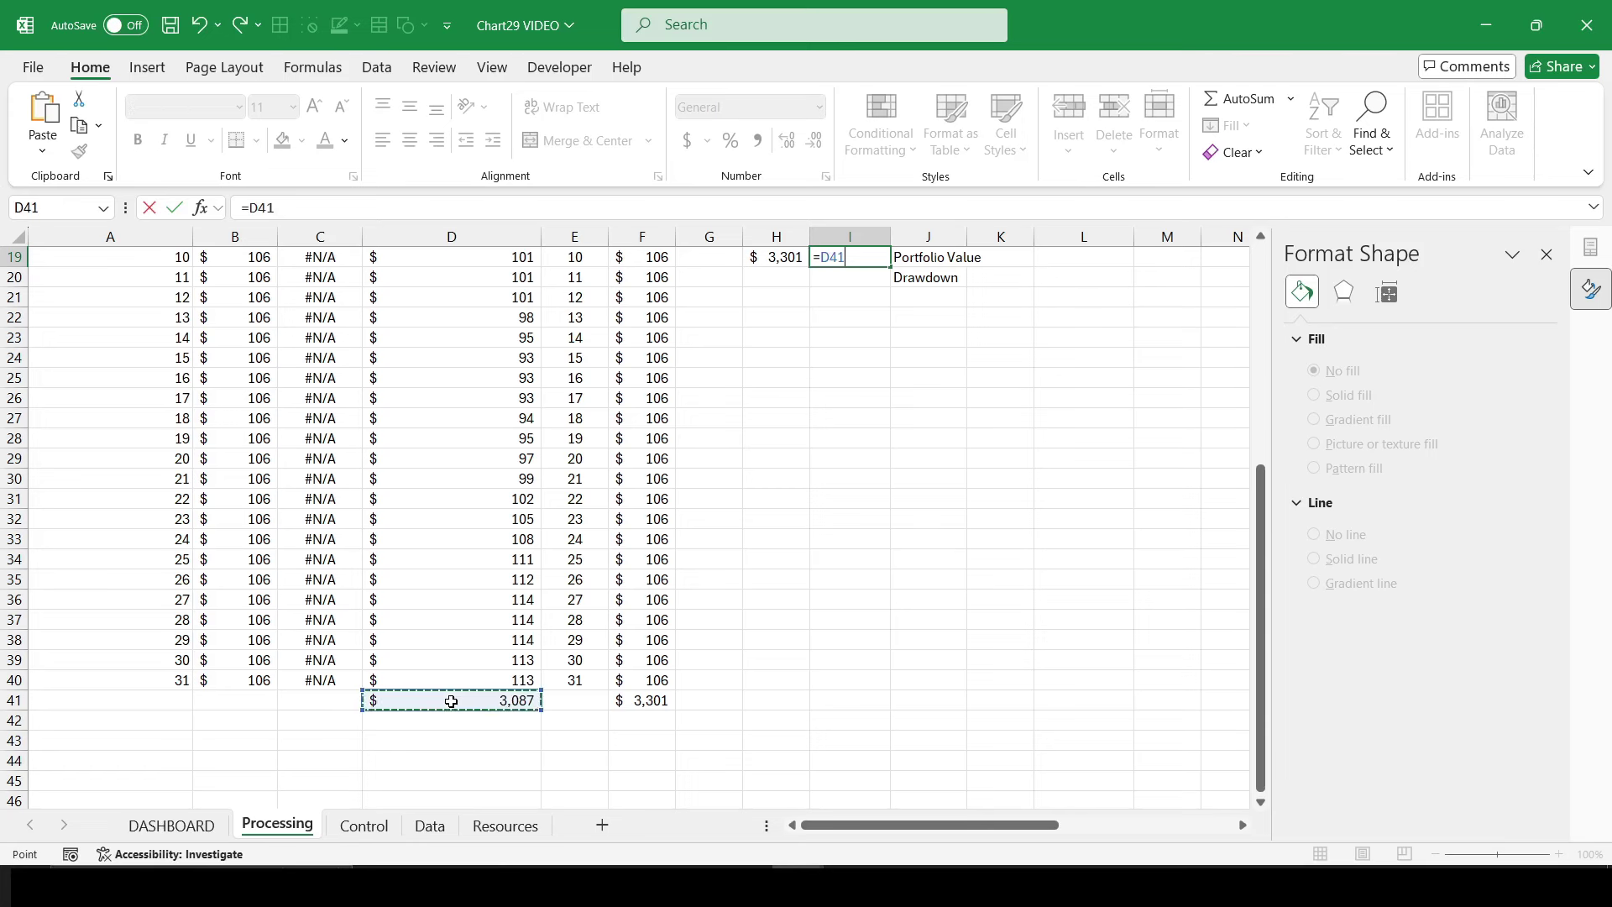
{"action": "key", "text": "Tab"}
{"action": "scroll", "coordinate": [852, 576], "scroll_direction": "up", "scroll_amount": 3}
Step: Enter the H19/I19 ratio formula in H20 and format it as a percentage
{"action": "left_click", "coordinate": [779, 458]}
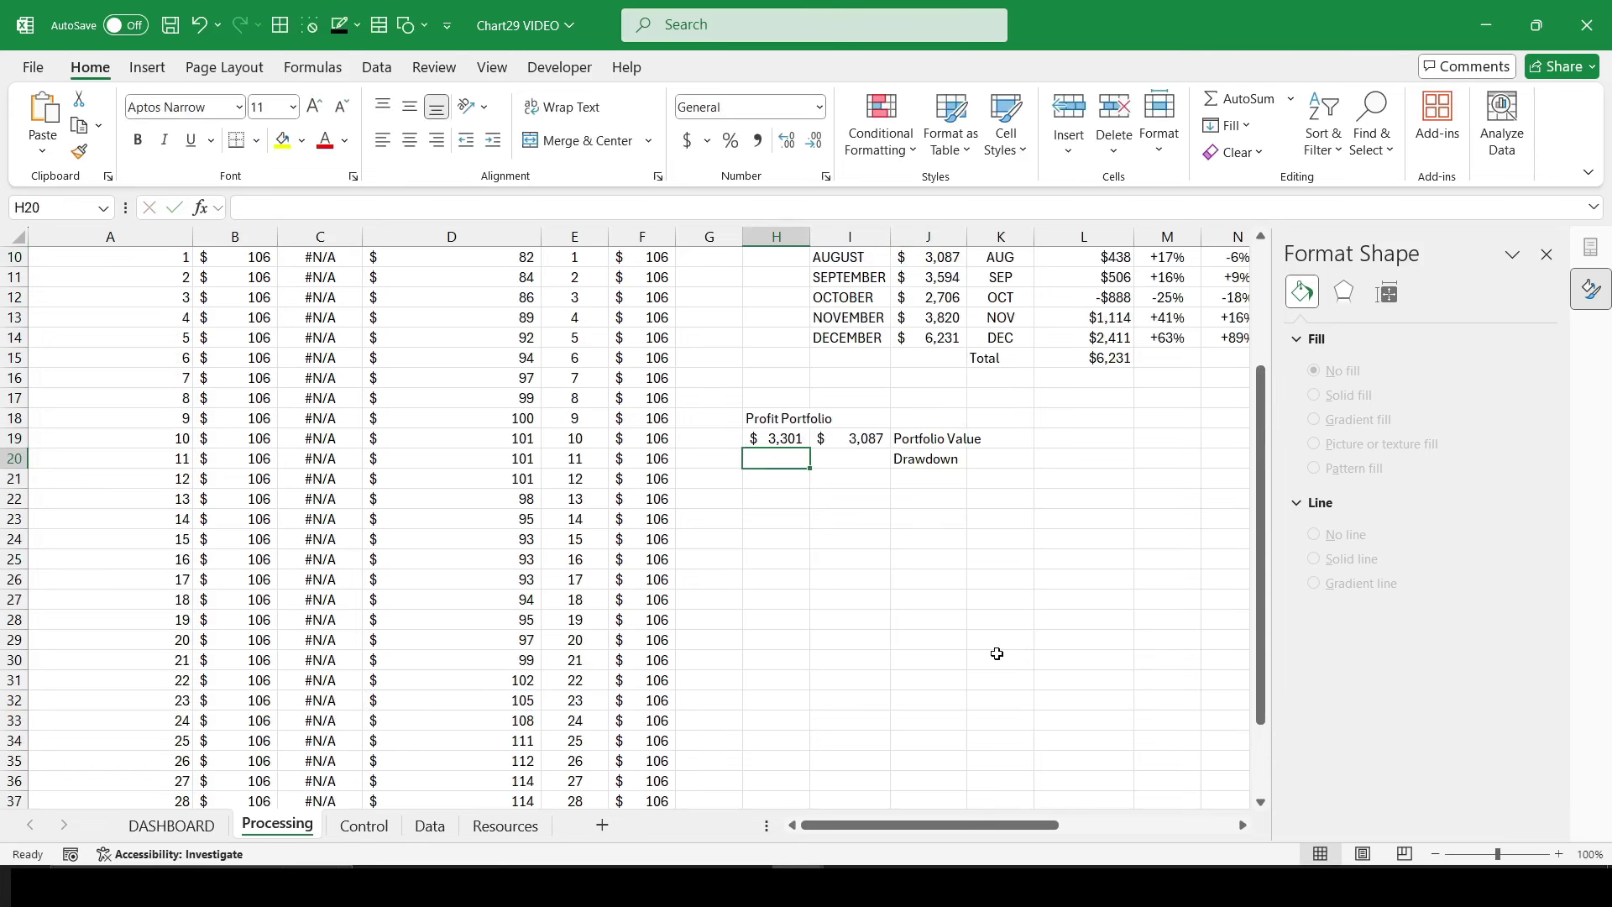
{"action": "type", "text": "="}
{"action": "key", "text": "Up"}
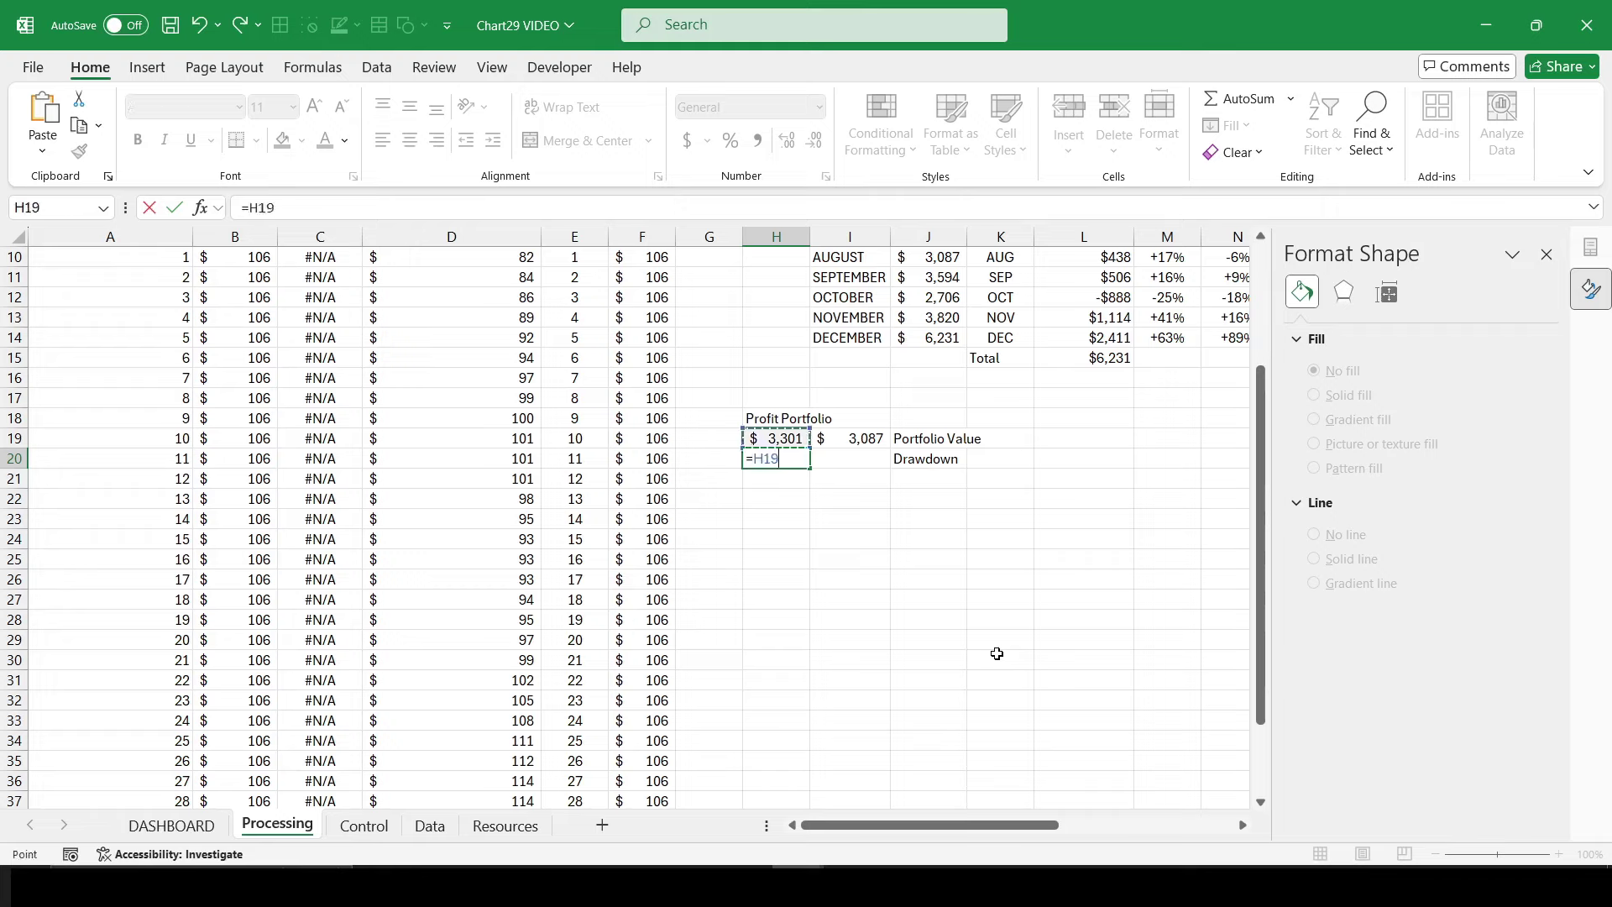
{"action": "type", "text": "/"}
{"action": "key", "text": "Up"}
{"action": "key", "text": "Right"}
{"action": "key", "text": "Return"}
{"action": "key", "text": "Up"}
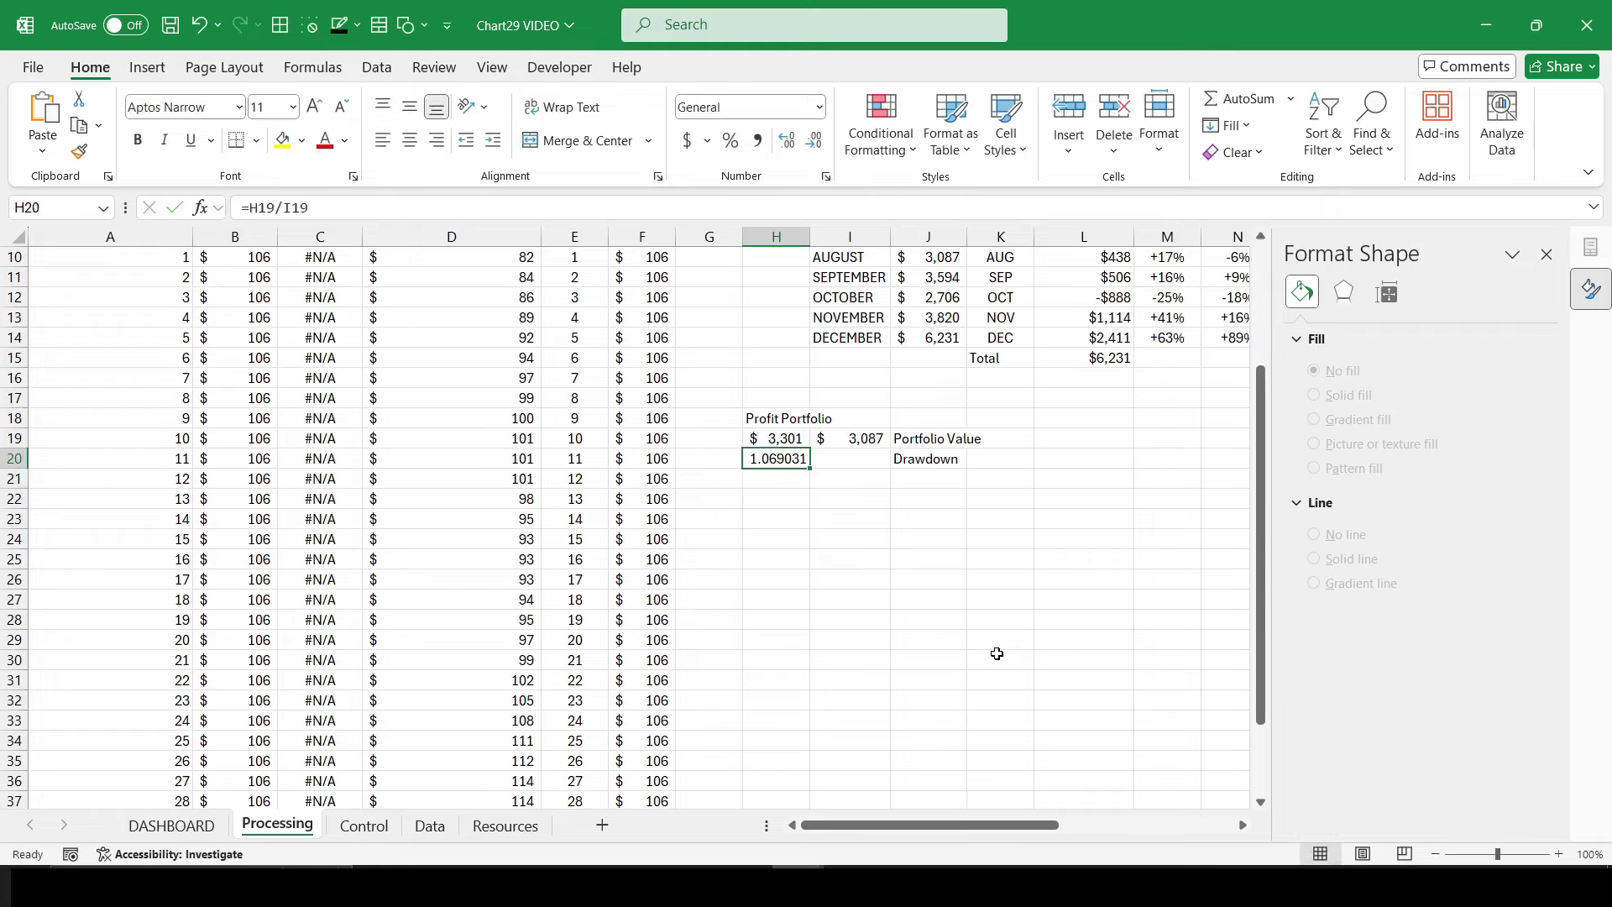
{"action": "left_click", "coordinate": [730, 140]}
Step: Add the drawdown complement formula in I20 as a whole percentage and narrow column I
{"action": "left_click", "coordinate": [849, 461]}
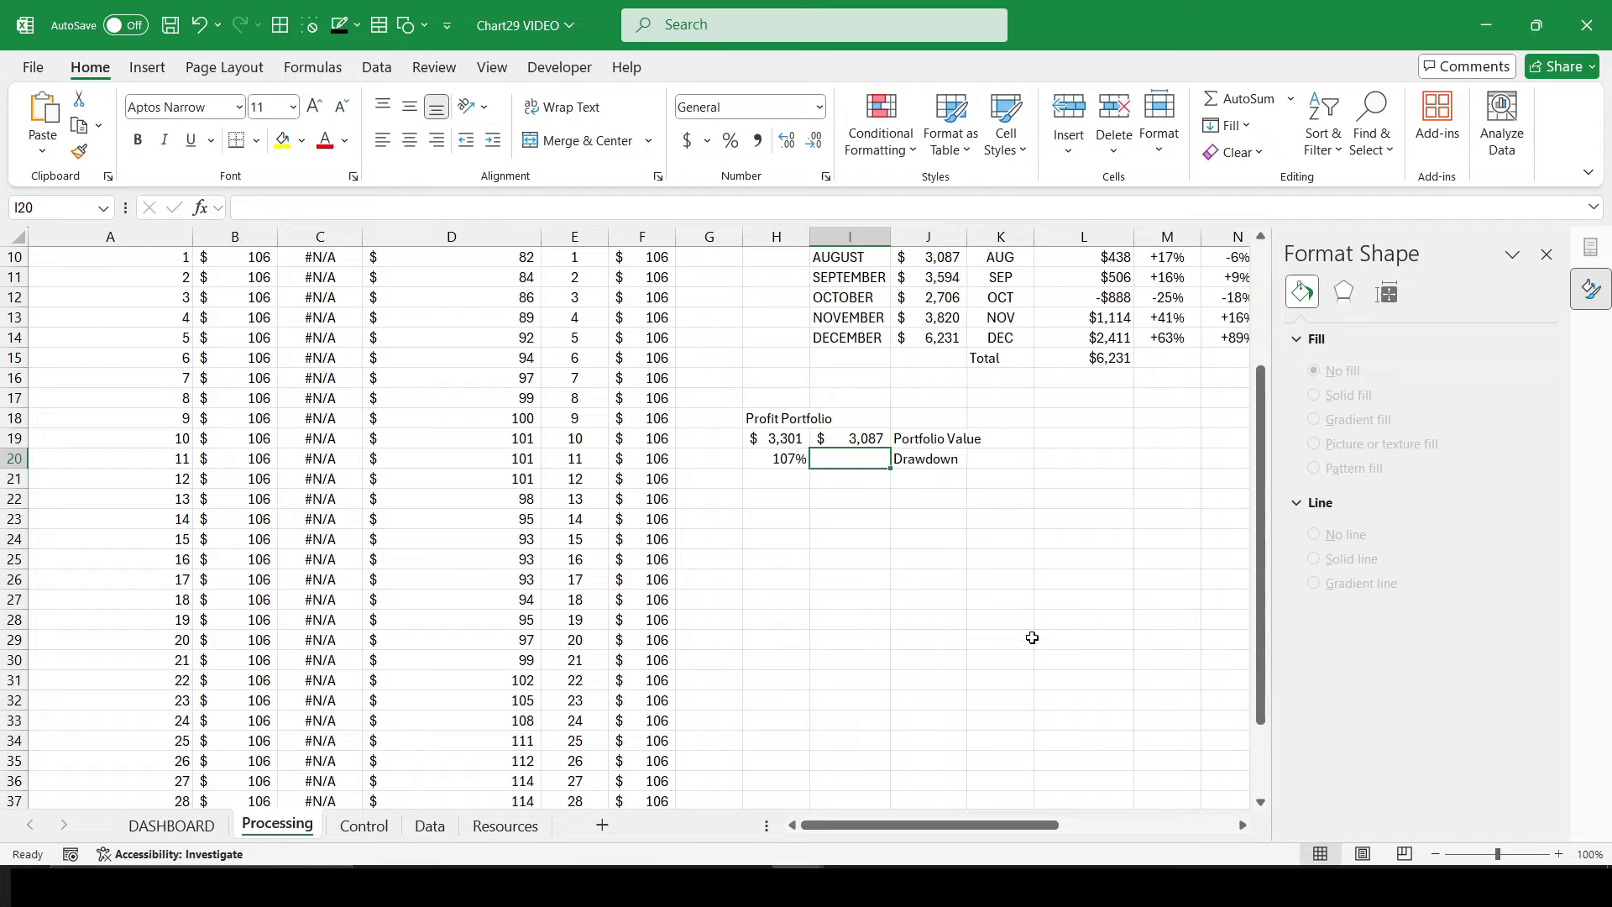
{"action": "type", "text": "="}
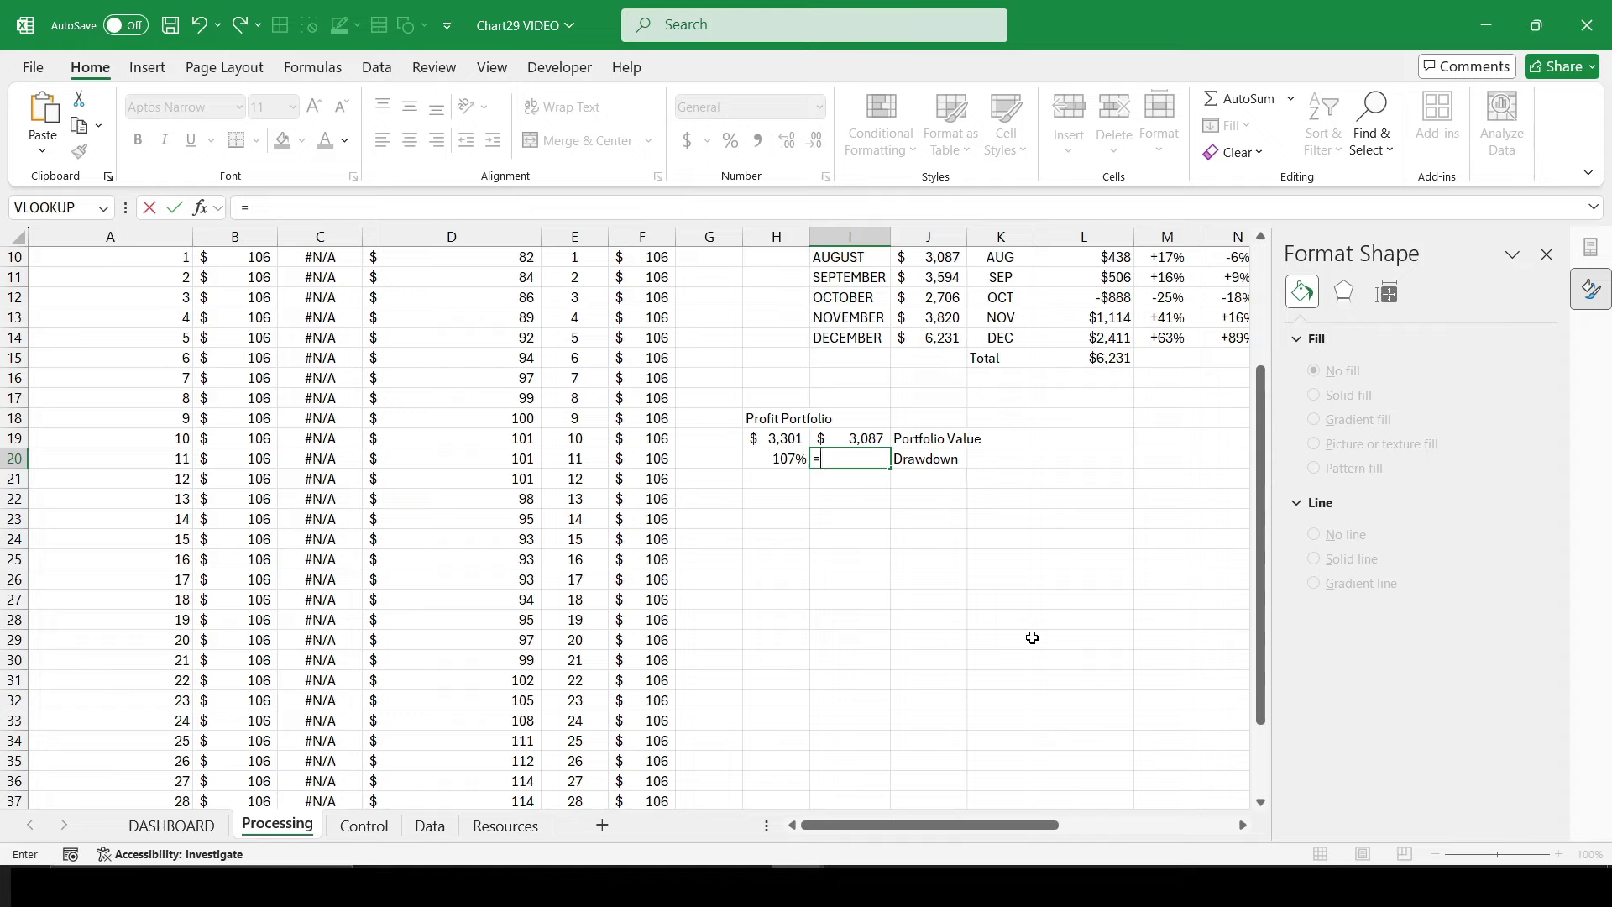
{"action": "type", "text": "100%-"}
{"action": "key", "text": "Left"}
{"action": "key", "text": "Return"}
{"action": "key", "text": "Up"}
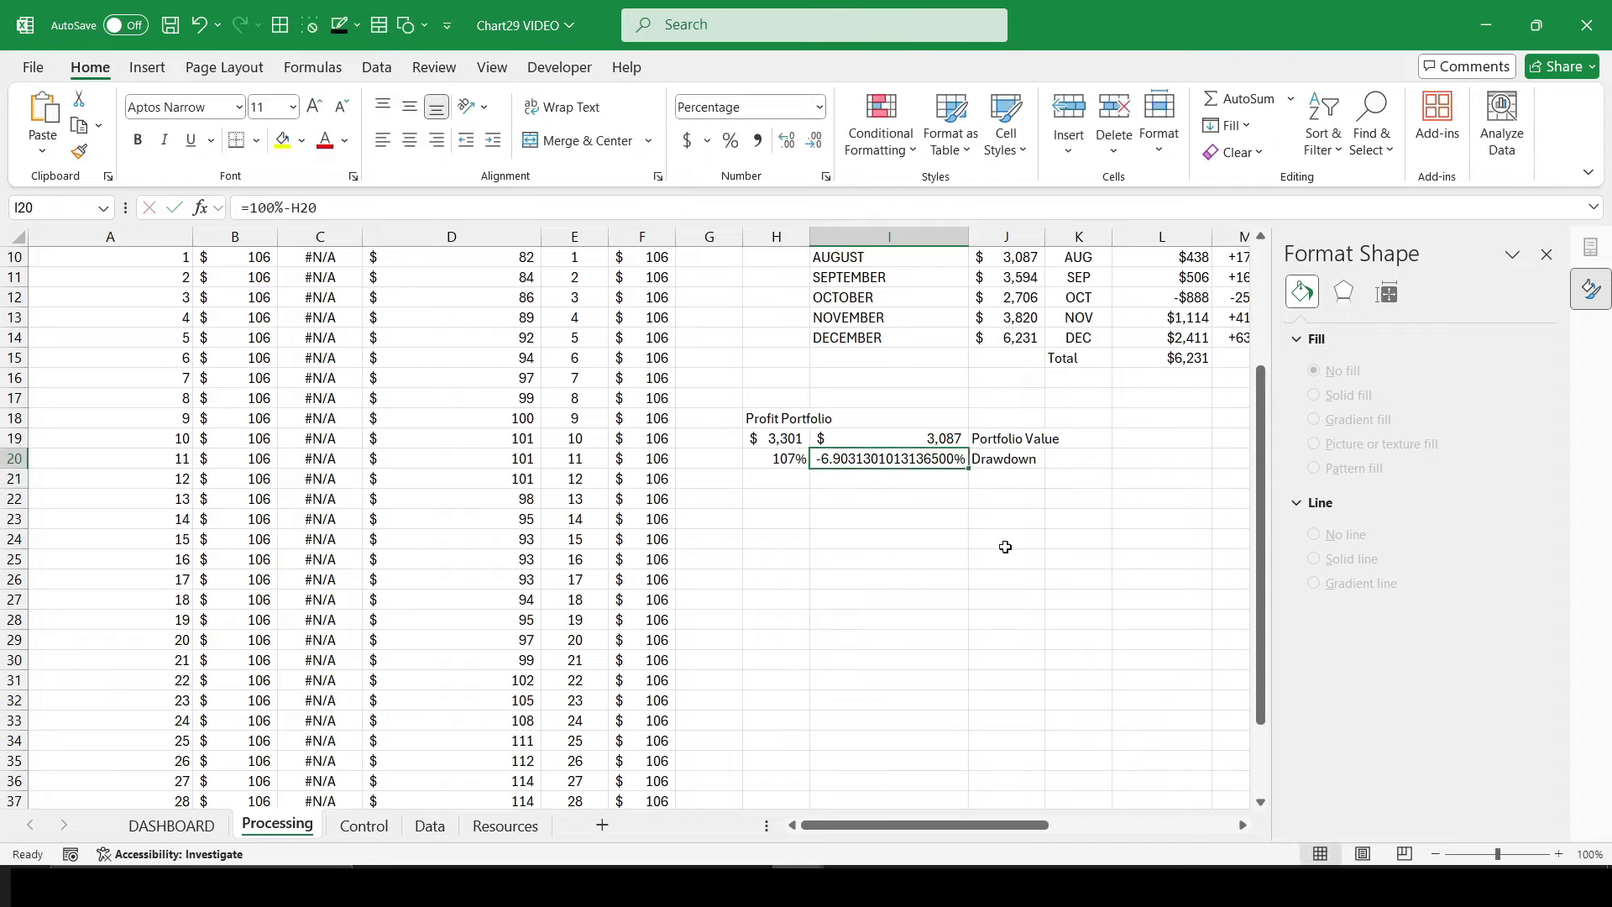
{"action": "left_click", "coordinate": [736, 145]}
{"action": "left_click_drag", "start_coordinate": [969, 241], "coordinate": [899, 241]}
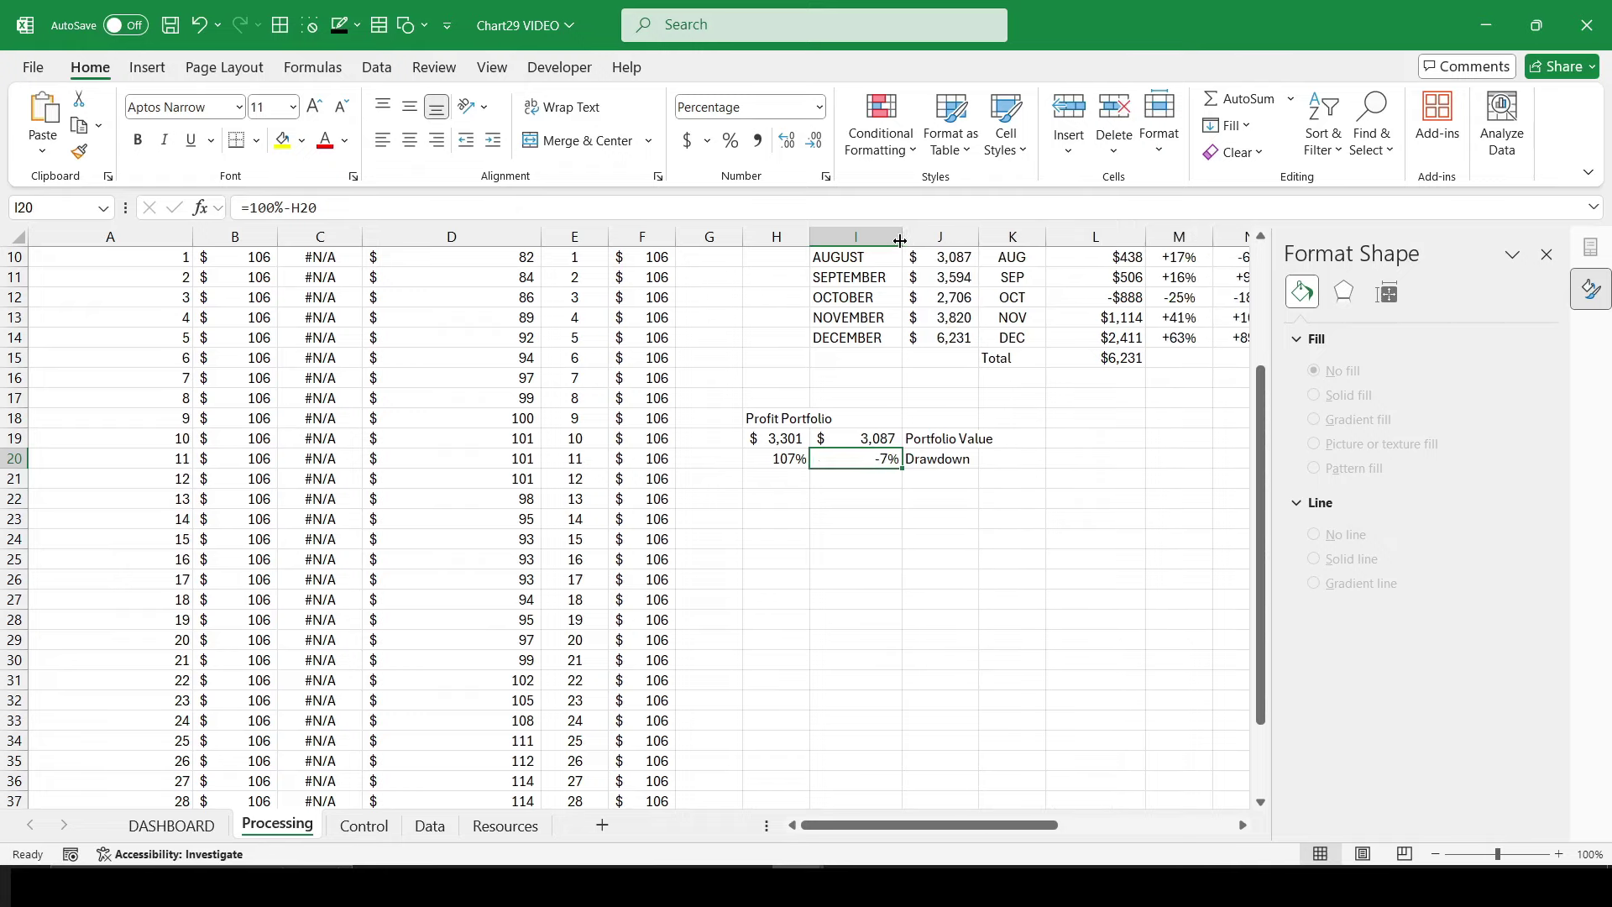
Step: Enter =IF(H20>100%,0,(I19-H19)/H19) in H21, formatted as a centred percentage
{"action": "left_click", "coordinate": [792, 482]}
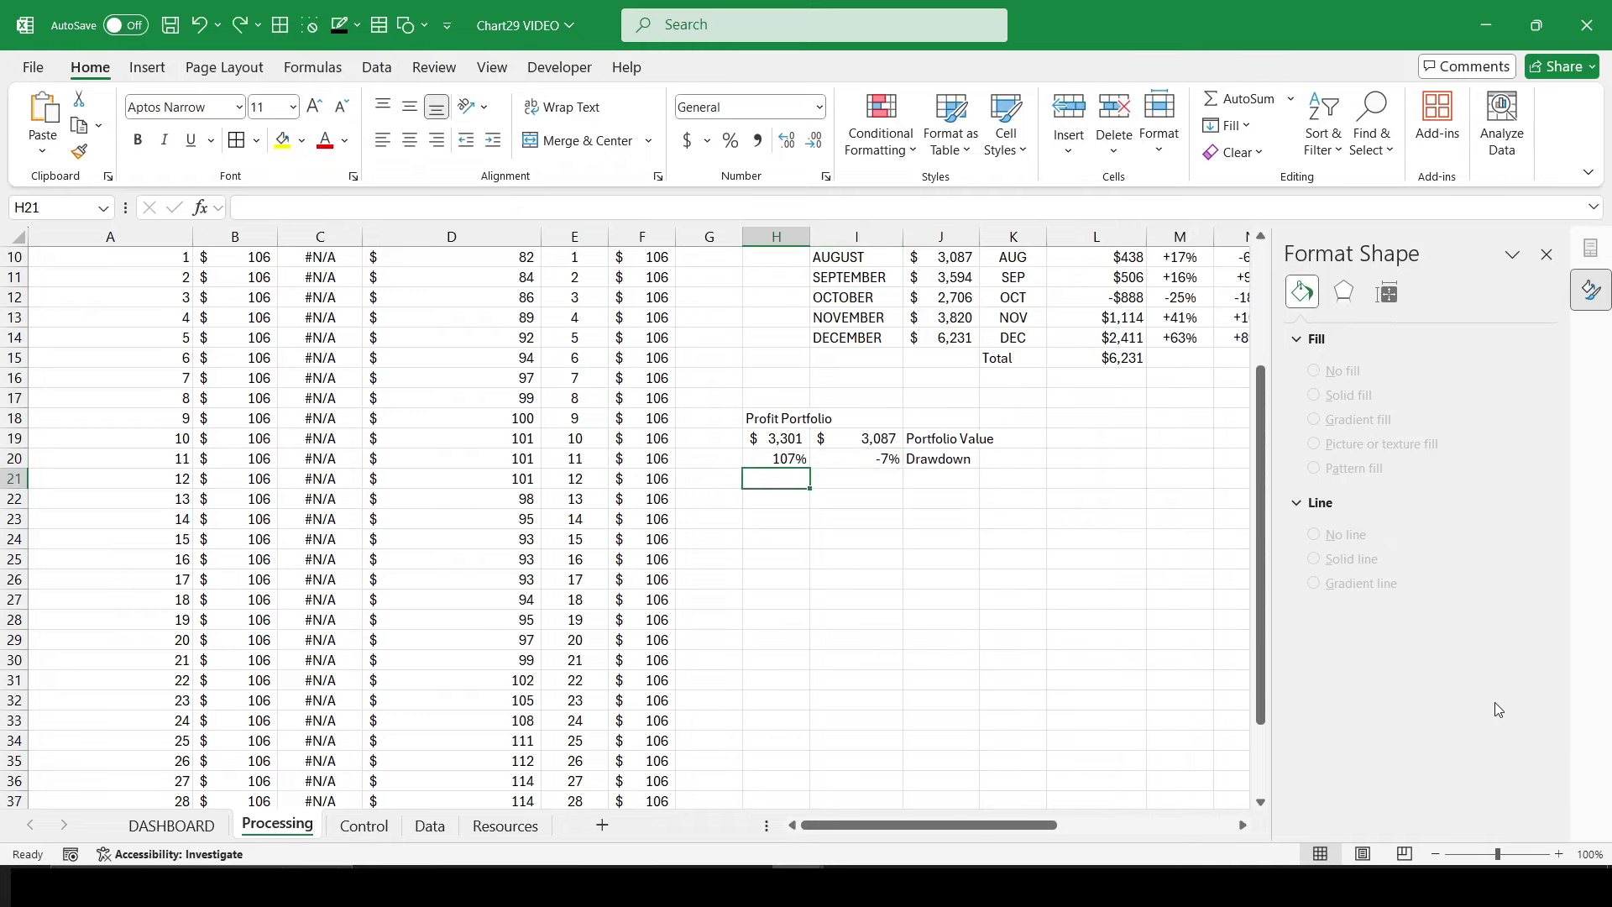
{"action": "type", "text": "=IF("}
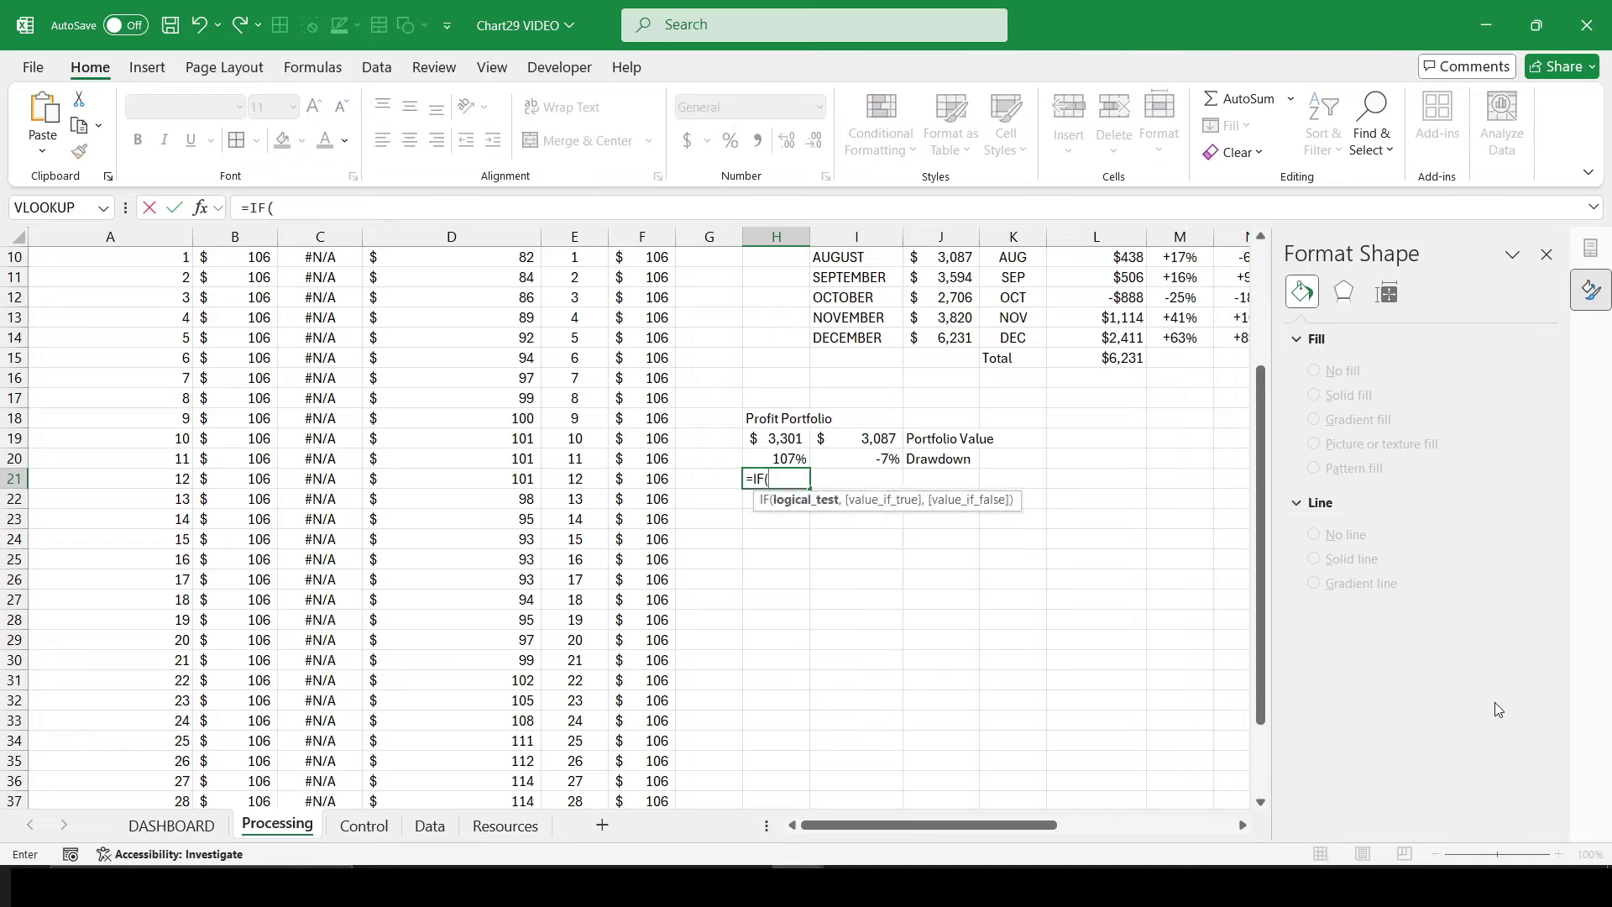
{"action": "left_click", "coordinate": [777, 456]}
{"action": "type", "text": ">10"}
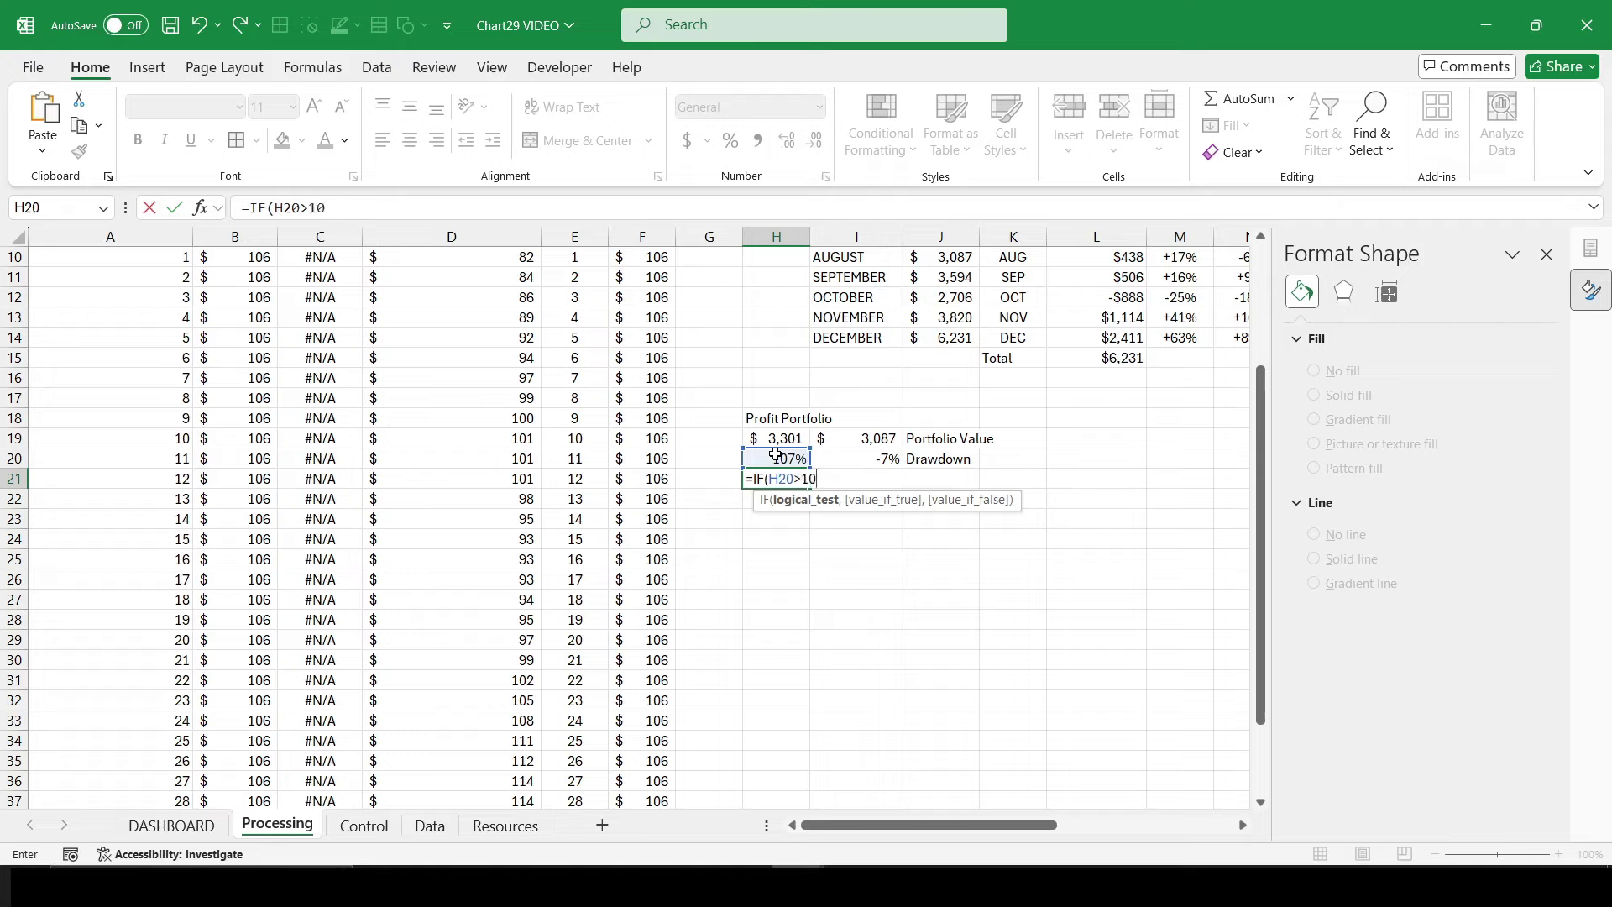
{"action": "type", "text": "0%,0"}
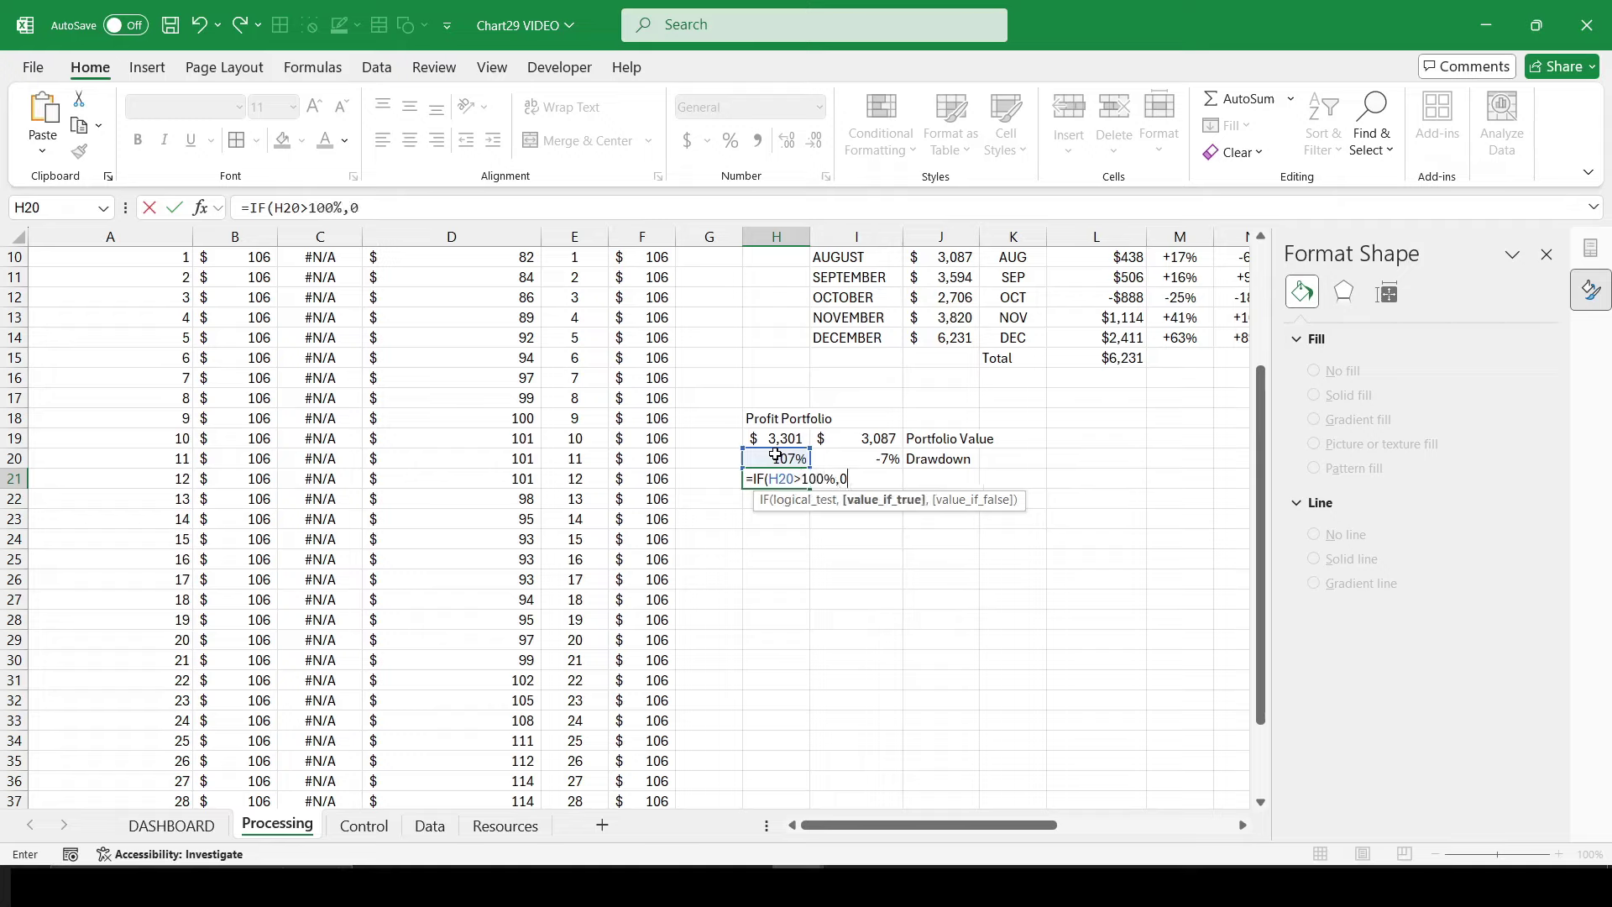
{"action": "type", "text": ",("}
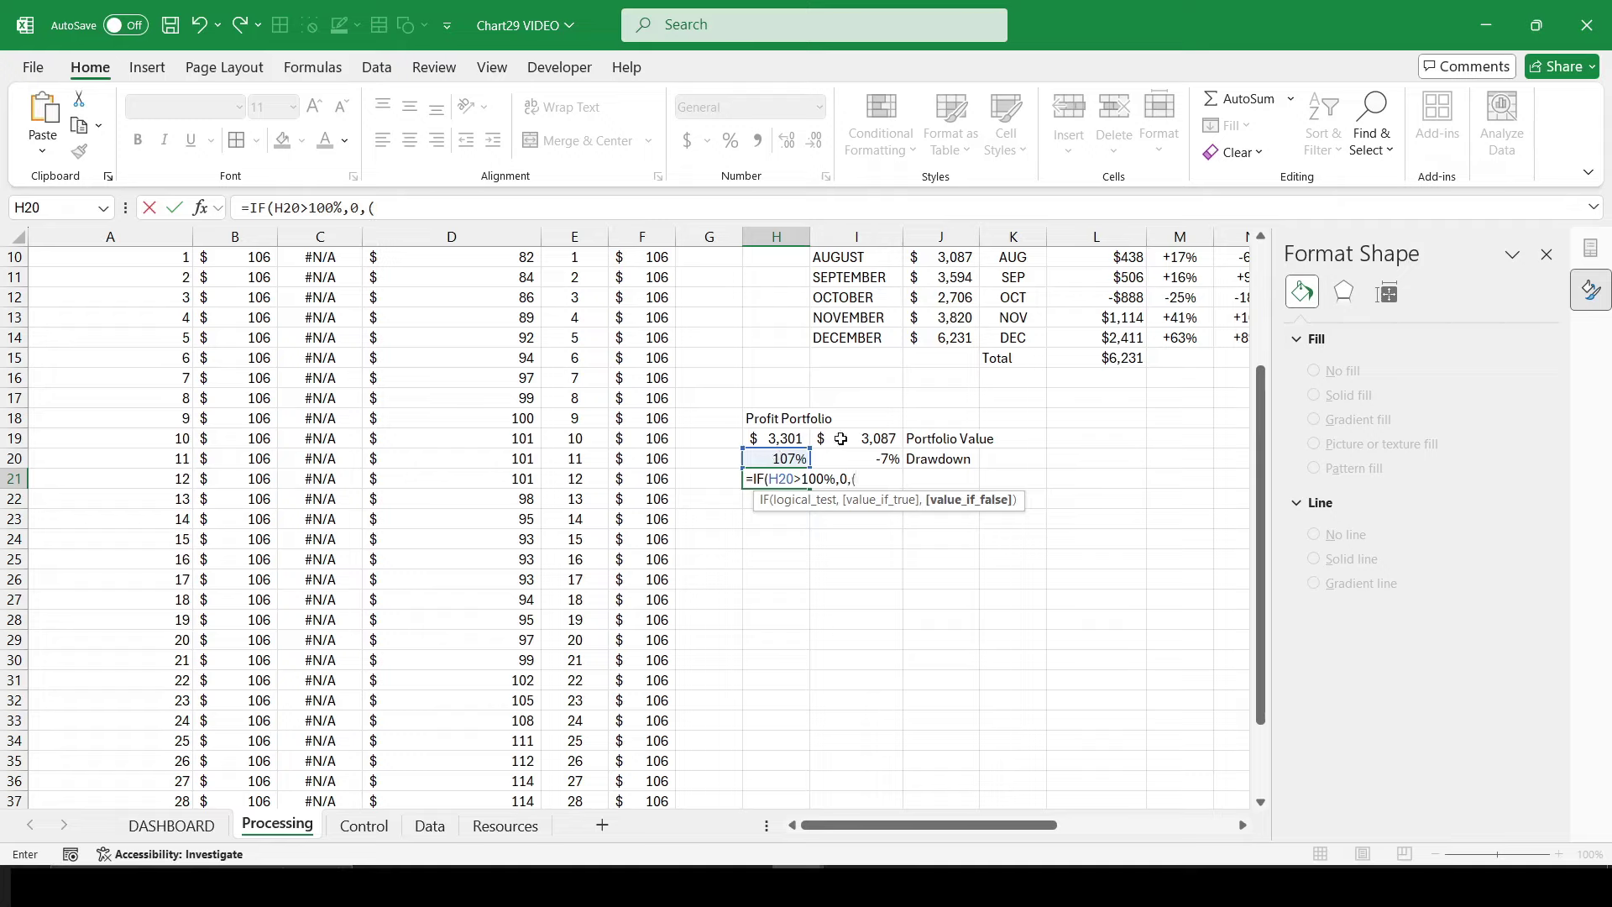
{"action": "left_click", "coordinate": [841, 438]}
{"action": "type", "text": "-"}
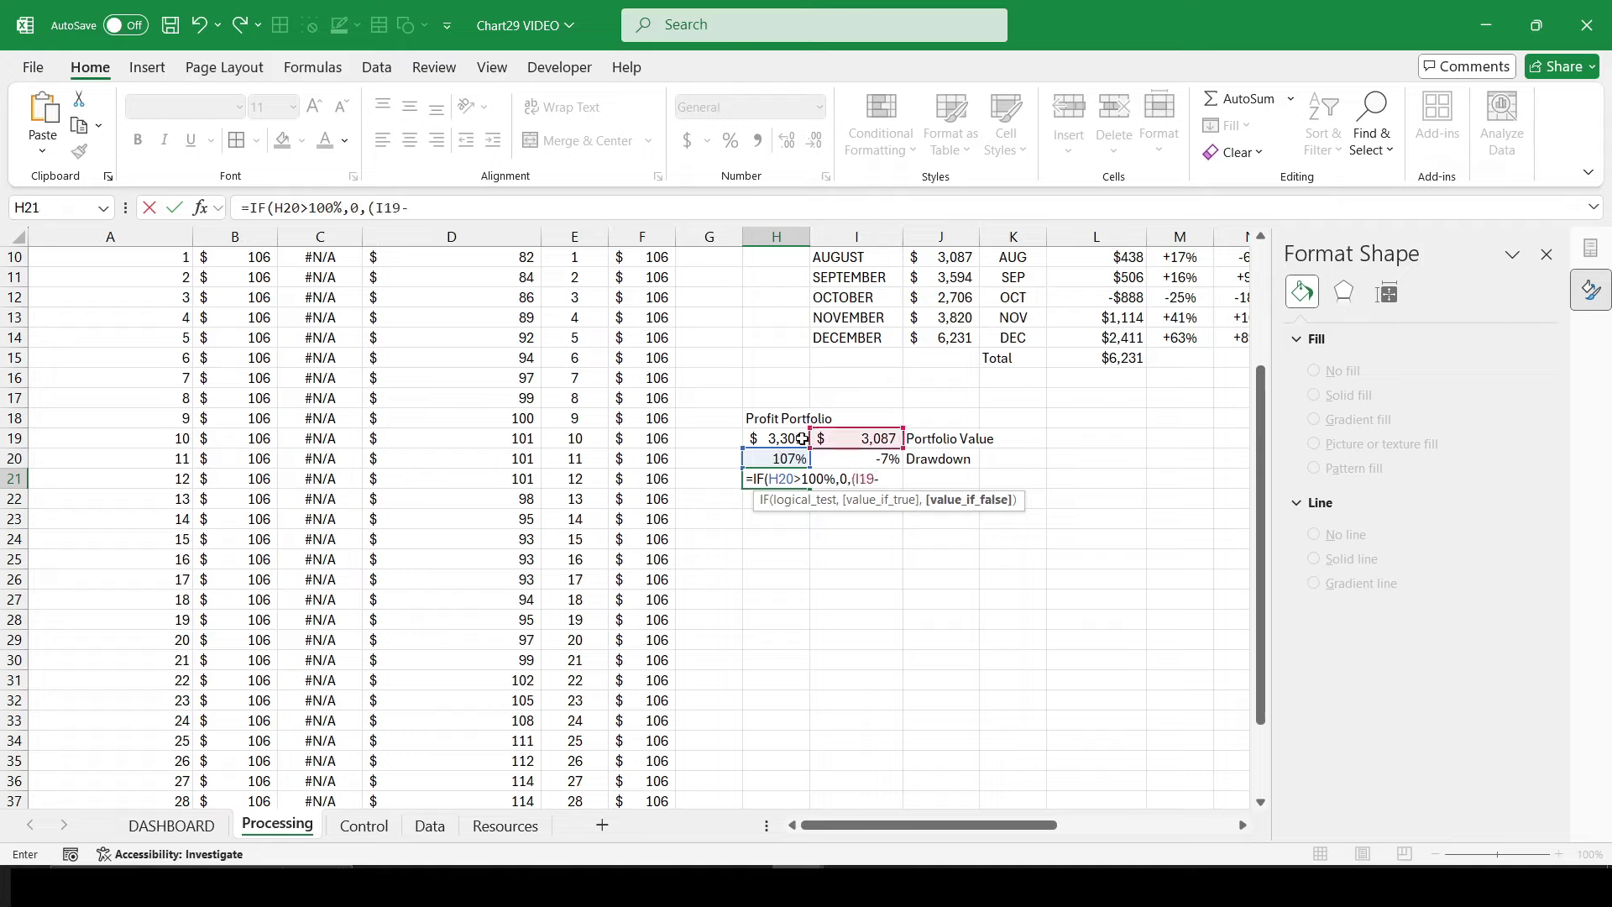
{"action": "left_click", "coordinate": [793, 438]}
{"action": "type", "text": ")/"}
{"action": "left_click", "coordinate": [793, 439]}
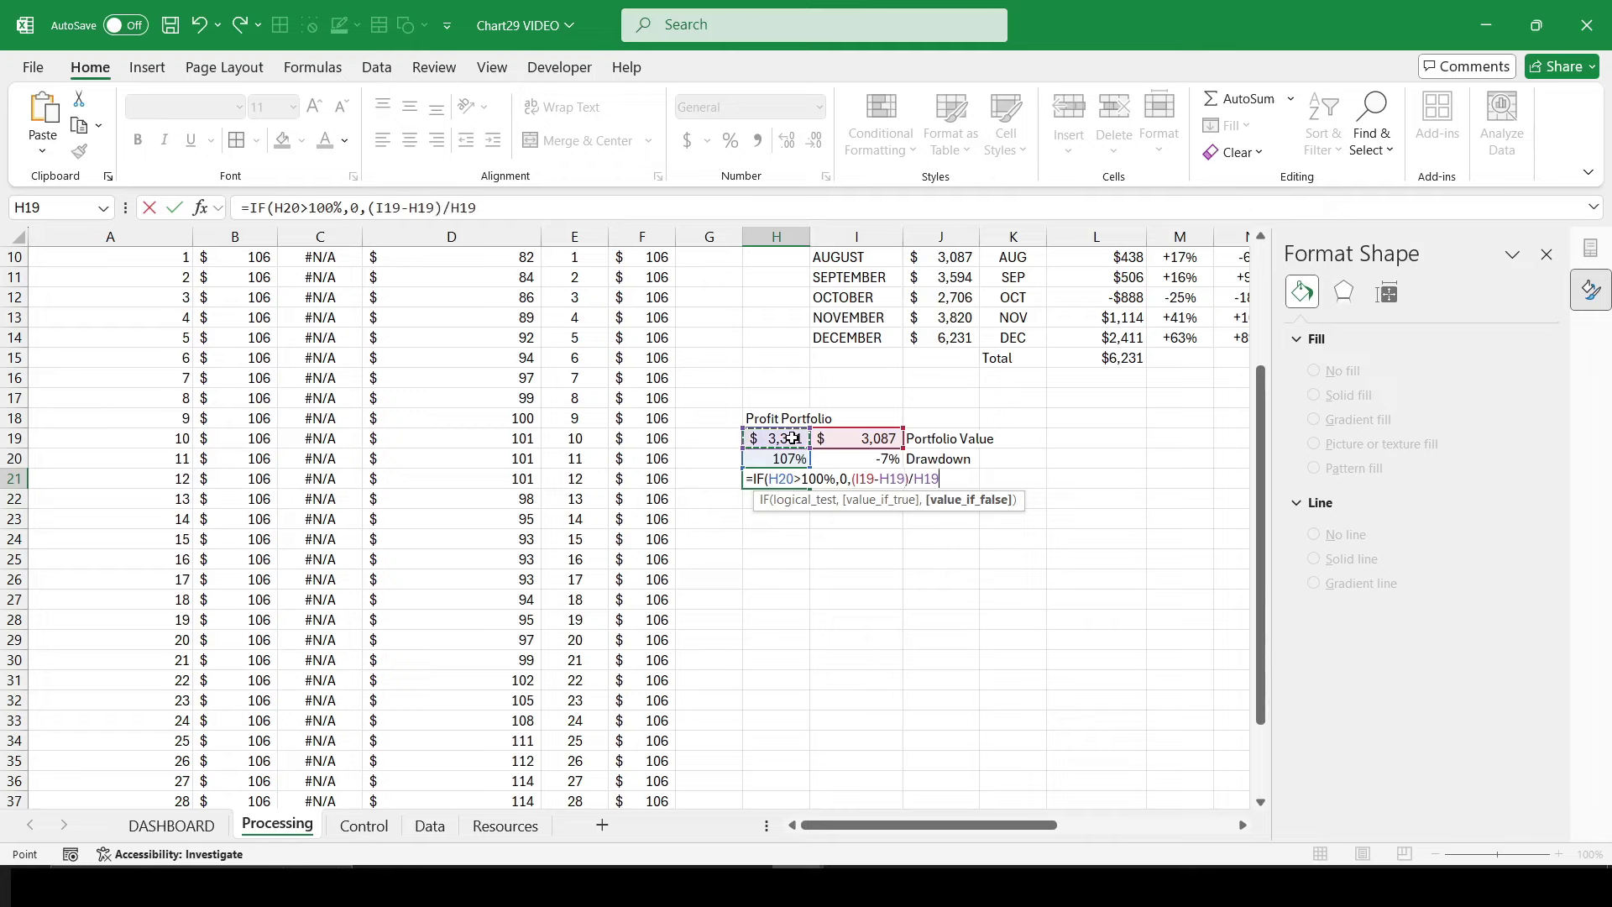
{"action": "key", "text": "Return"}
{"action": "key", "text": "Up"}
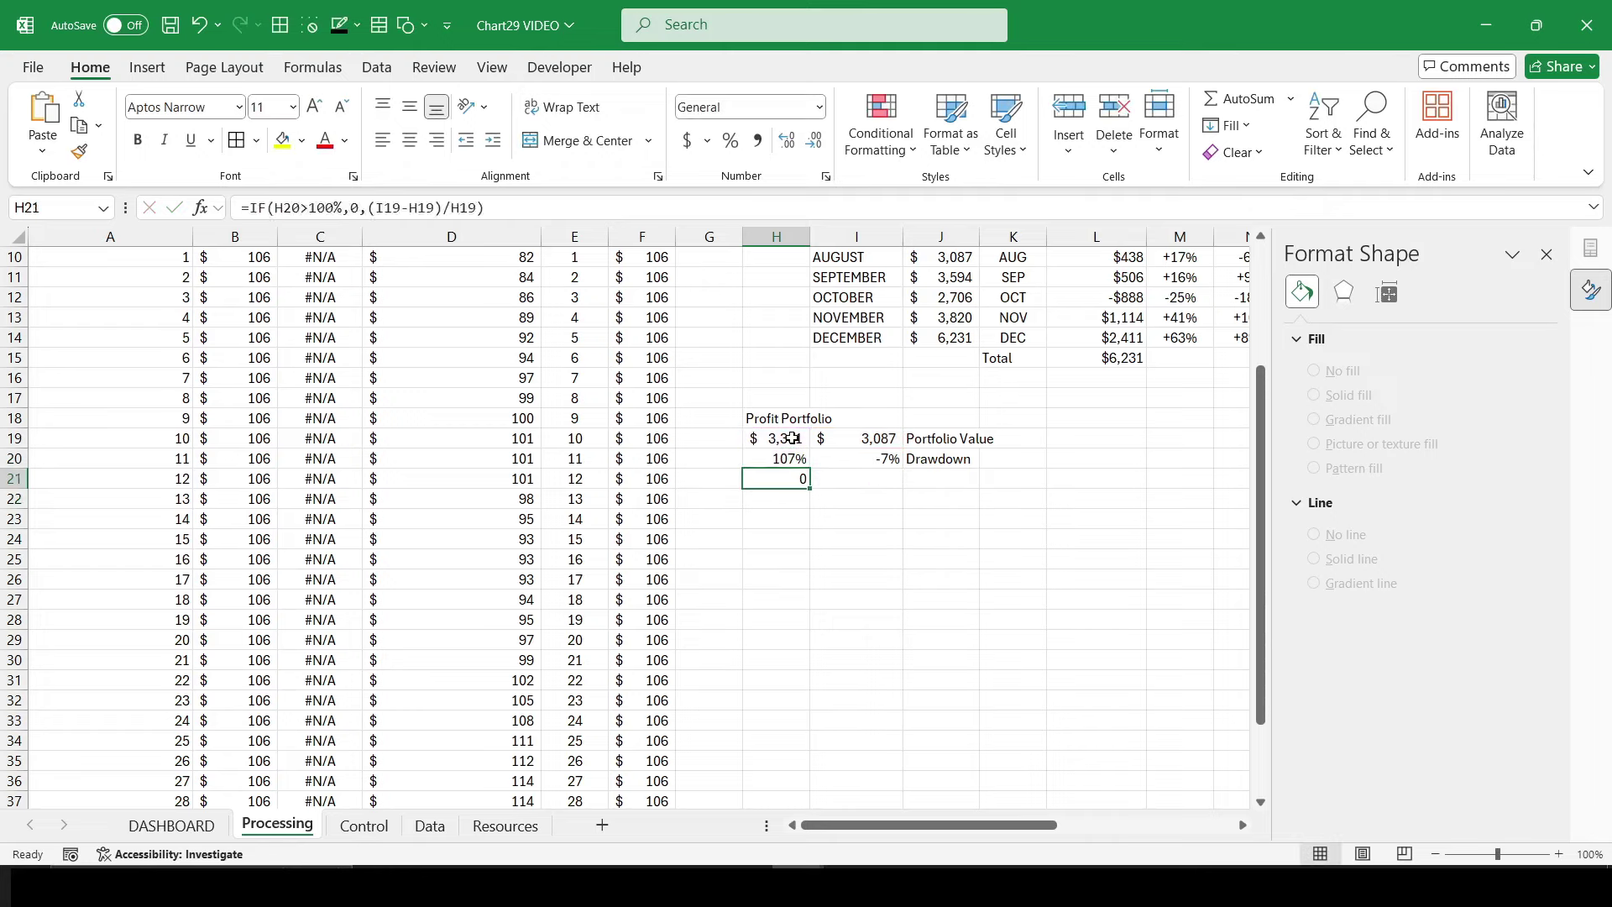
{"action": "key", "text": "ctrl+shift+5"}
{"action": "key", "text": "alt+h"}
{"action": "key", "text": "a"}
{"action": "key", "text": "c"}
Step: Enter =100%-H21 in I21, =IF(H20>100%,I19/H19,1) in H22, and the complement formula in I22
{"action": "key", "text": "Right"}
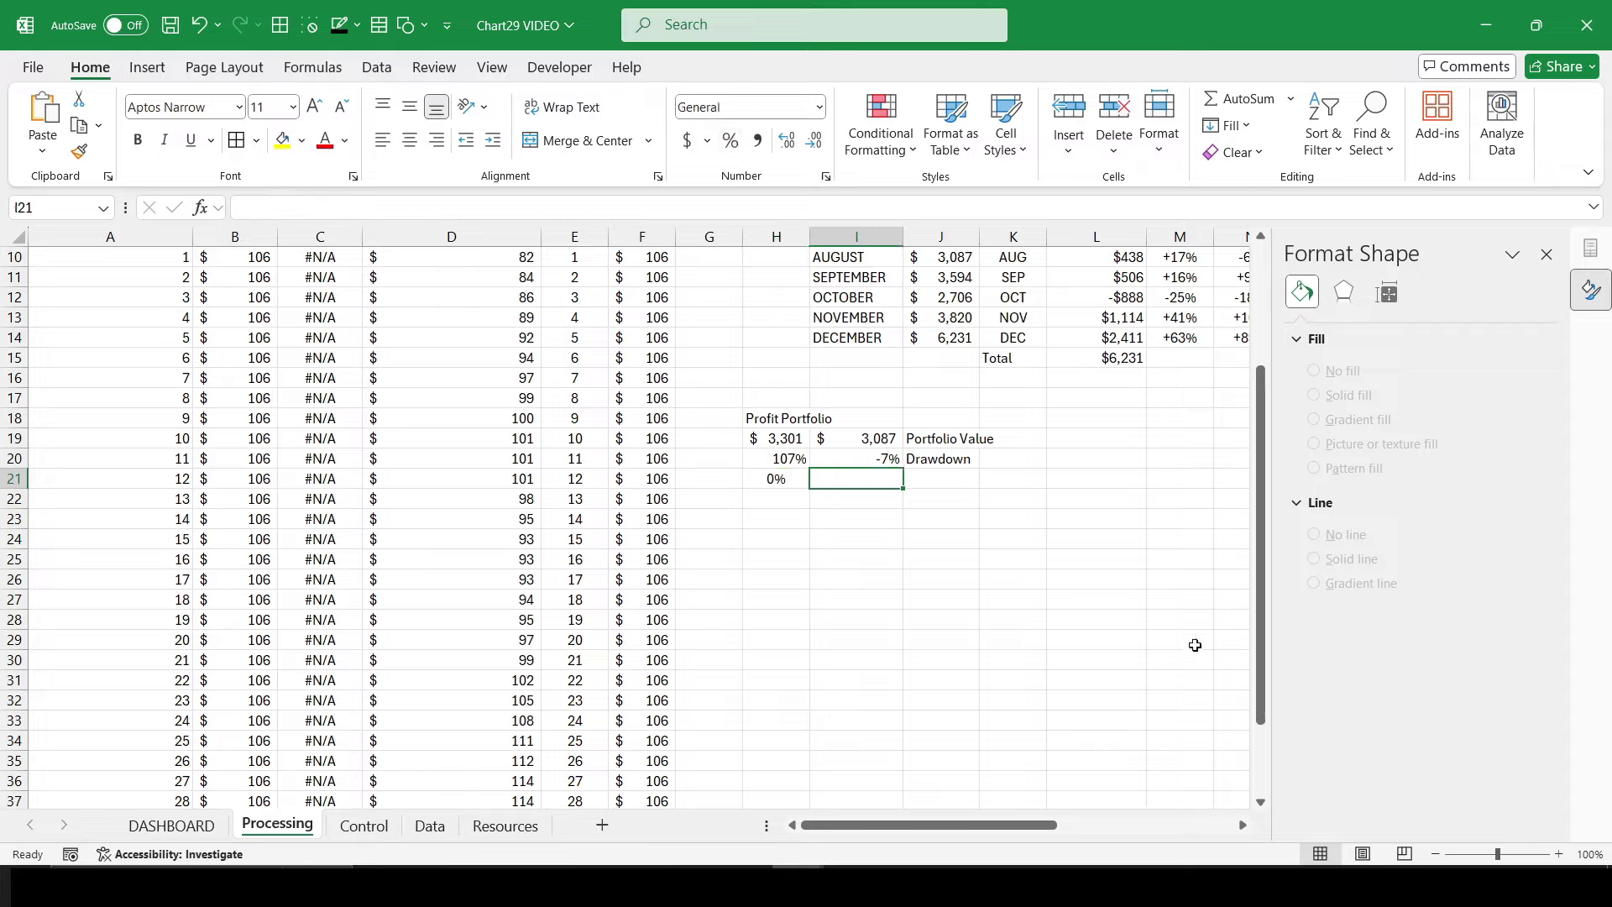
{"action": "type", "text": "="}
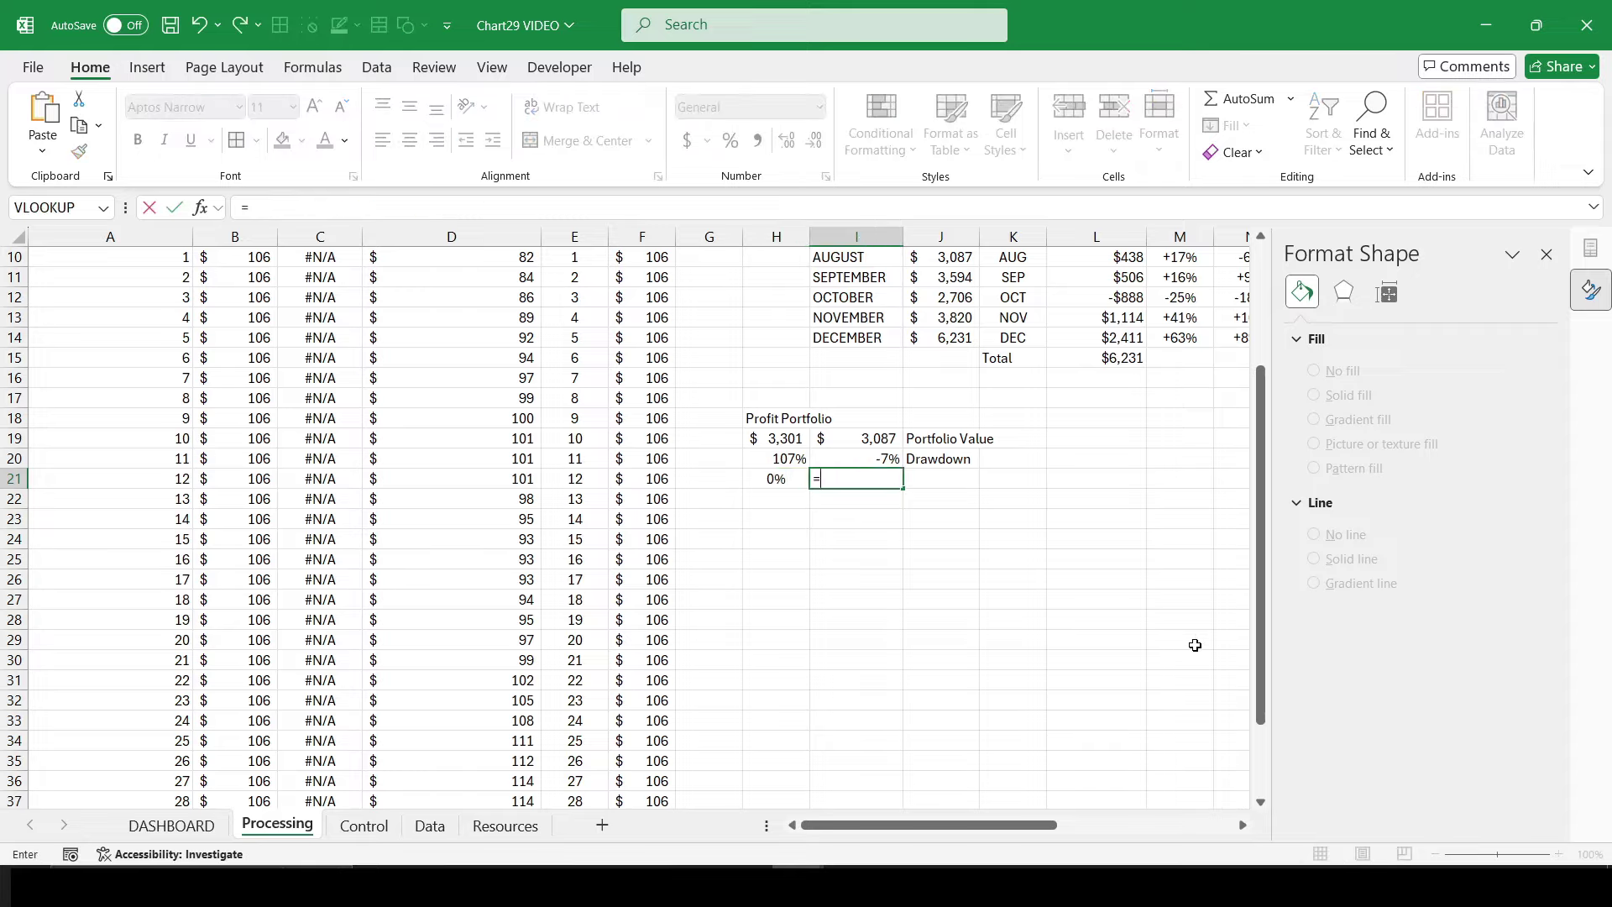
{"action": "type", "text": "100%-H21"}
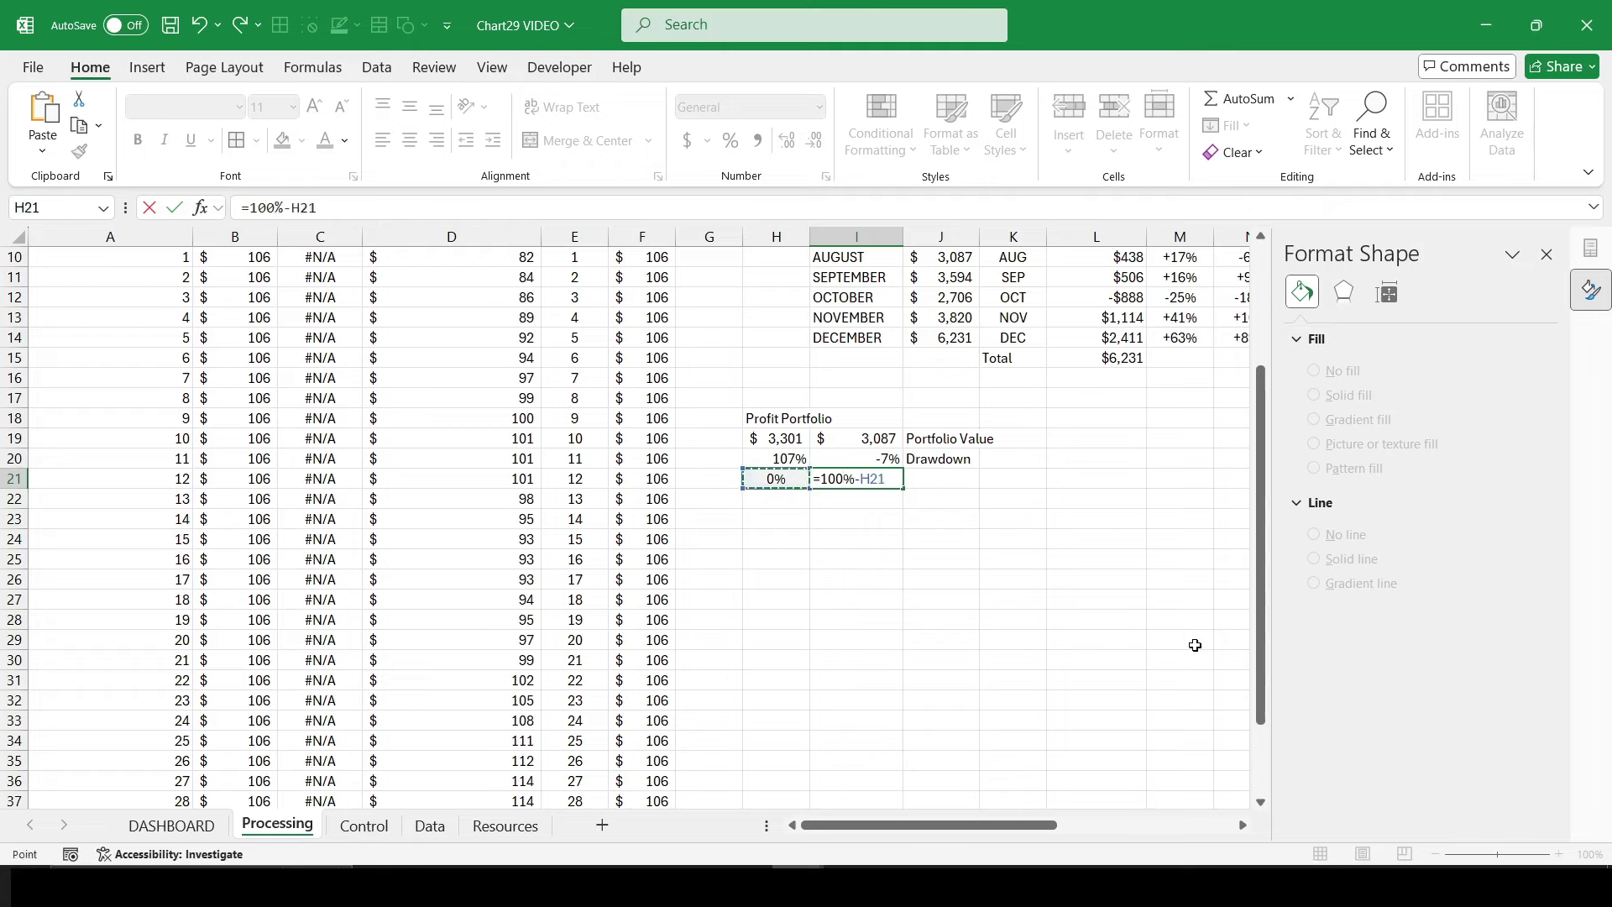
{"action": "key", "text": "Return"}
{"action": "key", "text": "Left"}
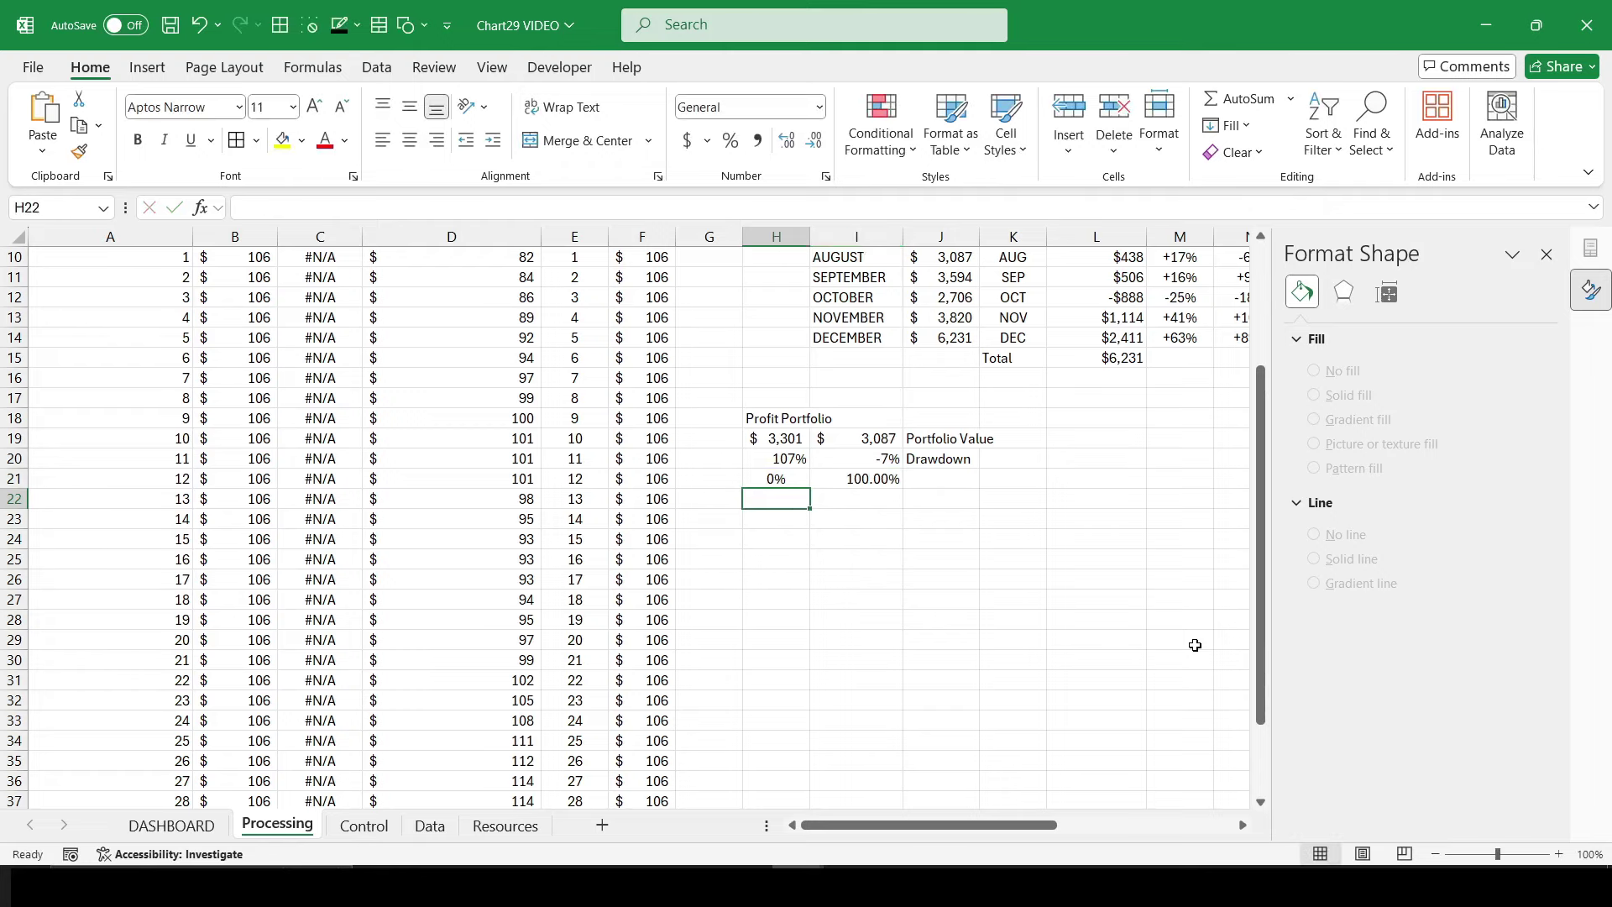
{"action": "type", "text": "=IF("}
{"action": "left_click", "coordinate": [754, 458]}
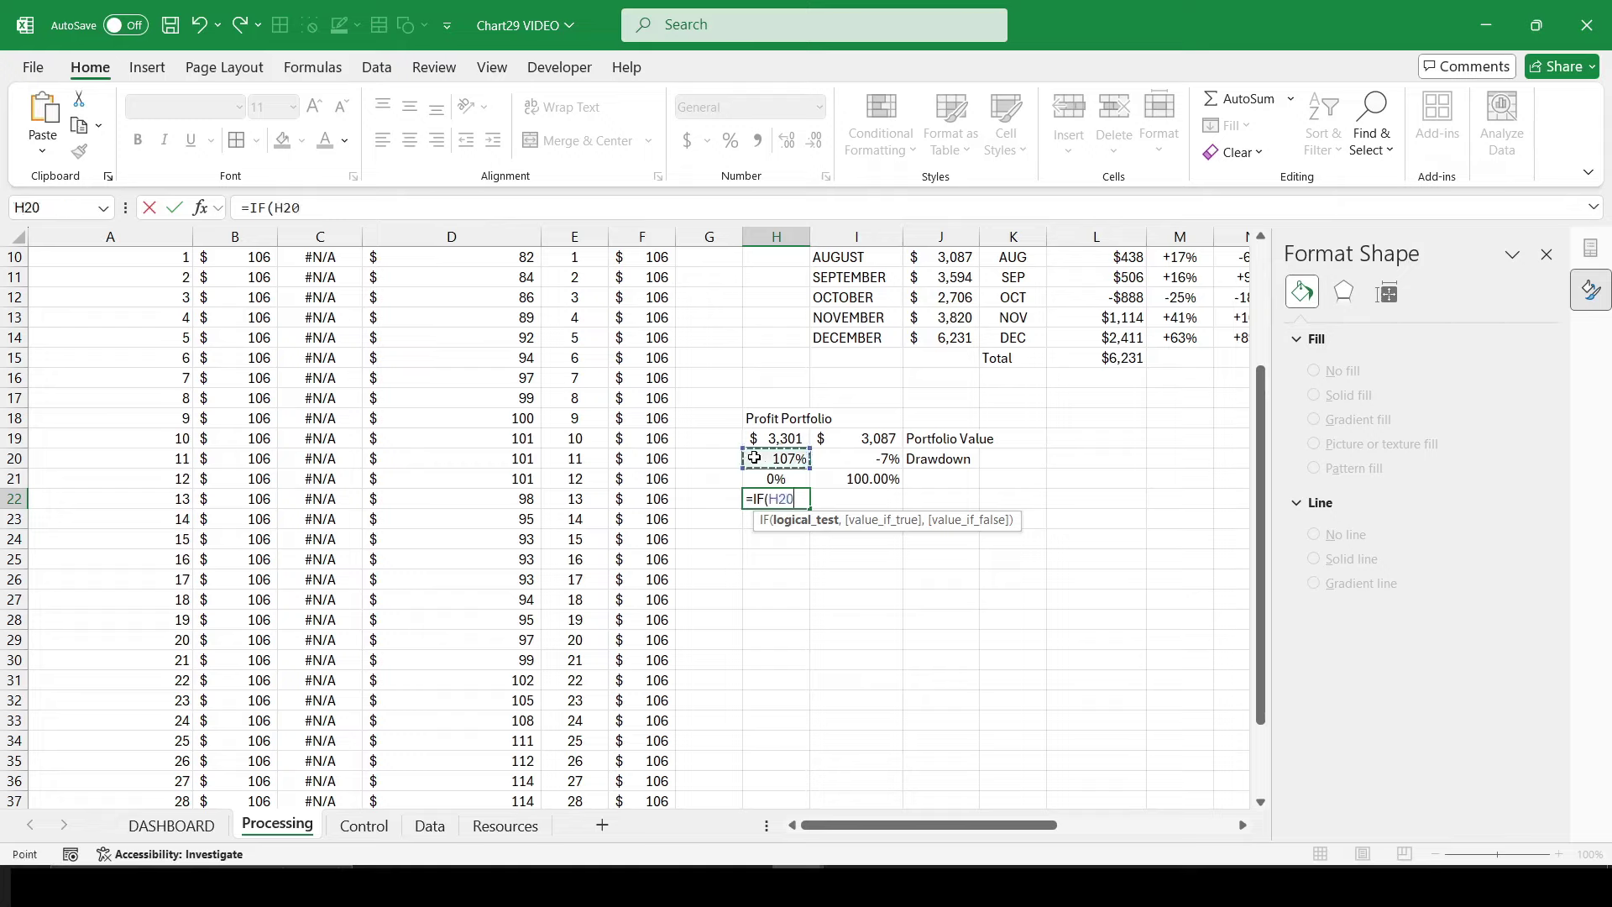
{"action": "type", "text": ">100%"}
{"action": "type", "text": ","}
{"action": "left_click", "coordinate": [827, 441]}
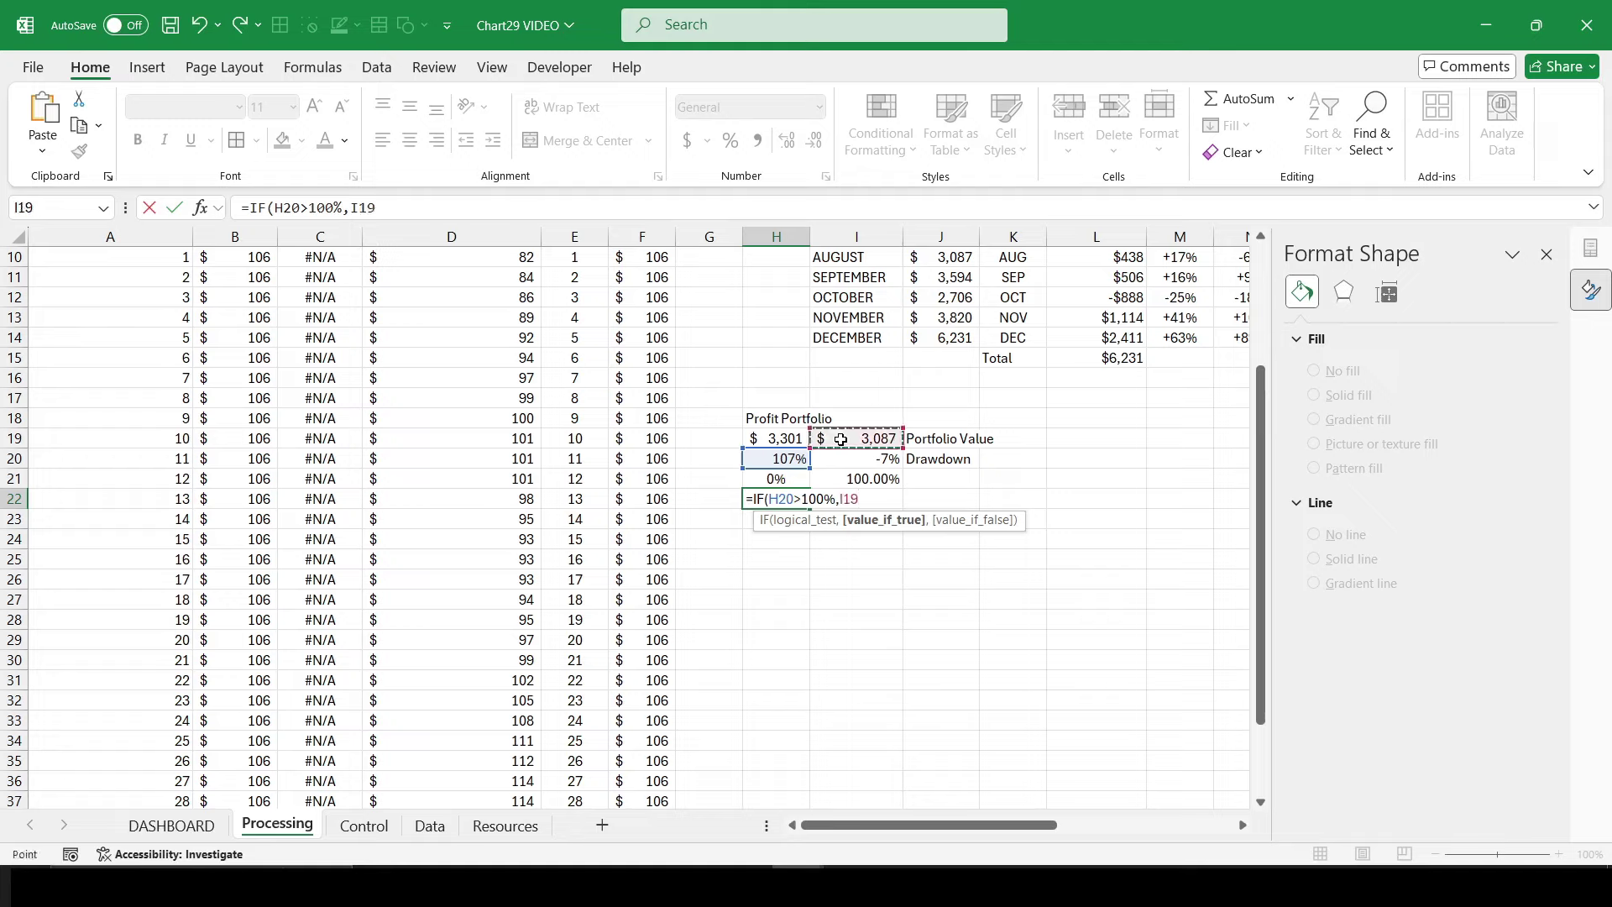
{"action": "type", "text": "/"}
{"action": "left_click", "coordinate": [767, 435]}
{"action": "type", "text": ","}
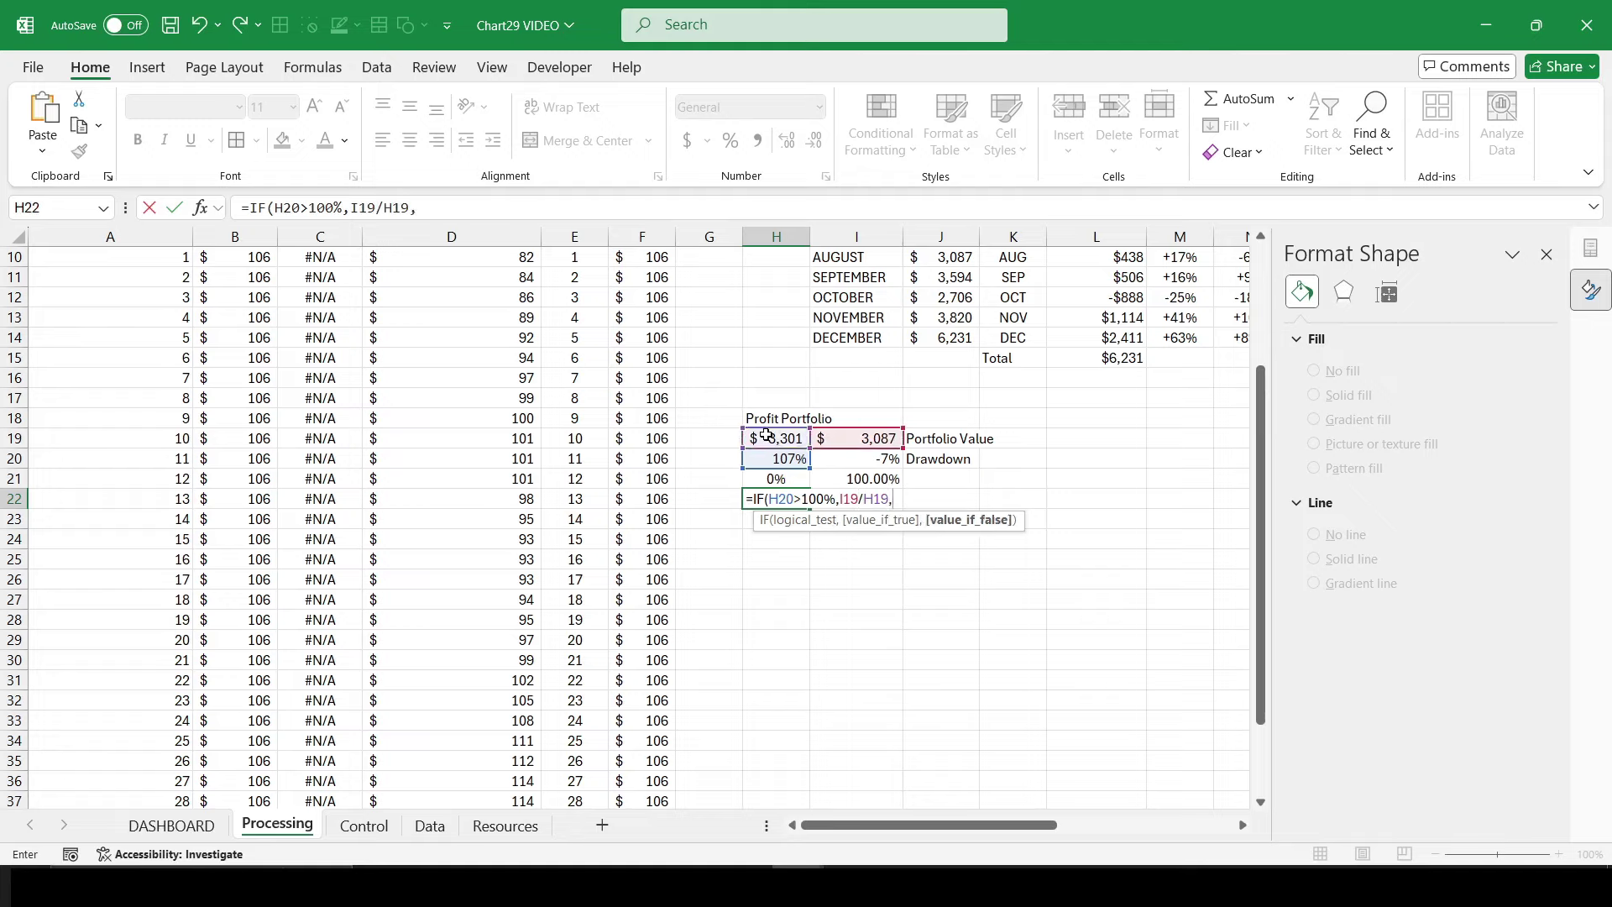
{"action": "type", "text": "1"}
{"action": "key", "text": "Return"}
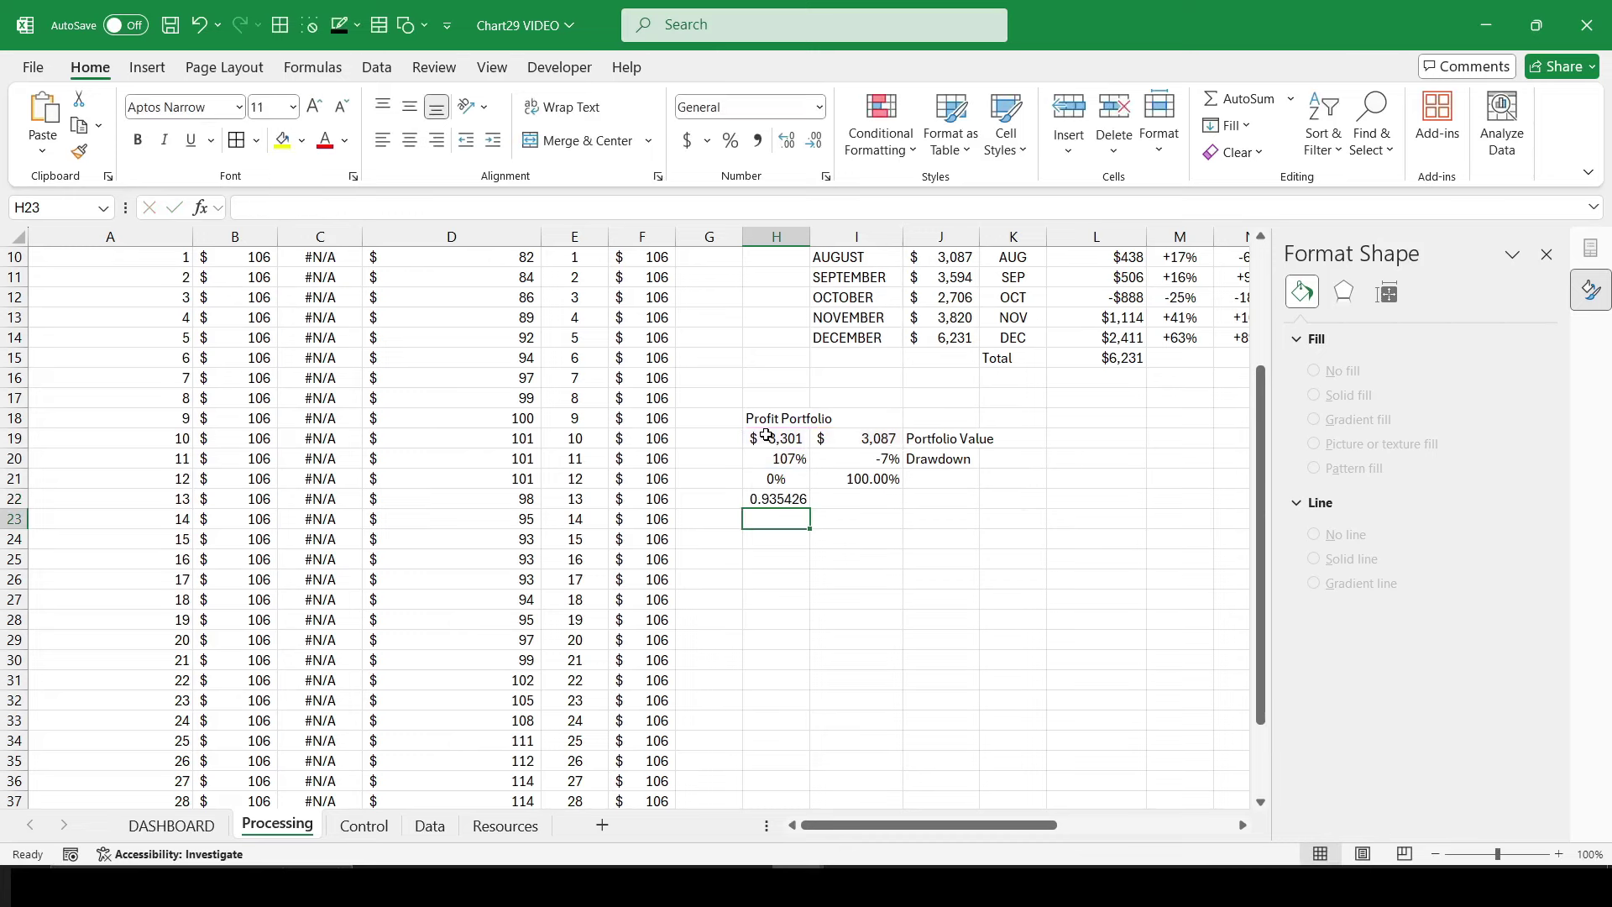
{"action": "key", "text": "Up"}
{"action": "key", "text": "Right"}
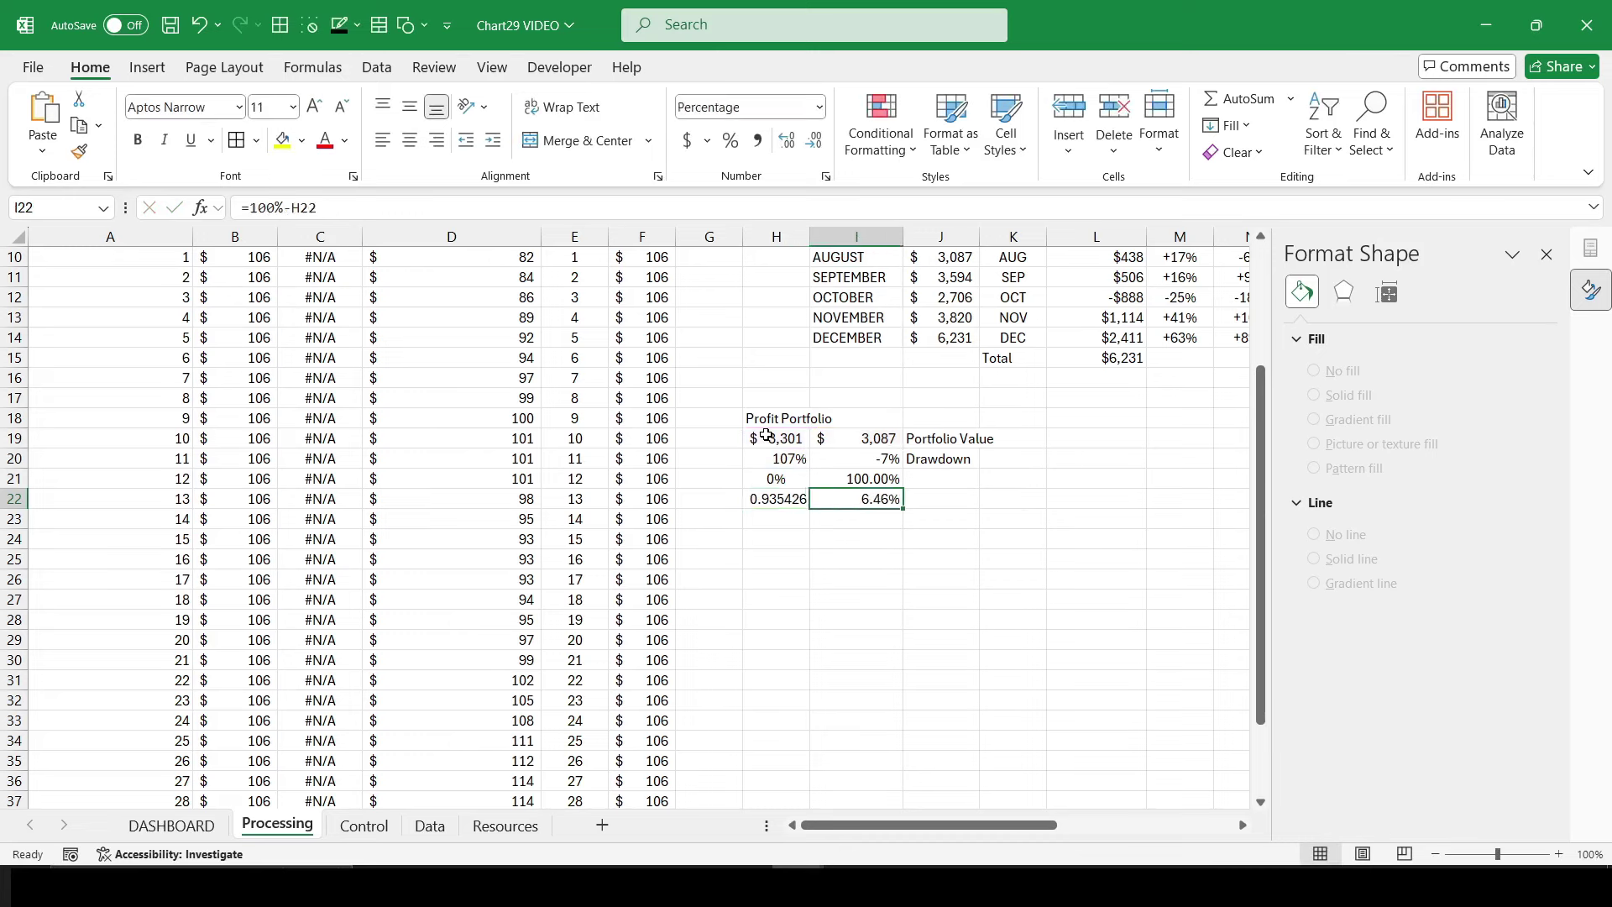
{"action": "left_click", "coordinate": [526, 209]}
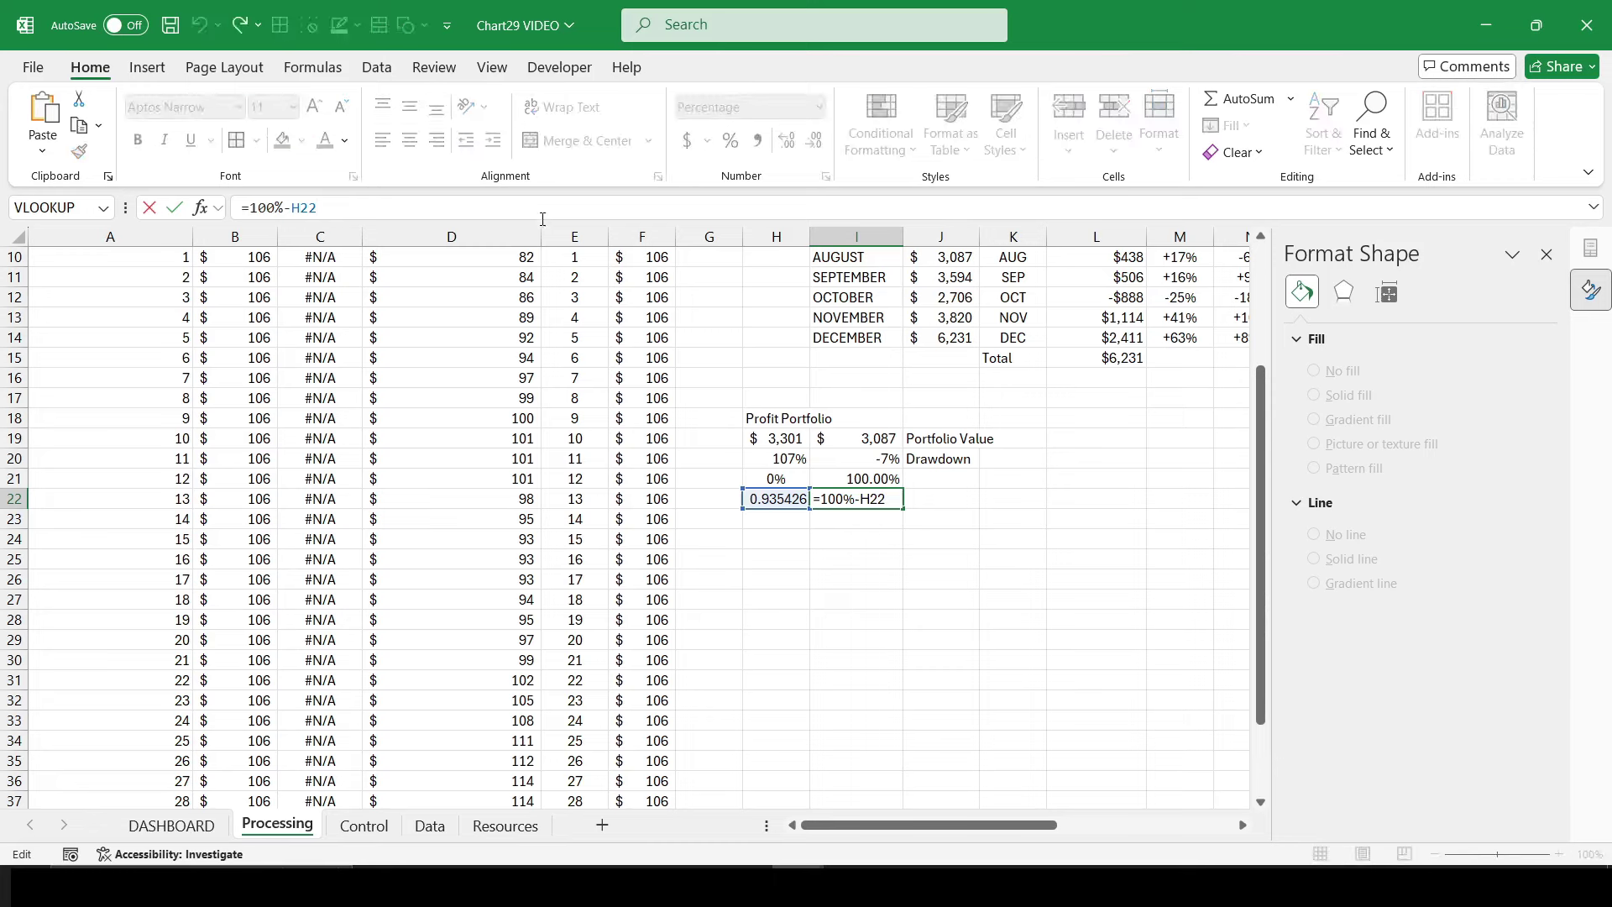
Step: Type the heading 'Label' in H23 and =IF(H21,H21,0-I22) in I23
{"action": "left_click", "coordinate": [776, 519]}
{"action": "type", "text": "Lab"}
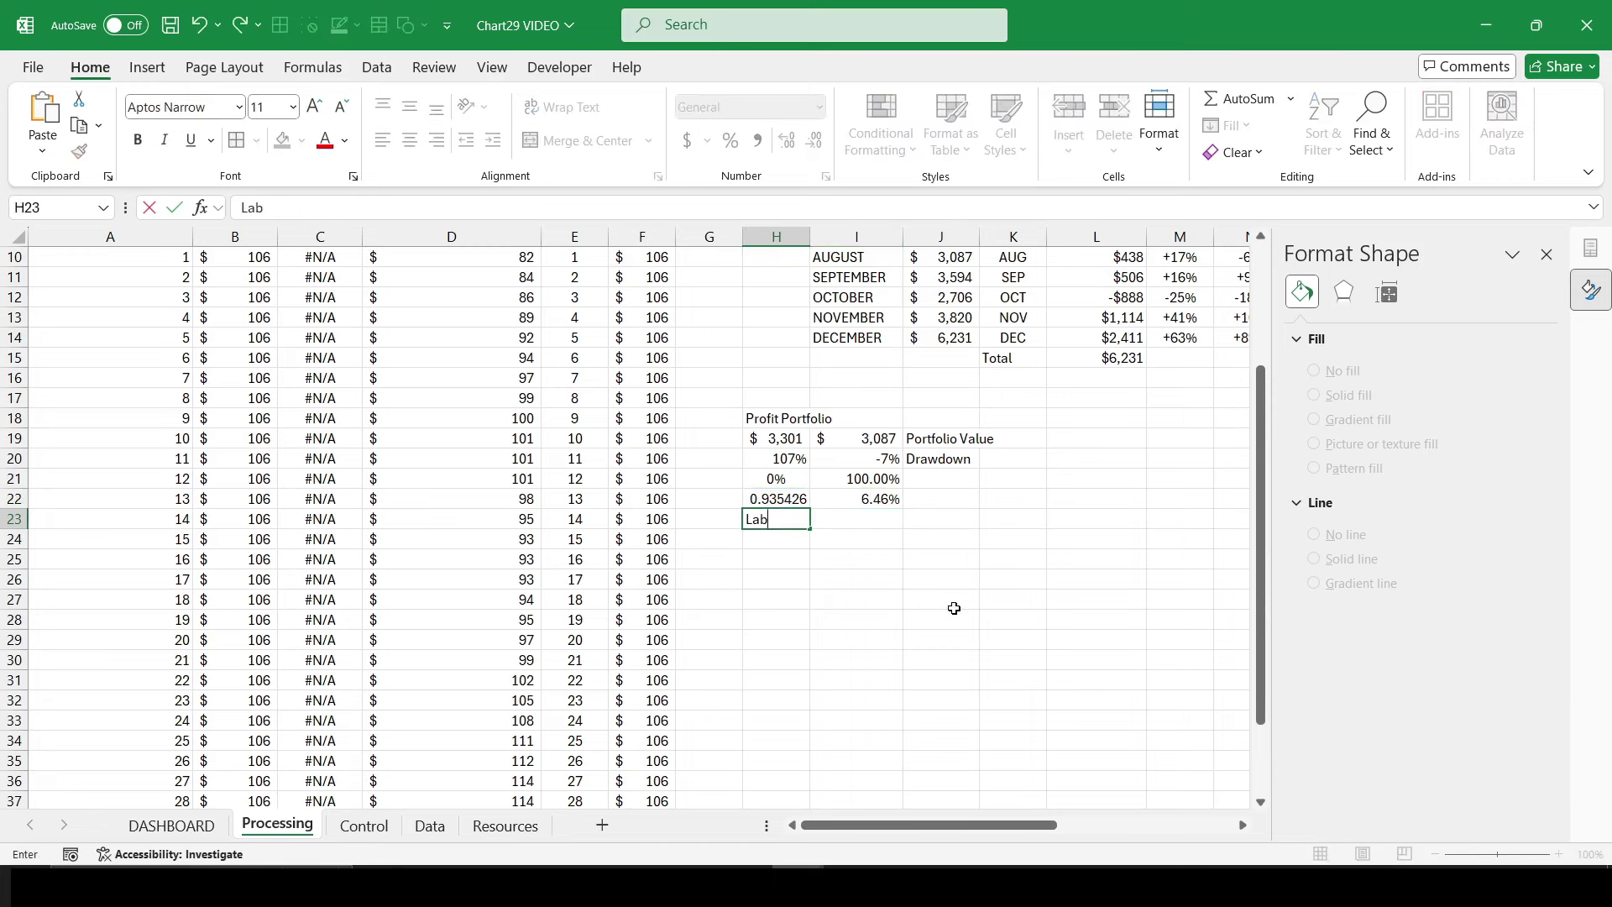
{"action": "type", "text": "el"}
{"action": "key", "text": "Tab"}
{"action": "type", "text": "="}
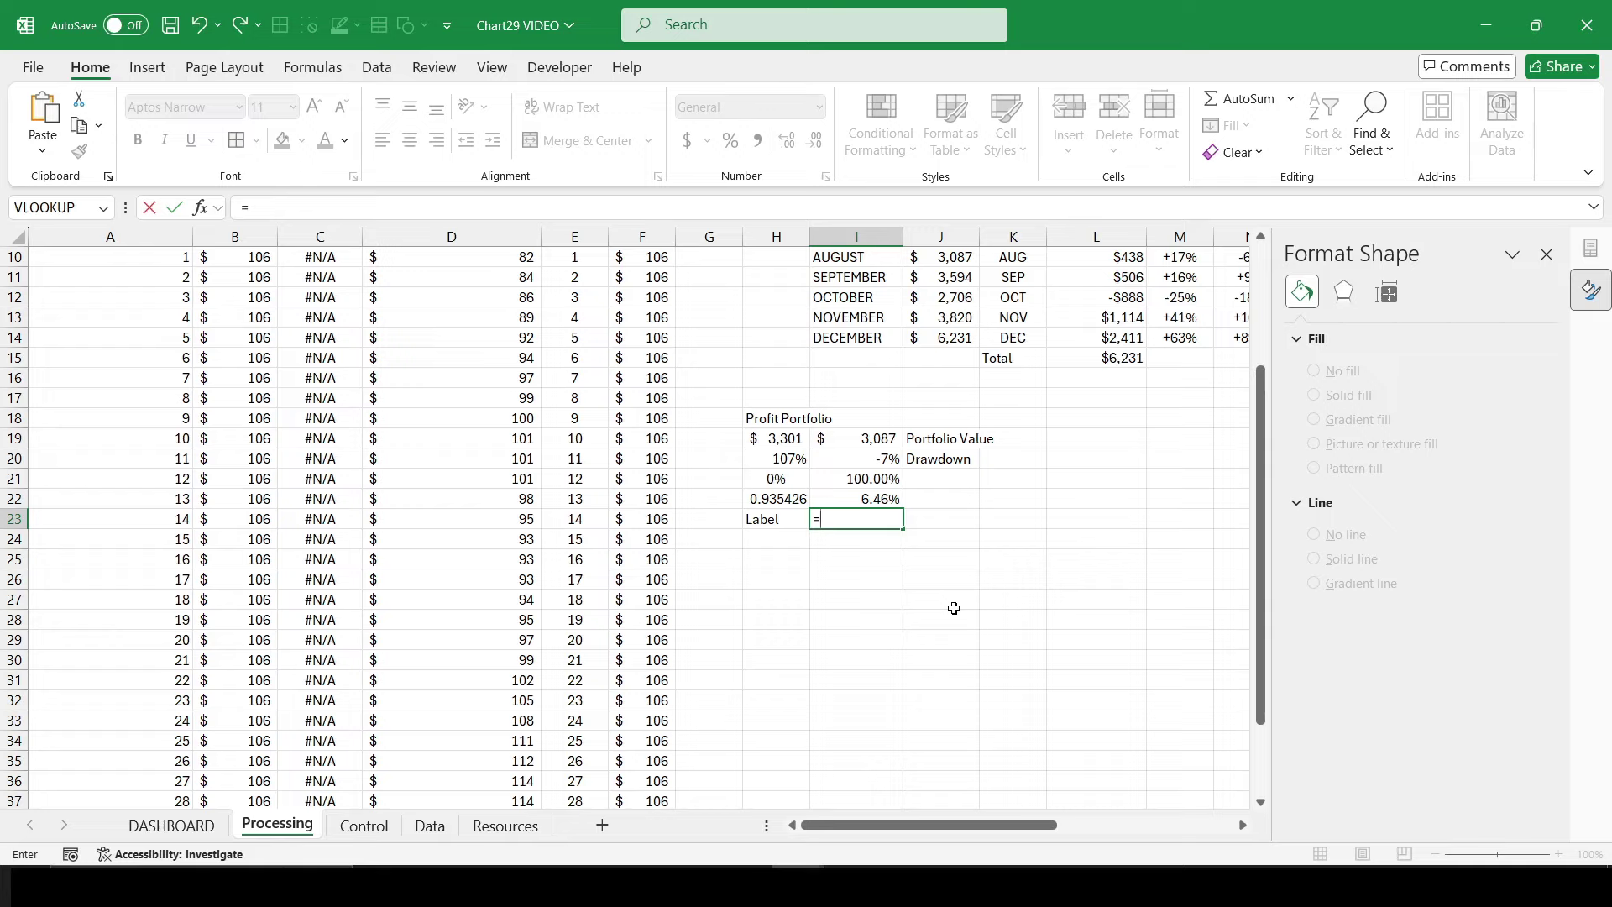
{"action": "type", "text": "i"}
{"action": "key", "text": "Tab"}
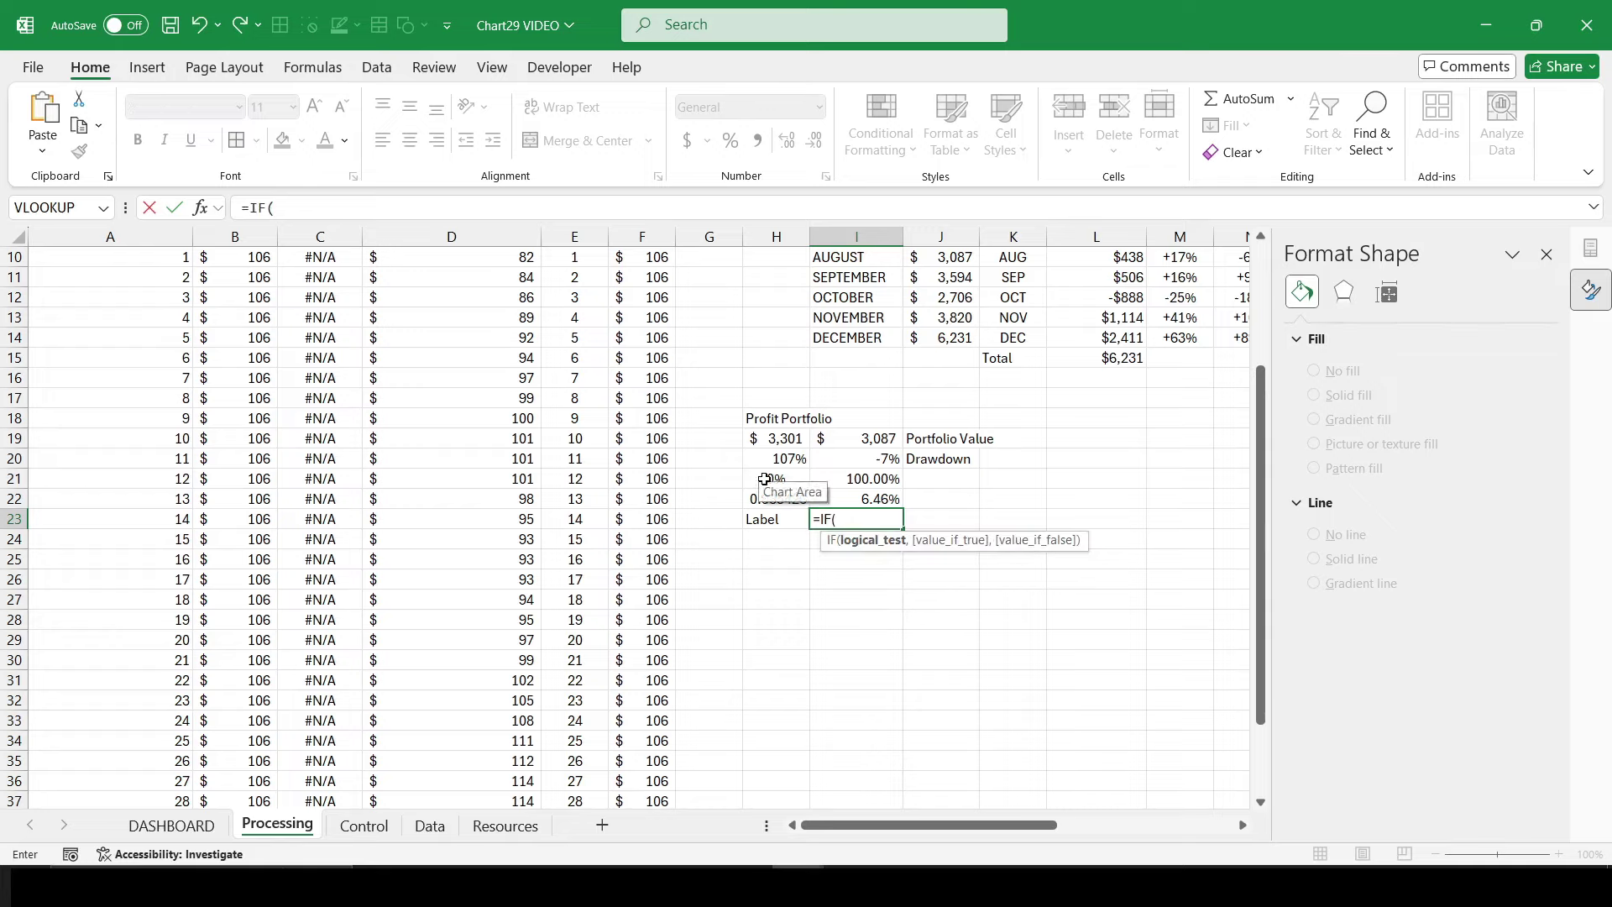
{"action": "left_click", "coordinate": [765, 479]}
{"action": "type", "text": ","}
{"action": "left_click", "coordinate": [765, 478]}
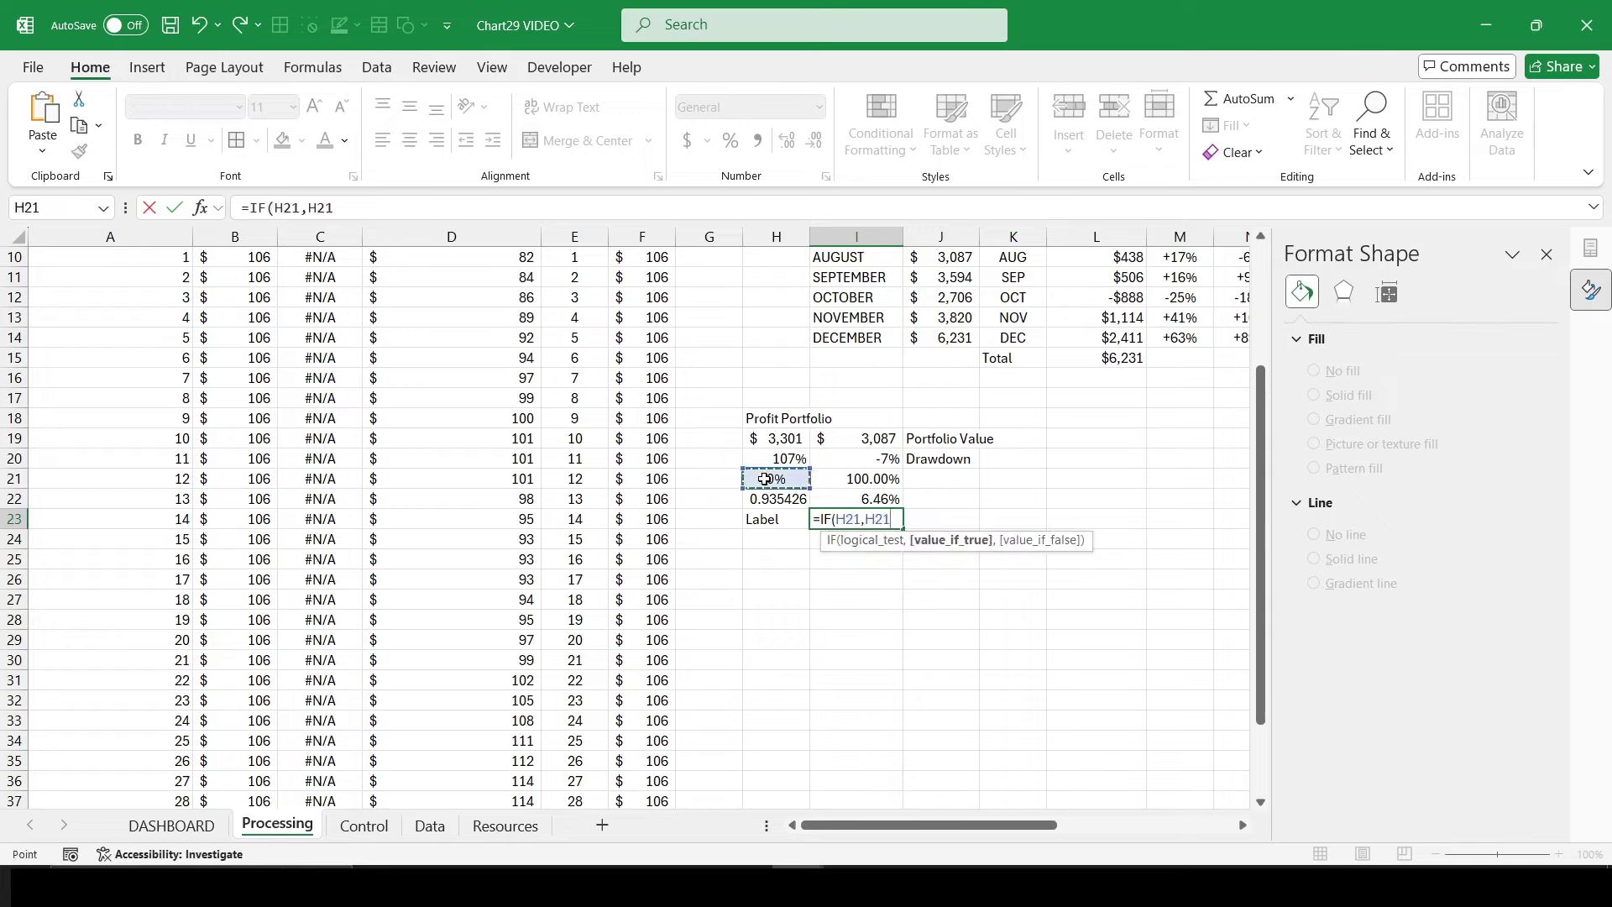
{"action": "type", "text": ",0-"}
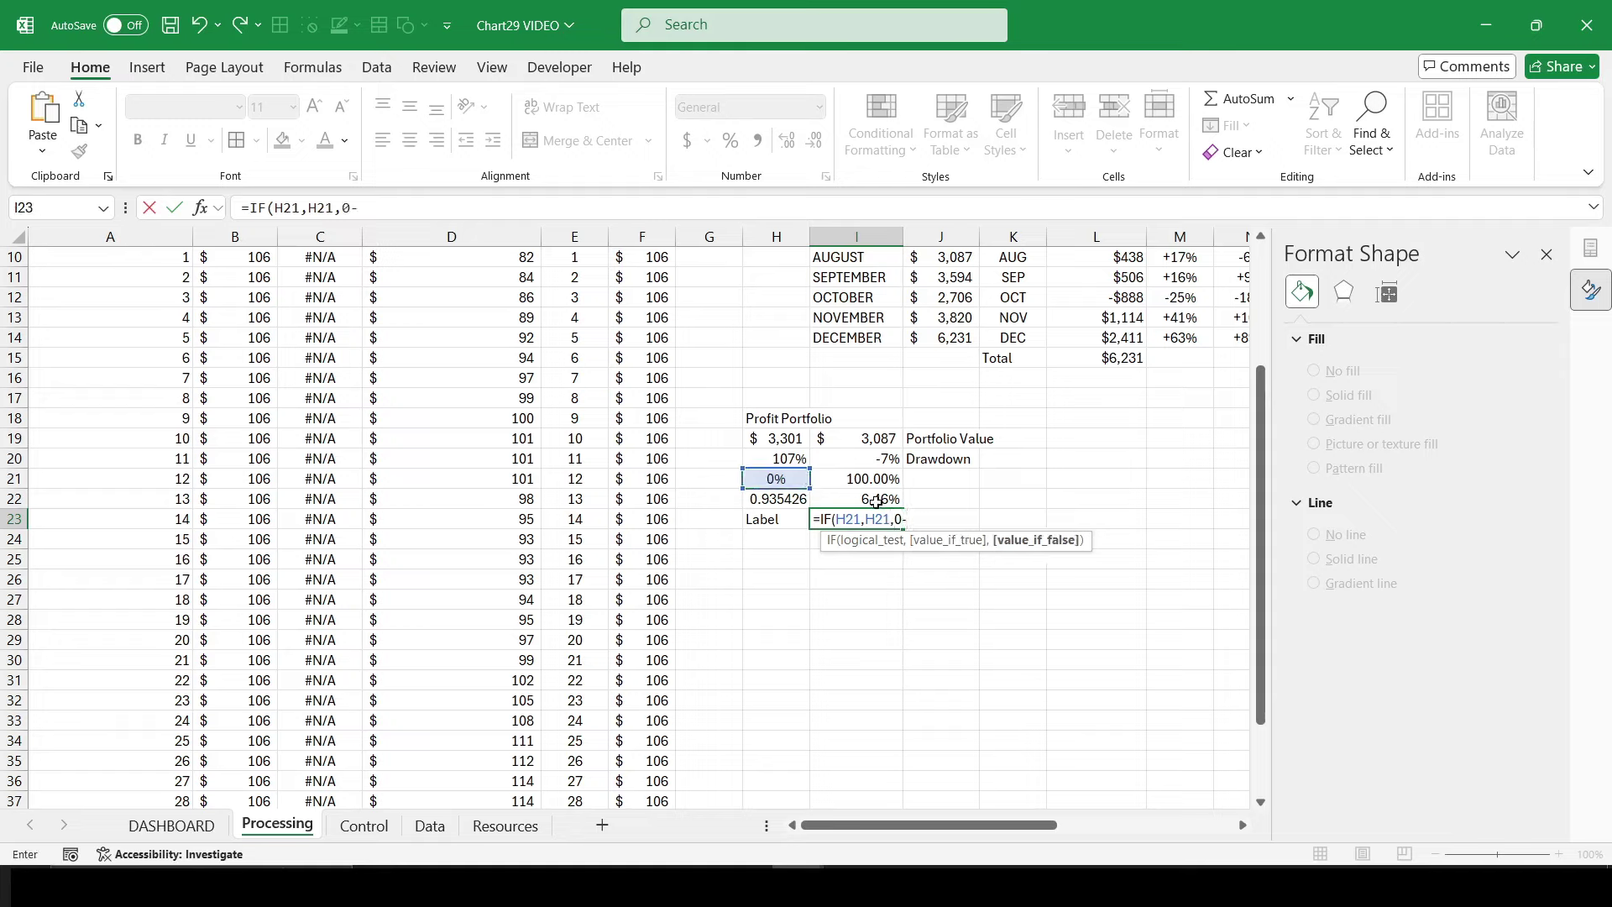
{"action": "left_click", "coordinate": [876, 501]}
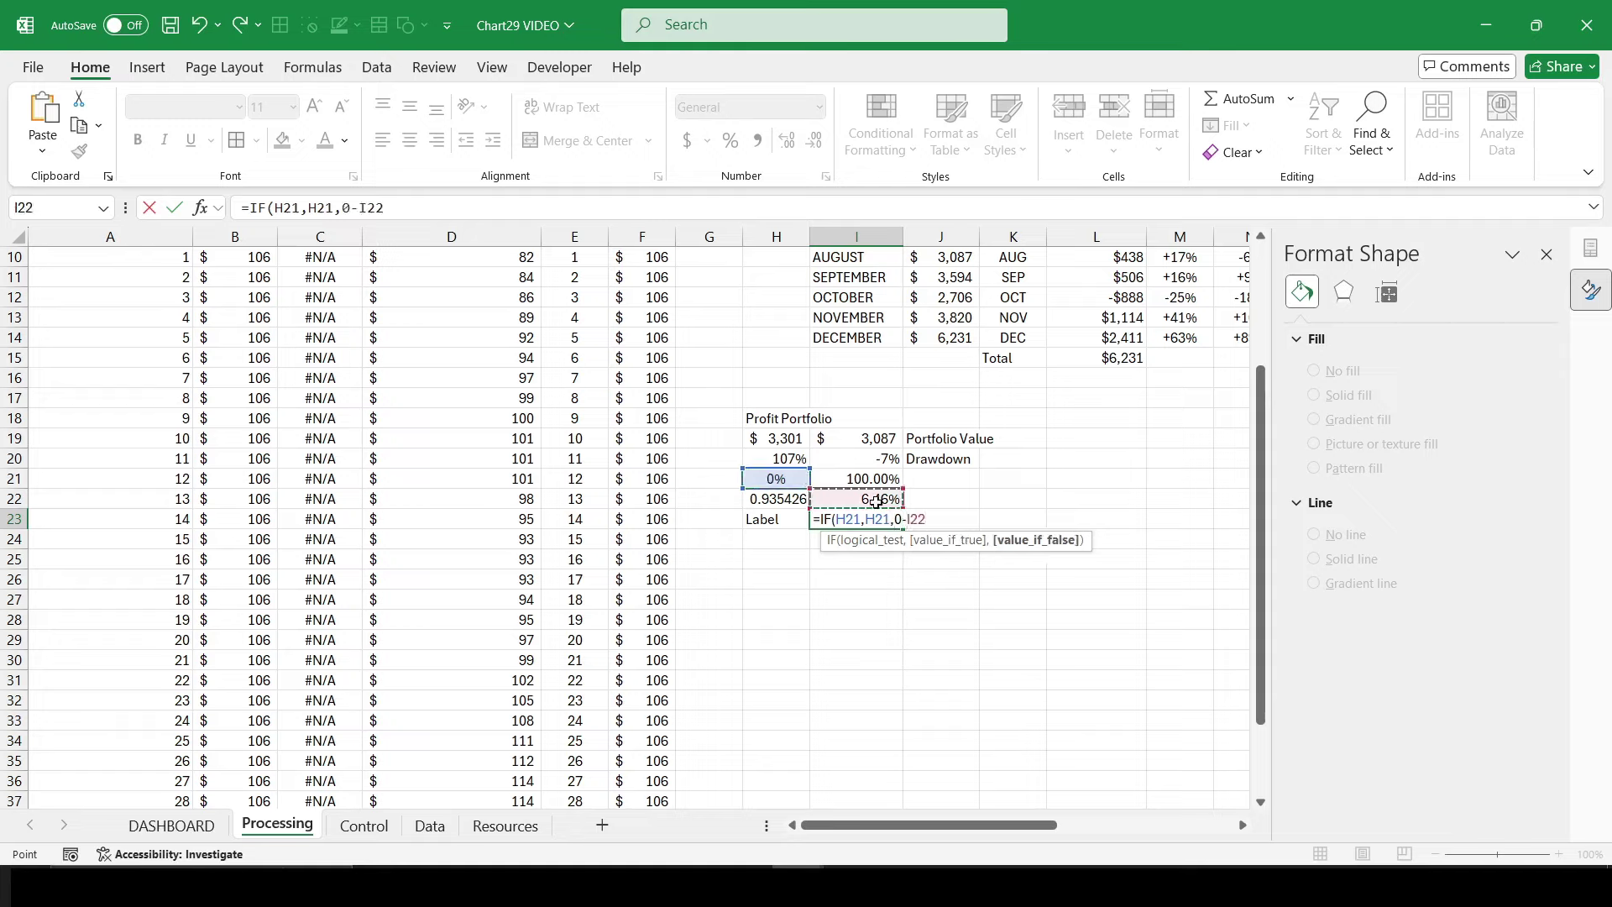
{"action": "type", "text": ")"}
{"action": "key", "text": "Return"}
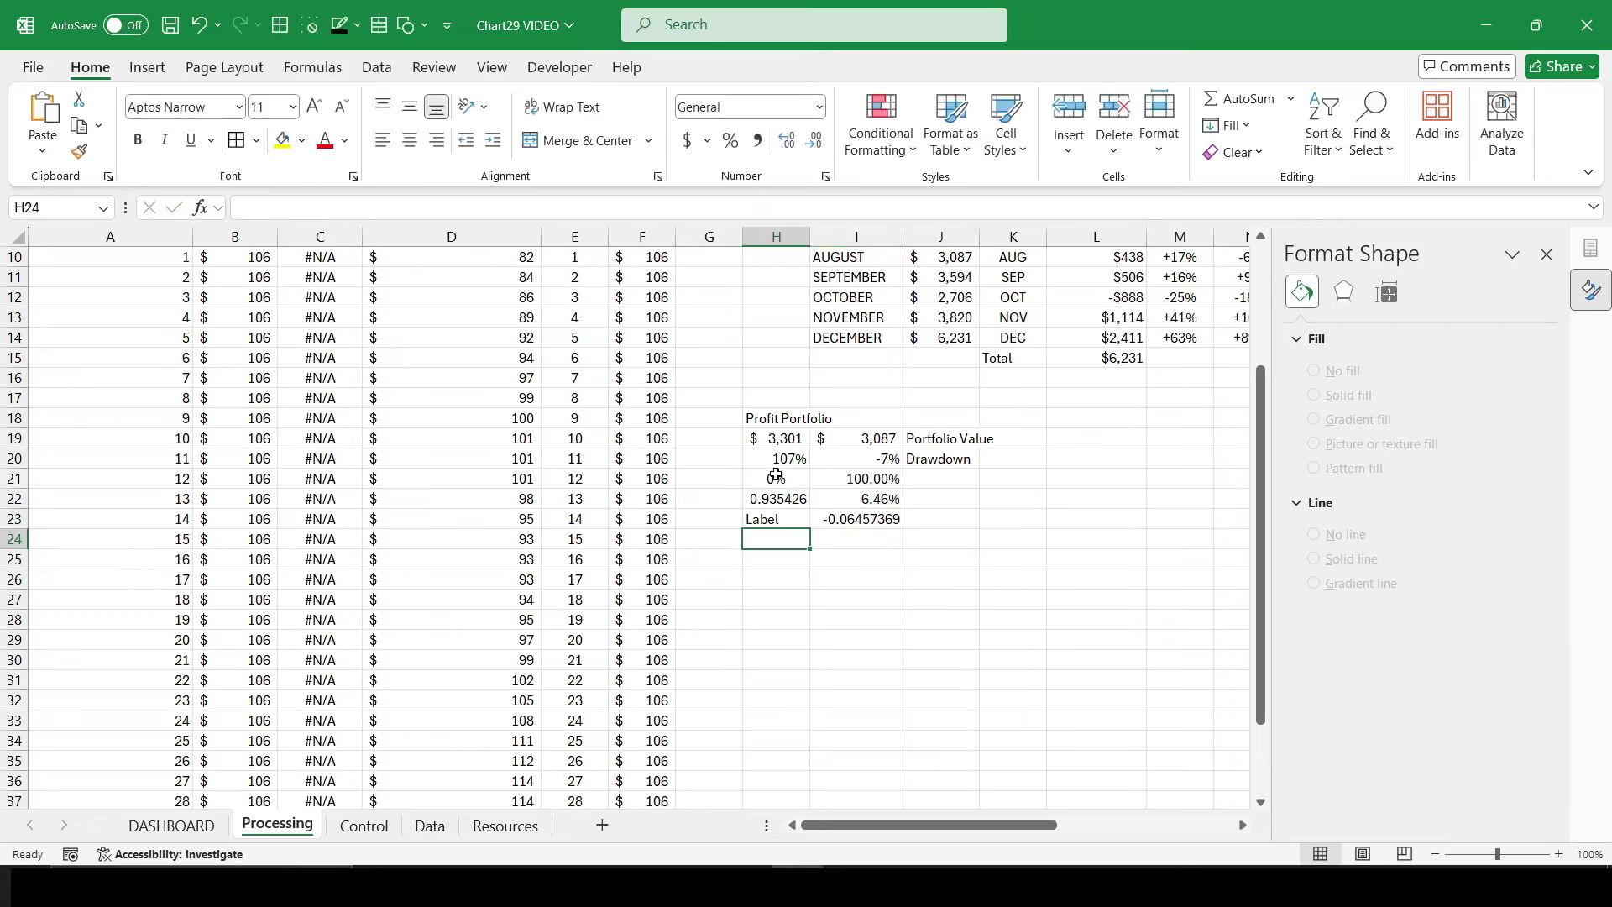
Step: Format H22:I22 and I23 as percentages, centring the I23 label value
{"action": "left_click_drag", "start_coordinate": [763, 500], "coordinate": [865, 500]}
{"action": "left_click", "coordinate": [729, 140]}
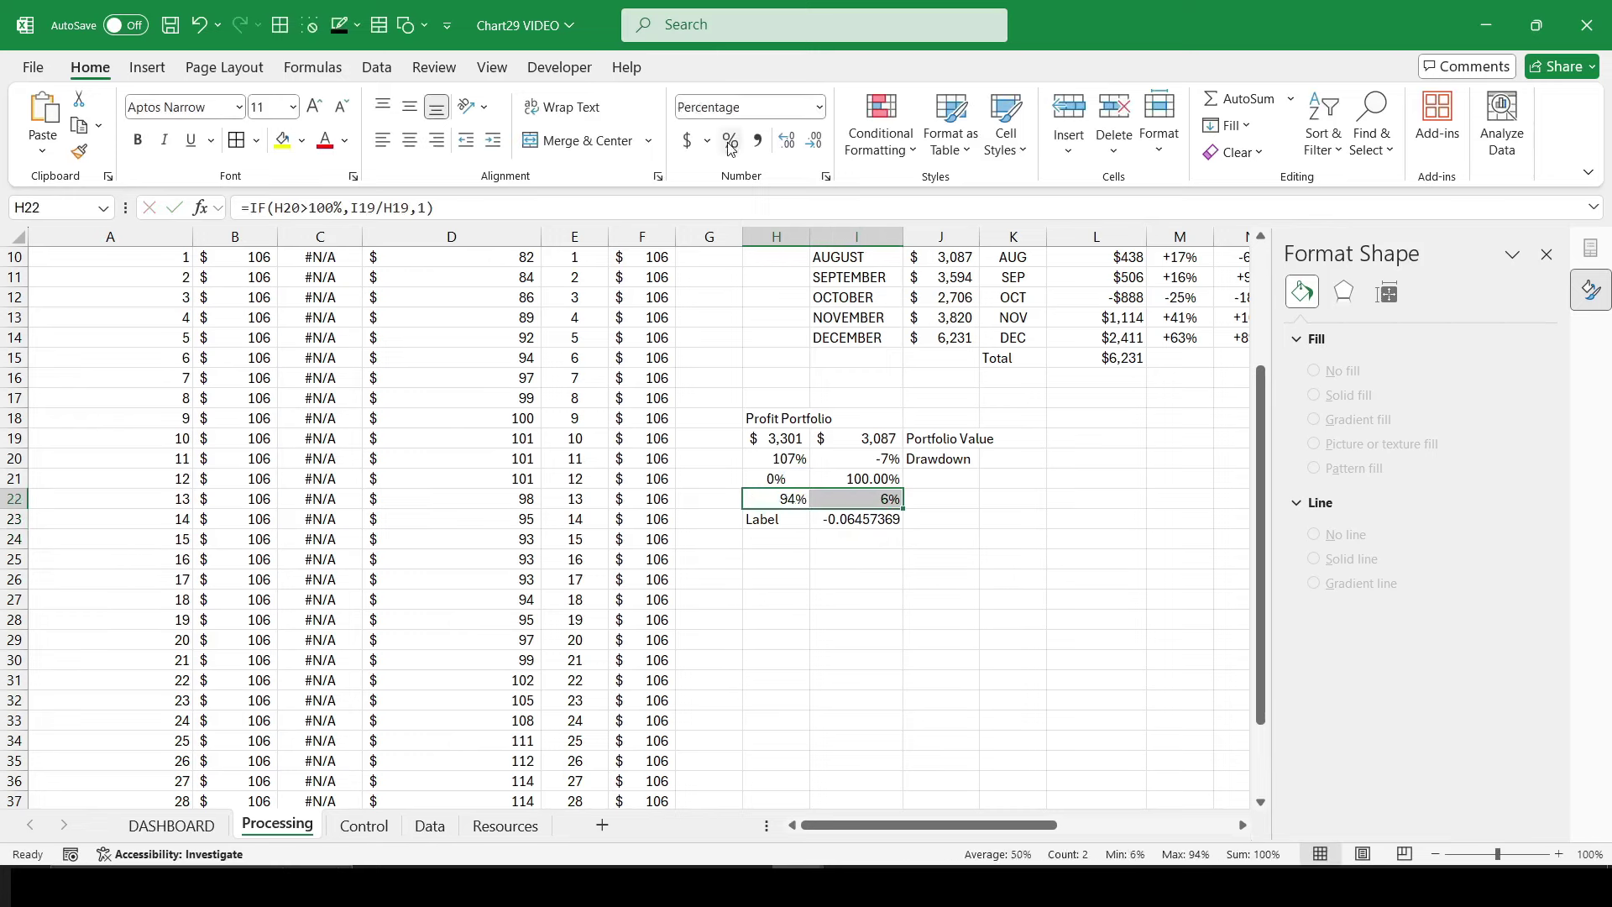
{"action": "left_click_drag", "start_coordinate": [777, 459], "coordinate": [865, 458]}
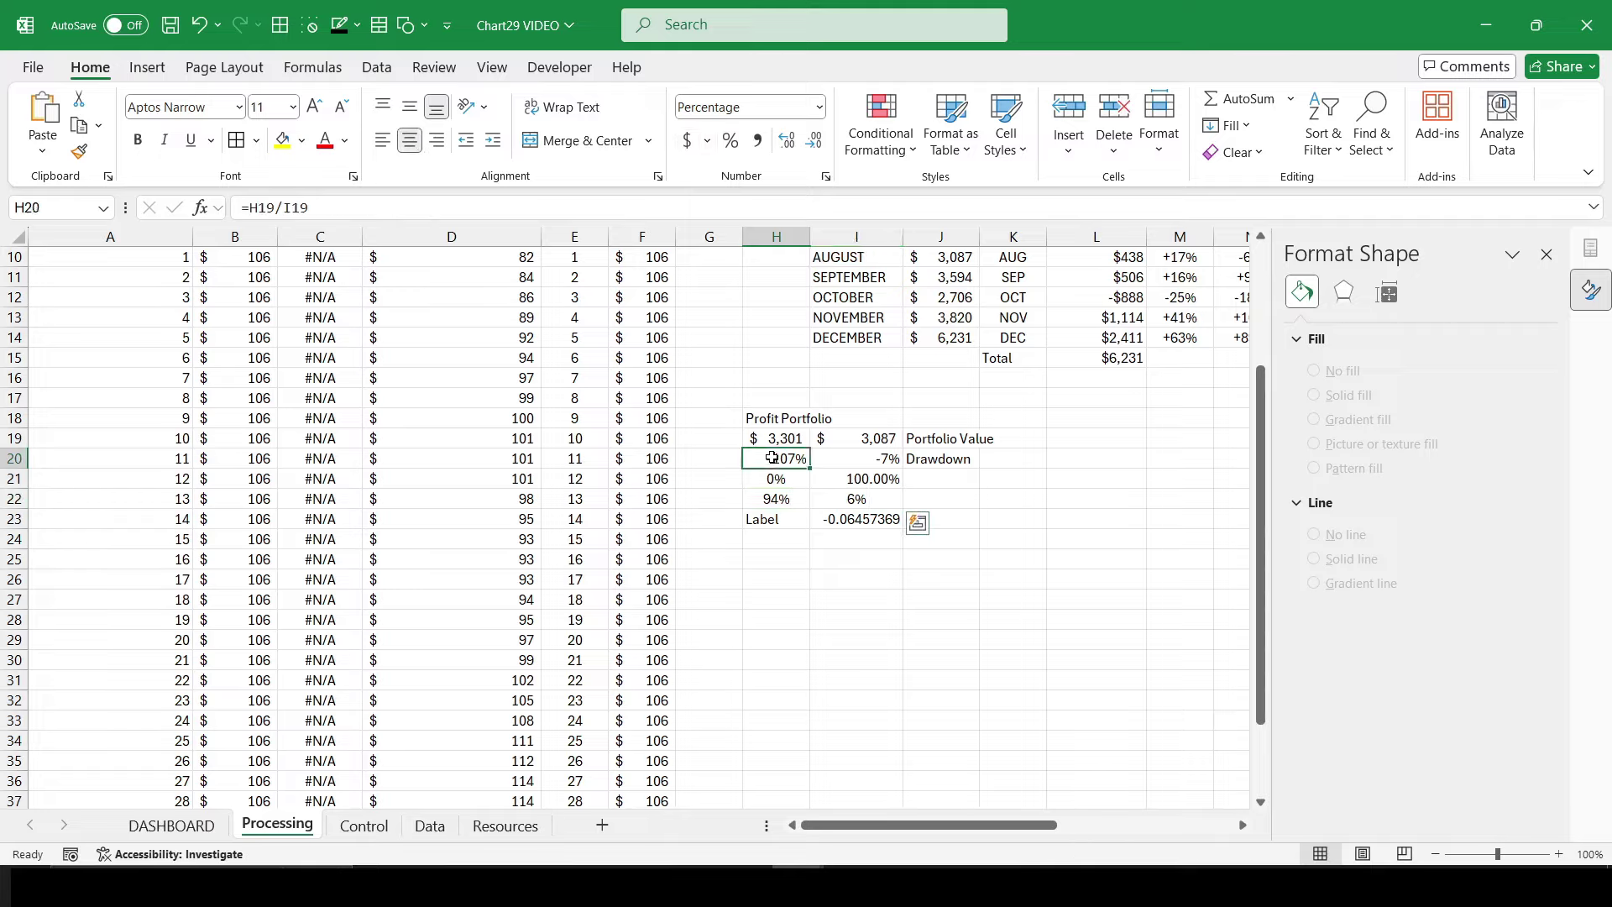
{"action": "left_click", "coordinate": [869, 519]}
{"action": "left_click", "coordinate": [729, 140]}
{"action": "left_click", "coordinate": [410, 140]}
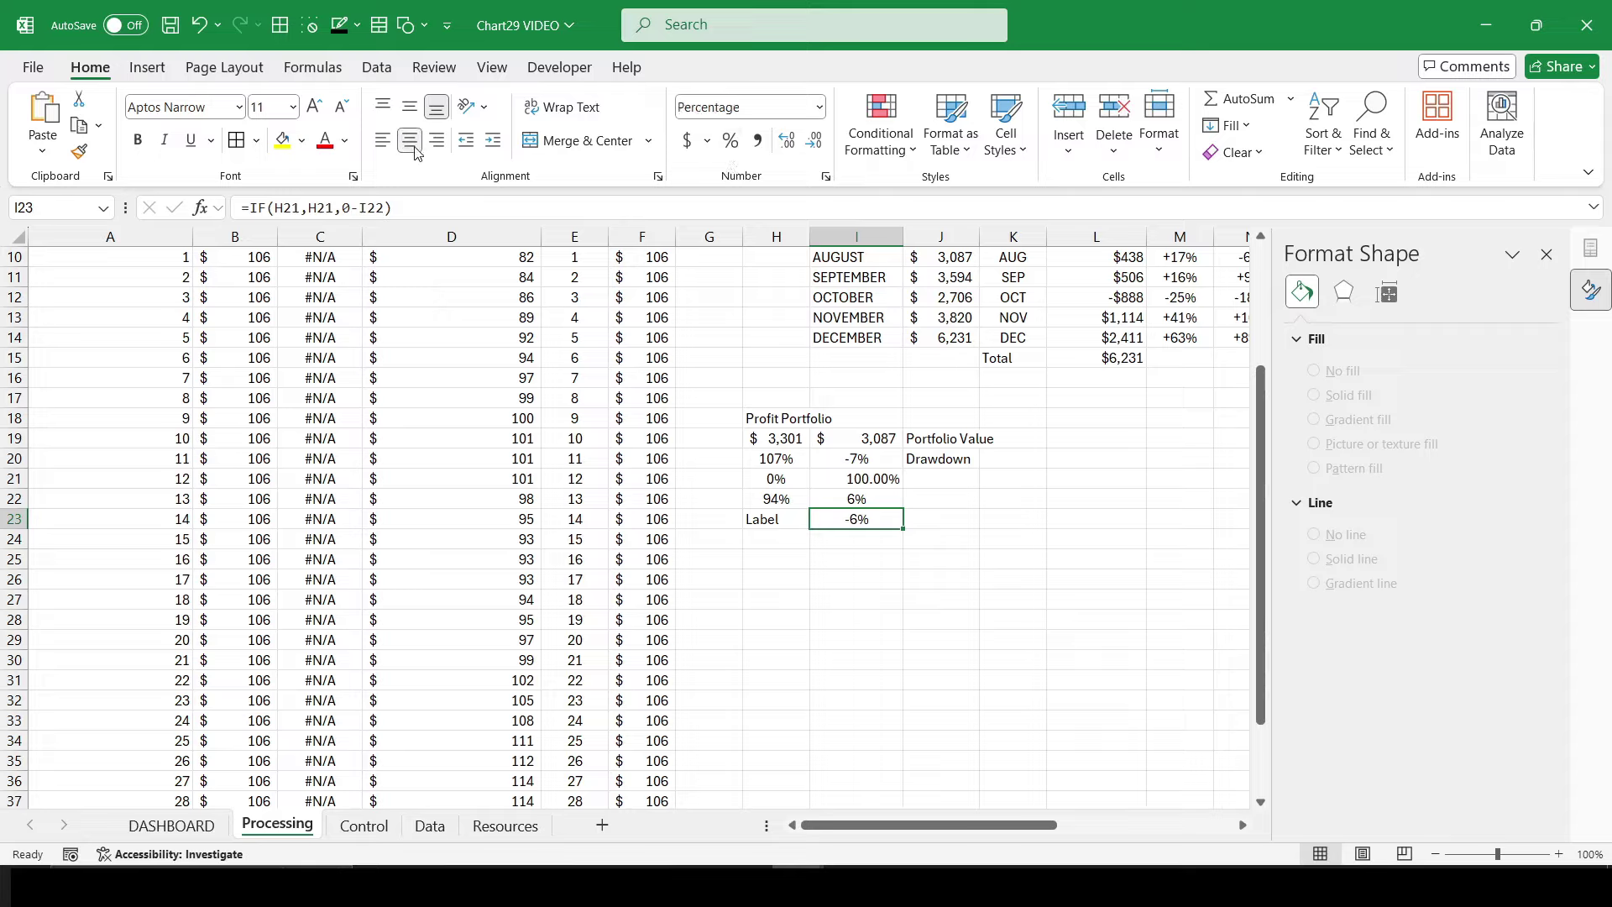
Step: Check I21's =100%-H21 formula and select the gauge values H21:I22
{"action": "left_click", "coordinate": [774, 481]}
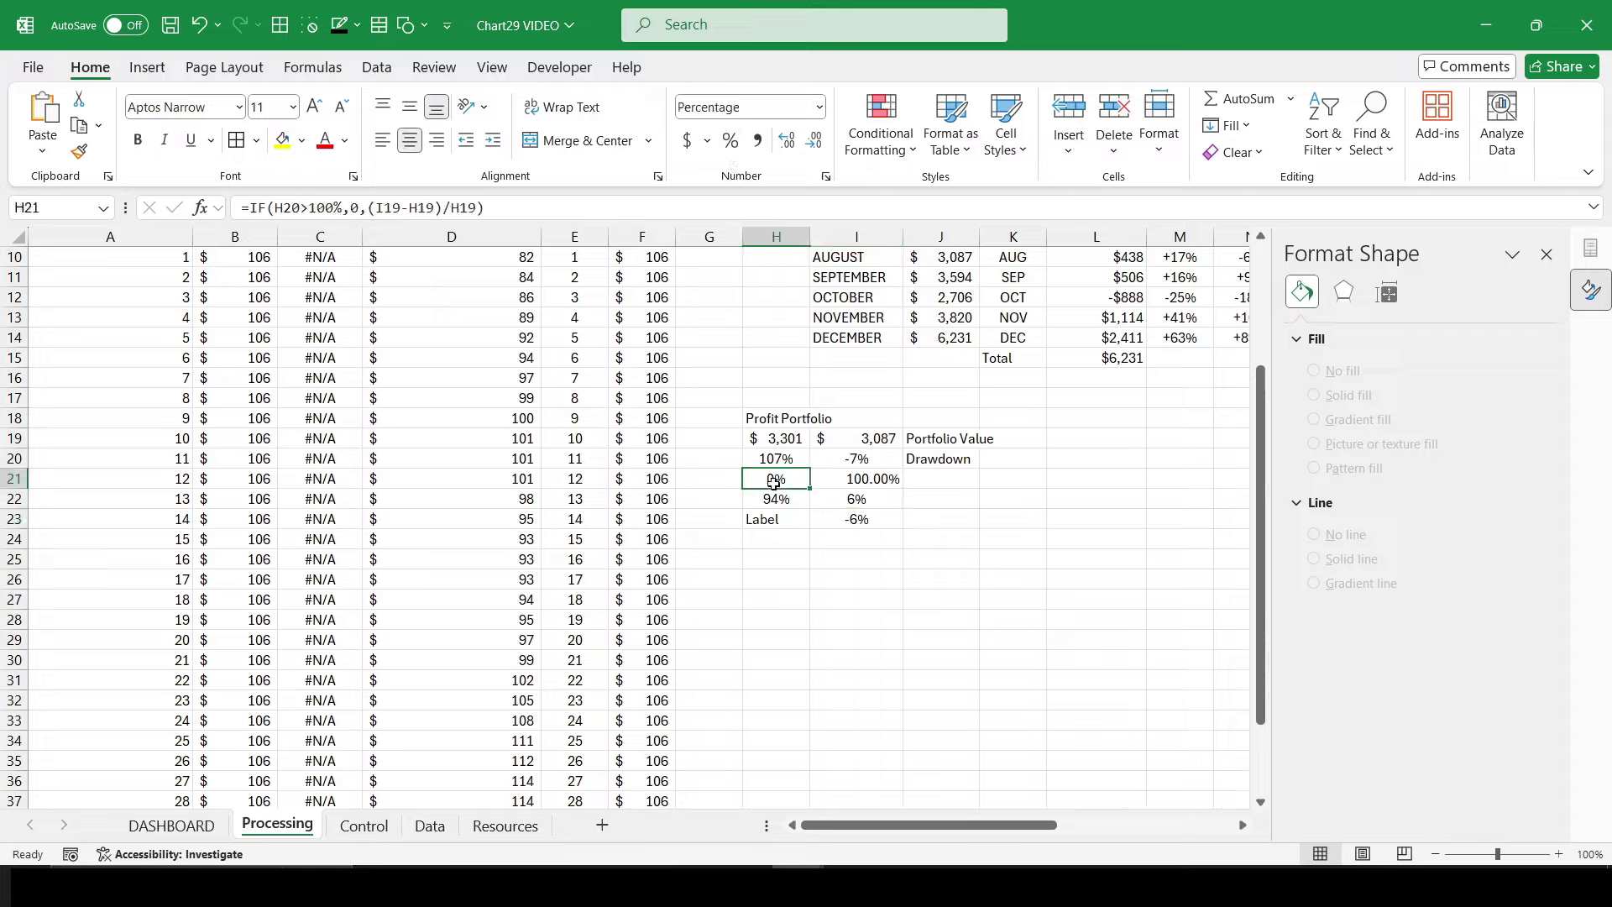
{"action": "left_click_drag", "start_coordinate": [774, 480], "coordinate": [856, 501]}
{"action": "left_click", "coordinate": [856, 478]}
{"action": "left_click", "coordinate": [814, 141]}
{"action": "left_click", "coordinate": [813, 141]}
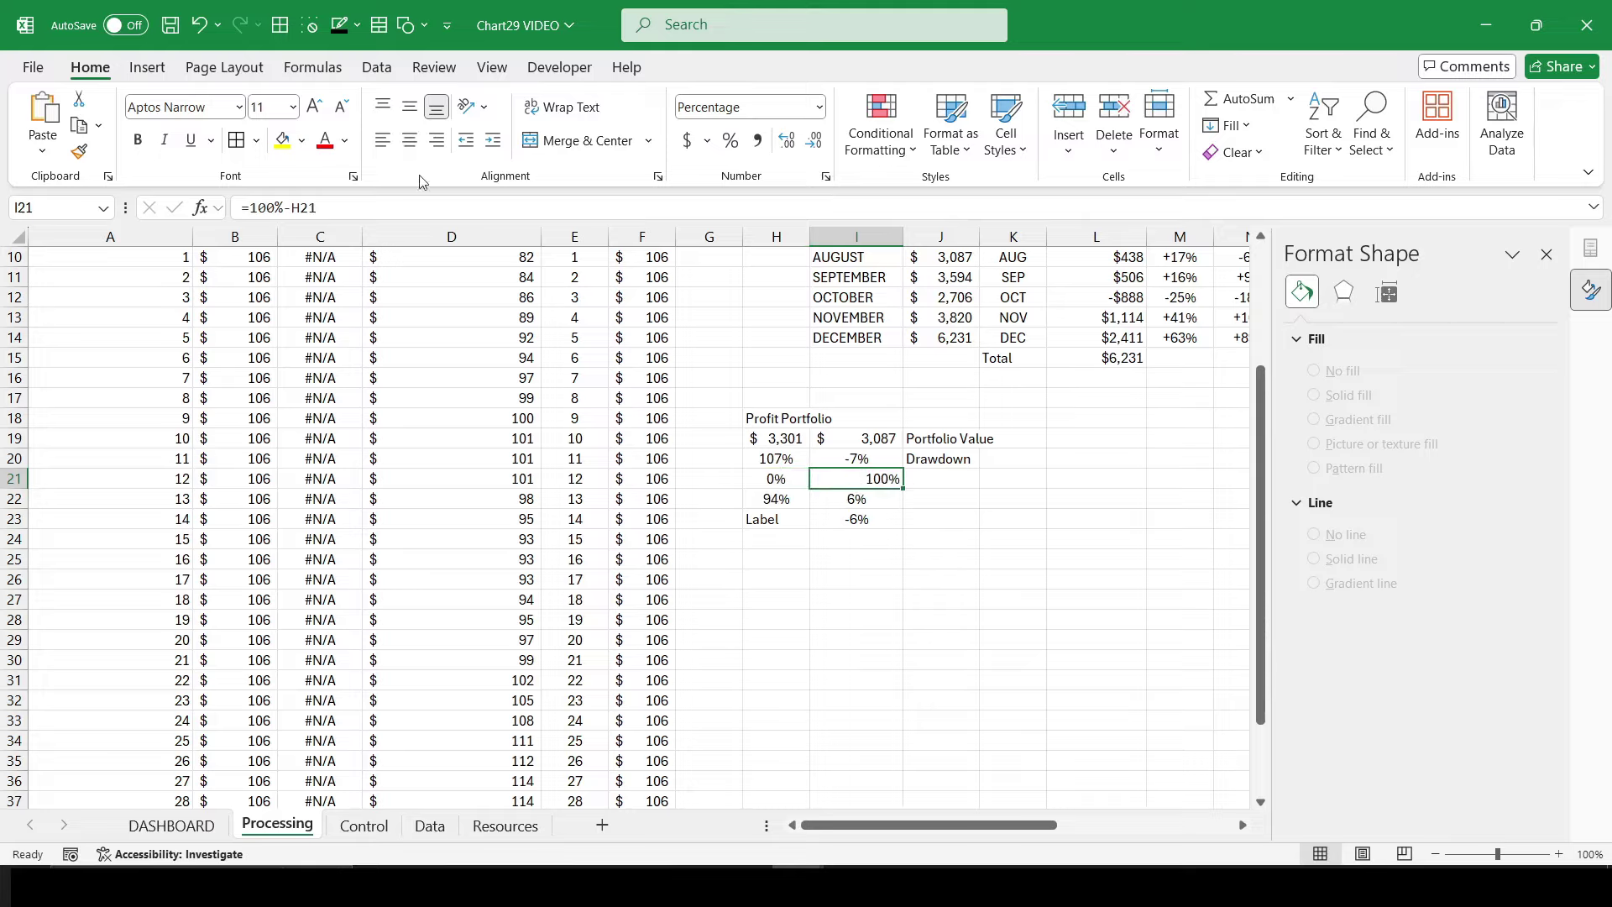
{"action": "left_click_drag", "start_coordinate": [786, 479], "coordinate": [848, 501]}
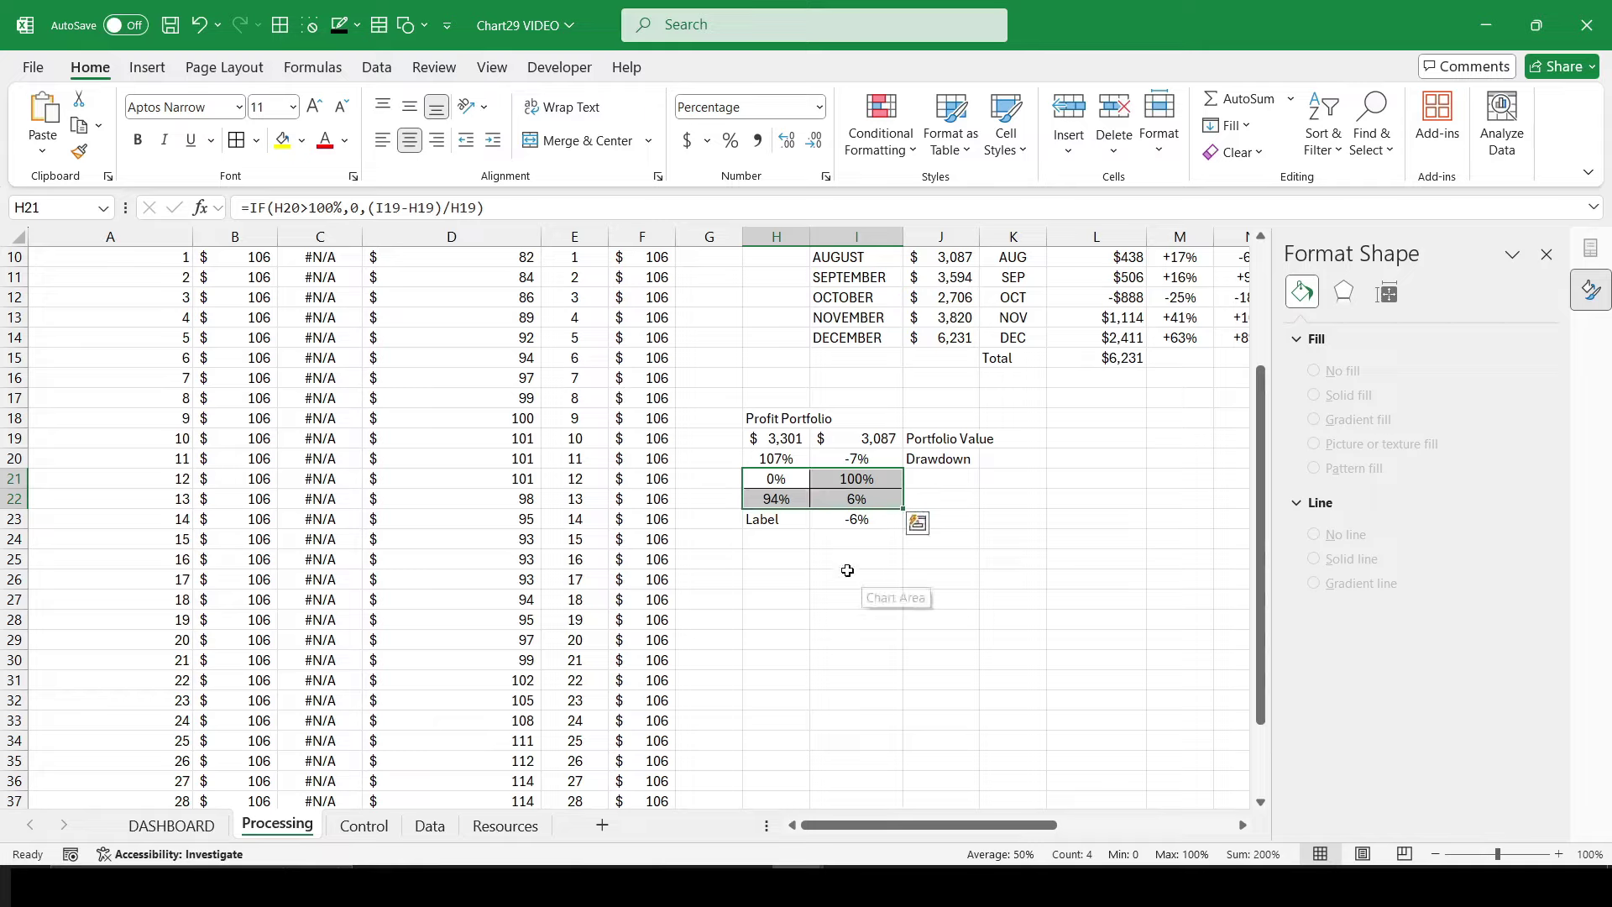
{"action": "left_click_drag", "start_coordinate": [772, 479], "coordinate": [857, 499]}
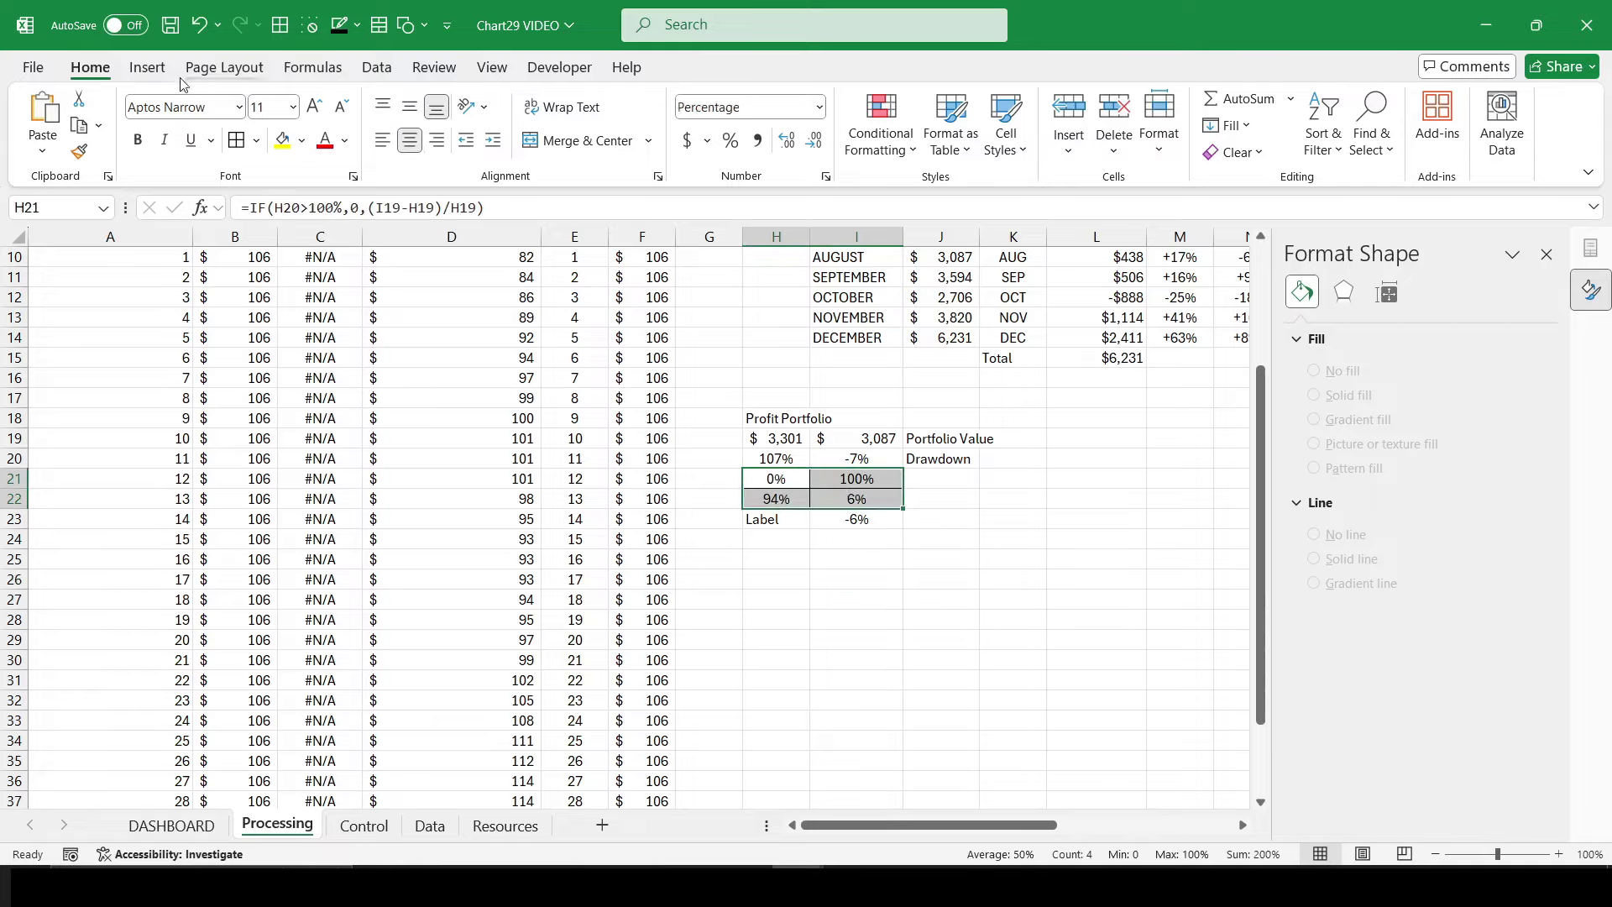
{"action": "left_click", "coordinate": [147, 67]}
Step: Insert a doughnut chart of H21:I22 and move it over columns B–F
{"action": "left_click", "coordinate": [651, 153]}
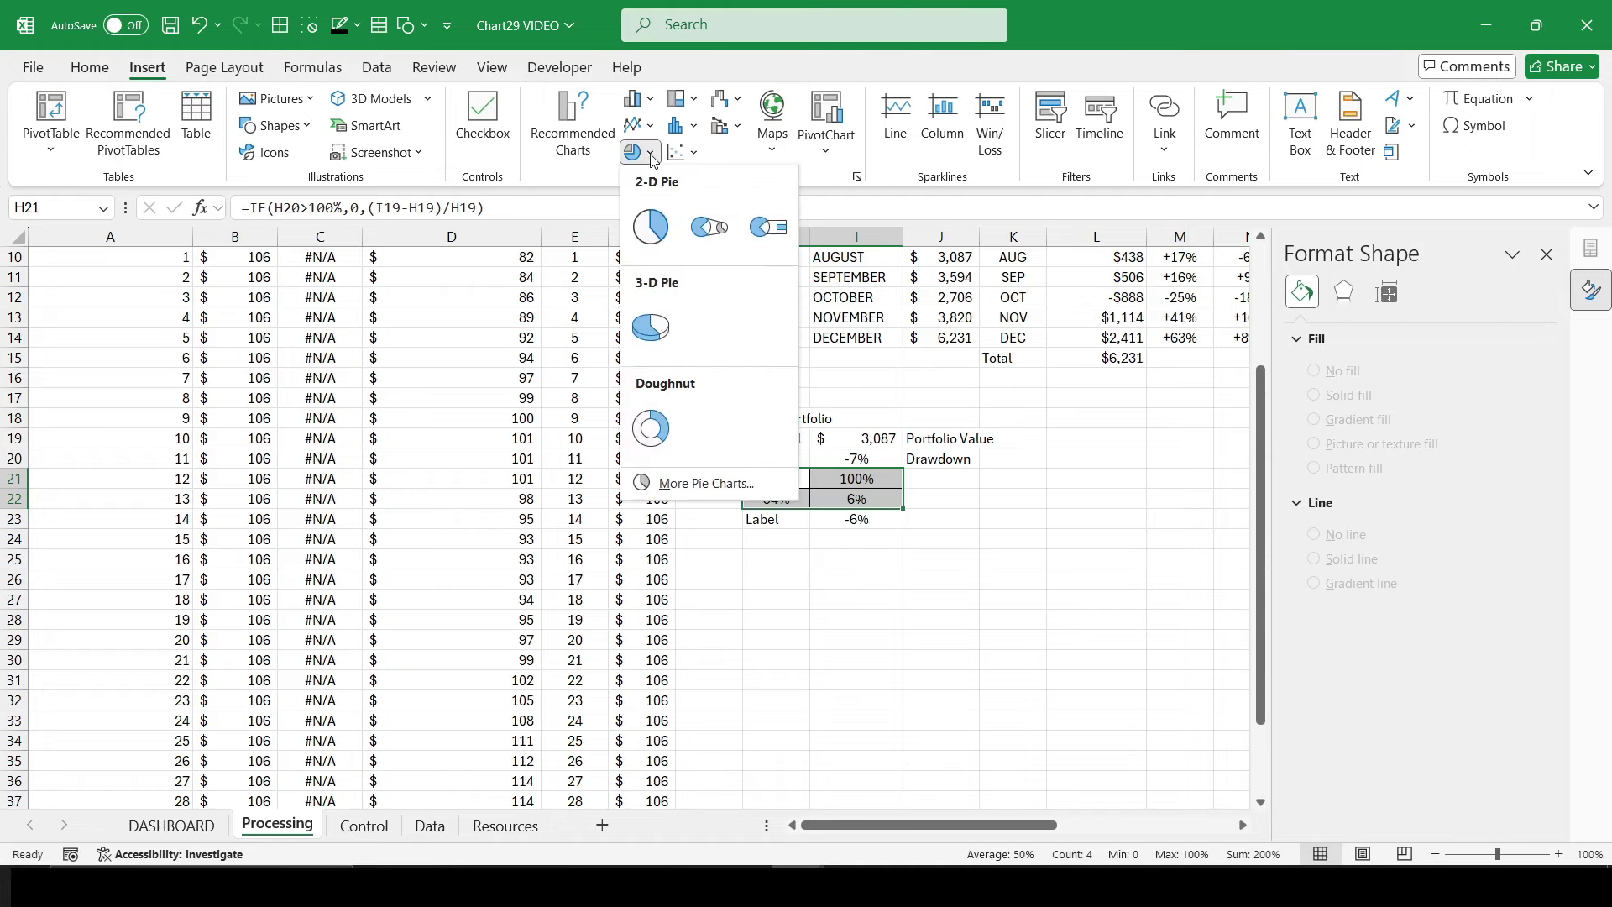
{"action": "left_click", "coordinate": [651, 429]}
{"action": "left_click_drag", "start_coordinate": [724, 372], "coordinate": [509, 362]}
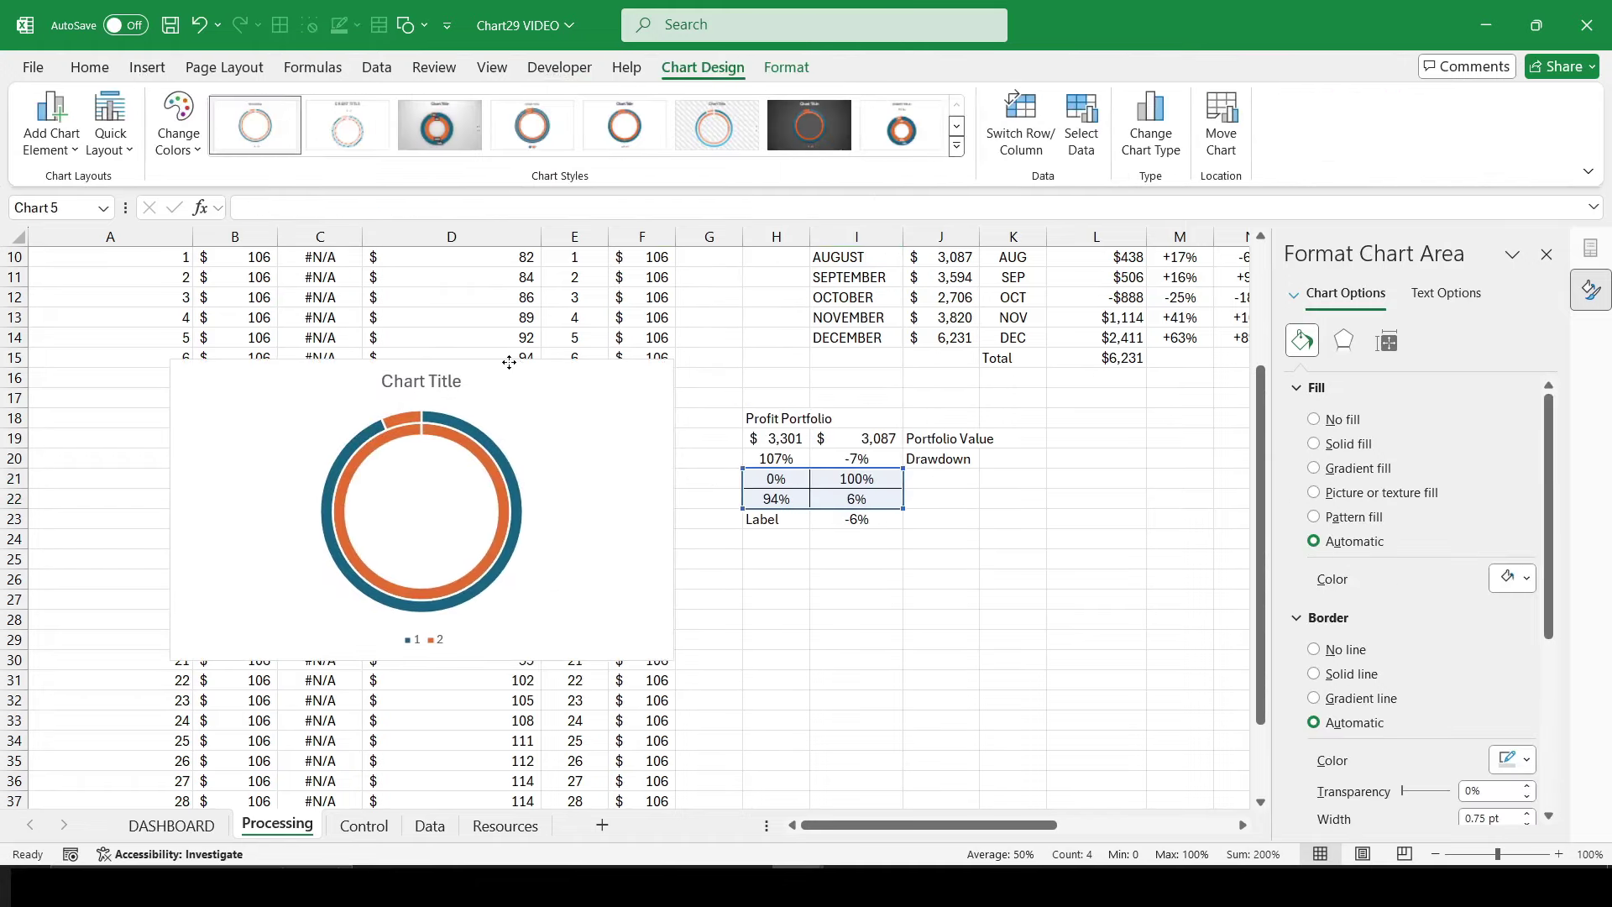
Step: Change it to a combo chart with both series as doughnuts and Series2 on the secondary axis
{"action": "left_click", "coordinate": [1151, 122]}
{"action": "left_click", "coordinate": [566, 630]}
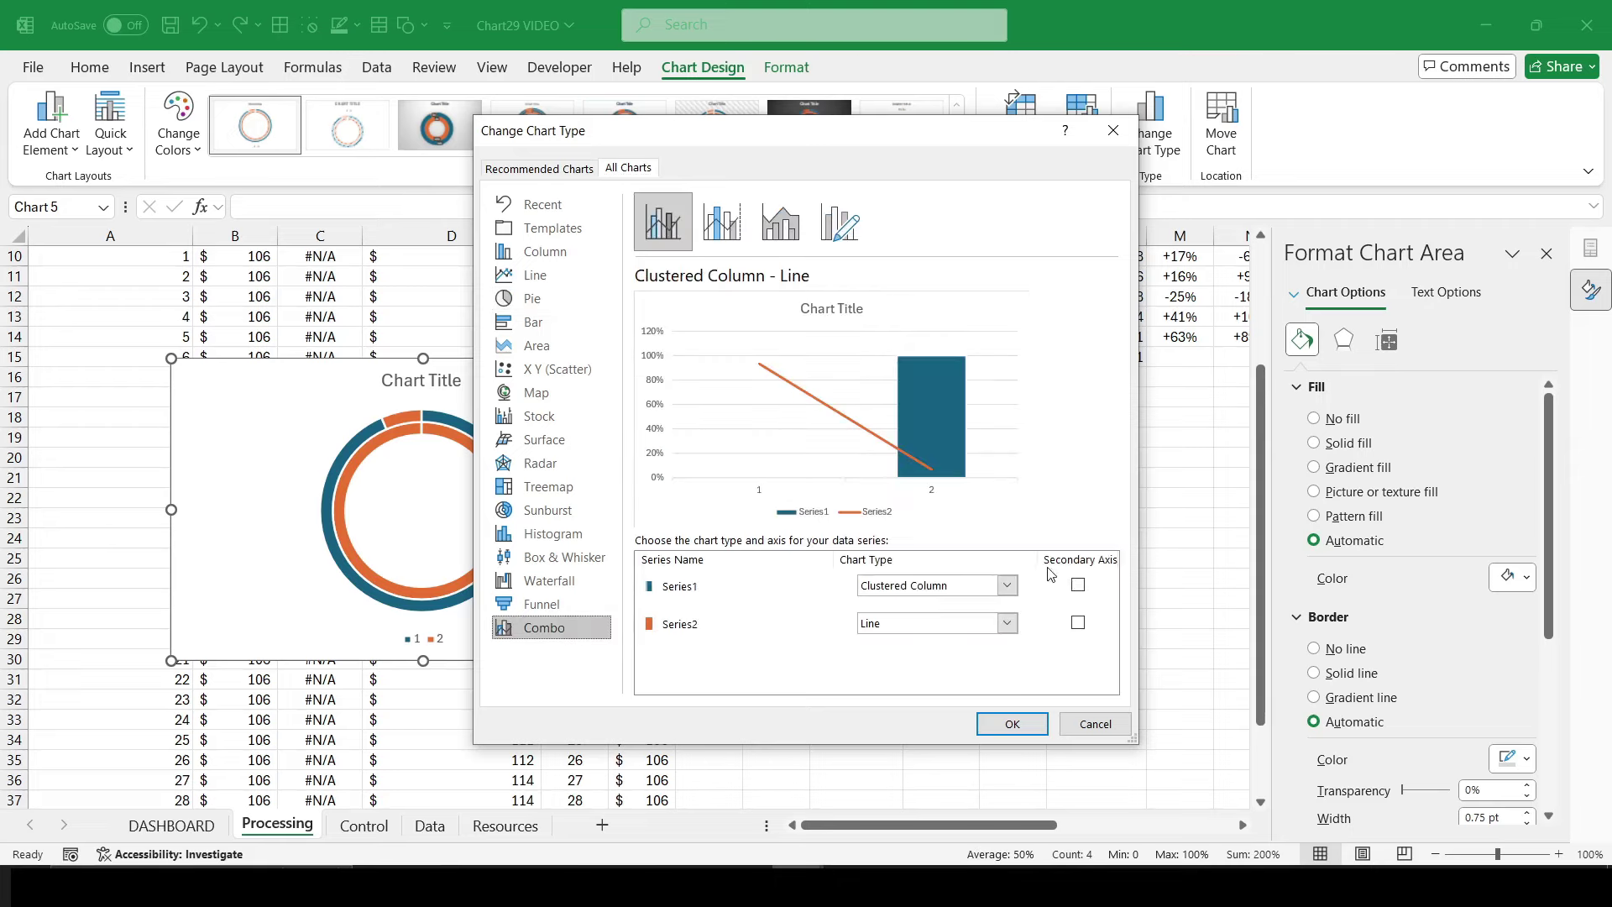
{"action": "left_click", "coordinate": [1007, 586]}
{"action": "scroll", "coordinate": [1097, 258], "scroll_direction": "down", "scroll_amount": 3}
{"action": "left_click", "coordinate": [1065, 277]}
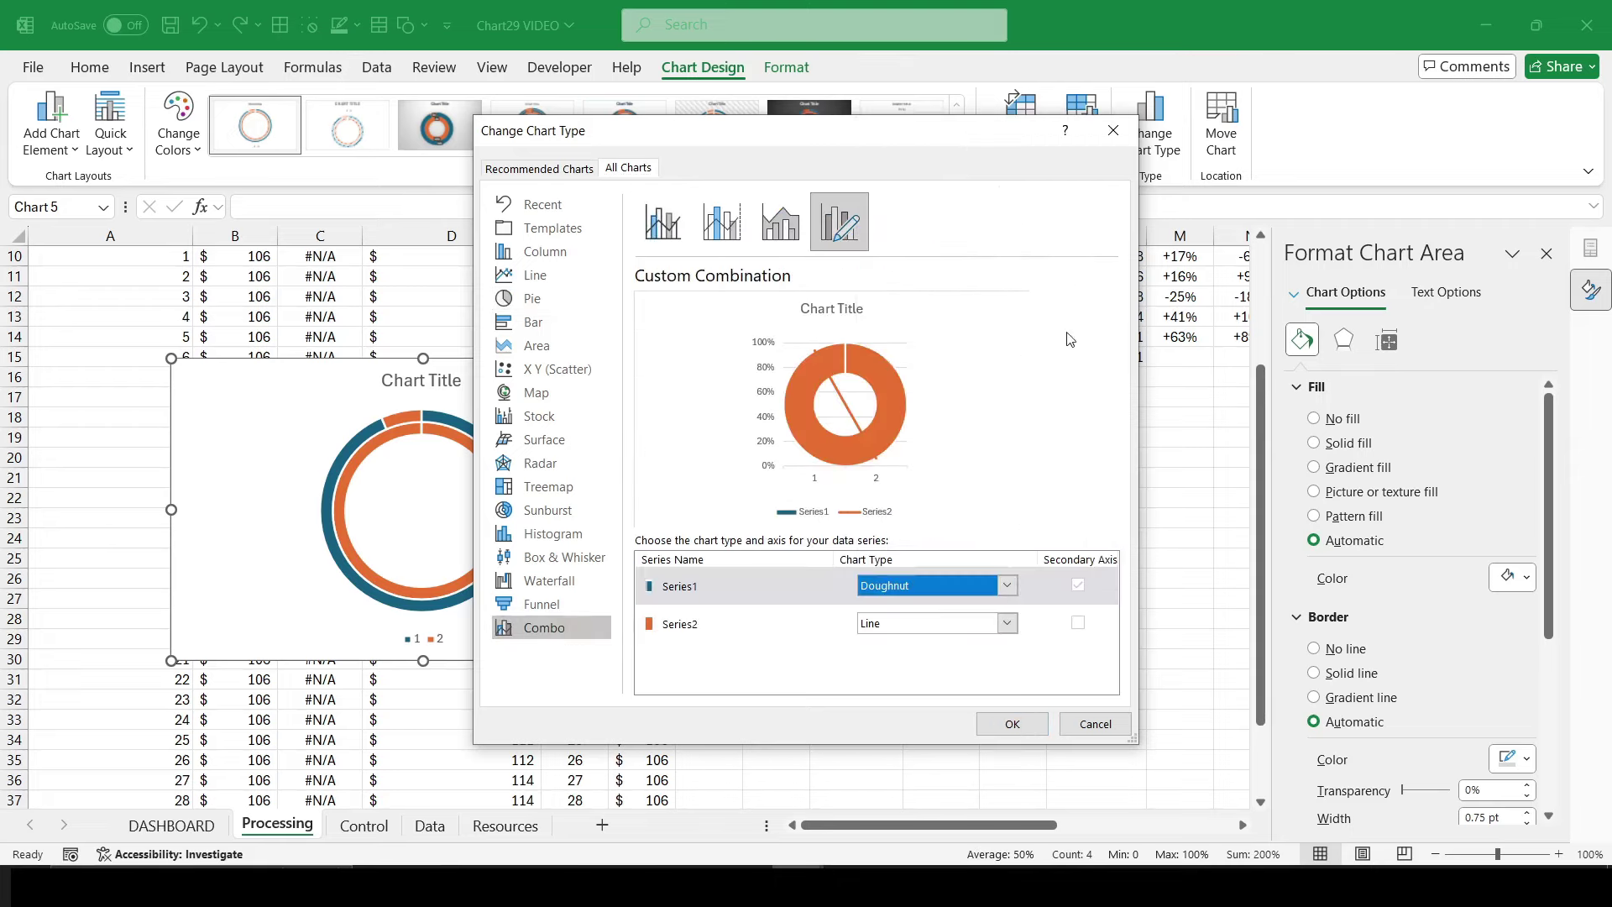
{"action": "left_click", "coordinate": [1007, 622]}
{"action": "left_click", "coordinate": [1044, 350]}
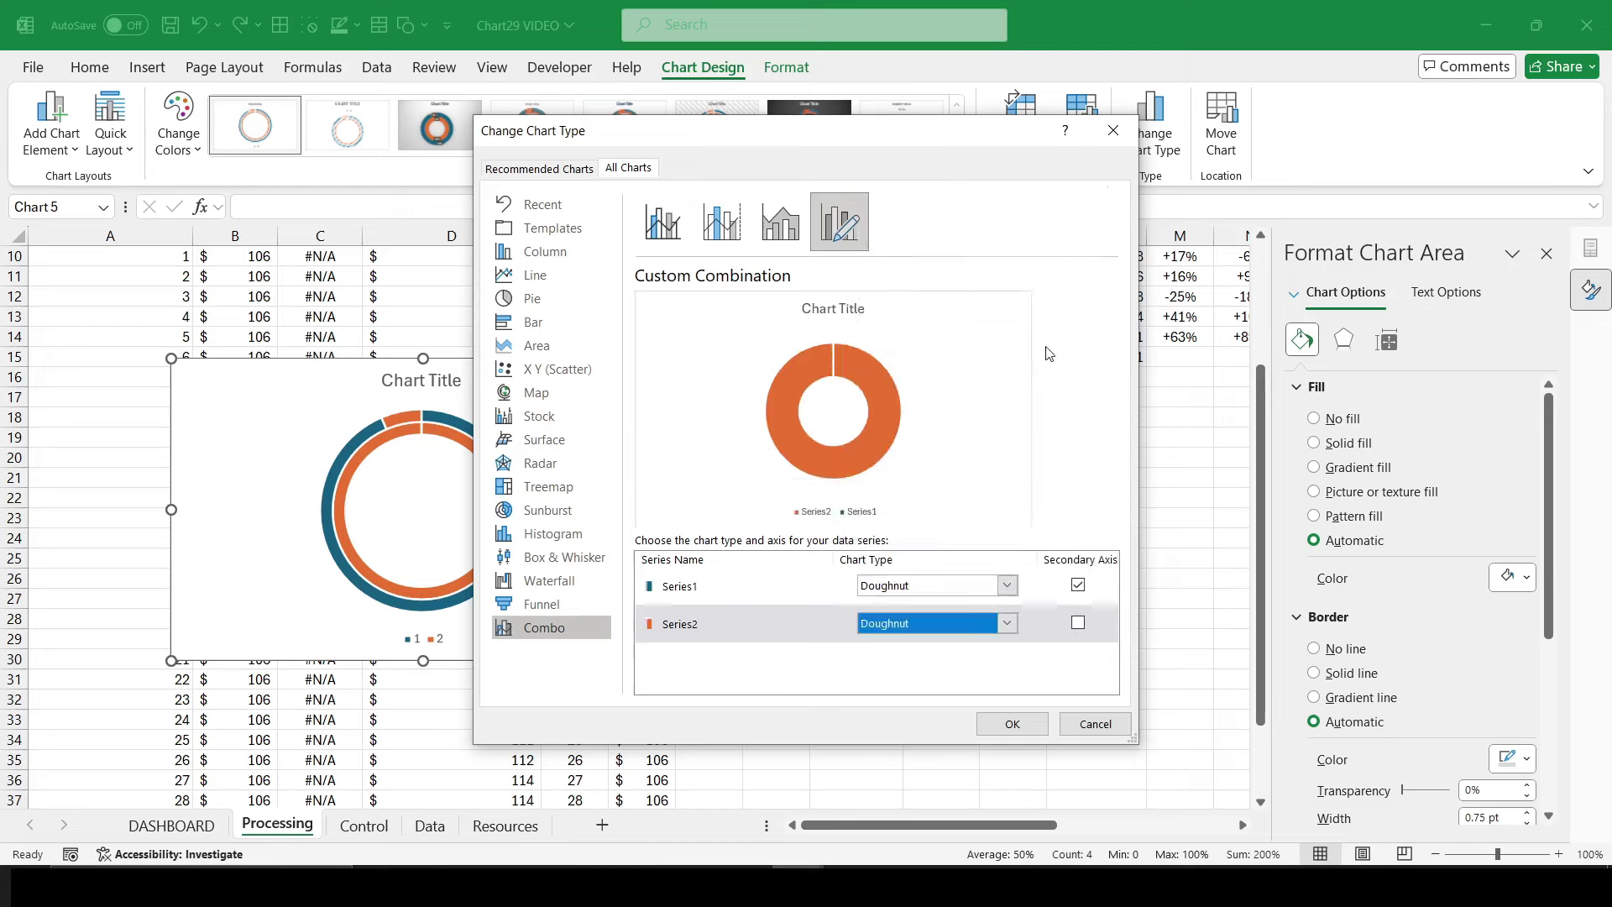
{"action": "left_click", "coordinate": [1079, 585]}
{"action": "left_click", "coordinate": [1079, 623]}
{"action": "left_click", "coordinate": [1003, 727]}
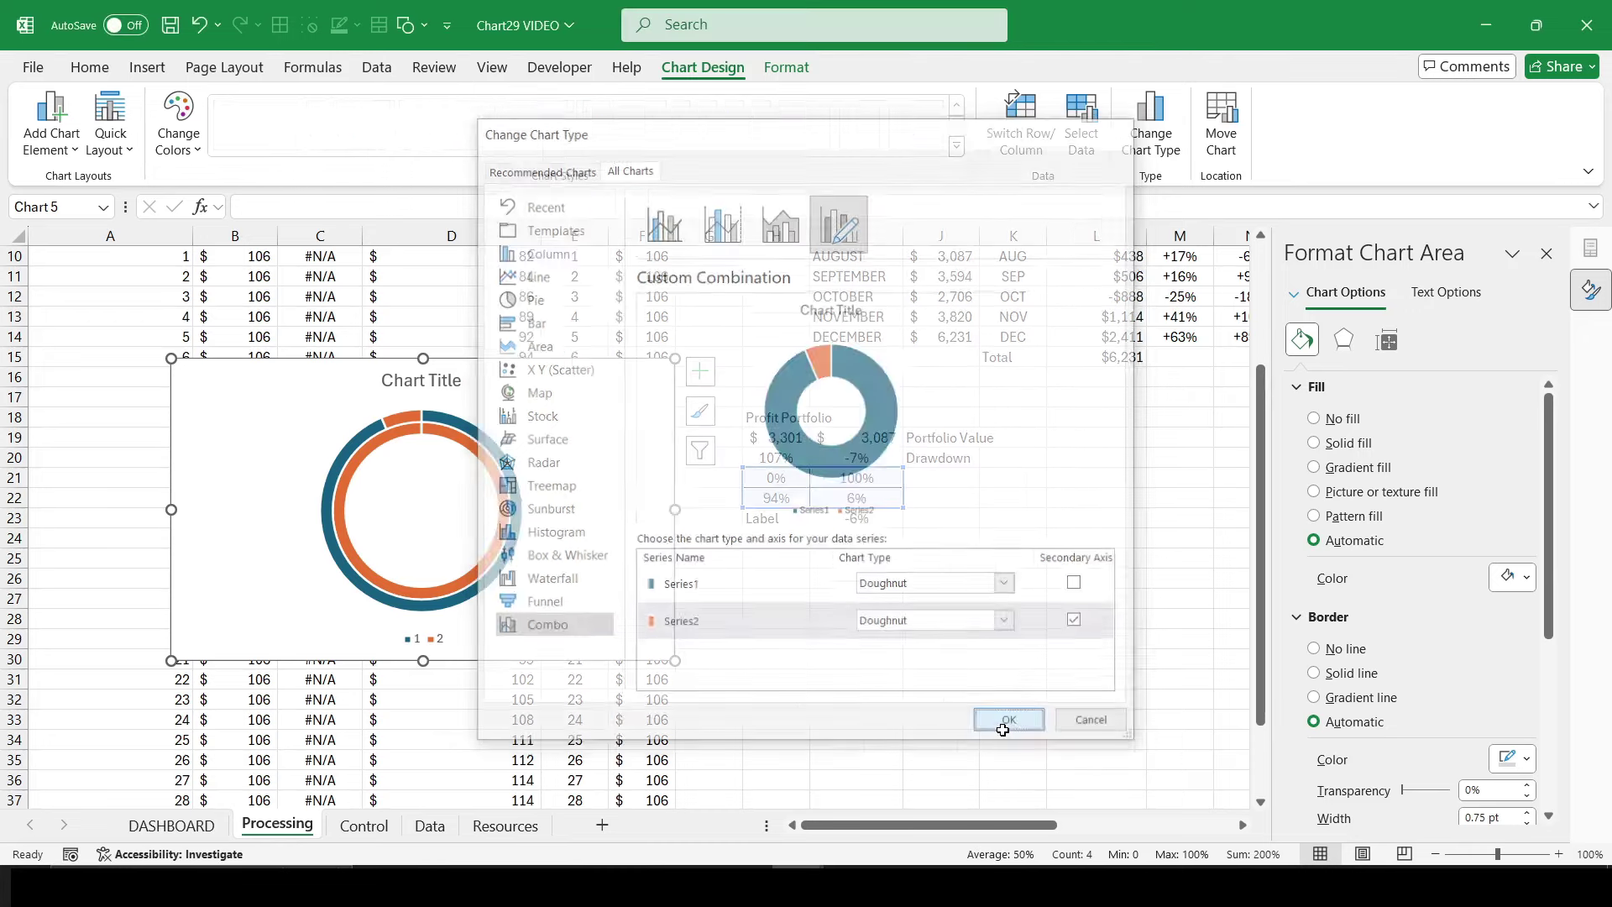
{"action": "left_click", "coordinate": [700, 372]}
Step: Remove the chart legend and set the selected doughnut series' hole size to 75%
{"action": "left_click", "coordinate": [746, 540]}
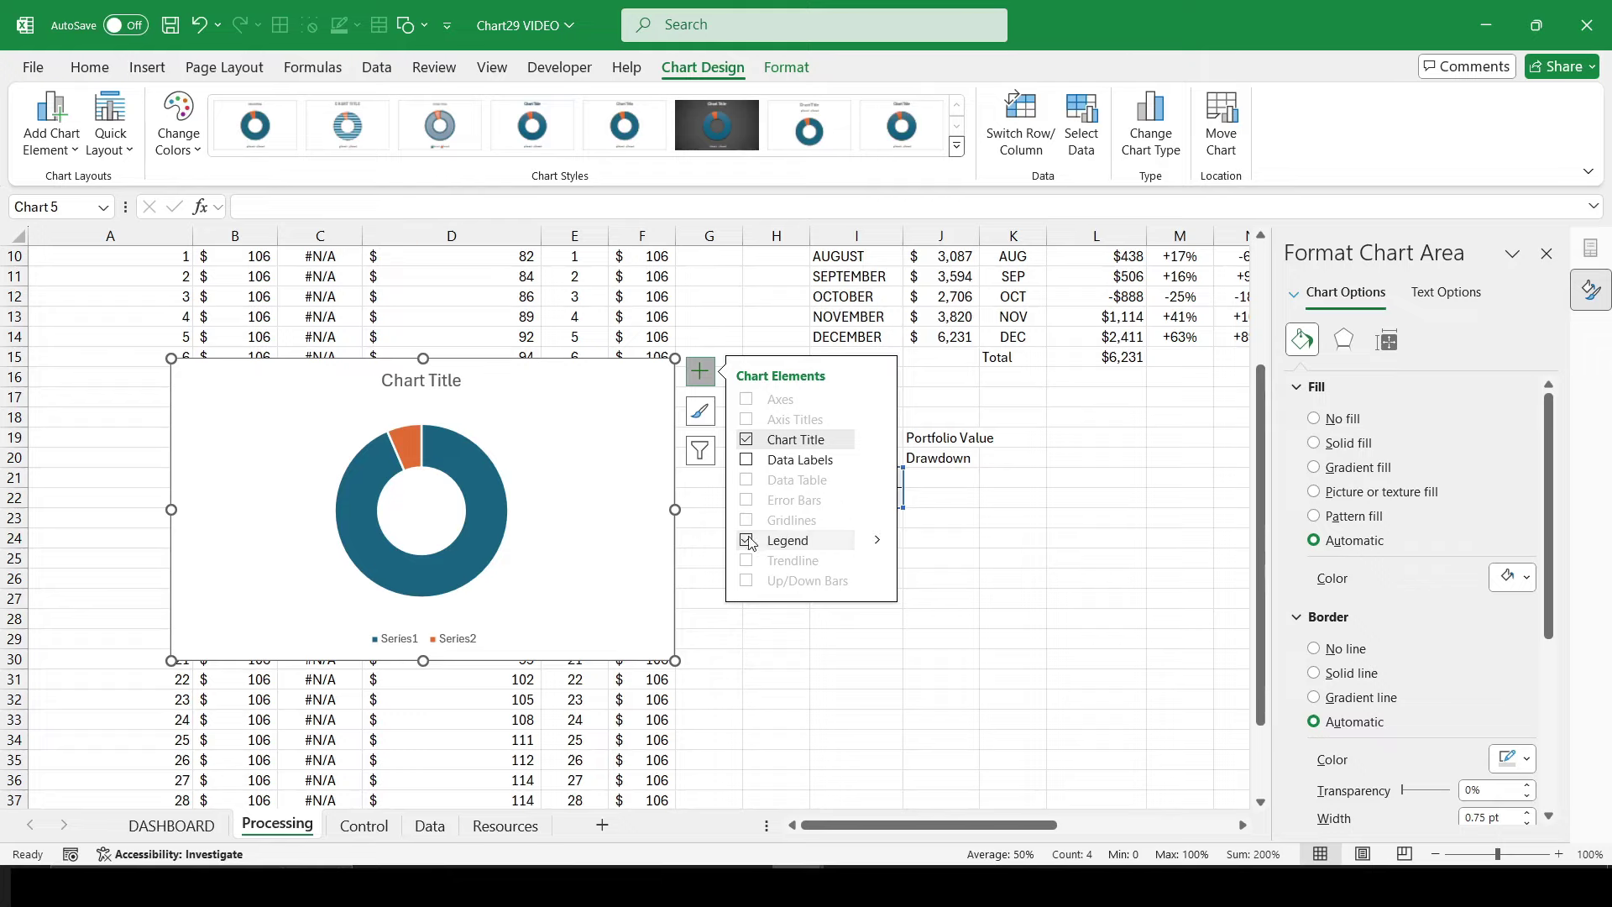
{"action": "left_click", "coordinate": [508, 536]}
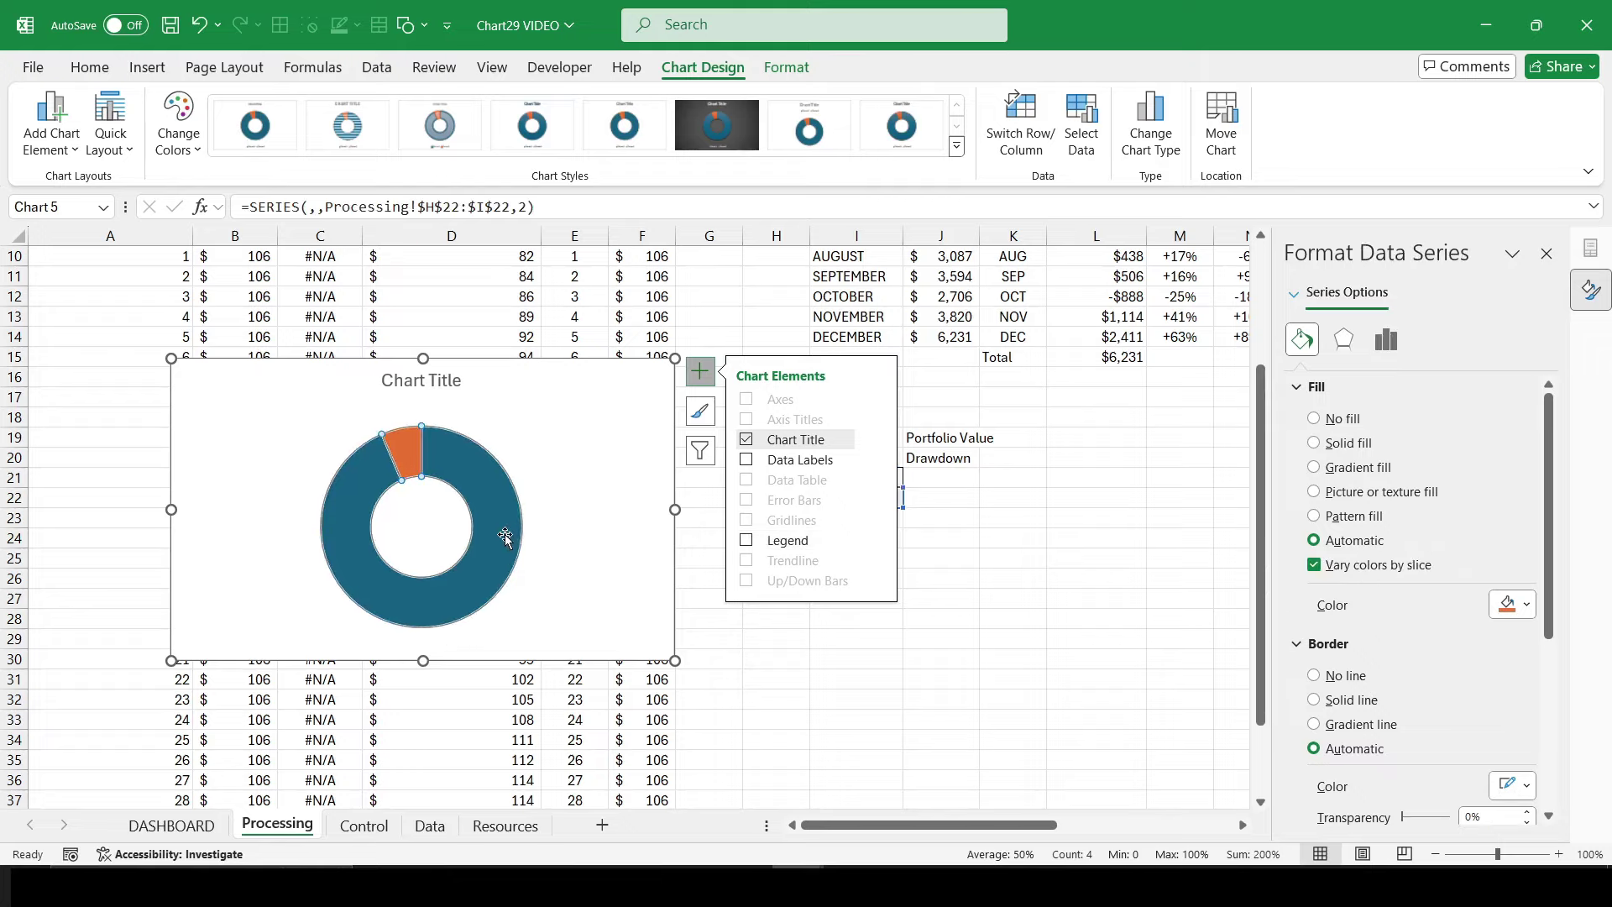
{"action": "left_click", "coordinate": [1381, 343]}
{"action": "double_click", "coordinate": [1469, 518]}
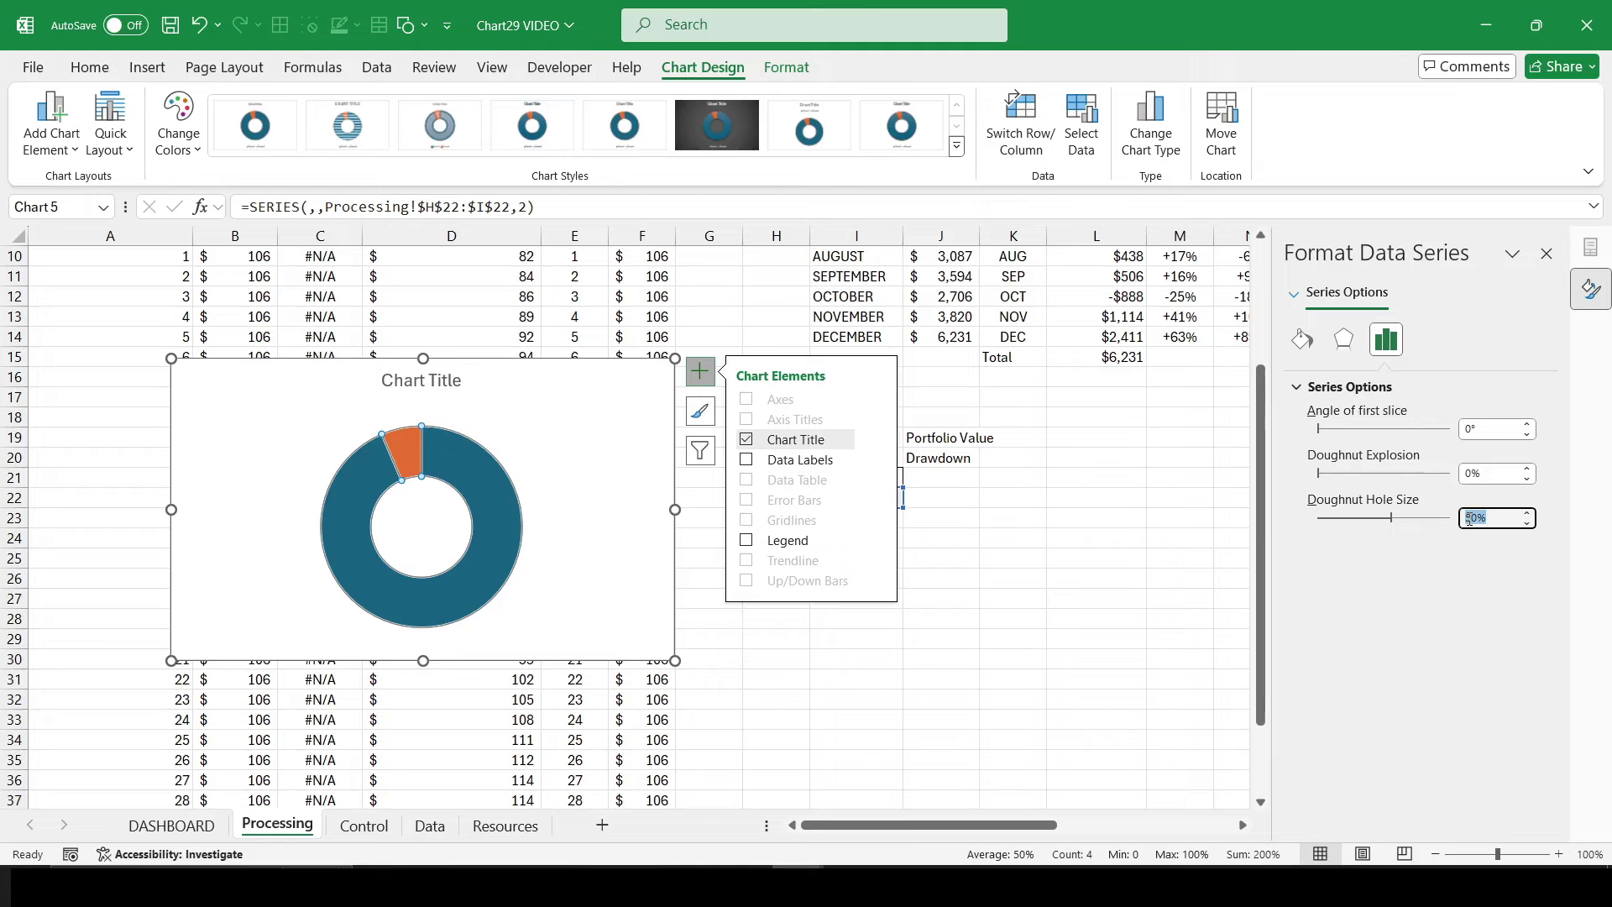
{"action": "type", "text": "75"}
{"action": "key", "text": "Return"}
Step: Give Series 1 a 75% doughnut hole size as well
{"action": "left_click", "coordinate": [786, 67]}
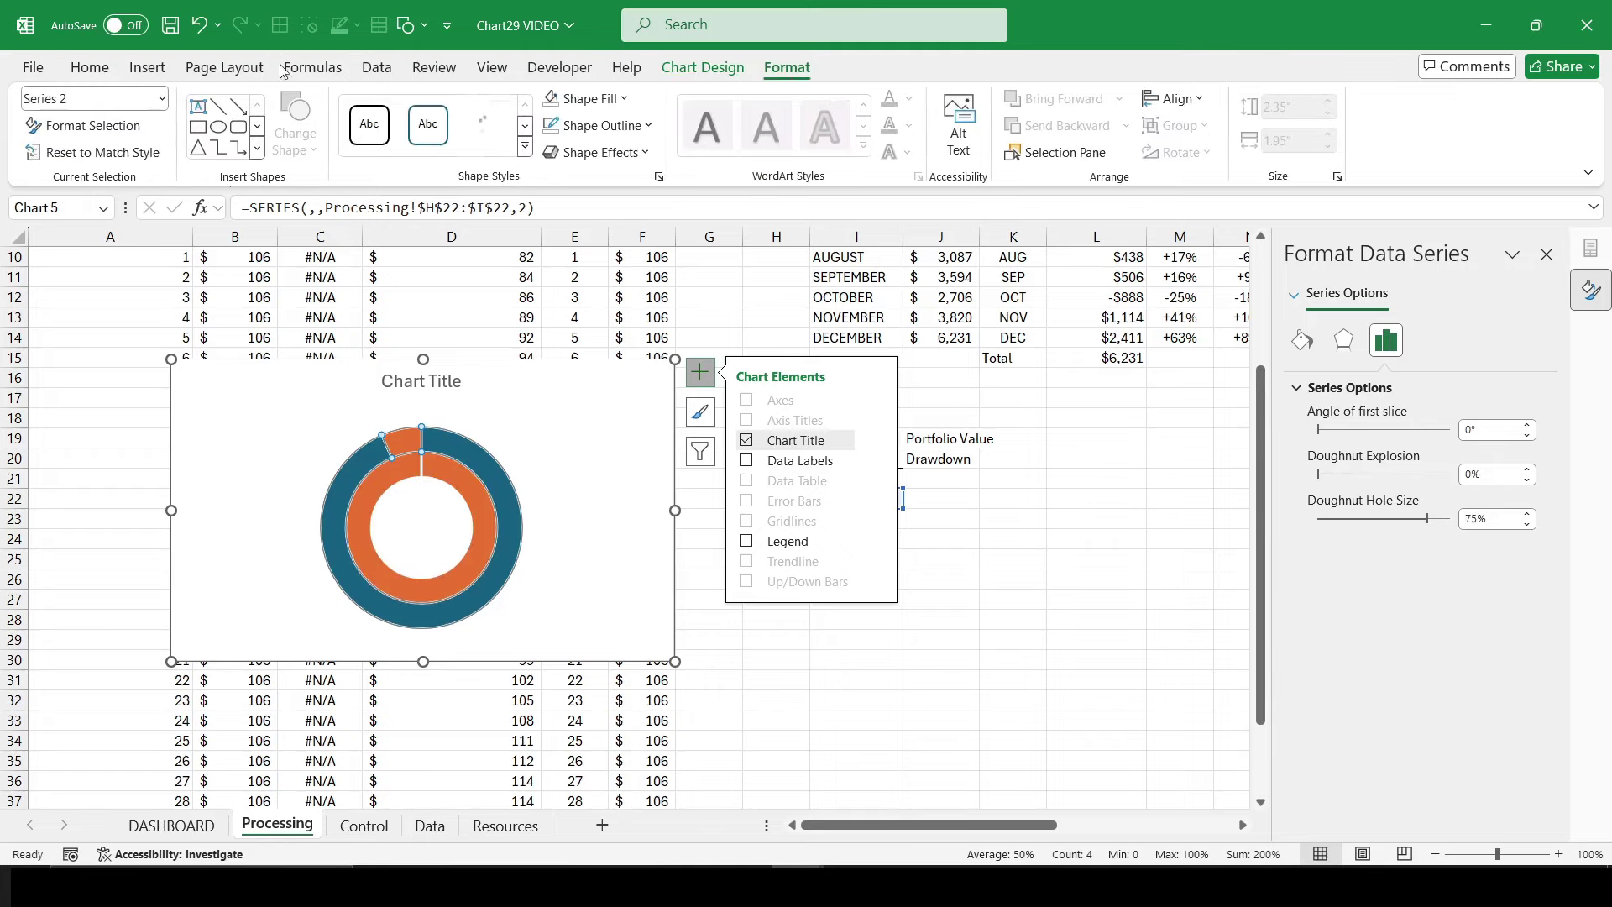
{"action": "left_click", "coordinate": [160, 98]}
{"action": "left_click", "coordinate": [55, 202]}
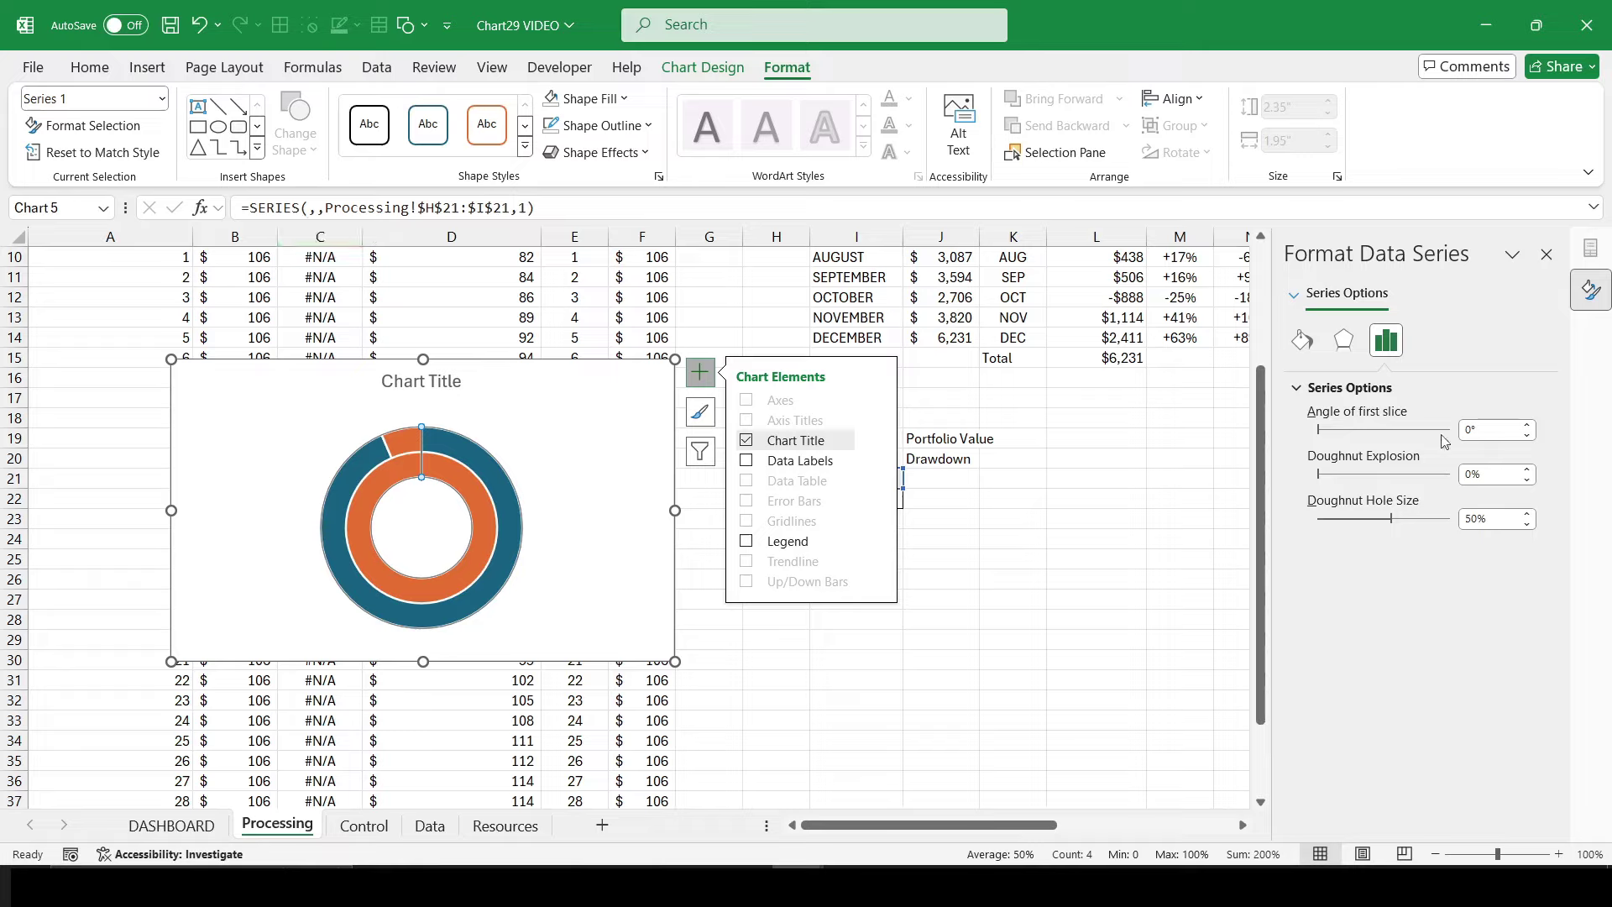
{"action": "left_click", "coordinate": [1512, 518]}
{"action": "type", "text": "75"}
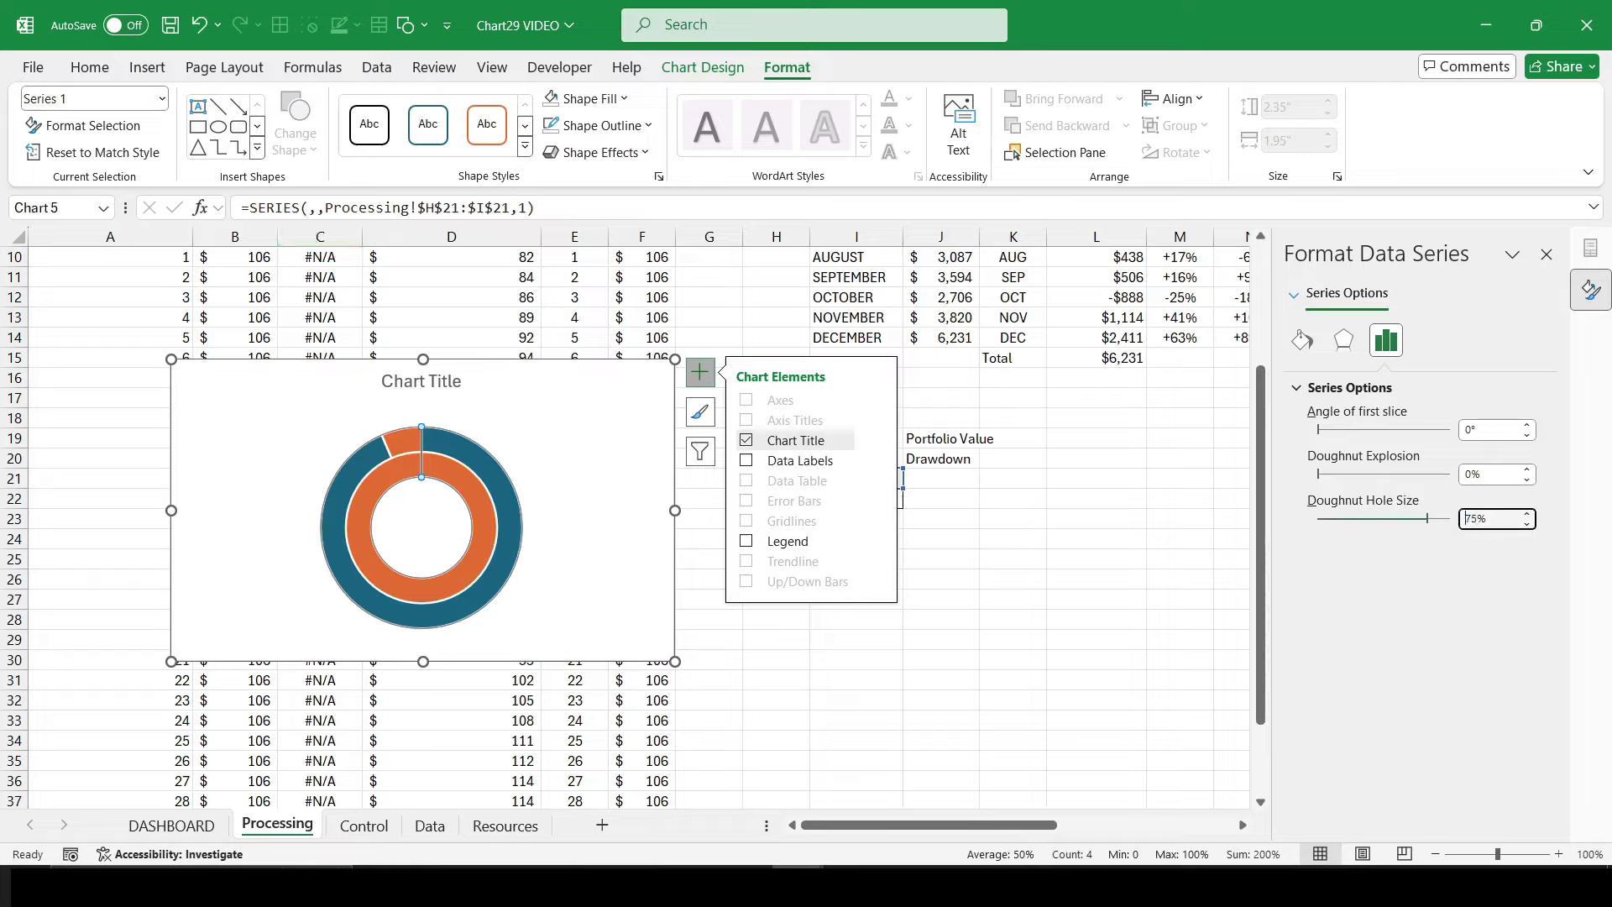
{"action": "key", "text": "Return"}
{"action": "left_click", "coordinate": [979, 619]}
{"action": "left_click", "coordinate": [403, 441]}
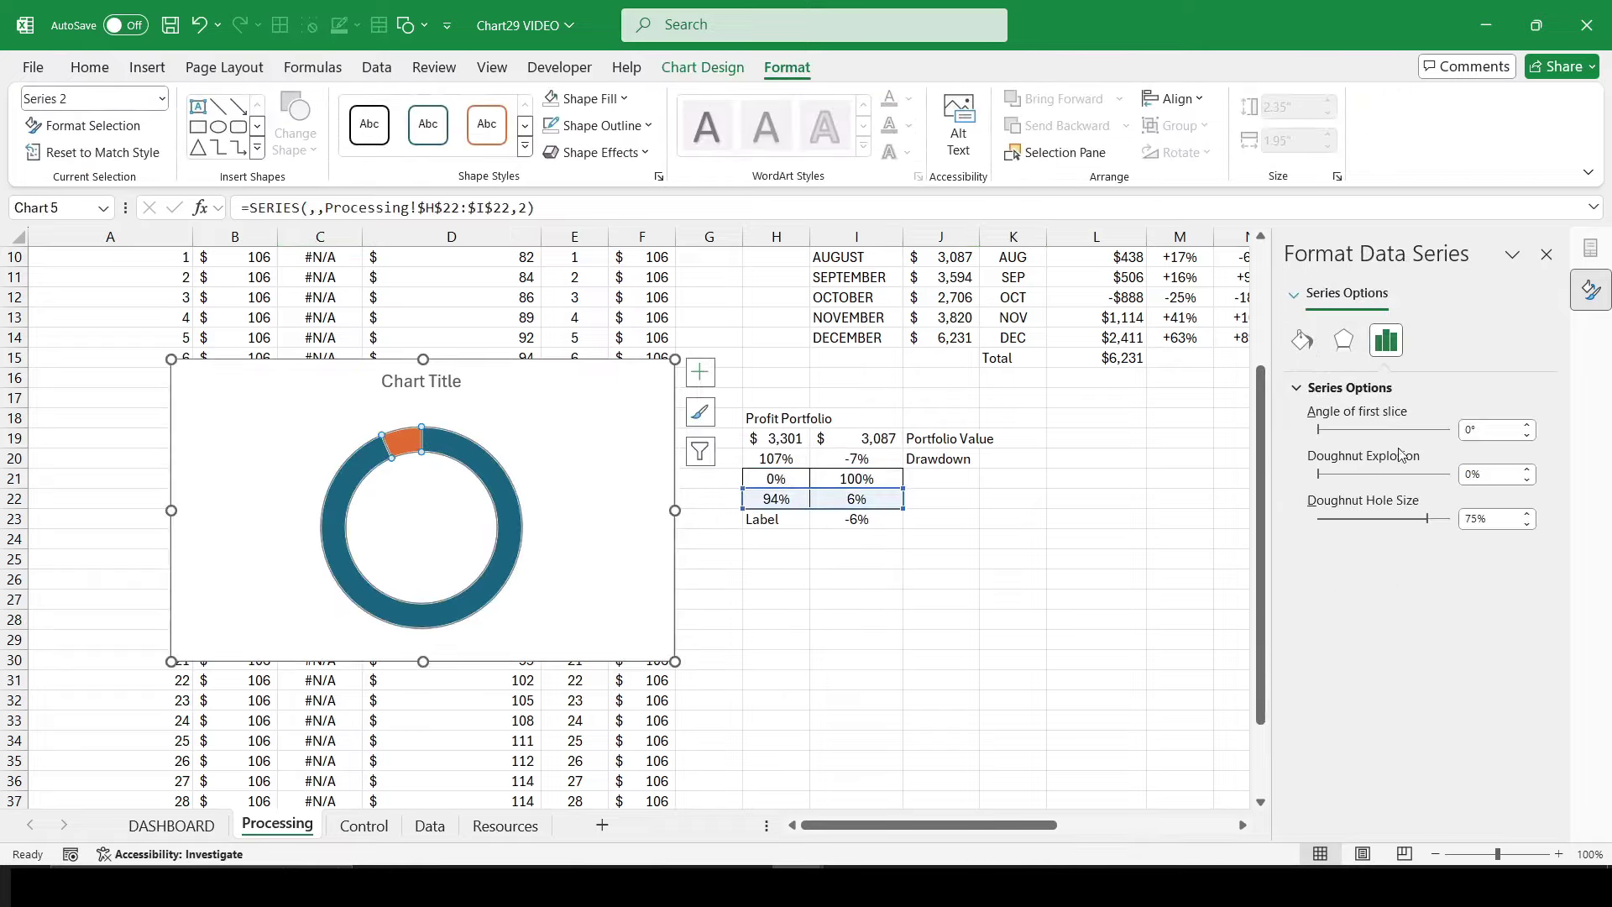
{"action": "left_click", "coordinate": [1302, 340]}
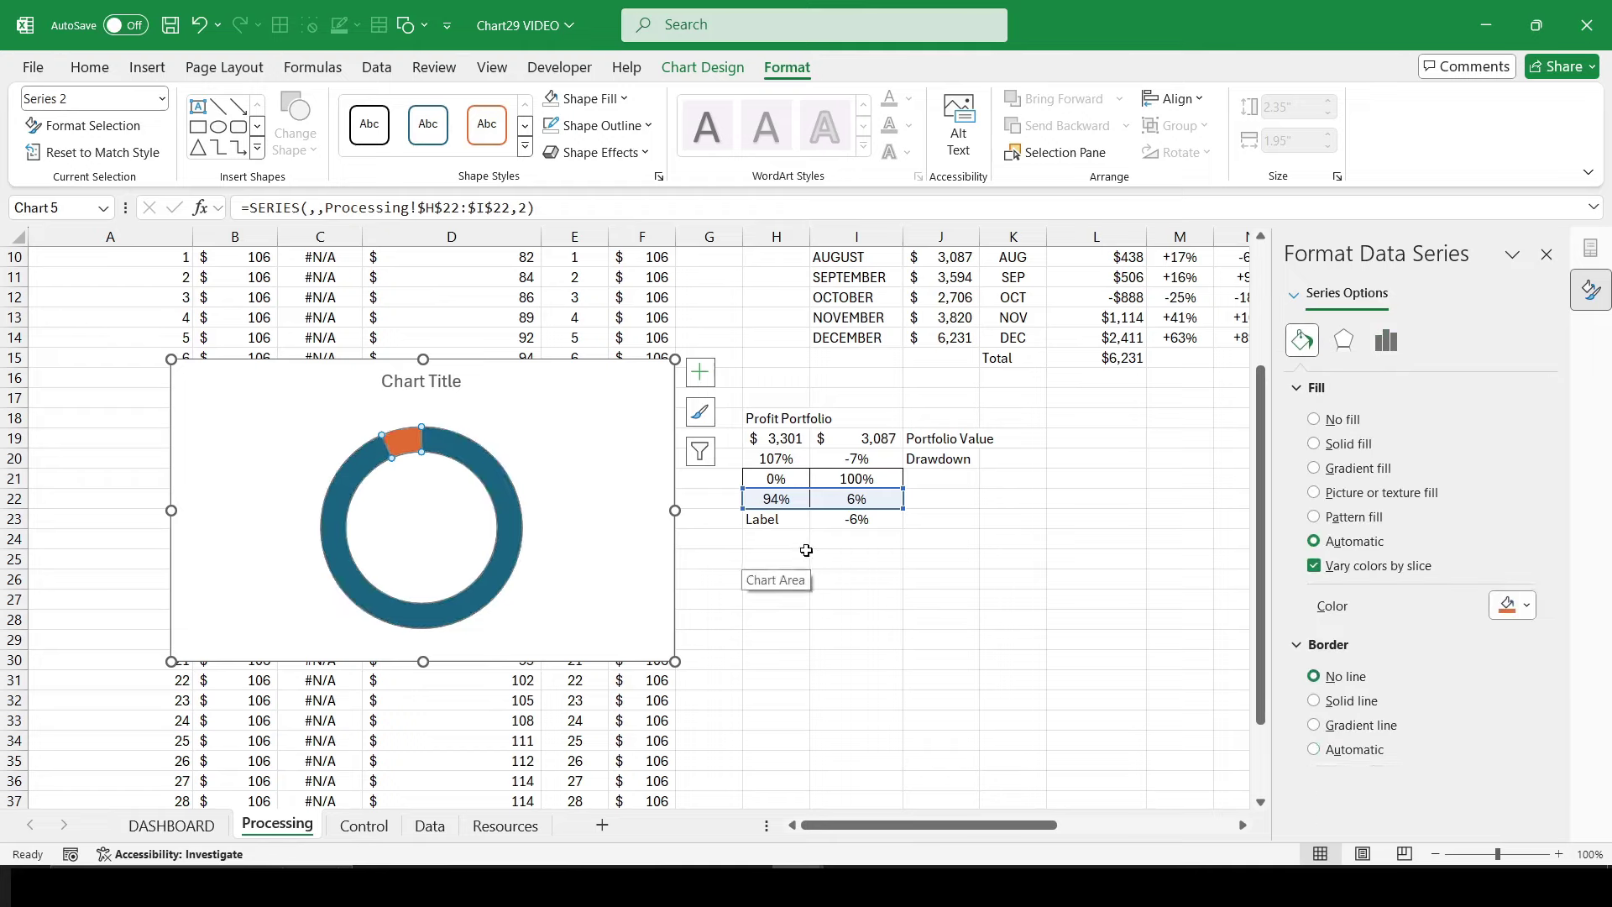
Step: Colour the large slice slate blue and the small drawdown slice red
{"action": "left_click", "coordinate": [450, 451]}
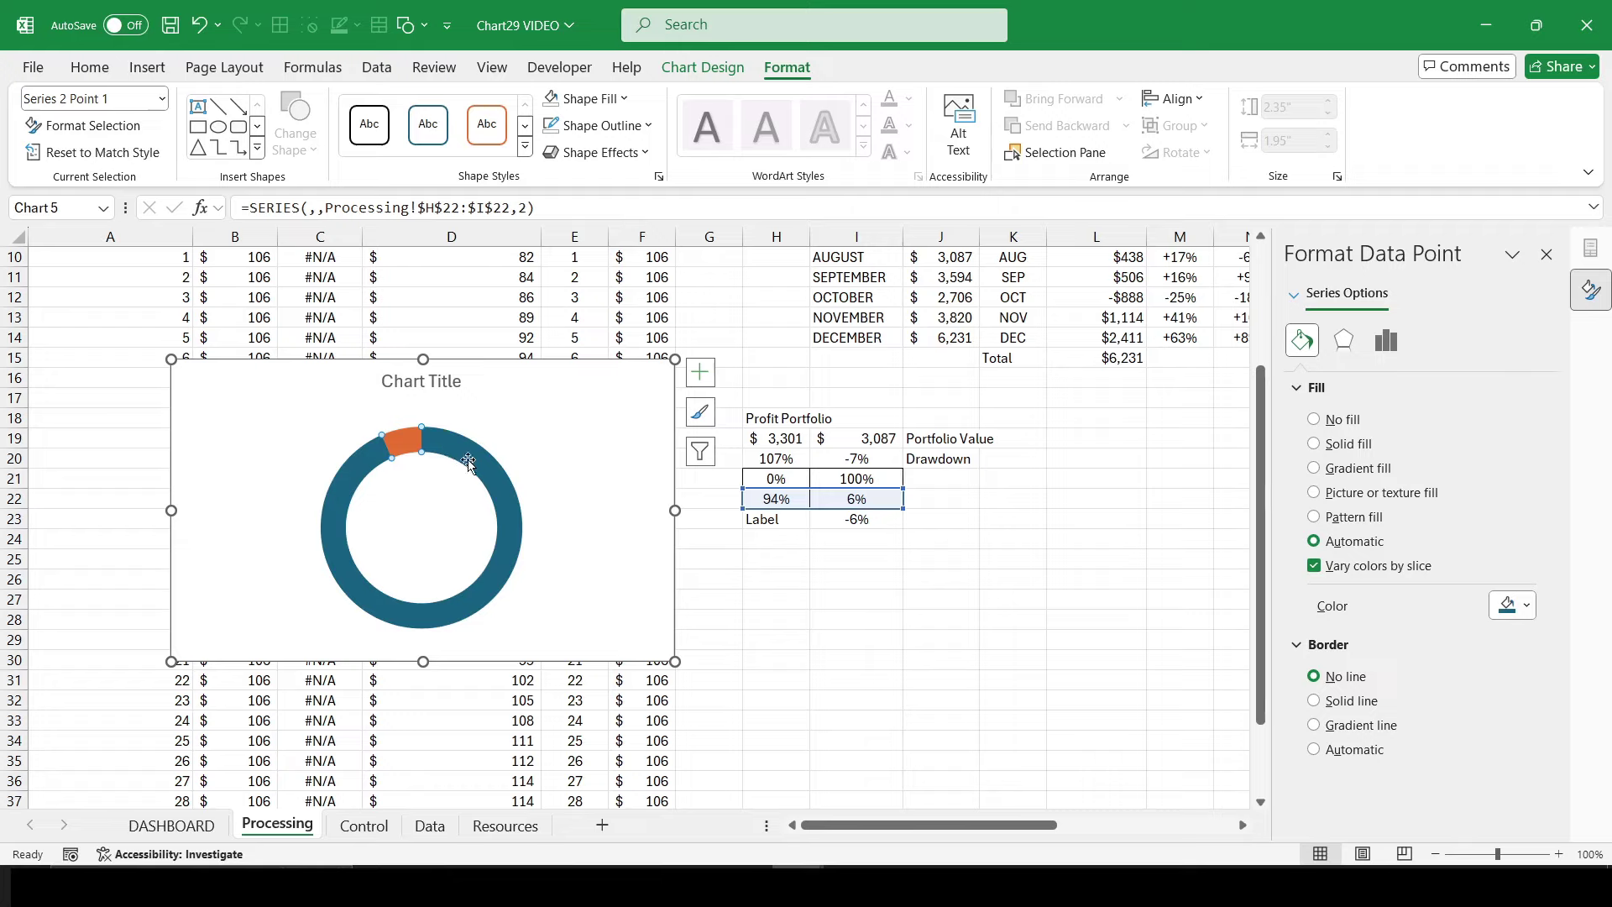
{"action": "left_click", "coordinate": [1512, 606]}
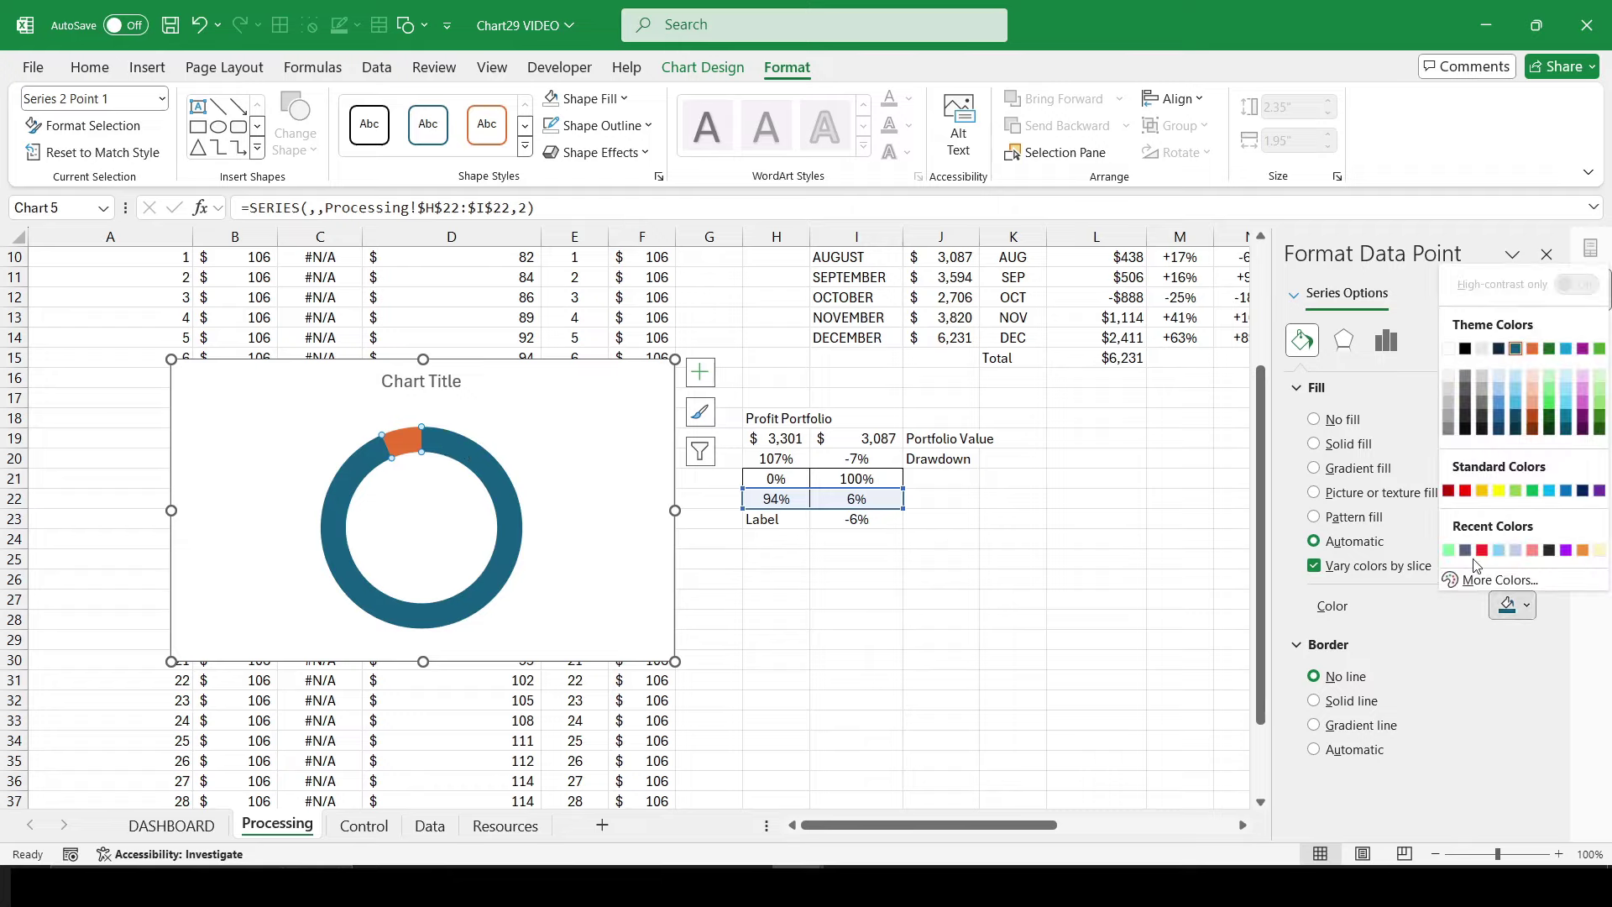
{"action": "left_click", "coordinate": [1465, 550]}
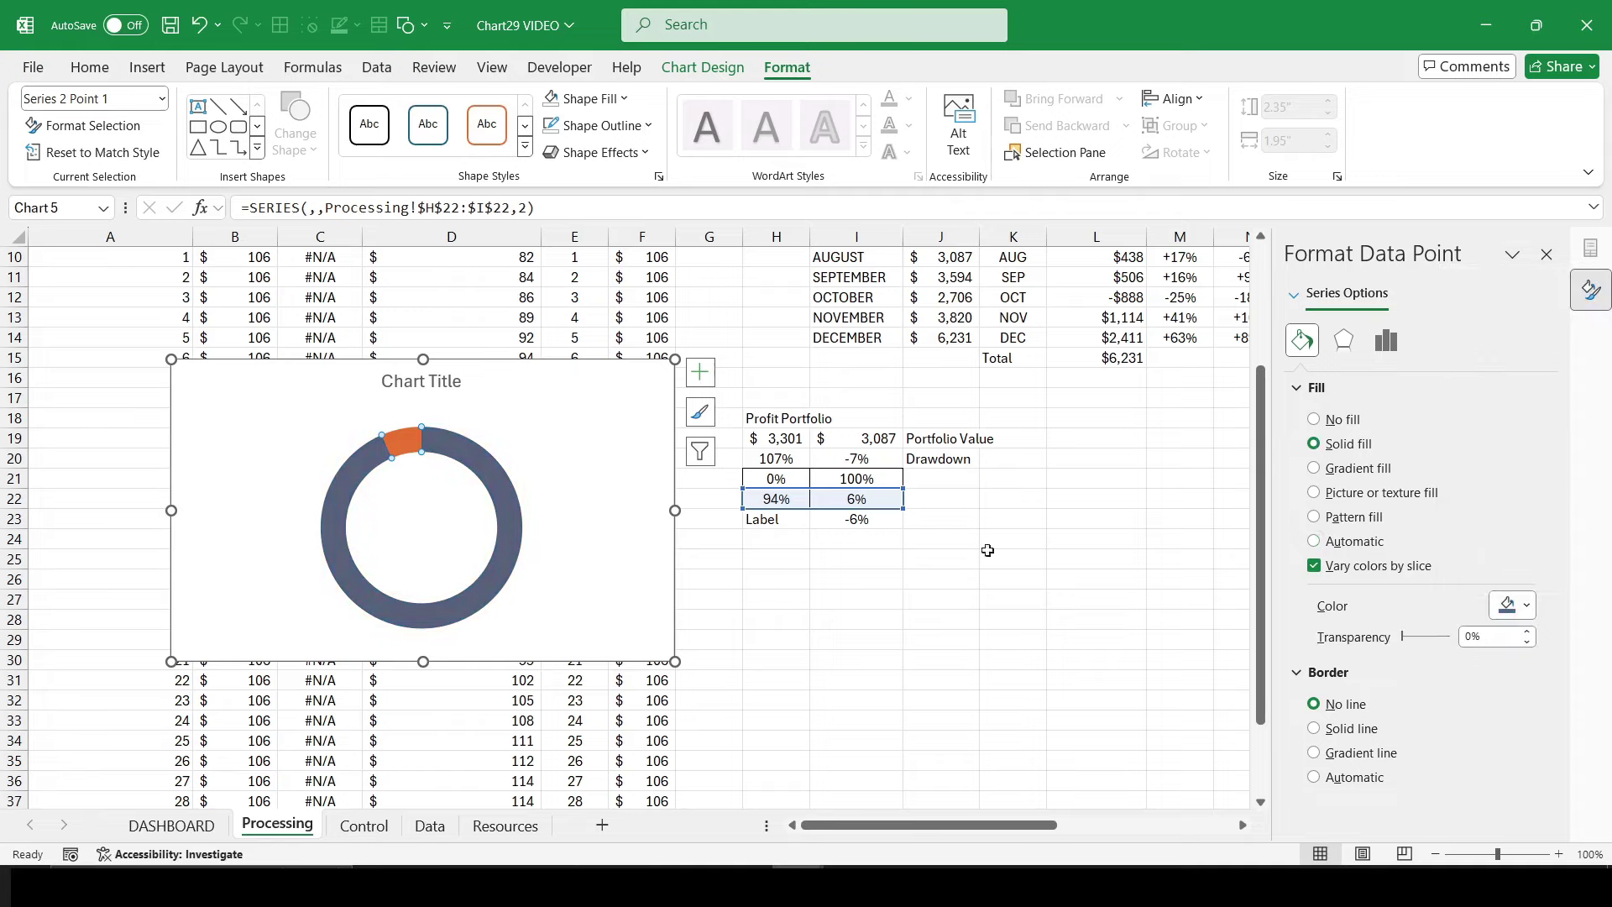
{"action": "left_click", "coordinate": [406, 447]}
{"action": "left_click", "coordinate": [1527, 605]}
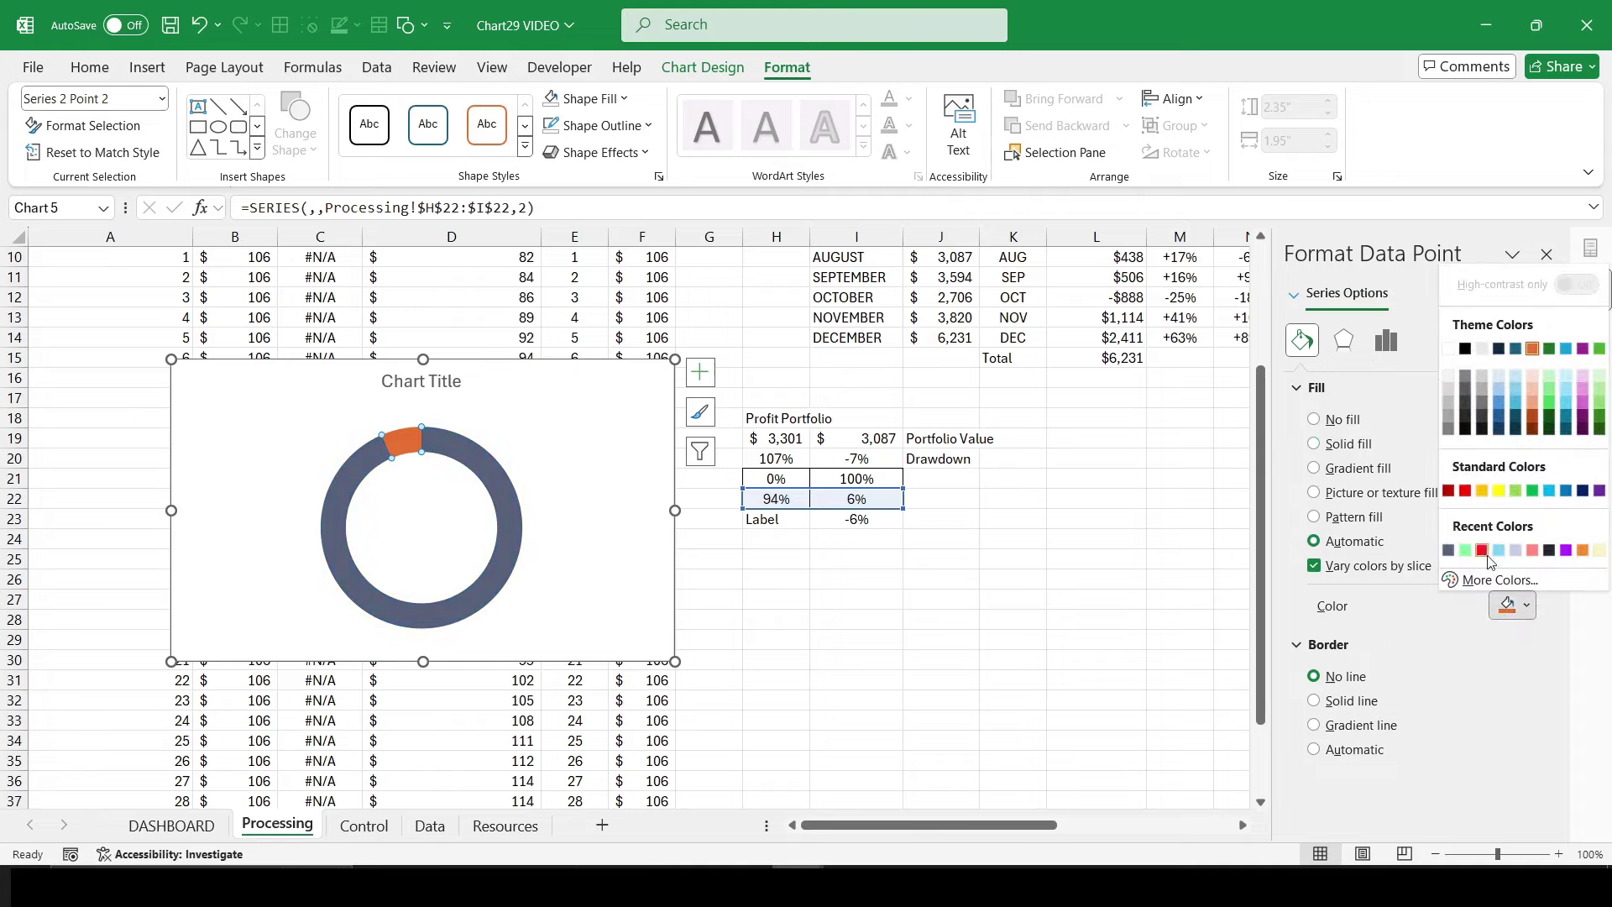
{"action": "left_click", "coordinate": [1466, 464]}
Step: Hide Series2, give the ring no border and a dark slate-blue fill, then cut the chart
{"action": "left_click", "coordinate": [702, 67]}
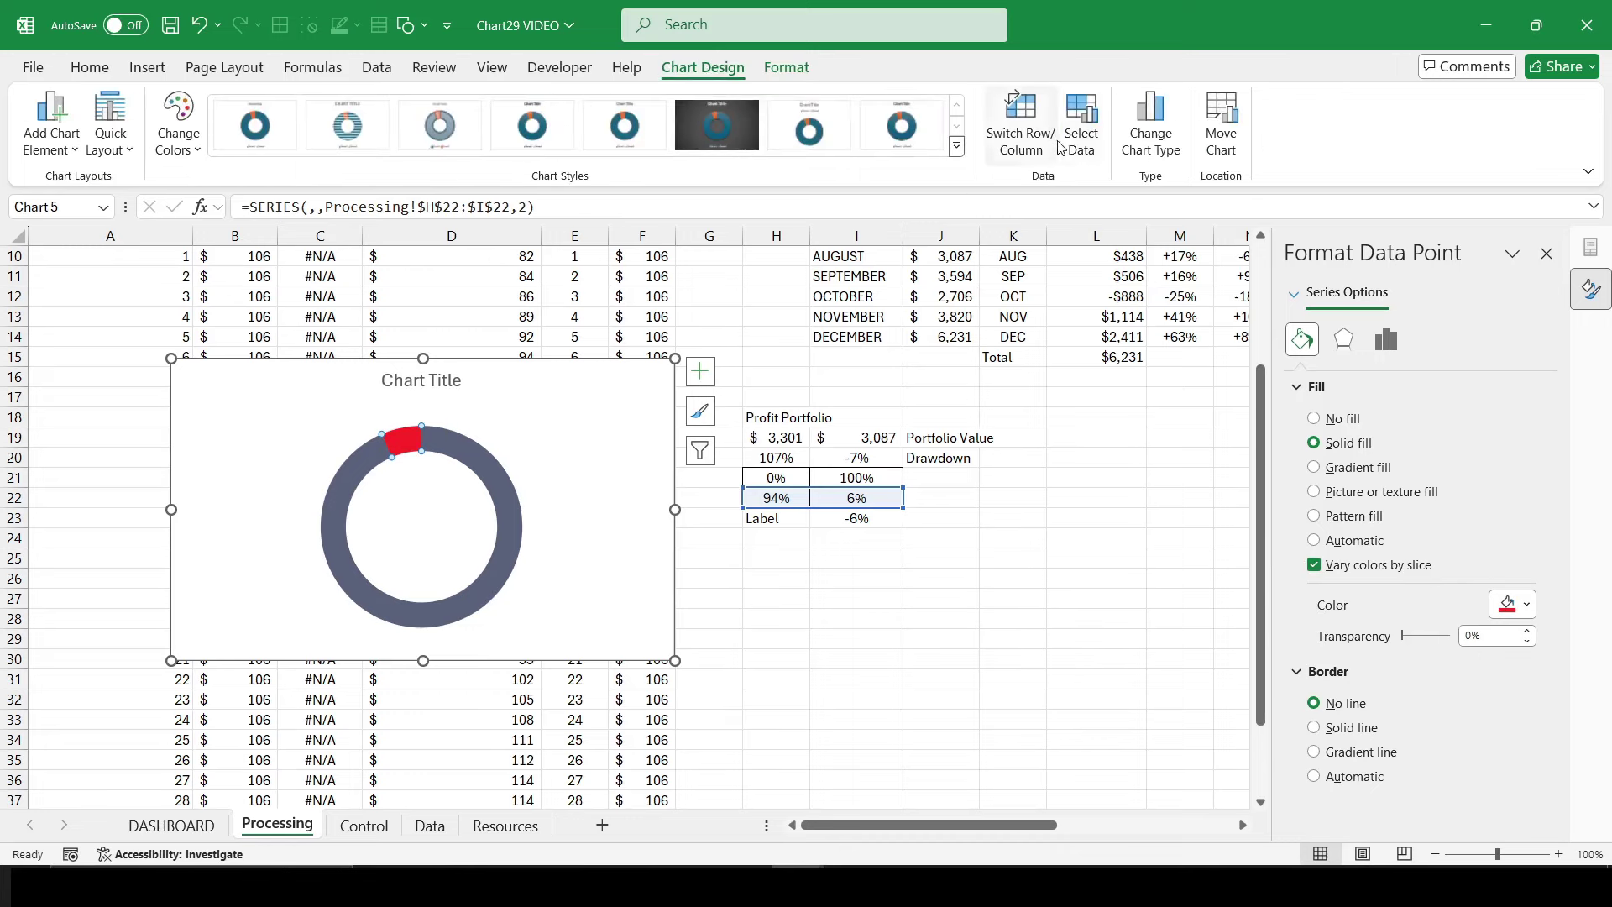
{"action": "left_click", "coordinate": [1081, 126]}
{"action": "left_click", "coordinate": [713, 580]}
{"action": "key", "text": "Return"}
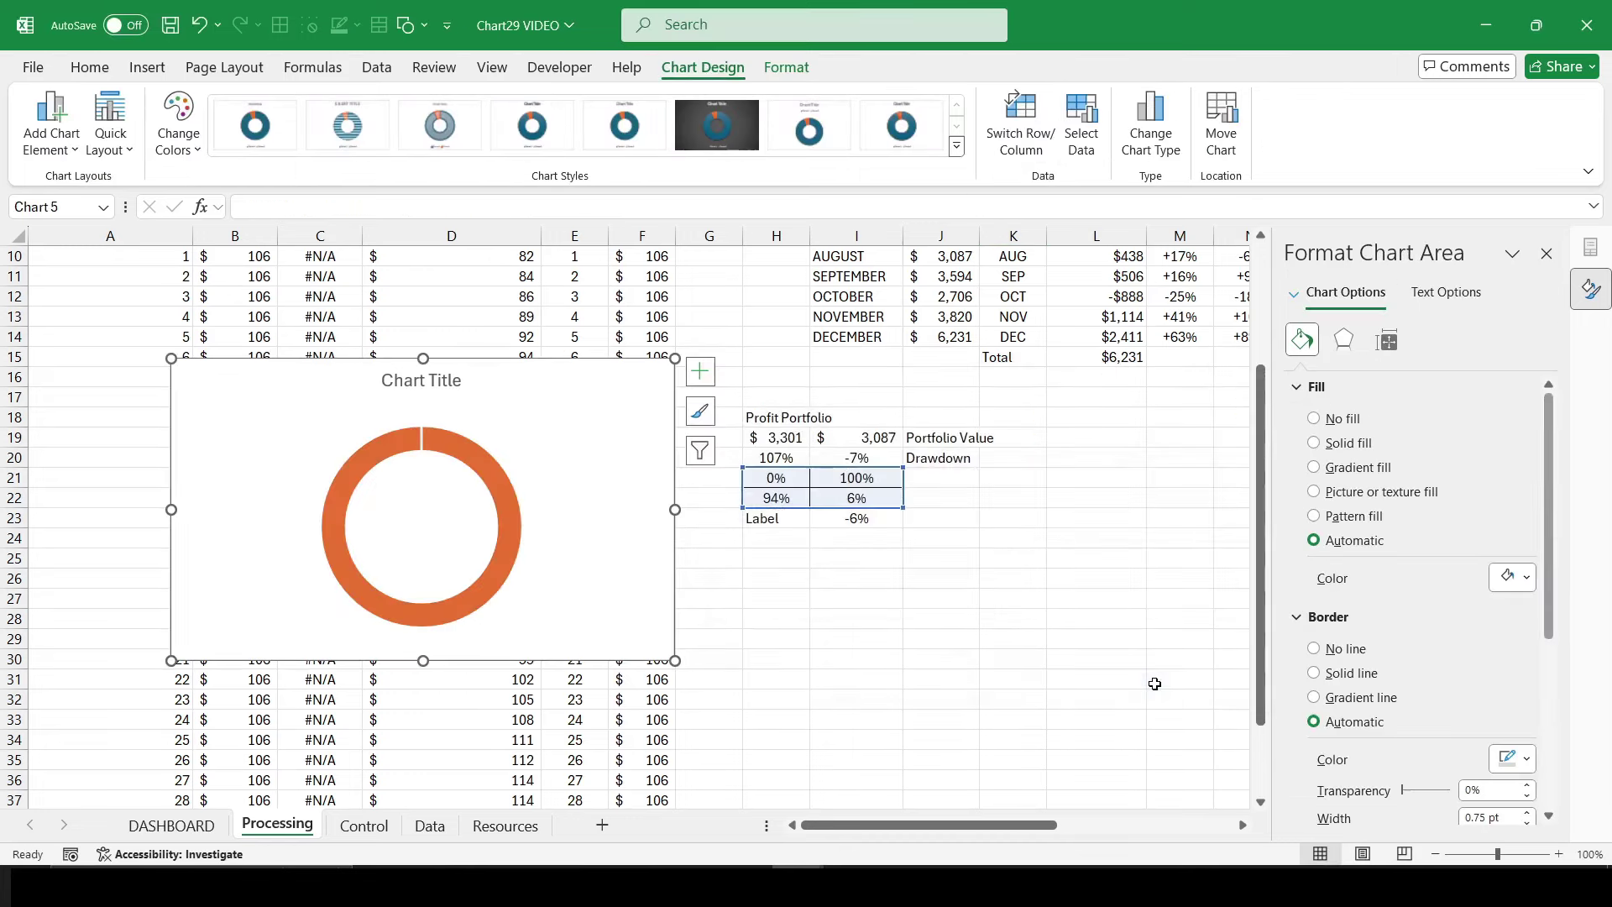
{"action": "left_click", "coordinate": [433, 442]}
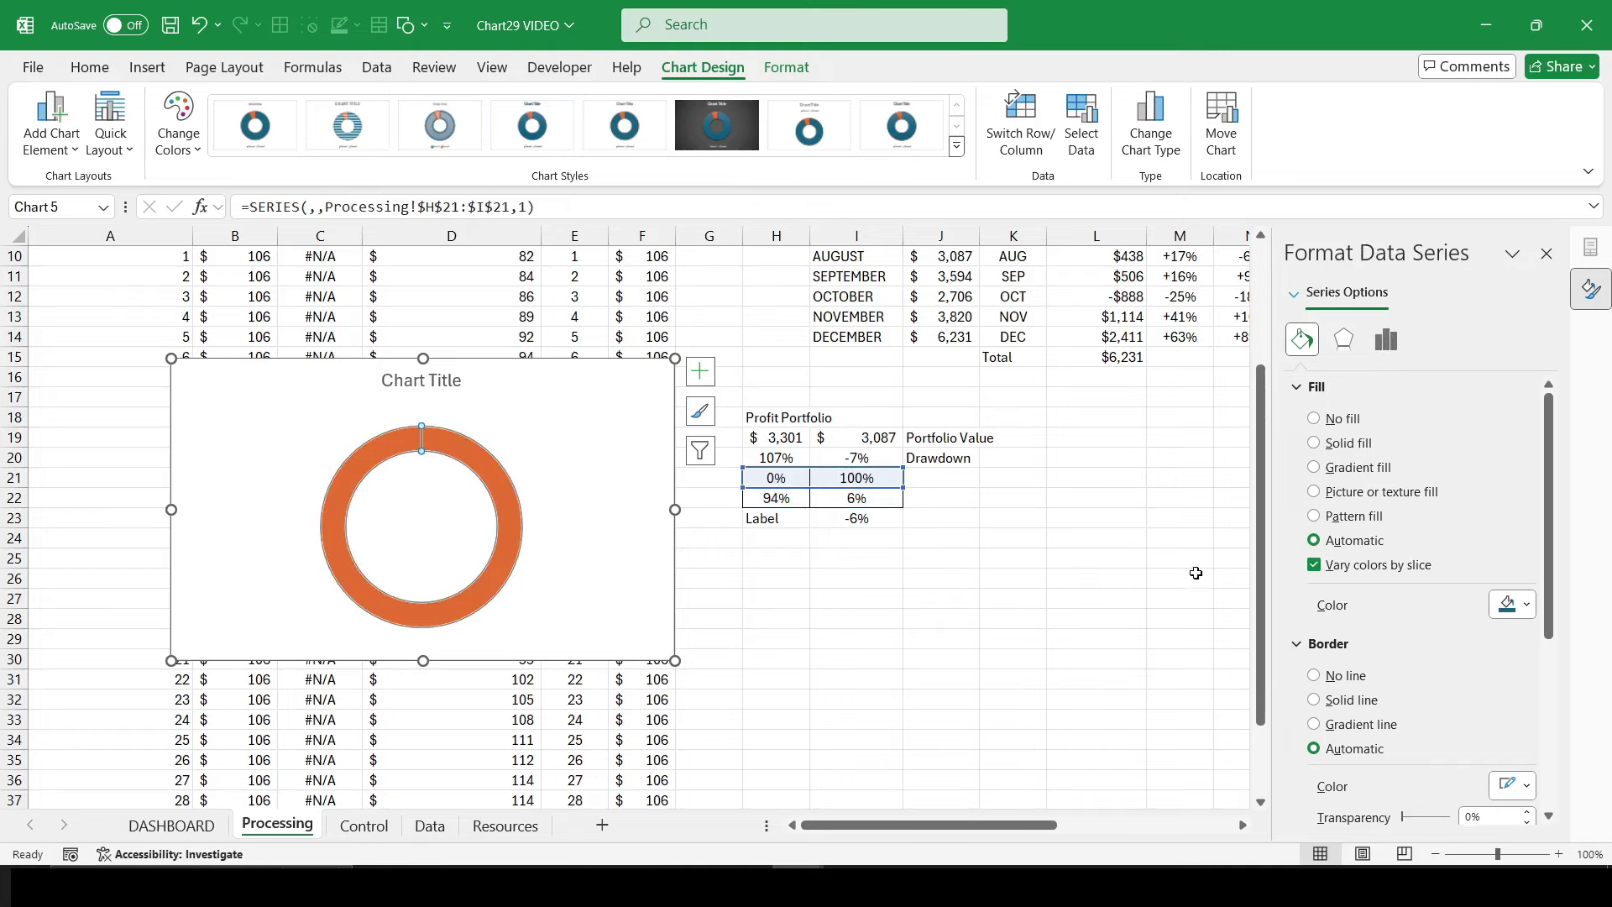
{"action": "left_click", "coordinate": [1314, 675]}
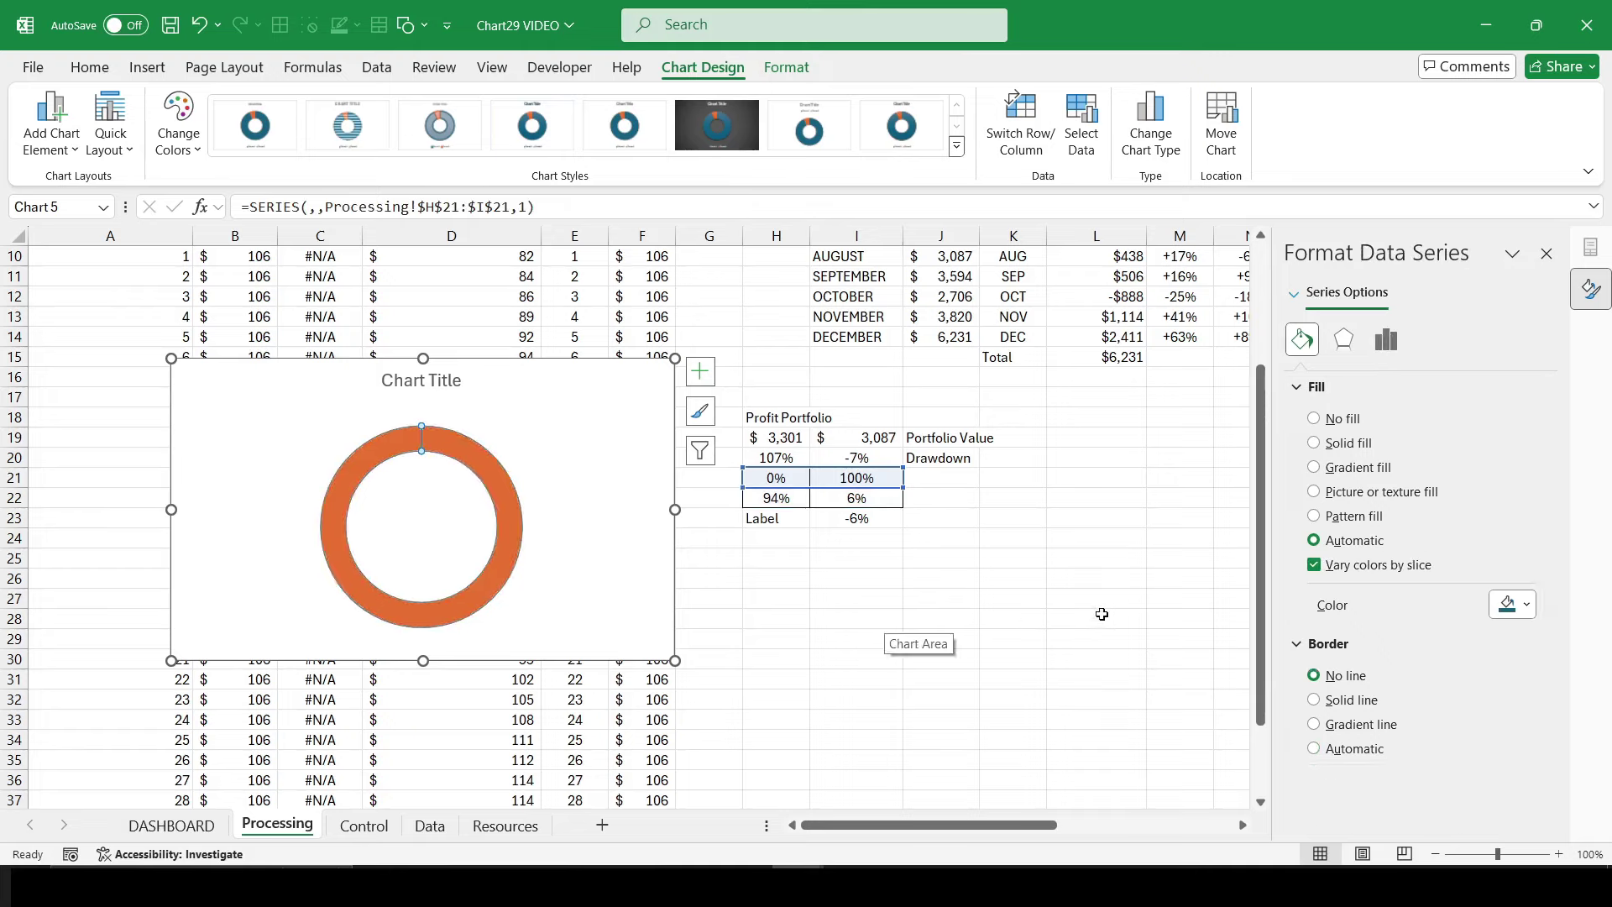
{"action": "left_click", "coordinate": [1530, 606]}
{"action": "left_click", "coordinate": [1471, 556]}
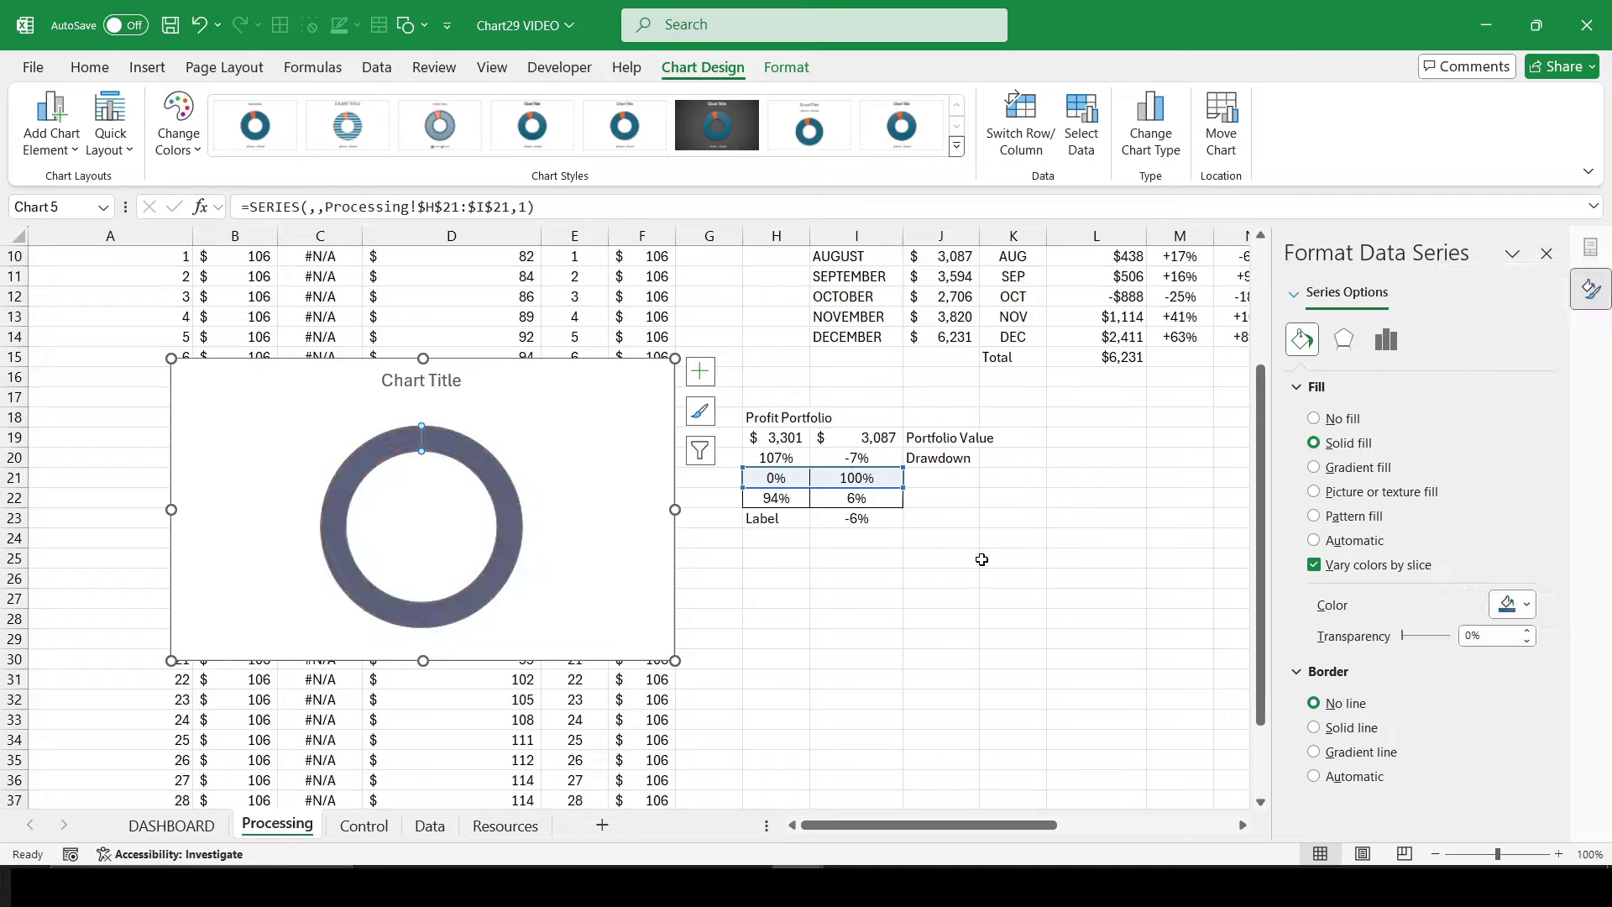
{"action": "right_click", "coordinate": [593, 372]}
{"action": "left_click", "coordinate": [626, 245]}
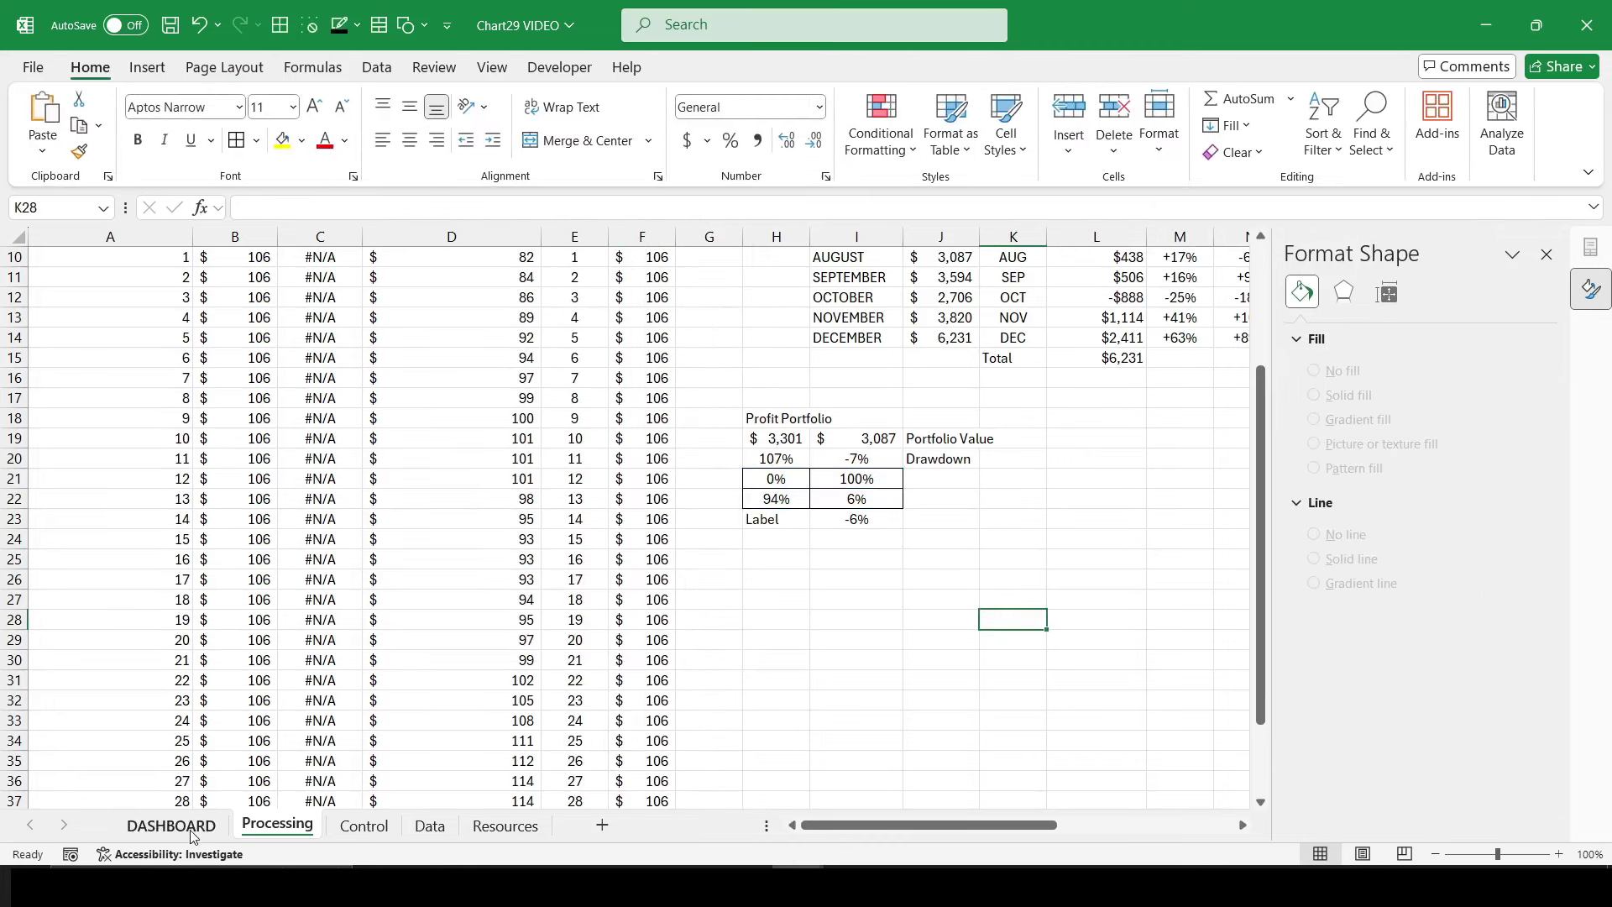
Step: Paste the gauge chart onto the DASHBOARD beside the Portfolio Capitalization panel and pick NOVEMBER in the month filter
{"action": "left_click", "coordinate": [192, 834]}
{"action": "key", "text": "ctrl+v"}
{"action": "left_click_drag", "start_coordinate": [577, 558], "coordinate": [524, 341]}
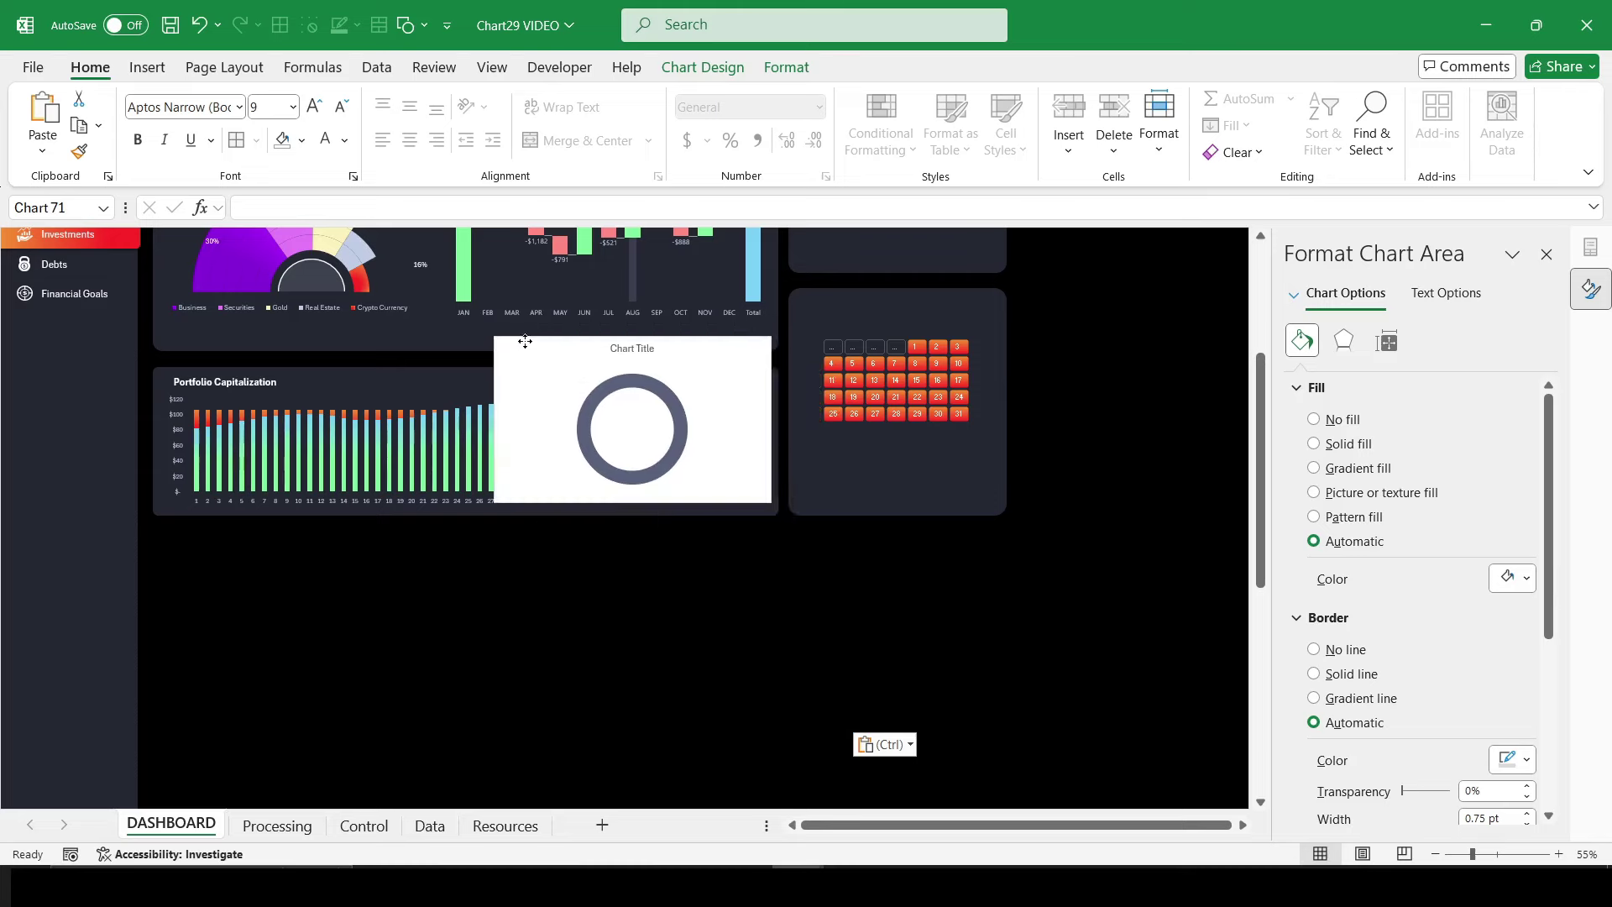
{"action": "scroll", "coordinate": [525, 341], "scroll_direction": "up", "scroll_amount": 10}
{"action": "left_click", "coordinate": [694, 317]}
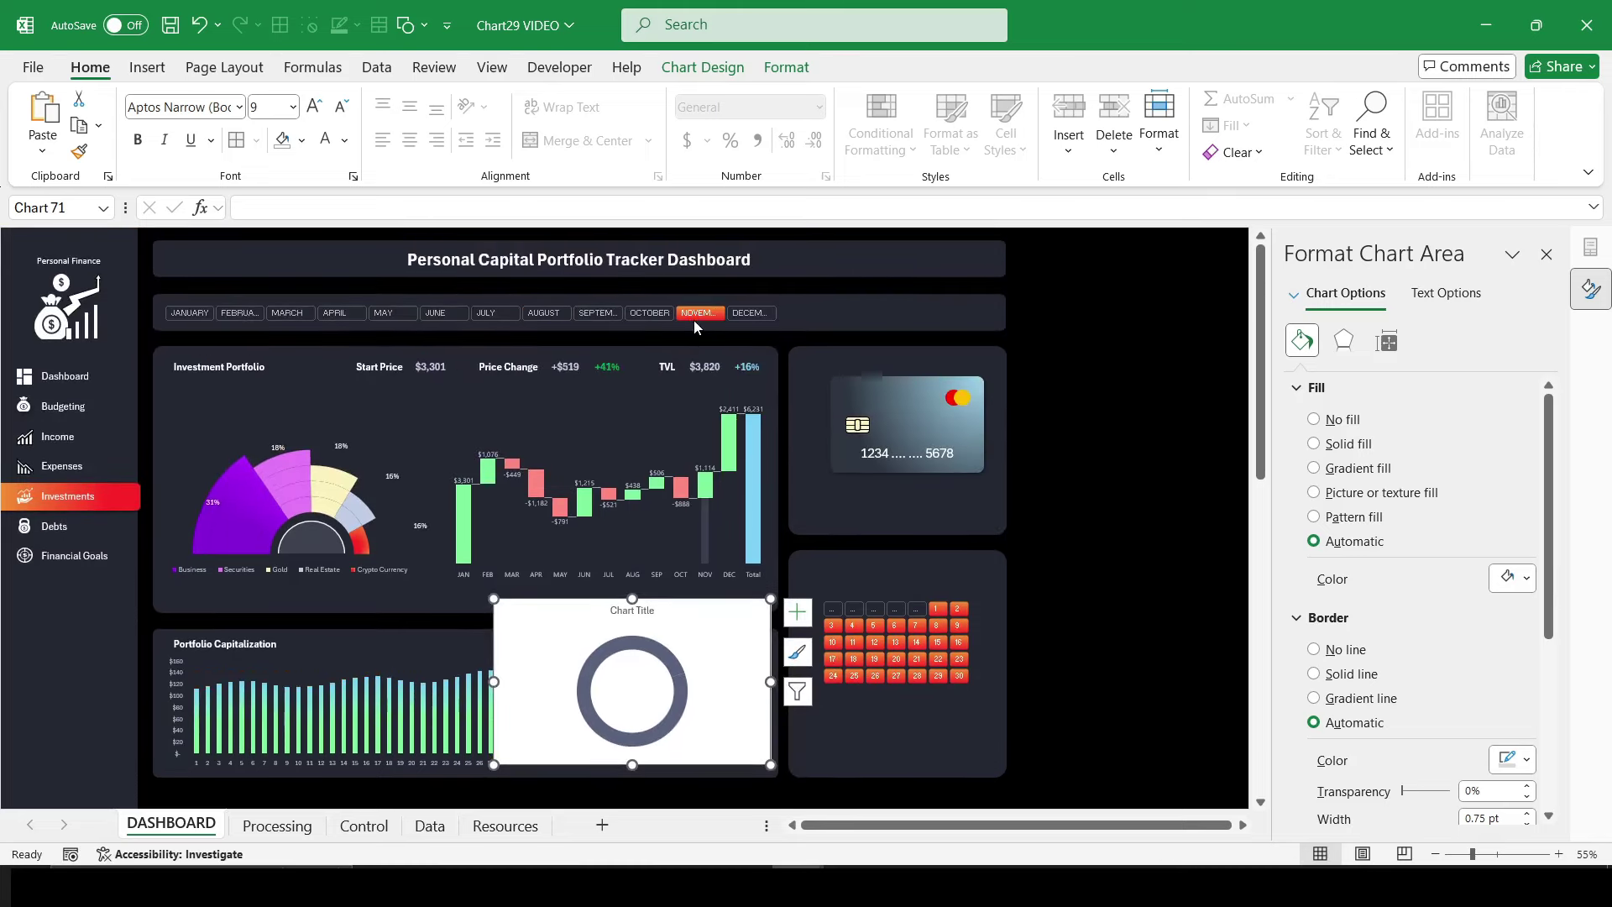
Step: Colour one slice of the gauge ring green
{"action": "left_click", "coordinate": [653, 649]}
{"action": "left_click", "coordinate": [653, 649]}
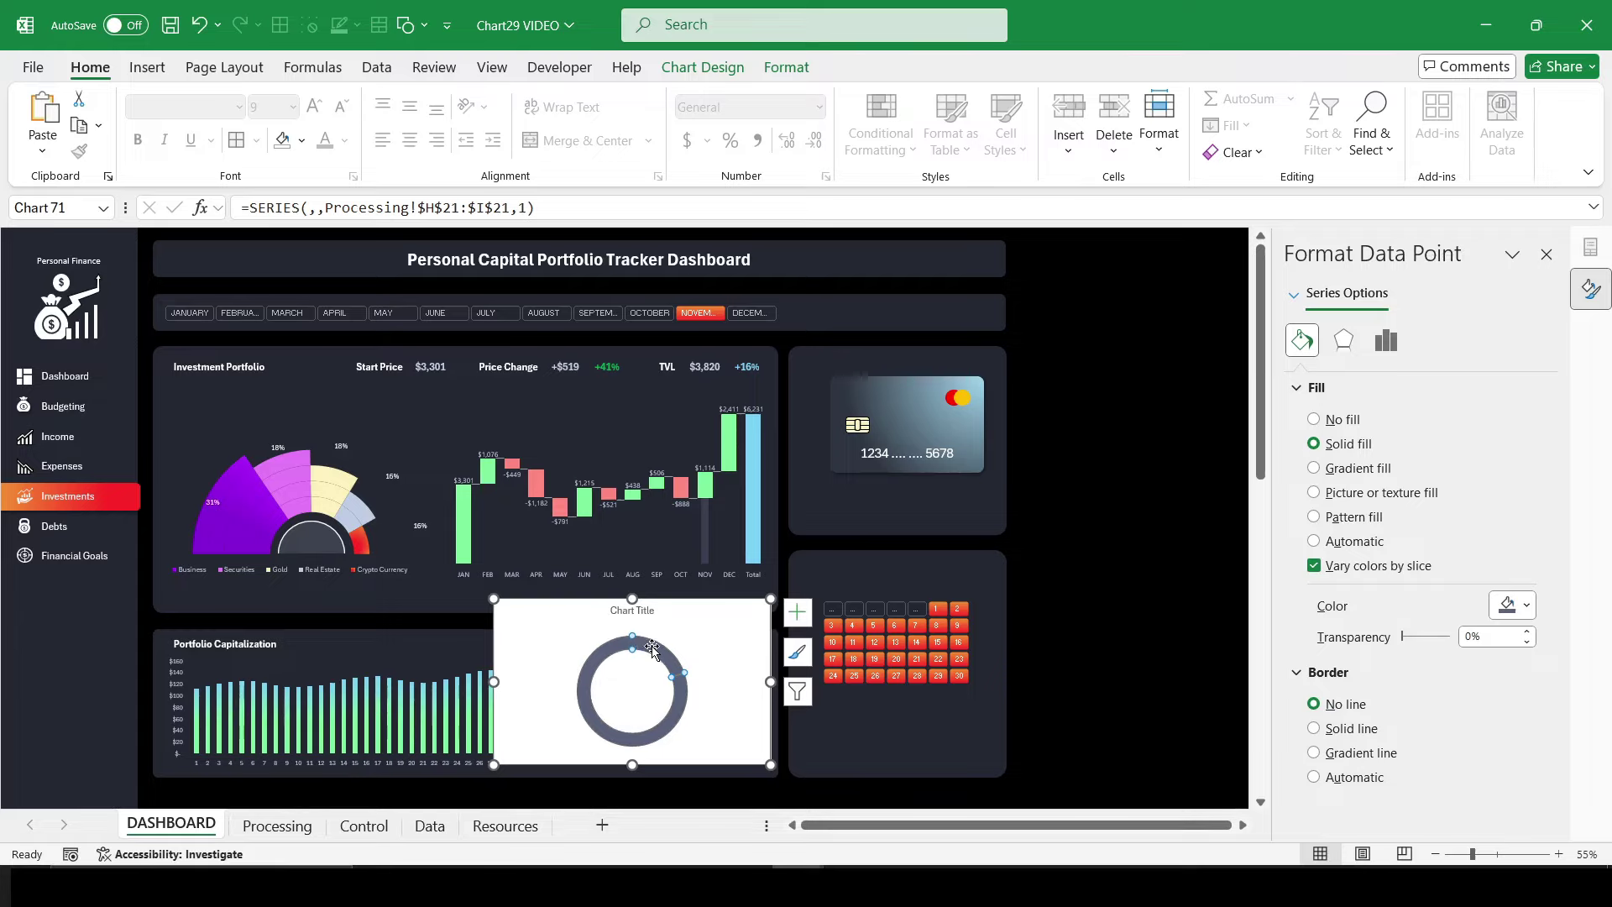
{"action": "left_click", "coordinate": [1527, 605]}
{"action": "left_click", "coordinate": [1484, 550]}
{"action": "left_click", "coordinate": [1046, 683]}
Step: Include Series2 in the gauge chart's Select Data source
{"action": "left_click", "coordinate": [708, 621]}
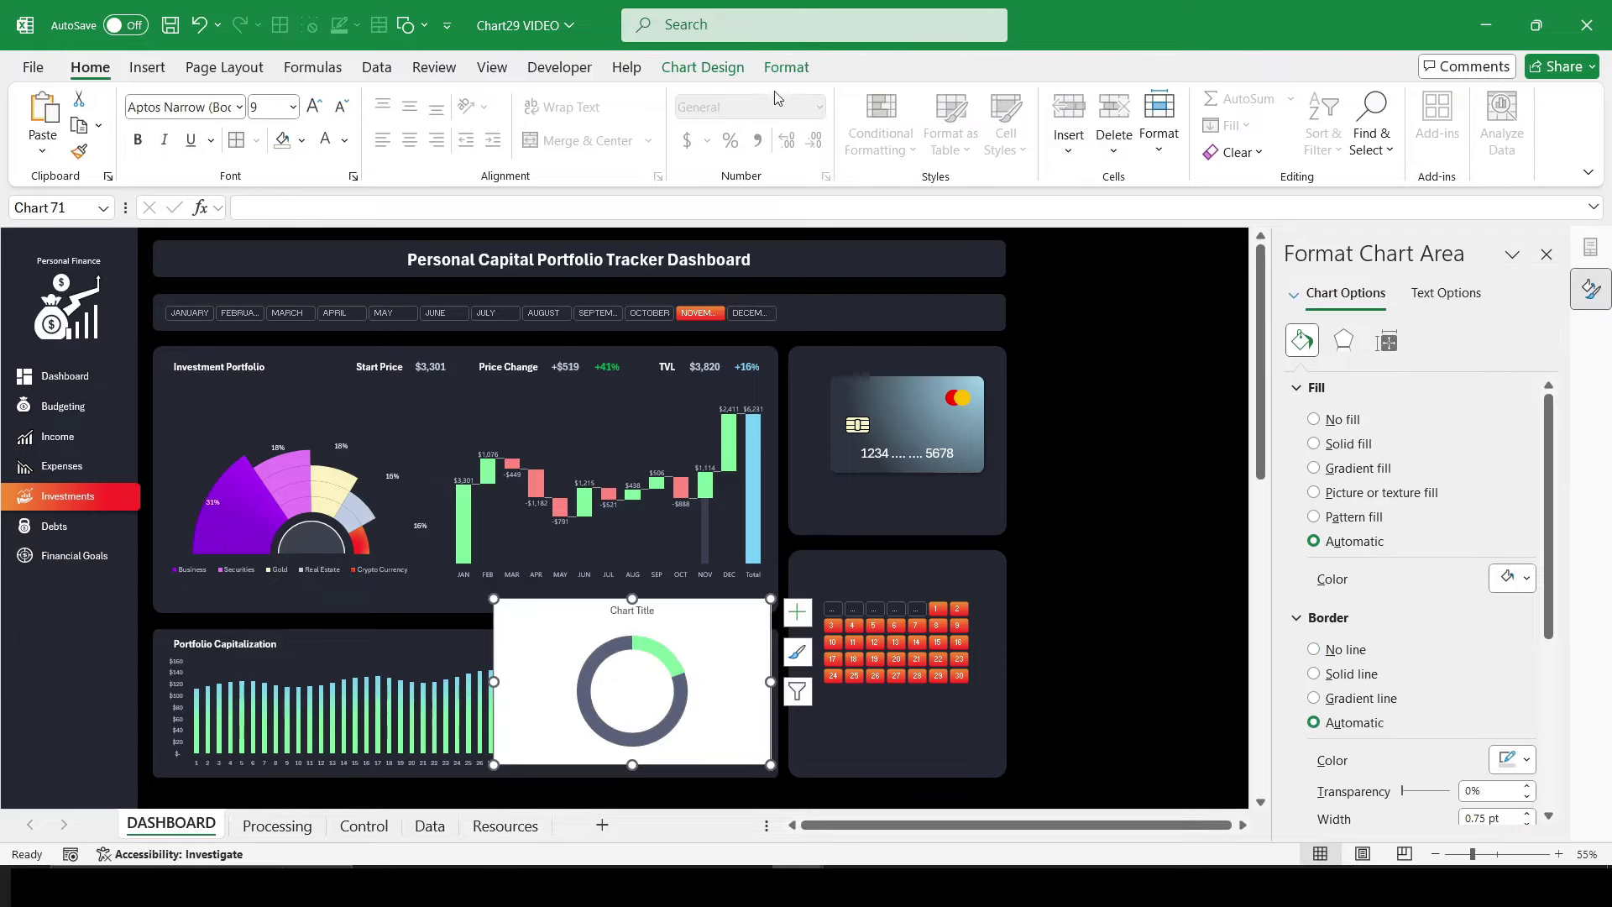
{"action": "left_click", "coordinate": [702, 67]}
{"action": "left_click", "coordinate": [1081, 126]}
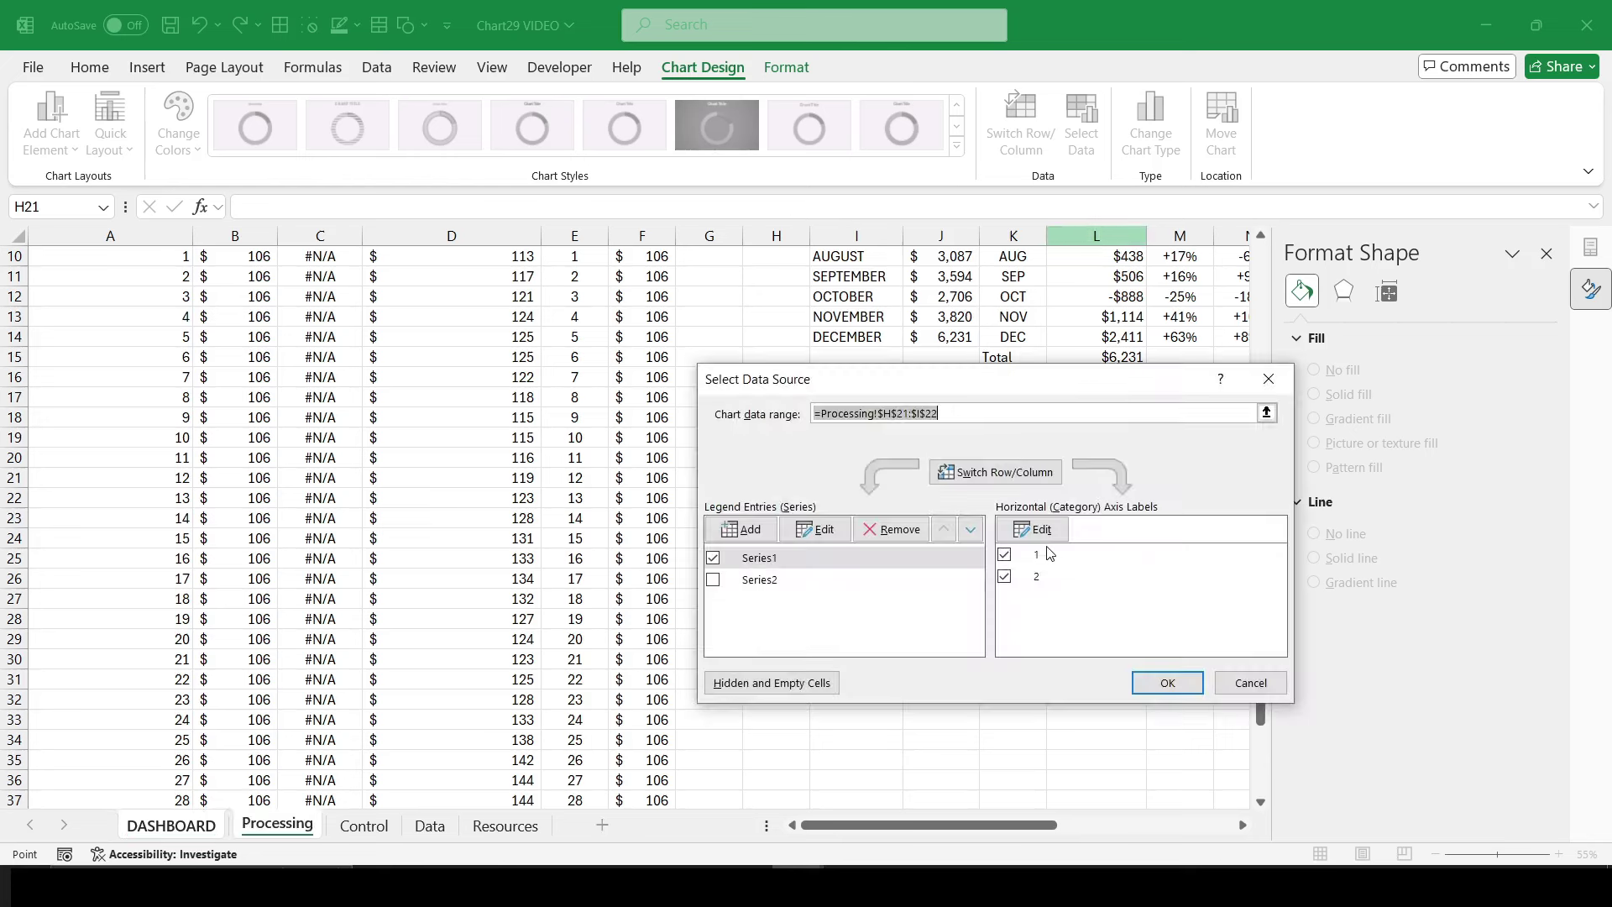
{"action": "left_click", "coordinate": [715, 580]}
{"action": "left_click", "coordinate": [1165, 682]}
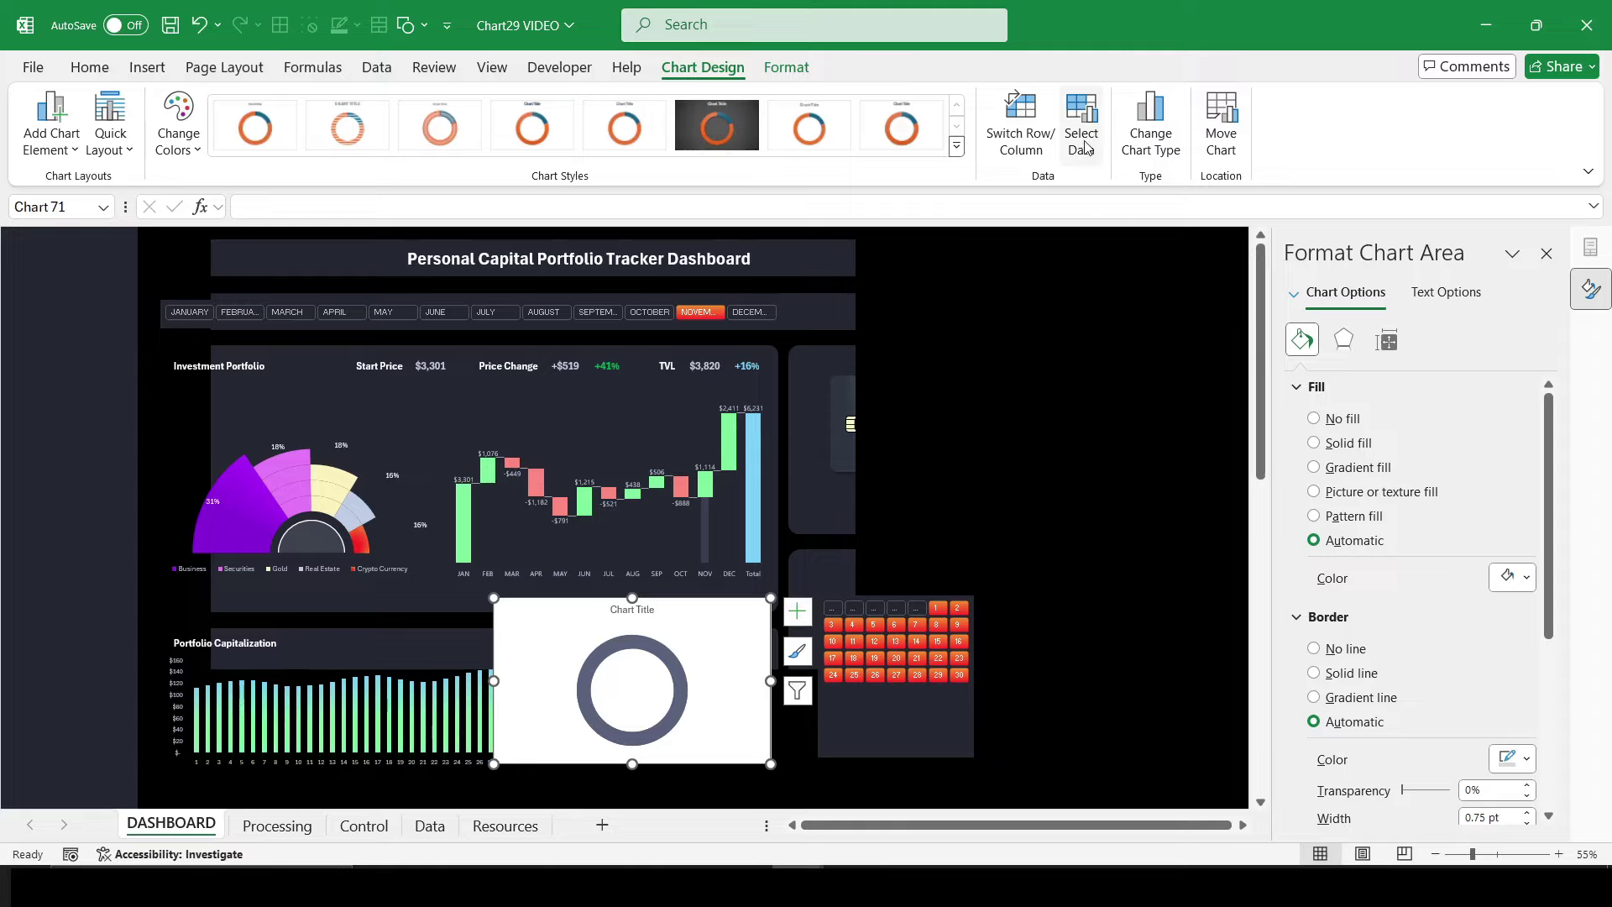
Step: Resize the gauge chart to 2.35" by 1.95"
{"action": "left_click", "coordinate": [787, 67]}
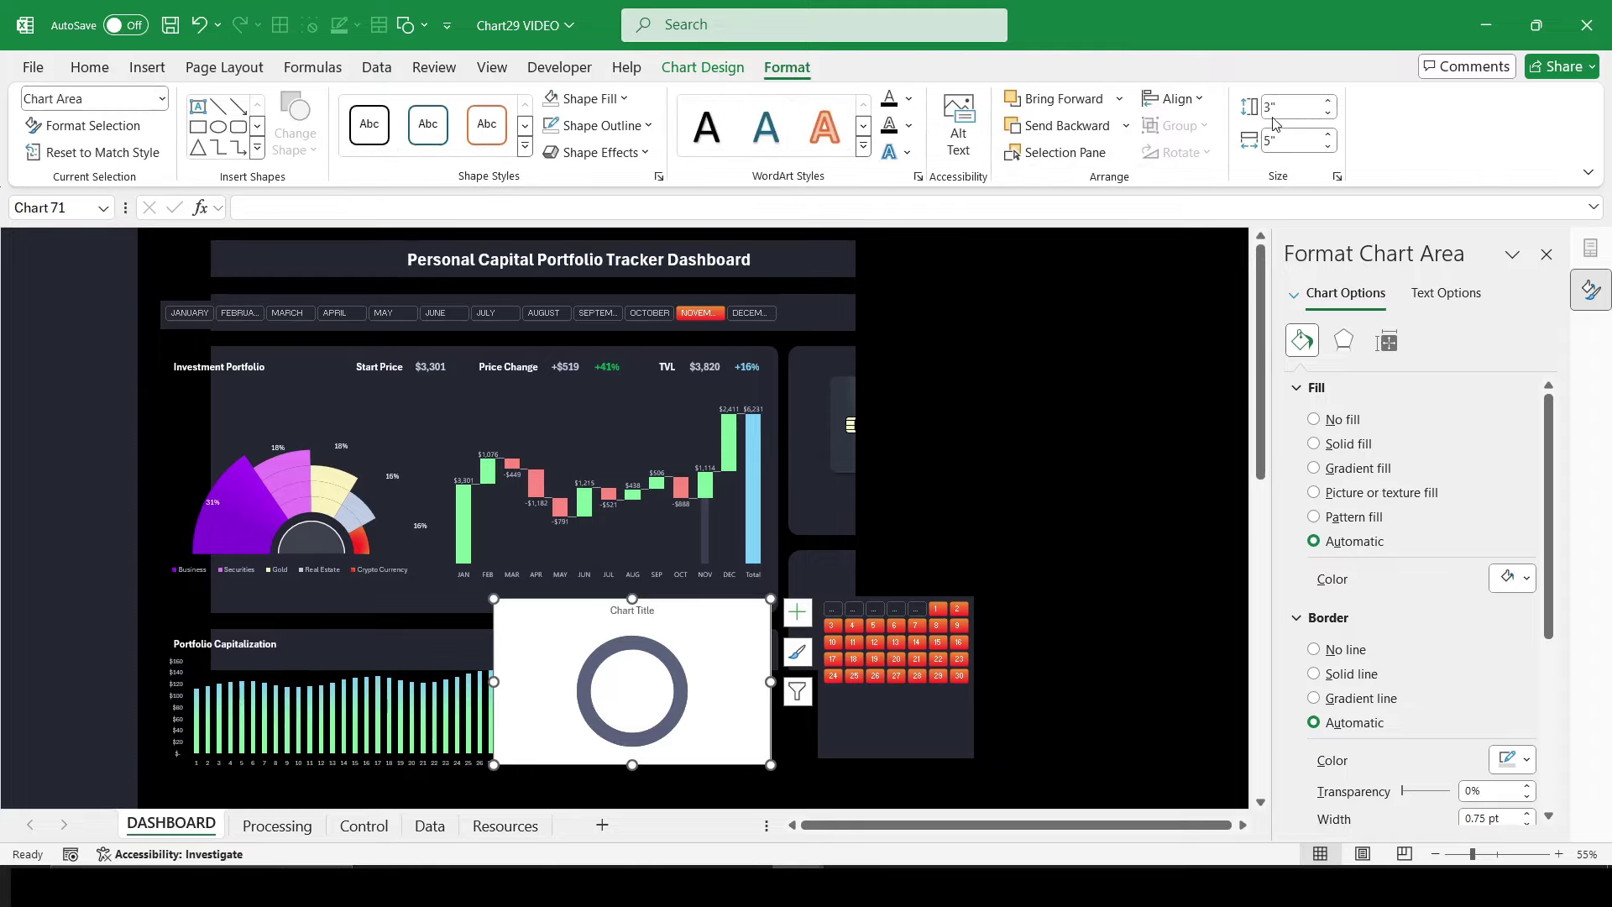
{"action": "left_click", "coordinate": [1280, 108]}
{"action": "key", "text": "Tab"}
{"action": "type", "text": "1.95"}
{"action": "key", "text": "Return"}
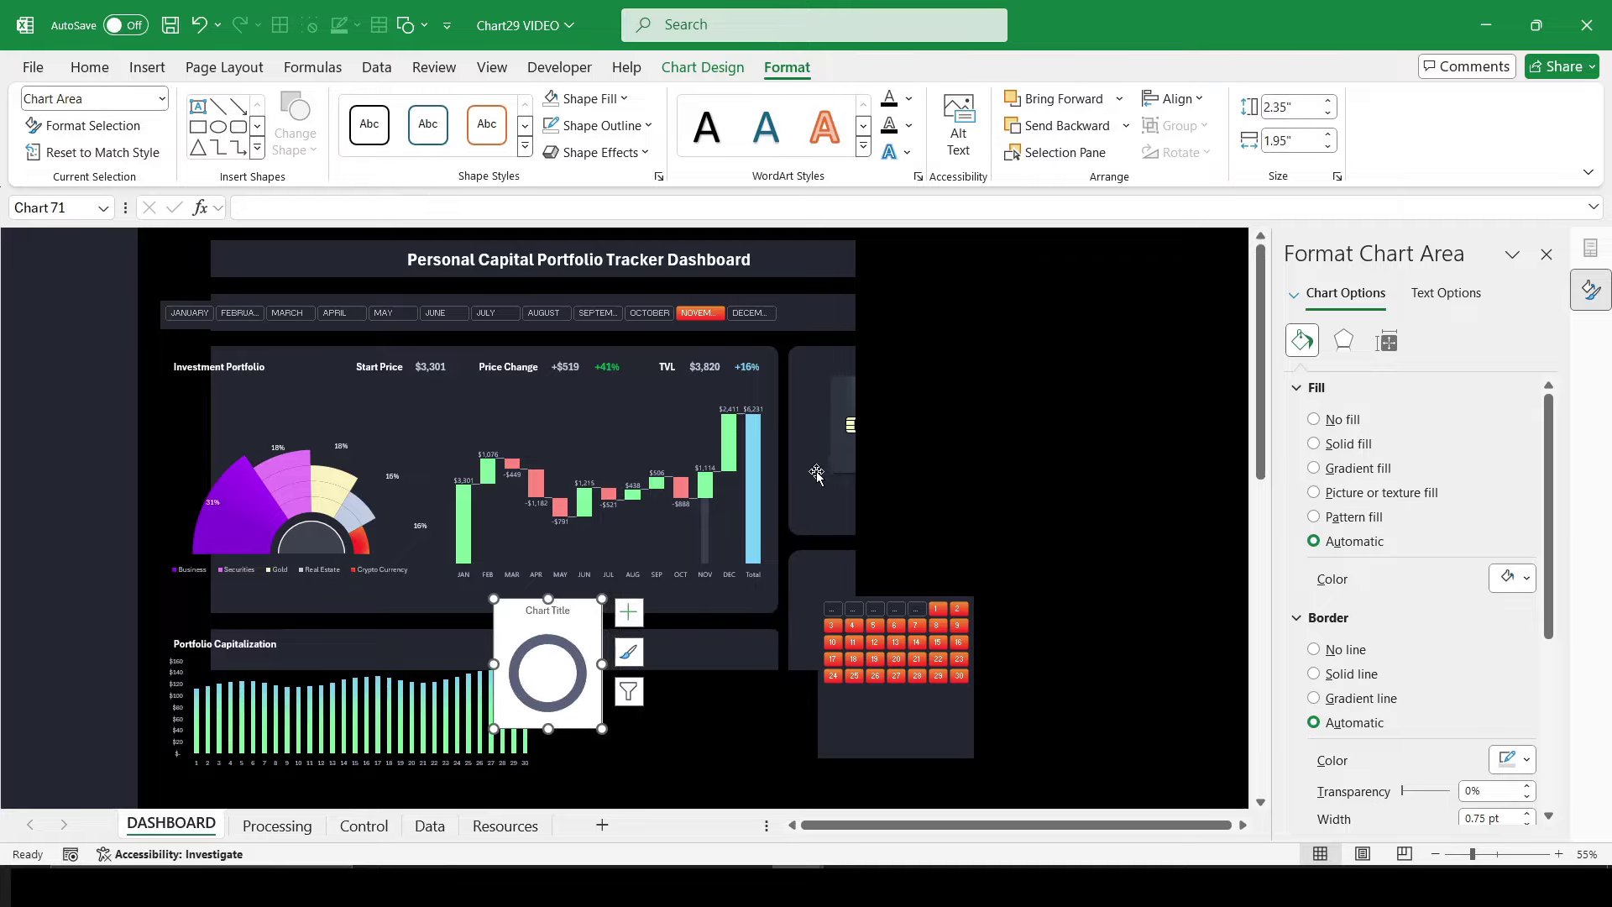
Step: Move the doughnut chart into the Portfolio Capitalization panel
{"action": "scroll", "coordinate": [817, 474], "scroll_direction": "down", "scroll_amount": 3}
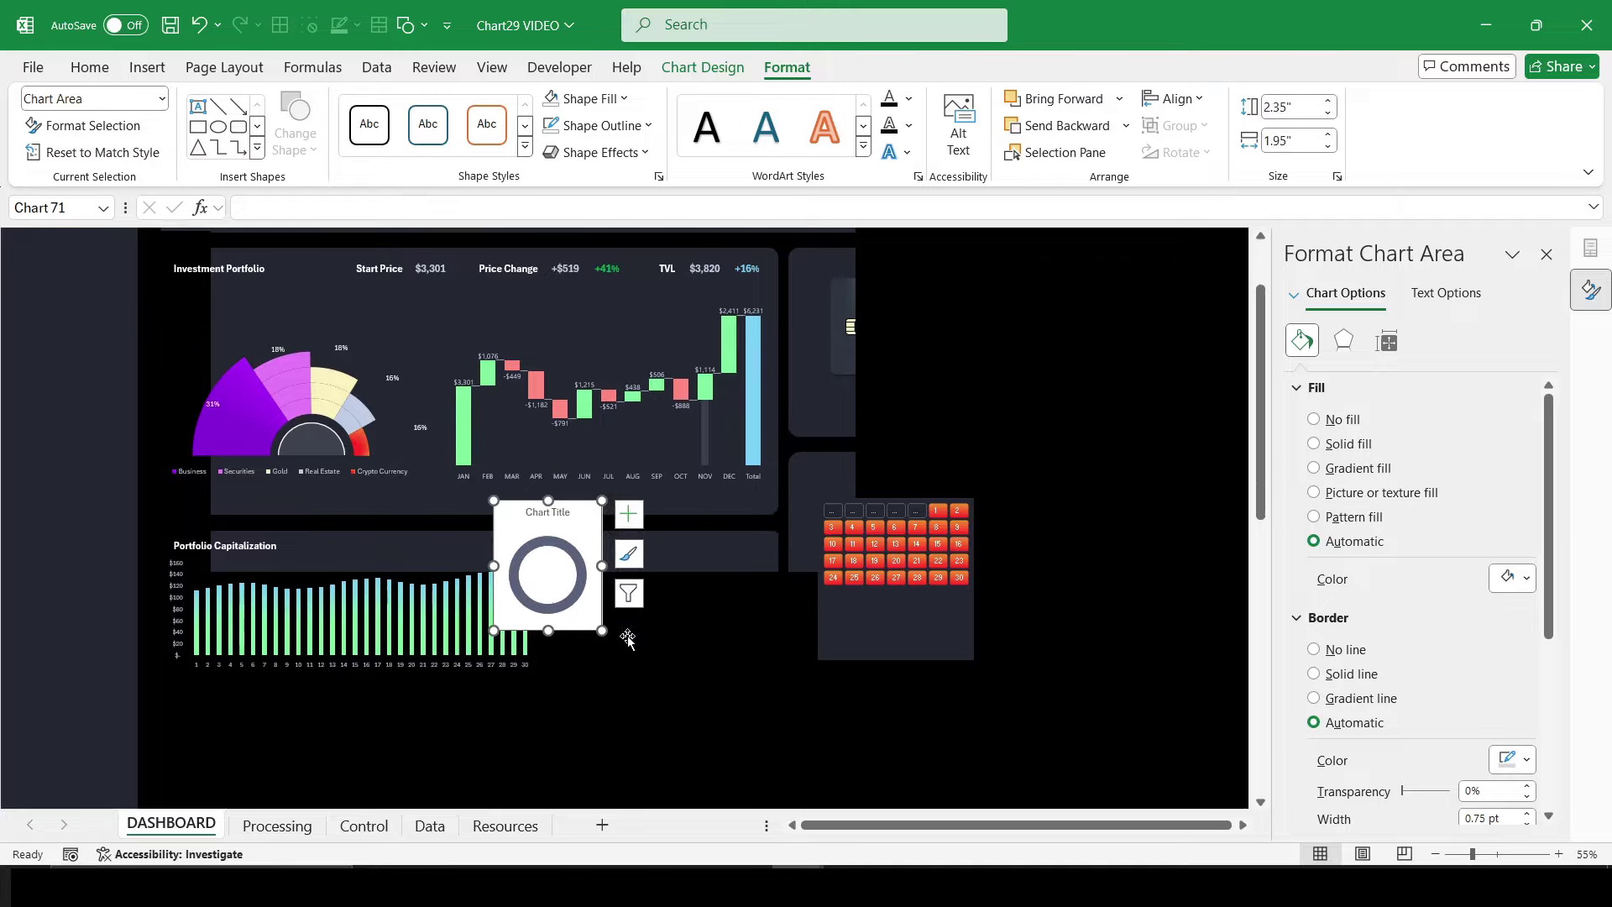
{"action": "left_click", "coordinate": [558, 609]}
{"action": "left_click_drag", "start_coordinate": [576, 631], "coordinate": [704, 669]}
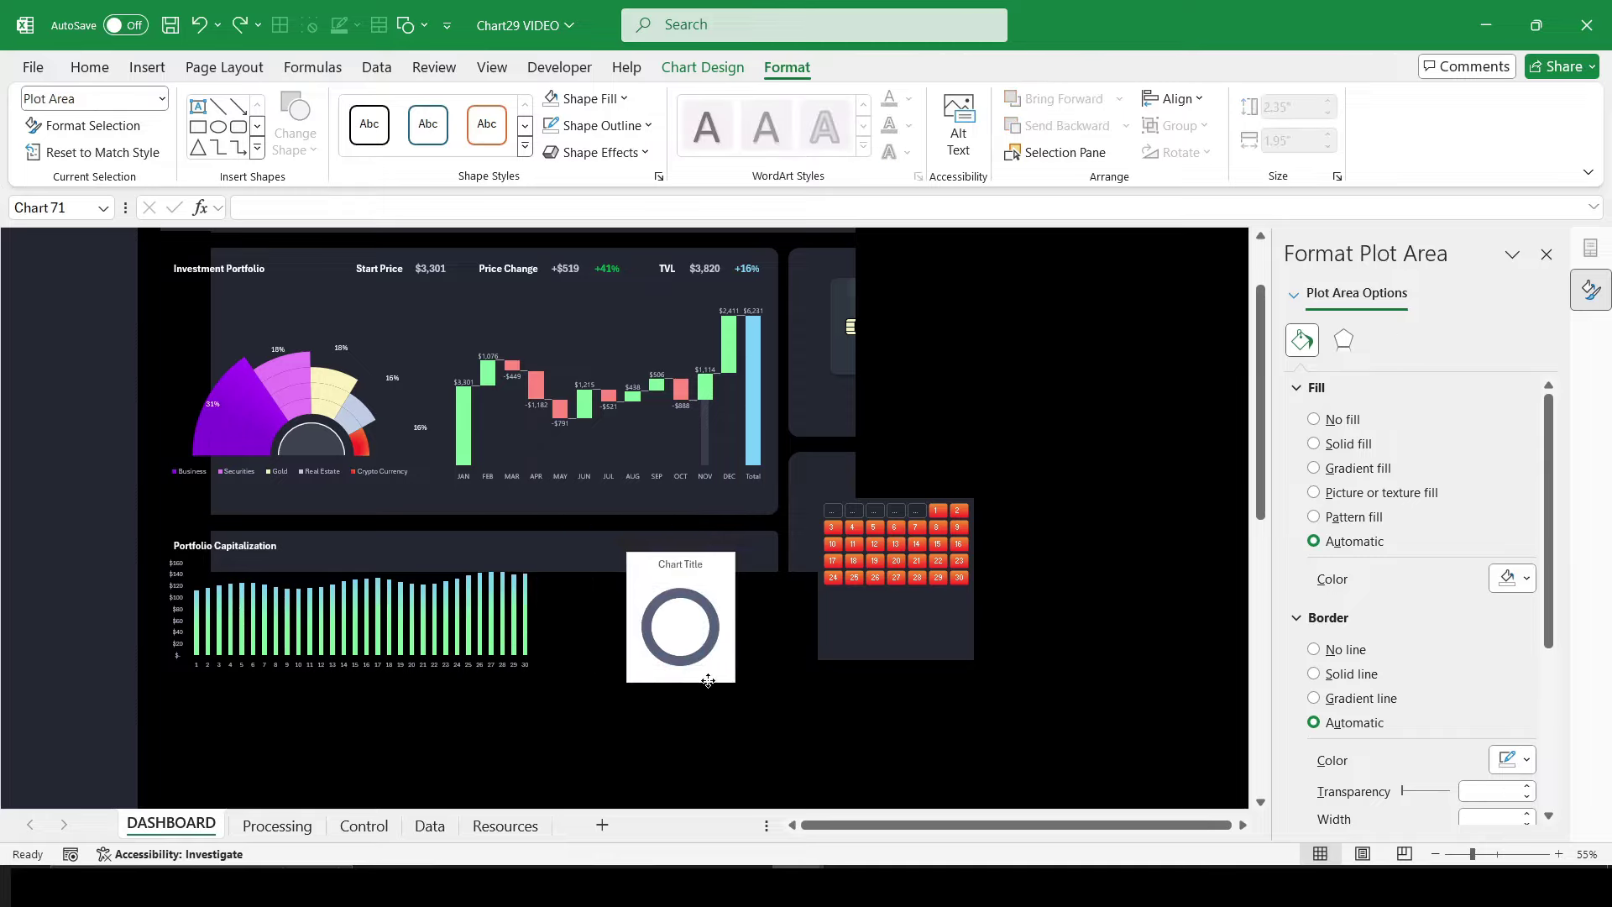
{"action": "scroll", "coordinate": [1042, 742], "scroll_direction": "down", "scroll_amount": 4}
{"action": "scroll", "coordinate": [869, 627], "scroll_direction": "down", "scroll_amount": 5}
{"action": "scroll", "coordinate": [869, 627], "scroll_direction": "up", "scroll_amount": 5}
{"action": "scroll", "coordinate": [865, 627], "scroll_direction": "up", "scroll_amount": 1}
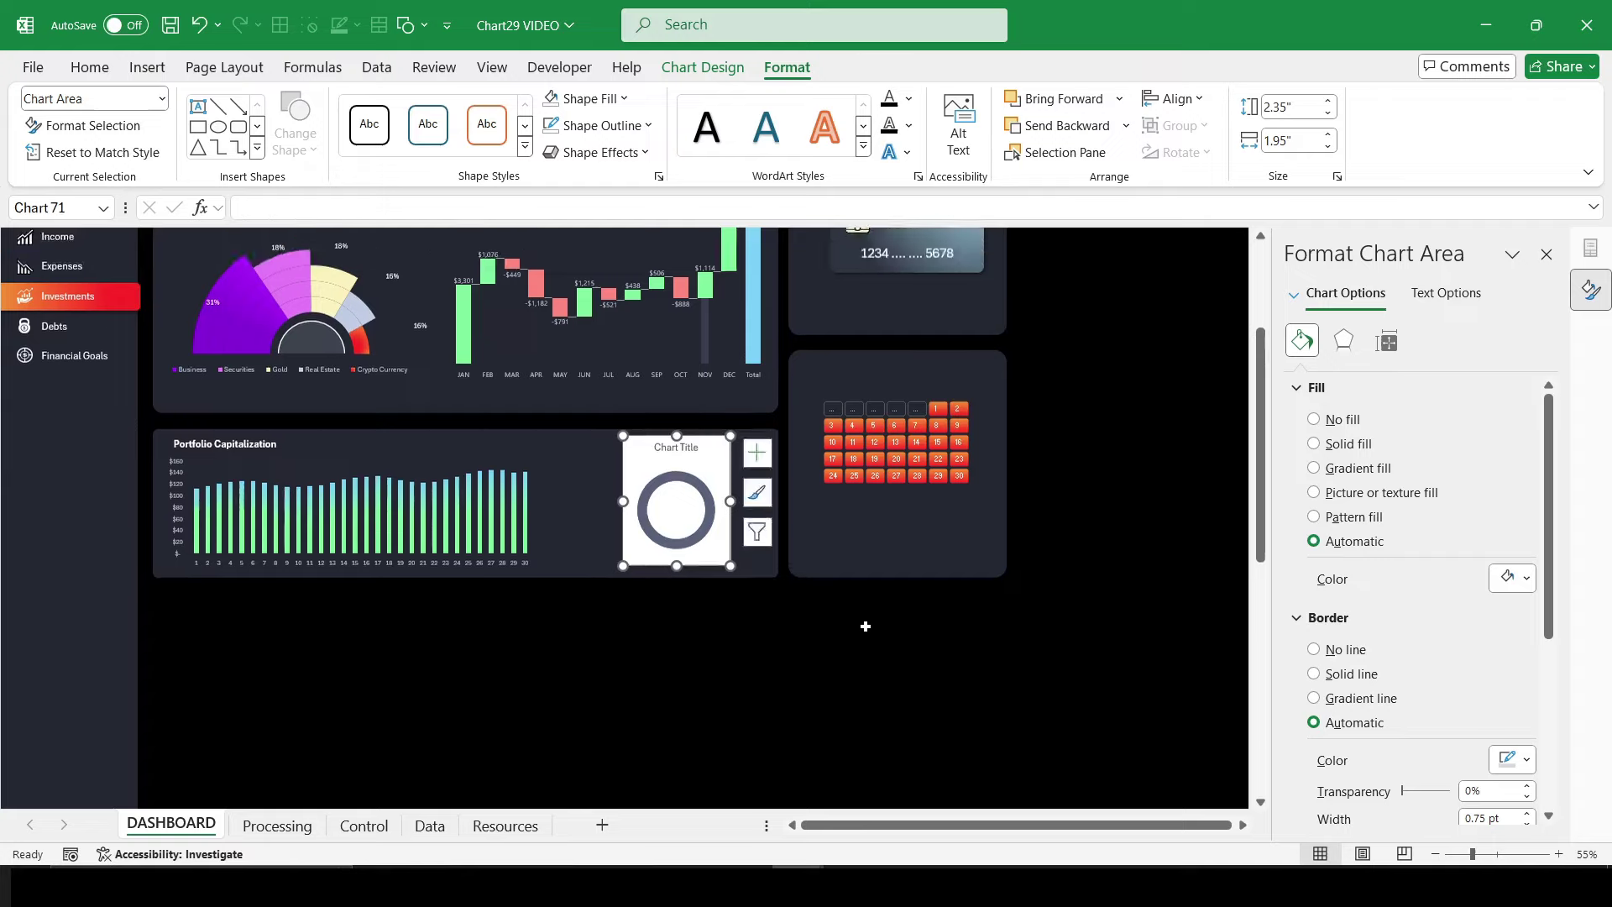
Step: Set the chart's Shape Outline and Shape Fill to none
{"action": "left_click", "coordinate": [601, 125]}
{"action": "left_click", "coordinate": [598, 490]}
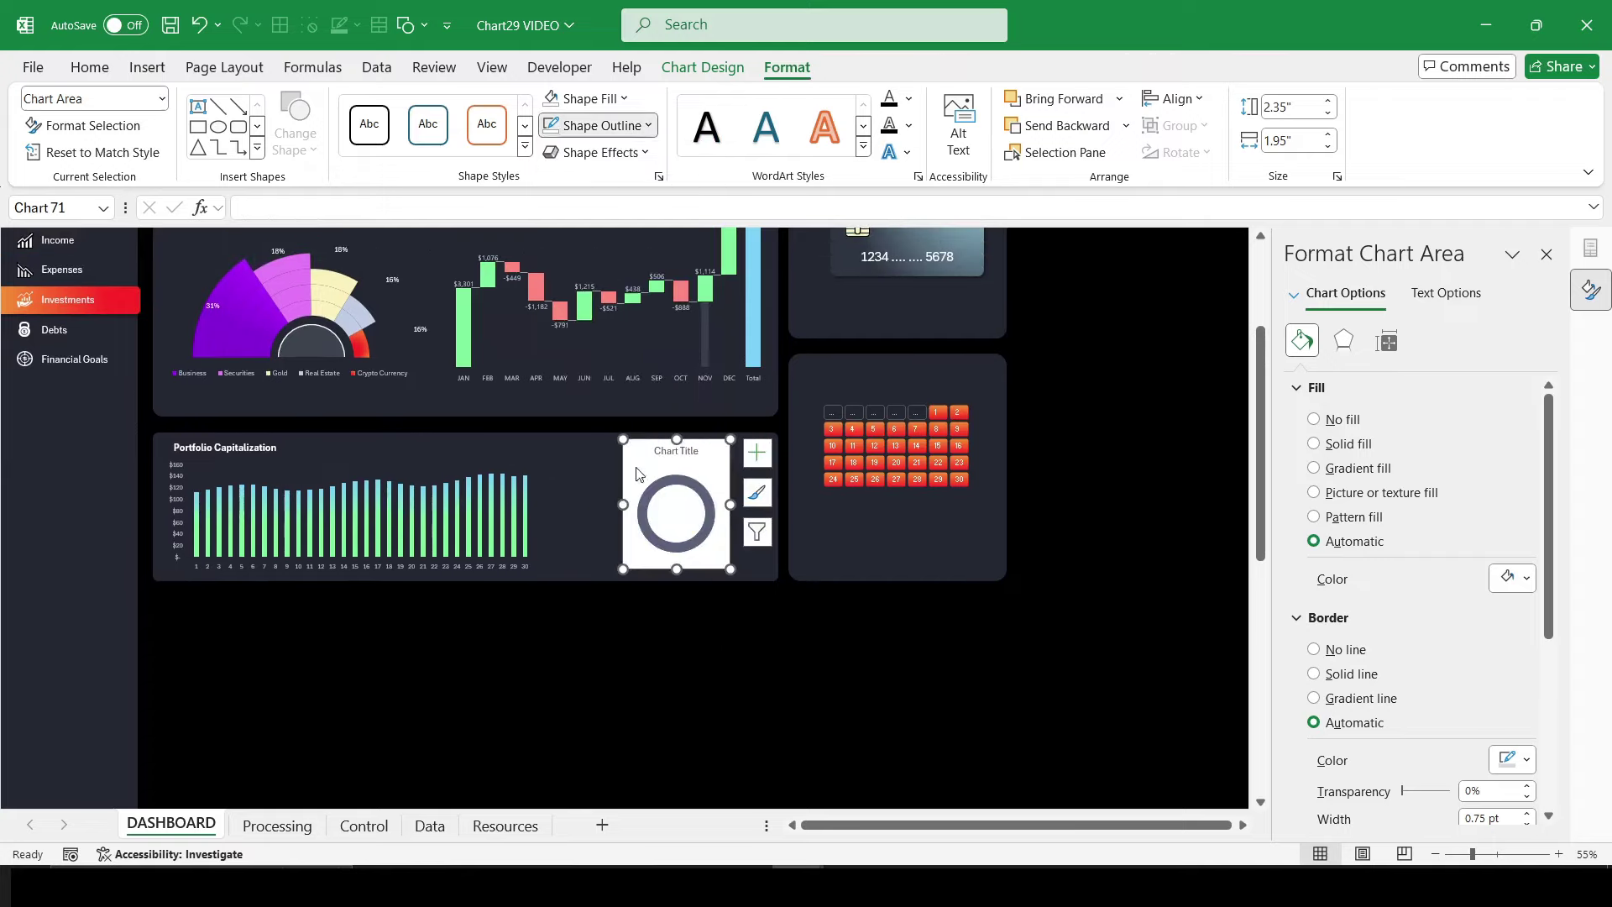
{"action": "left_click", "coordinate": [588, 99]}
{"action": "left_click", "coordinate": [594, 462]}
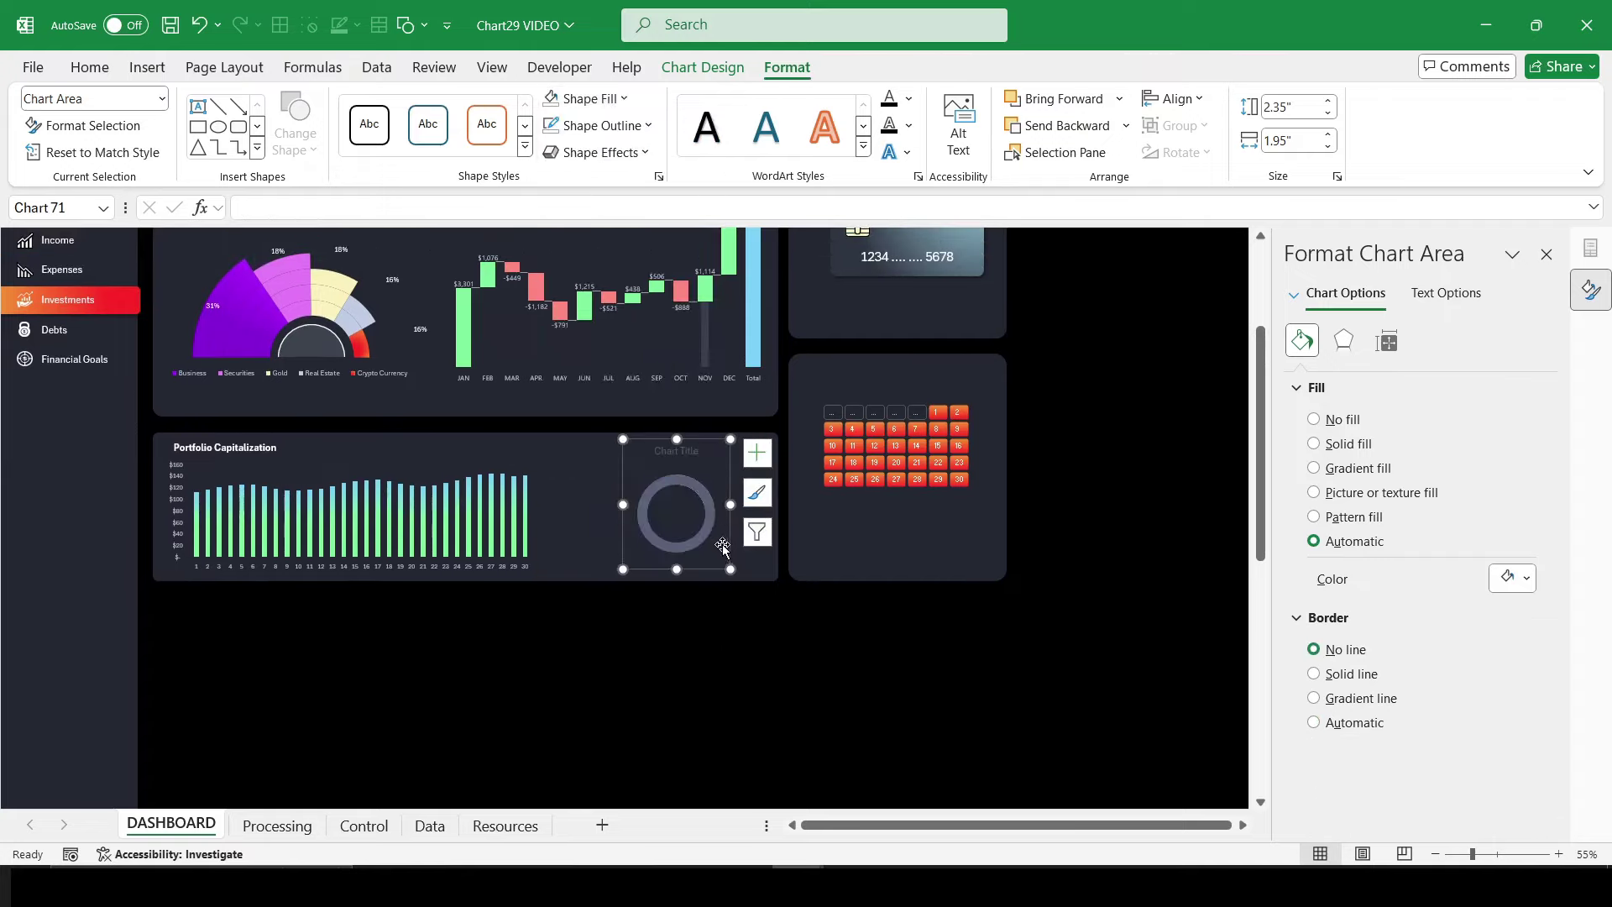
{"action": "left_click", "coordinate": [676, 451]}
{"action": "left_click", "coordinate": [337, 206]}
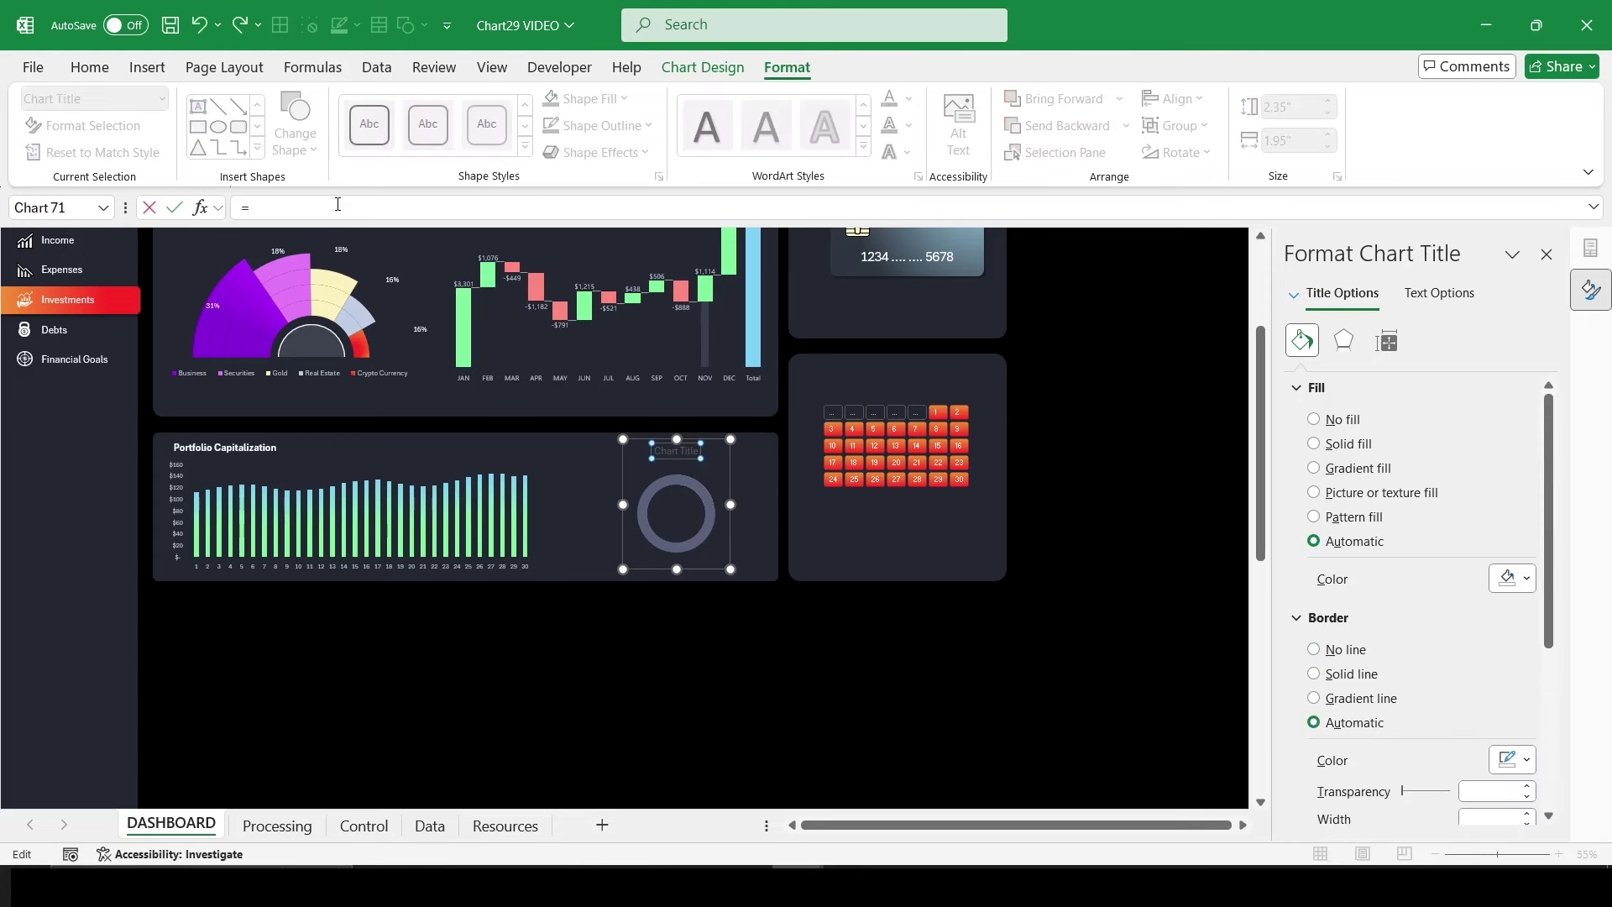
Step: Link the chart title to Processing!$H$18 and make it 16 pt bold
{"action": "left_click", "coordinate": [280, 825]}
{"action": "left_click", "coordinate": [768, 420]}
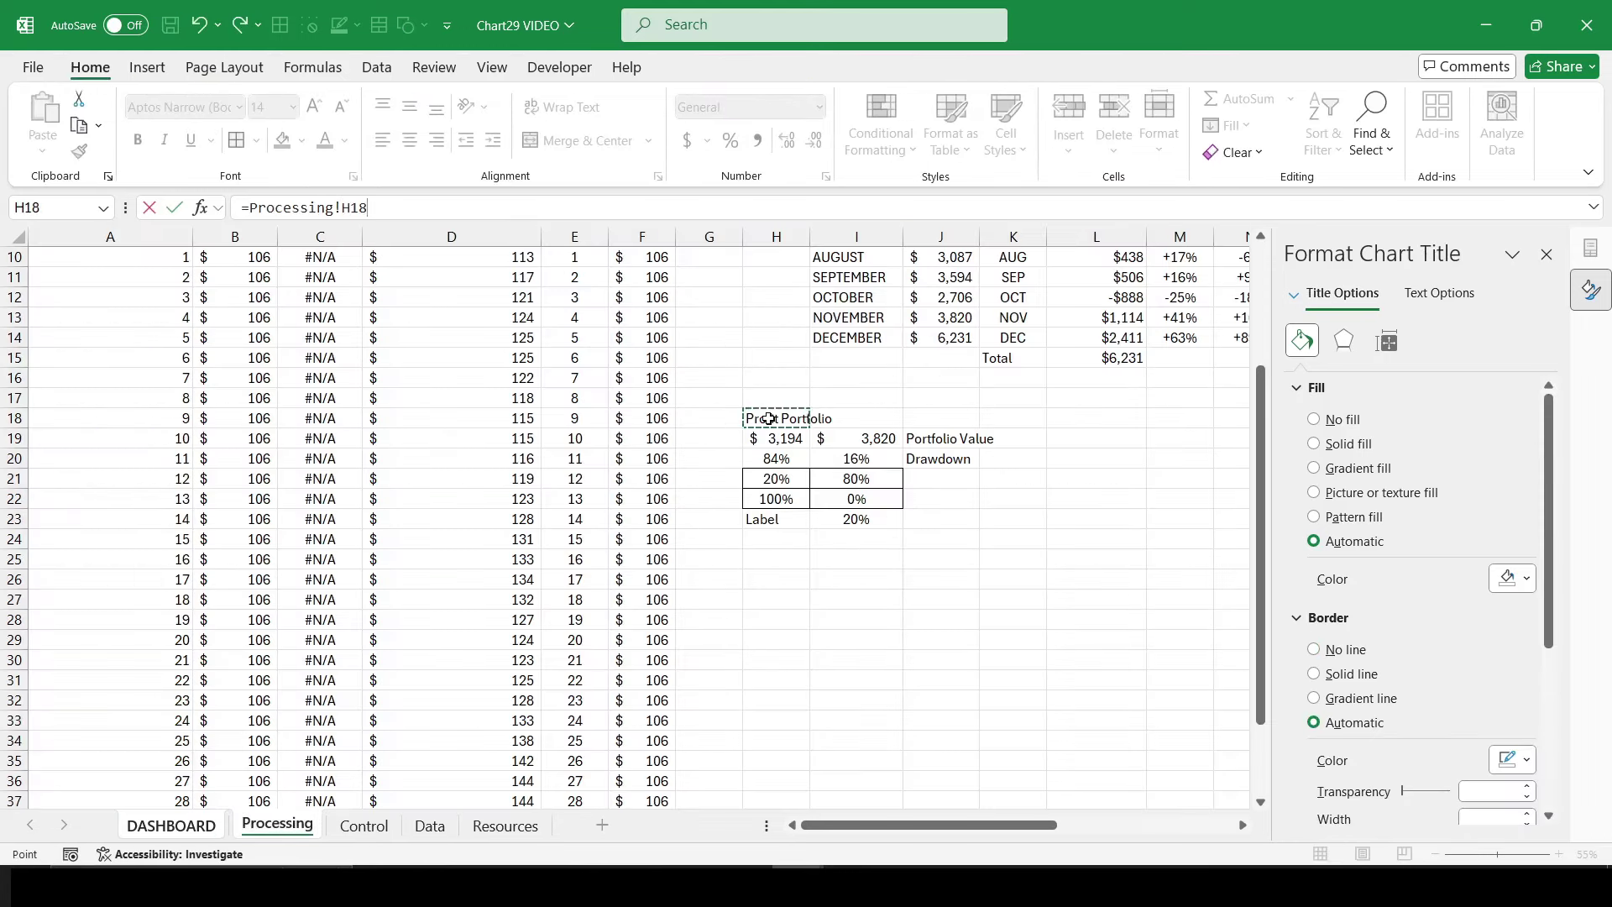
{"action": "key", "text": "Return"}
{"action": "left_click", "coordinate": [317, 106]}
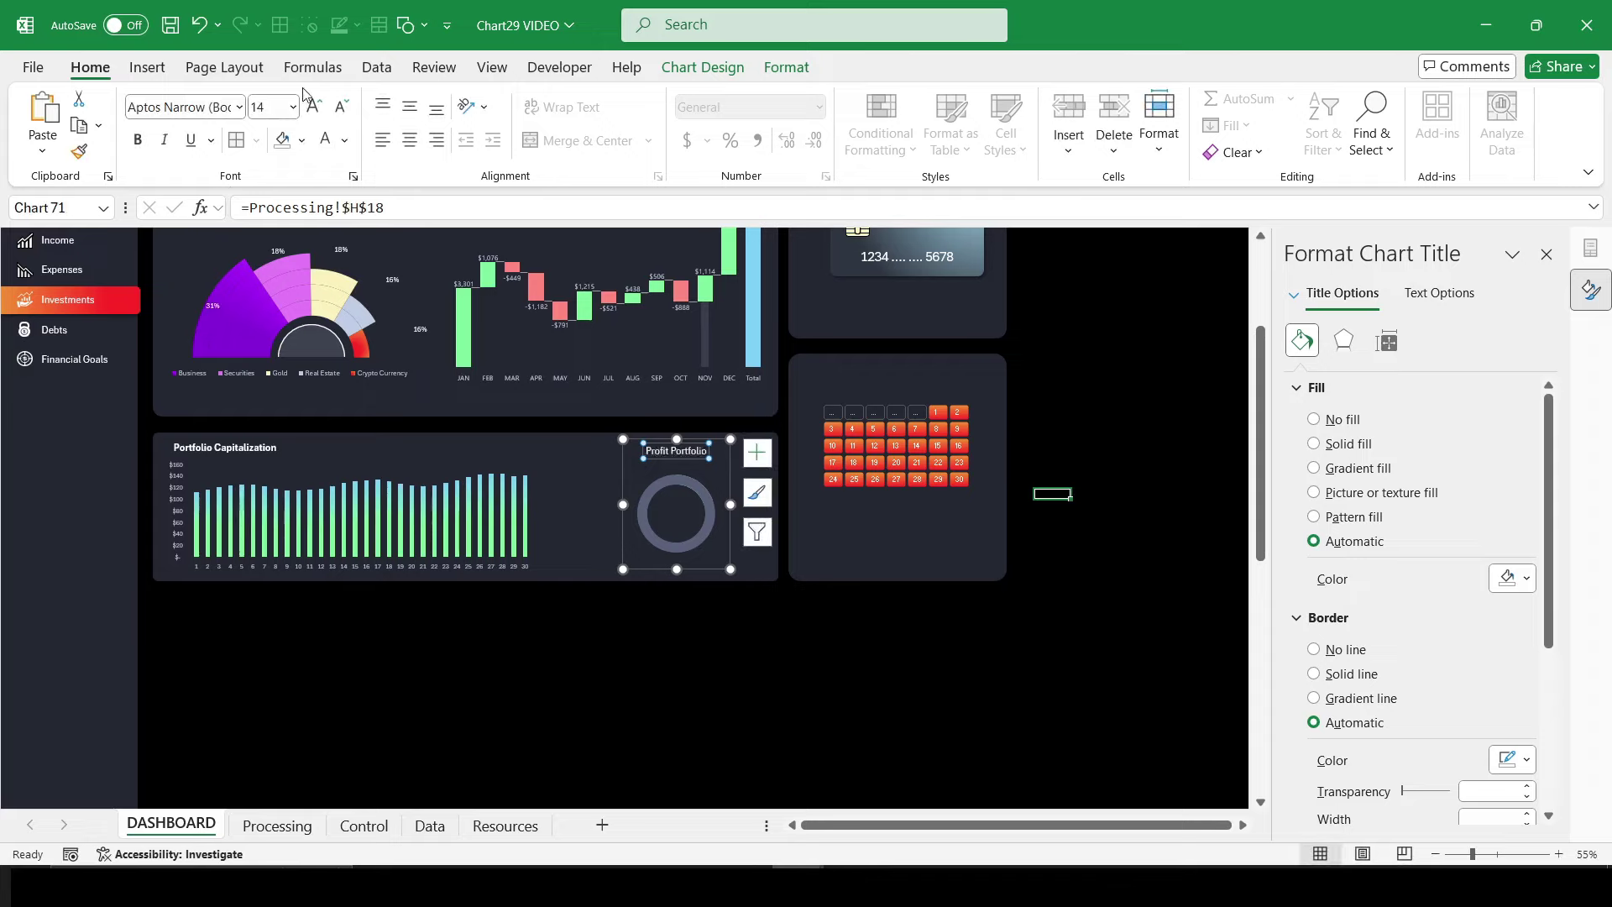
{"action": "left_click", "coordinate": [319, 108]}
{"action": "left_click", "coordinate": [336, 112]}
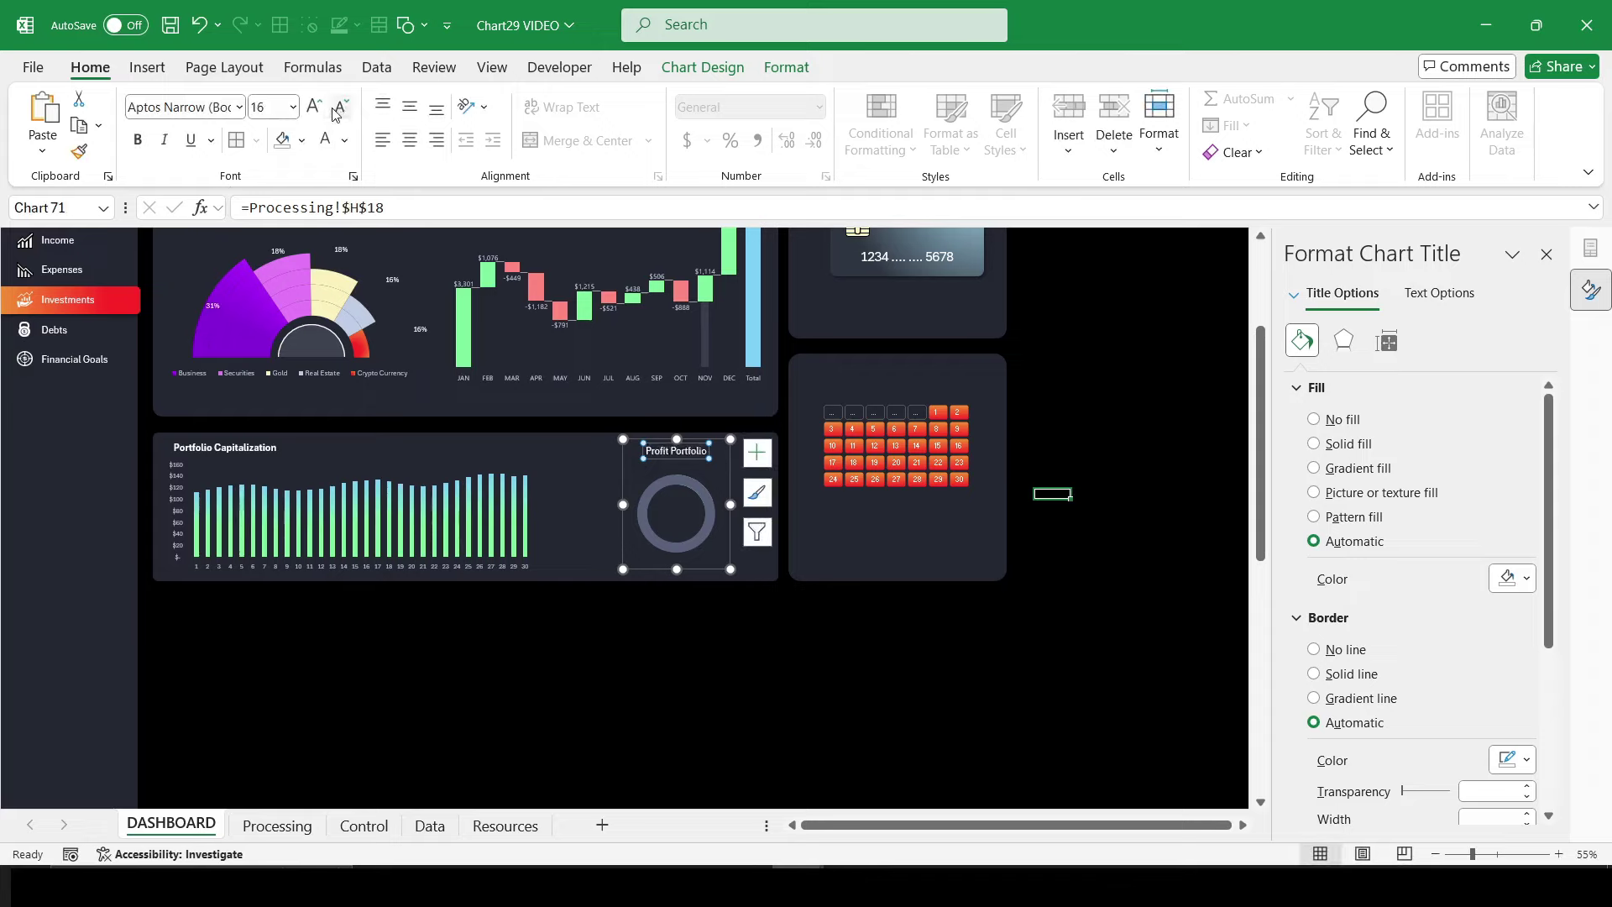
{"action": "left_click", "coordinate": [137, 140]}
Step: Nudge the Profit Portfolio chart slightly down and to the right
{"action": "left_click", "coordinate": [910, 632]}
{"action": "scroll", "coordinate": [820, 643], "scroll_direction": "up", "scroll_amount": 2}
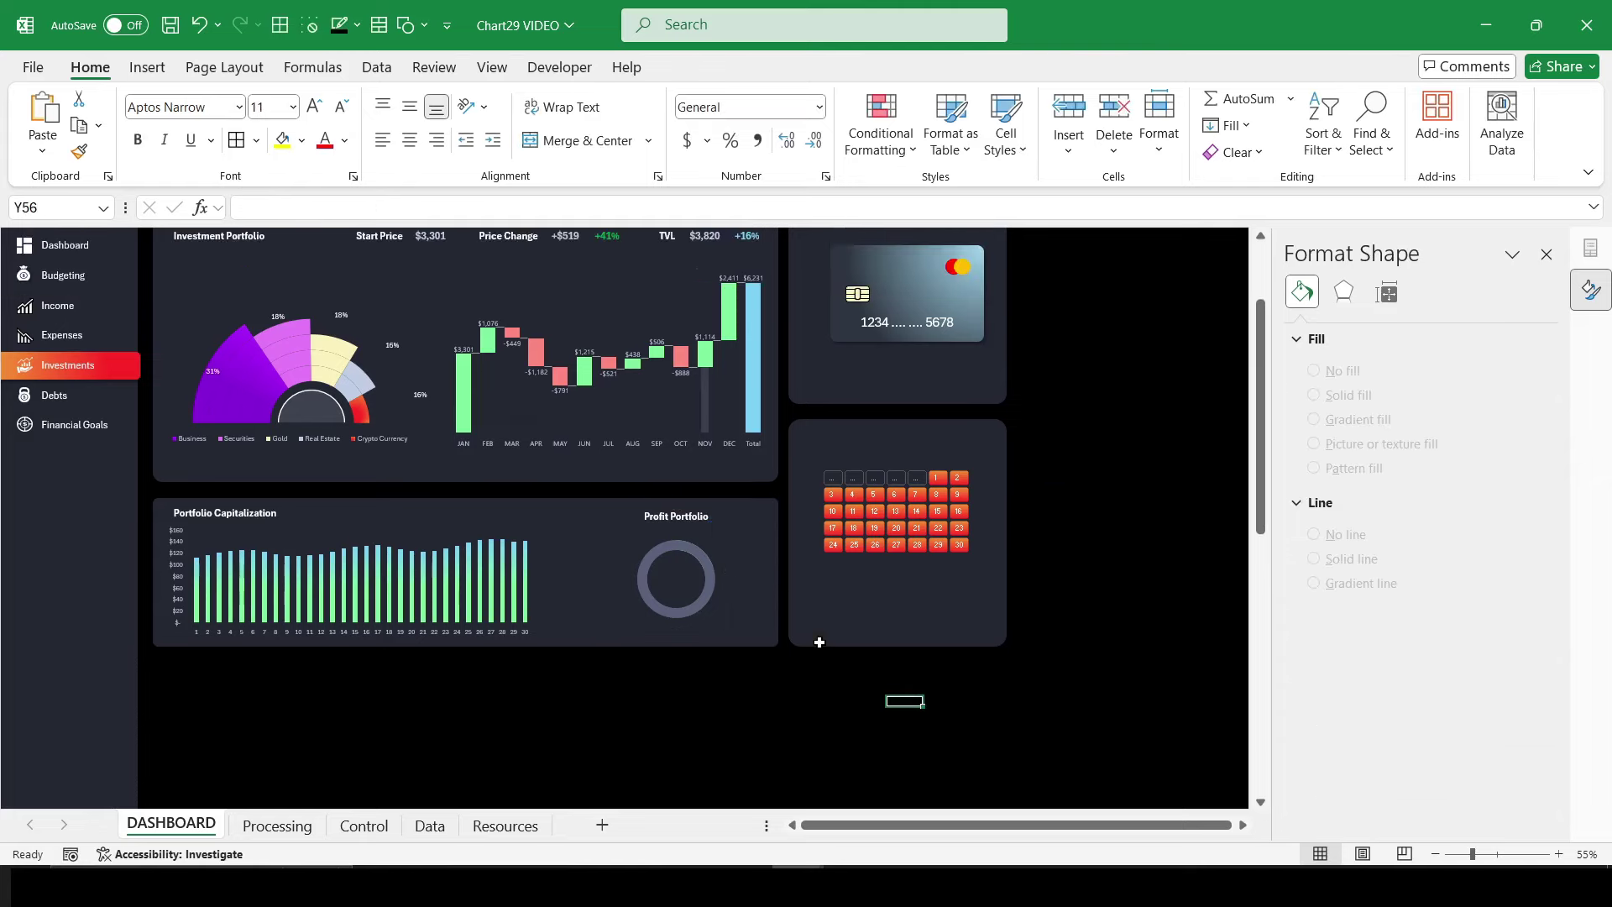
{"action": "left_click", "coordinate": [697, 567]}
{"action": "left_click", "coordinate": [663, 558]}
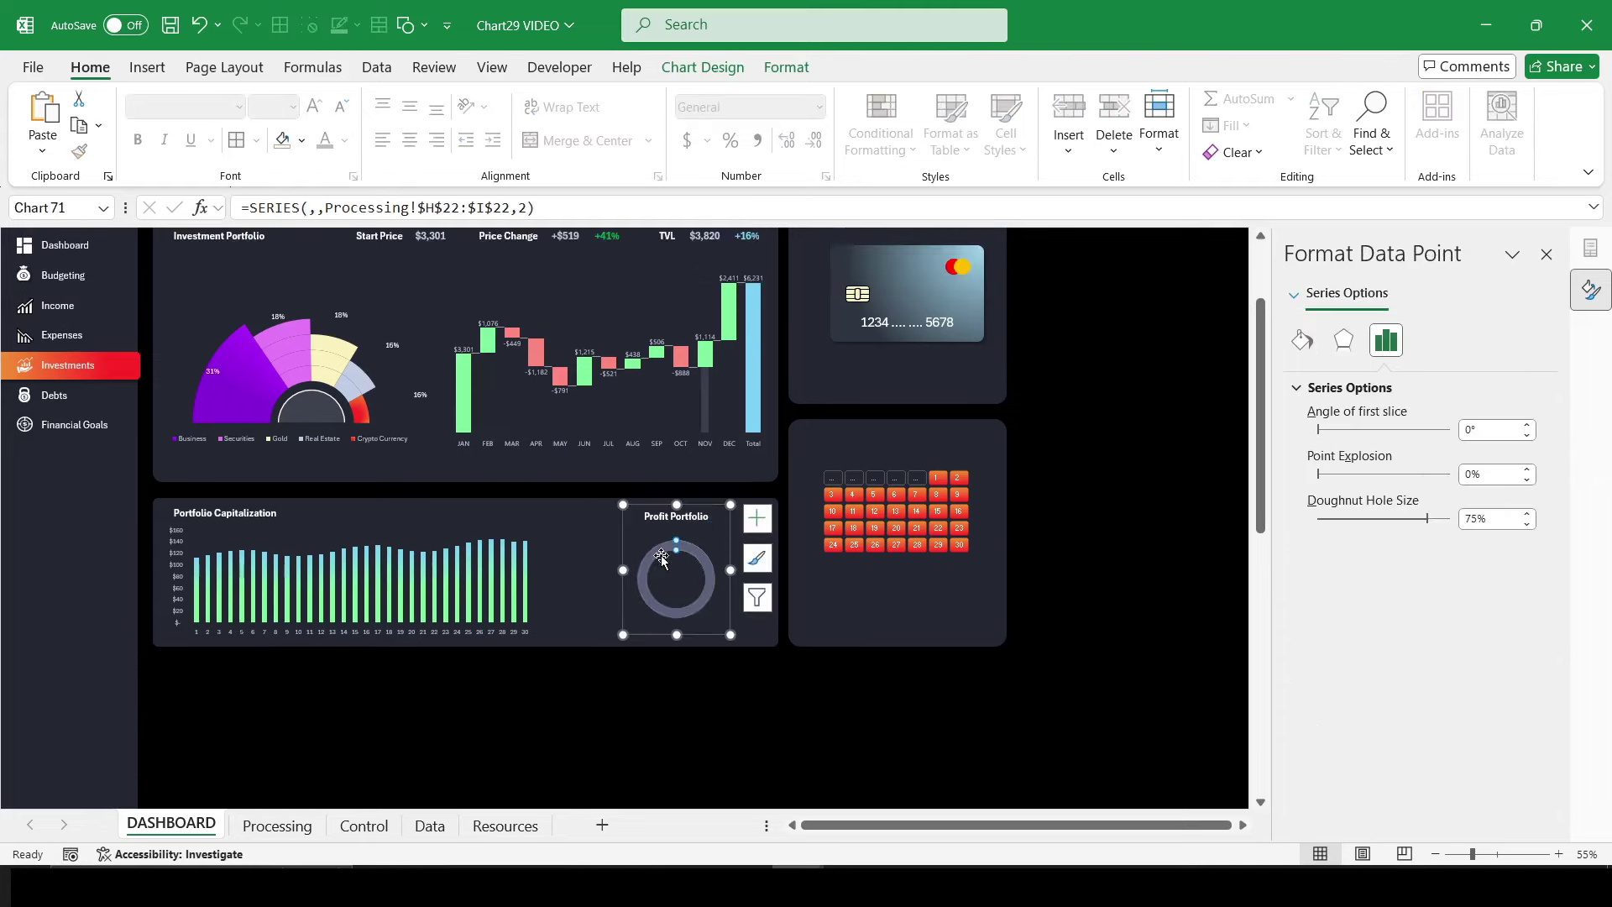
{"action": "left_click", "coordinate": [687, 643]}
{"action": "left_click", "coordinate": [685, 628]}
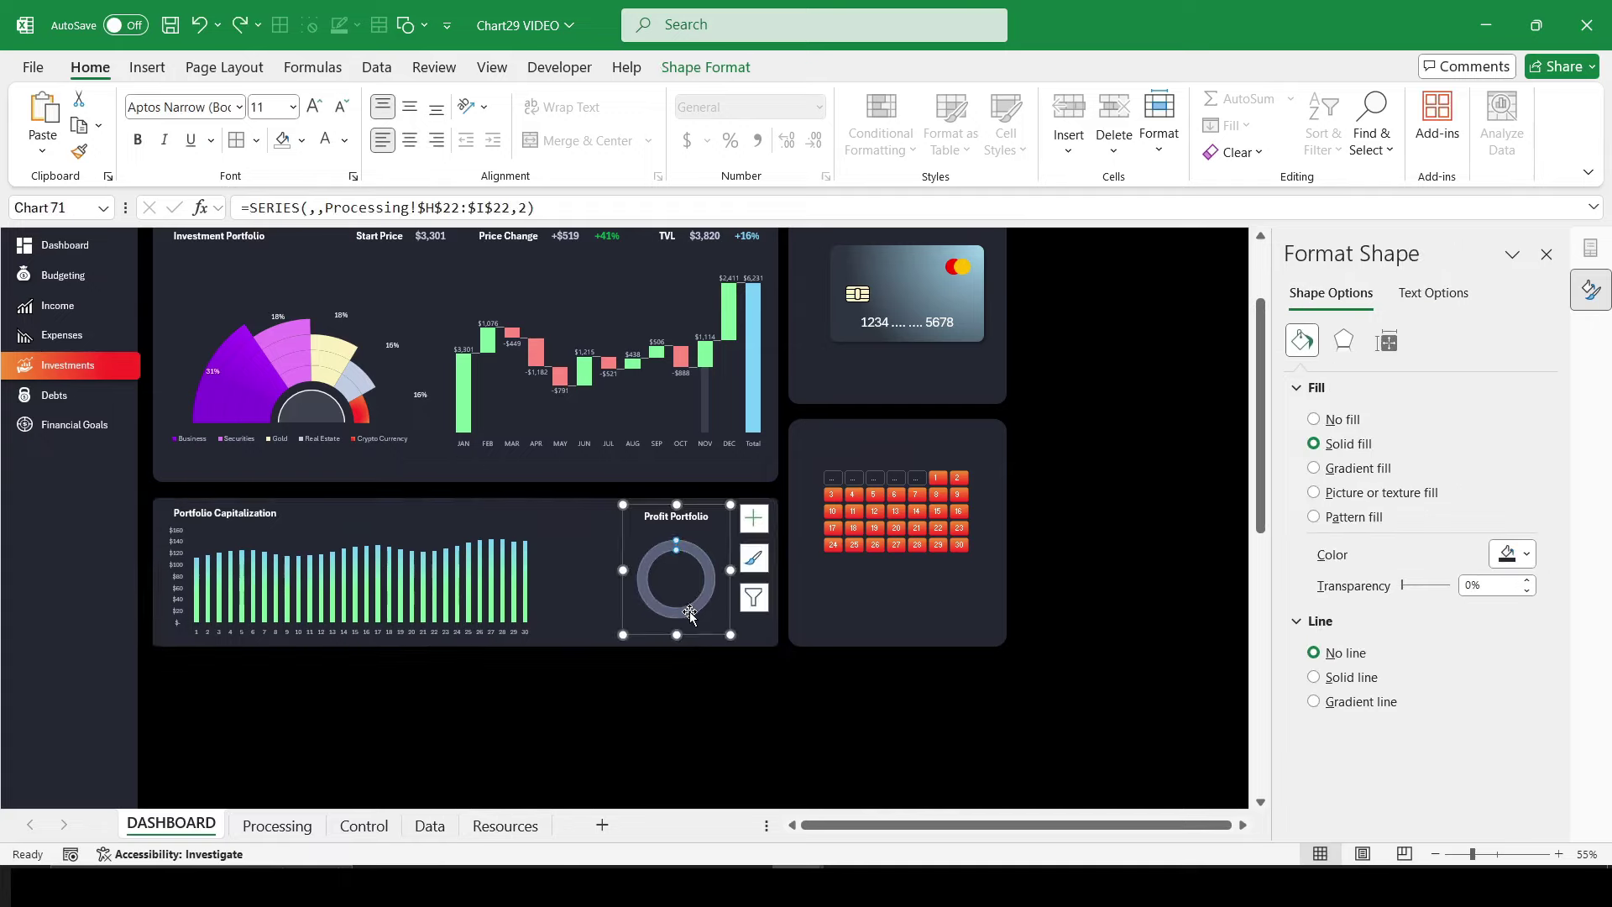
{"action": "left_click_drag", "start_coordinate": [699, 634], "coordinate": [707, 643]}
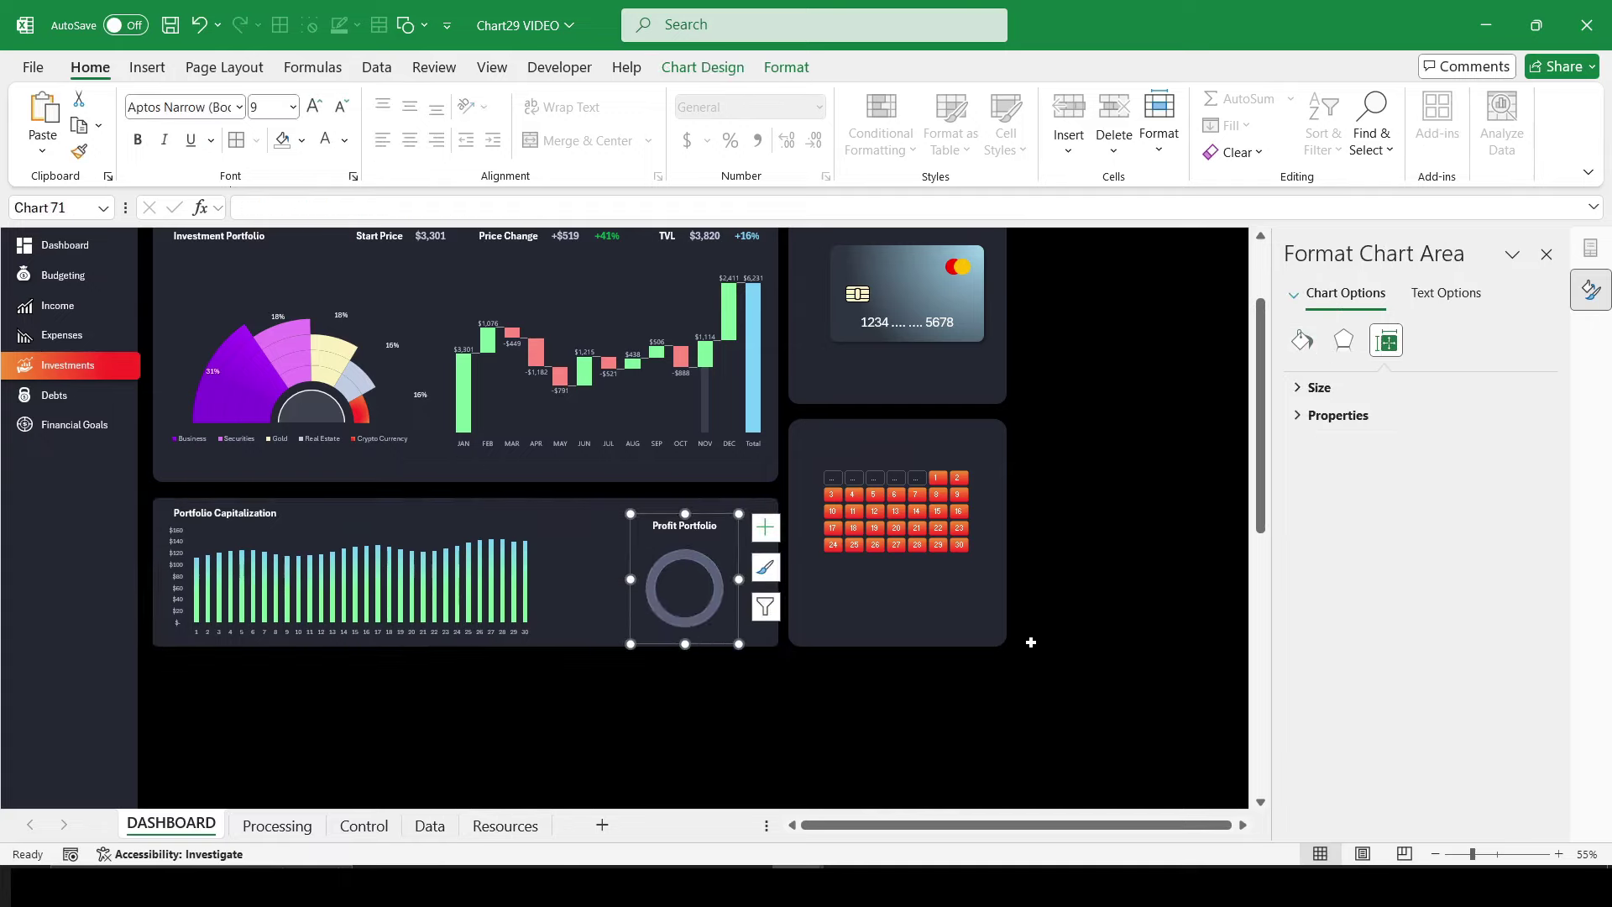
{"action": "key", "text": "Escape"}
Step: Check the drawdown slice's fill and border settings against the Processing sheet values
{"action": "left_click", "coordinate": [656, 573]}
{"action": "left_click", "coordinate": [669, 560]}
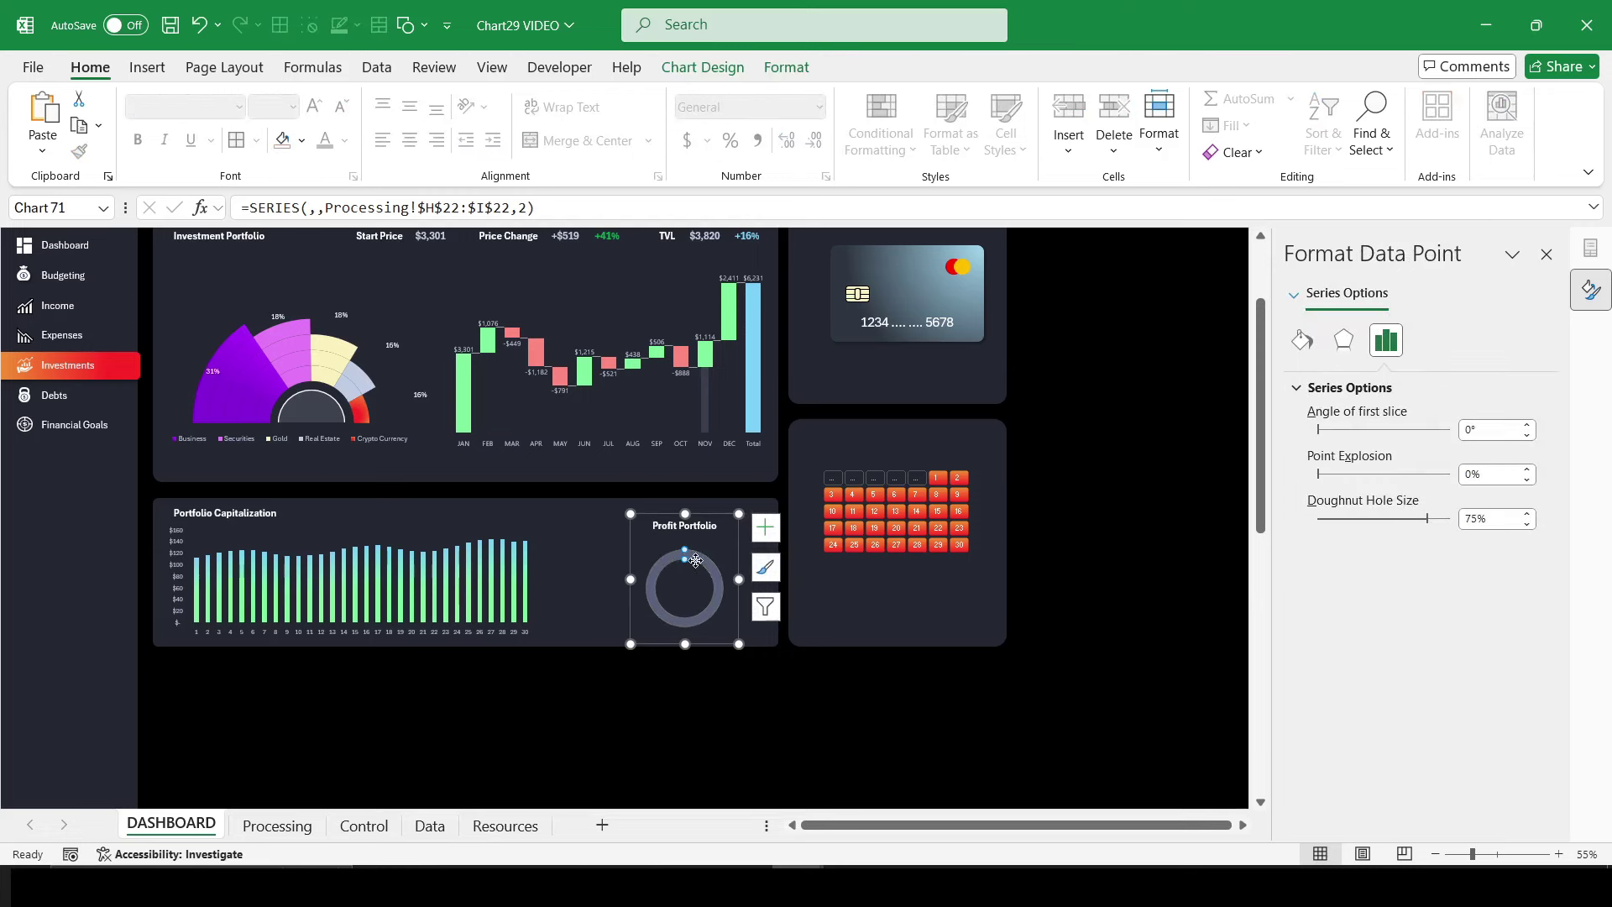
{"action": "left_click", "coordinate": [277, 826]}
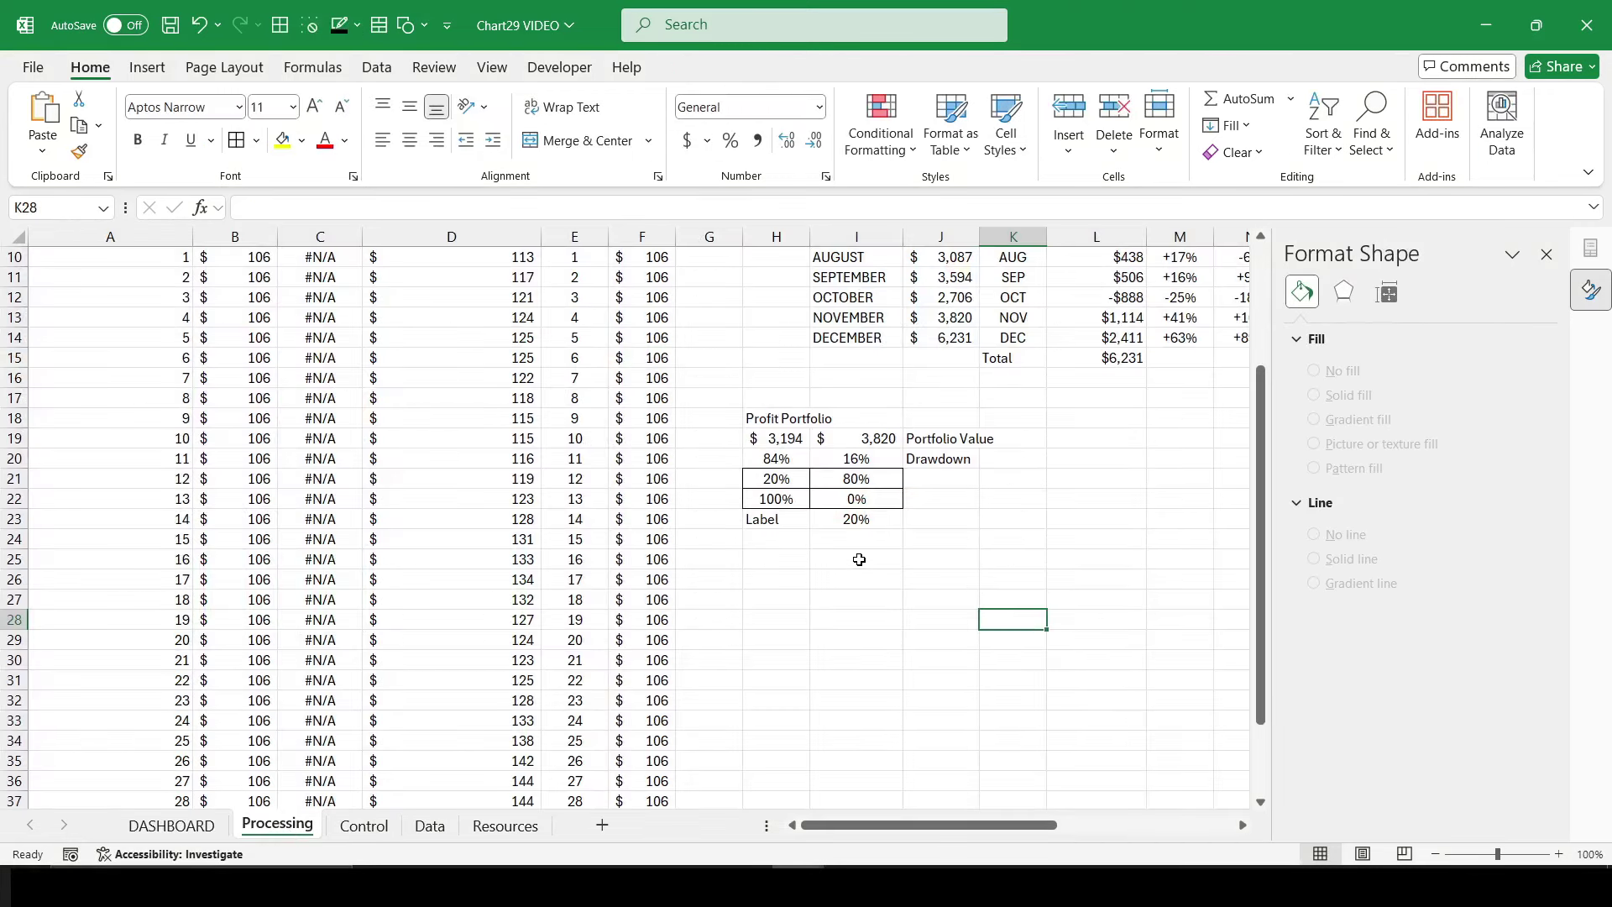
{"action": "left_click", "coordinate": [171, 825]}
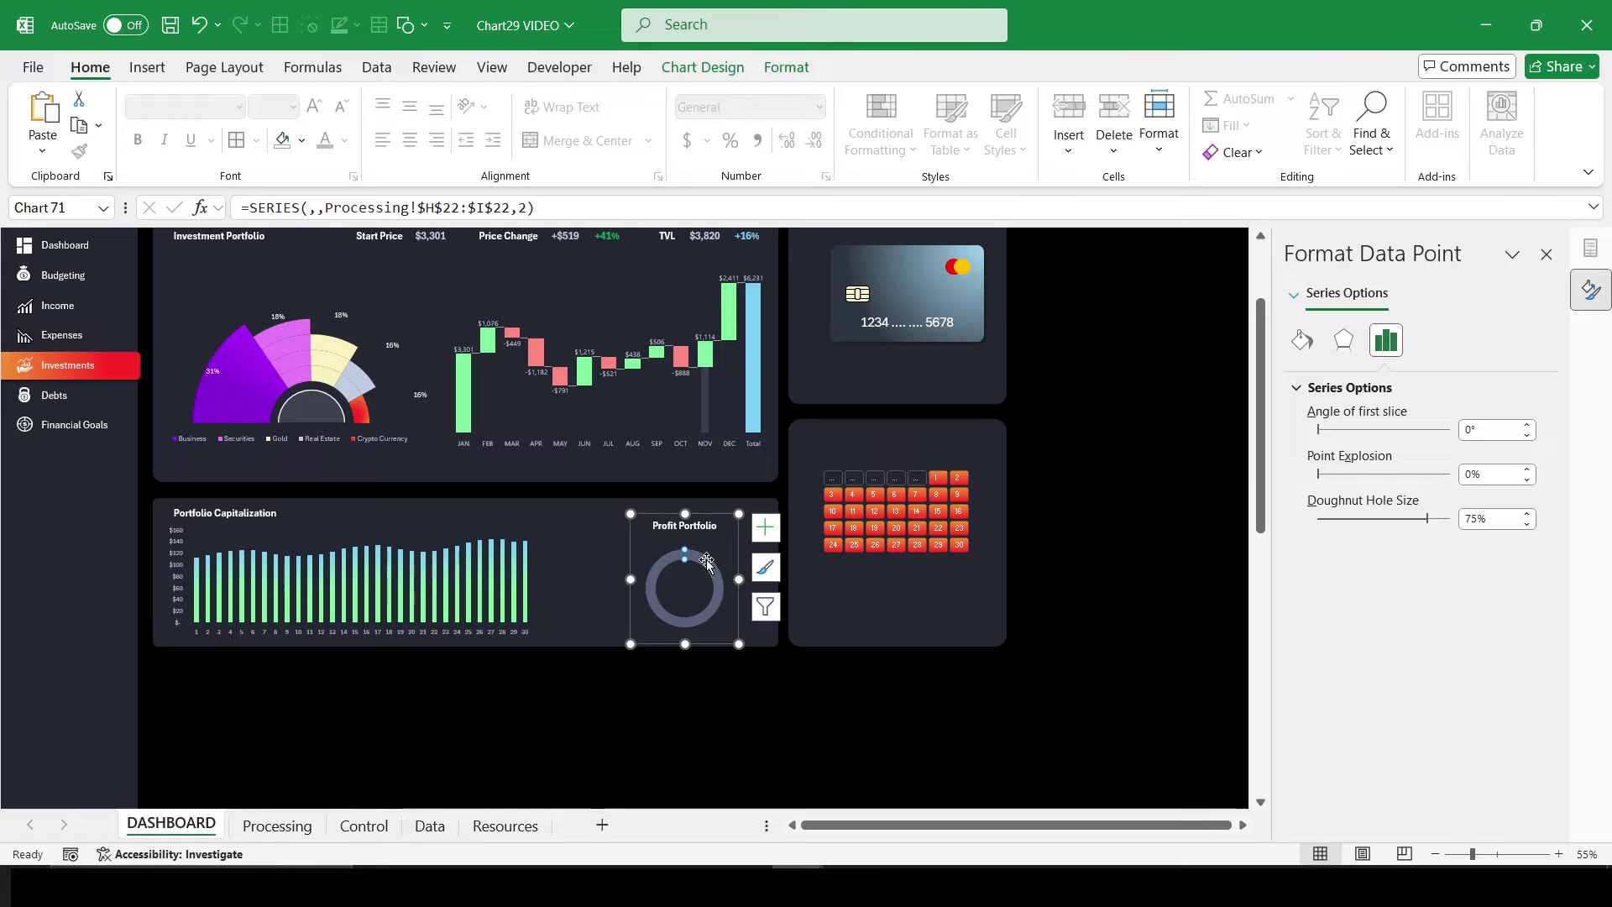
{"action": "left_click", "coordinate": [1303, 340]}
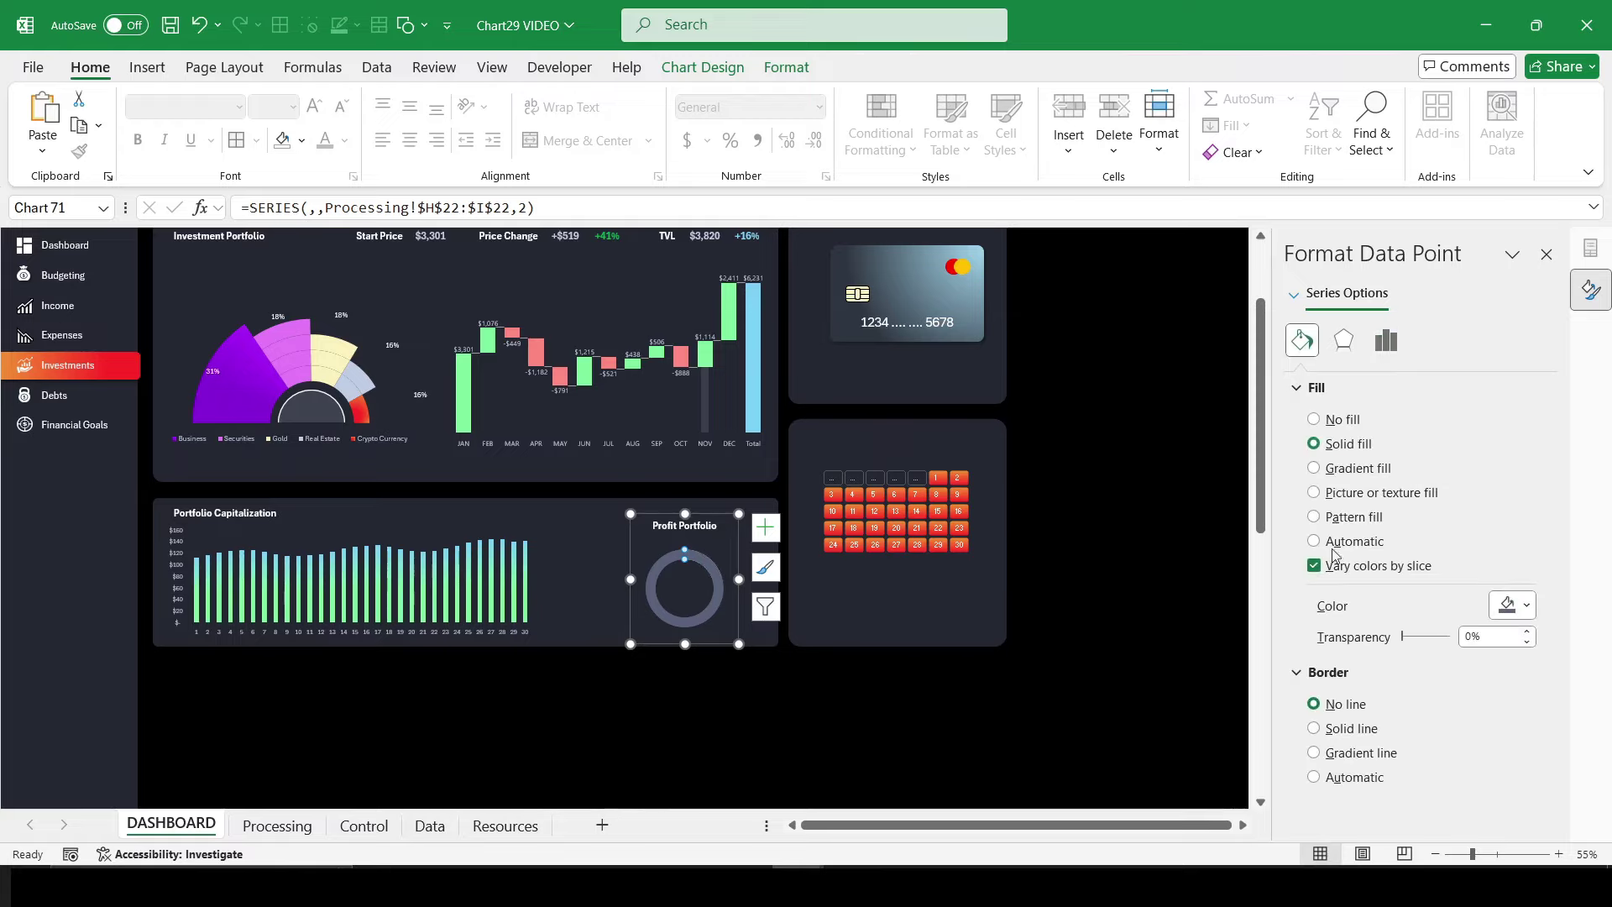
{"action": "left_click", "coordinate": [906, 712]}
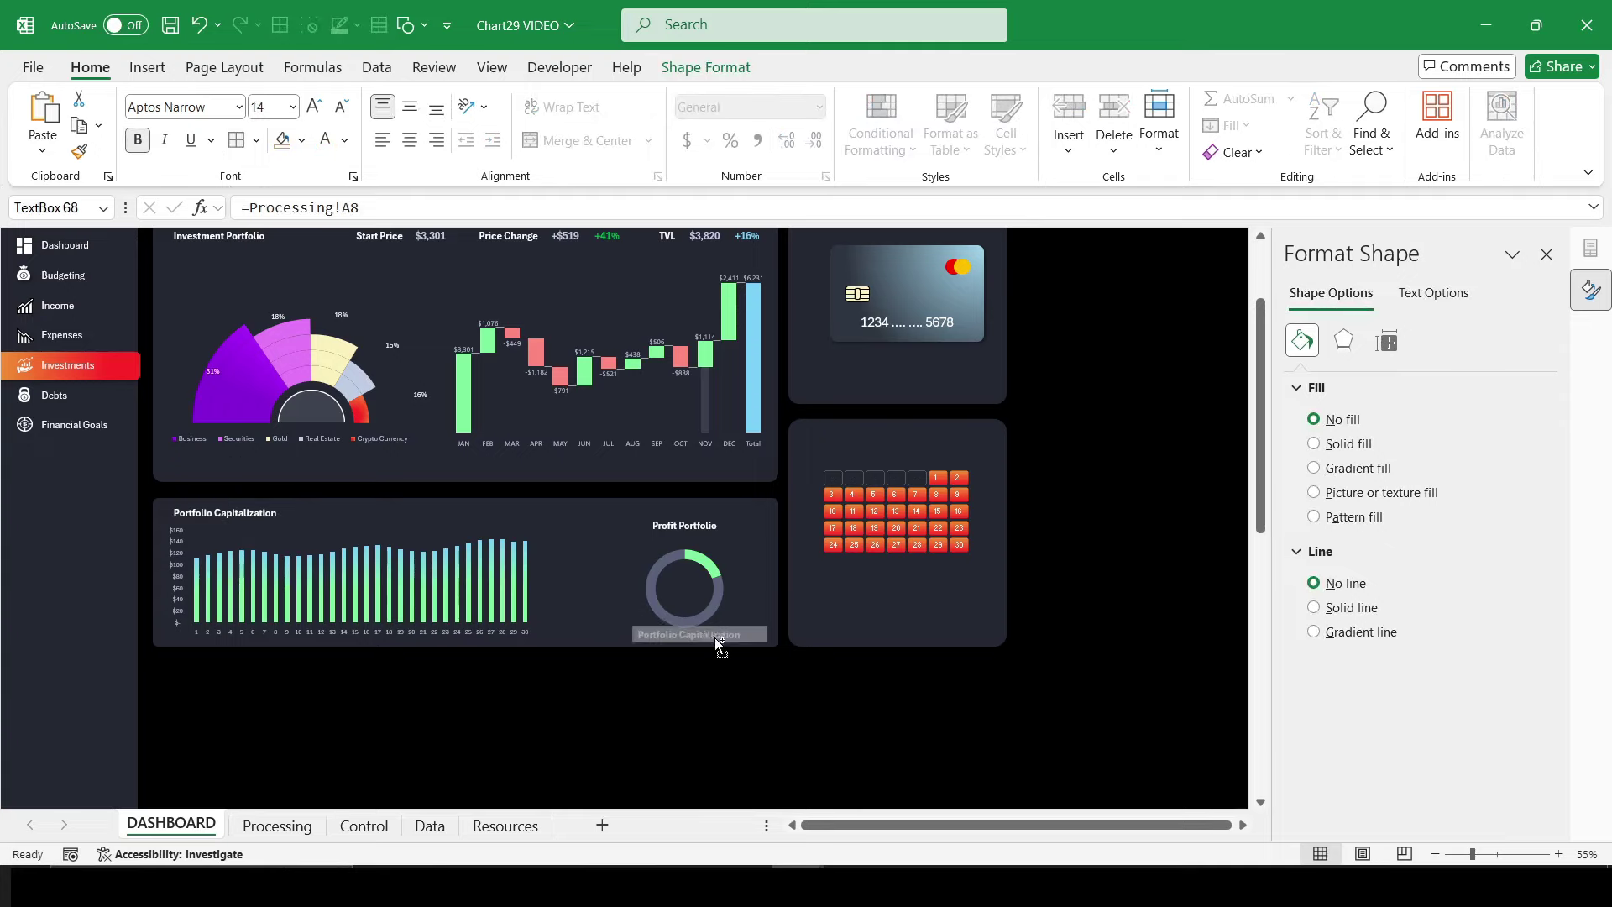
Step: Place a copied label text box over the doughnut, link it to Processing!I23, and centre it
{"action": "left_click_drag", "start_coordinate": [224, 513], "coordinate": [687, 589]}
{"action": "left_click_drag", "start_coordinate": [395, 217], "coordinate": [4, 213]}
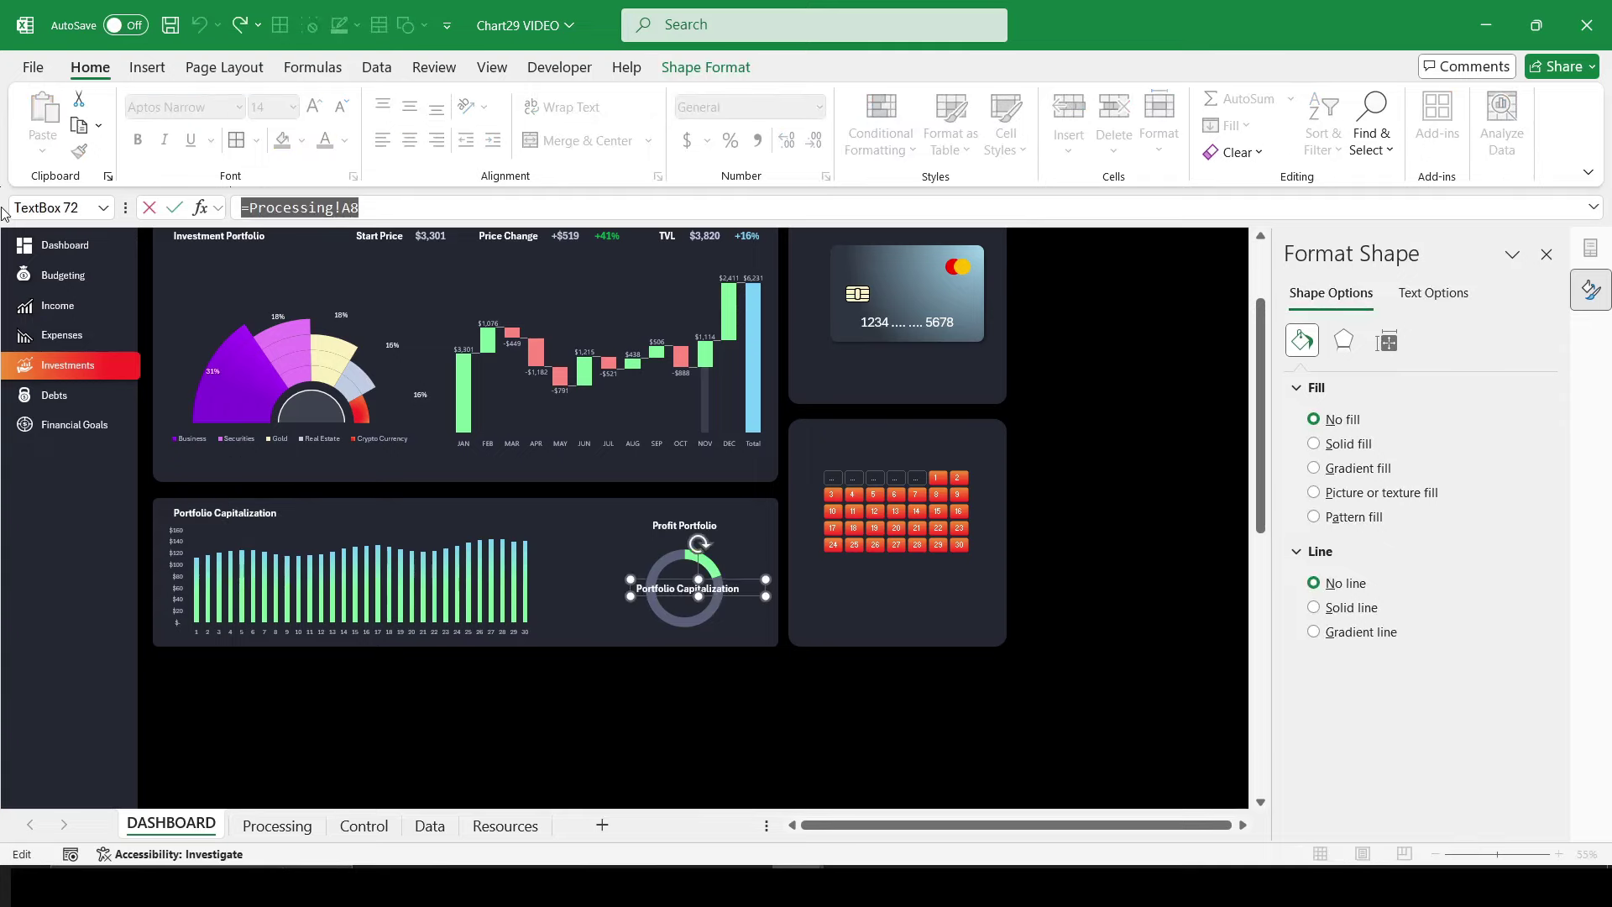
{"action": "type", "text": "="}
{"action": "left_click", "coordinate": [277, 826]}
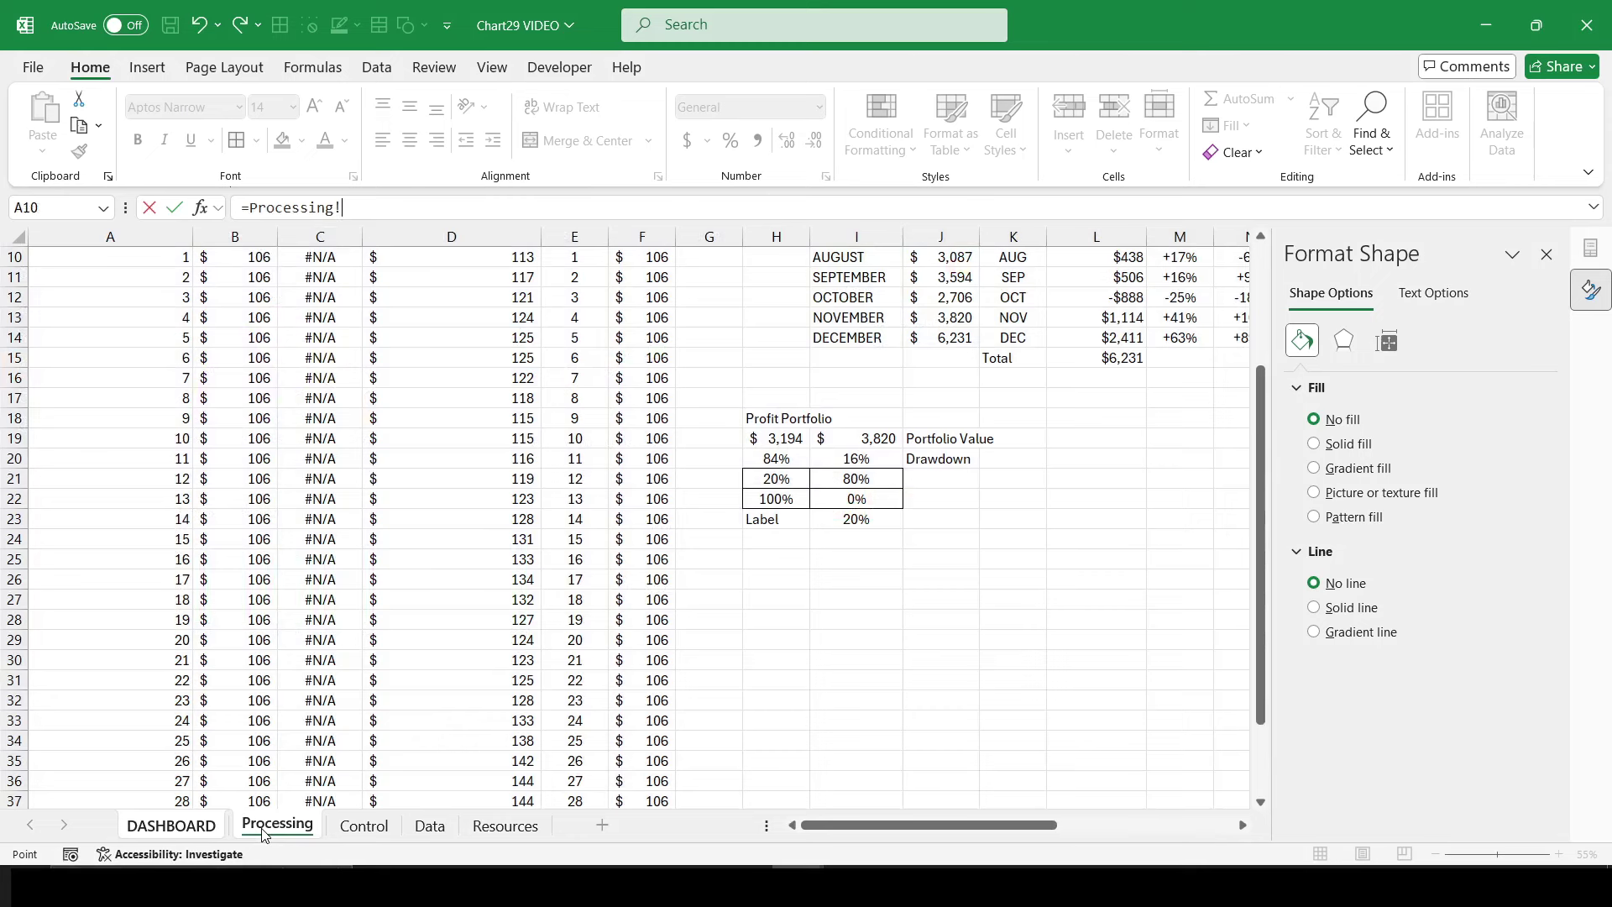
{"action": "left_click", "coordinate": [885, 514]}
{"action": "key", "text": "Return"}
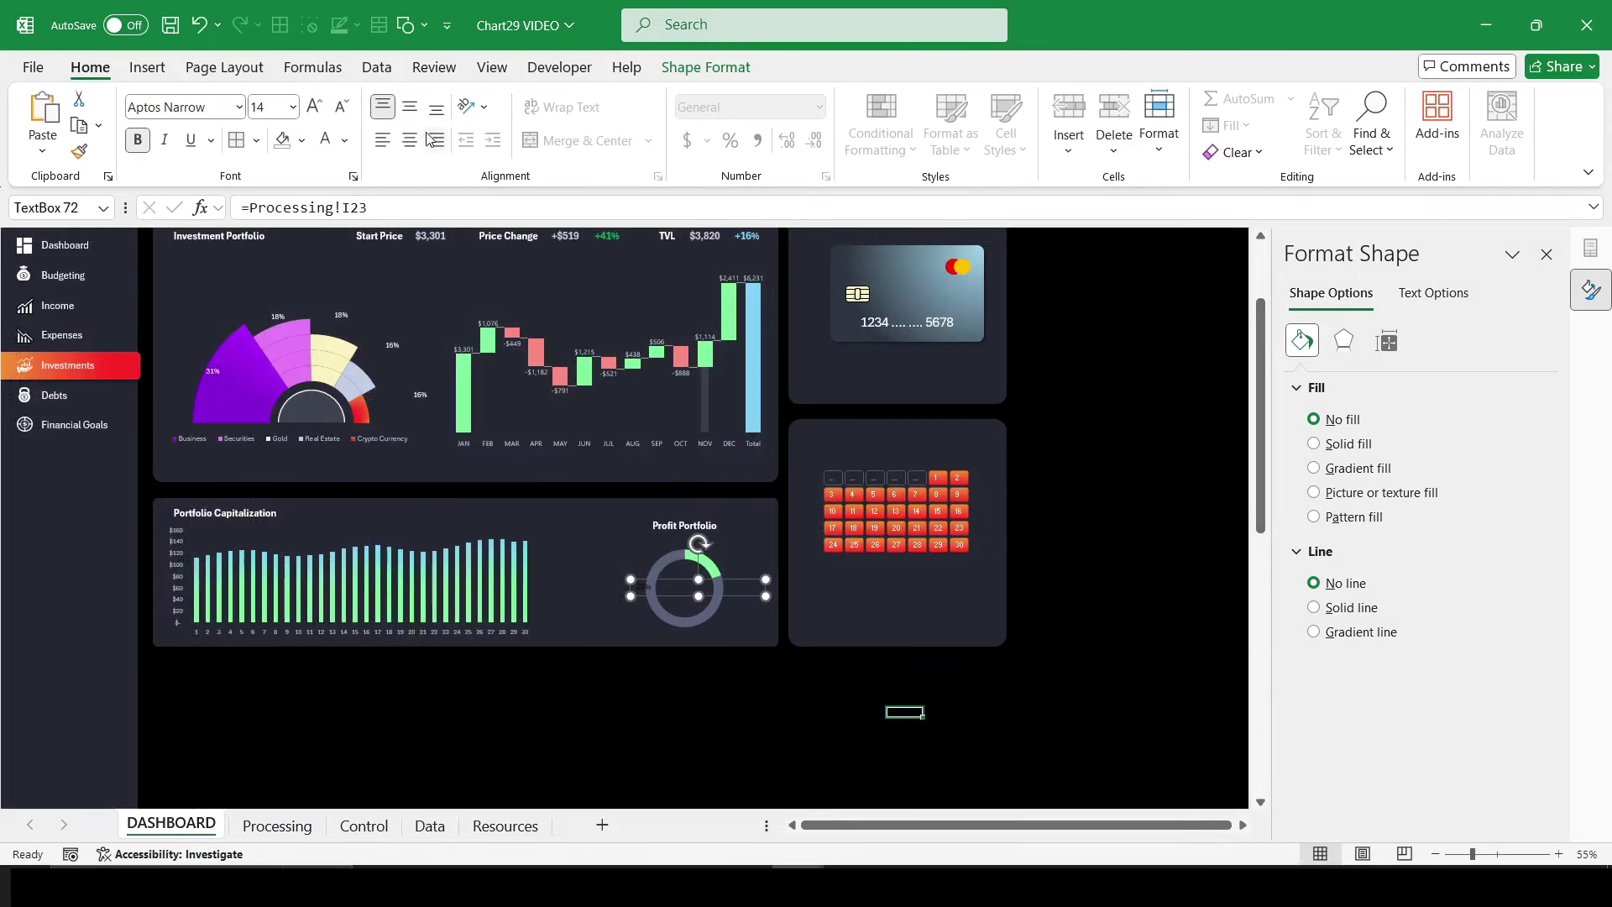
{"action": "left_click", "coordinate": [411, 140]}
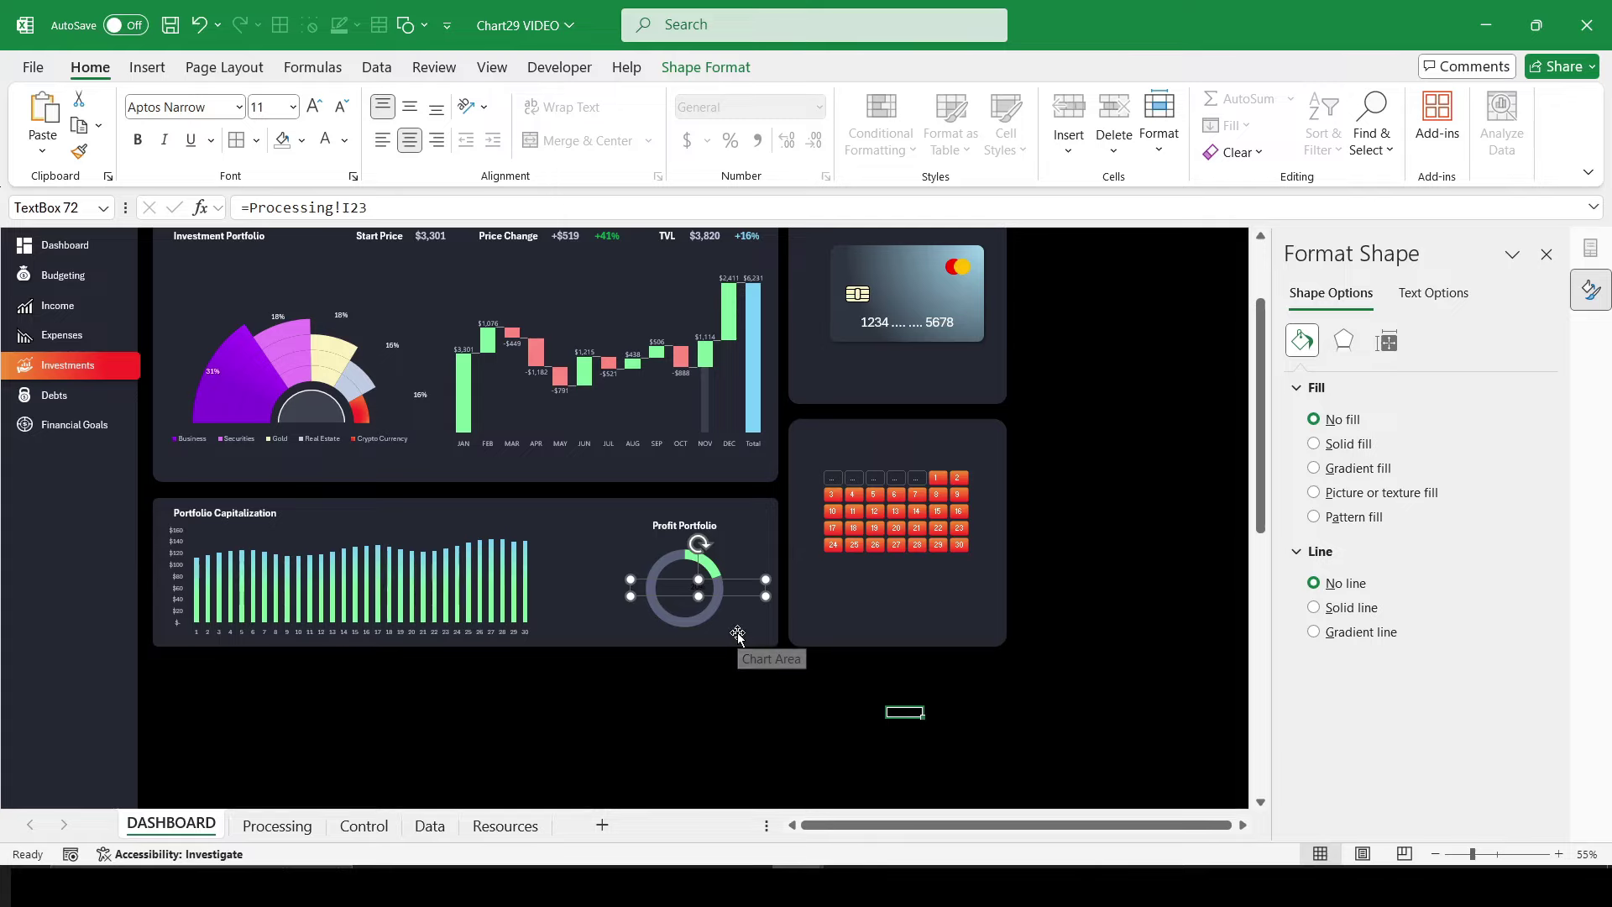
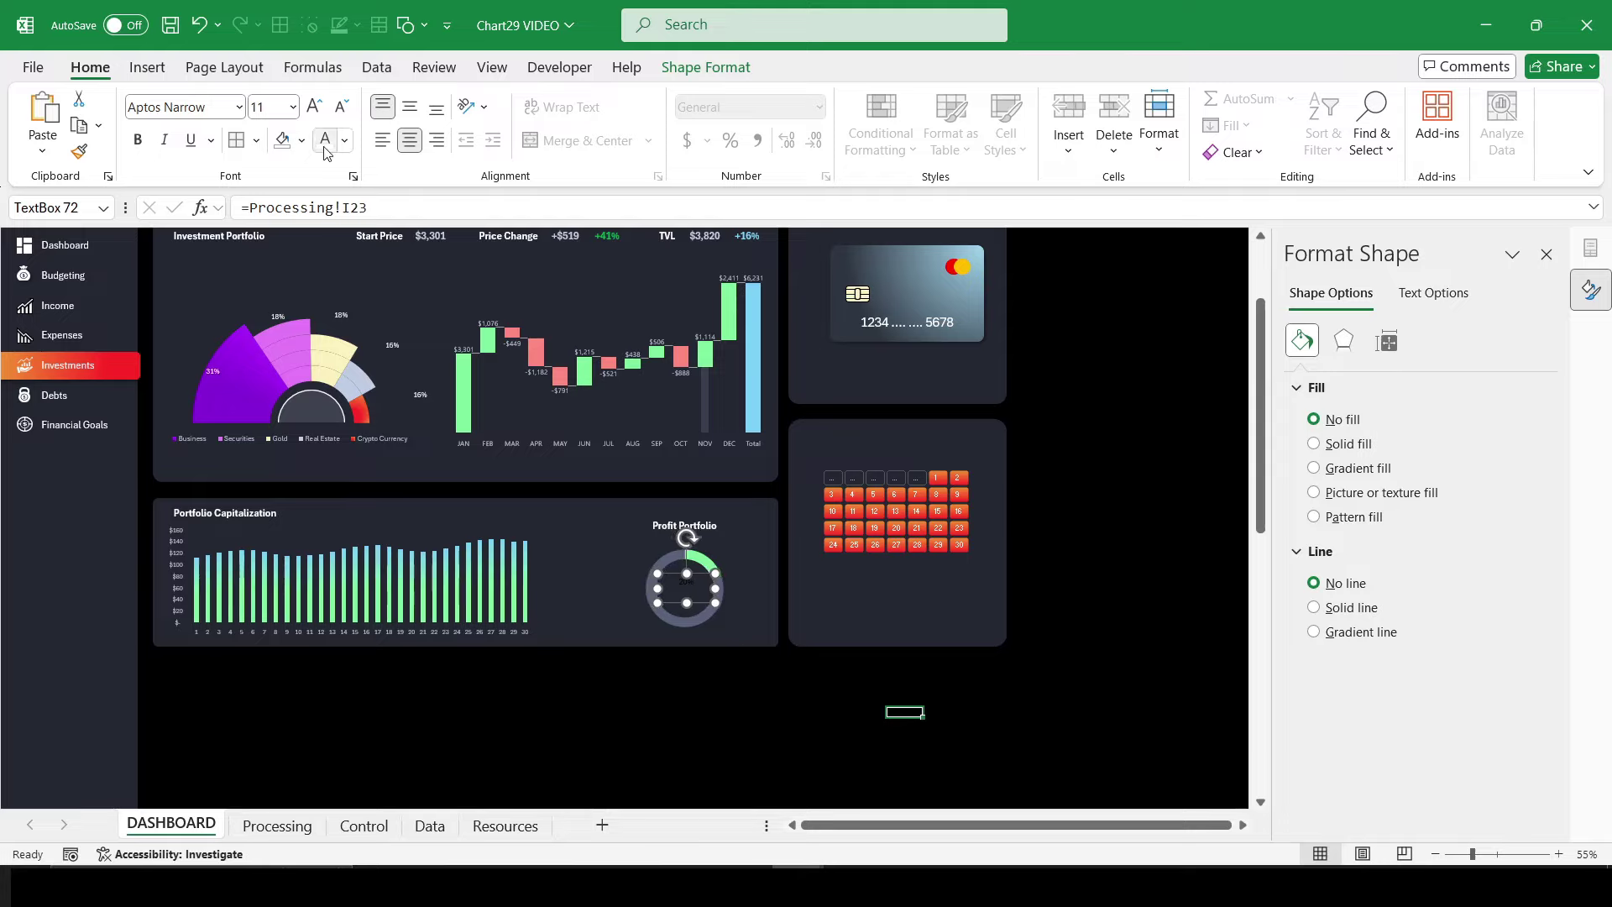
Step: Enlarge the 20% percentage text to 20 pt and middle-align it in the donut
{"action": "left_click", "coordinate": [317, 109]}
{"action": "left_click", "coordinate": [317, 108]}
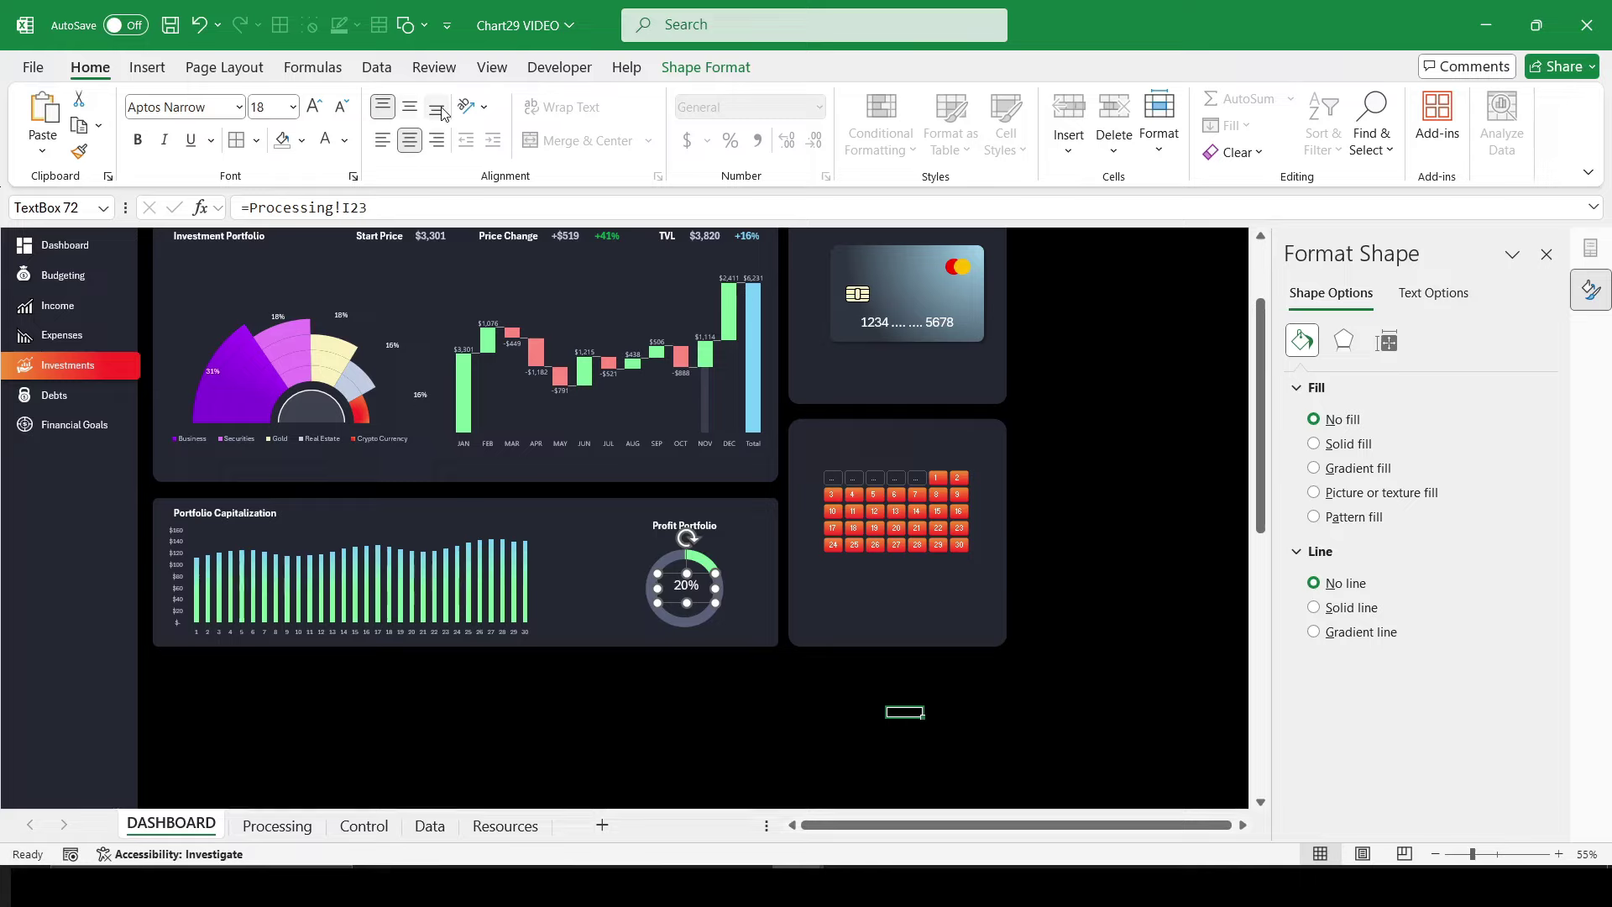
{"action": "left_click", "coordinate": [411, 111]}
{"action": "left_click", "coordinate": [314, 107]}
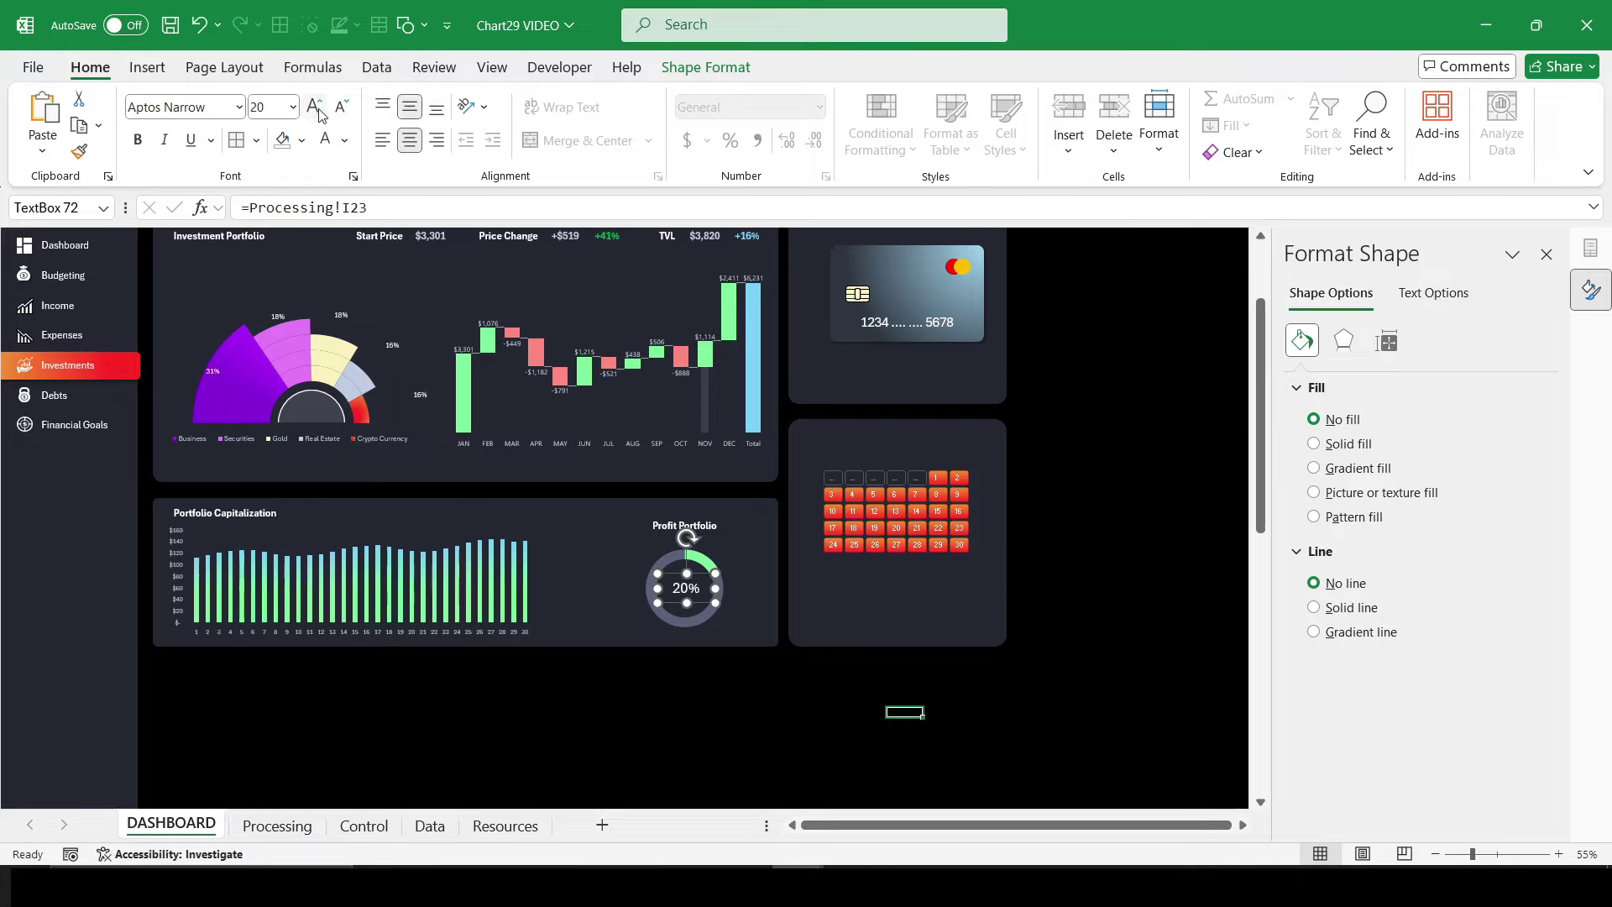
{"action": "left_click", "coordinate": [746, 680]}
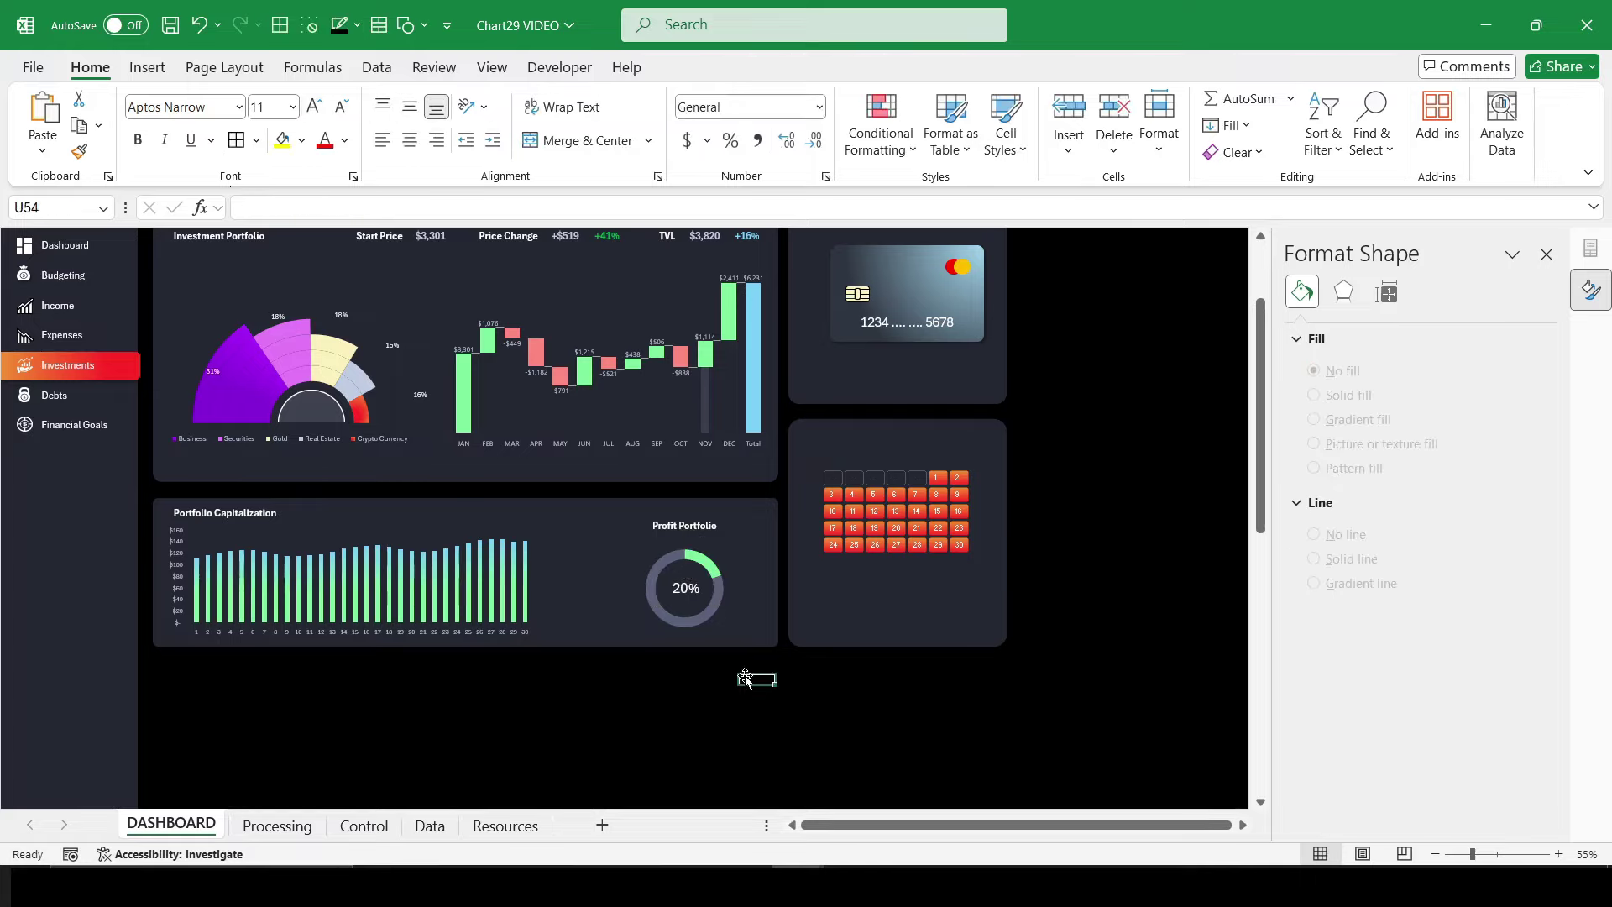
Step: Step the month slicer through July to December, ending on April
{"action": "scroll", "coordinate": [746, 680], "scroll_direction": "up", "scroll_amount": 3}
{"action": "left_click", "coordinate": [489, 285]}
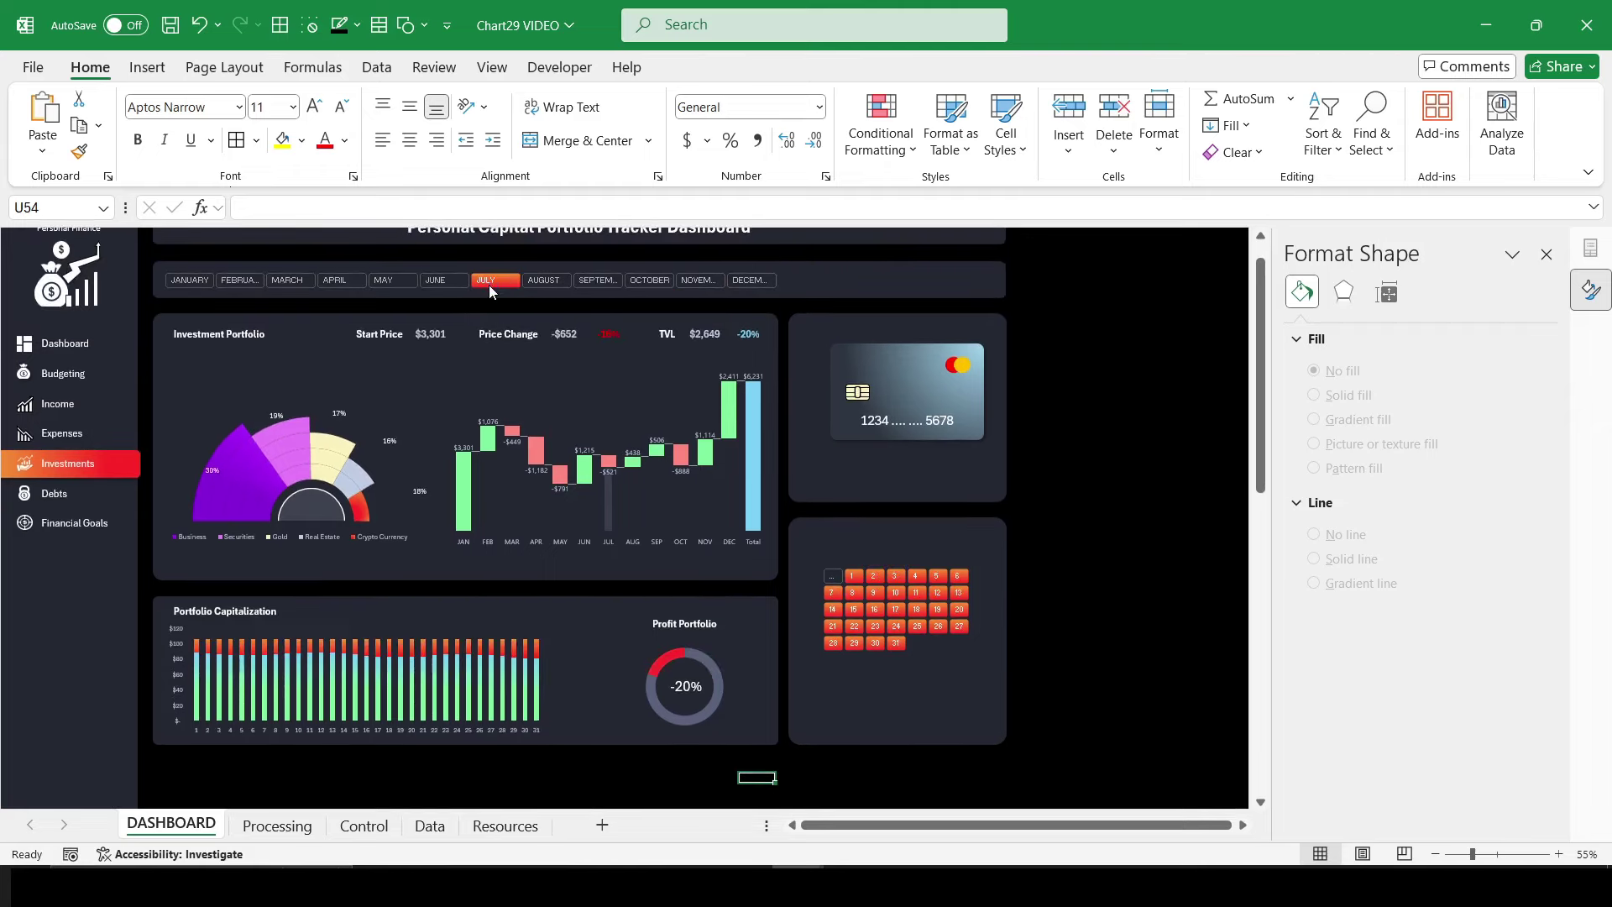
{"action": "left_click", "coordinate": [449, 283]}
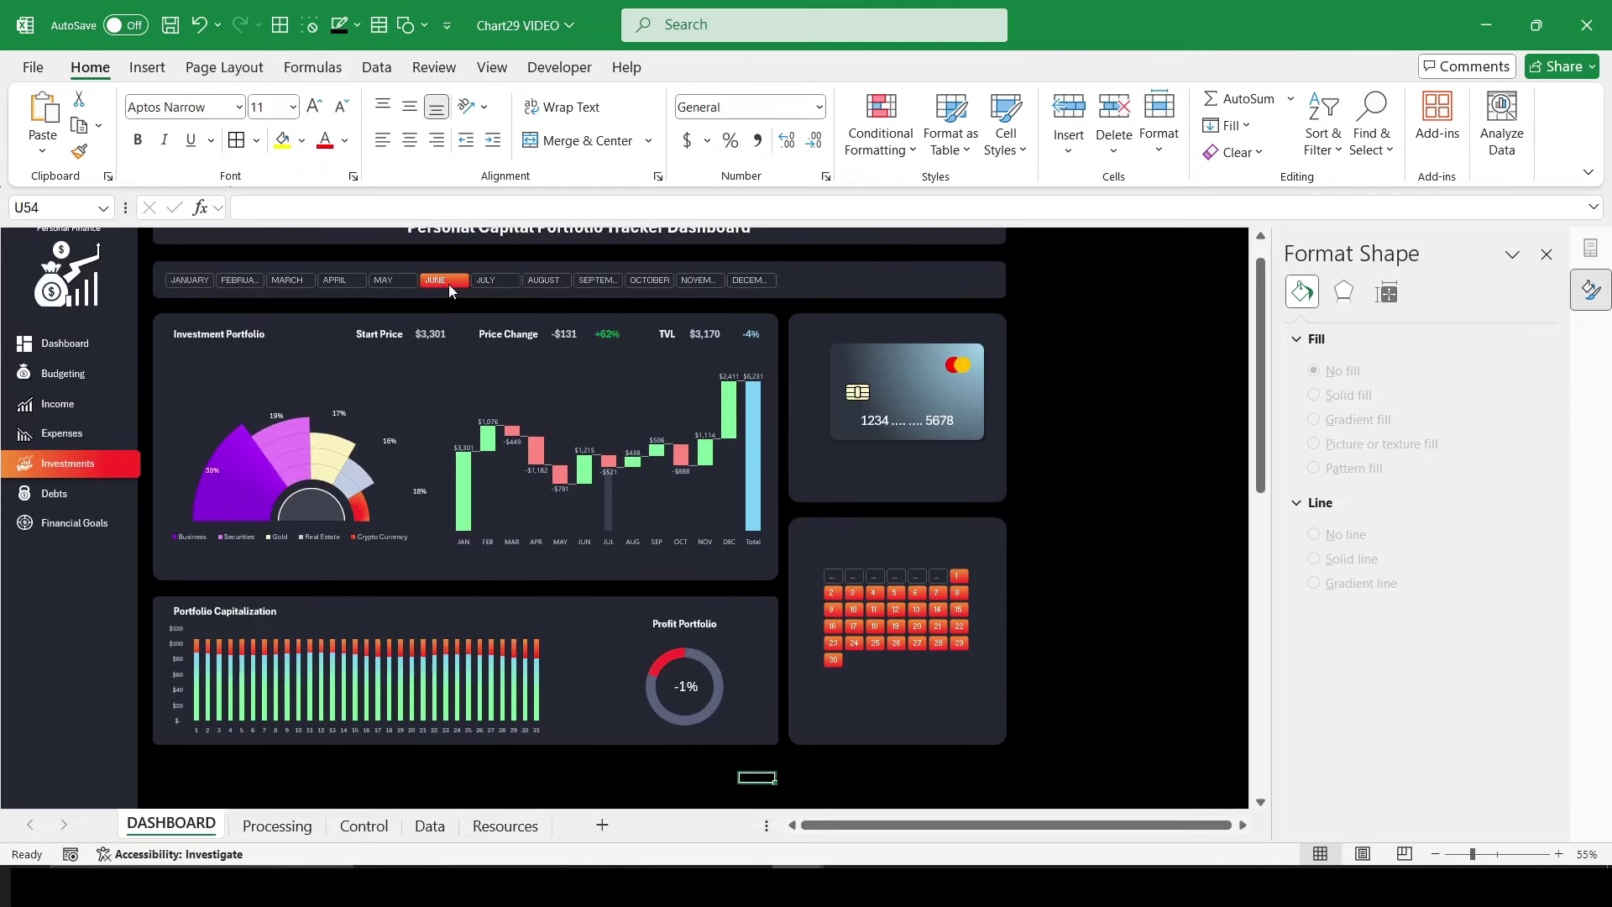
{"action": "left_click", "coordinate": [542, 283]}
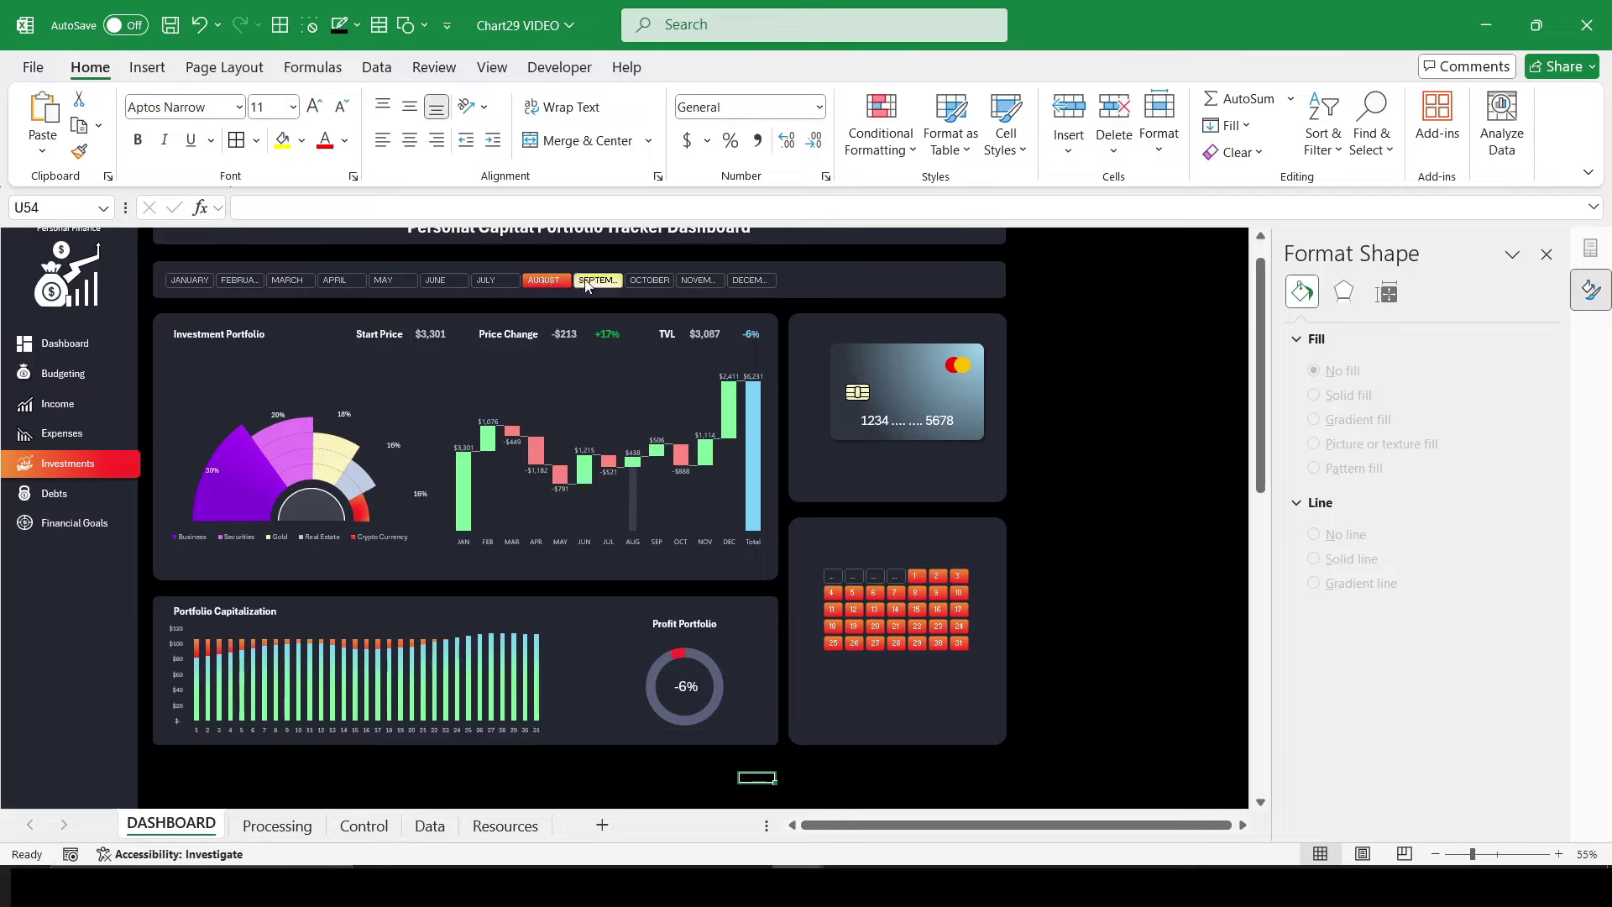
{"action": "left_click", "coordinate": [643, 278]}
{"action": "left_click", "coordinate": [703, 282]}
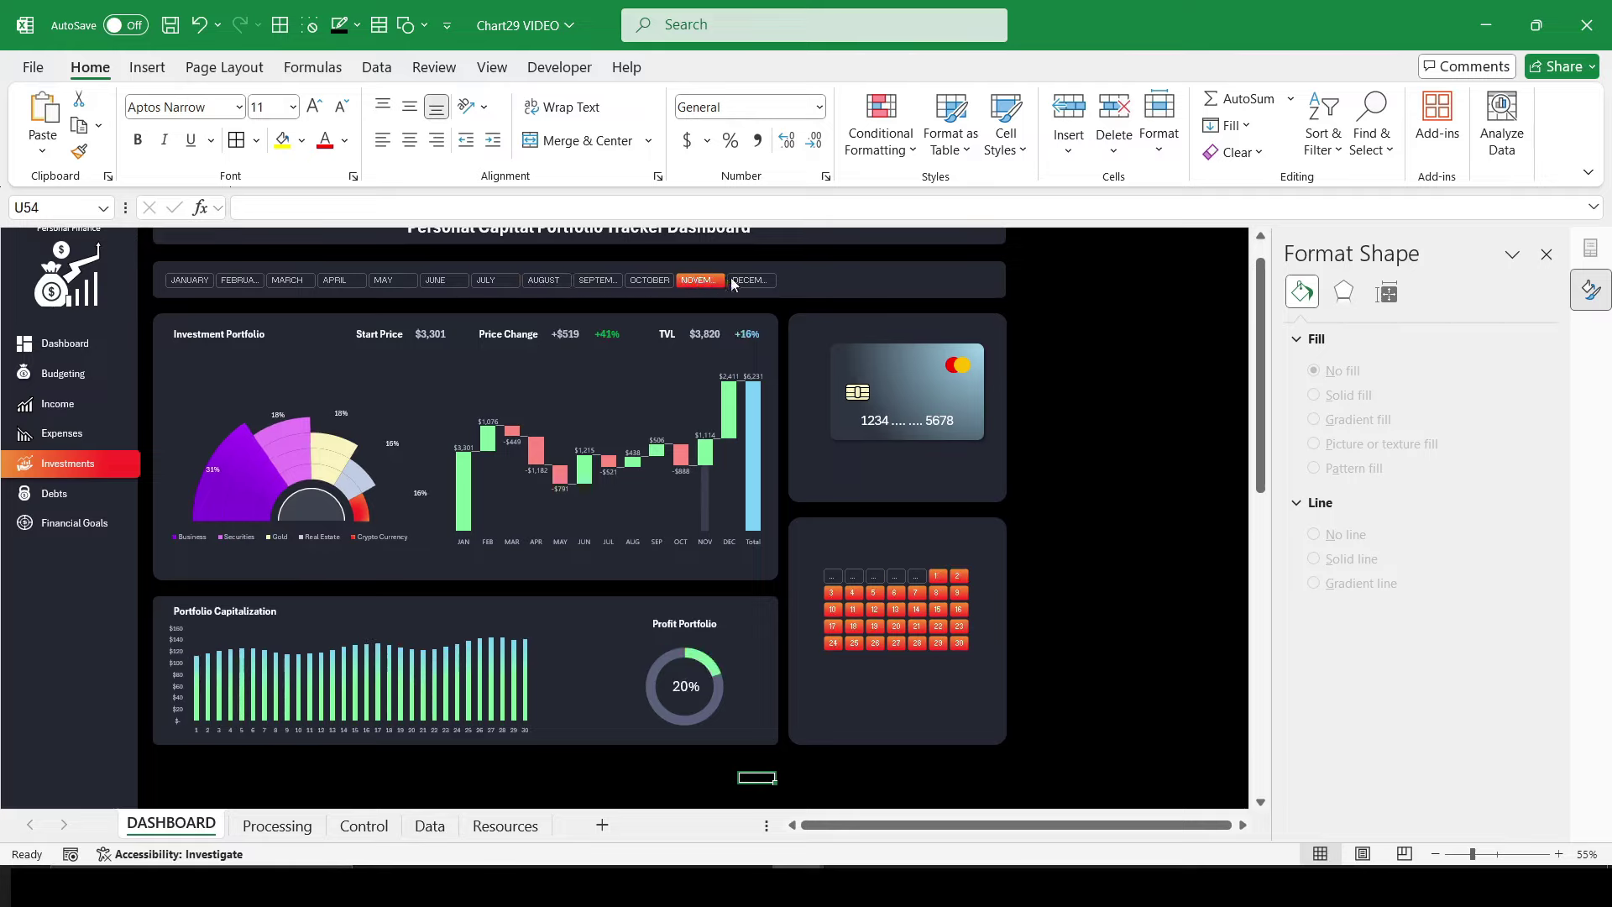
{"action": "left_click", "coordinate": [739, 282]}
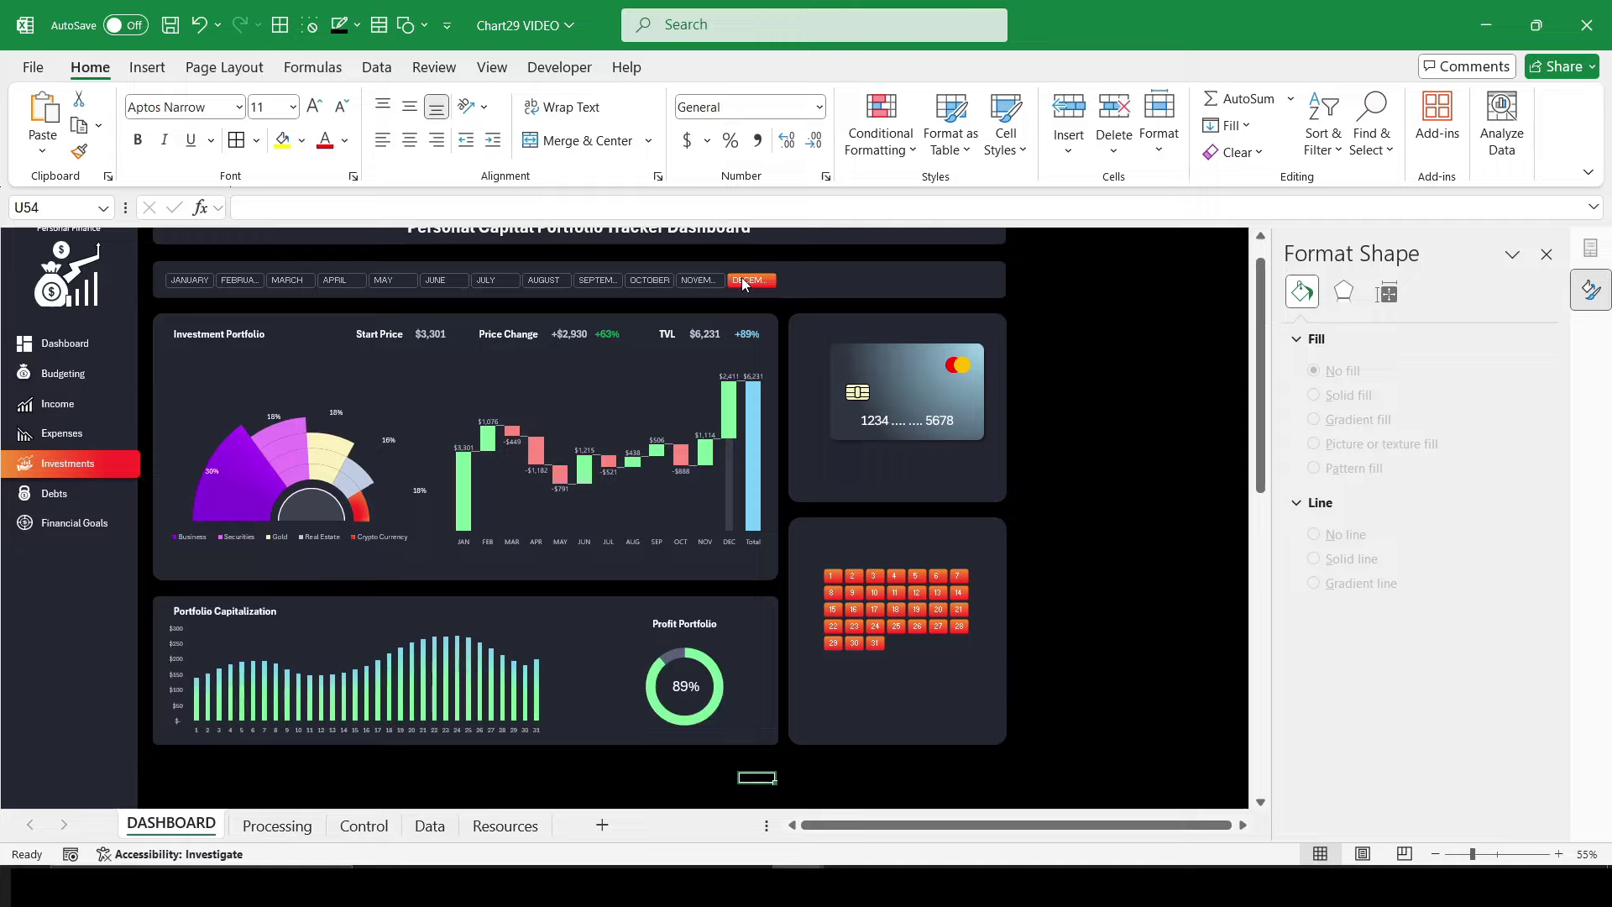
{"action": "left_click", "coordinate": [343, 281]}
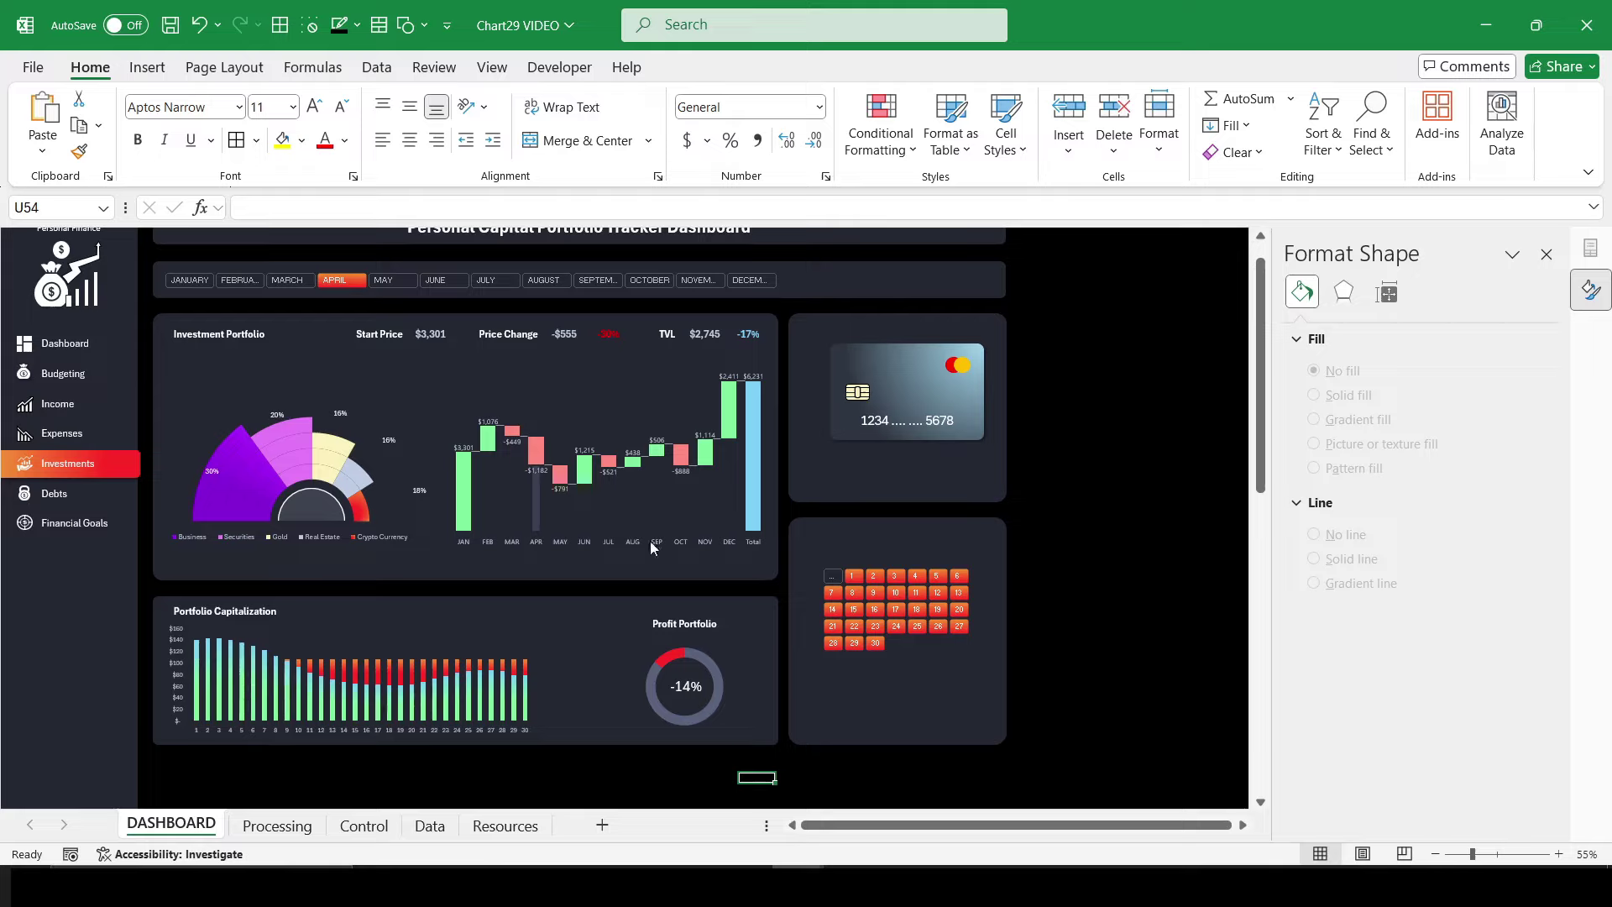
{"action": "scroll", "coordinate": [621, 680], "scroll_direction": "down", "scroll_amount": 1}
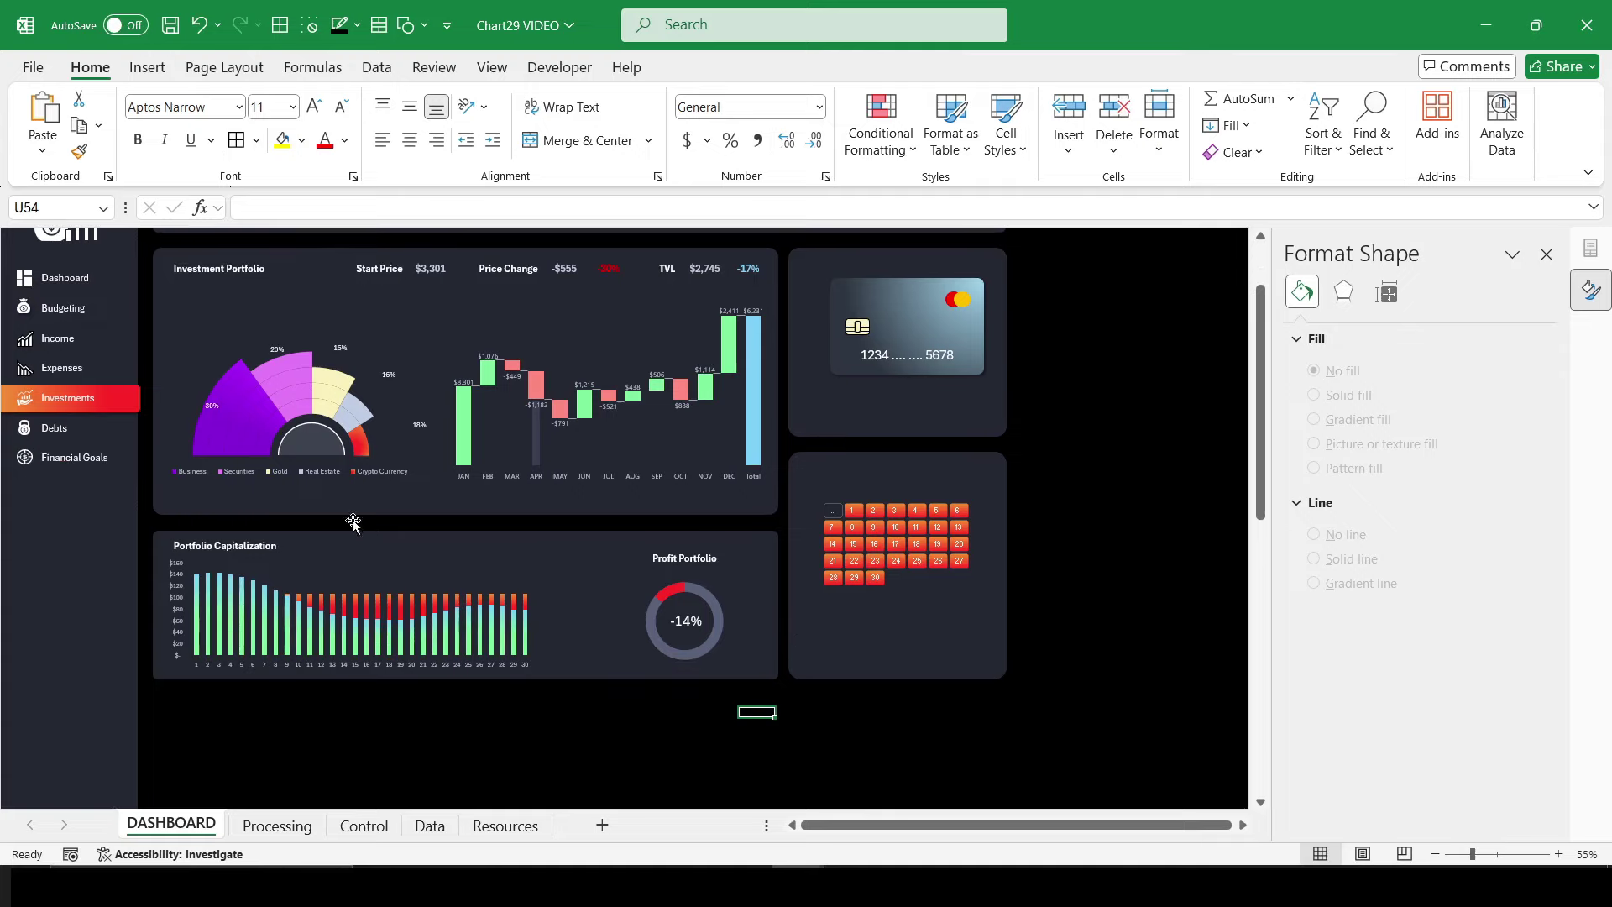
Step: Draw a 0.16 x 0.16 inch oval beside the Portfolio Capitalization chart
{"action": "left_click", "coordinate": [160, 67]}
{"action": "left_click", "coordinate": [279, 125]}
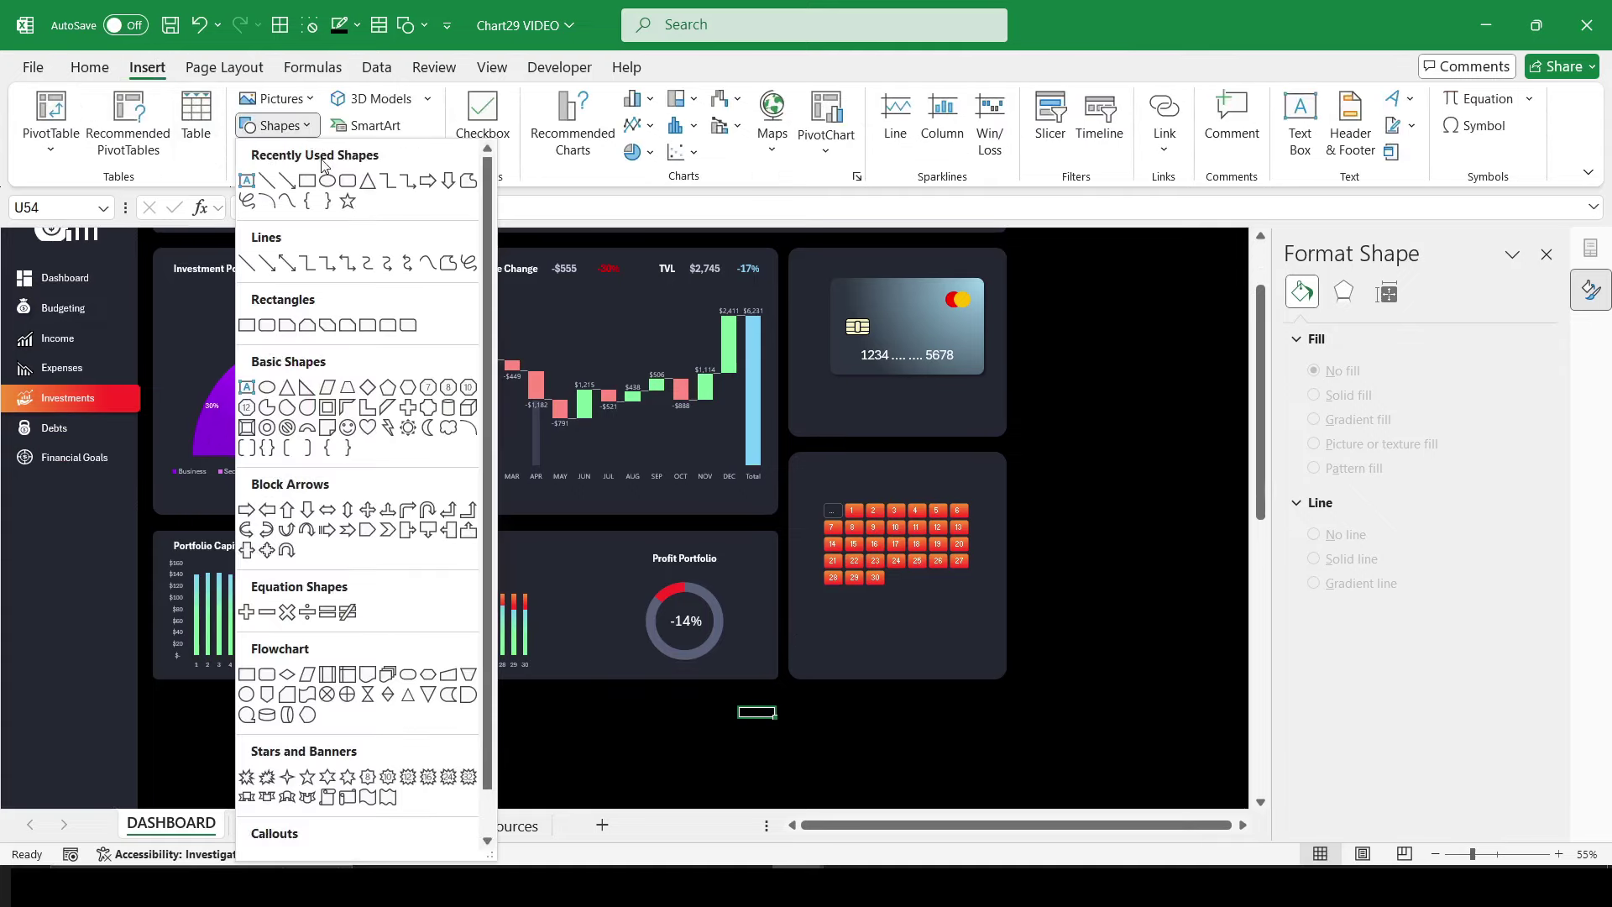
{"action": "left_click", "coordinate": [327, 181]}
{"action": "left_click_drag", "start_coordinate": [548, 590], "coordinate": [567, 609]}
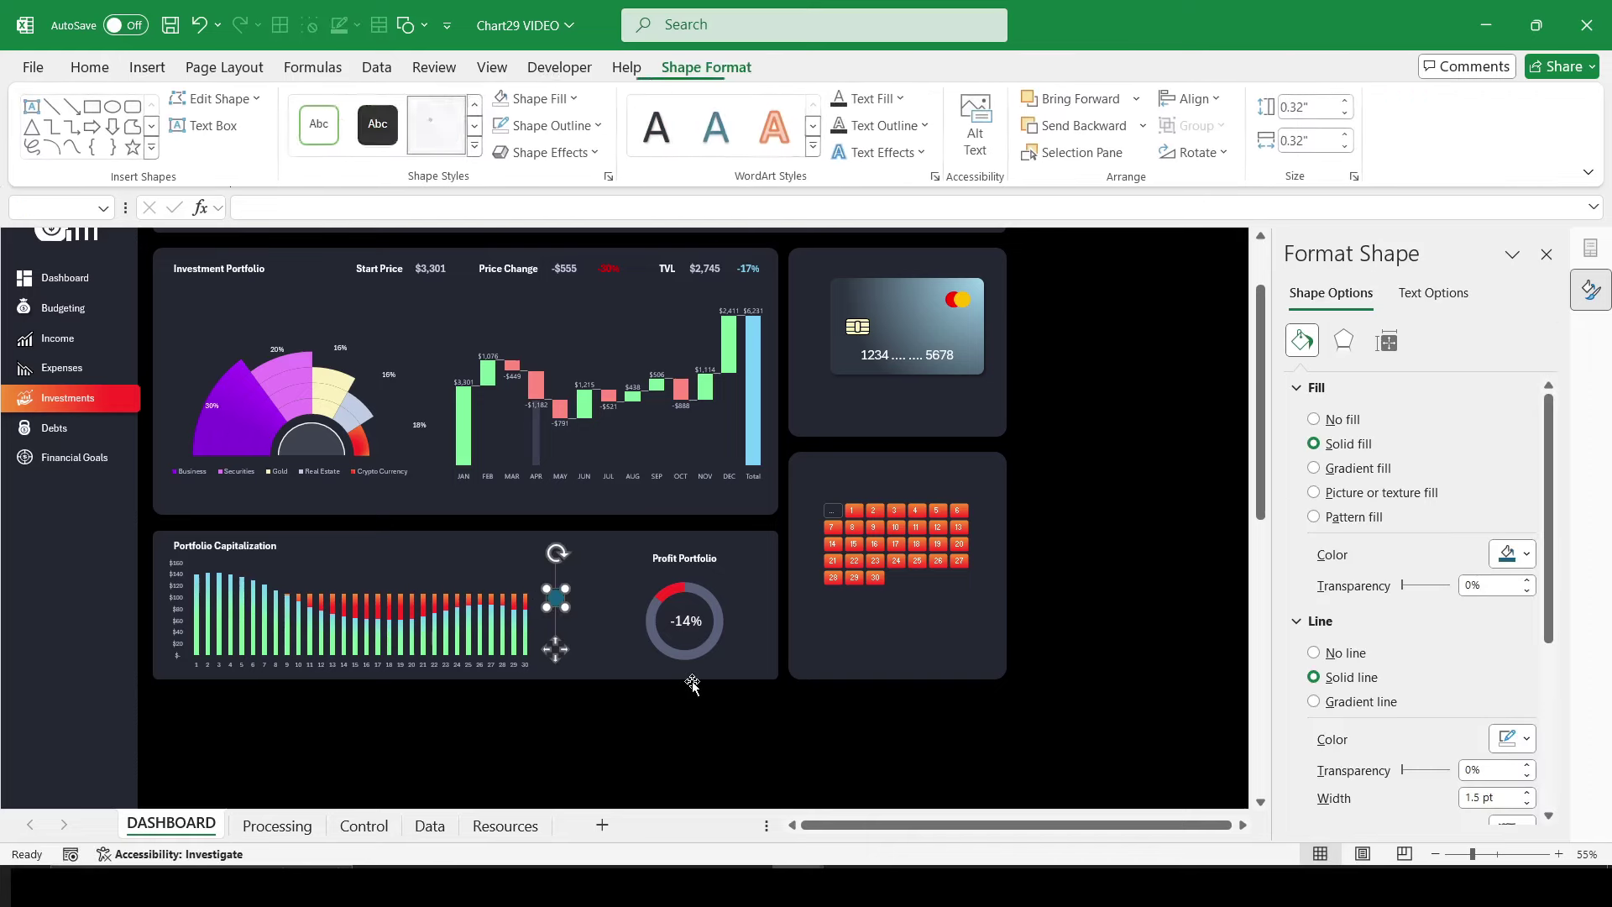
{"action": "left_click", "coordinate": [1332, 104]}
{"action": "type", "text": "0.16"}
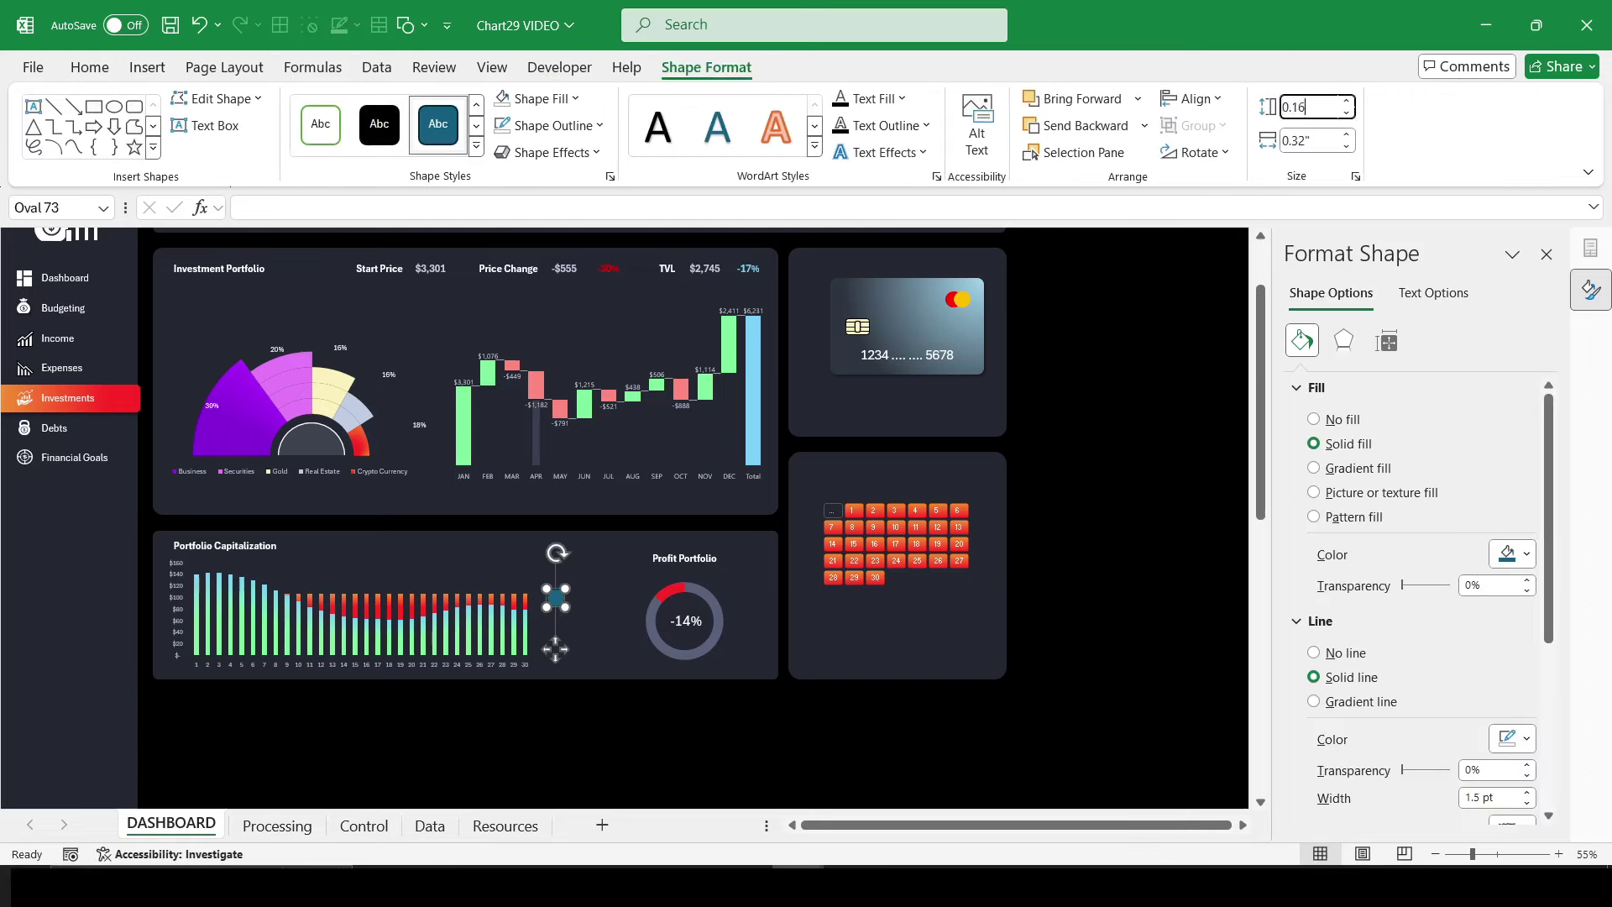
{"action": "key", "text": "Tab"}
{"action": "key", "text": "Return"}
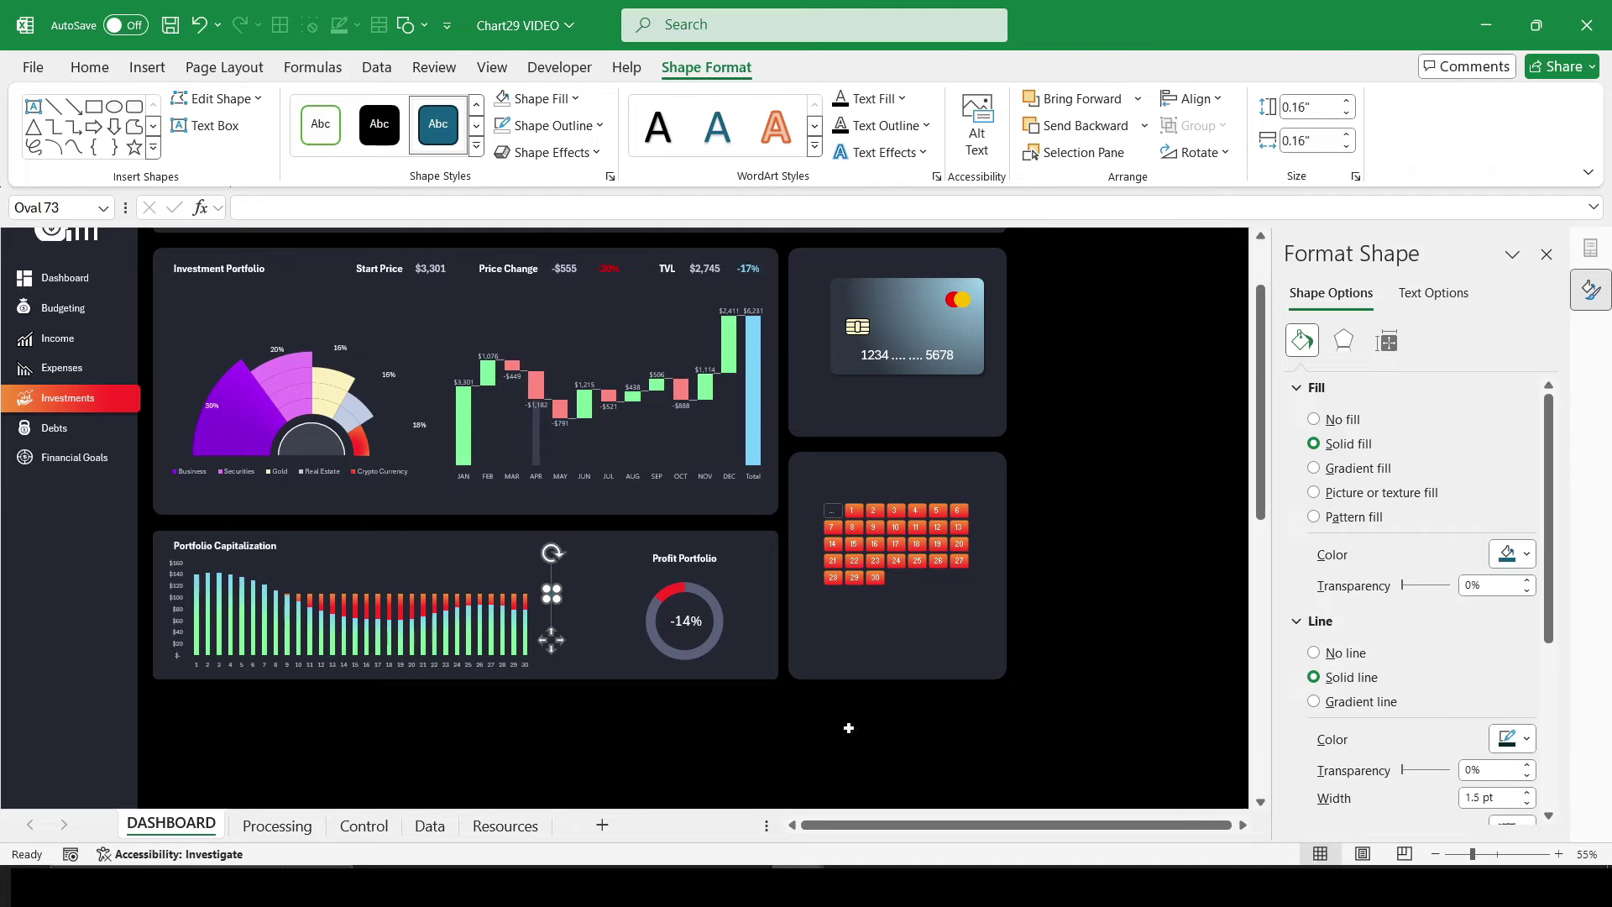
{"action": "left_click", "coordinate": [537, 724]}
Step: Position the circle beside the chart, remove its outline and fill it with a red gradient
{"action": "scroll", "coordinate": [558, 697], "scroll_direction": "up", "scroll_amount": 3, "text": "ctrl"}
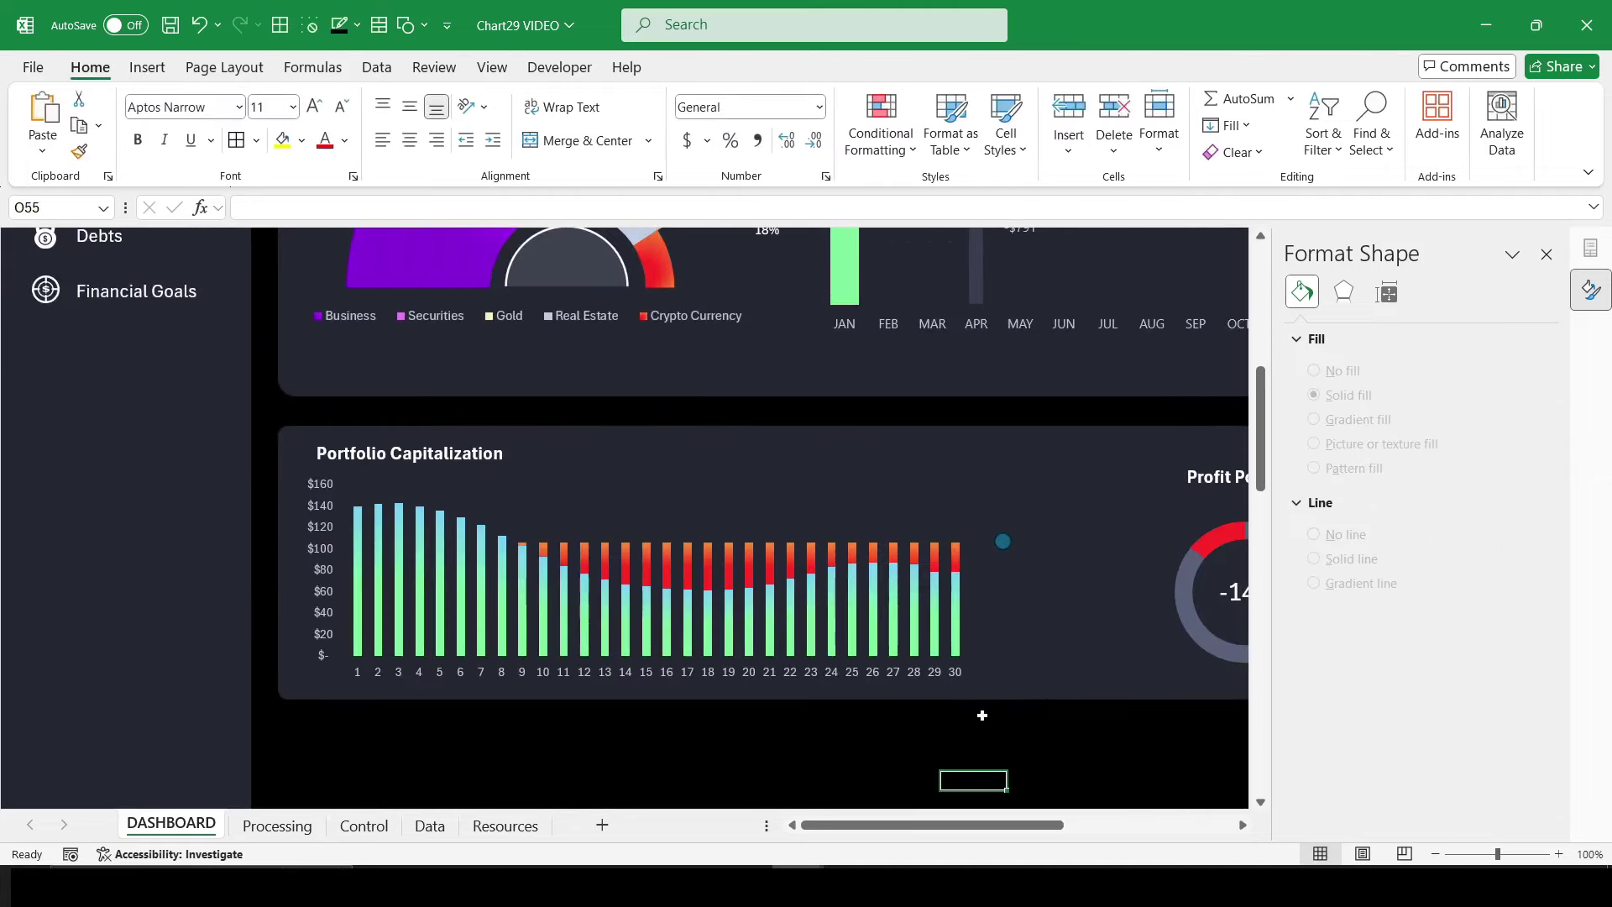
{"action": "left_click_drag", "start_coordinate": [1002, 541], "coordinate": [999, 571]}
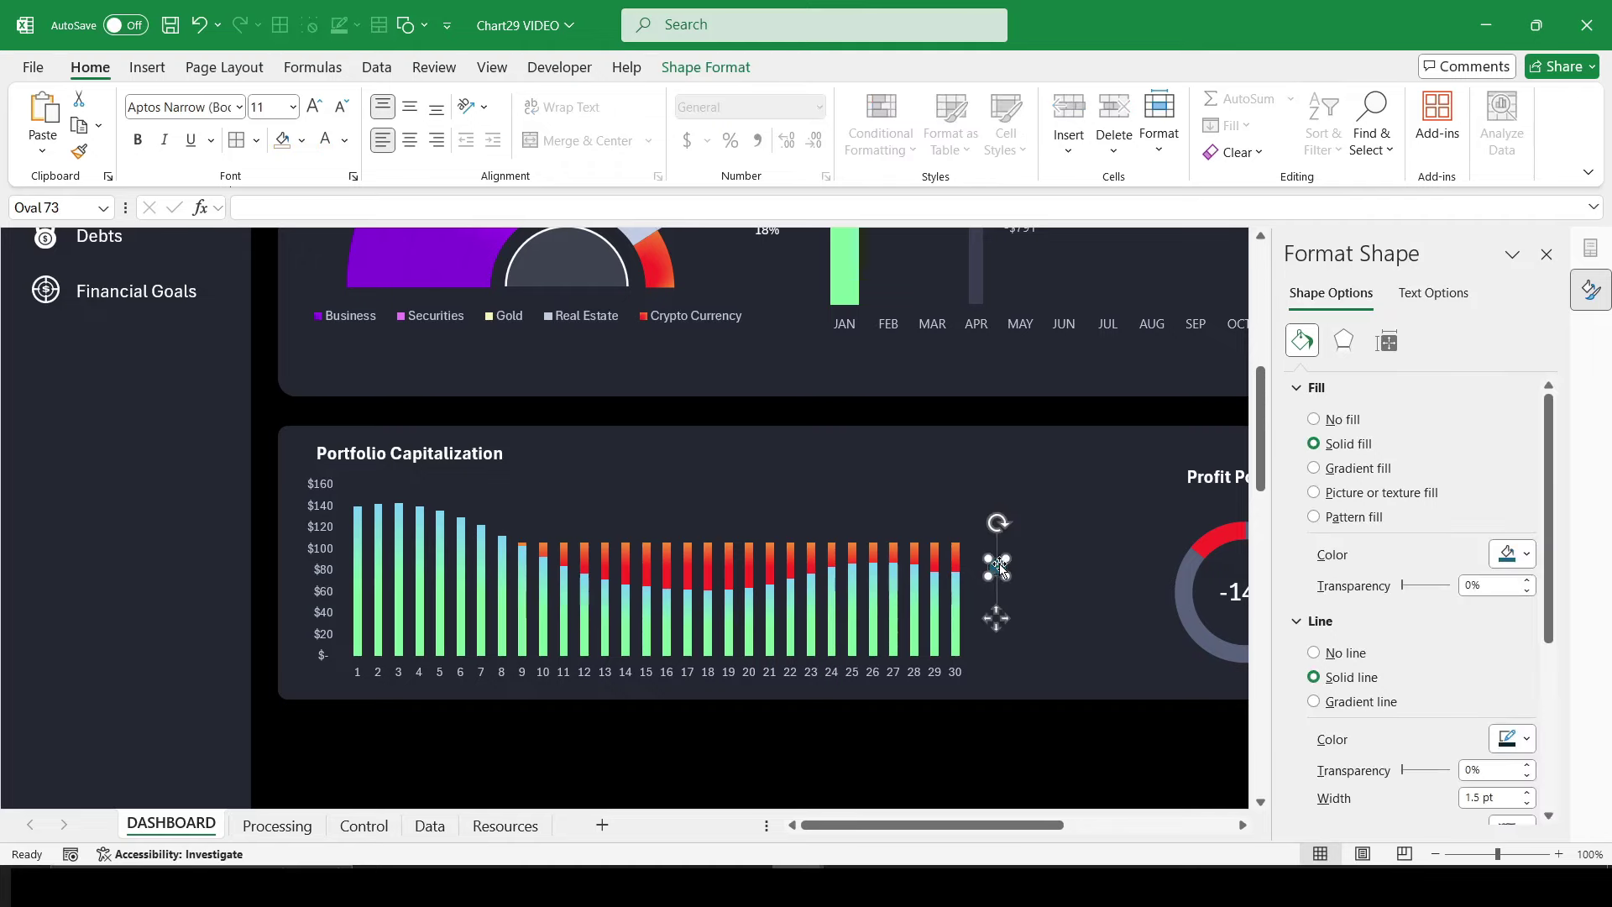
{"action": "left_click", "coordinate": [1332, 654]}
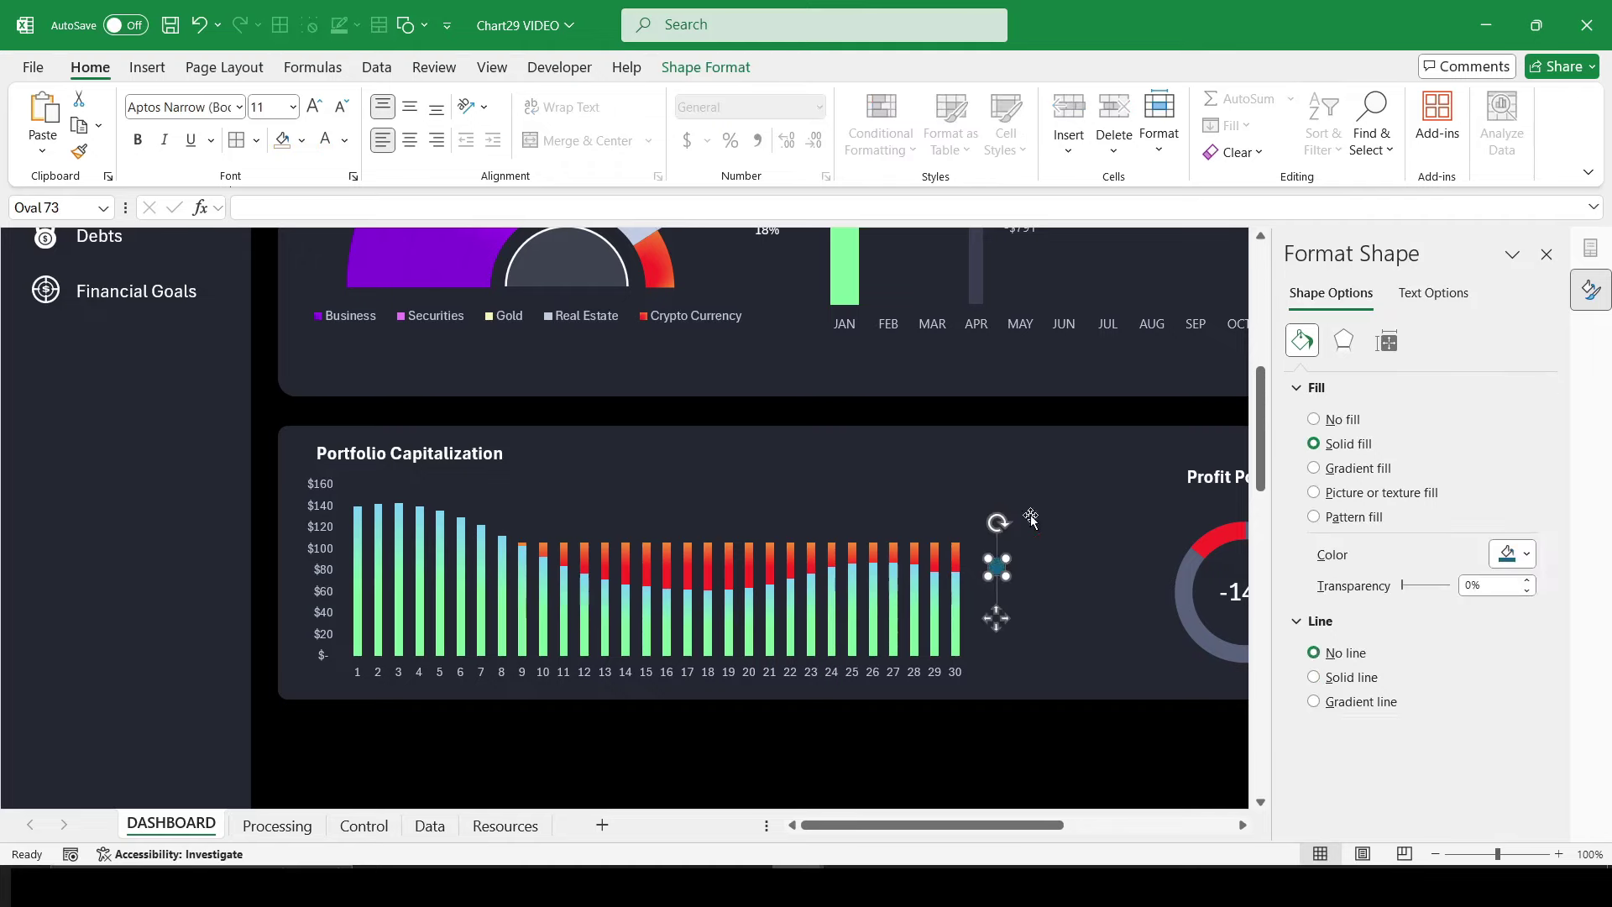
{"action": "left_click", "coordinate": [743, 552]}
{"action": "left_click", "coordinate": [727, 563]}
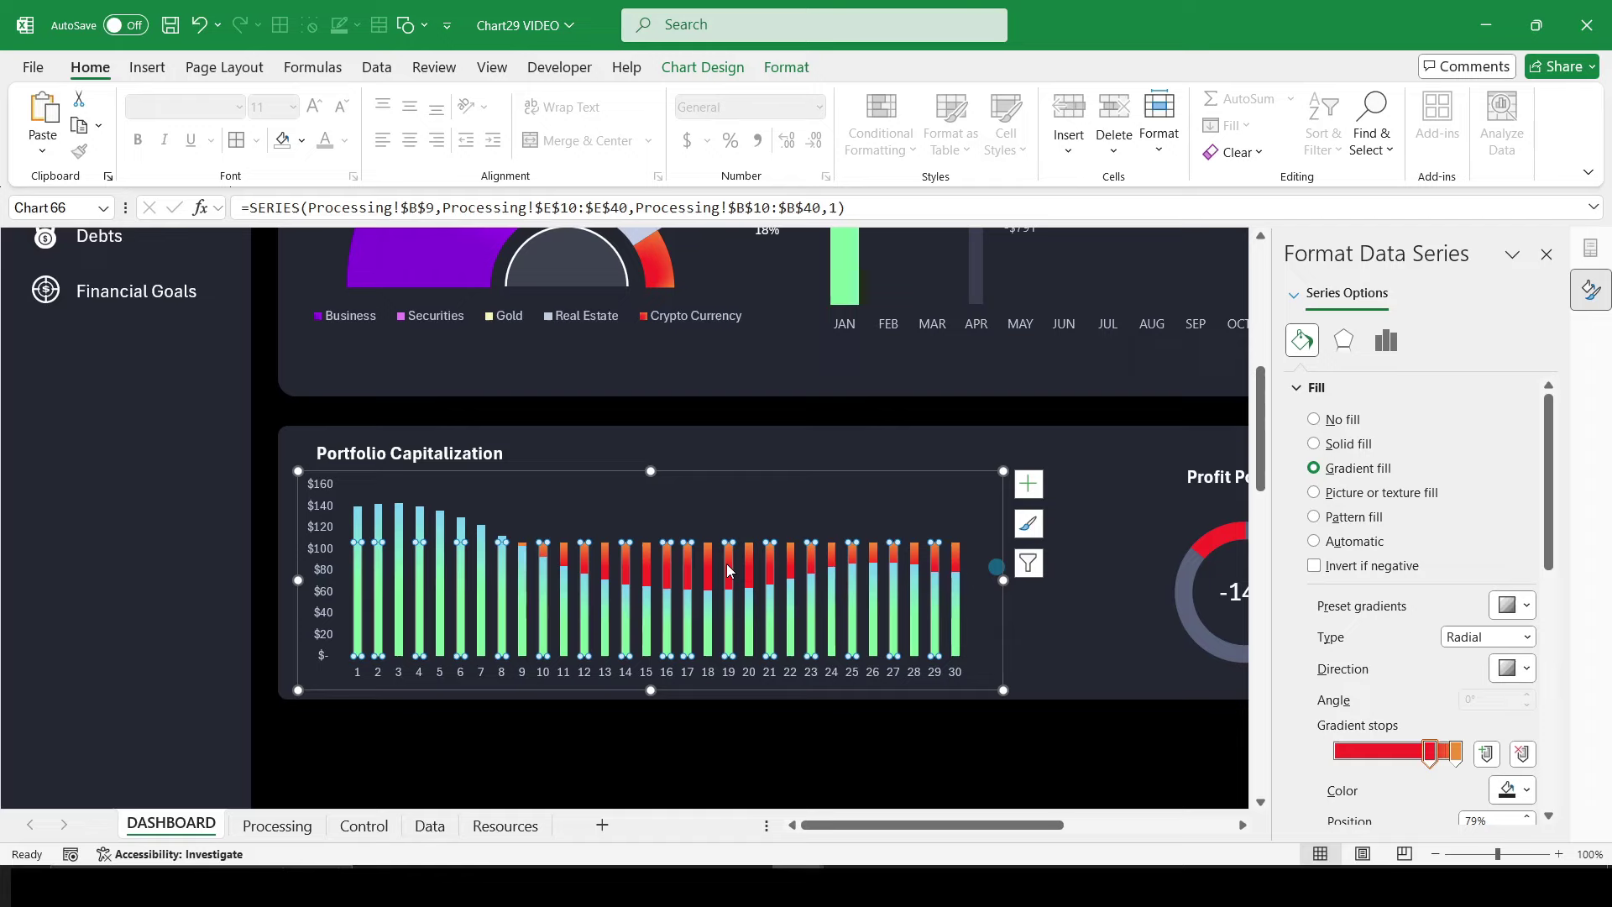
{"action": "left_click", "coordinate": [1000, 569]}
{"action": "left_click", "coordinate": [1355, 468]}
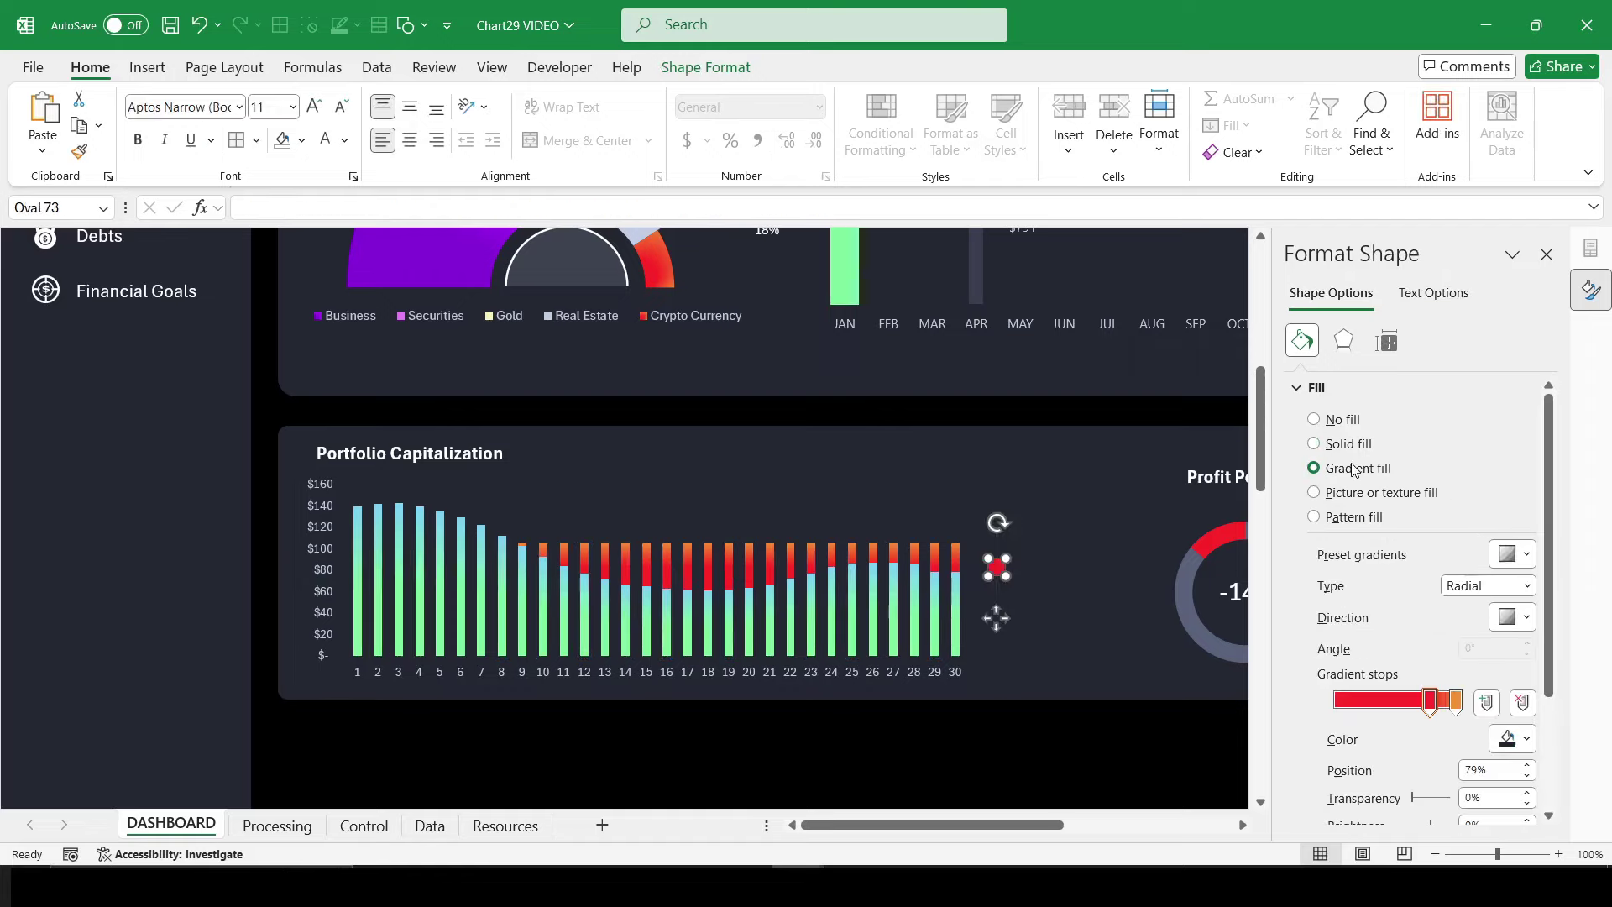
Step: Duplicate the circle and give the upper copy a green gradient fill
{"action": "mouse_move", "coordinate": [999, 571]}
{"action": "left_mouse_down"}
{"action": "mouse_move", "coordinate": [996, 615]}
{"action": "mouse_move", "coordinate": [997, 576]}
{"action": "left_mouse_up"}
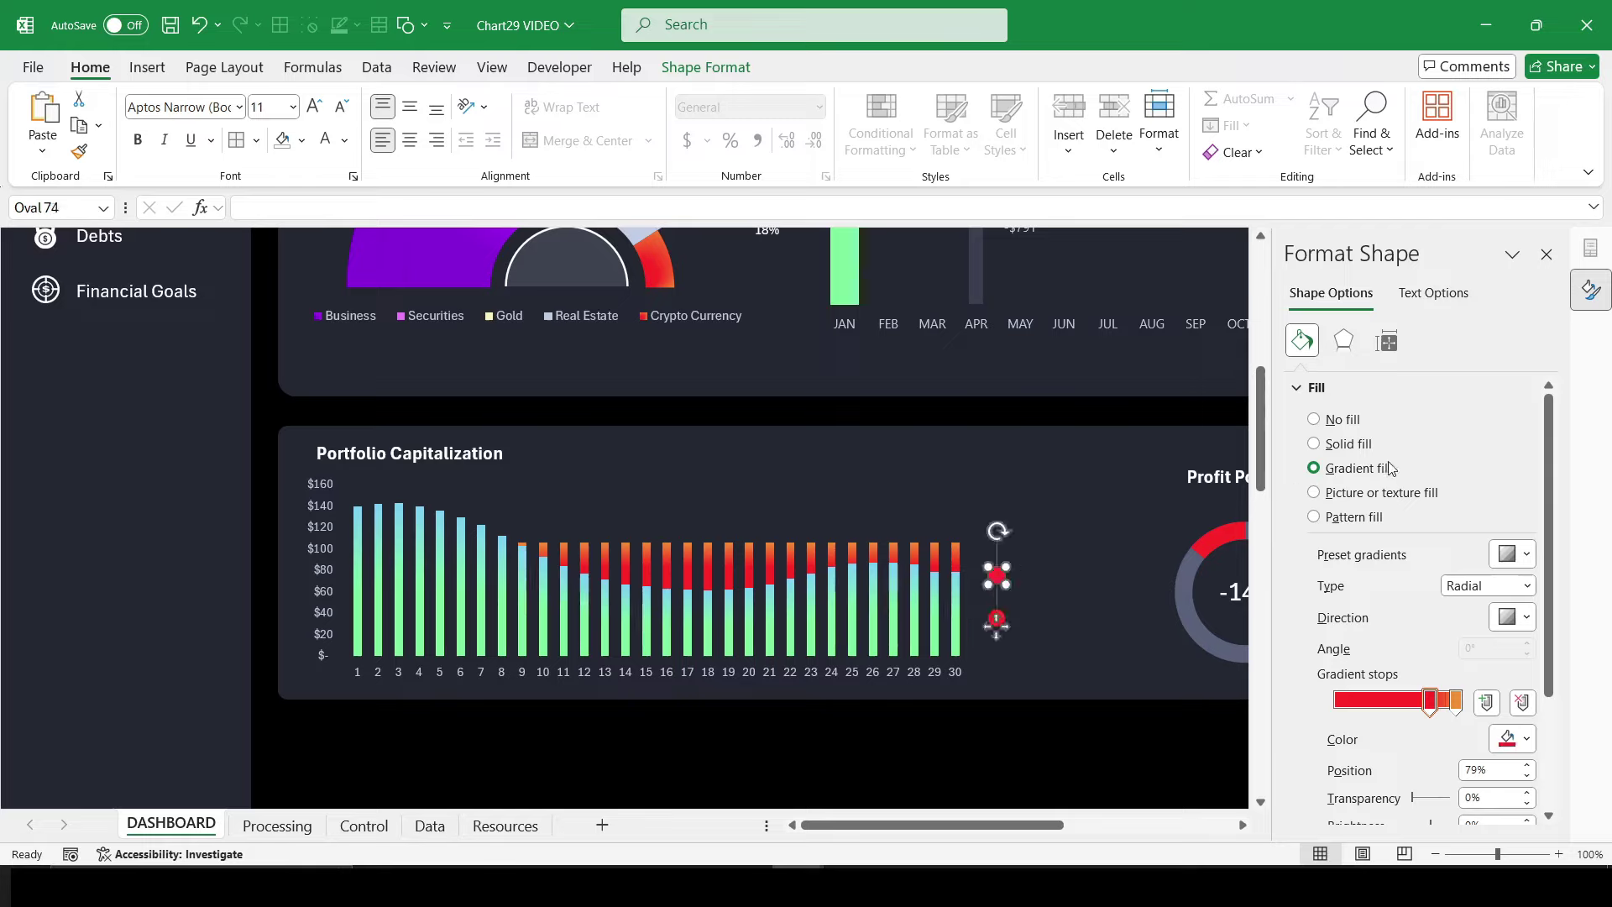
{"action": "left_click", "coordinate": [1346, 444]}
{"action": "left_click", "coordinate": [834, 615]}
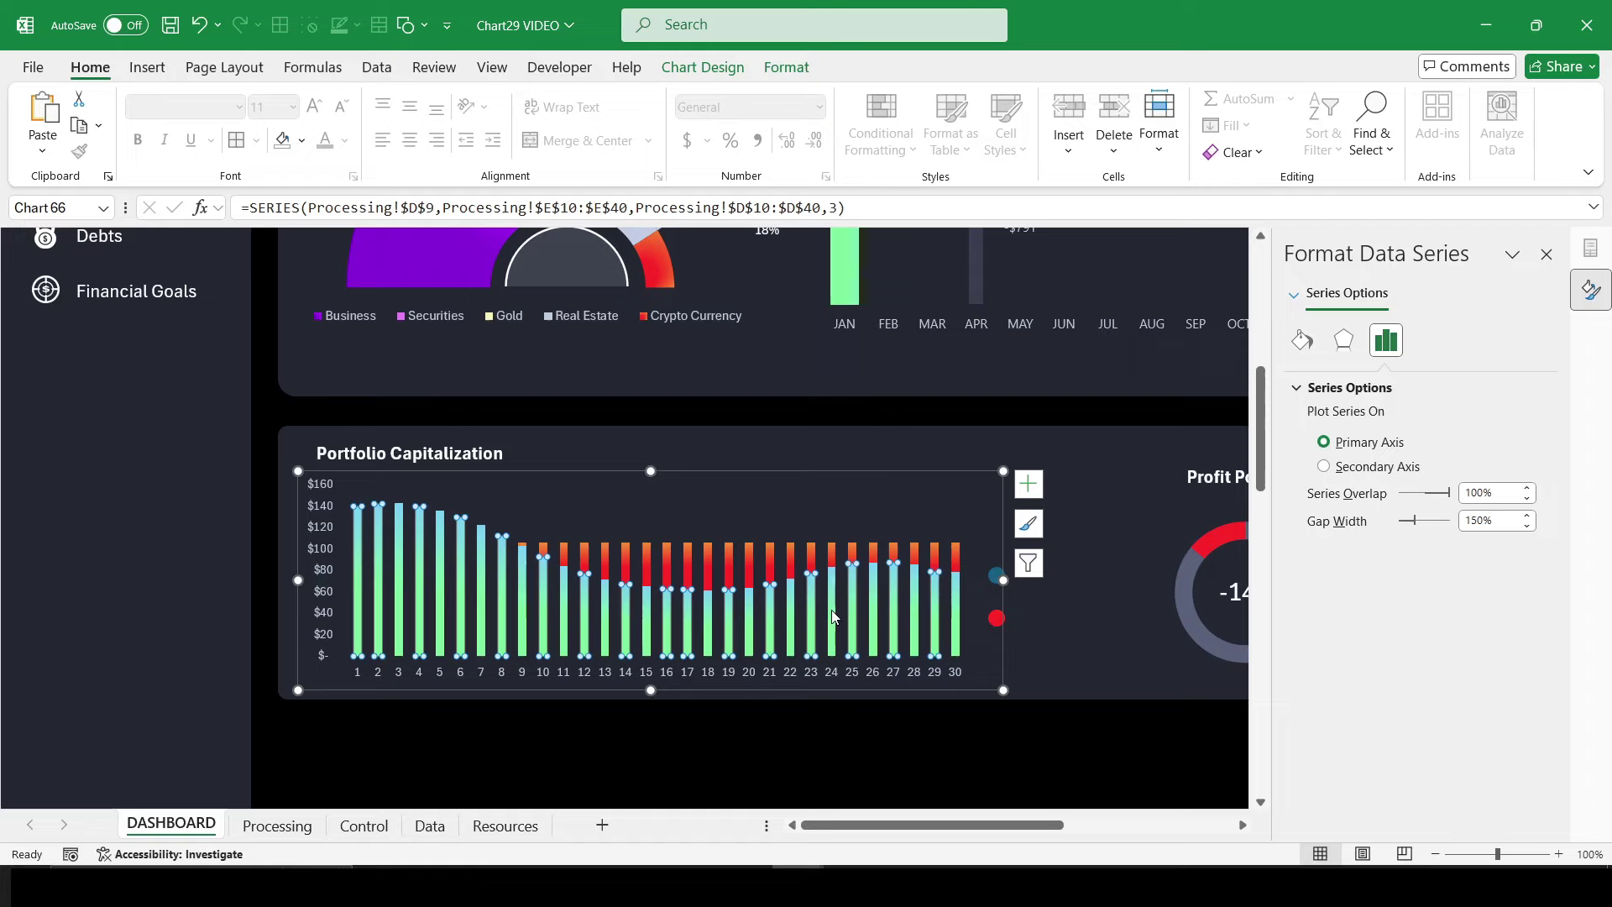
{"action": "left_click", "coordinate": [1303, 339]}
{"action": "left_click", "coordinate": [996, 576]}
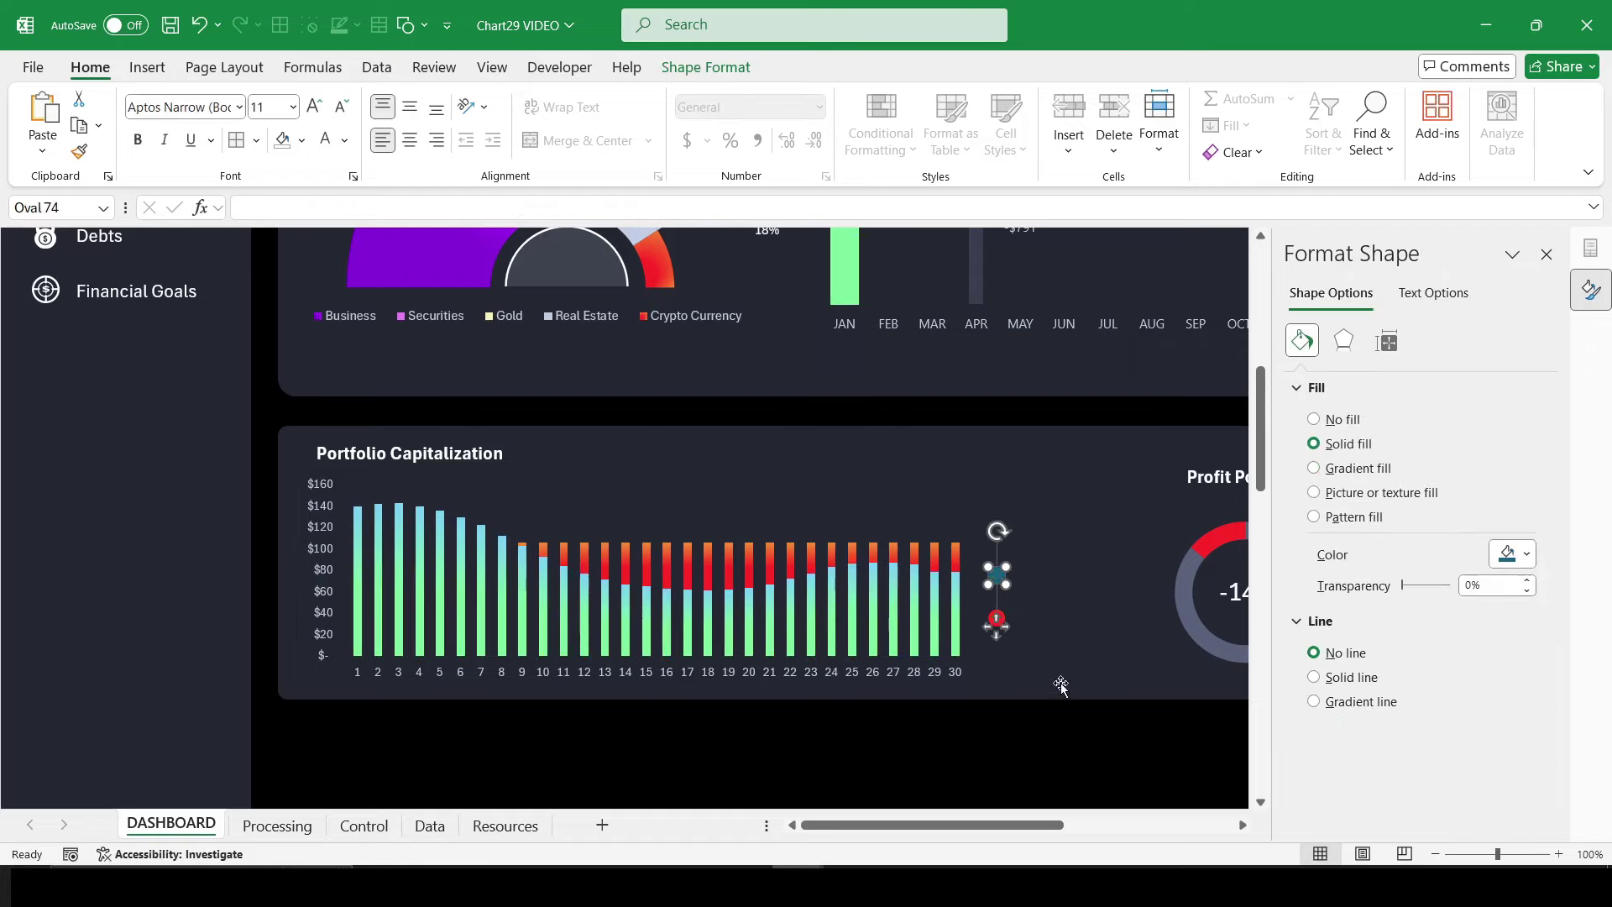
{"action": "left_click", "coordinate": [1358, 470]}
{"action": "scroll", "coordinate": [1099, 739], "scroll_direction": "right", "scroll_amount": 3}
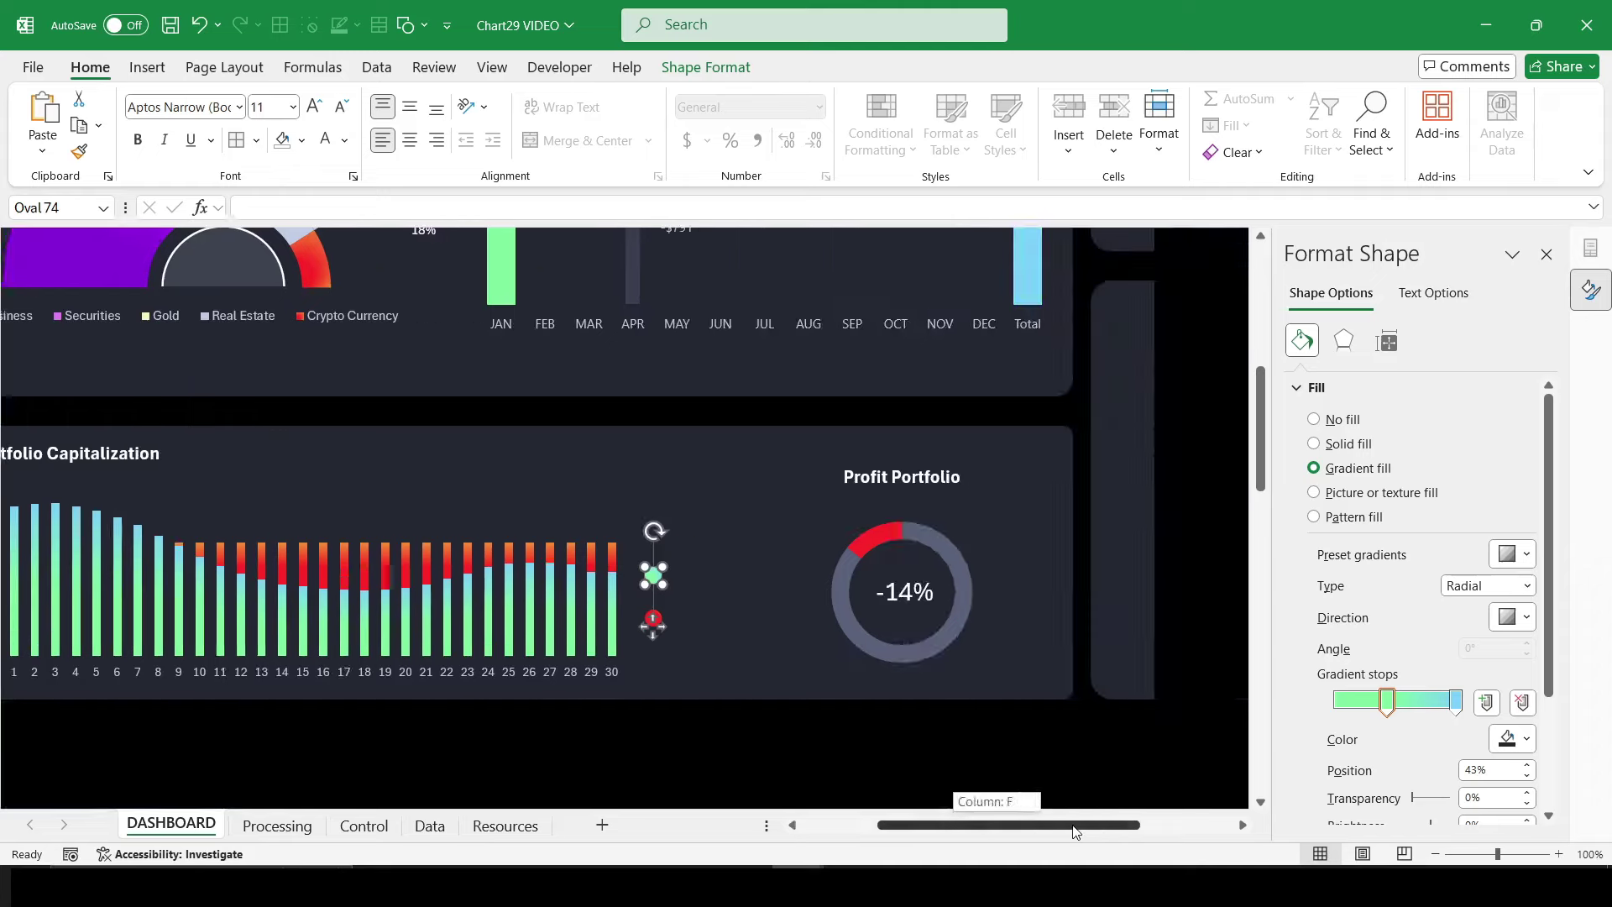
{"action": "left_click", "coordinate": [905, 598]}
Step: Copy the percentage box beside the green dot as a Portfolio Value label linked to Processing!J19, size 14
{"action": "key", "text": "Left"}
{"action": "key", "text": "Left"}
{"action": "key", "text": "Left"}
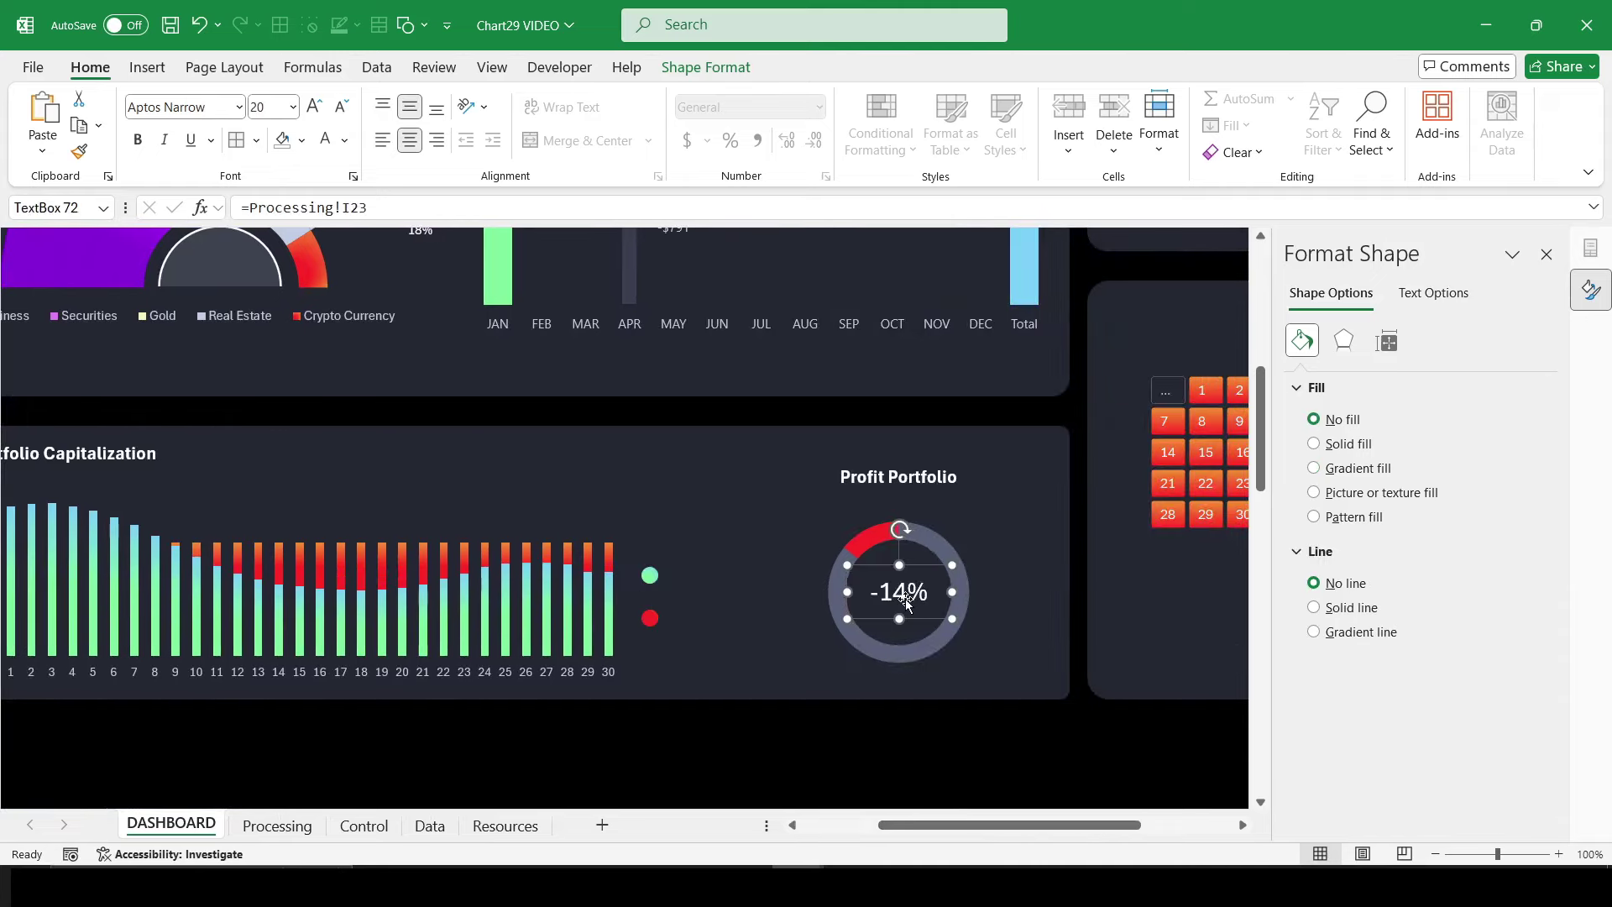
{"action": "left_click_drag", "start_coordinate": [905, 598], "coordinate": [706, 576]}
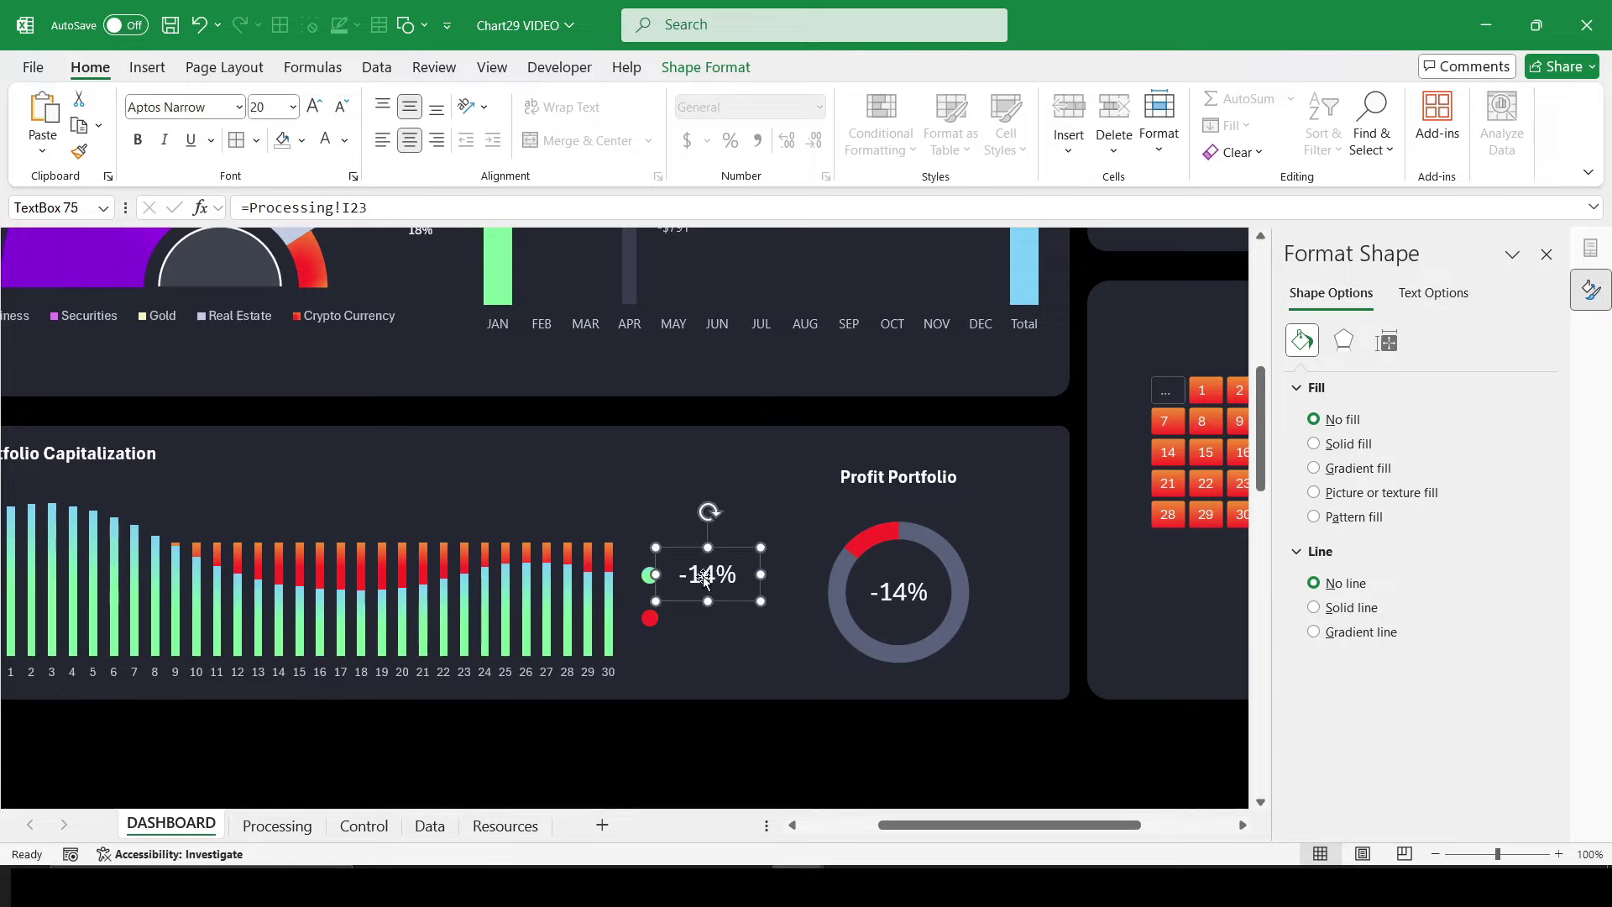
{"action": "left_click", "coordinate": [397, 149]}
{"action": "key", "text": "ctrl+z"}
{"action": "left_click", "coordinate": [412, 210]}
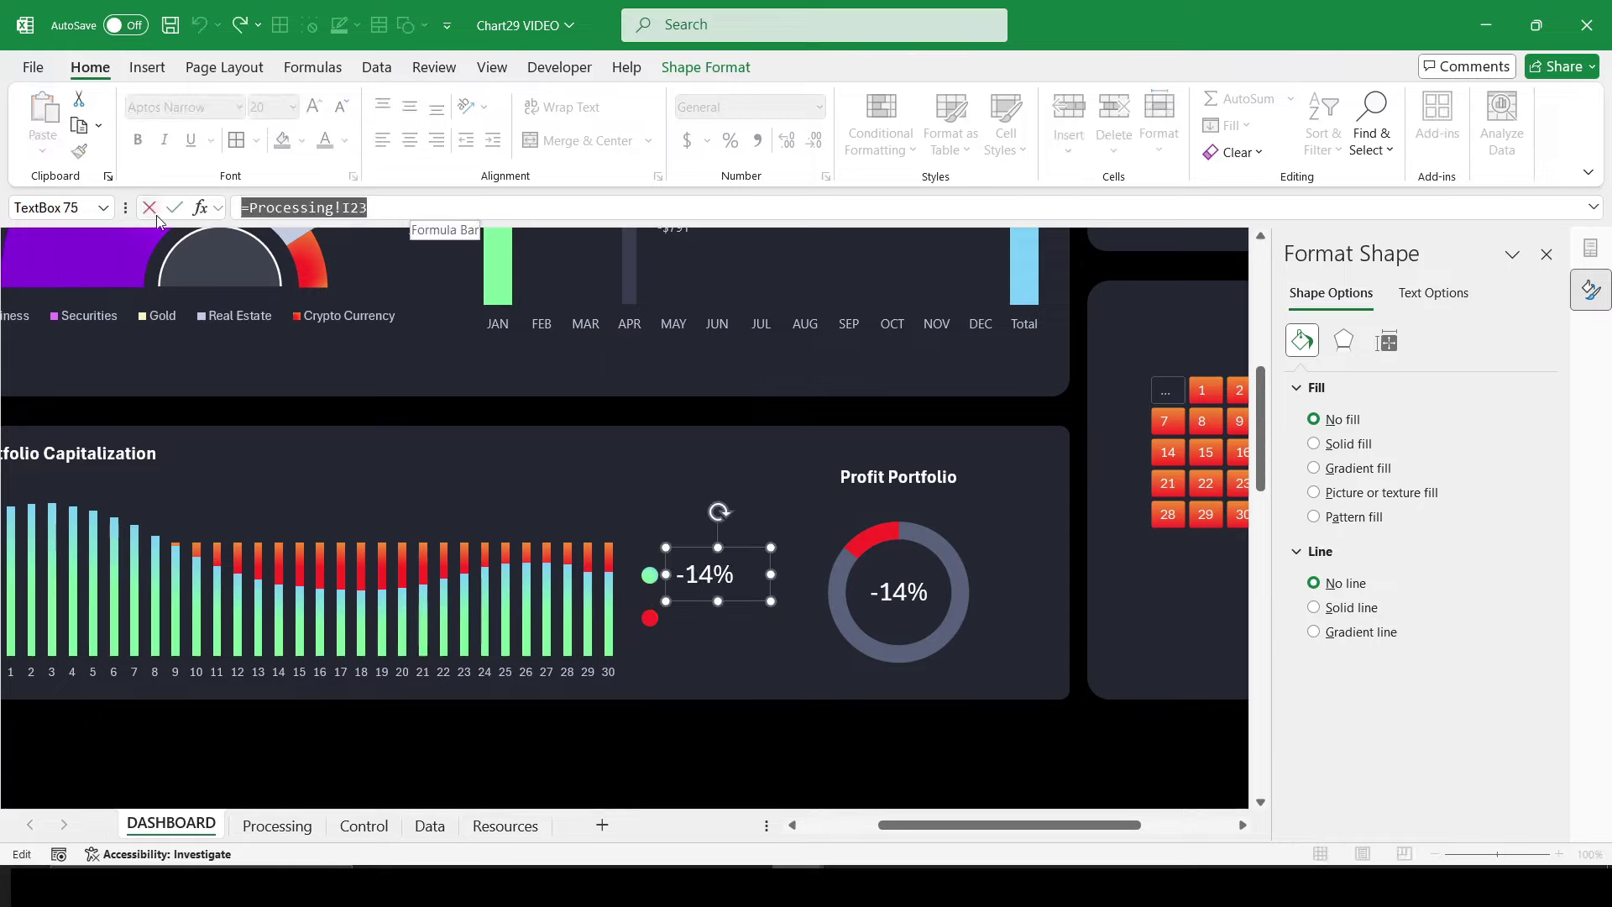
{"action": "type", "text": "="}
{"action": "left_click", "coordinate": [277, 826]}
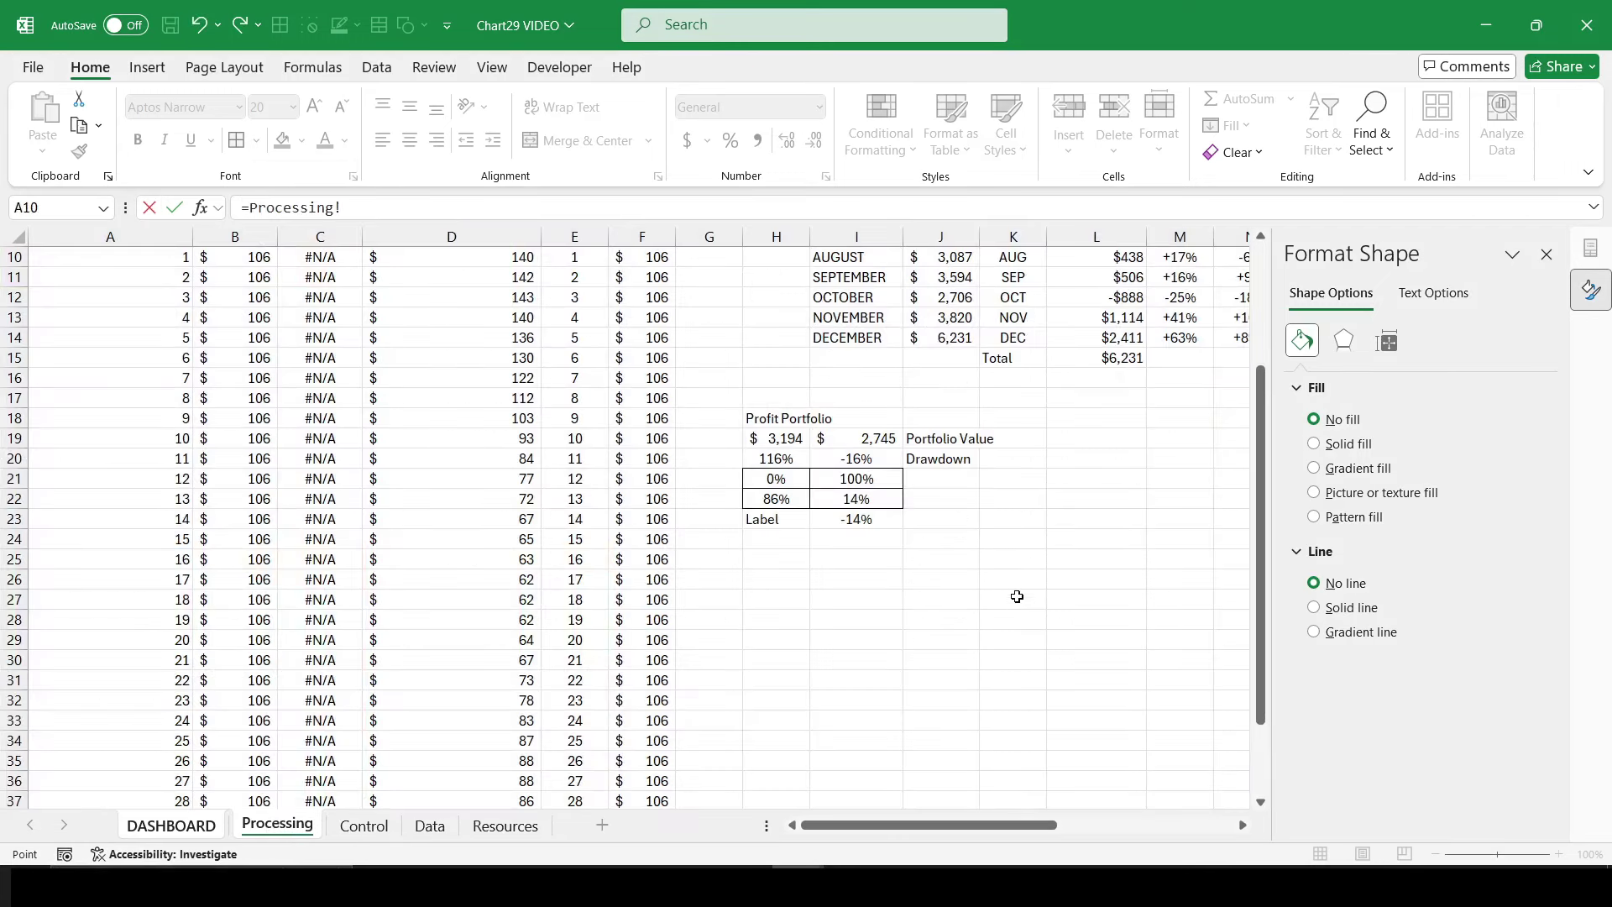
{"action": "left_click", "coordinate": [944, 440]}
{"action": "key", "text": "Return"}
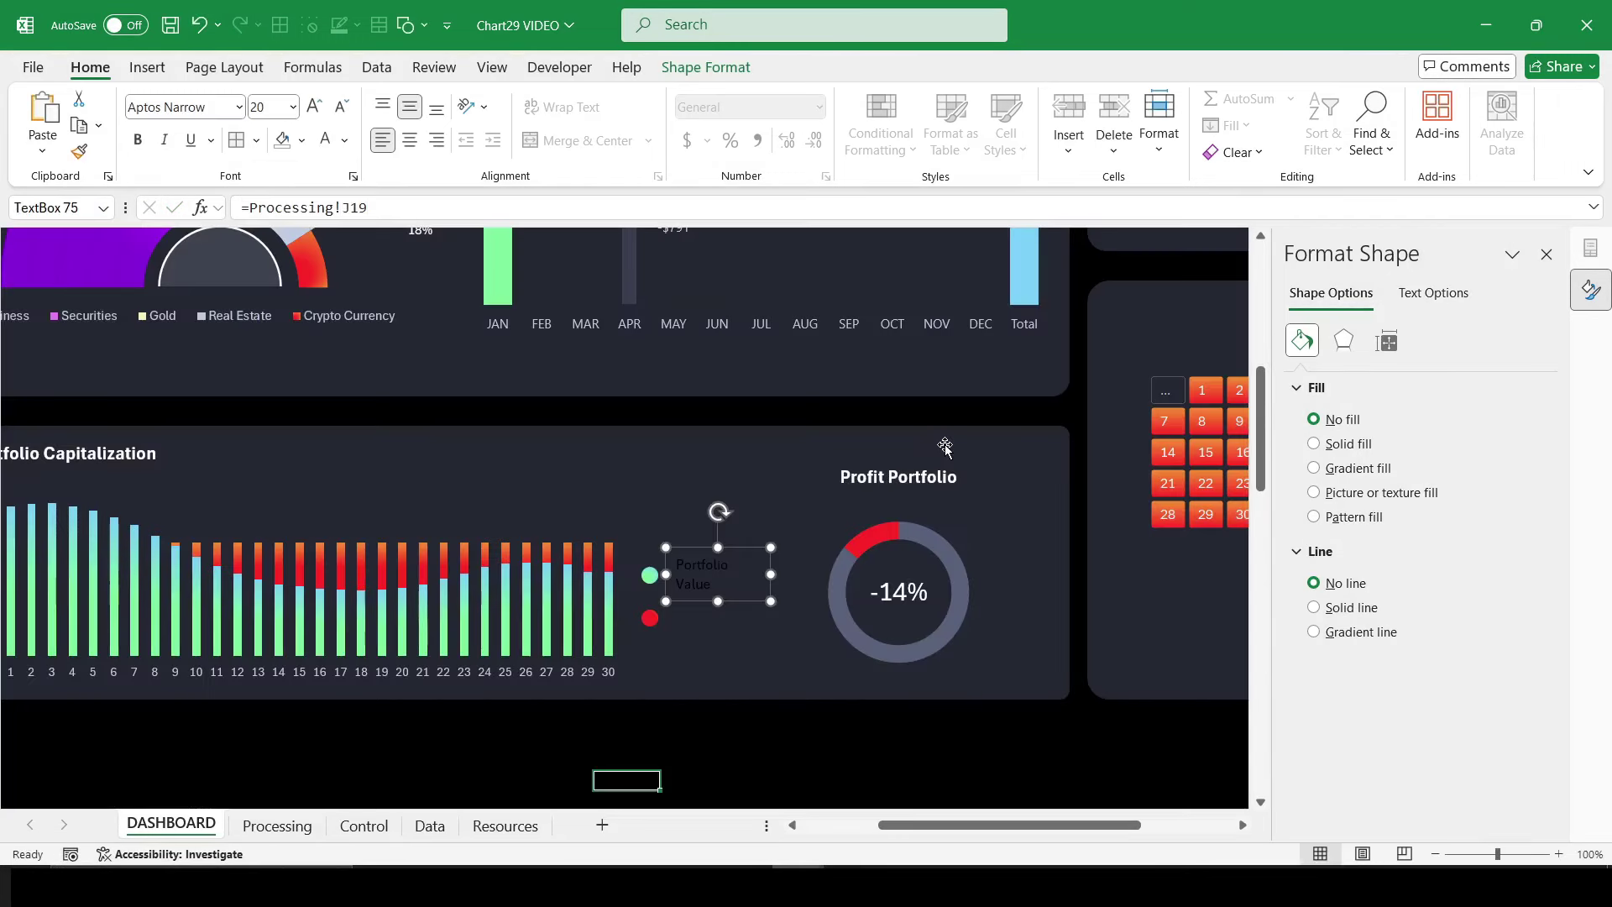
{"action": "left_click_drag", "start_coordinate": [771, 576], "coordinate": [825, 577]}
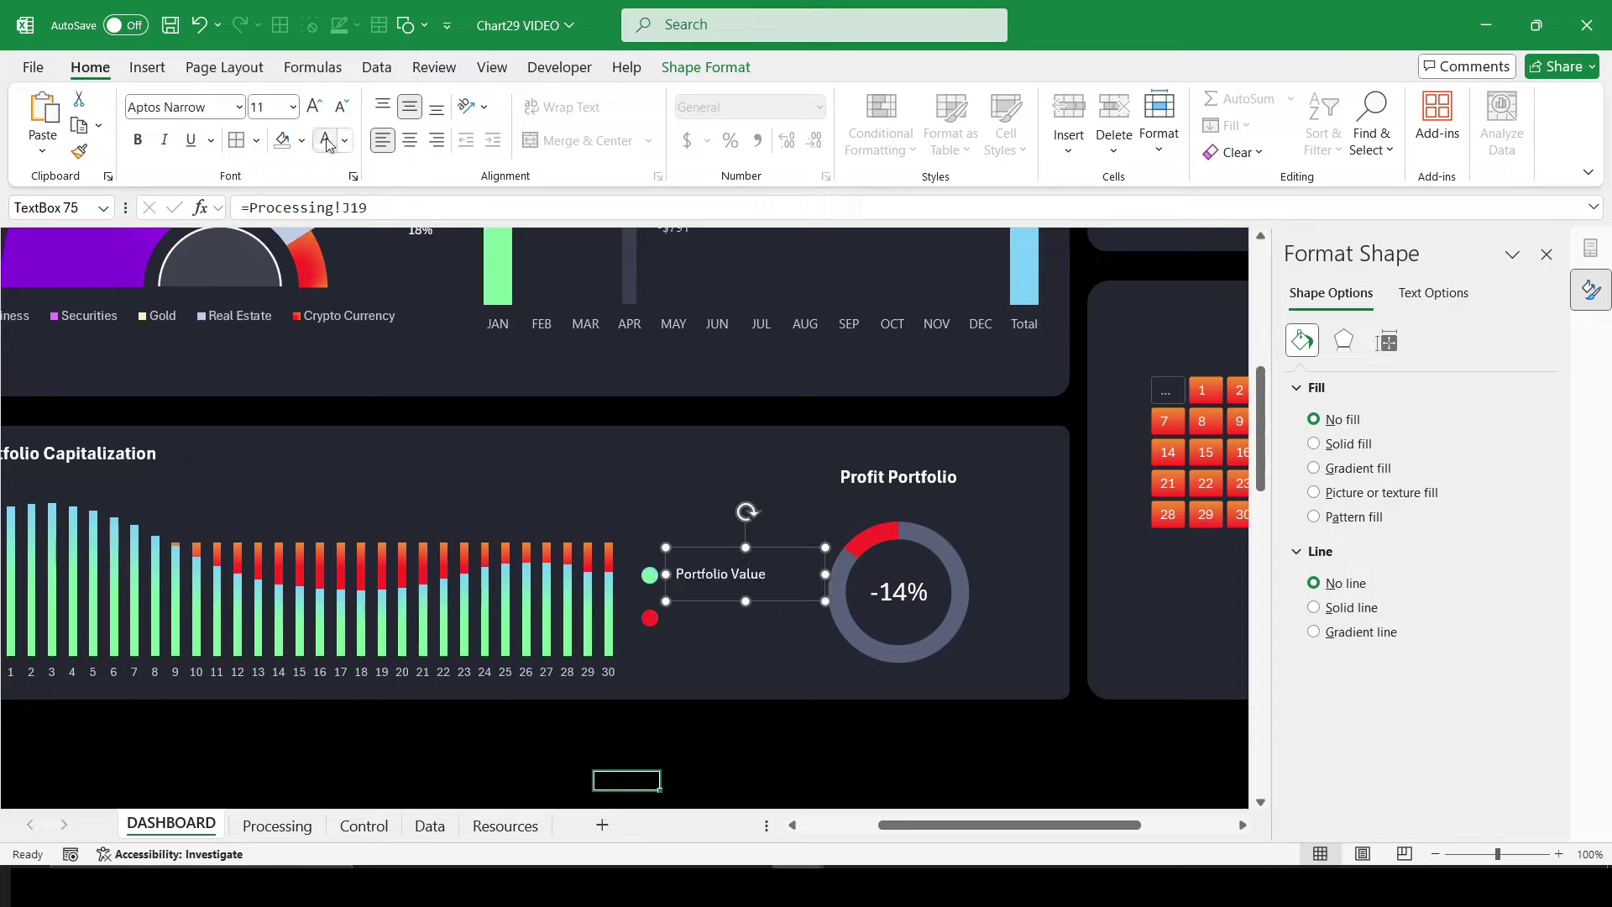
{"action": "left_click", "coordinate": [314, 106]}
{"action": "left_click", "coordinate": [314, 105]}
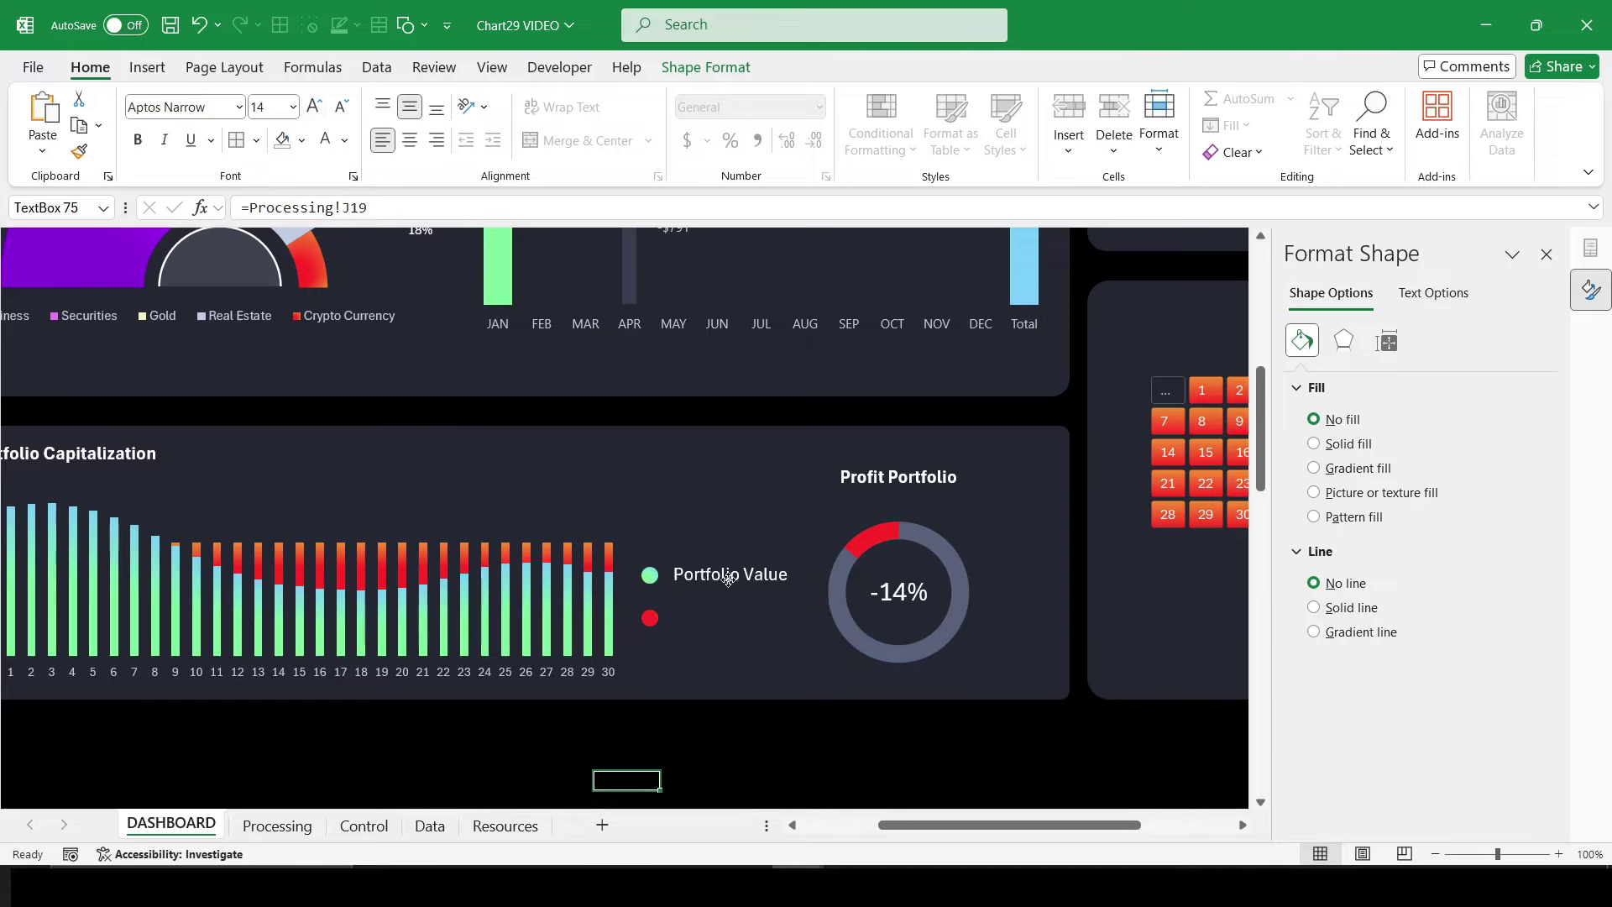
Step: Copy the label beside the red dot, relink it to Processing!J20 for Drawdown, and enlarge it
{"action": "left_click_drag", "start_coordinate": [728, 579], "coordinate": [729, 623]}
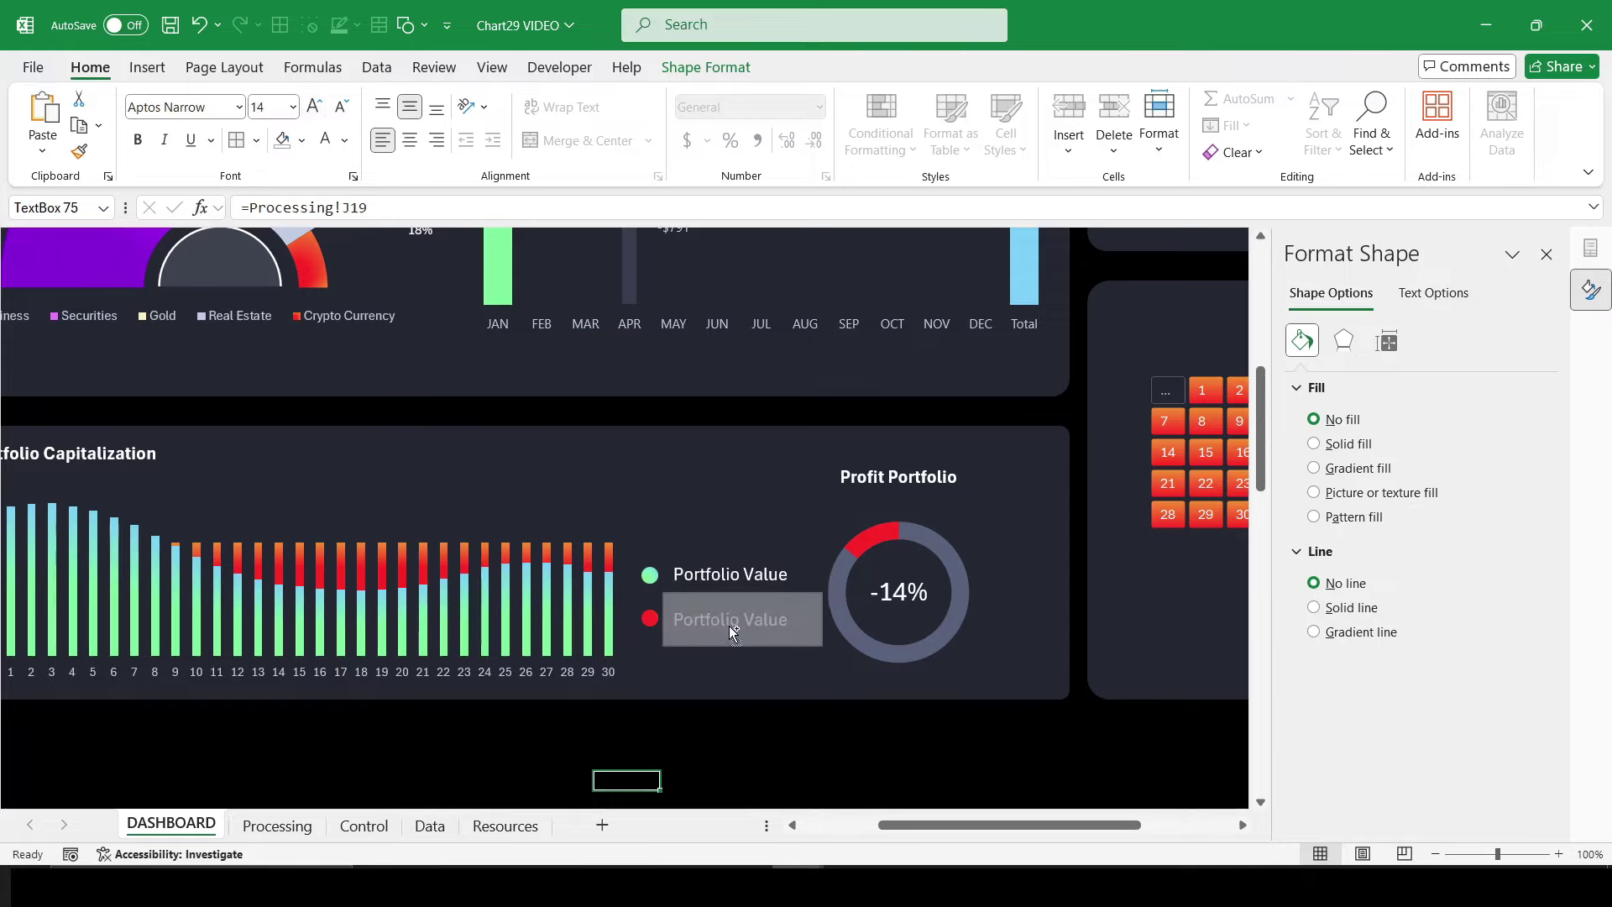
{"action": "key", "text": "Up"}
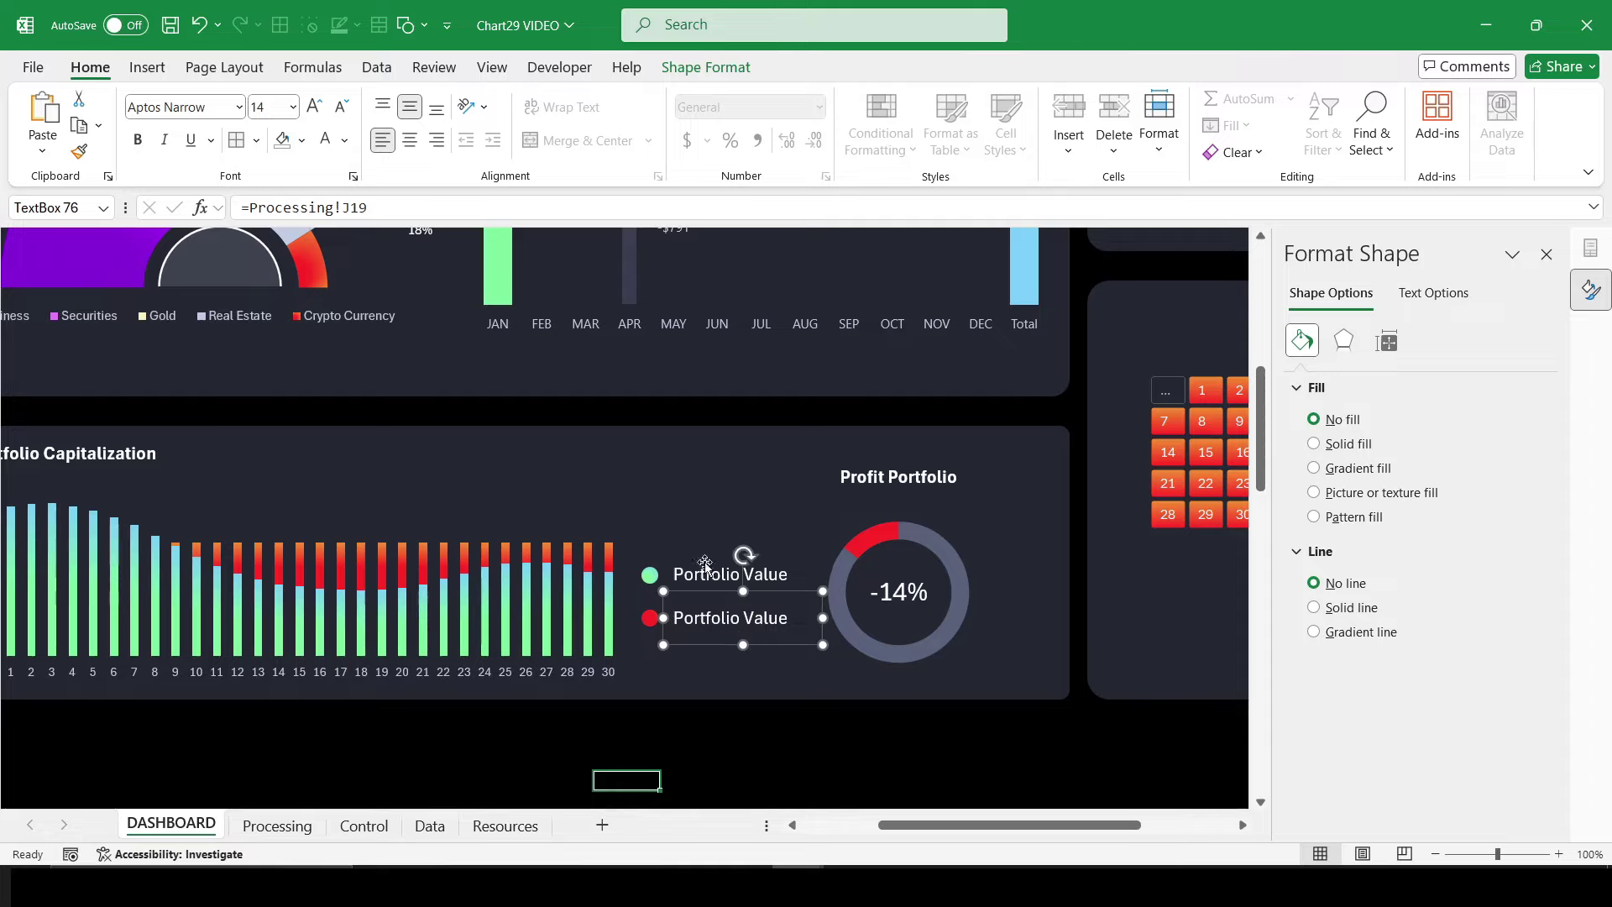
{"action": "key", "text": "BackSpace"}
{"action": "key", "text": "BackSpace"}
{"action": "key", "text": "BackSpace"}
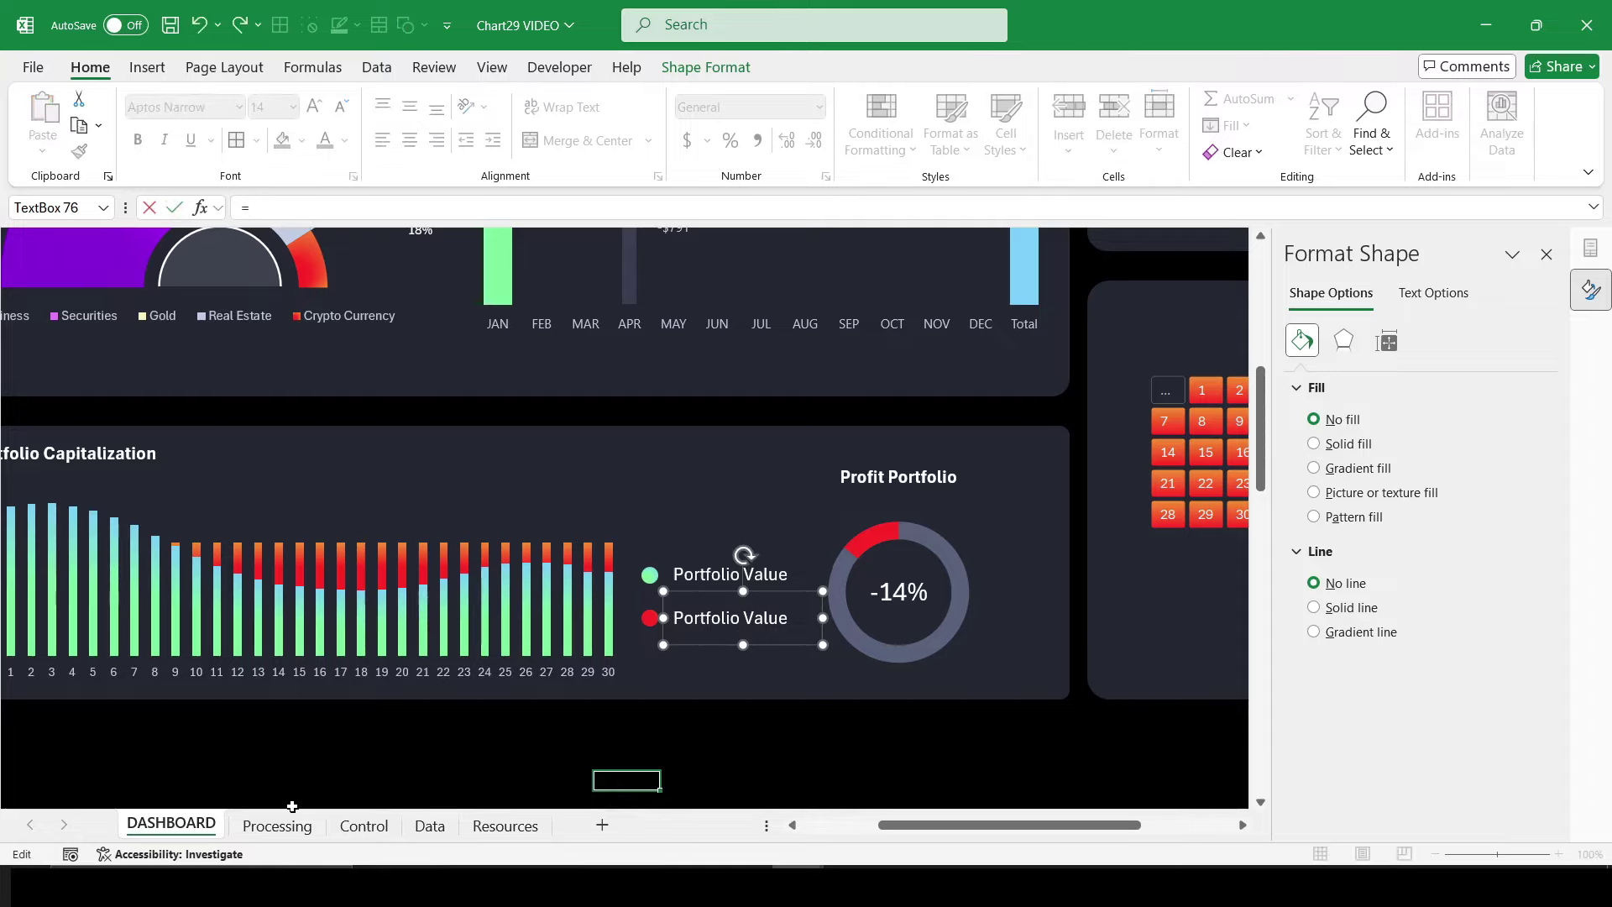
{"action": "left_click", "coordinate": [279, 826]}
{"action": "left_click", "coordinate": [958, 460]}
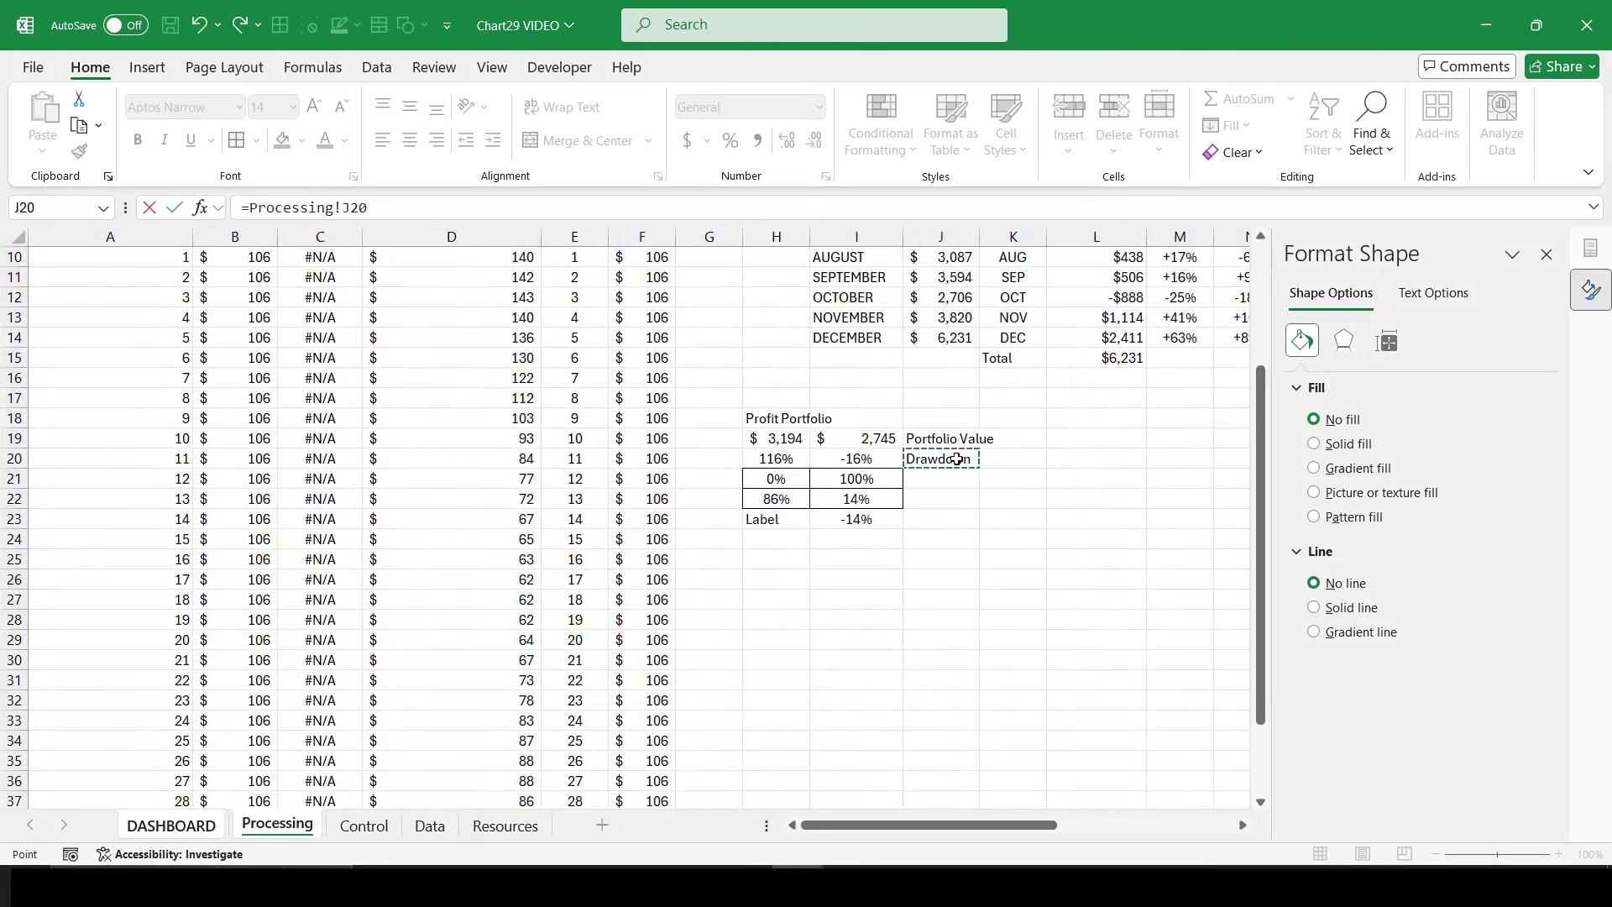
{"action": "key", "text": "Return"}
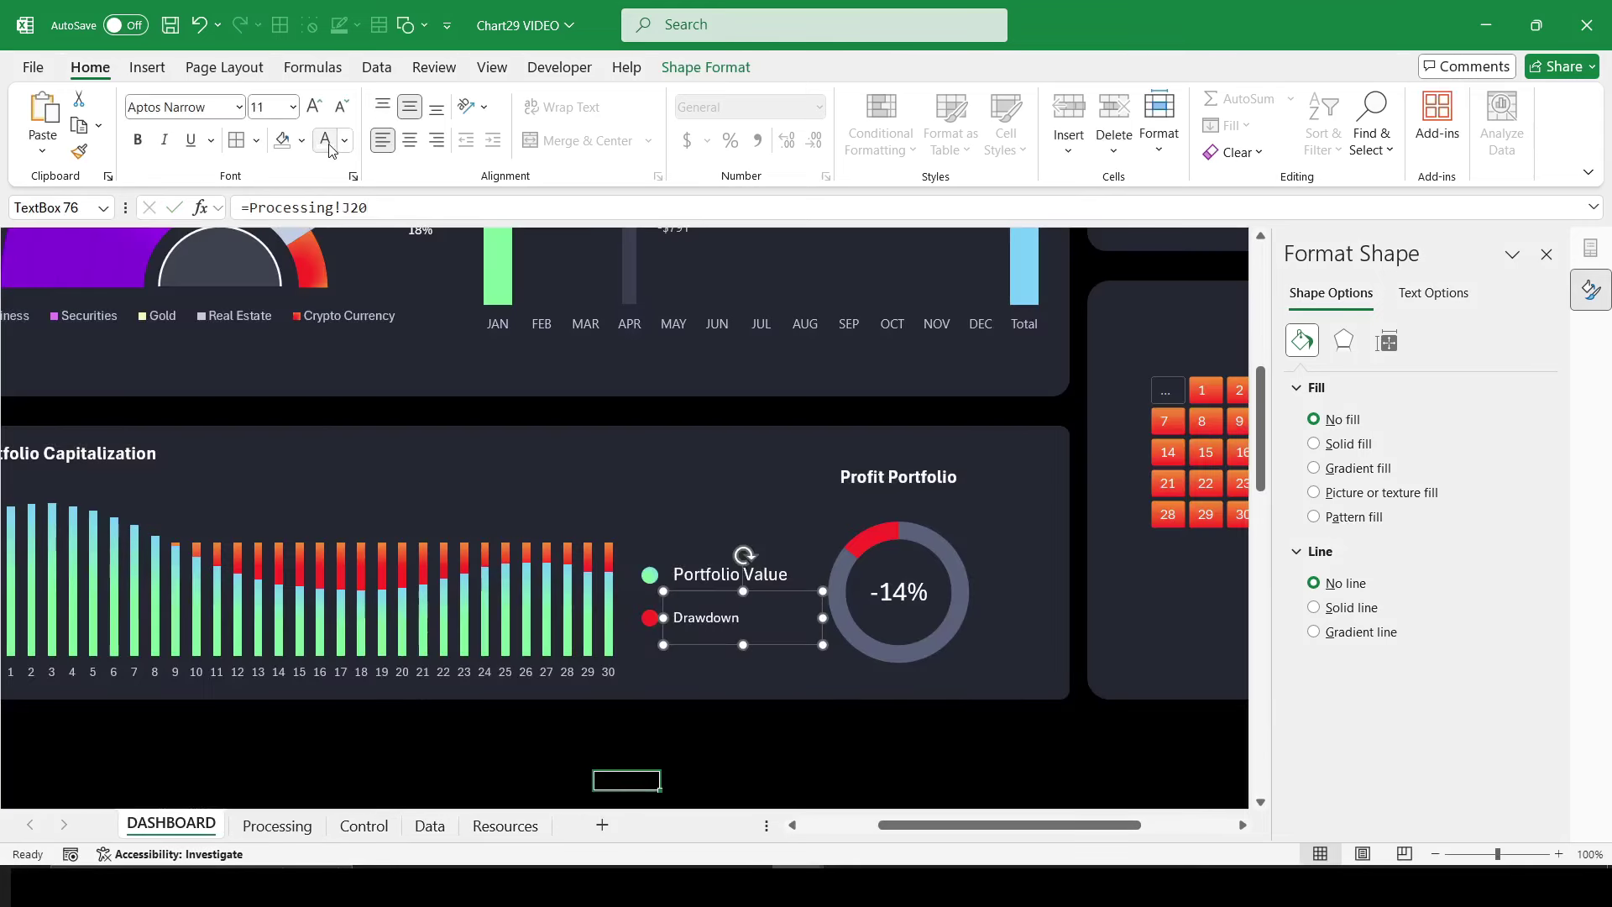
{"action": "left_click", "coordinate": [316, 108]}
{"action": "left_click", "coordinate": [316, 108]}
{"action": "left_click", "coordinate": [732, 729]}
Step: Enter Capital in cell C41 of the Processing sheet
{"action": "left_click", "coordinate": [878, 733]}
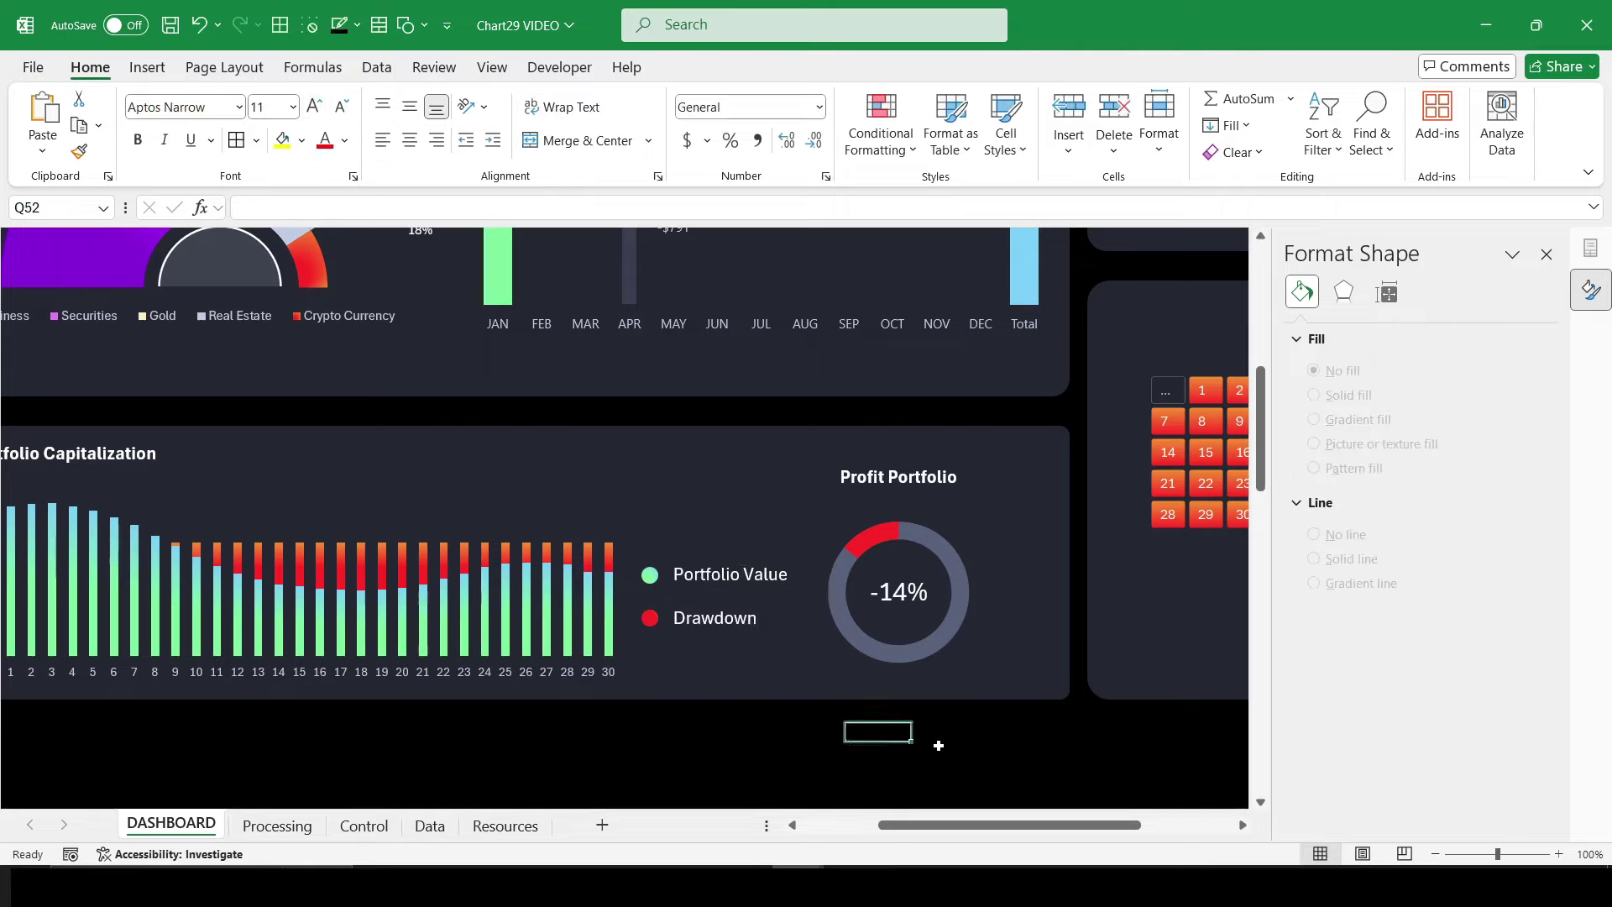
{"action": "left_click", "coordinate": [957, 741]}
{"action": "left_click_drag", "start_coordinate": [950, 827], "coordinate": [923, 827]}
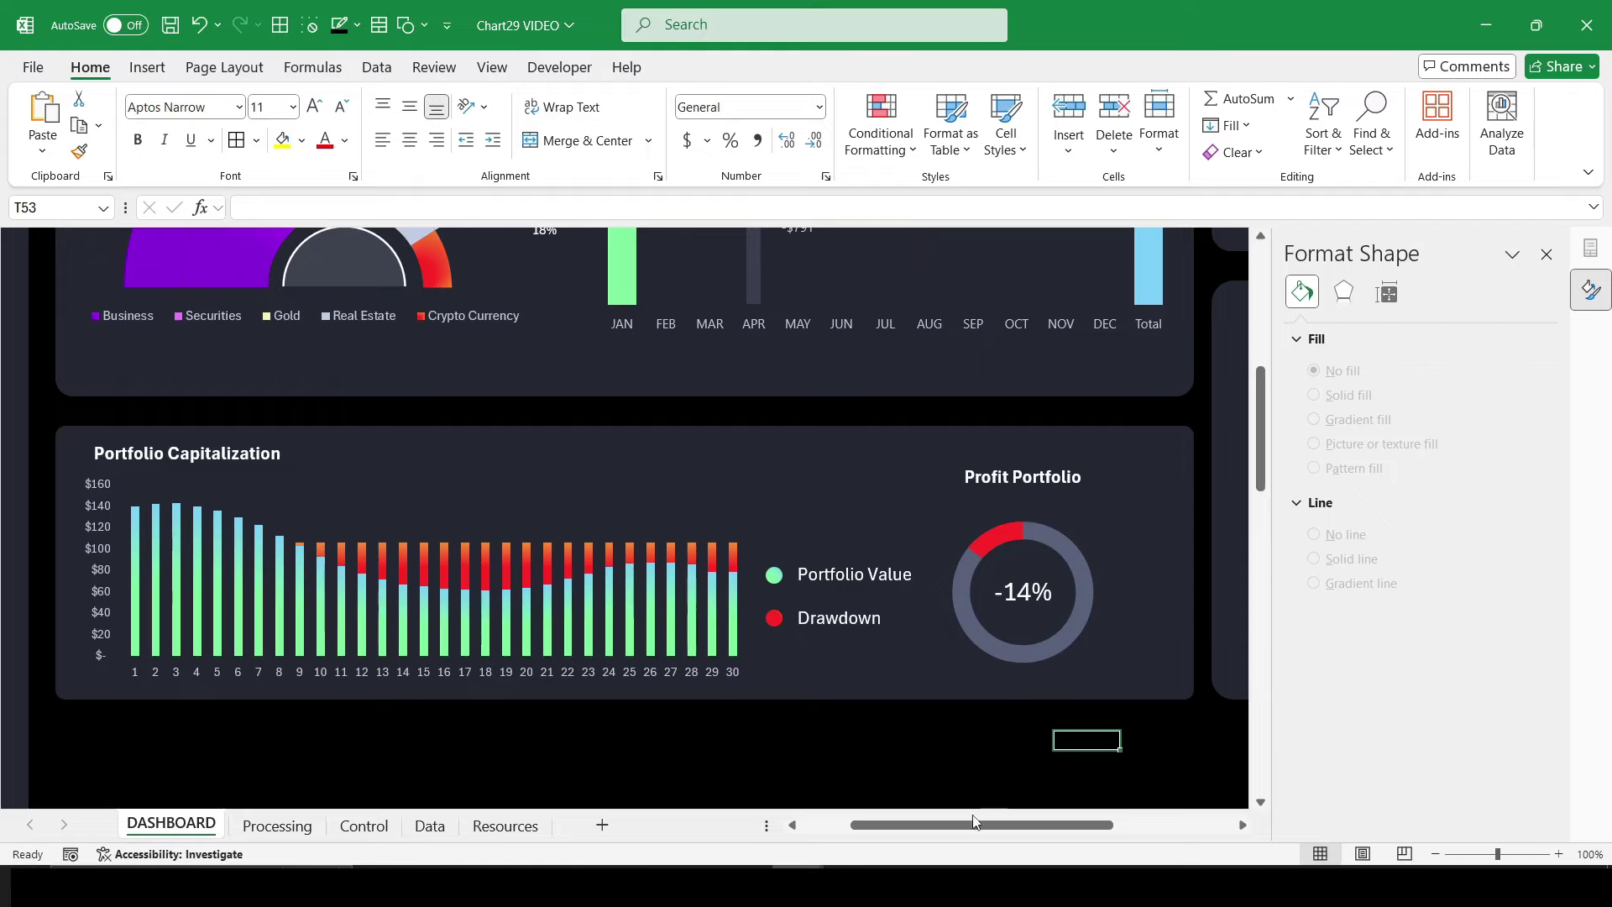
{"action": "left_click_drag", "start_coordinate": [973, 823], "coordinate": [1054, 825]}
{"action": "scroll", "coordinate": [1055, 760], "scroll_direction": "up", "scroll_amount": 5}
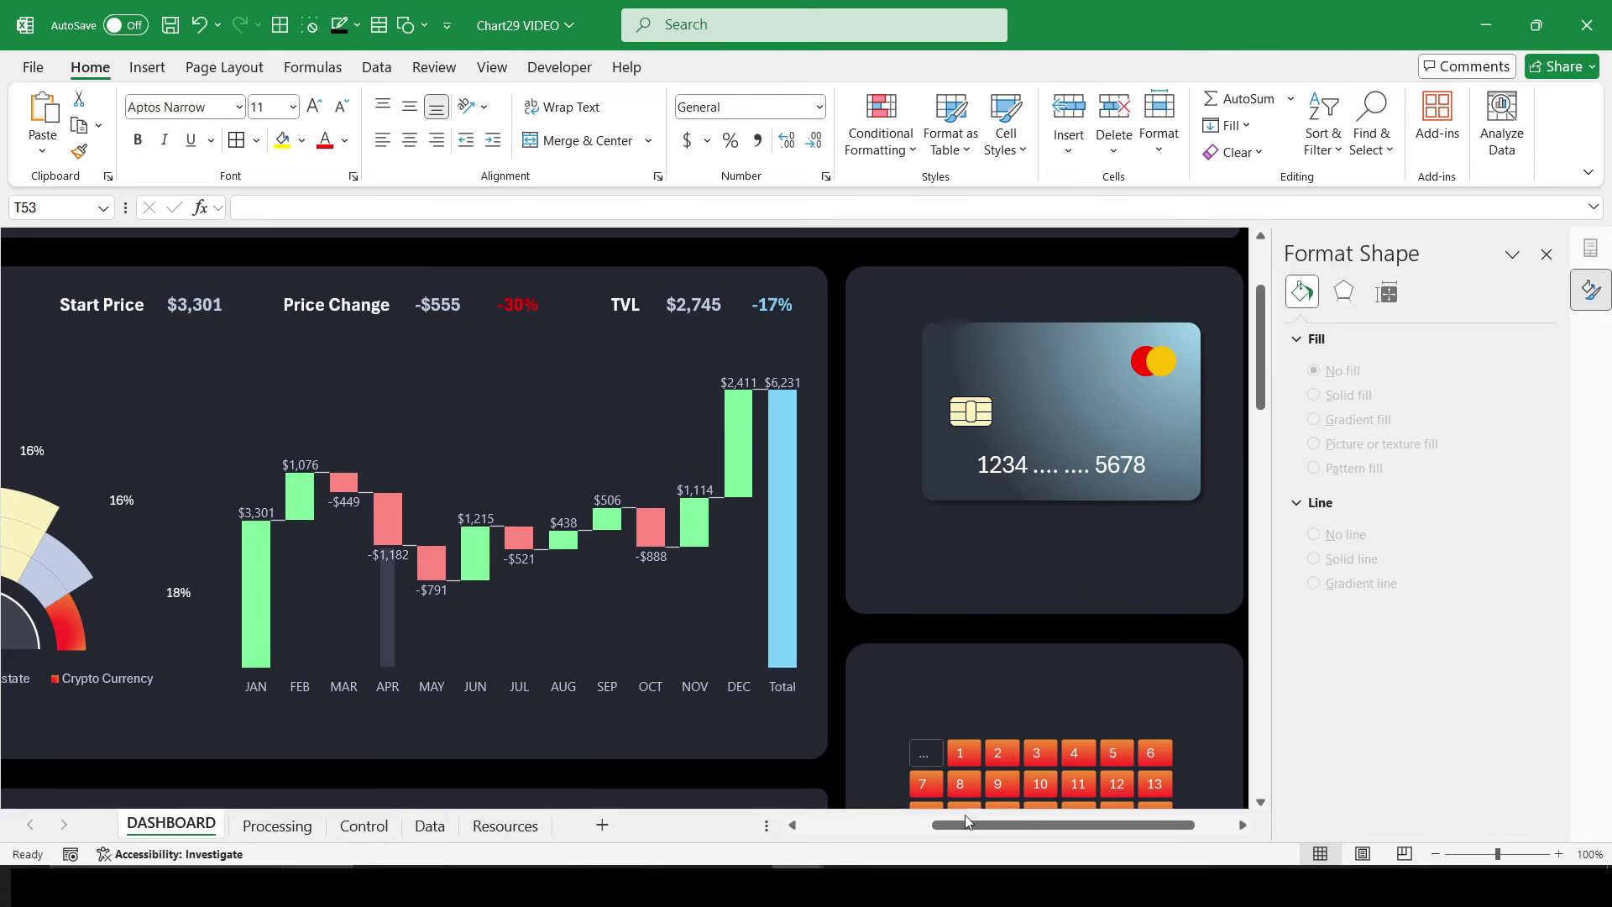
{"action": "left_click_drag", "start_coordinate": [966, 825], "coordinate": [980, 824]}
{"action": "left_click", "coordinate": [298, 830]}
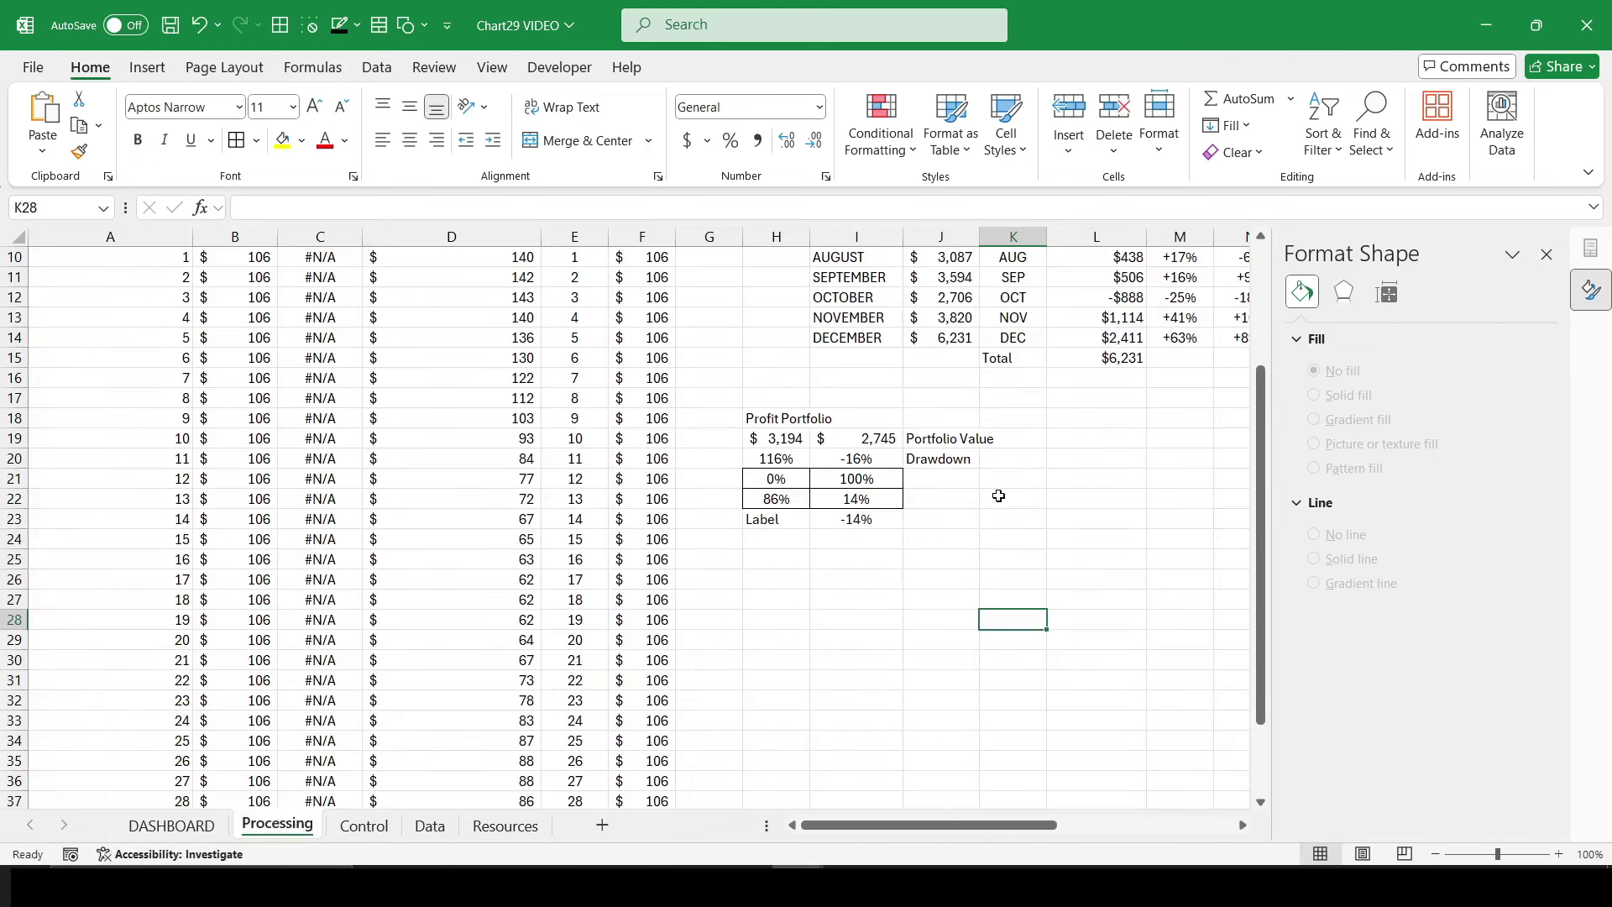
{"action": "scroll", "coordinate": [897, 592], "scroll_direction": "down", "scroll_amount": 5}
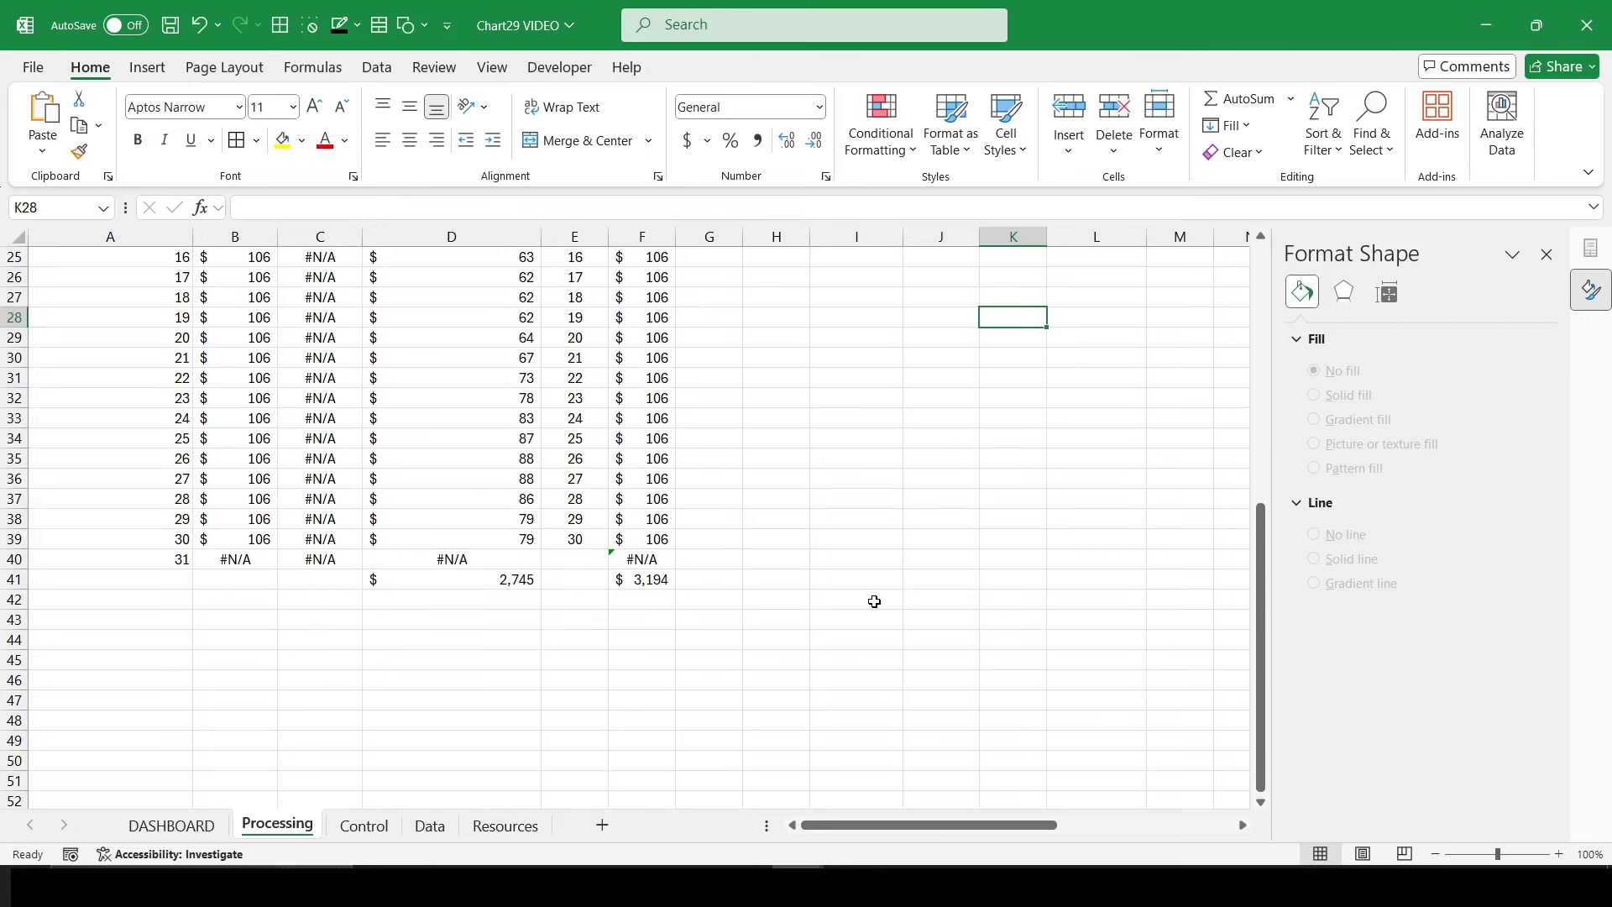
{"action": "scroll", "coordinate": [874, 601], "scroll_direction": "up", "scroll_amount": 7}
{"action": "scroll", "coordinate": [450, 437], "scroll_direction": "down", "scroll_amount": 6}
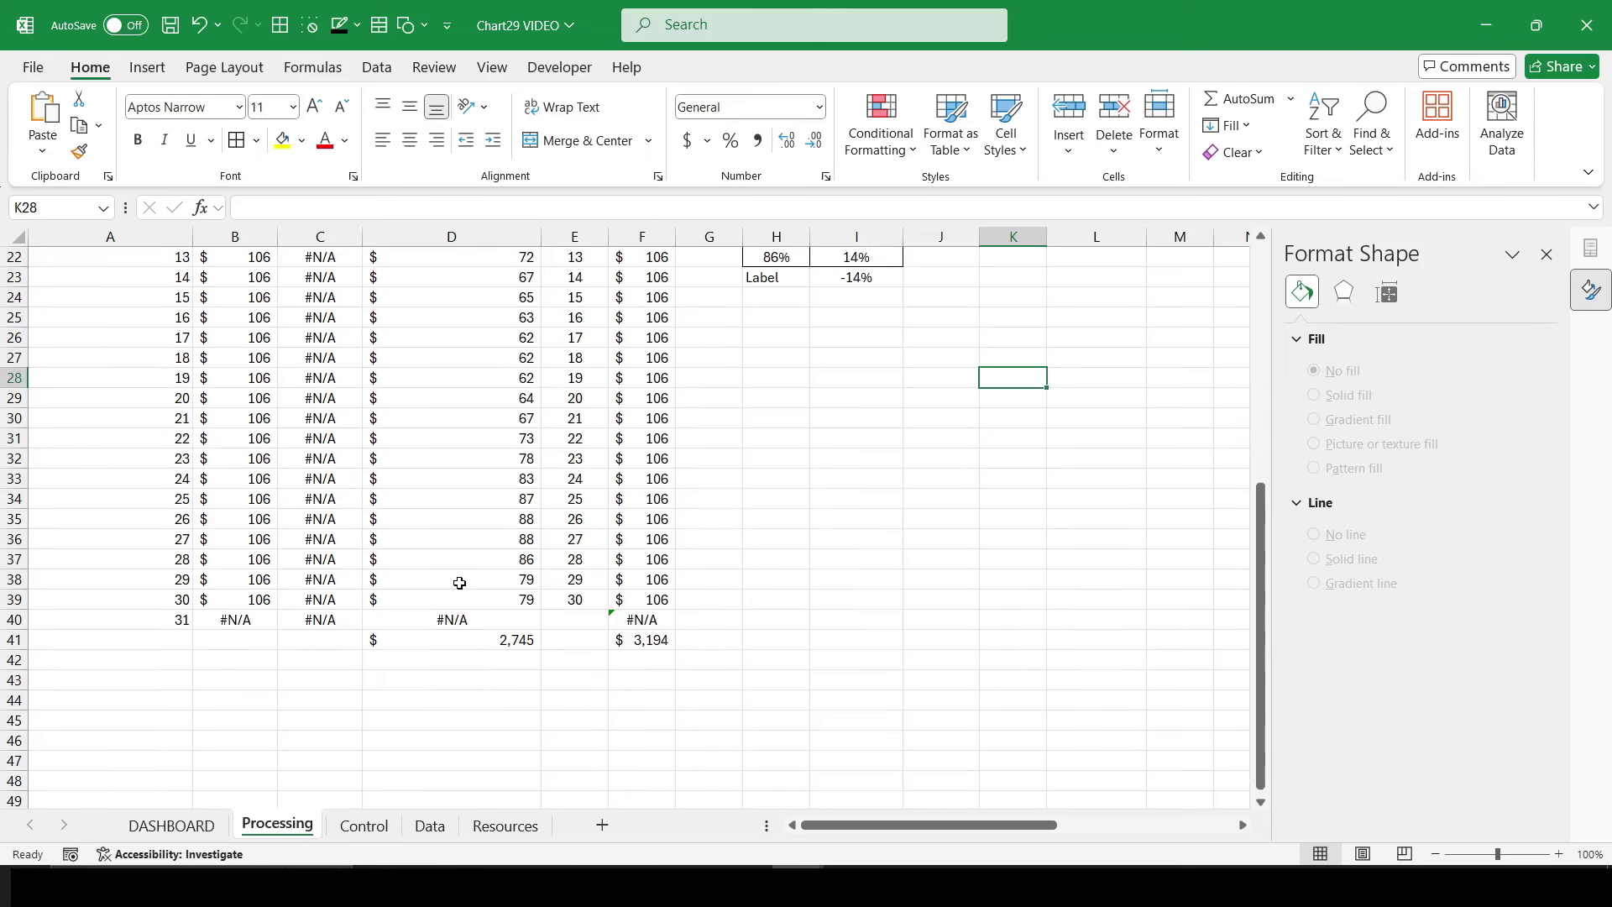
{"action": "left_click", "coordinate": [324, 641]}
{"action": "type", "text": "Capital"}
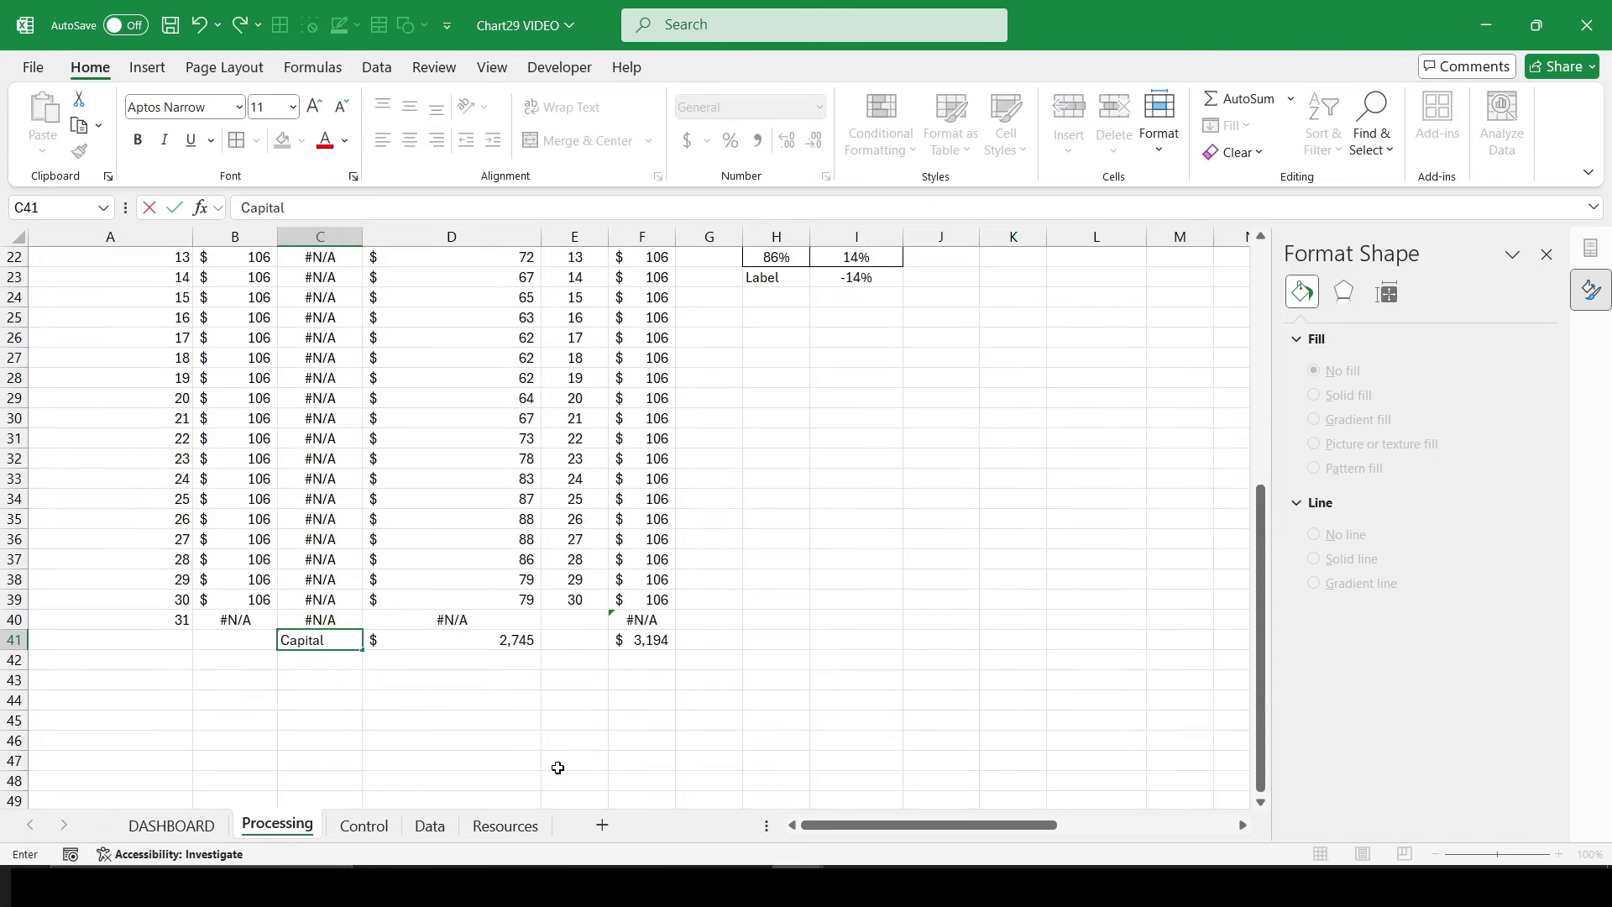
{"action": "key", "text": "Return"}
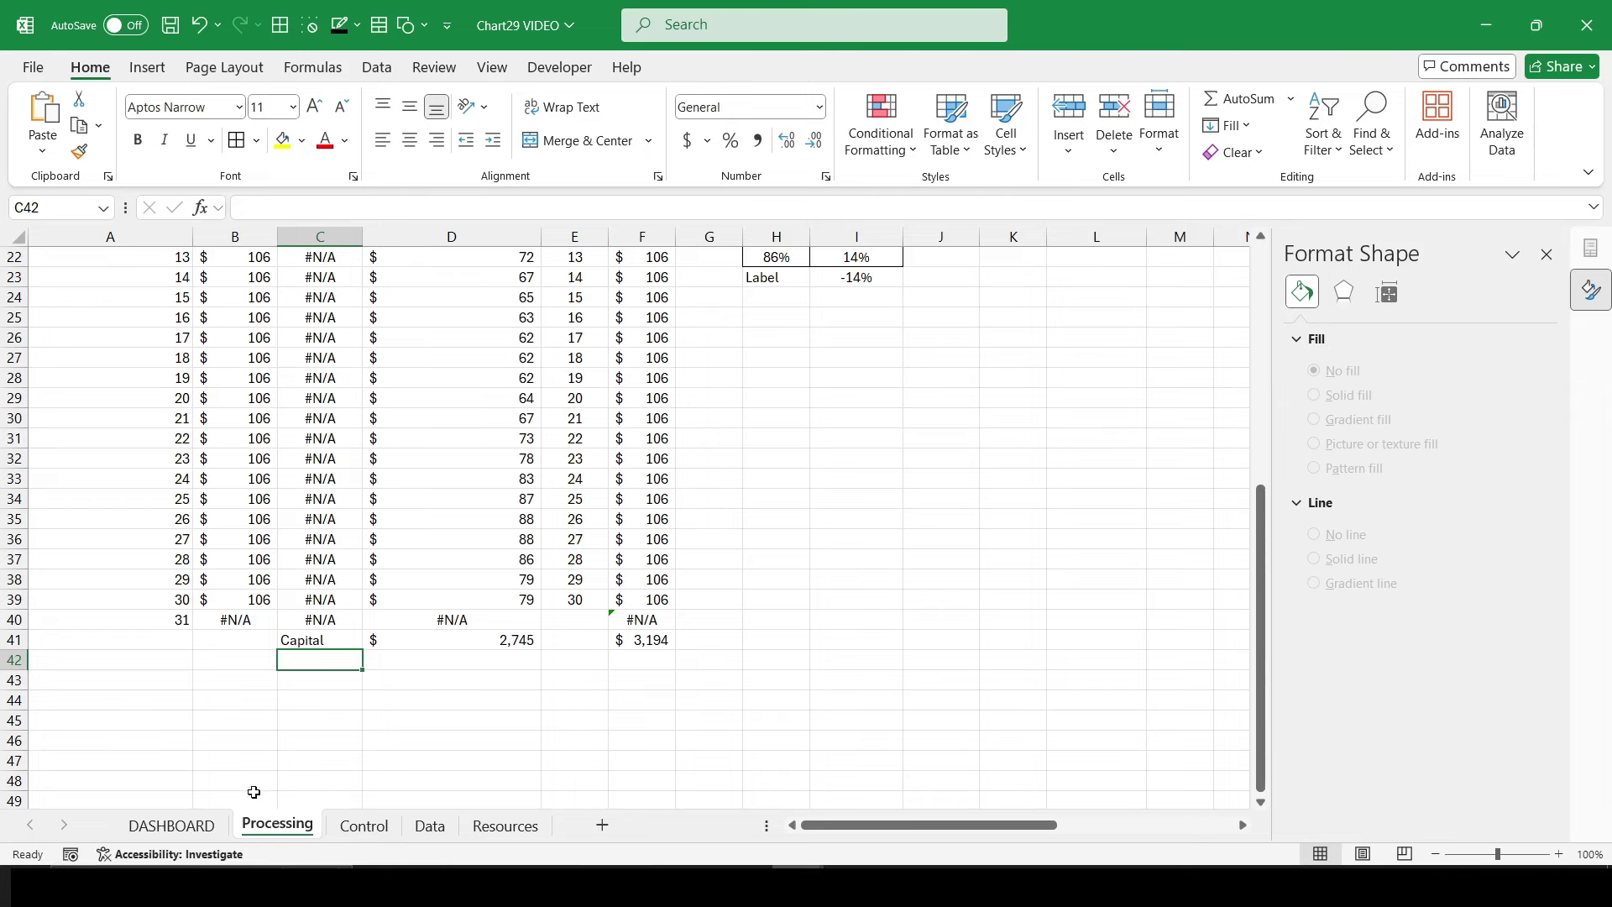
Step: Copy the Portfolio Value label into the card panel and link it to Processing!D41 to show $2,745
{"action": "left_click", "coordinate": [172, 826]}
{"action": "left_click_drag", "start_coordinate": [979, 824], "coordinate": [952, 831]}
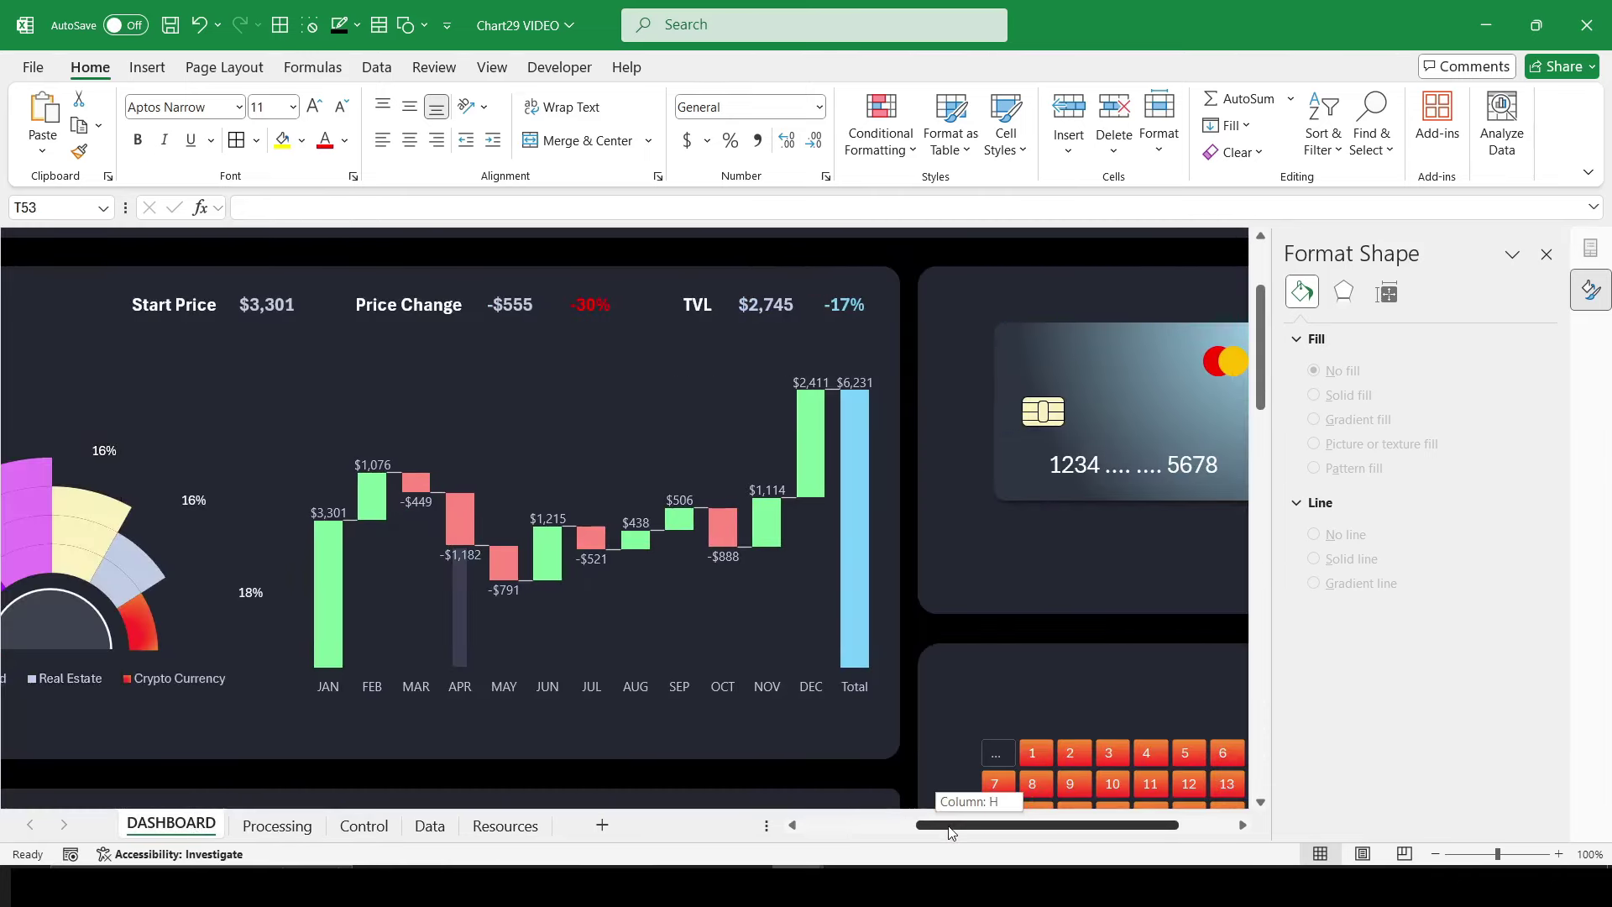
{"action": "scroll", "coordinate": [934, 669], "scroll_direction": "down", "scroll_amount": 5}
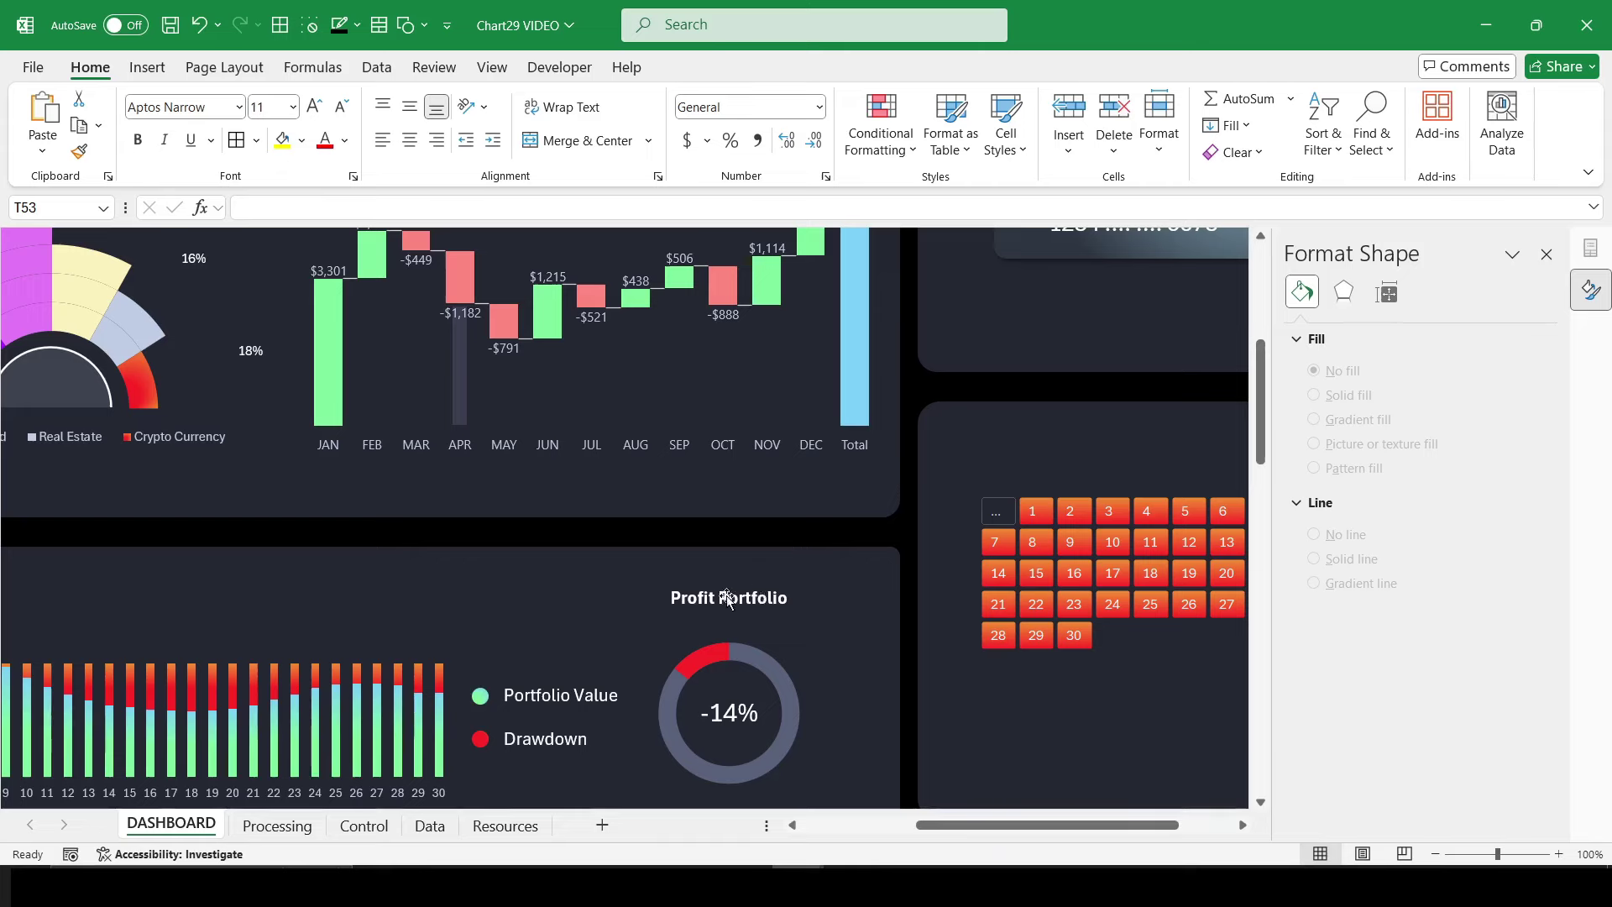
{"action": "left_click", "coordinate": [550, 701]}
{"action": "left_click_drag", "start_coordinate": [550, 697], "coordinate": [1048, 332]}
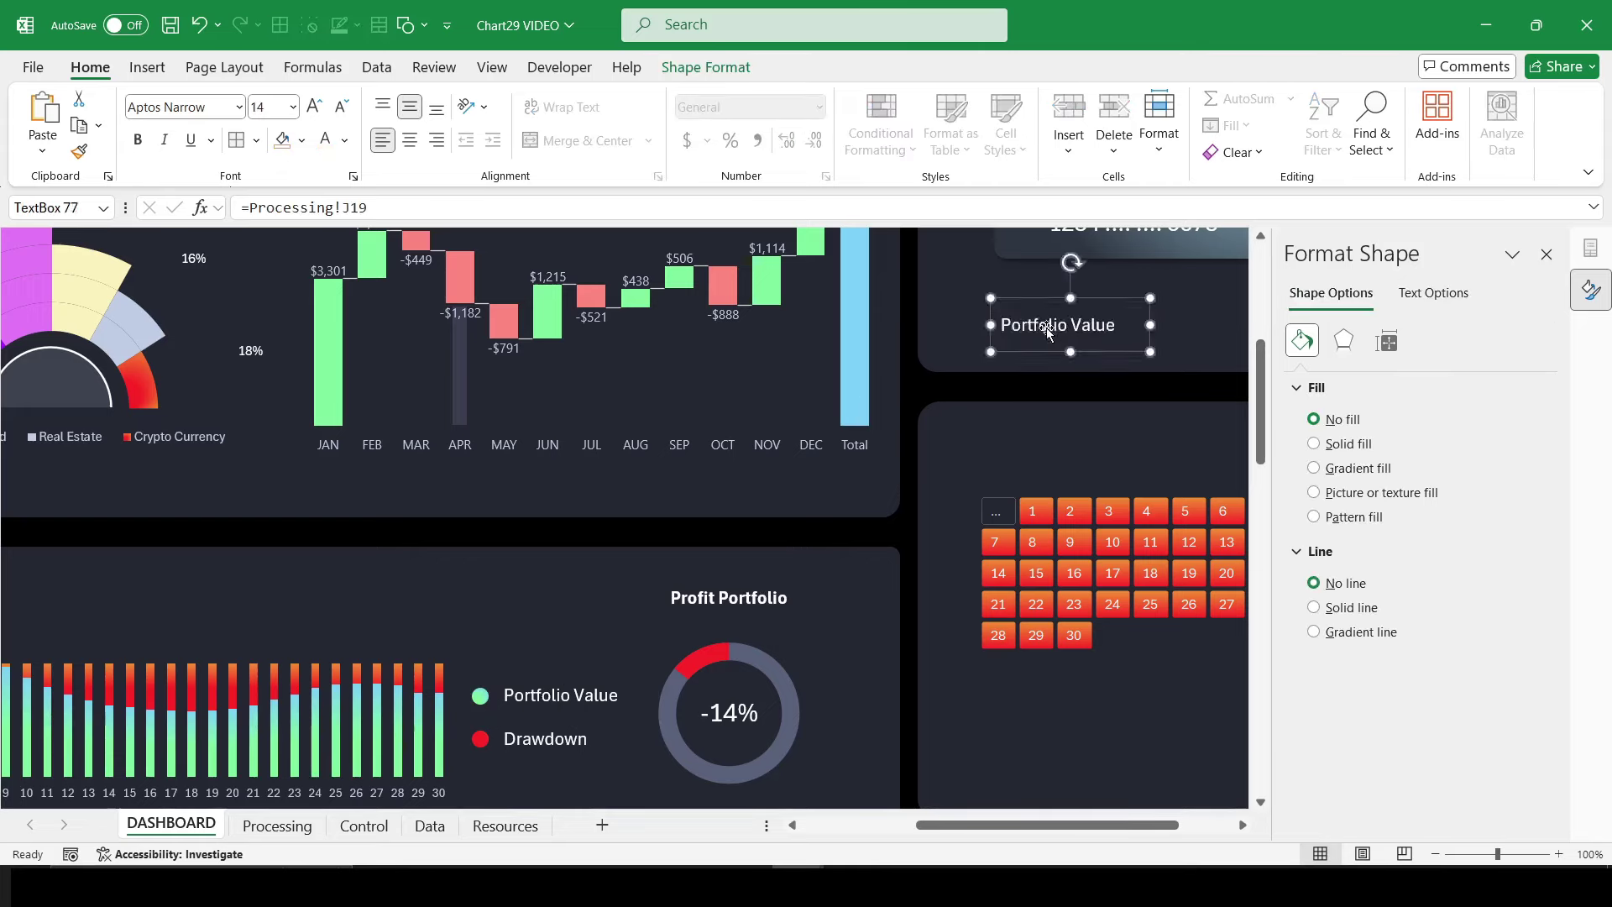
{"action": "triple_click", "coordinate": [353, 208]}
{"action": "type", "text": "="}
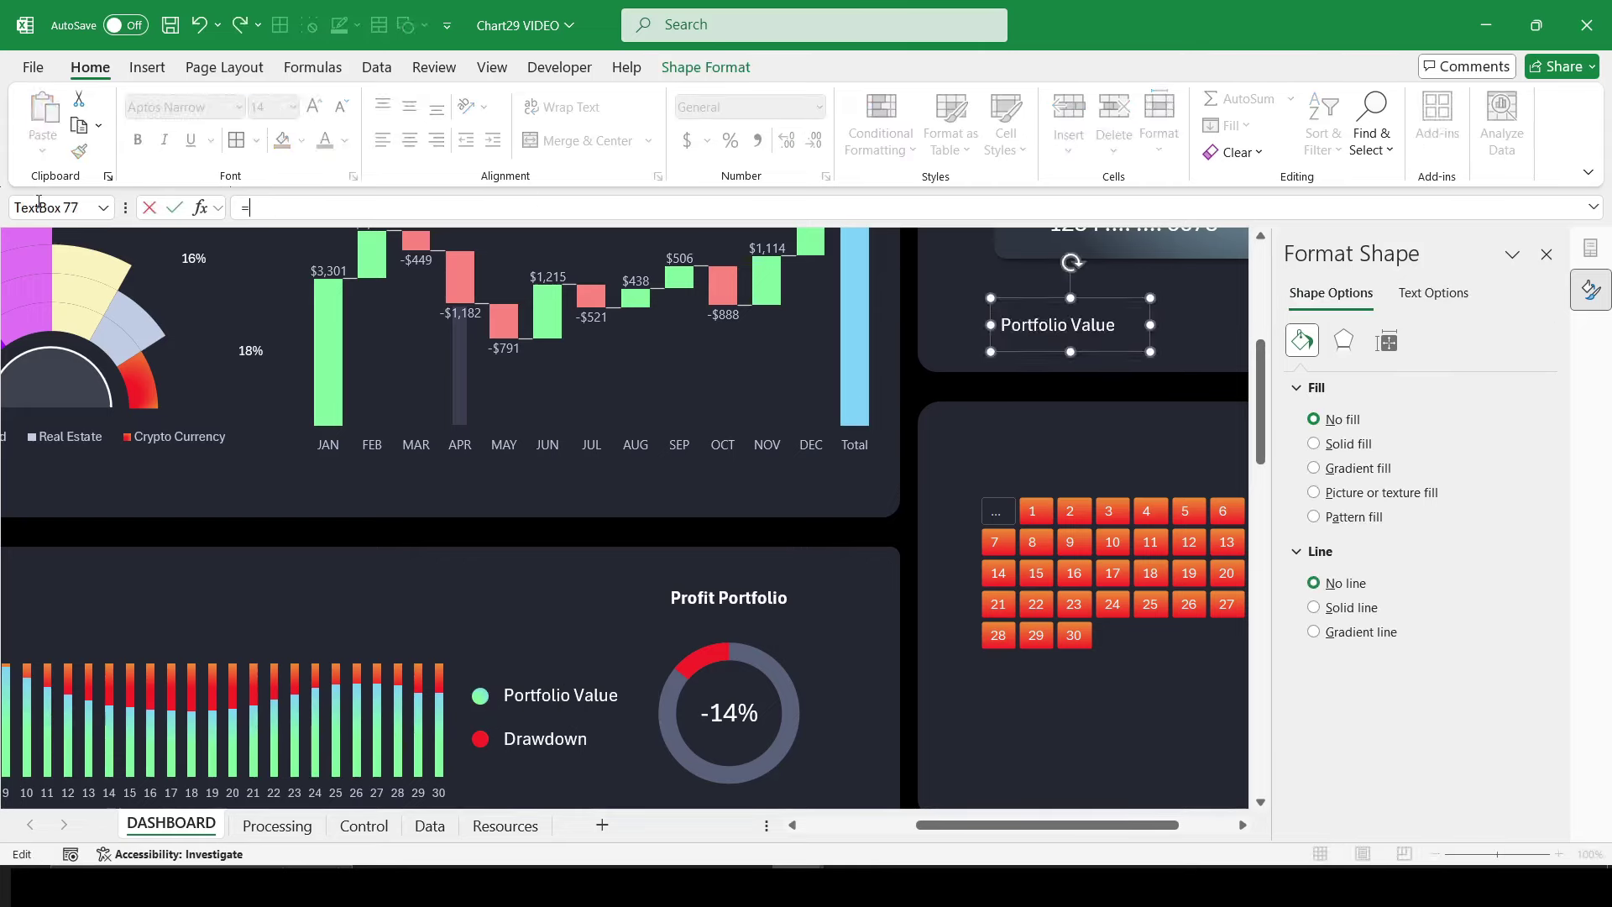
{"action": "left_click", "coordinate": [277, 826]}
{"action": "left_click", "coordinate": [450, 643]}
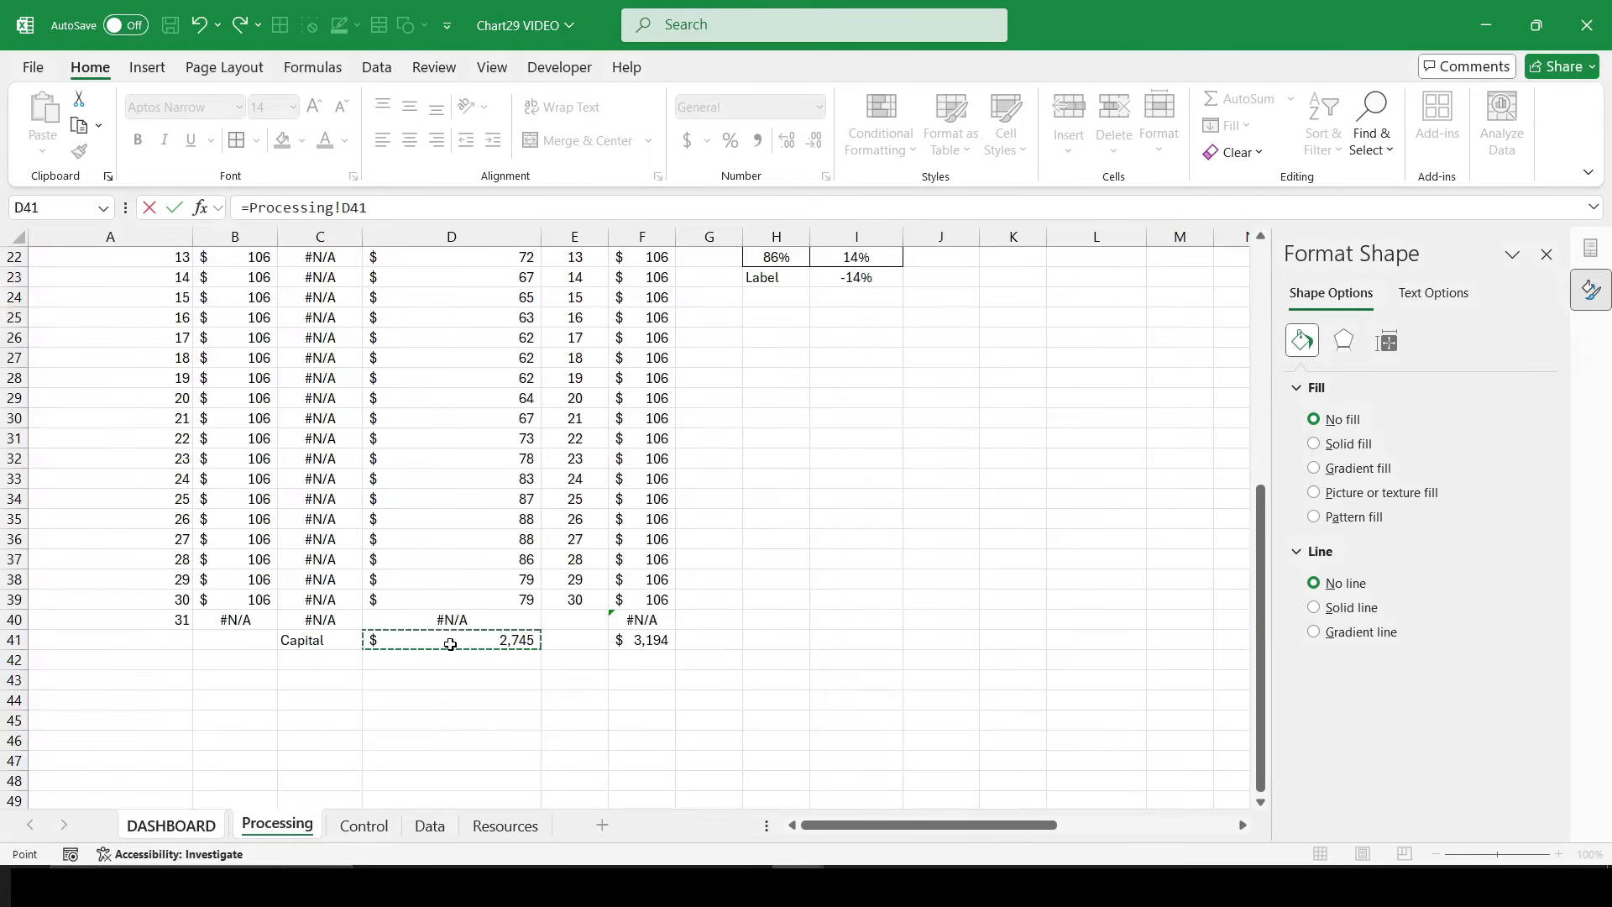
{"action": "key", "text": "Return"}
Step: Make the $2,745 value light grey, right-aligned and larger
{"action": "scroll", "coordinate": [663, 569], "scroll_direction": "up", "scroll_amount": 5}
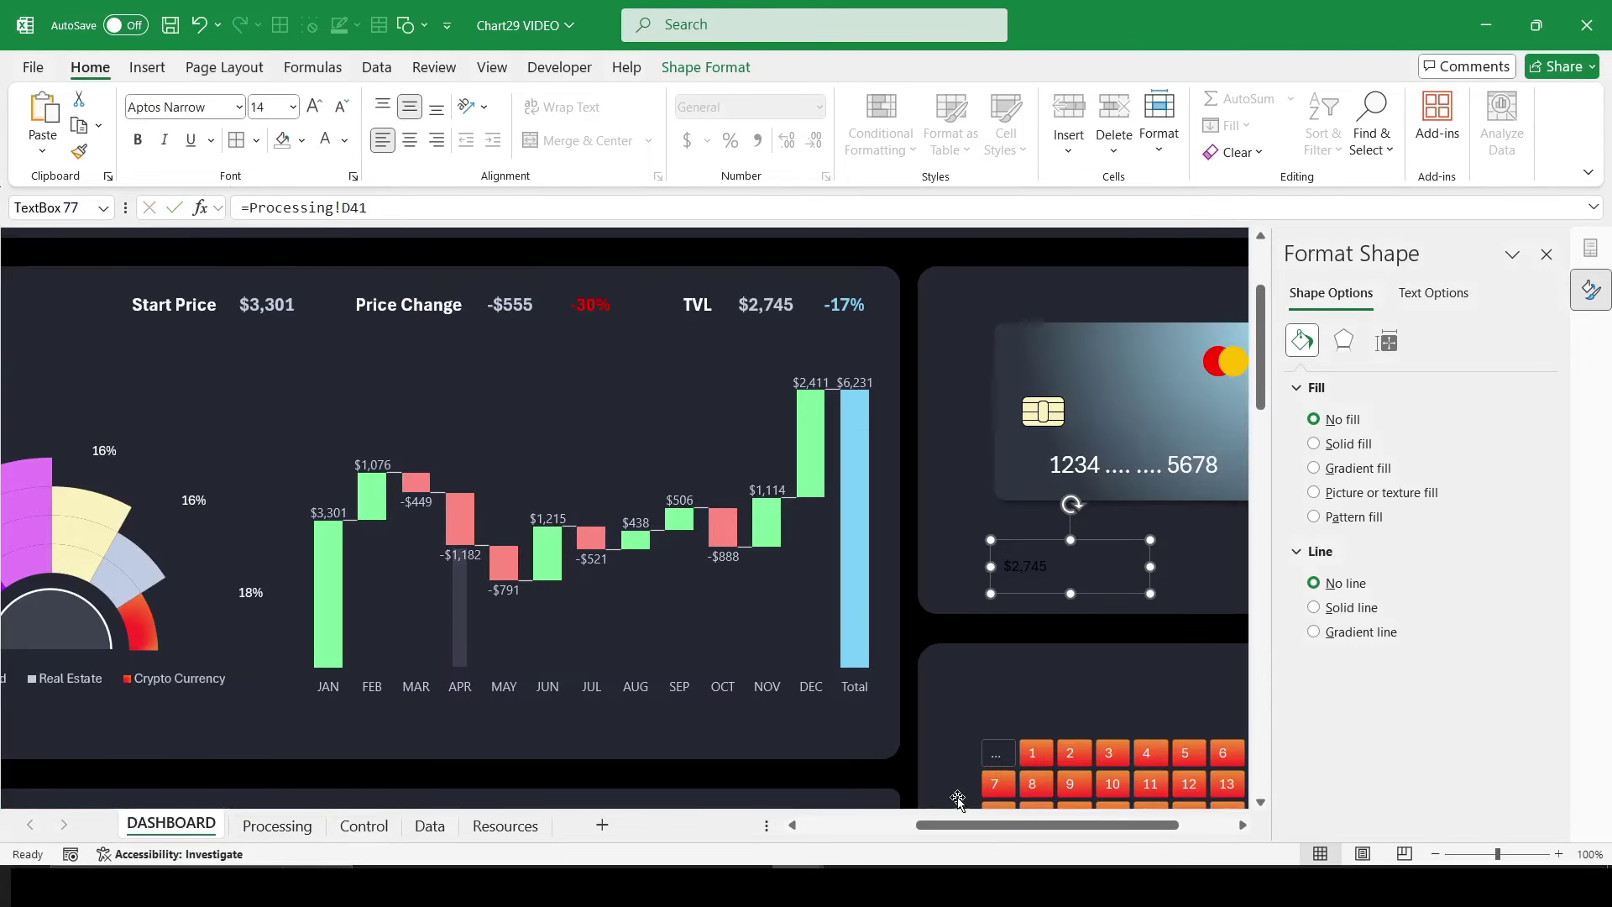
{"action": "left_click_drag", "start_coordinate": [874, 826], "coordinate": [1042, 833]}
{"action": "mouse_move", "coordinate": [844, 594]}
{"action": "left_mouse_down"}
{"action": "mouse_move", "coordinate": [1033, 595]}
{"action": "mouse_move", "coordinate": [986, 595]}
{"action": "left_mouse_up"}
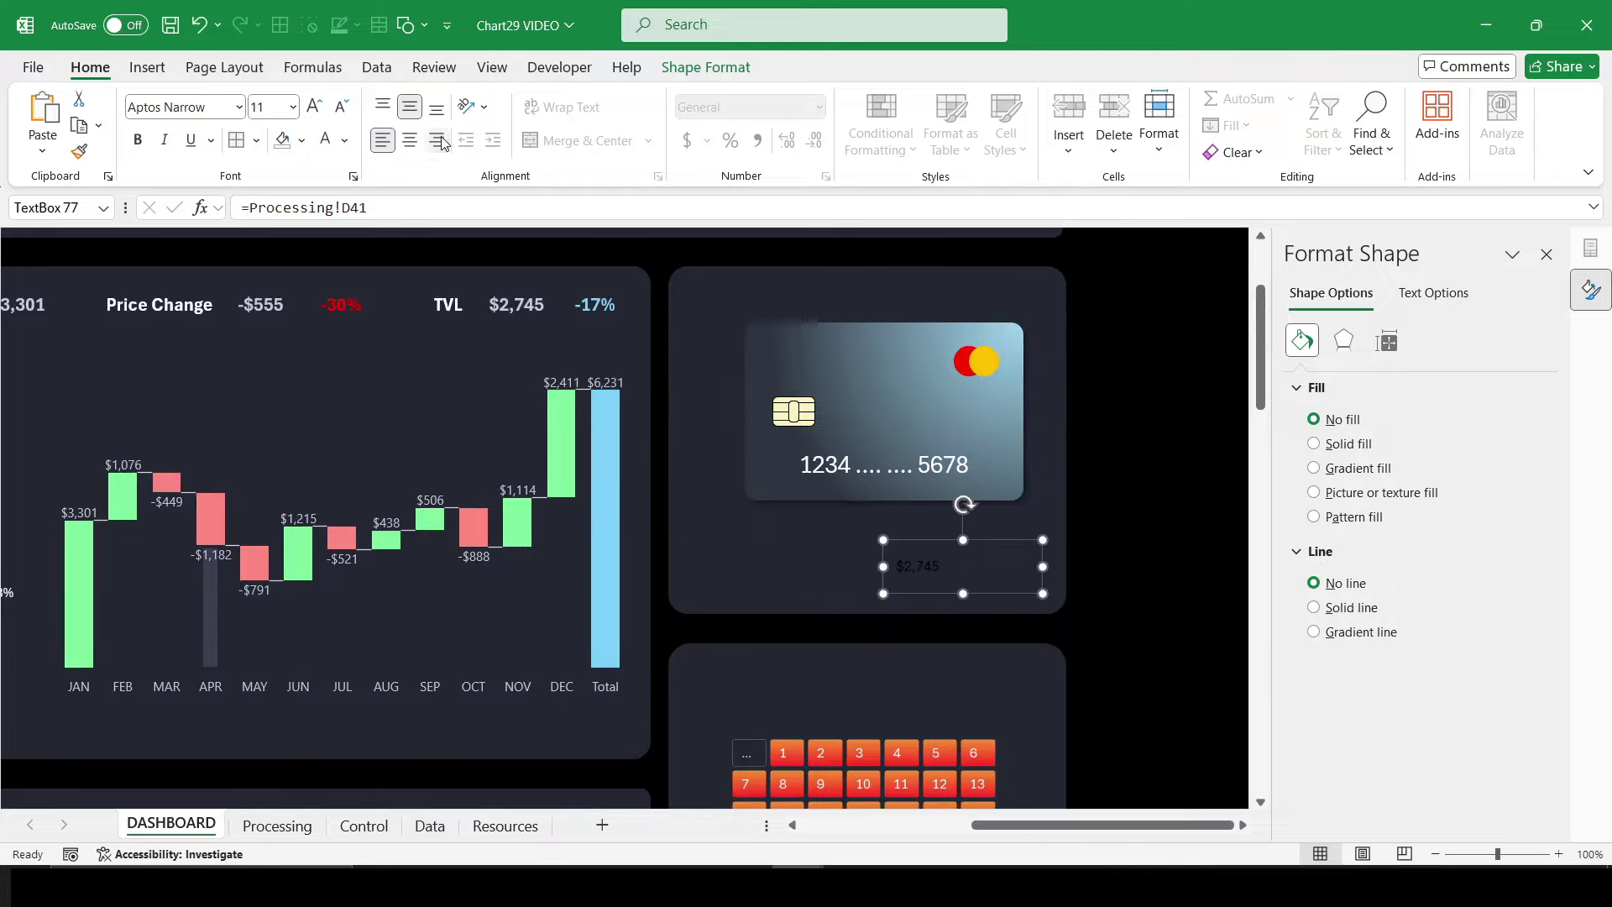
{"action": "left_click", "coordinate": [346, 141]}
{"action": "left_click", "coordinate": [389, 467]}
{"action": "left_click", "coordinate": [436, 140]}
{"action": "left_click", "coordinate": [314, 106]}
{"action": "left_click", "coordinate": [314, 106]}
{"action": "left_click", "coordinate": [314, 107]}
{"action": "left_click", "coordinate": [315, 107]}
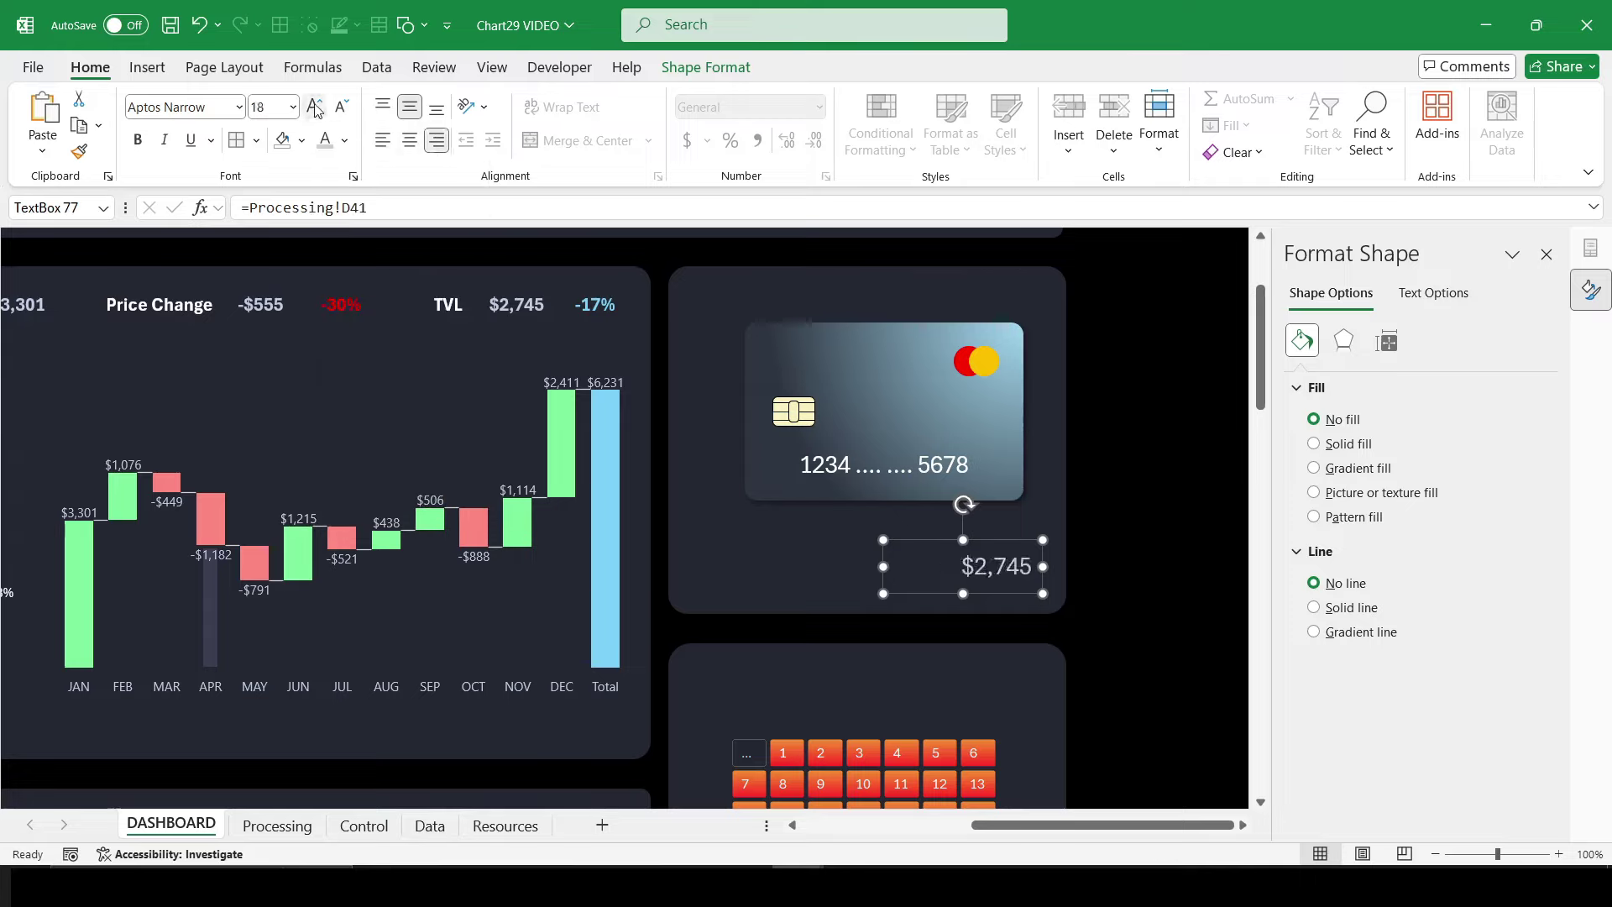
{"action": "left_click", "coordinate": [314, 106]}
Step: Duplicate the value box to its left and relink the copy to Processing!C41 to show Capital
{"action": "left_click_drag", "start_coordinate": [992, 569], "coordinate": [835, 561], "text": "ctrl"}
{"action": "left_click_drag", "start_coordinate": [368, 207], "coordinate": [333, 207]}
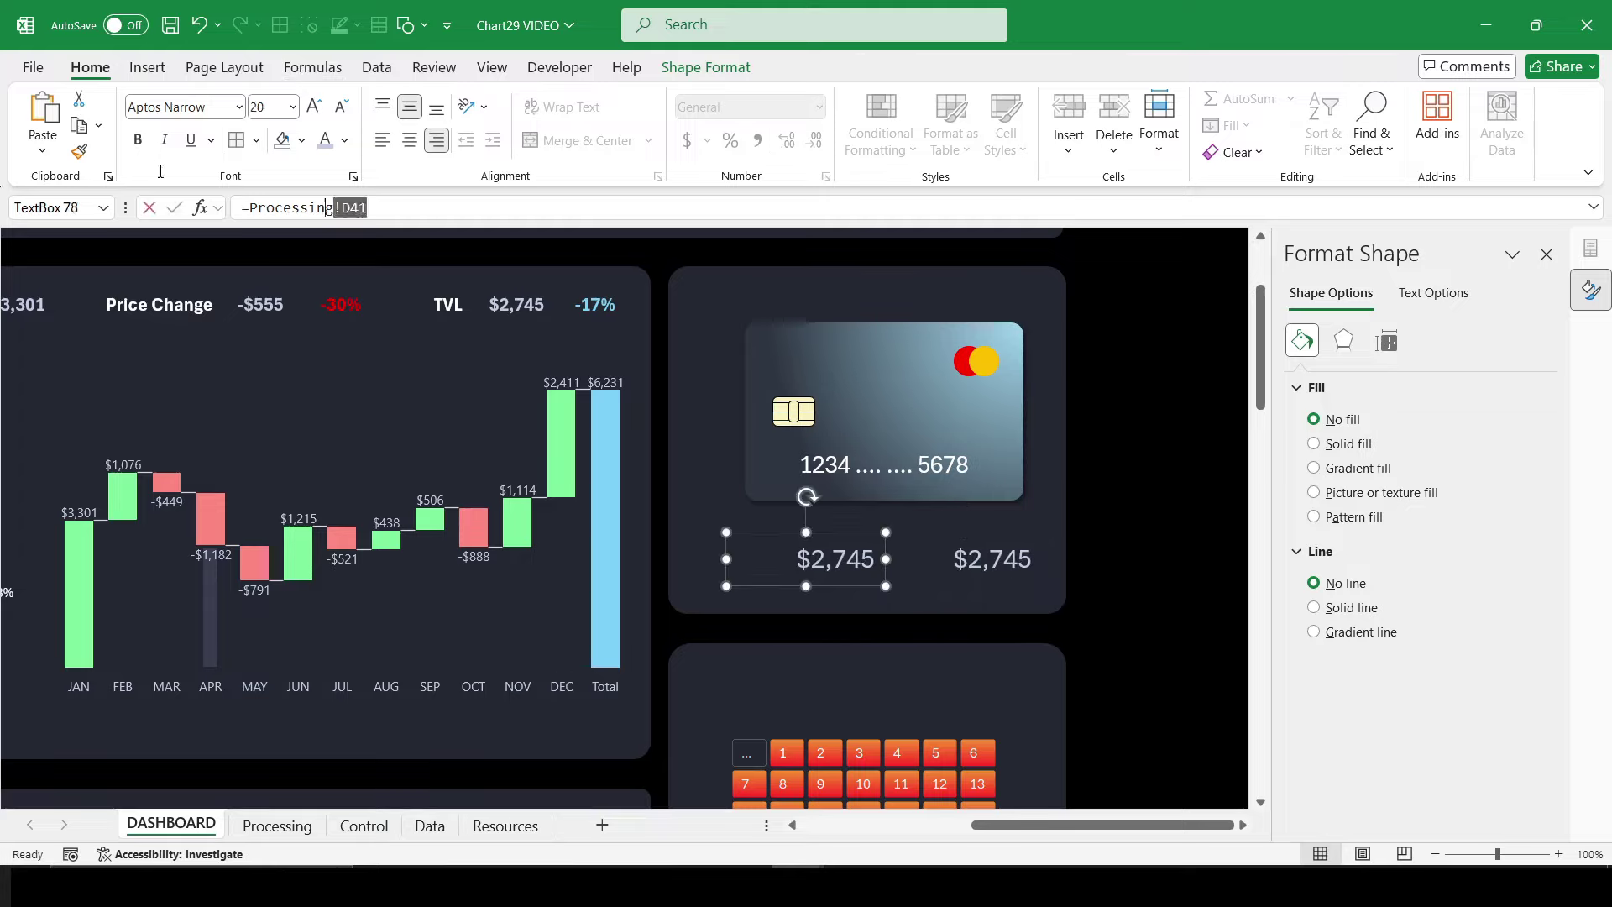
{"action": "key", "text": "ctrl+shift+Left"}
{"action": "key", "text": "BackSpace"}
{"action": "left_click", "coordinate": [277, 826]}
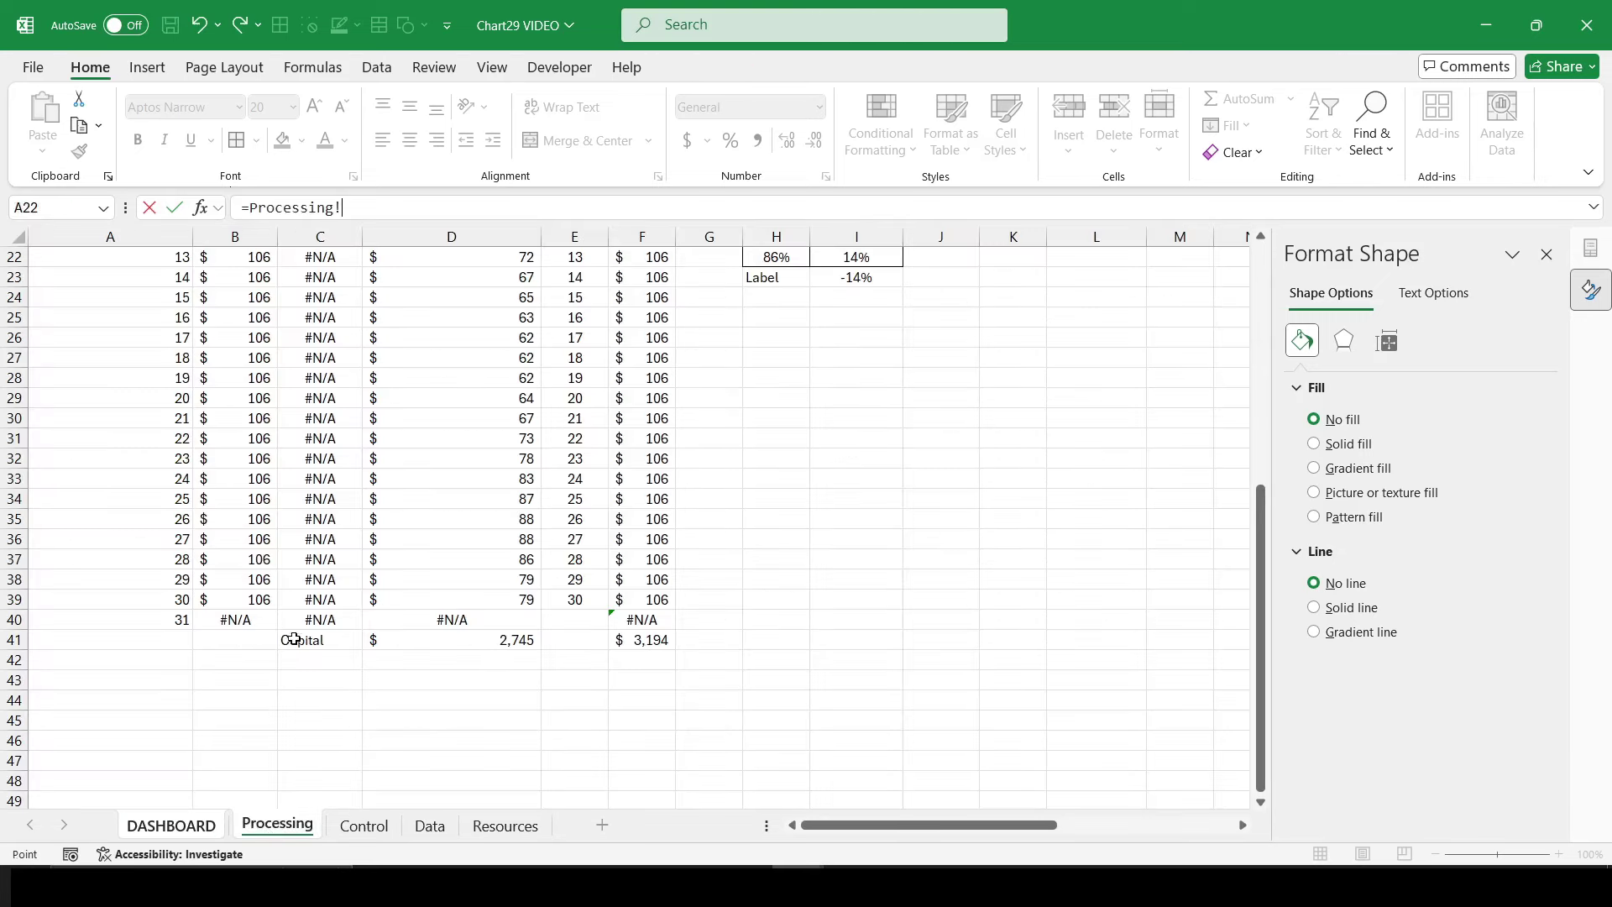
{"action": "left_click", "coordinate": [293, 640]}
{"action": "key", "text": "Return"}
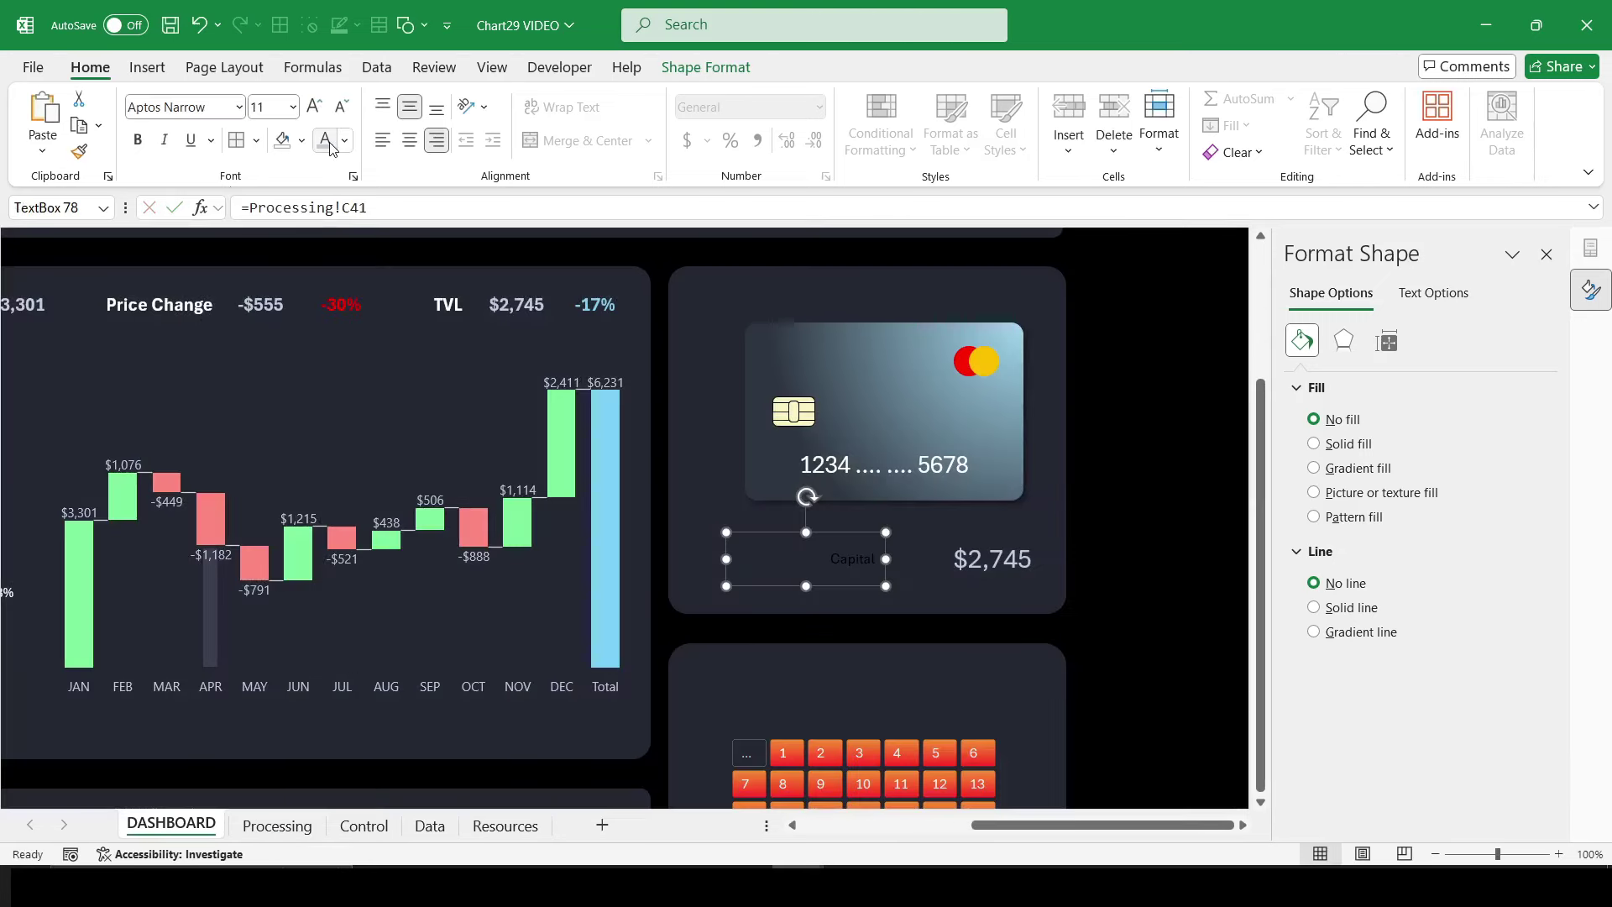
Step: Left-align and enlarge the Capital label, then nudge both boxes into position
{"action": "left_click", "coordinate": [382, 139]}
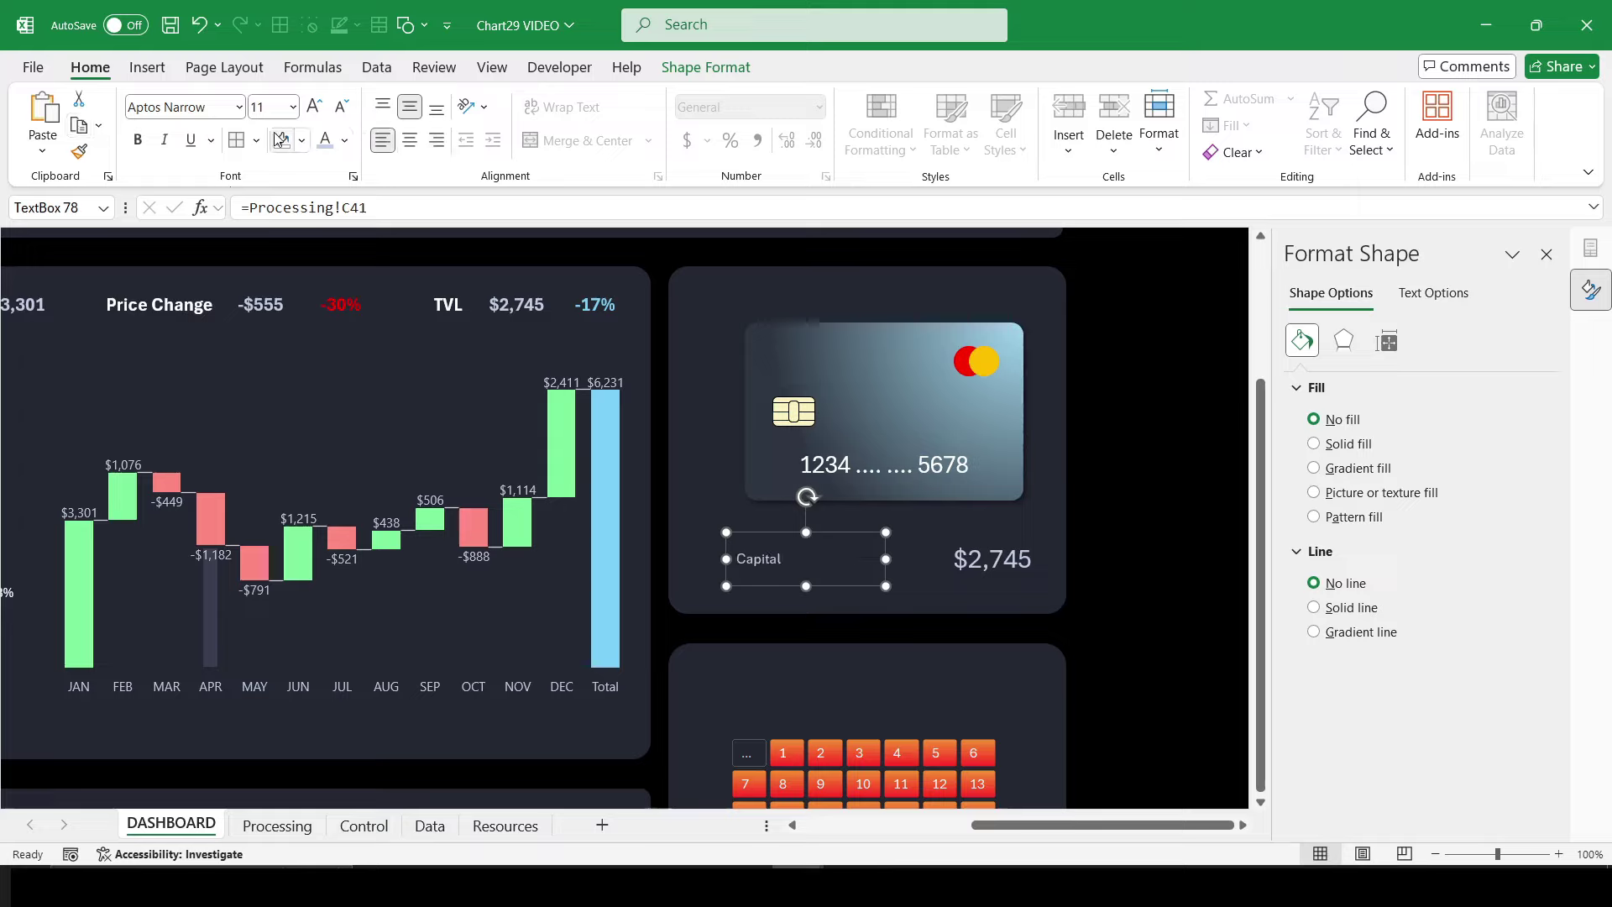
{"action": "left_click", "coordinate": [314, 106]}
{"action": "left_click", "coordinate": [314, 105]}
{"action": "left_click", "coordinate": [314, 105]}
{"action": "left_click", "coordinate": [314, 106]}
{"action": "left_click_drag", "start_coordinate": [781, 561], "coordinate": [812, 561]}
{"action": "left_click", "coordinate": [999, 553]}
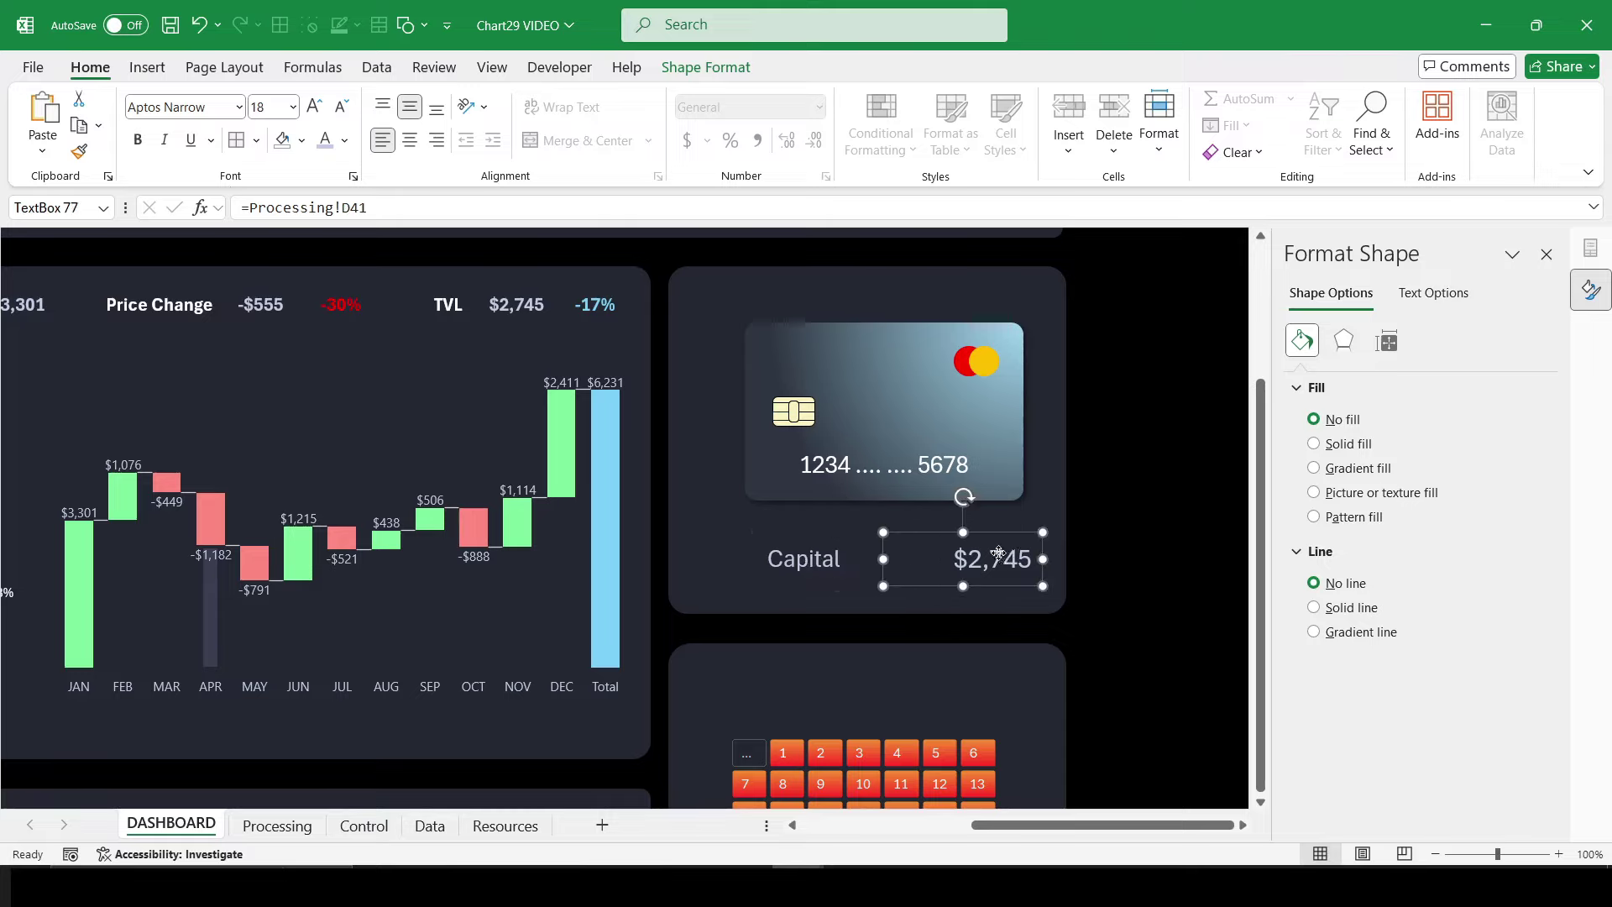
{"action": "left_click_drag", "start_coordinate": [998, 553], "coordinate": [972, 556]}
{"action": "left_click", "coordinate": [1151, 618]}
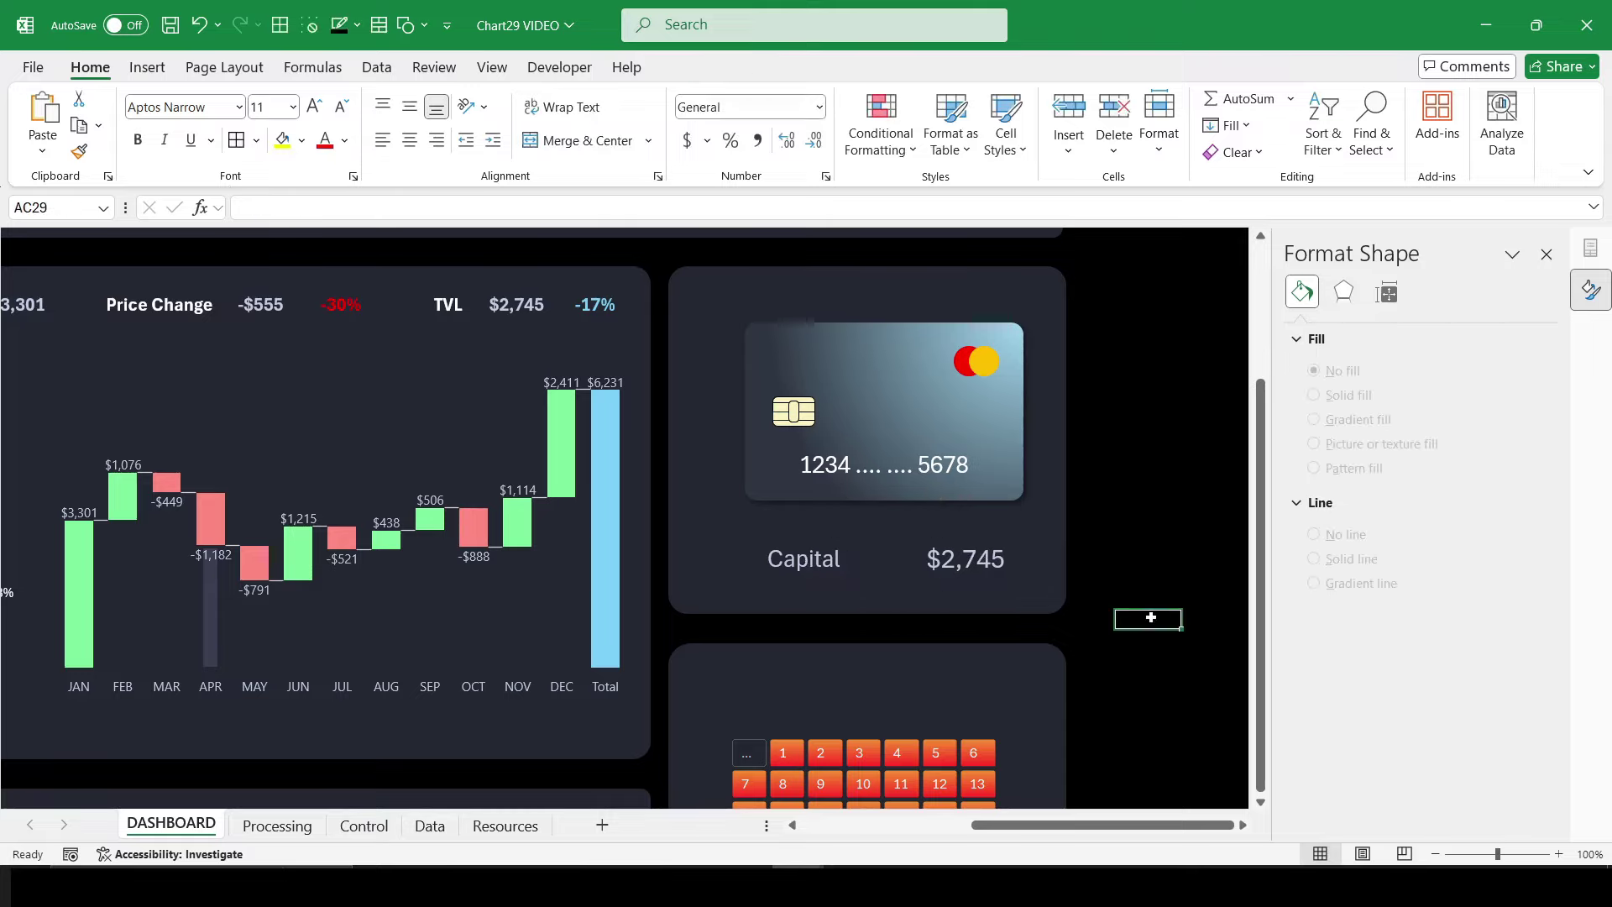
Step: Copy the Capital label into the Calendar panel as unlinked text reading Calendar
{"action": "scroll", "coordinate": [1127, 720], "scroll_direction": "down", "scroll_amount": 4}
{"action": "mouse_move", "coordinate": [813, 385]}
{"action": "left_mouse_down"}
{"action": "mouse_move", "coordinate": [808, 504]}
{"action": "mouse_move", "coordinate": [749, 511]}
{"action": "left_mouse_up"}
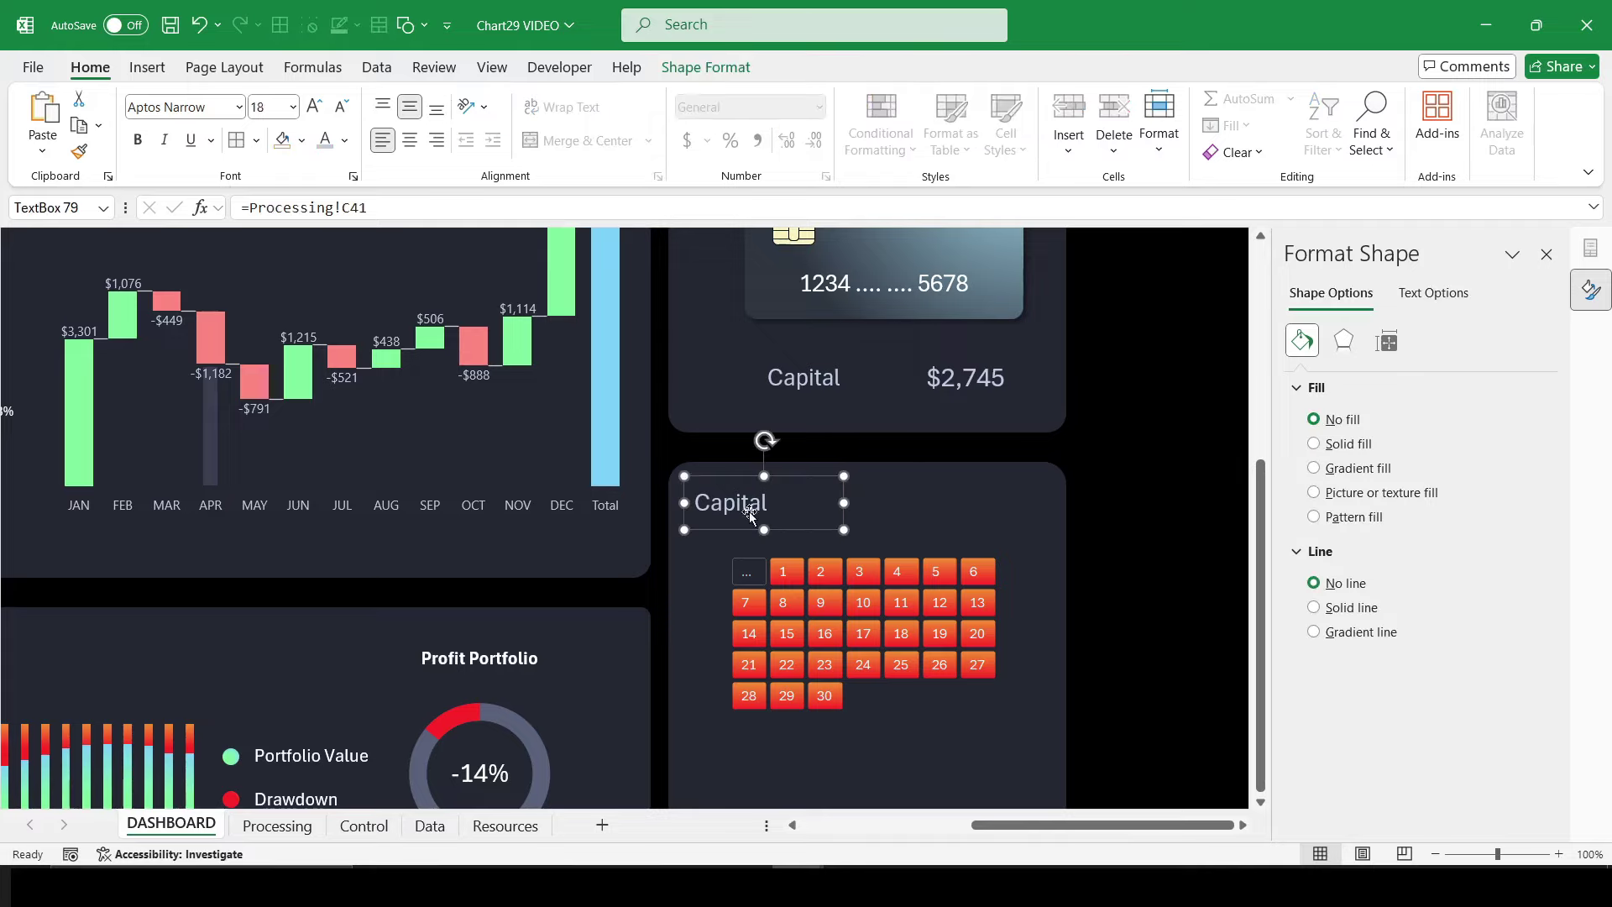
{"action": "left_click_drag", "start_coordinate": [370, 208], "coordinate": [210, 205]}
{"action": "key", "text": "BackSpace"}
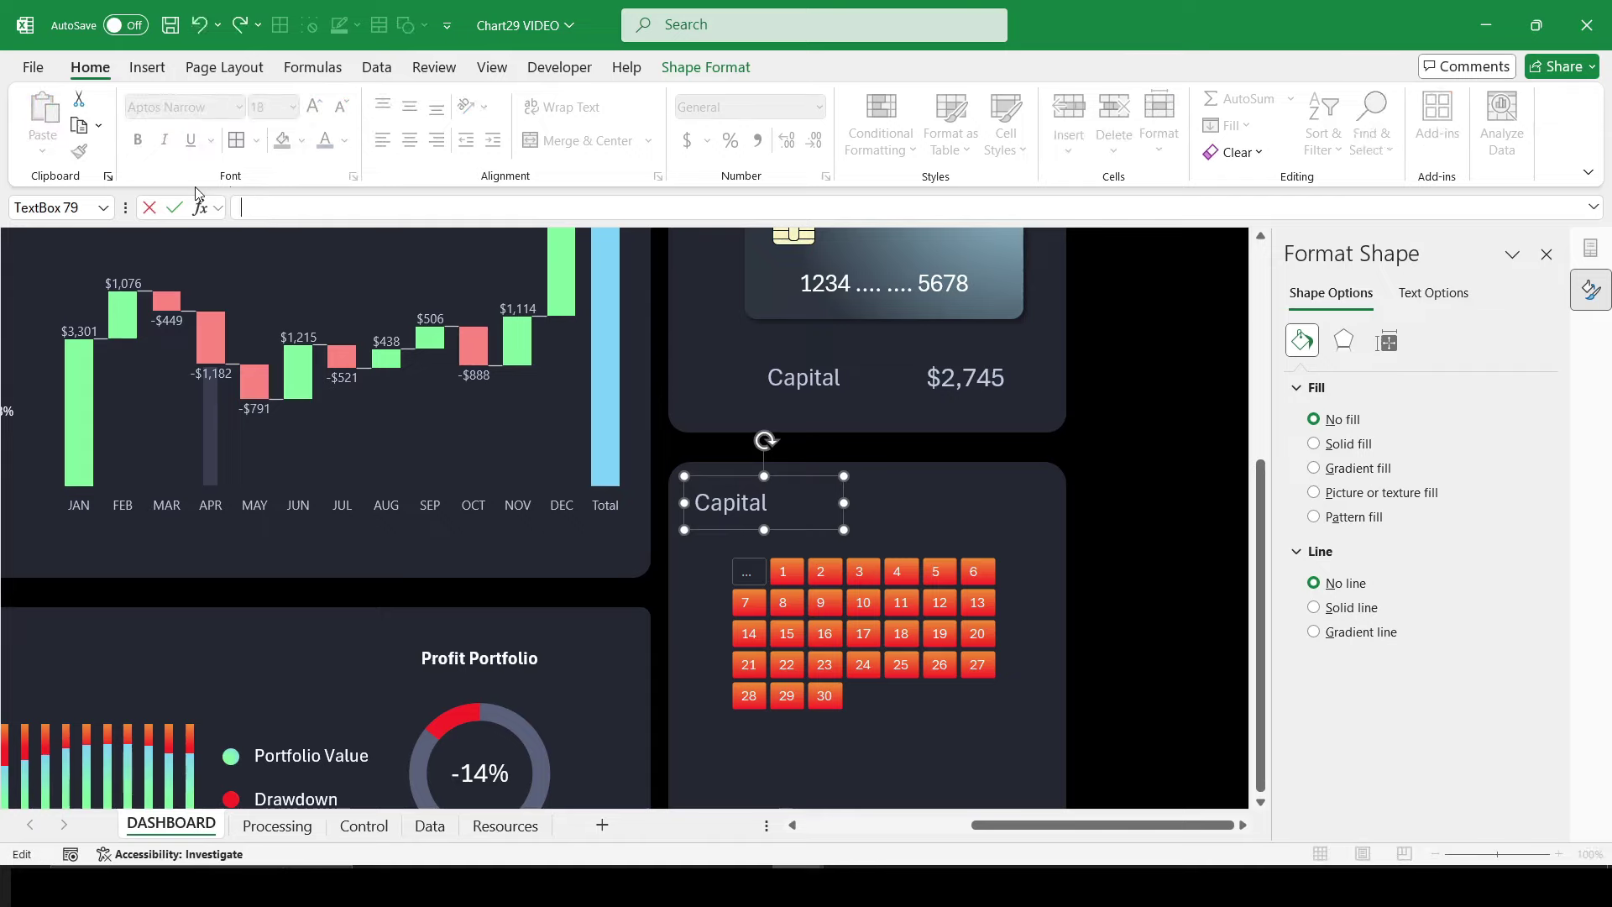
{"action": "key", "text": "Return"}
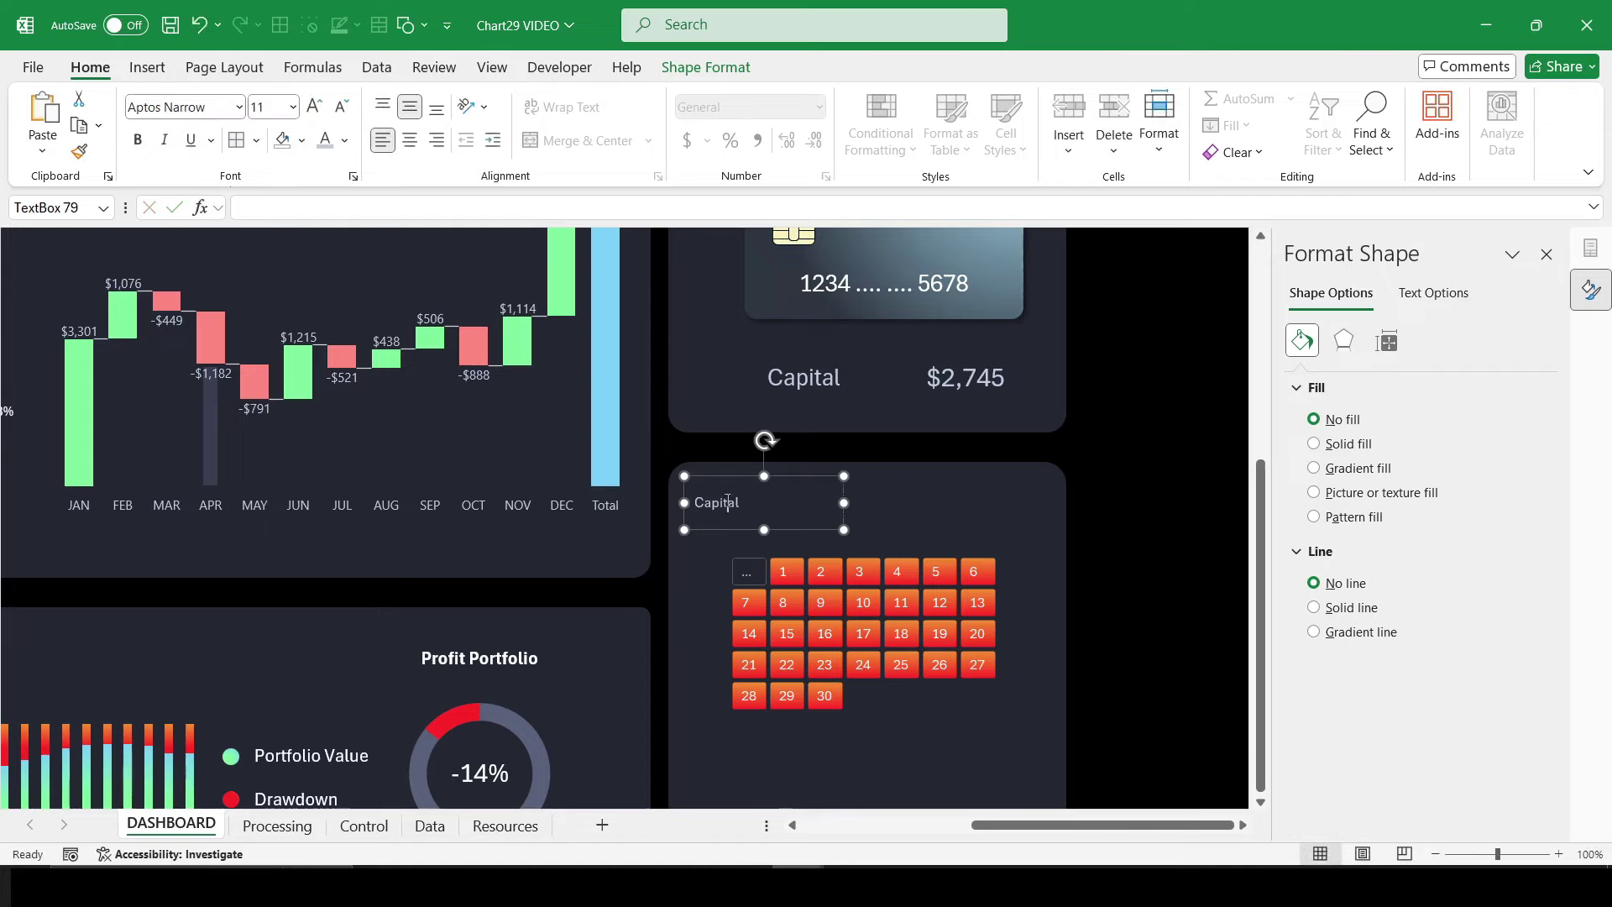
{"action": "double_click", "coordinate": [729, 506]}
{"action": "type", "text": "Calendar"}
{"action": "key", "text": "Escape"}
Step: Make the Calendar heading white, bold and larger
{"action": "left_click", "coordinate": [1125, 538]}
{"action": "left_click", "coordinate": [772, 476]}
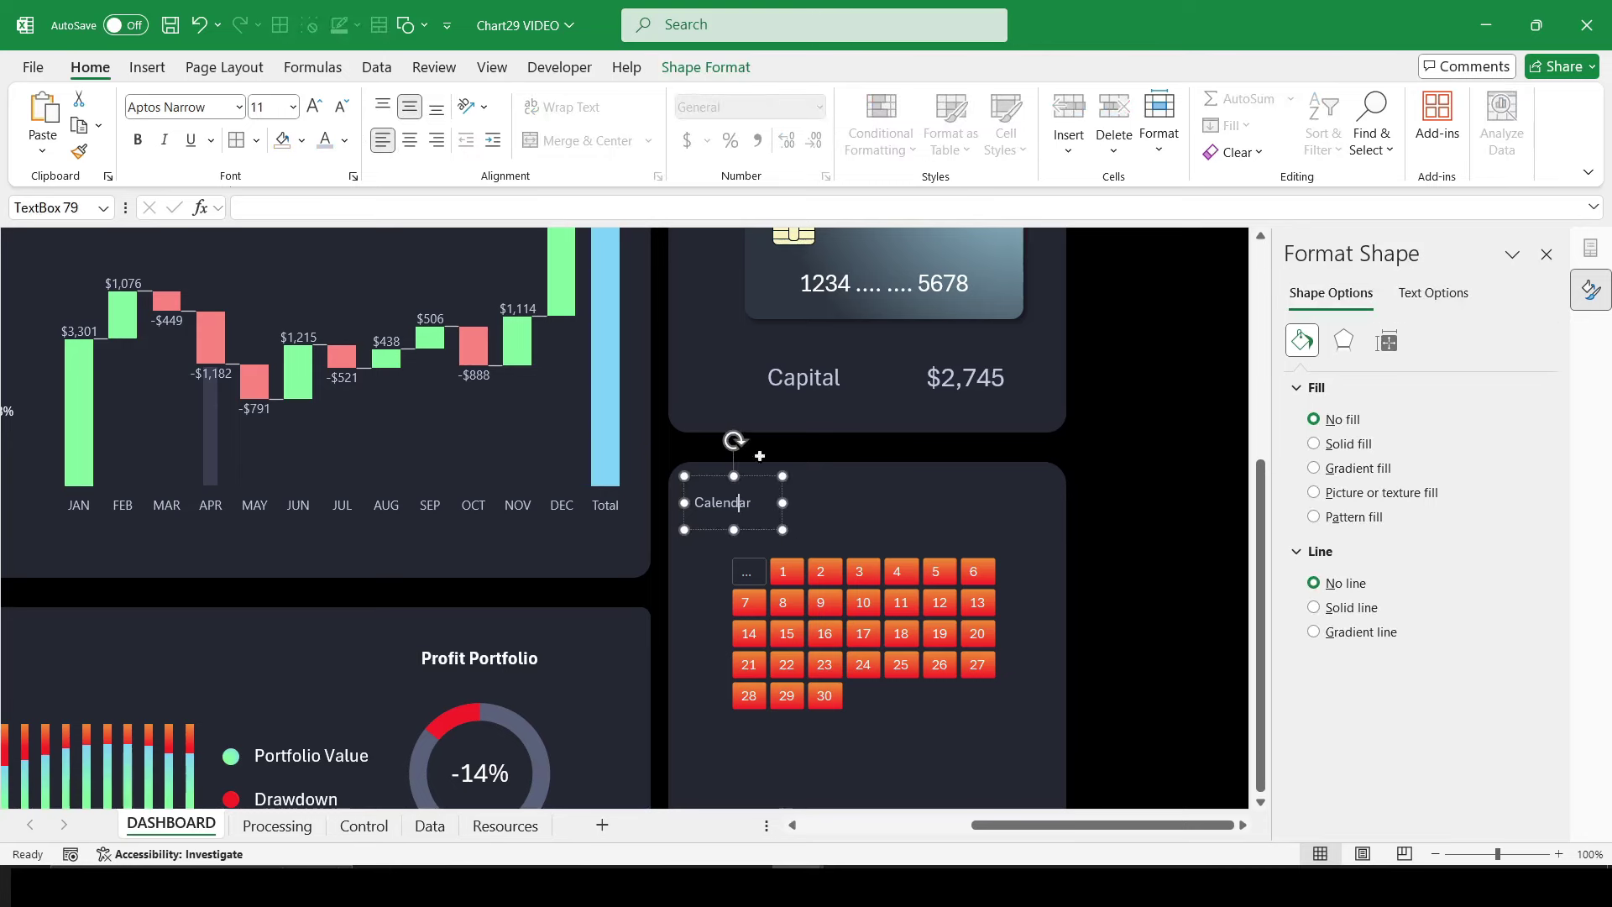
{"action": "left_click", "coordinate": [344, 141]}
{"action": "left_click", "coordinate": [333, 280]}
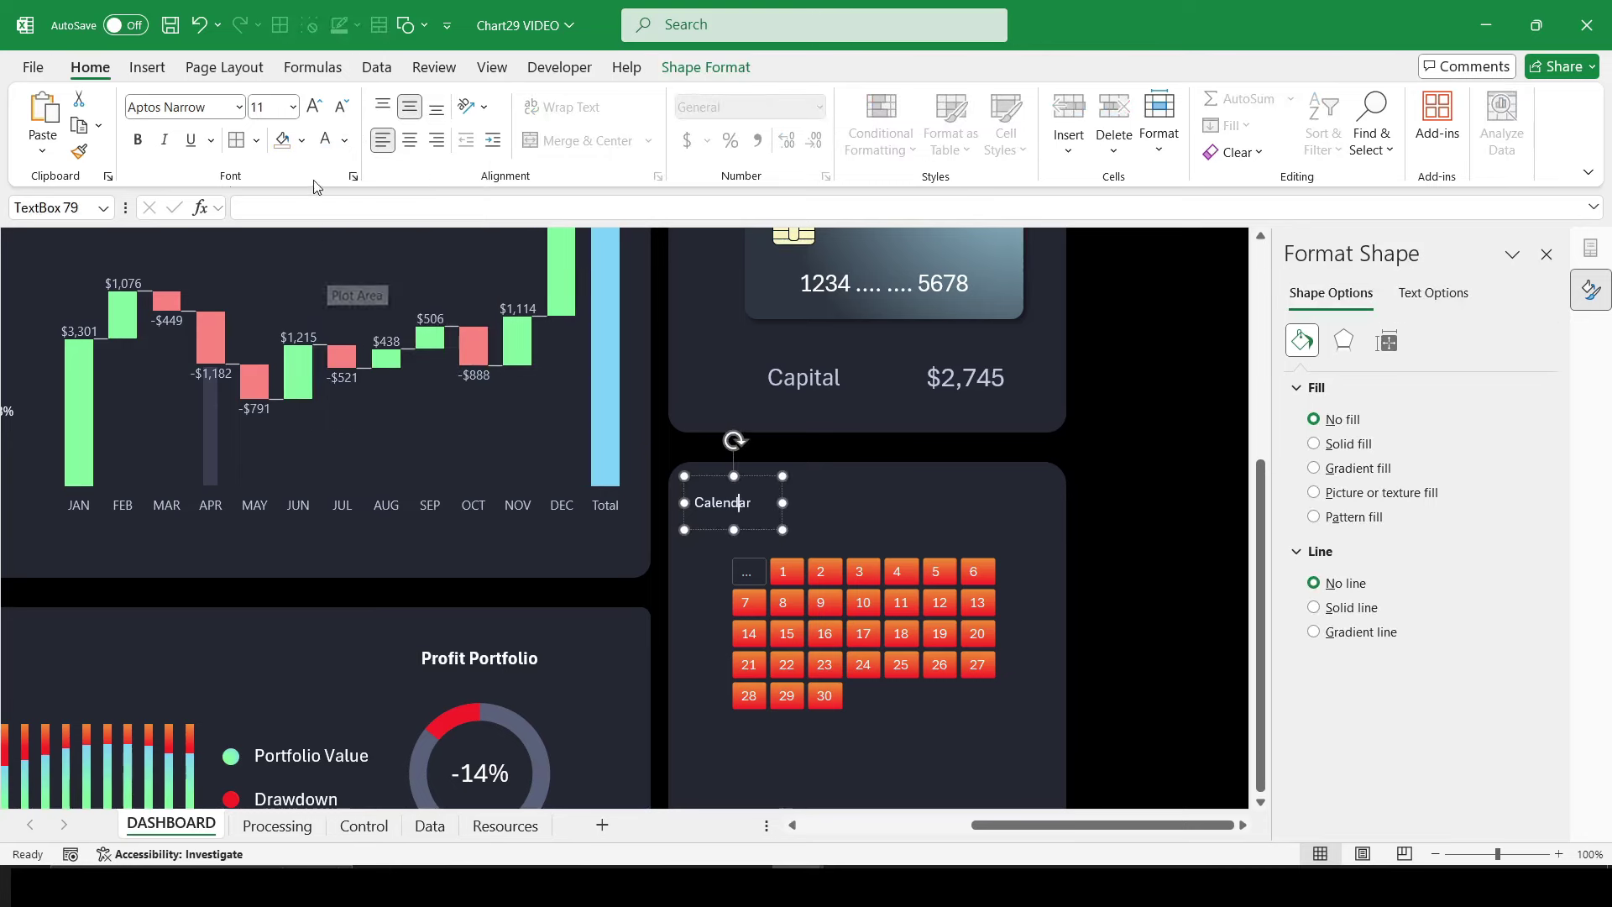
{"action": "left_click", "coordinate": [137, 140]}
{"action": "left_click", "coordinate": [315, 107]}
{"action": "left_click", "coordinate": [315, 107]}
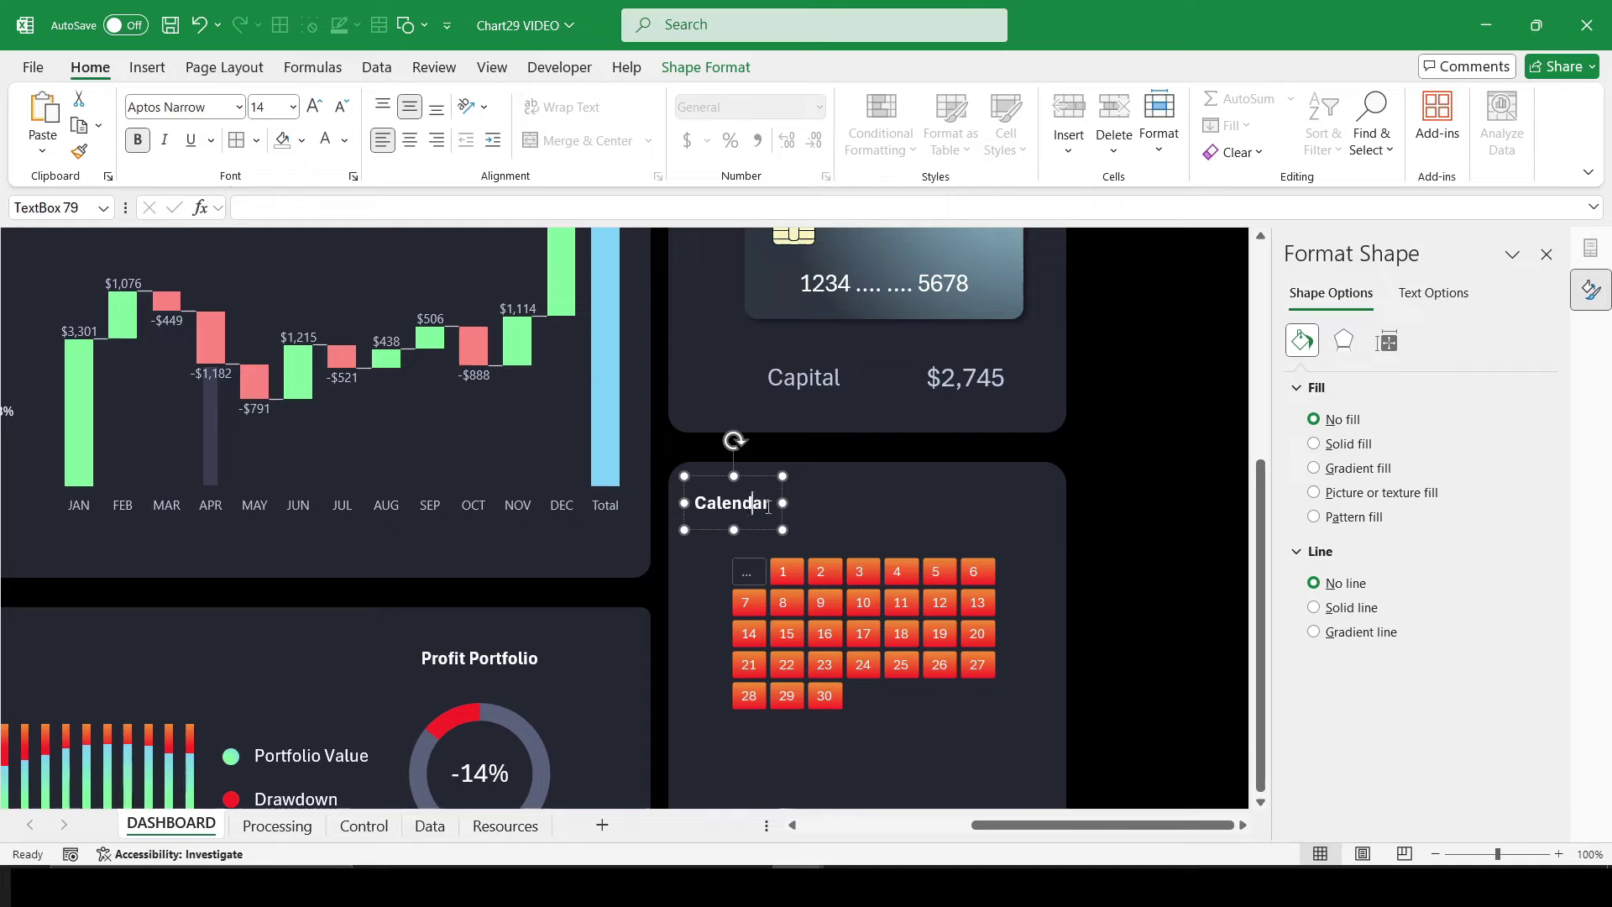
{"action": "left_click", "coordinate": [1130, 518]}
Step: Copy the heading to the panel's right side and link it to Data!C2 to show 2024
{"action": "left_click", "coordinate": [736, 504]}
{"action": "left_click_drag", "start_coordinate": [742, 525], "coordinate": [1019, 546]}
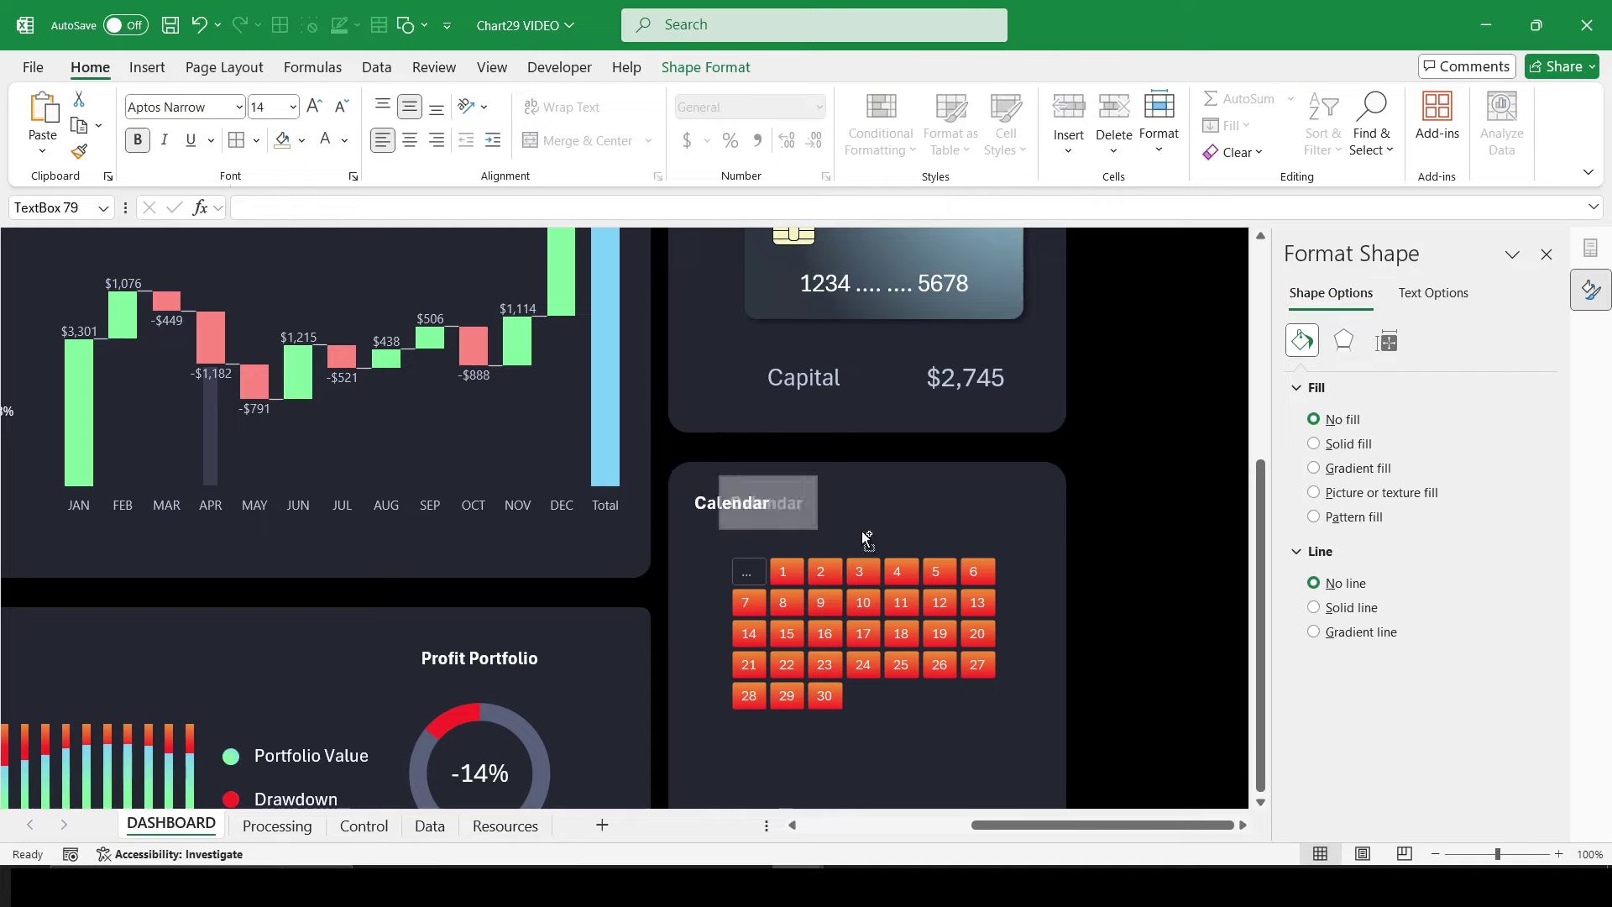
{"action": "left_click", "coordinate": [361, 208]}
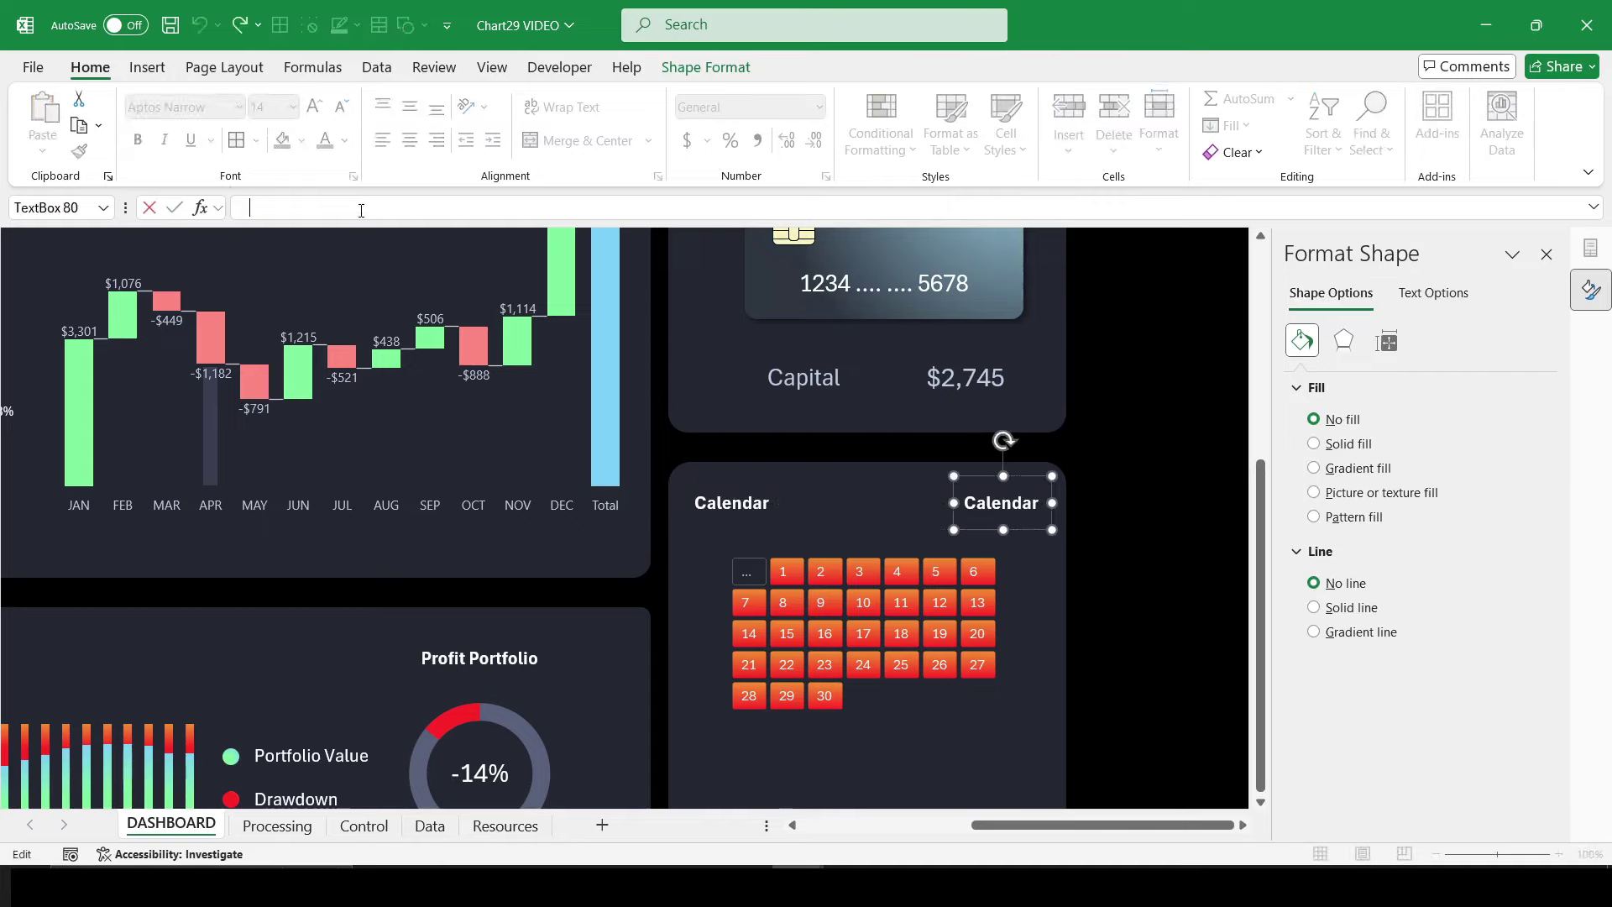
{"action": "type", "text": "="}
{"action": "left_click", "coordinate": [430, 825]}
{"action": "left_click", "coordinate": [200, 280]}
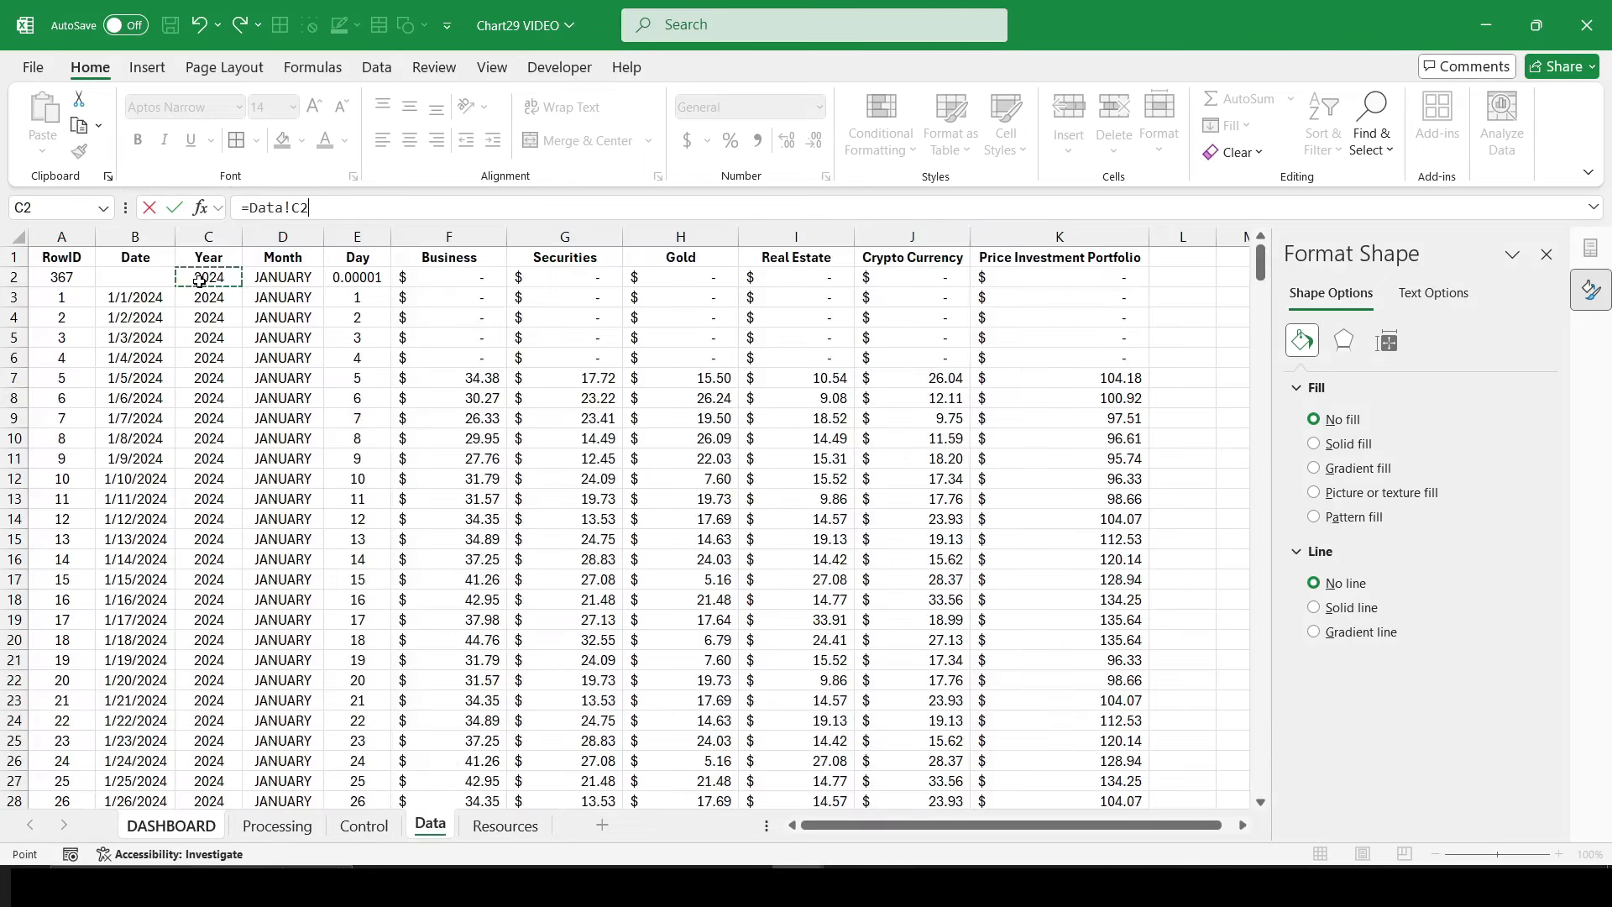
{"action": "key", "text": "Return"}
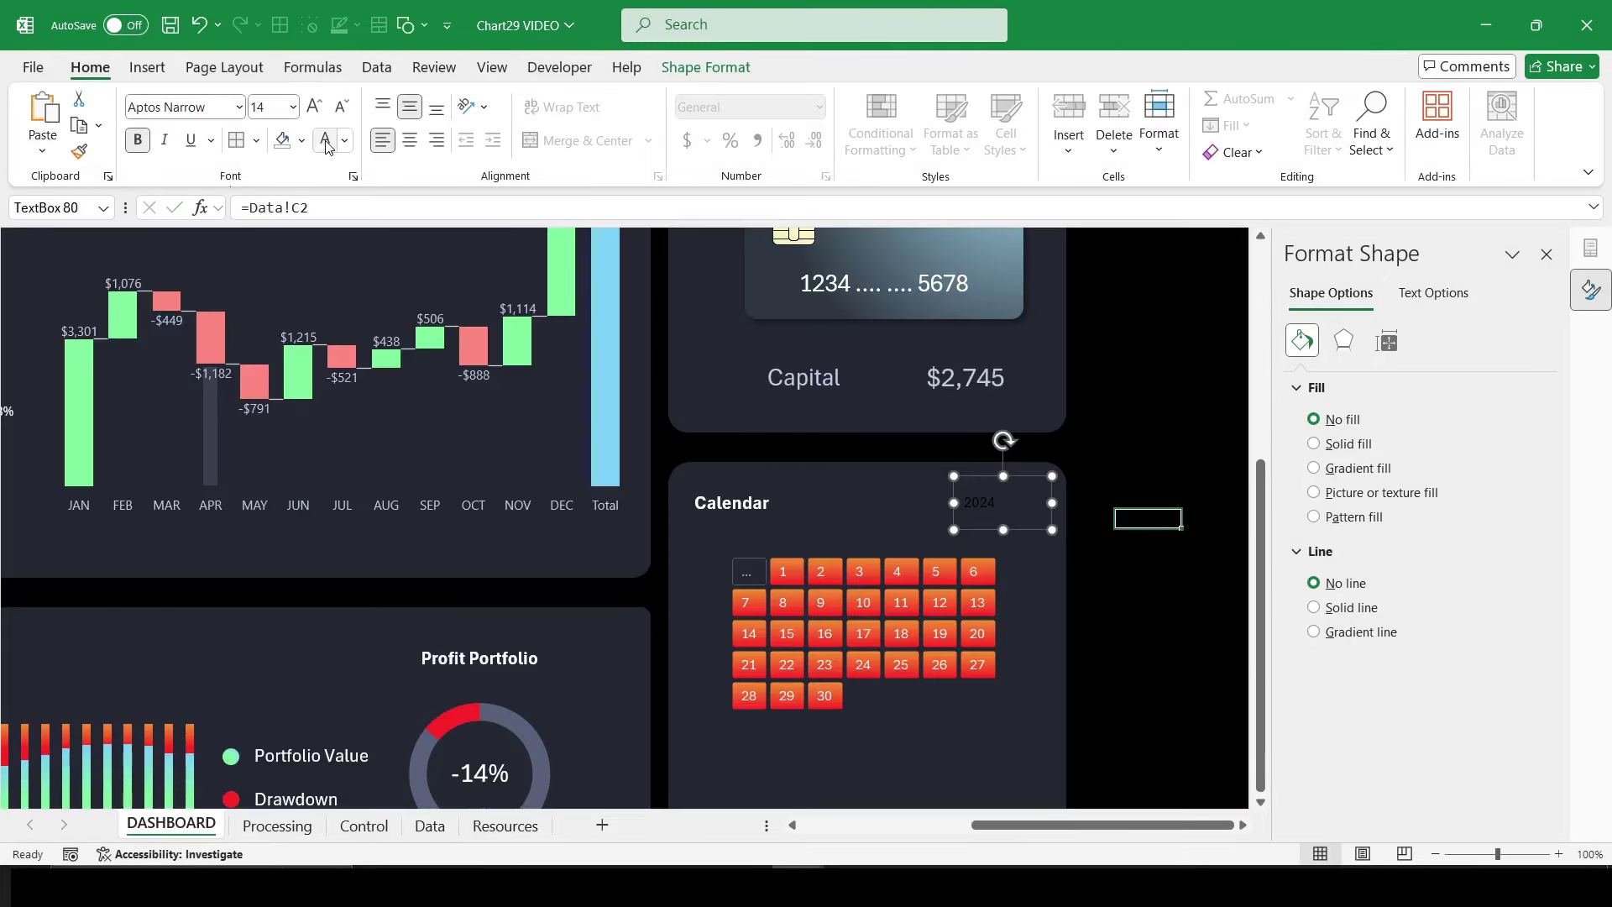
Step: Make the 2024 label right-aligned, white, bold and size 14
{"action": "left_click", "coordinate": [437, 140]}
{"action": "left_click", "coordinate": [325, 140]}
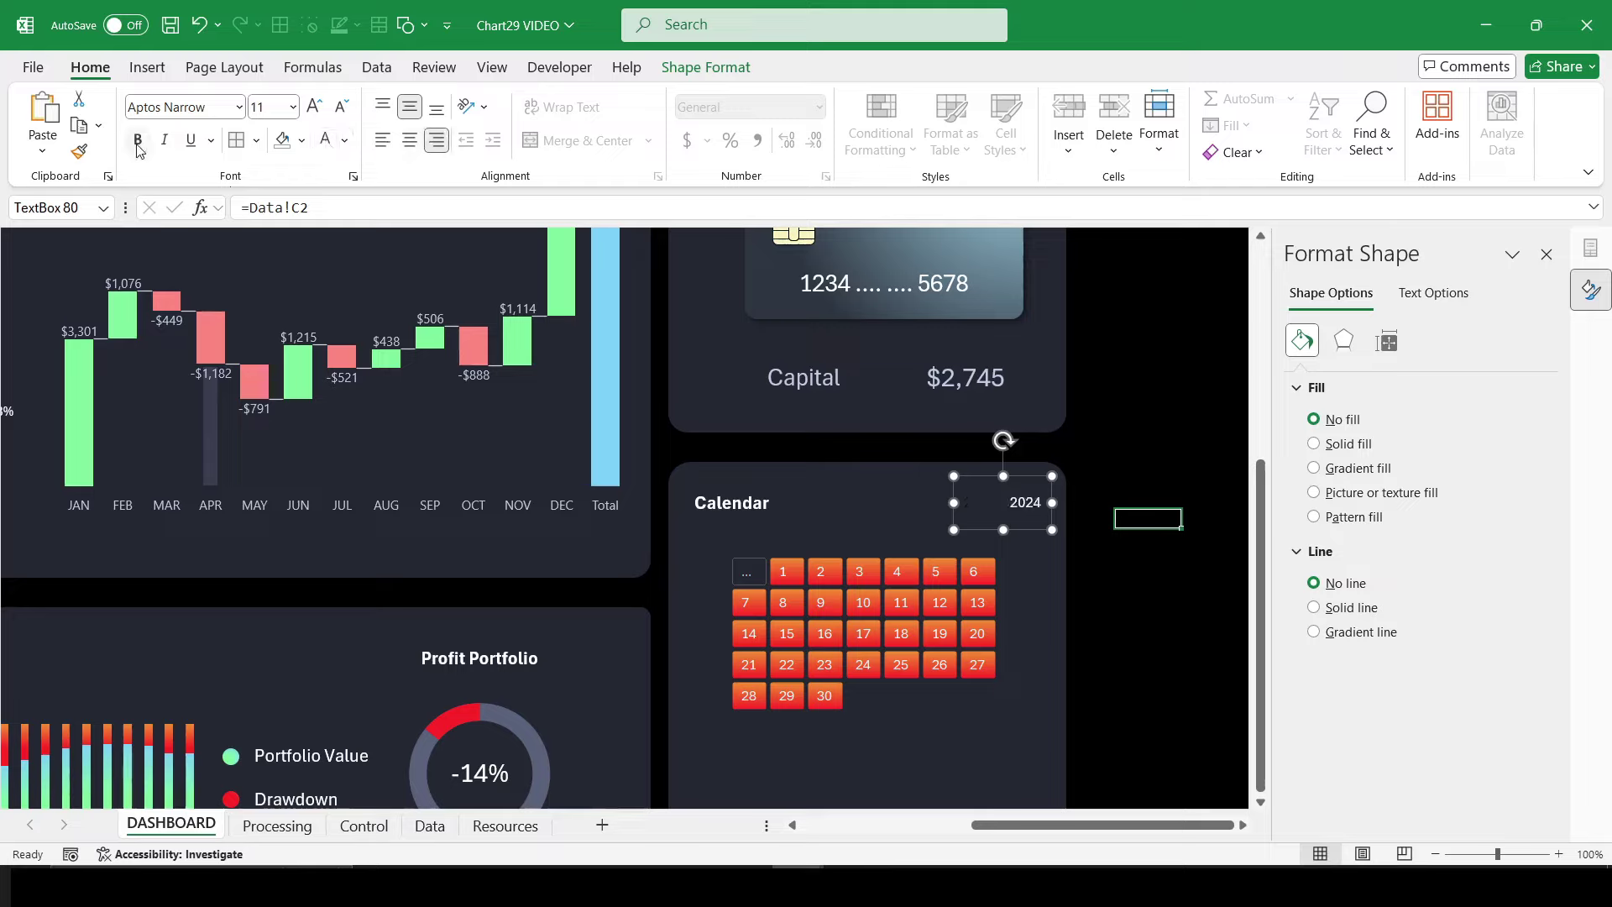
{"action": "left_click", "coordinate": [139, 140]}
{"action": "left_click", "coordinate": [314, 107]}
{"action": "left_click", "coordinate": [314, 107]}
Step: Insert a PivotTable from myda at Control!A110 with Month in Rows
{"action": "left_click", "coordinate": [363, 825]}
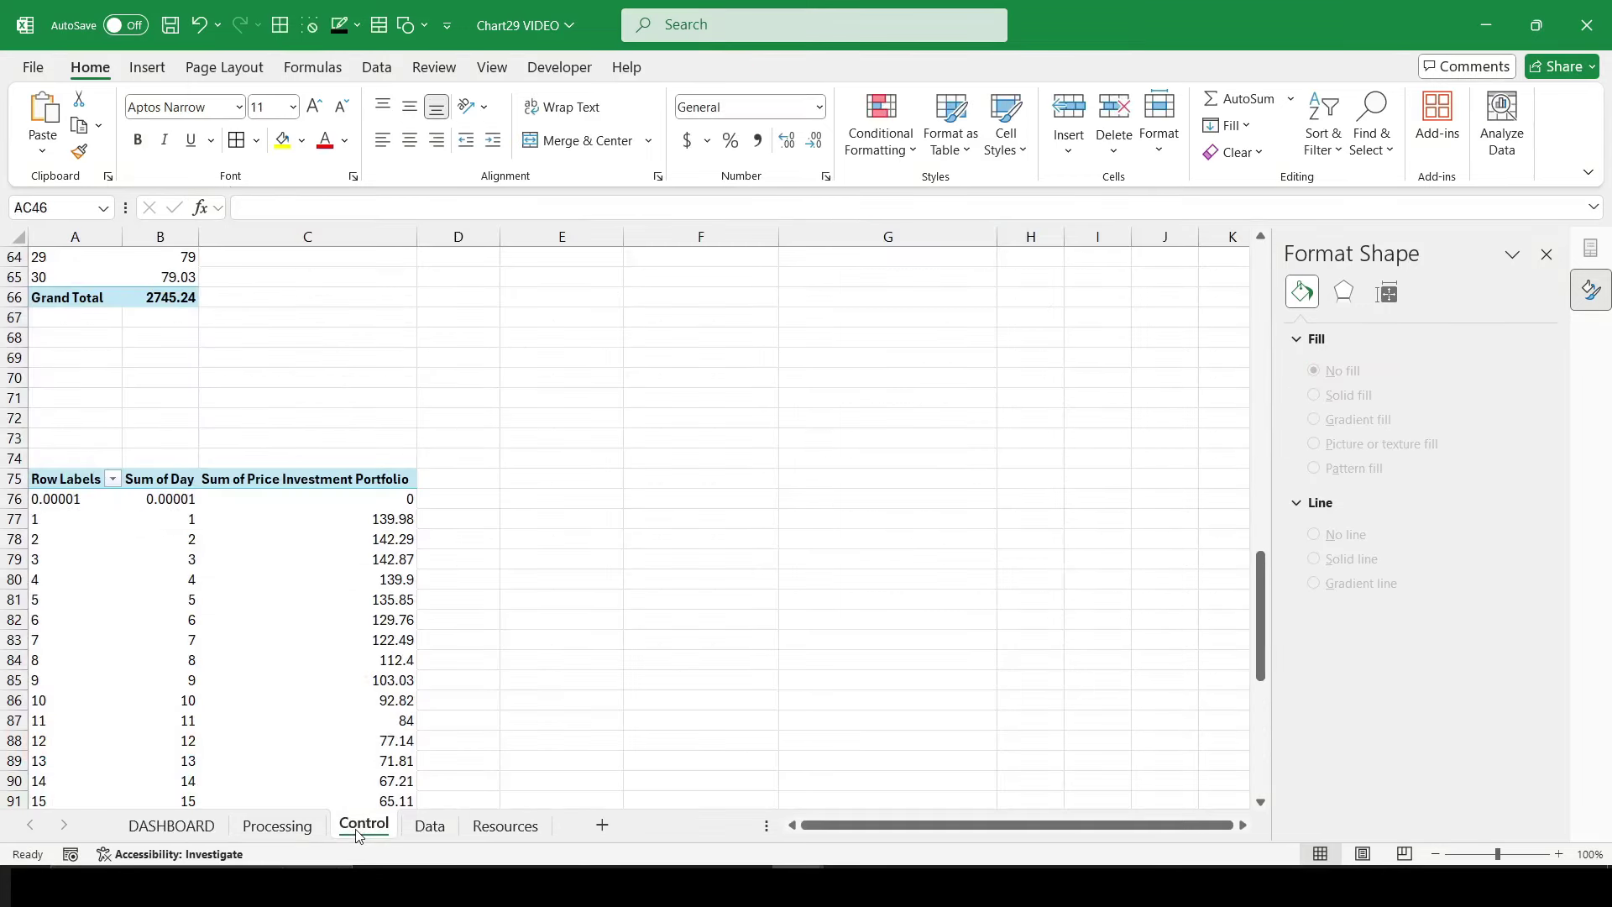
{"action": "scroll", "coordinate": [505, 695], "scroll_direction": "down", "scroll_amount": 10}
{"action": "left_click", "coordinate": [93, 578]}
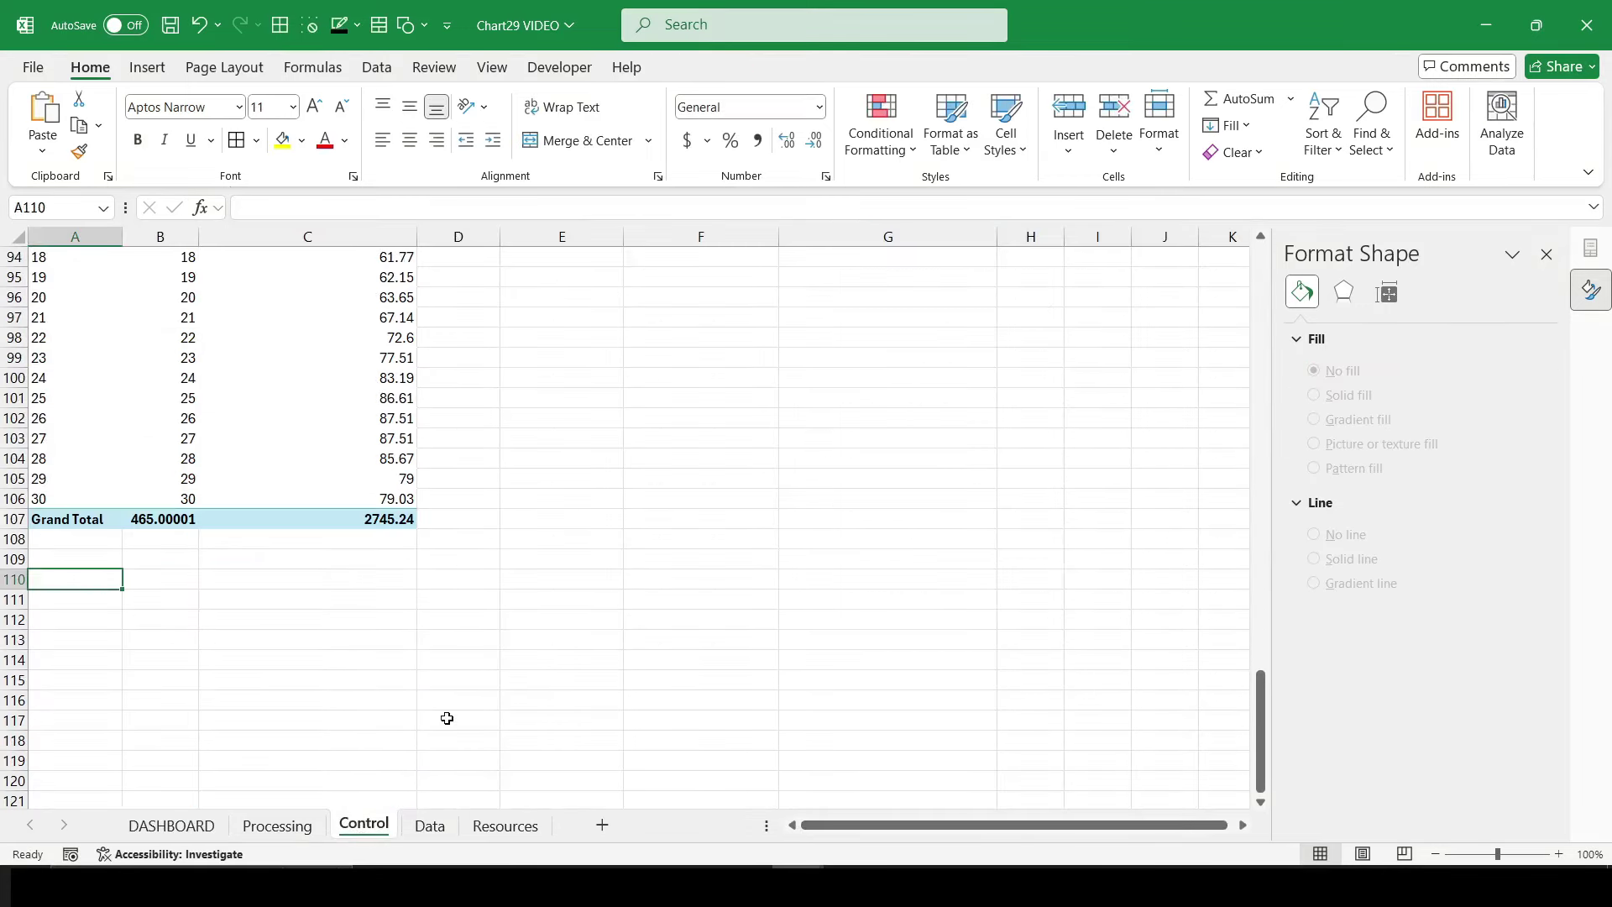
{"action": "left_click", "coordinate": [149, 73]}
{"action": "type", "text": "mydata"}
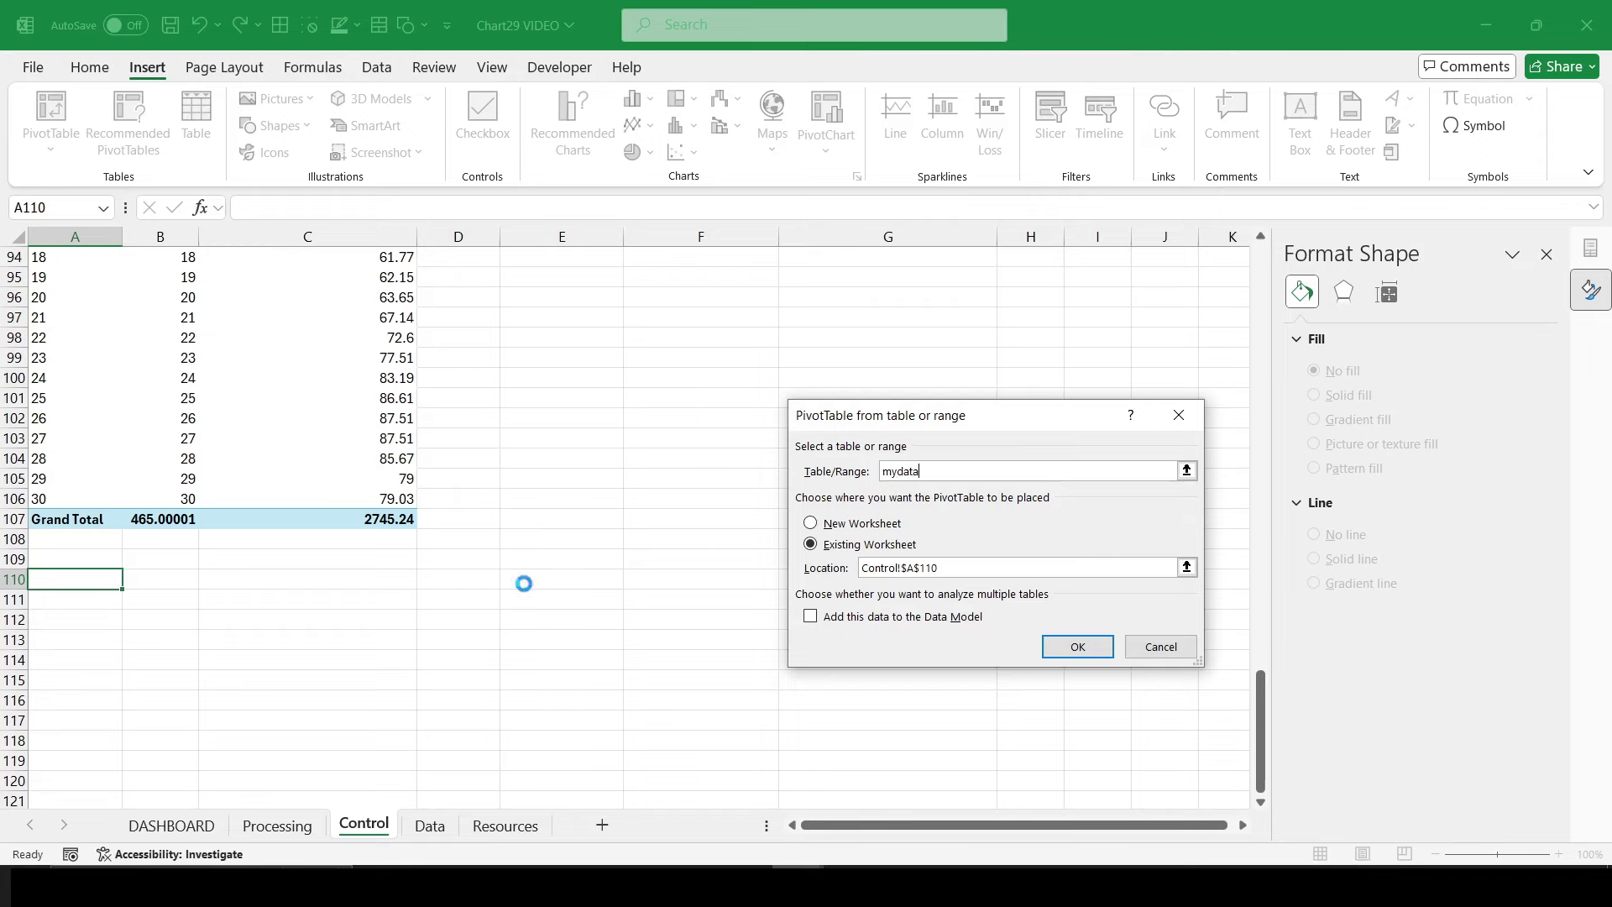
{"action": "key", "text": "Return"}
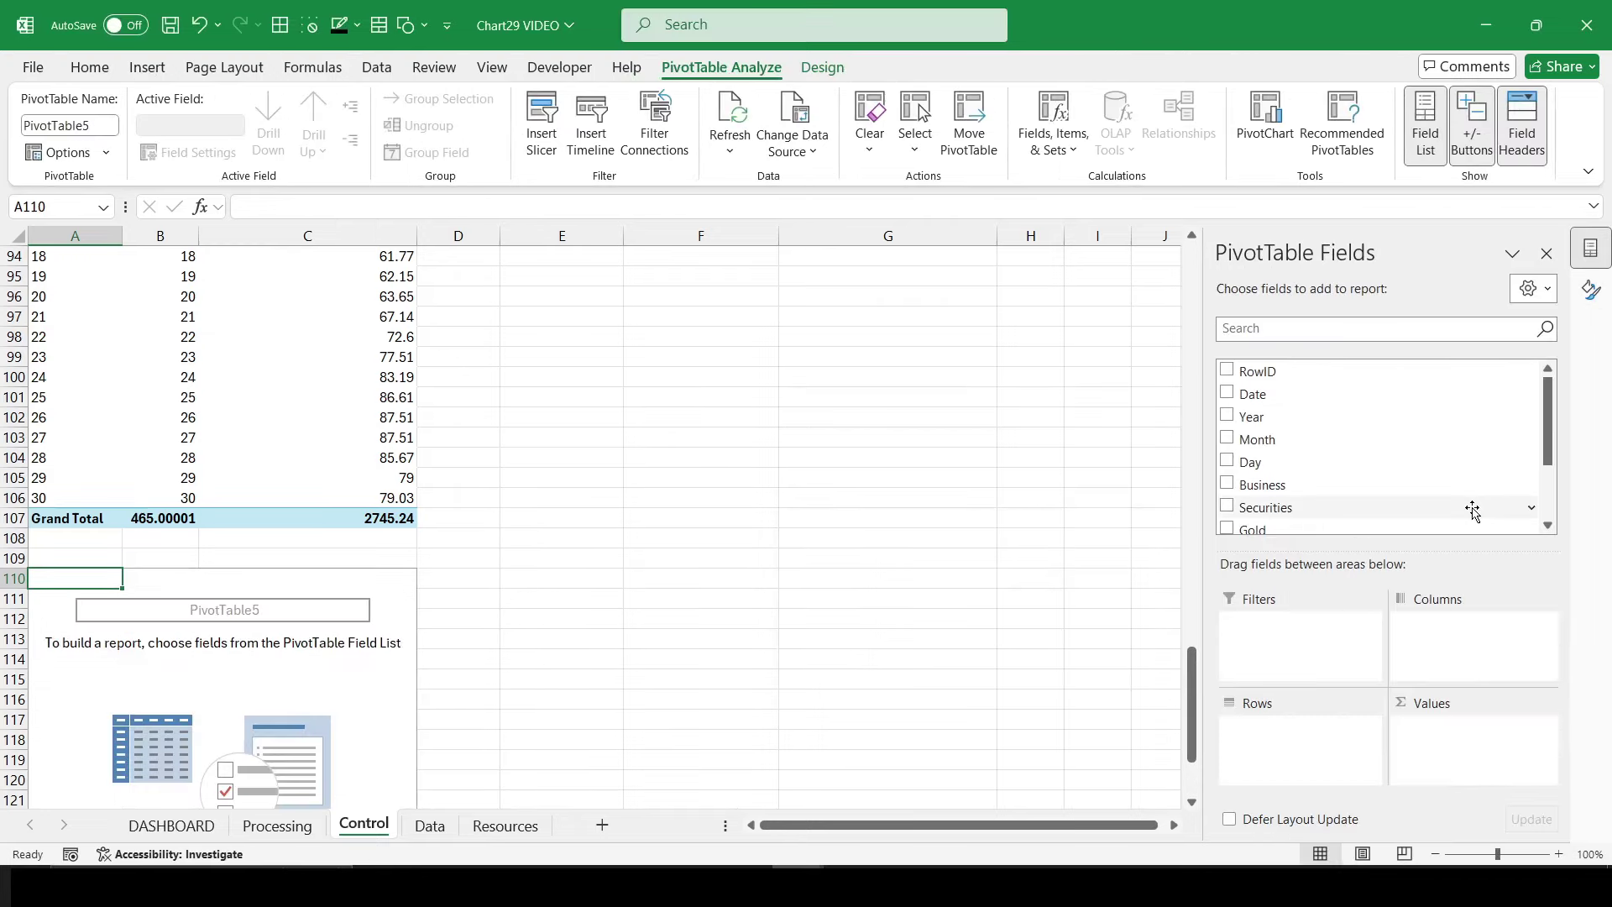
{"action": "left_click_drag", "start_coordinate": [1269, 439], "coordinate": [1300, 752]}
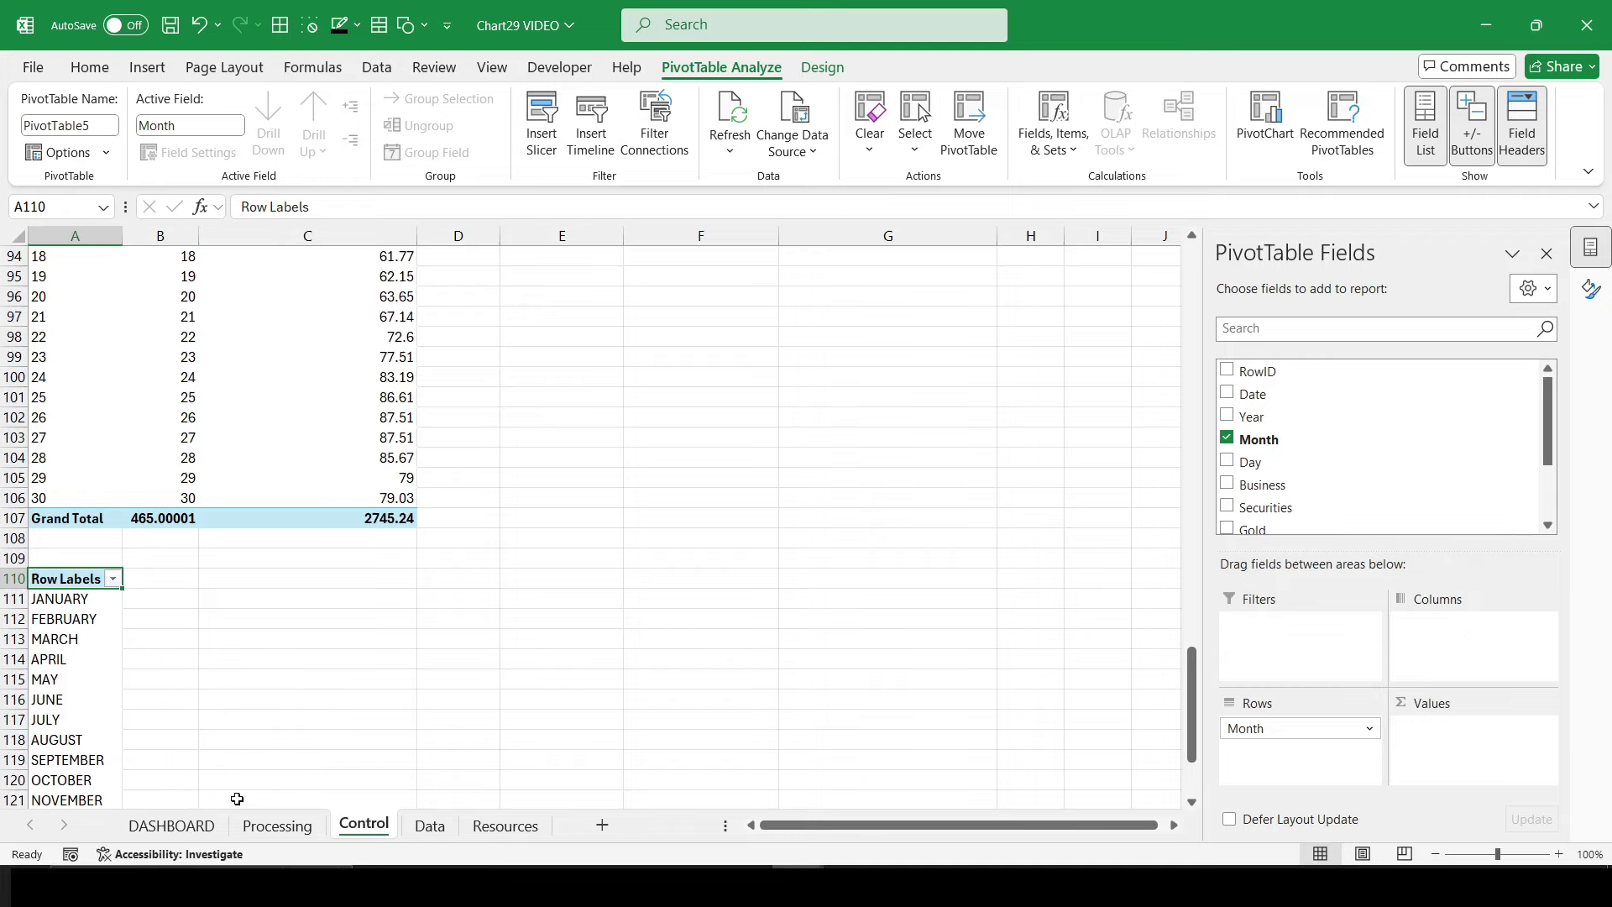
Step: Connect the DASHBOARD month slicer to PivotTable5 through Report Connections
{"action": "left_click", "coordinate": [171, 826]}
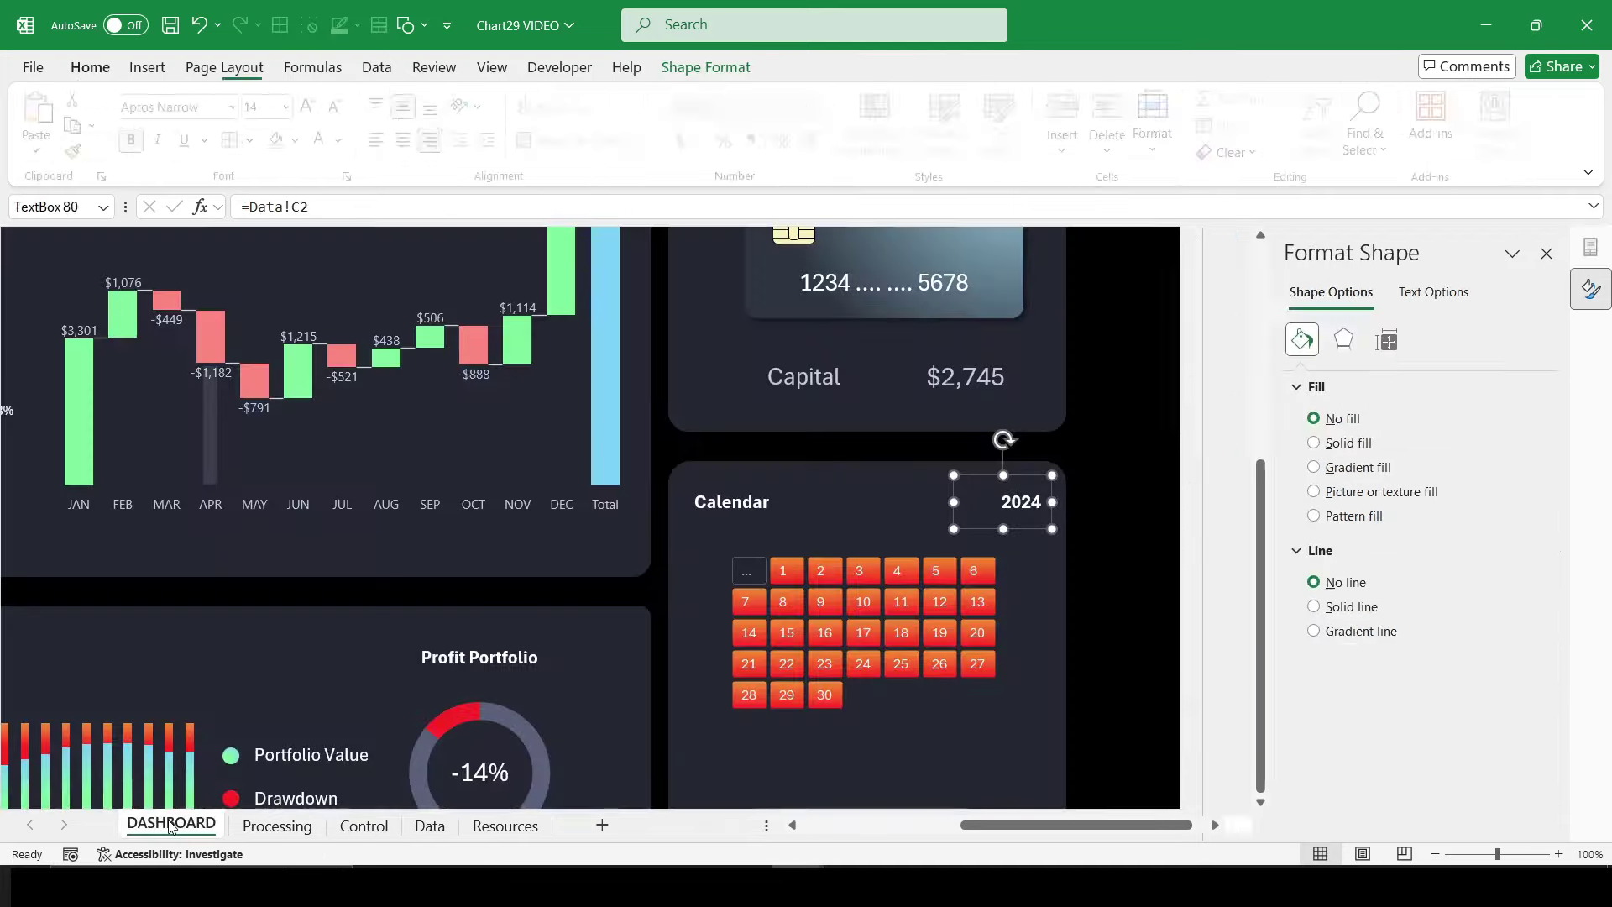
{"action": "scroll", "coordinate": [313, 418], "scroll_direction": "up", "scroll_amount": 5}
{"action": "left_click", "coordinate": [310, 311]}
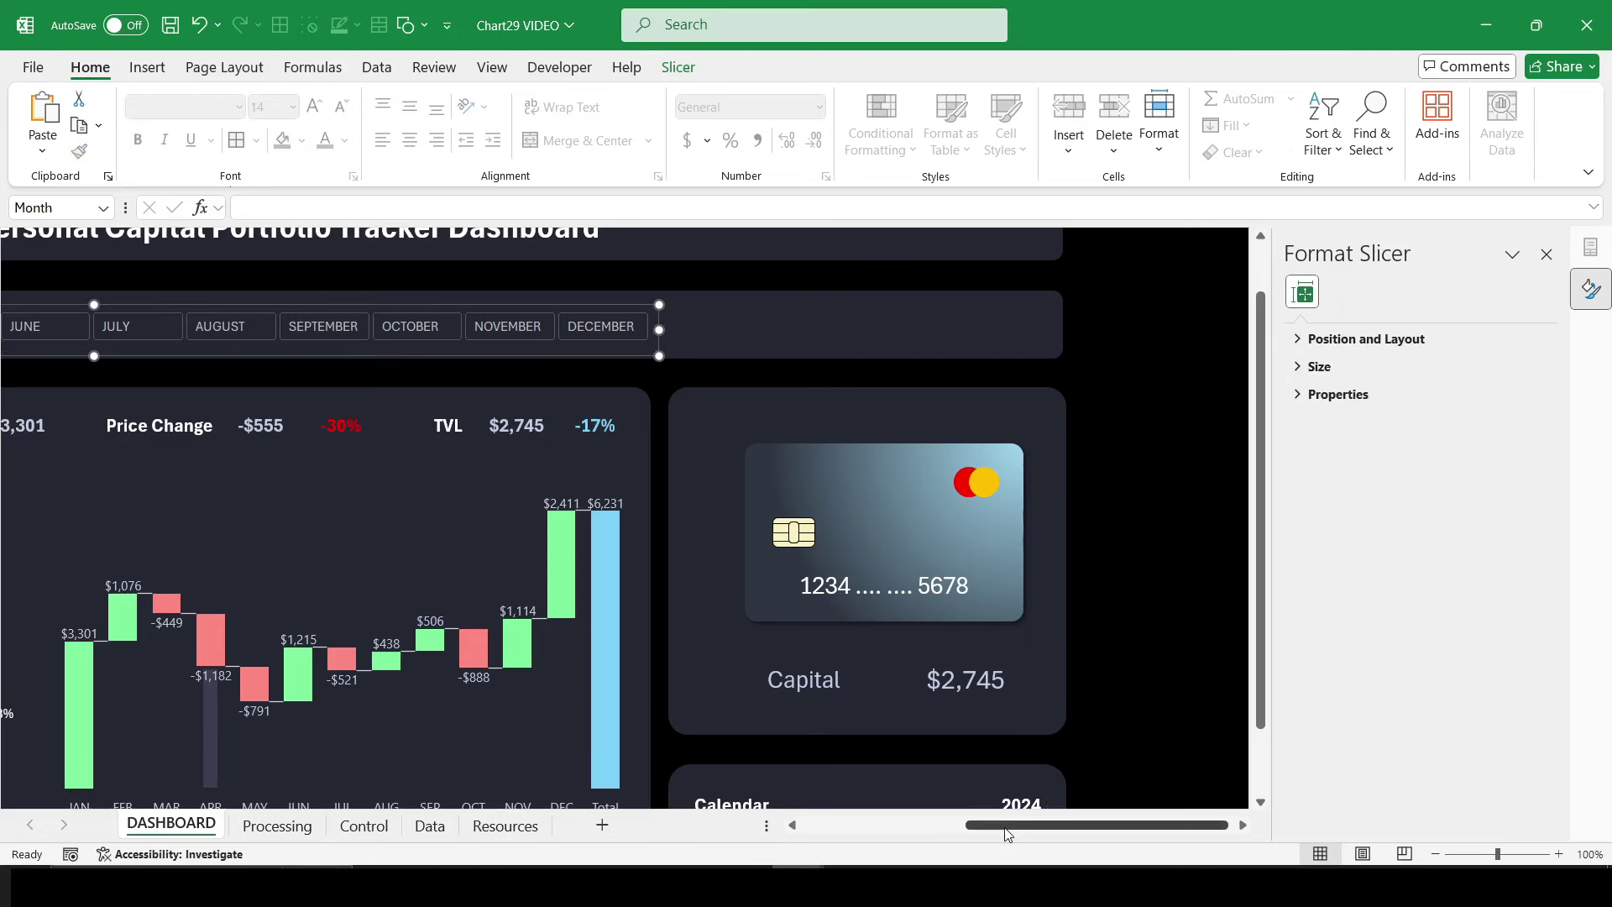
{"action": "left_click_drag", "start_coordinate": [1000, 825], "coordinate": [862, 825]}
{"action": "left_click", "coordinate": [678, 67]}
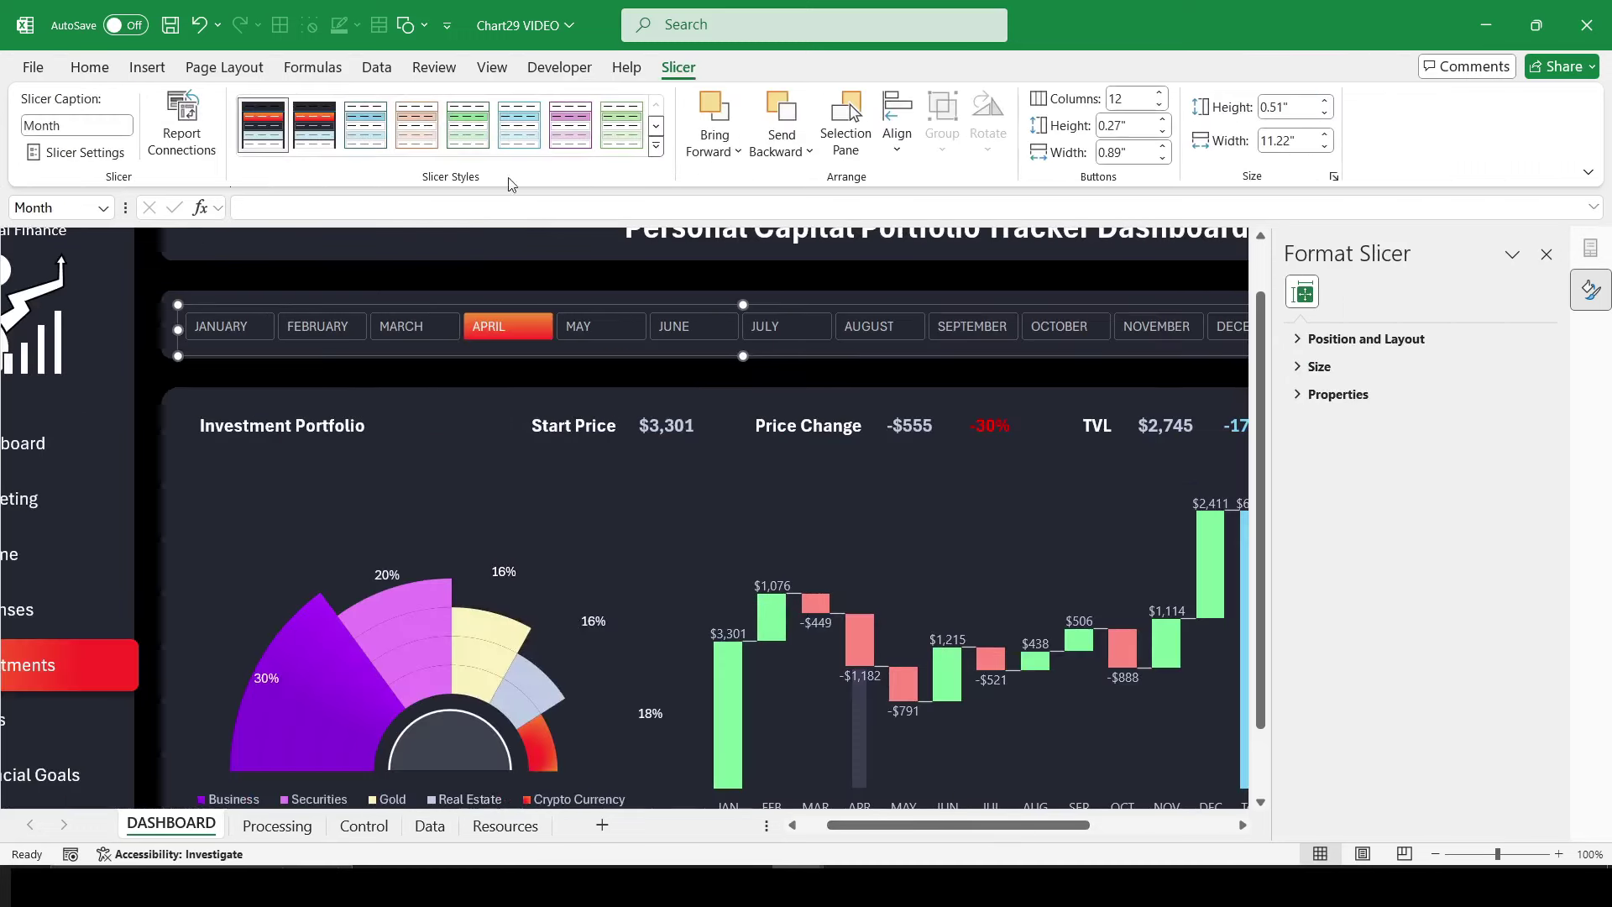
{"action": "left_click", "coordinate": [181, 126]}
{"action": "scroll", "coordinate": [845, 572], "scroll_direction": "down", "scroll_amount": 2}
{"action": "scroll", "coordinate": [845, 588], "scroll_direction": "down", "scroll_amount": 1}
{"action": "left_click", "coordinate": [824, 588]}
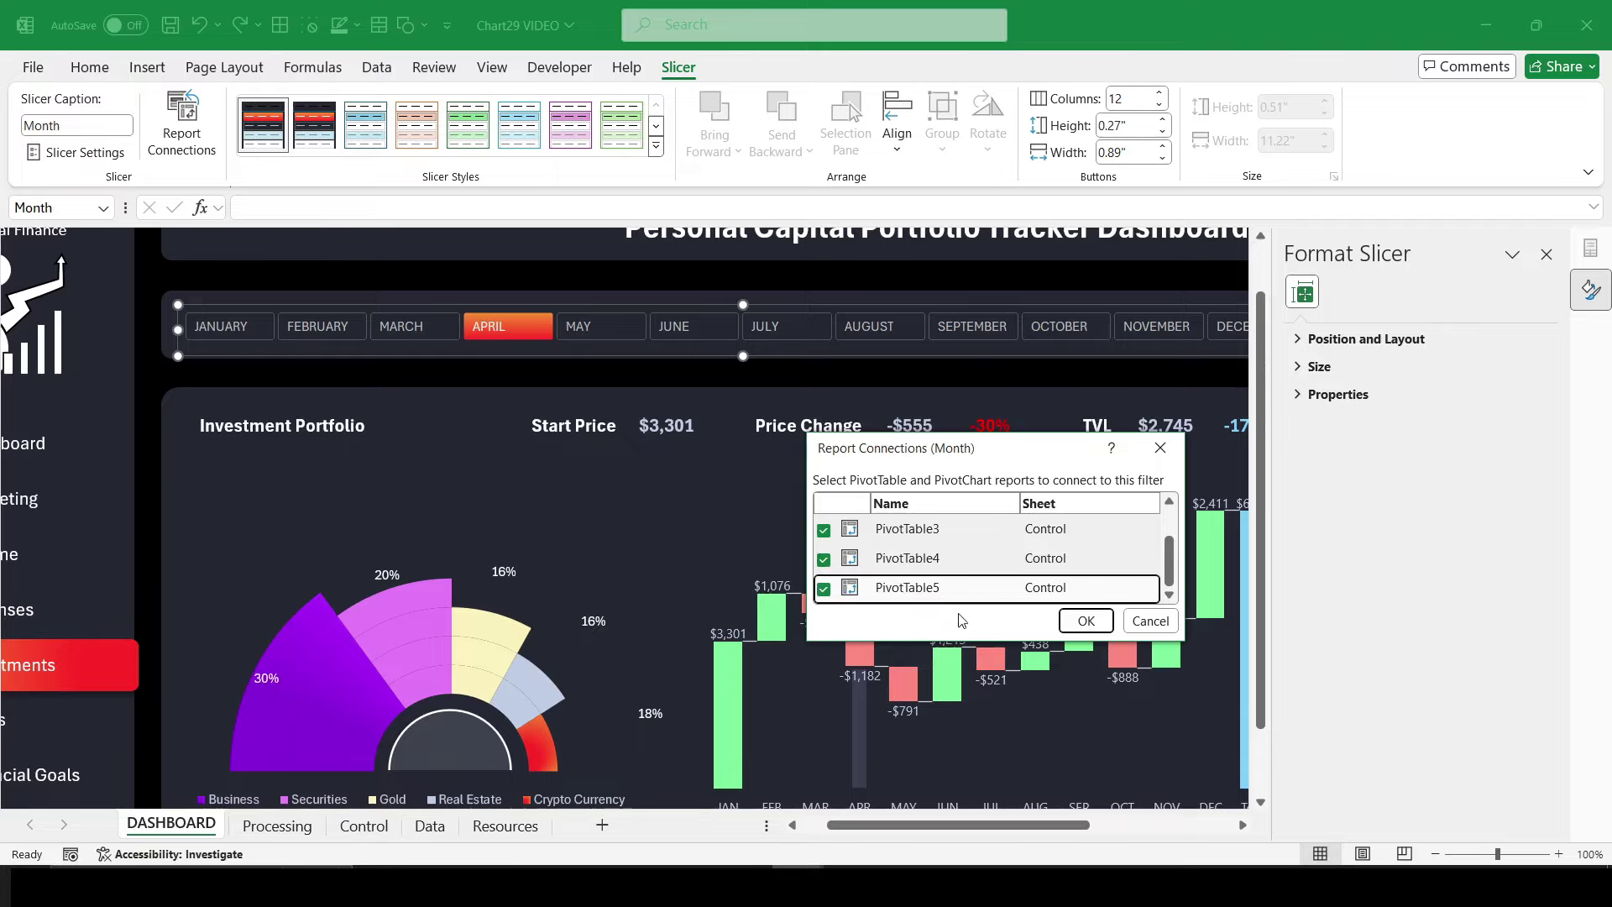
{"action": "left_click", "coordinate": [1085, 621]}
Step: Check the APRIL-filtered pivot on Control, then view the Processing sheet
{"action": "left_click", "coordinate": [364, 826]}
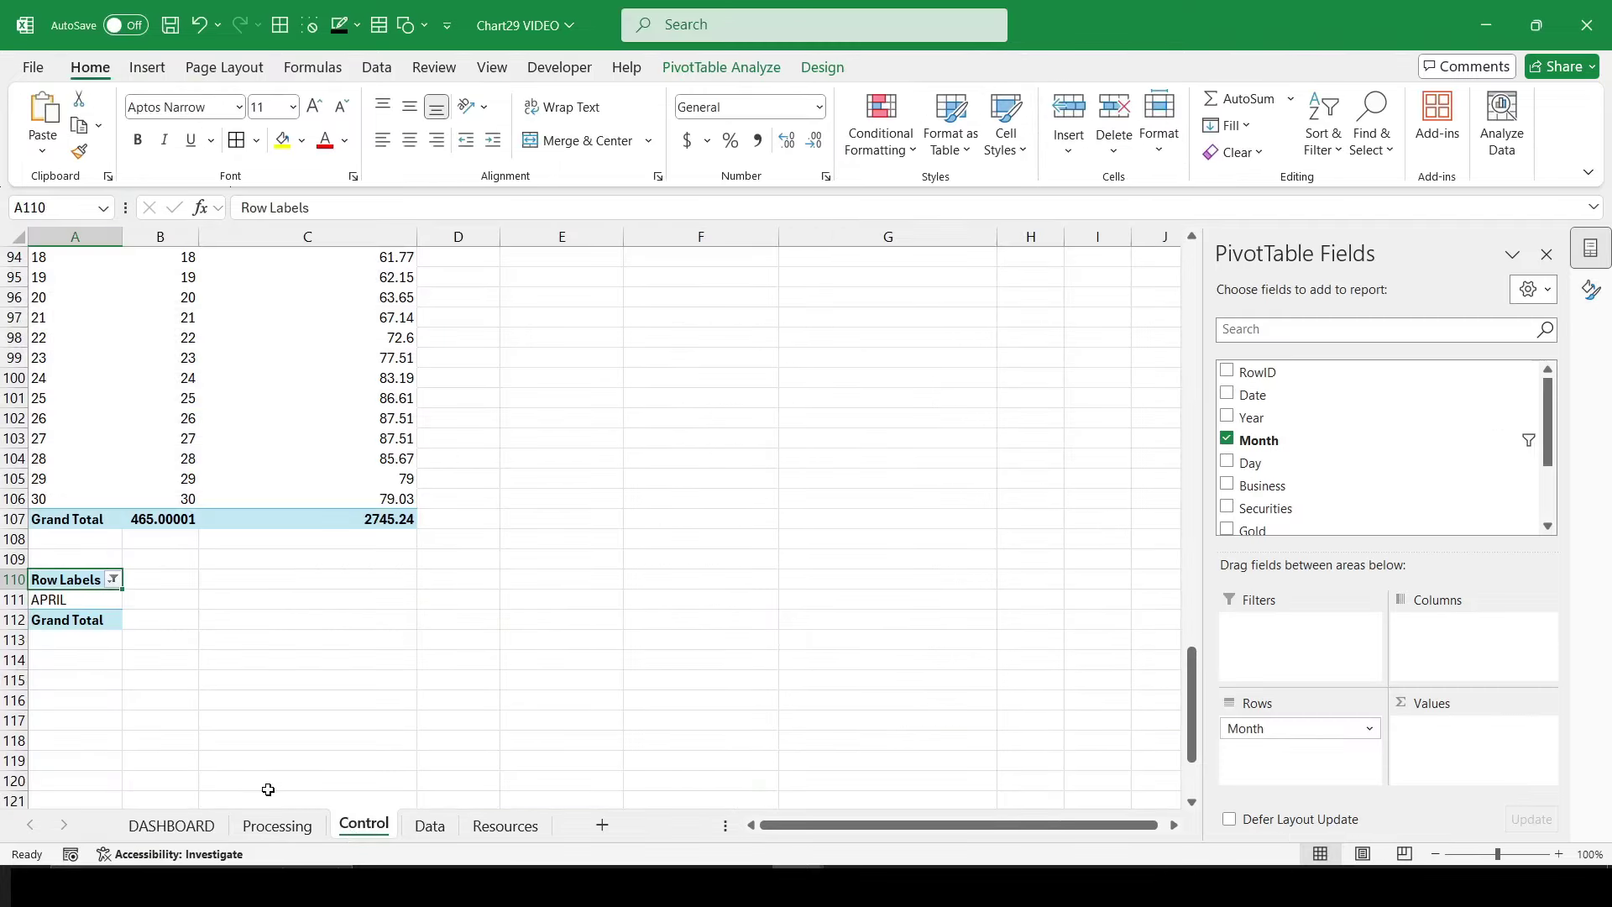
{"action": "left_click", "coordinate": [172, 826]}
{"action": "left_click", "coordinate": [277, 826]}
{"action": "left_click_drag", "start_coordinate": [929, 827], "coordinate": [1115, 832]}
{"action": "scroll", "coordinate": [954, 839], "scroll_direction": "up", "scroll_amount": 5}
{"action": "scroll", "coordinate": [954, 840], "scroll_direction": "up", "scroll_amount": 2}
Step: Add a 'Month' header in Processing cell S1
{"action": "left_click", "coordinate": [882, 254]}
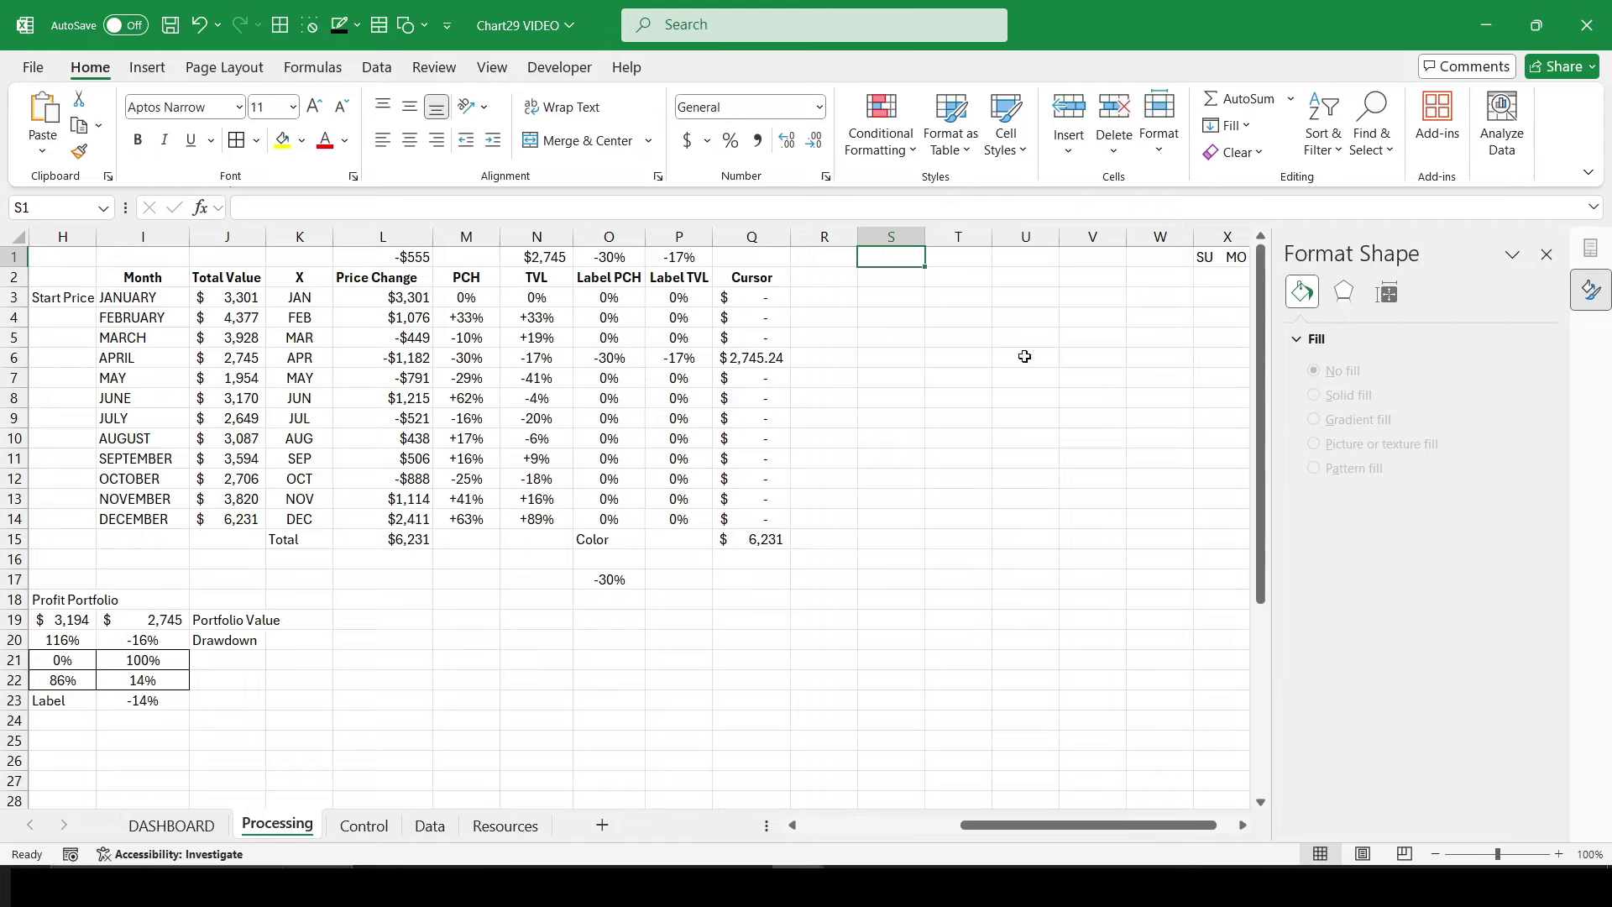
{"action": "type", "text": "Mo"}
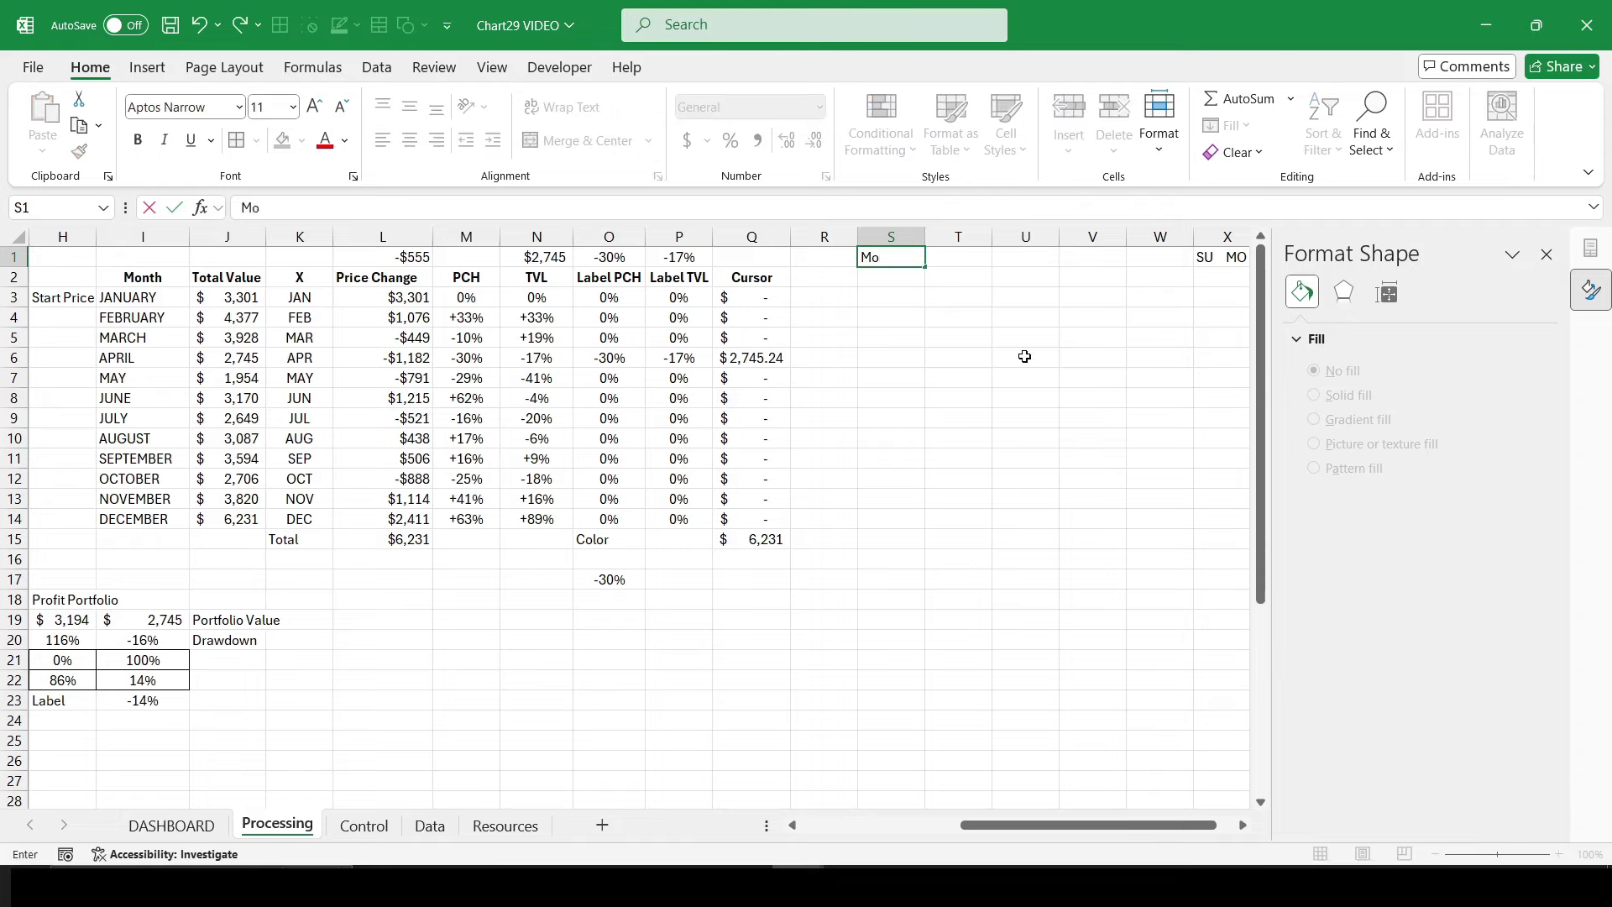
{"action": "type", "text": "nth"}
{"action": "key", "text": "Return"}
Step: Enter an IF/COUNTA formula in S2 returning the filtered month from the Control pivot
{"action": "type", "text": "="}
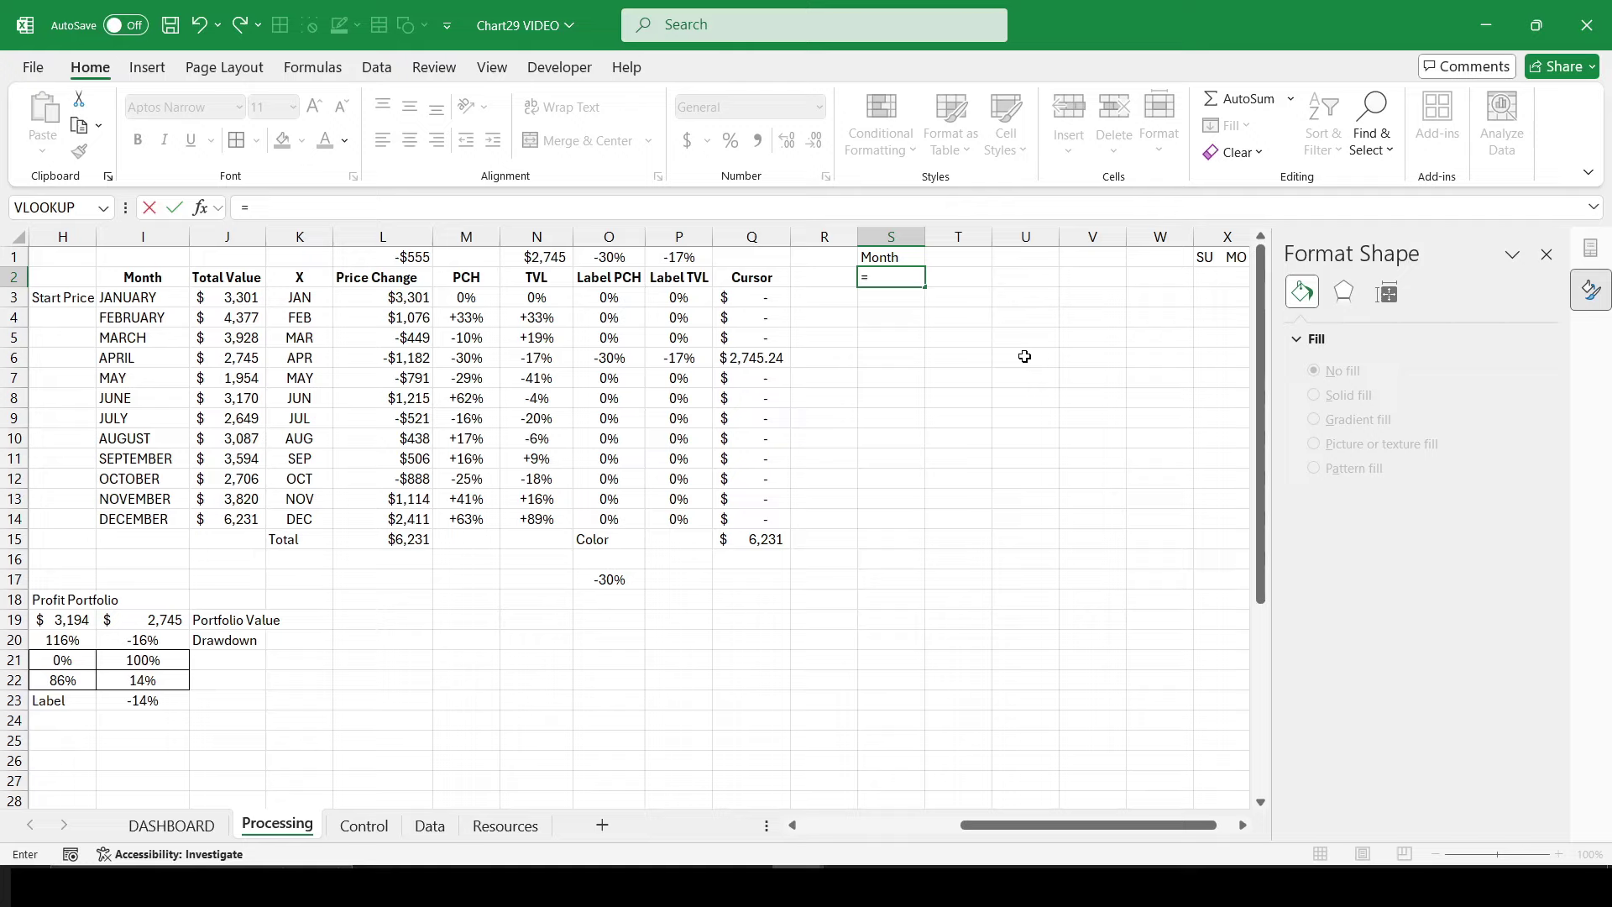
{"action": "type", "text": "I"}
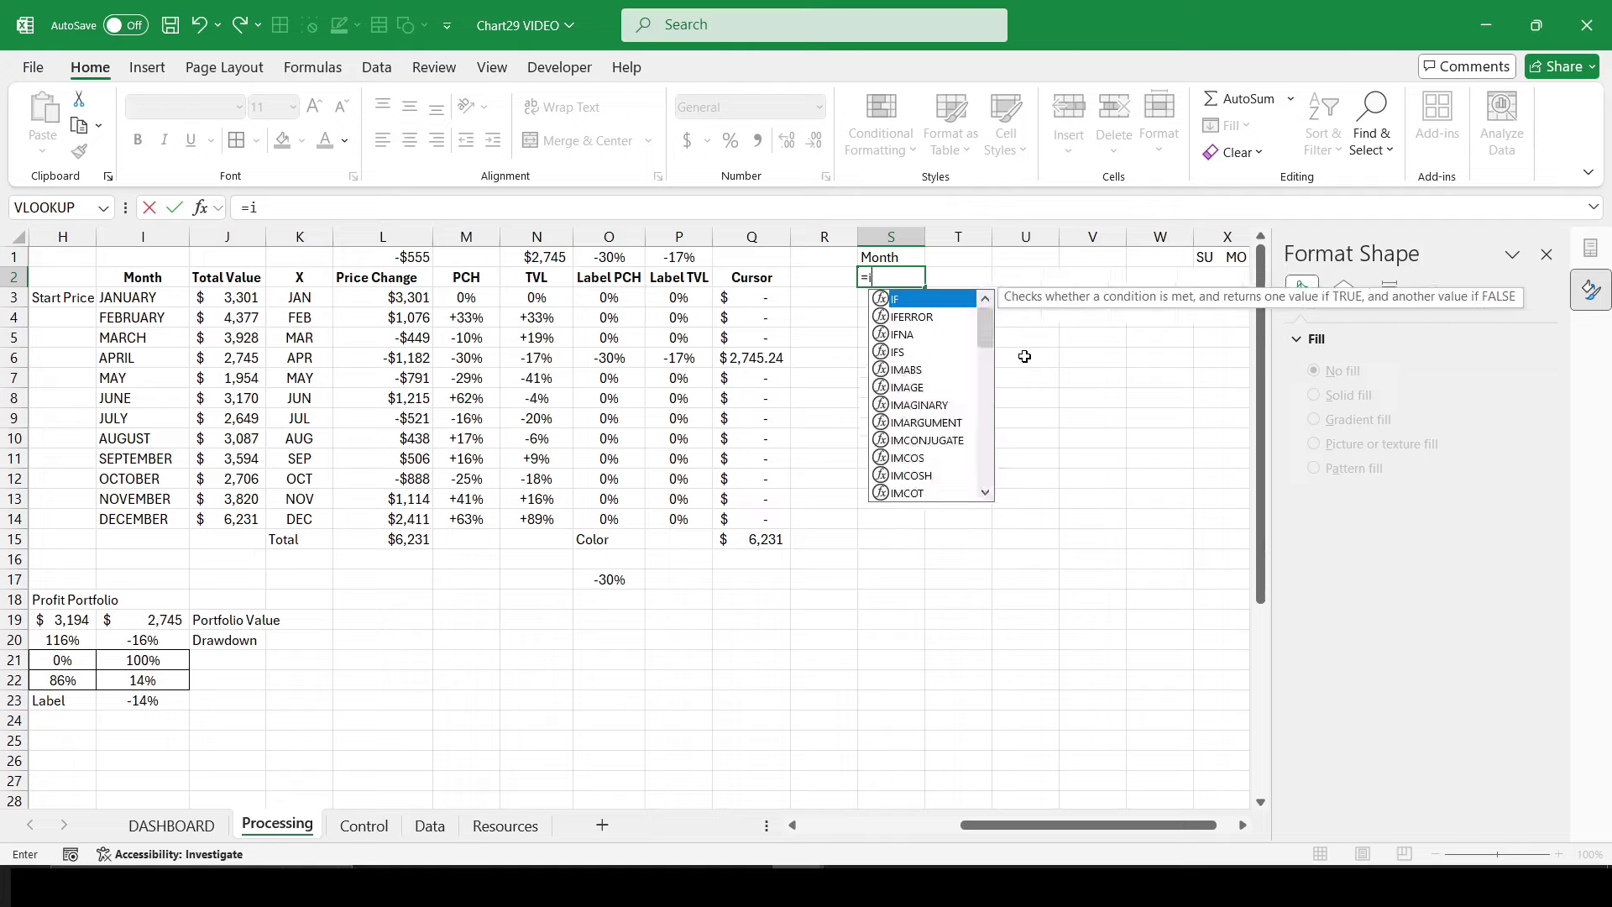
{"action": "type", "text": "F(co"}
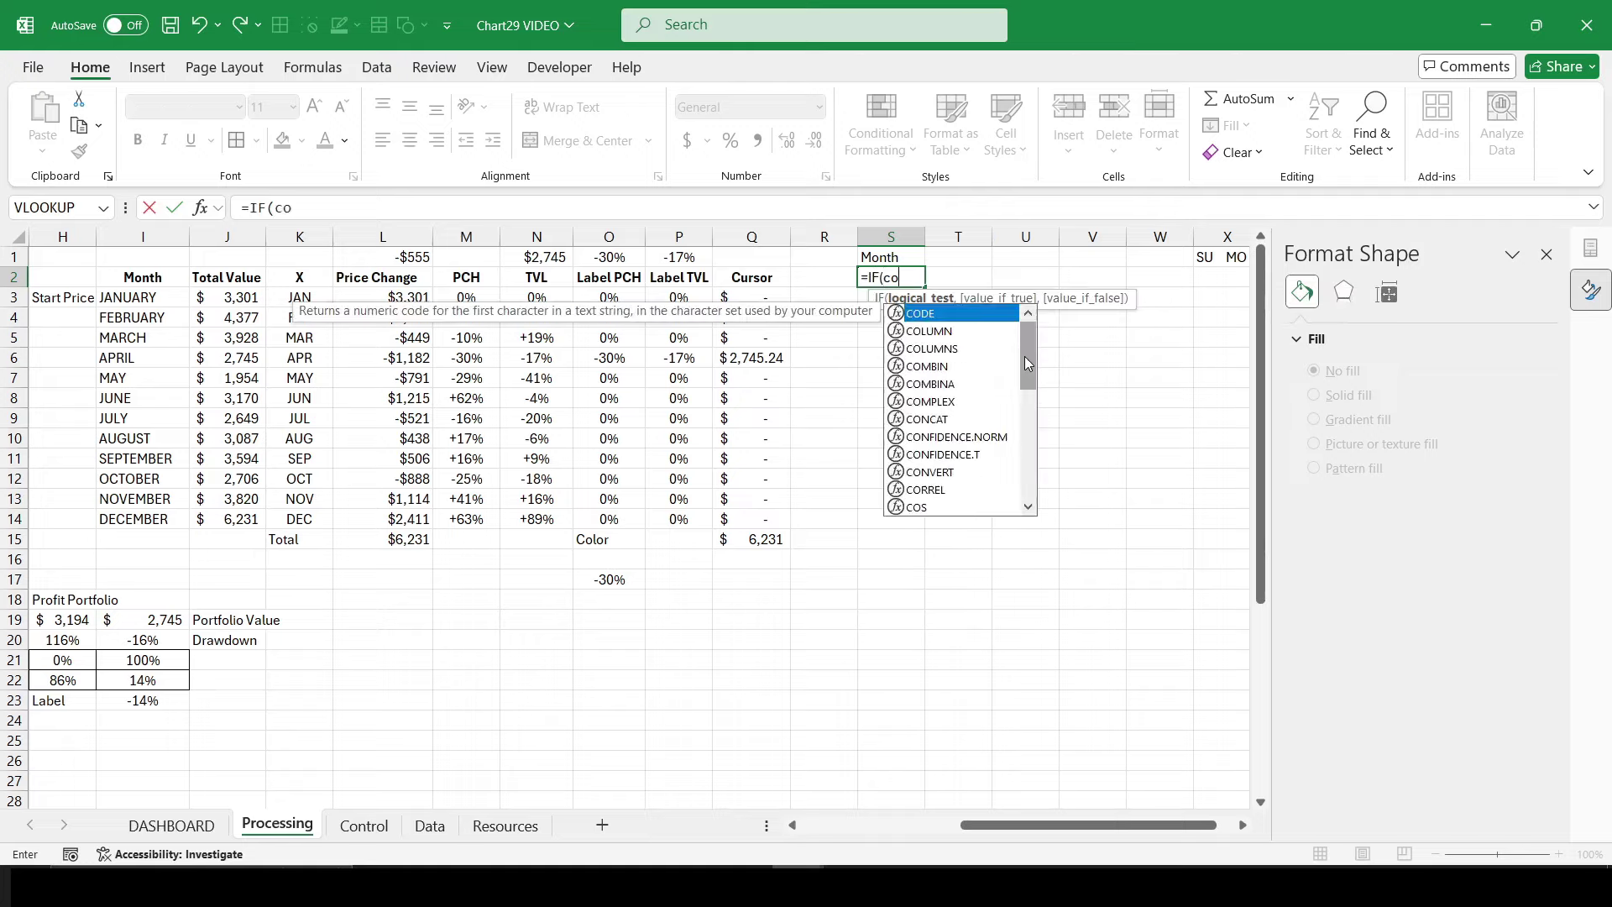
{"action": "key", "text": "Down"}
{"action": "key", "text": "Down"}
{"action": "key", "text": "Down"}
{"action": "key", "text": "Down"}
{"action": "key", "text": "Down"}
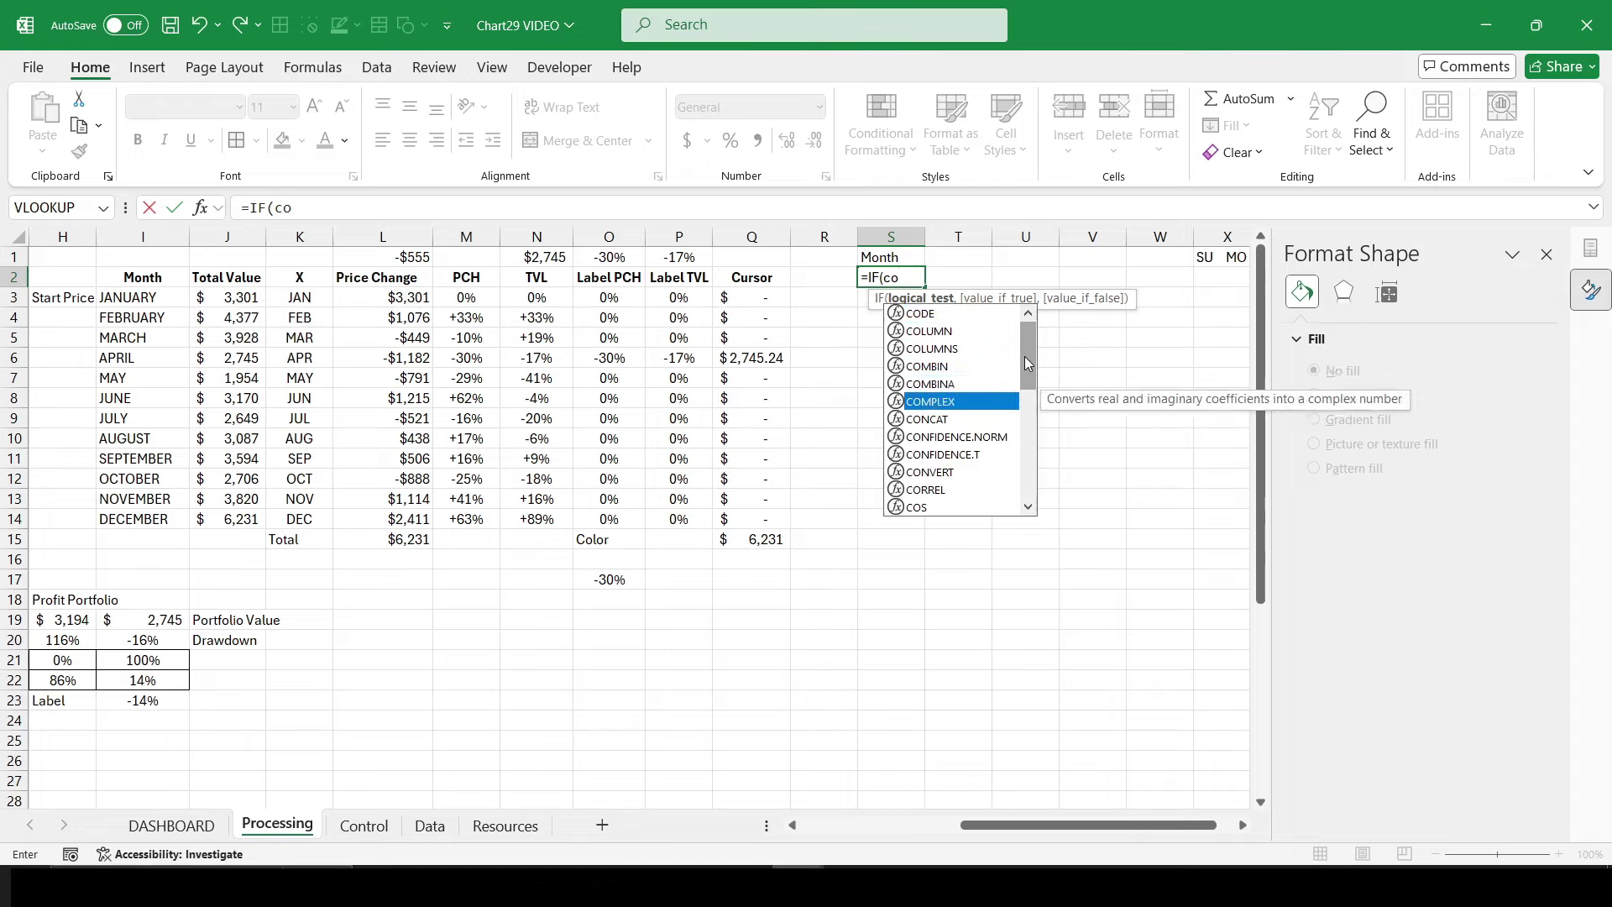
{"action": "type", "text": "u"}
{"action": "key", "text": "Down"}
{"action": "key", "text": "Tab"}
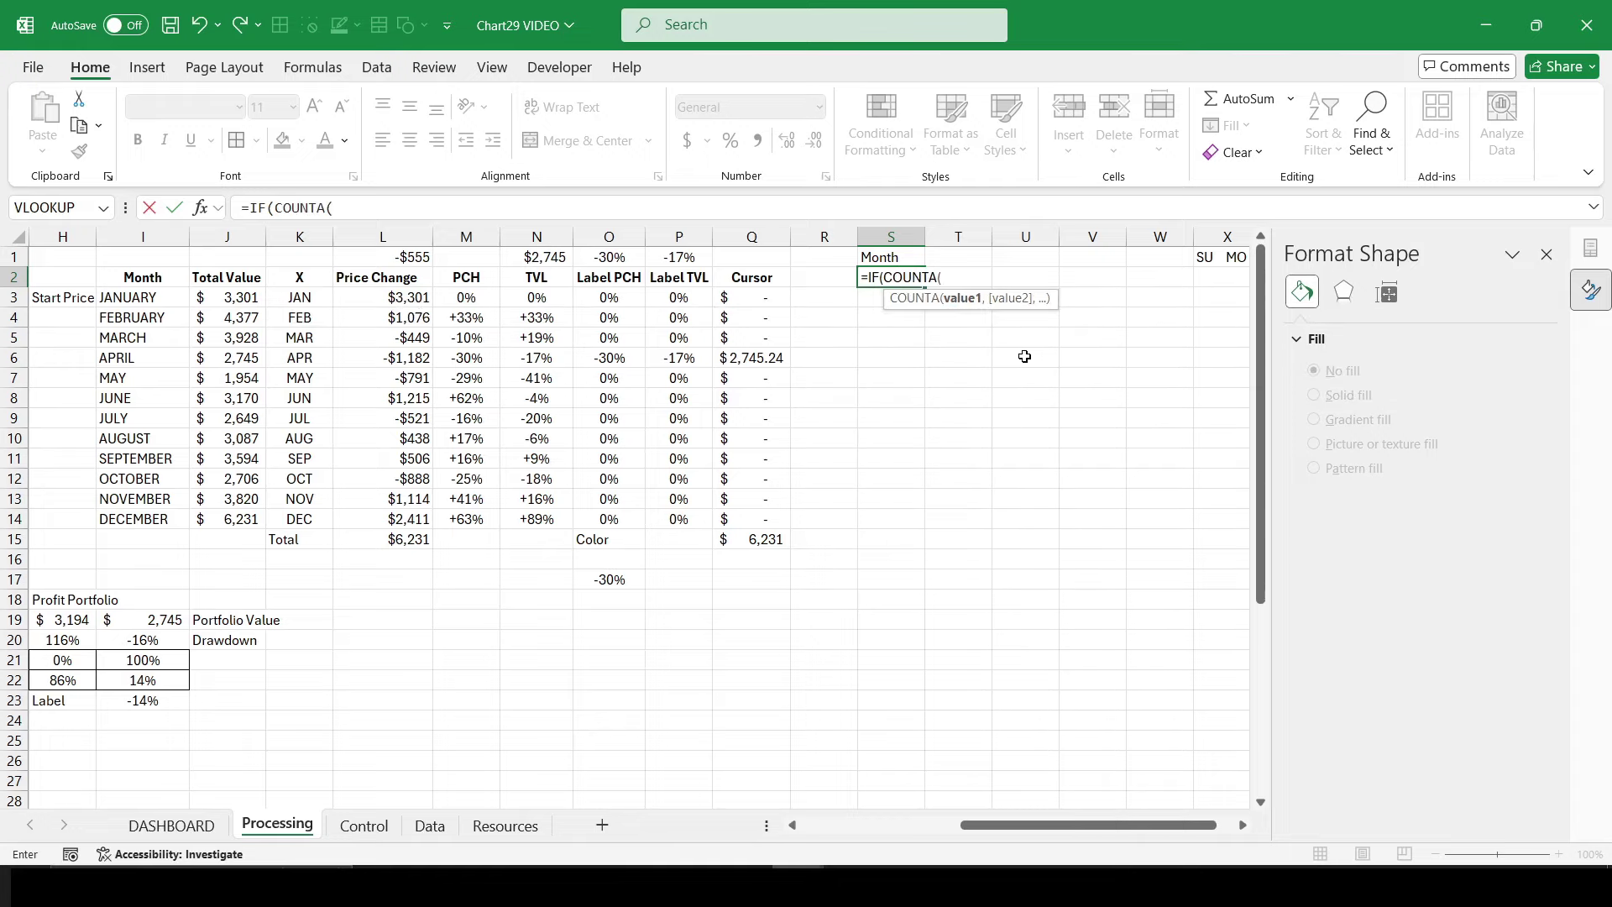
{"action": "left_click", "coordinate": [364, 826]}
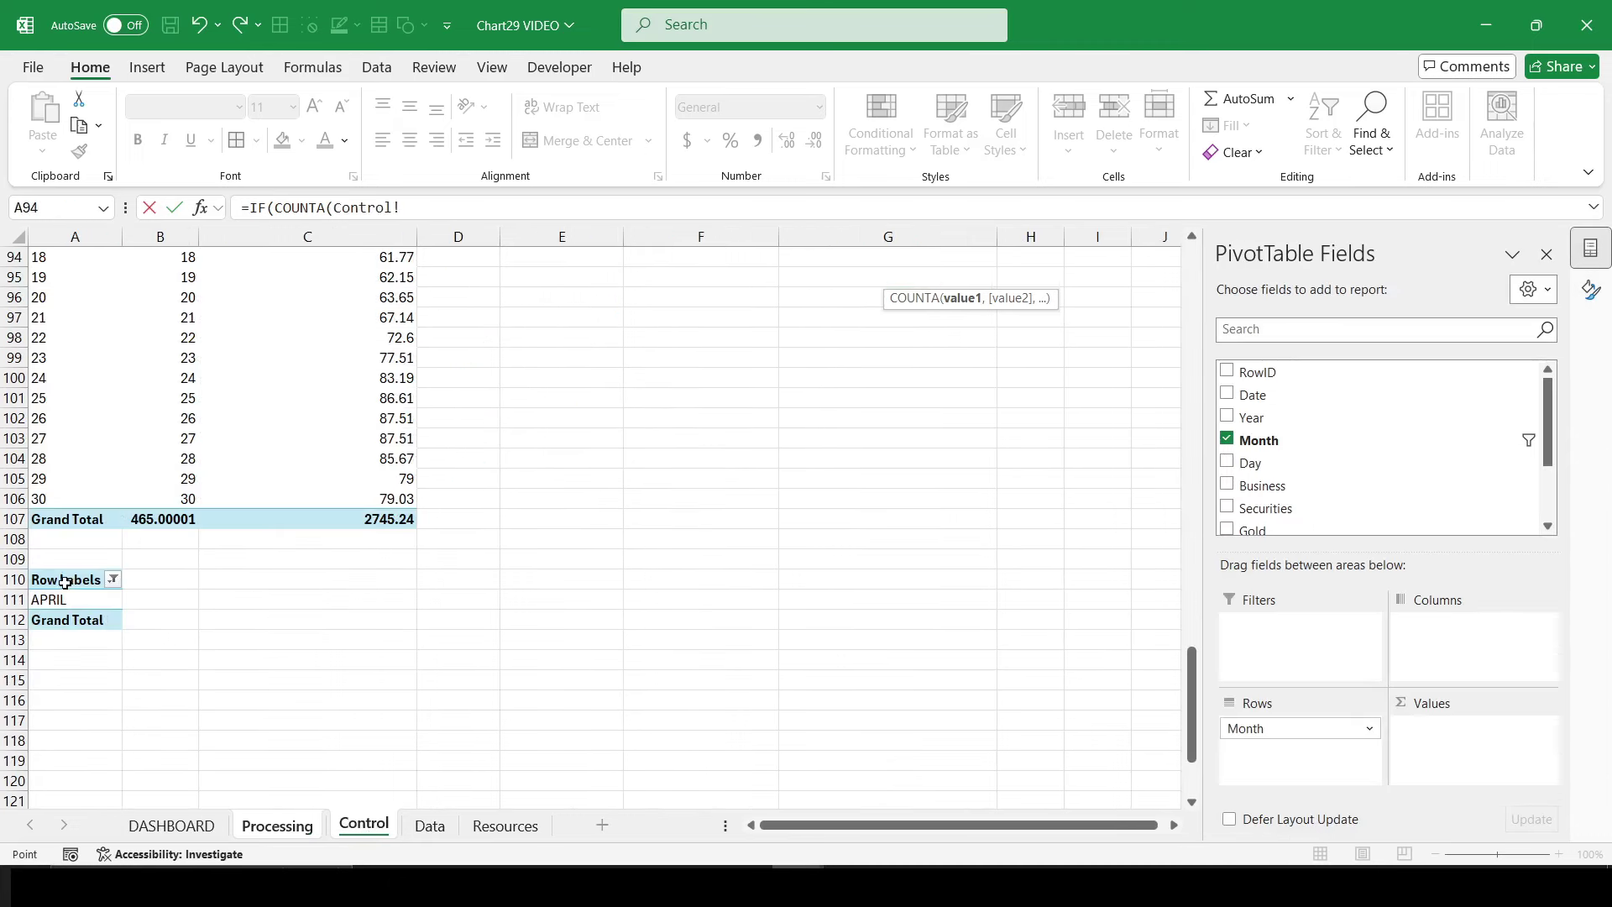
{"action": "left_click_drag", "start_coordinate": [65, 582], "coordinate": [64, 760]}
{"action": "left_click", "coordinate": [522, 210]}
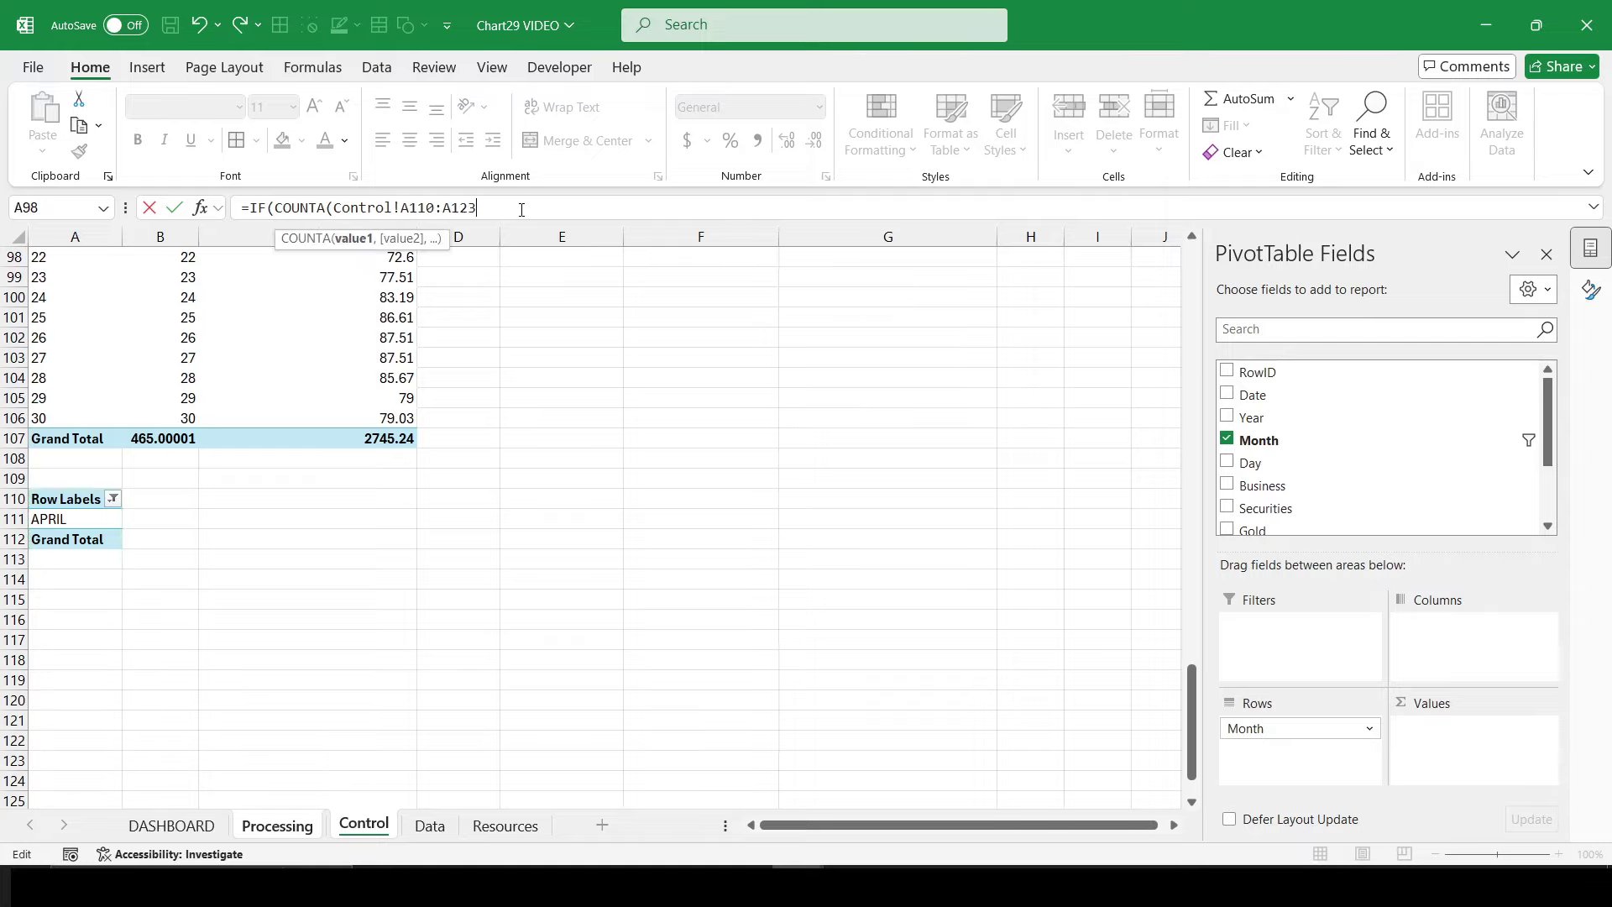
{"action": "type", "text": ")>"}
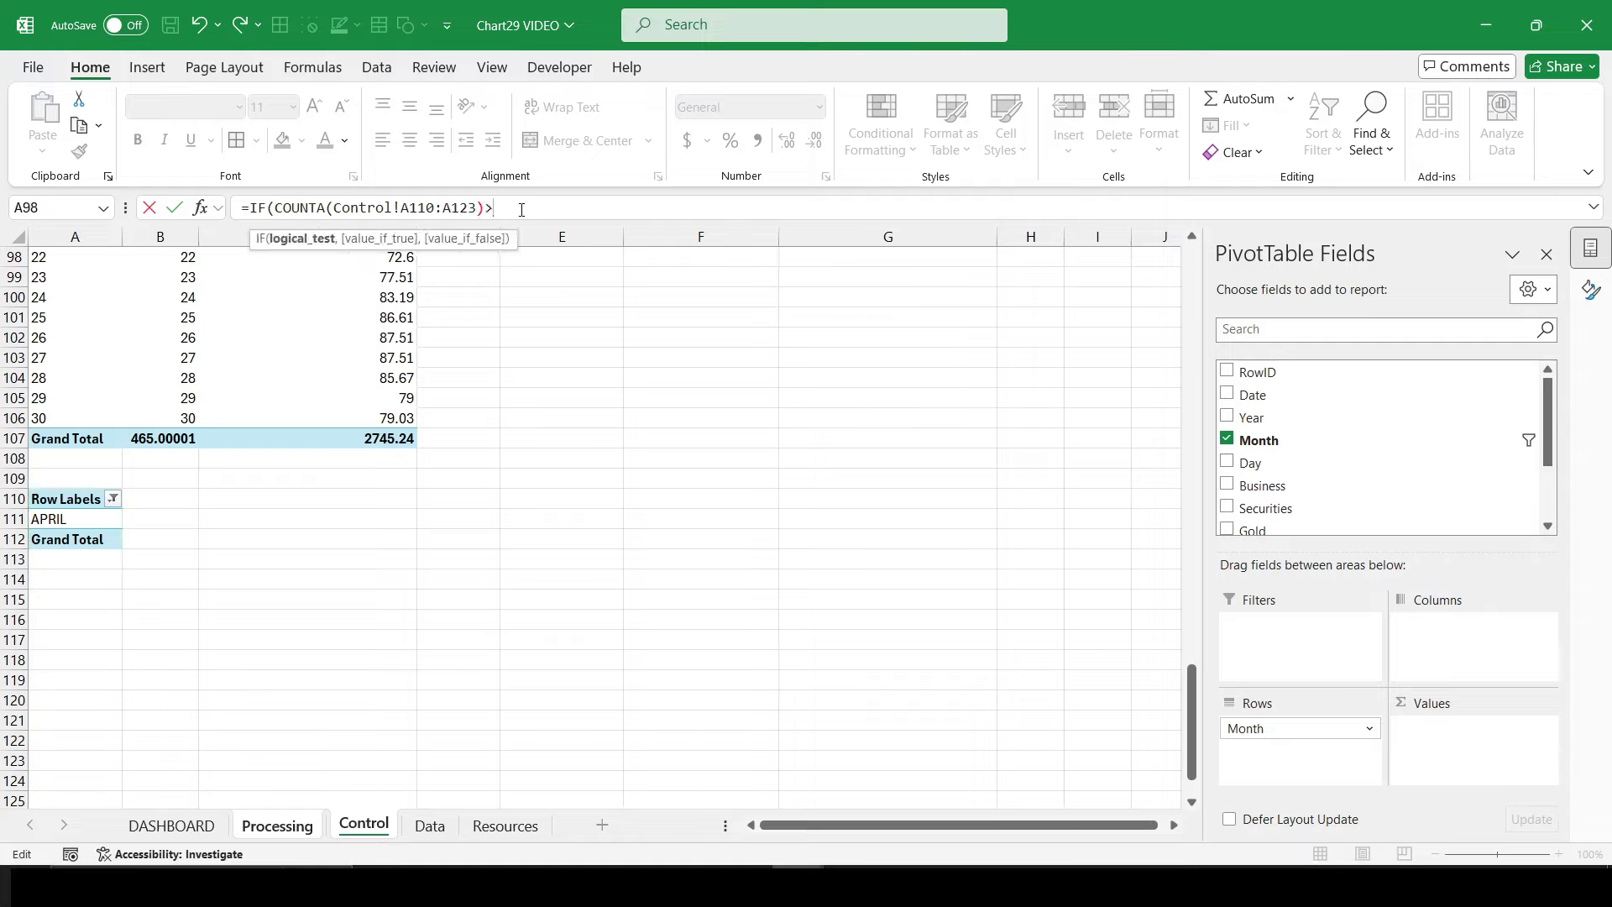
{"action": "type", "text": "2,"}
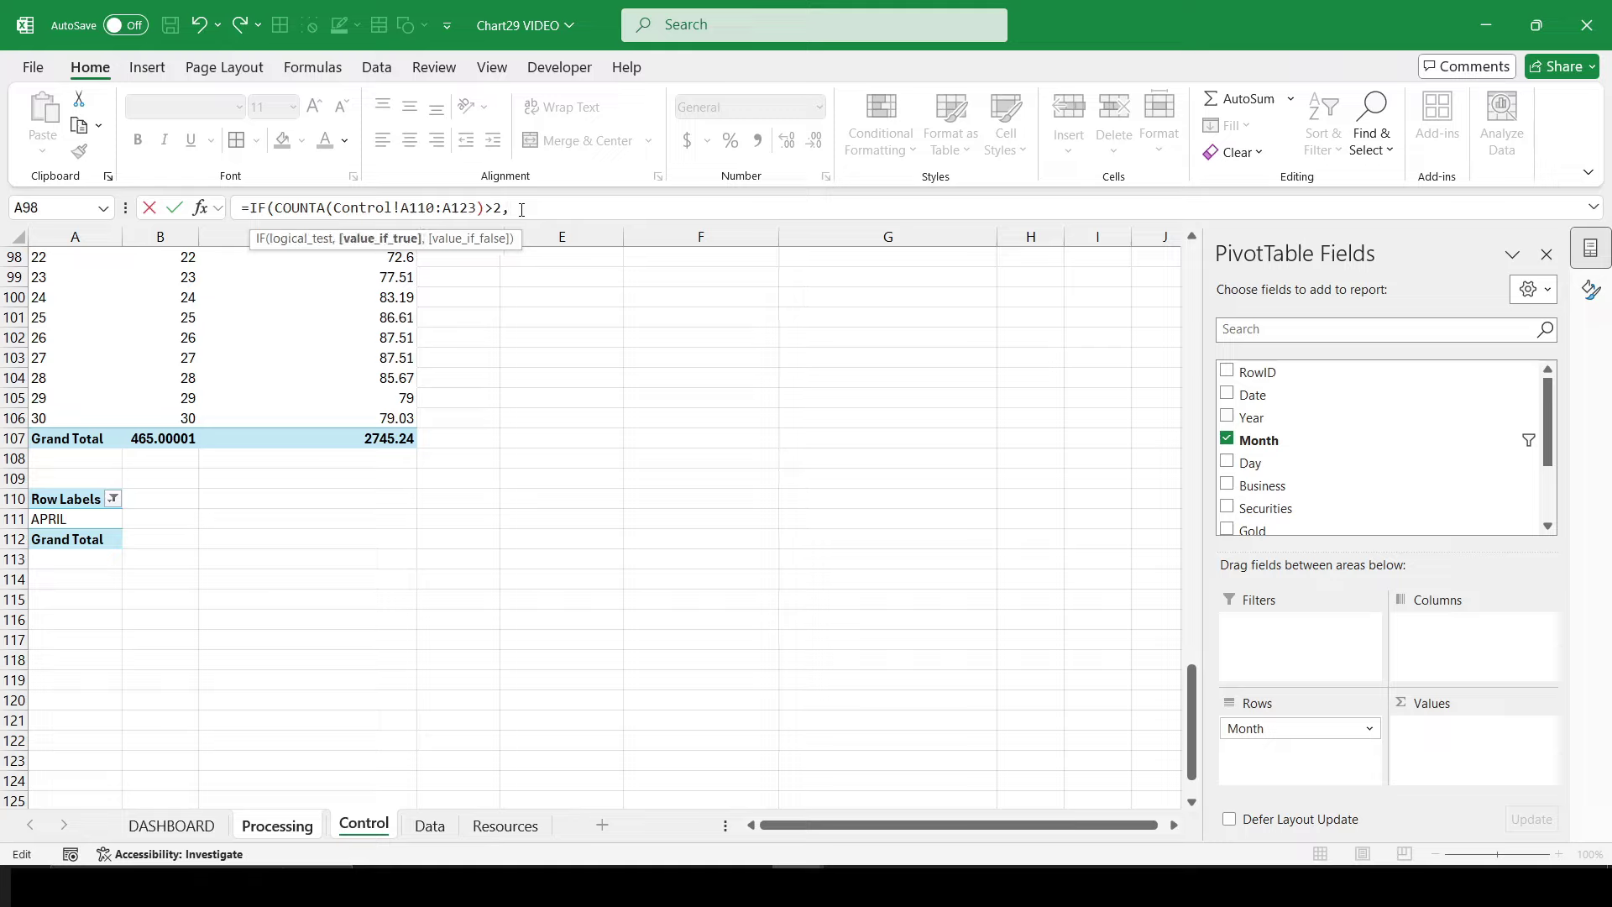
{"action": "type", "text": "\"\","}
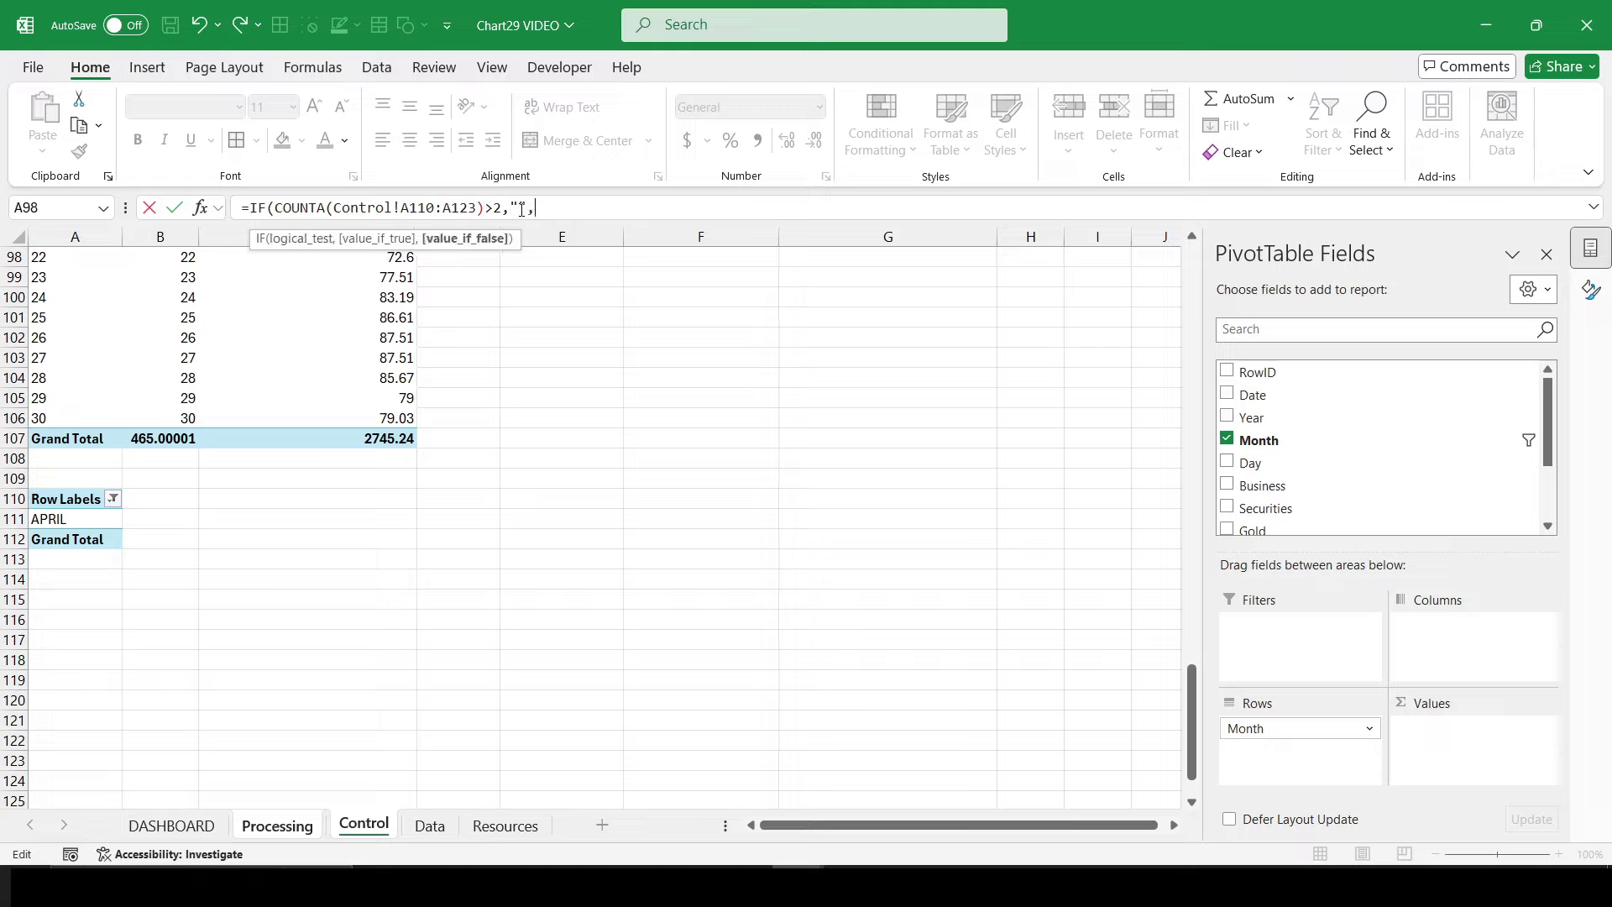
{"action": "left_click", "coordinate": [52, 521]}
{"action": "type", "text": ")"}
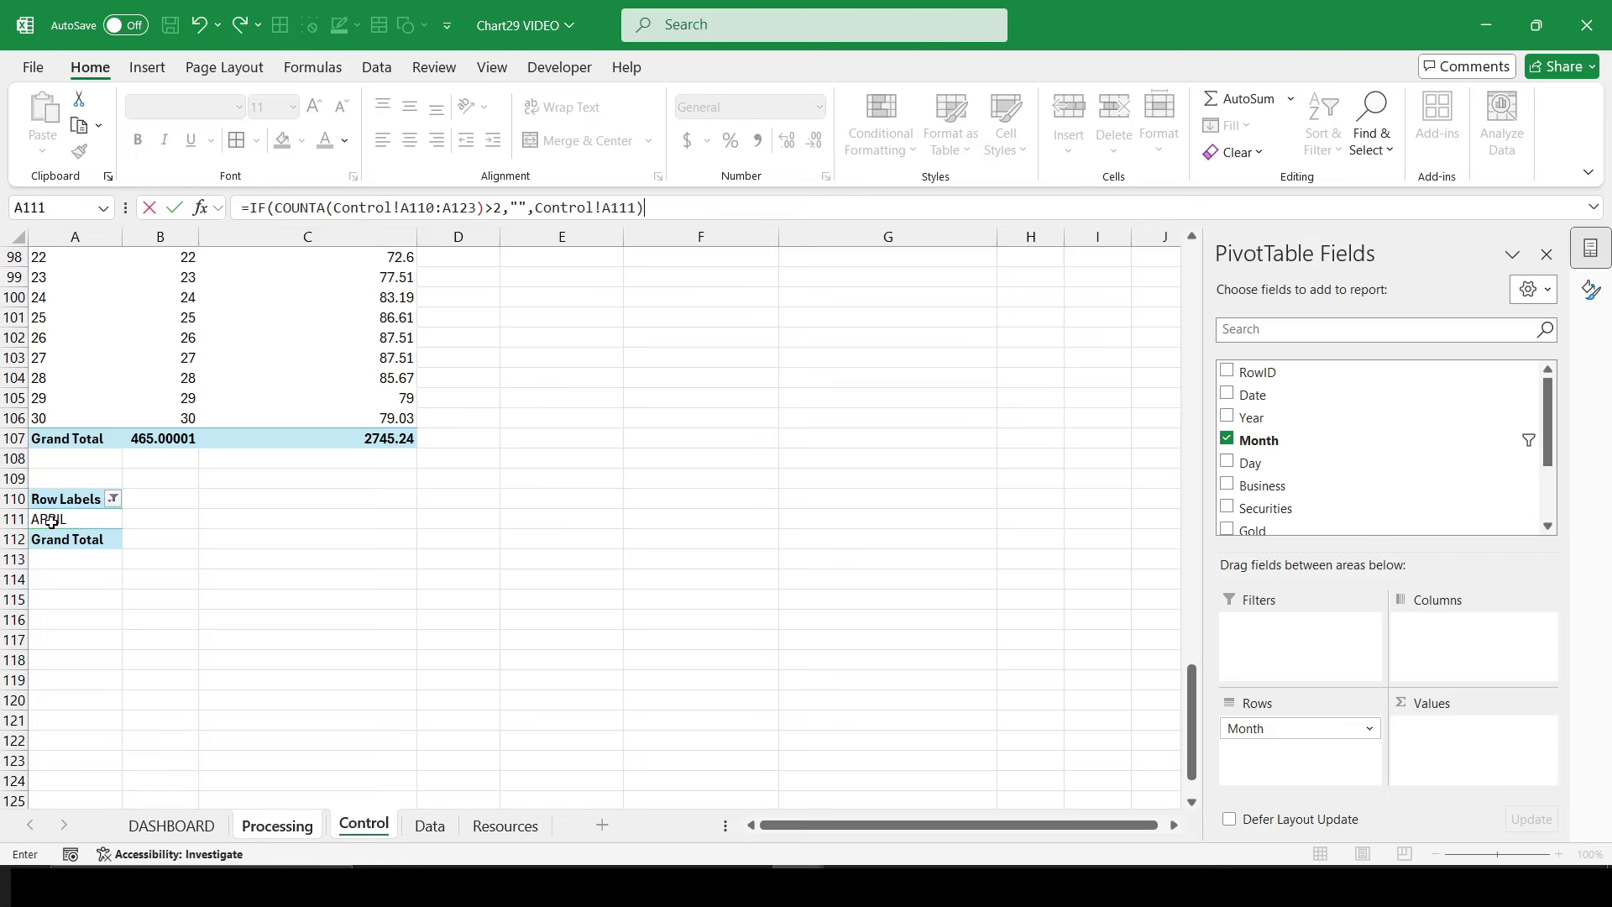
{"action": "key", "text": "Return"}
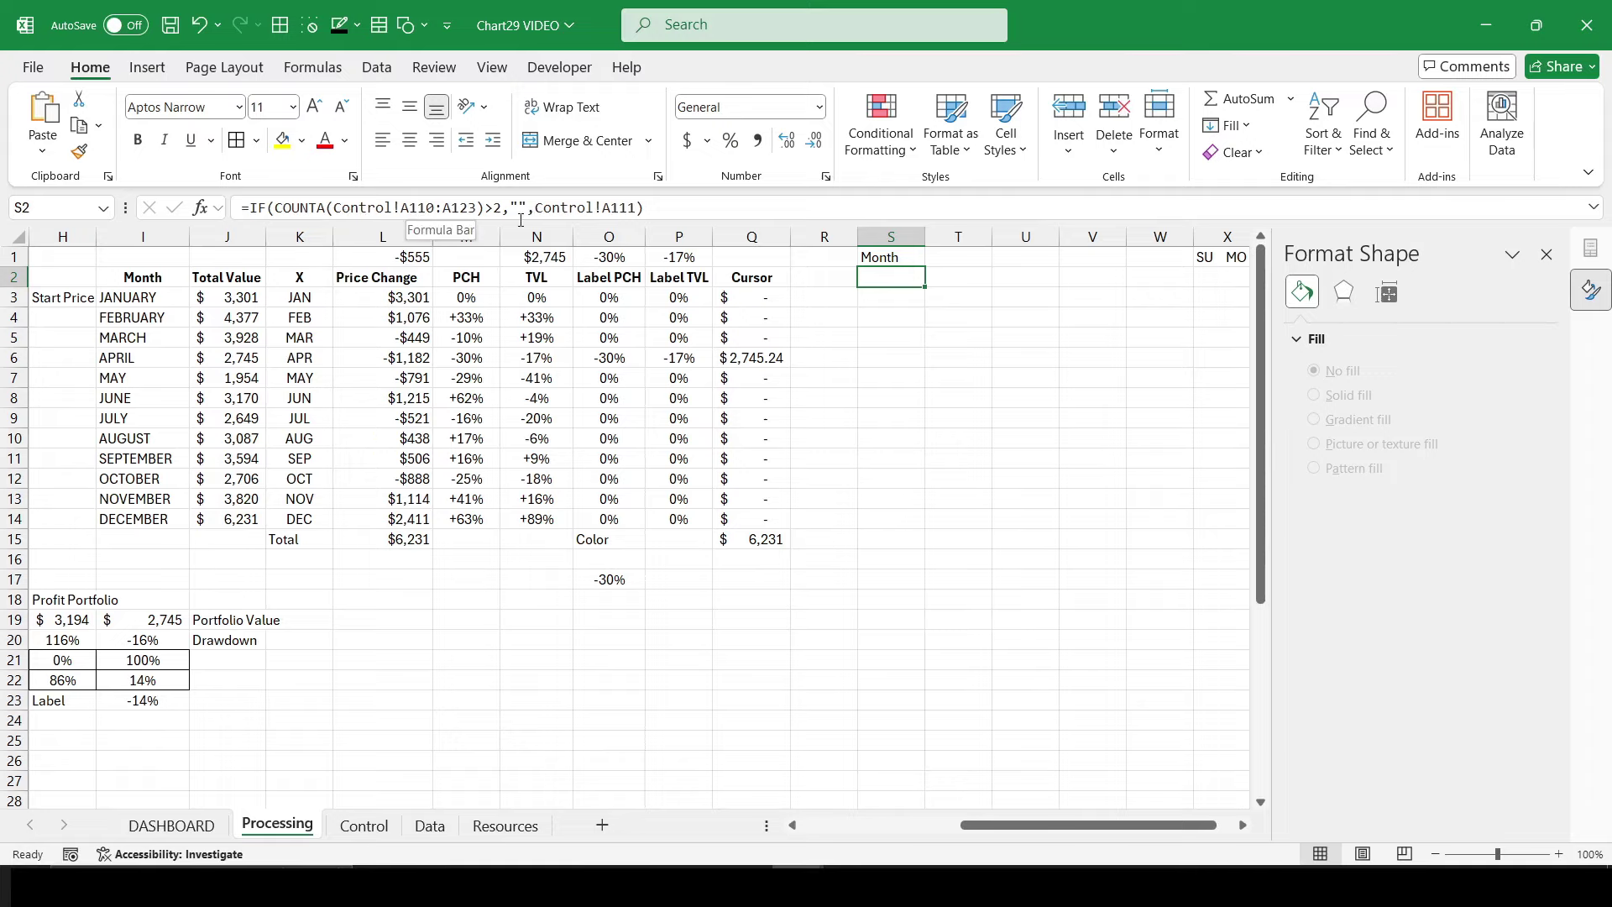
Step: Correct the S2 formula to read Control!A111 so it shows APRIL
{"action": "left_click", "coordinate": [357, 833]}
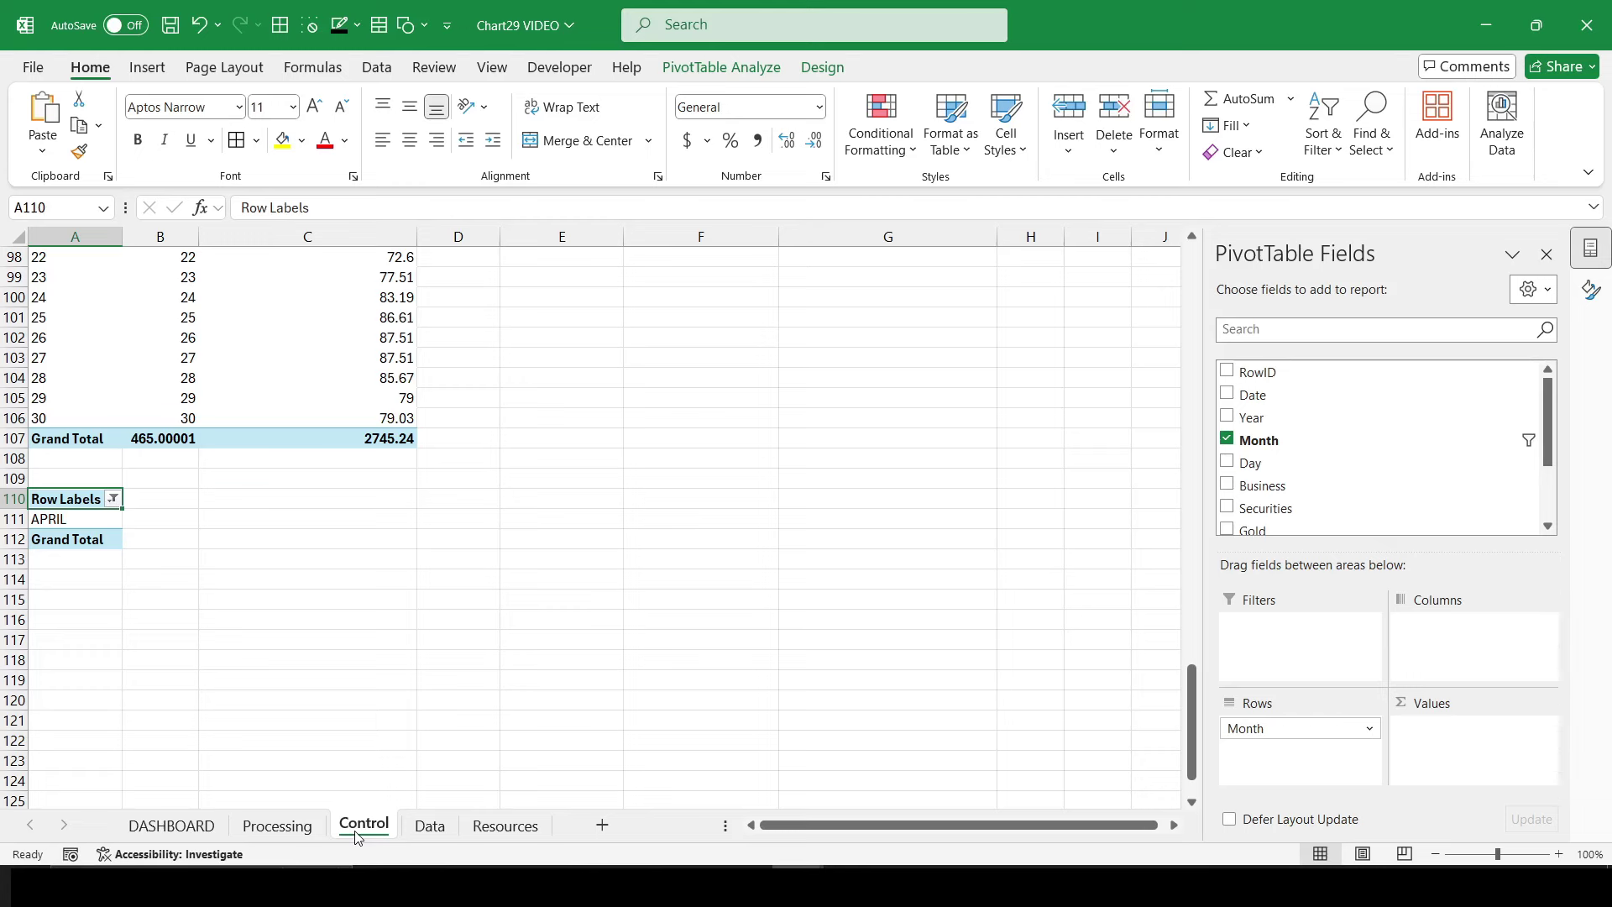
{"action": "left_click", "coordinate": [277, 826]}
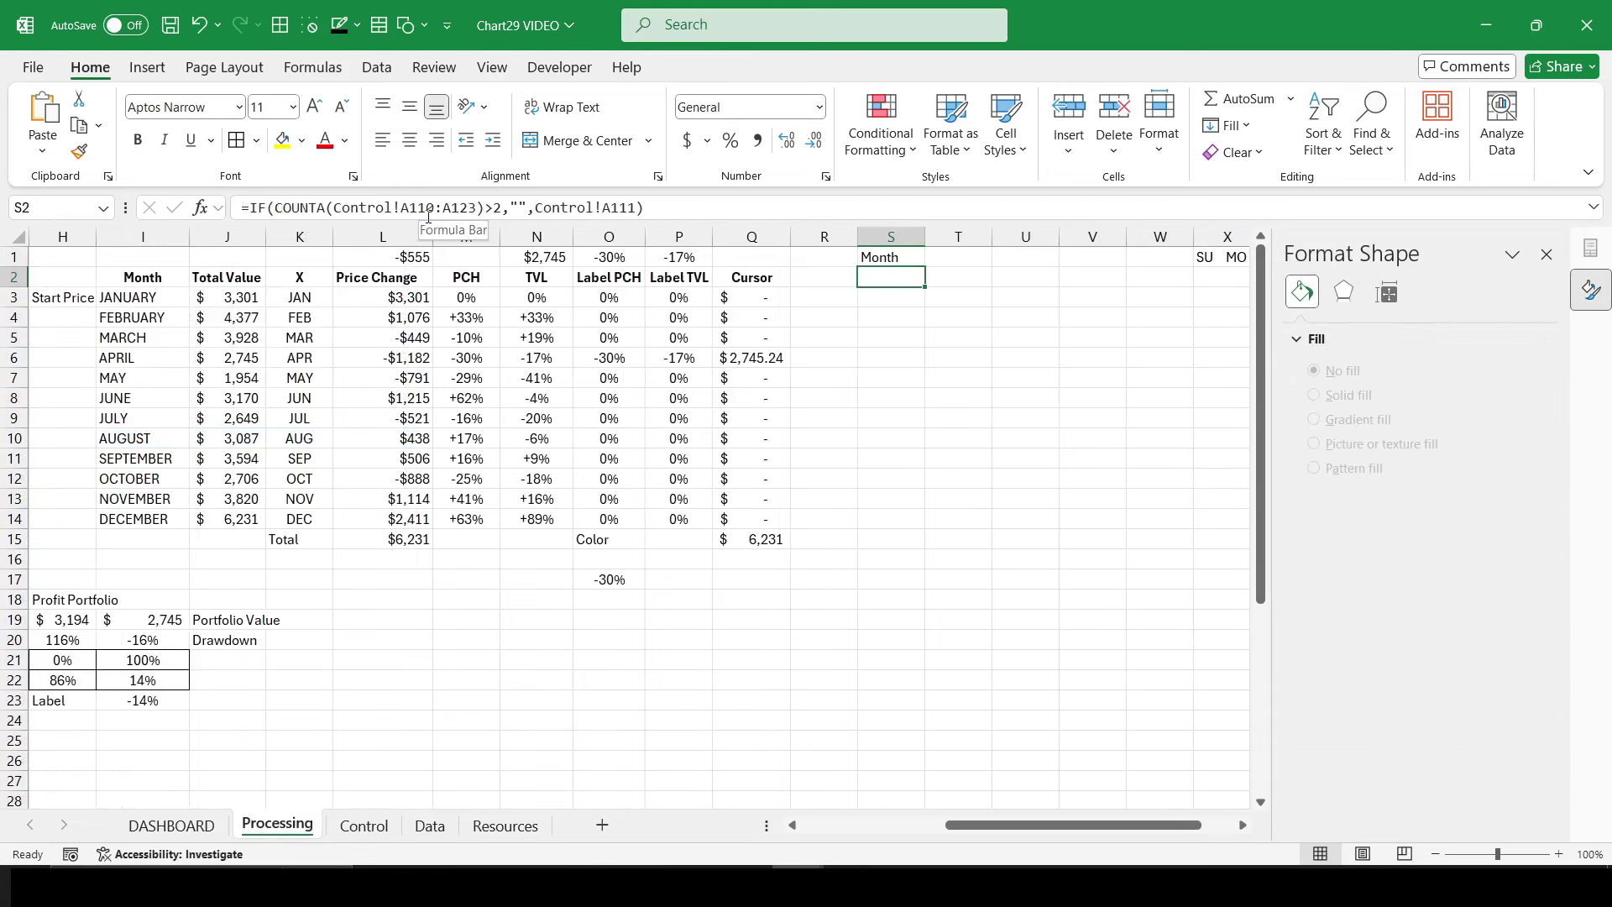
{"action": "left_click", "coordinate": [493, 208]}
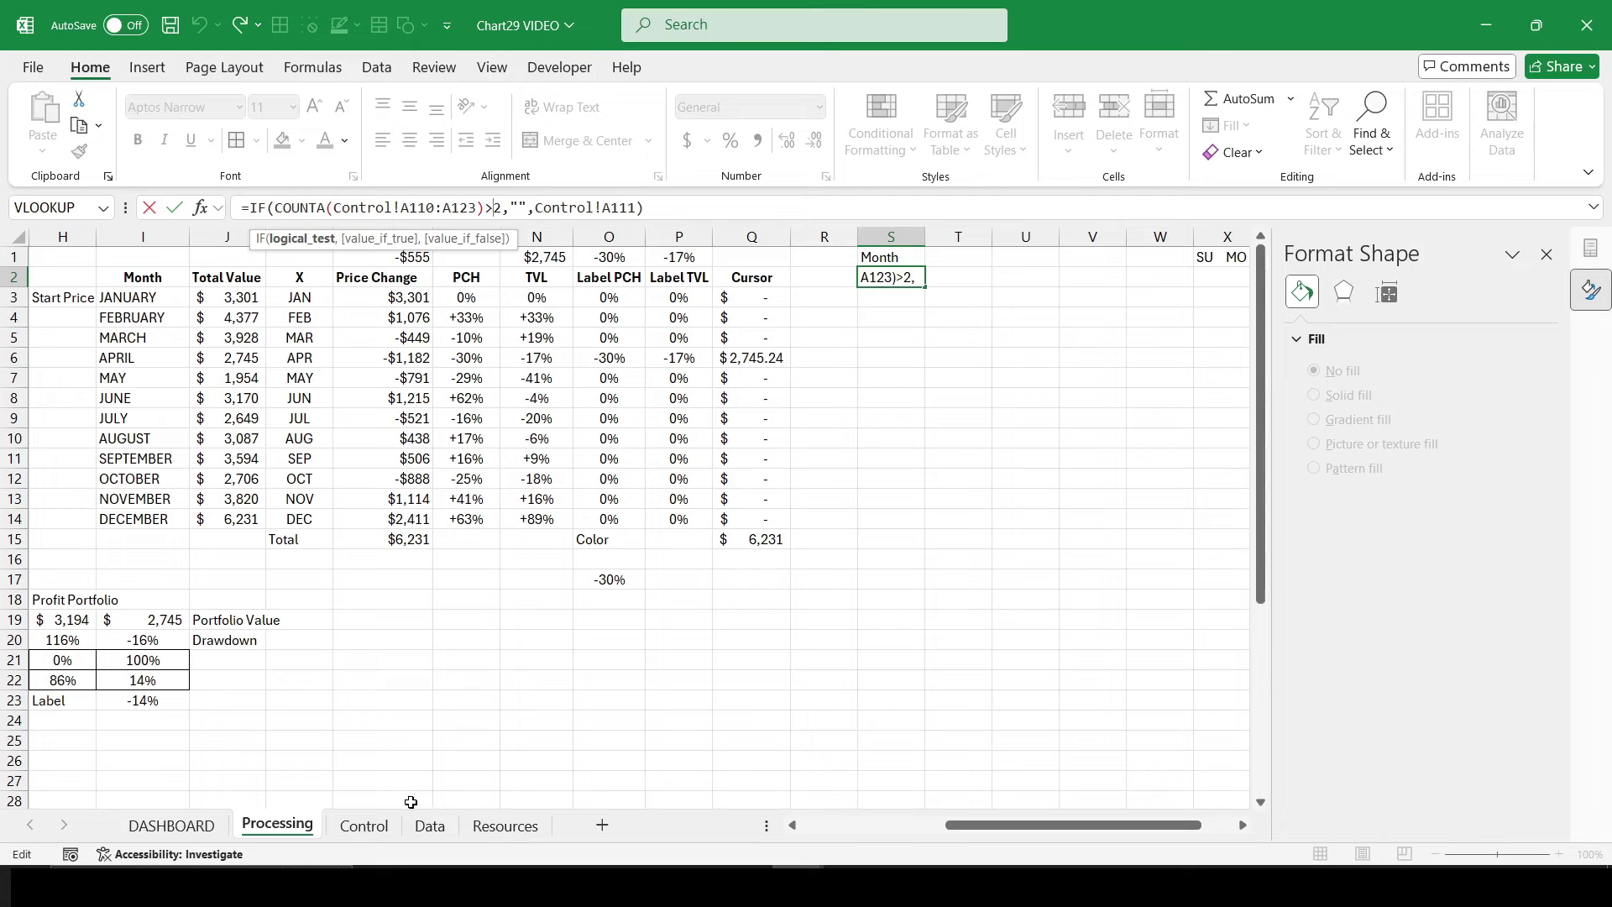
{"action": "key", "text": "Escape"}
{"action": "left_click", "coordinate": [661, 206]}
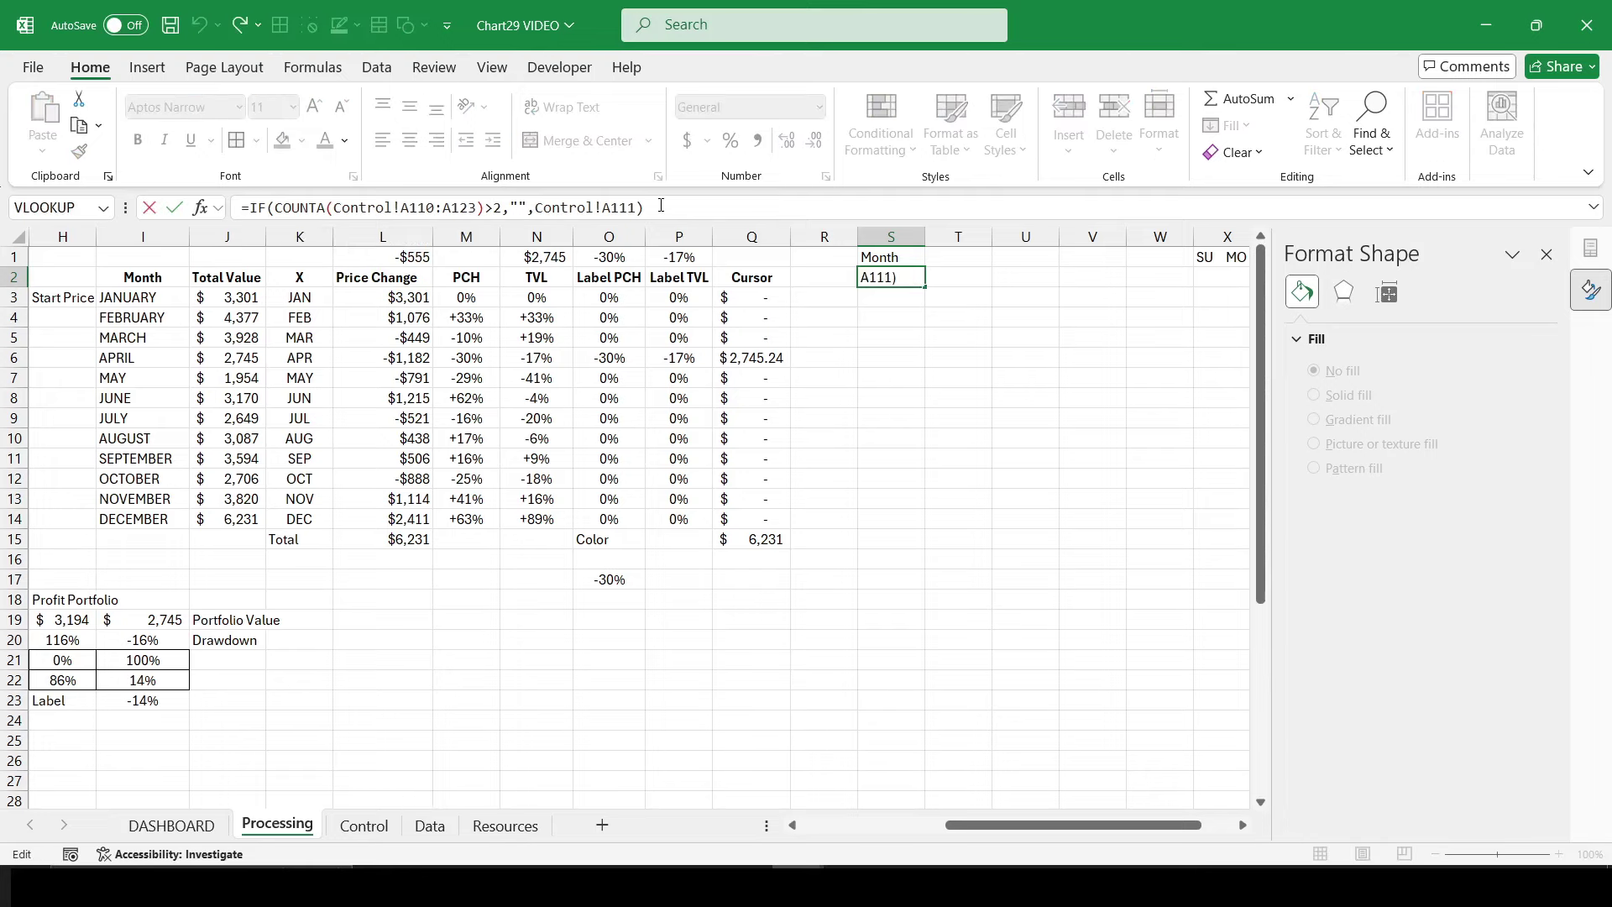
{"action": "key", "text": "Escape"}
{"action": "left_click", "coordinate": [363, 826]}
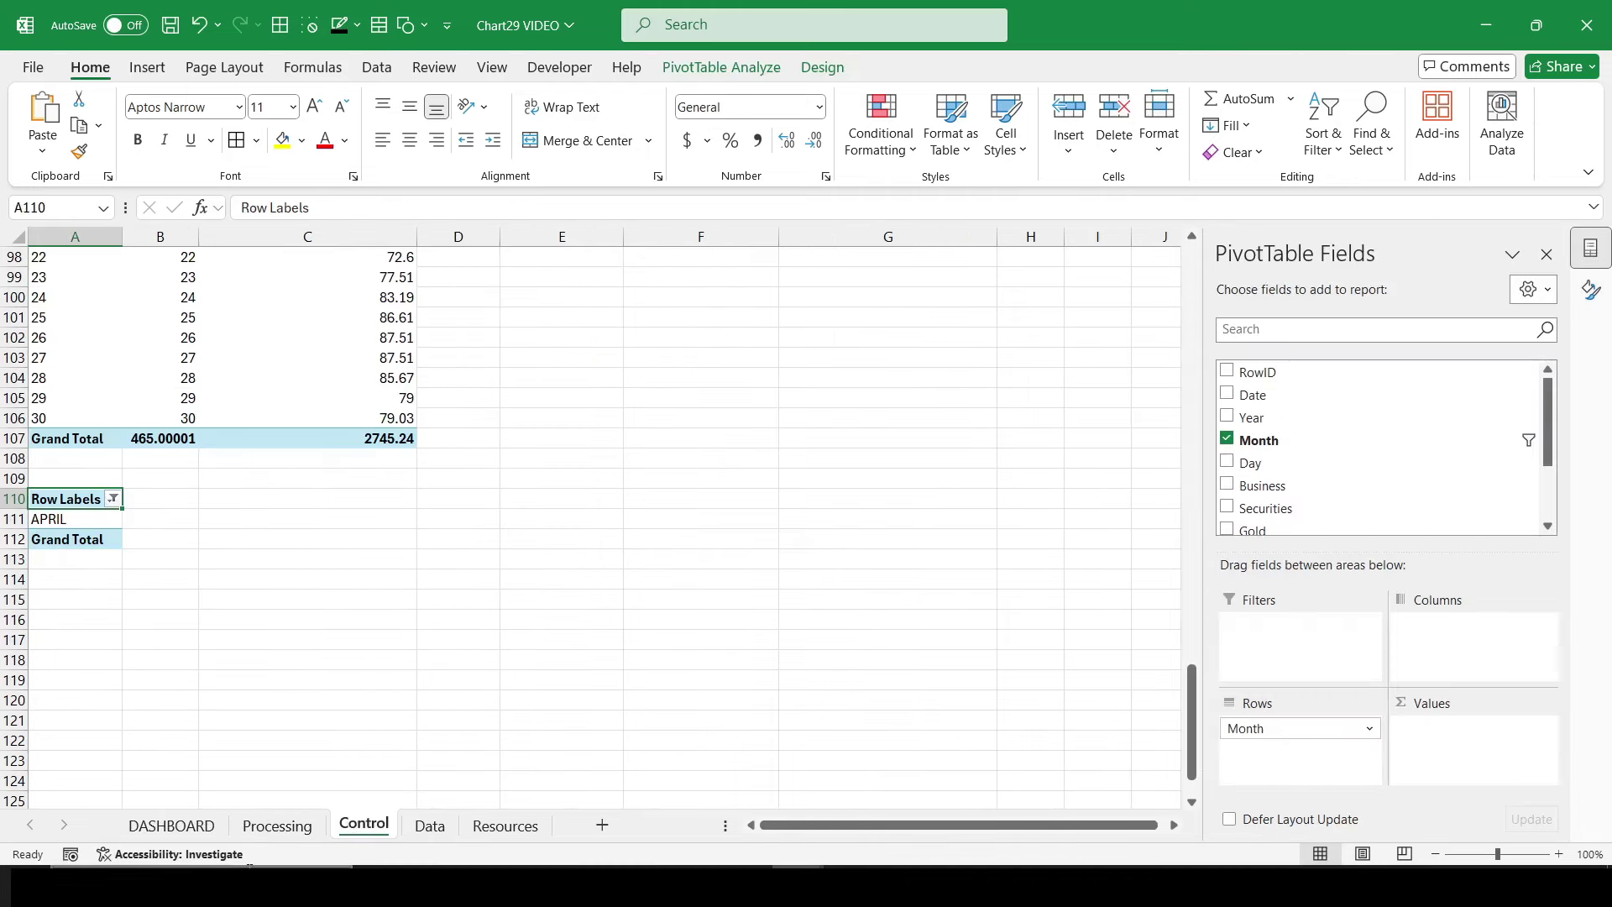
{"action": "left_click", "coordinate": [278, 826]}
{"action": "left_click", "coordinate": [674, 203]}
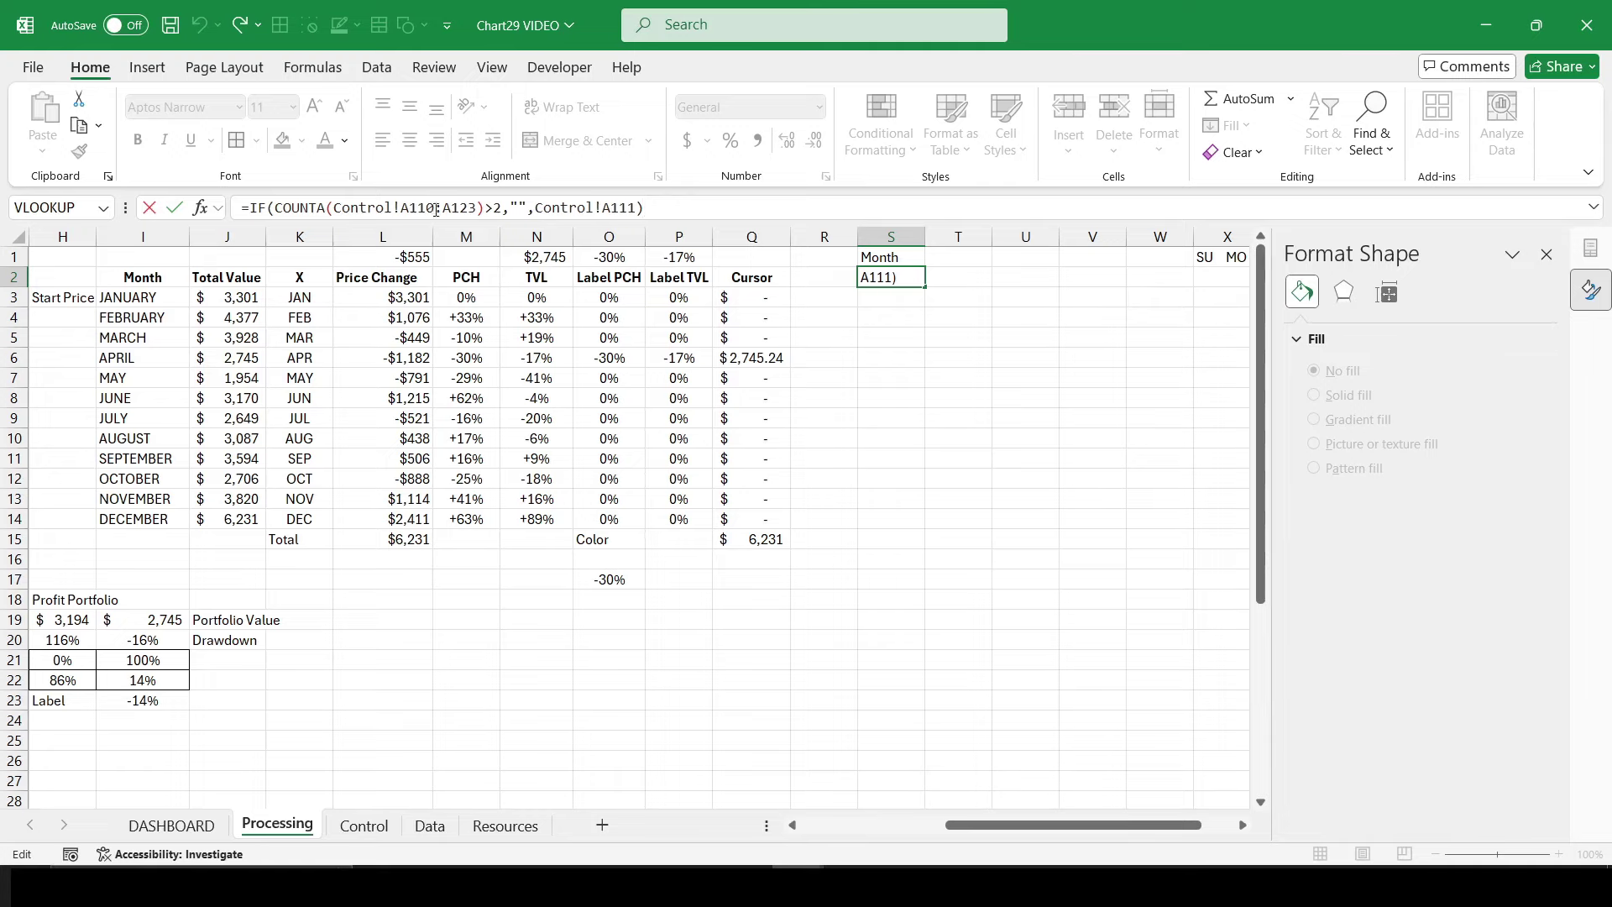
{"action": "key", "text": "Return"}
{"action": "key", "text": "Up"}
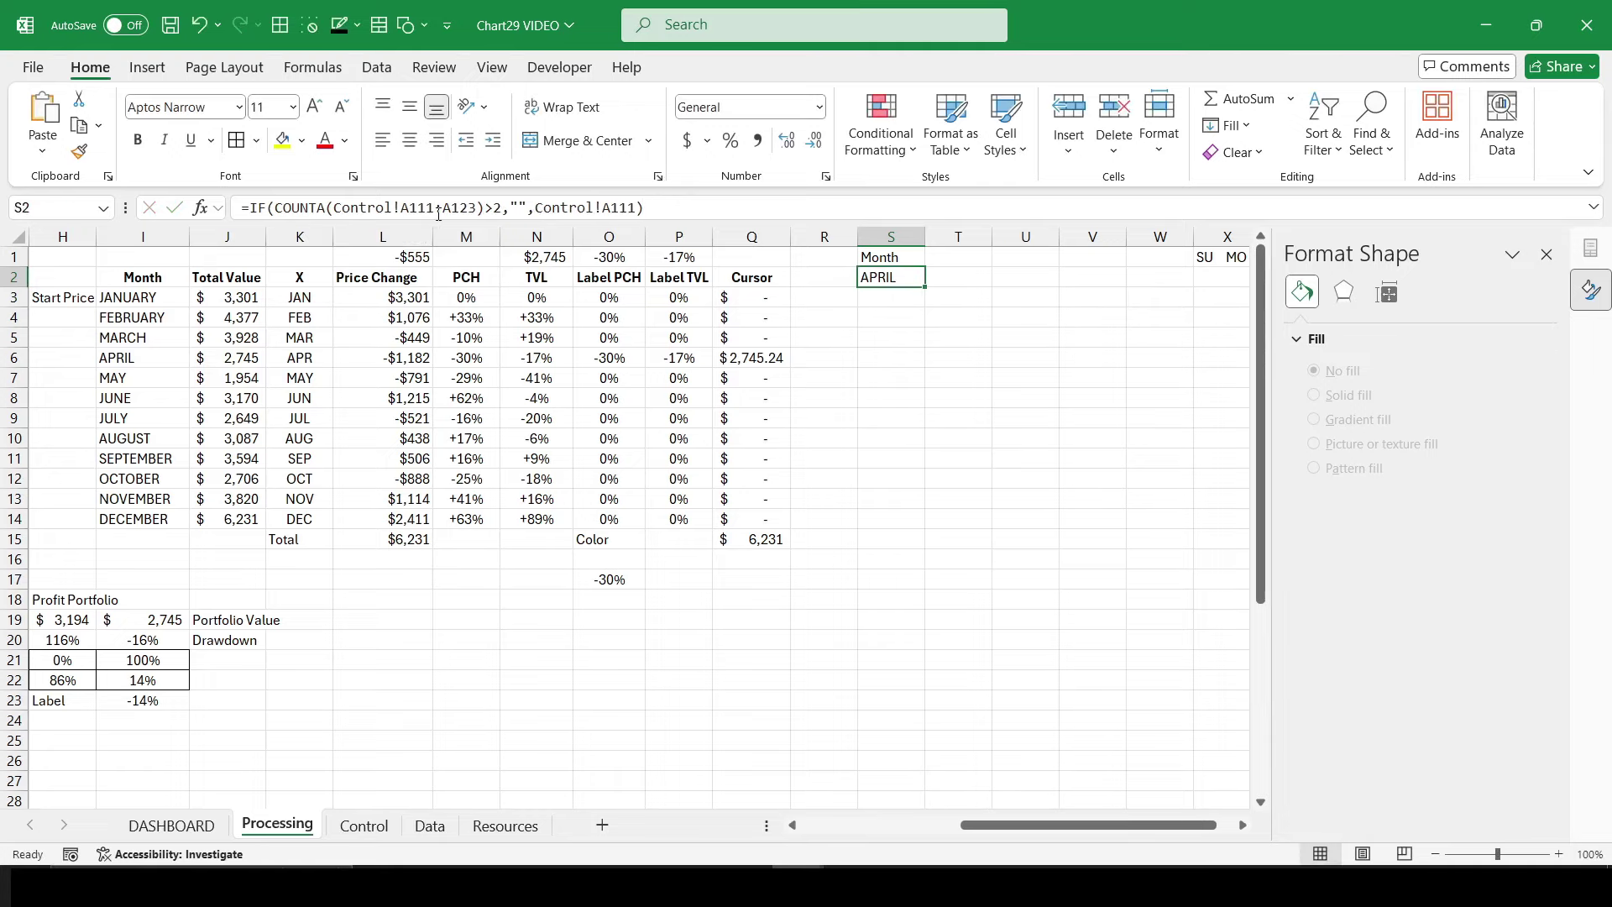
{"action": "mouse_move", "coordinate": [1045, 827]}
{"action": "left_mouse_down"}
{"action": "mouse_move", "coordinate": [1061, 834]}
{"action": "mouse_move", "coordinate": [1037, 833]}
{"action": "left_mouse_up"}
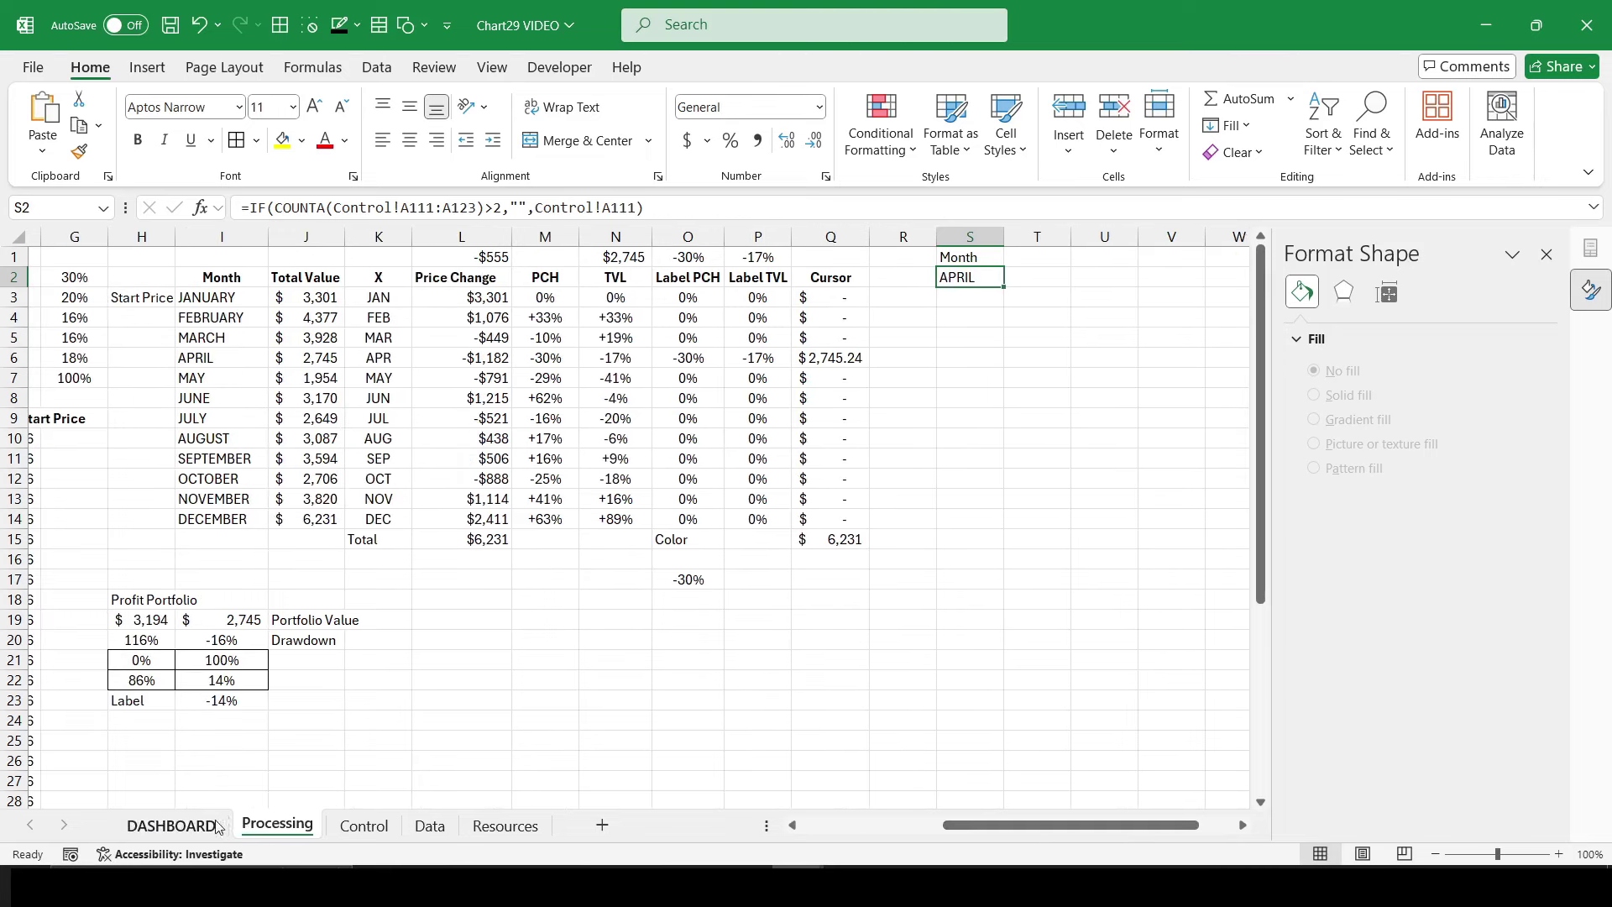
Step: Duplicate the Calendar title text box beside the original on the calendar panel
{"action": "left_click", "coordinate": [172, 826]}
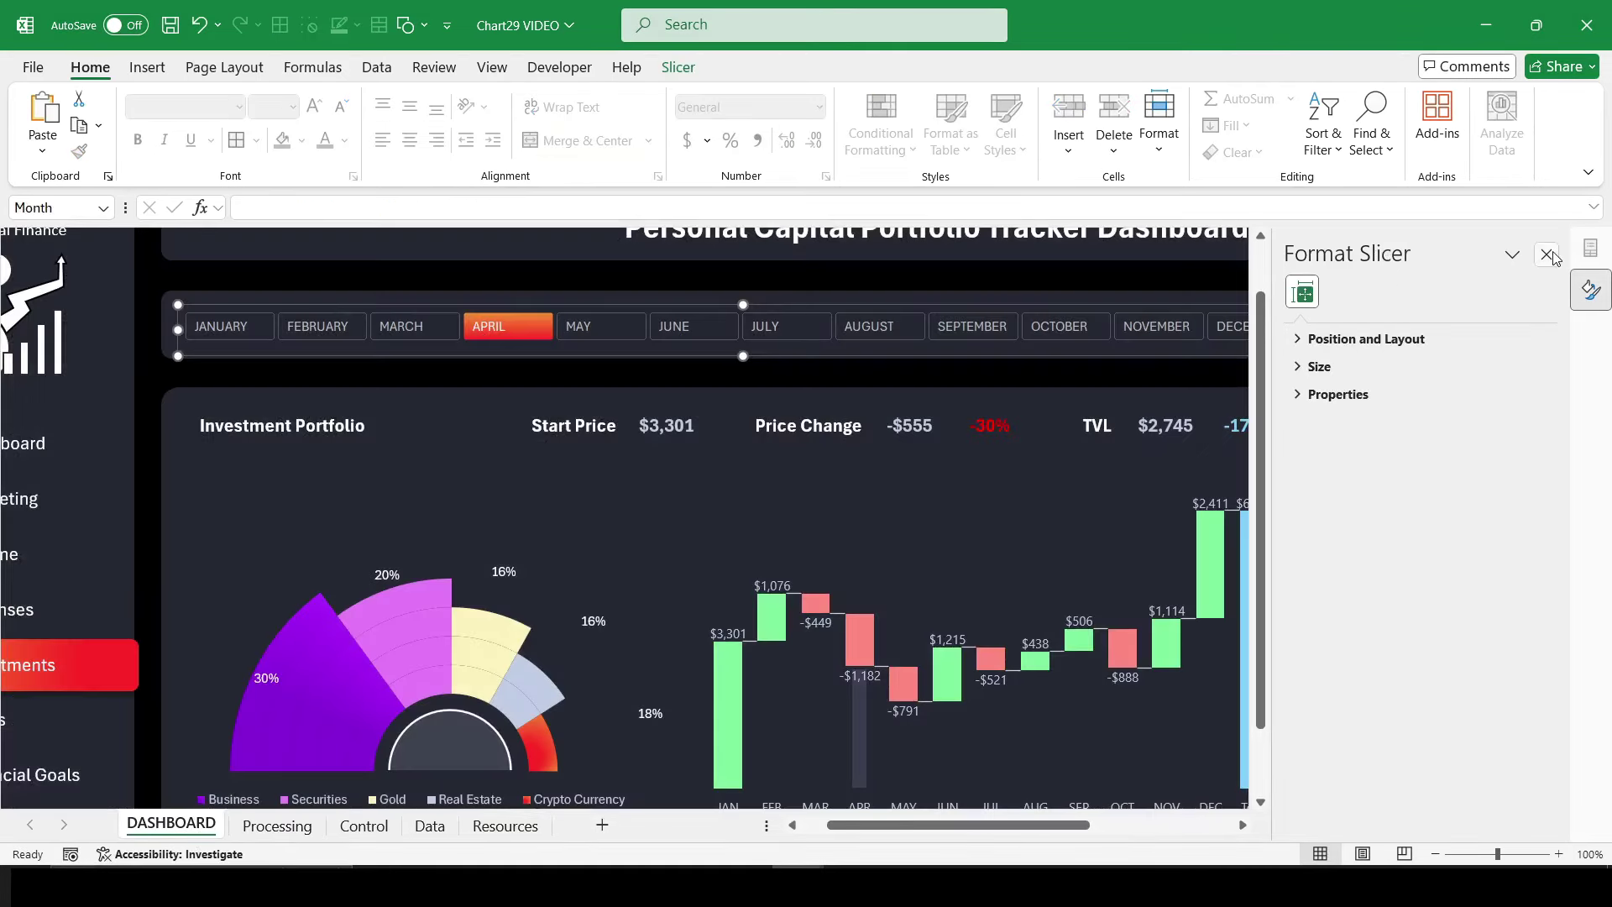
{"action": "left_click", "coordinate": [1547, 254]}
{"action": "scroll", "coordinate": [1596, 598], "scroll_direction": "down", "scroll_amount": 2}
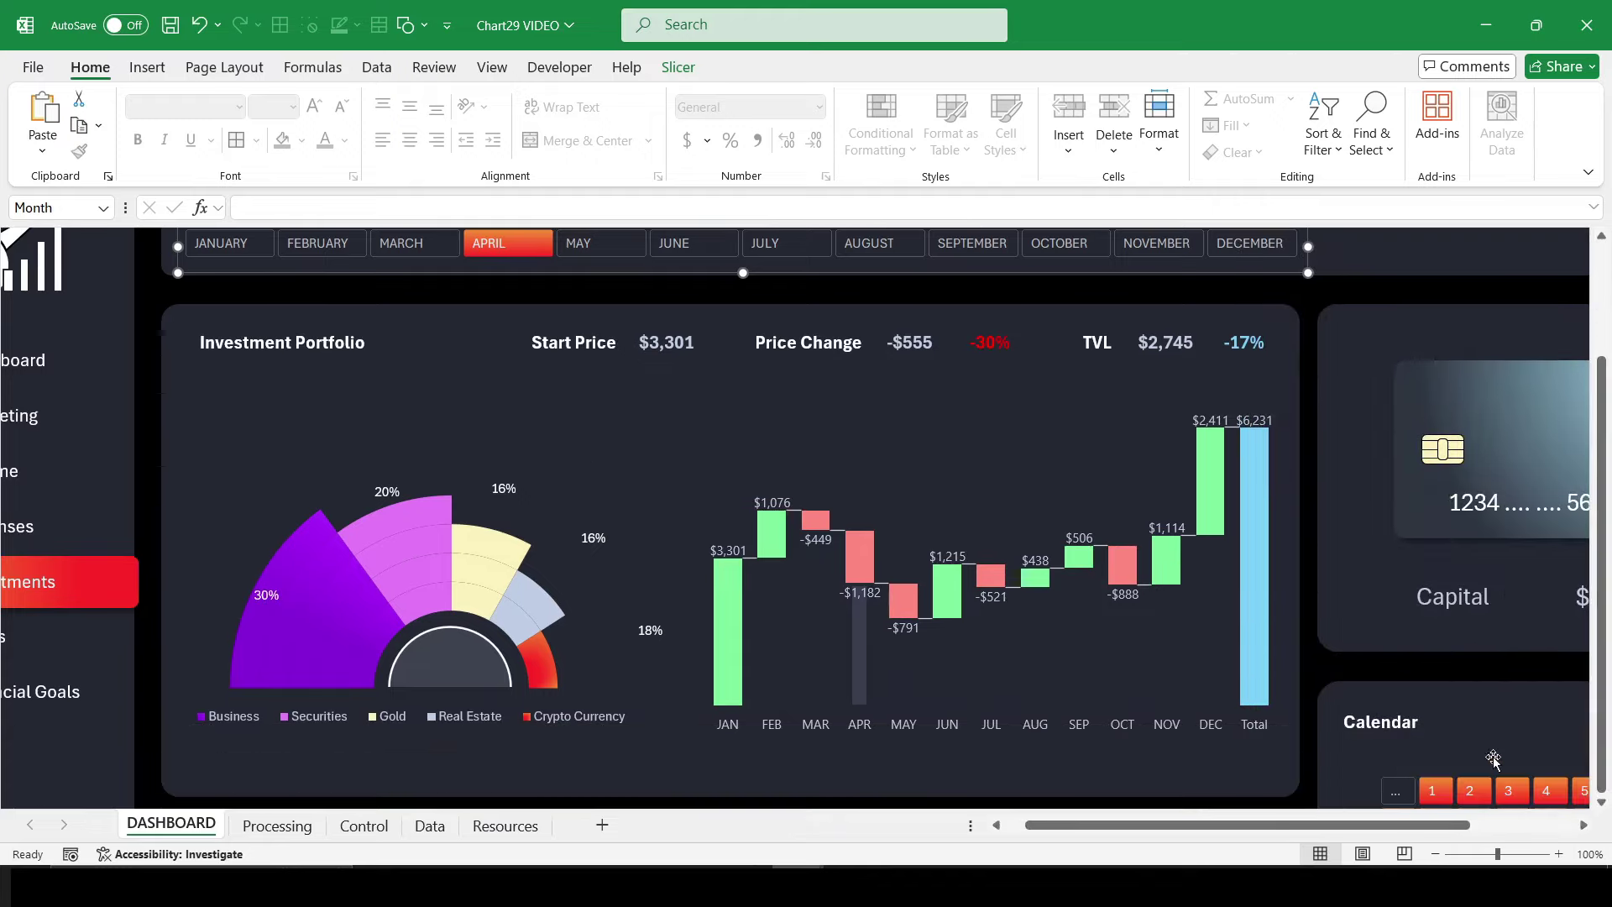
{"action": "scroll", "coordinate": [1228, 729], "scroll_direction": "right", "scroll_amount": 5}
{"action": "left_click", "coordinate": [1184, 728]}
{"action": "left_click", "coordinate": [1092, 724]}
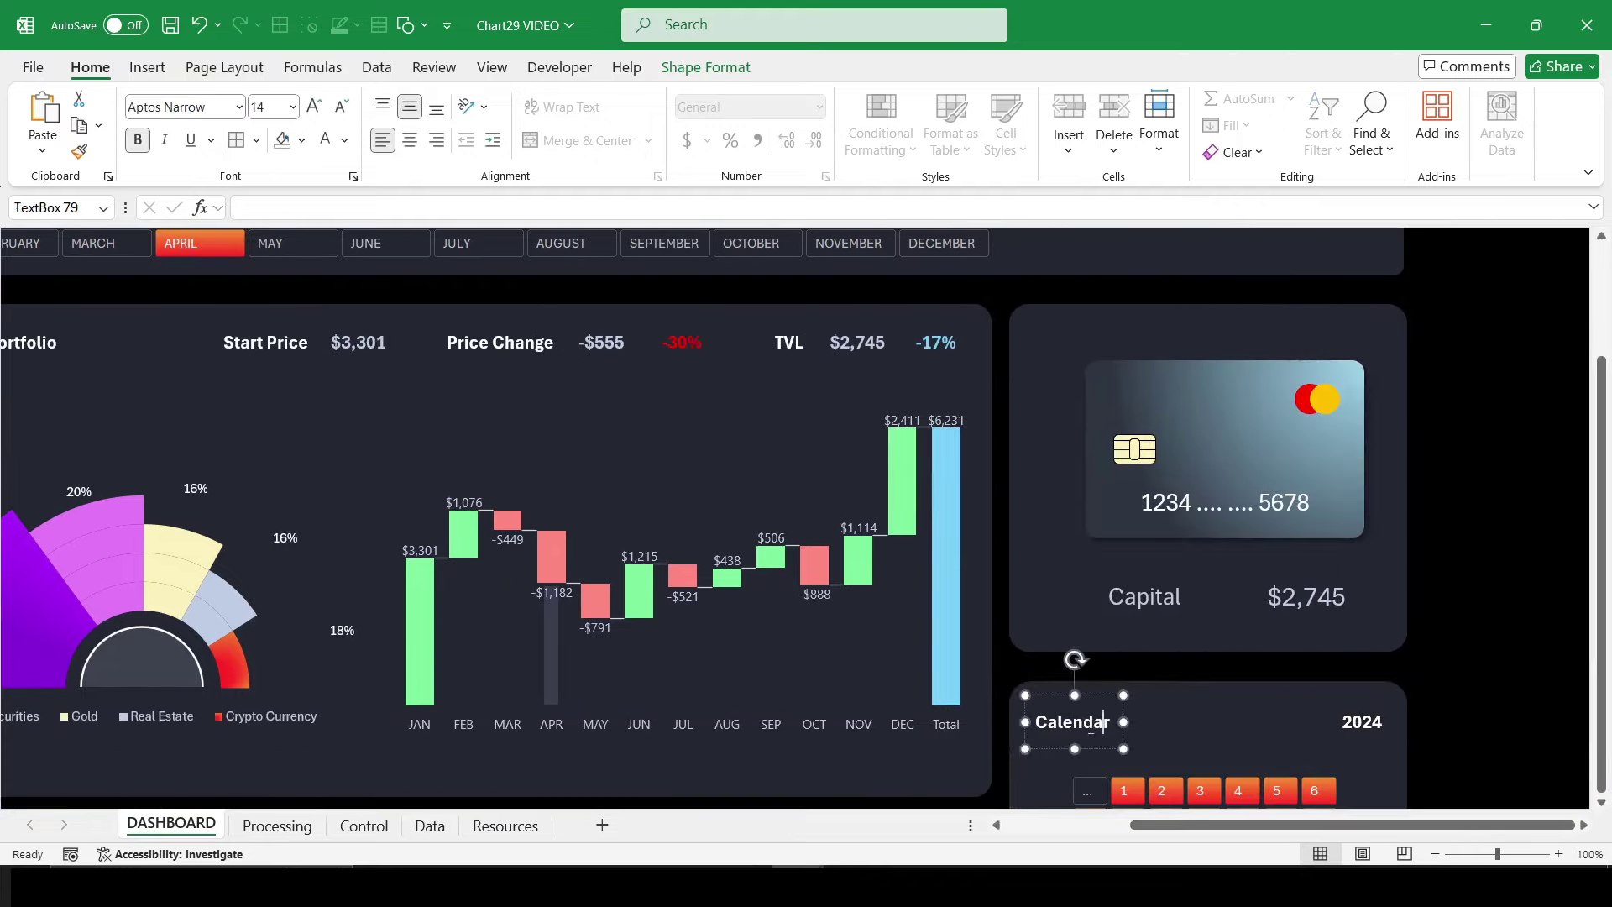
{"action": "left_click_drag", "start_coordinate": [1099, 754], "coordinate": [1239, 758]}
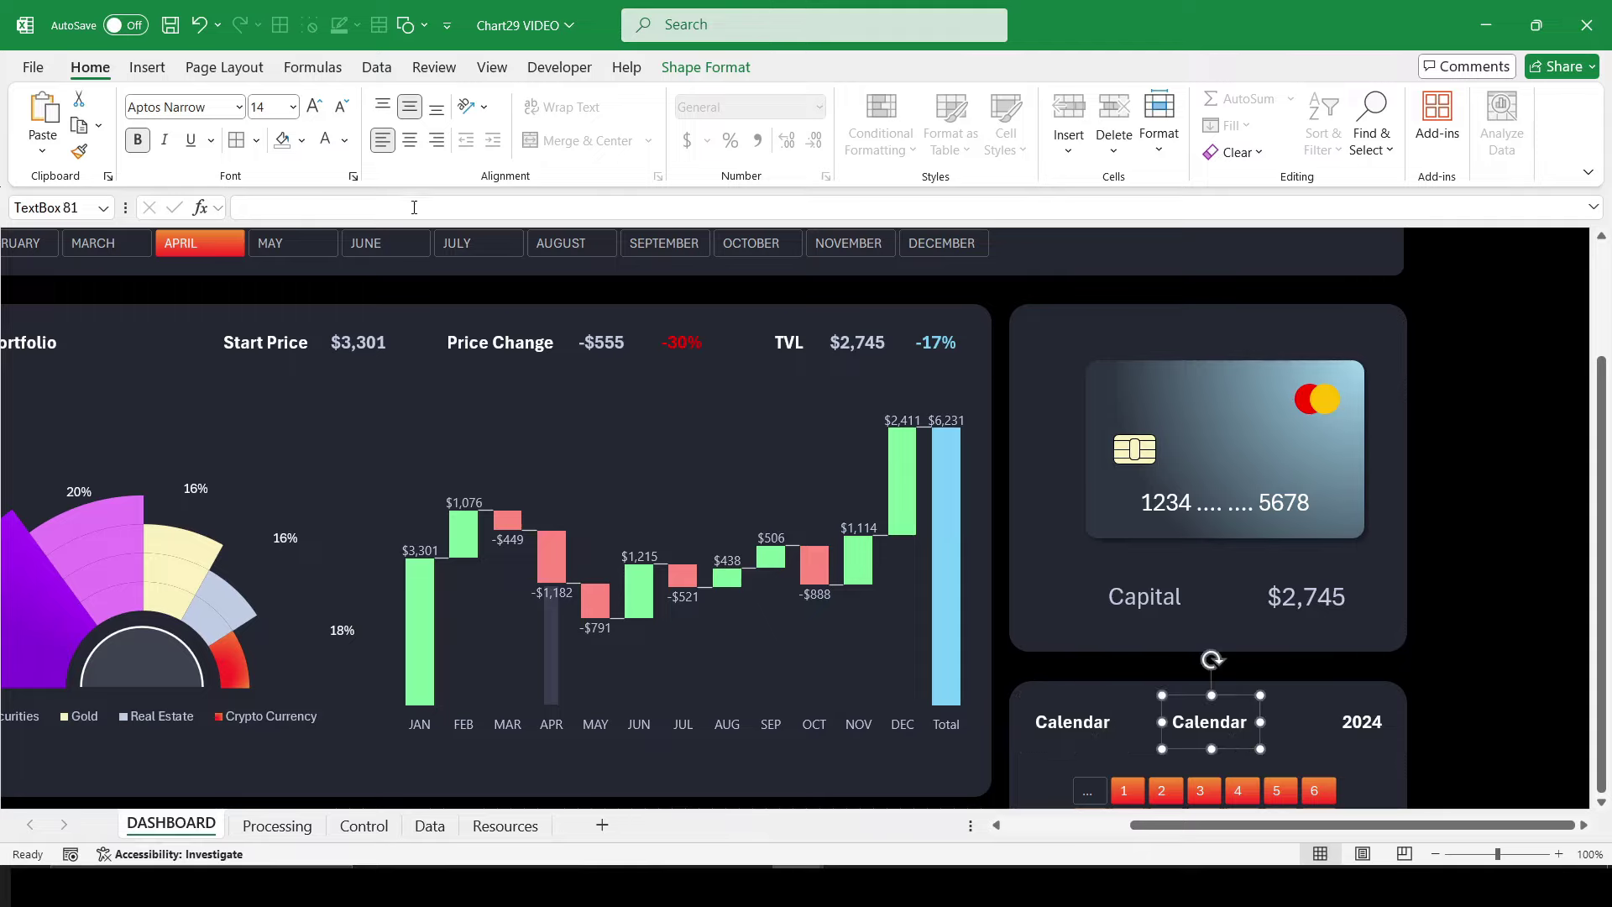
Step: Link the copied text box to =Processing!S2 so it displays APRIL
{"action": "type", "text": "="}
{"action": "left_click", "coordinate": [278, 824]}
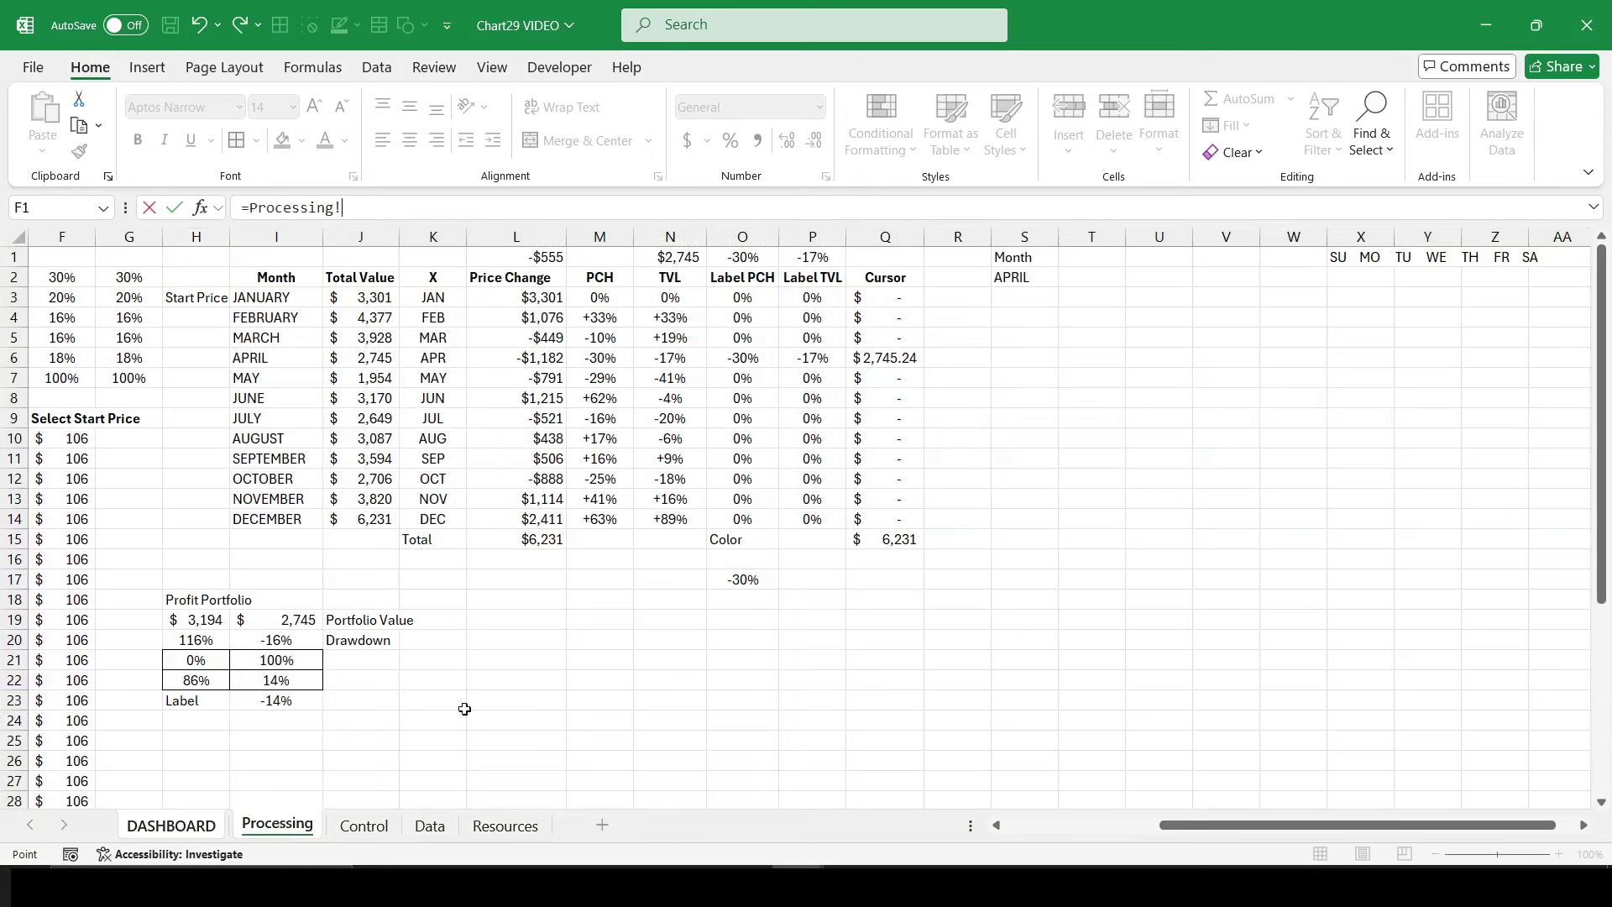
{"action": "left_click", "coordinate": [1032, 279]}
{"action": "key", "text": "Return"}
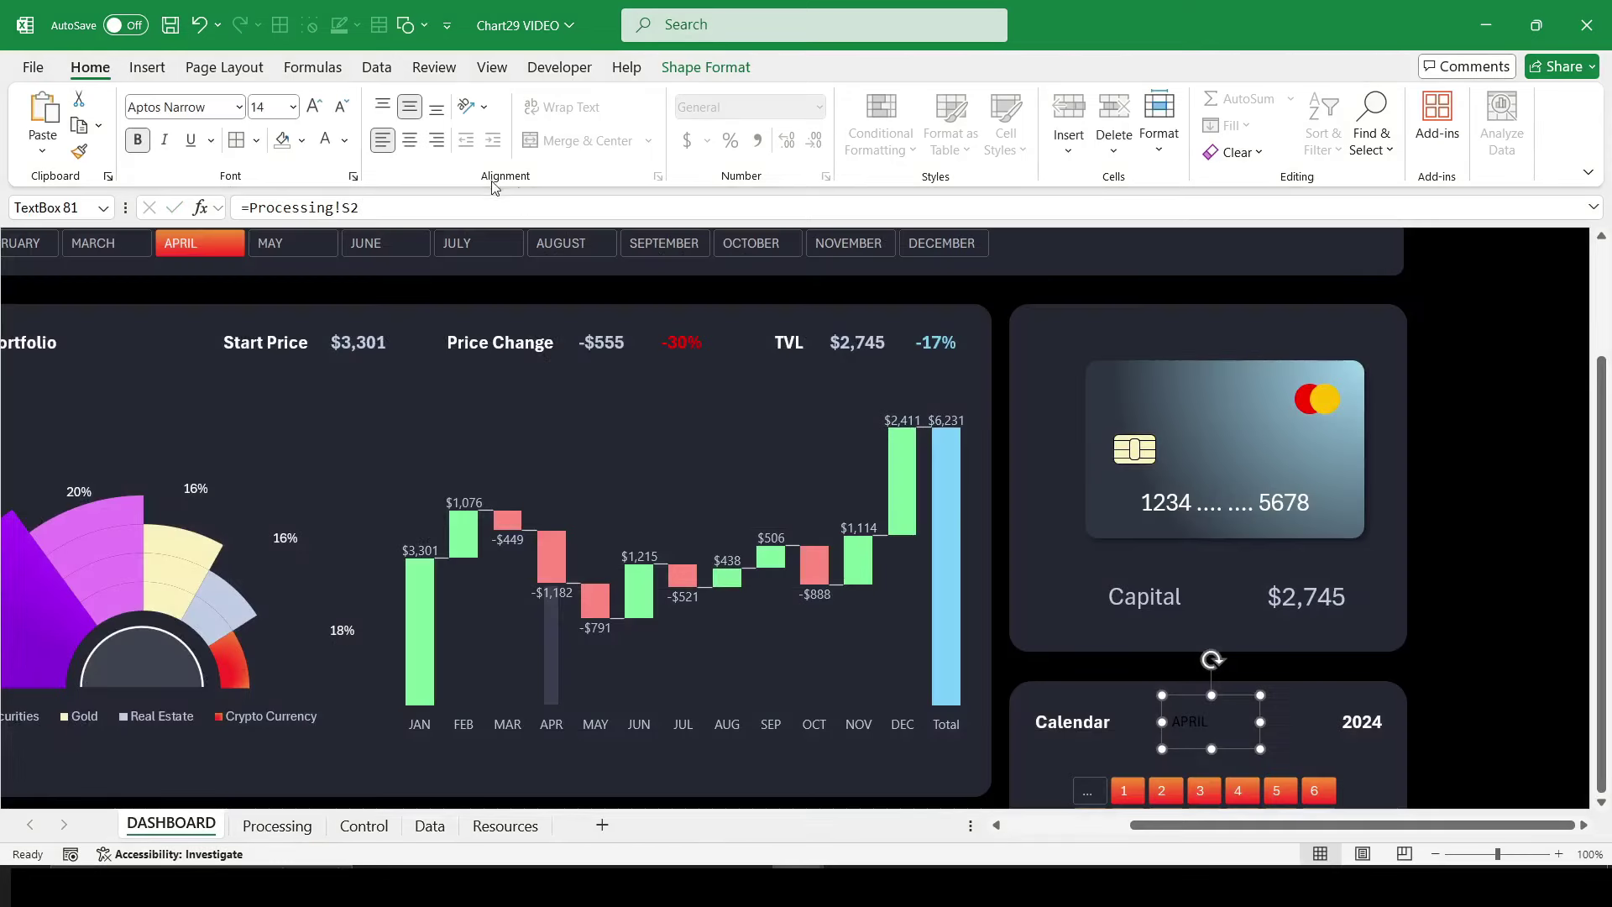
Step: Centre and bold the APRIL label and nudge it slightly right
{"action": "left_click", "coordinate": [325, 140]}
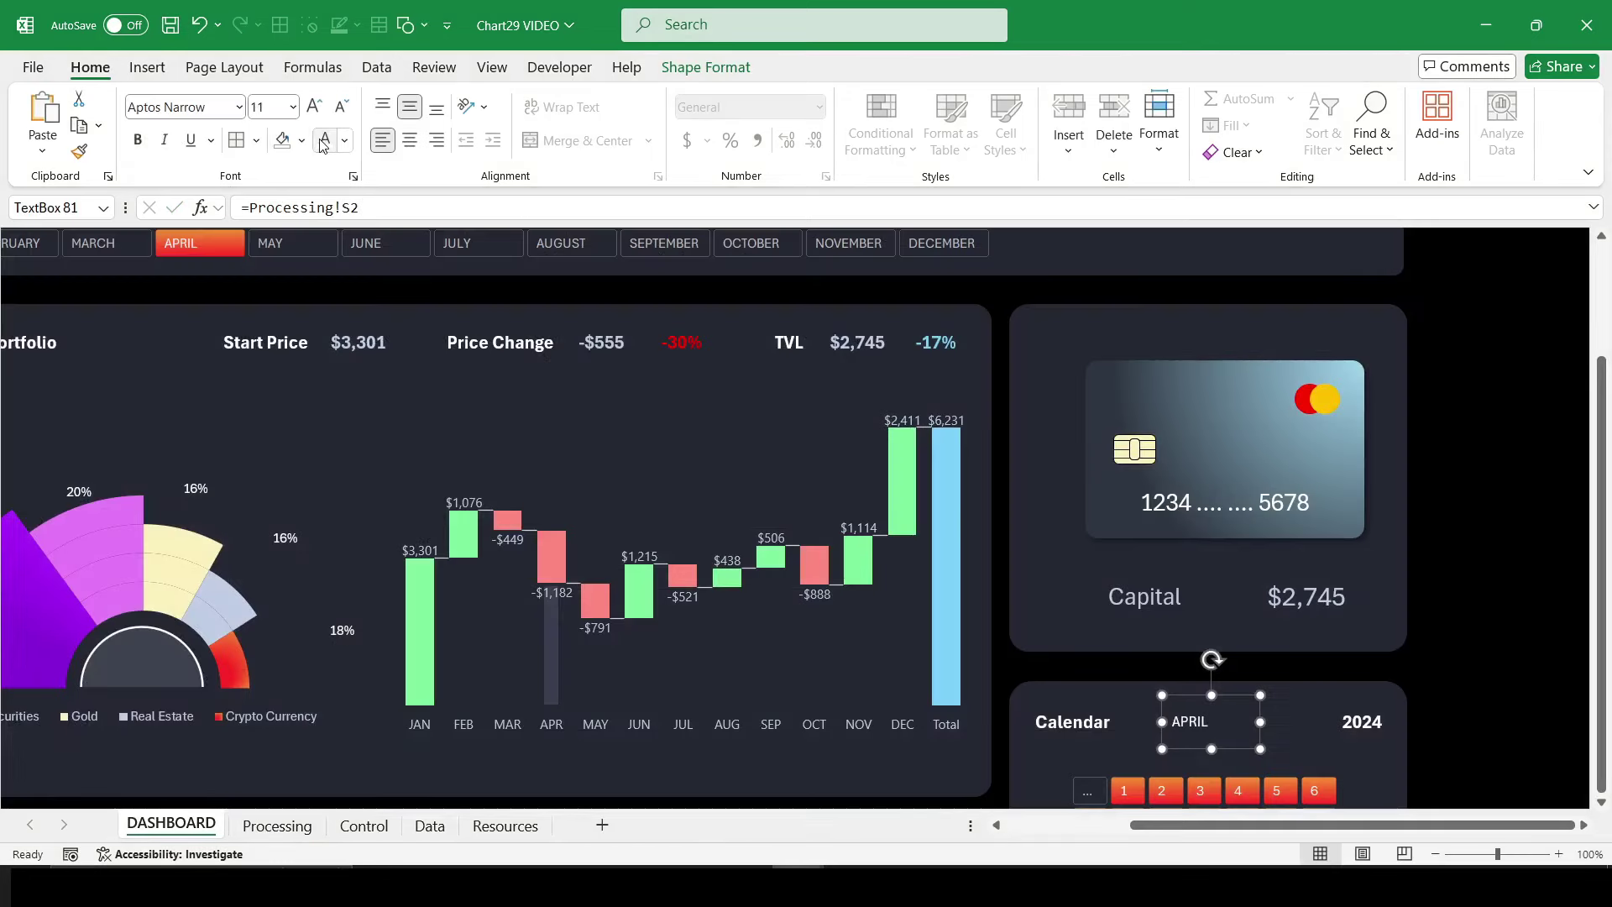
{"action": "left_click", "coordinate": [410, 140]}
{"action": "key", "text": "ctrl+b"}
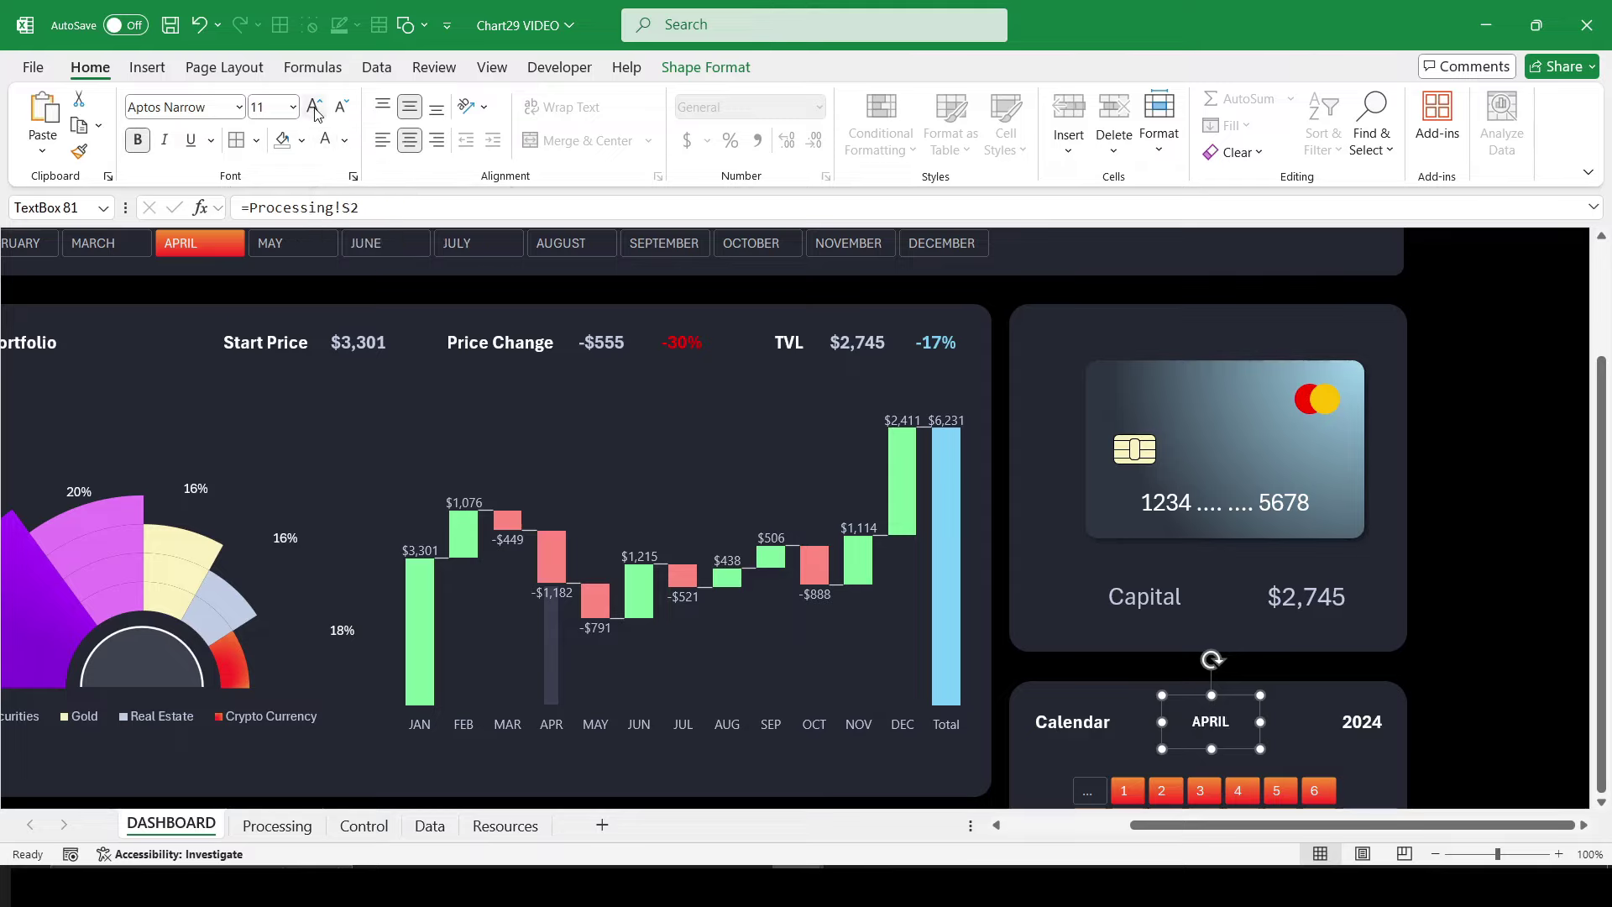
{"action": "key", "text": "Right"}
{"action": "key", "text": "Right"}
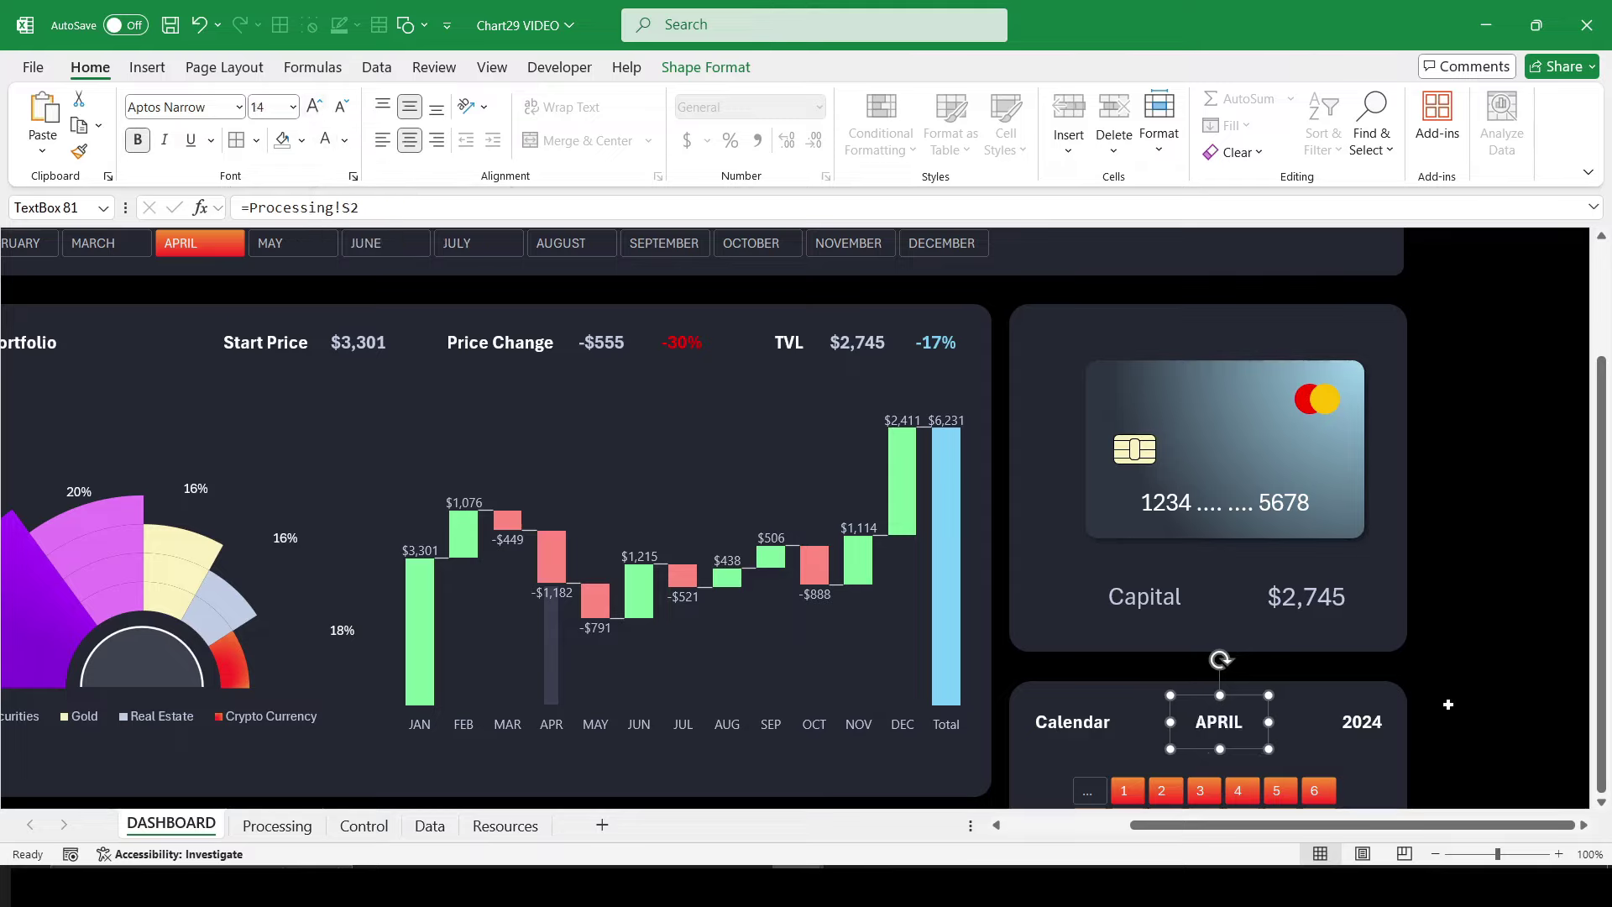
{"action": "key", "text": "Right"}
{"action": "left_click", "coordinate": [1448, 705]}
{"action": "scroll", "coordinate": [1448, 704], "scroll_direction": "down", "scroll_amount": 2}
Step: Place a copy of the Calendar text box above the date grid
{"action": "scroll", "coordinate": [1448, 704], "scroll_direction": "down", "scroll_amount": 1}
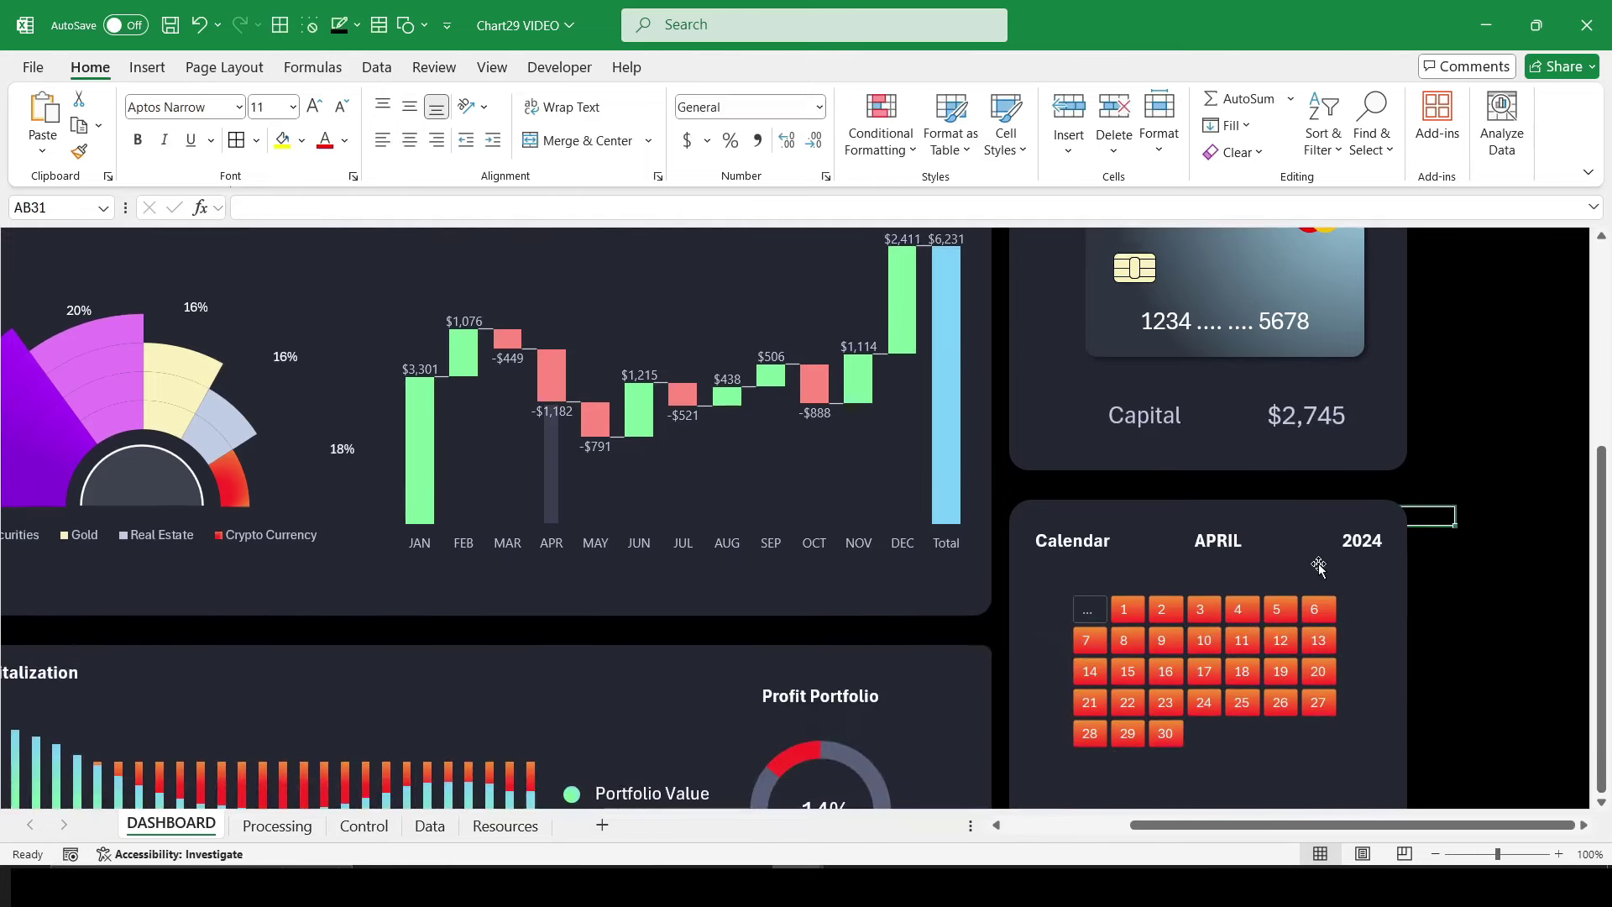
{"action": "left_click", "coordinate": [1086, 552]}
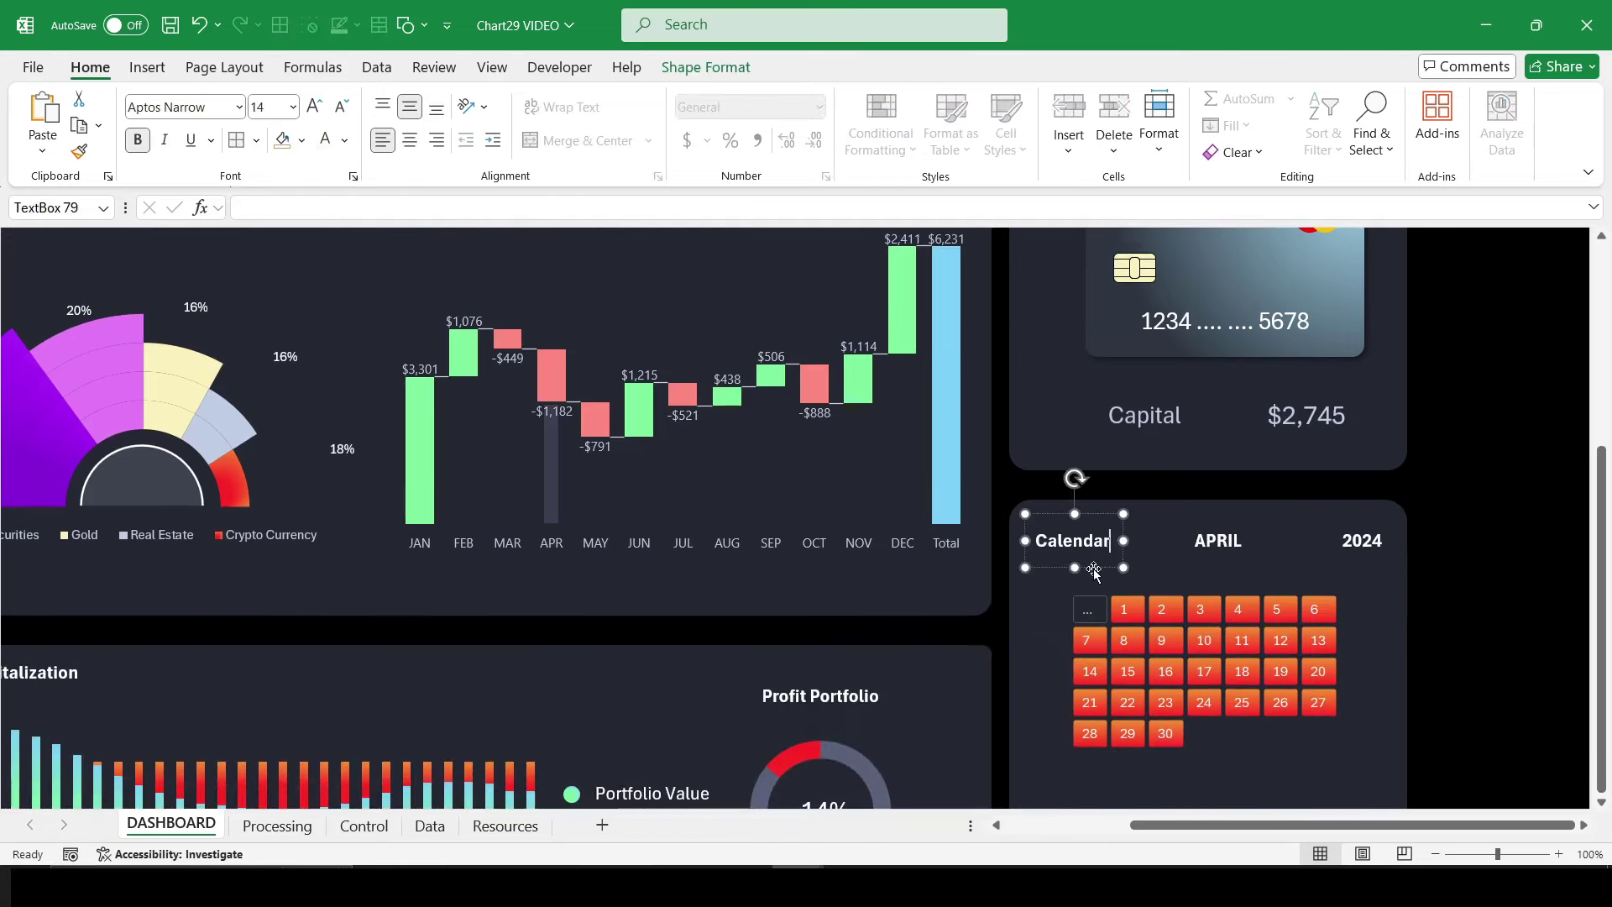
{"action": "mouse_move", "coordinate": [1094, 572]}
{"action": "left_mouse_down"}
{"action": "mouse_move", "coordinate": [1151, 611]}
{"action": "mouse_move", "coordinate": [1367, 571]}
{"action": "left_mouse_up"}
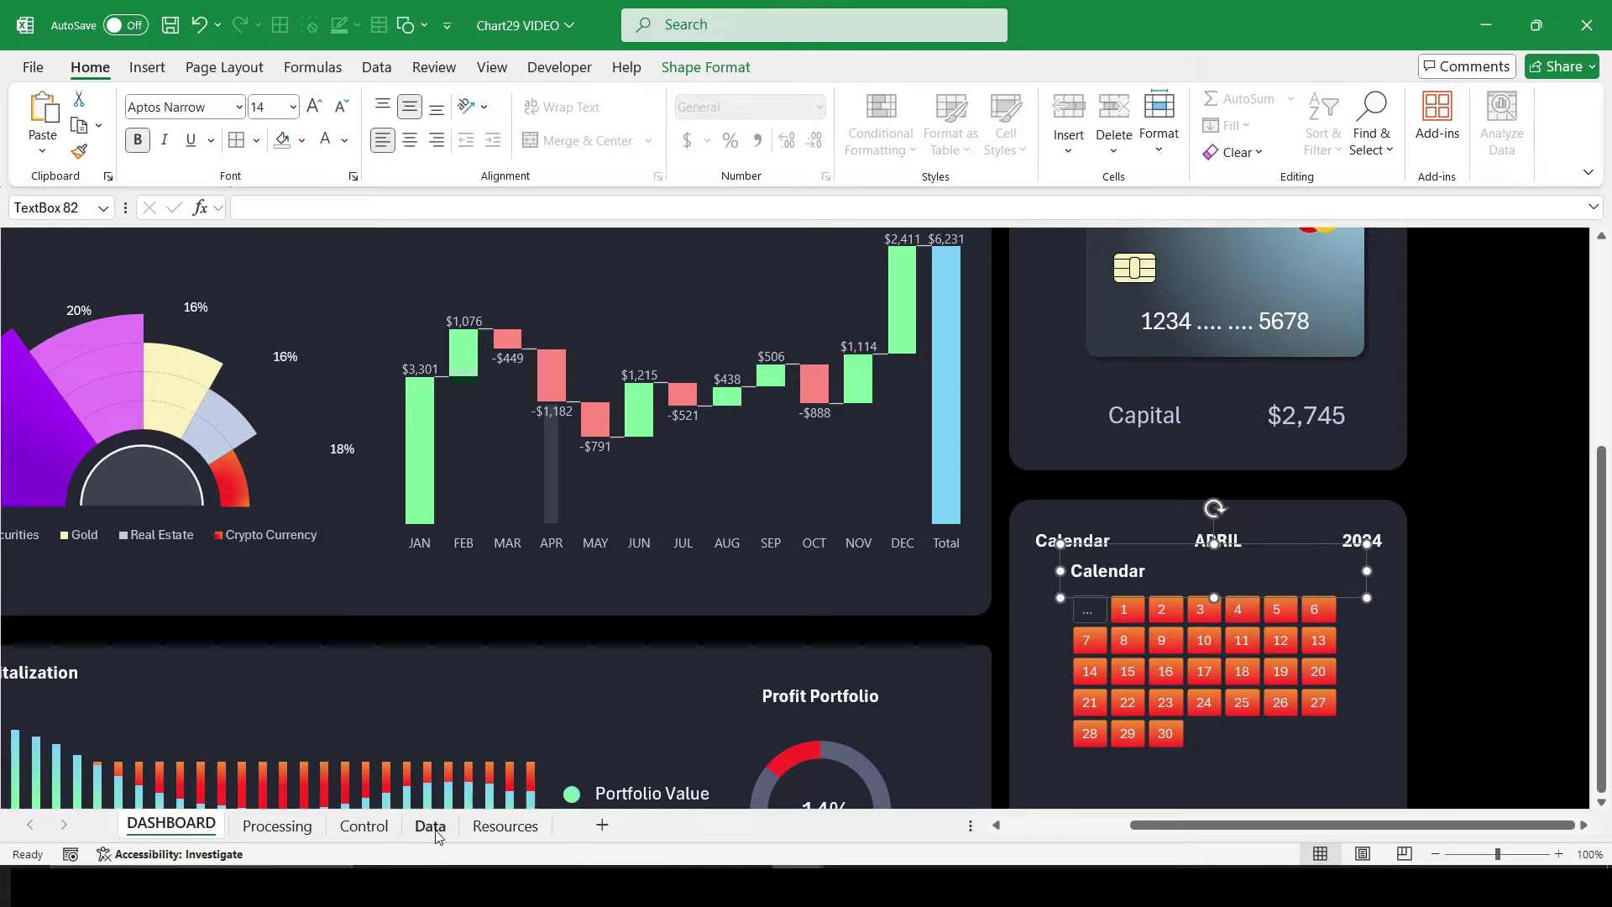
Step: Replace the copy's text with SU MO TU WE TH FR SA copied from Processing X1
{"action": "left_click", "coordinate": [277, 826]}
{"action": "left_click", "coordinate": [1360, 257]}
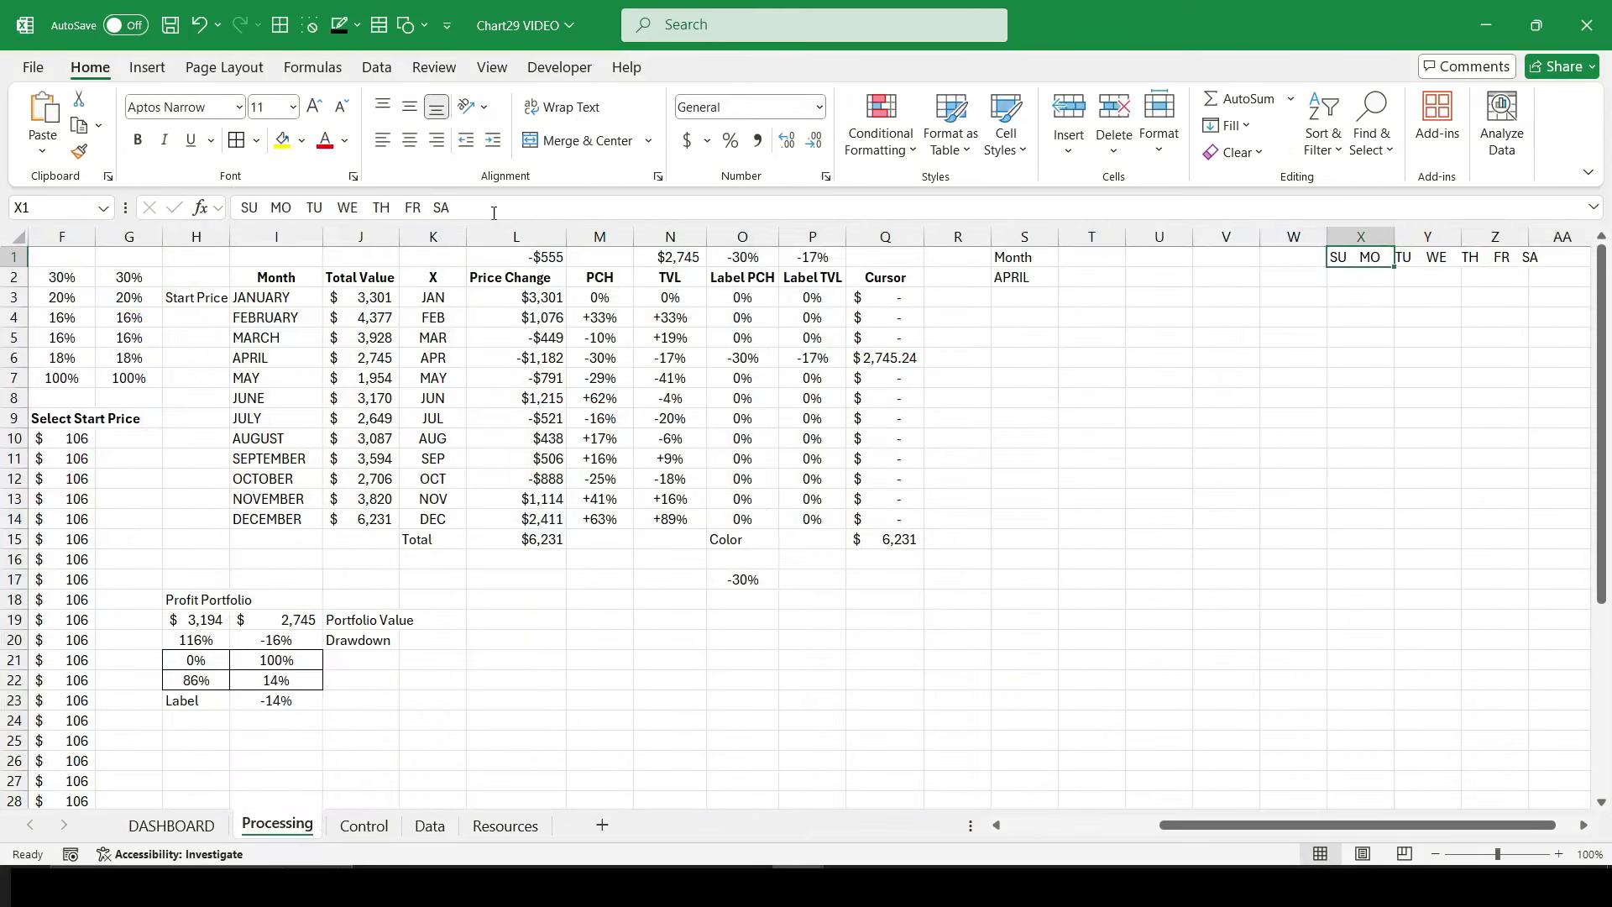
{"action": "left_click_drag", "start_coordinate": [451, 208], "coordinate": [225, 207]}
{"action": "right_click", "coordinate": [311, 207]}
{"action": "left_click", "coordinate": [353, 250]}
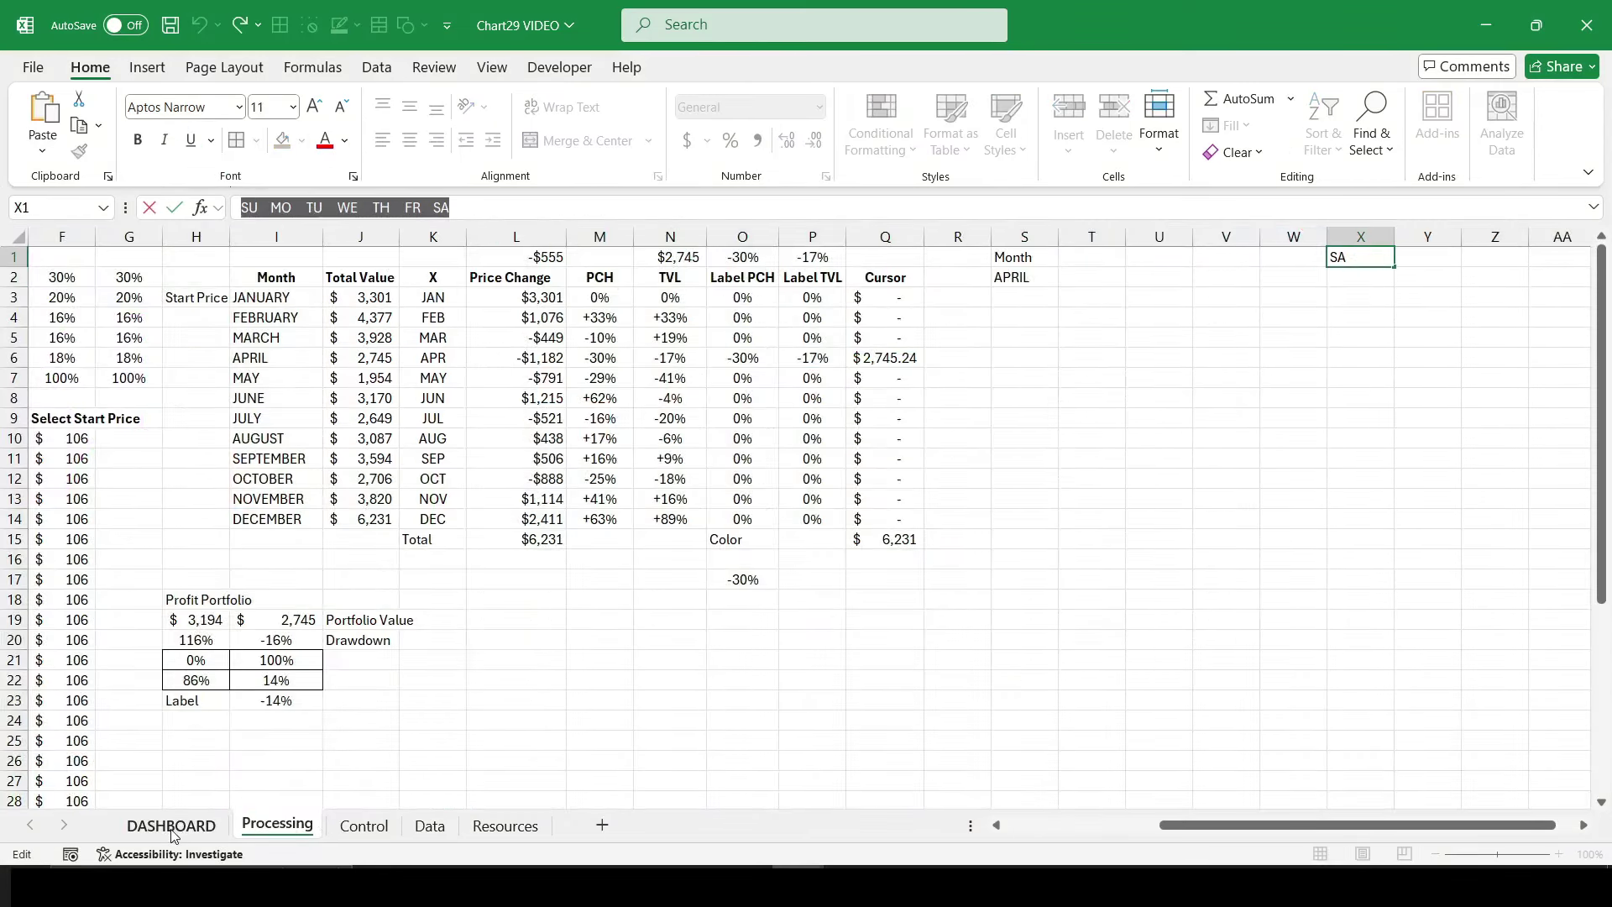
{"action": "left_click", "coordinate": [172, 826]}
{"action": "double_click", "coordinate": [1109, 571]}
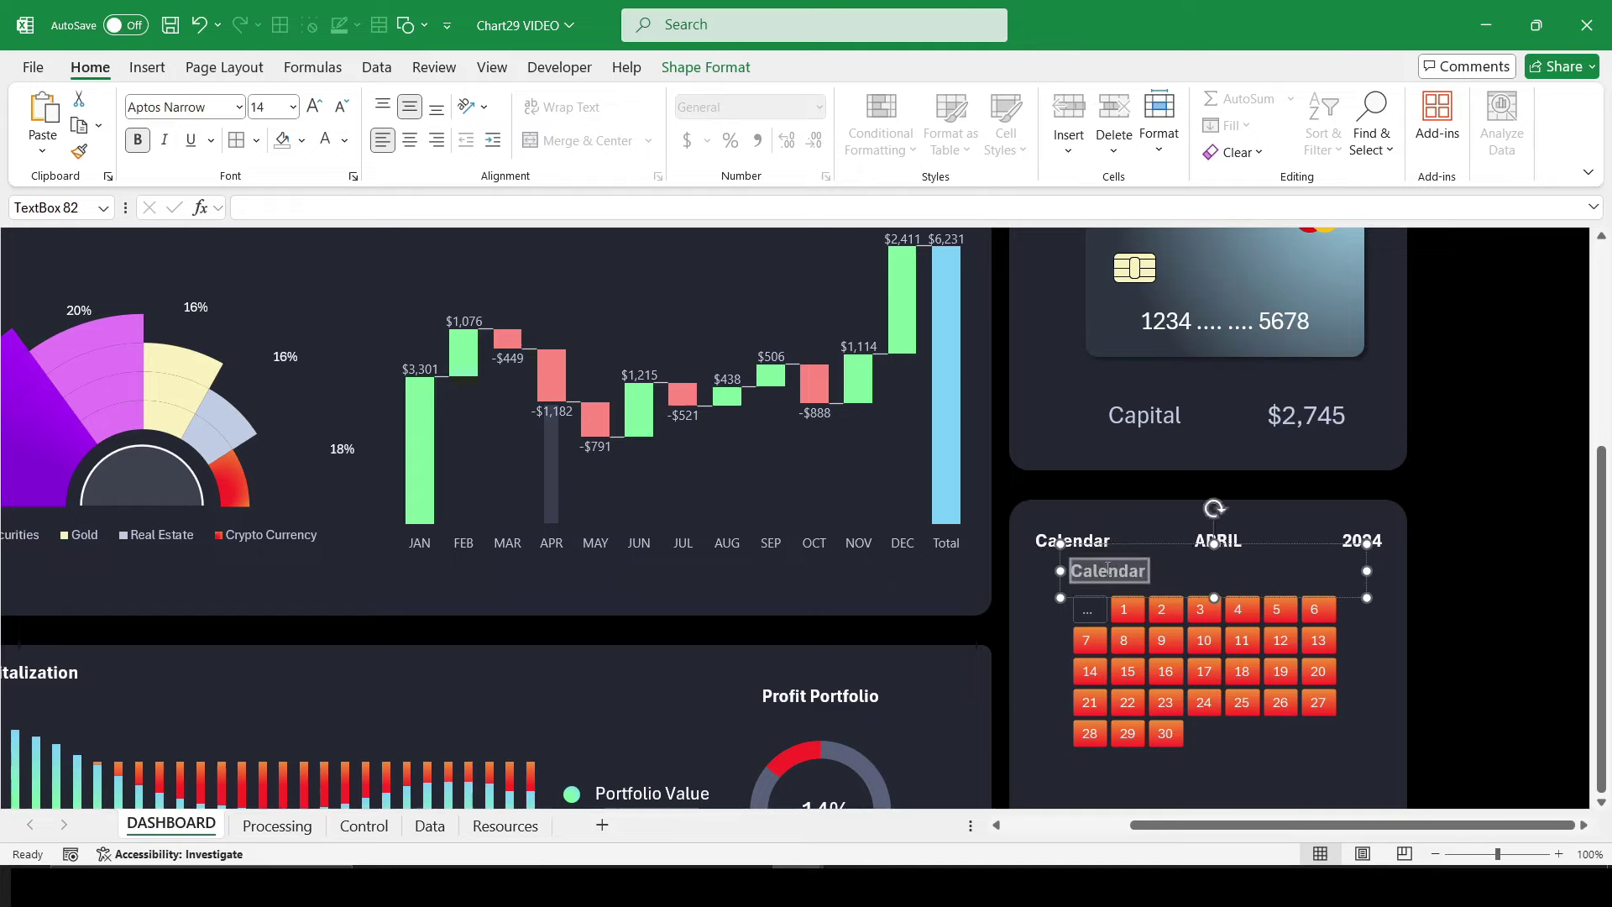
{"action": "right_click", "coordinate": [1111, 575]}
{"action": "left_click", "coordinate": [1157, 234]}
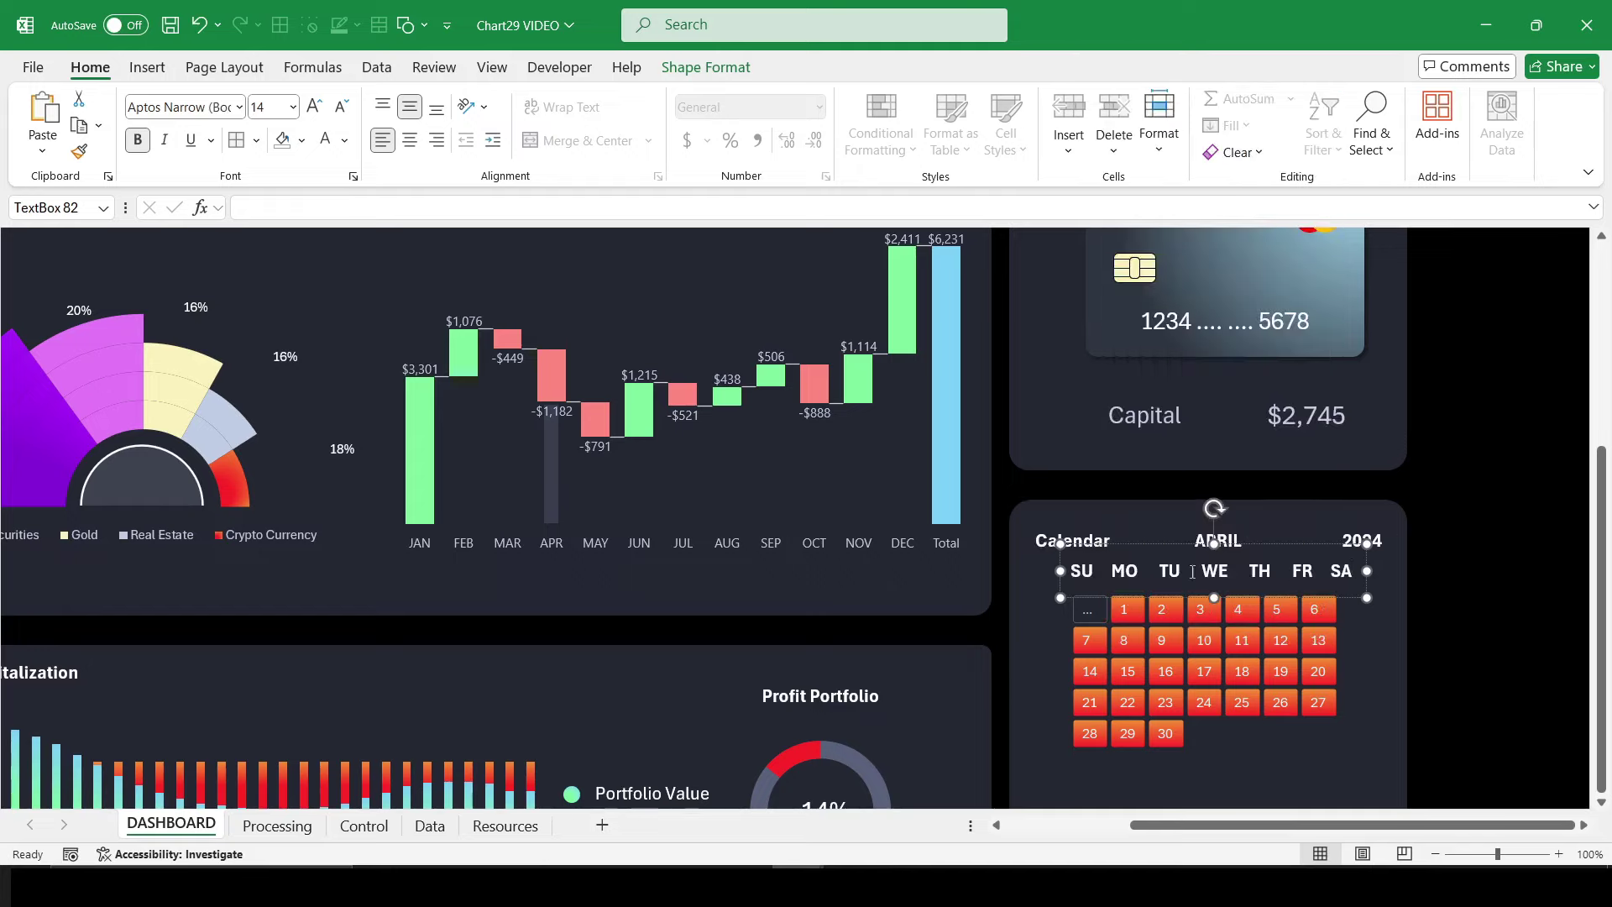
Step: Remove bold from the whole weekday row
{"action": "left_click_drag", "start_coordinate": [1113, 570], "coordinate": [1331, 572]}
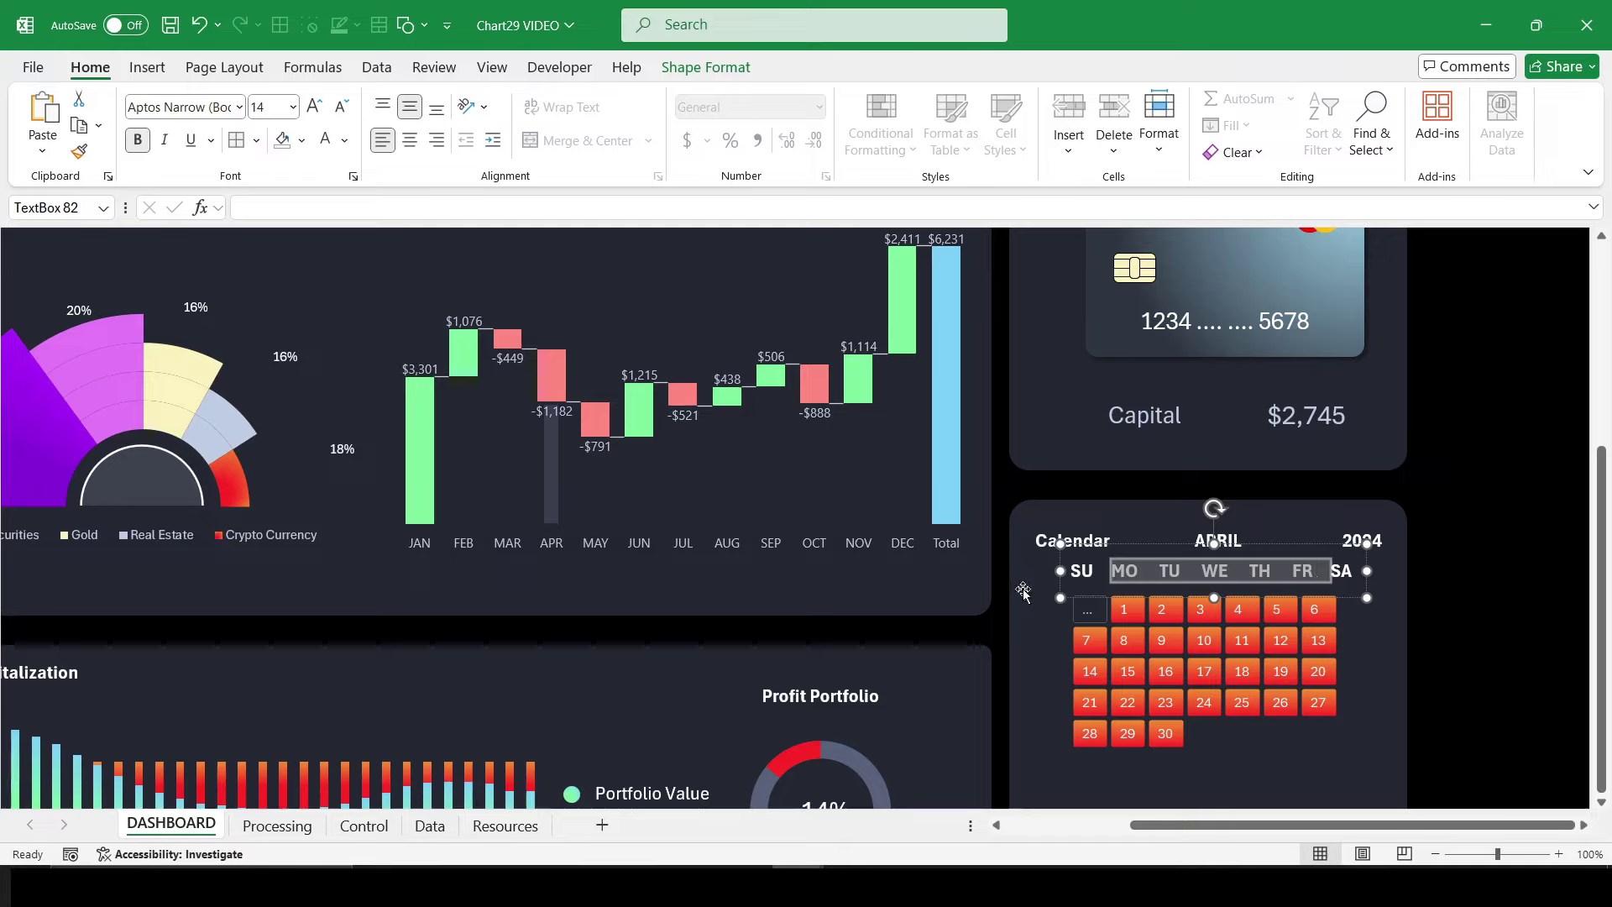
{"action": "triple_click", "coordinate": [1086, 574]}
{"action": "left_click", "coordinate": [139, 140]}
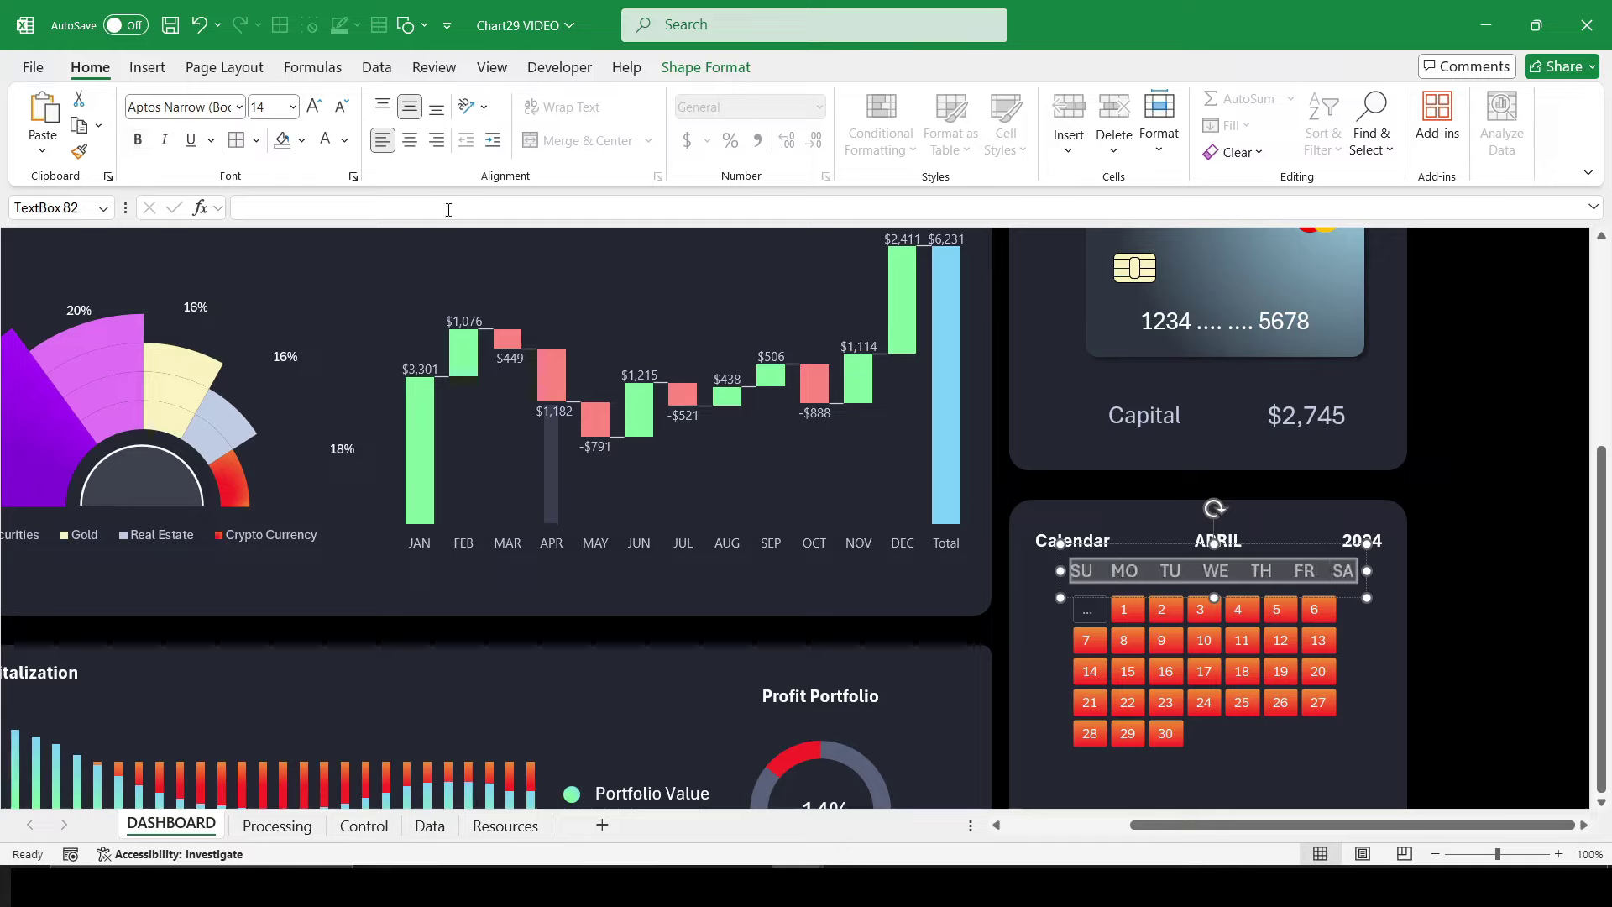
{"action": "left_click", "coordinate": [344, 140]}
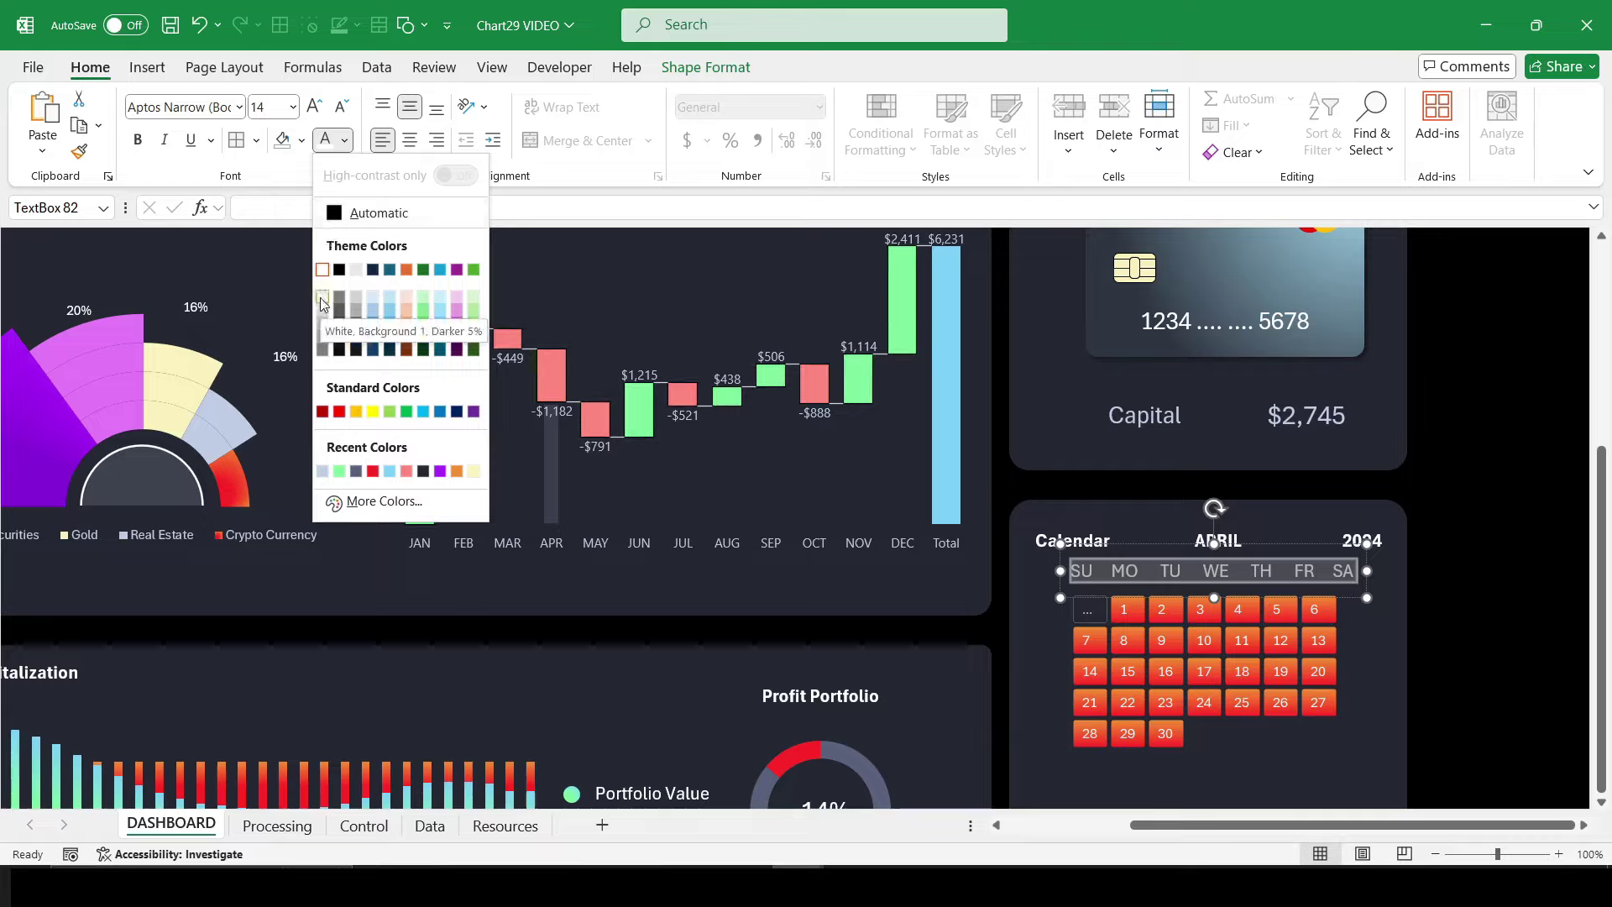
Step: Colour the weekday labels light grey and the SU label red
{"action": "left_click", "coordinate": [321, 299]}
{"action": "left_click", "coordinate": [1098, 573]}
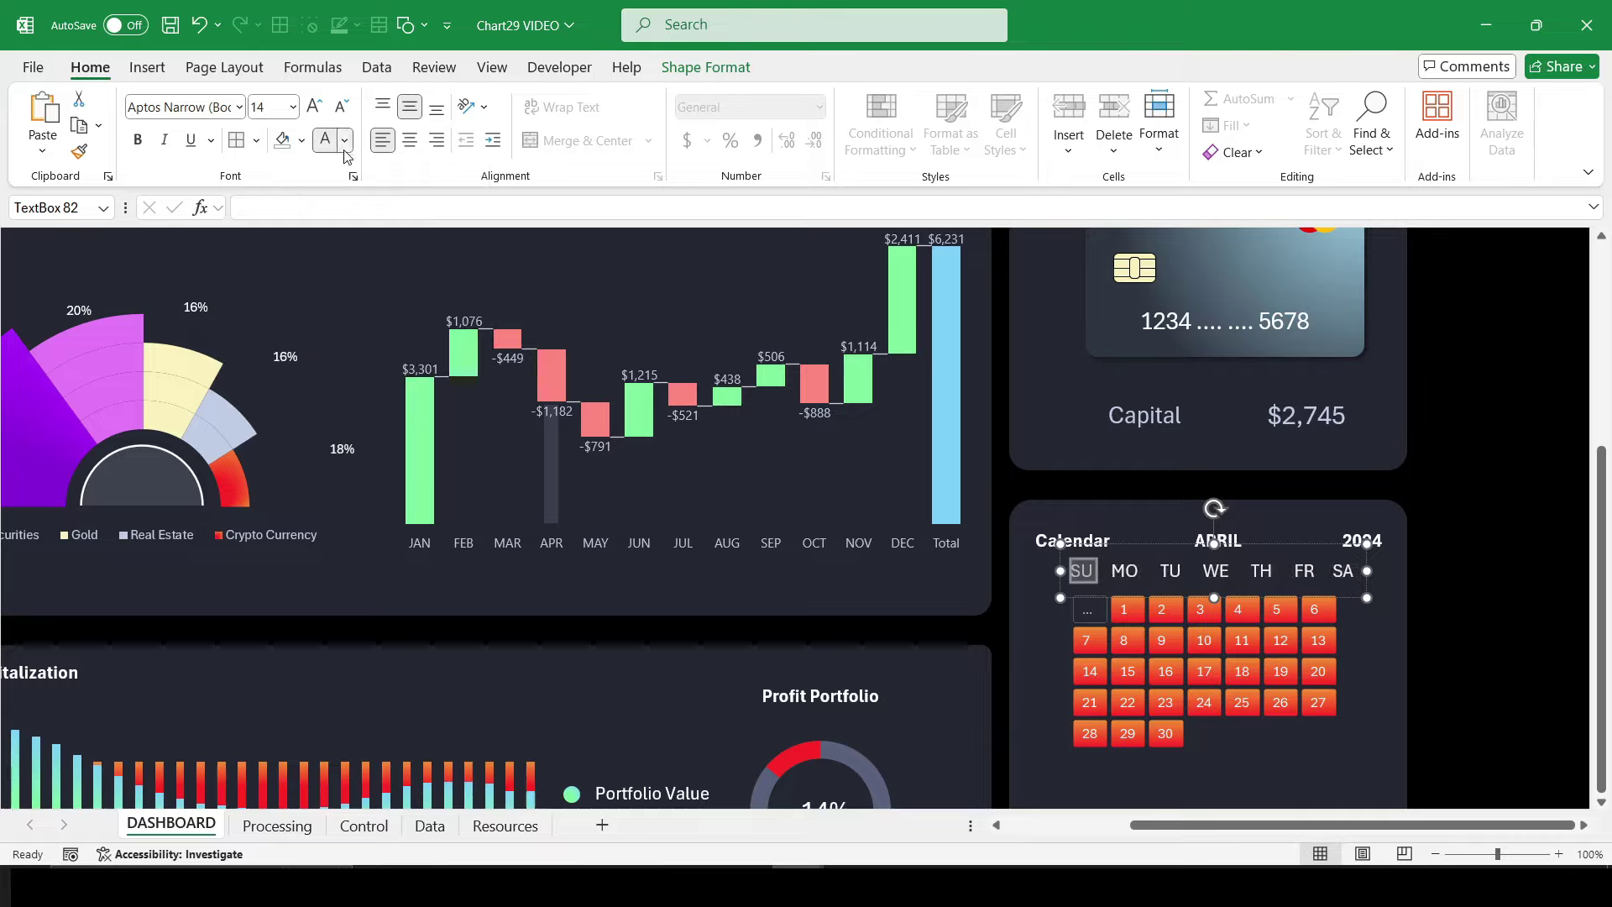
{"action": "left_click", "coordinate": [345, 143]}
{"action": "left_click", "coordinate": [369, 502]}
{"action": "left_click", "coordinate": [1106, 405]}
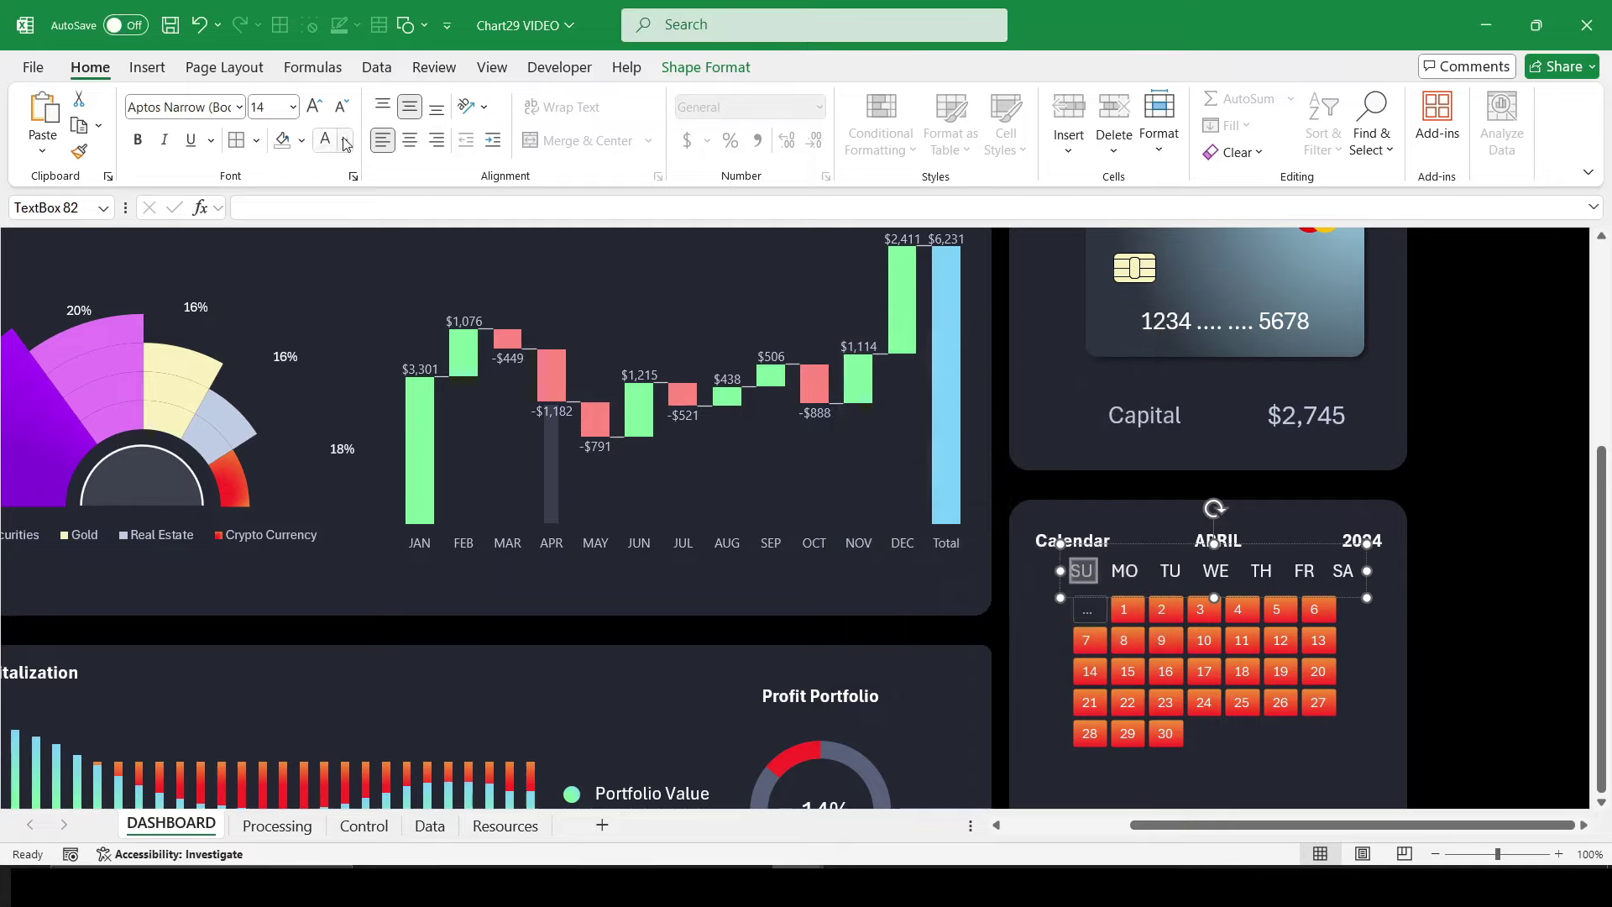
{"action": "left_click", "coordinate": [344, 143]}
{"action": "left_click", "coordinate": [374, 471]}
Step: Give the SA and SU labels a custom magenta font colour
{"action": "left_click_drag", "start_coordinate": [1104, 572], "coordinate": [1070, 571]}
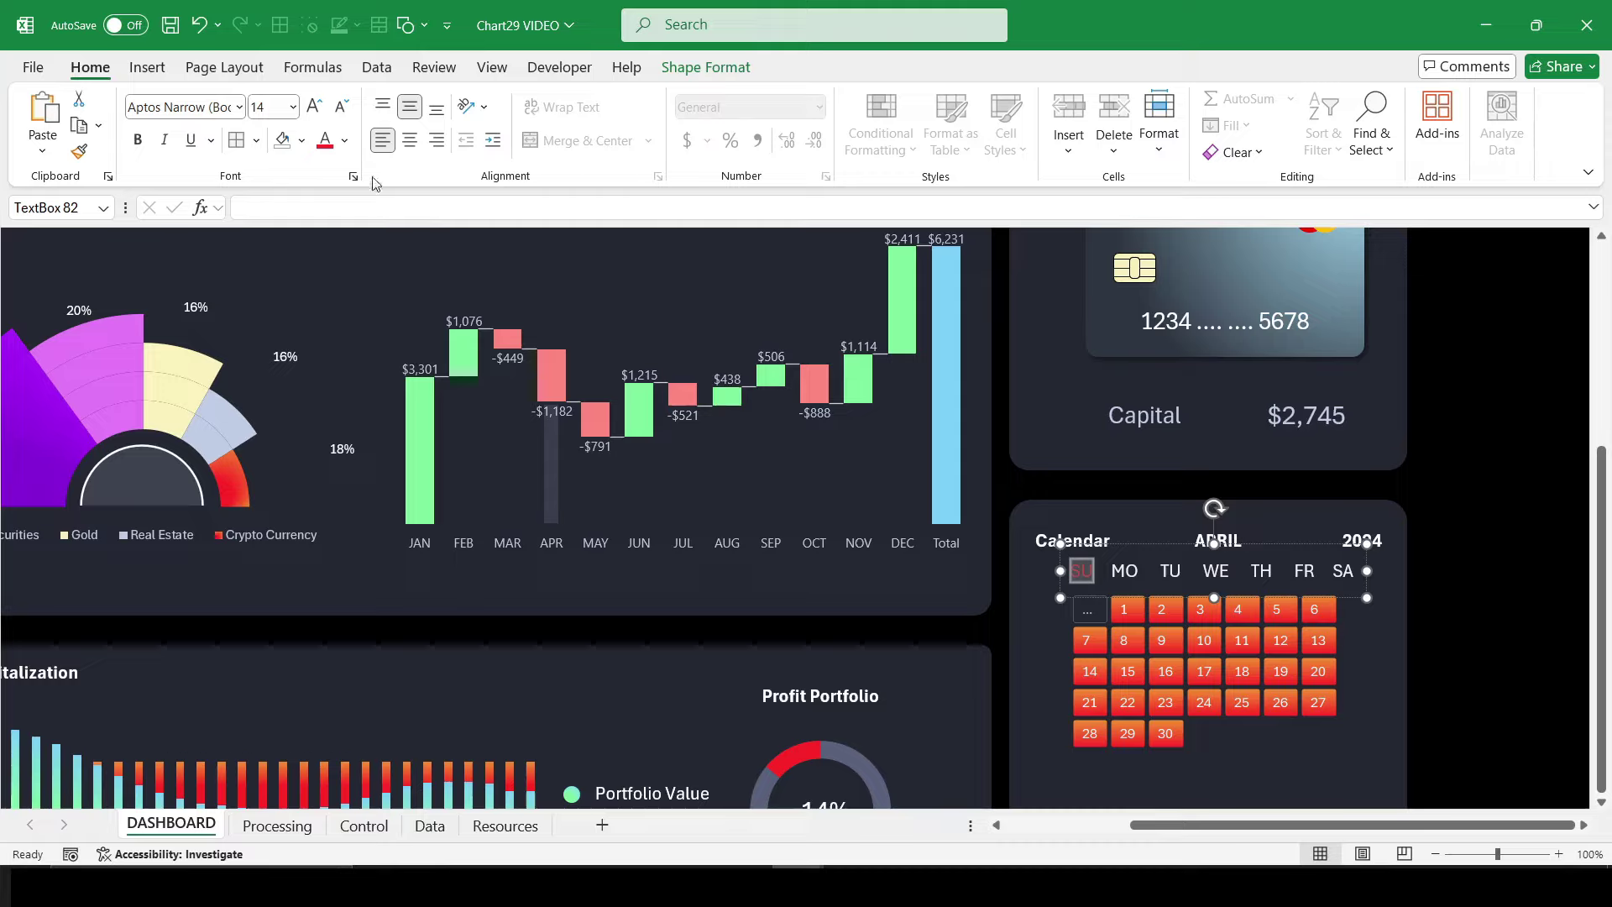
{"action": "left_click", "coordinate": [344, 143]}
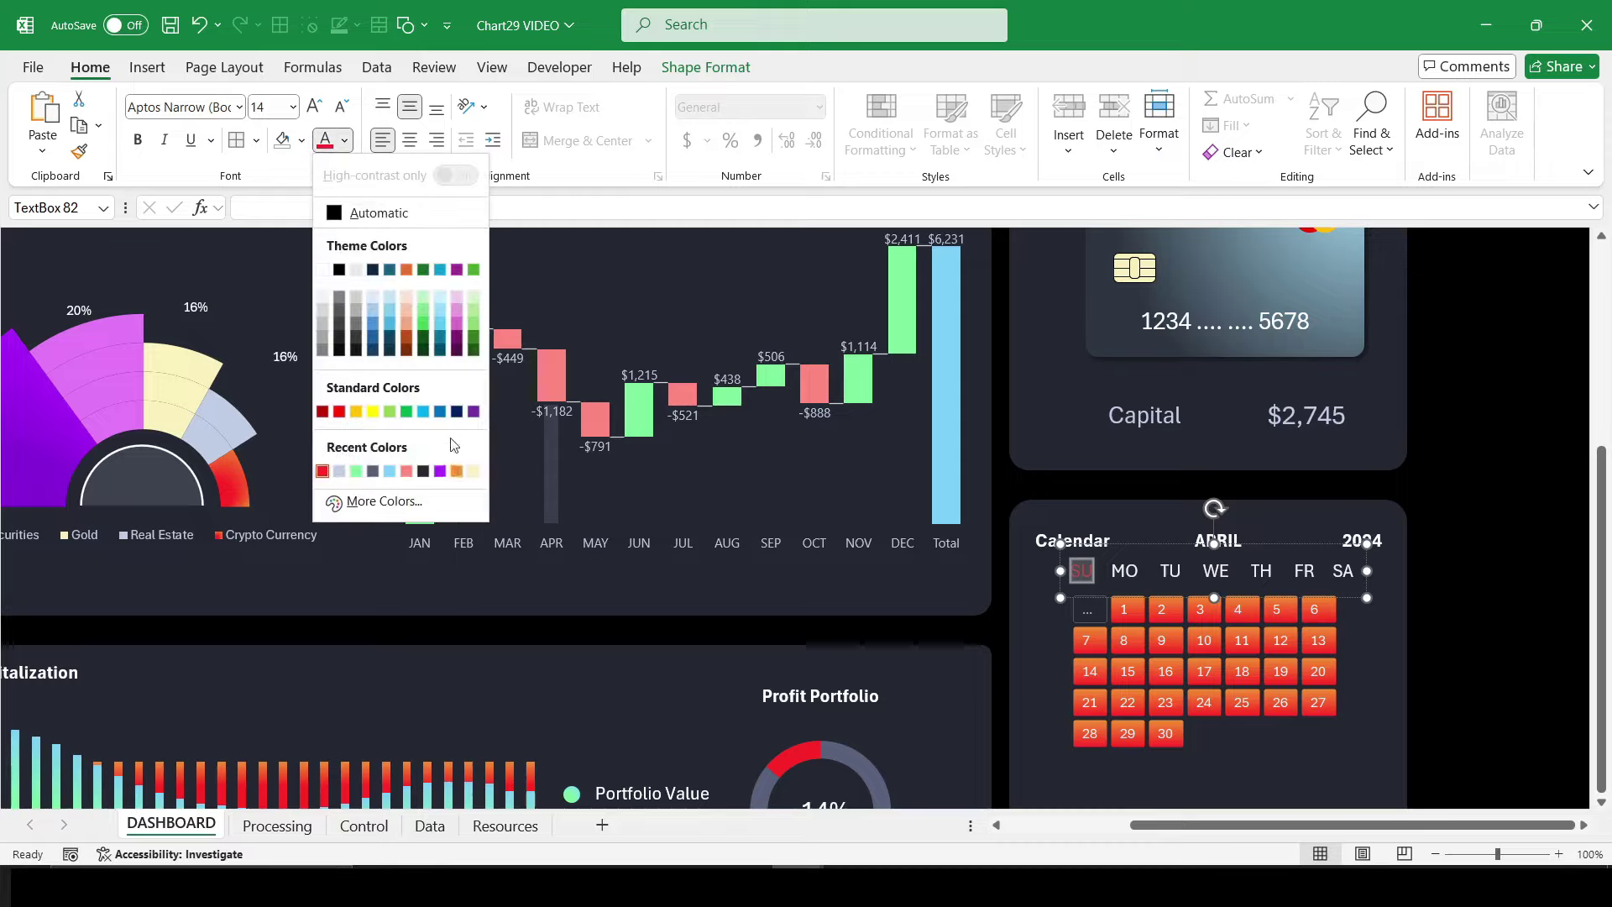
{"action": "left_click", "coordinate": [341, 416]}
{"action": "left_click_drag", "start_coordinate": [1332, 571], "coordinate": [1356, 572]}
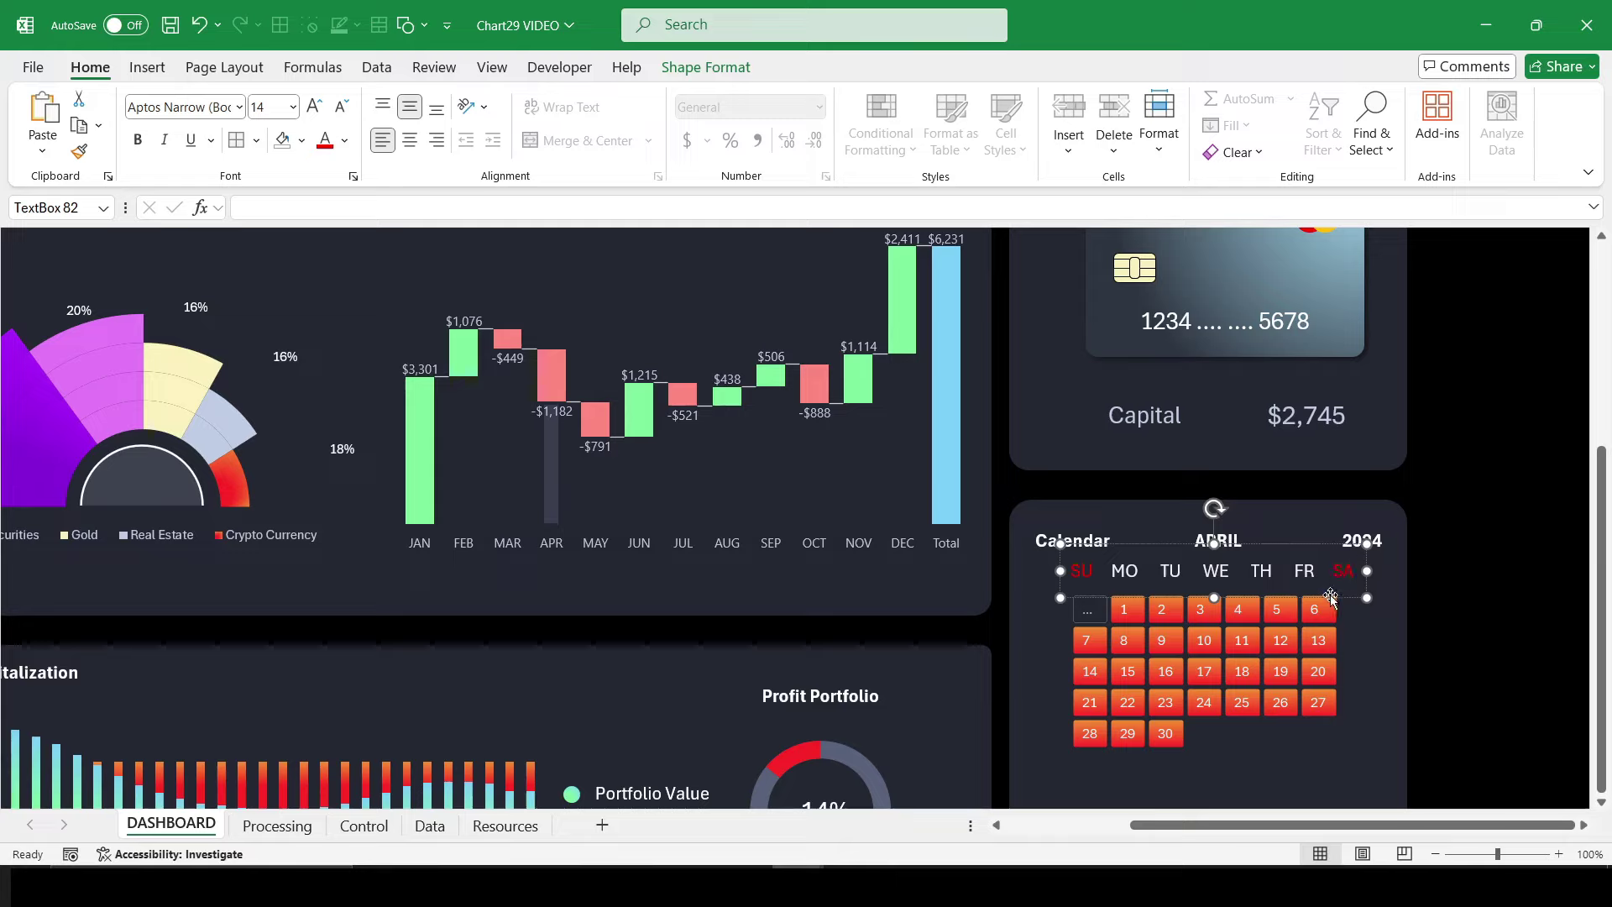
{"action": "left_click", "coordinate": [344, 141]}
{"action": "left_click", "coordinate": [376, 497]}
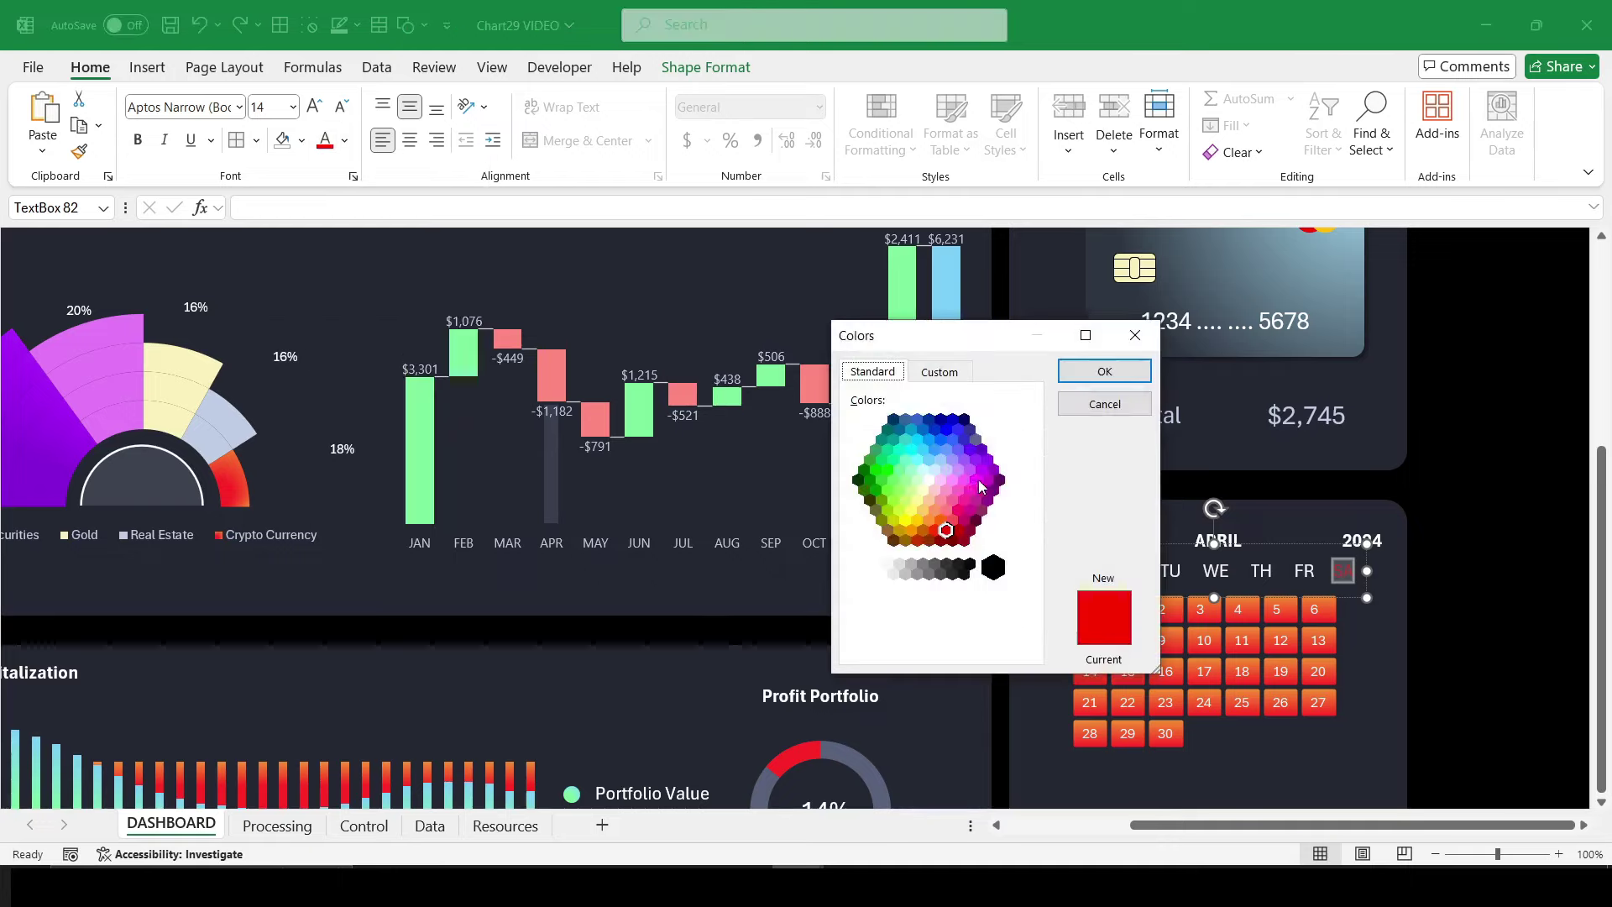
{"action": "left_click", "coordinate": [981, 488]}
{"action": "left_click", "coordinate": [1105, 370]}
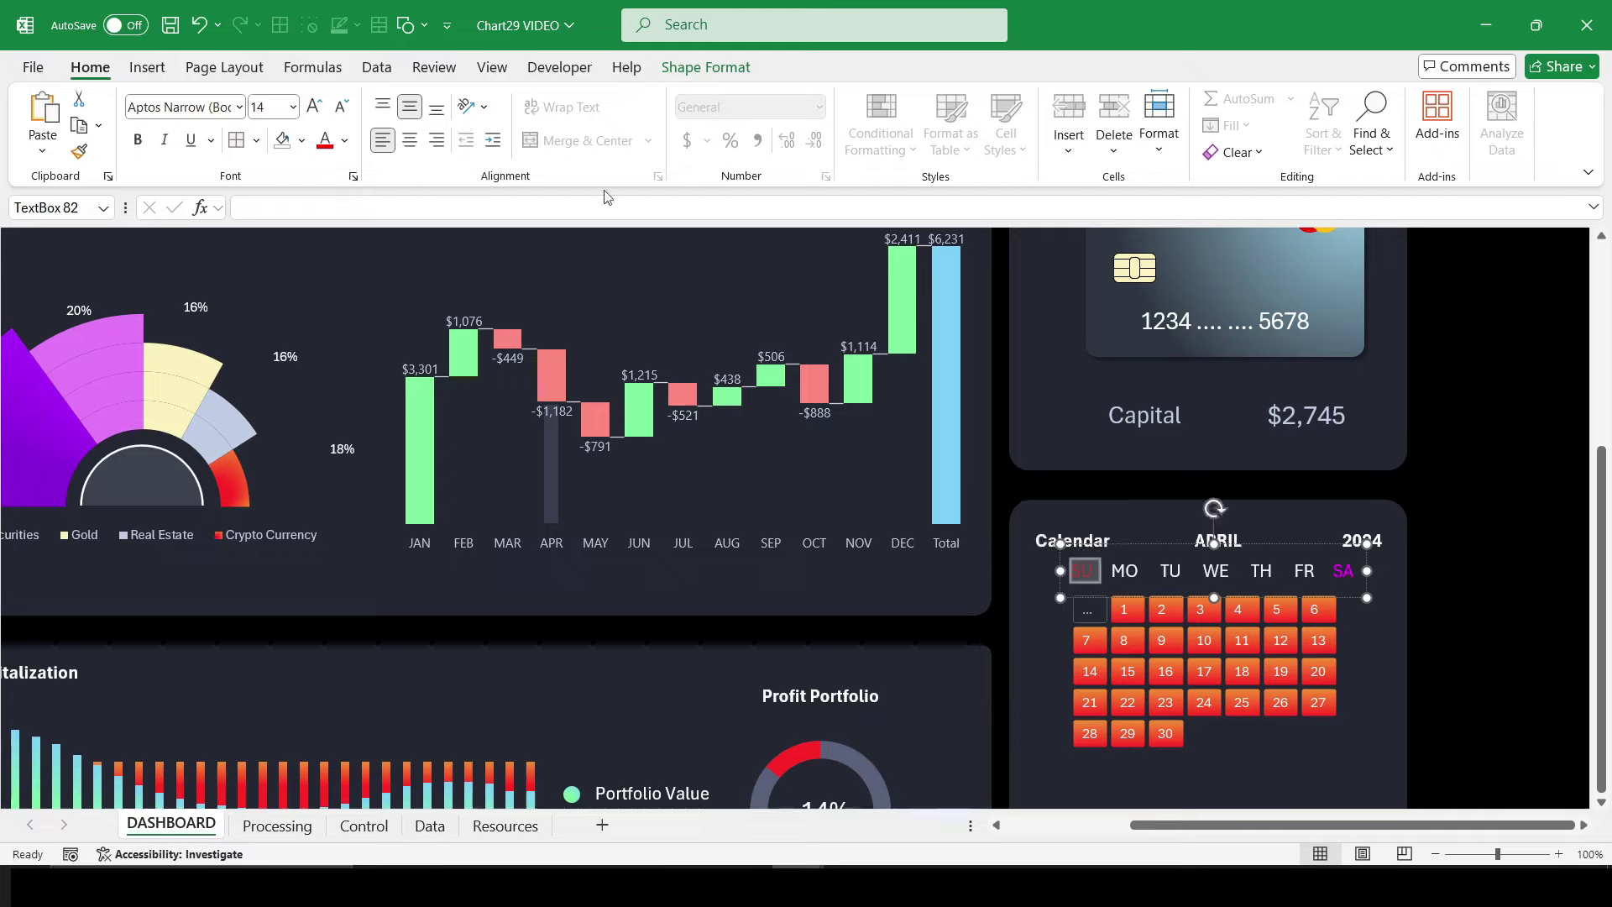
{"action": "left_click", "coordinate": [344, 141]}
{"action": "left_click", "coordinate": [327, 470]}
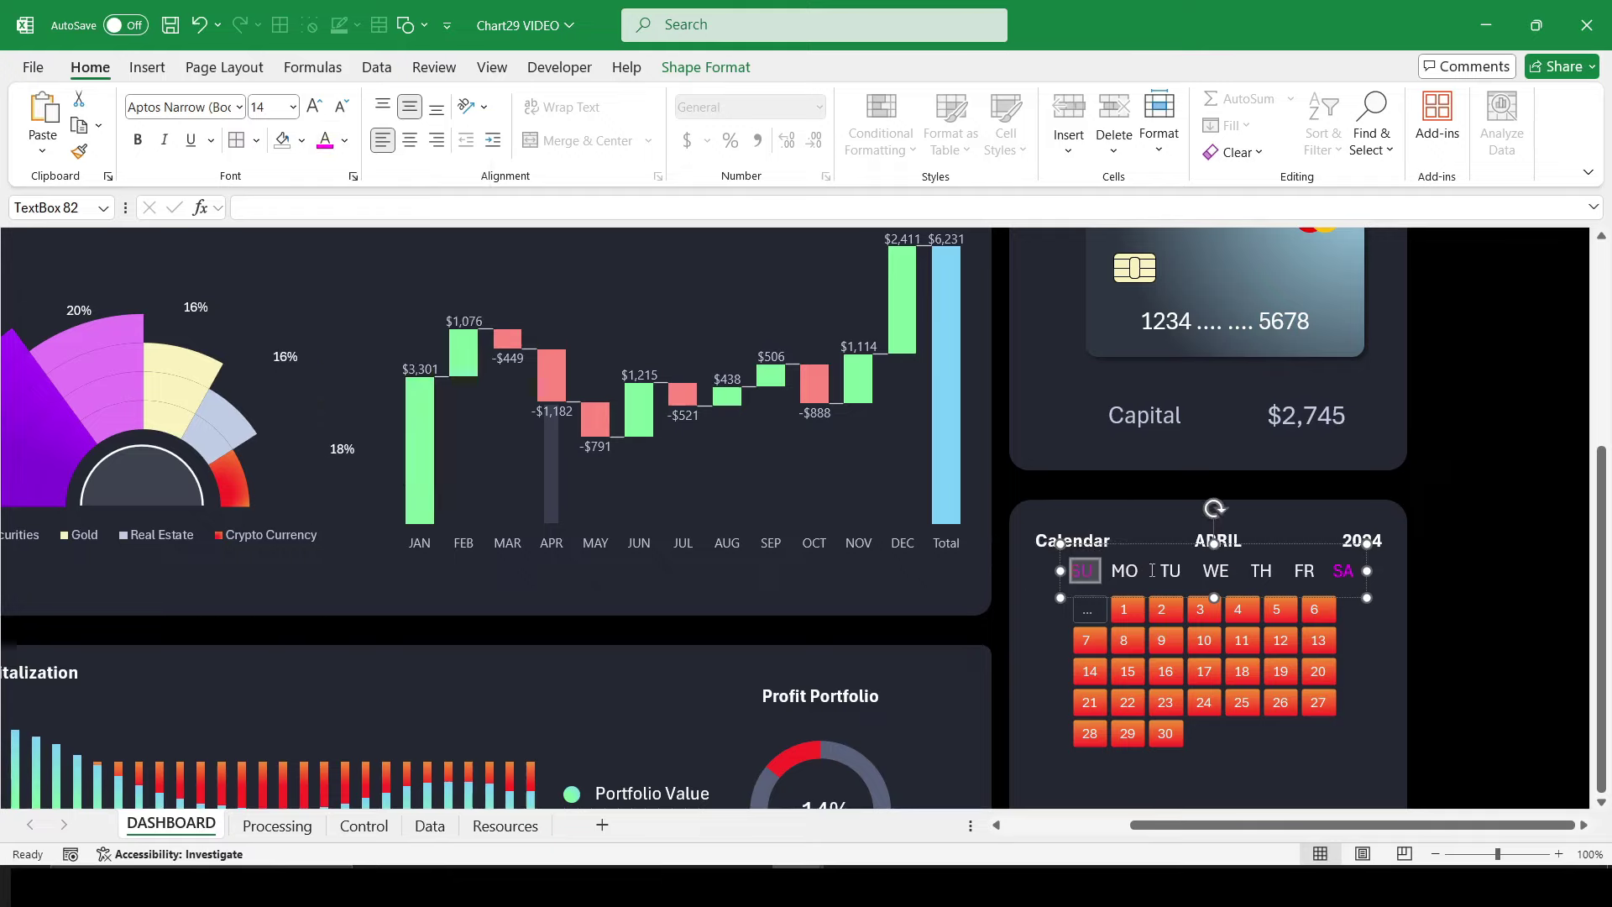
Step: Move the weekday box down, shrink its font, centre it and nudge it left
{"action": "left_click_drag", "start_coordinate": [1159, 544], "coordinate": [1159, 551]}
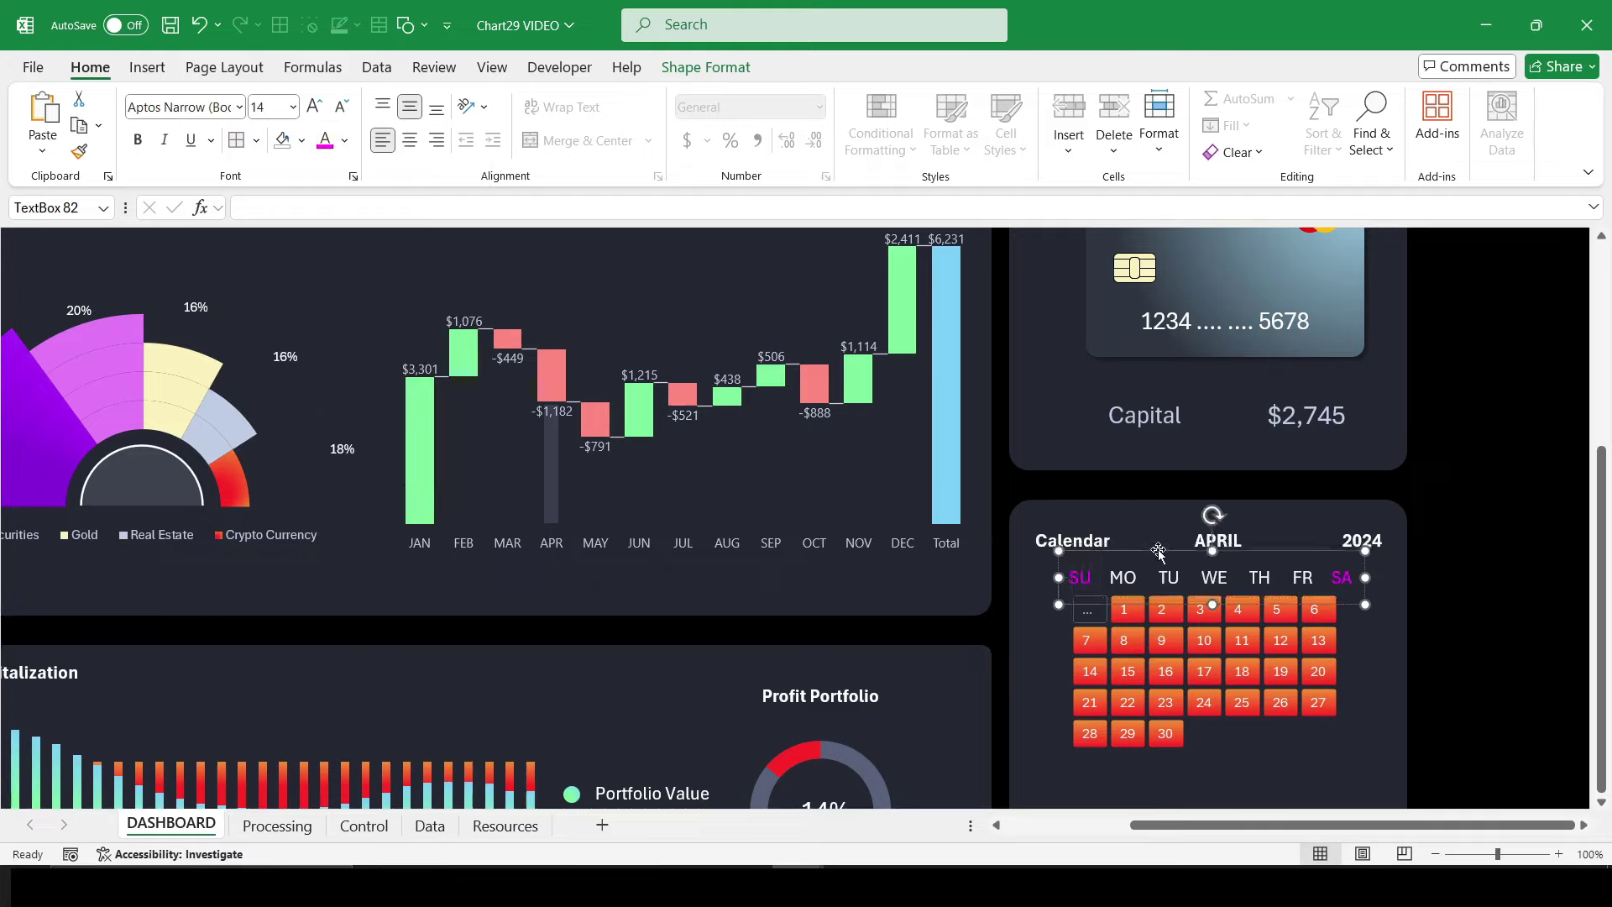
{"action": "left_click", "coordinate": [341, 109]}
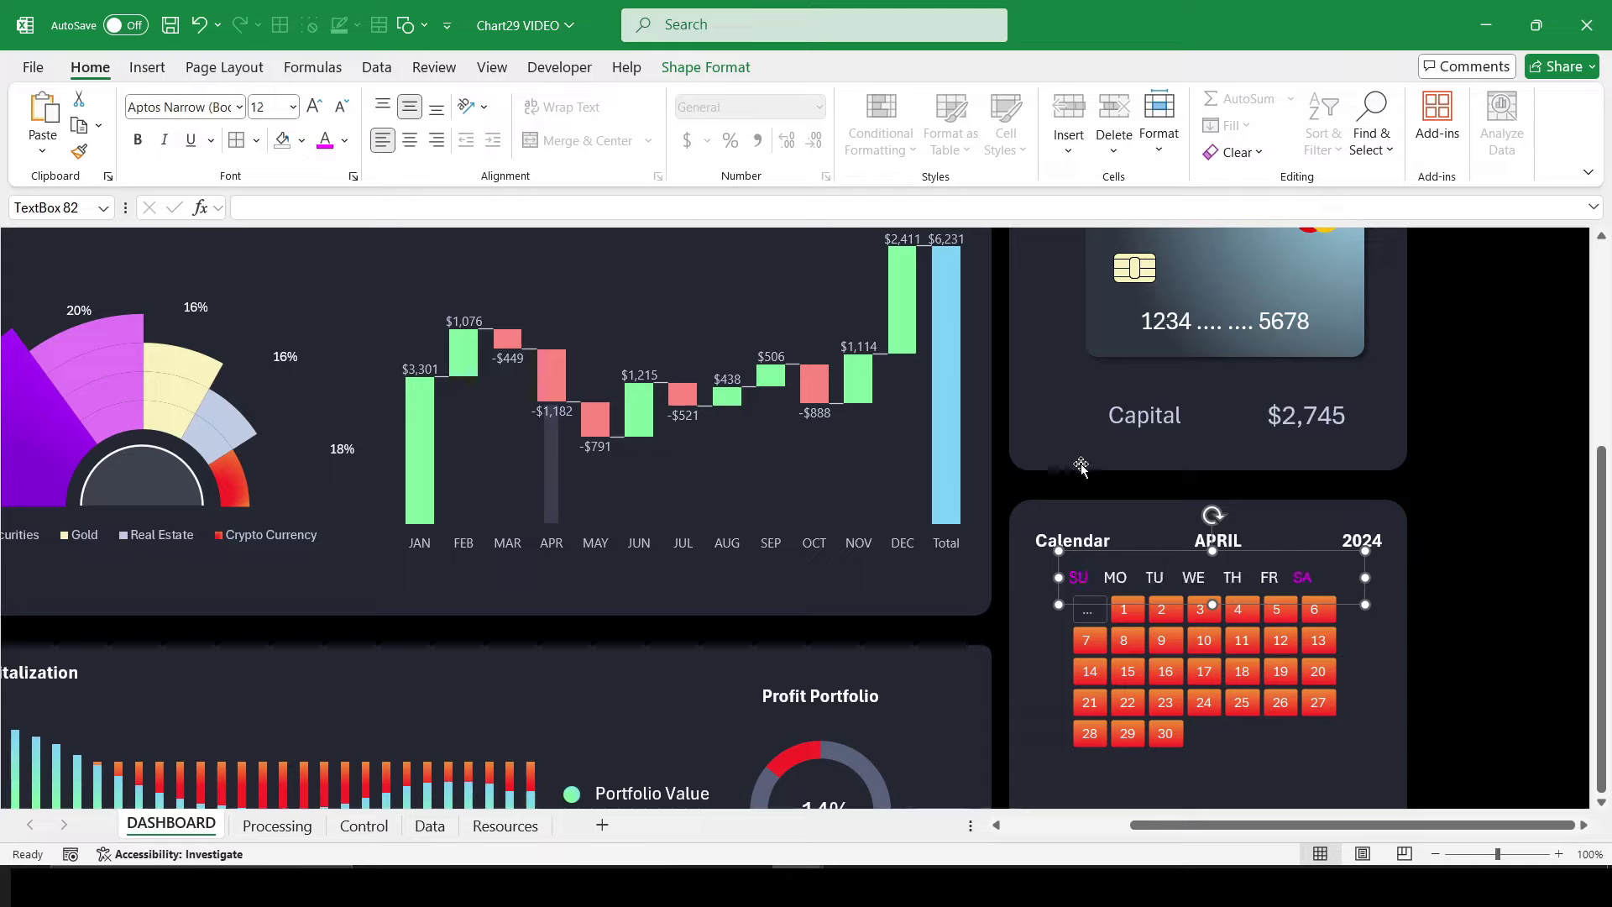
{"action": "left_click", "coordinate": [410, 137]}
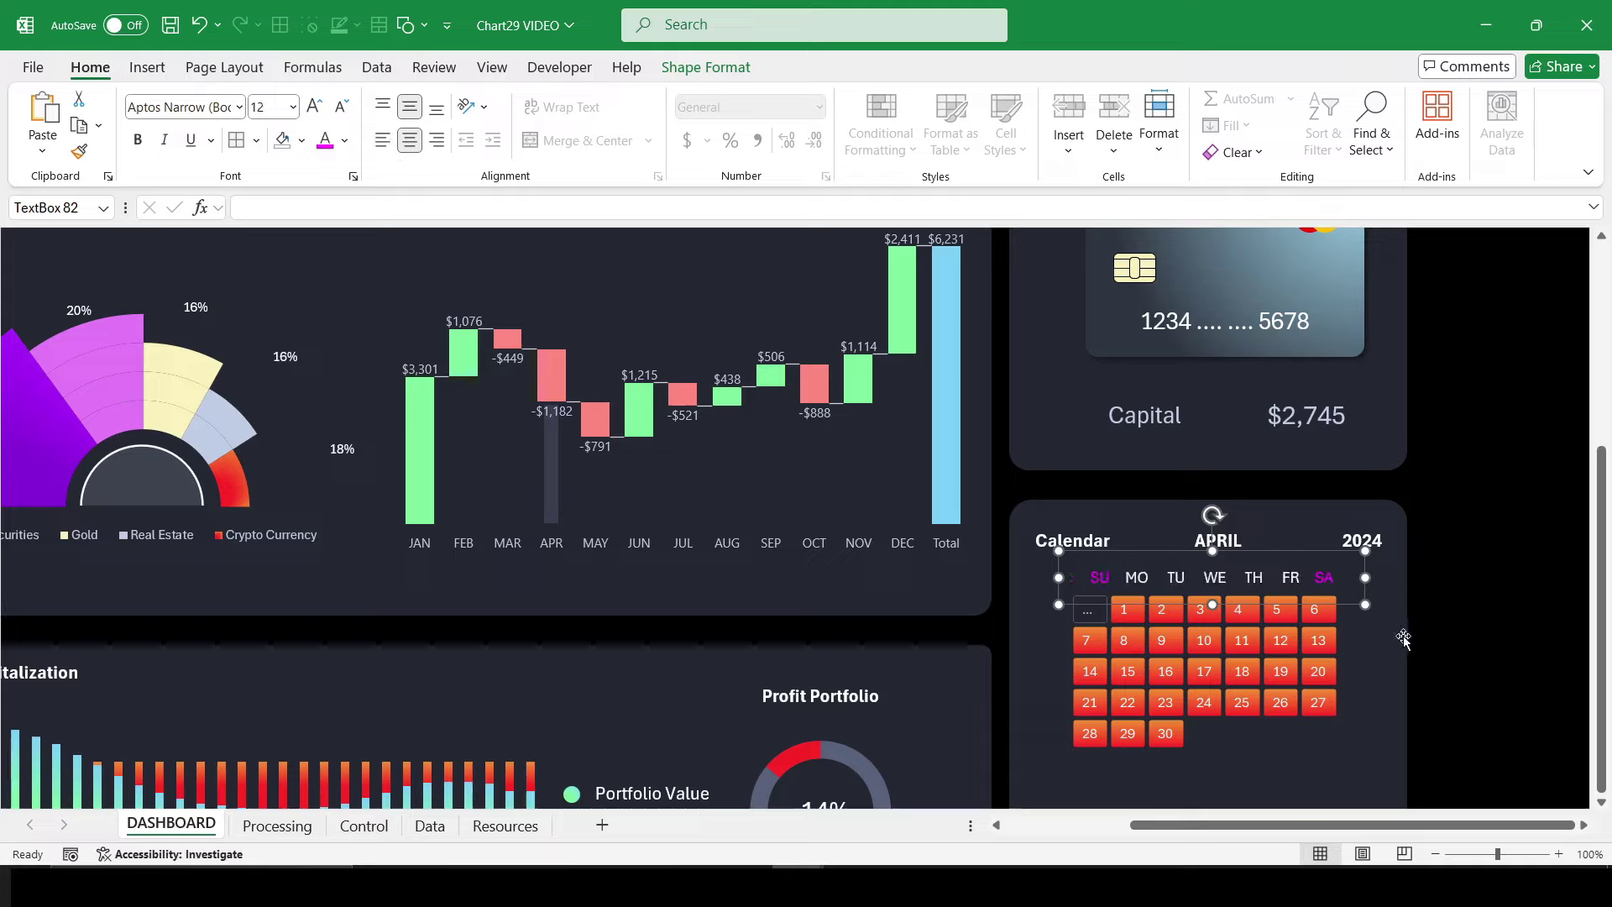
{"action": "key", "text": "Left"}
{"action": "key", "text": "Left"}
{"action": "key", "text": "Left"}
{"action": "key", "text": "Left"}
{"action": "key", "text": "Left"}
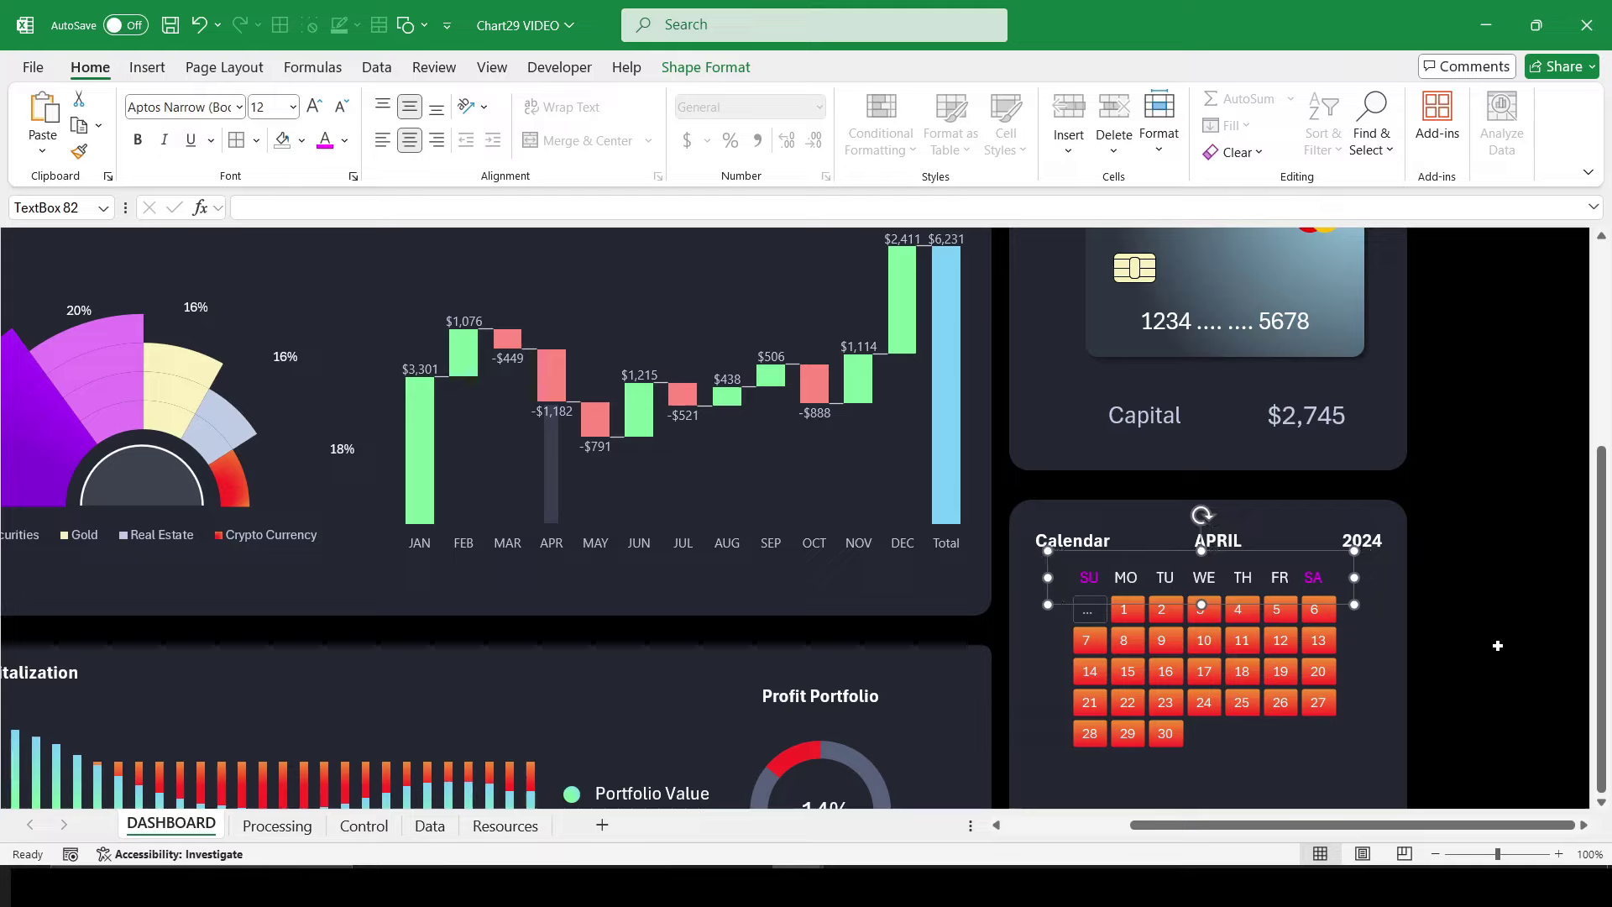
{"action": "key", "text": "Left"}
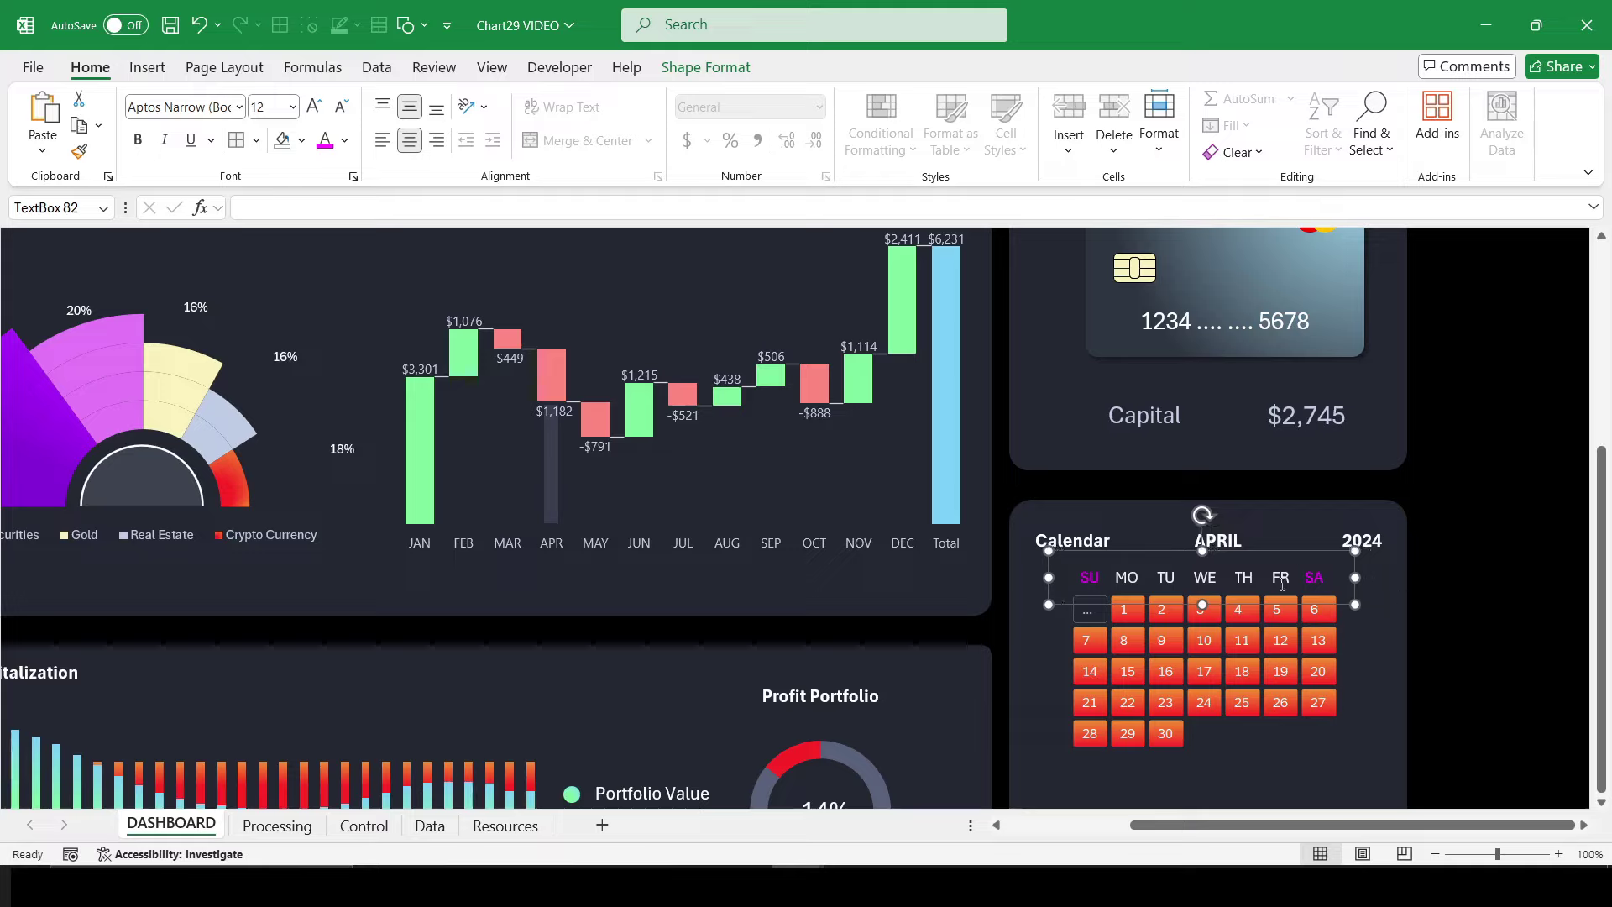
{"action": "left_click", "coordinate": [1443, 694]}
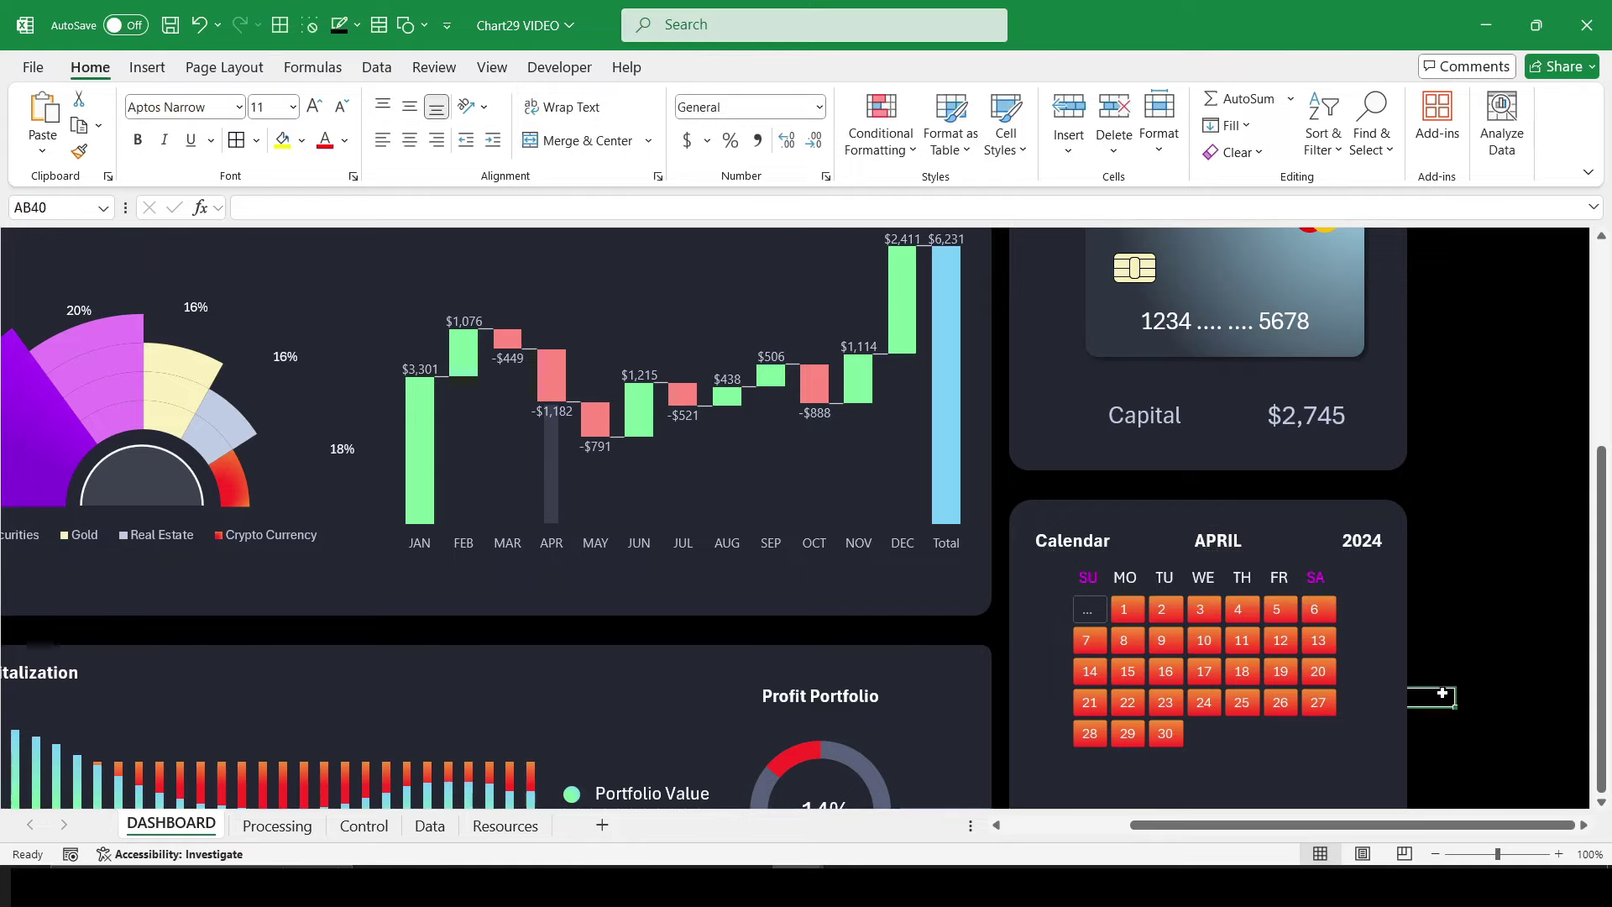
Step: Select day 19 in the calendar so the dashboard shows $62 Capital
{"action": "scroll", "coordinate": [1443, 694], "scroll_direction": "down", "scroll_amount": 1}
{"action": "left_click", "coordinate": [1090, 588]}
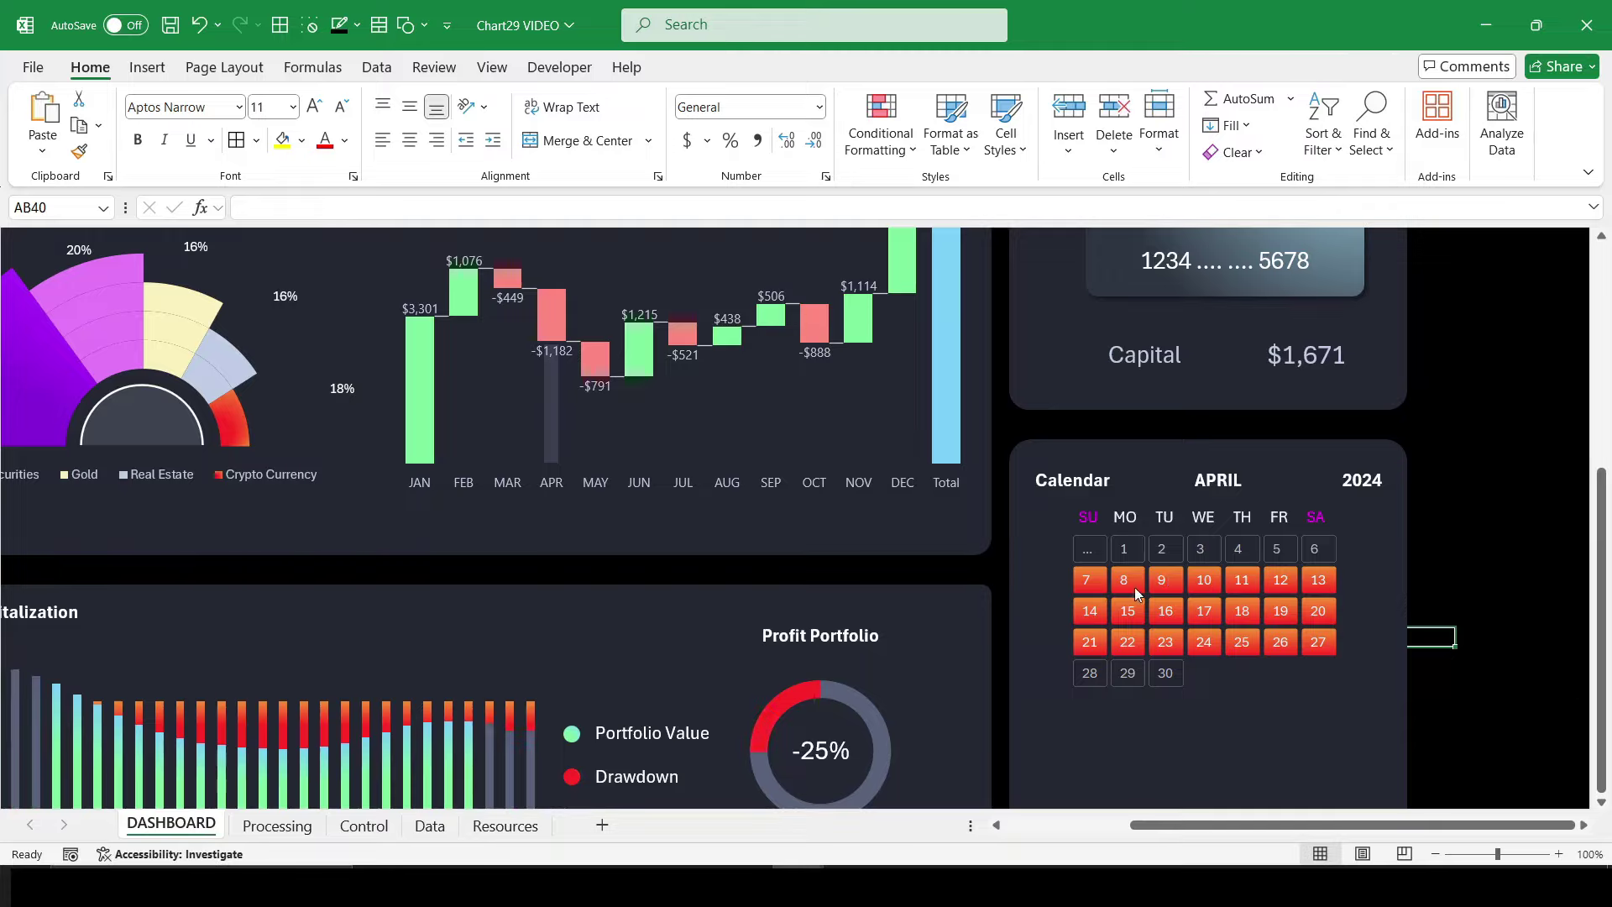
{"action": "double_click", "coordinate": [107, 71]}
{"action": "scroll", "coordinate": [665, 416], "scroll_direction": "down", "scroll_amount": 1, "text": "ctrl"}
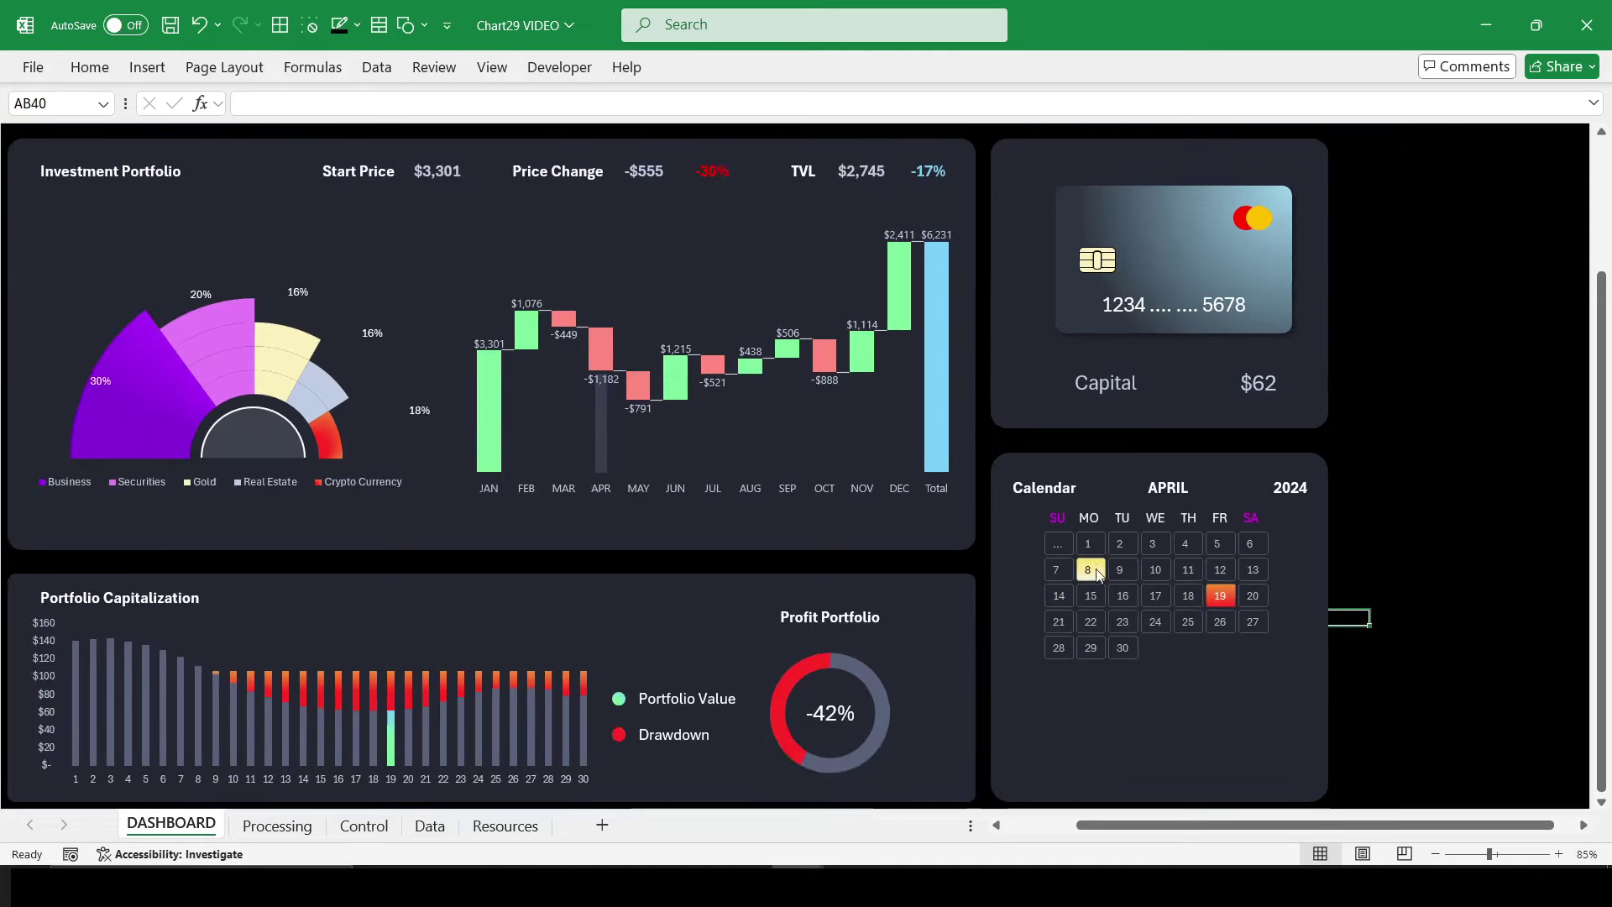
Step: Try filtering the dashboard to May and dismiss the PivotTable overlap errors
{"action": "scroll", "coordinate": [852, 639], "scroll_direction": "down", "scroll_amount": 1, "text": "ctrl"}
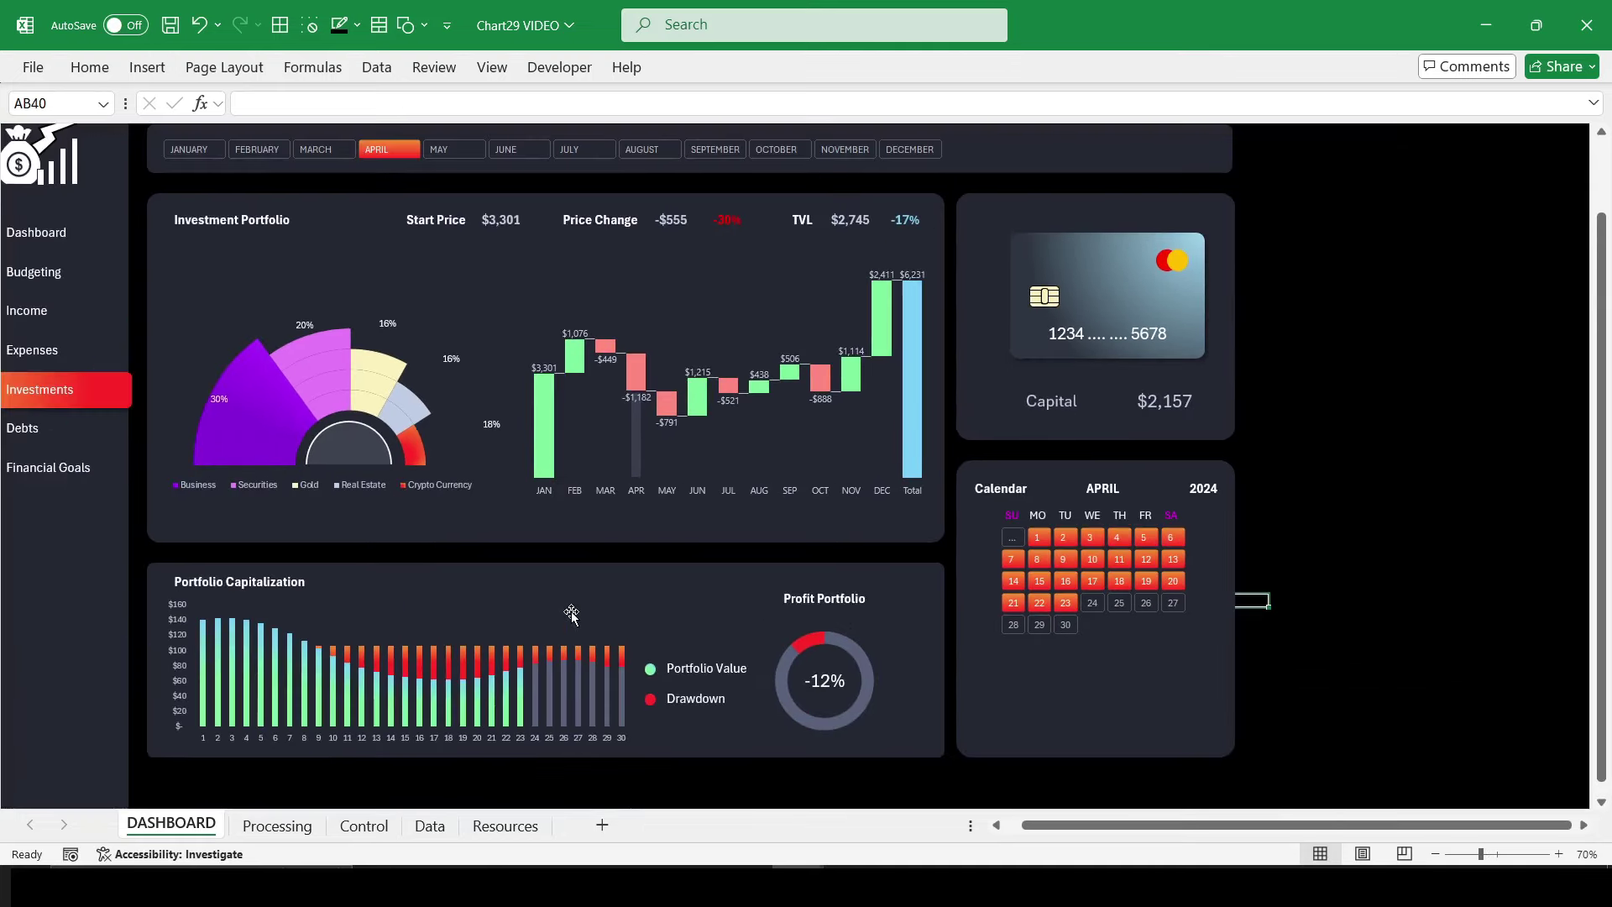
{"action": "left_click", "coordinate": [469, 156]}
{"action": "left_click", "coordinate": [811, 501]}
{"action": "left_click", "coordinate": [452, 156]}
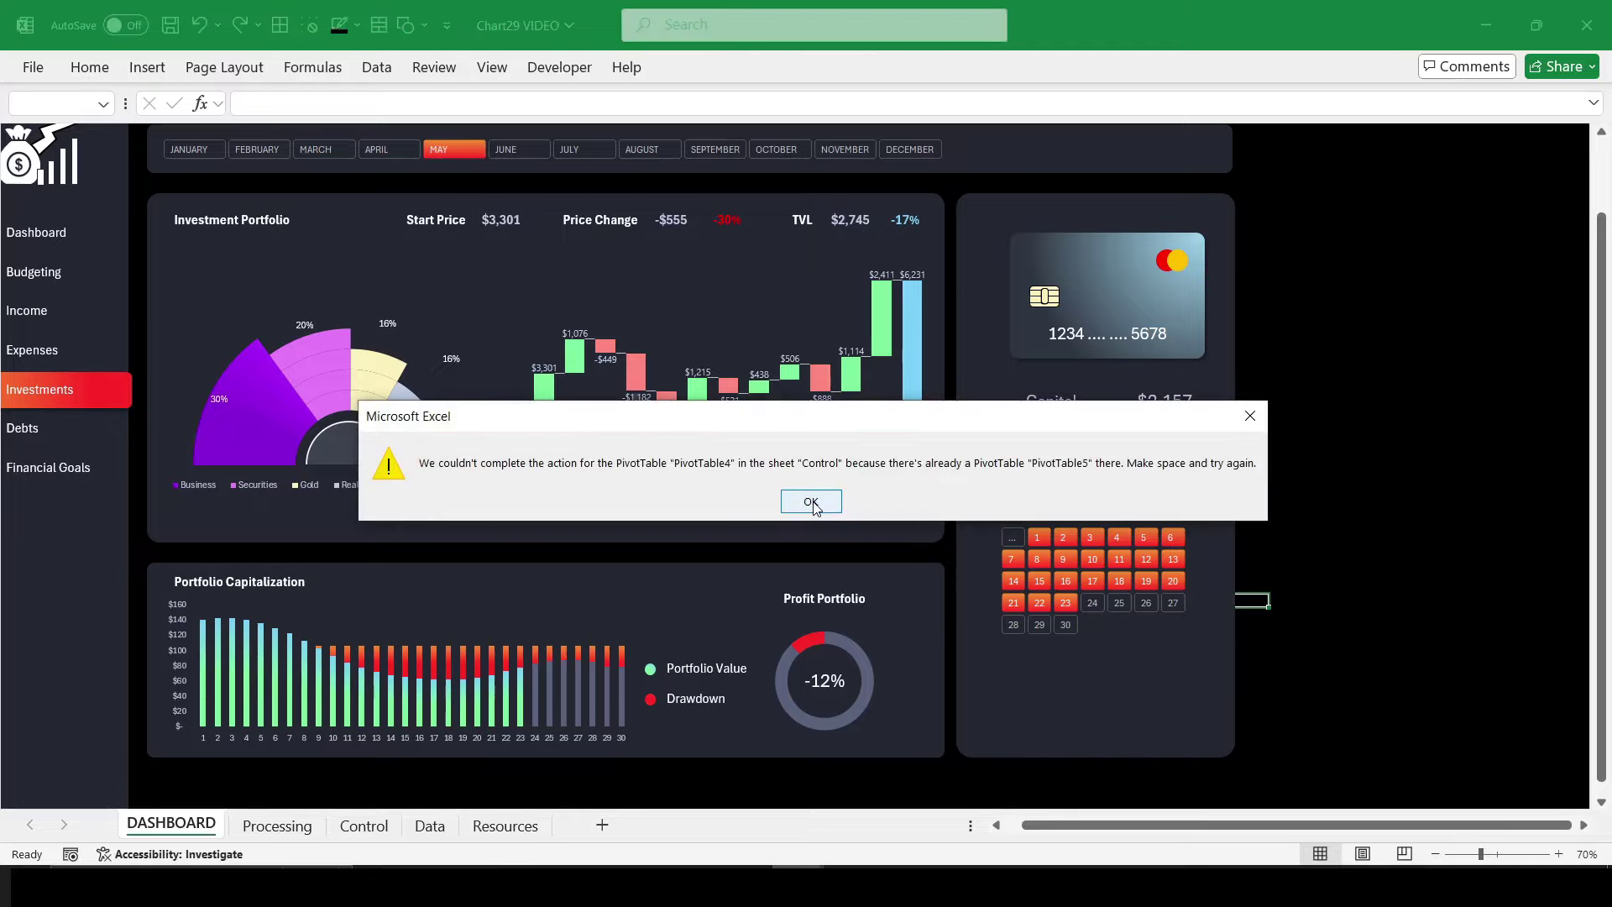
{"action": "left_click", "coordinate": [811, 501]}
Step: Move the Control sheet's Month pivot table from A110 down to A120
{"action": "left_click", "coordinate": [271, 829]}
{"action": "left_click", "coordinate": [364, 825]}
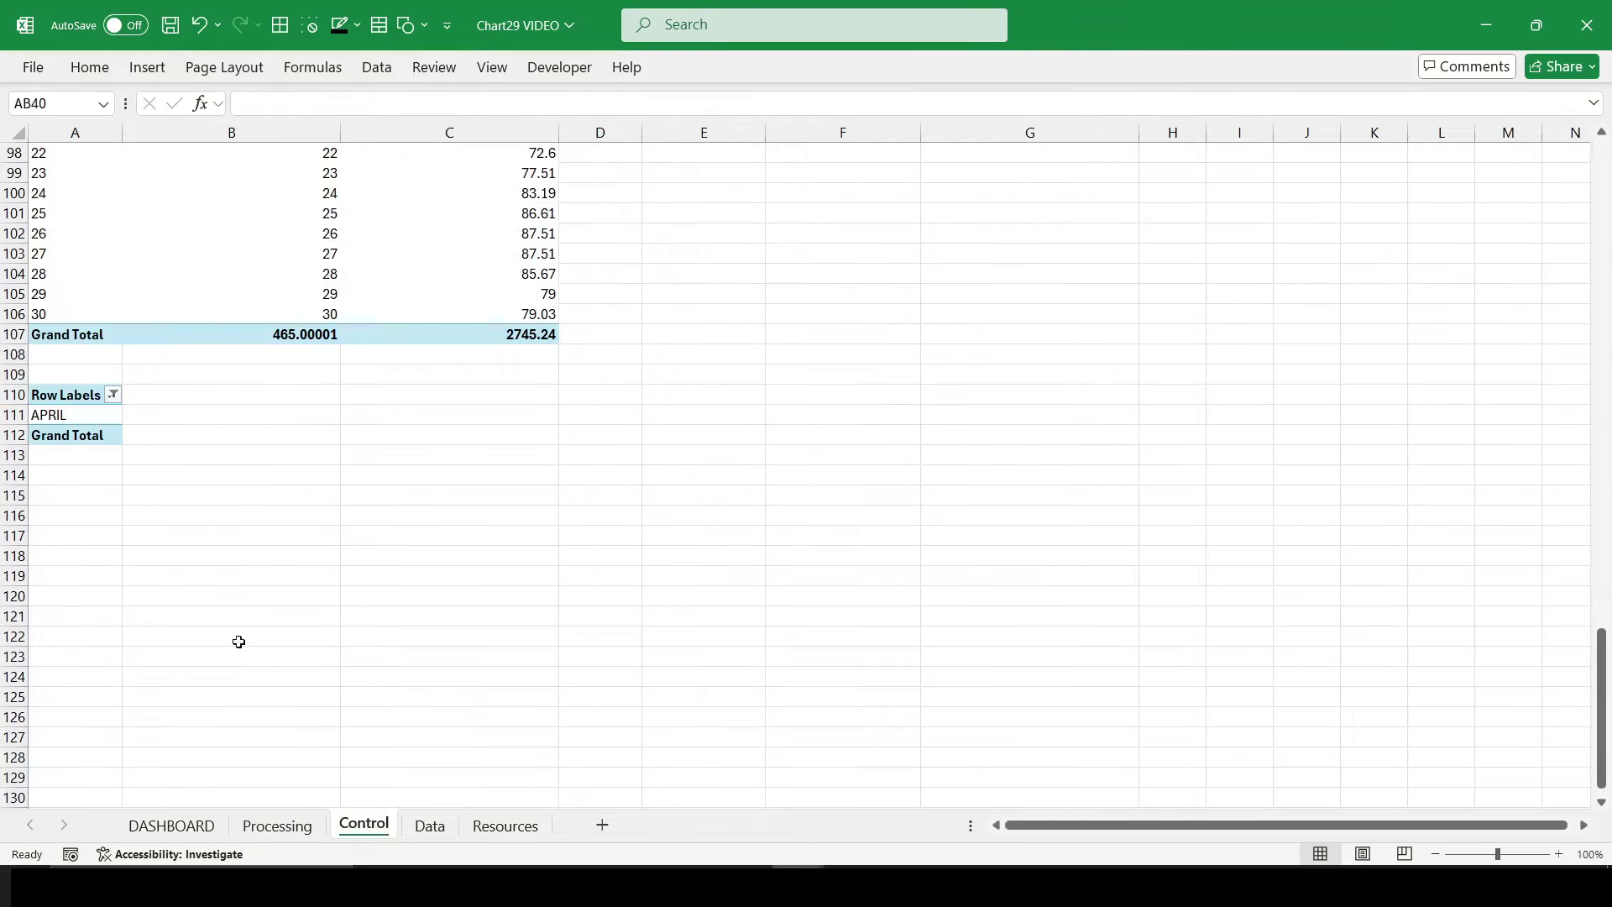
{"action": "scroll", "coordinate": [179, 425], "scroll_direction": "up", "scroll_amount": 3}
{"action": "scroll", "coordinate": [79, 707], "scroll_direction": "up", "scroll_amount": 3}
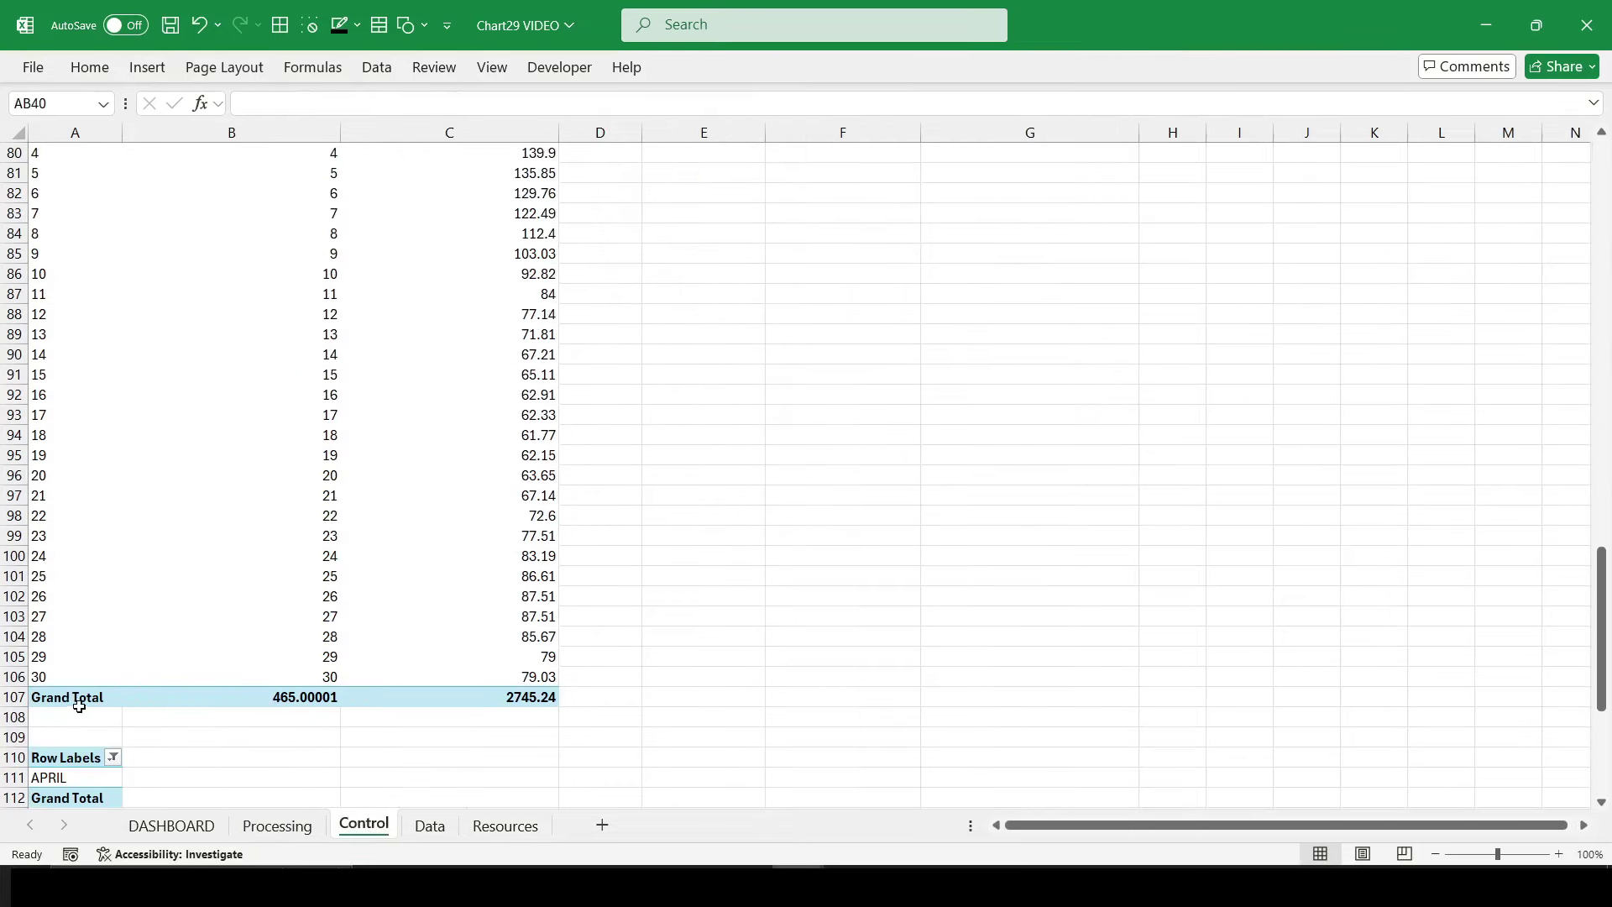
{"action": "scroll", "coordinate": [79, 707], "scroll_direction": "up", "scroll_amount": 5}
{"action": "scroll", "coordinate": [79, 707], "scroll_direction": "up", "scroll_amount": 3}
{"action": "scroll", "coordinate": [79, 708], "scroll_direction": "down", "scroll_amount": 7}
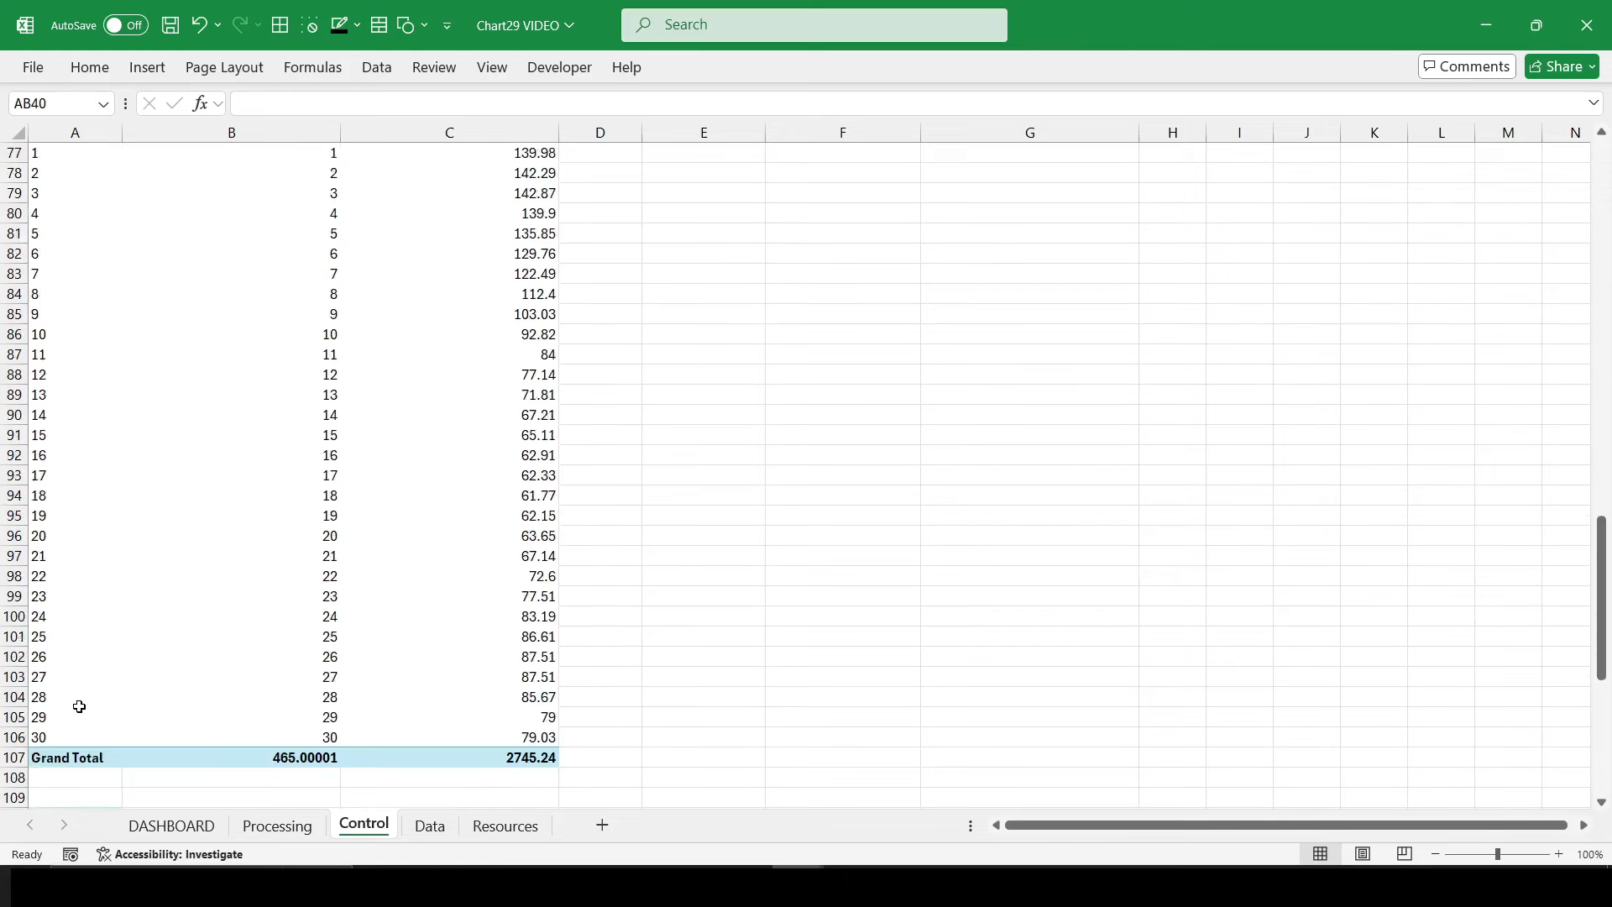
{"action": "scroll", "coordinate": [78, 707], "scroll_direction": "up", "scroll_amount": 1}
{"action": "scroll", "coordinate": [79, 707], "scroll_direction": "down", "scroll_amount": 4}
{"action": "scroll", "coordinate": [79, 707], "scroll_direction": "down", "scroll_amount": 3}
{"action": "left_click_drag", "start_coordinate": [71, 455], "coordinate": [105, 707]}
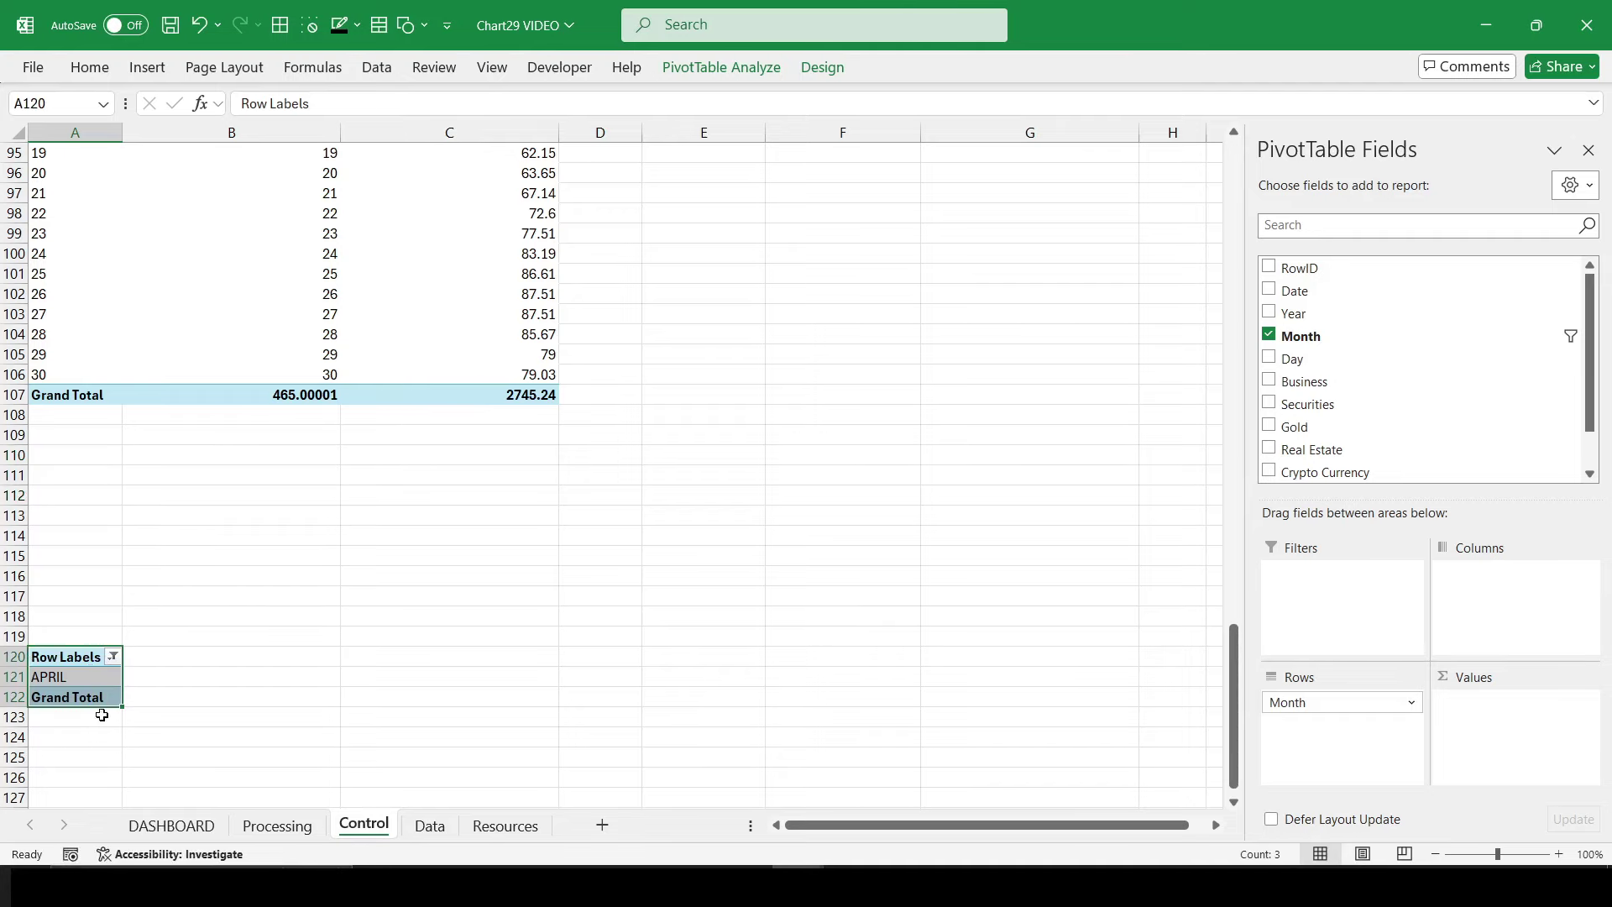
Step: Back on DASHBOARD, filter the month slicer to July, August, September, October, April–July, then all months
{"action": "left_click", "coordinate": [278, 826]}
{"action": "left_click", "coordinate": [171, 825]}
{"action": "left_click", "coordinate": [456, 148]}
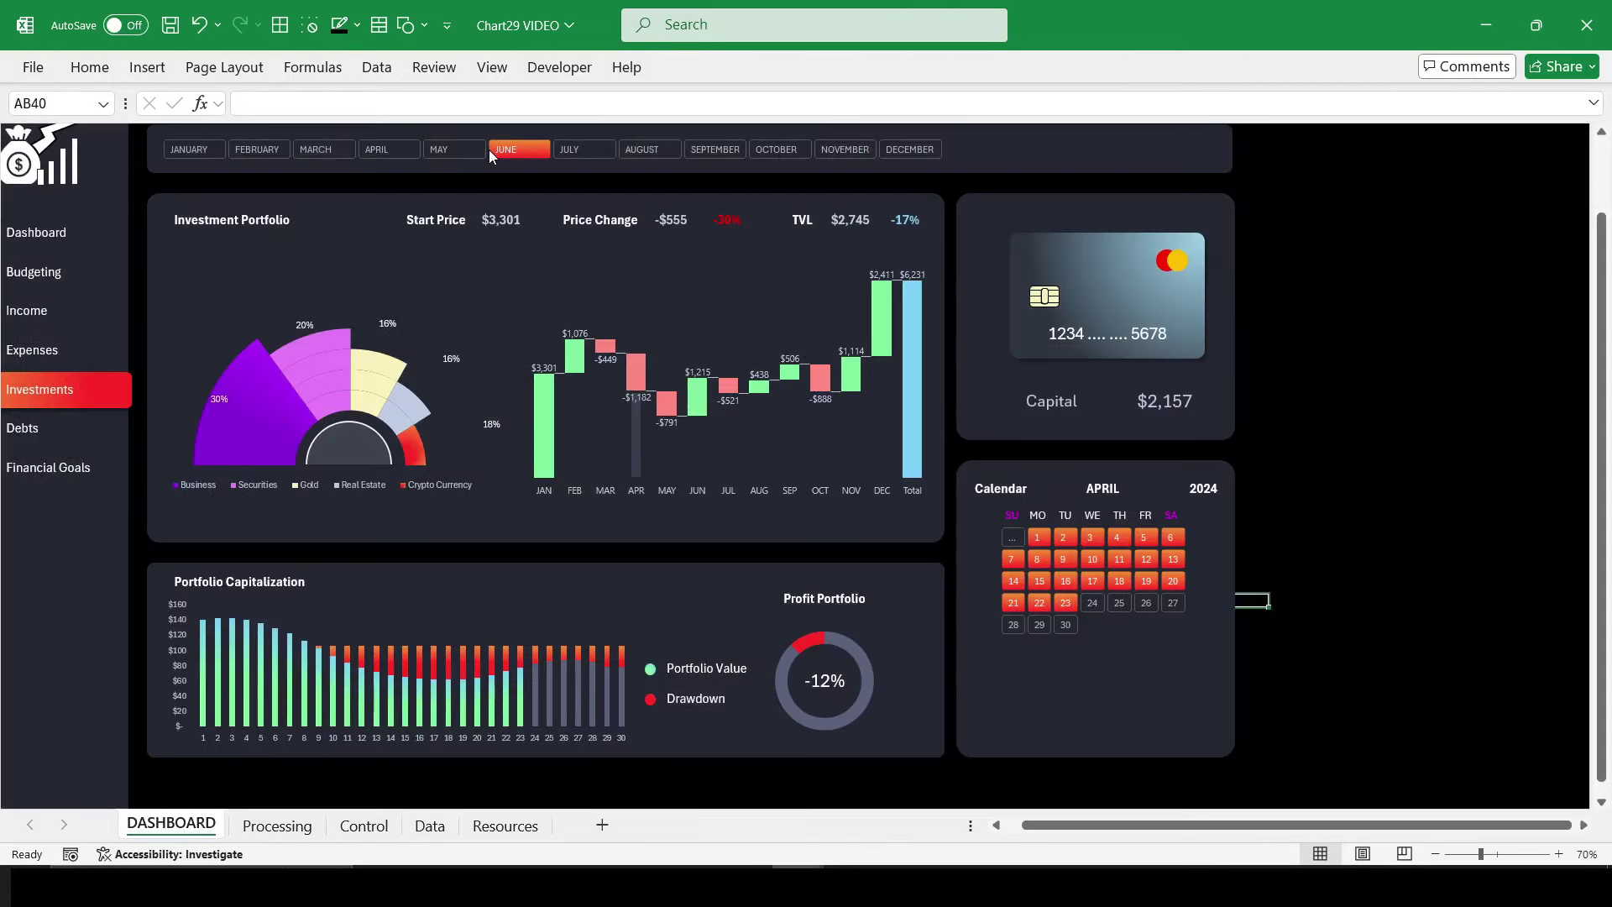
{"action": "left_click", "coordinate": [575, 149]}
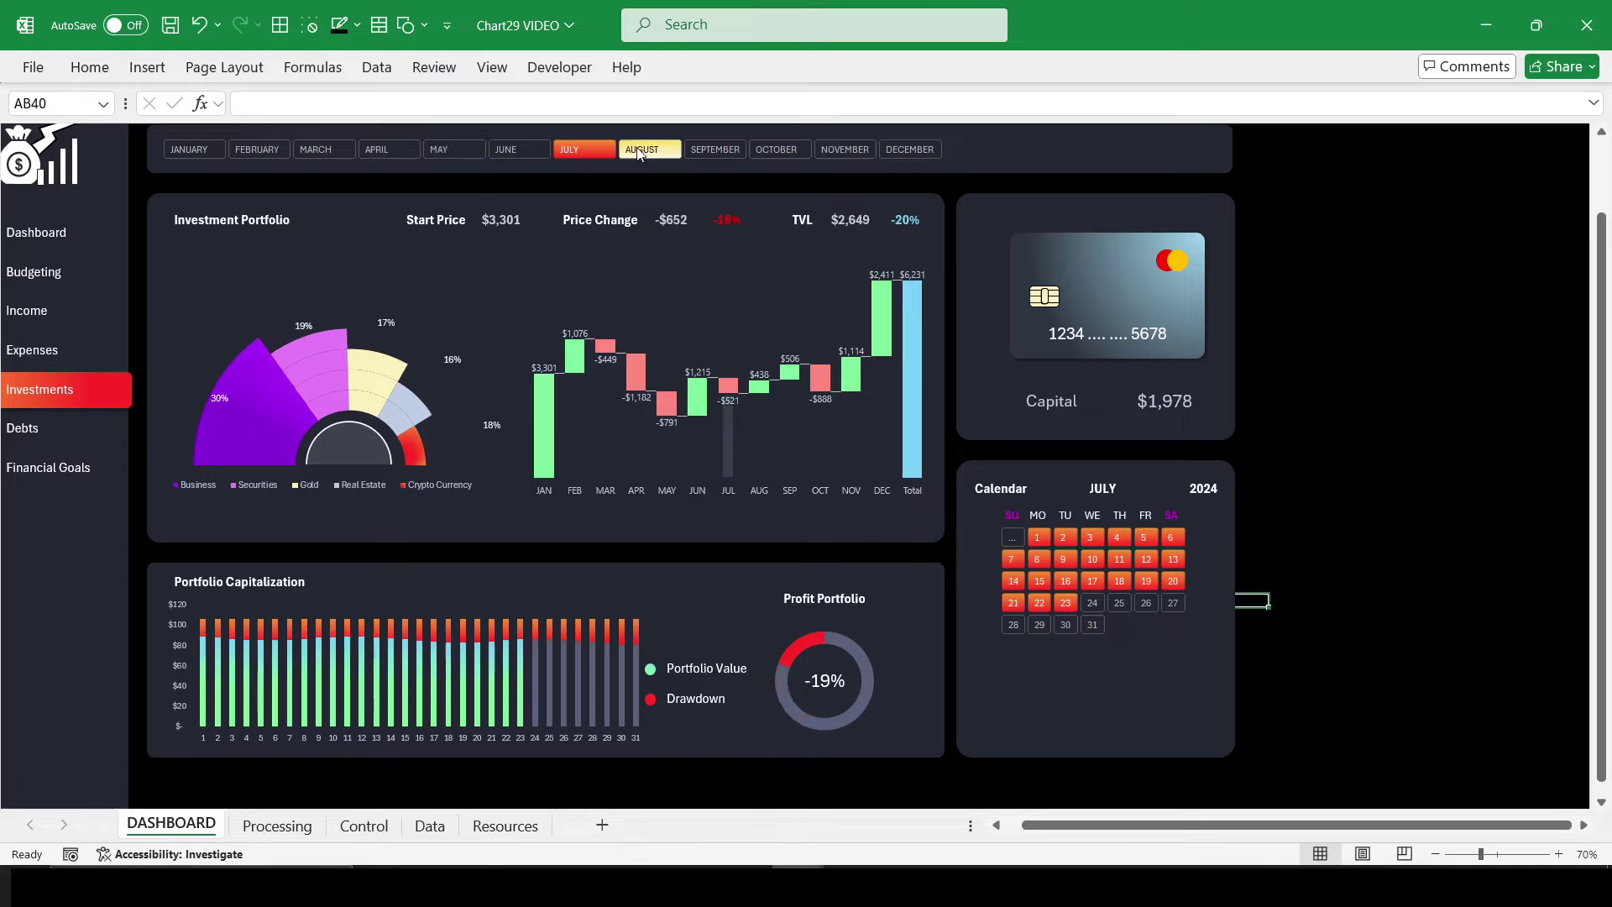
{"action": "left_click", "coordinate": [667, 150]}
{"action": "left_click", "coordinate": [698, 150]}
{"action": "left_click", "coordinate": [776, 150]}
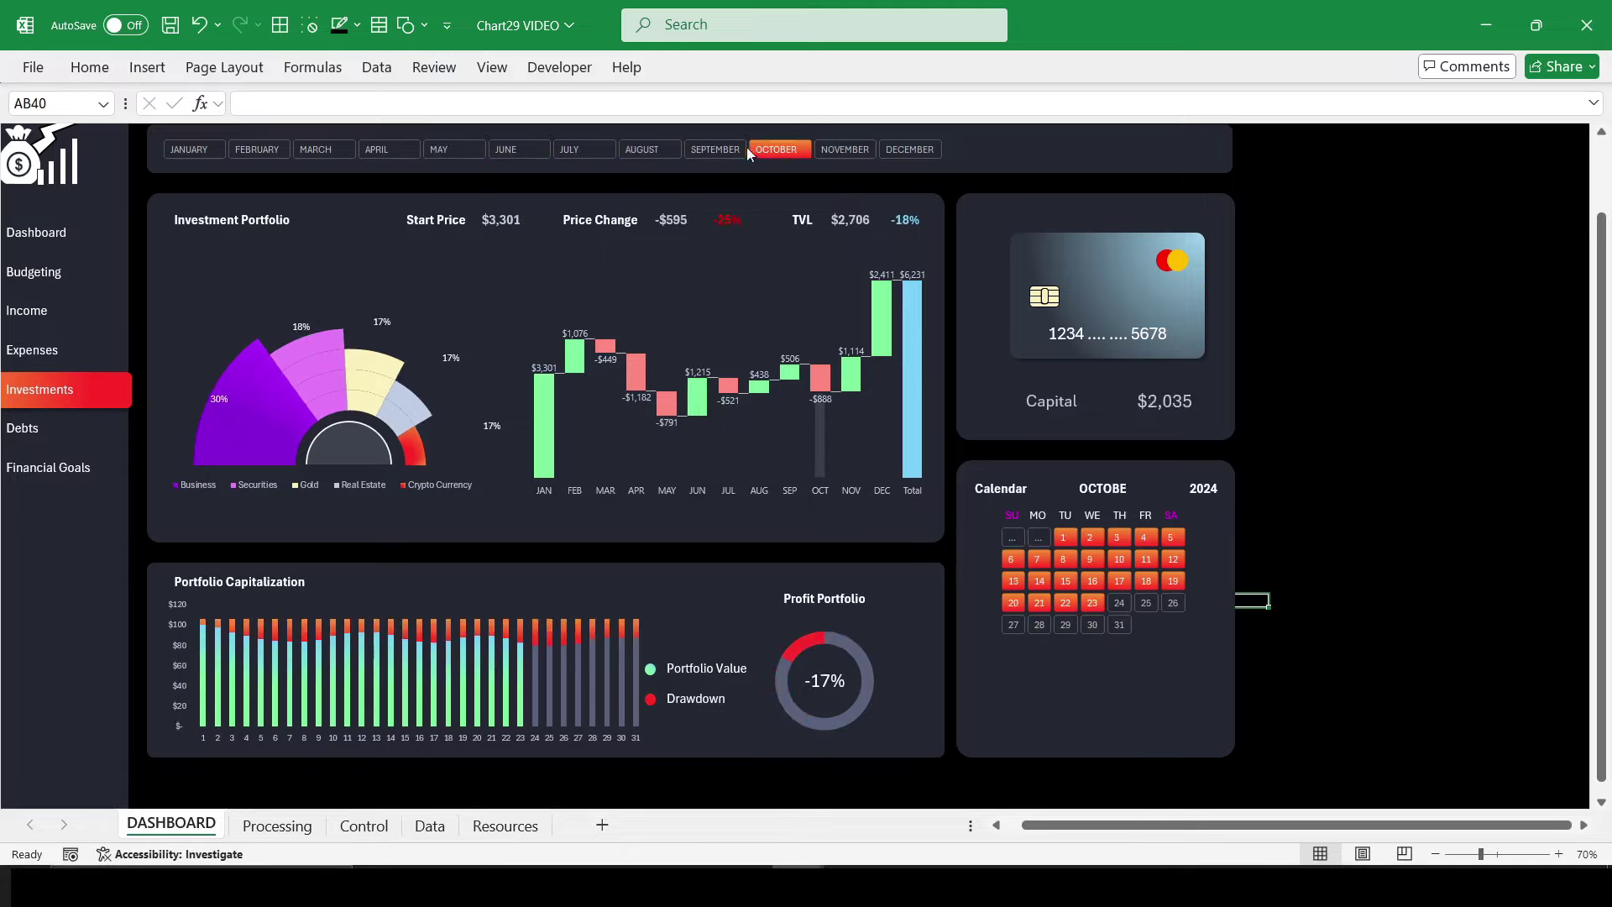
{"action": "left_click_drag", "start_coordinate": [363, 151], "coordinate": [593, 149]}
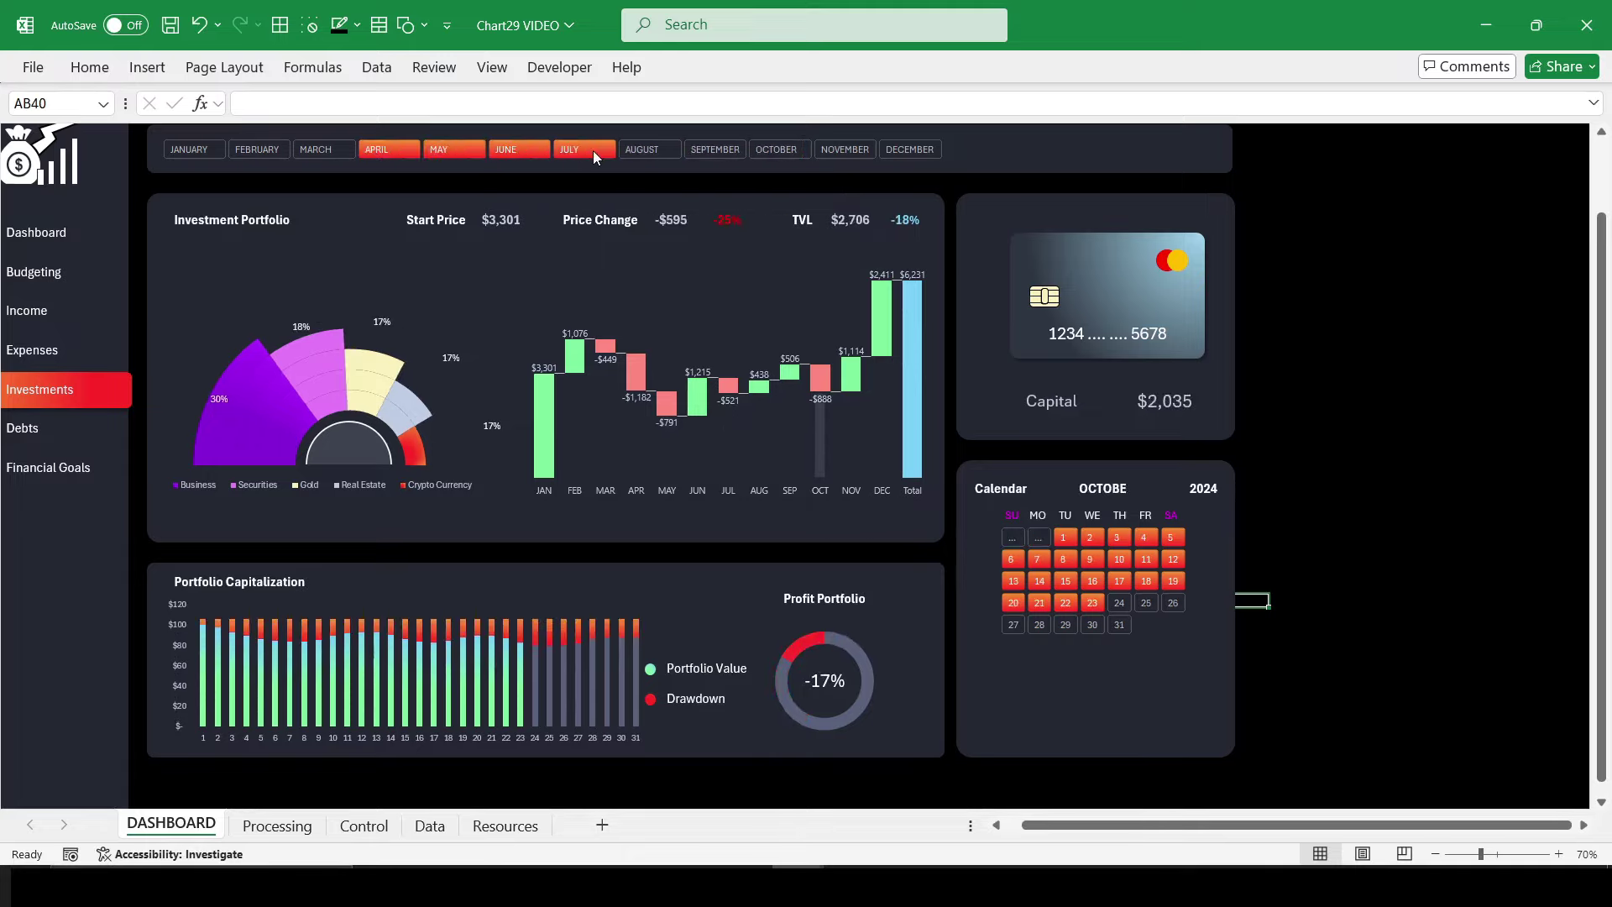
{"action": "left_click", "coordinate": [713, 152]}
{"action": "left_click_drag", "start_coordinate": [191, 149], "coordinate": [910, 150]}
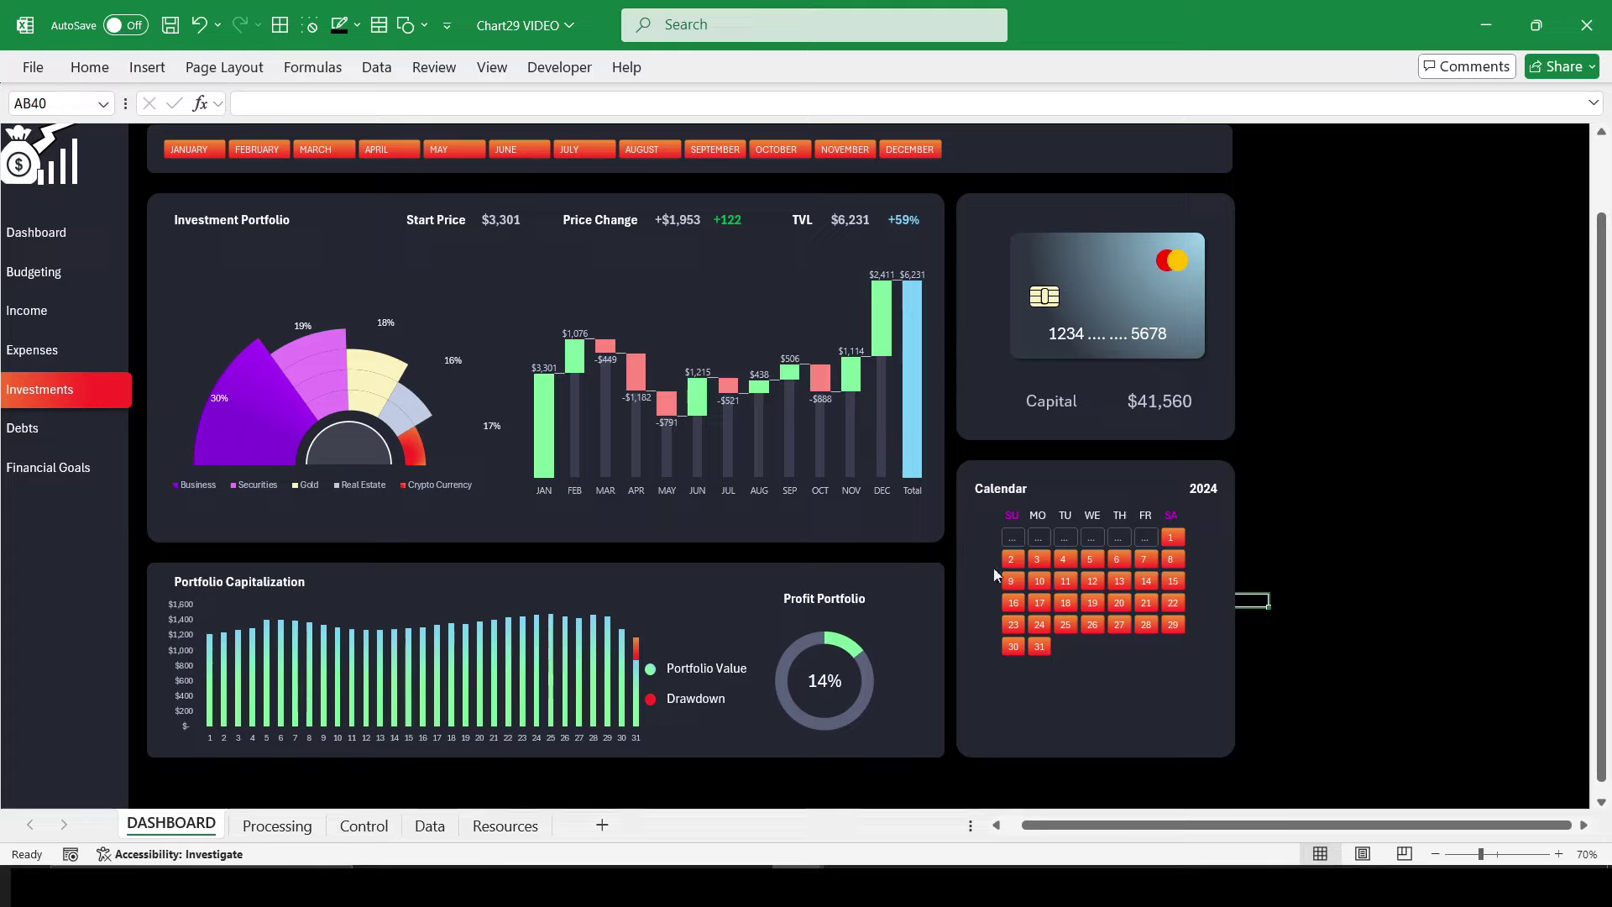
Step: Switch the dashboard through April, May, July and February
{"action": "left_click", "coordinate": [370, 148]}
{"action": "left_click", "coordinate": [453, 148]}
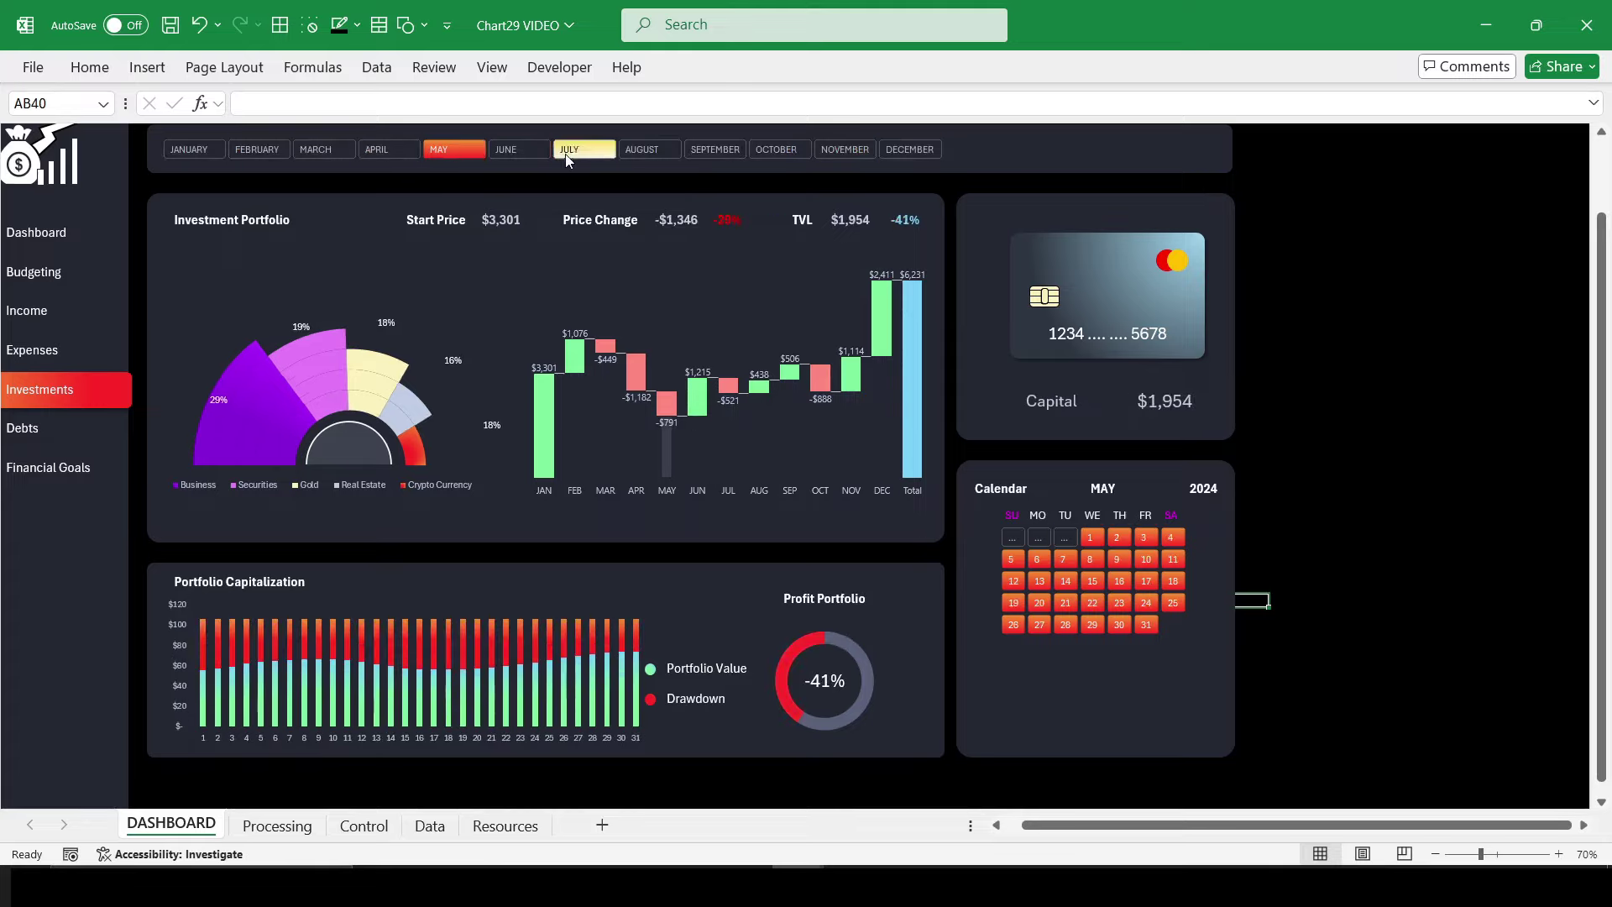
{"action": "left_click", "coordinate": [566, 153]}
{"action": "left_click", "coordinate": [258, 149]}
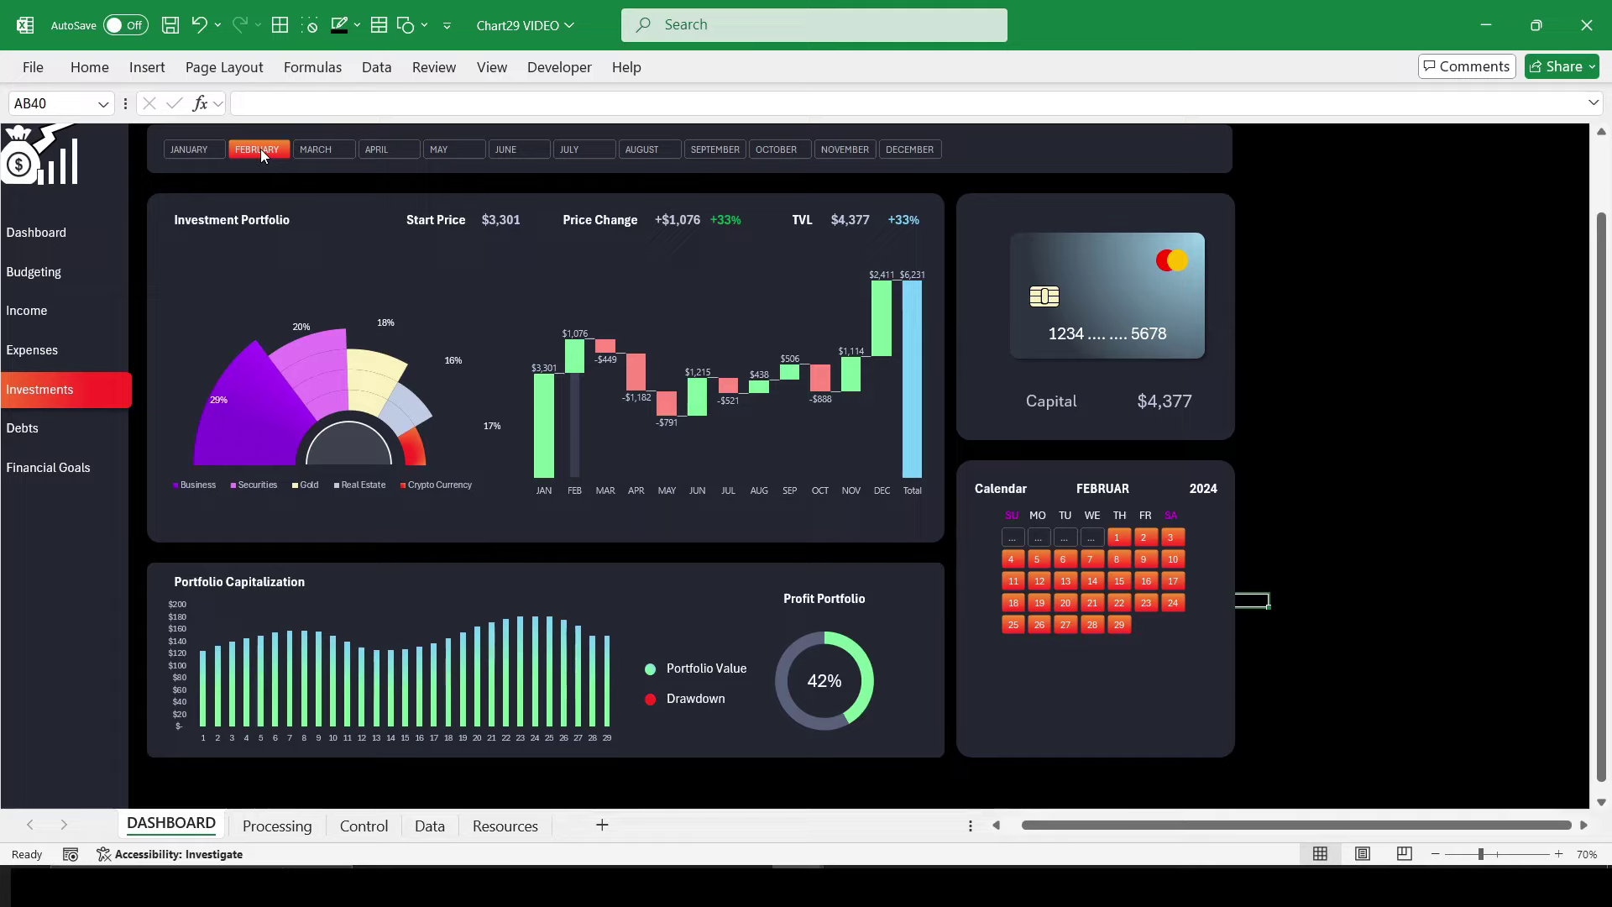
{"action": "scroll", "coordinate": [1325, 571], "scroll_direction": "up", "scroll_amount": 1}
{"action": "scroll", "coordinate": [1325, 576], "scroll_direction": "up", "scroll_amount": 1}
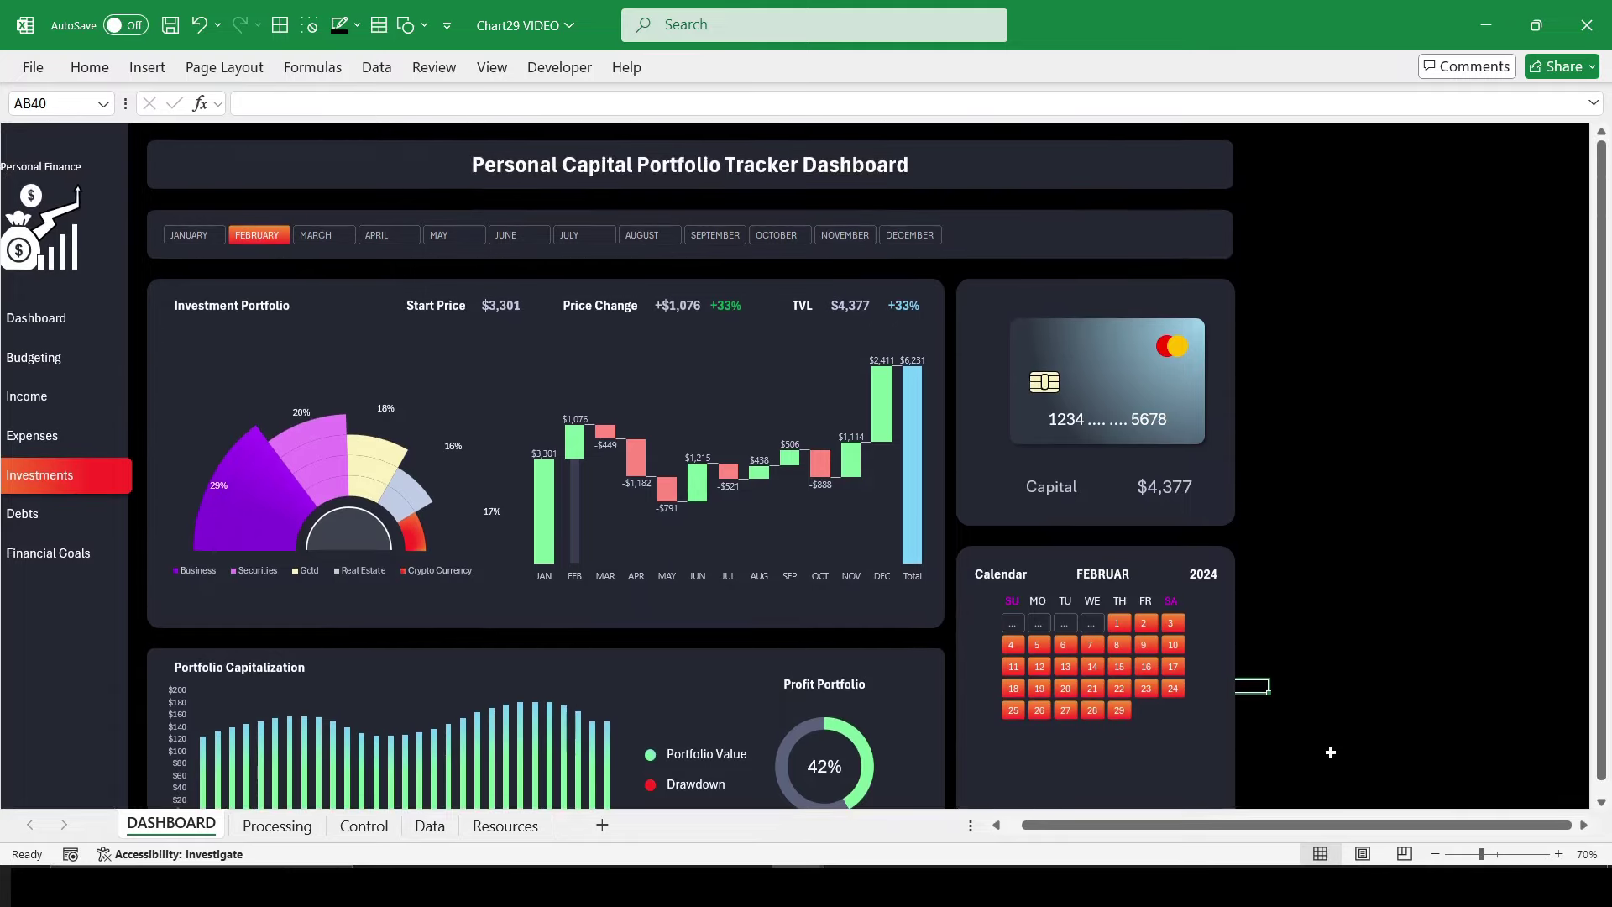
{"action": "scroll", "coordinate": [1282, 830], "scroll_direction": "left", "scroll_amount": 1}
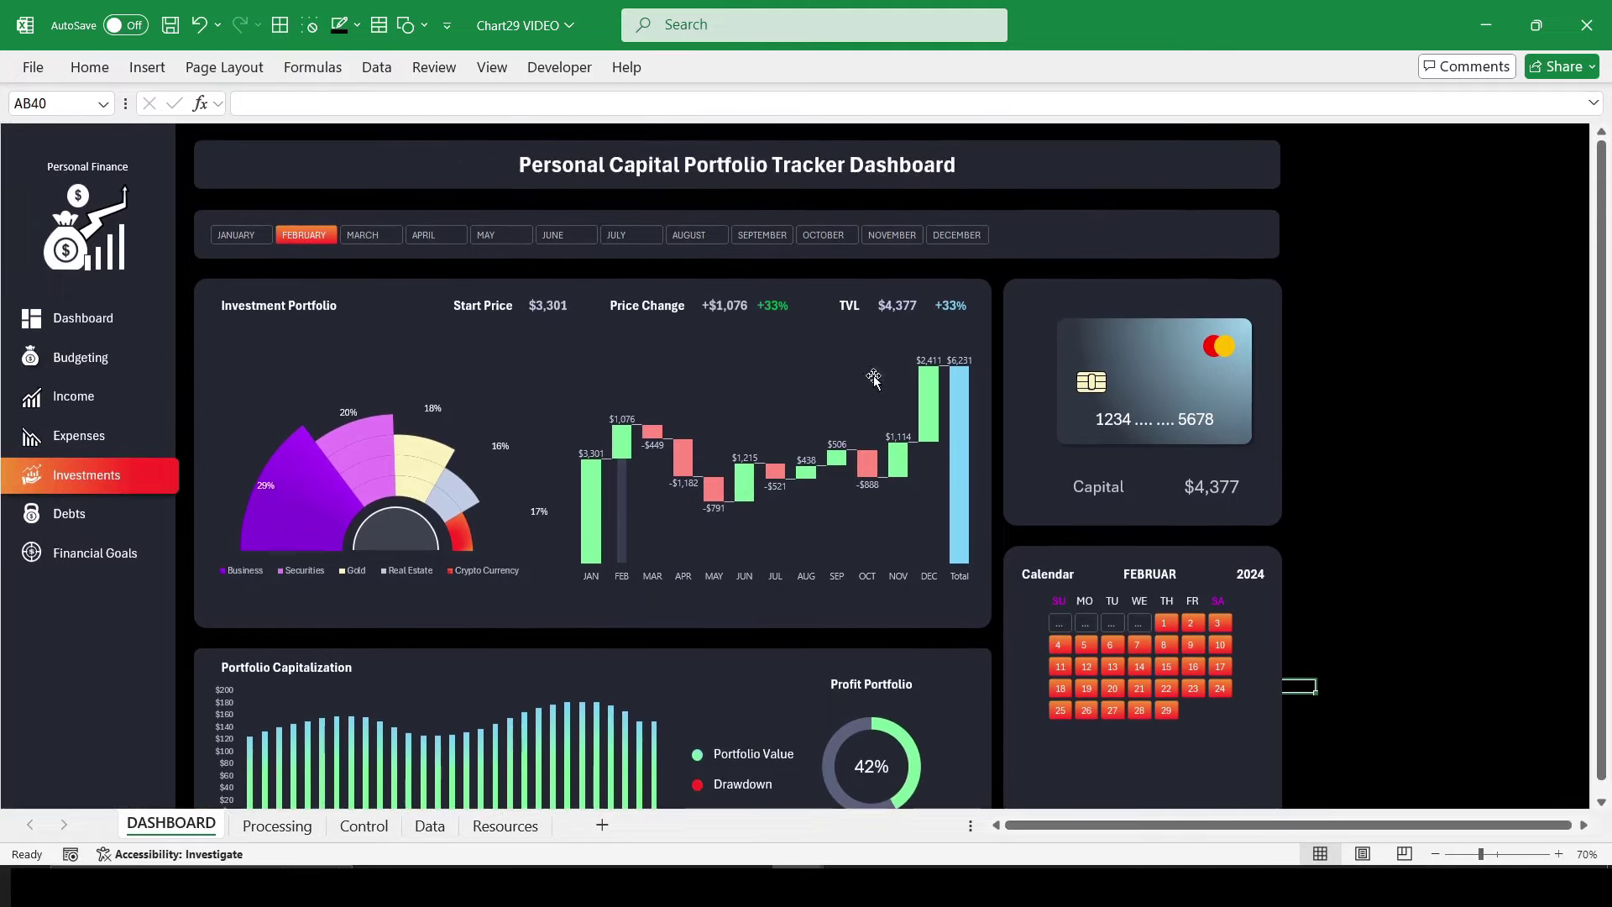
{"action": "left_click_drag", "start_coordinate": [1609, 412], "coordinate": [1594, 517]}
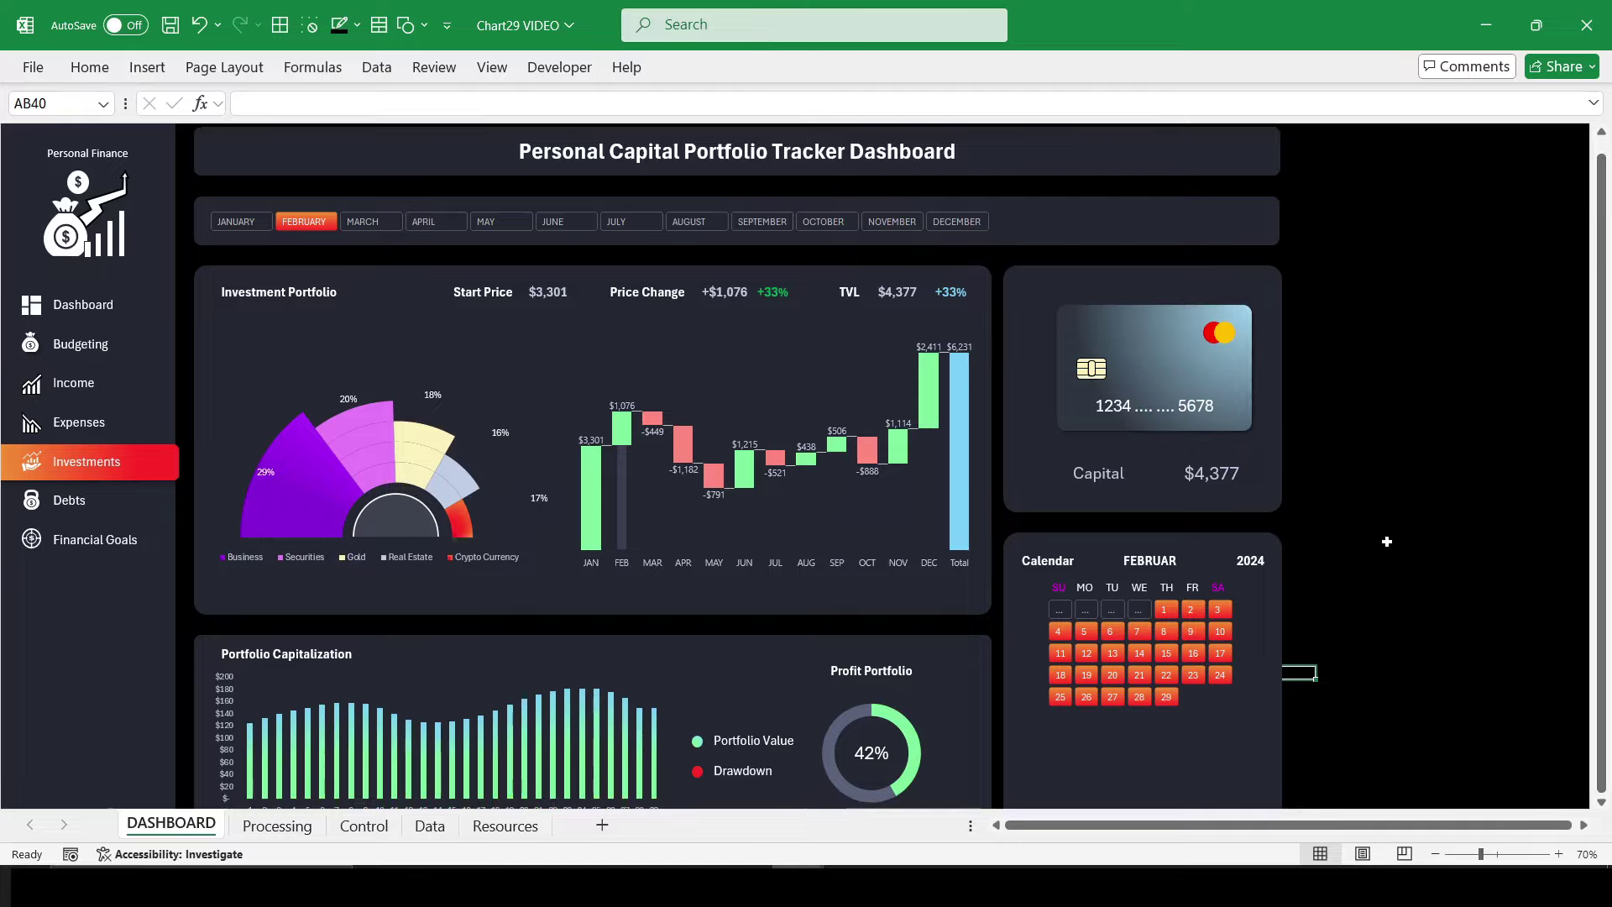
{"action": "left_click", "coordinate": [1386, 543]}
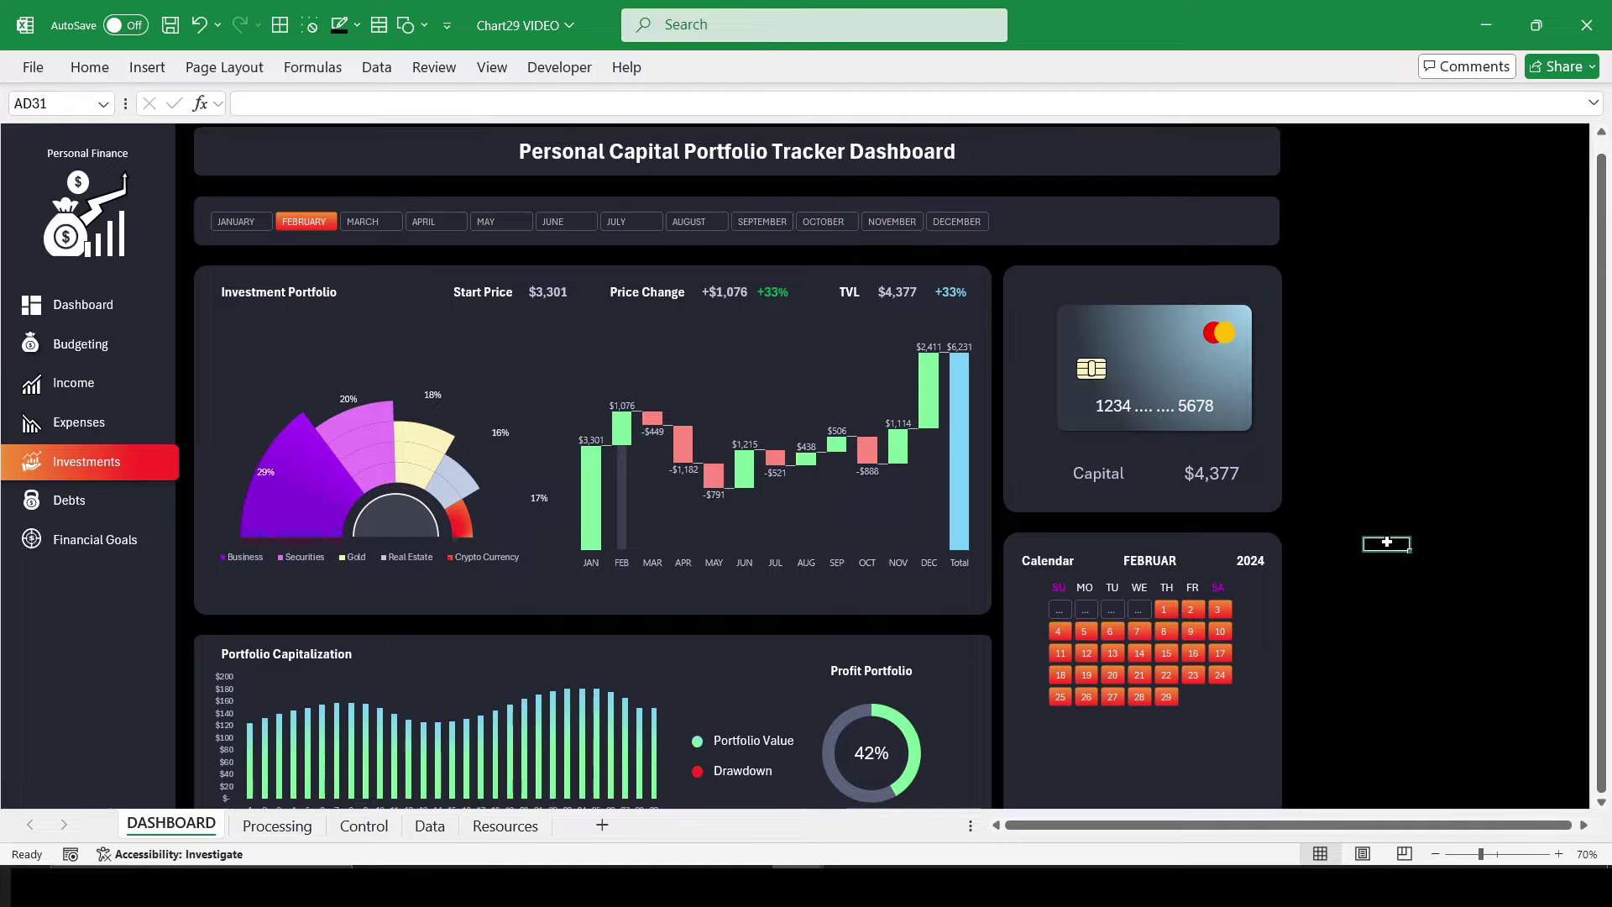
{"action": "left_click", "coordinate": [1601, 802]}
Step: Step the month slicer from January to May and limit the calendar to days 12–25
{"action": "left_click", "coordinate": [237, 207]}
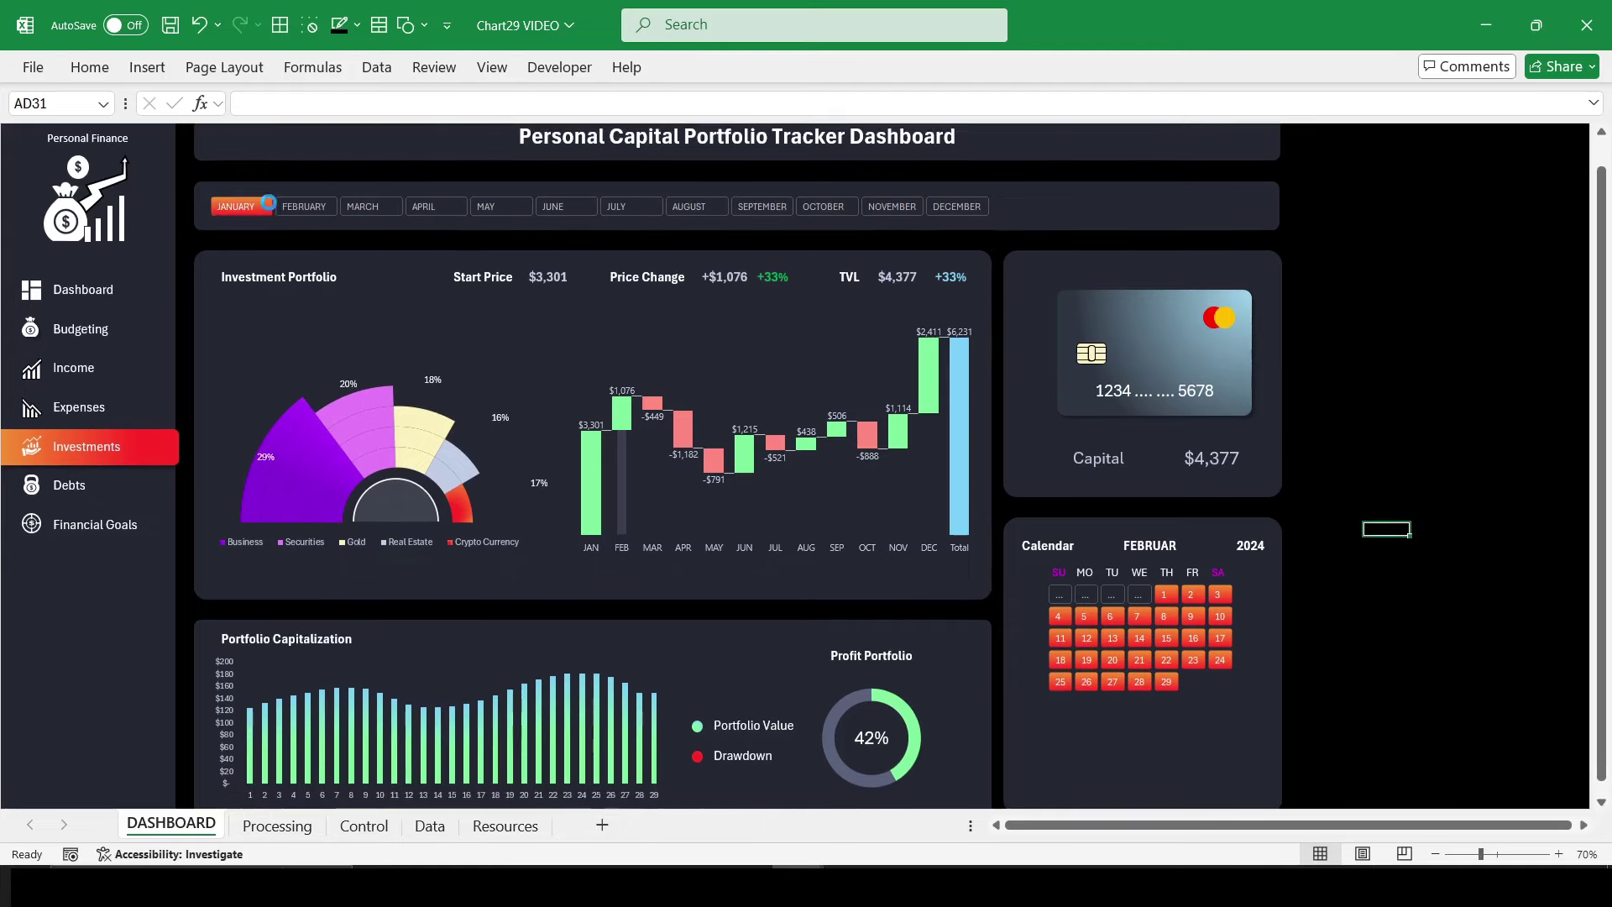
{"action": "left_click", "coordinate": [304, 207]}
{"action": "left_click", "coordinate": [369, 207]}
{"action": "left_click", "coordinate": [435, 210]}
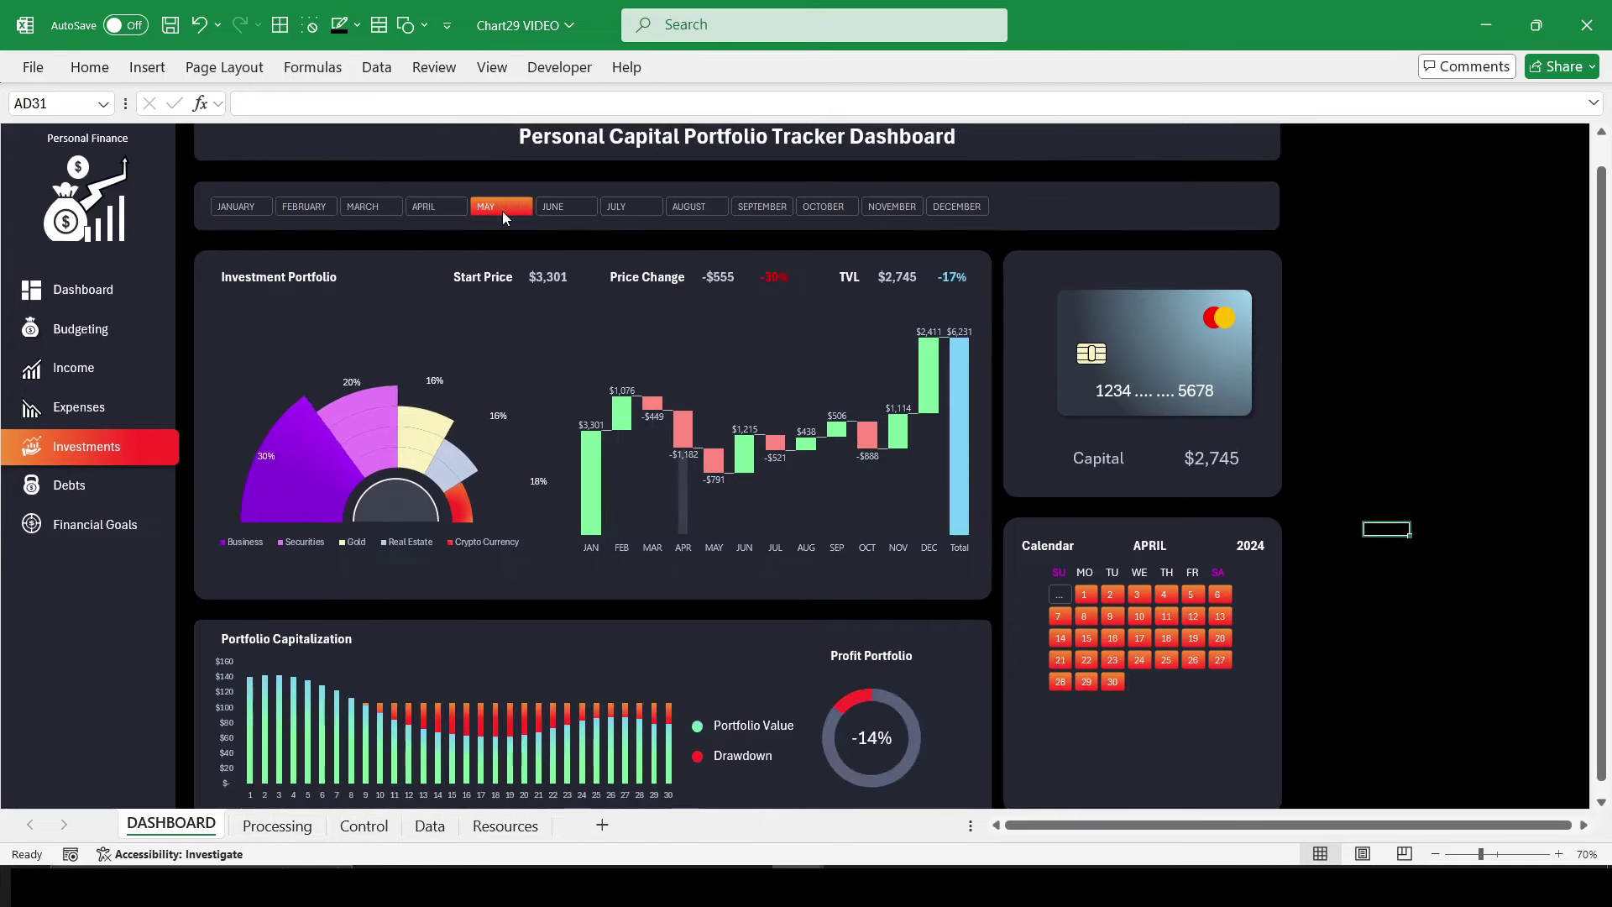
{"action": "left_click", "coordinate": [502, 210]}
{"action": "left_click_drag", "start_coordinate": [1061, 638], "coordinate": [1220, 660]}
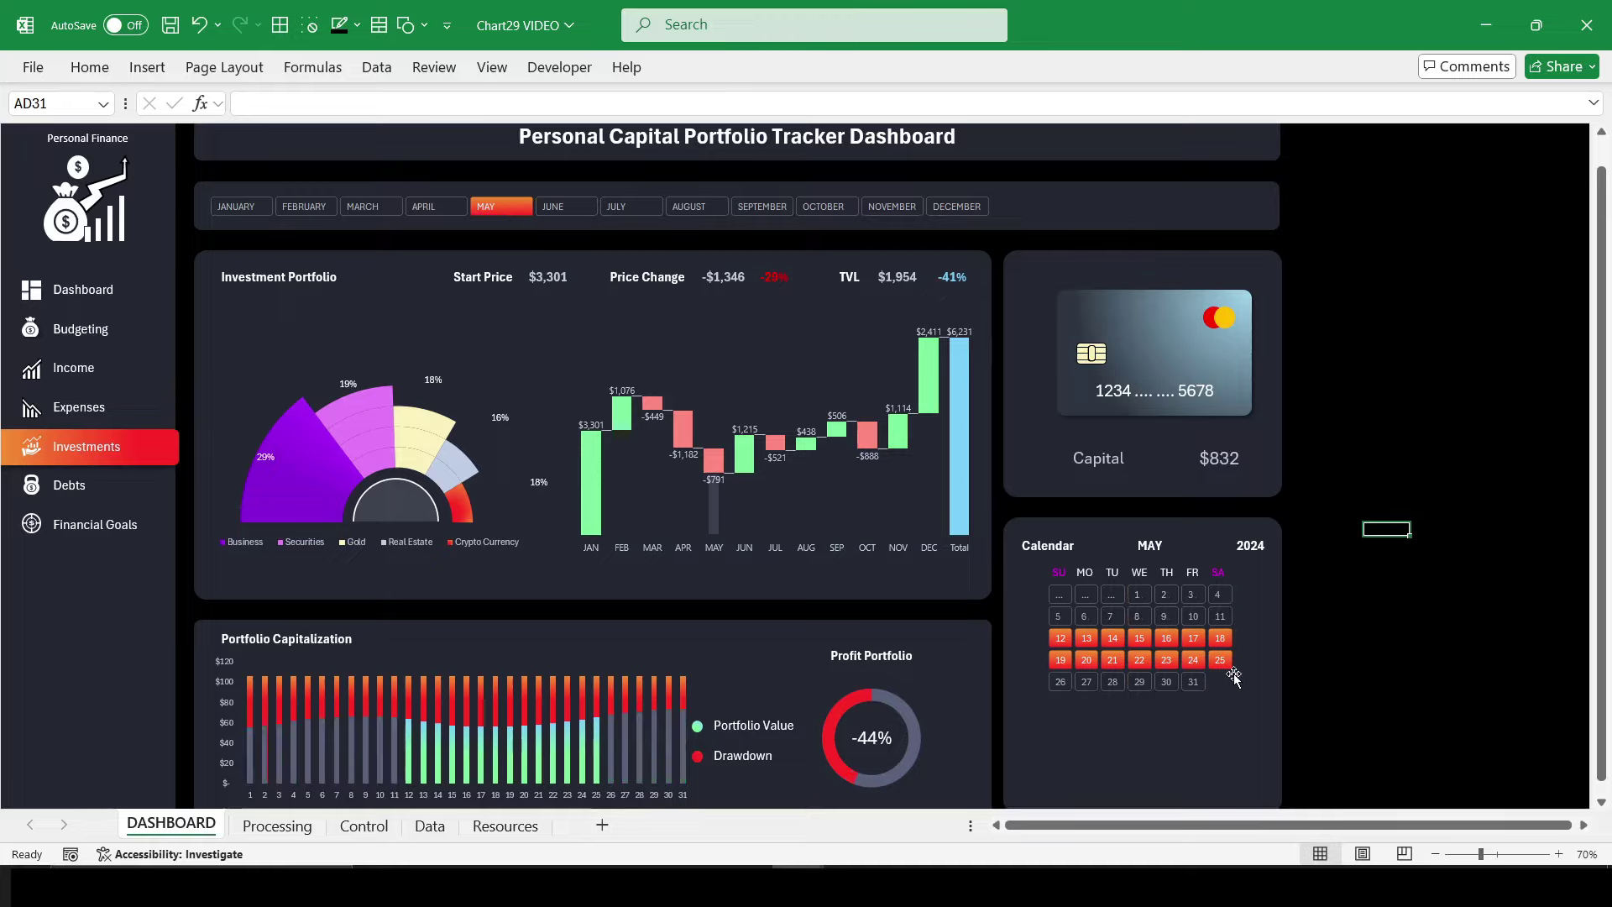
Step: Step the month slicer through June, July, August, September, October and November
{"action": "left_click", "coordinate": [566, 207]}
{"action": "left_click", "coordinate": [634, 206]}
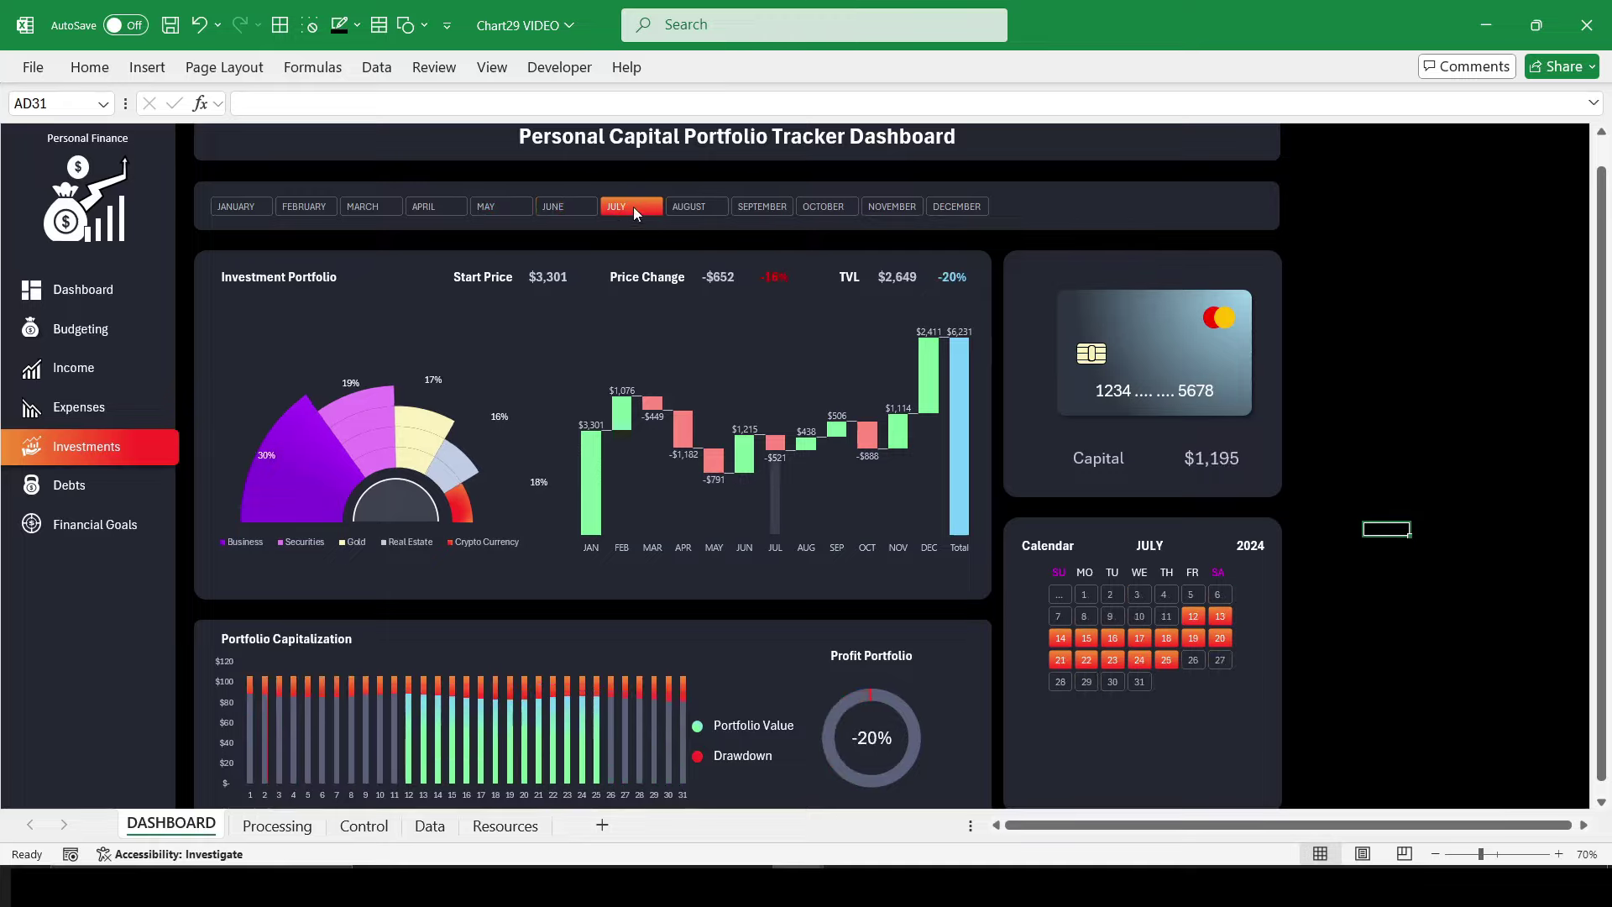
{"action": "left_click", "coordinate": [689, 206]}
{"action": "left_click", "coordinate": [756, 206]}
{"action": "left_click", "coordinate": [823, 207]}
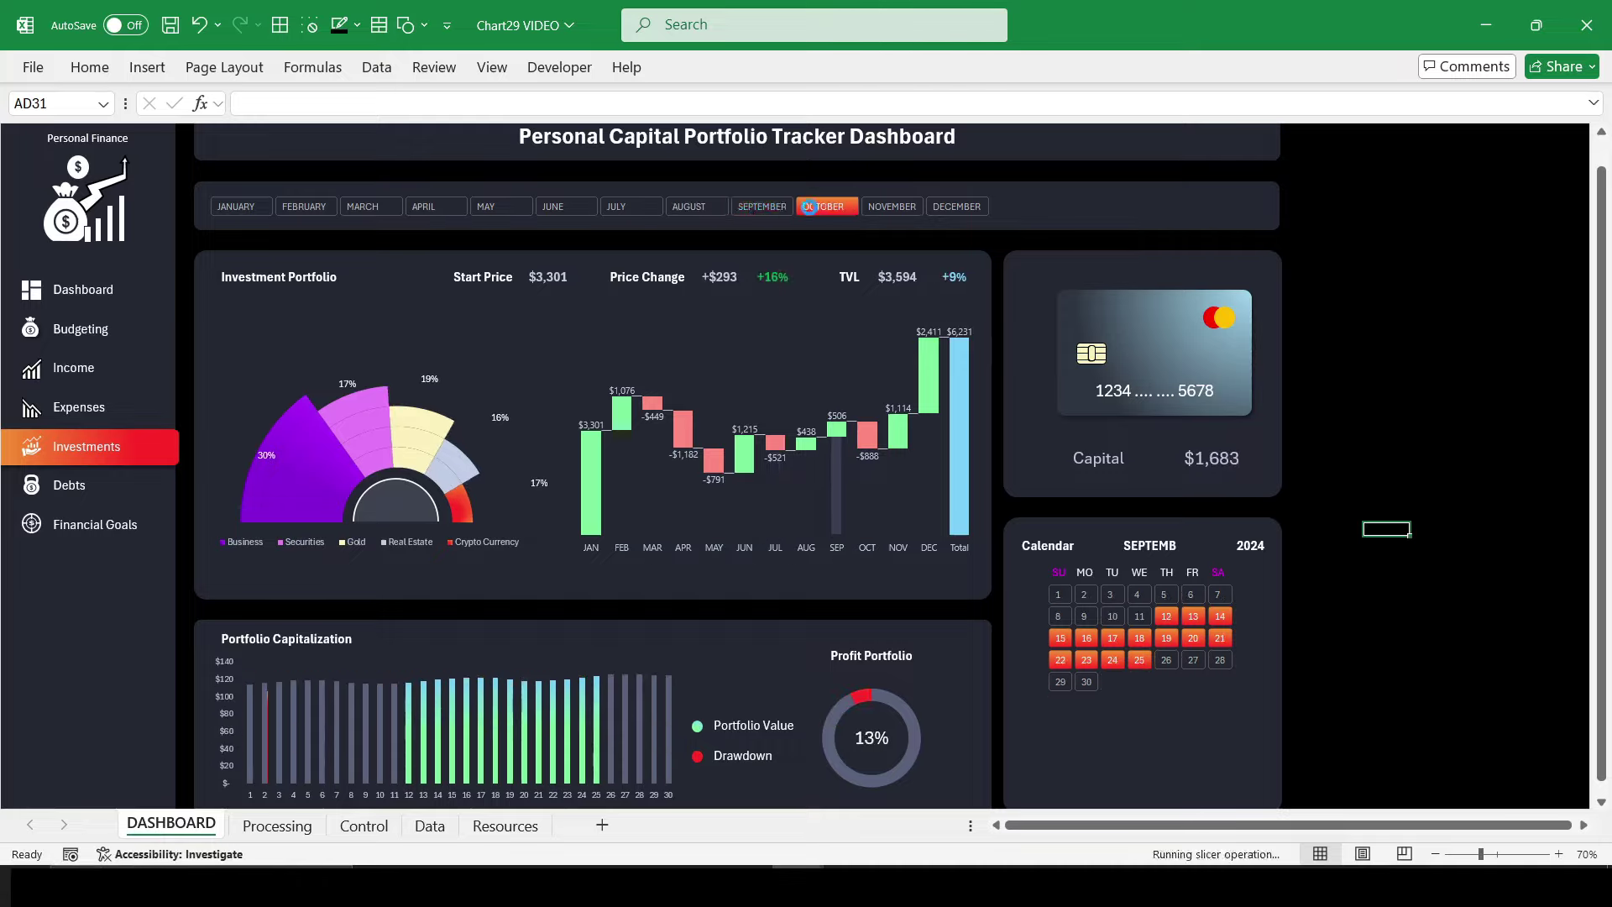
{"action": "left_click", "coordinate": [884, 207]}
Step: Go back through February and March to April, then save the workbook with Ctrl+S
{"action": "left_click", "coordinate": [304, 207]}
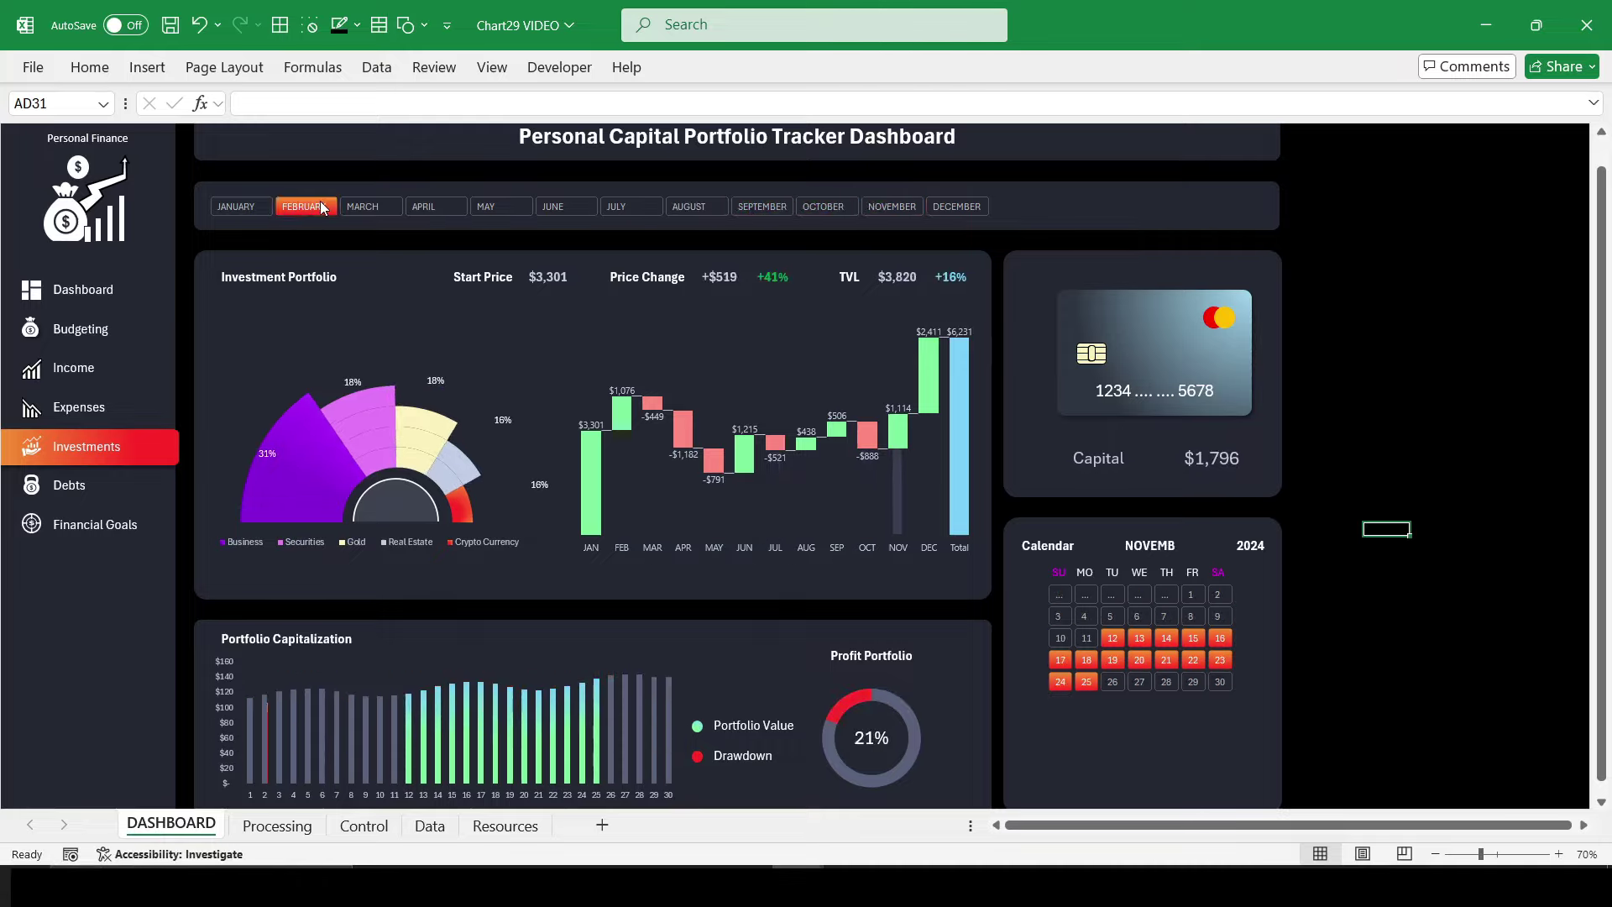
{"action": "left_click", "coordinate": [395, 207]}
{"action": "left_click", "coordinate": [439, 207]}
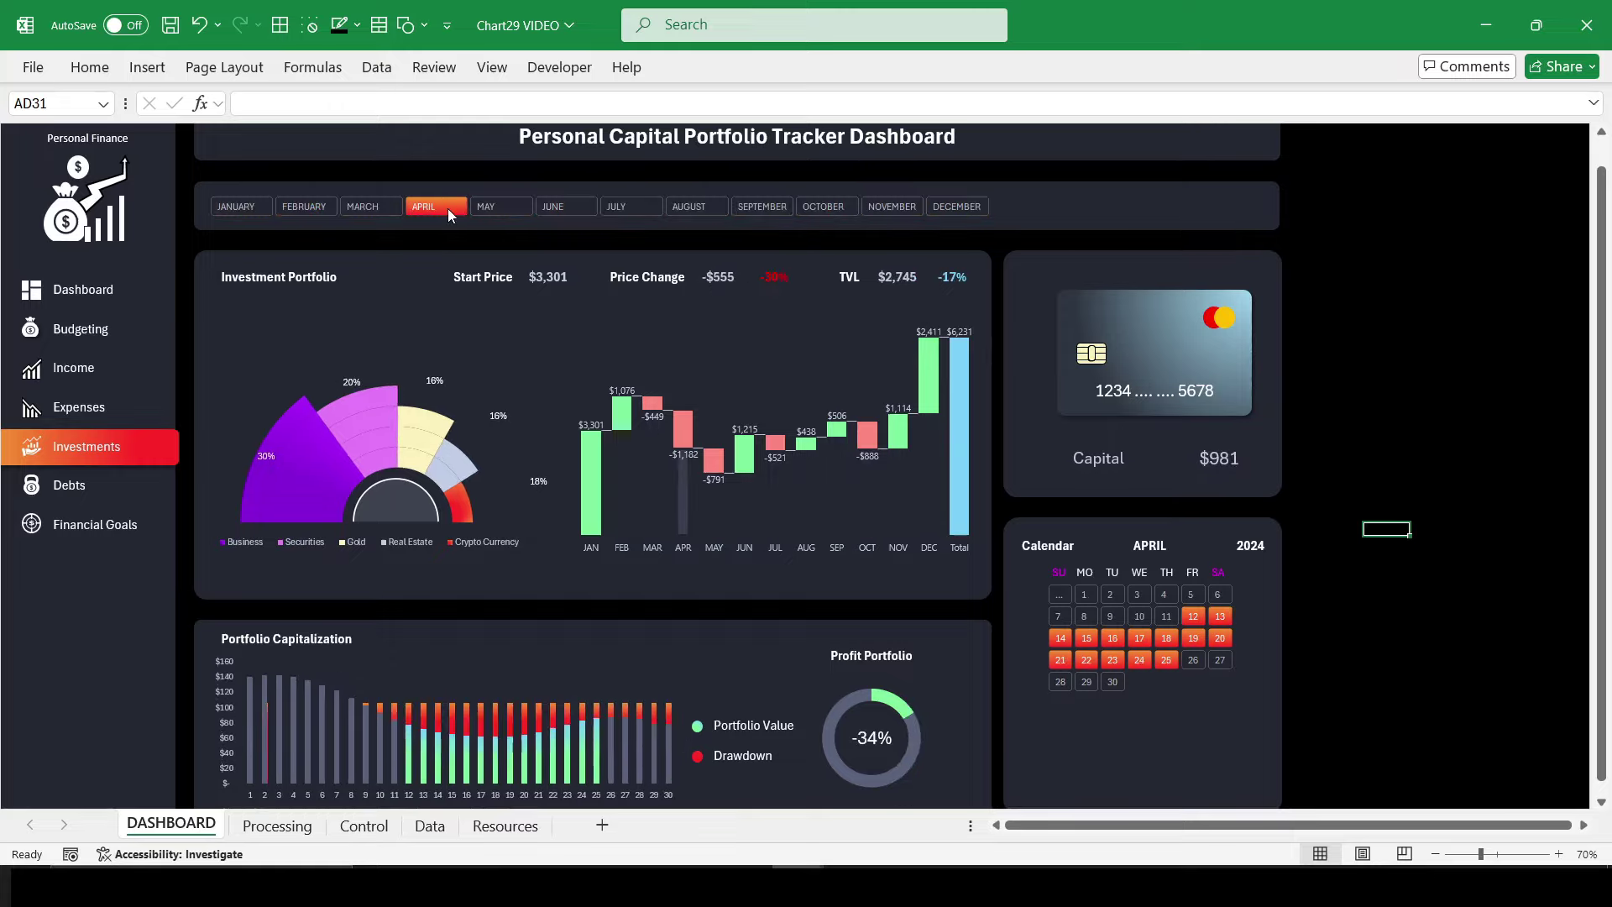
{"action": "key", "text": "ctrl+s"}
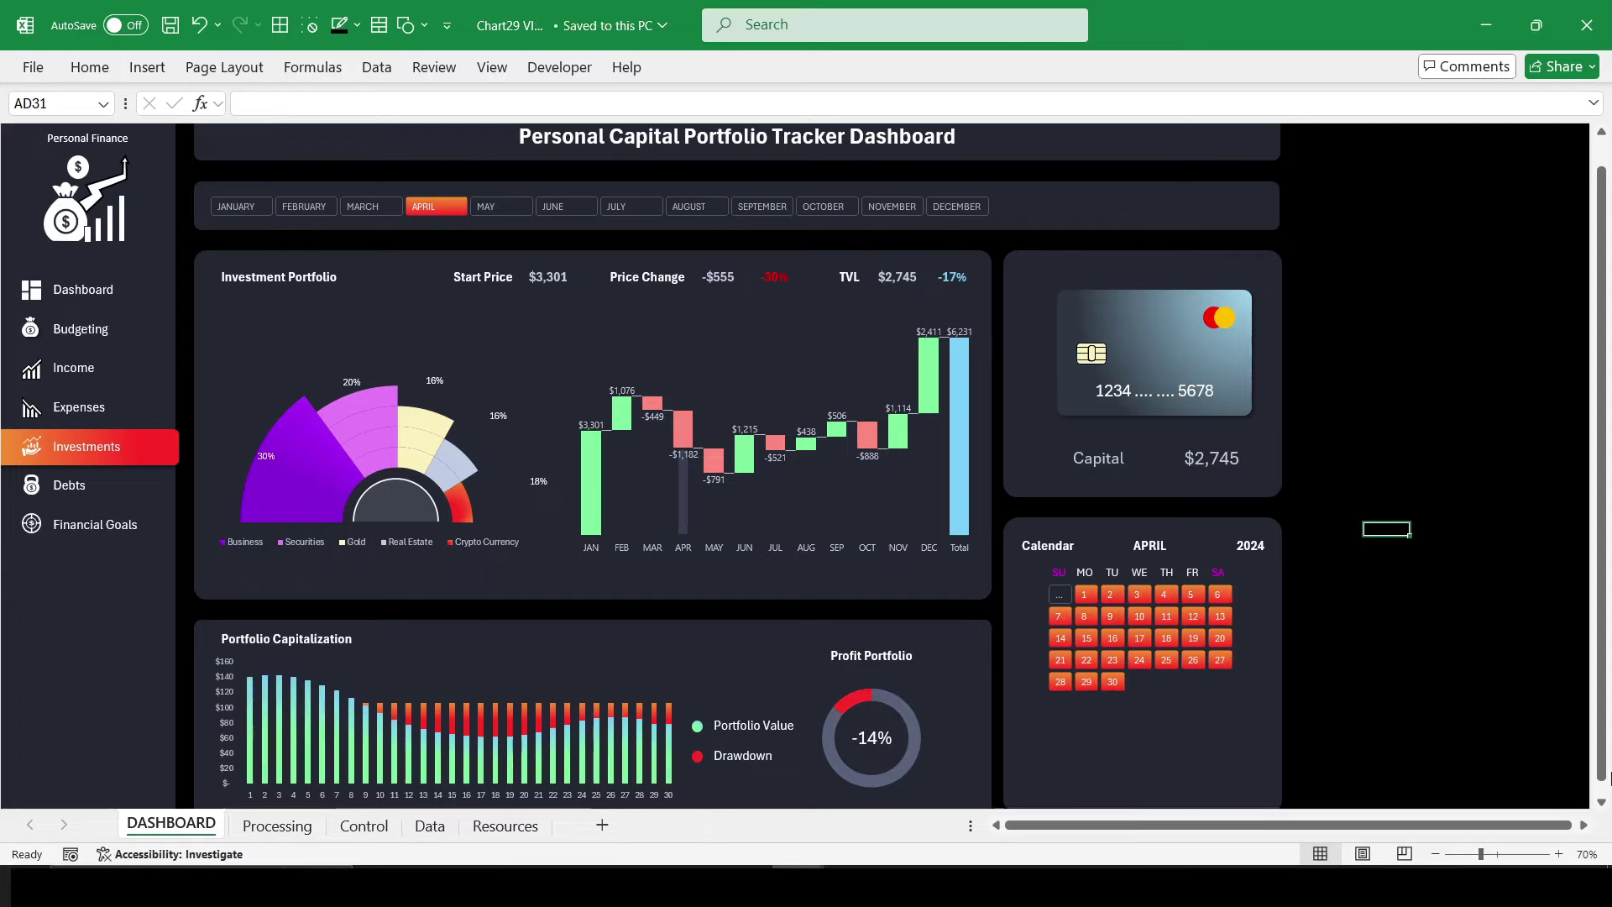
Step: Insert a solid sun stock icon and place it above the Portfolio Value legend
{"action": "left_click", "coordinate": [152, 71]}
{"action": "left_click", "coordinate": [274, 153]}
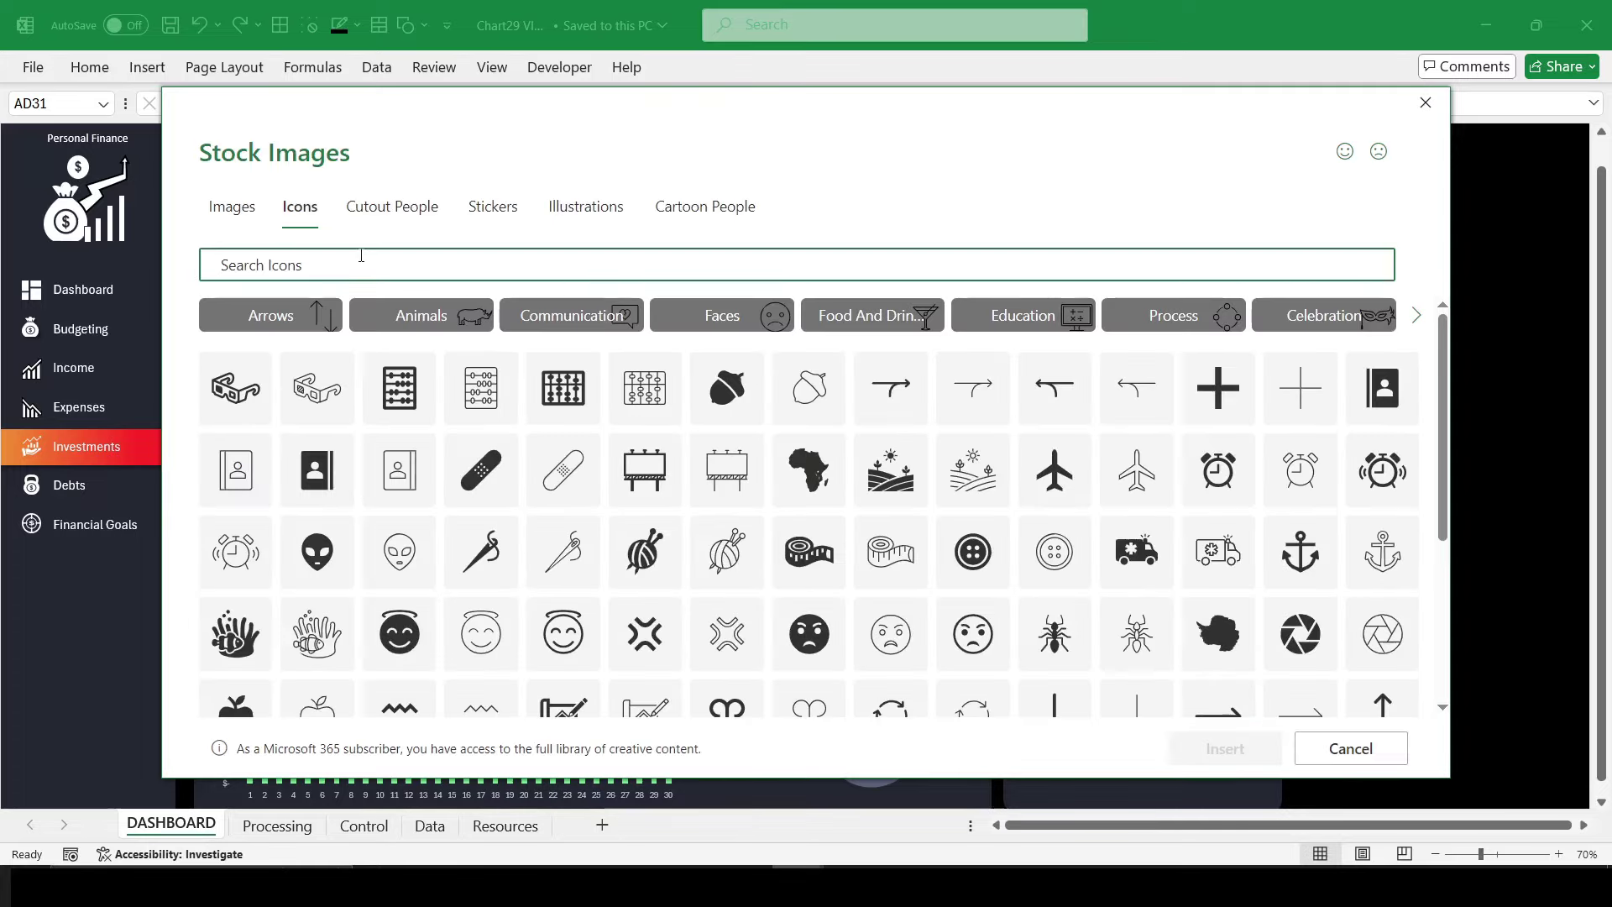
{"action": "type", "text": "sun"}
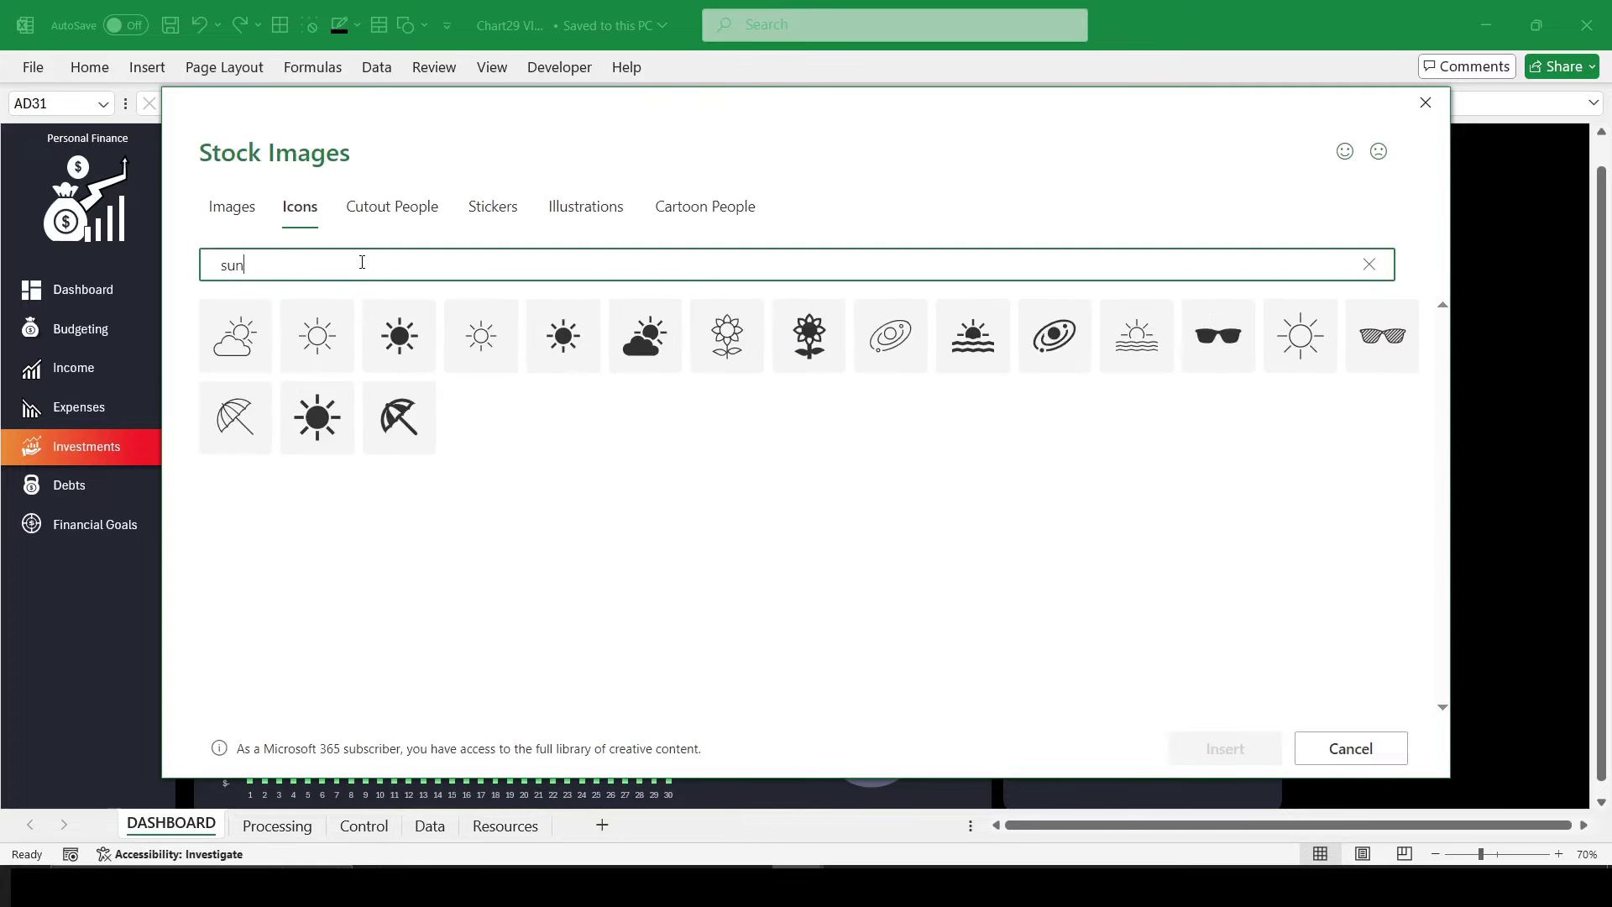
{"action": "left_click", "coordinate": [344, 396]}
{"action": "left_click", "coordinate": [1224, 746]}
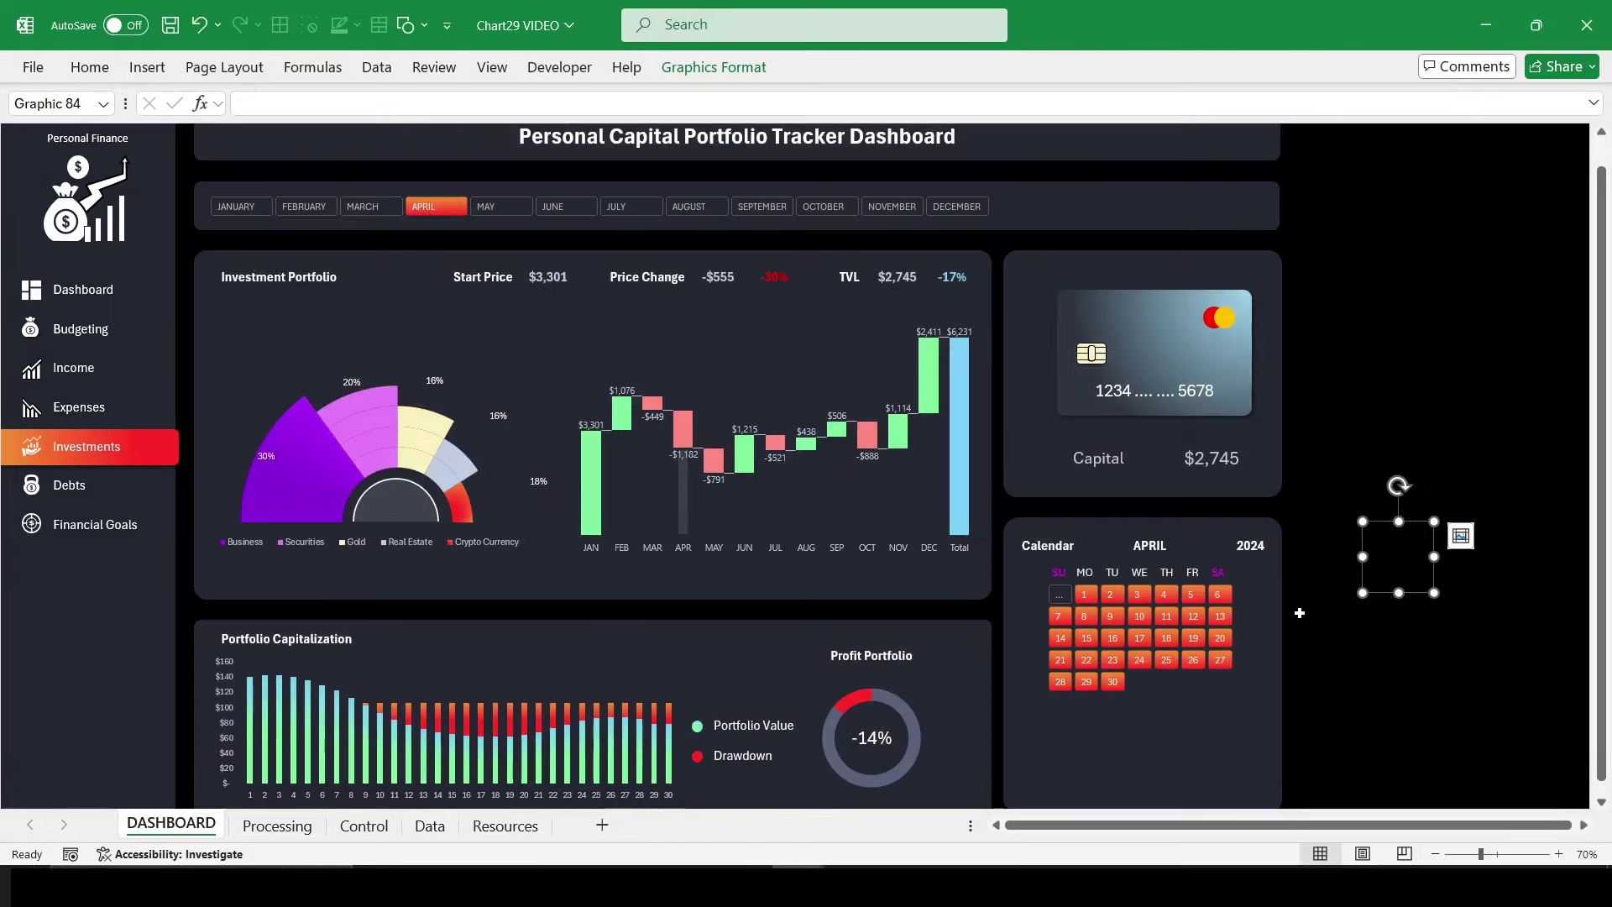
{"action": "left_click_drag", "start_coordinate": [1399, 557], "coordinate": [692, 654]}
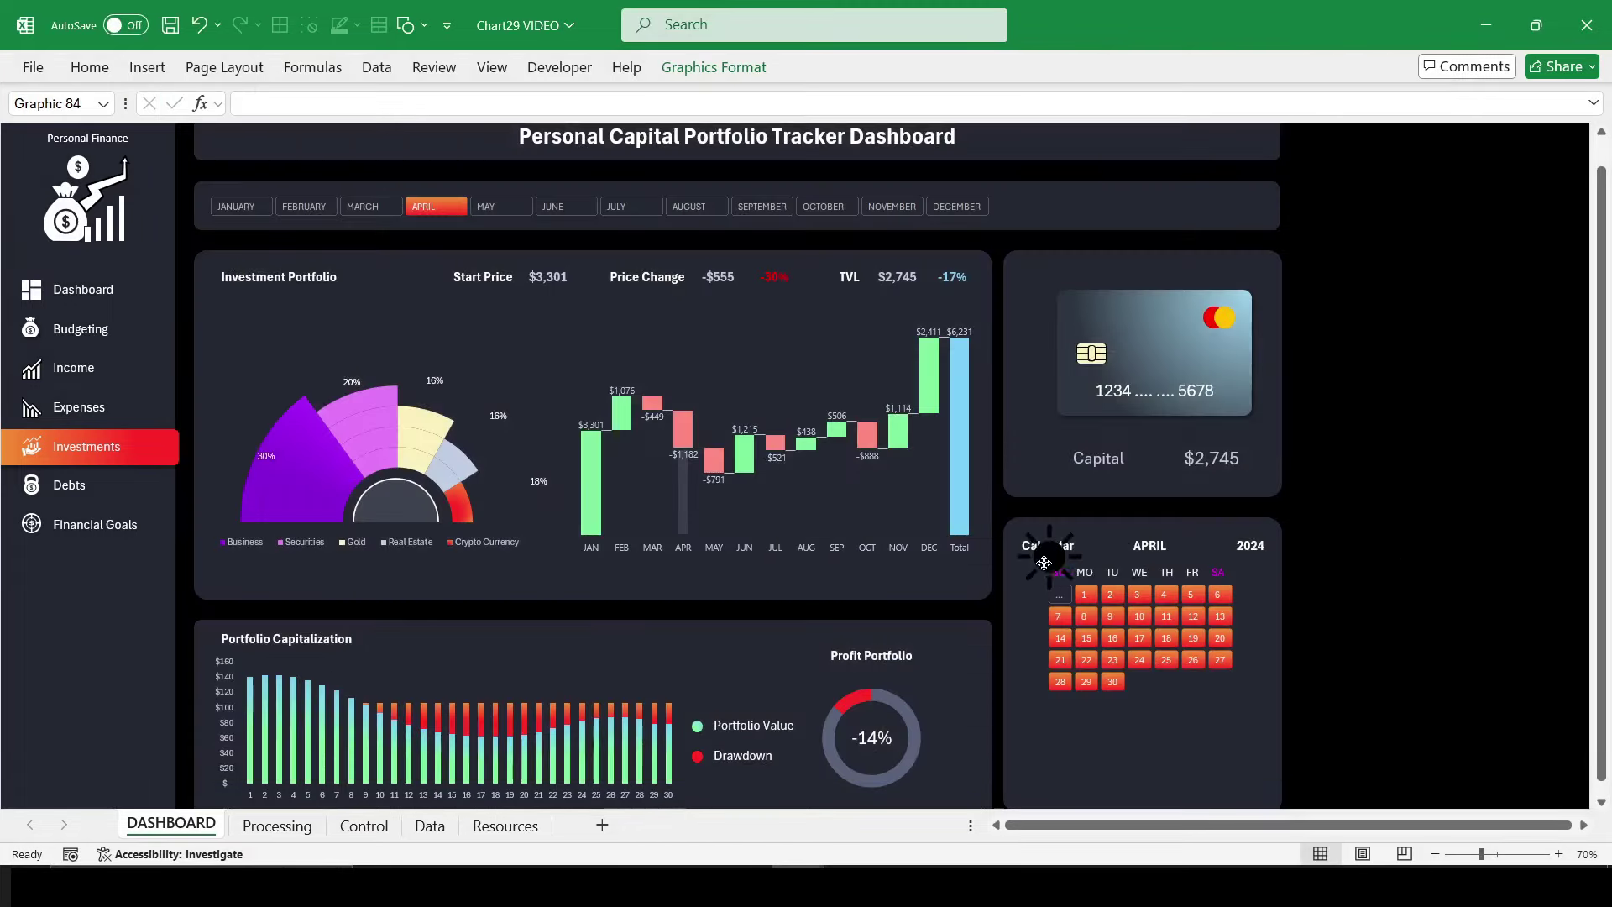
Step: Insert a moon-with-stars stock icon and place it beside the sun
{"action": "left_click", "coordinate": [146, 67]}
{"action": "left_click", "coordinate": [244, 165]}
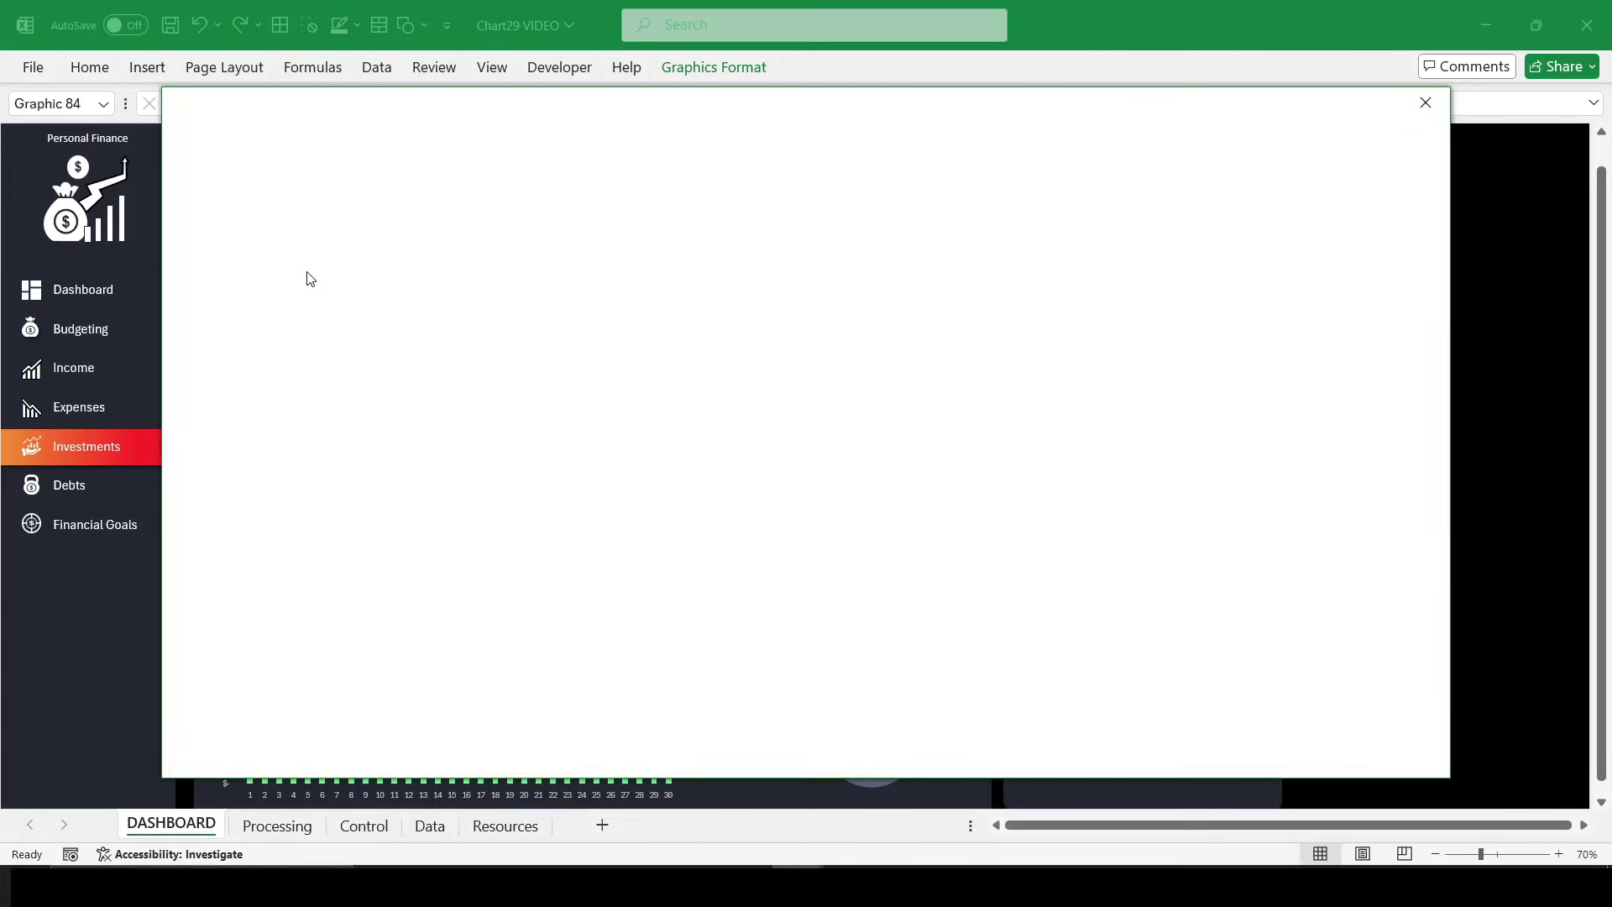
{"action": "type", "text": "moon"}
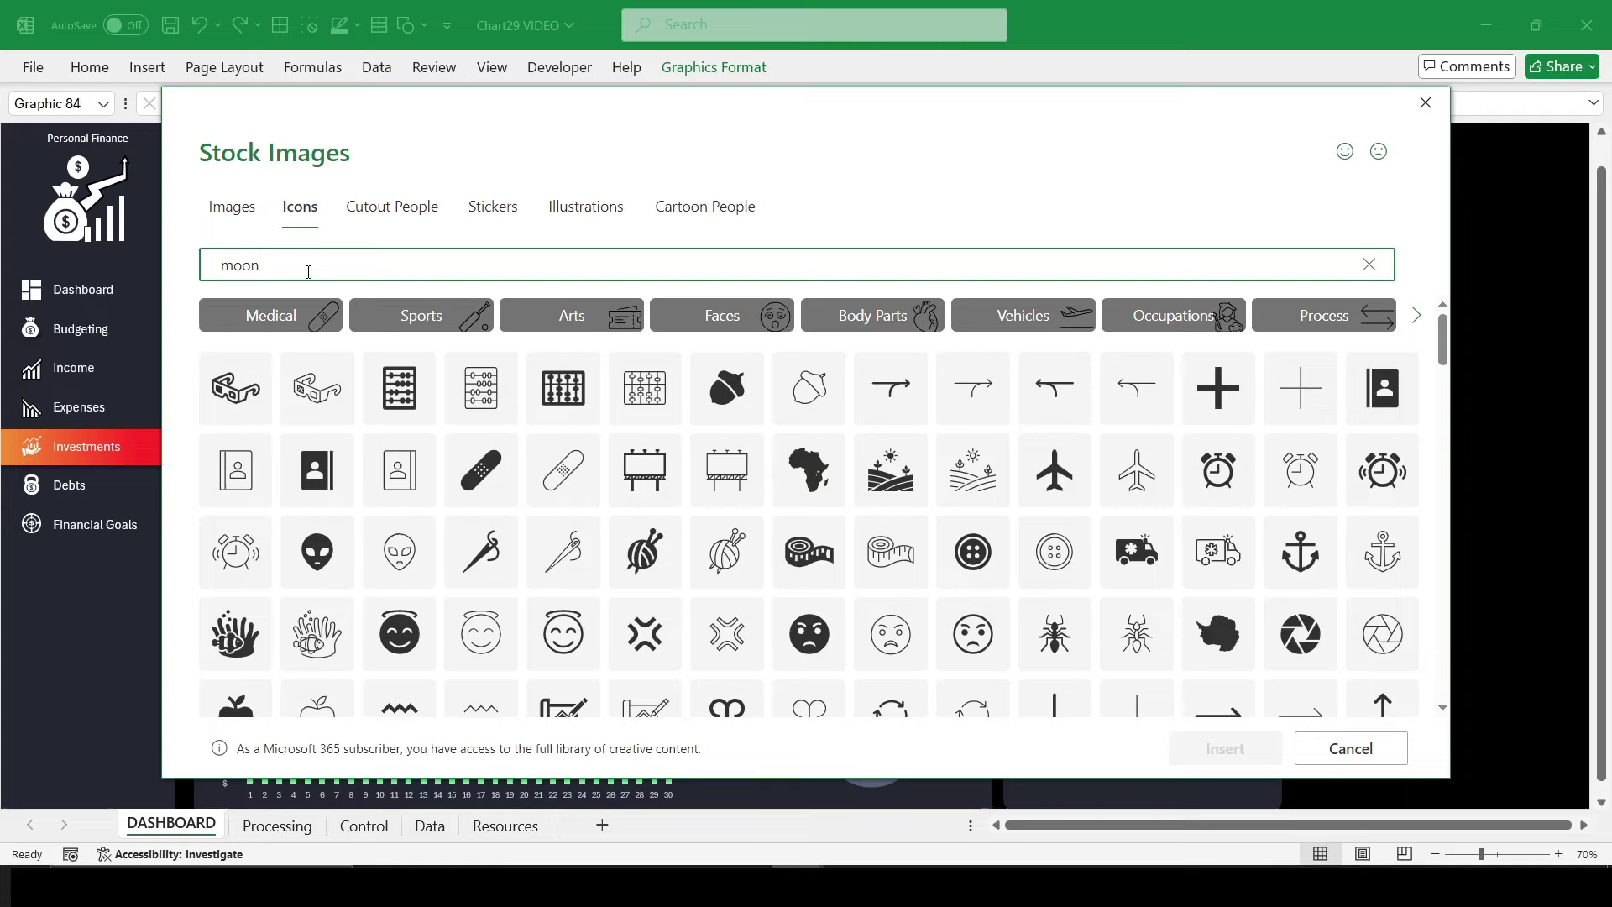
{"action": "left_click", "coordinate": [561, 415]}
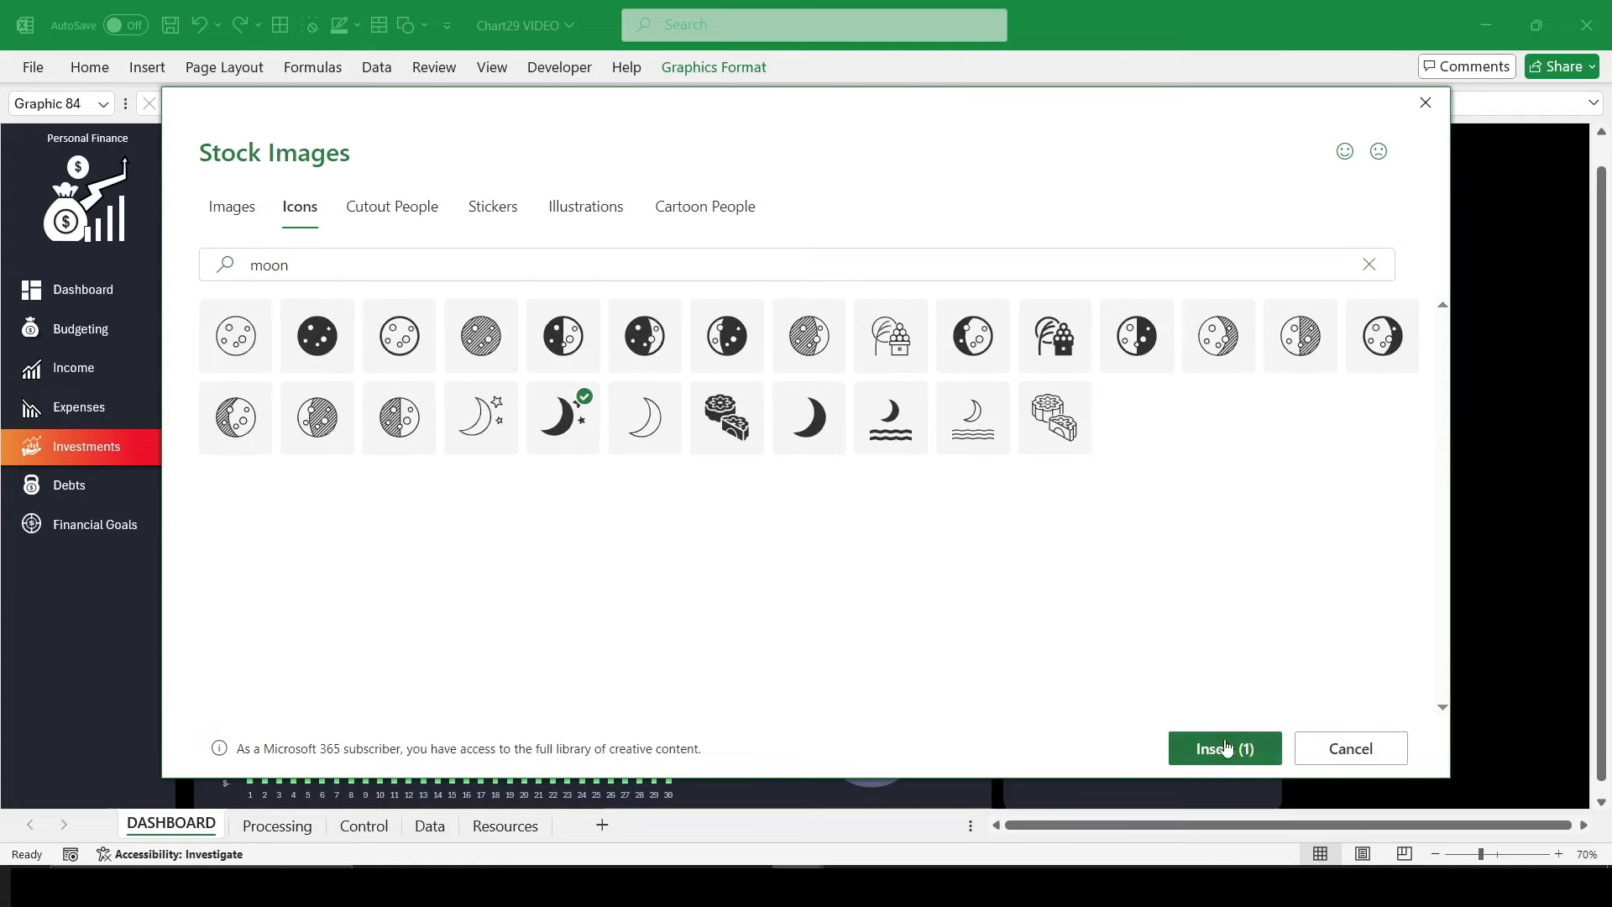
{"action": "left_click", "coordinate": [1225, 748]}
{"action": "left_click_drag", "start_coordinate": [1411, 558], "coordinate": [811, 658]}
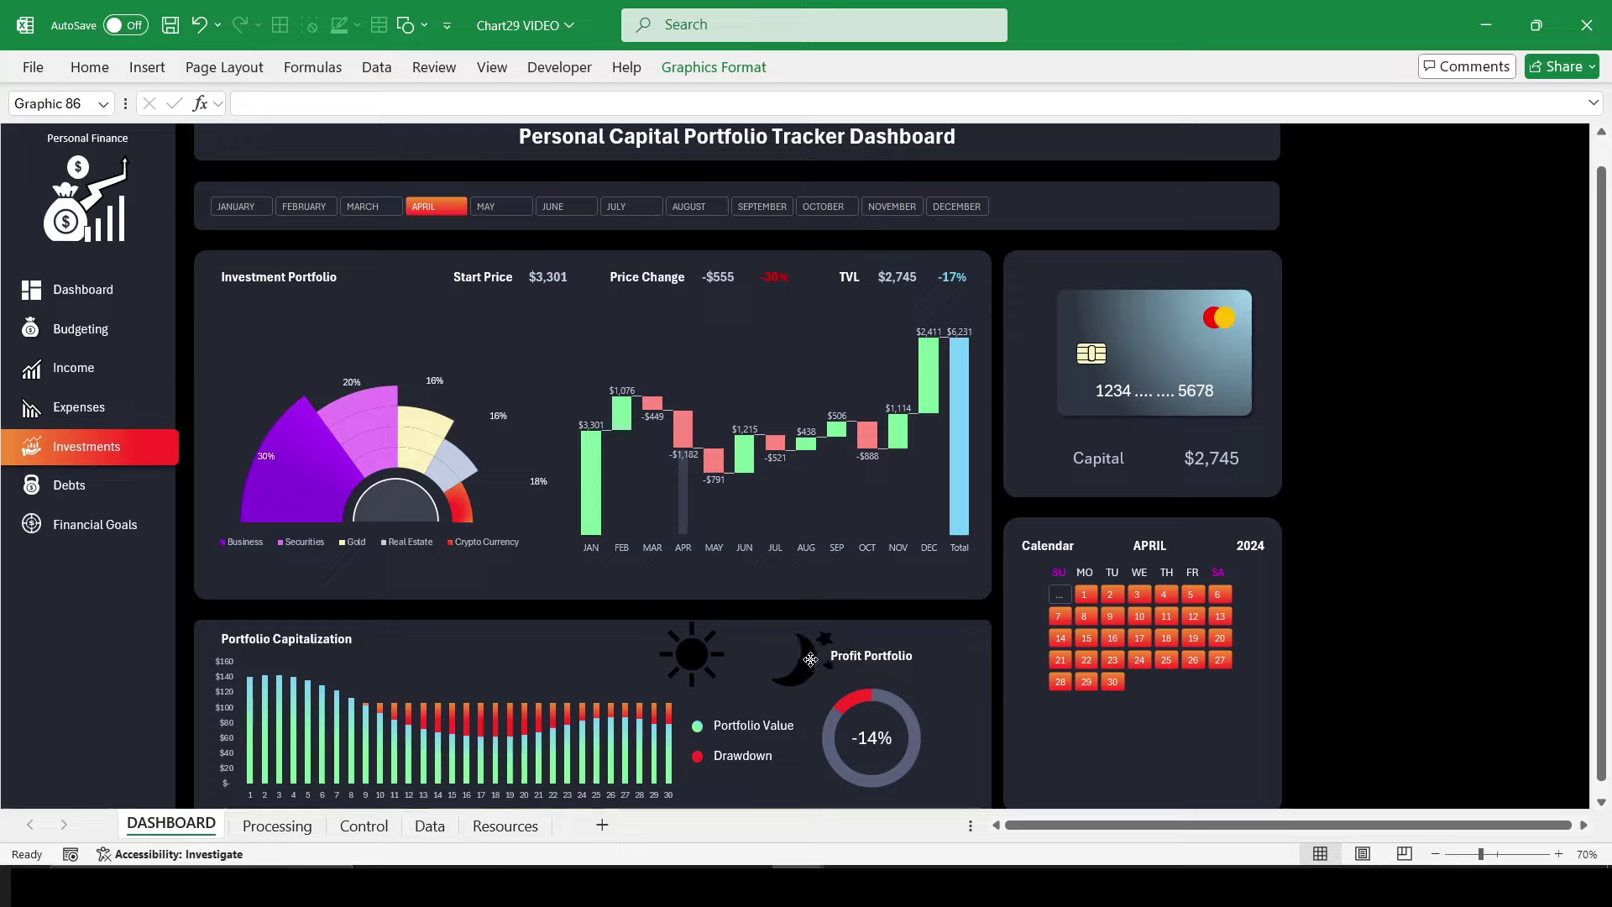
Step: Select both icons and shrink them to 0.5 inches
{"action": "left_click", "coordinate": [684, 656], "text": "shift"}
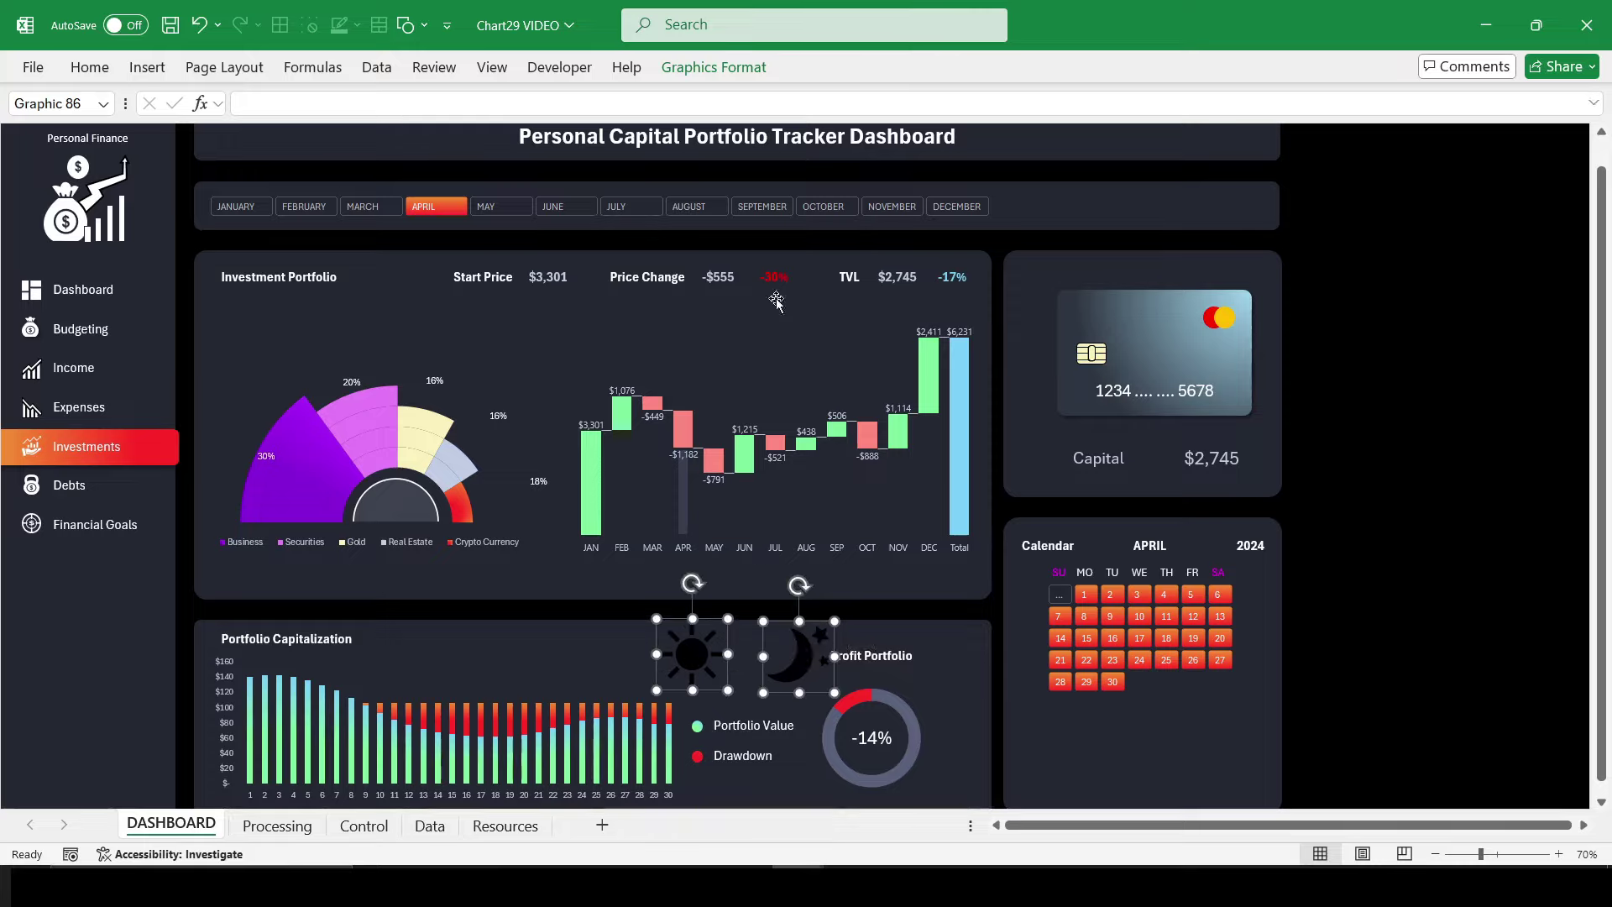
{"action": "left_click", "coordinate": [714, 68]}
{"action": "left_click", "coordinate": [1328, 113]}
{"action": "left_click", "coordinate": [1329, 112]}
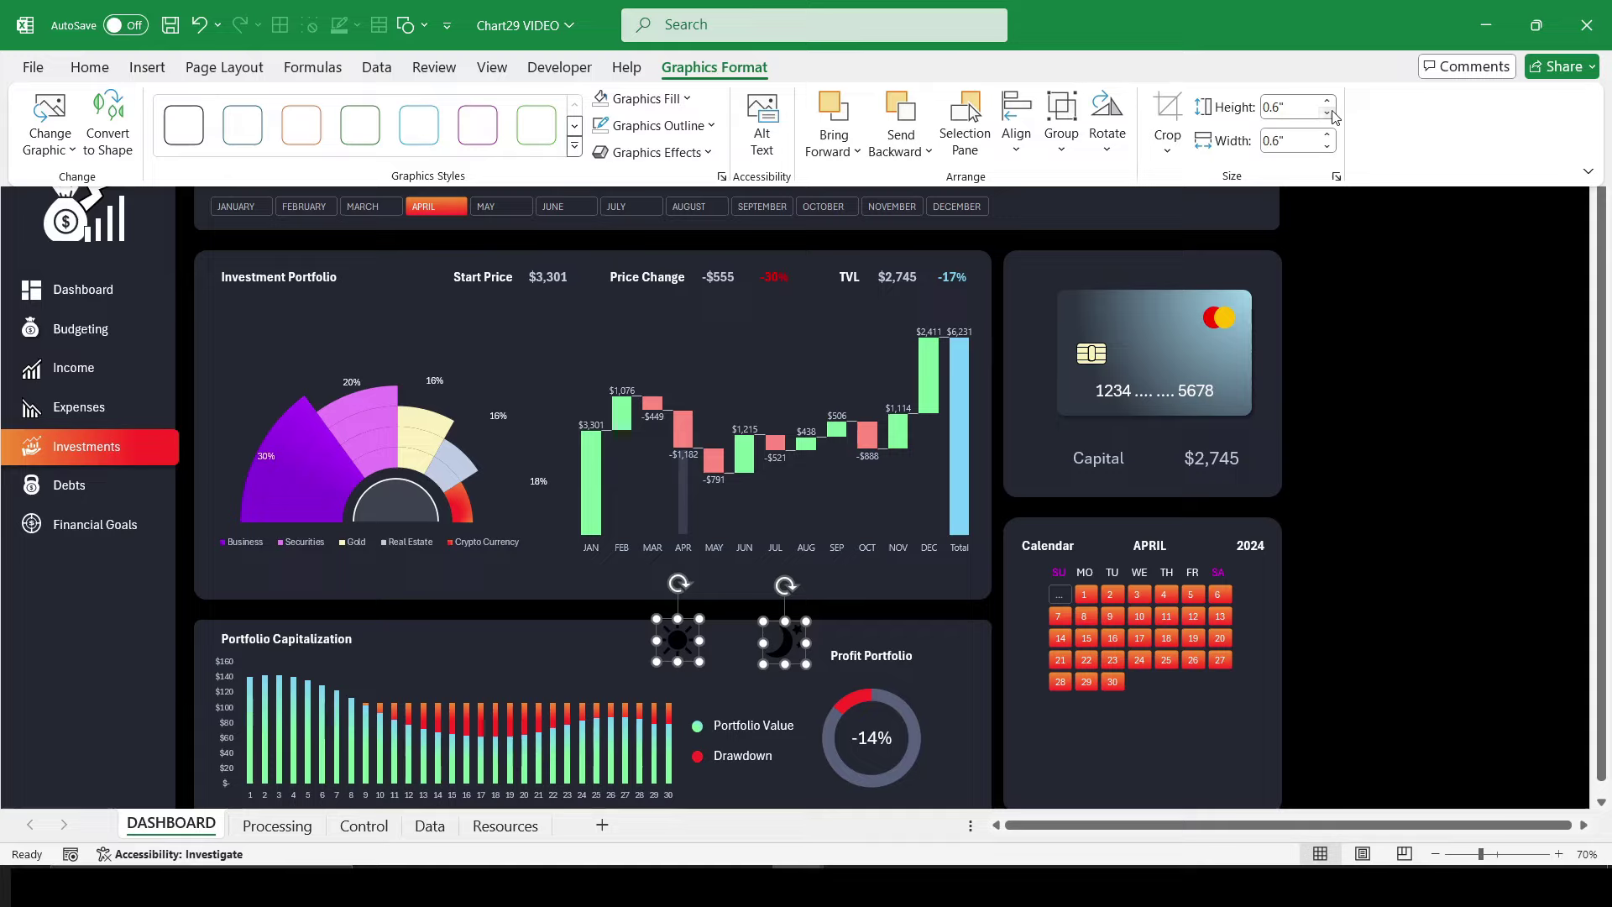
{"action": "left_click", "coordinate": [1329, 112]}
{"action": "left_click", "coordinate": [1328, 112]}
{"action": "left_click", "coordinate": [1328, 457]}
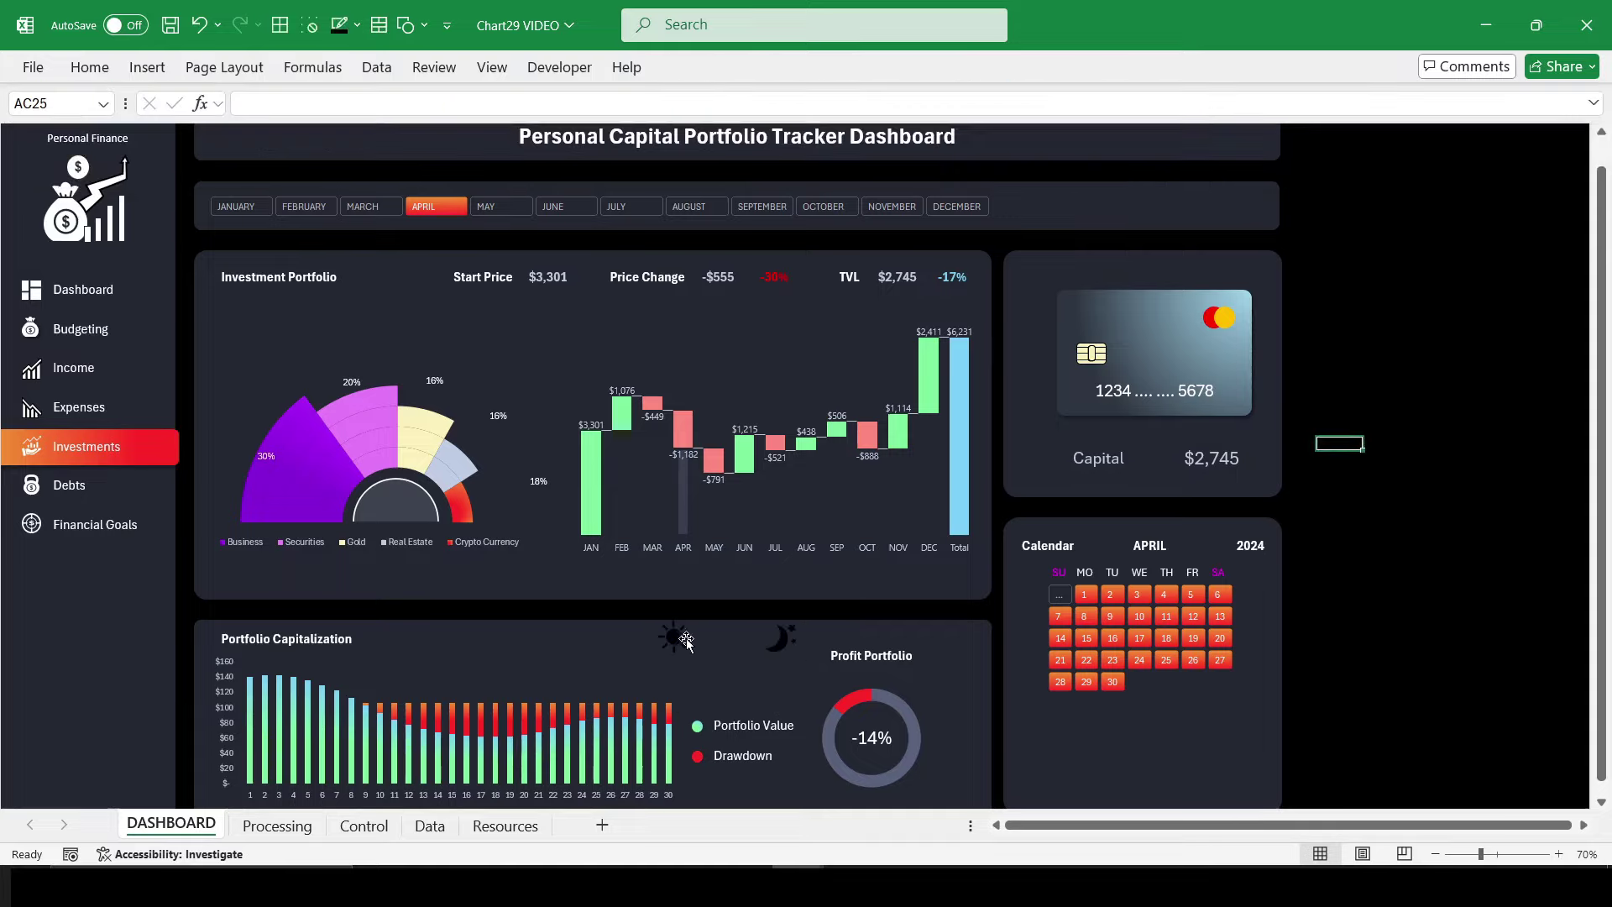
Step: Select both icons in the Selection Pane and move them to the right end of the month bar
{"action": "left_click", "coordinate": [811, 660]}
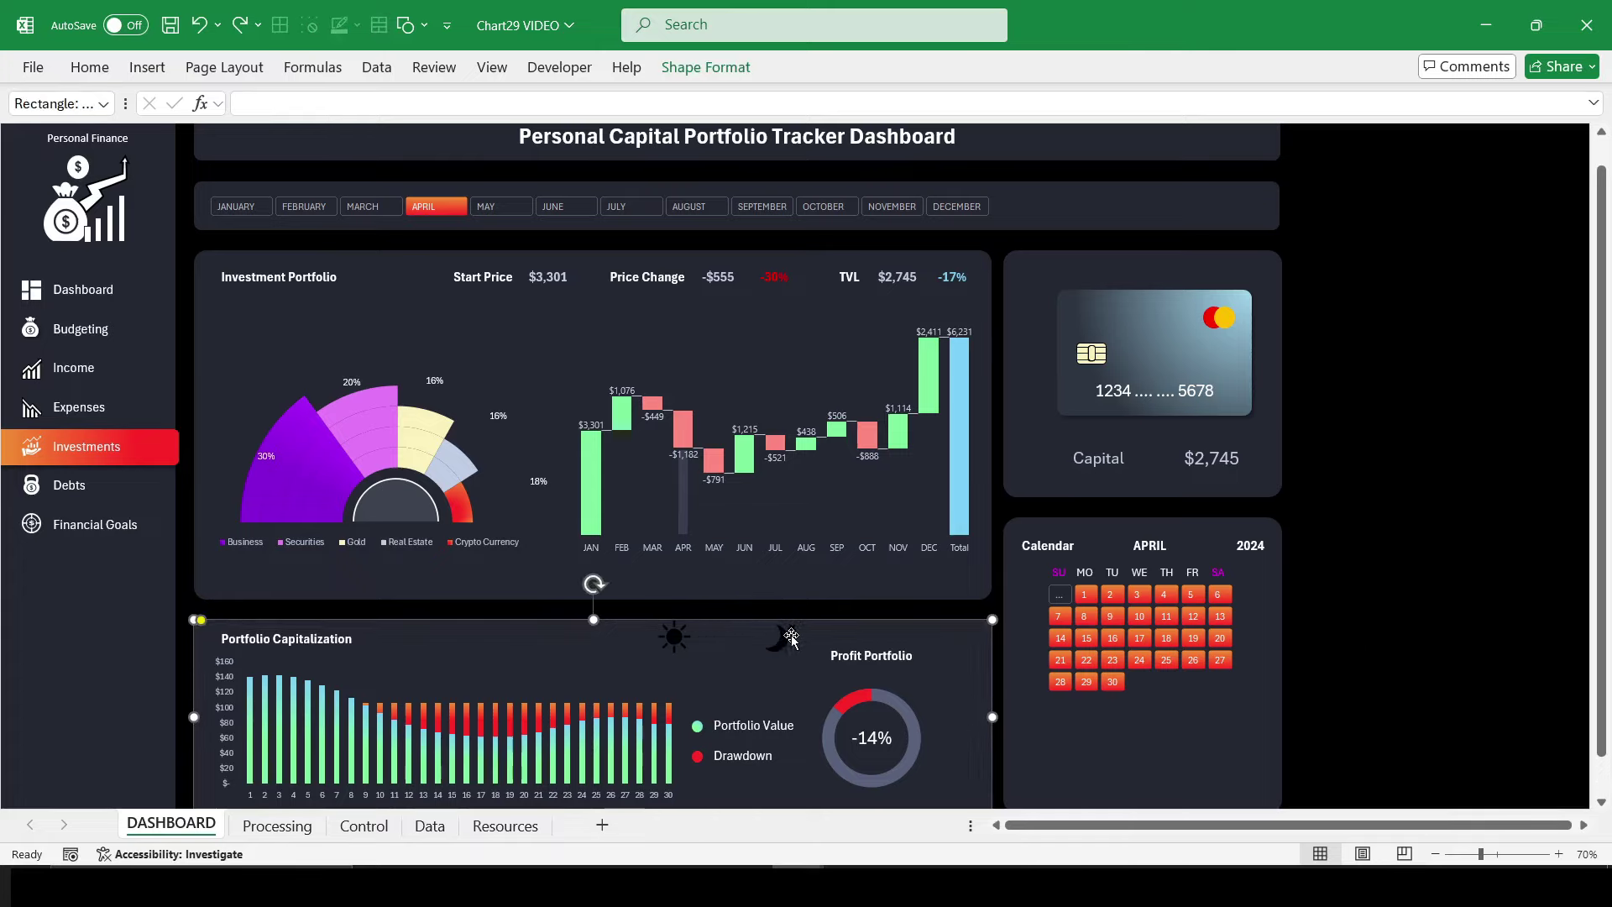
{"action": "key", "text": "alt+F10"}
{"action": "left_click", "coordinate": [1369, 248]}
{"action": "left_click", "coordinate": [1369, 223], "text": "ctrl"}
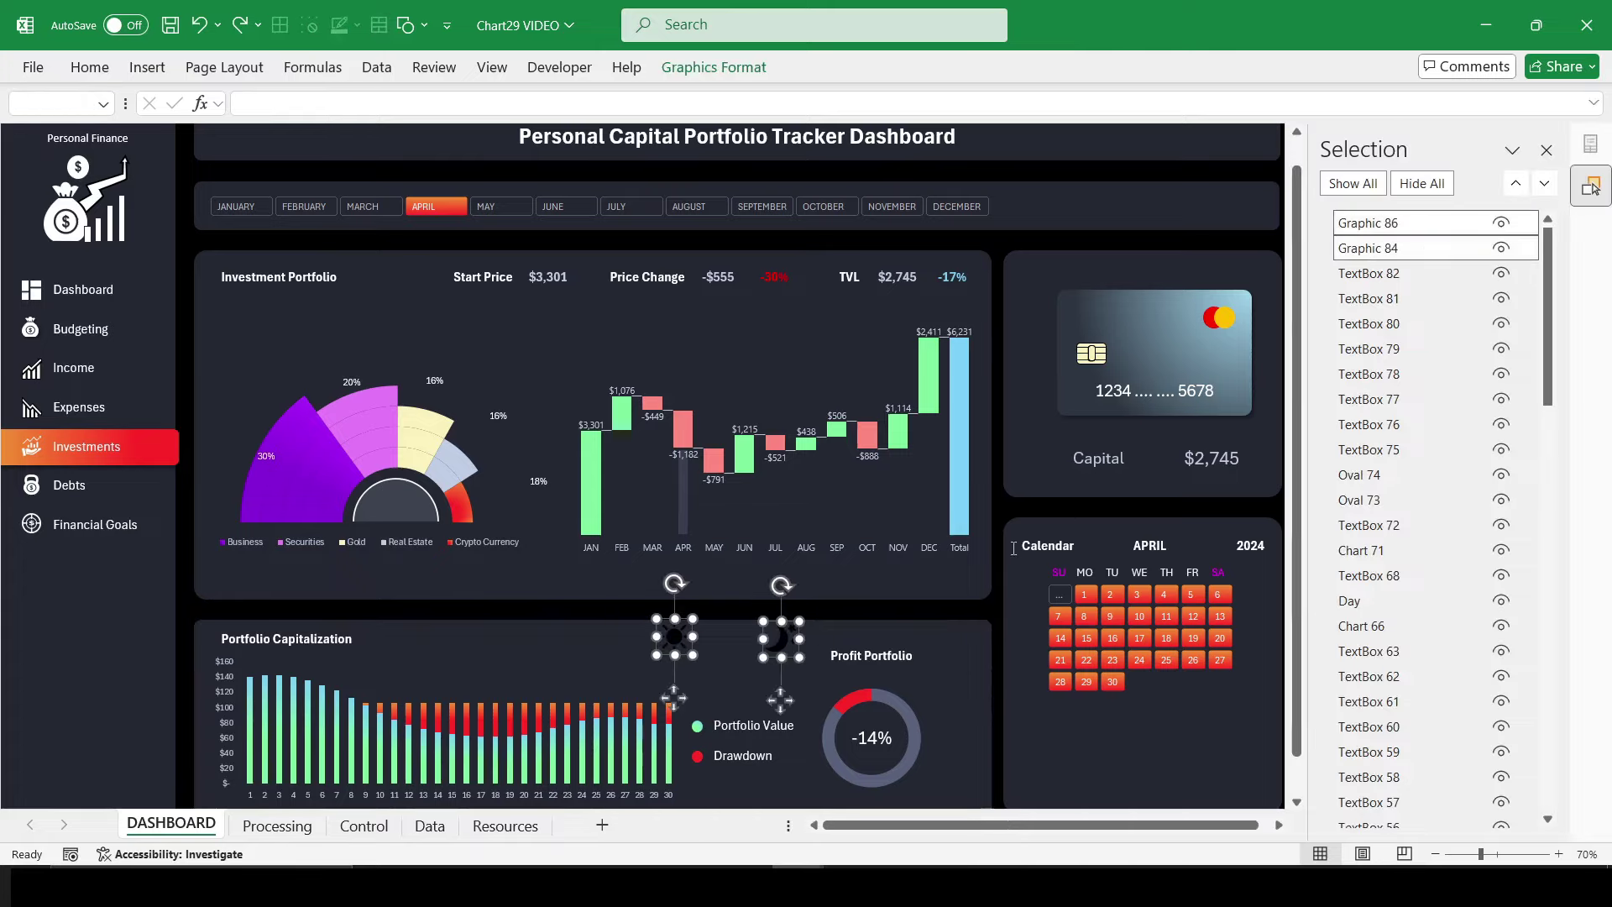
{"action": "left_click", "coordinate": [777, 651]}
{"action": "left_click", "coordinate": [1369, 223]}
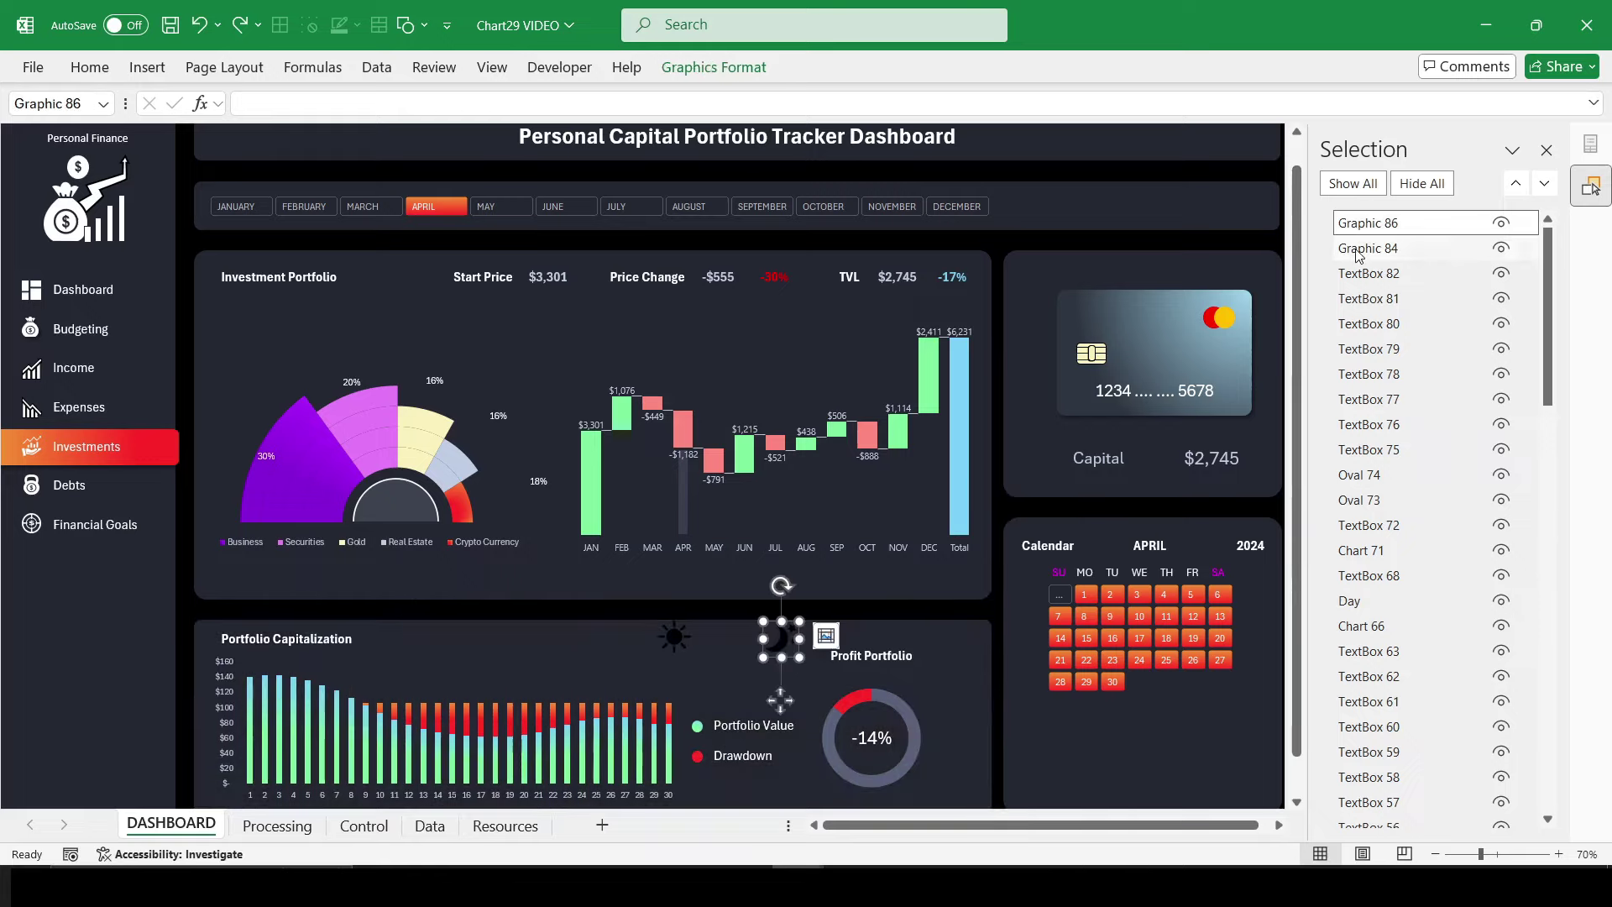
{"action": "left_click", "coordinate": [1360, 249], "text": "ctrl"}
{"action": "left_click_drag", "start_coordinate": [794, 622], "coordinate": [1221, 191]}
{"action": "left_click", "coordinate": [1547, 149]}
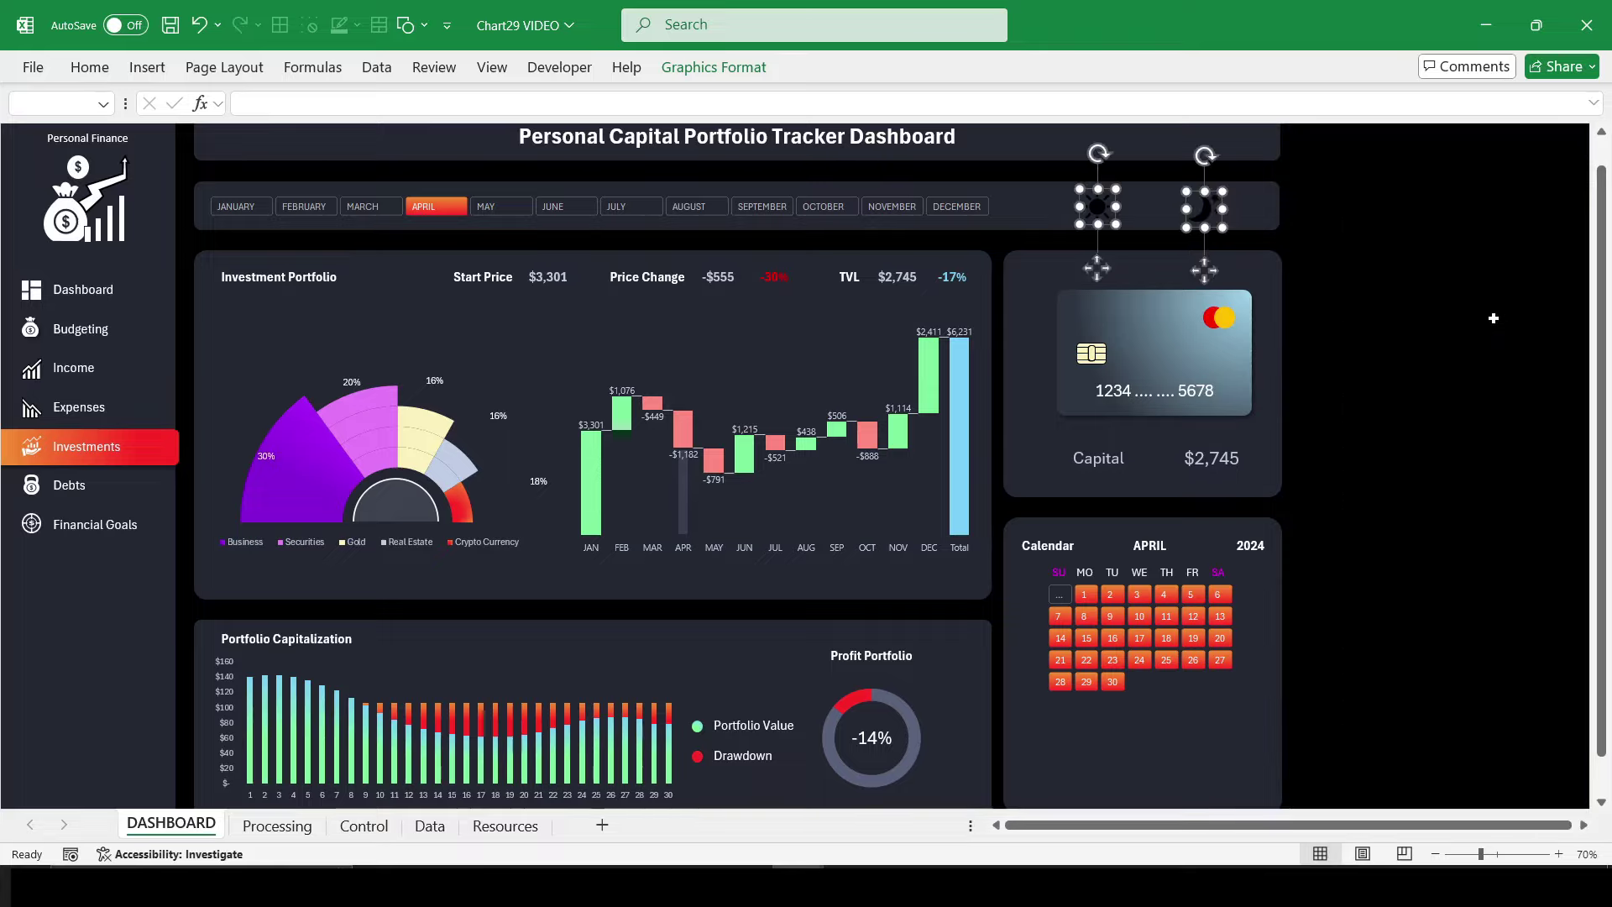
Step: Convert the moon icon to shapes and group its pieces into one shape
{"action": "left_click", "coordinate": [1375, 269]}
{"action": "left_click", "coordinate": [1204, 208]}
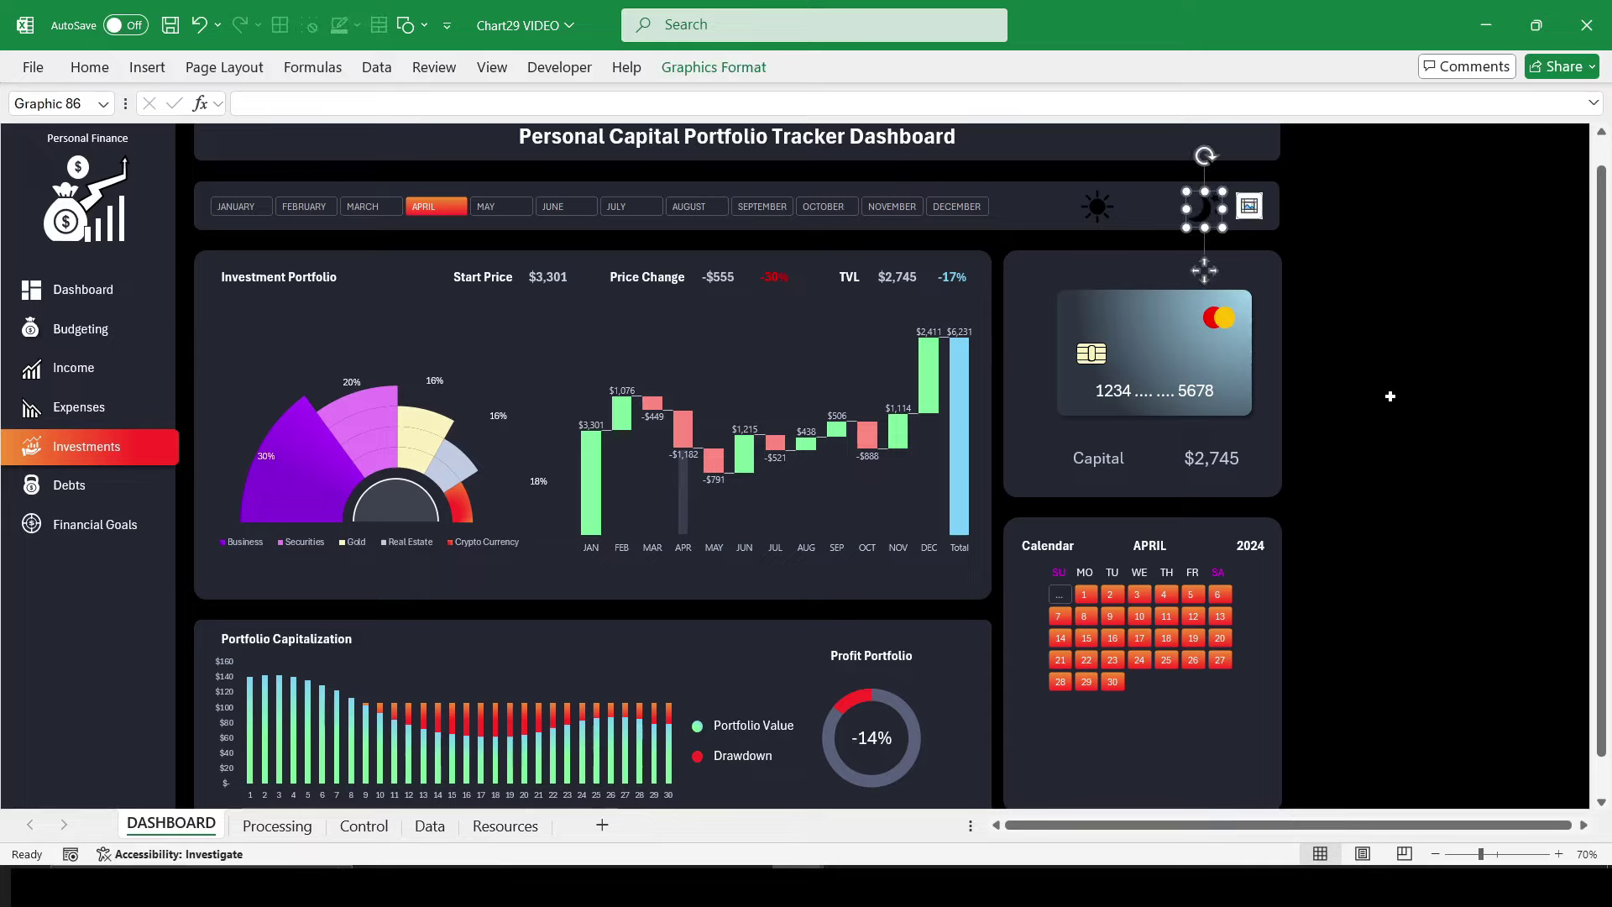
{"action": "left_click", "coordinate": [739, 73]}
{"action": "left_click", "coordinate": [126, 126]}
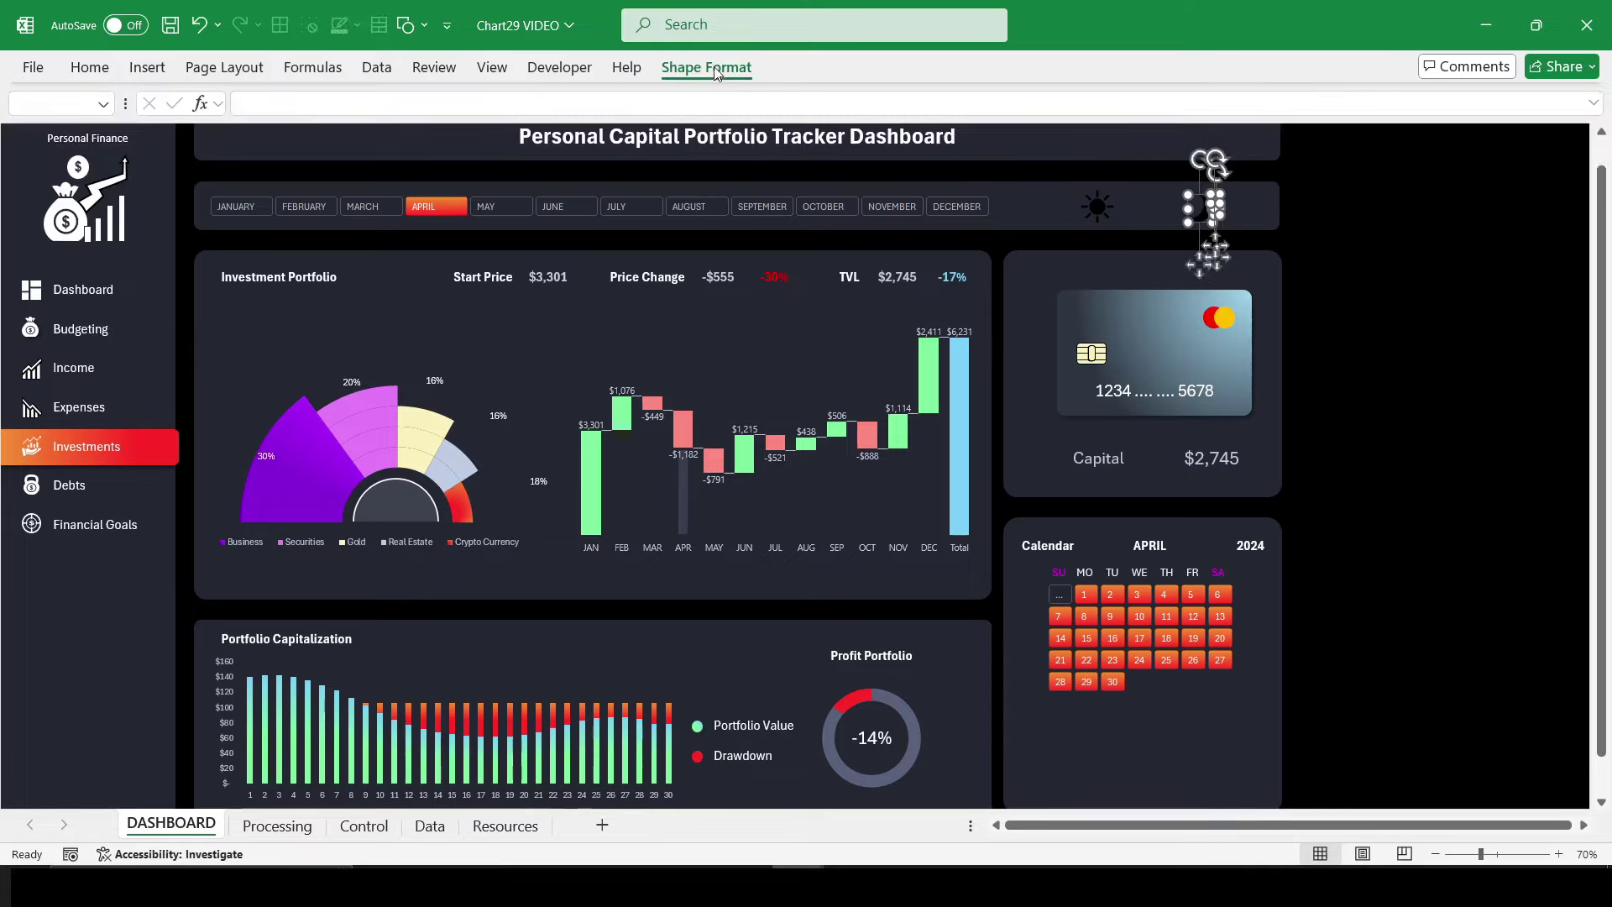
{"action": "left_click", "coordinate": [1209, 126]}
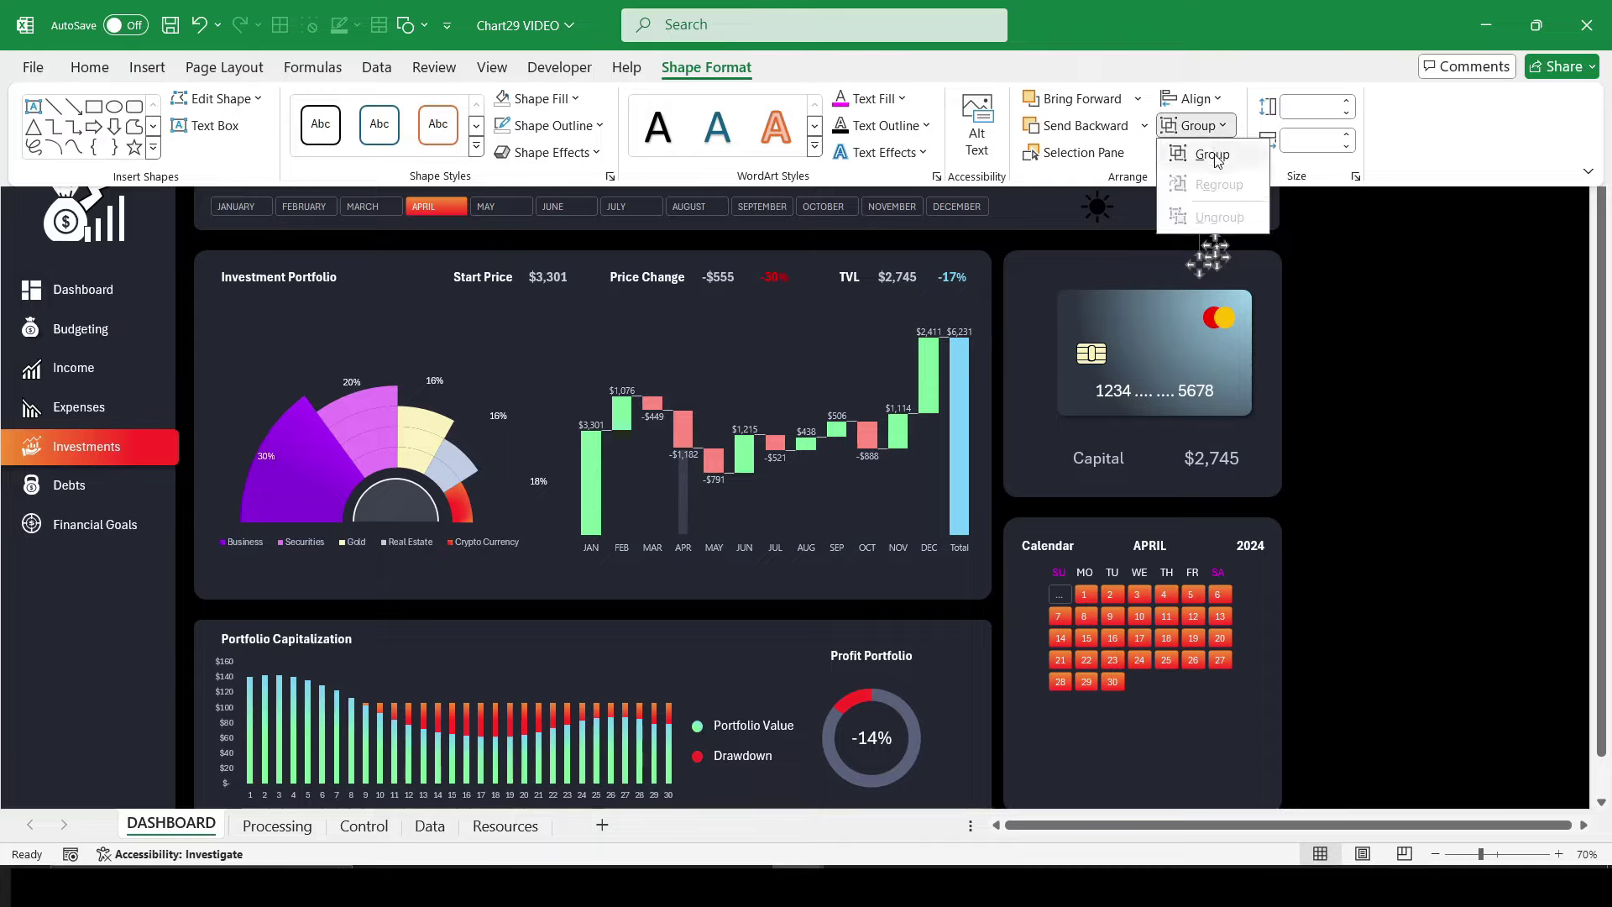
{"action": "left_click", "coordinate": [1209, 151]}
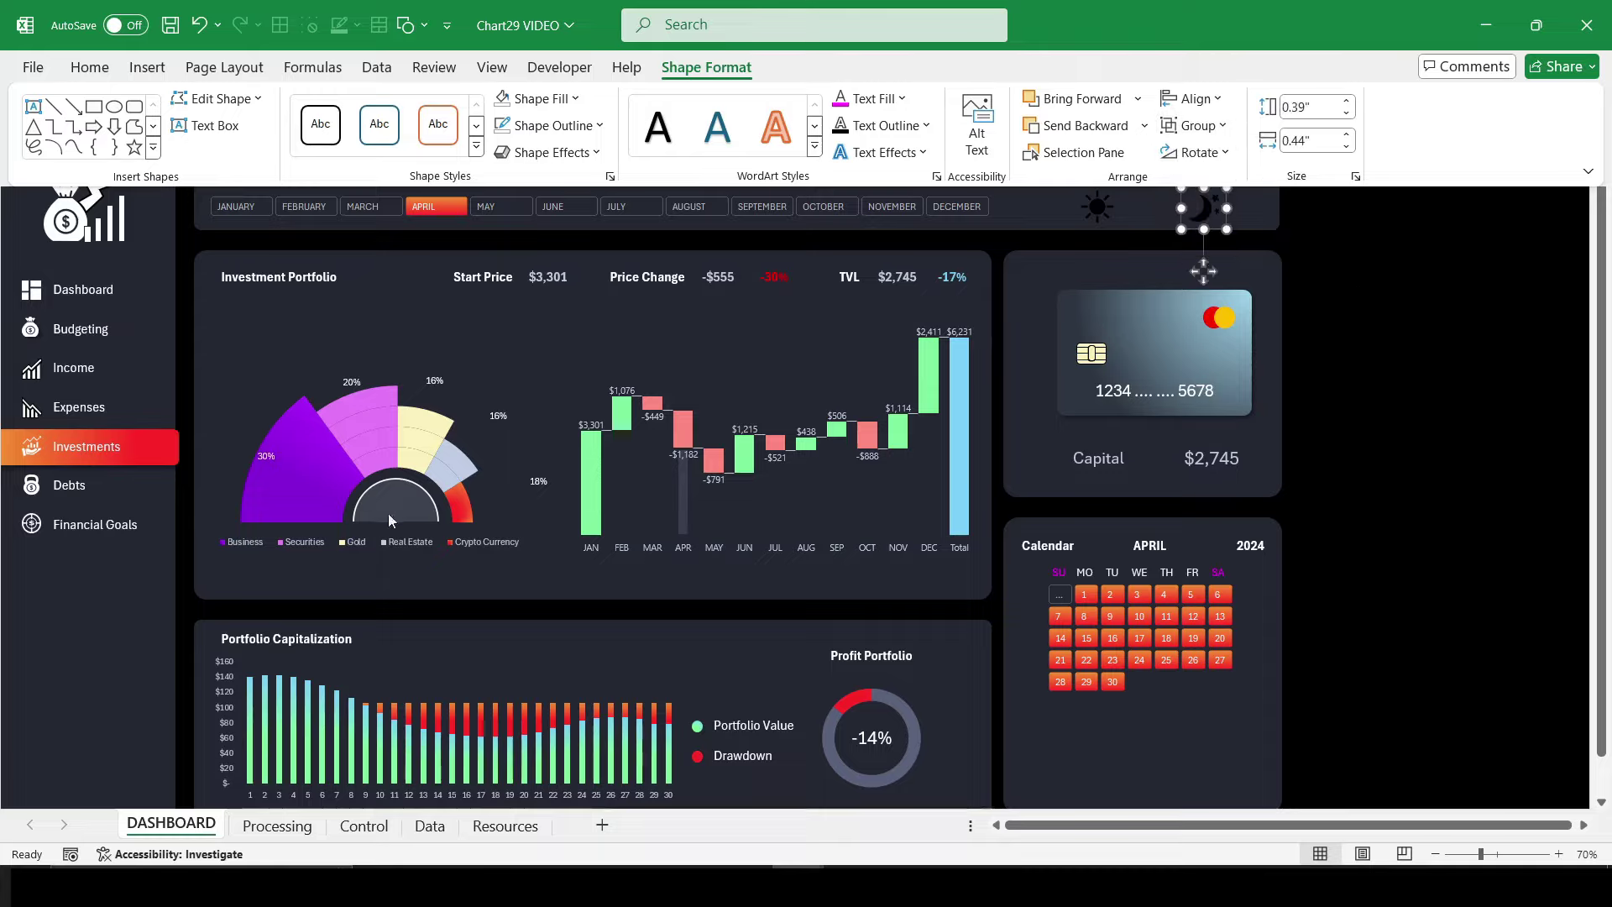
Step: Give the grouped moon shape a gradient fill in Format Shape
{"action": "left_click", "coordinate": [172, 436]}
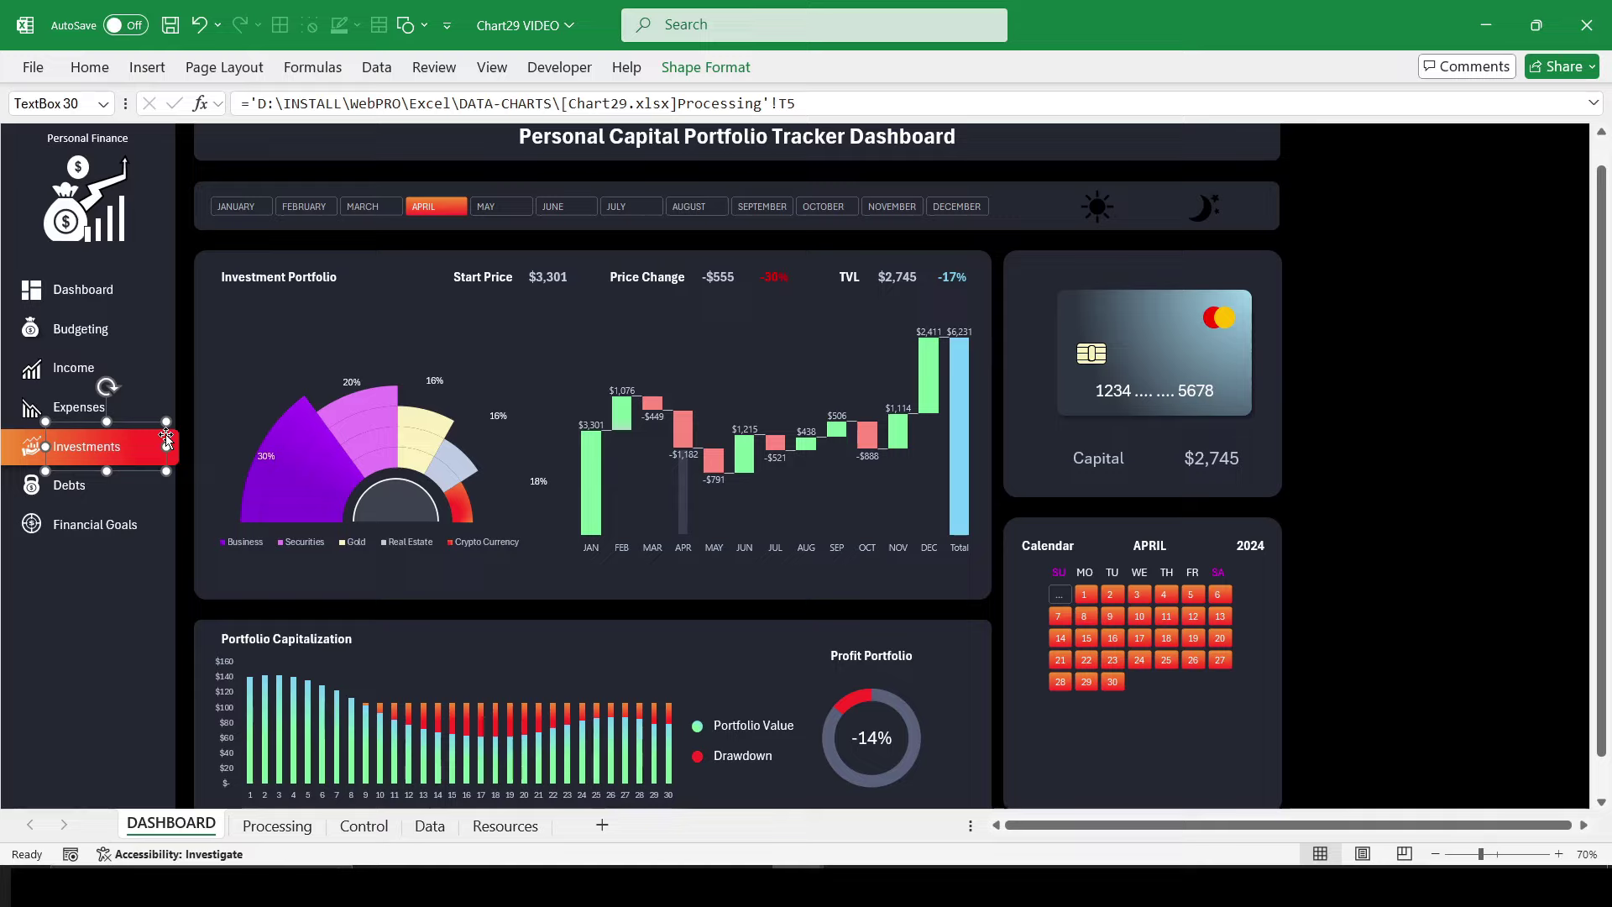
{"action": "left_click", "coordinate": [1205, 210]}
{"action": "left_click", "coordinate": [700, 67]}
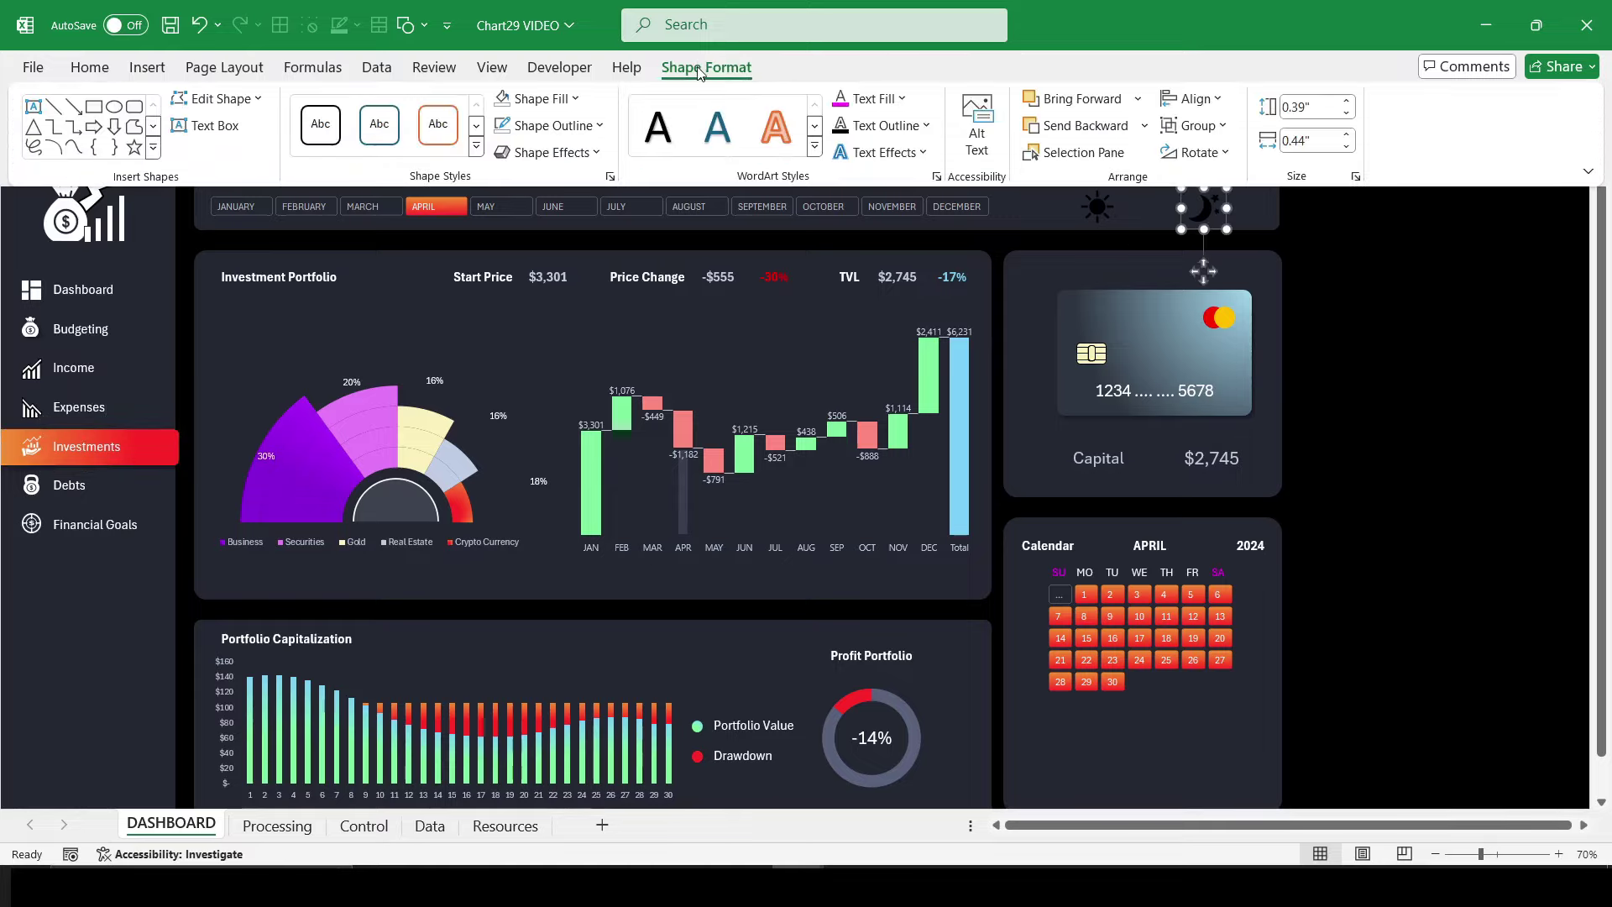
{"action": "key", "text": "ctrl+1"}
{"action": "left_click", "coordinate": [1354, 364]}
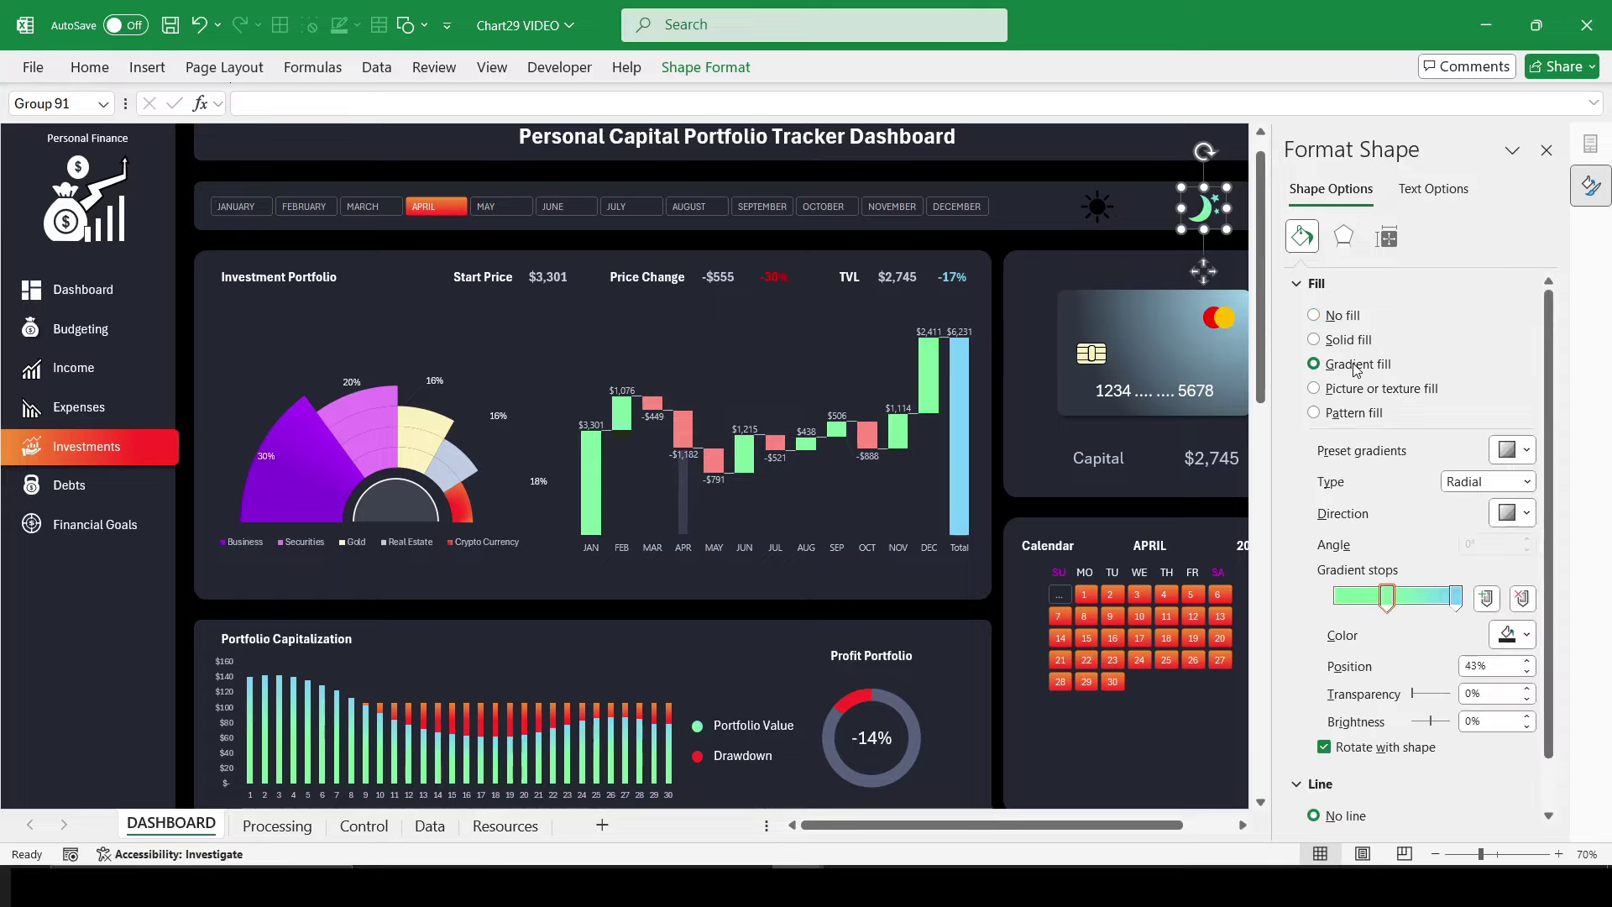
{"action": "left_click", "coordinate": [1349, 340]}
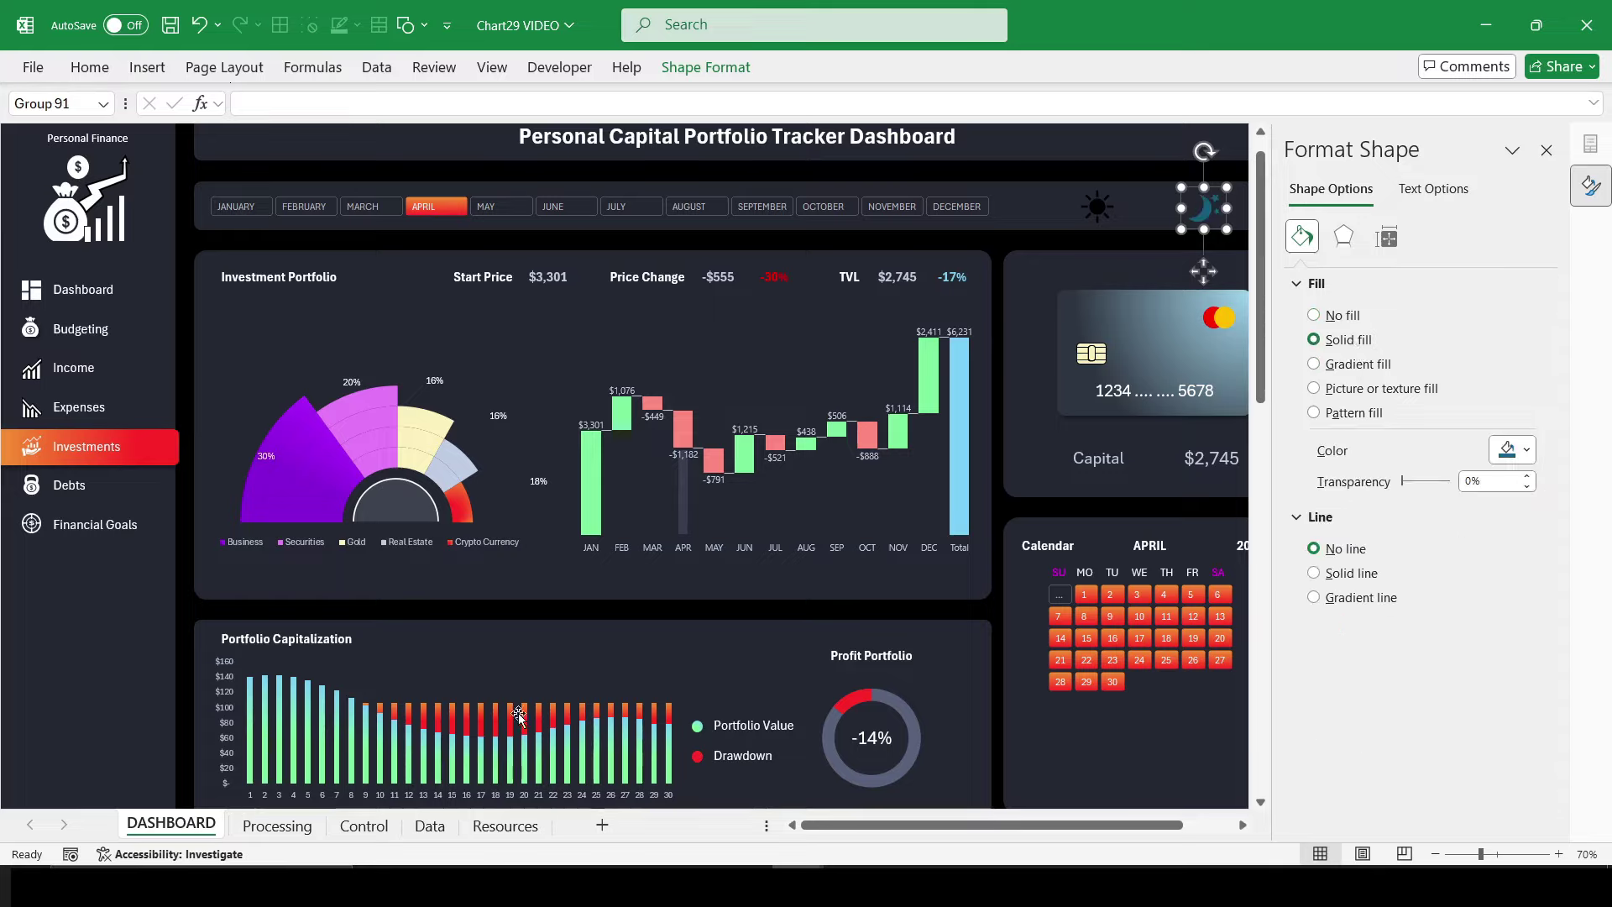
{"action": "left_click", "coordinate": [519, 715]}
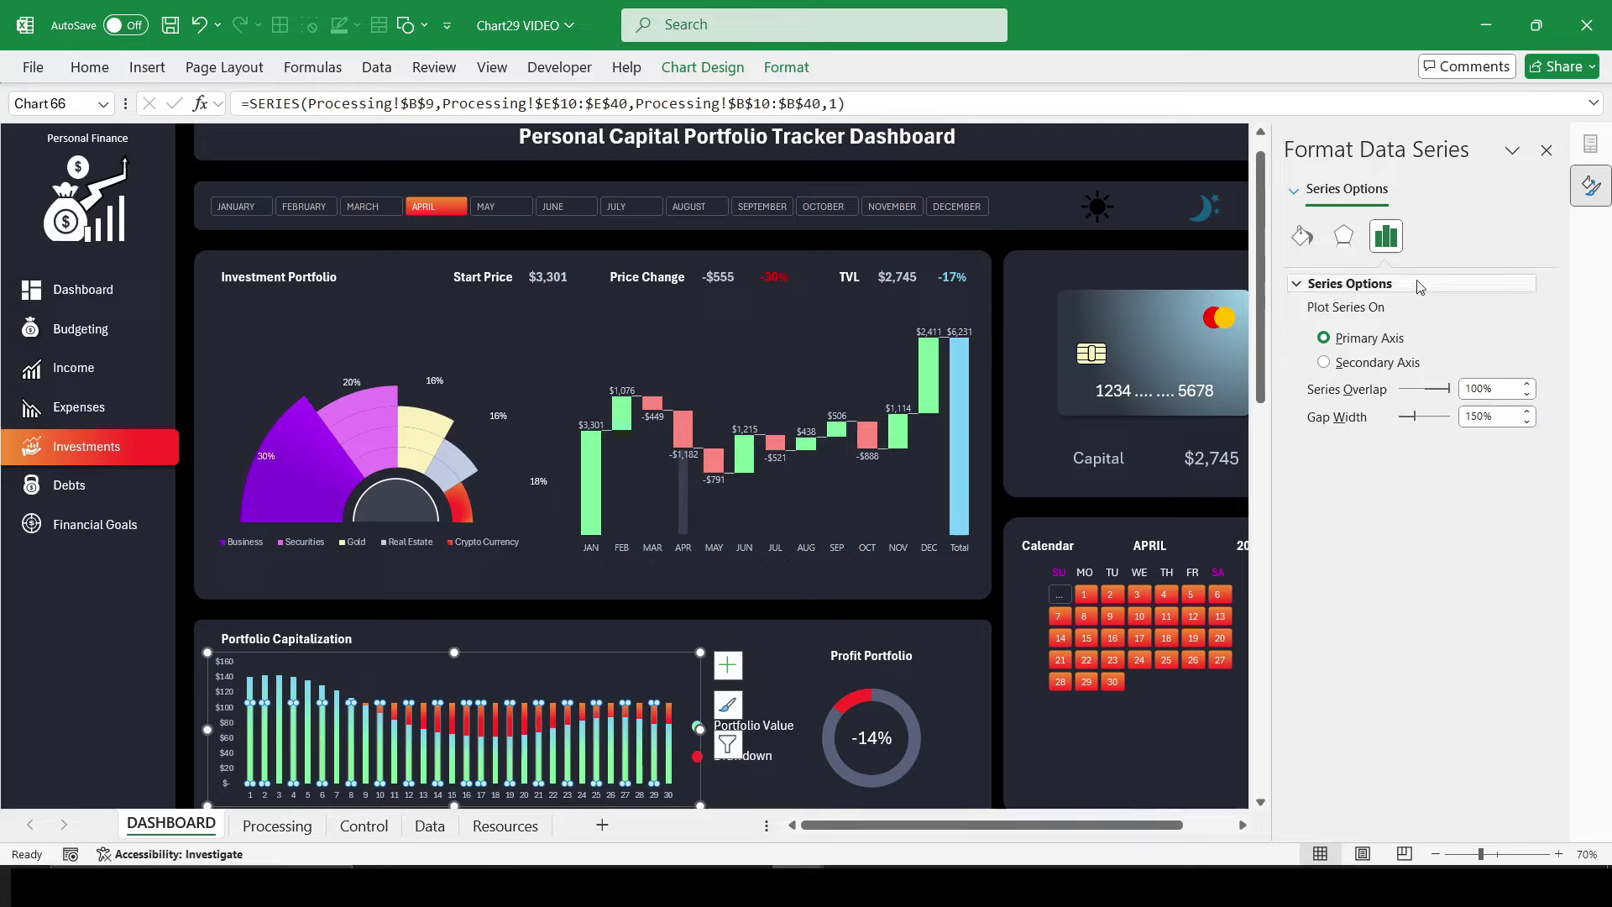
{"action": "left_click", "coordinate": [1303, 236]}
{"action": "left_click", "coordinate": [1205, 215]}
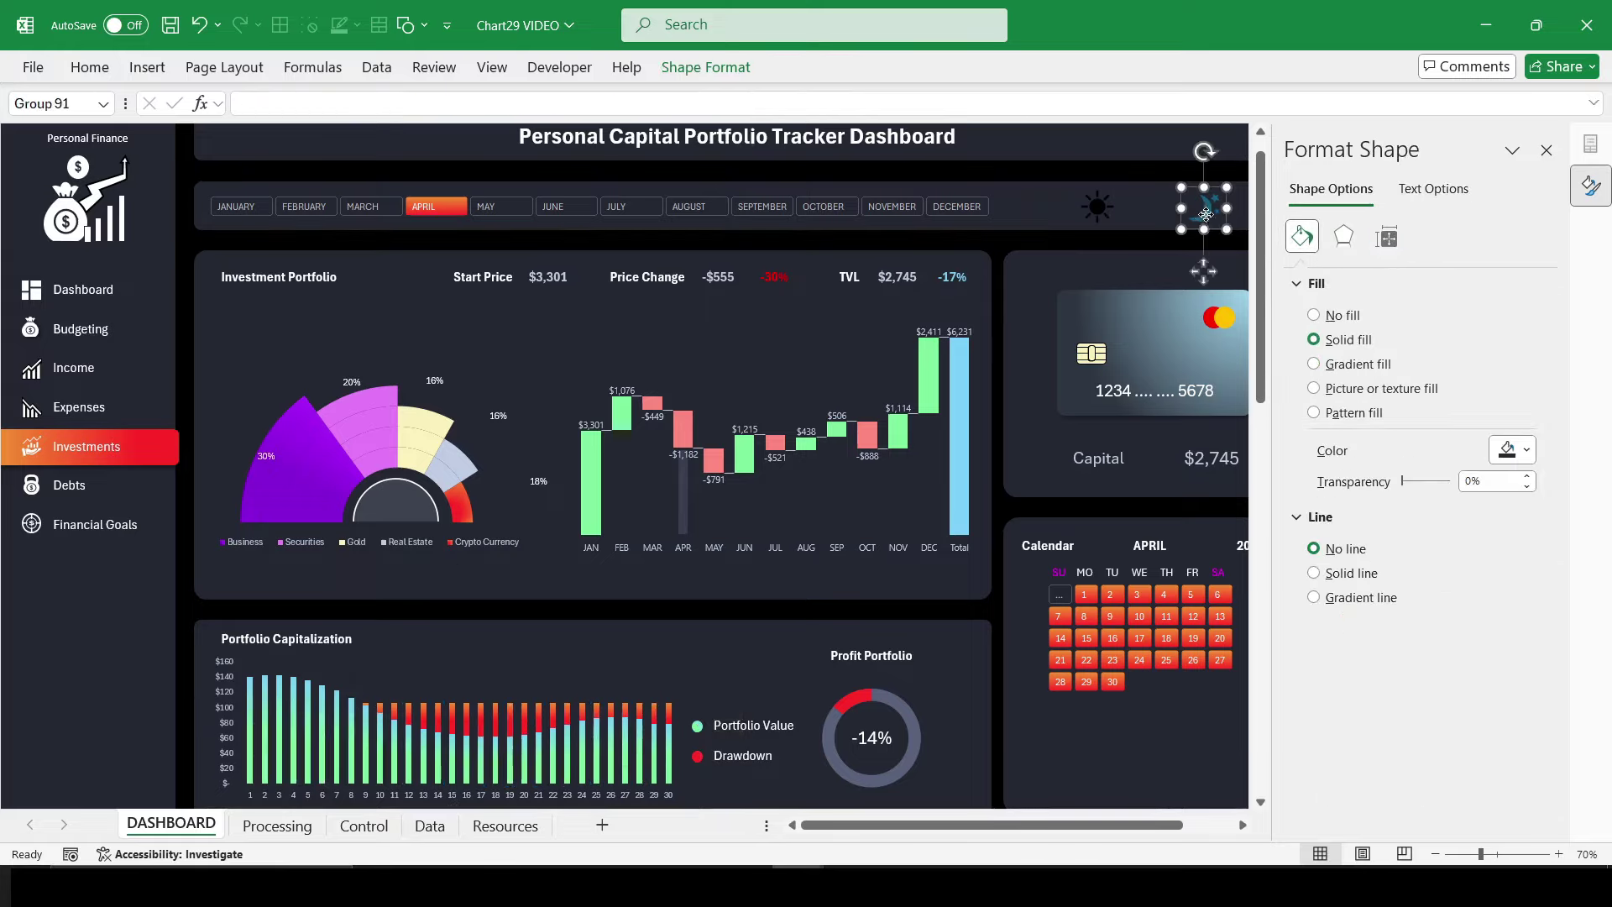
{"action": "left_click", "coordinate": [1340, 364]}
Step: Set the sun icon's fill colour to light lavender and close the formatting pane
{"action": "key", "text": "Tab"}
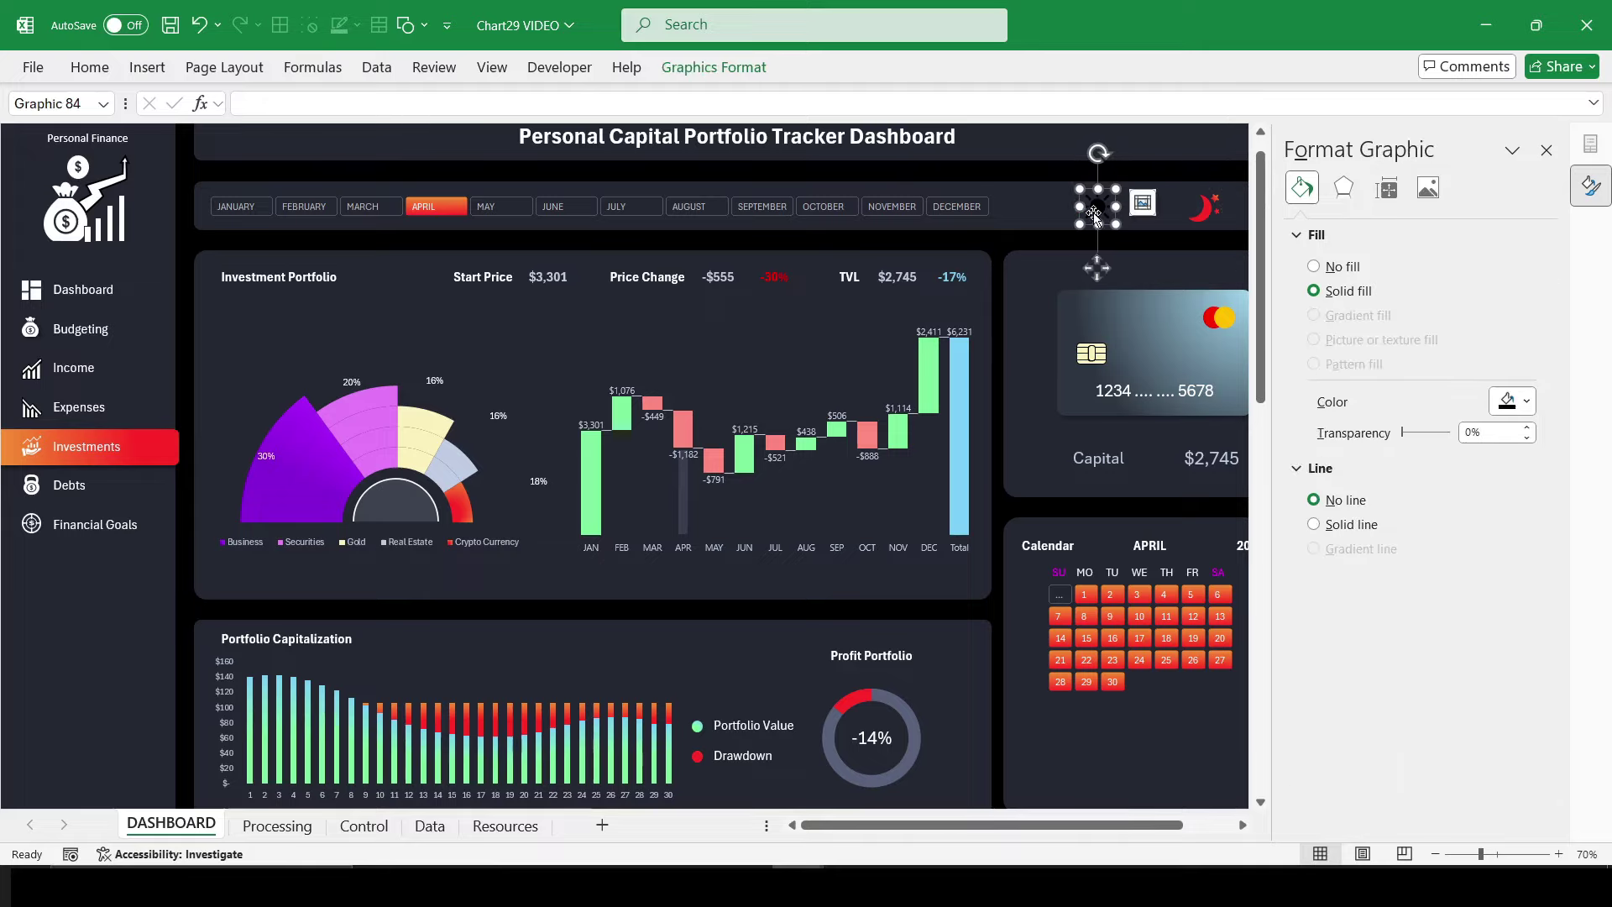
{"action": "left_click", "coordinate": [1500, 399]}
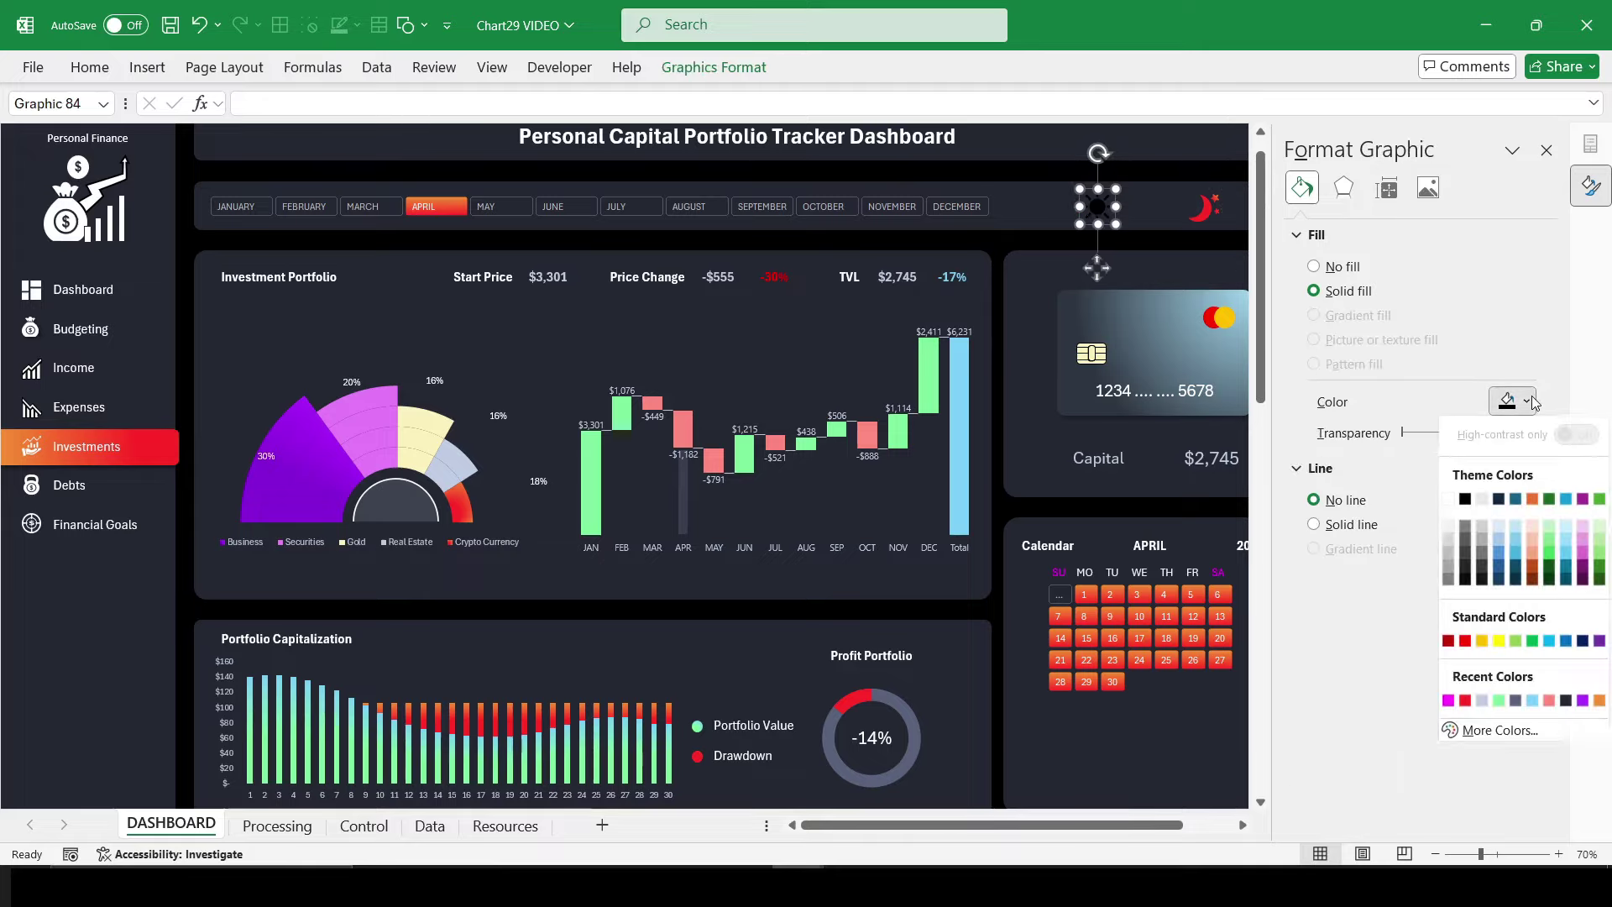
{"action": "left_click", "coordinate": [1483, 704]}
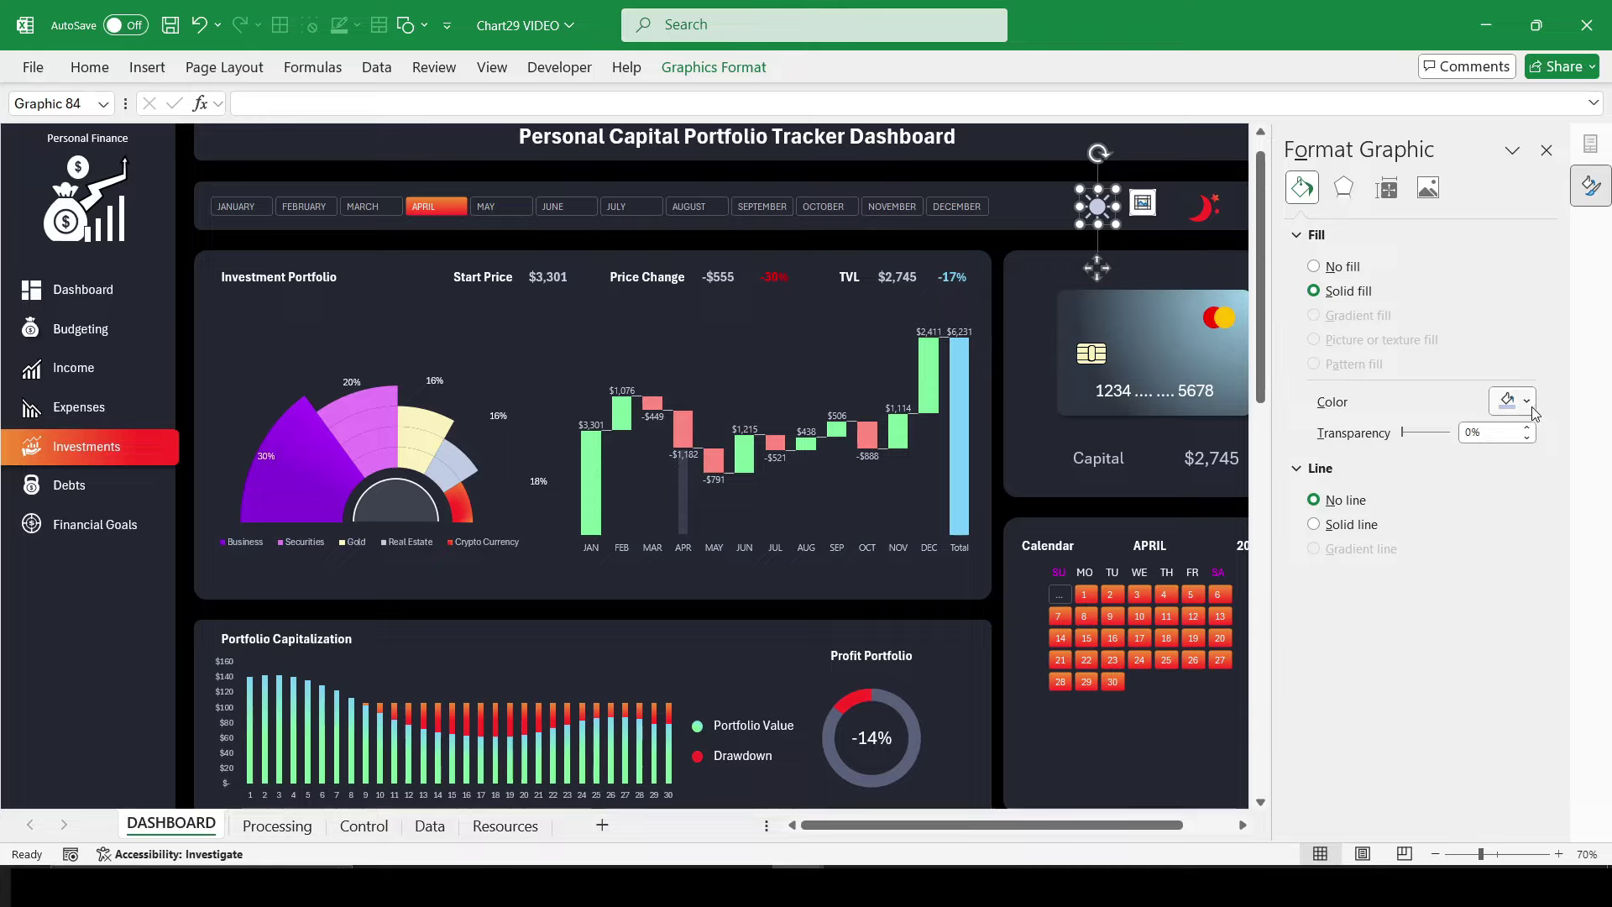
{"action": "left_click", "coordinate": [1527, 401]}
{"action": "left_click", "coordinate": [1518, 703]}
{"action": "left_click", "coordinate": [1547, 149]}
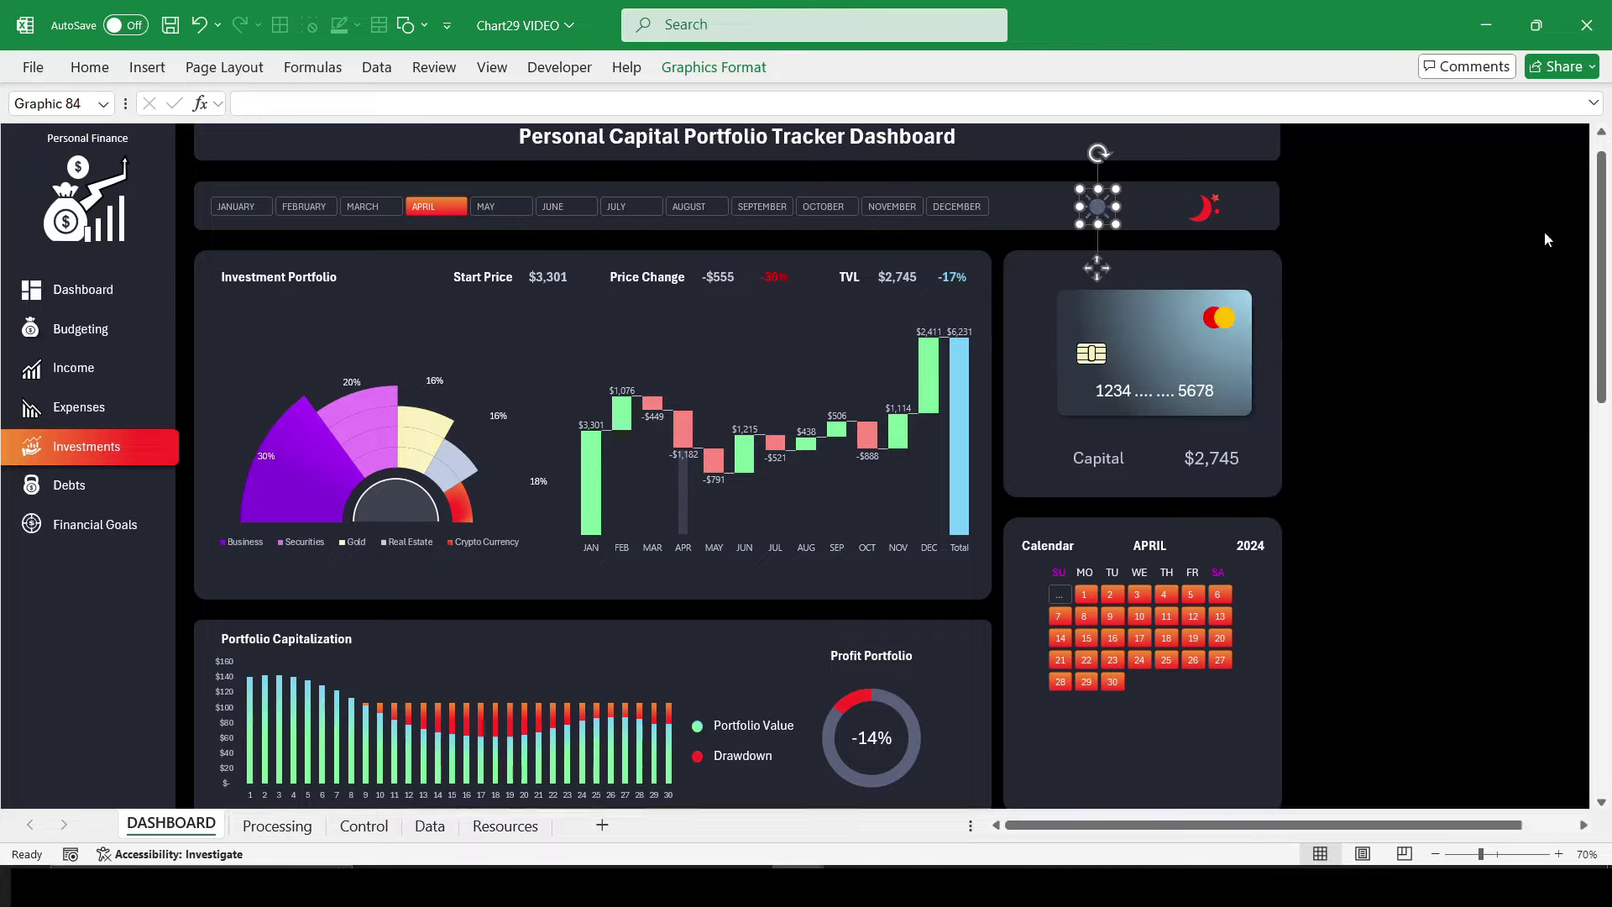
{"action": "left_click", "coordinate": [1482, 415]}
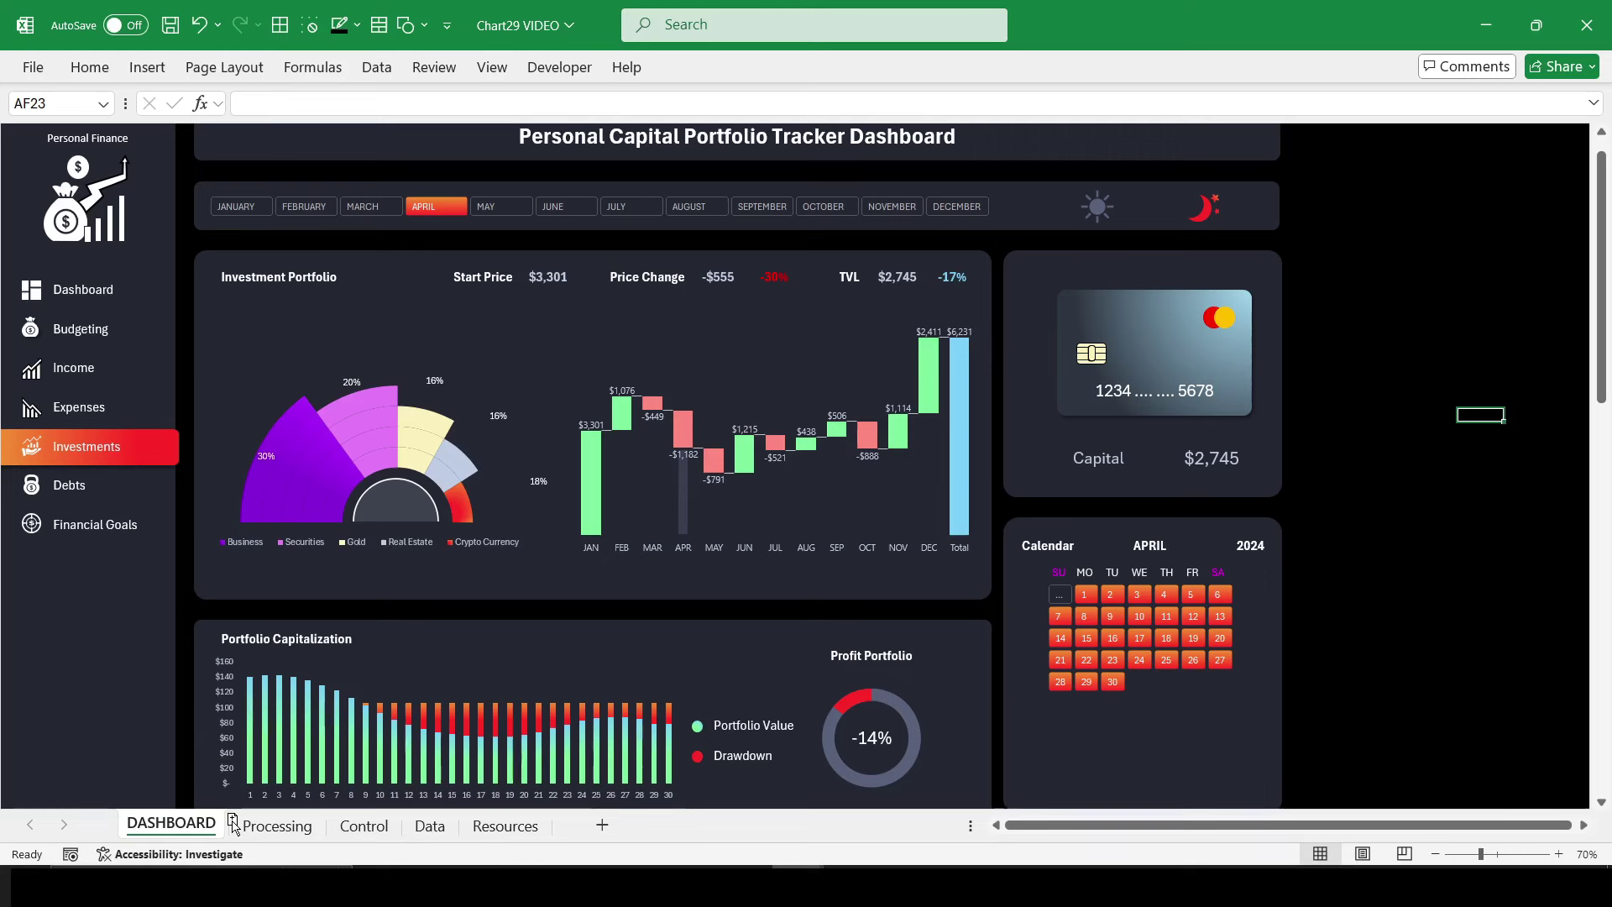
Step: Duplicate the DASHBOARD sheet and rename the copy 'DASHBOARD Light'
{"action": "left_click_drag", "start_coordinate": [235, 817], "coordinate": [235, 827]}
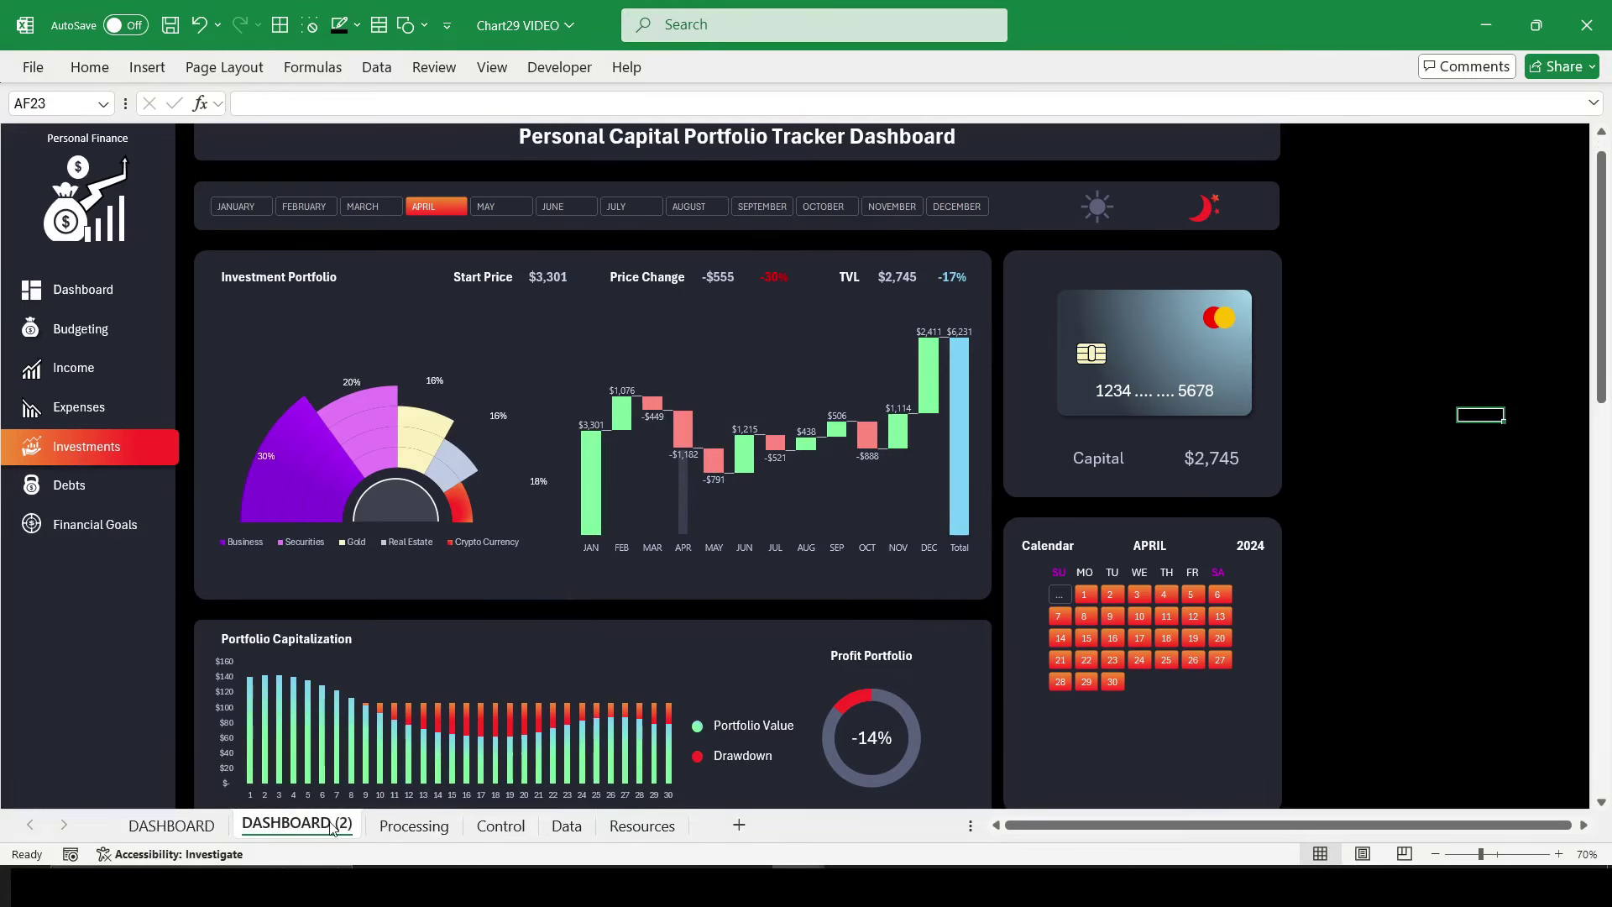
{"action": "double_click", "coordinate": [333, 826]}
{"action": "key", "text": "BackSpace"}
{"action": "key", "text": "BackSpace"}
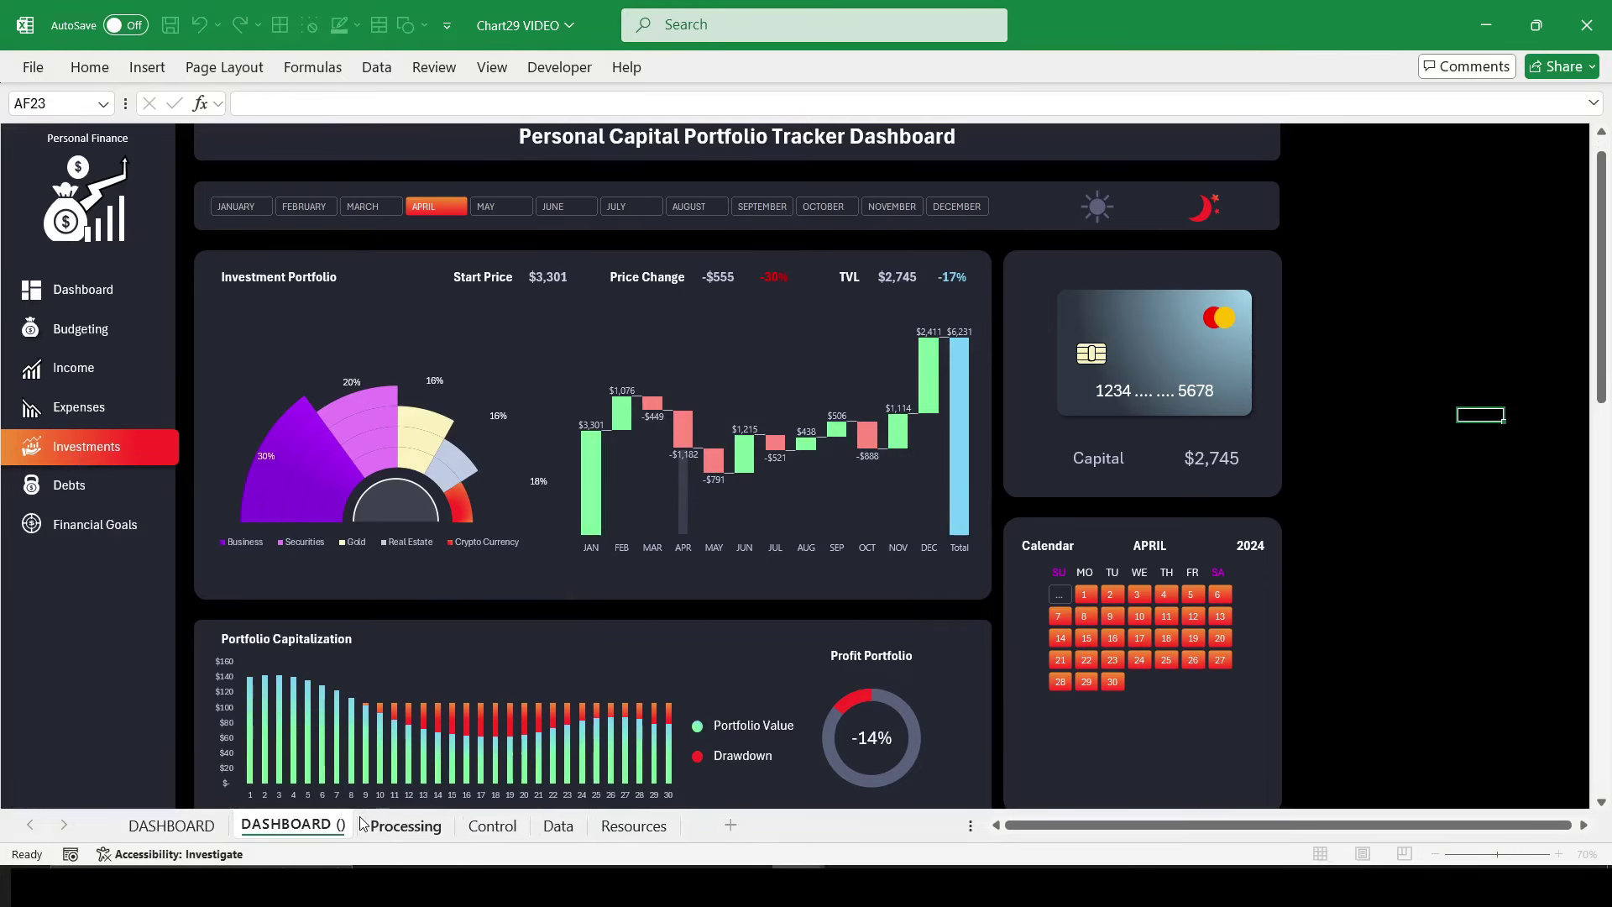
{"action": "key", "text": "BackSpace"}
{"action": "key", "text": "BackSpace"}
{"action": "type", "text": "Light"}
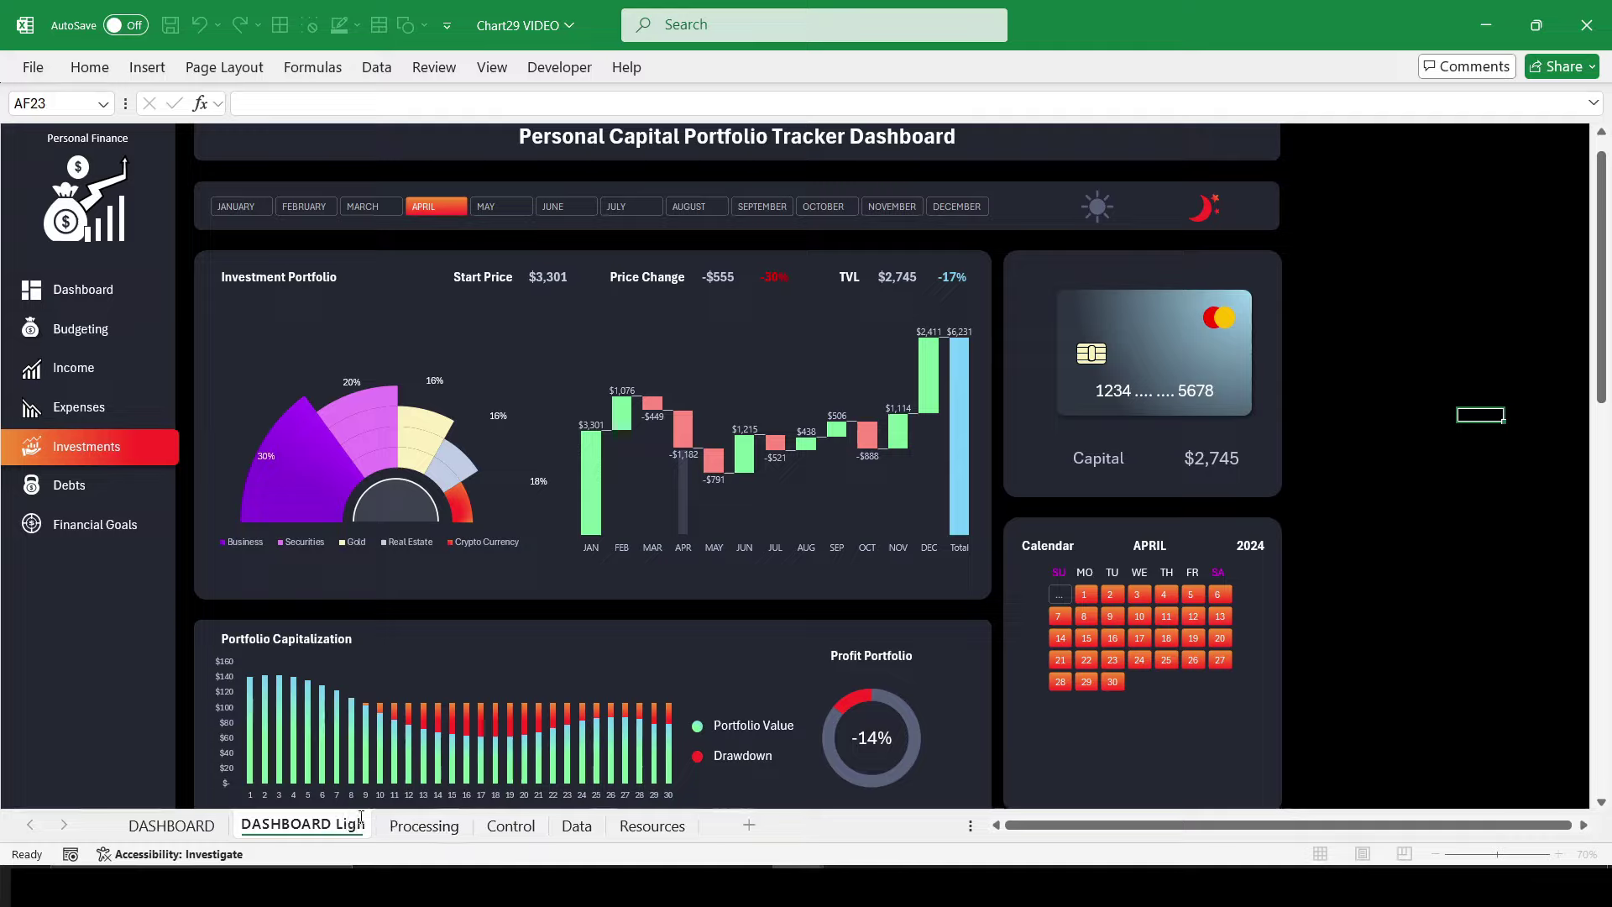
{"action": "left_click", "coordinate": [1360, 560]}
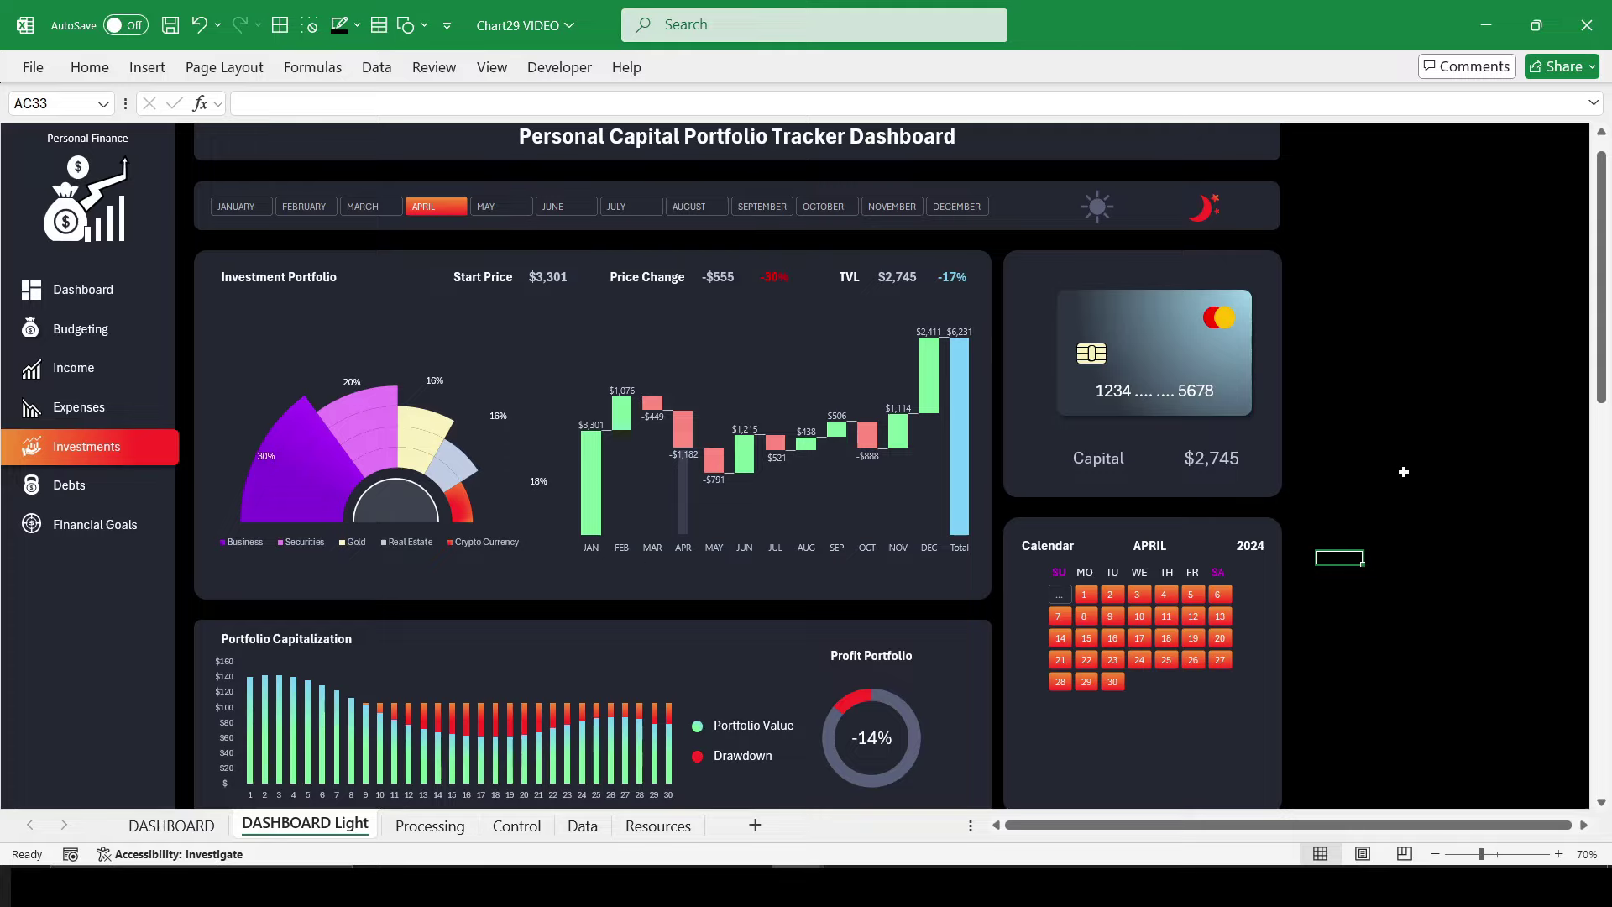
Step: Select the title, month-bar, Investment Portfolio, Capitalization, Calendar and card panels together
{"action": "scroll", "coordinate": [1405, 472], "scroll_direction": "up", "scroll_amount": 1}
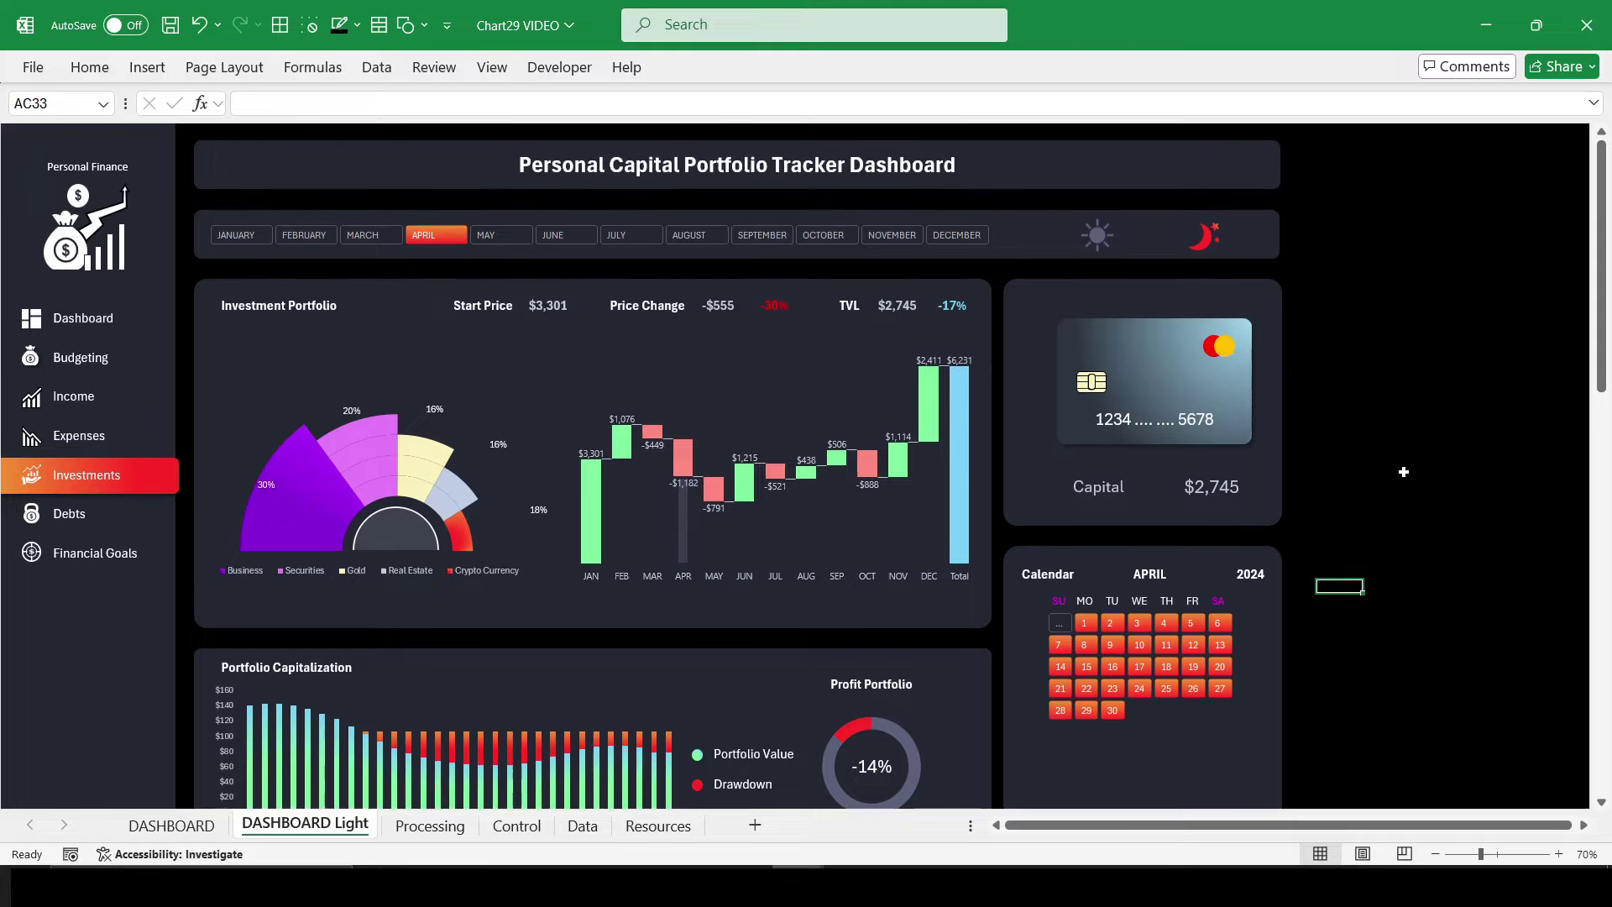
{"action": "left_click", "coordinate": [191, 194]}
{"action": "left_click", "coordinate": [90, 67]}
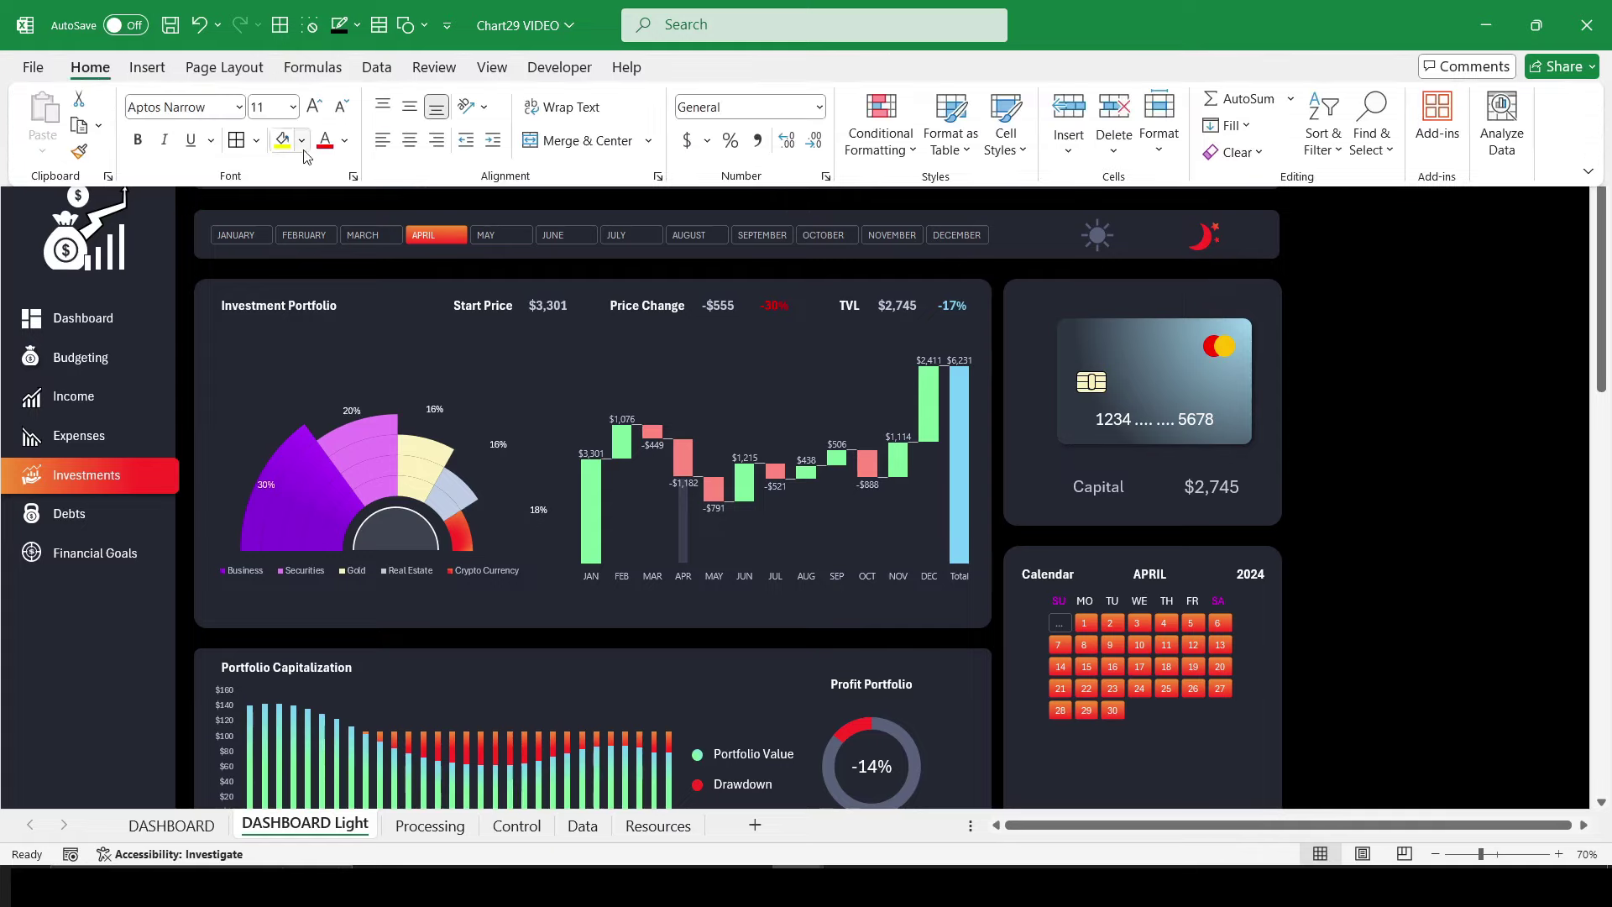
{"action": "left_click", "coordinate": [301, 142]}
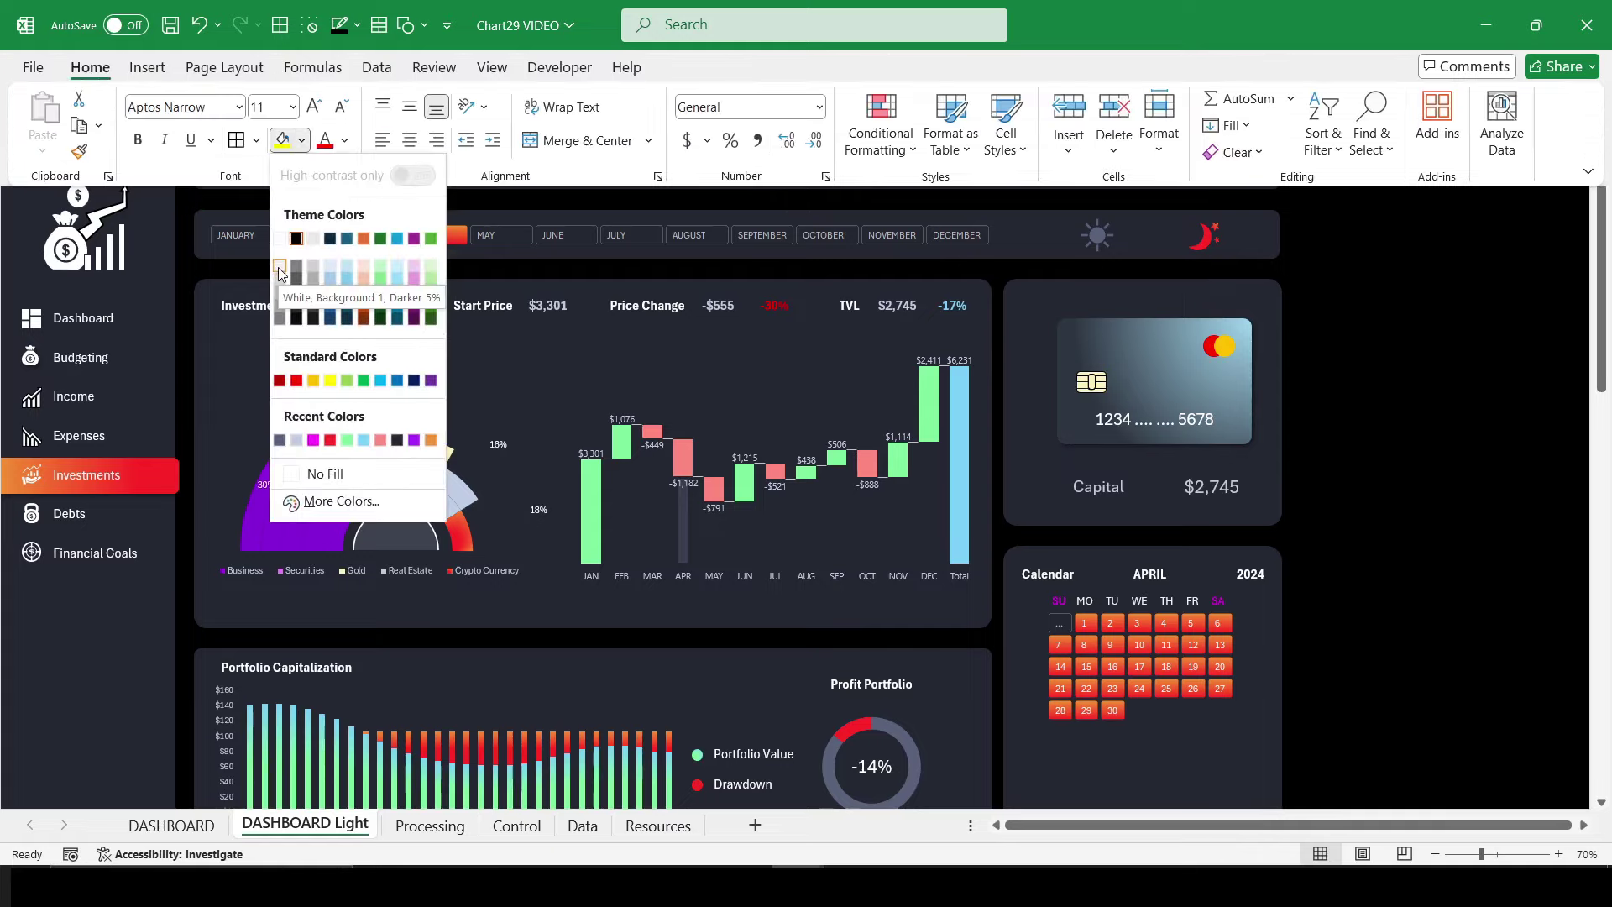
{"action": "left_click", "coordinate": [279, 267]}
{"action": "left_click", "coordinate": [252, 194]}
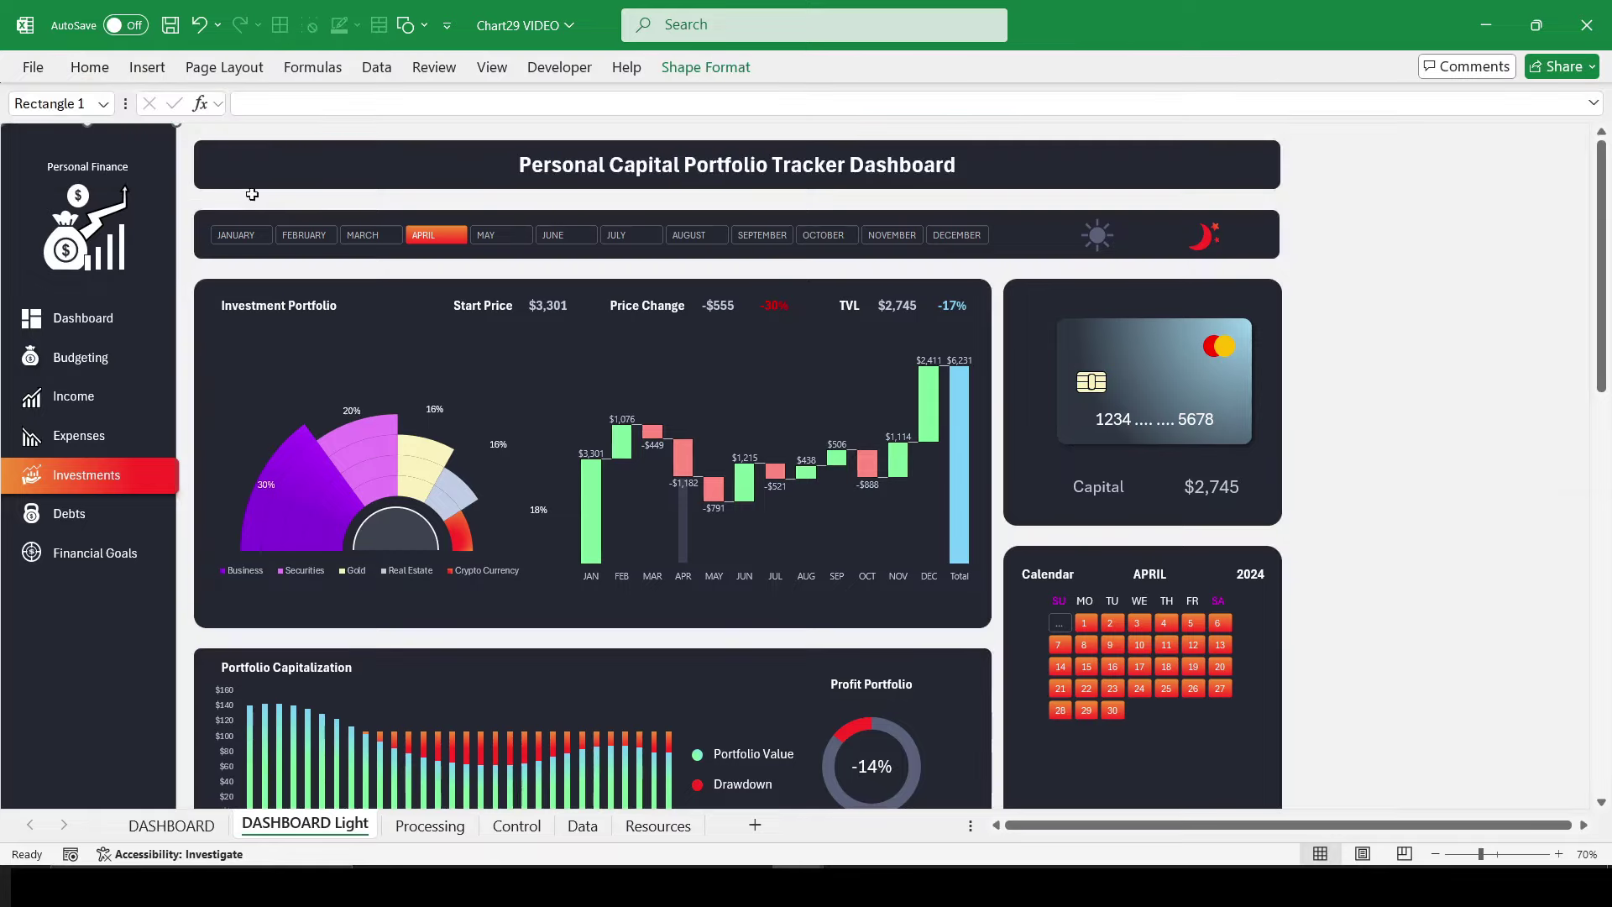
{"action": "left_click", "coordinate": [226, 215], "text": "shift"}
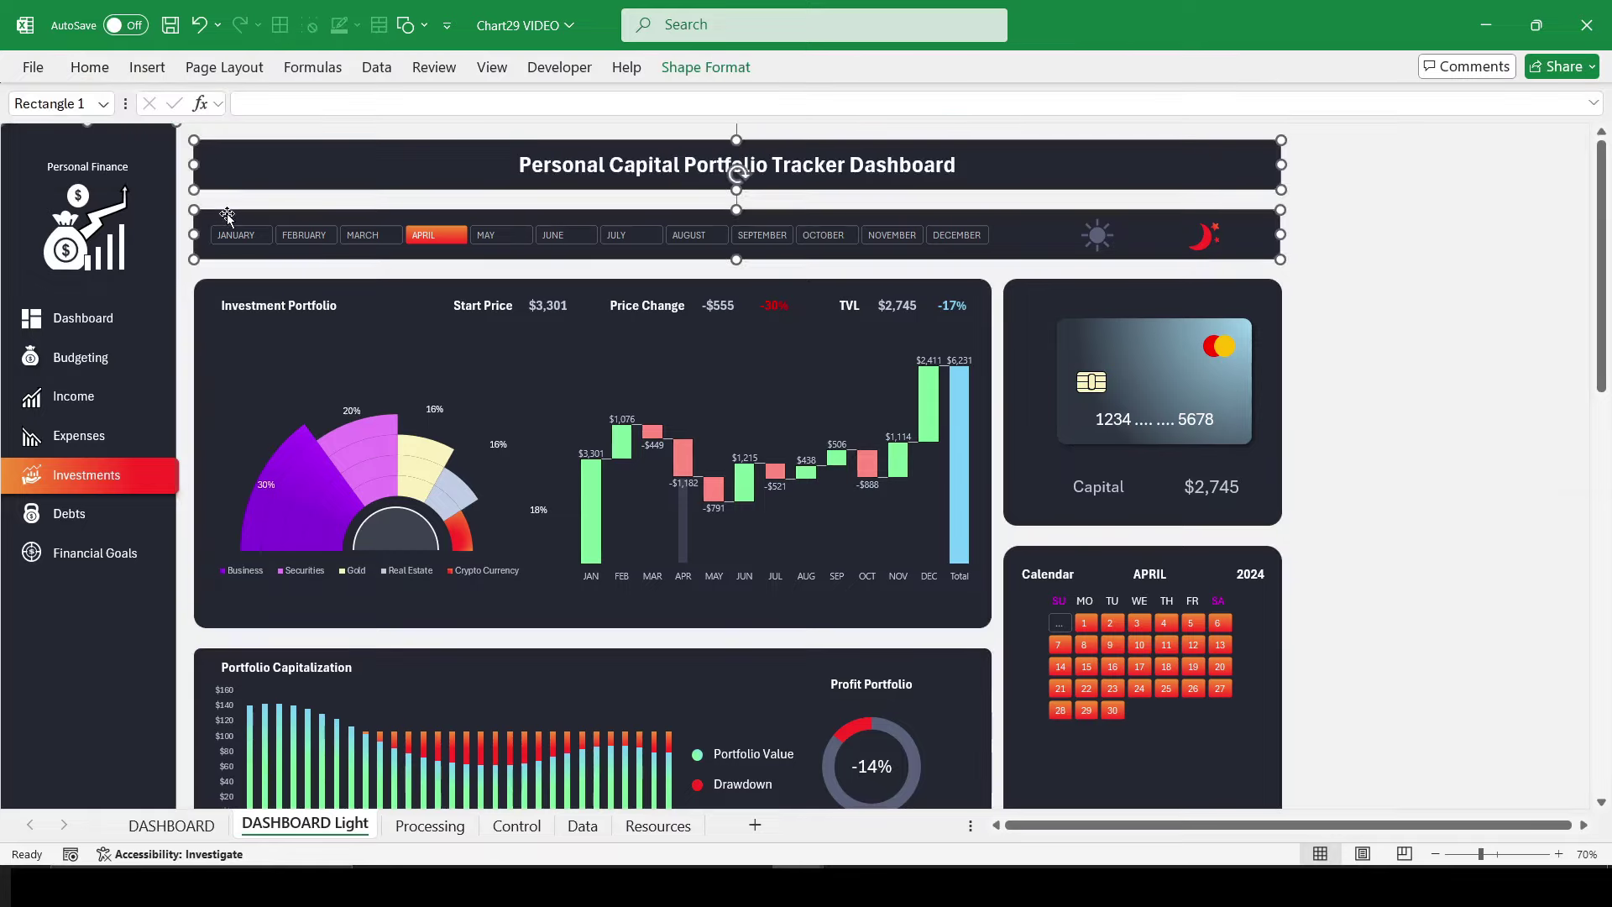
{"action": "left_click", "coordinate": [203, 322], "text": "shift"}
{"action": "left_click", "coordinate": [990, 680], "text": "shift"}
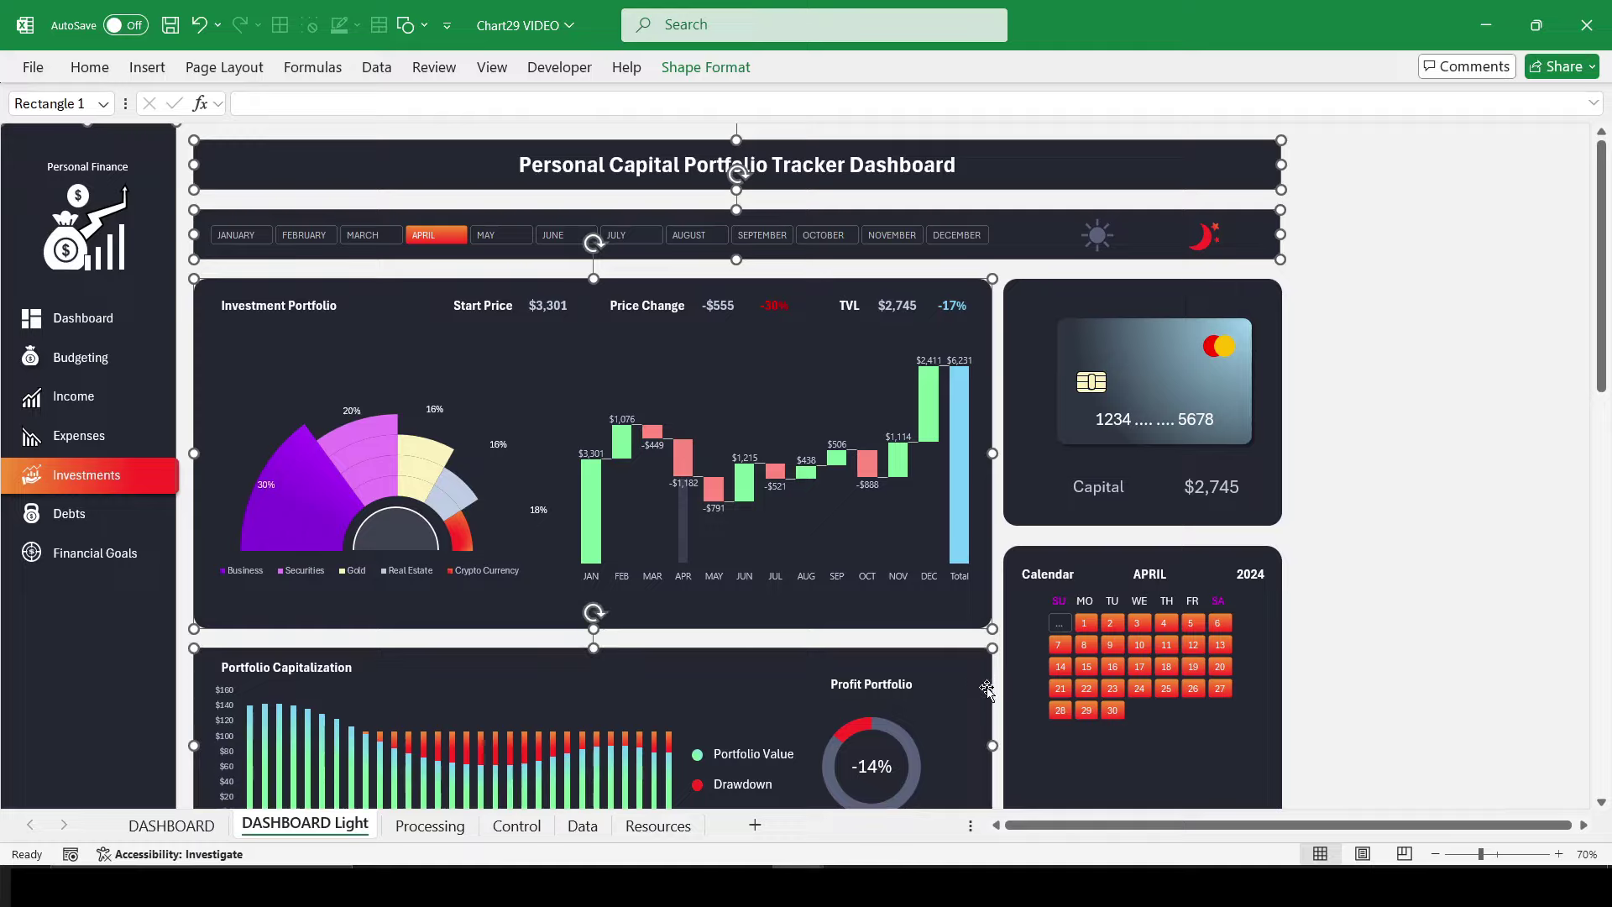
{"action": "left_click", "coordinate": [1021, 759], "text": "shift"}
{"action": "left_click", "coordinate": [1013, 292], "text": "shift"}
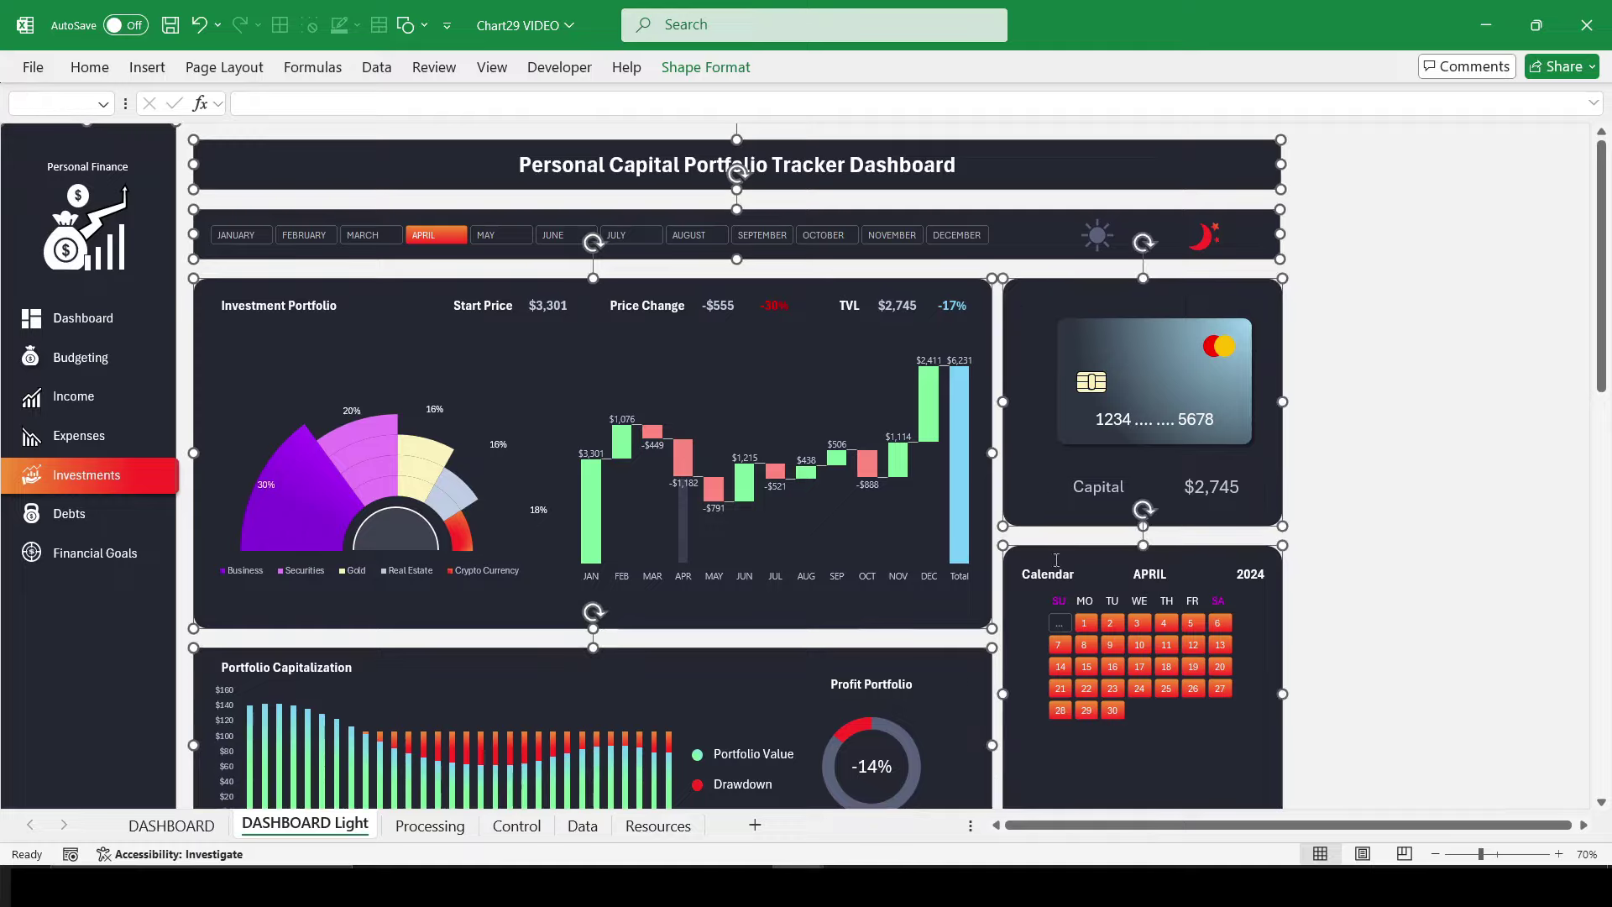
Step: Fill all the selected panels with white from Home > Fill Color
{"action": "left_click", "coordinate": [89, 68]}
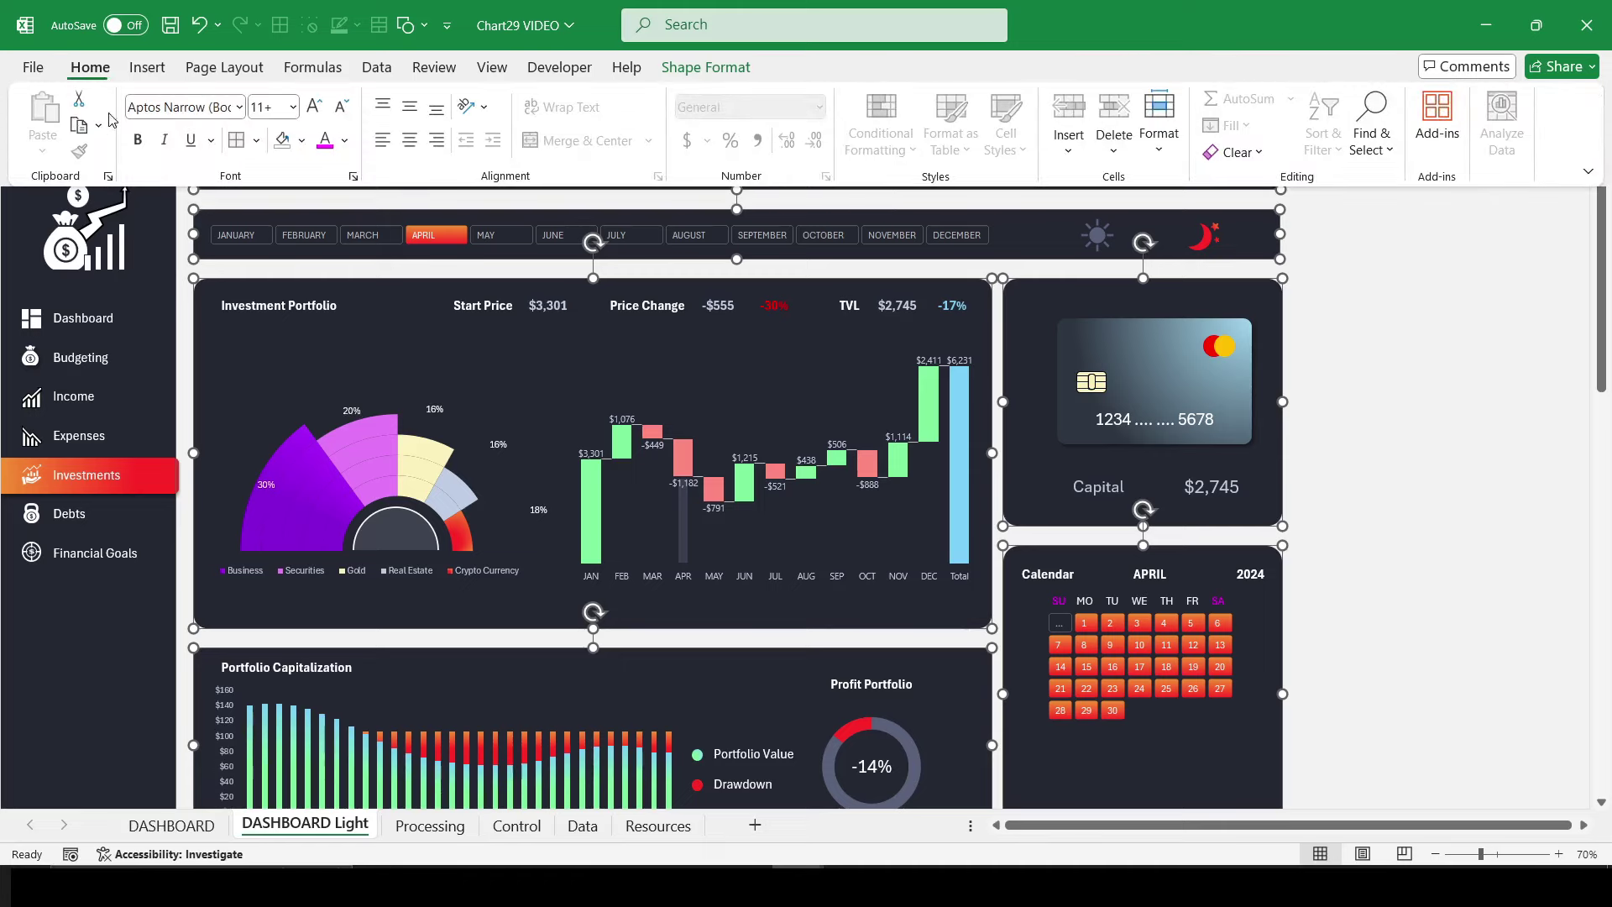
{"action": "left_click", "coordinate": [302, 141]}
{"action": "left_click", "coordinate": [283, 276]}
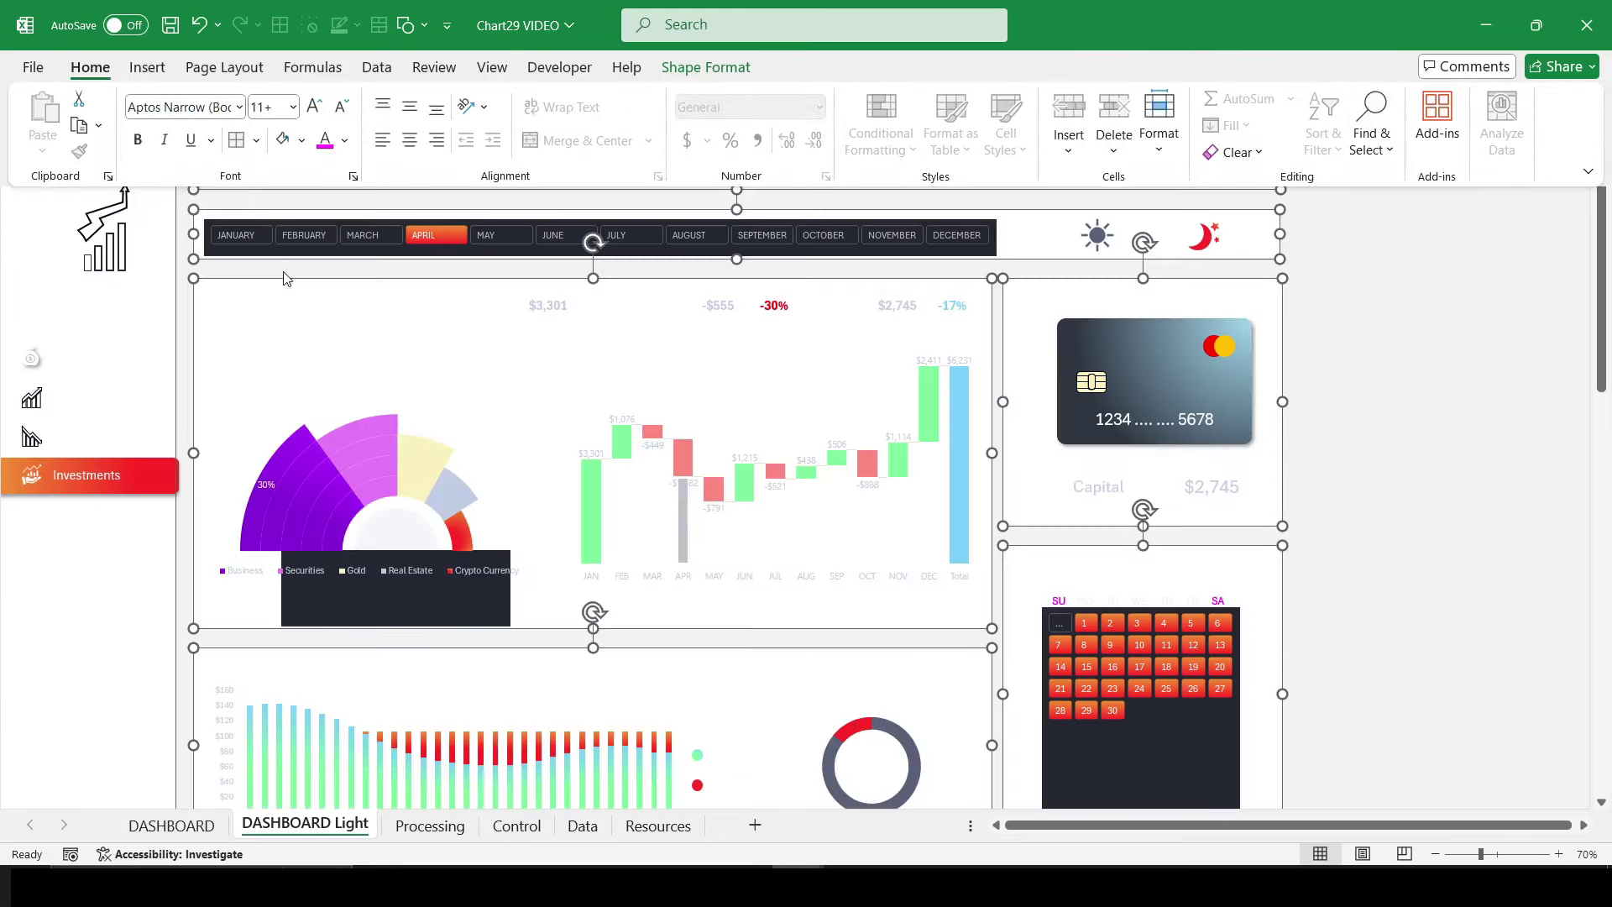
Step: Duplicate the calendar slicer's current slicer style to make an editable copy
{"action": "left_click", "coordinate": [1388, 477]}
{"action": "left_click", "coordinate": [736, 225]}
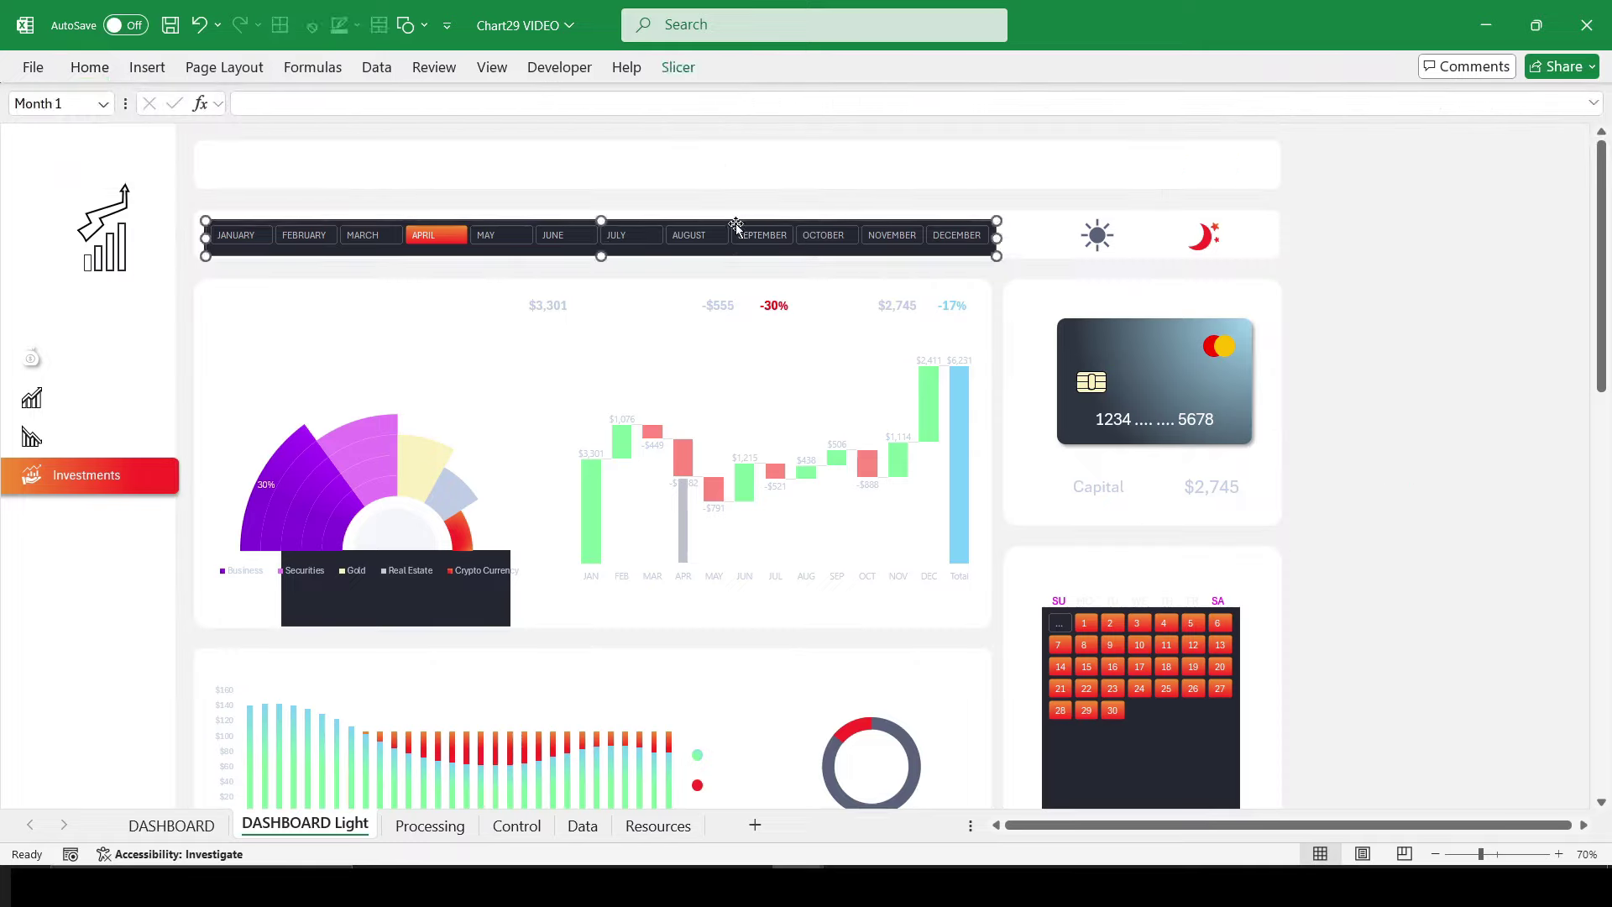
{"action": "left_click", "coordinate": [679, 67]}
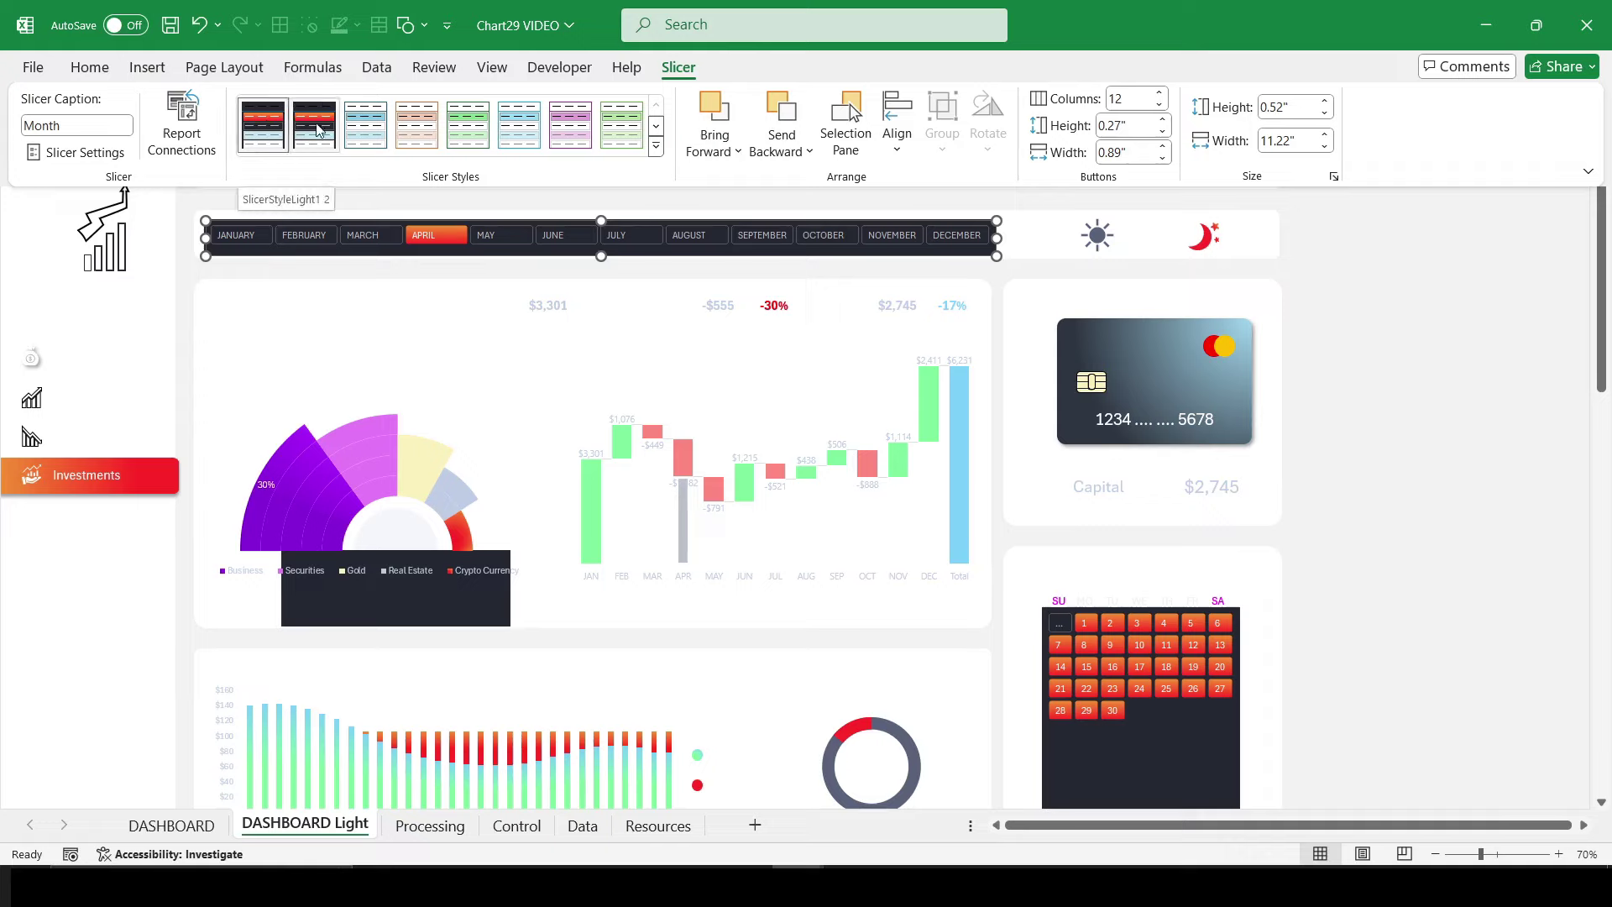
{"action": "left_click", "coordinate": [1121, 769]}
{"action": "left_click", "coordinate": [676, 68]}
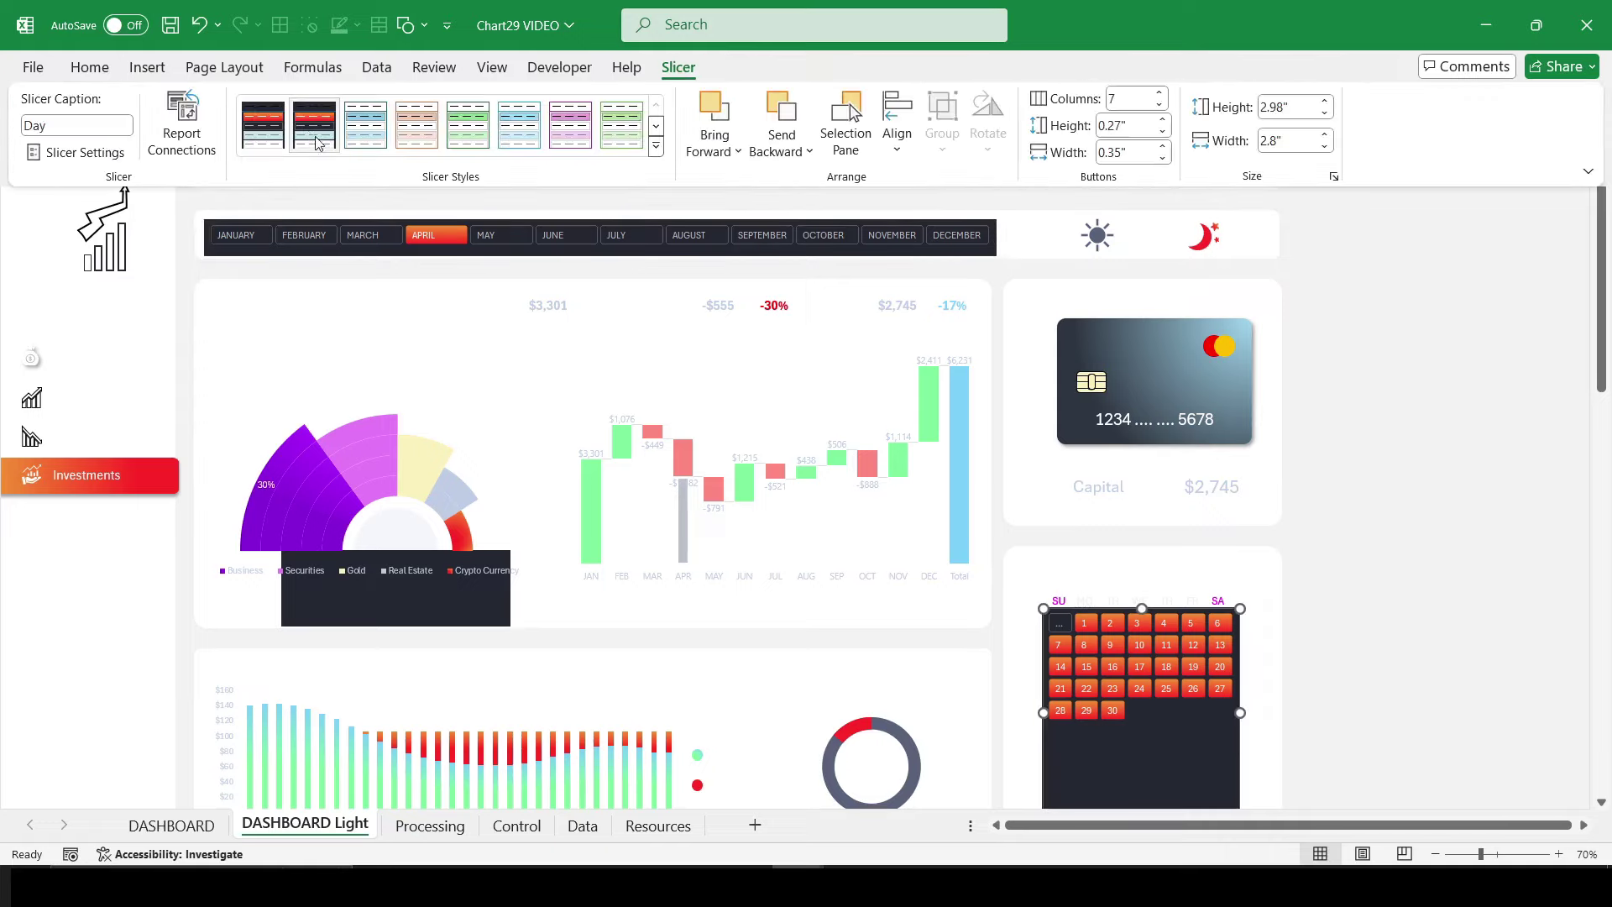
{"action": "right_click", "coordinate": [313, 133]}
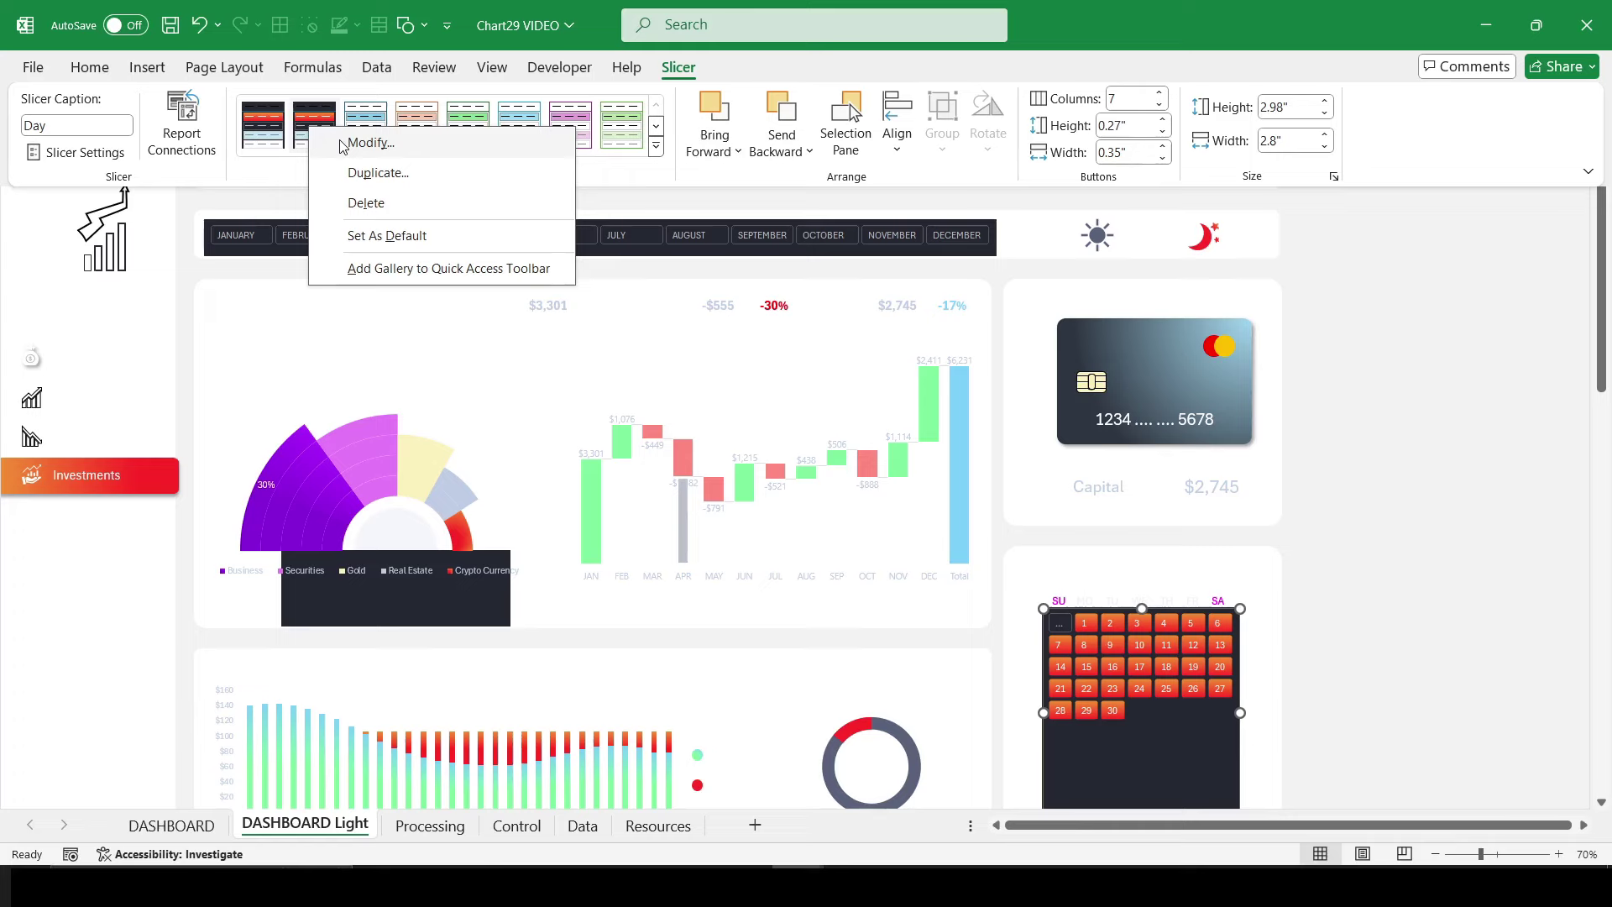
{"action": "left_click", "coordinate": [351, 172]}
Step: In the copied style, fill Whole Slicer and Unselected Item with Data white, then save it
{"action": "left_click", "coordinate": [906, 590]}
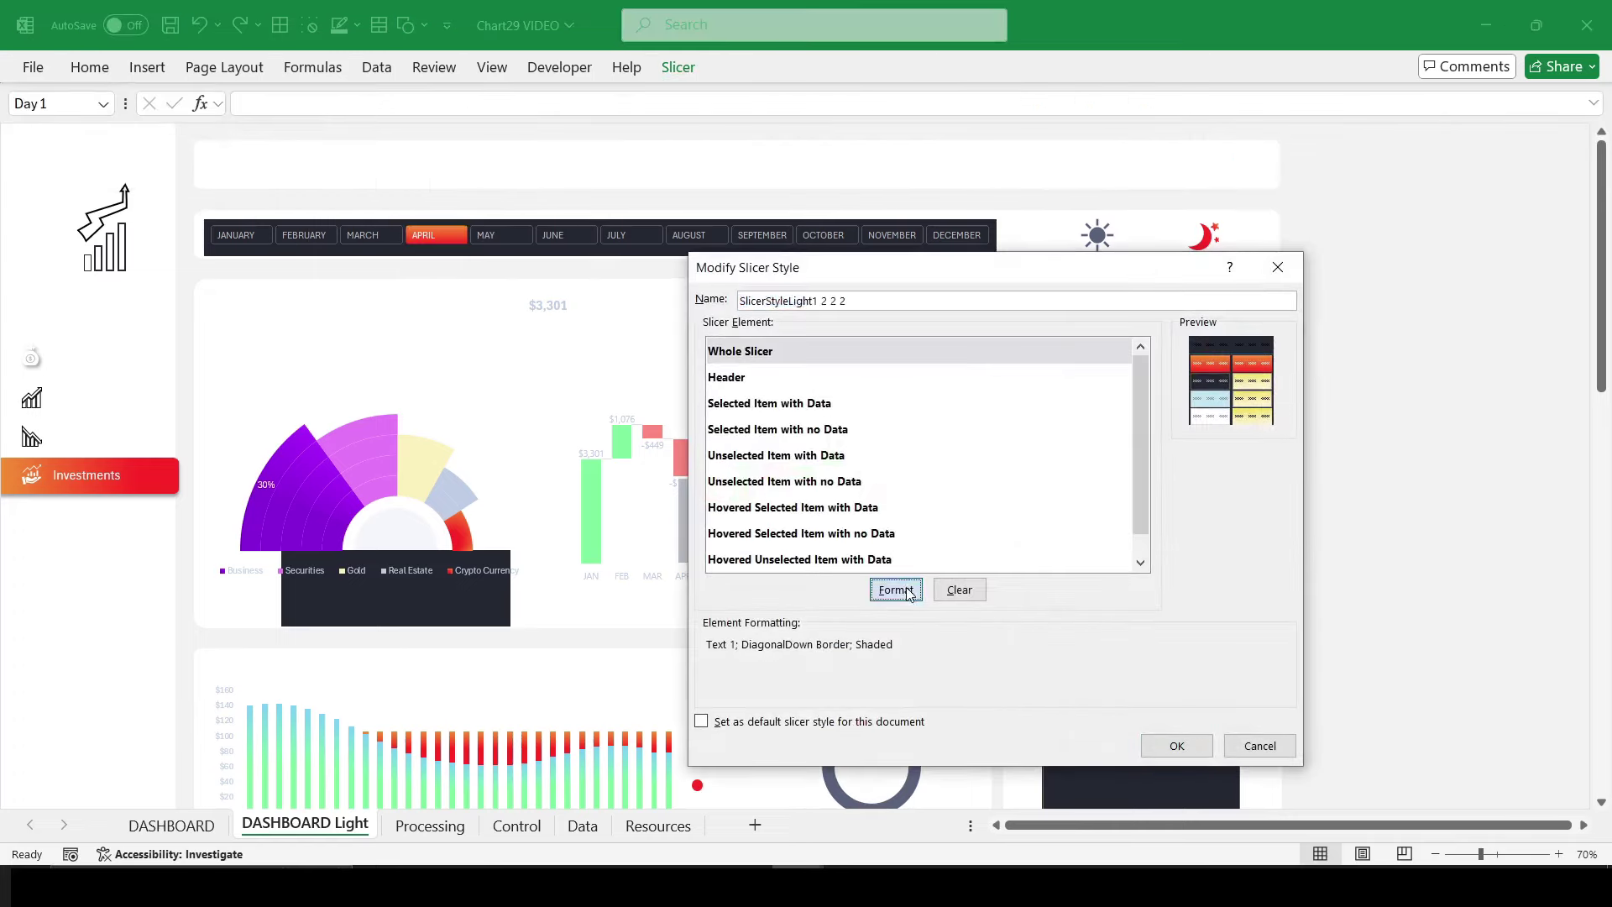
{"action": "left_click", "coordinate": [888, 267]}
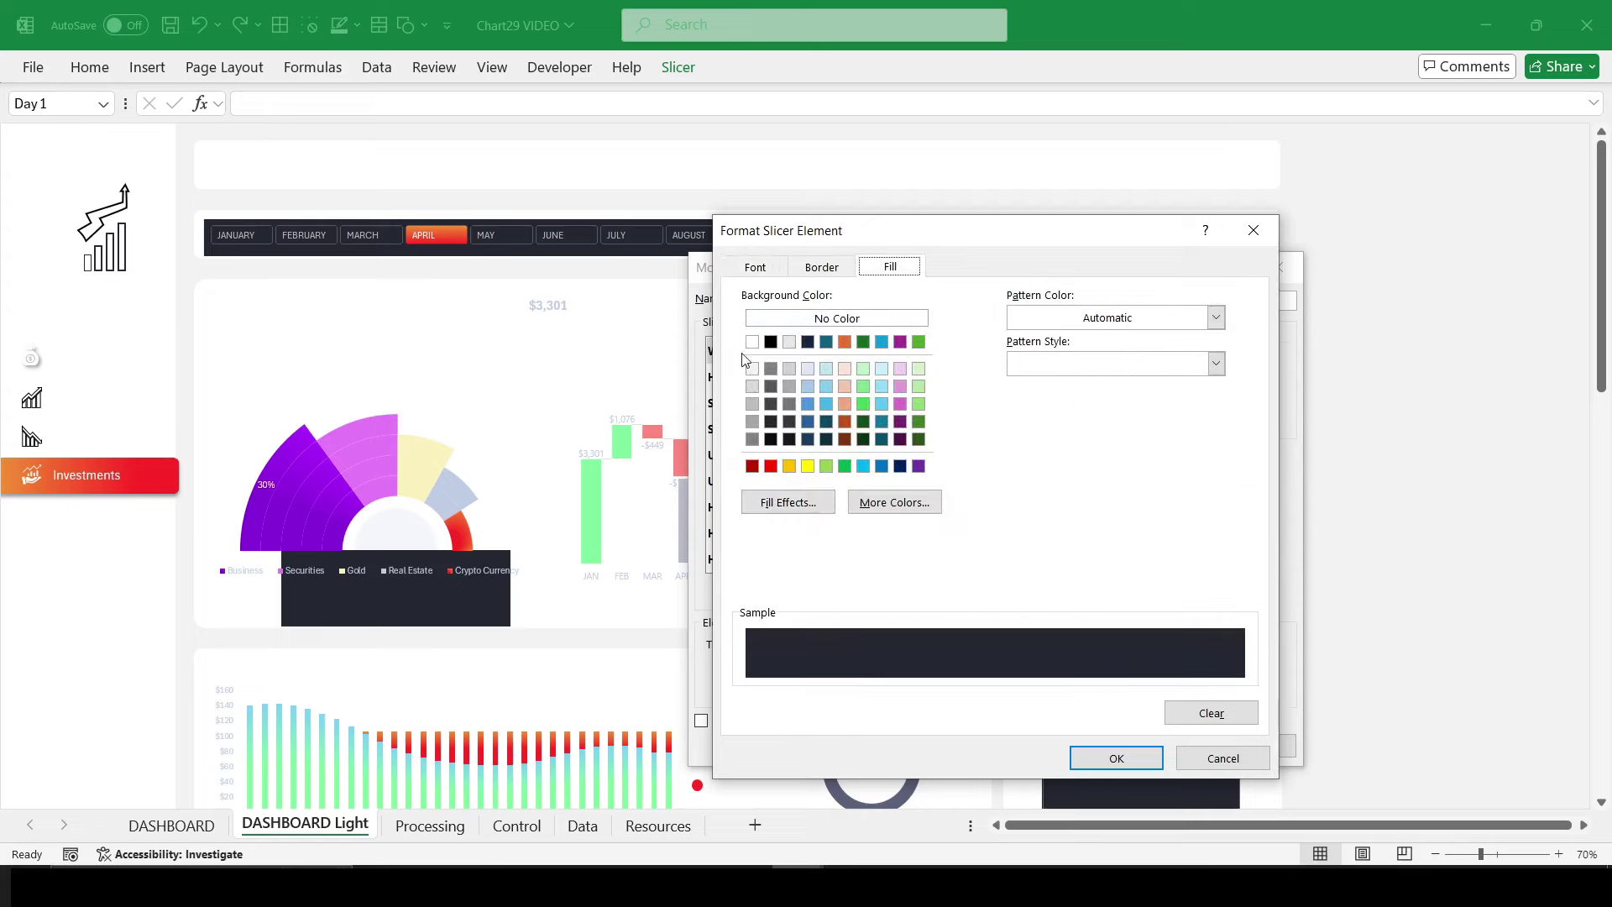
{"action": "left_click", "coordinate": [756, 338]}
{"action": "left_click", "coordinate": [1117, 758]}
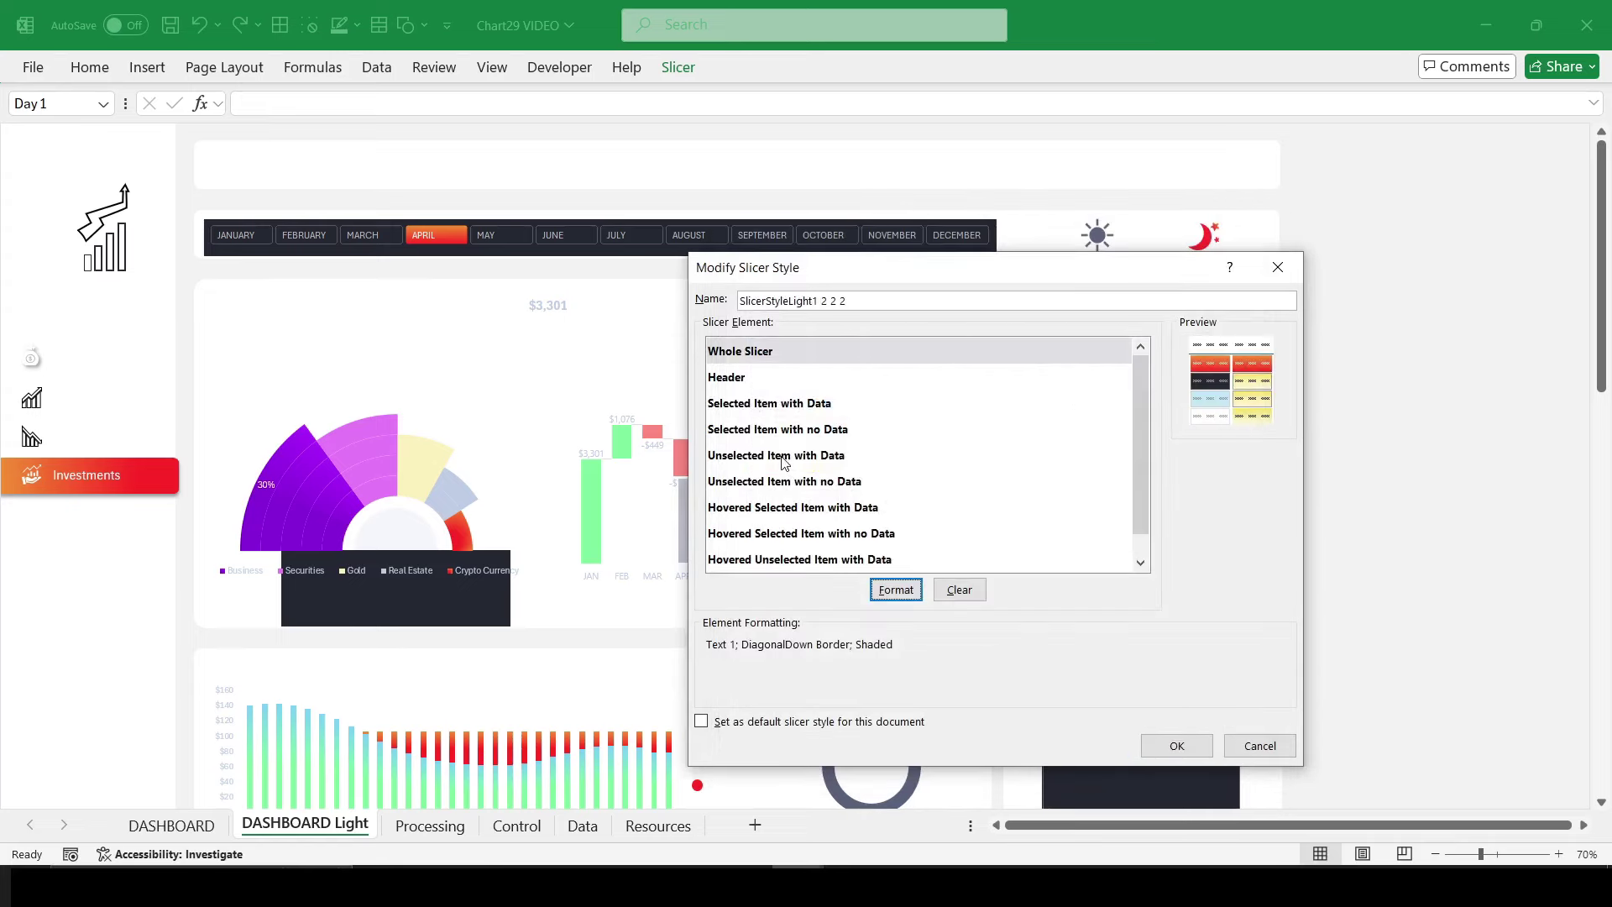
{"action": "left_click", "coordinate": [783, 458]}
{"action": "left_click", "coordinate": [896, 590]}
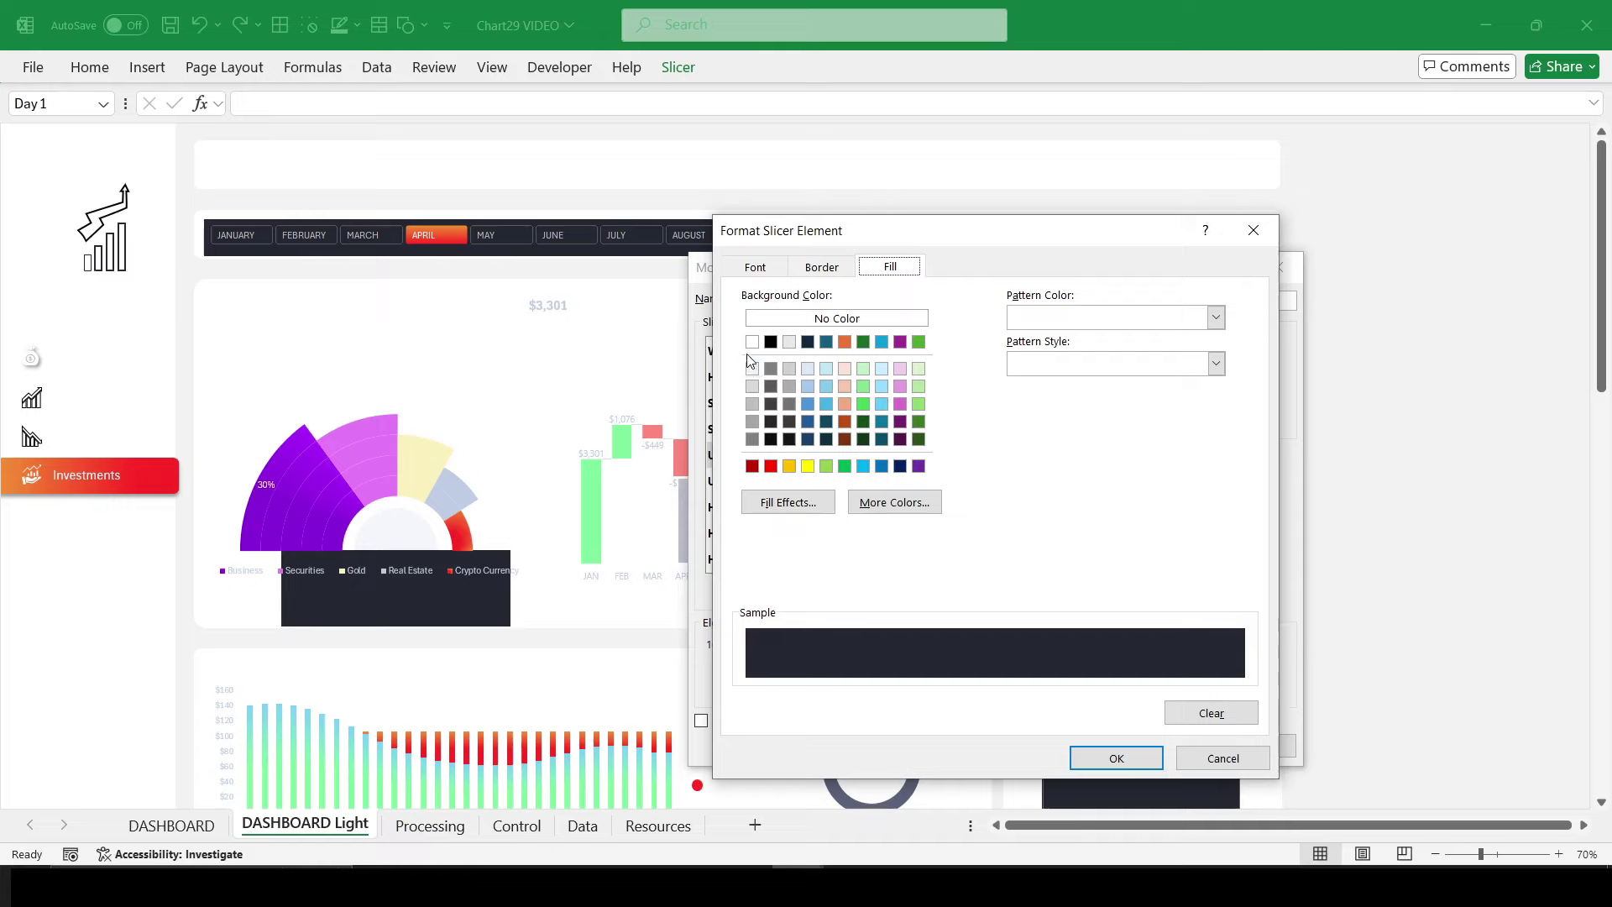
{"action": "left_click", "coordinate": [752, 342]}
{"action": "left_click", "coordinate": [1117, 759]}
{"action": "left_click", "coordinate": [1171, 750]}
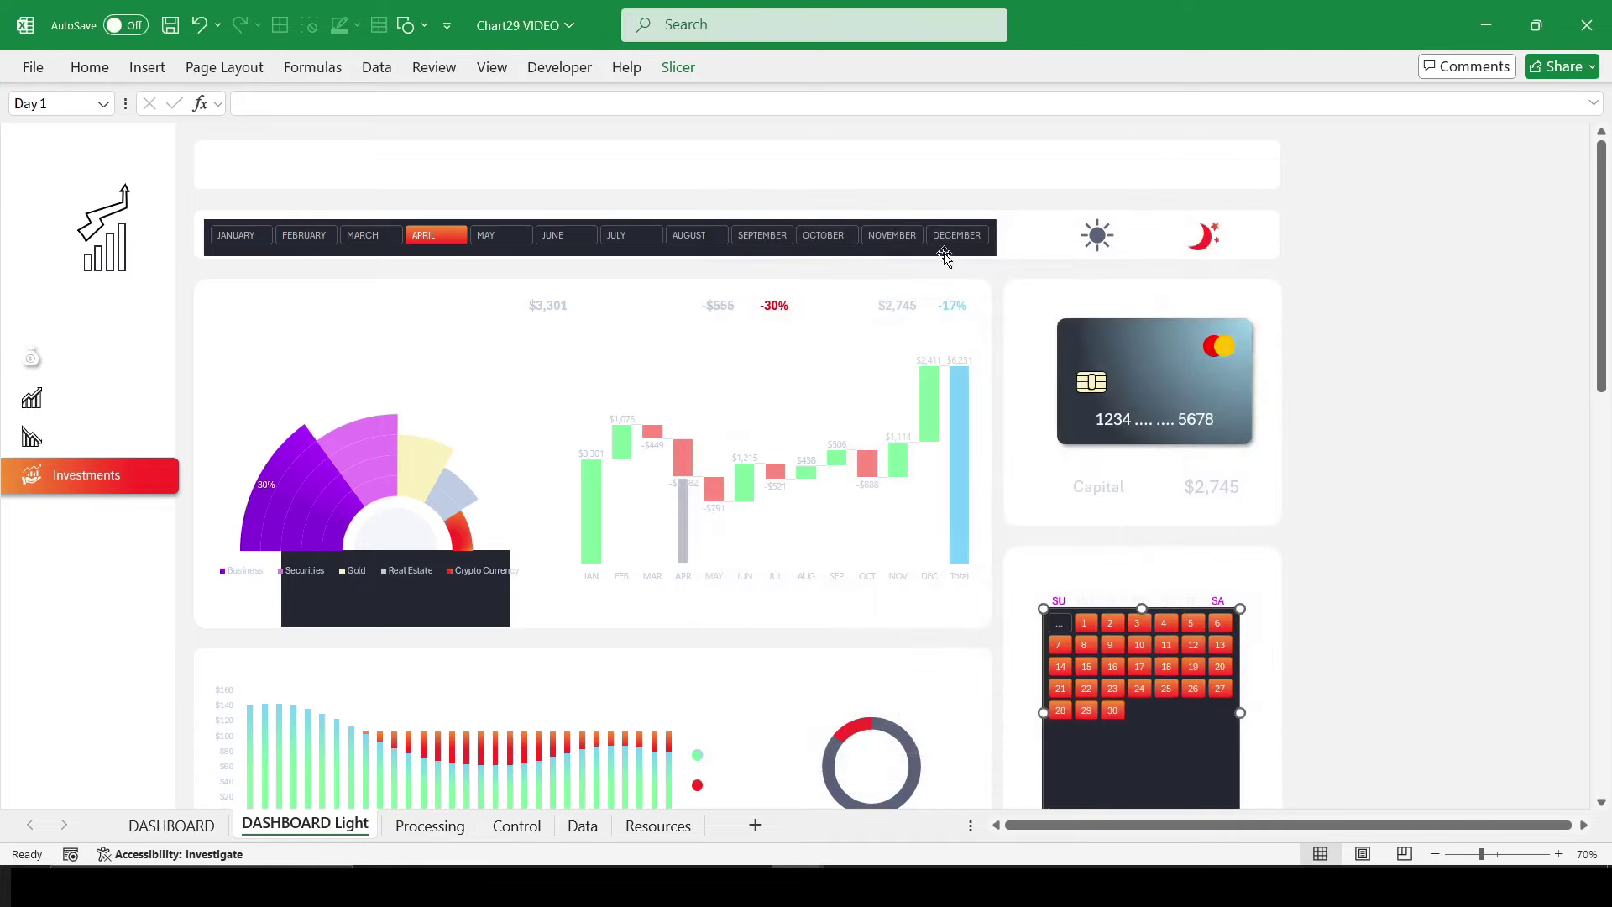
Step: Apply the custom white slicer style to the calendar slicer and the month slicer
{"action": "left_click", "coordinate": [679, 68]}
{"action": "left_click", "coordinate": [380, 133]}
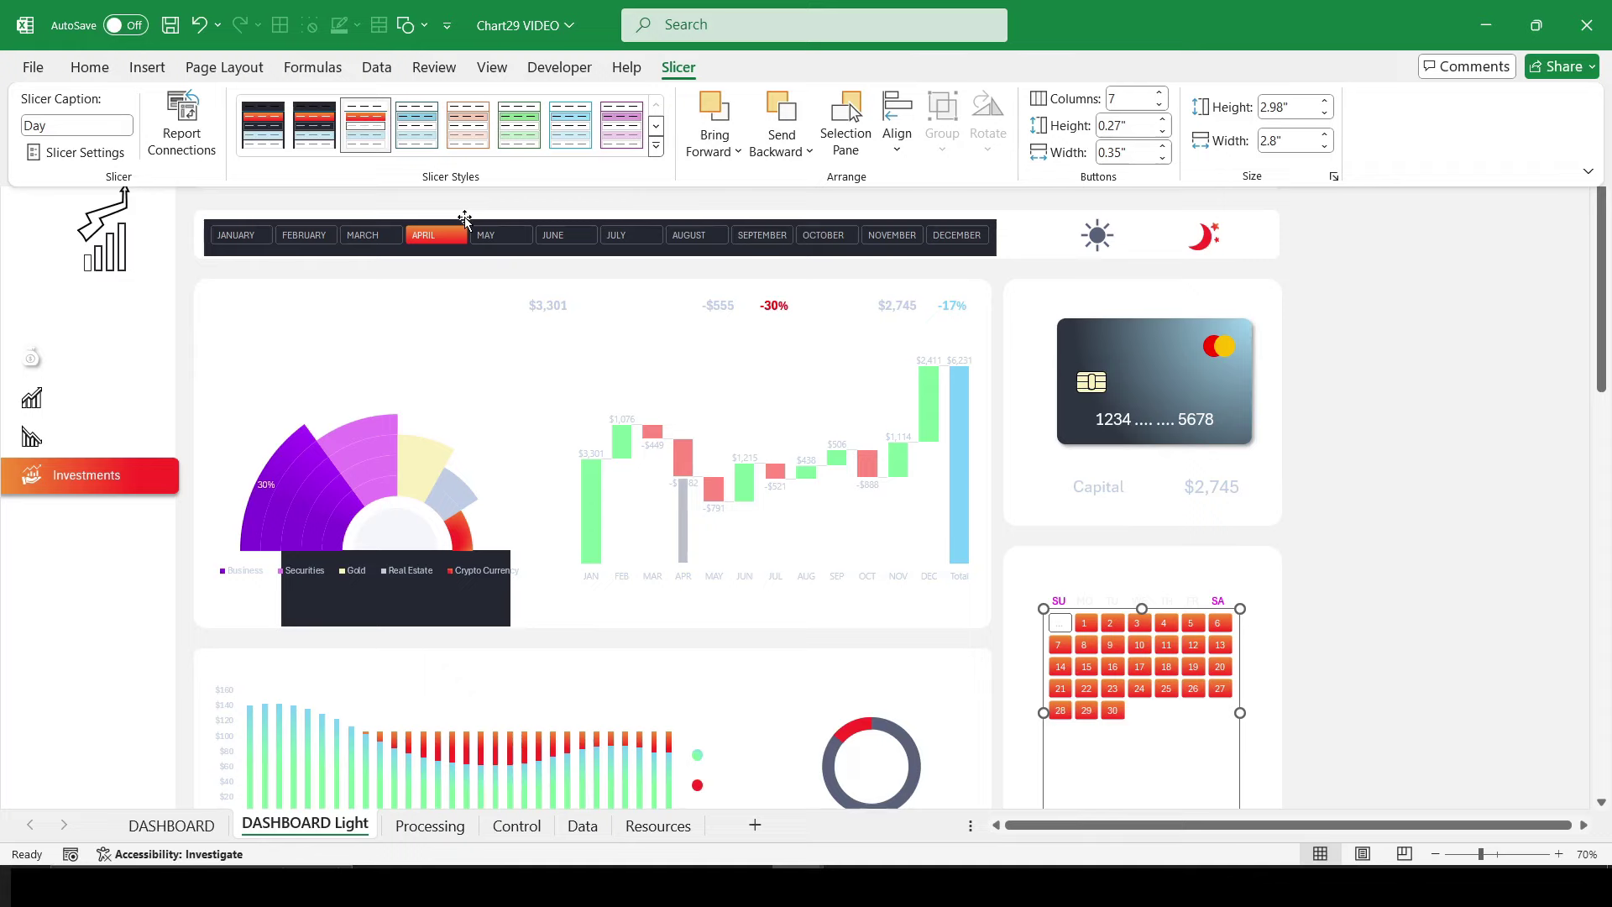
{"action": "left_click", "coordinate": [467, 243]}
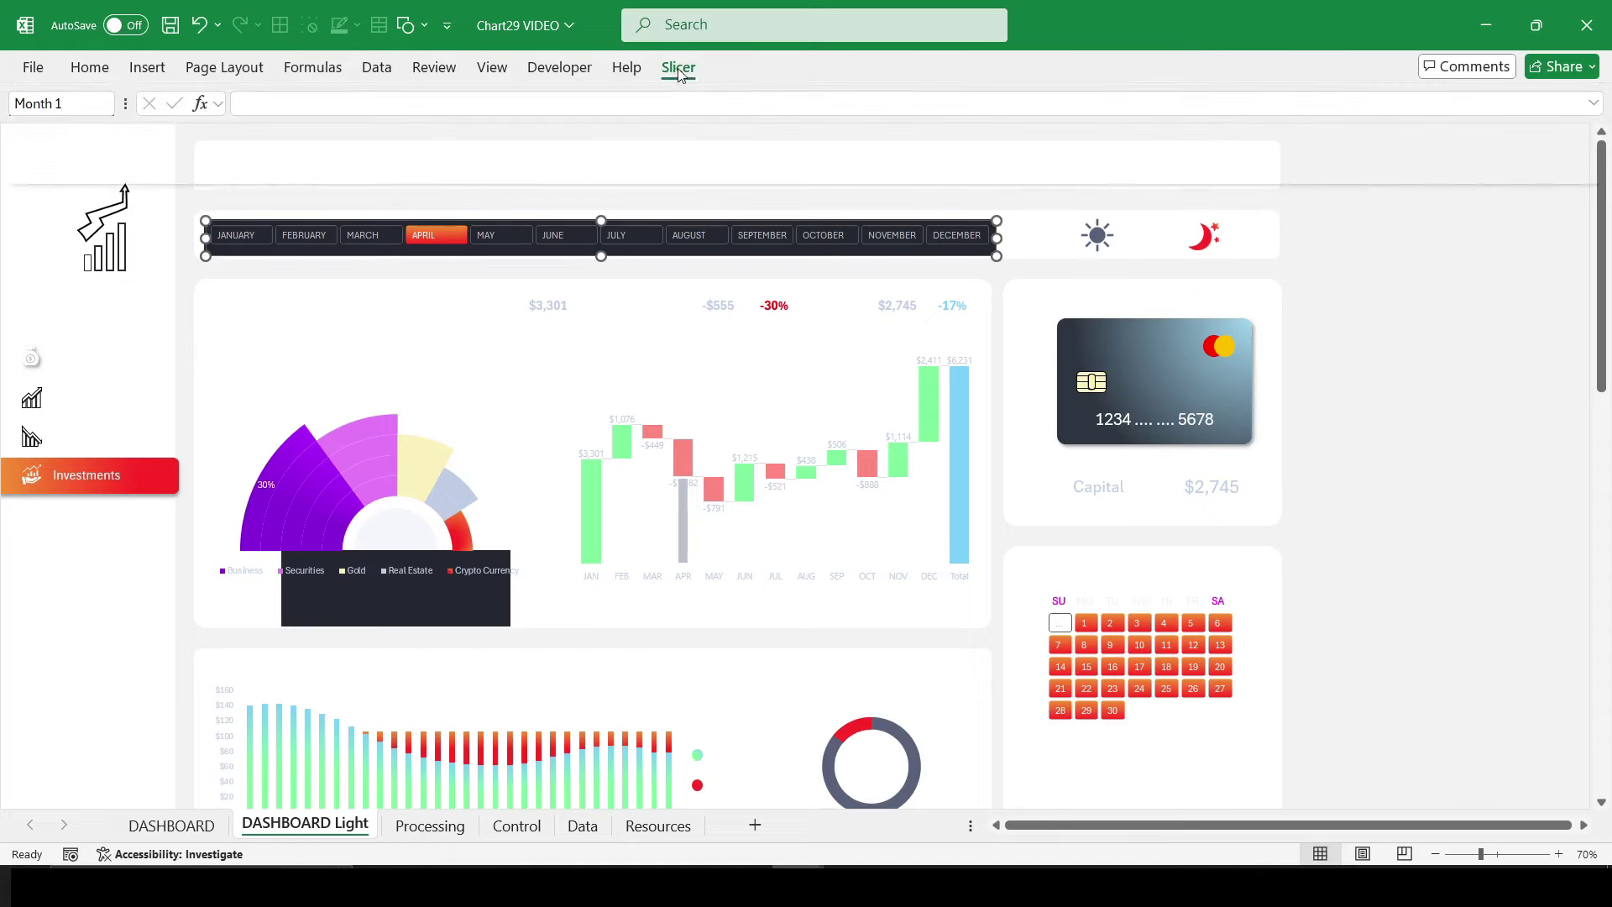
{"action": "left_click", "coordinate": [677, 67]}
{"action": "left_click", "coordinate": [360, 141]}
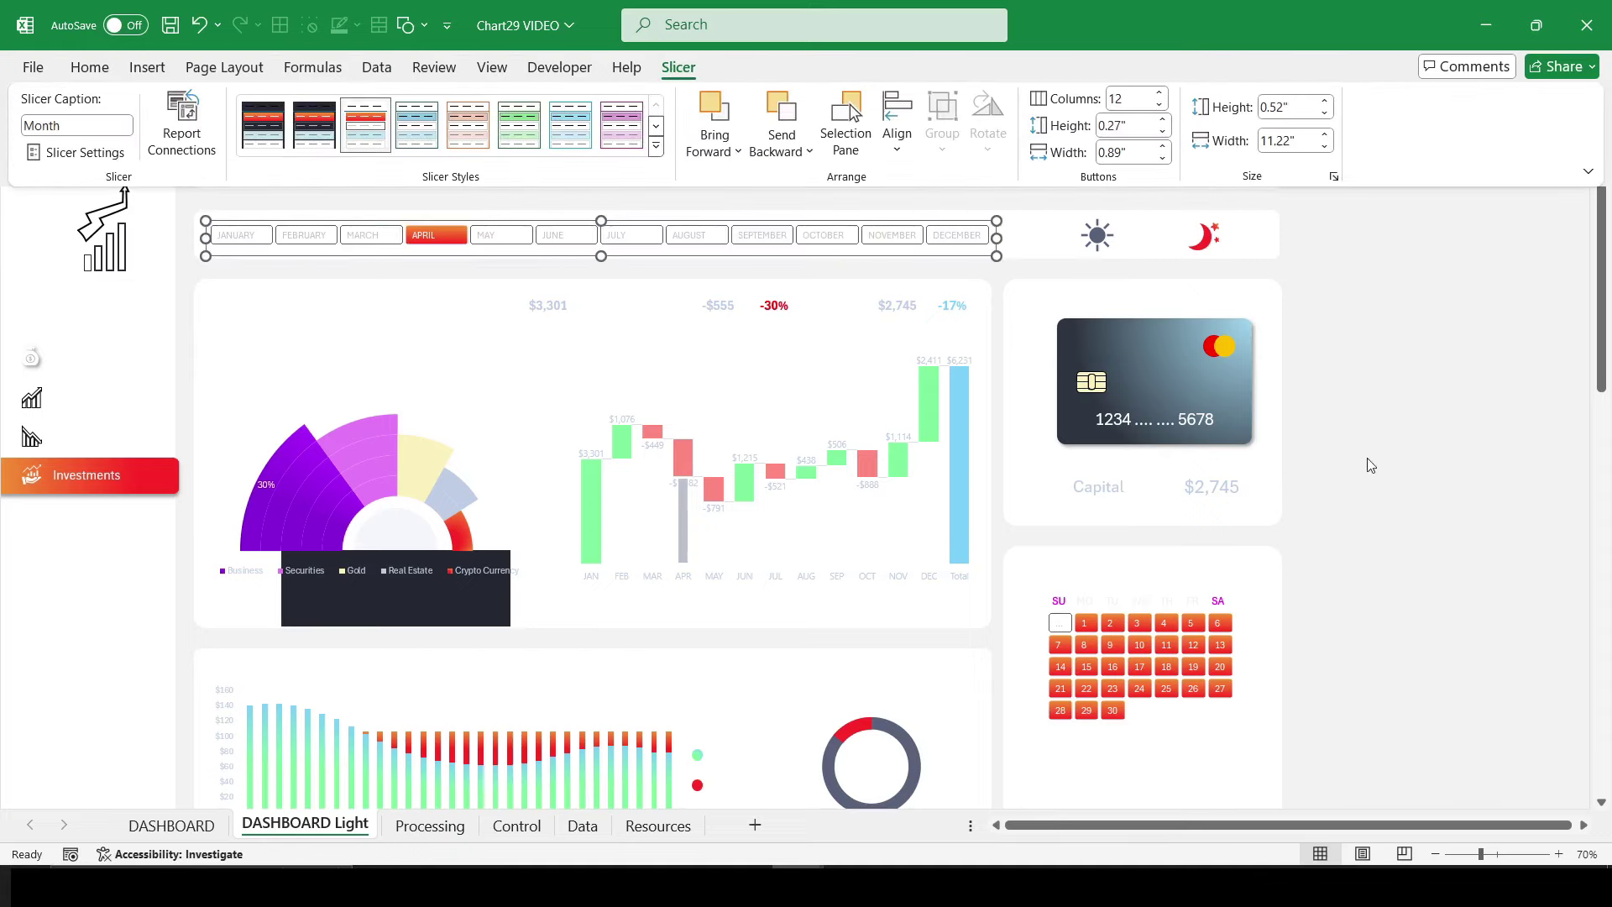
Step: Convert the sun icon to shapes and group its pieces into one shape
{"action": "left_click", "coordinate": [1357, 517]}
{"action": "left_click", "coordinate": [1089, 233]}
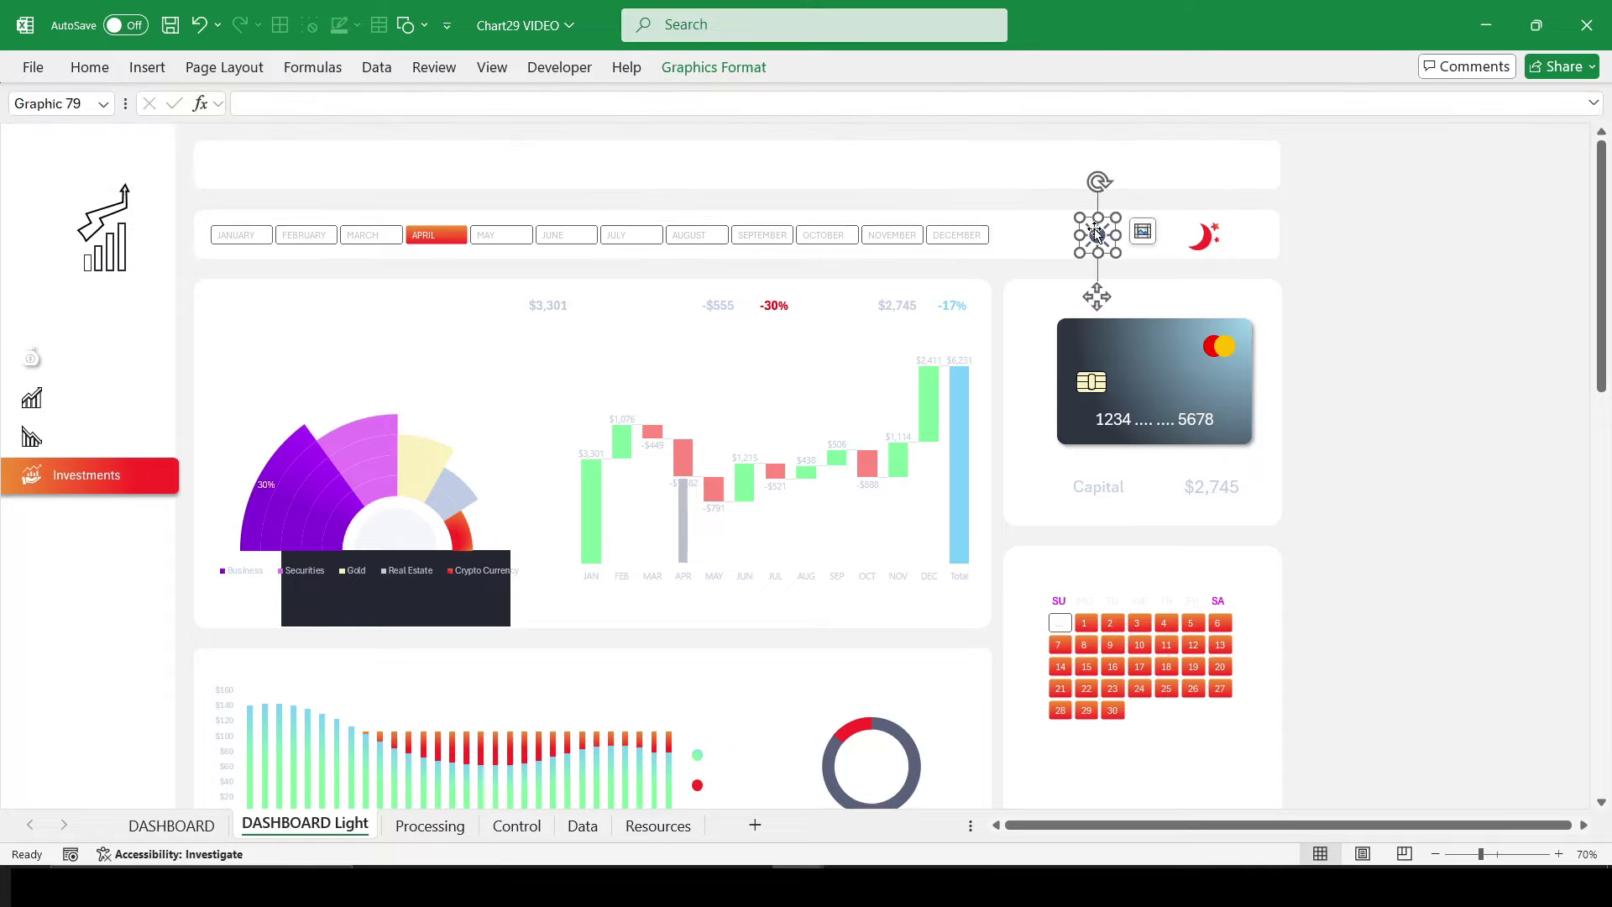
{"action": "left_click", "coordinate": [715, 67]}
{"action": "left_click", "coordinate": [115, 126]}
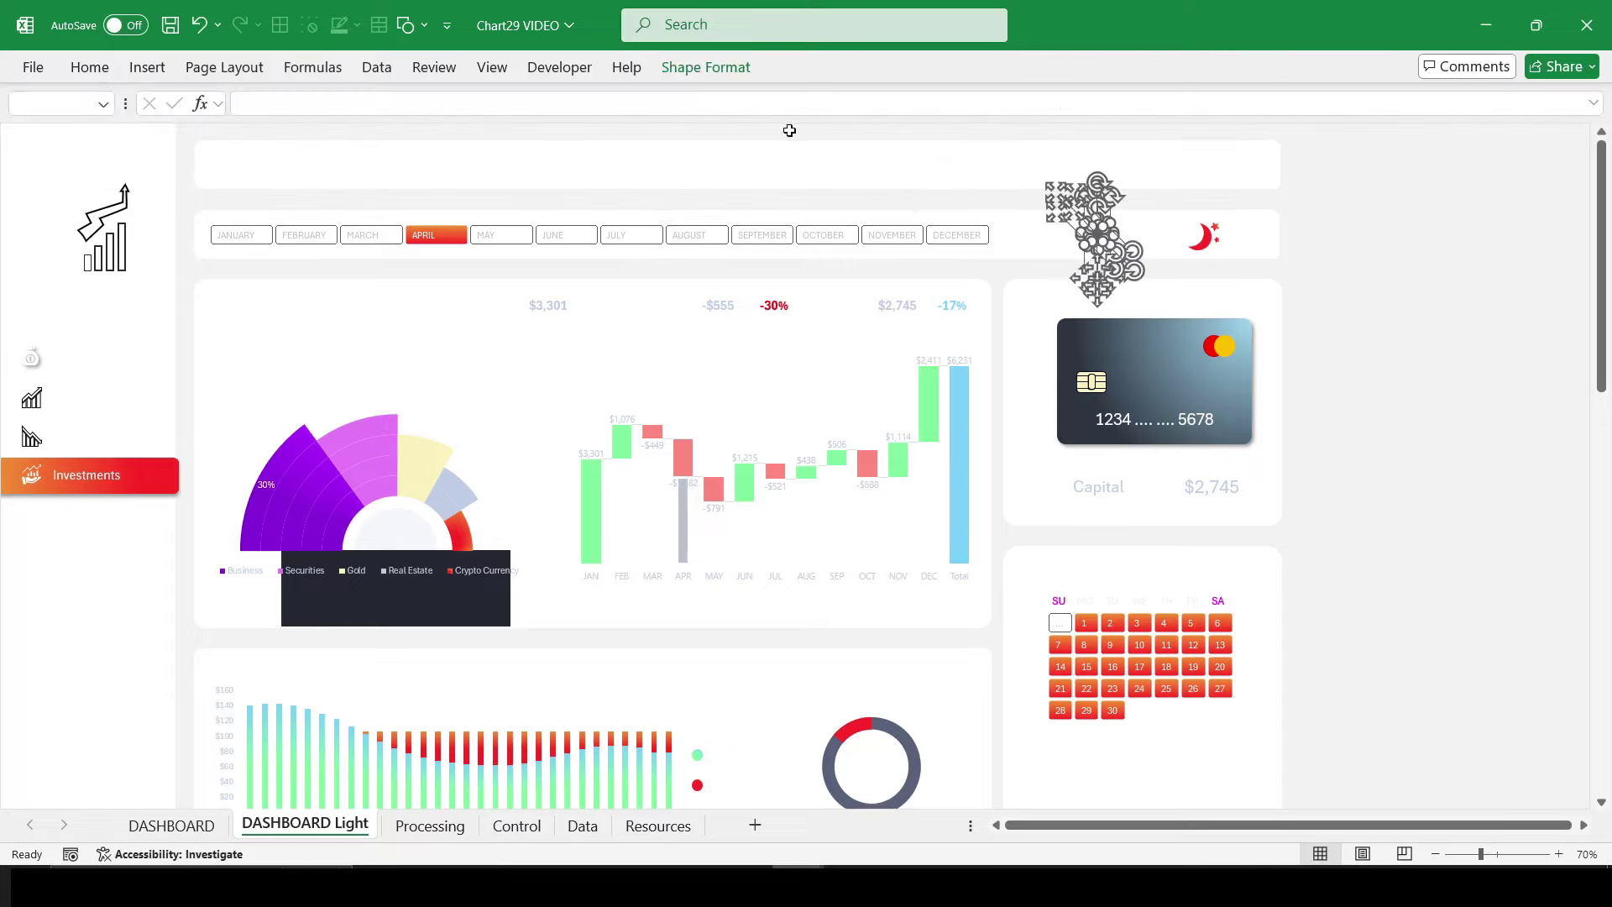
{"action": "left_click", "coordinate": [722, 67]}
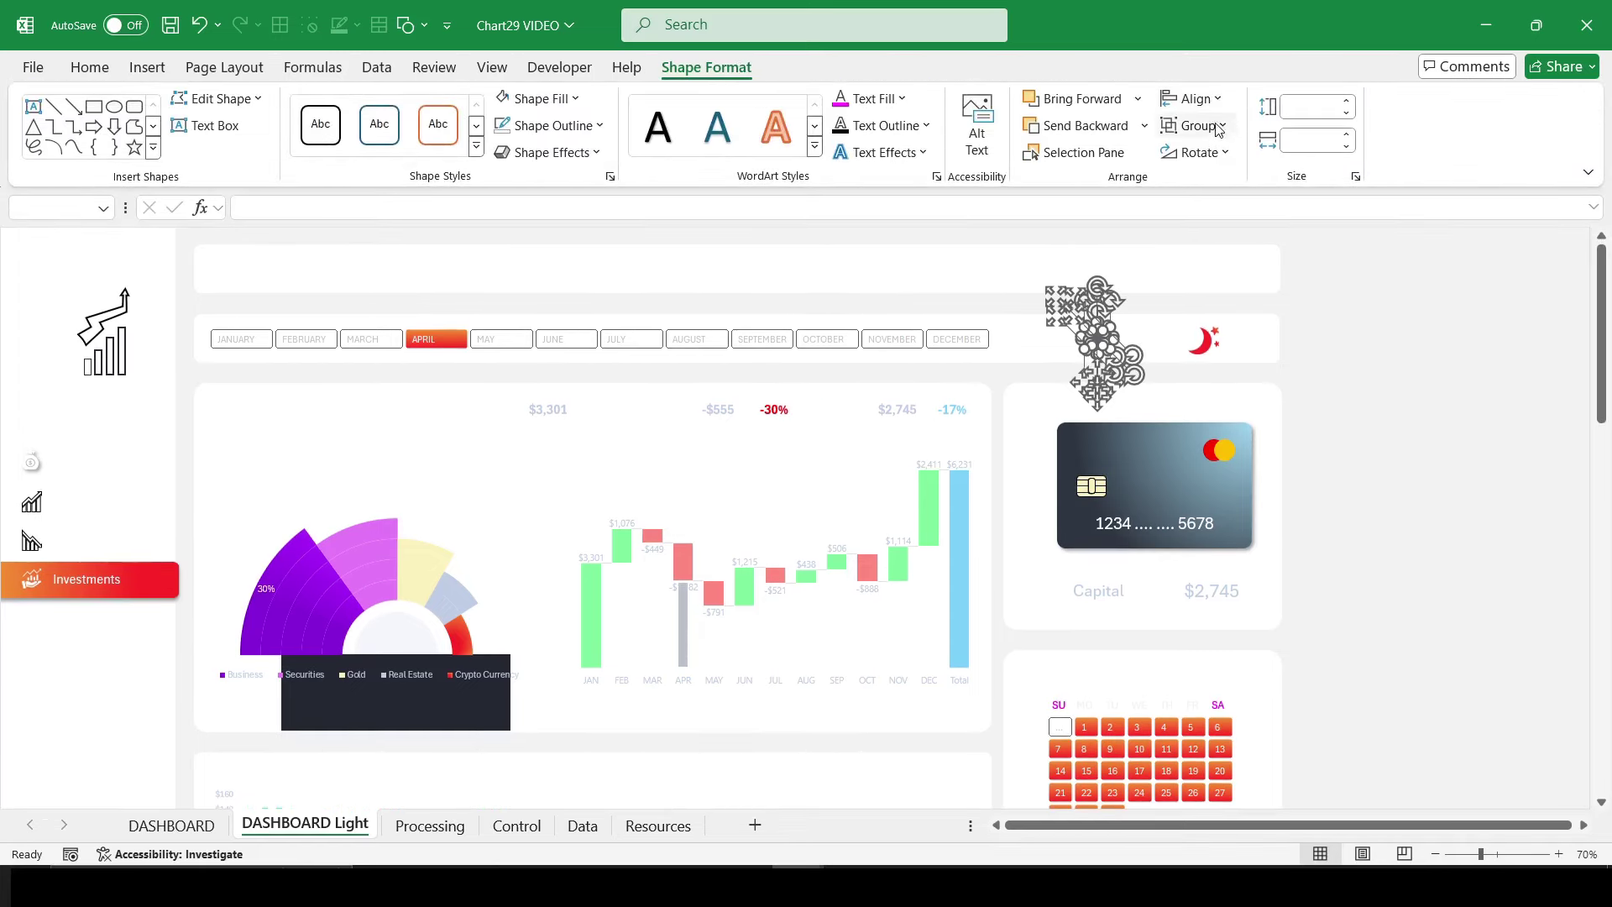
{"action": "left_click", "coordinate": [1197, 126]}
{"action": "left_click", "coordinate": [1212, 155]}
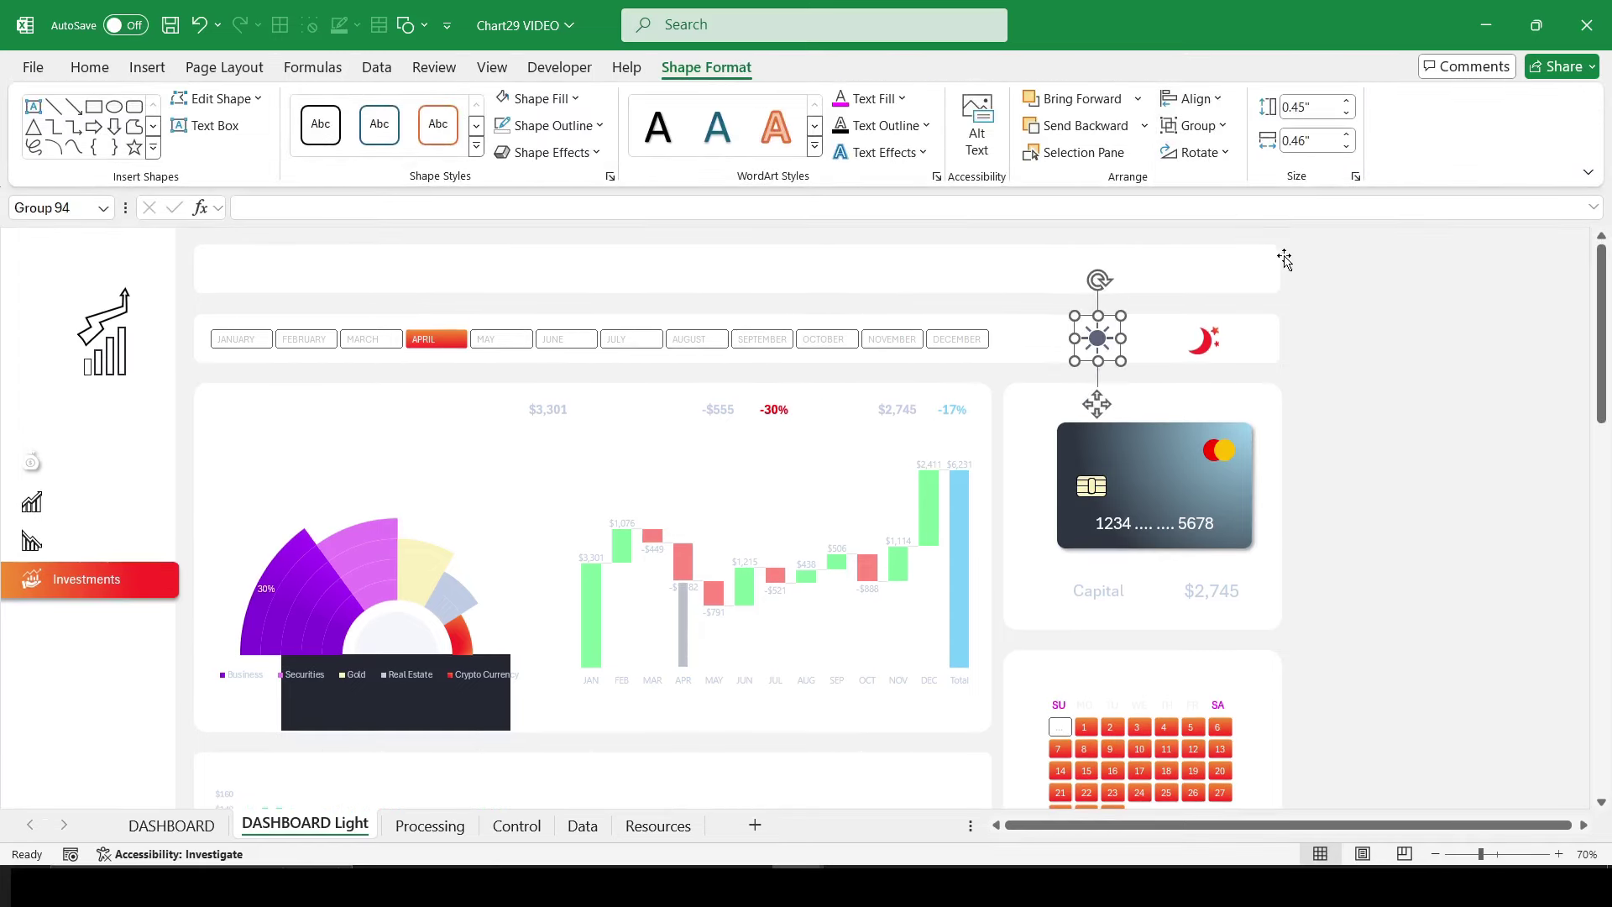
Step: Give the sun a red gradient fill and the moon a solid dark fill in Format Shape
{"action": "key", "text": "ctrl+1"}
{"action": "left_click", "coordinate": [1358, 469]}
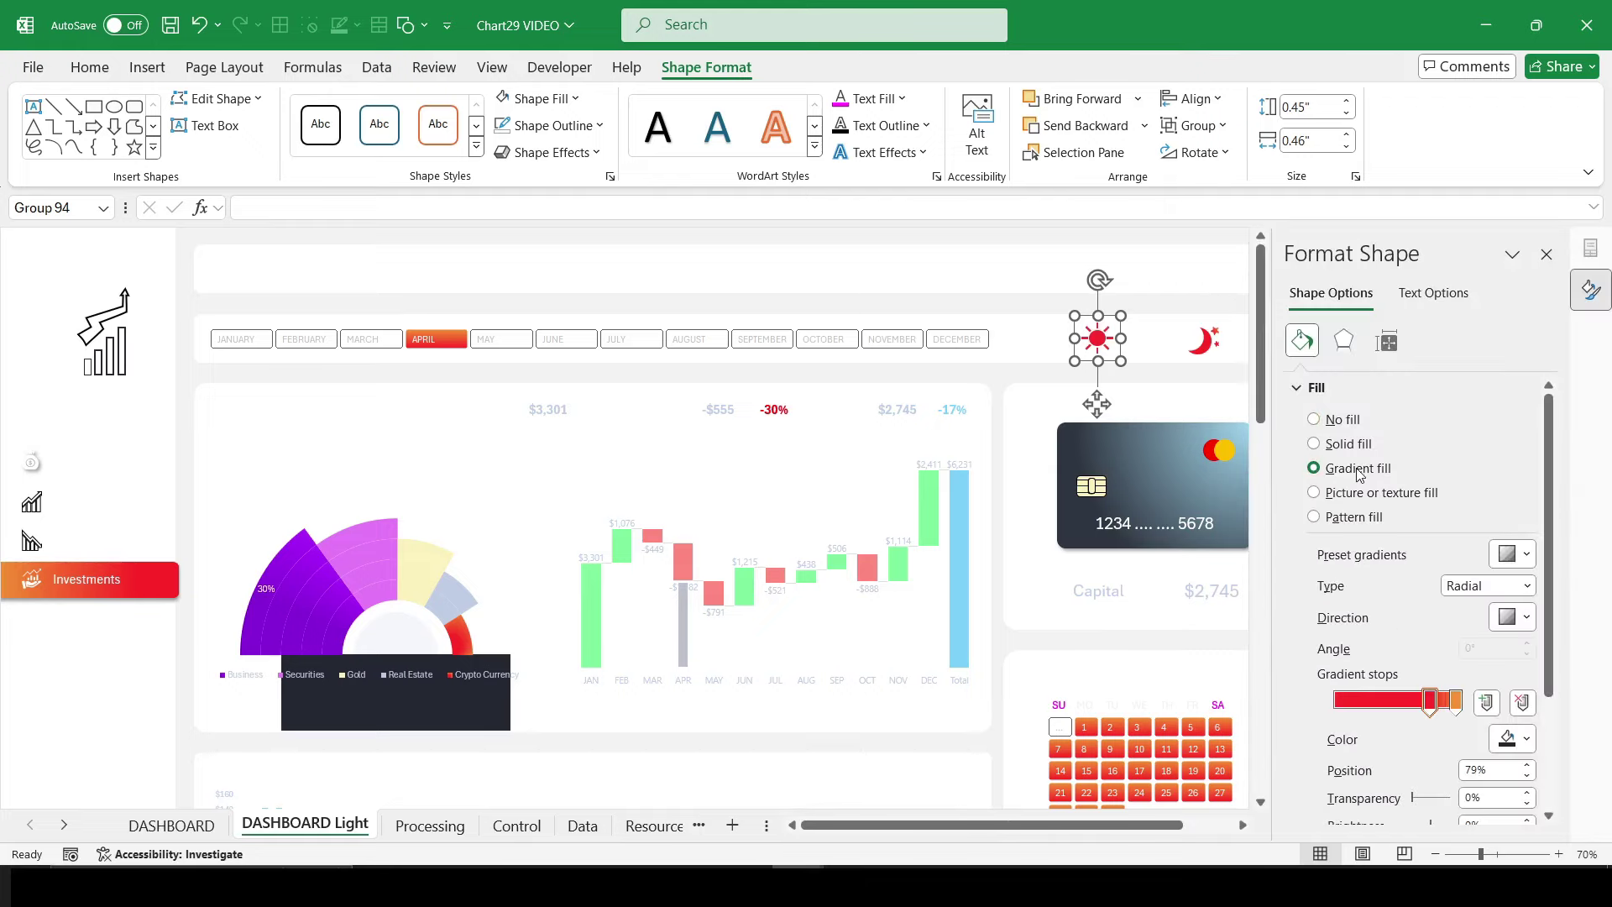
{"action": "left_click", "coordinate": [1209, 346]}
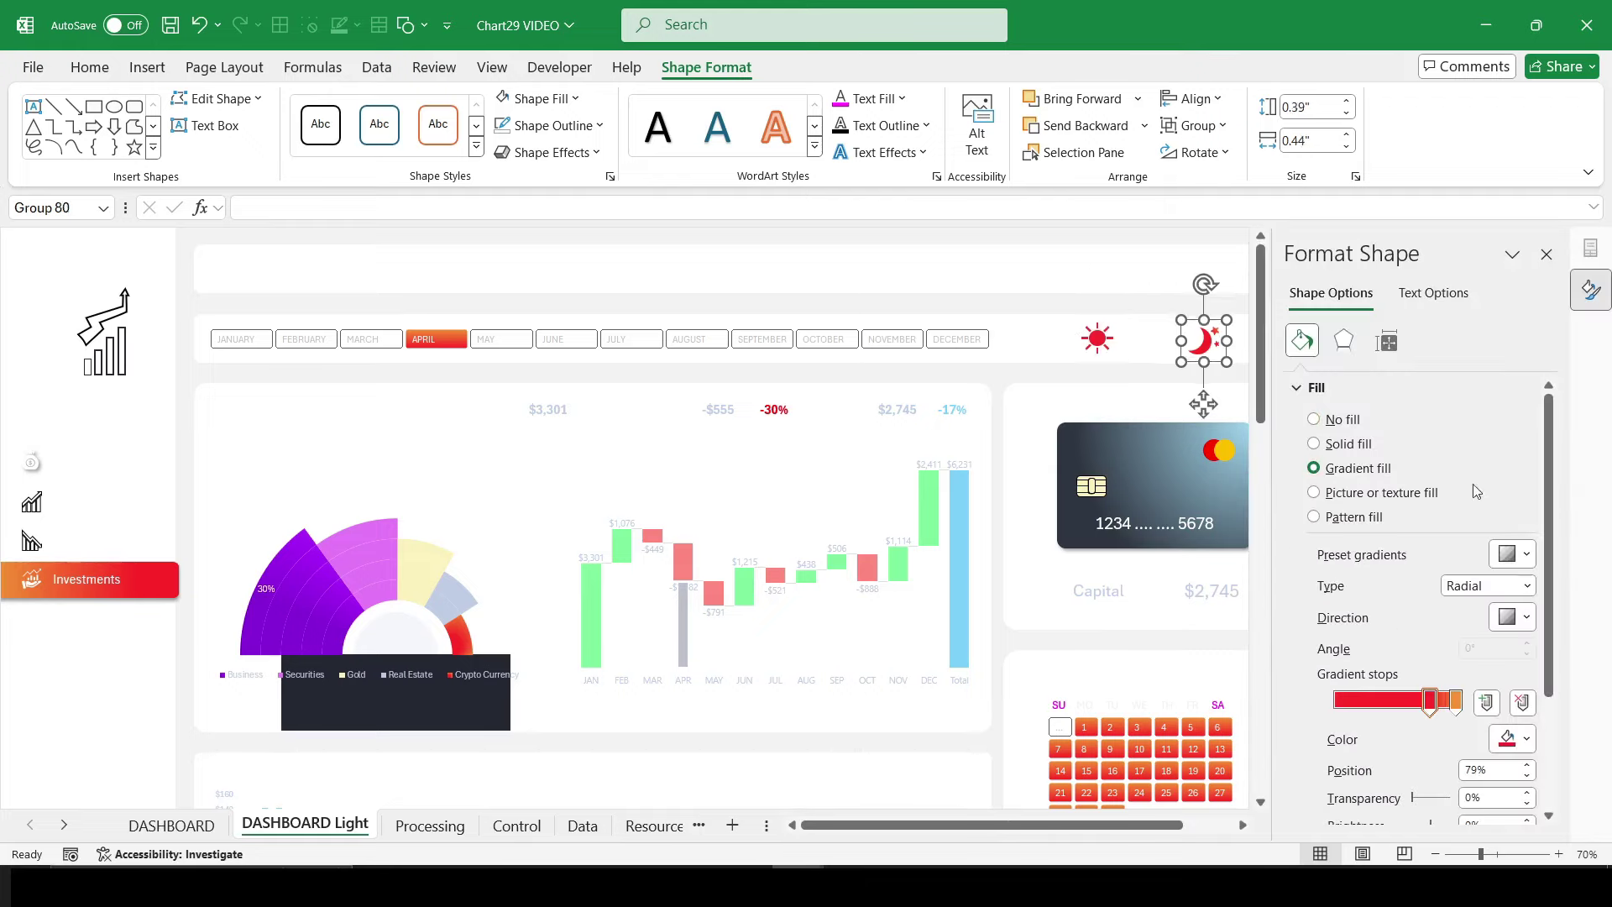
{"action": "left_click", "coordinate": [1344, 445]}
{"action": "left_click", "coordinate": [1547, 254]}
{"action": "left_click", "coordinate": [1432, 489]}
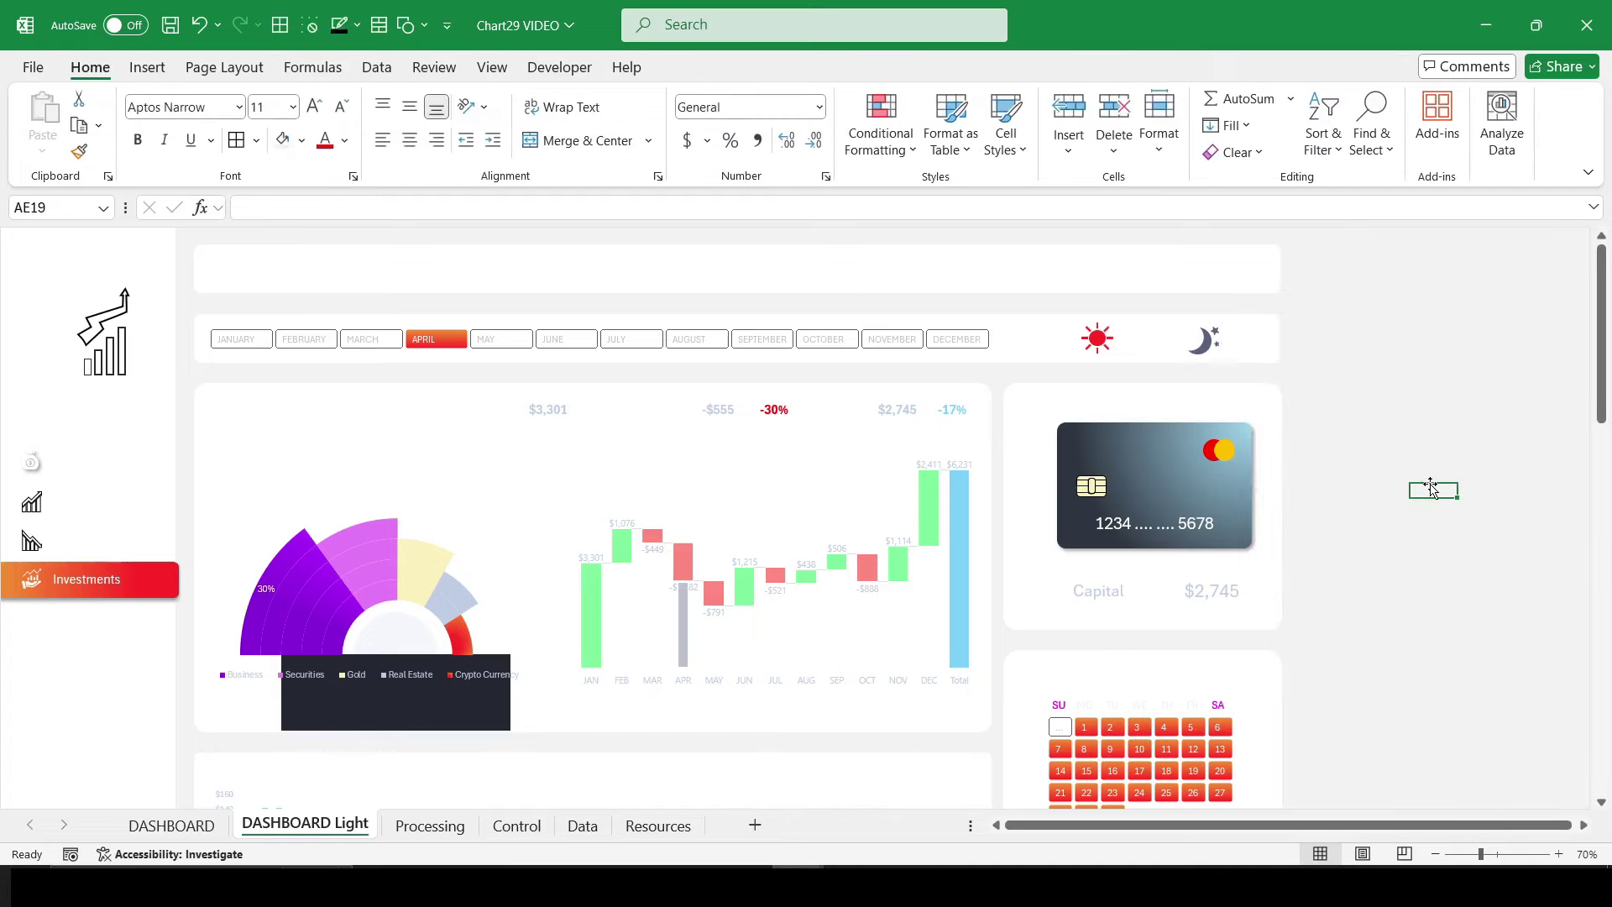
Step: Hyperlink the moon icon on DASHBOARD Light to the dark DASHBOARD sheet and follow it
{"action": "right_click", "coordinate": [1207, 350]}
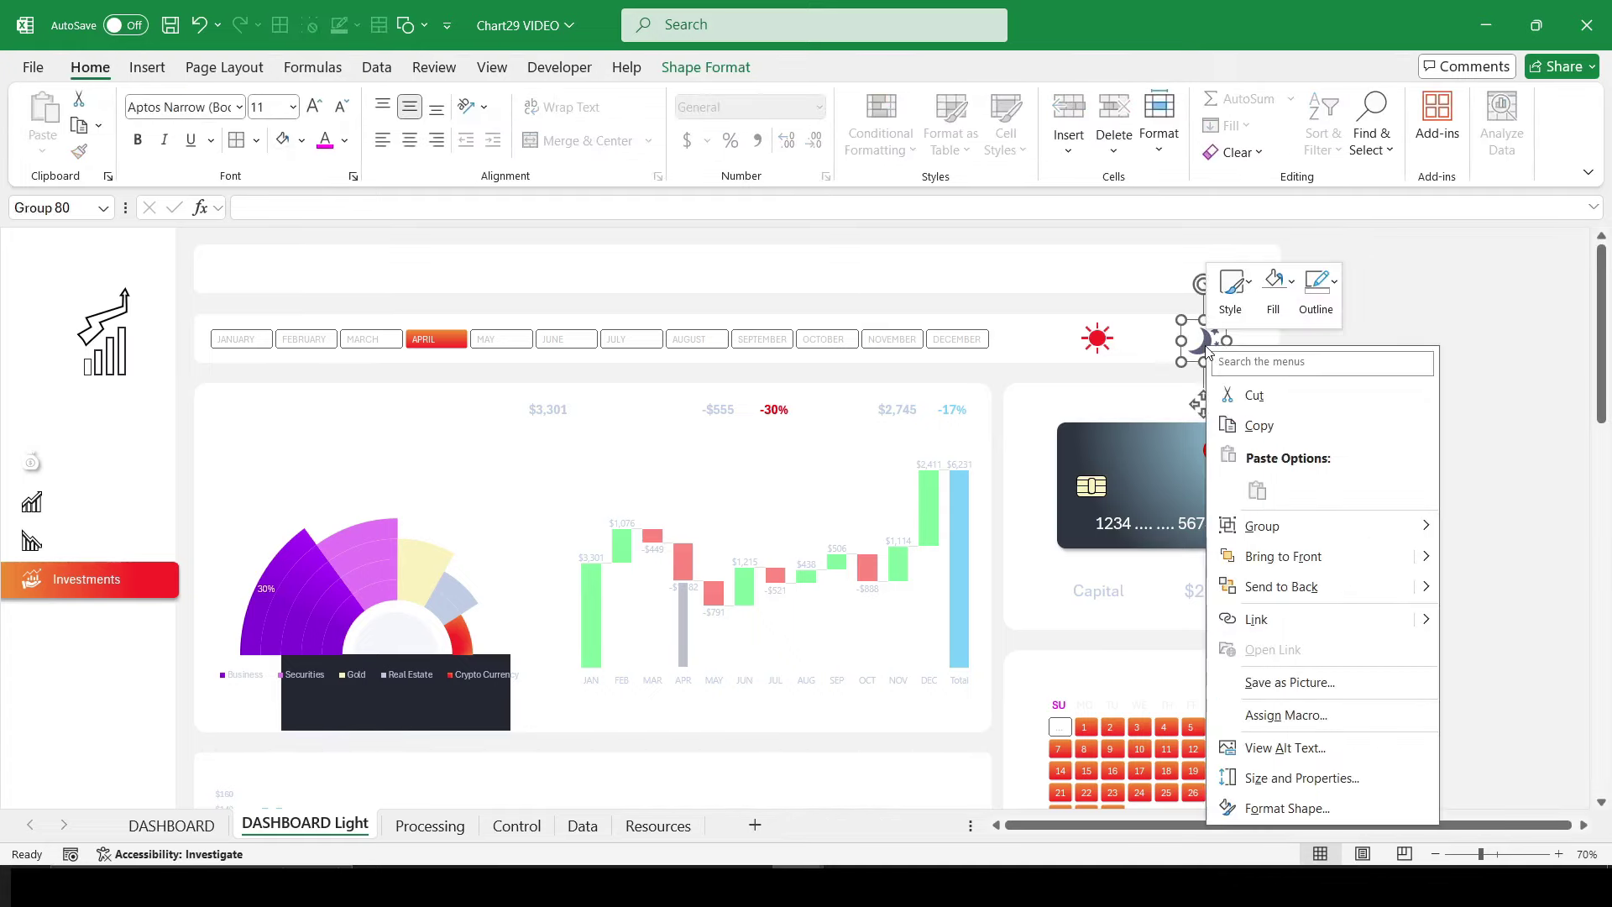
{"action": "left_click", "coordinate": [1272, 631]}
{"action": "left_click", "coordinate": [671, 476]}
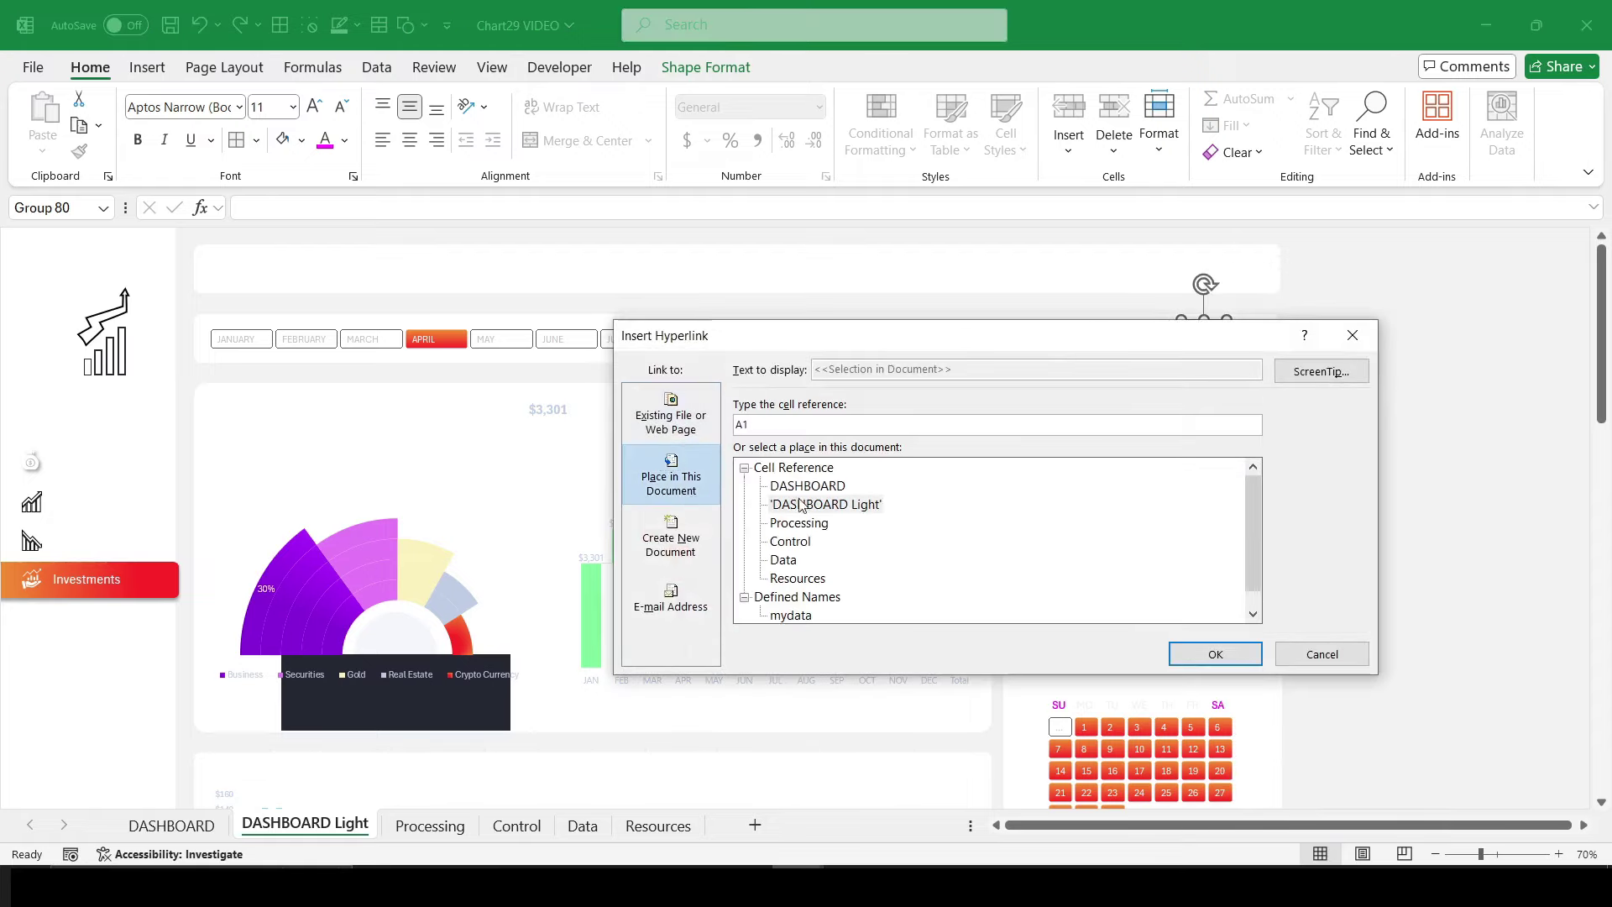
{"action": "left_click", "coordinate": [807, 487]}
{"action": "left_click", "coordinate": [1215, 655]}
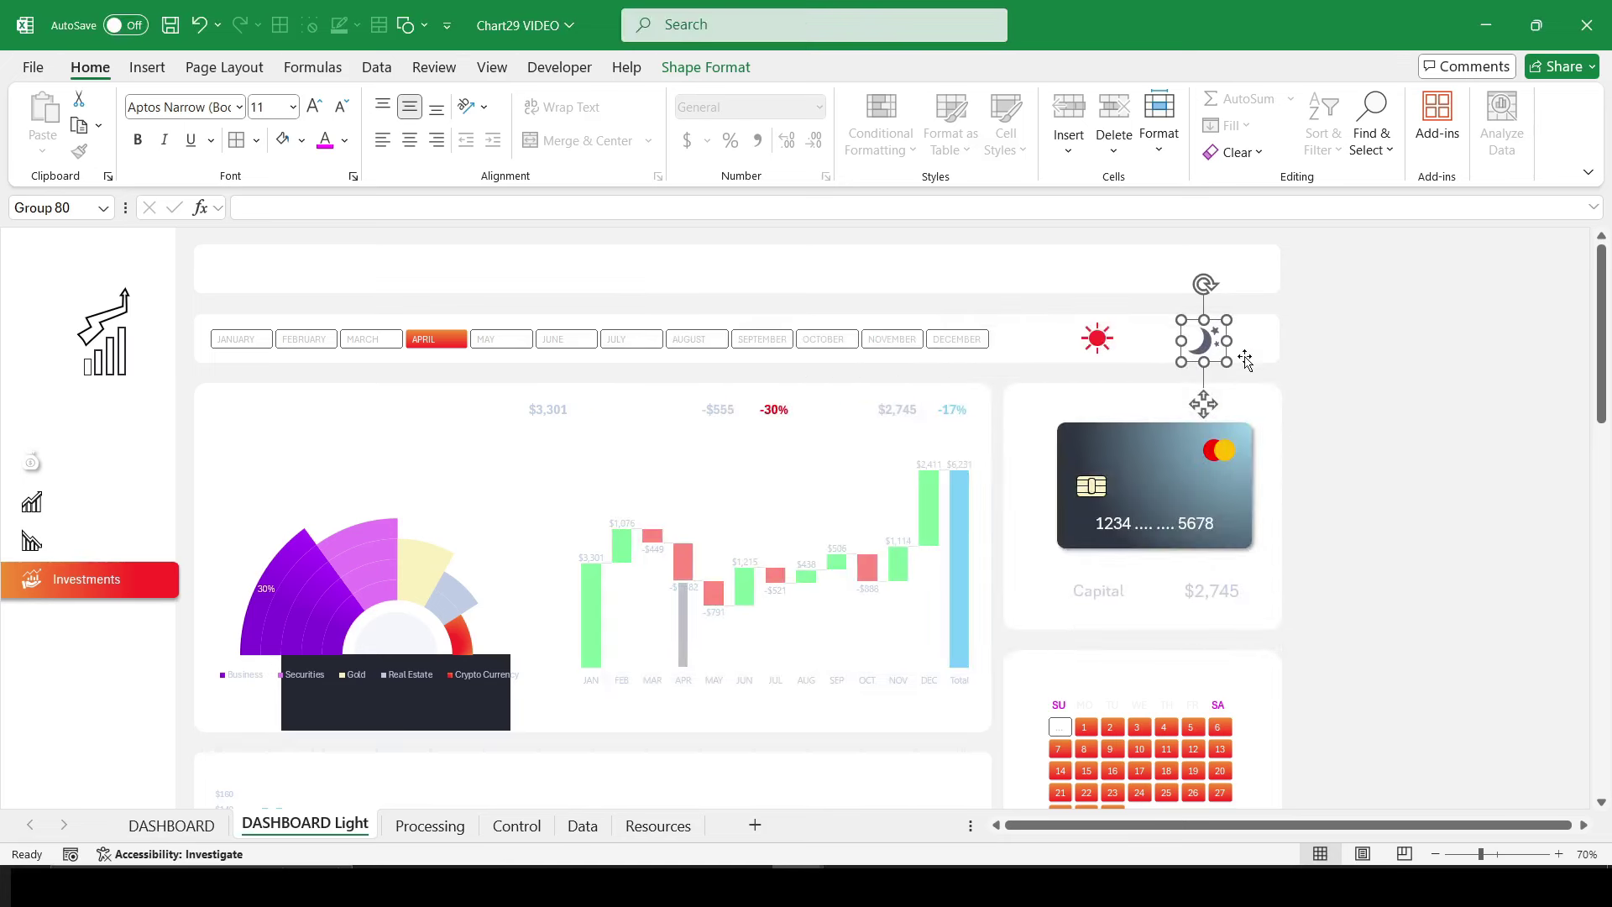
{"action": "left_click", "coordinate": [1308, 356]}
{"action": "left_click", "coordinate": [1203, 340]}
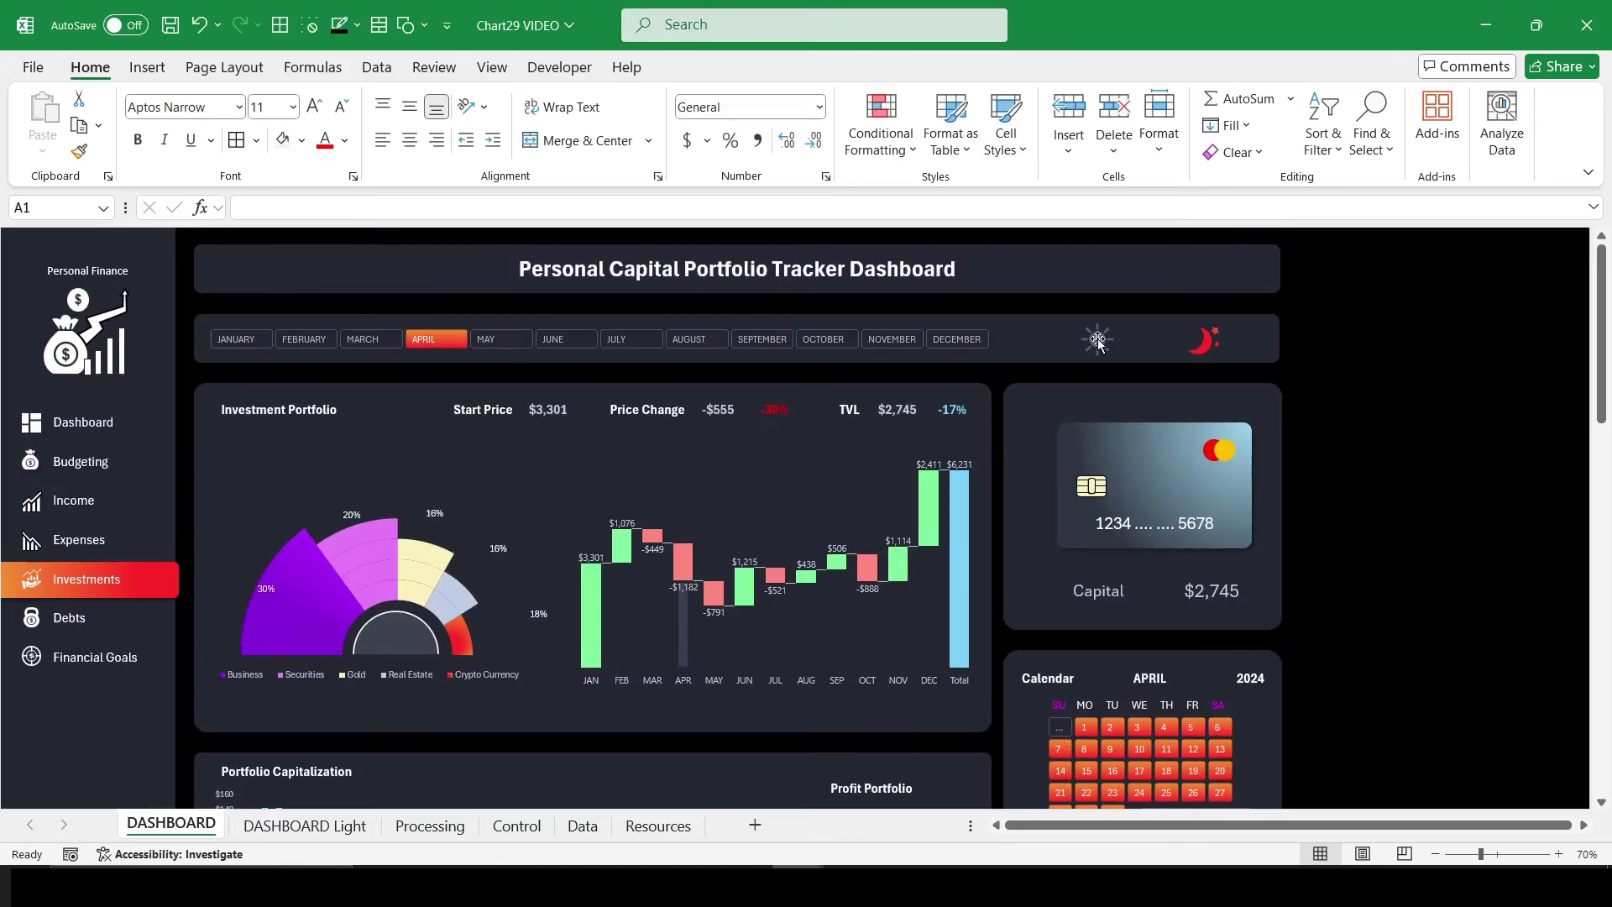
Step: Hyperlink the sun icon on the dark sheet to DASHBOARD Light, then test both links
{"action": "right_click", "coordinate": [1099, 340]}
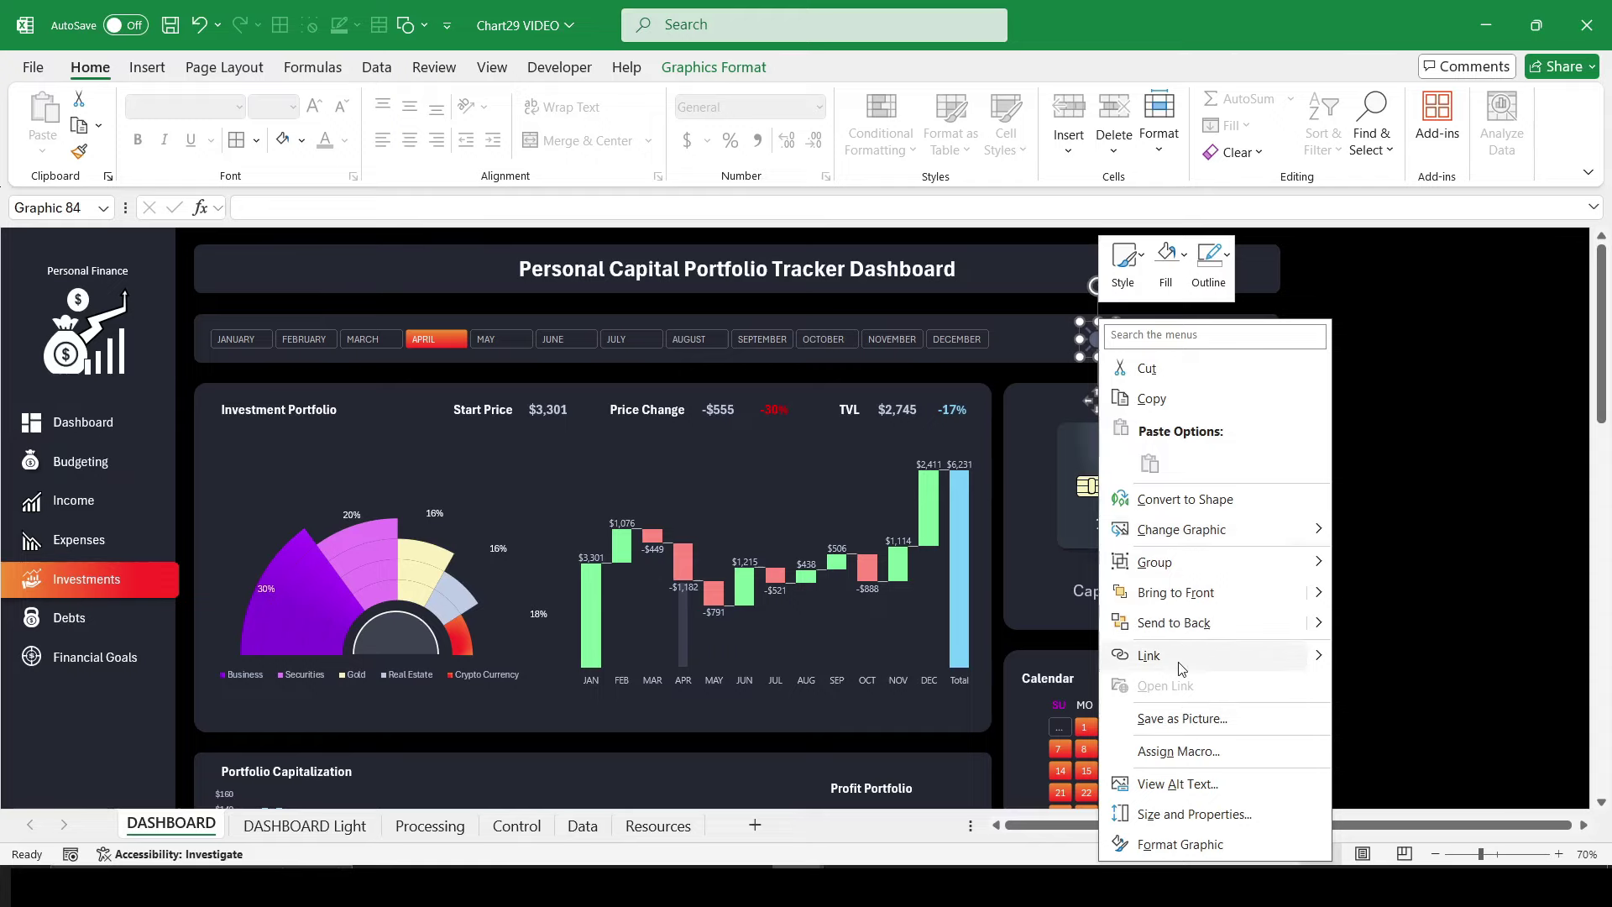
{"action": "left_click", "coordinate": [1148, 655]}
{"action": "left_click", "coordinate": [819, 502]}
{"action": "left_click", "coordinate": [1215, 655]}
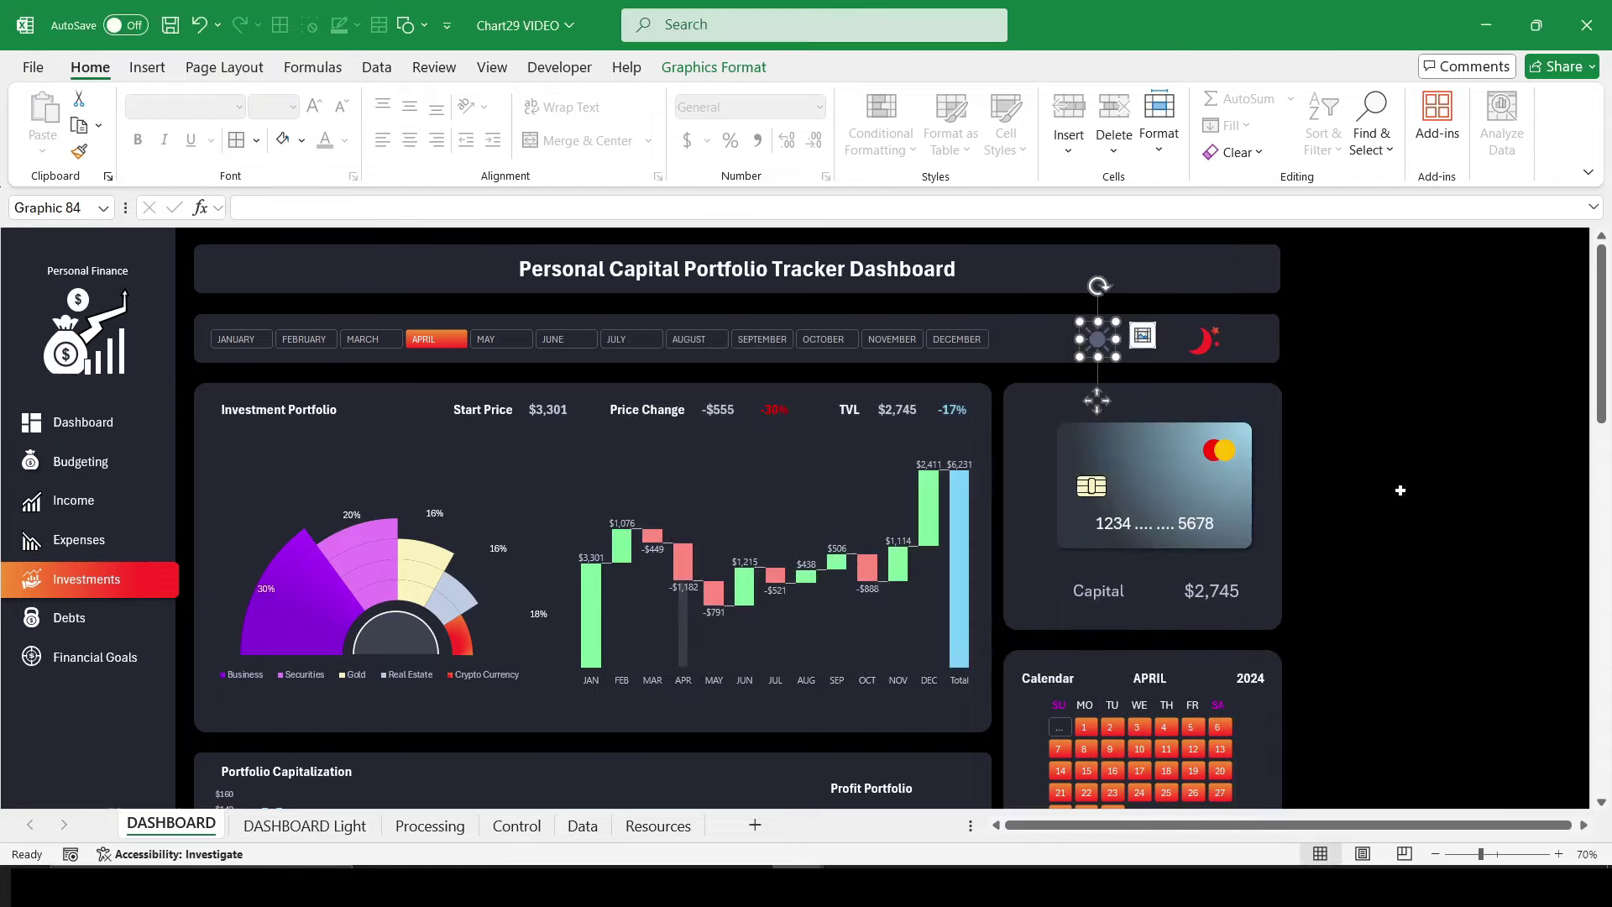
{"action": "left_click", "coordinate": [1400, 490]}
{"action": "left_click", "coordinate": [1098, 341]}
{"action": "left_click", "coordinate": [1207, 343]}
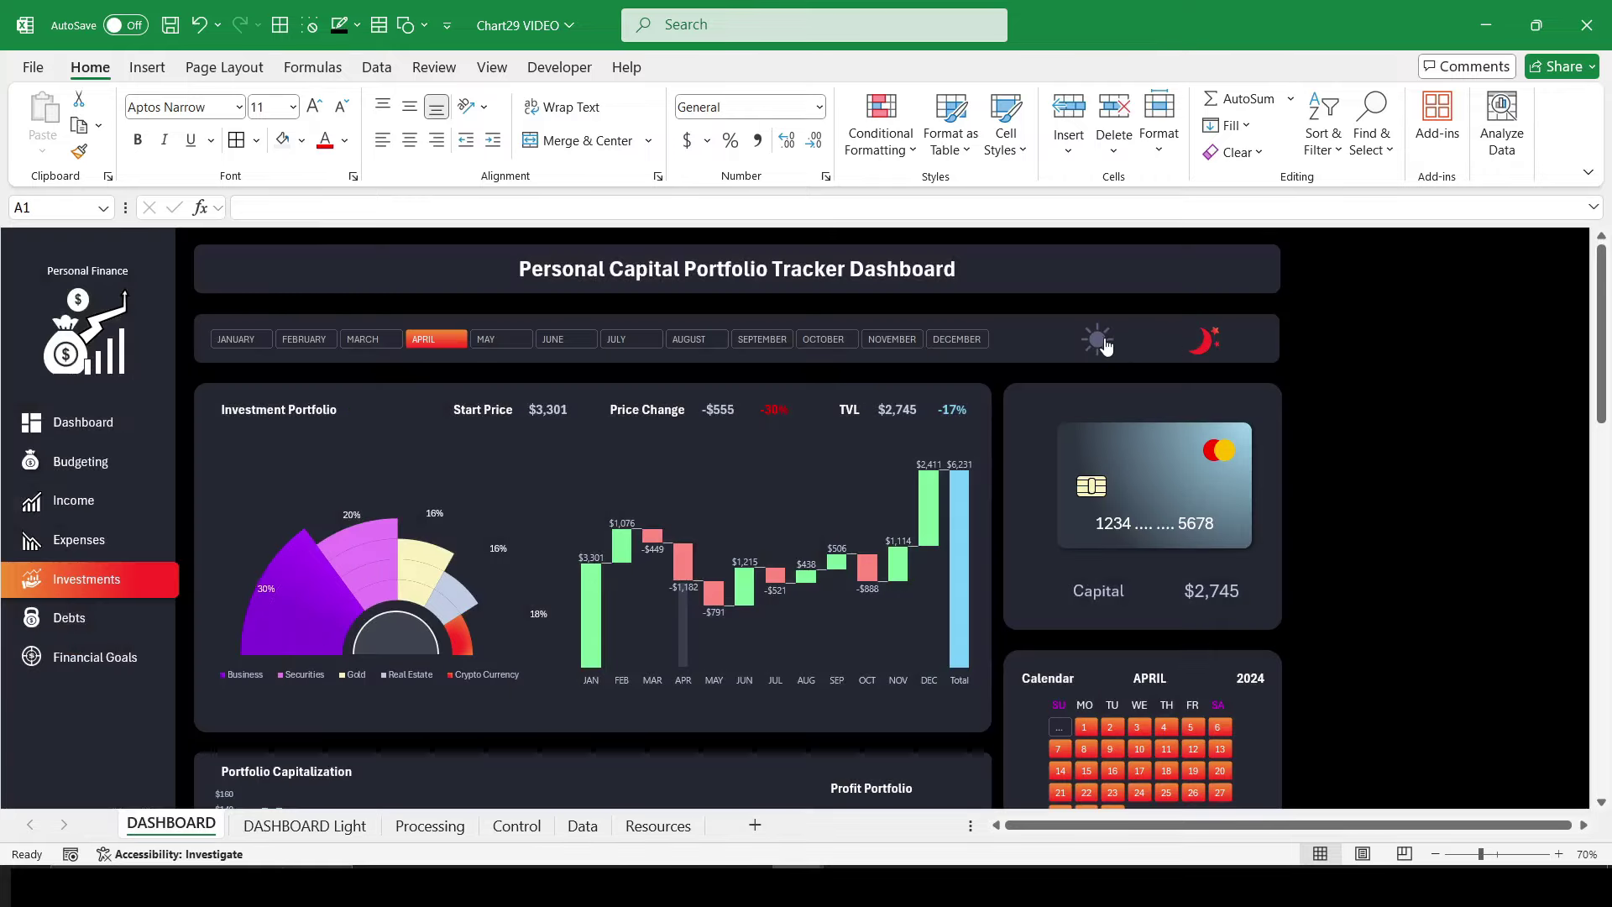
{"action": "left_click", "coordinate": [1099, 340]}
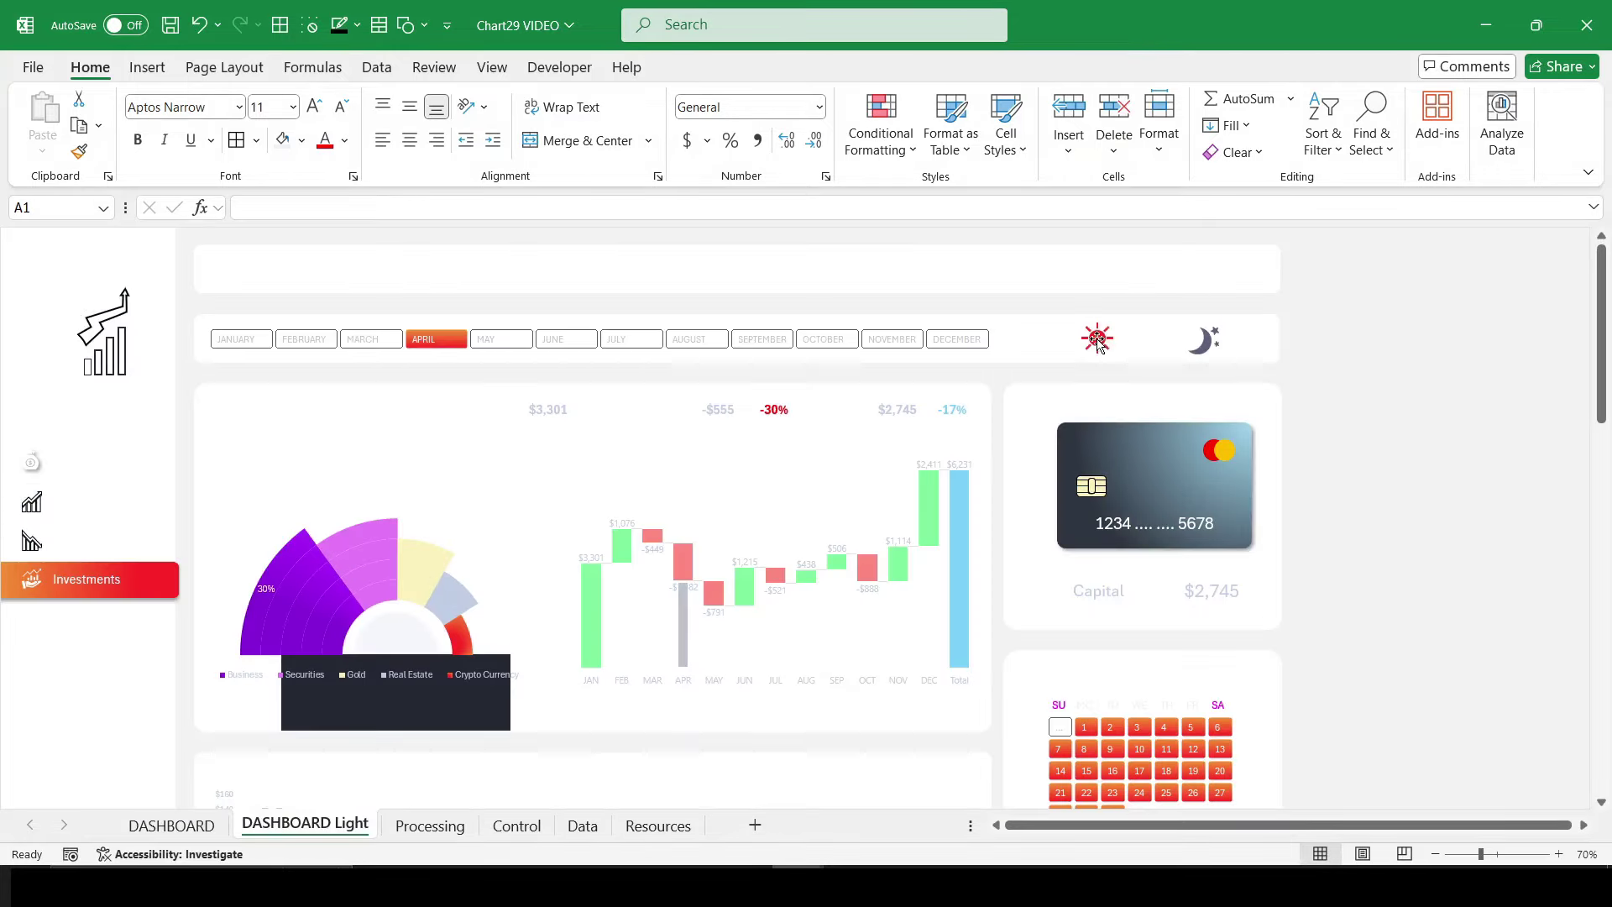
Step: Select the banner, month bar, chart, card, calendar and bottom background panels together
{"action": "left_click", "coordinate": [221, 250]}
{"action": "left_click", "coordinate": [201, 391], "text": "shift"}
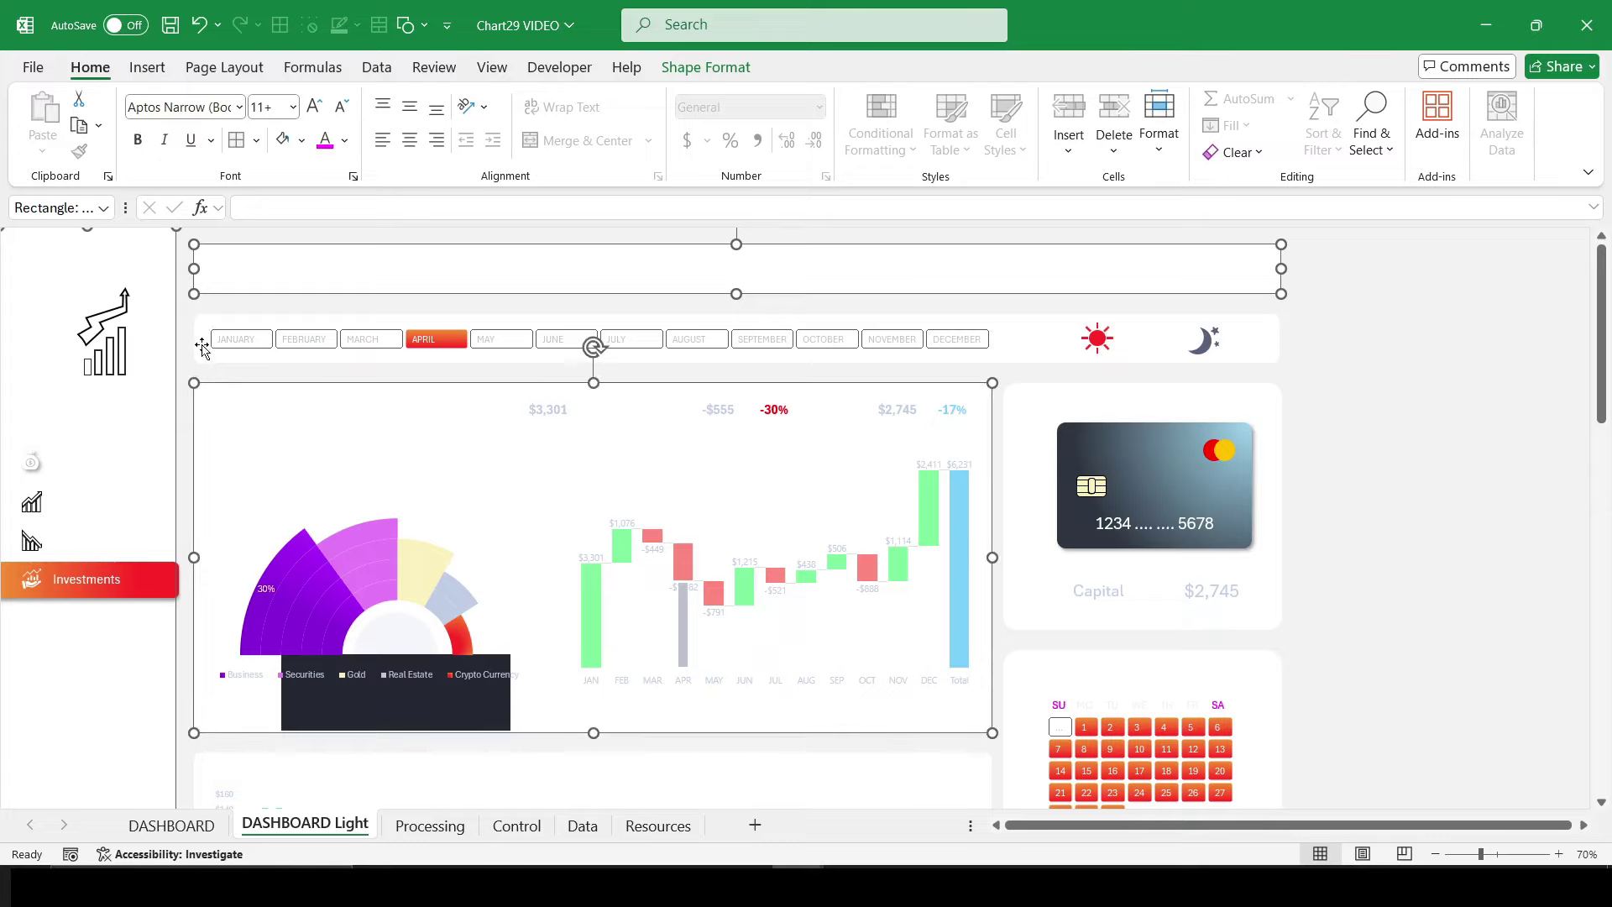
{"action": "left_click", "coordinate": [594, 345], "text": "shift"}
{"action": "left_click", "coordinate": [1015, 593], "text": "shift"}
{"action": "left_click", "coordinate": [1020, 665], "text": "shift"}
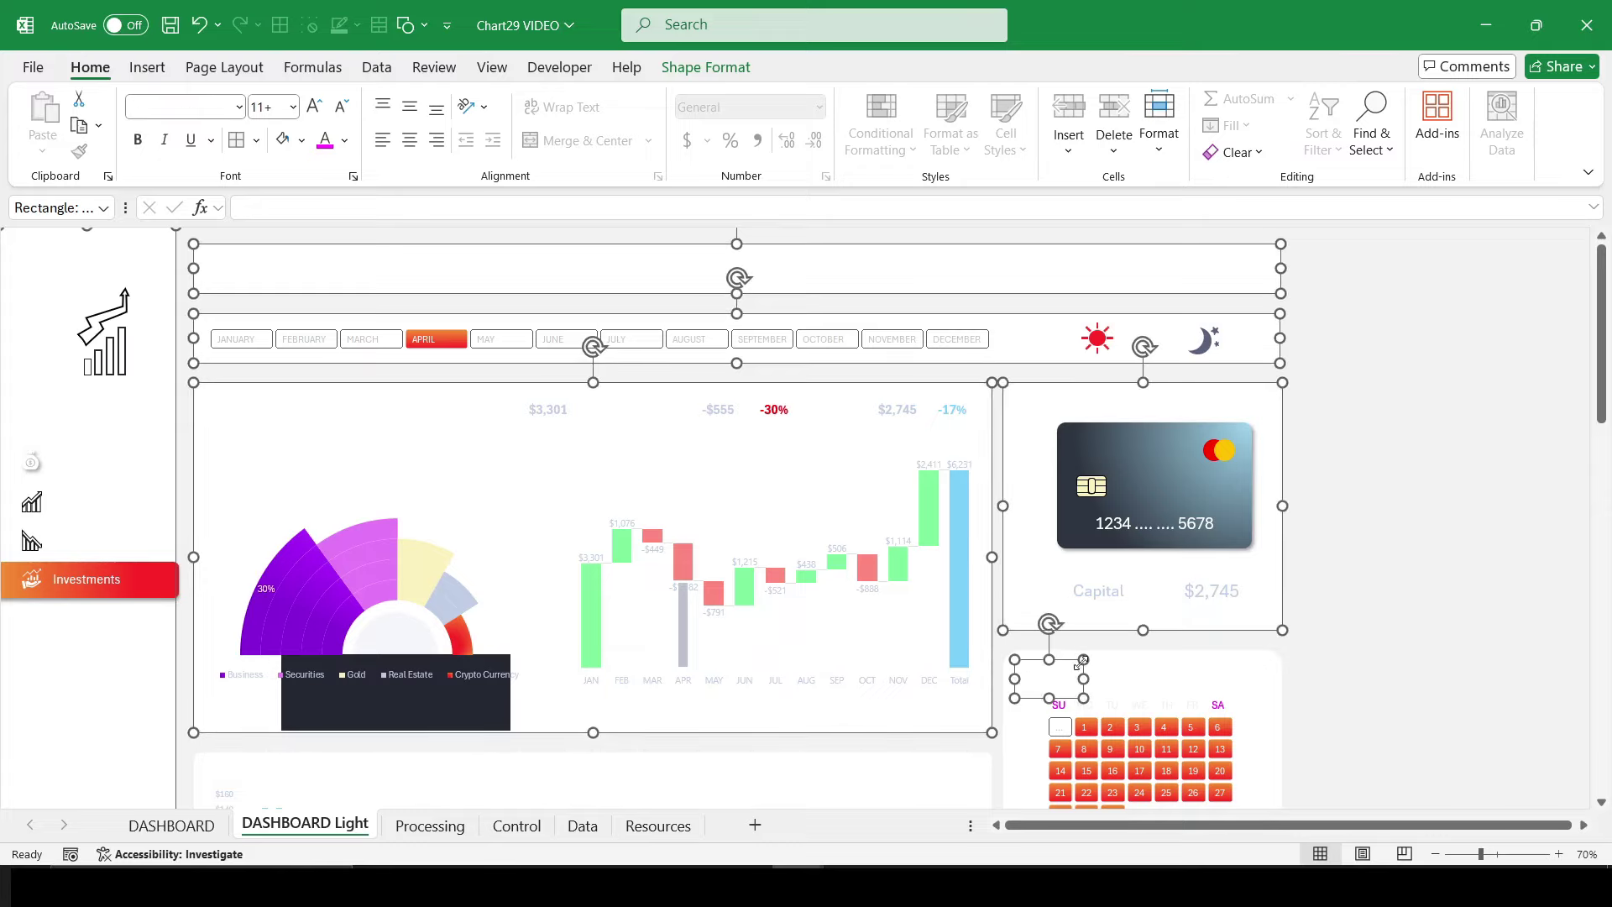
{"action": "left_click", "coordinate": [1059, 666], "text": "shift"}
{"action": "left_click", "coordinate": [1089, 655], "text": "shift"}
{"action": "left_click", "coordinate": [868, 761], "text": "shift"}
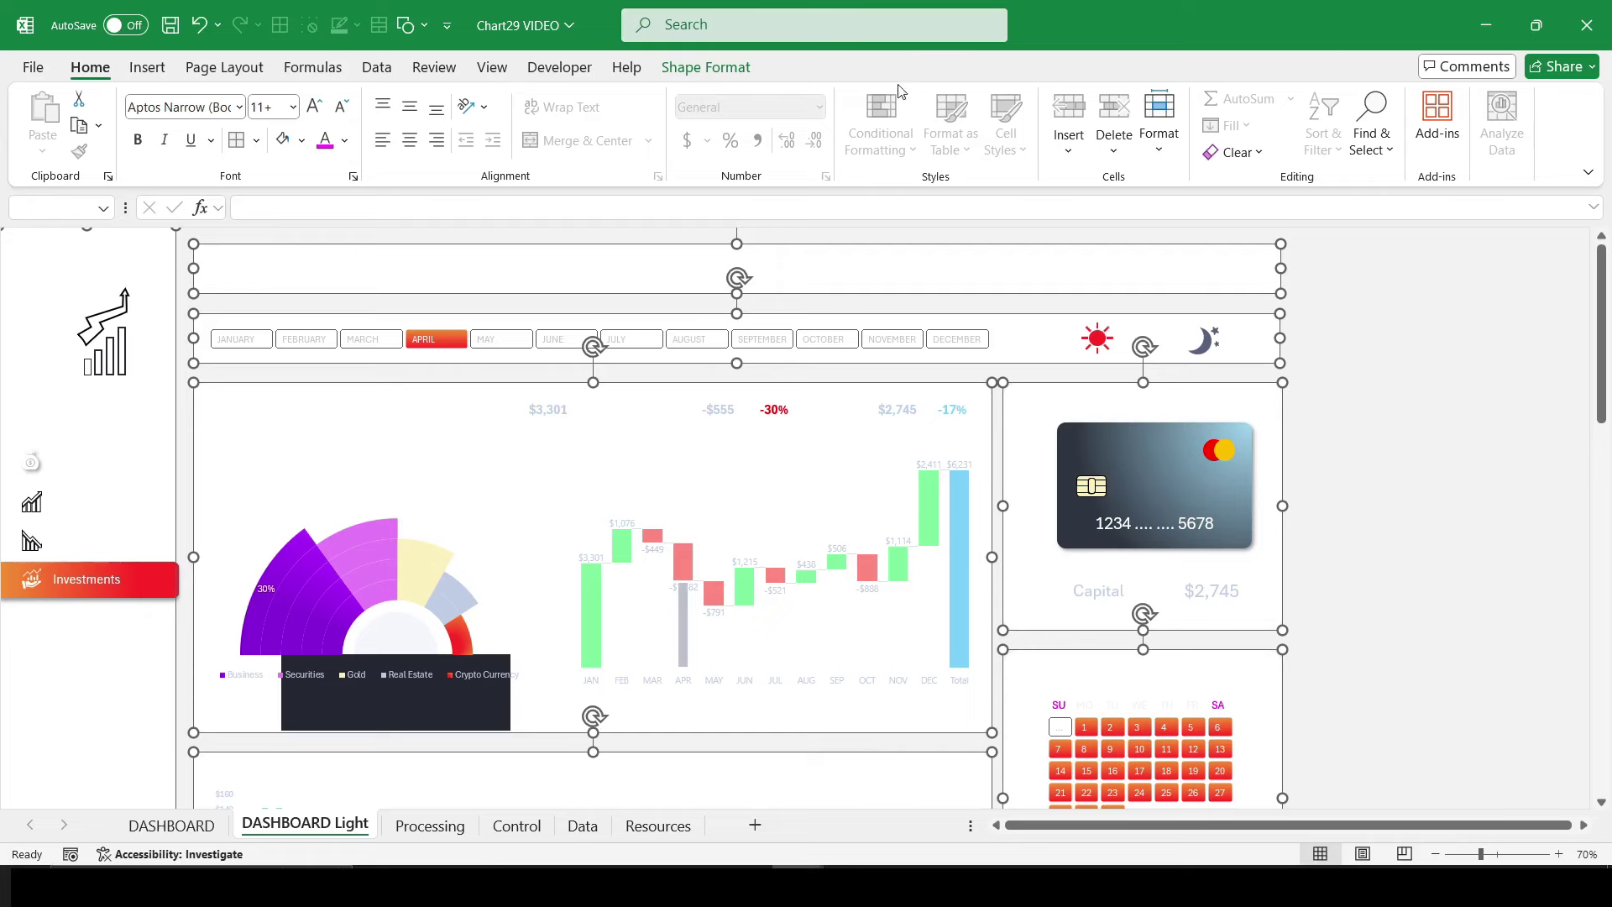
Step: Give the selected panels an outer bottom drop shadow
{"action": "left_click", "coordinate": [706, 68]}
{"action": "left_click", "coordinate": [550, 152]}
{"action": "mouse_move", "coordinate": [564, 235]}
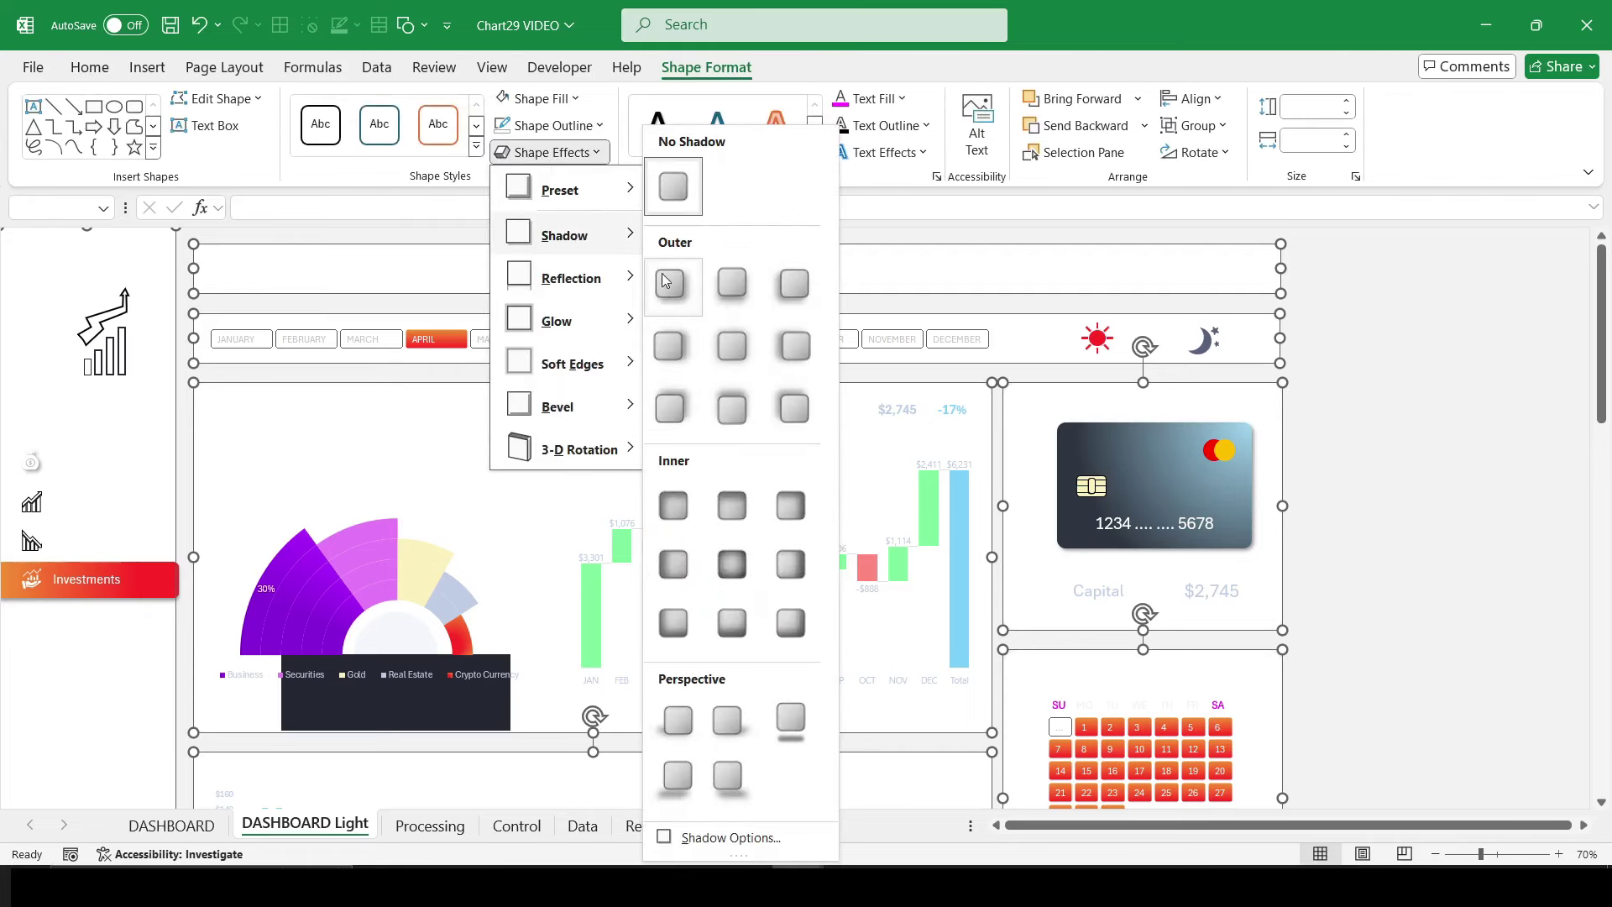
{"action": "left_click", "coordinate": [730, 267]}
{"action": "left_click", "coordinate": [1385, 503]}
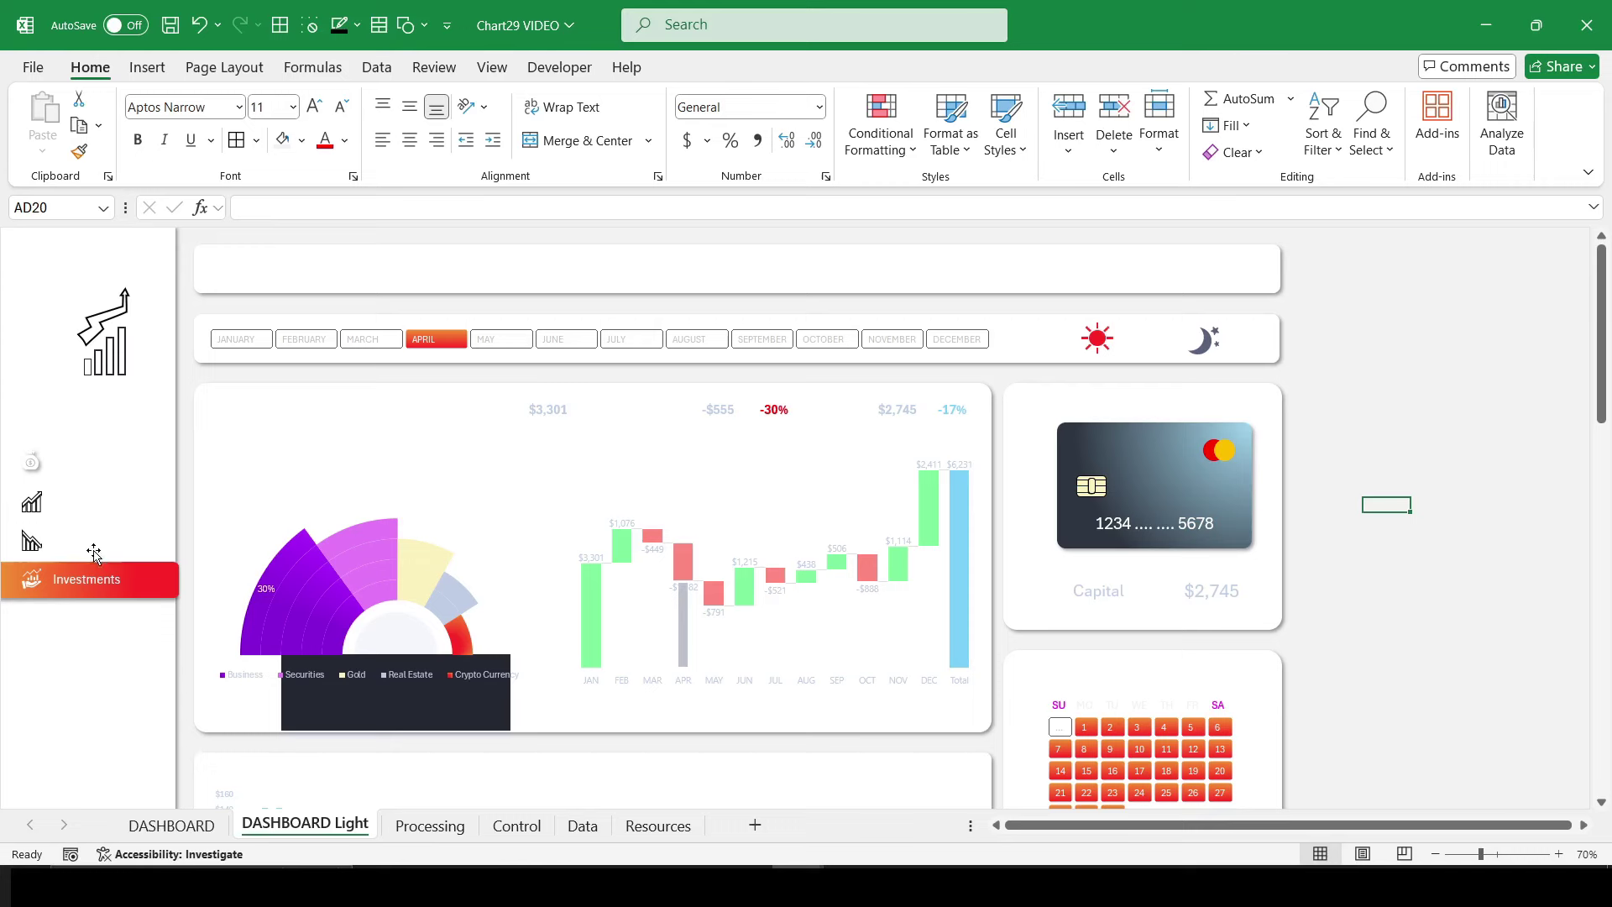
{"action": "left_click", "coordinate": [112, 538]}
Step: Multi-select the sidebar freeform icons and TextBoxes 25, 26, 29 and 30 in the Selection Pane
{"action": "key", "text": "alt+F10"}
{"action": "scroll", "coordinate": [1466, 503], "scroll_direction": "down", "scroll_amount": 5}
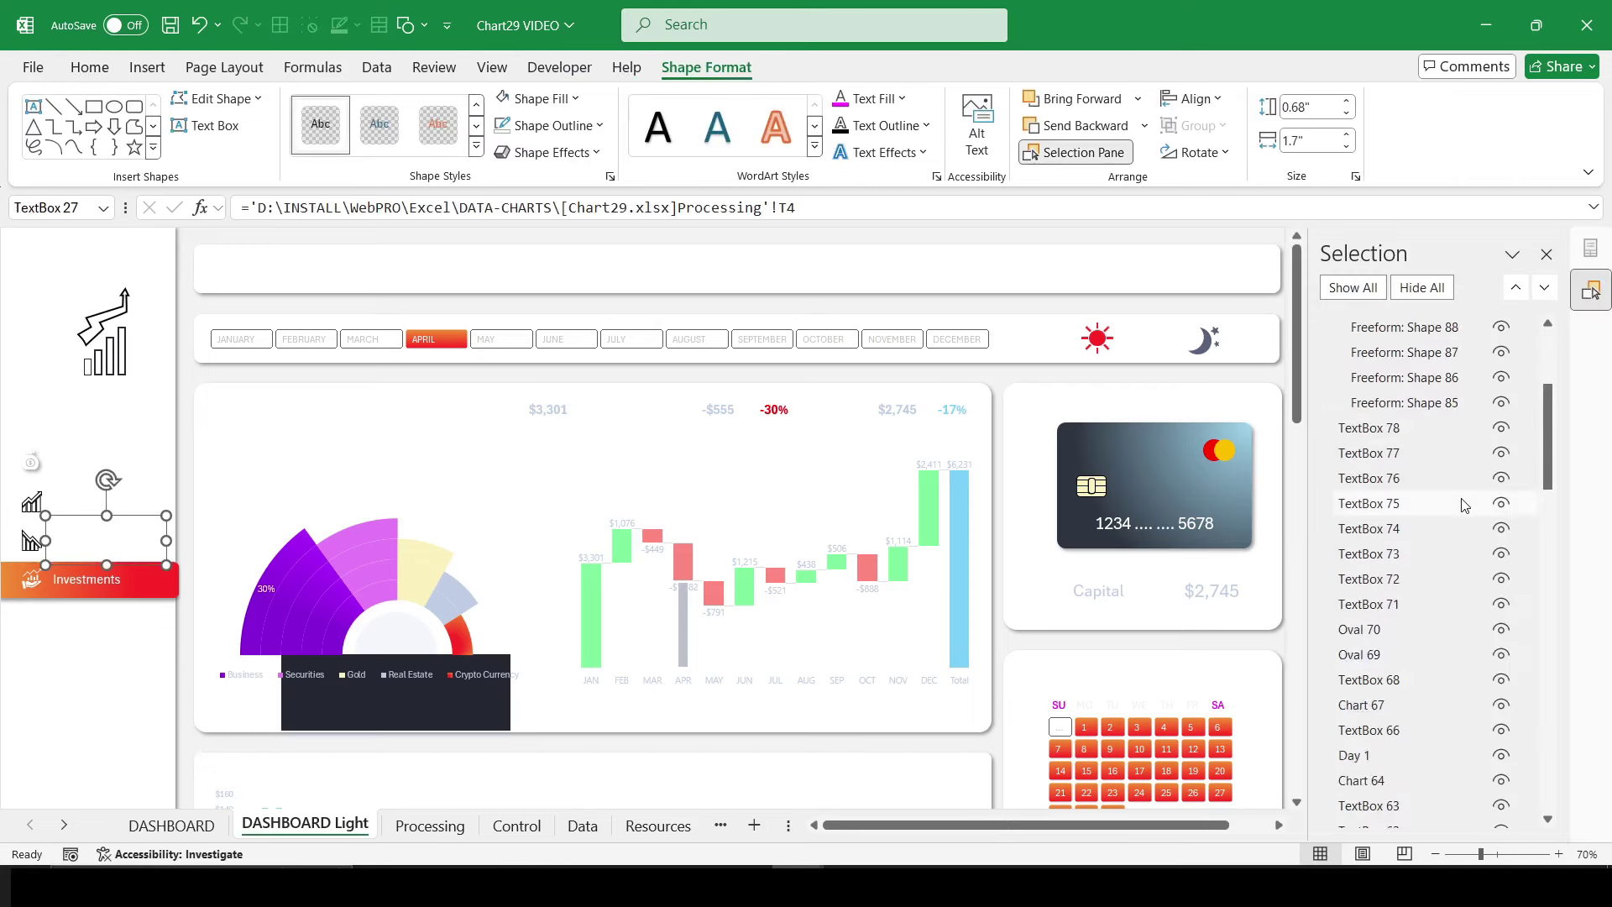
{"action": "scroll", "coordinate": [1466, 504], "scroll_direction": "down", "scroll_amount": 5}
{"action": "scroll", "coordinate": [1461, 588], "scroll_direction": "down", "scroll_amount": 8}
{"action": "scroll", "coordinate": [1455, 625], "scroll_direction": "up", "scroll_amount": 2}
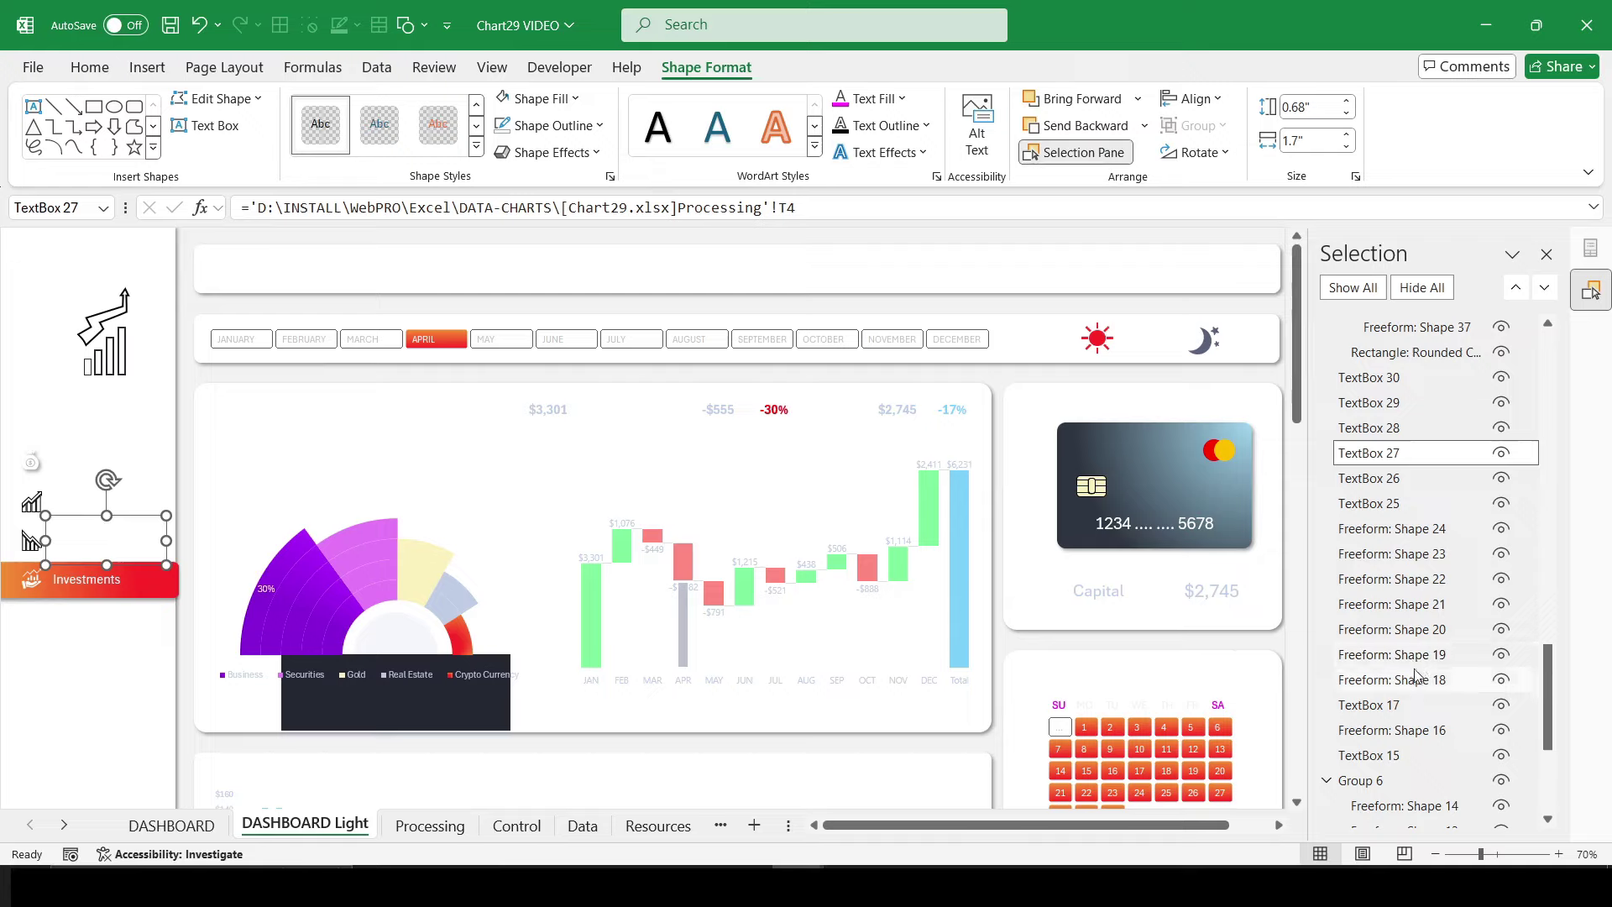
{"action": "left_click", "coordinate": [1389, 684], "text": "ctrl"}
{"action": "left_click", "coordinate": [1382, 654], "text": "ctrl"}
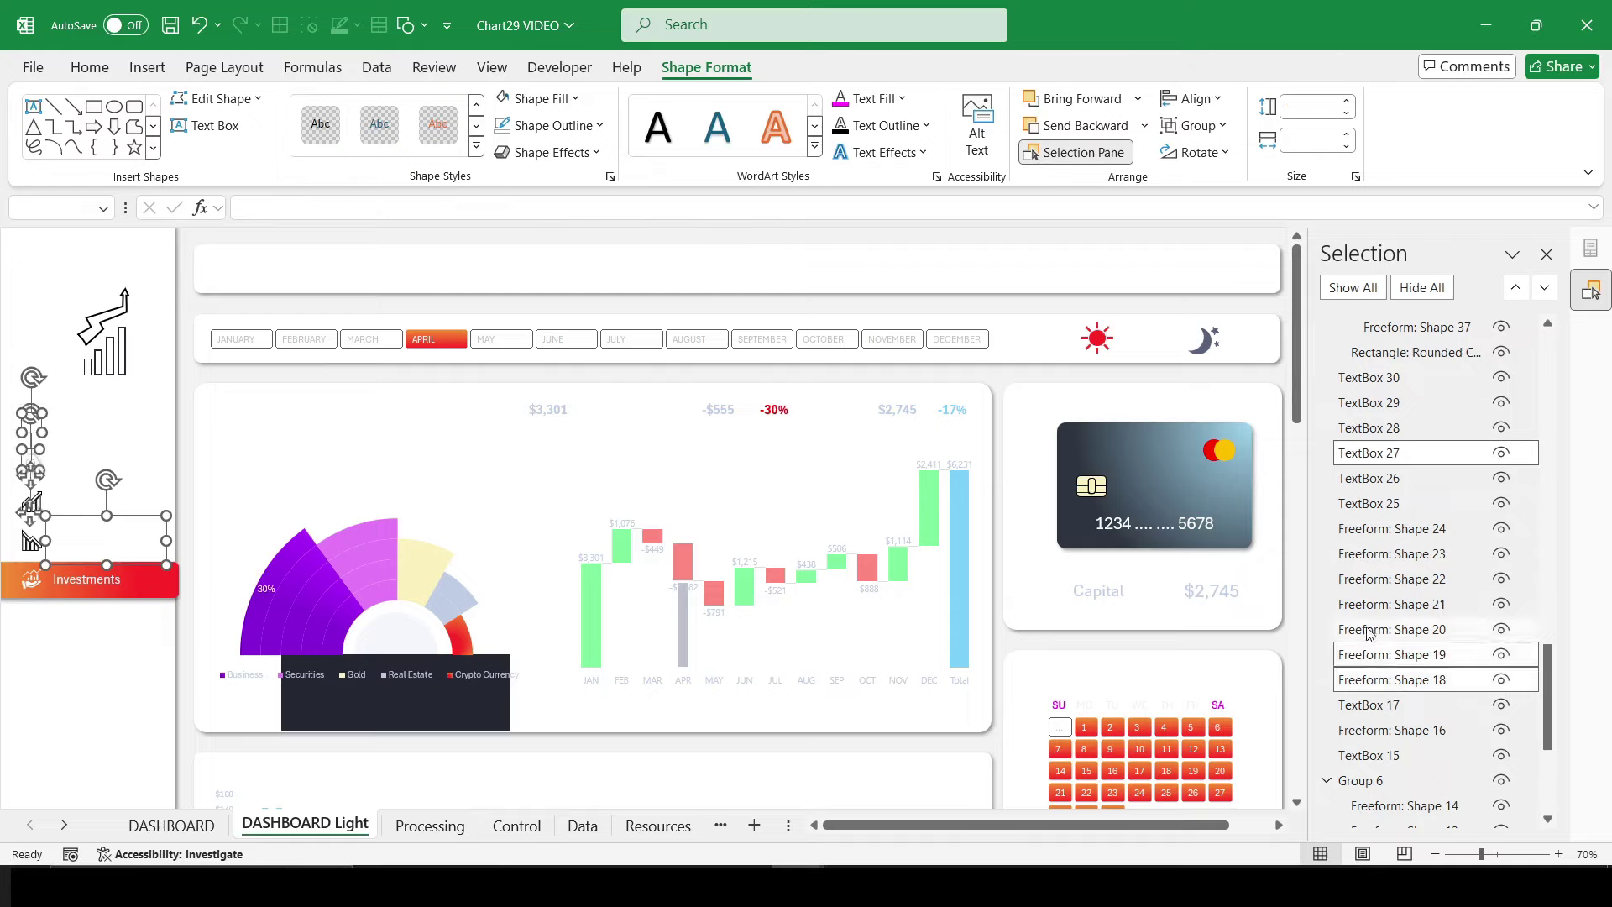
{"action": "left_click", "coordinate": [1378, 629], "text": "ctrl"}
{"action": "left_click", "coordinate": [1370, 604], "text": "ctrl"}
{"action": "left_click", "coordinate": [1373, 580], "text": "ctrl"}
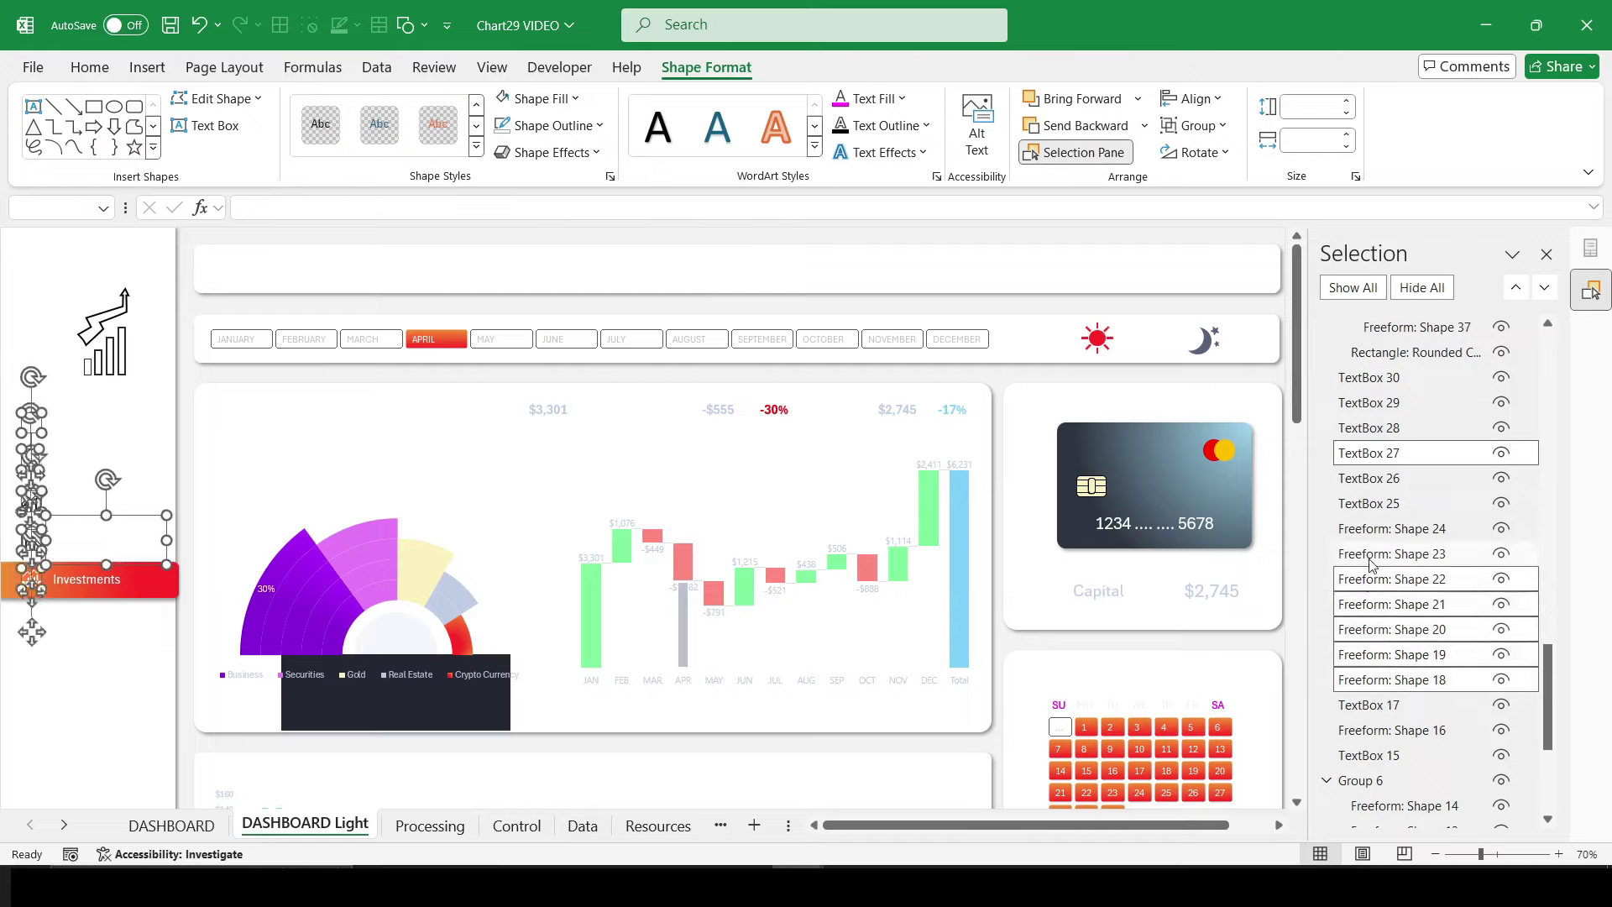
{"action": "left_click", "coordinate": [1378, 528], "text": "ctrl"}
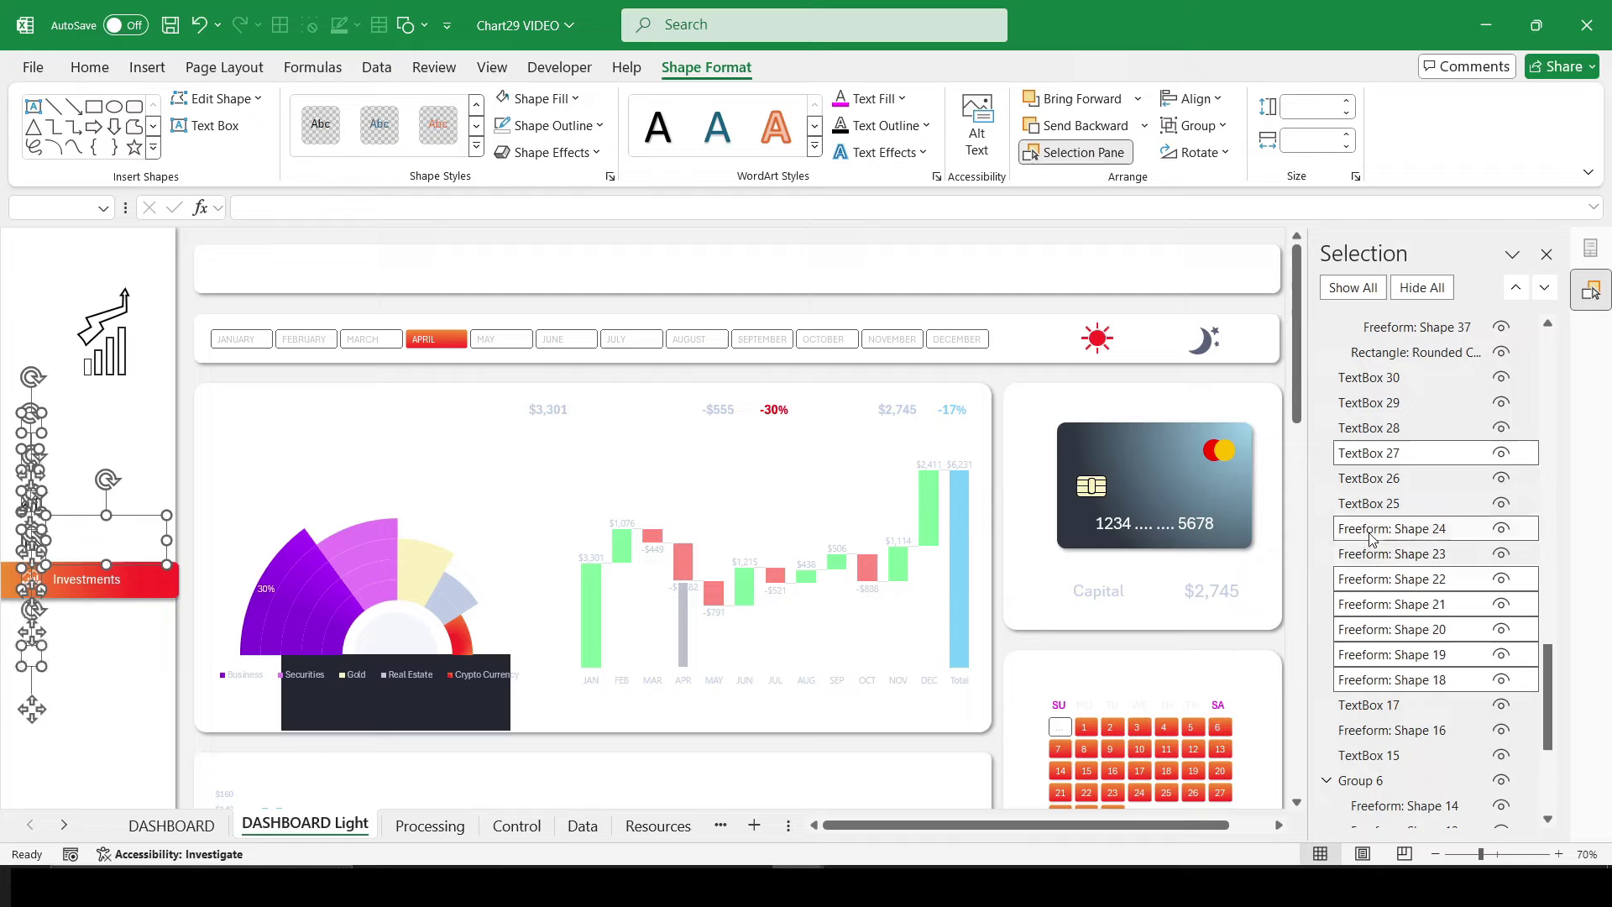
{"action": "left_click", "coordinate": [1372, 503], "text": "ctrl"}
{"action": "left_click", "coordinate": [1368, 481], "text": "ctrl"}
{"action": "left_click", "coordinate": [1374, 428], "text": "ctrl"}
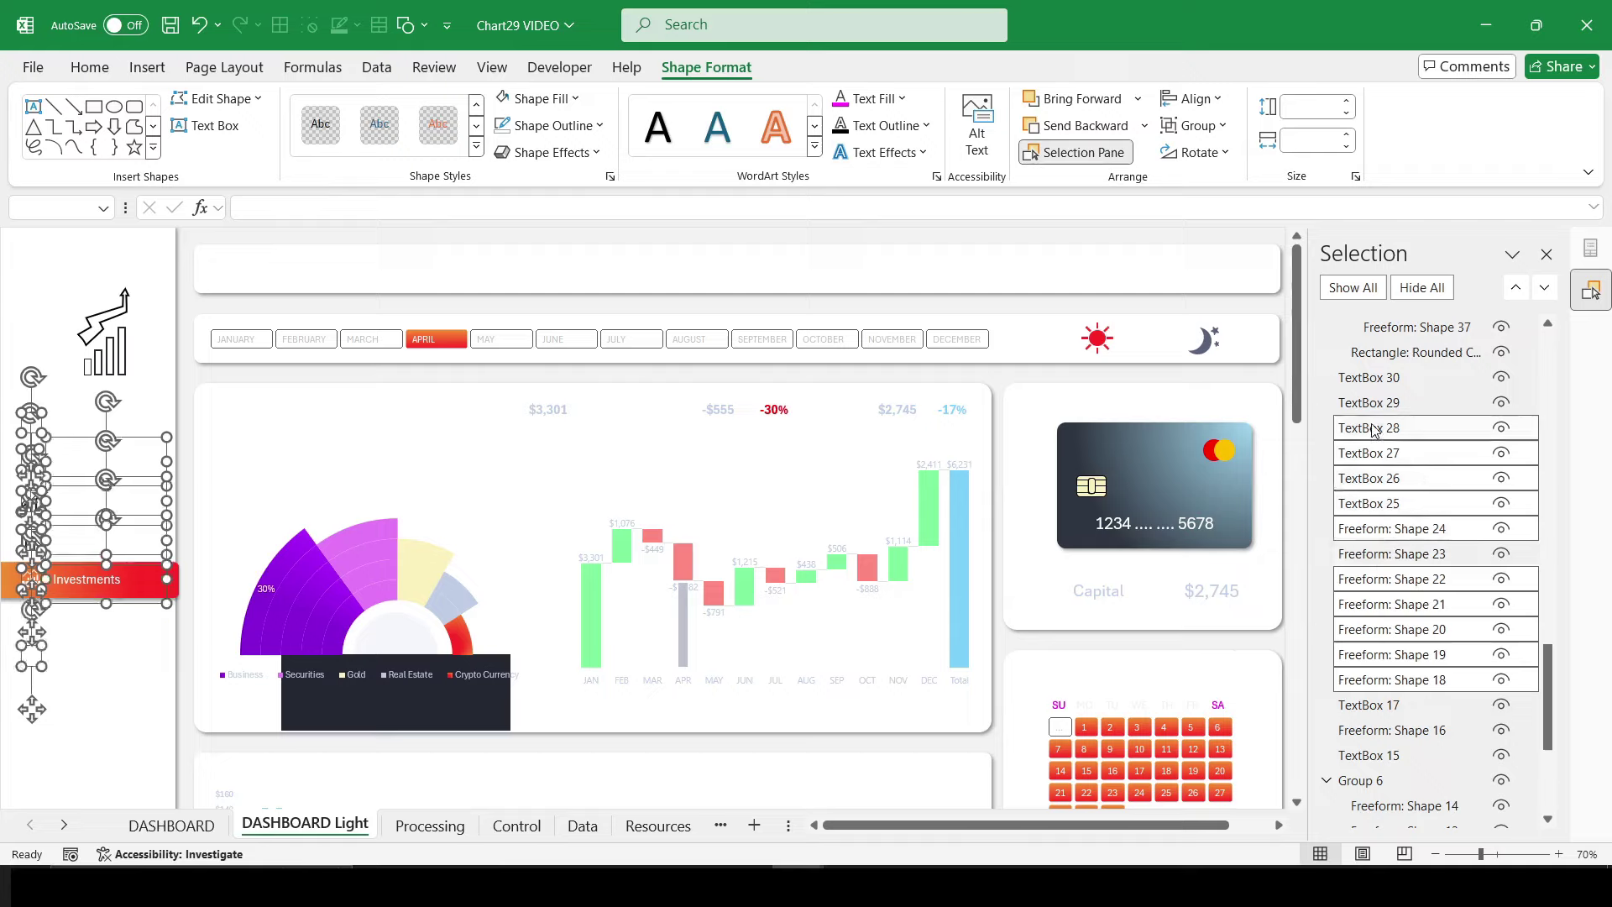
{"action": "left_click", "coordinate": [1374, 428], "text": "ctrl"}
{"action": "left_click", "coordinate": [1373, 403], "text": "ctrl"}
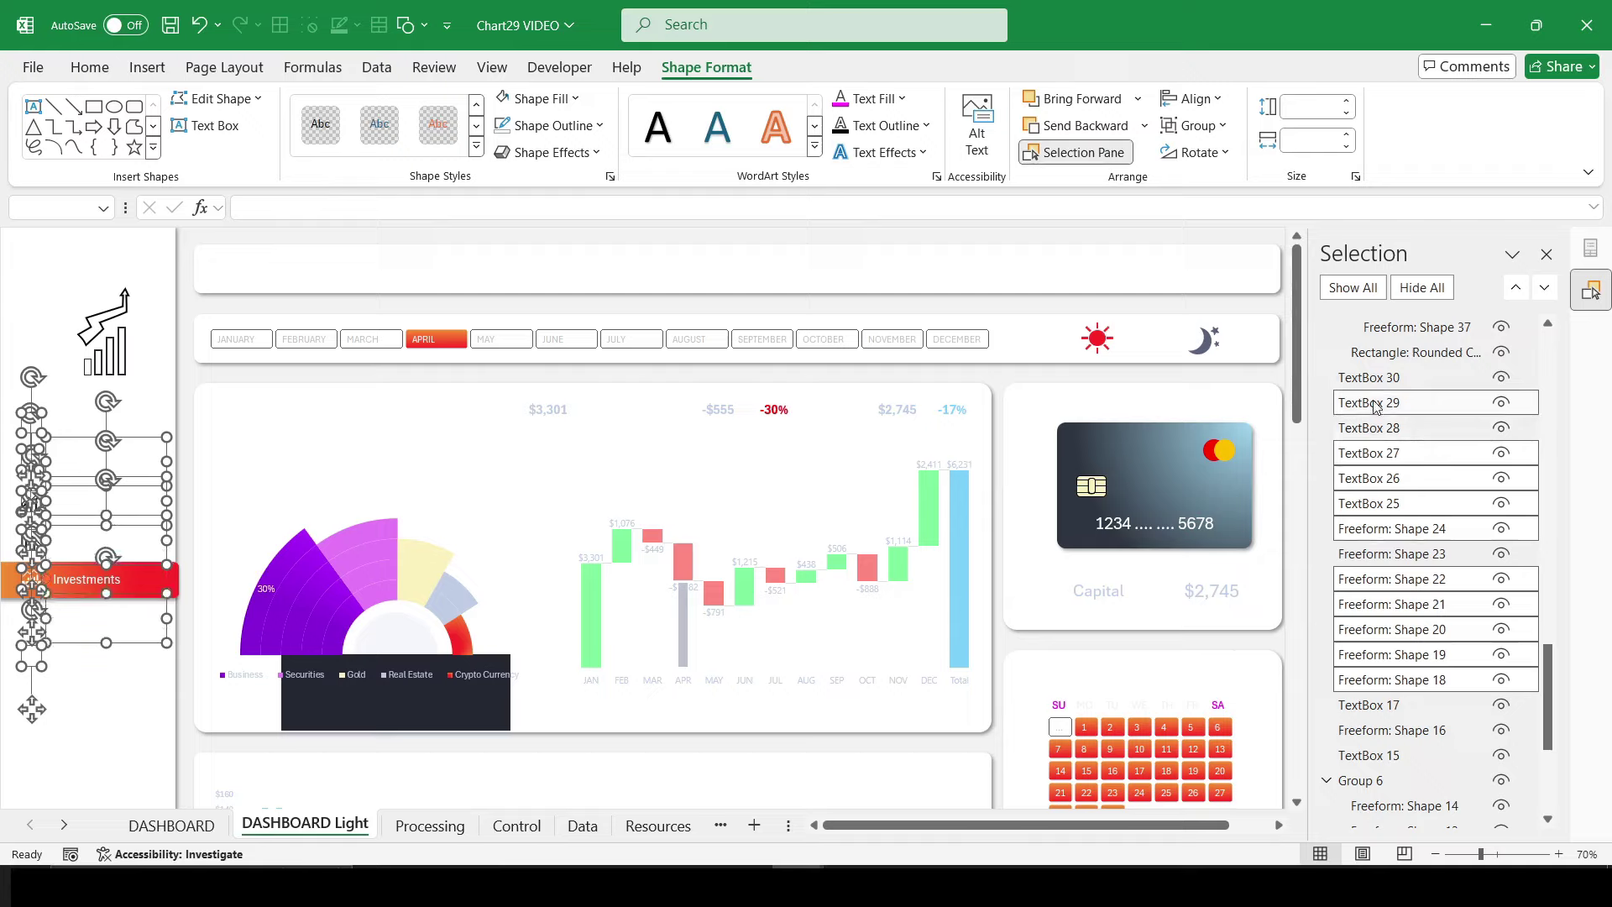
{"action": "left_click", "coordinate": [1376, 378], "text": "ctrl"}
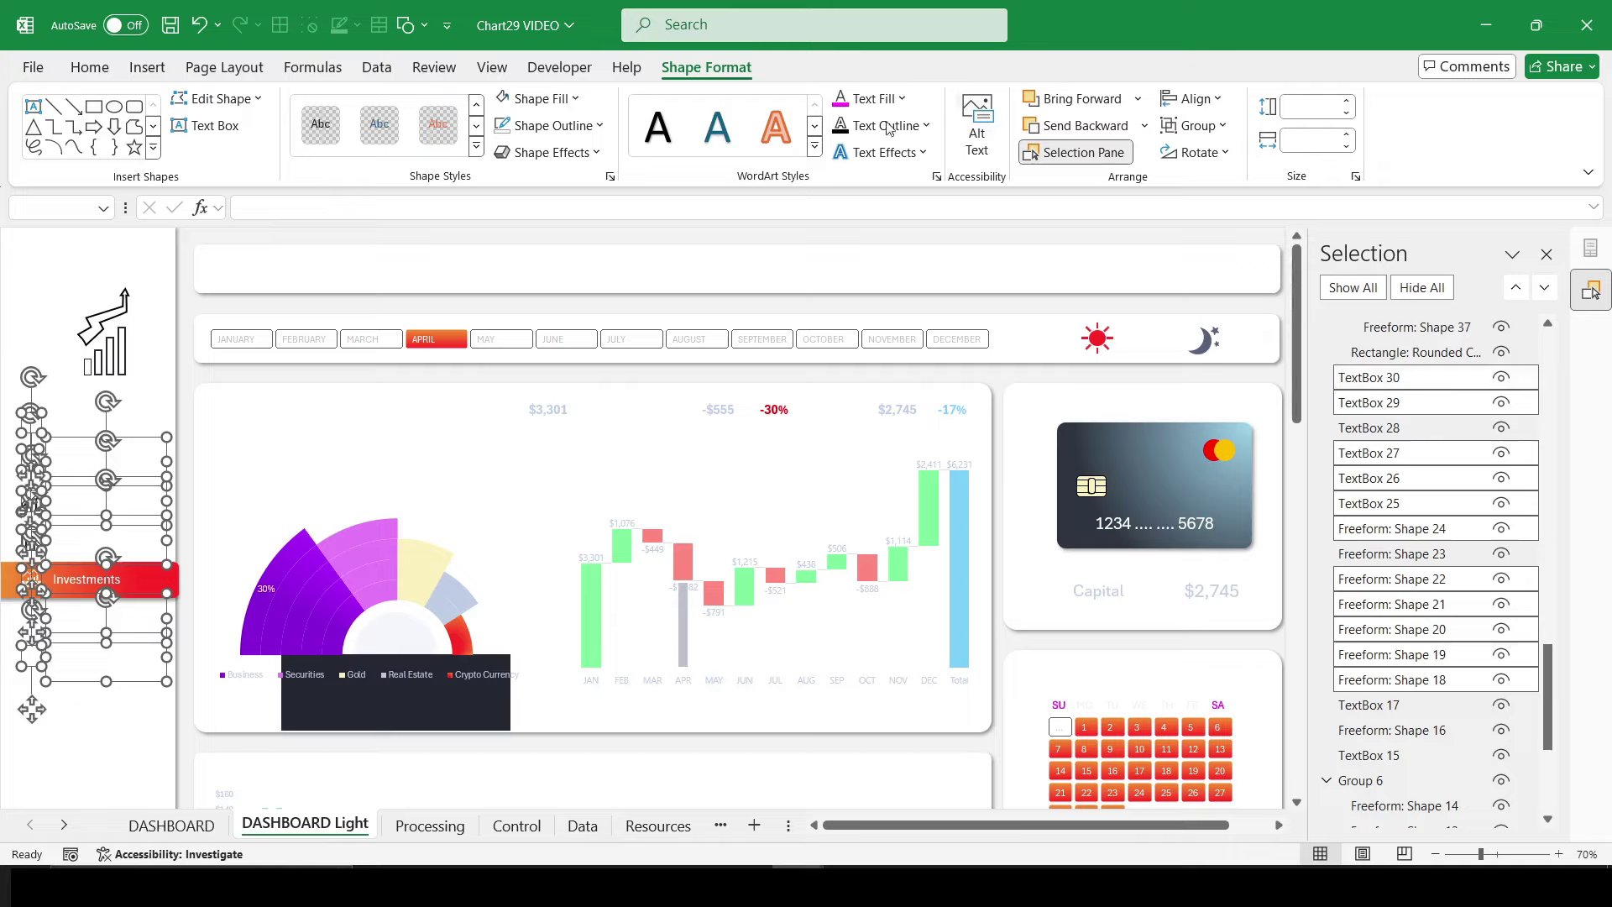
Step: Set the selected sidebar labels' font colour to a dark recent colour
{"action": "left_click", "coordinate": [89, 67]}
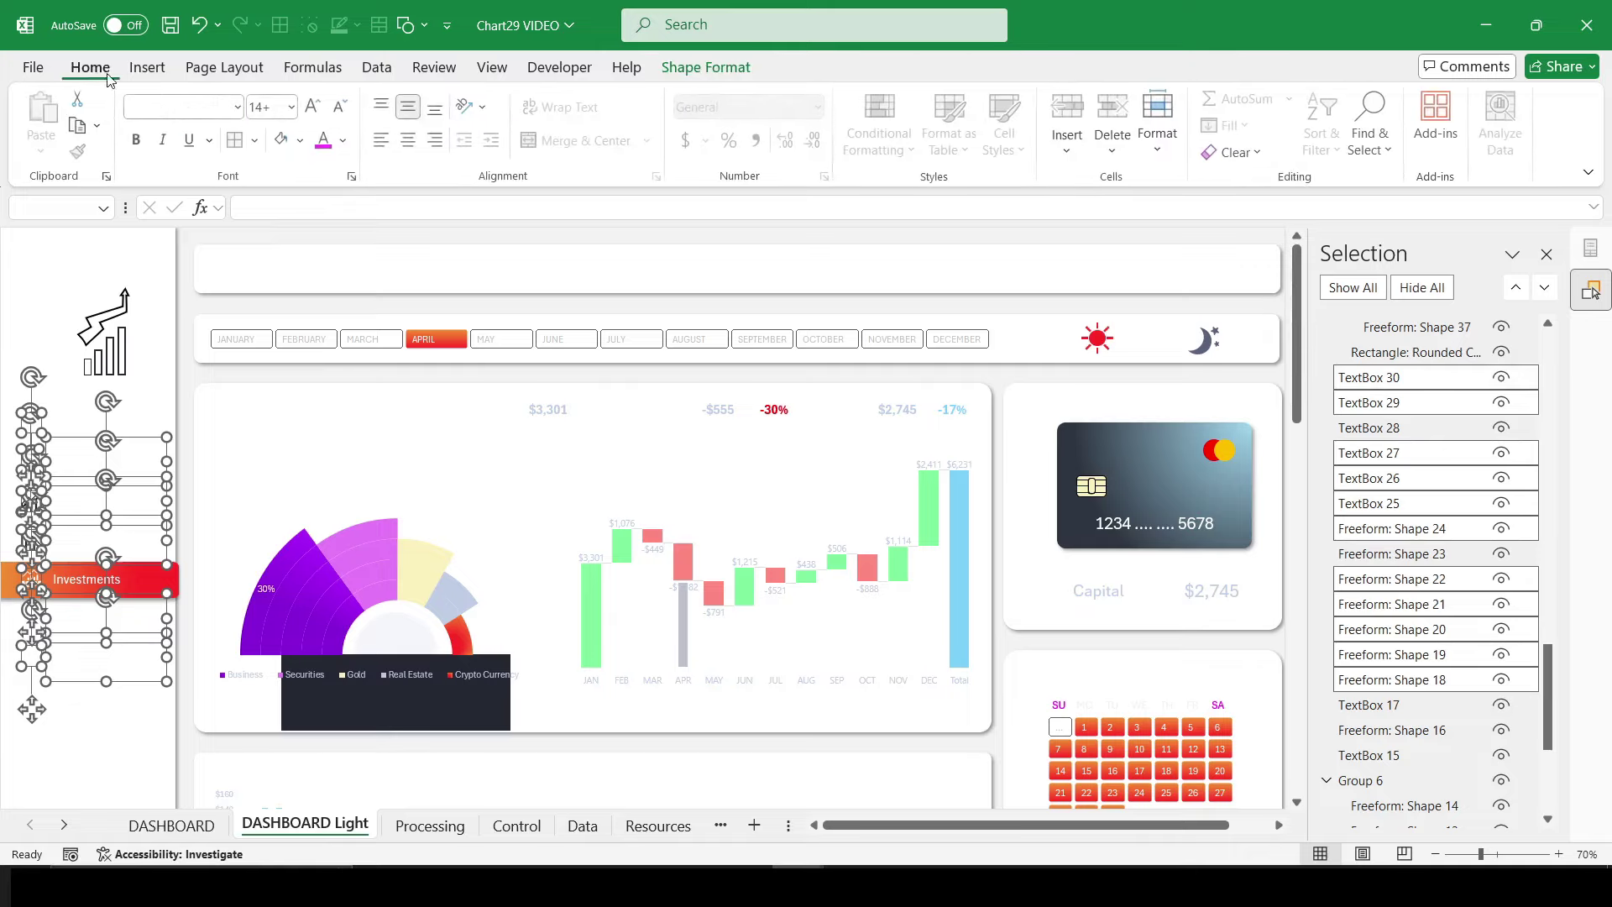
{"action": "left_click", "coordinate": [345, 141]}
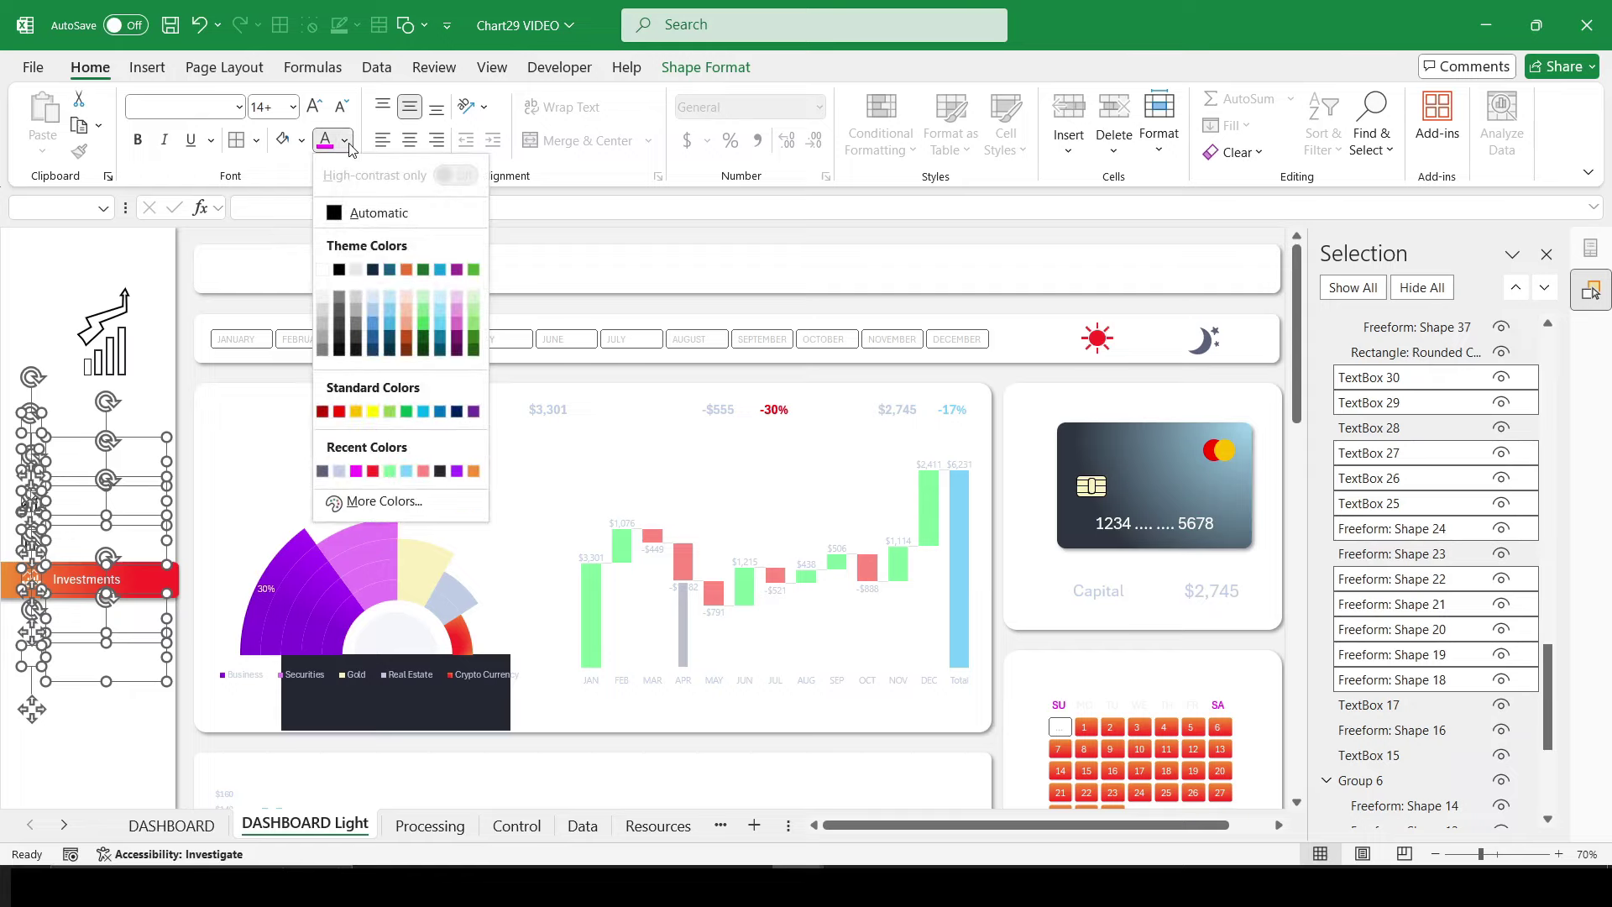
{"action": "left_click", "coordinate": [323, 472]}
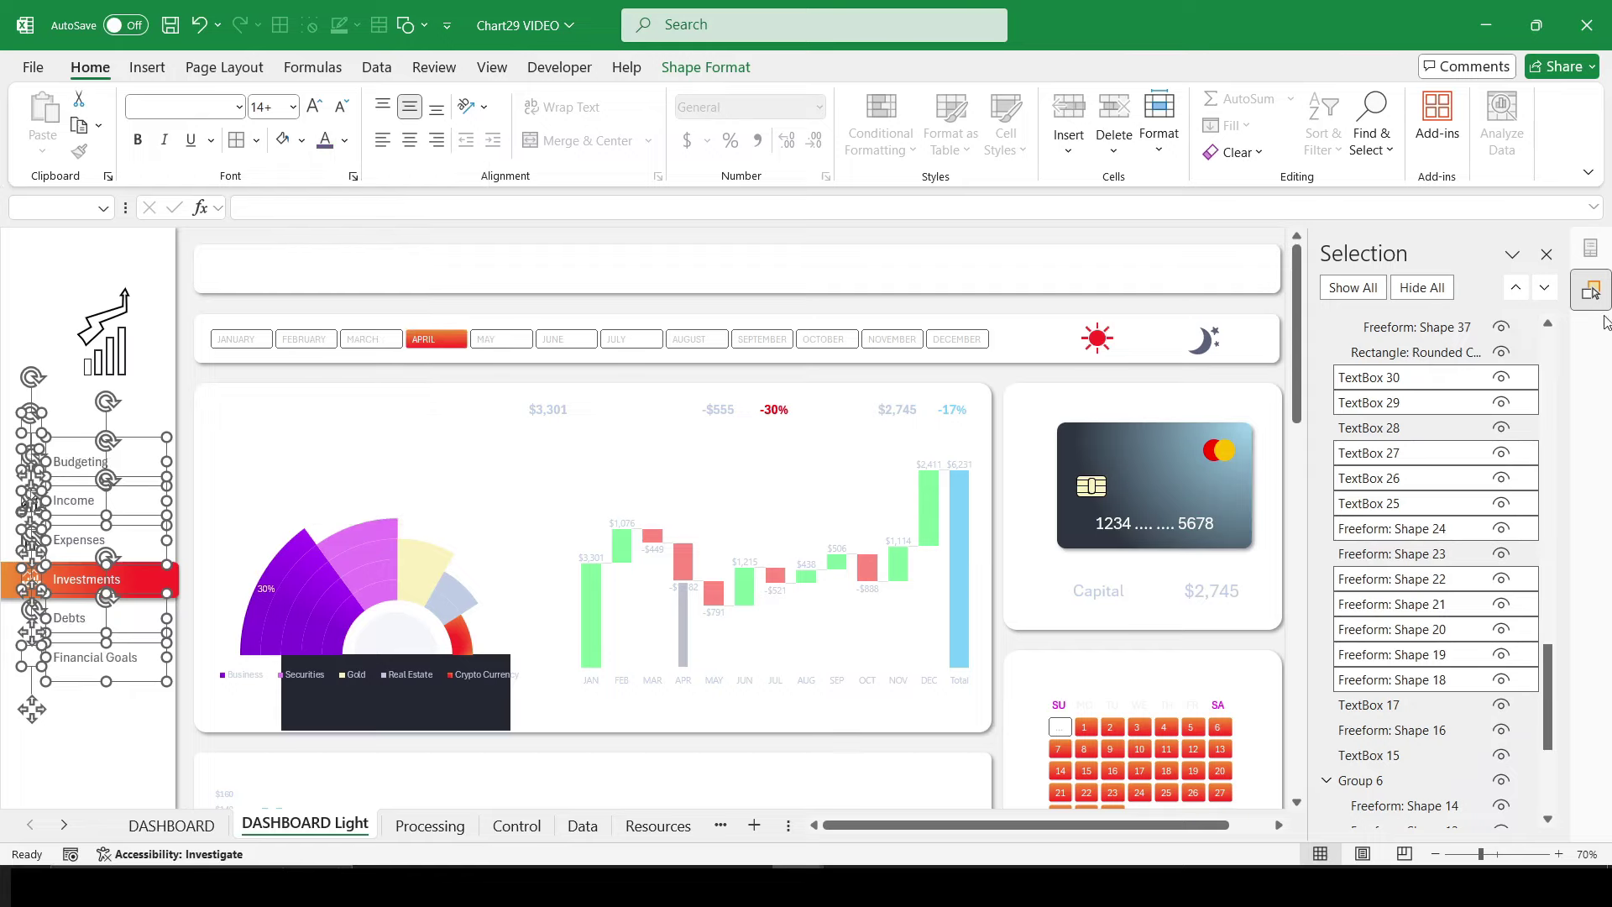
Step: Give the selected shapes a thin 0.25 pt solid outline in a recent colour
{"action": "key", "text": "ctrl+1"}
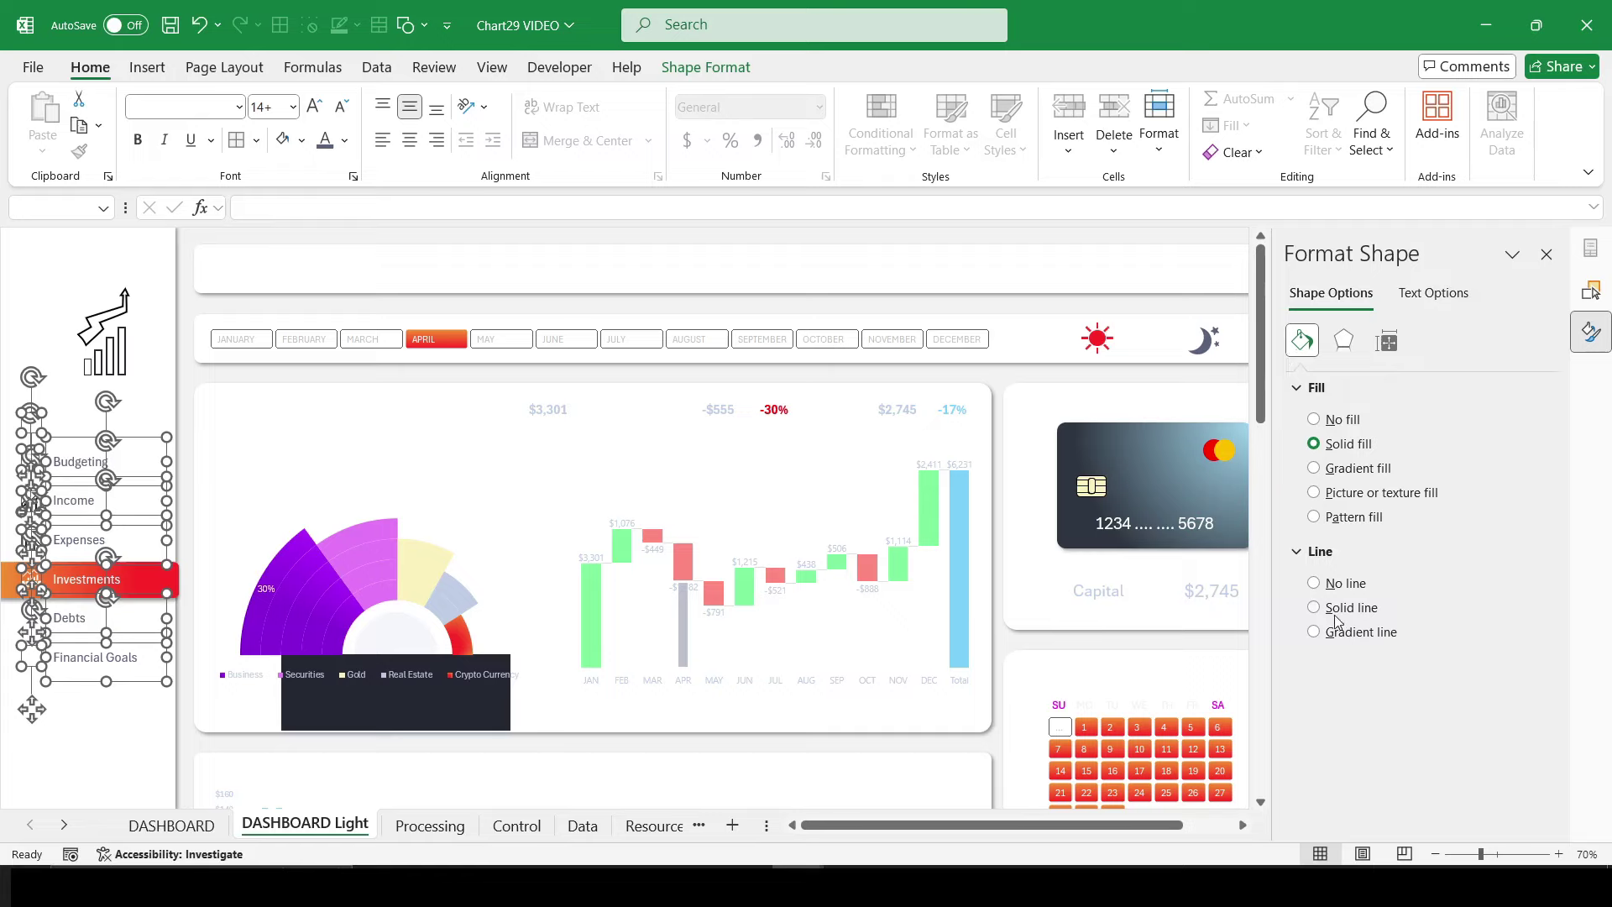
{"action": "left_click", "coordinate": [1336, 612]}
{"action": "left_click", "coordinate": [1516, 669]}
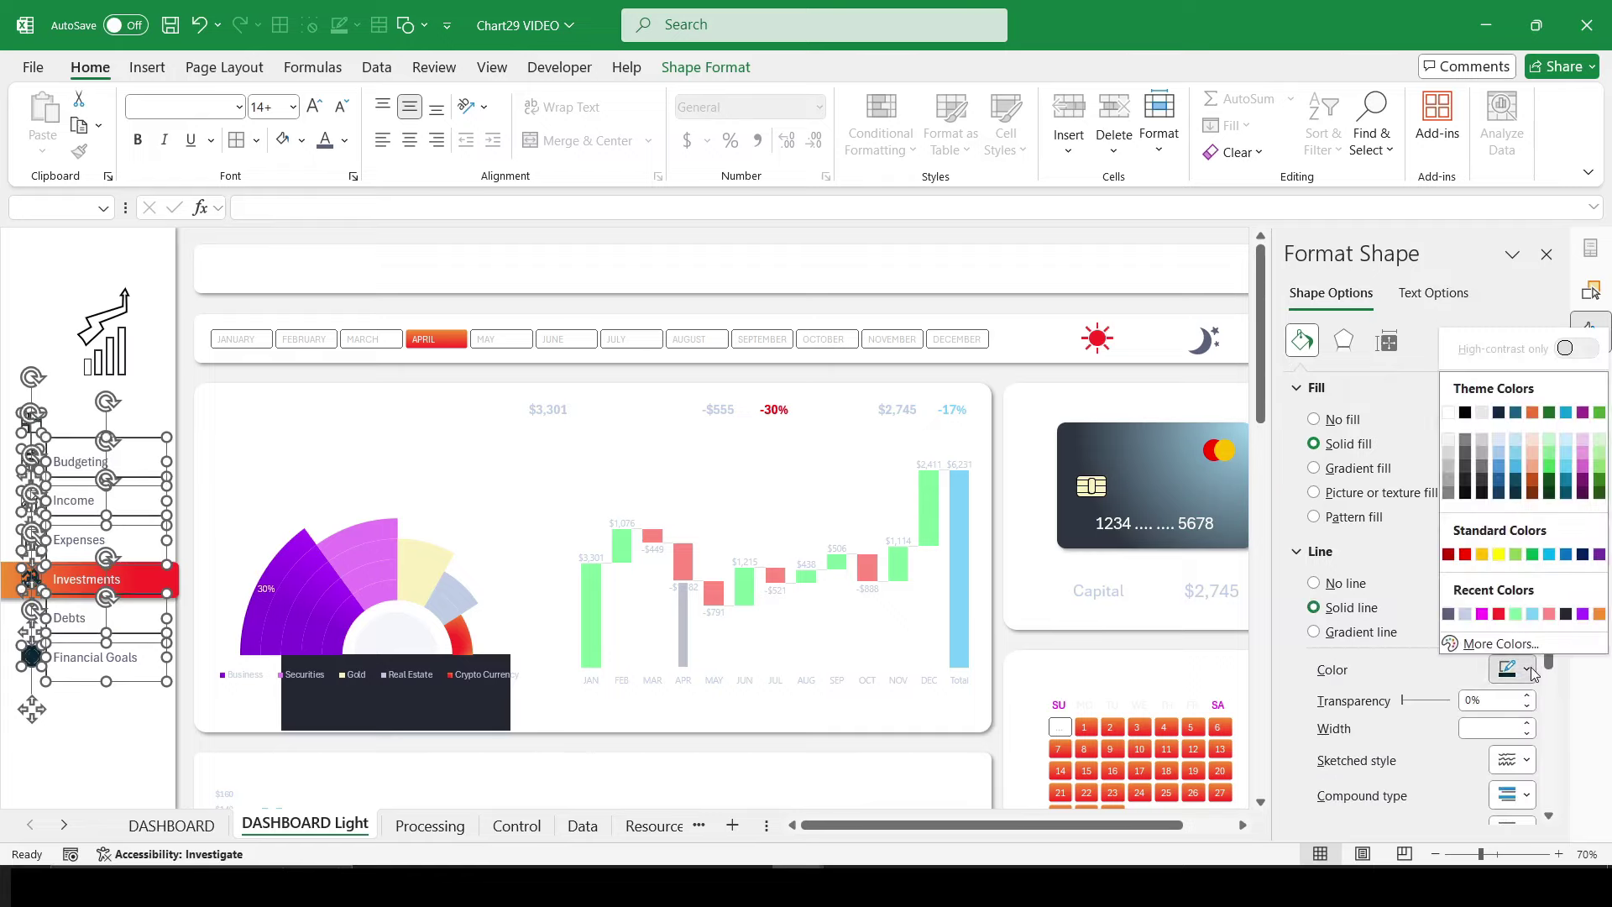
{"action": "left_click", "coordinate": [1448, 614]}
{"action": "left_click", "coordinate": [1527, 734]}
{"action": "left_click", "coordinate": [1527, 734]}
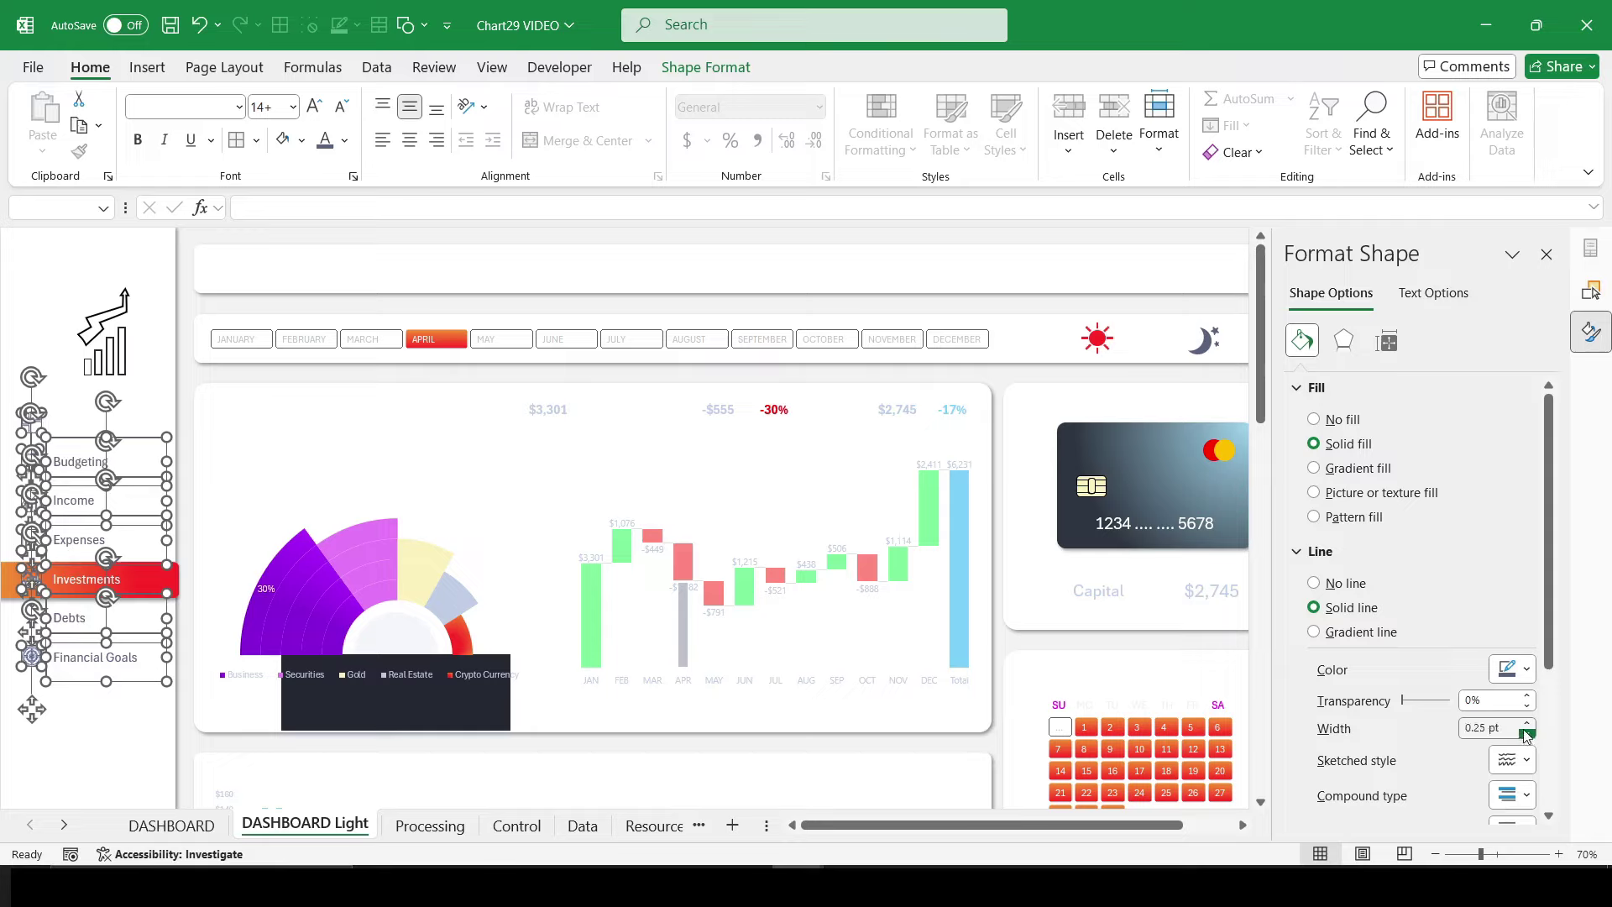
Step: Select the logo group and the five sidebar text boxes
{"action": "left_click", "coordinate": [126, 355]}
{"action": "left_click", "coordinate": [134, 458]}
{"action": "left_click", "coordinate": [134, 499], "text": "shift"}
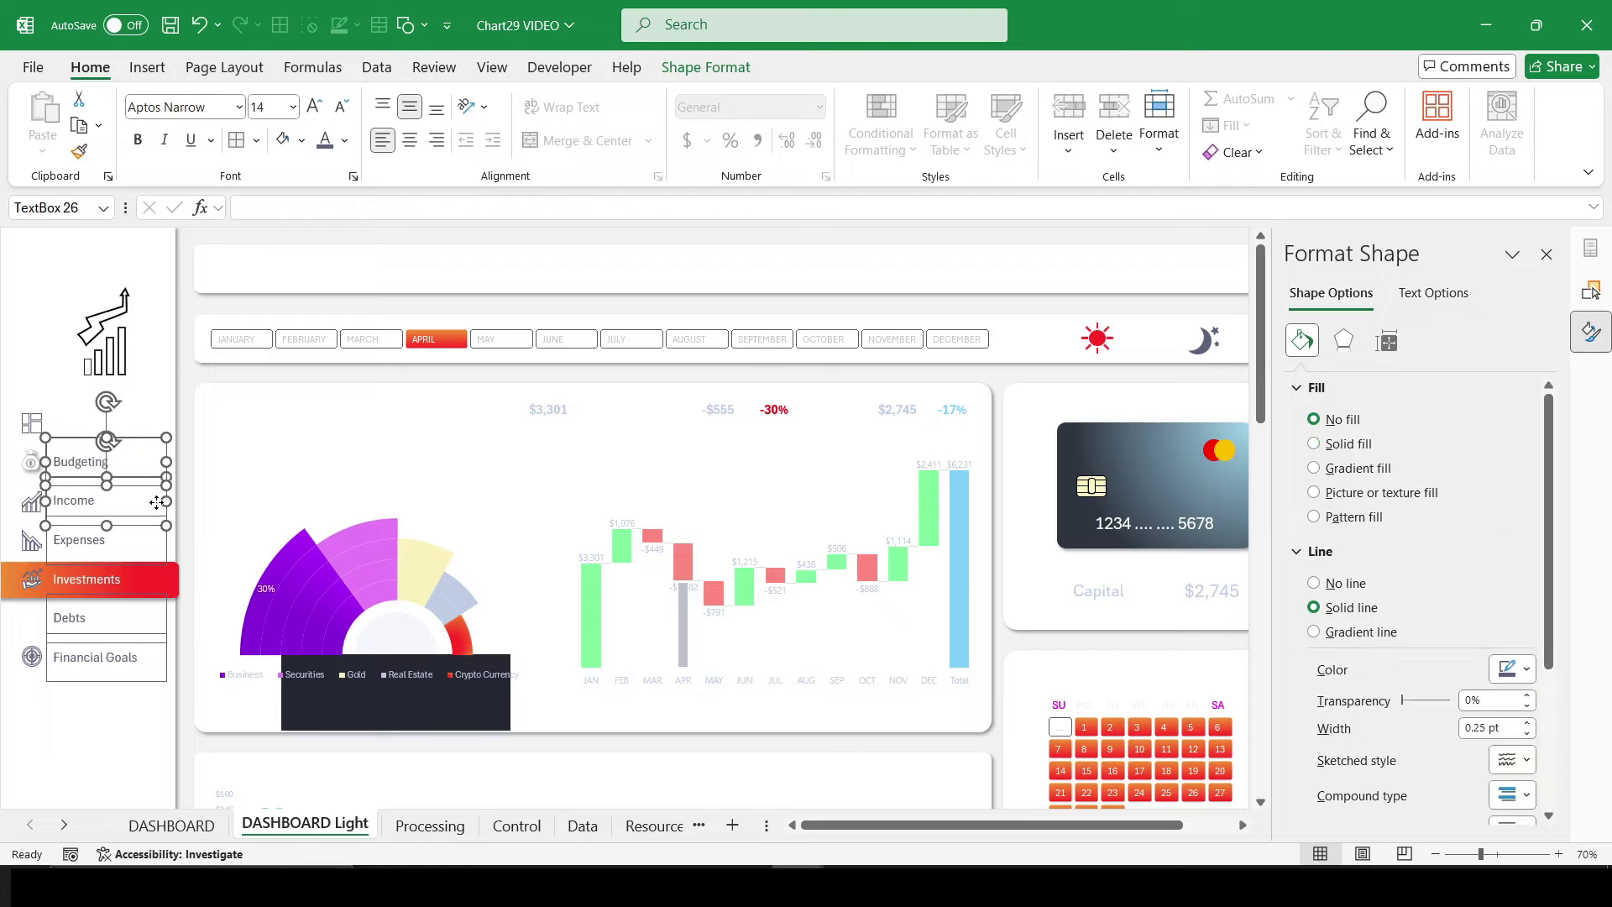
{"action": "left_click", "coordinate": [139, 542], "text": "shift"}
{"action": "left_click", "coordinate": [138, 580], "text": "shift"}
{"action": "left_click", "coordinate": [138, 622], "text": "shift"}
{"action": "left_click", "coordinate": [100, 334]}
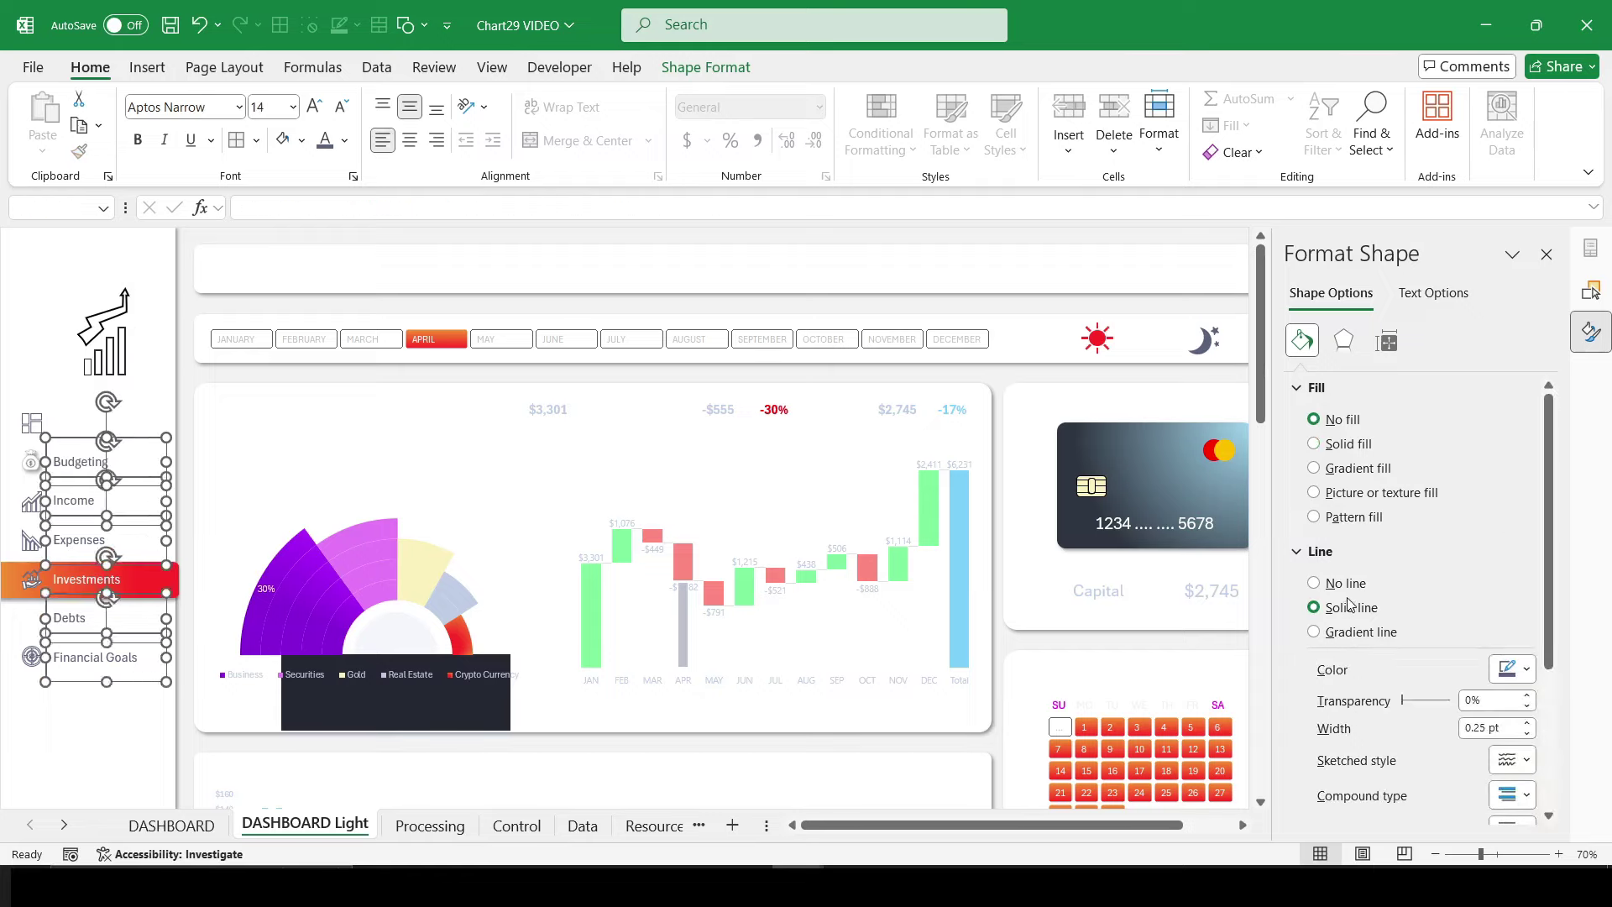
Step: Darken the Dashboard menu label, the Personal Finance logo label and the dashboard title
{"action": "left_click", "coordinate": [33, 429]}
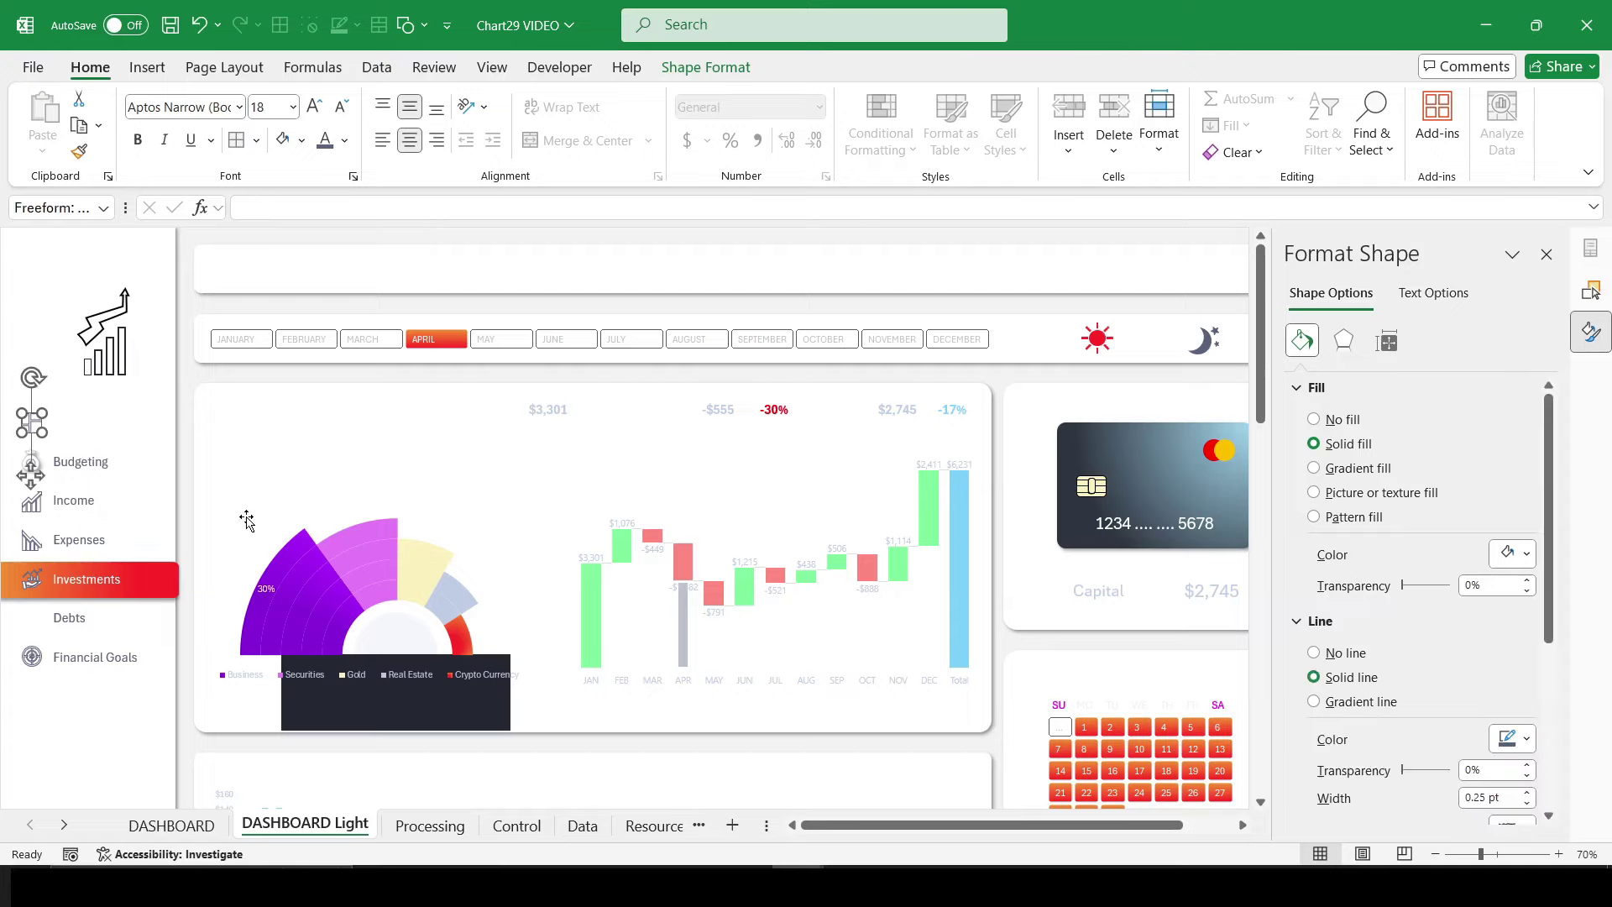
{"action": "left_click", "coordinate": [110, 420]}
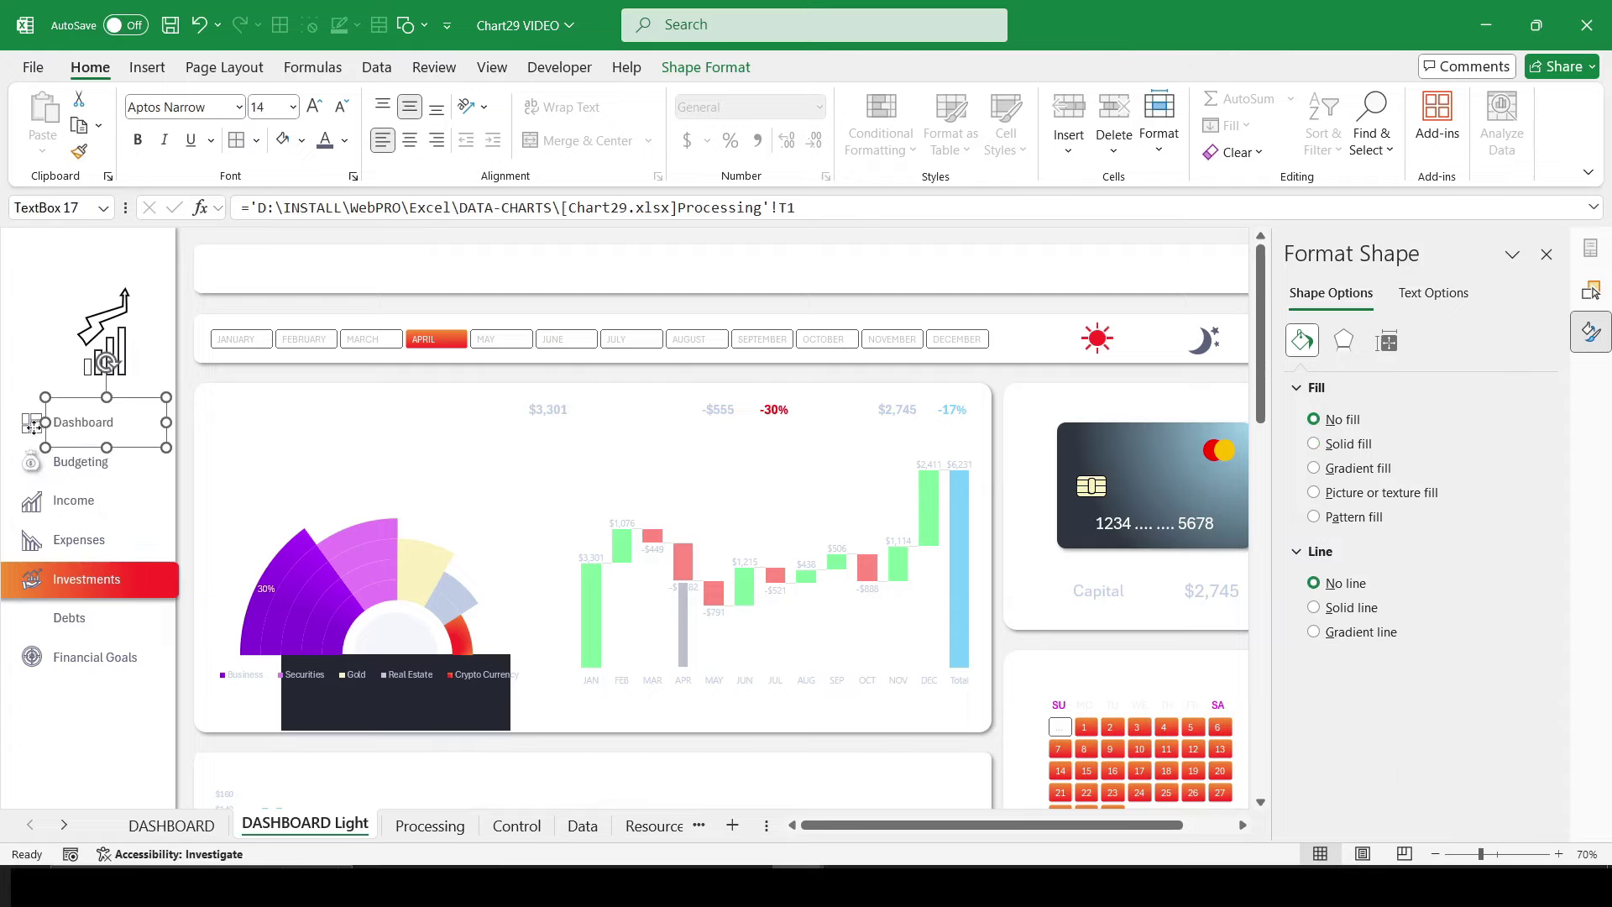
{"action": "left_click", "coordinate": [79, 151]}
{"action": "left_click", "coordinate": [220, 433]}
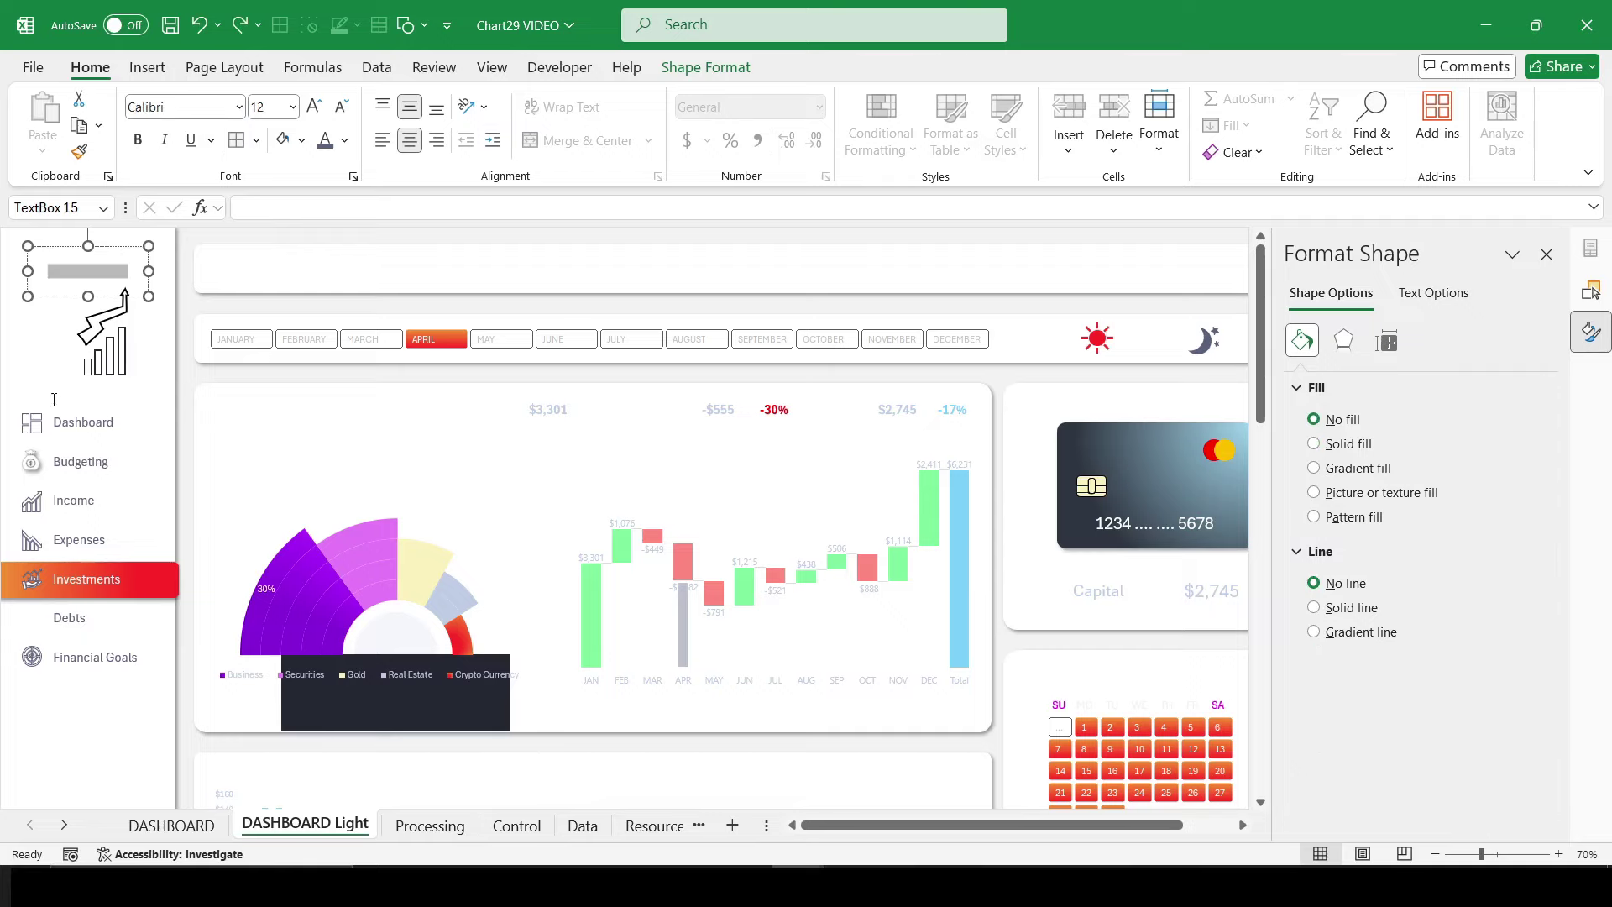
{"action": "key", "text": "ctrl+z"}
{"action": "left_click", "coordinate": [79, 151]}
{"action": "left_click", "coordinate": [178, 434]}
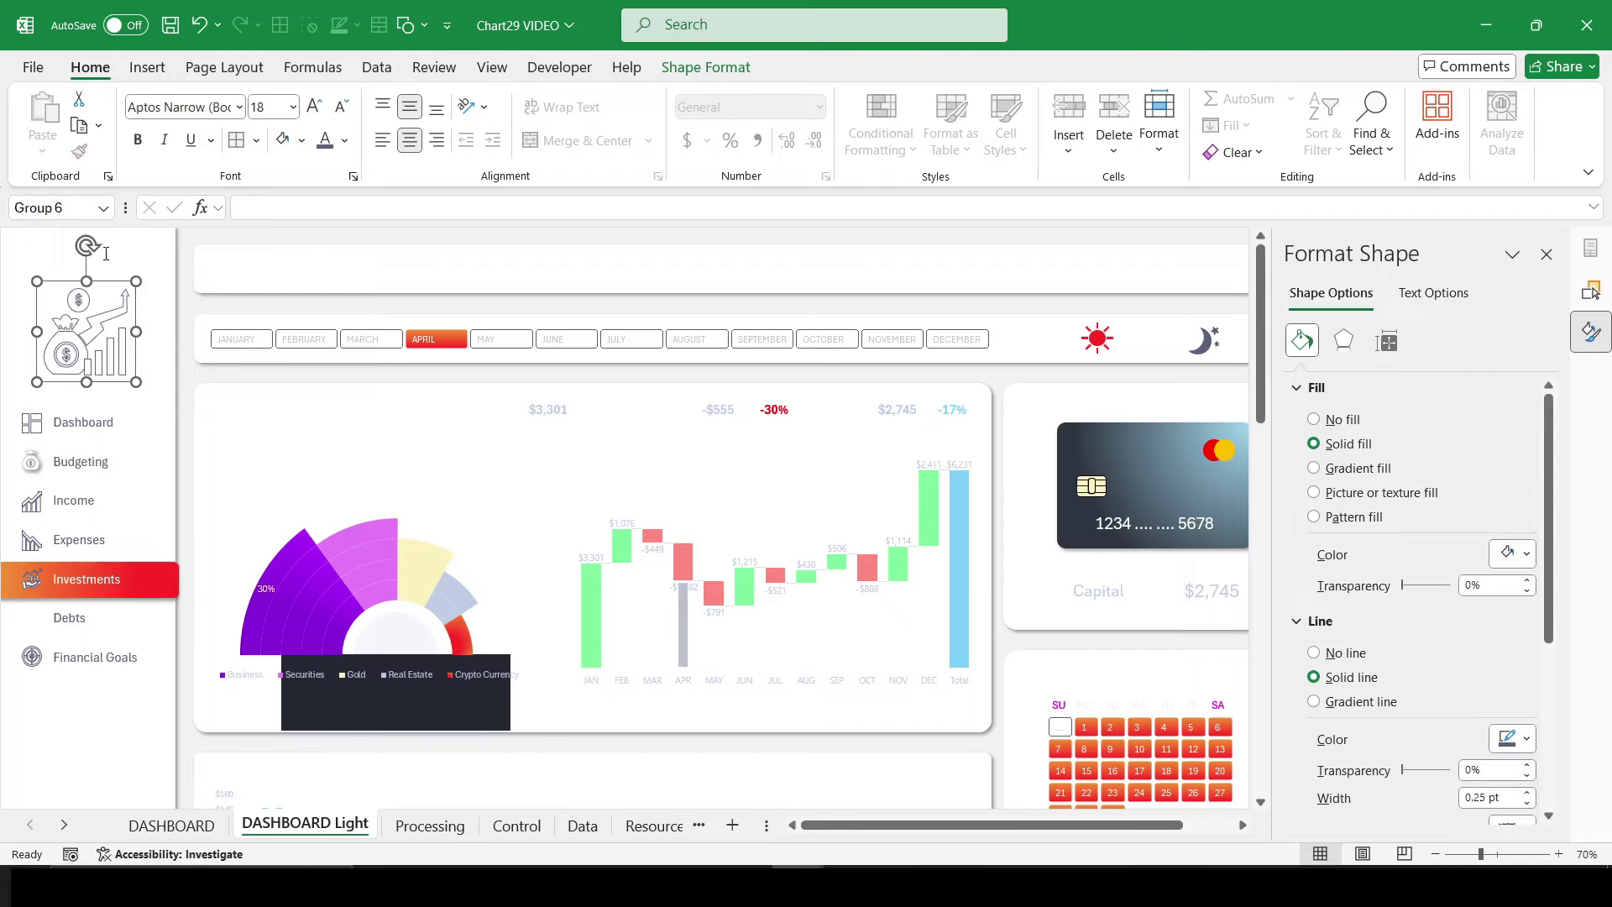
{"action": "left_click", "coordinate": [106, 253]}
{"action": "left_click", "coordinate": [325, 140]}
{"action": "left_click", "coordinate": [457, 277]}
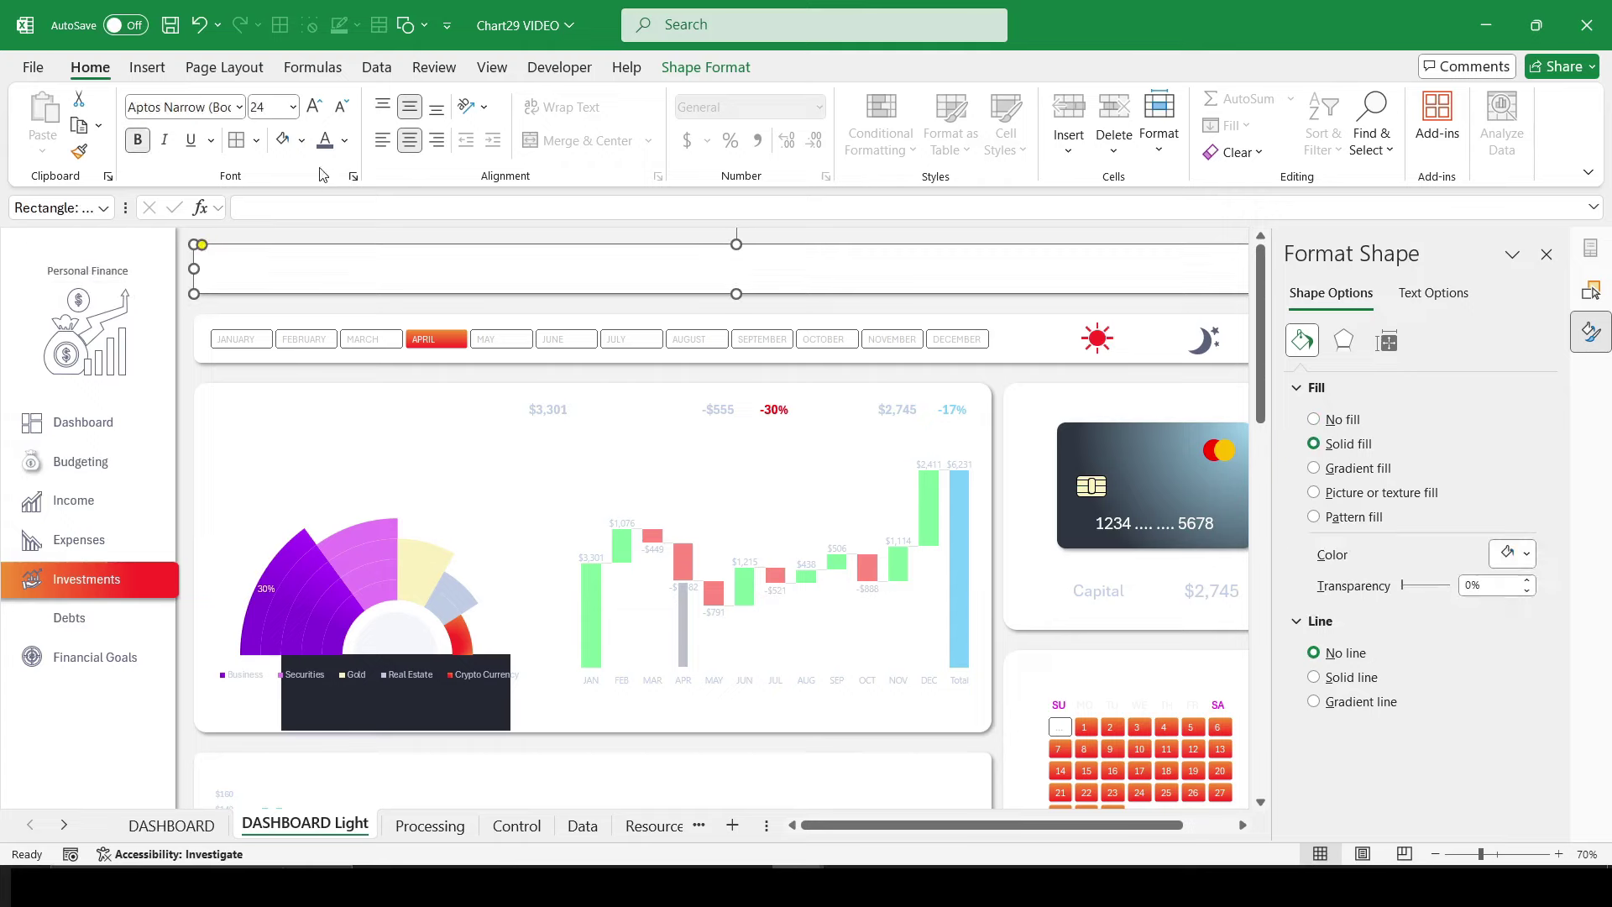
{"action": "left_click", "coordinate": [323, 145]}
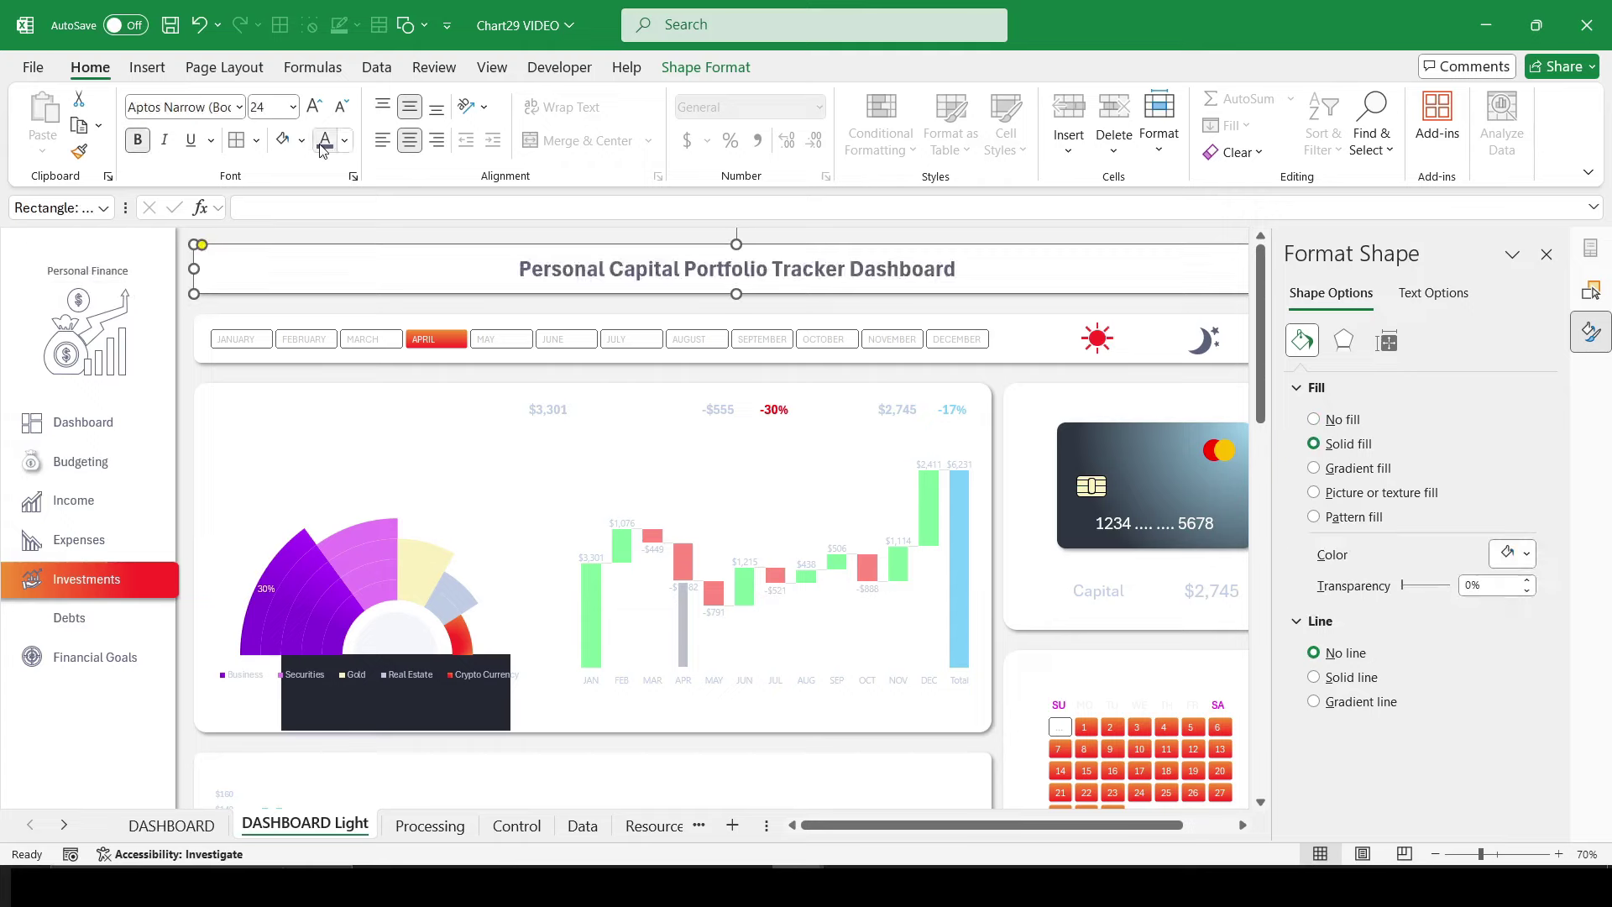
Step: Turn the Investment Portfolio heading, Start Price, Price Change, TVL and Capital texts dark
{"action": "left_click", "coordinate": [775, 685]}
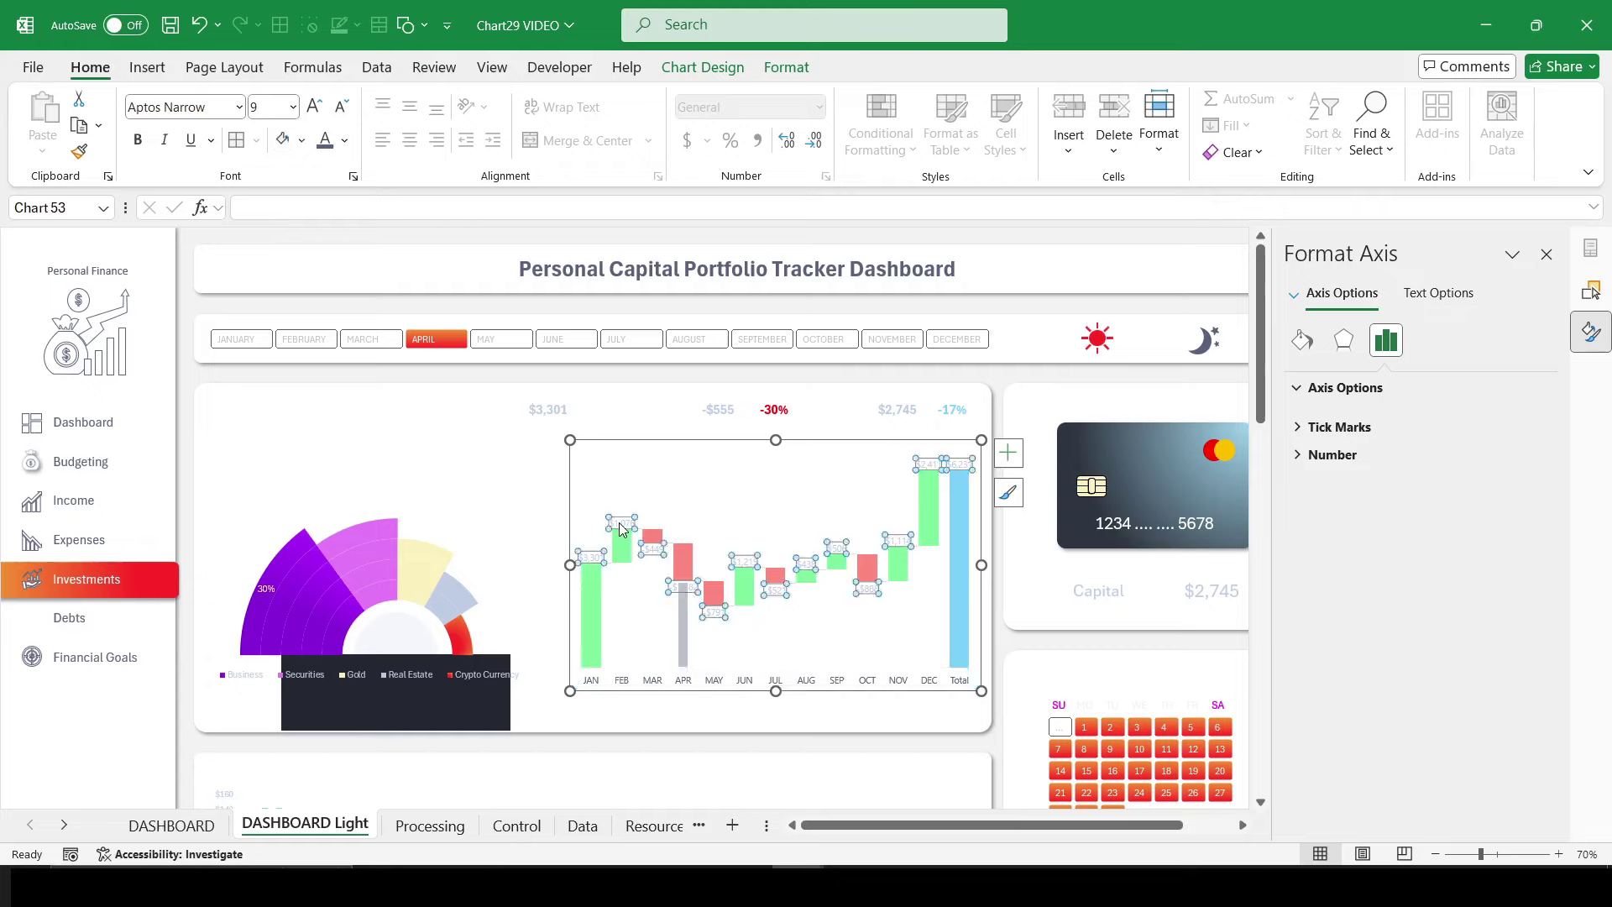
{"action": "left_click", "coordinate": [620, 522]}
{"action": "left_click", "coordinate": [277, 409]}
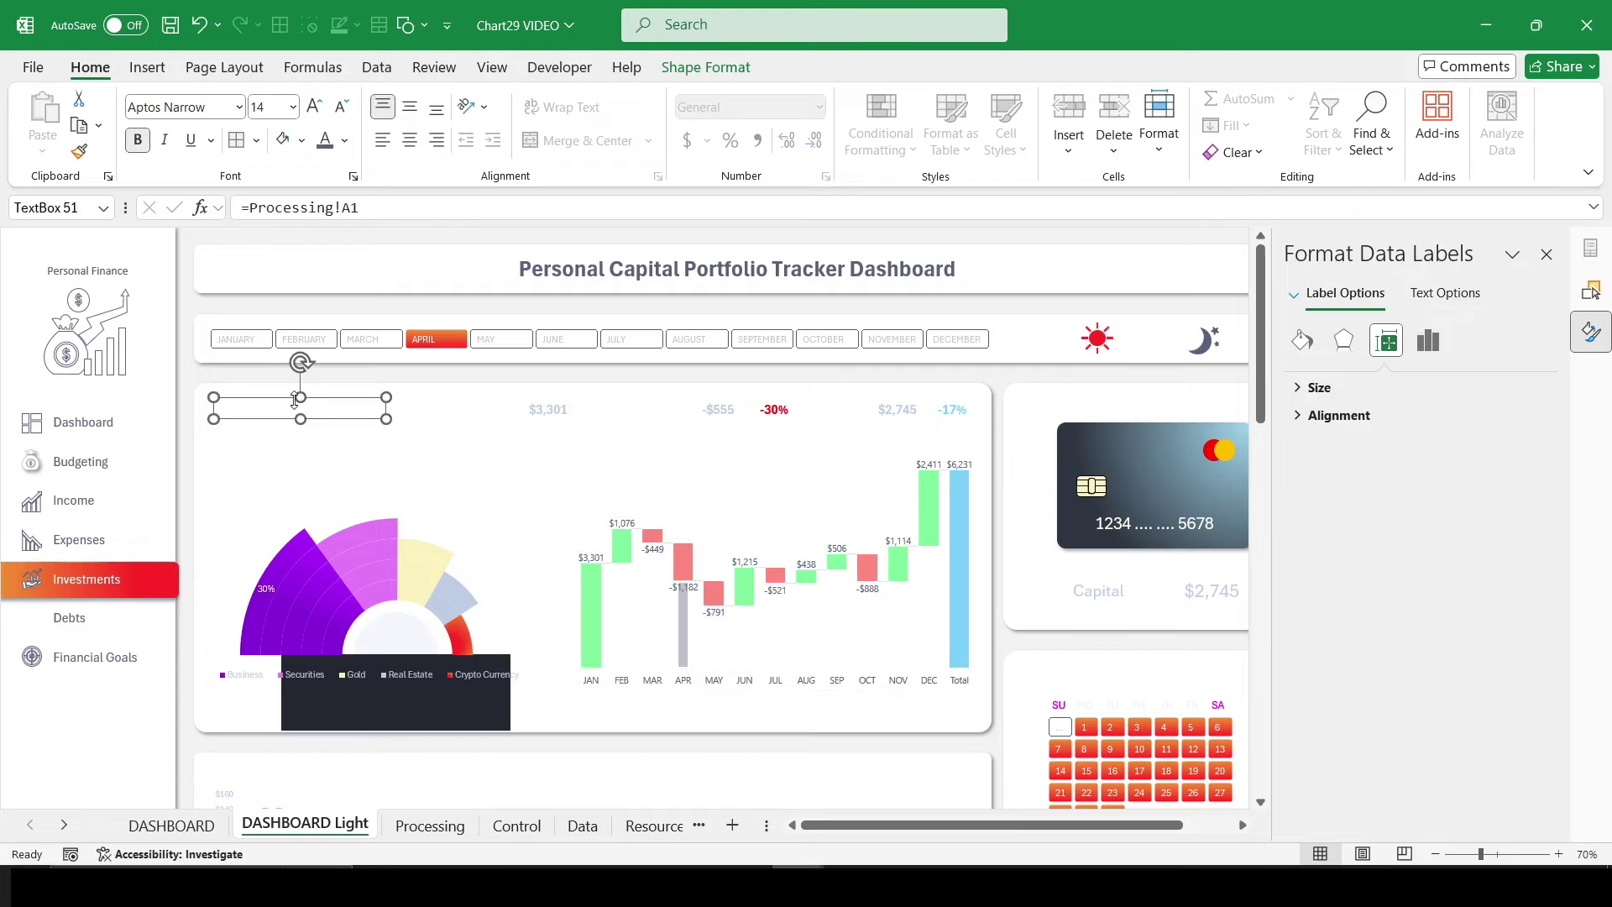
{"action": "left_click", "coordinate": [487, 409]}
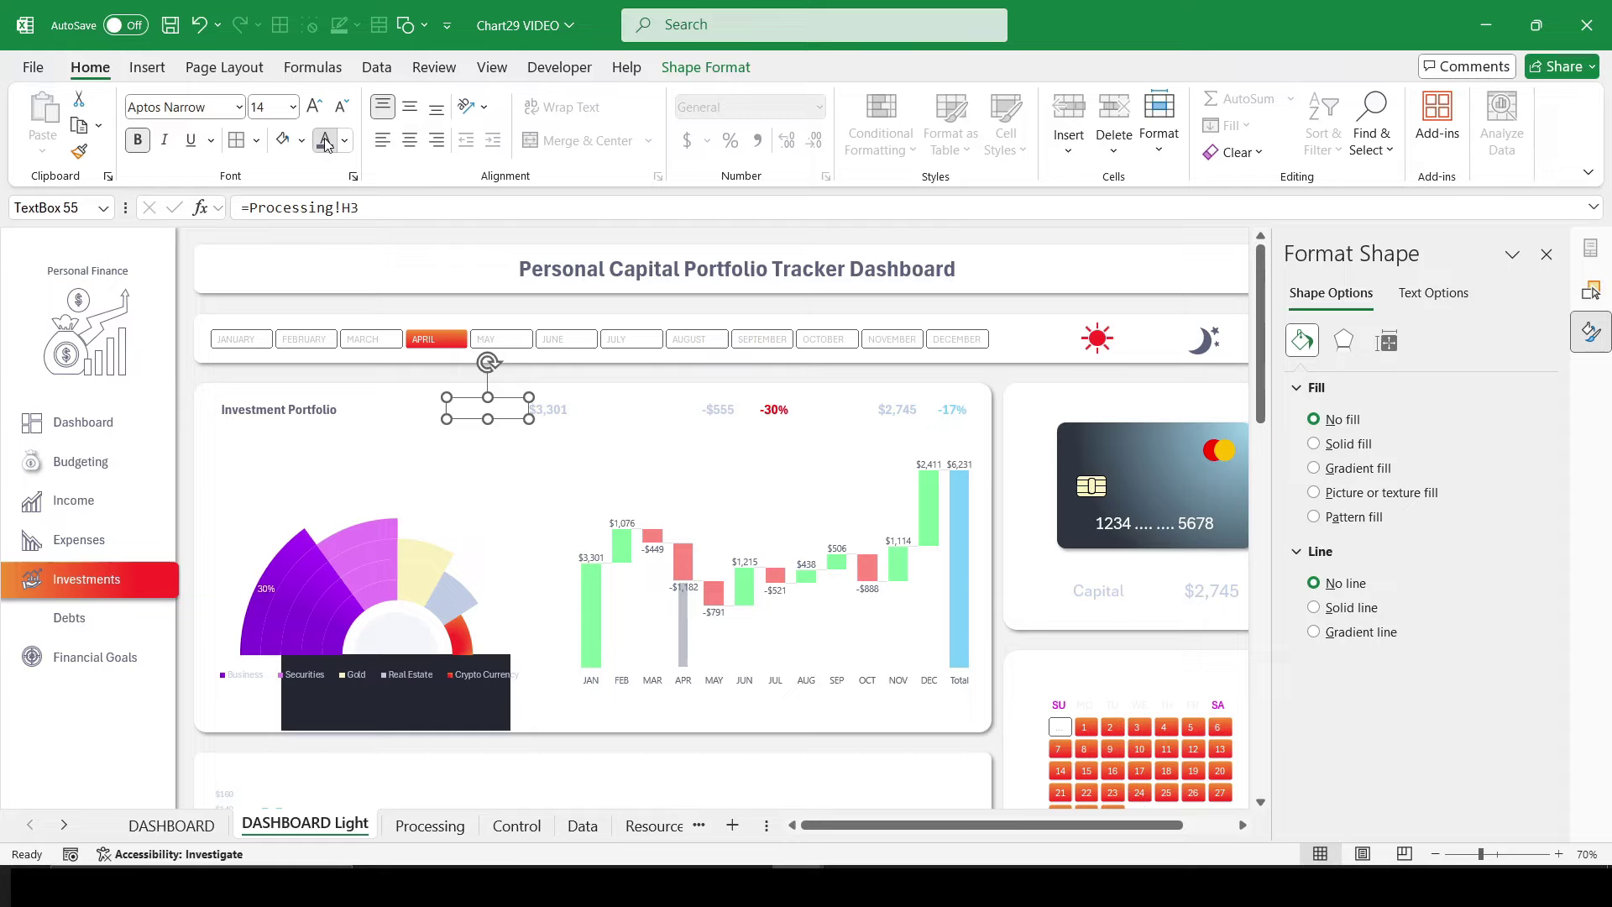
{"action": "left_click", "coordinate": [622, 409]}
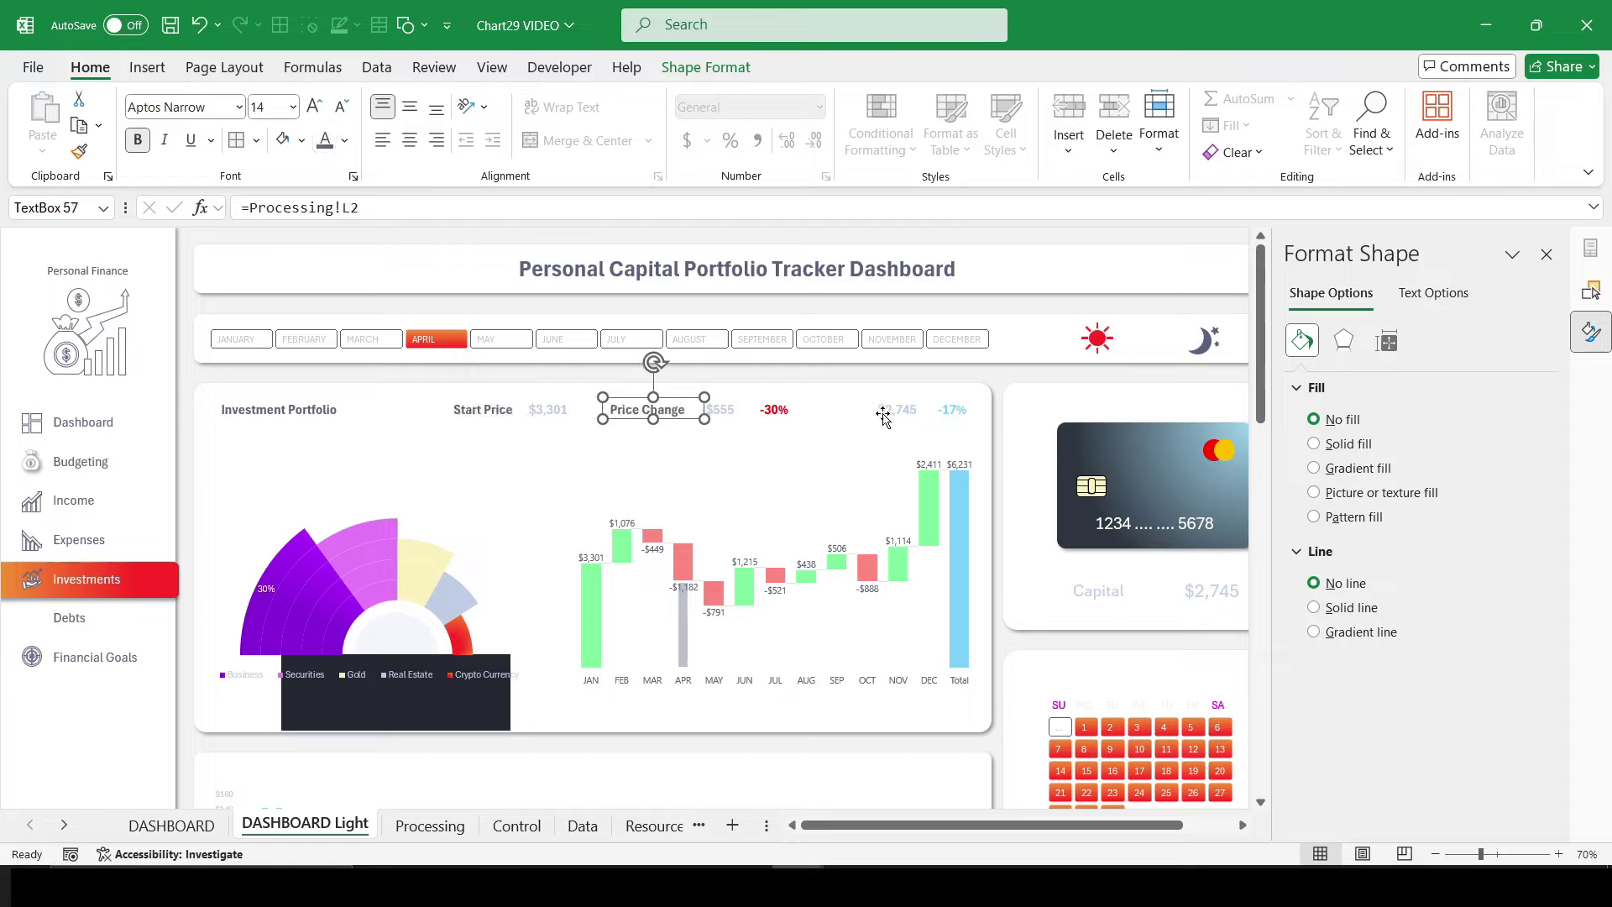
{"action": "left_click", "coordinate": [551, 409]}
{"action": "left_click", "coordinate": [720, 408], "text": "ctrl"}
{"action": "left_click", "coordinate": [897, 409], "text": "ctrl"}
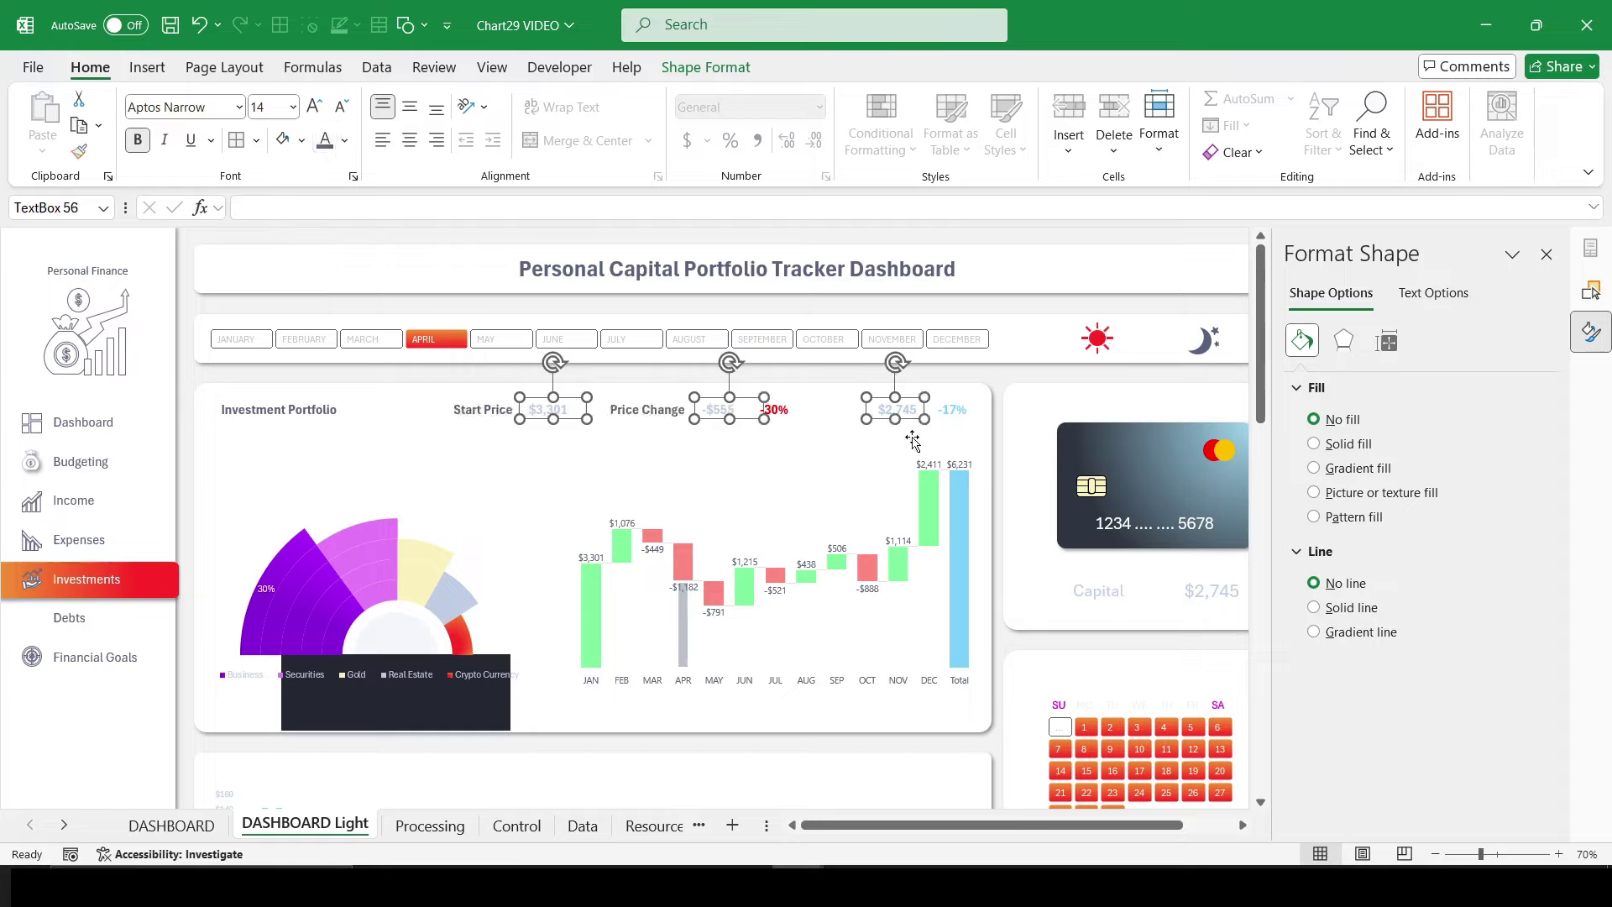
{"action": "left_click", "coordinate": [323, 142]}
{"action": "left_click", "coordinate": [838, 412]}
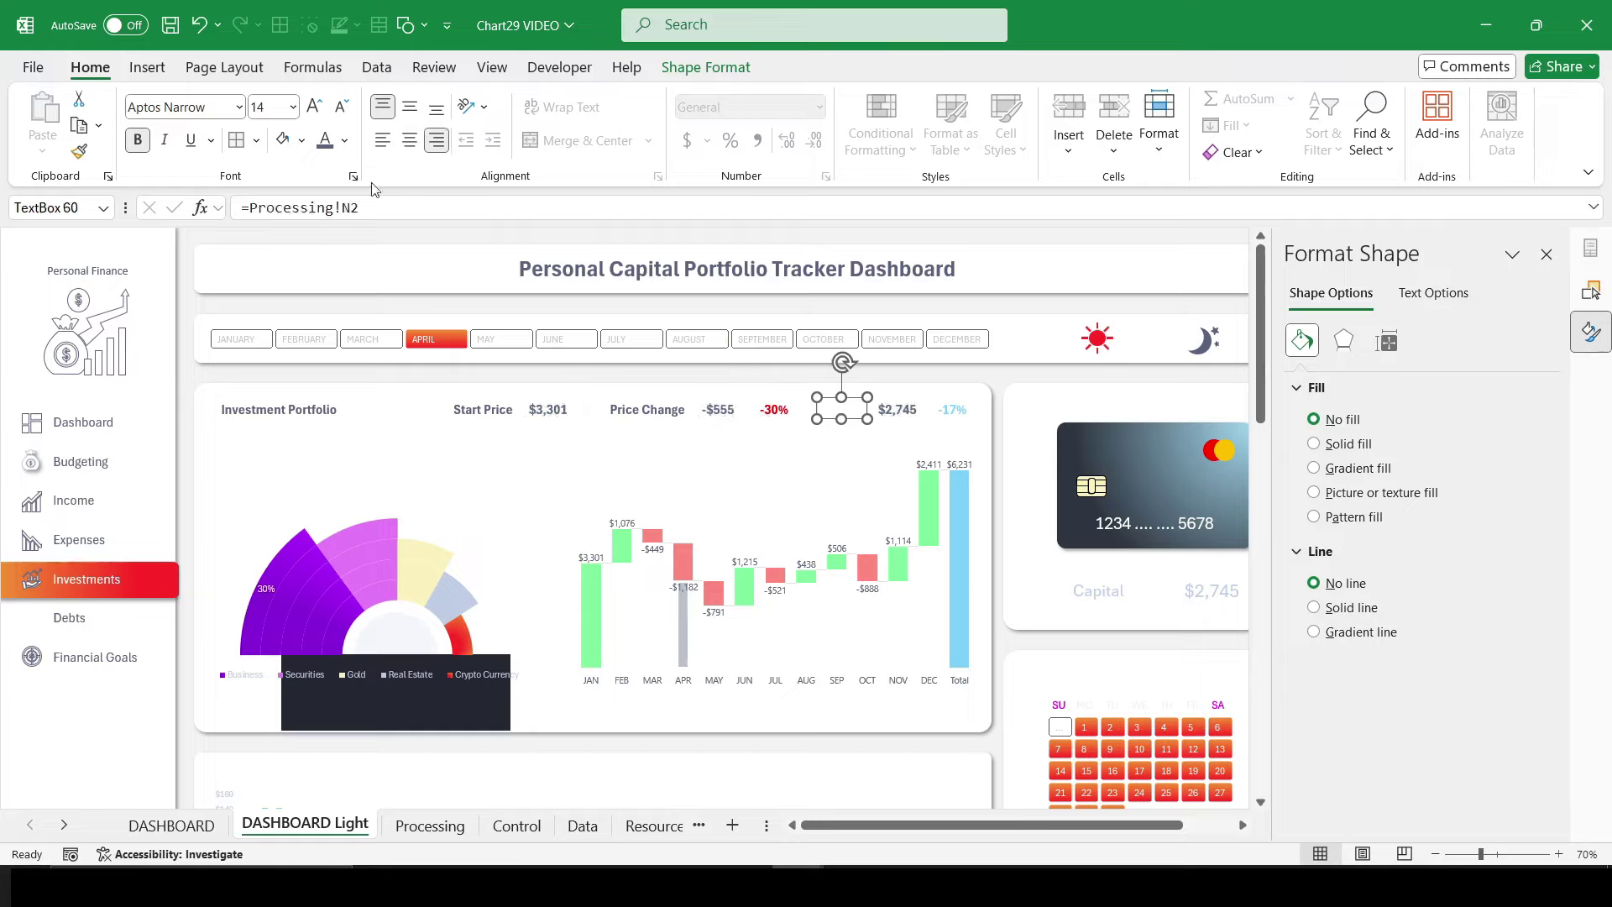
{"action": "left_click", "coordinate": [1090, 590]}
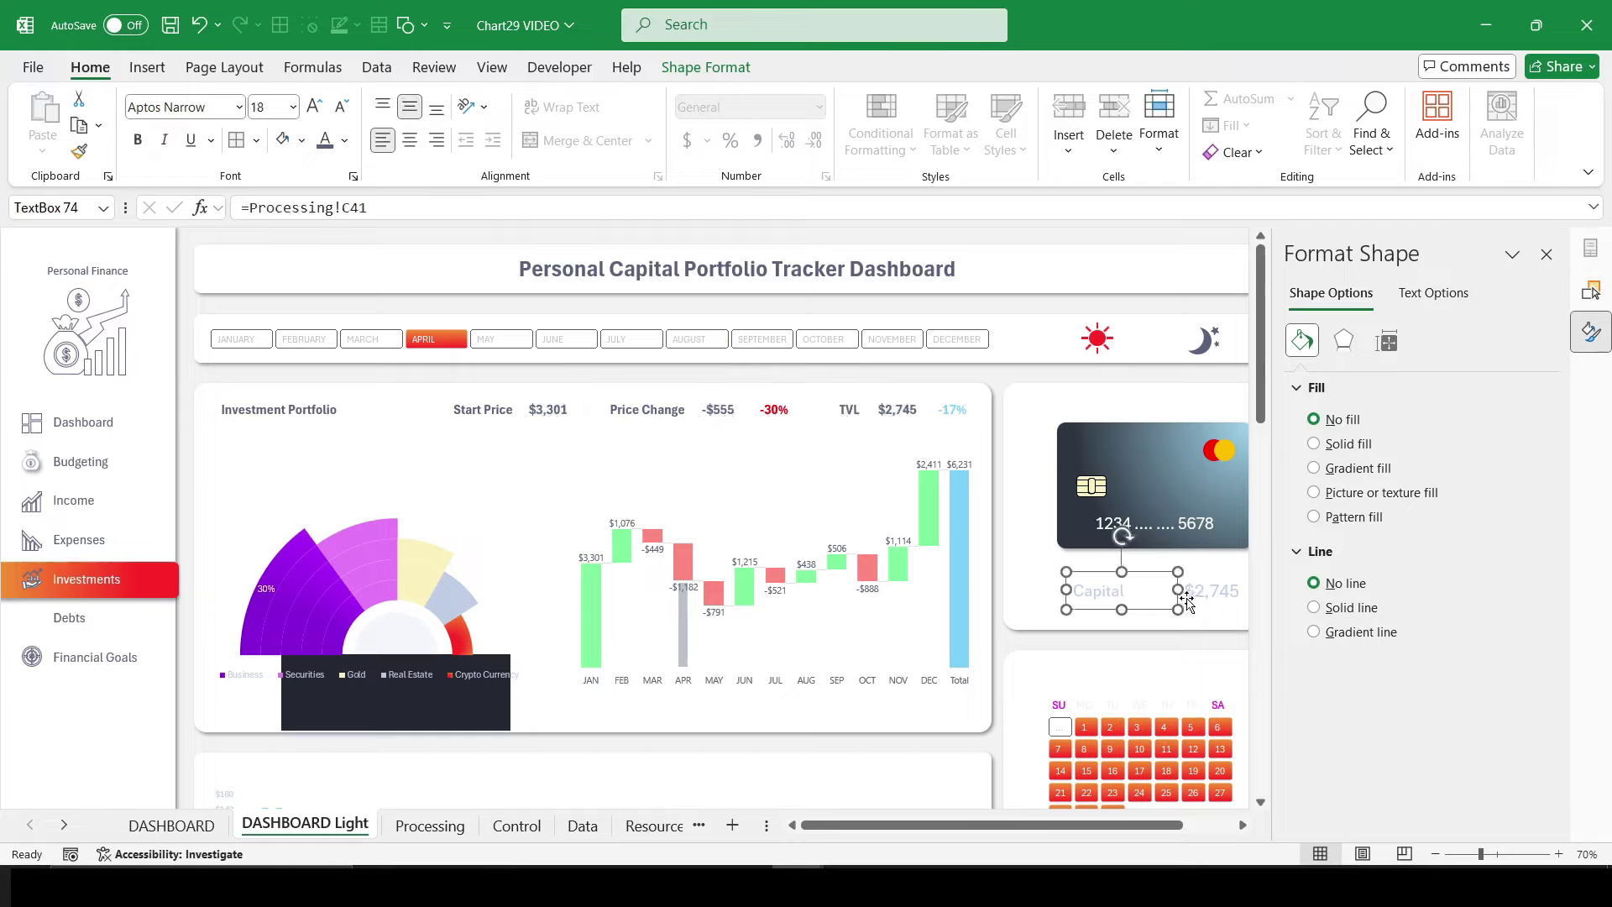
{"action": "left_click", "coordinate": [1211, 591], "text": "ctrl"}
{"action": "left_click", "coordinate": [323, 143]}
Step: Darken the Portfolio Capitalization title, the -14% donut value and the calendar weekday headers
{"action": "scroll", "coordinate": [755, 571], "scroll_direction": "down", "scroll_amount": 5}
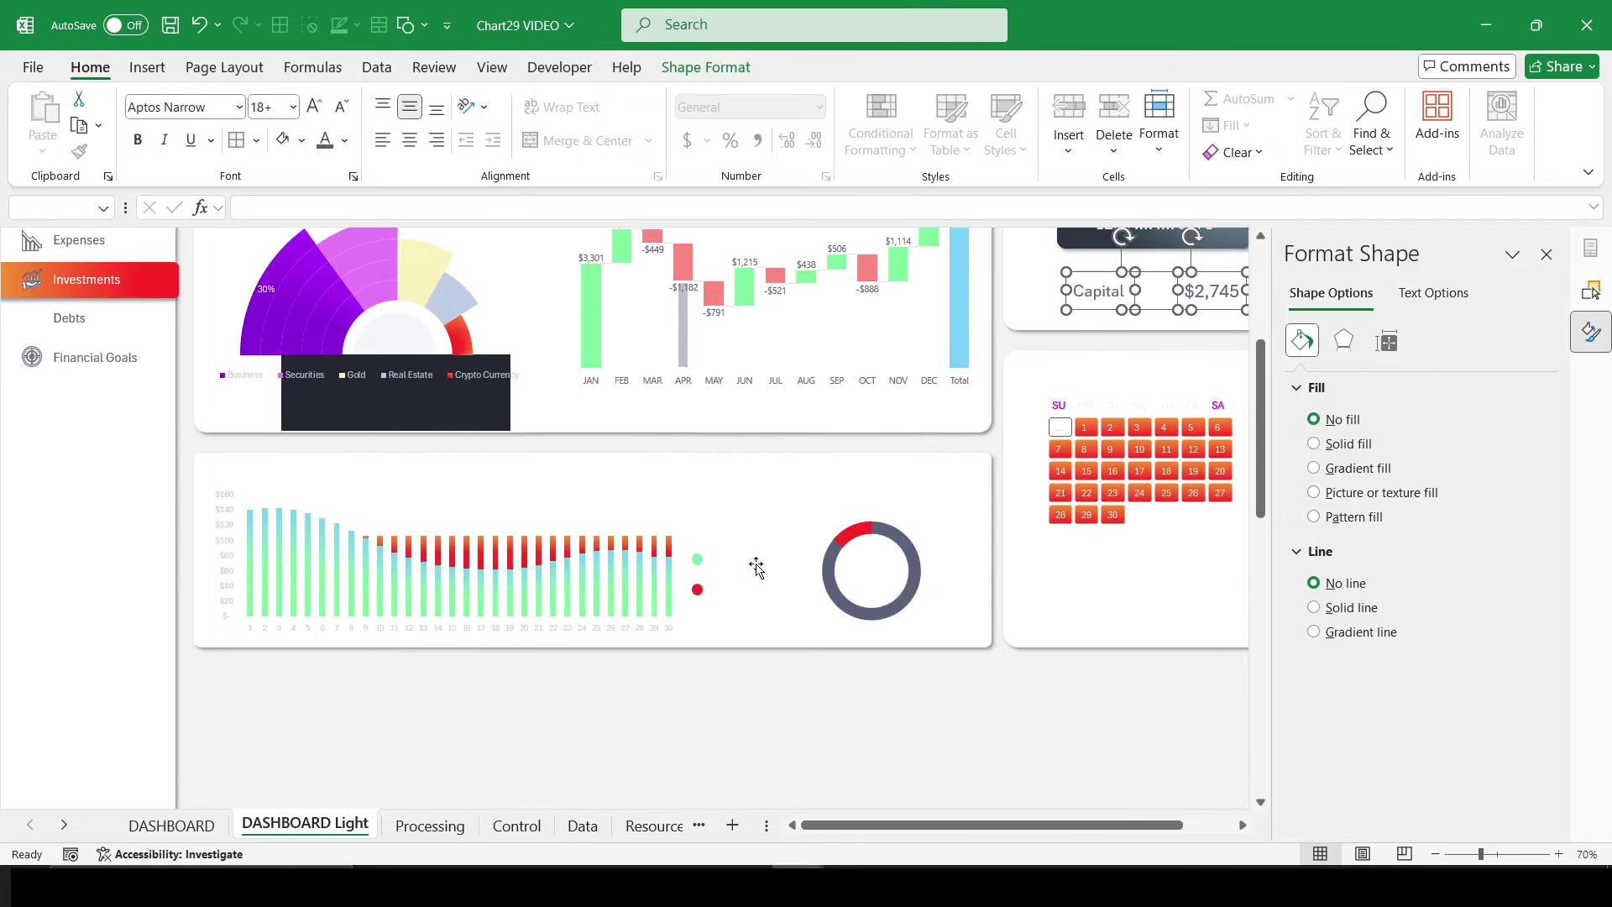
{"action": "left_click", "coordinate": [256, 469]}
{"action": "left_click", "coordinate": [324, 141]}
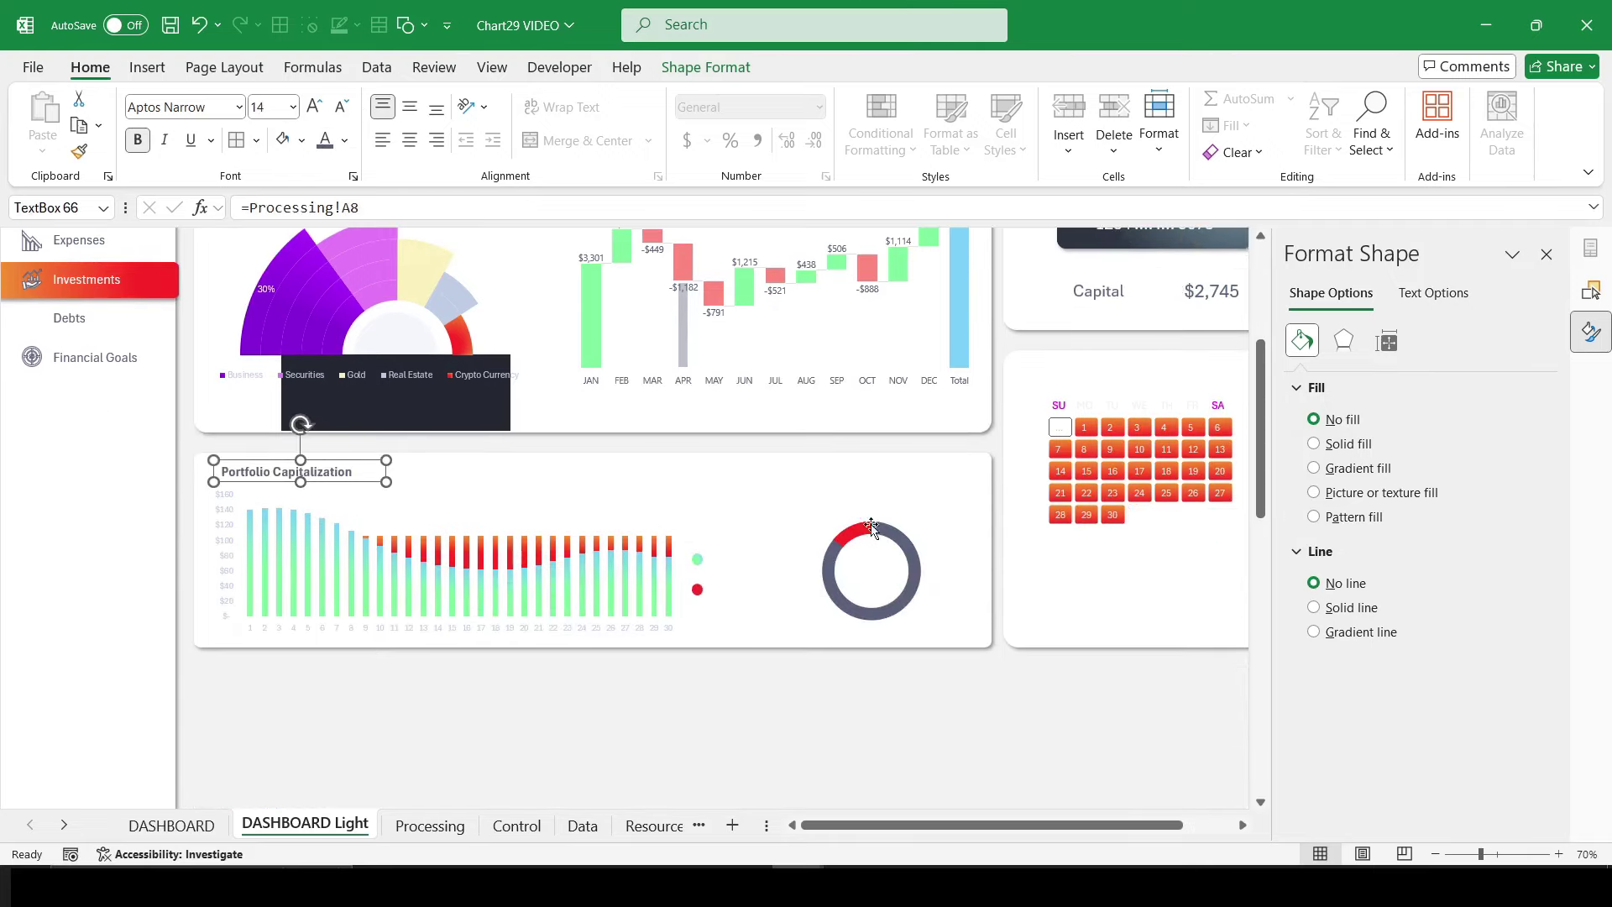
{"action": "left_click", "coordinate": [895, 519]}
{"action": "left_click", "coordinate": [865, 483]}
{"action": "left_click", "coordinate": [872, 488]}
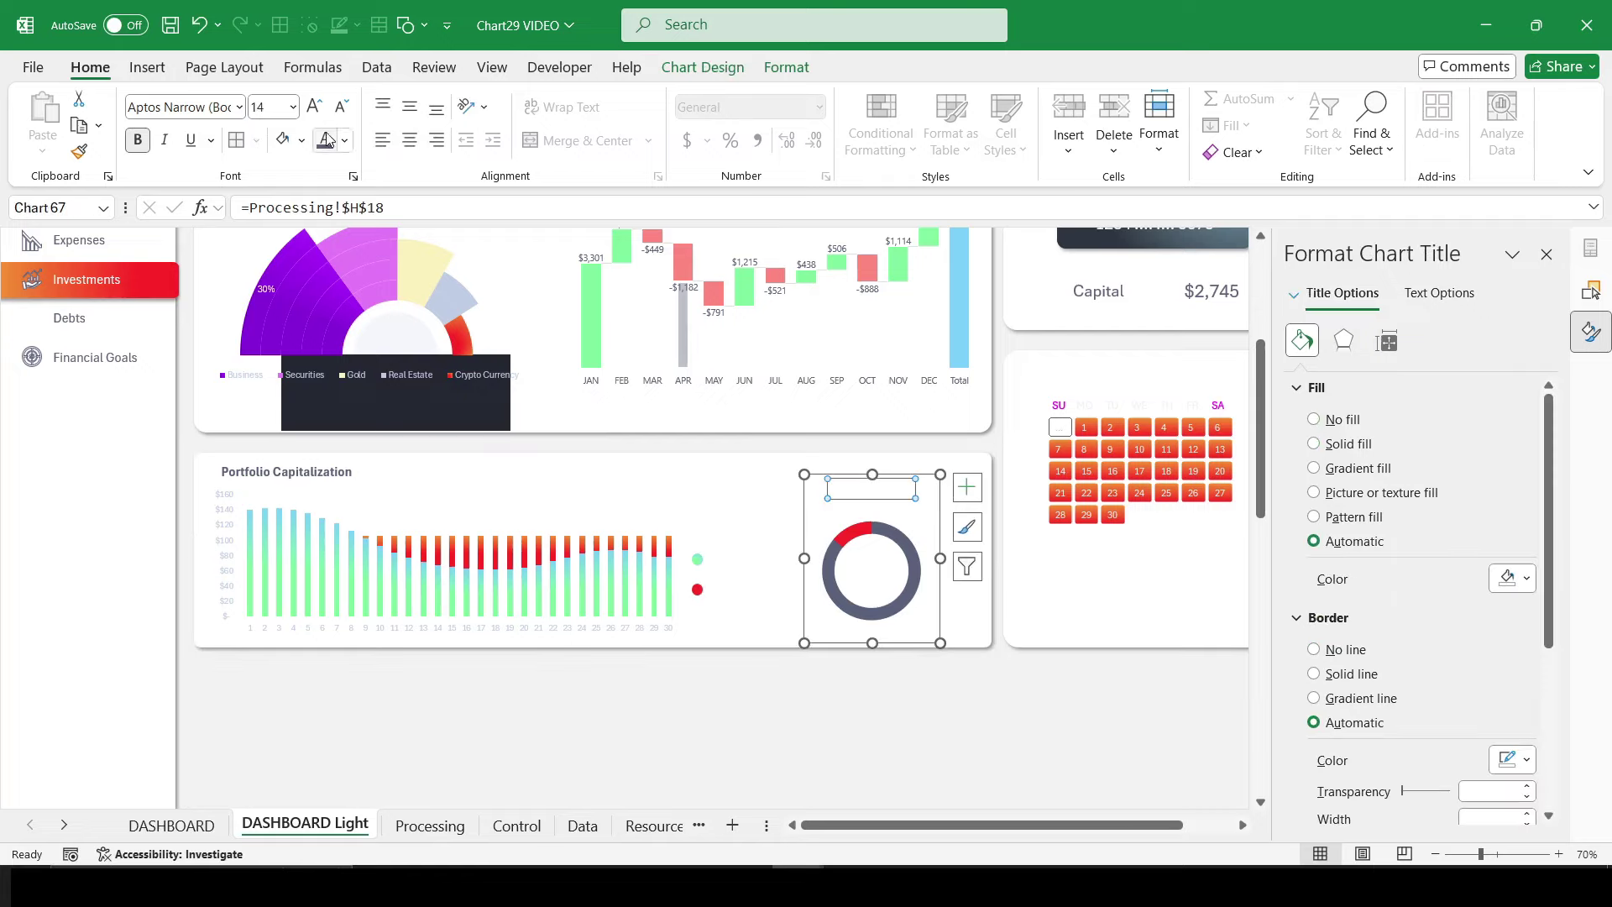
{"action": "left_click", "coordinate": [874, 570]}
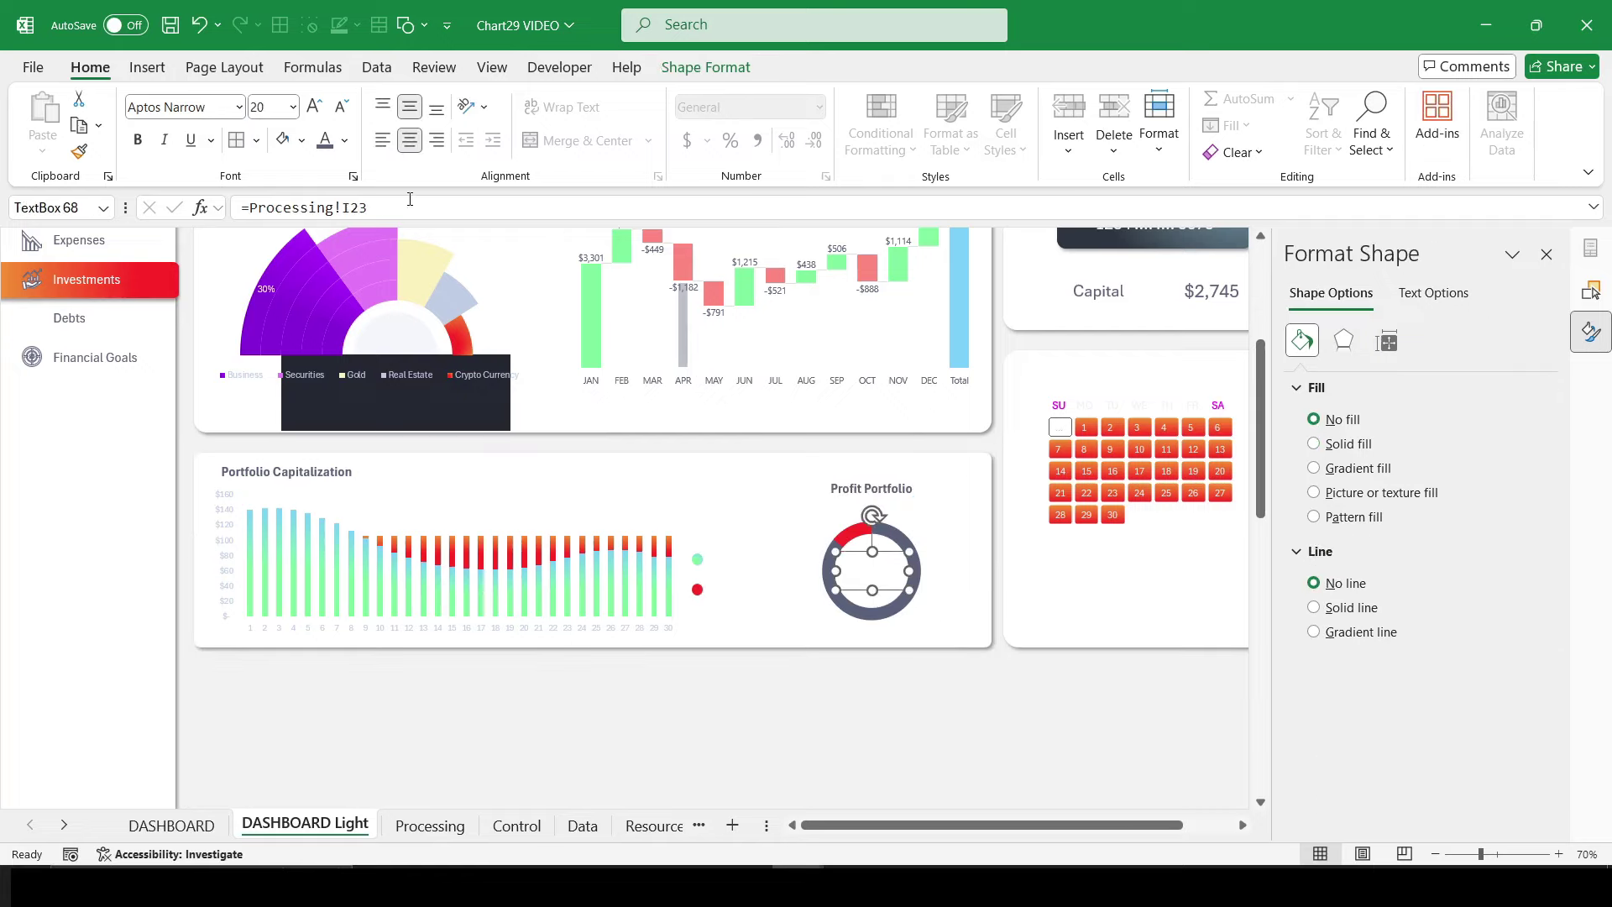
{"action": "left_click", "coordinate": [324, 140]}
{"action": "left_click", "coordinate": [744, 557]}
{"action": "left_click", "coordinate": [743, 590], "text": "shift"}
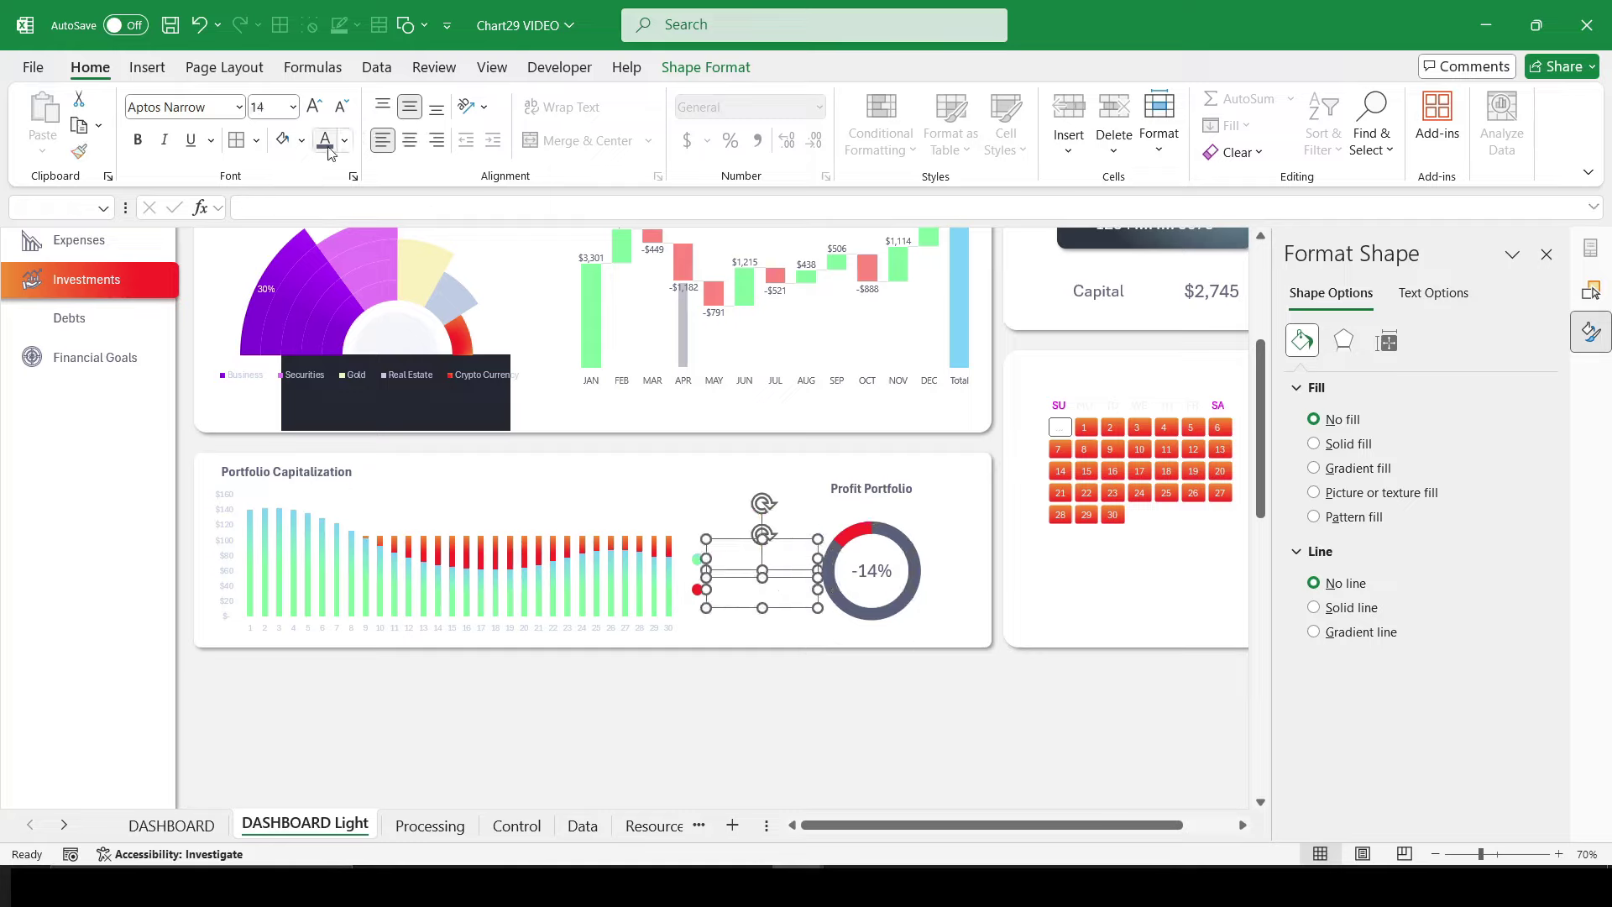
{"action": "left_click", "coordinate": [1078, 404]}
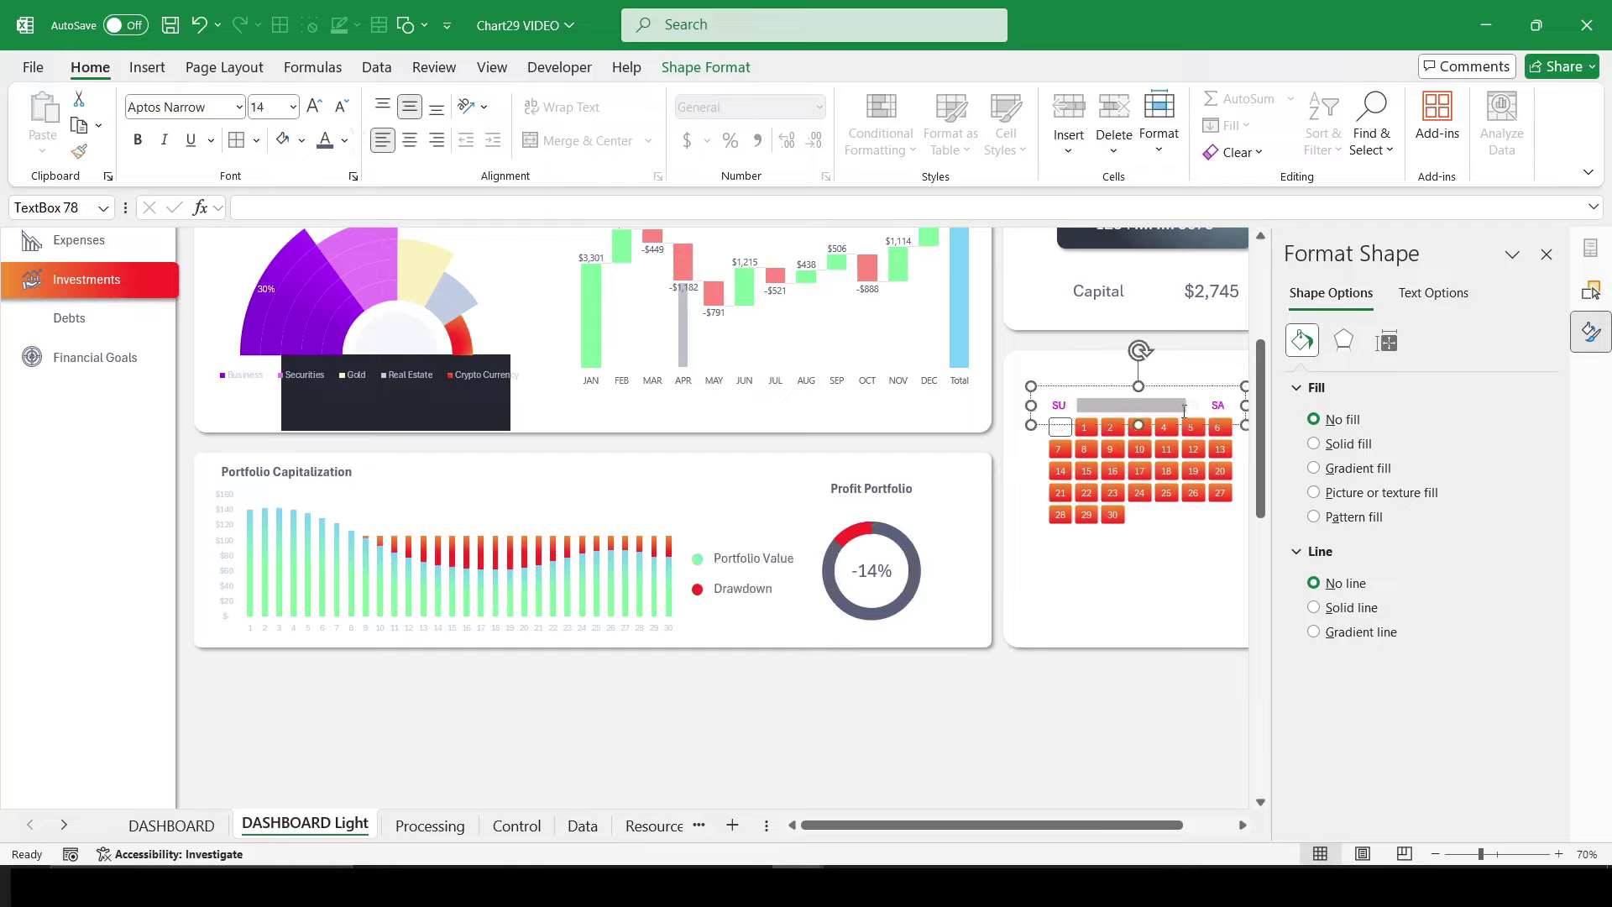
{"action": "left_click", "coordinate": [1048, 366]}
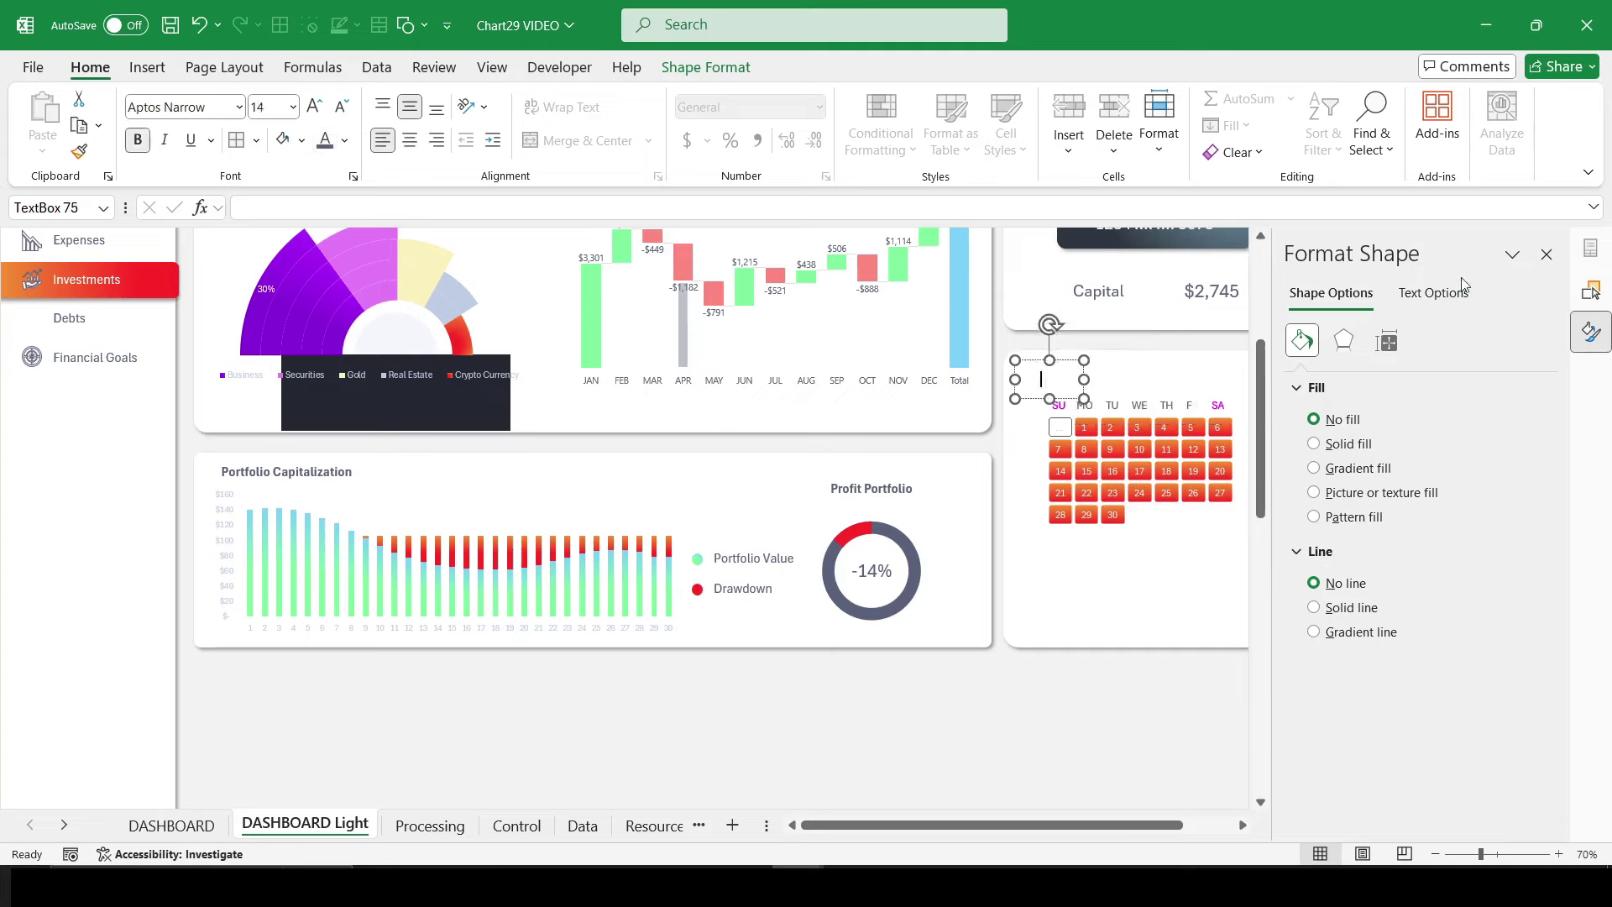
Step: Add a 'Calendar' heading above the calendar and show its month and year in dark text
{"action": "left_click", "coordinate": [1547, 253]}
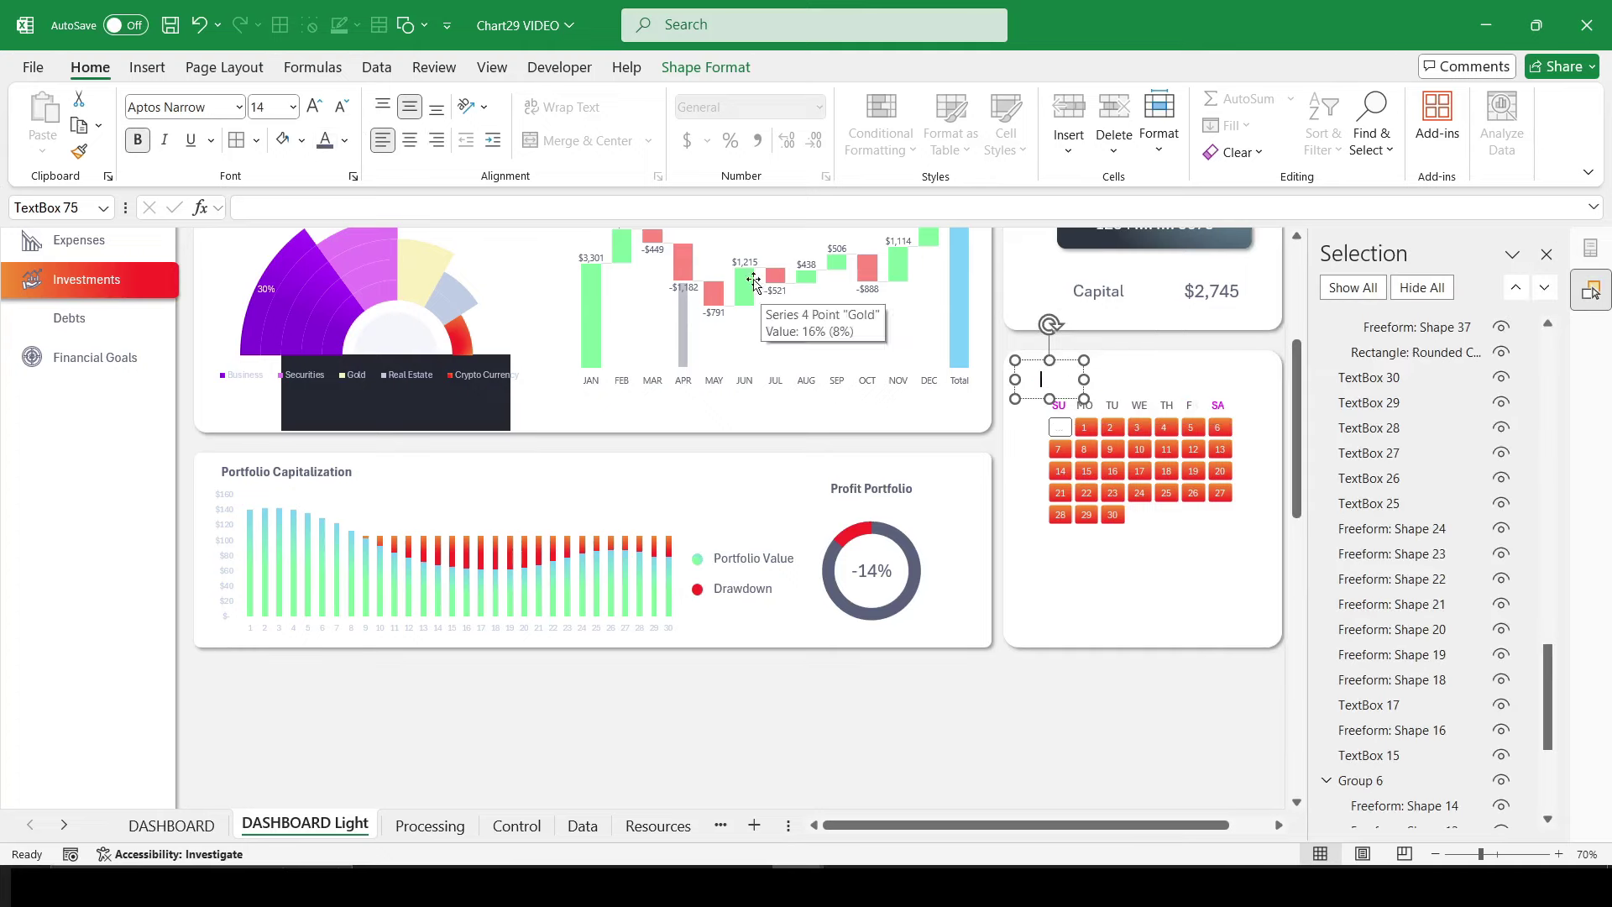
{"action": "type", "text": "Calendar"}
{"action": "left_click_drag", "start_coordinate": [1084, 380], "coordinate": [1108, 380]}
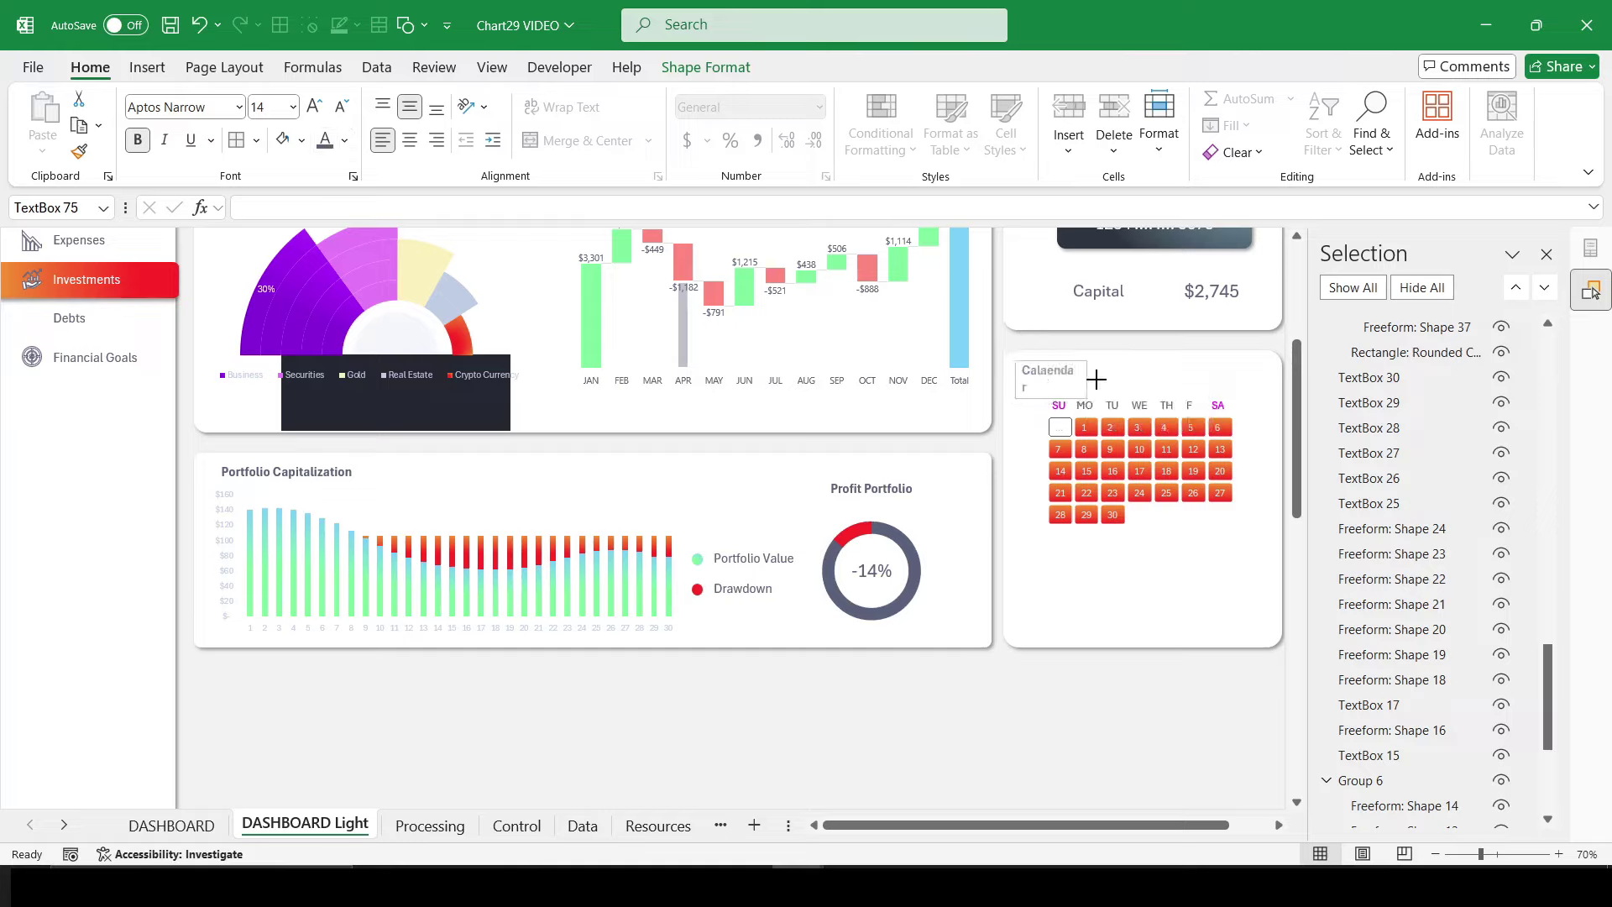
{"action": "left_click", "coordinate": [1151, 378]}
{"action": "left_click", "coordinate": [1238, 378], "text": "shift"}
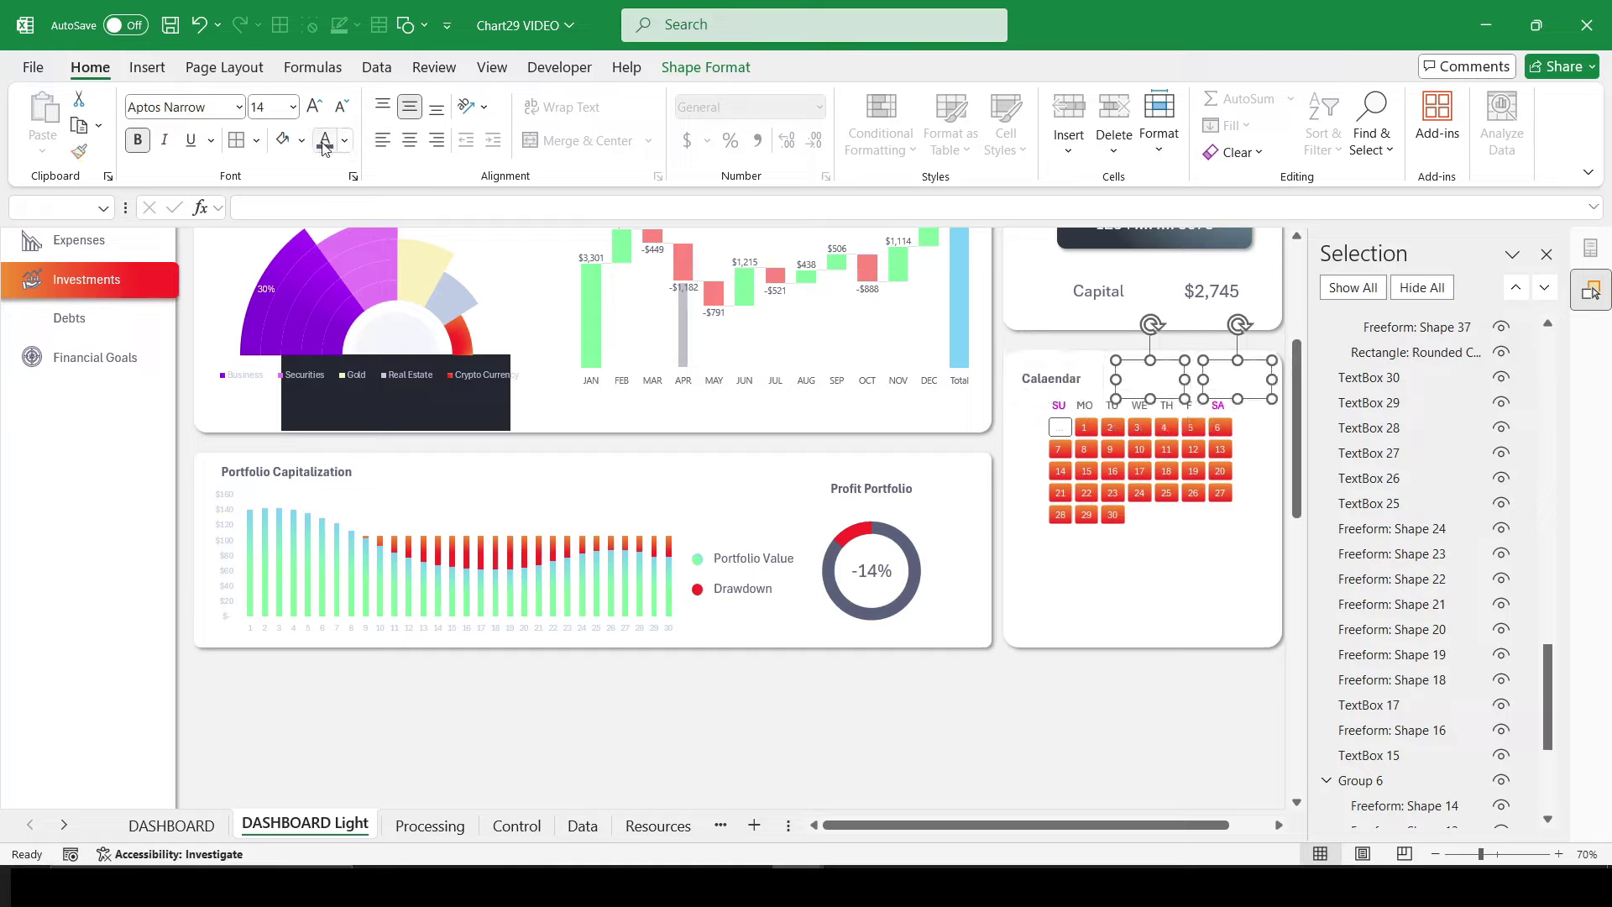
{"action": "left_click", "coordinate": [1087, 732]}
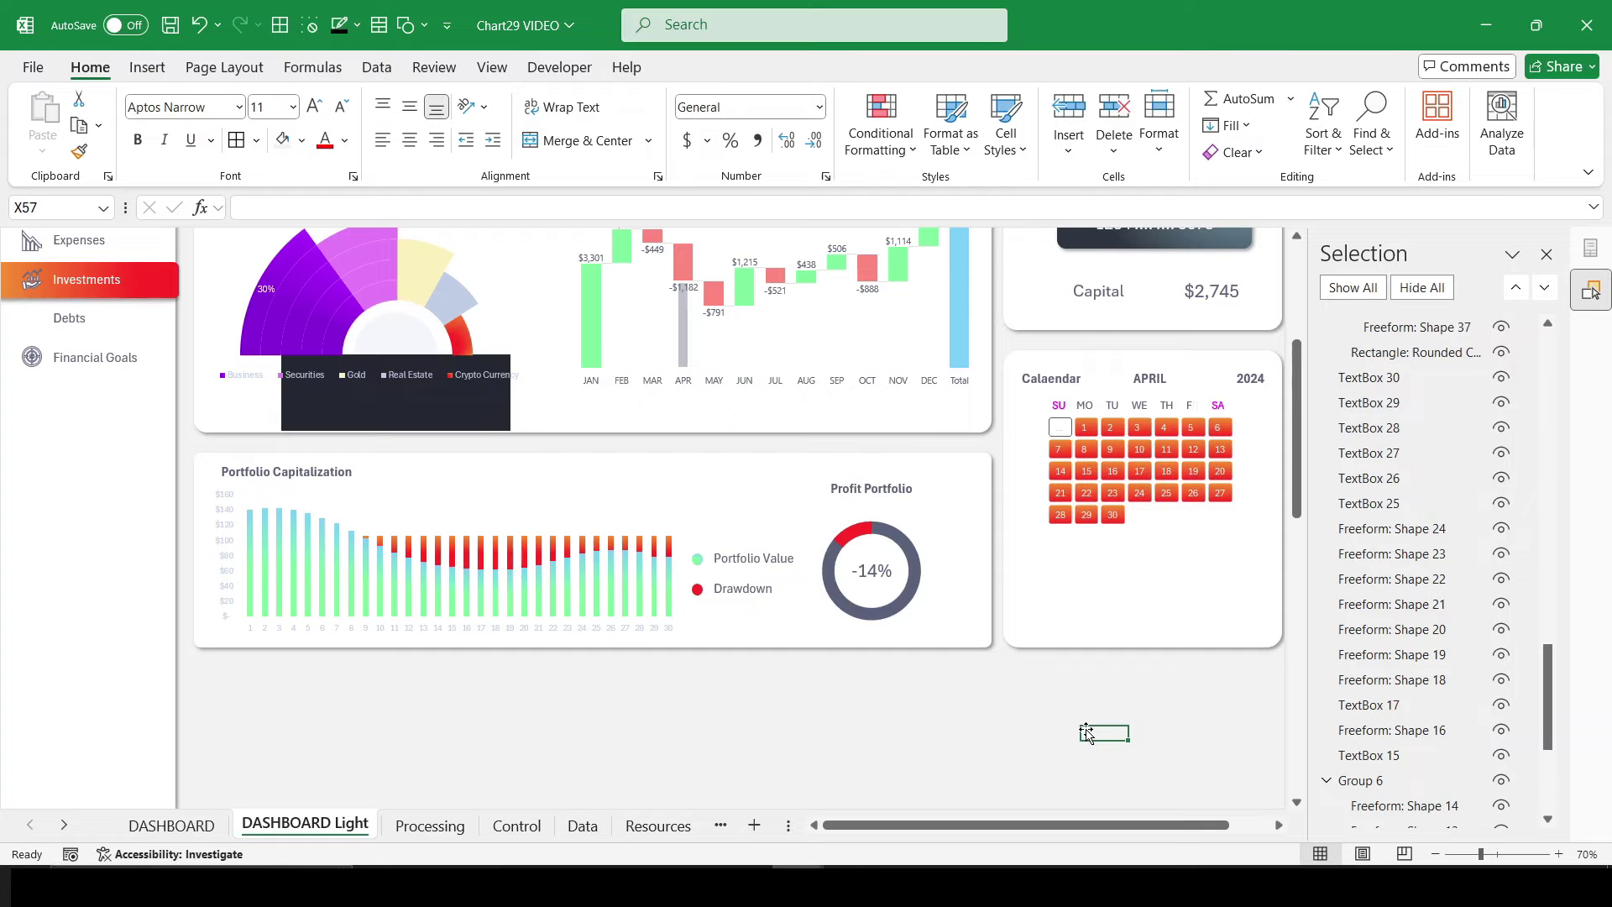
Step: Test the calendar by selecting April 14 to 27, then close the object list
{"action": "scroll", "coordinate": [1032, 736], "scroll_direction": "up", "scroll_amount": 3}
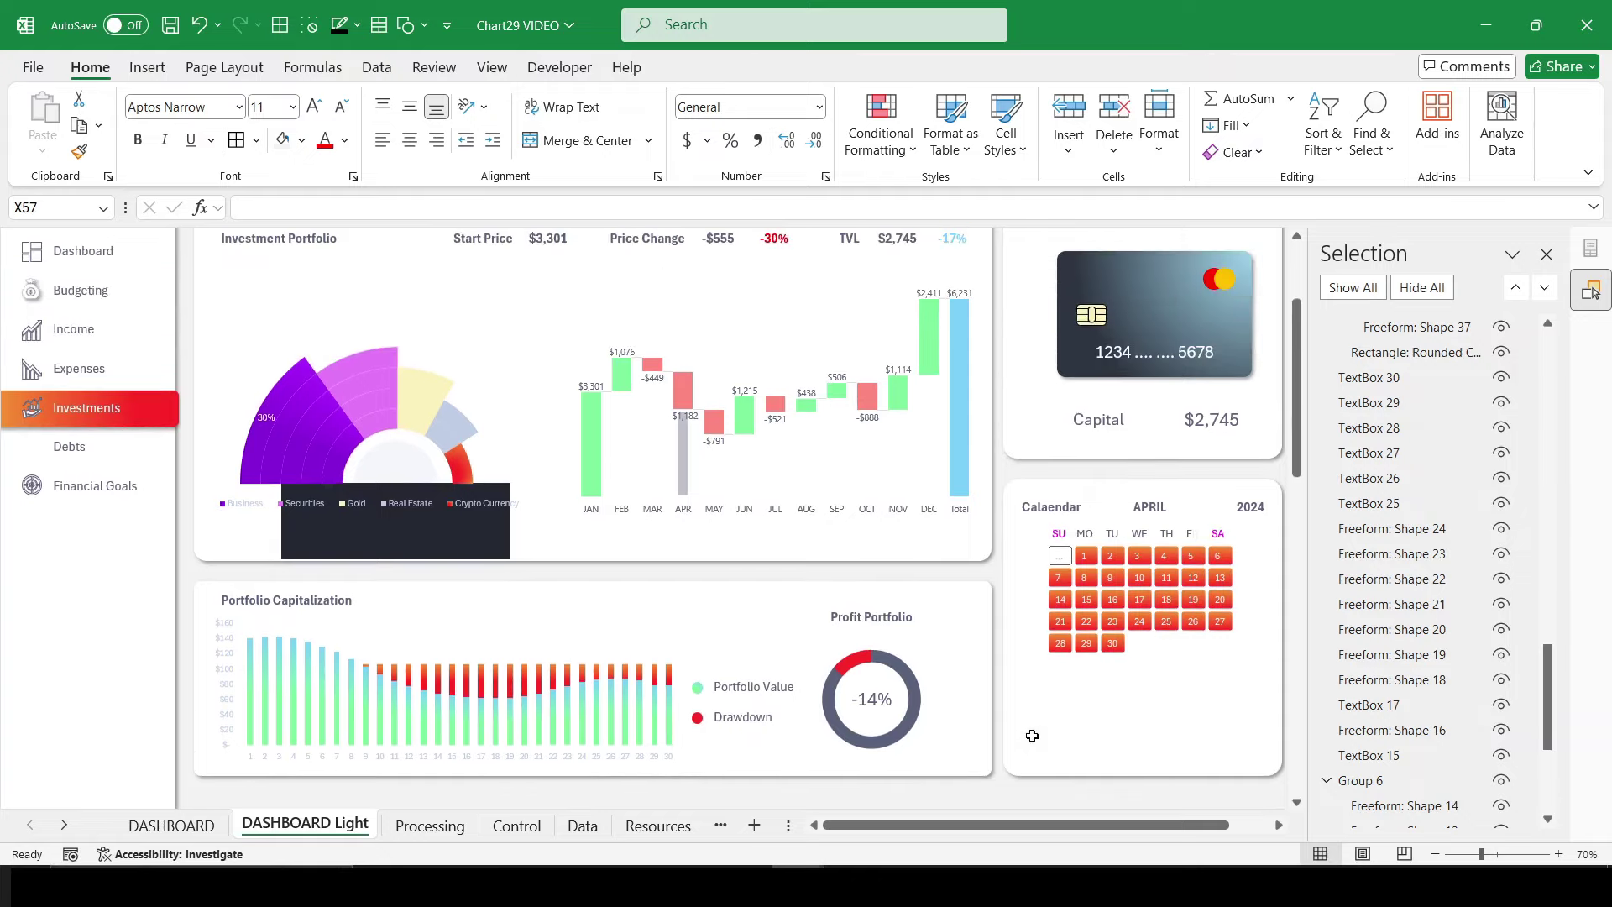
{"action": "left_click_drag", "start_coordinate": [1060, 593], "coordinate": [1221, 621]}
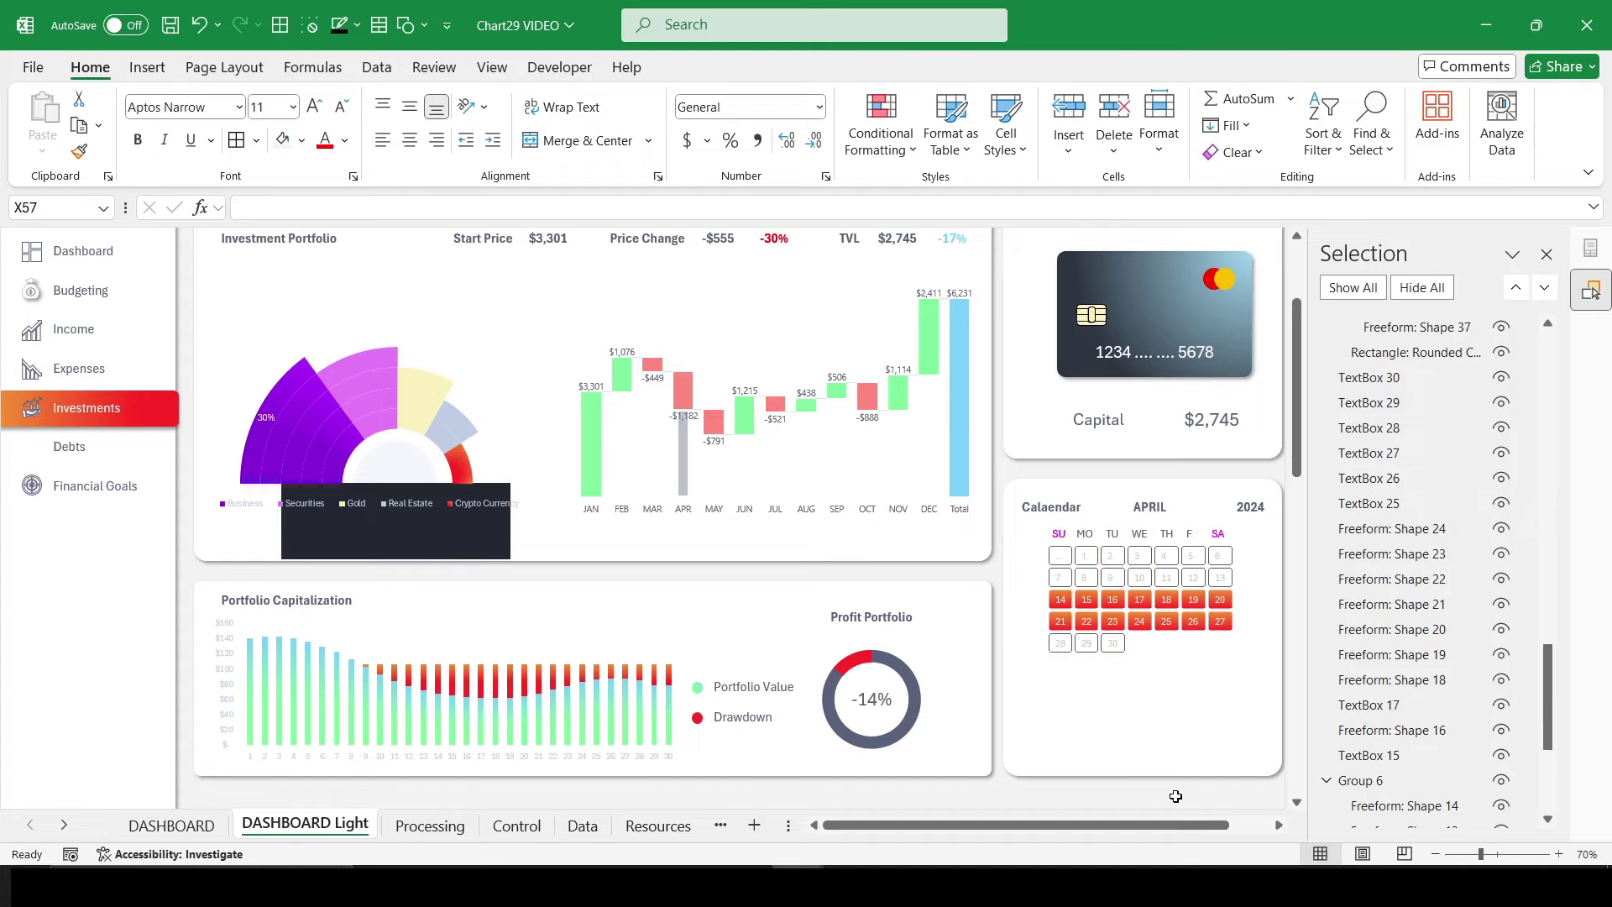
{"action": "left_click", "coordinate": [1547, 254]}
{"action": "scroll", "coordinate": [1400, 652], "scroll_direction": "up", "scroll_amount": 2}
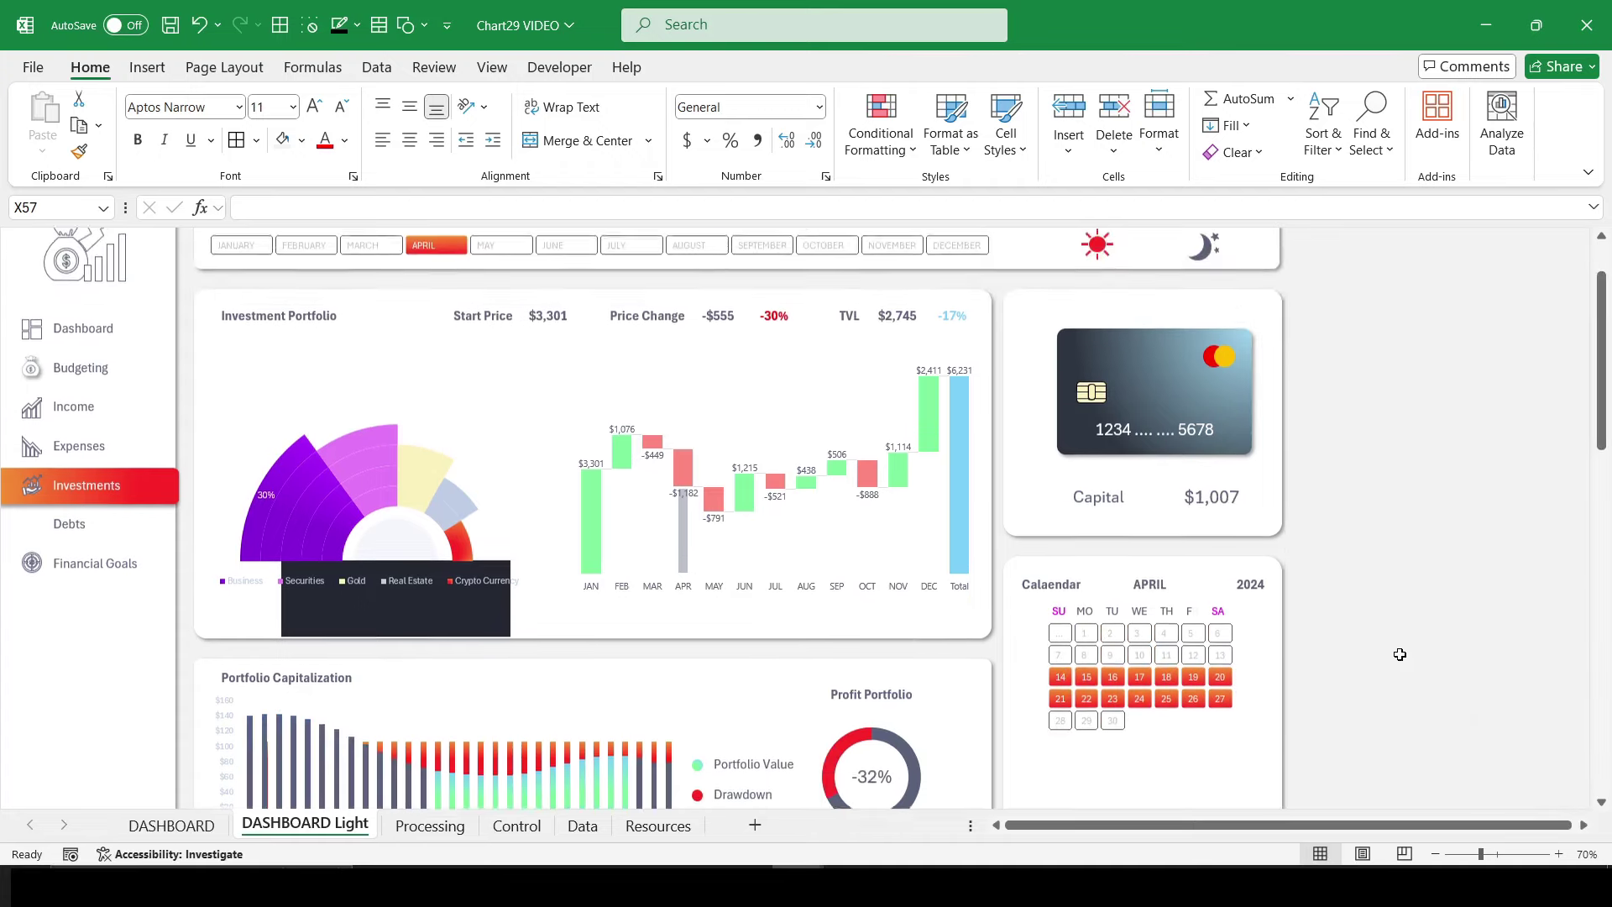
{"action": "scroll", "coordinate": [1377, 640], "scroll_direction": "up", "scroll_amount": 1}
{"action": "scroll", "coordinate": [1357, 630], "scroll_direction": "up", "scroll_amount": 1}
{"action": "scroll", "coordinate": [1357, 630], "scroll_direction": "down", "scroll_amount": 1}
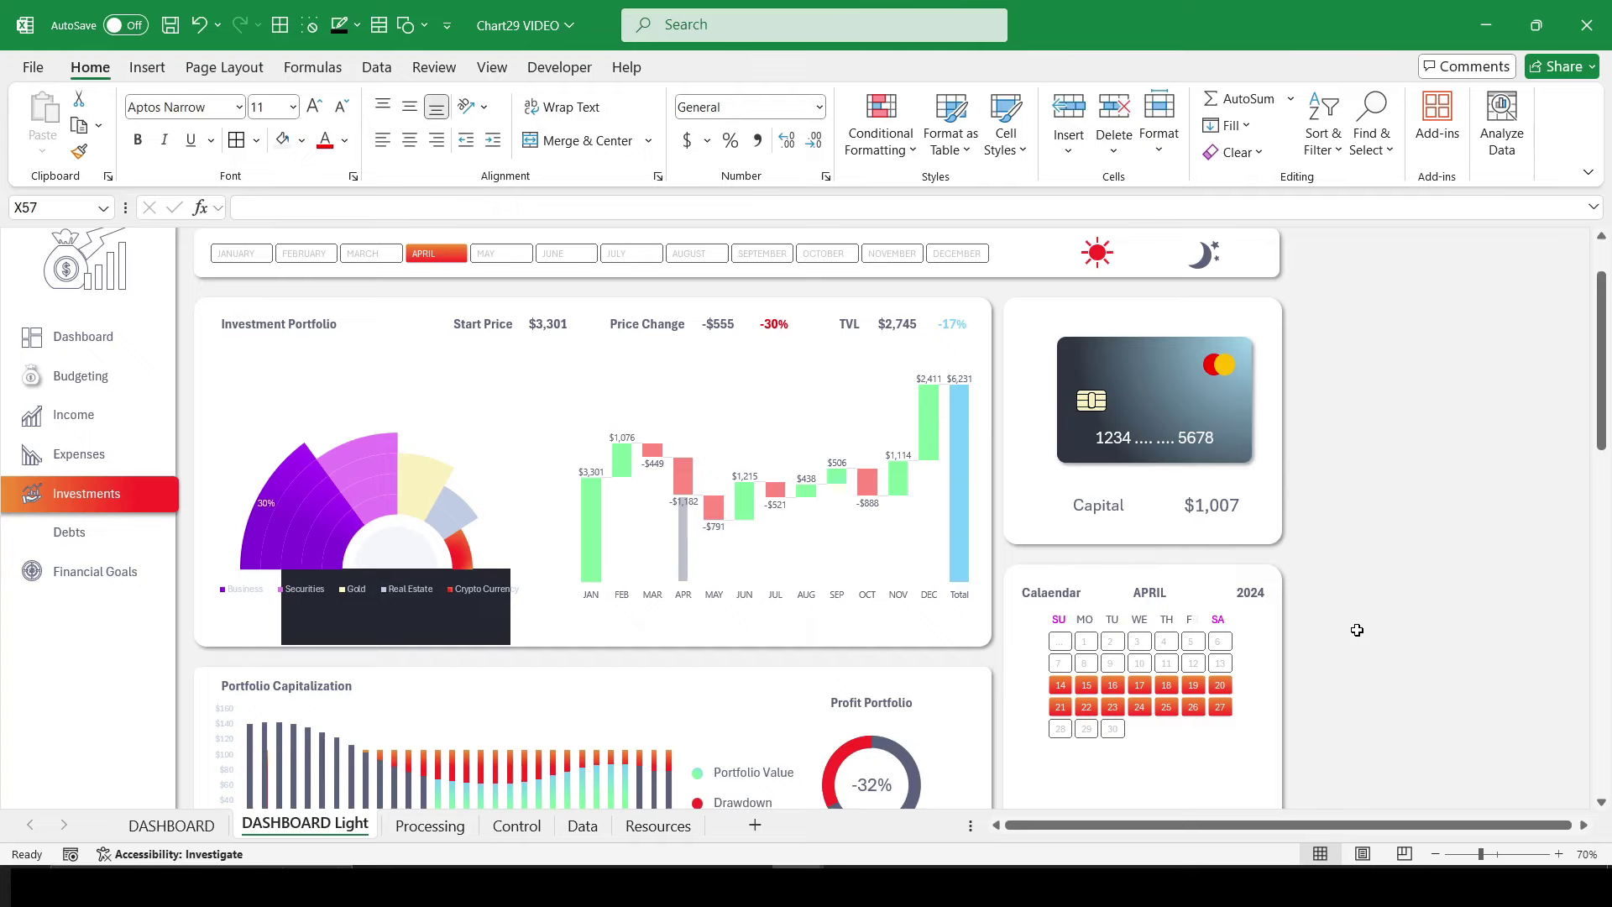
{"action": "scroll", "coordinate": [1357, 630], "scroll_direction": "up", "scroll_amount": 1}
Step: Remove the dark fill from the sunburst chart's legend background rectangle
{"action": "left_click", "coordinate": [478, 720]}
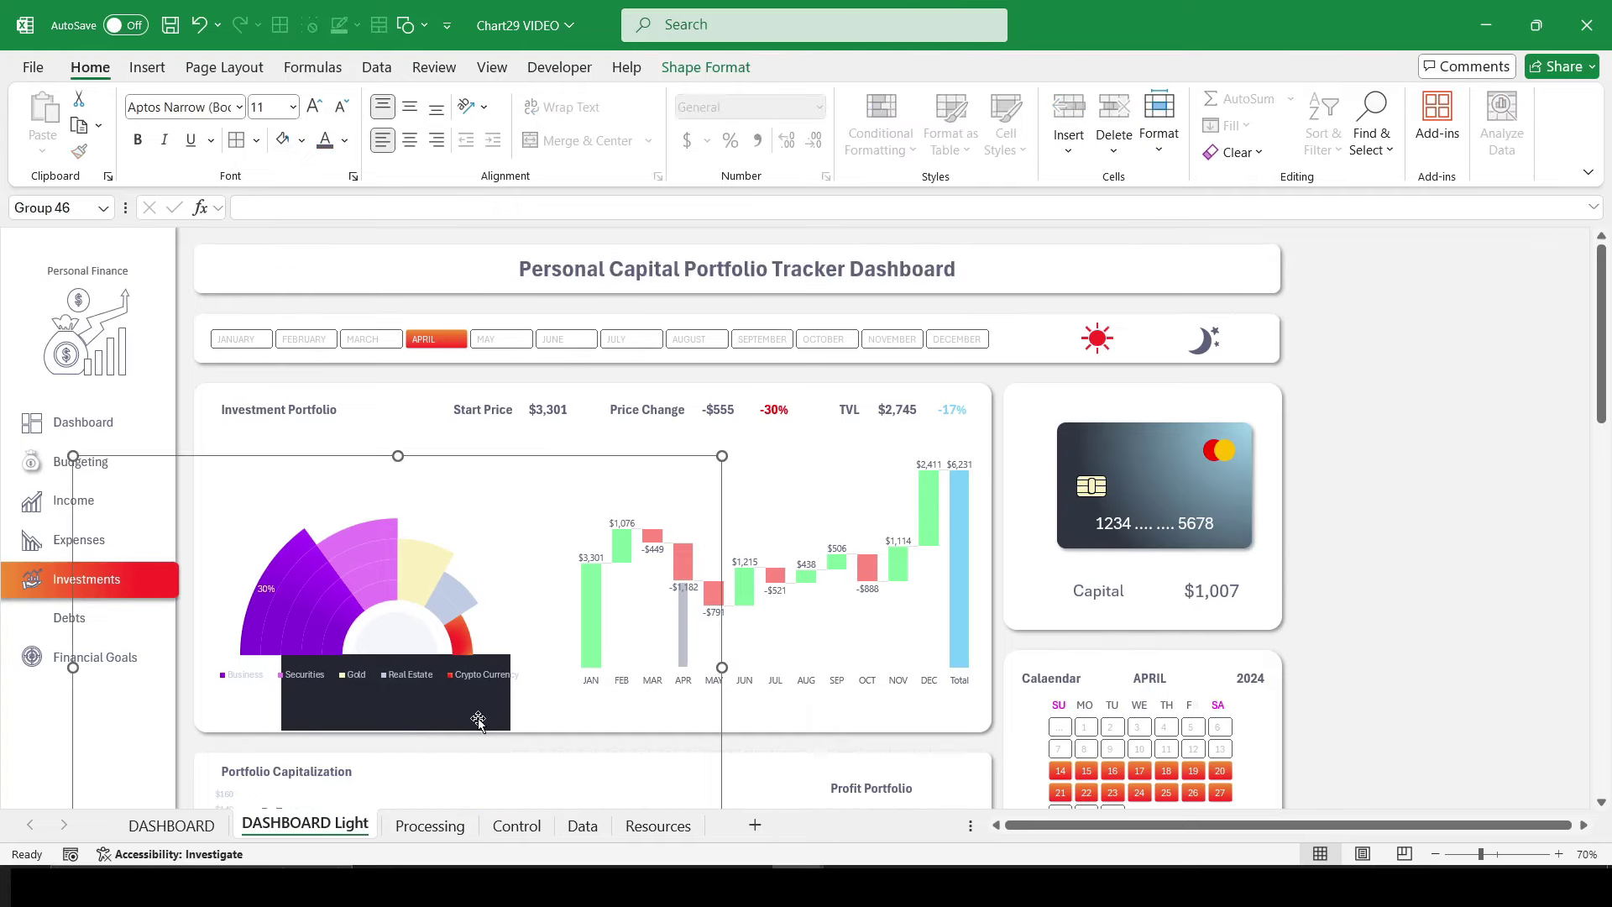
{"action": "key", "text": "alt+F10"}
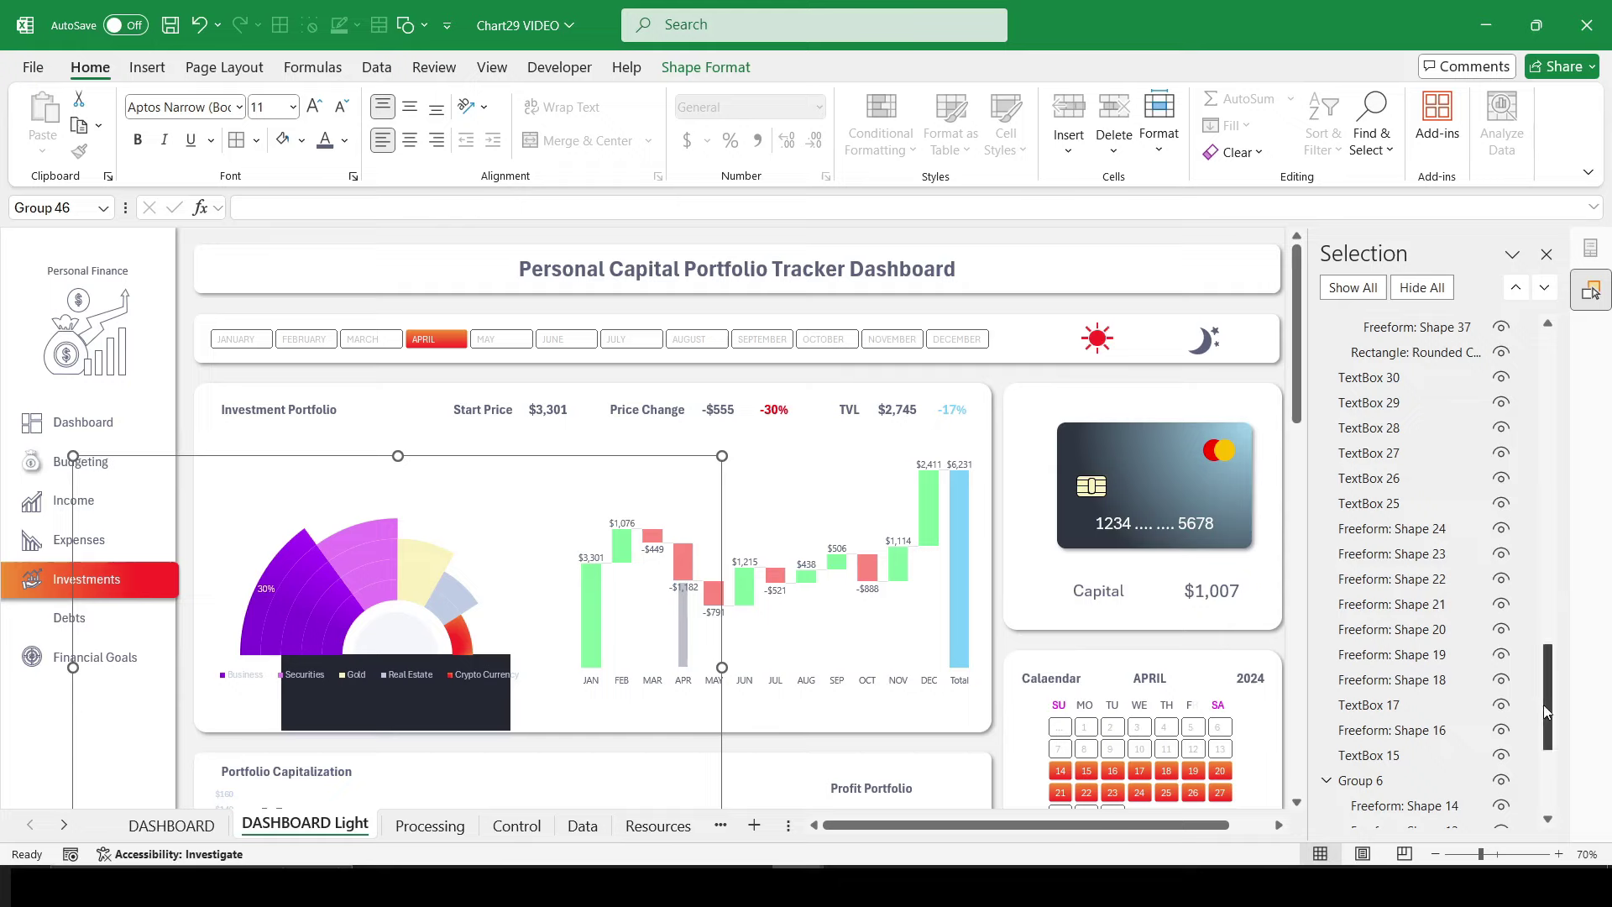
{"action": "mouse_move", "coordinate": [1544, 704]}
{"action": "left_mouse_down"}
{"action": "mouse_move", "coordinate": [1549, 806]}
{"action": "mouse_move", "coordinate": [1557, 335]}
{"action": "left_mouse_up"}
{"action": "scroll", "coordinate": [1397, 454], "scroll_direction": "down", "scroll_amount": 3}
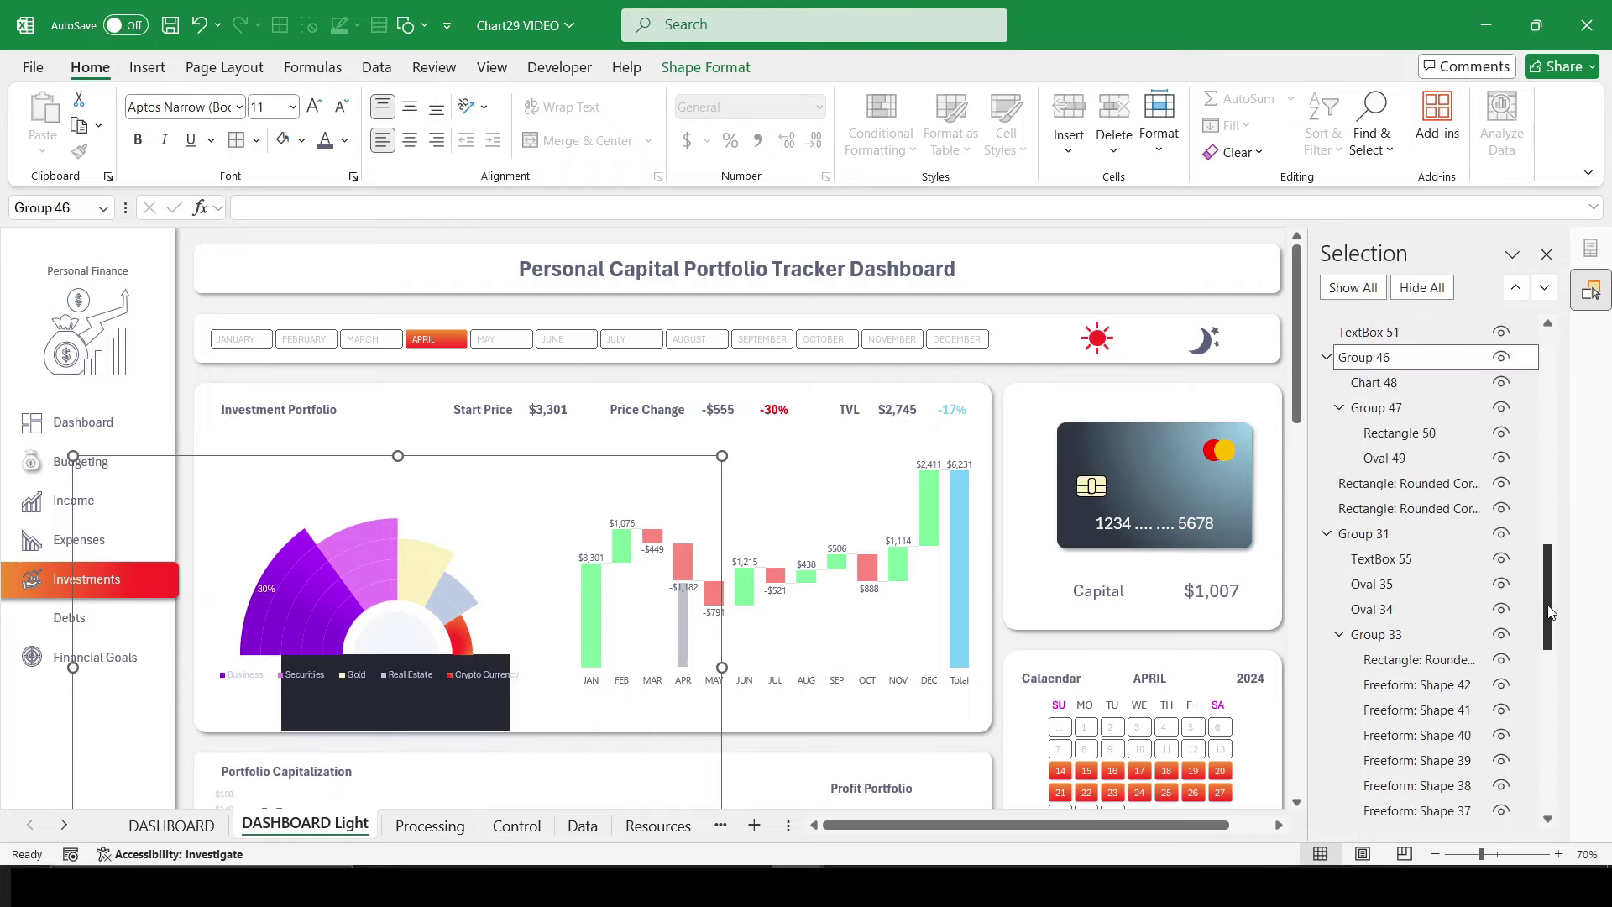
{"action": "left_click", "coordinate": [1385, 431]}
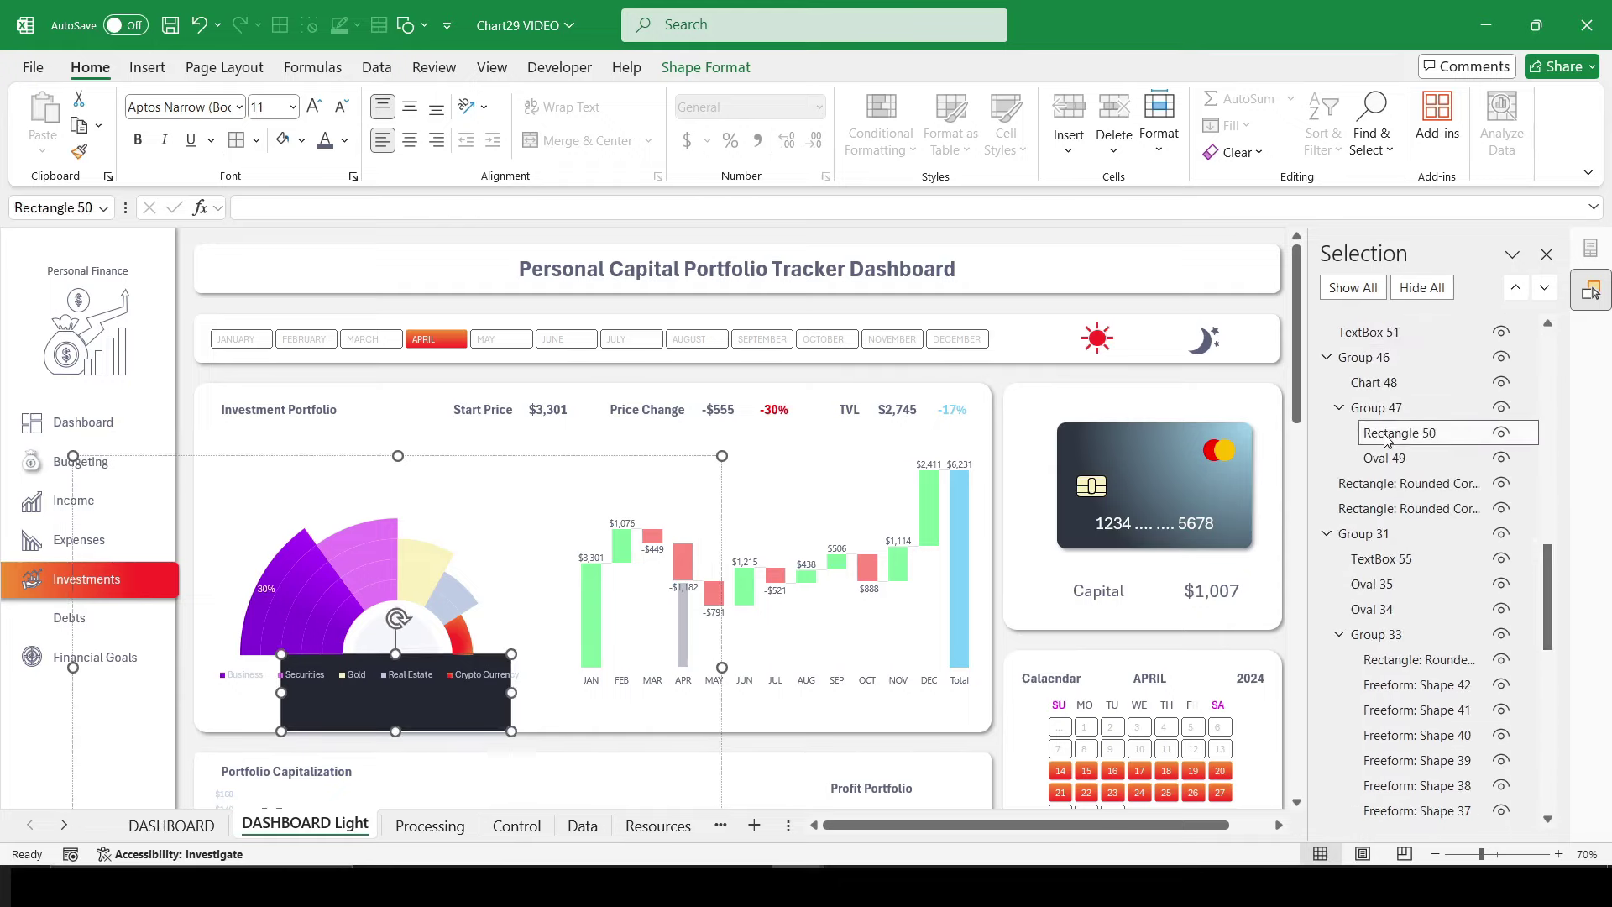
{"action": "left_click", "coordinate": [283, 143]}
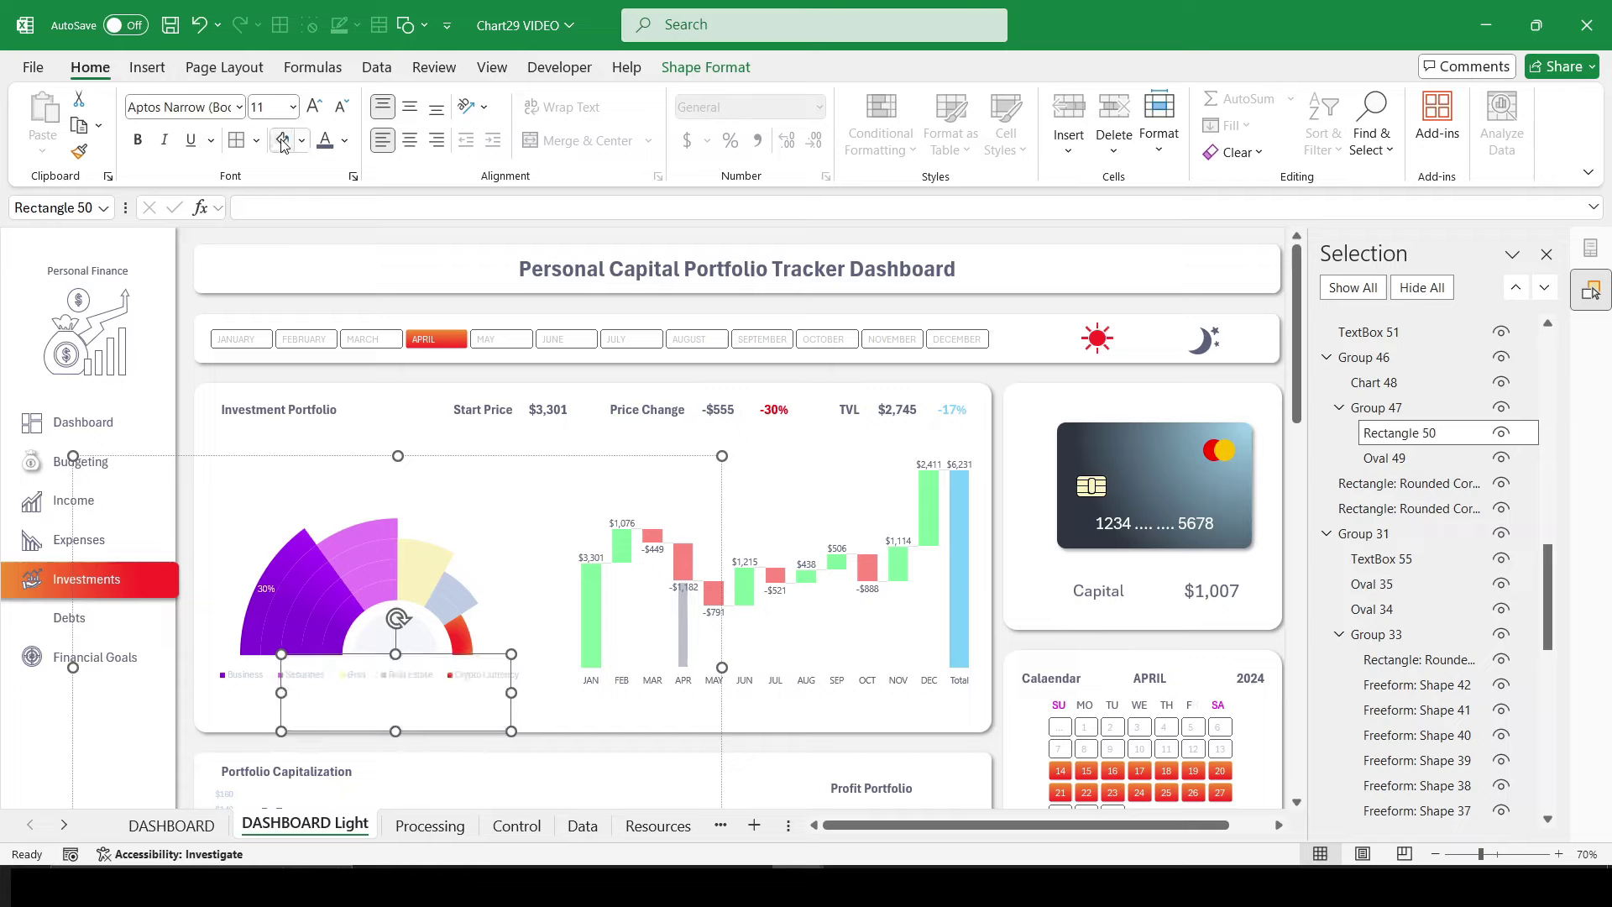
Step: Change the outline colour of the portfolio chart's inner oval, Oval 49
{"action": "left_click", "coordinate": [1385, 460]}
{"action": "key", "text": "ctrl+1"}
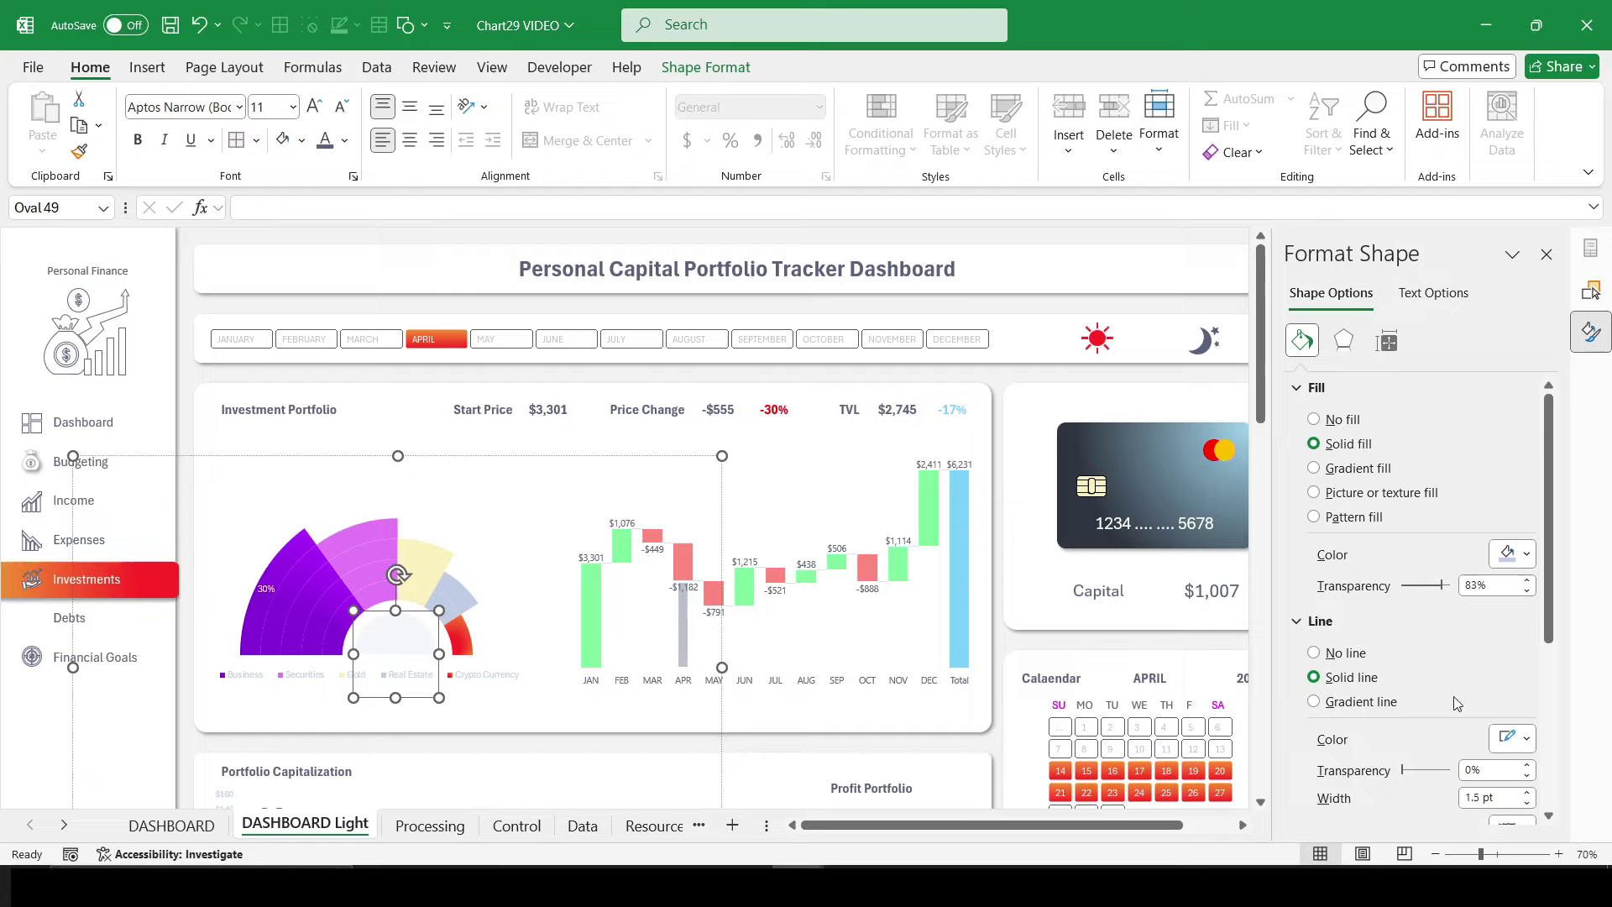
{"action": "left_click", "coordinate": [1527, 738]}
{"action": "left_click", "coordinate": [1463, 690]}
Step: Close the Format Shape and Selection panes and deselect the chart
{"action": "left_click", "coordinate": [501, 679]}
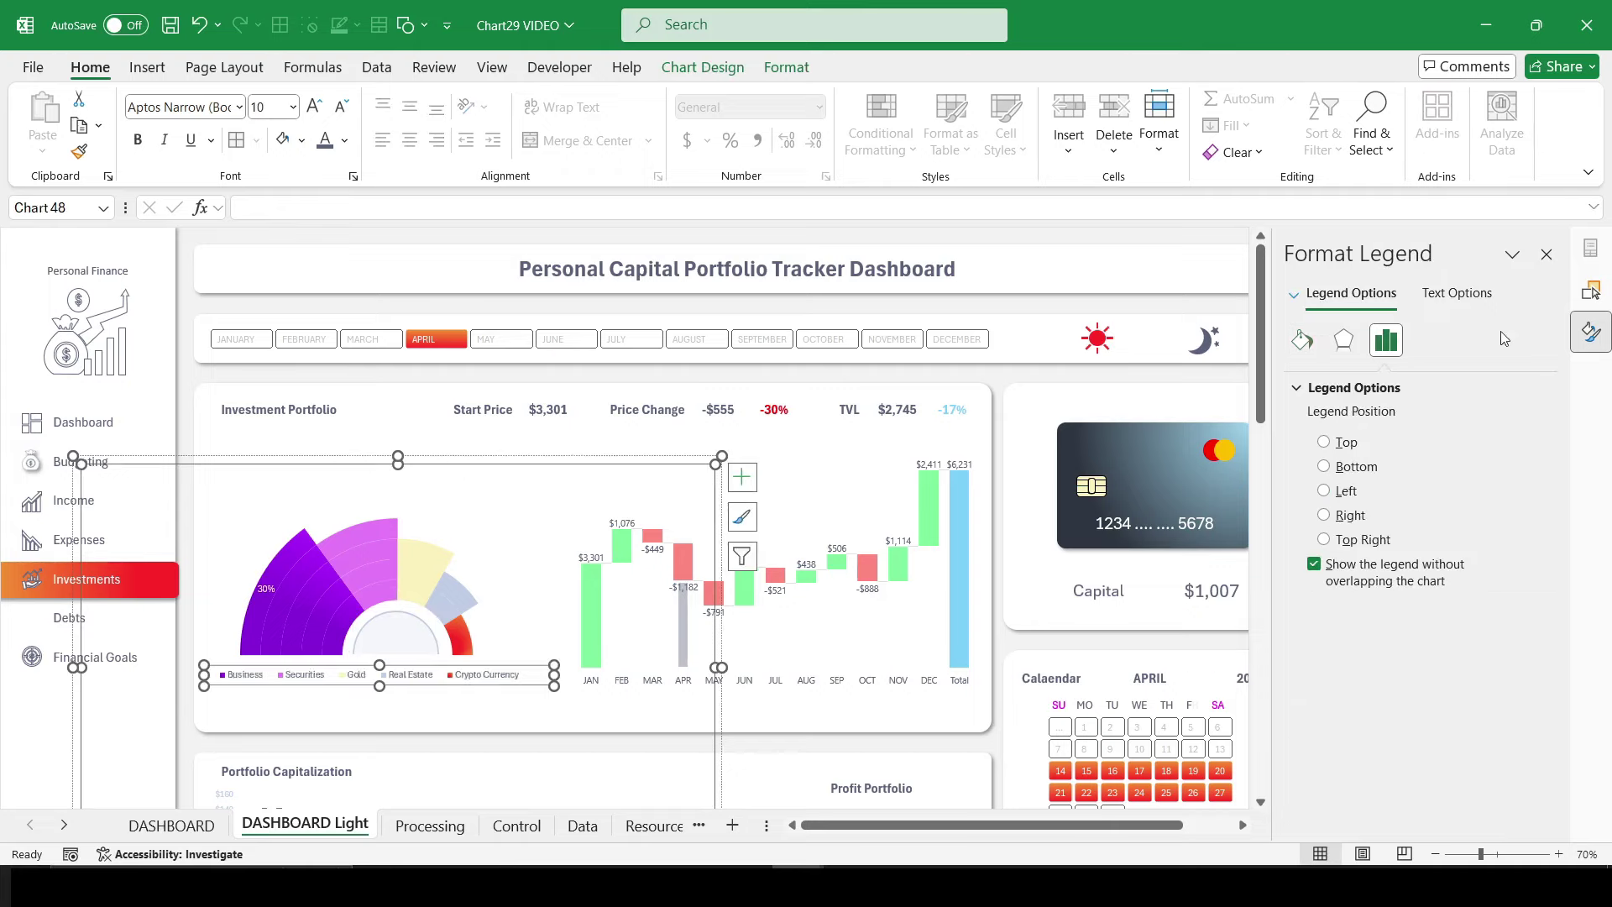
{"action": "left_click", "coordinate": [1547, 254]}
{"action": "left_click", "coordinate": [1587, 252]}
{"action": "left_click", "coordinate": [1569, 257]}
{"action": "left_click", "coordinate": [1503, 380]}
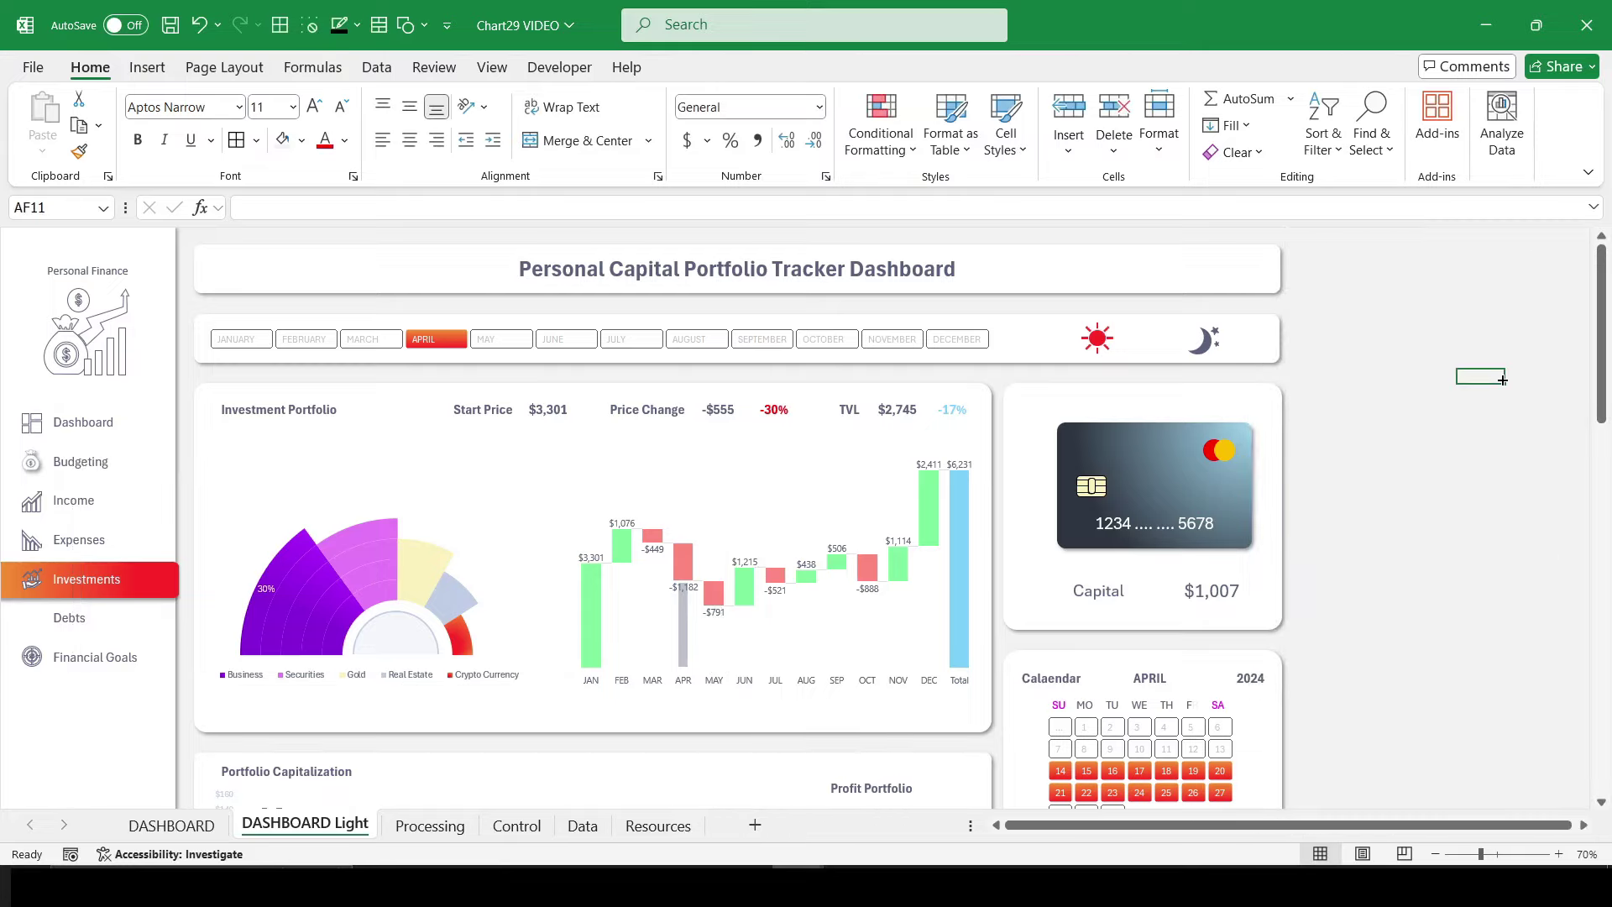
Step: Toggle between the light and dark dashboards using the sun and moon icons
{"action": "left_click", "coordinate": [1100, 340]}
{"action": "left_click", "coordinate": [1204, 342]}
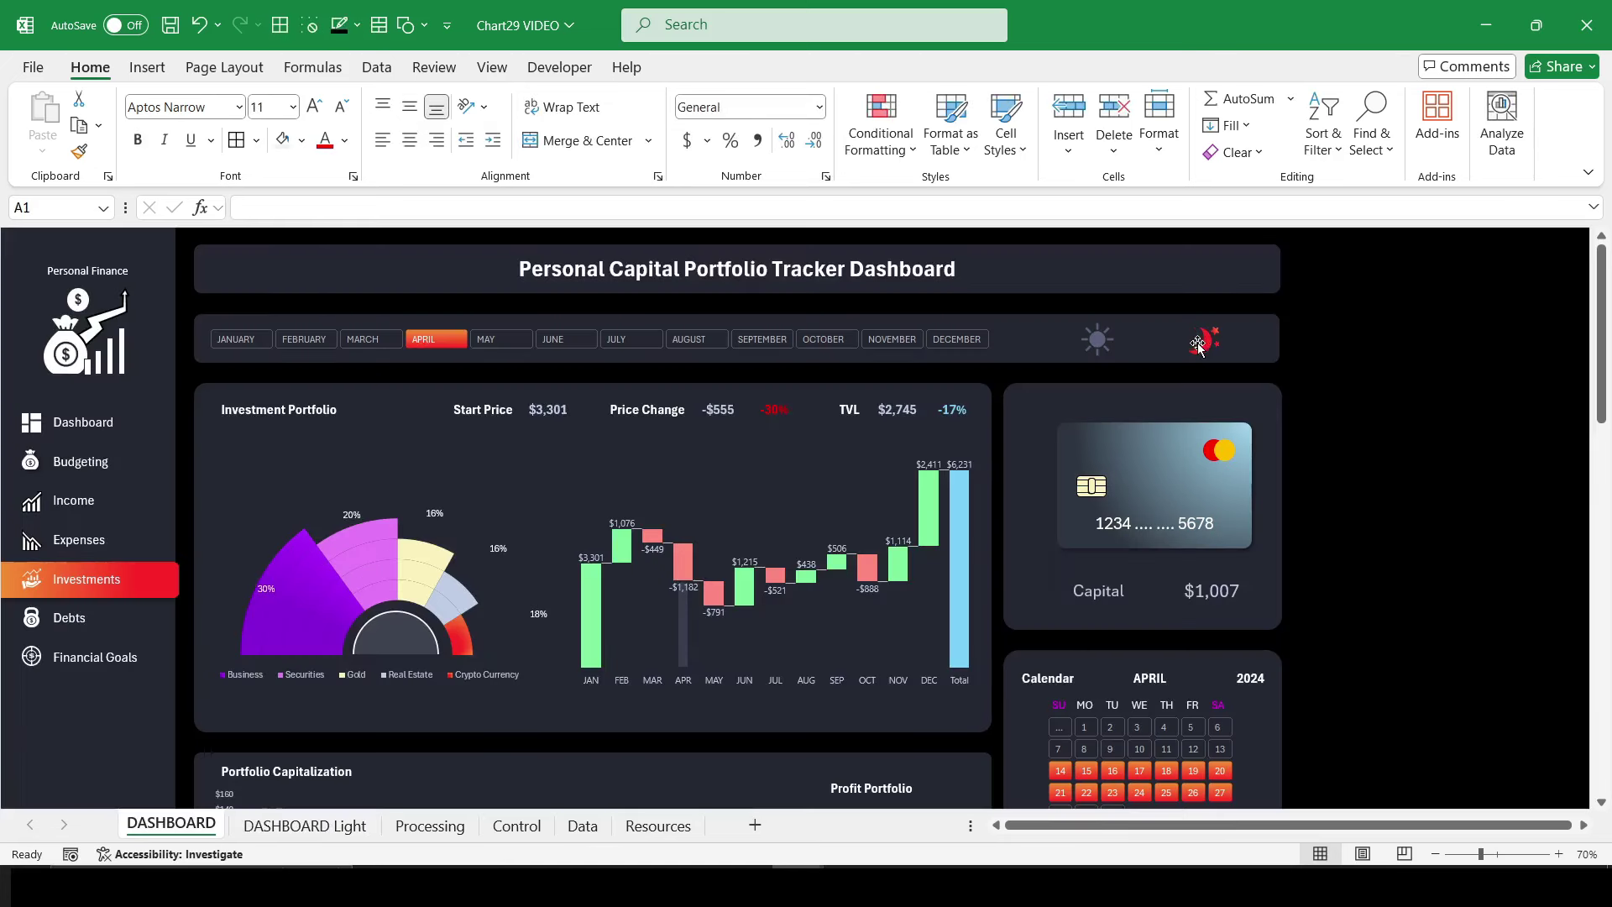
{"action": "left_click", "coordinate": [1099, 341]}
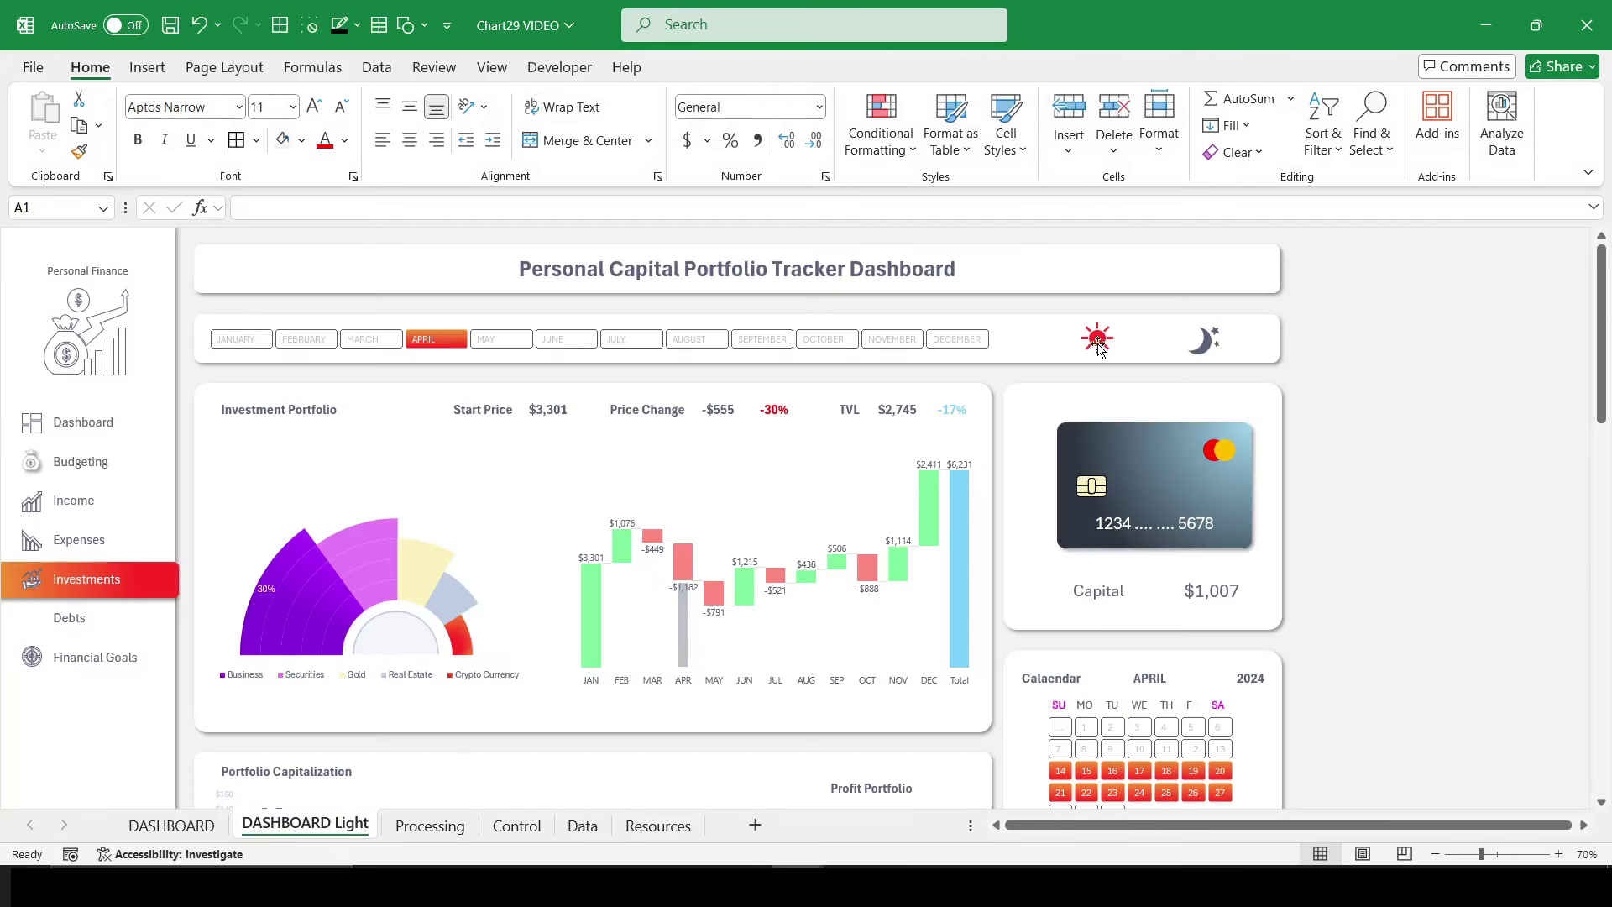
Step: Collapse the ribbon, retest the theme switching, and filter the dashboard by month
{"action": "double_click", "coordinate": [90, 71]}
{"action": "left_click", "coordinate": [1208, 239]}
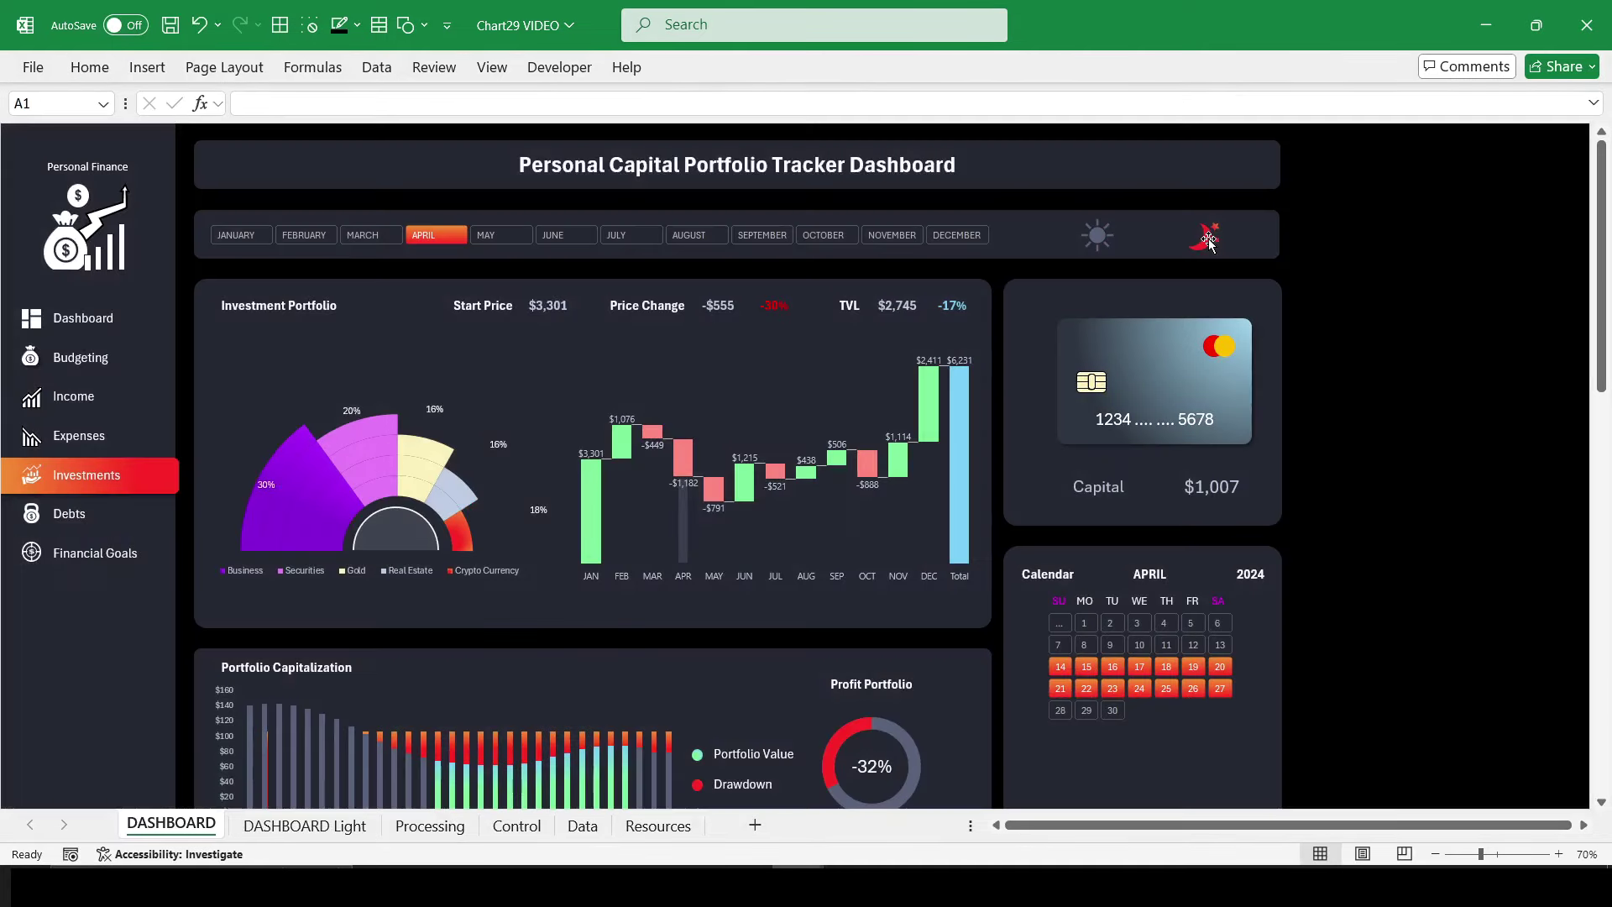
{"action": "left_click", "coordinate": [1099, 237]}
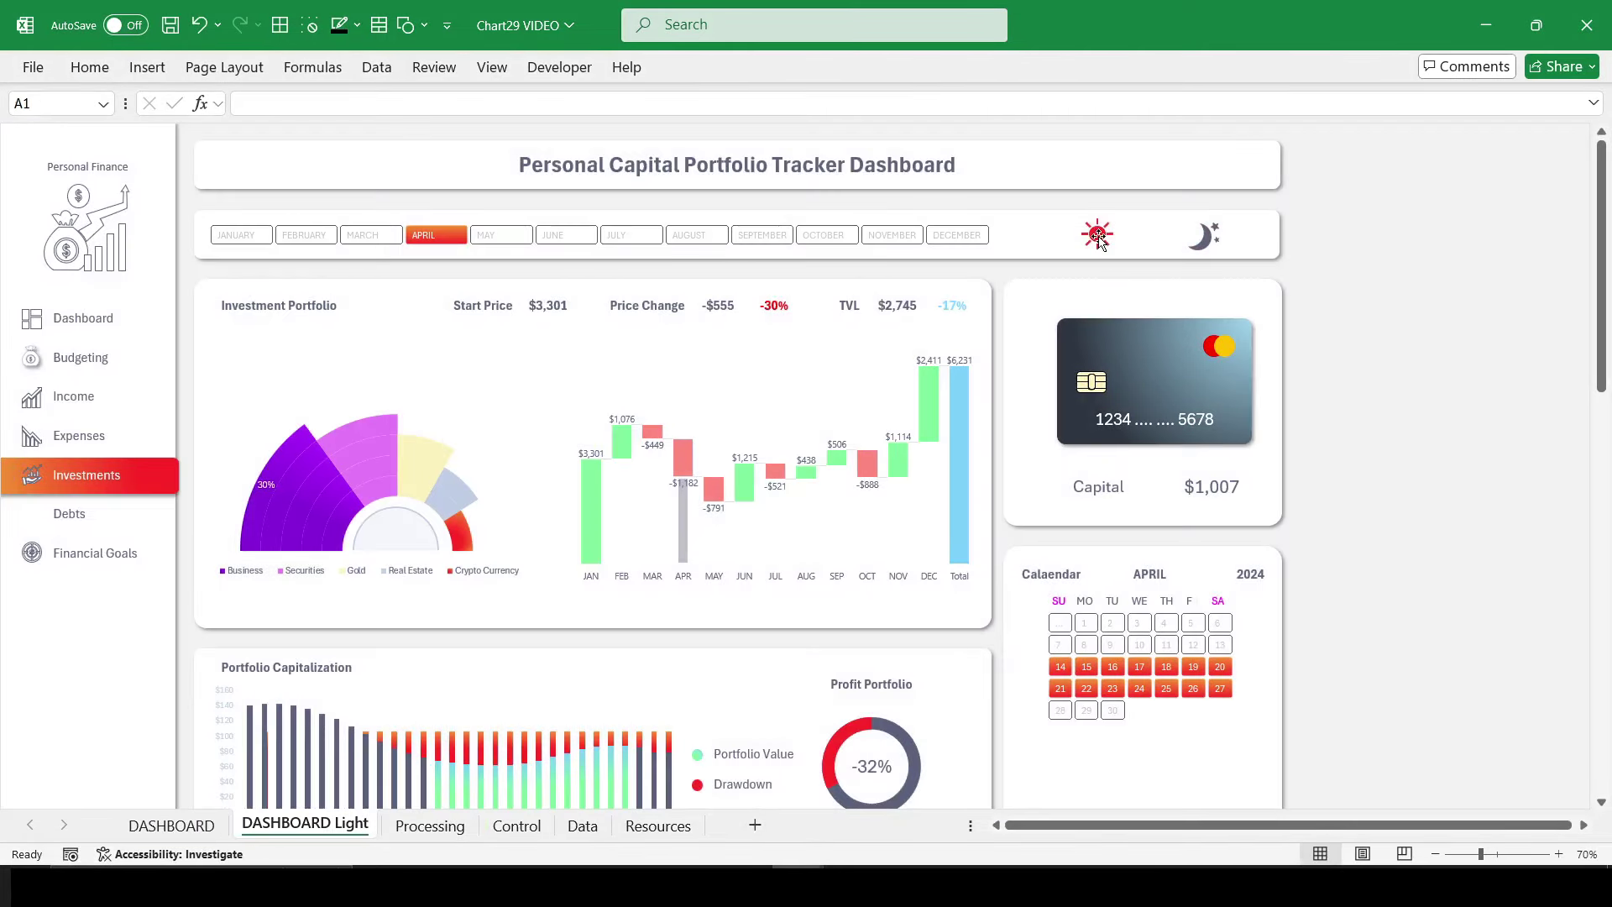
{"action": "left_click", "coordinate": [502, 236]}
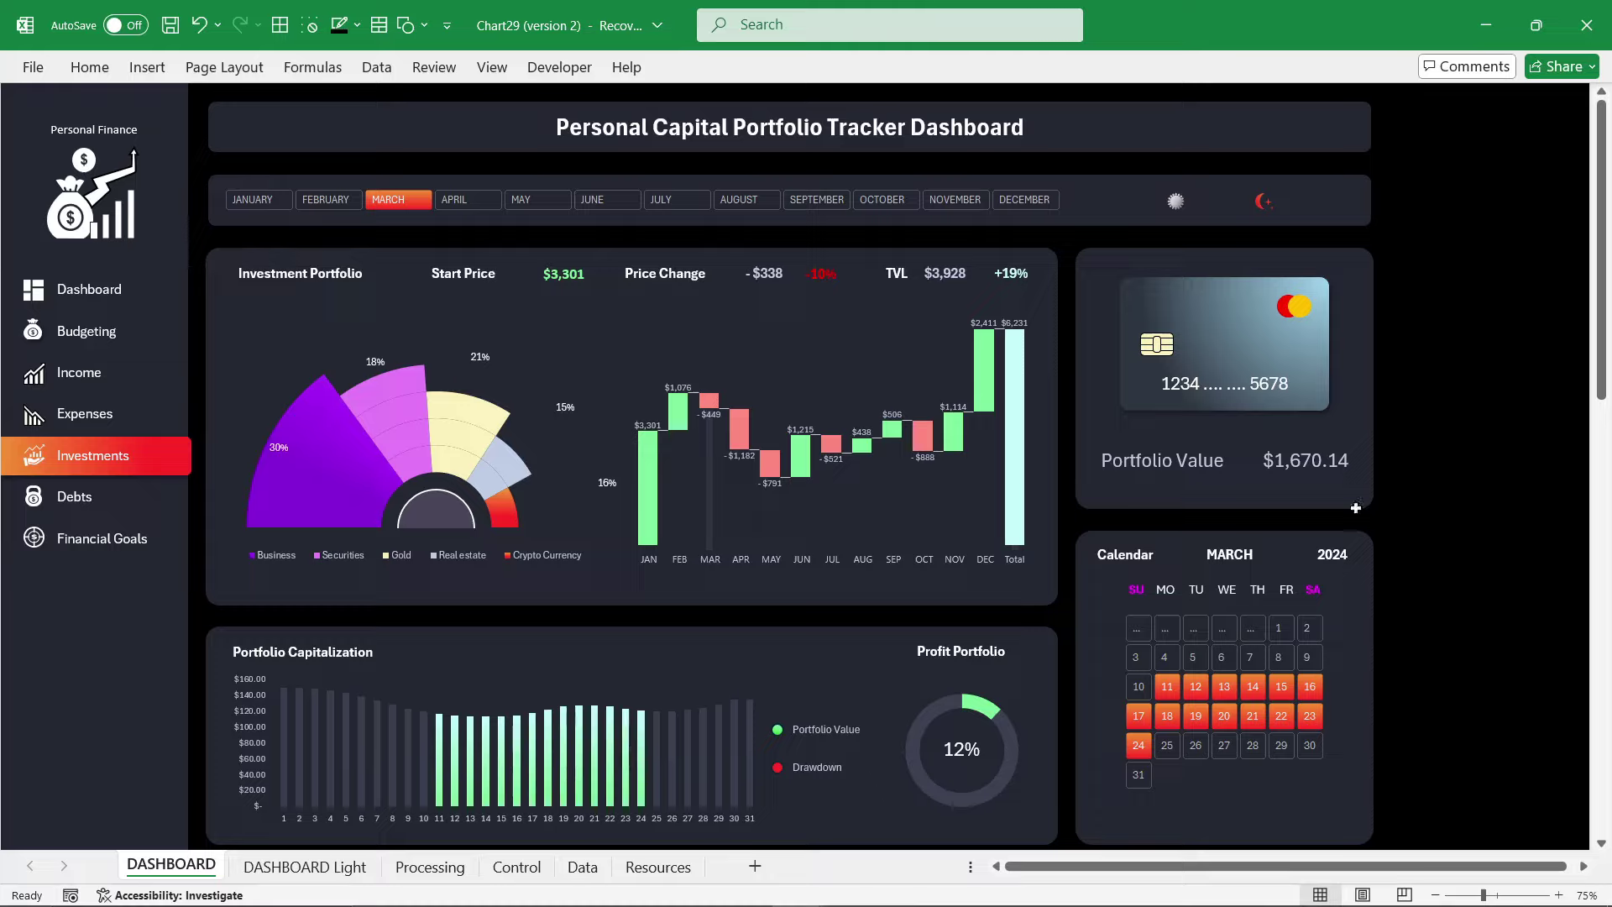
Step: Filter the dashboard to each month in turn, JANUARY through DECEMBER, using the month slicer
{"action": "left_click", "coordinate": [267, 200]}
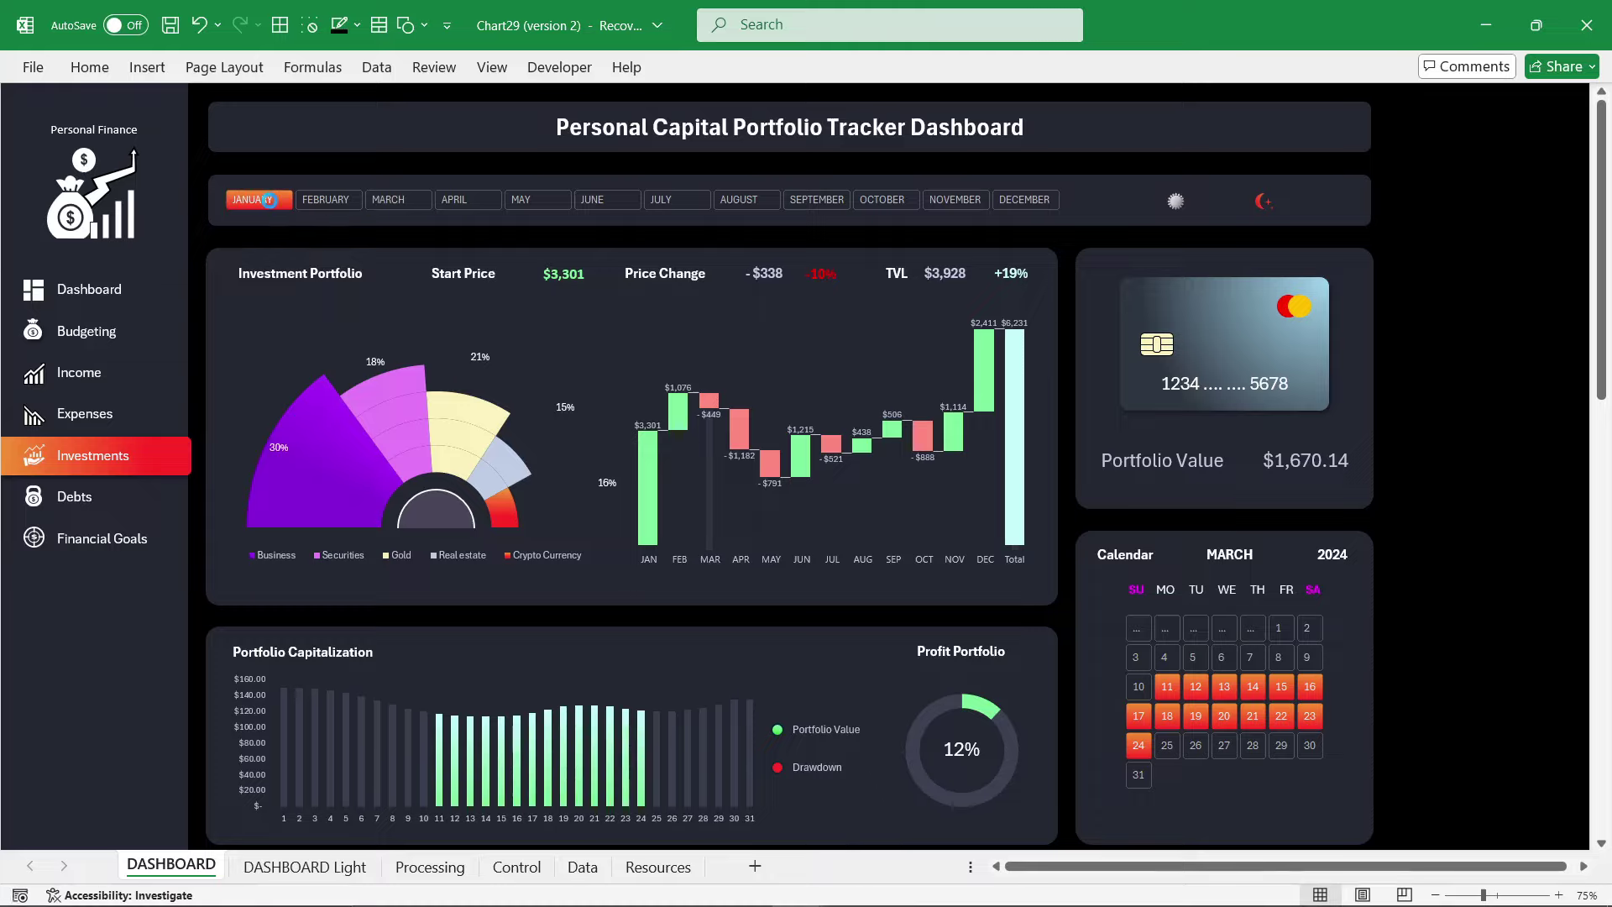
{"action": "left_click", "coordinate": [343, 202]}
{"action": "left_click", "coordinate": [396, 201]}
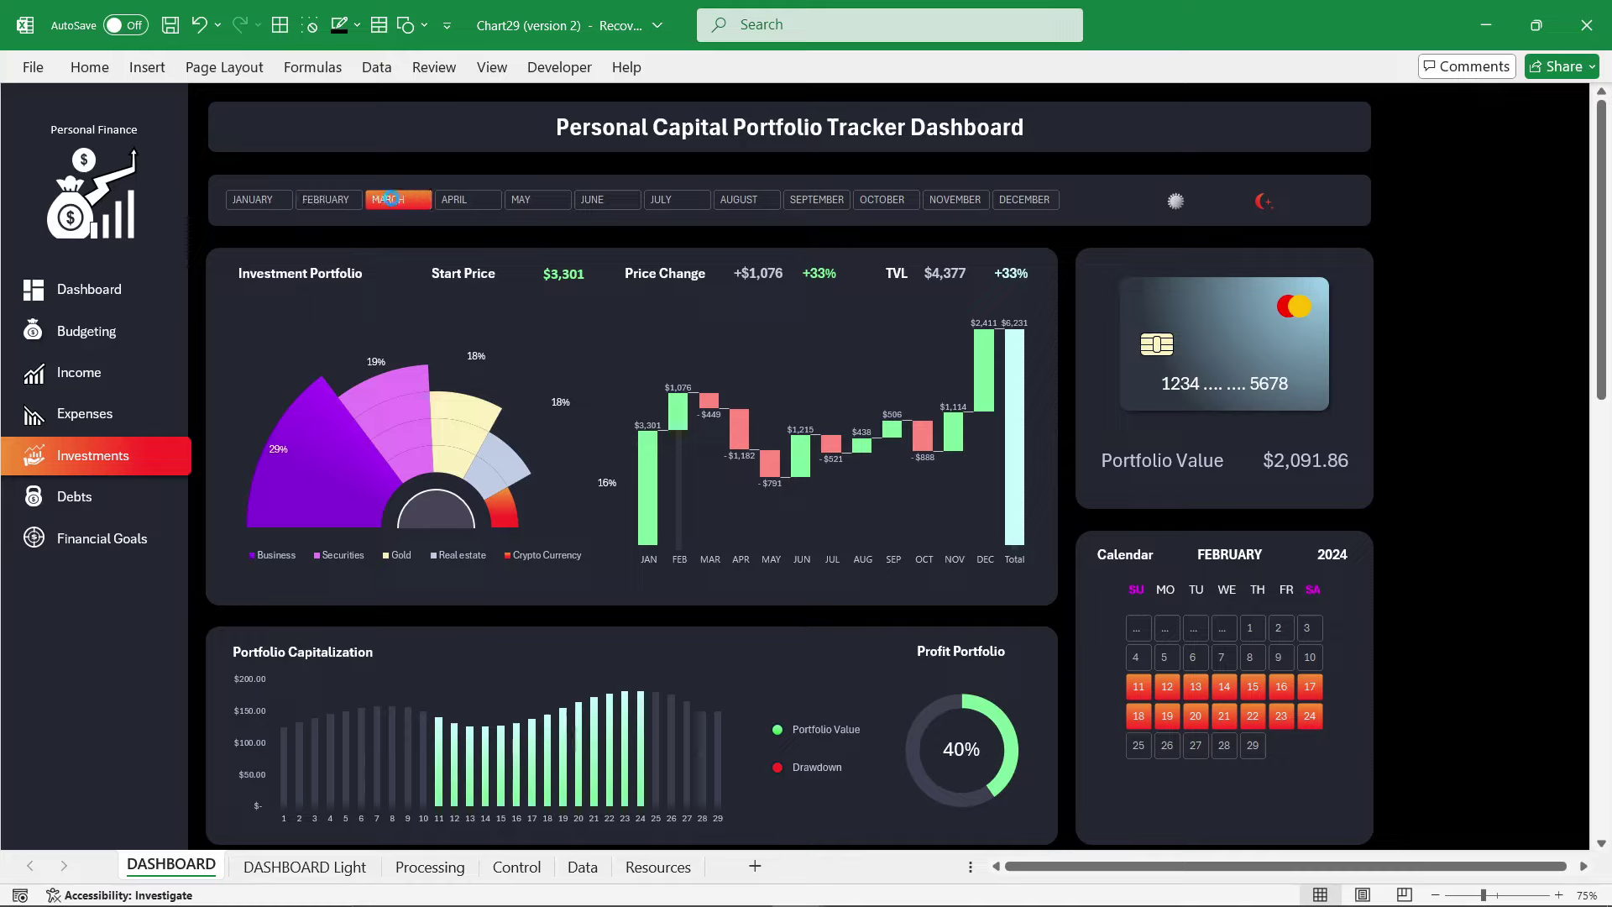
{"action": "left_click", "coordinate": [464, 201]}
{"action": "left_click", "coordinate": [542, 199]}
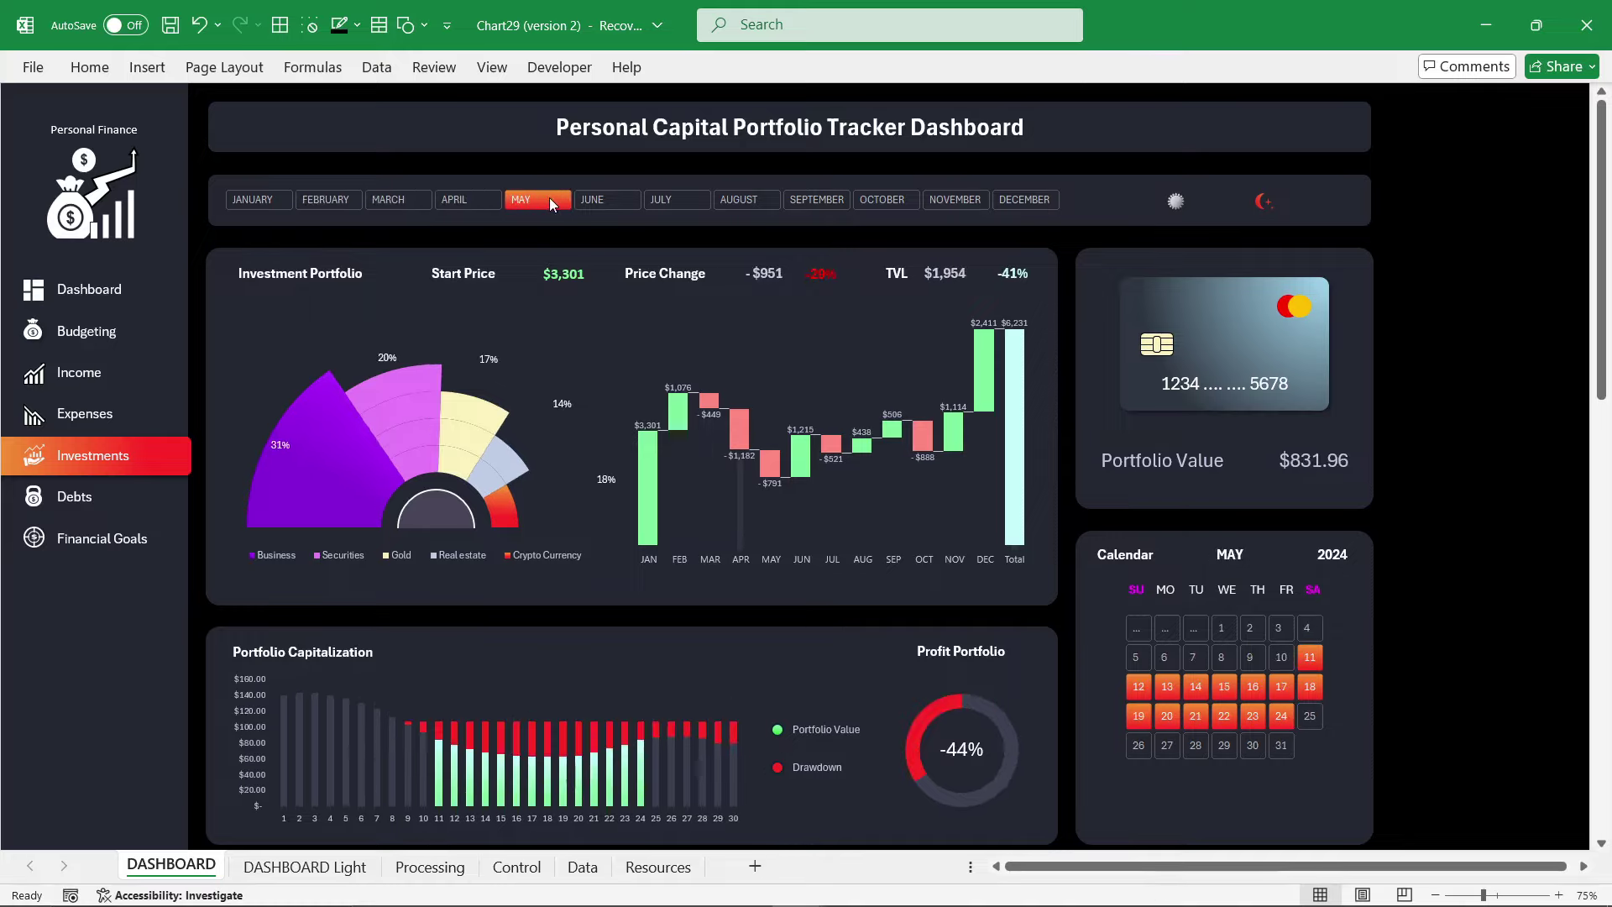
{"action": "left_click", "coordinate": [617, 202]}
{"action": "left_click", "coordinate": [678, 199]}
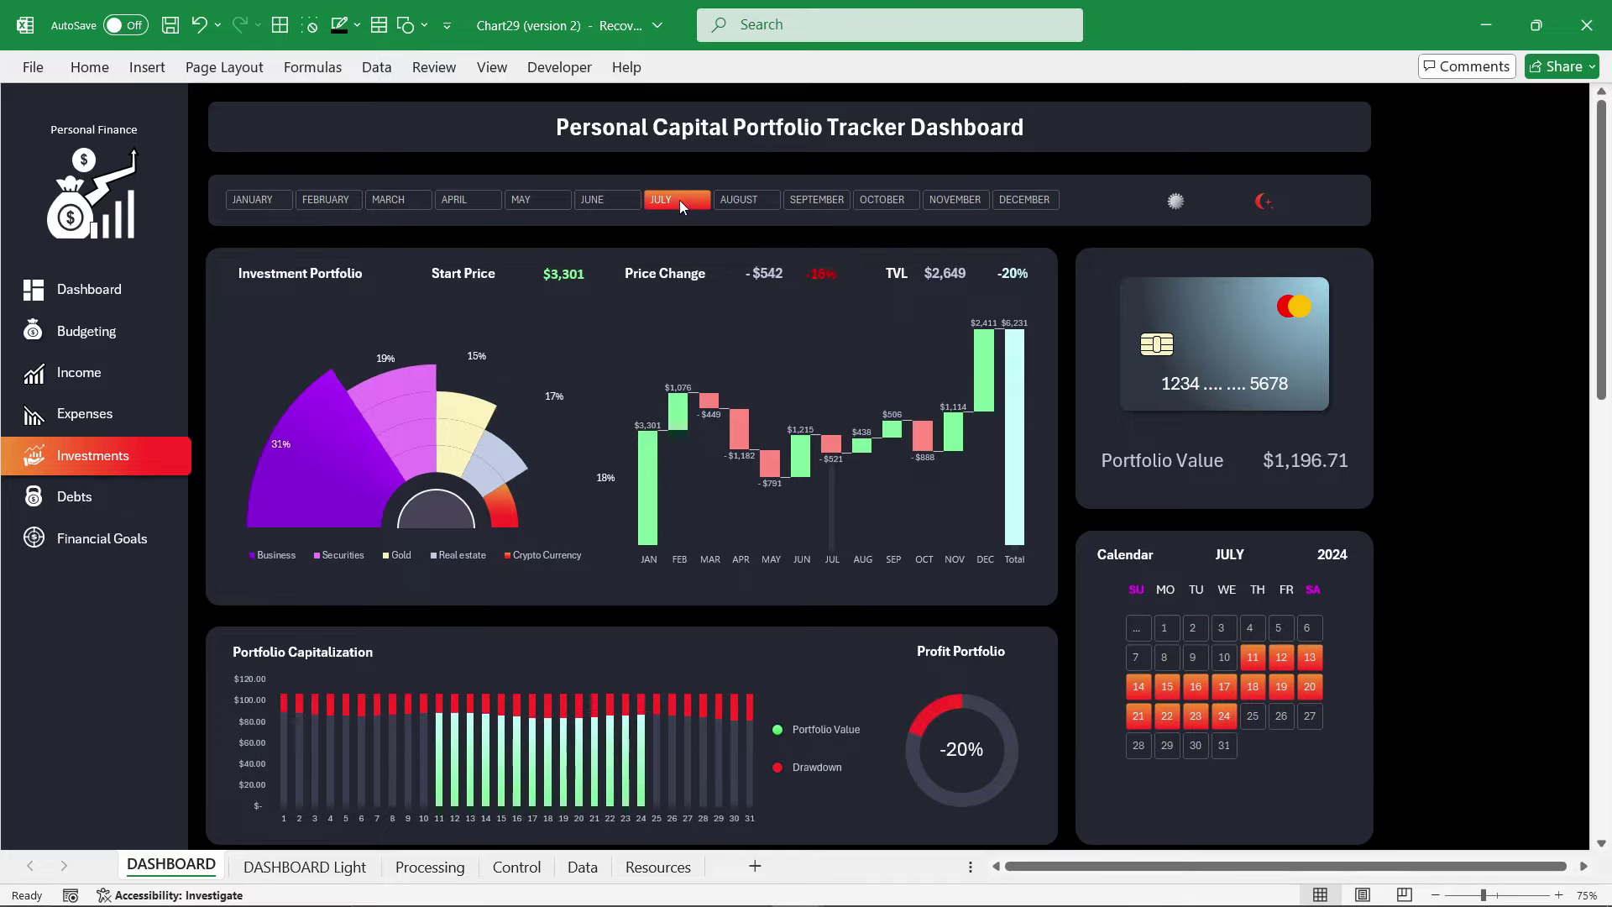
{"action": "left_click", "coordinate": [747, 199]}
{"action": "left_click", "coordinate": [803, 200]}
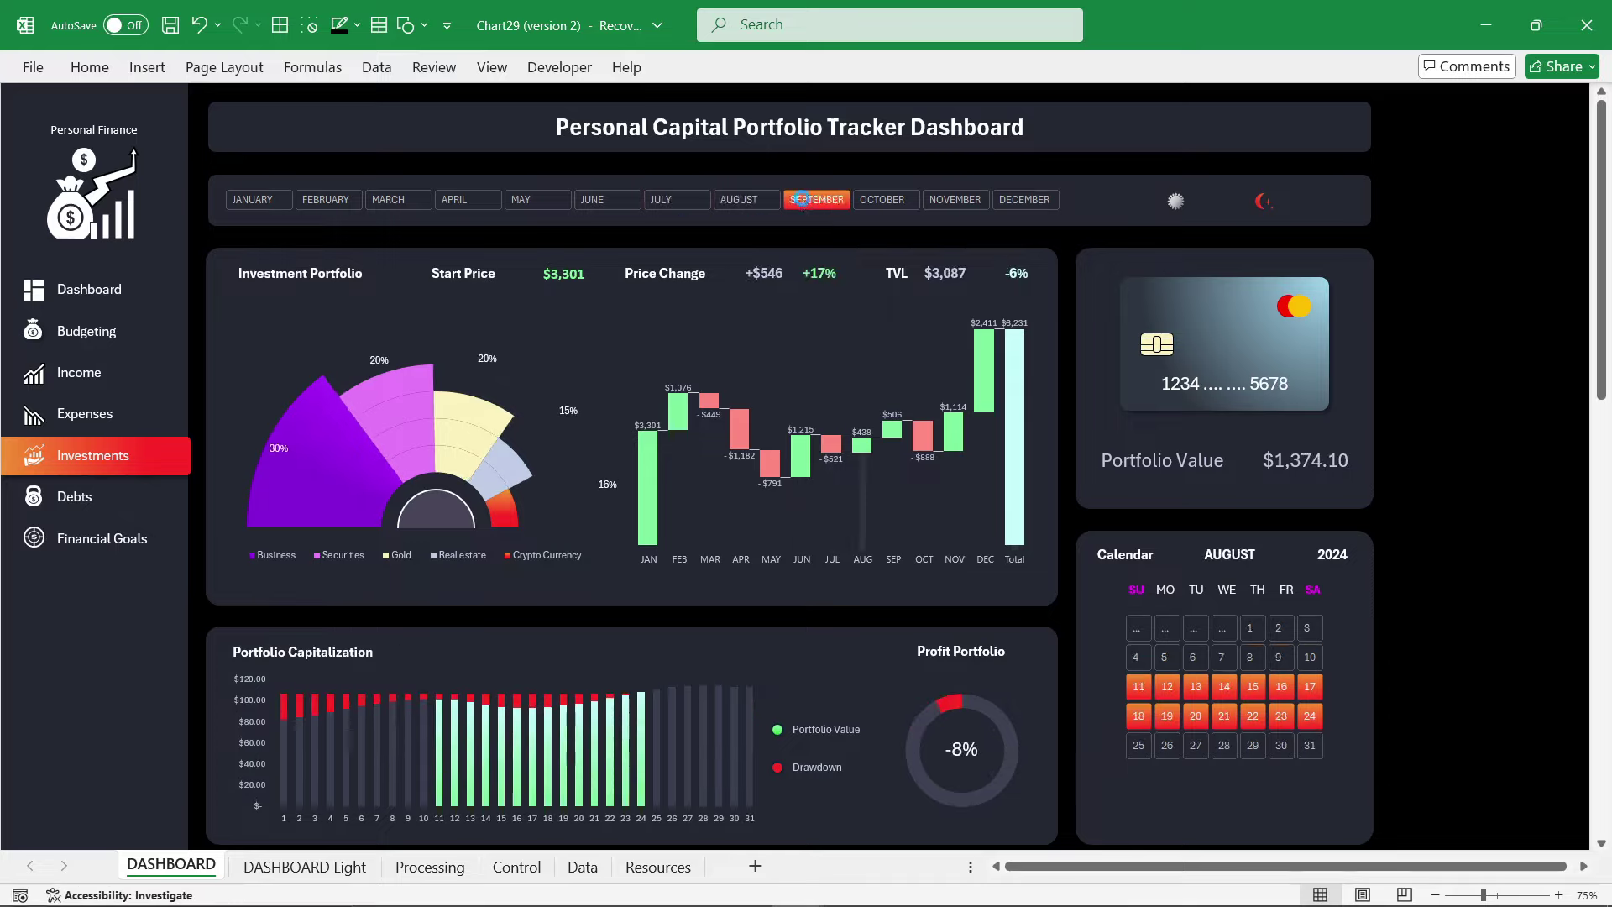
{"action": "left_click", "coordinate": [882, 200]}
{"action": "left_click", "coordinate": [941, 200]}
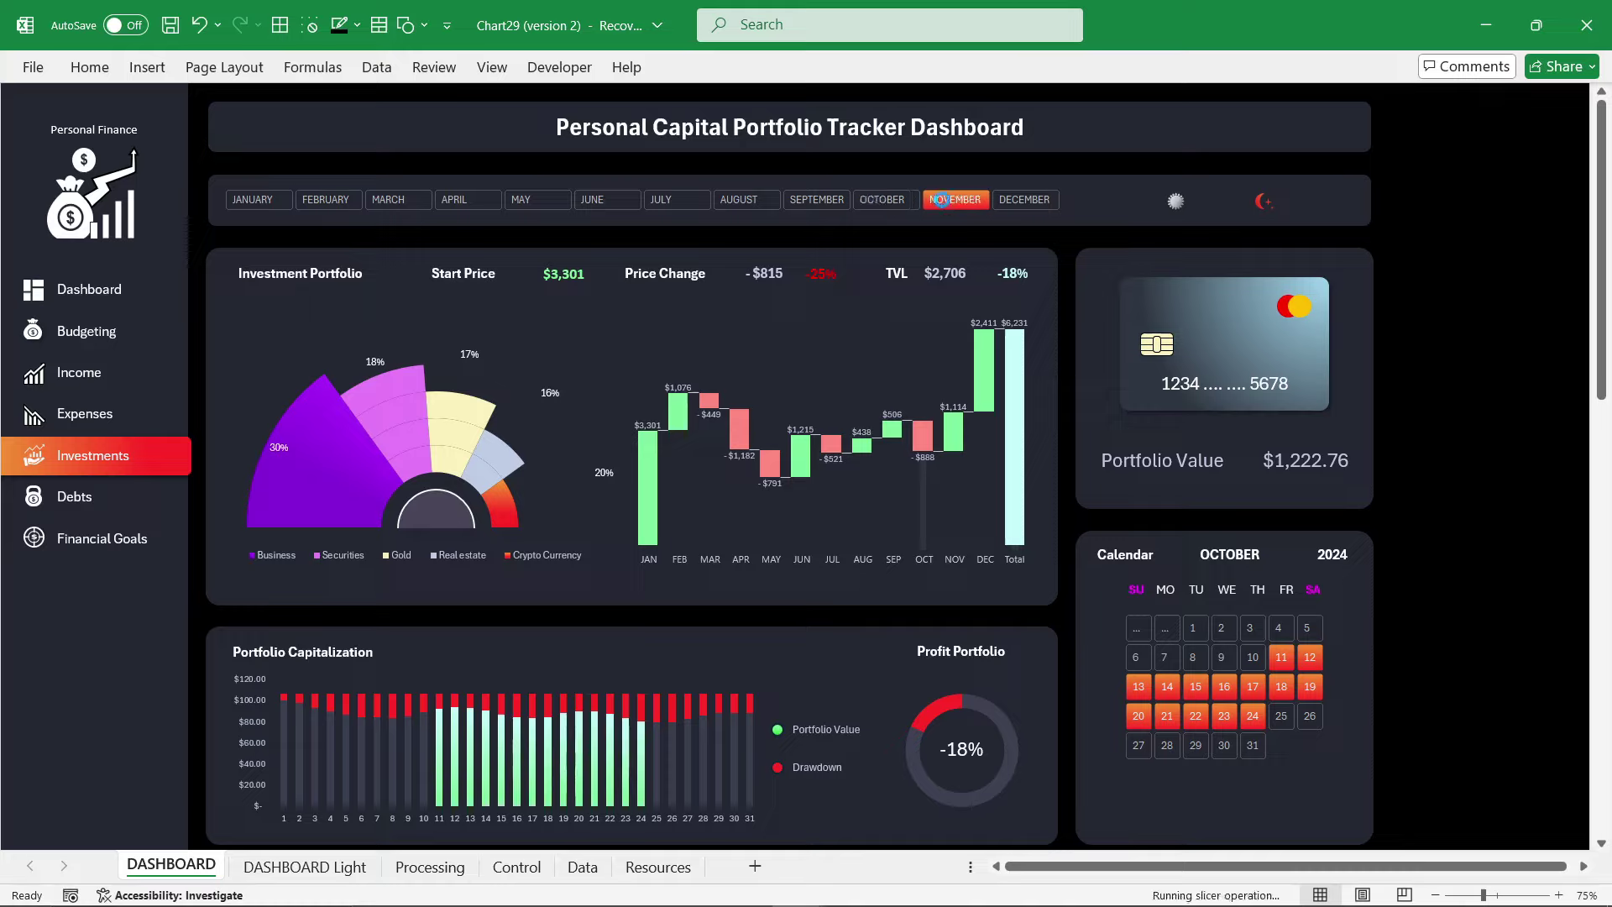
{"action": "left_click", "coordinate": [1012, 202]}
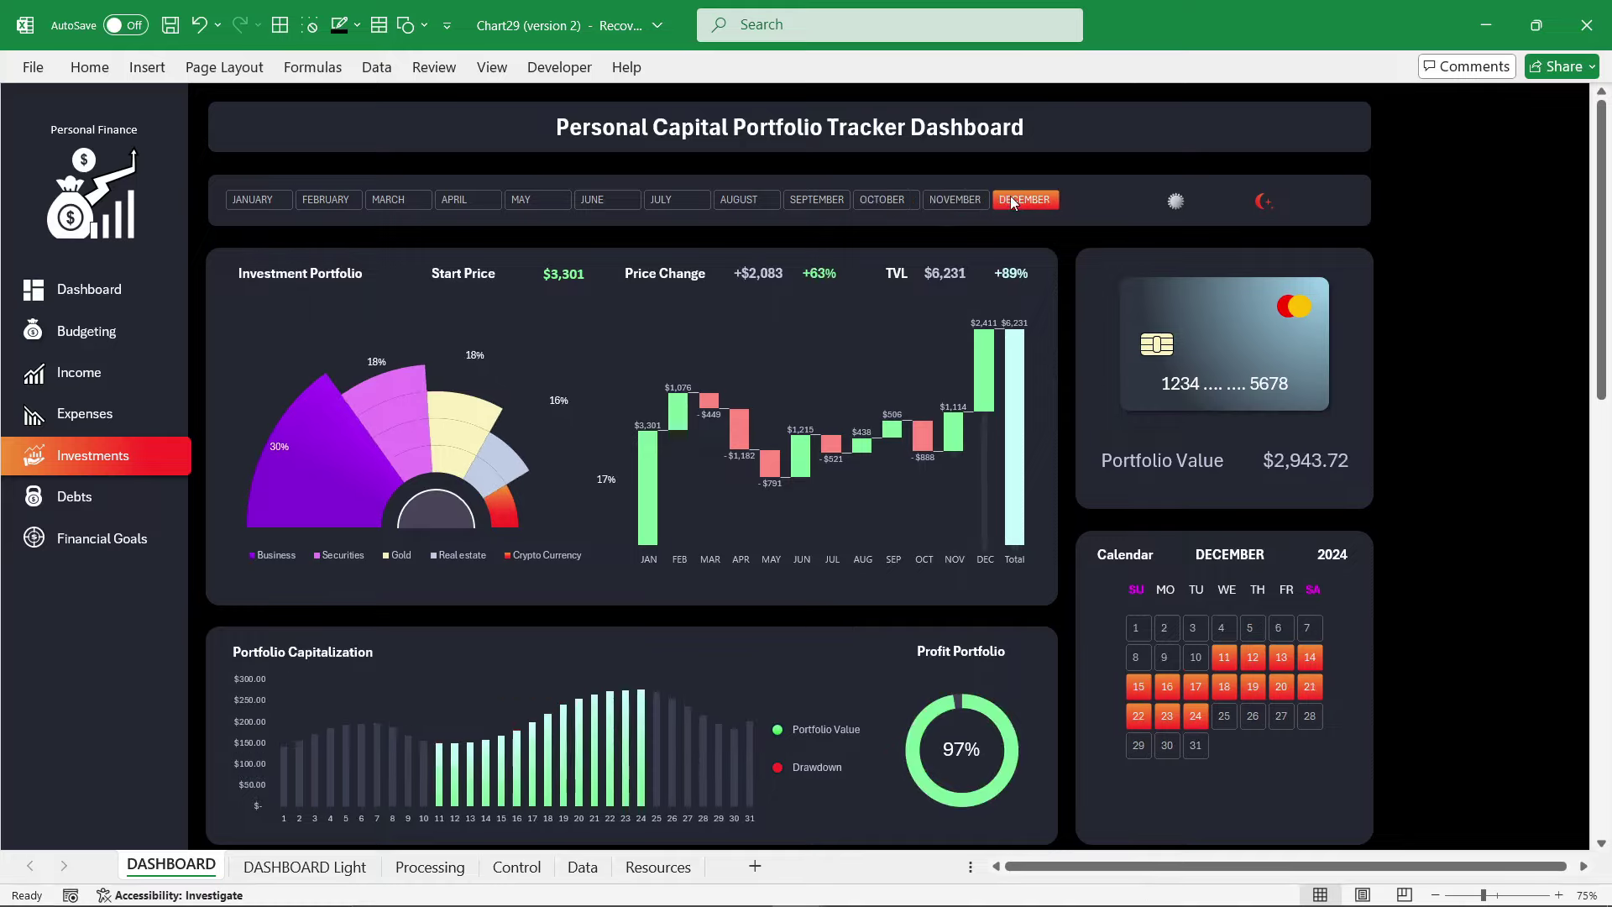
Step: Select APRIL–JUNE, then all months, settle on MARCH, and switch to the light dashboard via the sun icon
{"action": "left_click_drag", "start_coordinate": [463, 201], "coordinate": [647, 214]}
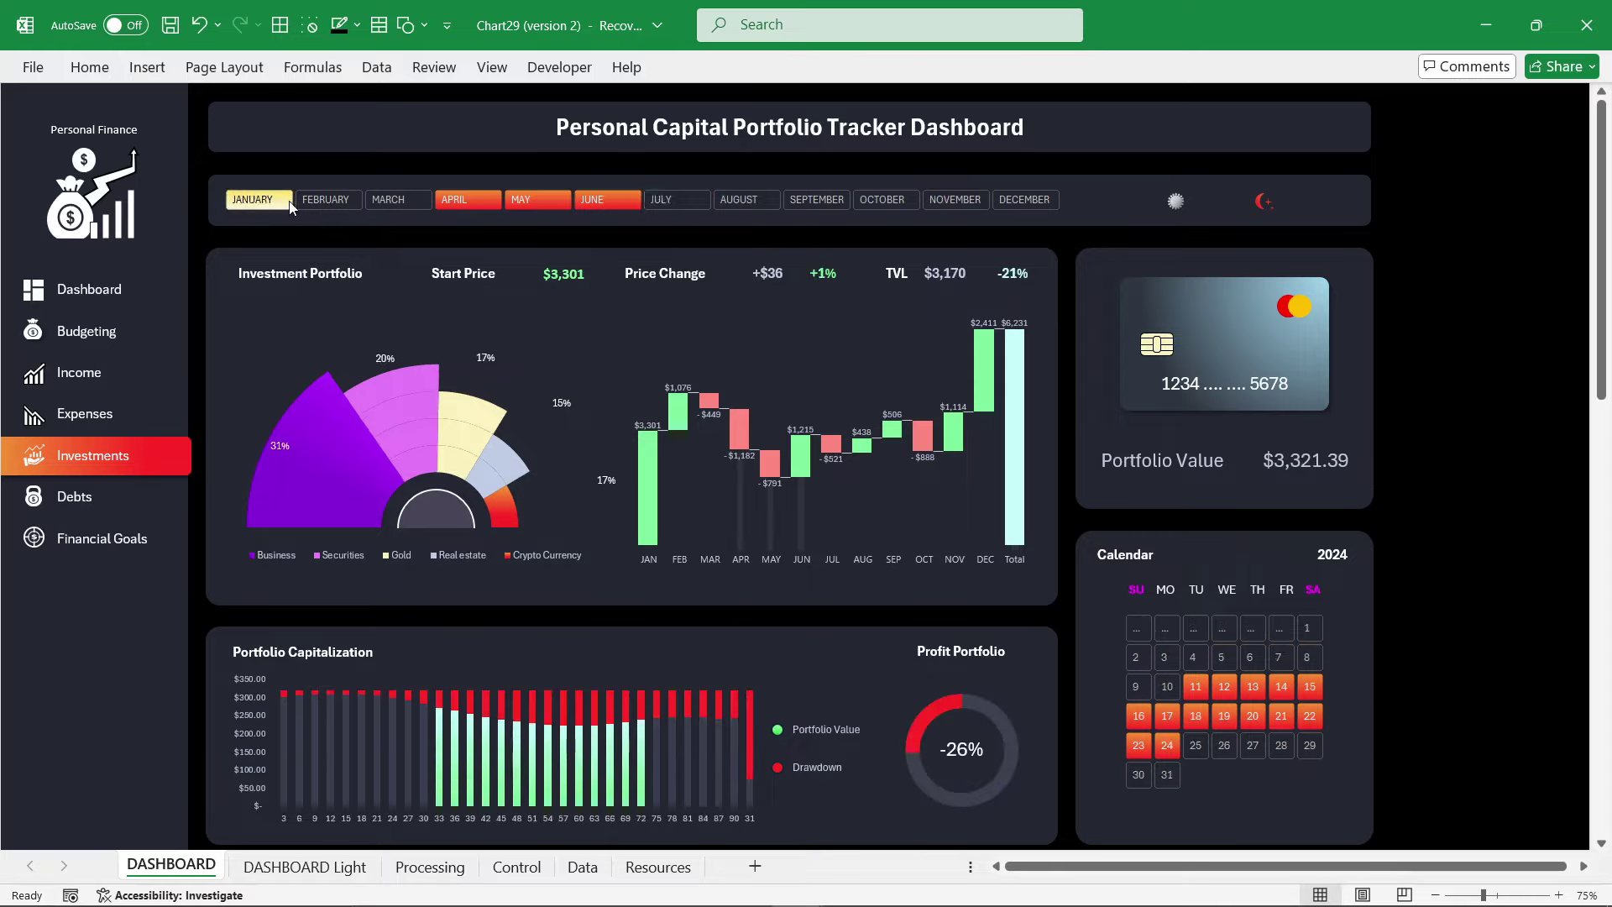
{"action": "left_click_drag", "start_coordinate": [291, 207], "coordinate": [1005, 205]}
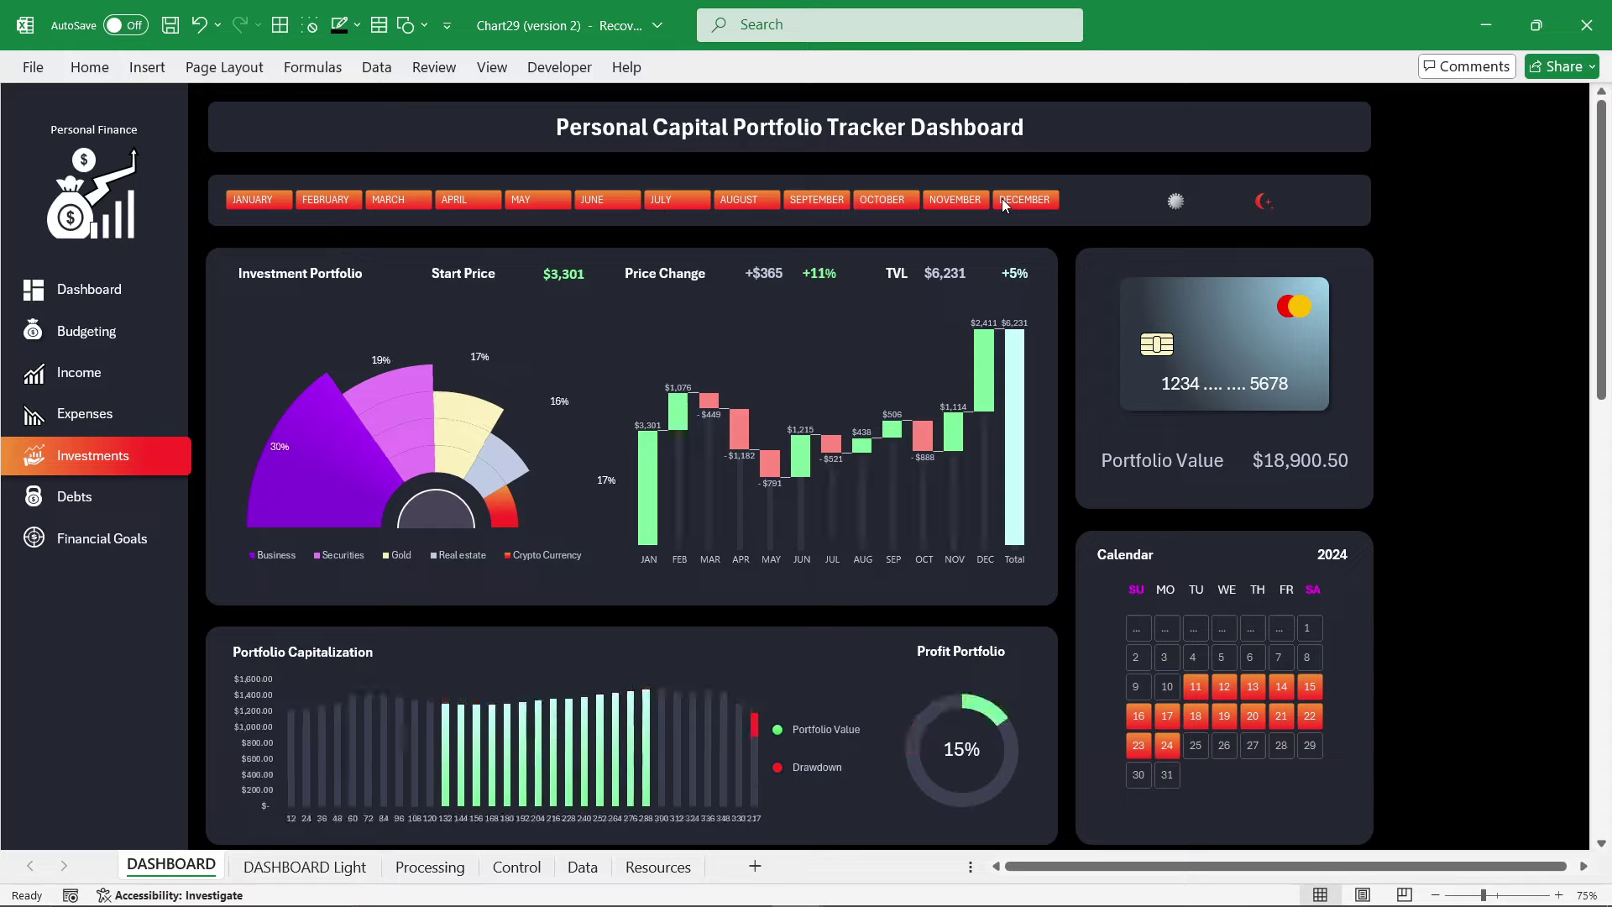
{"action": "left_click", "coordinate": [404, 206]}
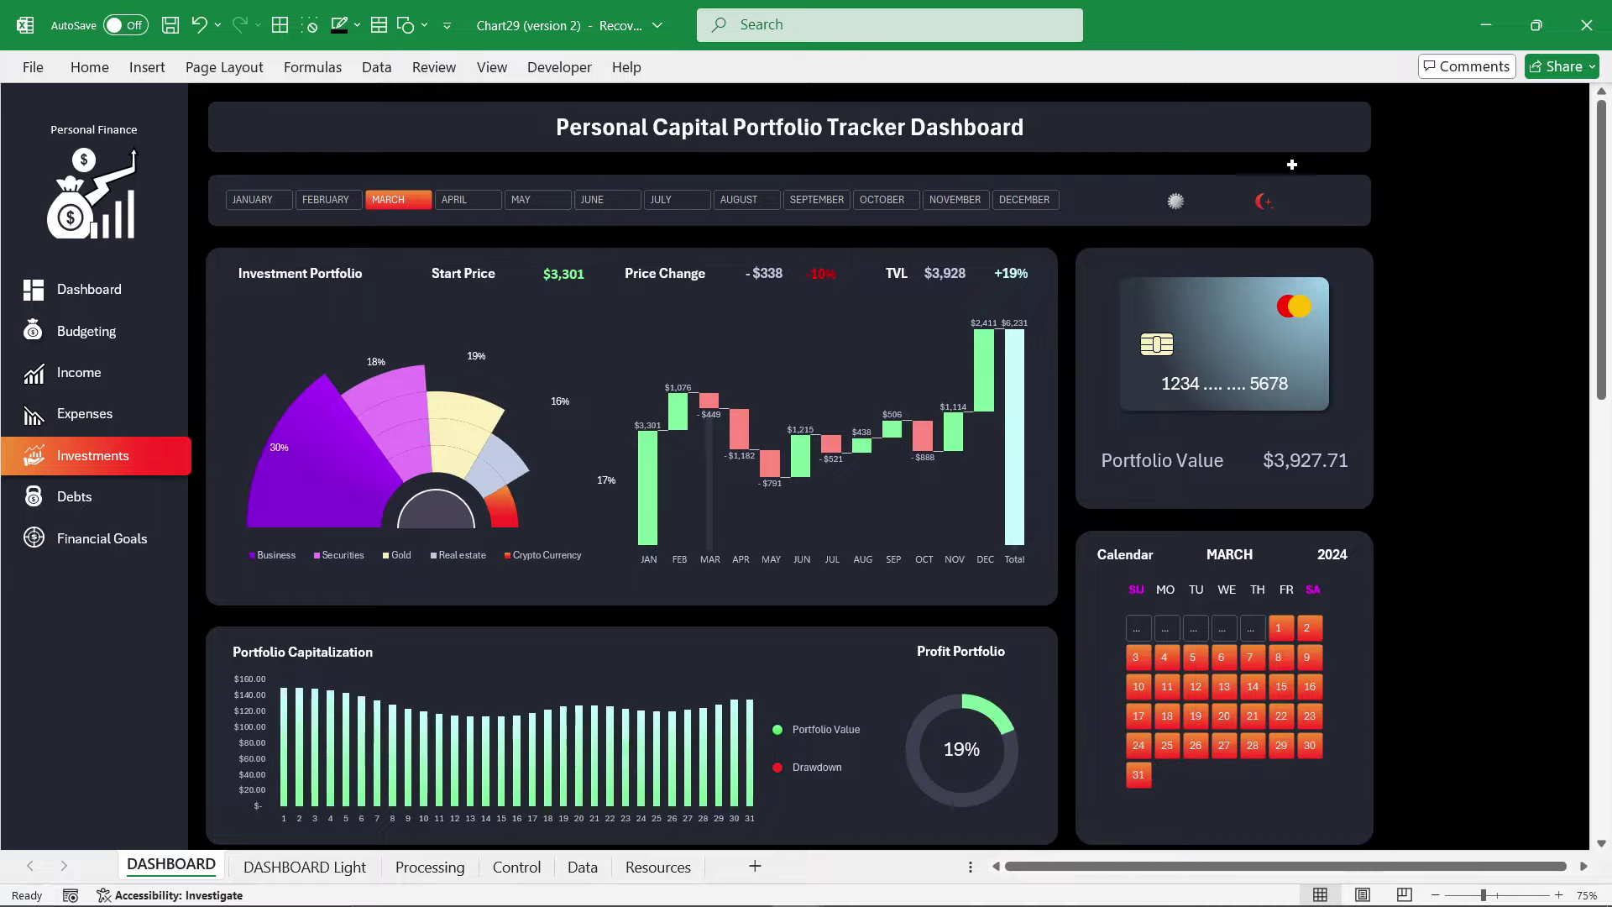
{"action": "left_click", "coordinate": [1176, 202]}
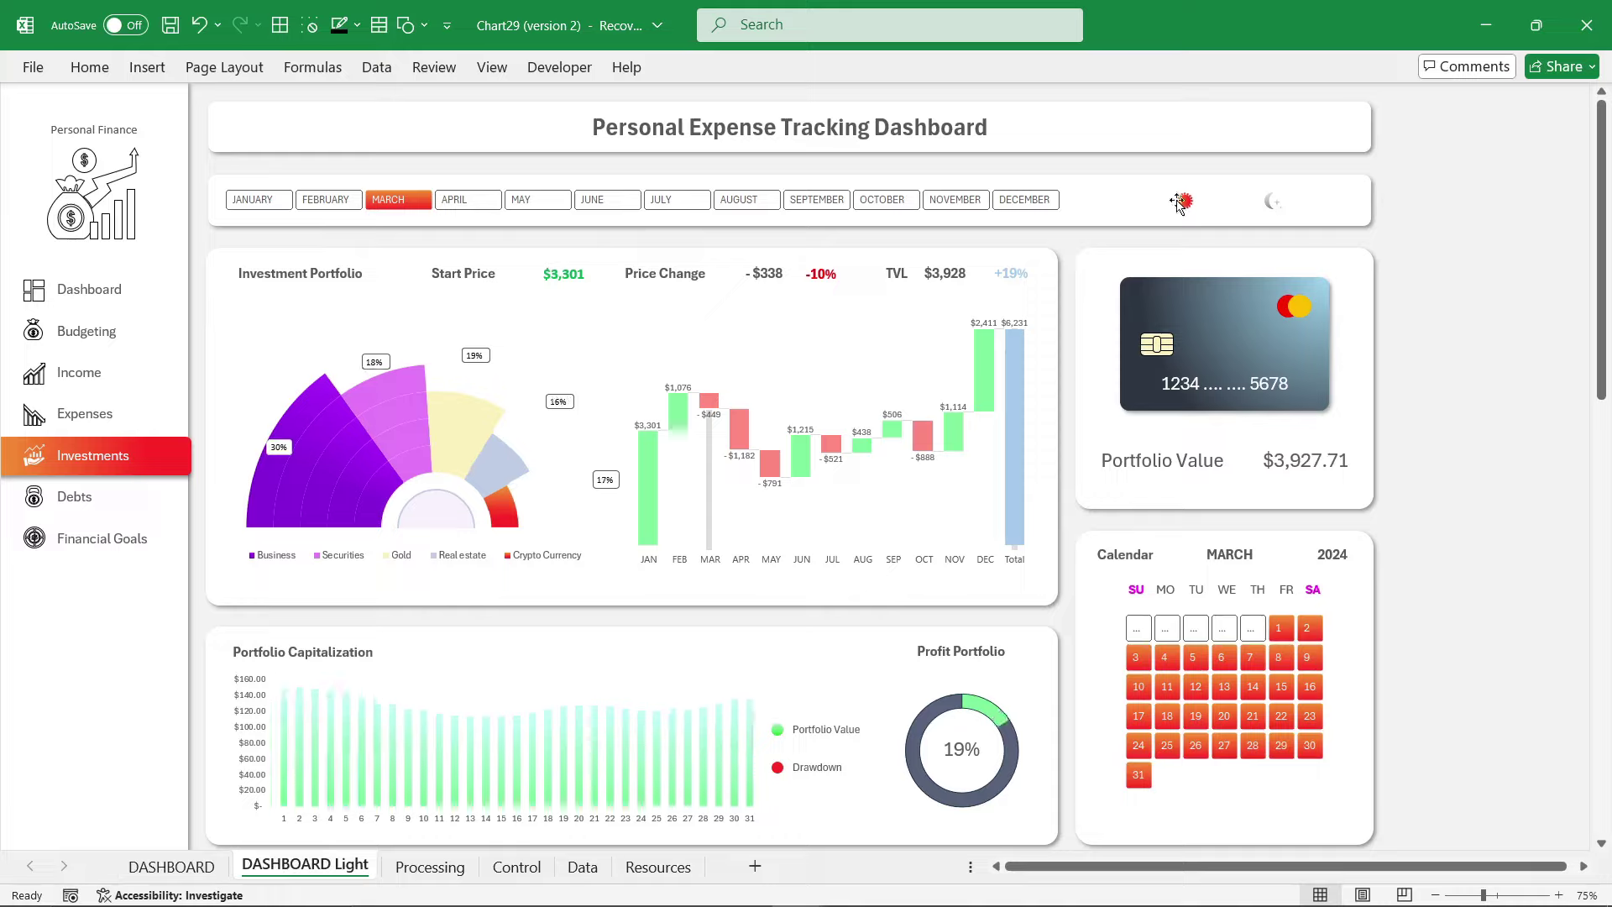
Step: Filter the light dashboard to MAY, then AUGUST, and narrow the calendar slicer to days 11–24
{"action": "left_click", "coordinate": [523, 202]}
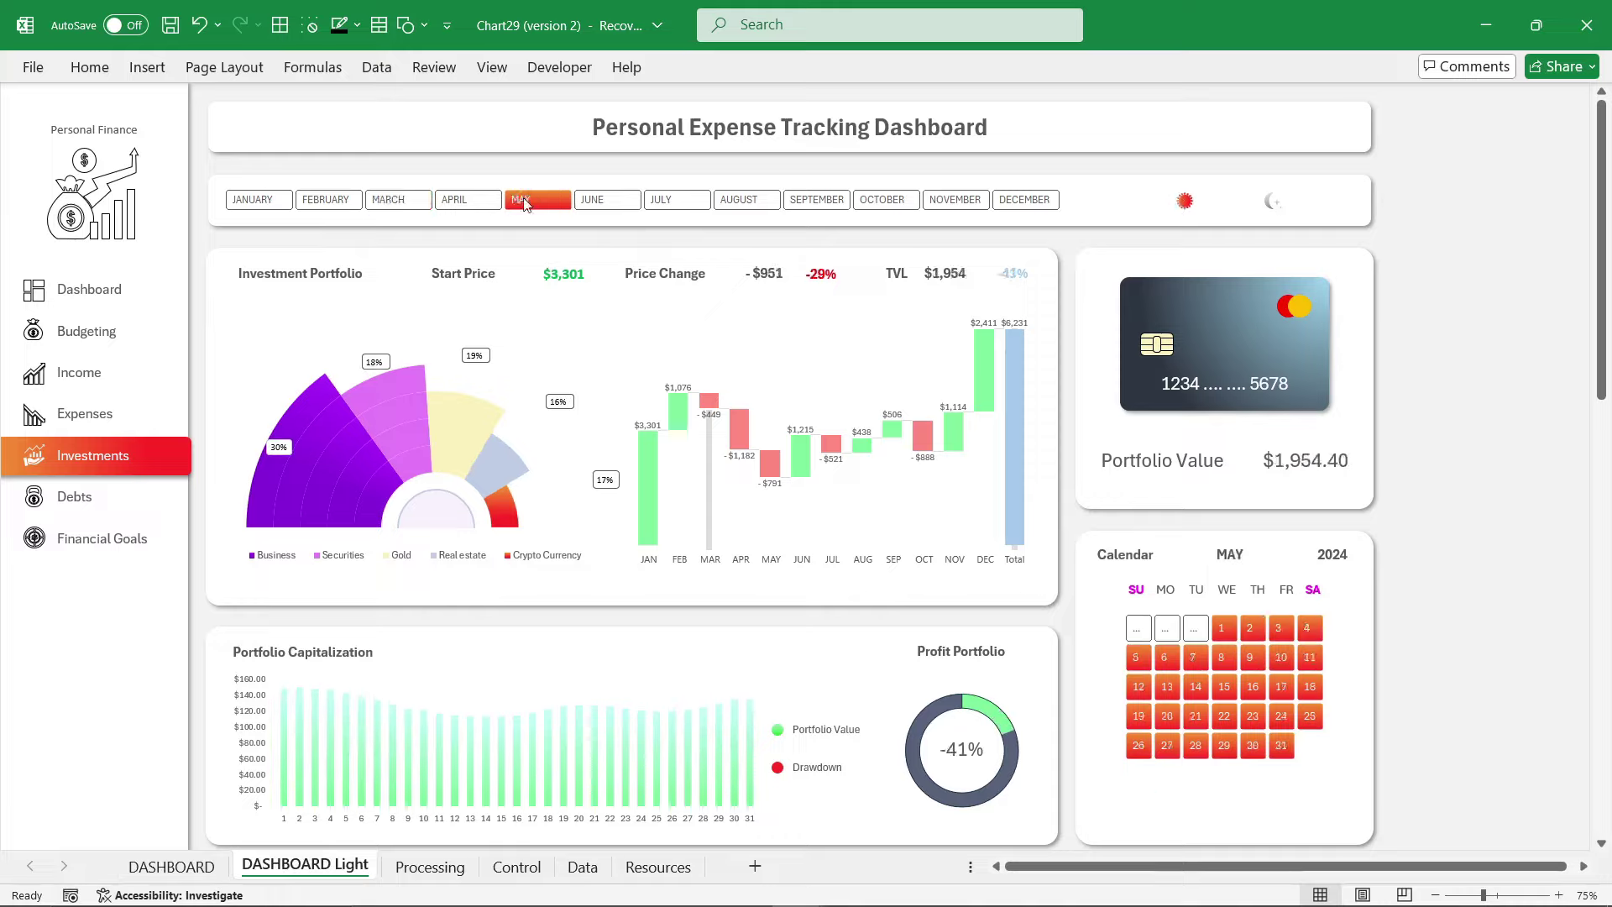
{"action": "left_click", "coordinate": [739, 203]}
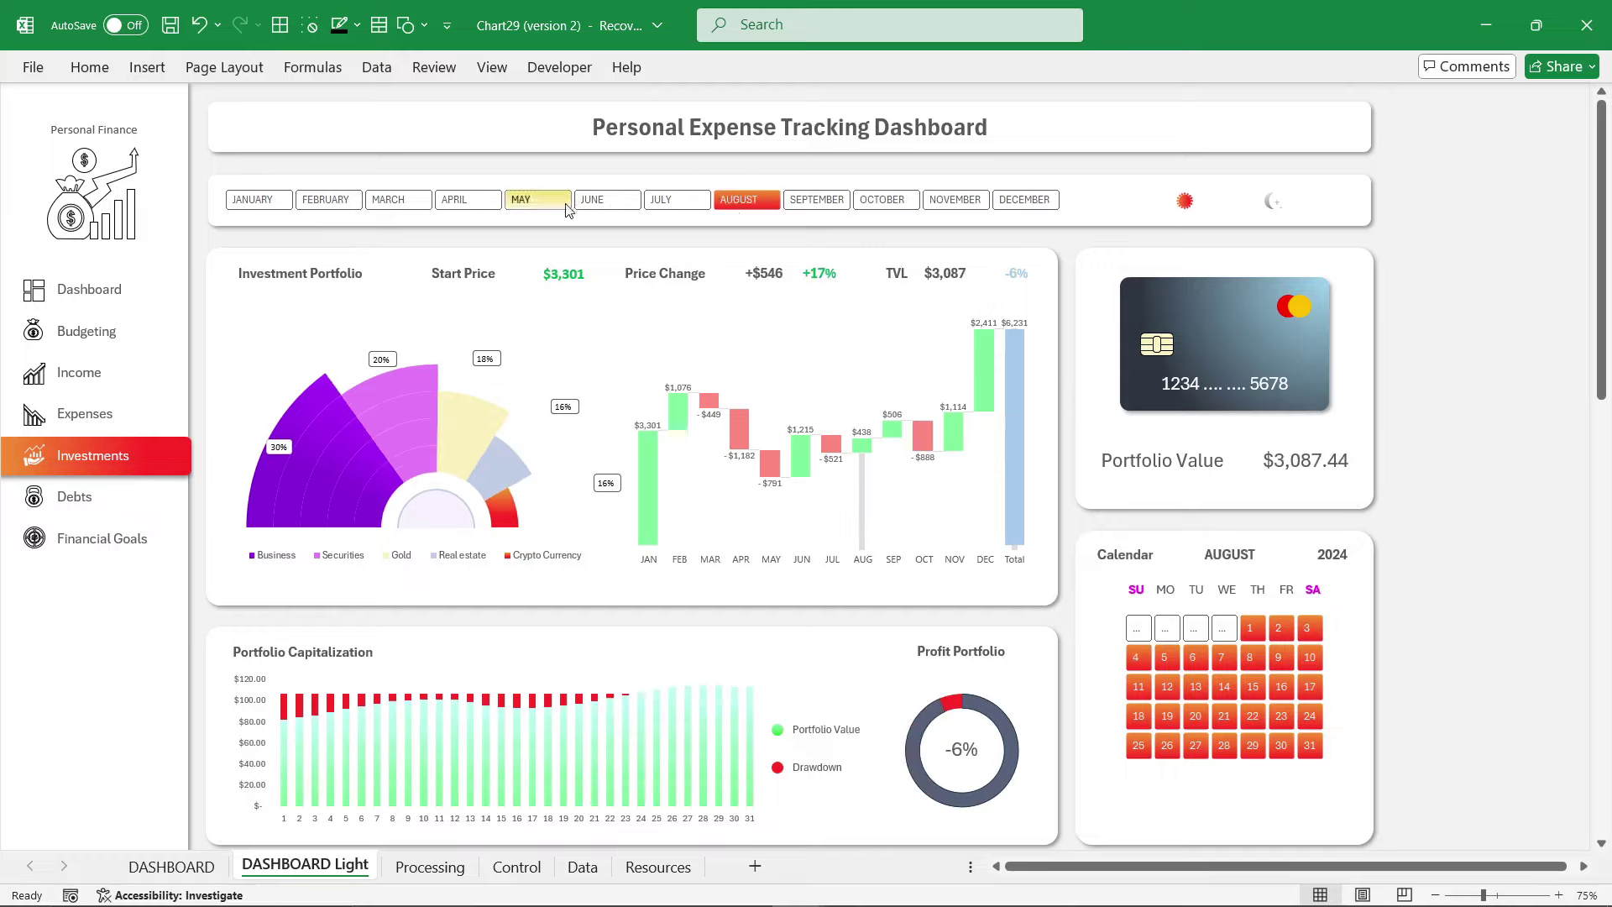
{"action": "left_click_drag", "start_coordinate": [1142, 689], "coordinate": [1302, 743]}
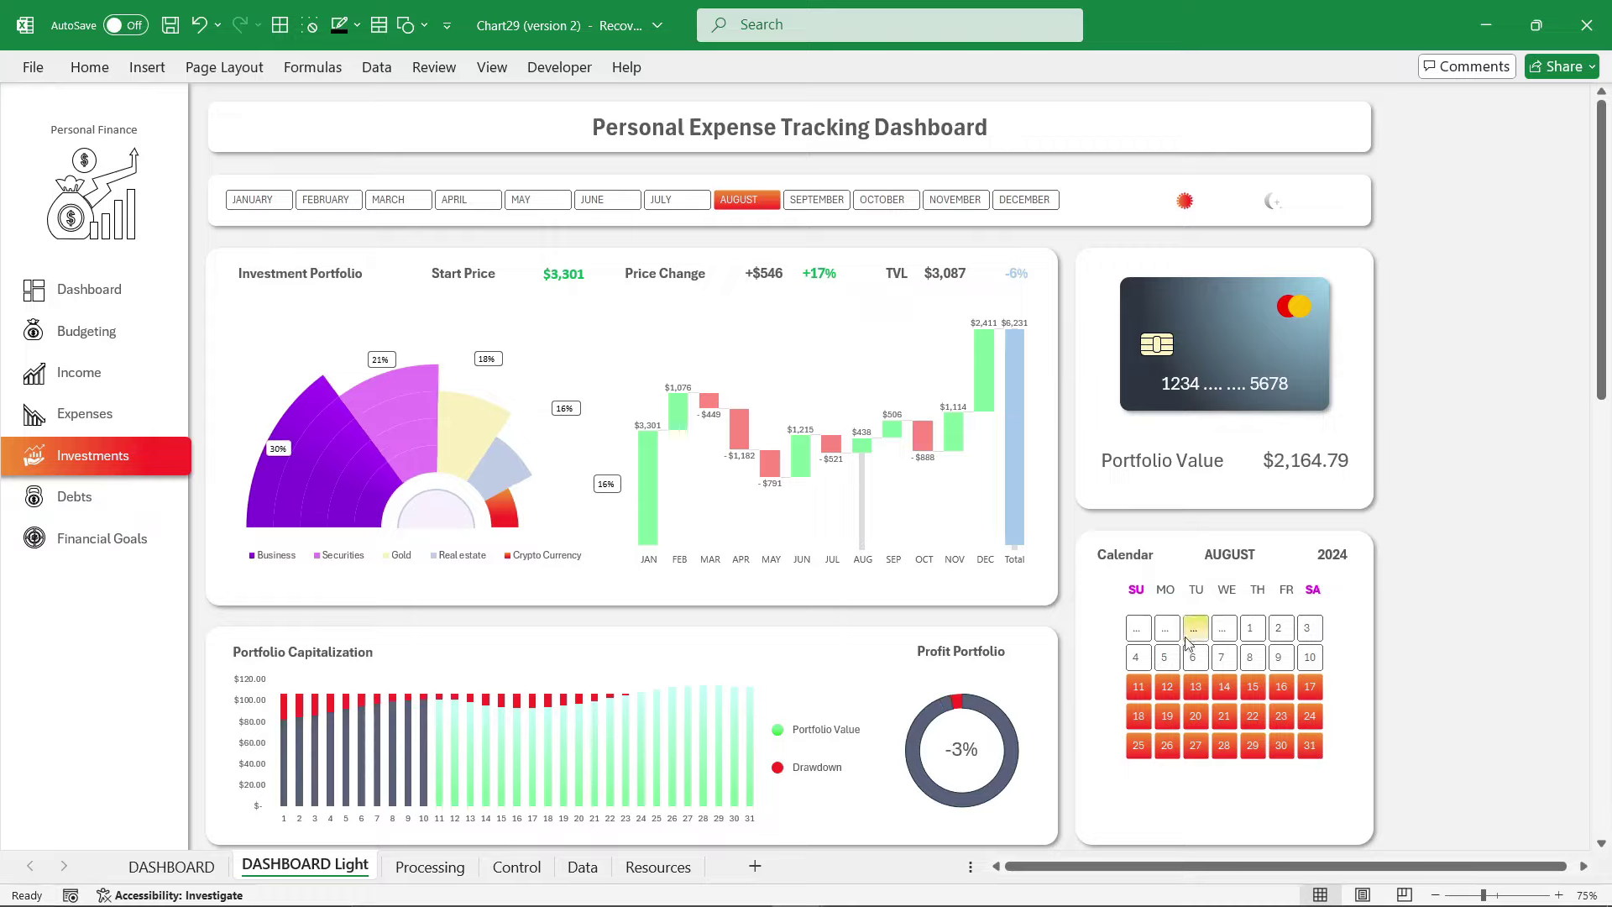
{"action": "left_click_drag", "start_coordinate": [1139, 658], "coordinate": [1312, 687]}
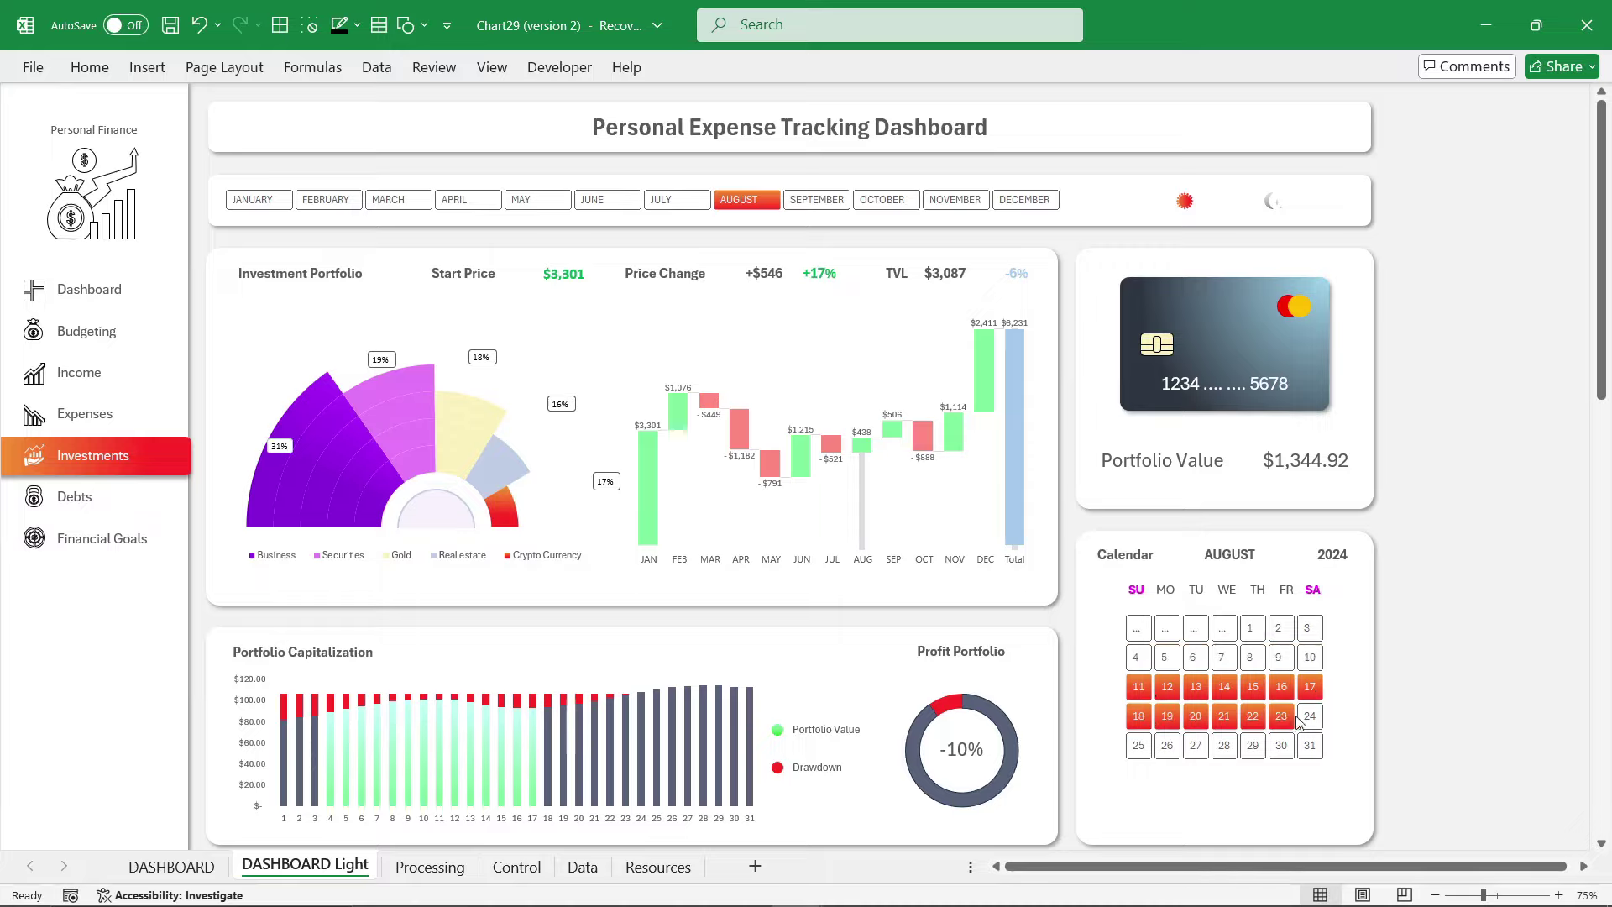
{"action": "left_click_drag", "start_coordinate": [1139, 687], "coordinate": [1310, 716]}
Step: Try NOVEMBER and OCTOBER, return to AUGUST, and toggle to the dark dashboard with the moon icon
{"action": "left_click", "coordinate": [970, 200]}
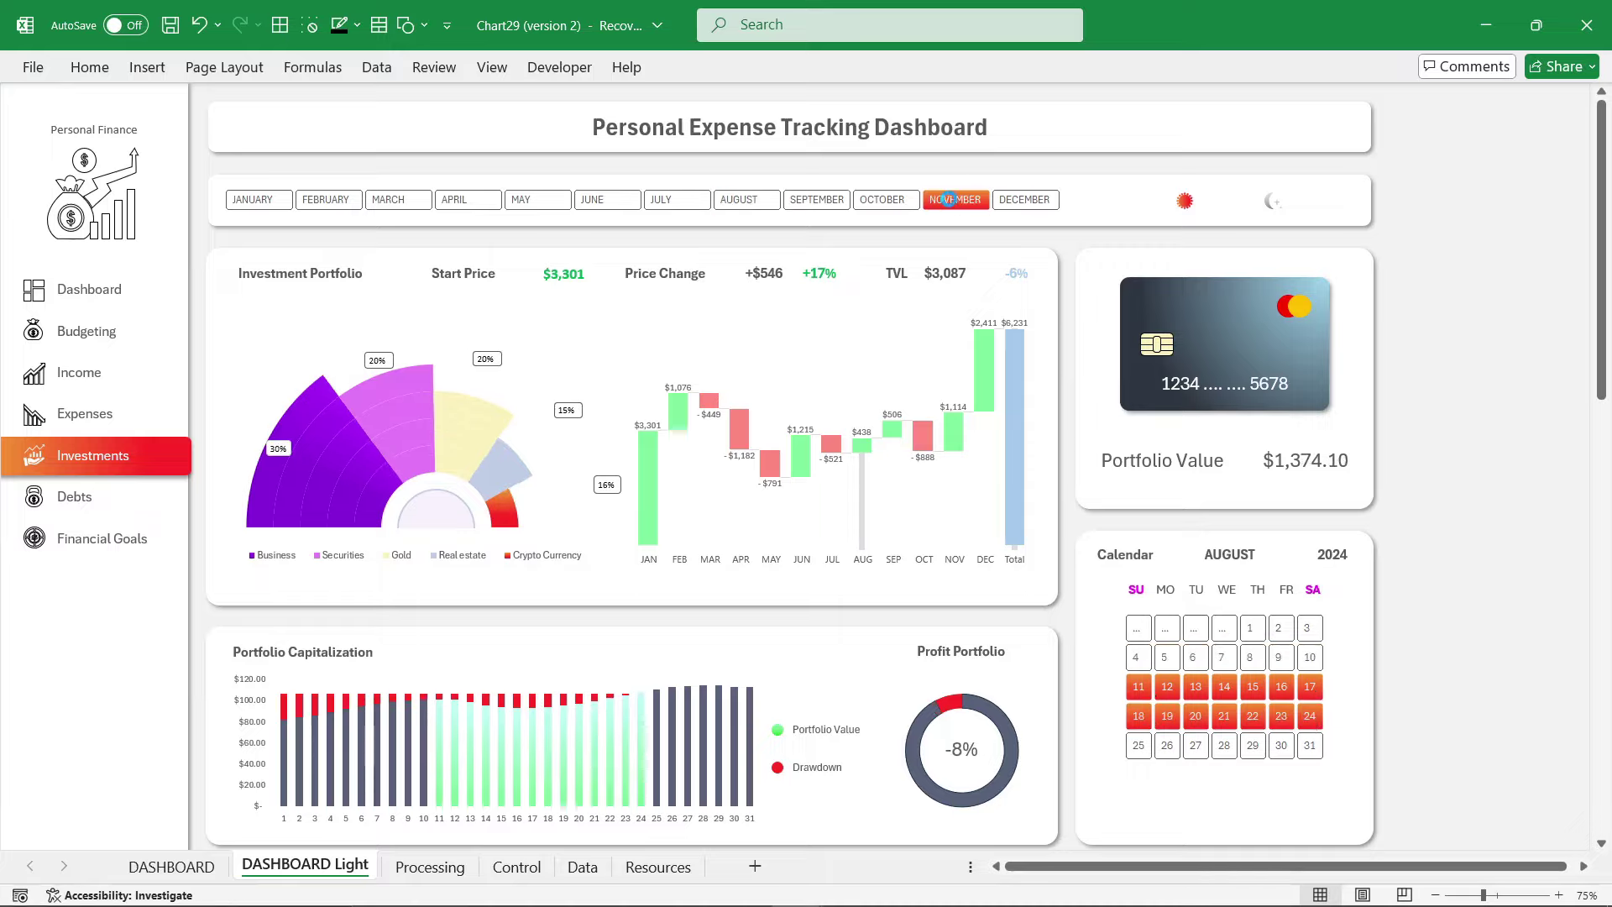
{"action": "left_click", "coordinate": [895, 201]}
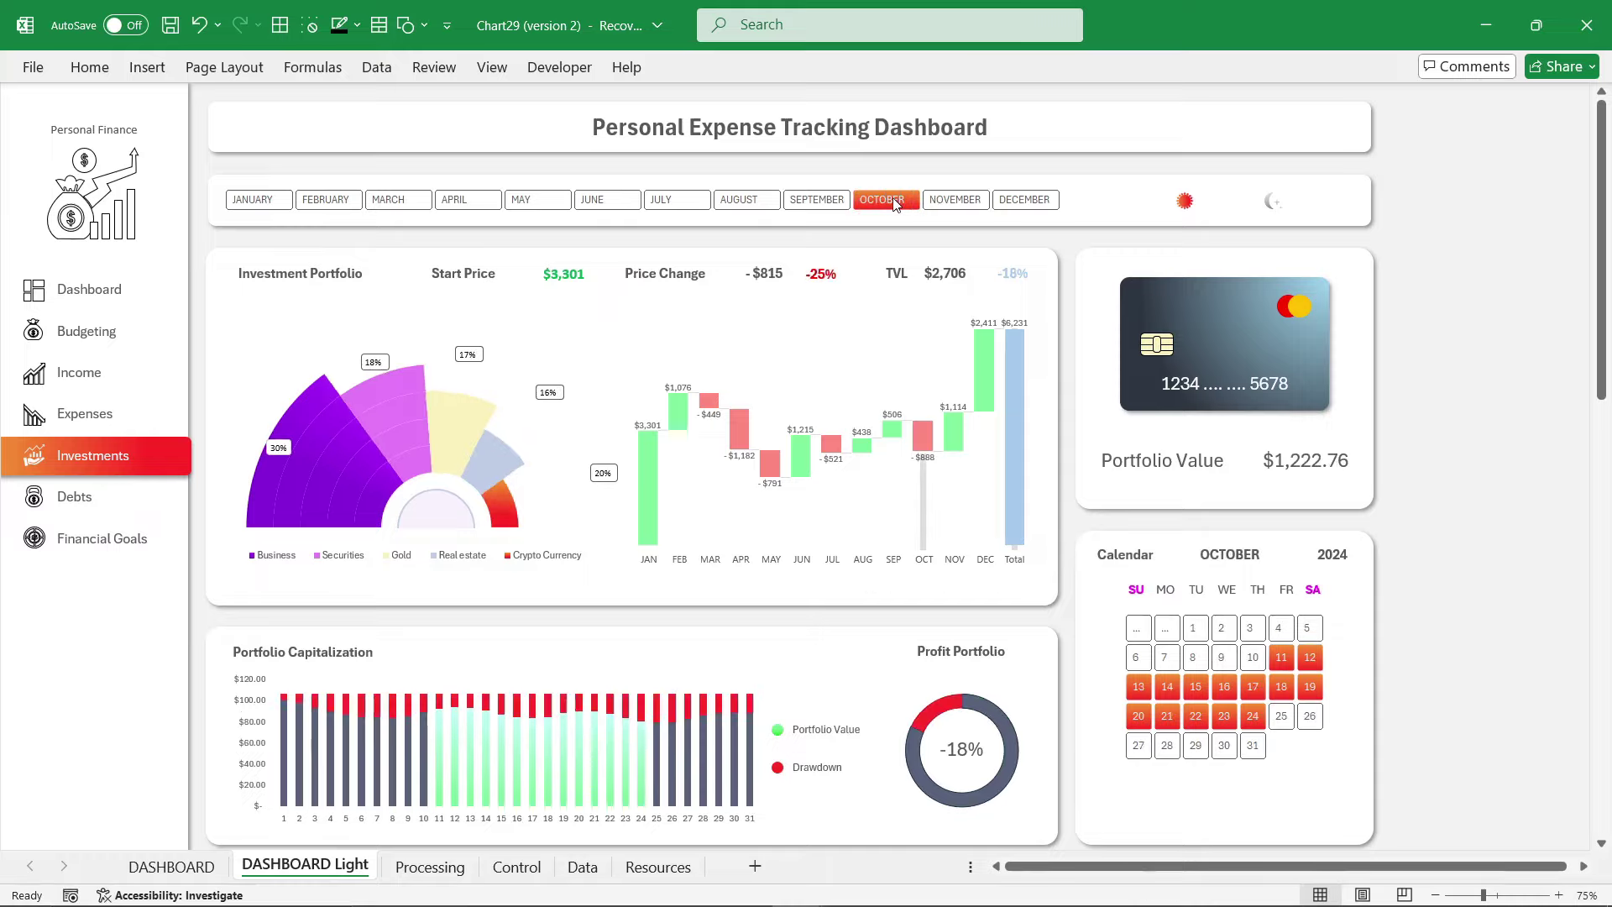
{"action": "left_click", "coordinate": [739, 199]}
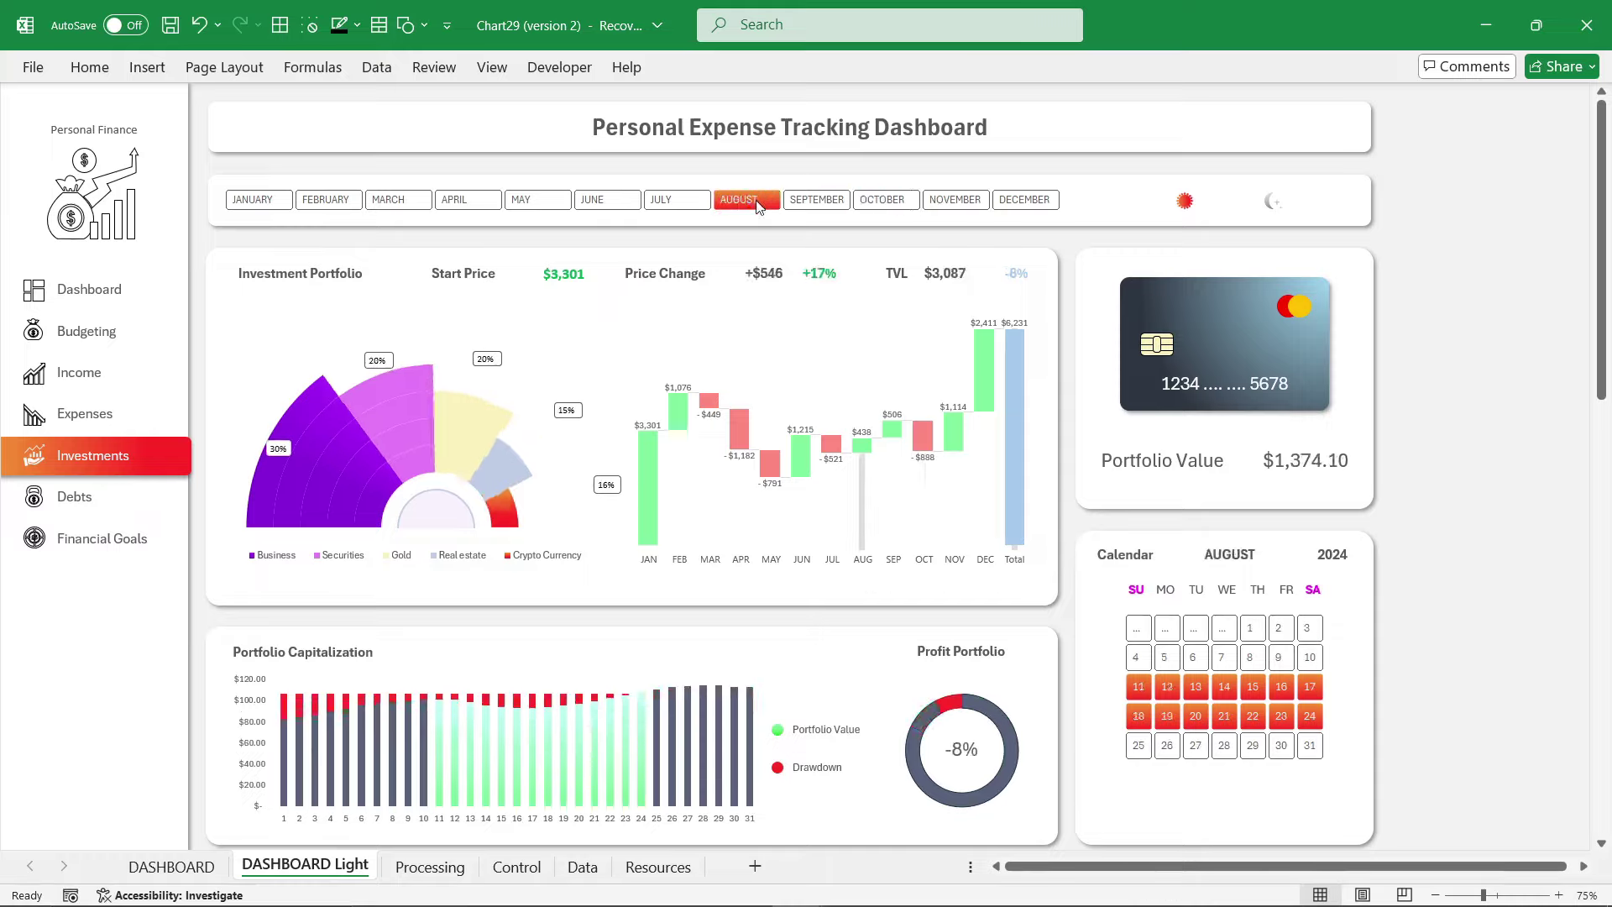
{"action": "left_click", "coordinate": [1272, 201]}
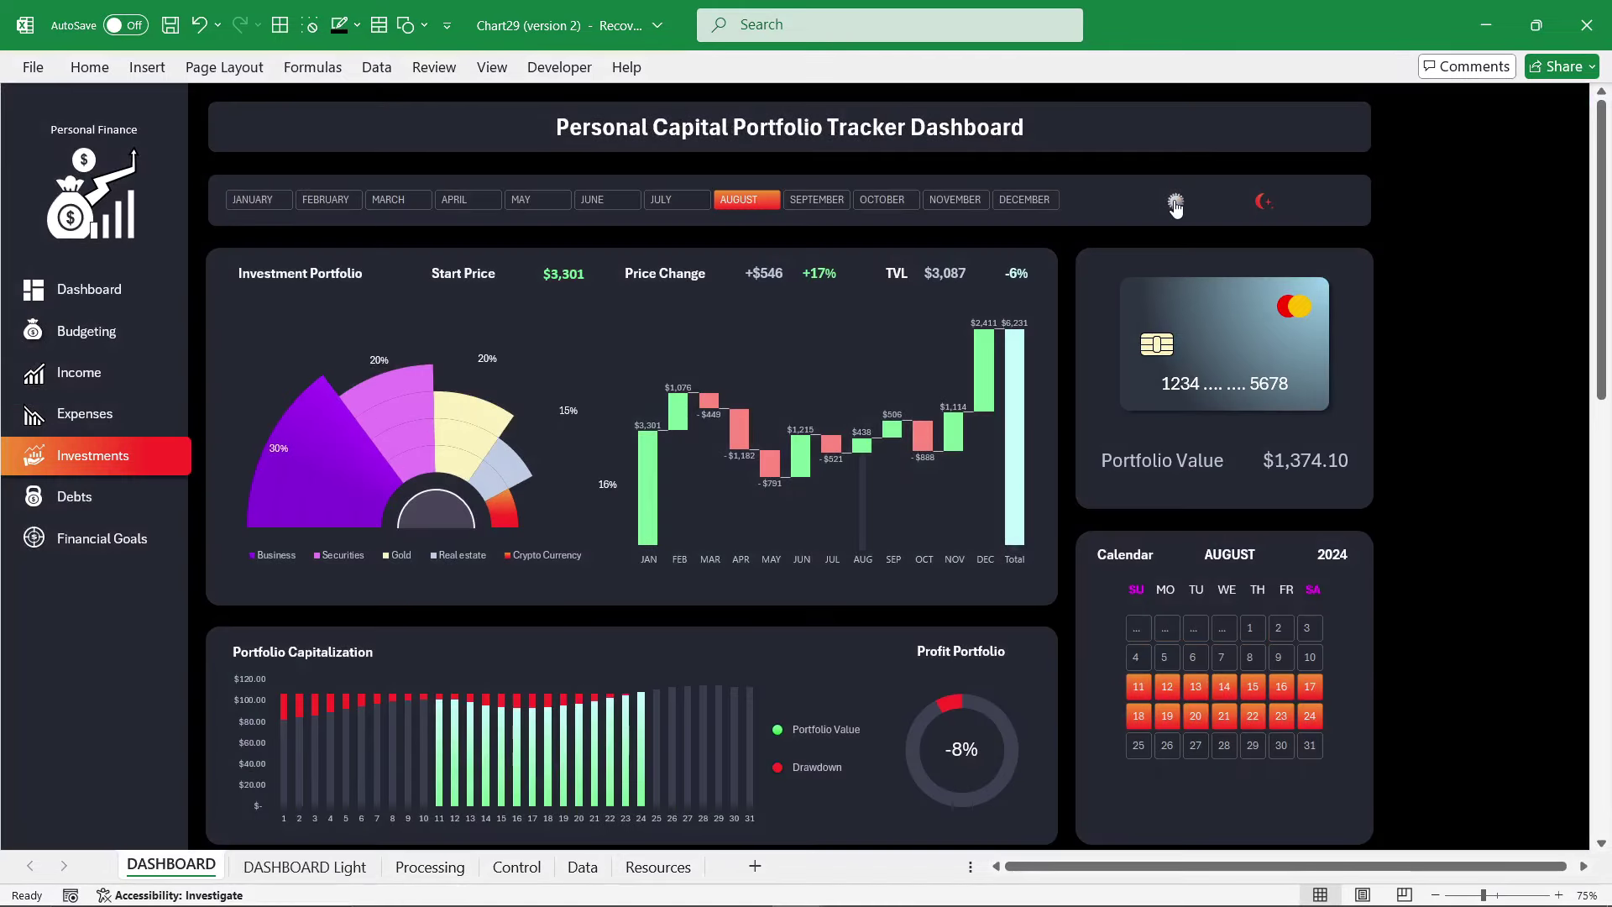
{"action": "left_click", "coordinate": [1177, 202]}
{"action": "left_click", "coordinate": [1270, 204]}
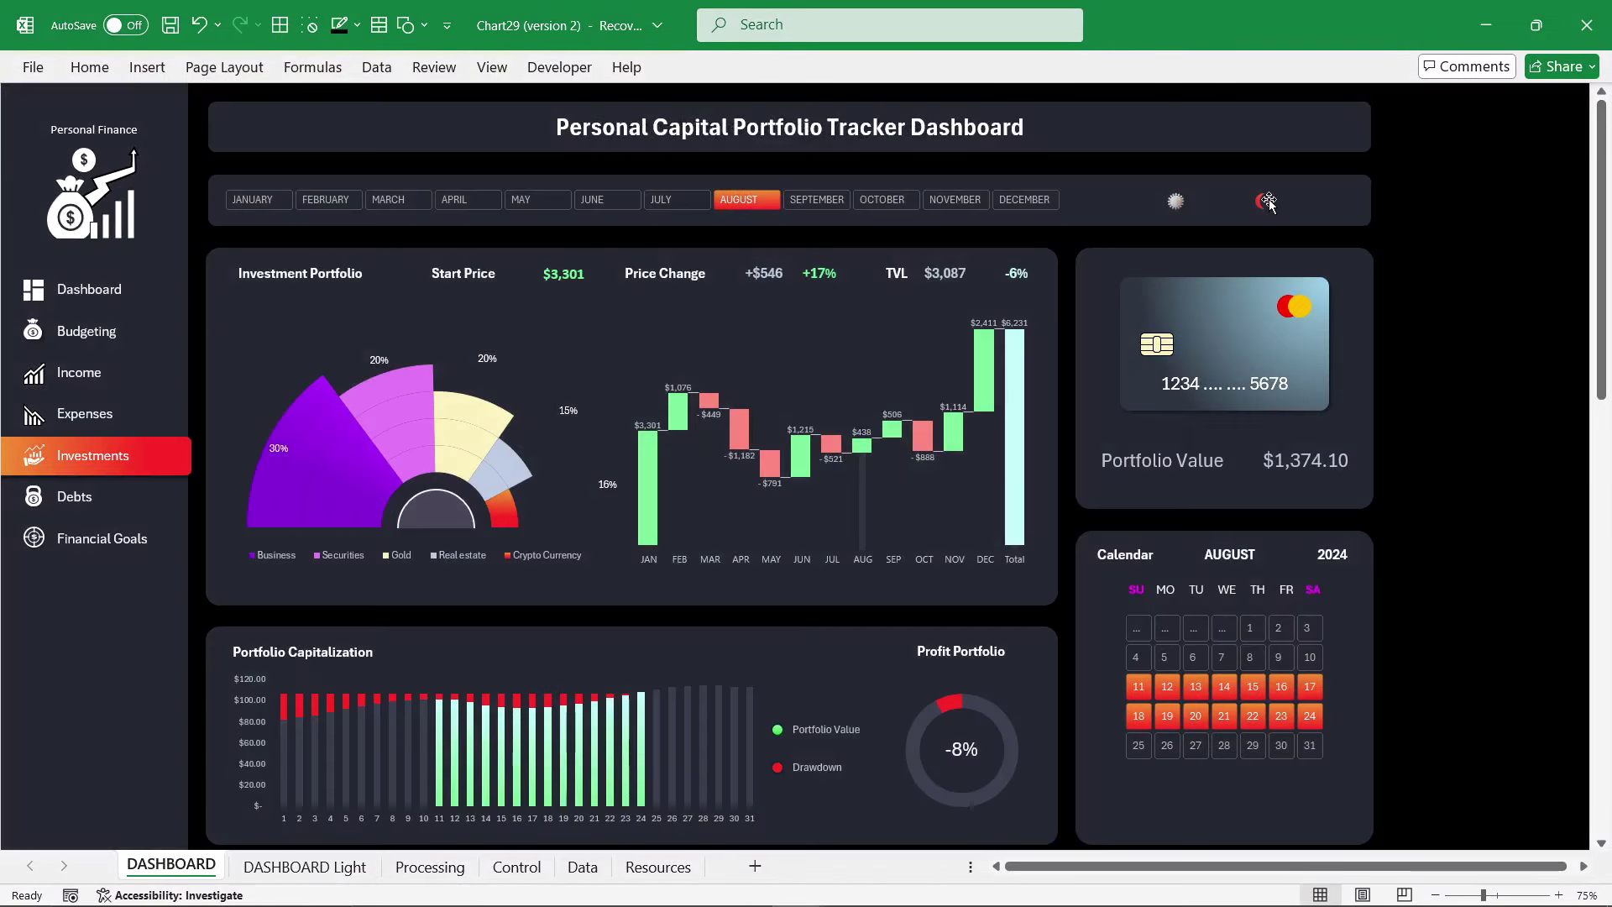